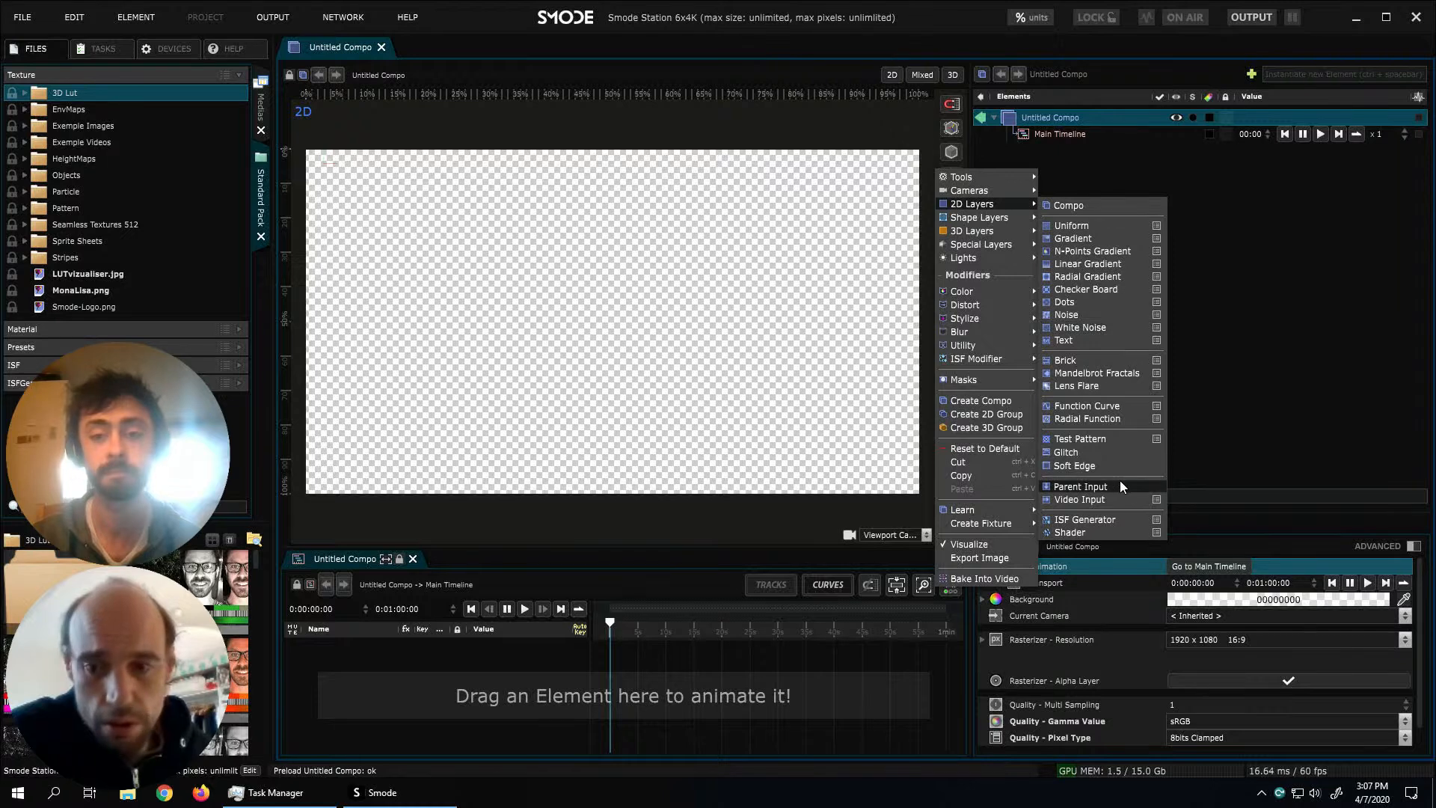
# Add the Tapestry Fract ISF generator as a 2D layer and review its fragment shader code
pyautogui.moveTo(1157, 521)
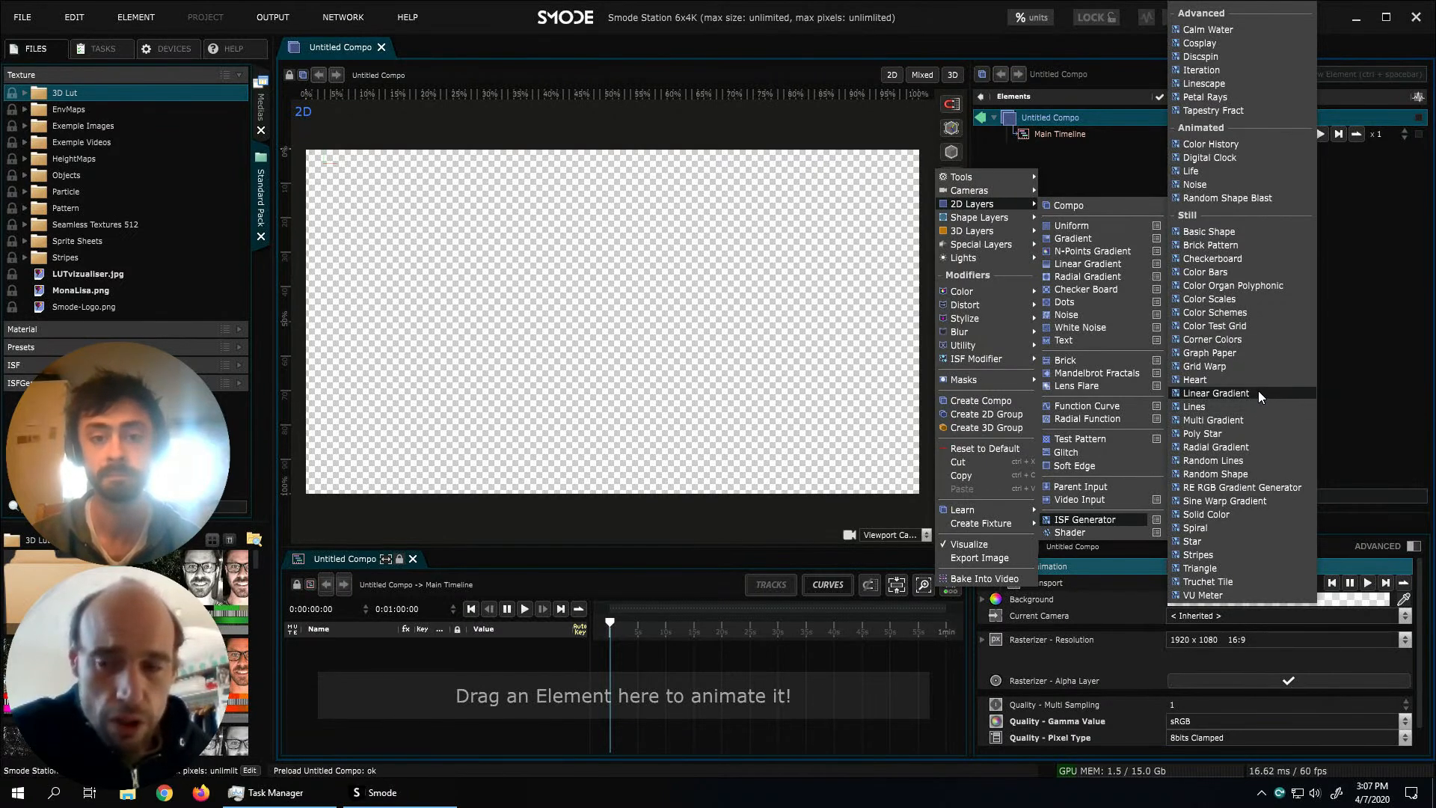
pyautogui.click(1236, 113)
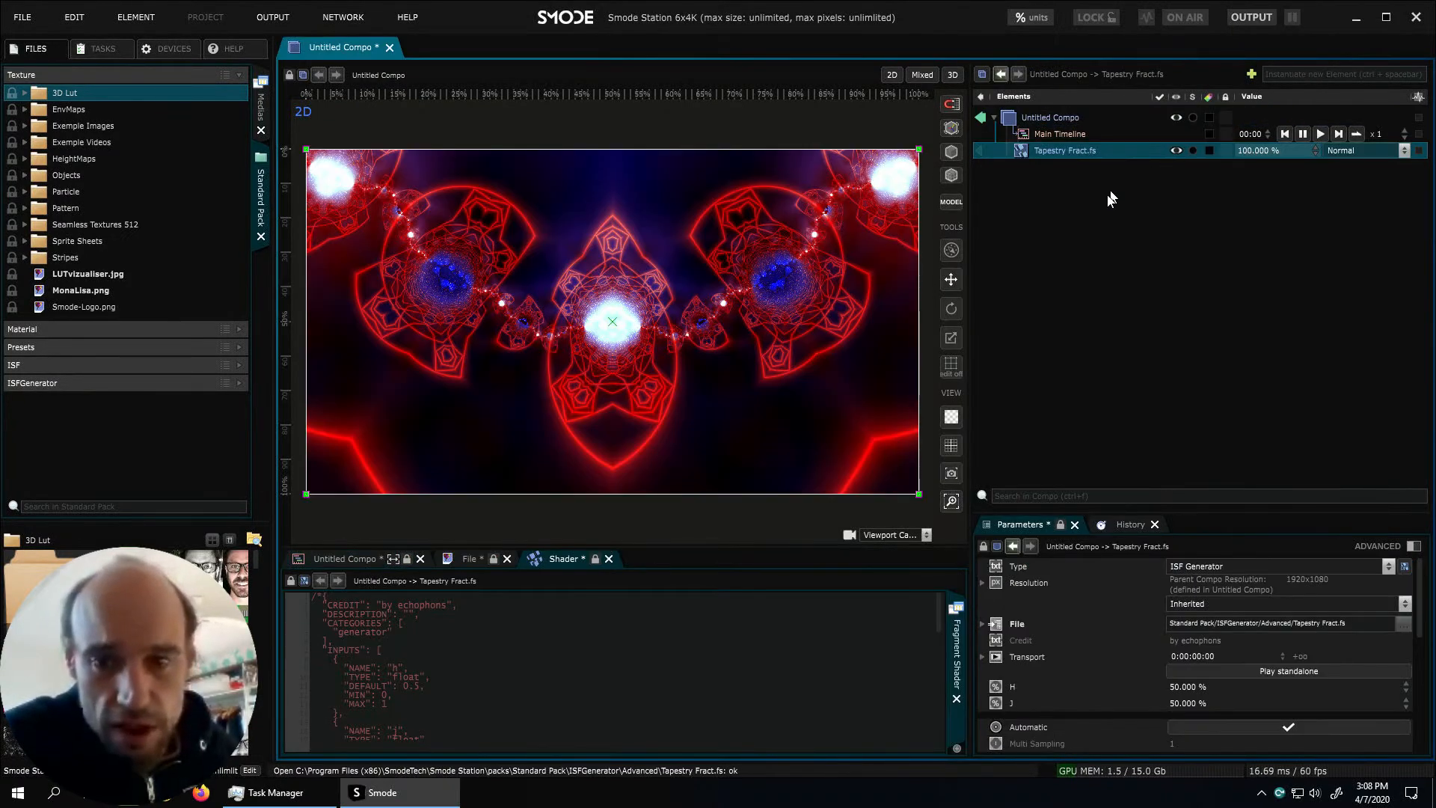
pyautogui.moveTo(620, 547); pyautogui.dragTo(619, 437)
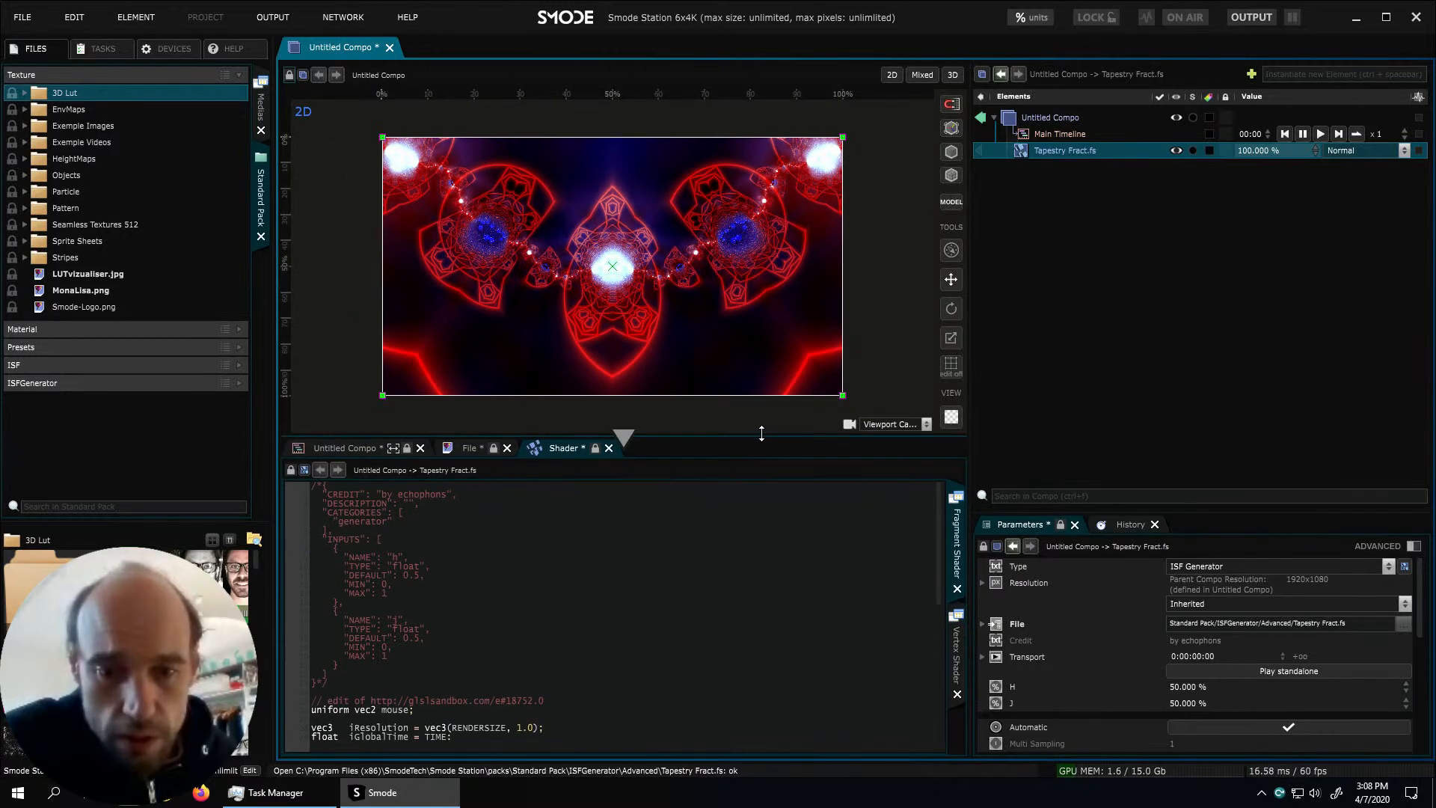
pyautogui.scroll(-5, 621, 613)
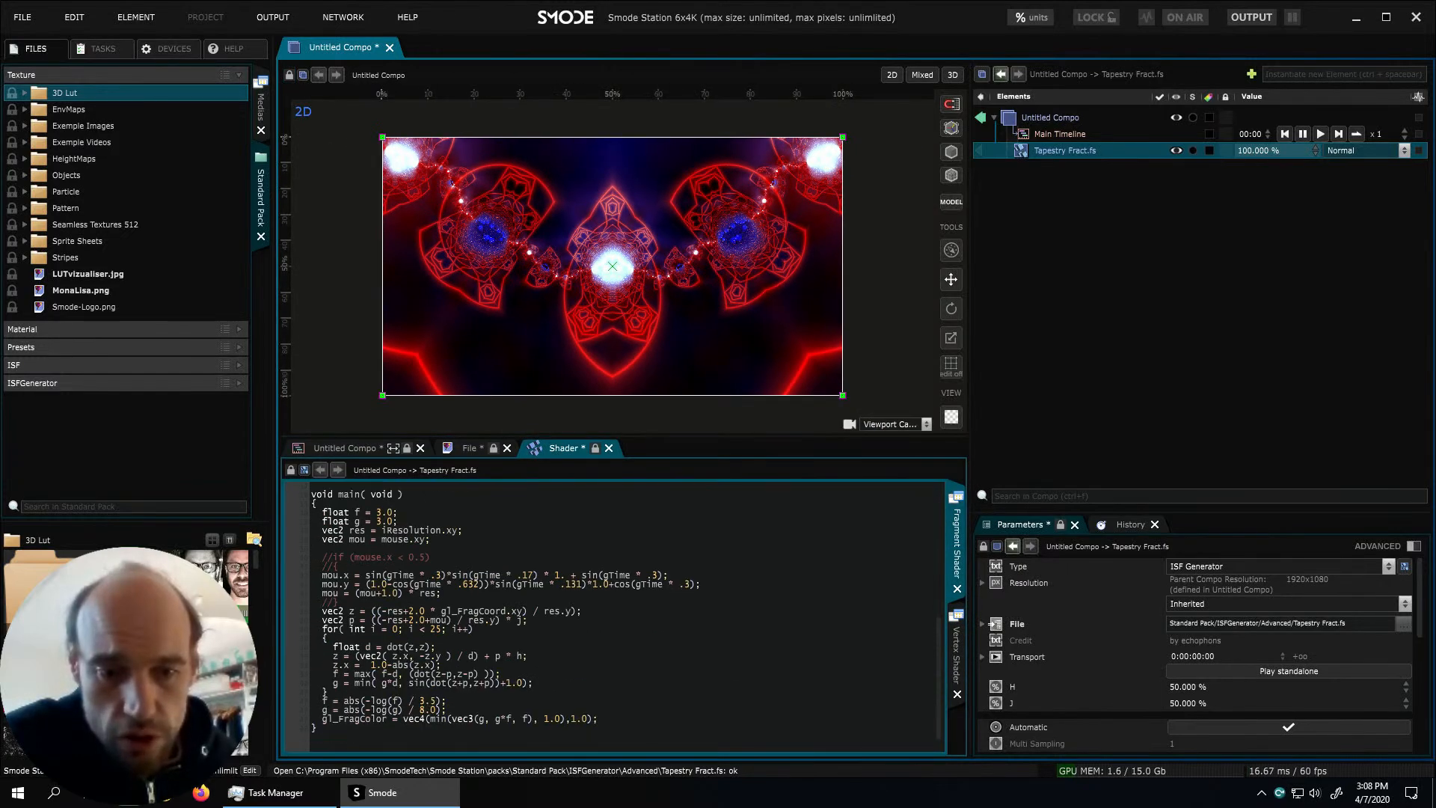
pyautogui.scroll(10, 343, 602)
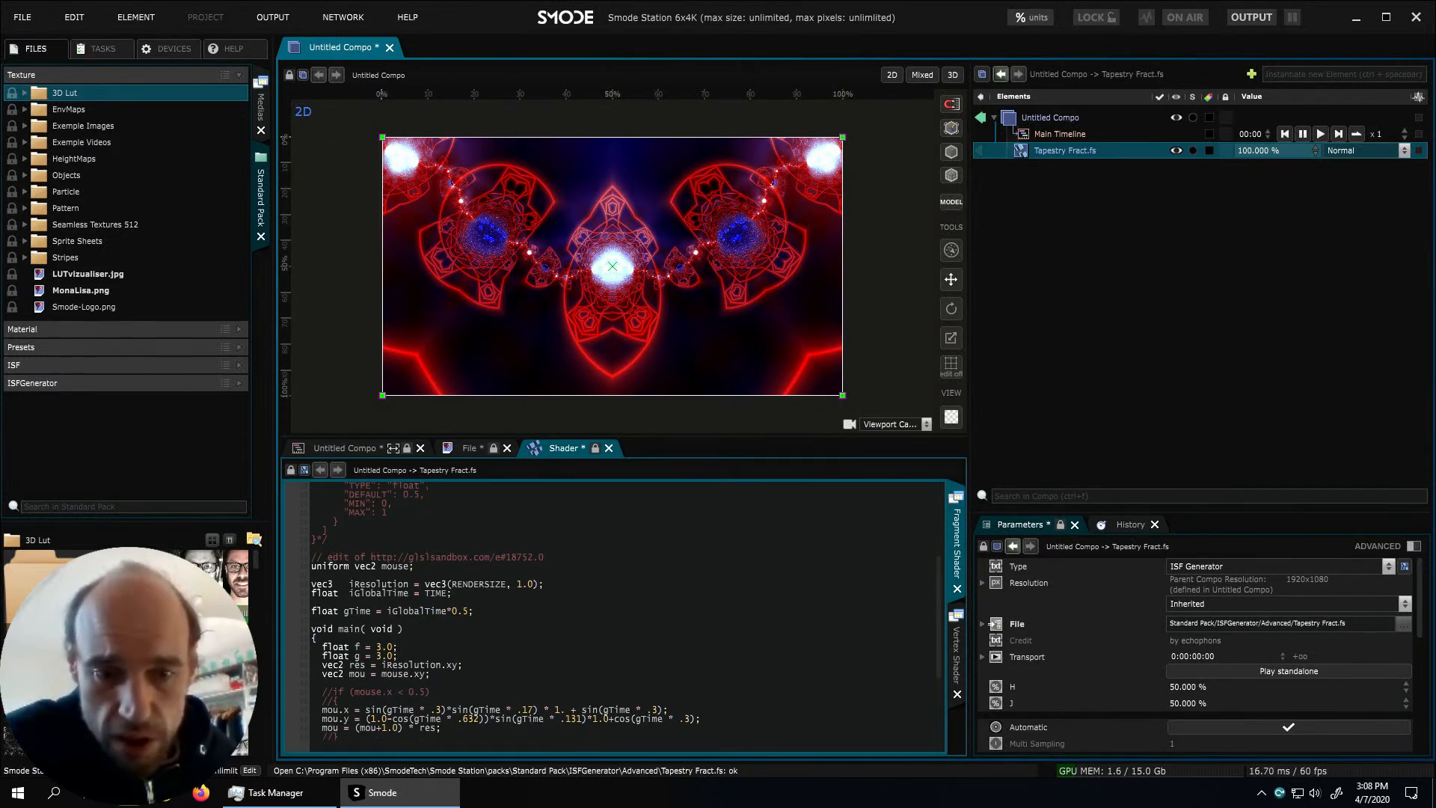
pyautogui.moveTo(712, 436); pyautogui.dragTo(701, 484)
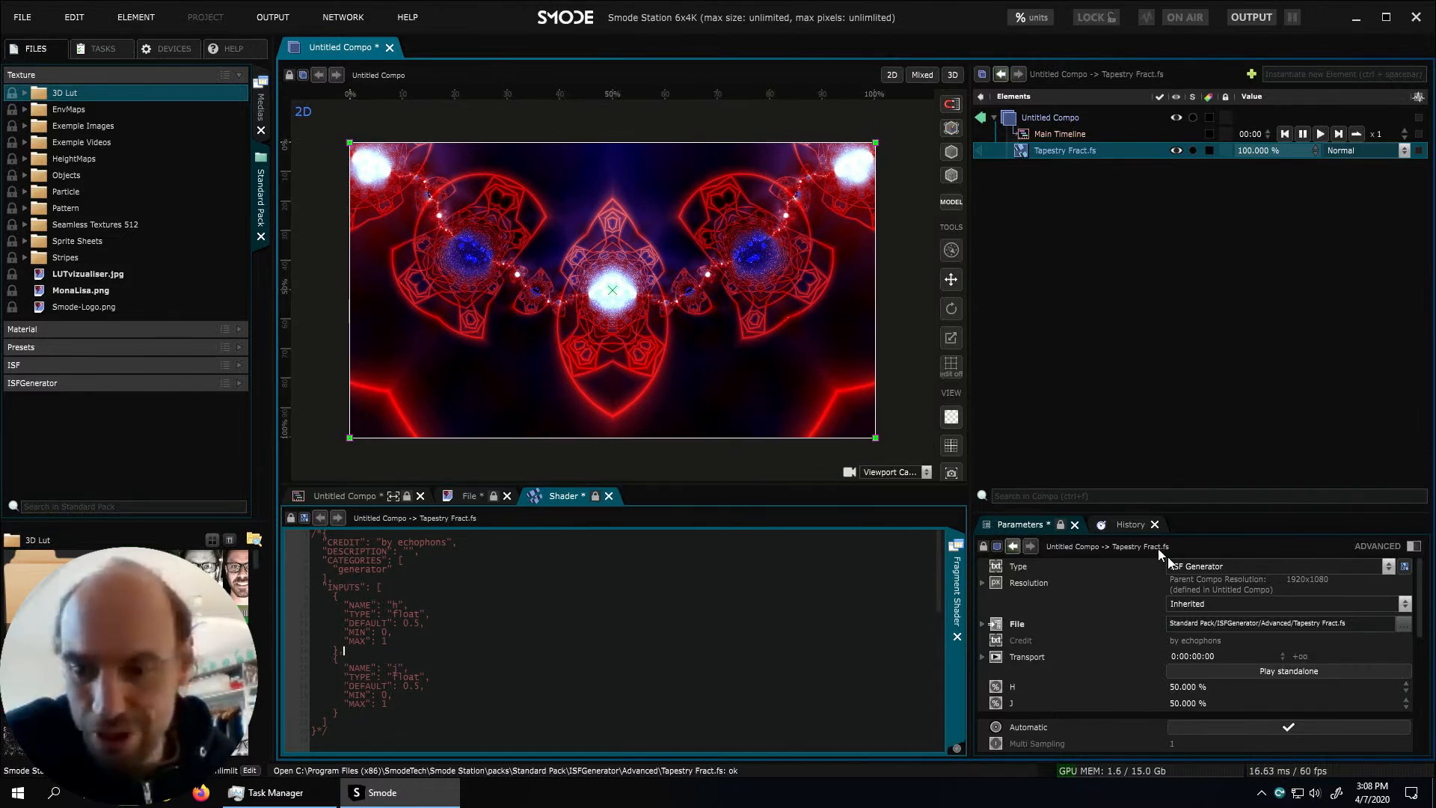
# Play the Tapestry Fract layer standalone and collapse the layer in the element tree
pyautogui.click(1240, 672)
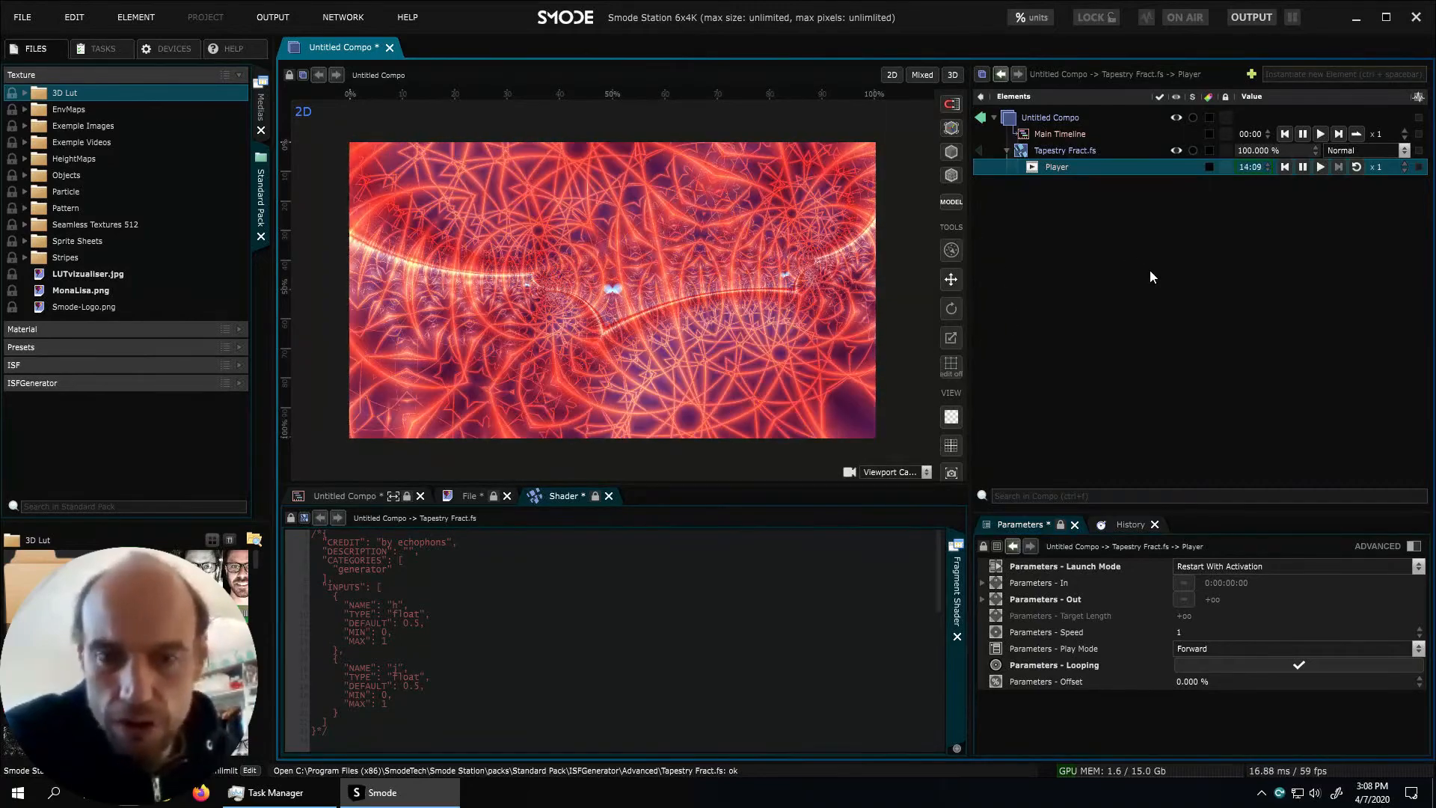
pyautogui.click(1059, 151)
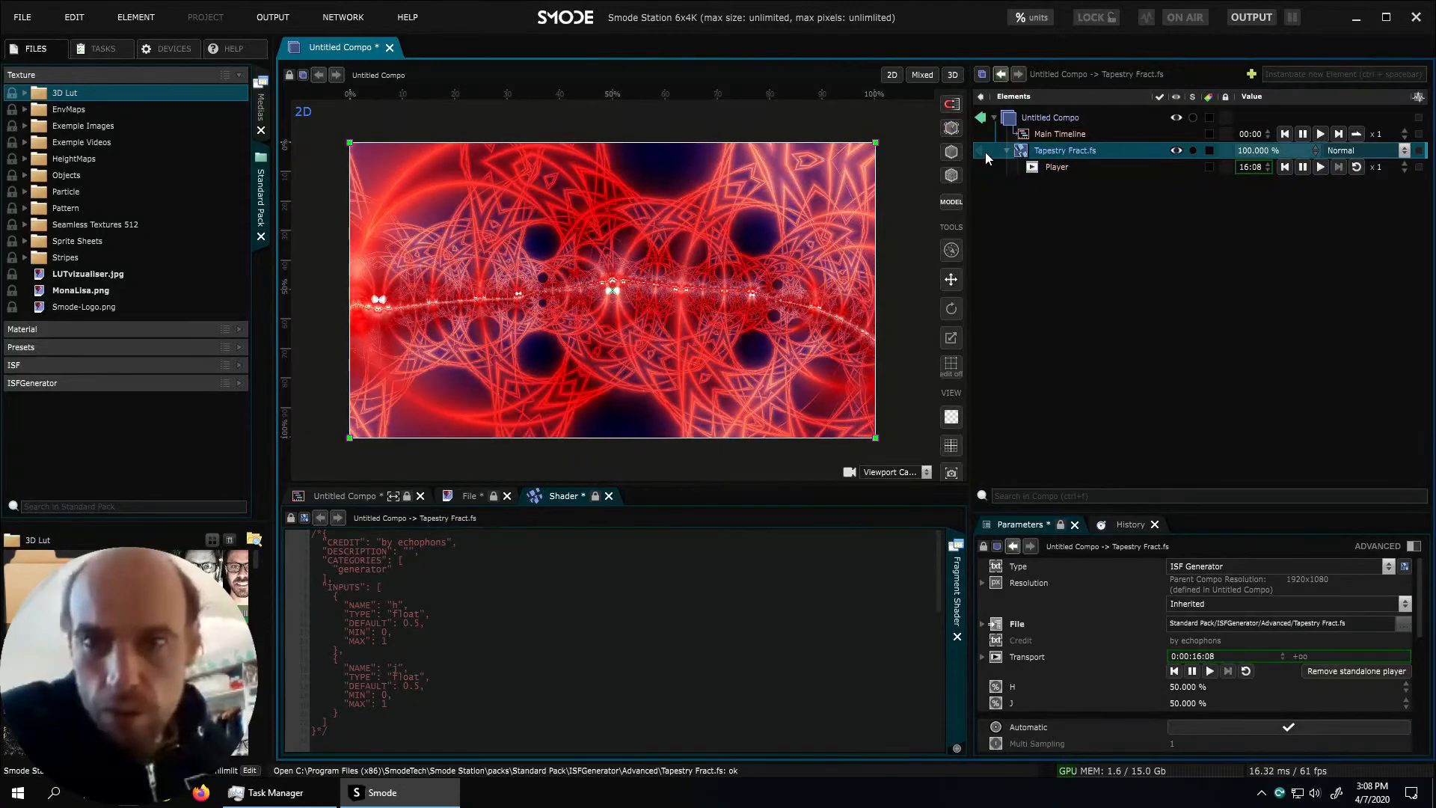
pyautogui.click(1005, 151)
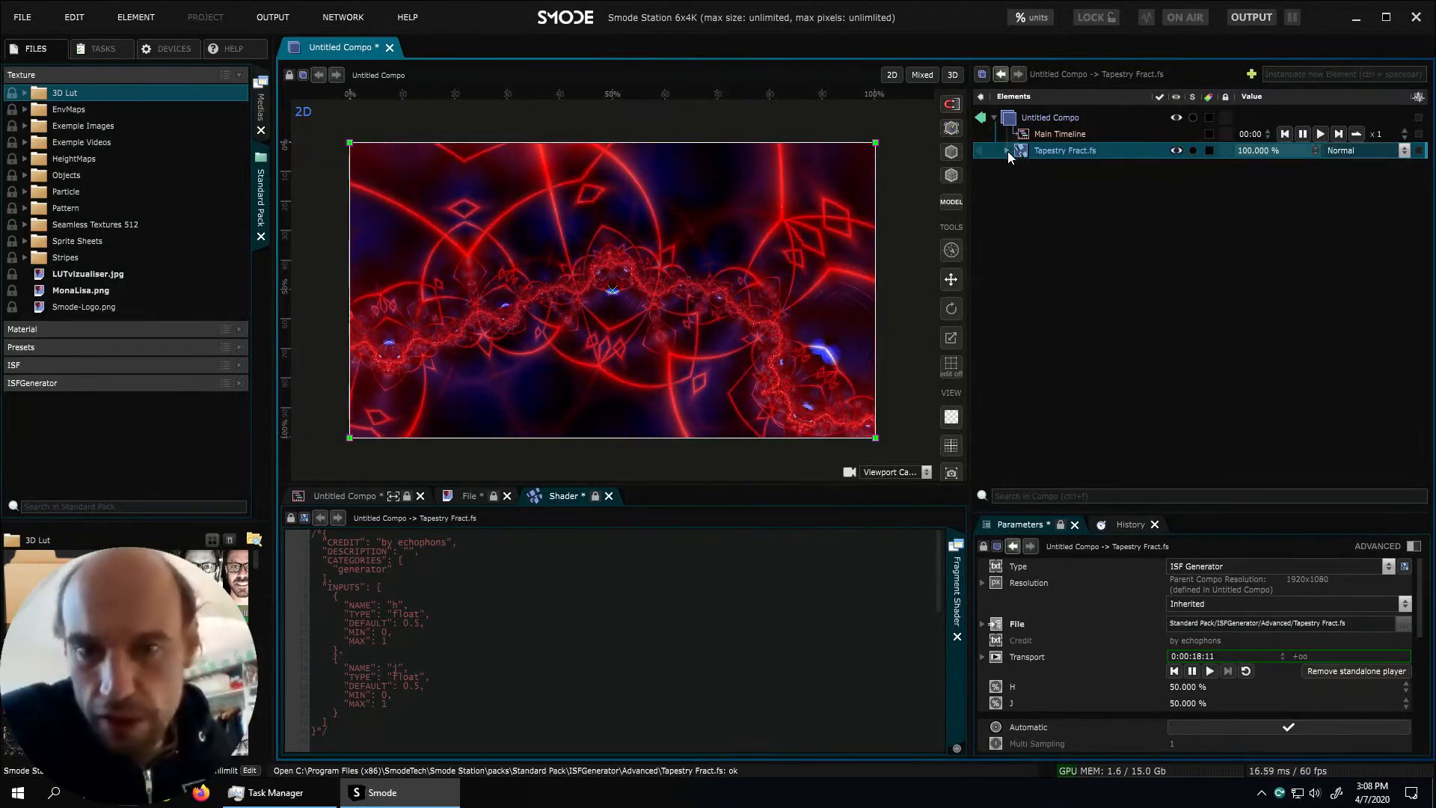
# Add a default Blur modifier to the Tapestry Fract layer and set its radius to 25.5 px
pyautogui.rightClick(1023, 150)
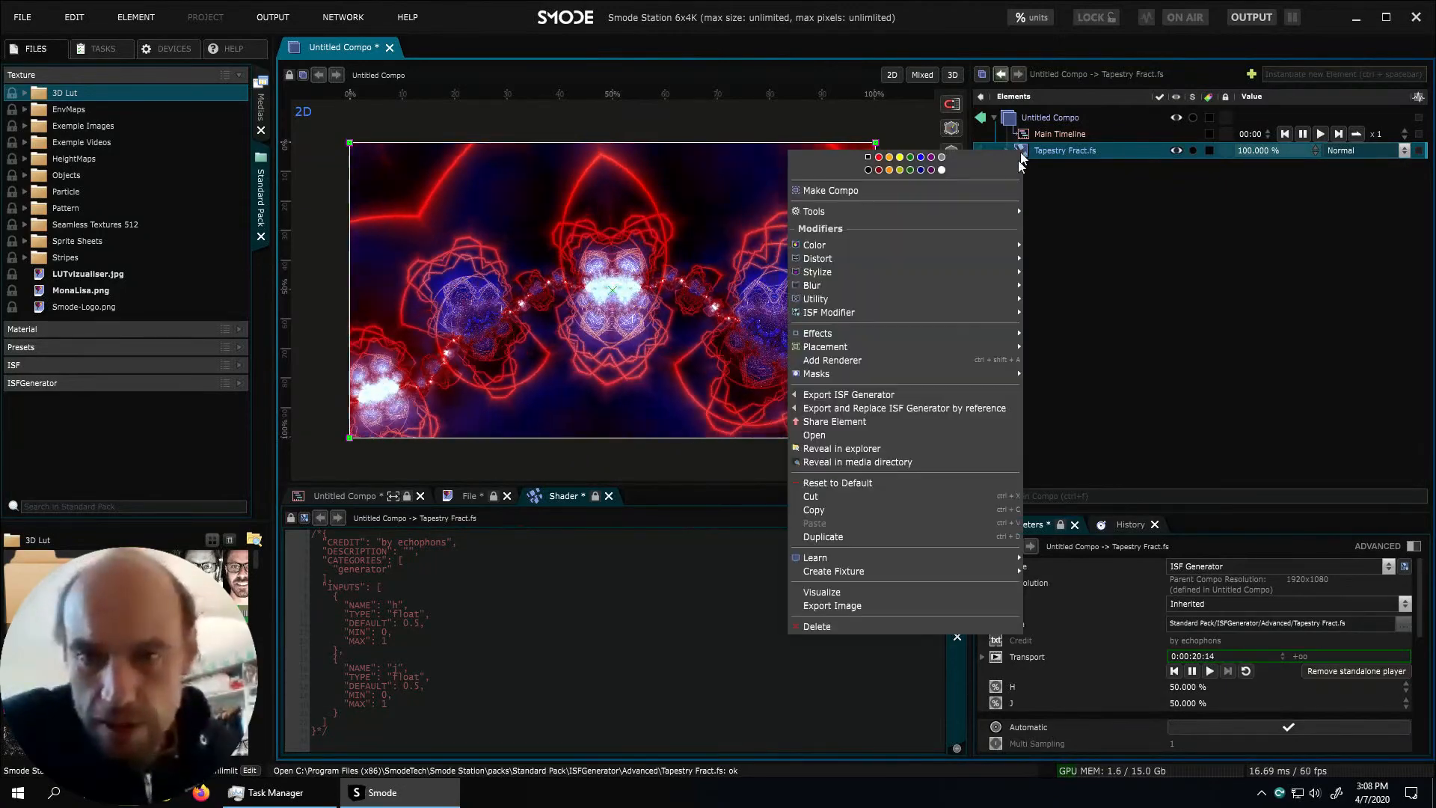
pyautogui.moveTo(980, 293)
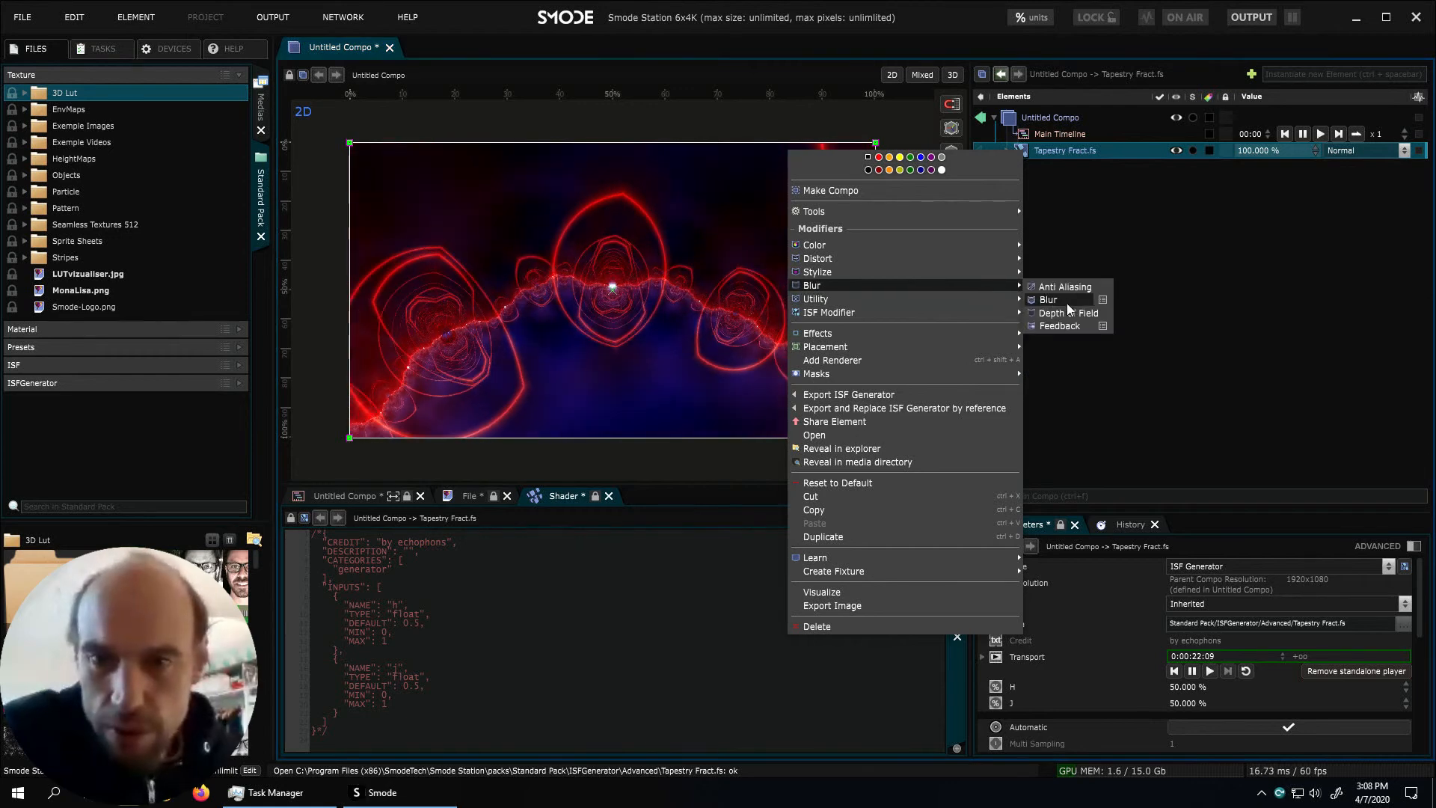
pyautogui.moveTo(1101, 299)
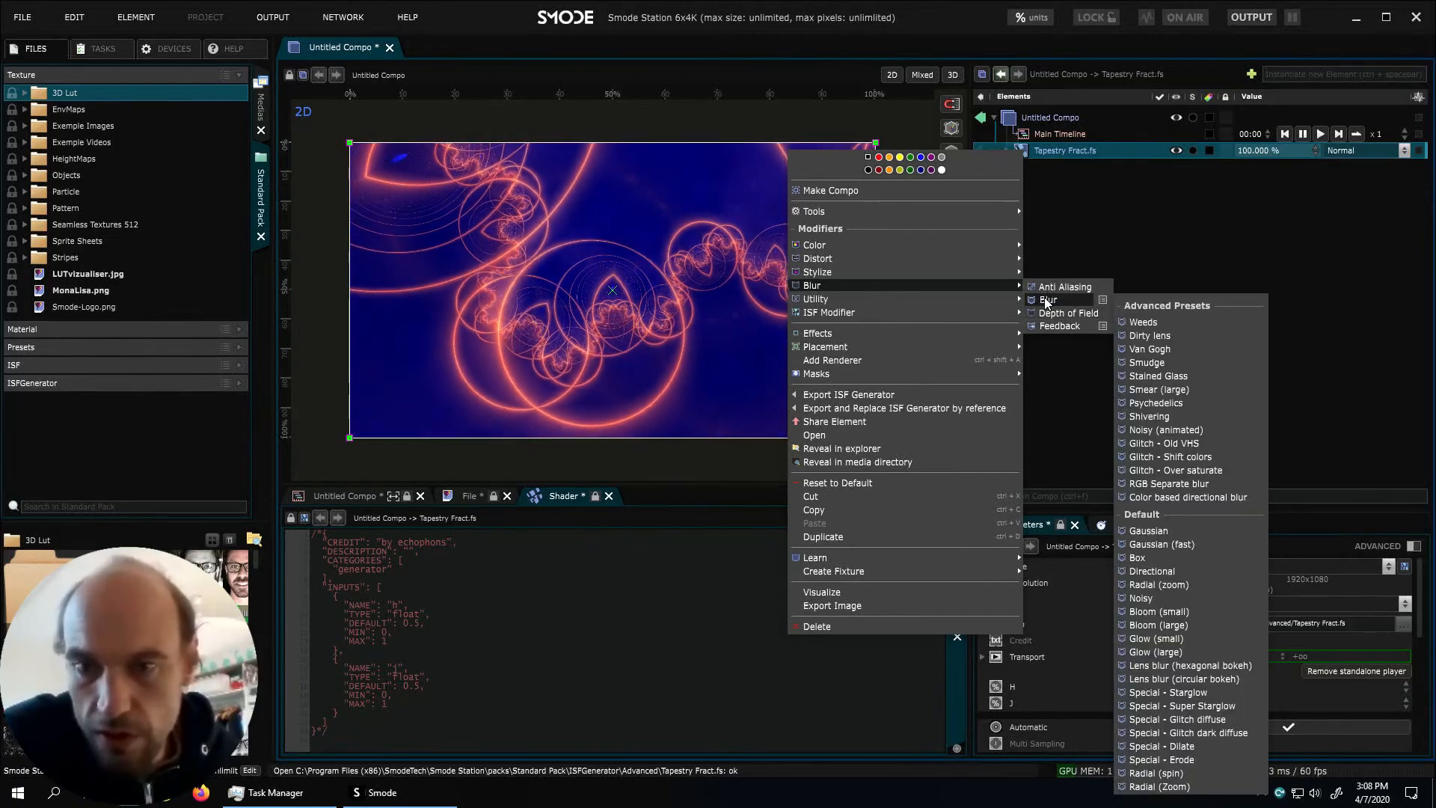
pyautogui.click(1046, 299)
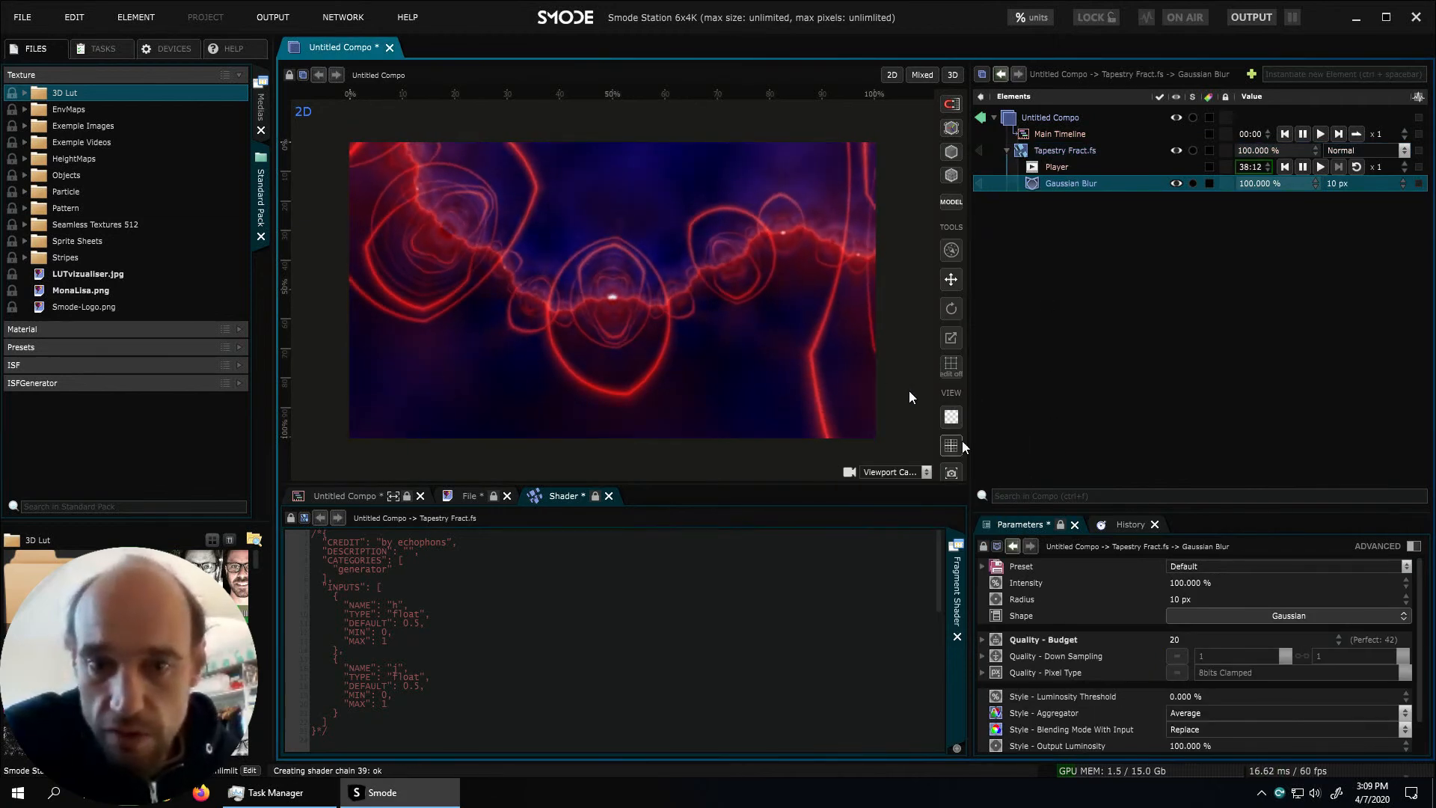
pyautogui.moveTo(1199, 598); pyautogui.dragTo(1199, 565)
pyautogui.scroll(2, 677, 298)
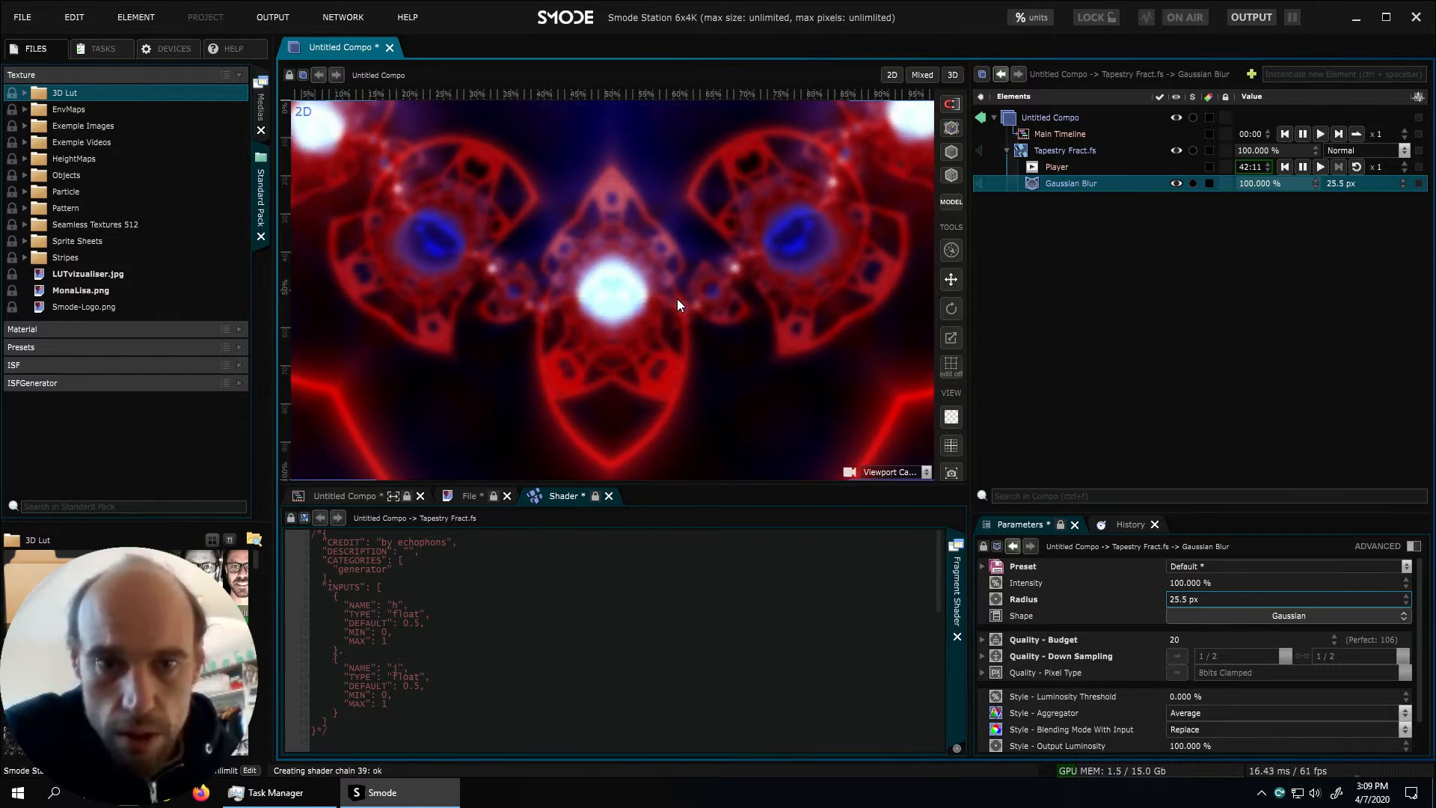
# Make the viewport taller and slightly wider, temporarily hiding the file browser
pyautogui.moveTo(737, 485); pyautogui.dragTo(712, 559)
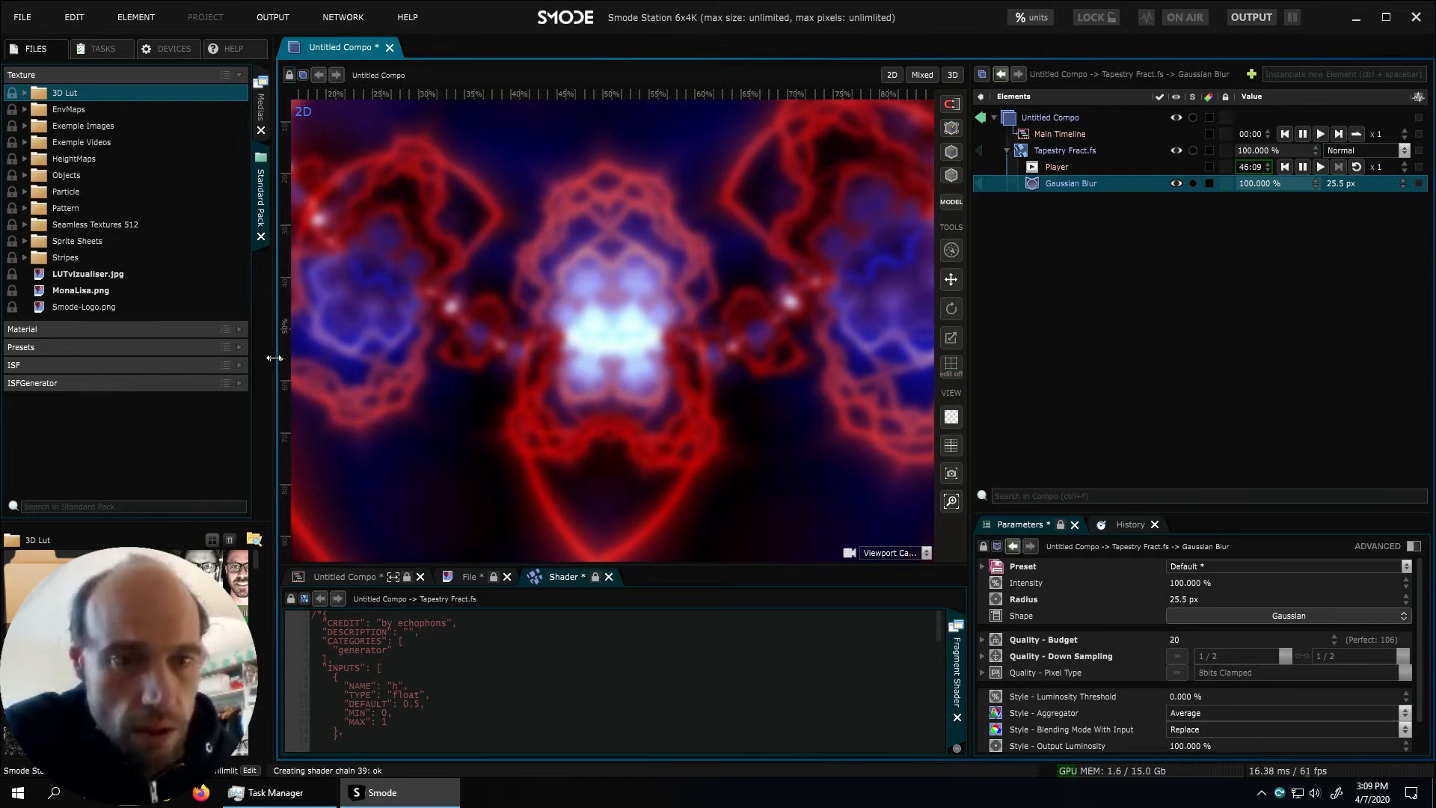
pyautogui.click(274, 358)
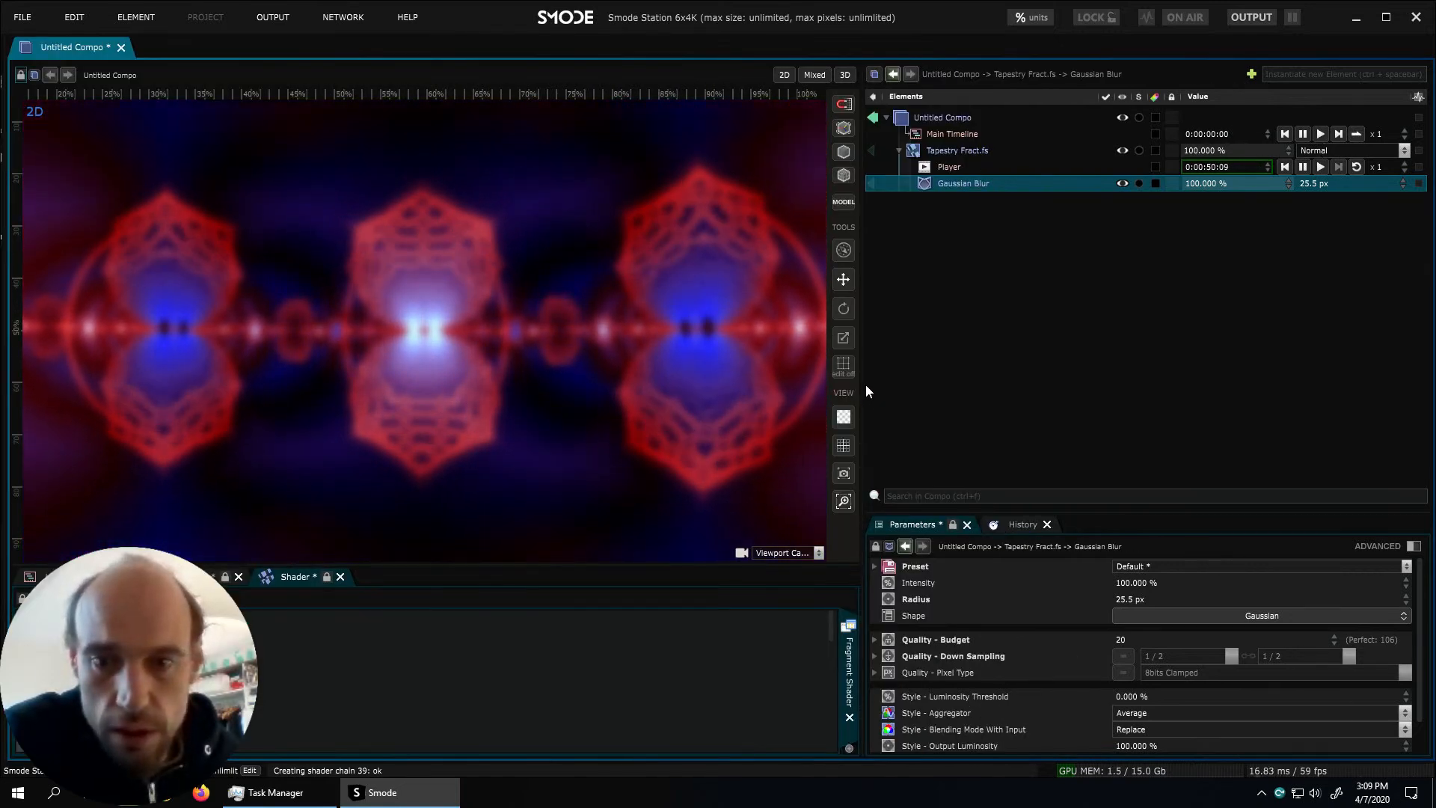
pyautogui.moveTo(865, 383); pyautogui.dragTo(893, 384)
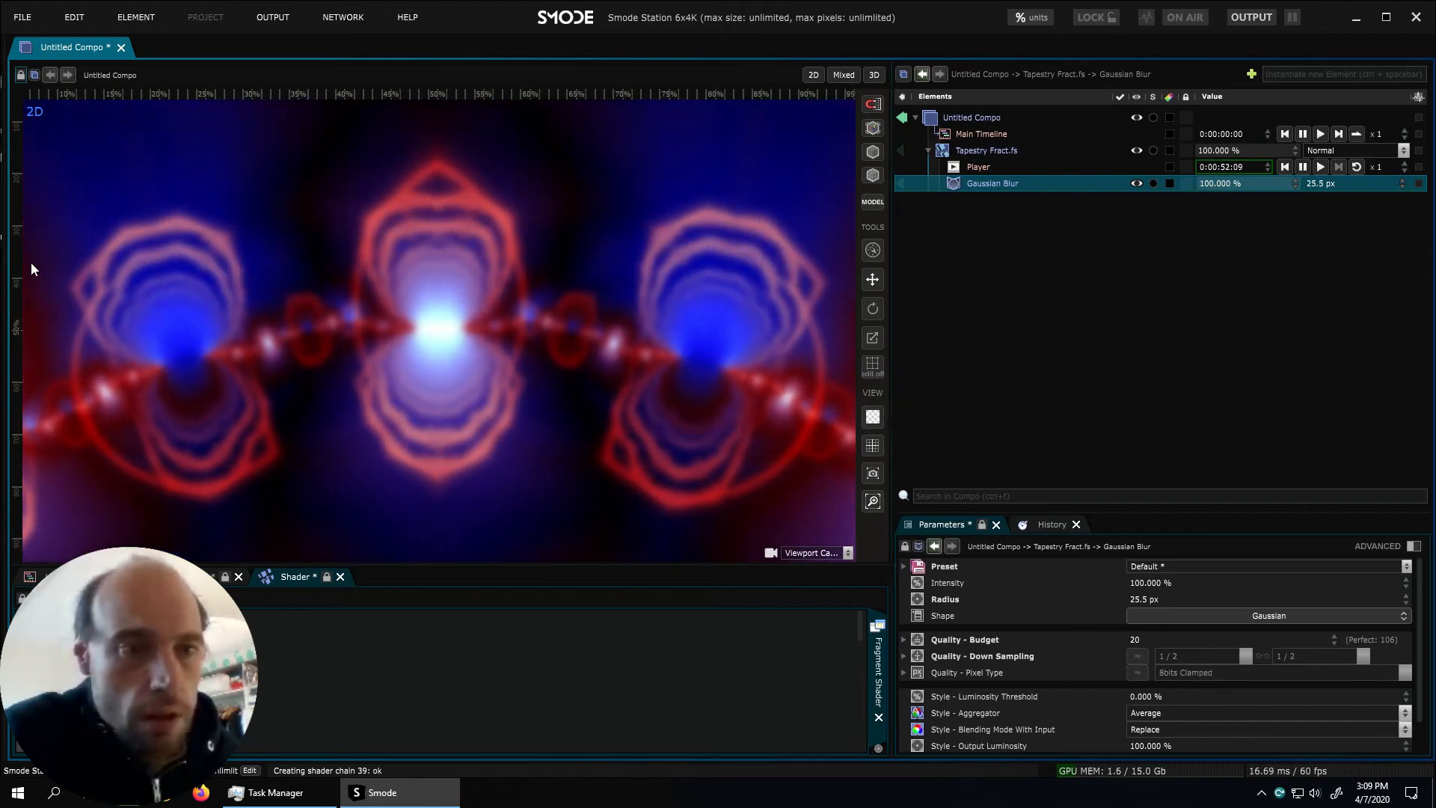
pyautogui.click(9, 267)
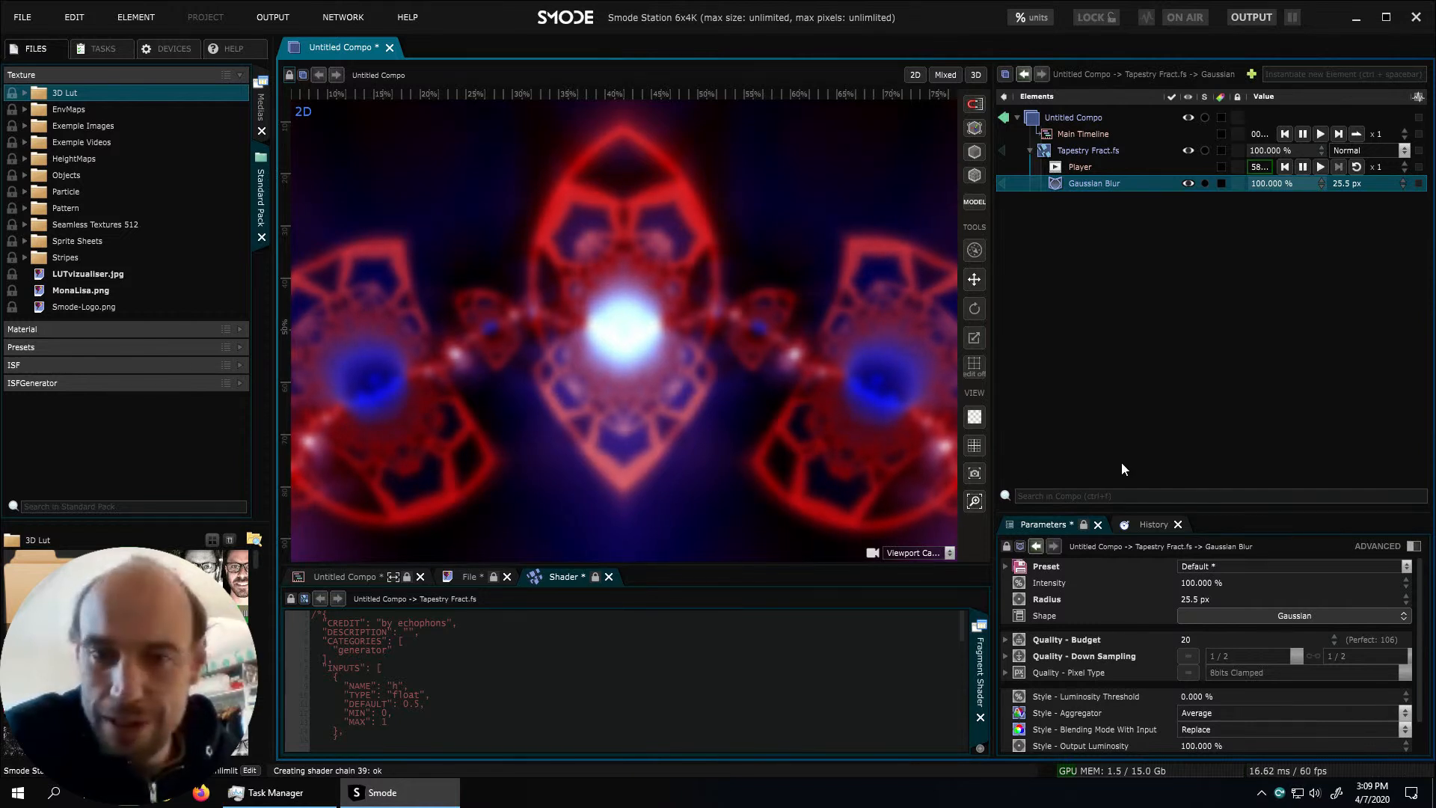
# Change the blur's shape from Gaussian to Ring and inspect the whole image
pyautogui.click(1232, 616)
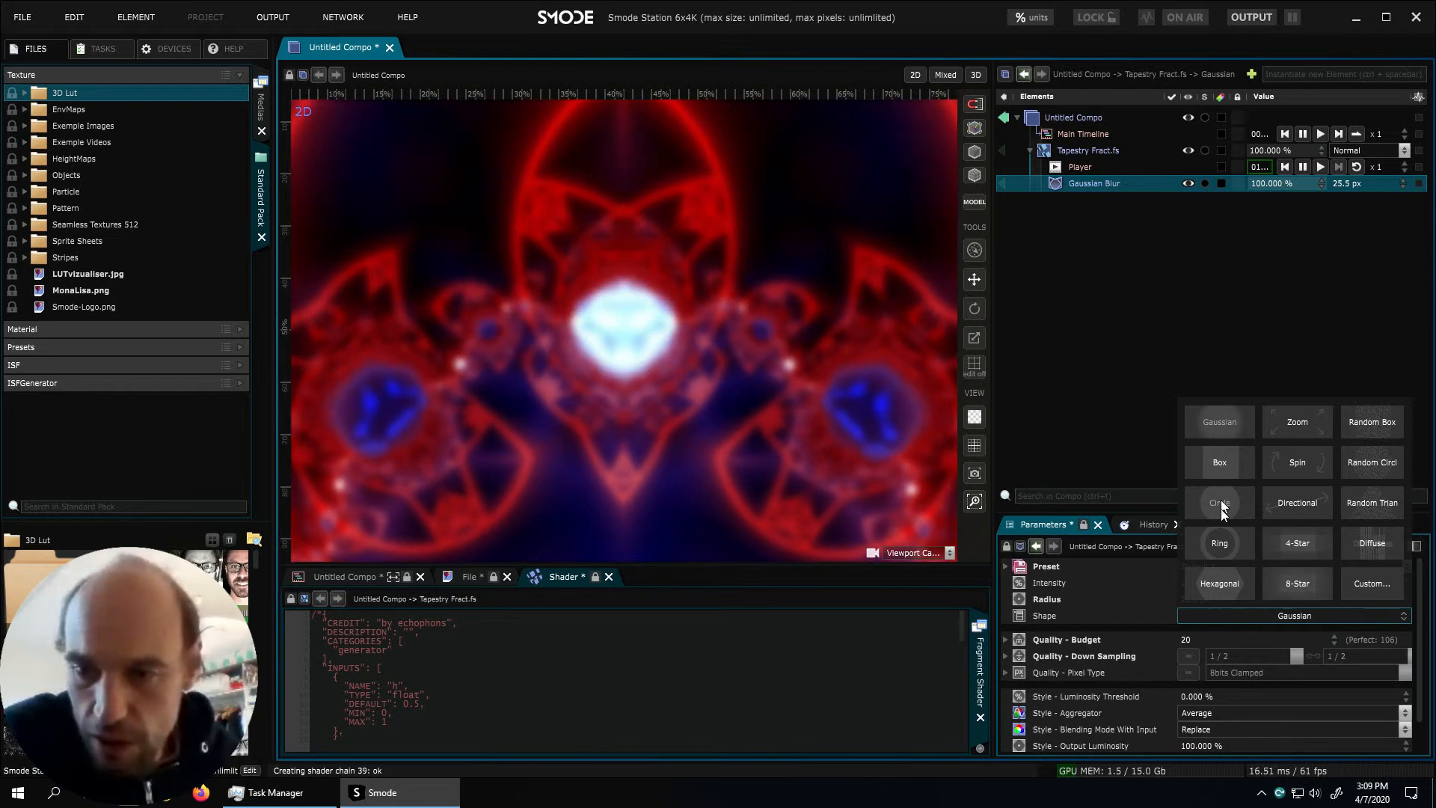
pyautogui.click(1218, 539)
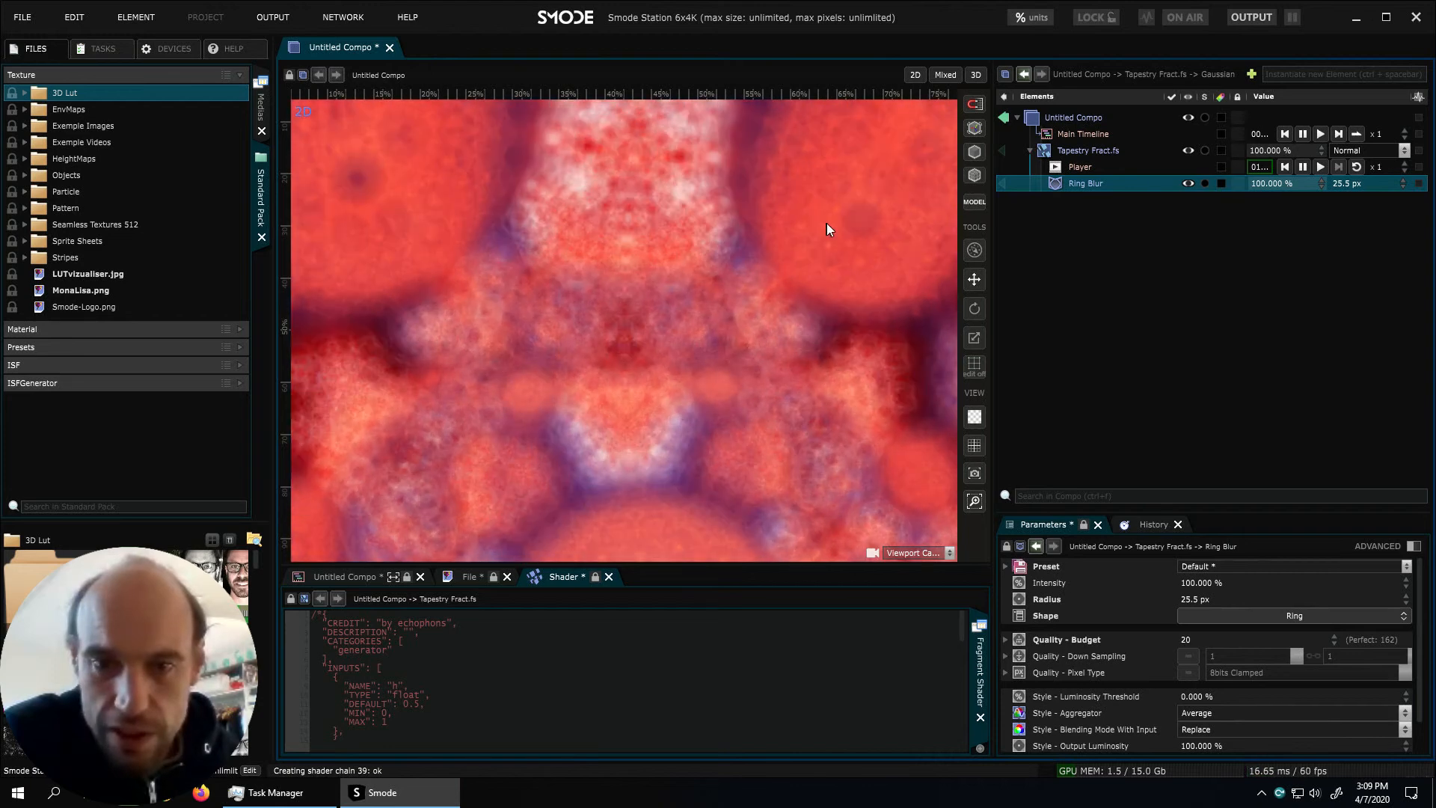
pyautogui.scroll(-4, 712, 298)
pyautogui.scroll(3, 712, 298)
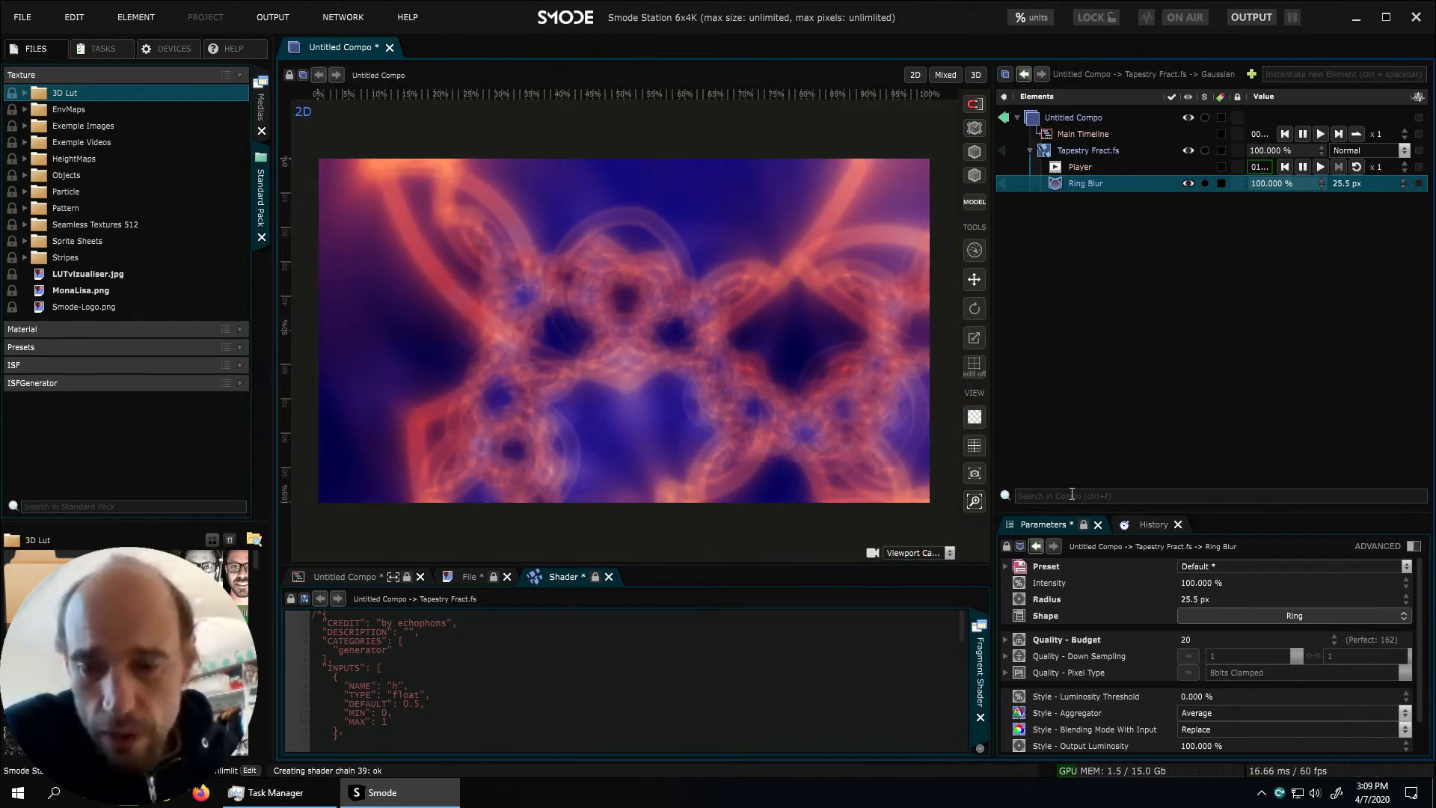
# Enlarge the parameter area and set the ring blur's Blending Mode With Input to Linear Dodge (Add)
pyautogui.moveTo(1166, 510); pyautogui.dragTo(1160, 422)
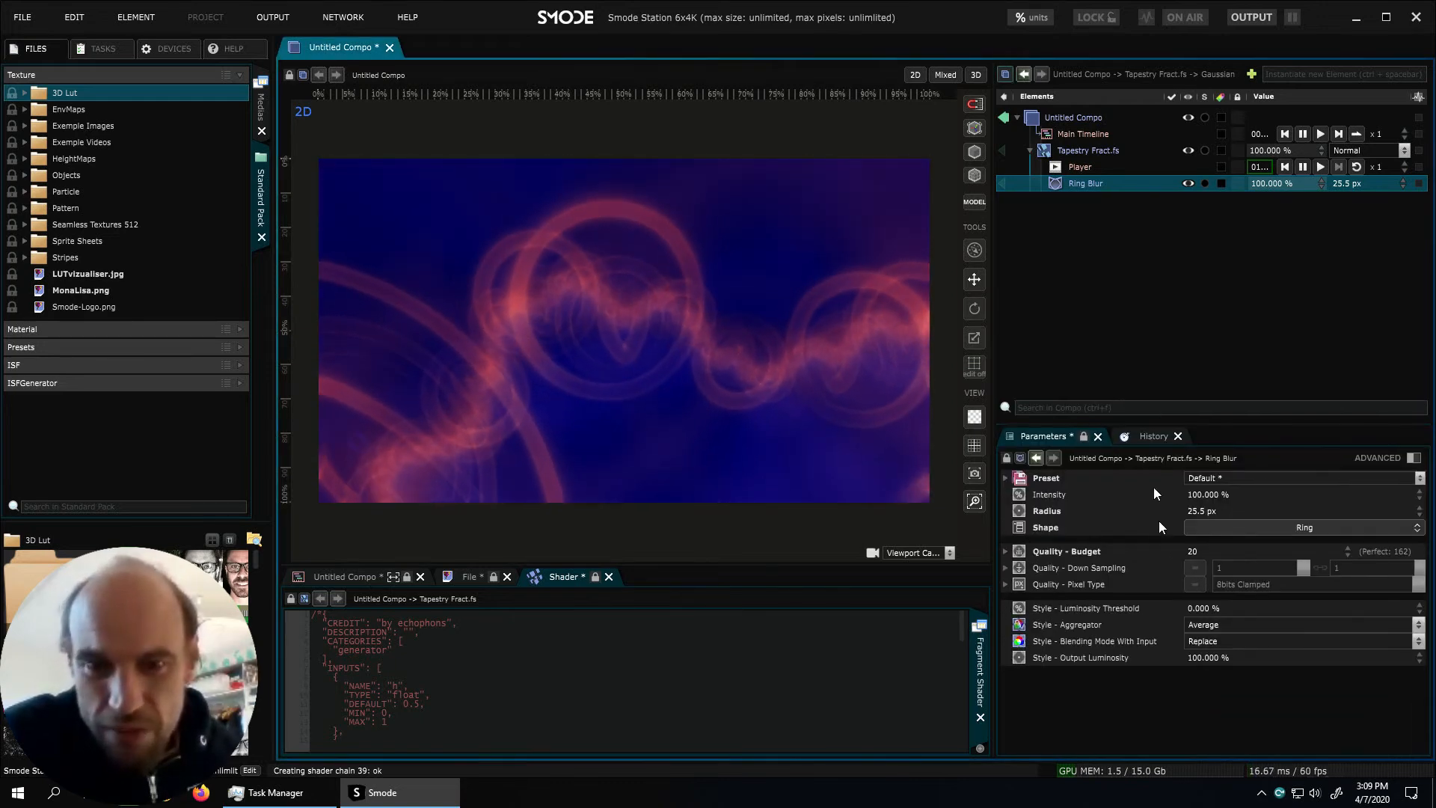
pyautogui.click(1253, 527)
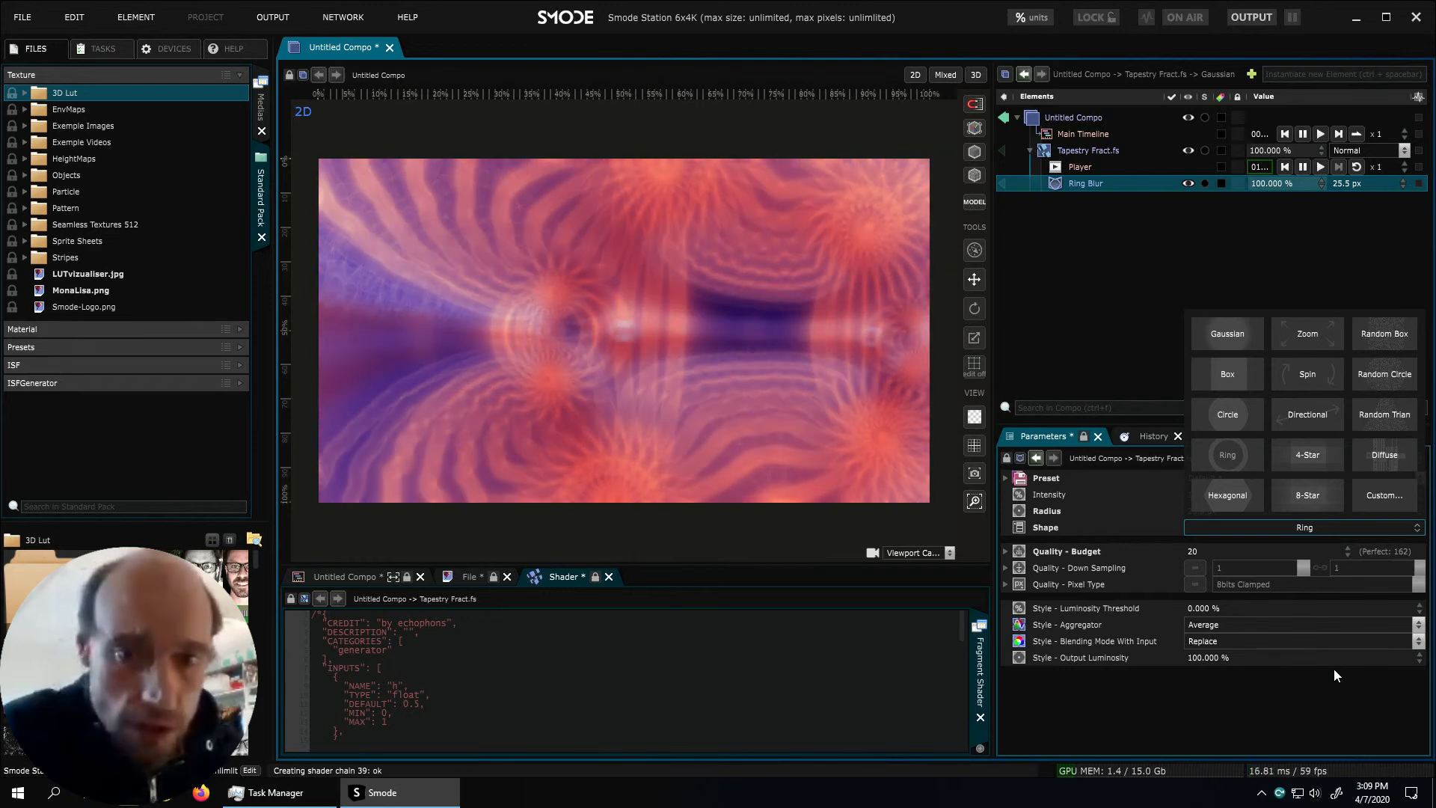
pyautogui.click(1335, 669)
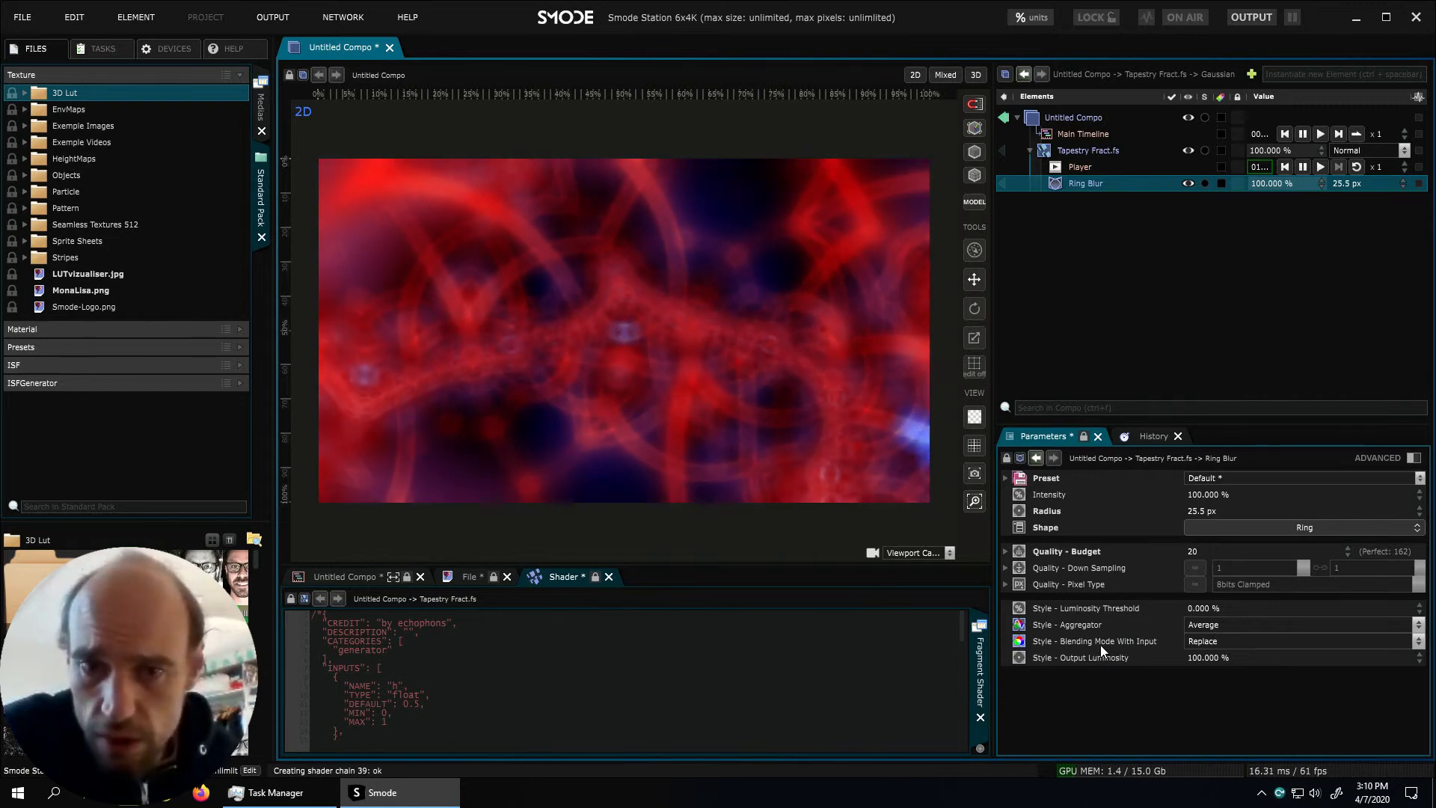
pyautogui.click(1196, 644)
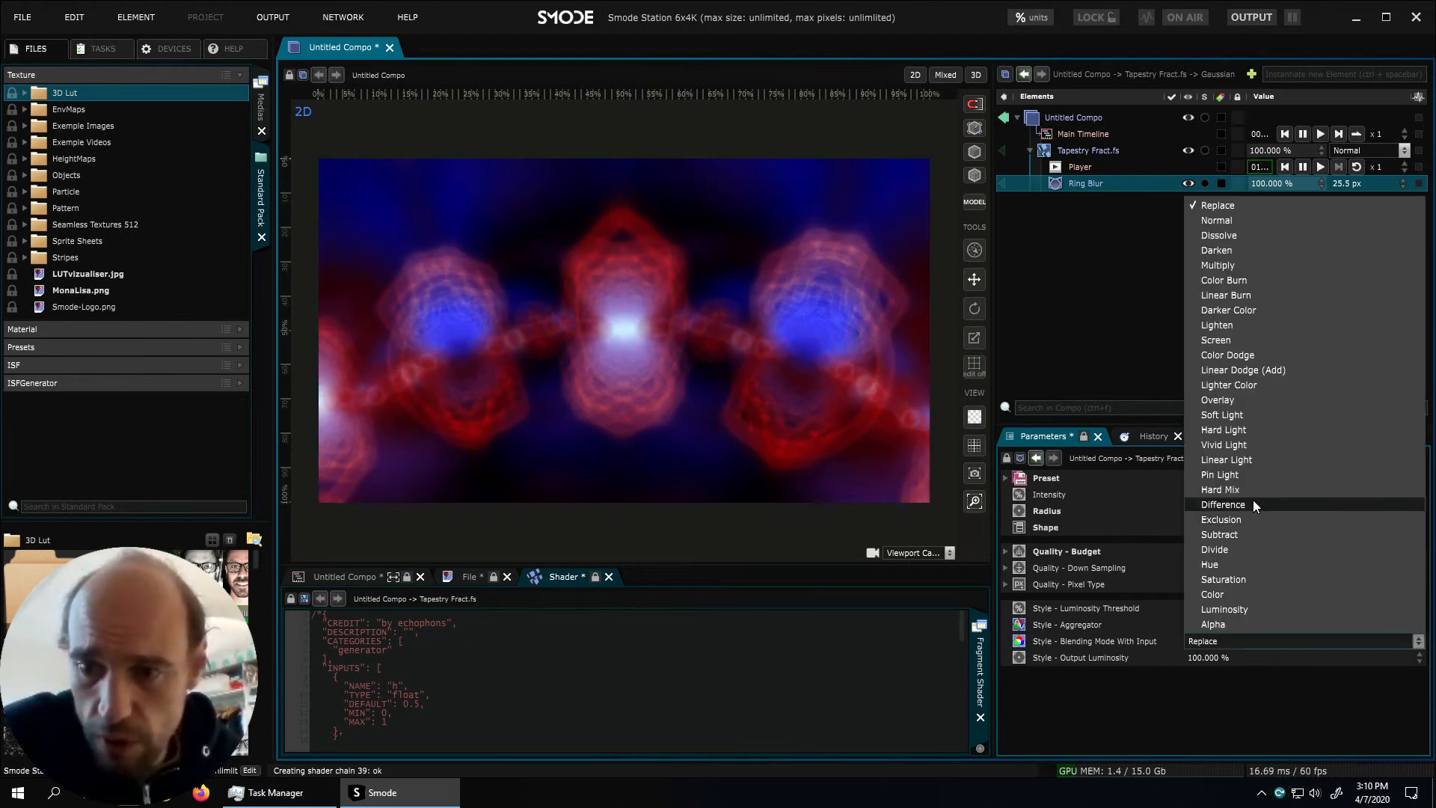
pyautogui.click(1269, 371)
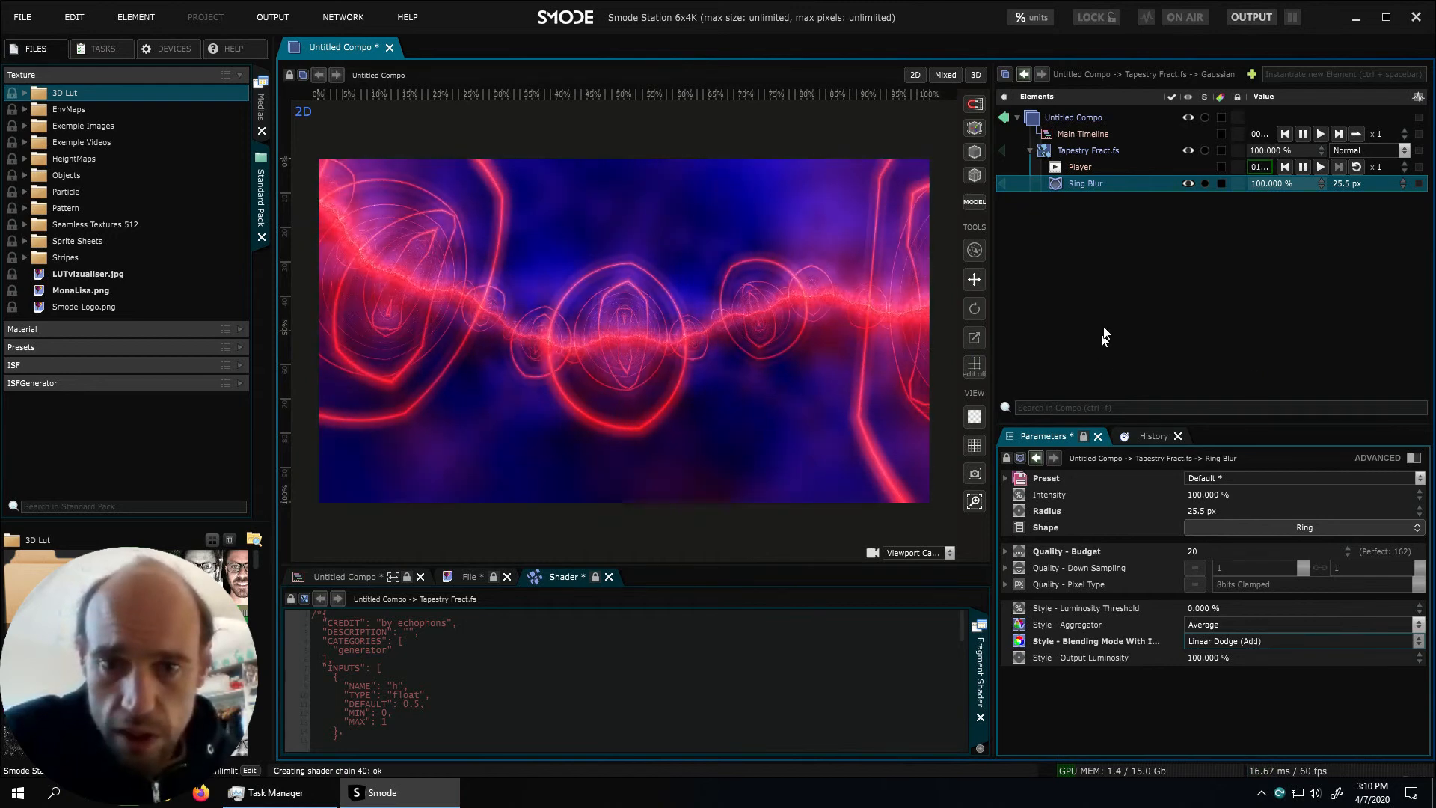
# Set the ring blur's radius to 33.15 px and compare its parameters with those of its parent layer
pyautogui.click(1098, 184)
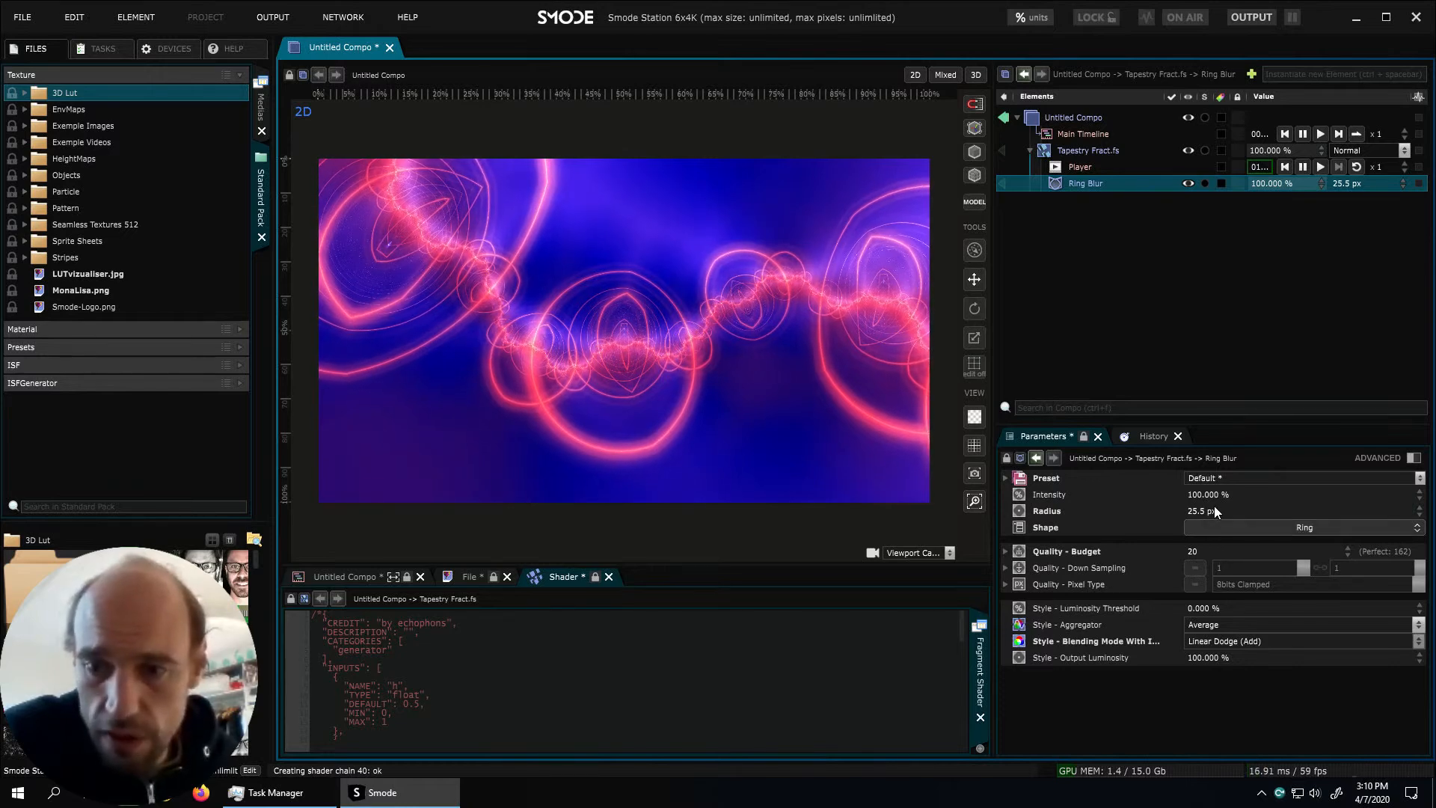
pyautogui.moveTo(1215, 511); pyautogui.dragTo(1215, 494)
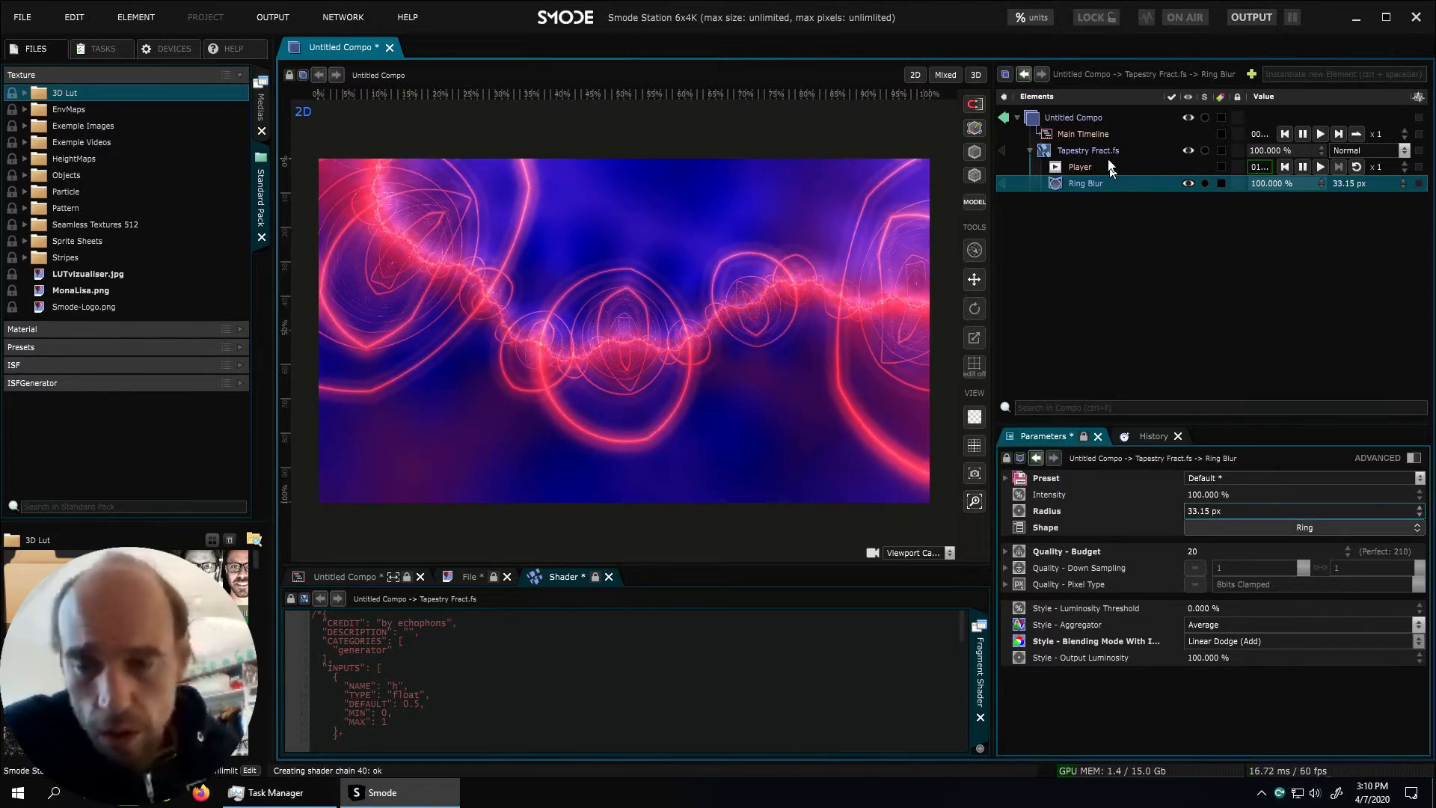
pyautogui.click(1104, 150)
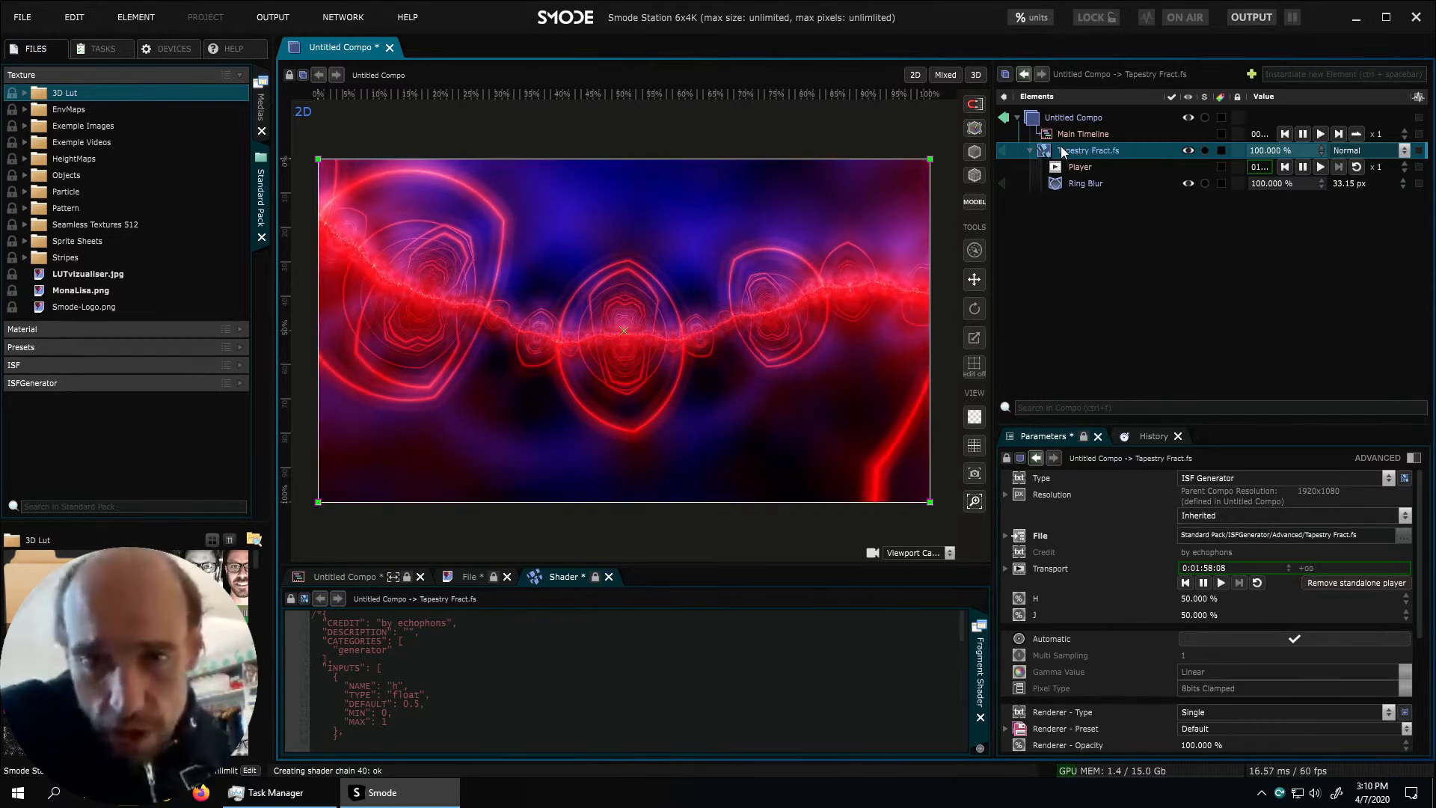
pyautogui.click(1075, 182)
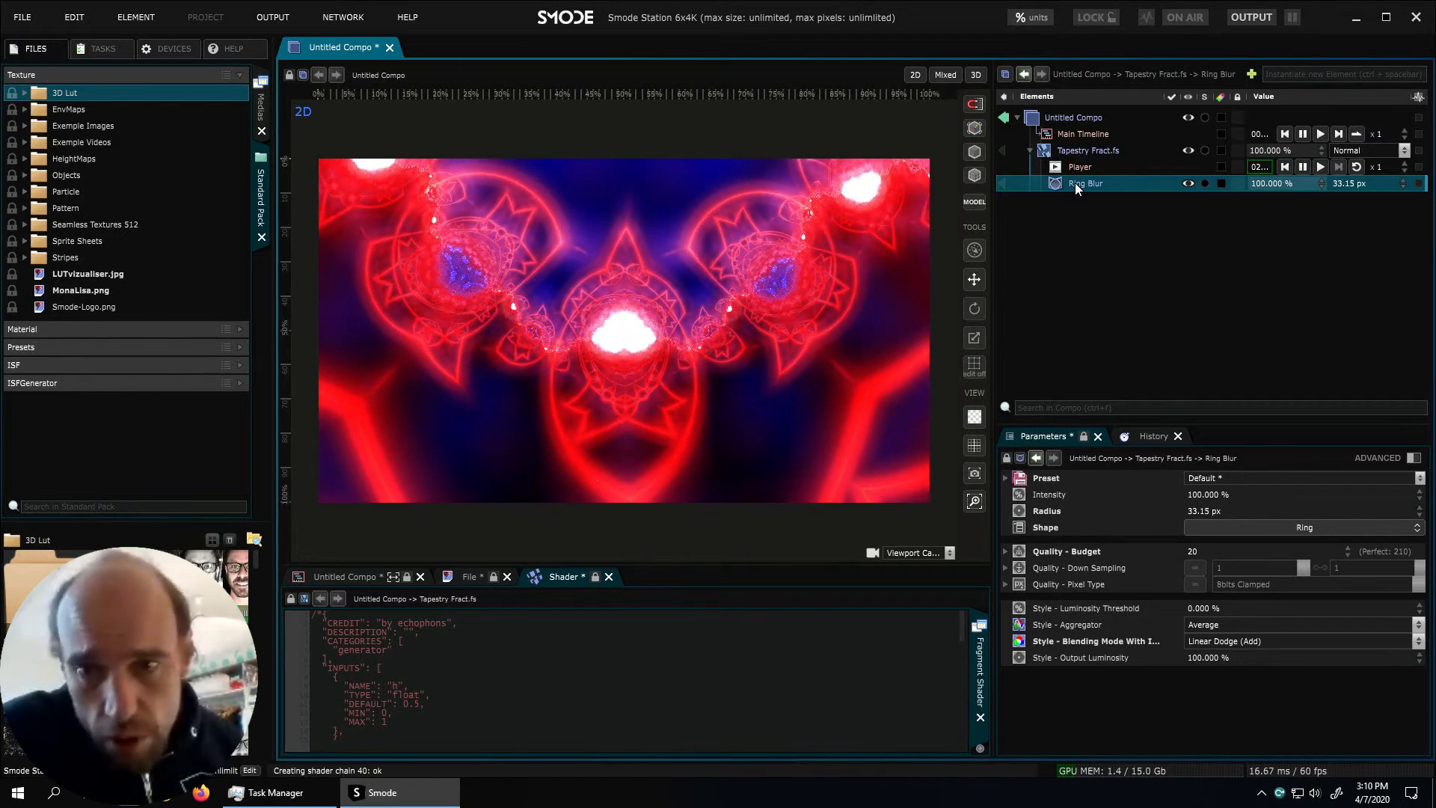
# Add a renderer to the Tapestry Fract layer and scale the first renderer to about 49% by 64% in the image's lower-left corner
pyautogui.click(1073, 154)
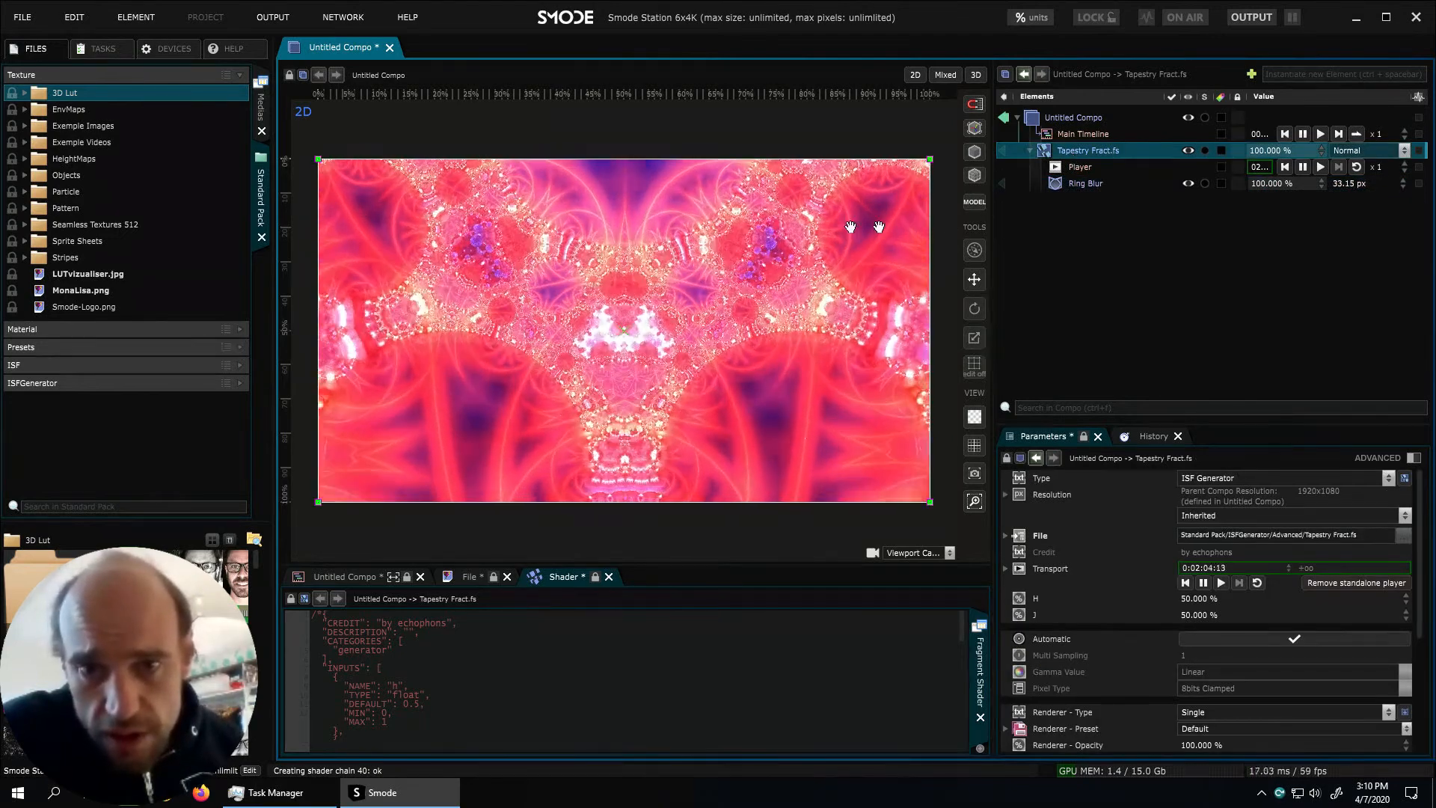
pyautogui.rightClick(1062, 151)
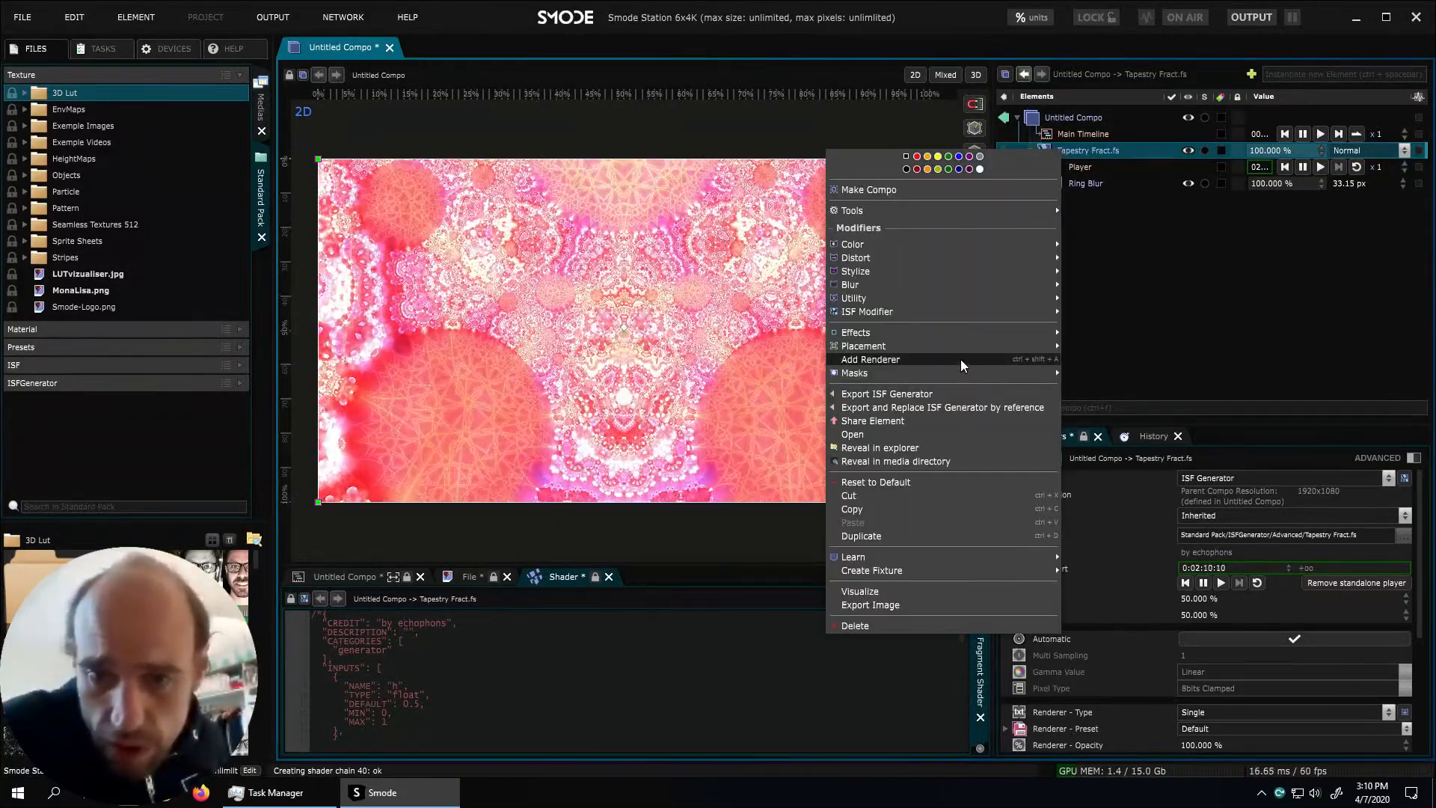
pyautogui.click(961, 359)
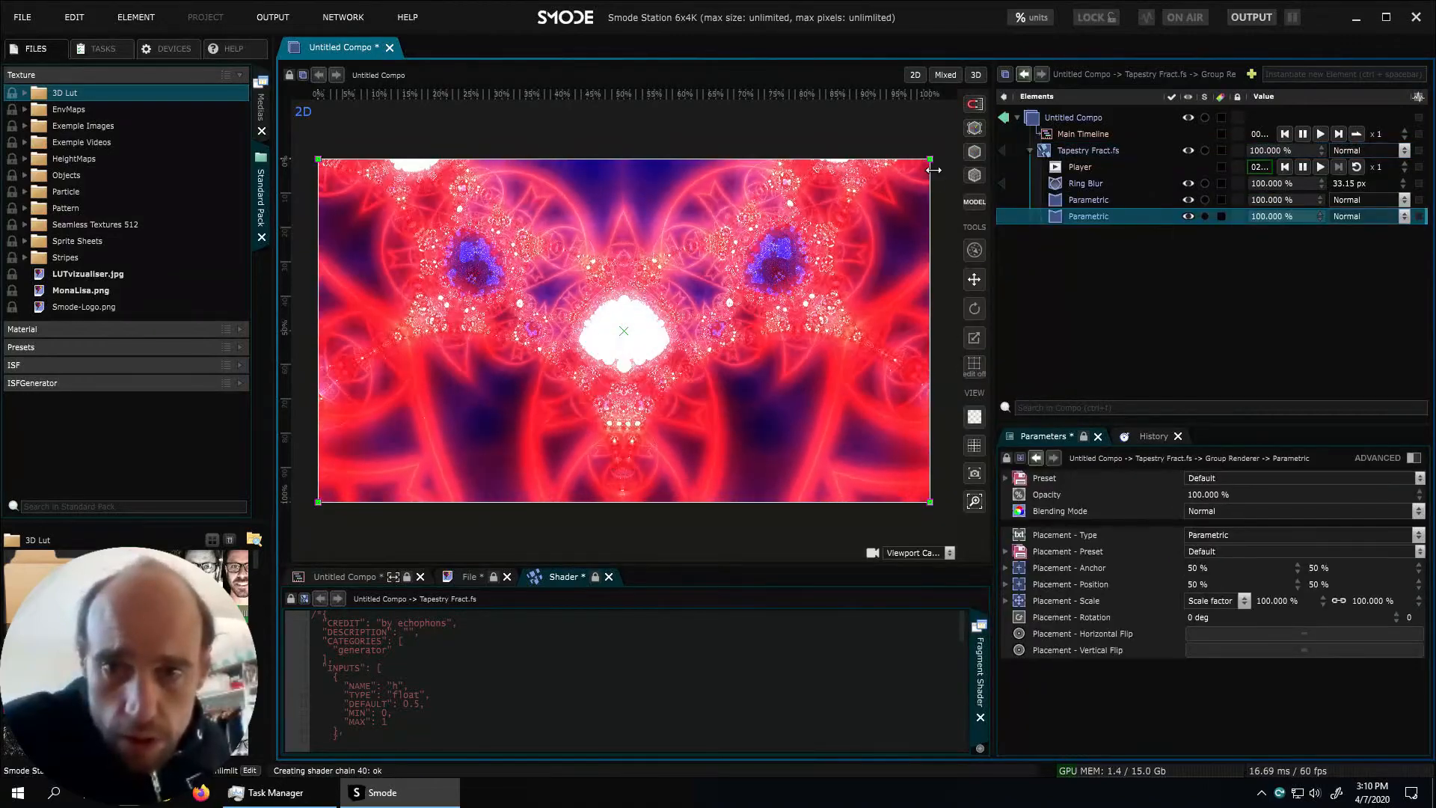
pyautogui.click(1058, 201)
pyautogui.moveTo(925, 161); pyautogui.dragTo(618, 281)
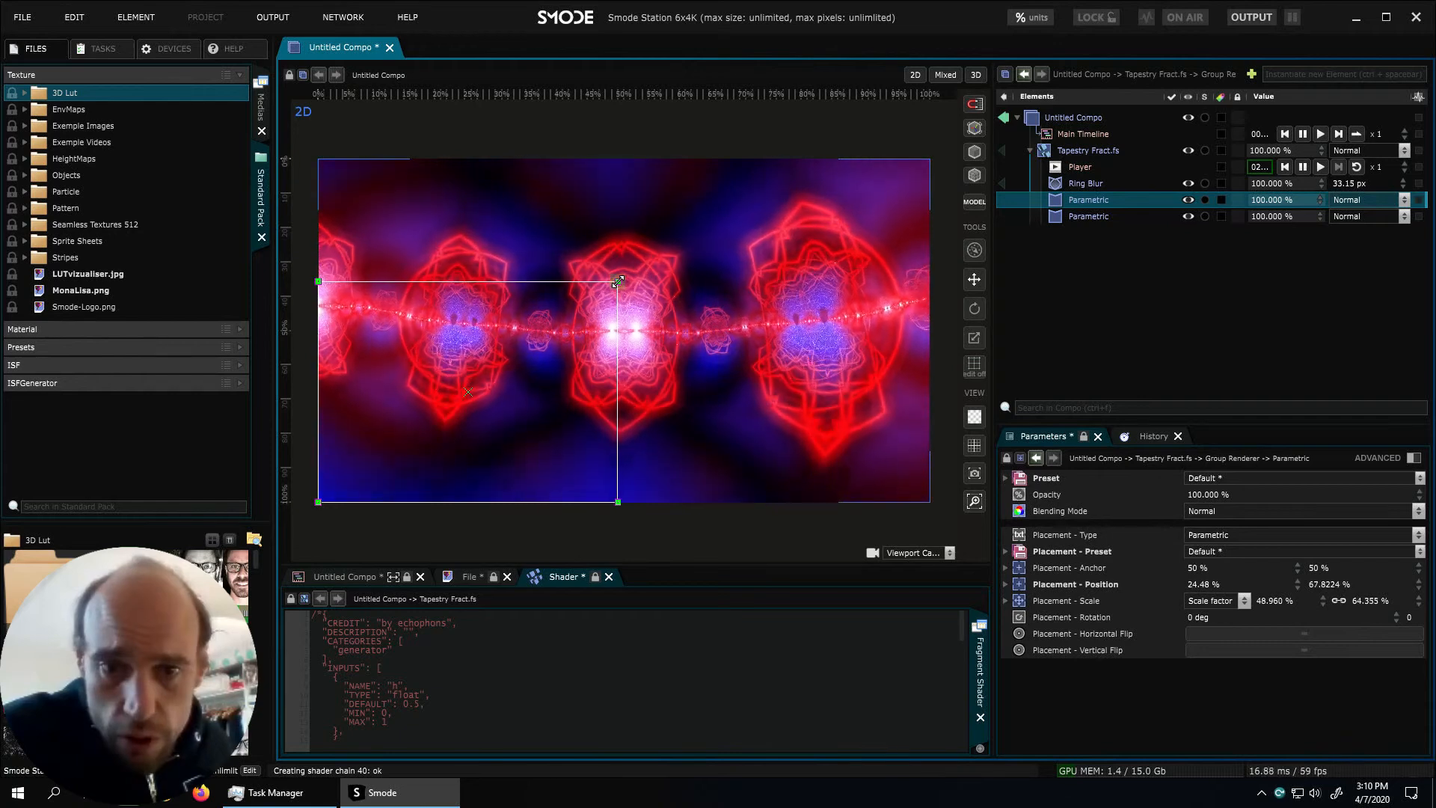
# Scale the second renderer to about 49% by 57% in the image's lower-right corner and the first renderer's height to about 57%
pyautogui.click(1077, 217)
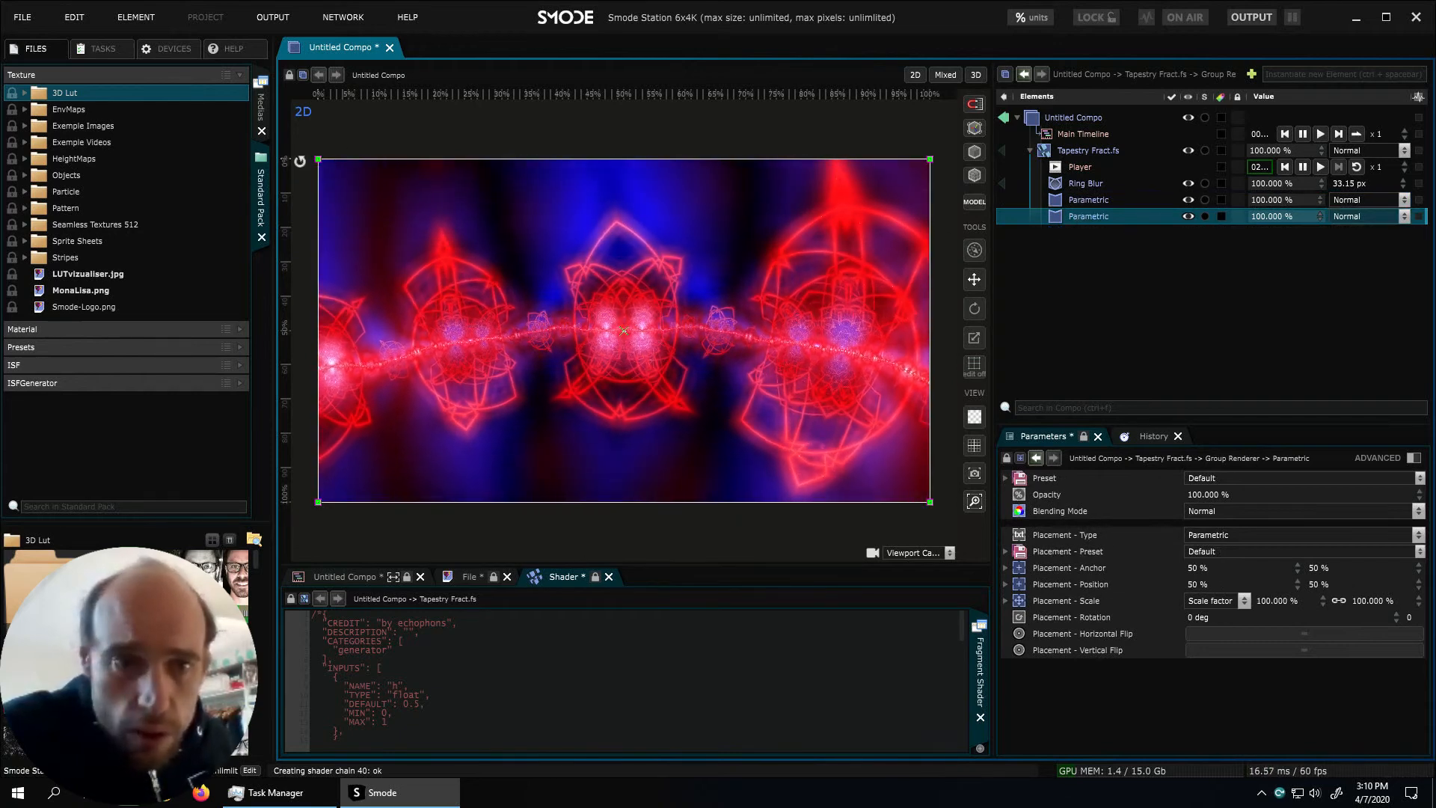
pyautogui.moveTo(318, 160); pyautogui.dragTo(633, 288)
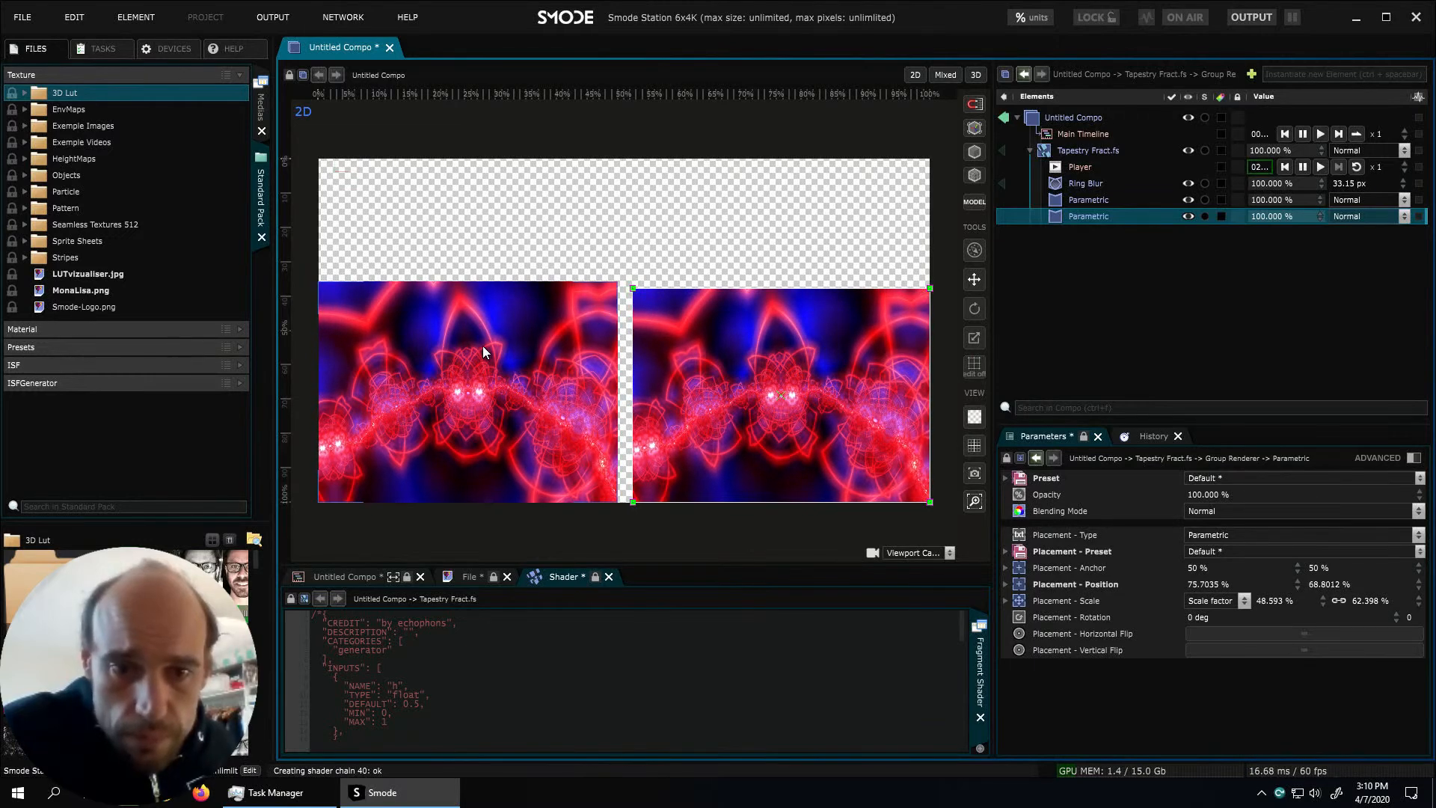
pyautogui.click(484, 352)
pyautogui.moveTo(457, 282); pyautogui.dragTo(455, 308)
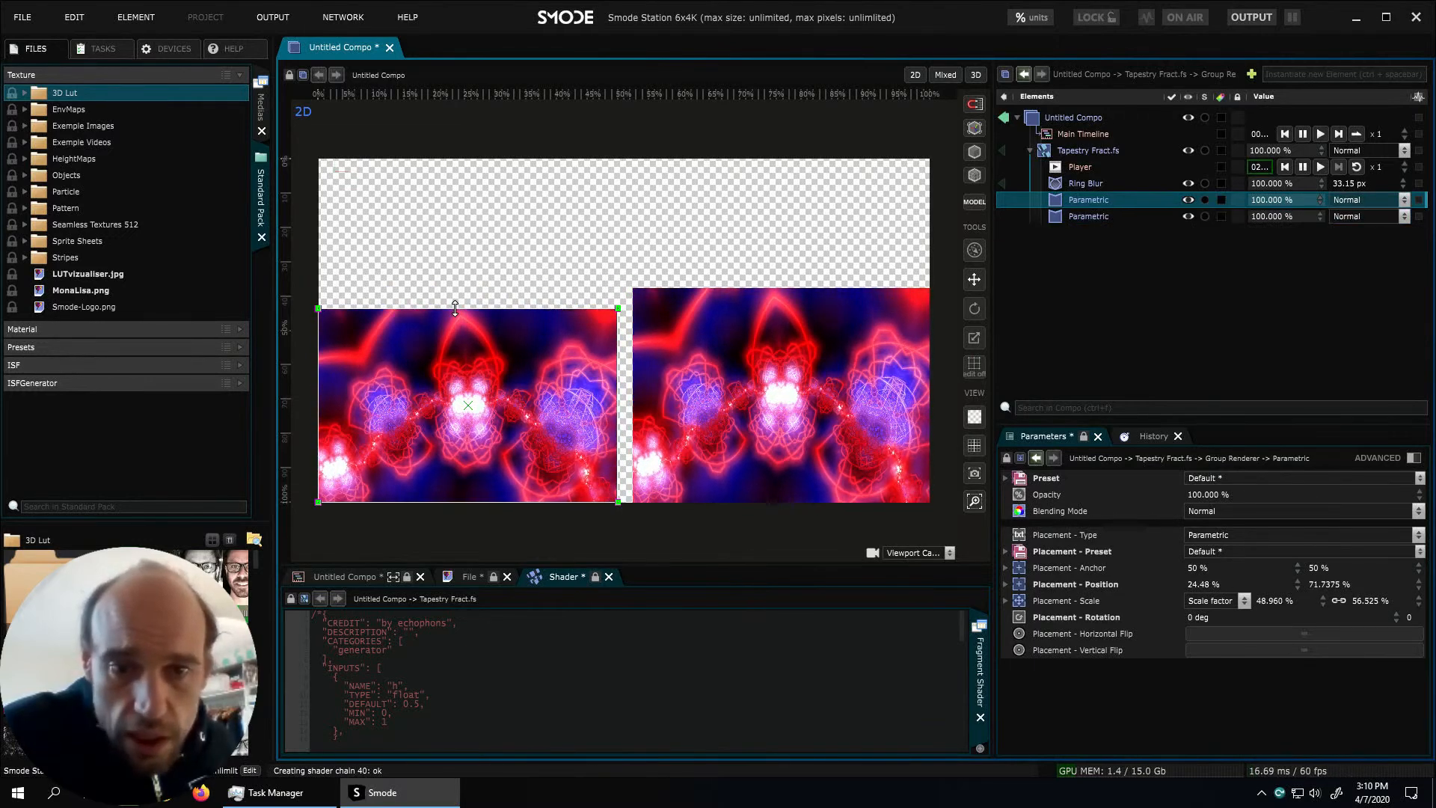
pyautogui.click(804, 389)
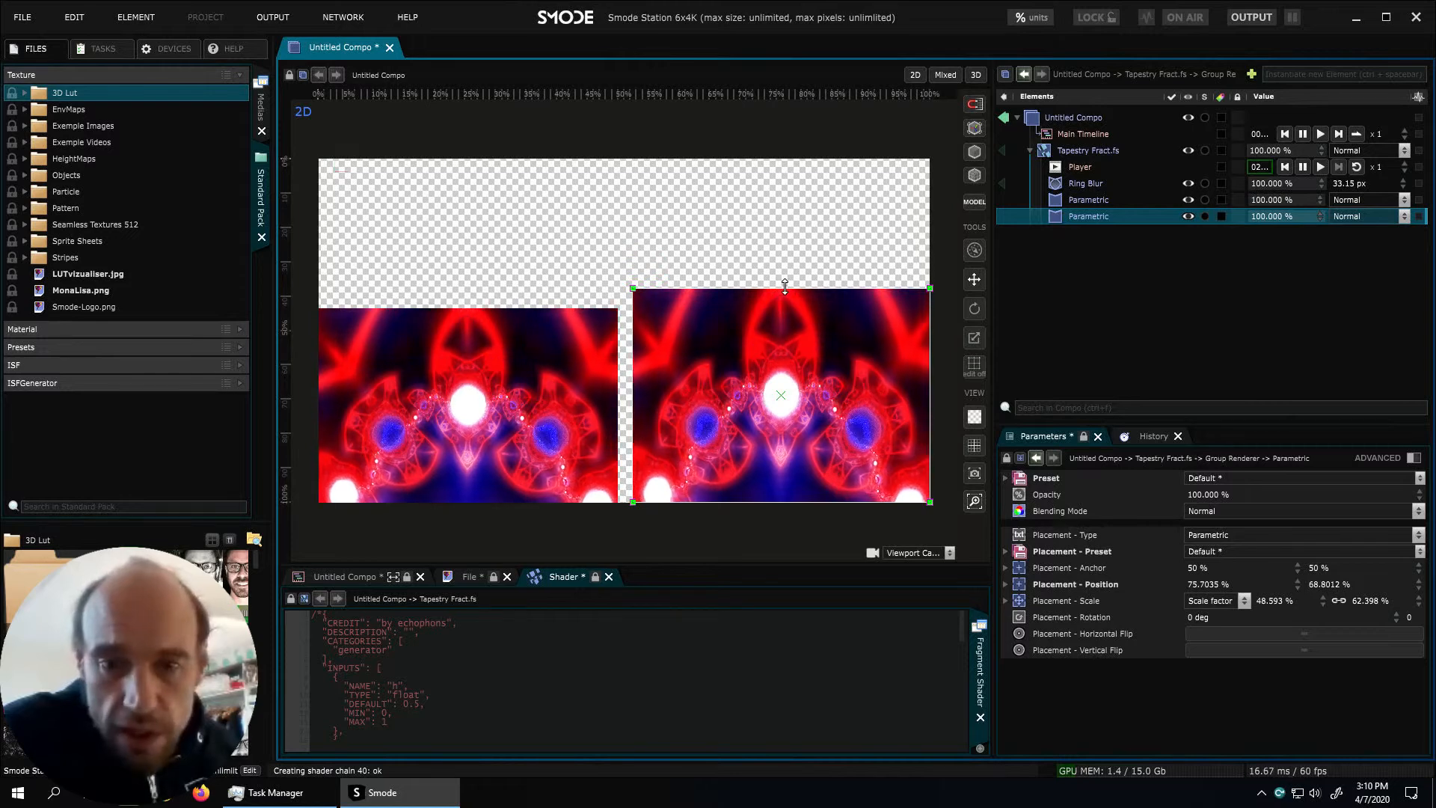
pyautogui.moveTo(785, 288); pyautogui.dragTo(781, 296)
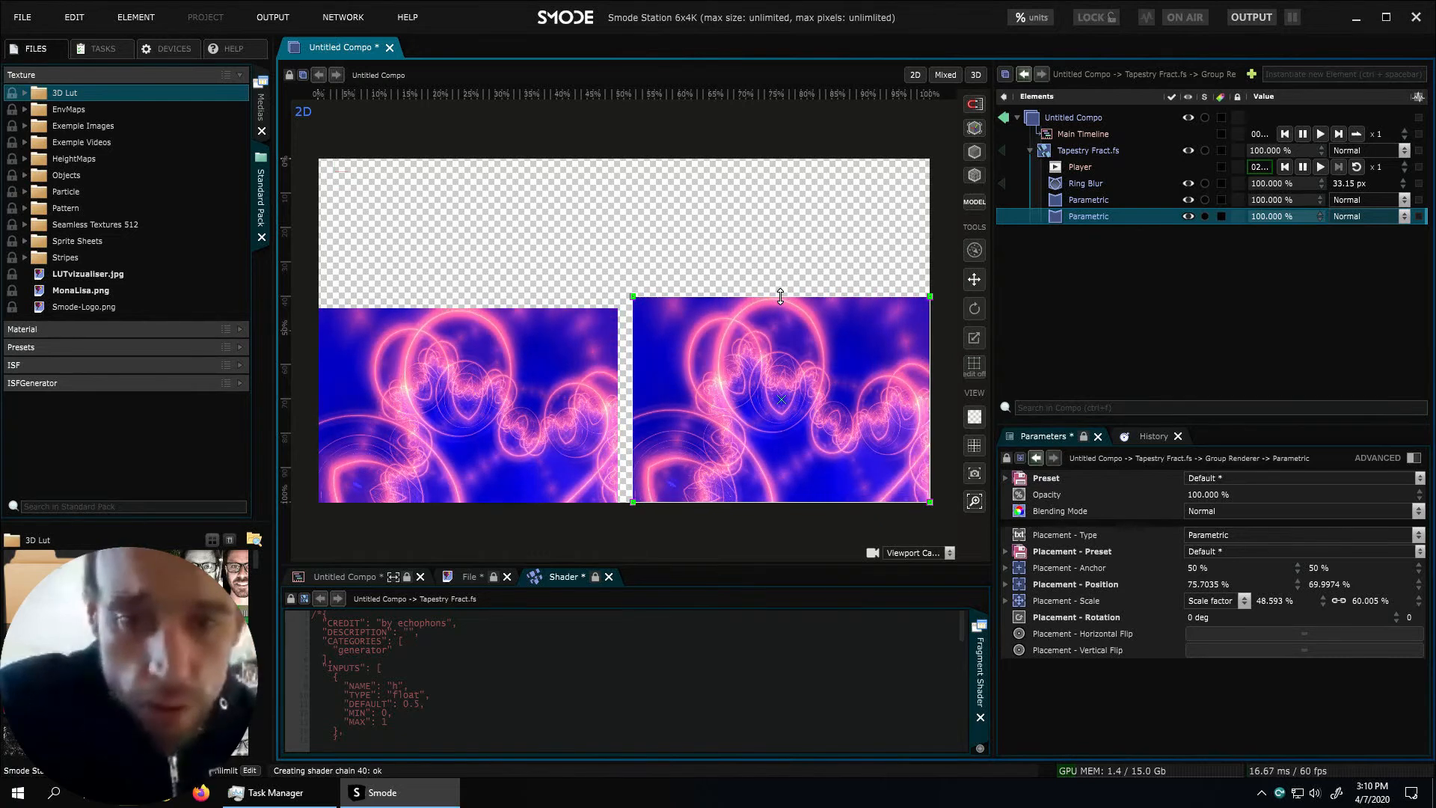
pyautogui.moveTo(781, 297); pyautogui.dragTo(794, 307)
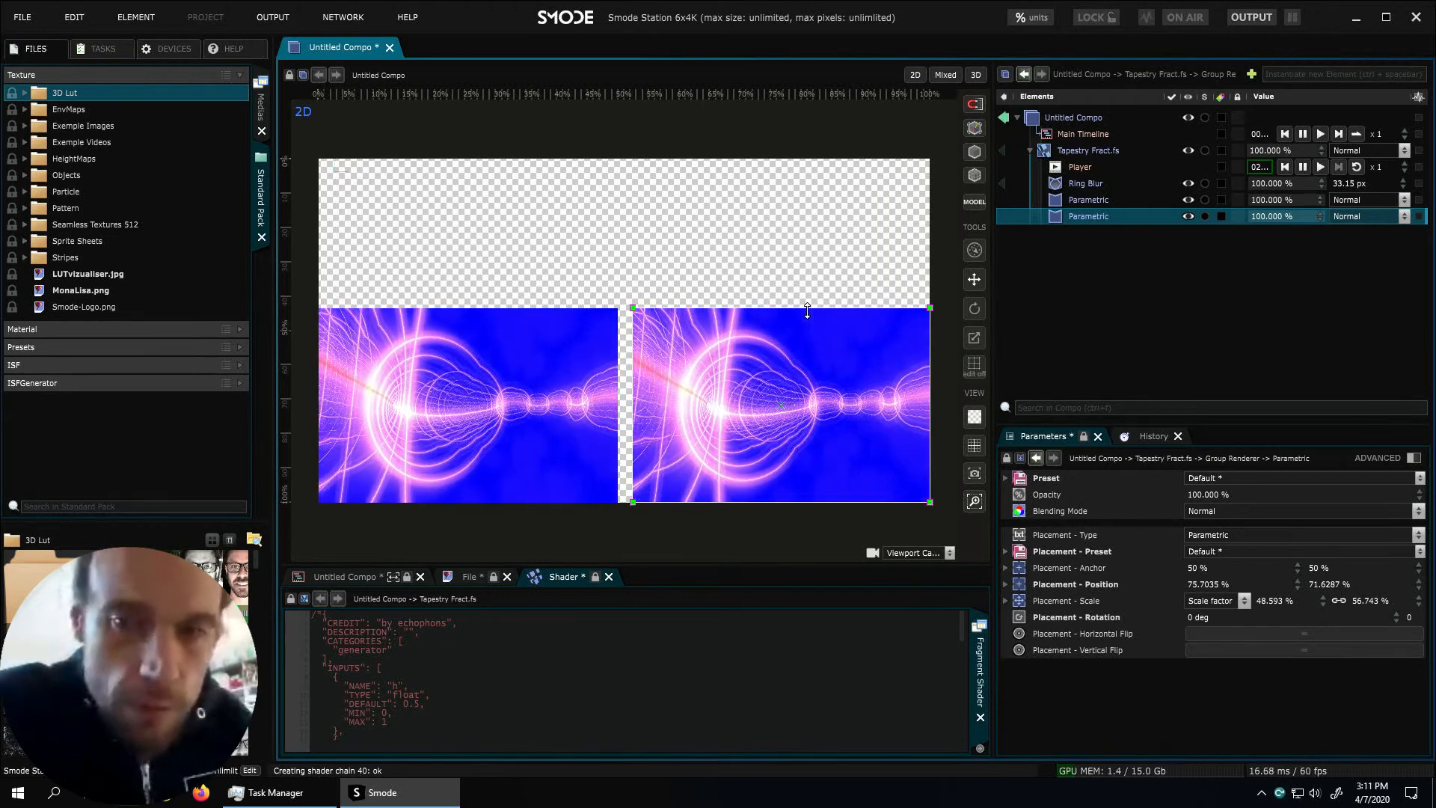
# Examine the parameters of the Tapestry Fract layer, ring blur and both renderers, and the modifier categories available for a renderer
pyautogui.click(1093, 199)
pyautogui.click(1098, 149)
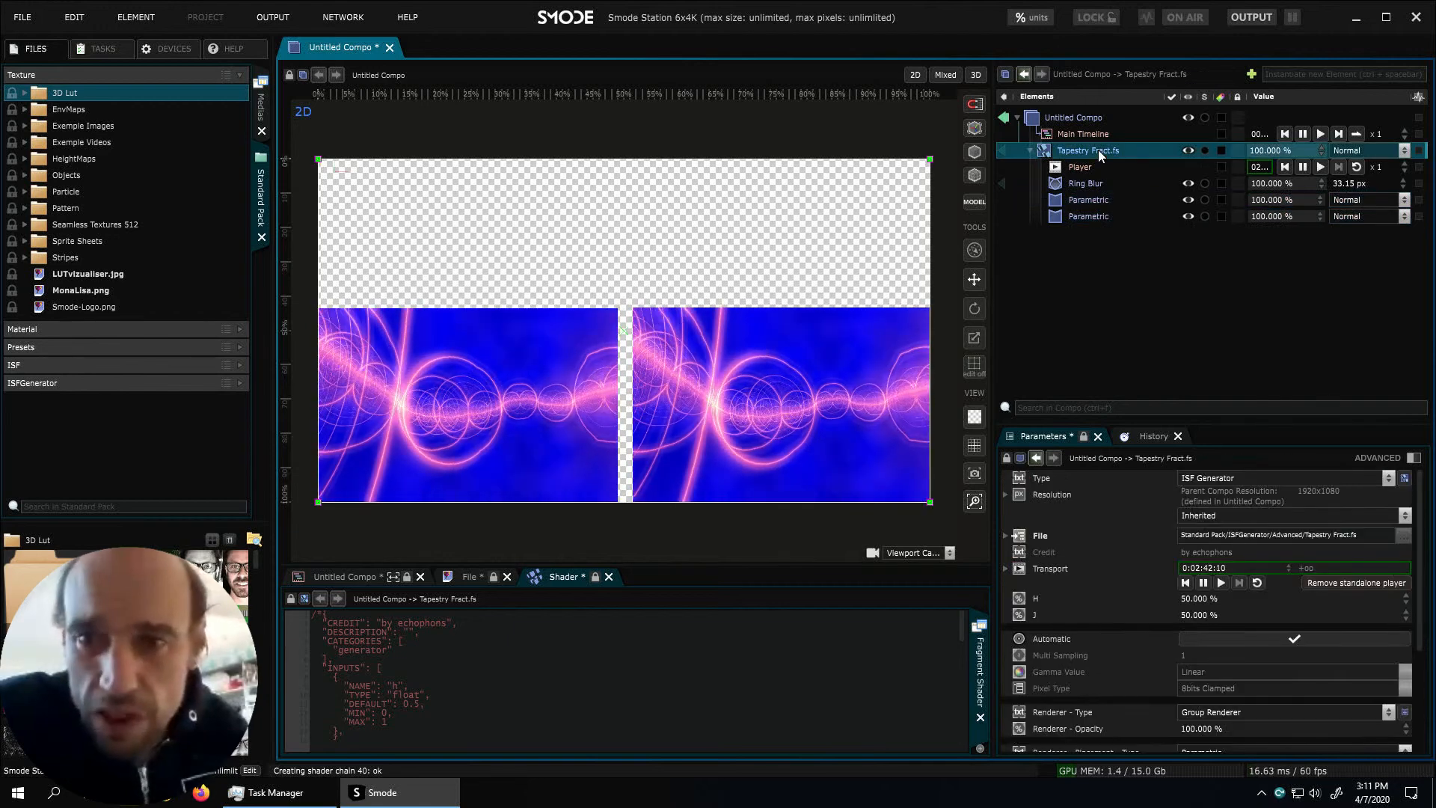
pyautogui.click(1094, 183)
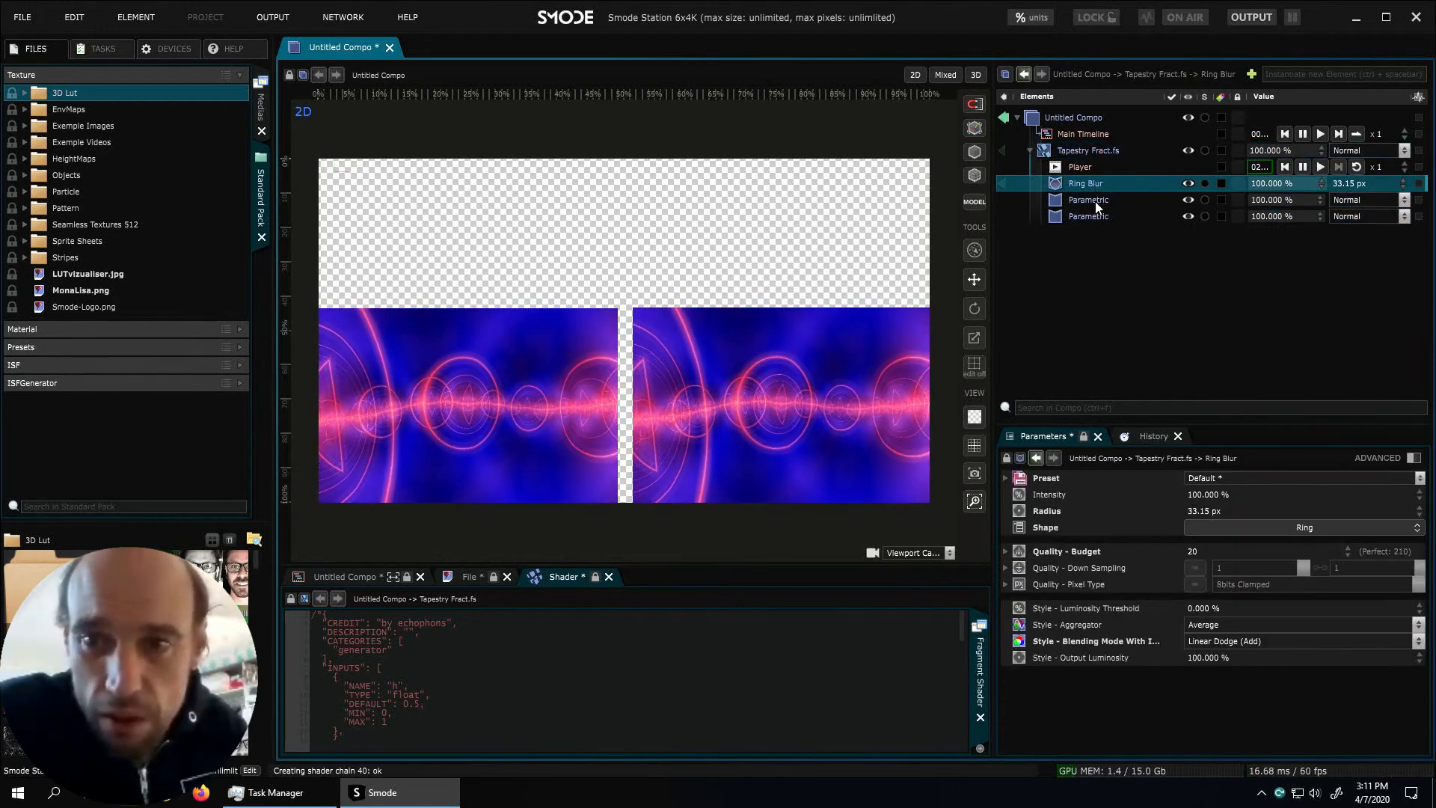
pyautogui.click(1093, 200)
pyautogui.click(1096, 217)
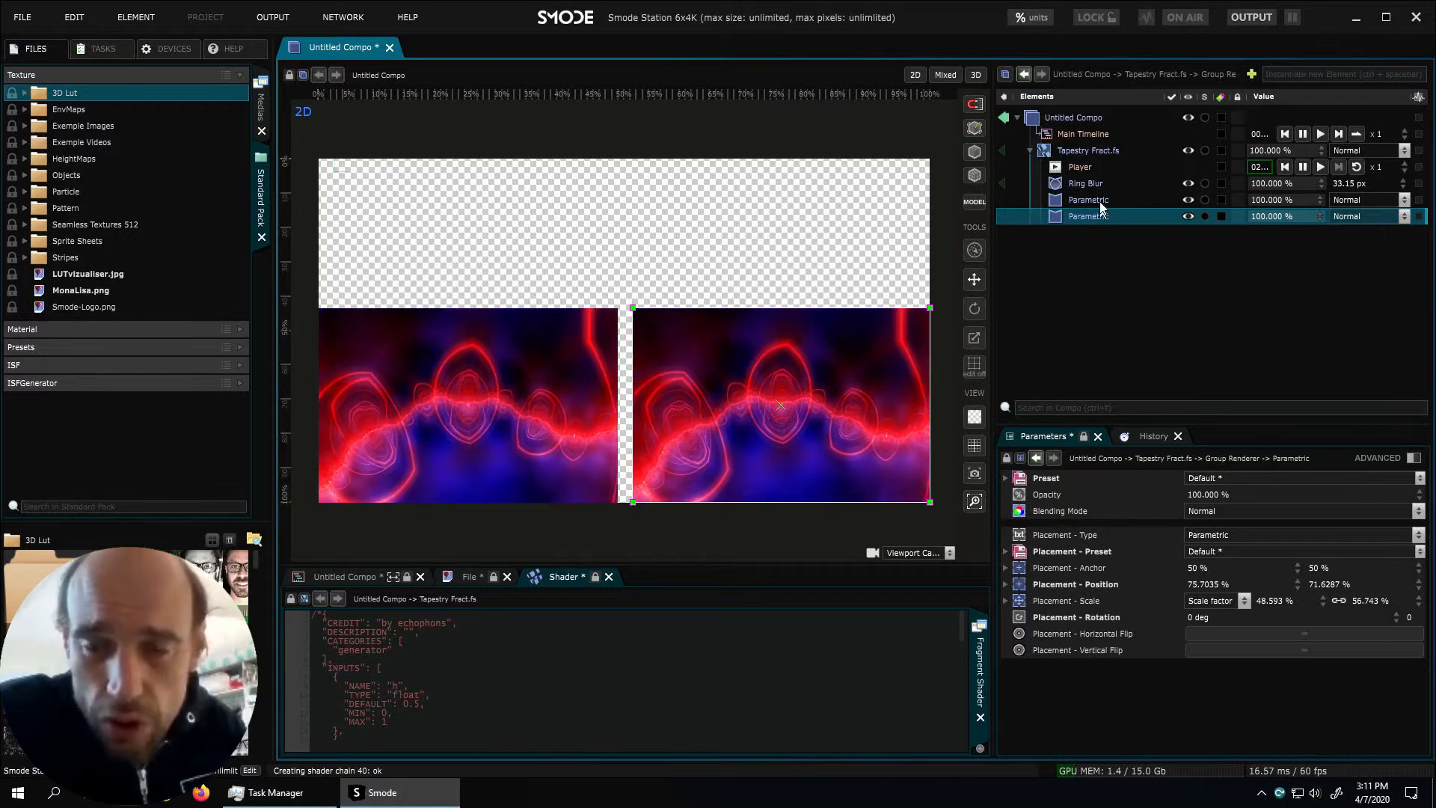
pyautogui.rightClick(1101, 197)
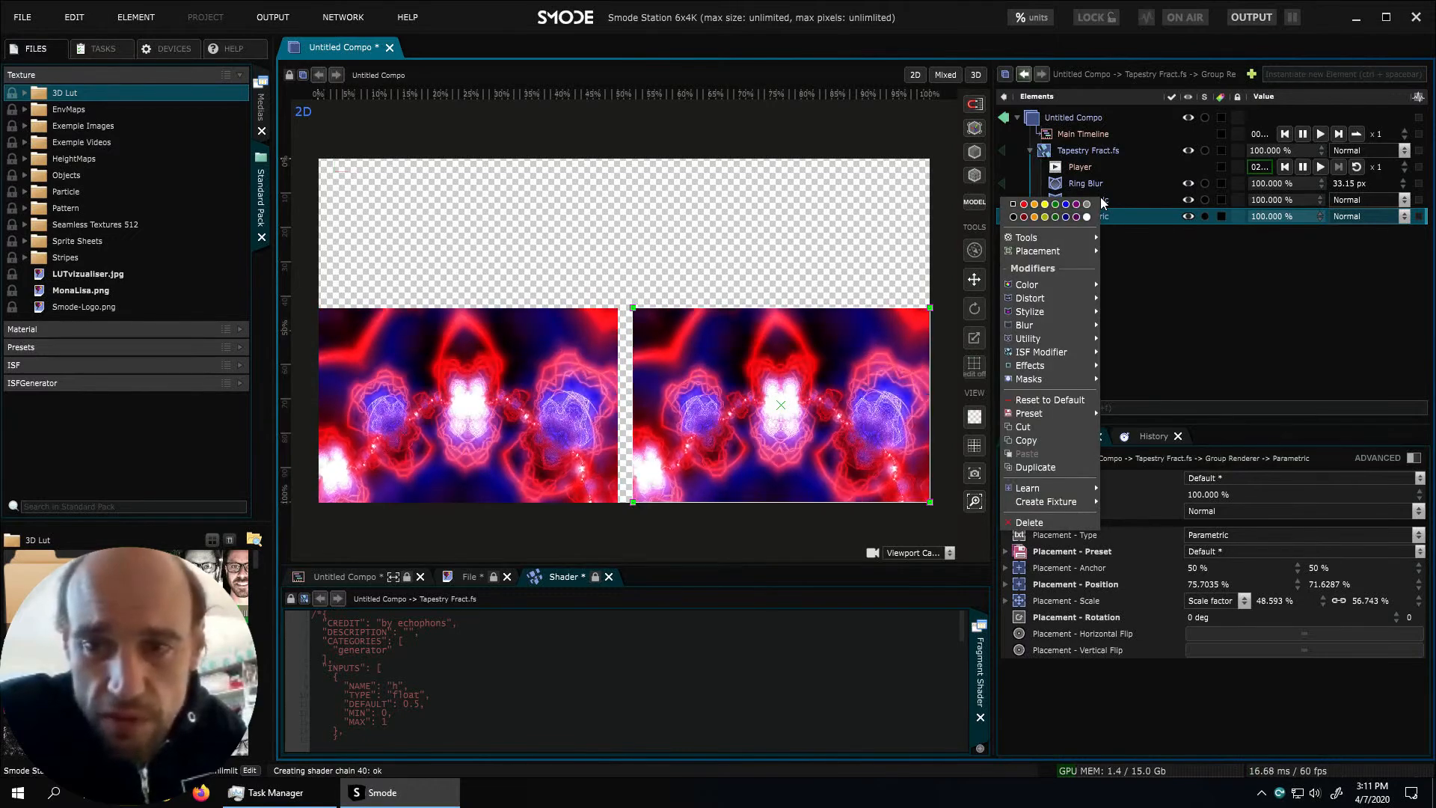
pyautogui.click(1119, 202)
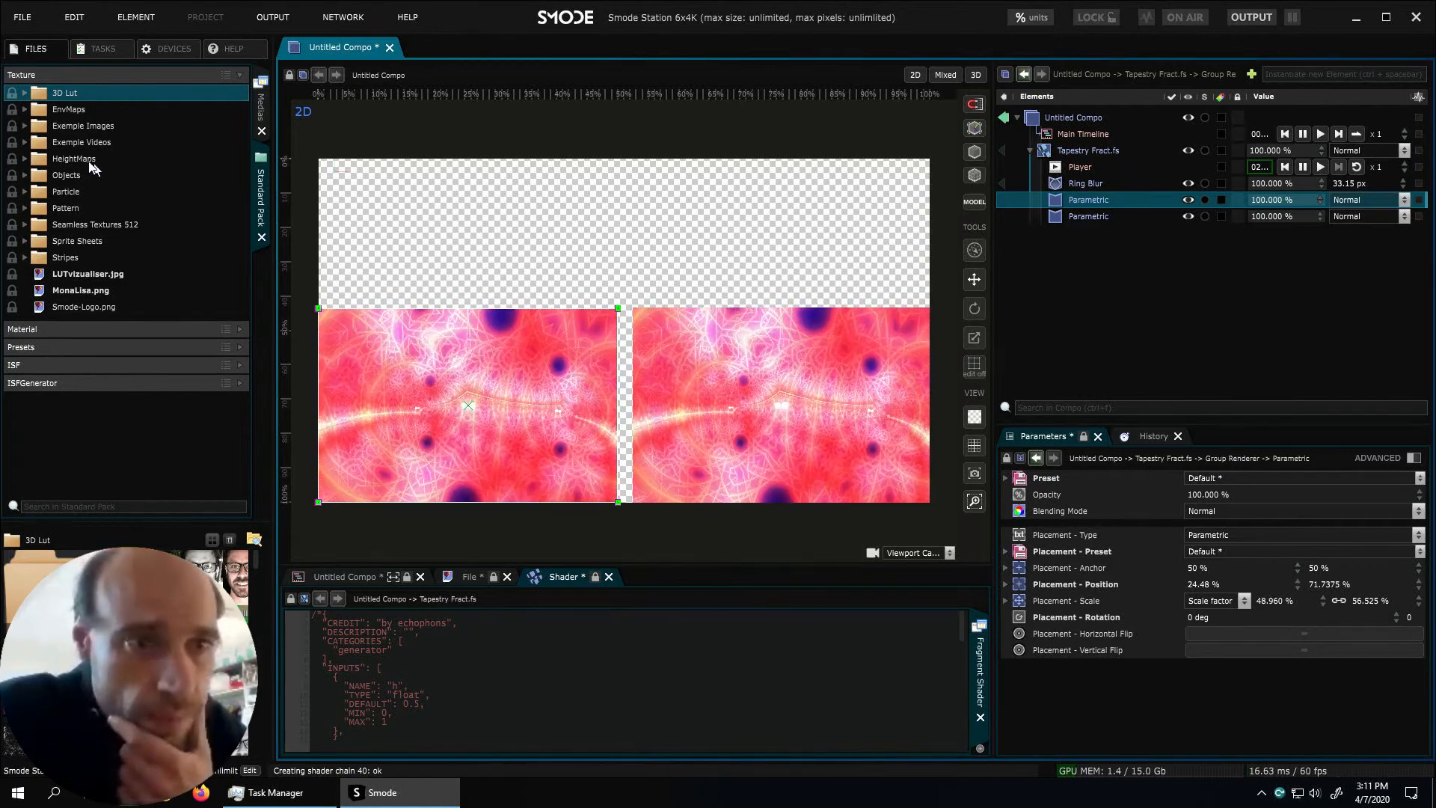
# Apply the 3D LUT Blue is the new Black.cube to the first renderer and Blue Wash.cube to the second
pyautogui.click(25, 93)
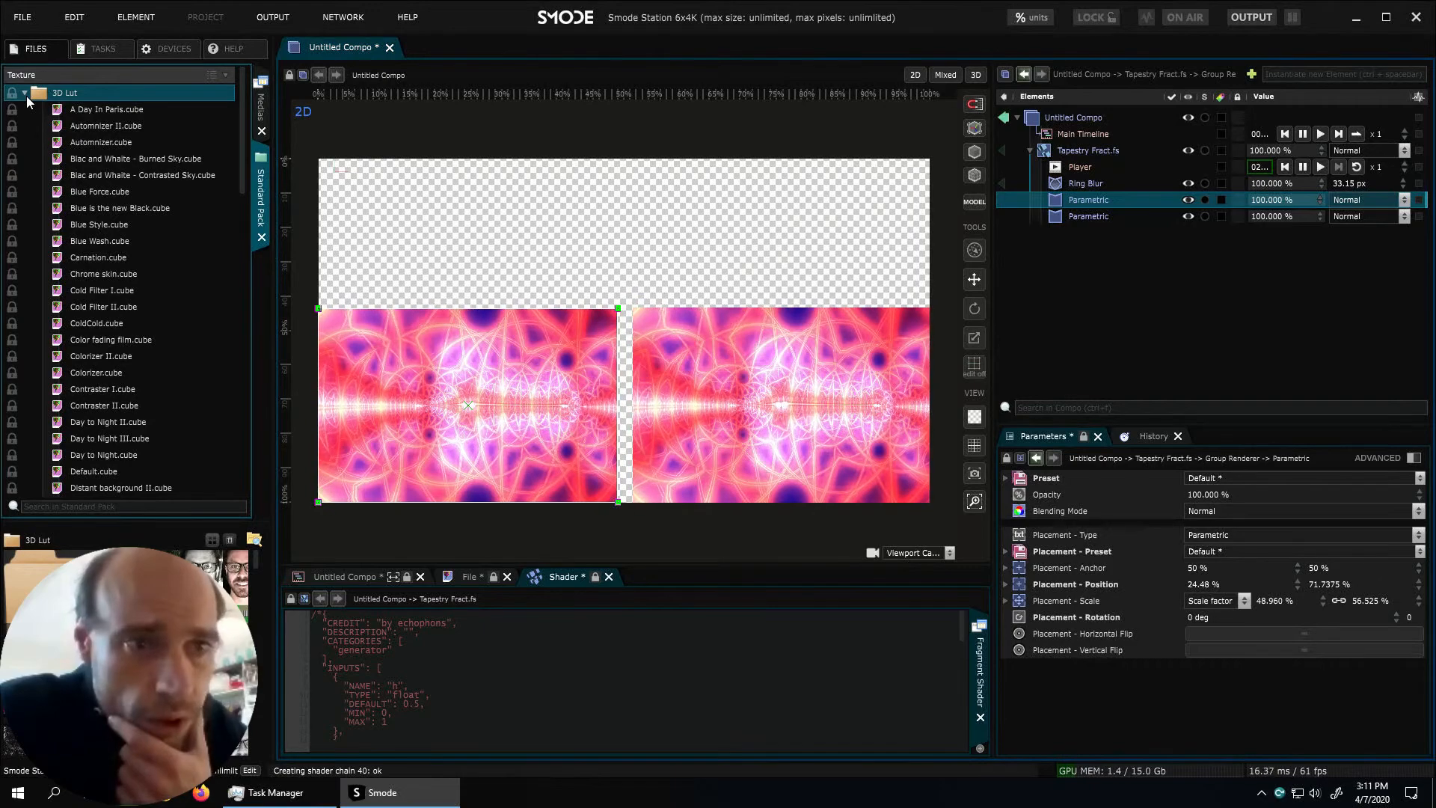
pyautogui.click(96, 212)
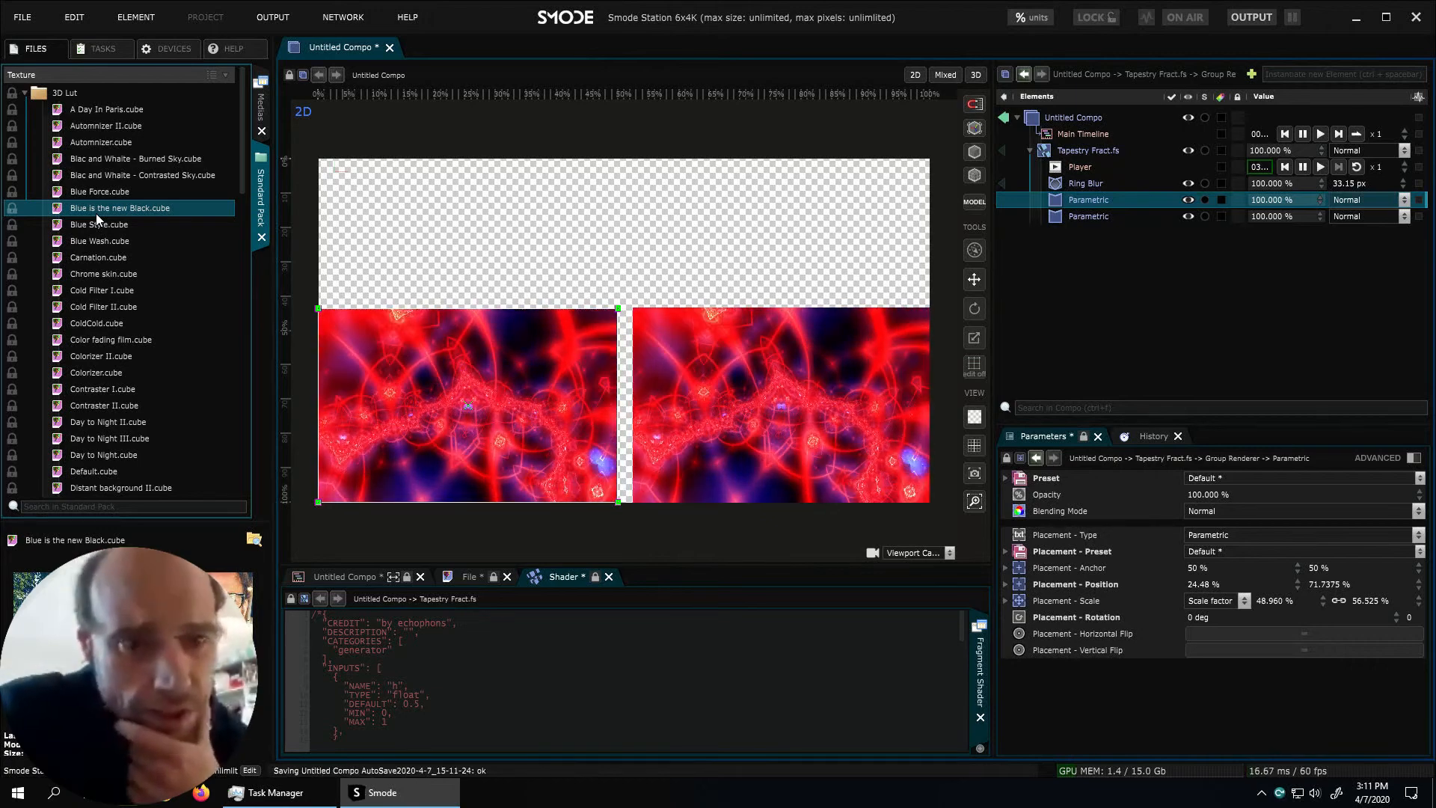
pyautogui.moveTo(65, 208); pyautogui.dragTo(1097, 203)
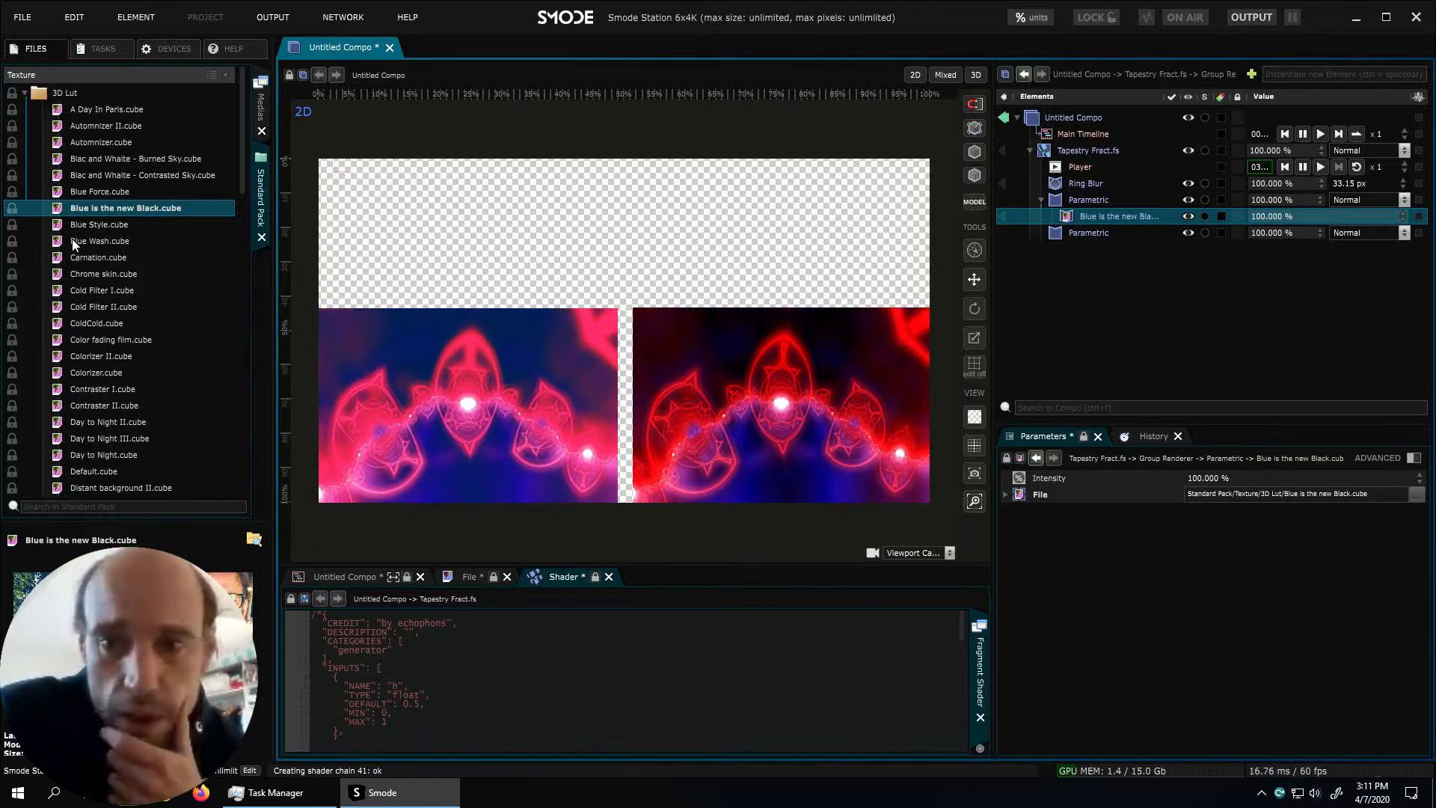
pyautogui.moveTo(69, 239); pyautogui.dragTo(1081, 234)
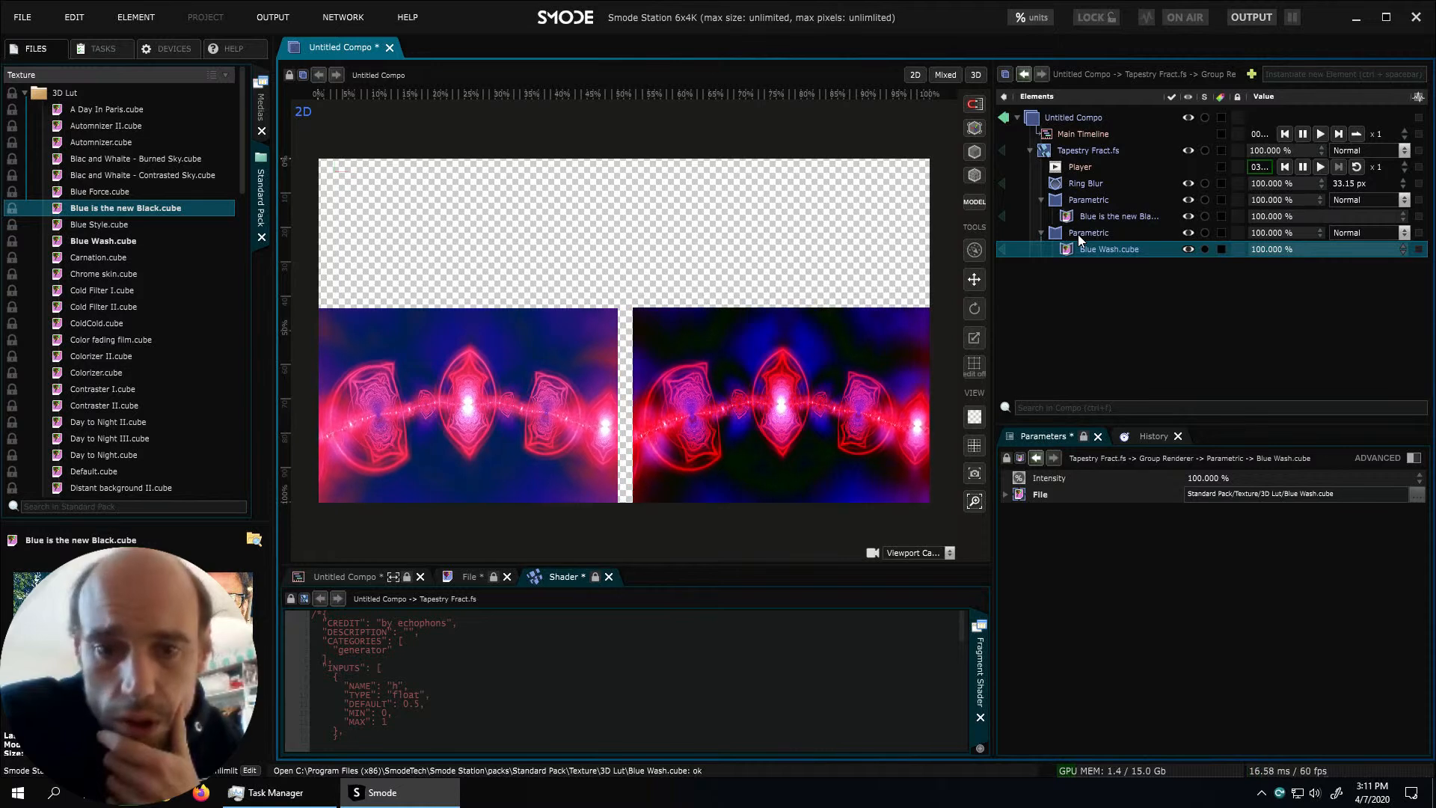
# Show the file thumbnails for the first renderer's LUT and enlarge their browsing area
pyautogui.click(1098, 216)
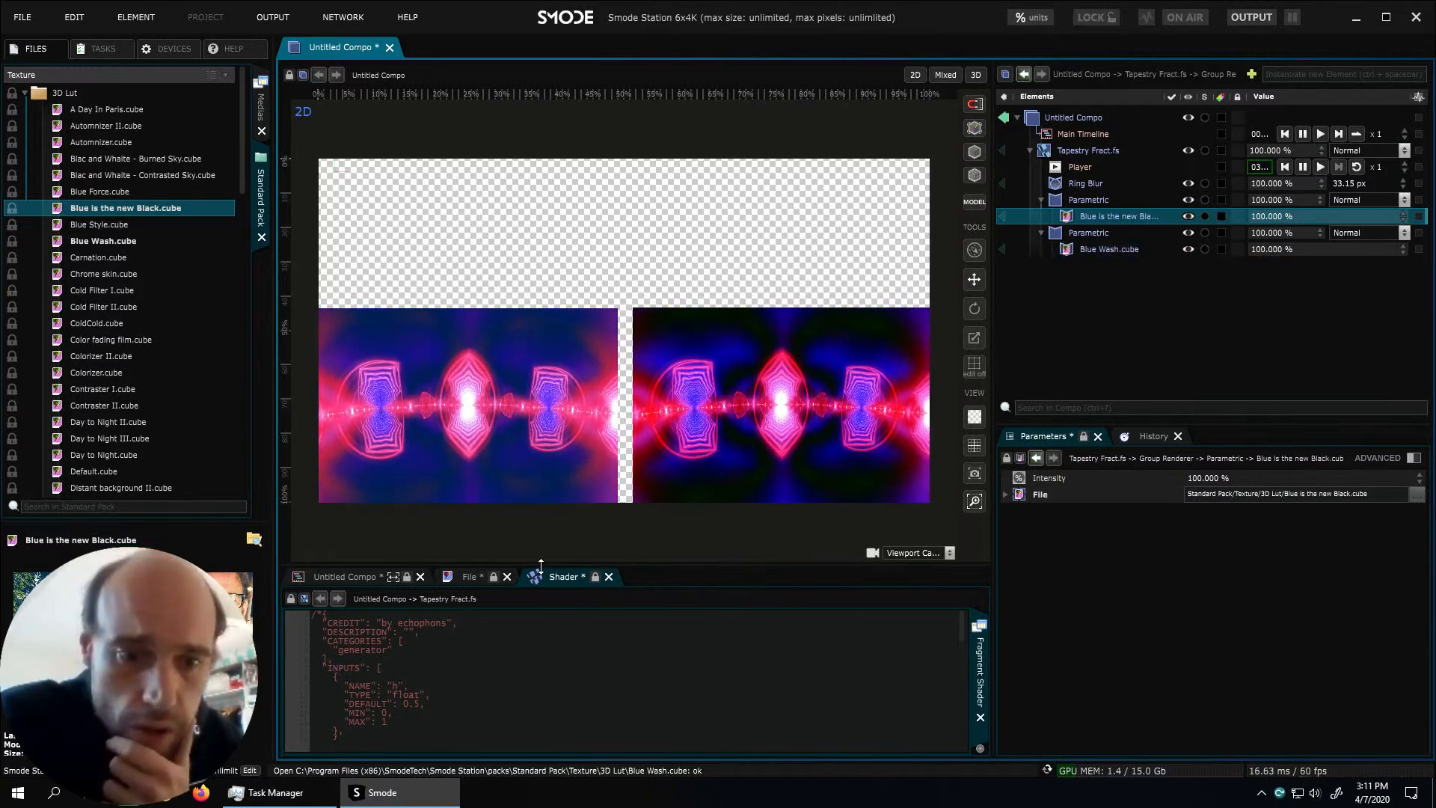
pyautogui.click(462, 576)
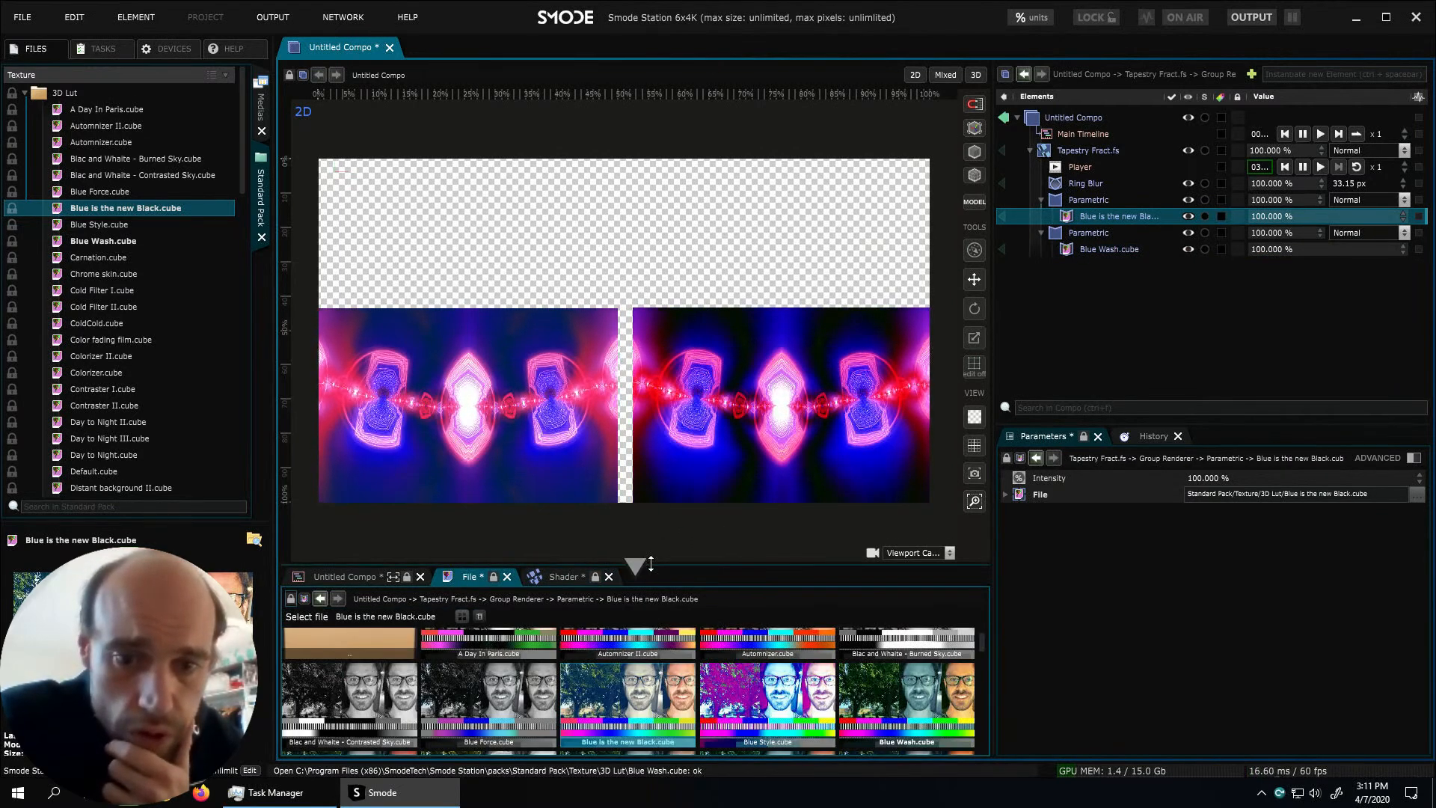
pyautogui.moveTo(651, 564); pyautogui.dragTo(656, 492)
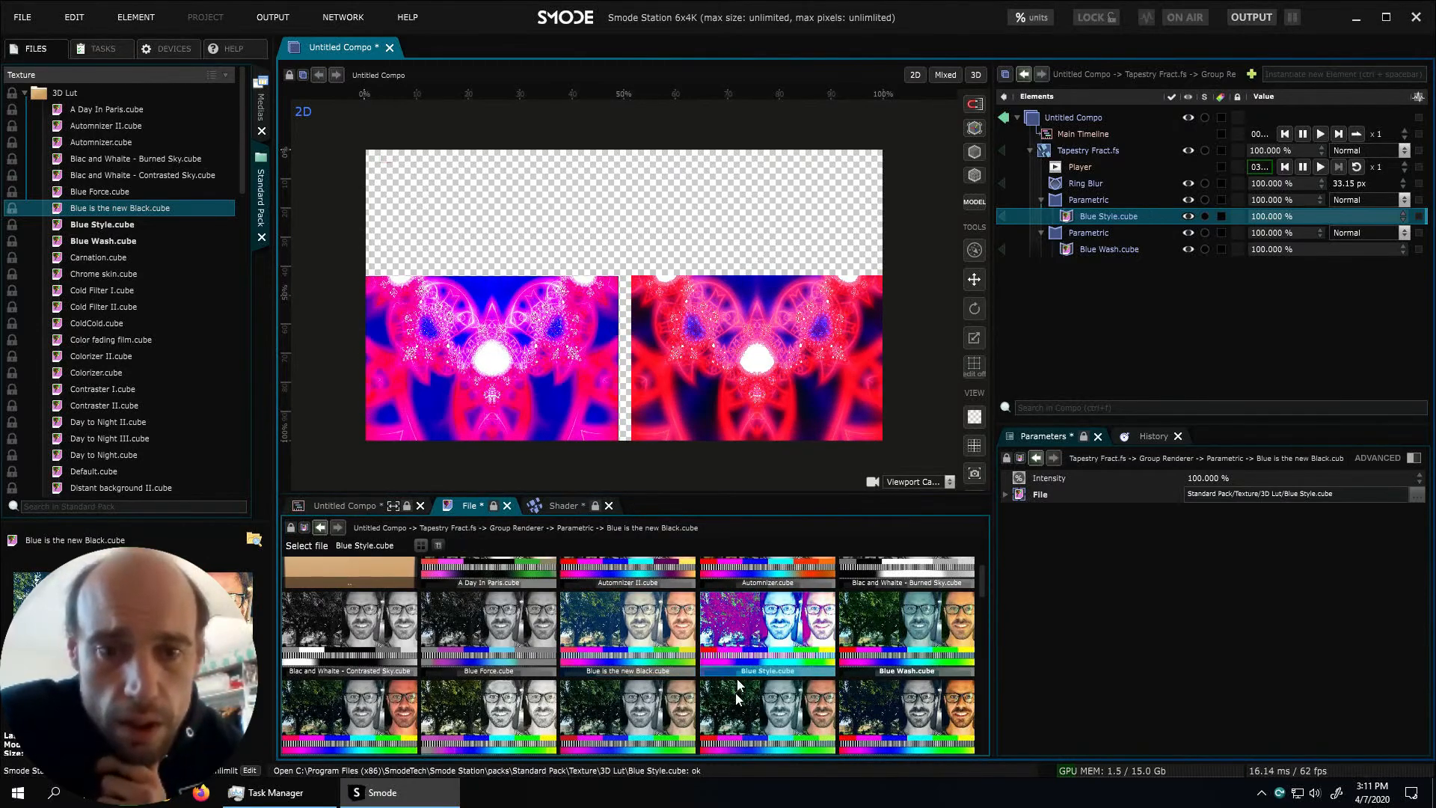
# Try the Cold Filter II, Contraster I and Day to Night LUTs on the first renderer
pyautogui.scroll(-1, 742, 646)
pyautogui.click(759, 703)
pyautogui.scroll(-1, 758, 703)
pyautogui.click(760, 694)
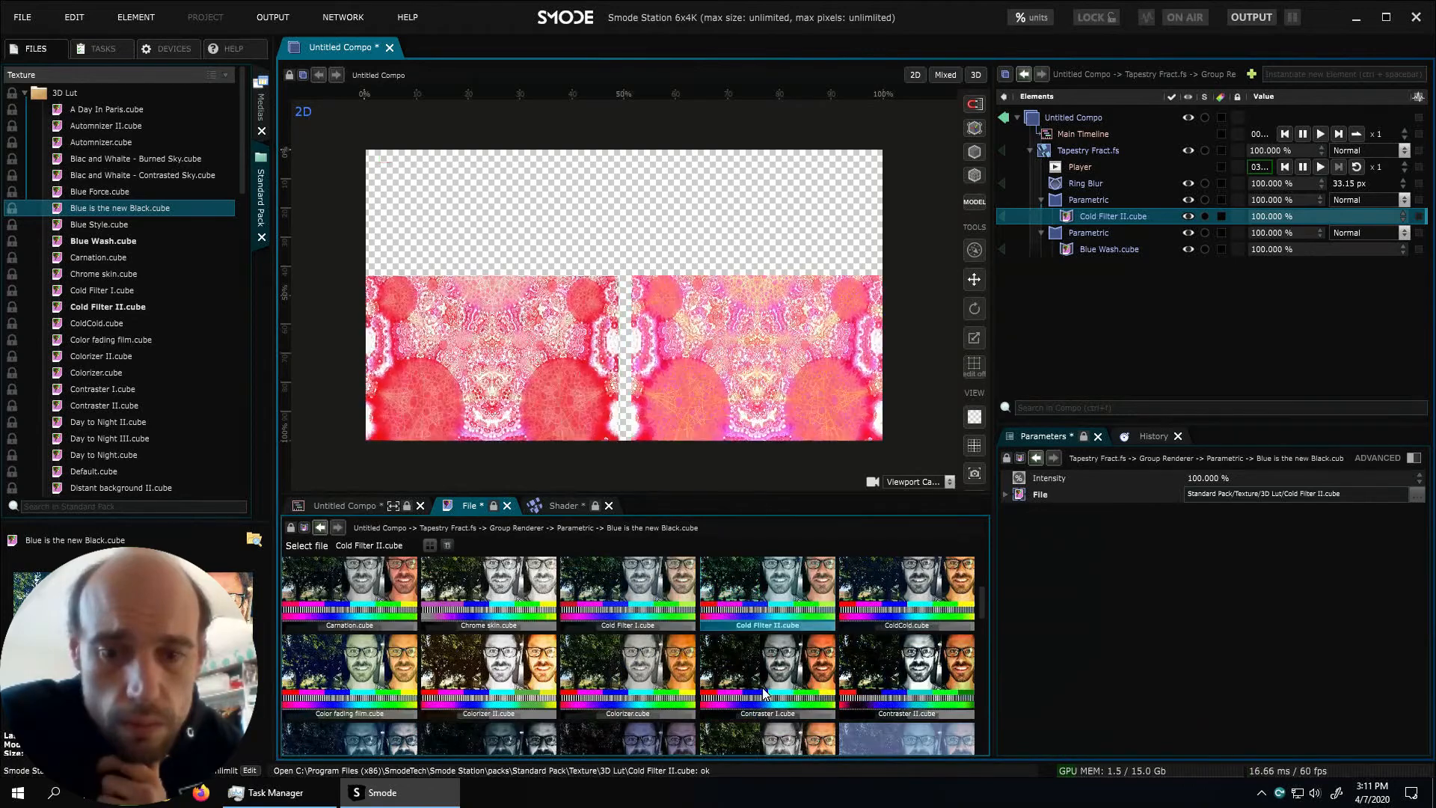
pyautogui.scroll(-1, 762, 686)
pyautogui.click(627, 636)
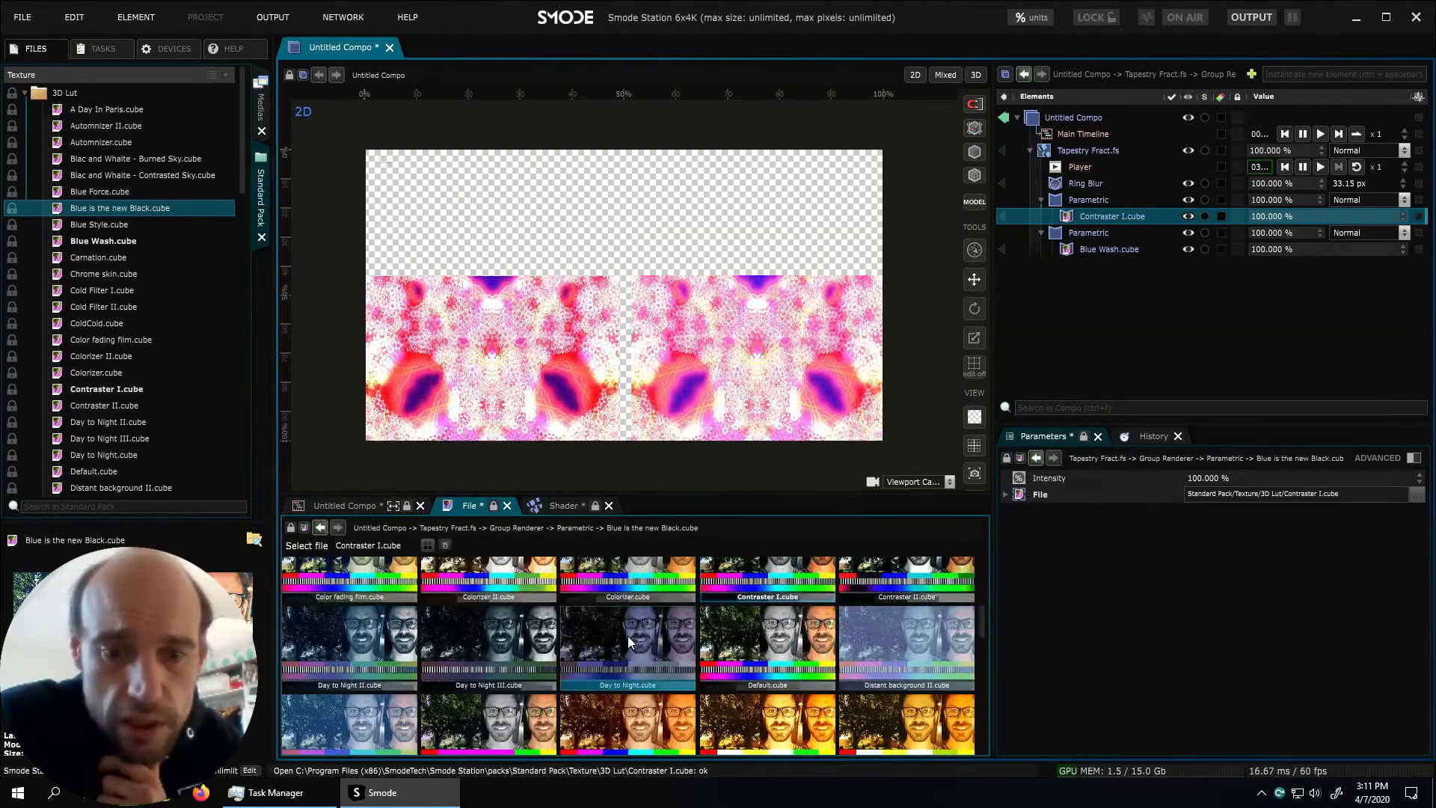
# Change the first renderer's LUT to Goldenizer II.cube
pyautogui.scroll(-1, 627, 636)
pyautogui.click(756, 633)
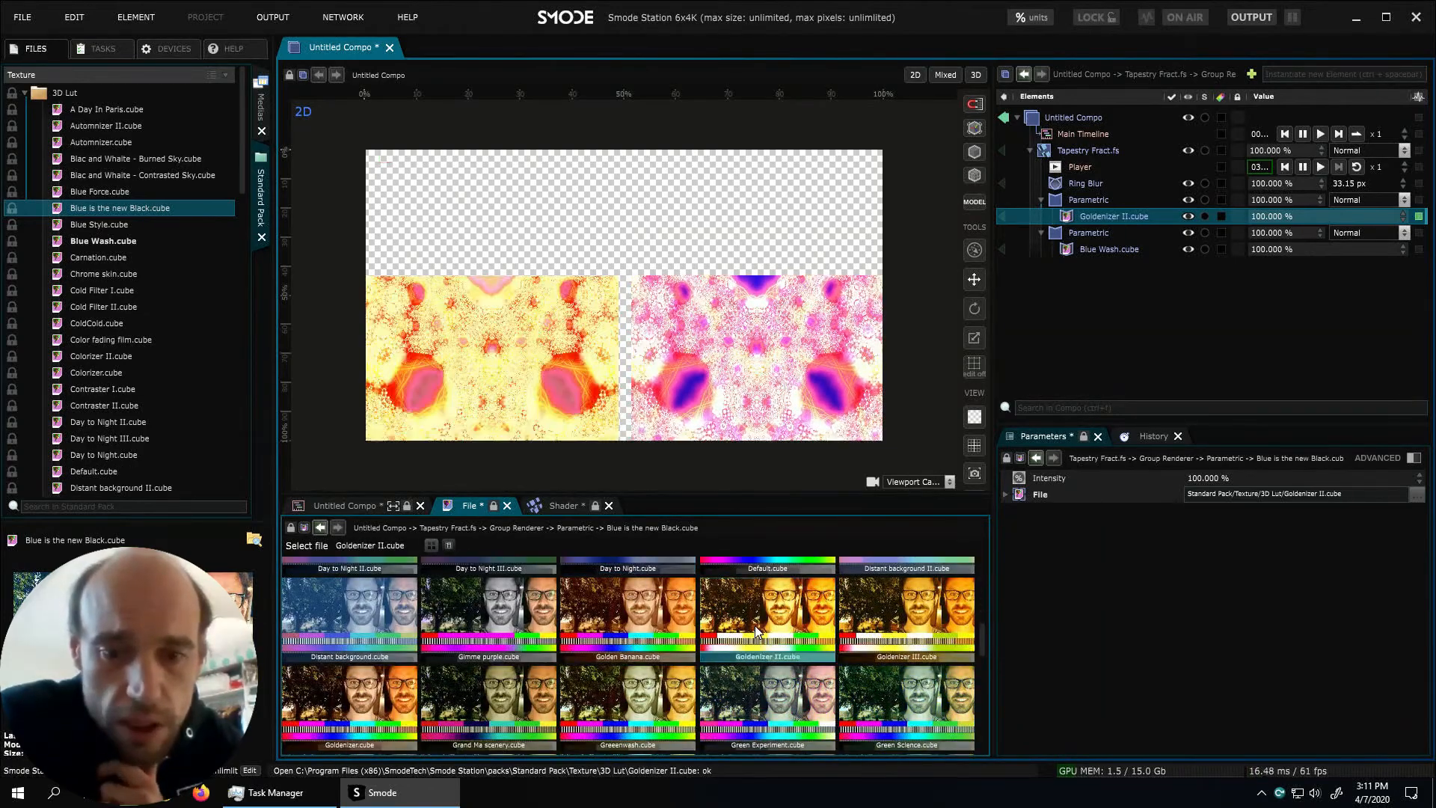
pyautogui.scroll(-1, 757, 632)
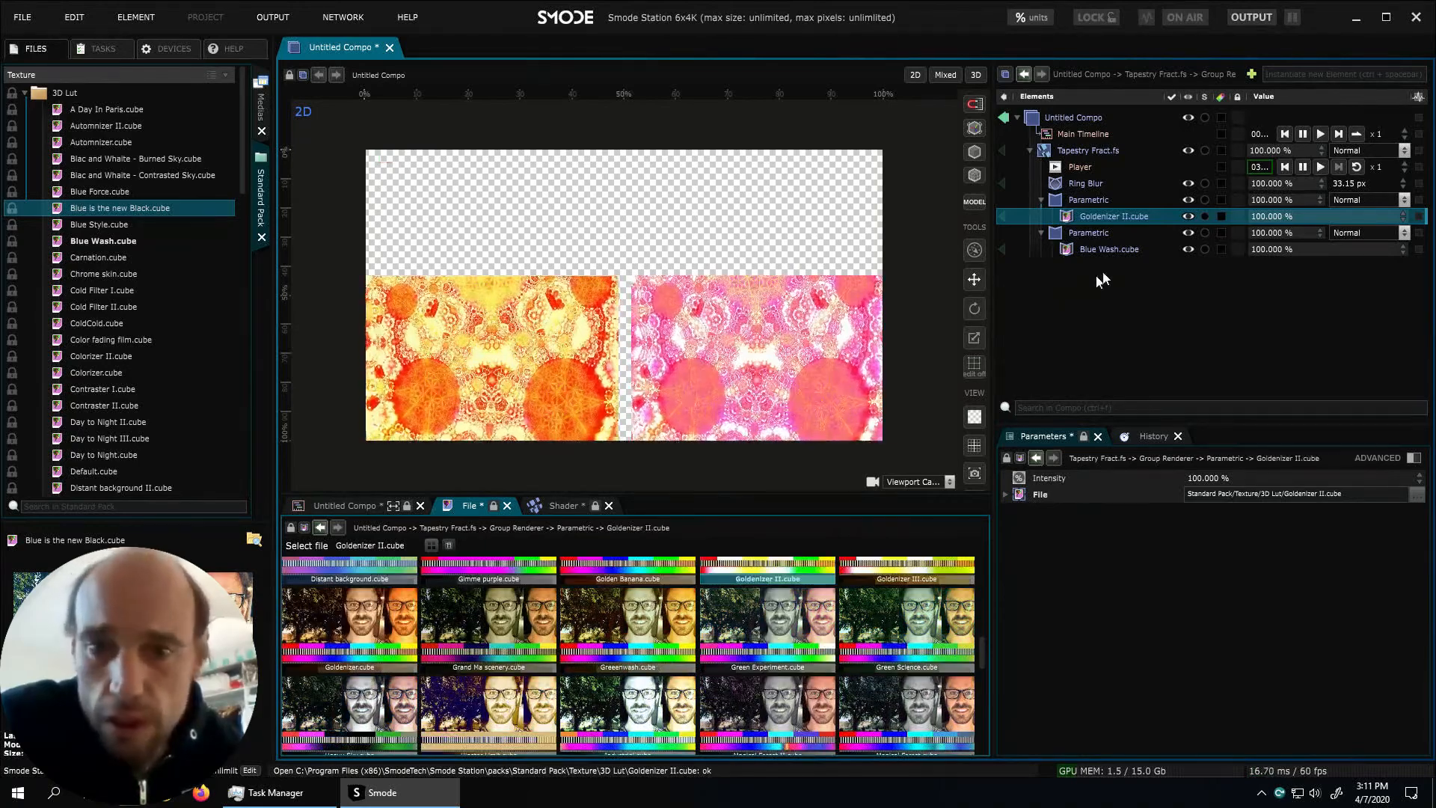
# Change the second renderer's LUT to Grand Ma scenery.cube
pyautogui.click(1110, 249)
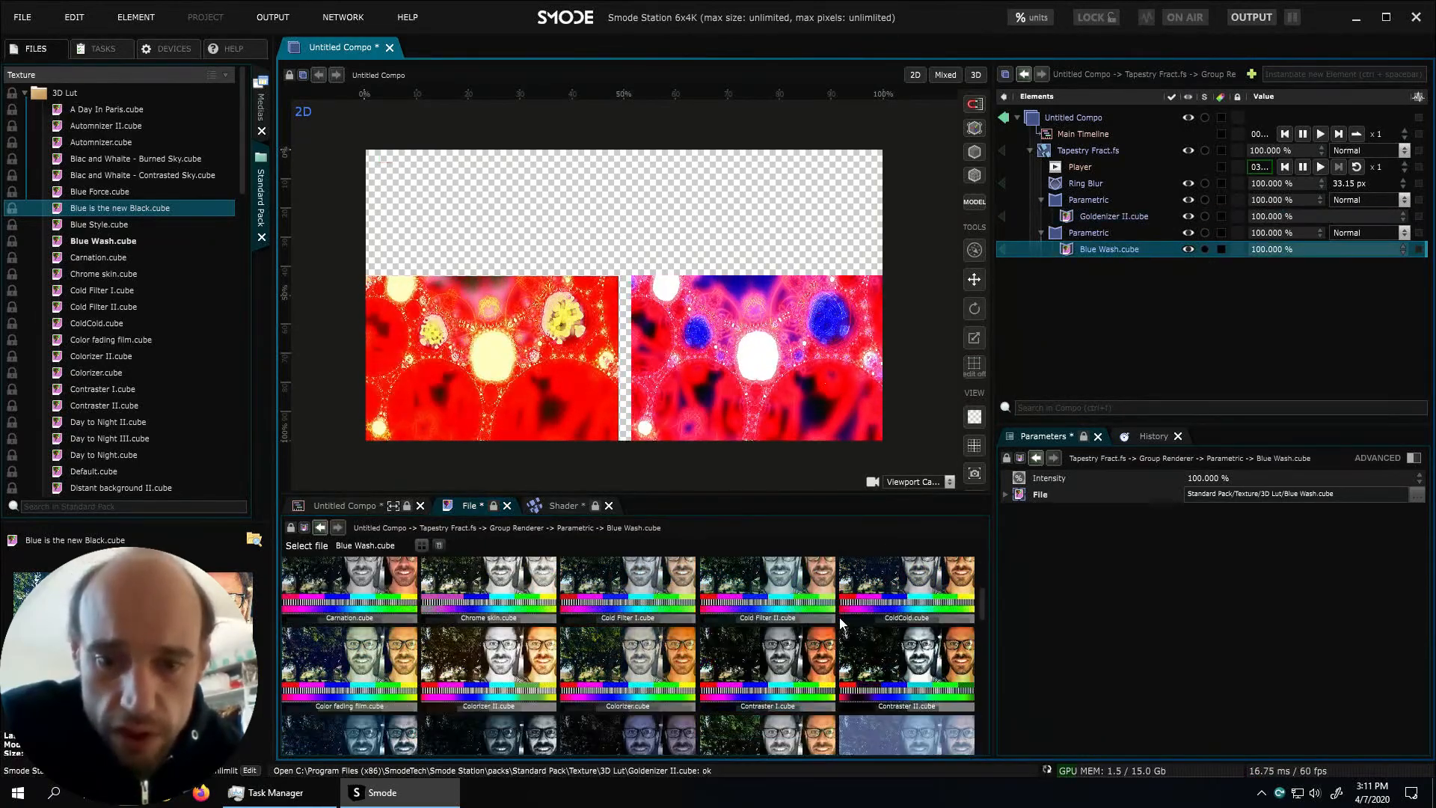
pyautogui.scroll(-3, 841, 623)
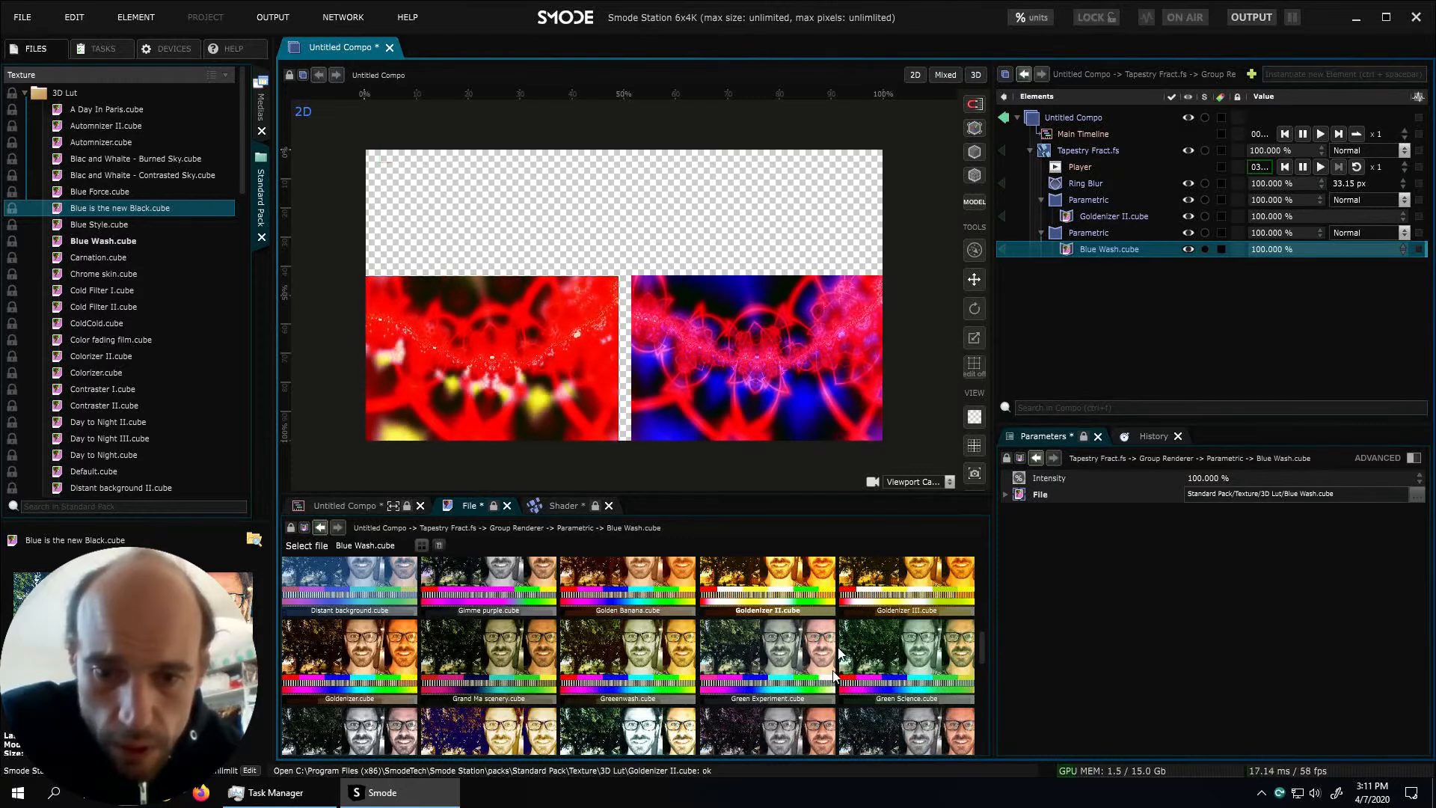
pyautogui.click(522, 667)
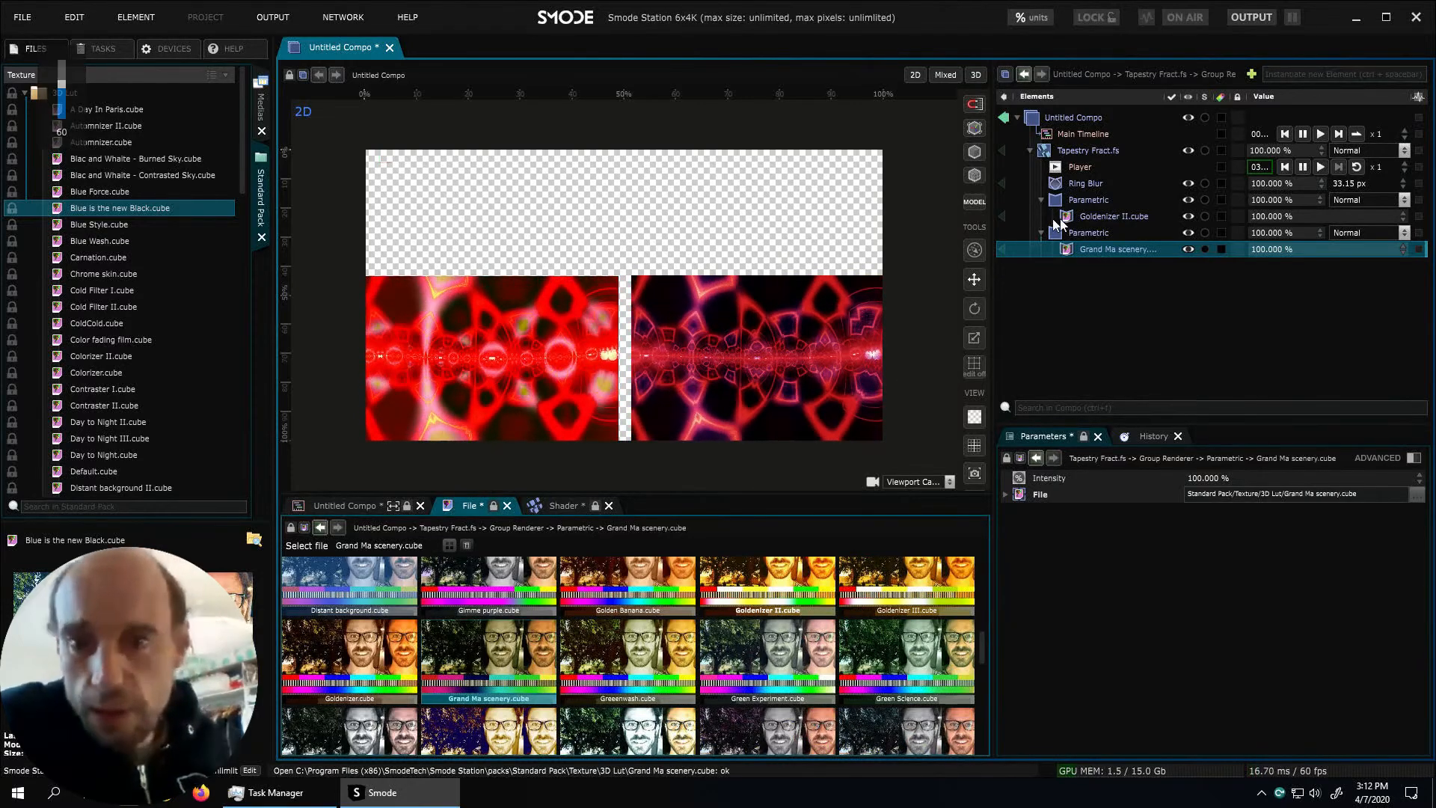
# Review the first renderer's LUT, its placement parameters and the ring blur's parameters and available options
pyautogui.click(1110, 217)
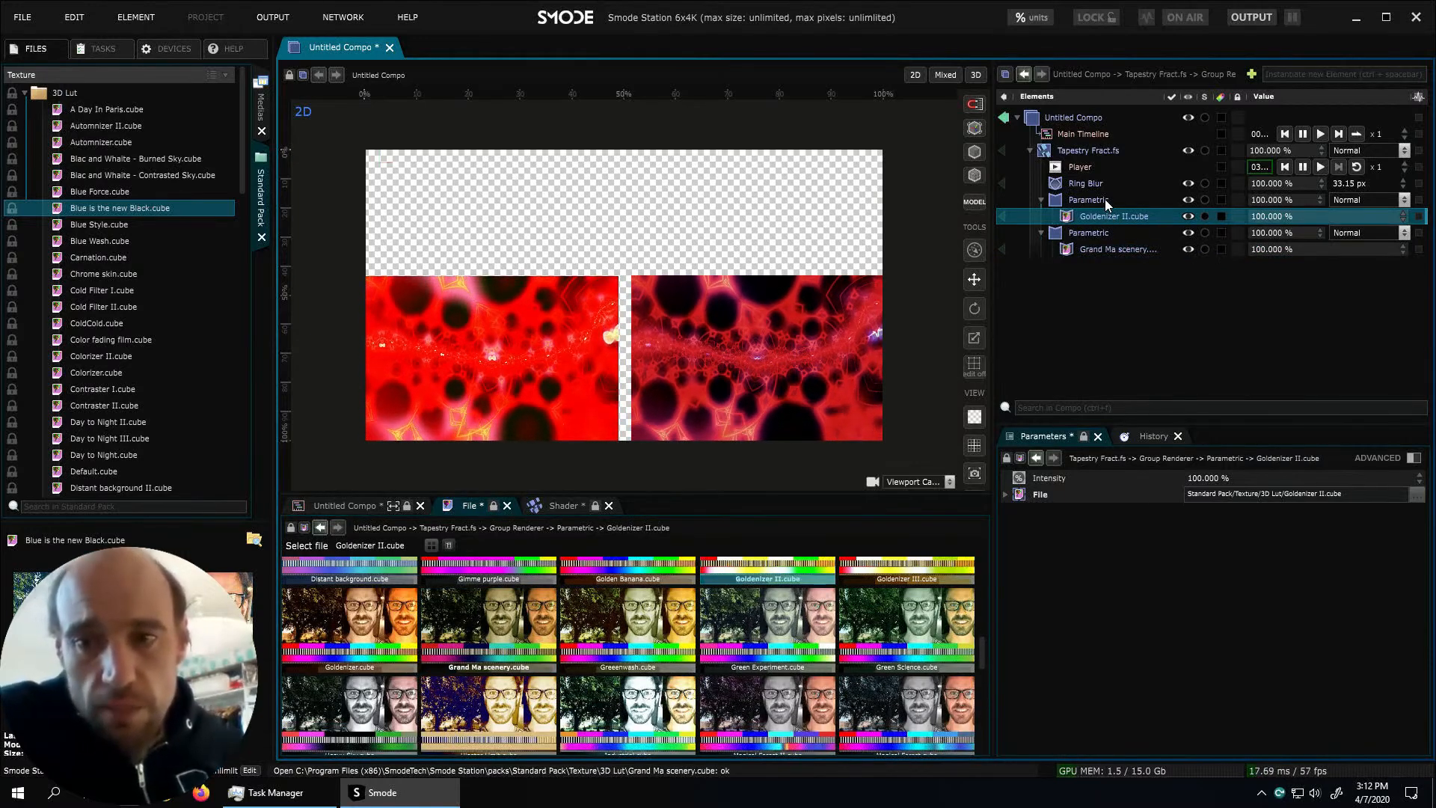
pyautogui.click(1106, 199)
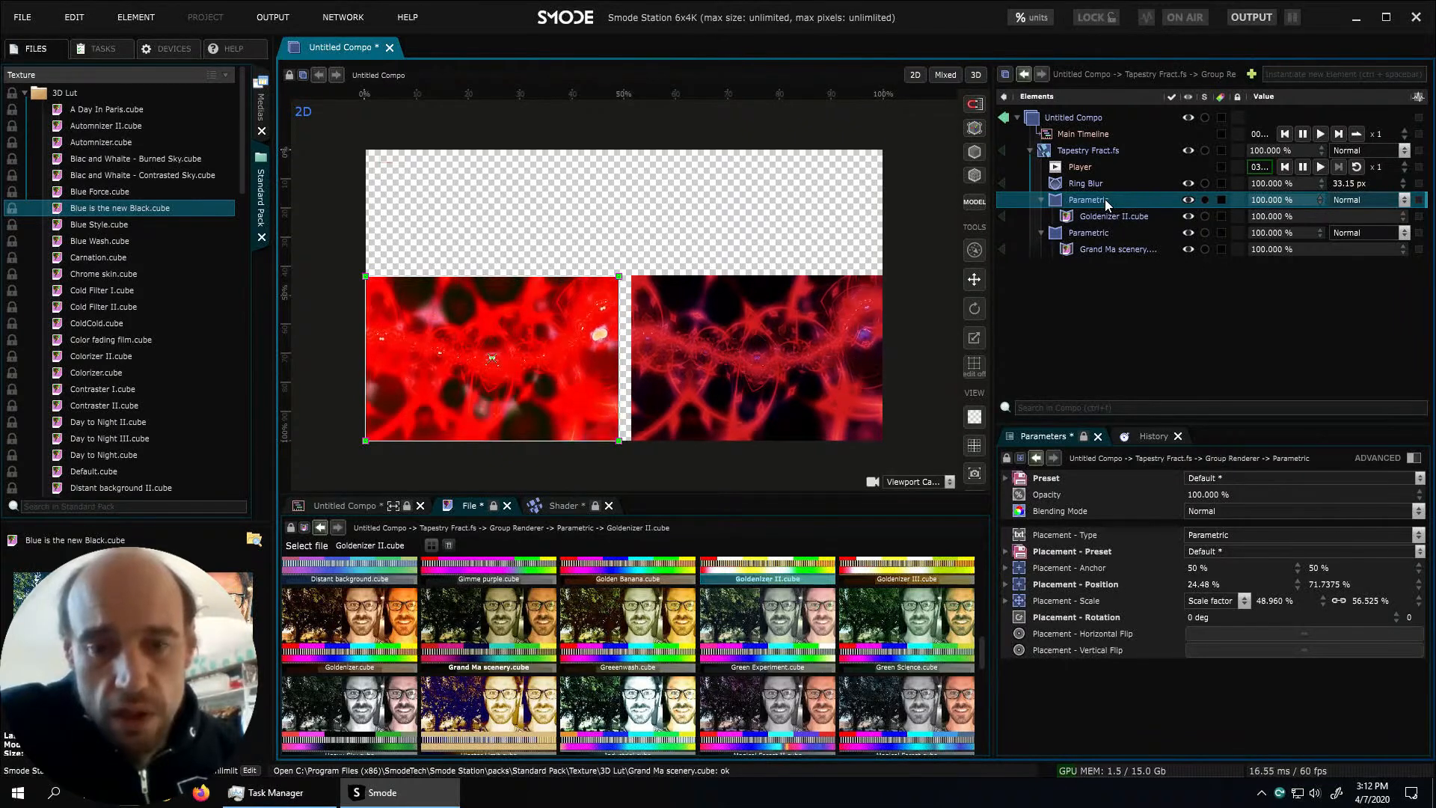
pyautogui.click(1099, 184)
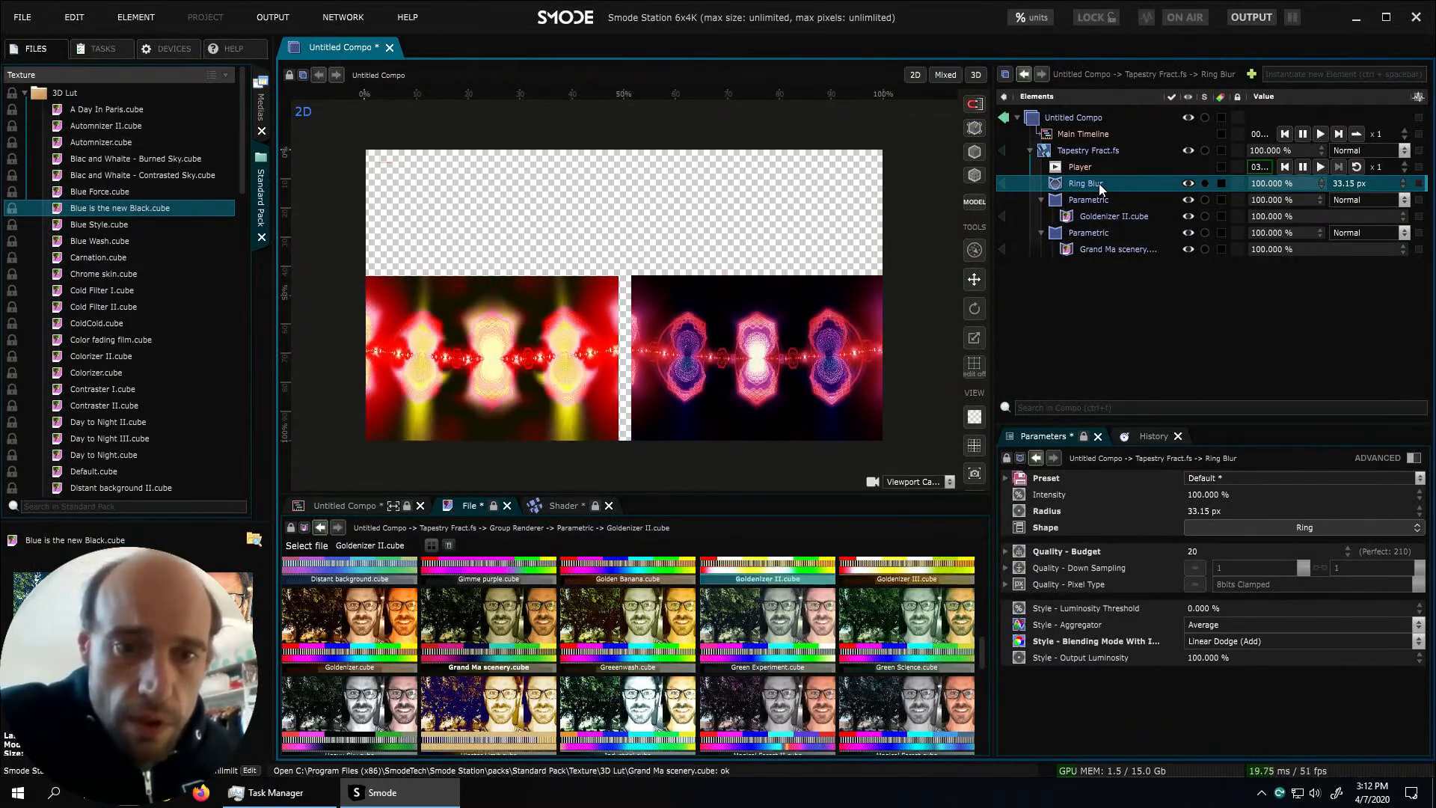
pyautogui.rightClick(1098, 183)
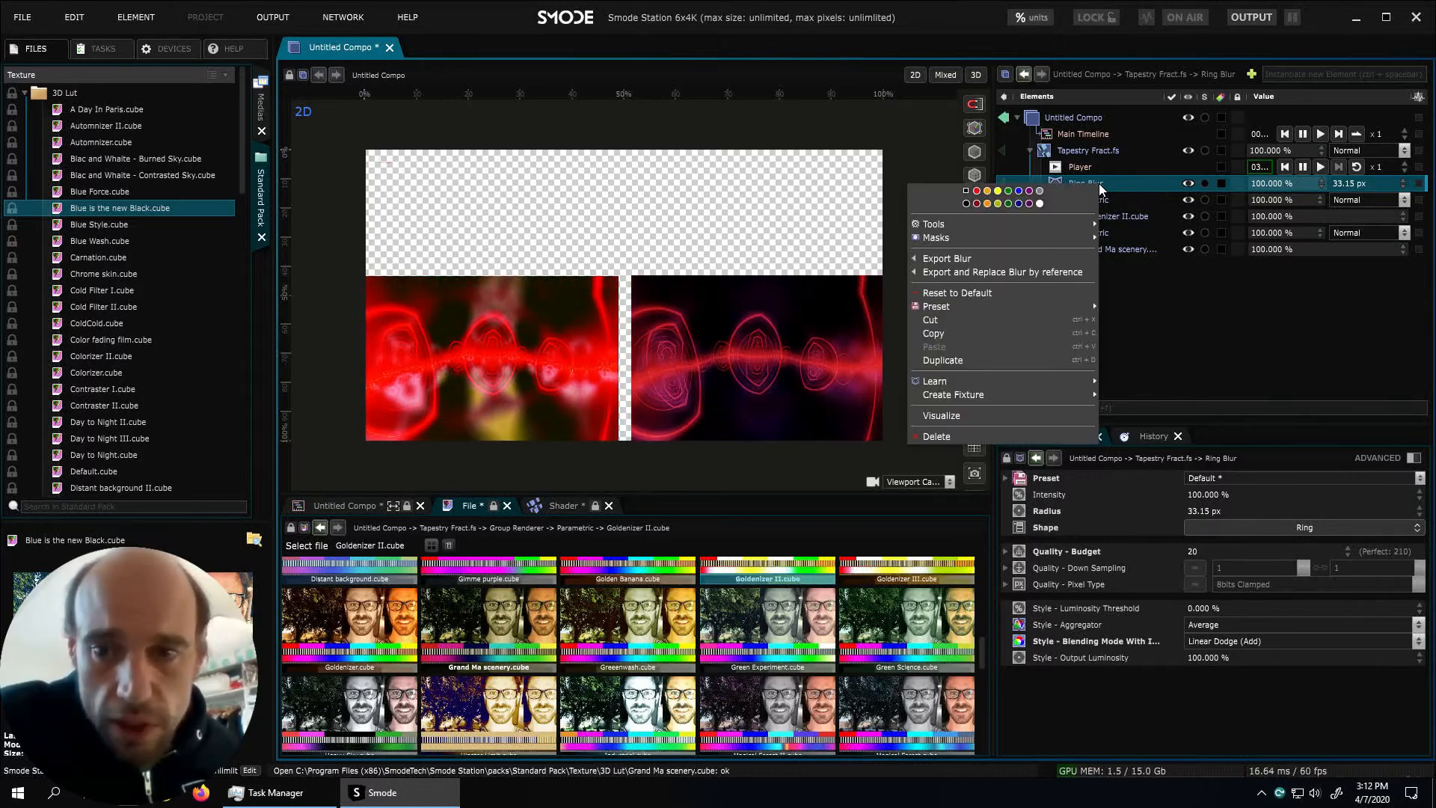
pyautogui.click(1113, 183)
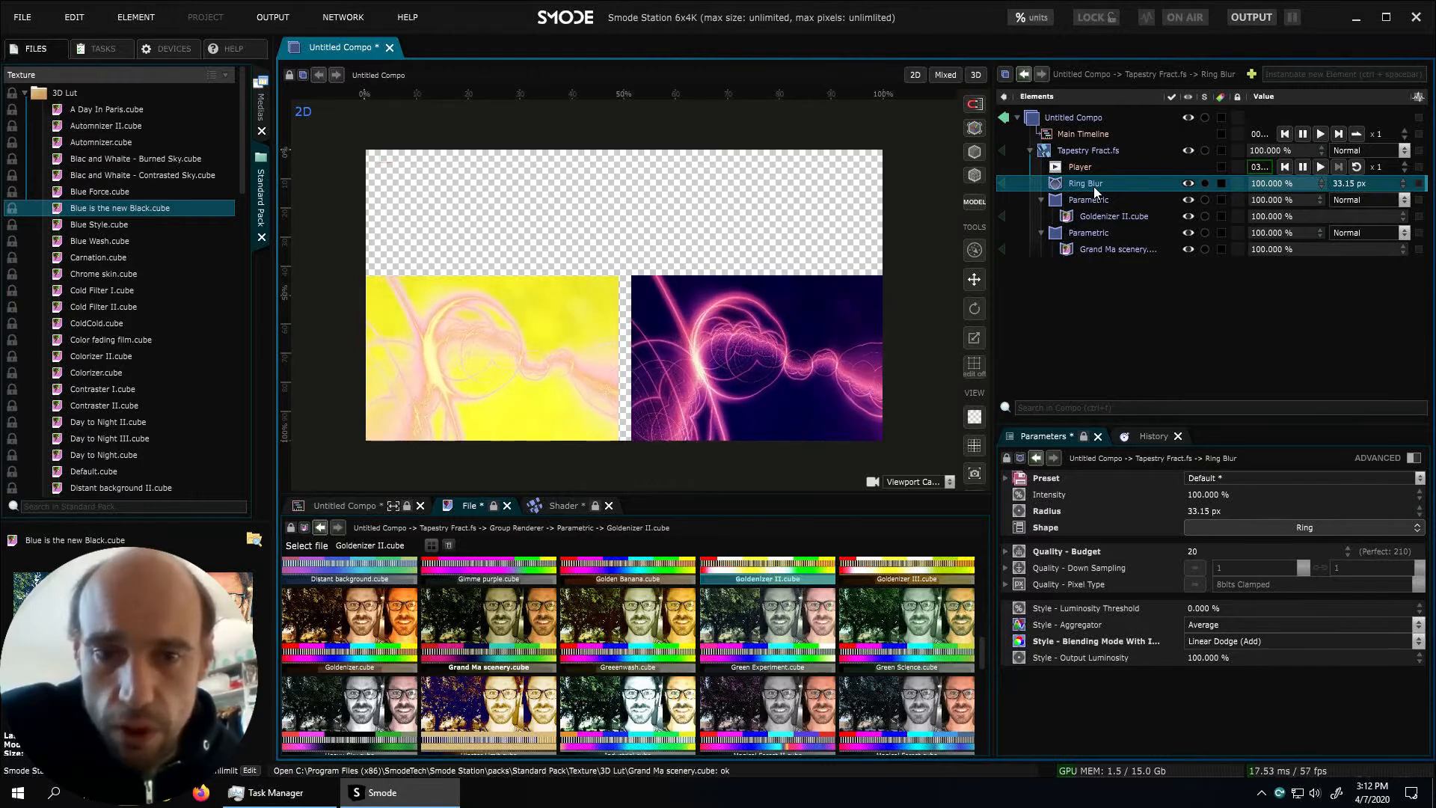
# Add a Placement Mask to the ring blur and set the mask's Feather to 17%
pyautogui.scroll(4, 774, 352)
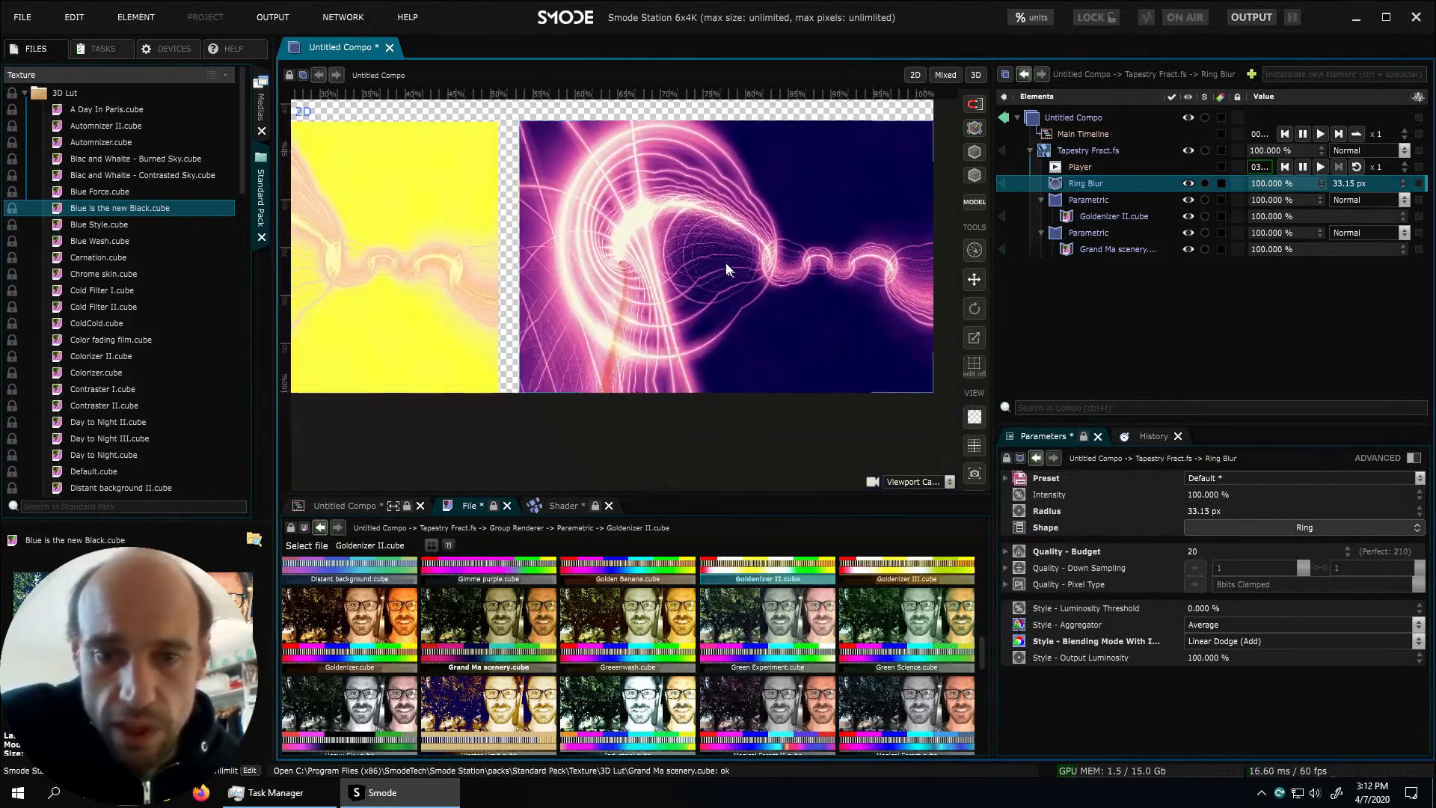
pyautogui.scroll(1, 702, 247)
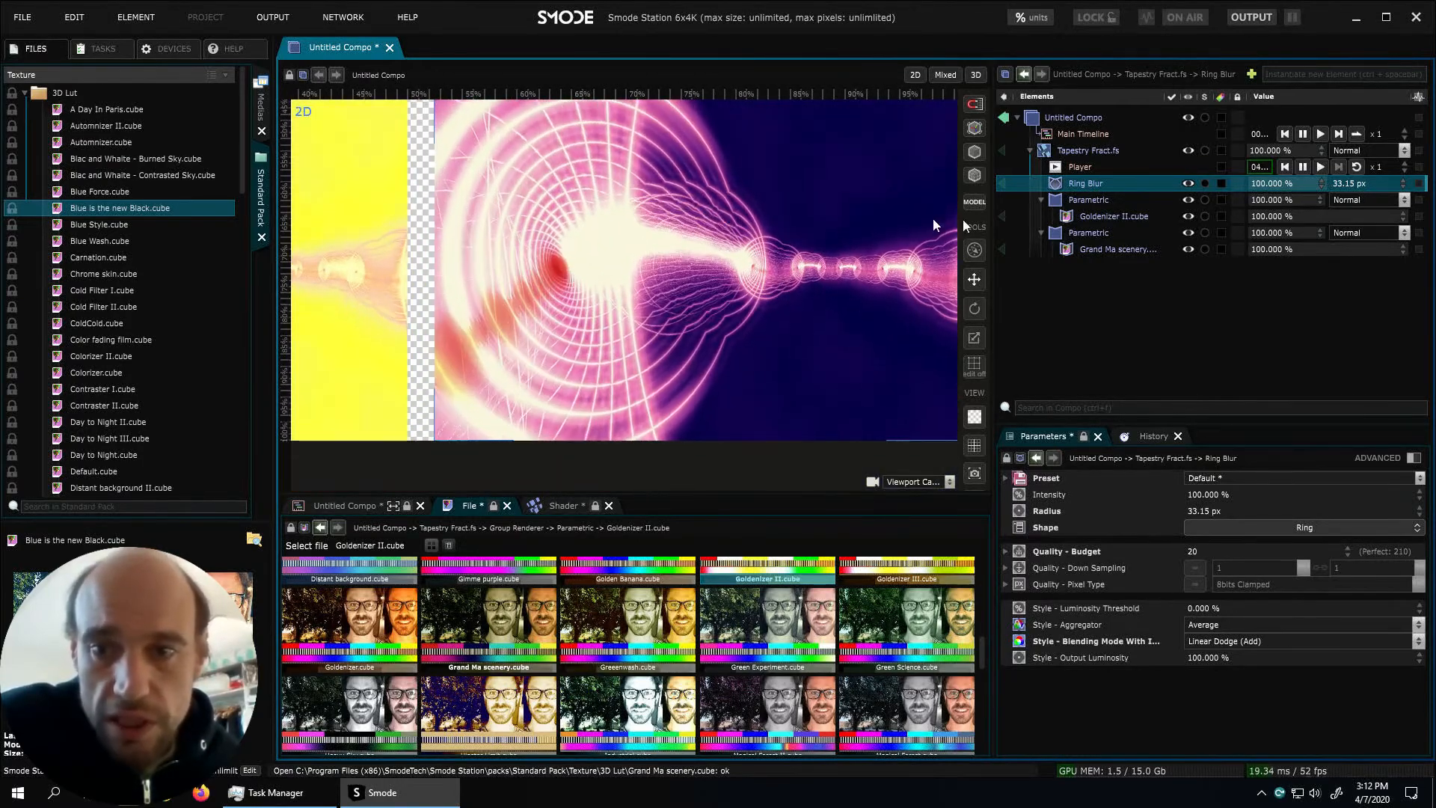
pyautogui.rightClick(1098, 187)
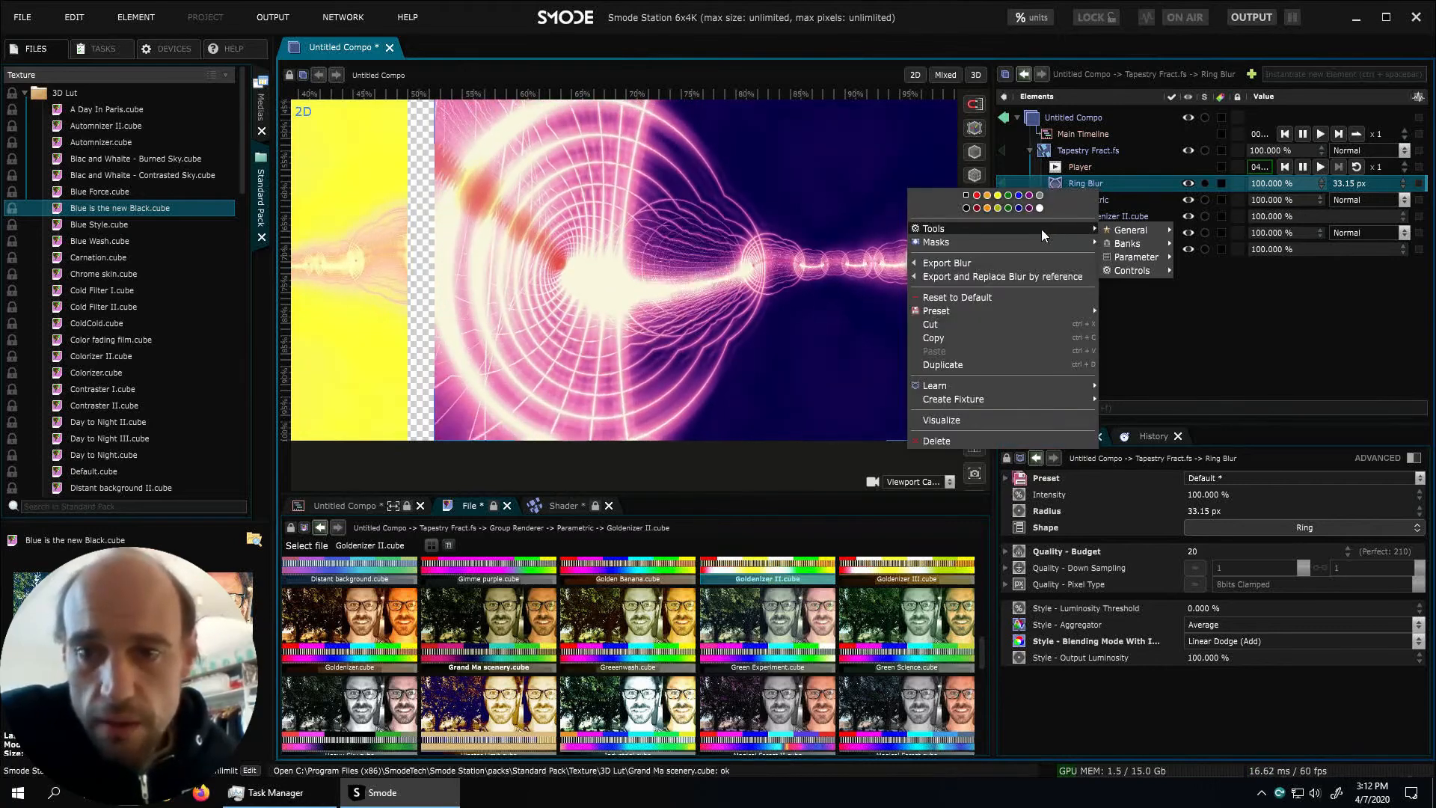
pyautogui.moveTo(1029, 242)
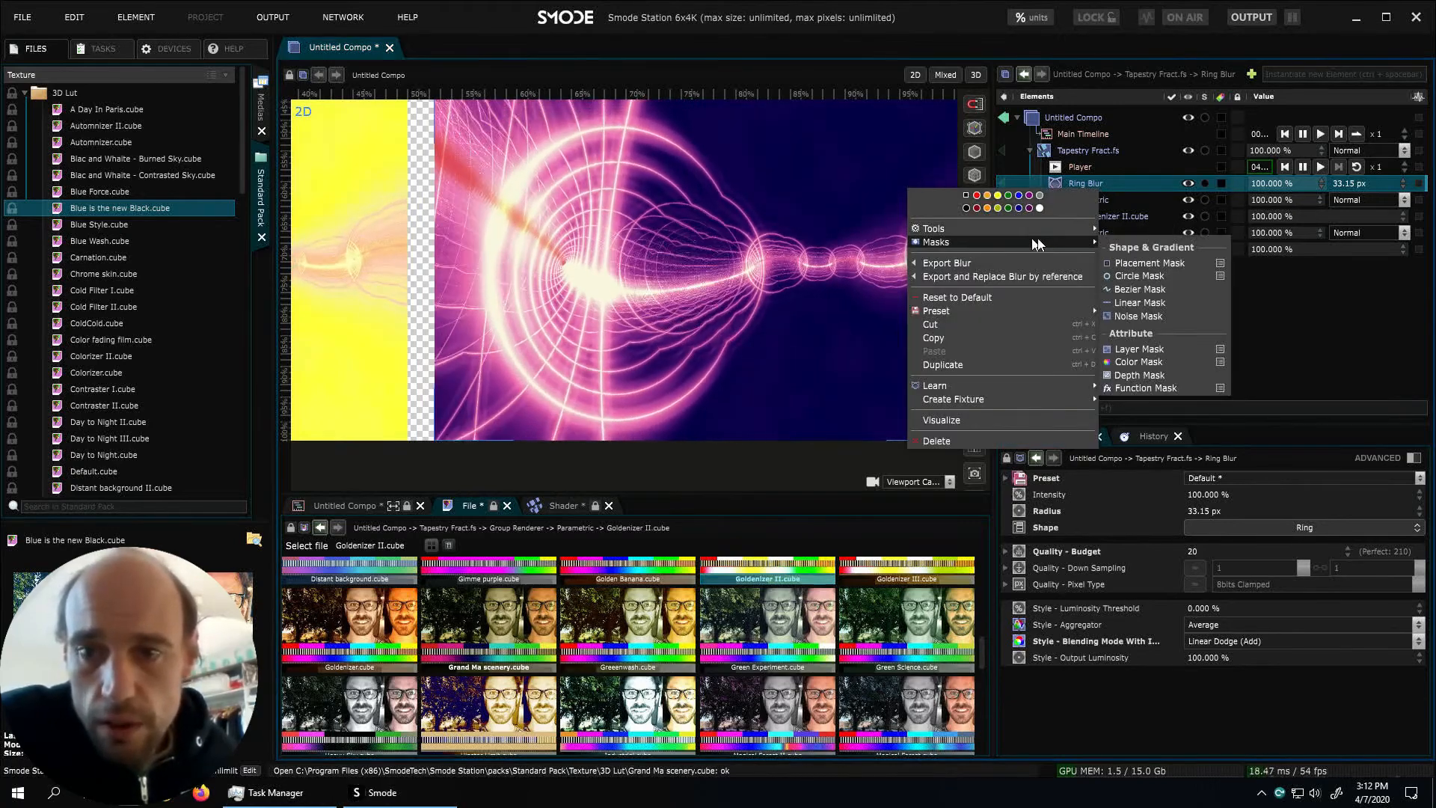
pyautogui.click(1138, 258)
pyautogui.moveTo(1202, 528)
pyautogui.mouseDown()
pyautogui.moveTo(1202, 453)
pyautogui.moveTo(1203, 516)
pyautogui.mouseUp()
pyautogui.scroll(-3, 740, 309)
pyautogui.scroll(-3, 737, 299)
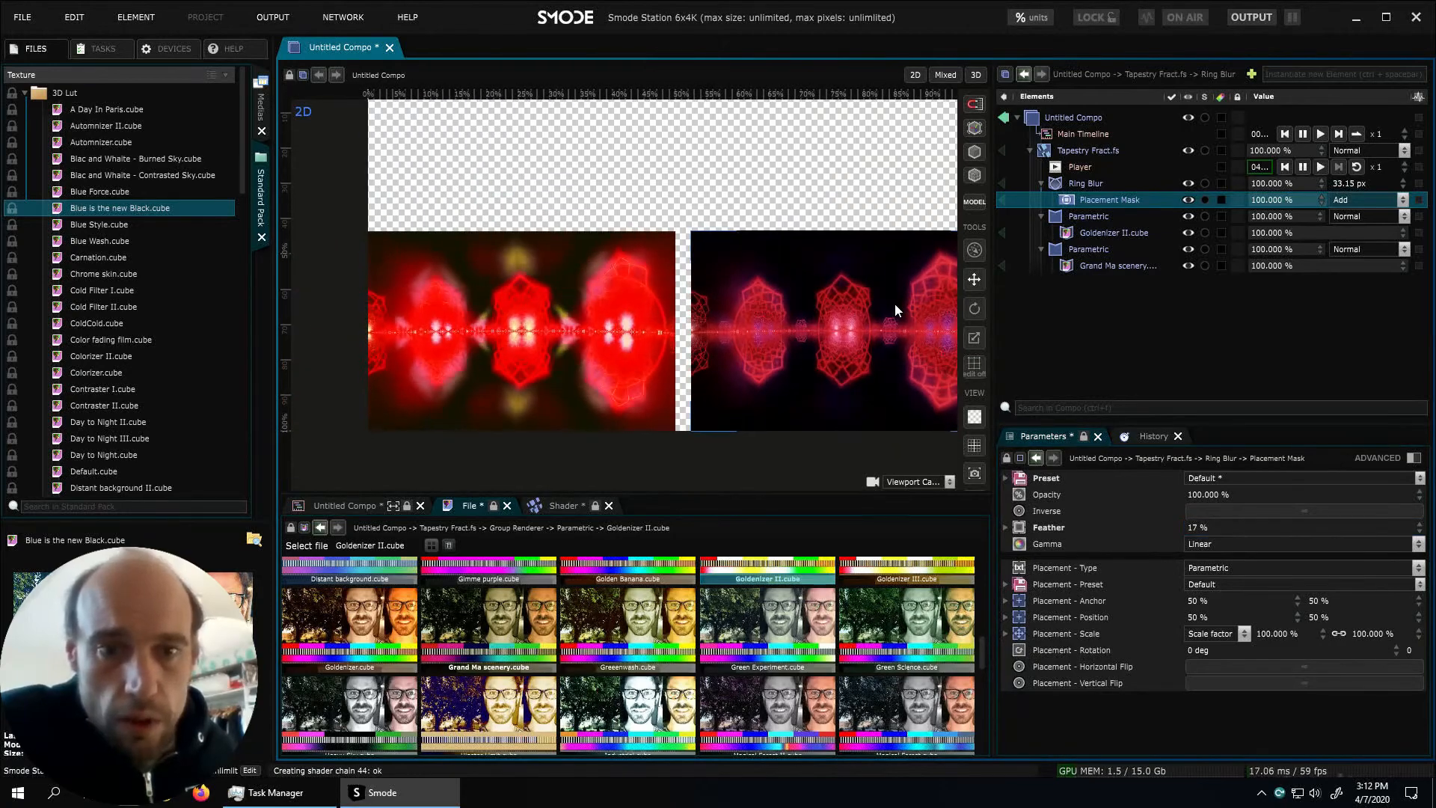
# Compare the ring blur with and without its Placement Mask, and set the mask's Feather to 26% while visualizing it
pyautogui.click(1189, 199)
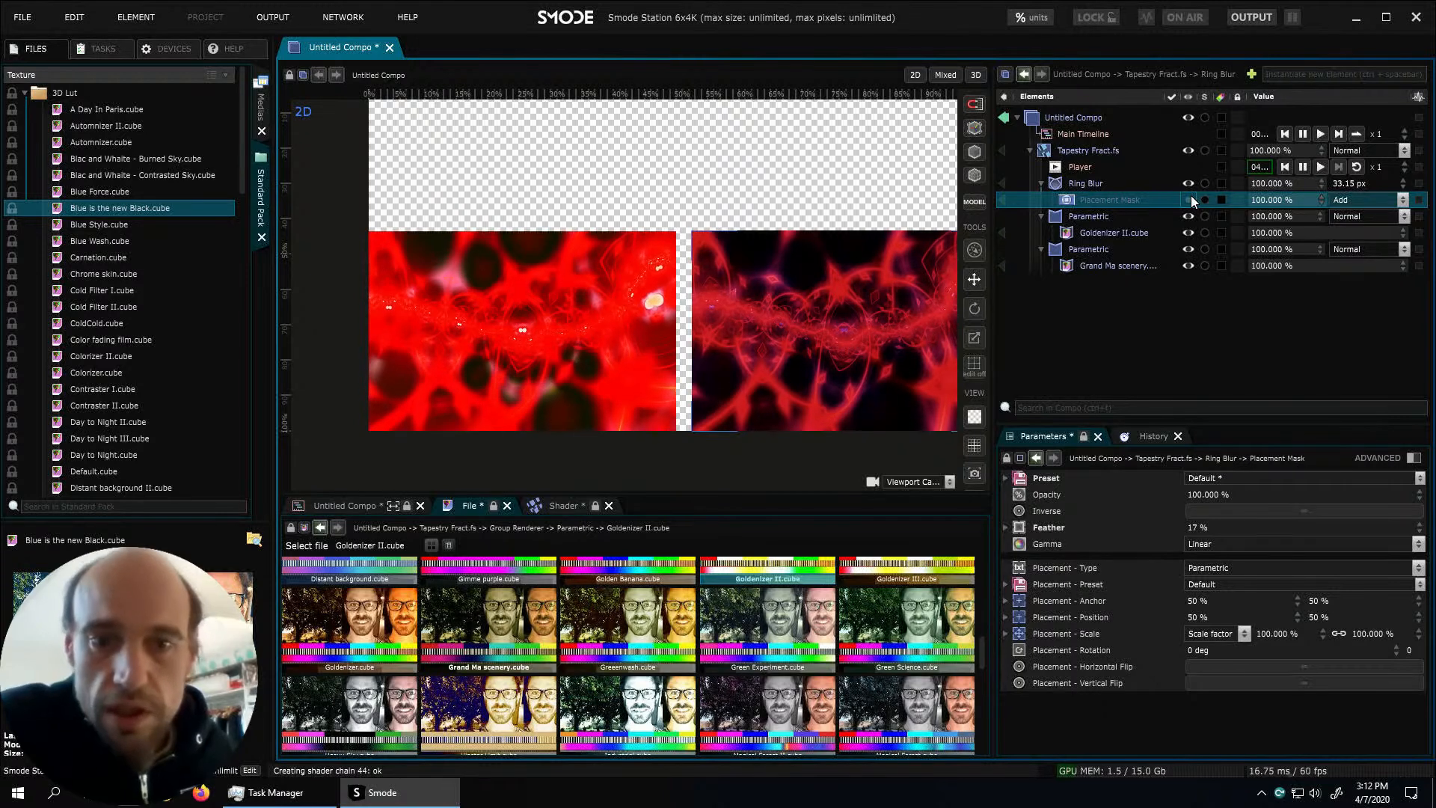
pyautogui.click(1190, 199)
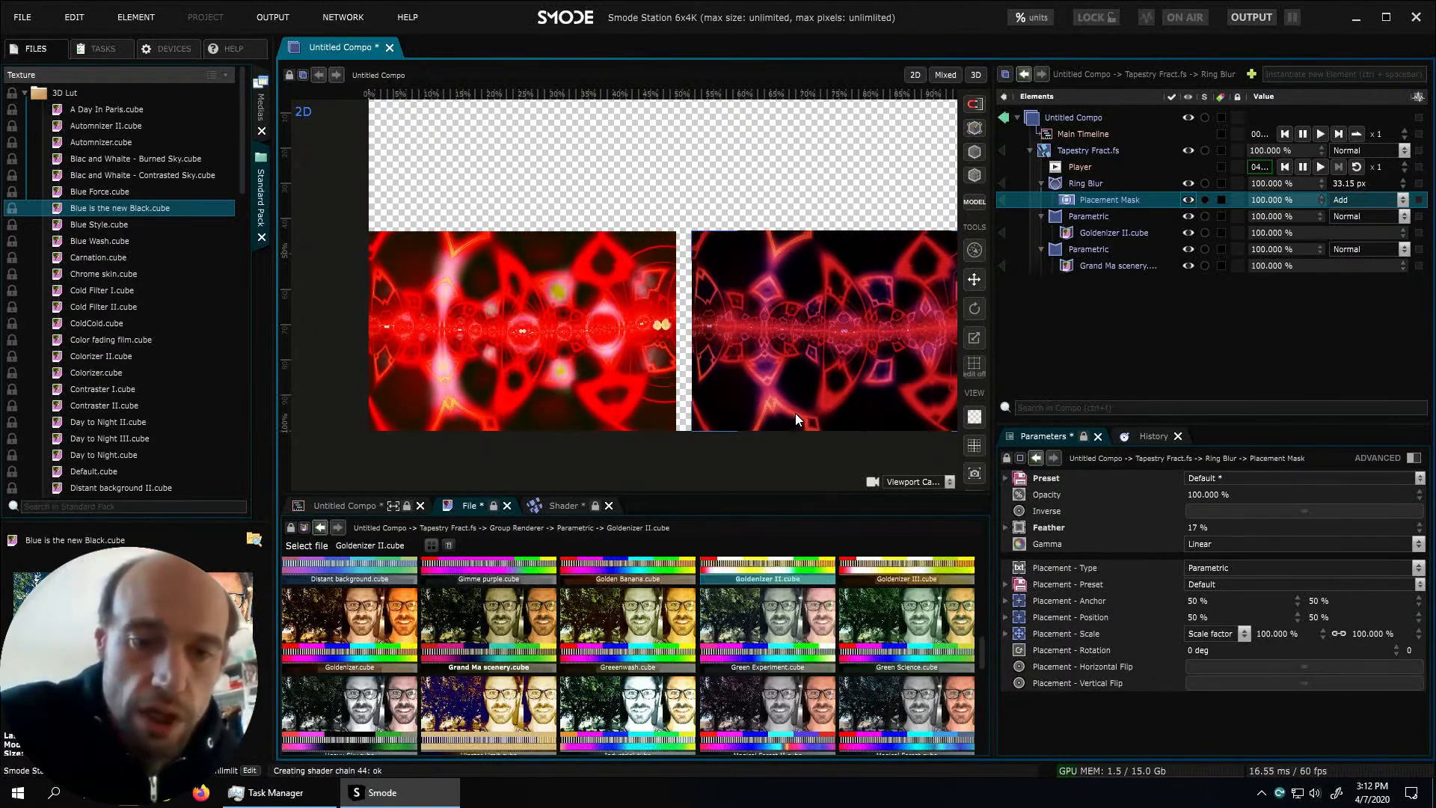
pyautogui.click(1000, 200)
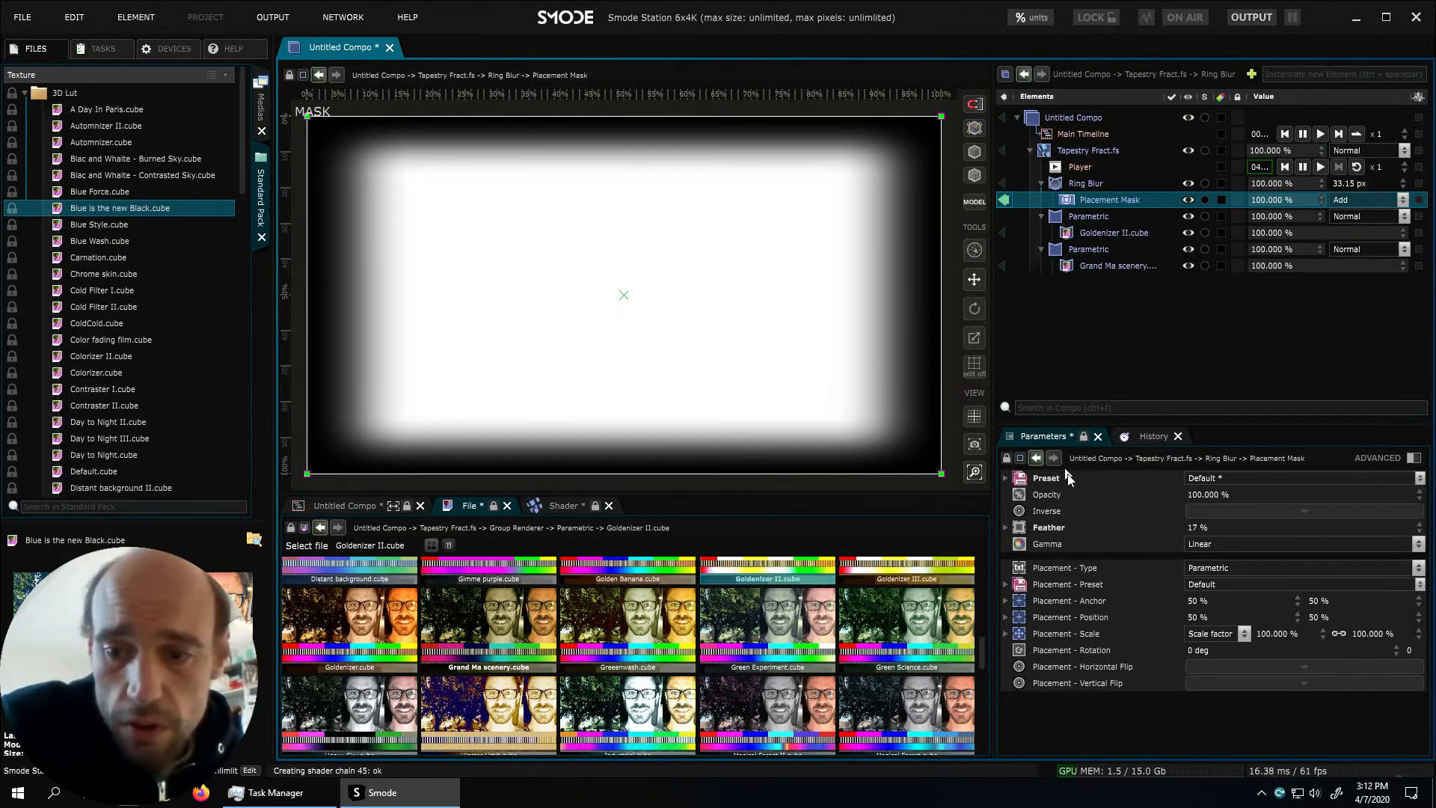
pyautogui.moveTo(1208, 528)
pyautogui.mouseDown()
pyautogui.moveTo(1207, 501)
pyautogui.moveTo(1207, 522)
pyautogui.mouseUp()
pyautogui.click(1002, 200)
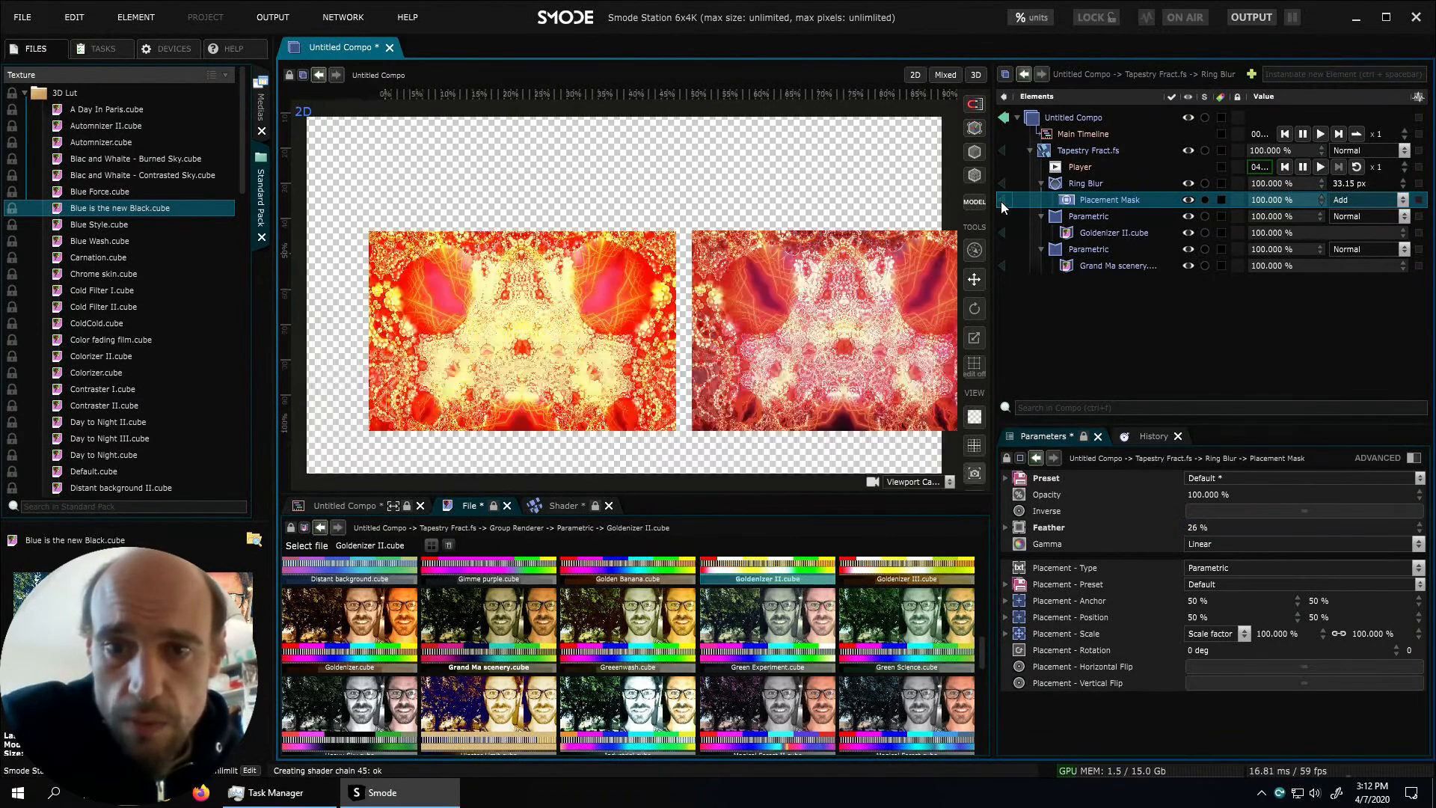
# Try inverting the ring blur's Placement Mask and switch the inversion back off
pyautogui.click(1197, 512)
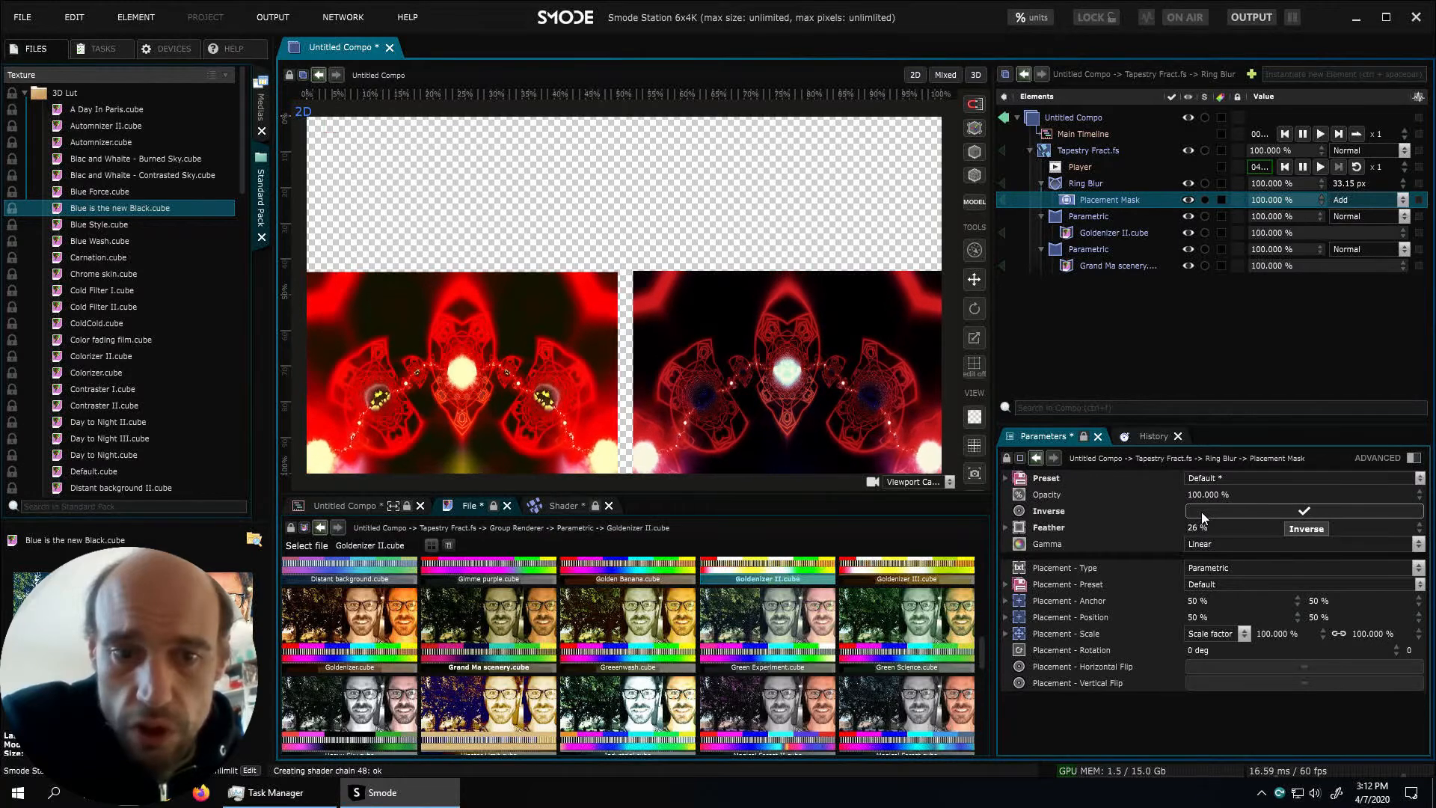
pyautogui.click(1201, 512)
pyautogui.click(1076, 182)
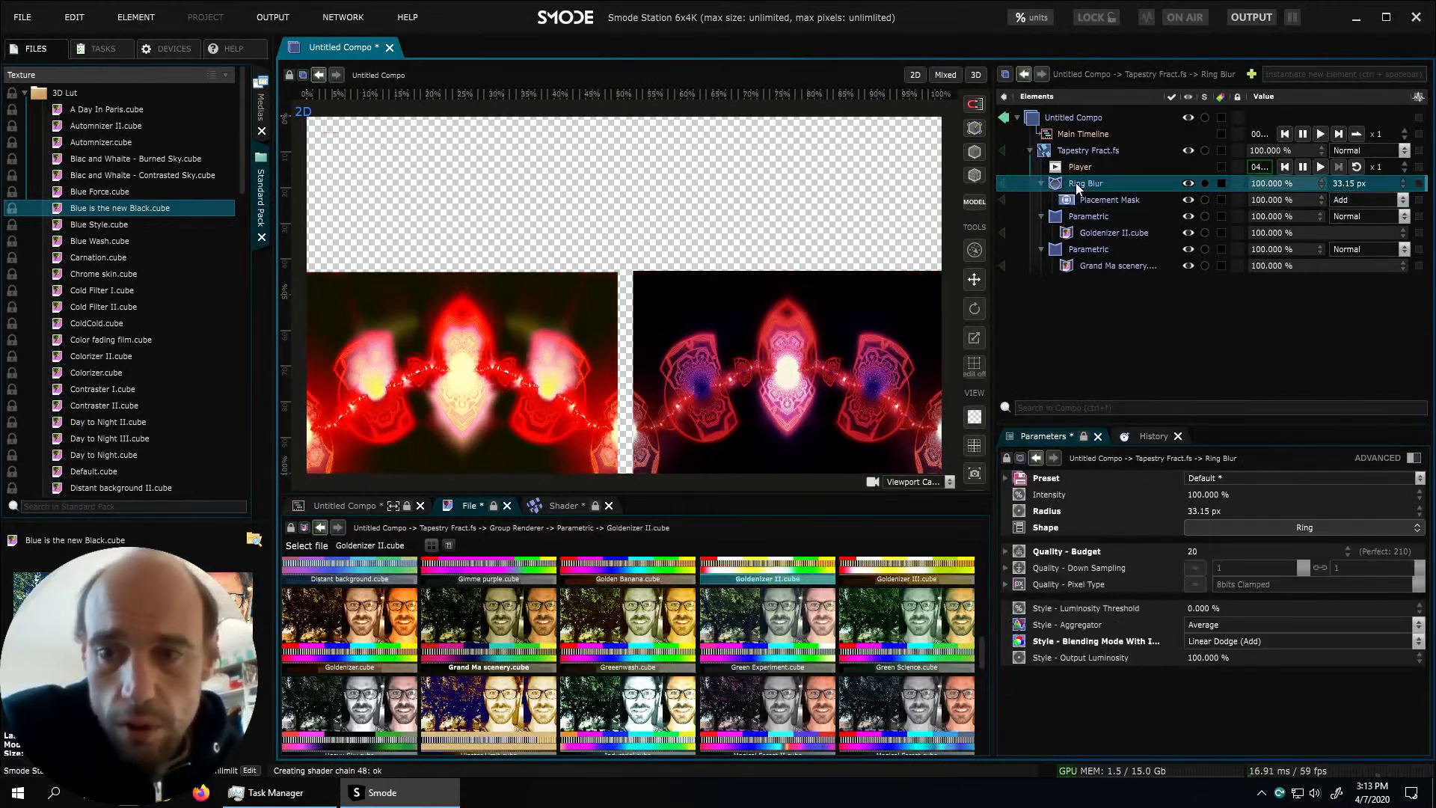
pyautogui.click(1093, 193)
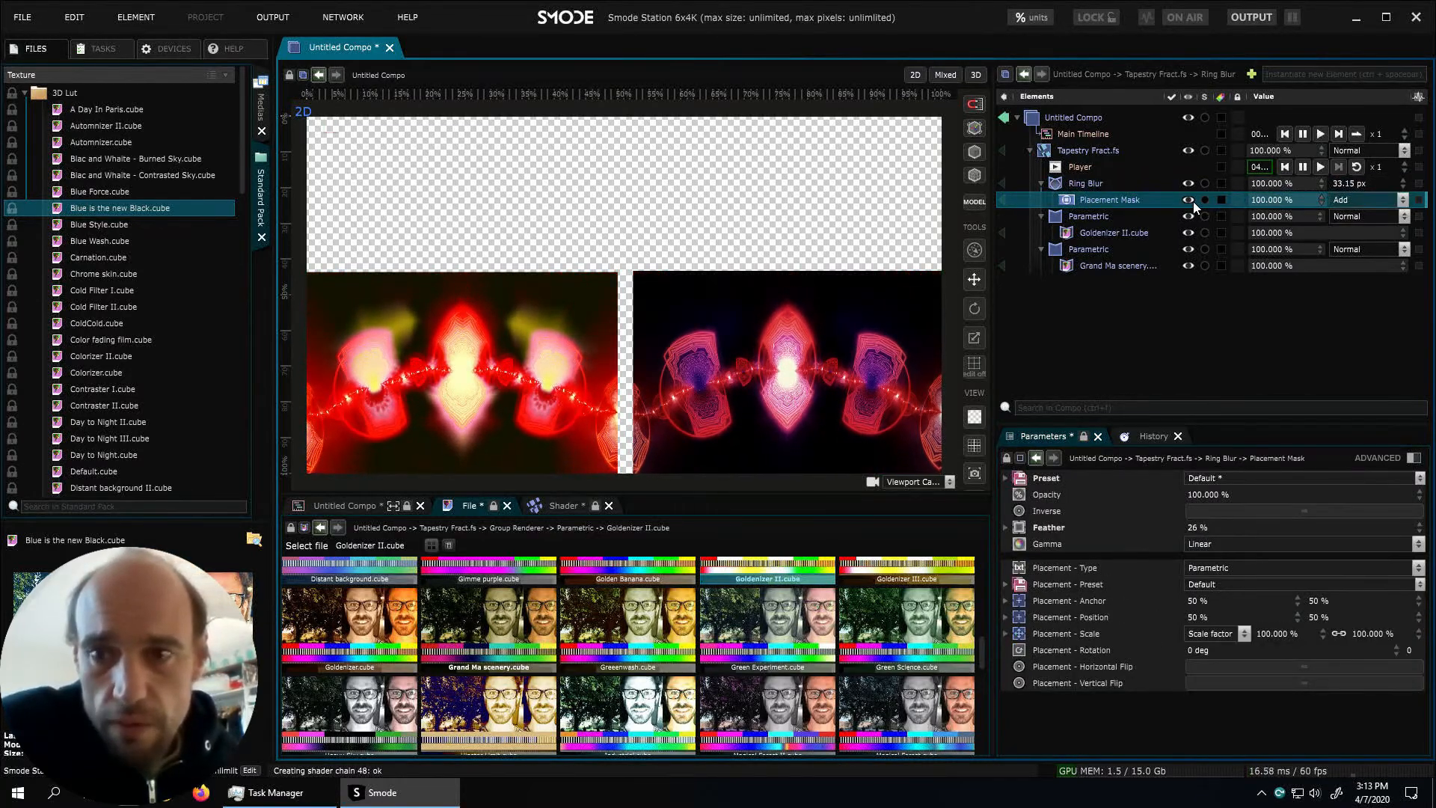
# Disable the Placement Mask and add a Circle Mask to the ring blur, scaled to 37.25% by 66.2222%
pyautogui.click(1191, 200)
pyautogui.rightClick(1096, 187)
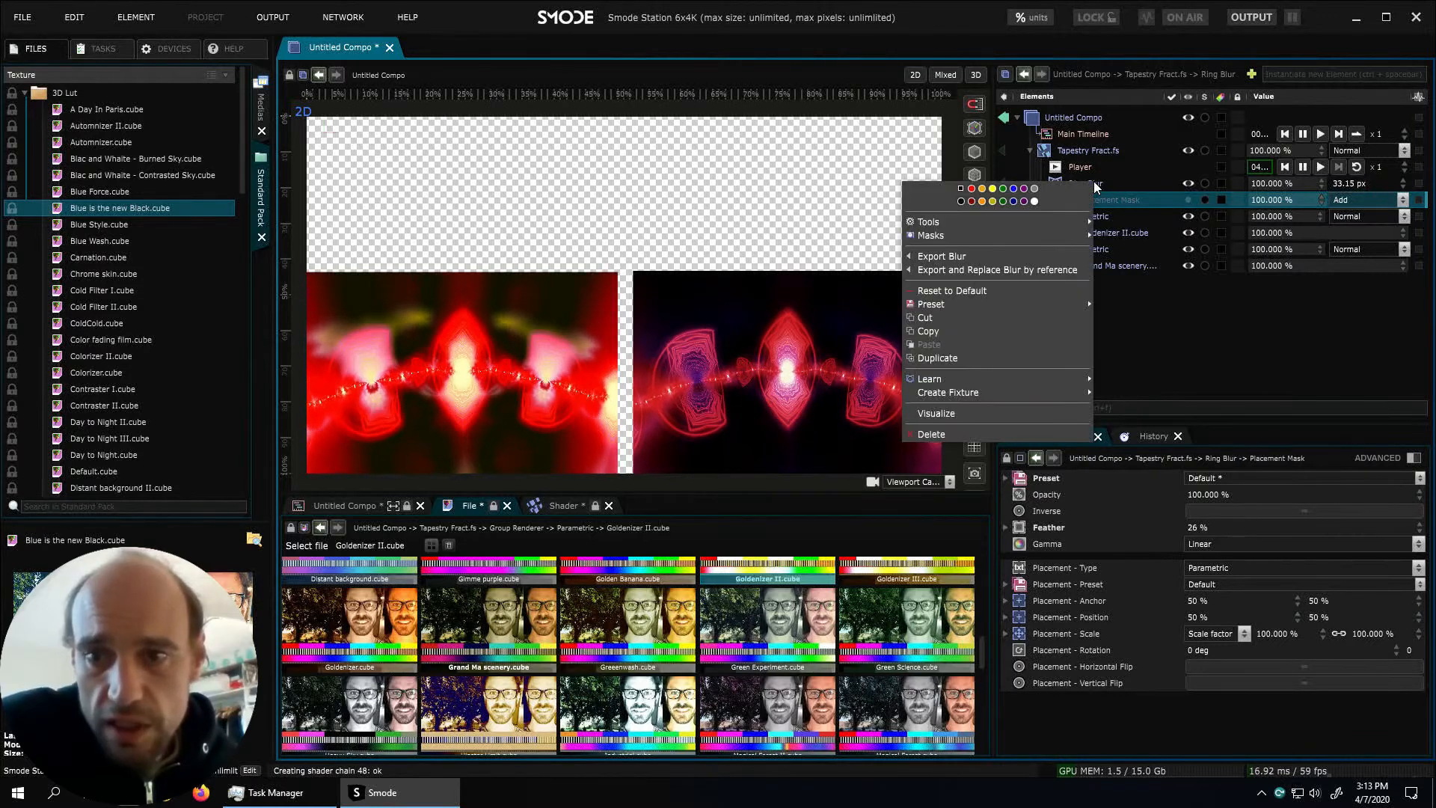
pyautogui.moveTo(1035, 235)
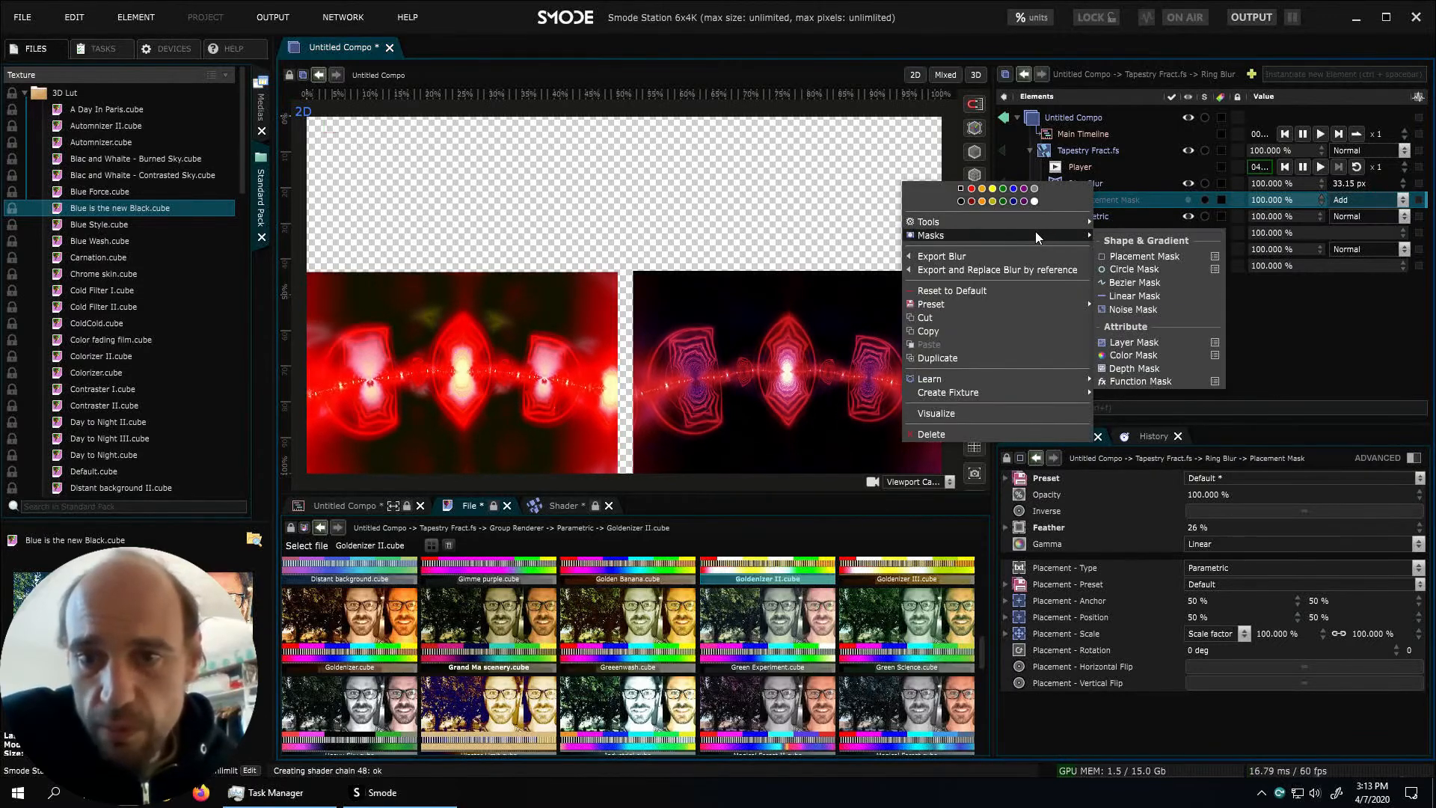
pyautogui.click(1135, 269)
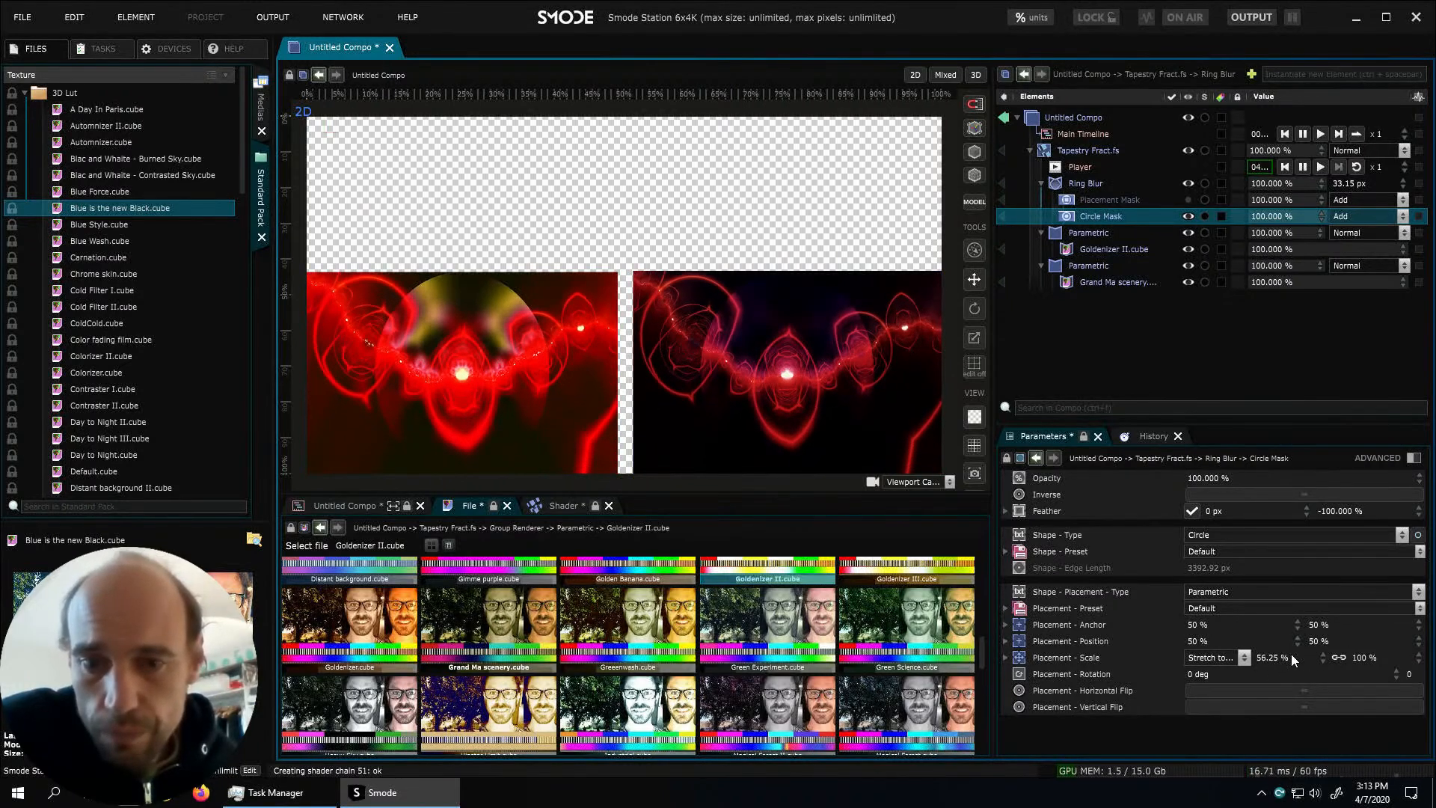
pyautogui.moveTo(1292, 656); pyautogui.dragTo(1292, 684)
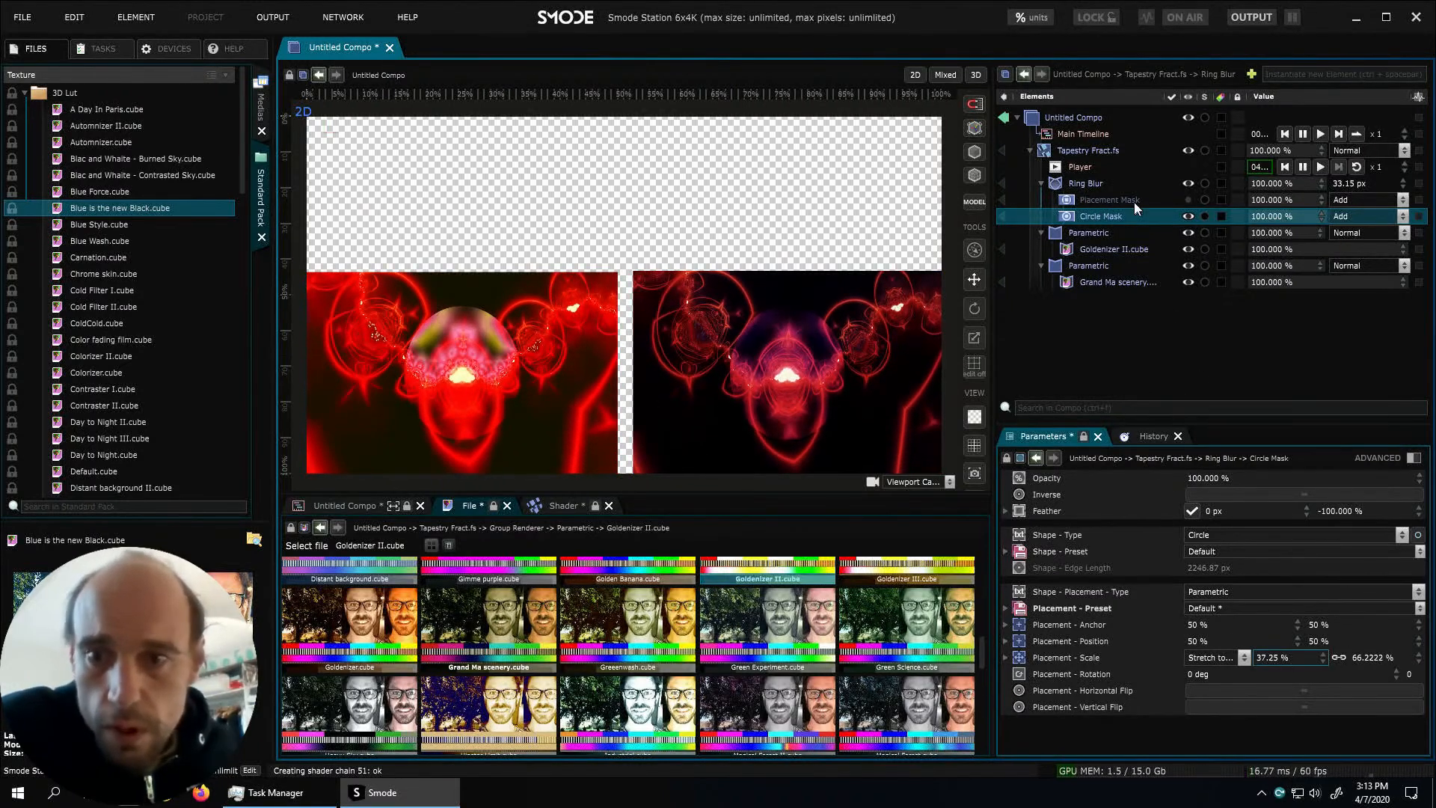
# Duplicate the Circle Mask, set the copy's horizontal position to 74% and change its blending mode to Remove
pyautogui.click(1112, 214)
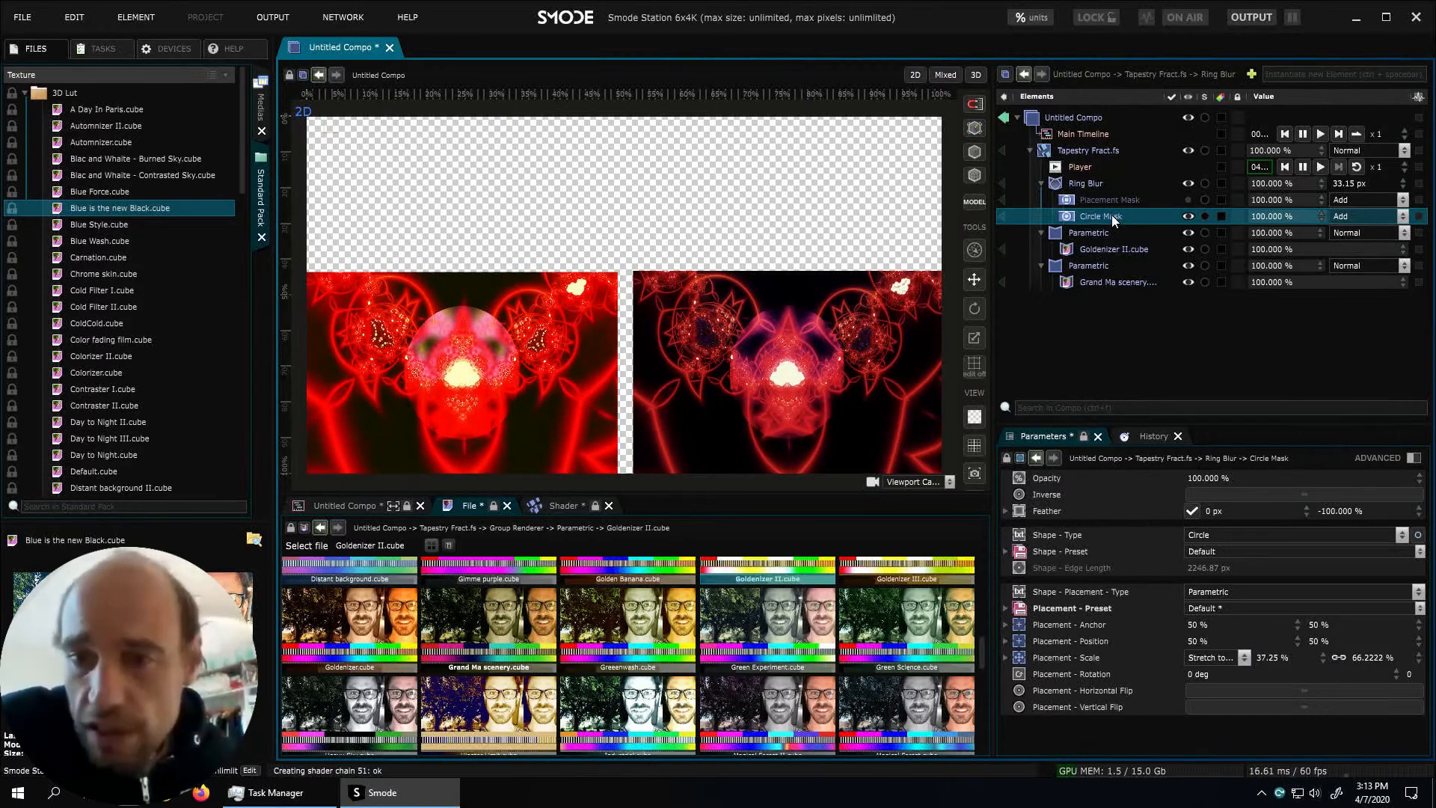
pyautogui.hotkey('ctrl', 'd')
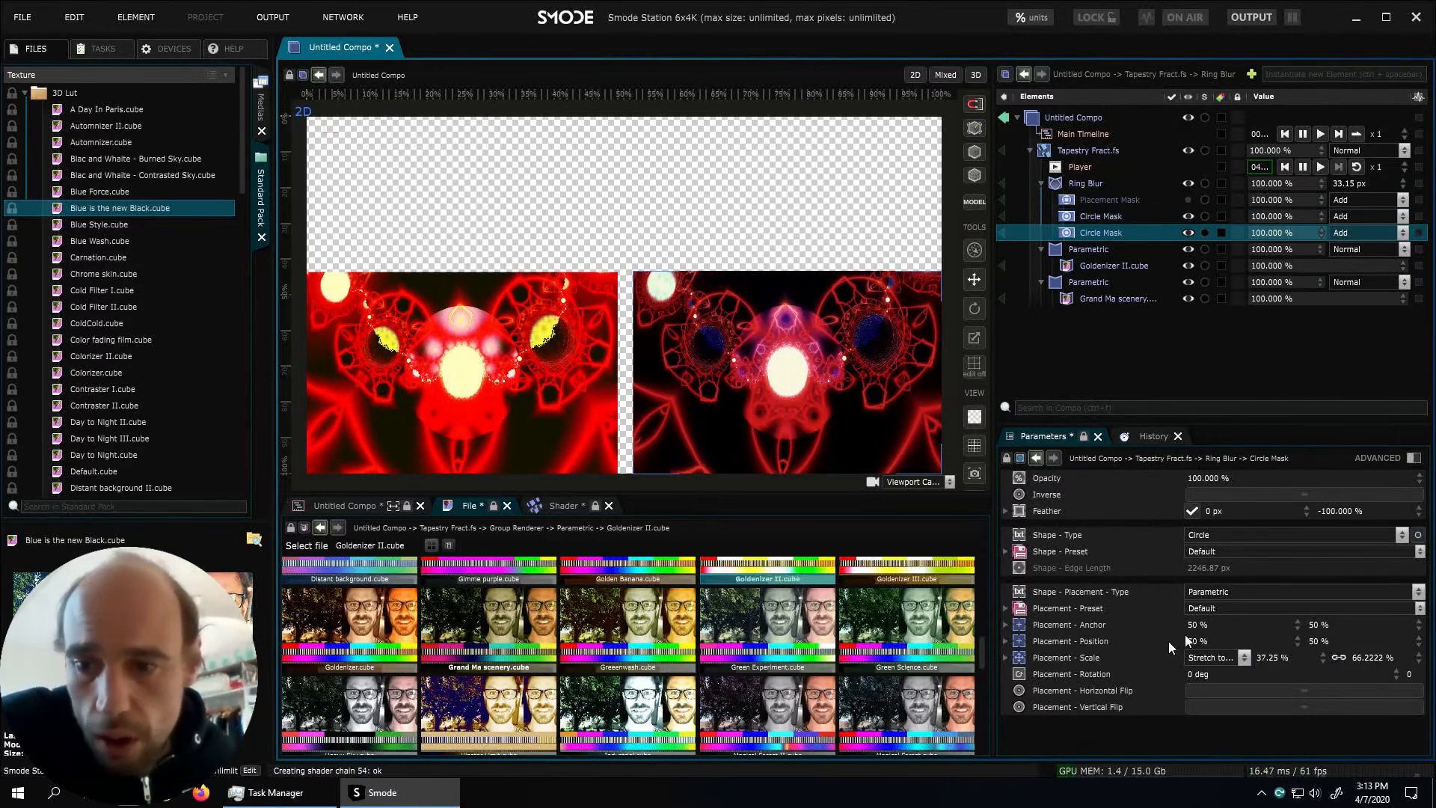
pyautogui.moveTo(1200, 647); pyautogui.dragTo(1200, 629)
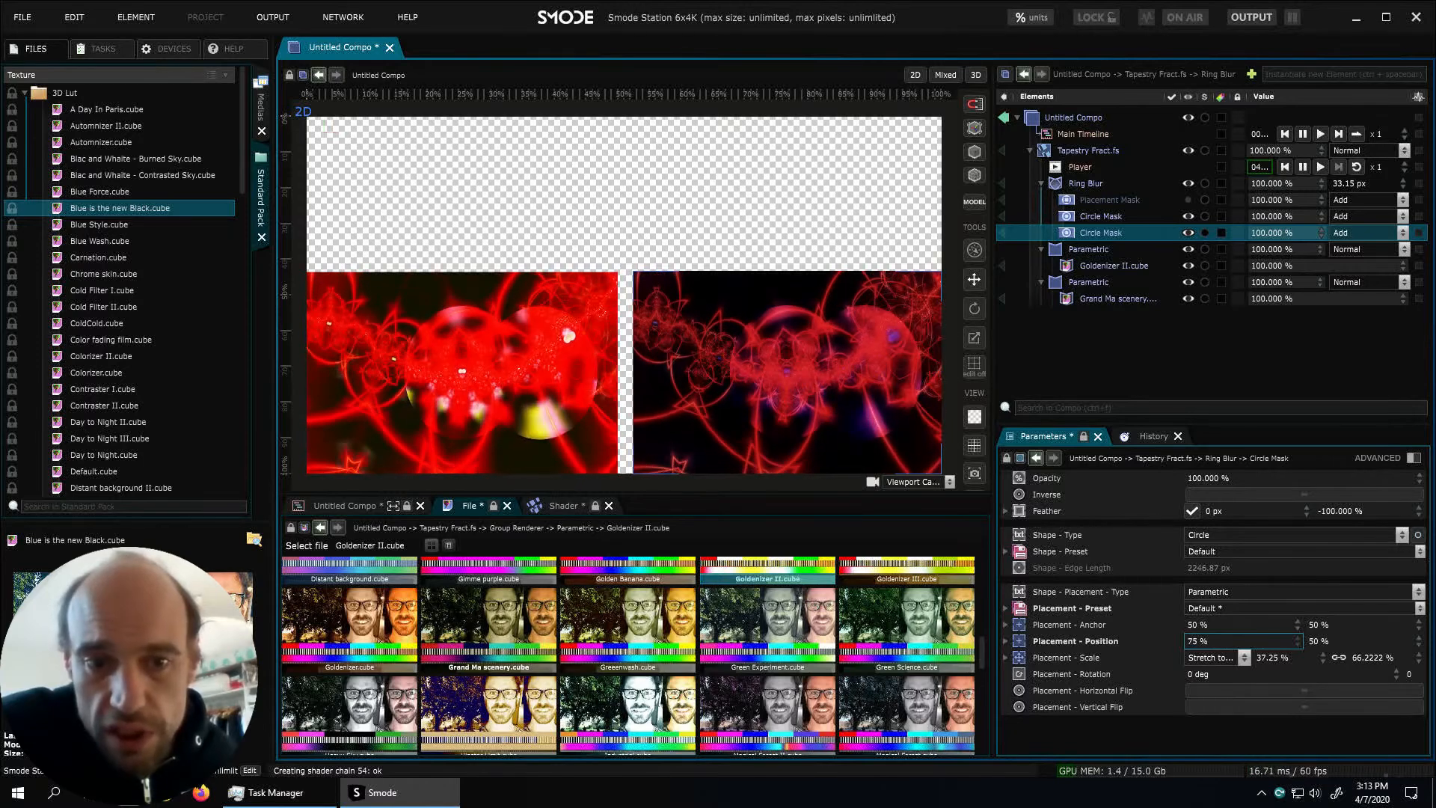
pyautogui.click(1358, 233)
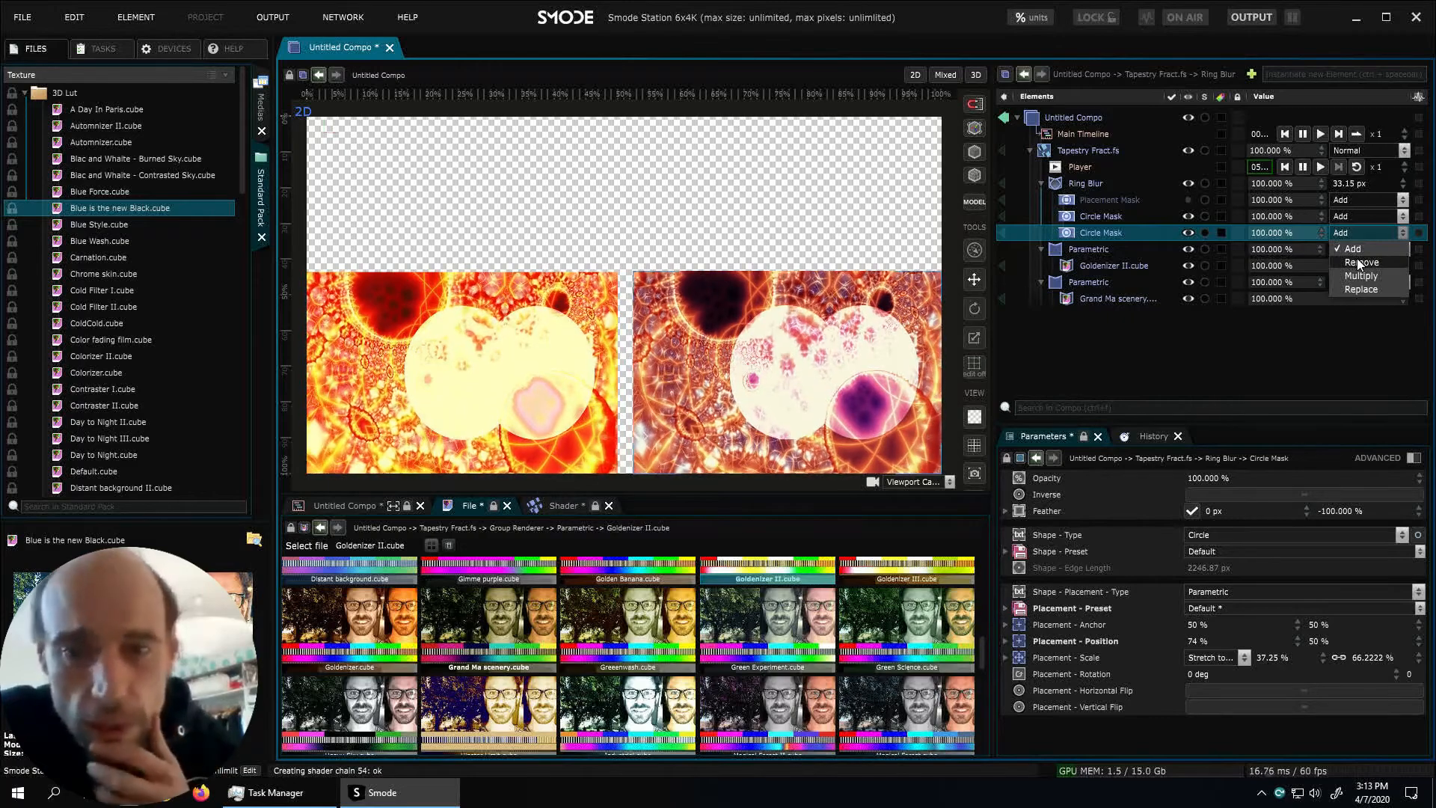
pyautogui.click(1359, 264)
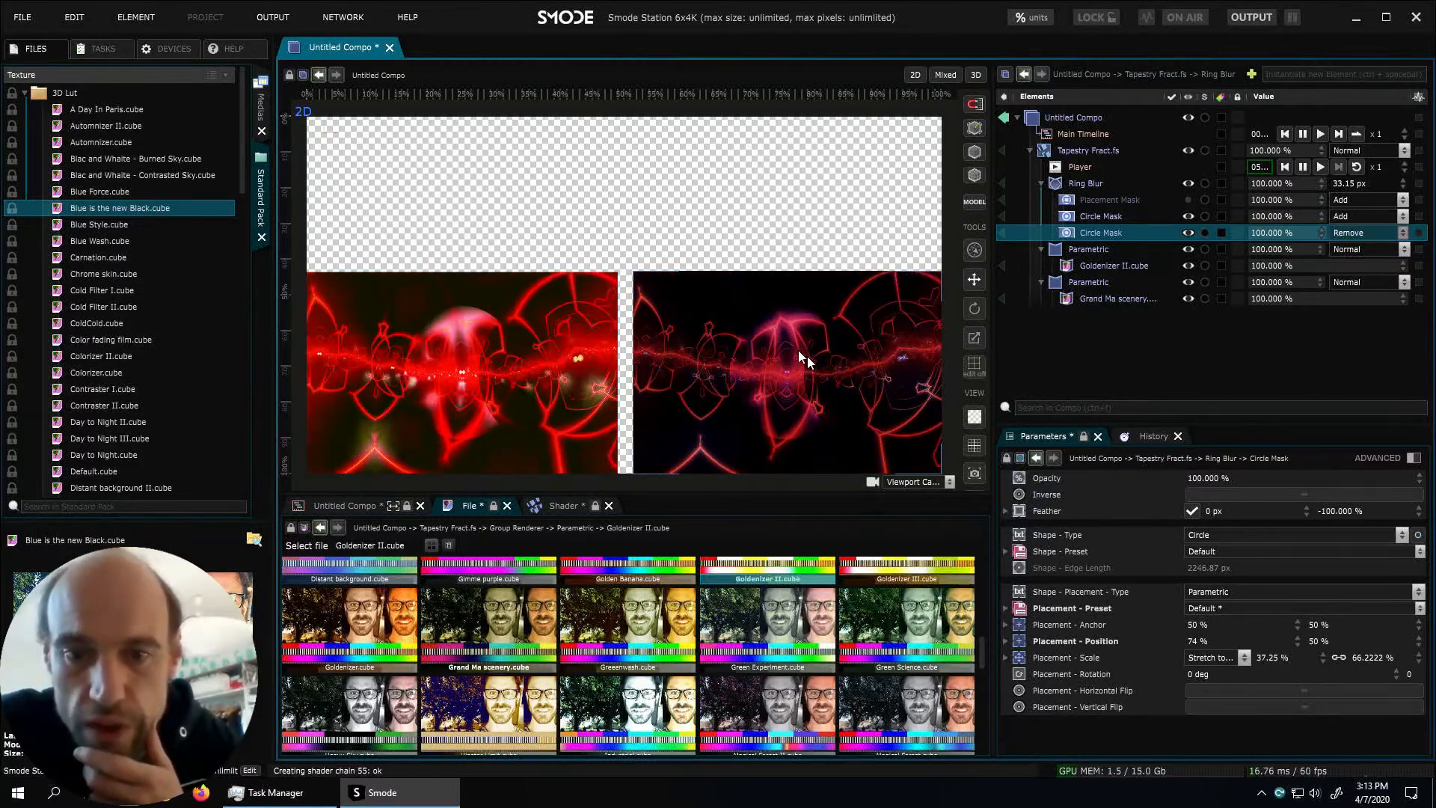
# Re-enable the ring blur's Placement Mask and disable both Circle Masks
pyautogui.click(1188, 200)
pyautogui.click(1188, 216)
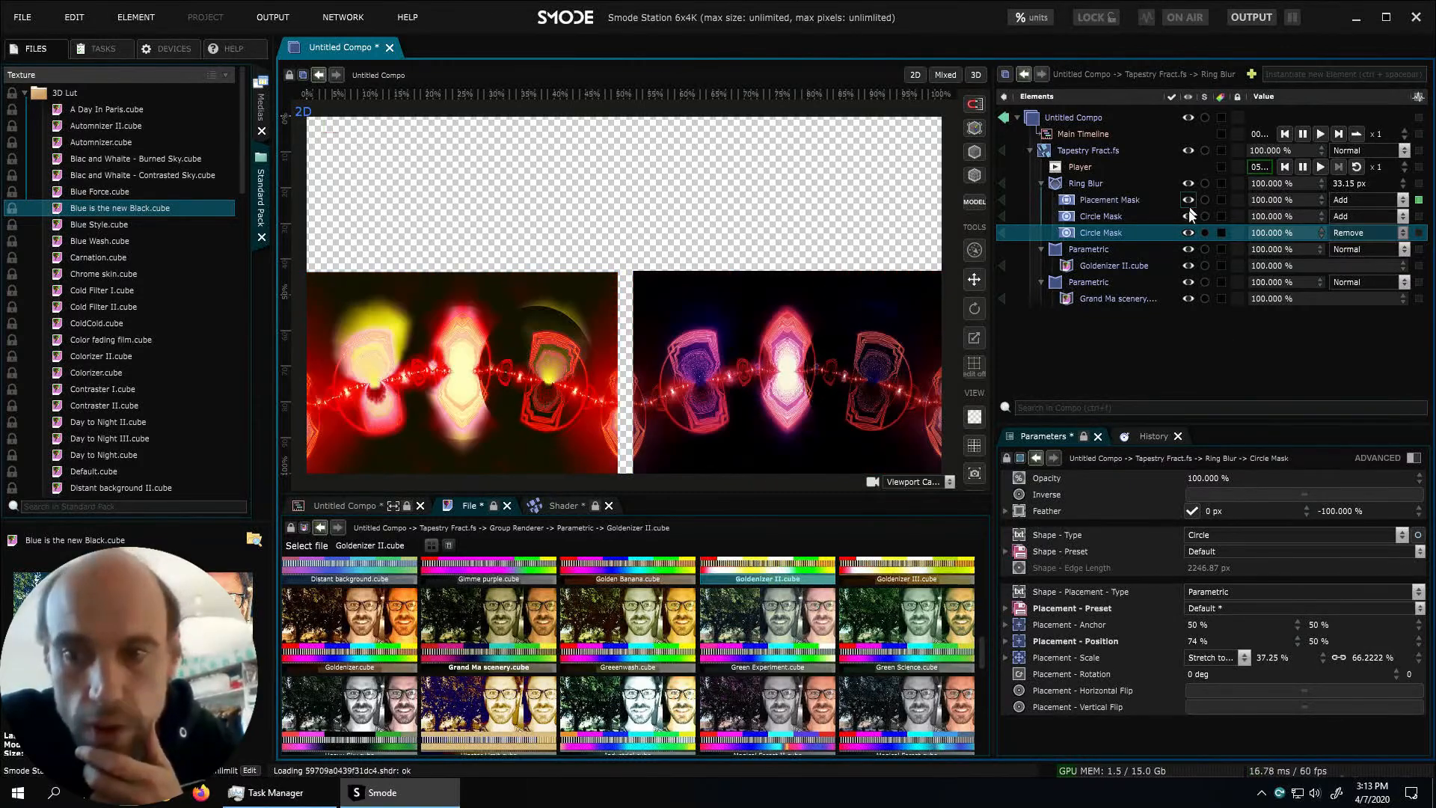
pyautogui.click(1188, 233)
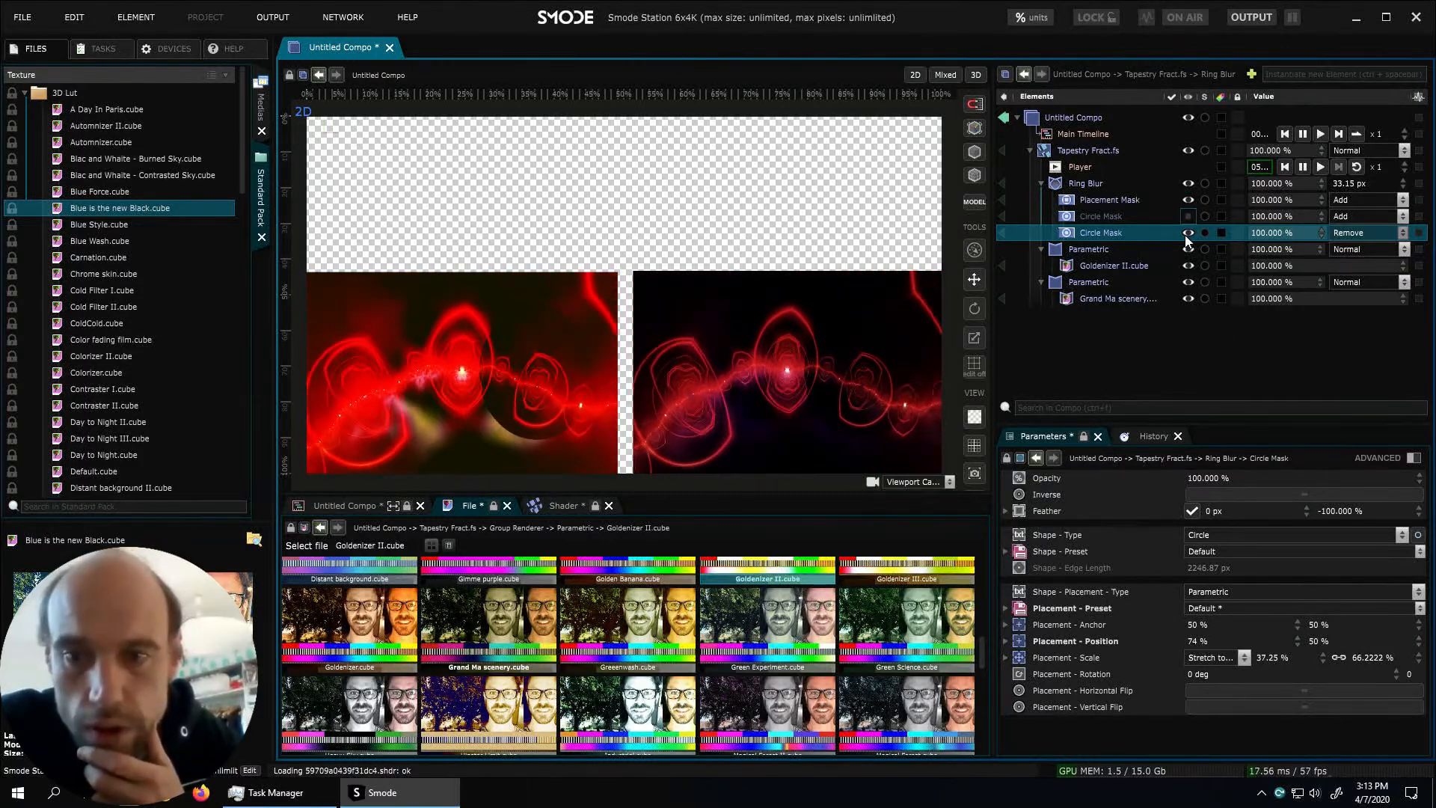
pyautogui.click(1044, 182)
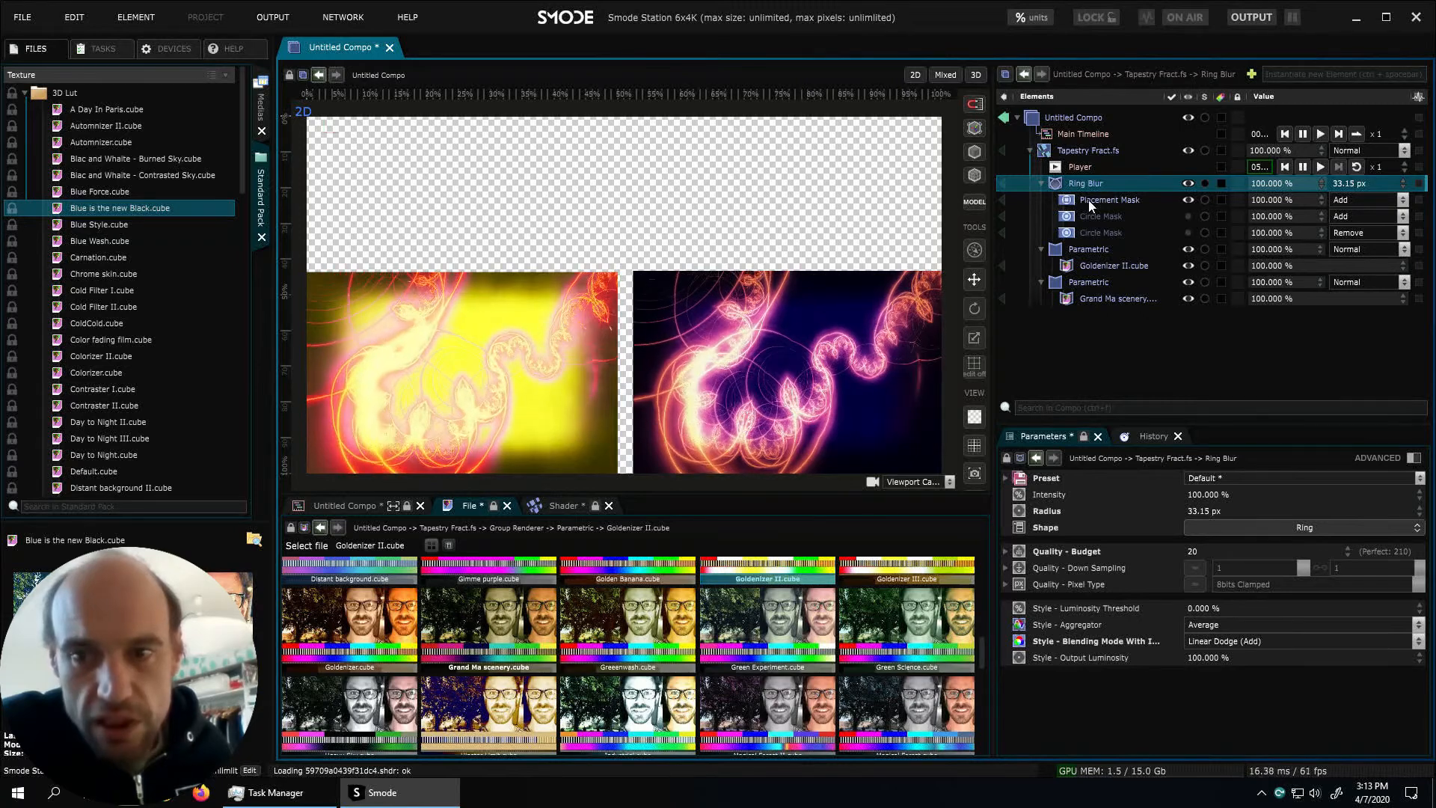
# Add a Noise Mask to the first renderer's Goldenizer II.cube LUT
pyautogui.press('XF86AudioLowerVolume')
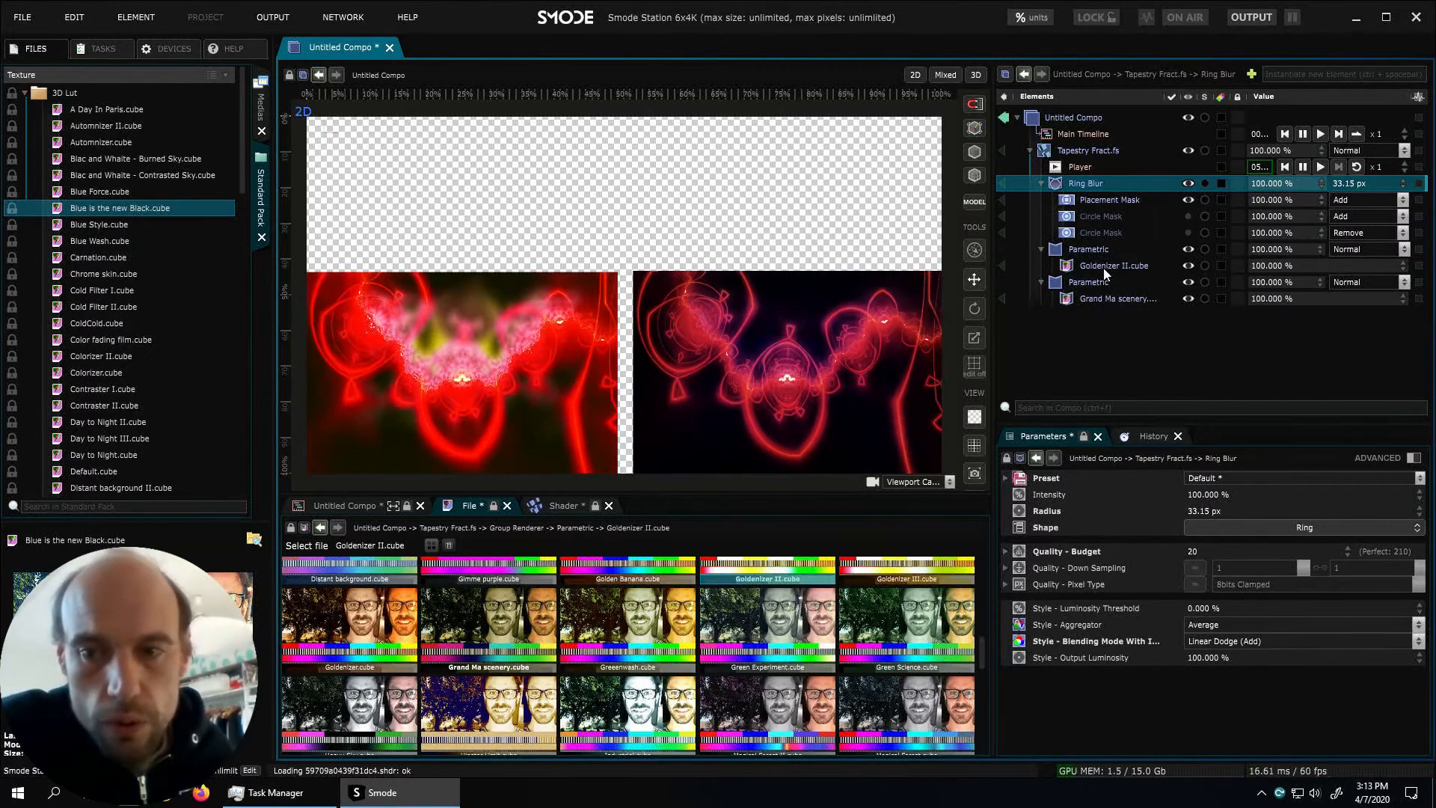
pyautogui.rightClick(1104, 273)
pyautogui.moveTo(1066, 322)
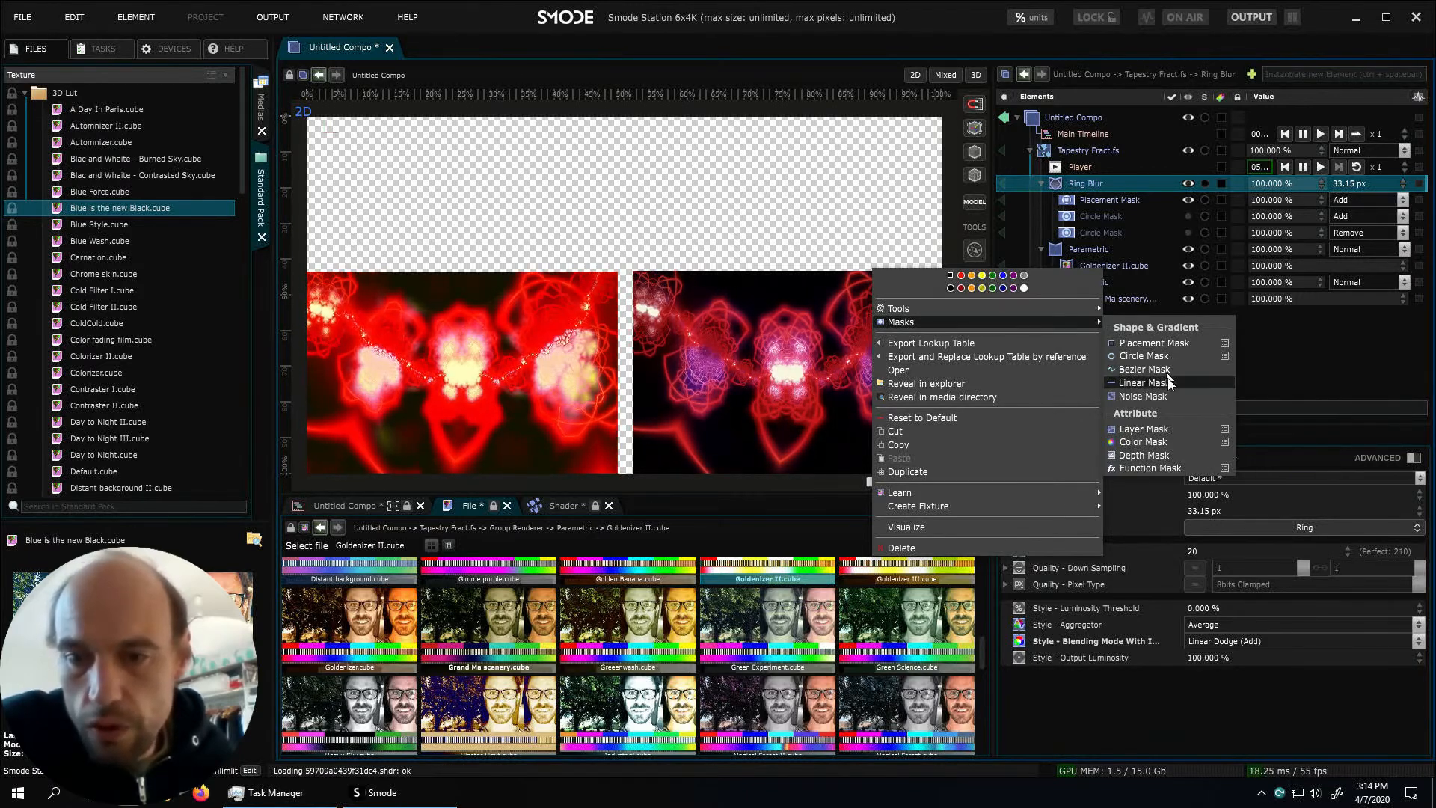
pyautogui.click(1161, 396)
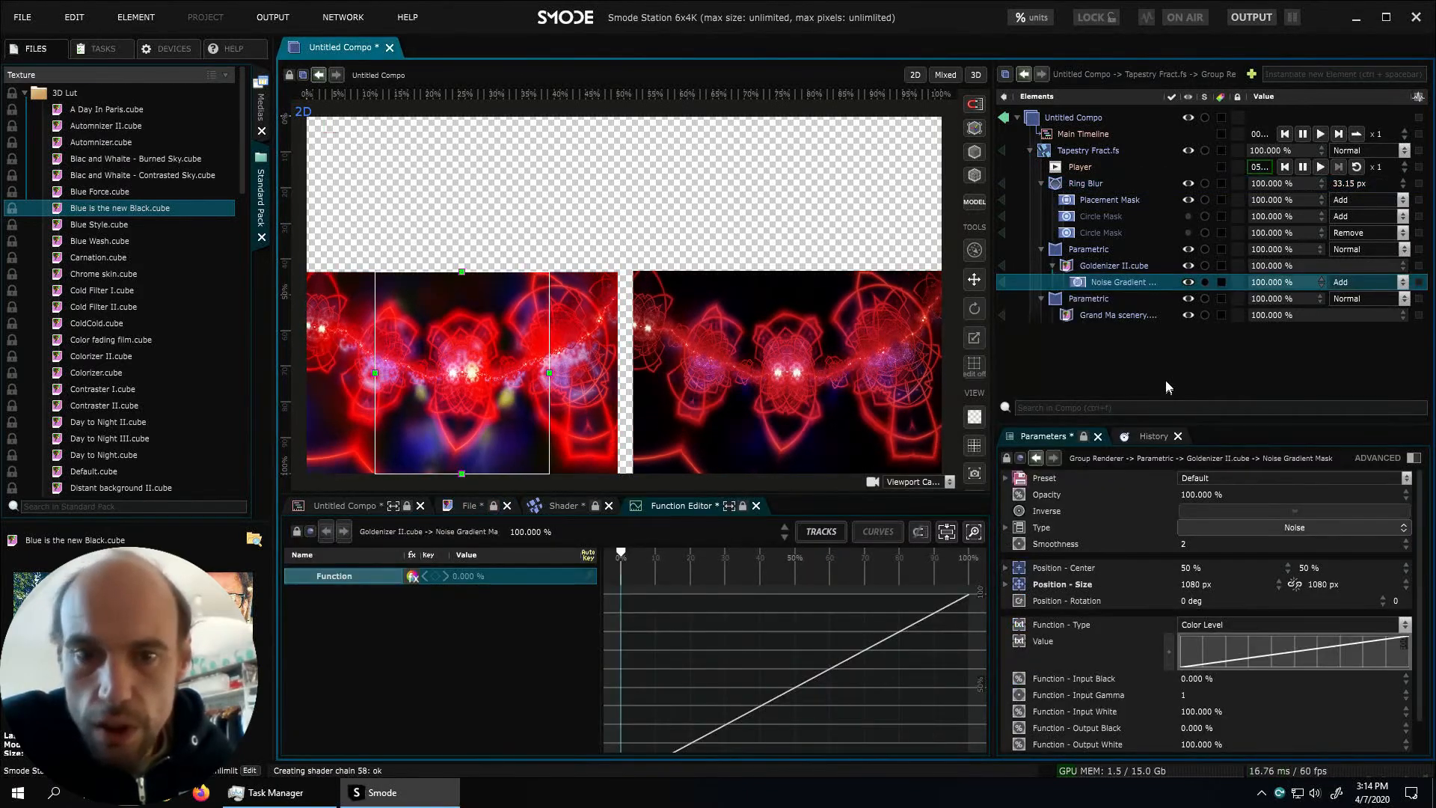
# Examine the Goldenizer II.cube LUT's input and output with the noise mask on and off, and visualize the mask itself
pyautogui.click(1003, 267)
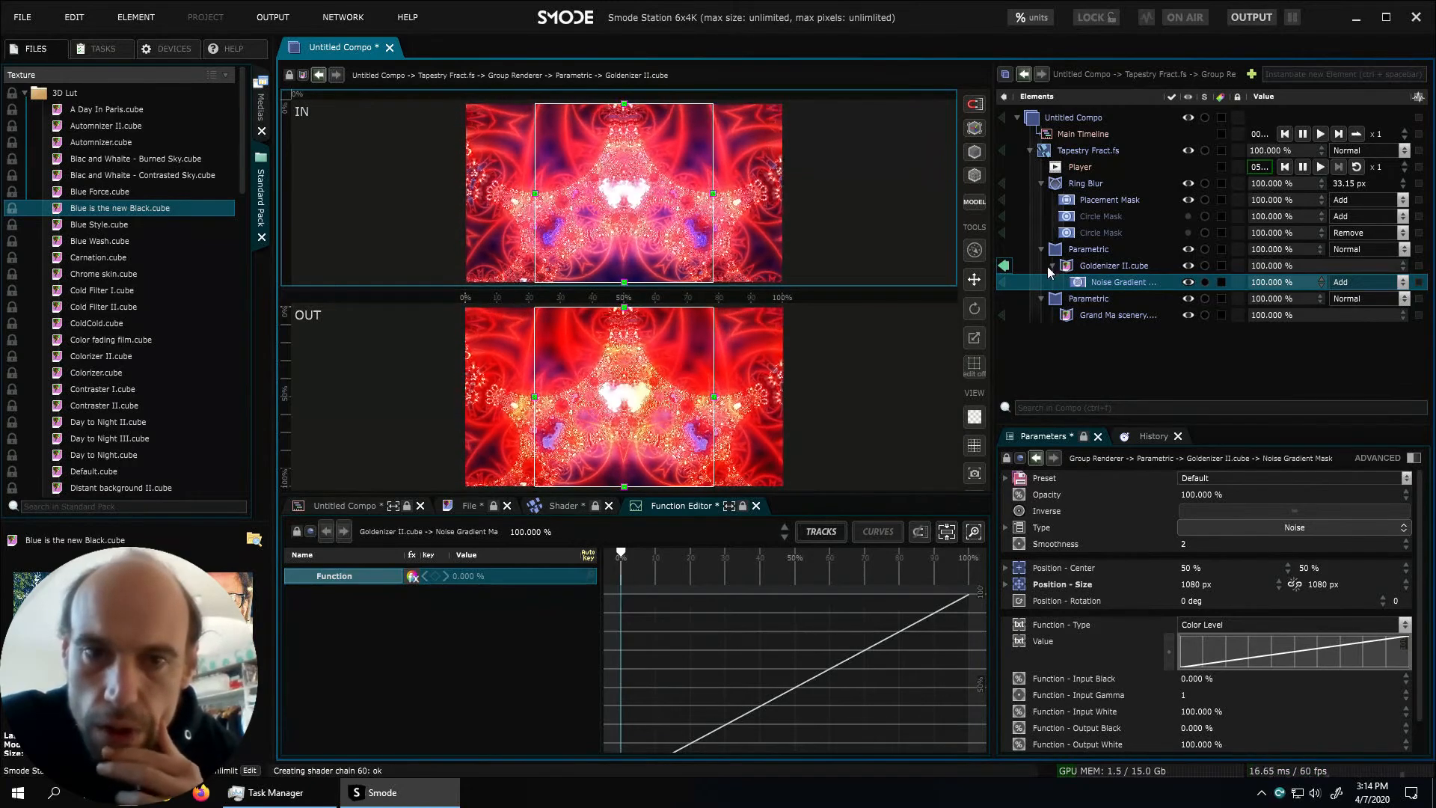
pyautogui.click(1188, 282)
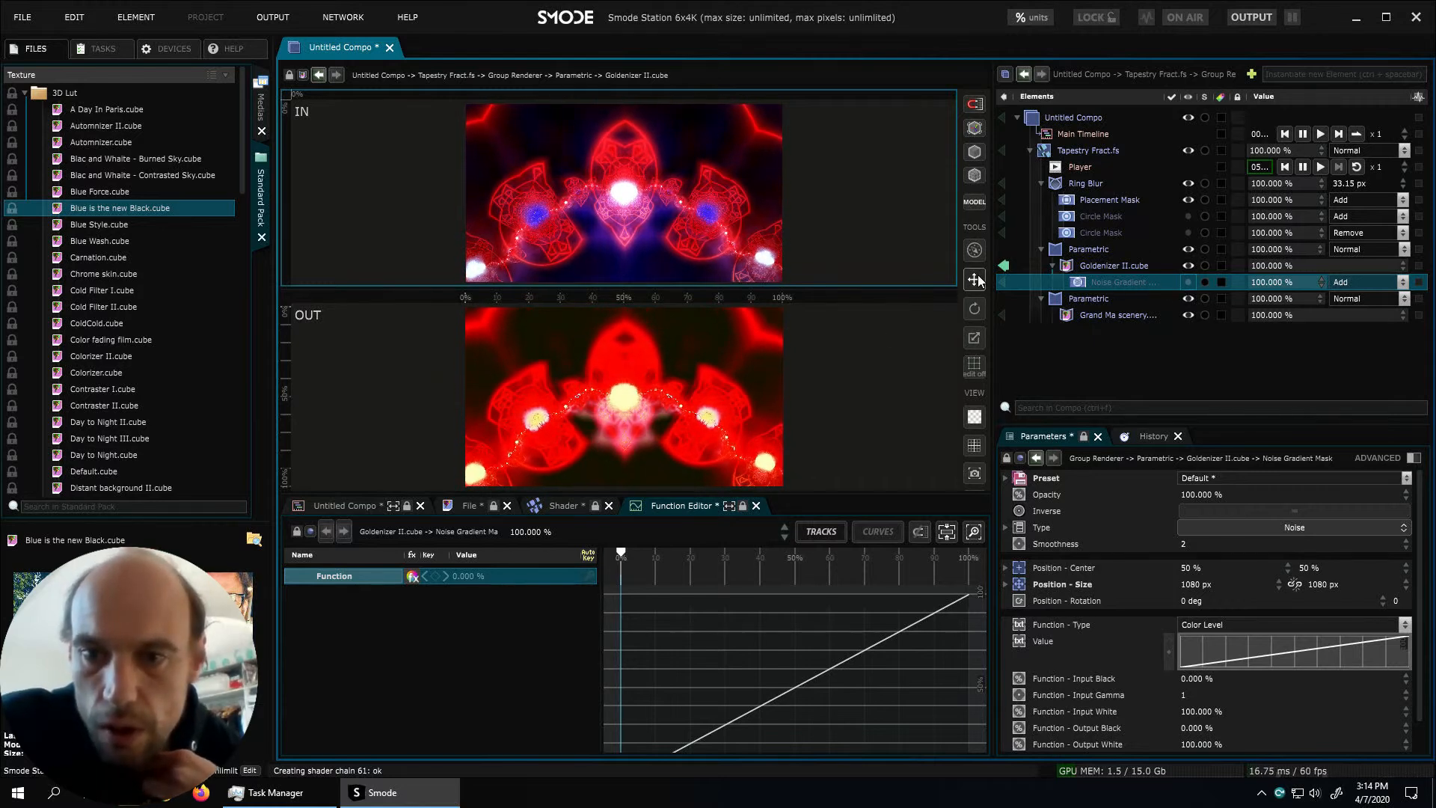
pyautogui.click(1003, 282)
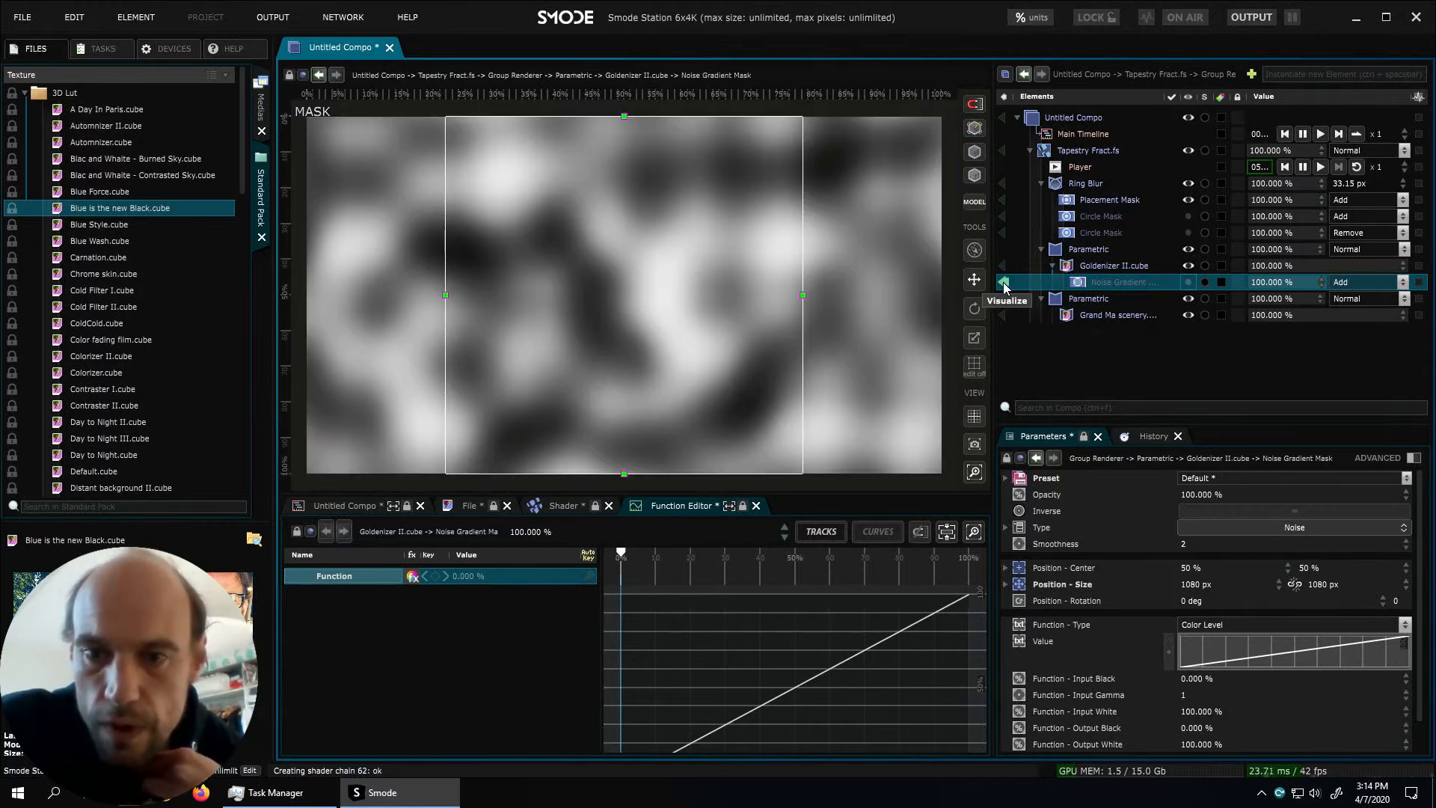
pyautogui.click(1188, 285)
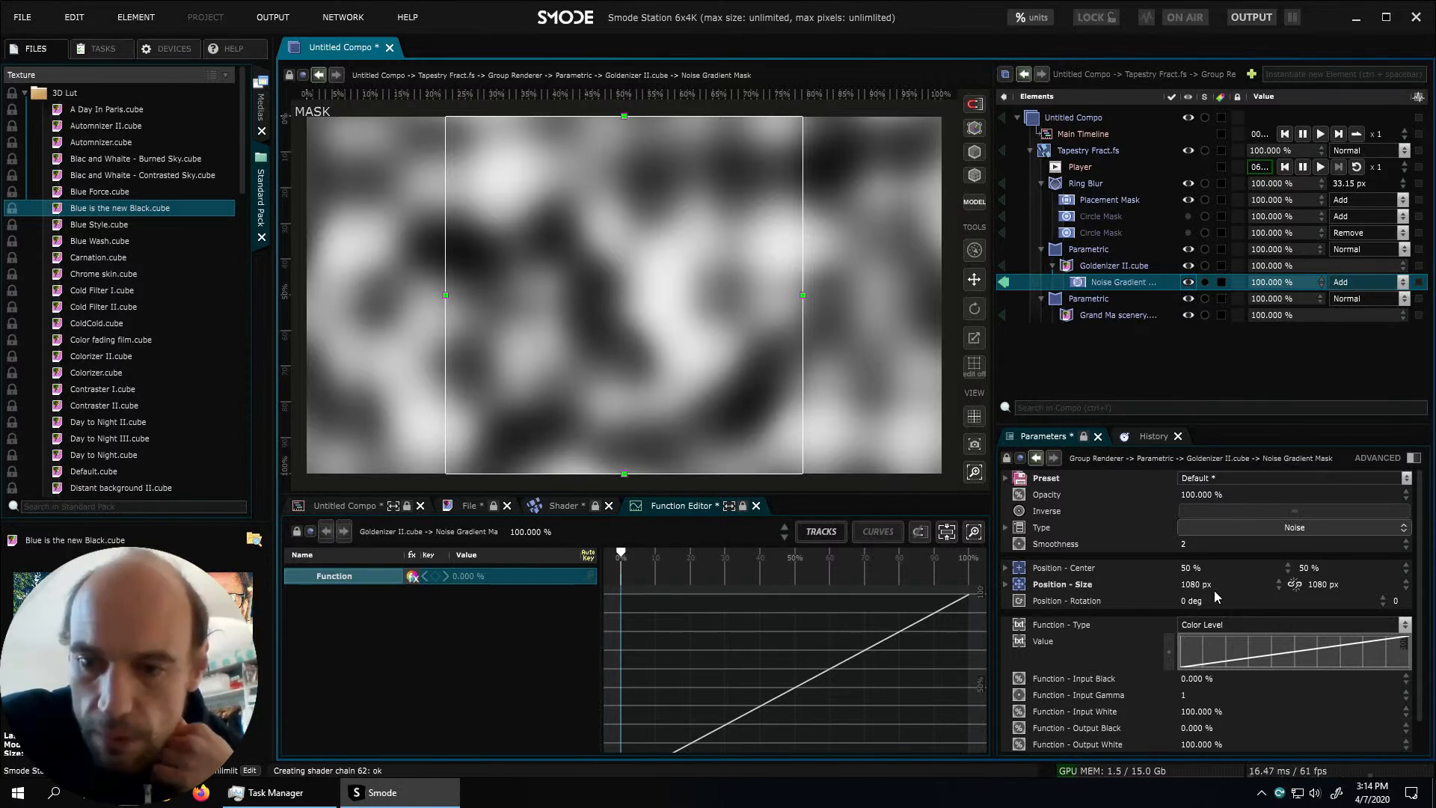
# Link the noise mask's width and height, set its Position Size to 172.8 px, and return to the composition view
pyautogui.click(1295, 585)
pyautogui.moveTo(1241, 588); pyautogui.dragTo(1241, 638)
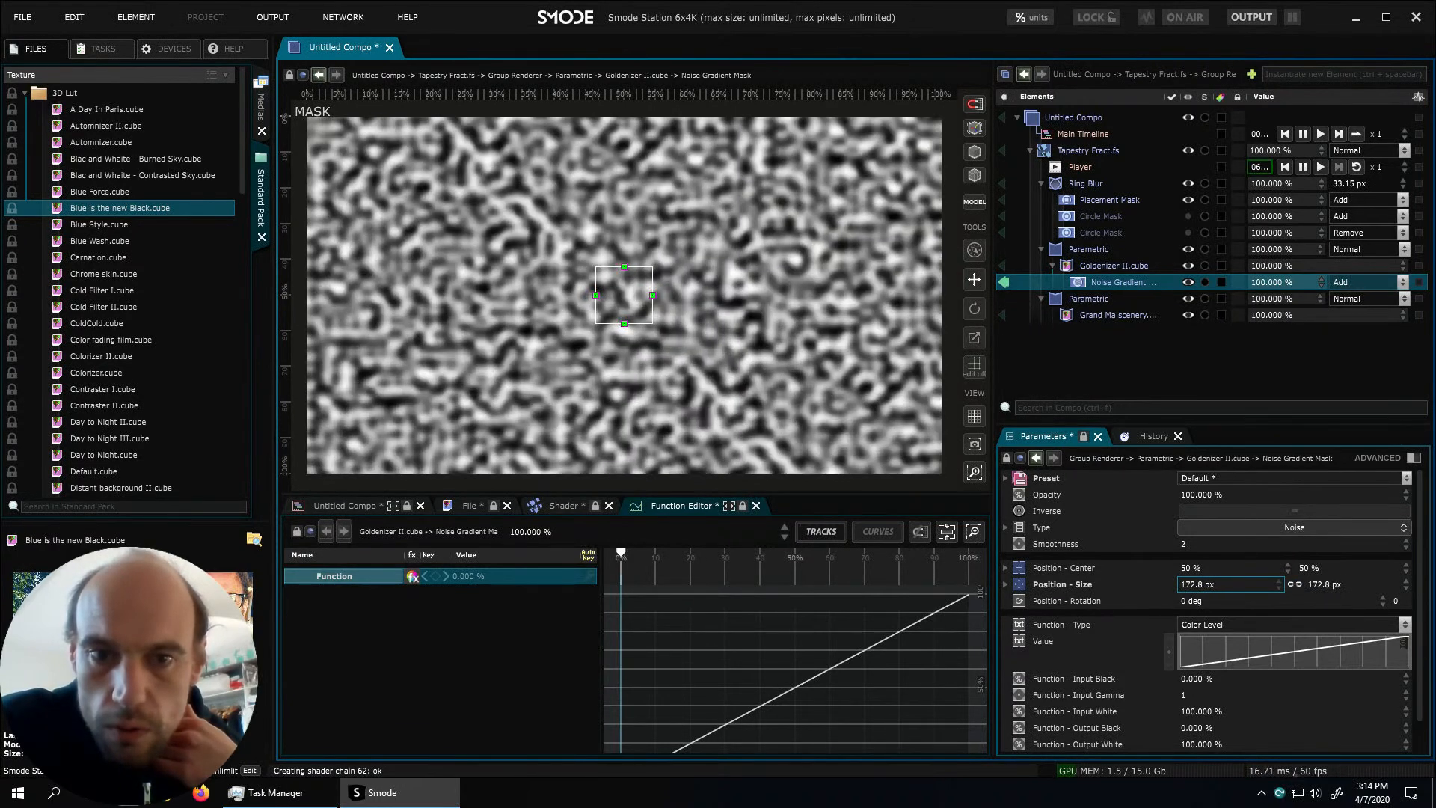
pyautogui.click(1008, 280)
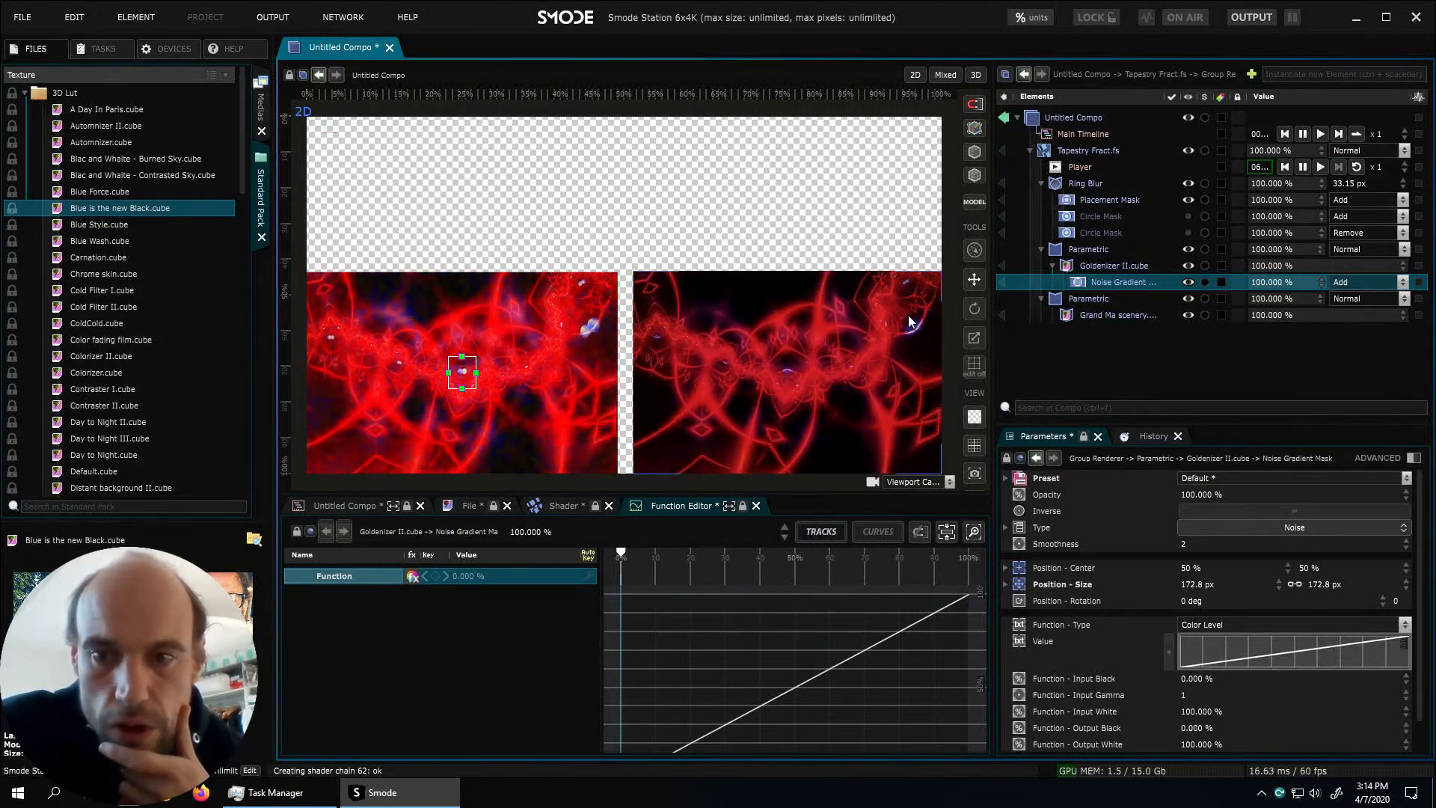
# Visualize the Goldenizer II.cube LUT's input and output and its resized noise mask, and return to the full composition
pyautogui.click(1003, 266)
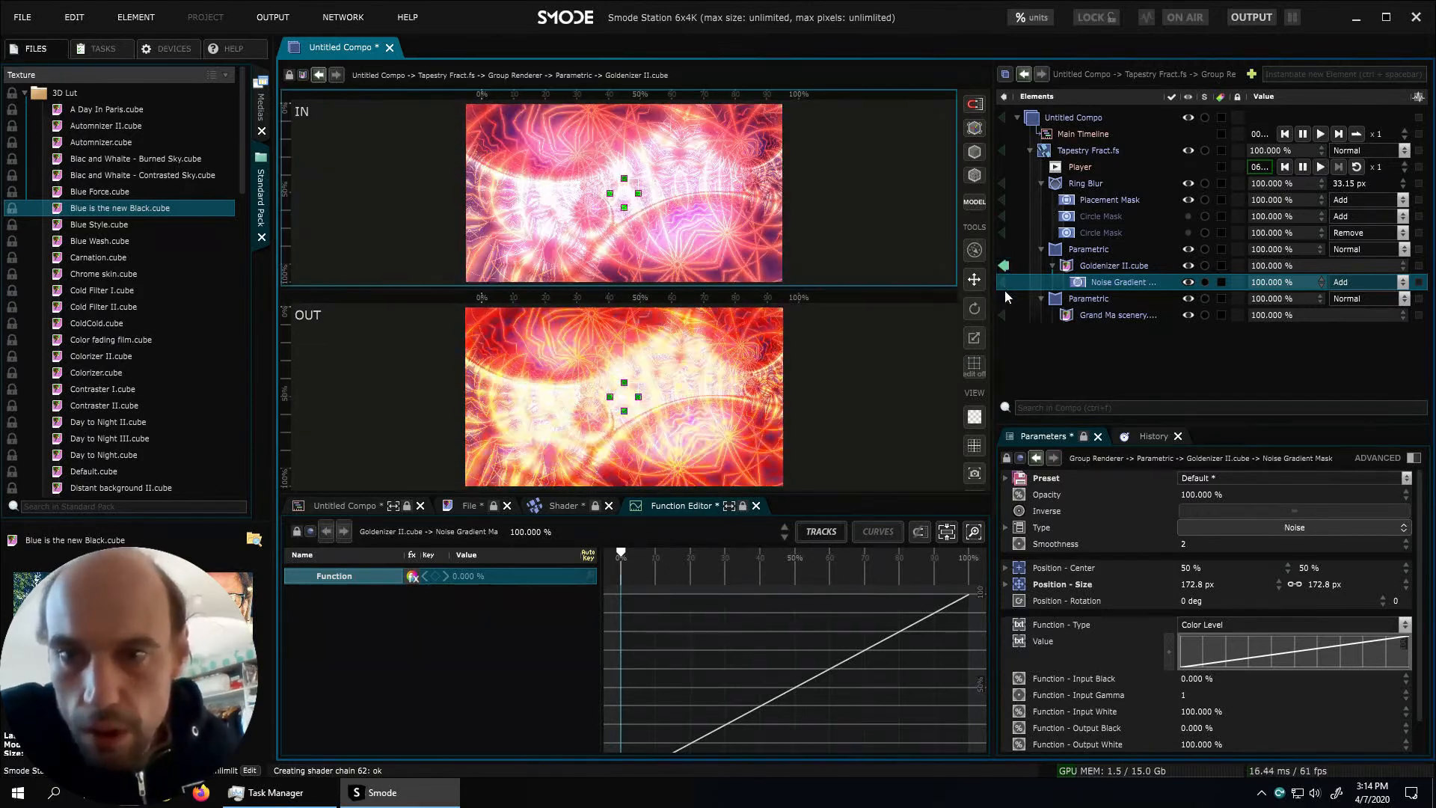
pyautogui.click(1003, 282)
pyautogui.click(1003, 282)
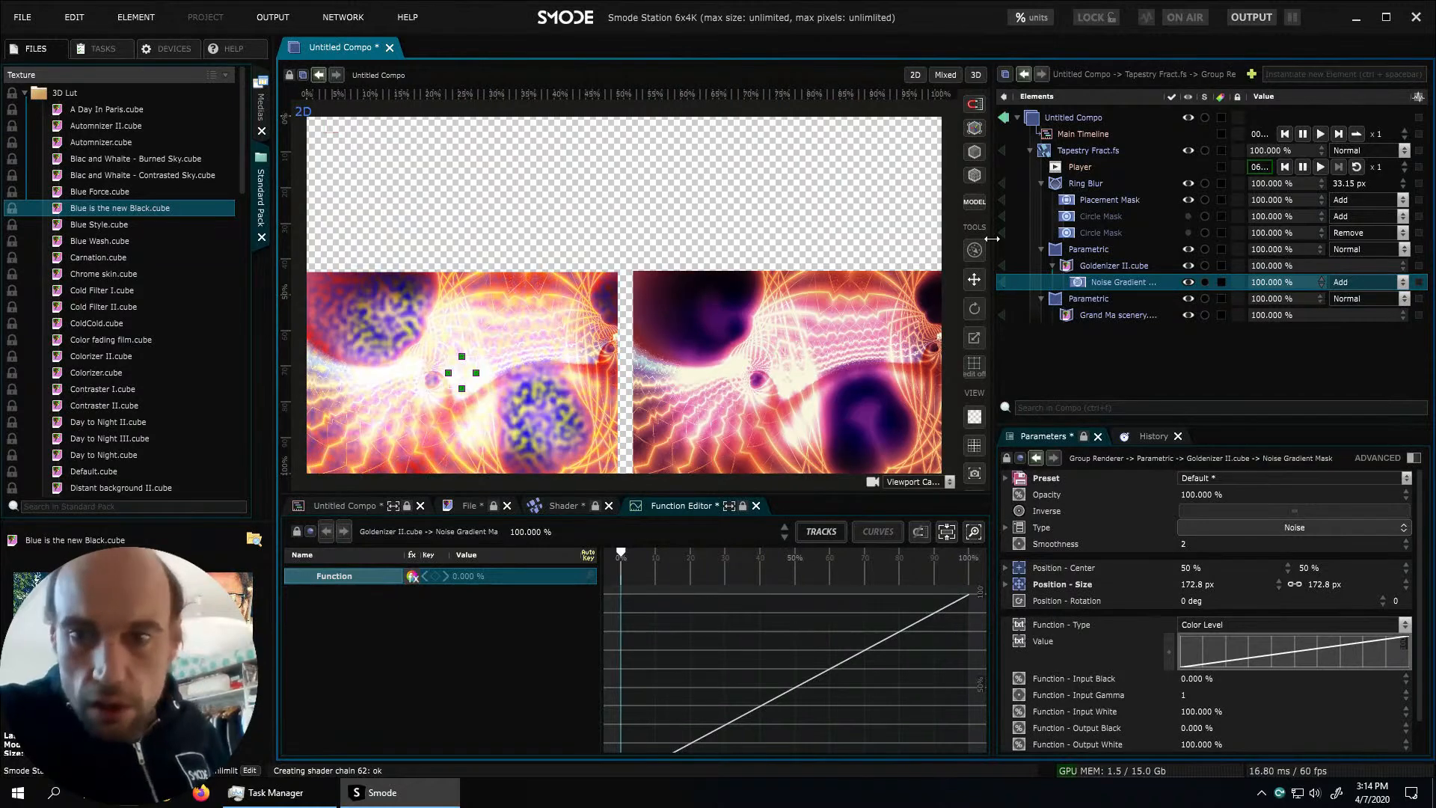
# Save the composition in Smode Files as ReminderOfLayerStructure
pyautogui.hotkey('ctrl', 's')
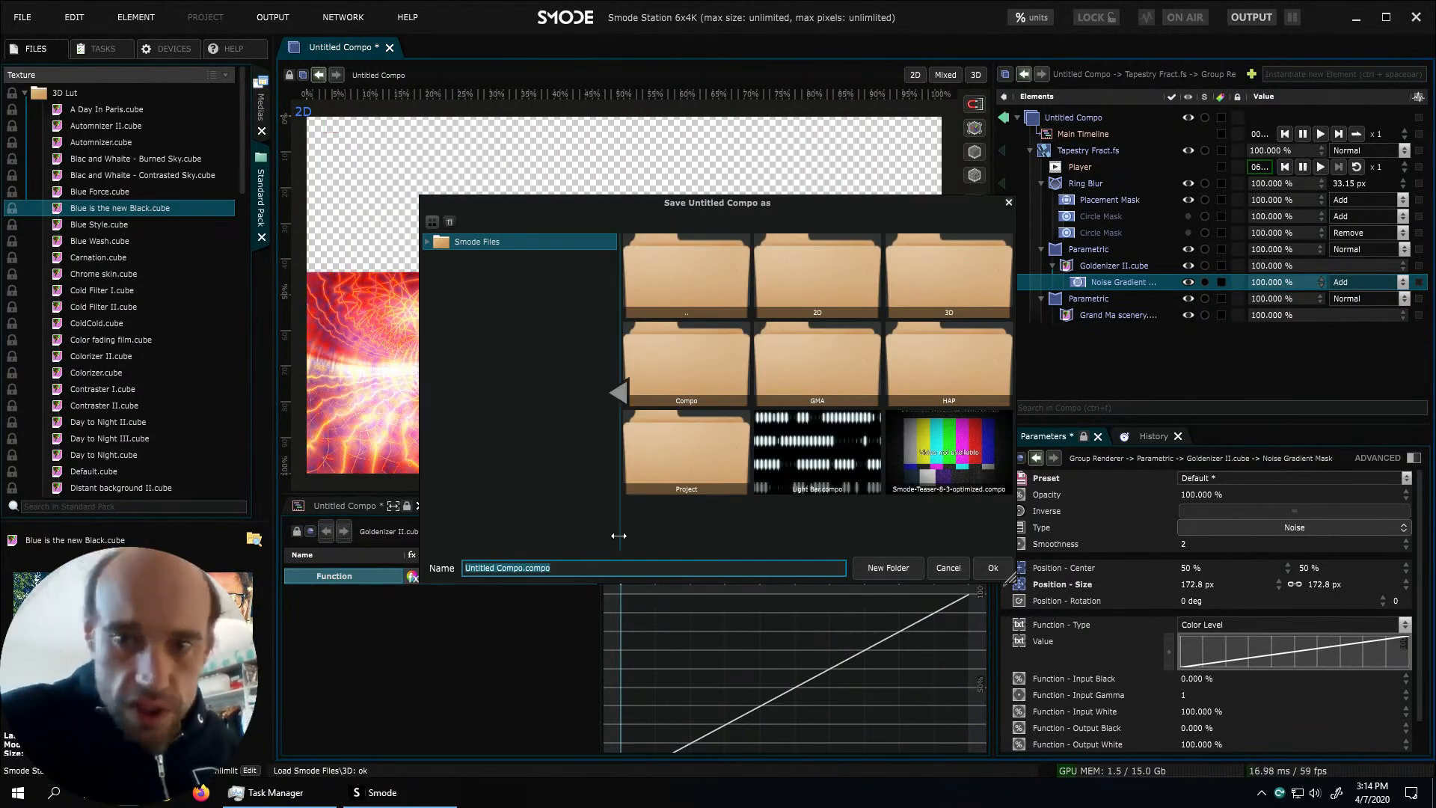
pyautogui.write('Reminder')
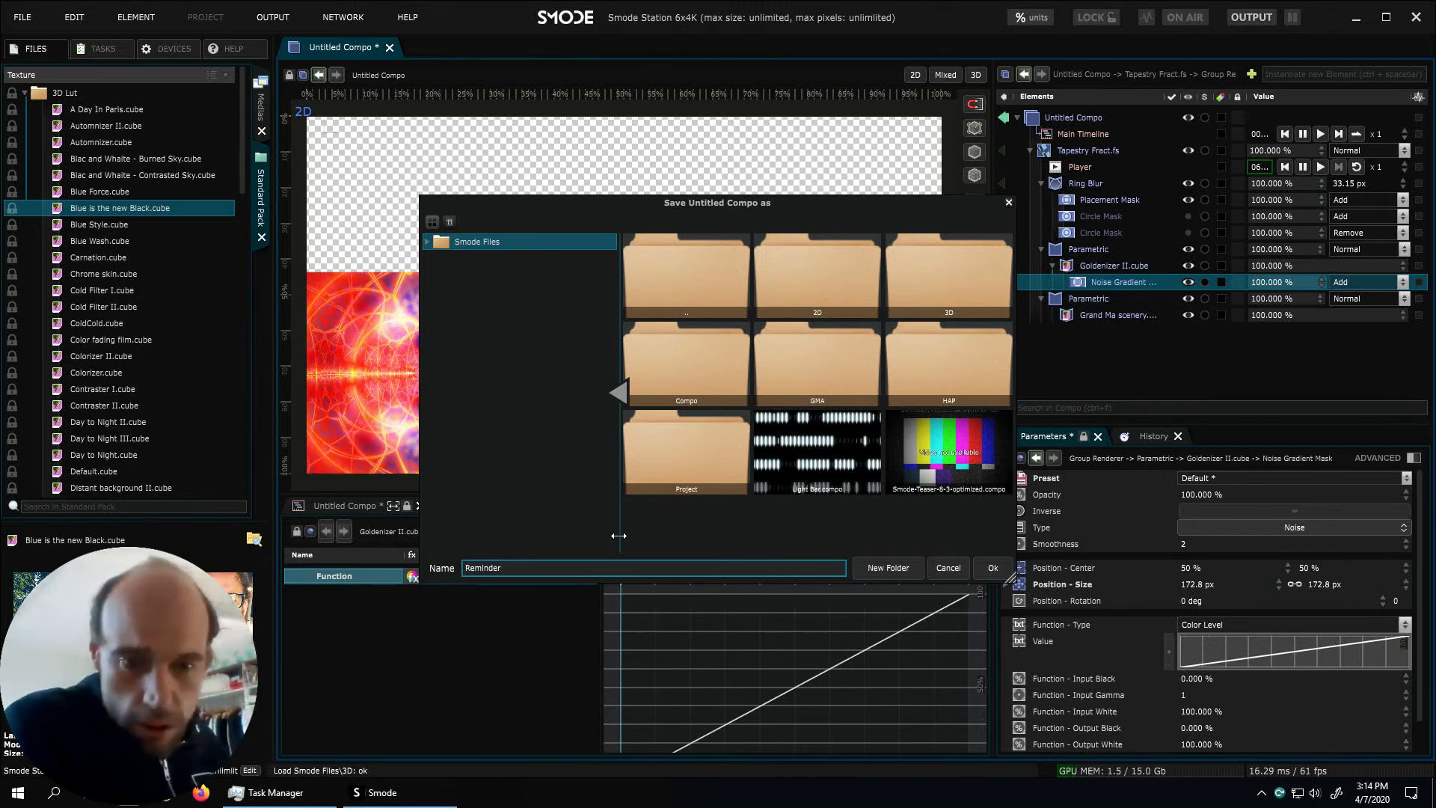
pyautogui.write('OfLayerSt')
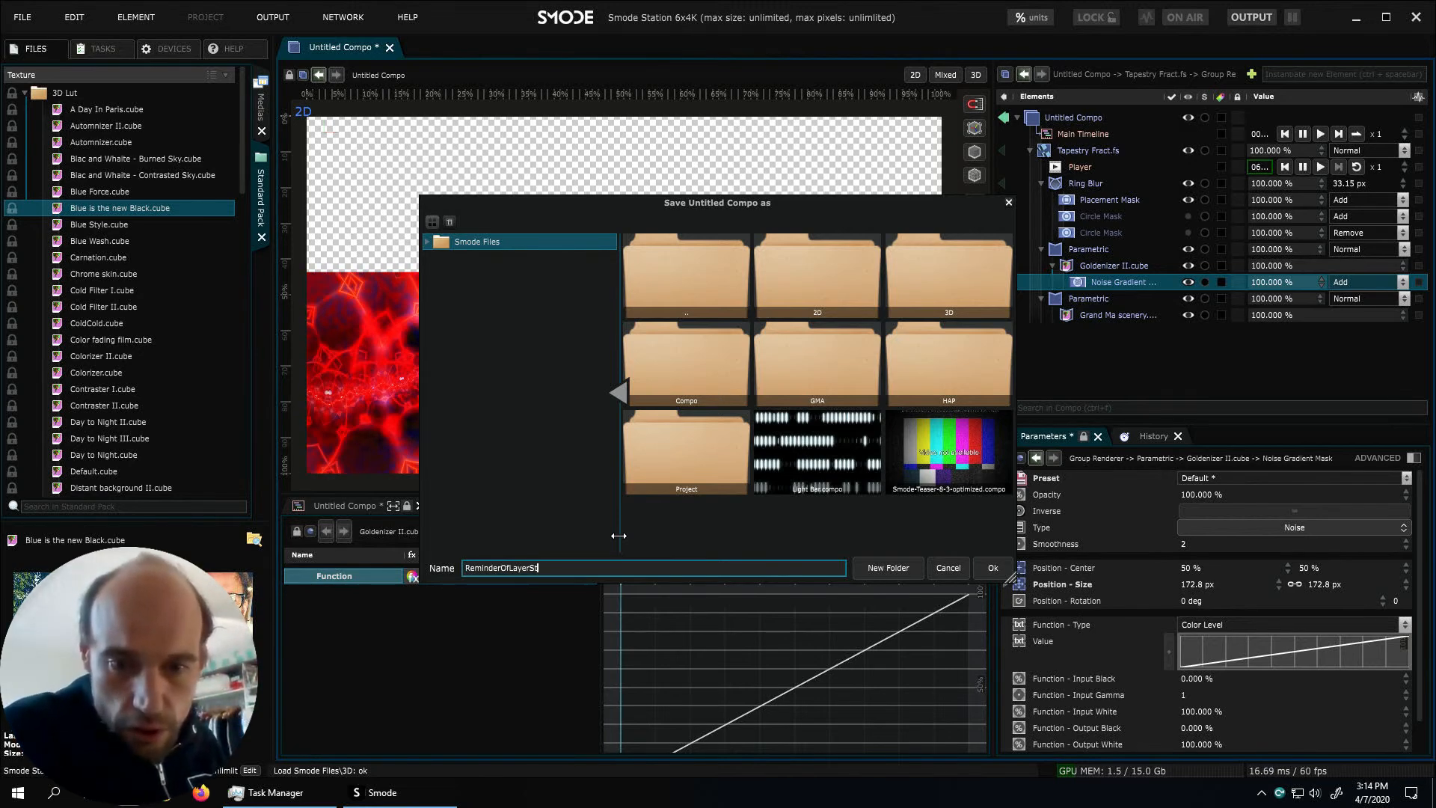
pyautogui.write('ructure')
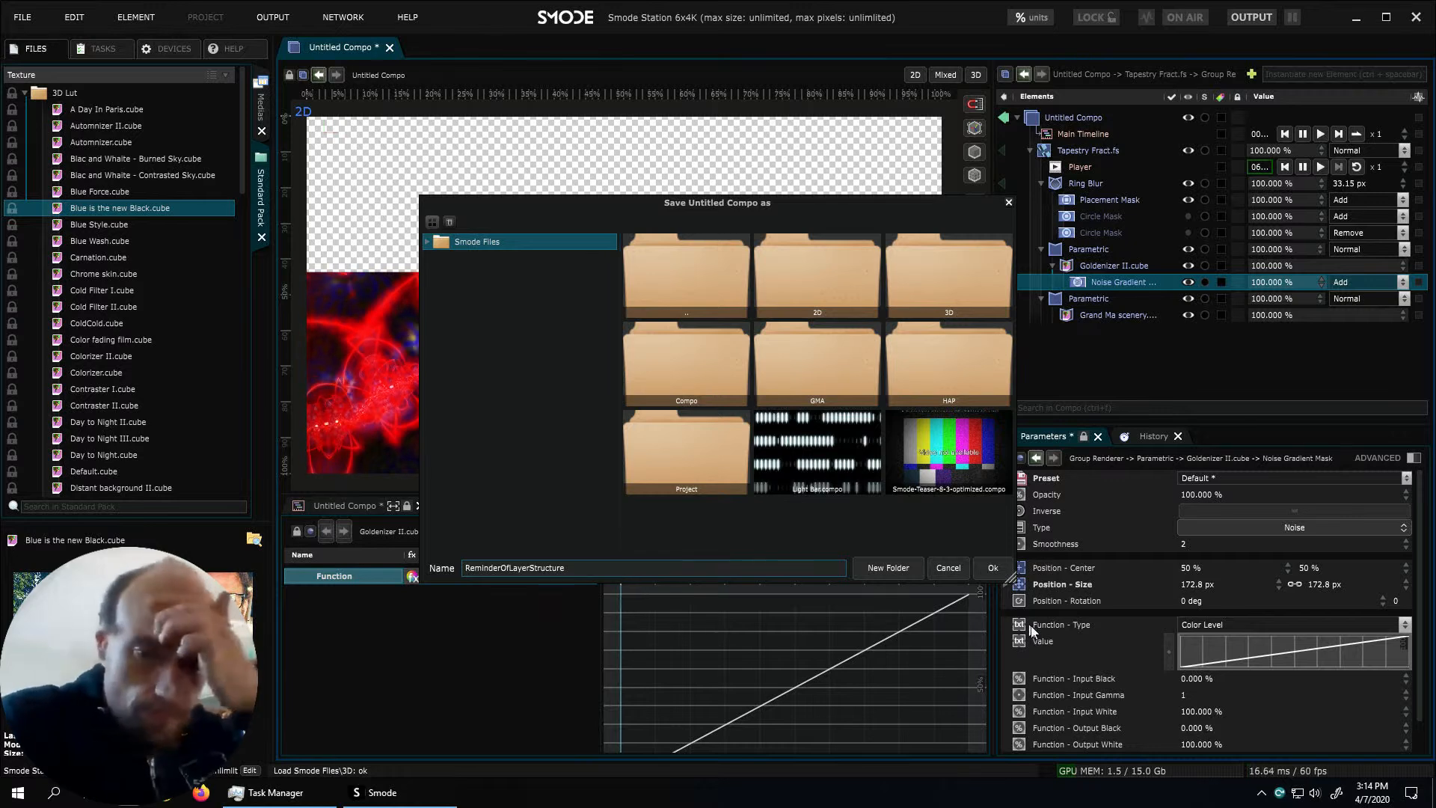
pyautogui.click(994, 568)
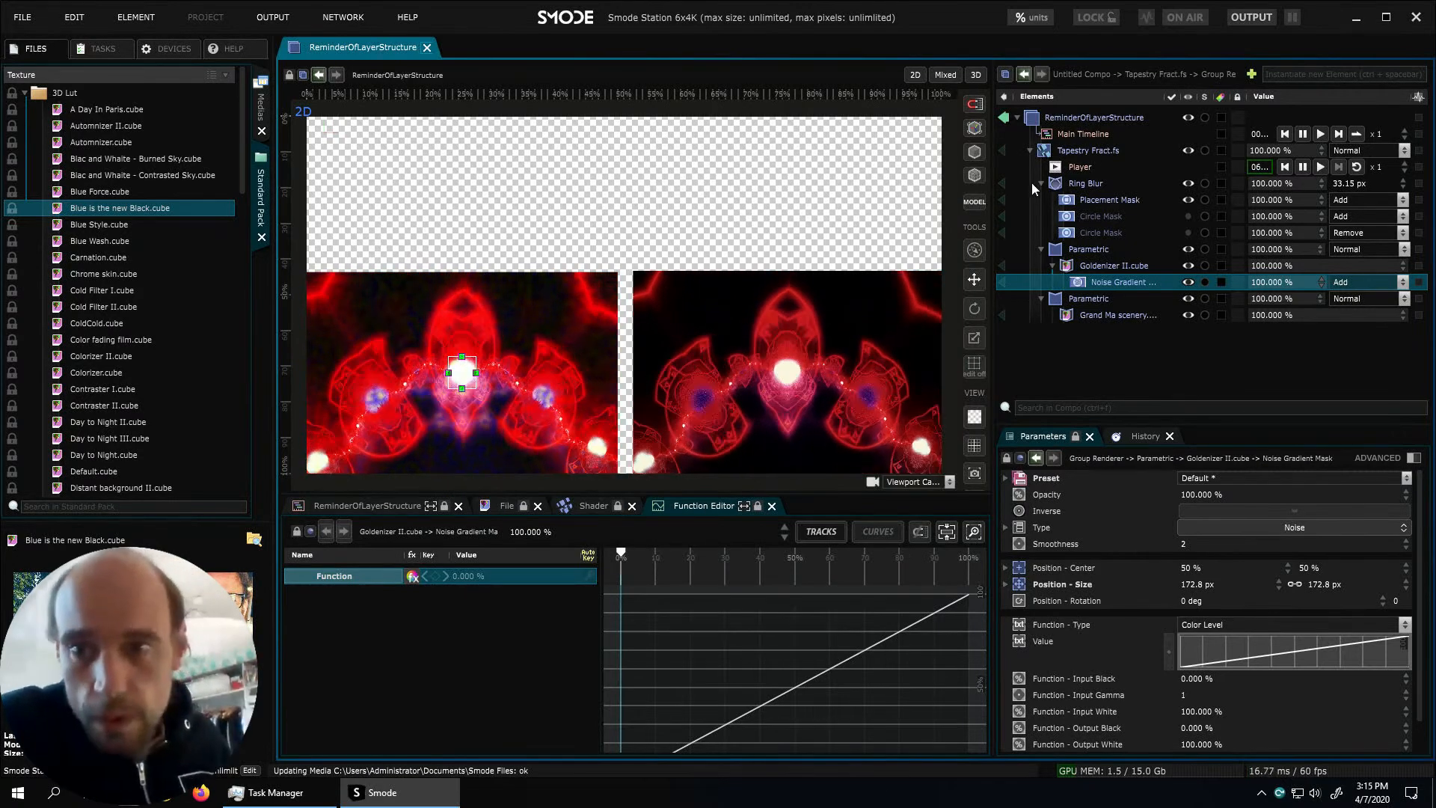
# Collapse the Ring Blur modifier and the Tapestry Fract.fs layer, and hide that layer in the composition
pyautogui.click(1036, 185)
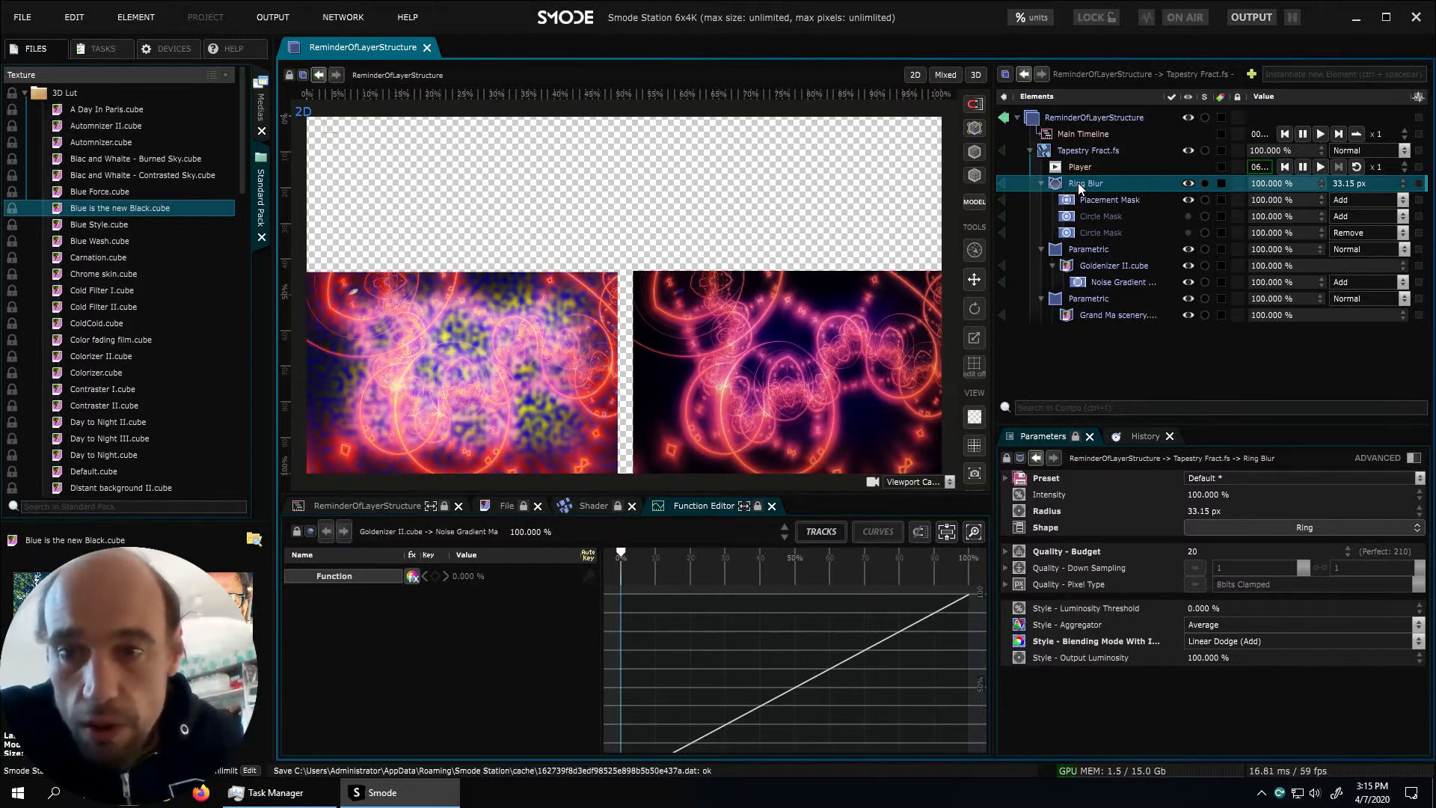
pyautogui.click(1041, 184)
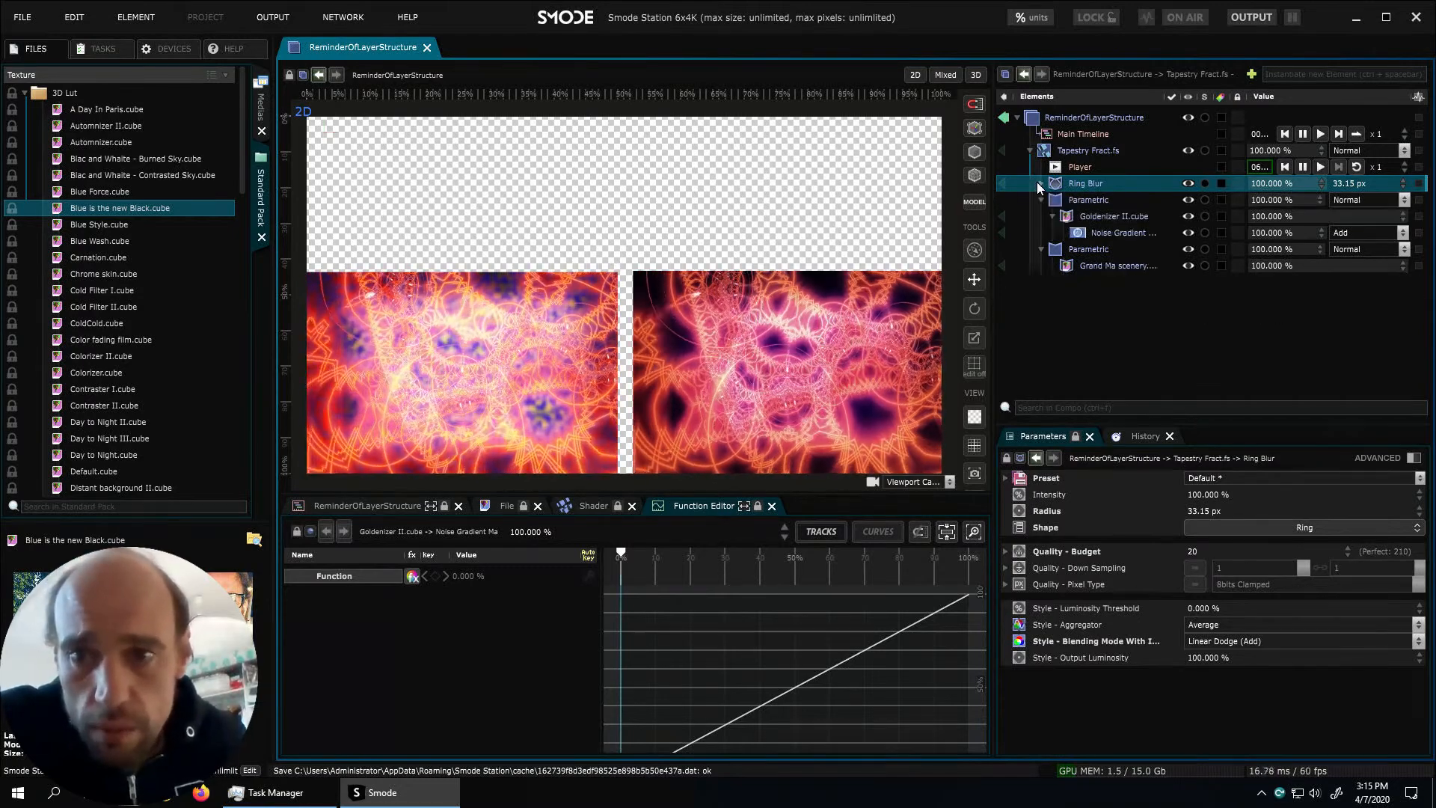
pyautogui.click(1029, 151)
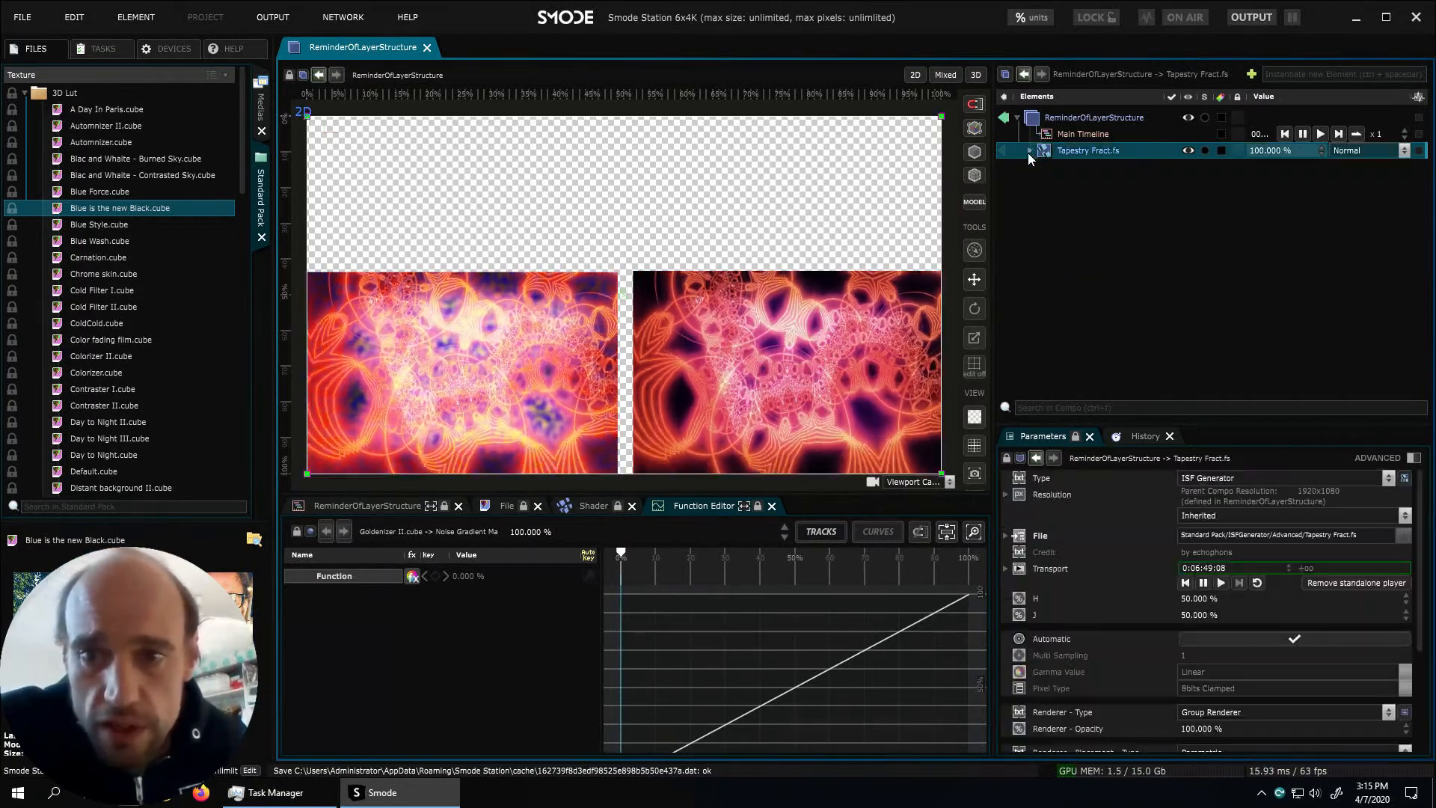
pyautogui.click(1185, 152)
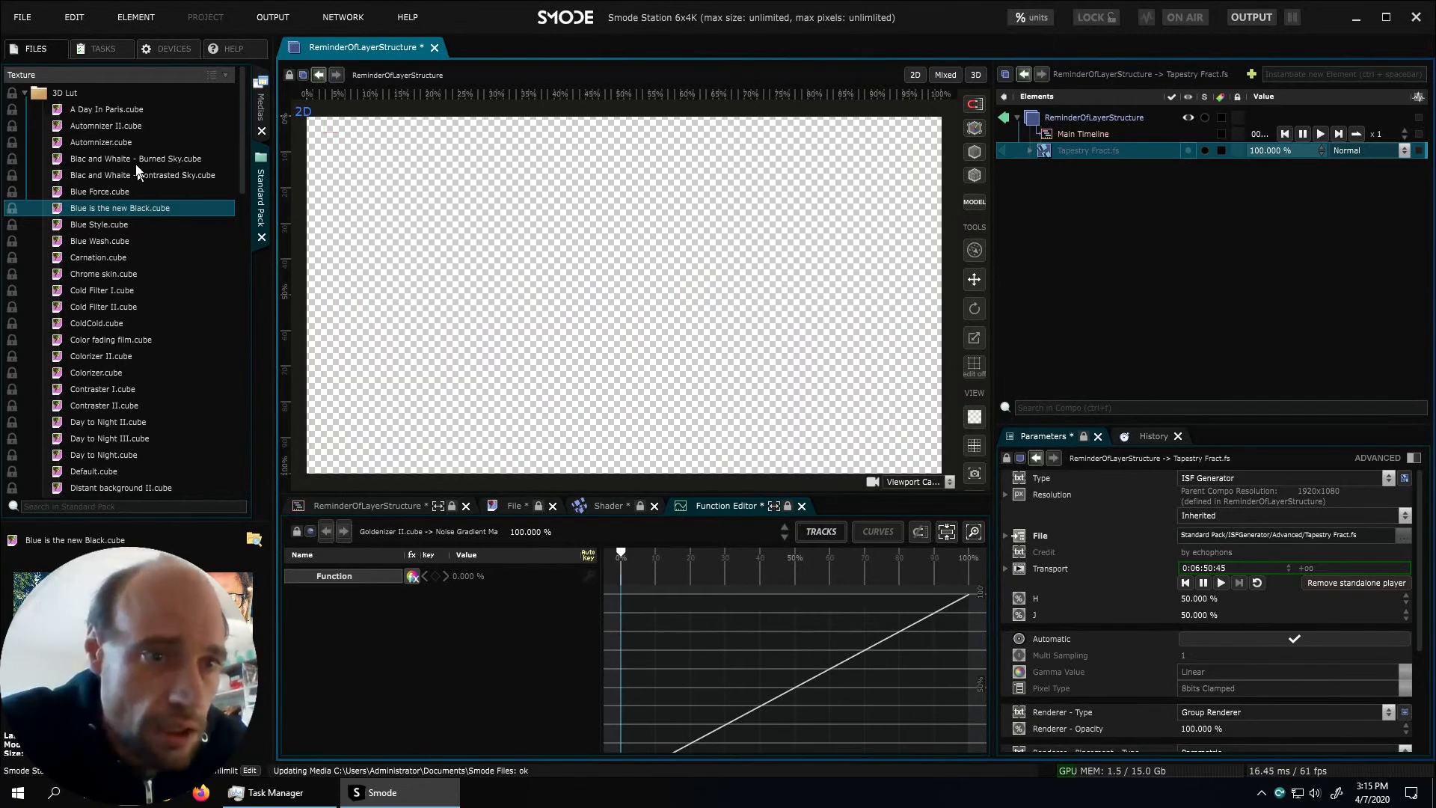
# Add LUTvizualiser.jpg from the Standard Pack textures to the composition as a new layer
pyautogui.click(23, 92)
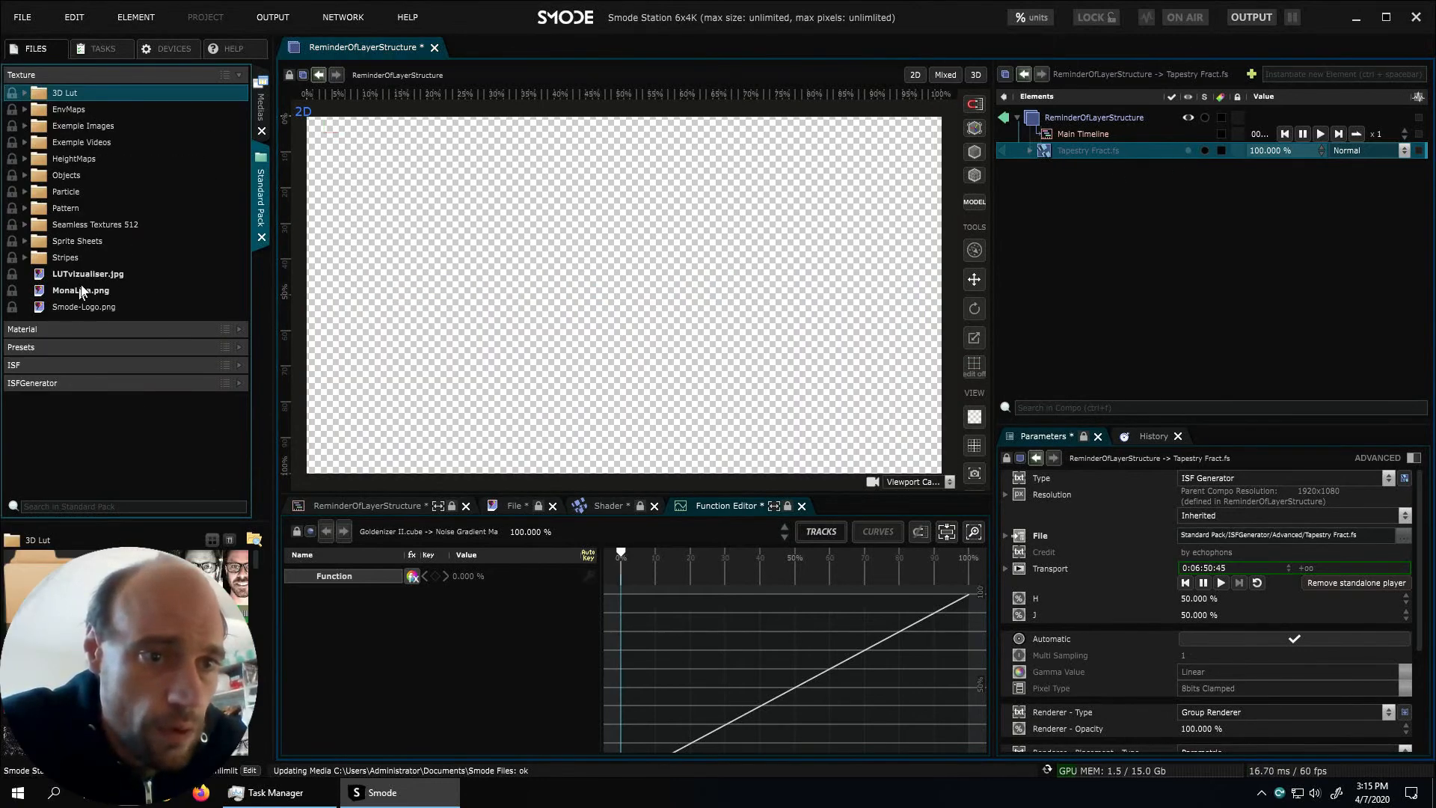
pyautogui.moveTo(71, 274); pyautogui.dragTo(1115, 176)
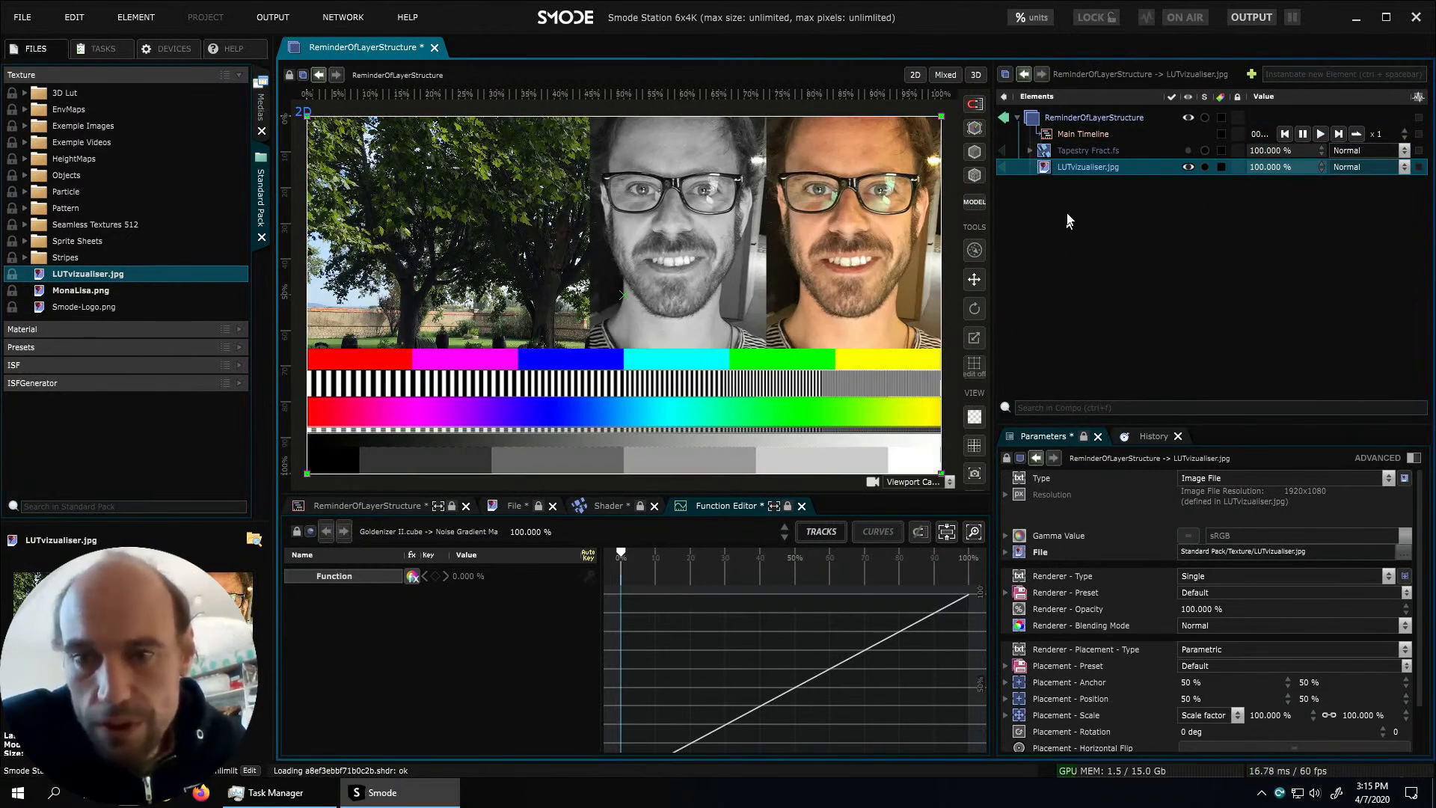
# Add a Gaussian Blur modifier with a radius of 47.472 px to LUTvizualiser.jpg and switch the modifier off
pyautogui.rightClick(1077, 168)
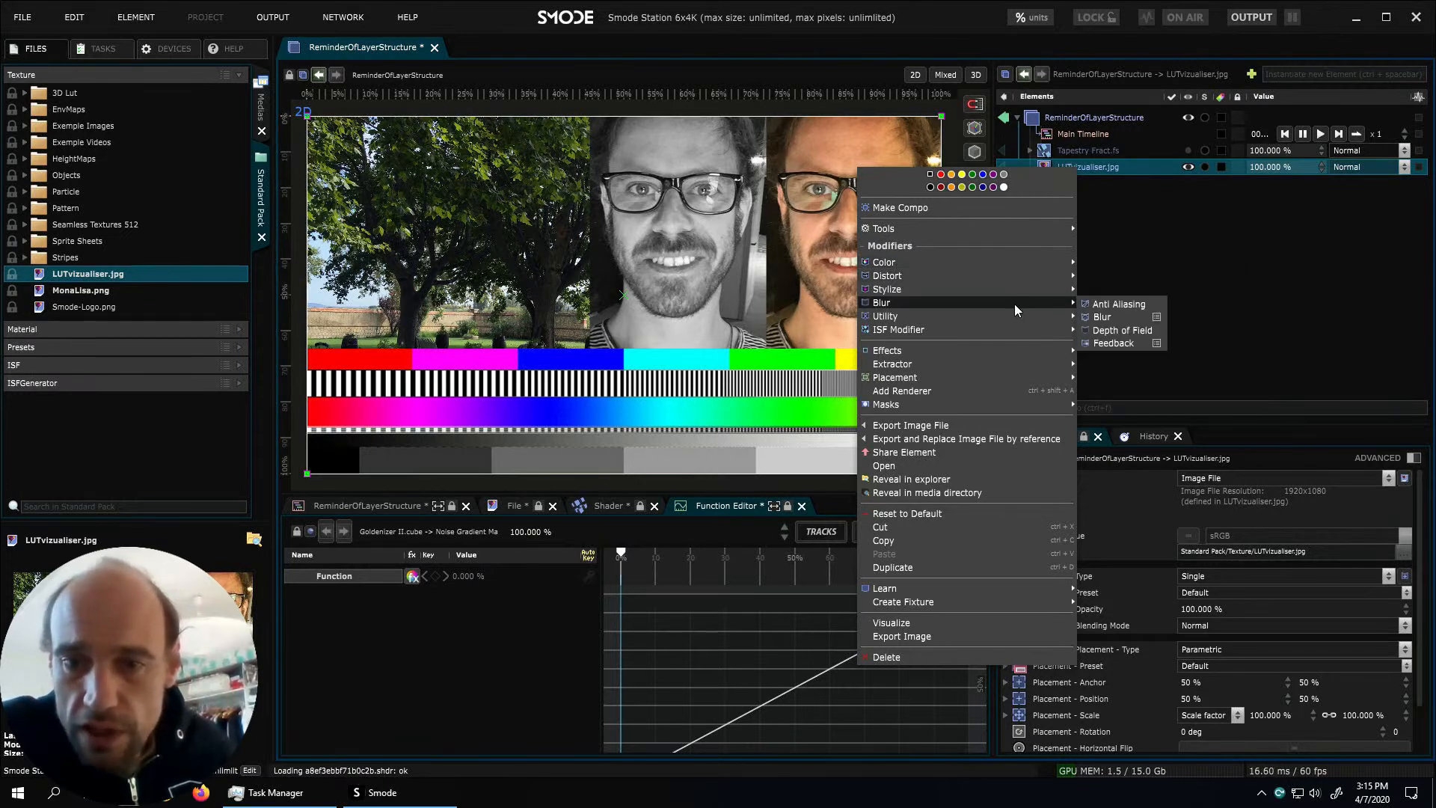
pyautogui.click(1098, 312)
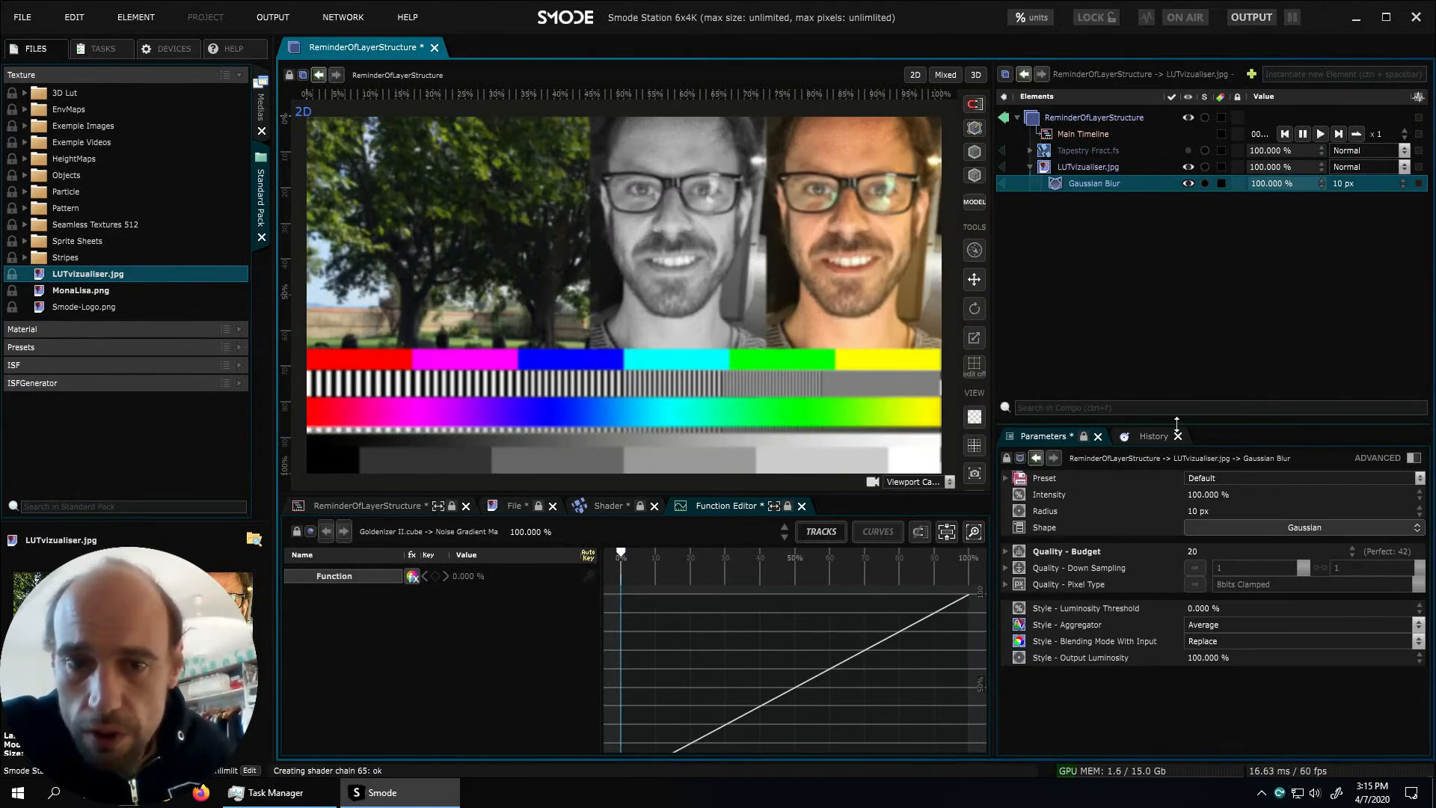
pyautogui.moveTo(1272, 511); pyautogui.dragTo(1271, 447)
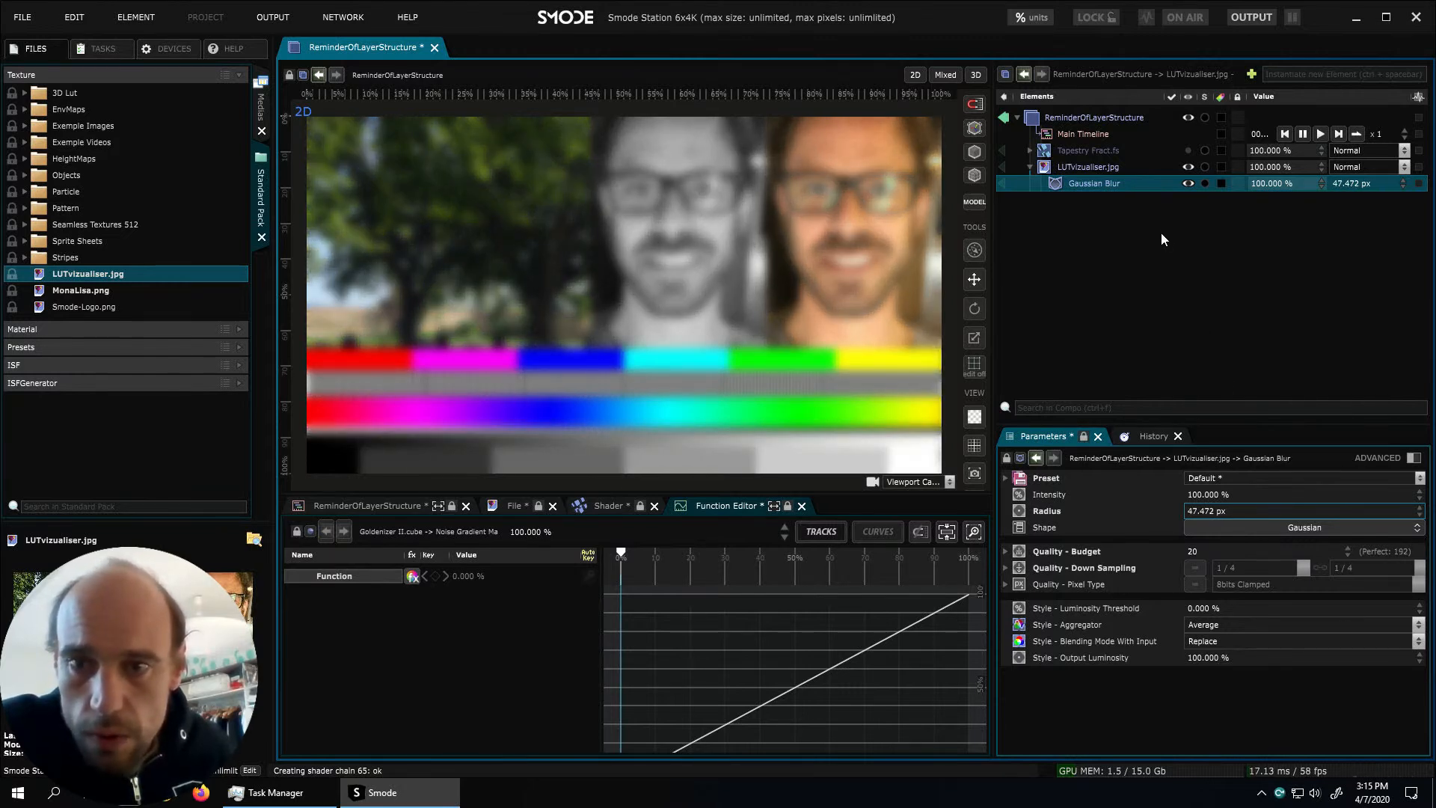
pyautogui.click(1185, 183)
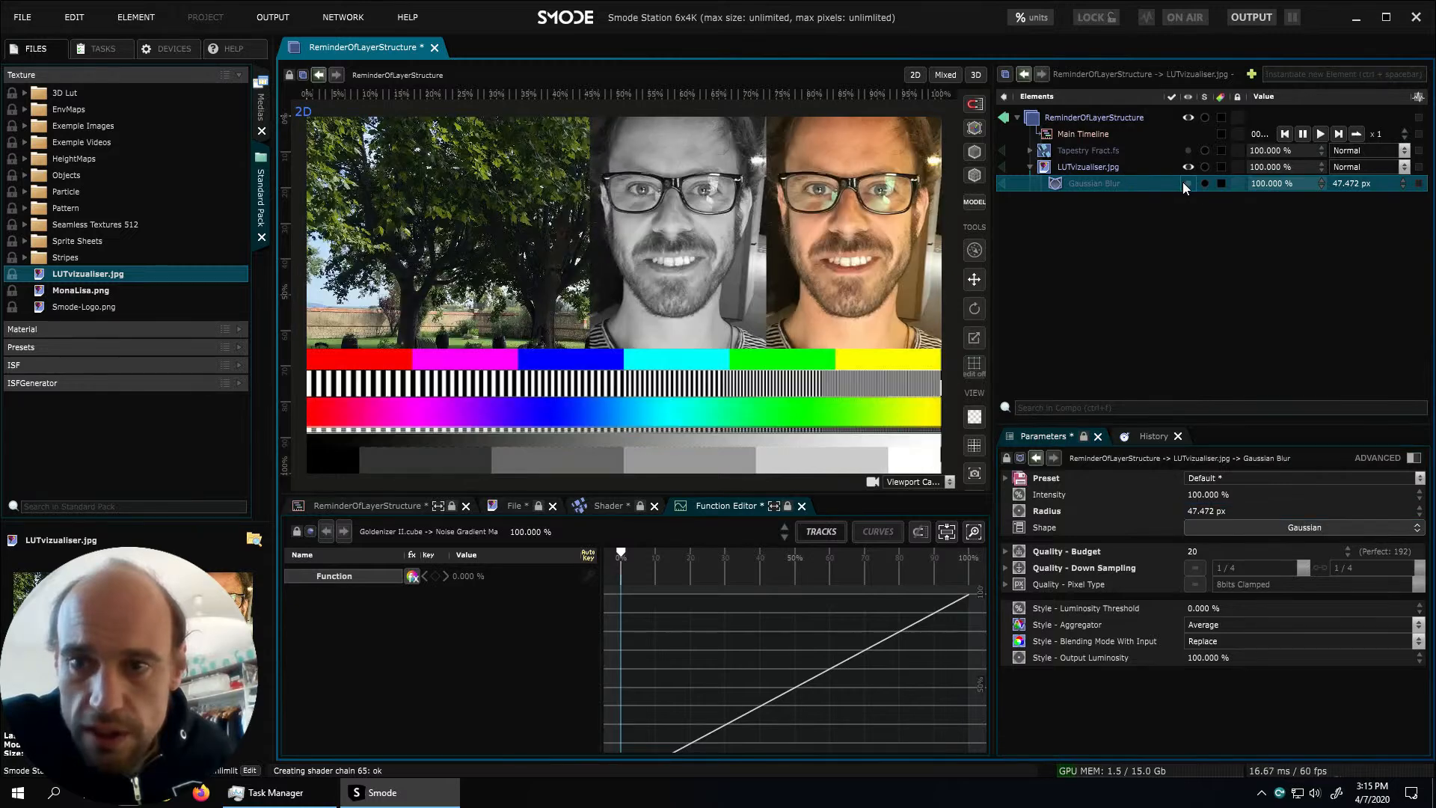
# Look through the Distort, Color and ISF modifier categories available for the LUTvizualiser.jpg layer
pyautogui.rightClick(1102, 171)
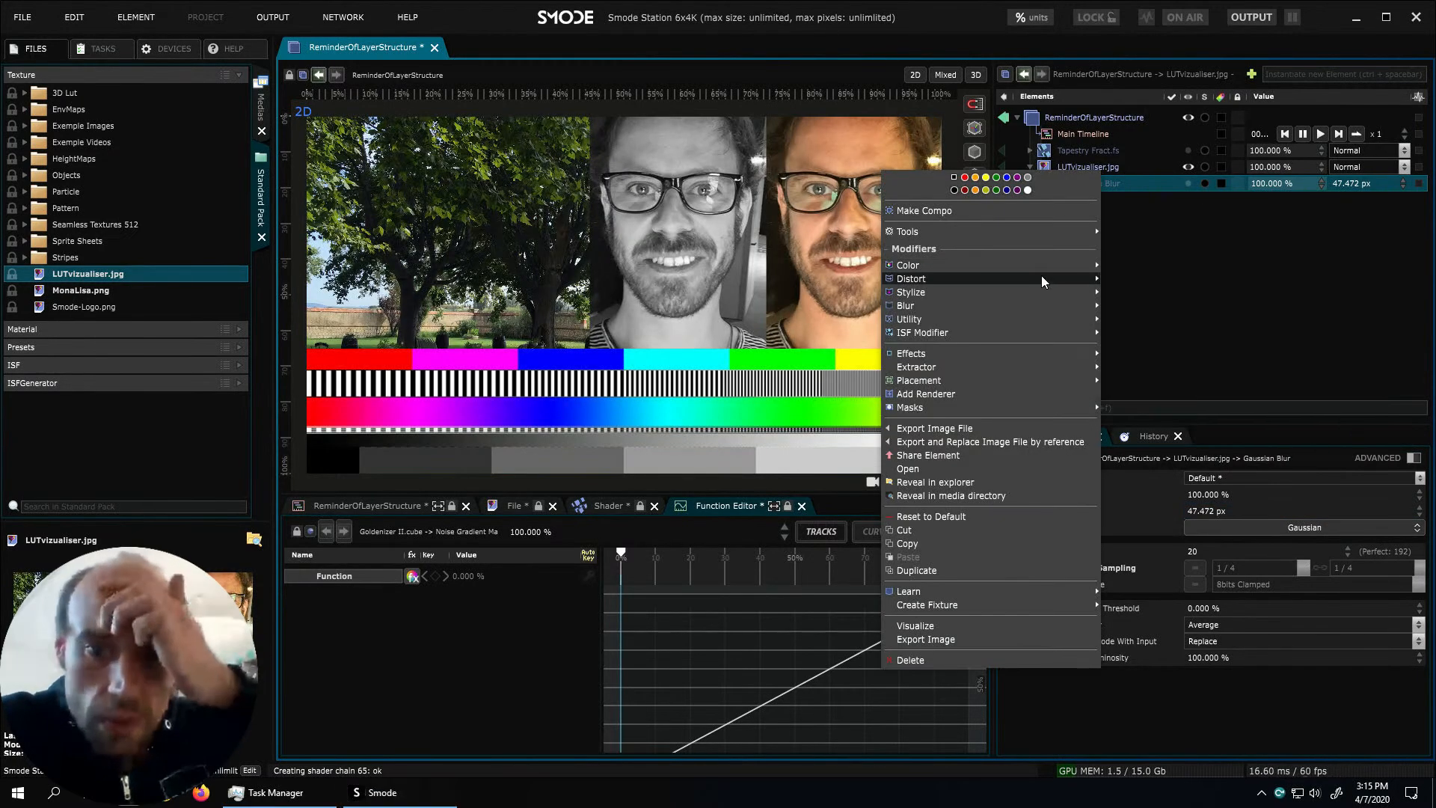
pyautogui.moveTo(1033, 282)
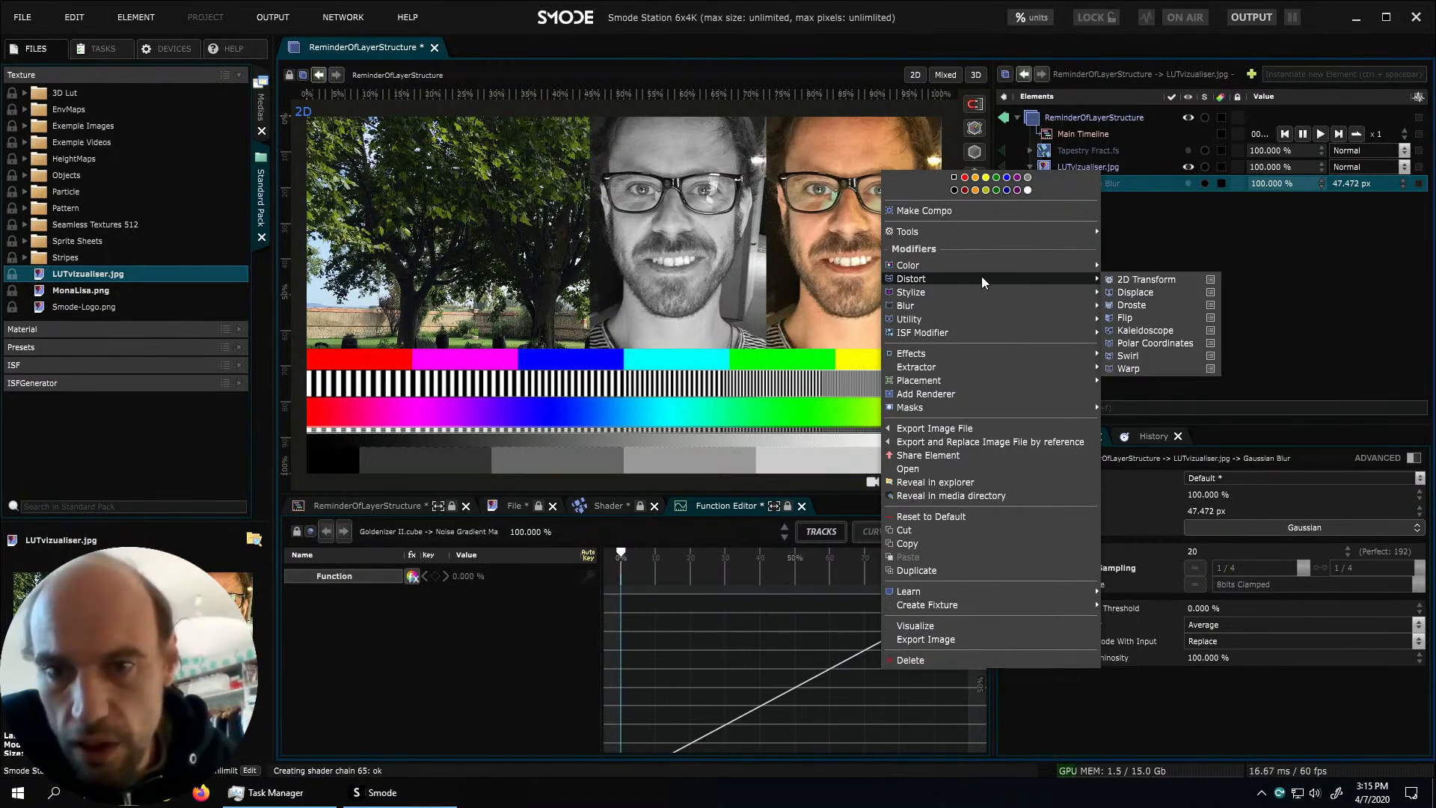
pyautogui.moveTo(981, 267)
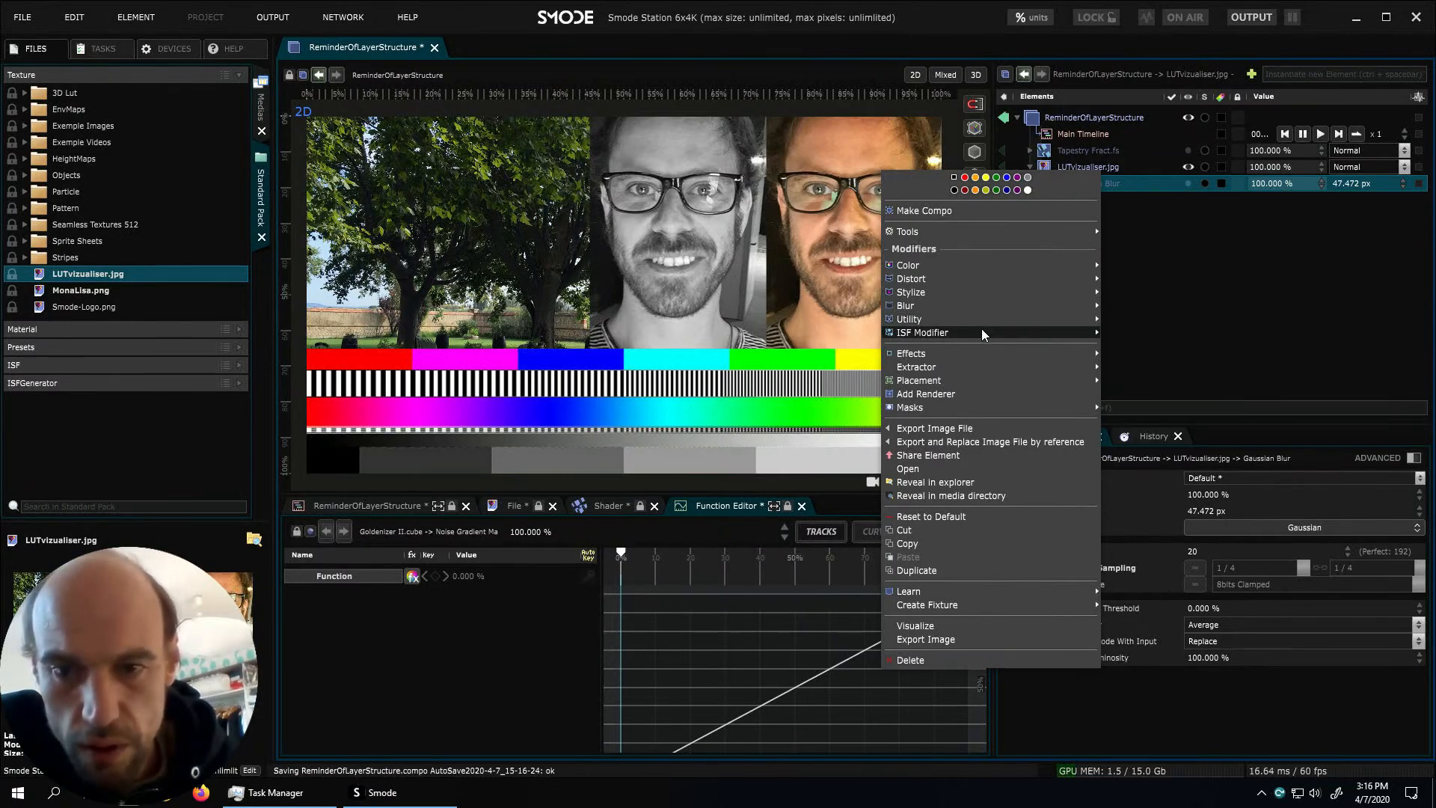
pyautogui.moveTo(1122, 337)
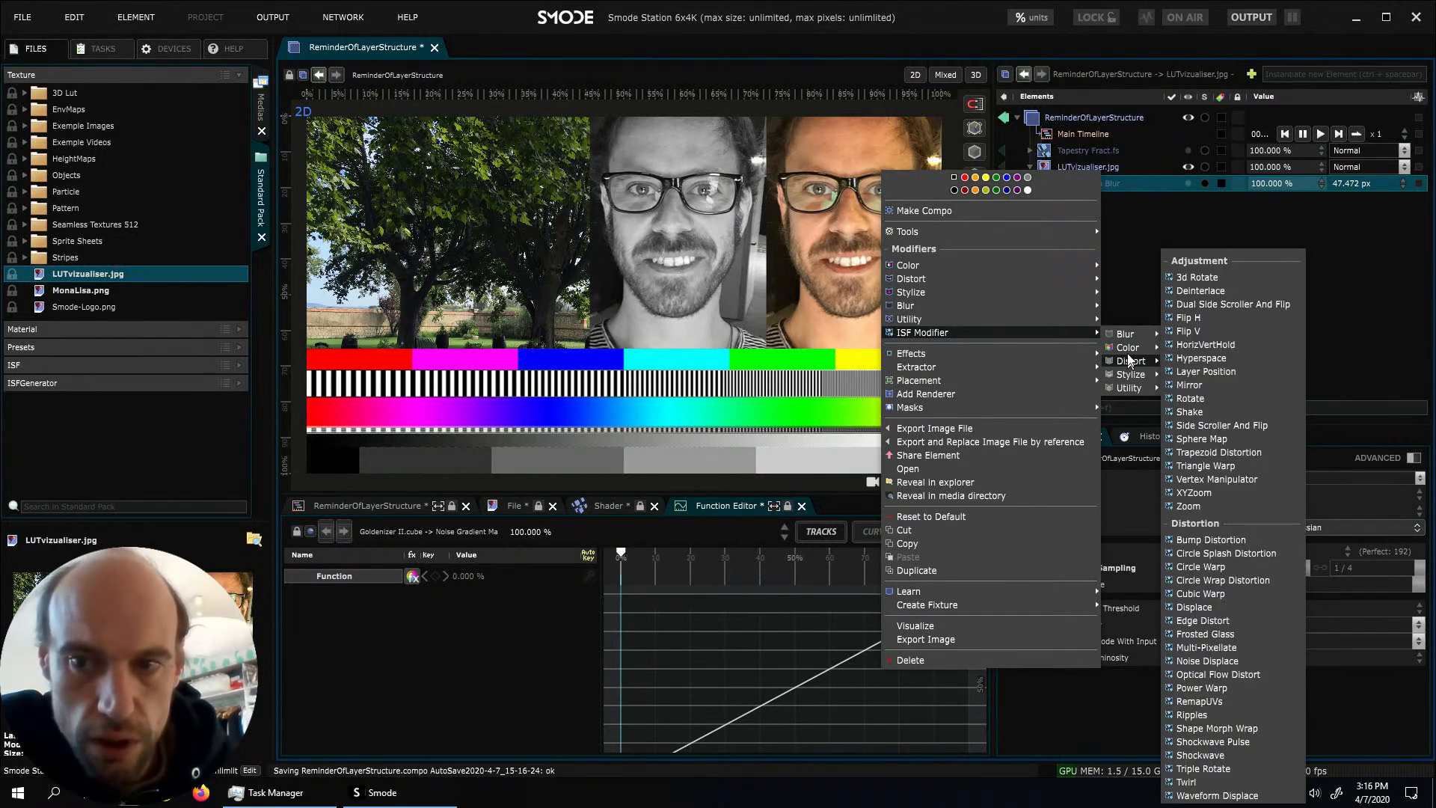
pyautogui.click(1122, 288)
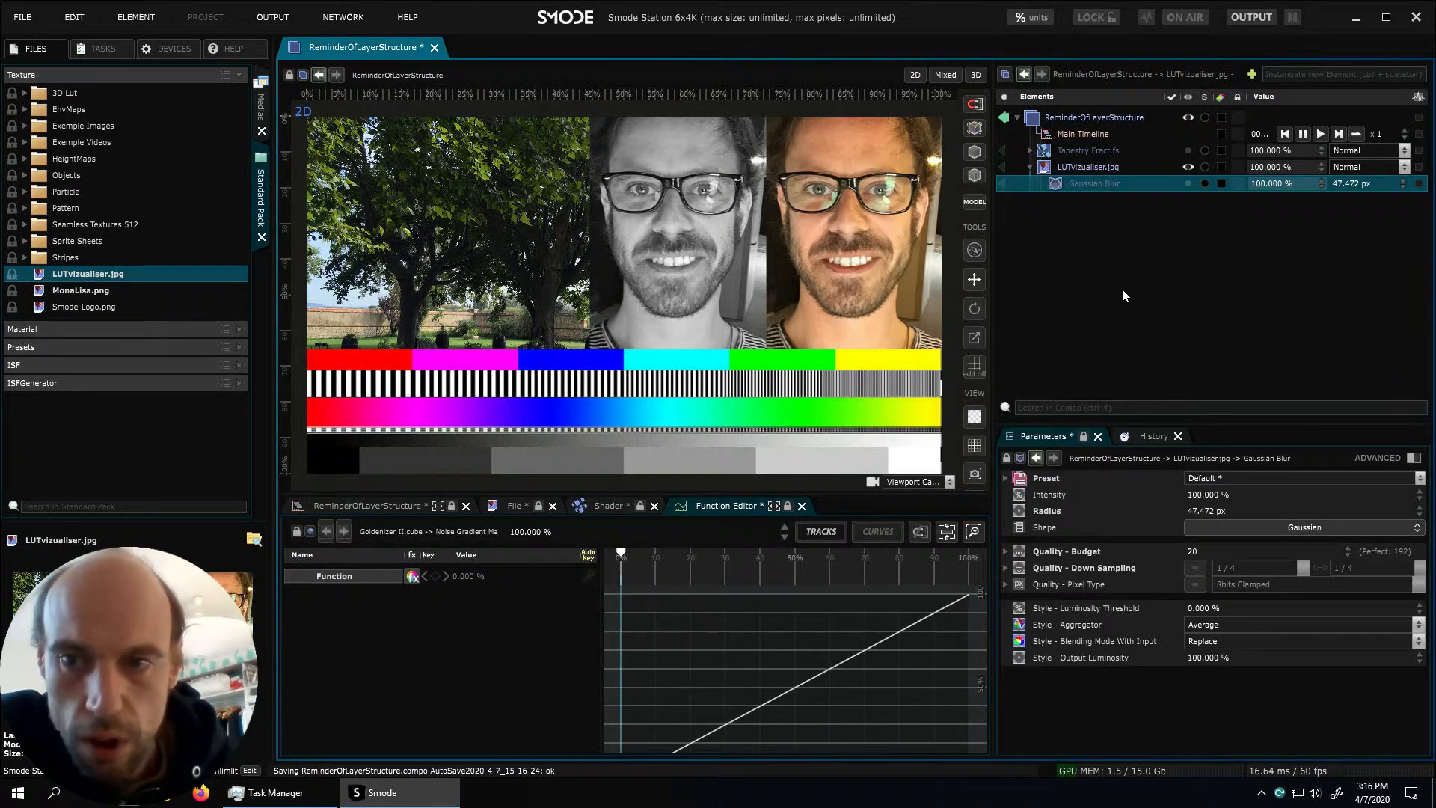
# Open the help page for the Tapestry Fract.fs layer's Ring Blur and read about its shapes and custom blur algorithms
pyautogui.click(1031, 150)
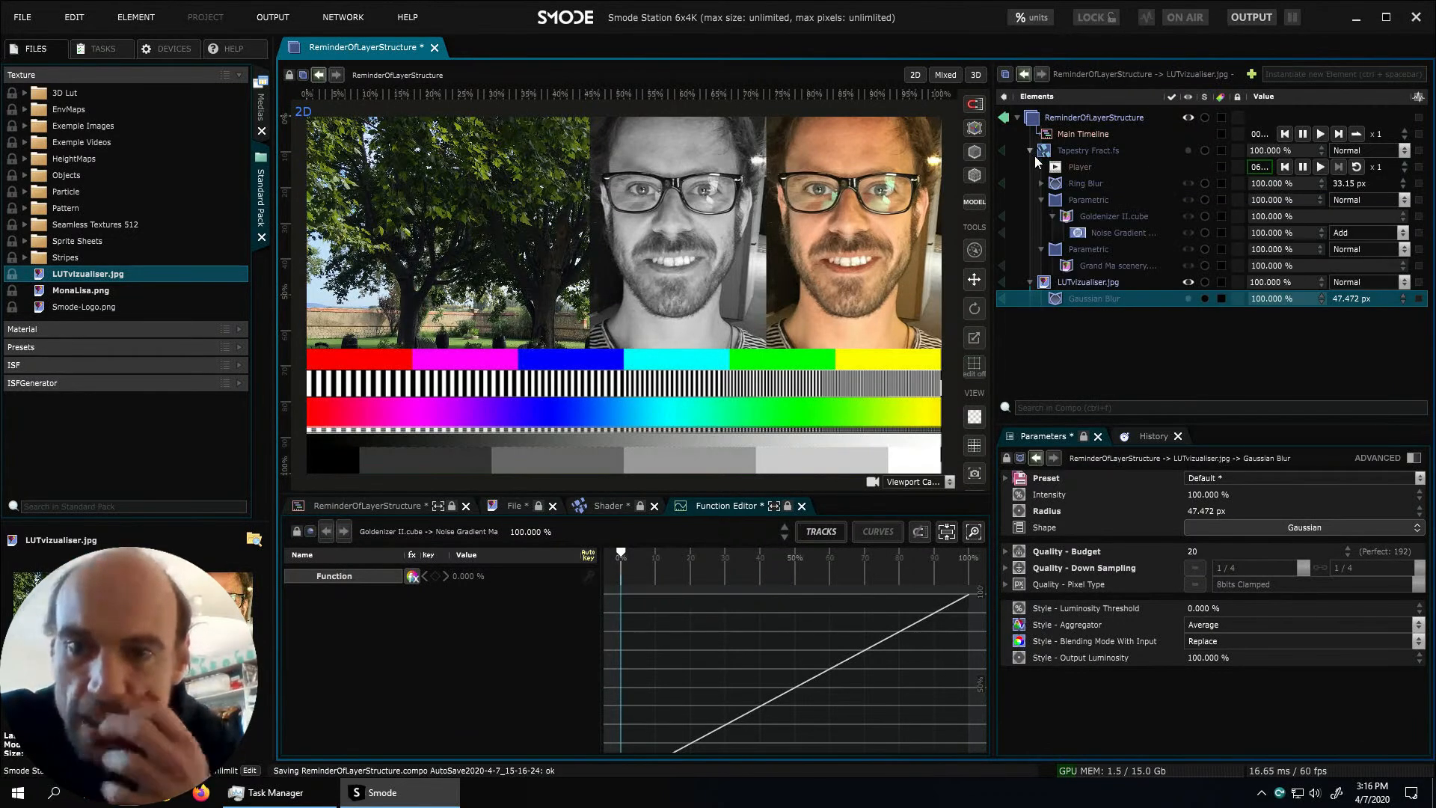
pyautogui.click(1084, 184)
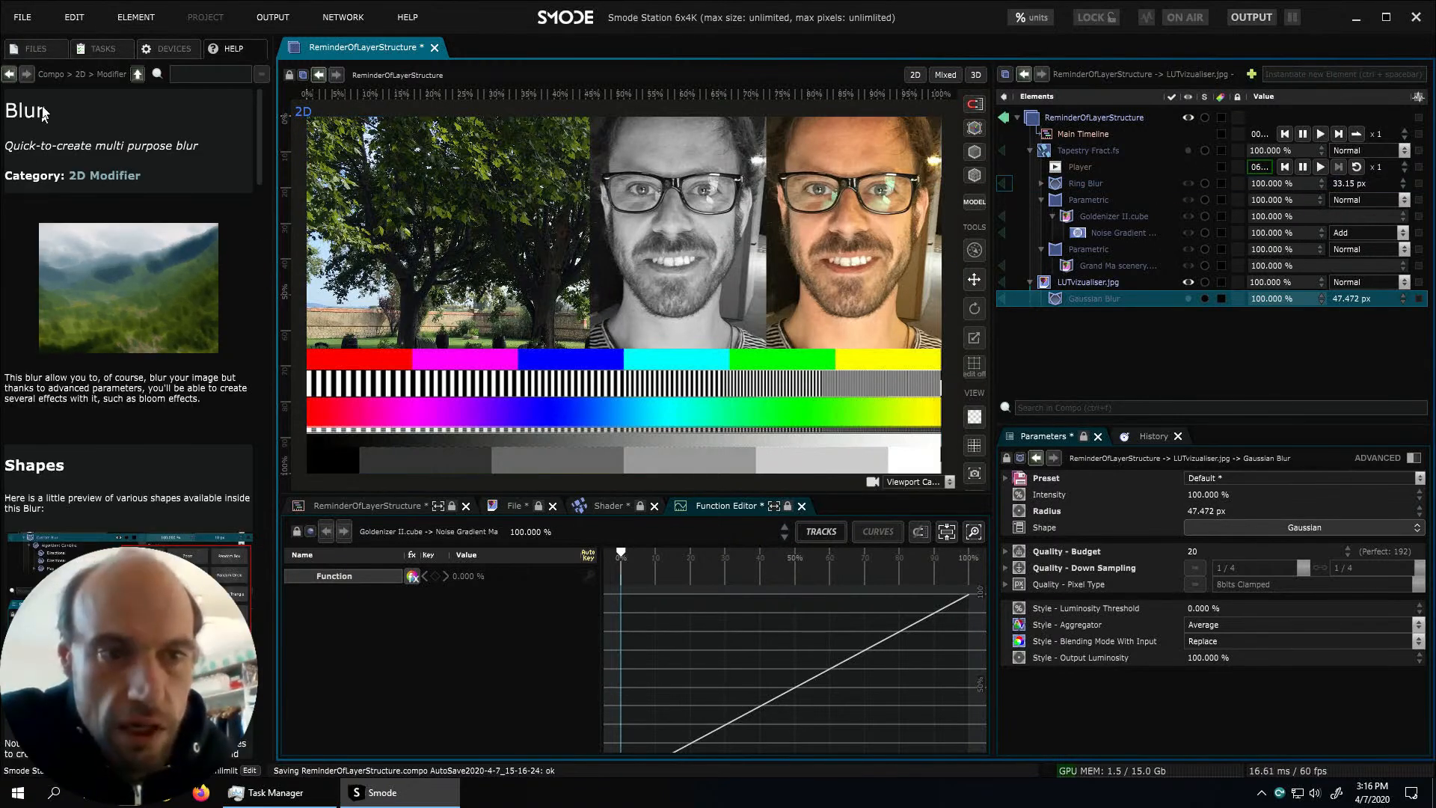
pyautogui.scroll(-3, 74, 437)
pyautogui.scroll(-3, 73, 437)
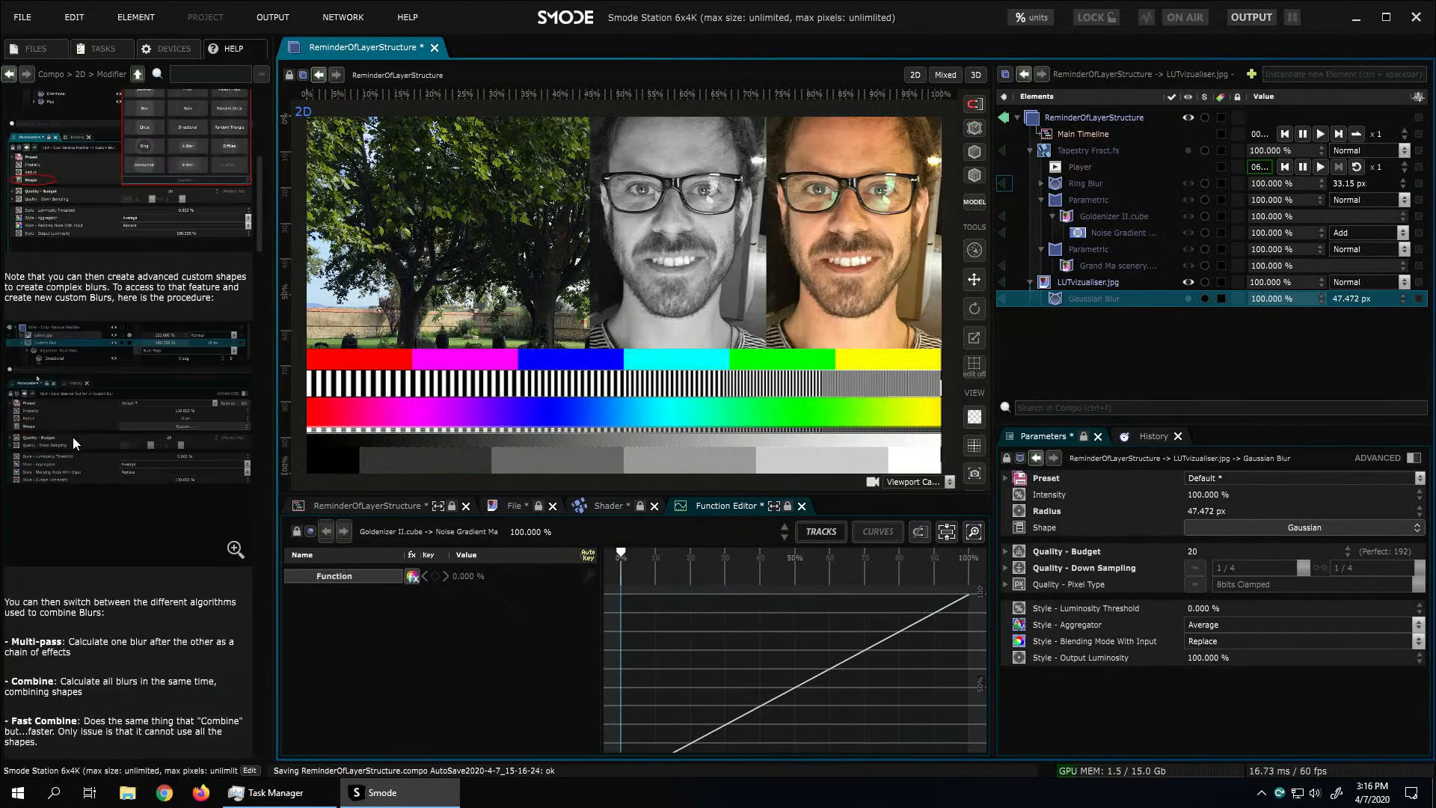
pyautogui.click(117, 370)
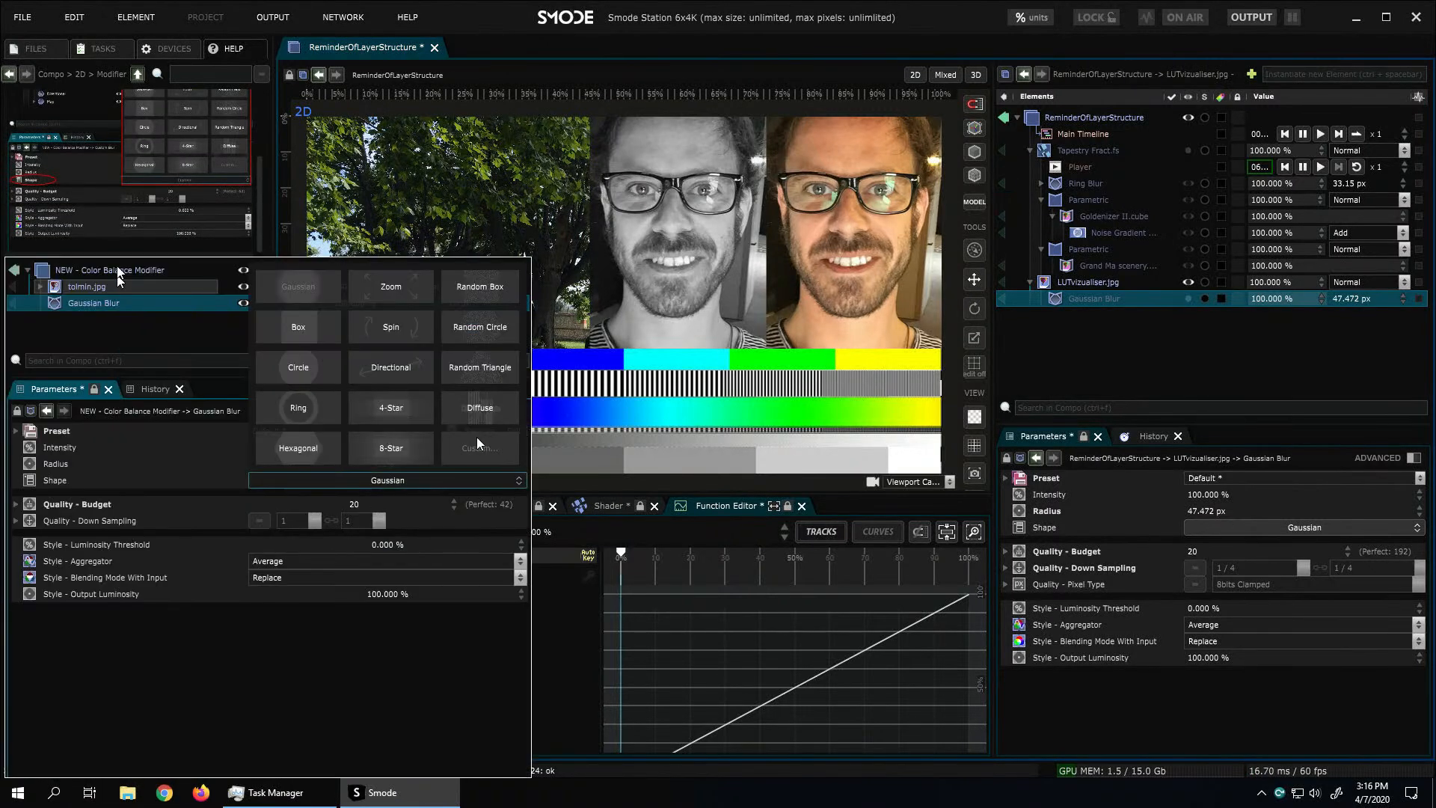
pyautogui.moveTo(135, 215)
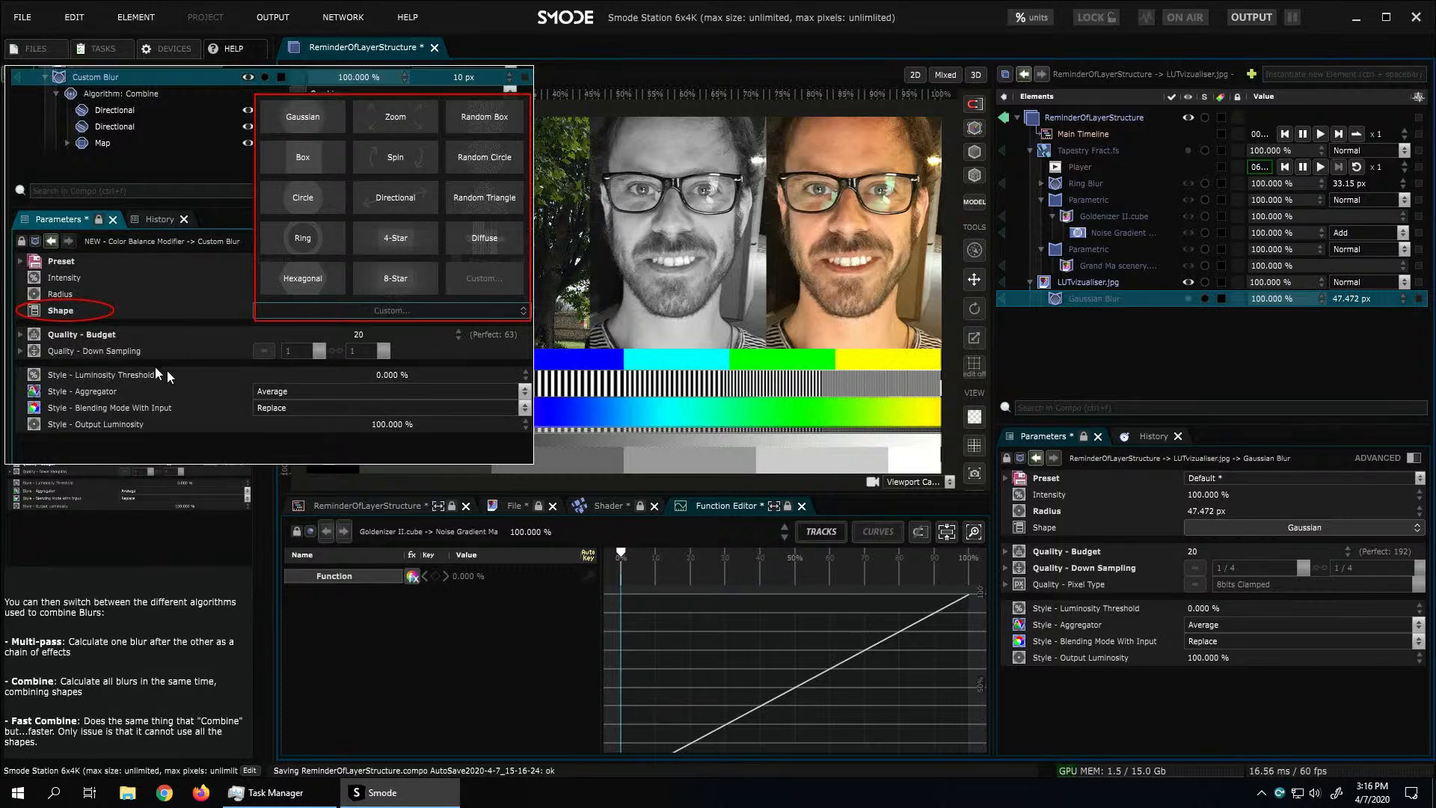
pyautogui.scroll(-2, 167, 370)
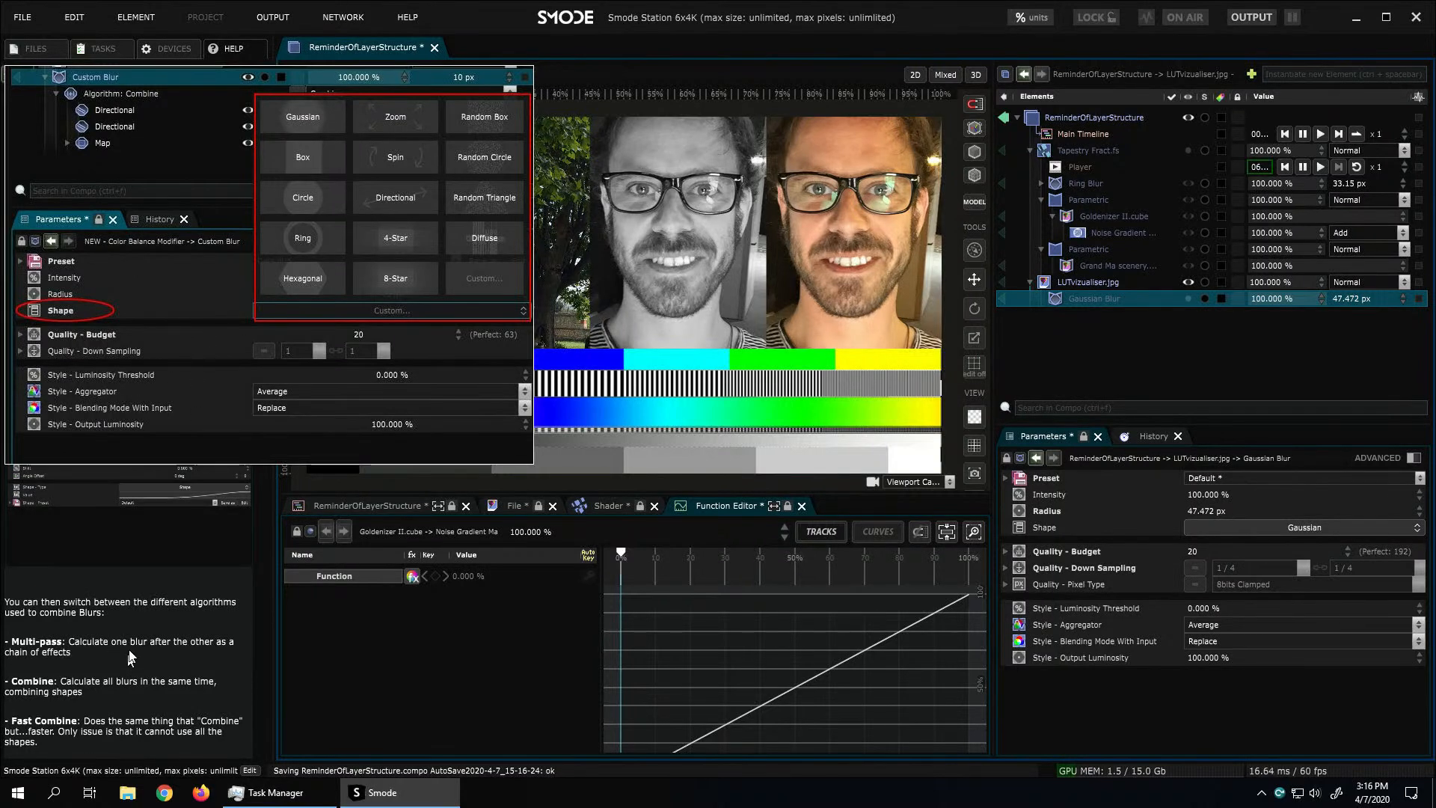
pyautogui.scroll(-3, 171, 540)
pyautogui.scroll(6, 169, 541)
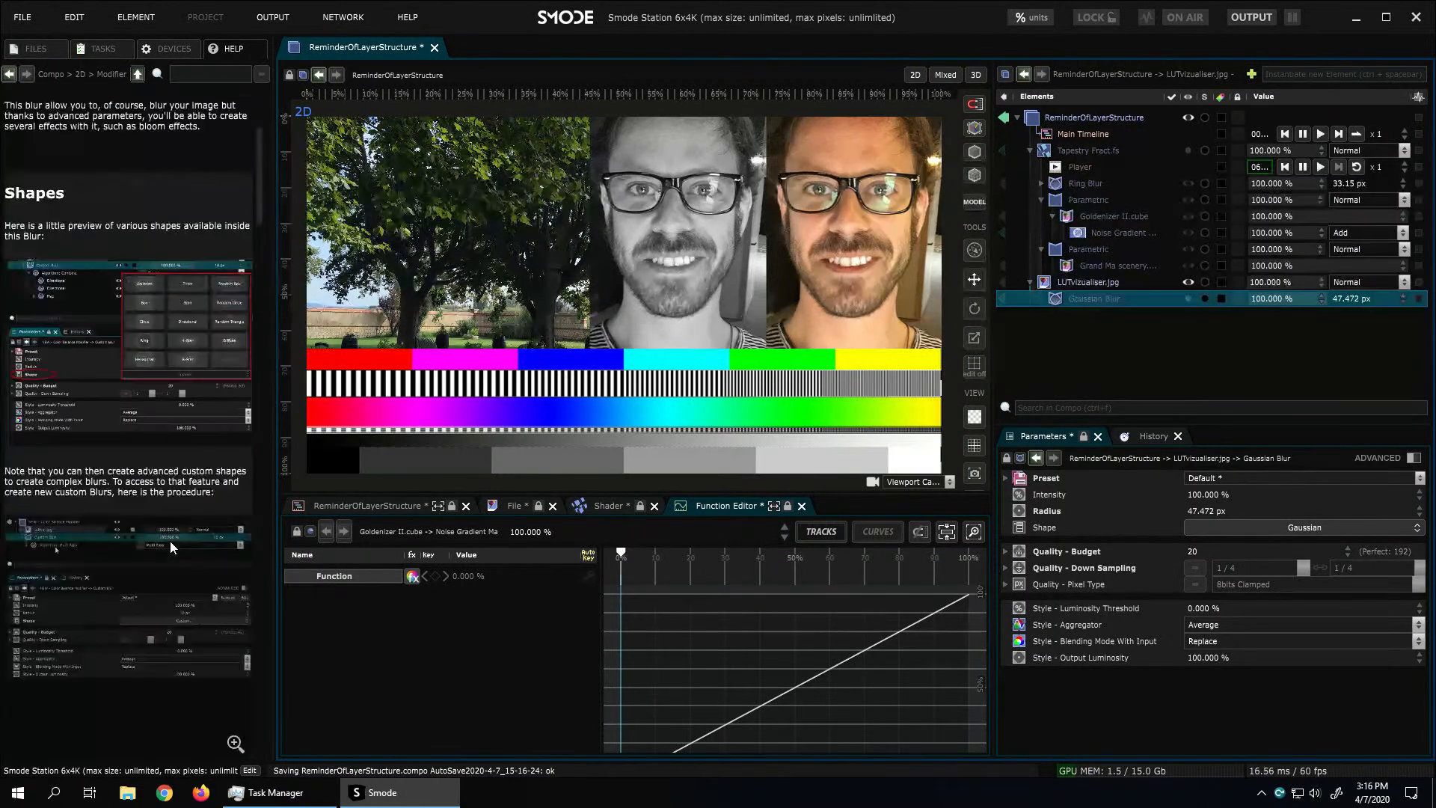
pyautogui.scroll(2, 169, 541)
# Add a Droste distortion modifier to LUTvizualiser.jpg, with a scale of 0.3 and the ellipse center at 59 %, 37.4 %
pyautogui.click(1188, 298)
pyautogui.click(1188, 298)
pyautogui.click(1089, 281)
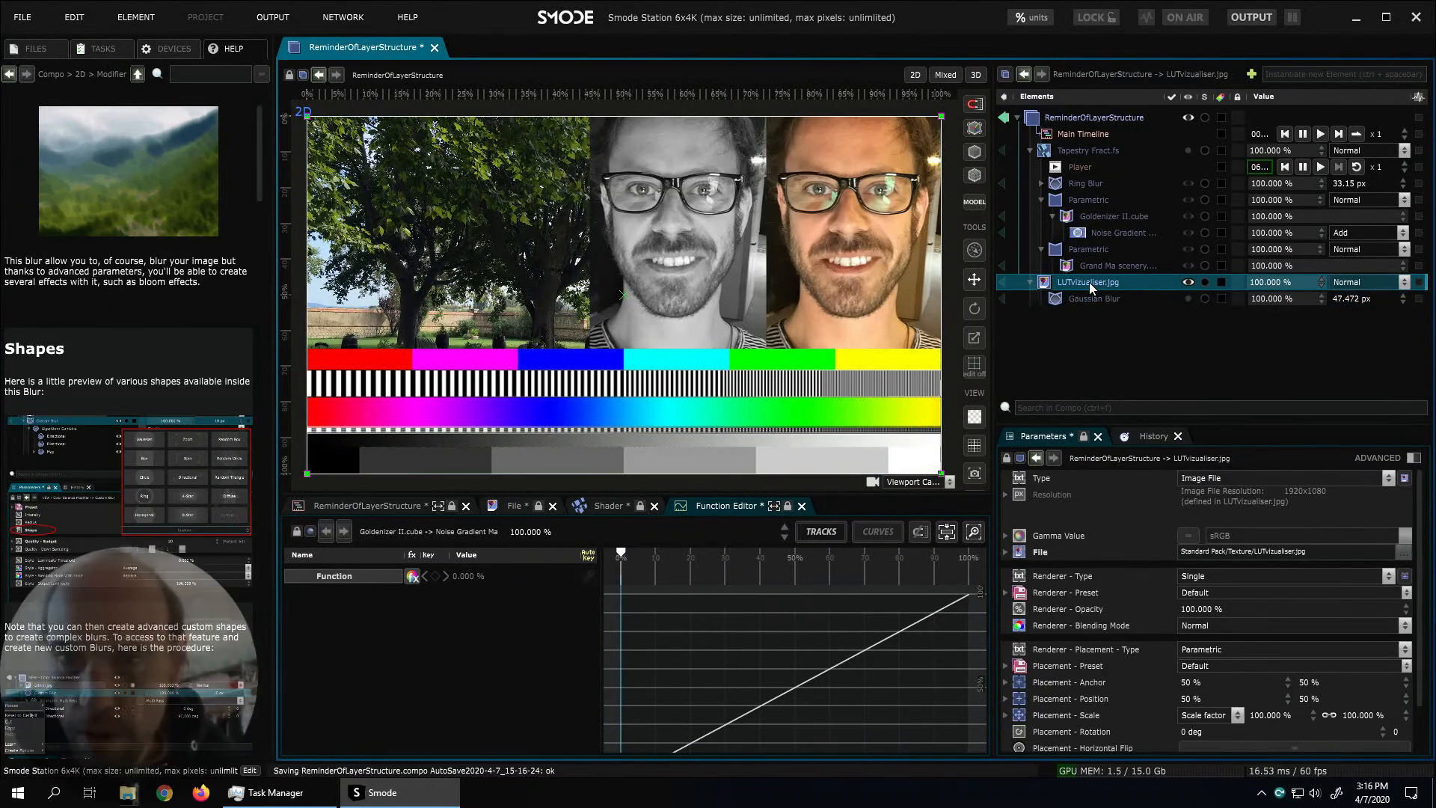
pyautogui.rightClick(1089, 282)
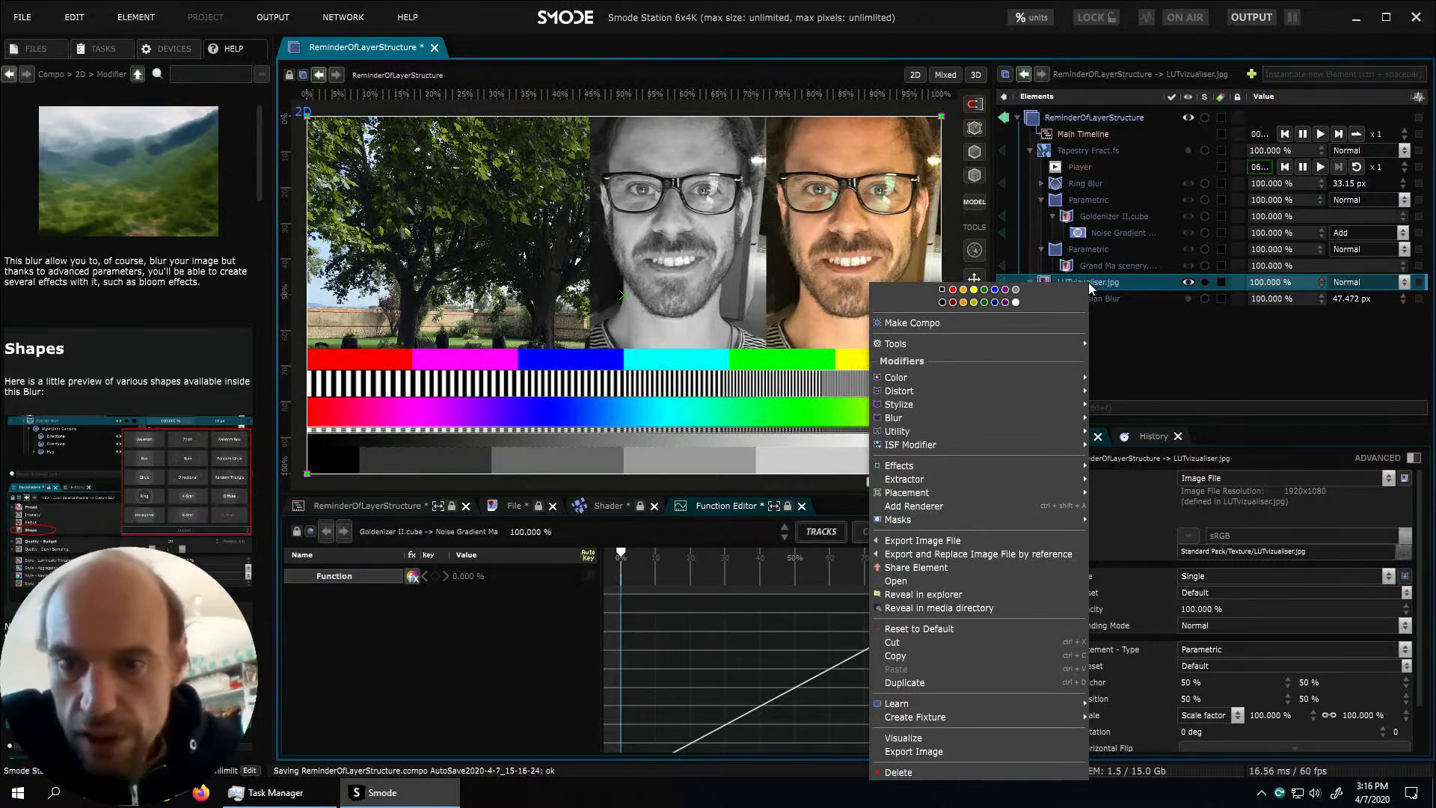
pyautogui.moveTo(1036, 391)
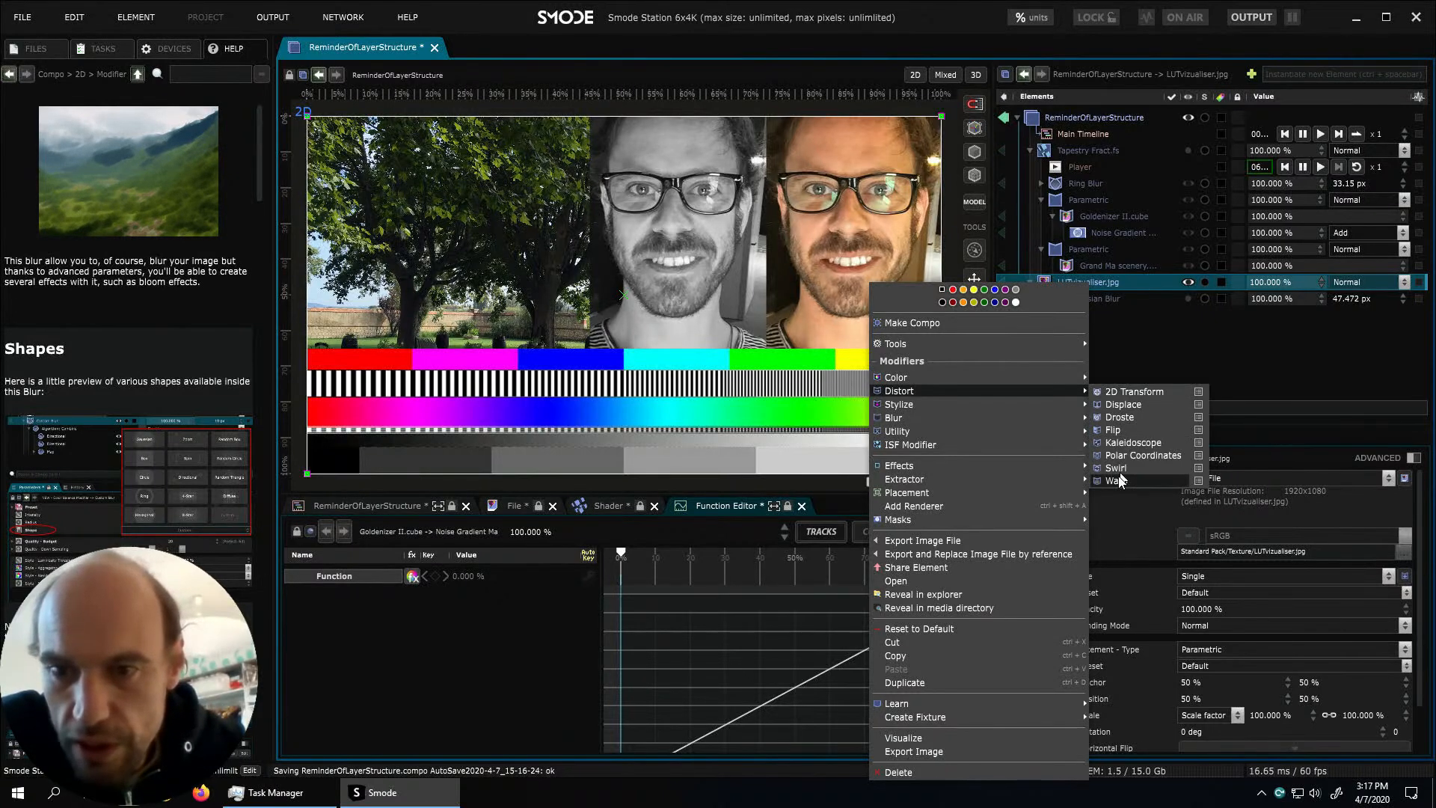
pyautogui.click(1130, 416)
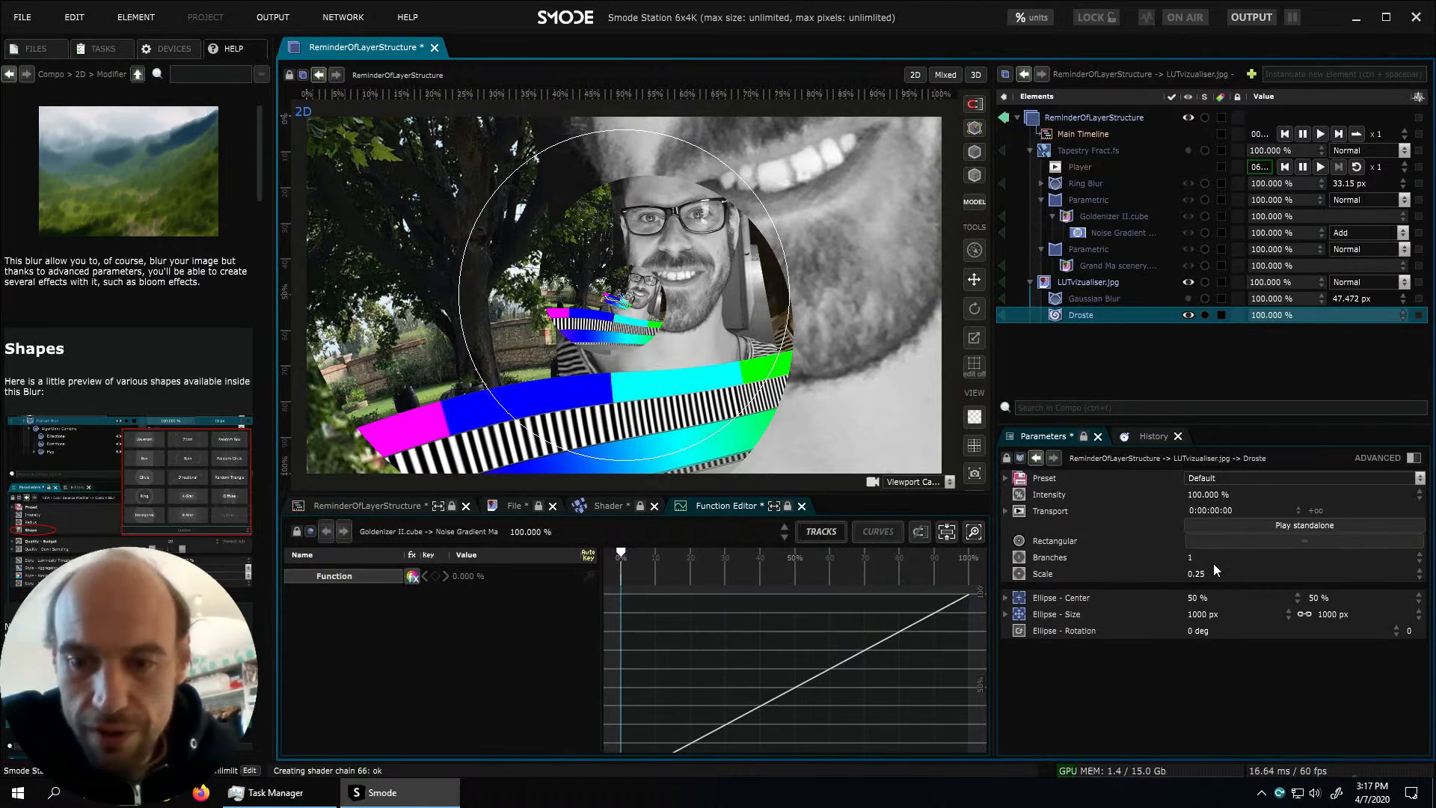
pyautogui.moveTo(1207, 574)
pyautogui.mouseDown()
pyautogui.moveTo(1246, 574)
pyautogui.moveTo(1194, 574)
pyautogui.moveTo(1217, 574)
pyautogui.moveTo(1226, 599)
pyautogui.moveTo(1215, 599)
pyautogui.mouseUp()
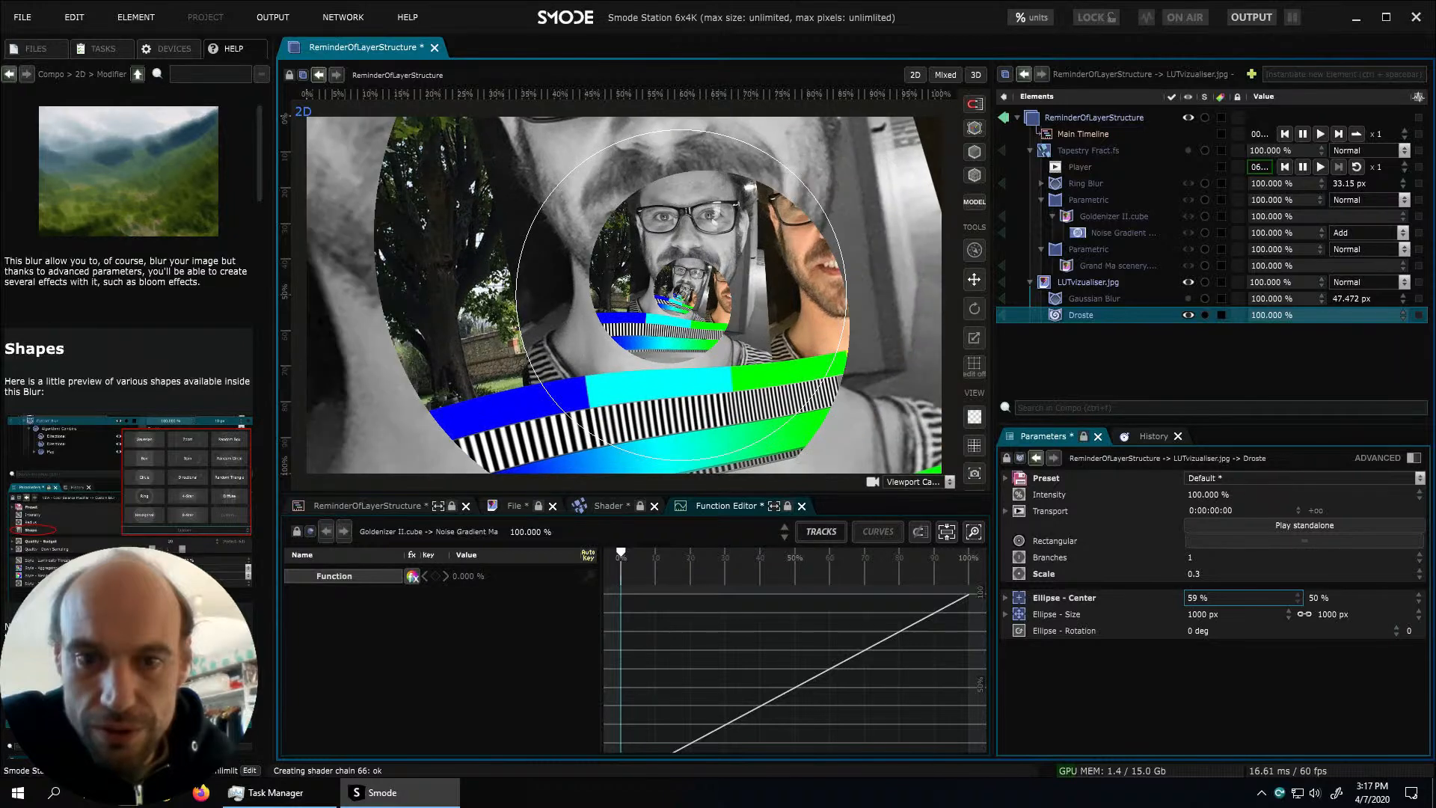
pyautogui.moveTo(1335, 596); pyautogui.dragTo(1318, 596)
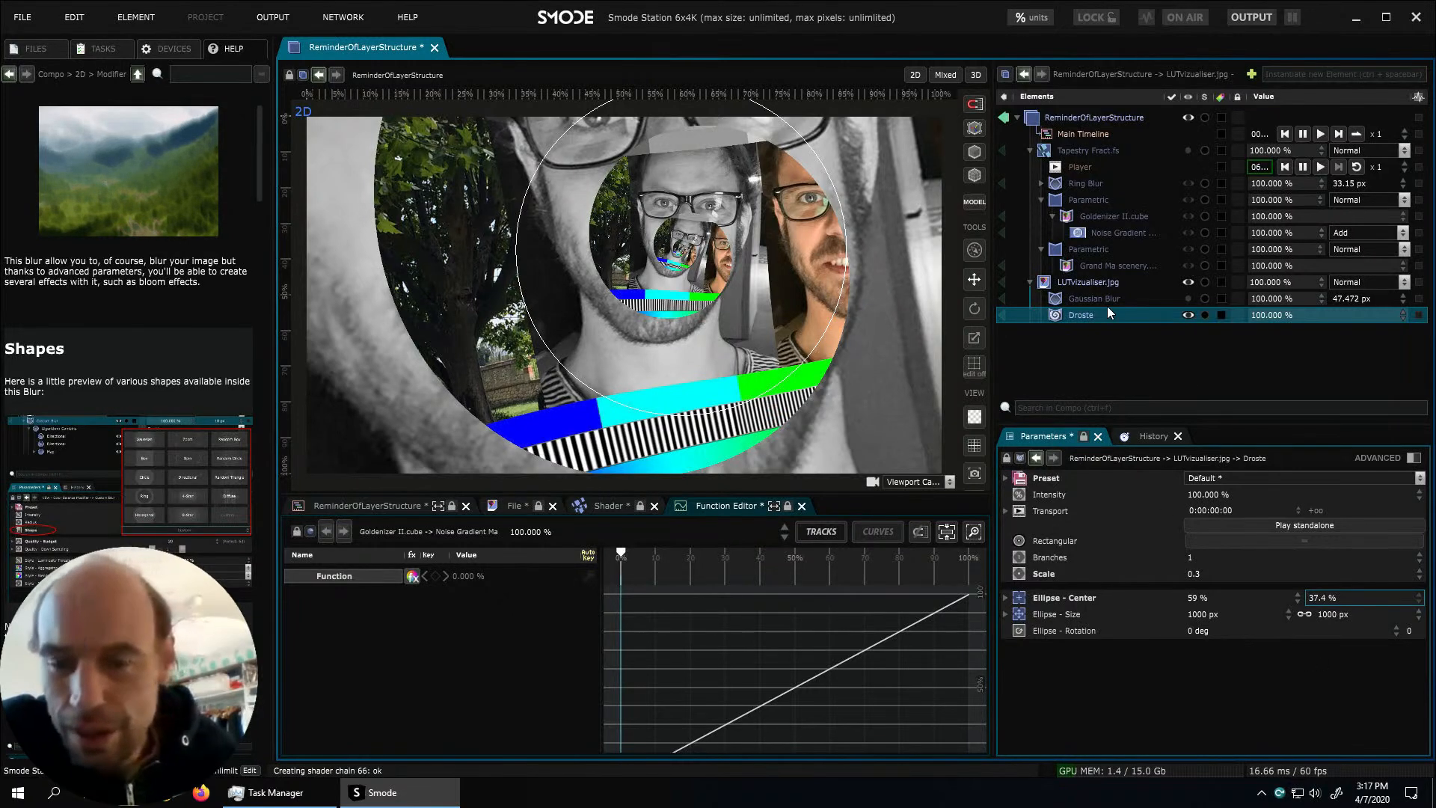
# Turn on the Gaussian Blur, visualize the input and output of the blur and the Droste modifier, and return to the composition view
pyautogui.click(1187, 298)
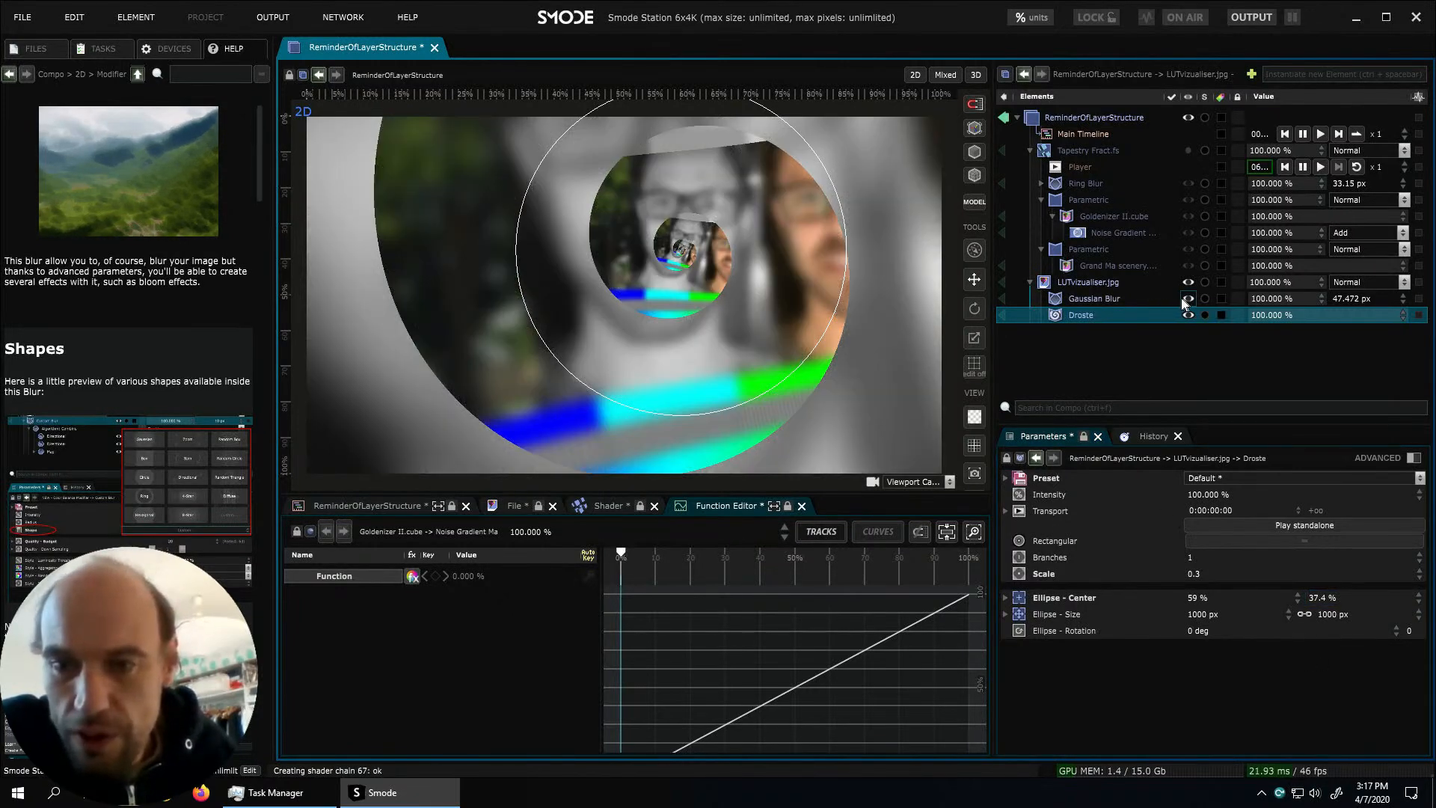
pyautogui.click(1107, 301)
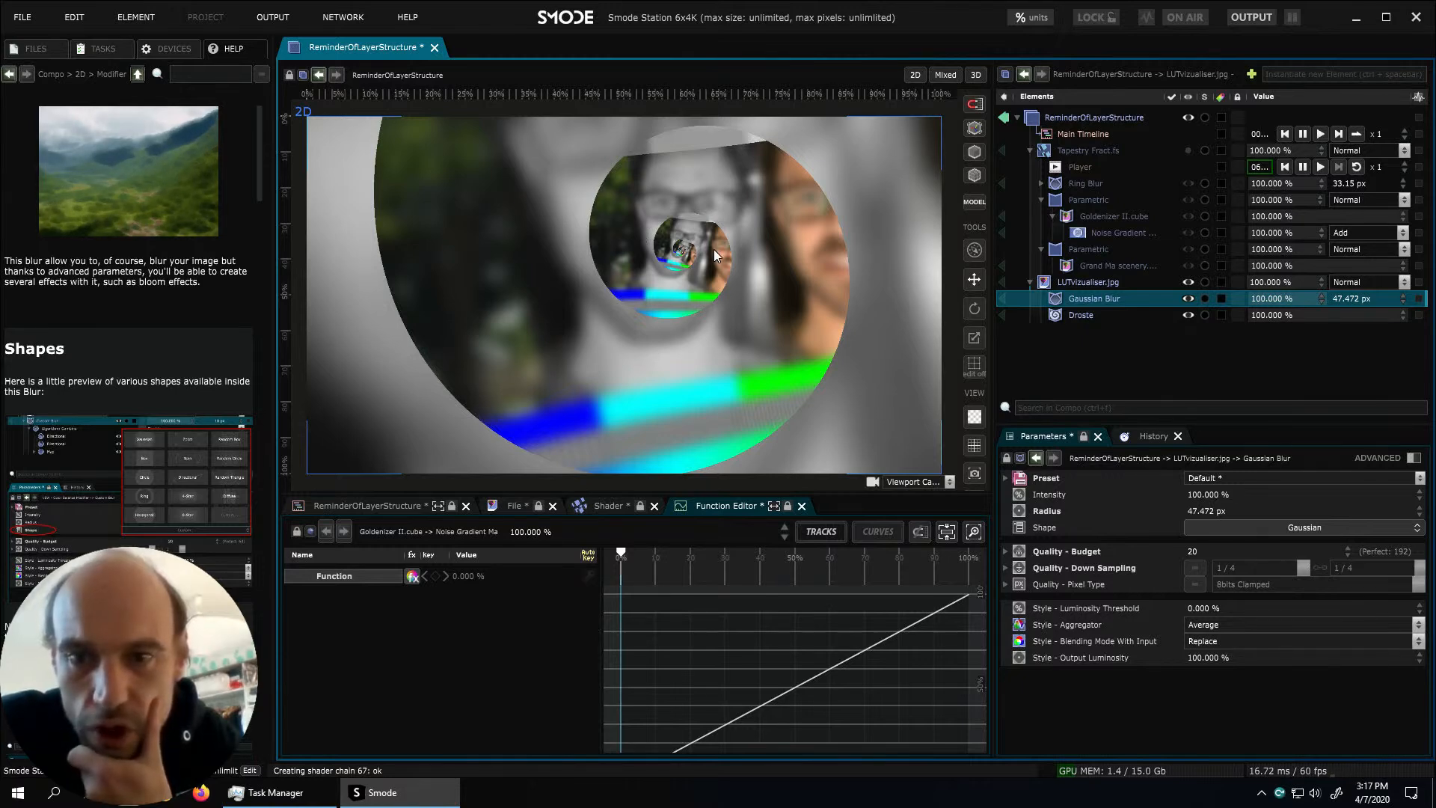
pyautogui.click(1003, 298)
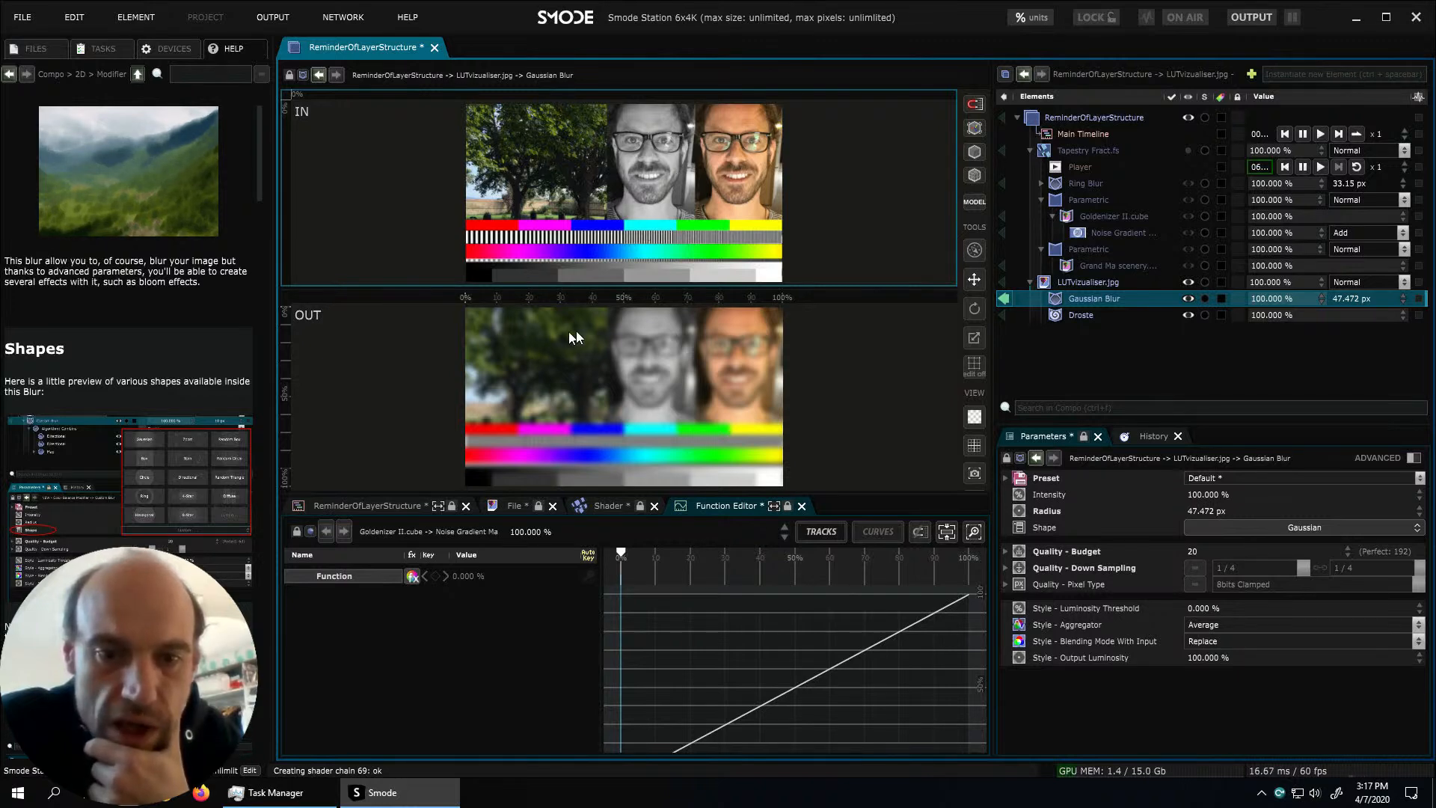
pyautogui.click(1003, 316)
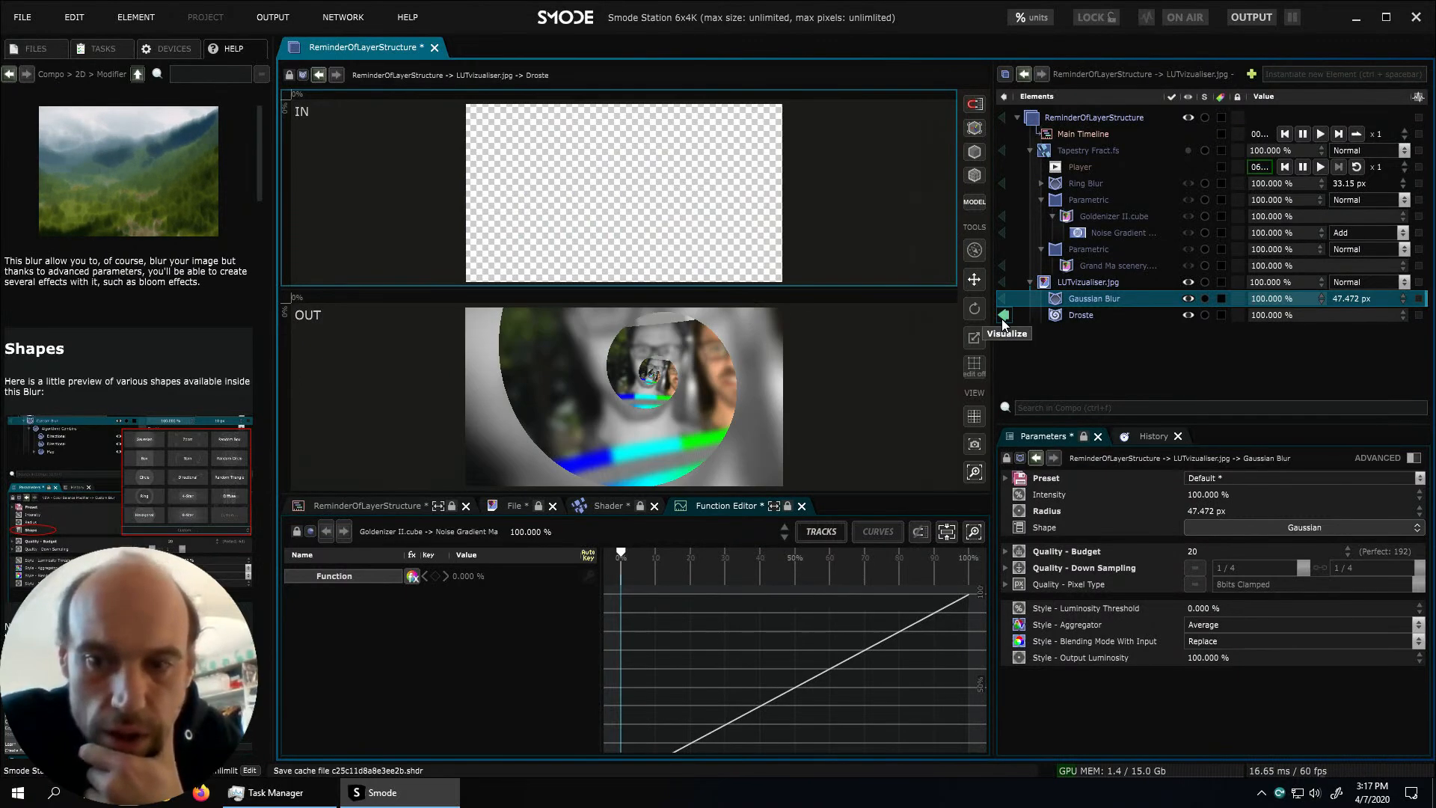
pyautogui.click(1070, 319)
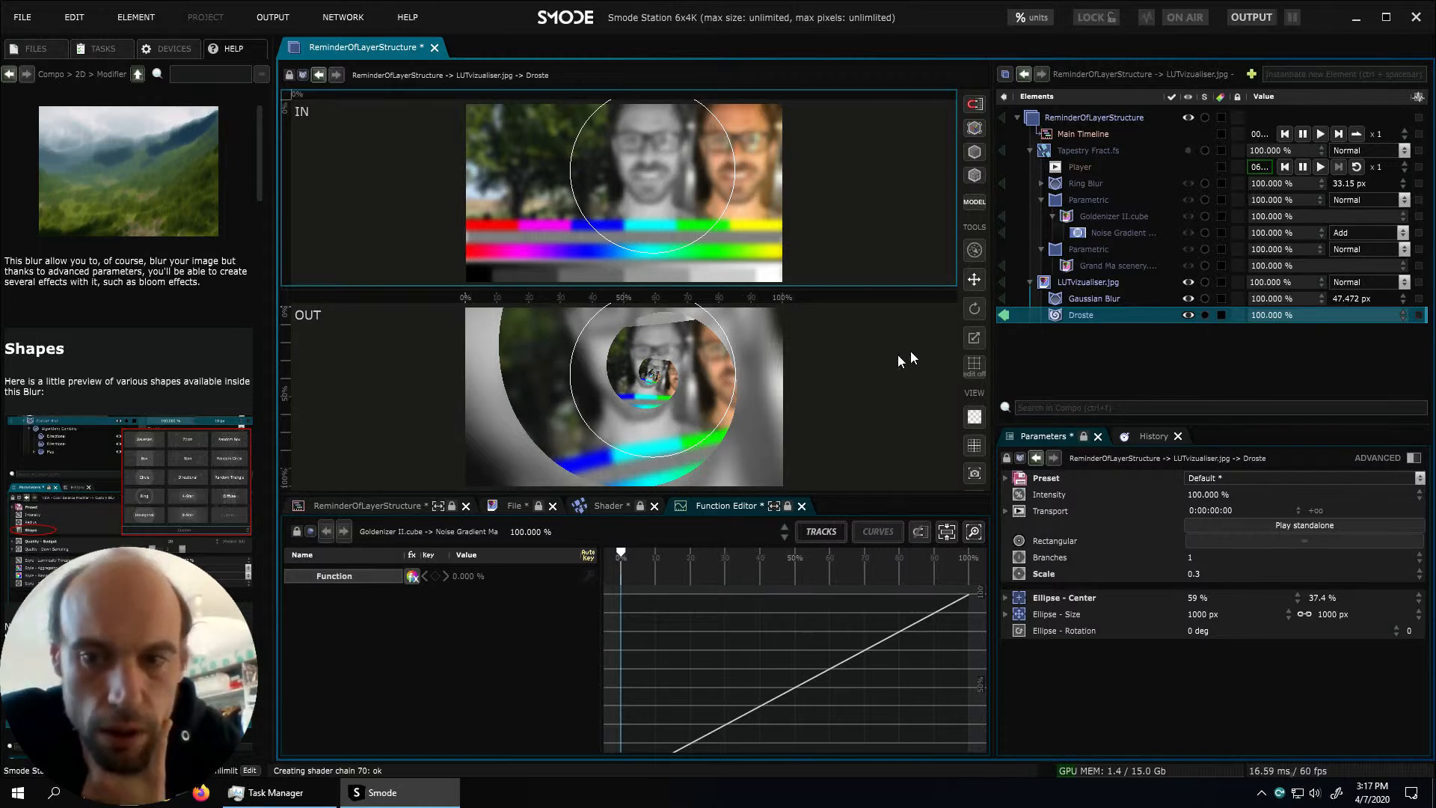
pyautogui.click(1006, 316)
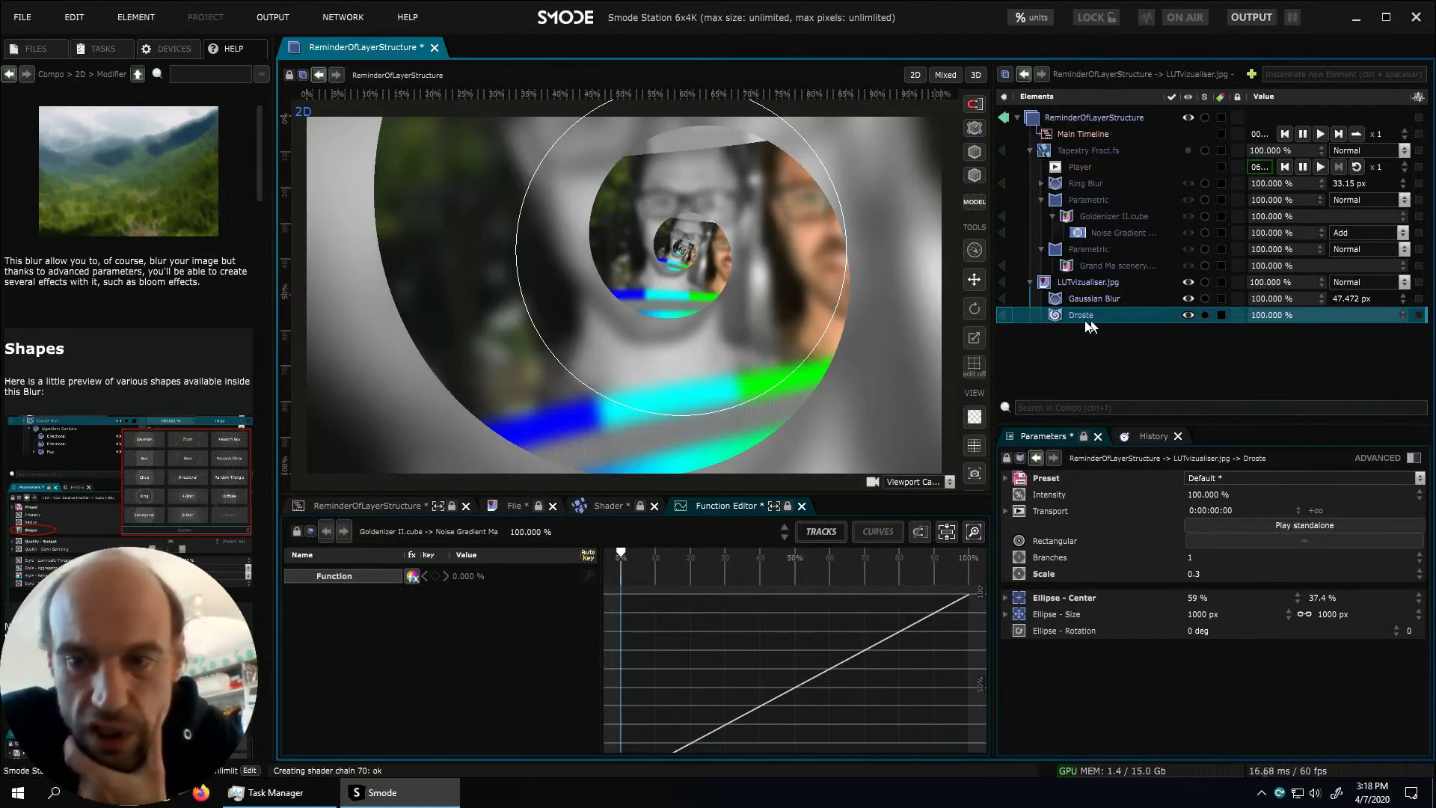
# Move the Droste modifier above the Gaussian Blur in the LUTvizualiser.jpg layer
pyautogui.moveTo(1079, 315); pyautogui.dragTo(1103, 291)
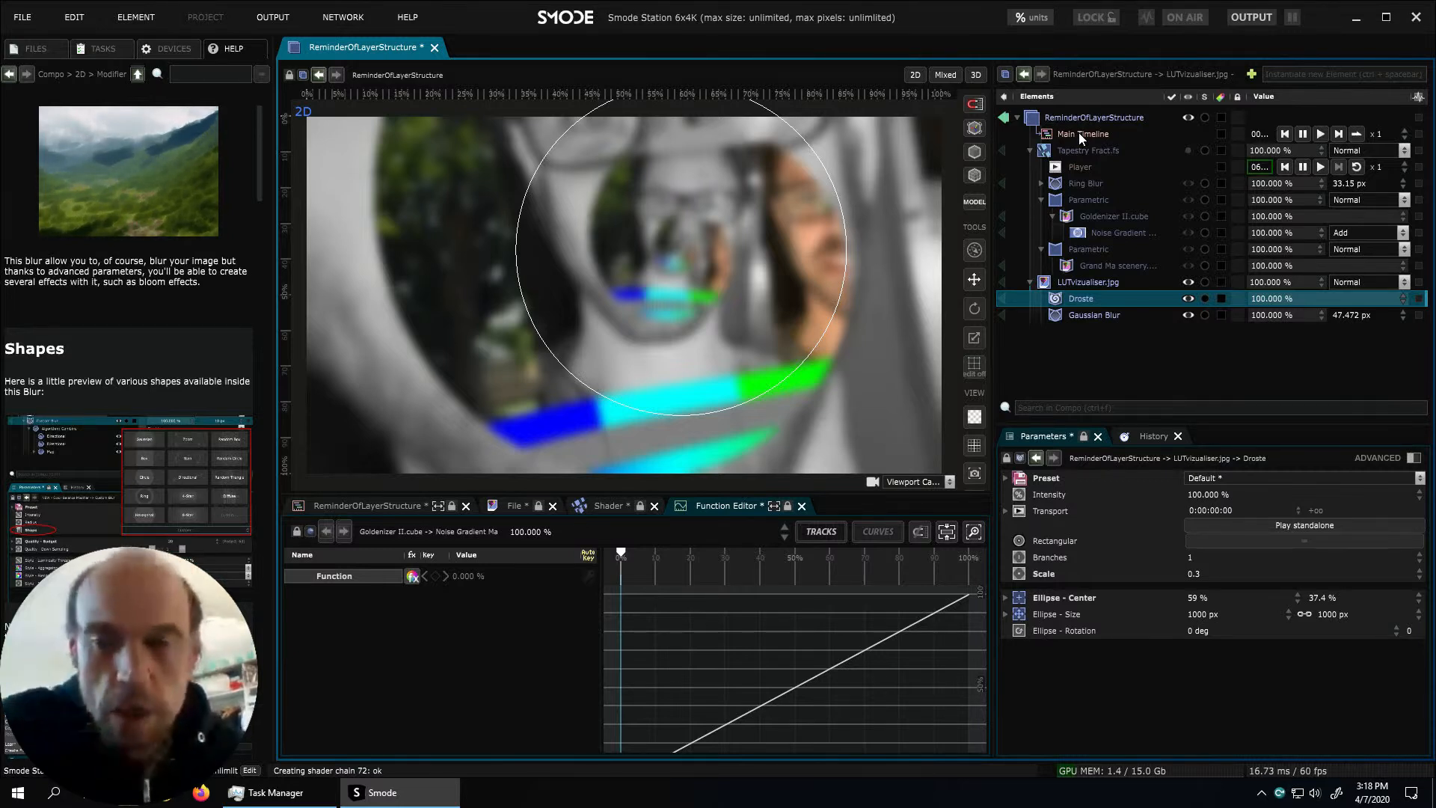
# Visualize the input and output of the Droste modifier and of the Gaussian Blur below it, and return to the composition view
pyautogui.click(1097, 311)
pyautogui.click(1096, 301)
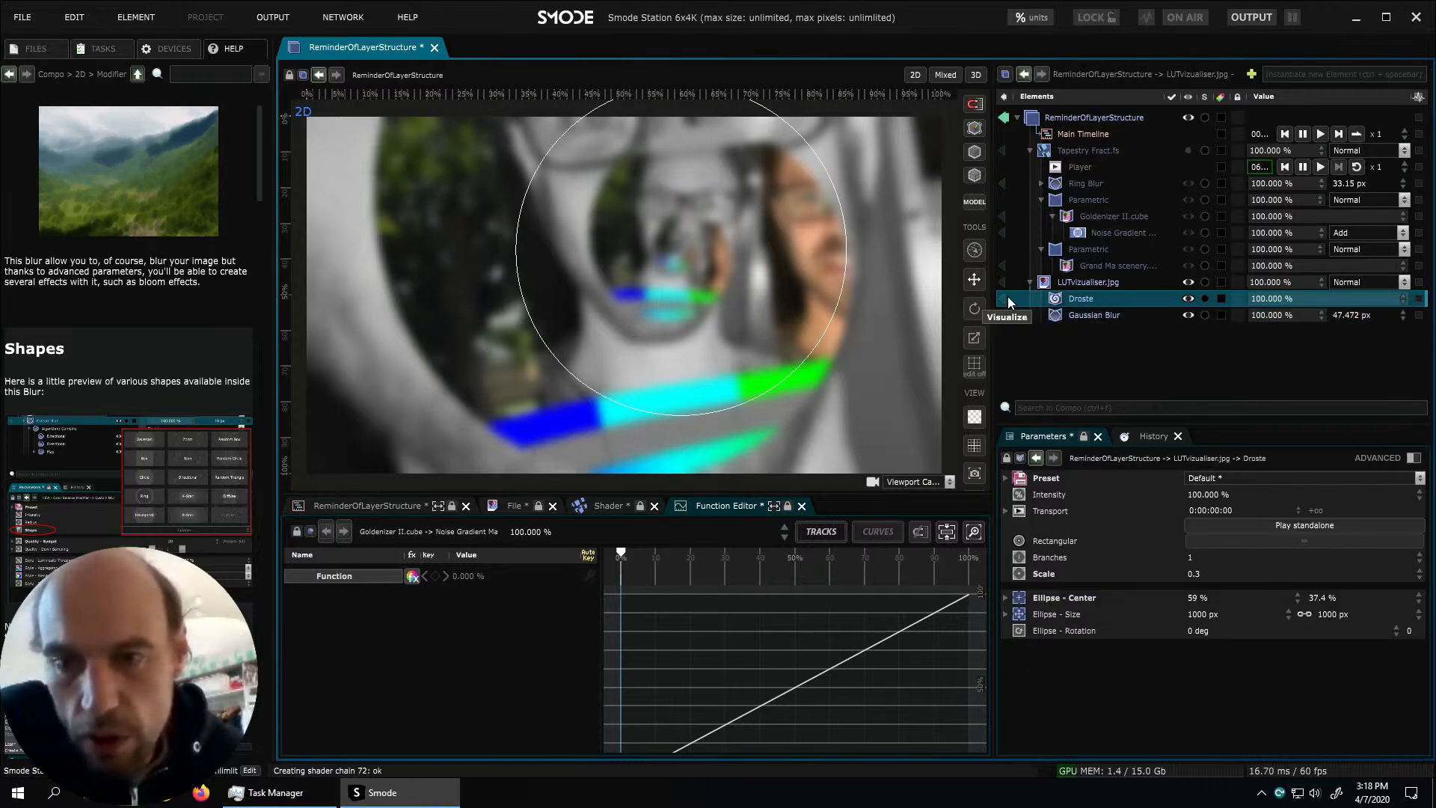
pyautogui.click(1006, 298)
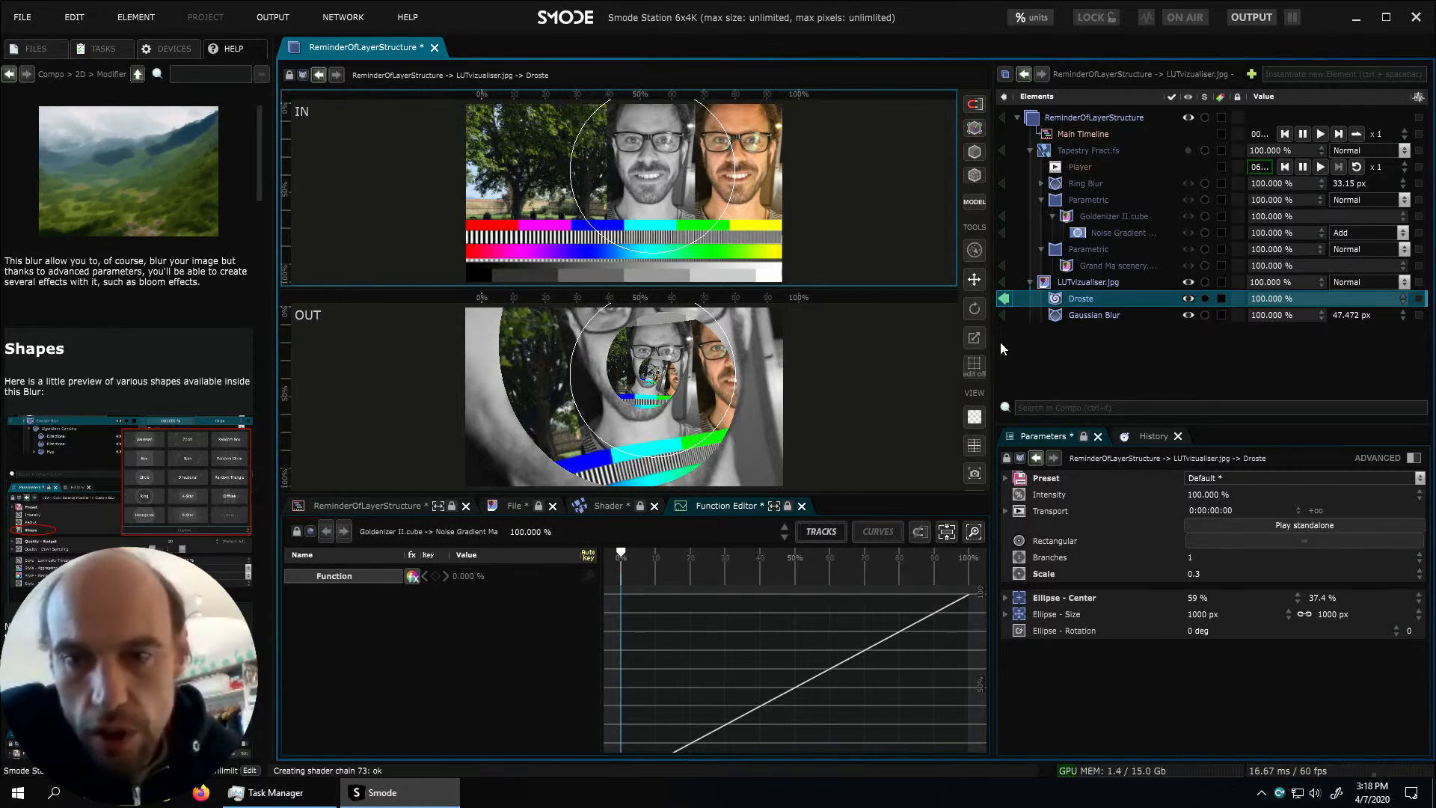
pyautogui.click(1003, 315)
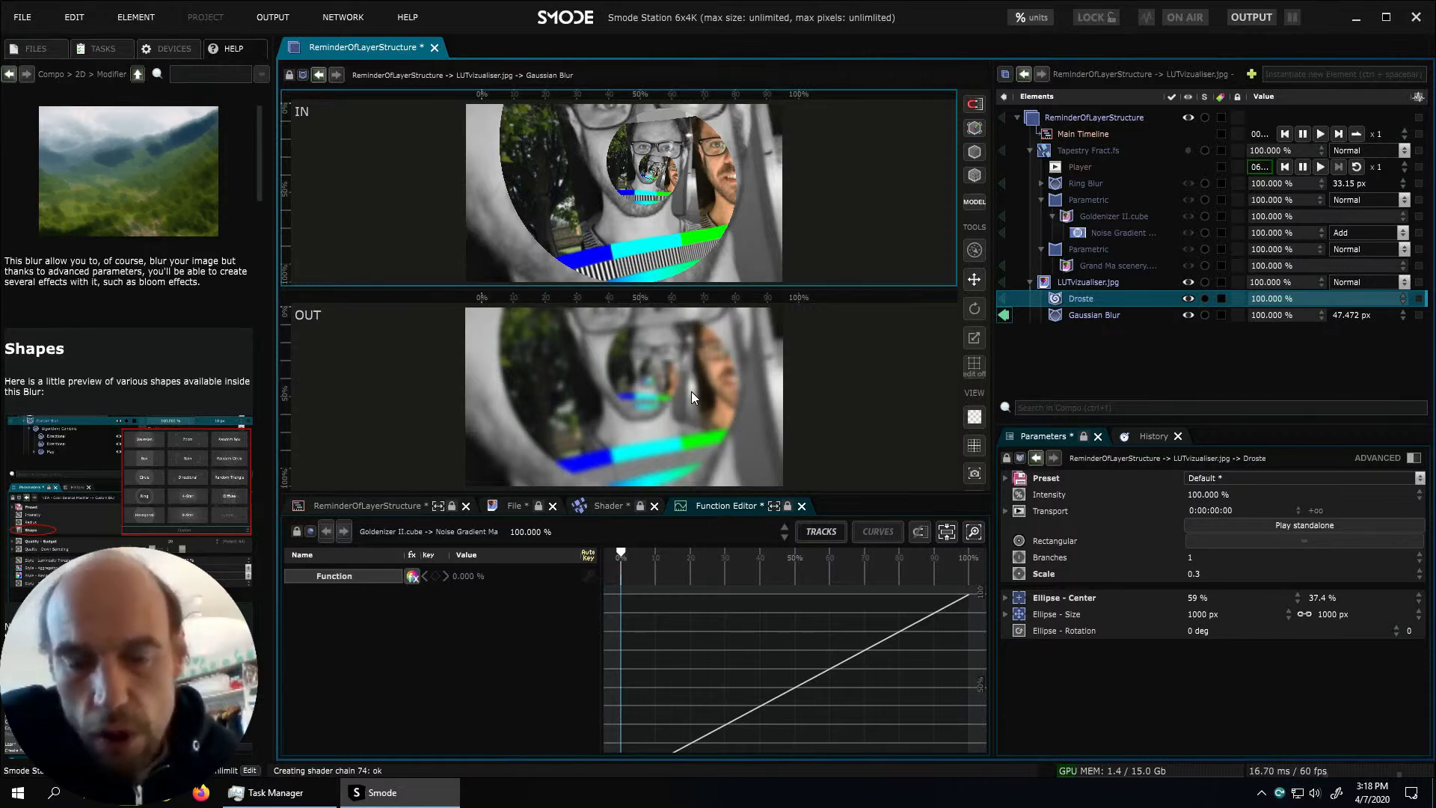
pyautogui.click(1003, 315)
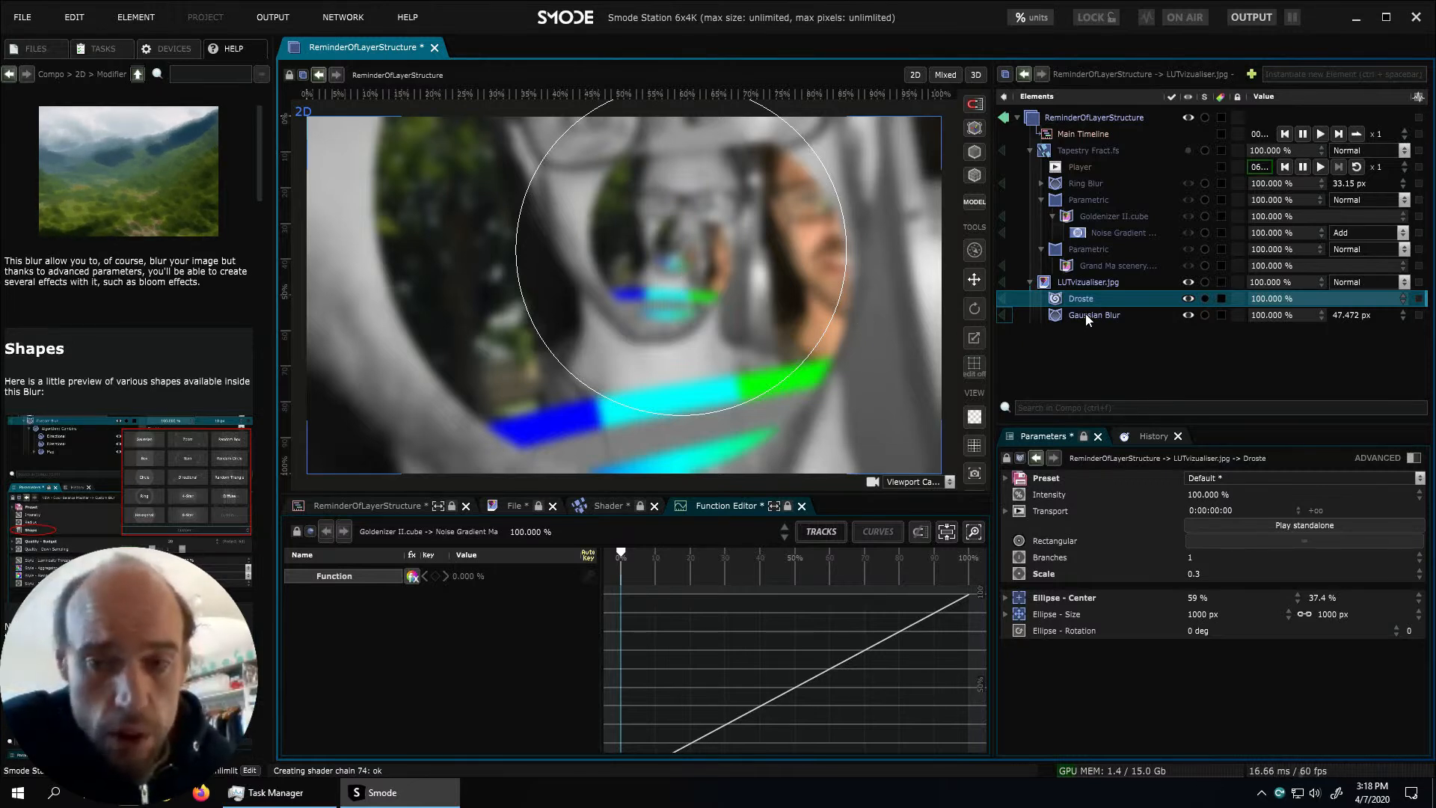
# Try the Gaussian Blur above the Droste modifier in the LUTvizualiser.jpg layer and undo the move
pyautogui.moveTo(1085, 315); pyautogui.dragTo(1096, 286)
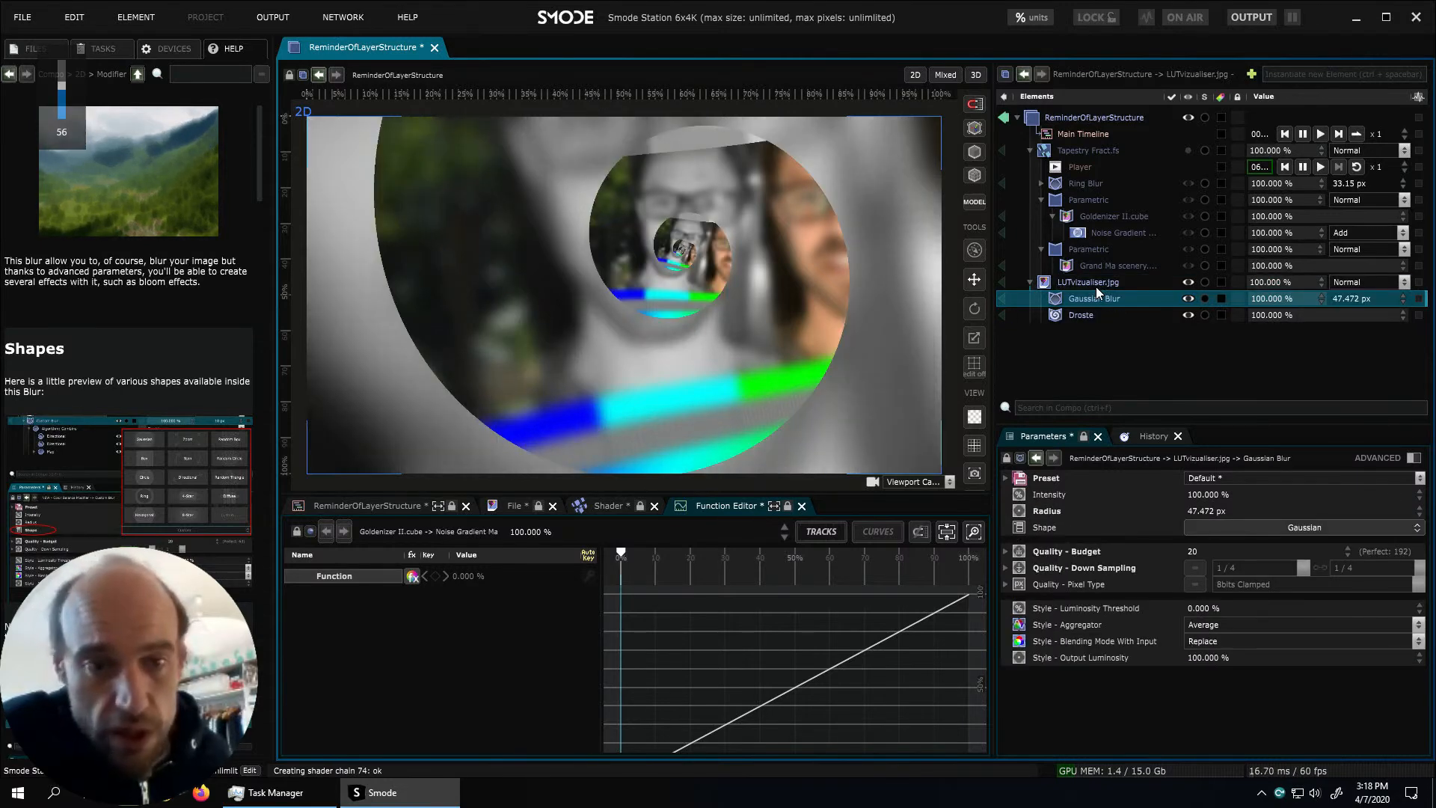
pyautogui.hotkey('ctrl', 'z')
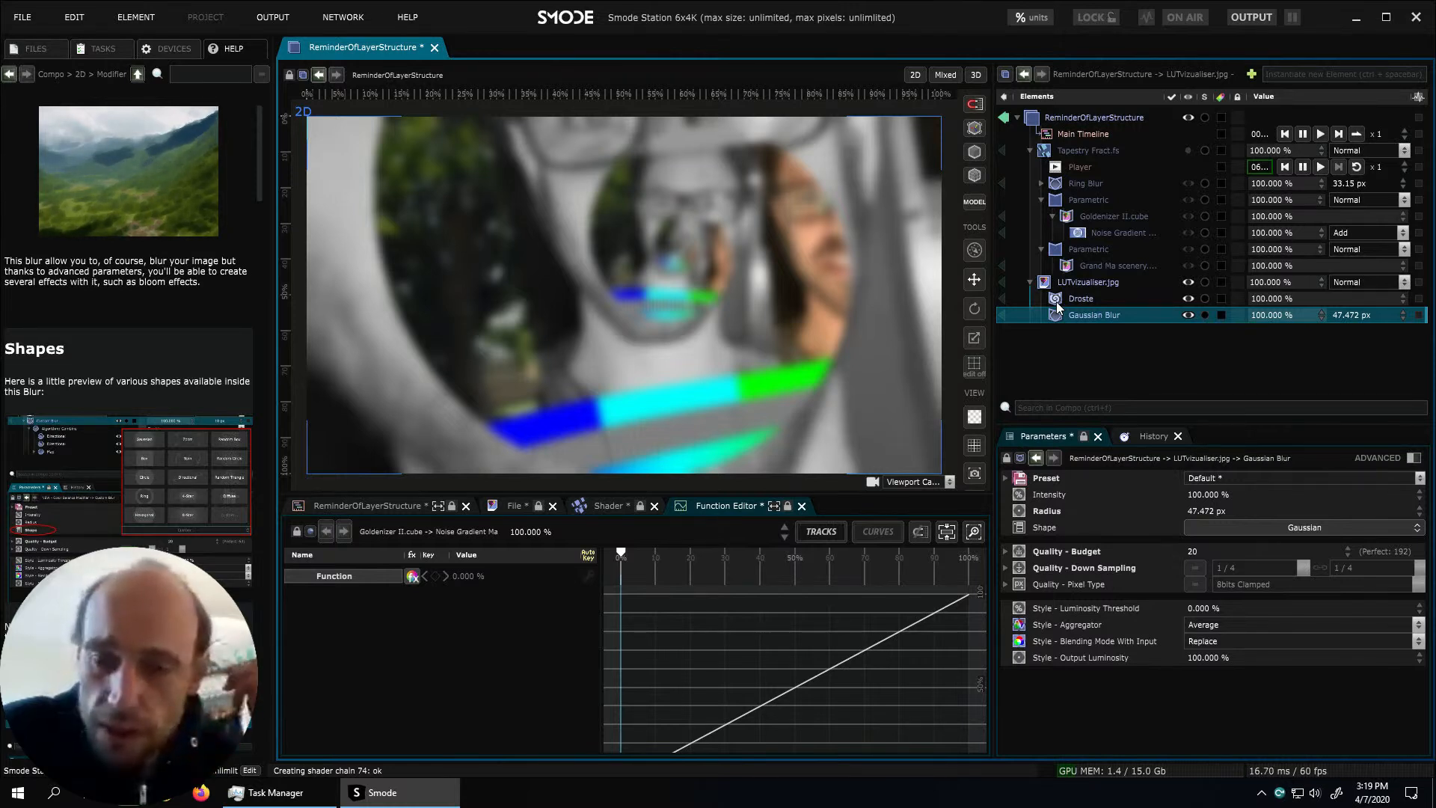
# Examine the Droste and Gaussian Blur stages of LUTvizualiser.jpg again and return to the composition view
pyautogui.click(1004, 299)
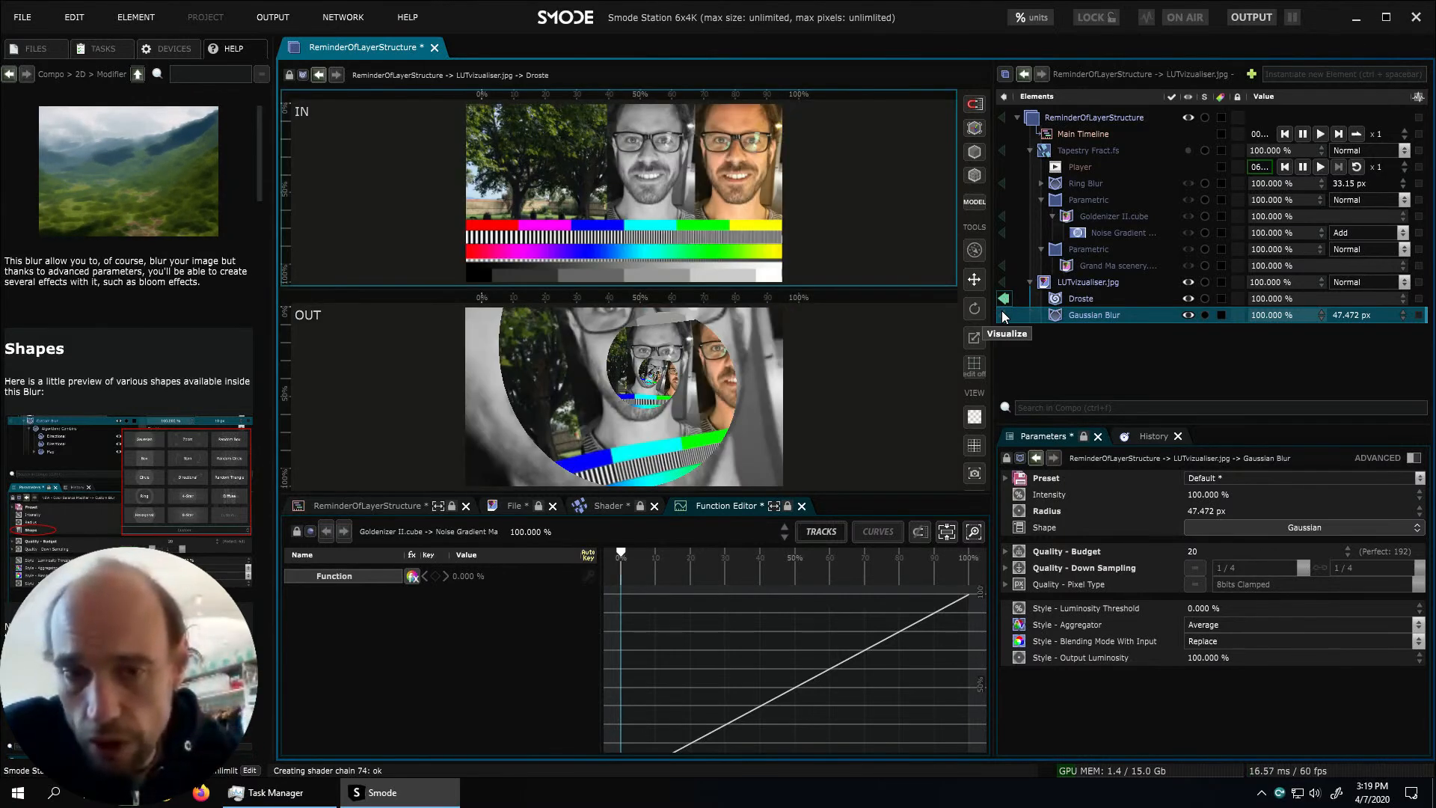
pyautogui.click(1003, 314)
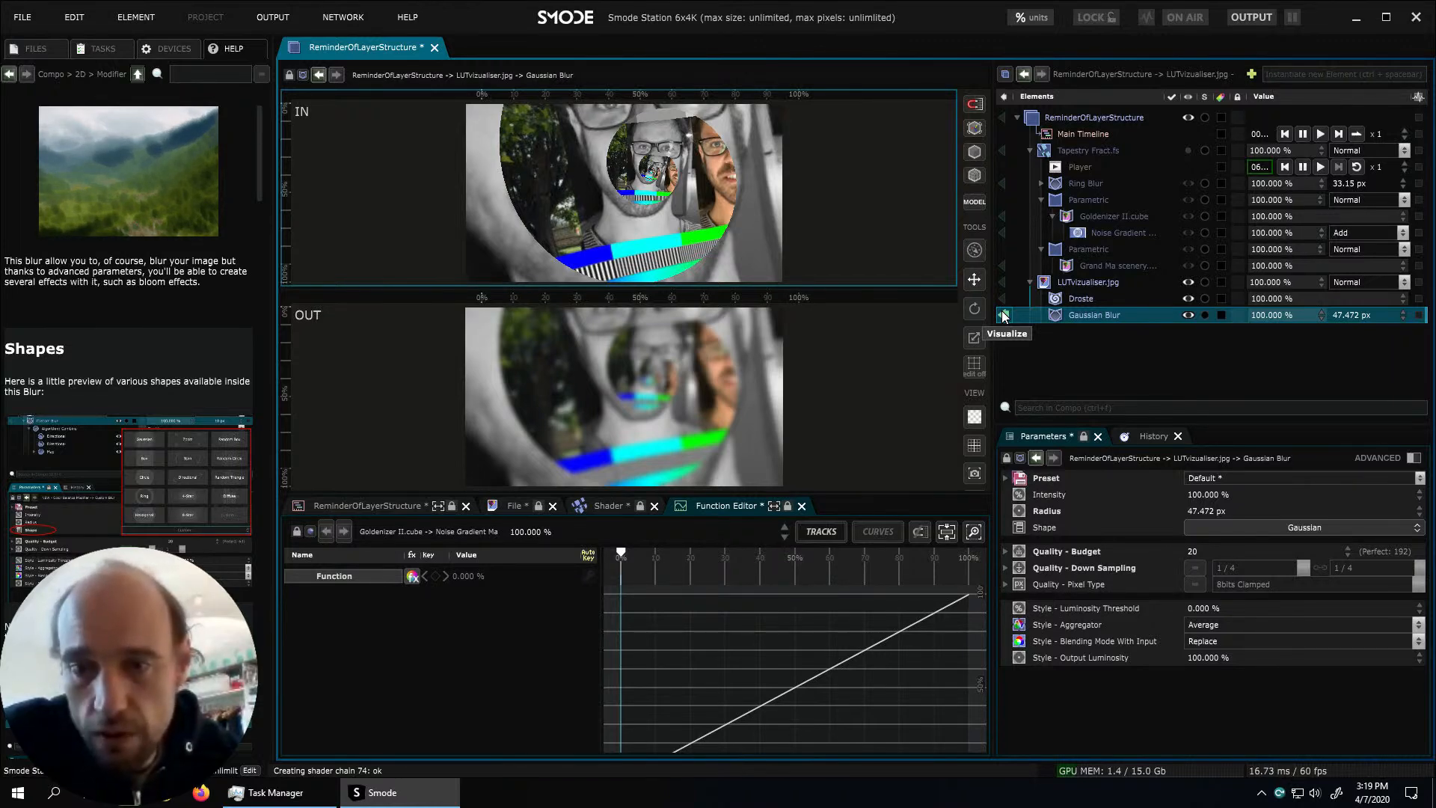
pyautogui.click(1003, 315)
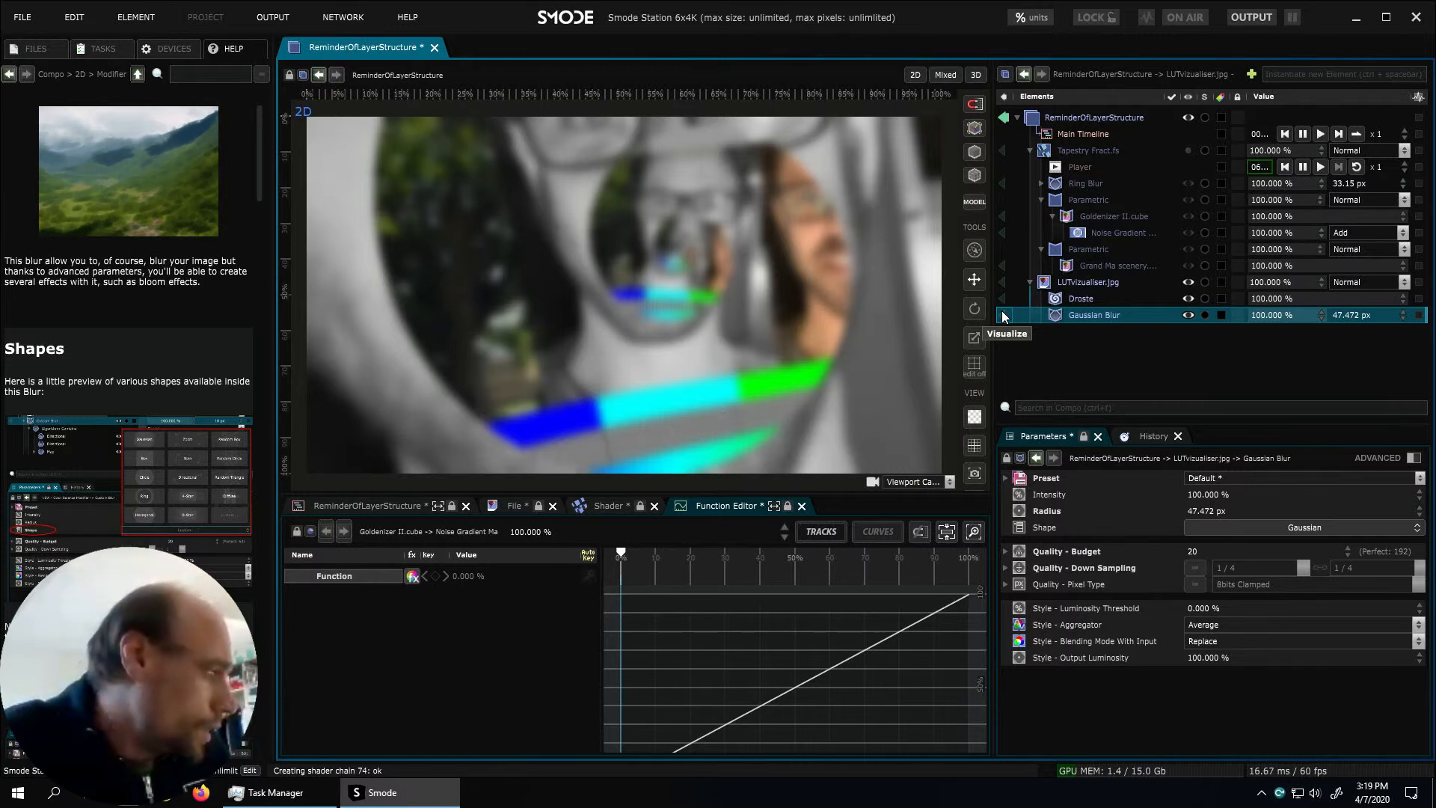
# Hide the LUTvizualiser.jpg layer, show Tapestry Fract.fs, and turn off both of its Parametric renderers
pyautogui.click(1185, 281)
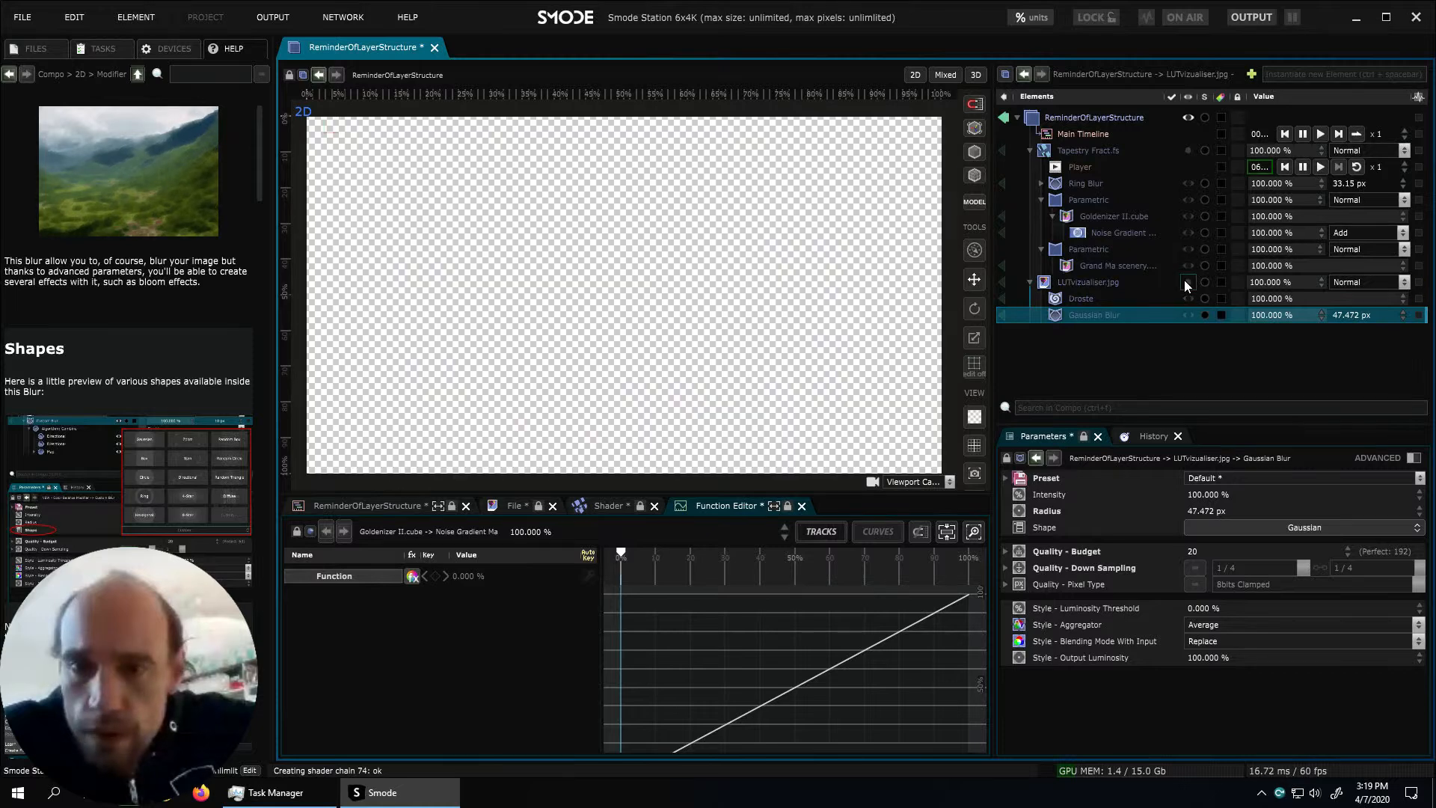
pyautogui.click(1189, 150)
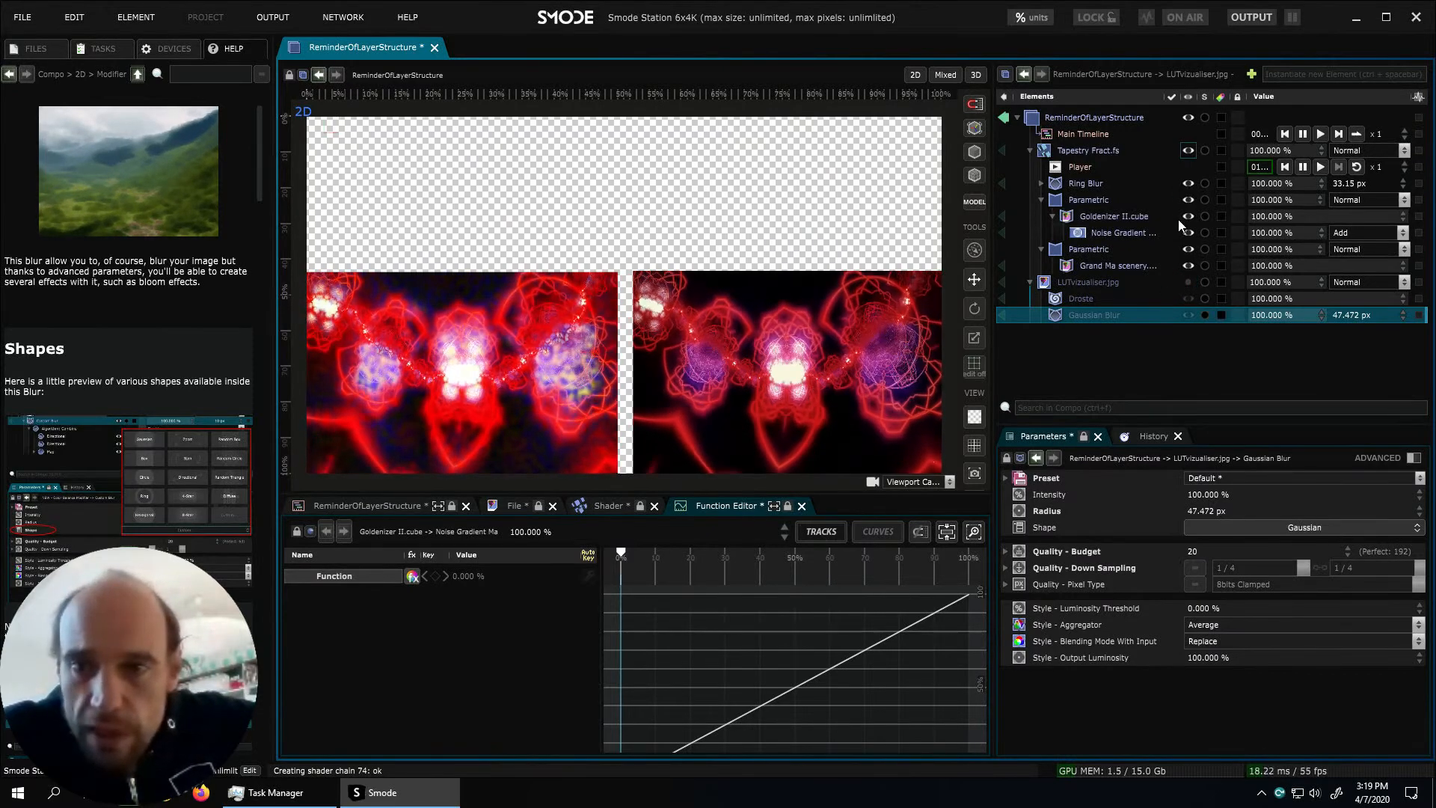
pyautogui.click(1189, 200)
pyautogui.click(1188, 249)
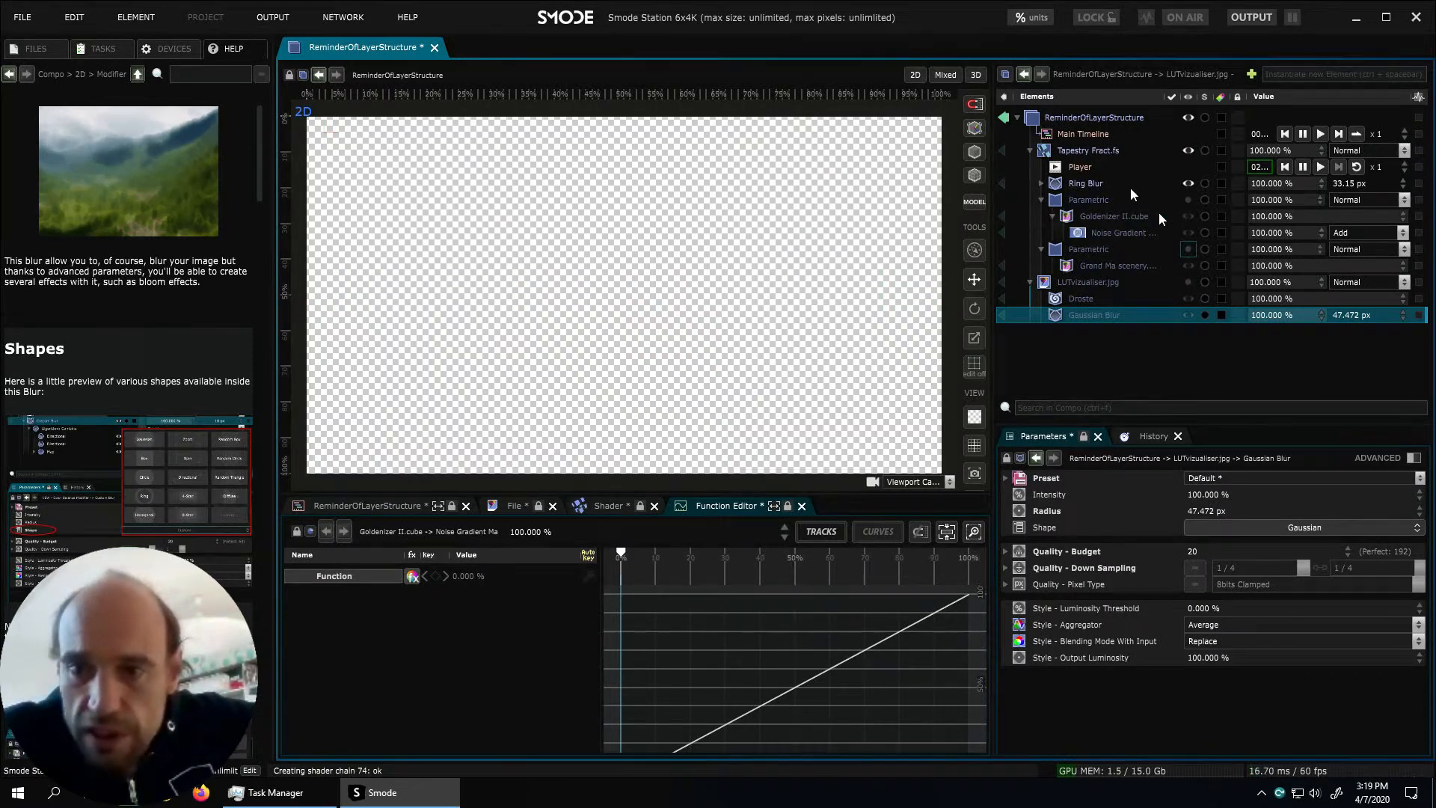
# Try to apply the Full placement to the Tapestry Fract.fs layer
pyautogui.rightClick(1089, 150)
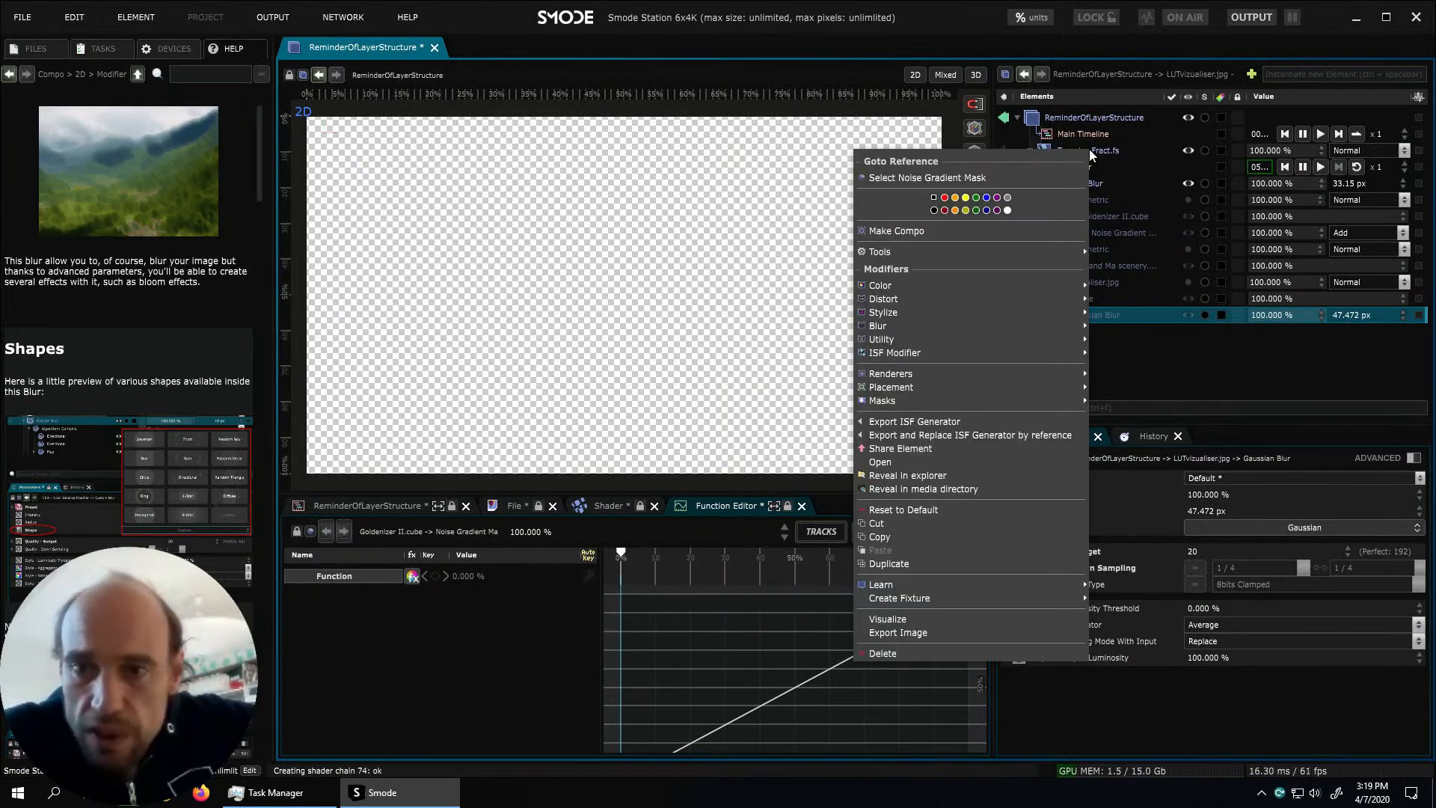
pyautogui.moveTo(1021, 387)
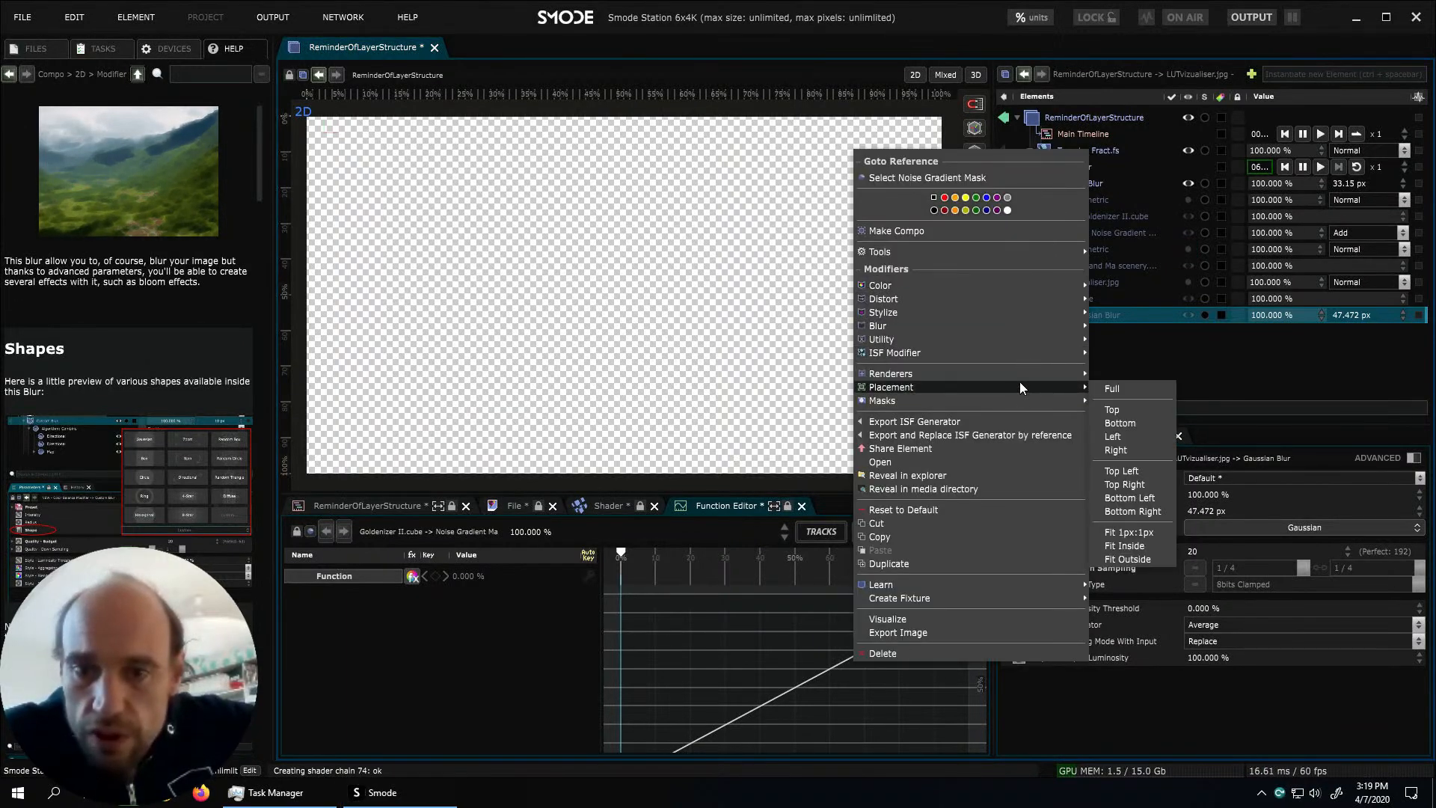
pyautogui.click(1105, 391)
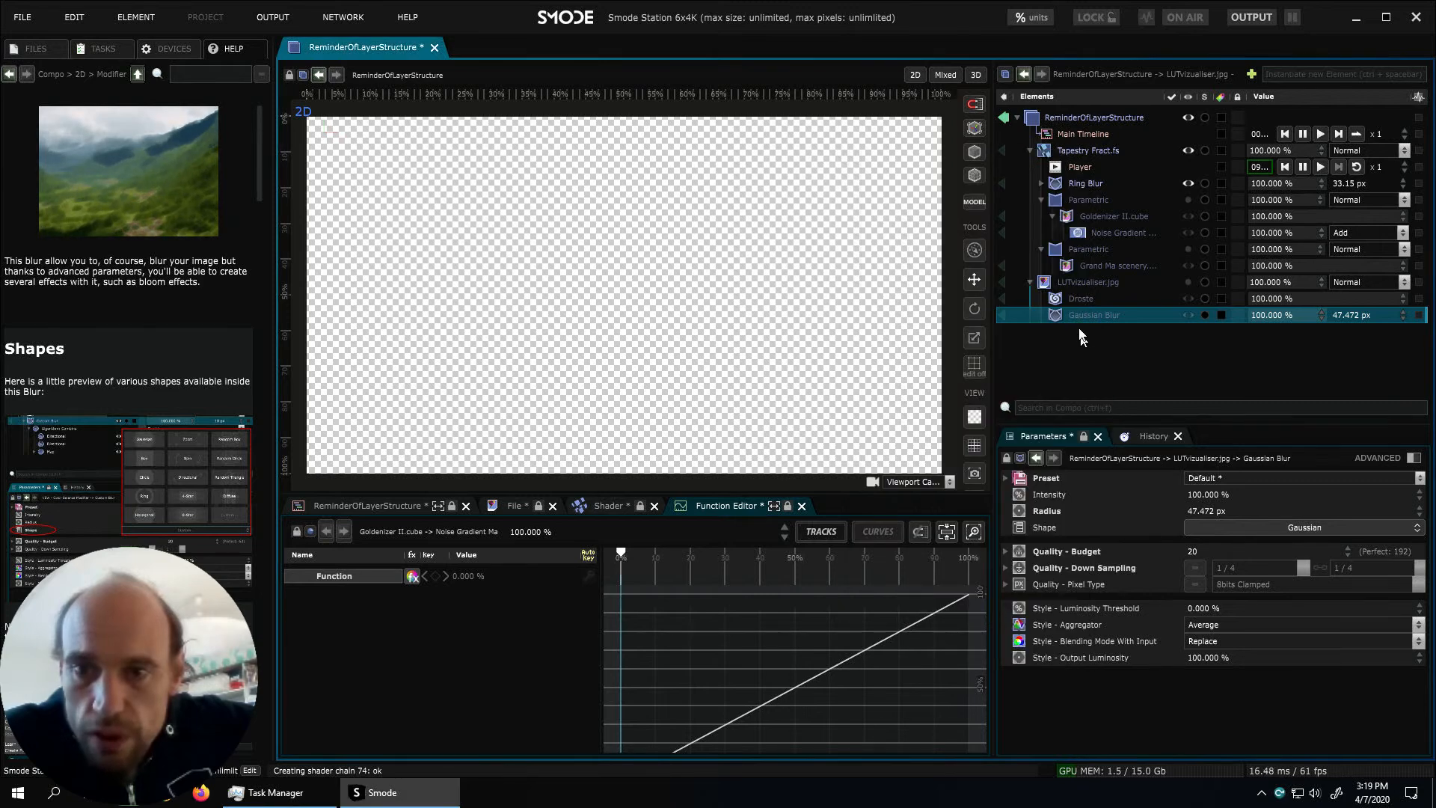
pyautogui.rightClick(1079, 155)
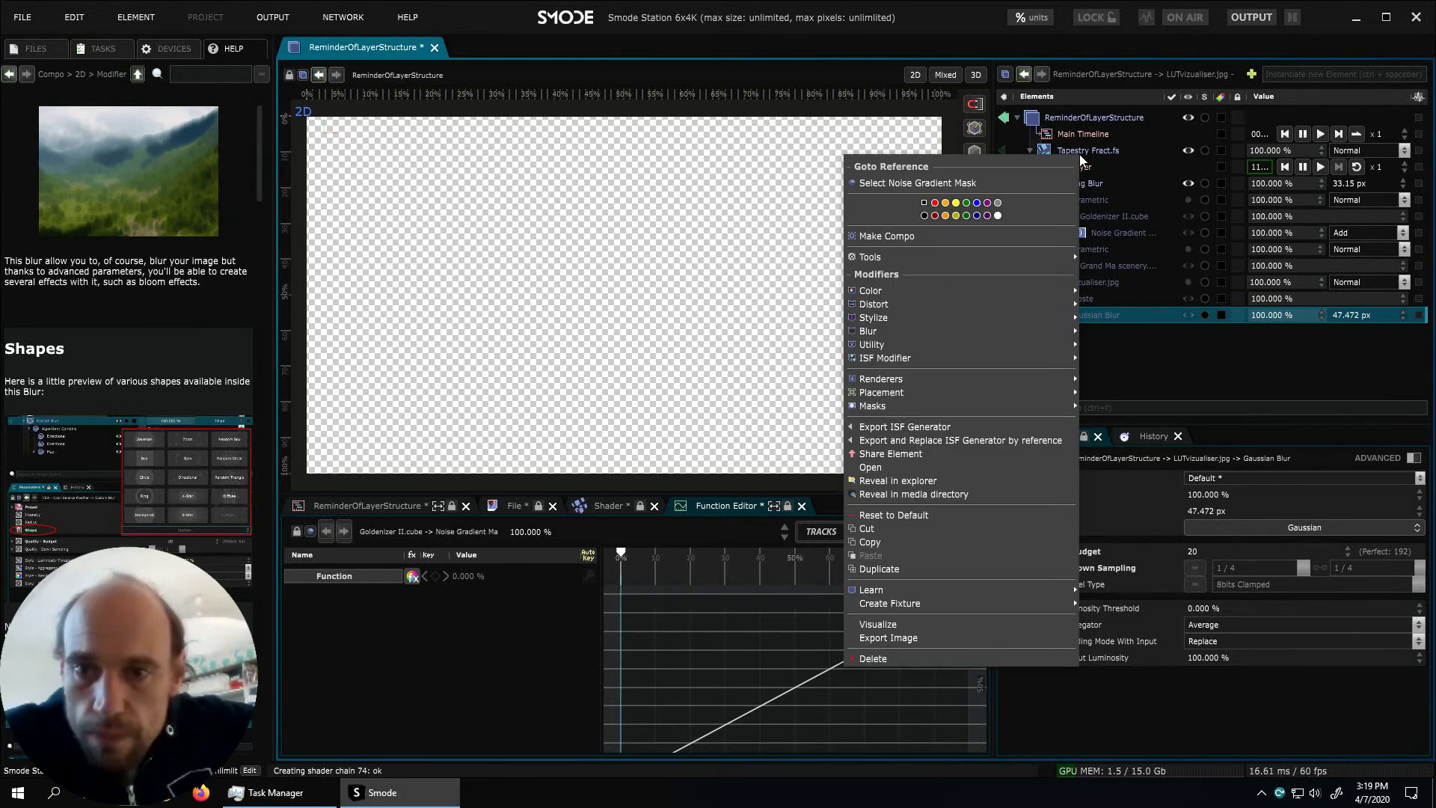
pyautogui.moveTo(1012, 401)
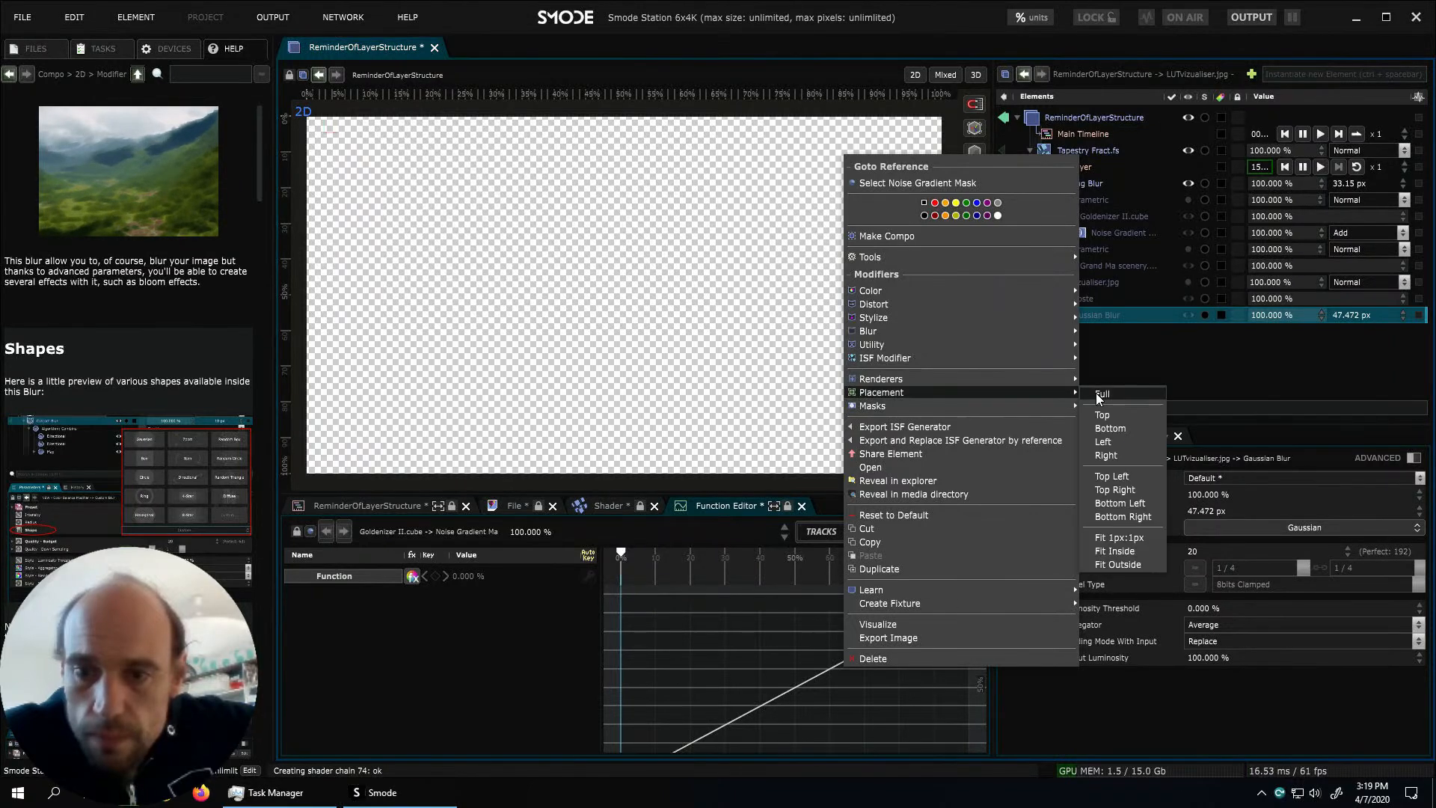
pyautogui.click(1097, 392)
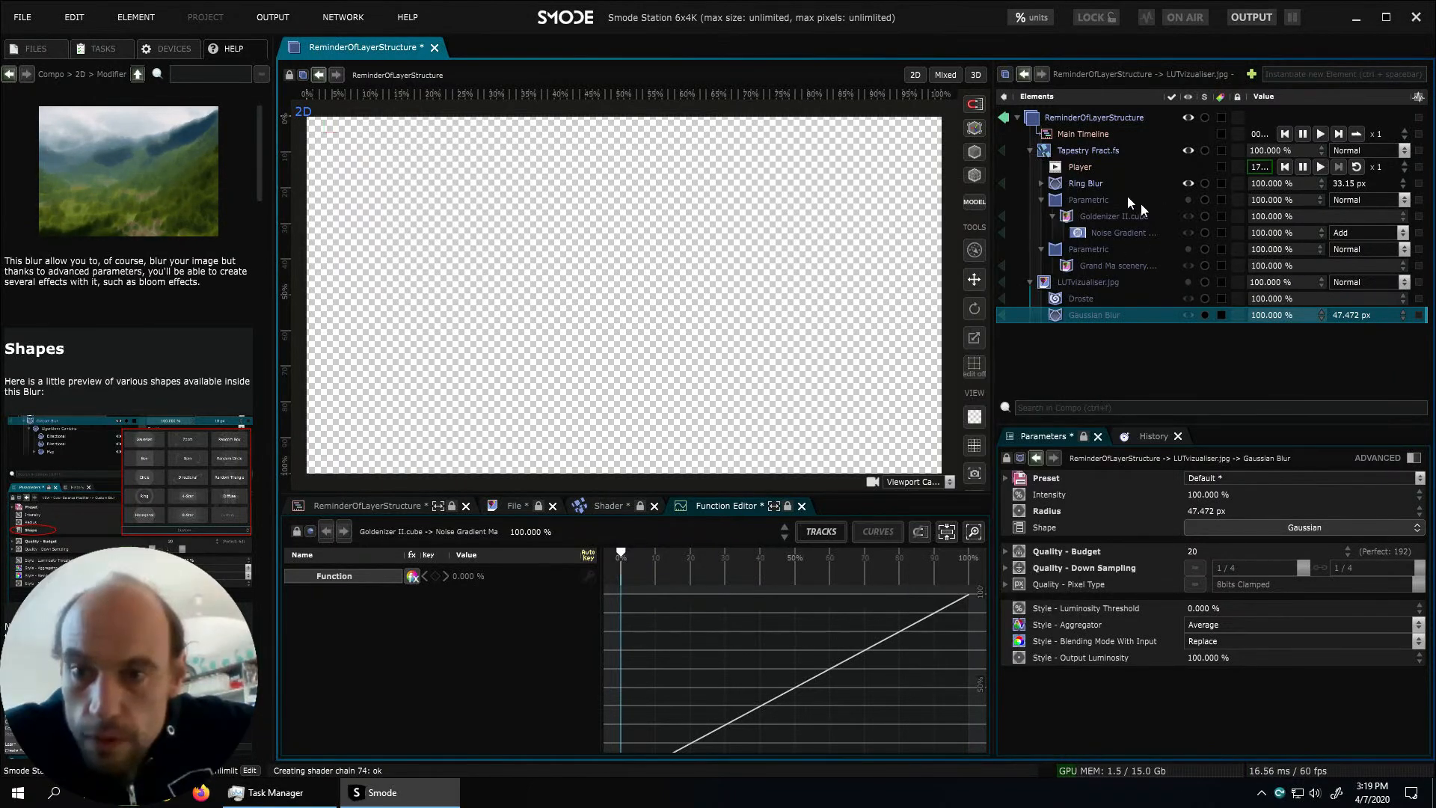
# Turn on the first Parametric renderer of Tapestry Fract.fs and set its placement to Full
pyautogui.click(1104, 155)
pyautogui.click(1189, 200)
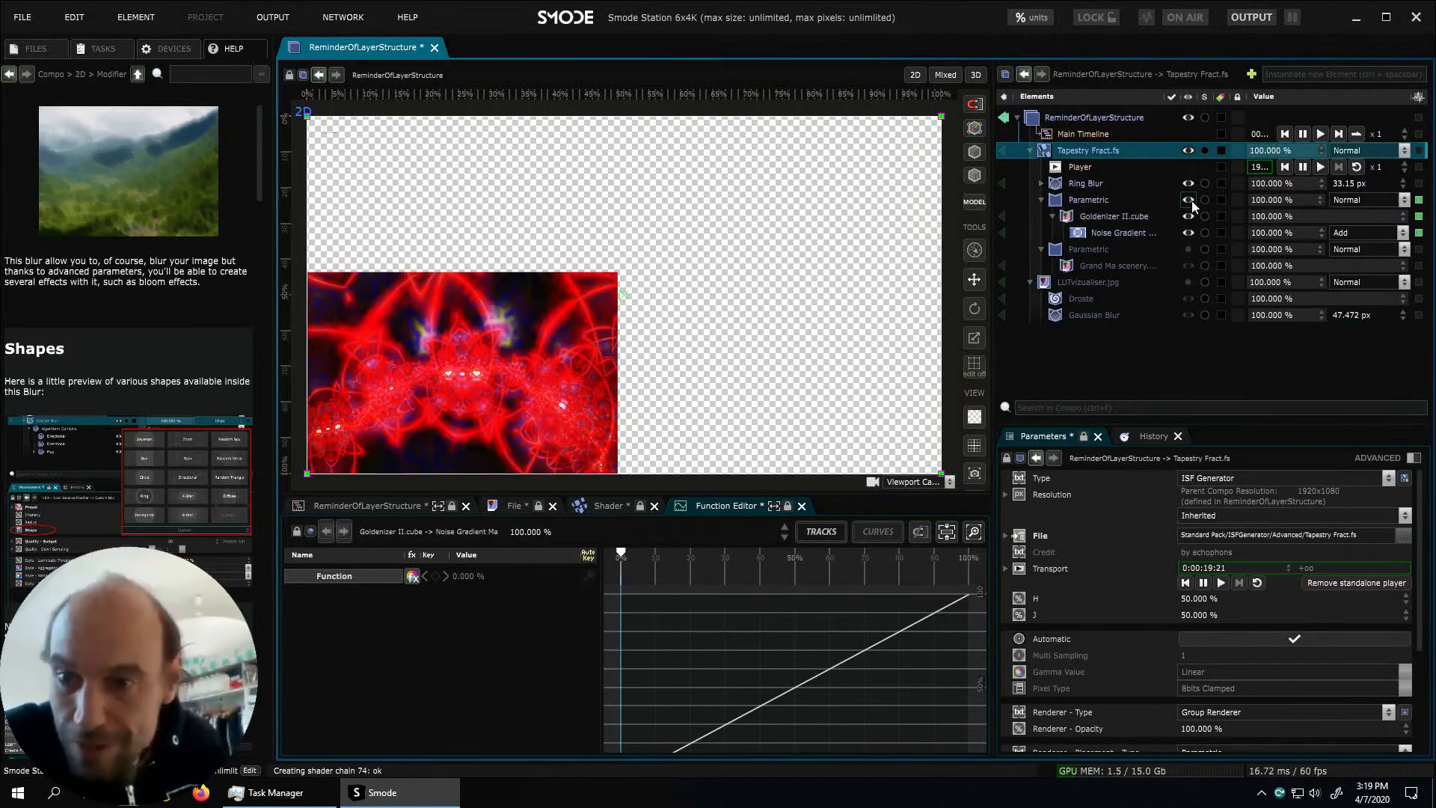
pyautogui.click(1102, 198)
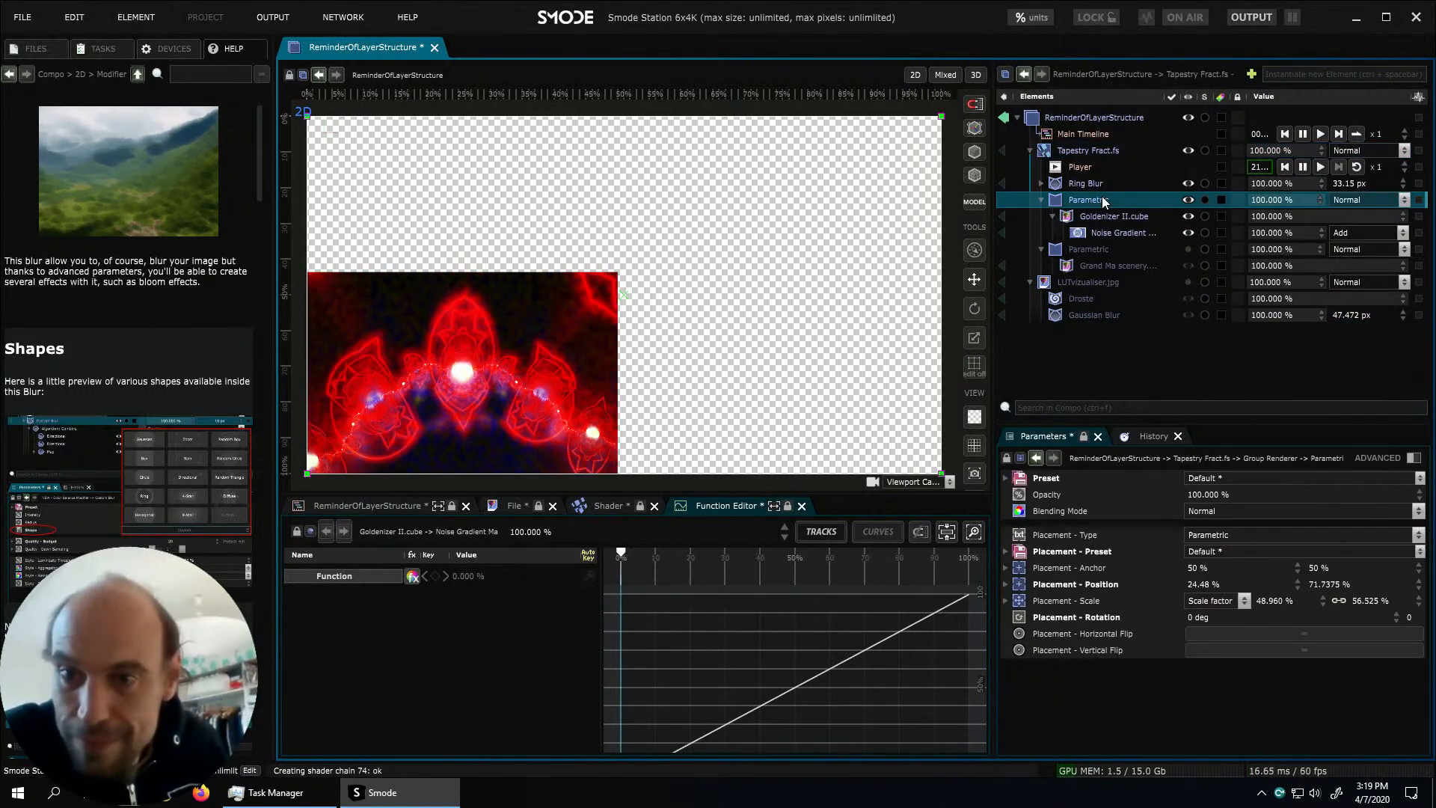
pyautogui.rightClick(1102, 198)
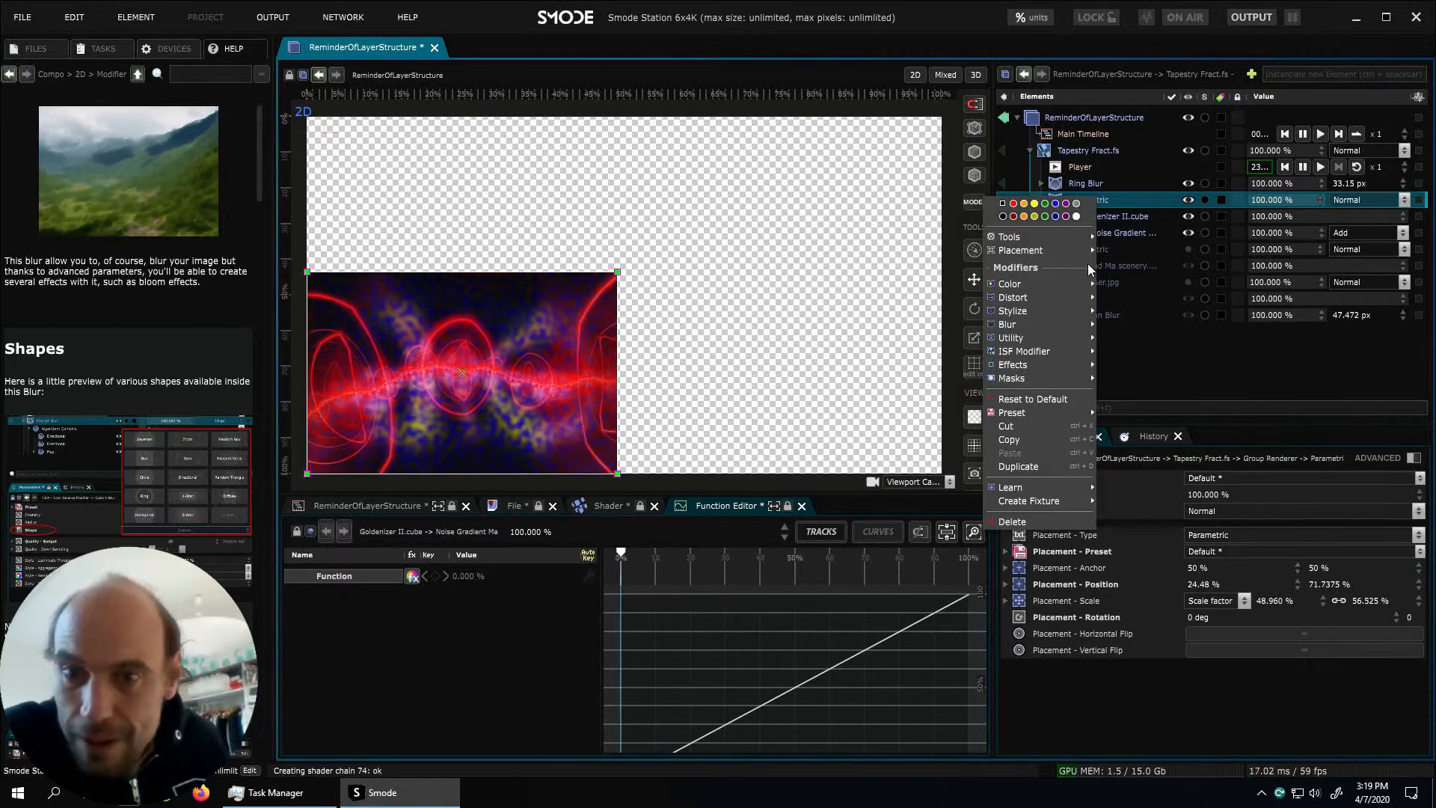
pyautogui.moveTo(1080, 252)
pyautogui.click(1129, 250)
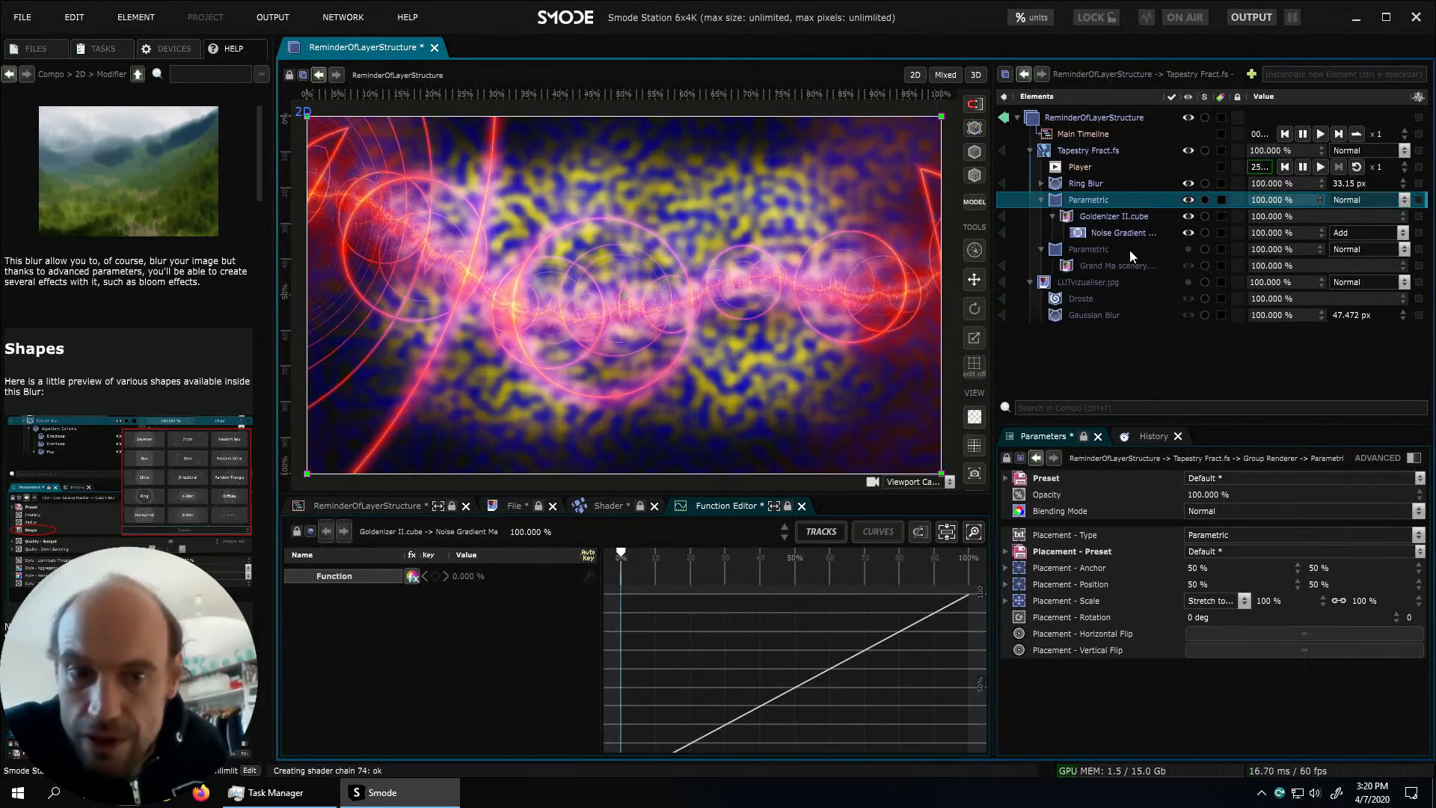
pyautogui.click(1041, 200)
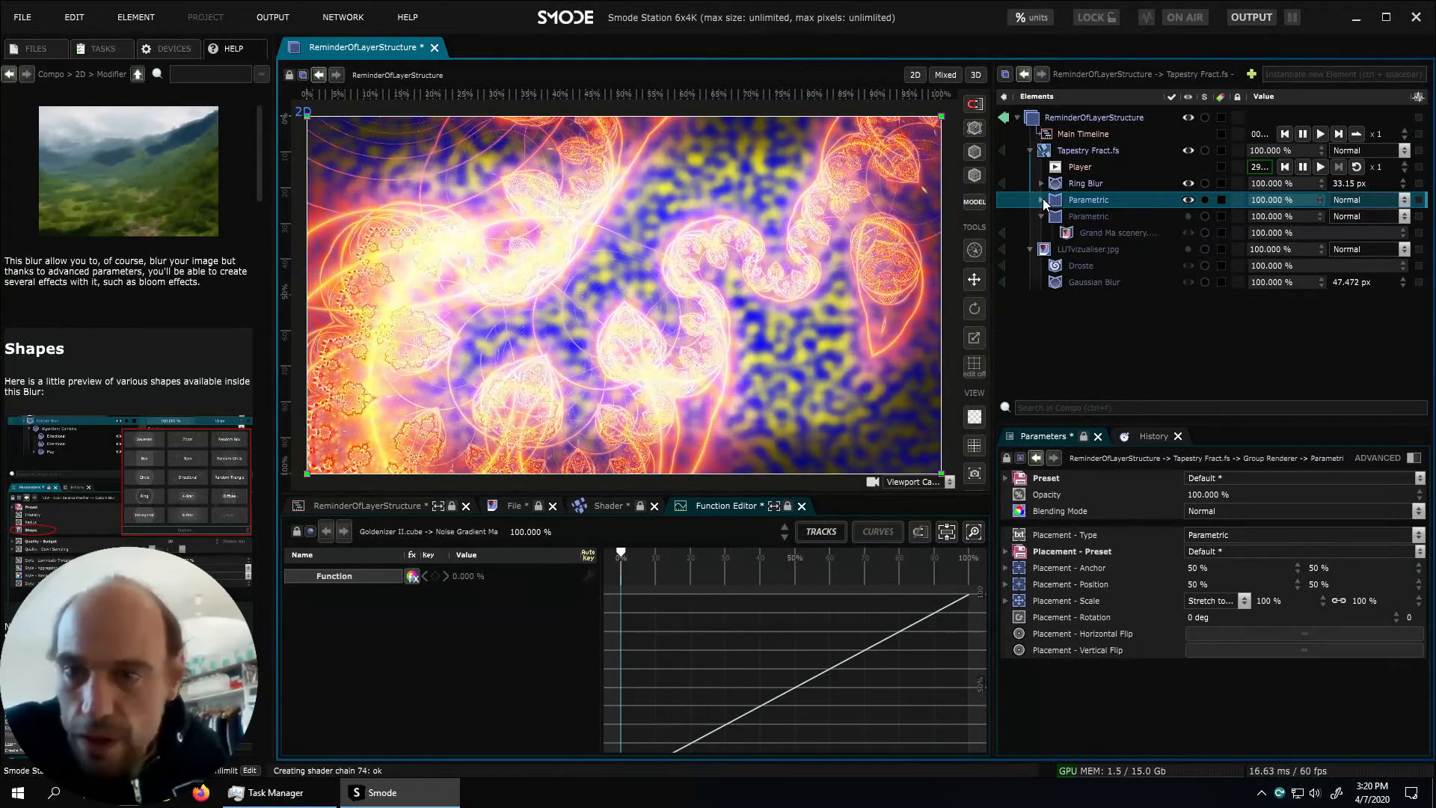
pyautogui.rightClick(1086, 149)
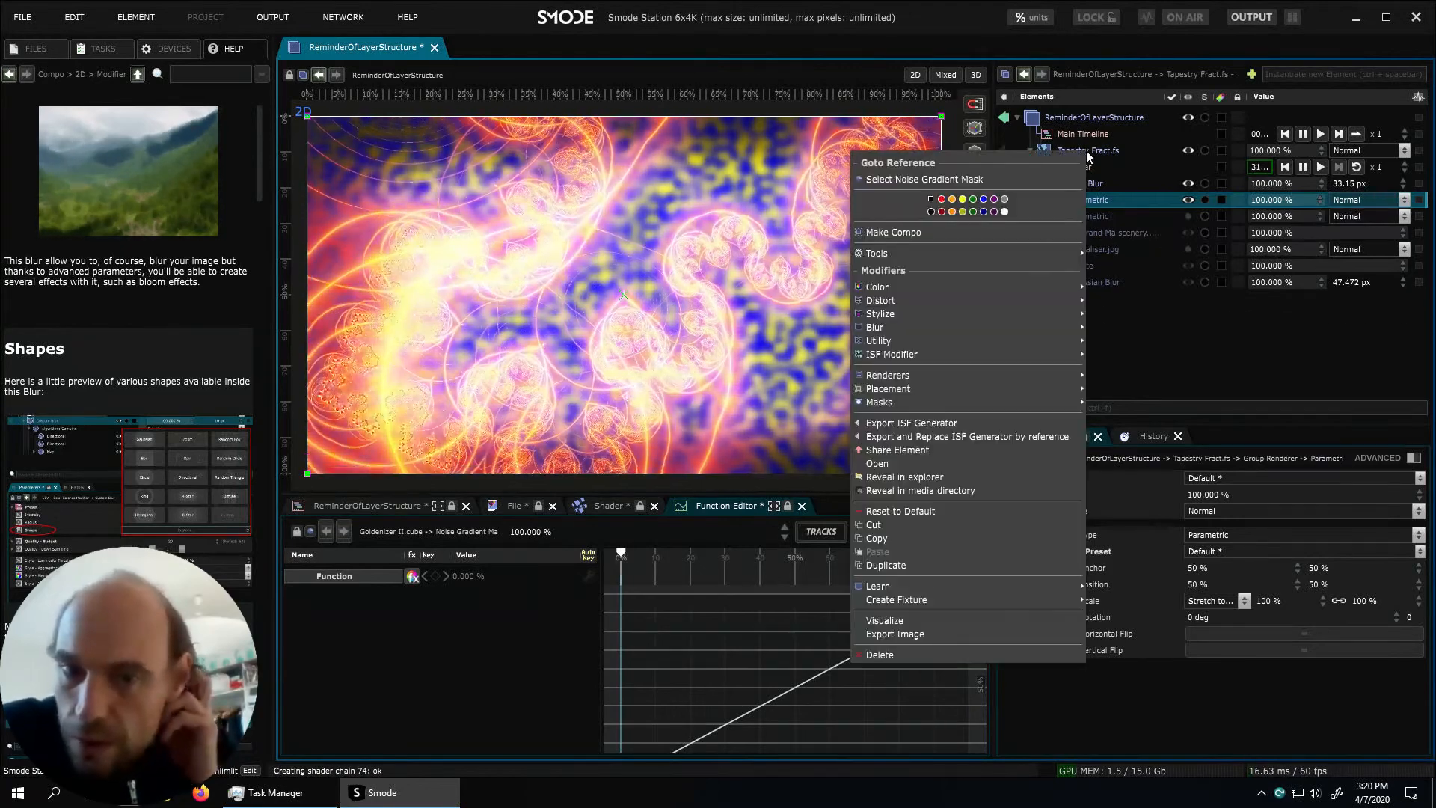
pyautogui.moveTo(1002, 285)
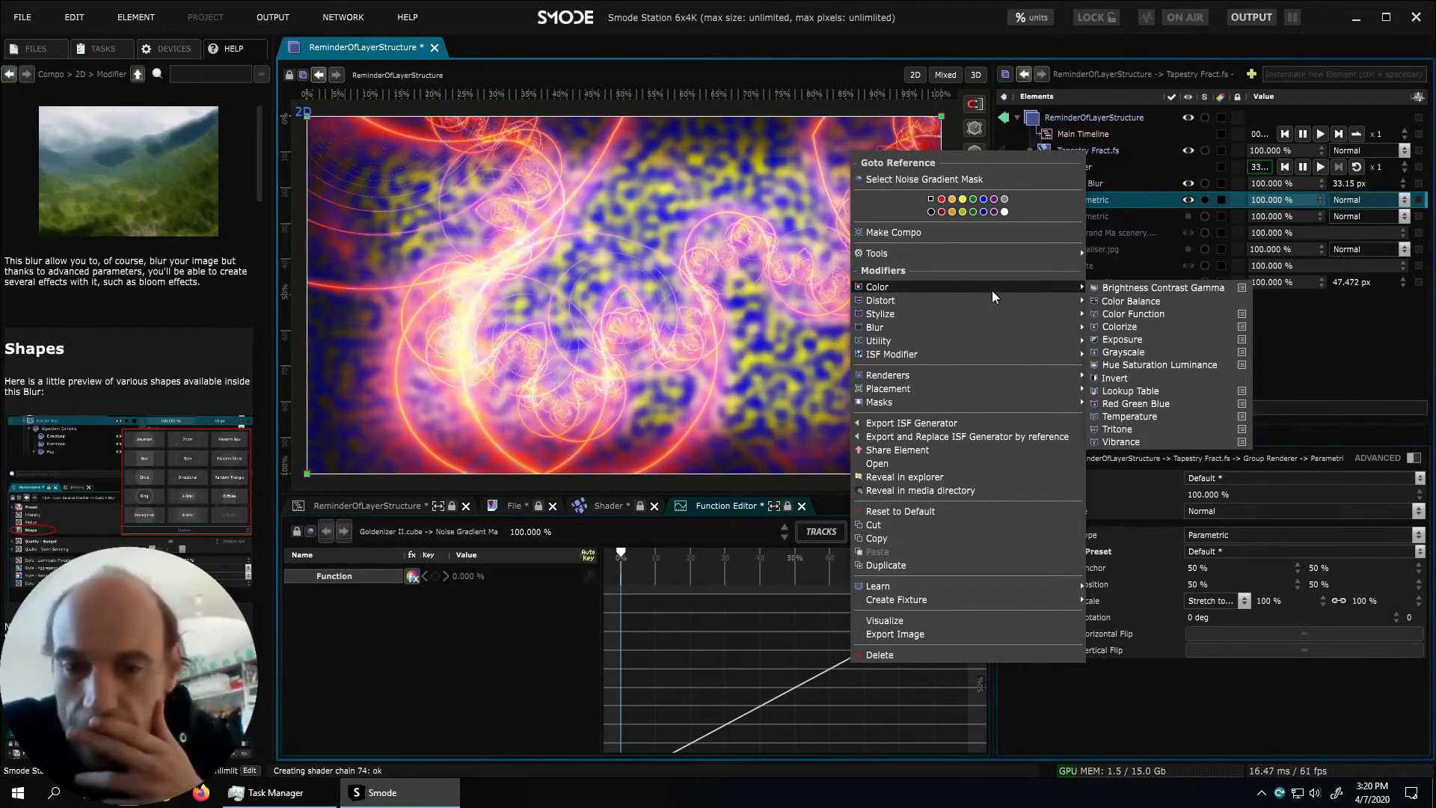
pyautogui.click(1300, 361)
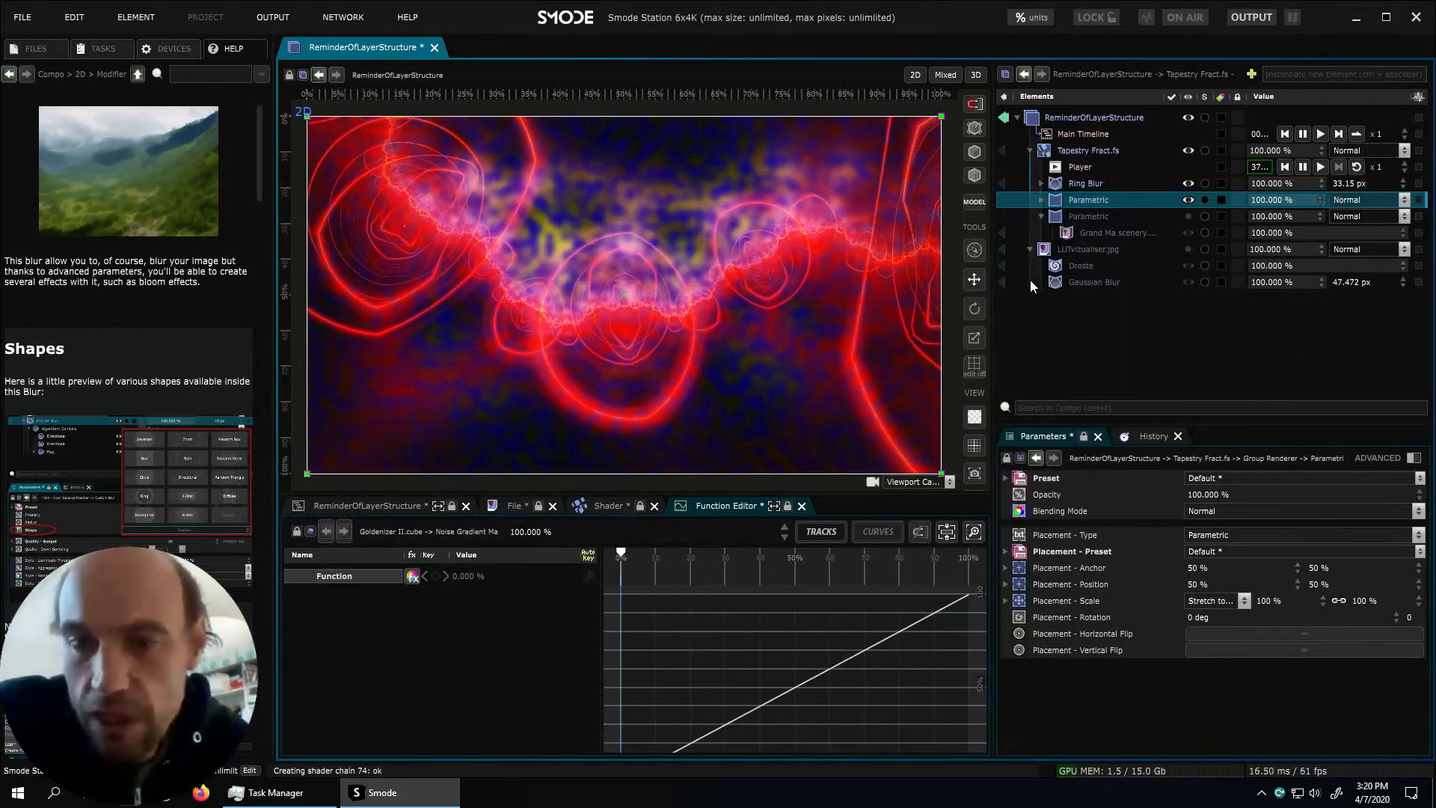
# Visualize the input and output of the Goldenizer II.cube LUT and its Noise Gradient Mask, and return to the composition view
pyautogui.click(1042, 198)
pyautogui.click(1063, 216)
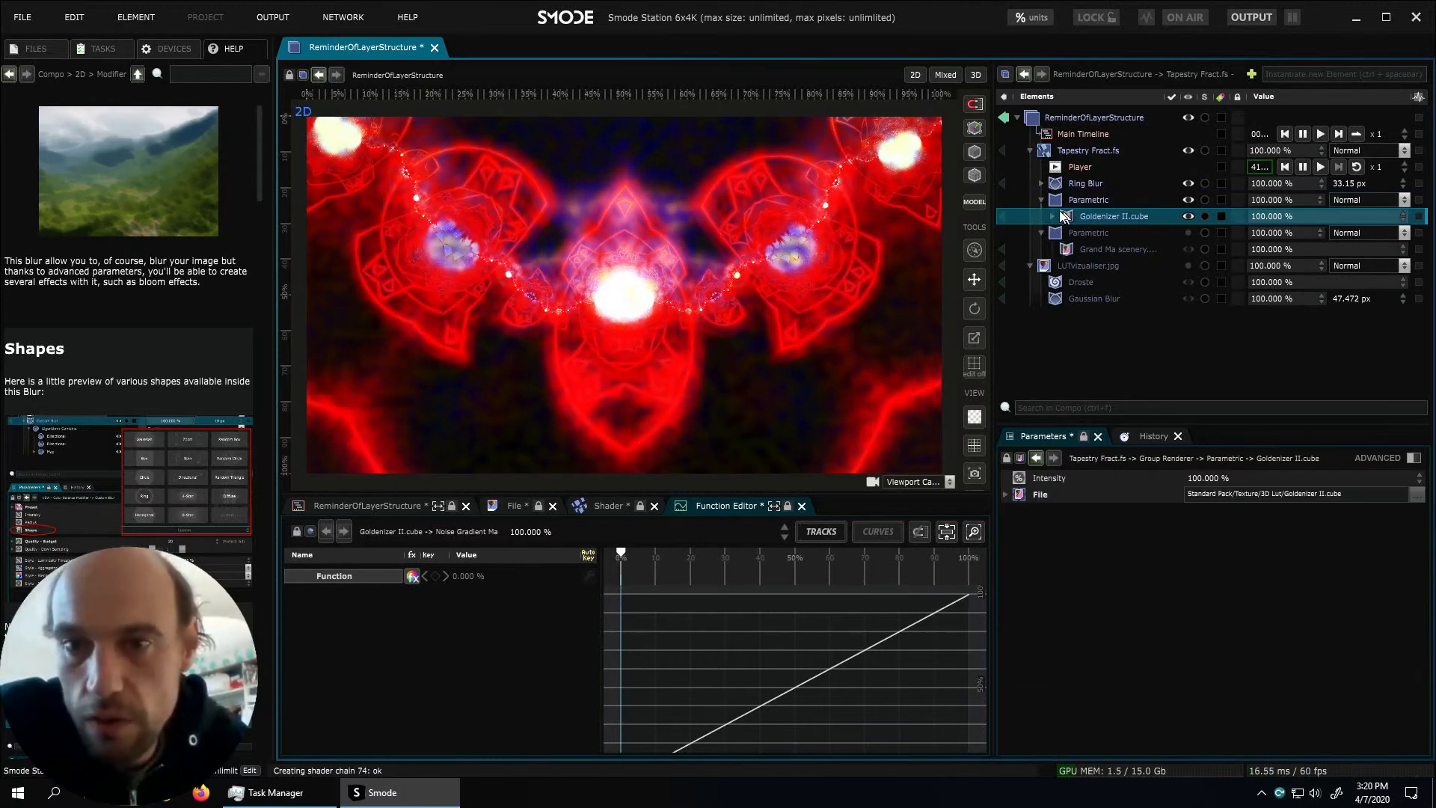
pyautogui.click(1005, 216)
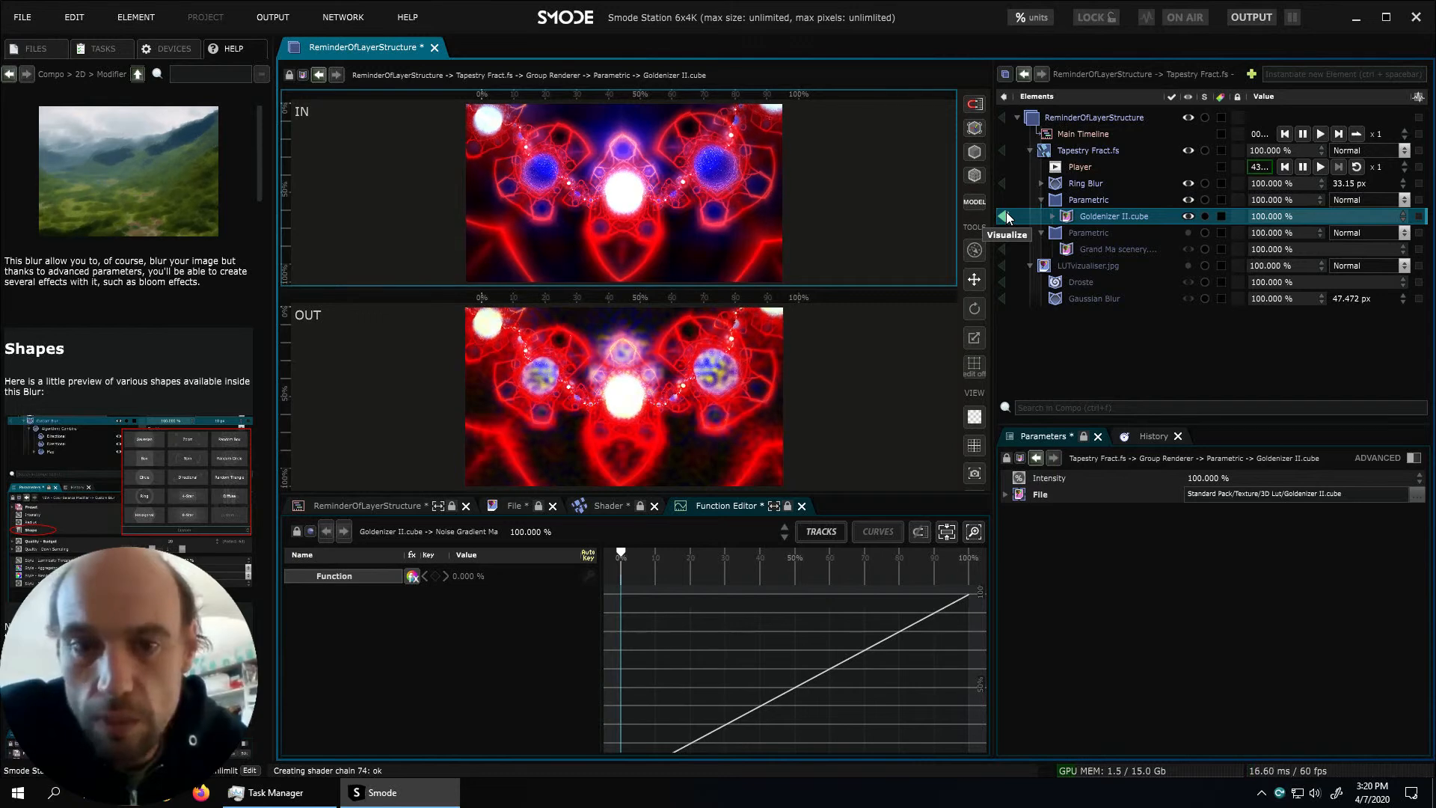
pyautogui.click(1006, 215)
pyautogui.click(1052, 217)
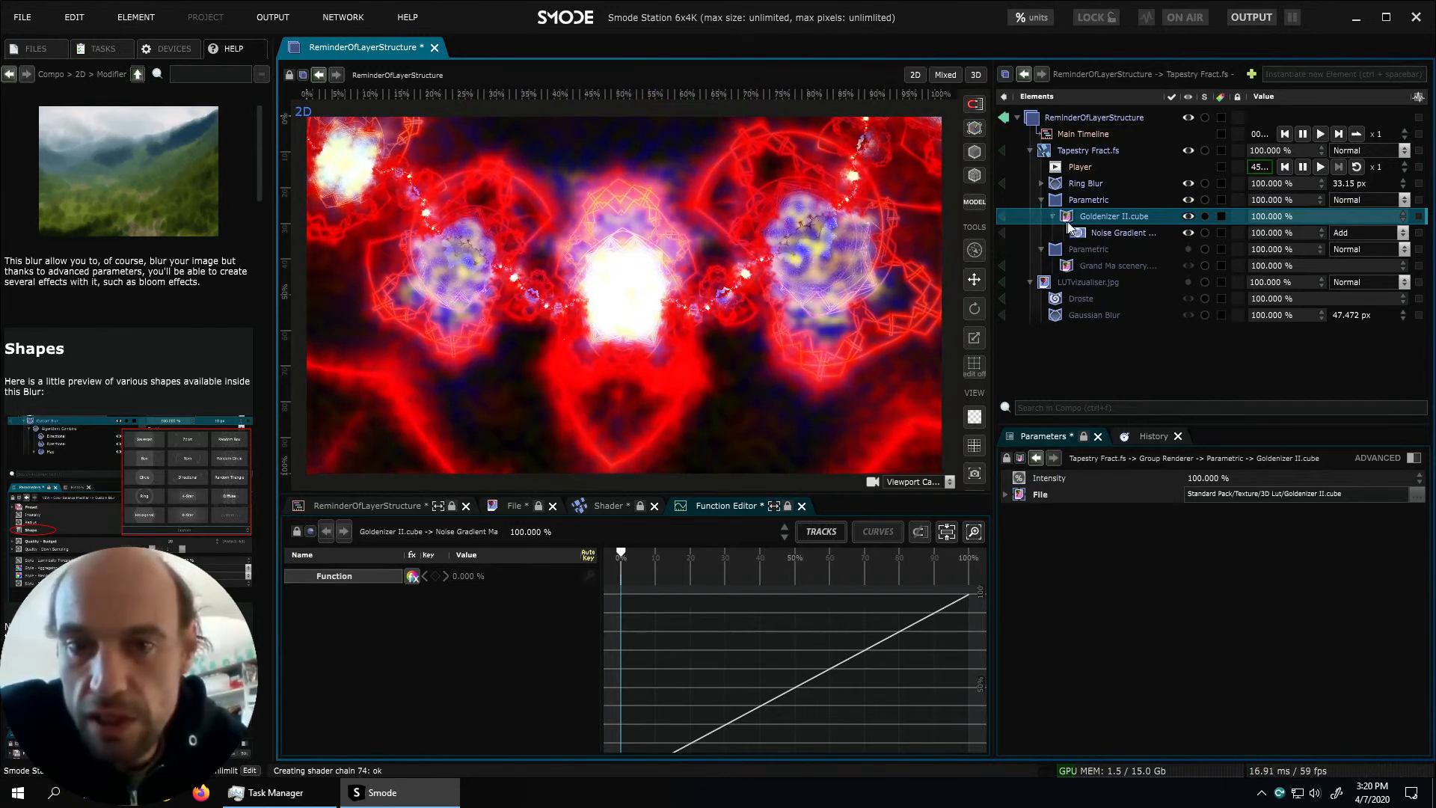
pyautogui.click(1118, 233)
pyautogui.click(1006, 233)
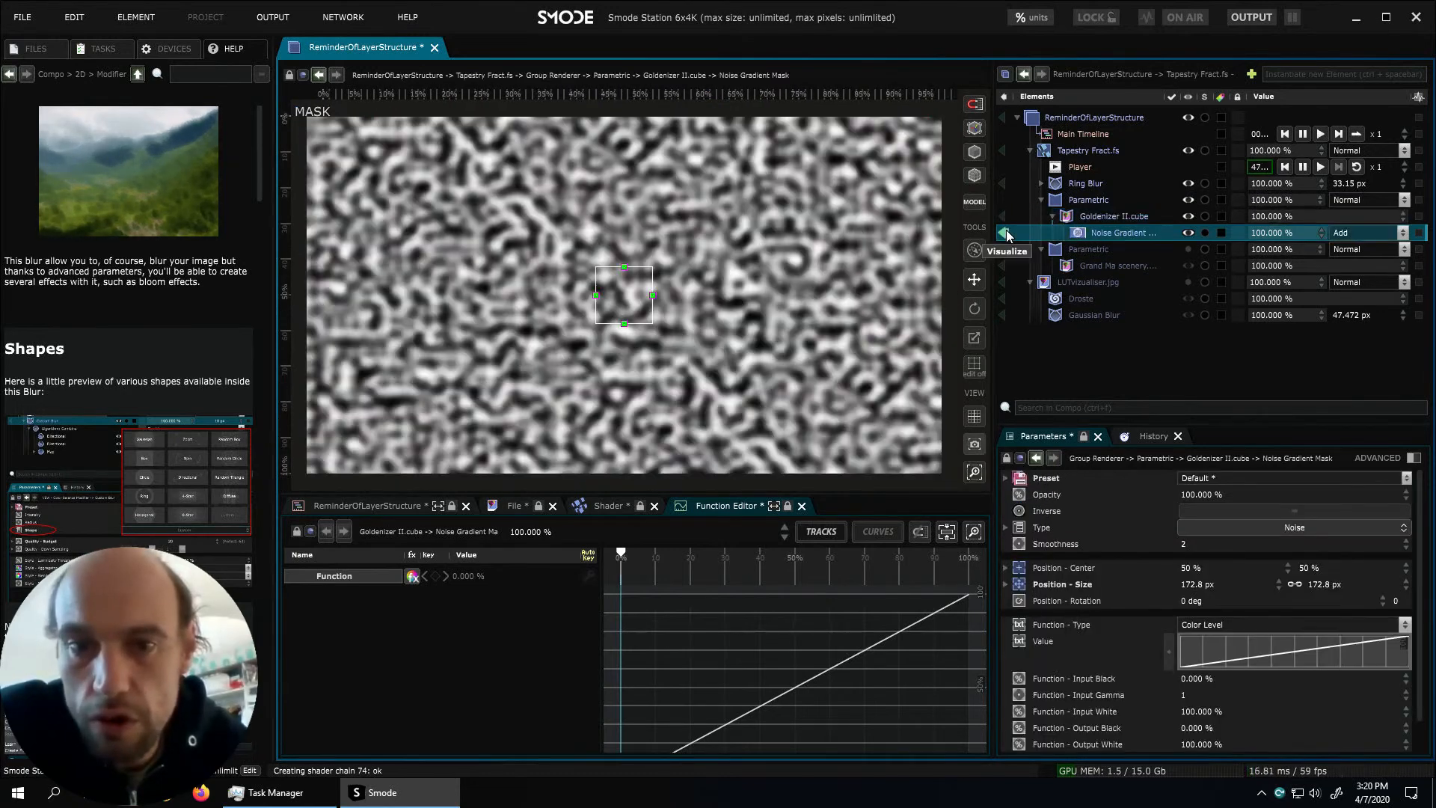
pyautogui.click(1007, 232)
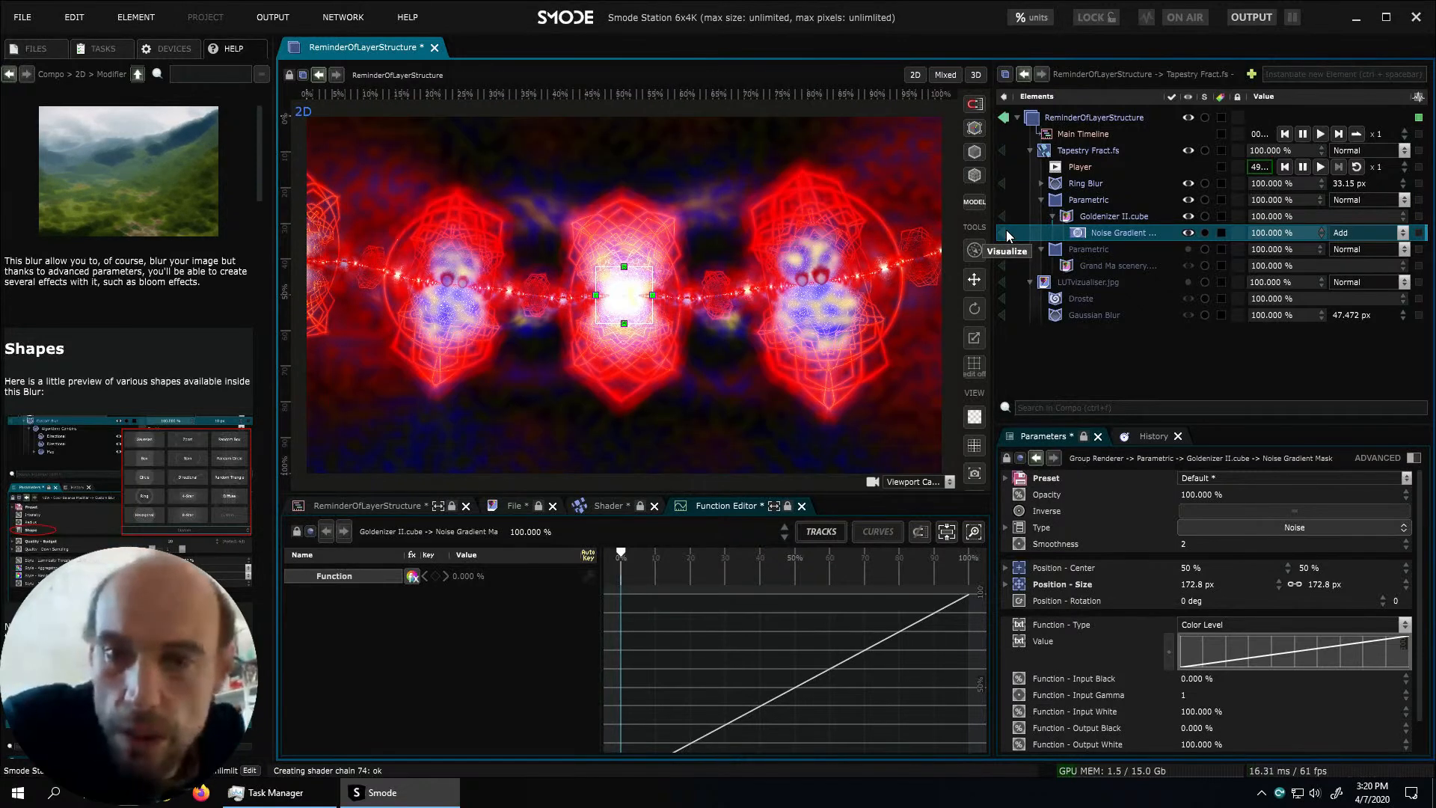
# Add a 2D Transform distortion modifier to the Tapestry Fract.fs layer and scale its frame to about 161 %
pyautogui.click(1041, 201)
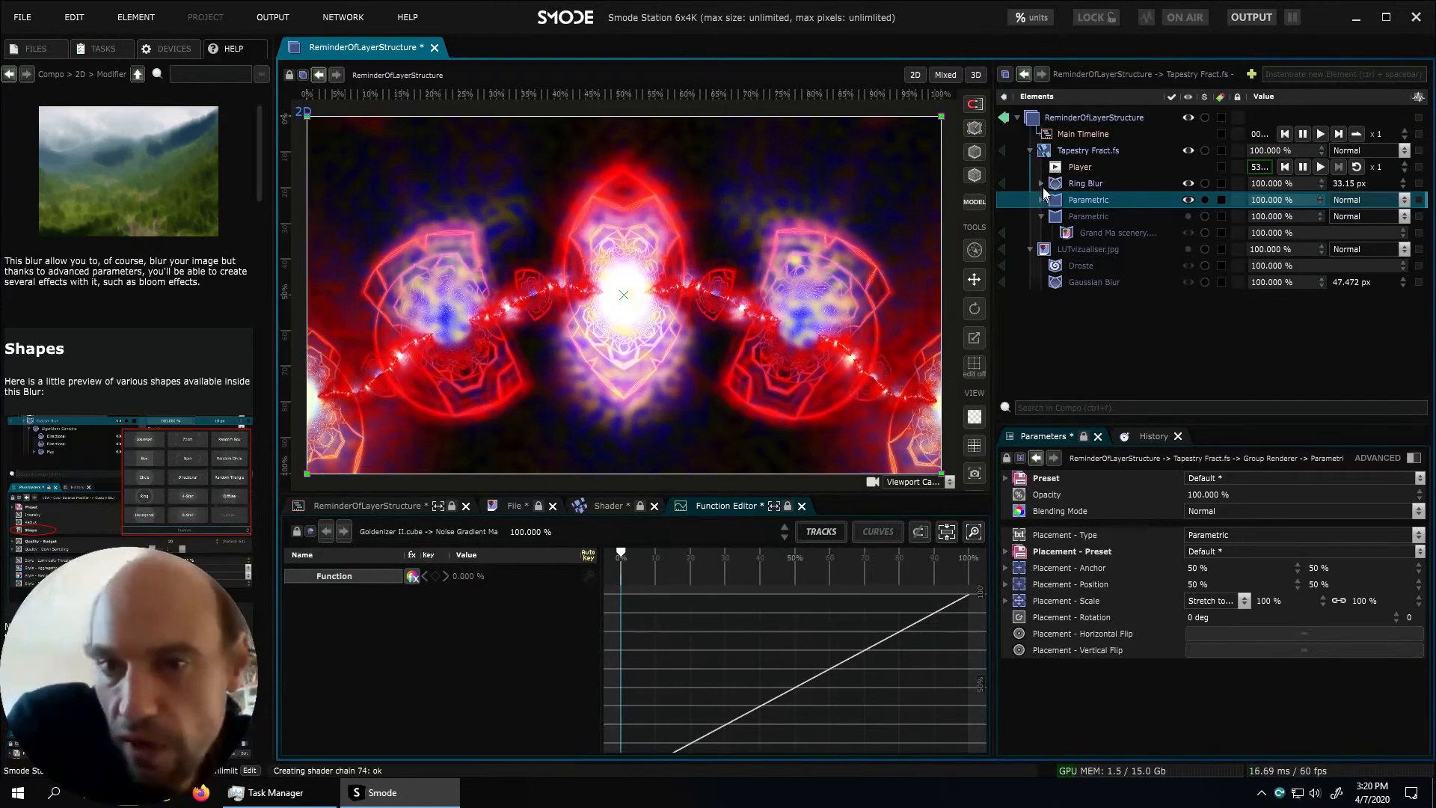
pyautogui.rightClick(1091, 151)
pyautogui.moveTo(1008, 297)
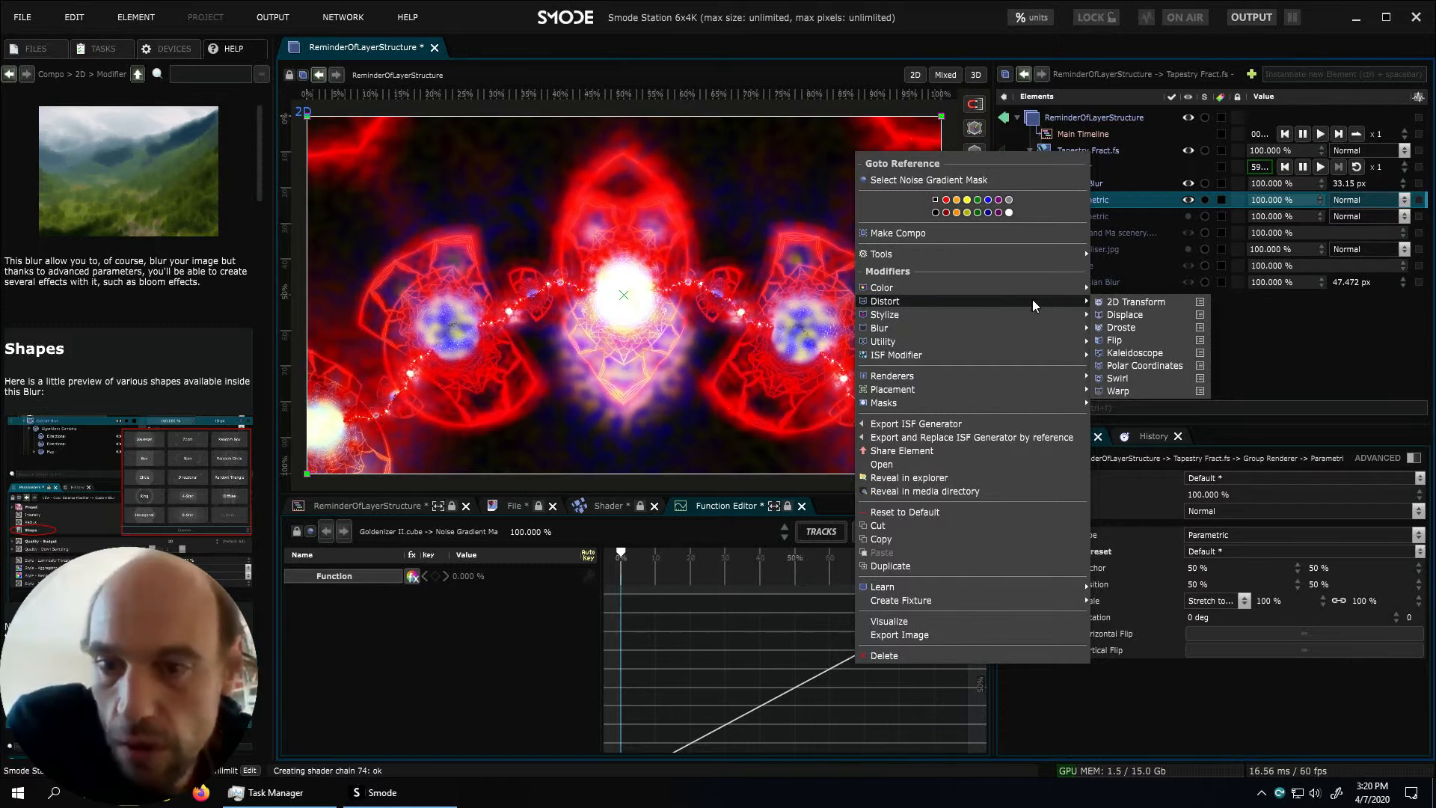
pyautogui.click(1111, 302)
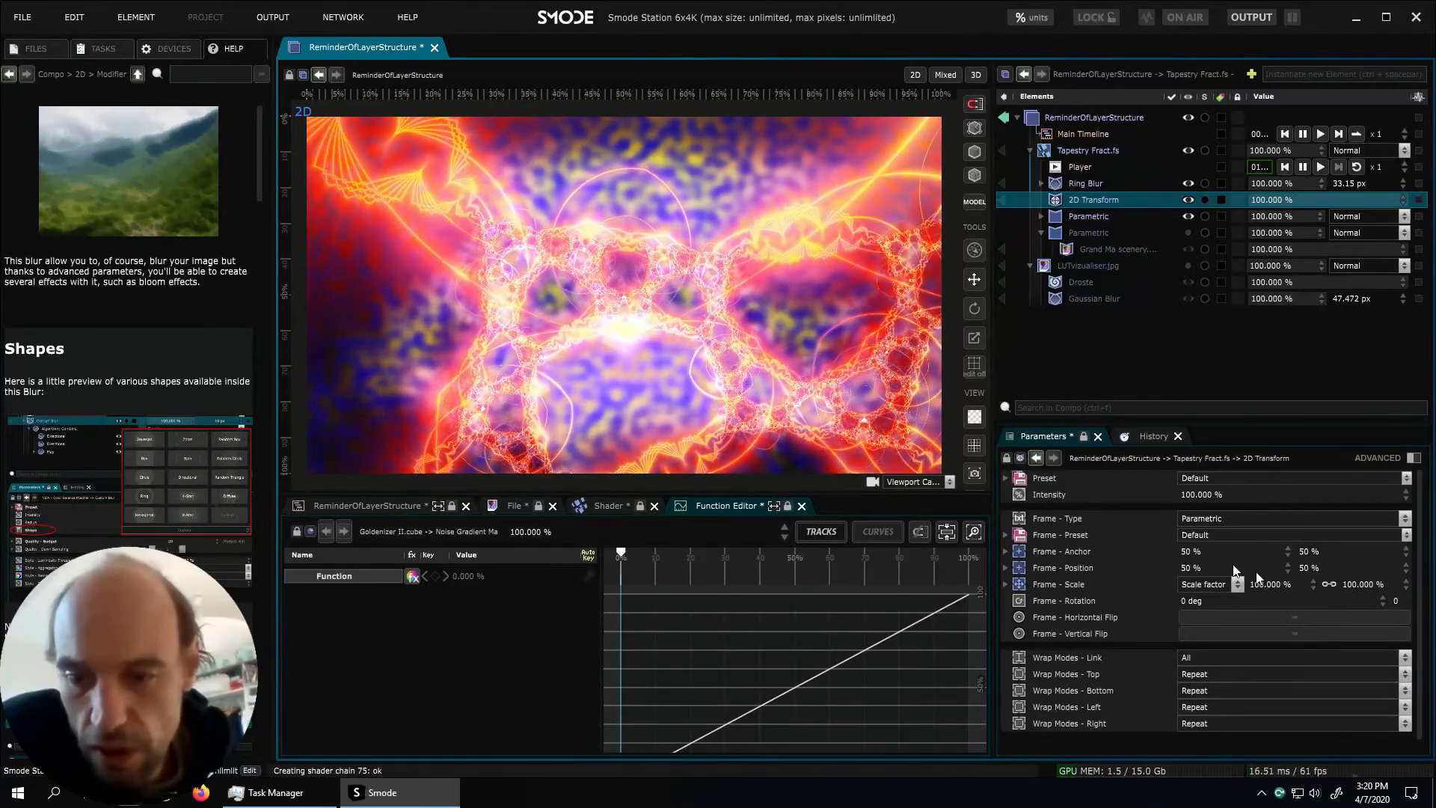
pyautogui.moveTo(1283, 583); pyautogui.dragTo(1283, 538)
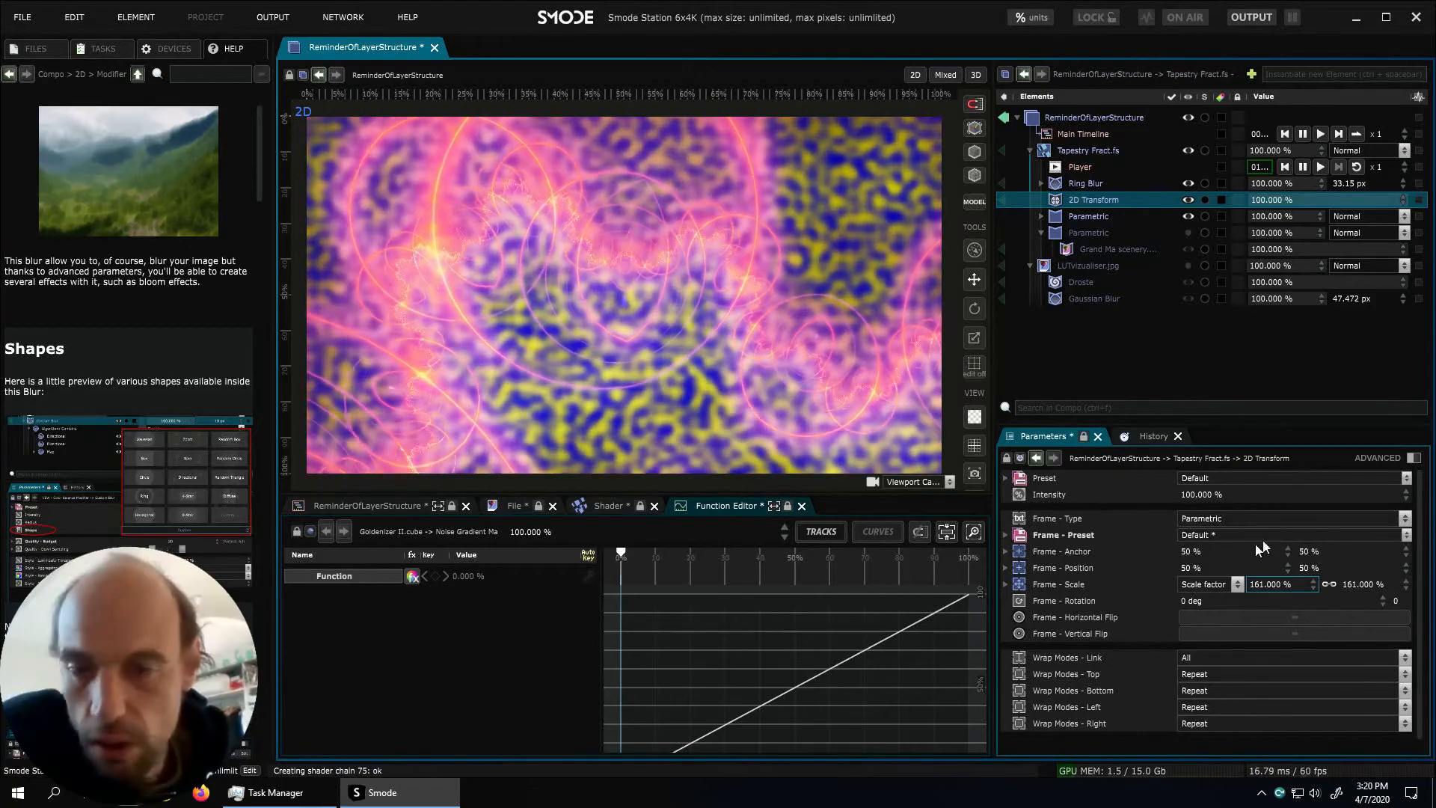
# Set the 2D Transform's frame rotation to about 204.6 deg and hide the Goldenizer II.cube LUT of the first Parametric renderer
pyautogui.moveTo(1210, 599); pyautogui.dragTo(1187, 1)
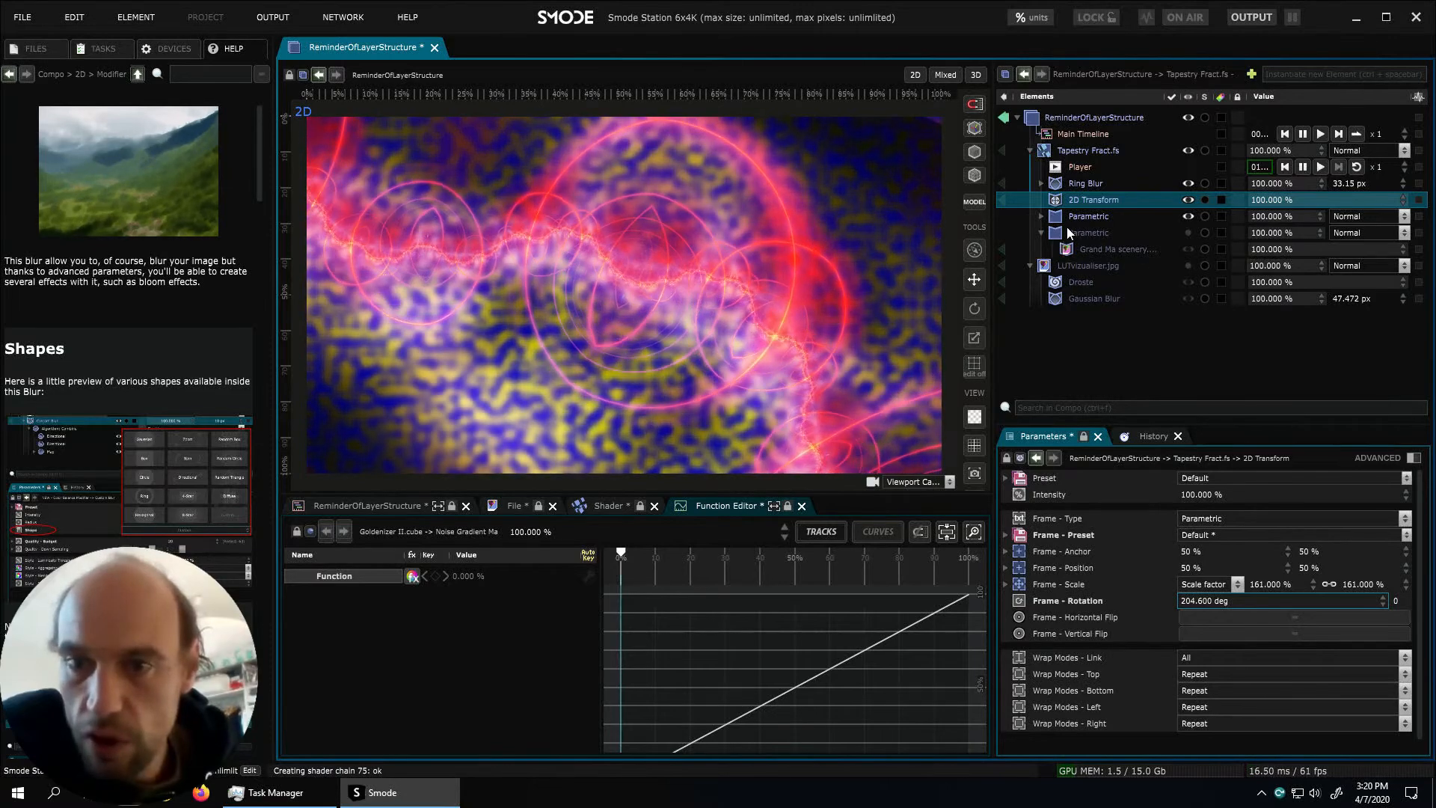
pyautogui.click(1041, 217)
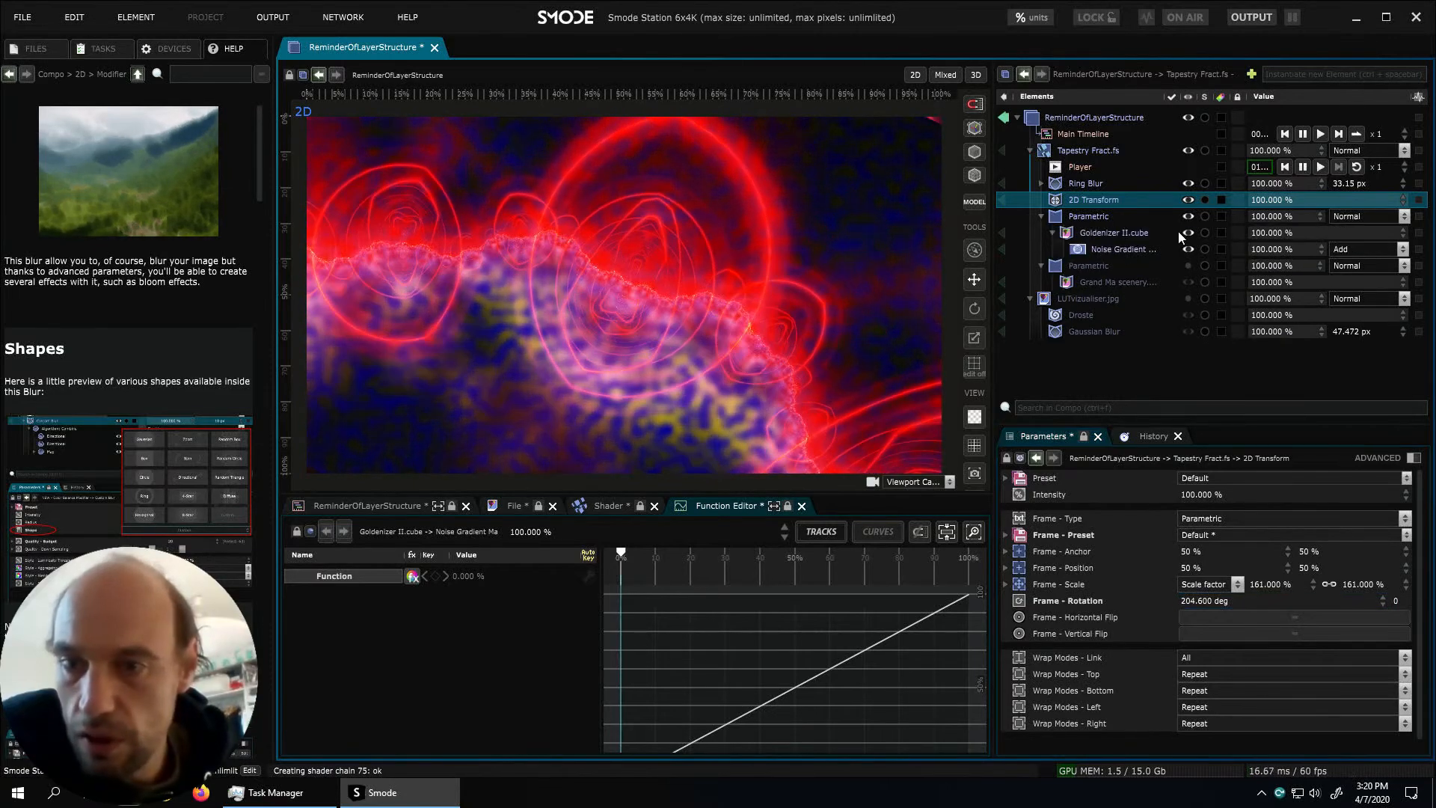
pyautogui.click(1189, 233)
pyautogui.click(1041, 213)
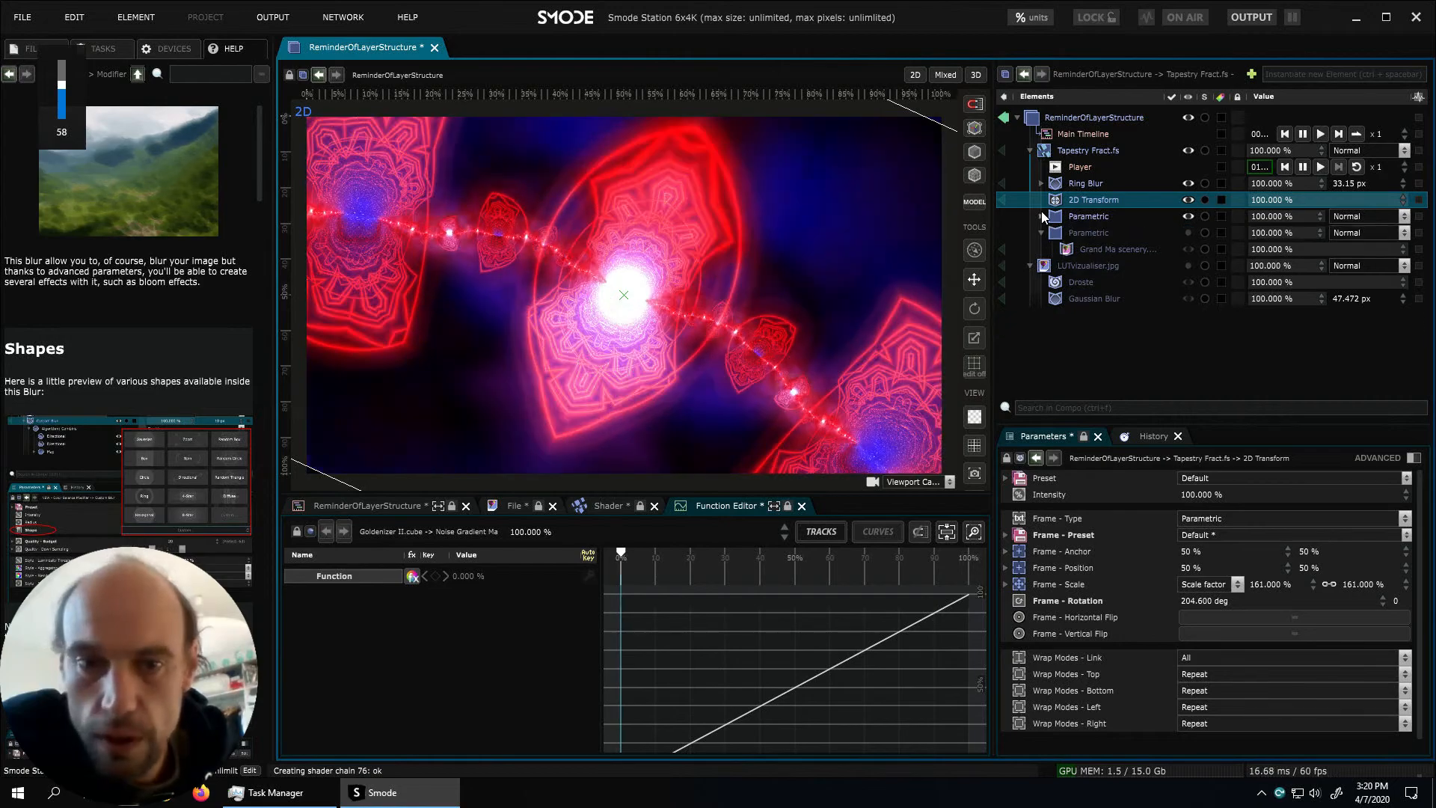
# Compare the image with the 2D Transform modifier off and on, and fade its intensity down to 0 % and back to 100 %
pyautogui.click(1096, 186)
pyautogui.click(1188, 199)
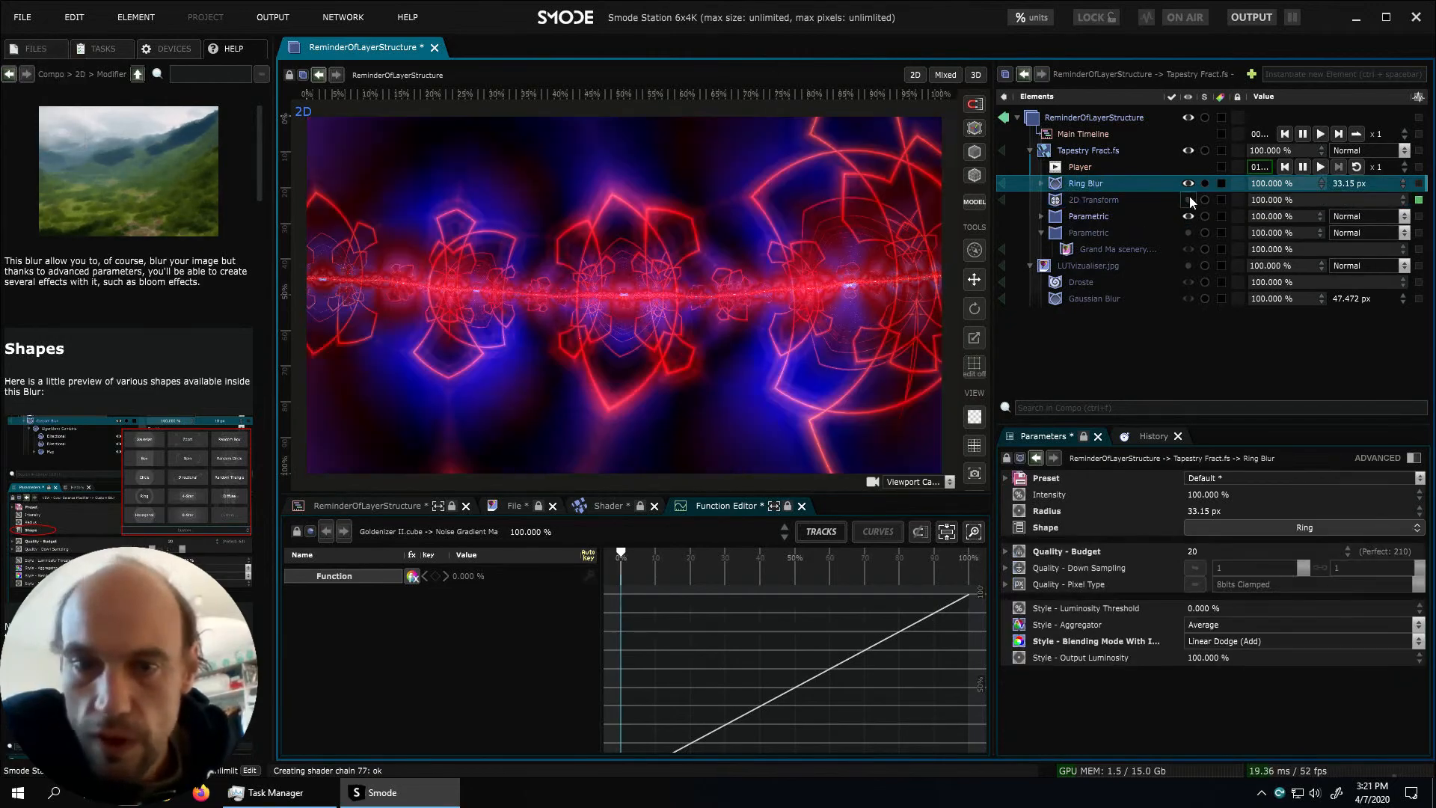
pyautogui.click(1188, 198)
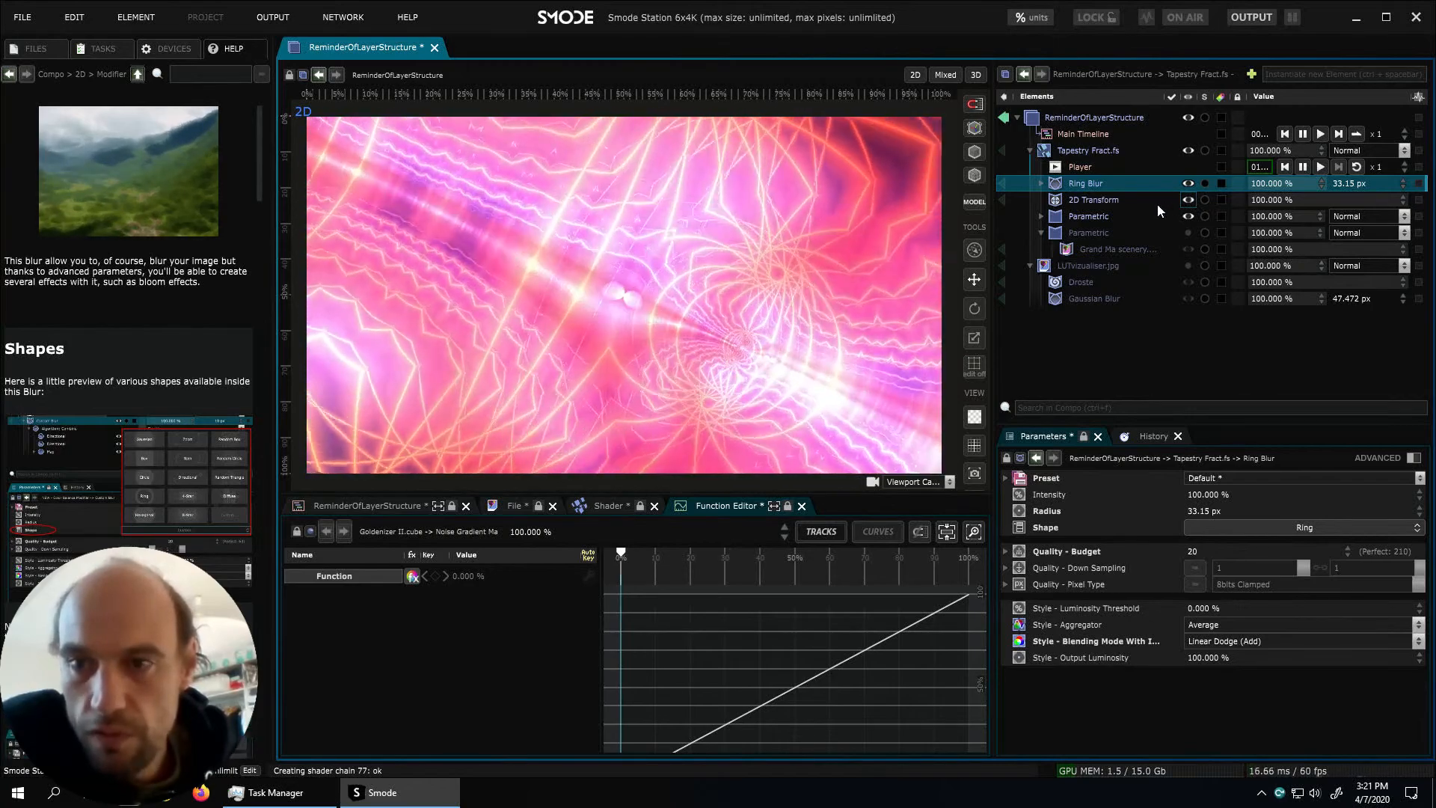
pyautogui.click(1156, 202)
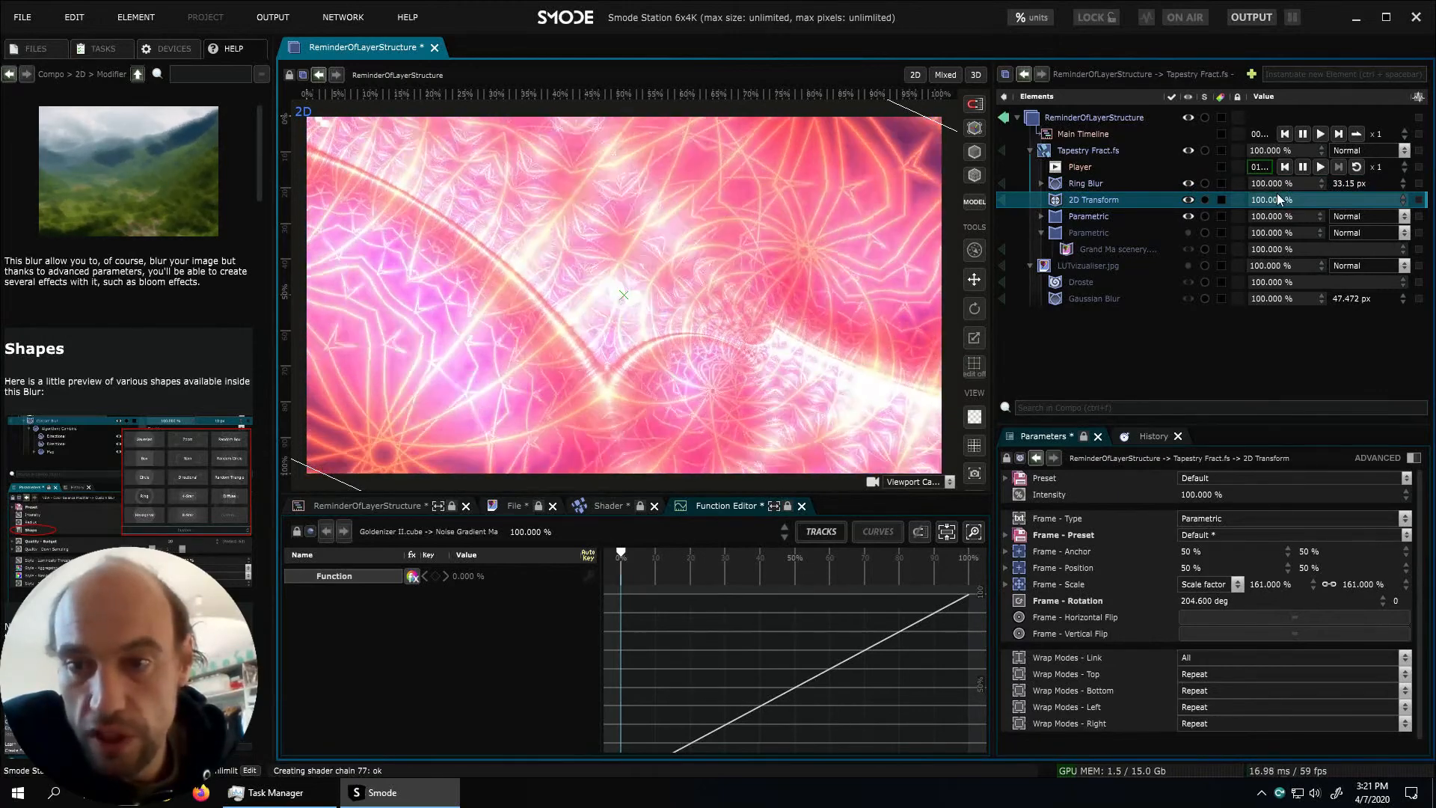
pyautogui.moveTo(1277, 196); pyautogui.dragTo(1251, 197)
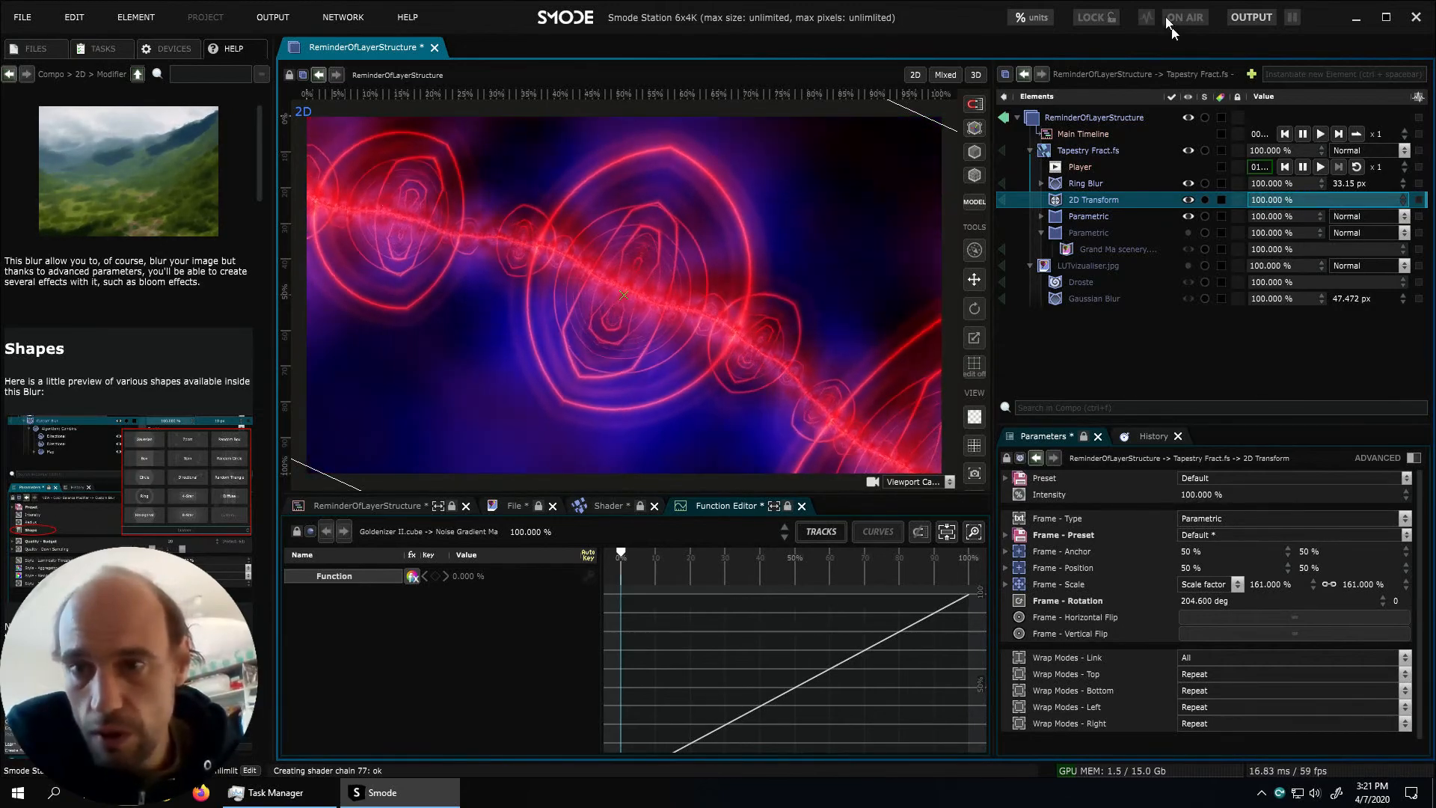
pyautogui.moveTo(1403, 200); pyautogui.dragTo(1403, 273)
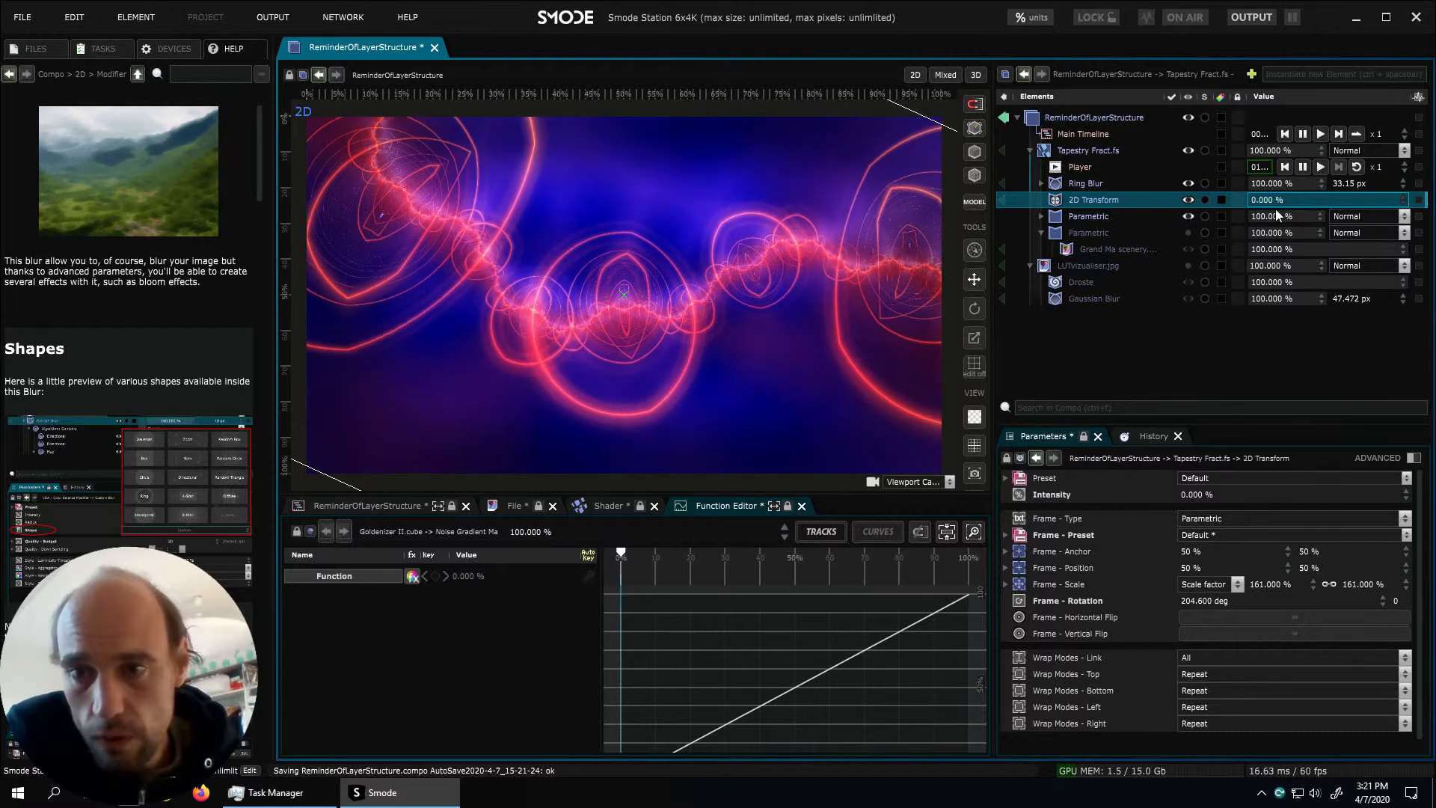
pyautogui.moveTo(1275, 200); pyautogui.dragTo(1274, 125)
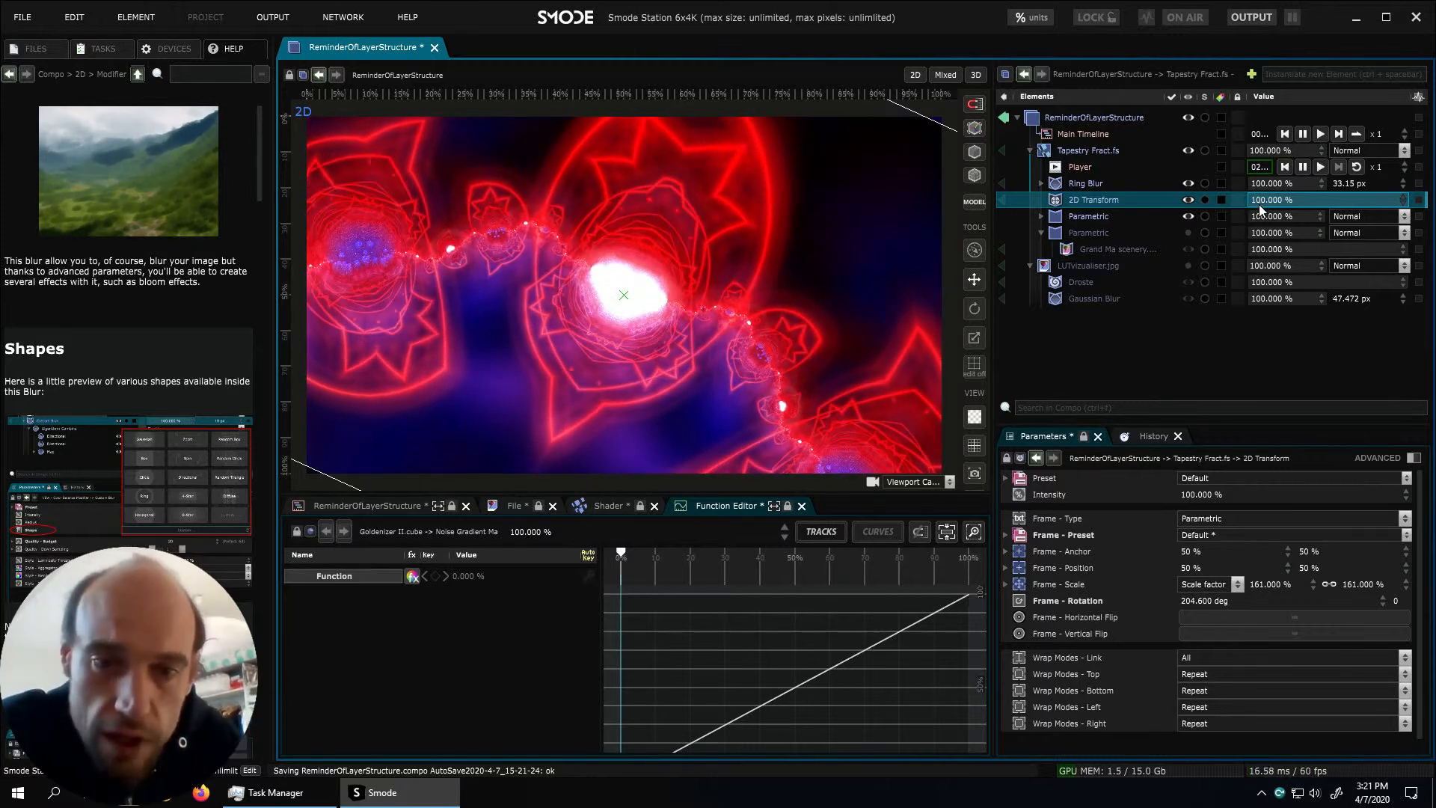
# Add a Circle Mask to the 2D Transform modifier, visualize the mask alone, and return to the composition view
pyautogui.rightClick(1096, 199)
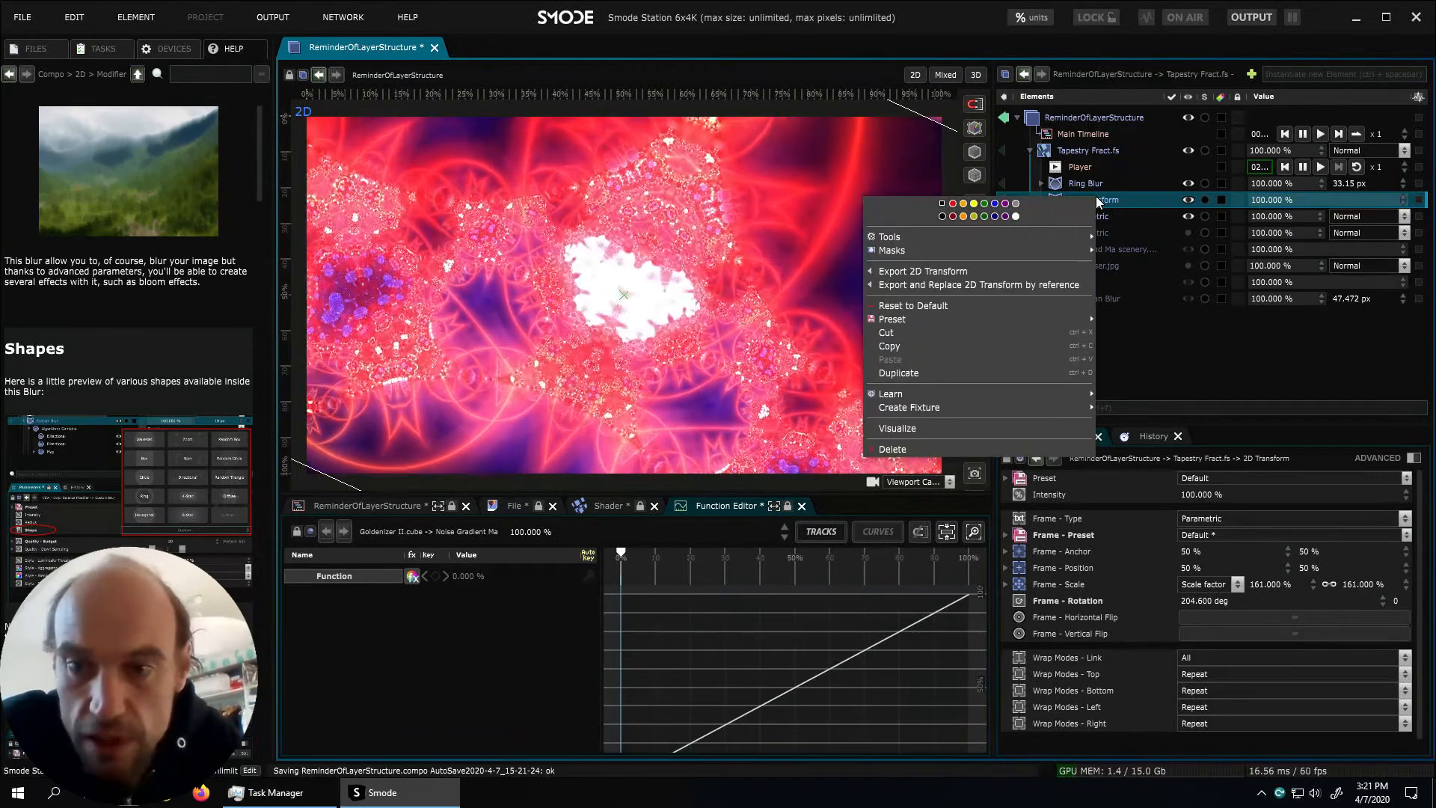
pyautogui.moveTo(1079, 249)
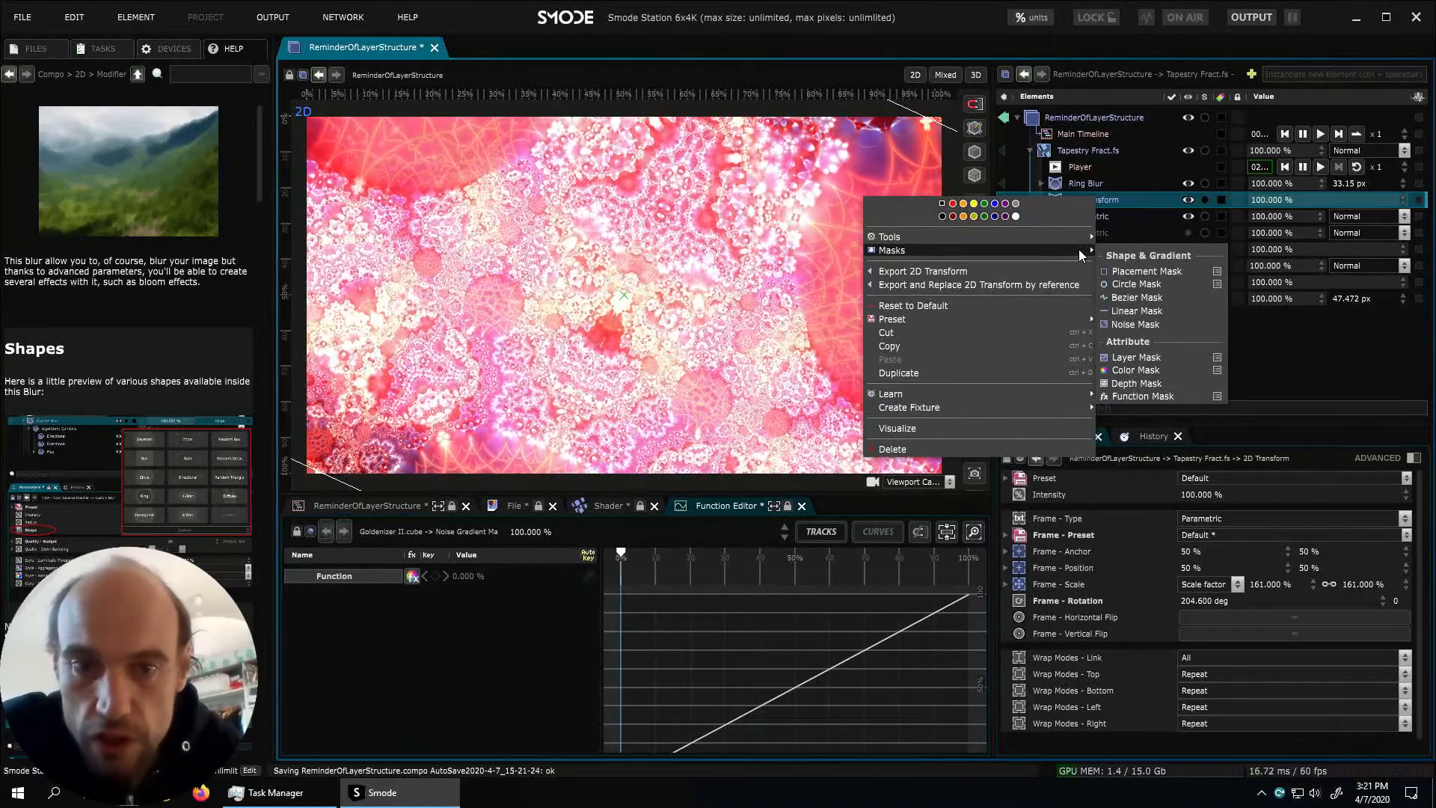
pyautogui.click(1131, 285)
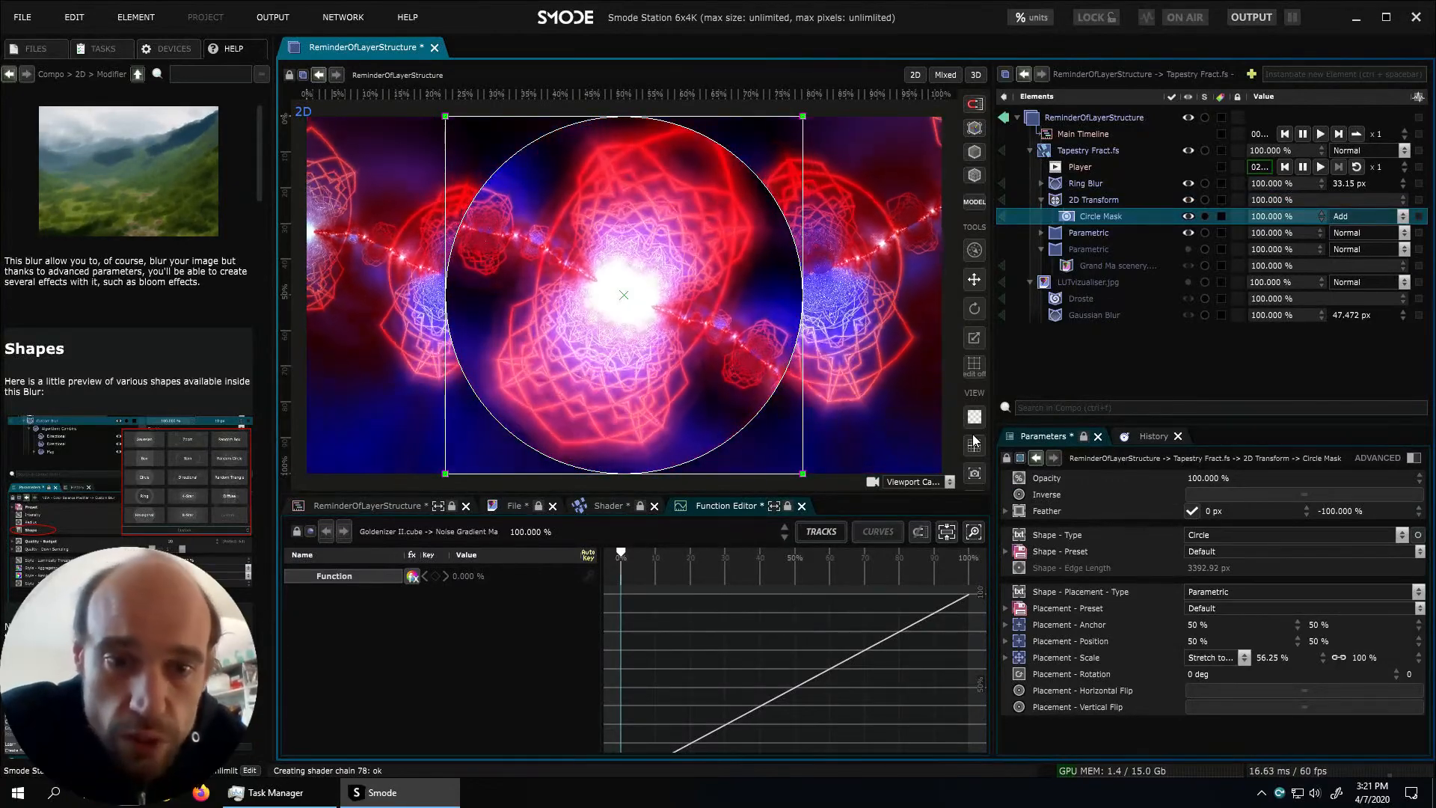
pyautogui.click(1004, 217)
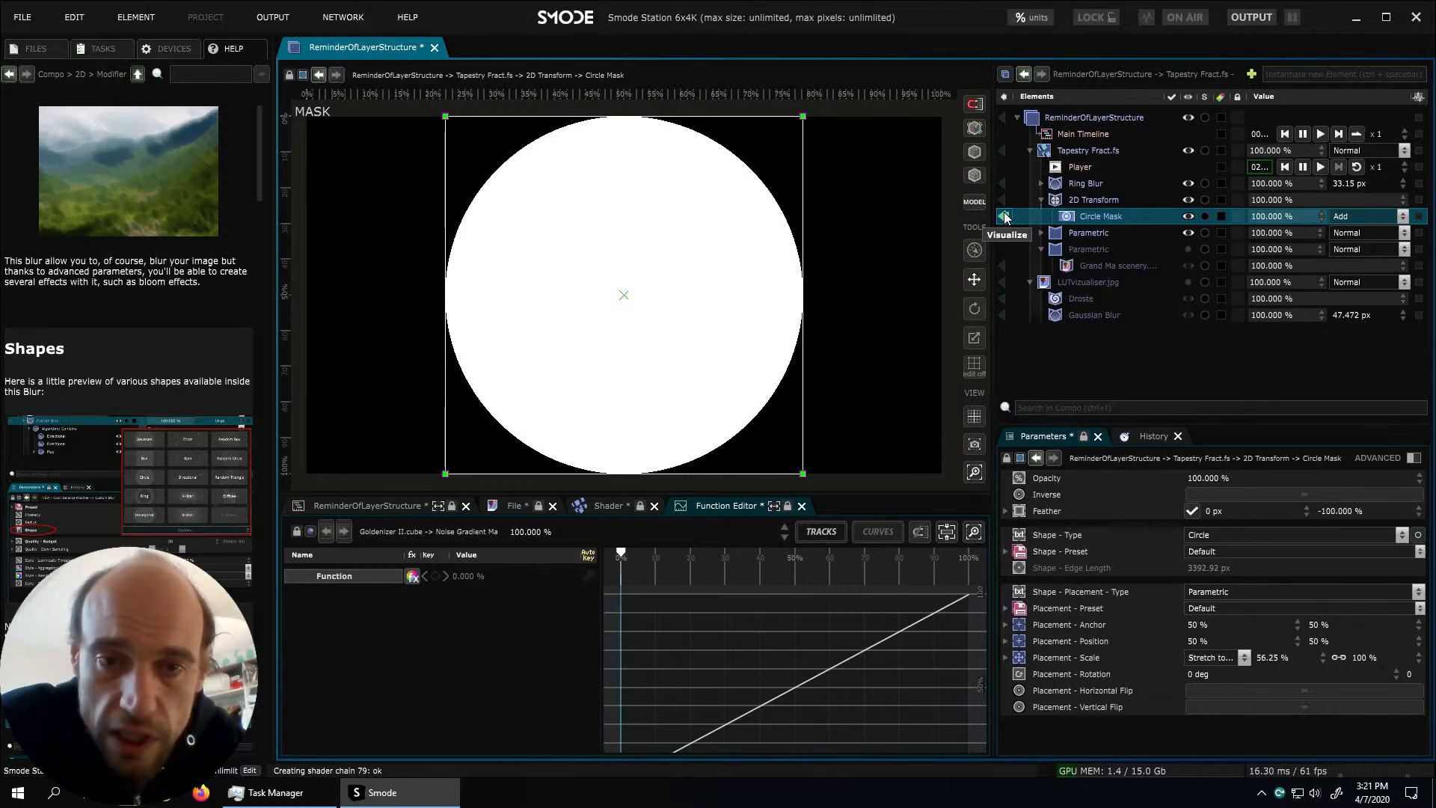
pyautogui.click(1004, 216)
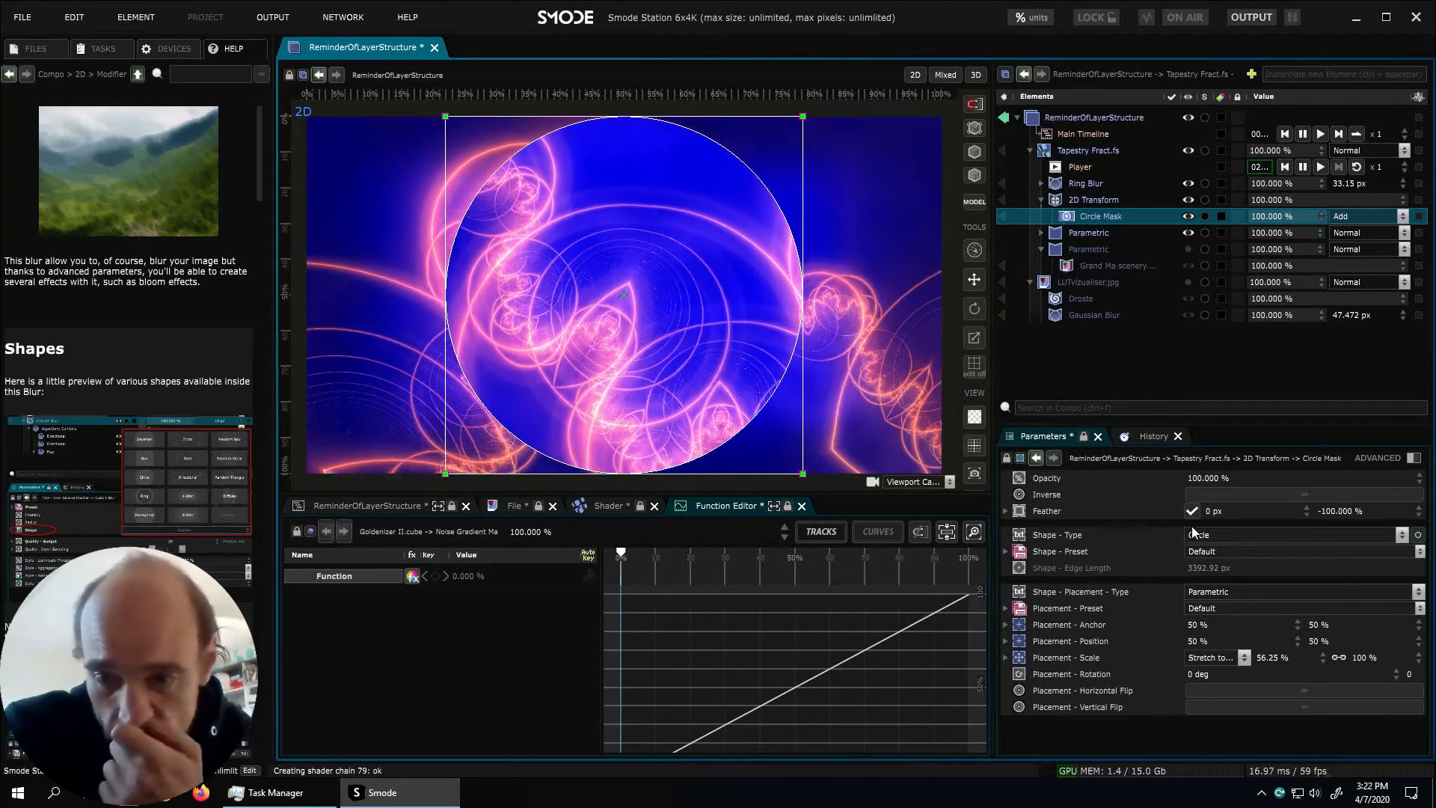
# Feather the Circle Mask by about 277 px, checking the softened edge on the mask alone and in the composition
pyautogui.click(1006, 216)
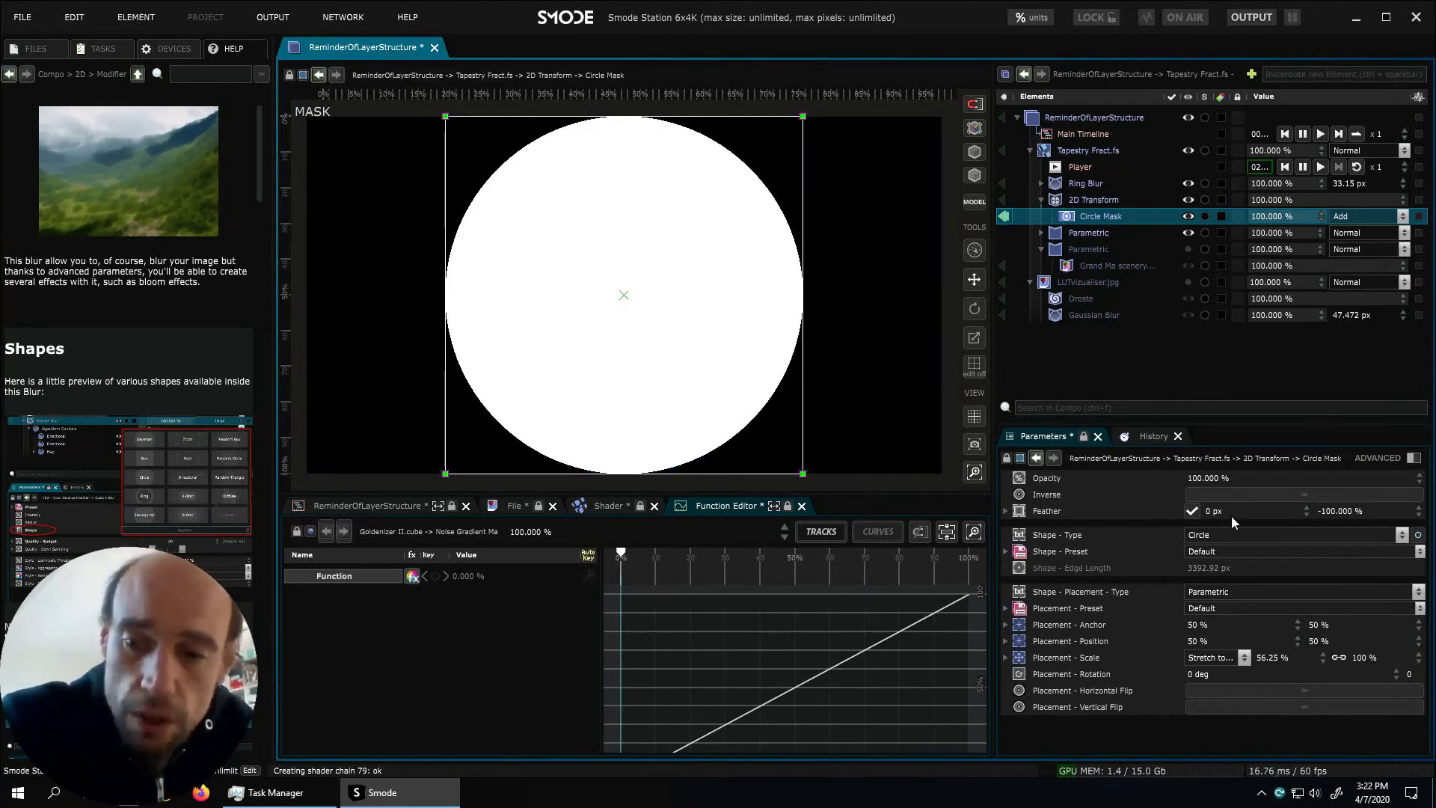
pyautogui.moveTo(1232, 513); pyautogui.dragTo(1238, 514)
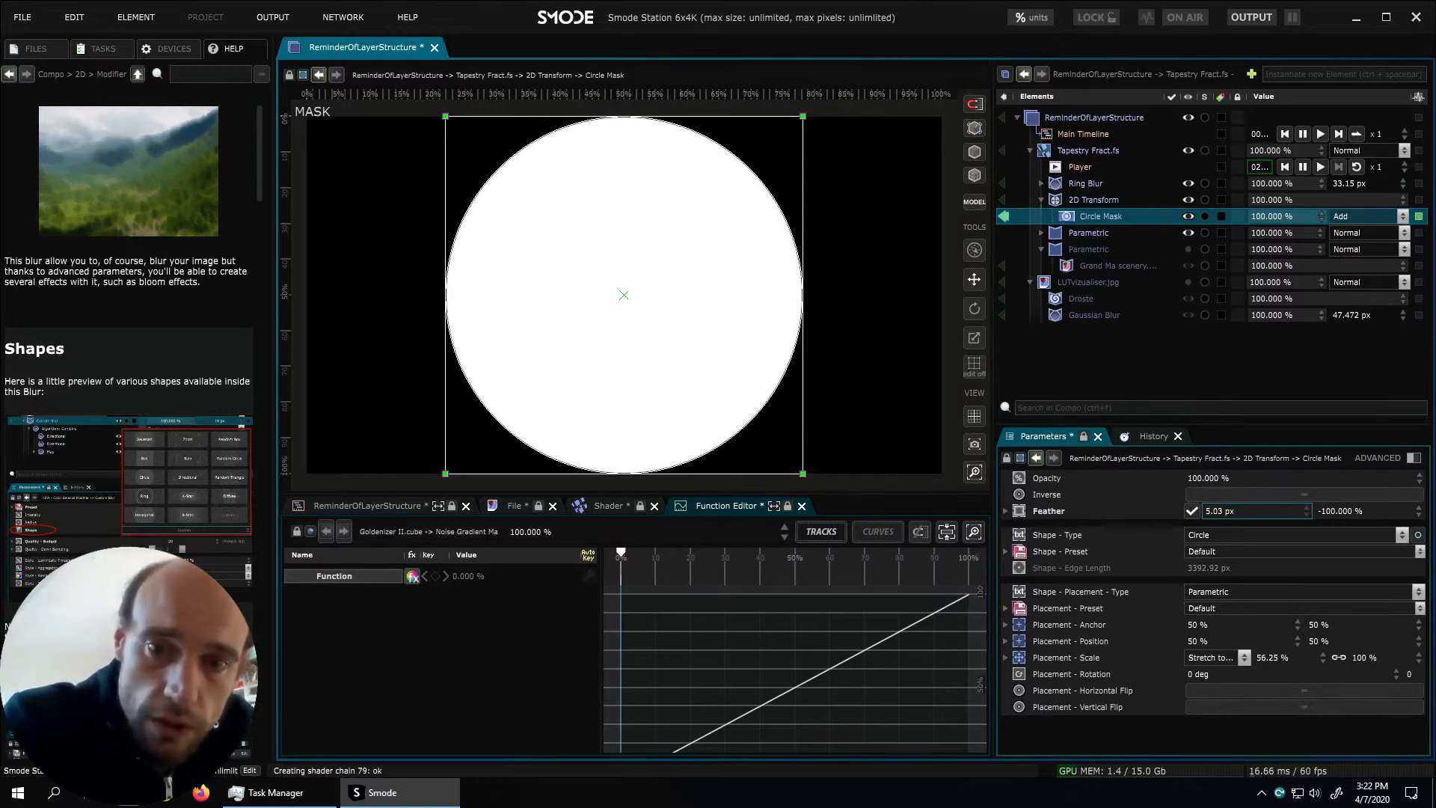
pyautogui.moveTo(1245, 510); pyautogui.dragTo(1257, 511)
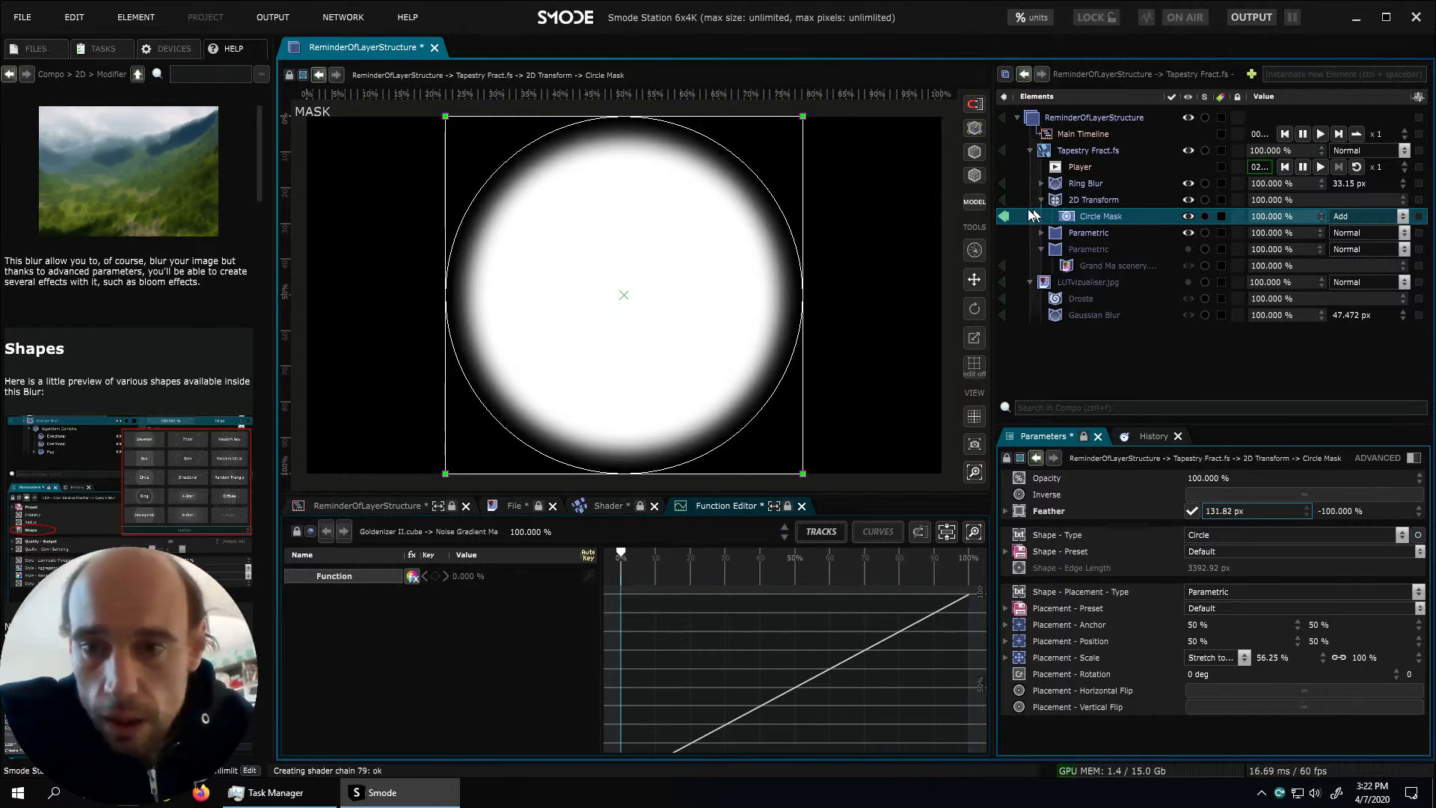
pyautogui.click(1006, 216)
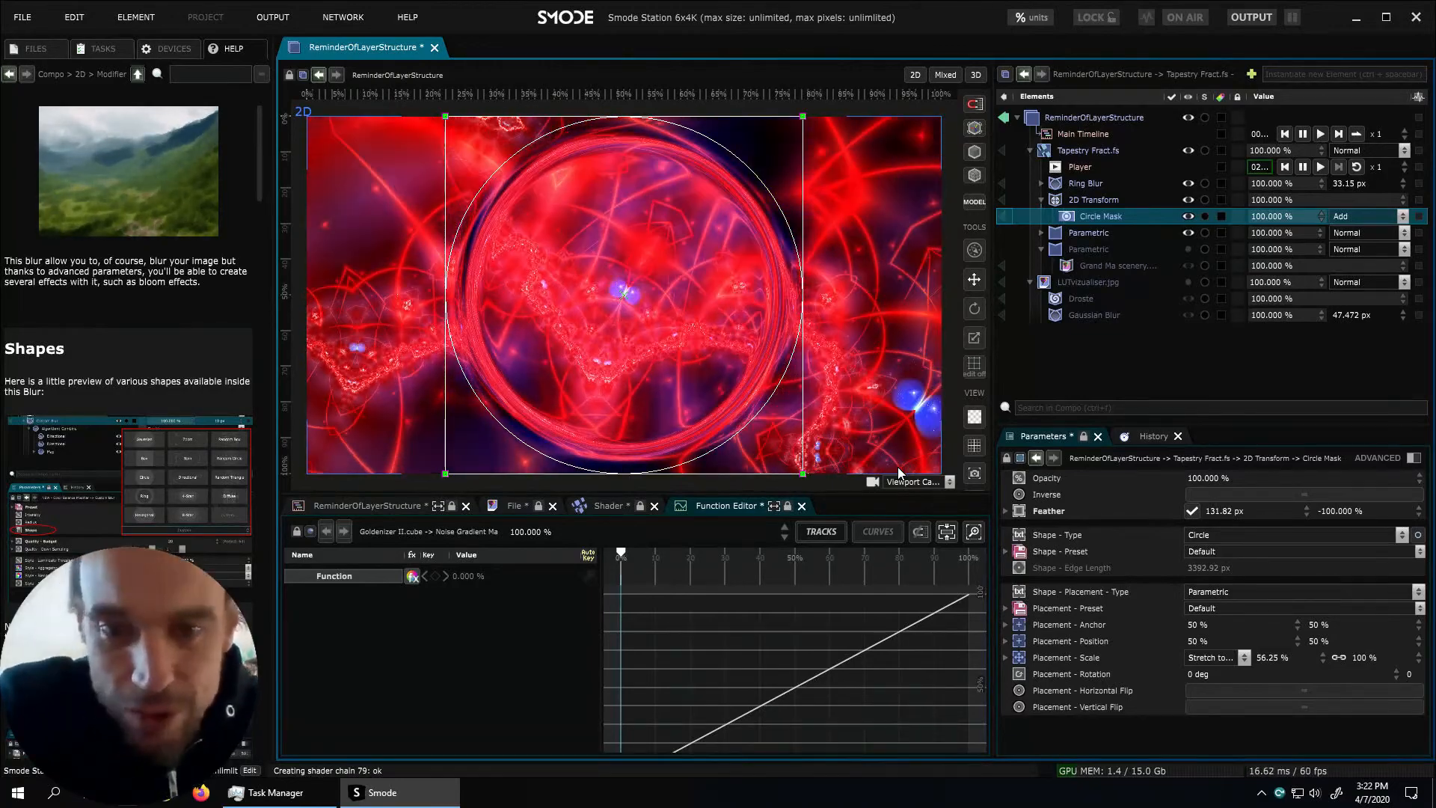
pyautogui.moveTo(1234, 512)
pyautogui.mouseDown()
pyautogui.moveTo(1234, 490)
pyautogui.moveTo(1221, 521)
pyautogui.mouseUp()
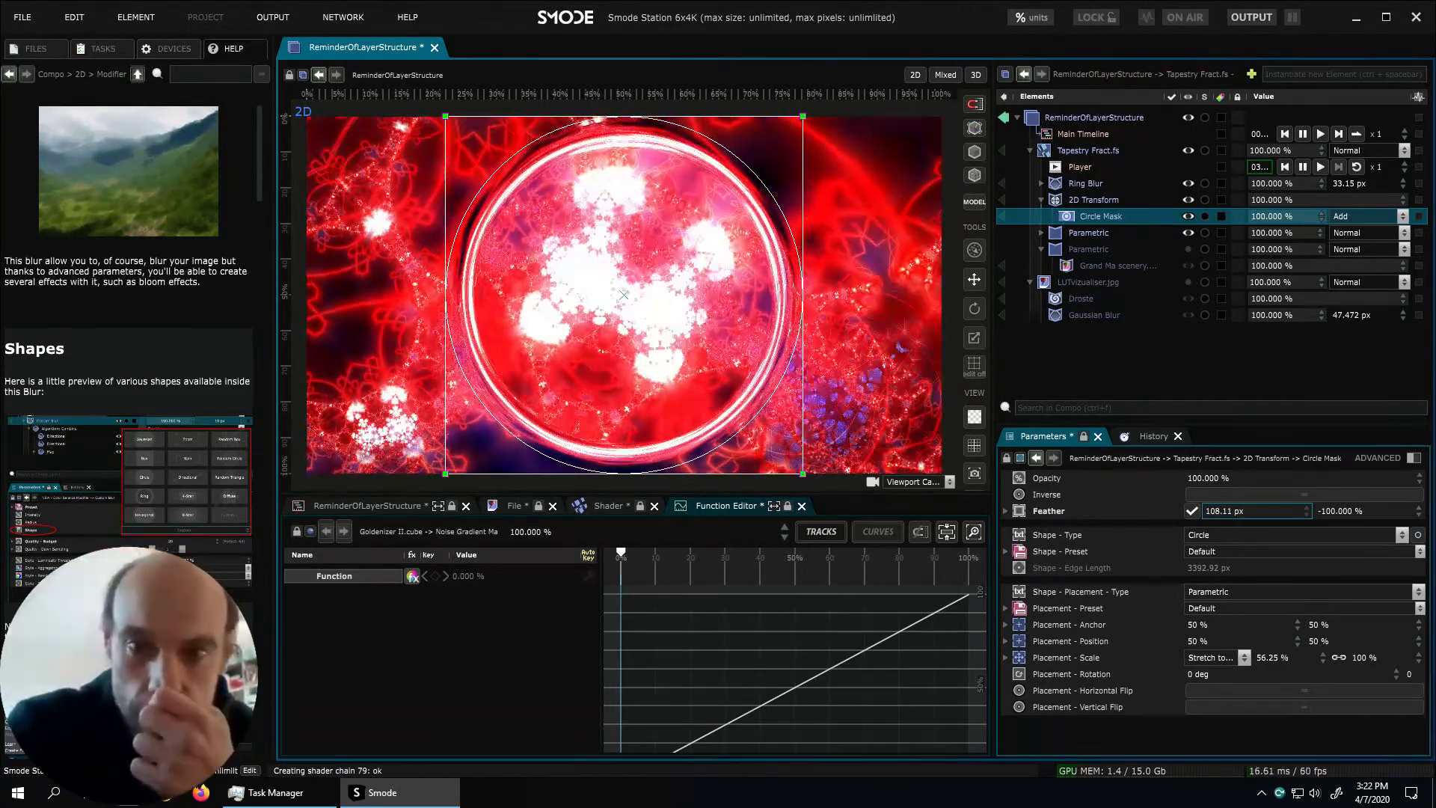
pyautogui.moveTo(1221, 512); pyautogui.dragTo(1221, 482)
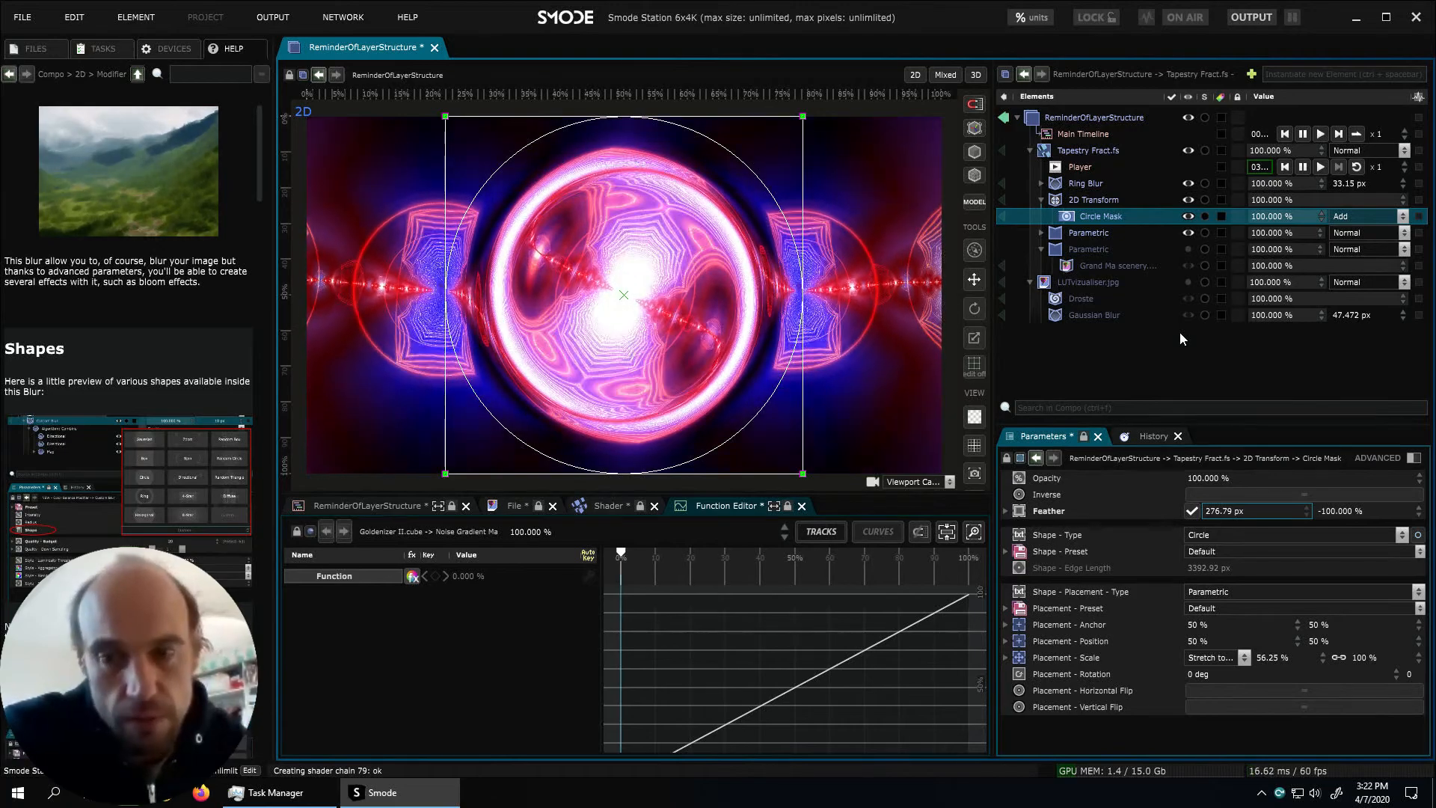
# Turn off the Circle Mask and add a Noise Mask to the 2D Transform modifier
pyautogui.click(1185, 216)
pyautogui.rightClick(1106, 202)
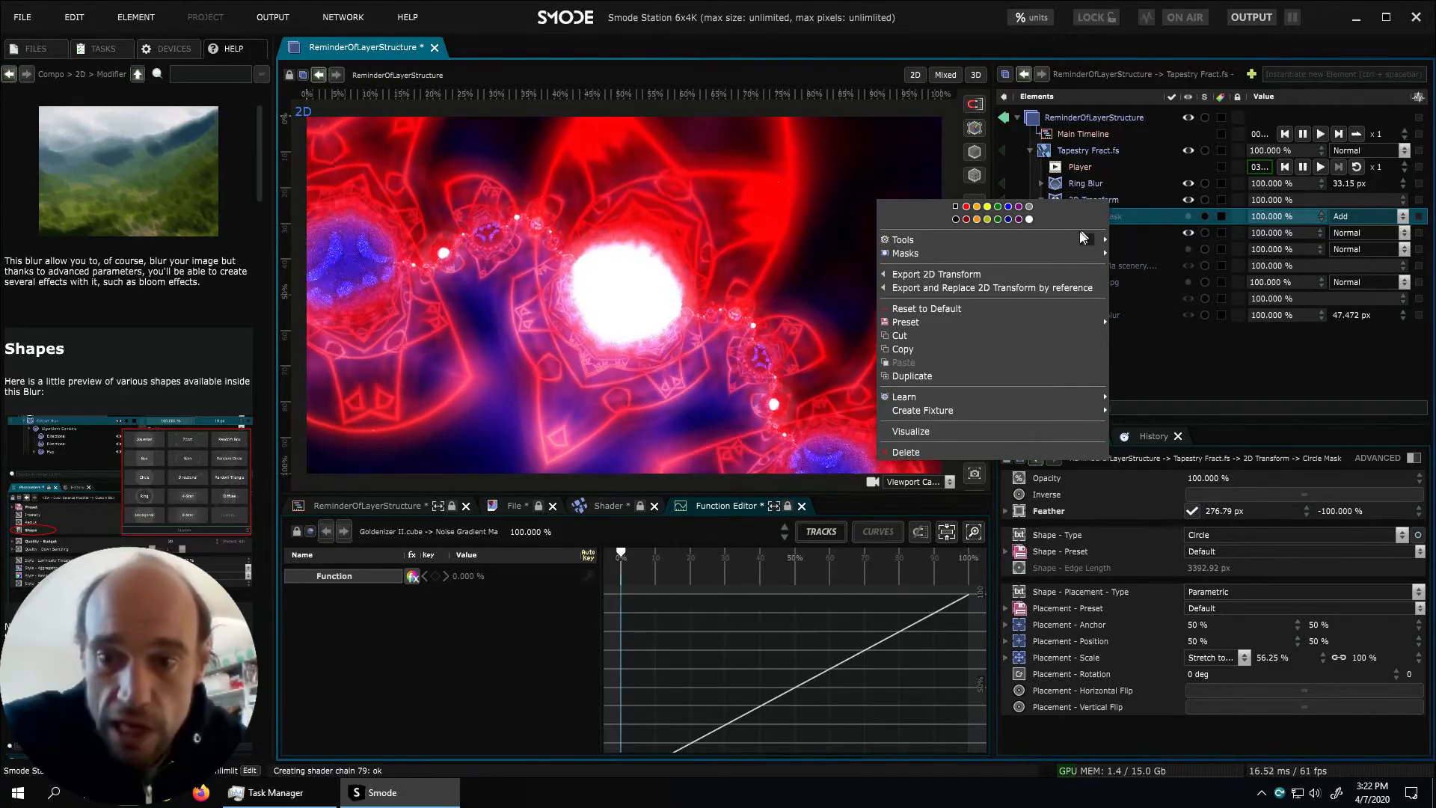
pyautogui.moveTo(1067, 253)
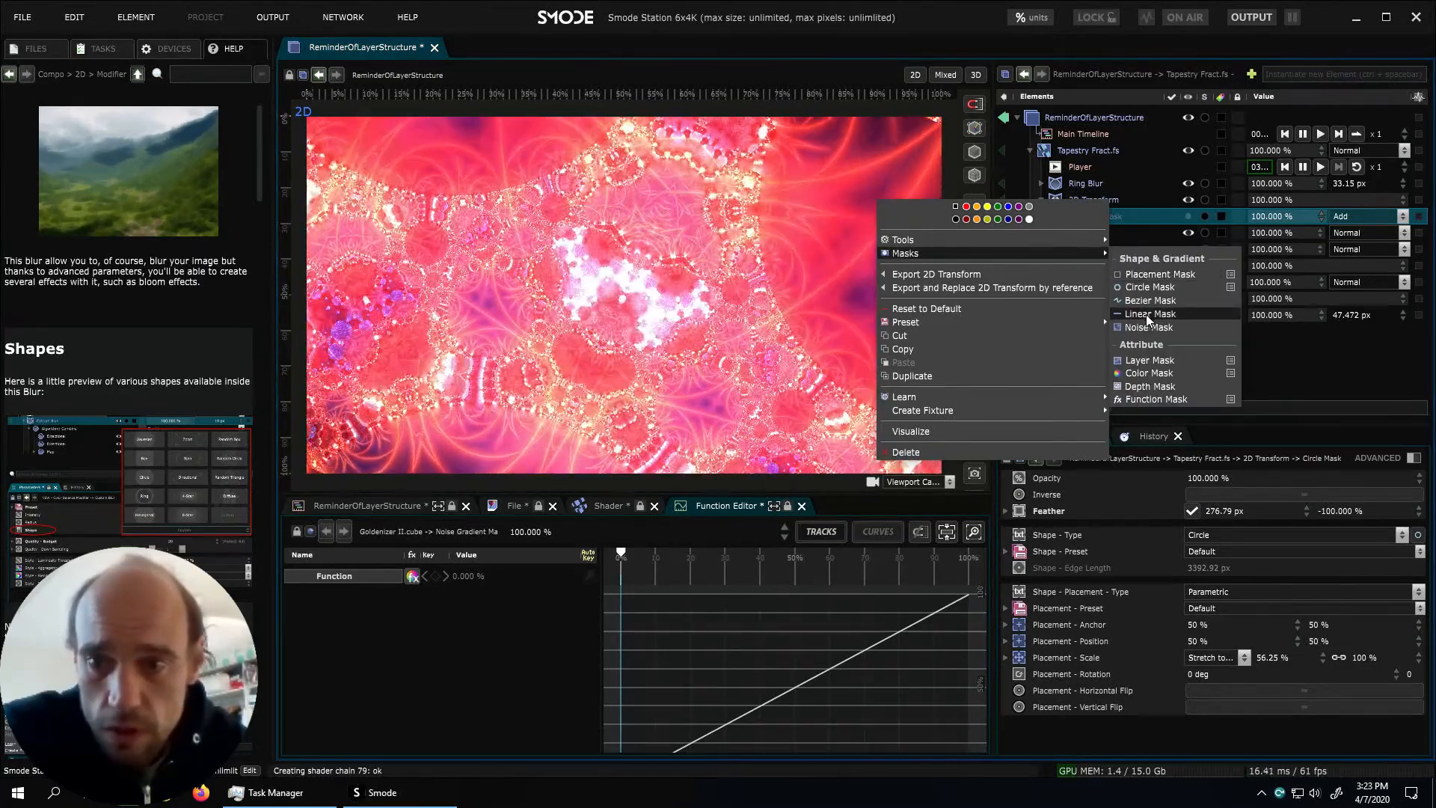
pyautogui.click(1147, 328)
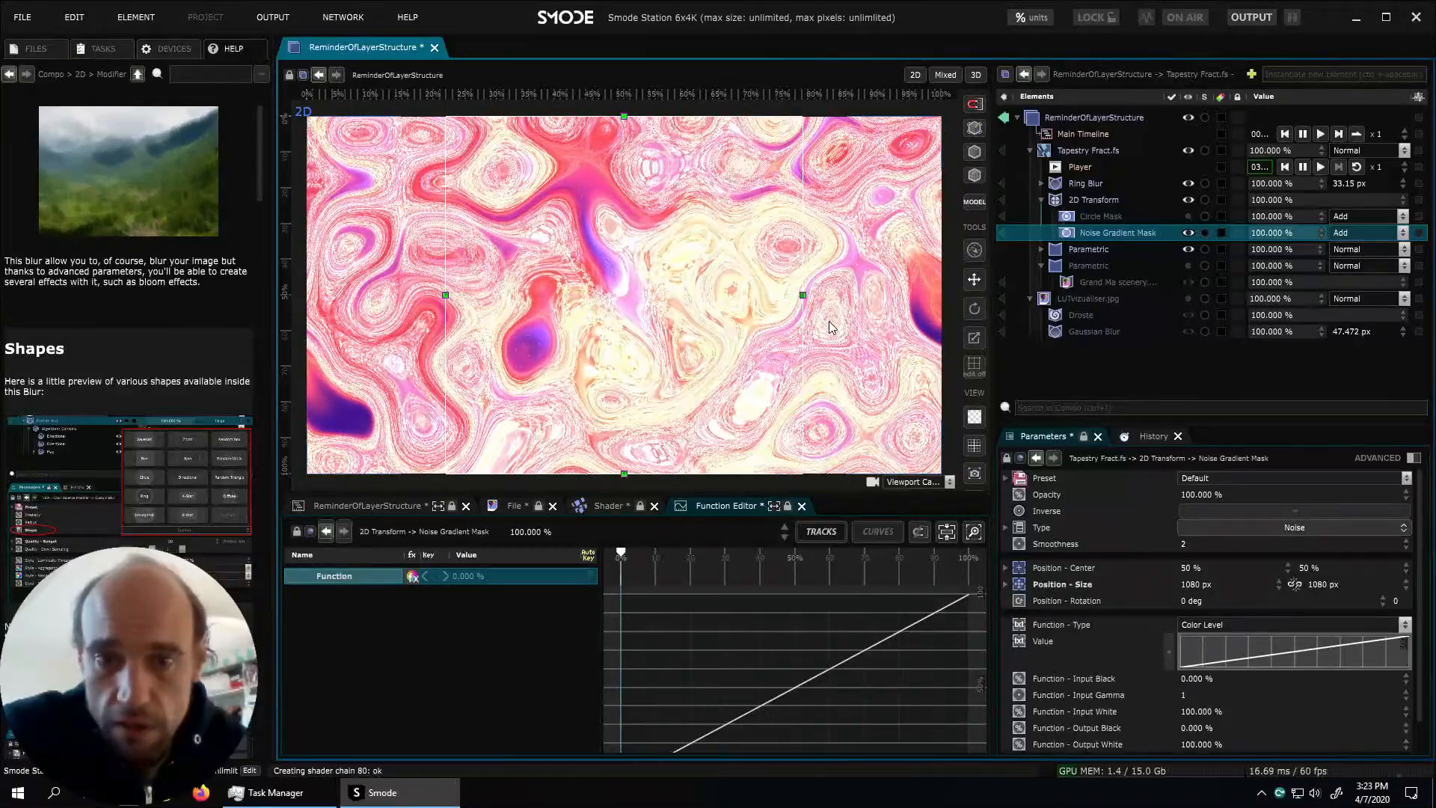
# Turn off the Noise Gradient Mask and add a Linear Mask to the 2D Transform modifier
pyautogui.click(1188, 232)
pyautogui.rightClick(1097, 200)
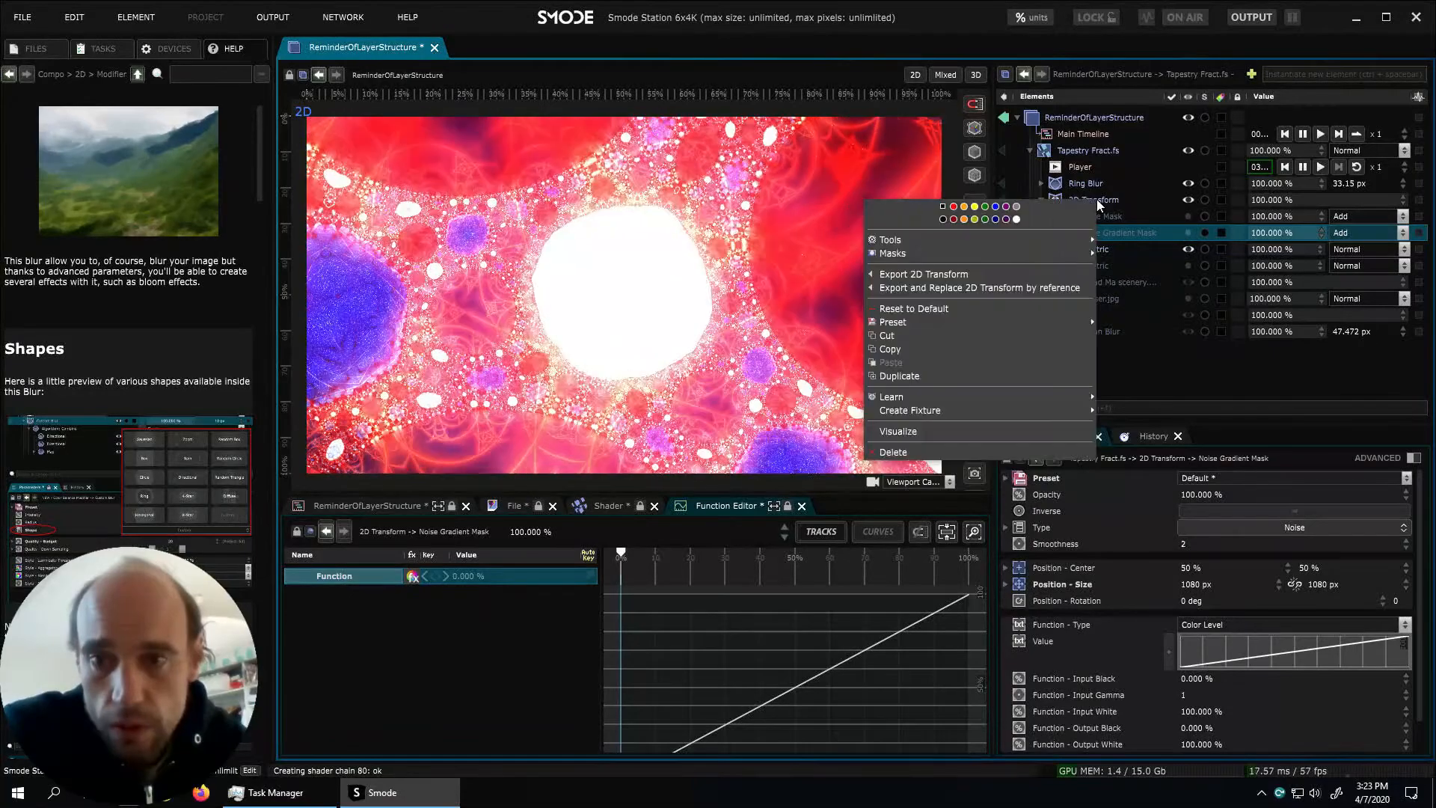
pyautogui.moveTo(1048, 254)
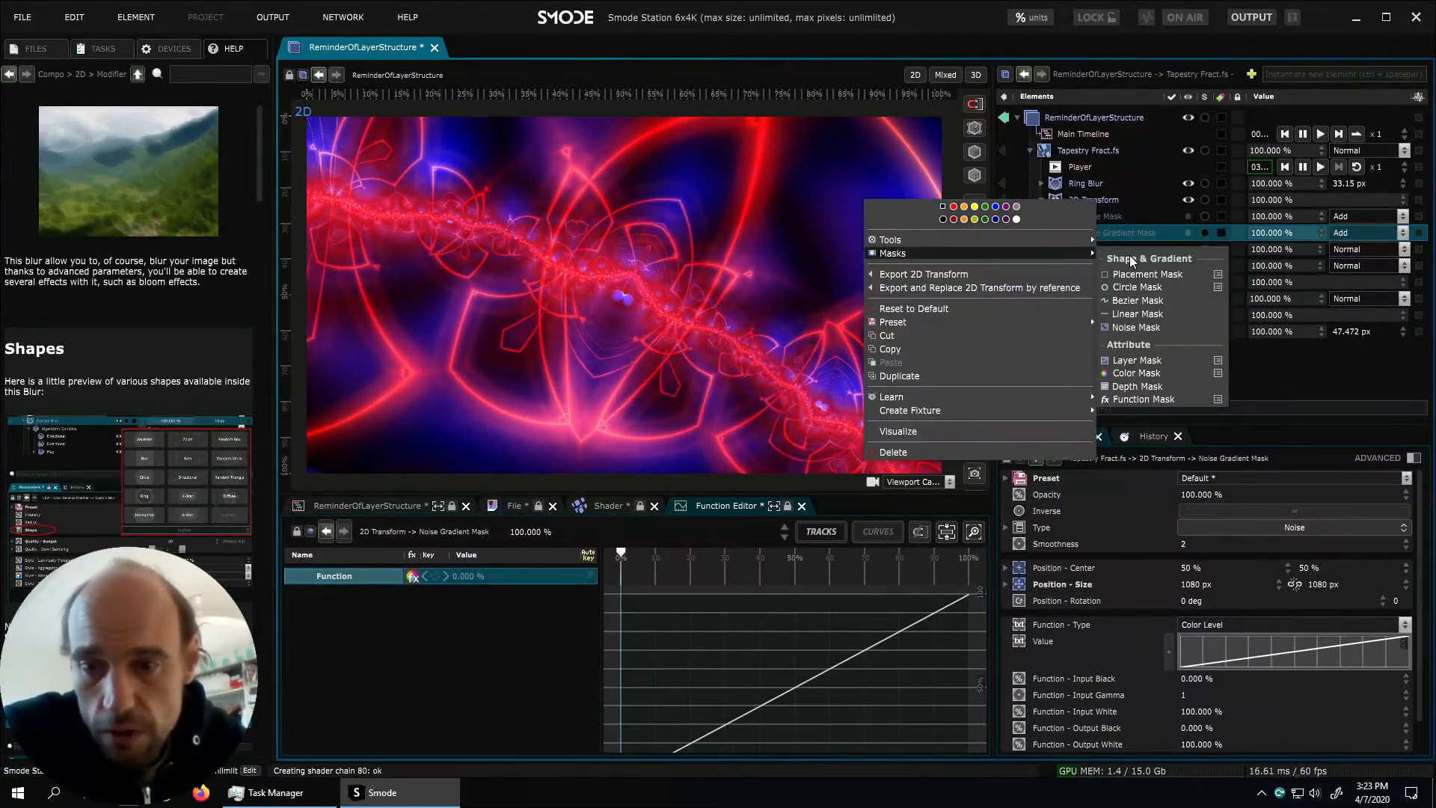
pyautogui.click(1137, 313)
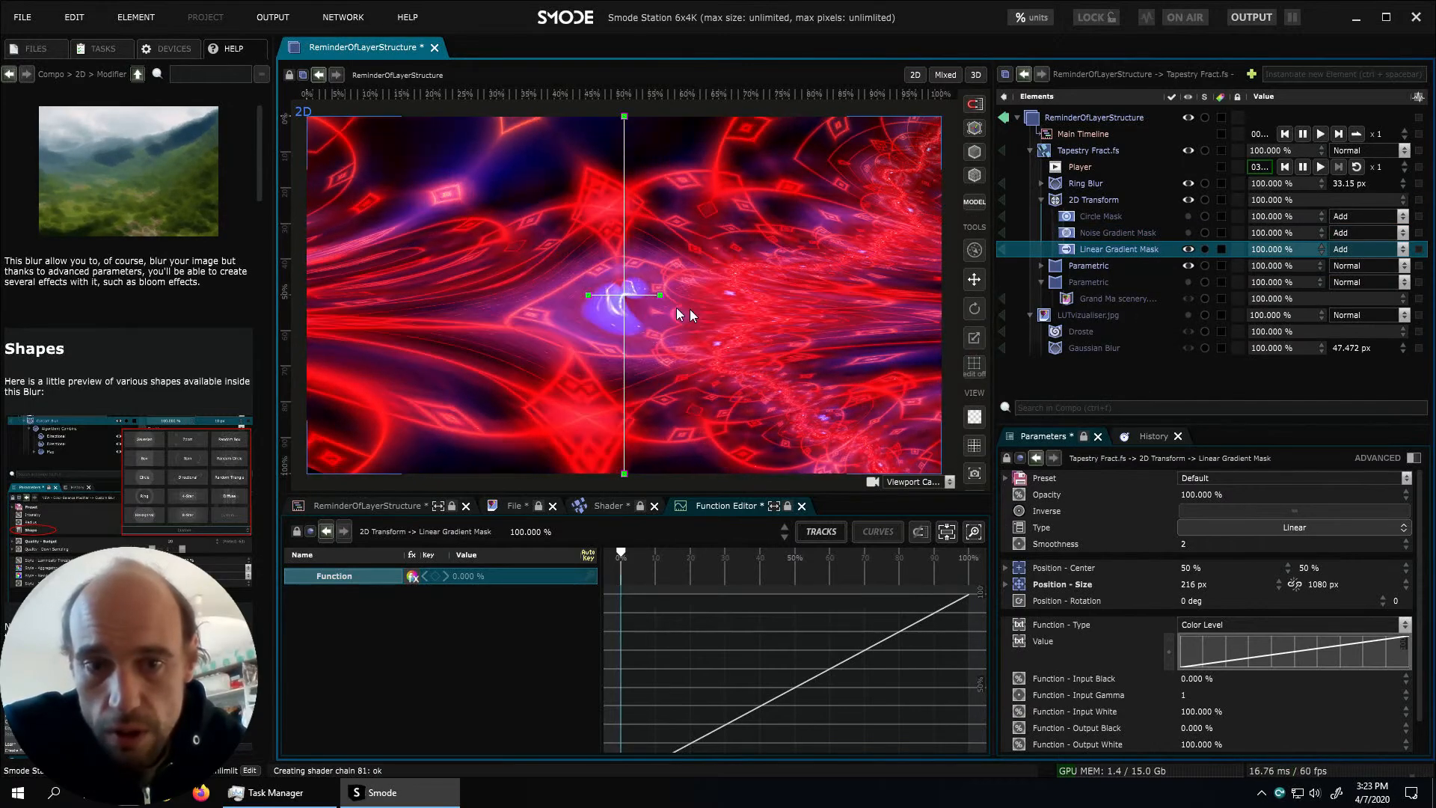
# Widen the Linear Gradient Mask to about 512 px and rotate it to about -194.6 deg in the viewport
pyautogui.moveTo(659, 296); pyautogui.dragTo(542, 316)
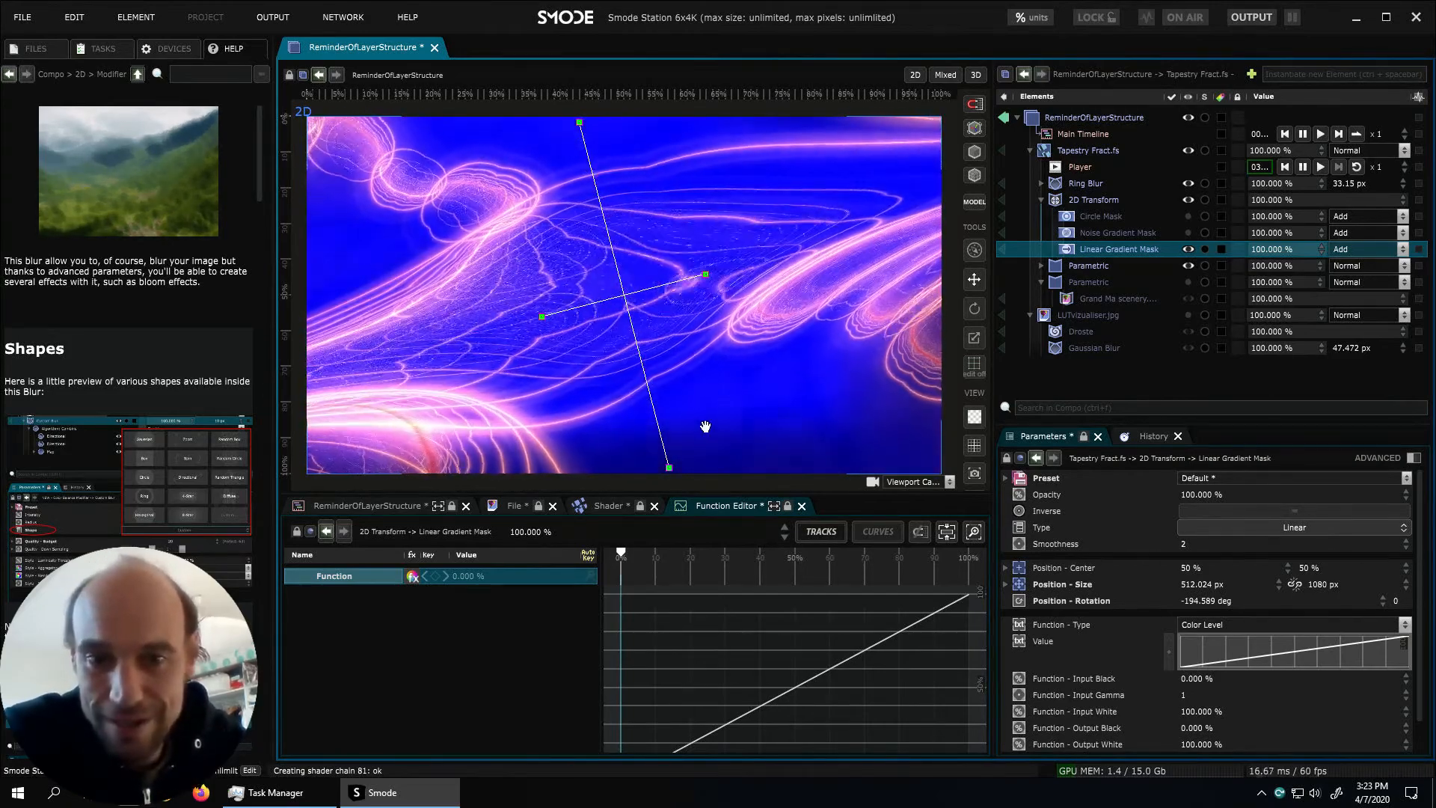
pyautogui.scroll(-7, 728, 345)
pyautogui.scroll(7, 729, 345)
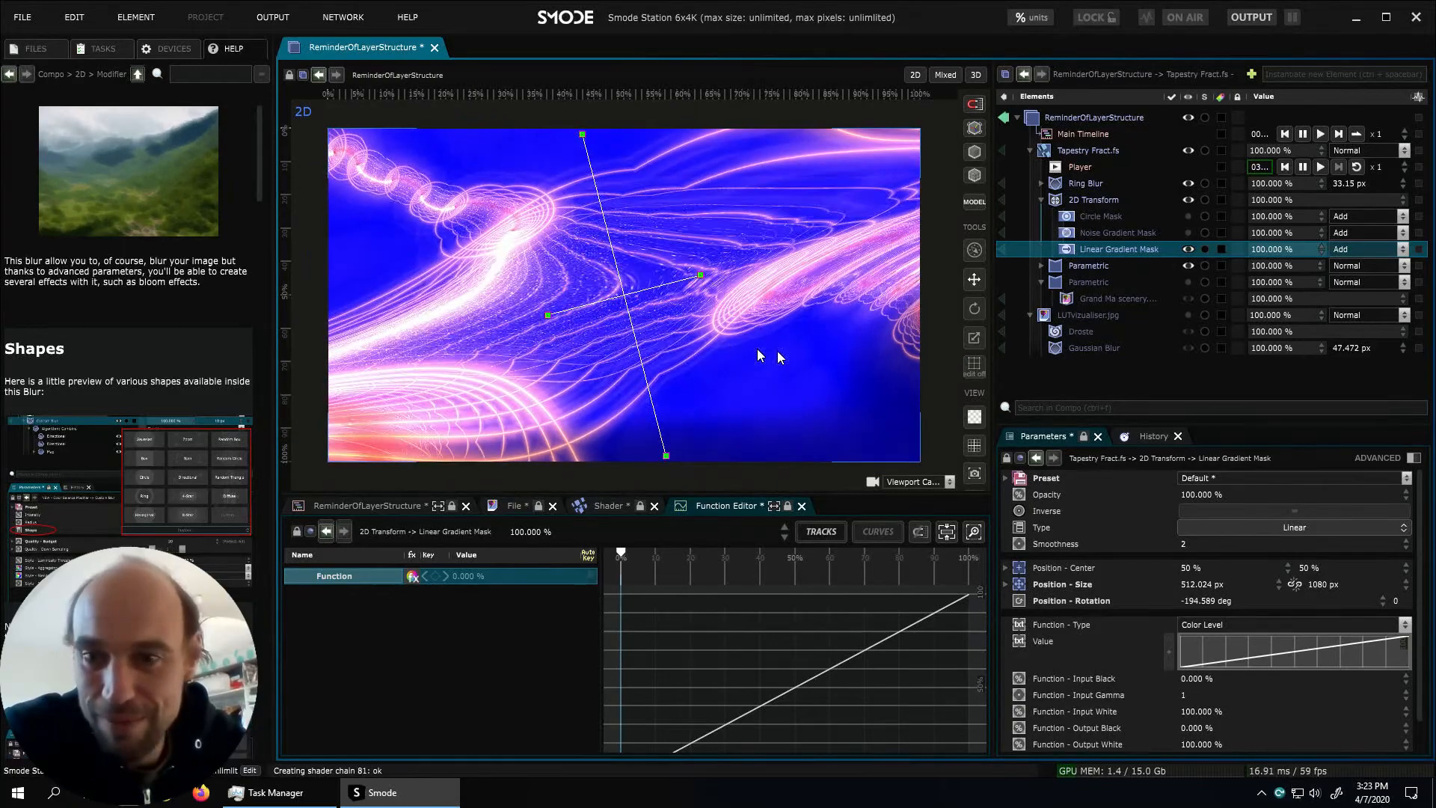
pyautogui.click(1068, 202)
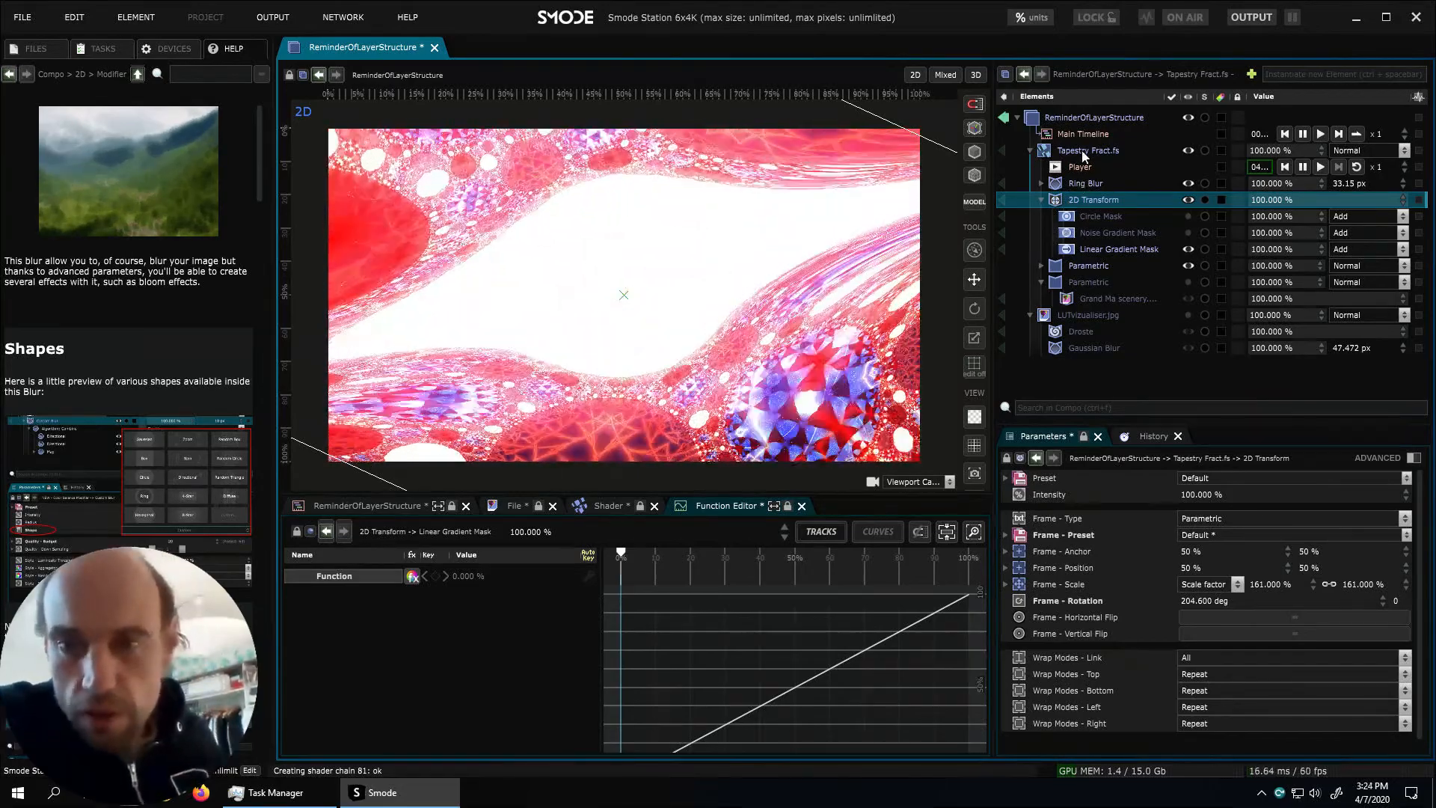
pyautogui.click(1081, 151)
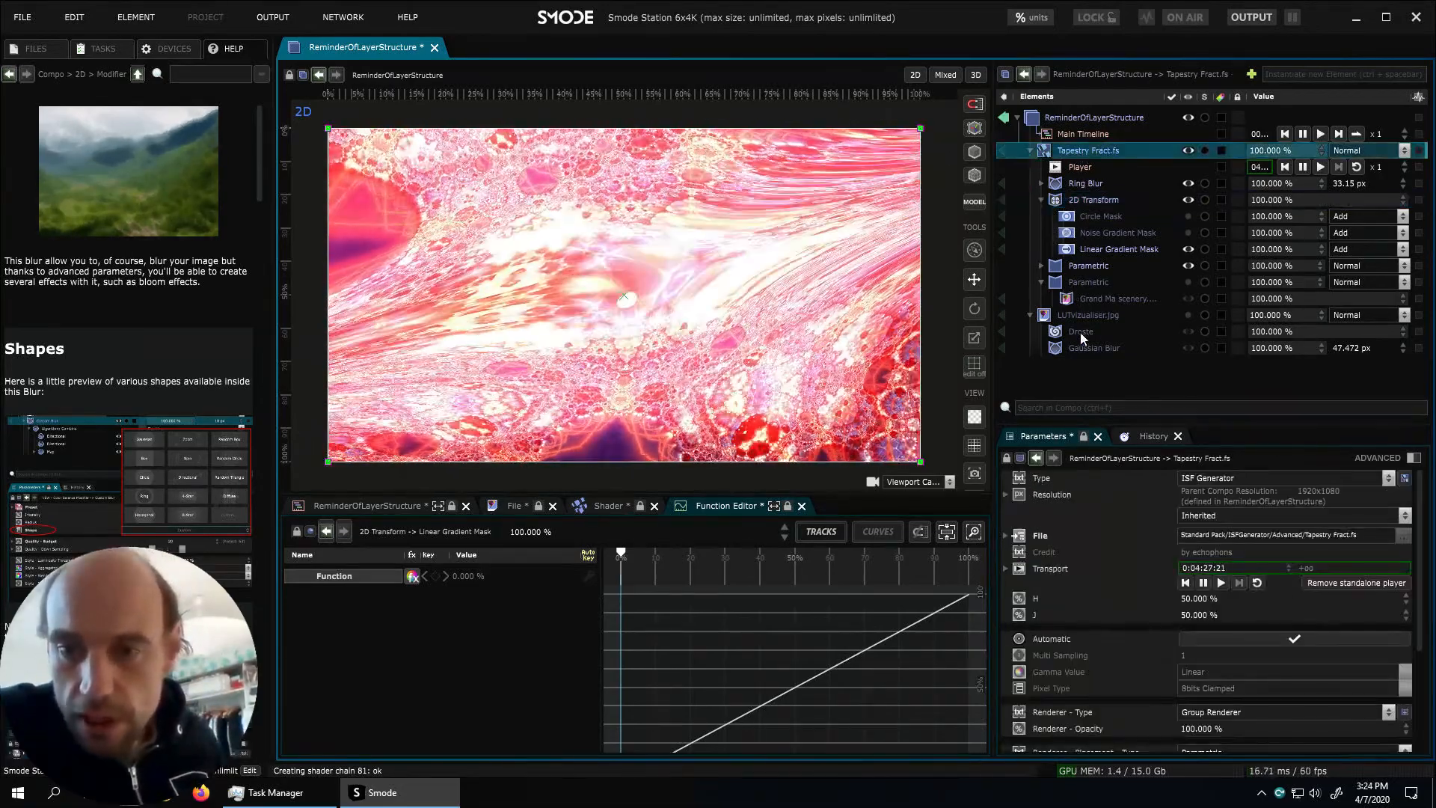
pyautogui.click(1094, 313)
# Save the composition under the new name Other2dModifierExamples
pyautogui.rightClick(352, 47)
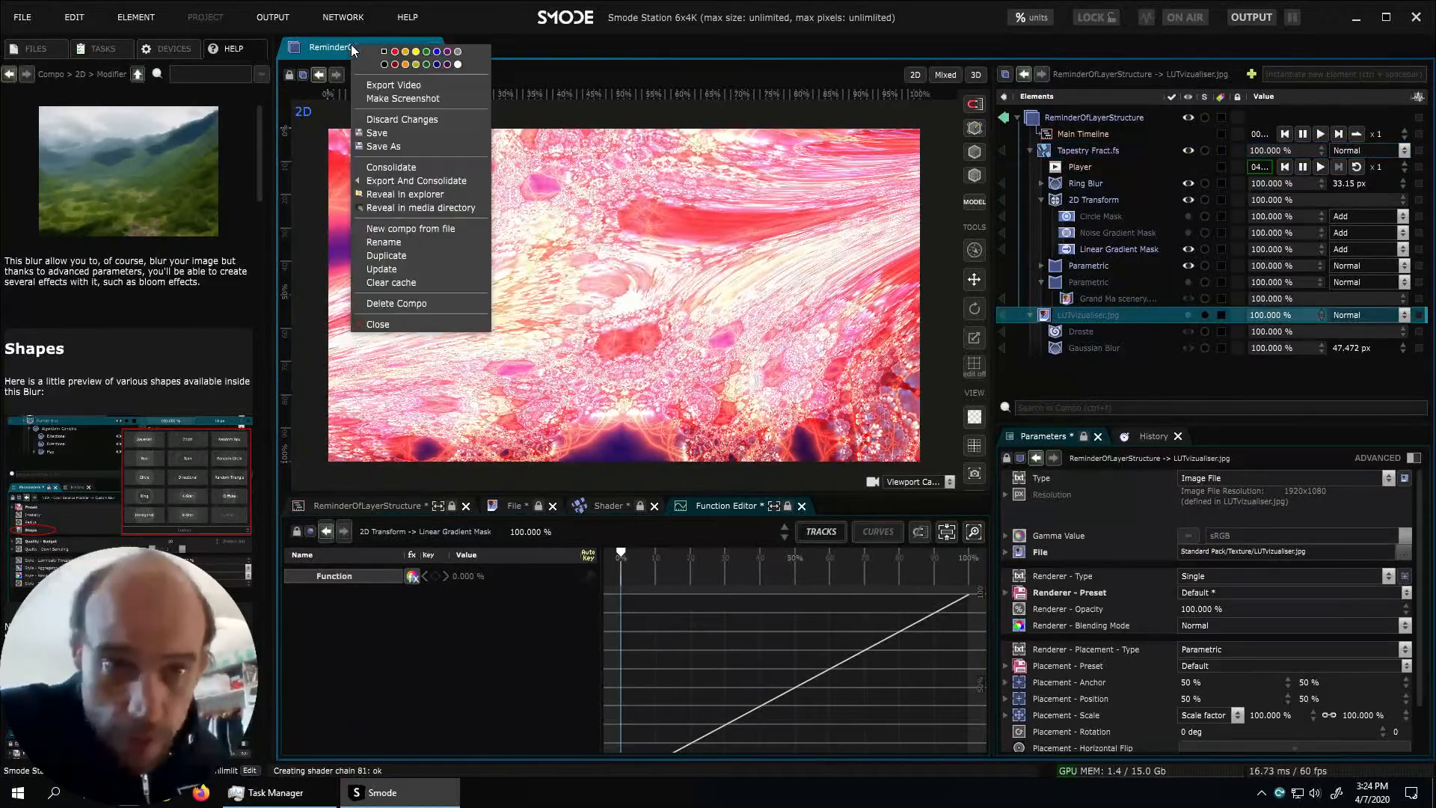
pyautogui.click(394, 144)
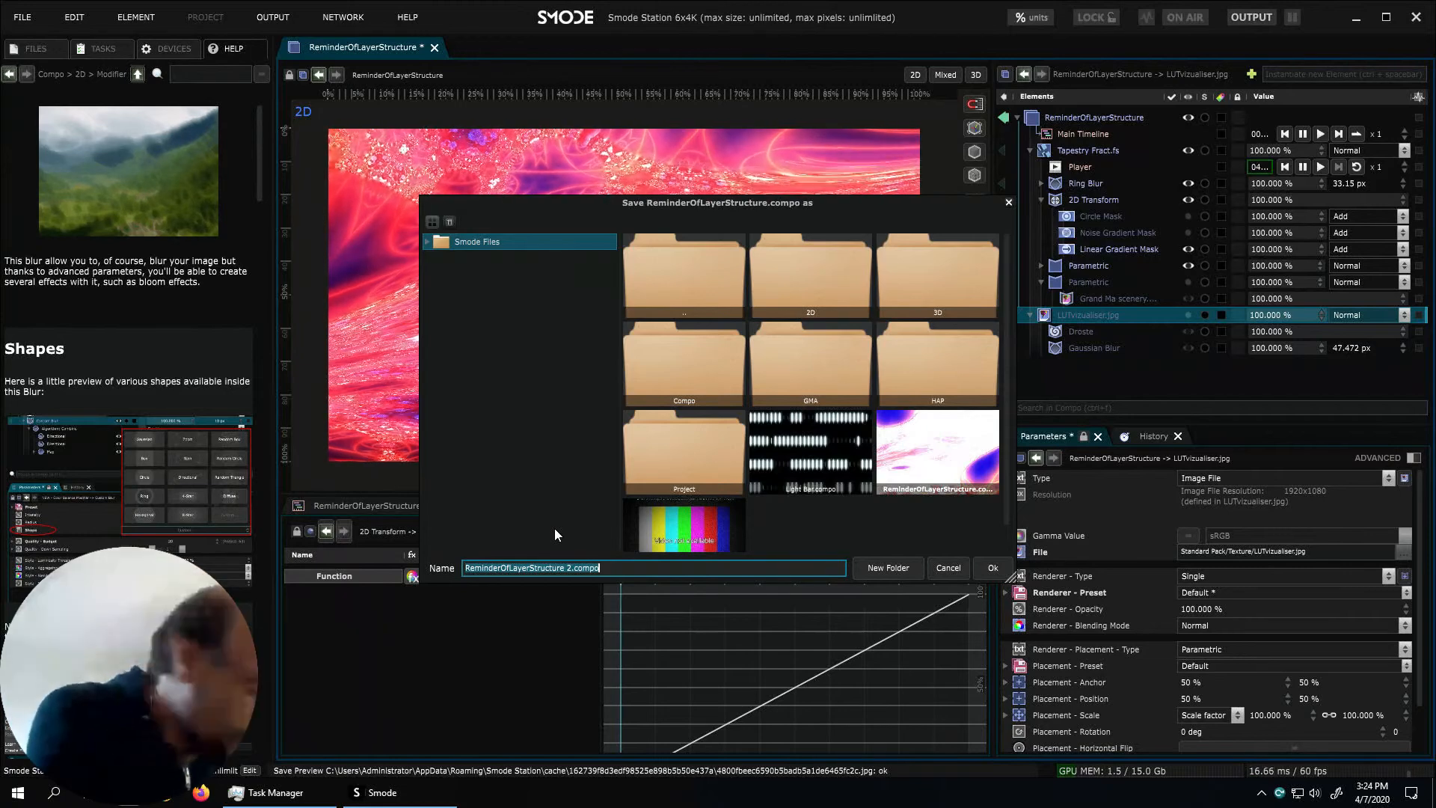
pyautogui.write('Other2dModi')
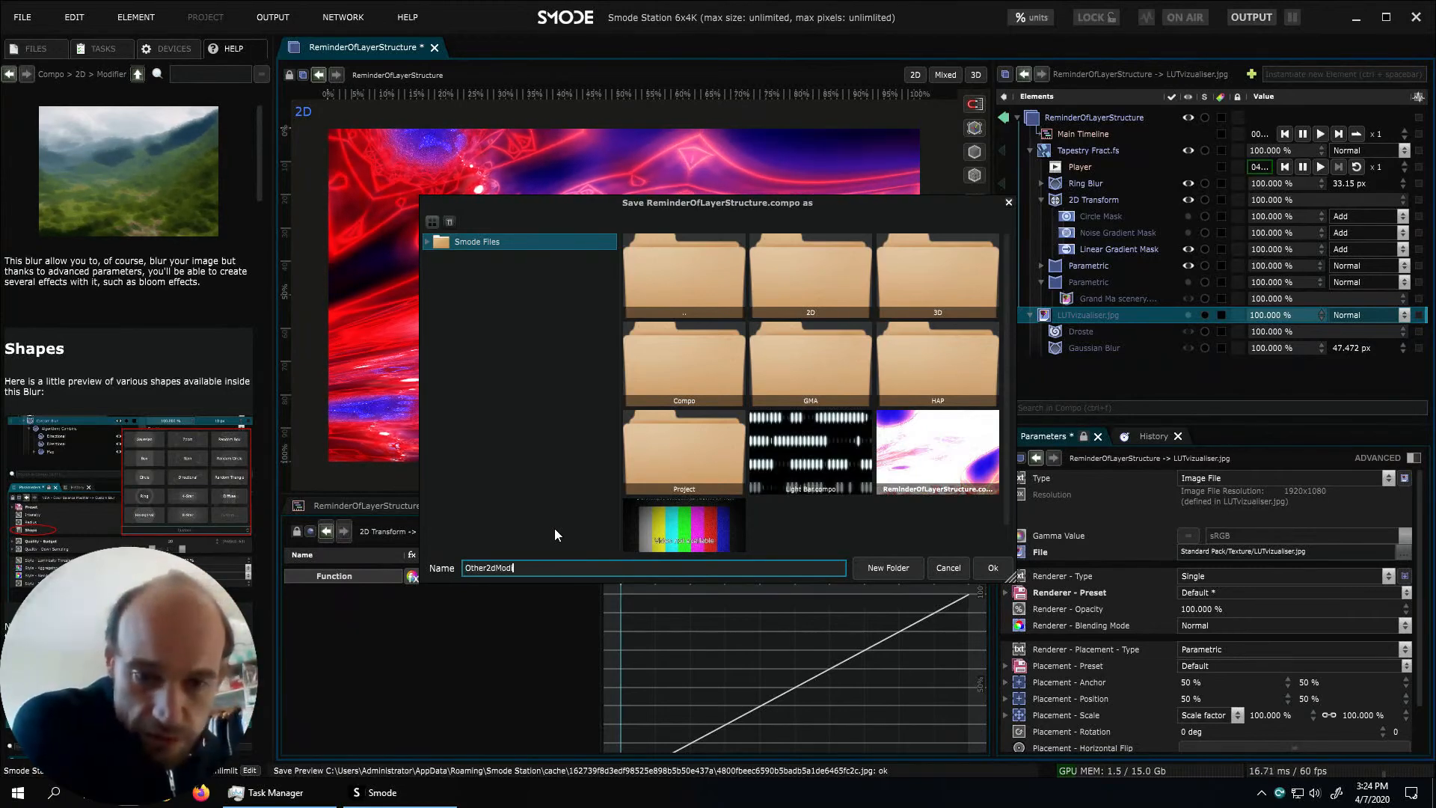
pyautogui.write('fierExamples')
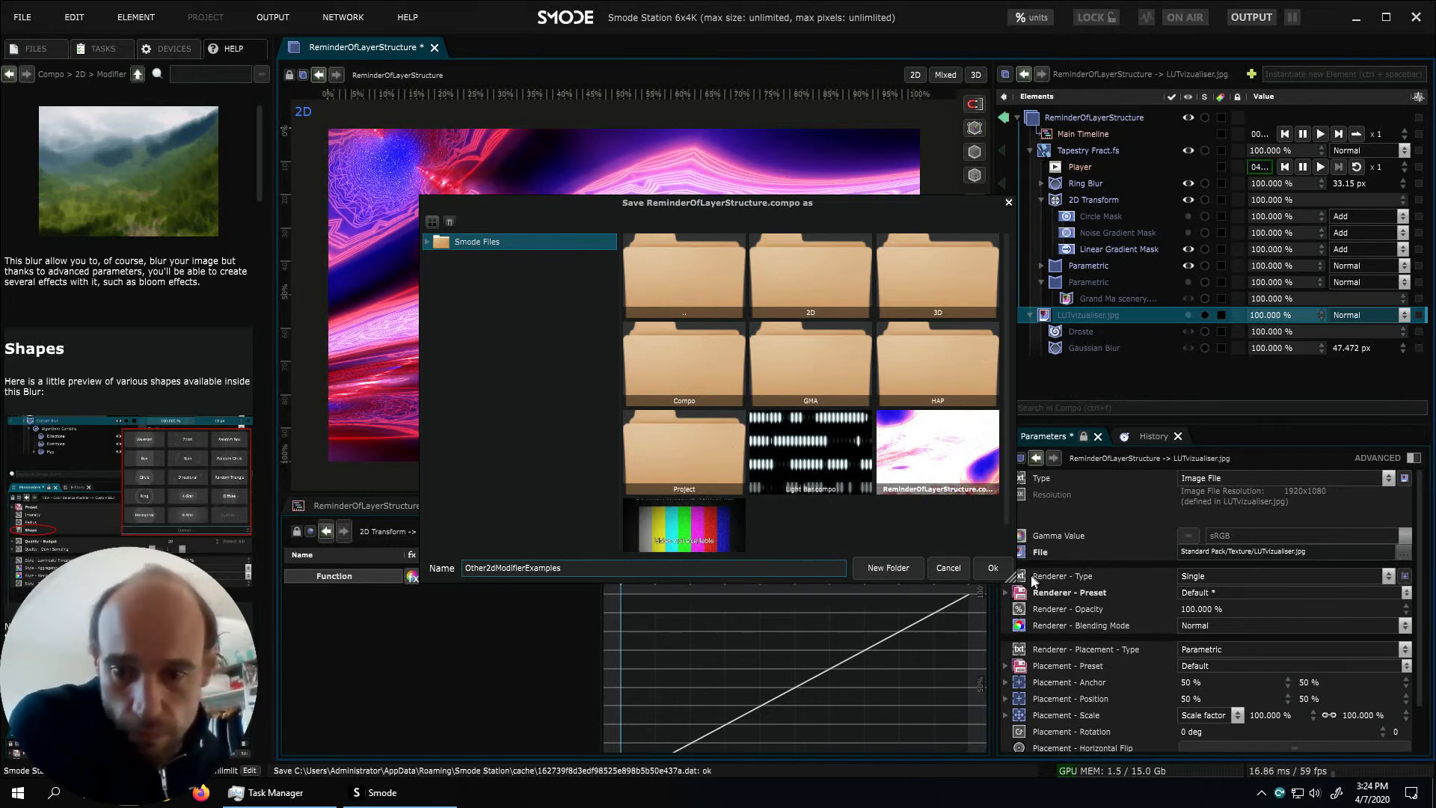
pyautogui.click(990, 569)
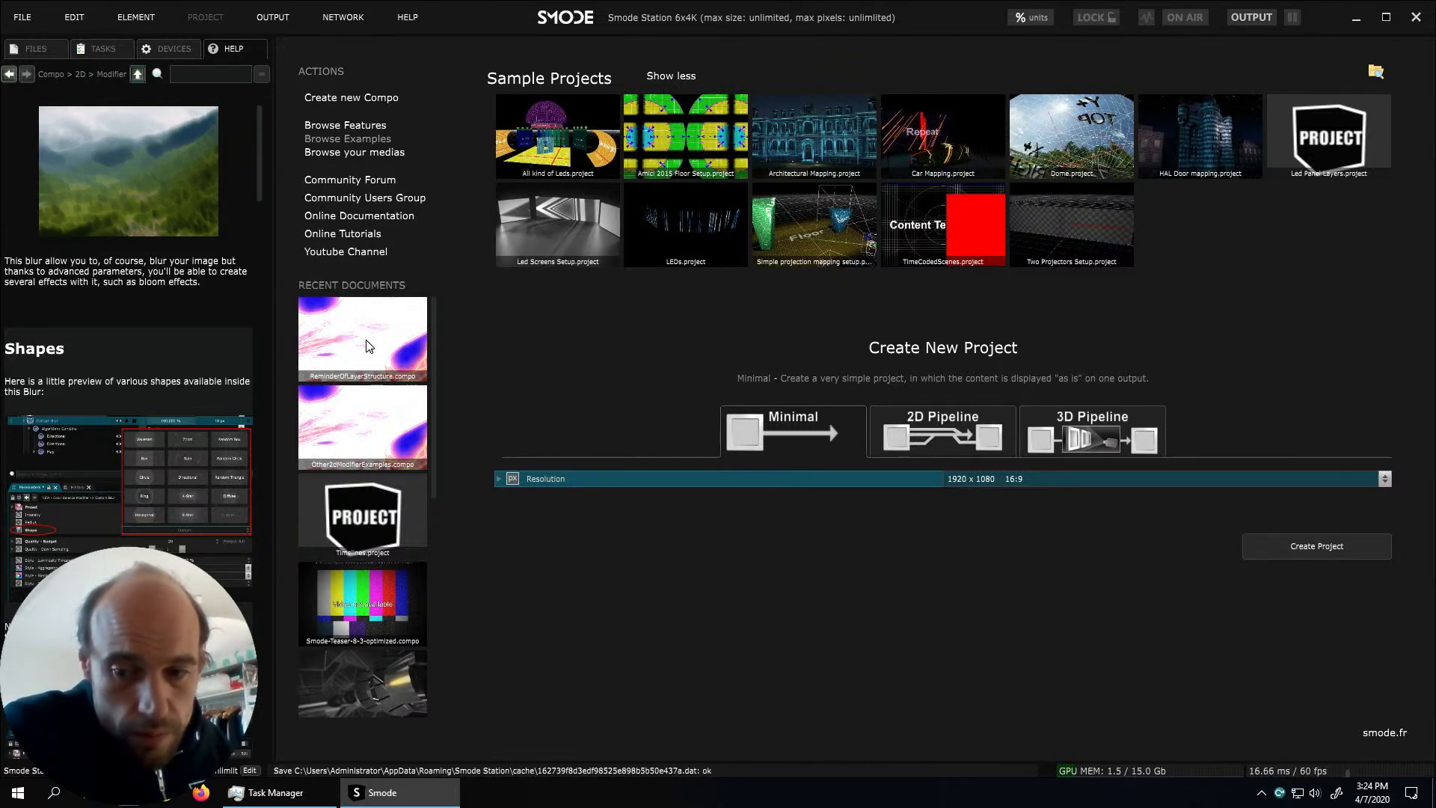
# Reopen and close Other2dModifierExamples, and create a new 1920 x 1080 composition with a main timeline
pyautogui.click(340, 417)
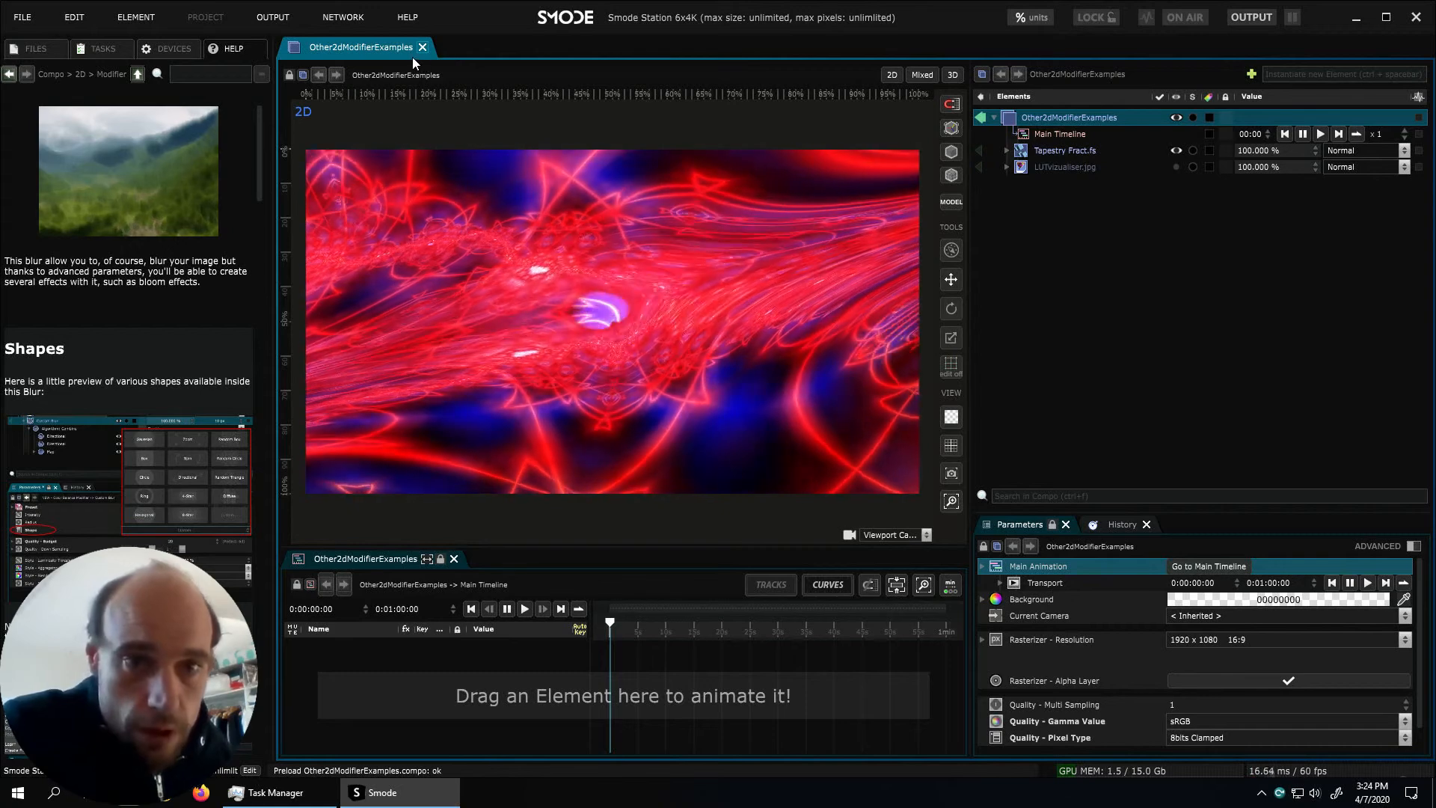
pyautogui.click(422, 47)
pyautogui.hotkey('ctrl', 'n')
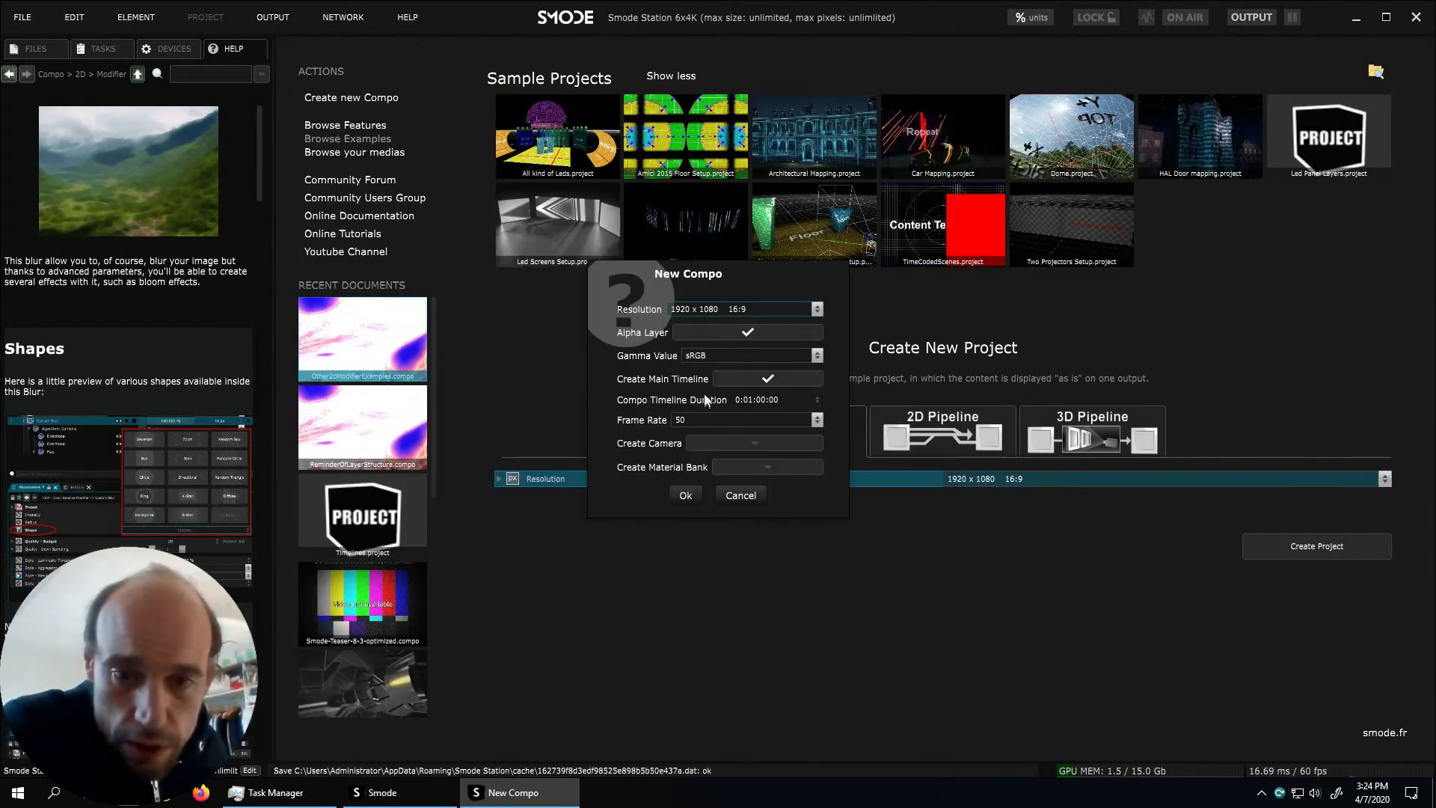
pyautogui.click(682, 492)
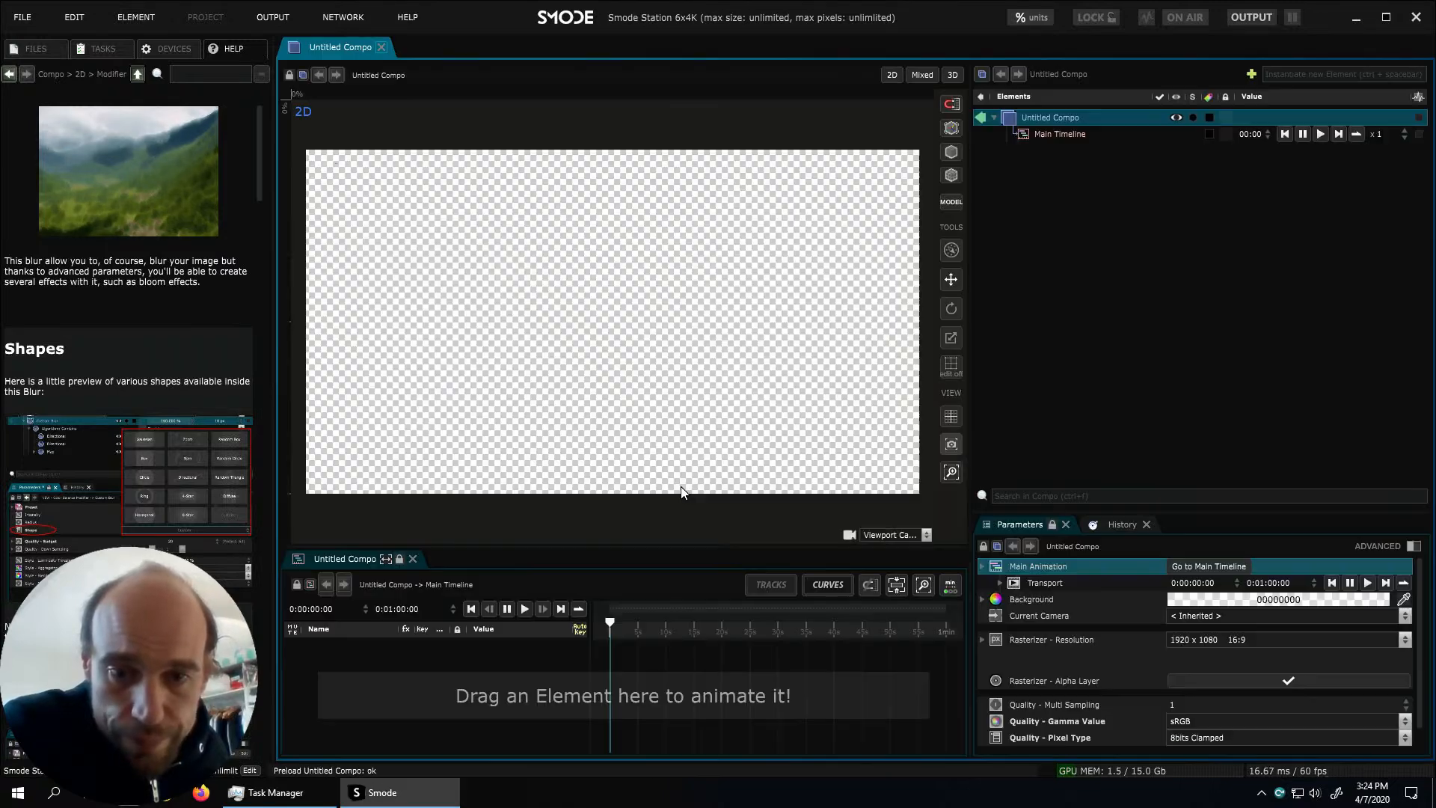
# Add a Torus 3D mesh layer to the new composition and view it at an angle
pyautogui.rightClick(1055, 195)
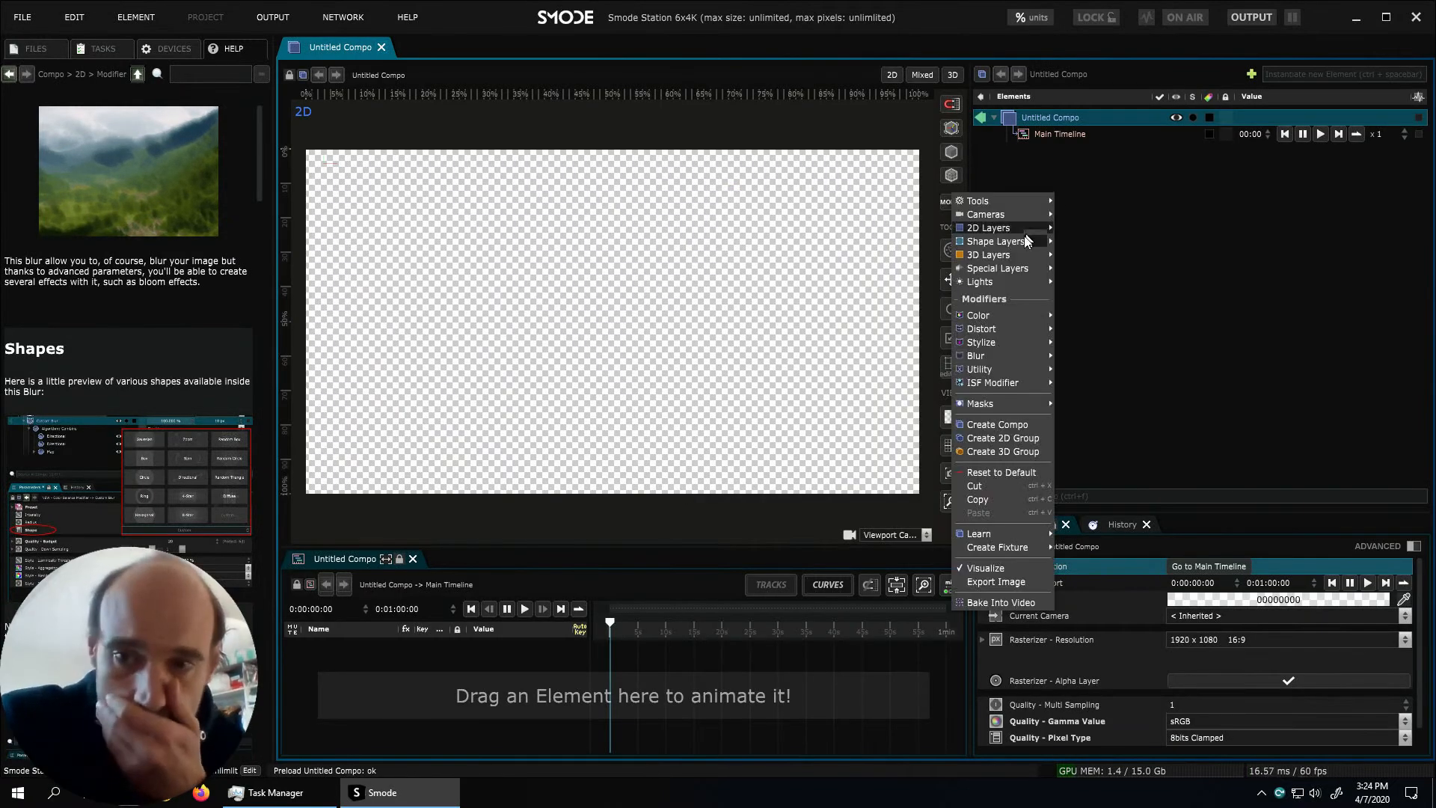
pyautogui.moveTo(1001, 259)
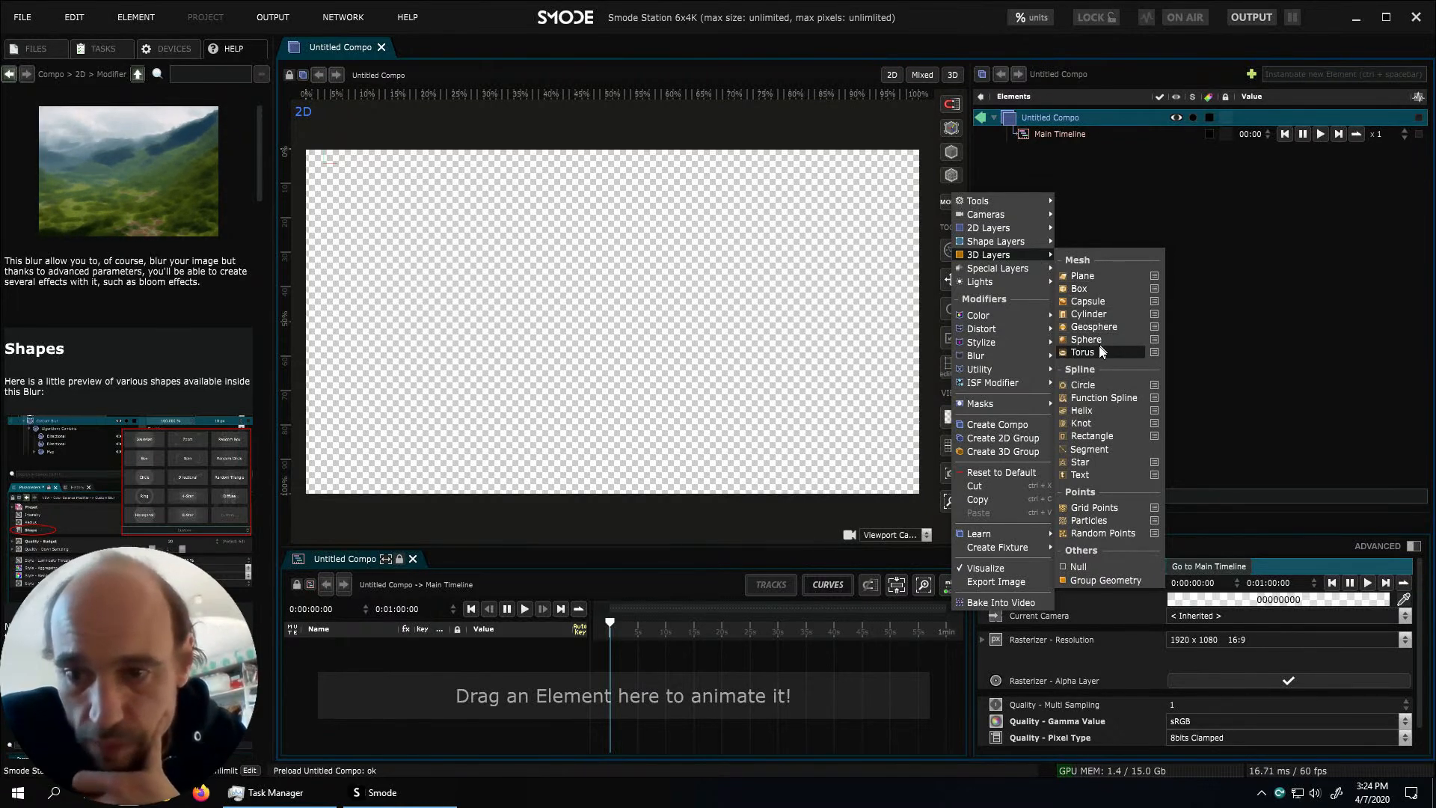
pyautogui.click(1084, 353)
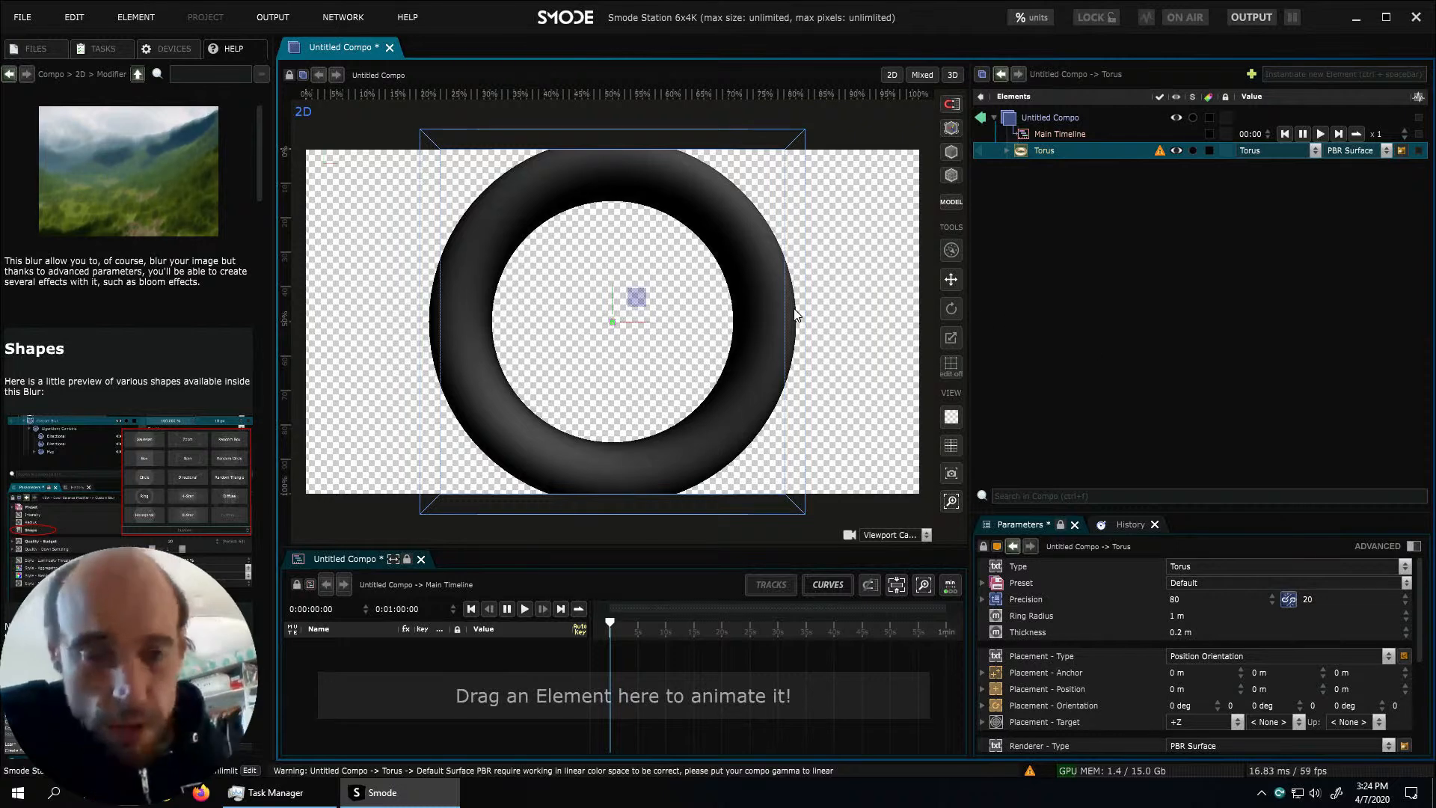
pyautogui.moveTo(762, 235); pyautogui.dragTo(643, 374, button='middle')
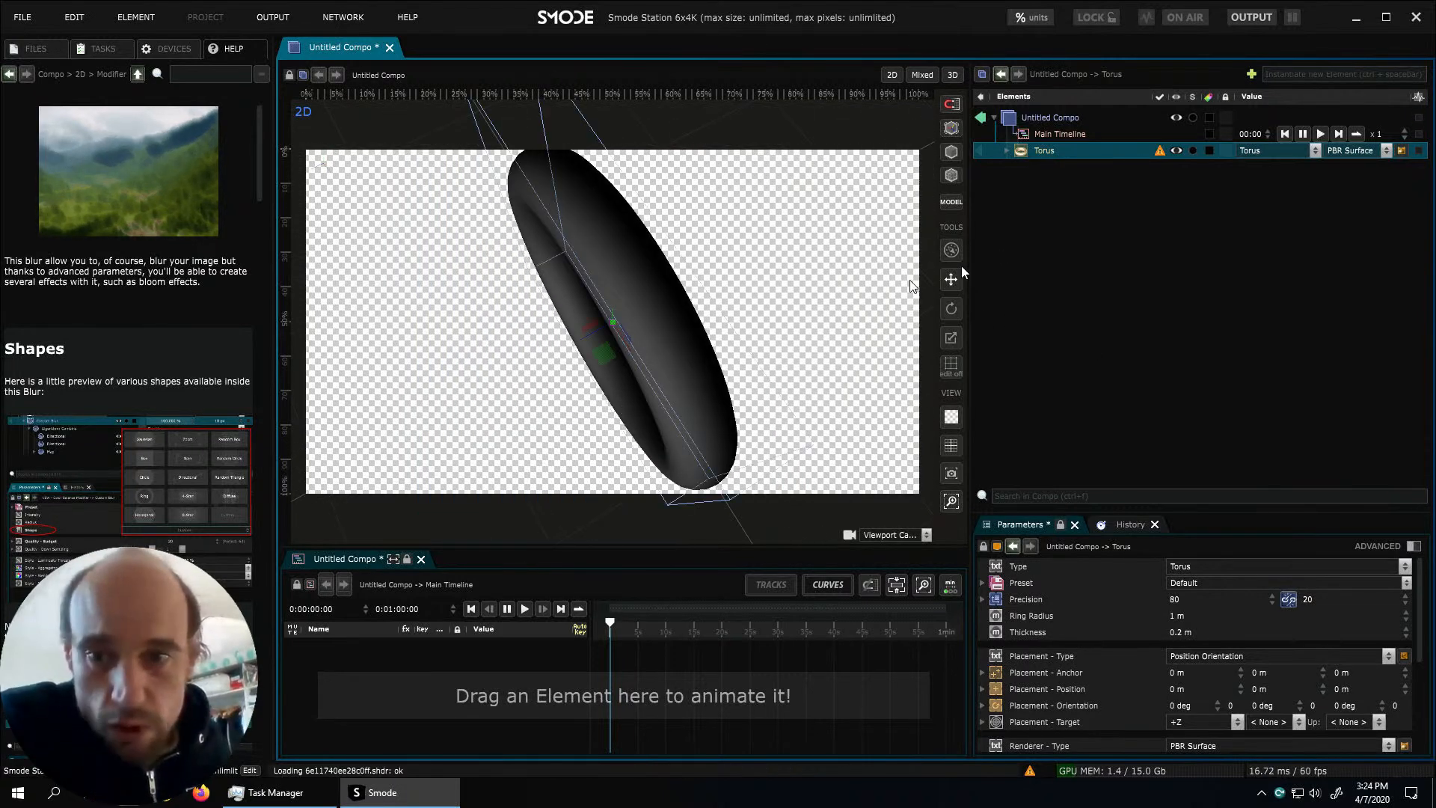
# Add a Grid Points 3D layer to the composition
pyautogui.rightClick(1029, 200)
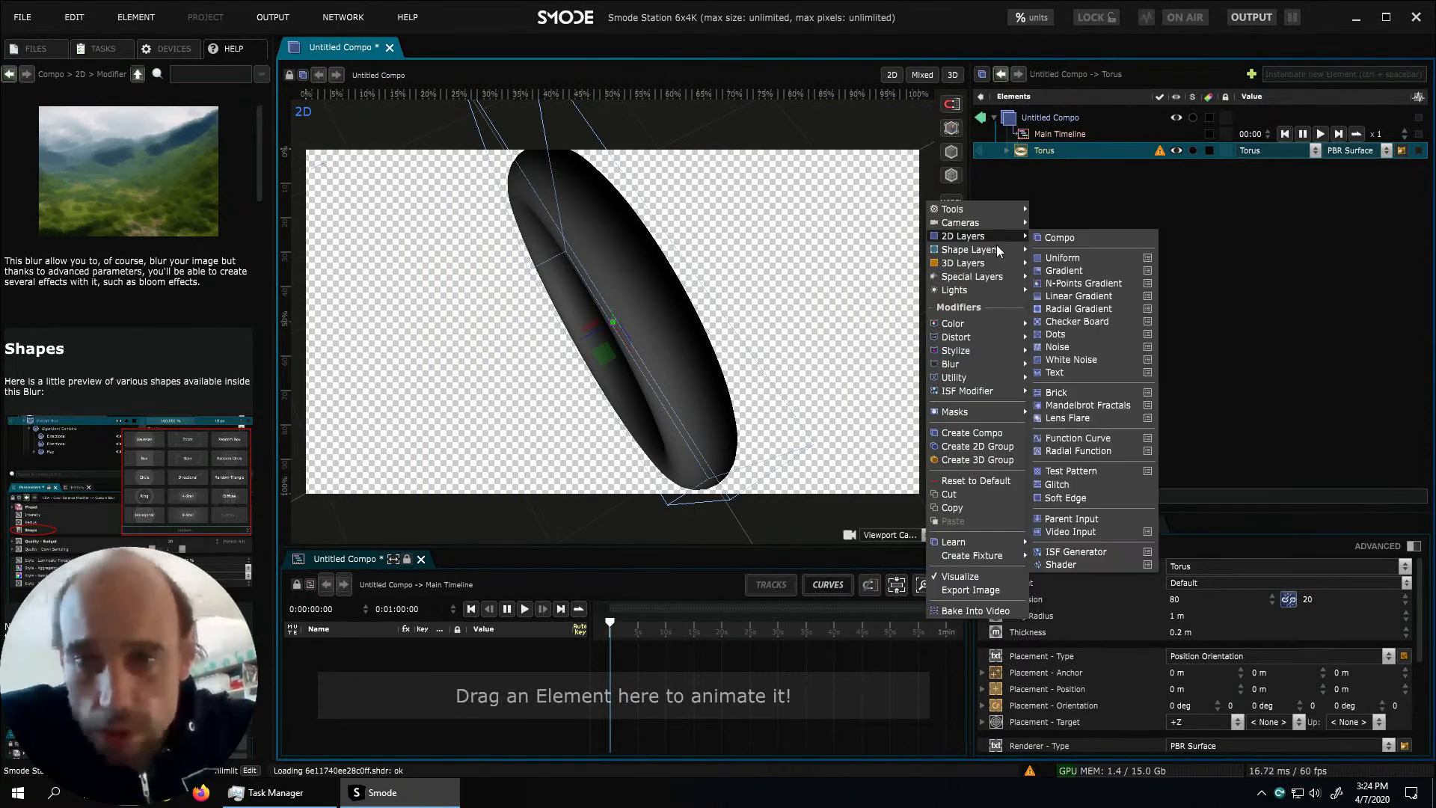
pyautogui.moveTo(992, 264)
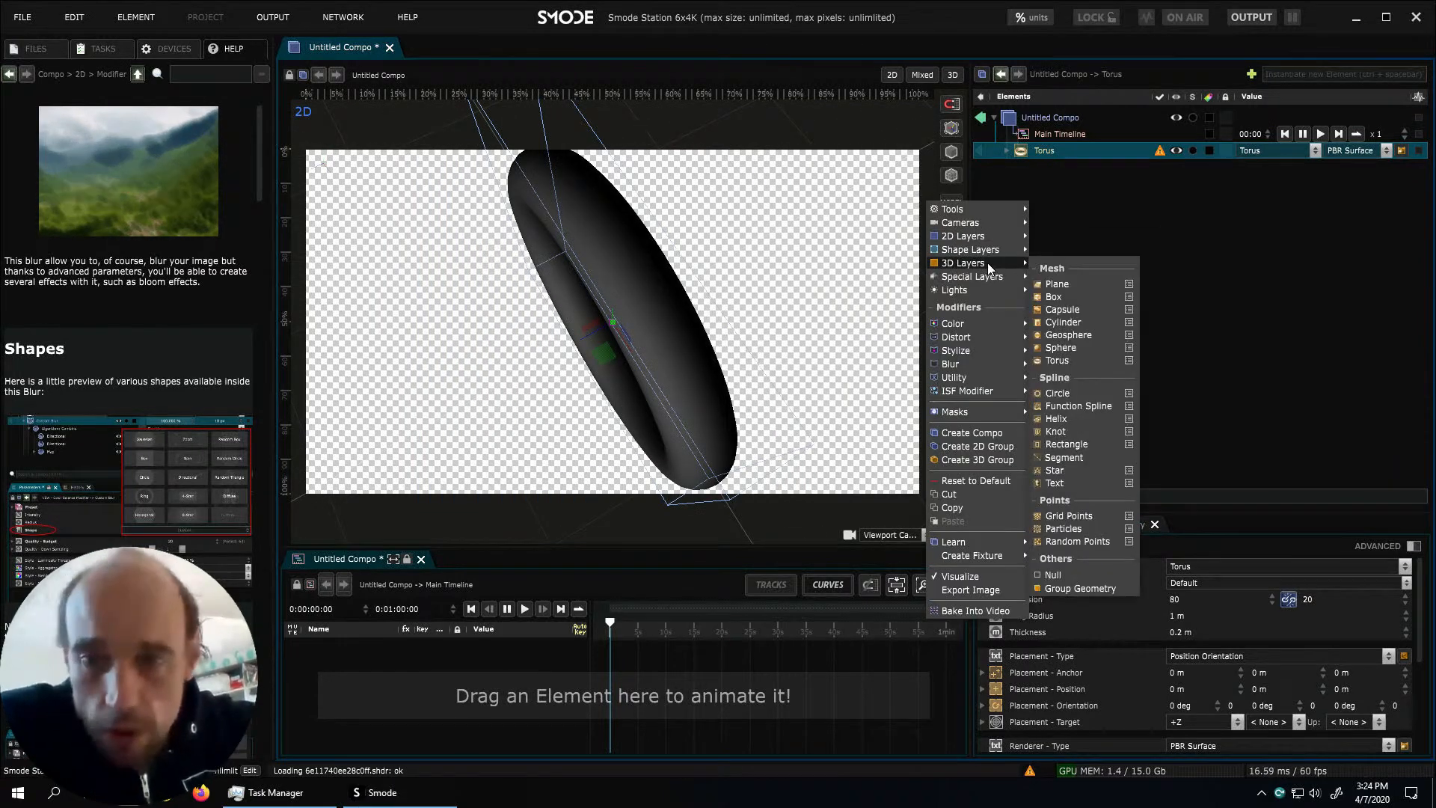
pyautogui.click(1079, 514)
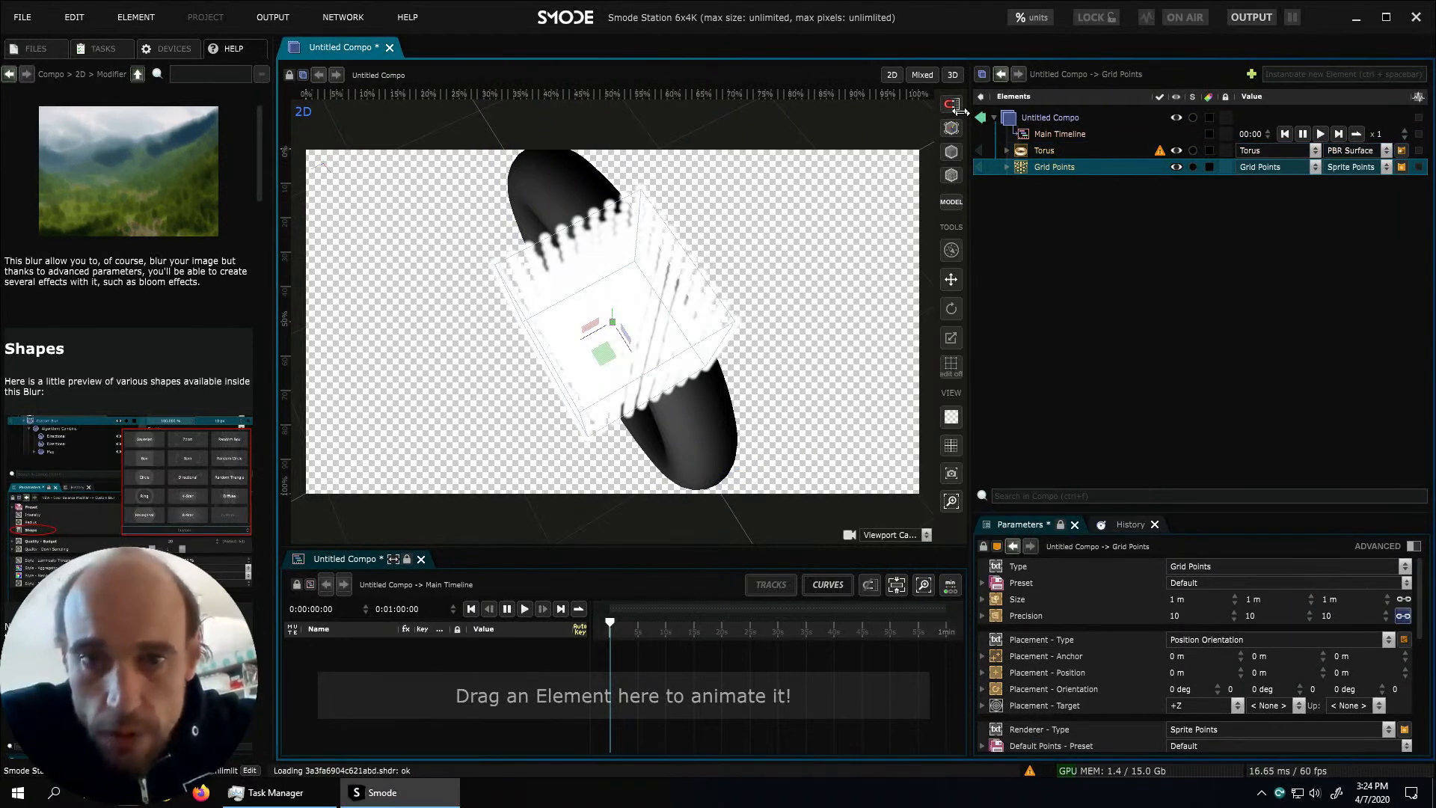
# Switch the viewport to 3D and hide the Torus layer
pyautogui.click(951, 76)
pyautogui.click(1177, 150)
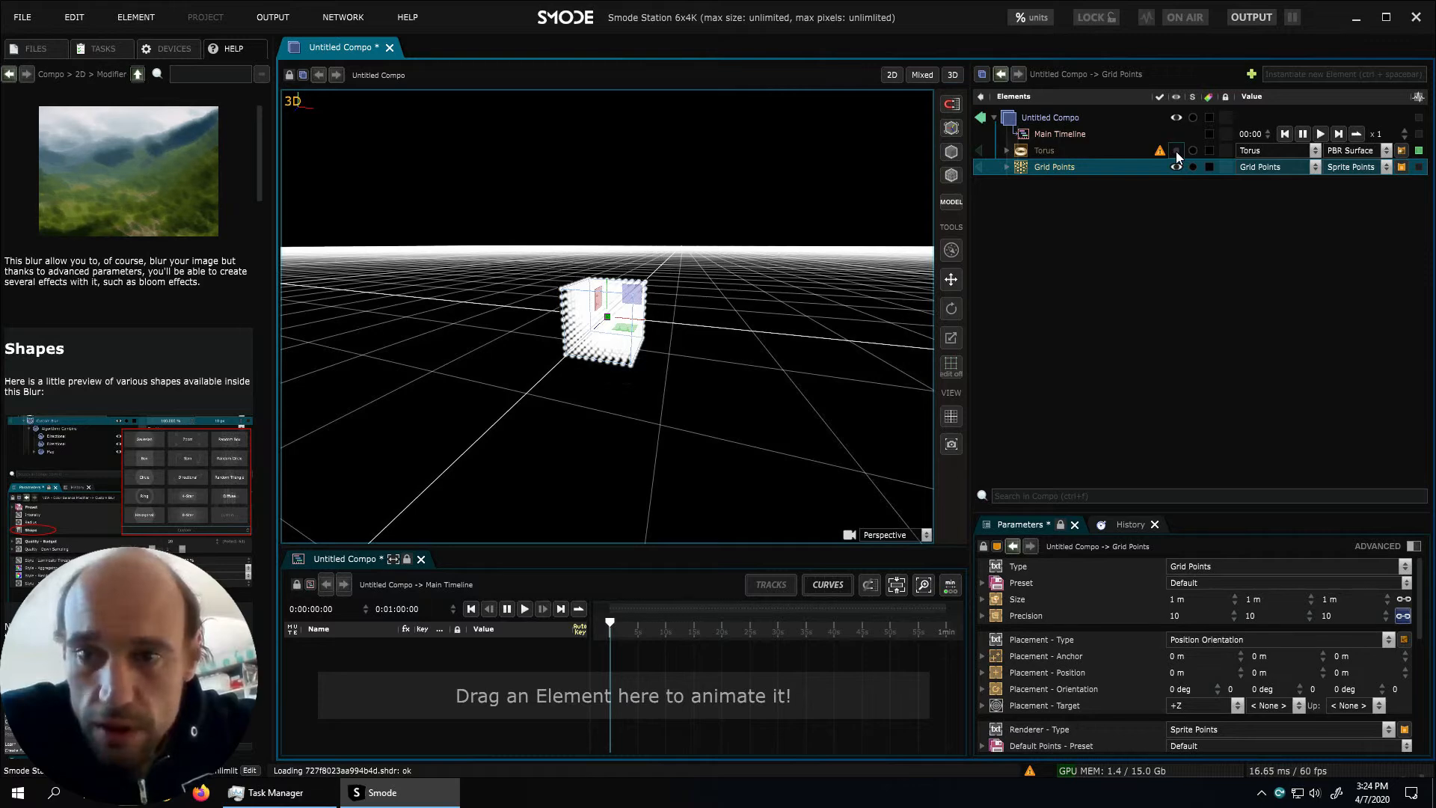
pyautogui.keyDown('alt'); pyautogui.moveTo(832, 287); pyautogui.dragTo(734, 339); pyautogui.keyUp('alt')
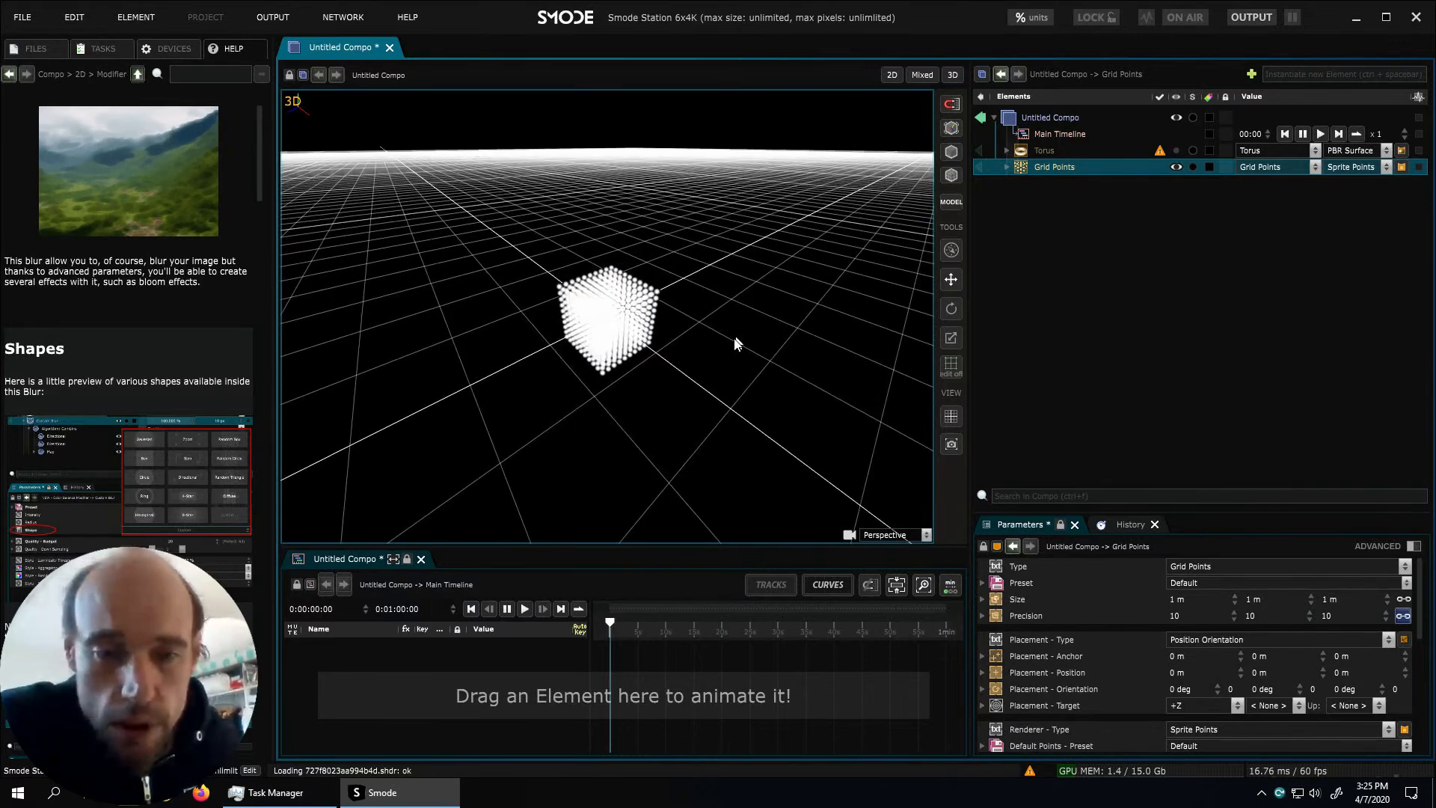
# Enlarge the Grid Points layer to 2.56 m on all three axes
pyautogui.scroll(5, 729, 344)
pyautogui.scroll(6, 730, 348)
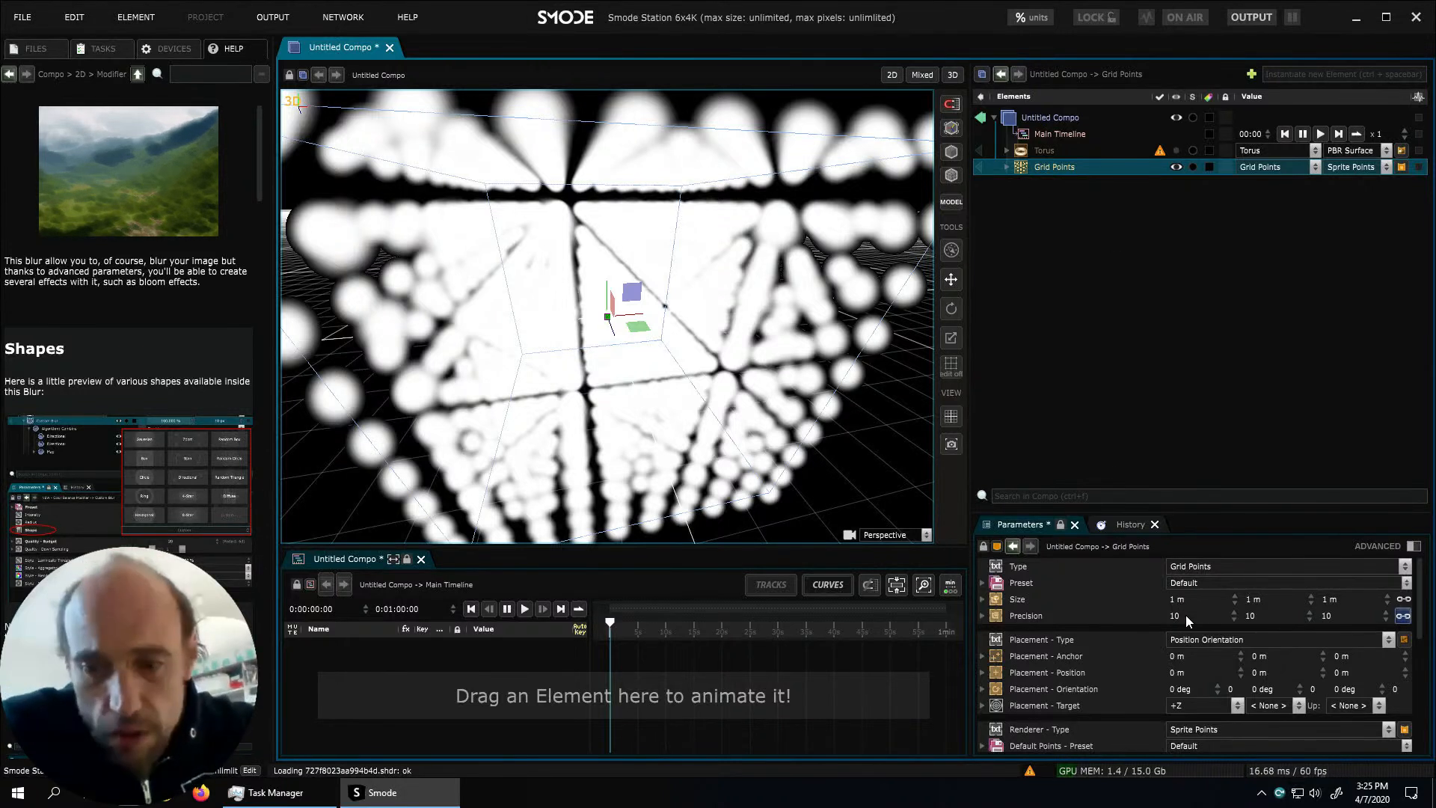
pyautogui.moveTo(1192, 601); pyautogui.dragTo(1192, 485)
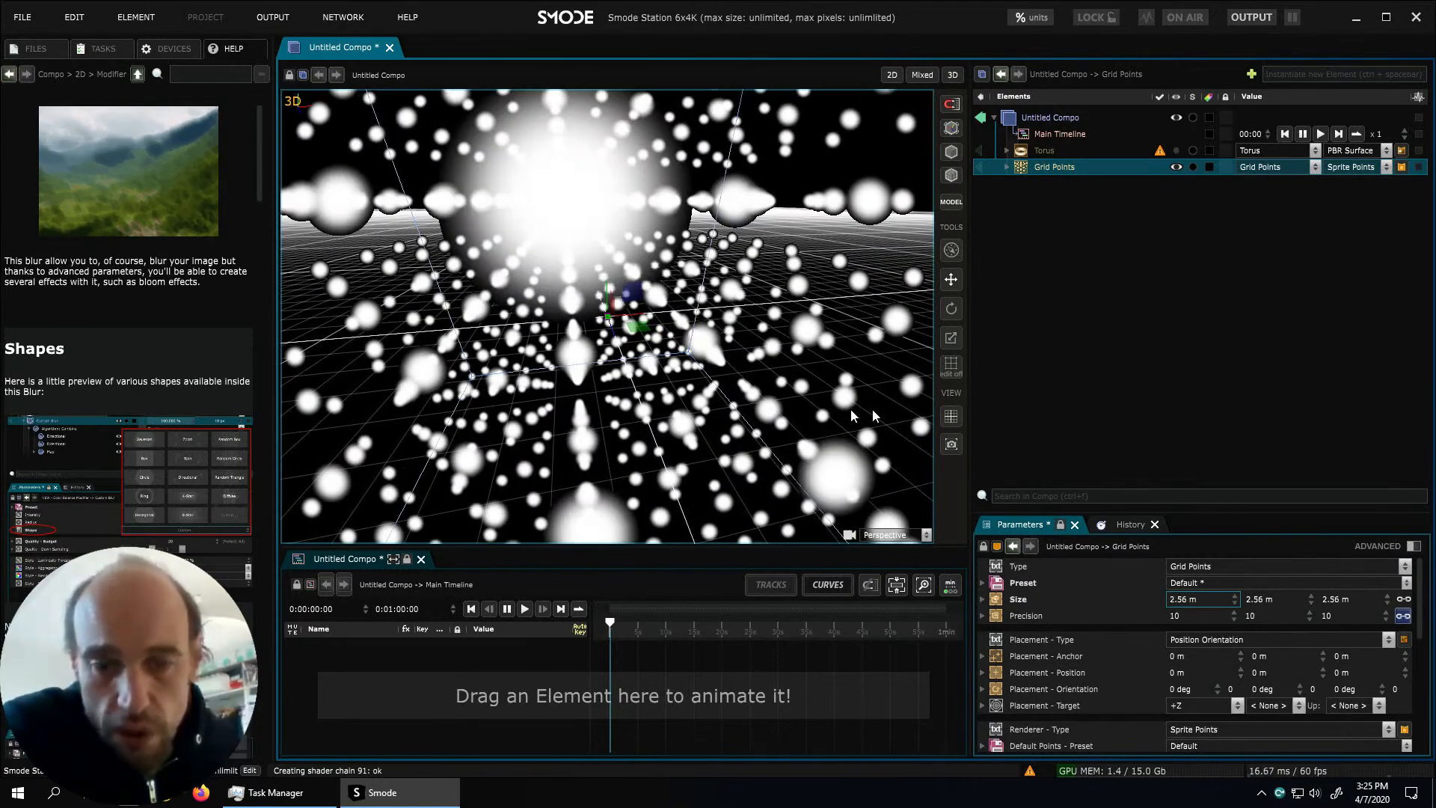
pyautogui.moveTo(560, 378); pyautogui.dragTo(735, 345, button='middle')
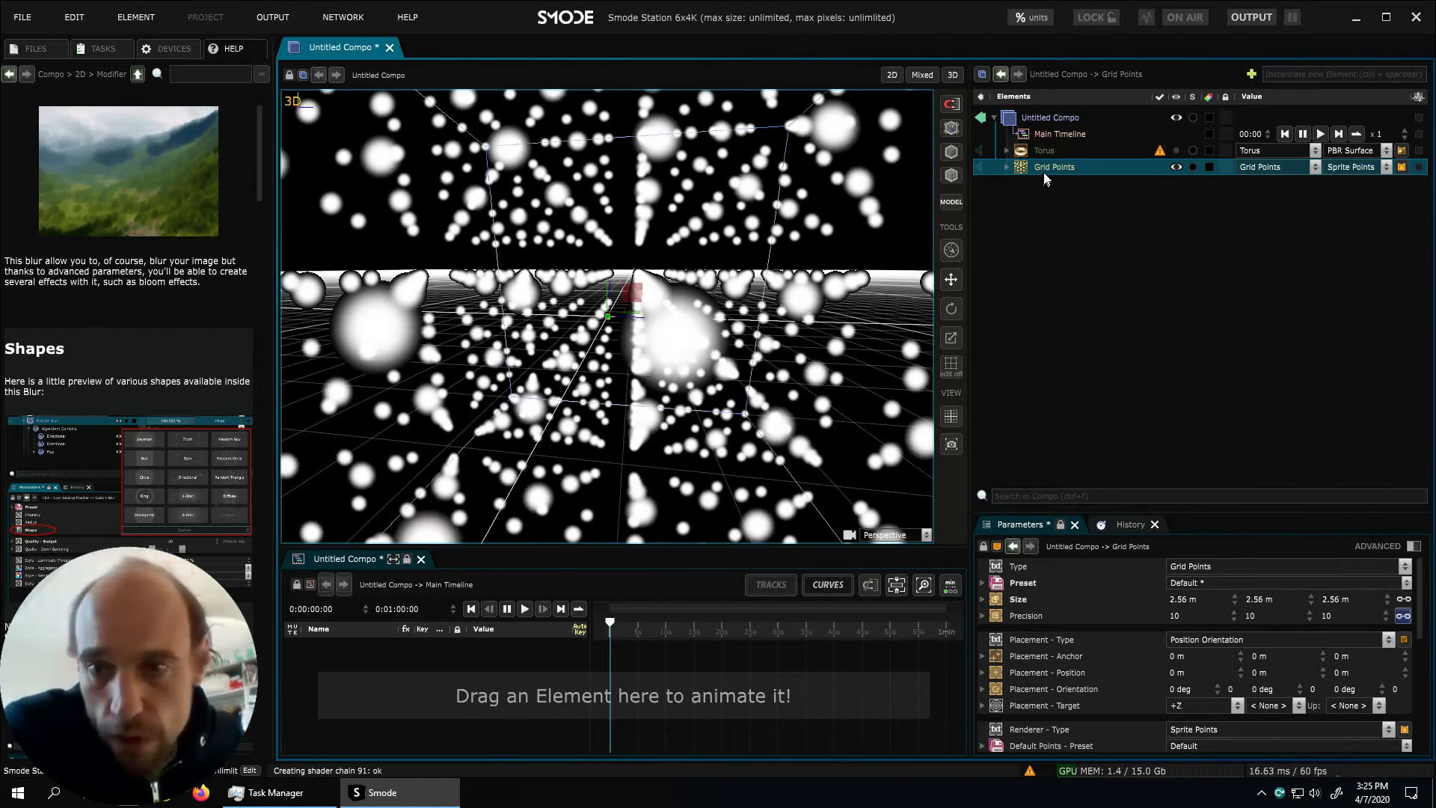
# Show the Torus layer again and expand both the Torus and Grid Points layers to list their sub-elements
pyautogui.click(1006, 168)
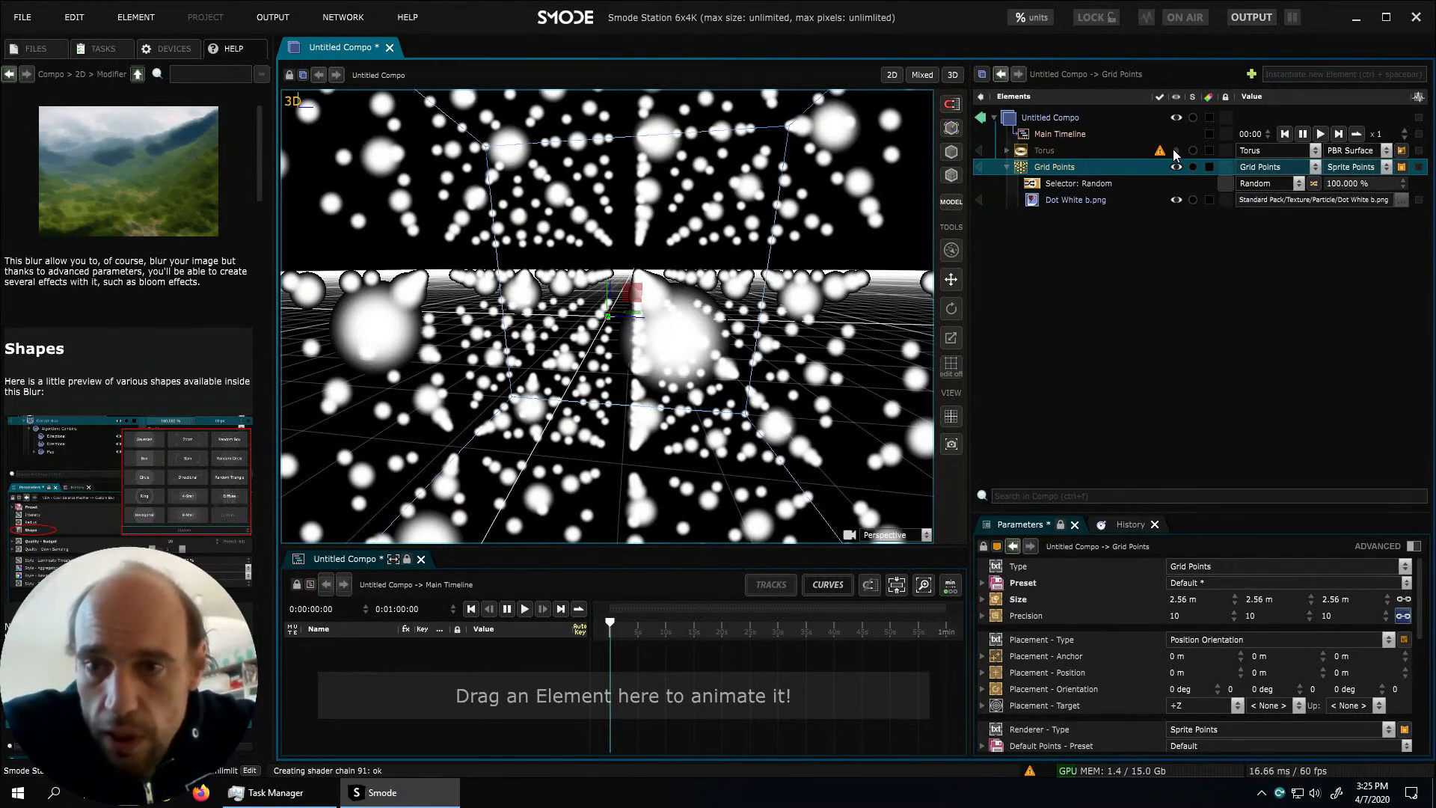
pyautogui.click(1007, 151)
pyautogui.moveTo(737, 290); pyautogui.dragTo(614, 307, button='middle')
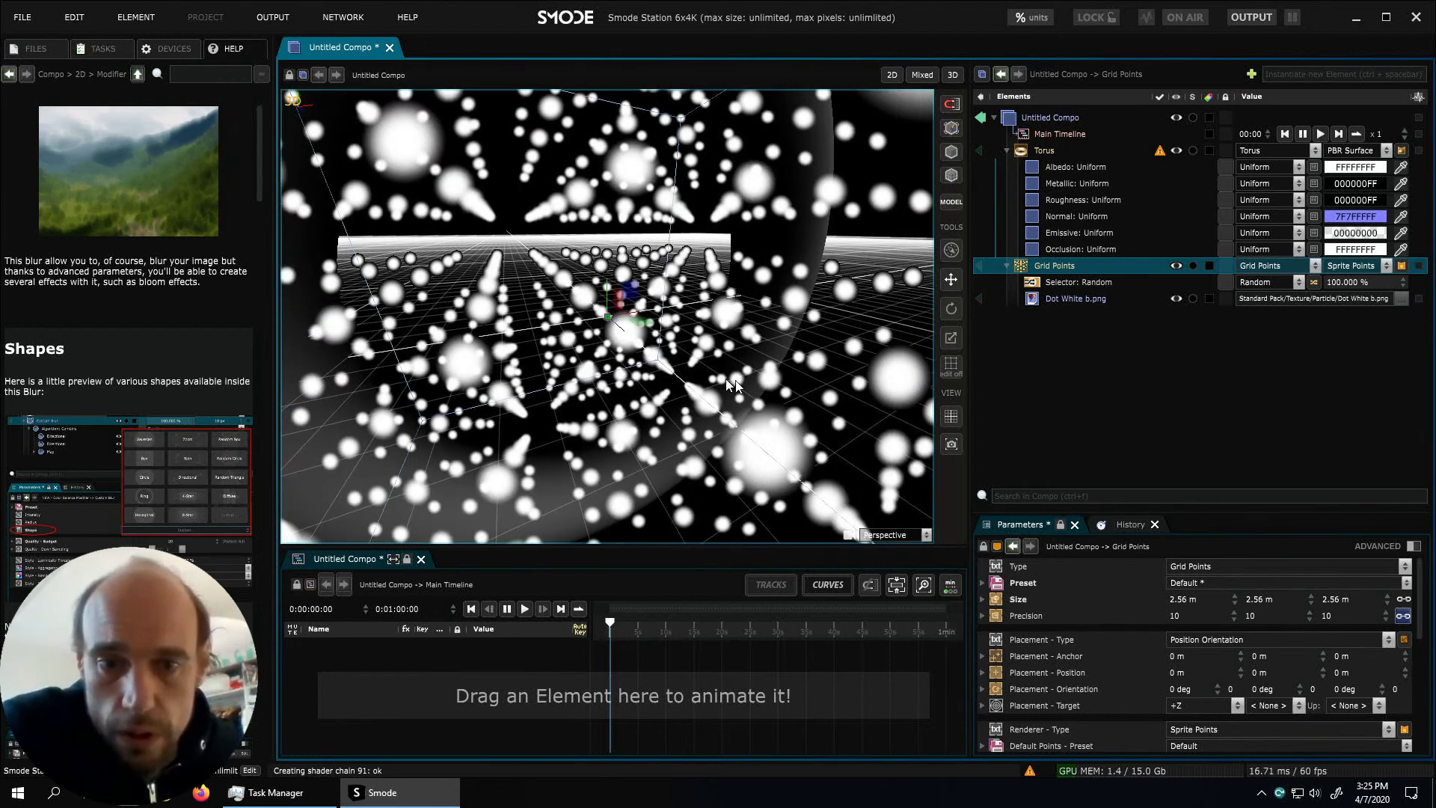
# Make room for the Torus's parameters and hide the Grid Points layer, undoing a trial change of the Torus's position
pyautogui.click(1047, 151)
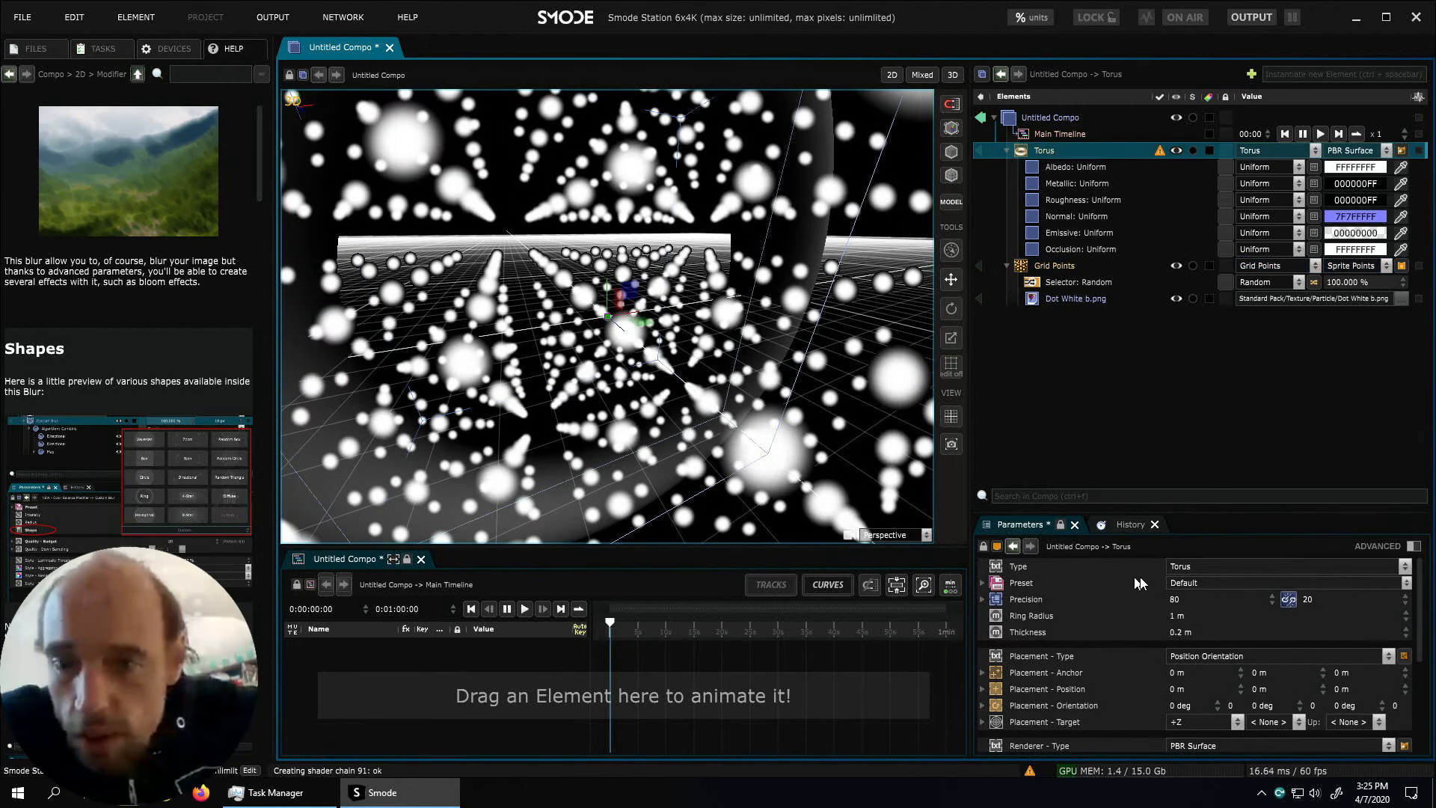
pyautogui.moveTo(1197, 511); pyautogui.dragTo(1195, 402)
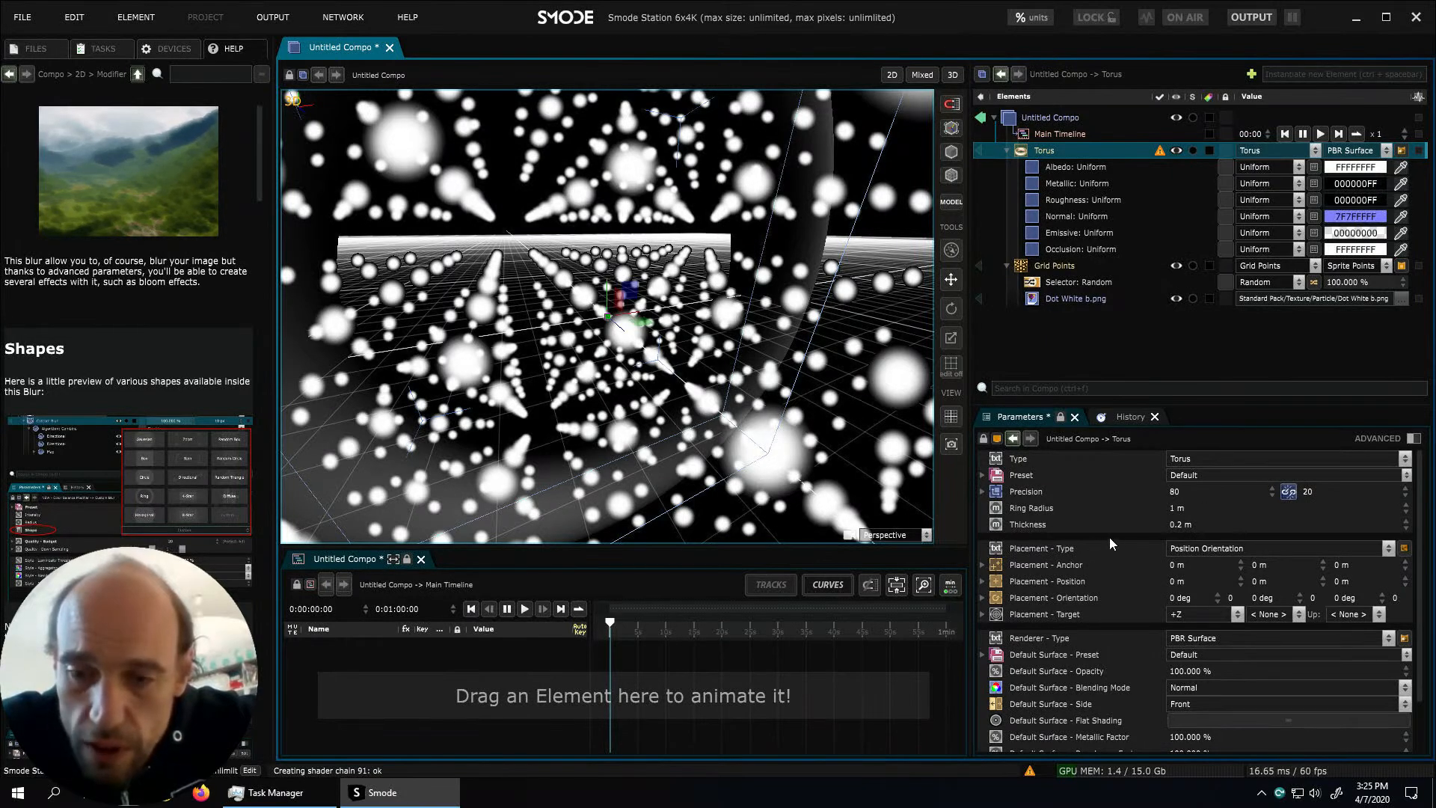
pyautogui.click(1176, 266)
pyautogui.moveTo(1265, 584); pyautogui.dragTo(1206, 347)
pyautogui.hotkey('ctrl', 'z')
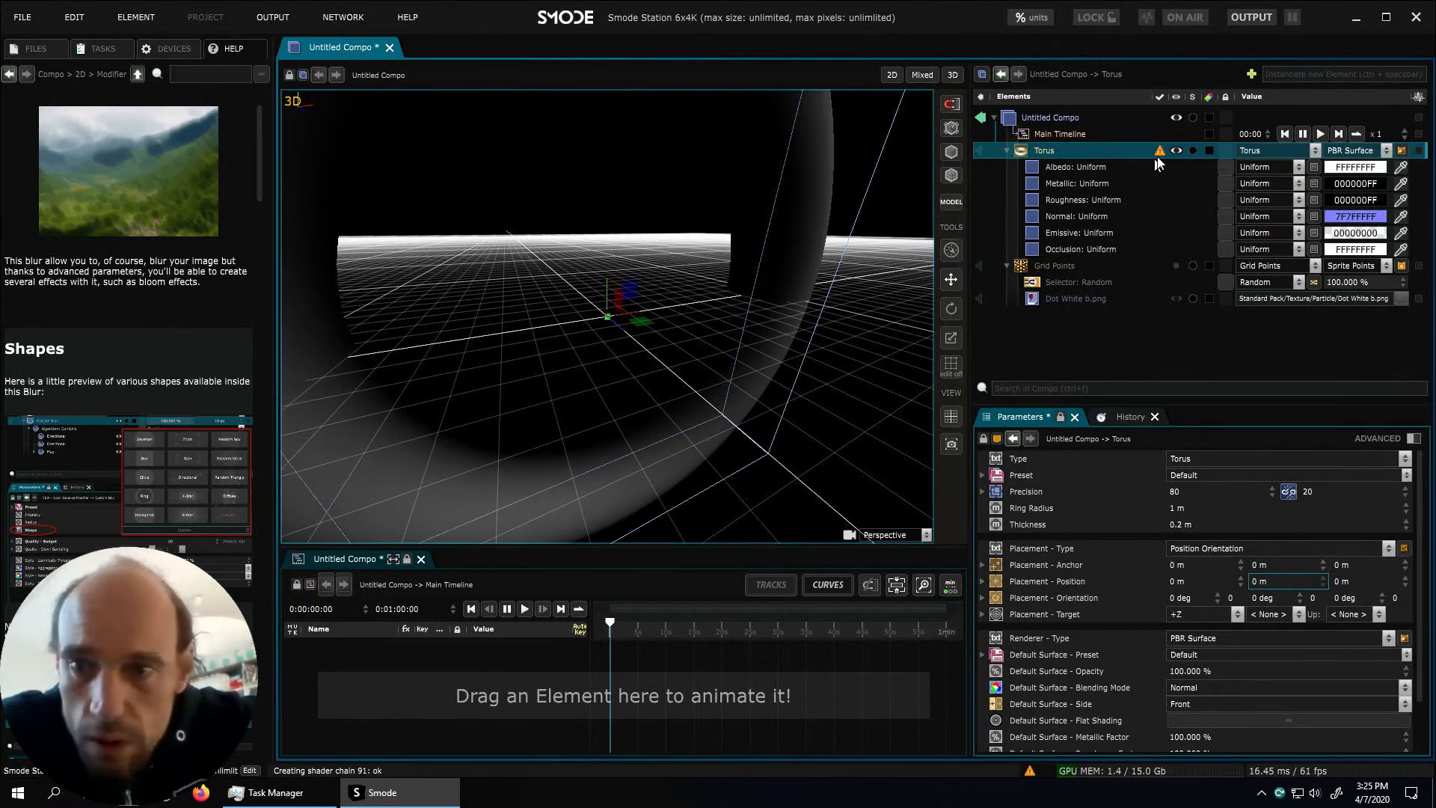
# Set the composition's gamma value to Linear and its pixel type to HDR 16bits
pyautogui.moveTo(1161, 152)
pyautogui.click(1053, 123)
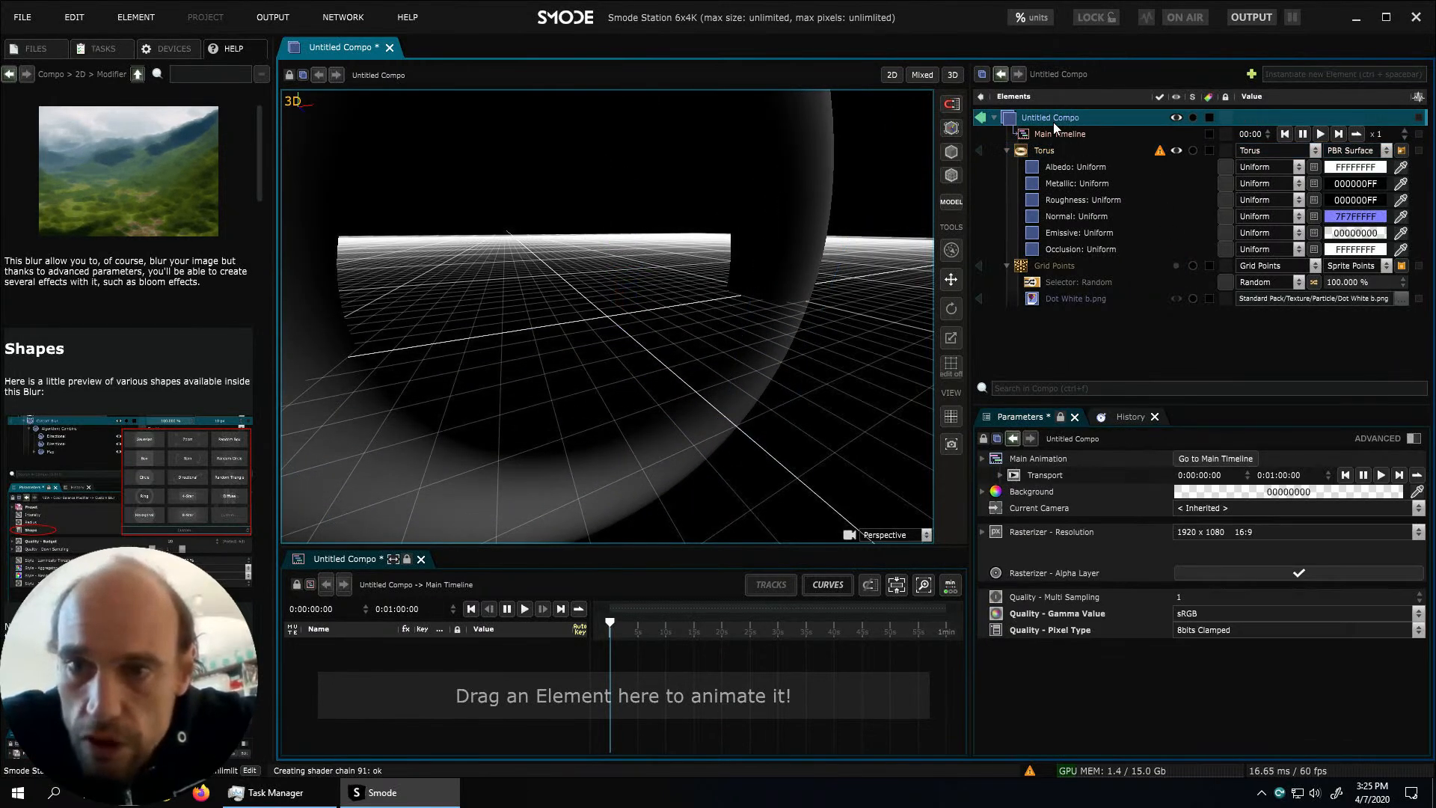
pyautogui.click(1223, 616)
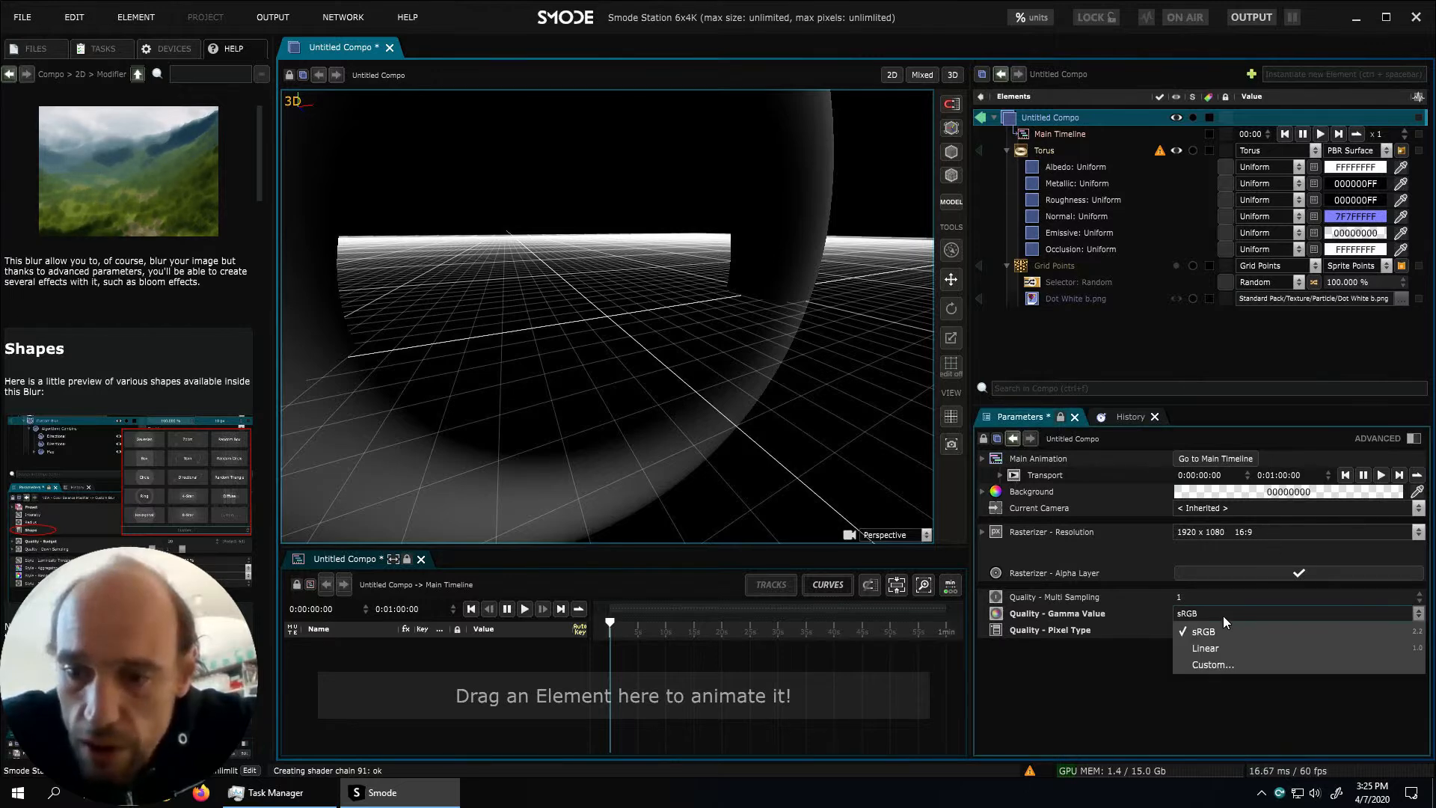
pyautogui.click(1219, 647)
pyautogui.click(1216, 629)
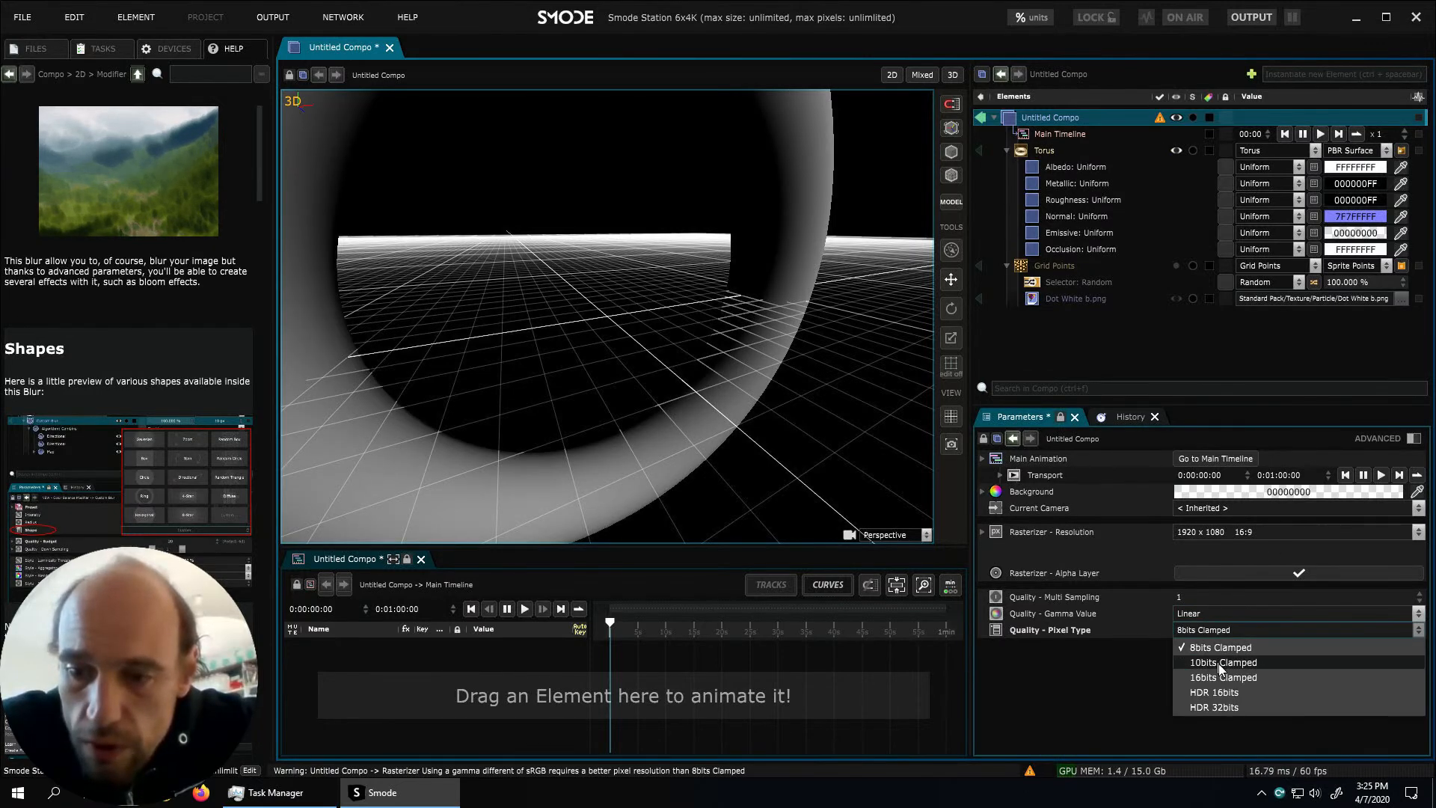
pyautogui.click(1215, 691)
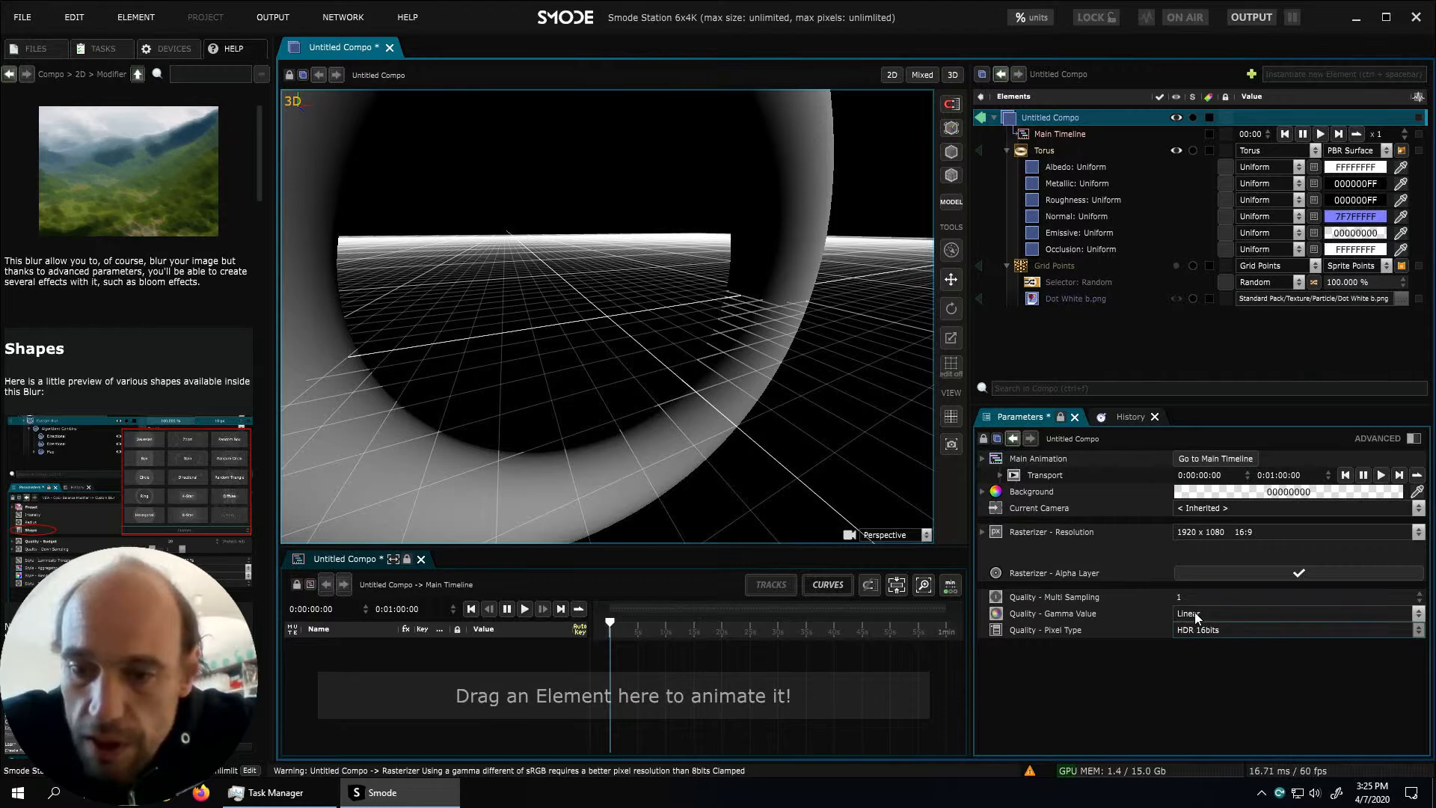
# Examine the Torus's geometry, placement and PBR Surface renderer parameters
pyautogui.click(1071, 152)
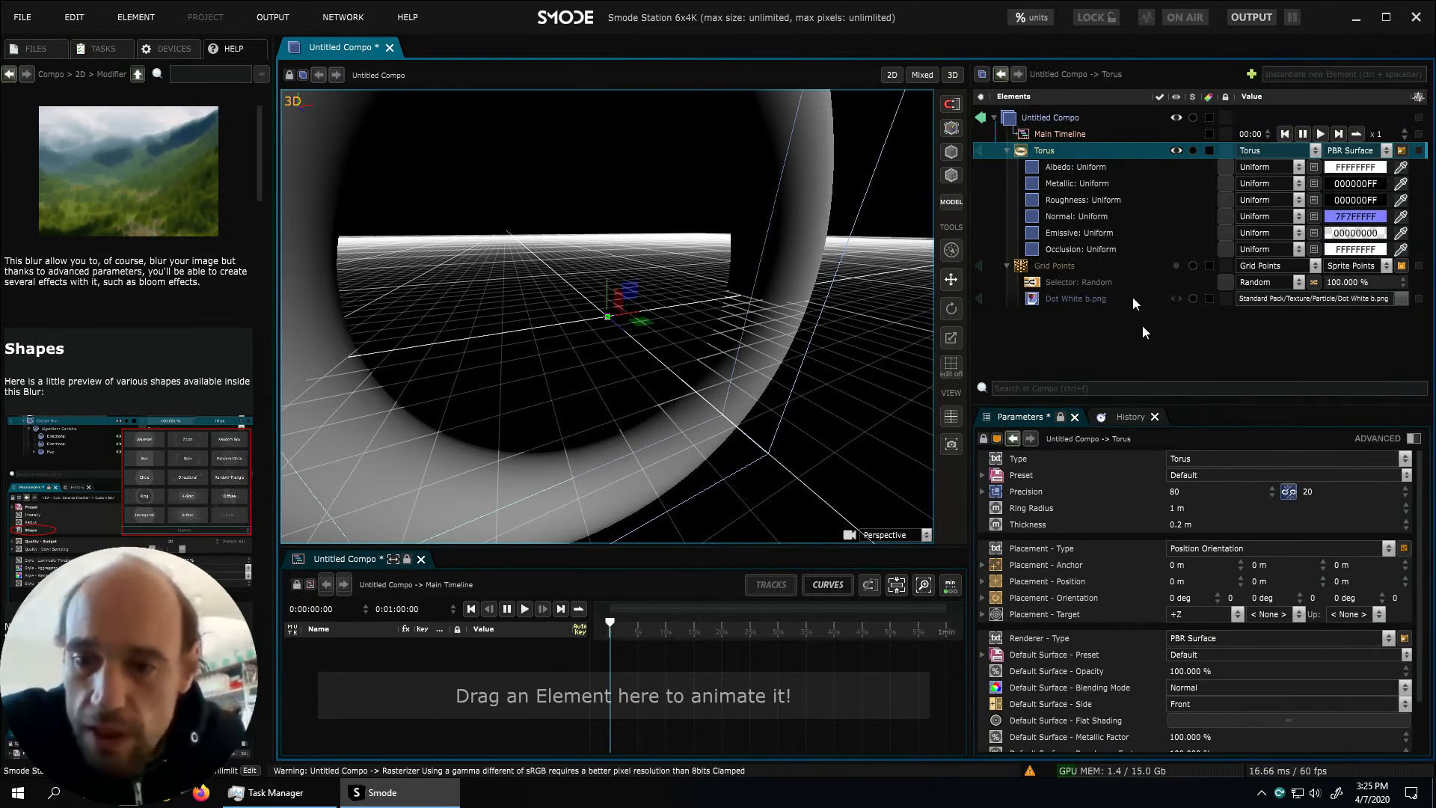
pyautogui.scroll(-2, 1201, 618)
pyautogui.scroll(-1, 1202, 618)
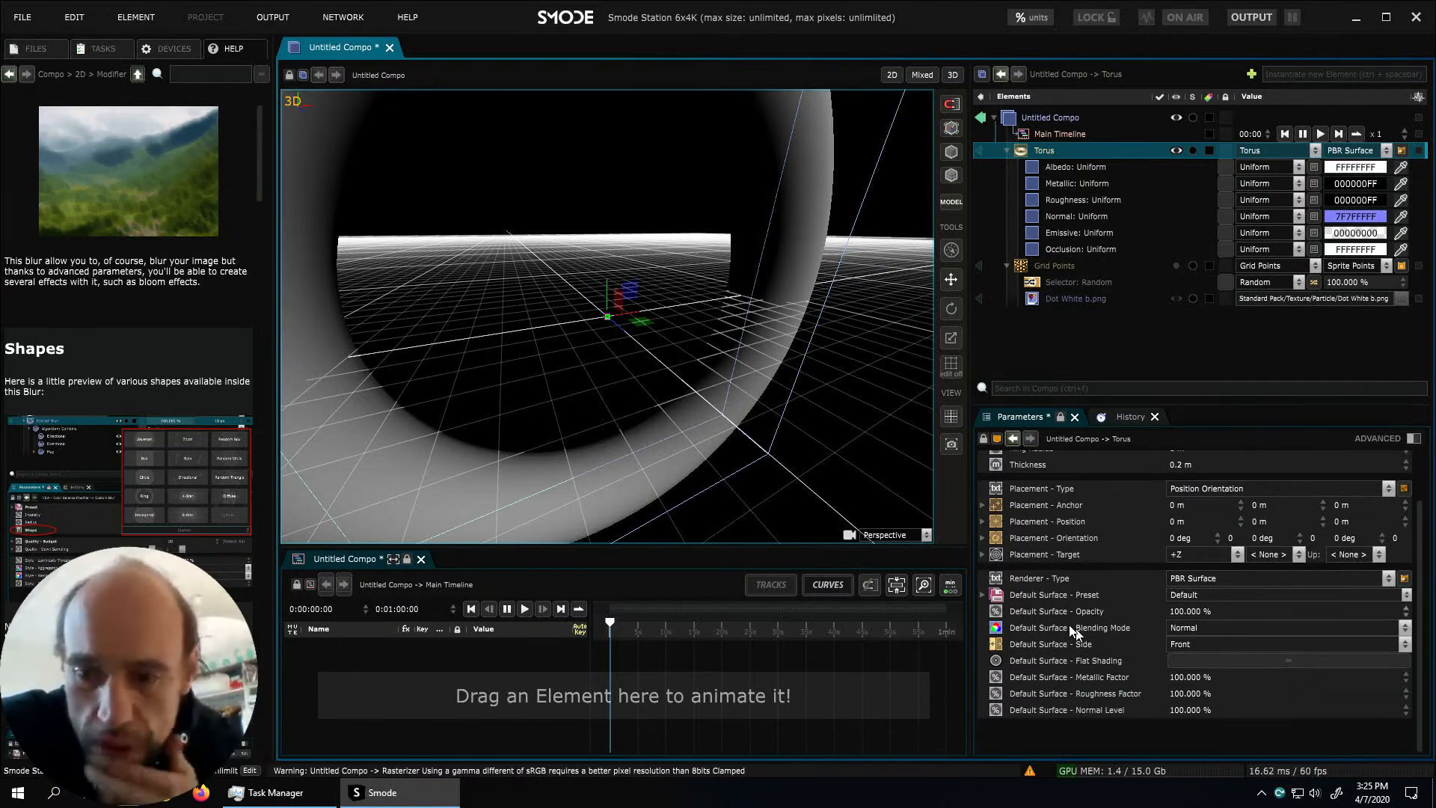
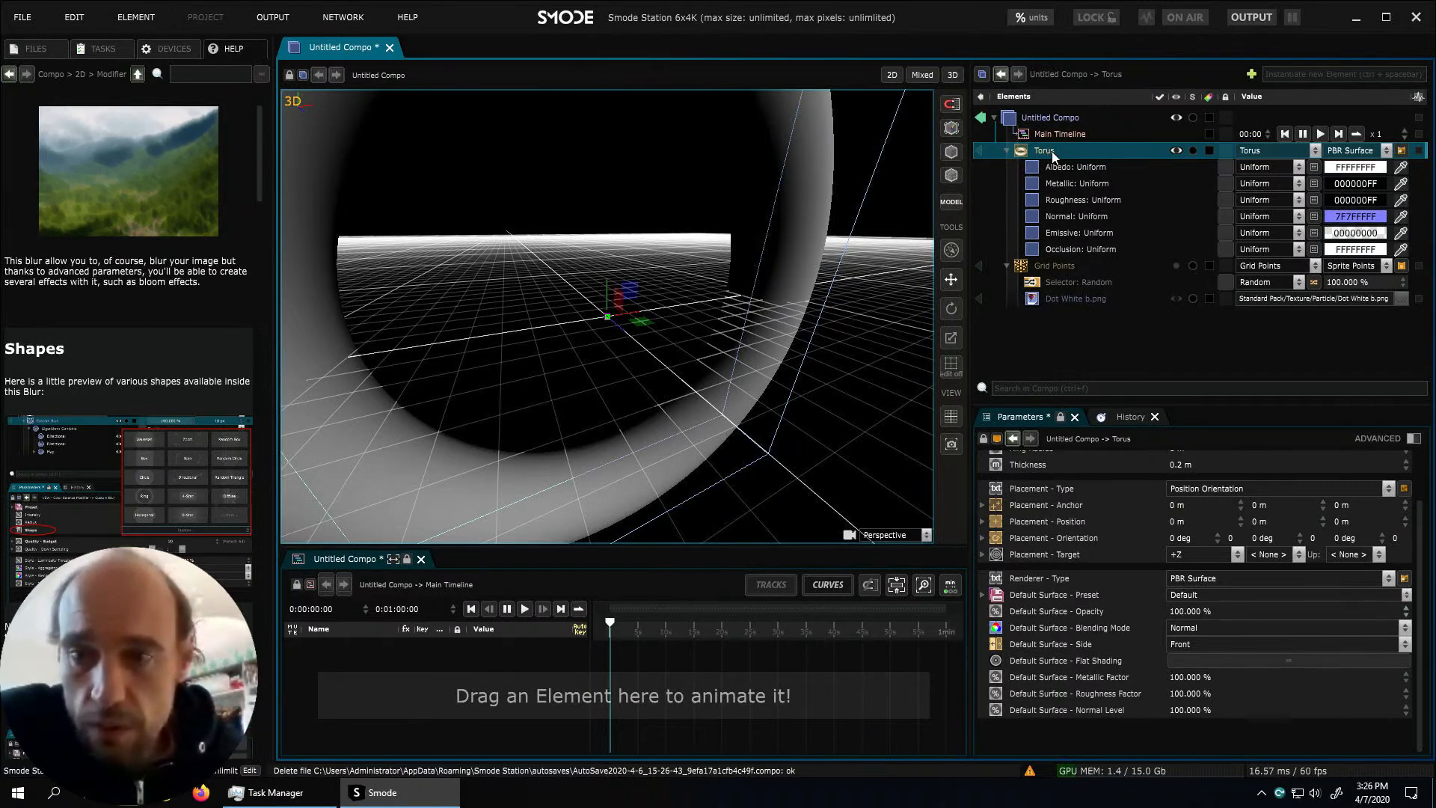
# Show the Grid Points layer temporarily to examine its Sprite Points renderer, random selector and Dot White b.png texture
pyautogui.click(1070, 265)
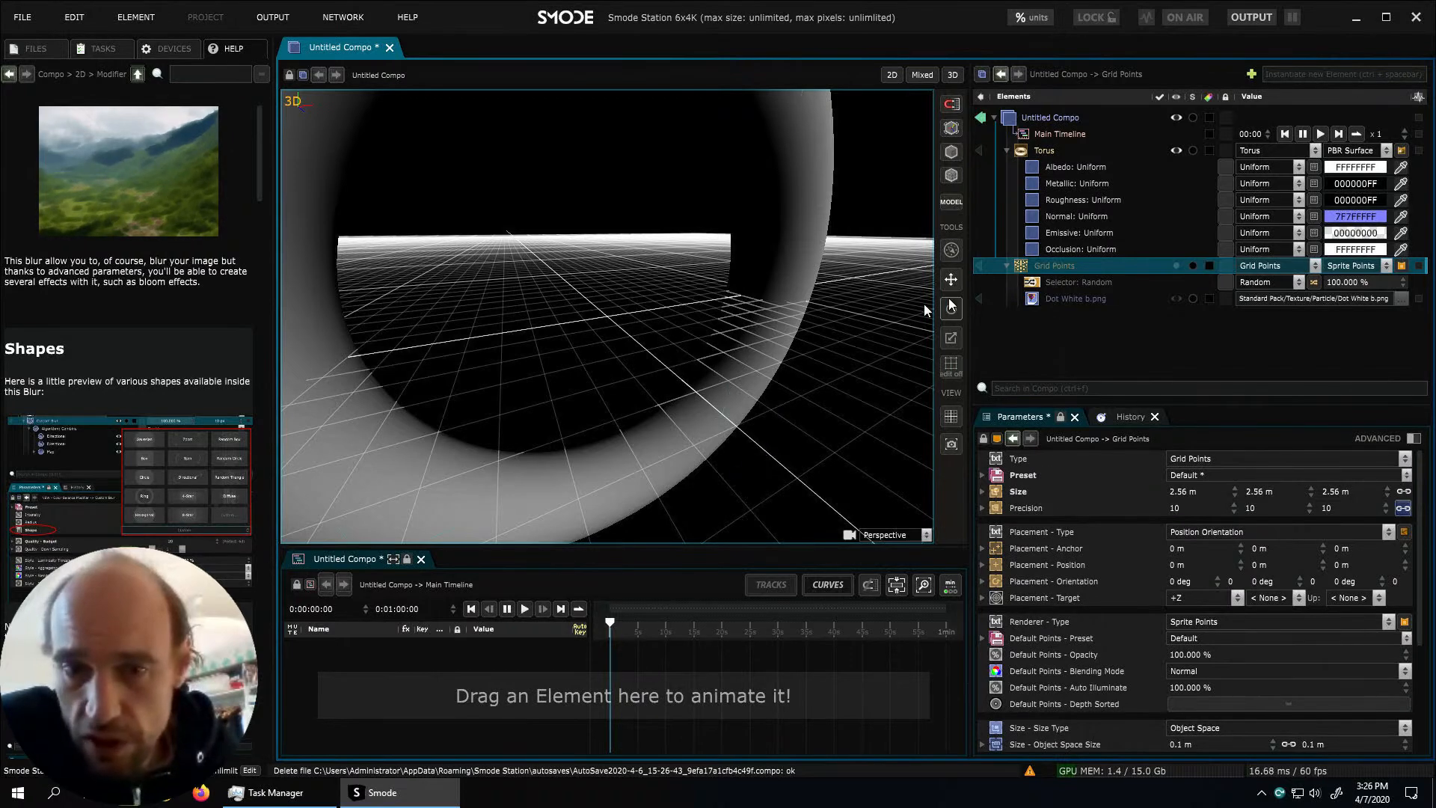
pyautogui.click(1175, 267)
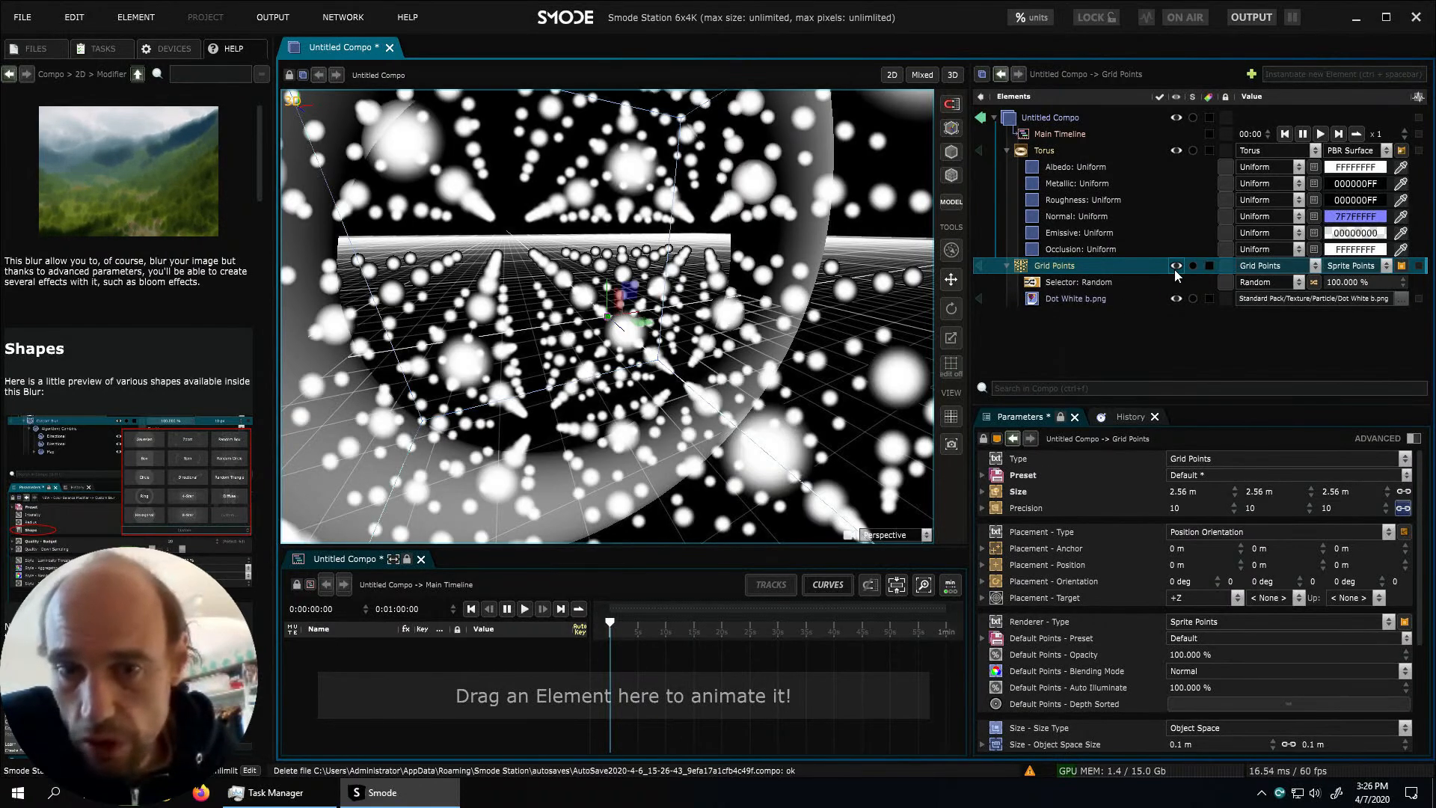
pyautogui.scroll(-3, 1056, 595)
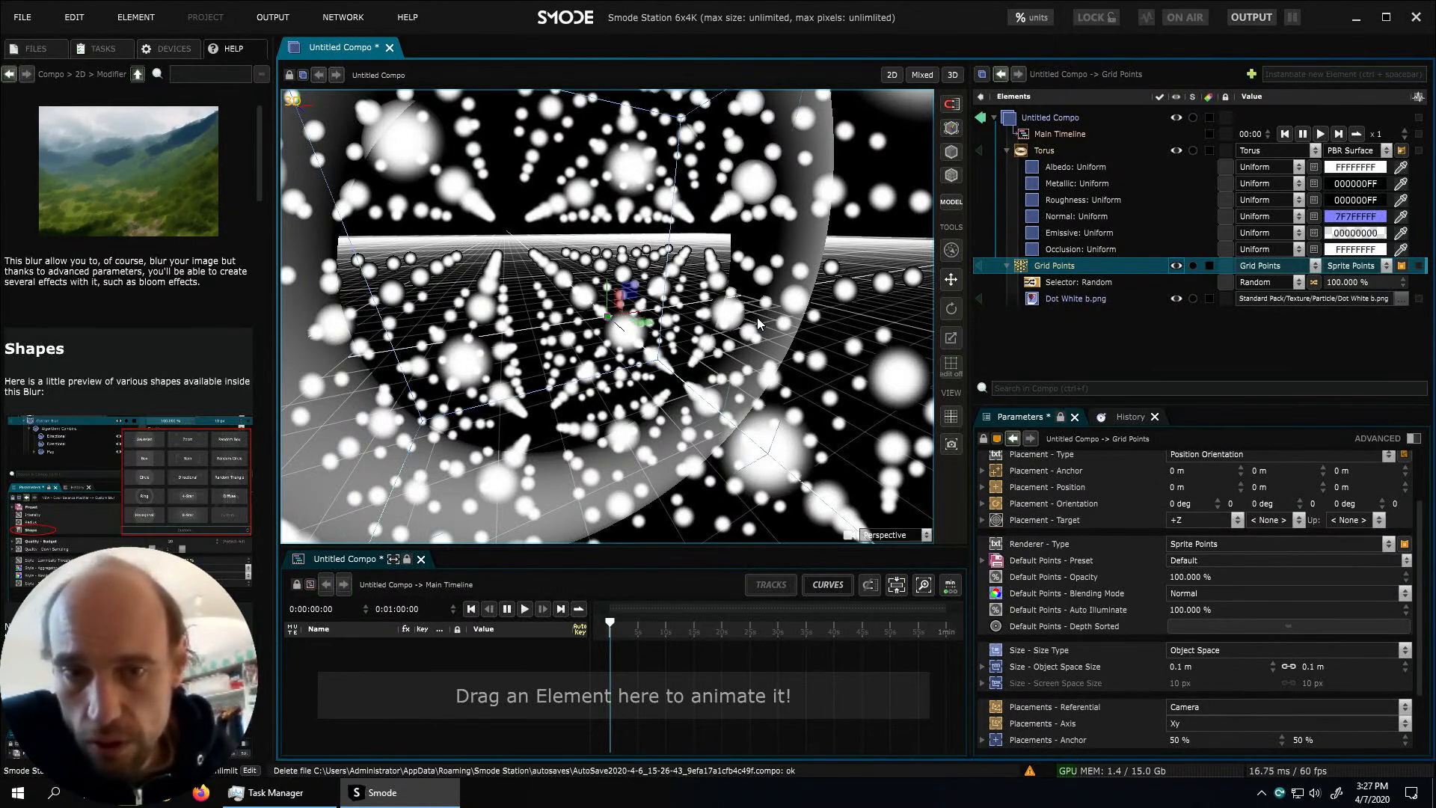
pyautogui.click(1084, 283)
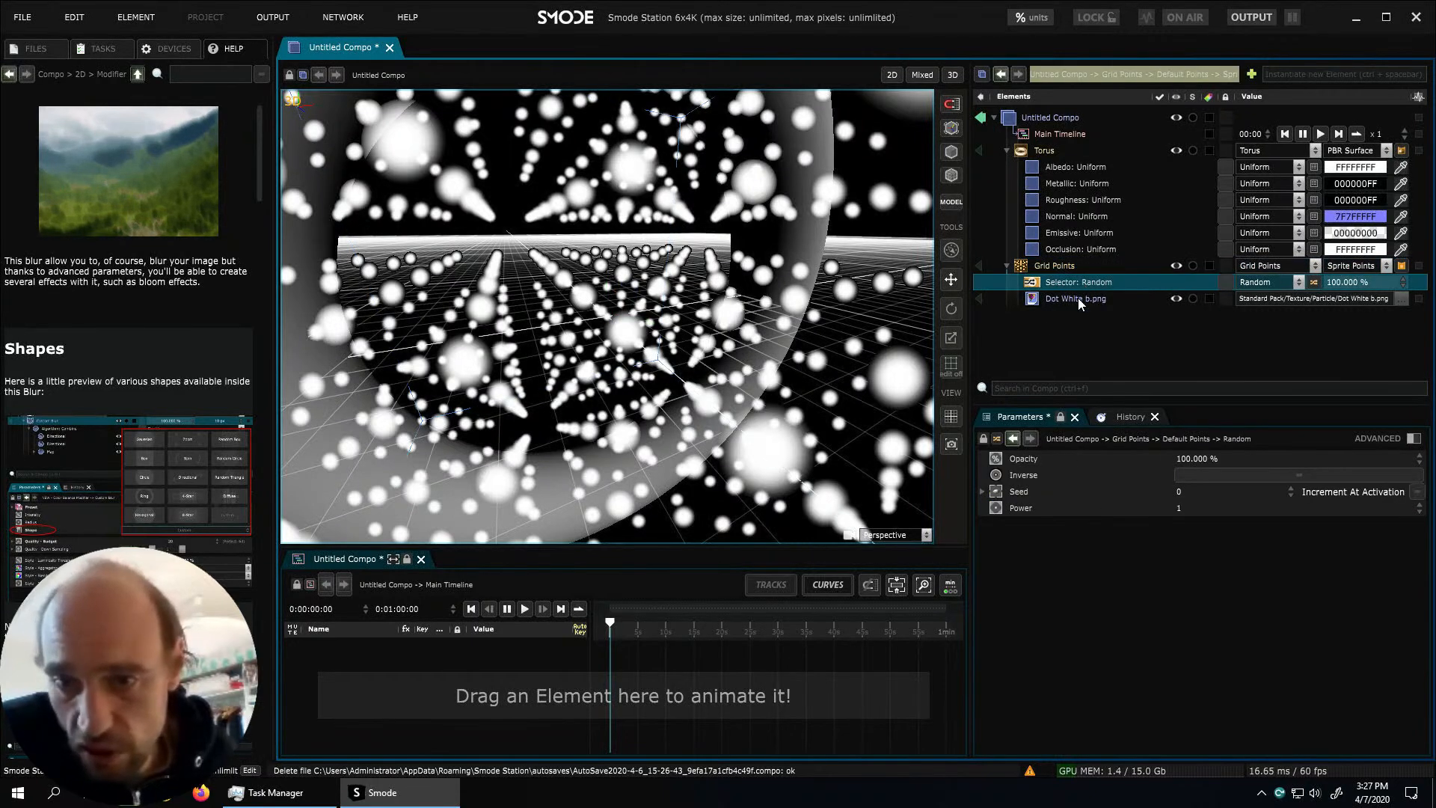
pyautogui.doubleClick(1079, 298)
pyautogui.click(1080, 283)
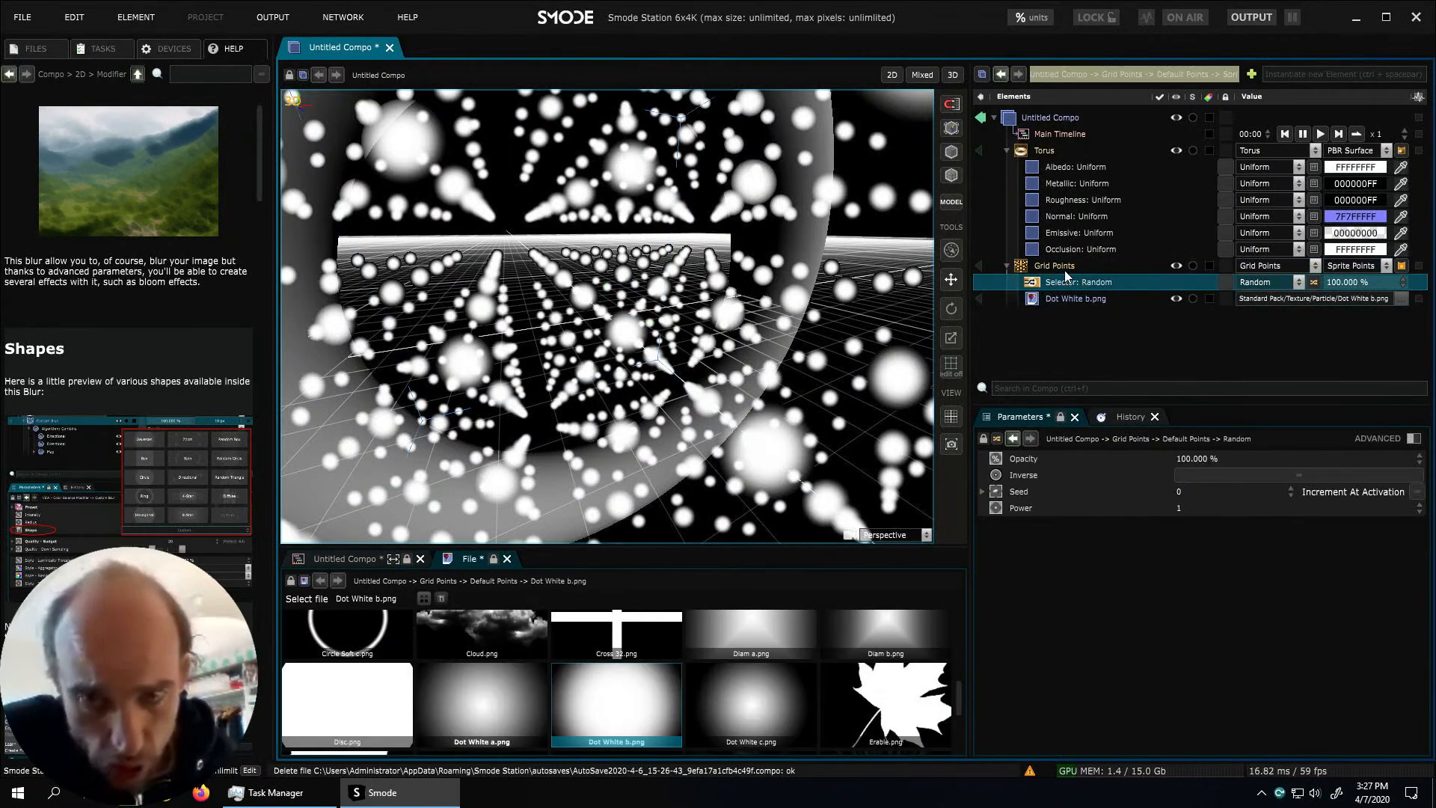
pyautogui.click(1065, 267)
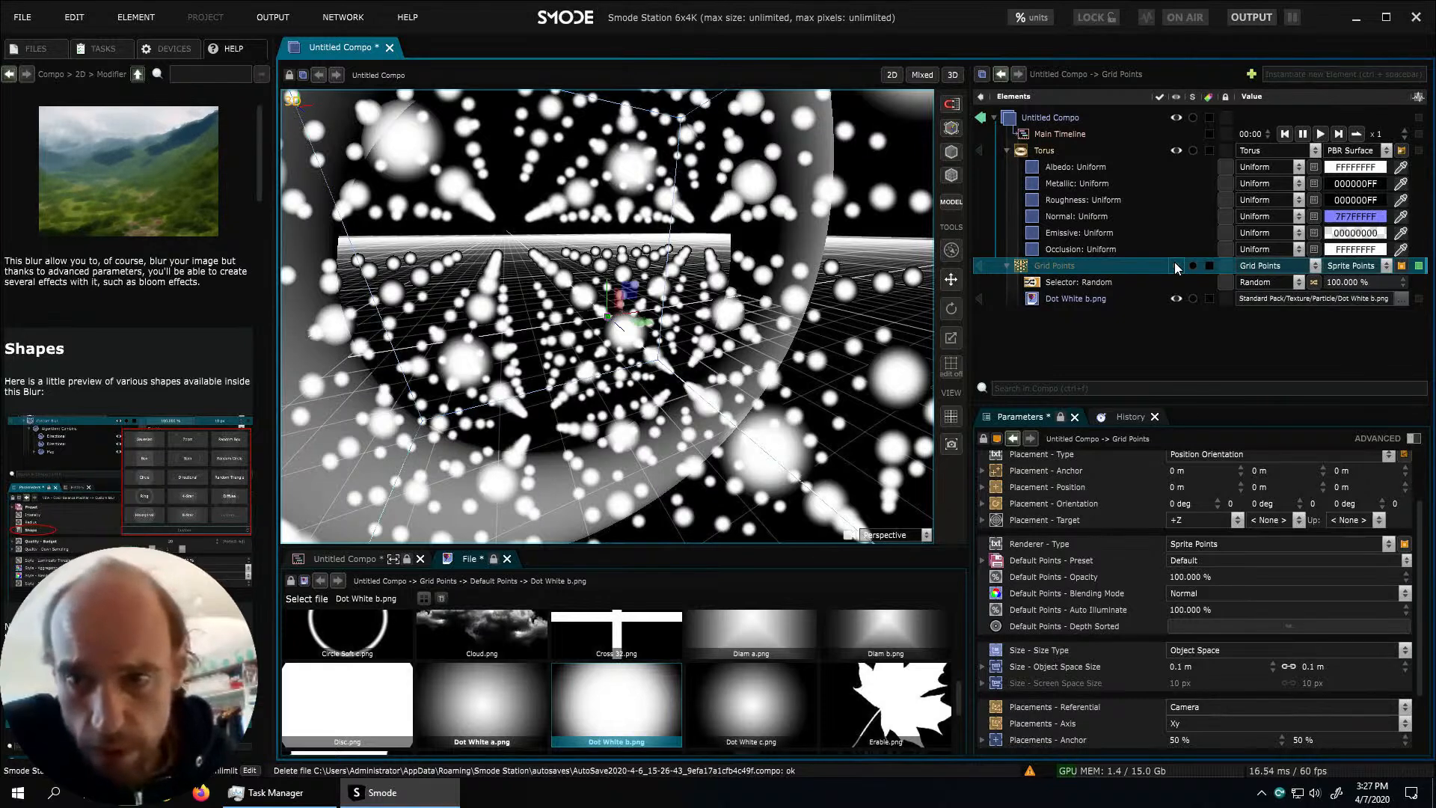
pyautogui.click(1176, 265)
# Add a Colorize modifier to the Torus and set its color to red (FF0000FF)
pyautogui.click(1057, 151)
pyautogui.rightClick(1057, 151)
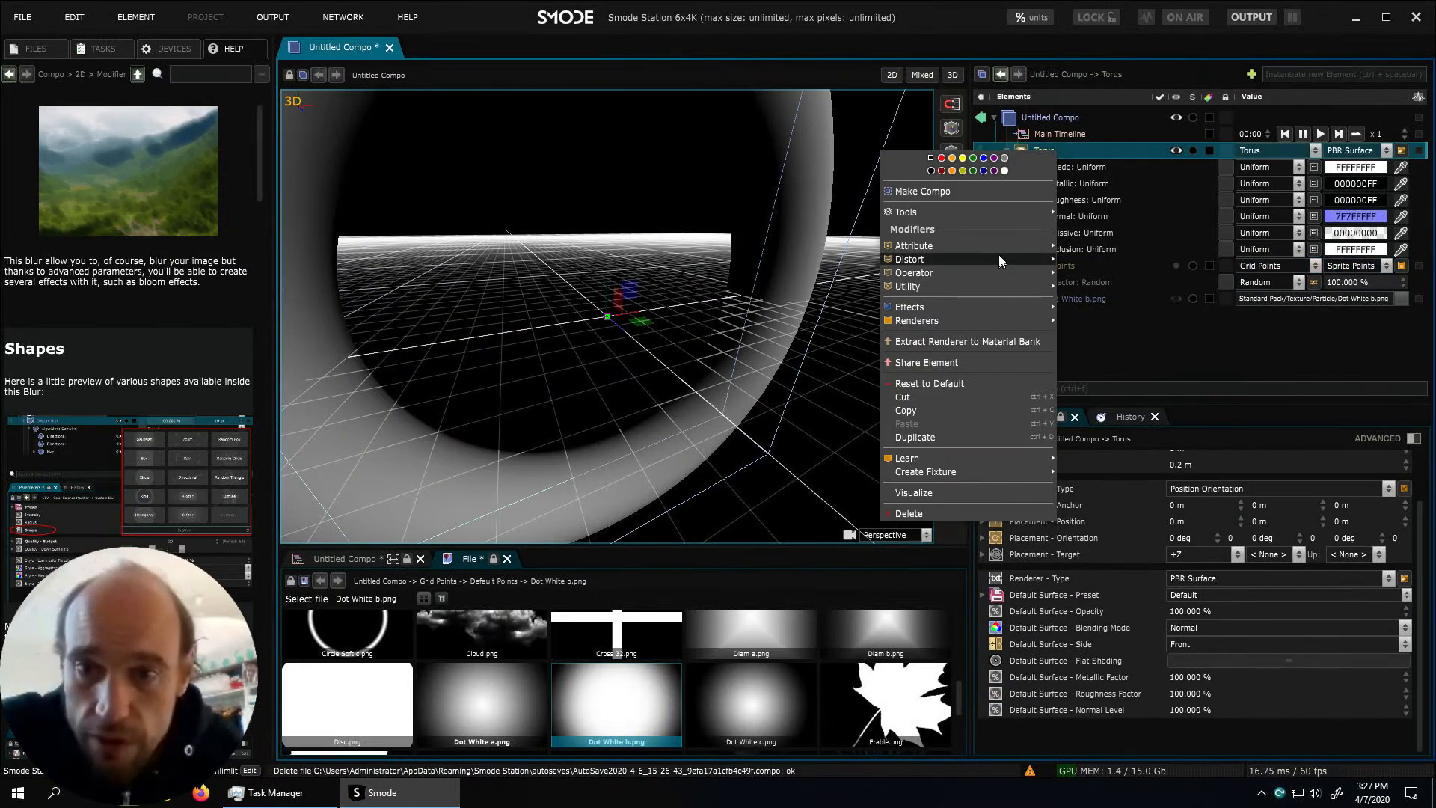
pyautogui.moveTo(999, 254)
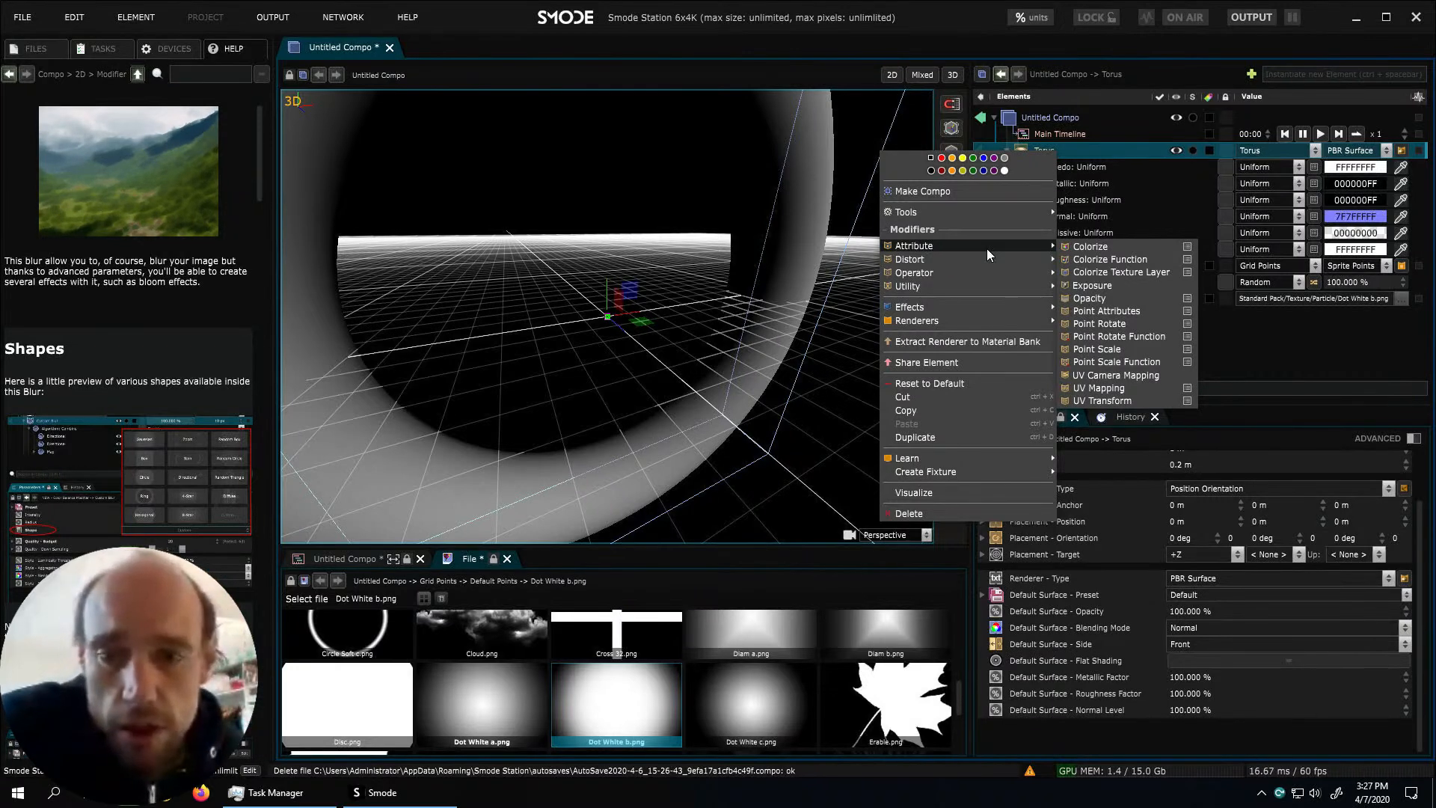
pyautogui.click(1074, 248)
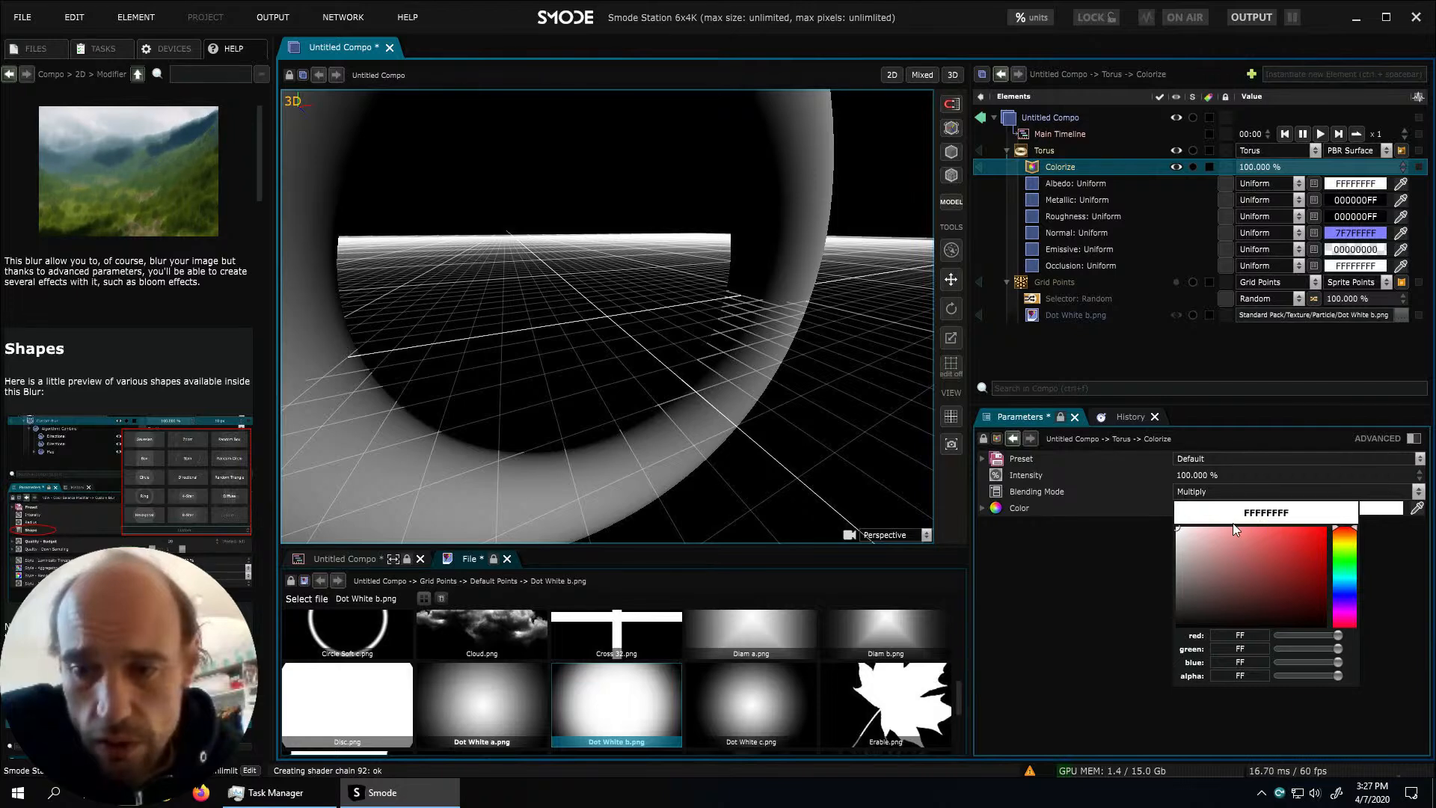
pyautogui.click(1326, 528)
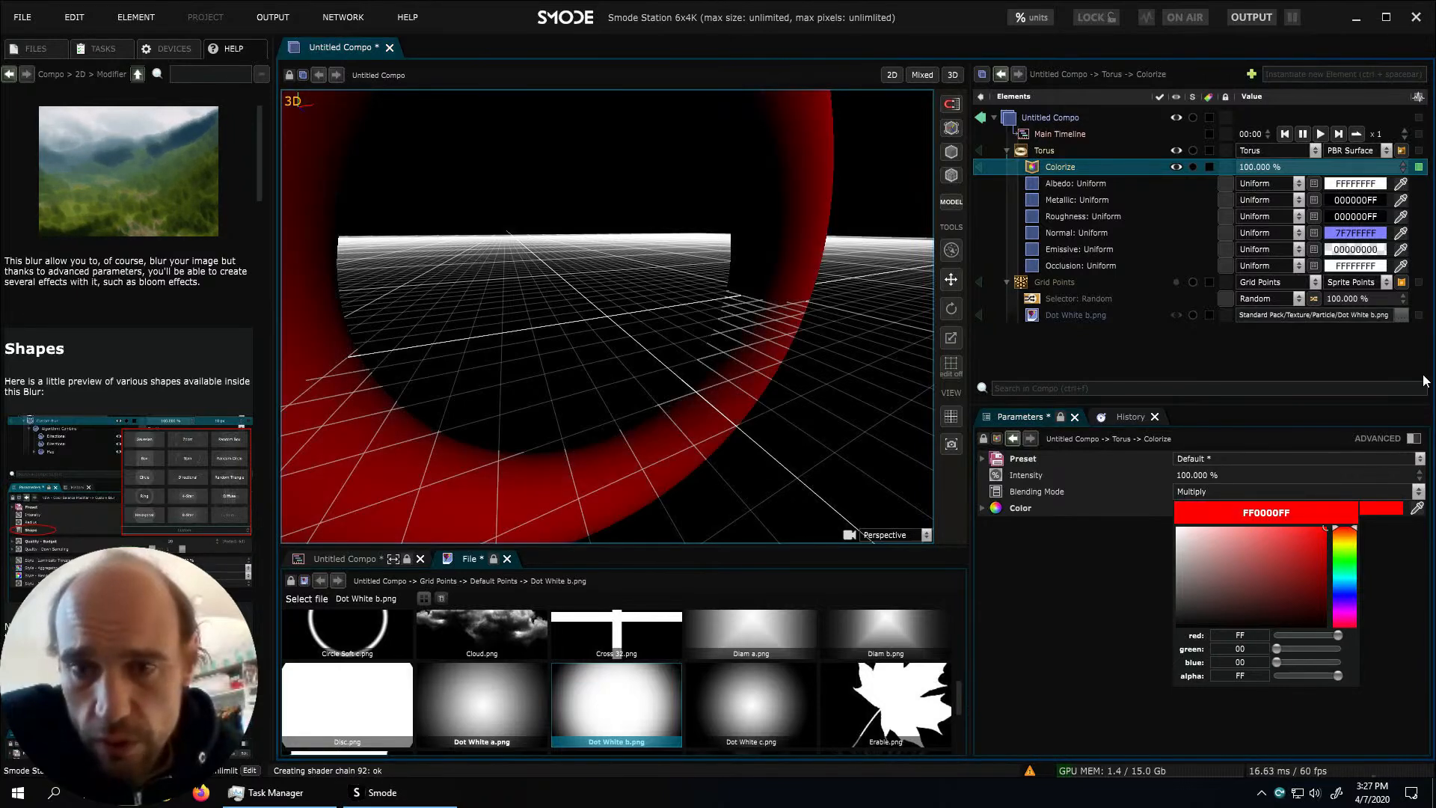
pyautogui.click(1164, 356)
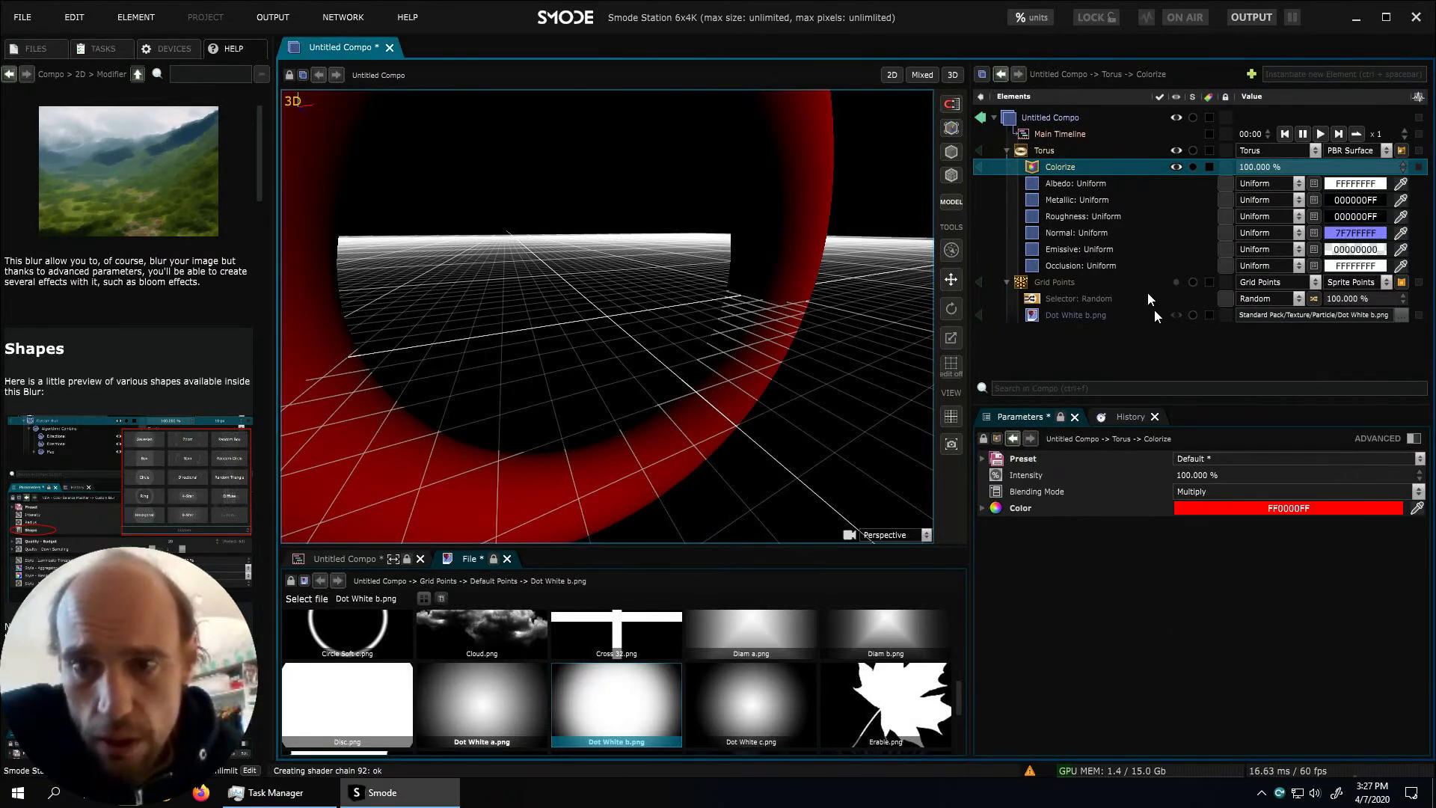
# Add a Horizontal Texture Coordinate mask to the Torus's Colorize modifier
pyautogui.rightClick(1047, 167)
pyautogui.moveTo(1045, 223)
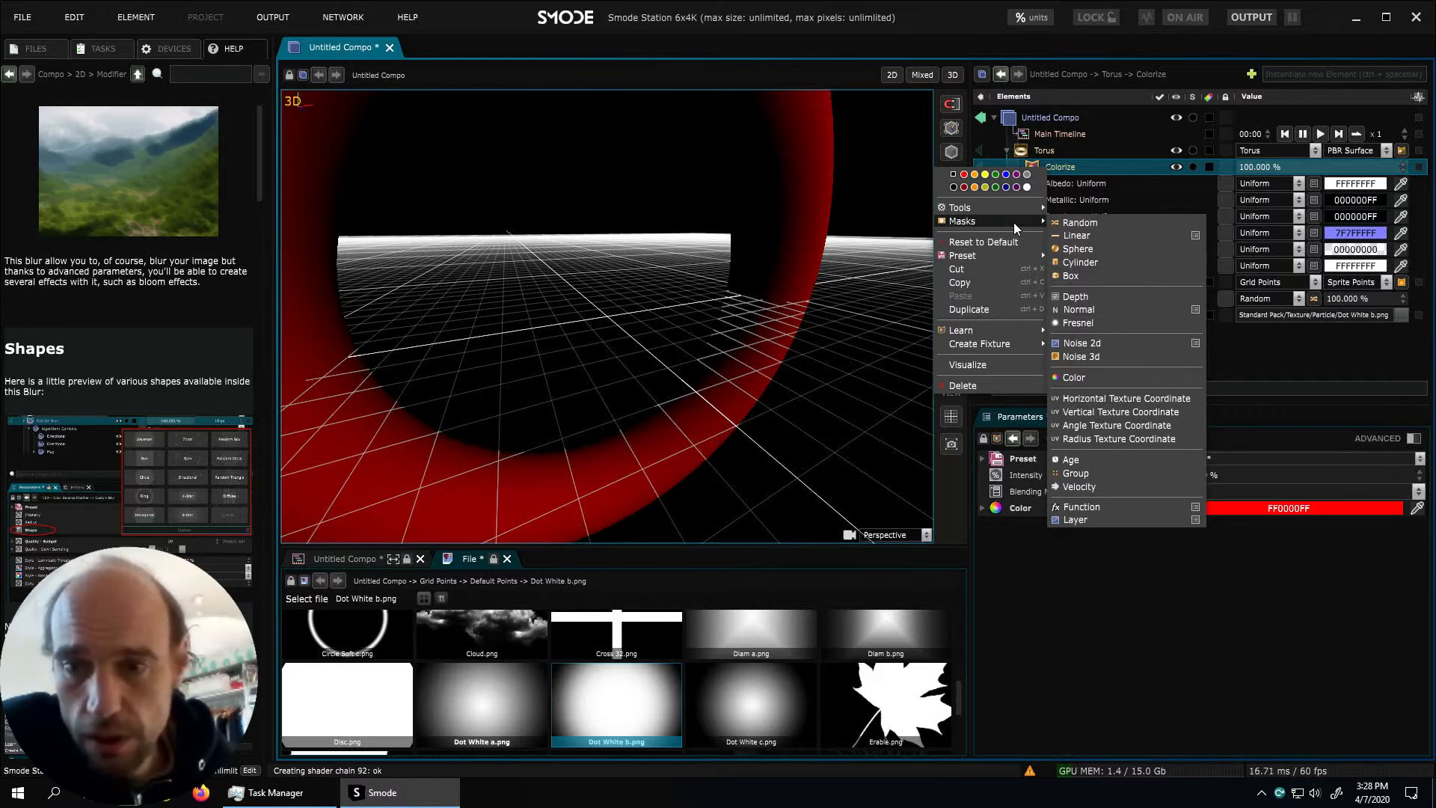
pyautogui.click(1100, 398)
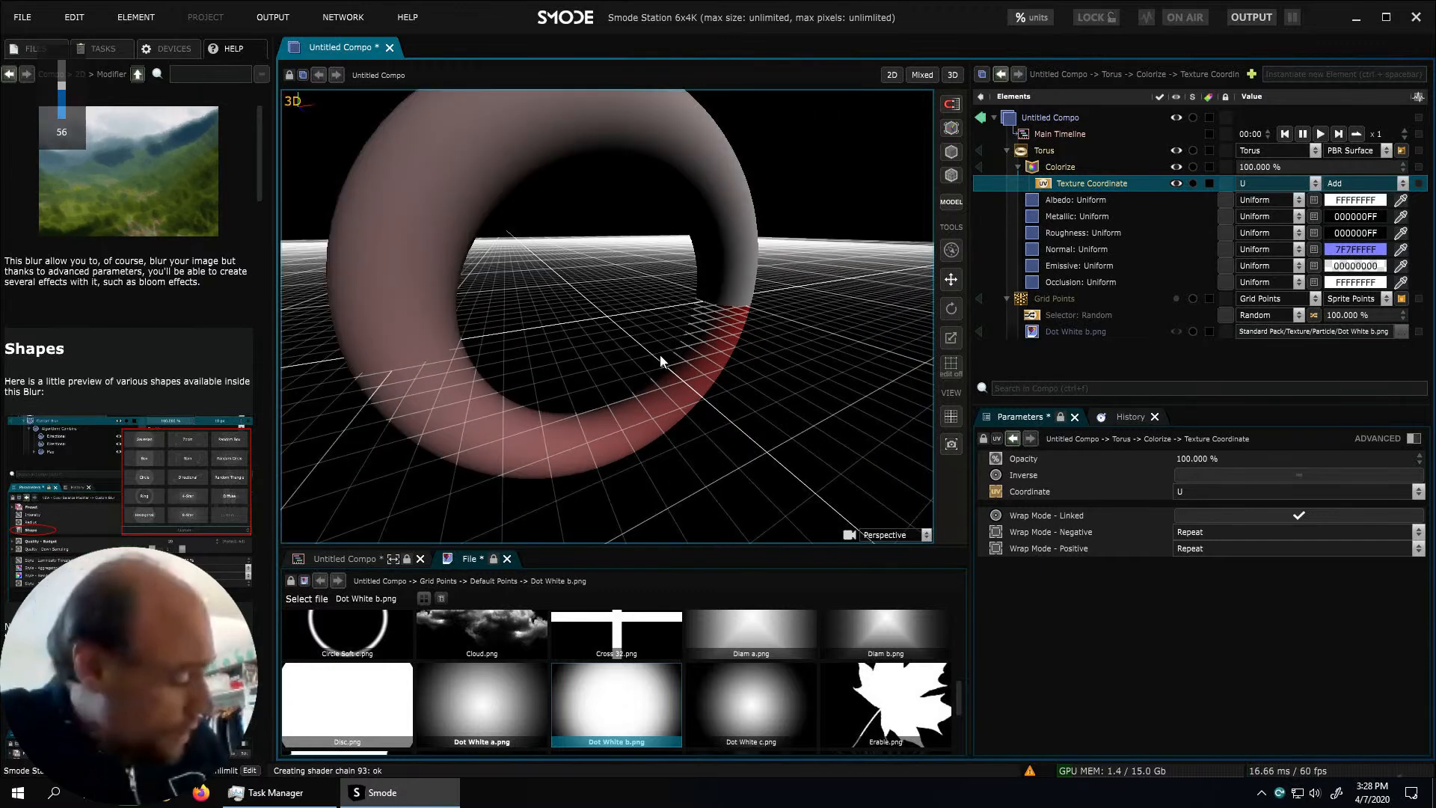
# Disable the Texture Coordinate mask and set the Colorize intensity to 0%
pyautogui.moveTo(635, 361); pyautogui.dragTo(578, 298, button='middle')
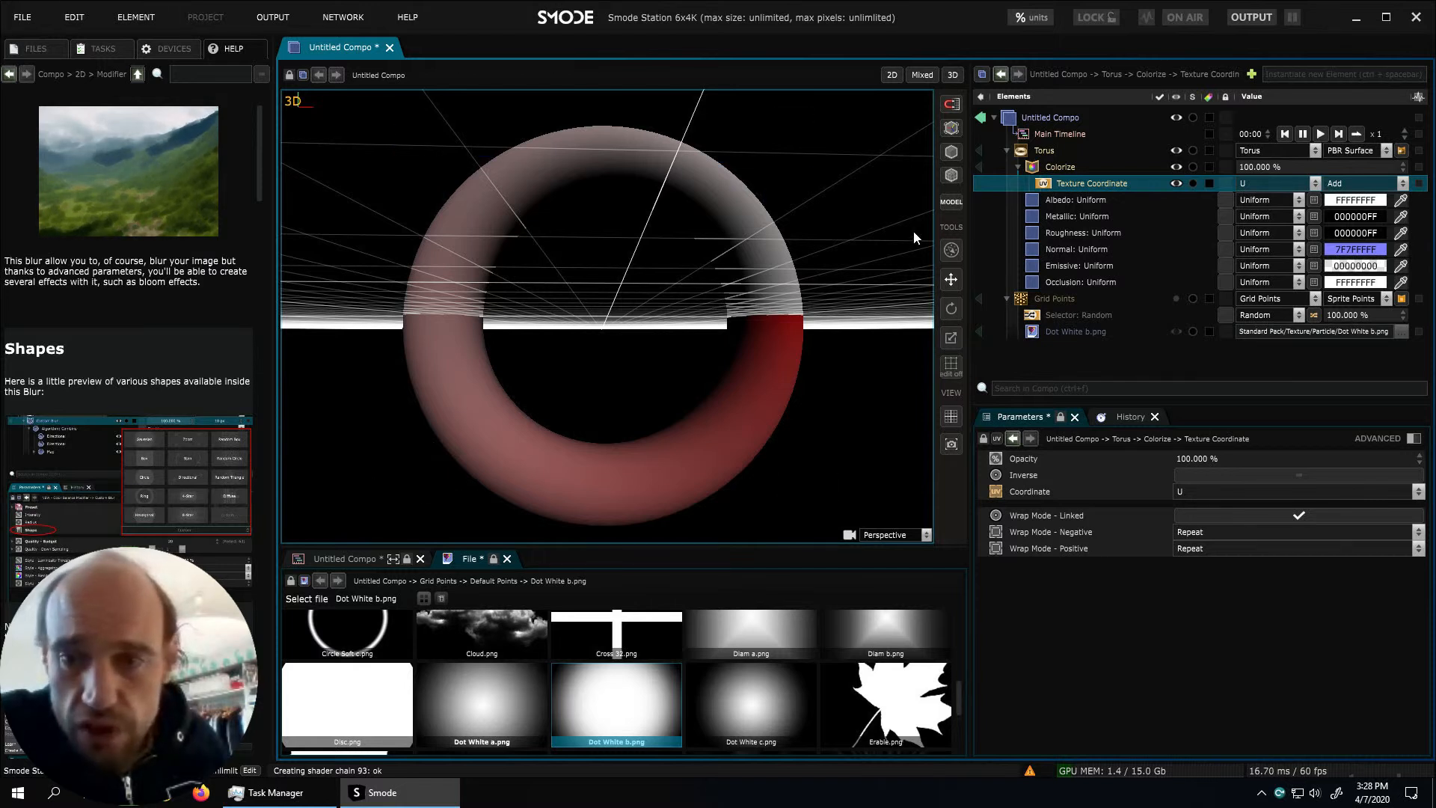
pyautogui.click(1175, 182)
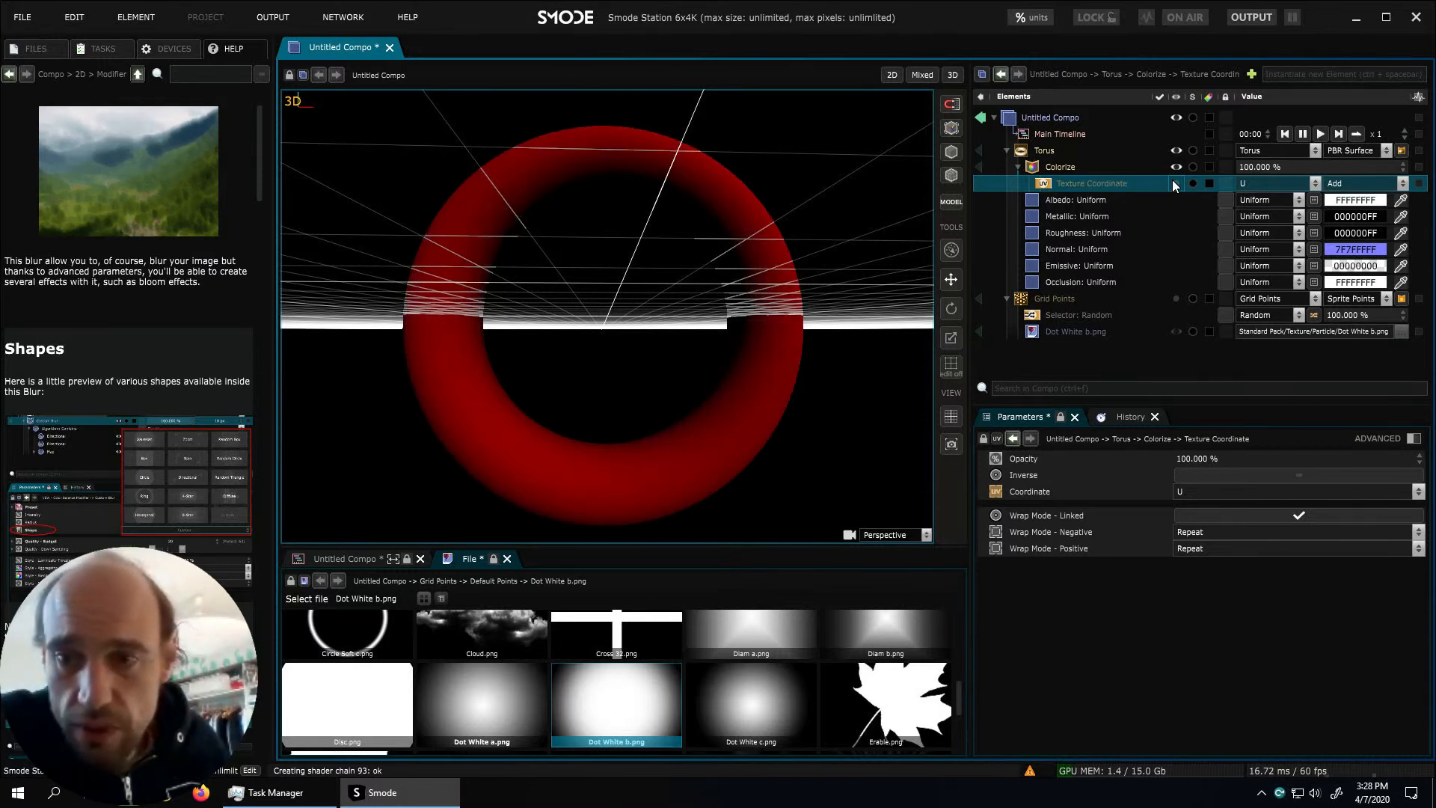
pyautogui.moveTo(1267, 172); pyautogui.dragTo(1204, 175)
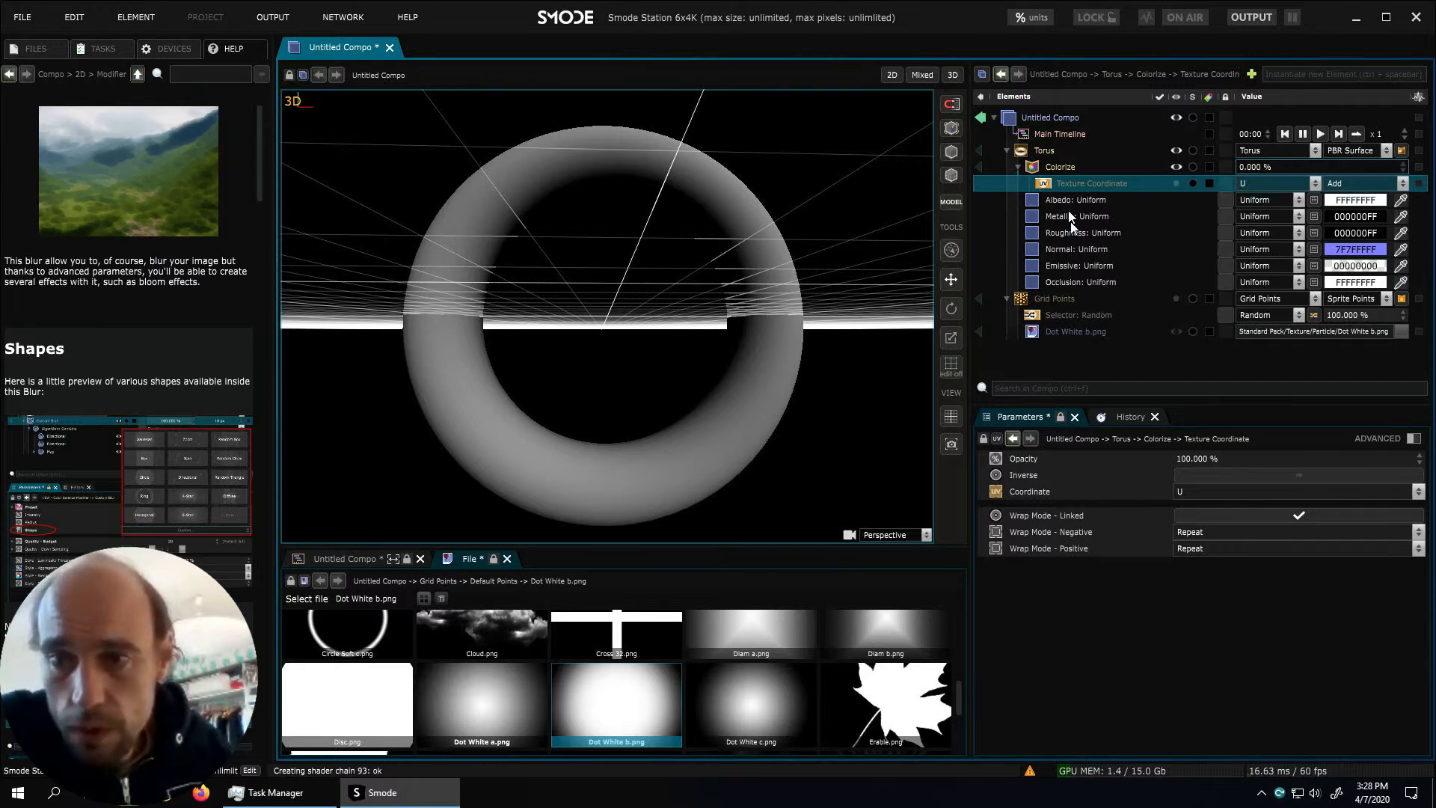
# Add an environment light to the composition and turn off its skybox rendering
pyautogui.rightClick(1075, 359)
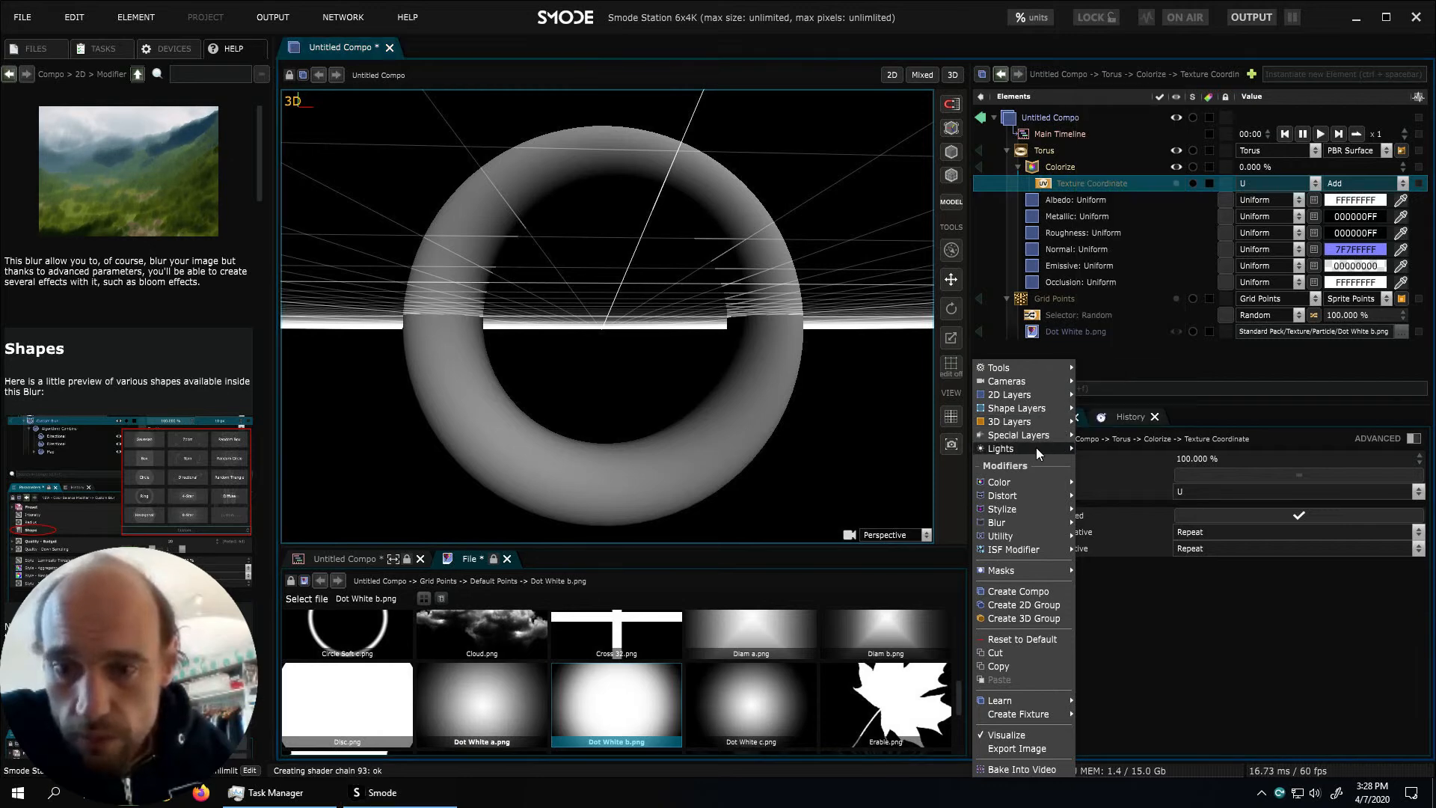
pyautogui.moveTo(1035, 448)
pyautogui.click(1143, 396)
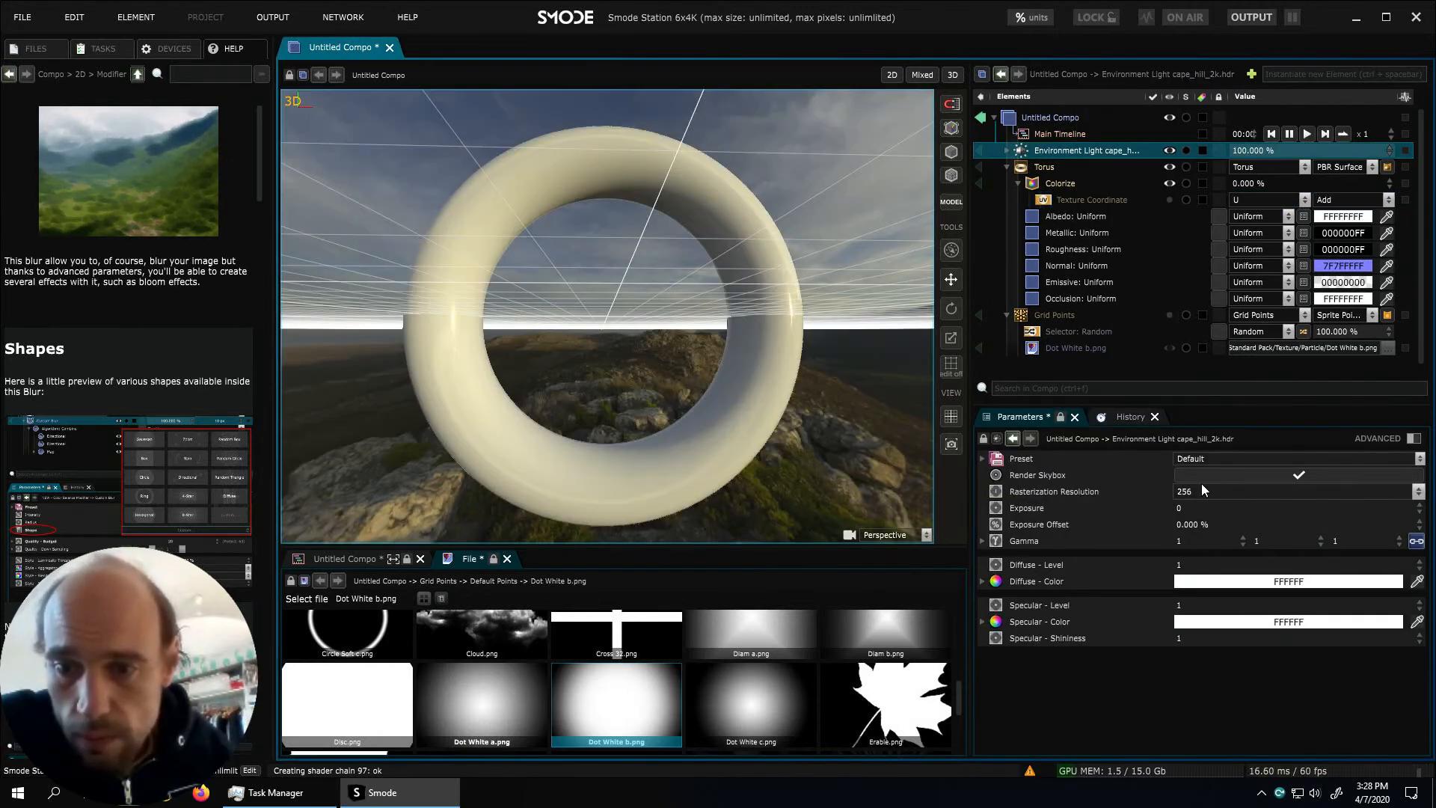
pyautogui.click(1208, 471)
# Set the Torus's Colorize intensity to 100% and re-enable its Texture Coordinate mask
pyautogui.click(1045, 167)
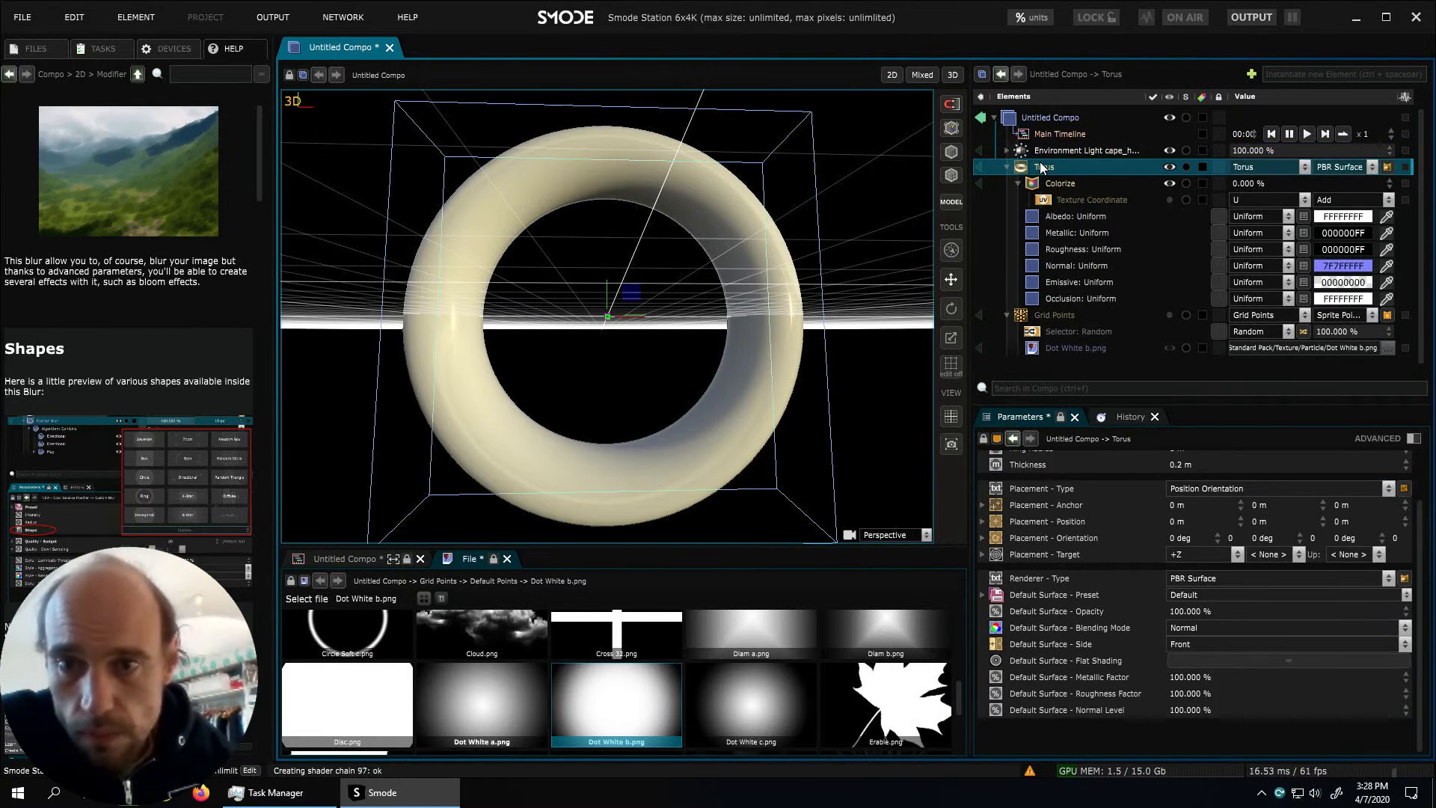
pyautogui.click(1100, 187)
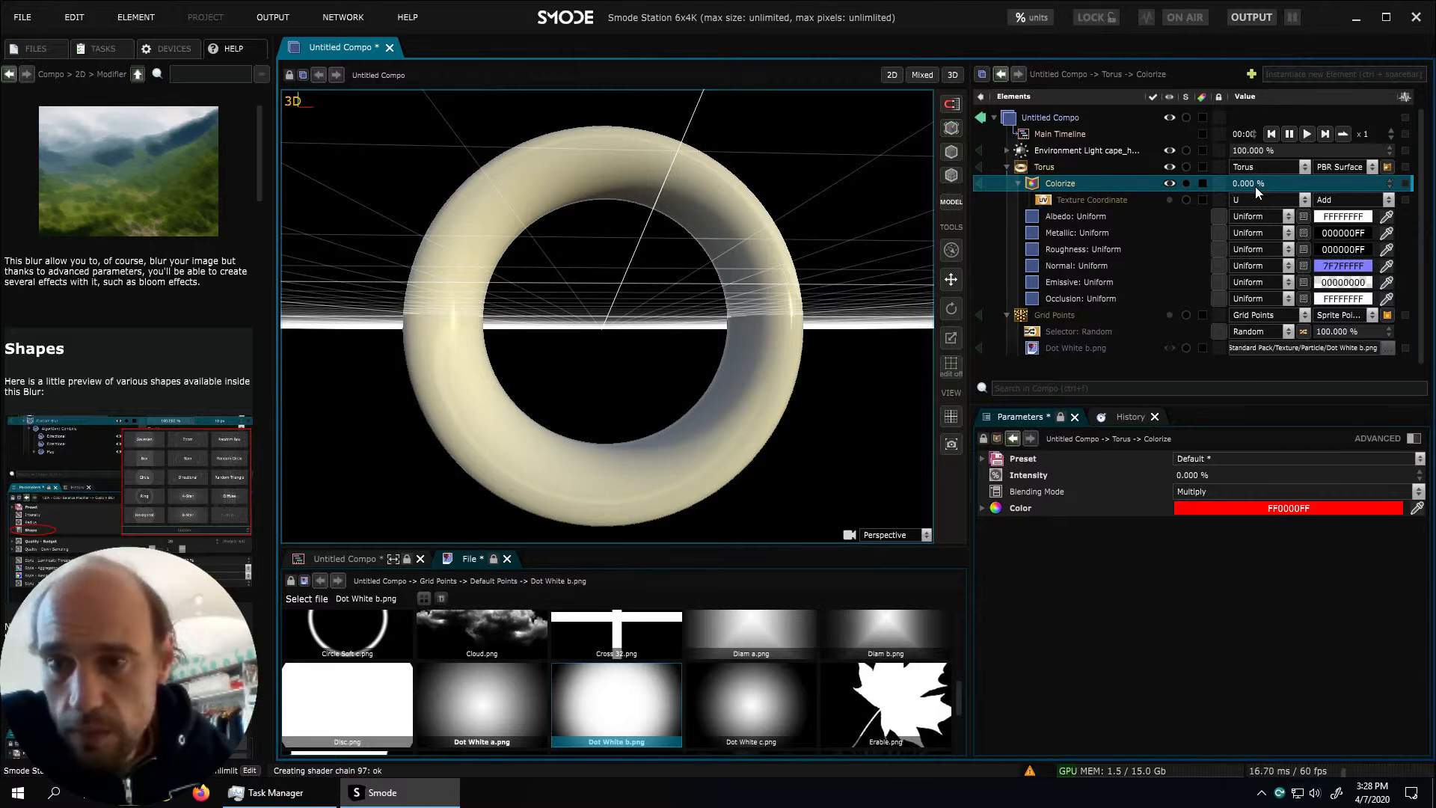
pyautogui.moveTo(1258, 186); pyautogui.dragTo(1220, 3)
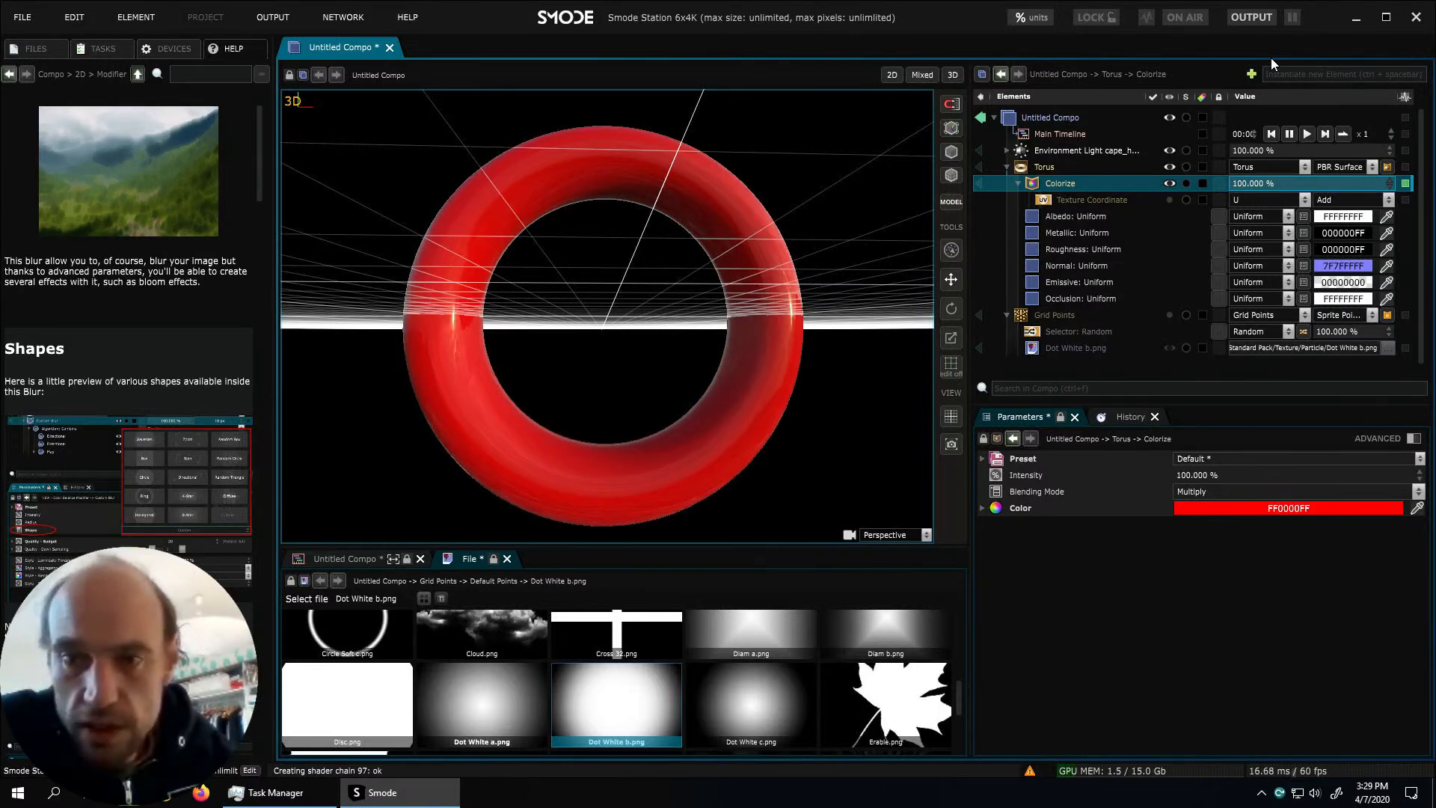
pyautogui.click(1169, 200)
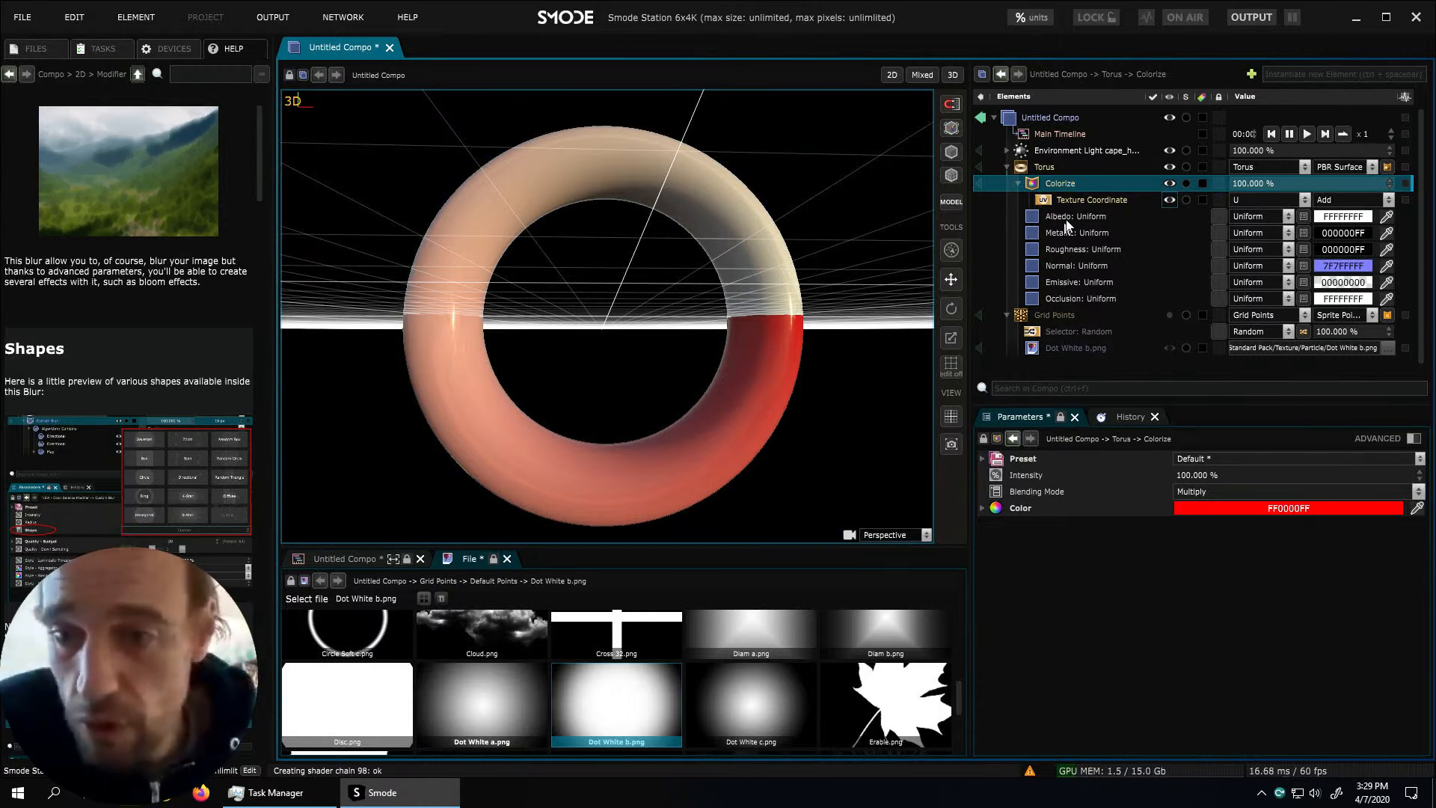
# Change the Texture Coordinate mask's coordinate to V and view its effect around the Torus
pyautogui.click(1076, 202)
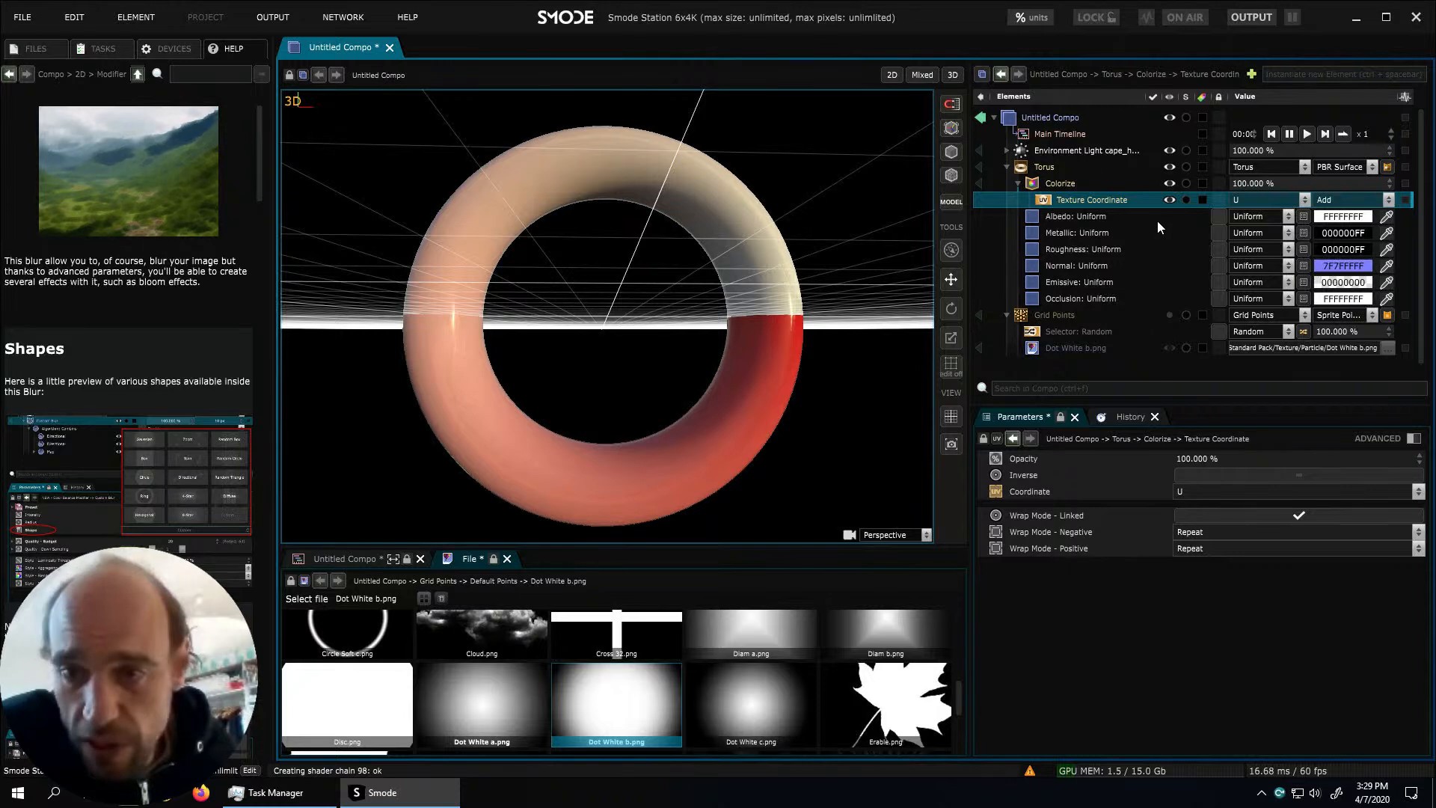
pyautogui.click(1055, 184)
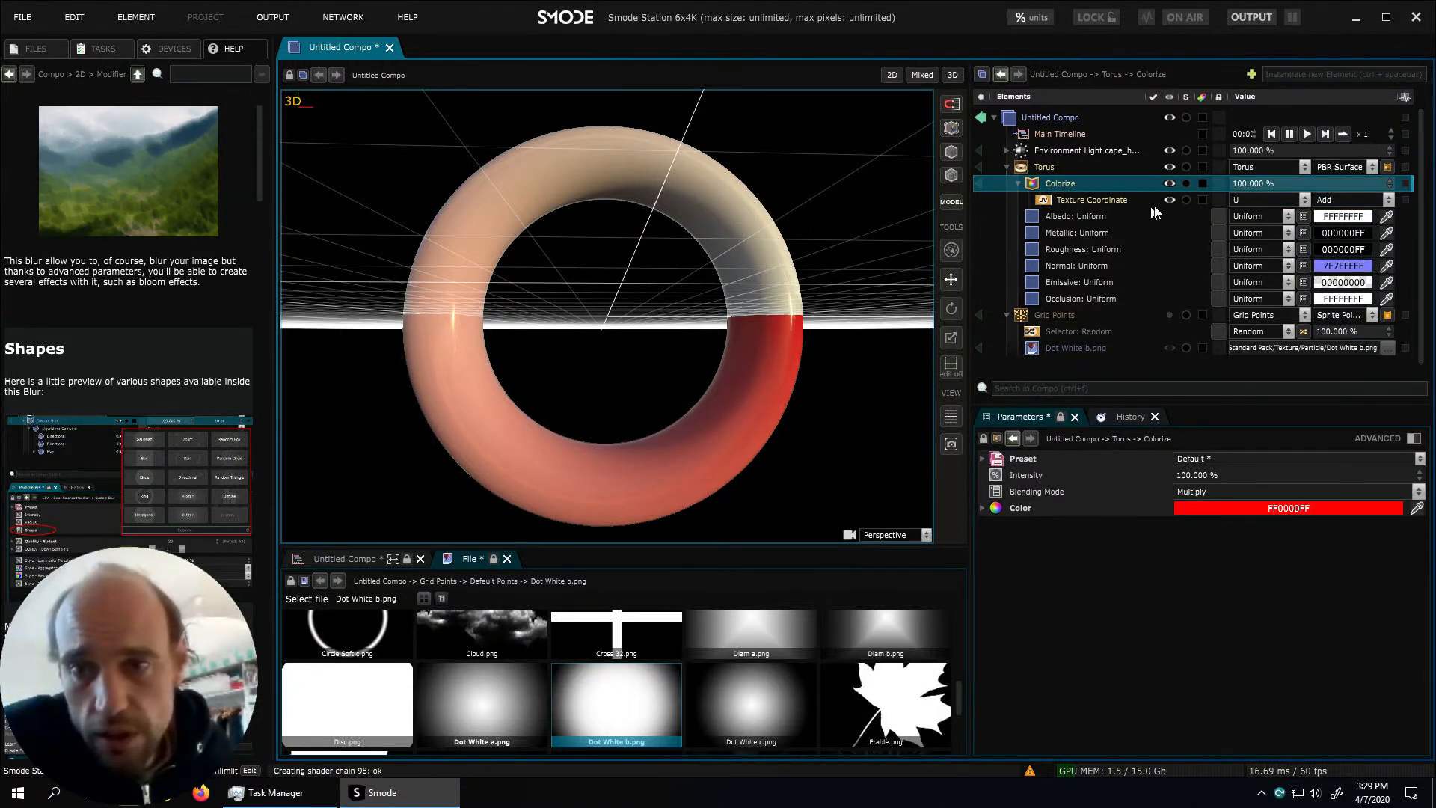
pyautogui.click(1262, 200)
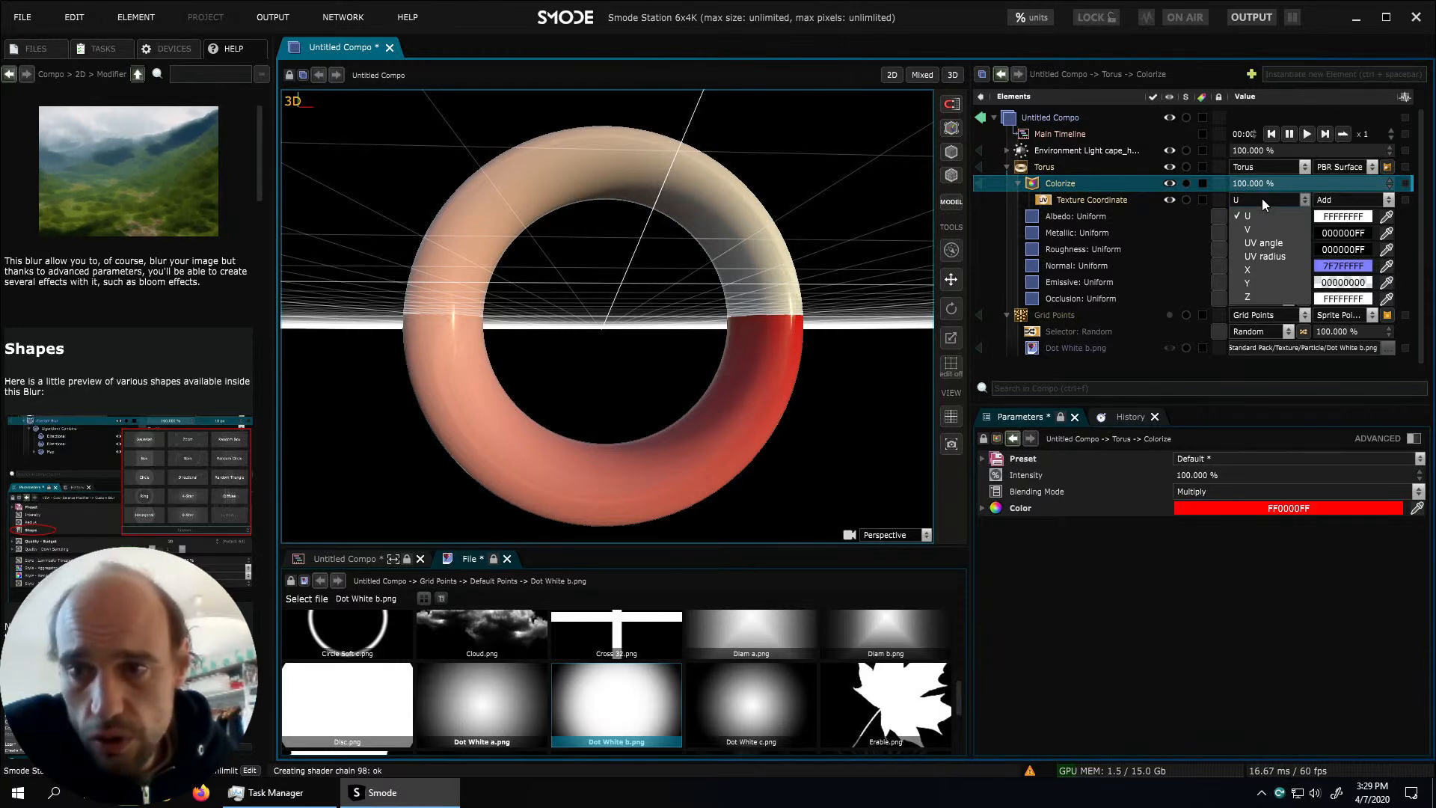
pyautogui.click(1260, 228)
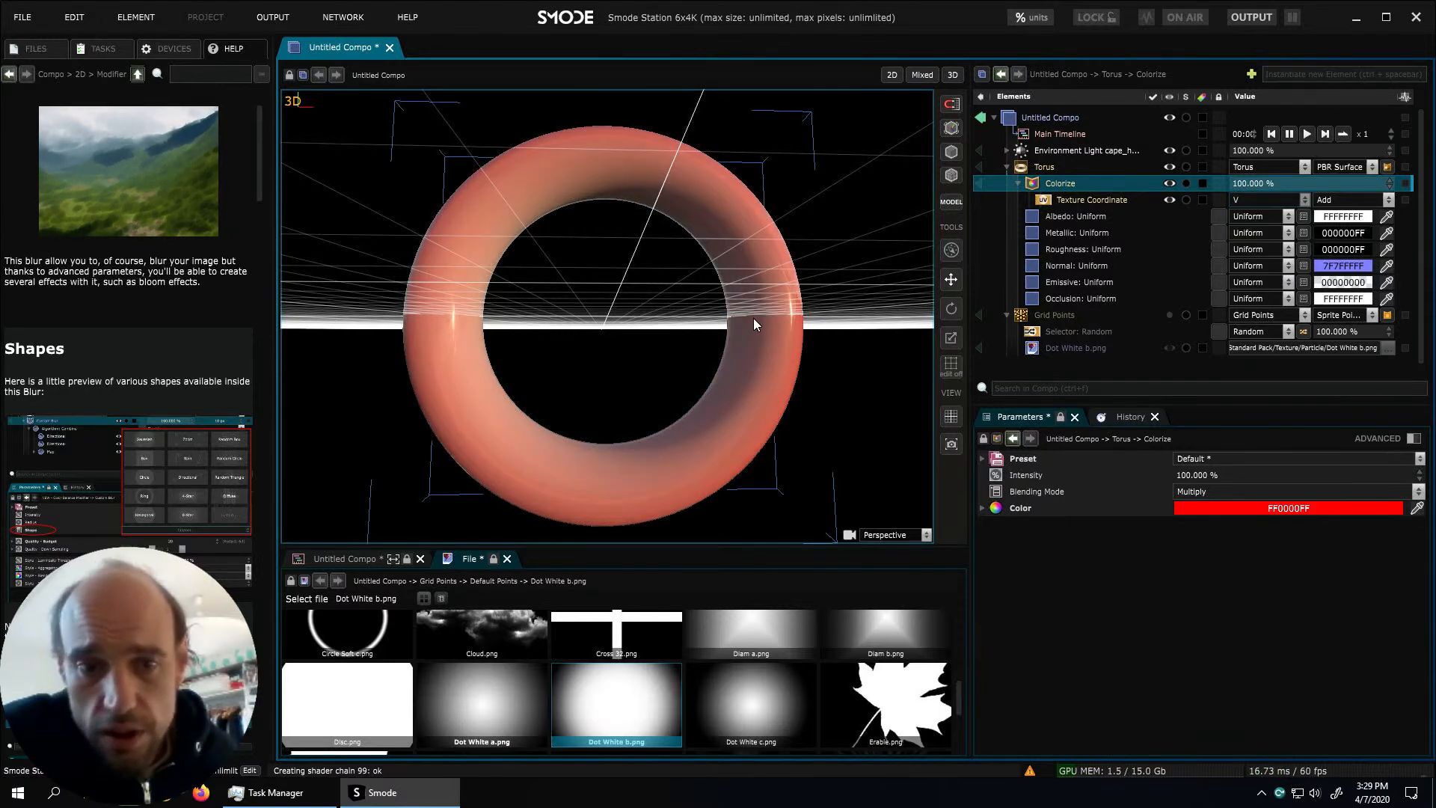
pyautogui.moveTo(793, 299); pyautogui.dragTo(616, 303, button='middle')
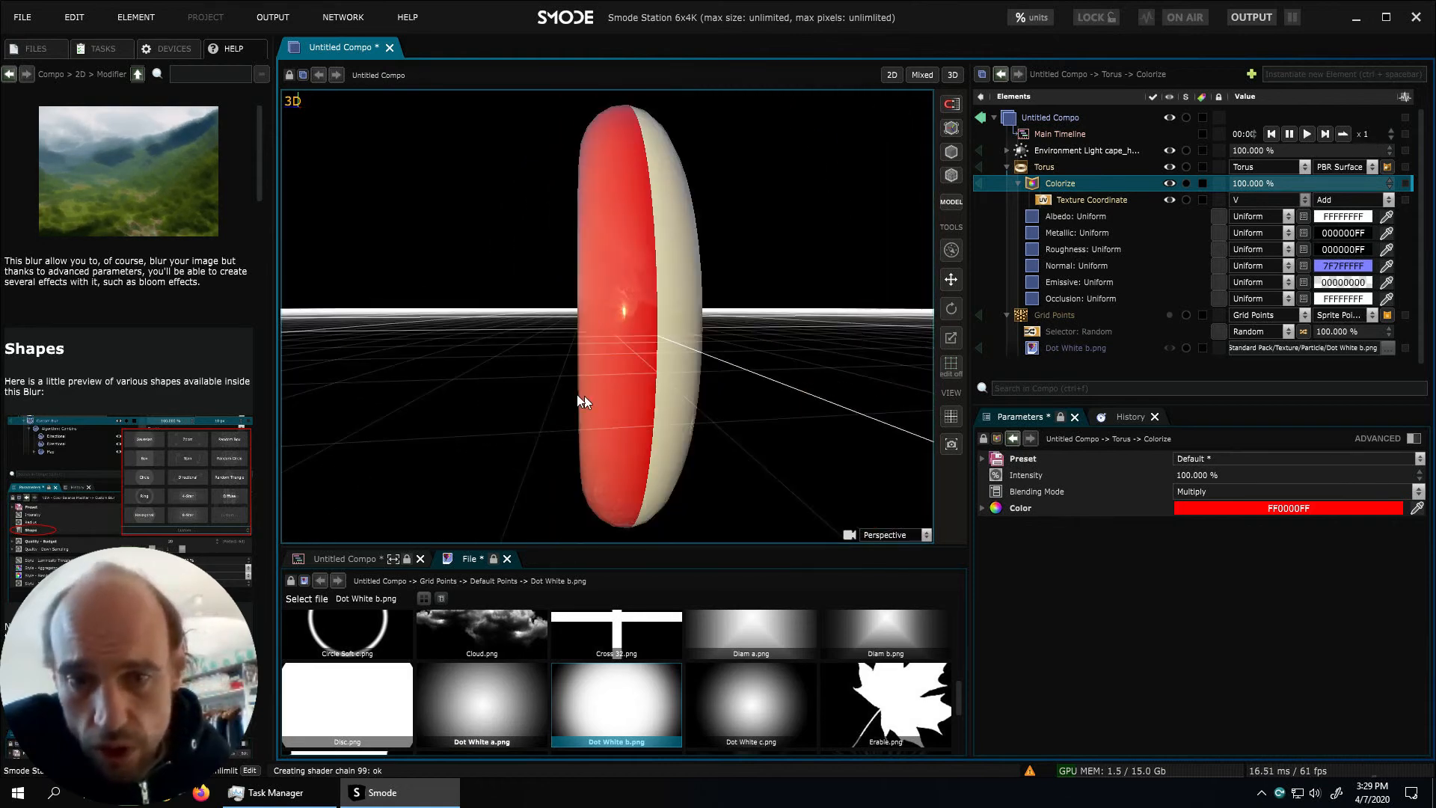
pyautogui.moveTo(612, 372); pyautogui.dragTo(778, 363, button='middle')
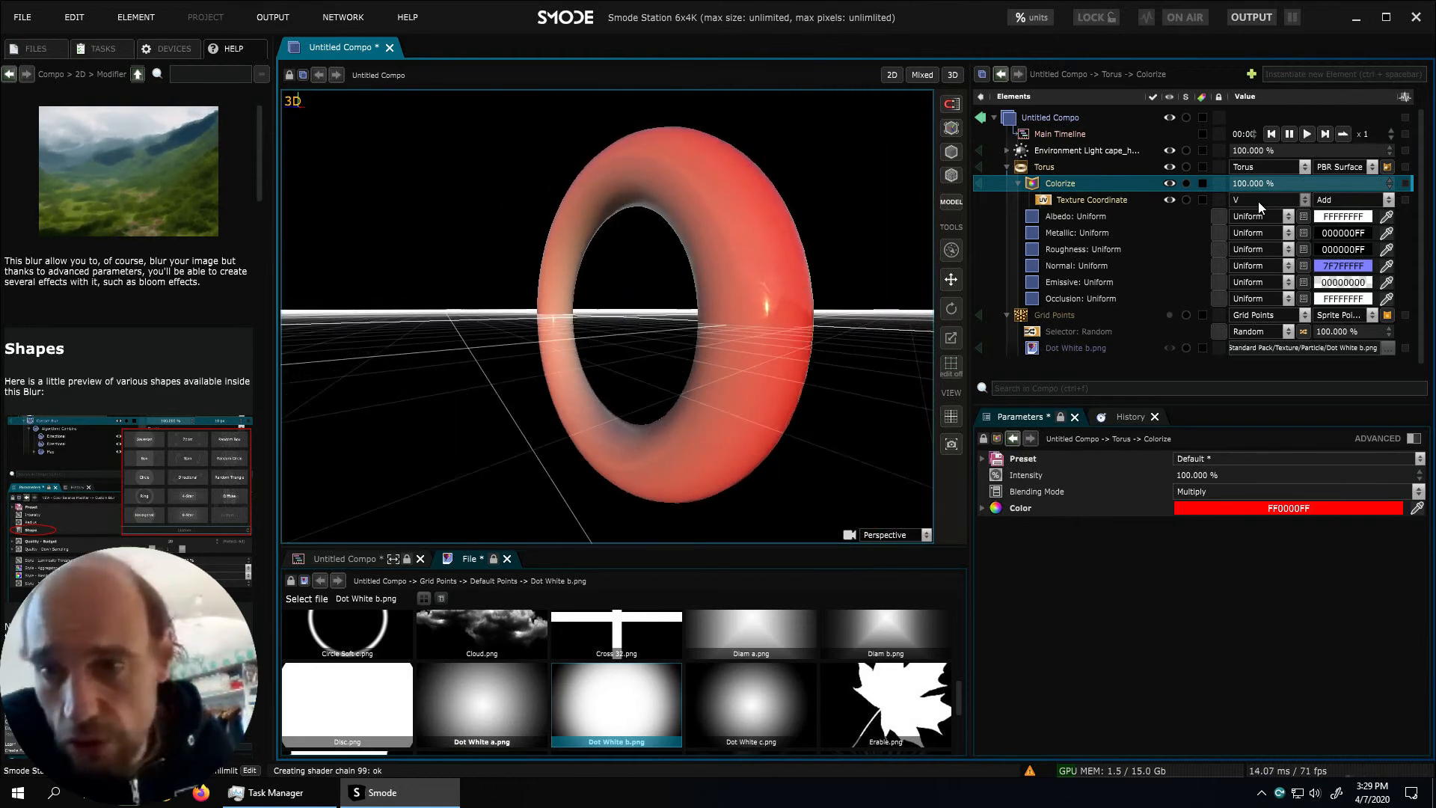
# Disable the Texture Coordinate mask and add a Random mask to the Colorize modifier
pyautogui.click(1170, 199)
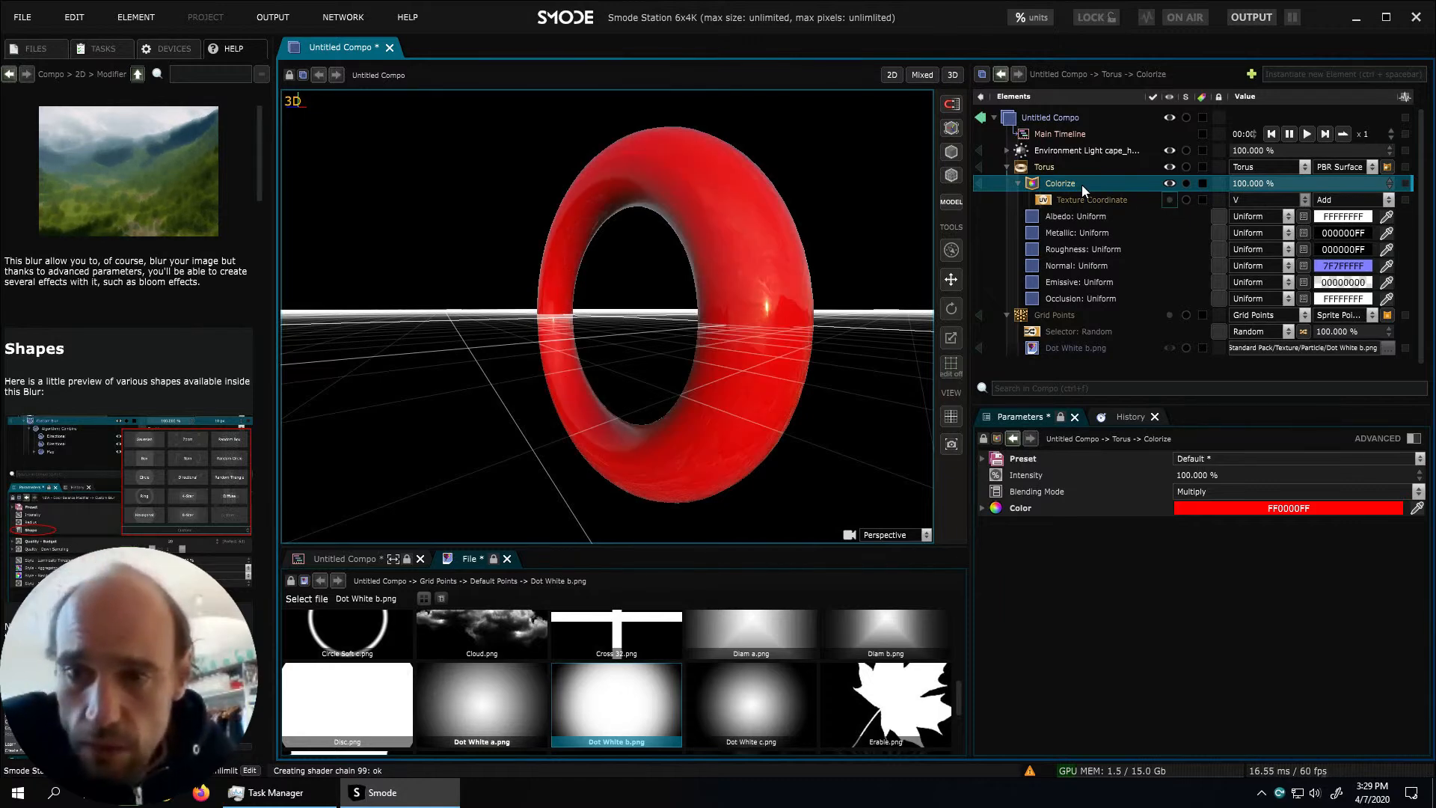
pyautogui.rightClick(1081, 184)
pyautogui.moveTo(1039, 240)
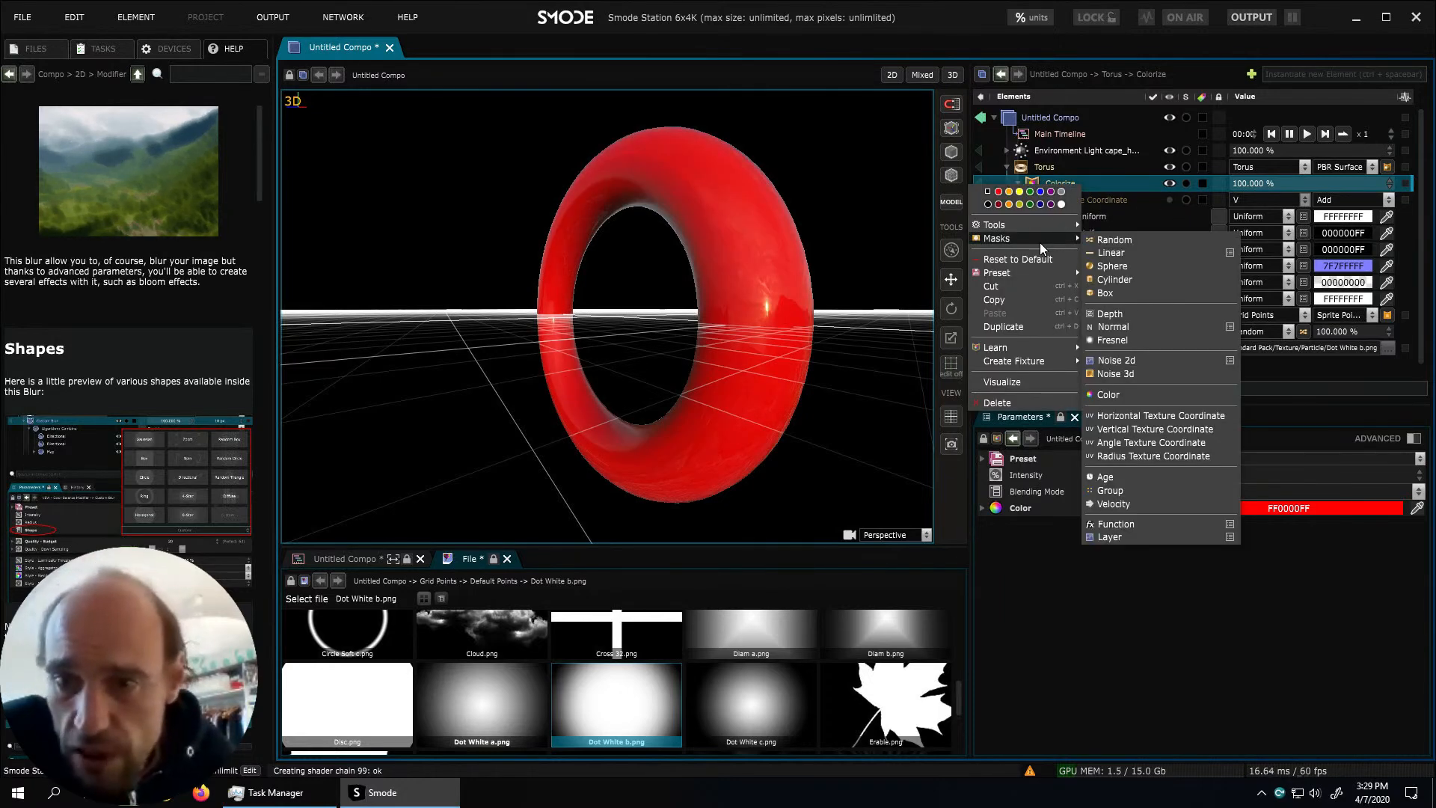
pyautogui.click(1119, 240)
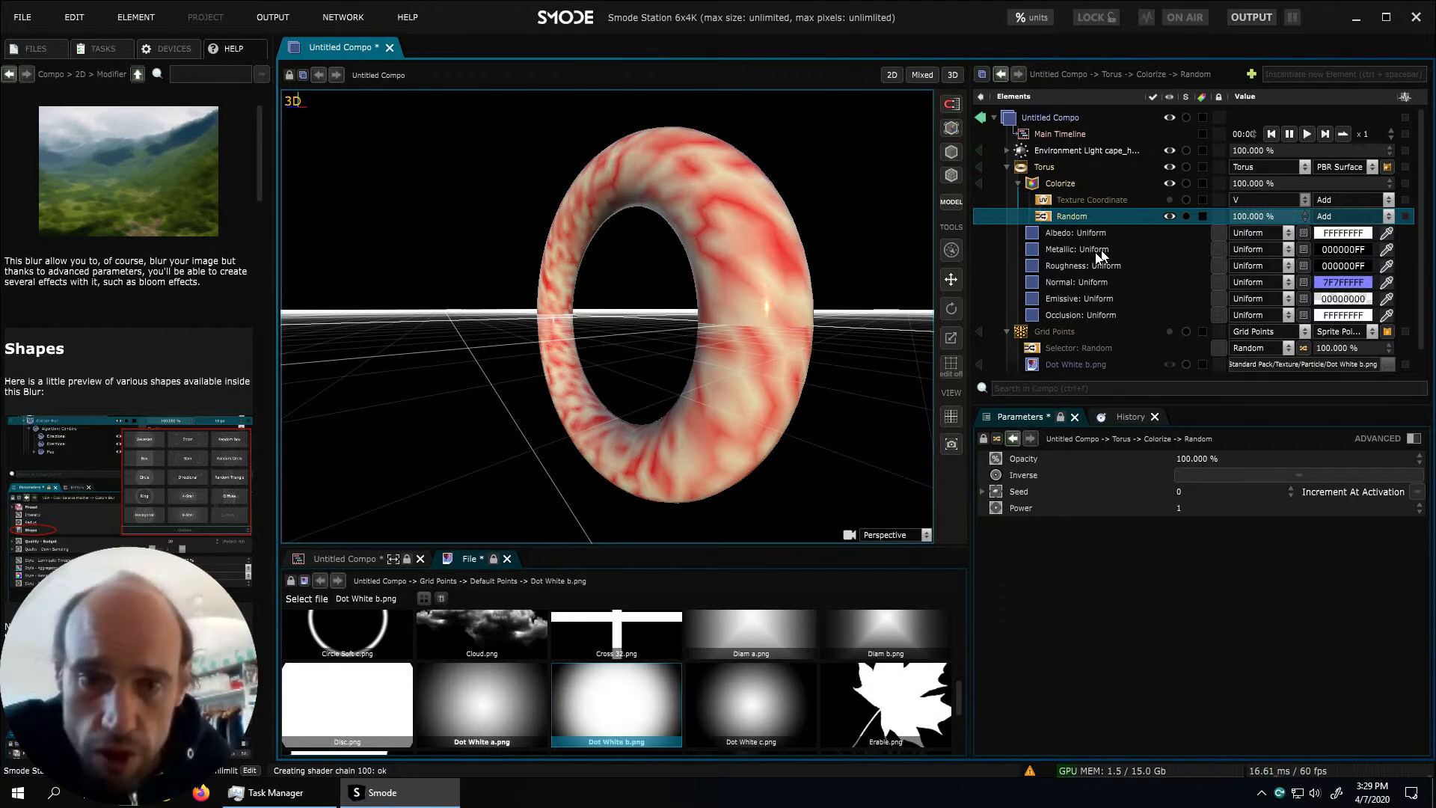
pyautogui.moveTo(740, 311); pyautogui.dragTo(852, 262, button='middle')
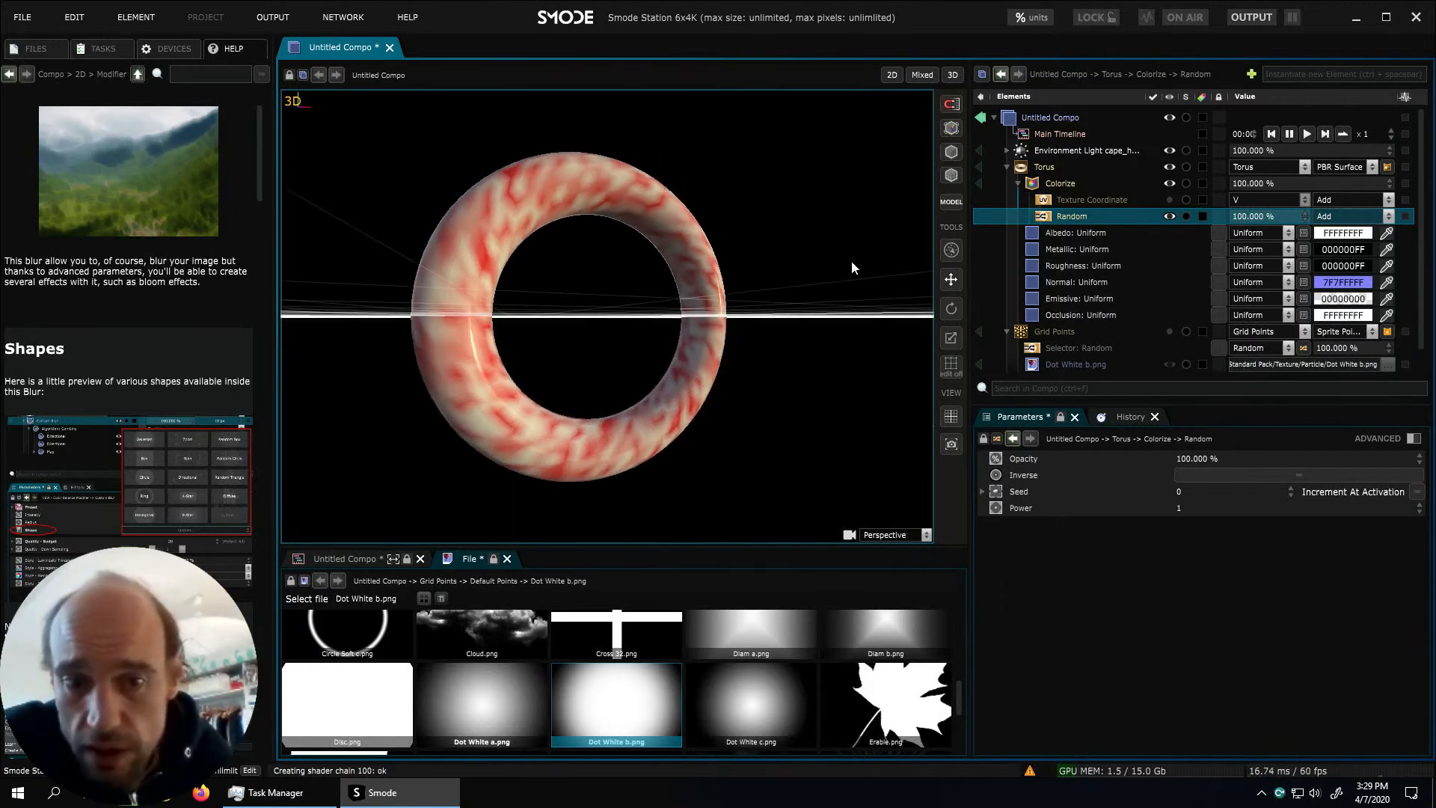
# Set the Torus's precision to 176 by 46
pyautogui.click(1047, 168)
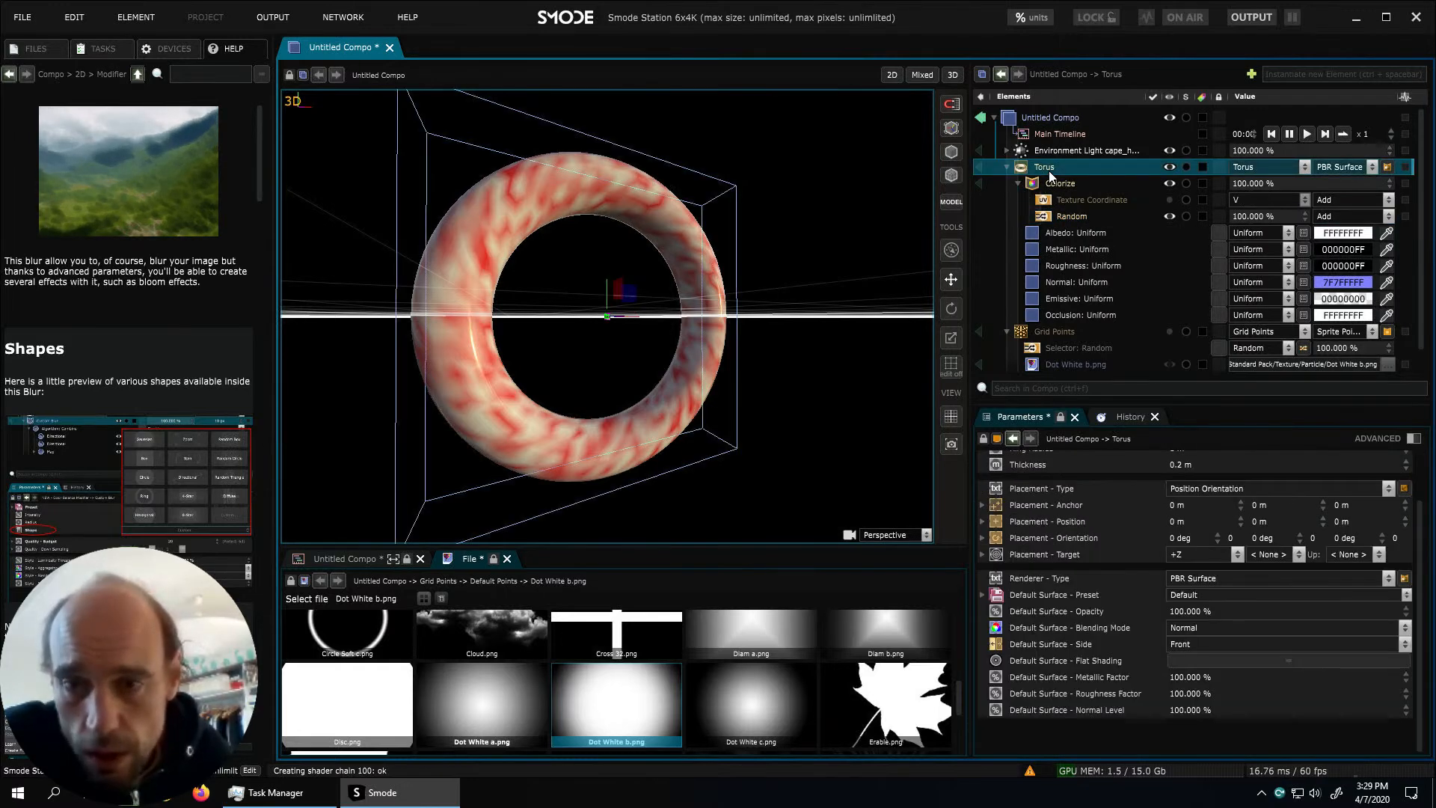
pyautogui.scroll(2, 1238, 548)
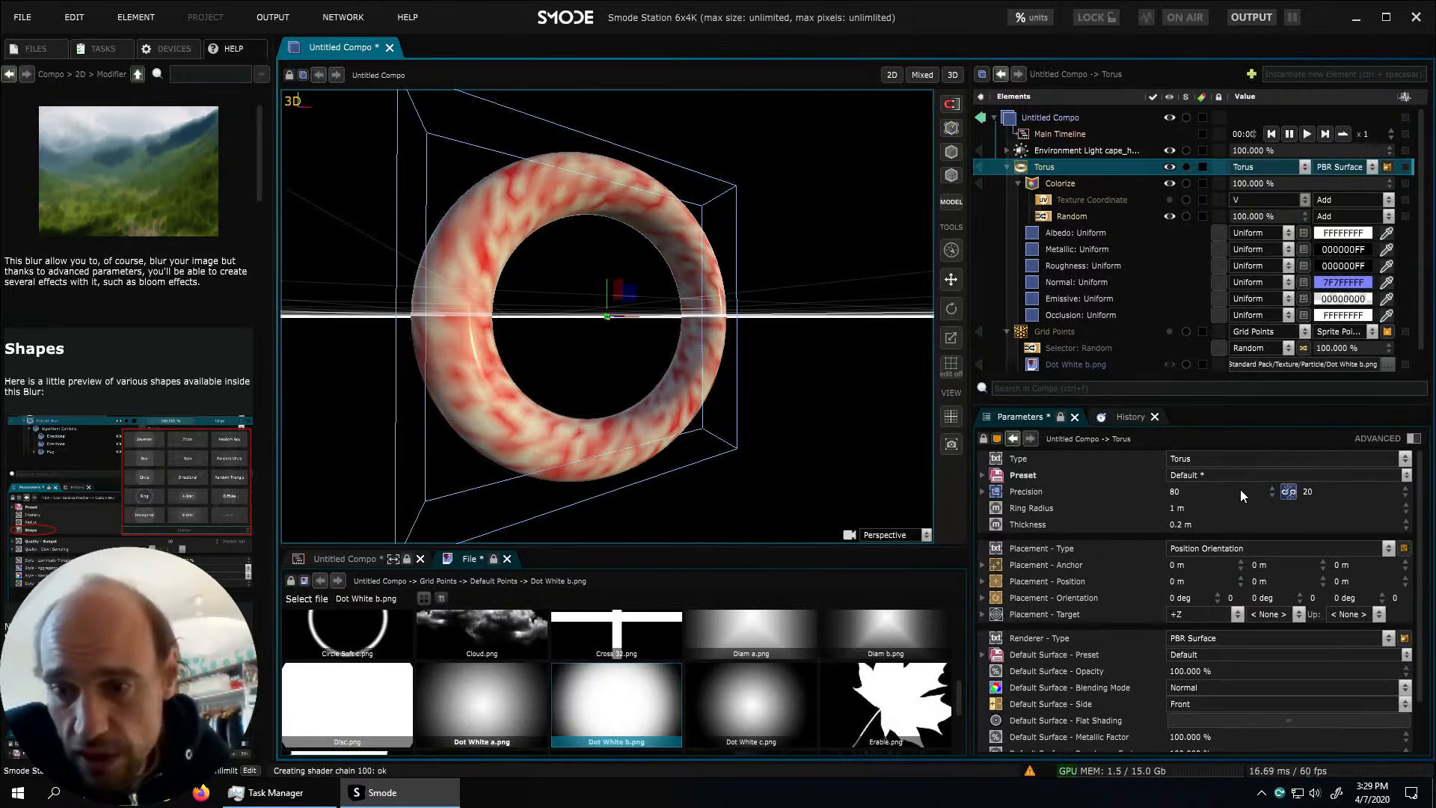
pyautogui.moveTo(1317, 491); pyautogui.dragTo(1317, 444)
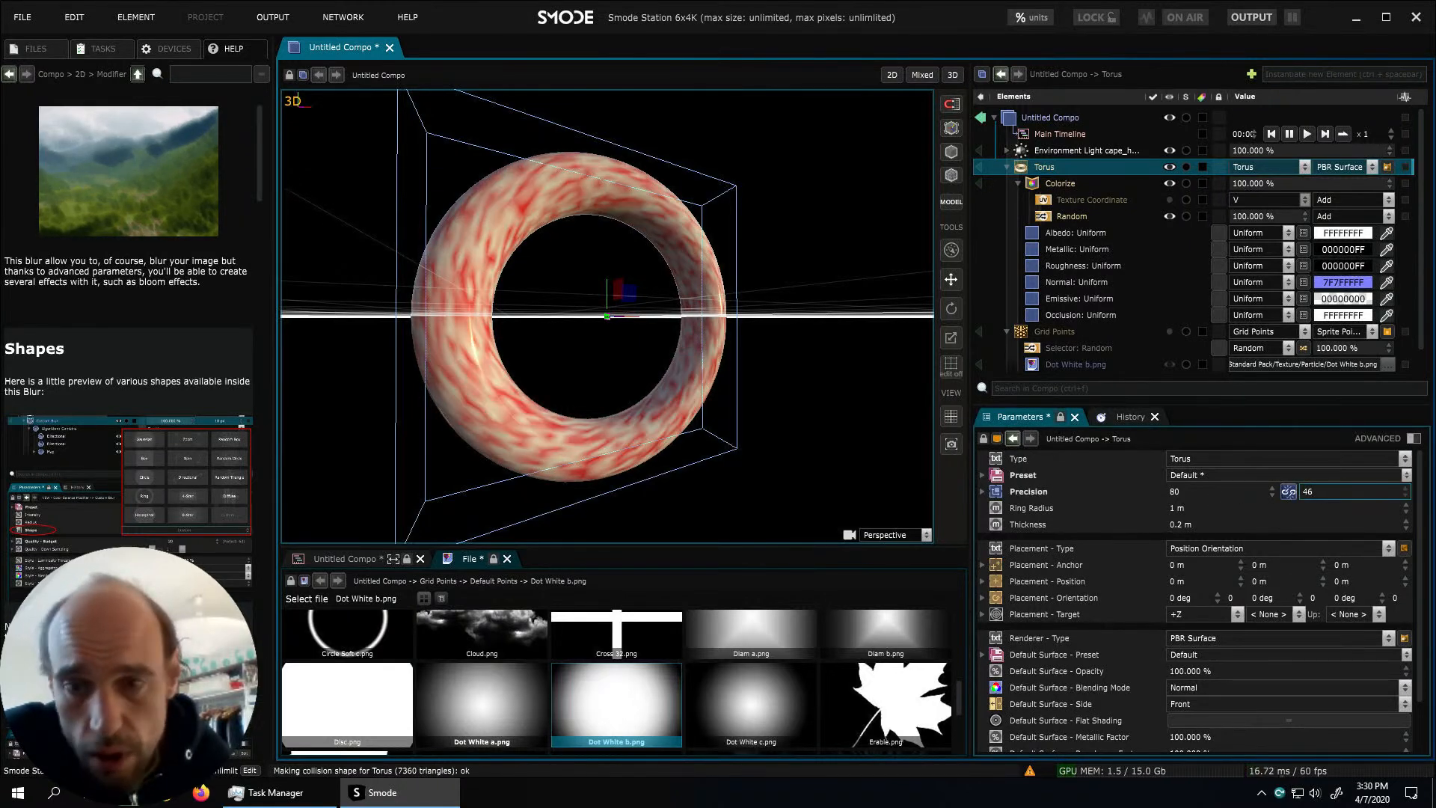
pyautogui.moveTo(1215, 491); pyautogui.dragTo(1215, 359)
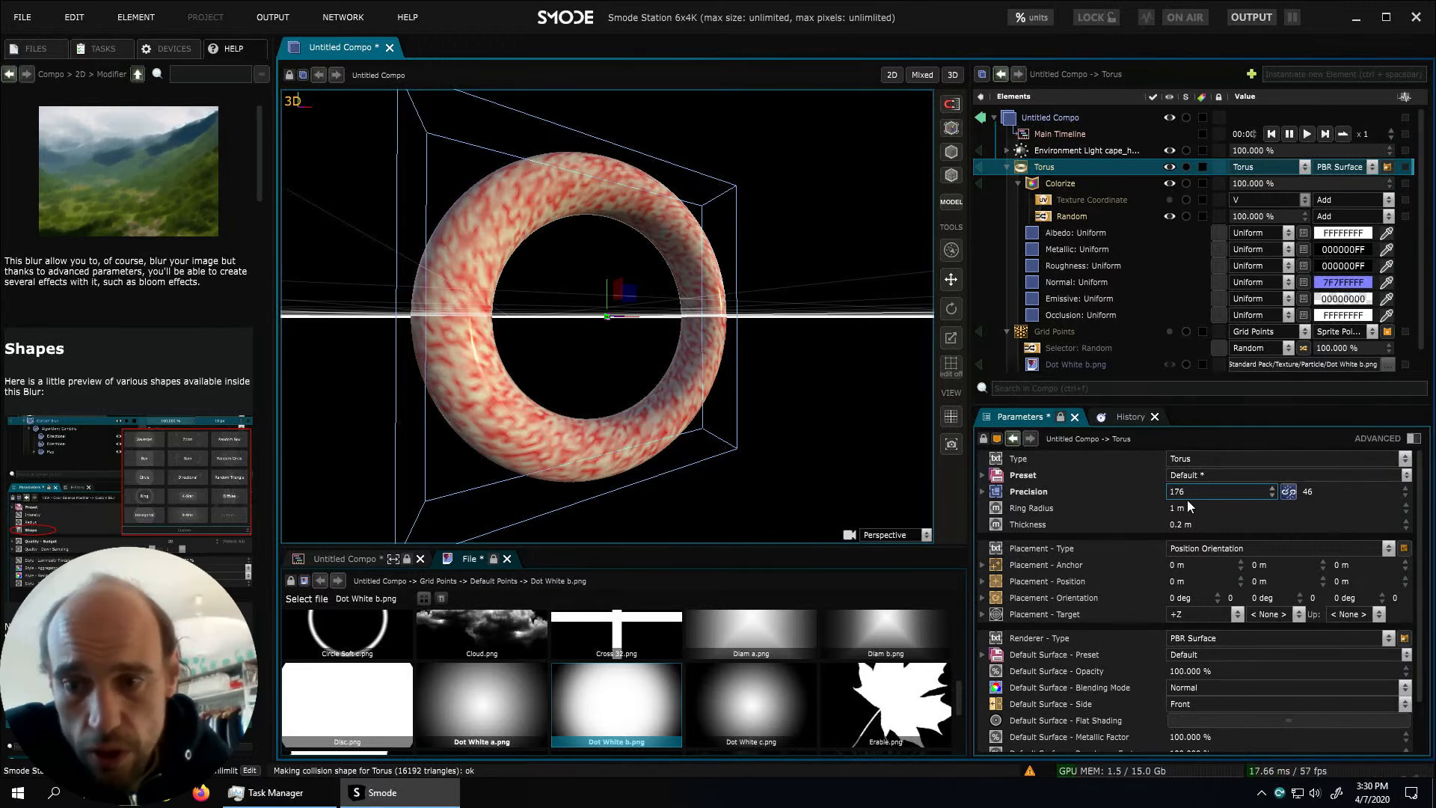
pyautogui.moveTo(819, 405); pyautogui.dragTo(753, 423, button='middle')
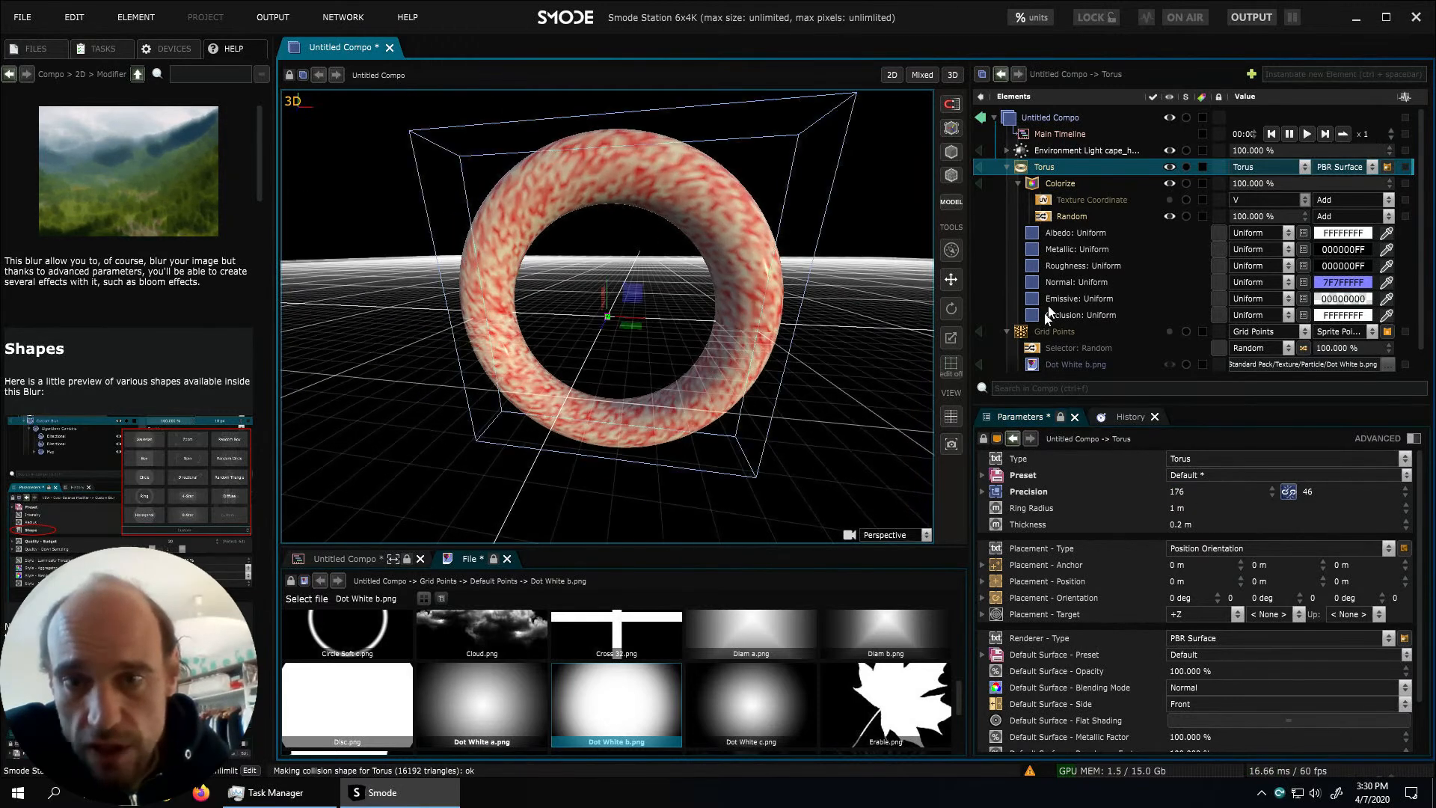
# Disable the Random mask and add a Sphere mask to Colorize with its center X at -0.9 m
pyautogui.click(1065, 212)
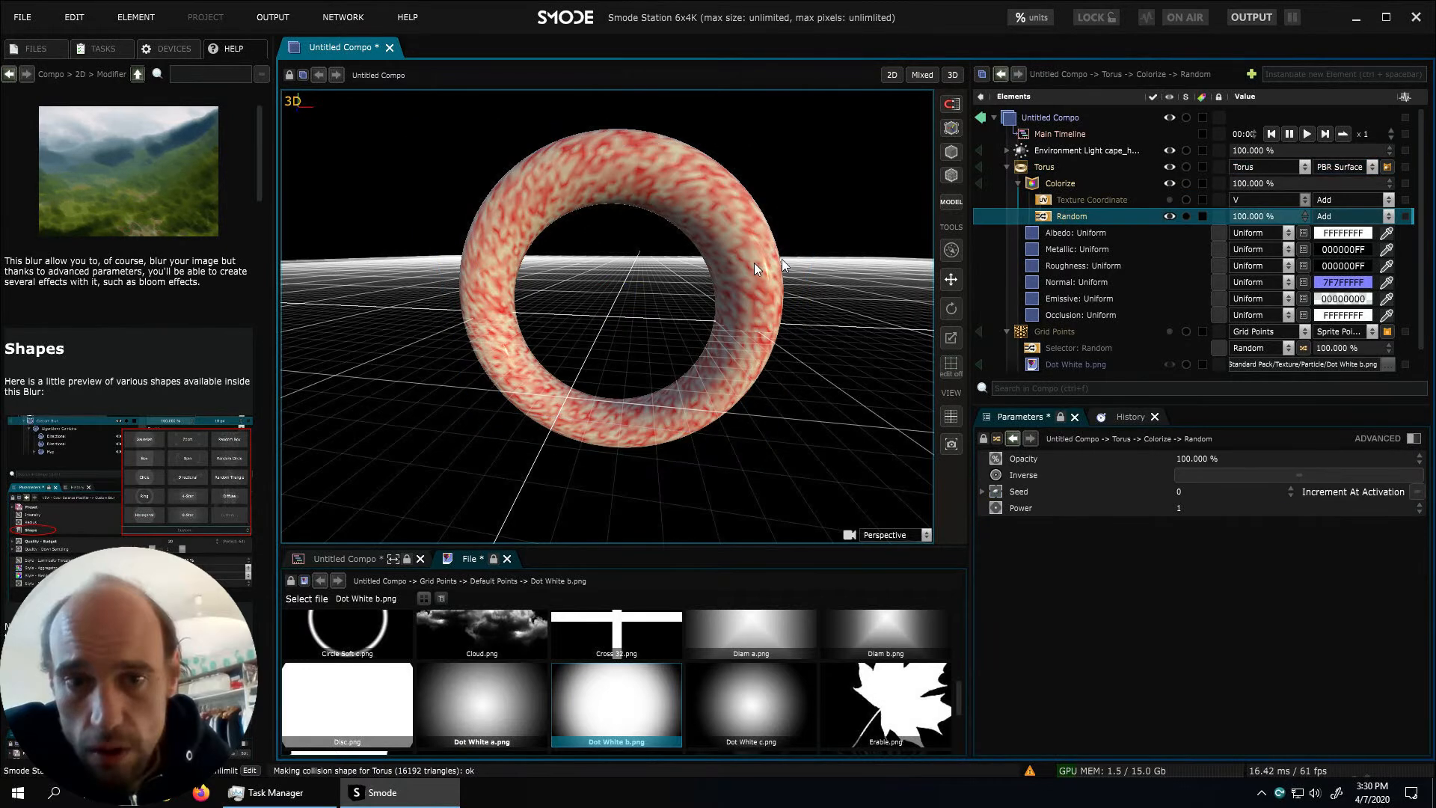
pyautogui.click(1170, 216)
pyautogui.rightClick(1089, 184)
pyautogui.moveTo(1061, 240)
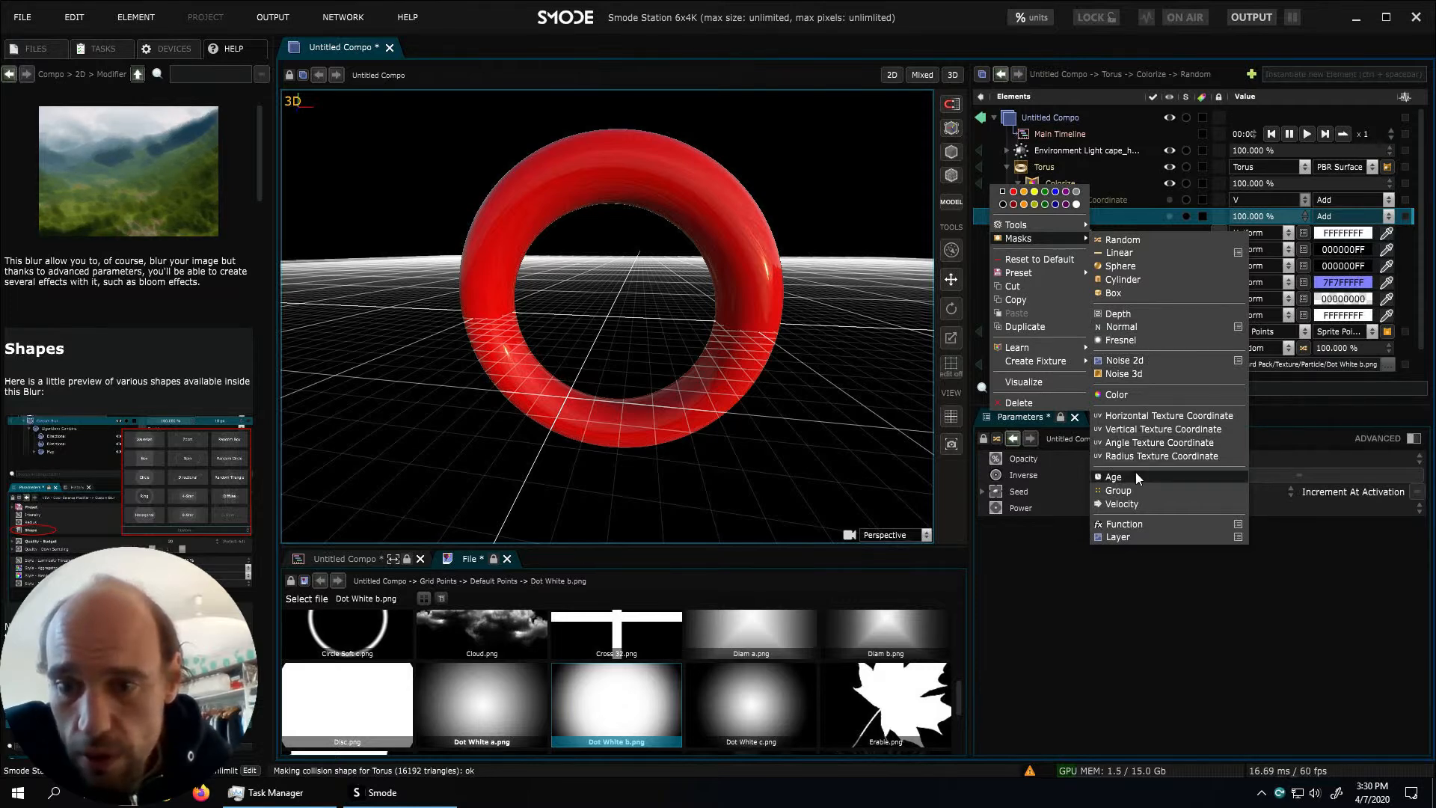
pyautogui.click(1127, 267)
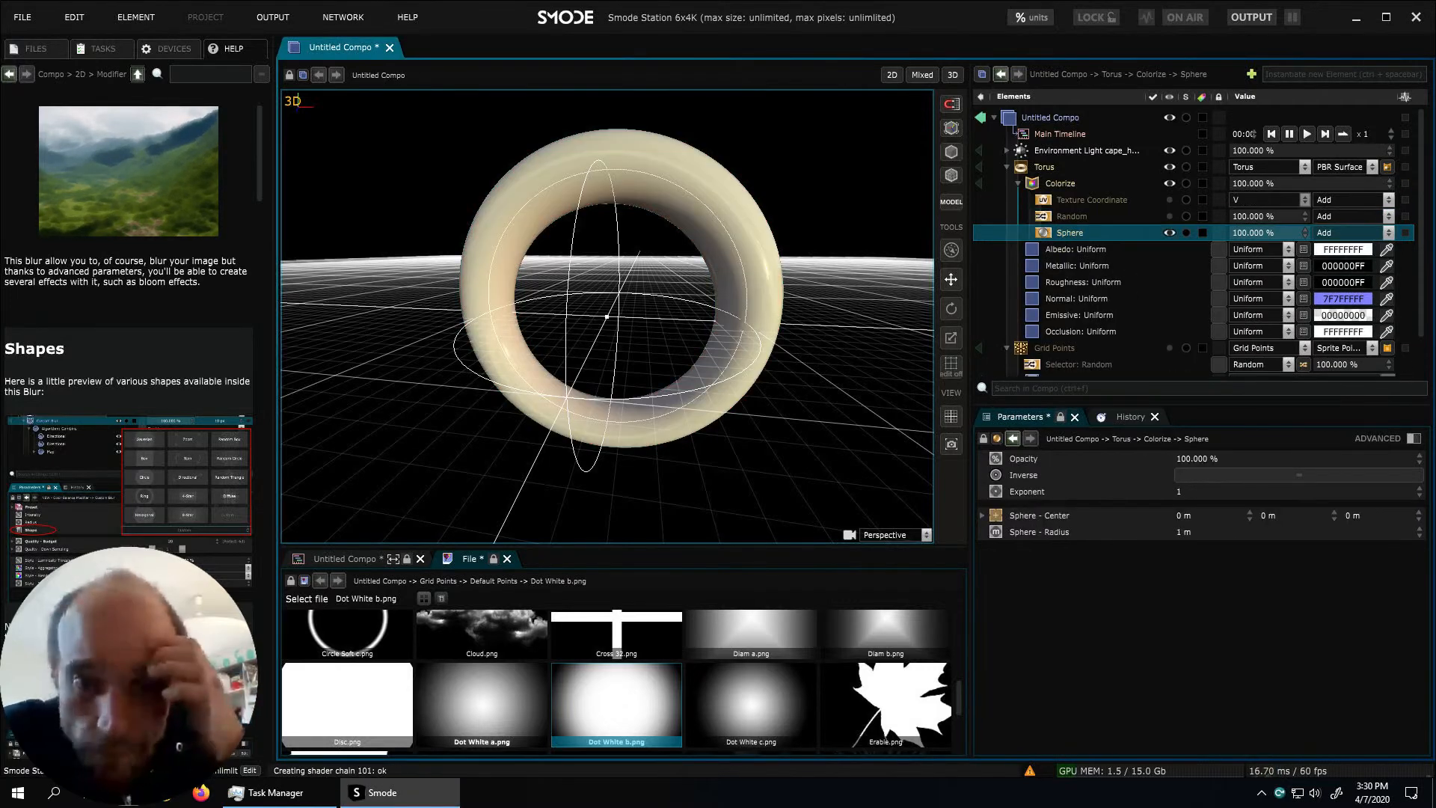
pyautogui.moveTo(1184, 516); pyautogui.dragTo(1183, 559)
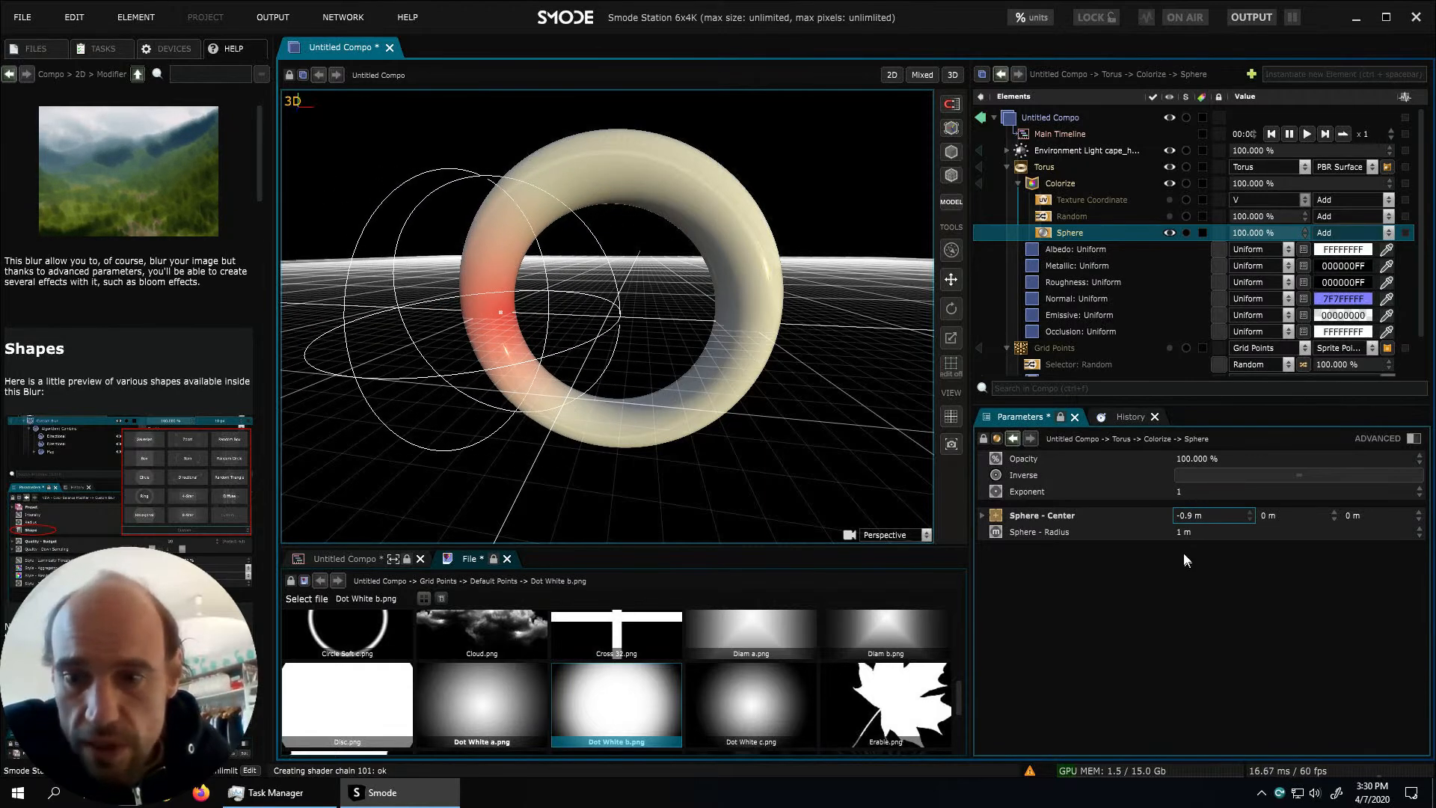
# Set the Sphere mask's exponent to 0.34 and move its center to X -0.95 m, Y 0.63 m
pyautogui.doubleClick(1185, 493)
pyautogui.write('0')
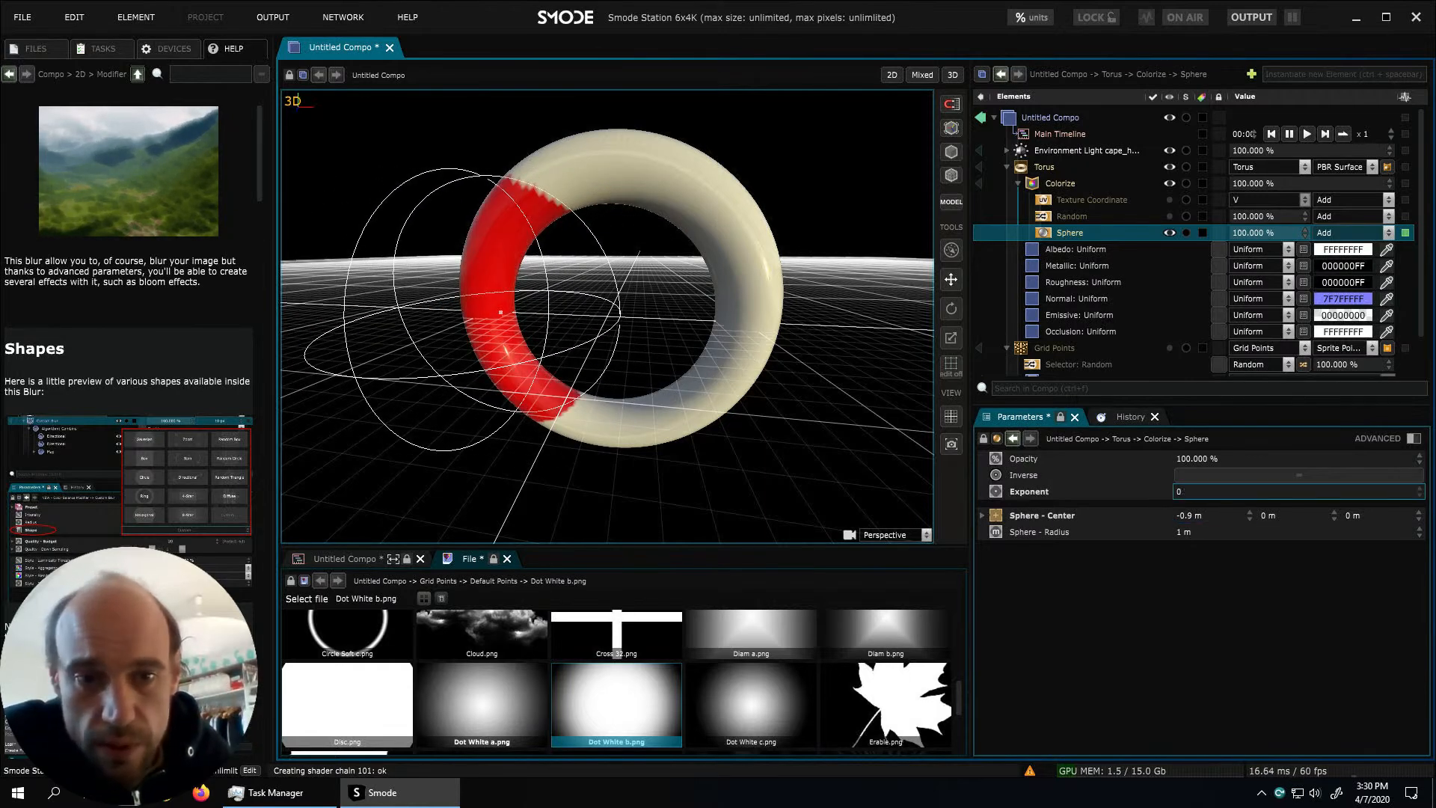
pyautogui.write('.34')
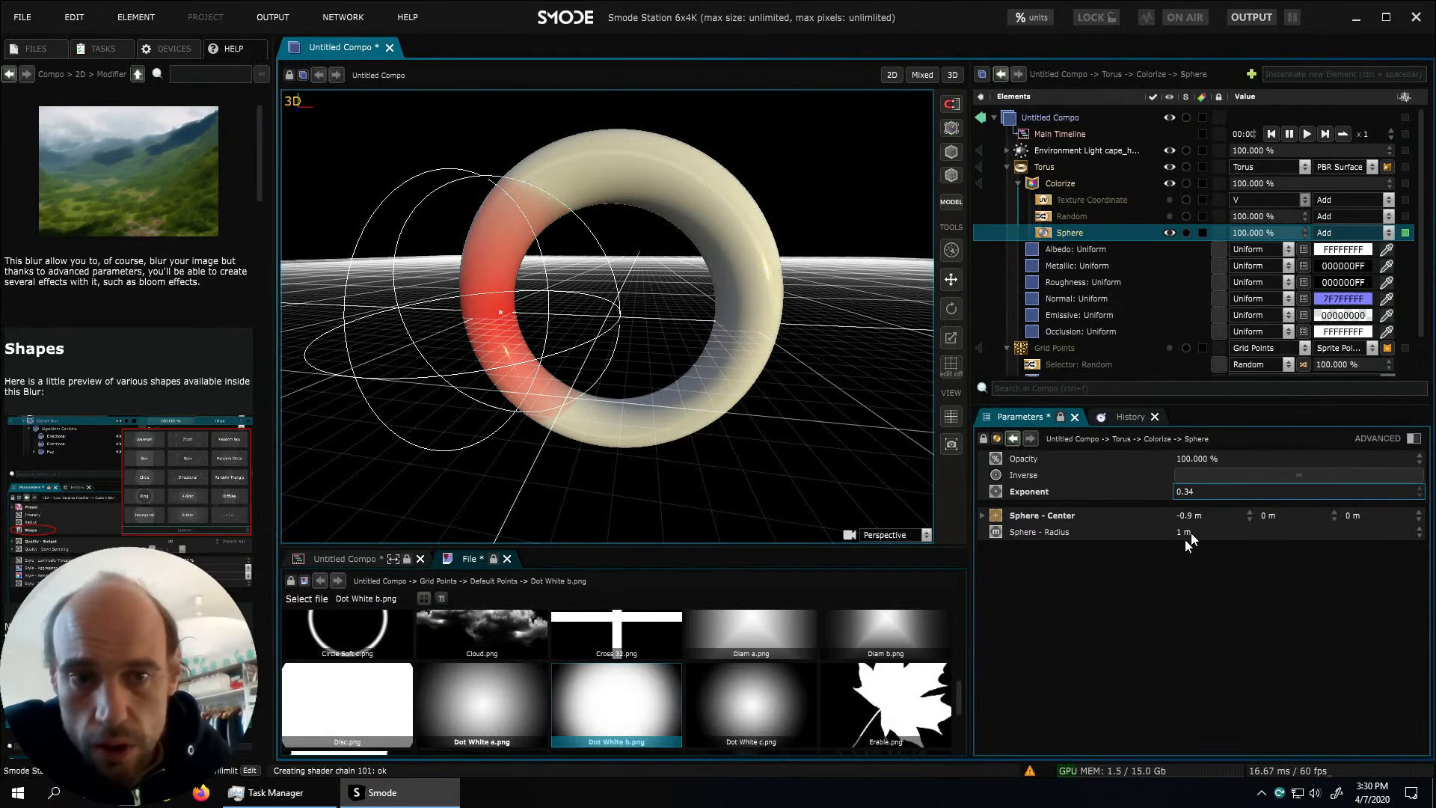
pyautogui.moveTo(1216, 520); pyautogui.dragTo(1270, 511)
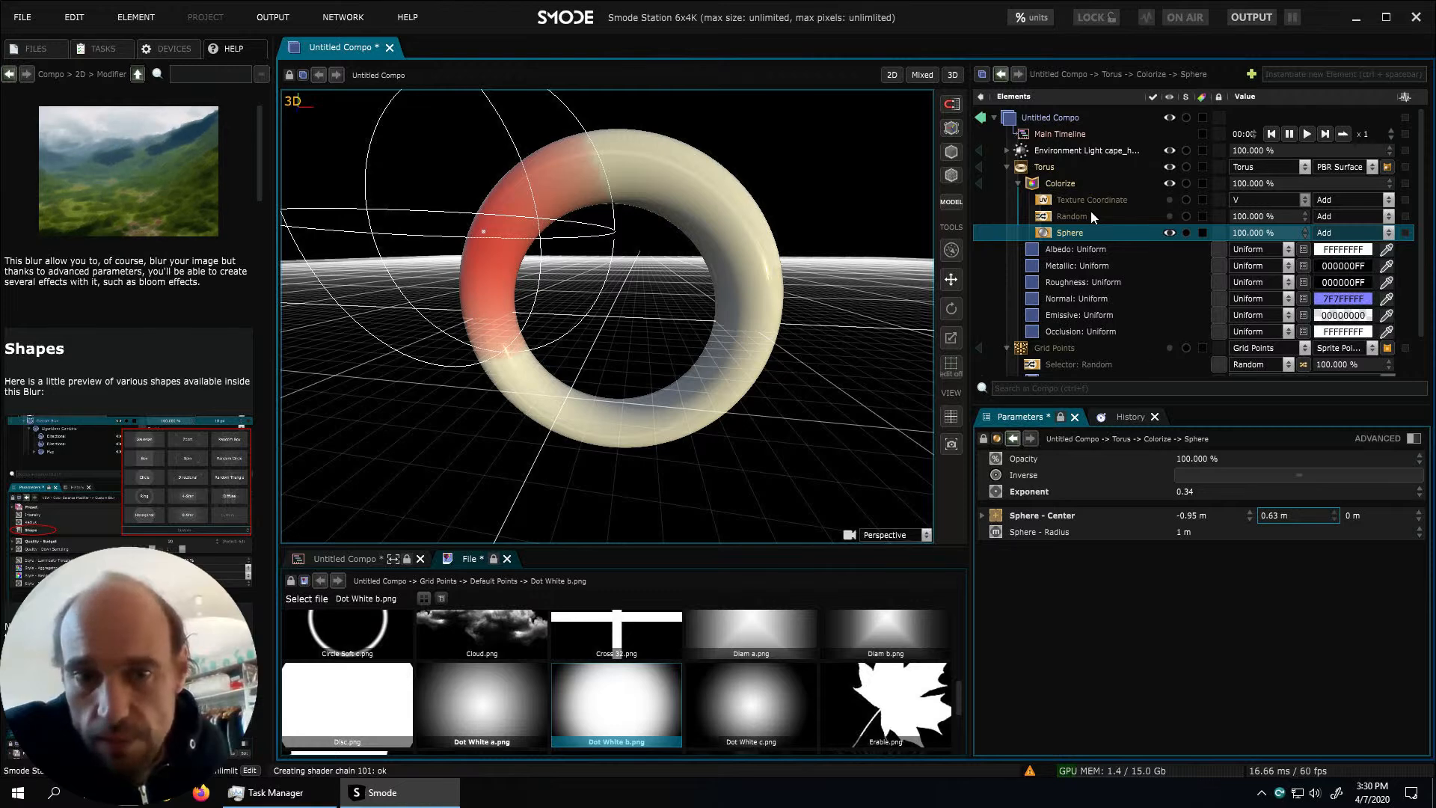
# Replace the active Sphere mask on Colorize with a Noise 3d mask scaled to 0.2, keeping the Sphere mask disabled
pyautogui.rightClick(1052, 182)
pyautogui.moveTo(1025, 230)
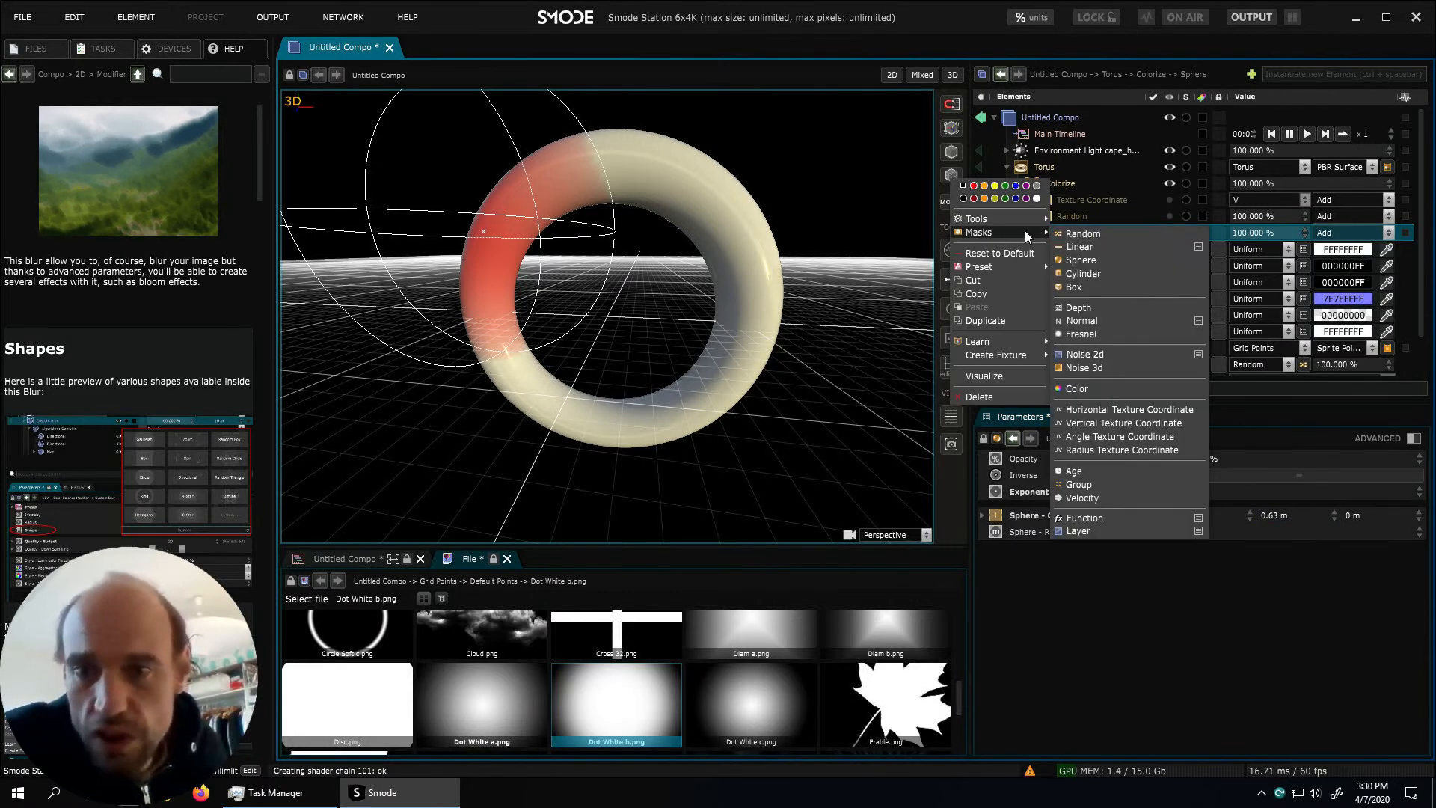
pyautogui.click(1116, 367)
pyautogui.click(1169, 233)
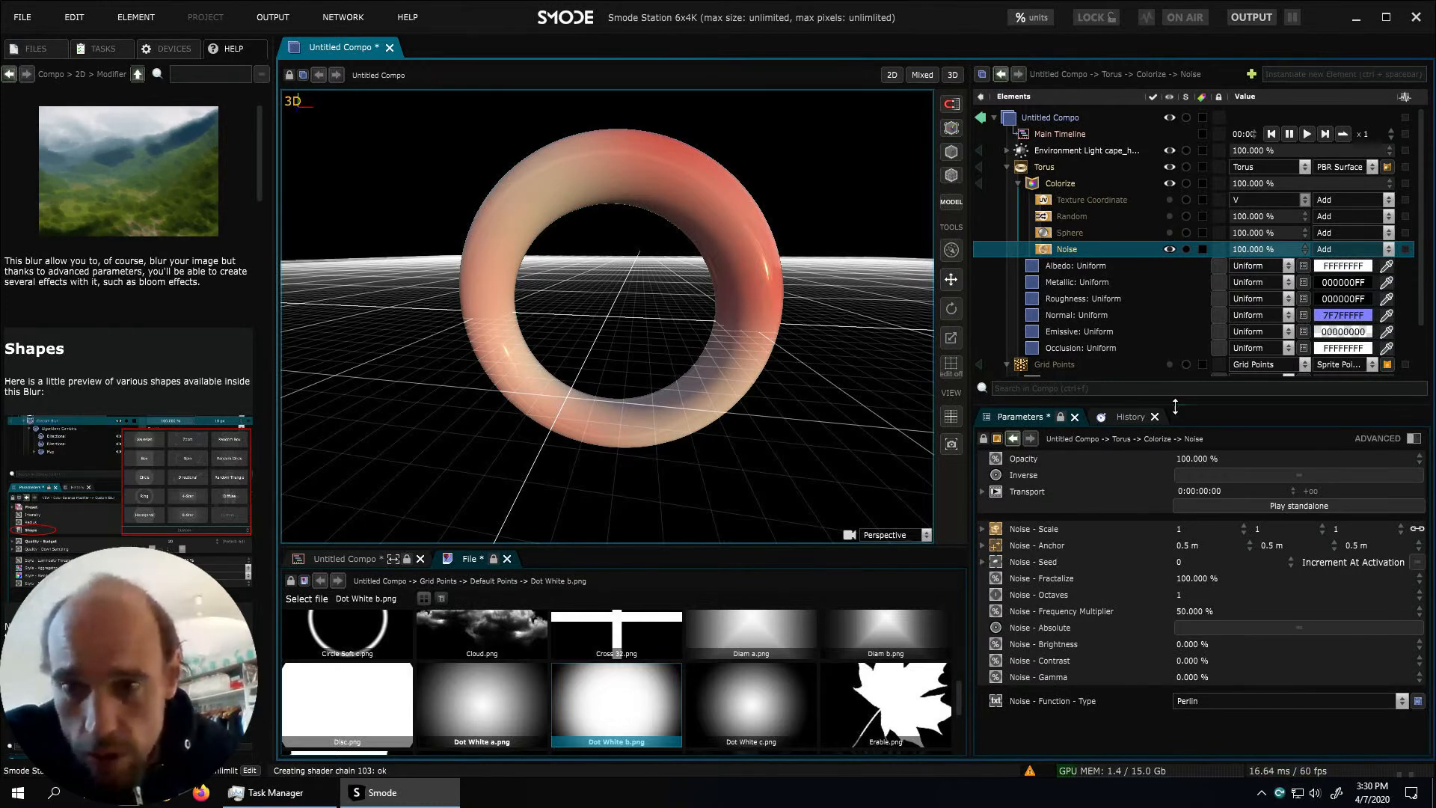
pyautogui.moveTo(1202, 526); pyautogui.dragTo(1203, 564)
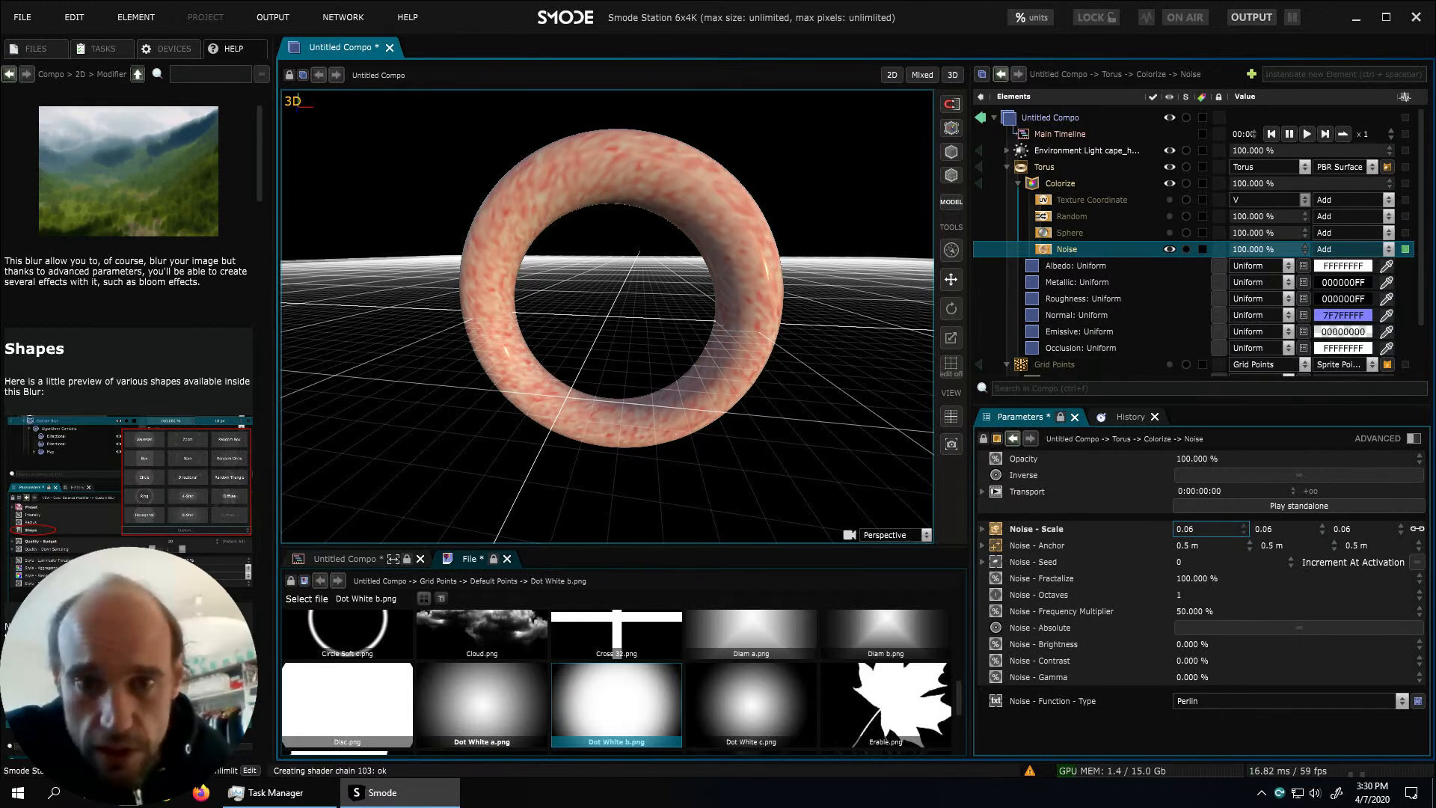
# Play the Colorize Noise mask standalone at speed 10 and set its contrast to 21.1 %
pyautogui.click(1250, 508)
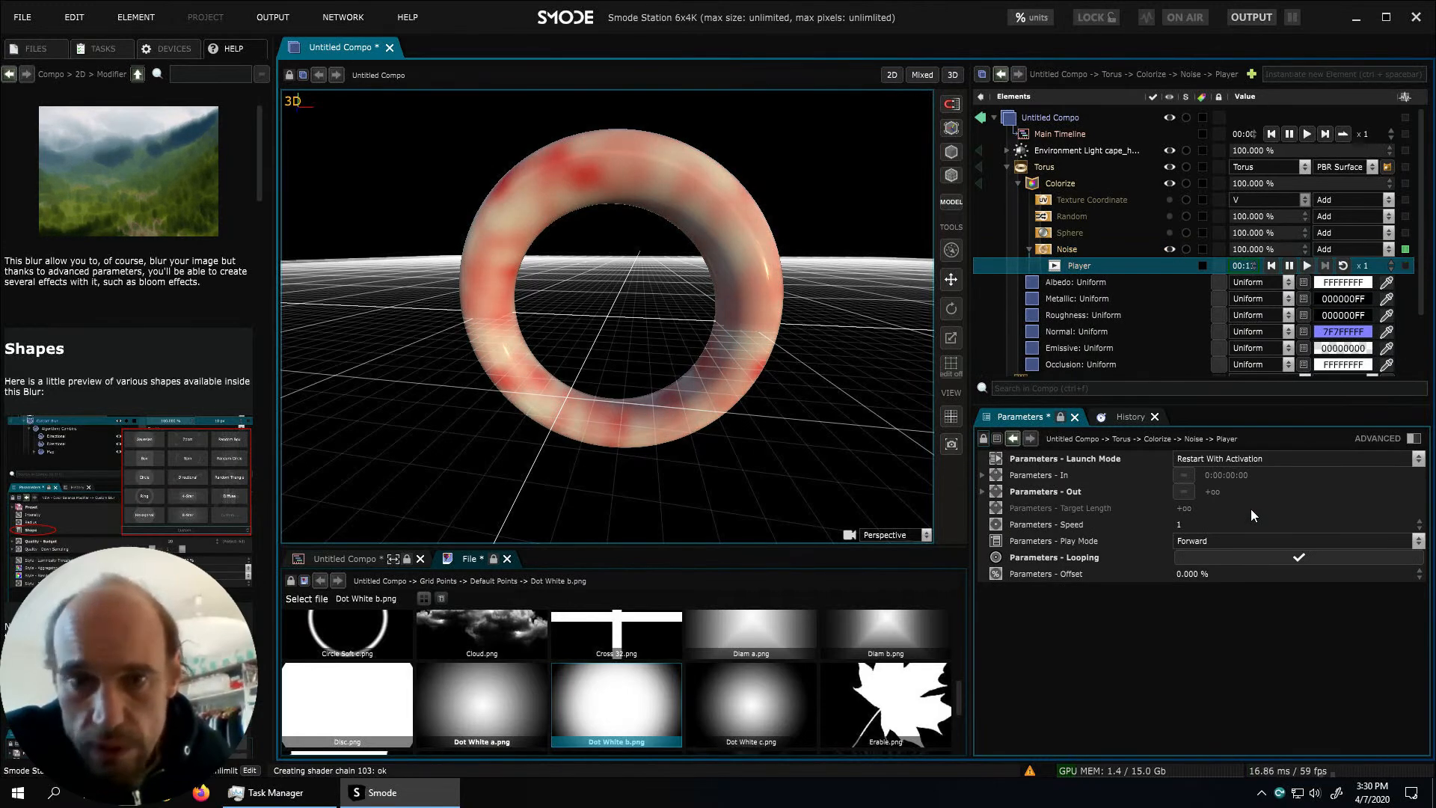
pyautogui.doubleClick(1368, 266)
pyautogui.write('10')
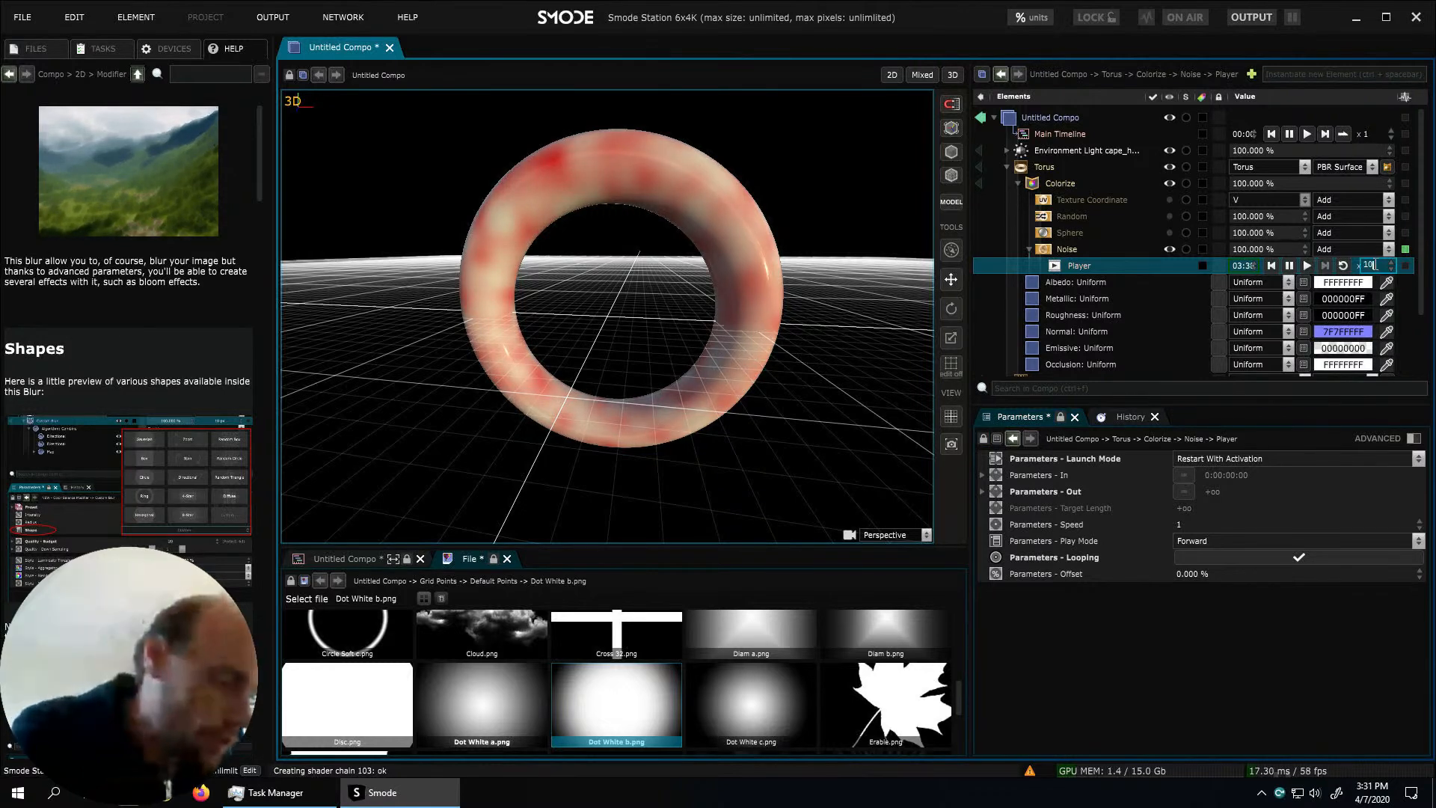
pyautogui.press('Return')
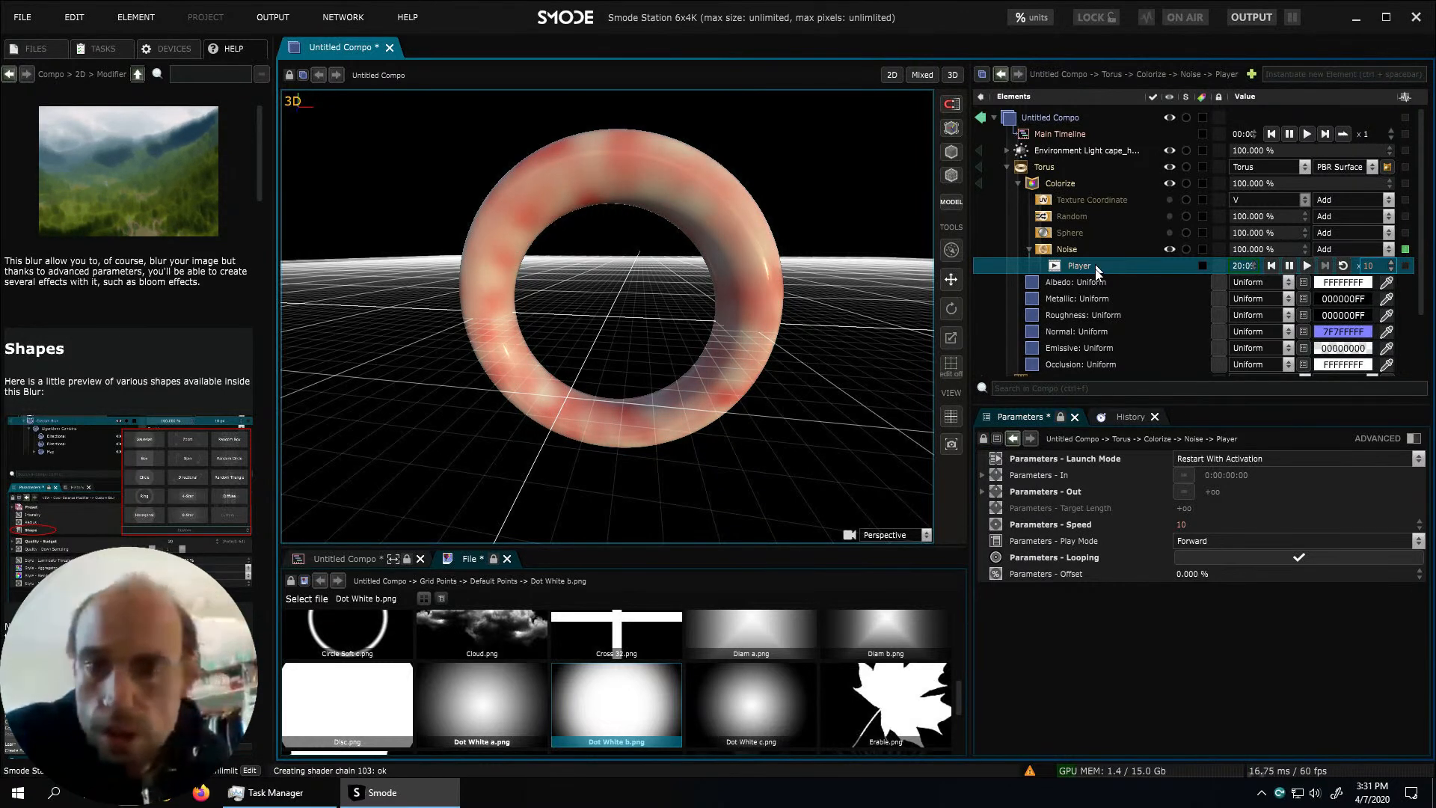
pyautogui.click(1089, 247)
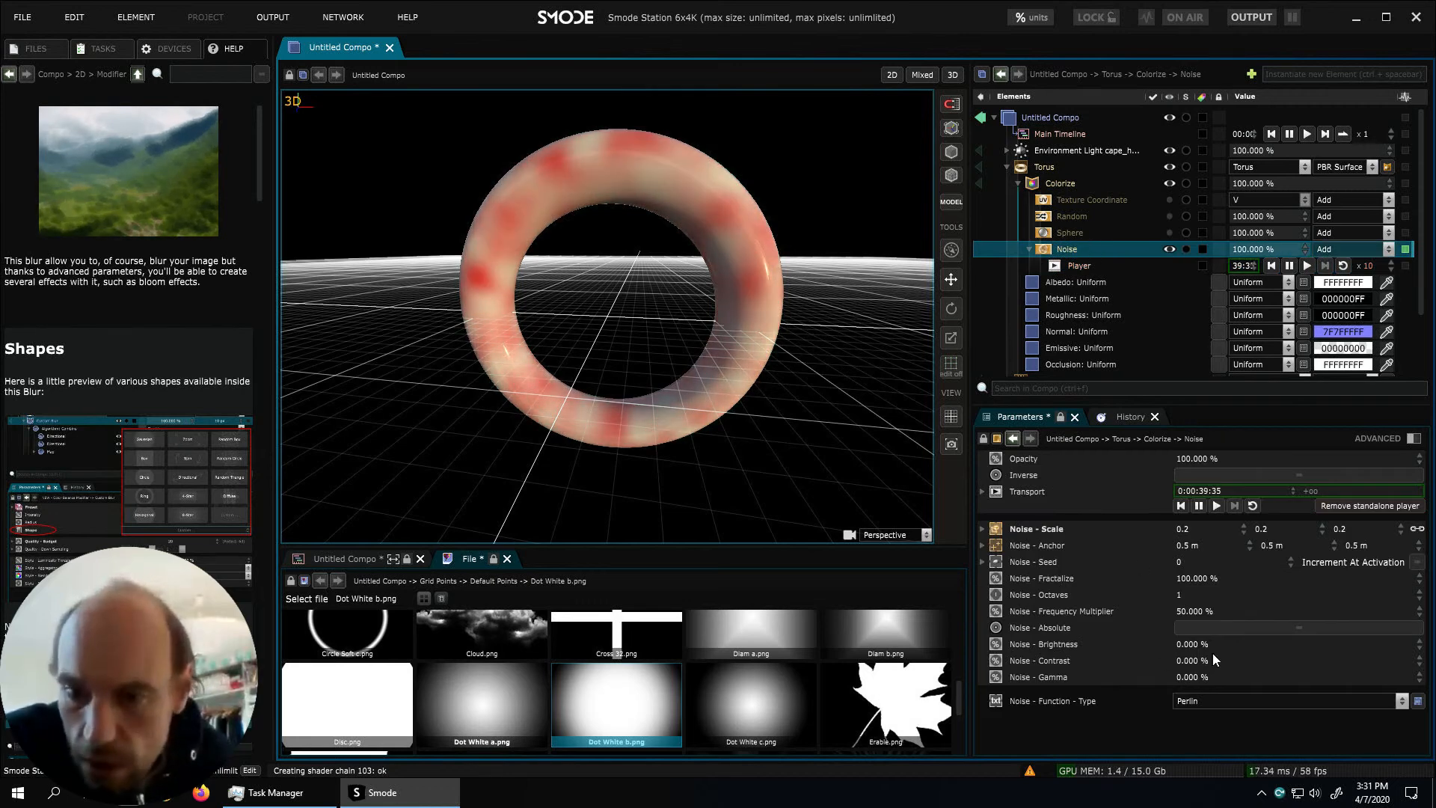
pyautogui.moveTo(1209, 661); pyautogui.dragTo(1229, 661)
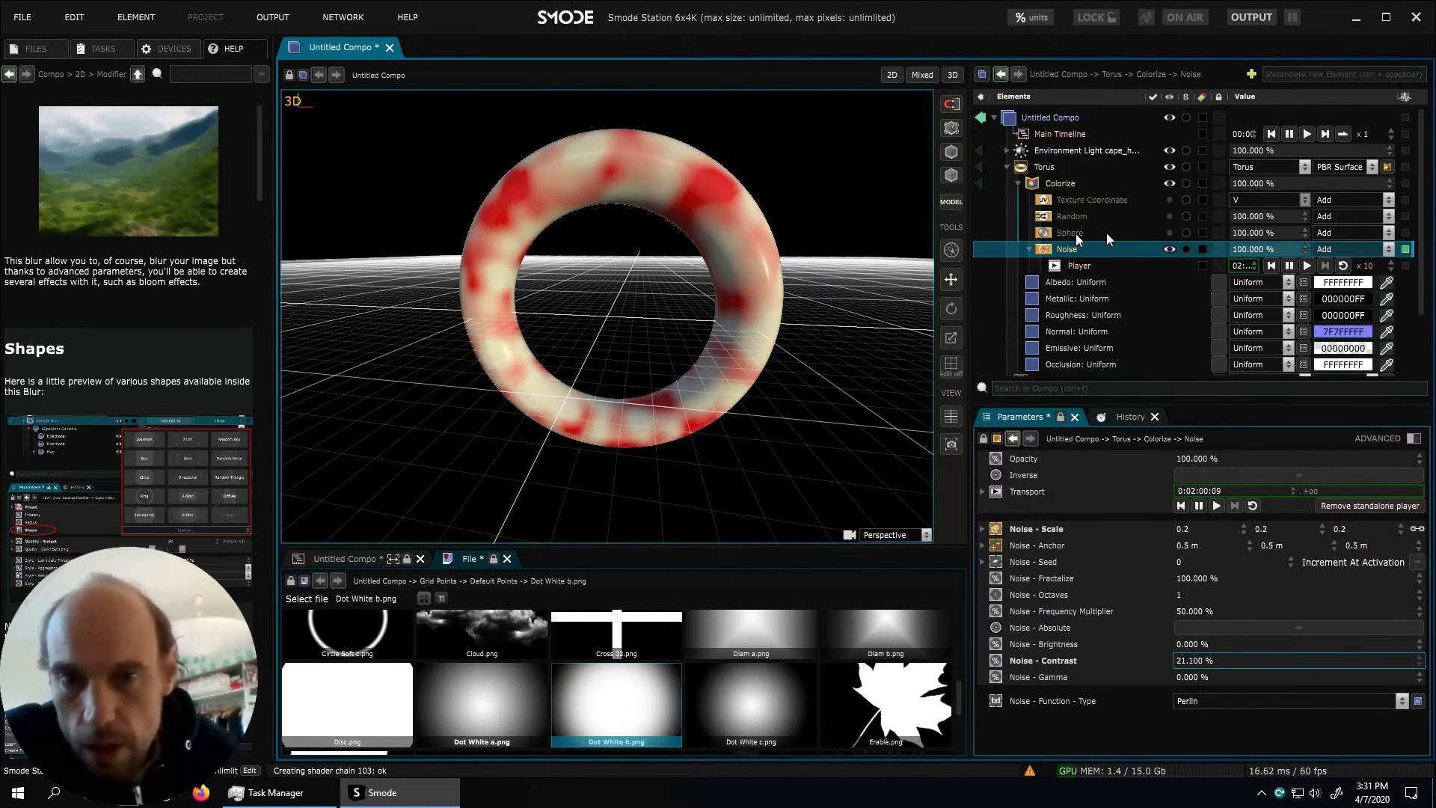
# Disable the Noise mask on Colorize and add a Displace modifier to the Torus
pyautogui.click(1169, 250)
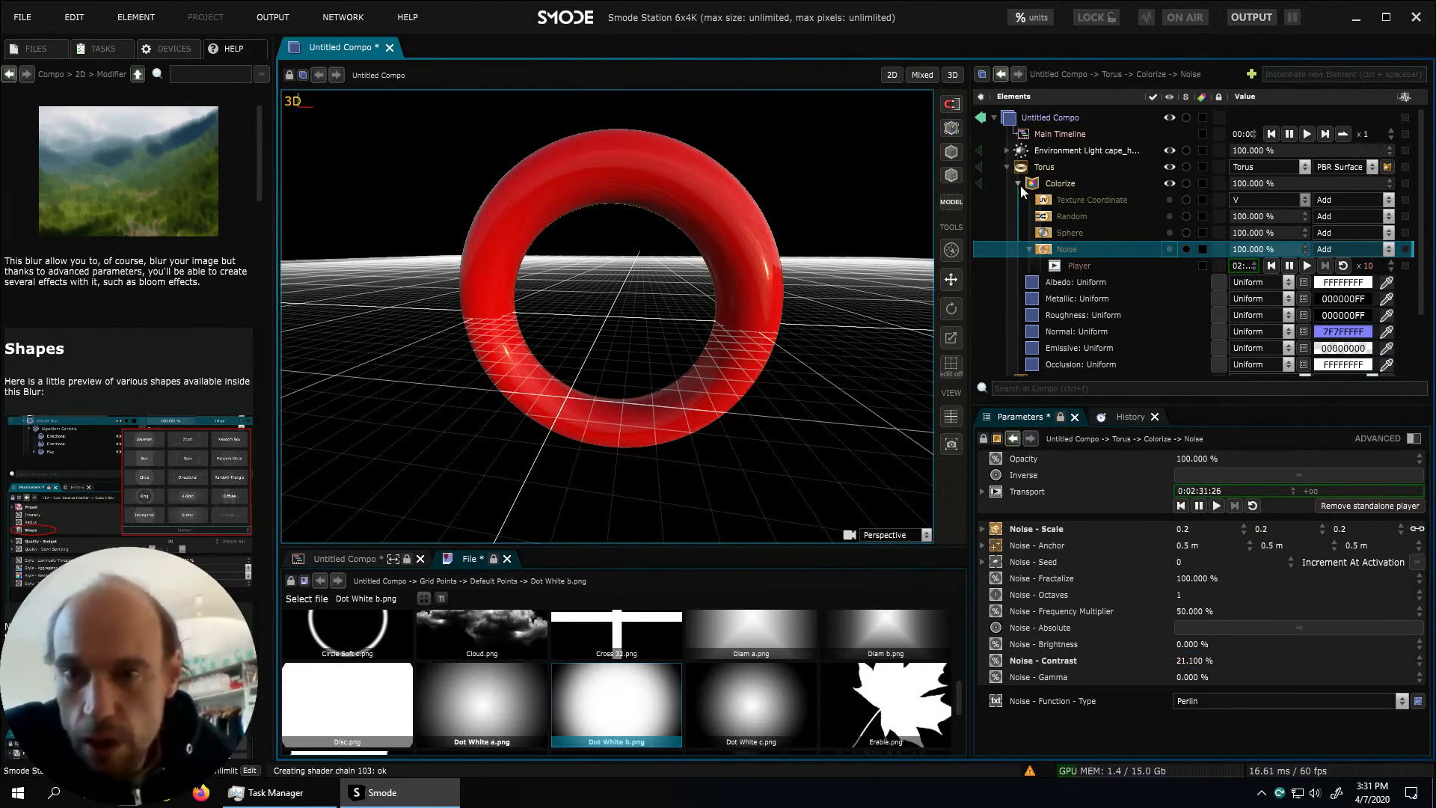
pyautogui.click(1019, 184)
pyautogui.rightClick(1038, 167)
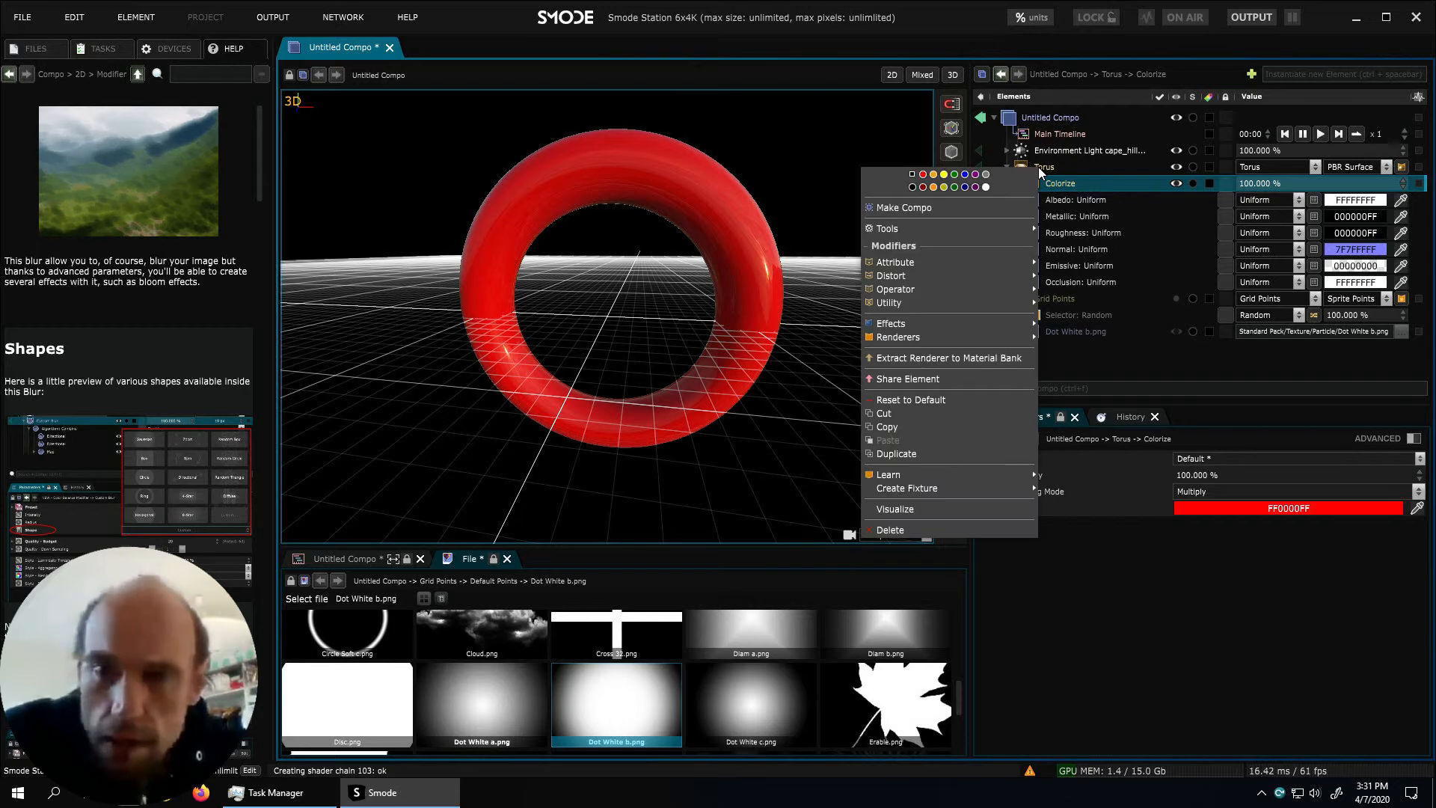
pyautogui.moveTo(989, 276)
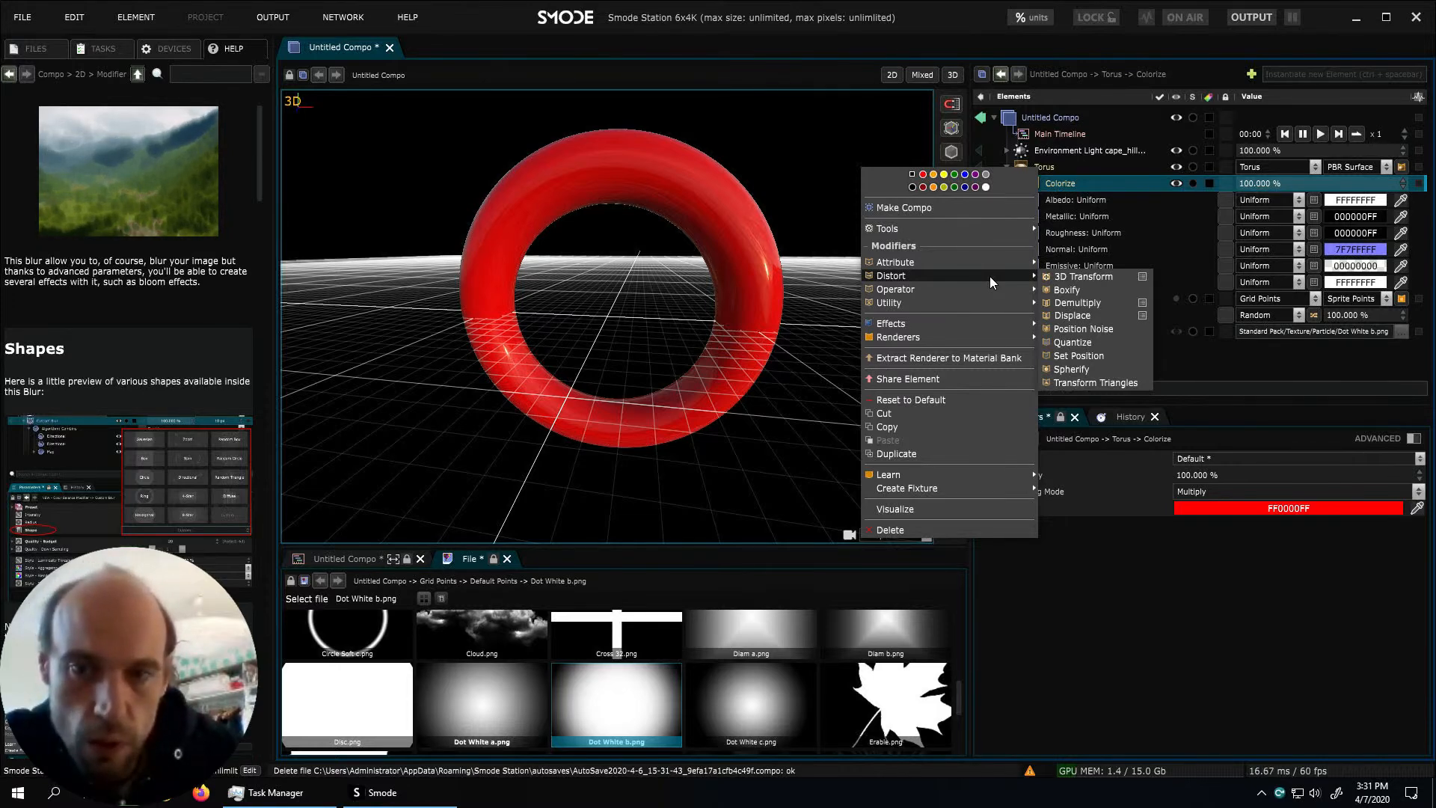
pyautogui.click(1073, 315)
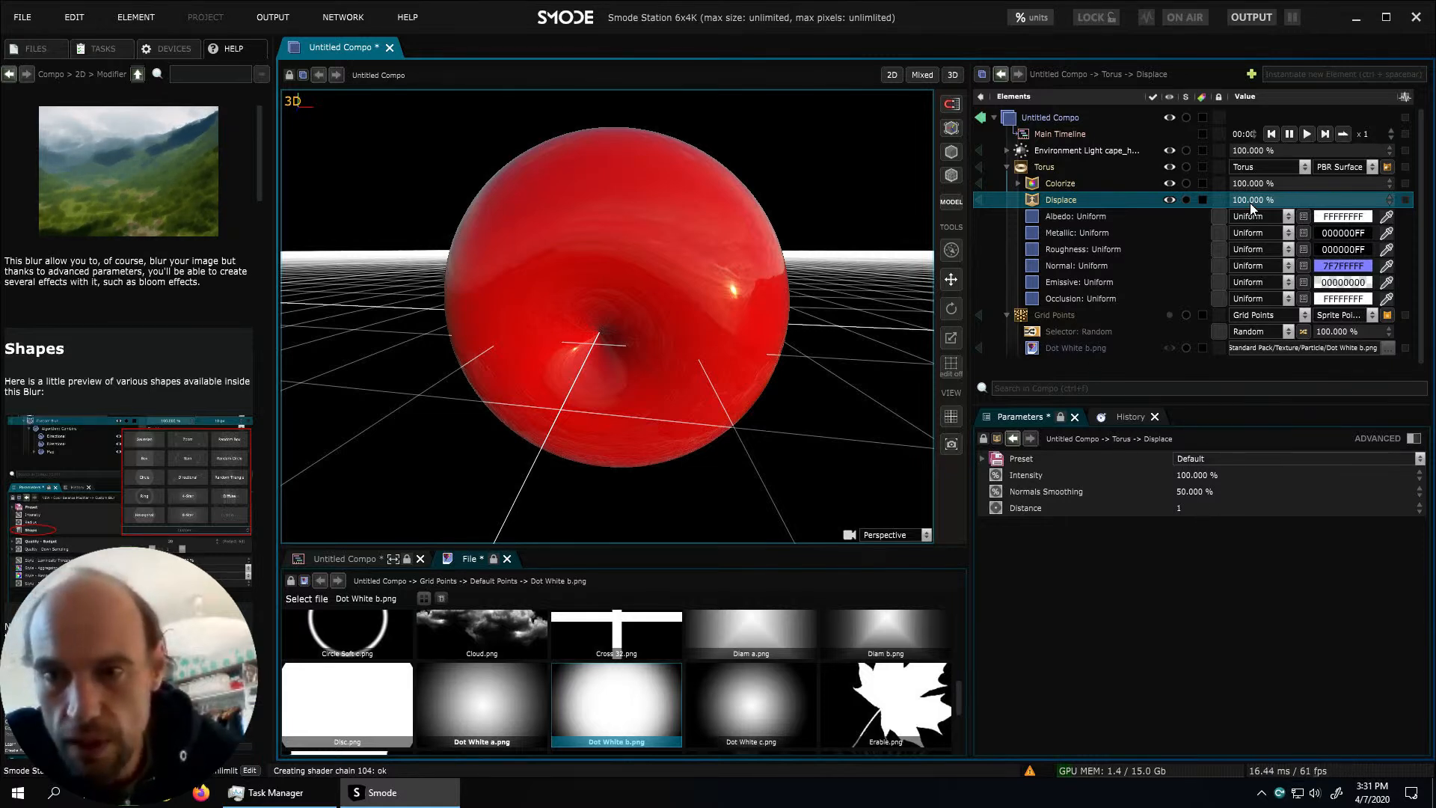
# Set the Displace distance to 0.49, and lower its intensity to 0 % and restore it to 100 %
pyautogui.moveTo(1194, 508)
pyautogui.mouseDown()
pyautogui.moveTo(1195, 531)
pyautogui.moveTo(1202, 514)
pyautogui.mouseUp()
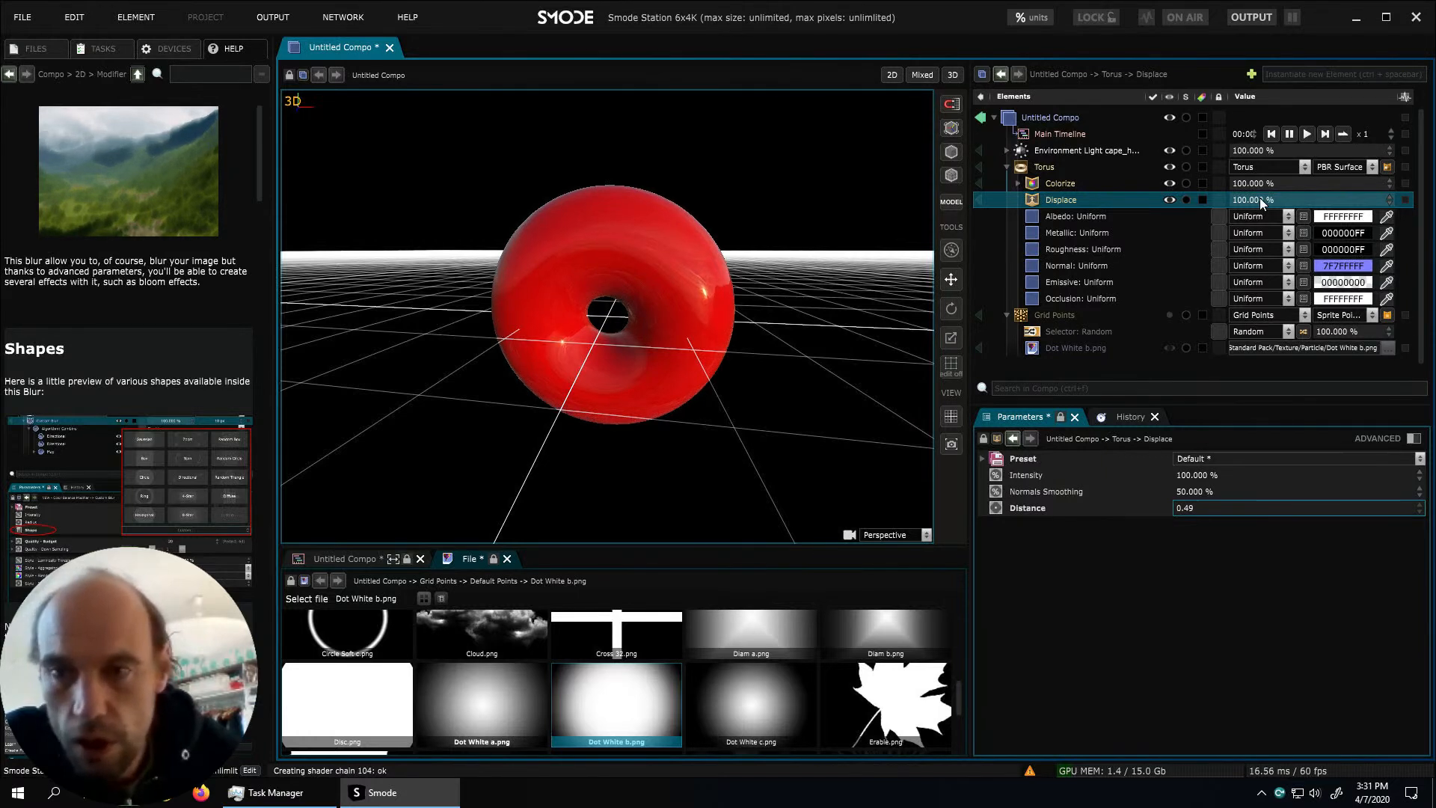
pyautogui.moveTo(1260, 199); pyautogui.dragTo(1260, 275)
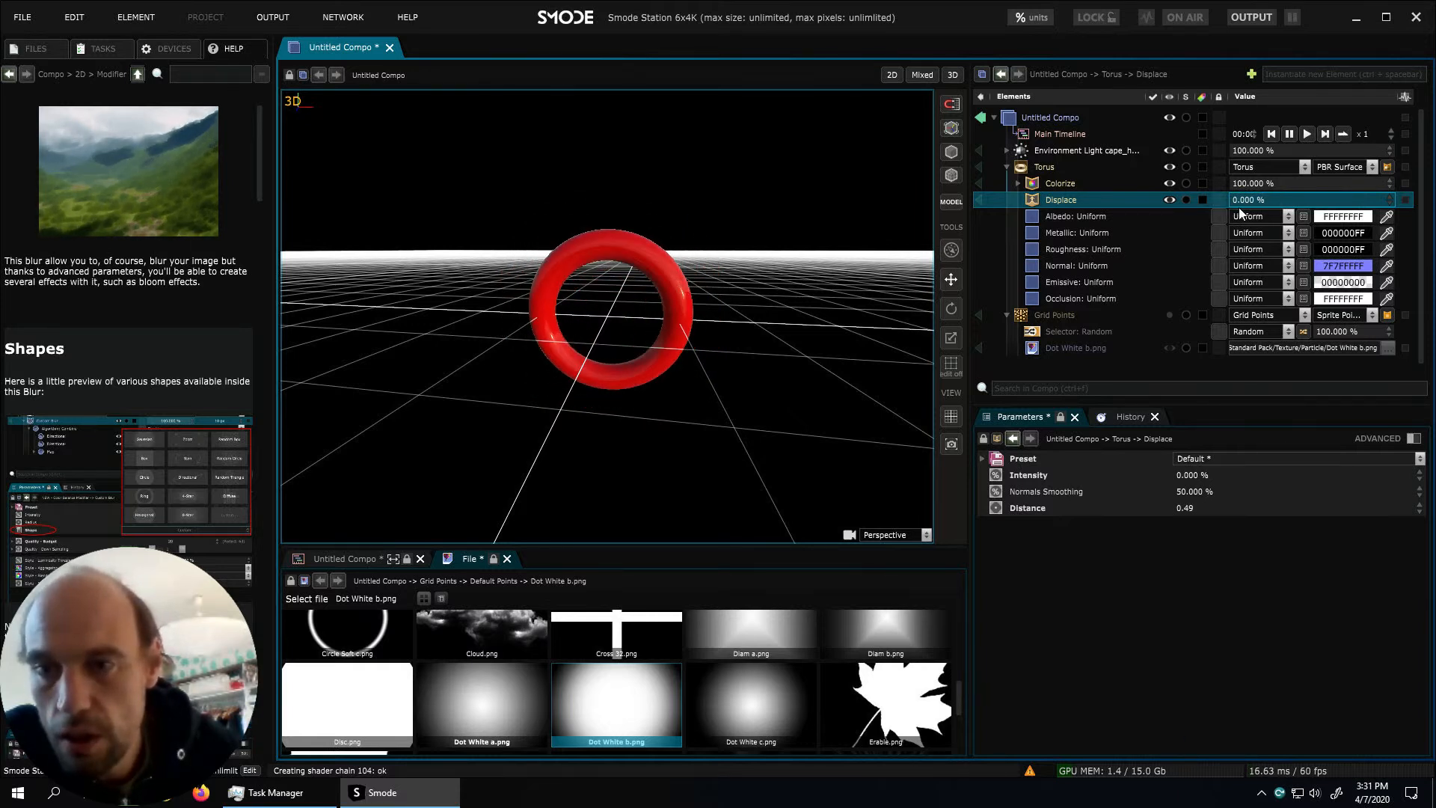
pyautogui.moveTo(1265, 200); pyautogui.dragTo(1264, 135)
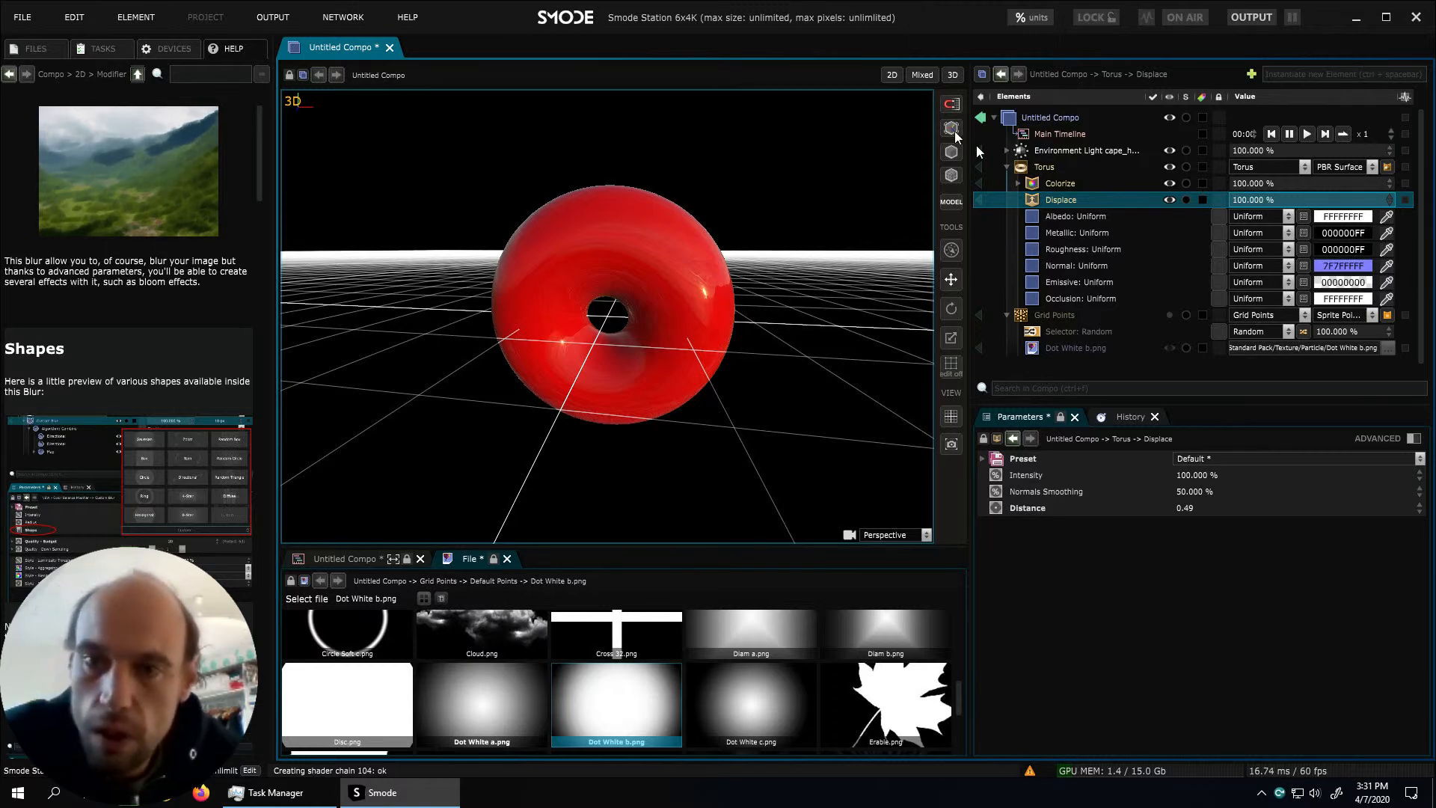
# Copy the Noise mask from Colorize into the Displace modifier and enable the copy
pyautogui.click(1018, 183)
pyautogui.click(1018, 183)
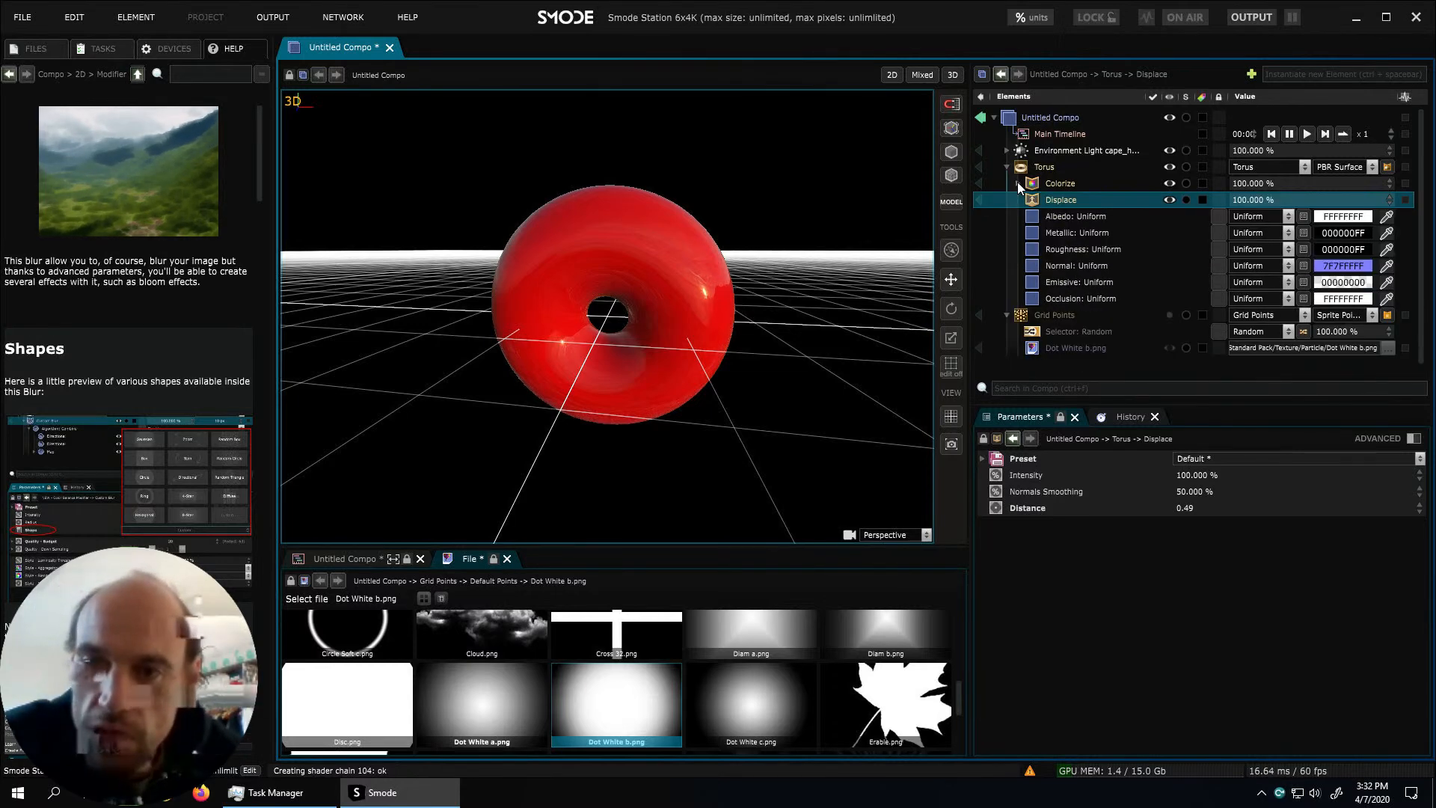
pyautogui.click(1019, 183)
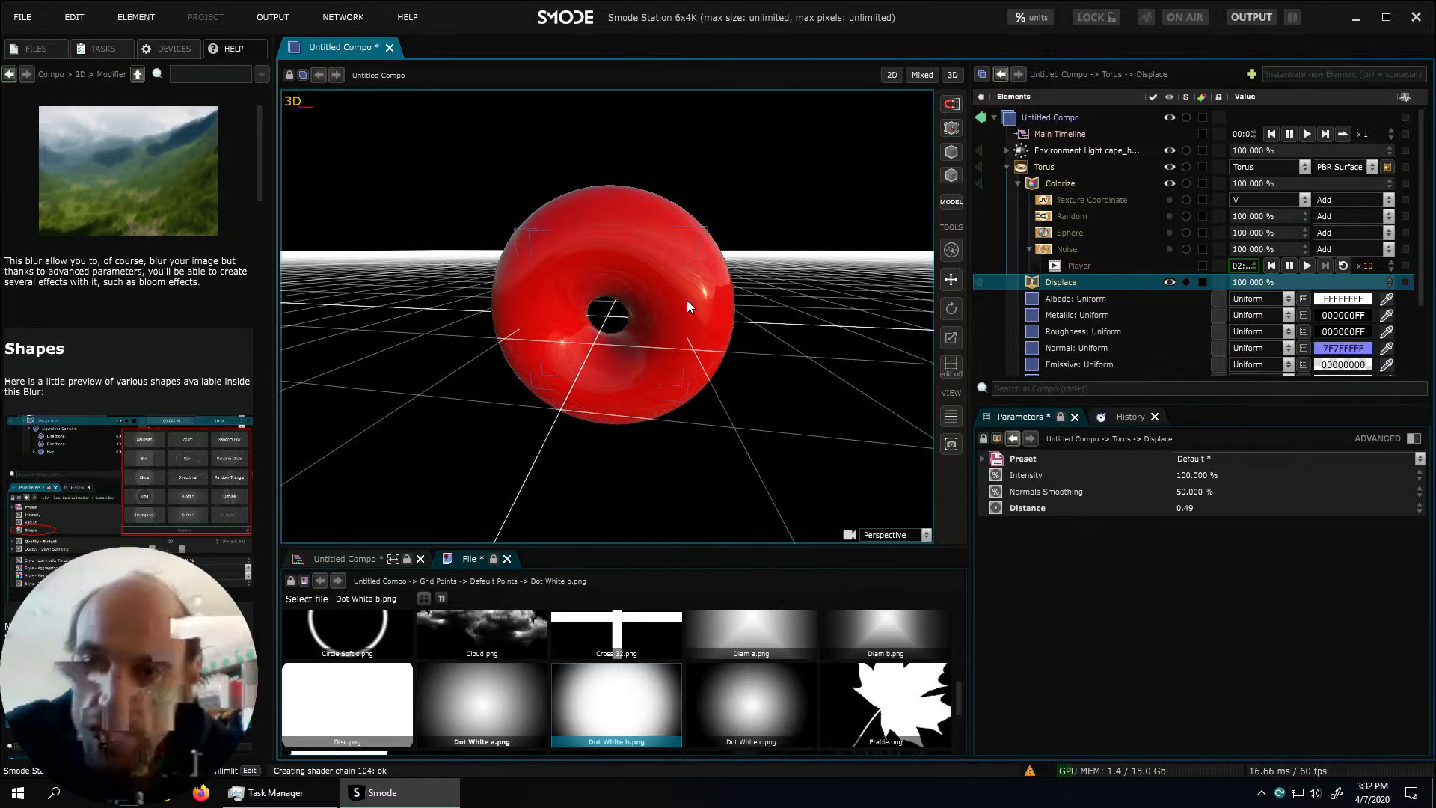
pyautogui.scroll(-2, 1123, 233)
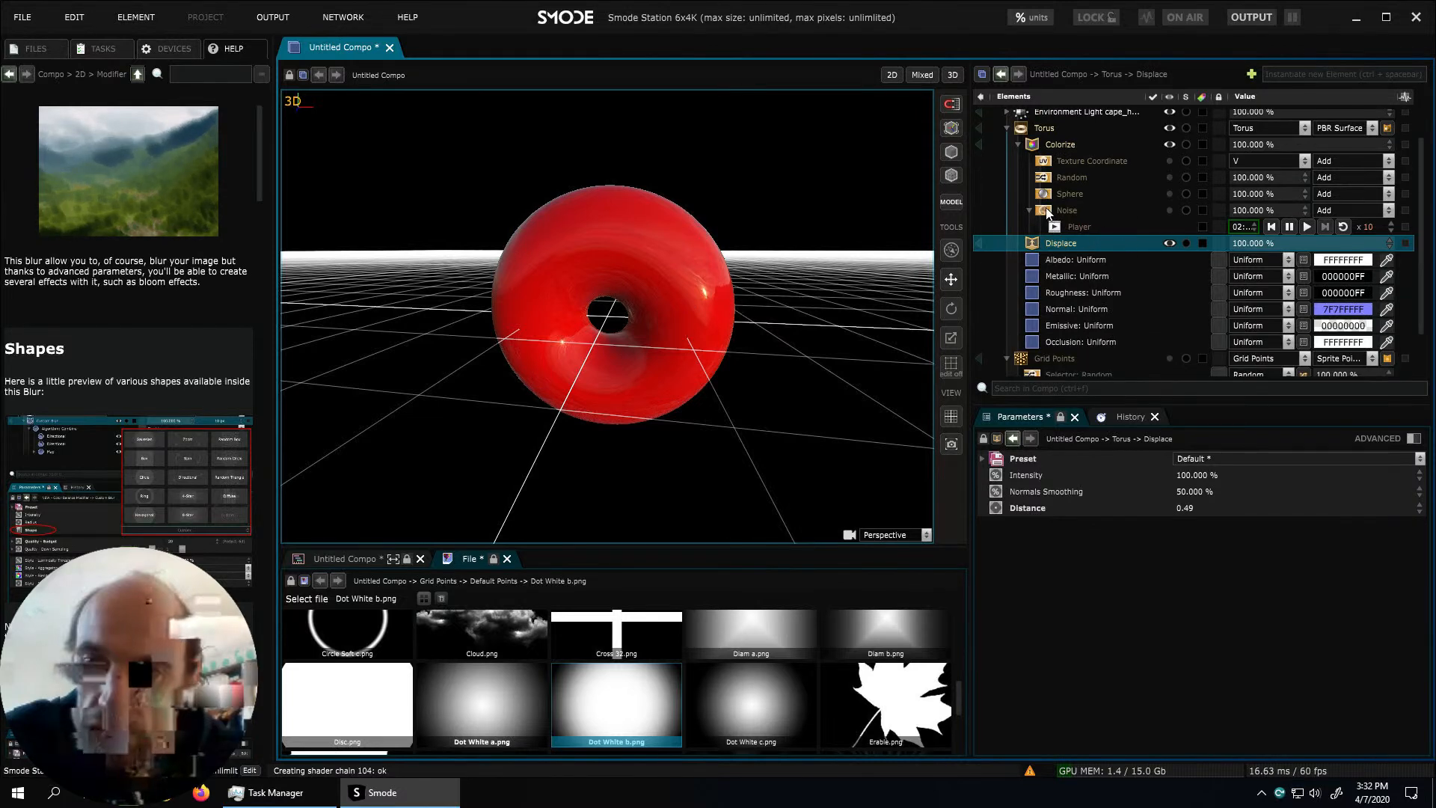
pyautogui.hotkey('ctrl', 'v')
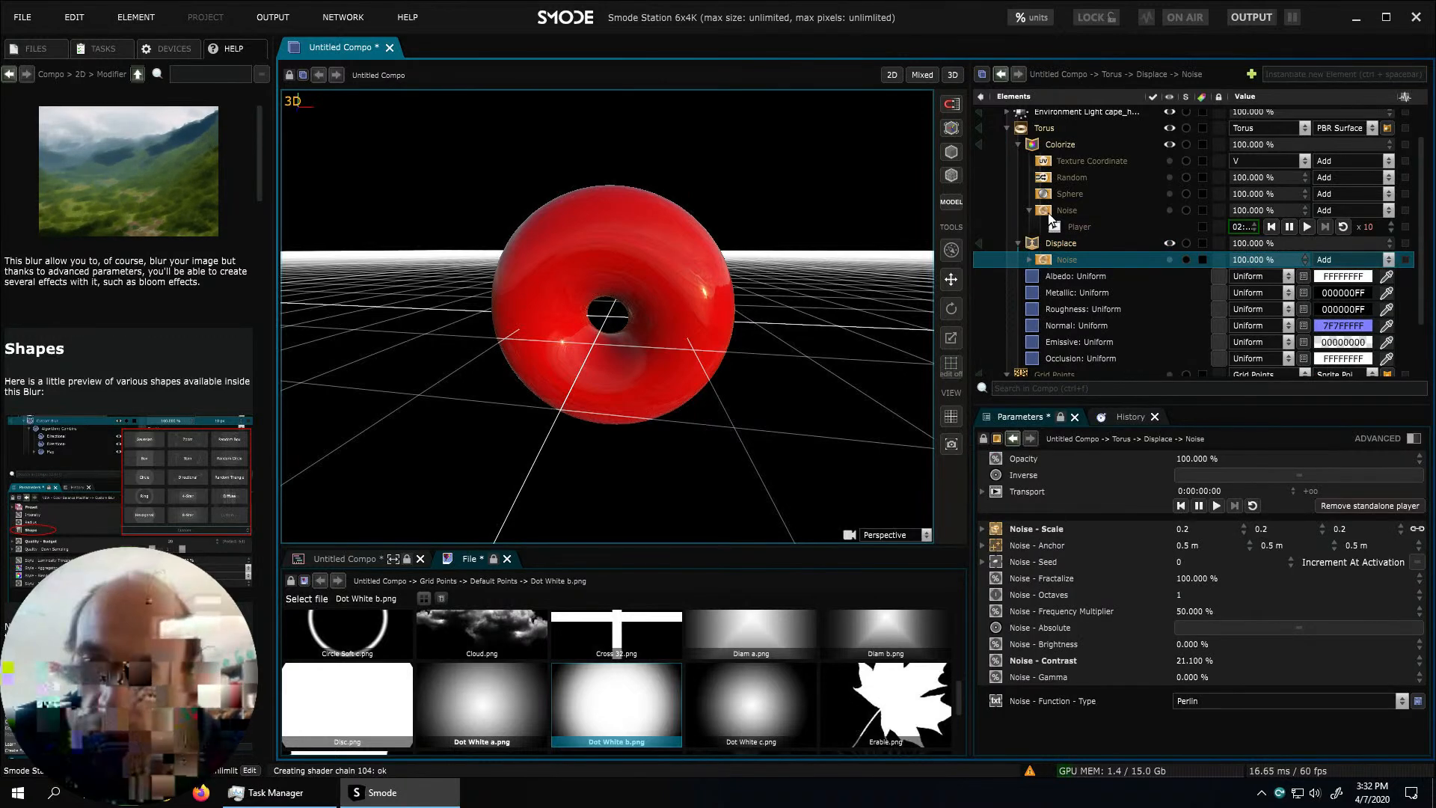
pyautogui.click(1165, 259)
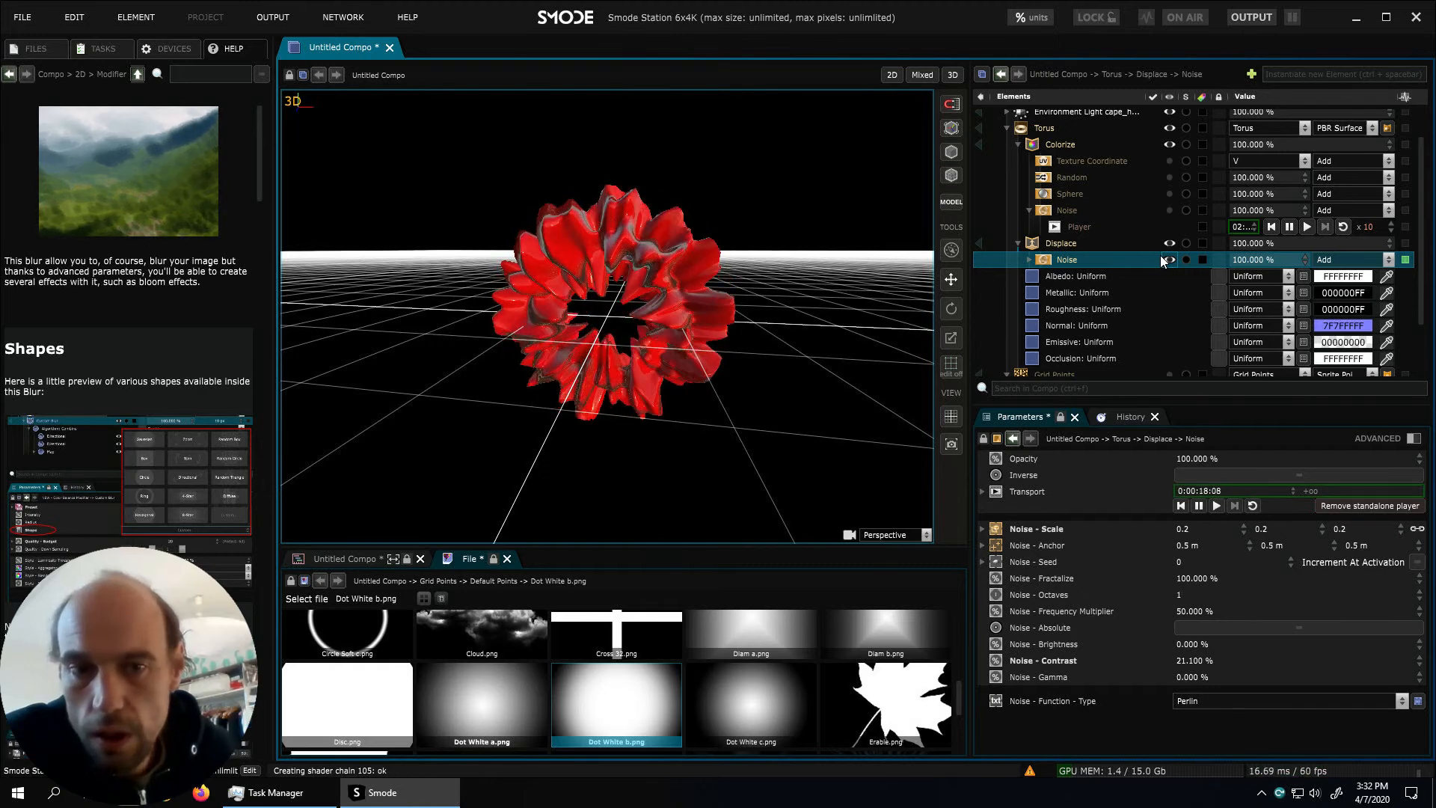
# Expand the Displace modifier's Noise mask and set its opacity to 19.1 %
pyautogui.click(1029, 260)
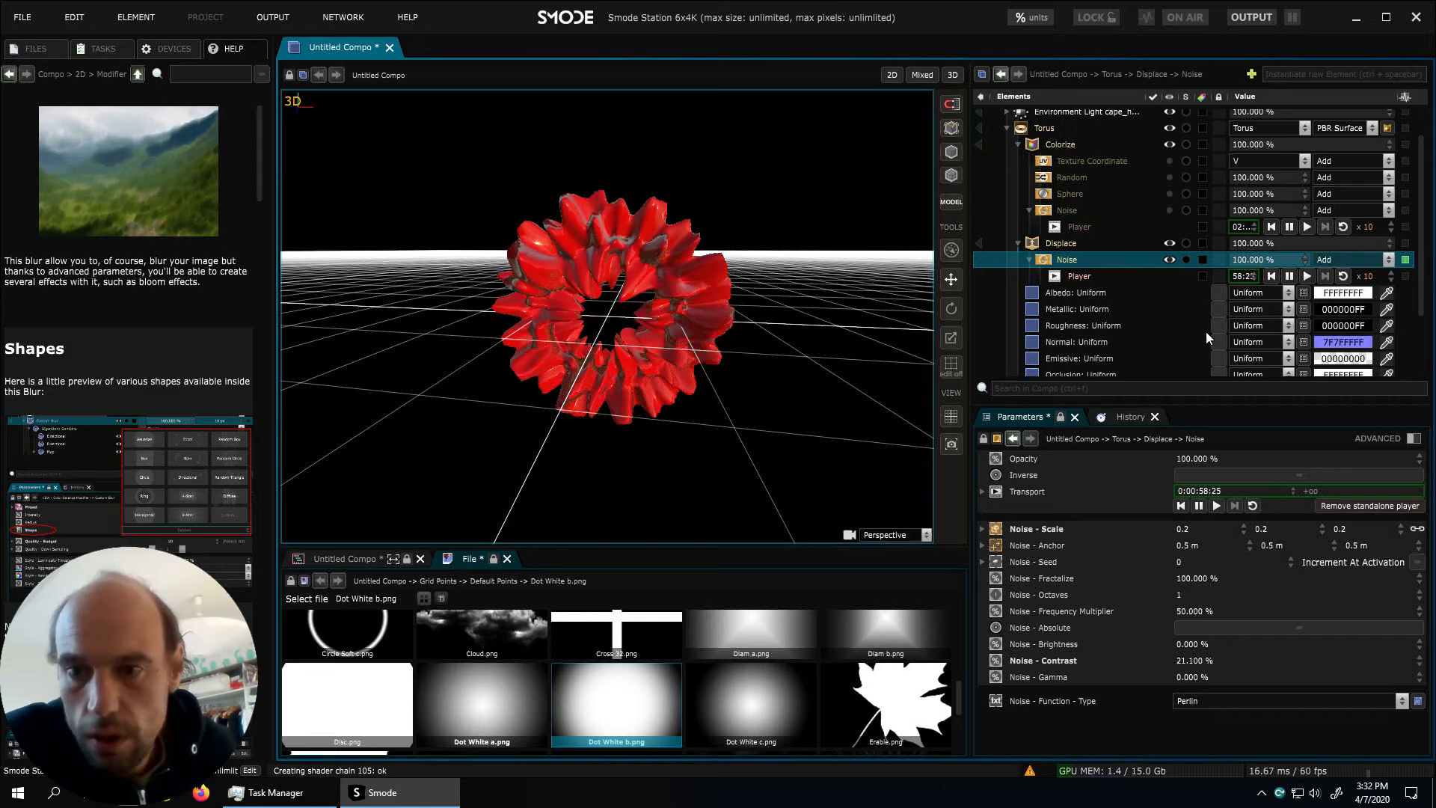
pyautogui.moveTo(1269, 261); pyautogui.dragTo(1223, 771)
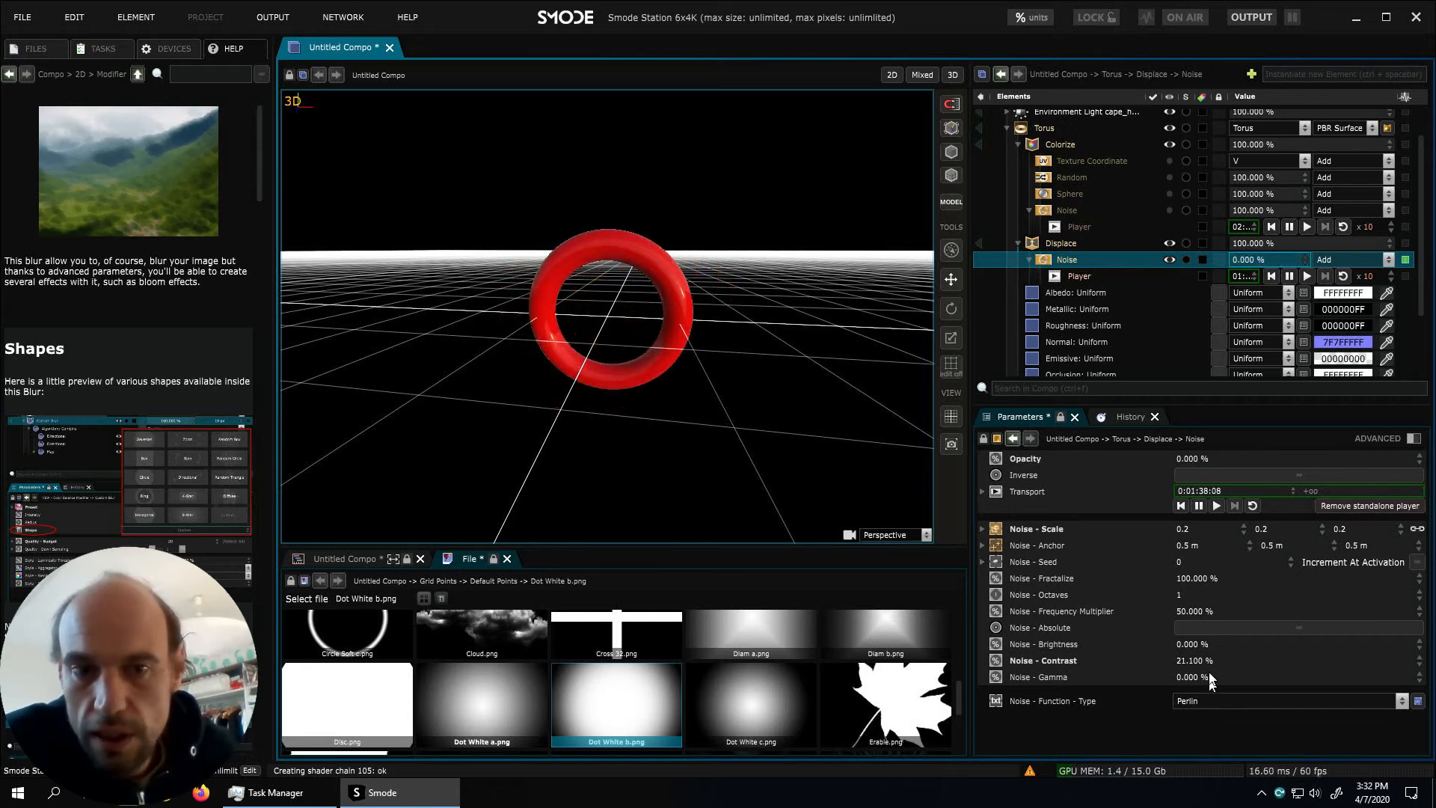
pyautogui.moveTo(1260, 262); pyautogui.dragTo(1266, 144)
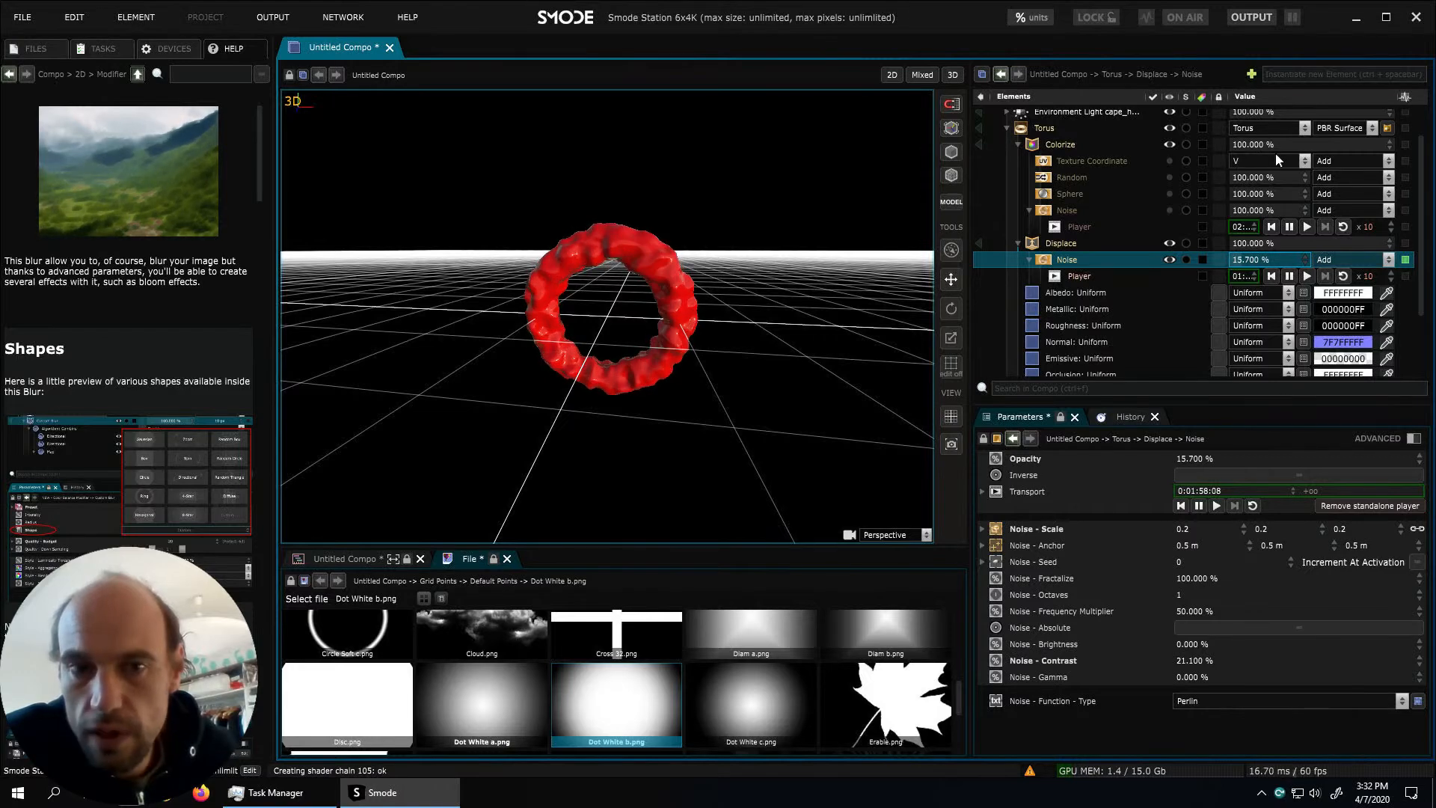
pyautogui.moveTo(1265, 259); pyautogui.dragTo(1265, 234)
# Set the Torus's precision to 200 by 100 and inspect the displaced surface from another angle
pyautogui.scroll(5, 708, 337)
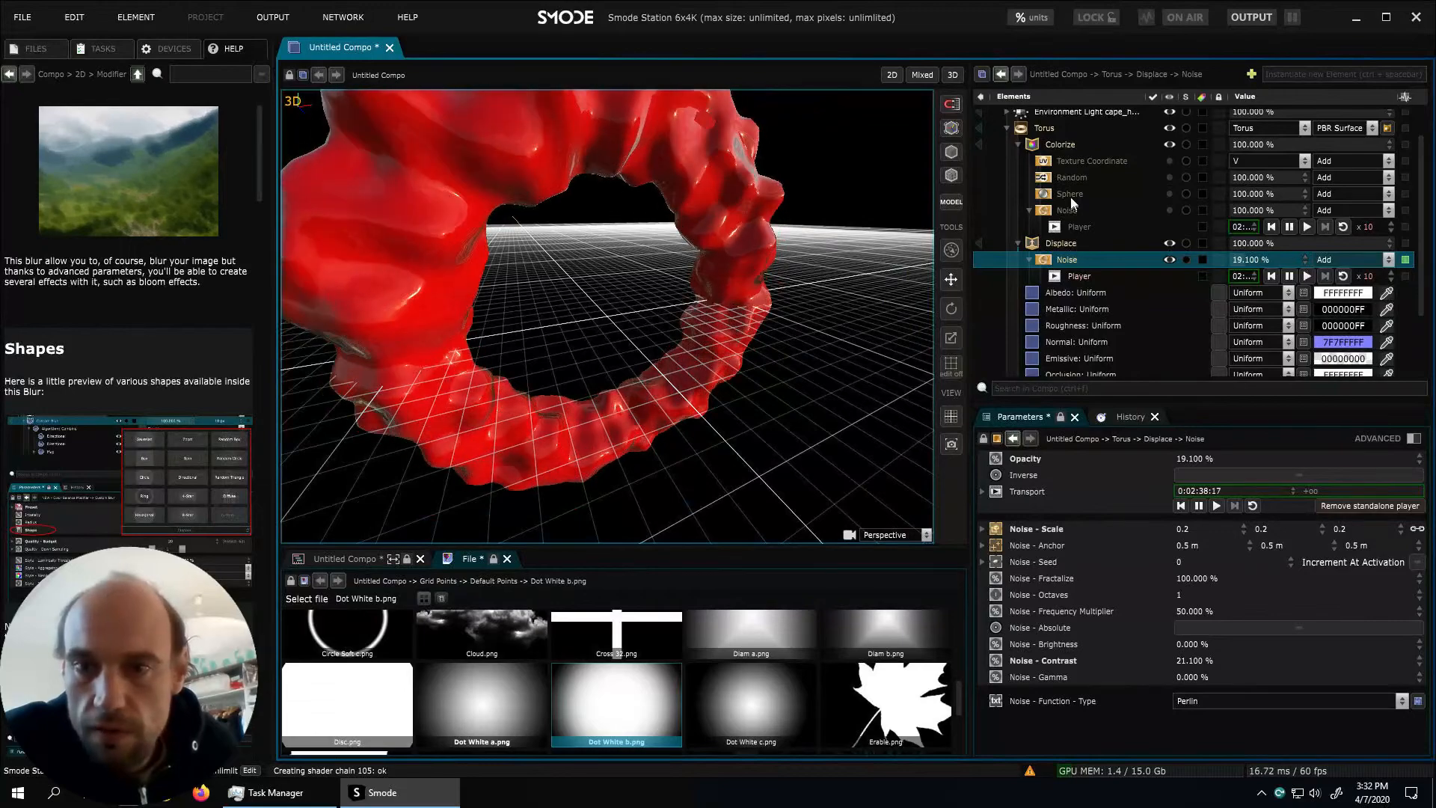
pyautogui.click(1045, 128)
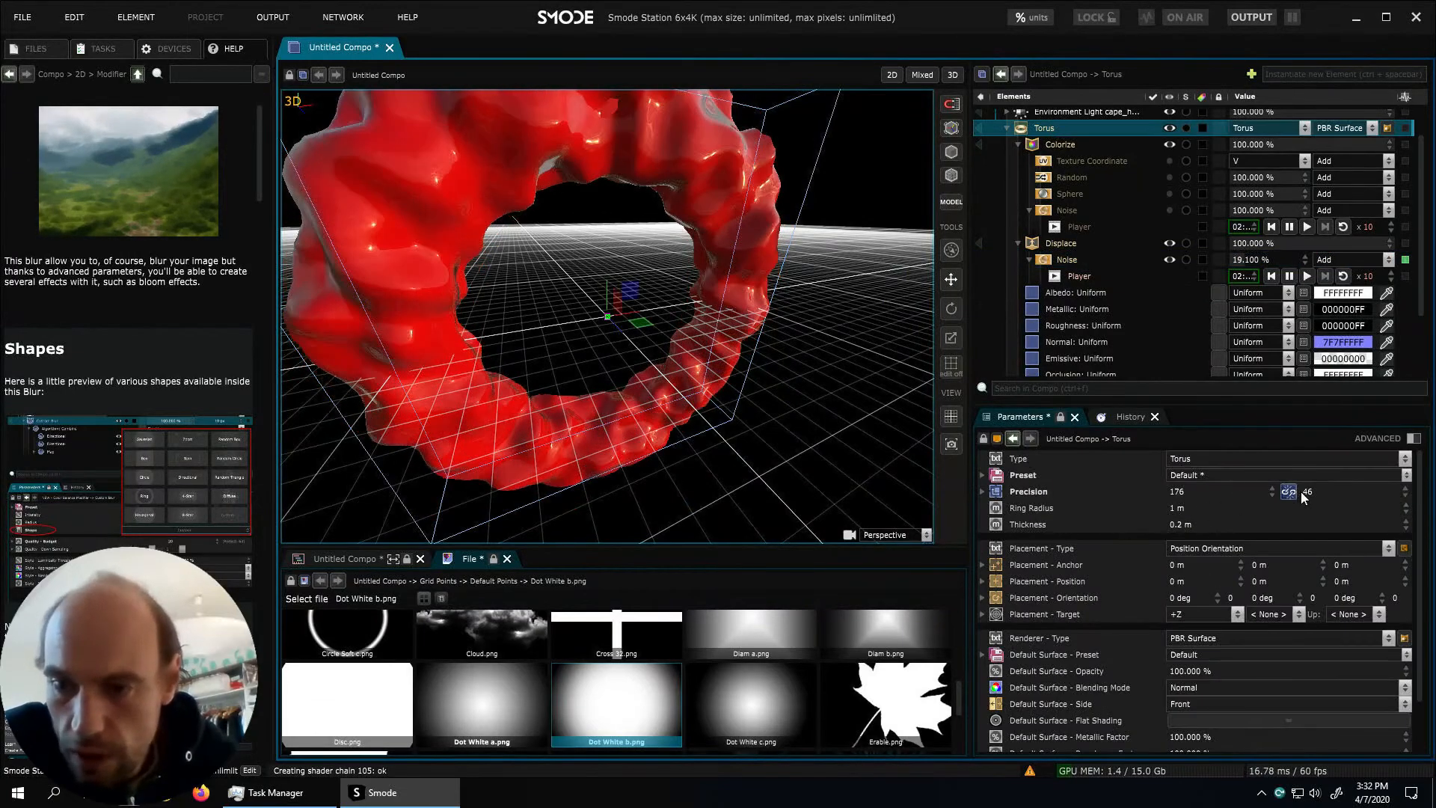
pyautogui.click(1307, 493)
pyautogui.write('100')
pyautogui.click(1227, 494)
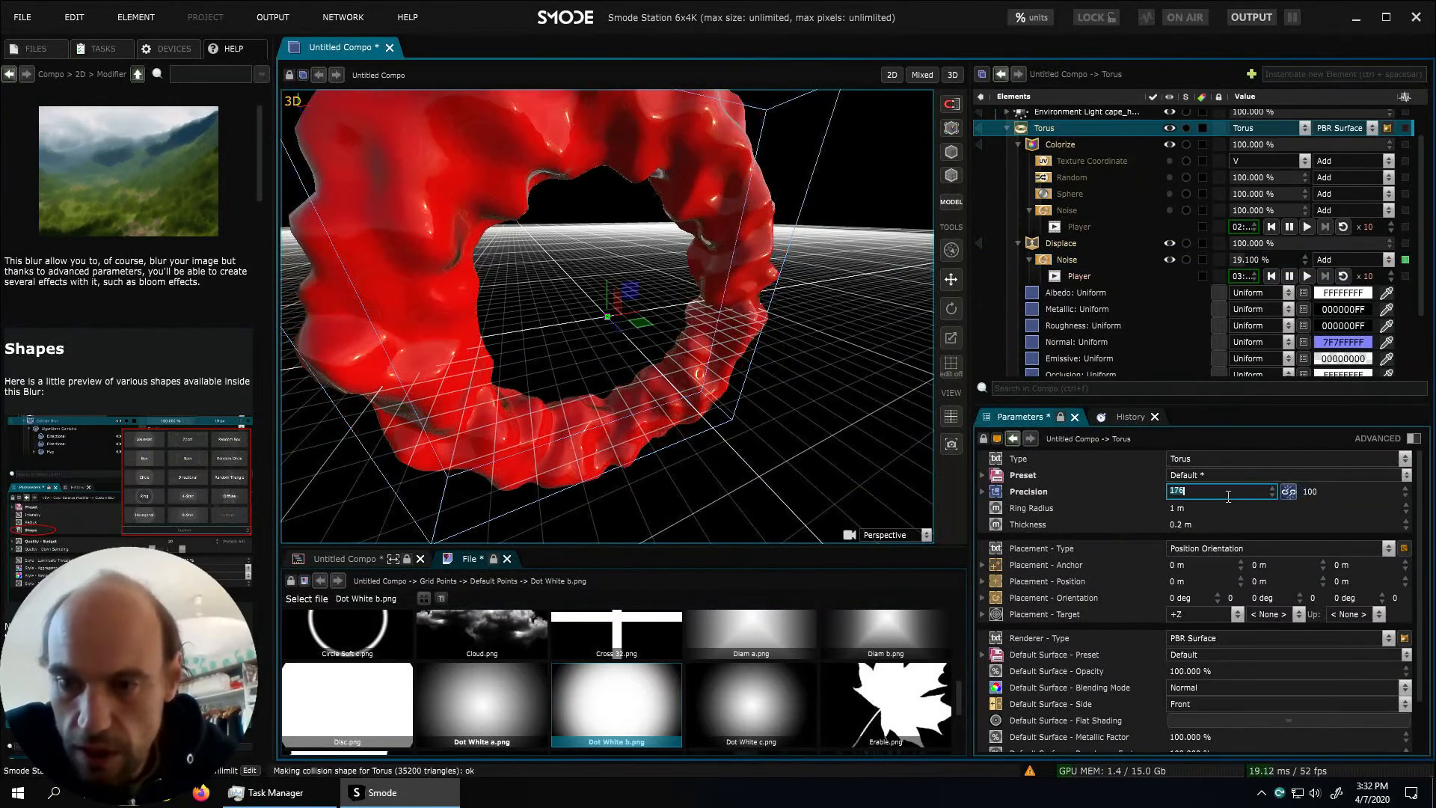
pyautogui.write('200')
pyautogui.press('Return')
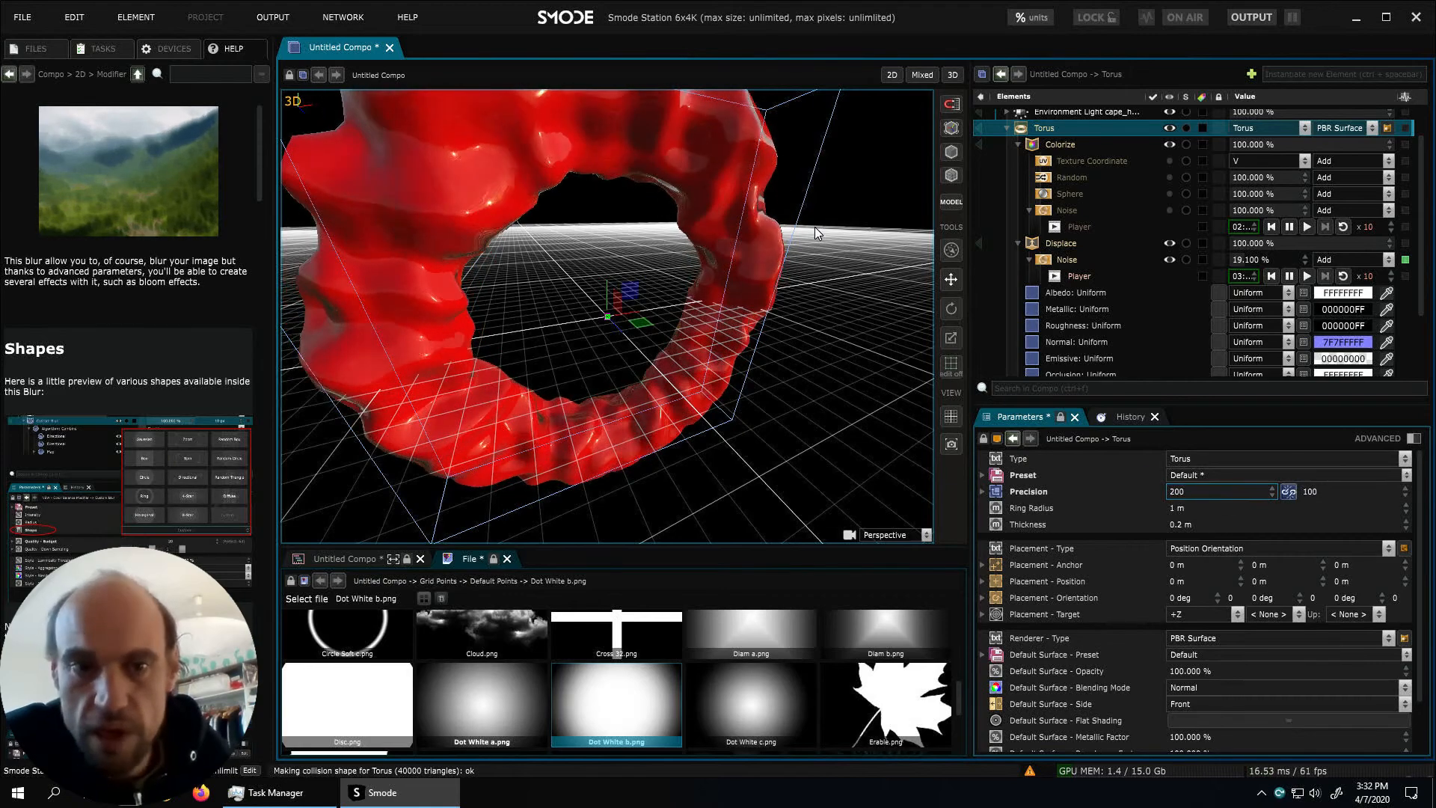
pyautogui.keyDown('alt'); pyautogui.moveTo(668, 364); pyautogui.dragTo(683, 312); pyautogui.keyUp('alt')
pyautogui.scroll(-3, 606, 262)
pyautogui.scroll(-3, 606, 264)
pyautogui.scroll(3, 679, 362)
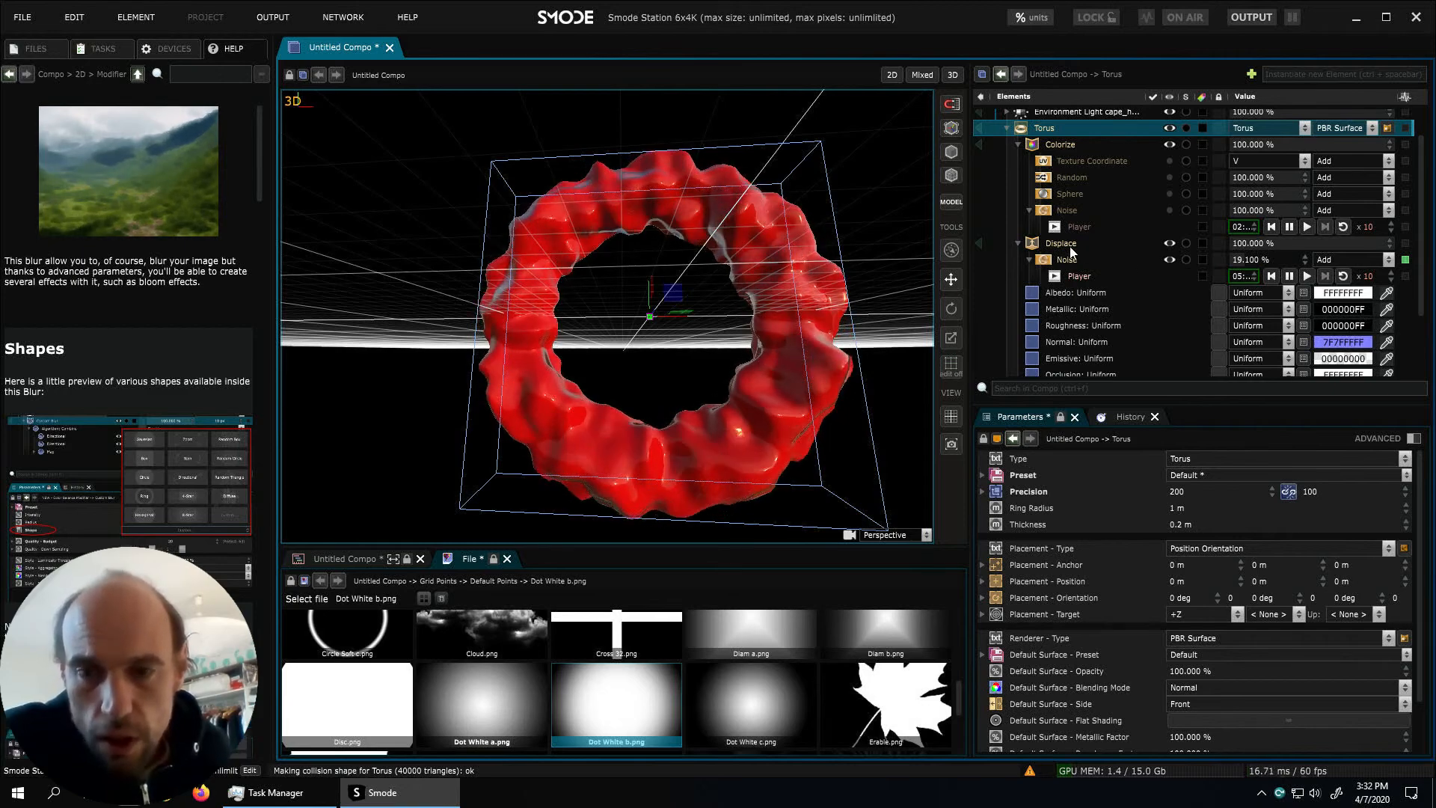
# Disable the Displace and Colorize modifiers and add a 3D Transform modifier to the Torus
pyautogui.click(1171, 243)
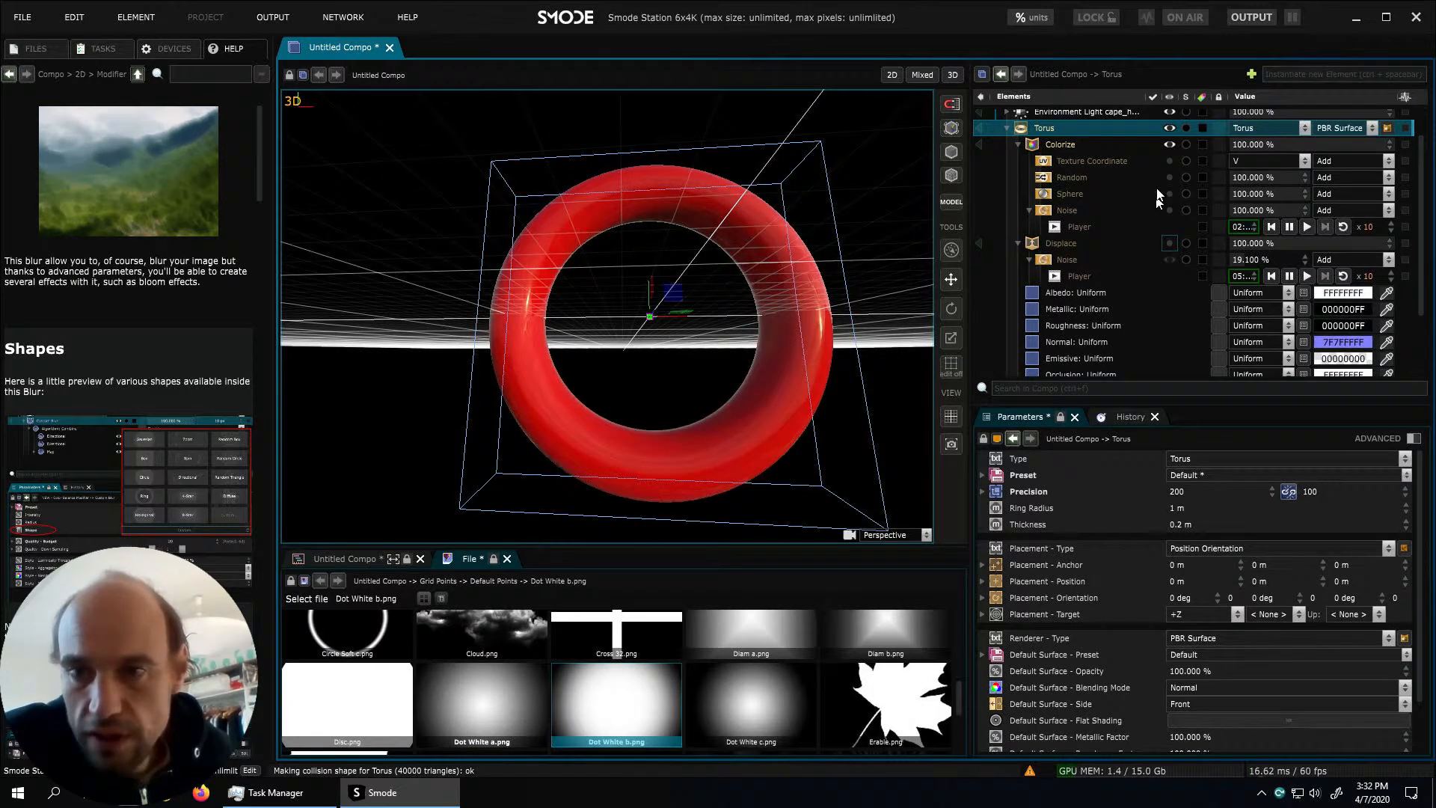
pyautogui.click(1168, 144)
pyautogui.rightClick(1077, 125)
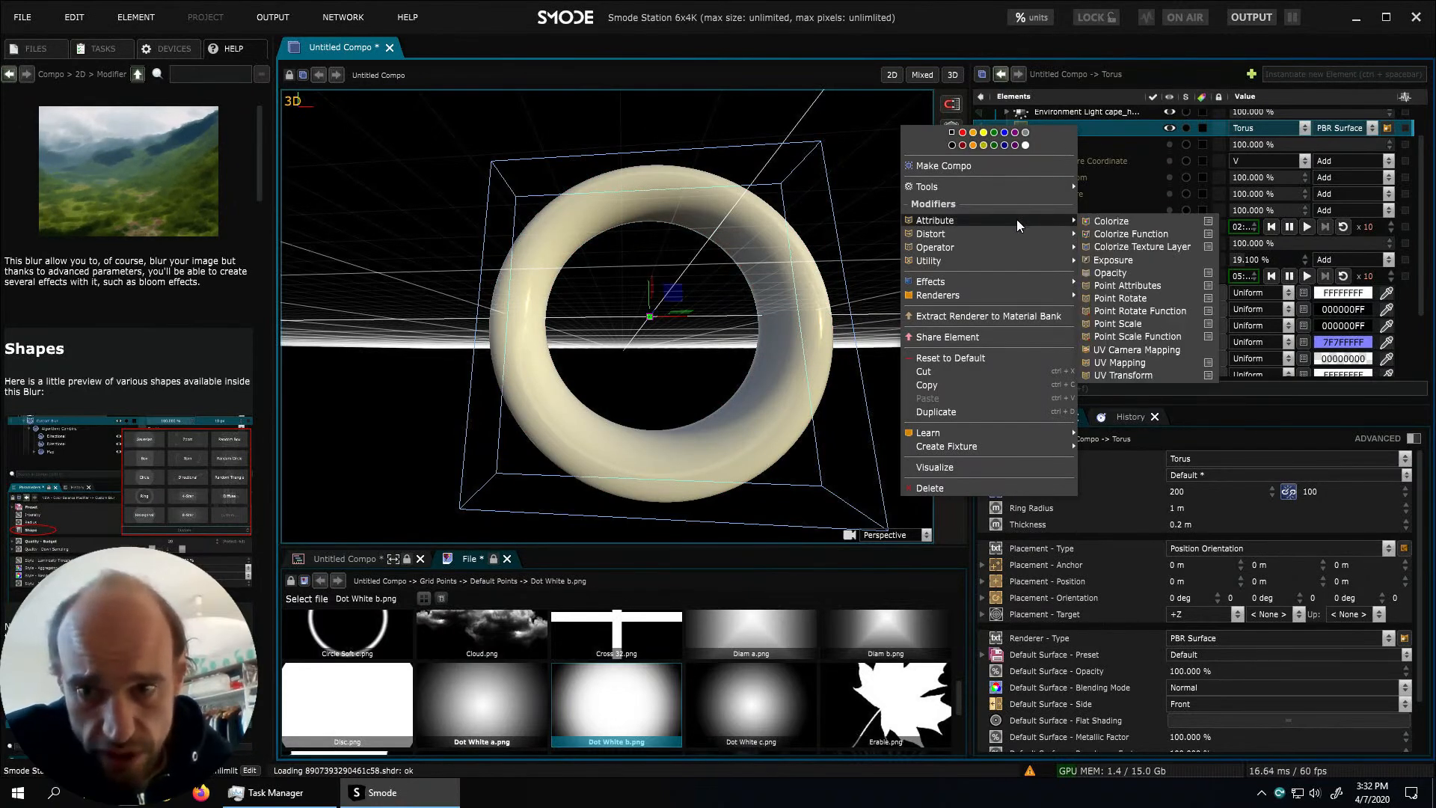
pyautogui.moveTo(1000, 231)
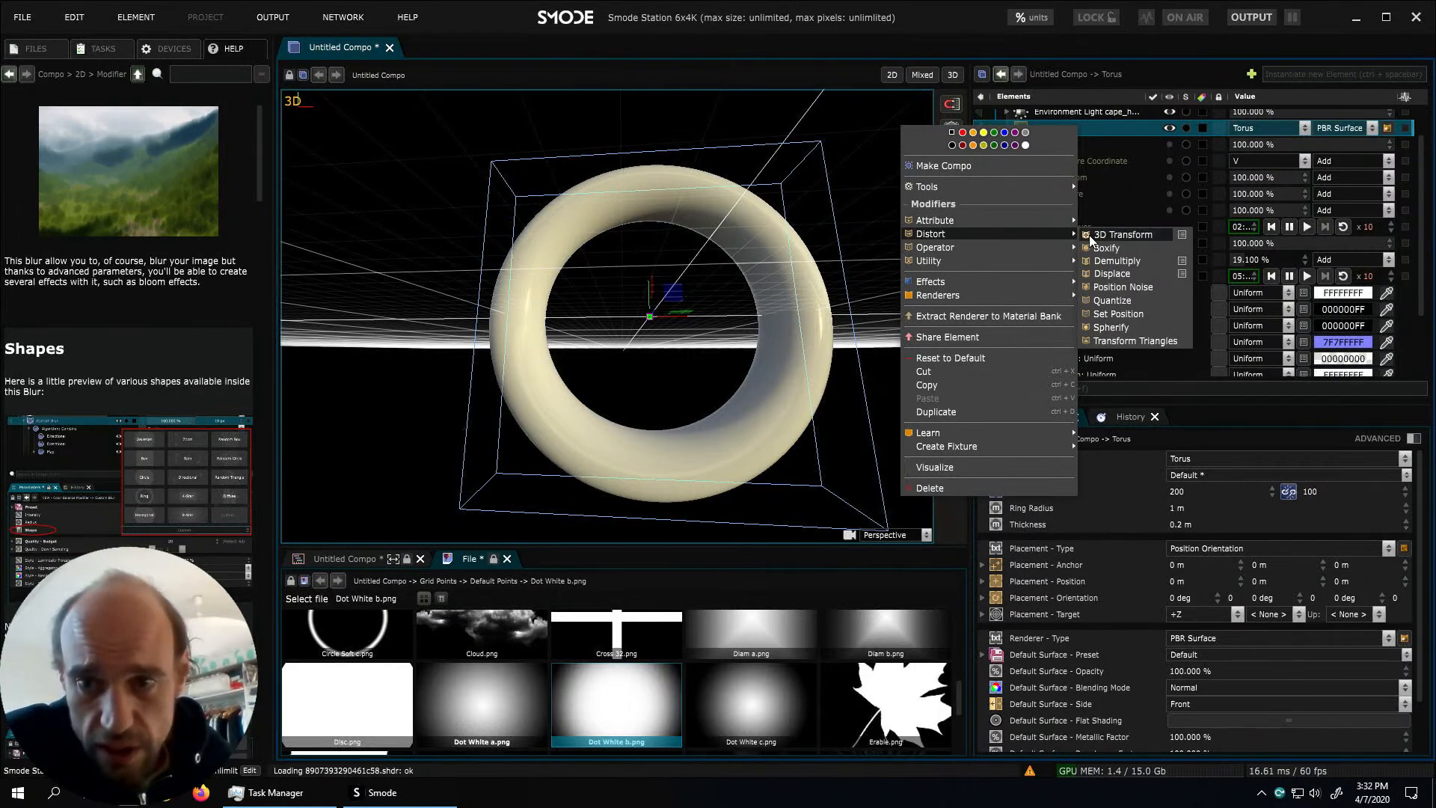
pyautogui.click(1115, 234)
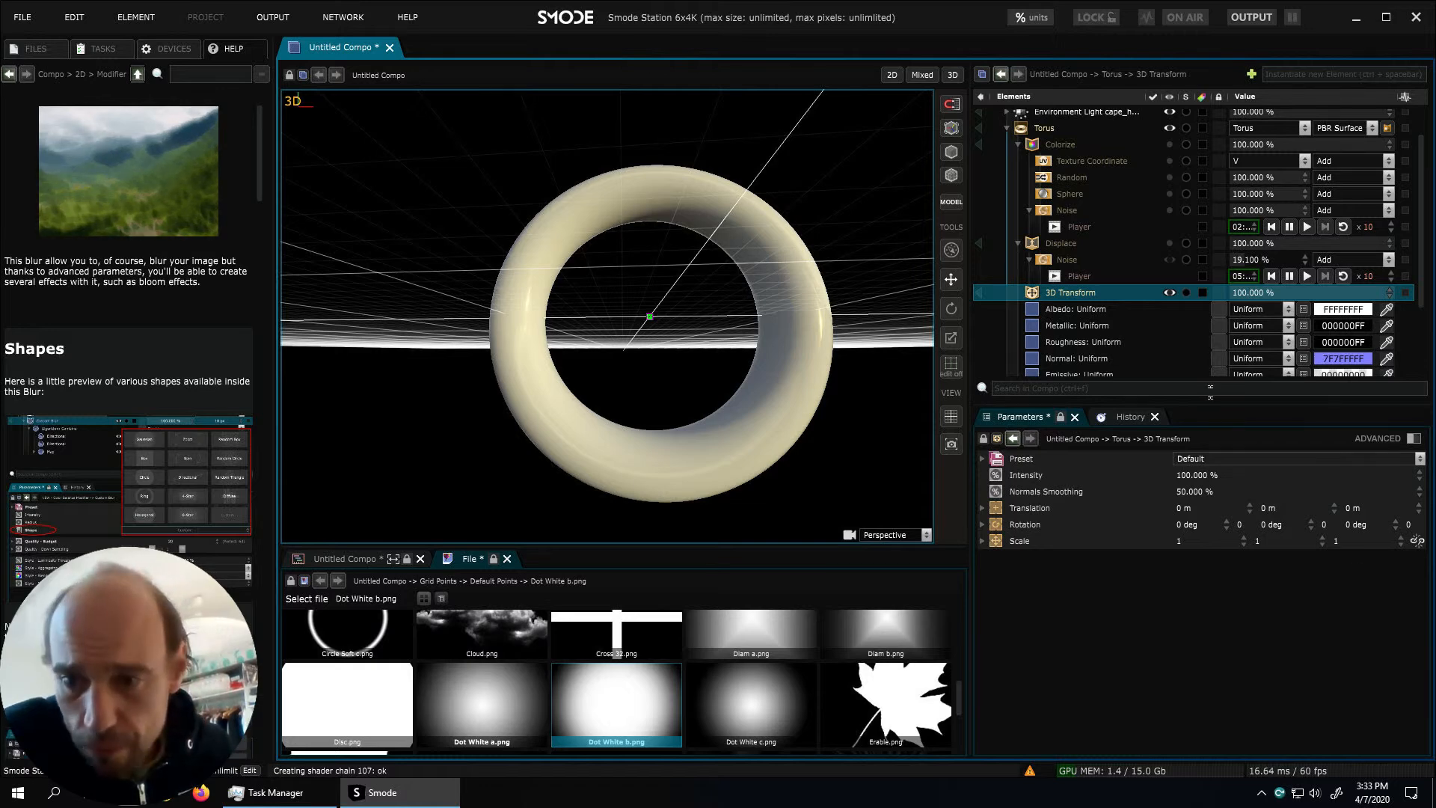
# Enlarge the element list, collapse the Torus, and add a Life ISF generator layer to the composition
pyautogui.moveTo(1210, 392); pyautogui.dragTo(1209, 495)
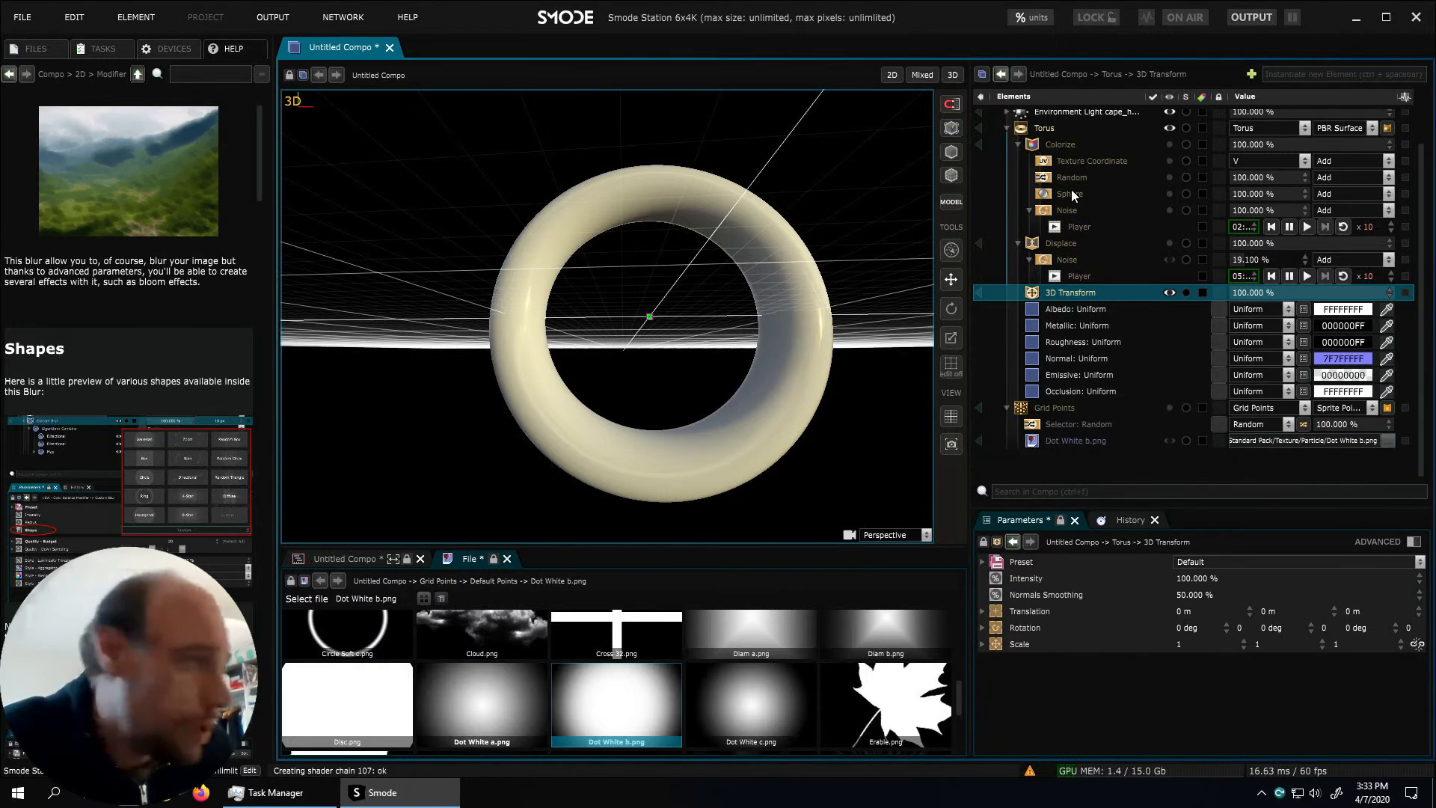
pyautogui.scroll(2, 1070, 172)
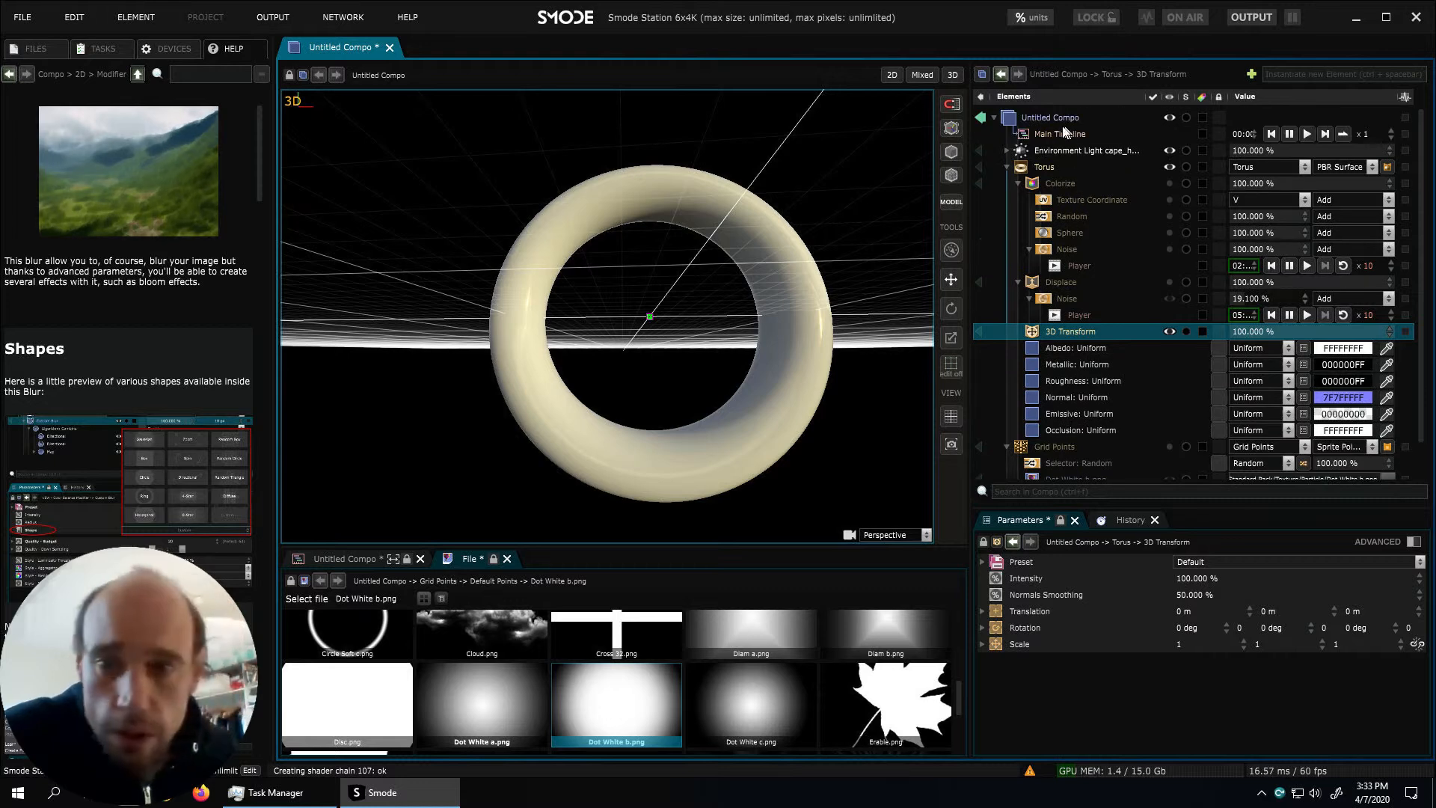
pyautogui.click(1004, 167)
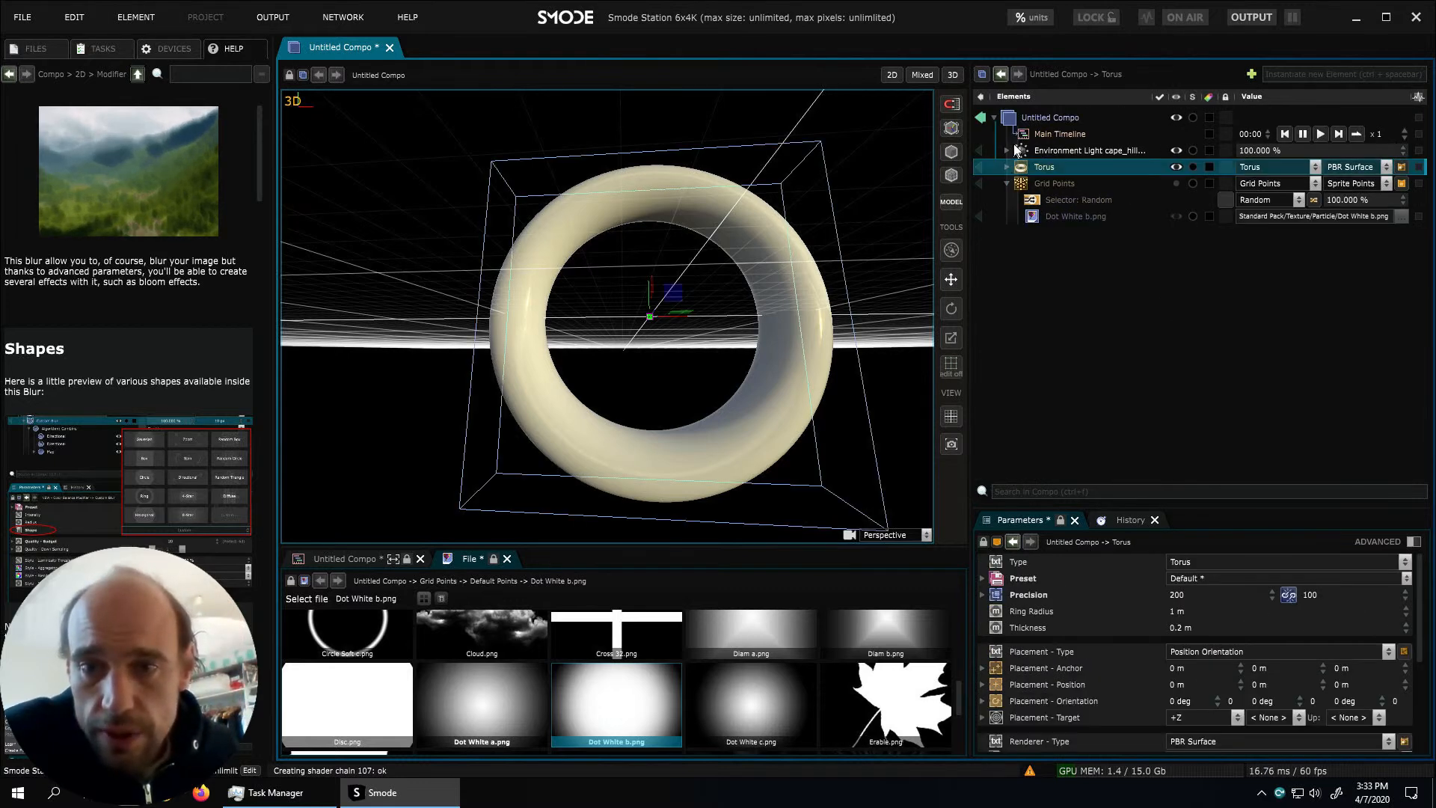
pyautogui.rightClick(1029, 125)
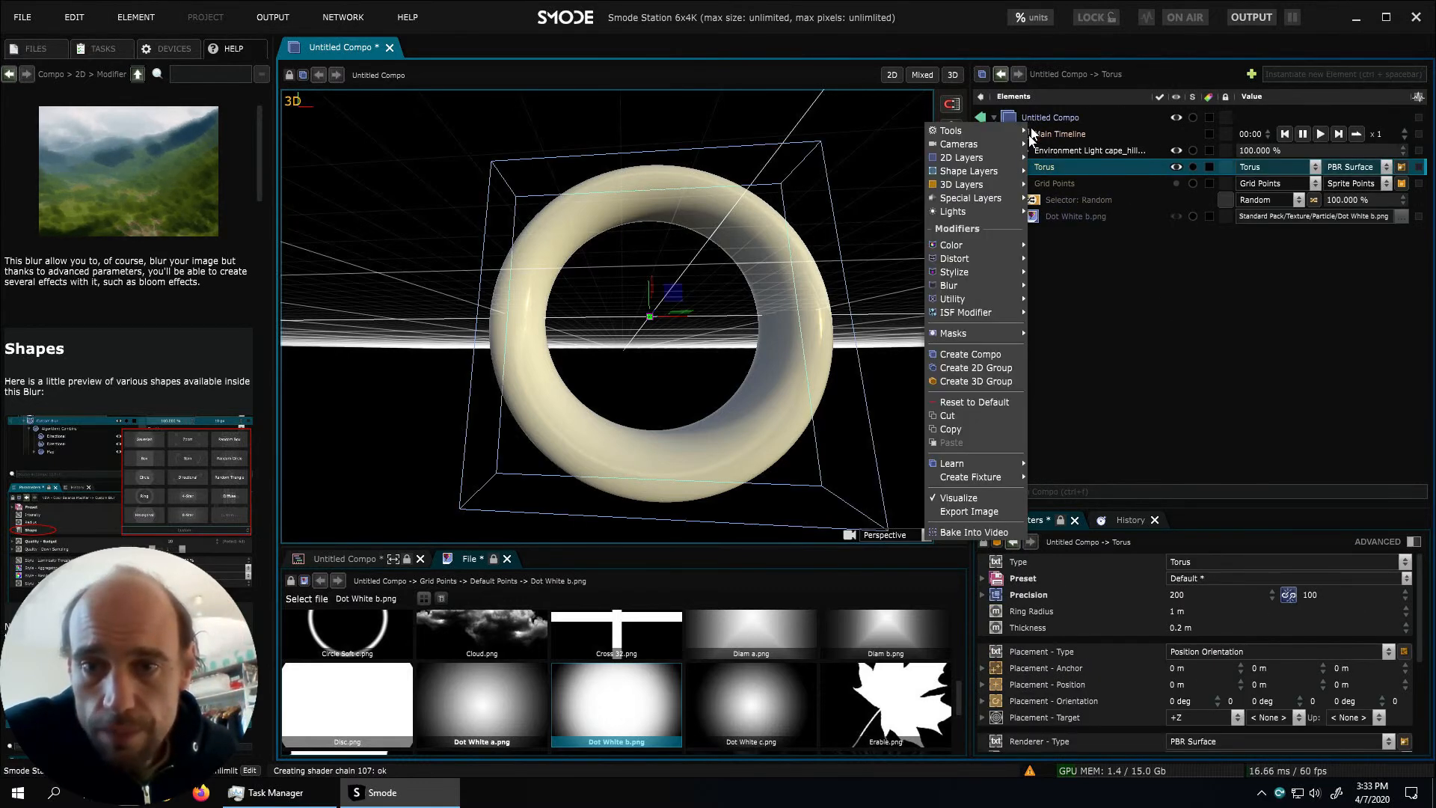
pyautogui.moveTo(1010, 160)
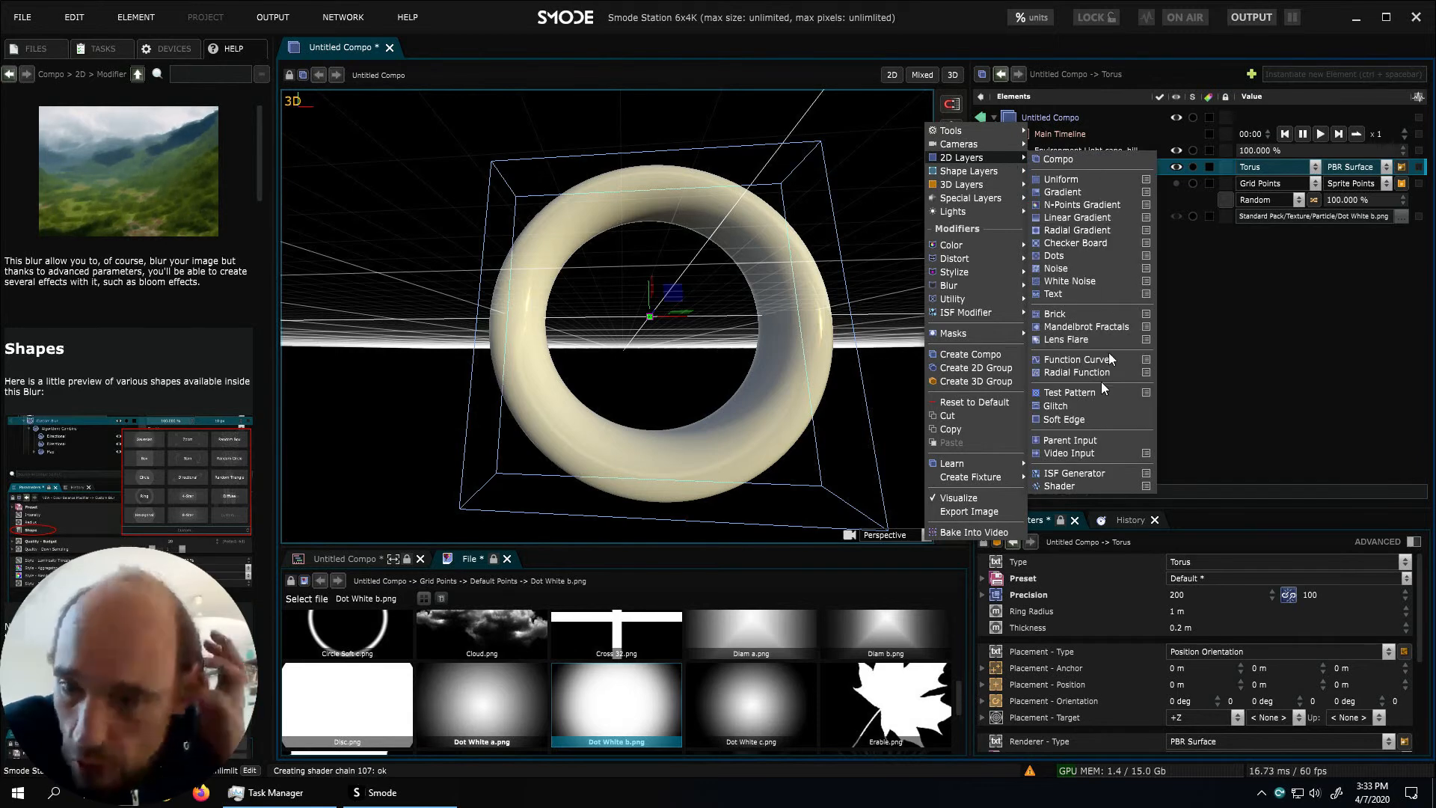
pyautogui.moveTo(1142, 470)
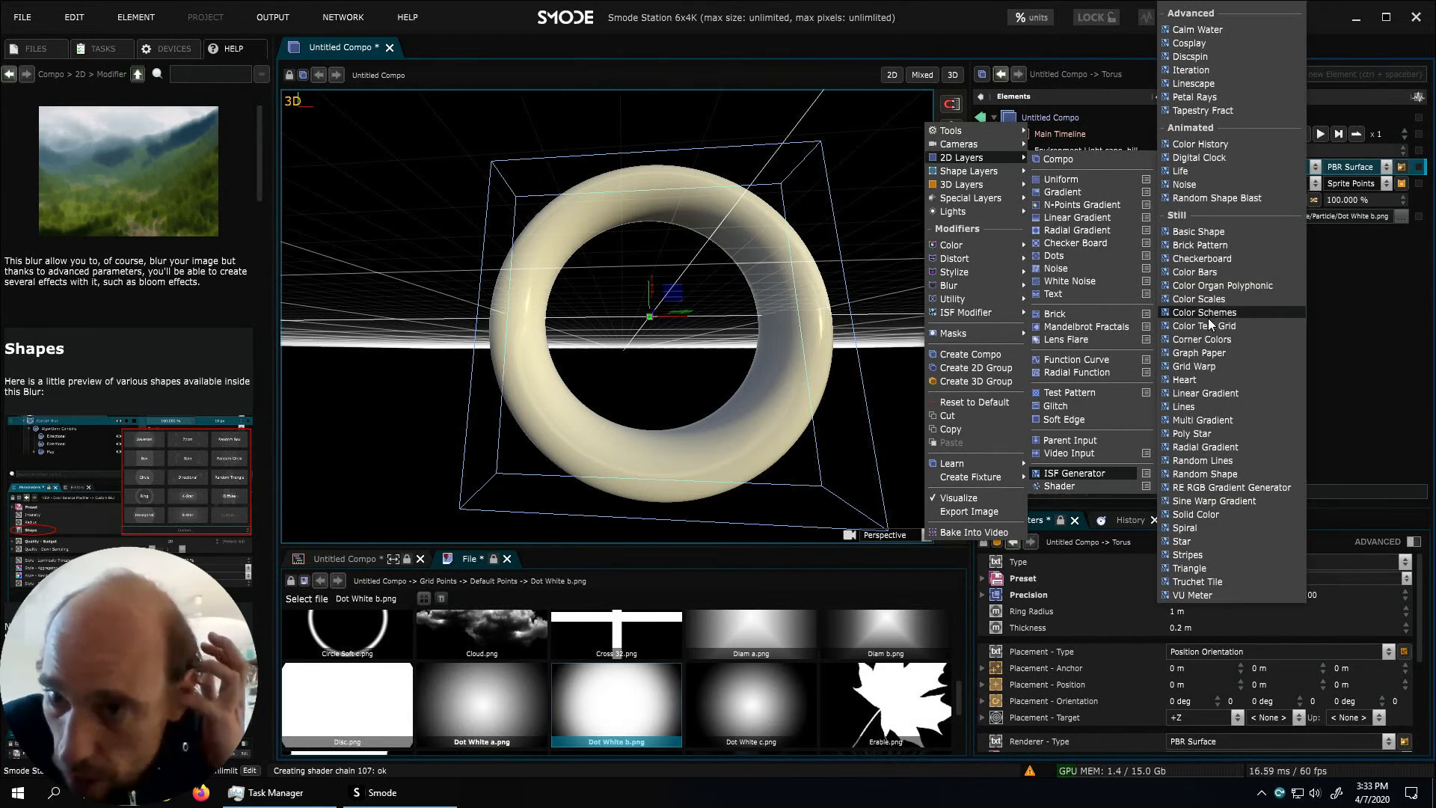
pyautogui.click(1228, 172)
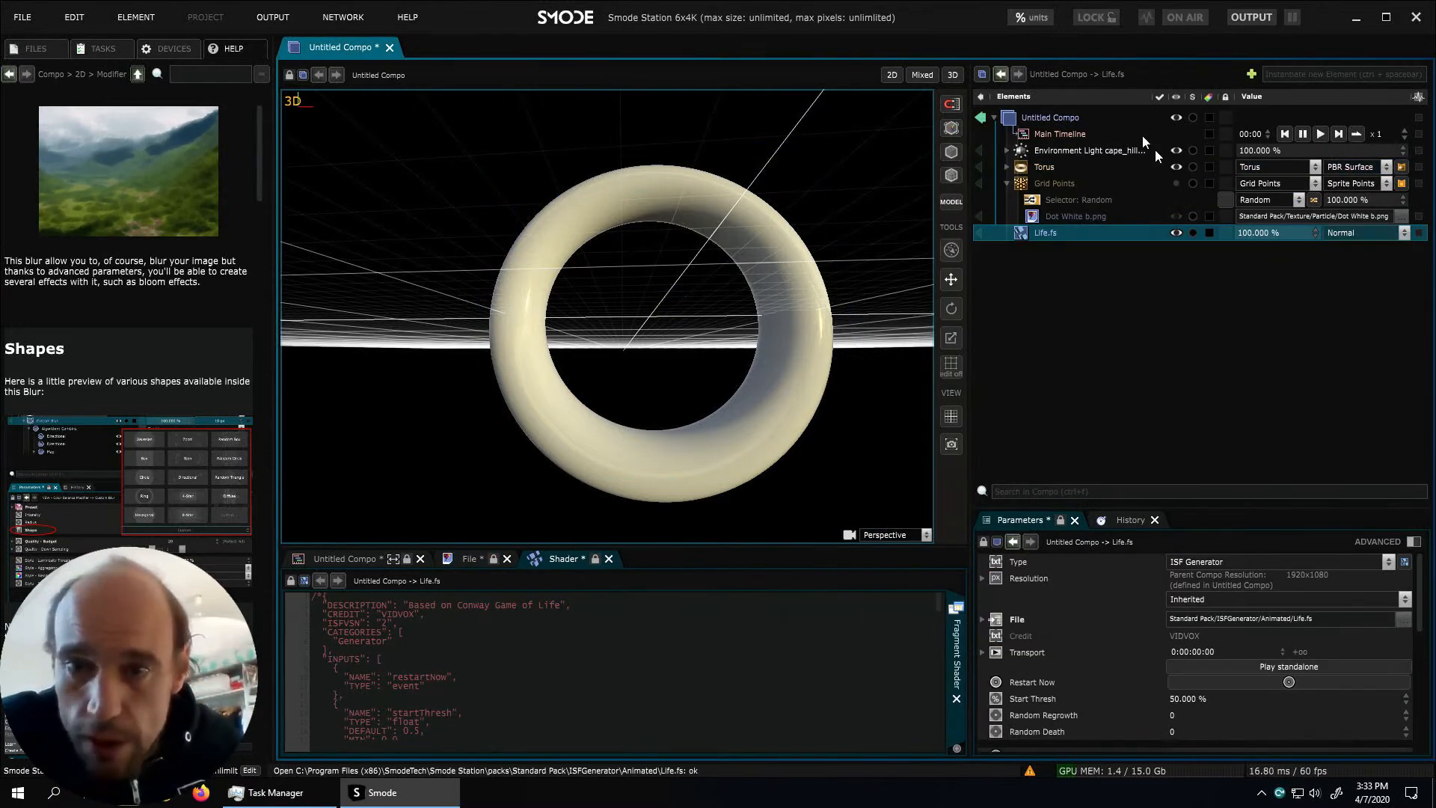
# Show the composition in 2D and play the Life.fs layer with its own standalone player
pyautogui.click(892, 75)
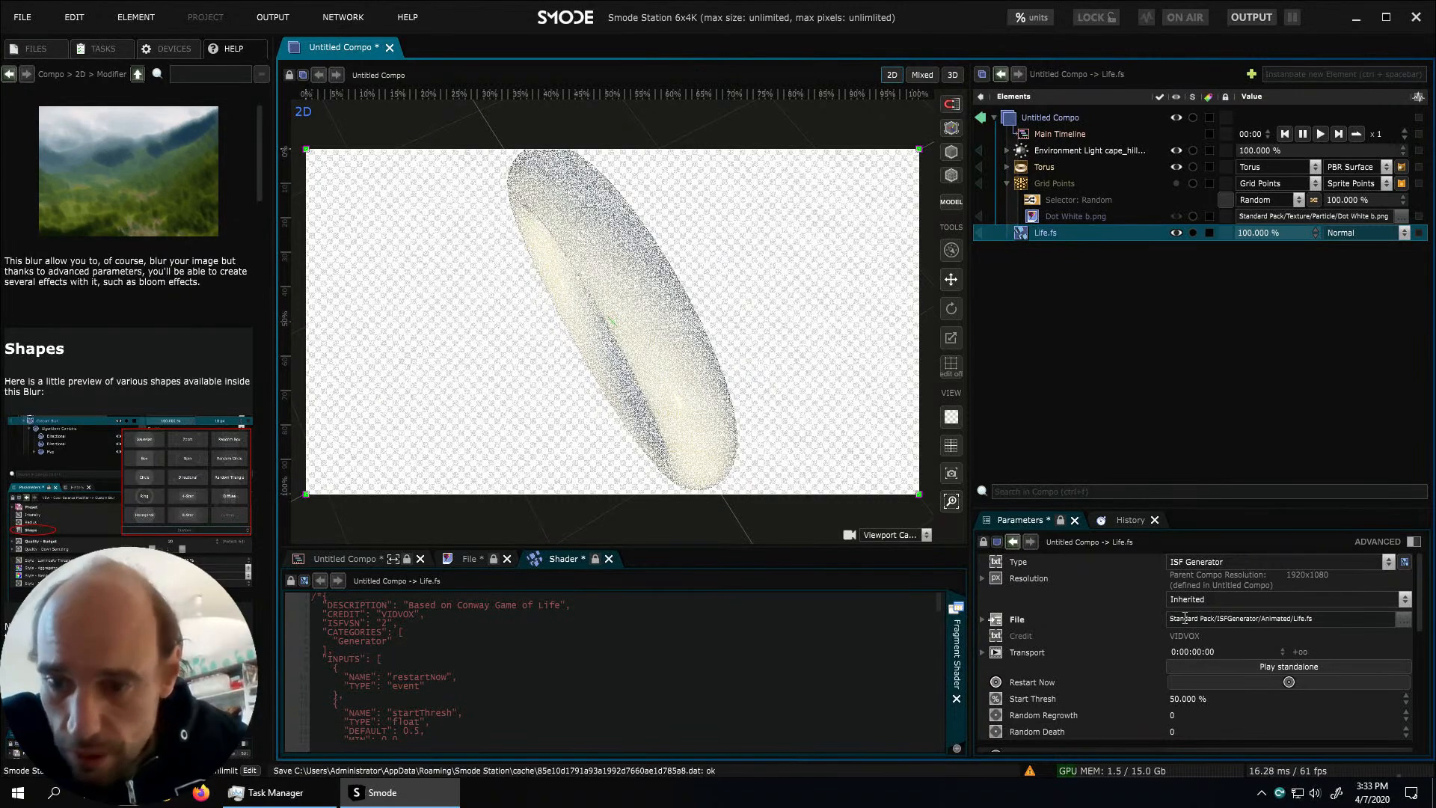
pyautogui.click(1223, 666)
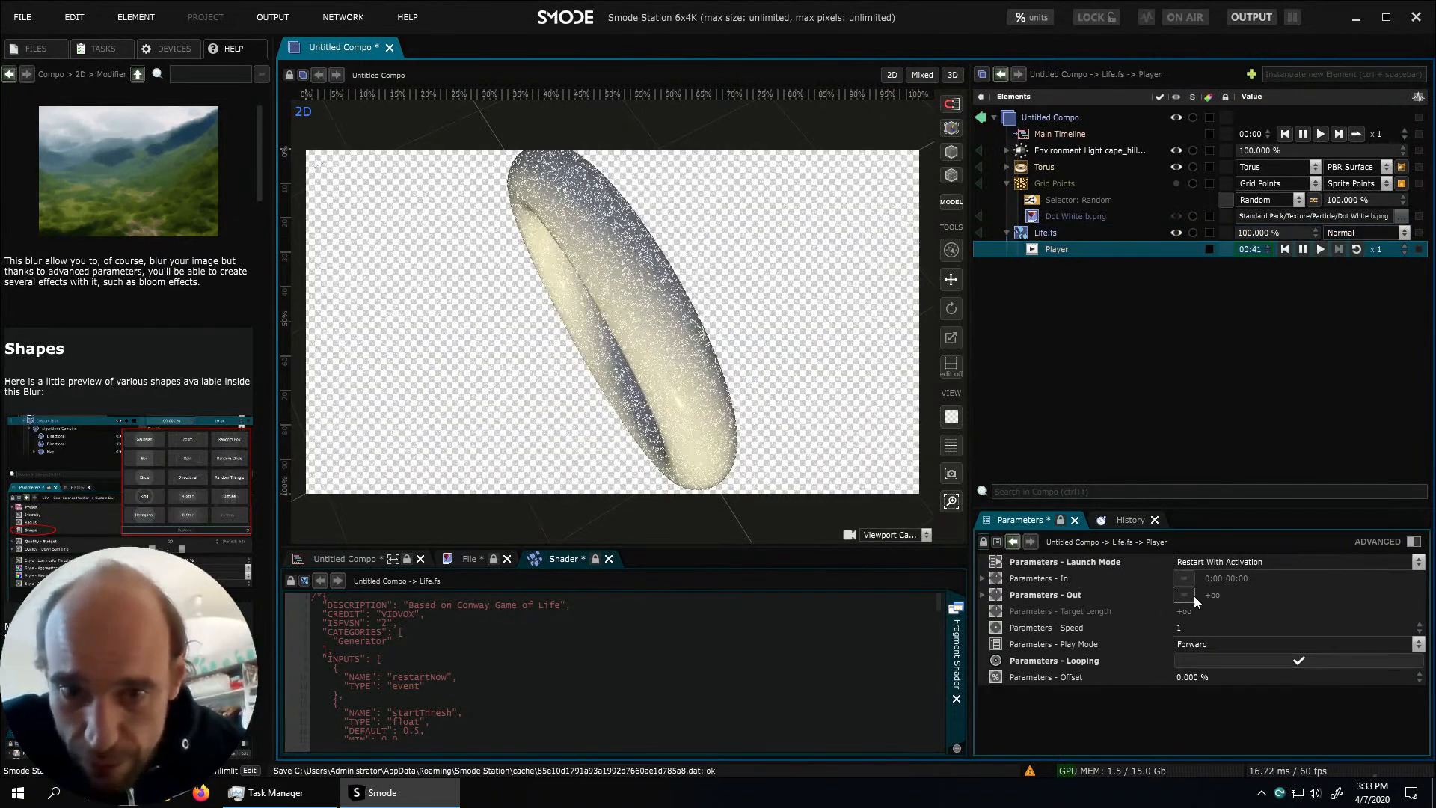
pyautogui.click(1057, 232)
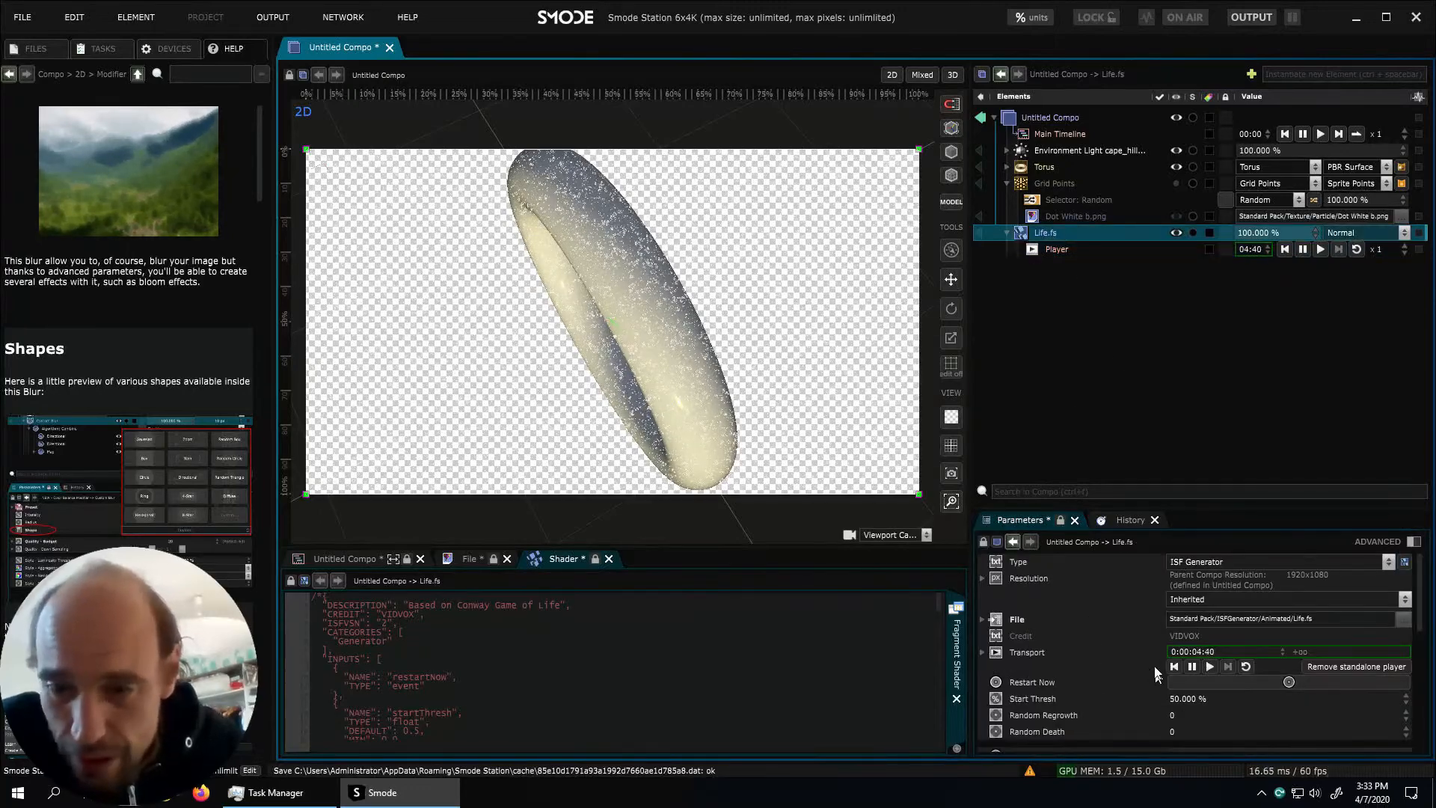
pyautogui.scroll(-10, 1156, 673)
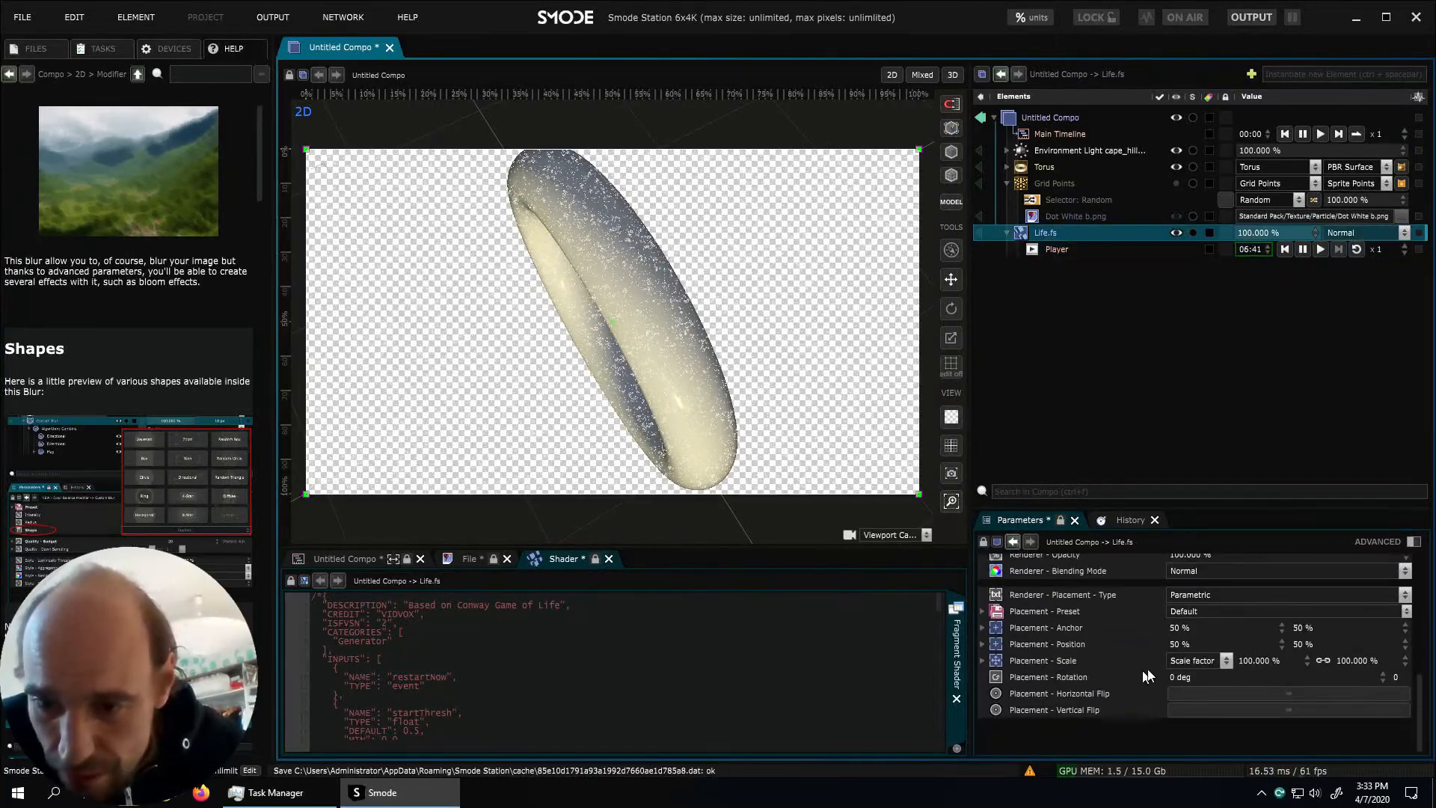
pyautogui.rightClick(1046, 233)
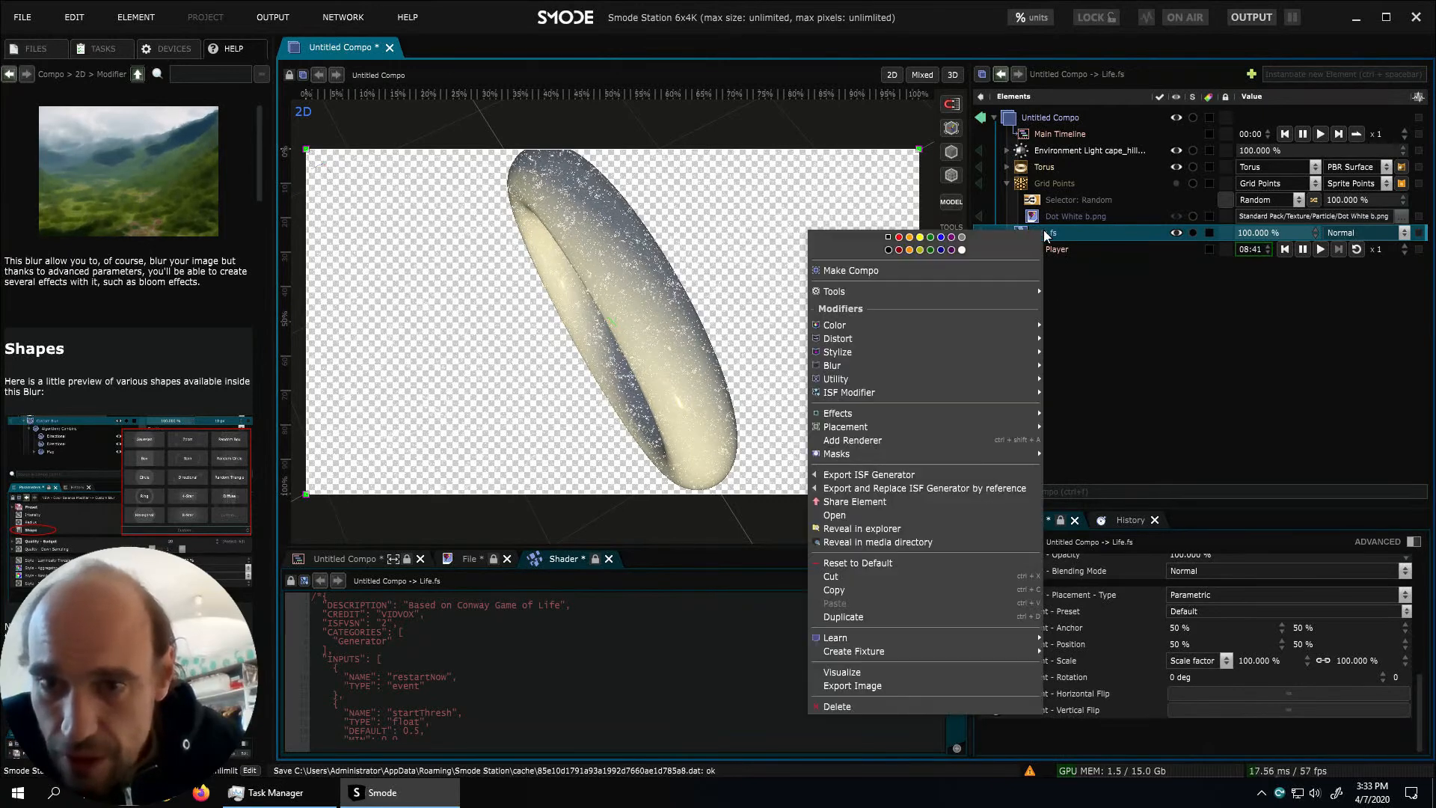
pyautogui.moveTo(979, 325)
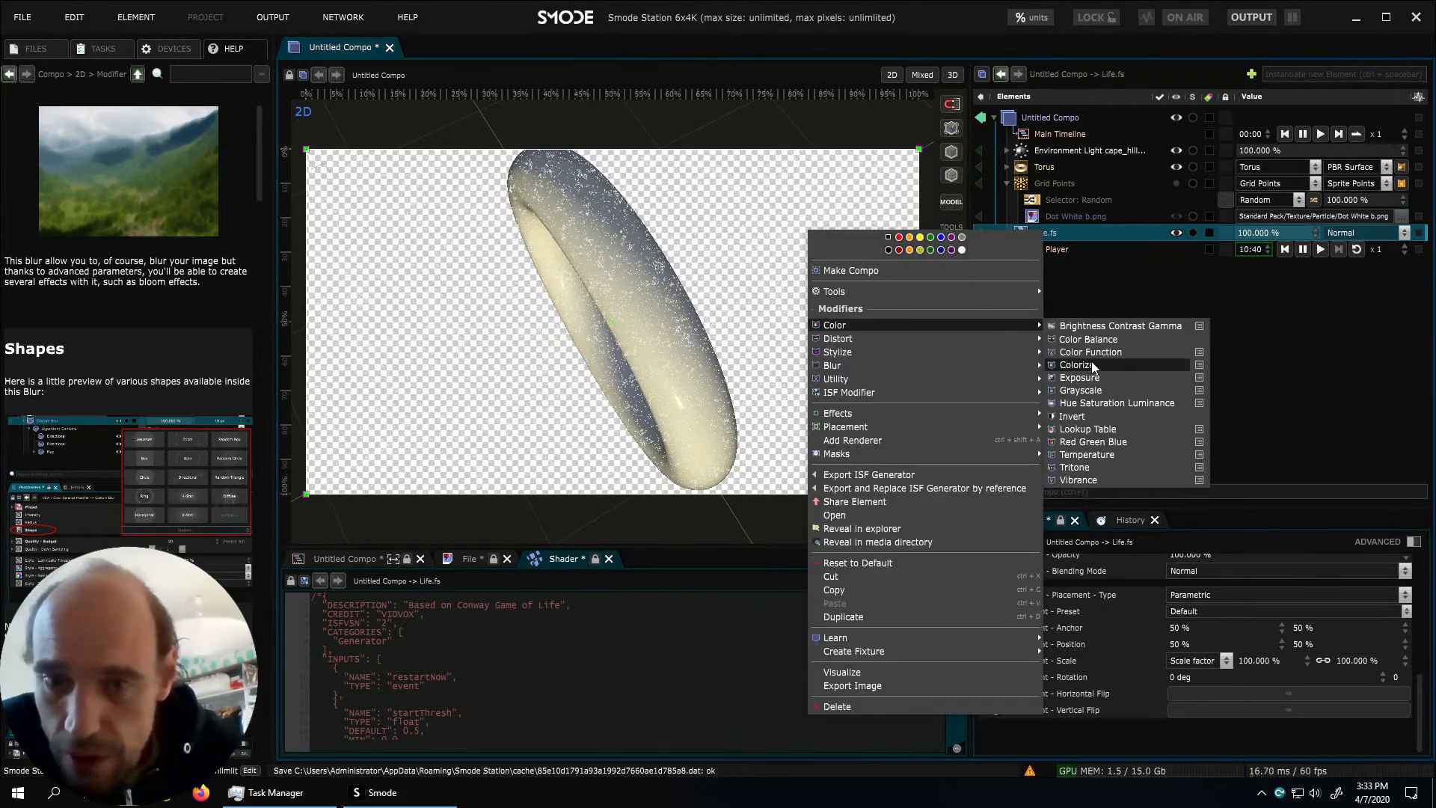
pyautogui.click(1183, 274)
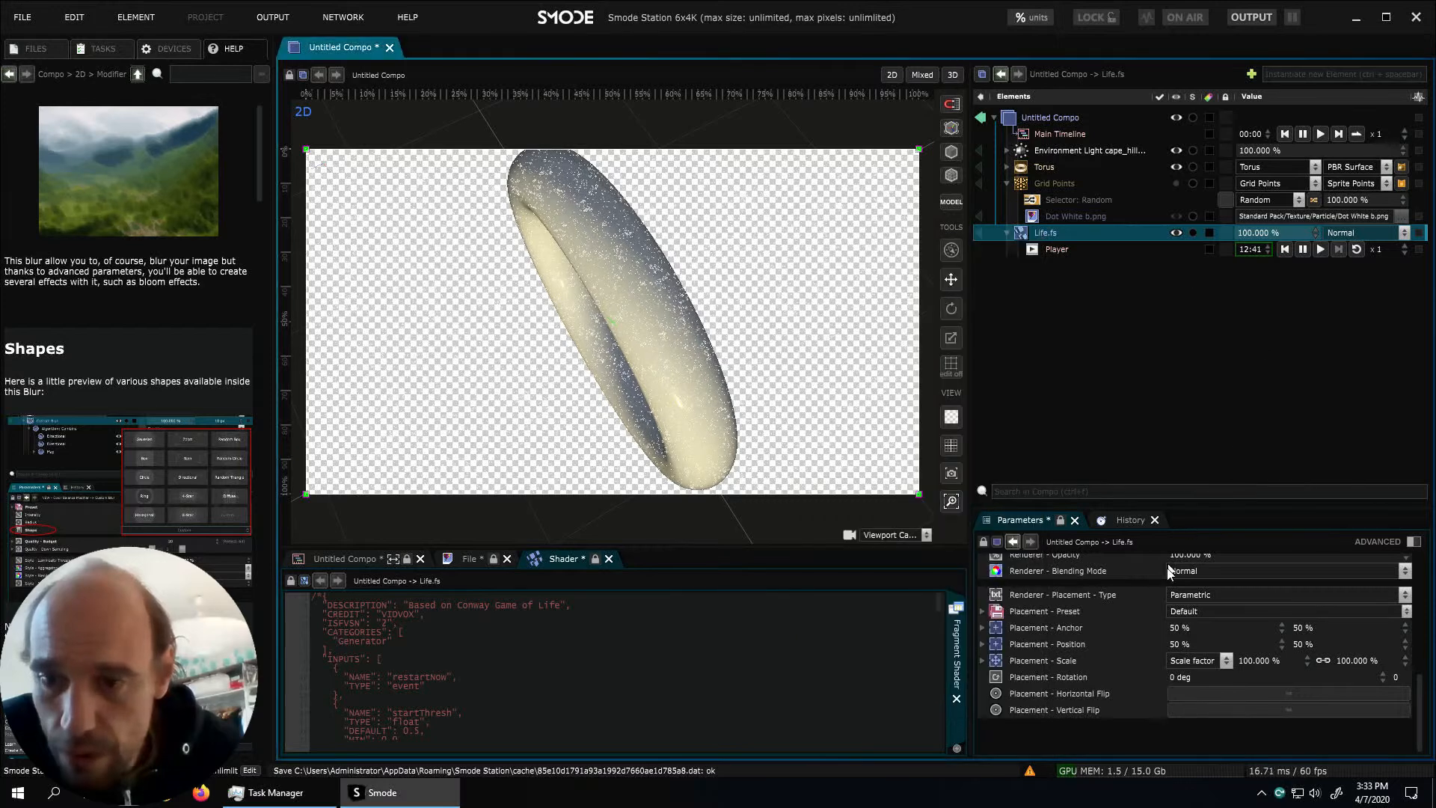
pyautogui.scroll(10, 1204, 592)
# Replace the ISF generator's source file with Noise.fs from the Animated folder
pyautogui.click(471, 559)
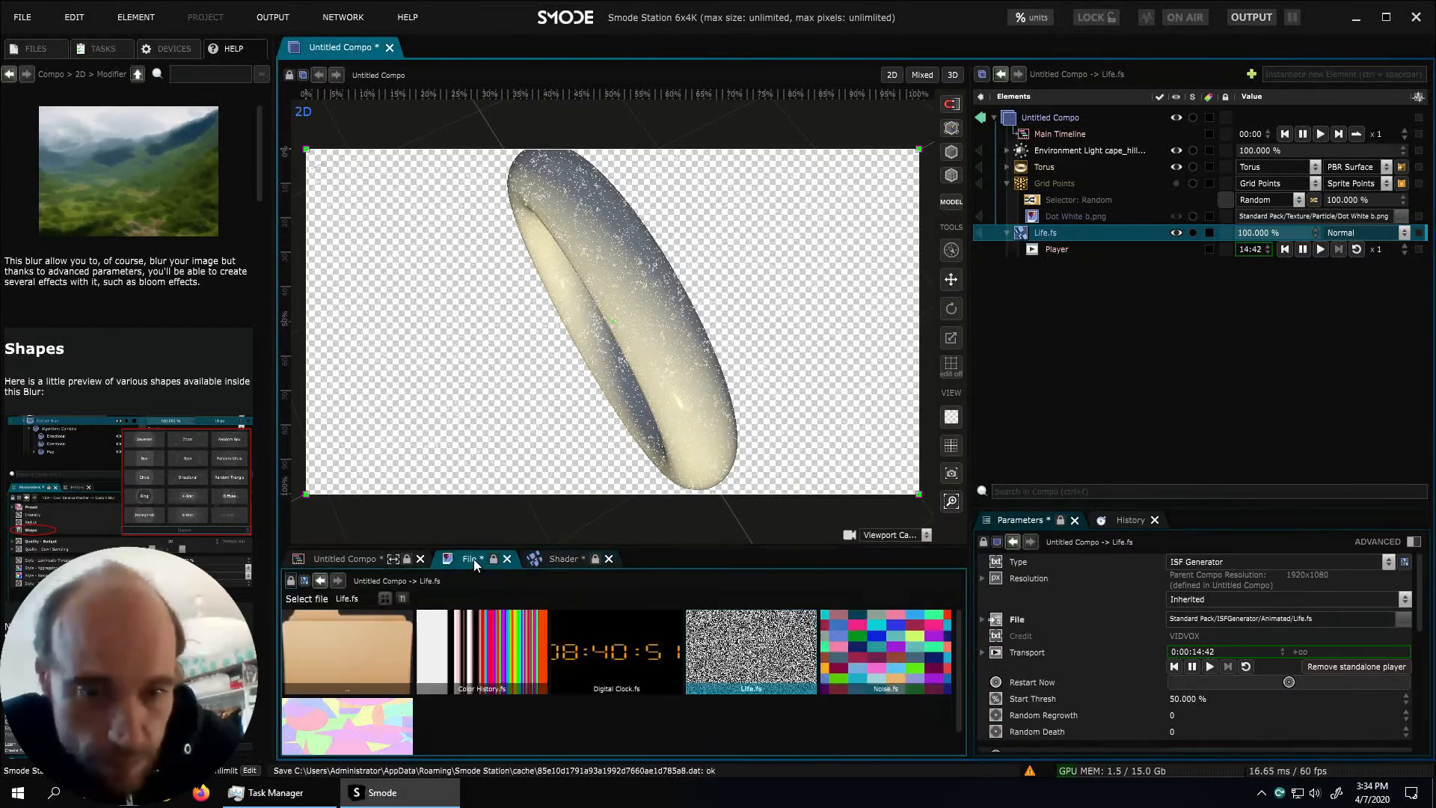
pyautogui.click(620, 650)
pyautogui.click(871, 651)
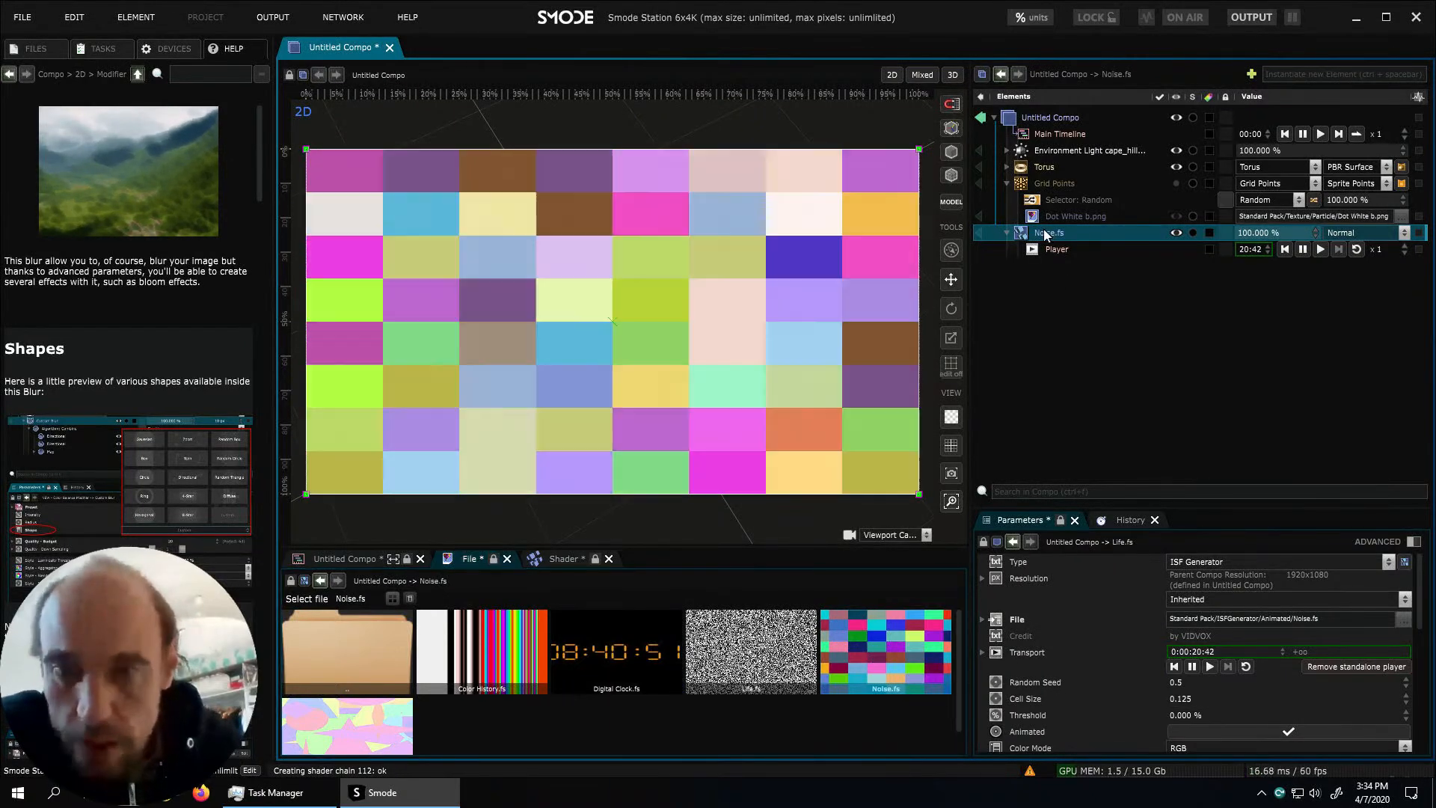
pyautogui.press('XF86AudioRaiseVolume')
# Collapse the Noise.fs and Grid Points layers and move Noise.fs above the Environment Light in the layer list
pyautogui.click(1007, 234)
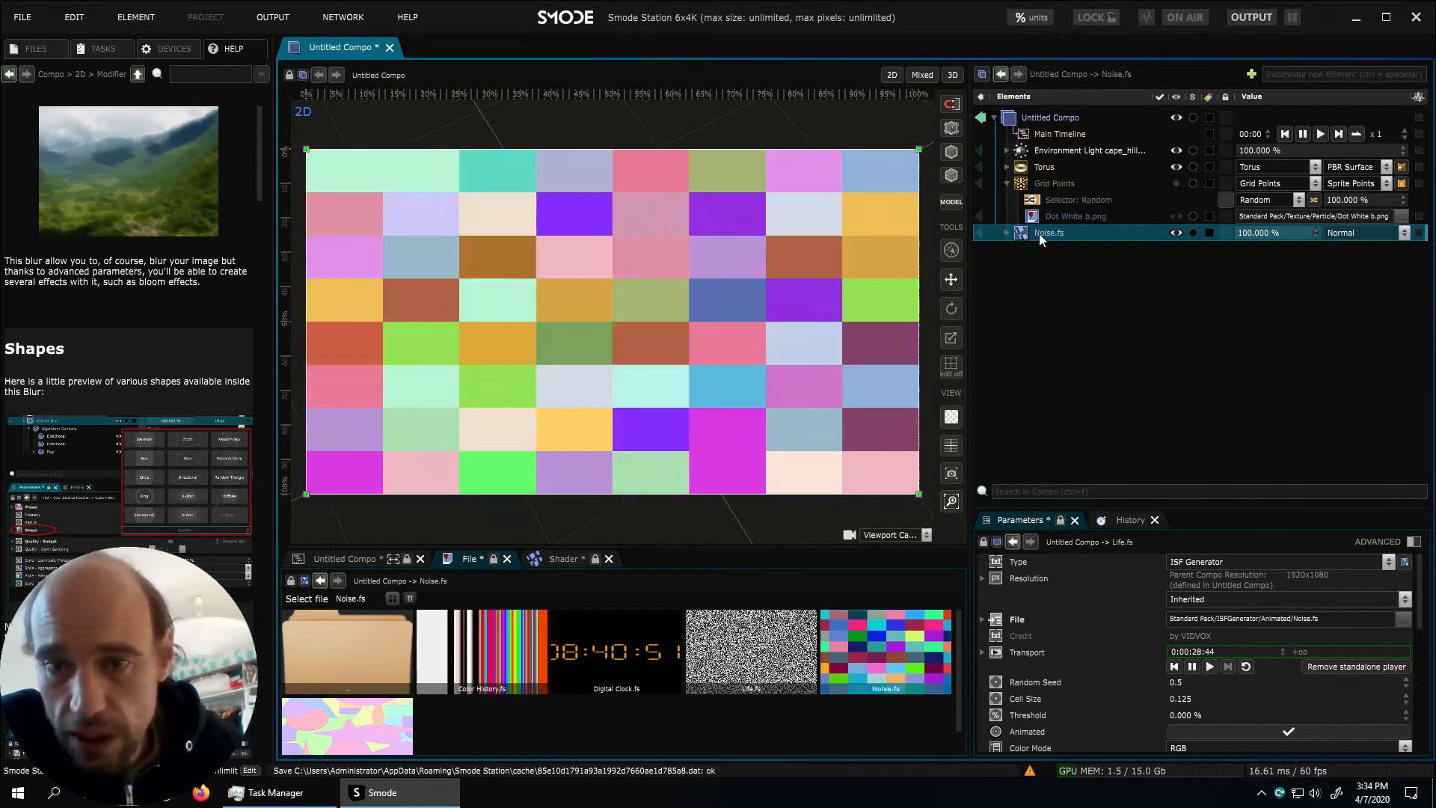
pyautogui.click(1006, 183)
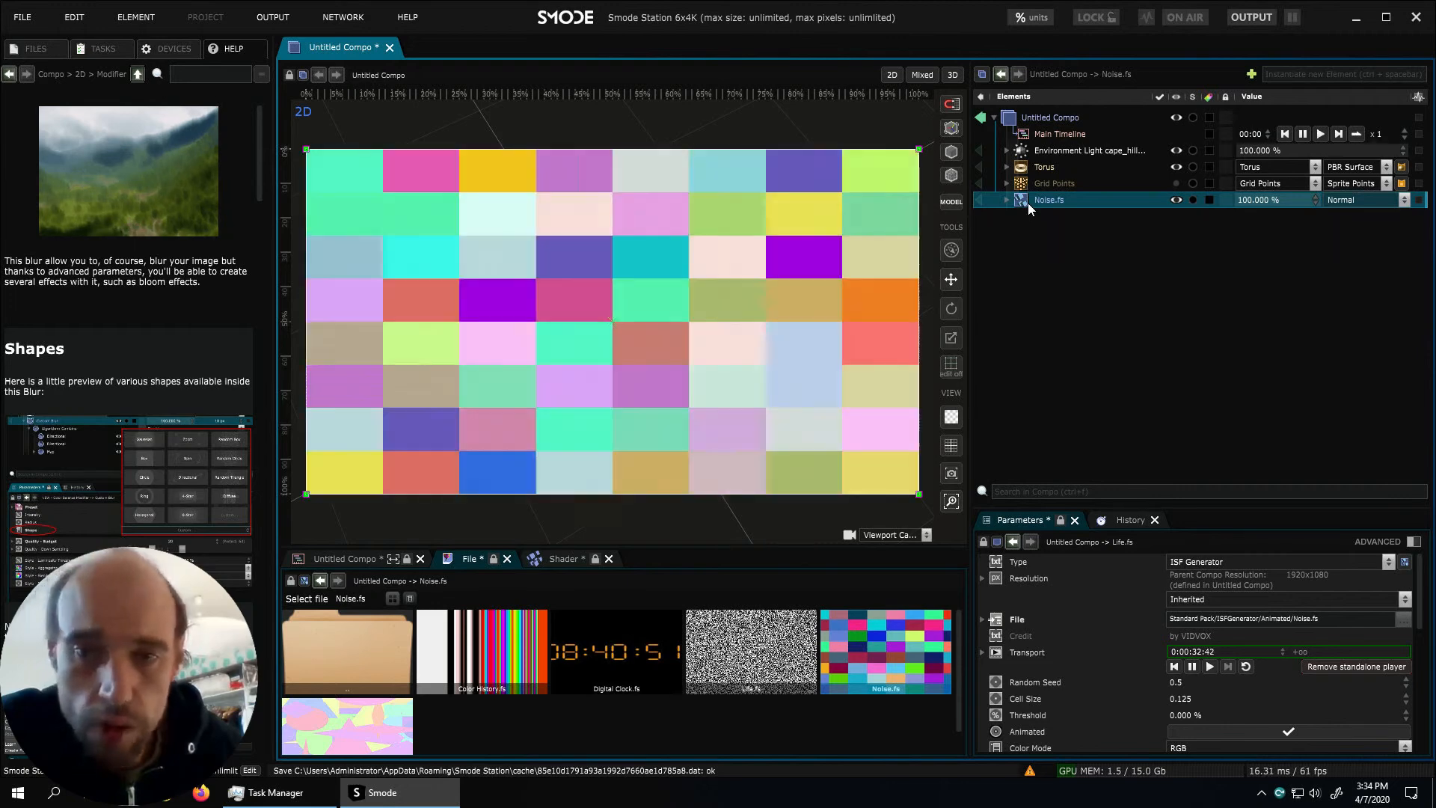
pyautogui.moveTo(1030, 199); pyautogui.dragTo(1041, 149)
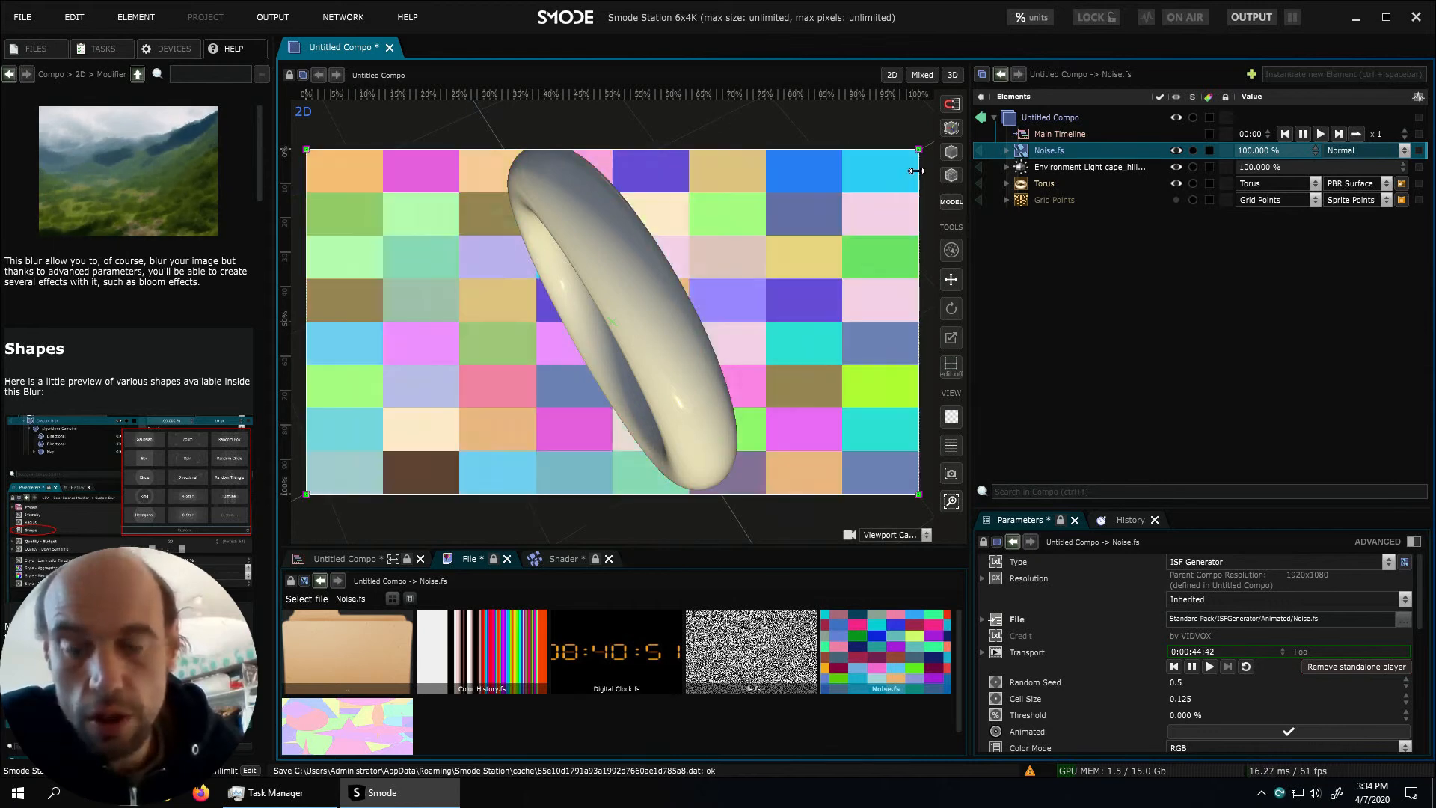
# Examine the Torus in the 3D view from another angle and in the four-view Top, Right, Front and Perspective layout
pyautogui.click(1022, 184)
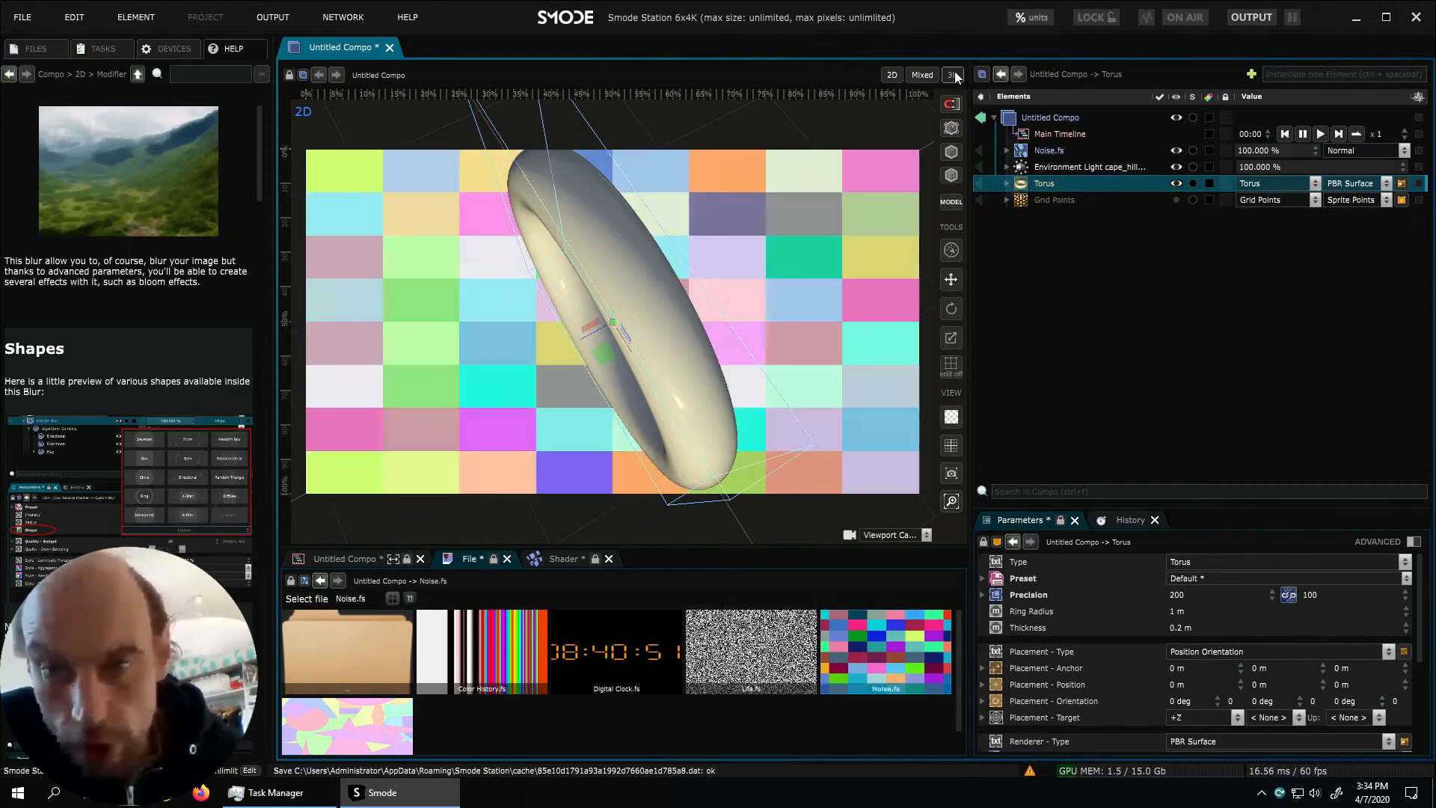
pyautogui.click(955, 75)
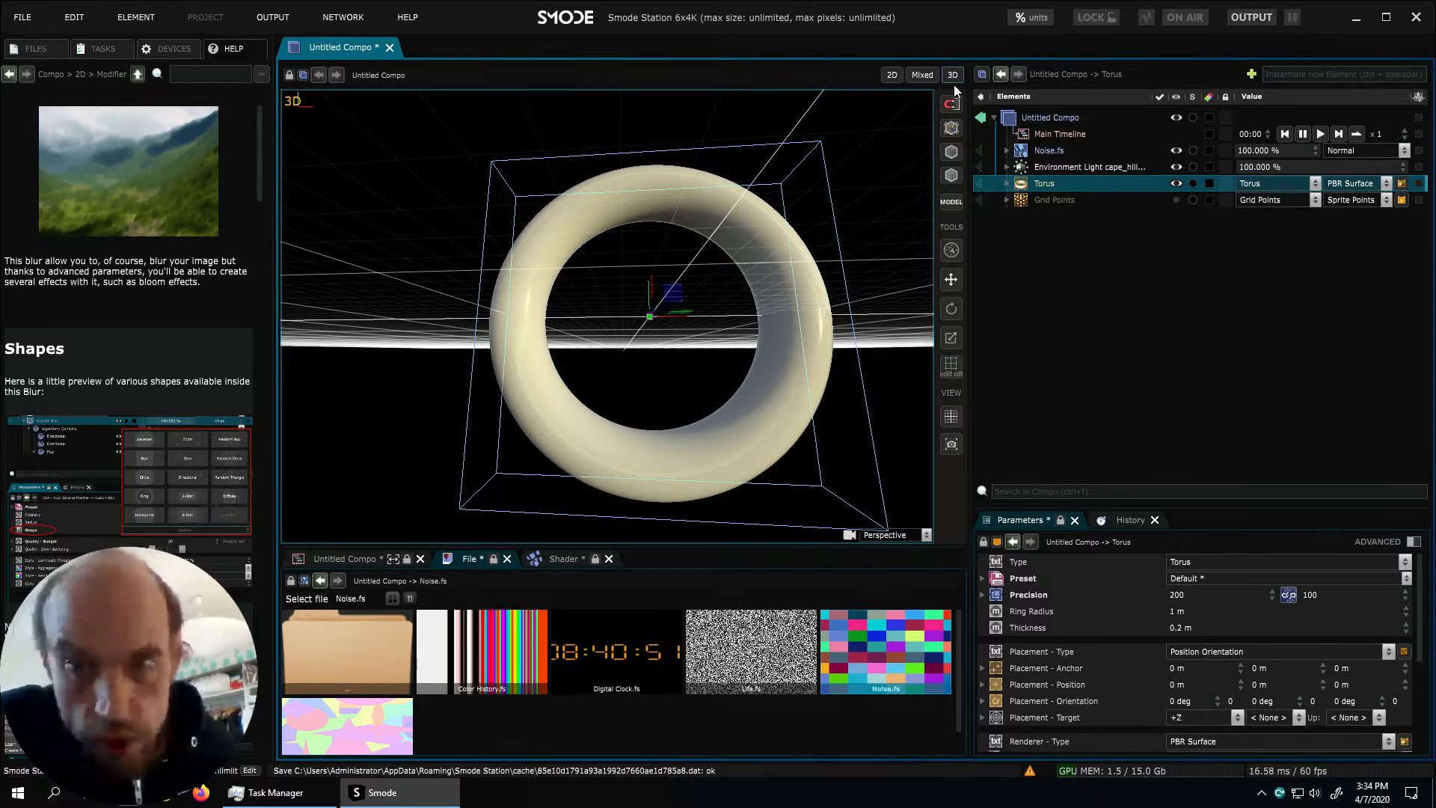
pyautogui.click(855, 177)
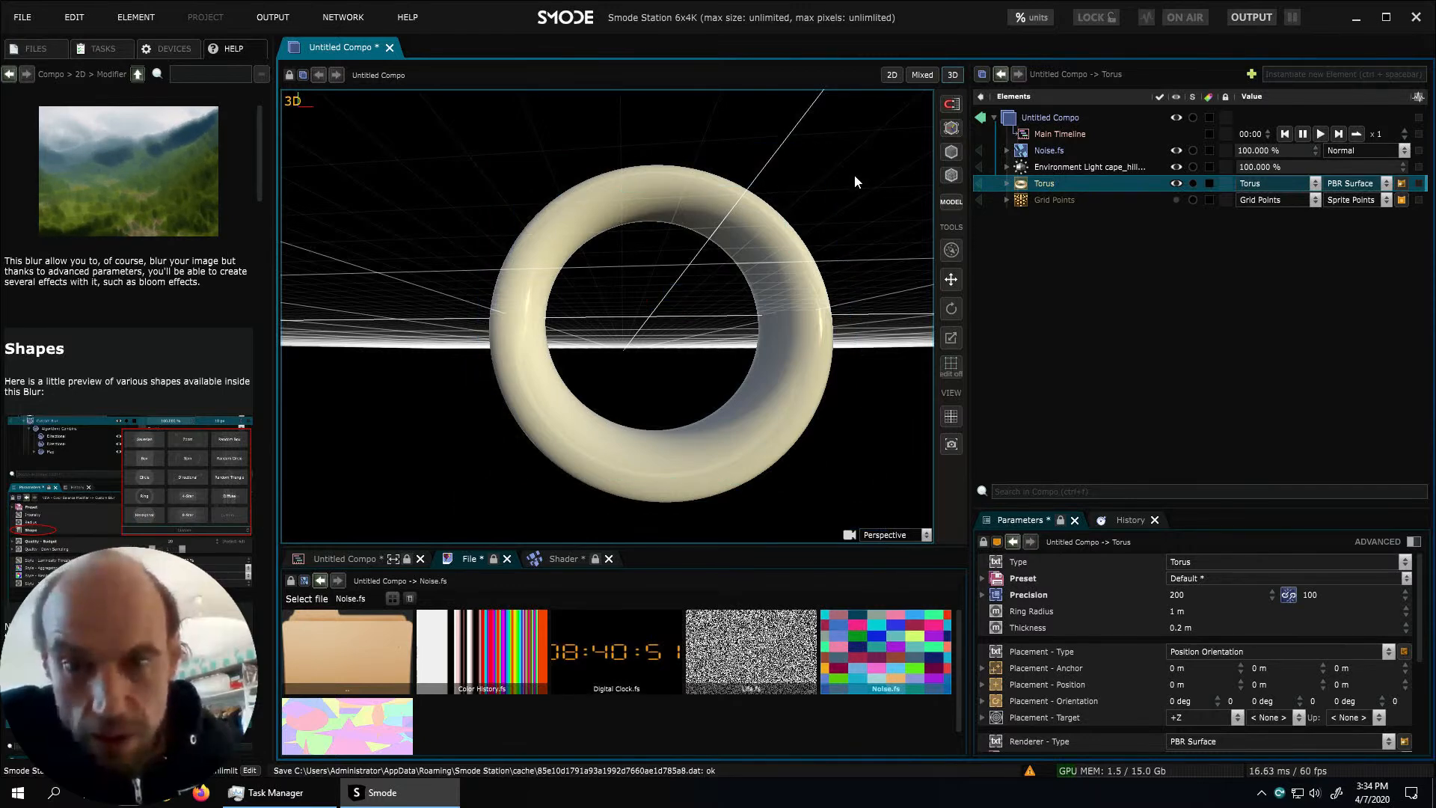
pyautogui.moveTo(855, 174); pyautogui.dragTo(730, 257, button='middle')
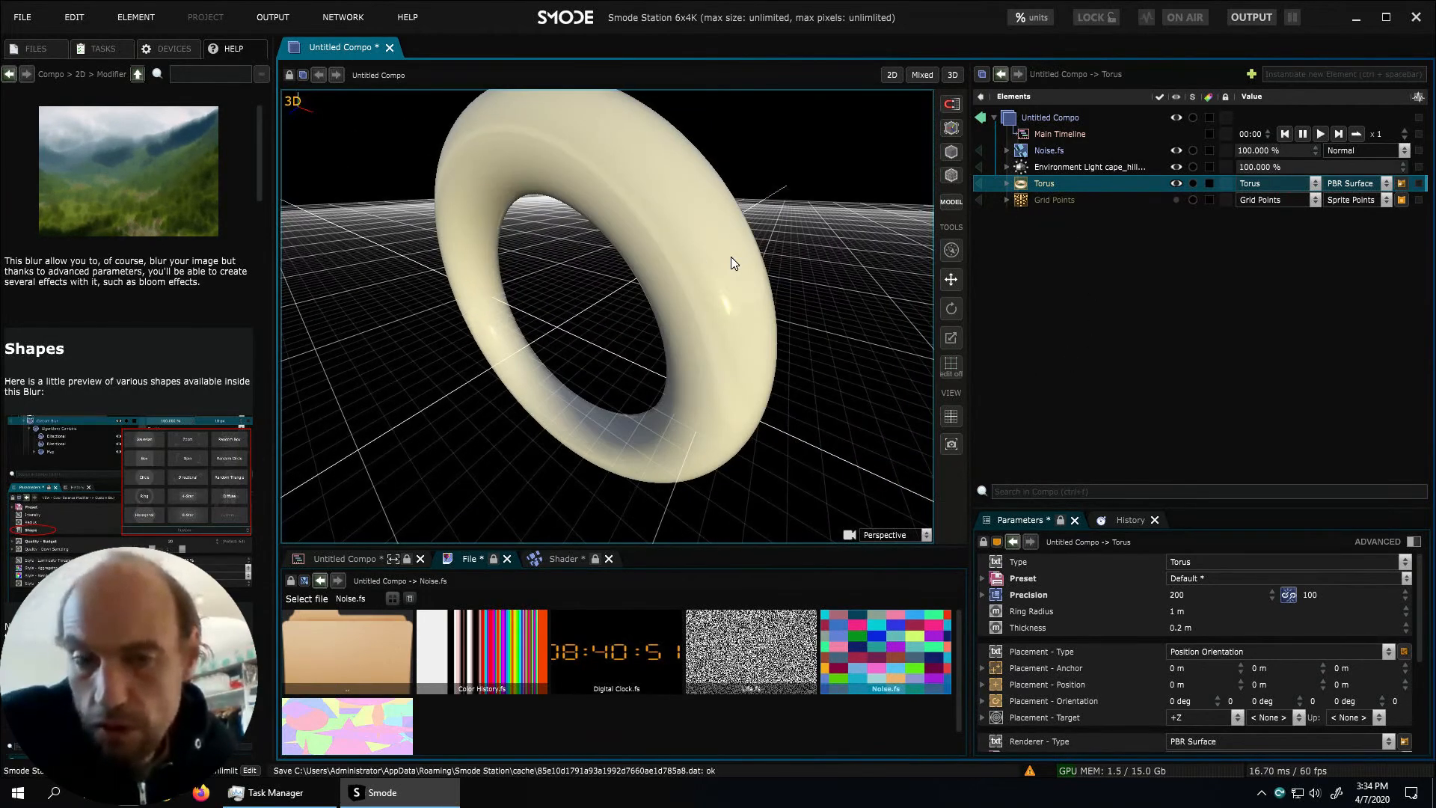
pyautogui.click(815, 264)
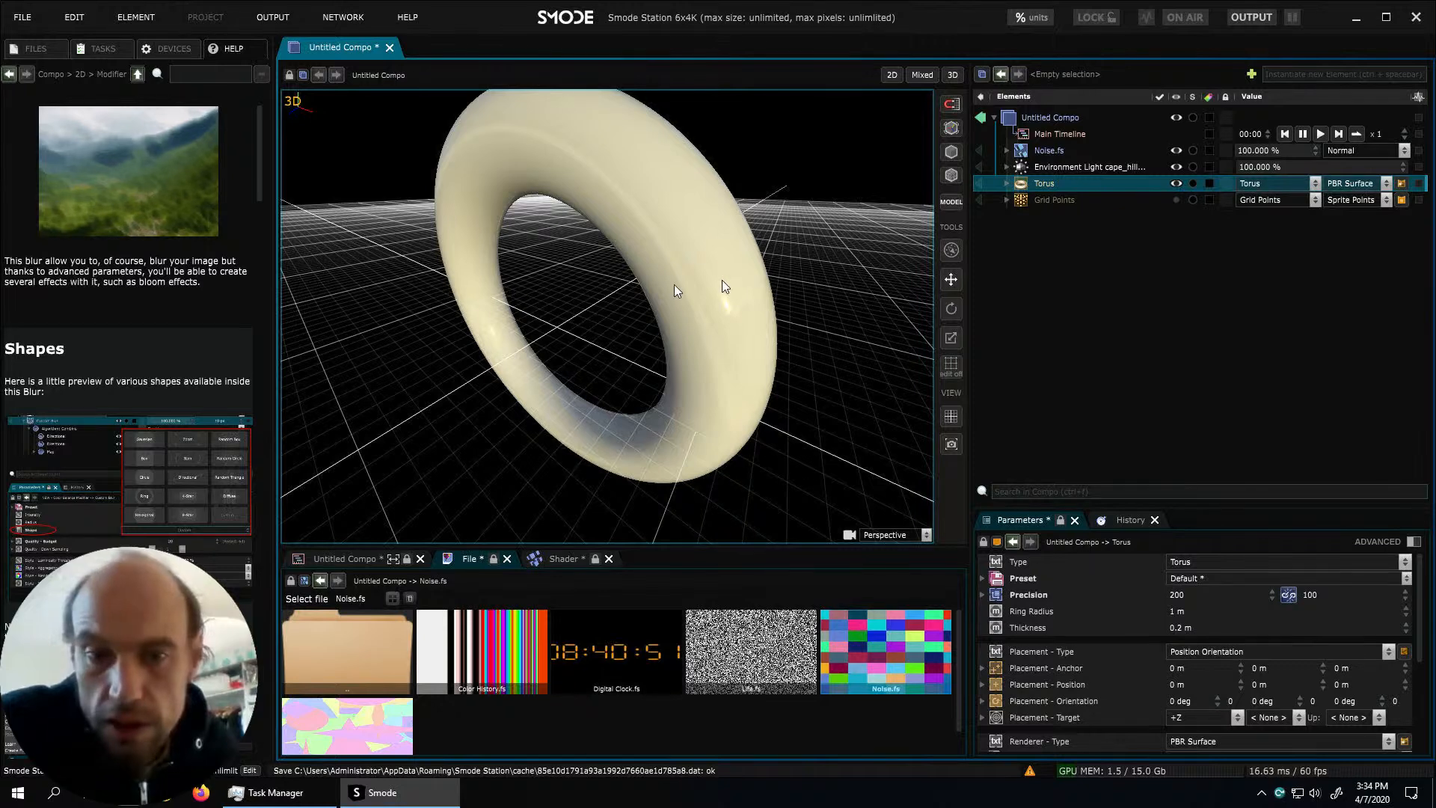
pyautogui.middleClick(379, 162)
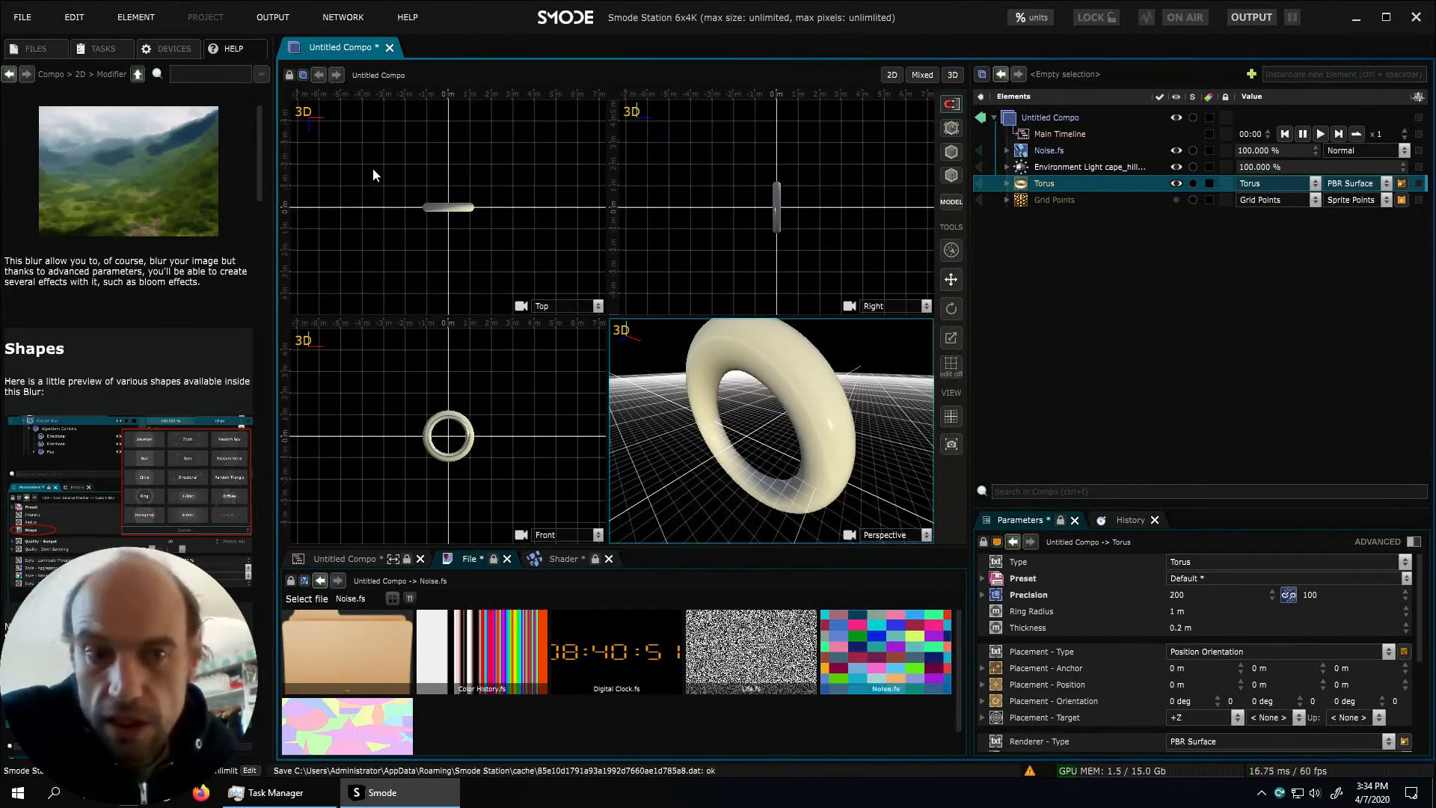
pyautogui.middleClick(319, 357)
pyautogui.middleClick(328, 374)
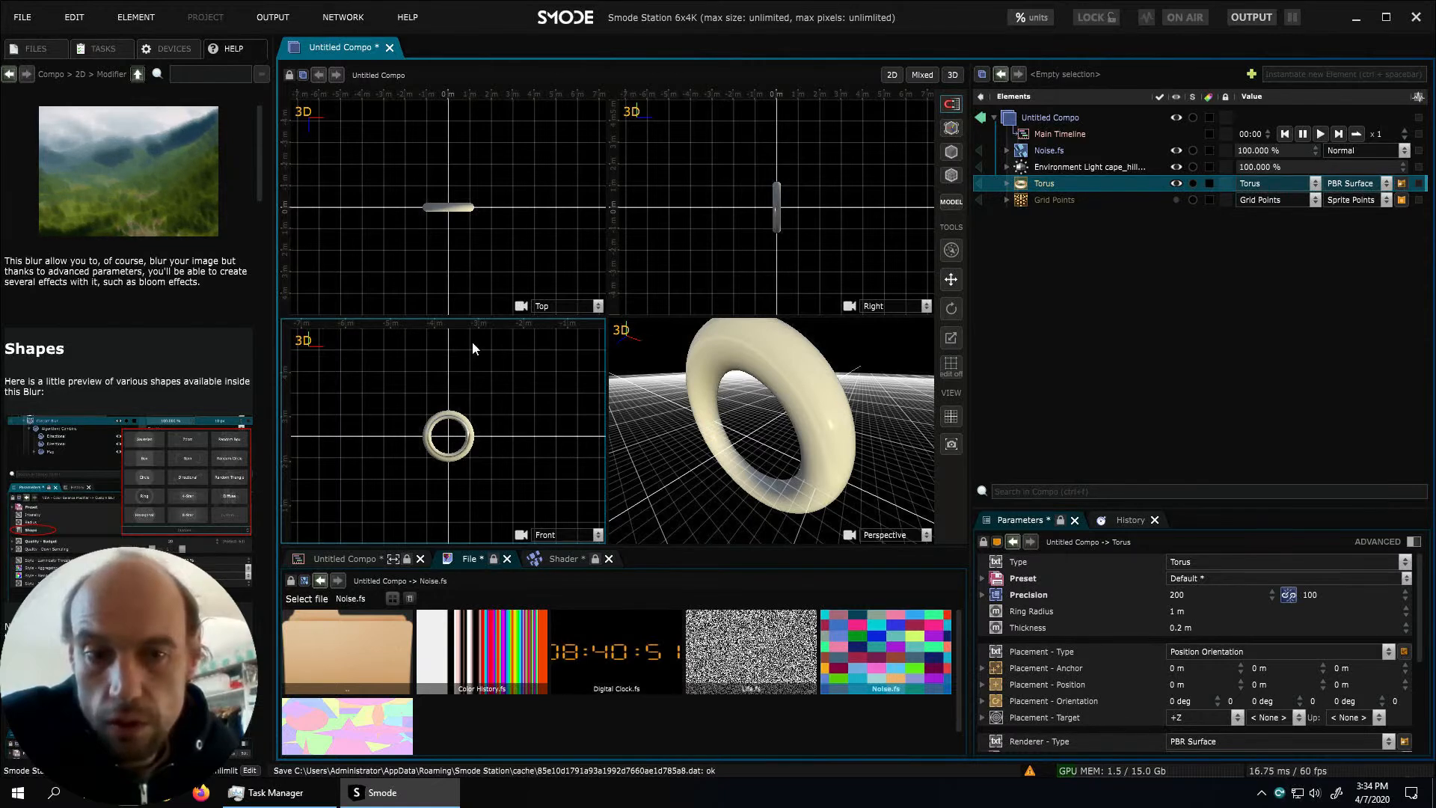
pyautogui.middleClick(630, 481)
# Compare the composition in the Mixed and 2D views and orbit the 2D viewport camera around the Torus
pyautogui.click(920, 73)
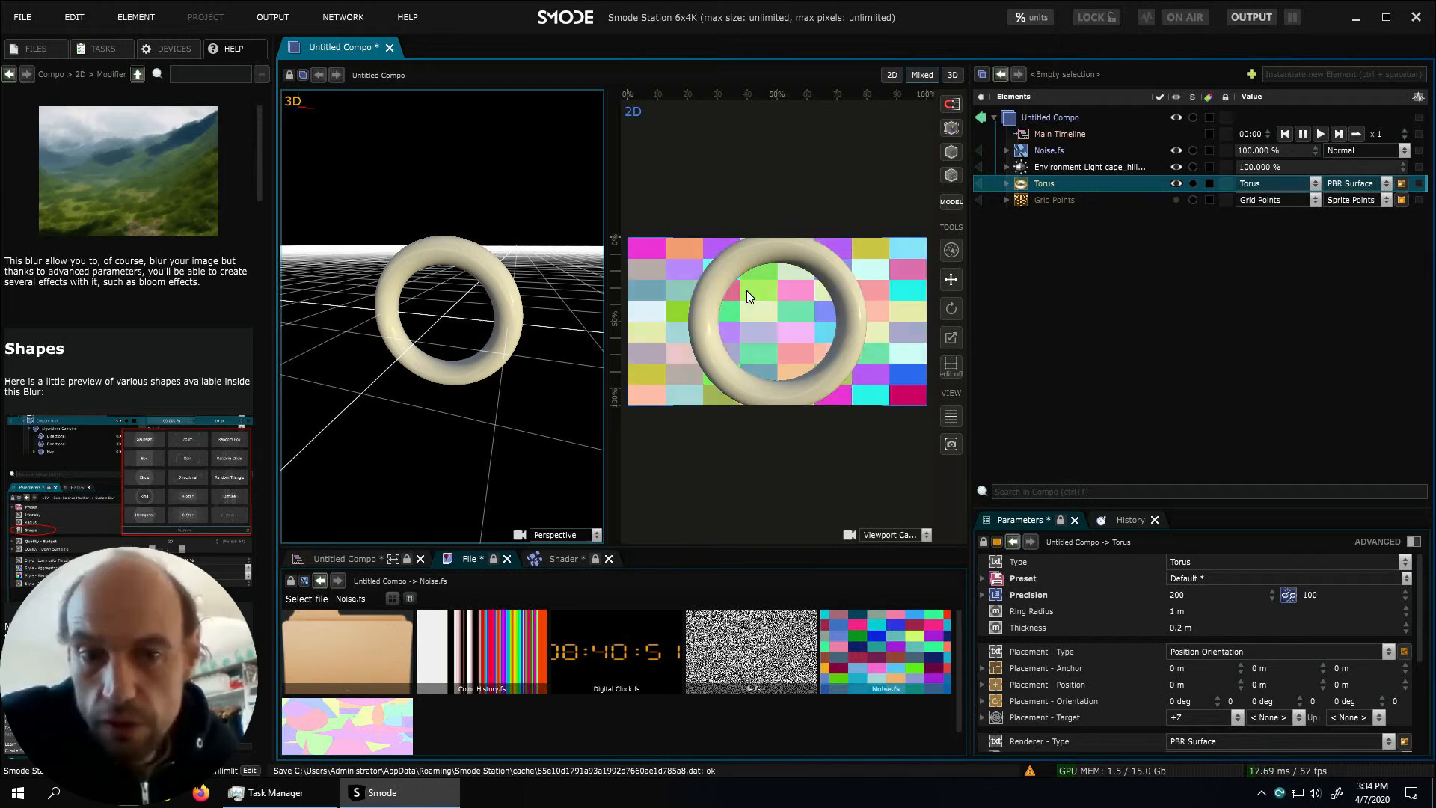
pyautogui.click(891, 75)
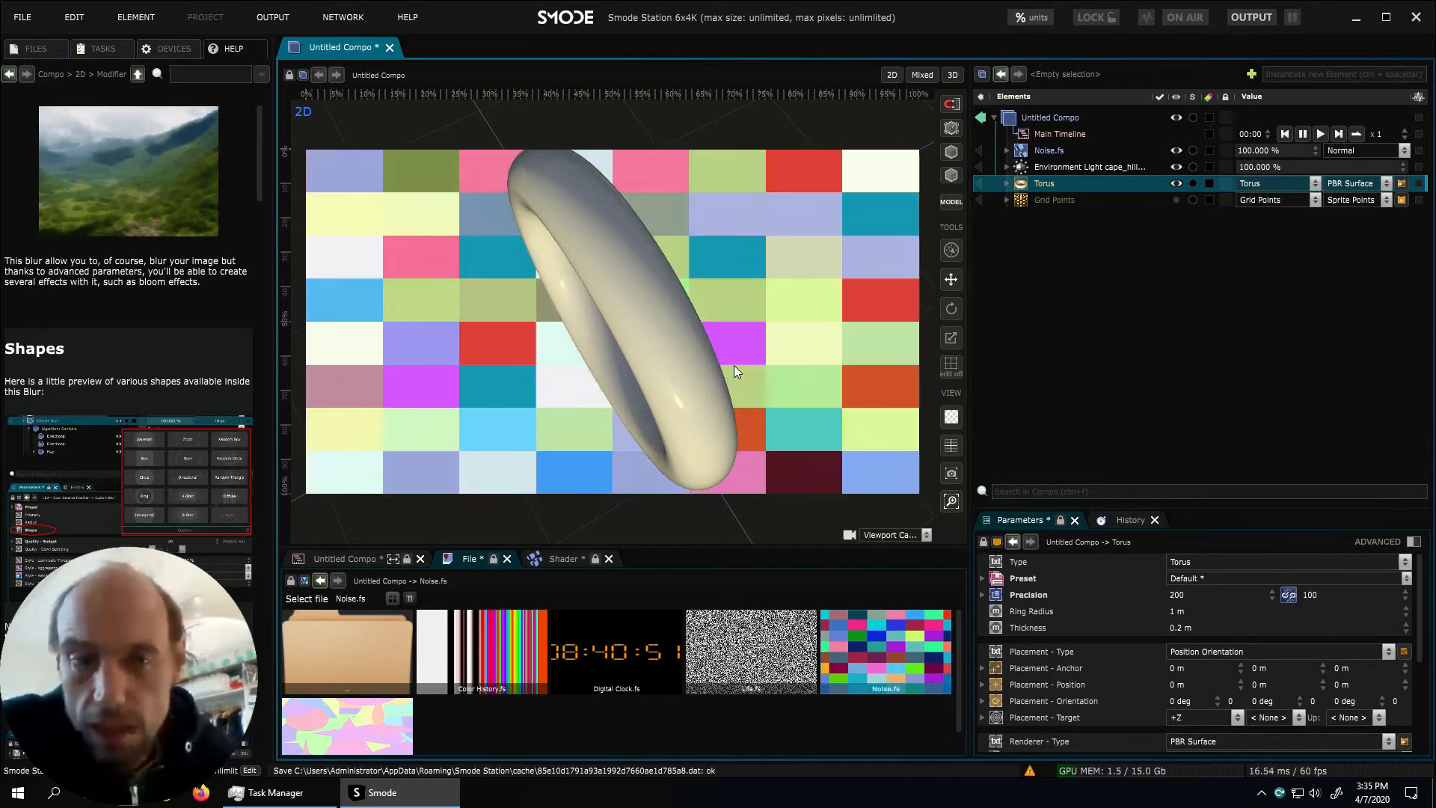
pyautogui.moveTo(734, 365); pyautogui.dragTo(805, 347, button='middle')
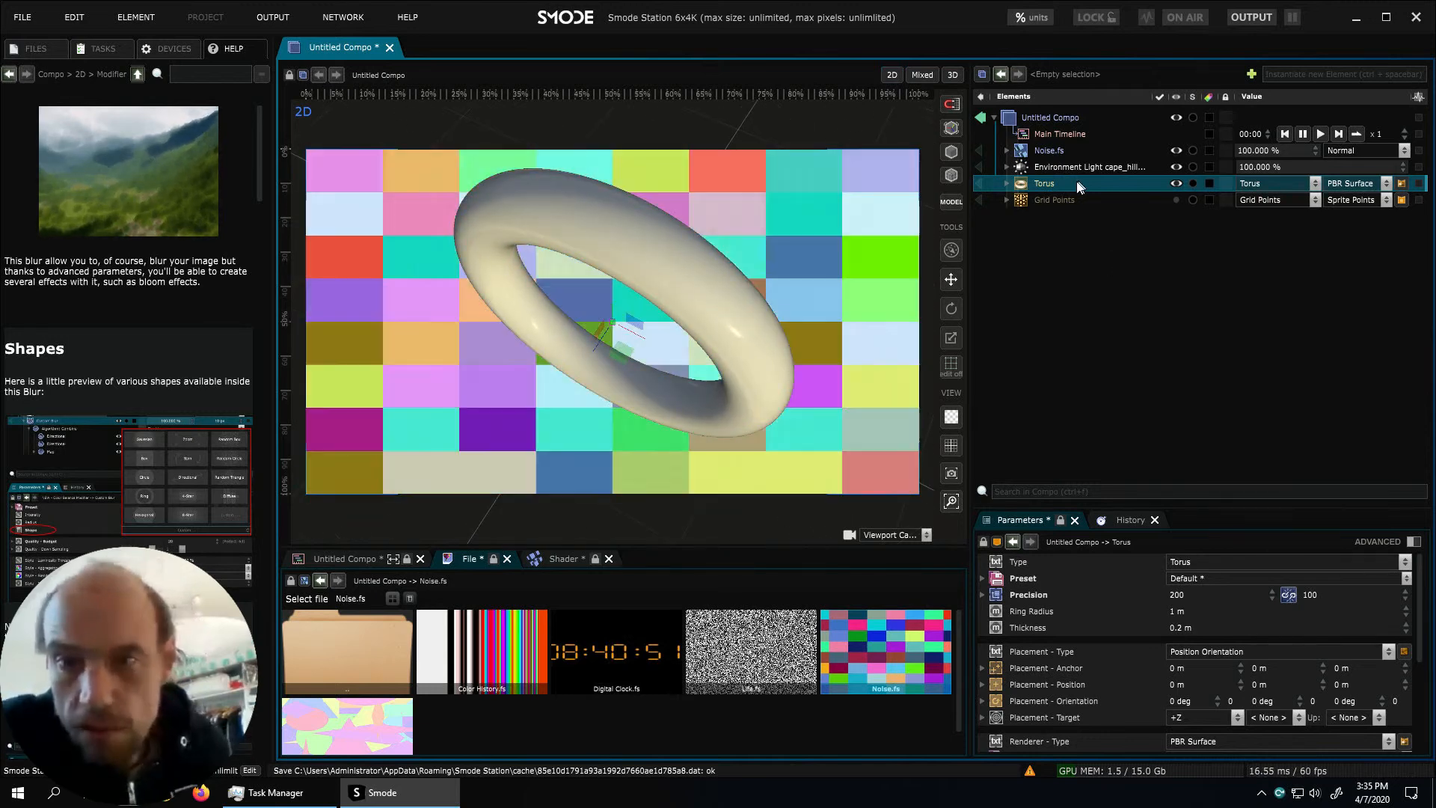
# Move Noise.fs below Grid Points in the layer list and set its blending mode to Lighter Color
pyautogui.moveTo(1043, 186); pyautogui.dragTo(1057, 213)
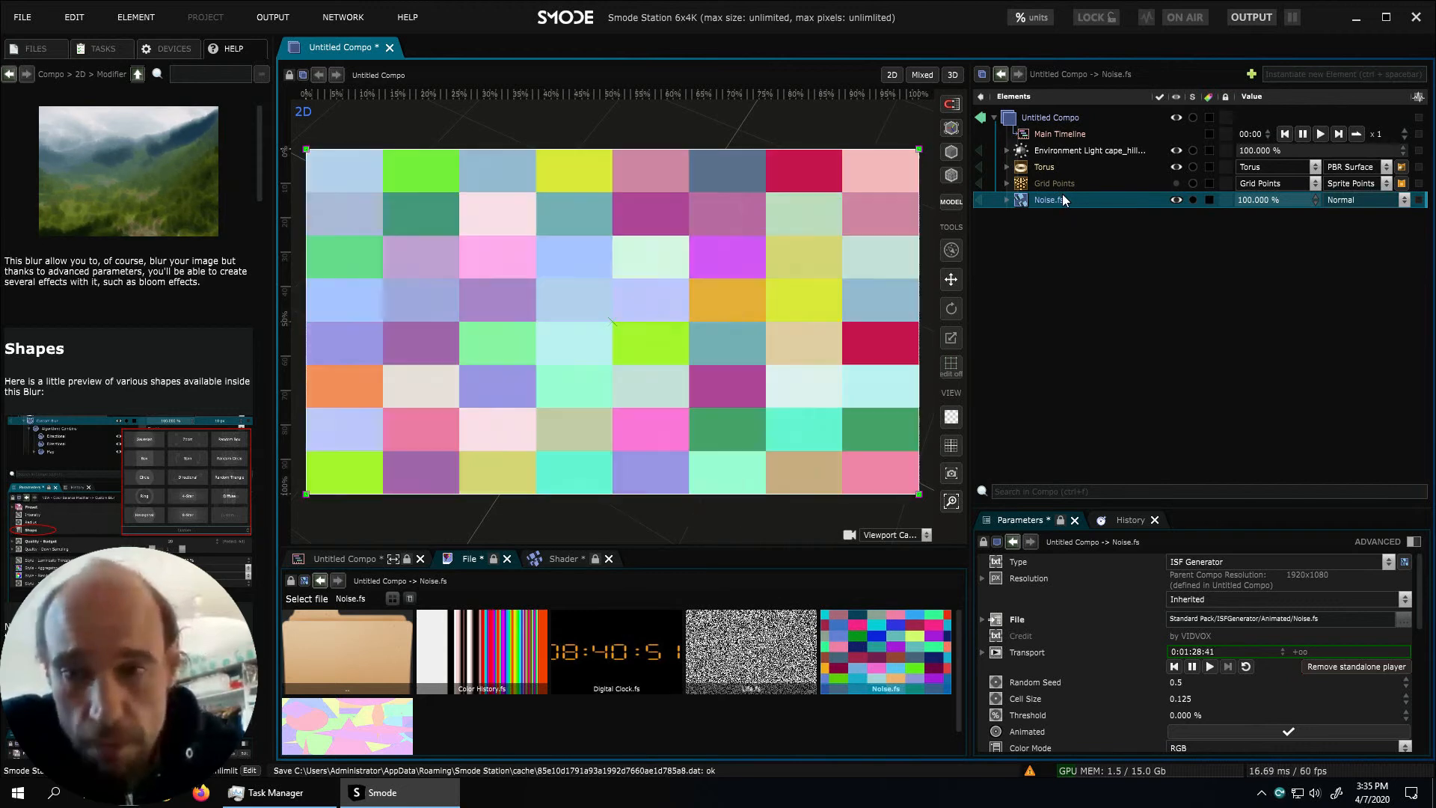
pyautogui.click(1341, 200)
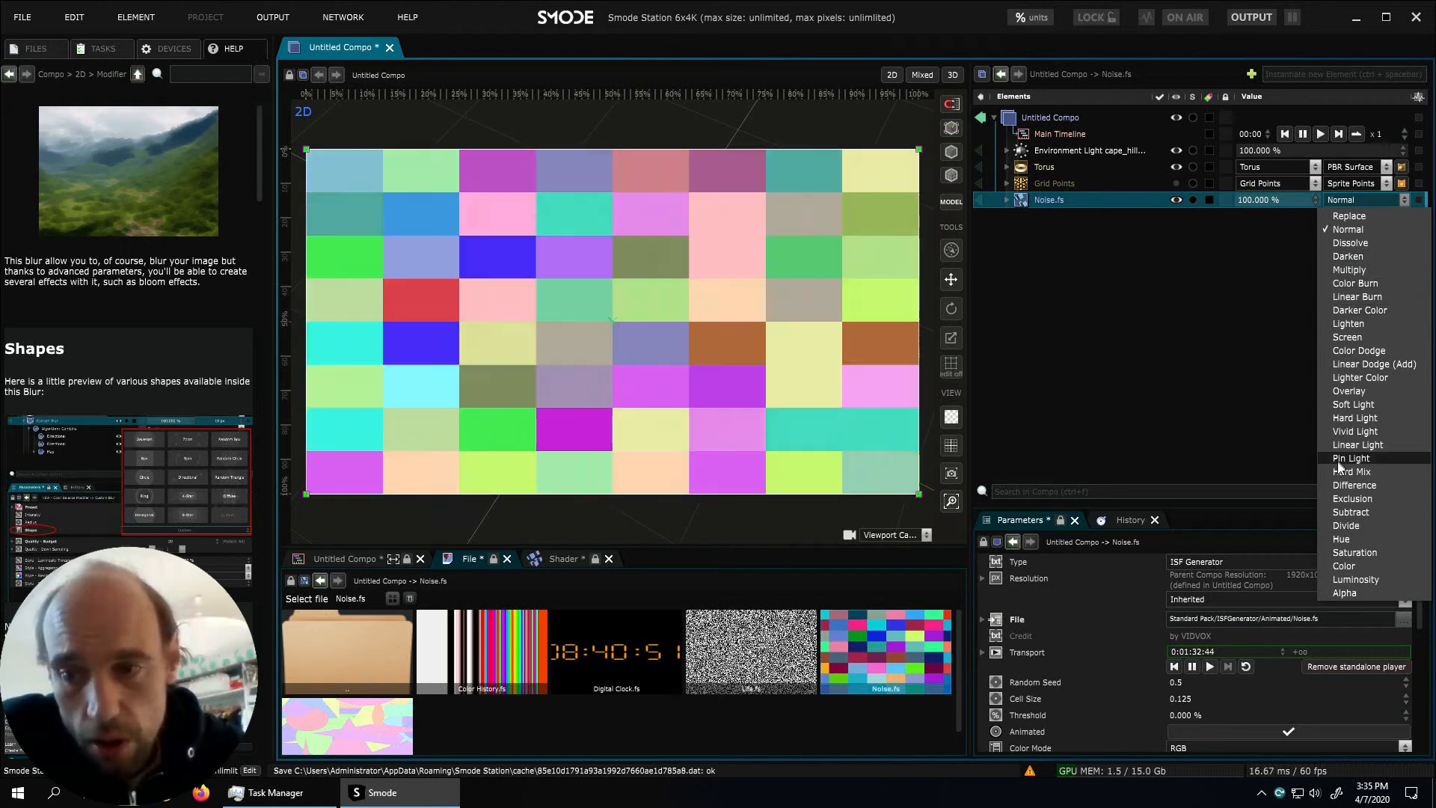
pyautogui.click(1374, 377)
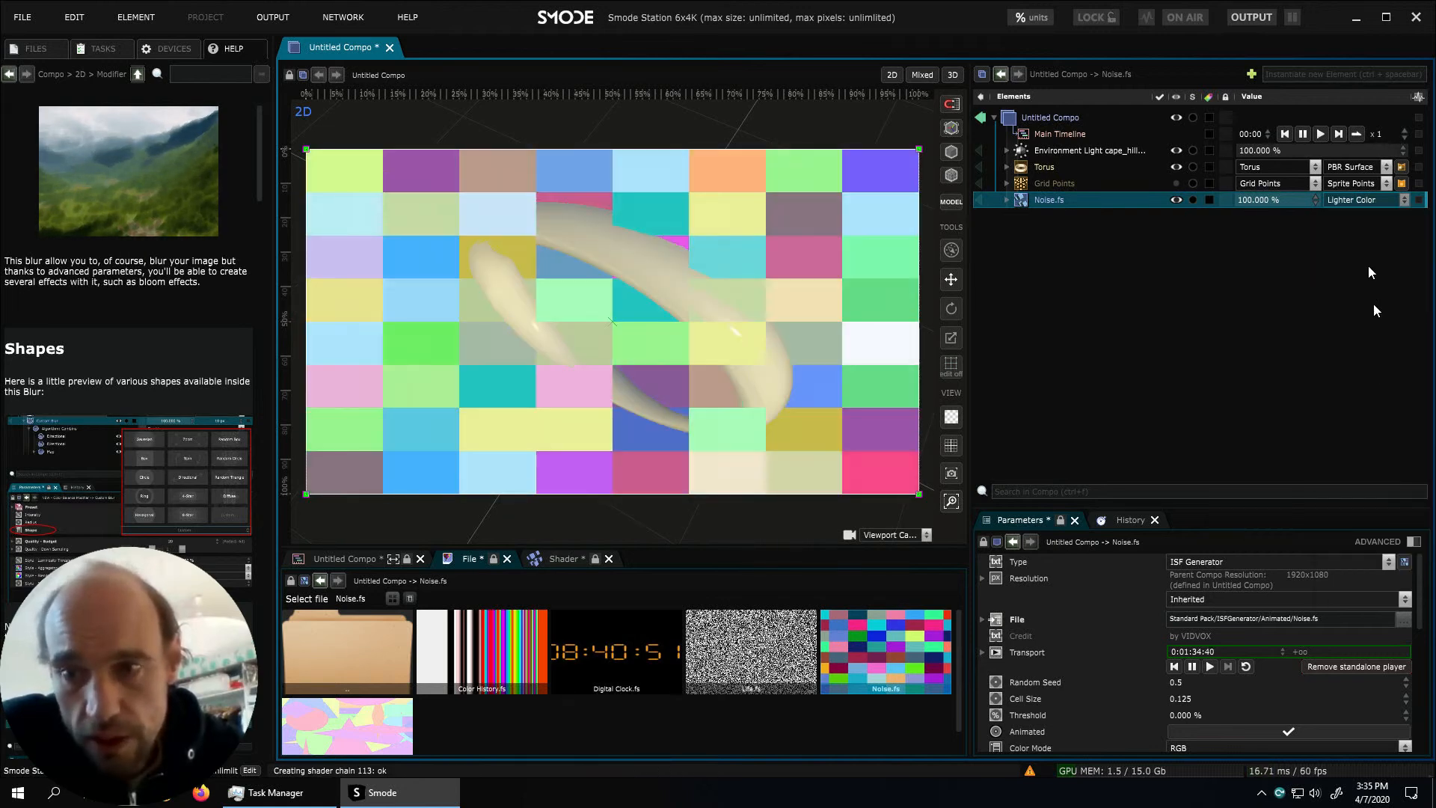
# Try the Linear Dodge (Add), Vivid Light and Linear Light blending modes on Noise.fs
pyautogui.click(1363, 201)
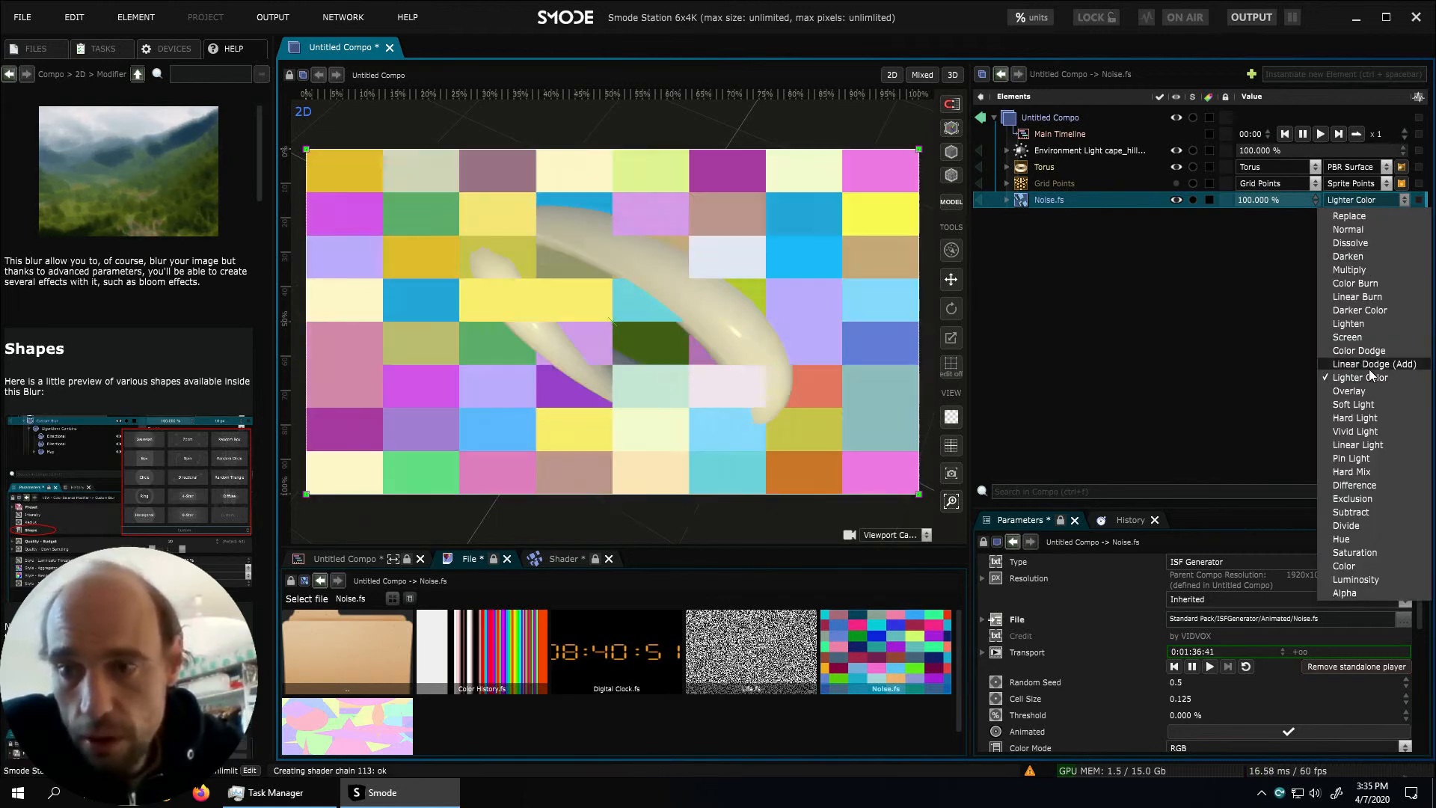
pyautogui.click(1369, 368)
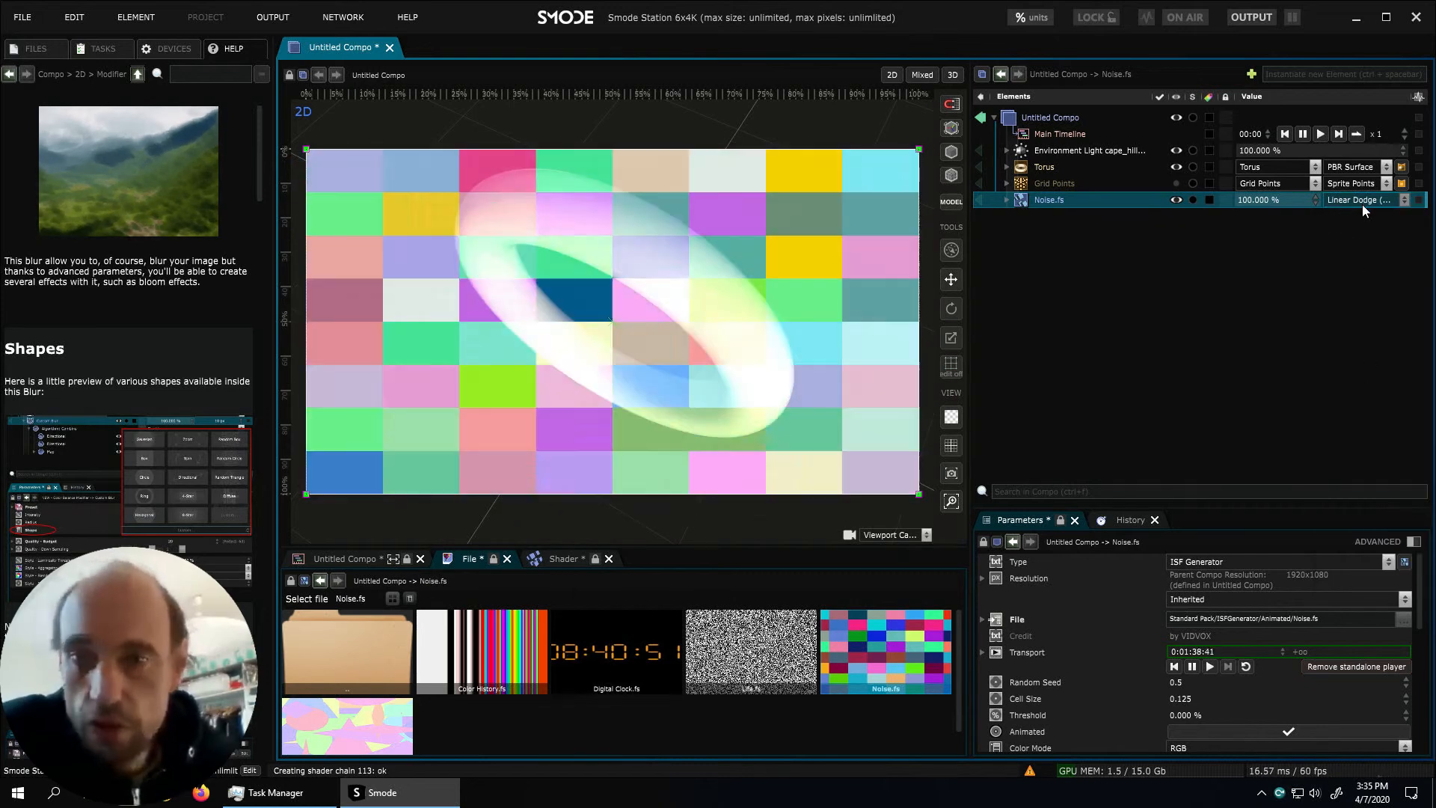
pyautogui.click(1364, 199)
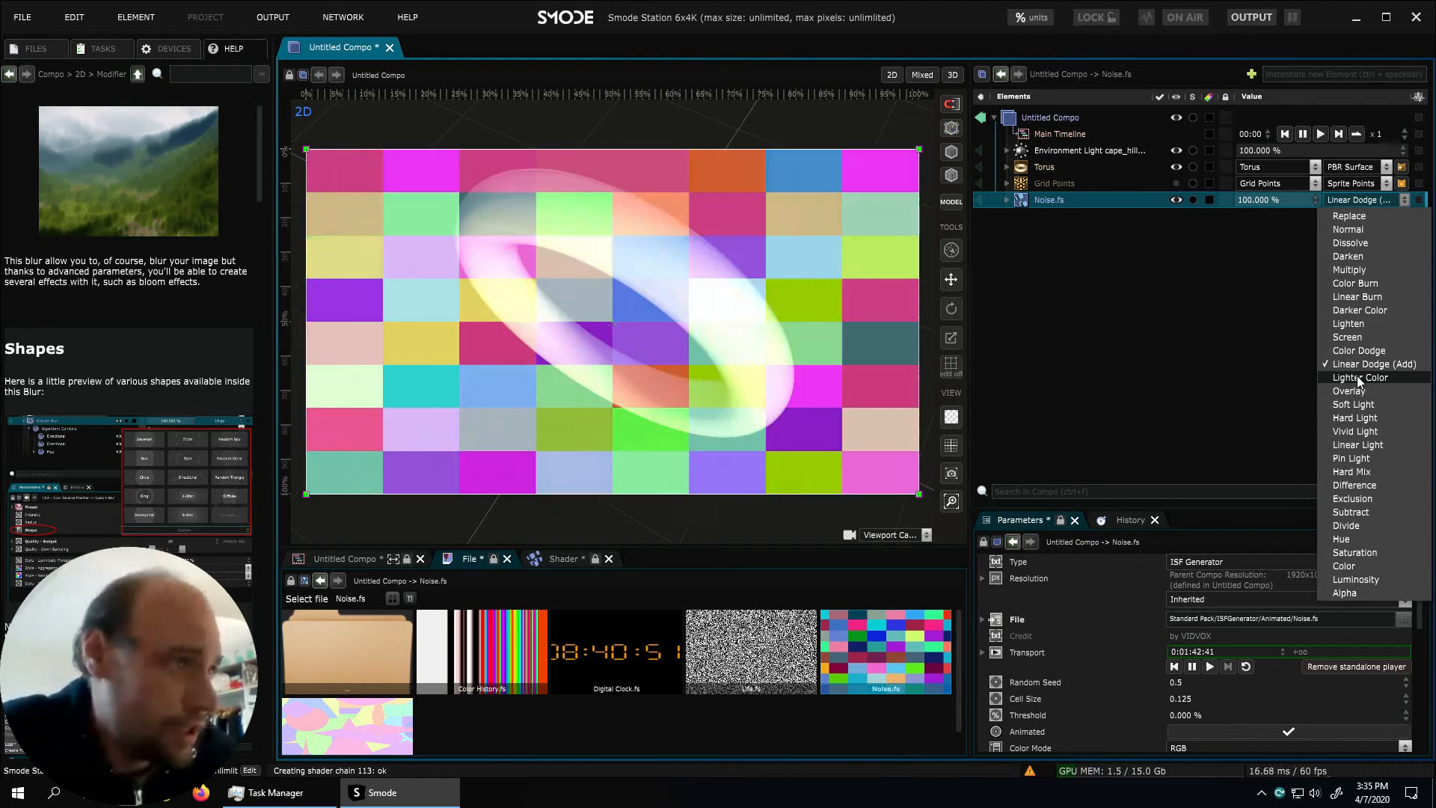
pyautogui.click(1348, 431)
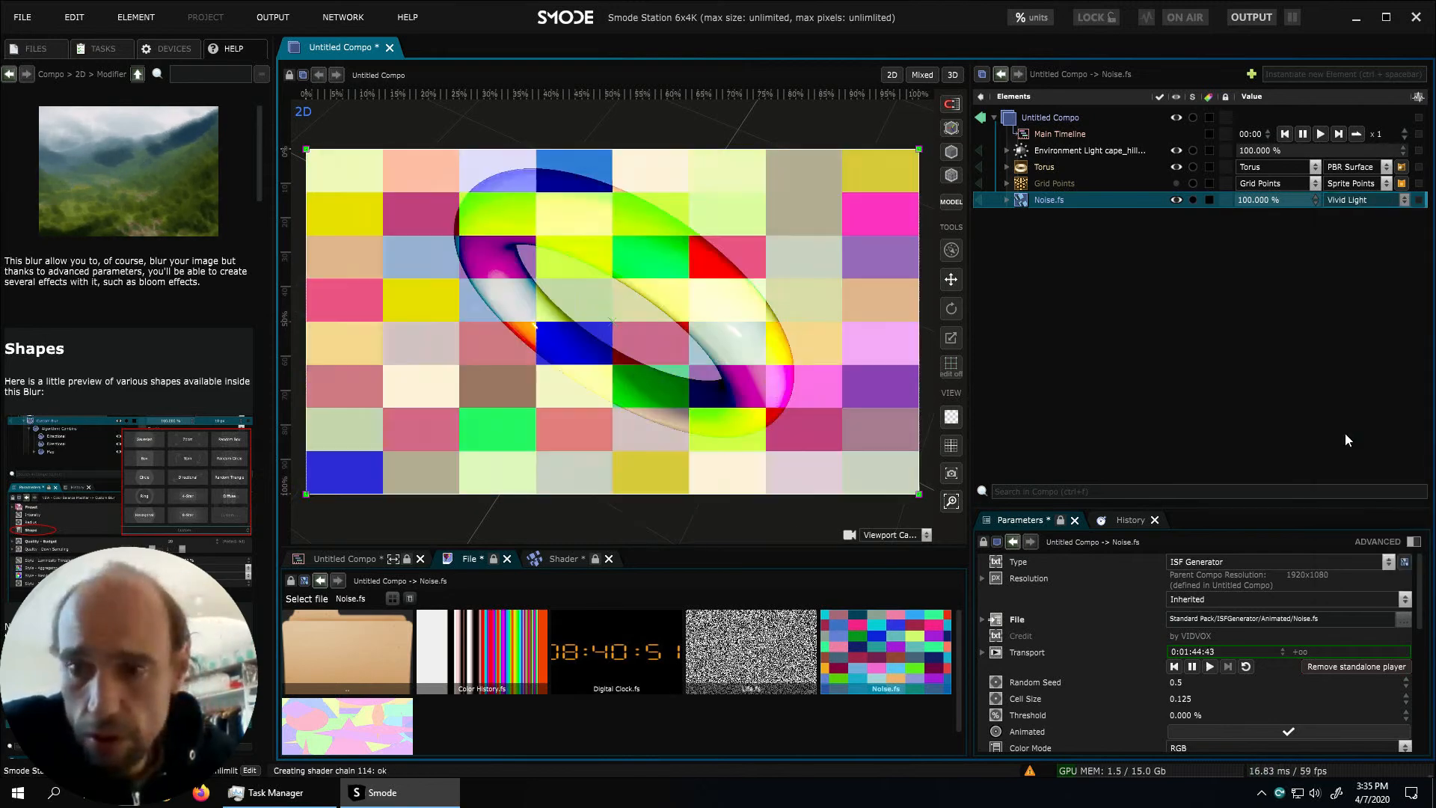
pyautogui.press('Down')
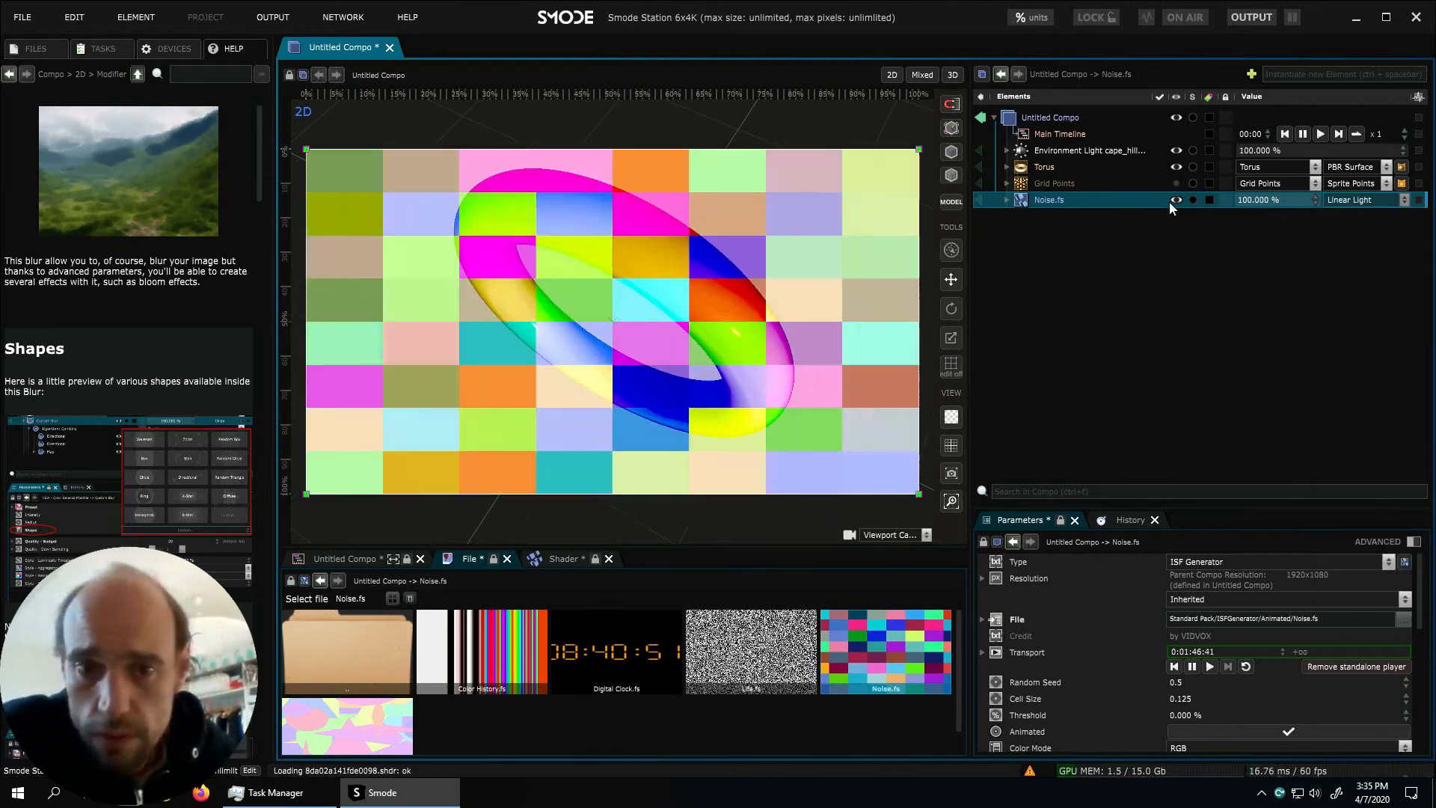
# Set the blending mode of Noise.fs to Normal and hide the layer
pyautogui.click(1334, 201)
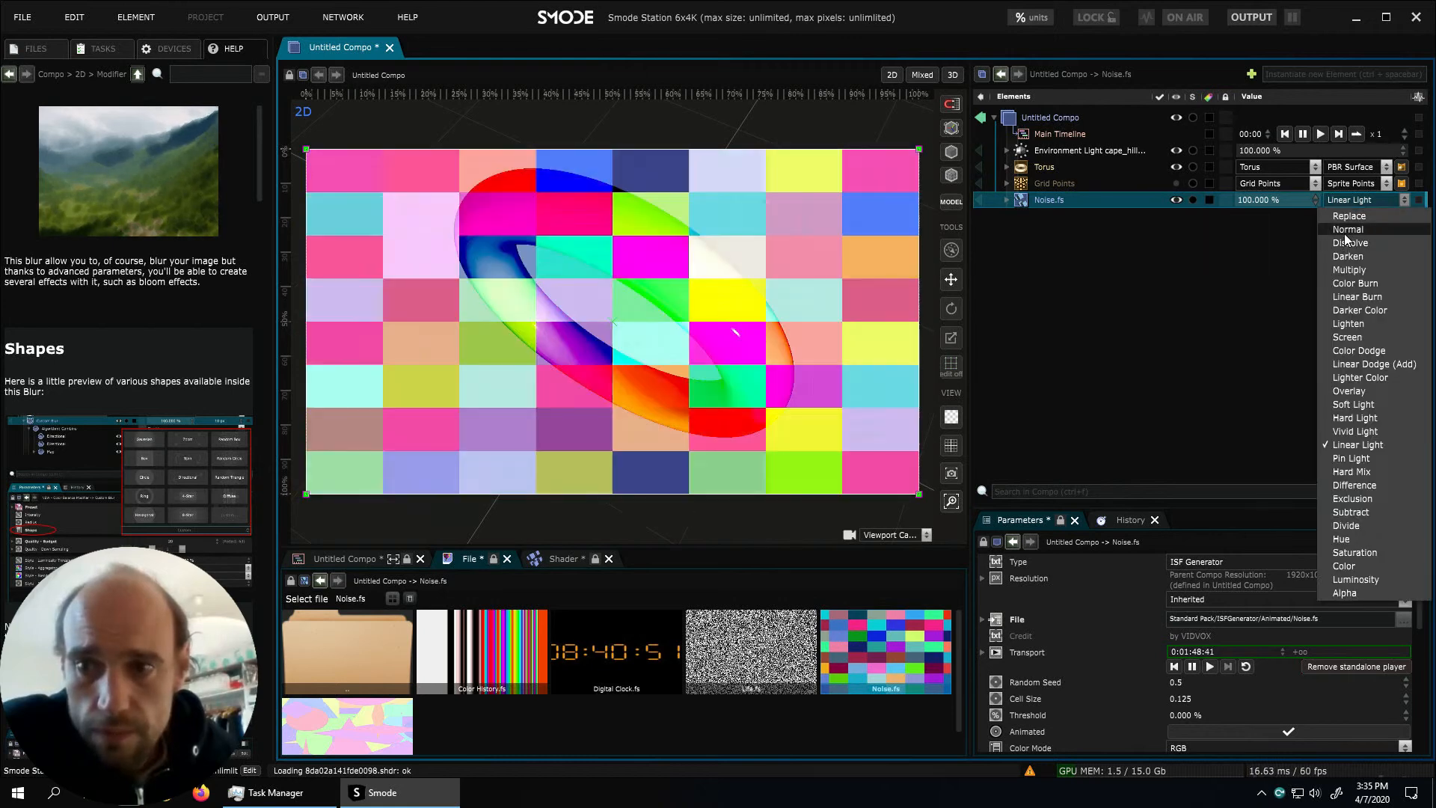
pyautogui.click(1345, 234)
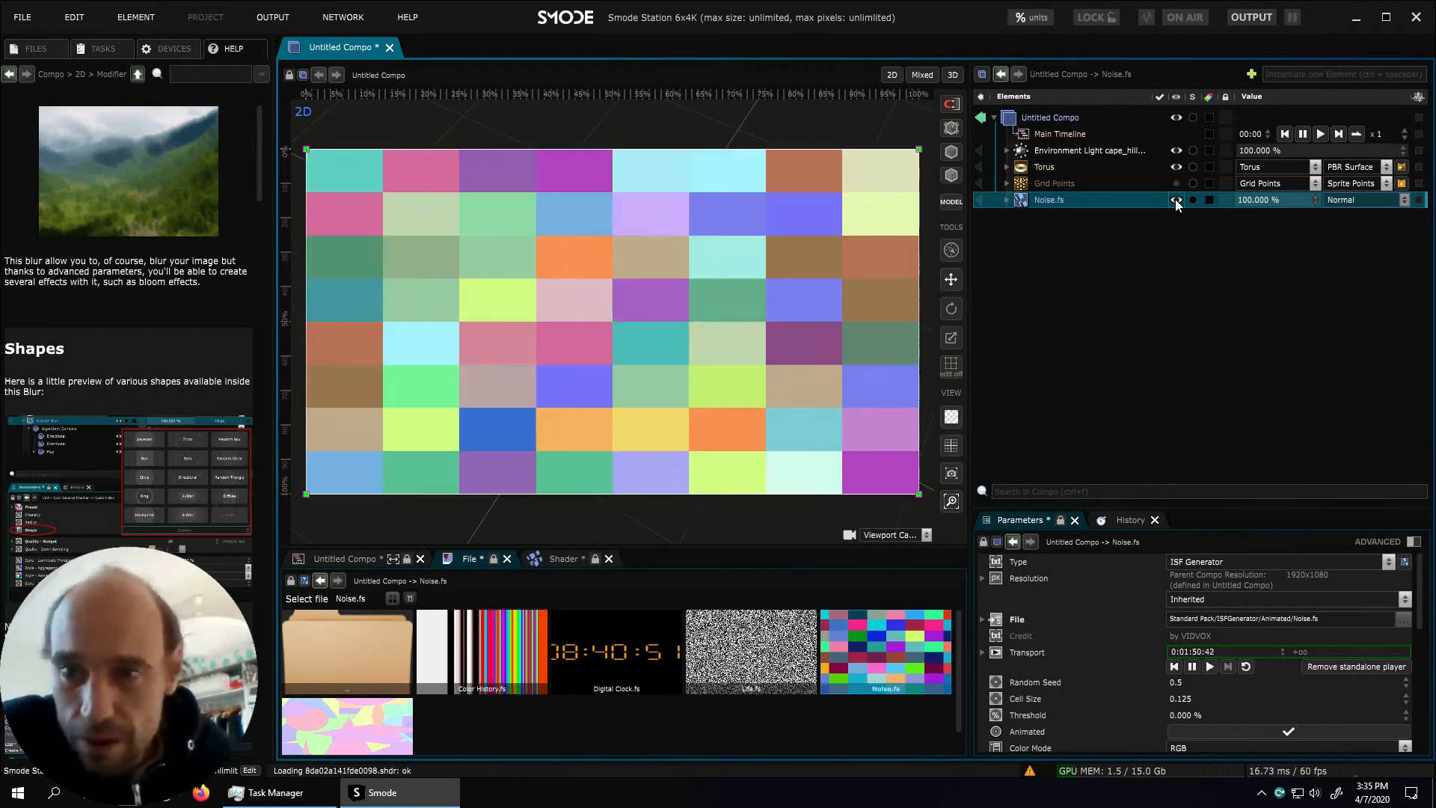
pyautogui.click(1176, 200)
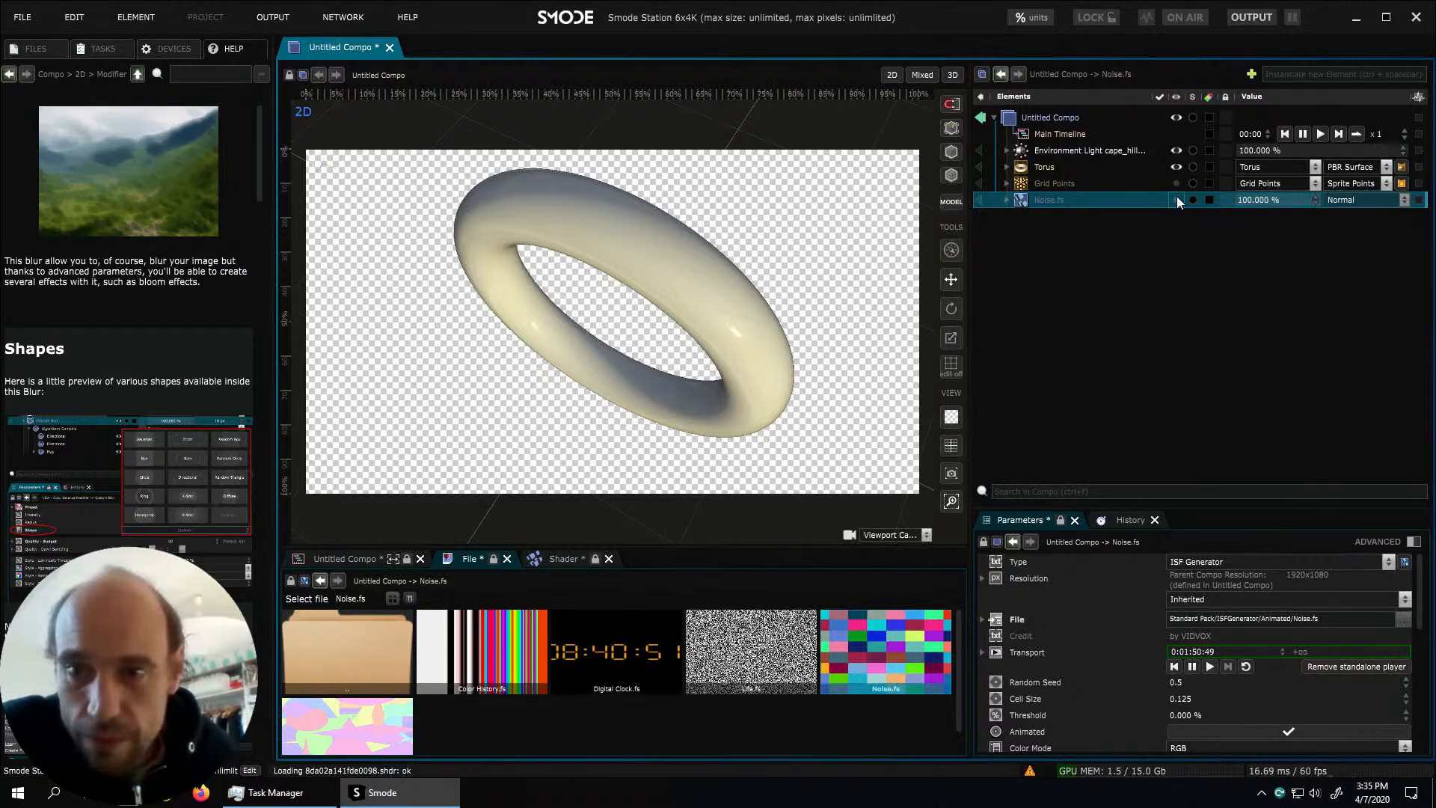
# Set the Torus's 3D Transform to a Y rotation of about 41.2 deg and an X translation of about 1.29 m
pyautogui.click(1007, 168)
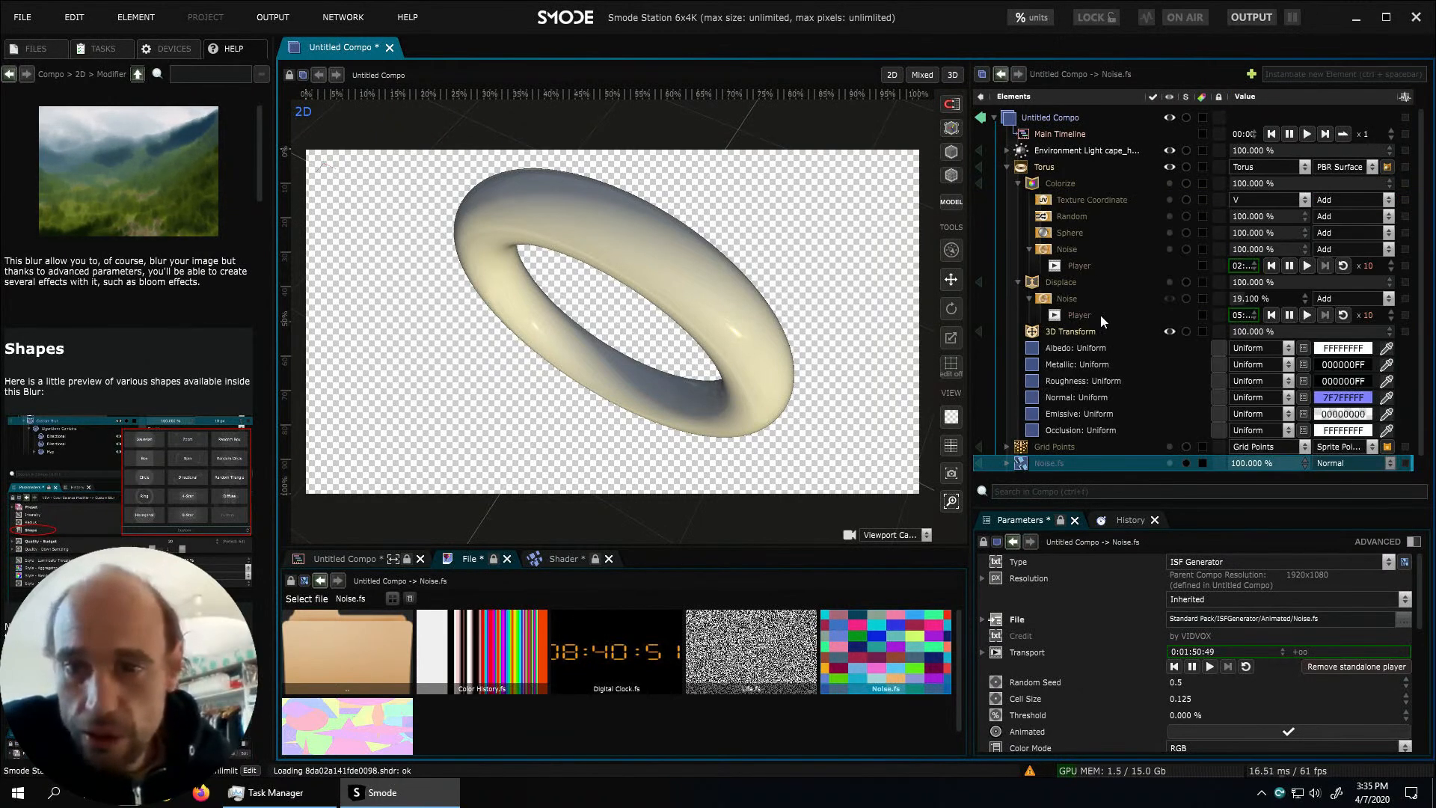
pyautogui.click(1077, 336)
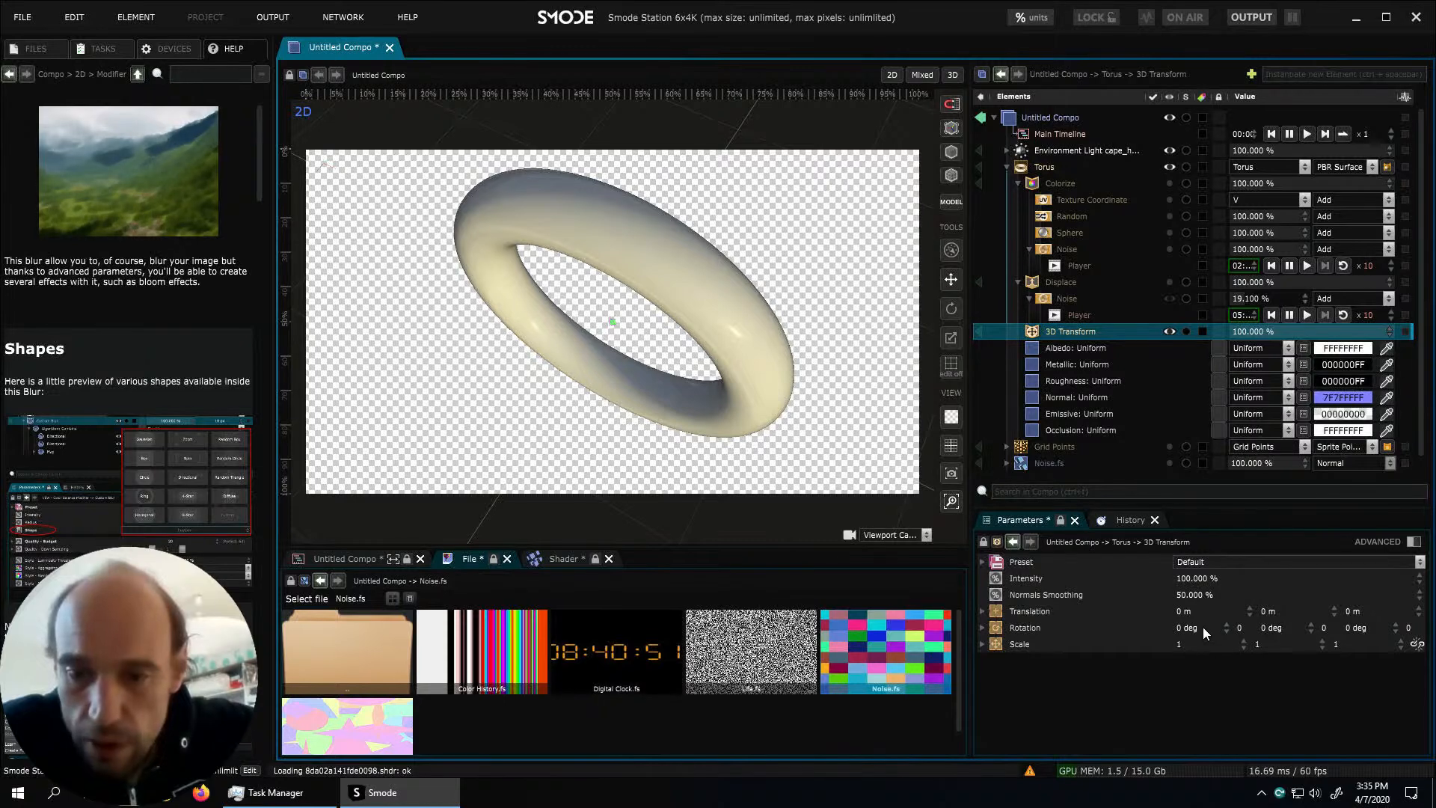
pyautogui.moveTo(1265, 629); pyautogui.dragTo(1294, 628)
pyautogui.moveTo(1259, 528); pyautogui.dragTo(1240, 316)
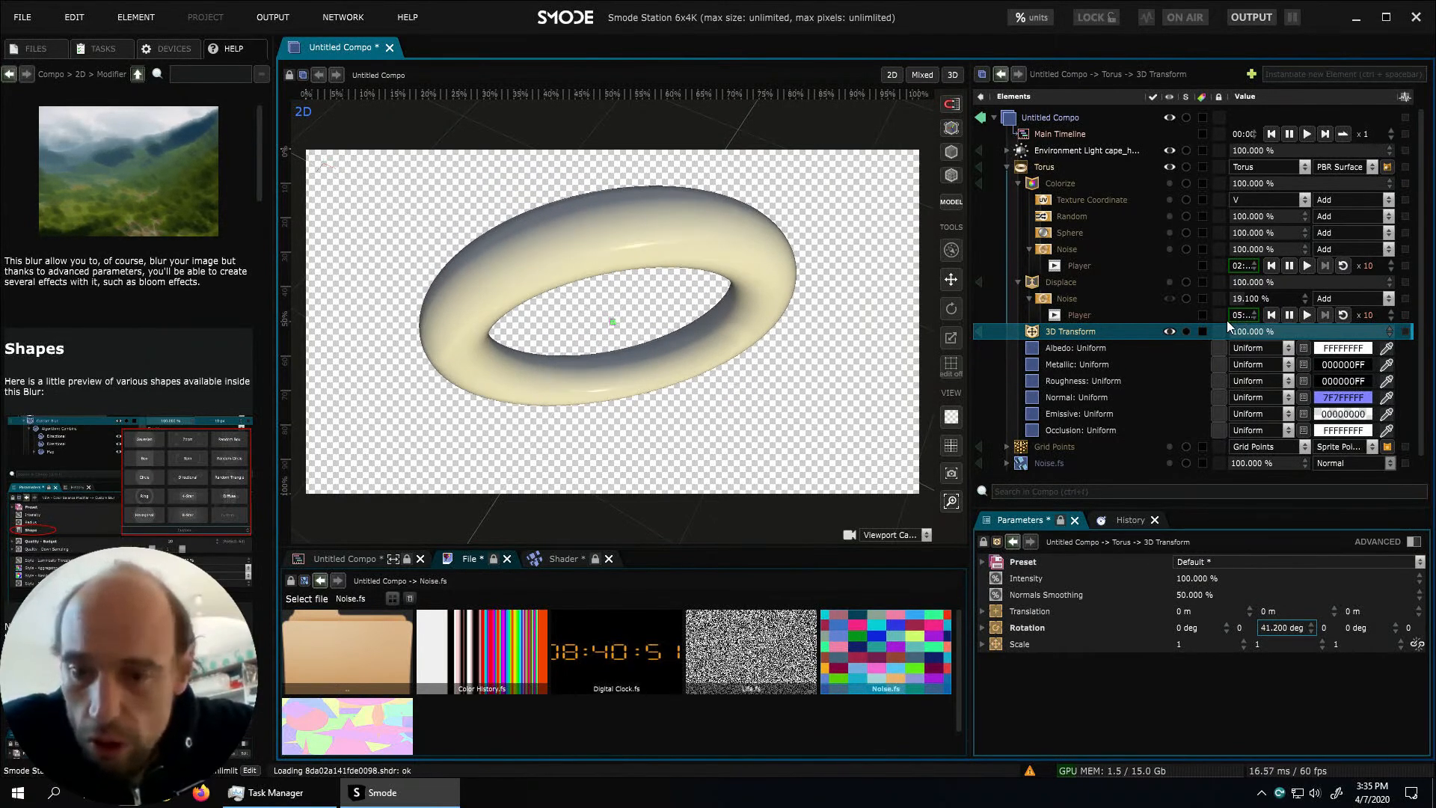
pyautogui.moveTo(1188, 613); pyautogui.dragTo(1253, 613)
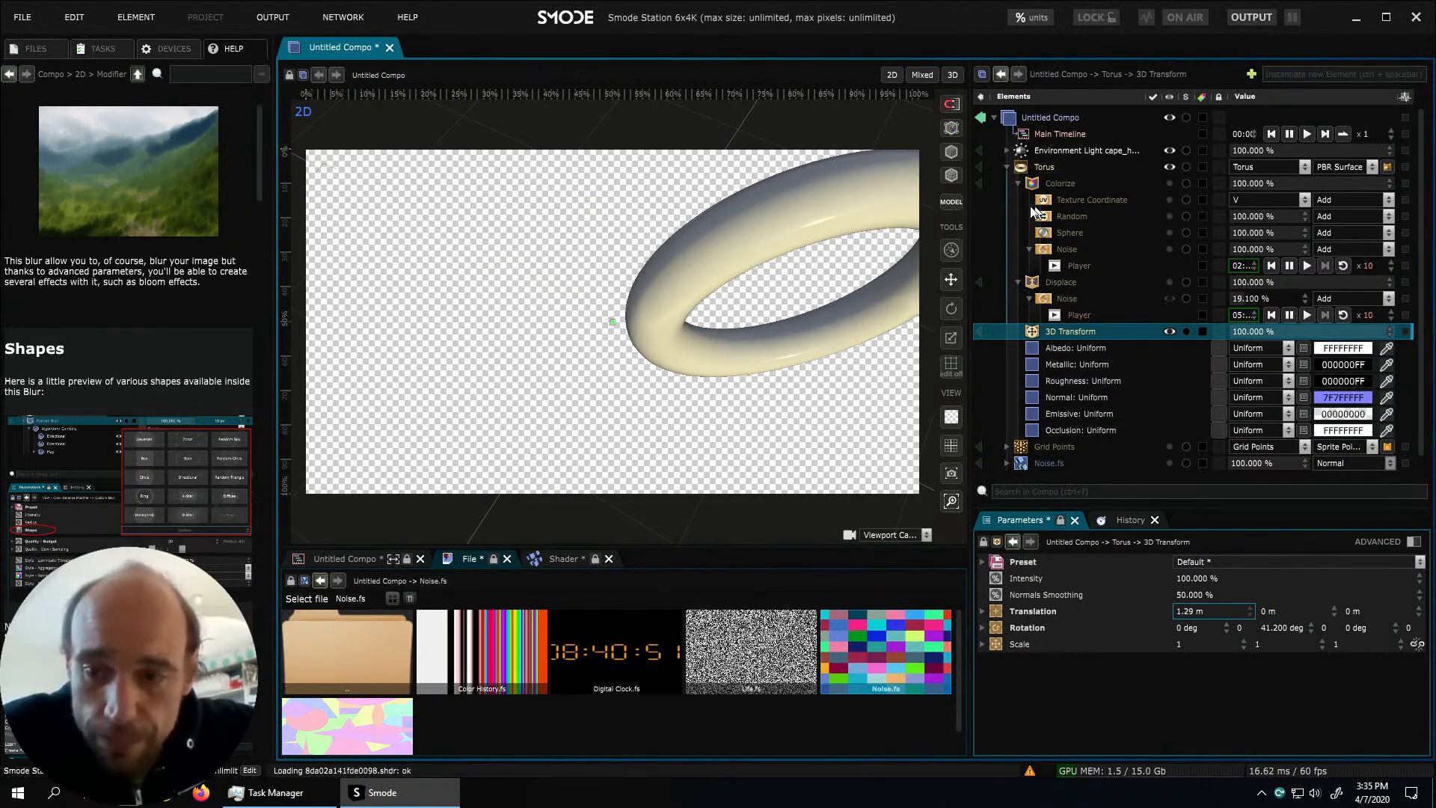
# Sweep the 3D Transform's intensity to 0 % and back to 100 %, and try a Back'n Forth Loop on it before deleting that animation
pyautogui.moveTo(1257, 331); pyautogui.dragTo(1256, 804)
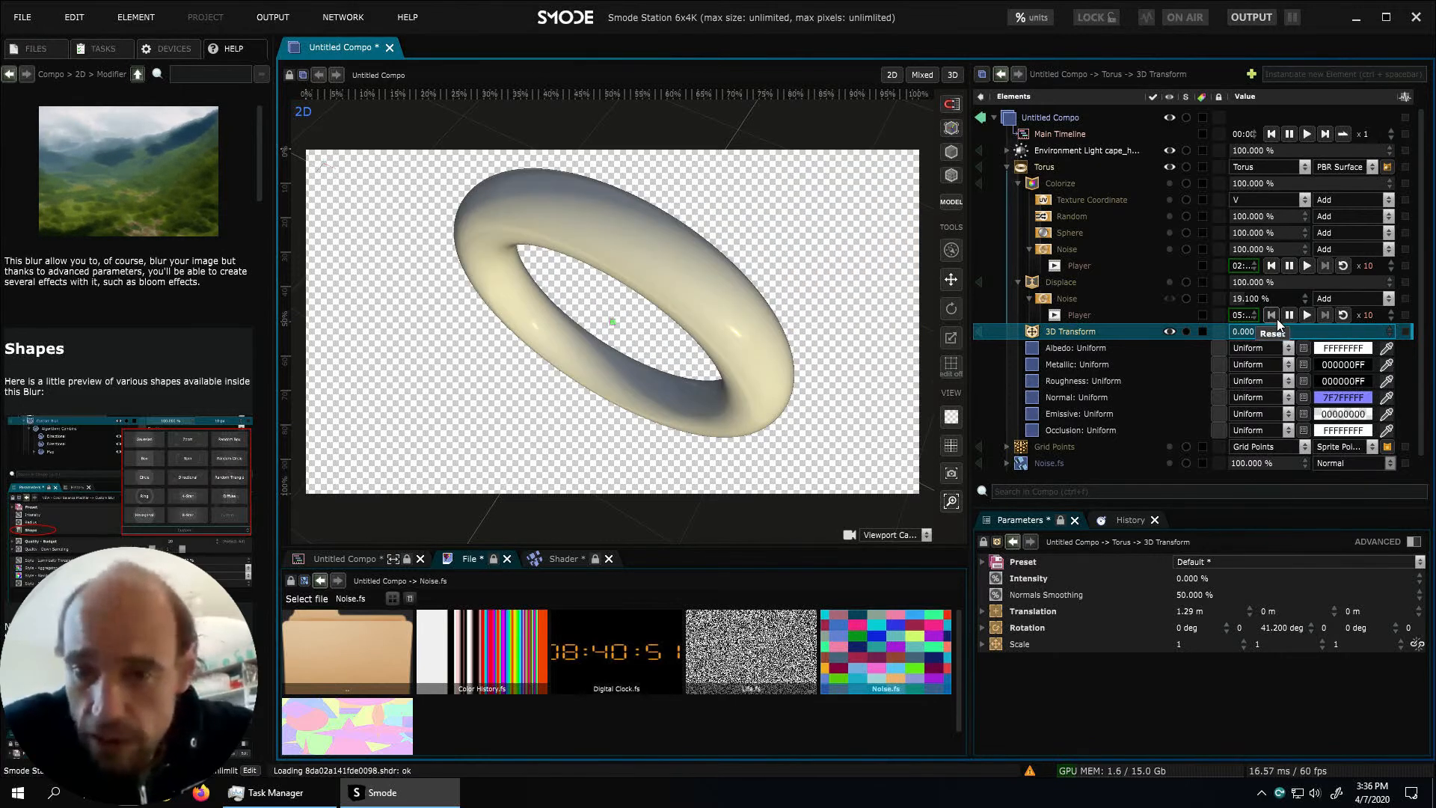
pyautogui.moveTo(1255, 333); pyautogui.dragTo(1255, 165)
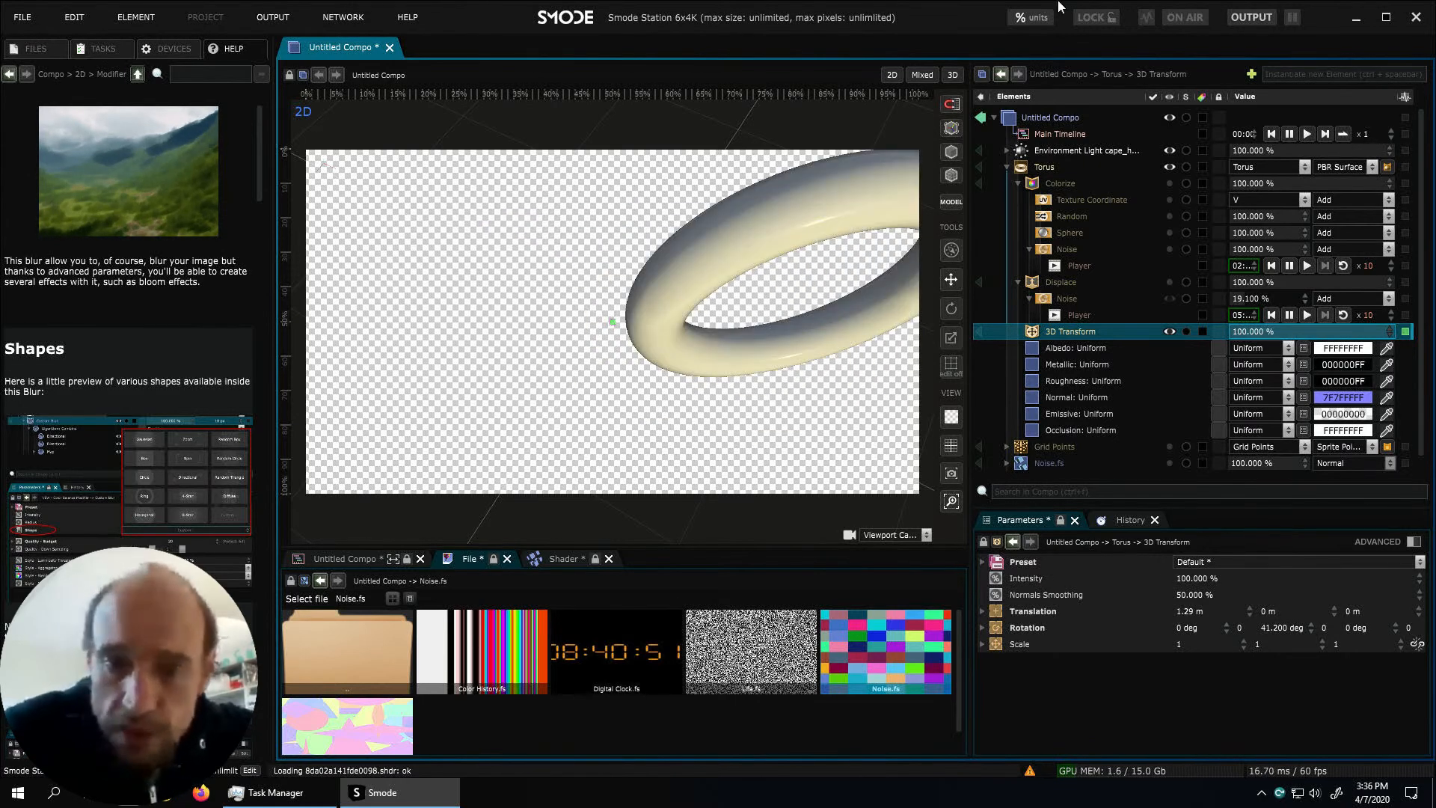
pyautogui.rightClick(1242, 332)
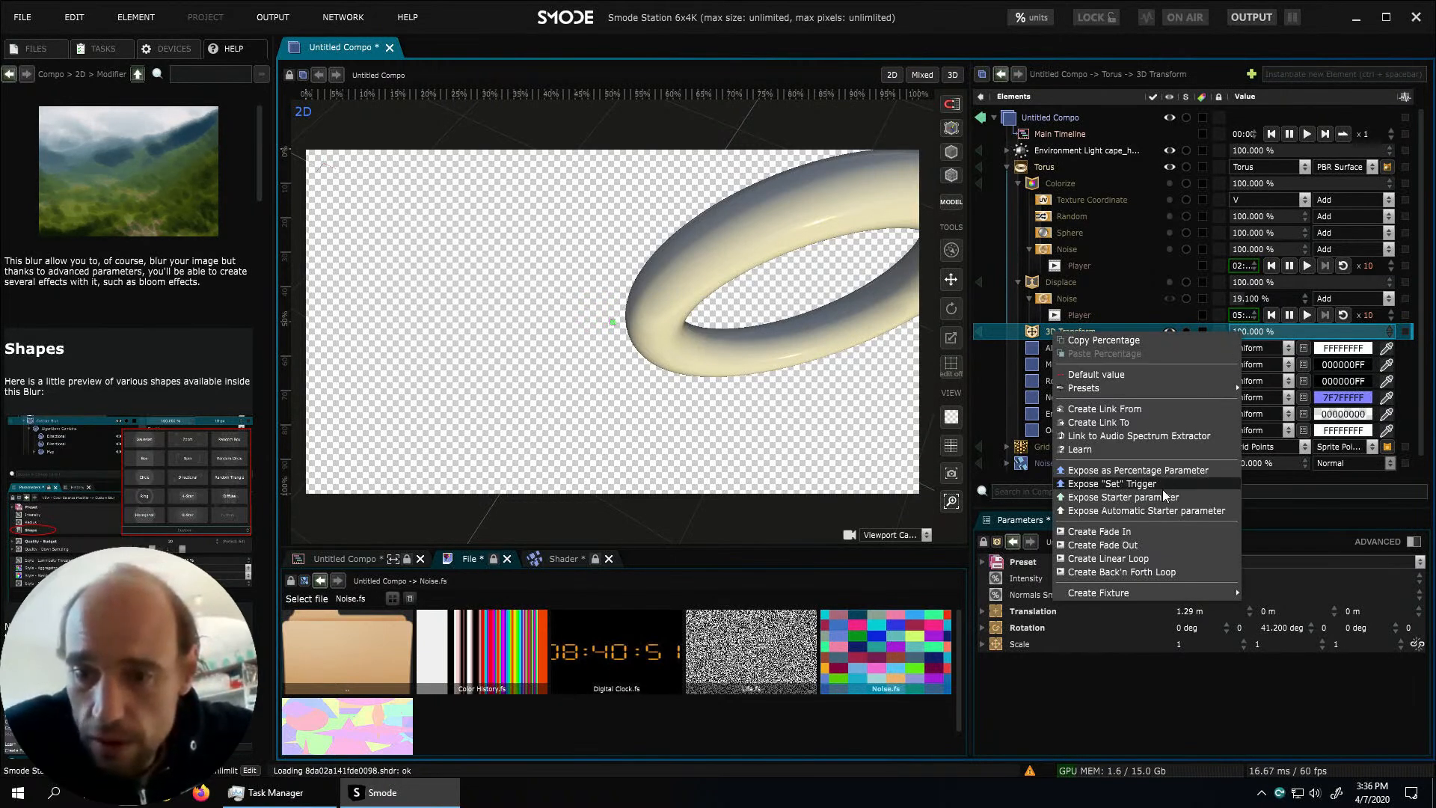
pyautogui.click(1139, 570)
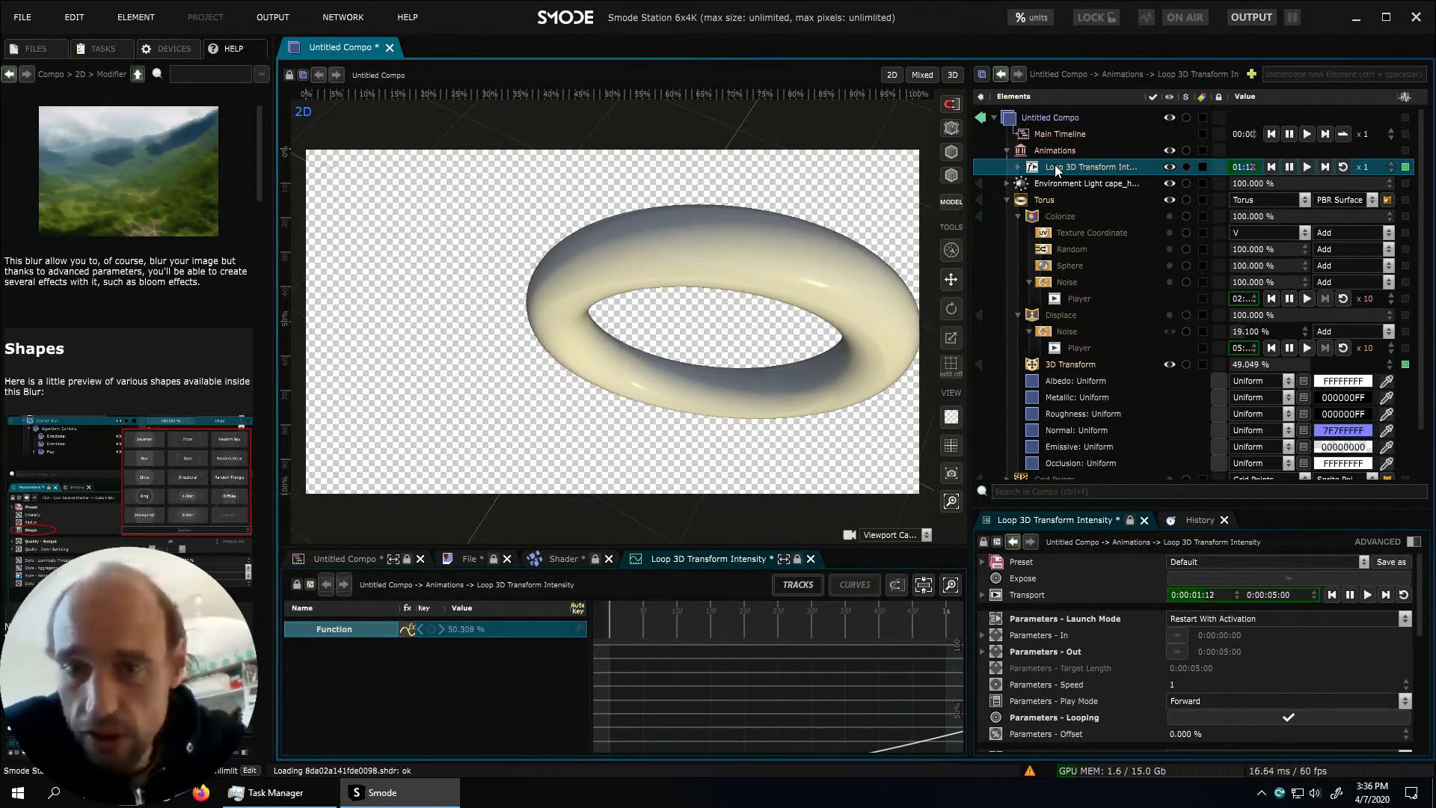
pyautogui.press('Delete')
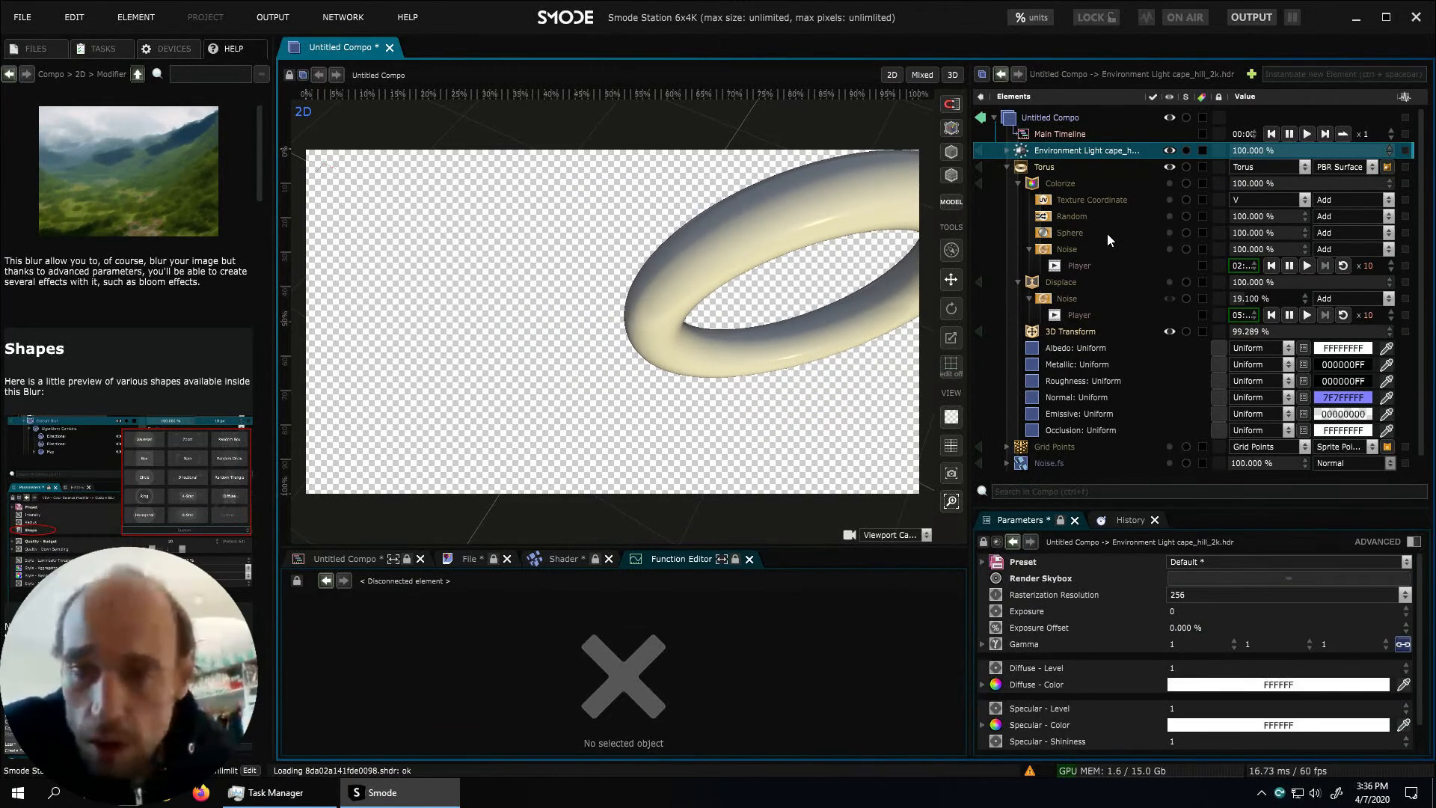
# Add a Sphere mask to the Torus's 3D Transform modifier
pyautogui.click(1065, 330)
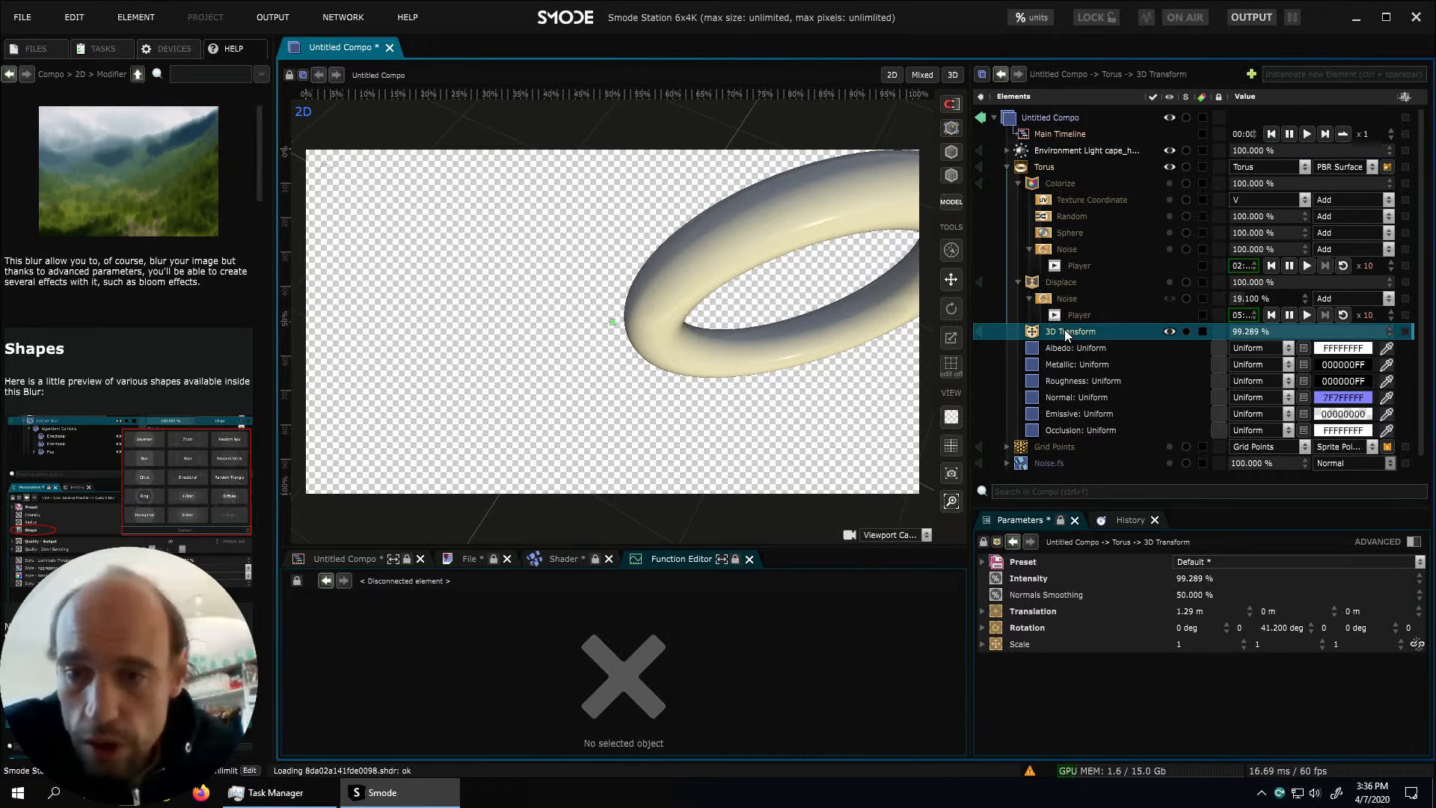
pyautogui.rightClick(1066, 330)
pyautogui.moveTo(1044, 384)
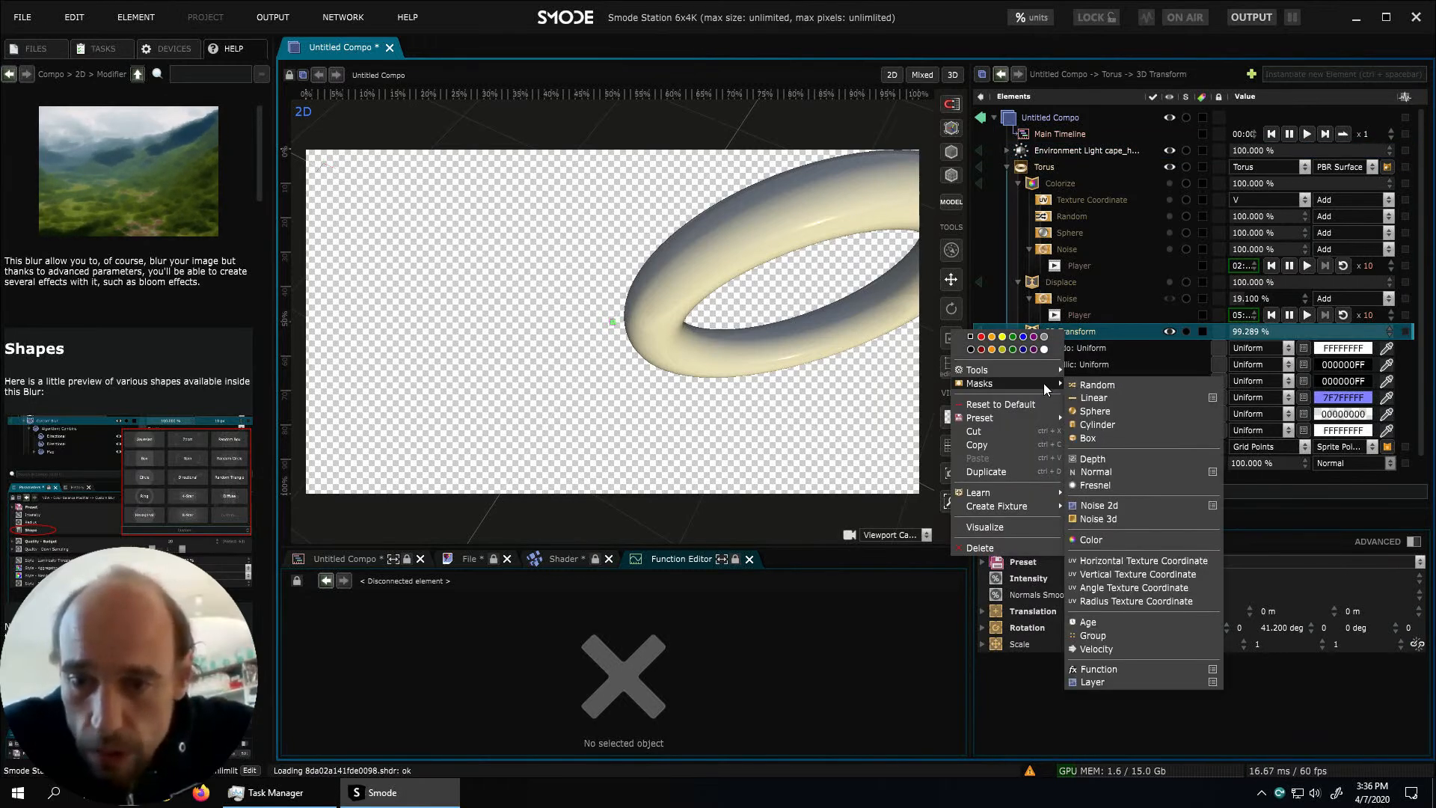
pyautogui.click(1120, 414)
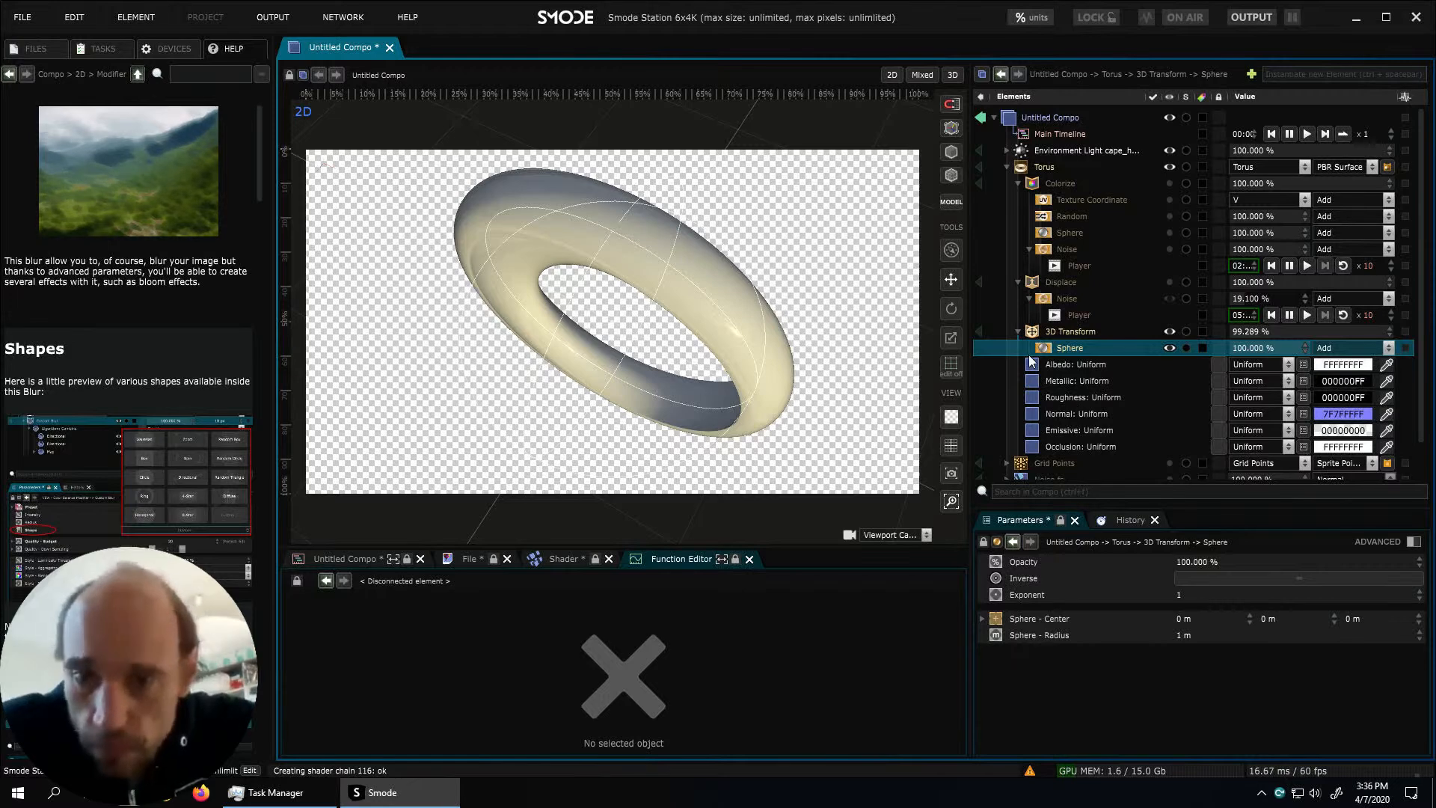
# Display the composition in the 3D view and move the Sphere mask's center to about 0.97 m along X
pyautogui.click(952, 76)
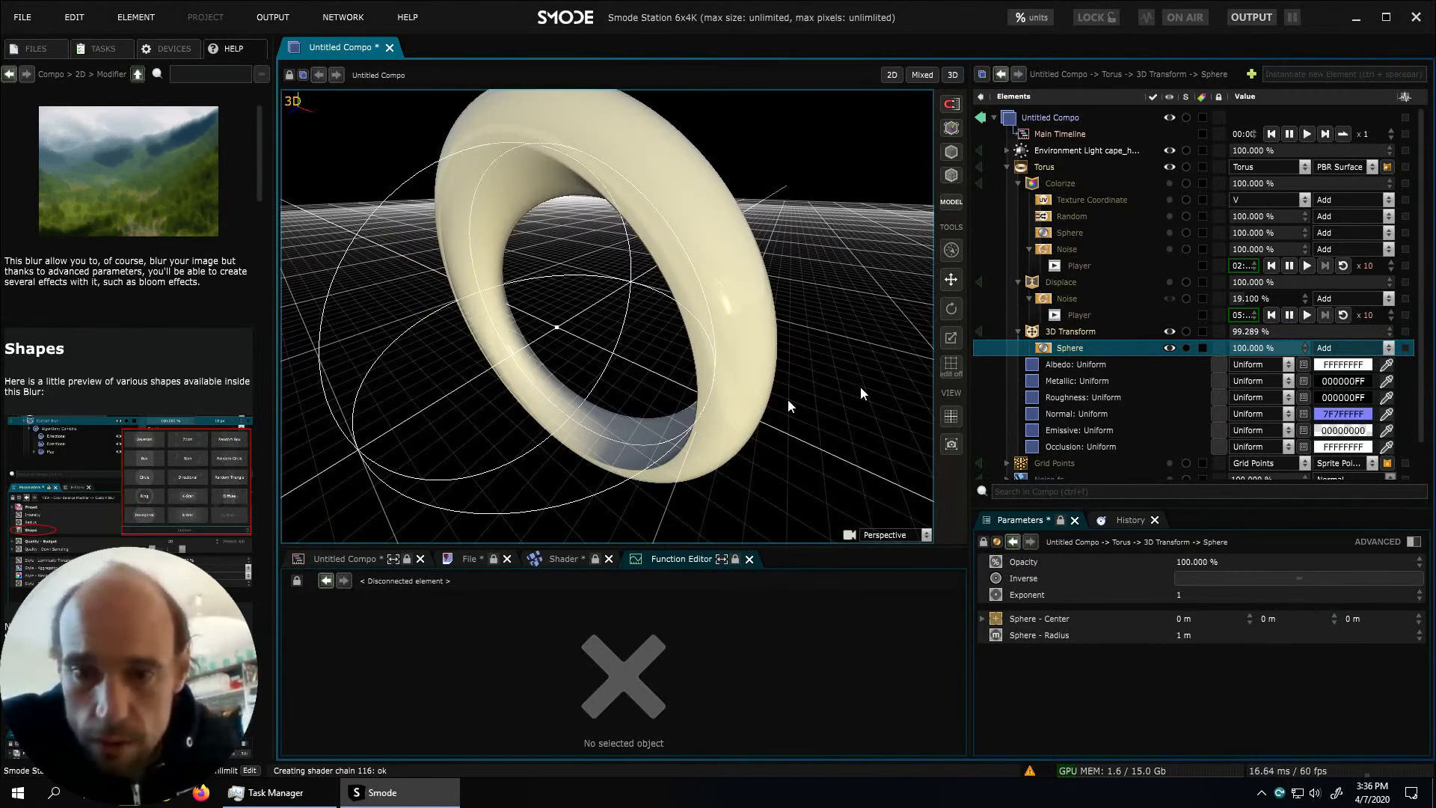
pyautogui.moveTo(620, 397); pyautogui.dragTo(762, 337, button='middle')
pyautogui.scroll(-4, 779, 401)
pyautogui.moveTo(779, 402); pyautogui.dragTo(729, 463, button='middle')
pyautogui.moveTo(1185, 621); pyautogui.dragTo(1231, 621)
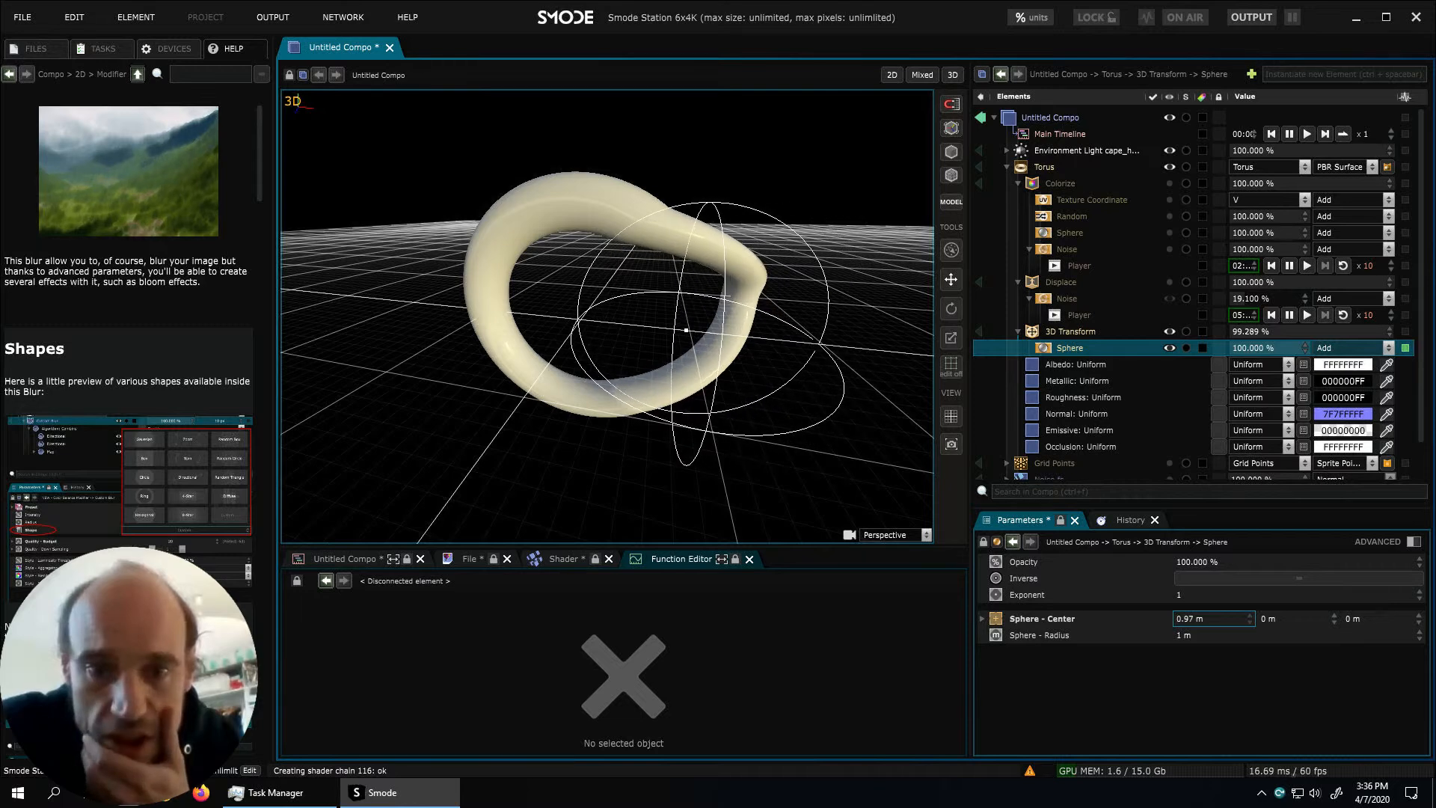
# Try an exponent of 0 on the Sphere mask, sliding its center to about -7.42 m along X and resetting it to 0 m
pyautogui.click(1187, 595)
pyautogui.write('0')
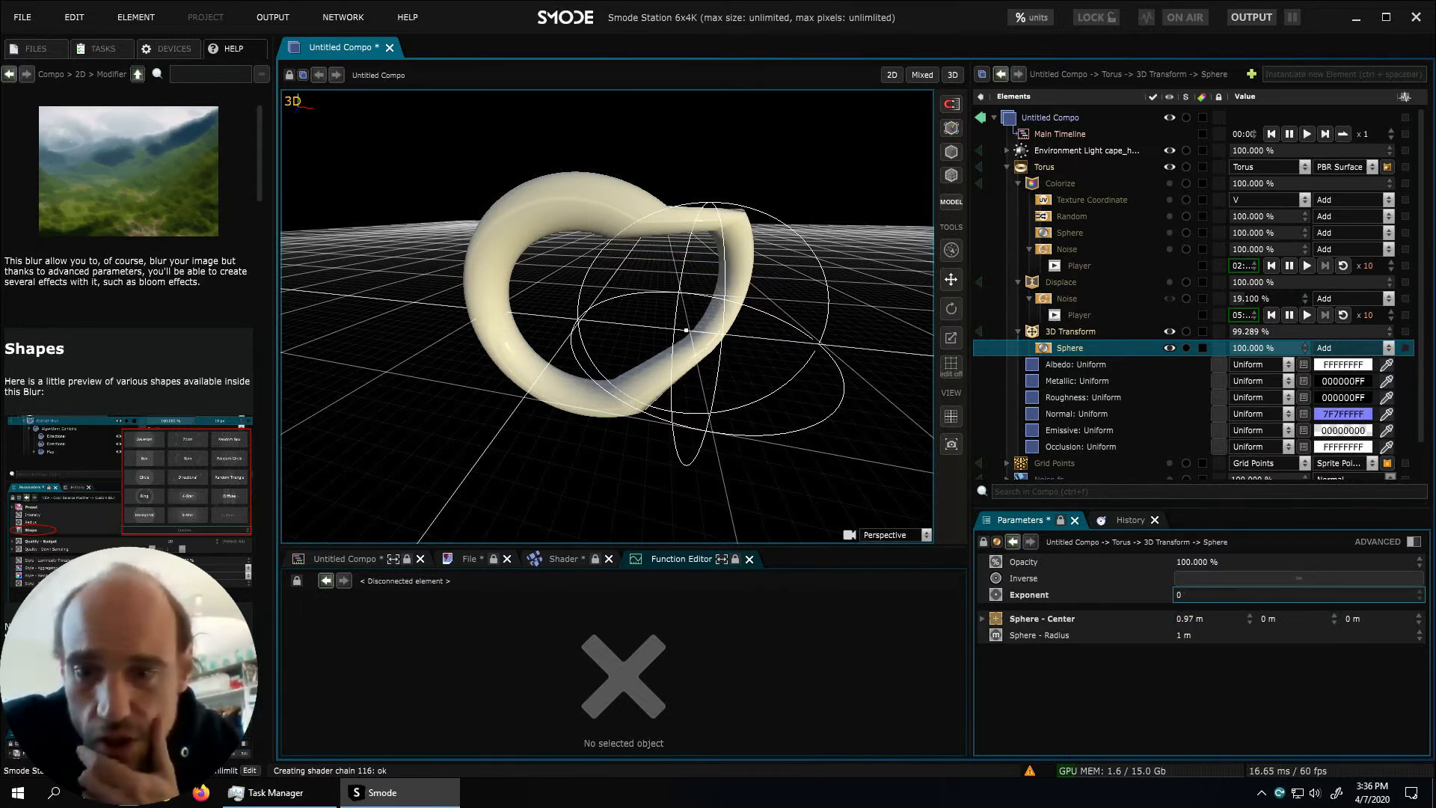
pyautogui.moveTo(1198, 623); pyautogui.dragTo(864, 622)
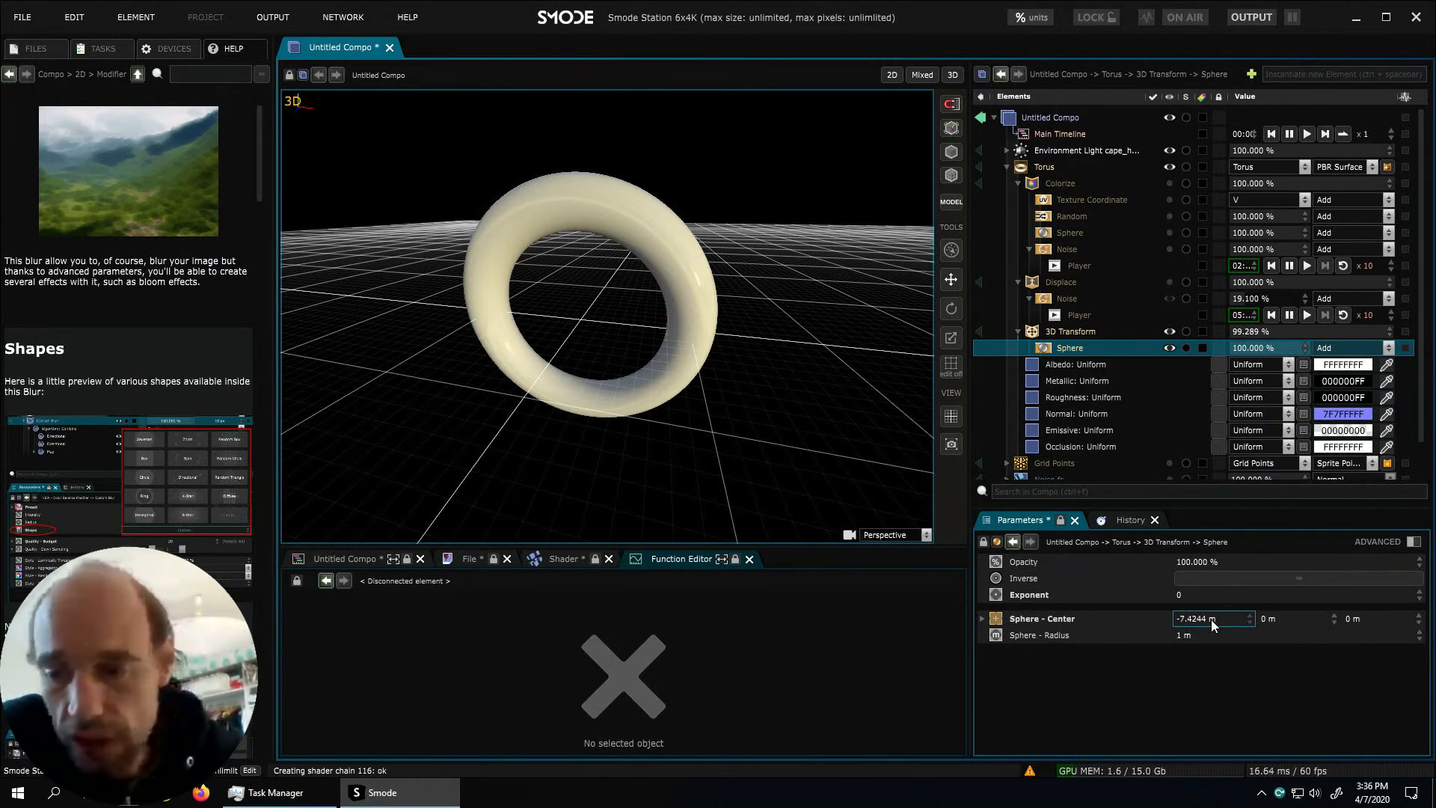
pyautogui.doubleClick(1212, 621)
pyautogui.write('0')
pyautogui.press('Return')
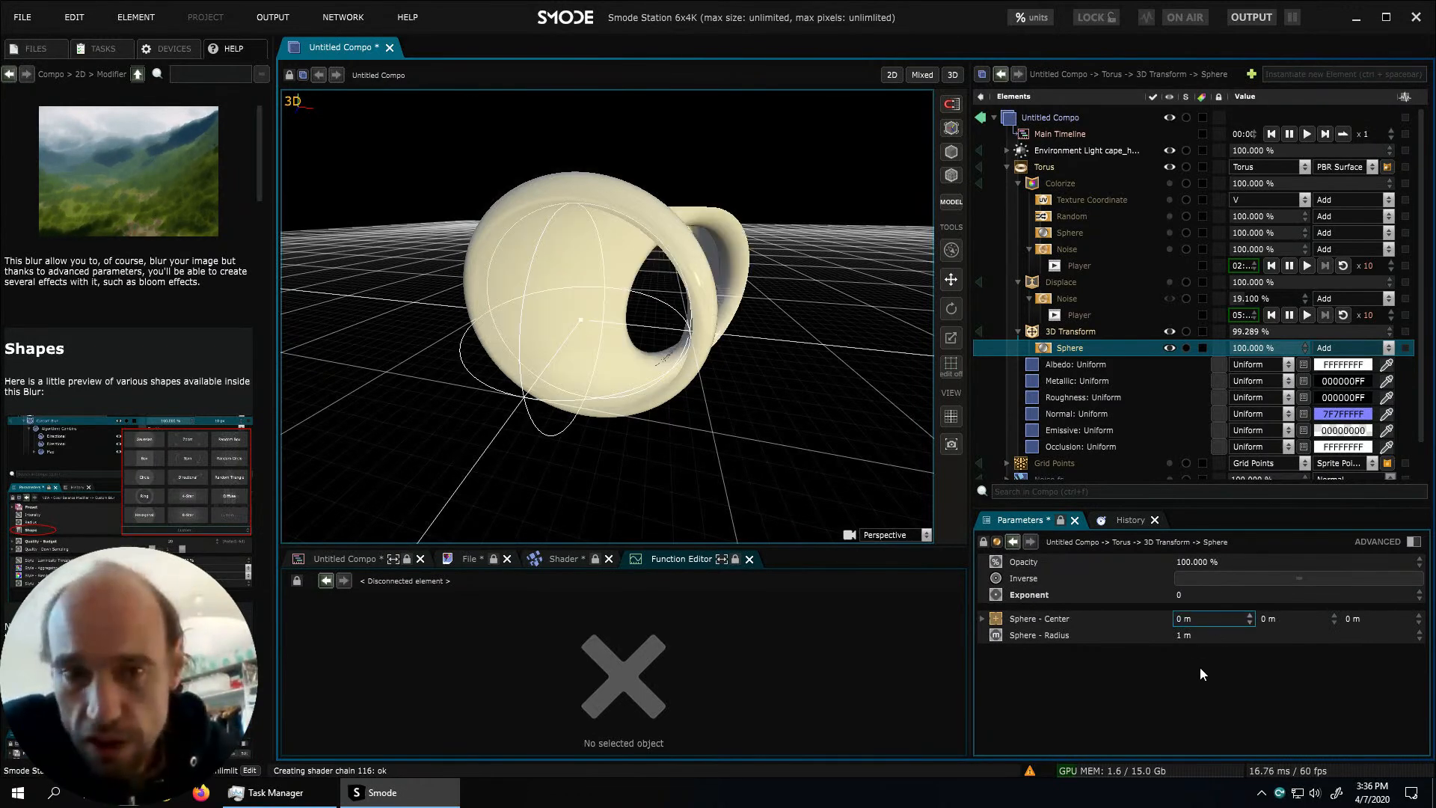
# Set the Sphere mask's center to about 0.87 m along X and its exponent to about 0.72, keeping the mask selected
pyautogui.moveTo(1196, 617); pyautogui.dragTo(1240, 618)
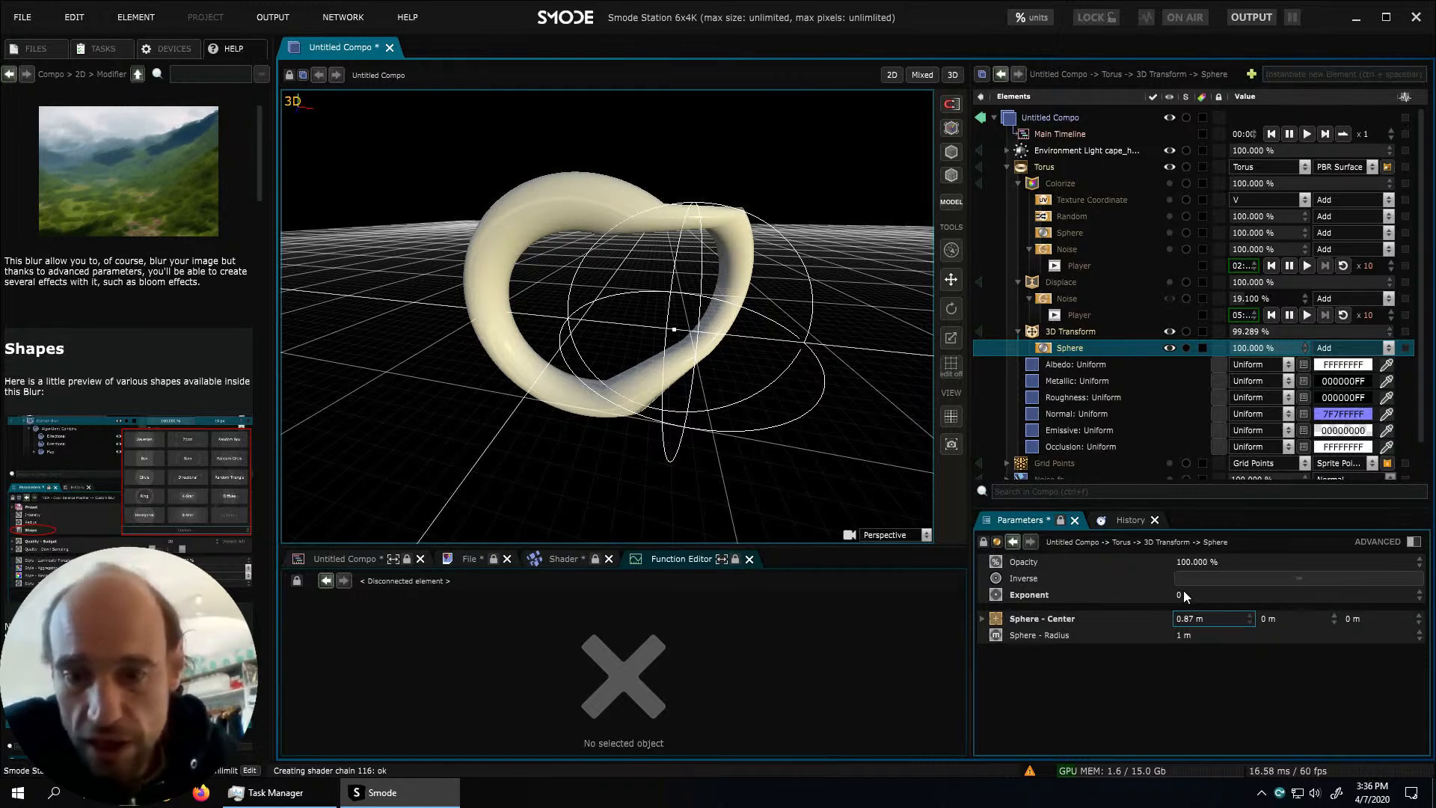
pyautogui.moveTo(1188, 599); pyautogui.dragTo(1215, 599)
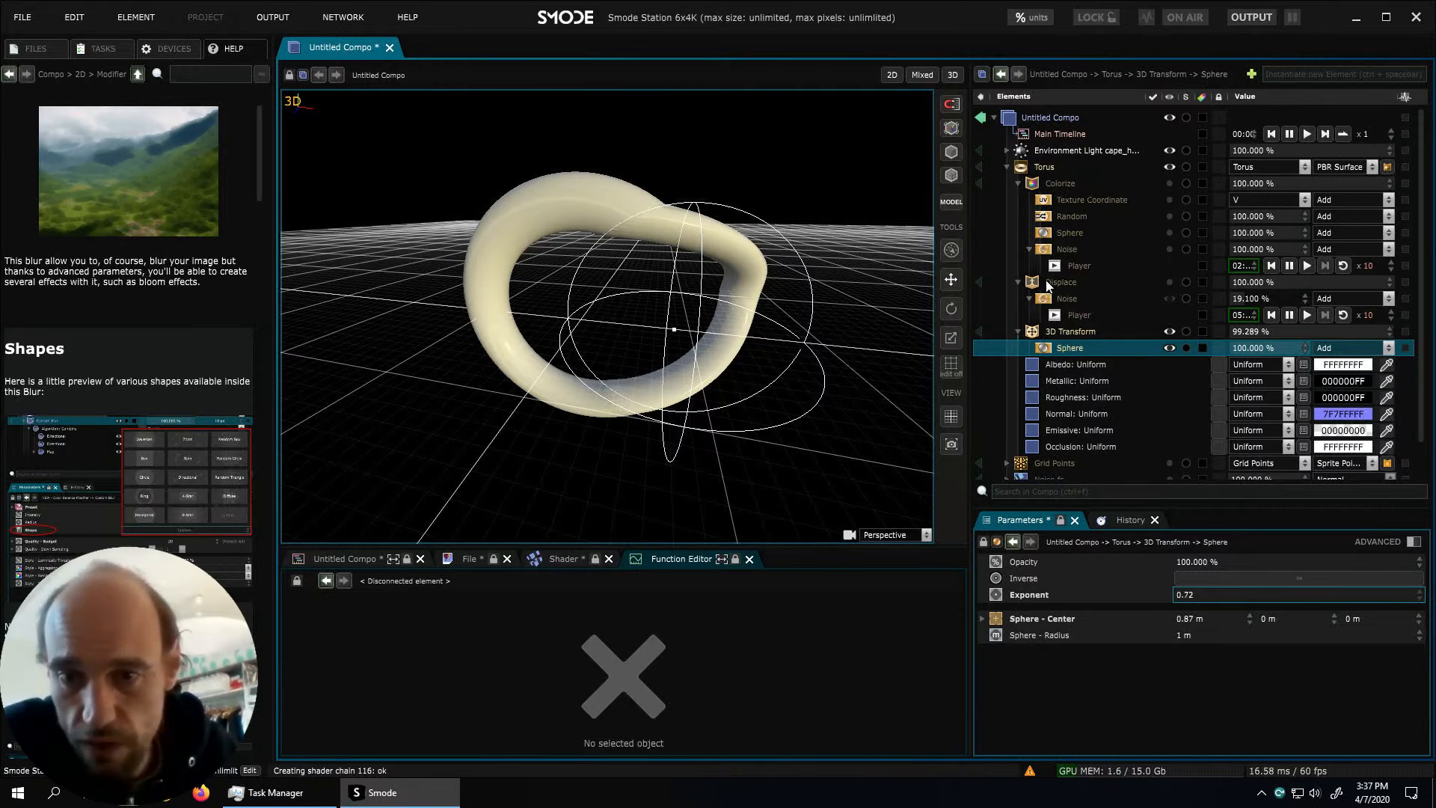
pyautogui.click(1060, 331)
pyautogui.click(1065, 349)
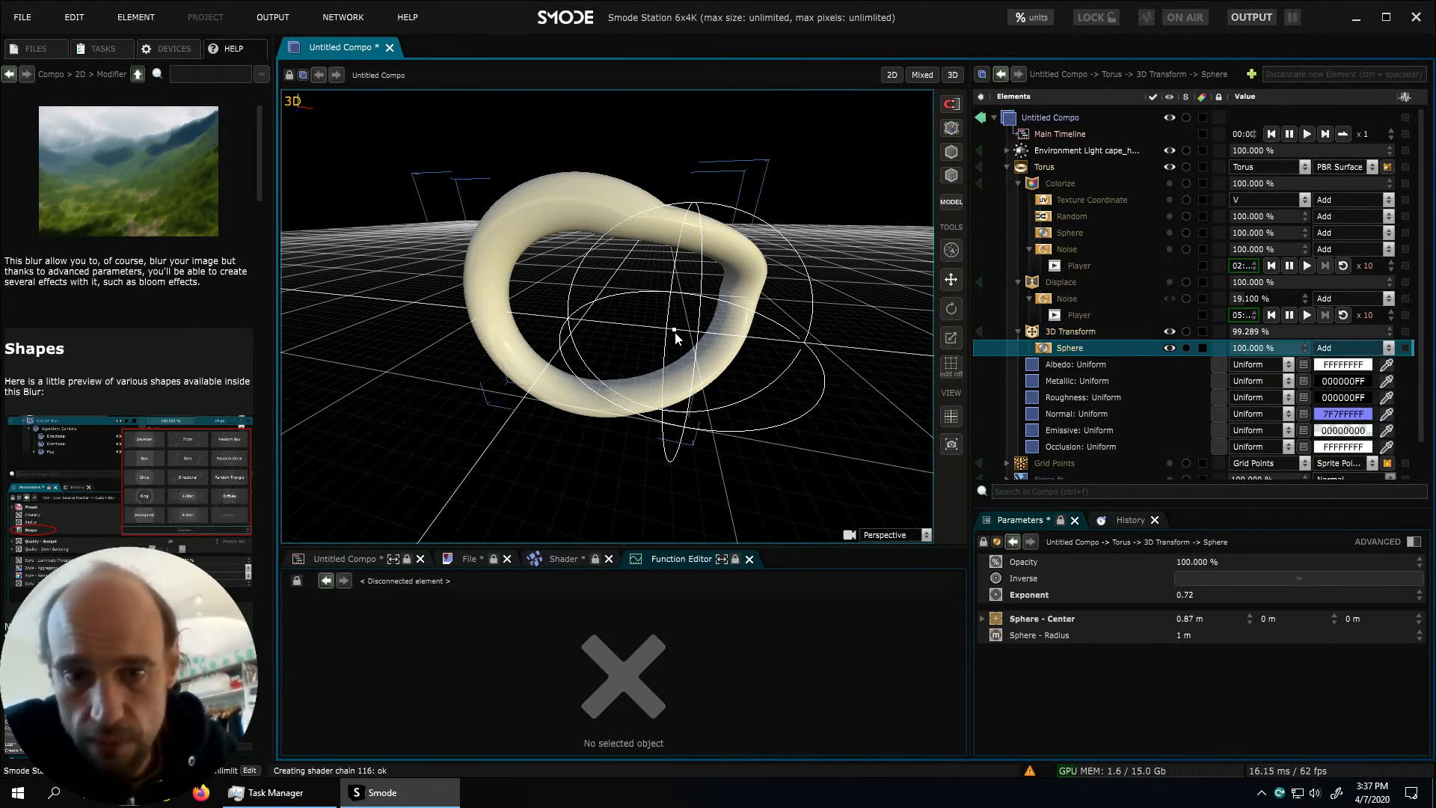
# Shift the 3D Transform's sphere mask center to about 0.05 m in X and disable the sphere mask
pyautogui.moveTo(1206, 620); pyautogui.dragTo(1180, 658)
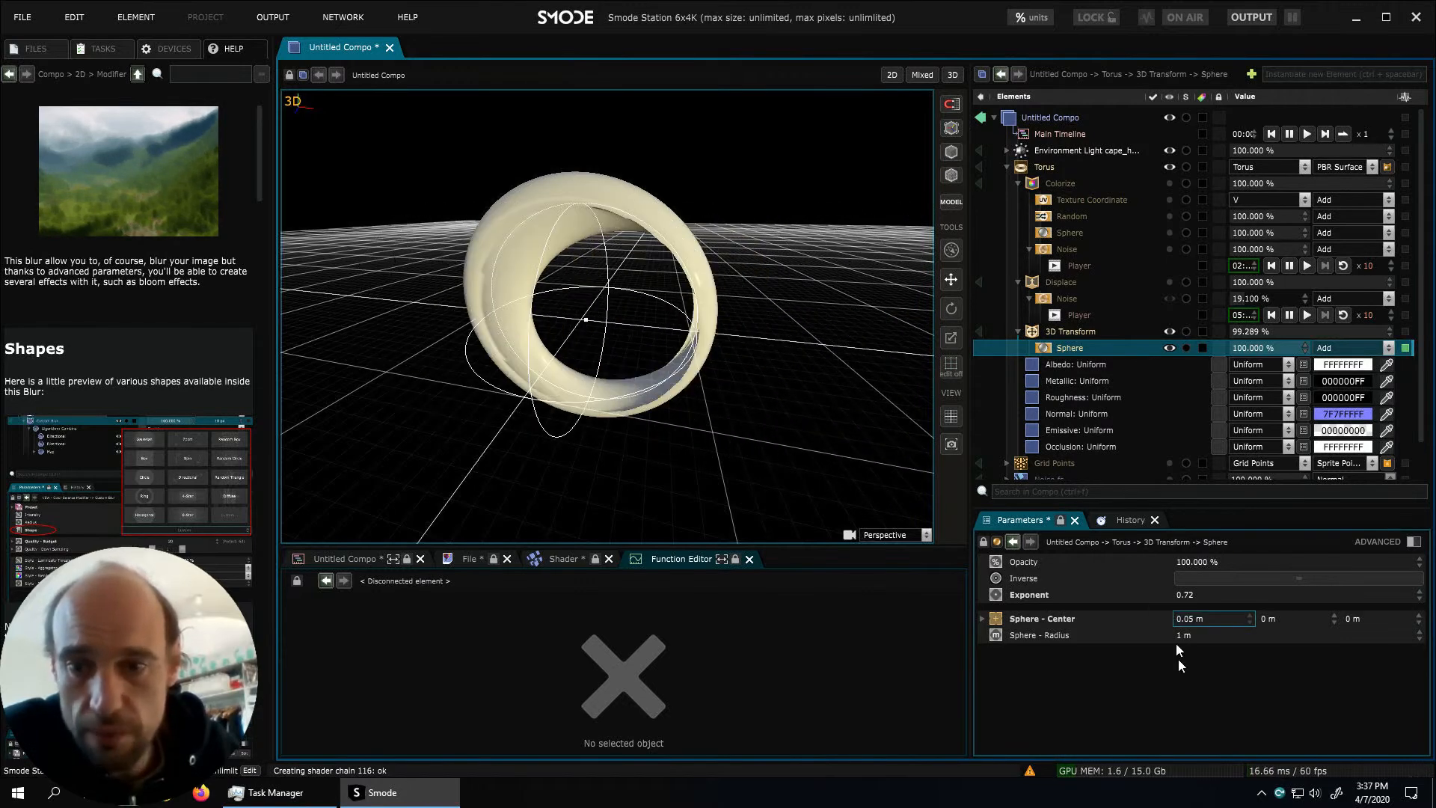
pyautogui.click(1169, 347)
# Copy the noise mask from the torus's Displace modifier into its 3D Transform and disable the copy
pyautogui.moveTo(1071, 295); pyautogui.dragTo(1073, 326)
pyautogui.moveTo(820, 416); pyautogui.dragTo(661, 383)
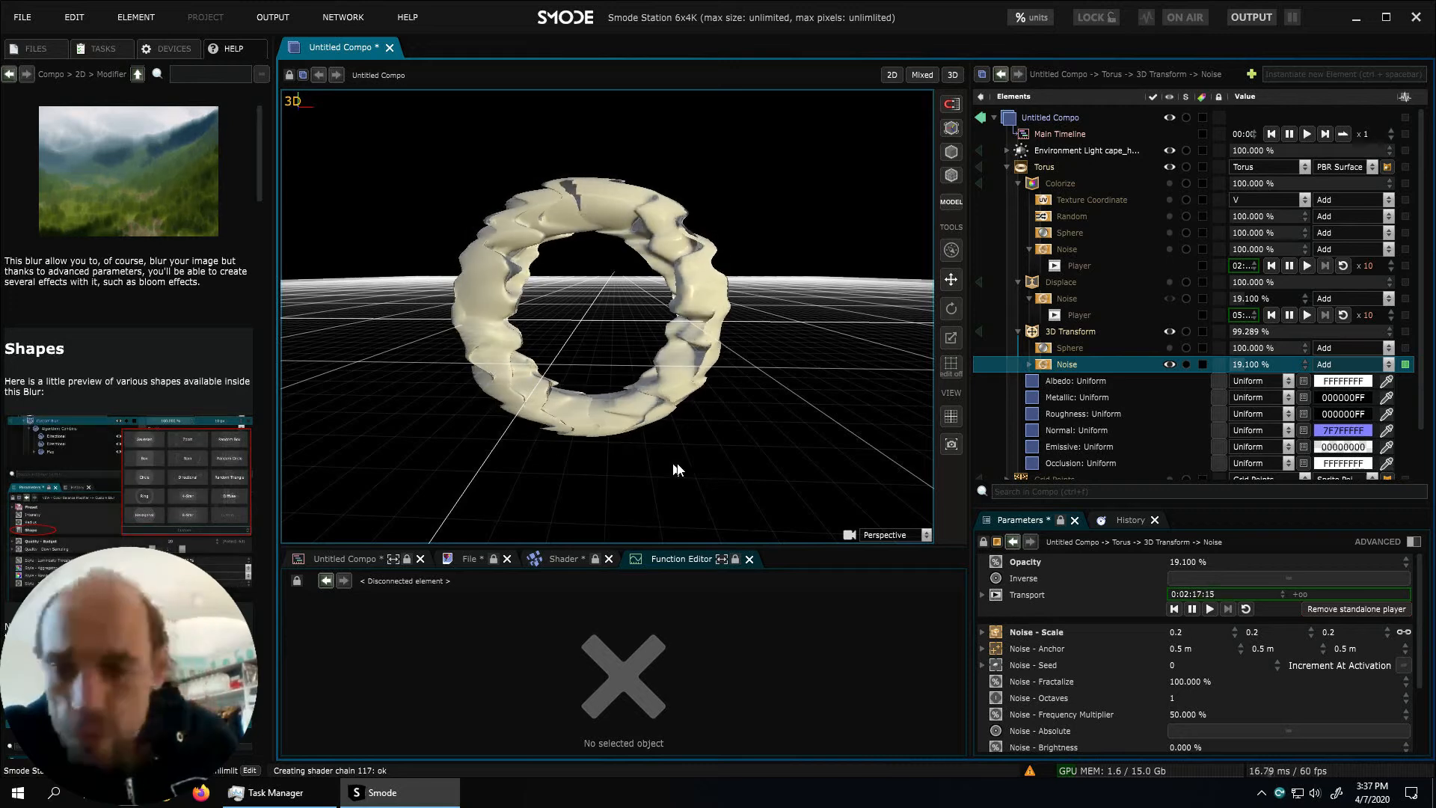
pyautogui.click(1169, 365)
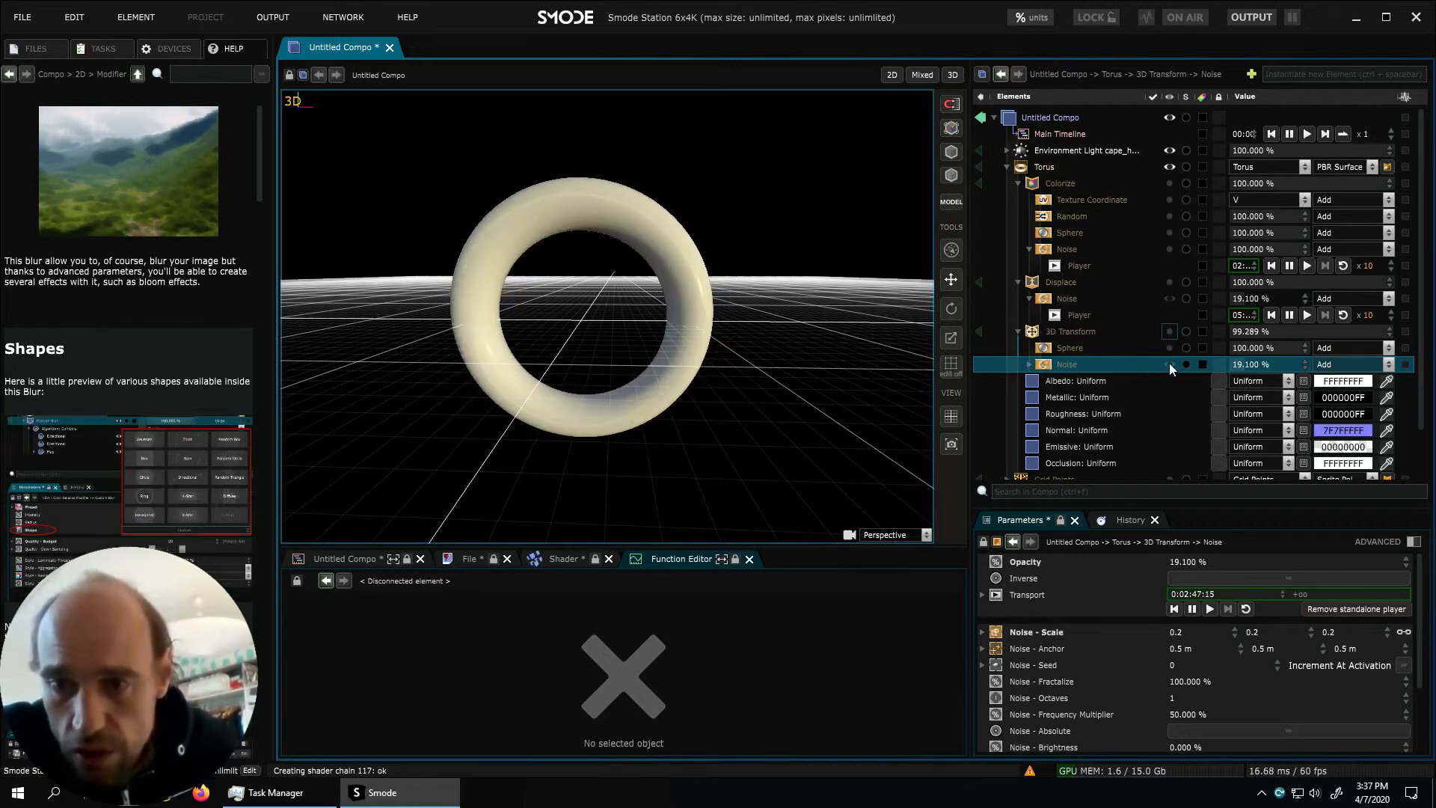
# Collapse and hide the torus, and add a Plane mesh layer to the composition
pyautogui.click(1005, 167)
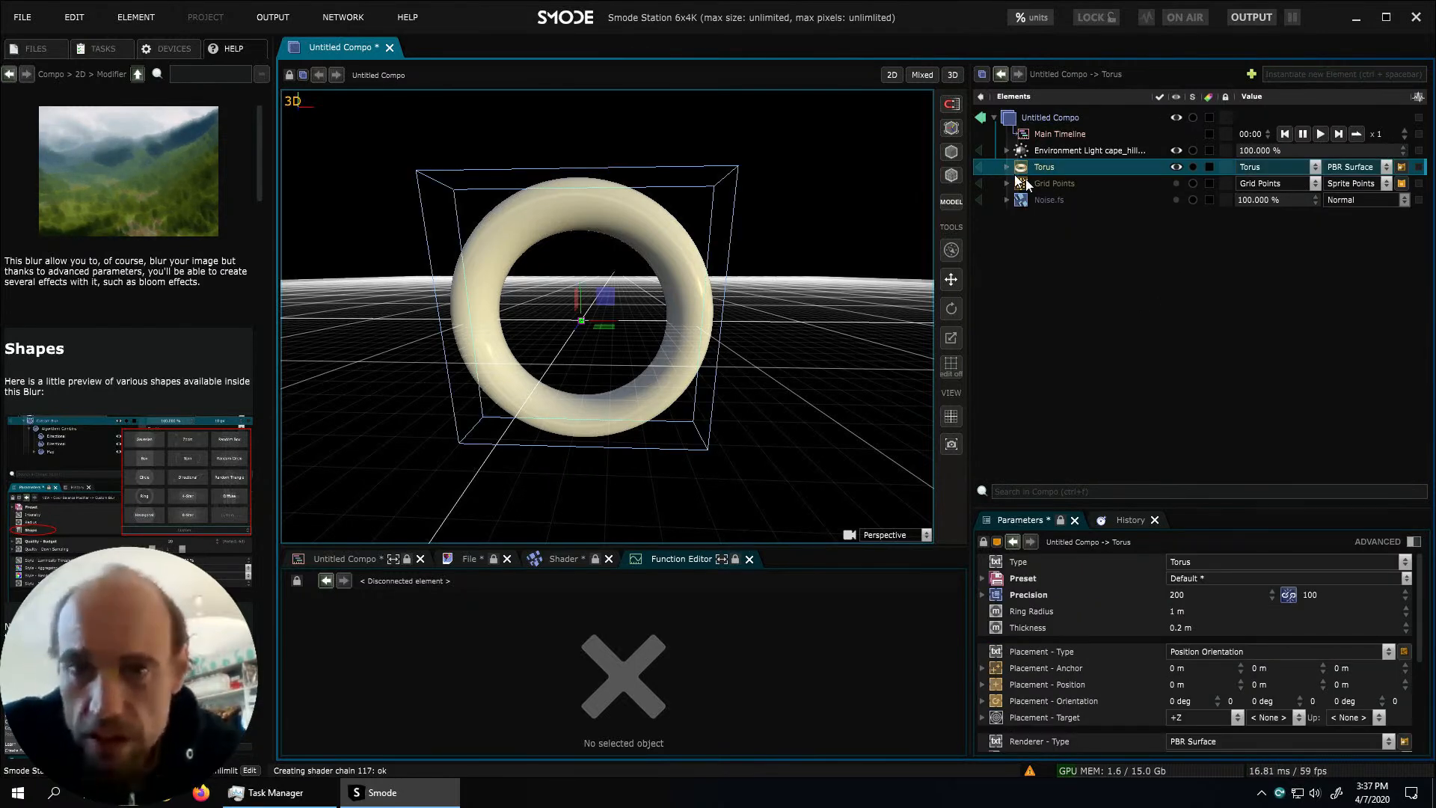
pyautogui.rightClick(1062, 237)
pyautogui.moveTo(1029, 302)
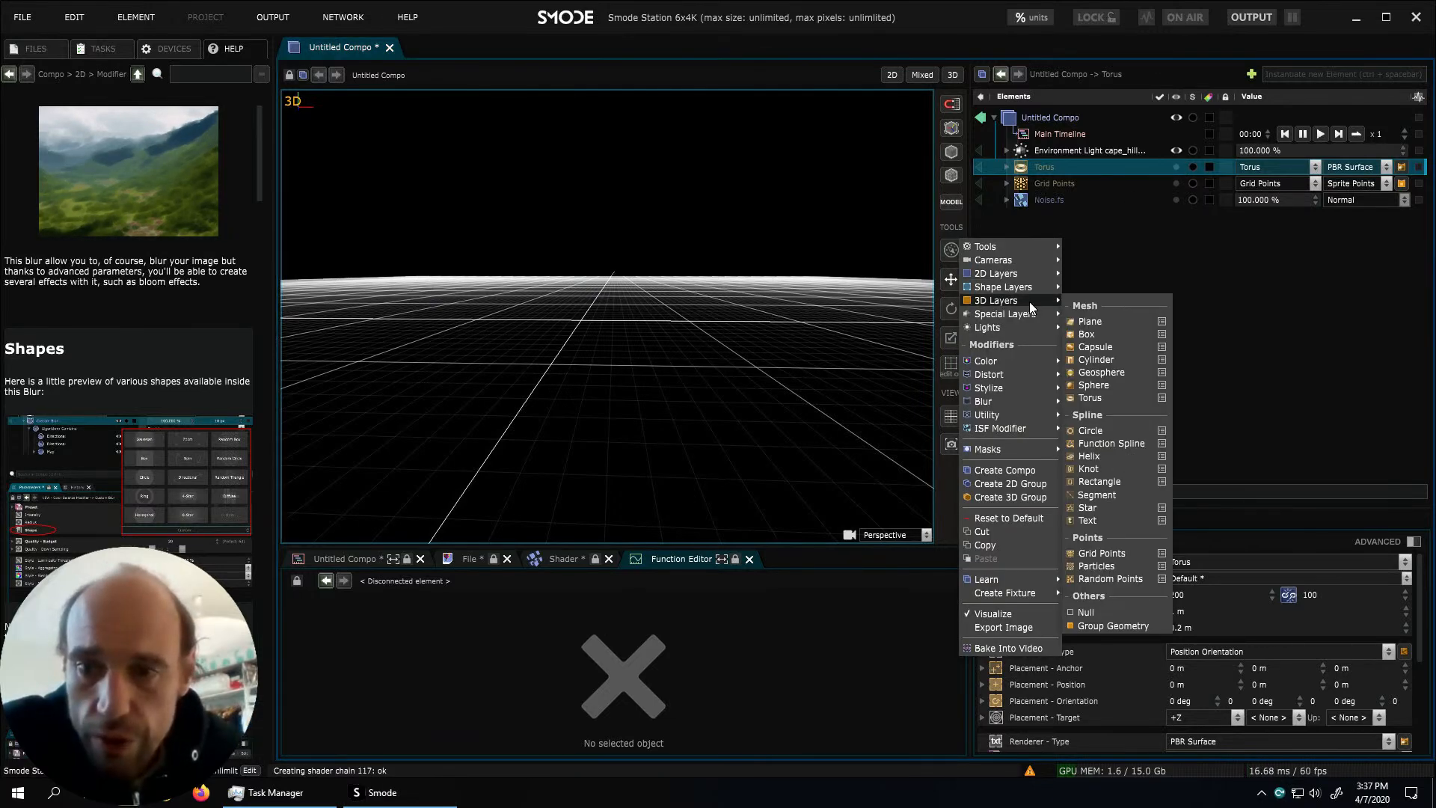
pyautogui.click(1115, 322)
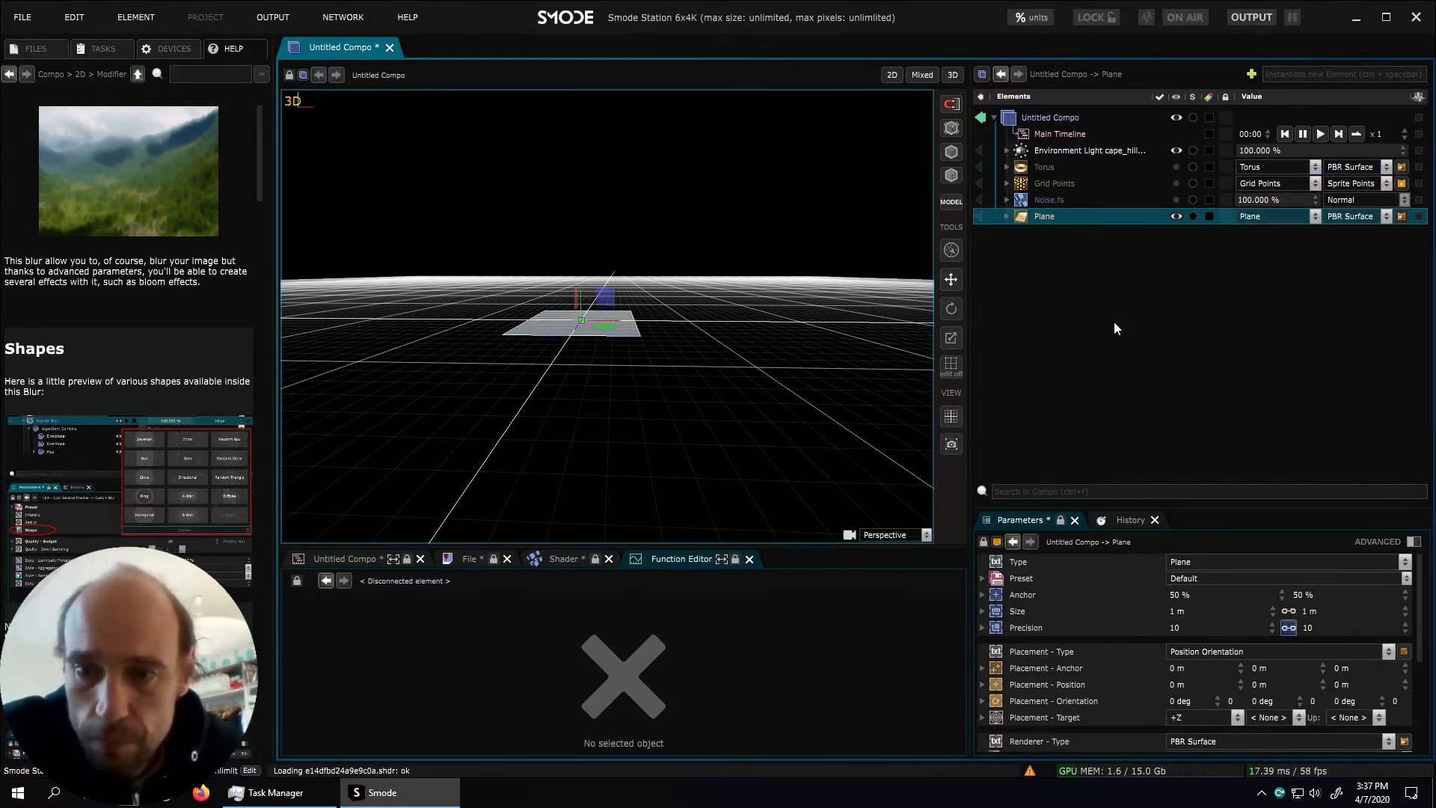
# Set the plane's size to 10 m by 10 m and its precision to 100
pyautogui.doubleClick(1191, 612)
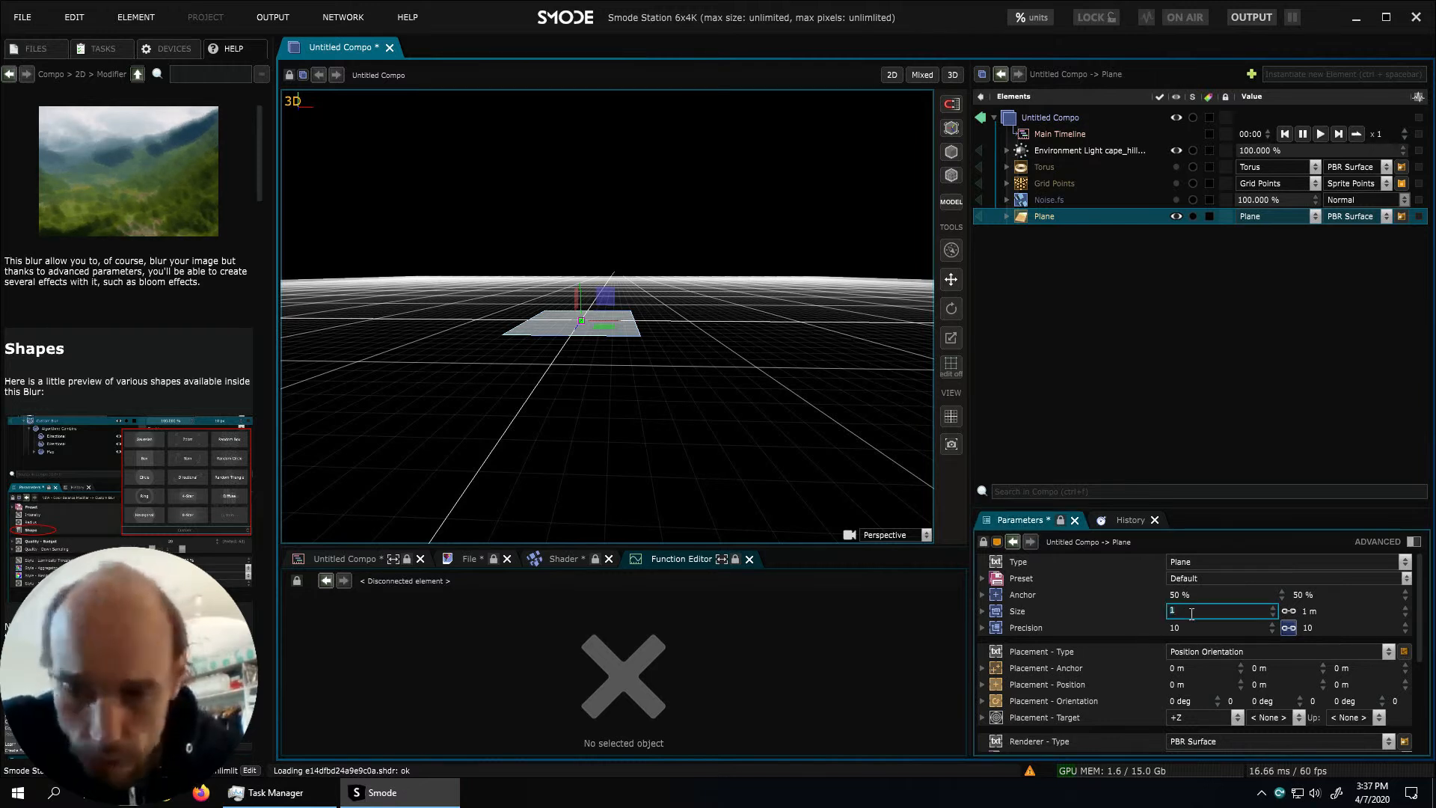
pyautogui.write('10')
pyautogui.doubleClick(1317, 612)
pyautogui.write('10')
pyautogui.press('Return')
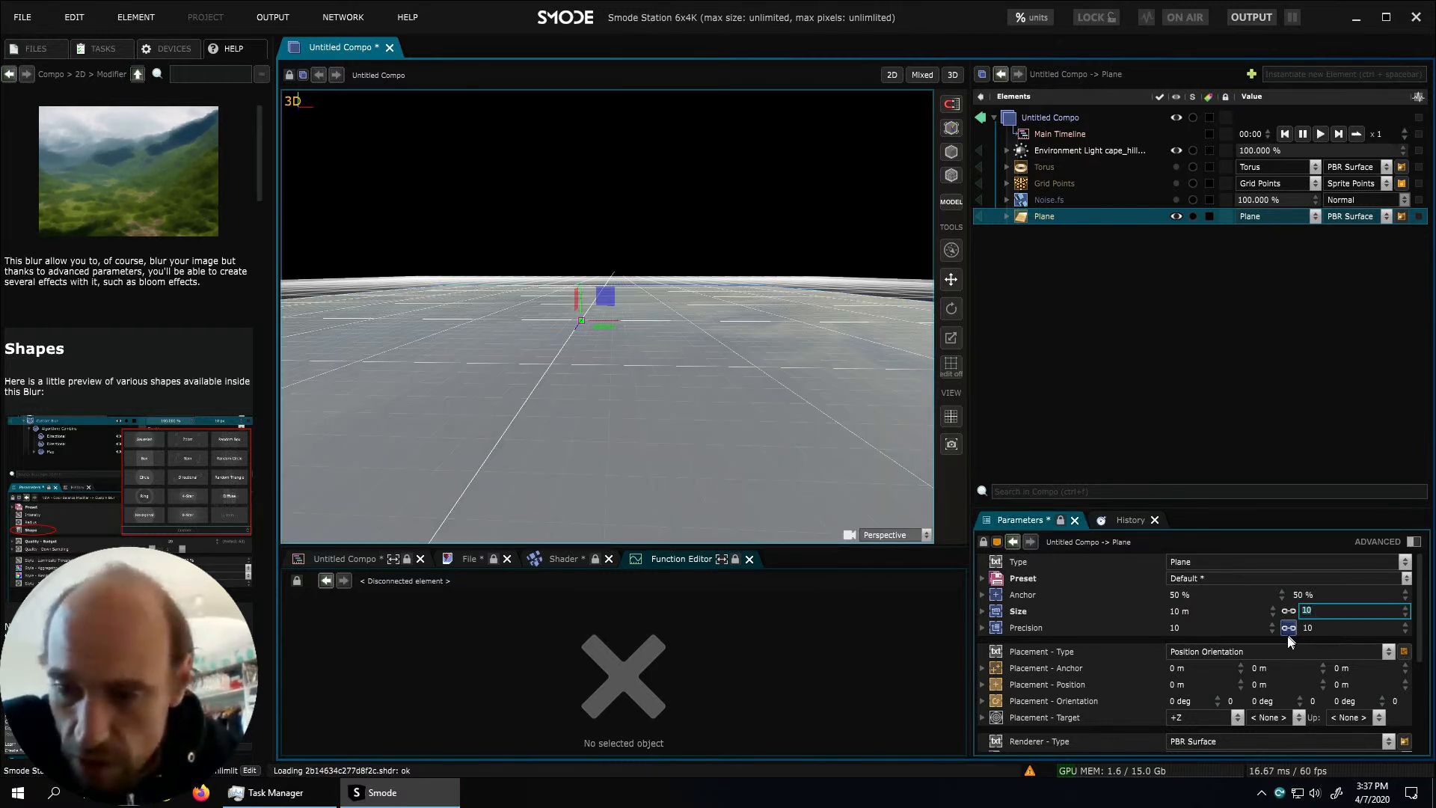
pyautogui.doubleClick(1220, 629)
pyautogui.write('100')
pyautogui.press('Return')
pyautogui.moveTo(743, 345); pyautogui.dragTo(650, 386, button='middle')
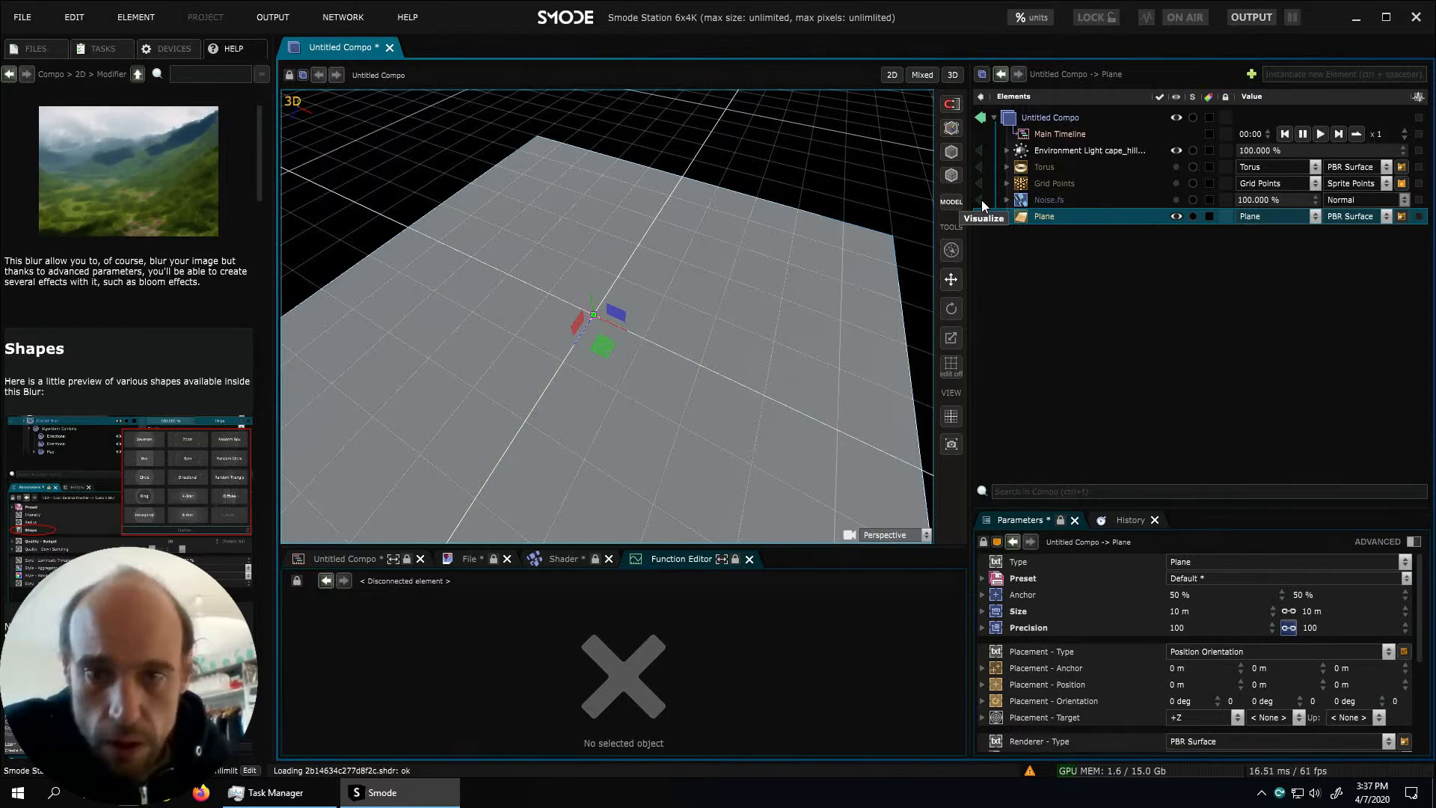
# Add a Displace distortion modifier to the plane
pyautogui.rightClick(1032, 217)
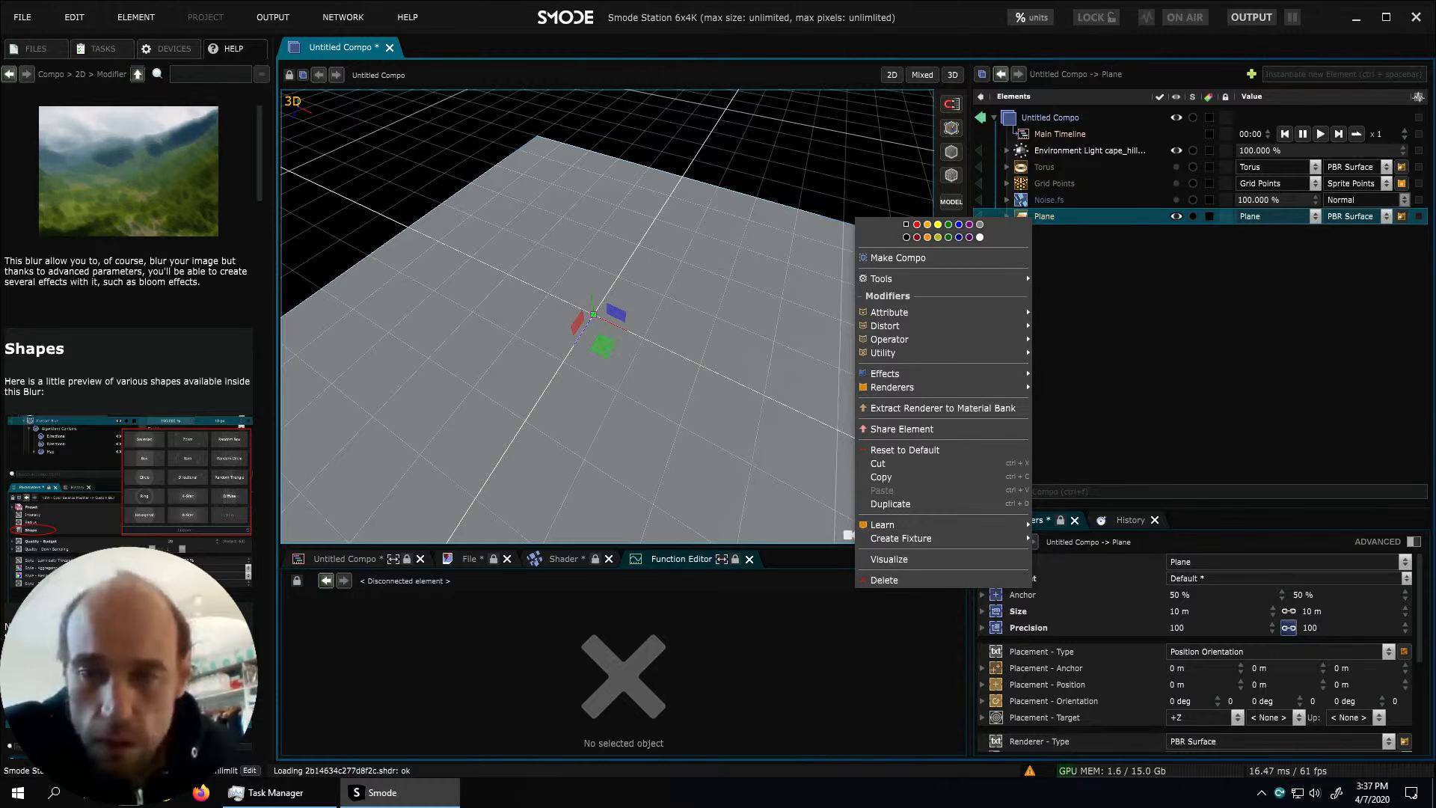
pyautogui.moveTo(974, 324)
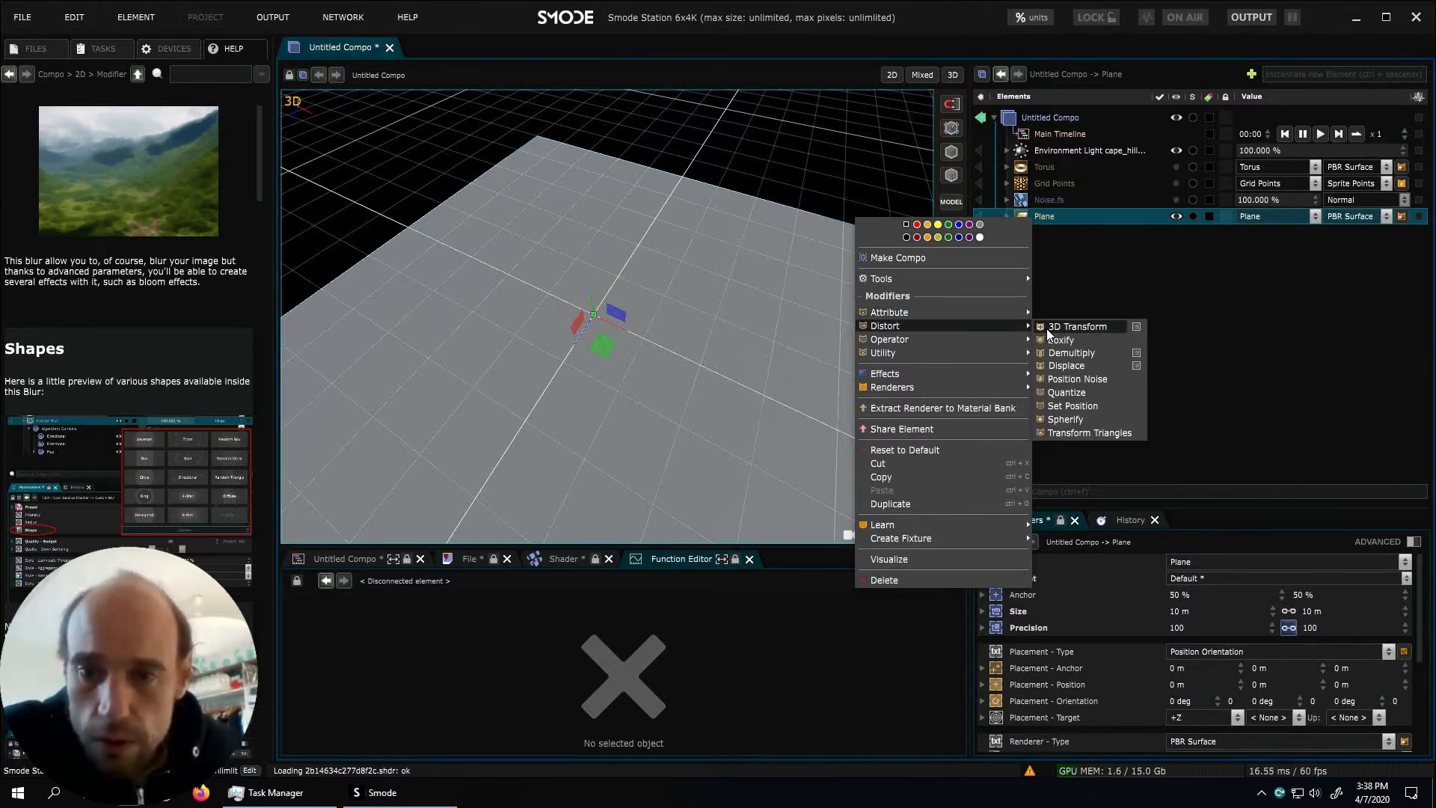
pyautogui.click(1065, 365)
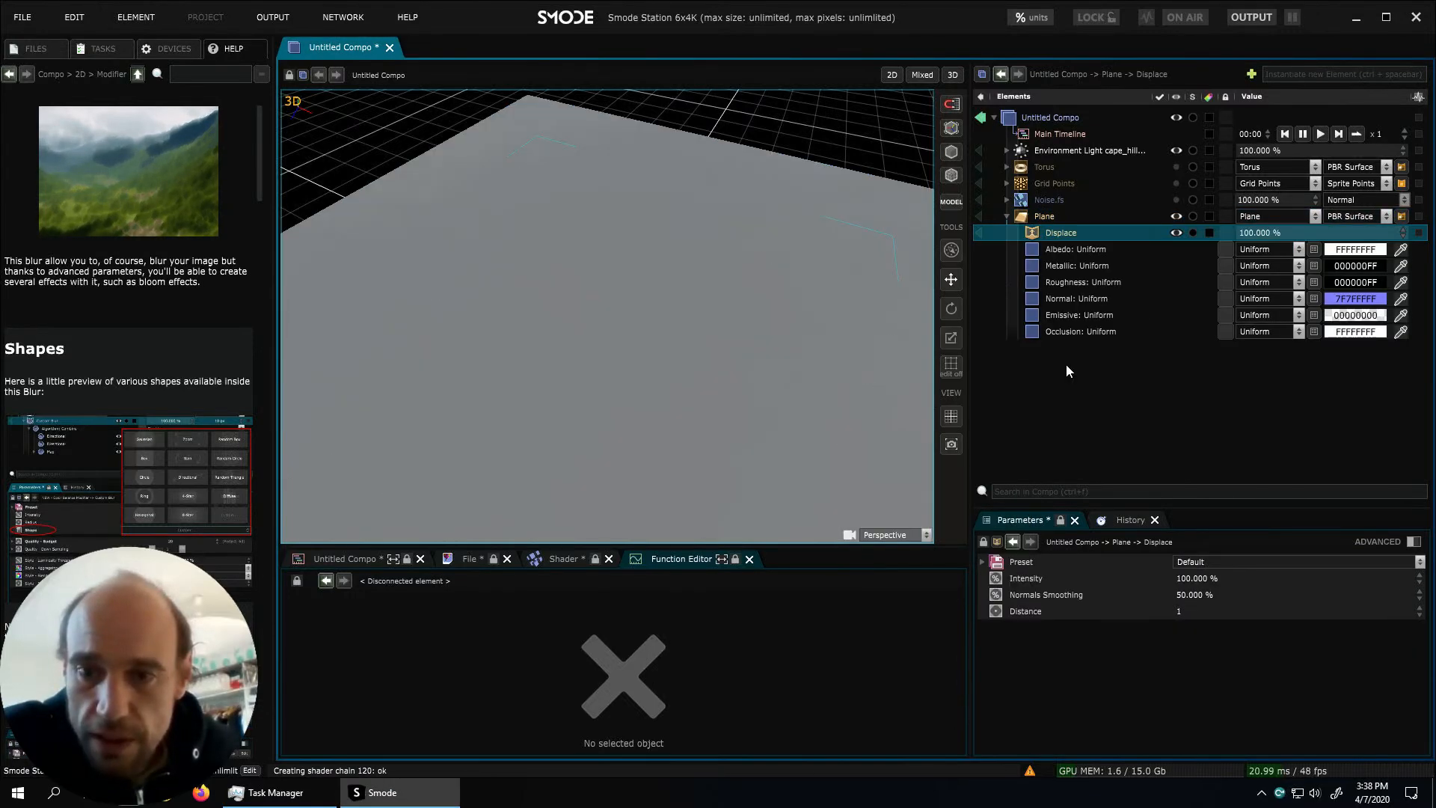
# Add a default Layer mask to the plane's Displace modifier
pyautogui.rightClick(1059, 236)
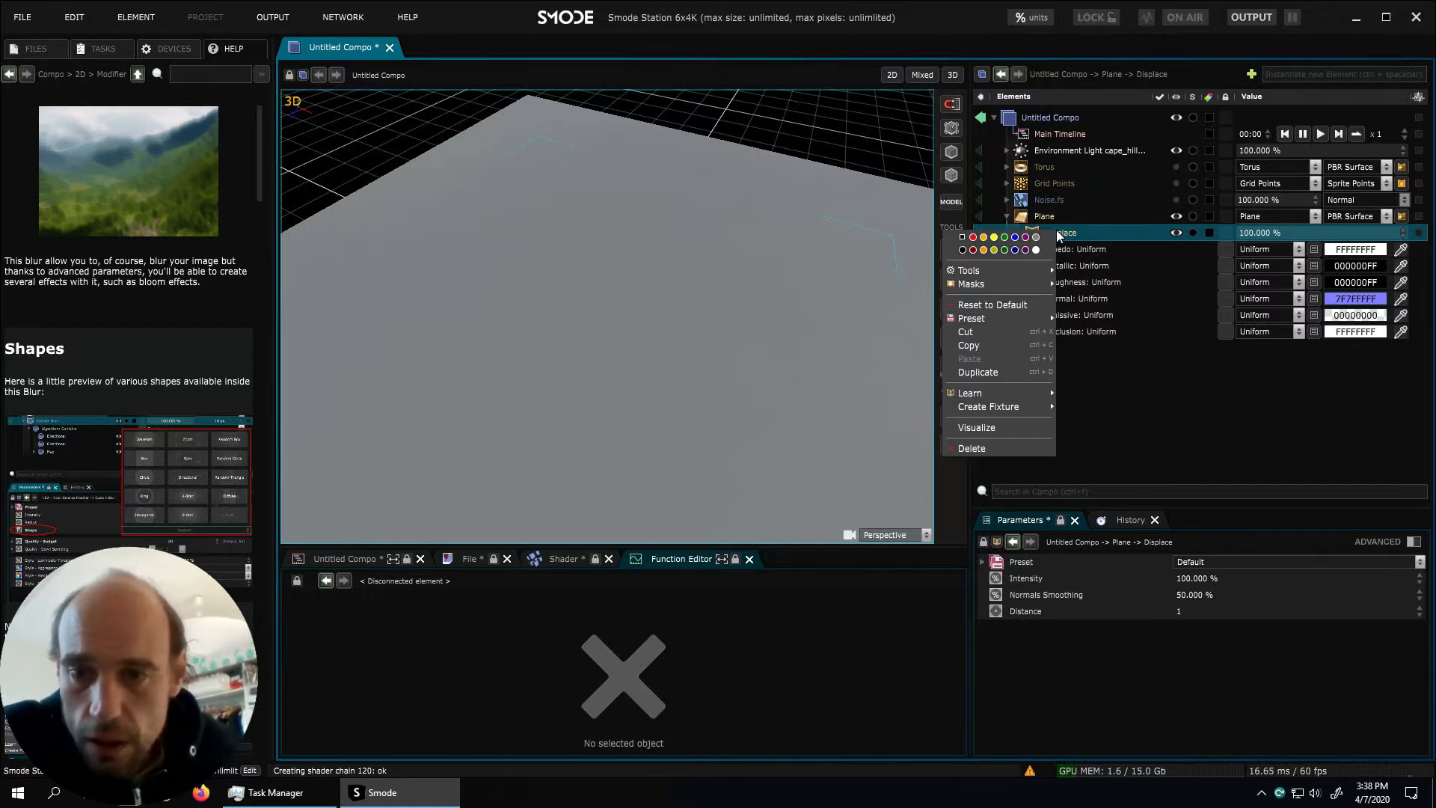
pyautogui.moveTo(1038, 287)
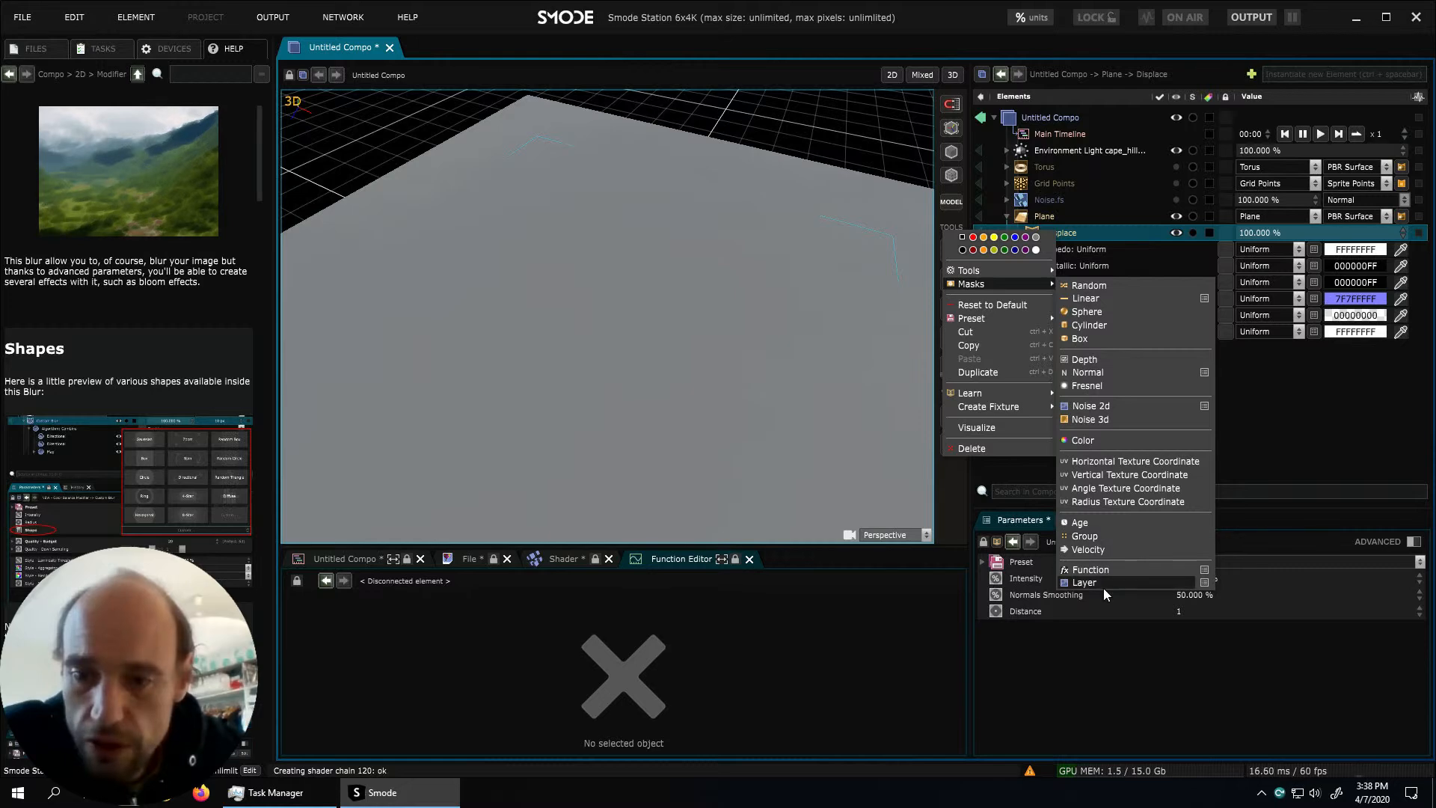
pyautogui.moveTo(1144, 581)
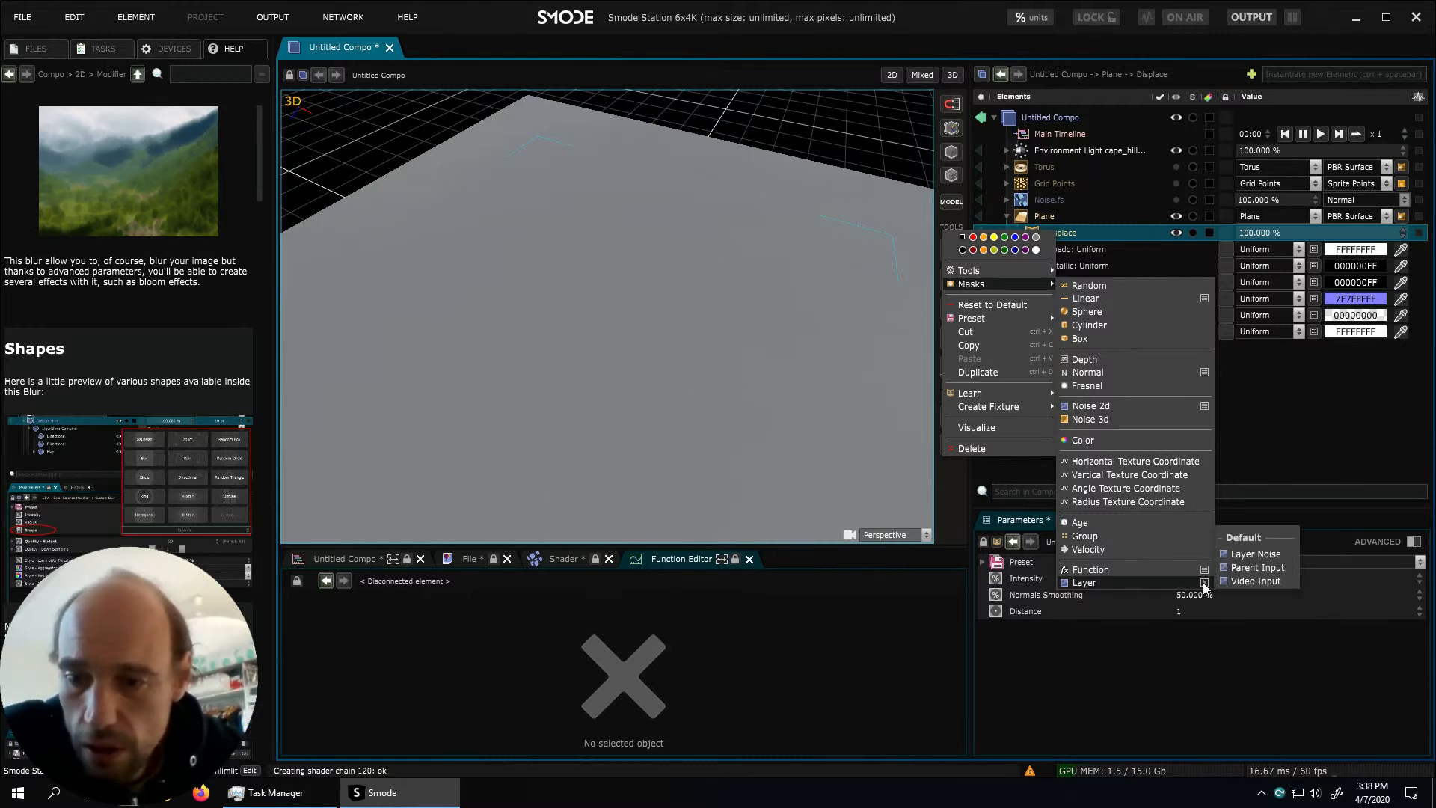
pyautogui.click(1118, 583)
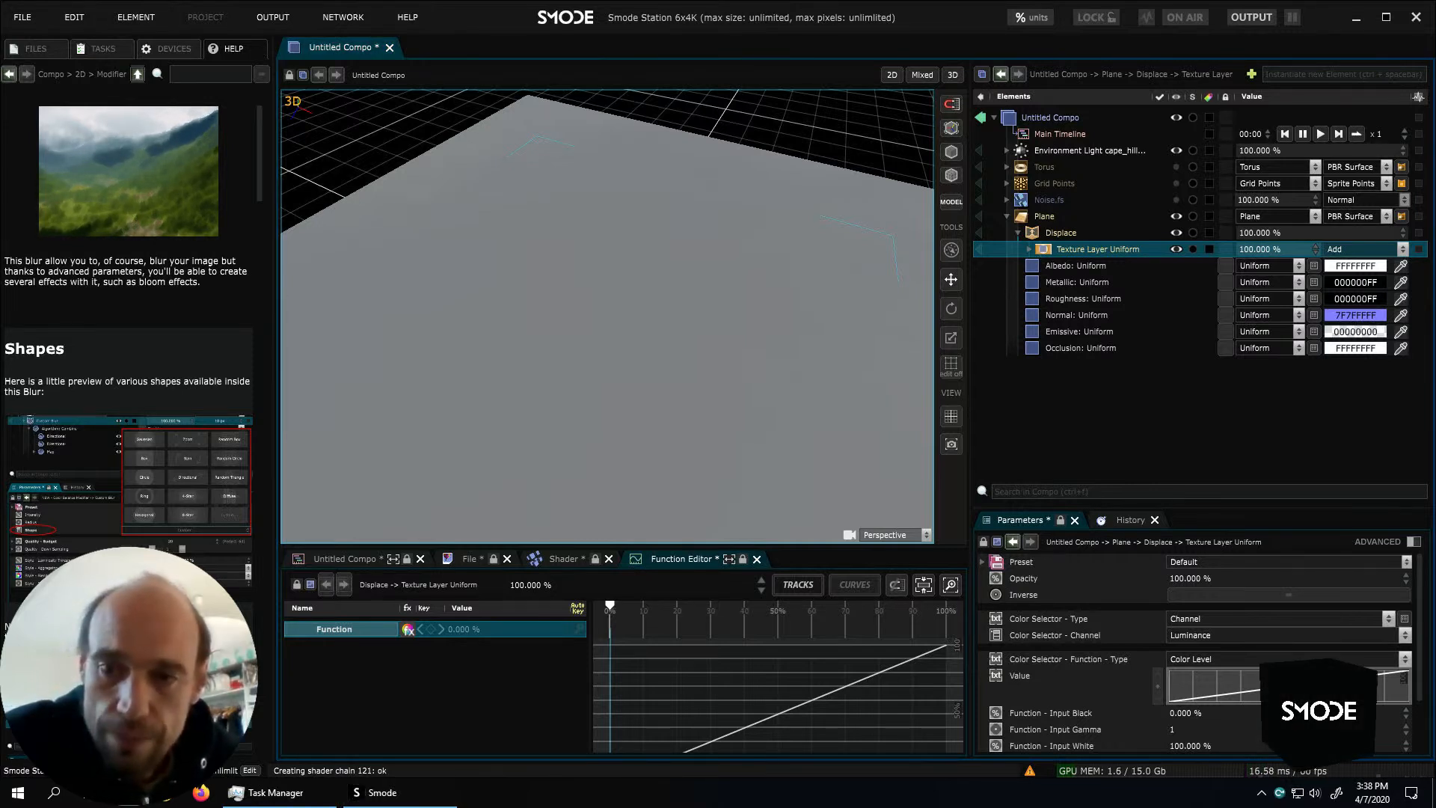
# Change the generator of the Displace modifier's texture layer mask to Checker Board
pyautogui.click(1051, 234)
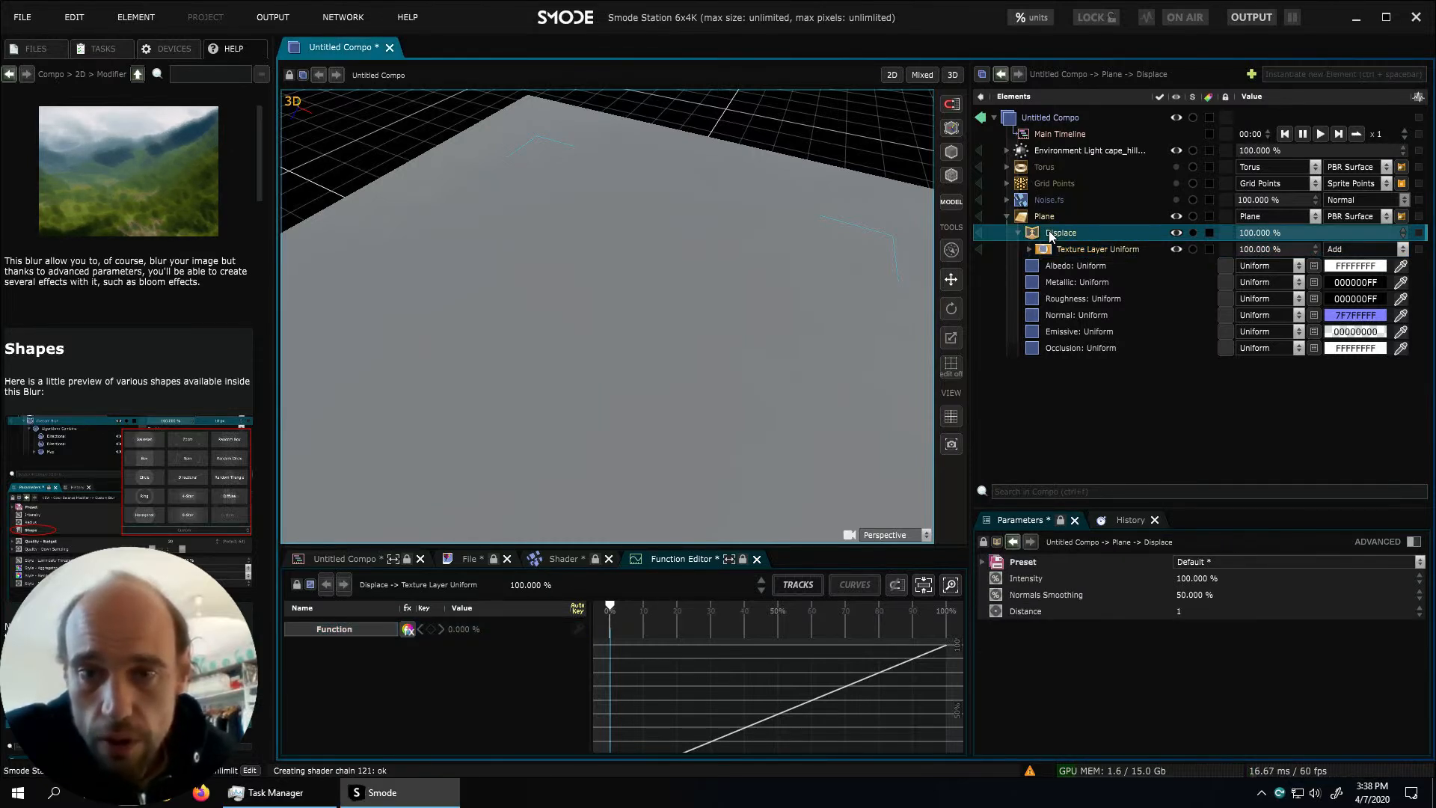
pyautogui.click(1089, 249)
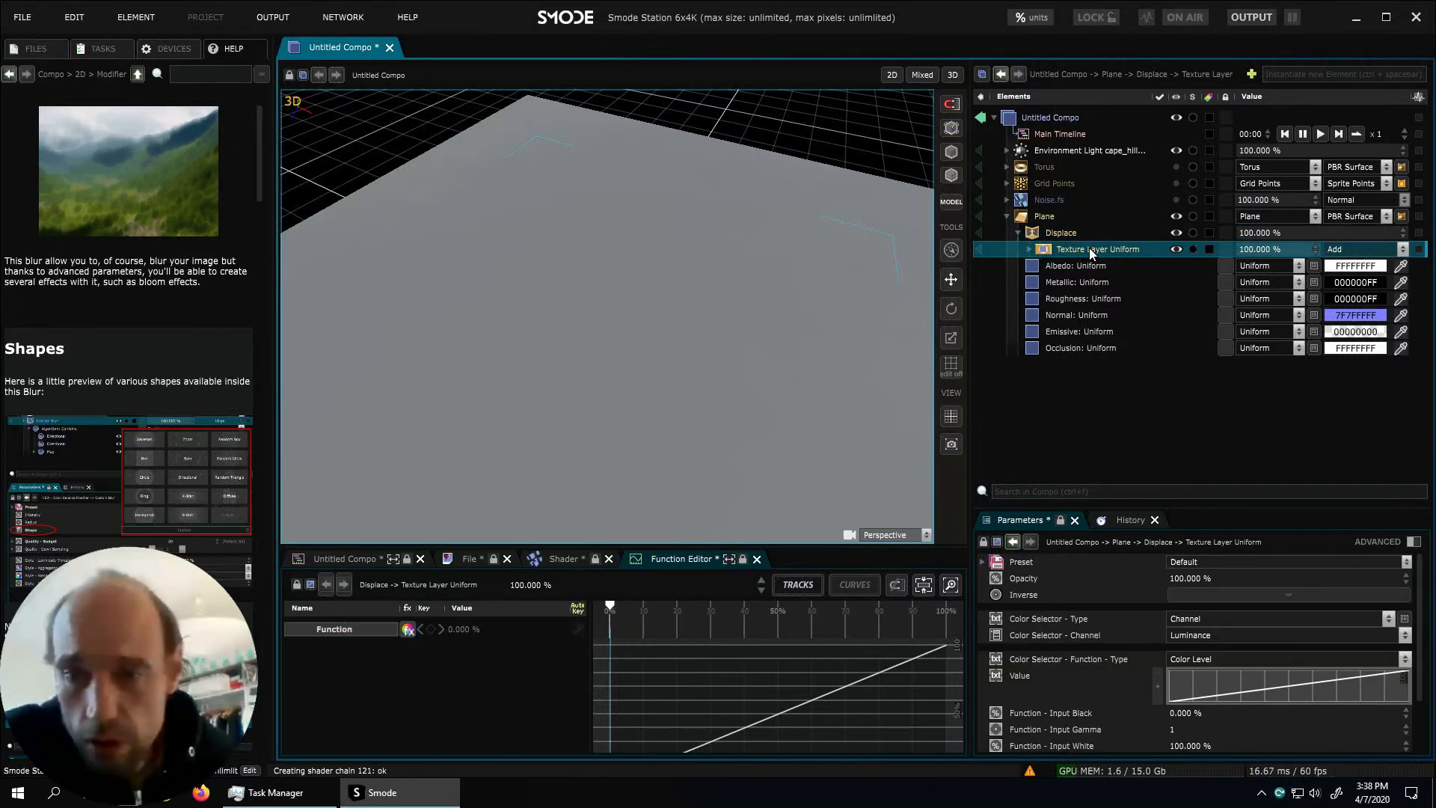
pyautogui.click(1030, 249)
pyautogui.click(1090, 299)
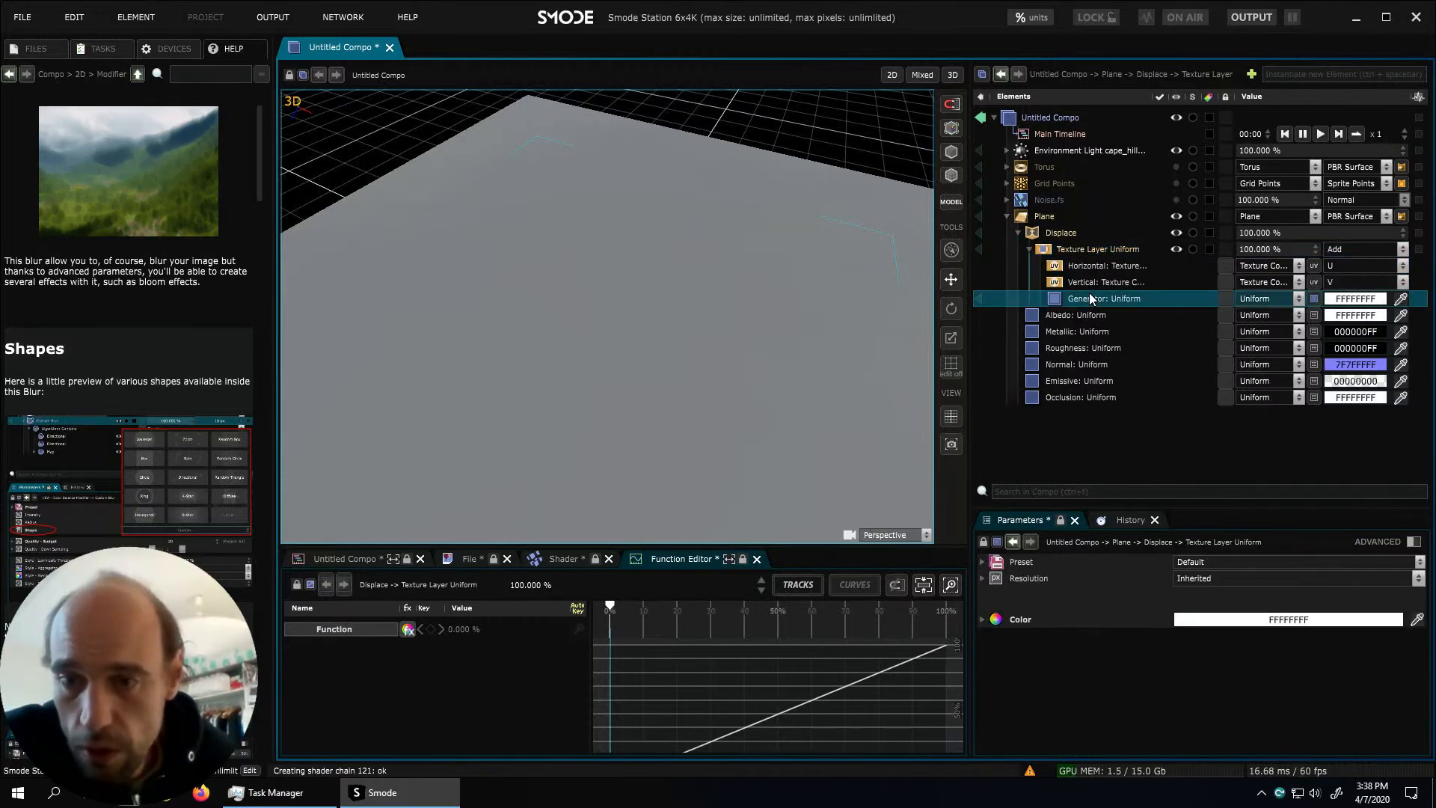
pyautogui.click(1277, 303)
pyautogui.click(1277, 320)
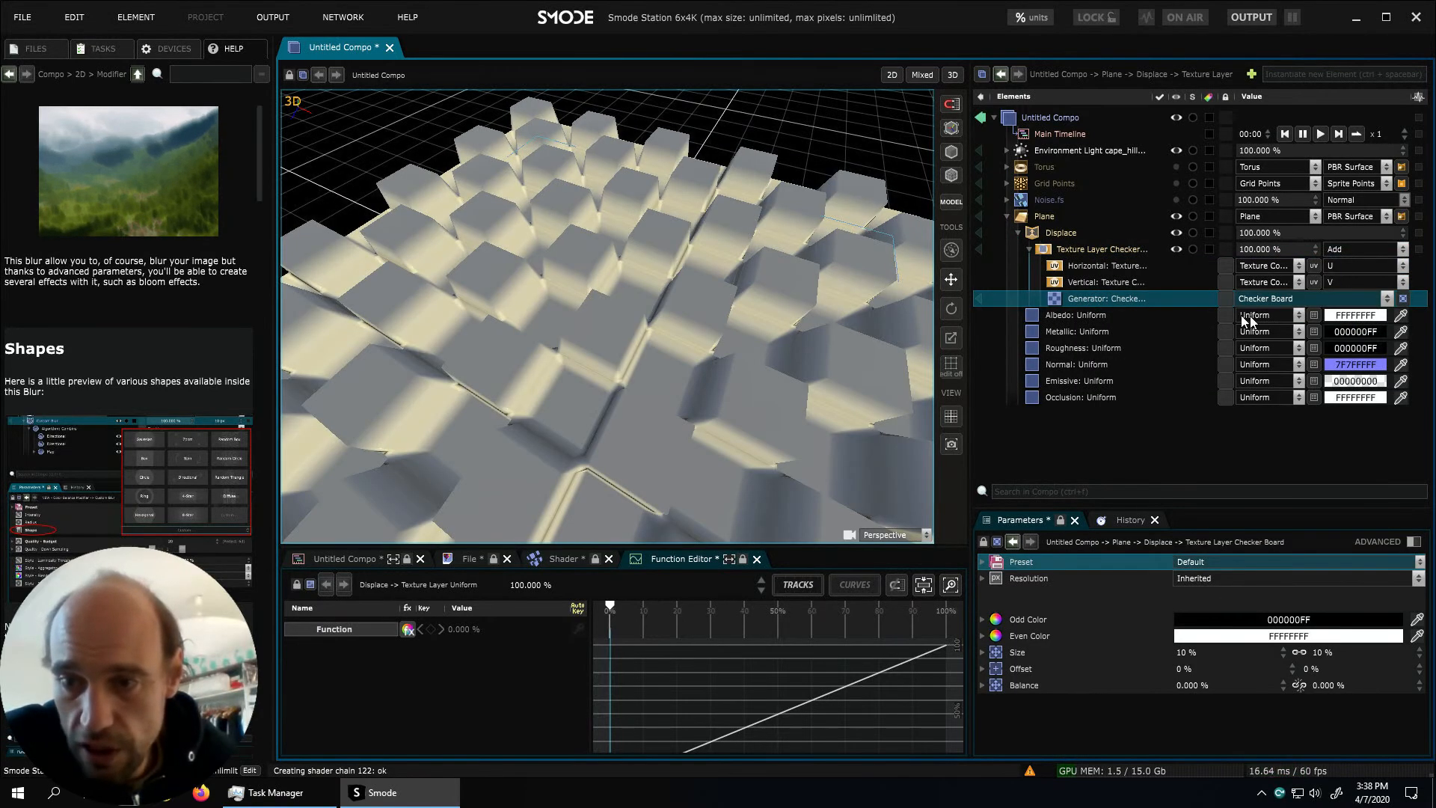
pyautogui.moveTo(696, 464); pyautogui.dragTo(724, 395, button='middle')
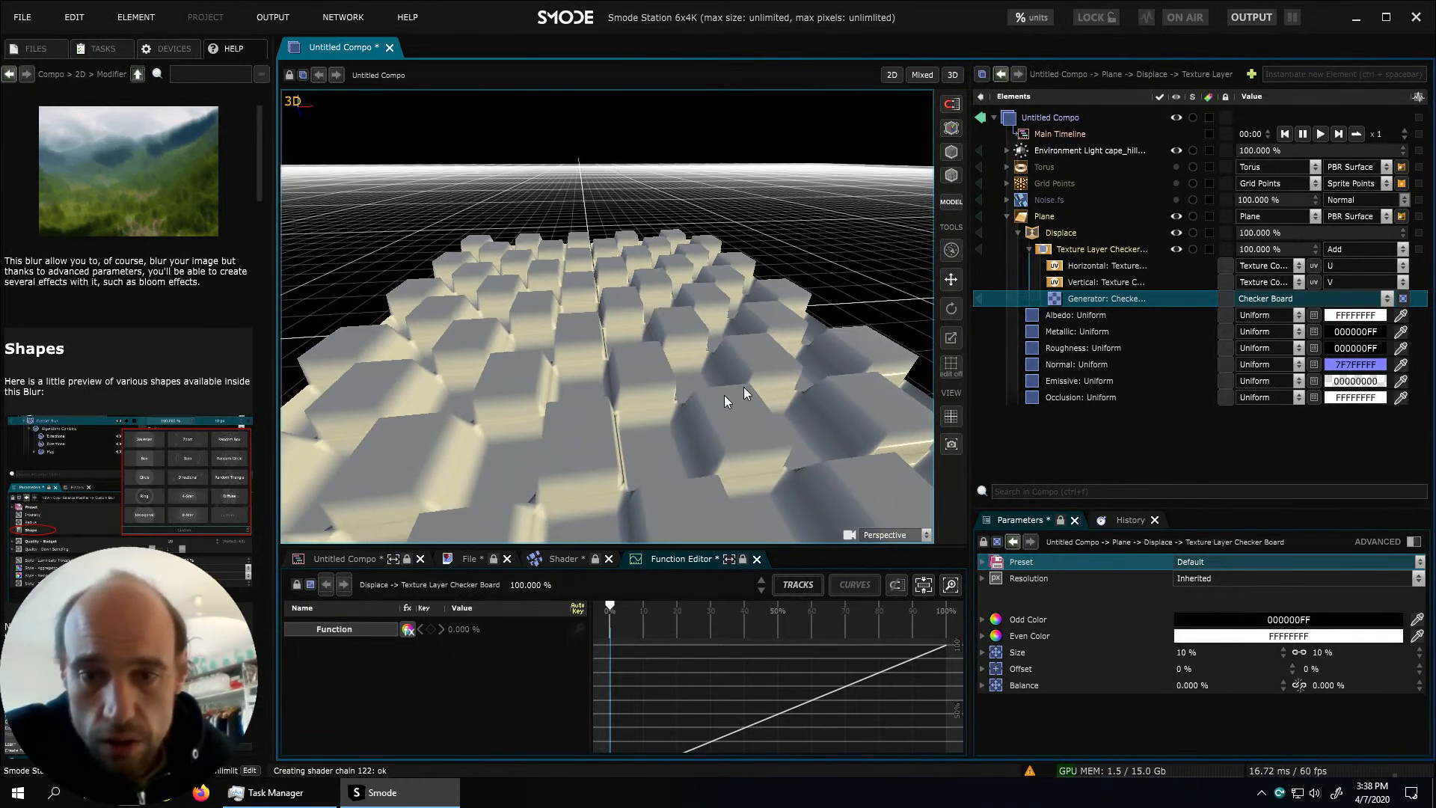
# Preview the checker board generator on its own in 2D and return to the 3D view of the displaced plane
pyautogui.click(978, 299)
pyautogui.click(891, 75)
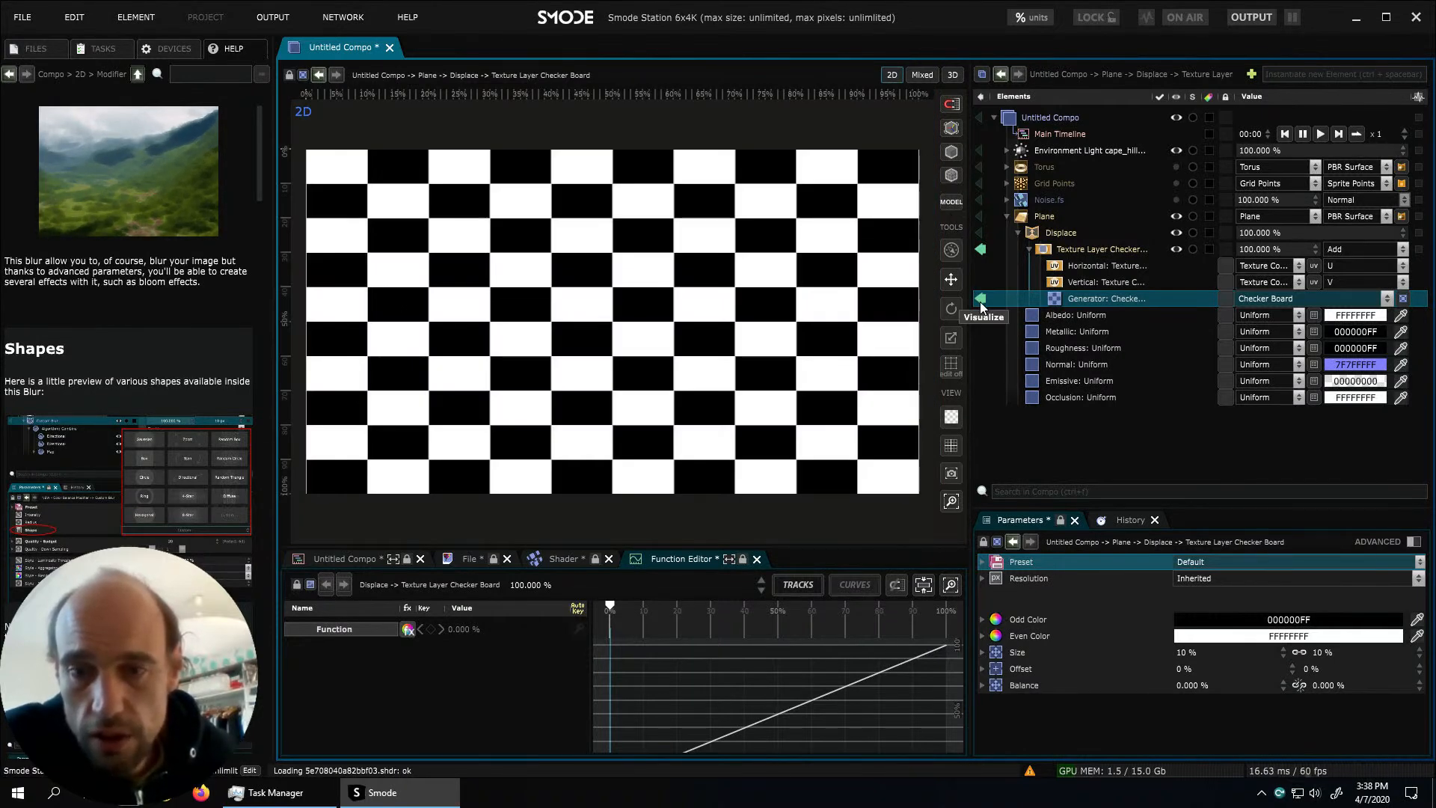
pyautogui.click(980, 299)
pyautogui.moveTo(685, 400); pyautogui.dragTo(537, 415)
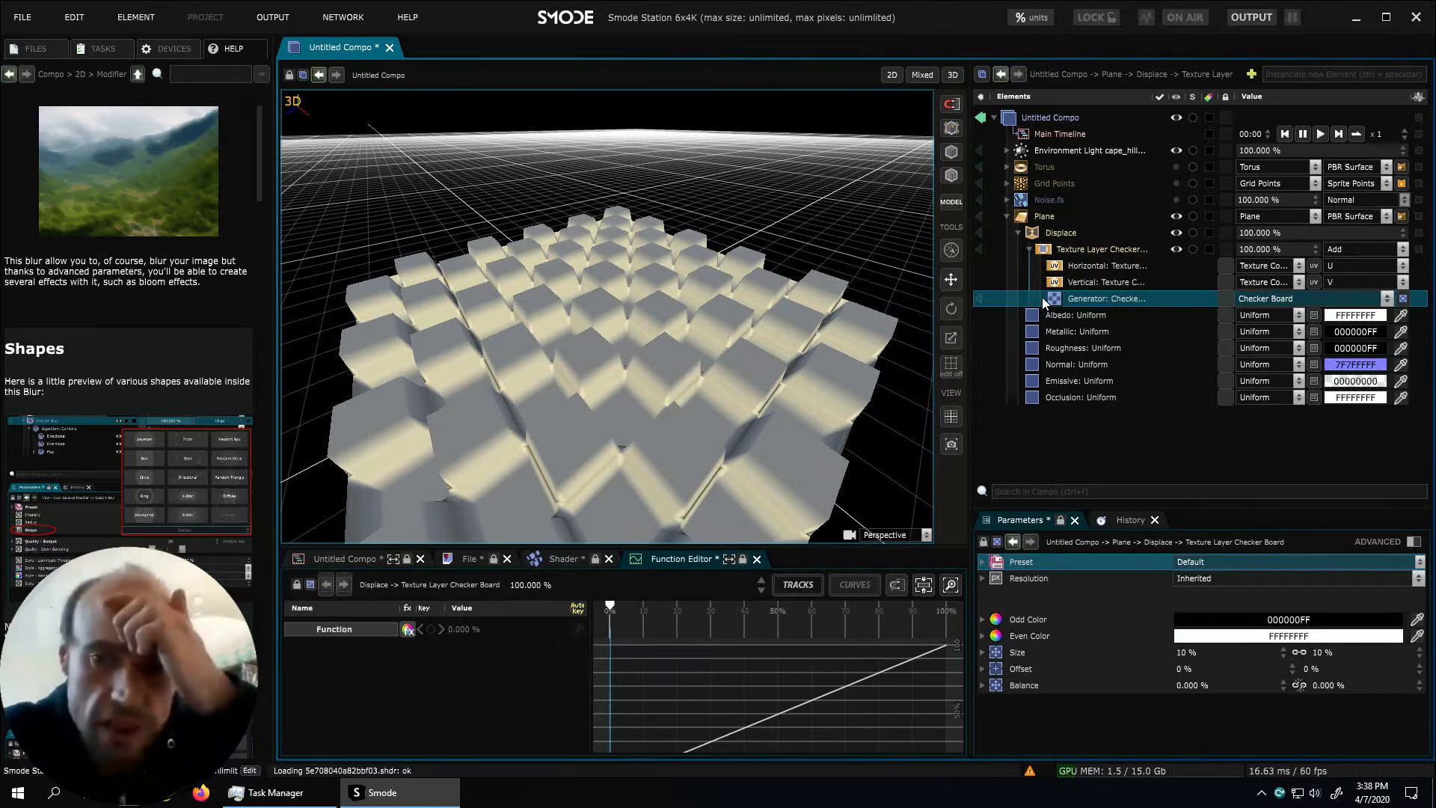
# Convert the texture layer mask's Checker Board generator into a Compo and expand its contents
pyautogui.click(1258, 297)
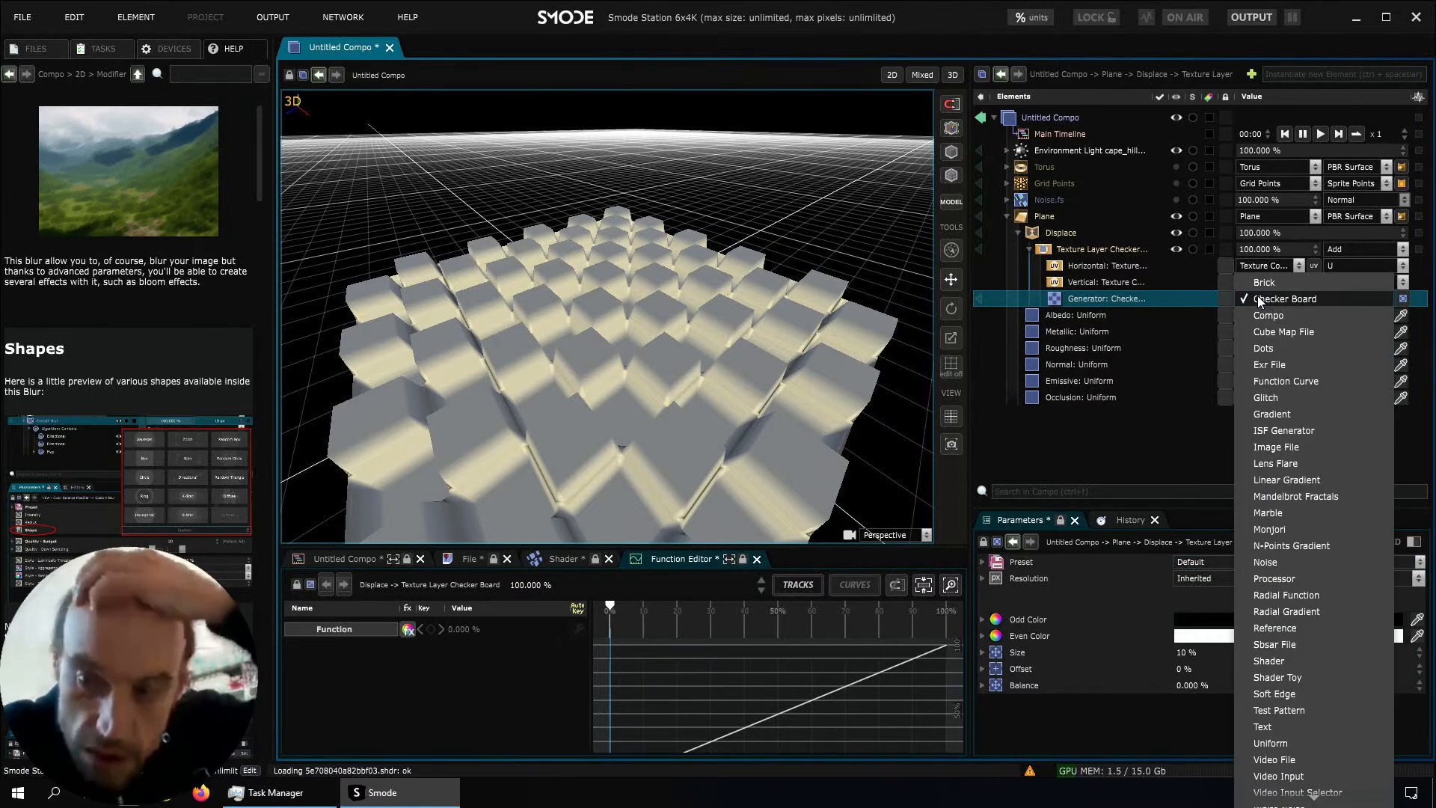
pyautogui.click(1263, 318)
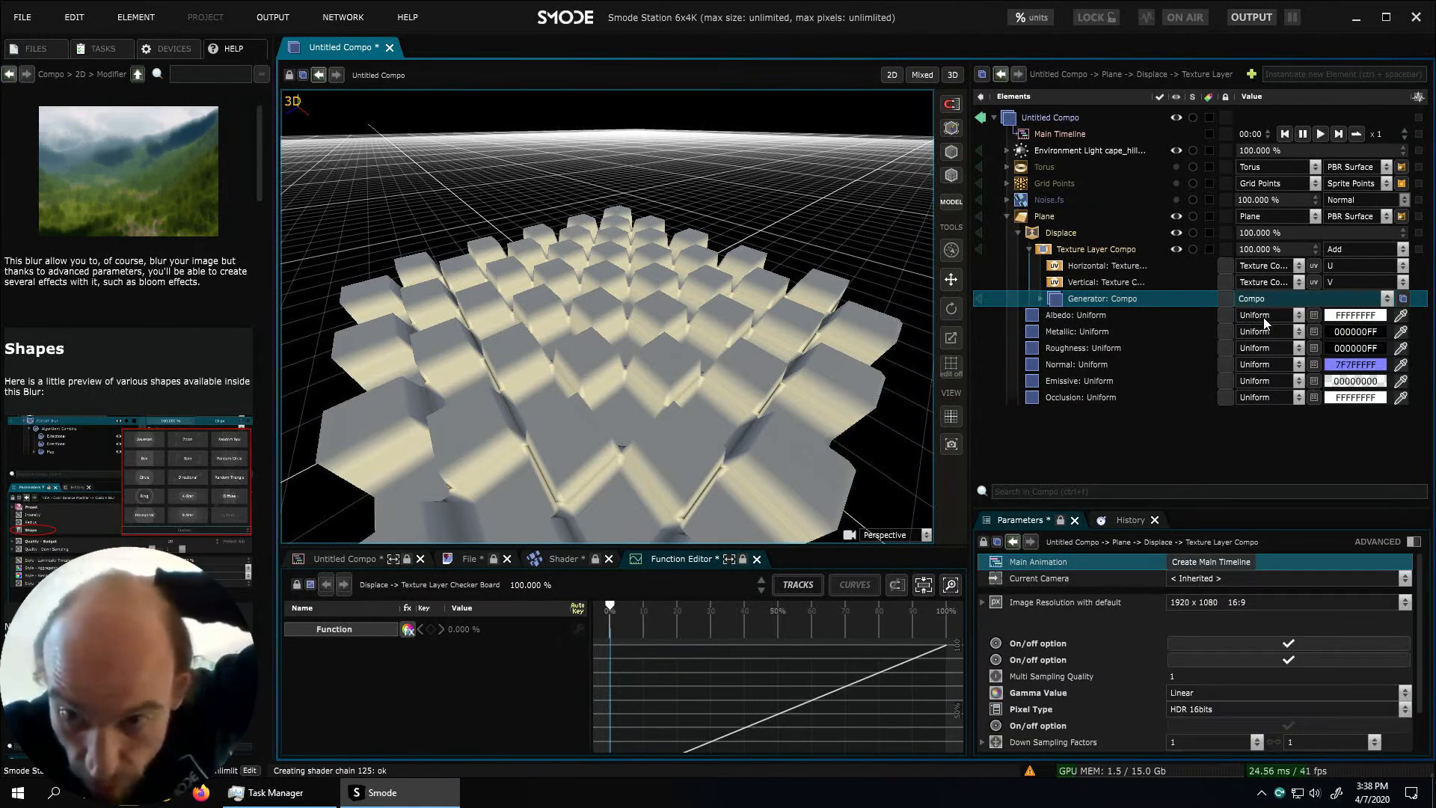
pyautogui.click(1040, 300)
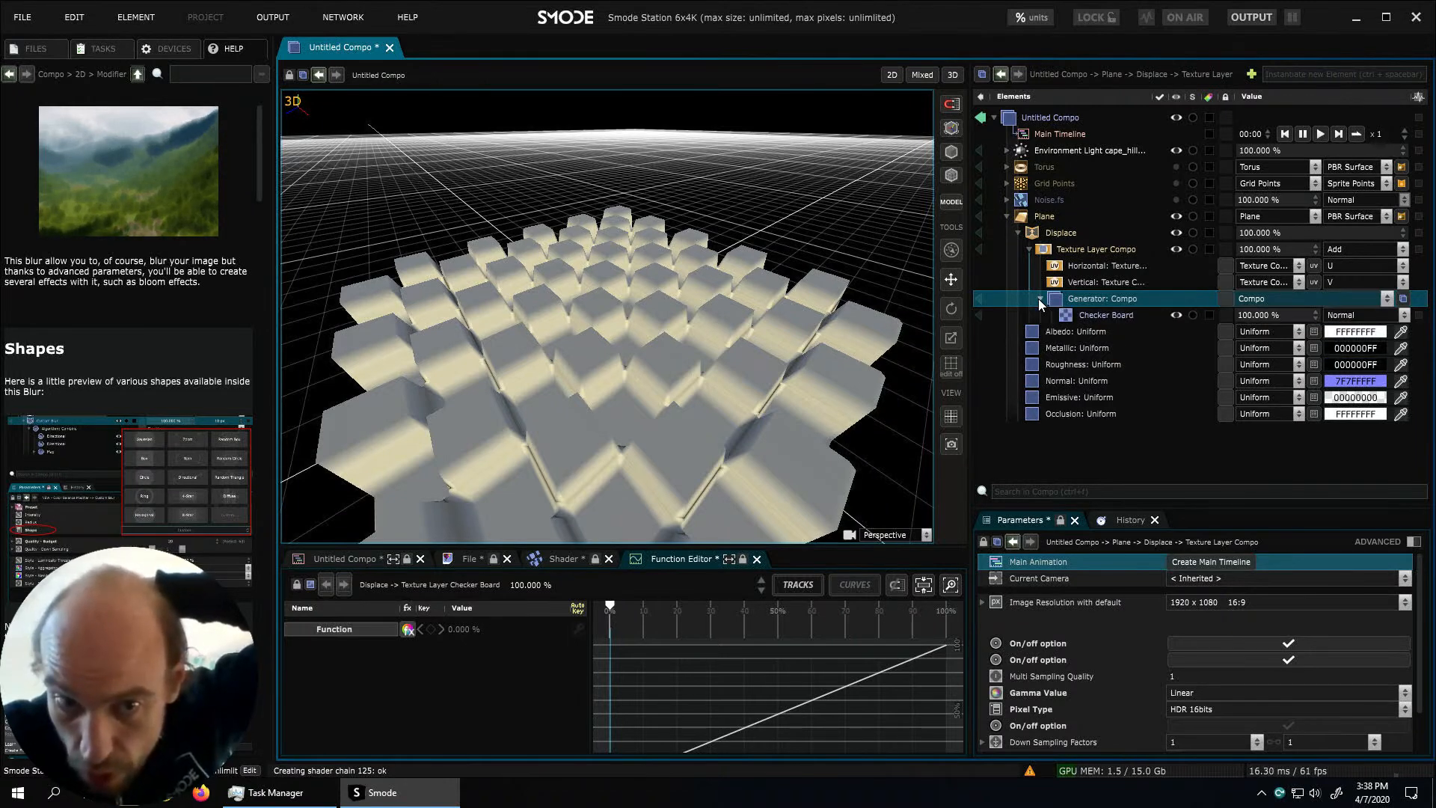
# Add a Gaussian Blur with a 51 px radius to the Checker Board layer and preview the blurred texture
pyautogui.click(1106, 314)
pyautogui.rightClick(1105, 314)
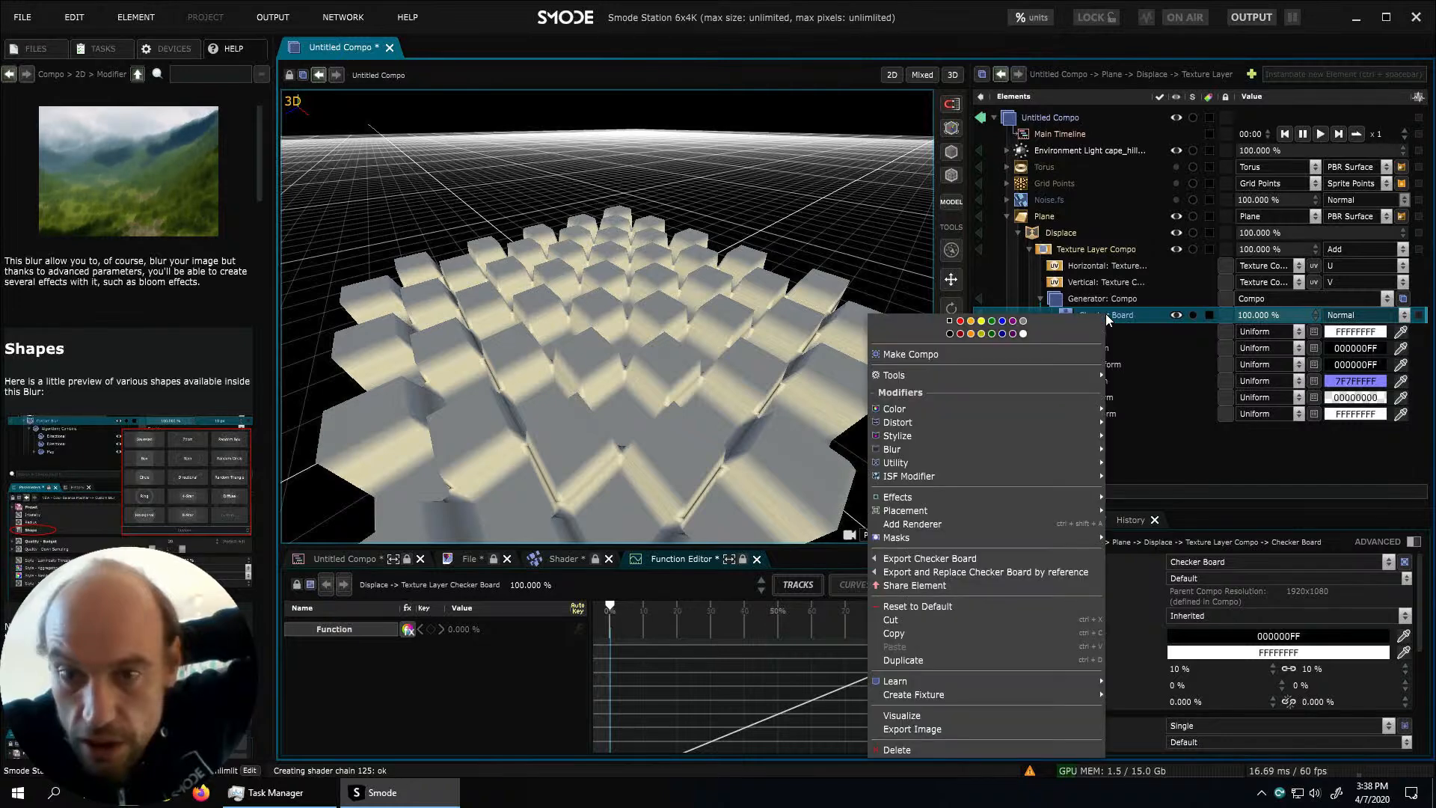
pyautogui.moveTo(1038, 448)
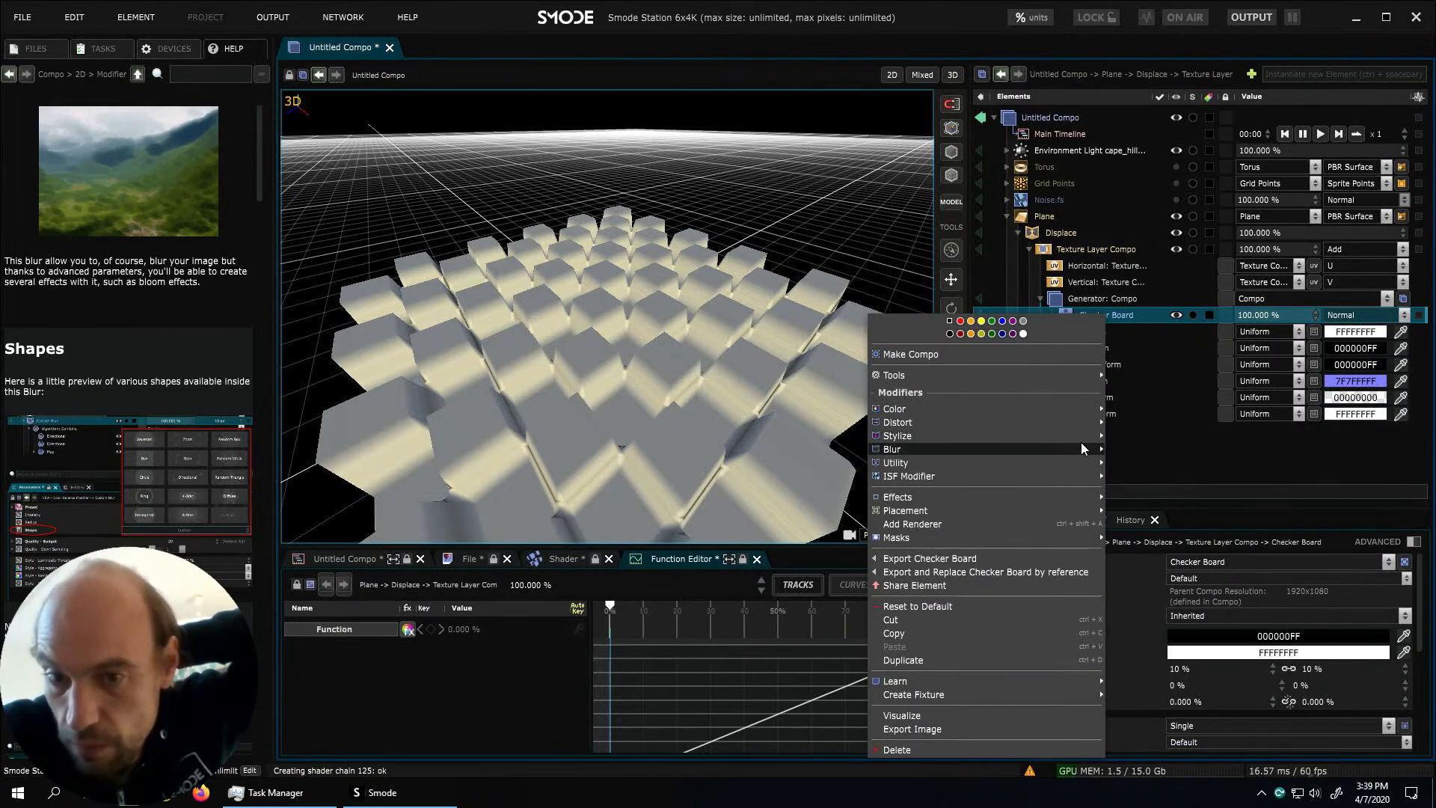
pyautogui.click(1139, 423)
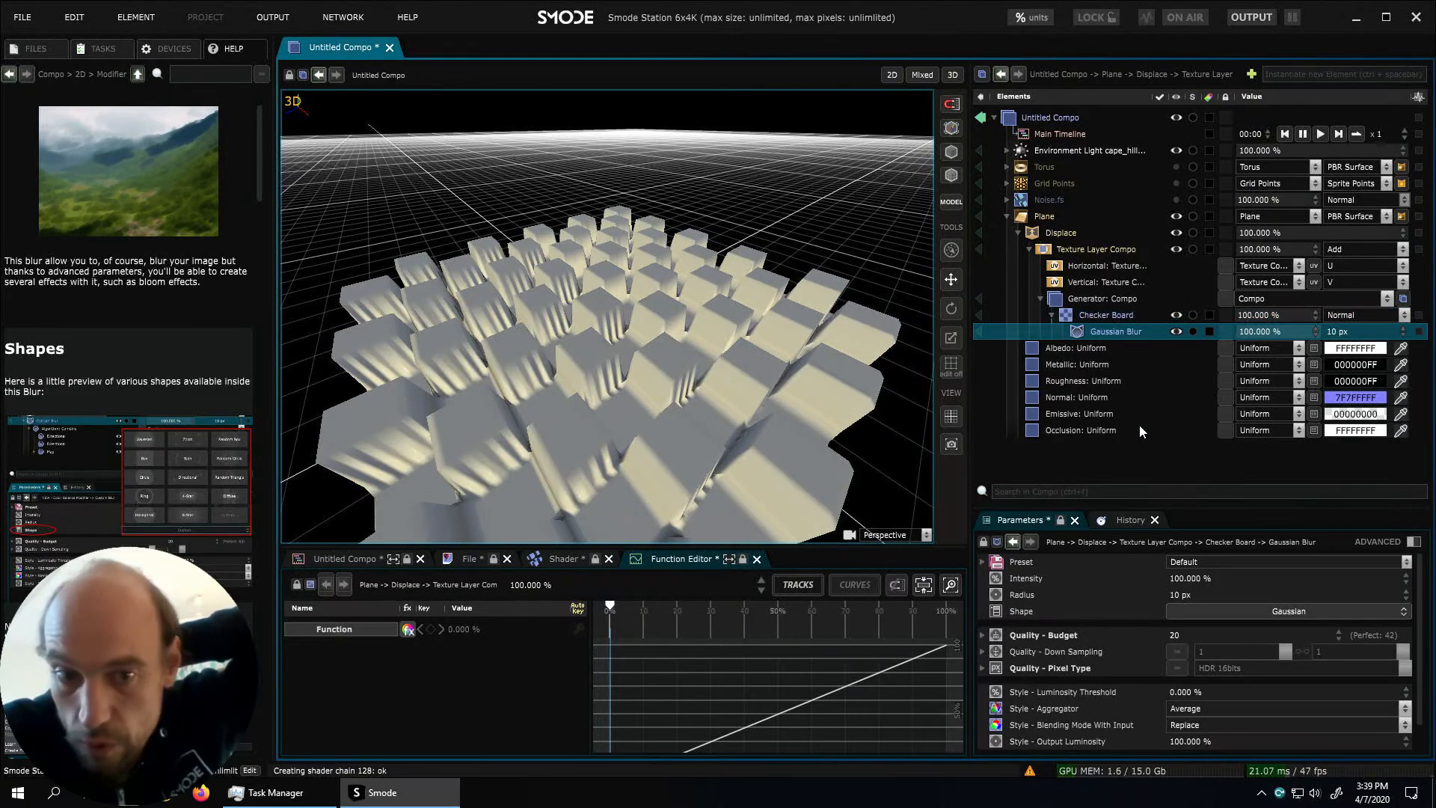
pyautogui.moveTo(1192, 597); pyautogui.dragTo(1192, 442)
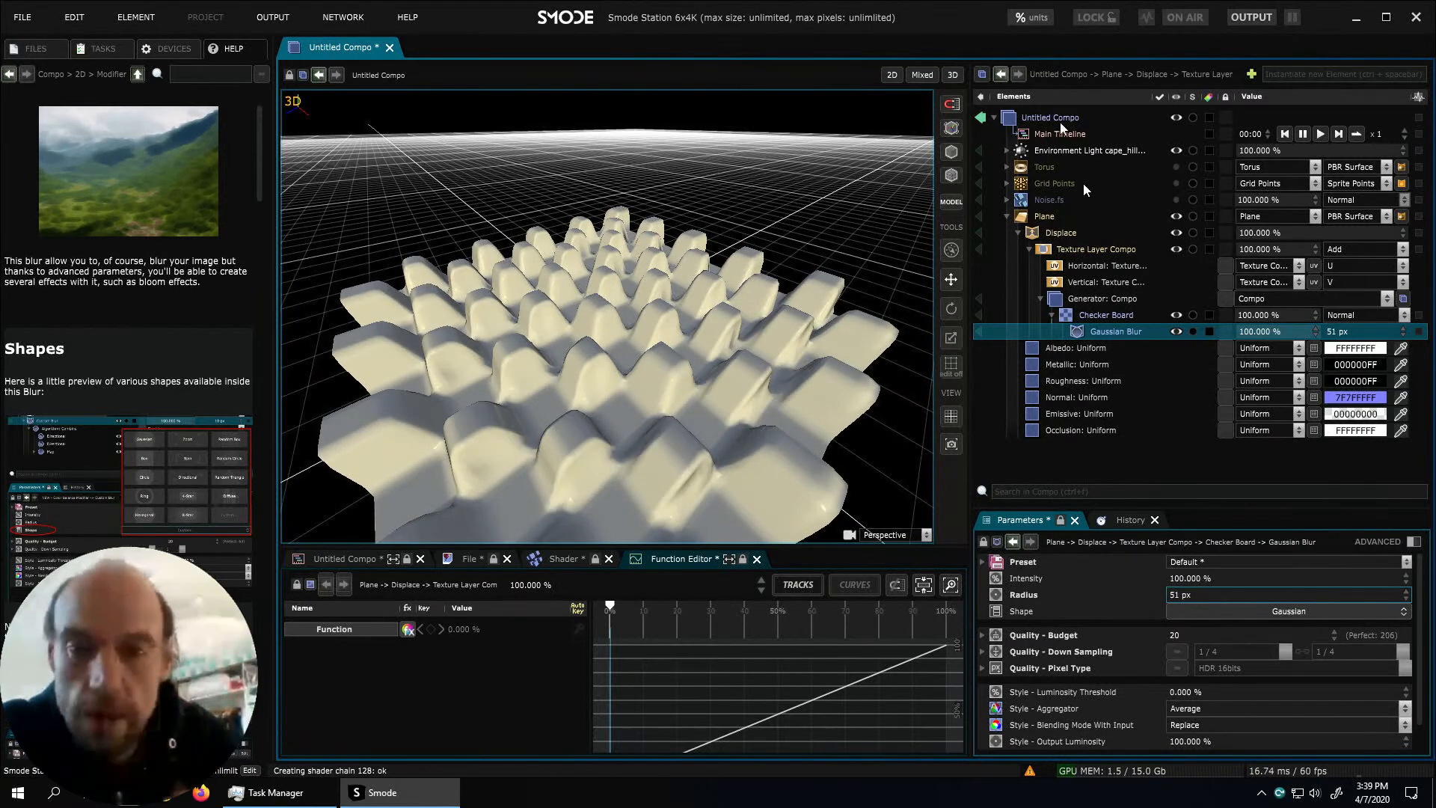
pyautogui.click(981, 317)
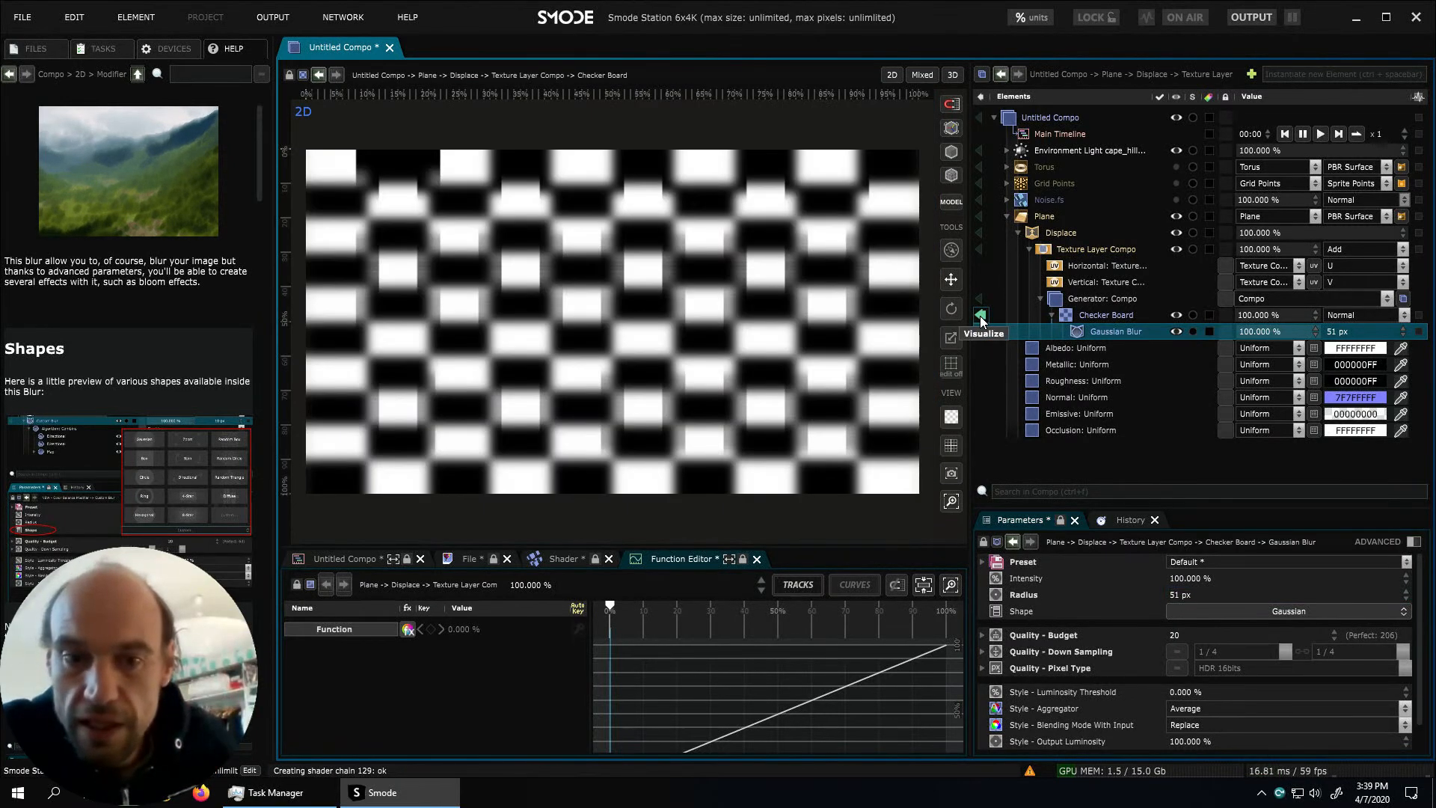
pyautogui.click(980, 318)
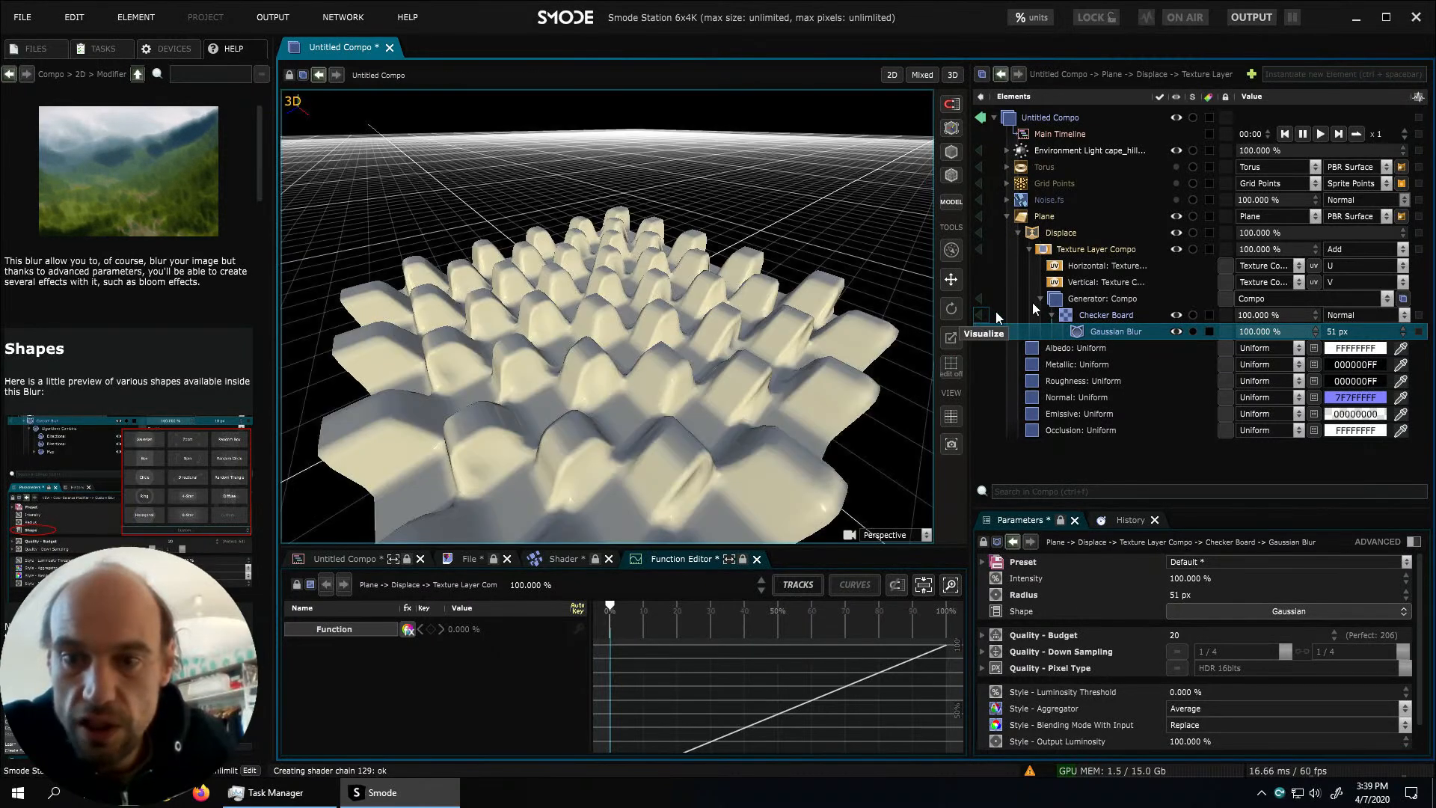
# Add a 2D Text layer to the generator compo above the blurred checker board
pyautogui.rightClick(1110, 299)
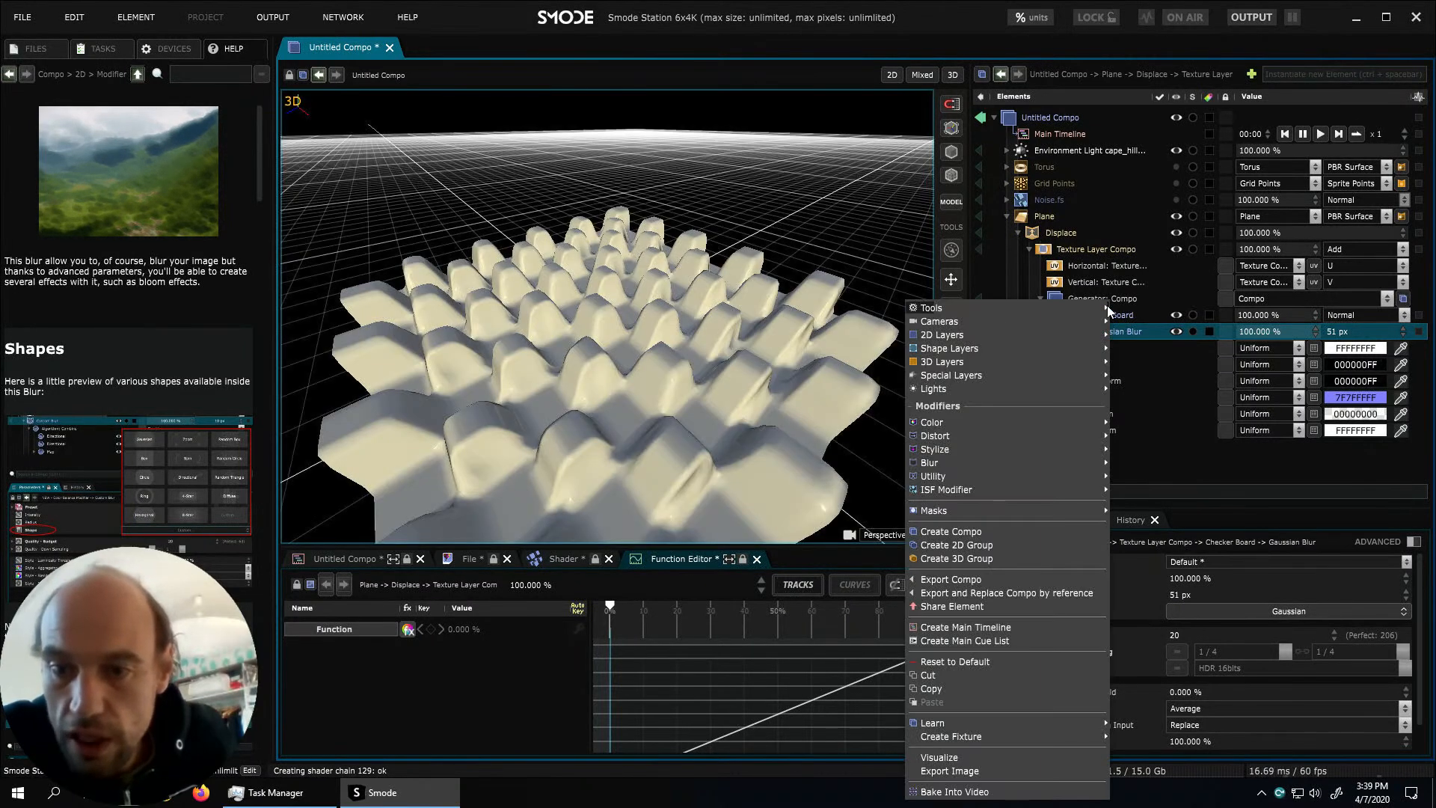
pyautogui.moveTo(1006, 339)
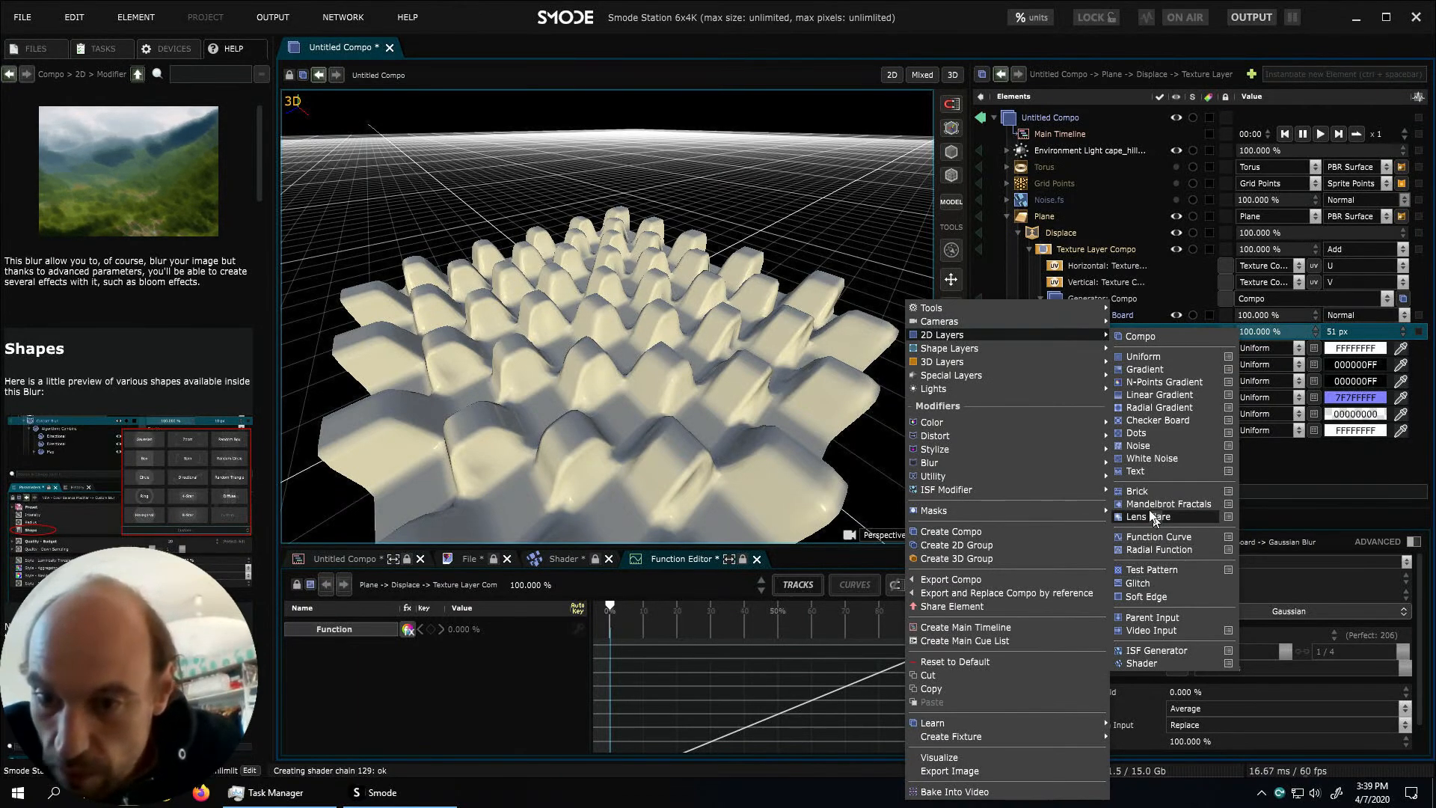
pyautogui.click(1150, 471)
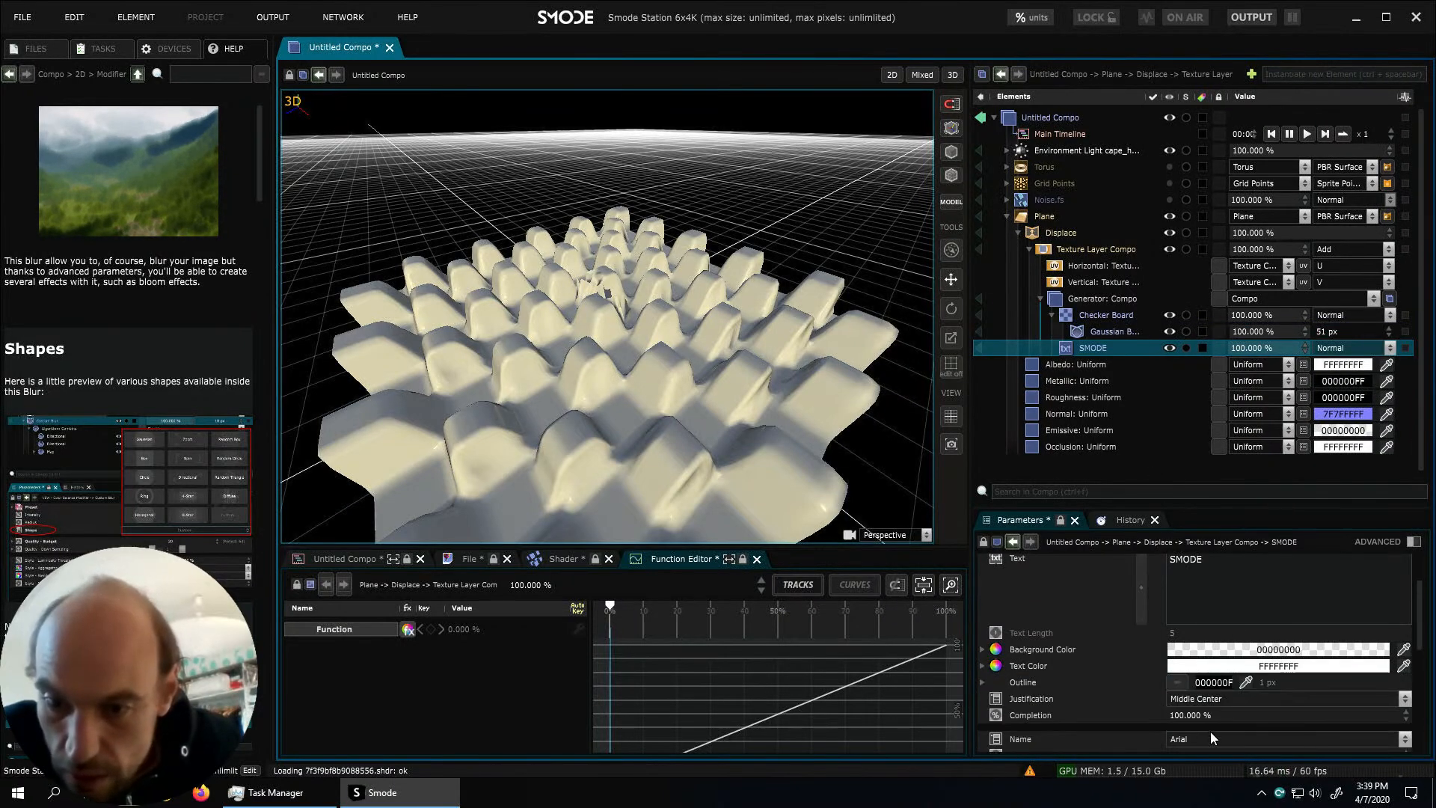
# Enlarge the SMODE text layer in the generator compo to a font size of 630
pyautogui.scroll(-4, 1204, 718)
pyautogui.moveTo(1192, 680); pyautogui.dragTo(1192, 553)
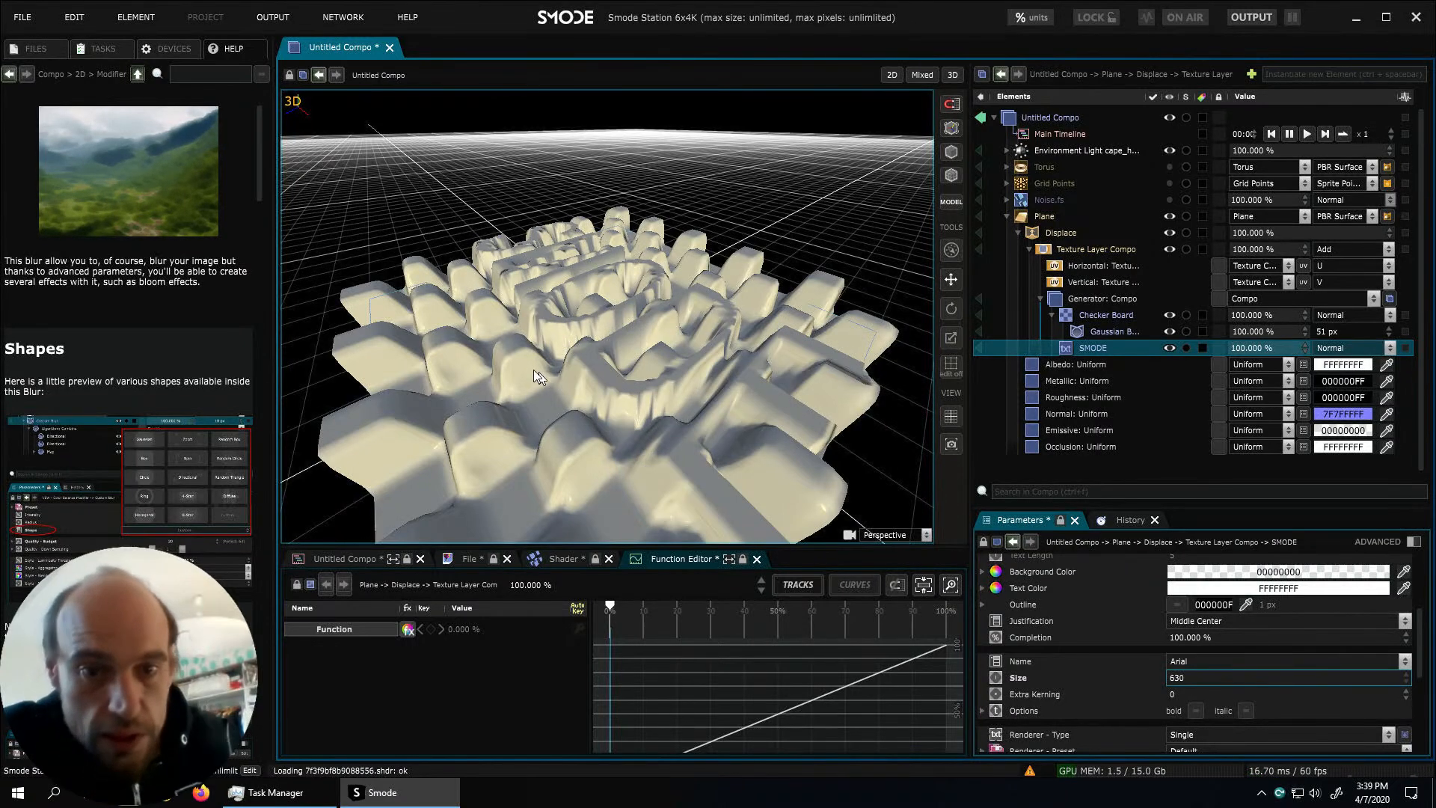
pyautogui.moveTo(528, 338); pyautogui.dragTo(625, 380, button='middle')
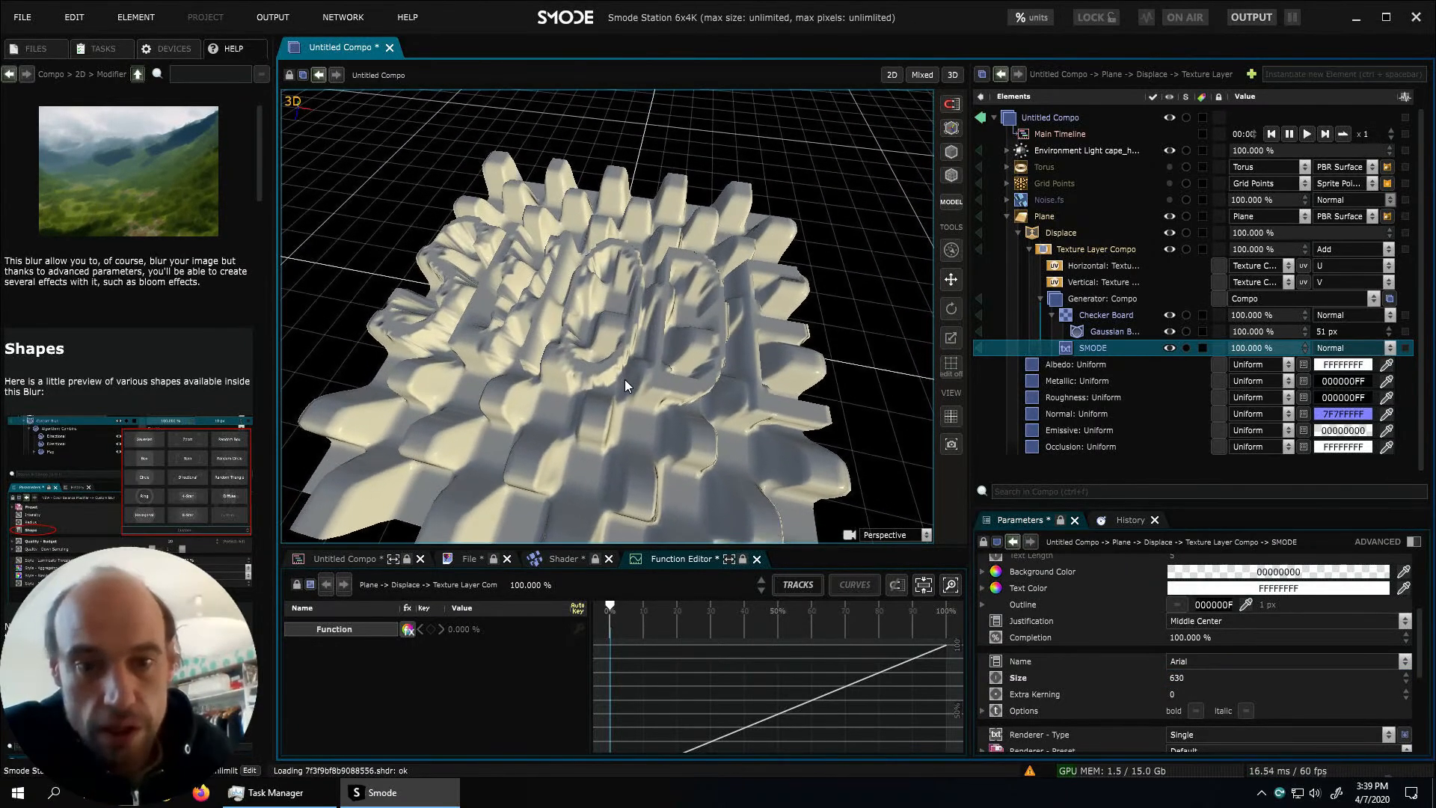
# Set the plane's precision to 250 in both directions
pyautogui.click(1045, 220)
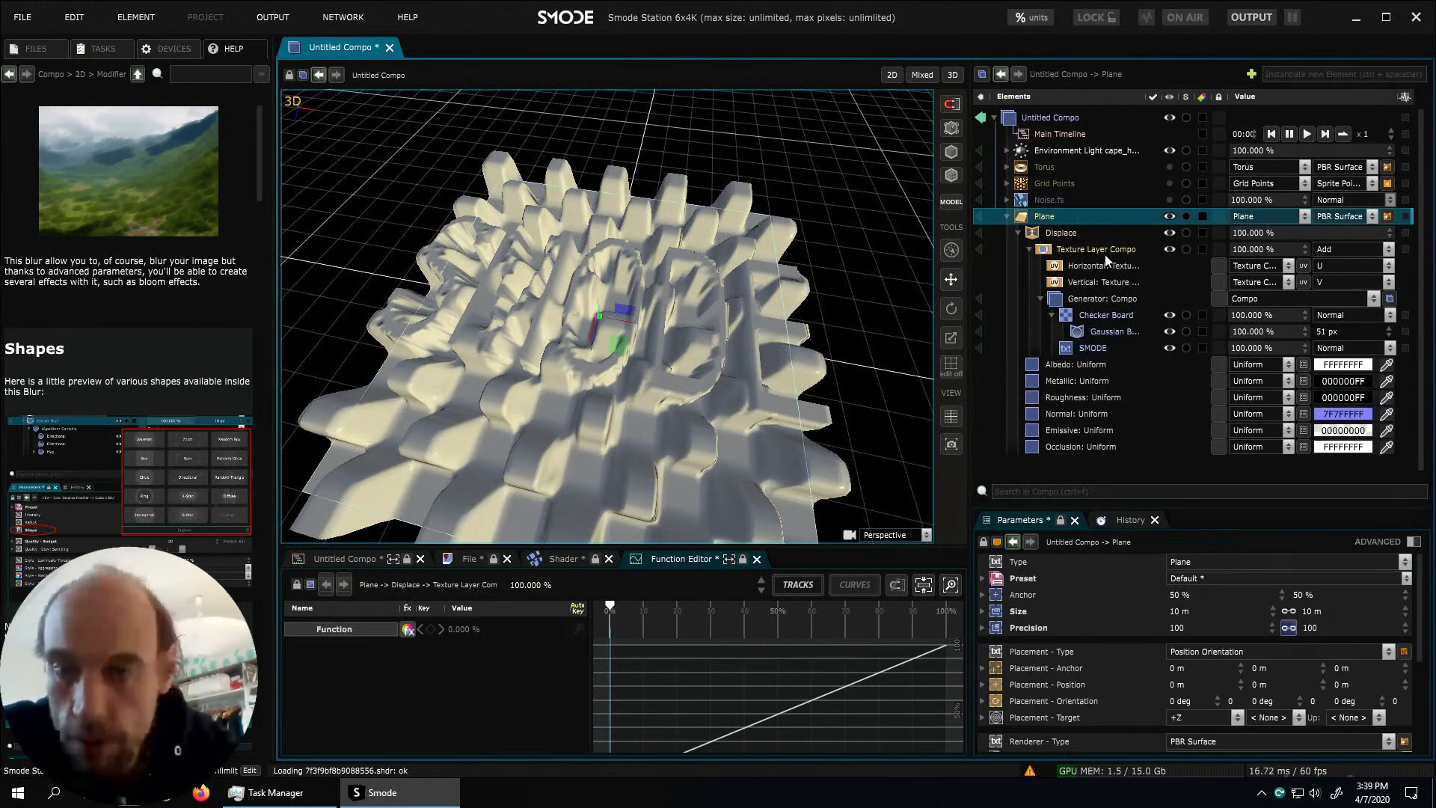
pyautogui.doubleClick(1197, 627)
pyautogui.write('250')
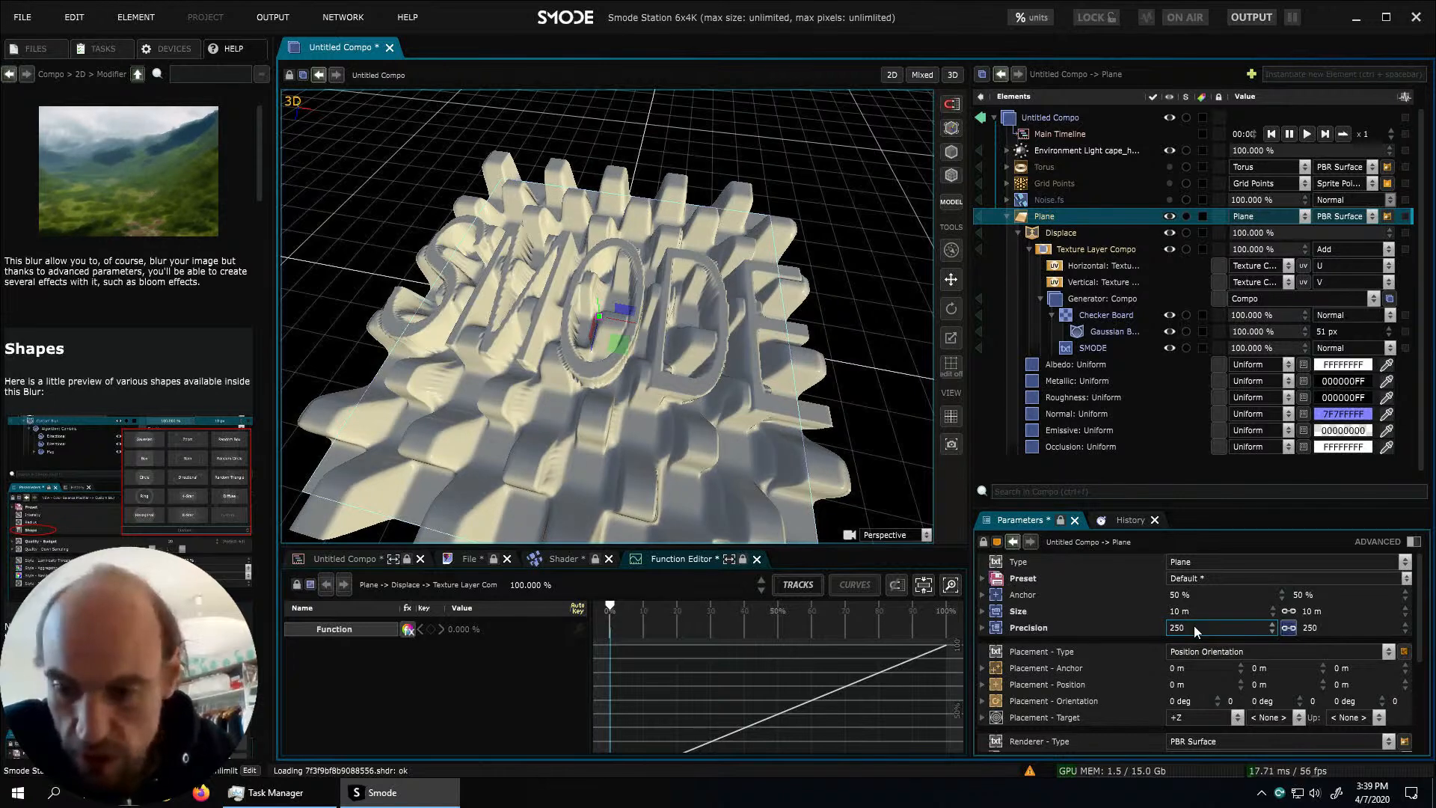
pyautogui.press('Return')
# Examine the displaced plane, preview the generator compo alone in 2D, and return to the full composition's 3D view
pyautogui.moveTo(636, 374); pyautogui.dragTo(657, 388, button='middle')
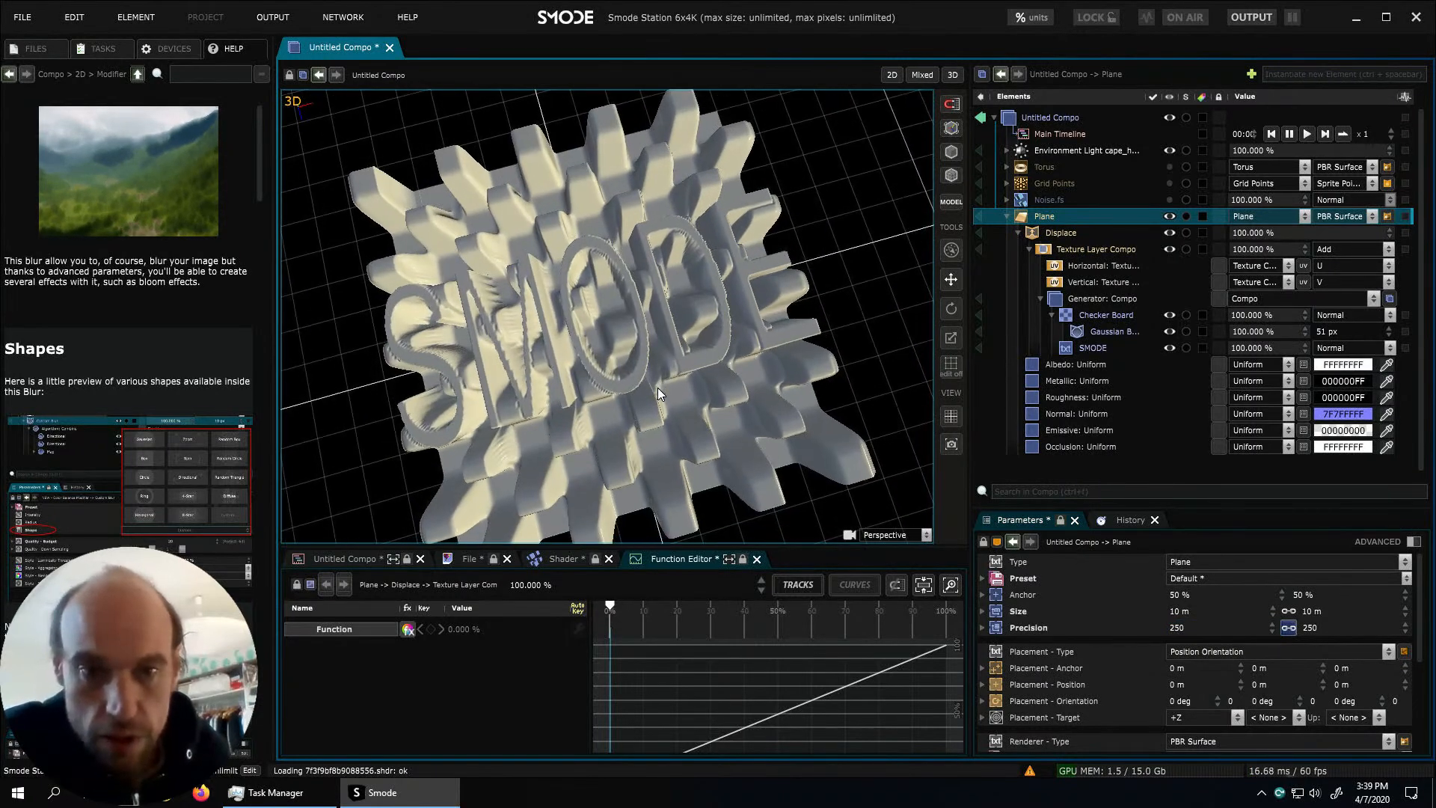
pyautogui.click(982, 299)
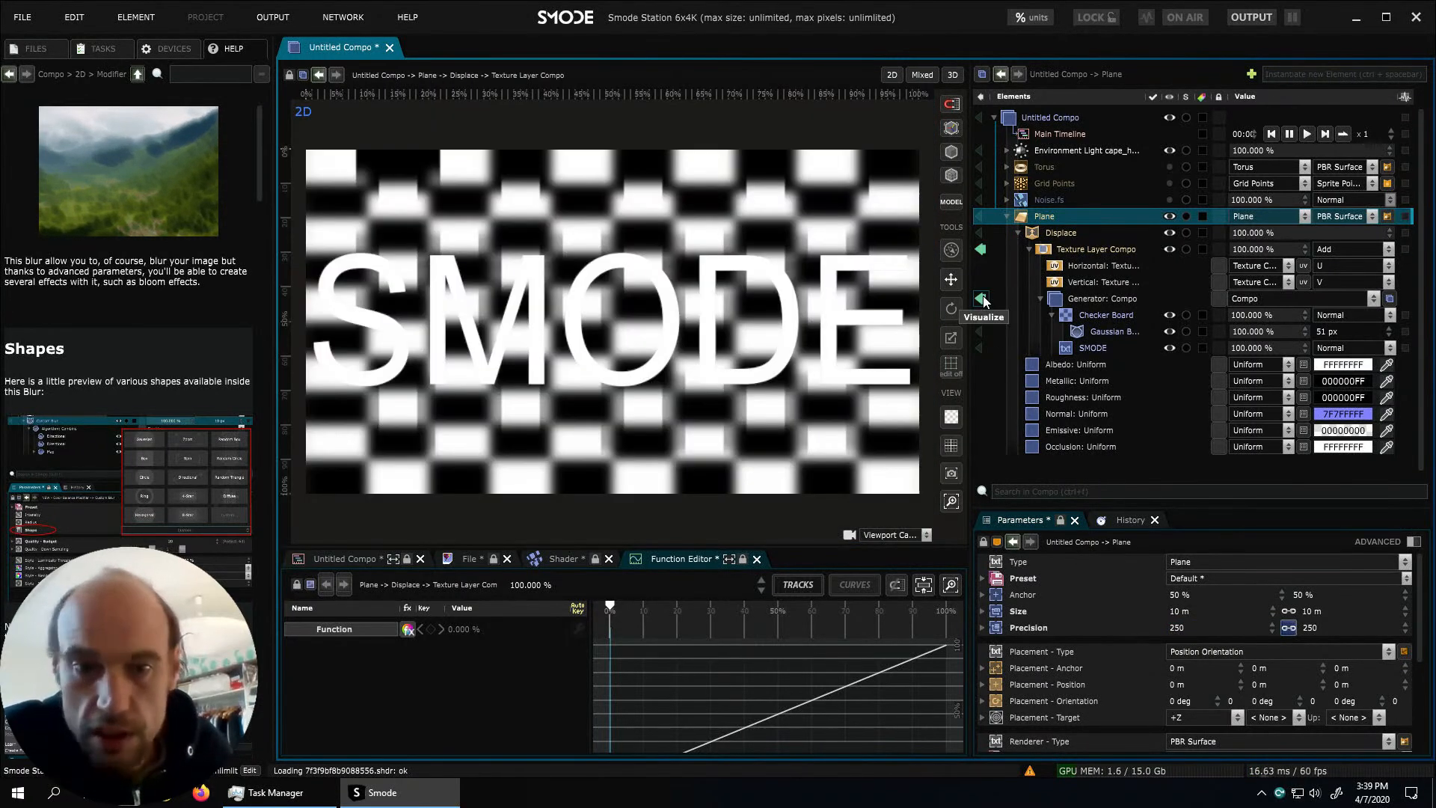
pyautogui.click(980, 117)
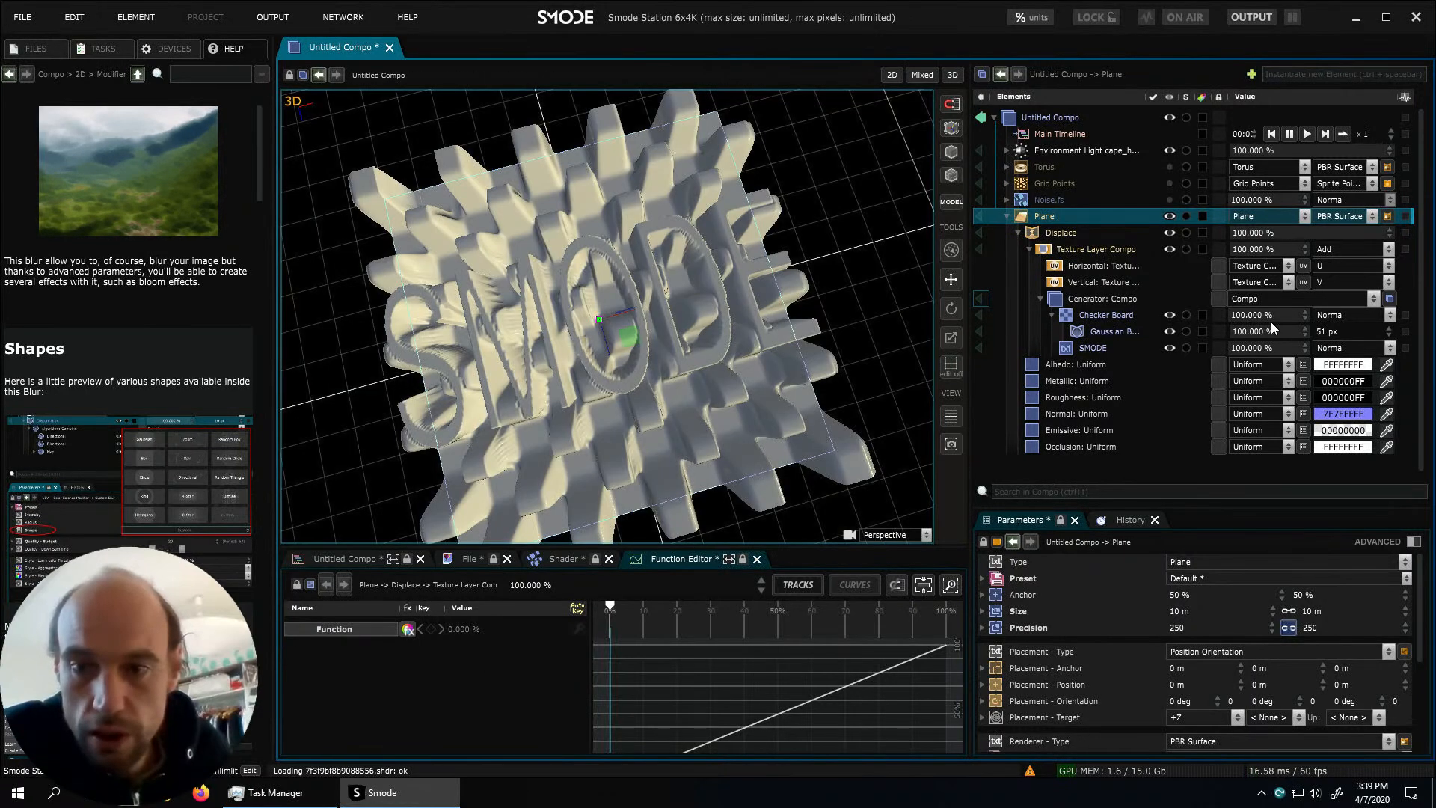
# Lower the Checker Board layer's opacity to about 60.8 % within the generator compo
pyautogui.moveTo(715, 532); pyautogui.dragTo(661, 347, button='middle')
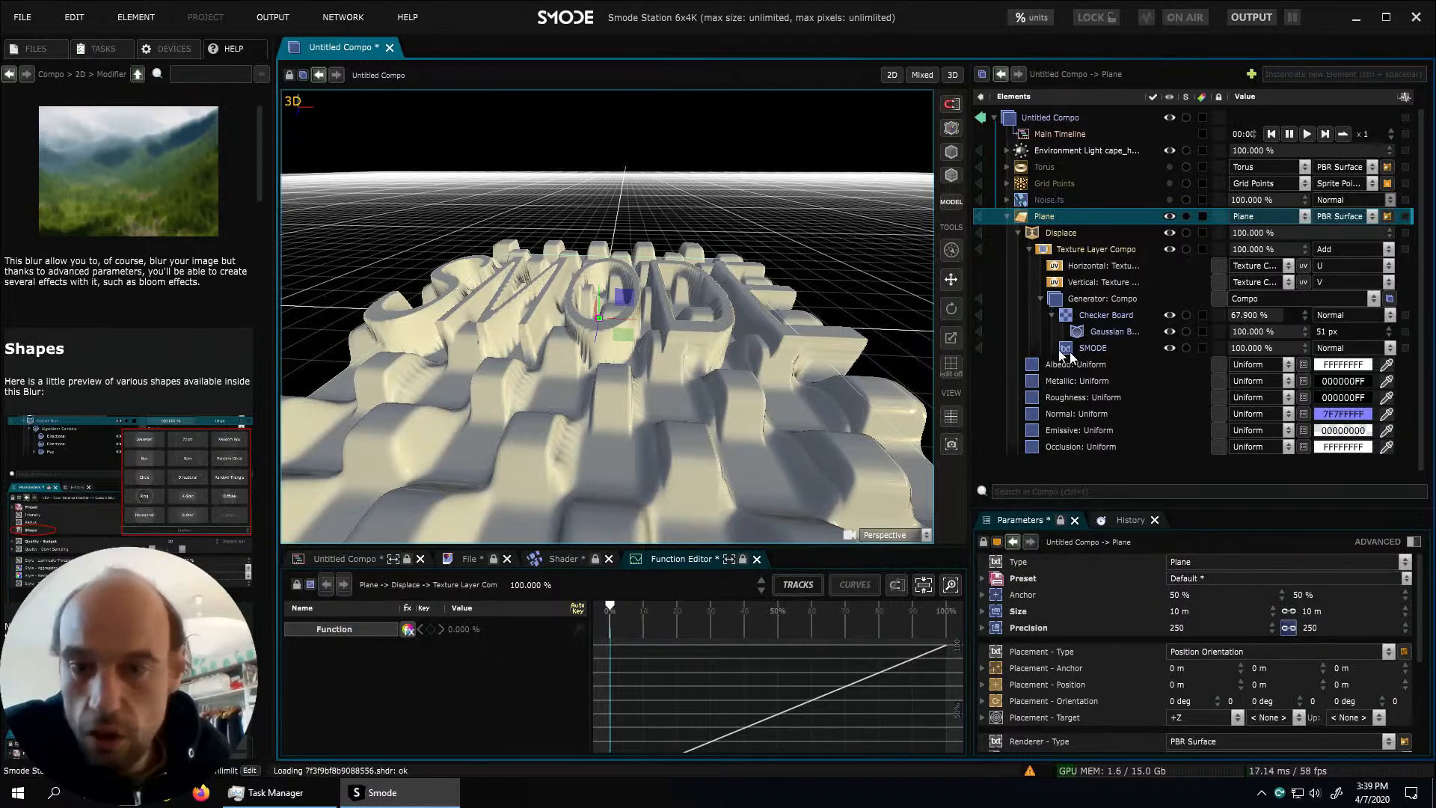
pyautogui.moveTo(1240, 318); pyautogui.dragTo(1236, 648)
pyautogui.moveTo(1262, 317); pyautogui.dragTo(1263, 187)
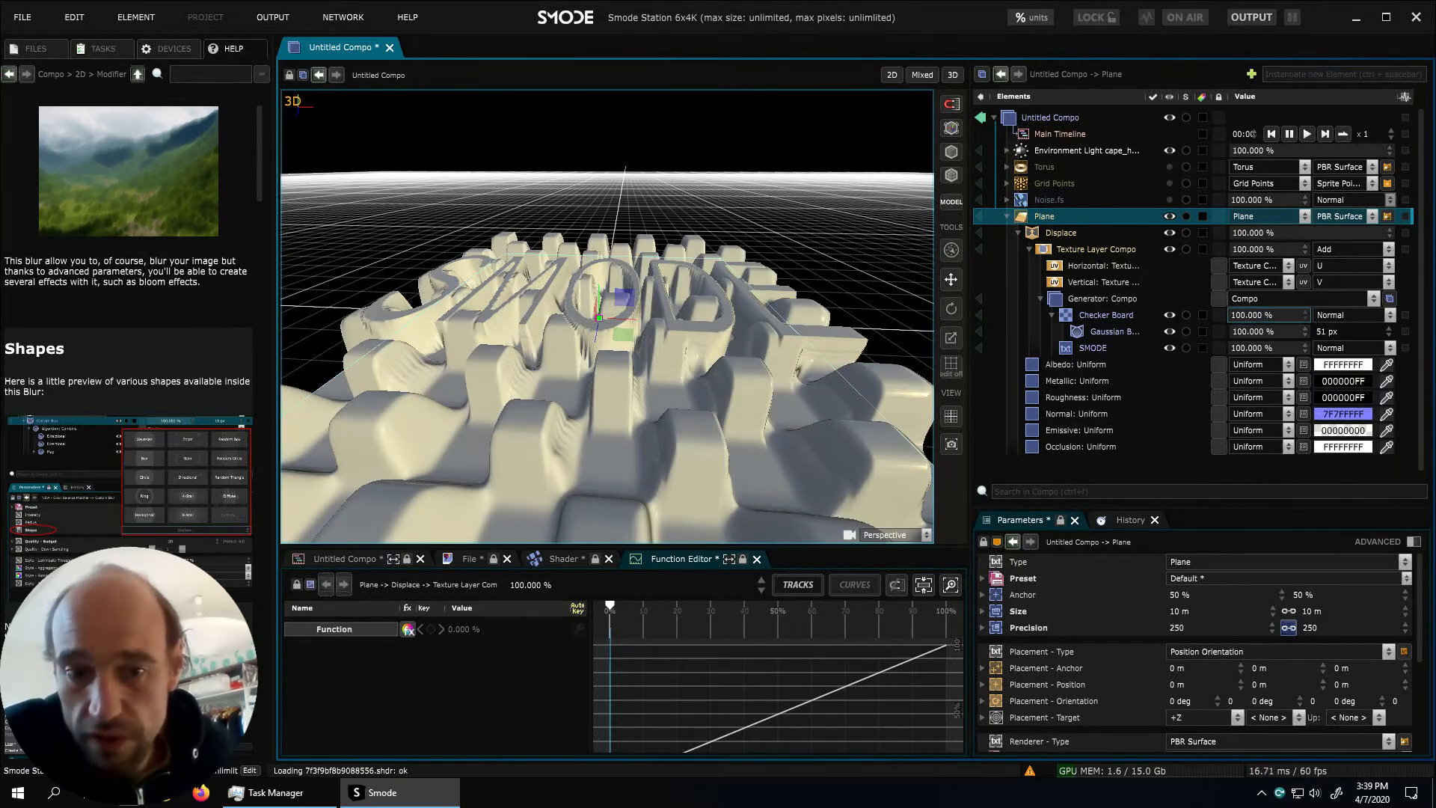
pyautogui.moveTo(1263, 315); pyautogui.dragTo(1263, 352)
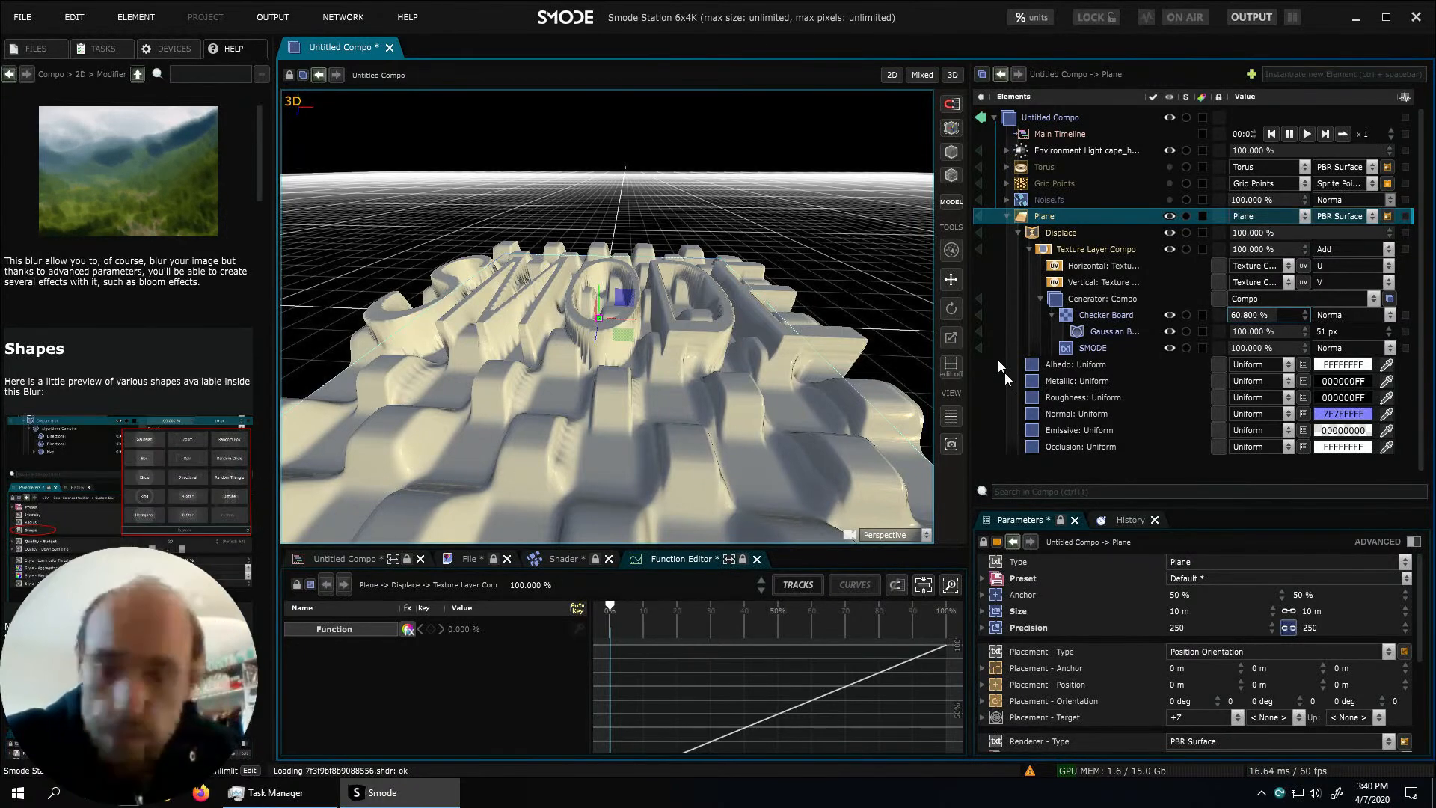
# Disable the Texture Layer Compo mask, add a Linear fx -> Parametric function mask to the Displace modifier, and expand it
pyautogui.click(1167, 249)
pyautogui.rightClick(1068, 236)
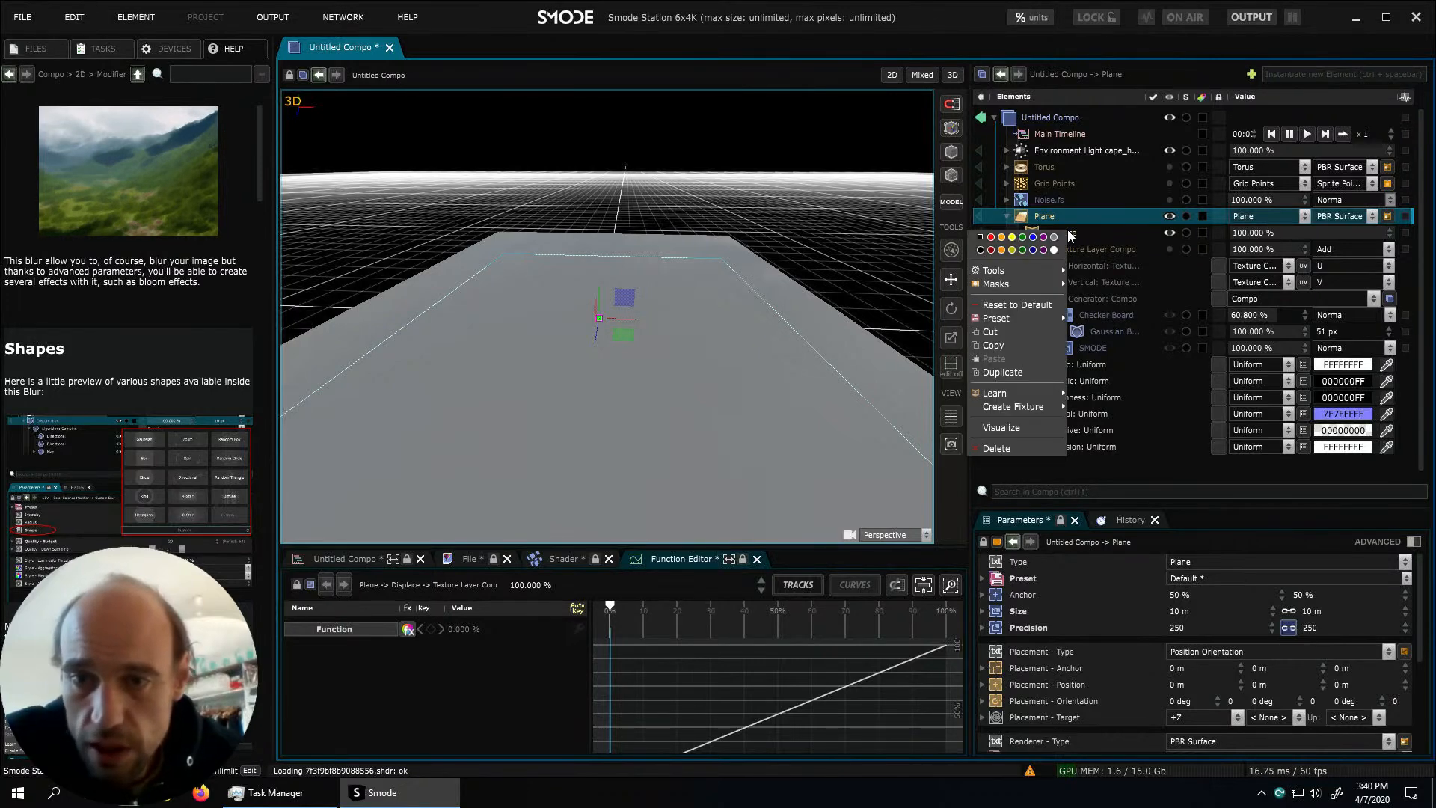
pyautogui.moveTo(1025, 284)
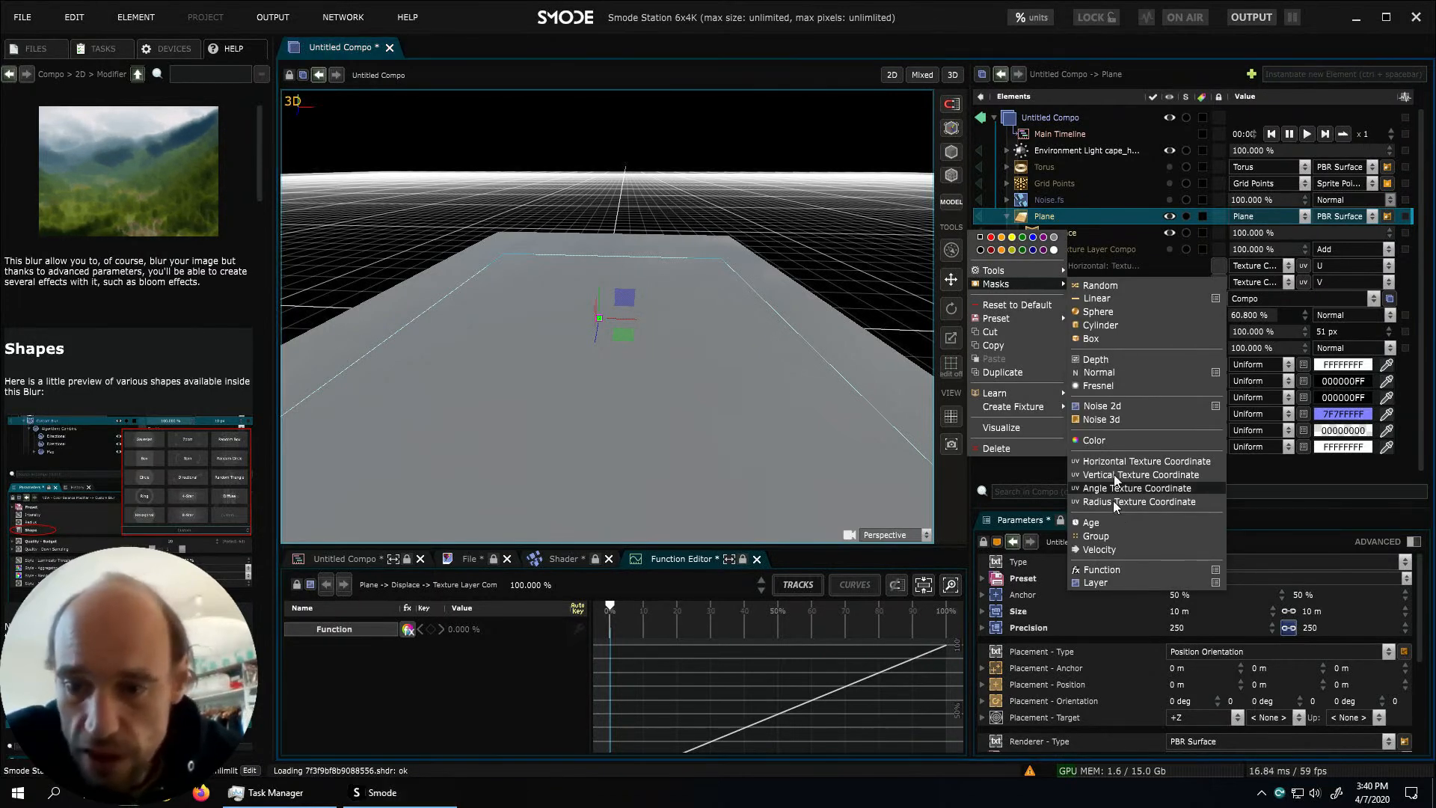
pyautogui.moveTo(1167, 571)
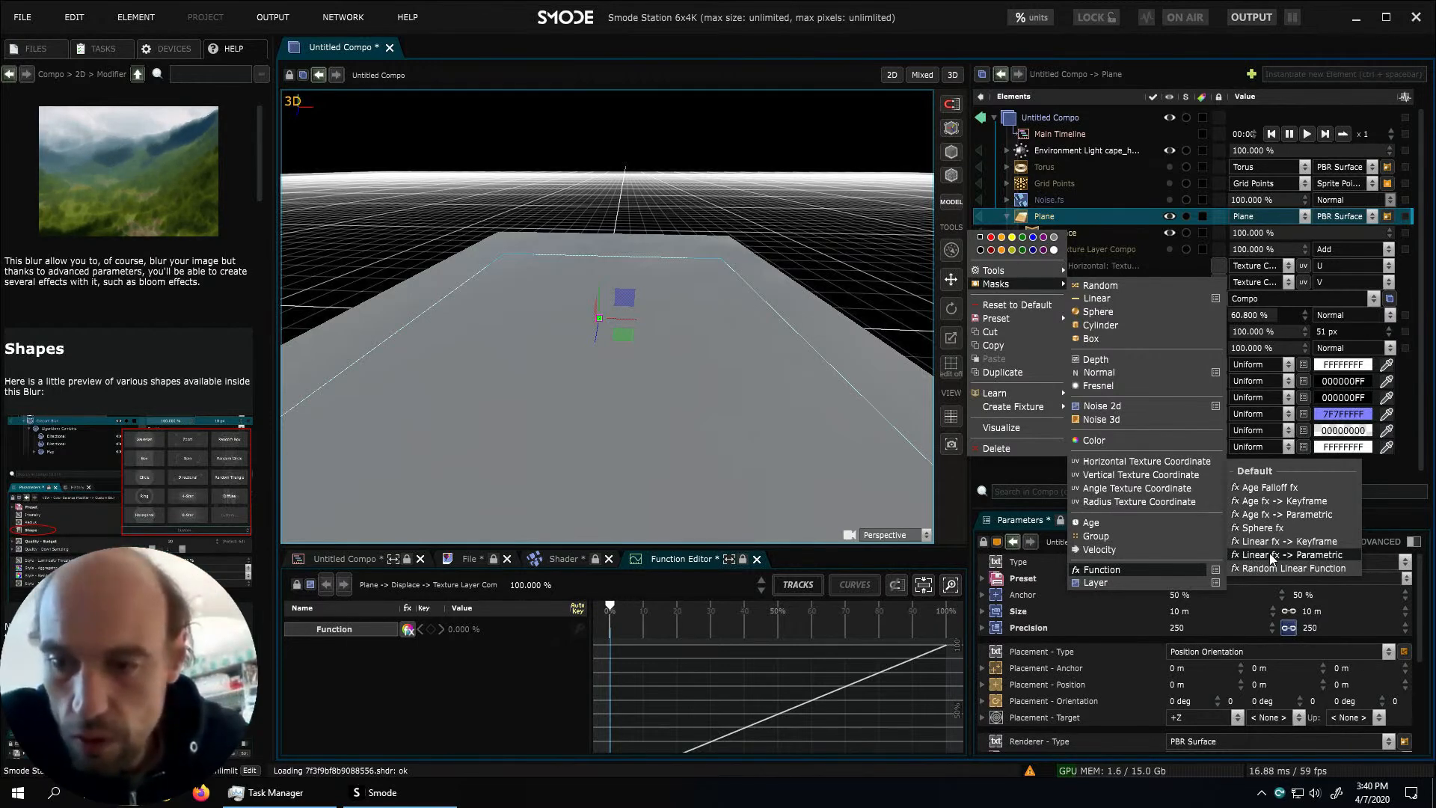
pyautogui.click(1272, 552)
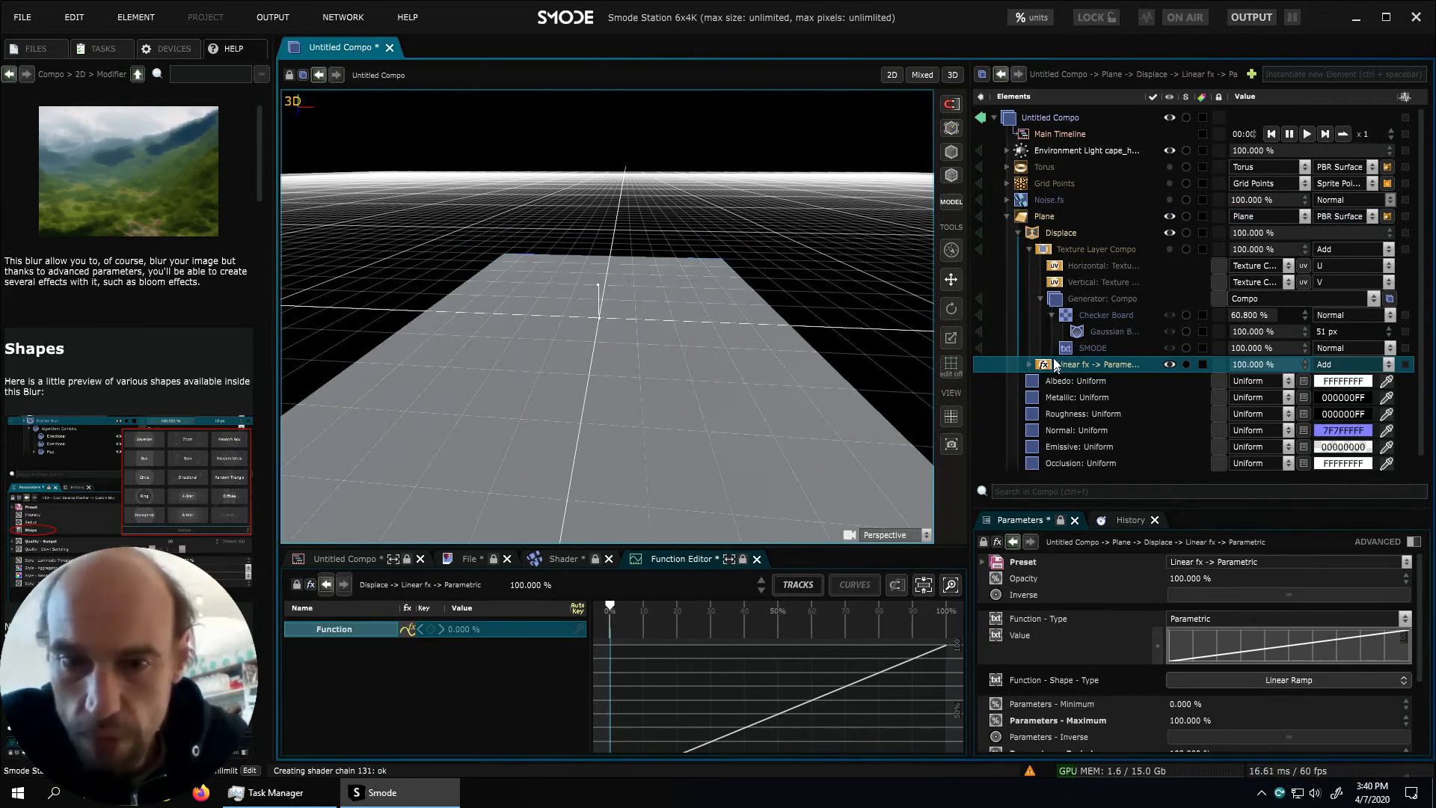
pyautogui.click(1027, 364)
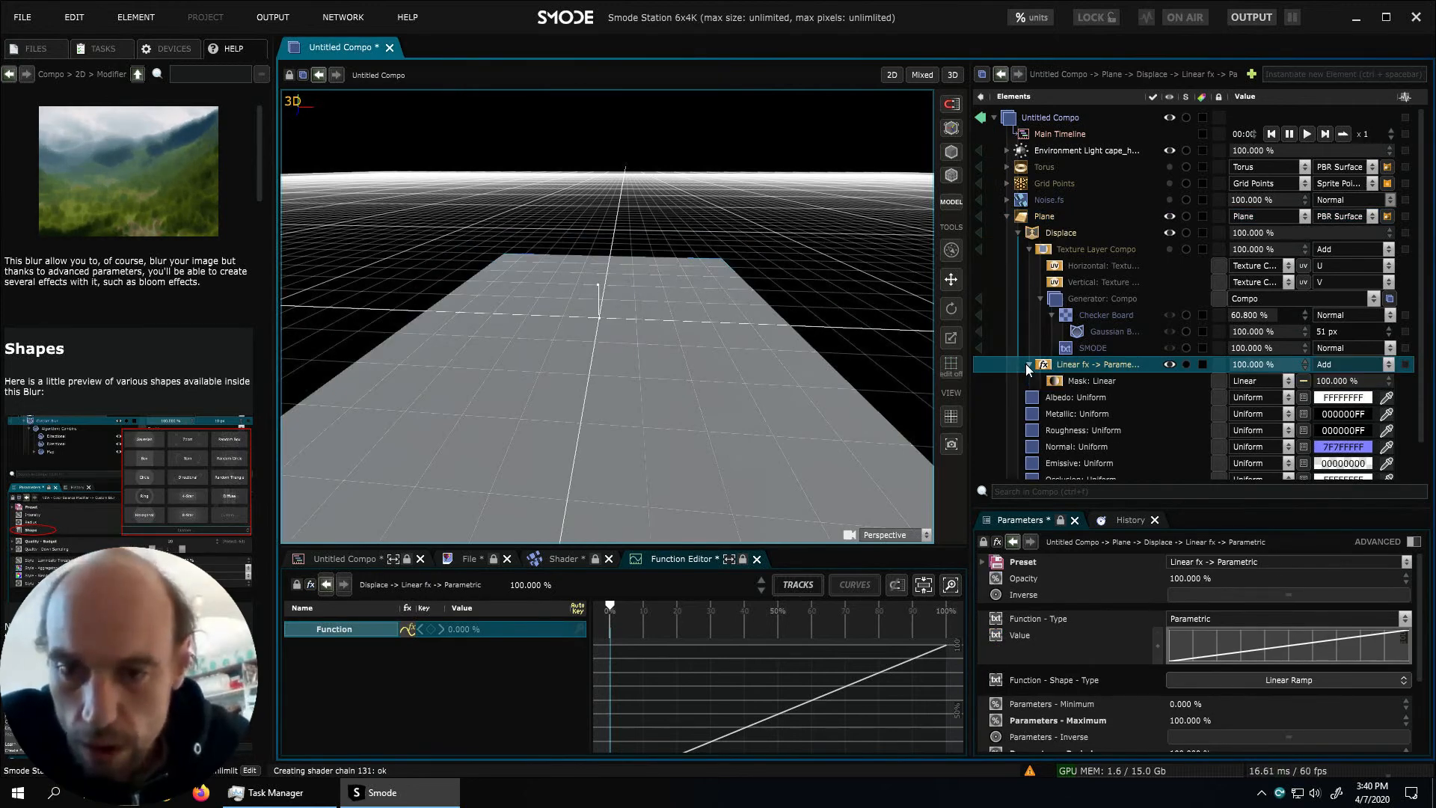
# Orient the linear mask along the X axis with its segment end at X 1 m, Y 0 m
pyautogui.click(1071, 380)
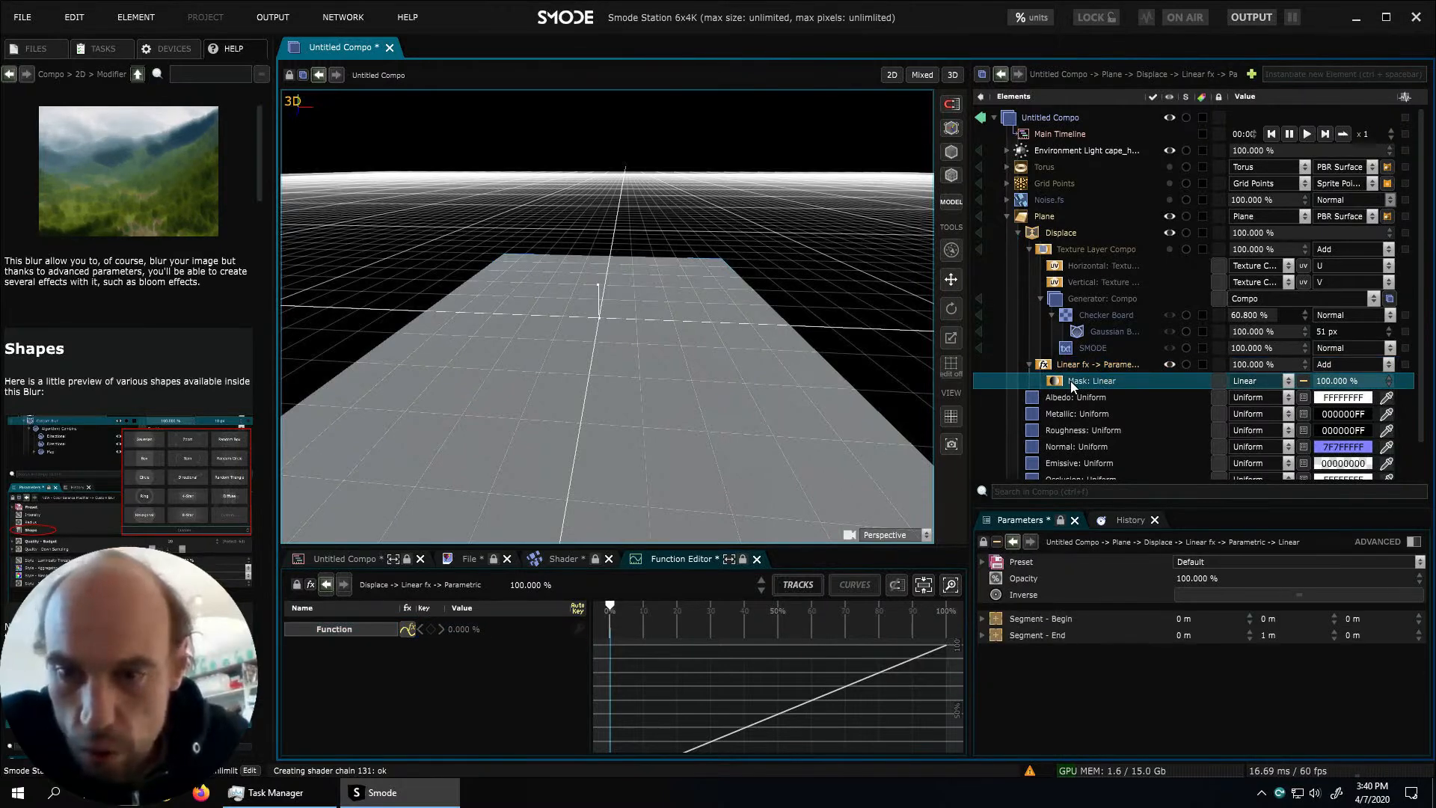
pyautogui.doubleClick(1213, 633)
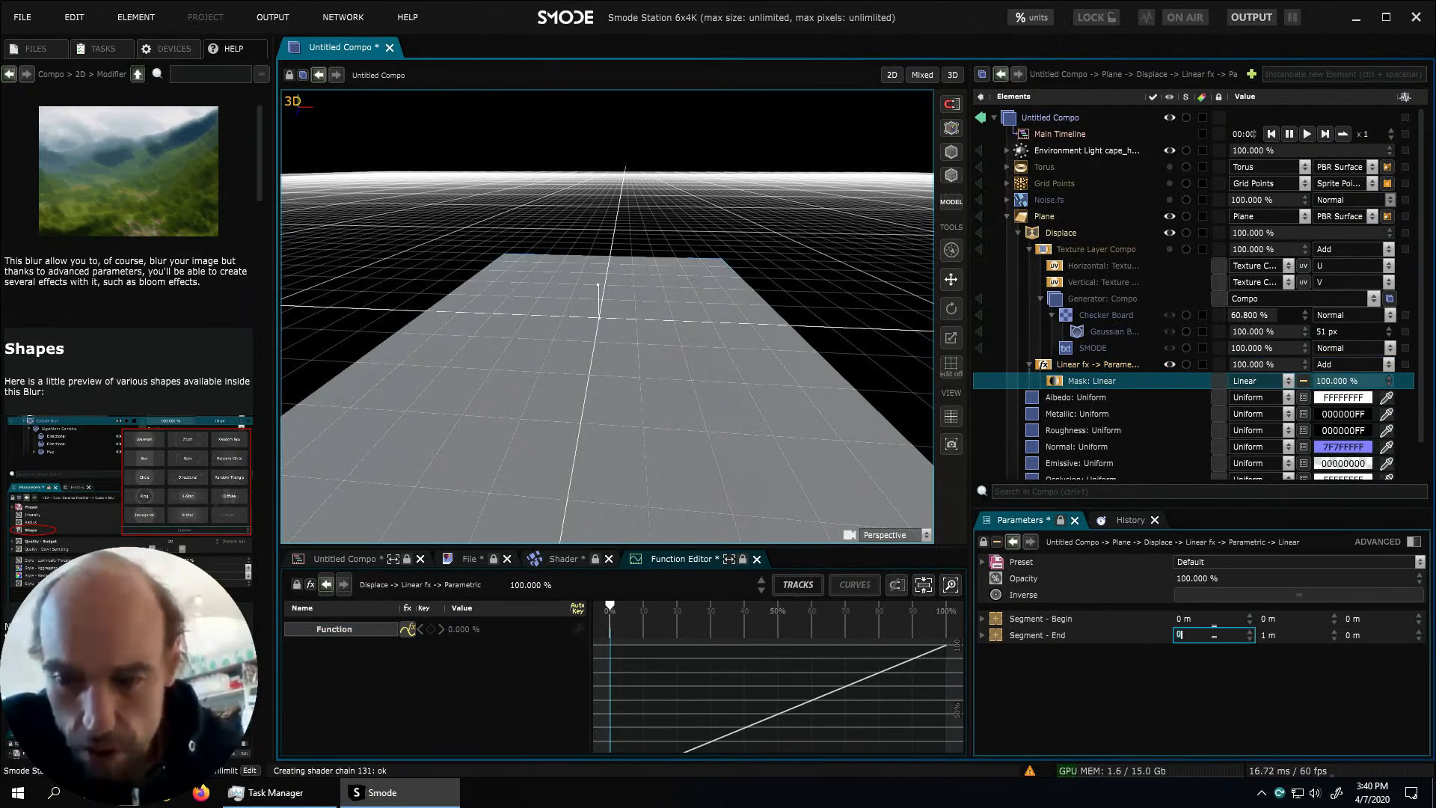
pyautogui.write('1')
pyautogui.doubleClick(1285, 637)
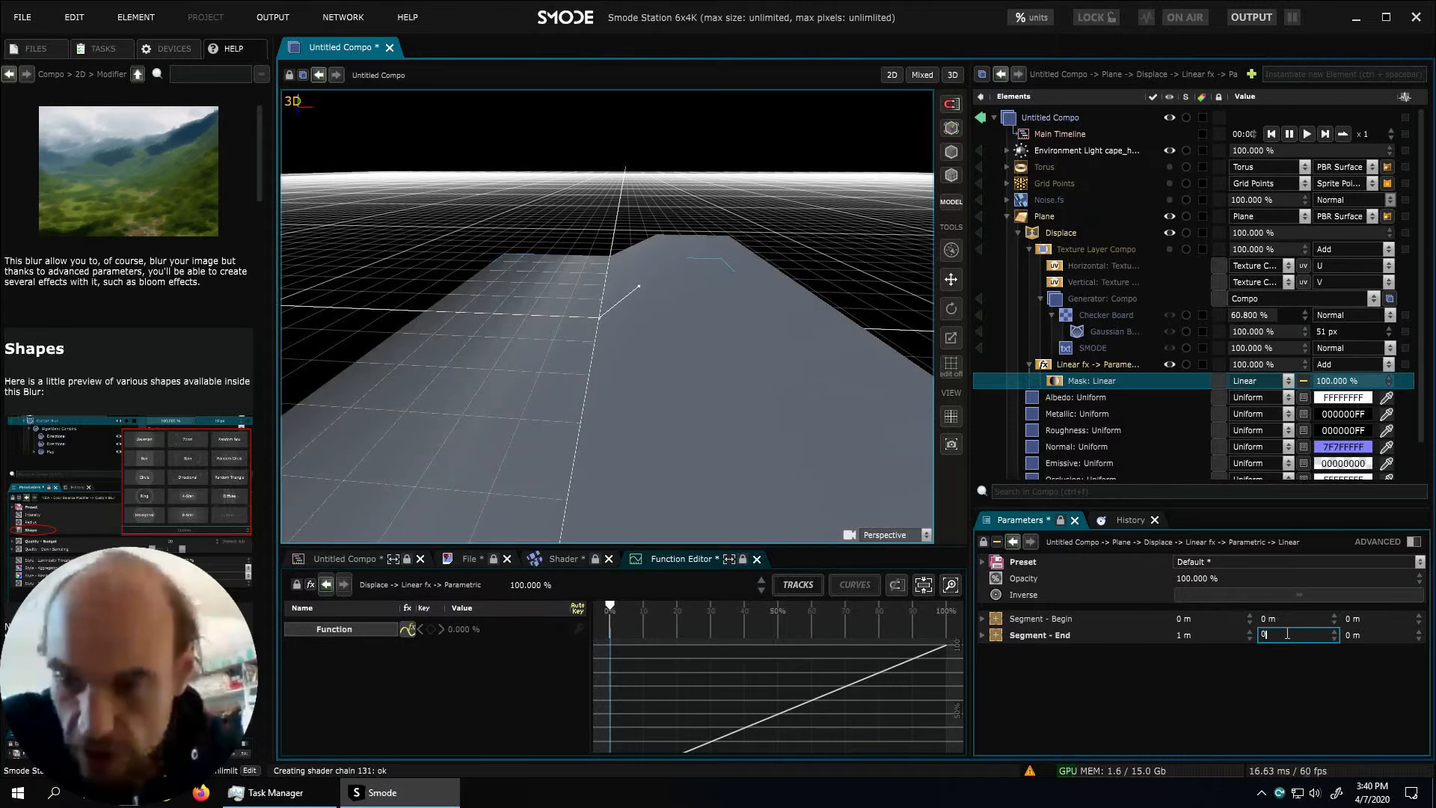
pyautogui.write('0')
pyautogui.press('Return')
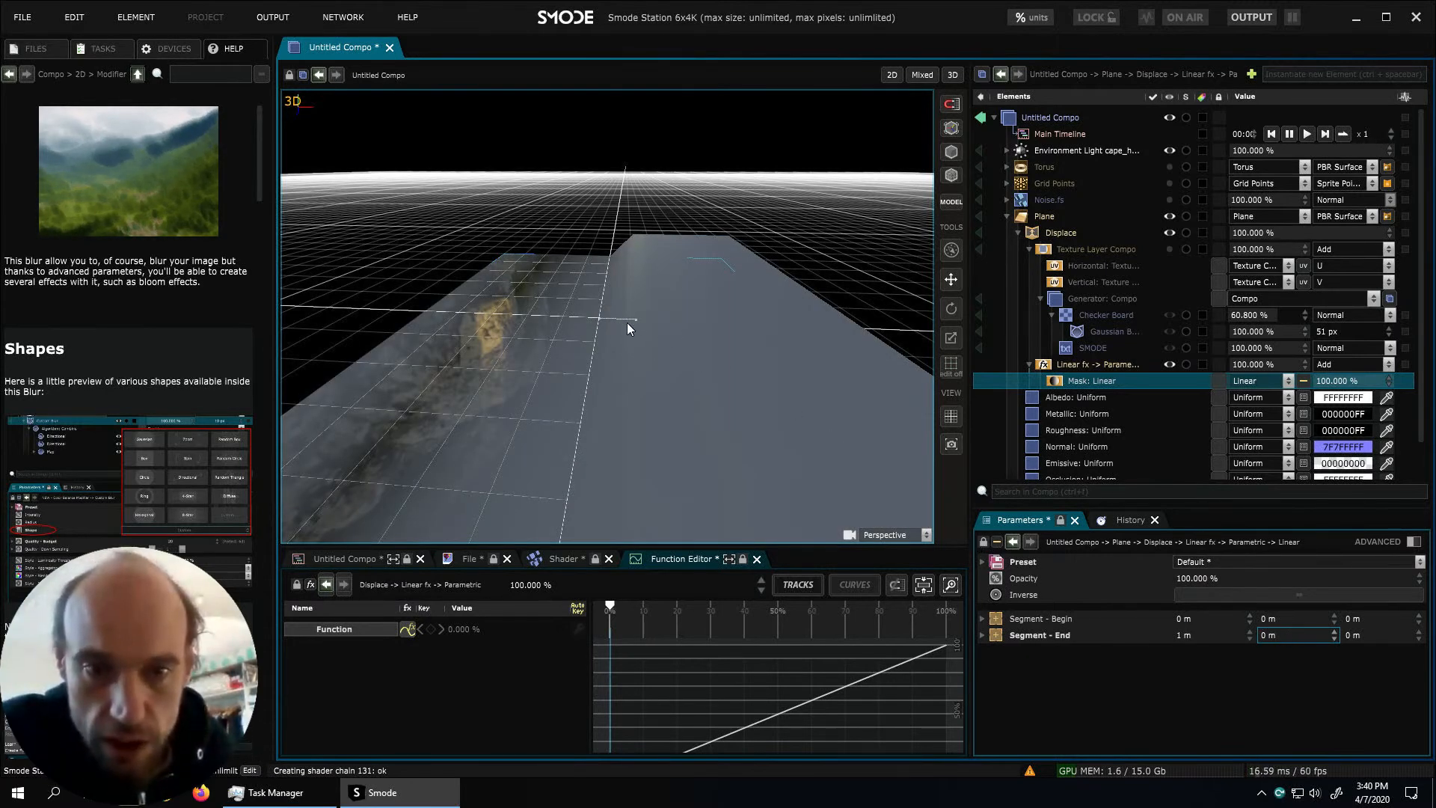
# Extend the linear mask's segment along X from -5 m at its beginning to 5 m at its end
pyautogui.doubleClick(1188, 635)
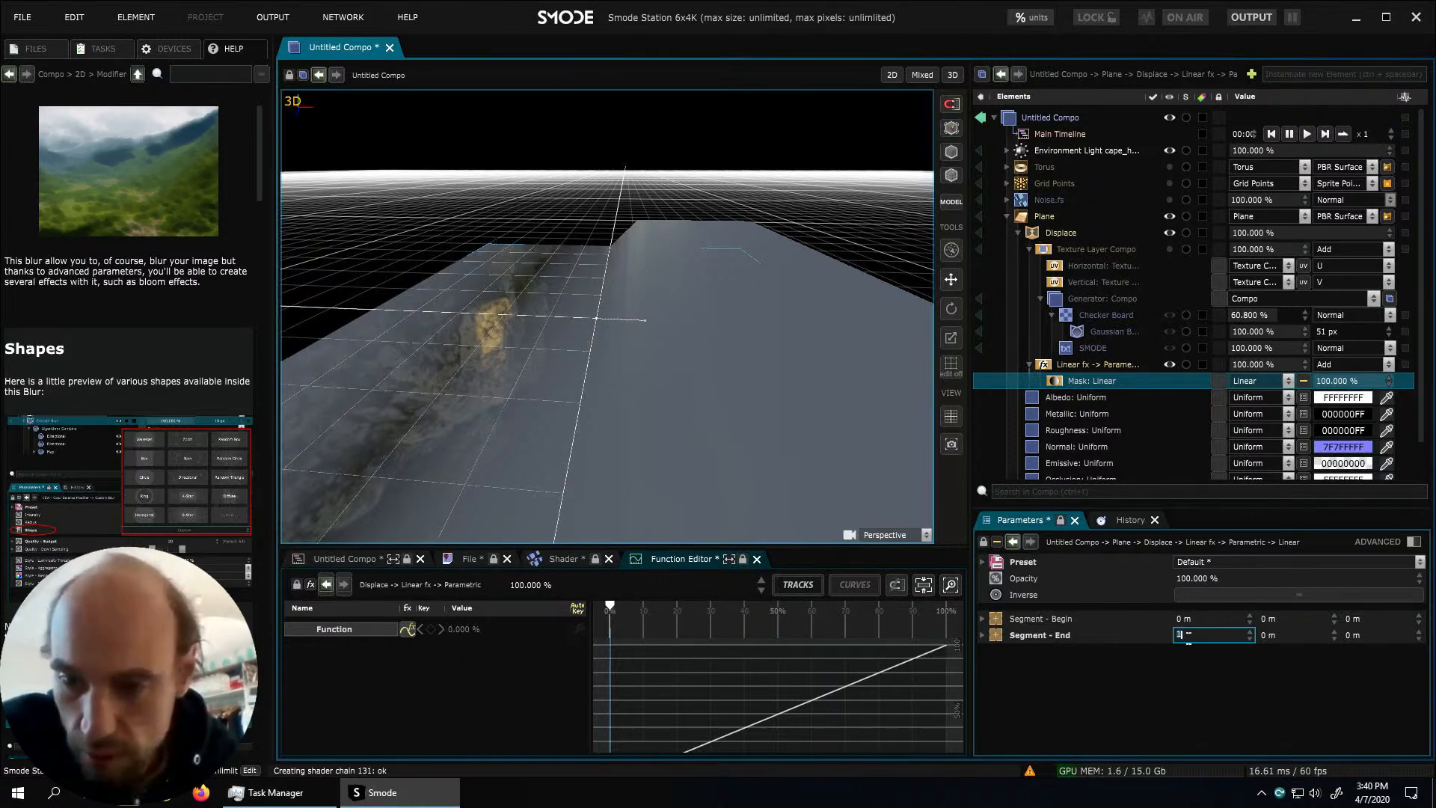
pyautogui.moveTo(1194, 636); pyautogui.dragTo(1154, 628)
pyautogui.doubleClick(1222, 619)
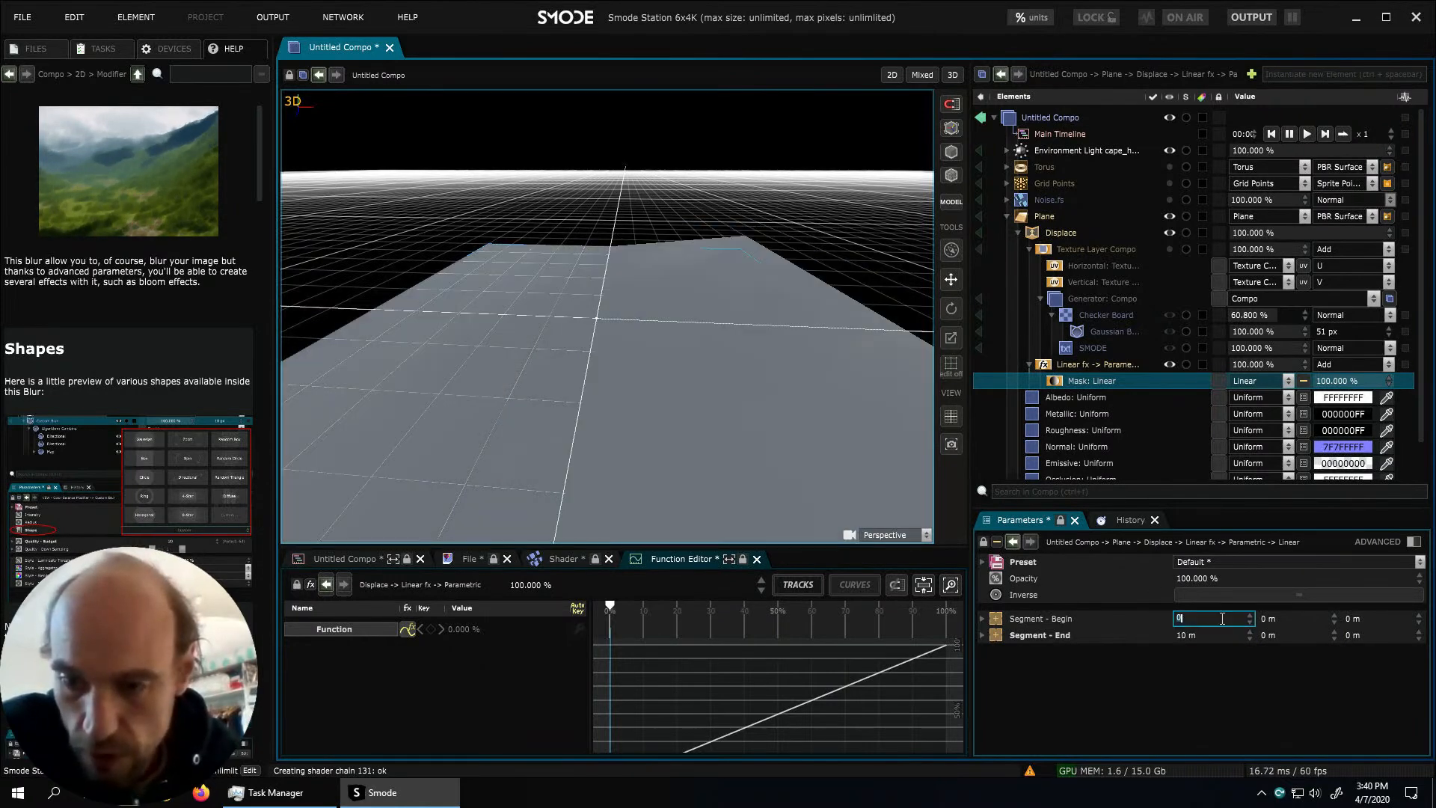
pyautogui.write('-5')
pyautogui.click(1206, 636)
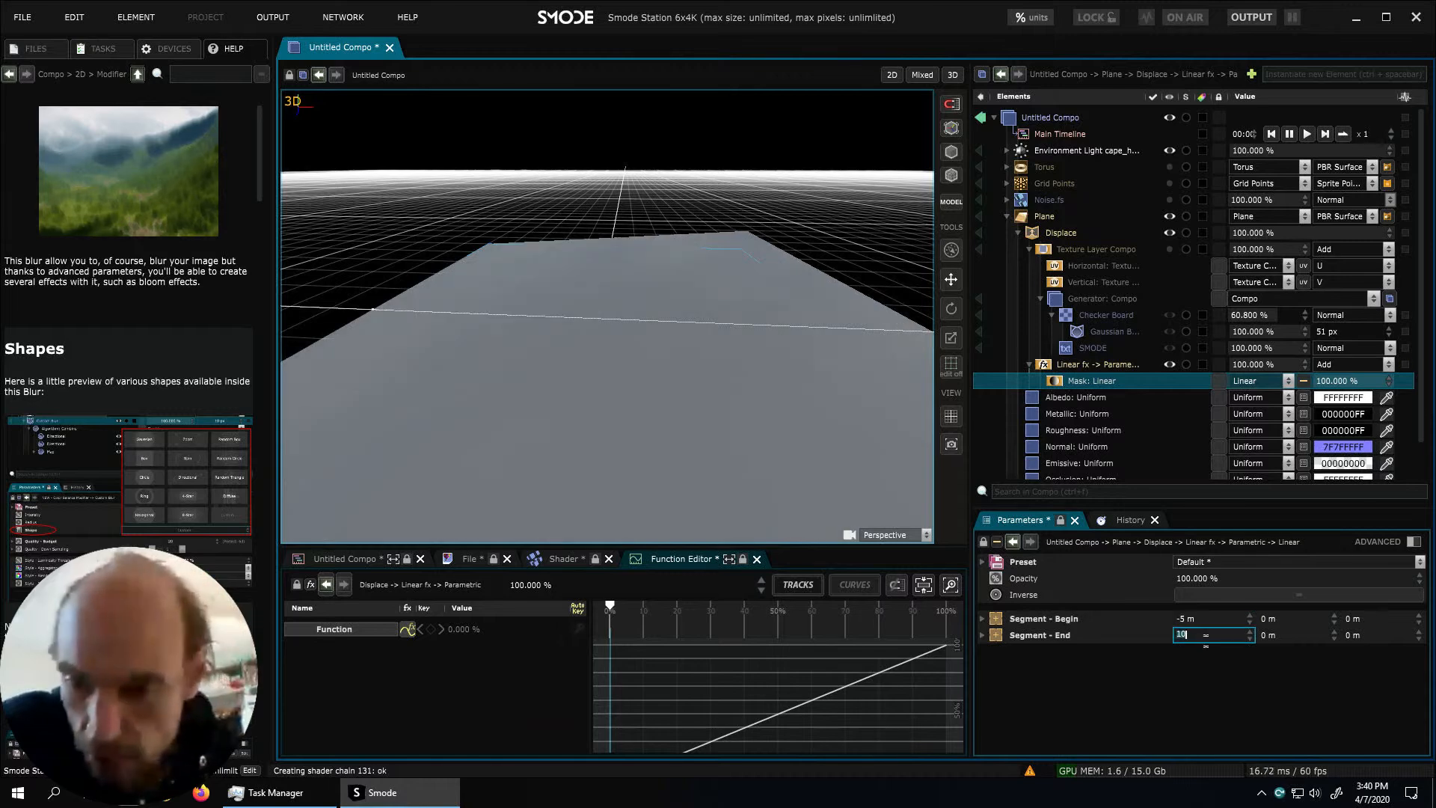
pyautogui.write('5')
pyautogui.press('Return')
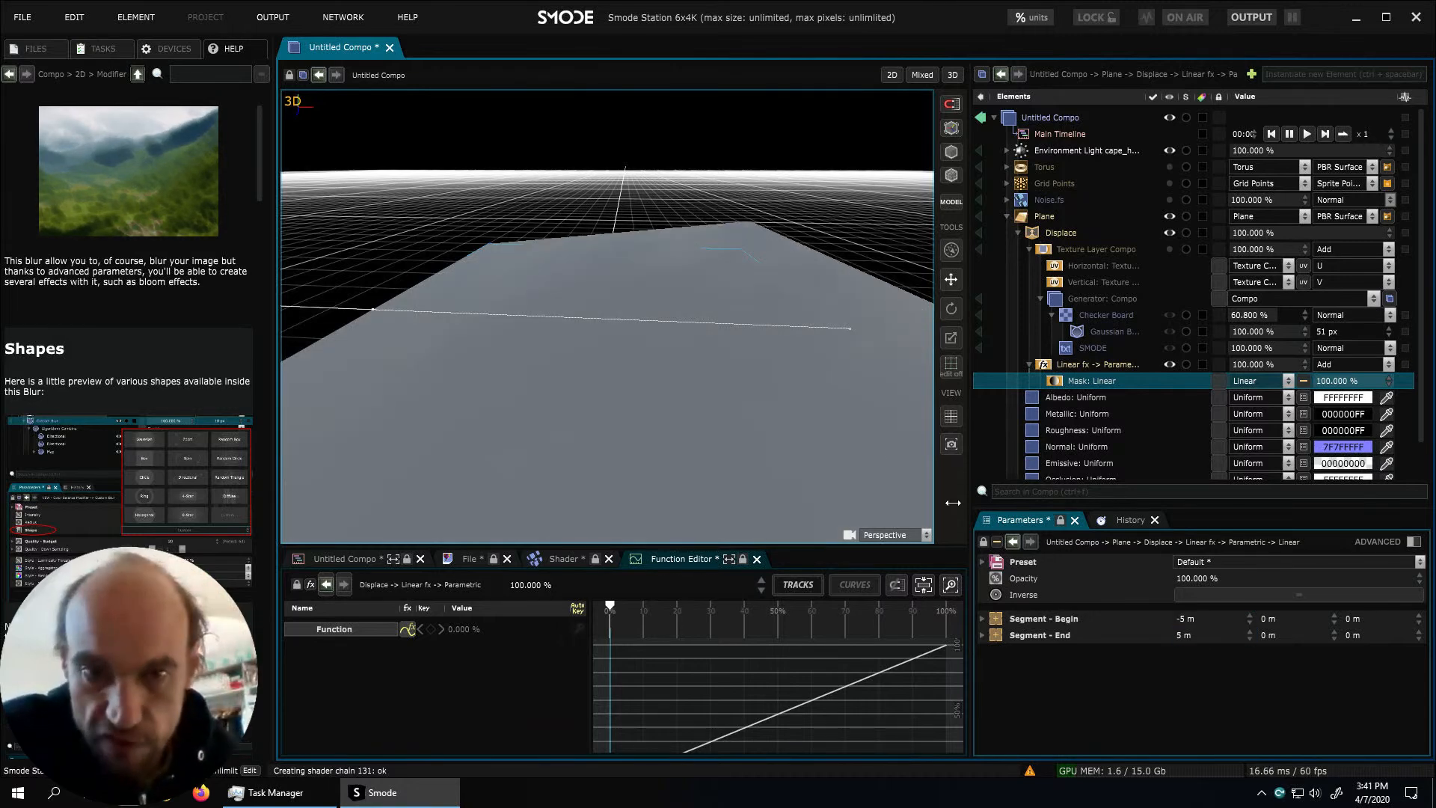
# Try the Inverse option on the linear mask and switch it back off
pyautogui.click(1102, 377)
pyautogui.scroll(-3, 648, 343)
pyautogui.scroll(2, 649, 343)
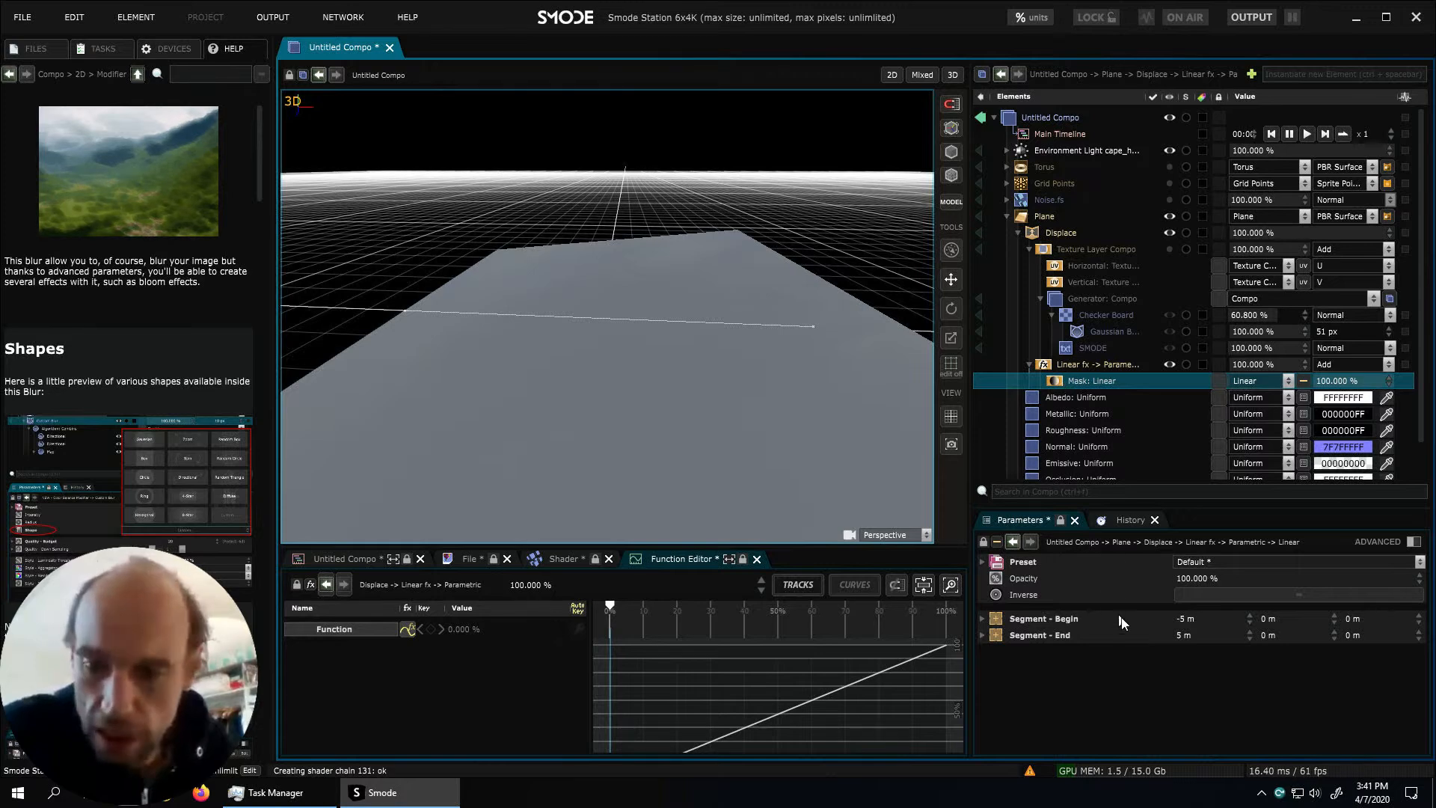
pyautogui.click(1195, 595)
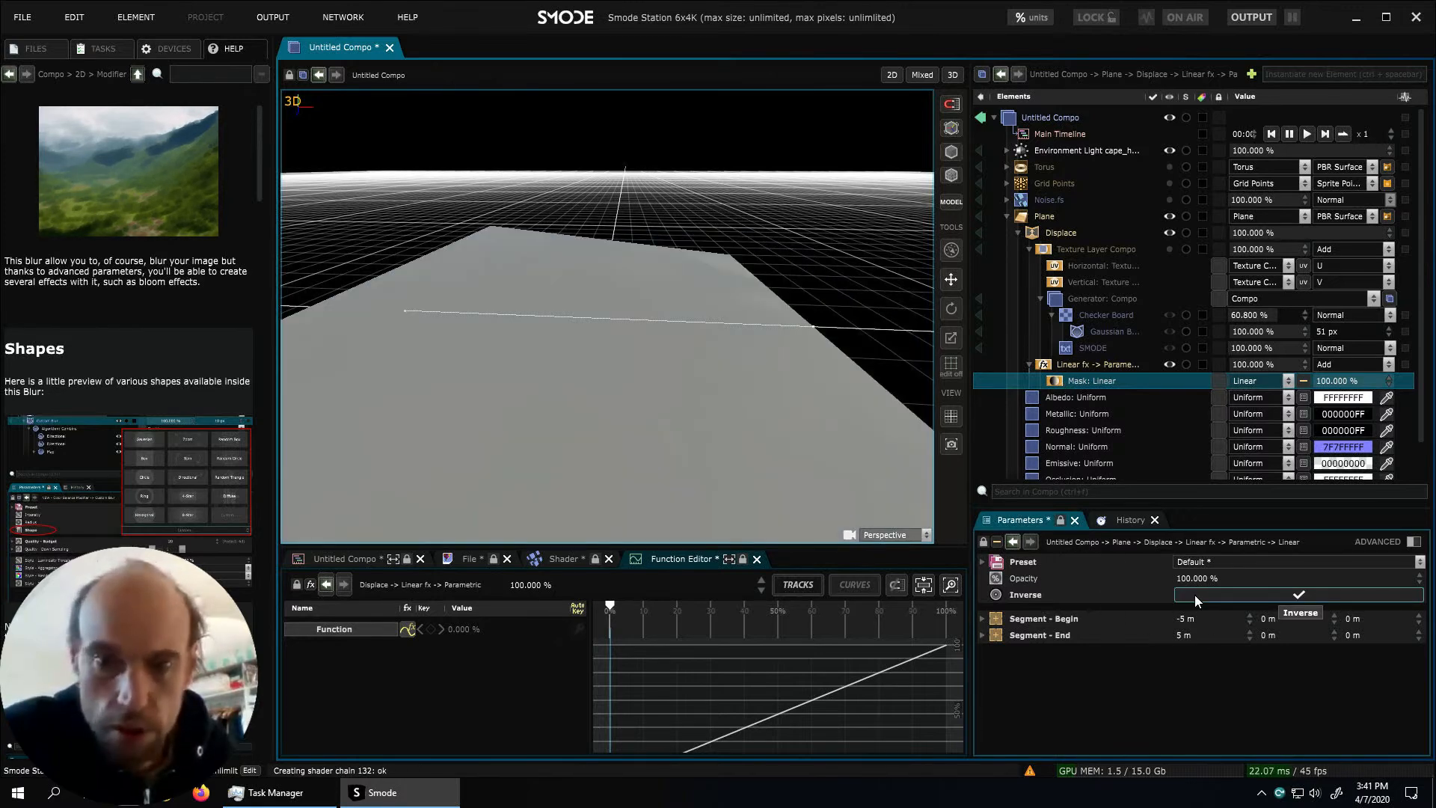
pyautogui.click(1195, 595)
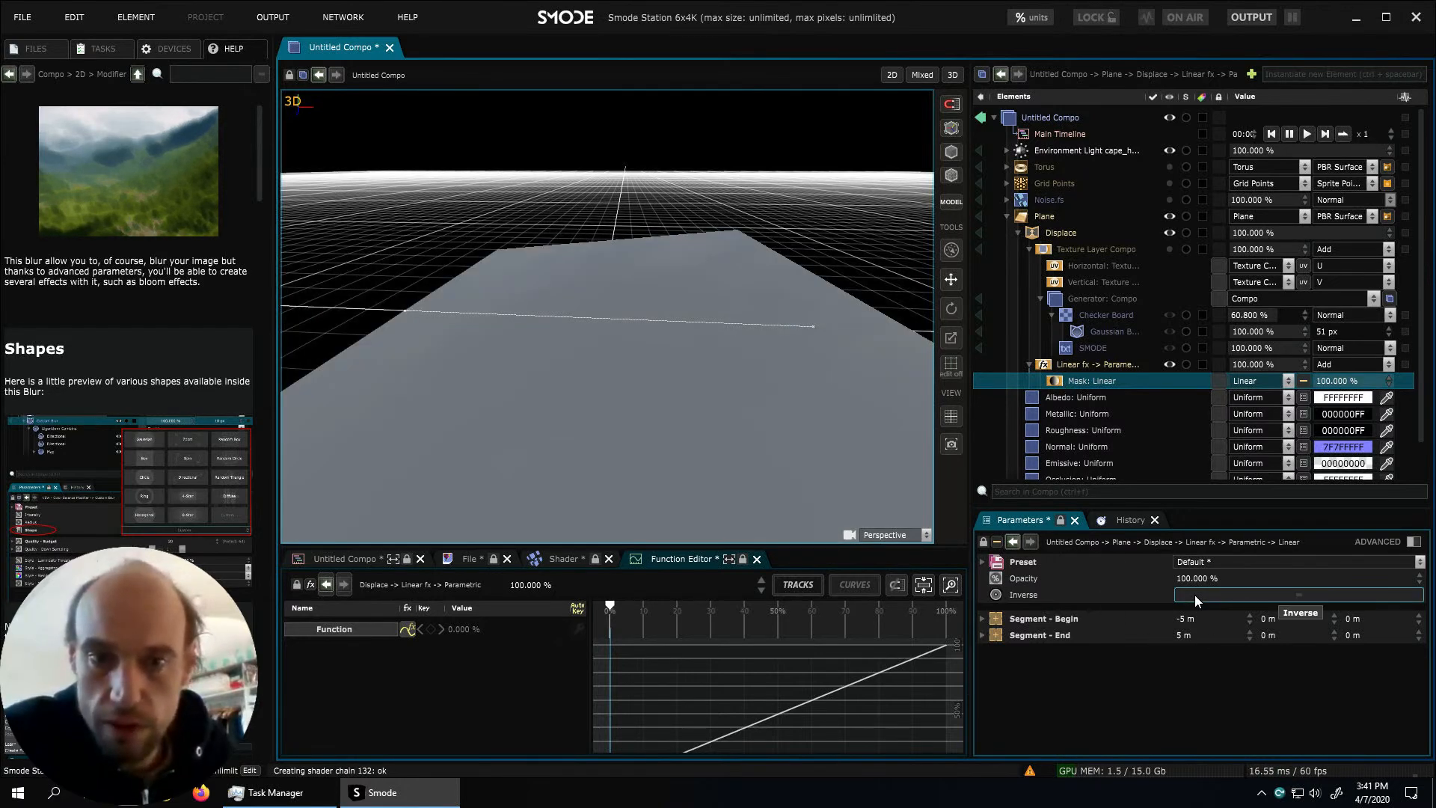
# Enable viewport editing of the linear mask and shorten its segment to about X -2.05 m at the beginning and 3.29 m at the end
pyautogui.click(1054, 366)
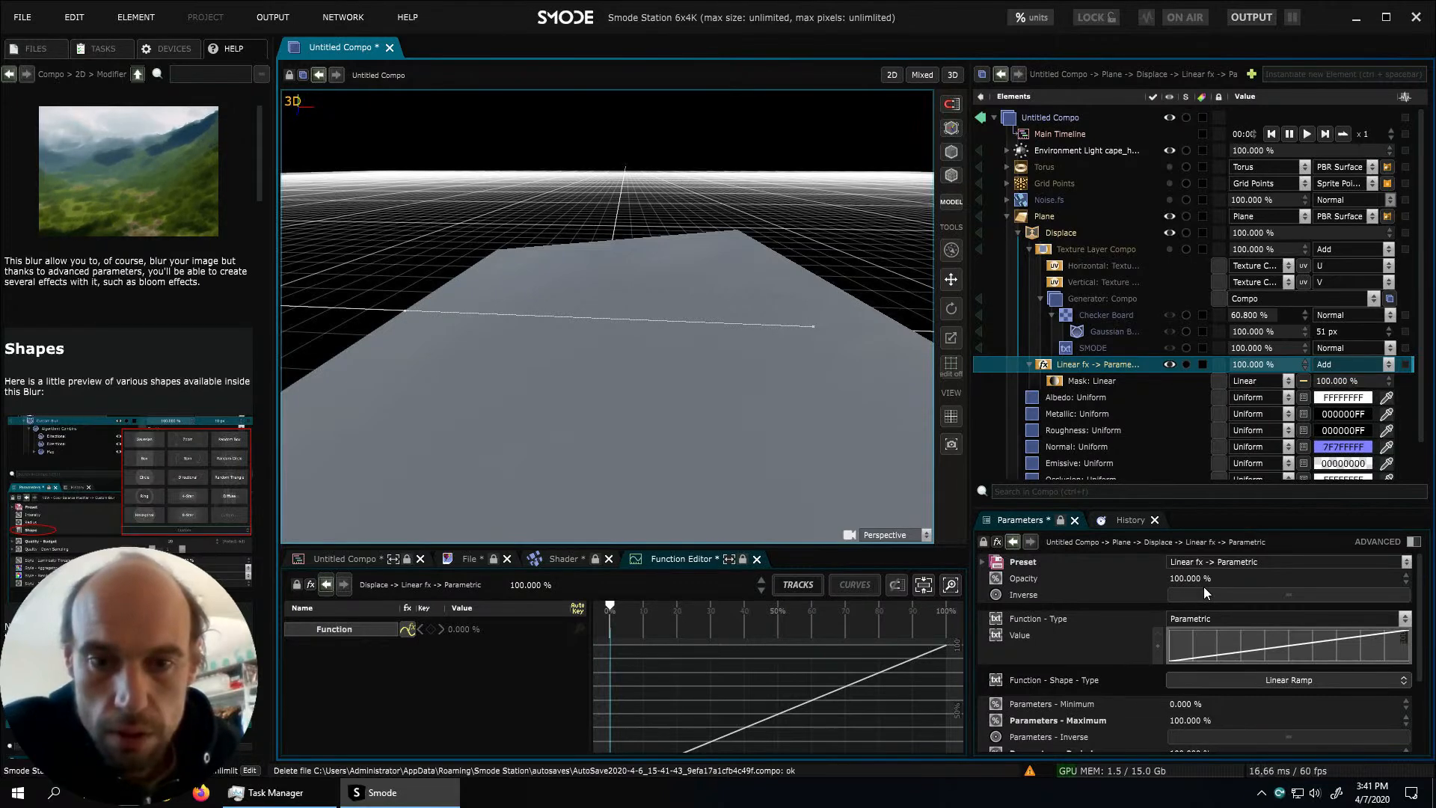
pyautogui.click(1110, 381)
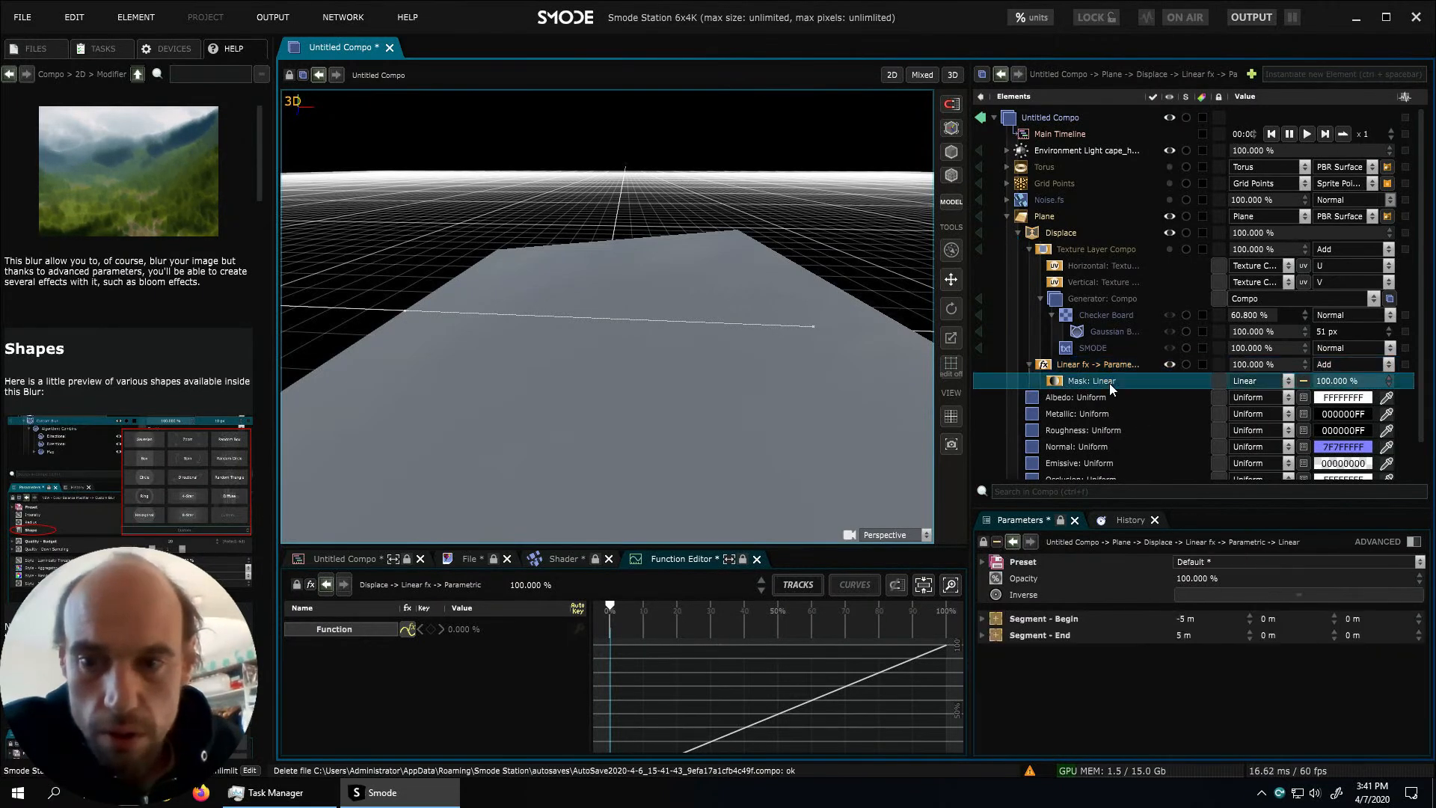
pyautogui.click(951, 365)
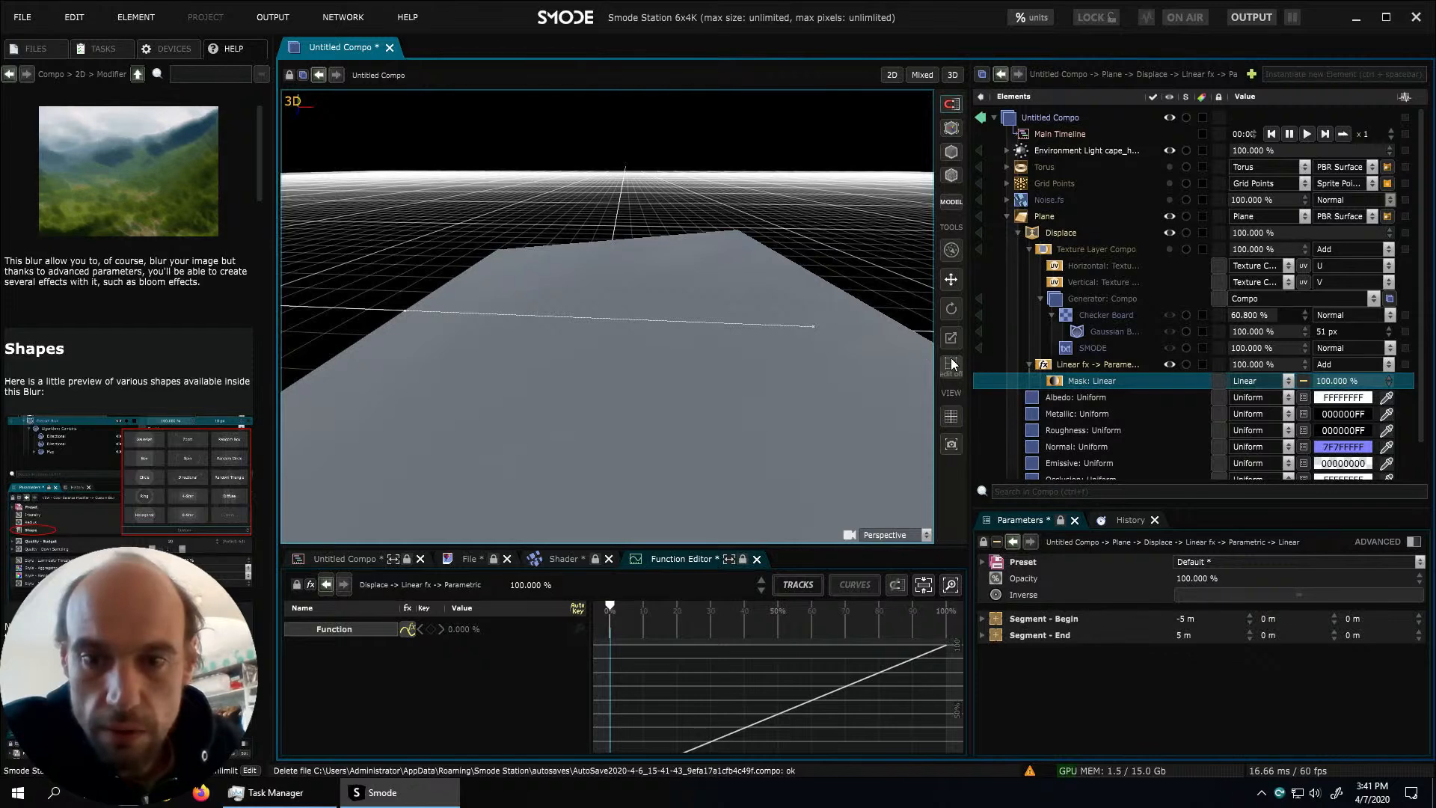
pyautogui.scroll(-1, 837, 327)
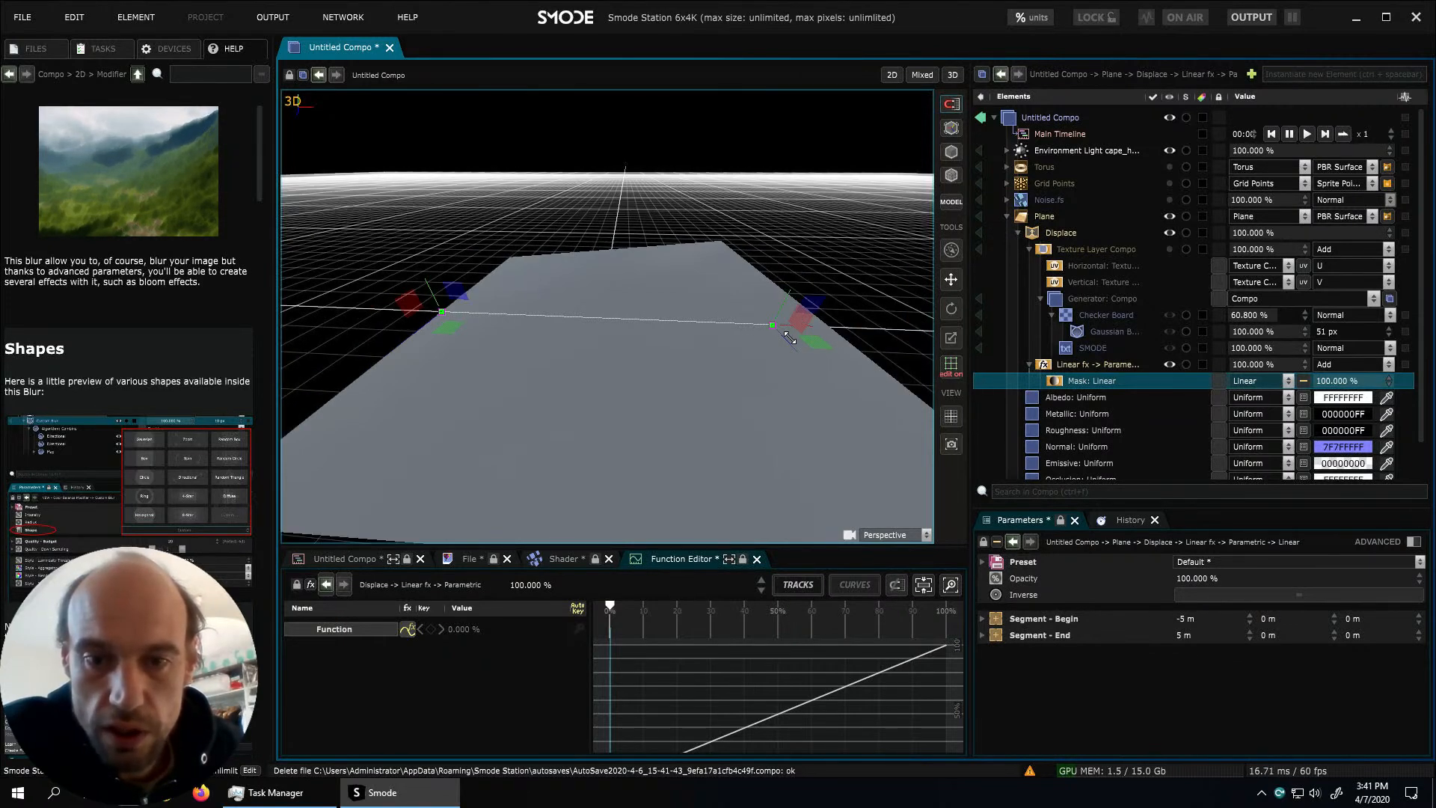
pyautogui.moveTo(785, 323)
pyautogui.mouseDown()
pyautogui.moveTo(822, 455)
pyautogui.moveTo(772, 322)
pyautogui.mouseUp()
pyautogui.moveTo(452, 312); pyautogui.dragTo(559, 325)
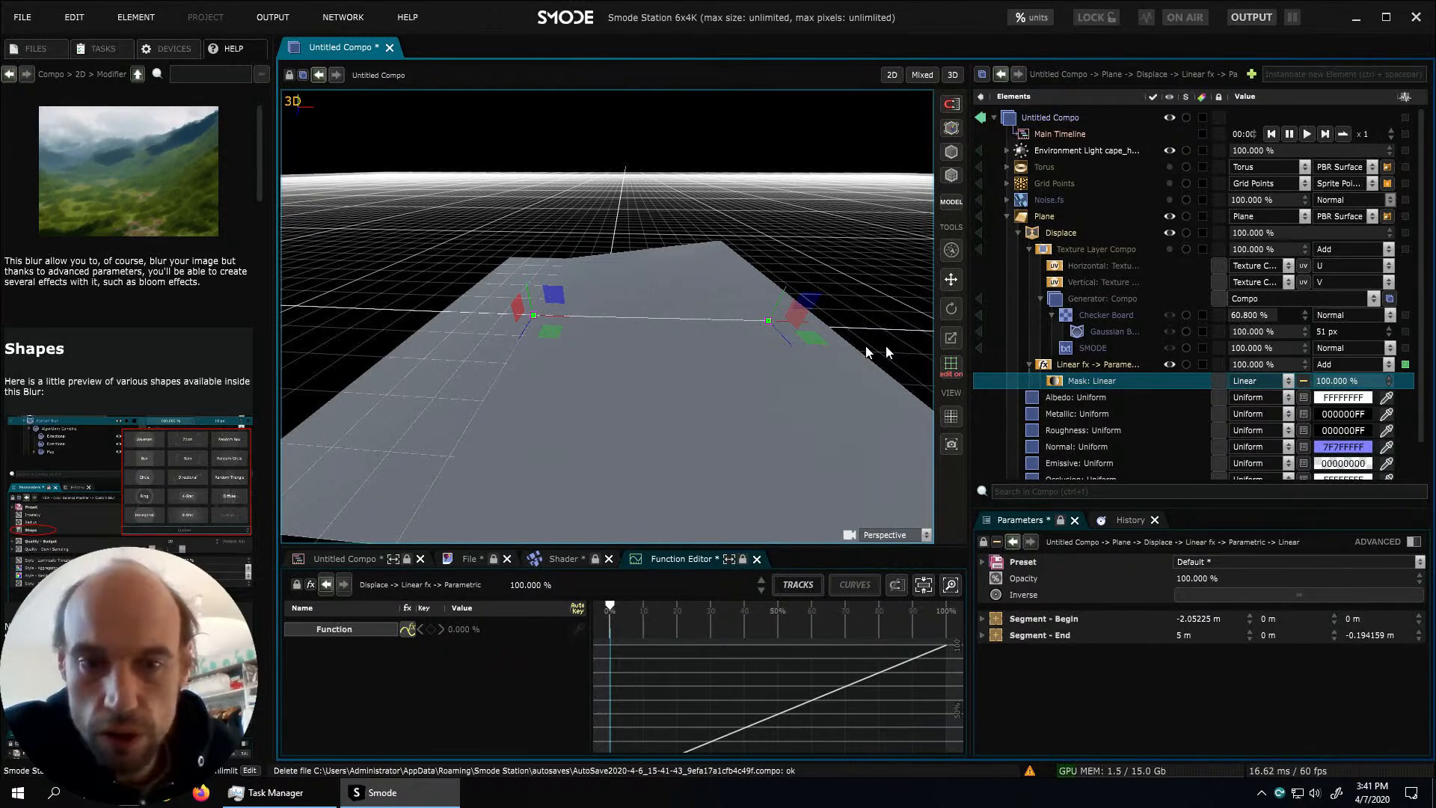
pyautogui.moveTo(783, 321); pyautogui.dragTo(723, 320)
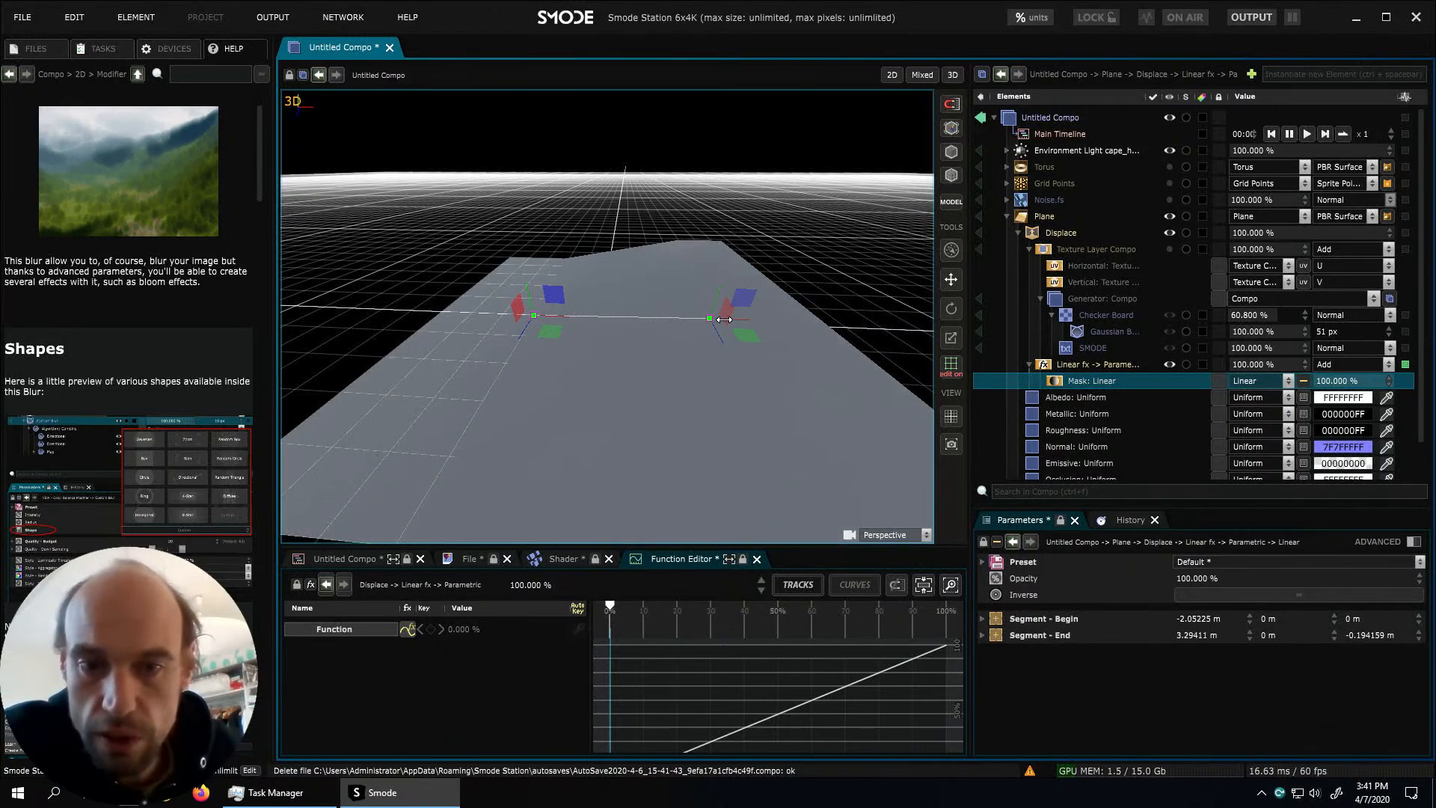
# Change the linear parametric function's shape to Sinus with 4 repetitions
pyautogui.click(1093, 364)
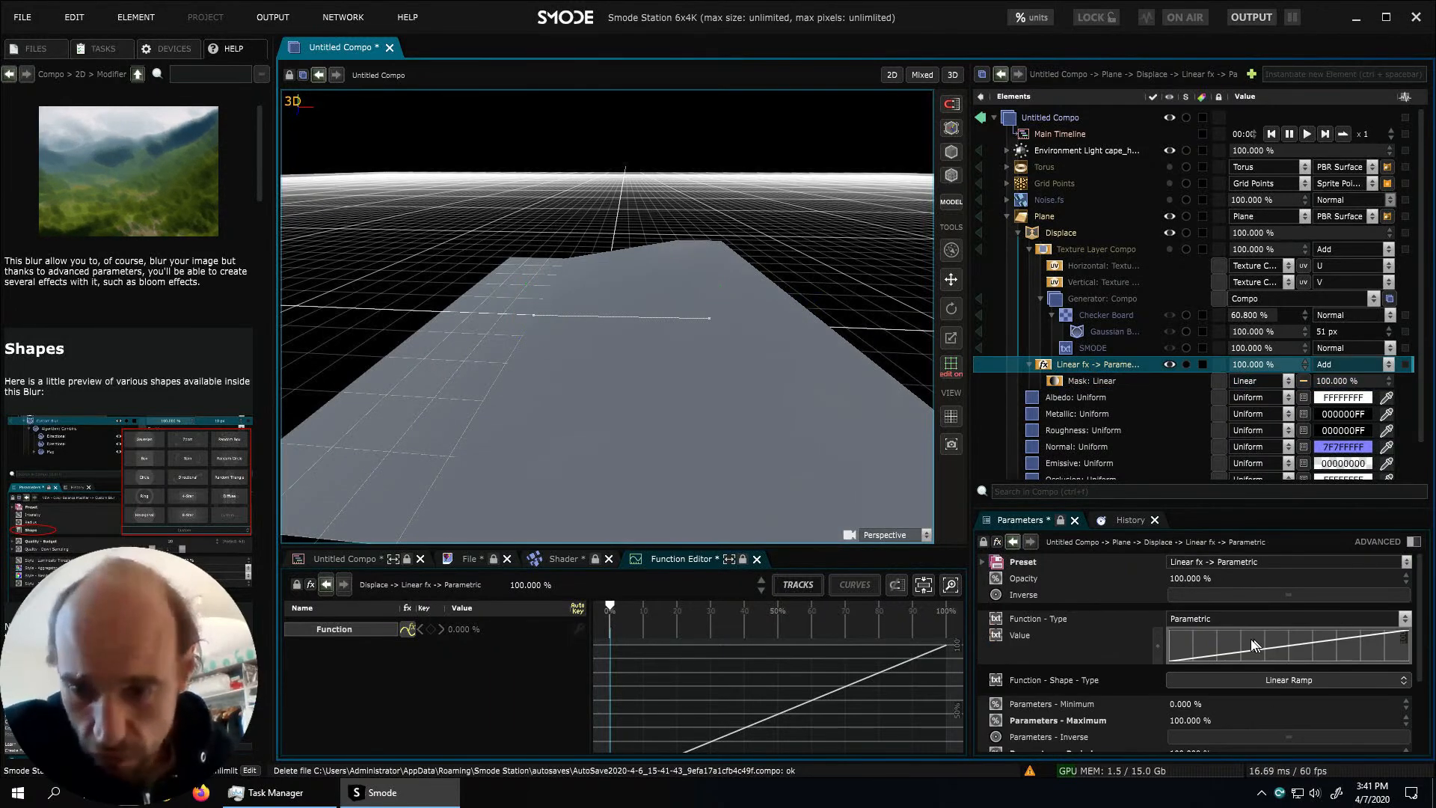
pyautogui.moveTo(1244, 506); pyautogui.dragTo(1244, 451)
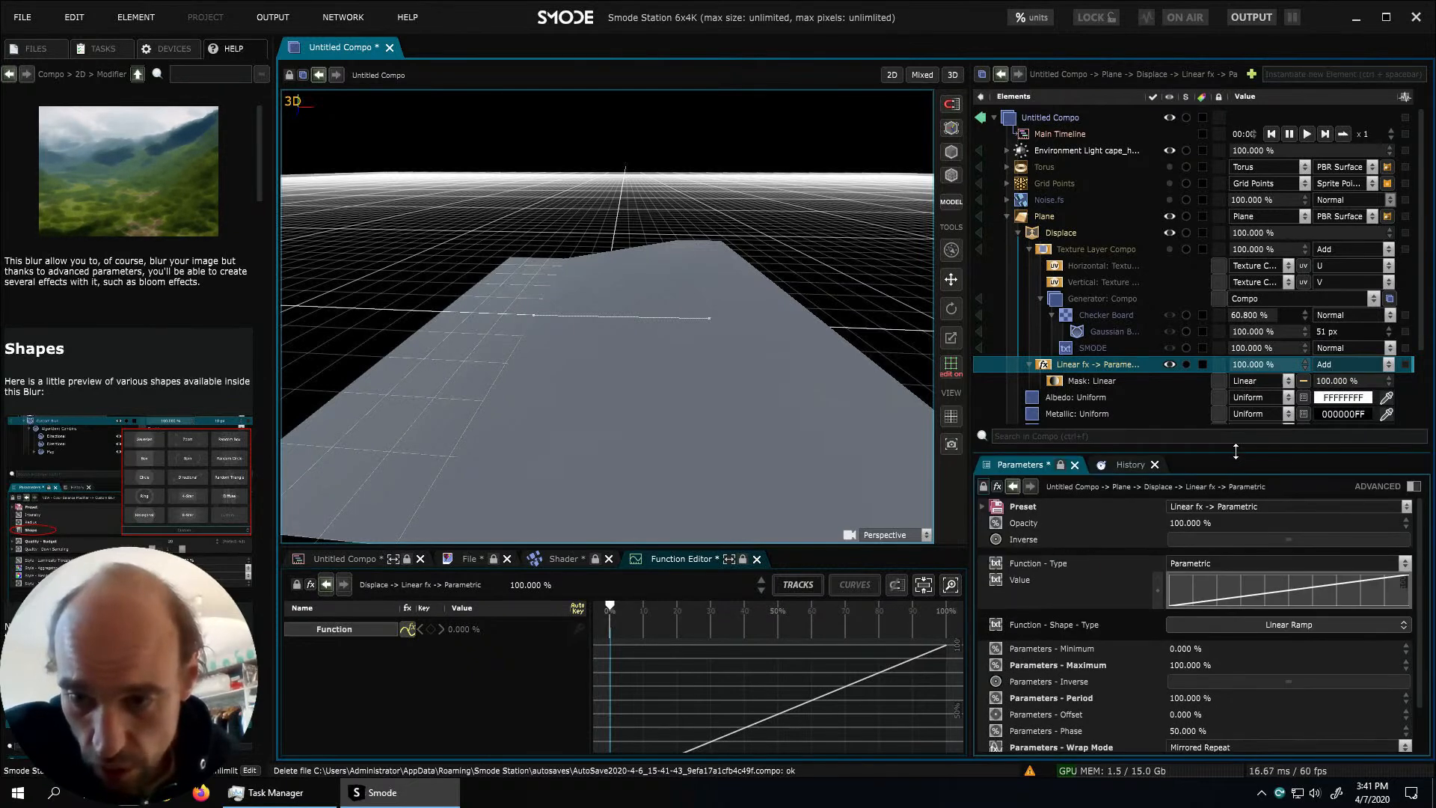
pyautogui.click(1273, 624)
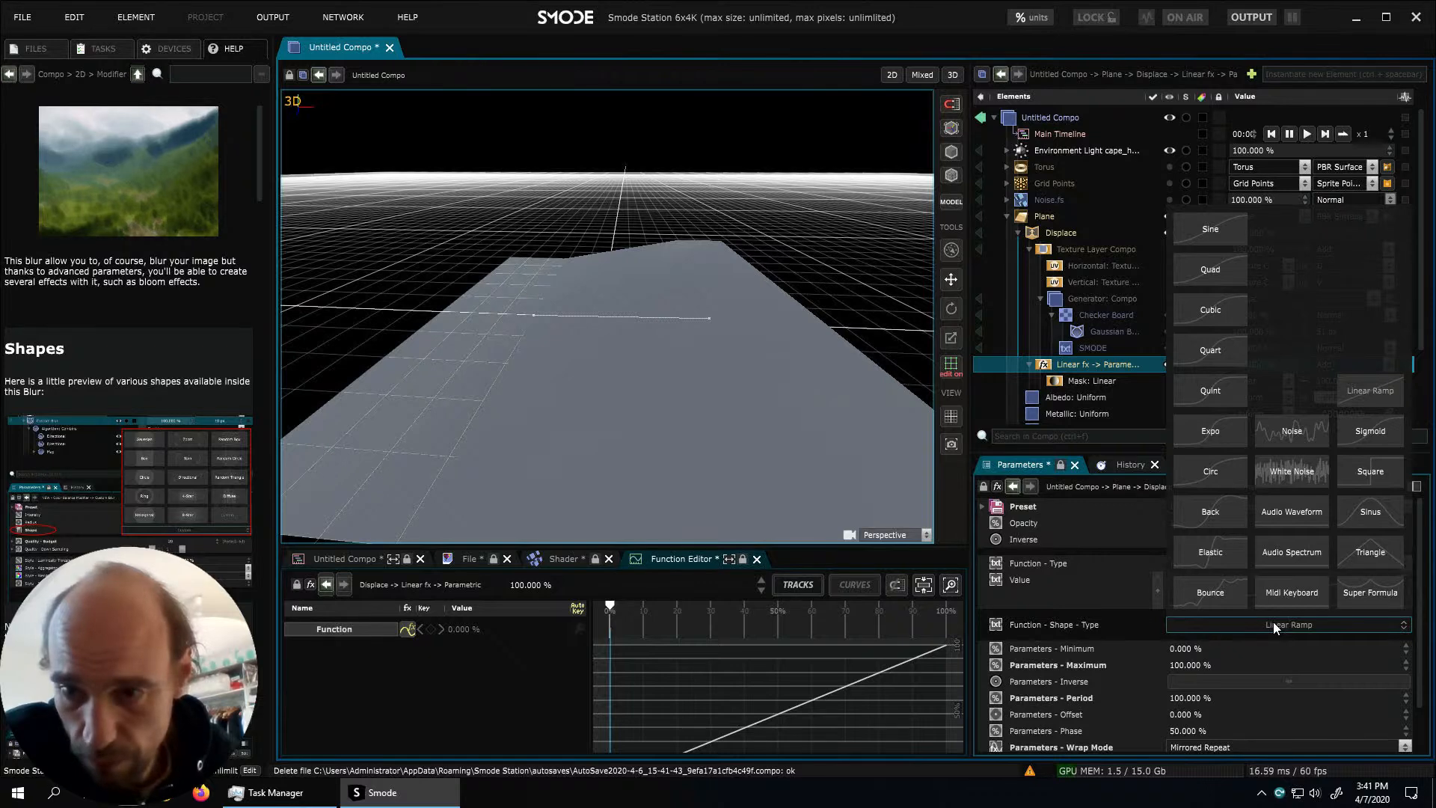
pyautogui.click(1359, 518)
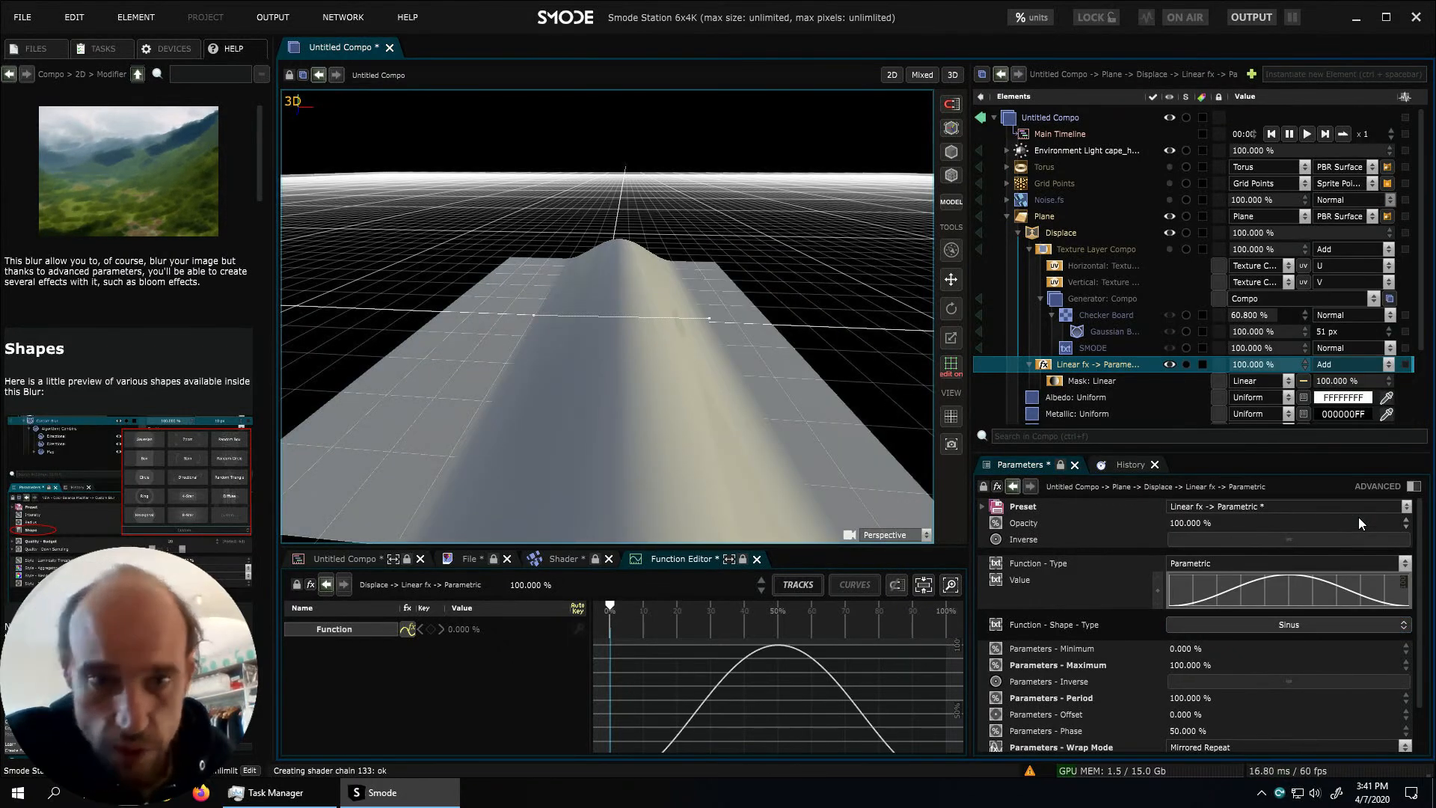
pyautogui.scroll(-2, 1281, 649)
pyautogui.moveTo(1197, 726); pyautogui.dragTo(1198, 697)
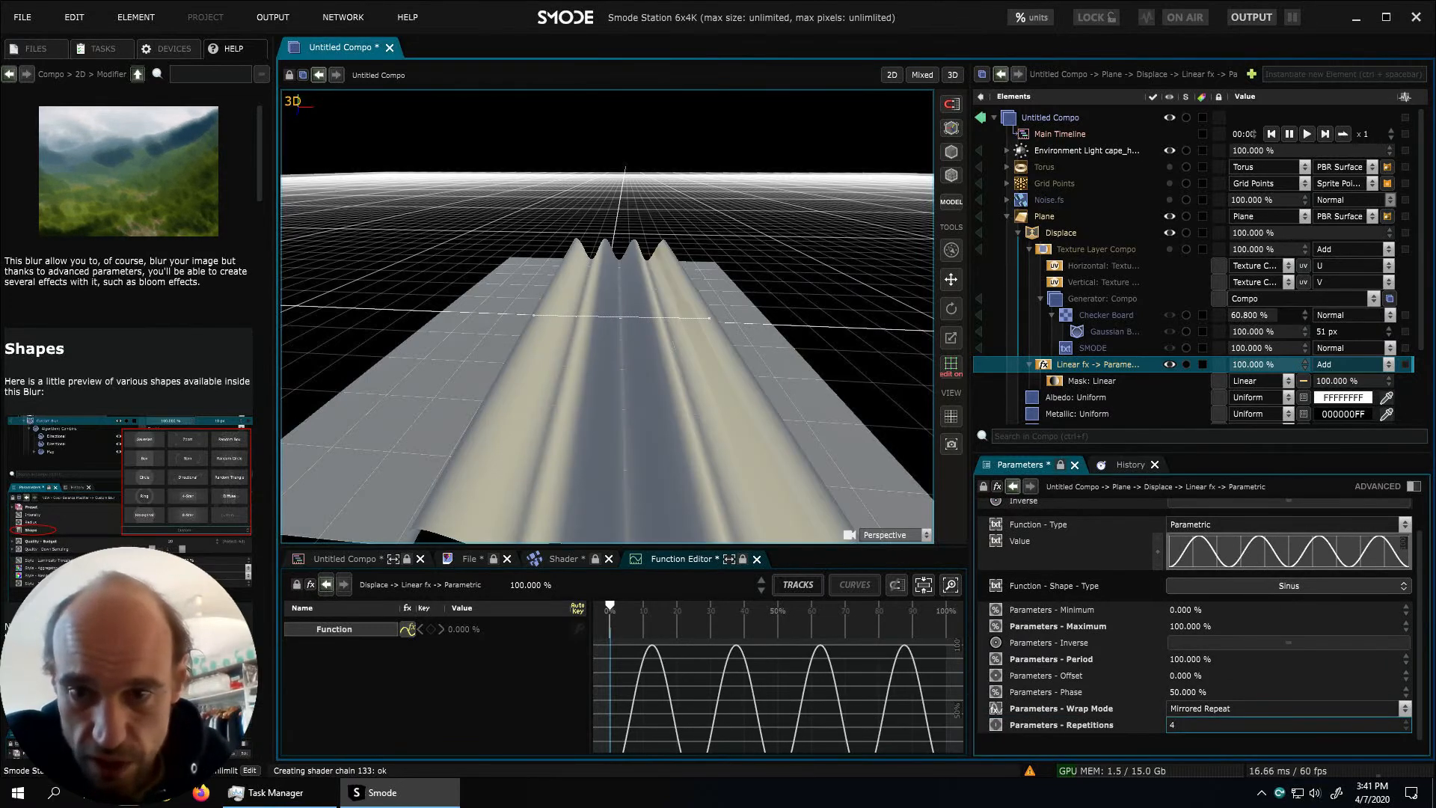
# Widen the linear mask's segment to about X -4.47 m at the beginning and 5.12 m at the end
pyautogui.click(1067, 383)
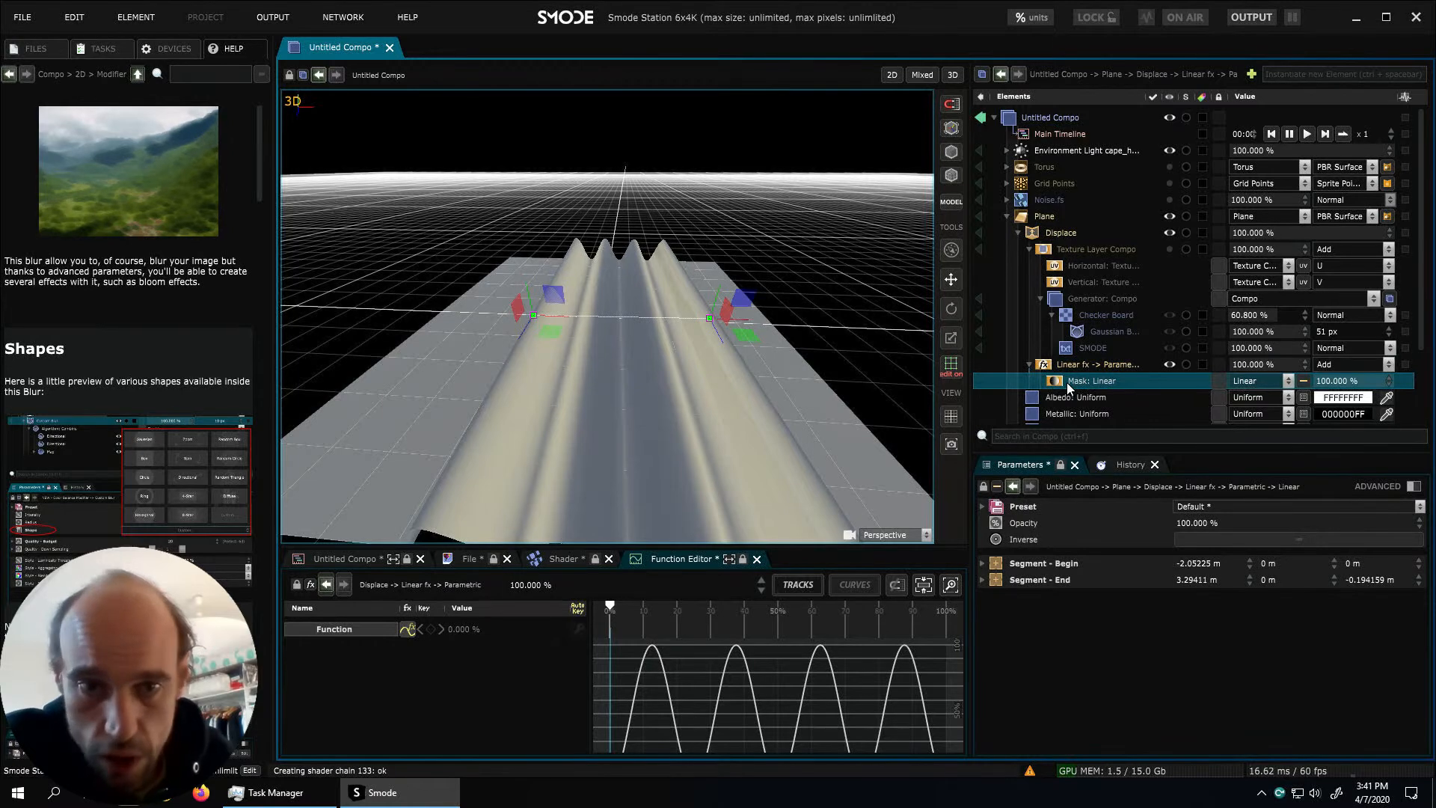
pyautogui.moveTo(562, 315); pyautogui.dragTo(487, 314)
pyautogui.moveTo(711, 332); pyautogui.dragTo(789, 330)
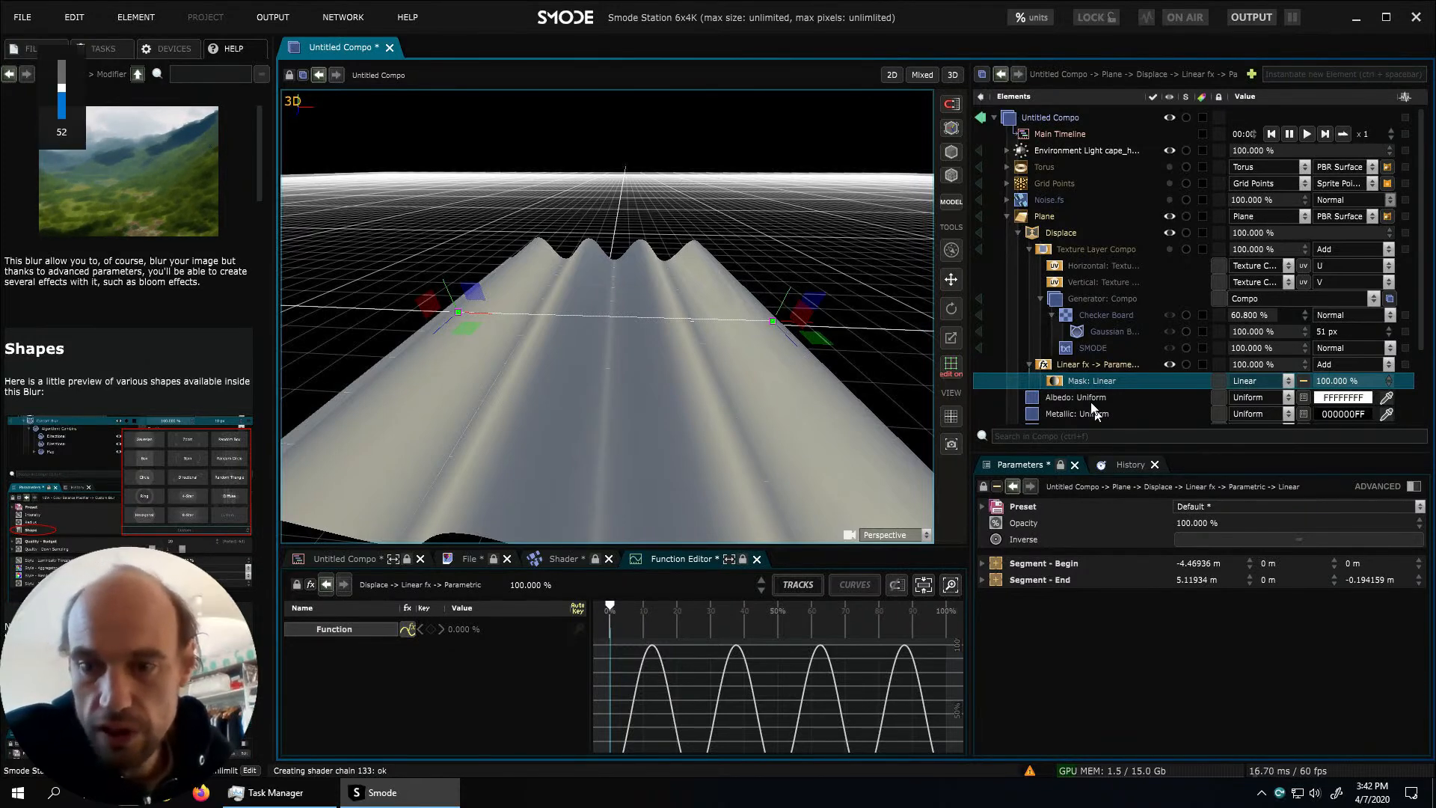
# Switch the parametric function's shape type to Noise
pyautogui.click(1101, 364)
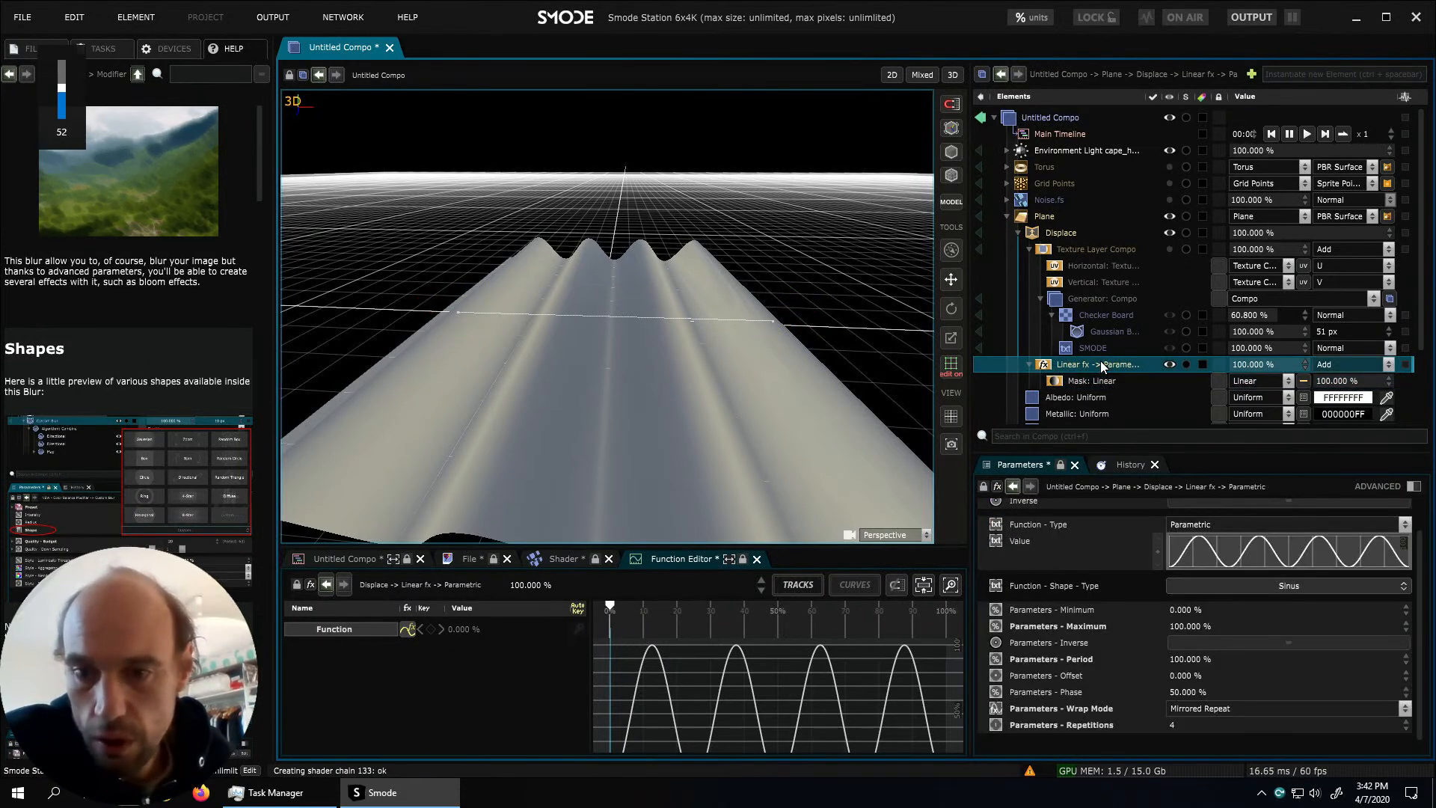
pyautogui.click(1287, 586)
pyautogui.click(173, 47)
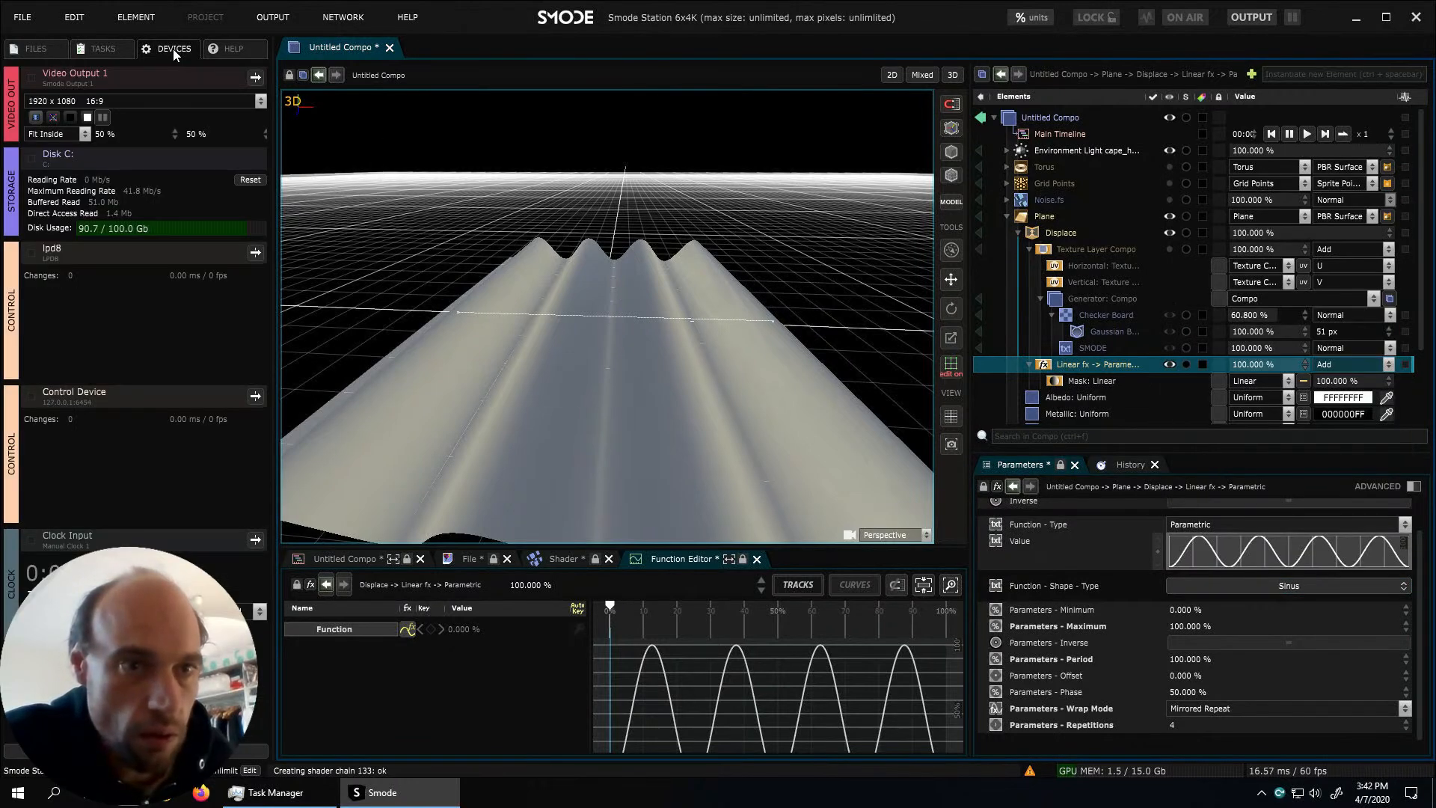
pyautogui.click(218, 50)
pyautogui.click(1230, 586)
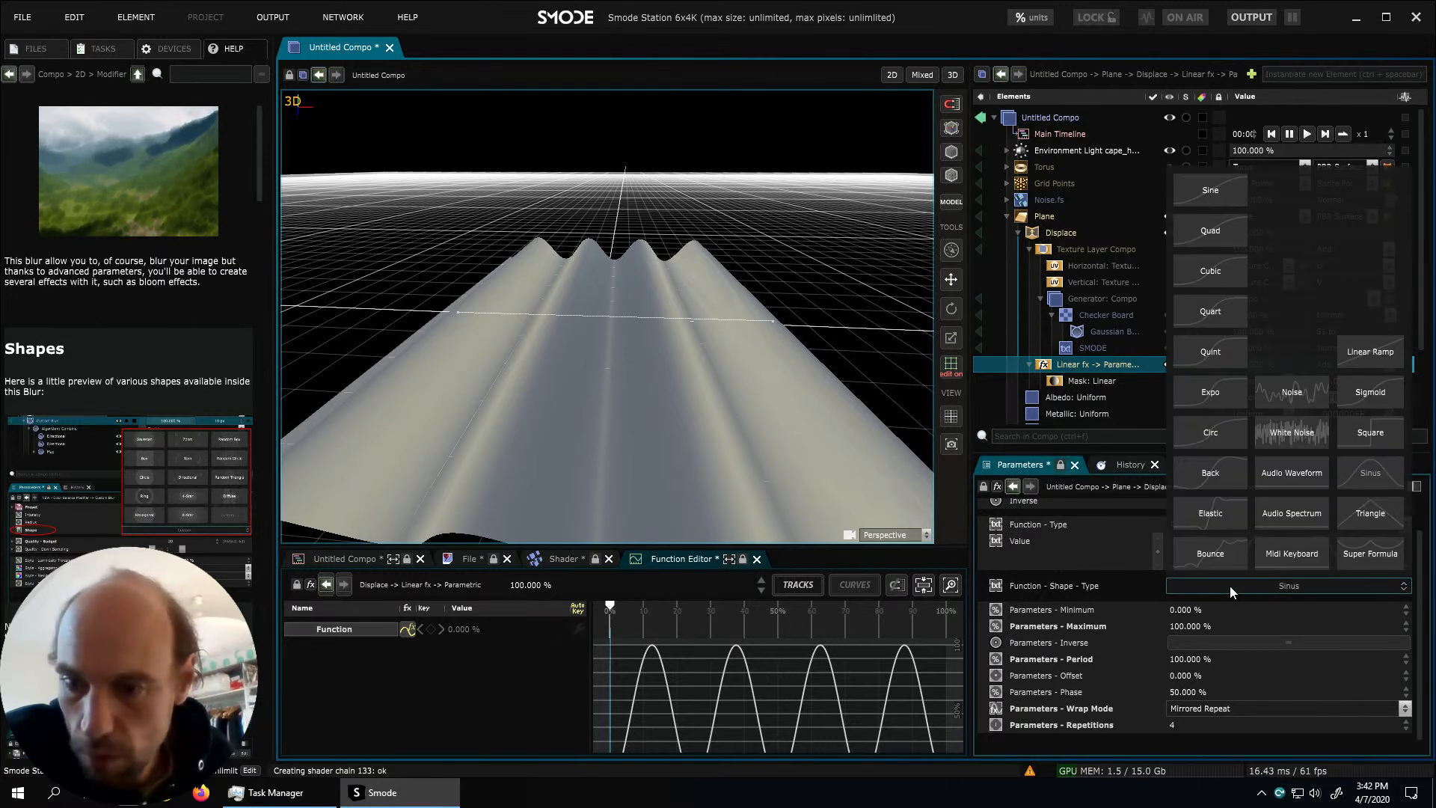
pyautogui.click(1289, 398)
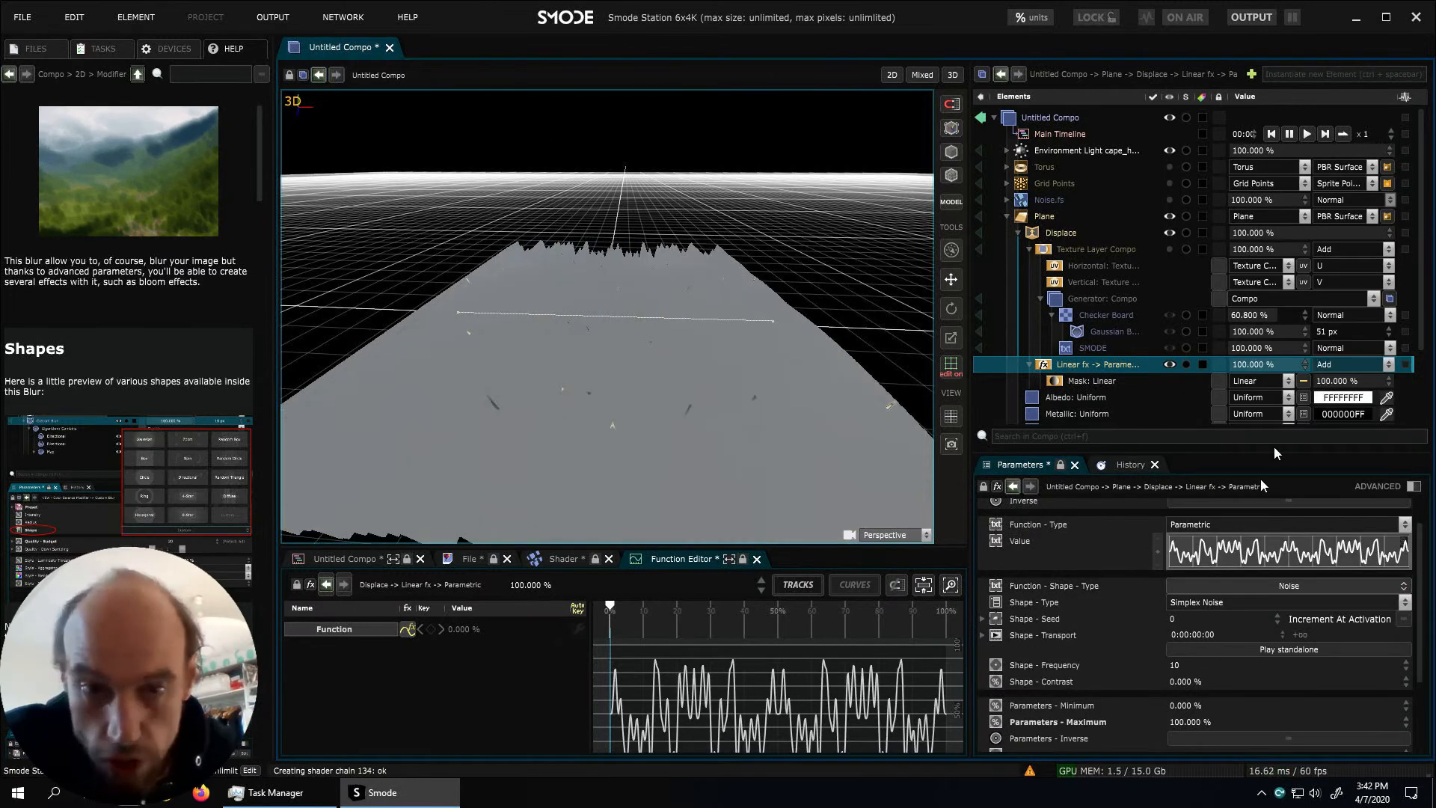
# Animate the noise shape with a standalone player and look at the player's parameters
pyautogui.click(1231, 649)
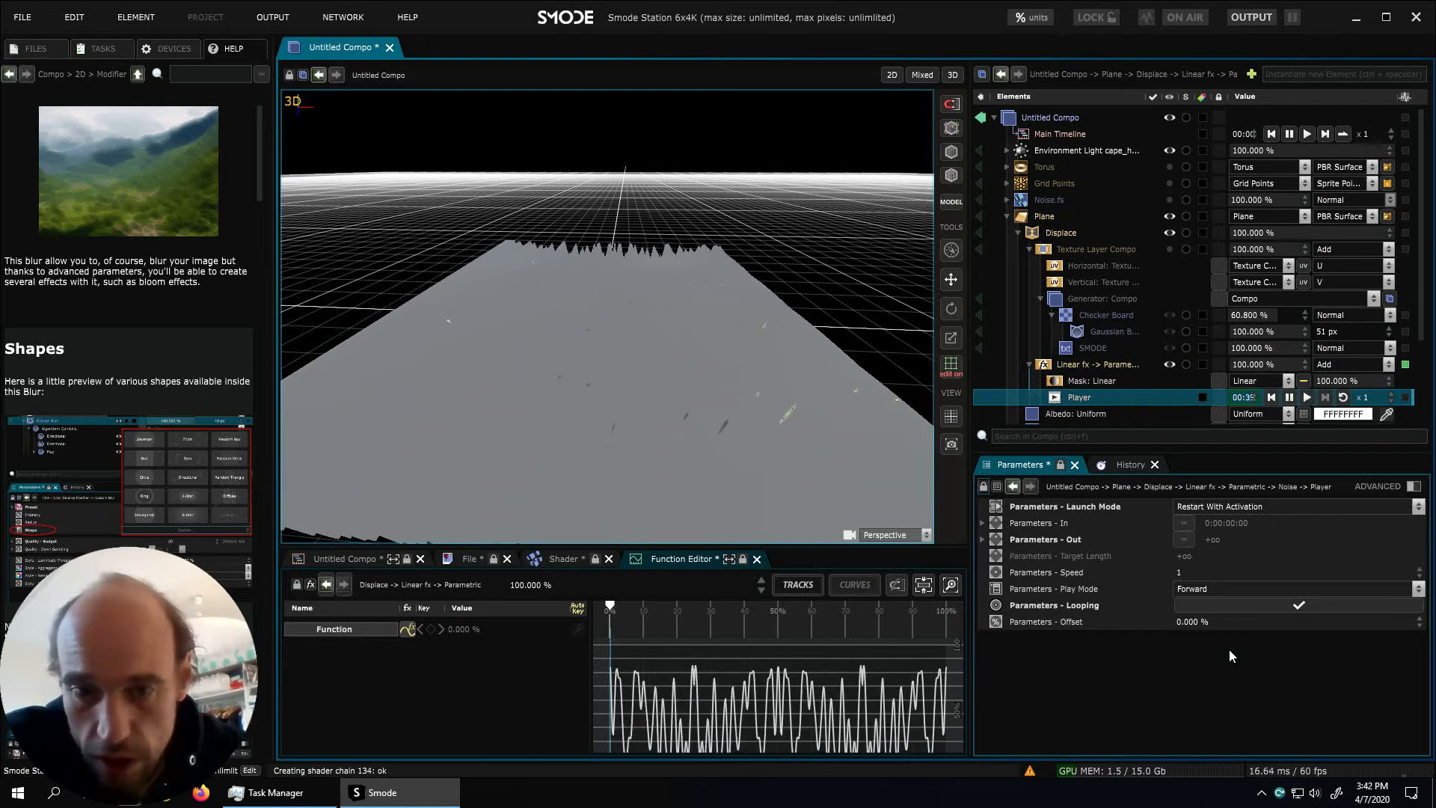
pyautogui.click(1099, 368)
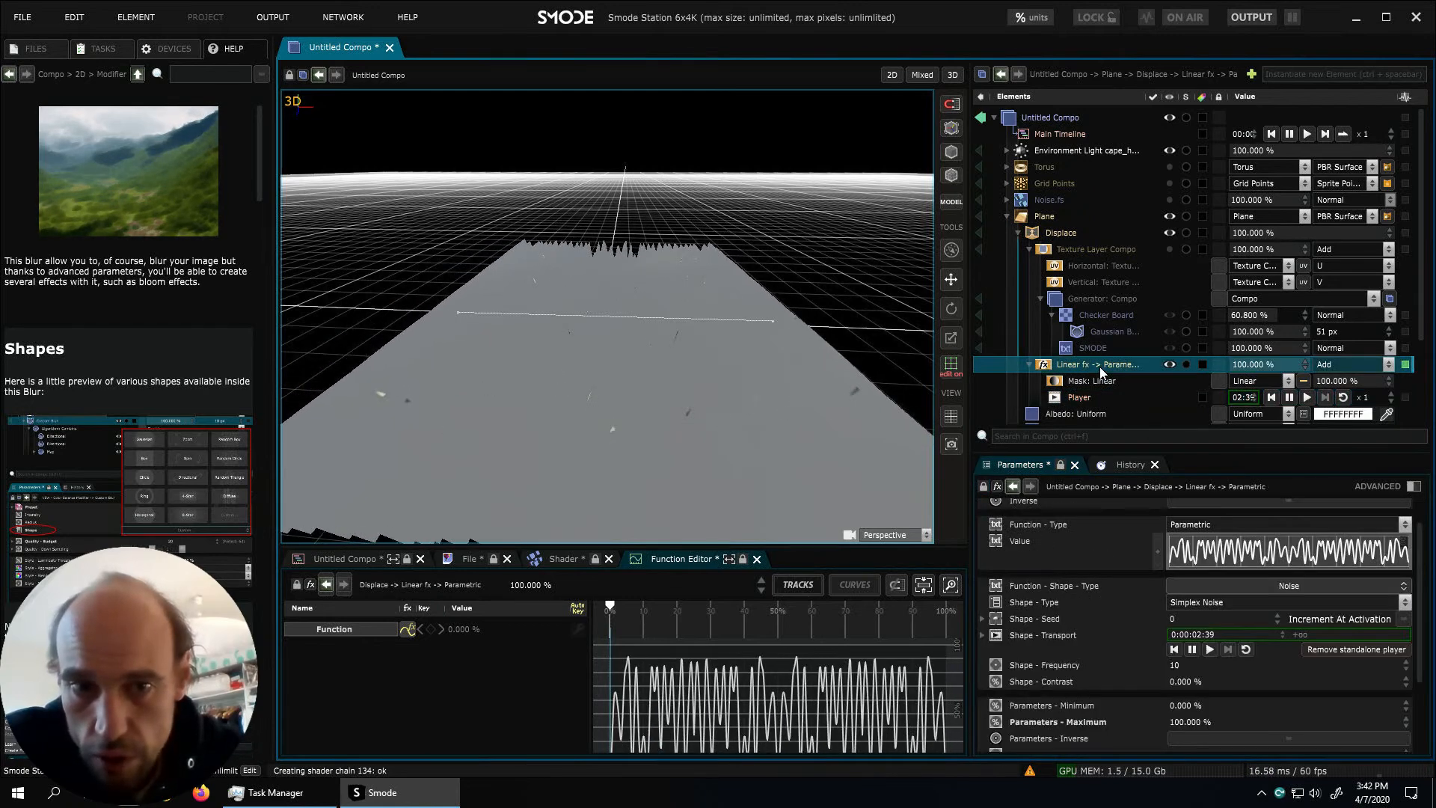
pyautogui.click(1097, 395)
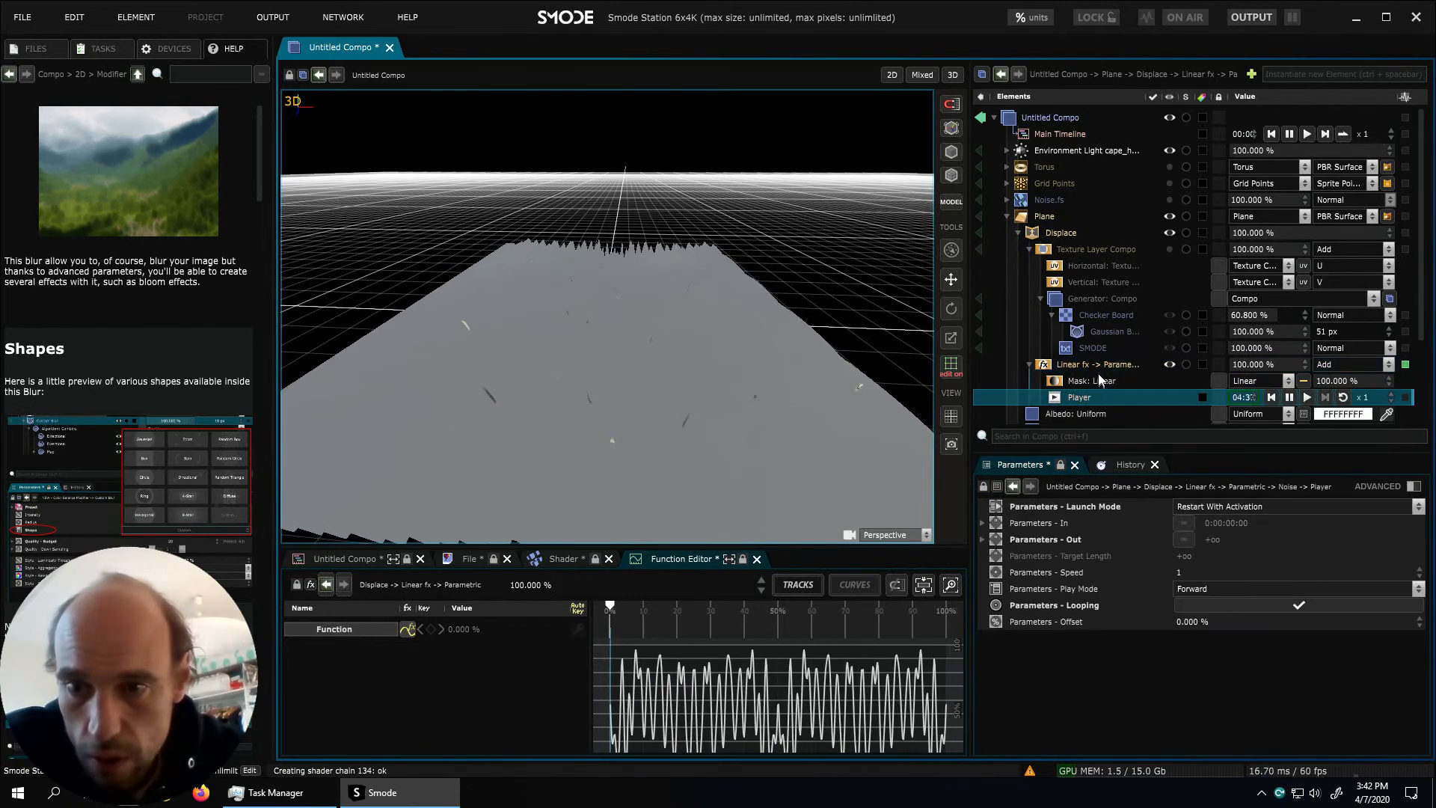
pyautogui.click(1101, 365)
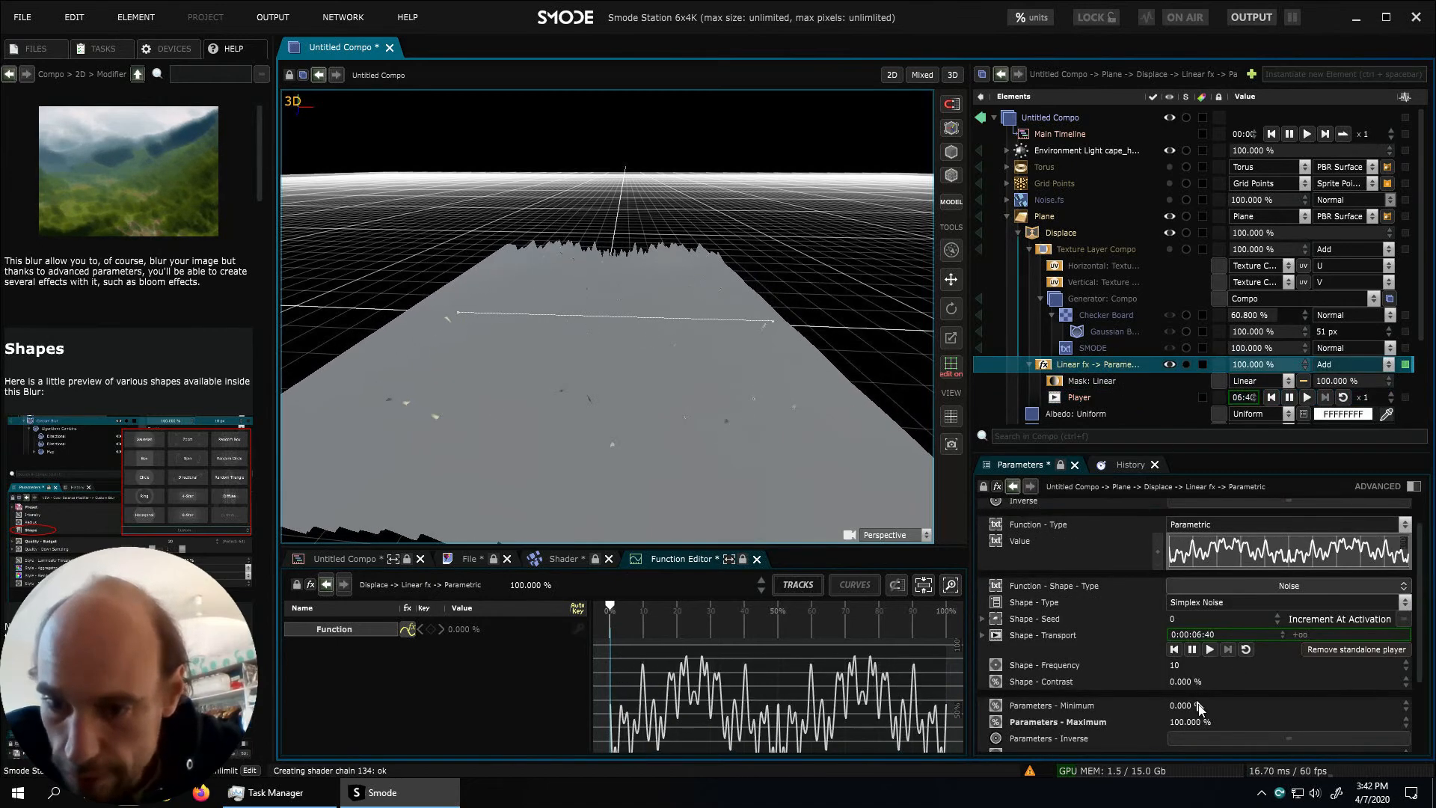
# Set the noise shape's frequency to 3.4 and inspect the displaced plane from another angle
pyautogui.scroll(-1, 1189, 658)
pyautogui.click(1196, 626)
pyautogui.write('0.2')
pyautogui.moveTo(1196, 626); pyautogui.dragTo(1196, 602)
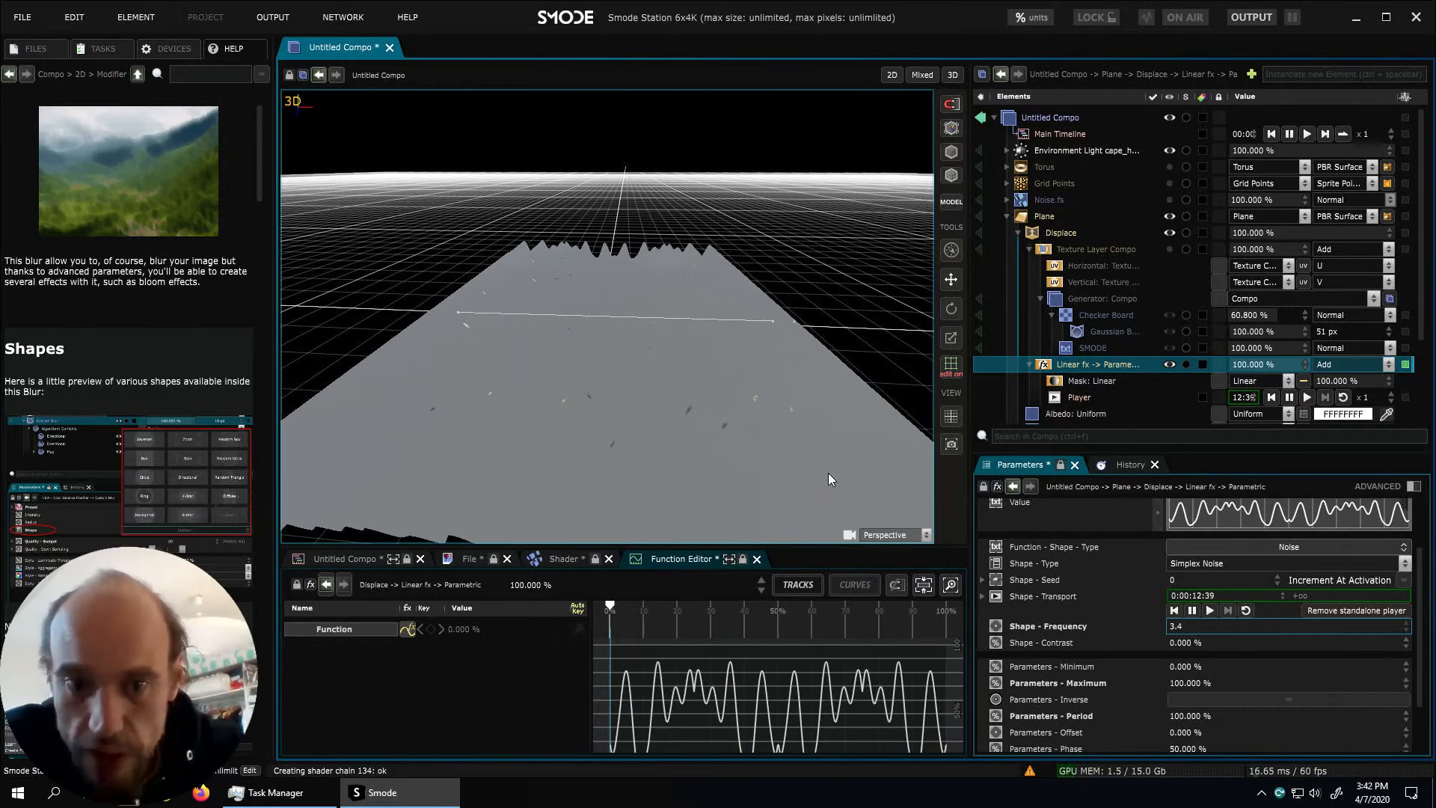
pyautogui.moveTo(837, 388); pyautogui.dragTo(1147, 302)
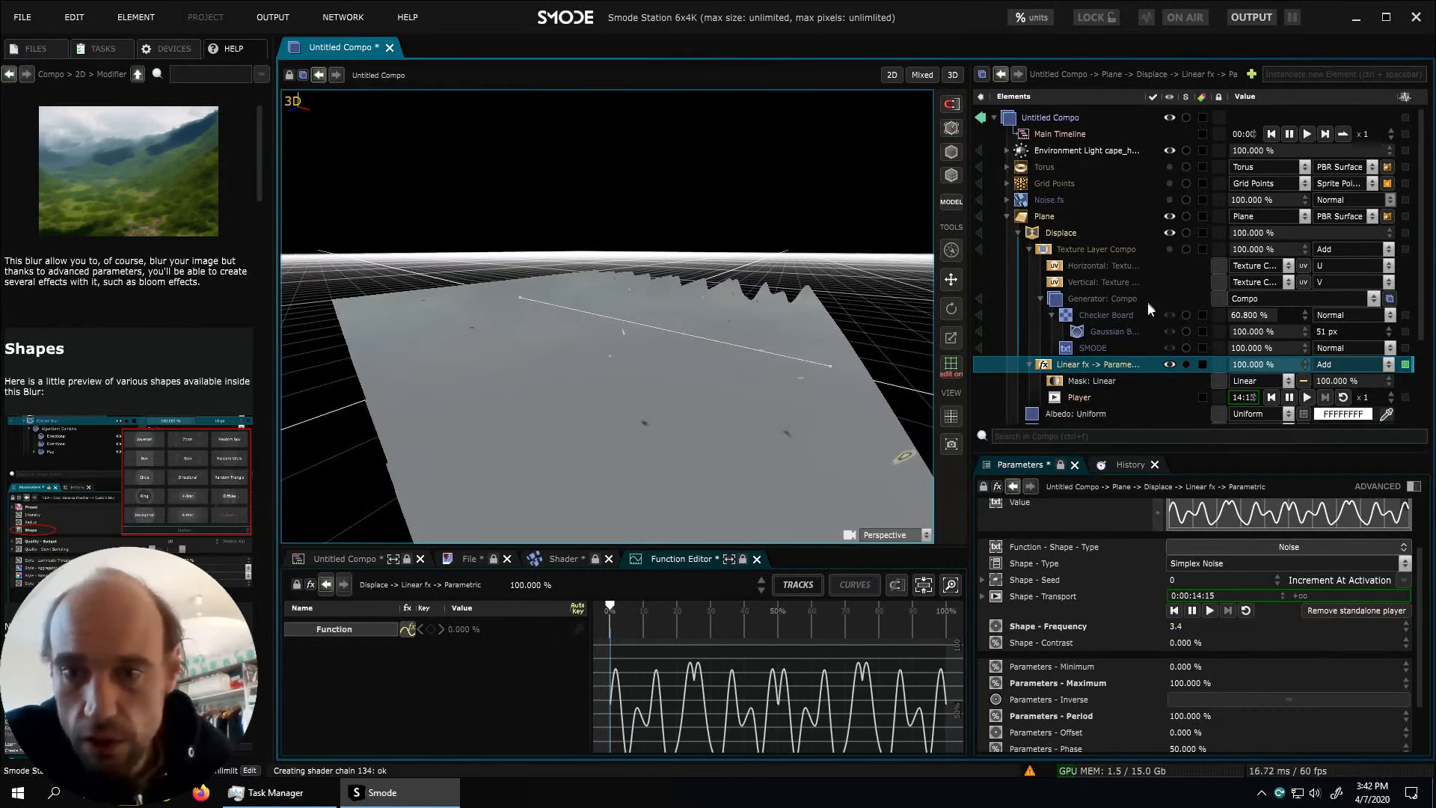
# Turn off the linear function displacement and reactivate the Texture Layer Compo inside Displace
pyautogui.click(1170, 364)
pyautogui.click(1170, 249)
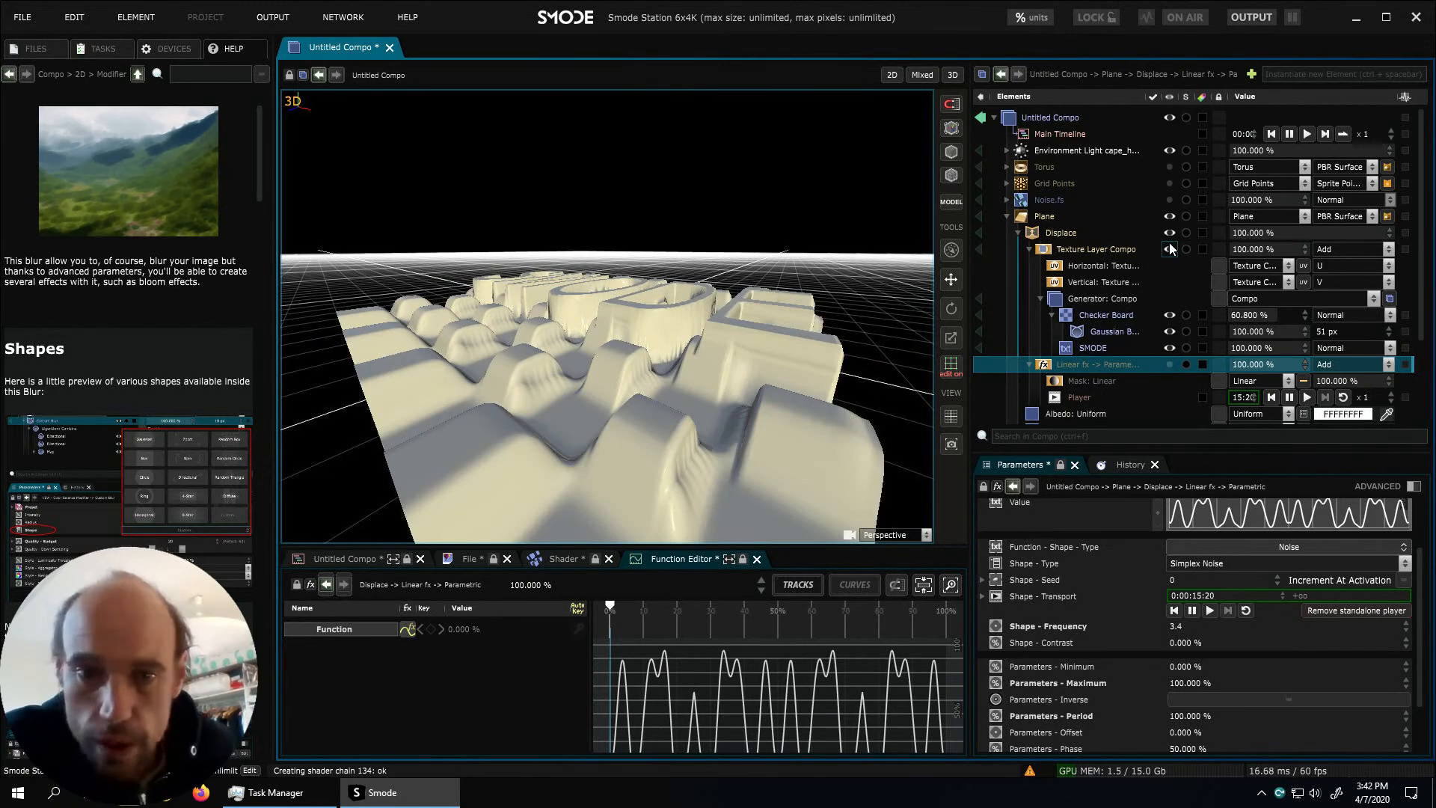
pyautogui.moveTo(777, 314); pyautogui.dragTo(716, 321, button='middle')
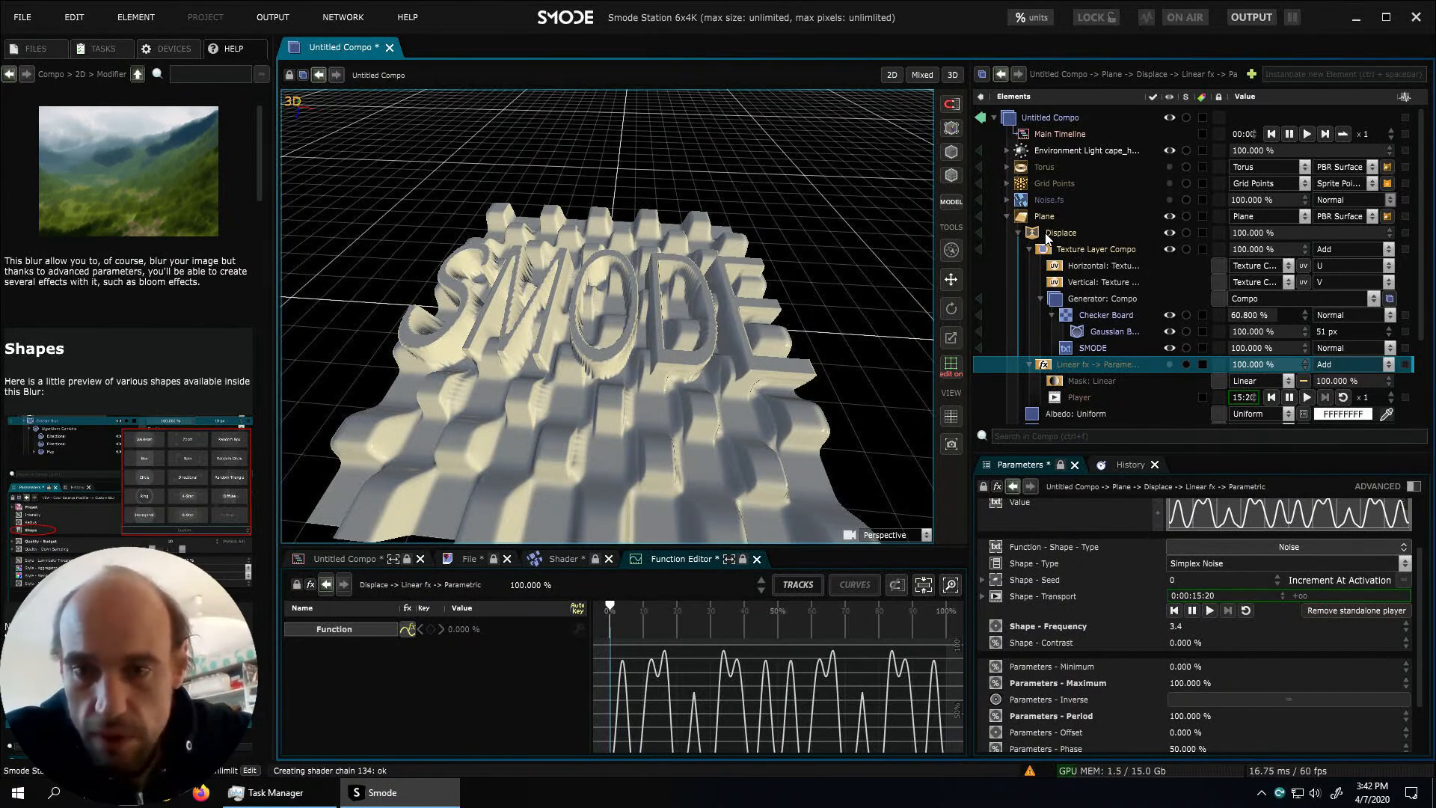
# Collapse and hide the Plane, show the Grid Points layer and move it below the Plane in the element tree
pyautogui.click(1016, 232)
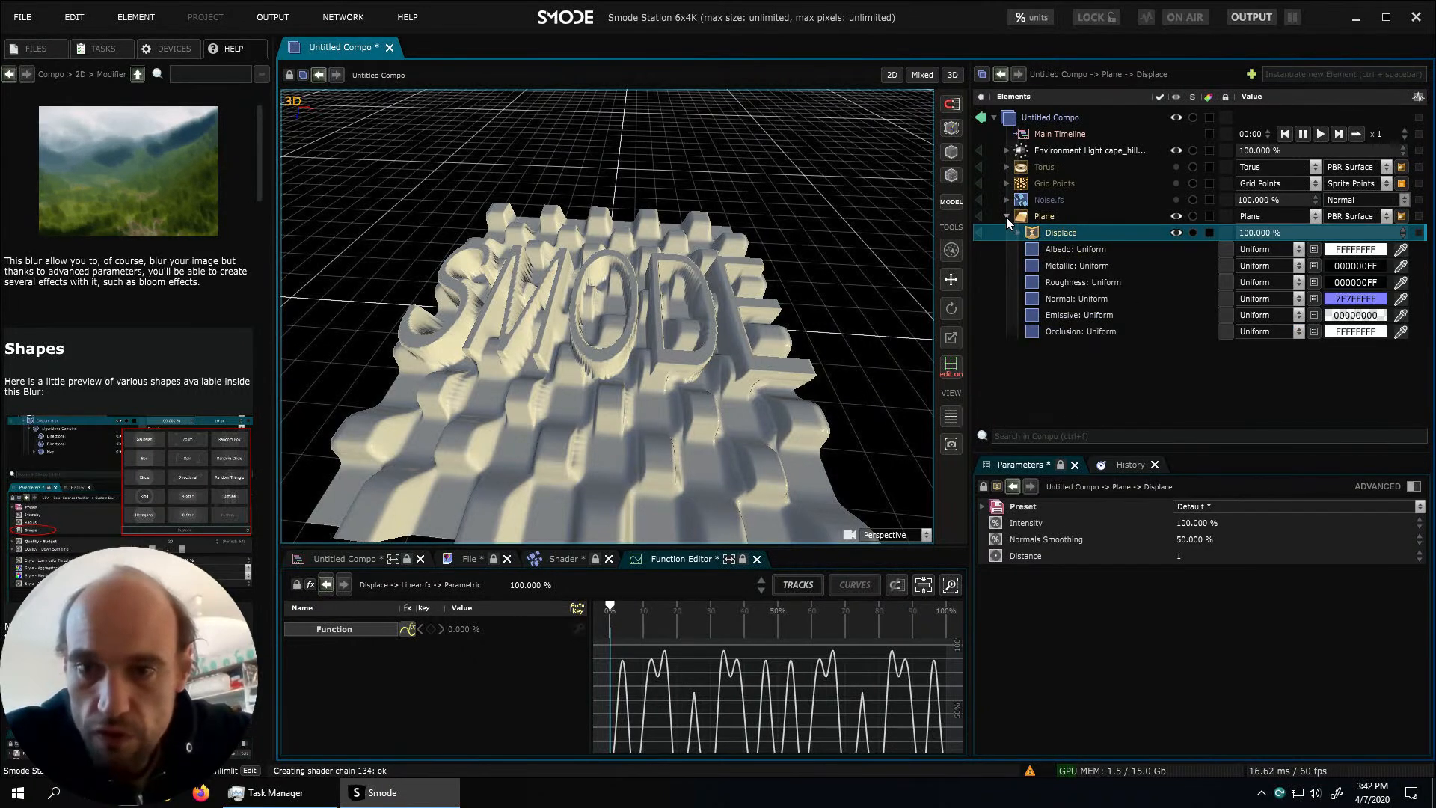
pyautogui.click(1007, 217)
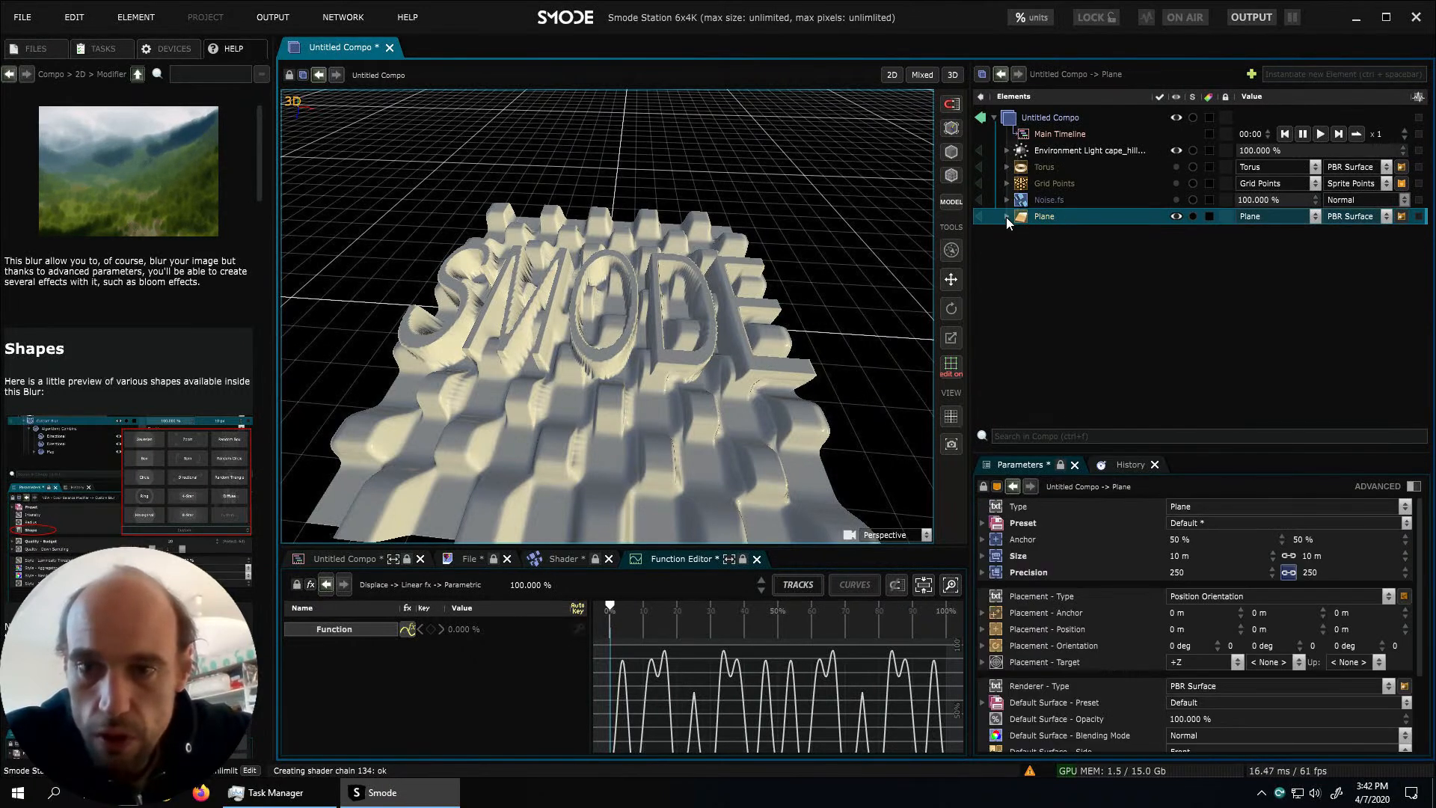
pyautogui.click(1173, 217)
pyautogui.click(1175, 184)
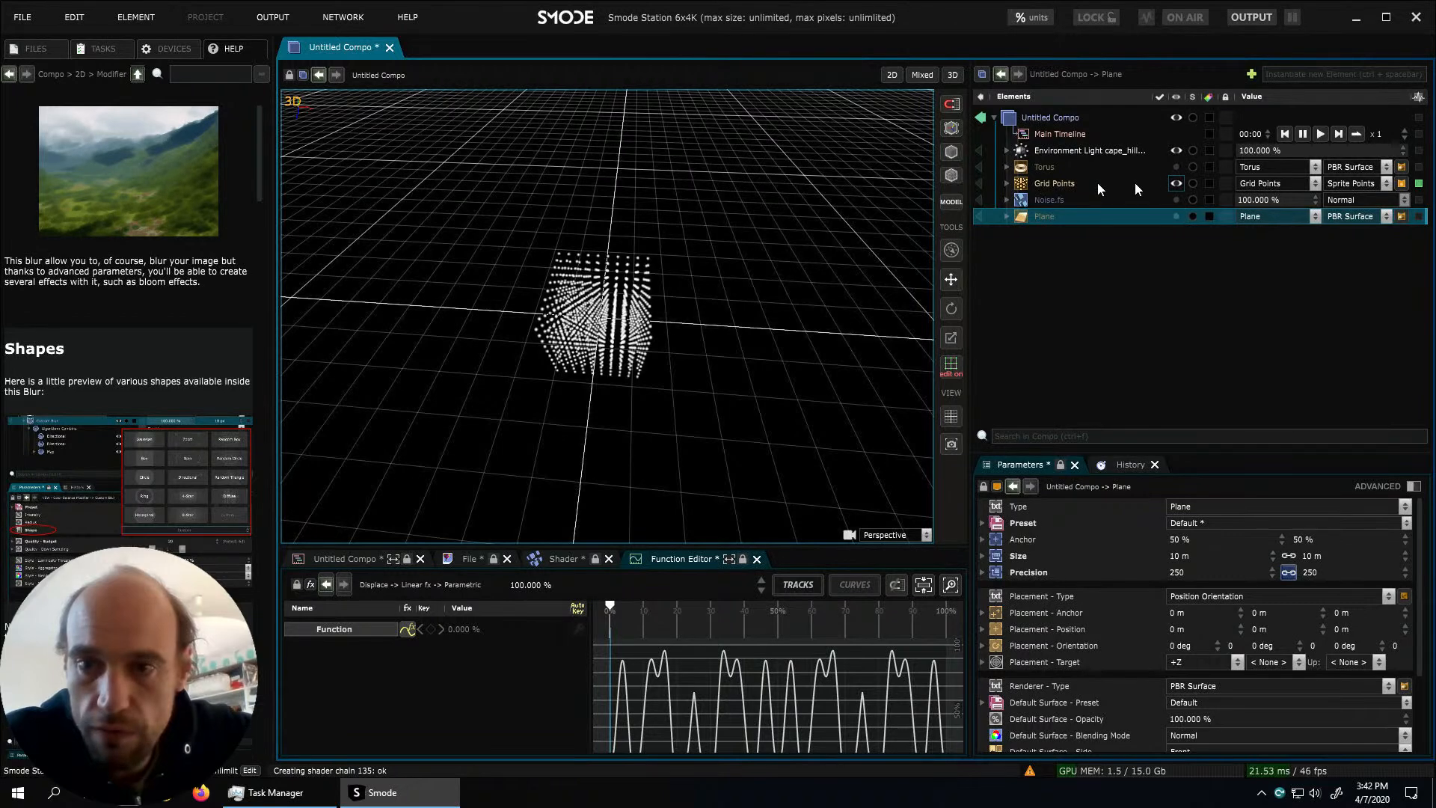
pyautogui.moveTo(1062, 181); pyautogui.dragTo(1081, 240)
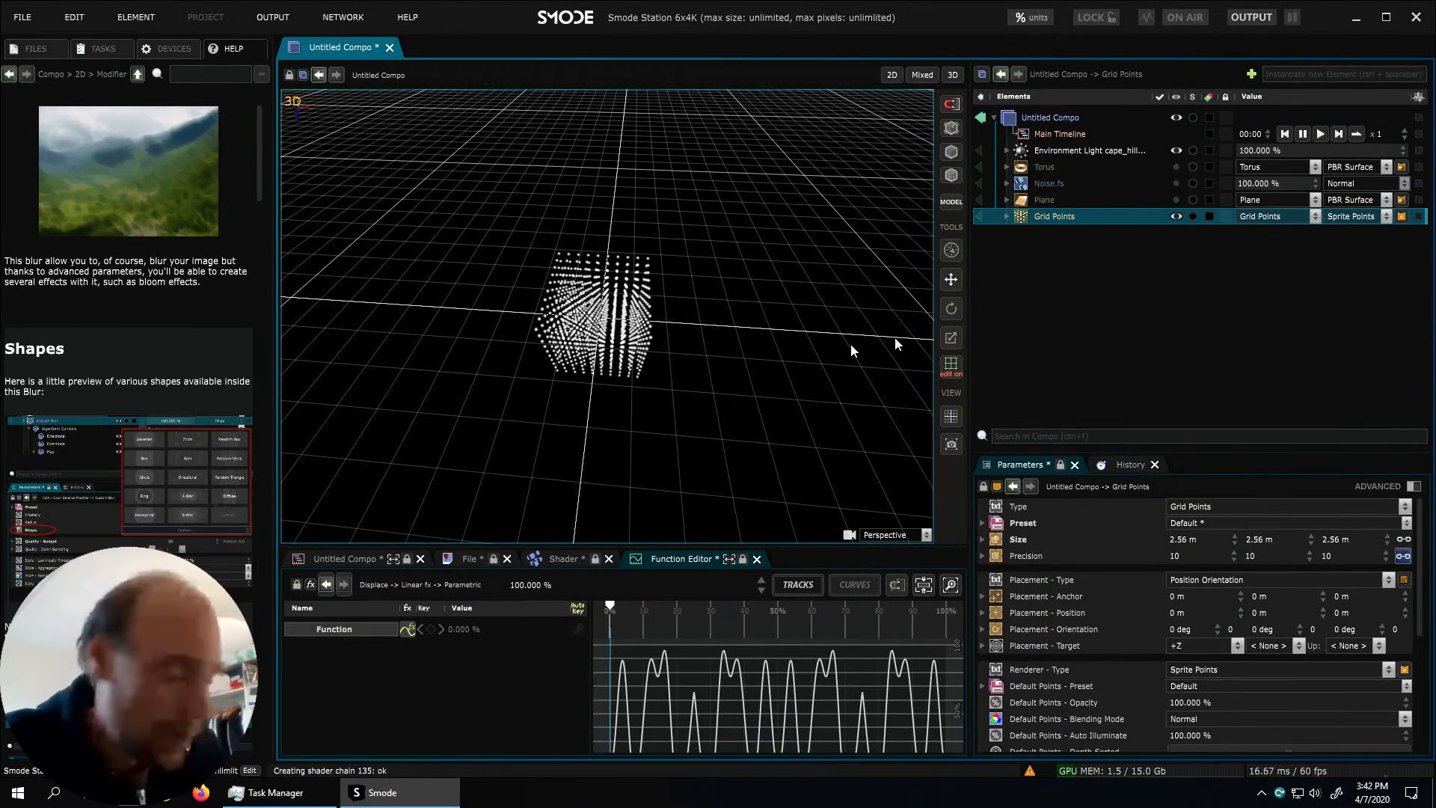
pyautogui.rightClick(1031, 255)
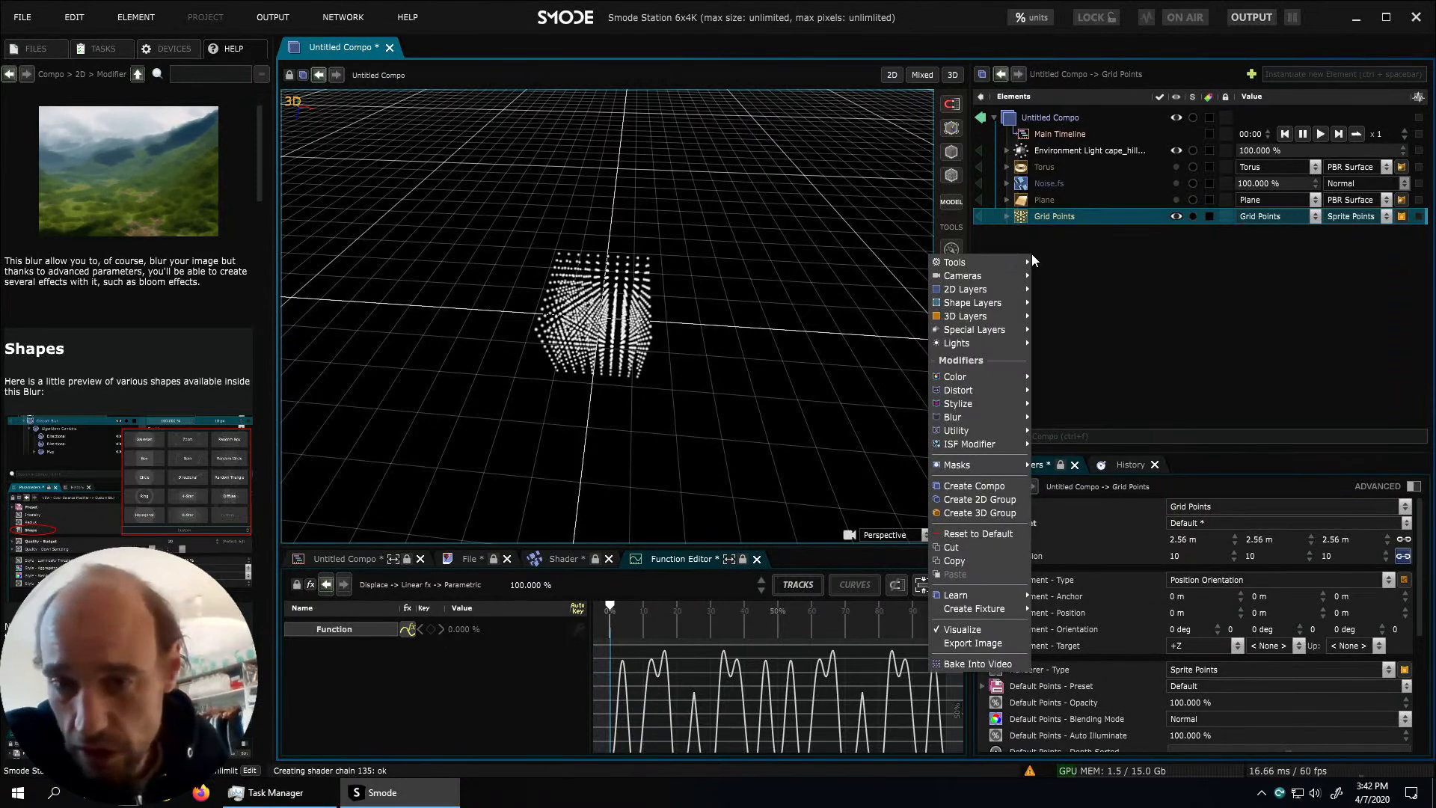
pyautogui.moveTo(990, 316)
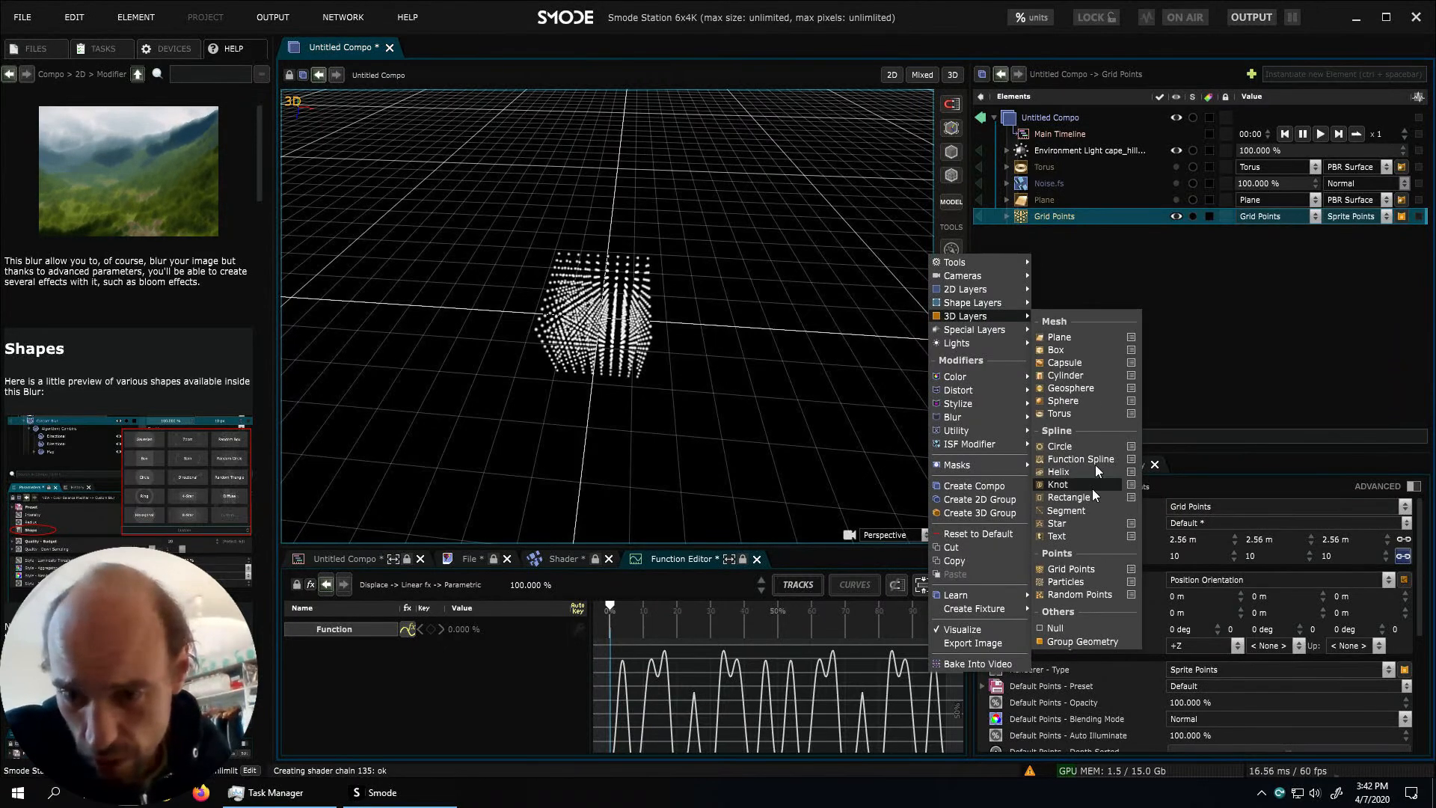
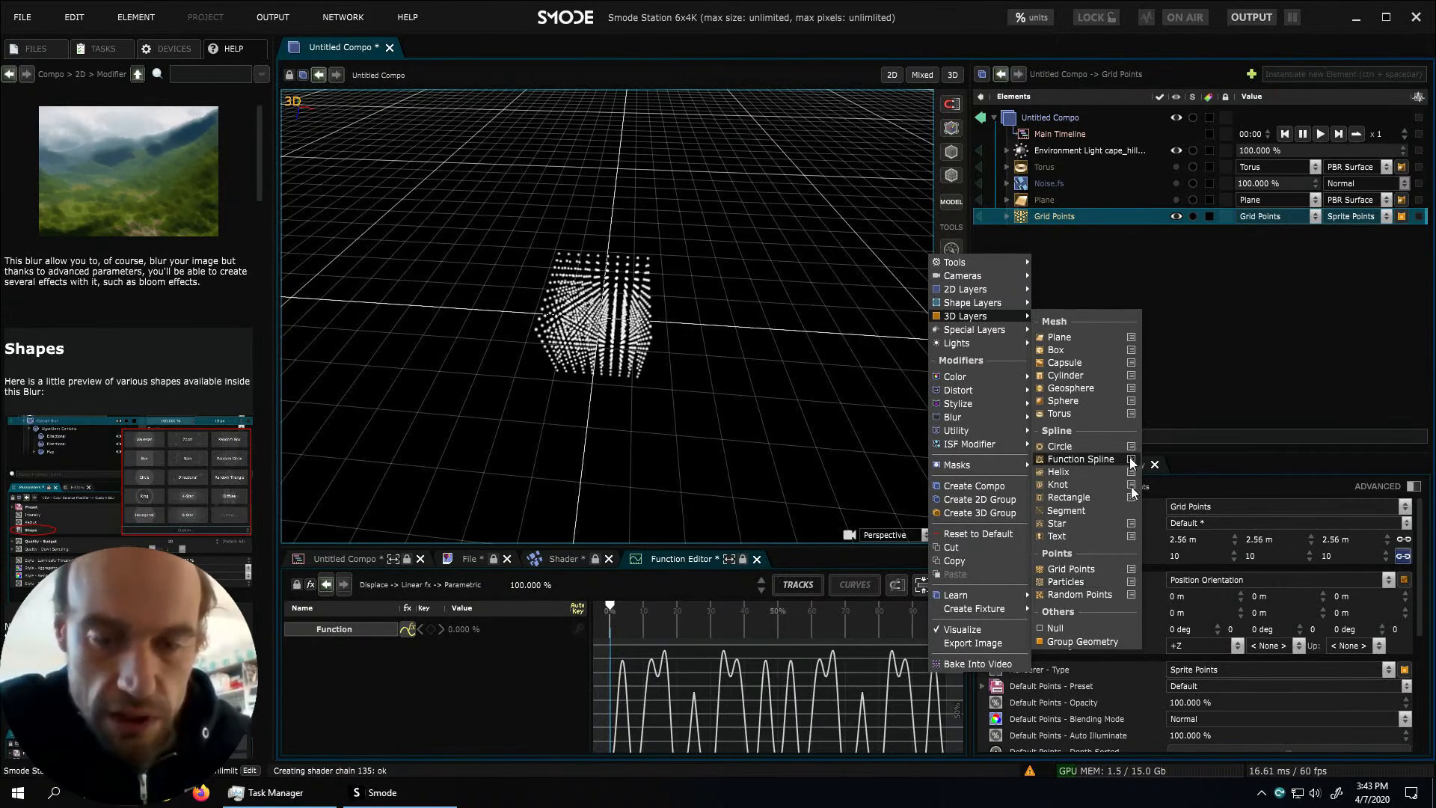
pyautogui.click(1059, 217)
# Add a Colorize modifier to the Grid Points and set its color to pure red, FF0000FF
pyautogui.moveTo(629, 418); pyautogui.dragTo(649, 319, button='middle')
pyautogui.scroll(4, 638, 399)
pyautogui.scroll(4, 647, 344)
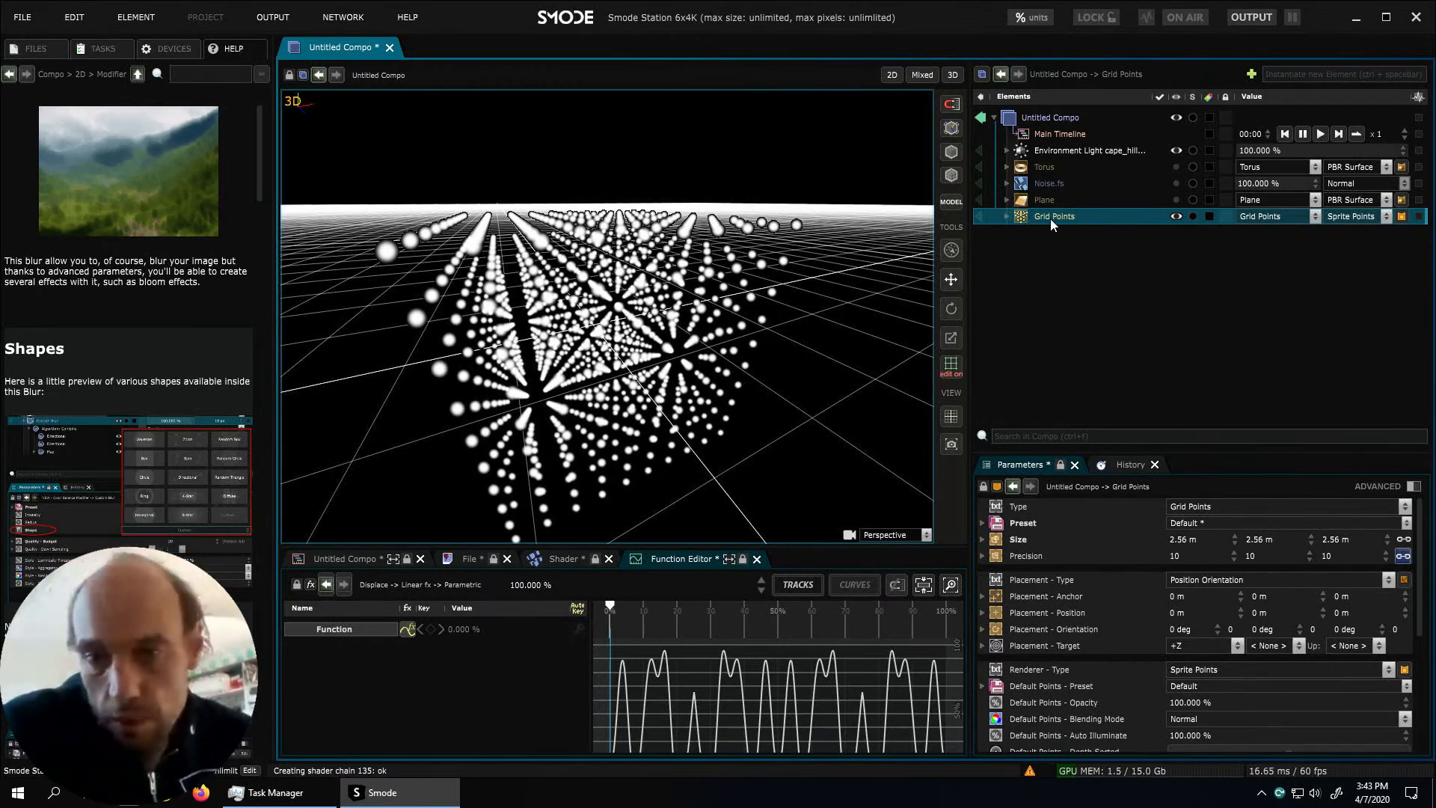
pyautogui.click(1006, 217)
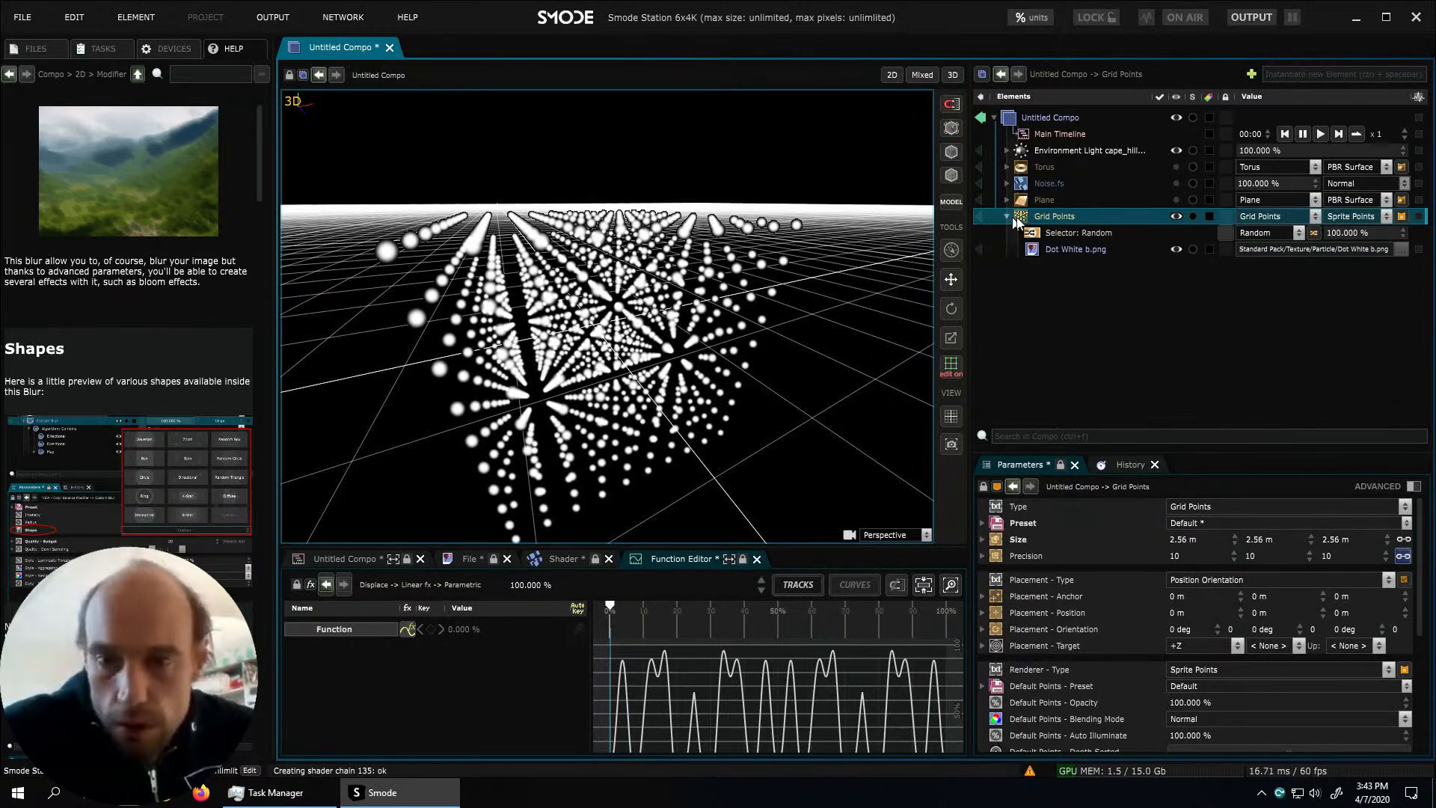
pyautogui.rightClick(1042, 222)
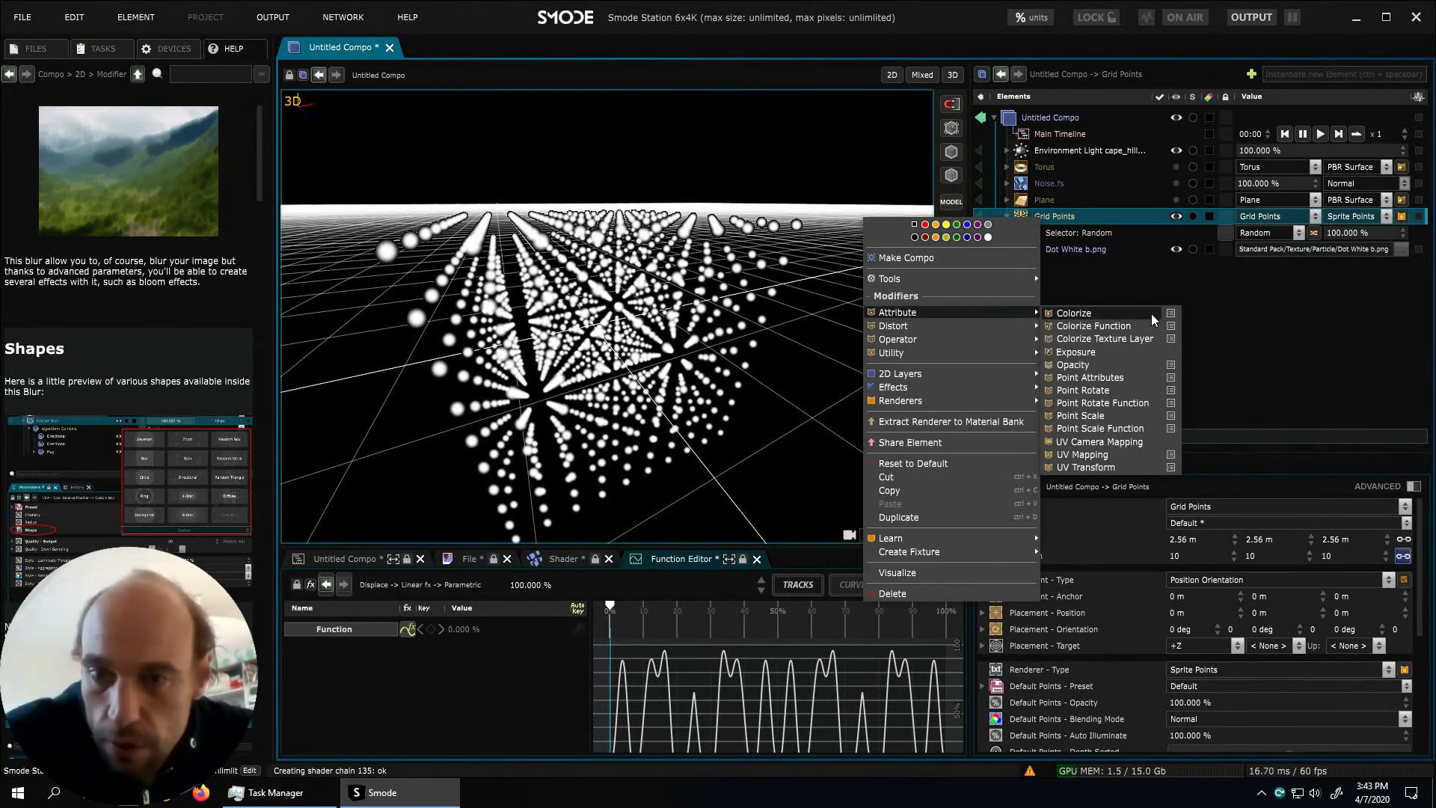
pyautogui.click(1074, 315)
pyautogui.click(1312, 557)
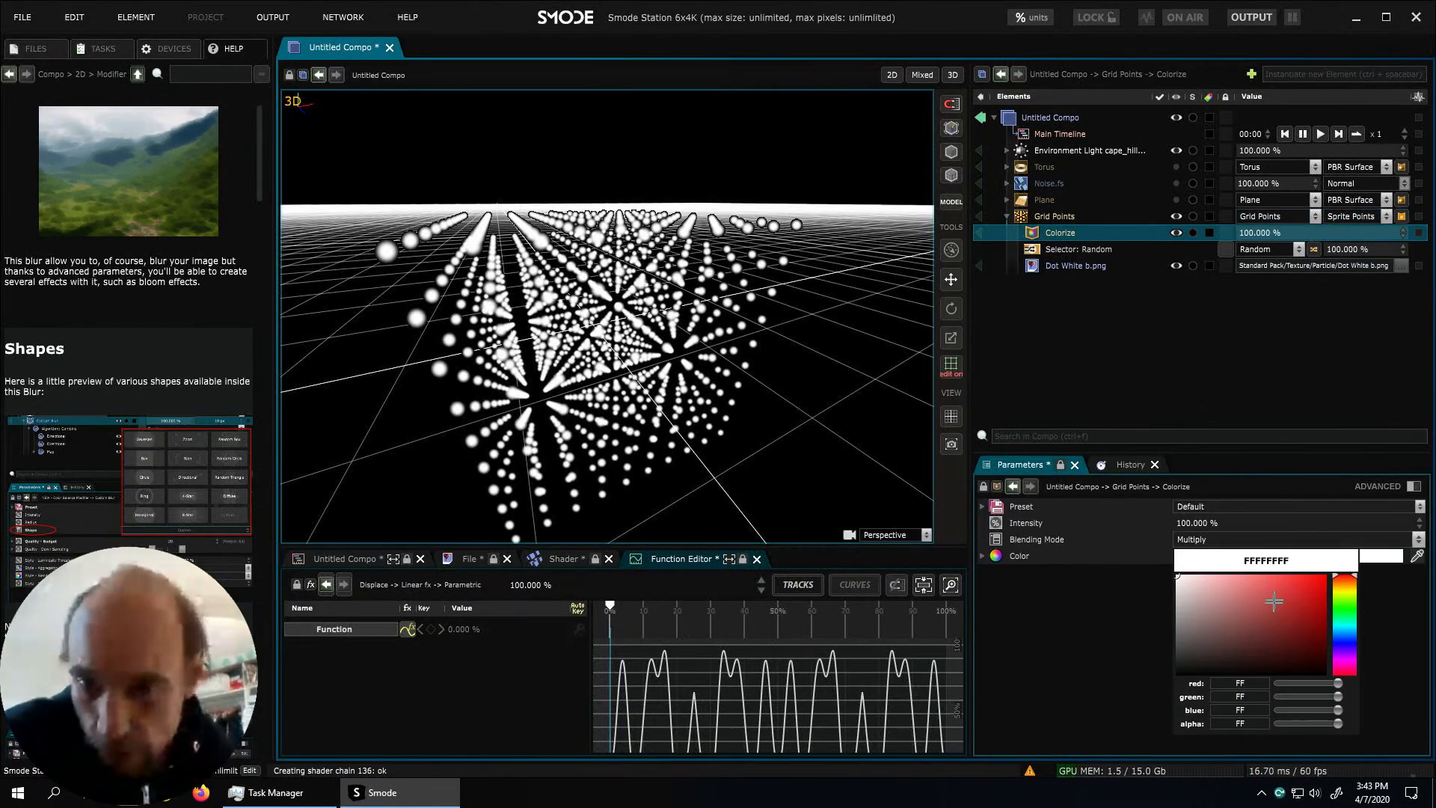
pyautogui.moveTo(1280, 598); pyautogui.dragTo(1327, 575)
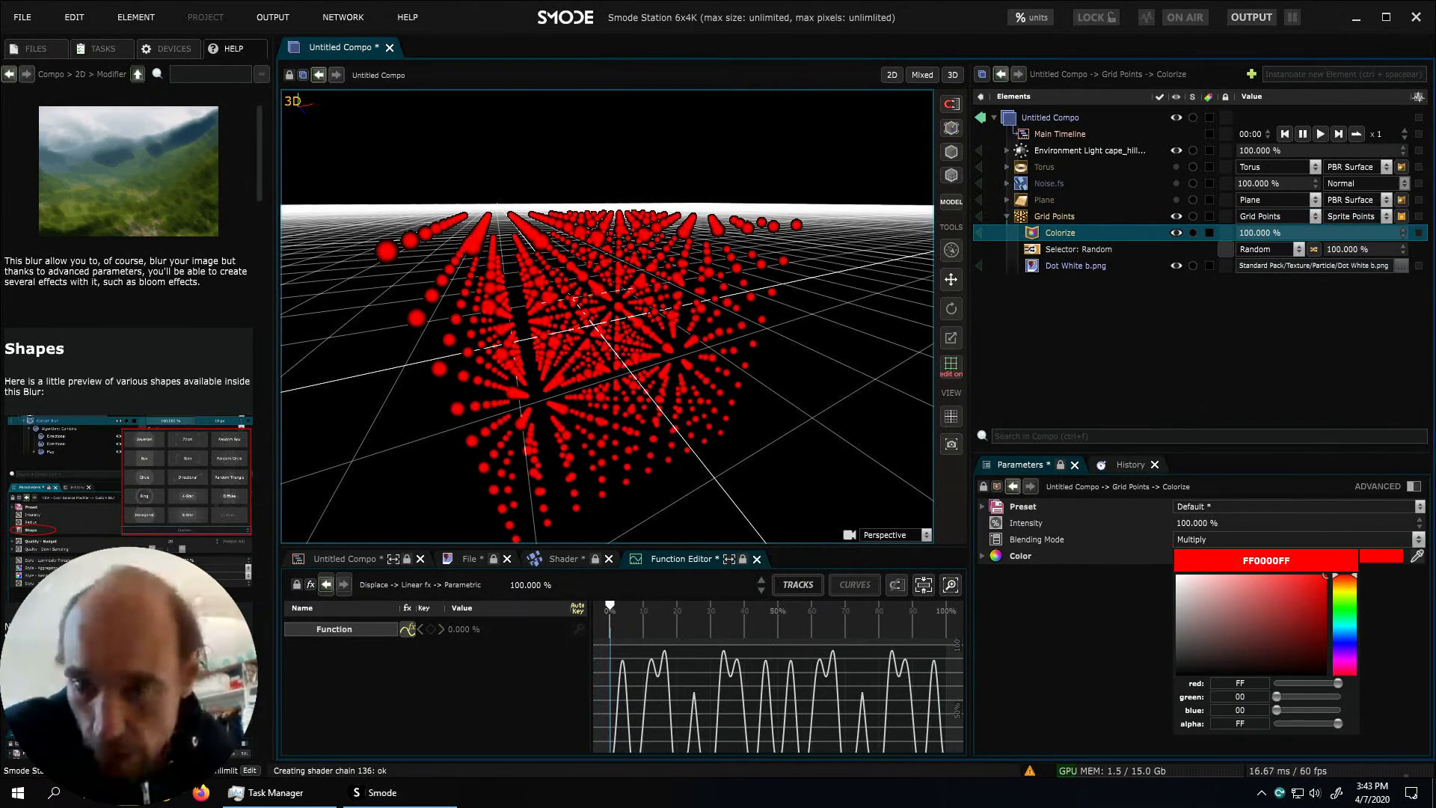
# Add a Sphere mask to the Grid Points' Colorize modifier
pyautogui.rightClick(1079, 232)
pyautogui.moveTo(1042, 286)
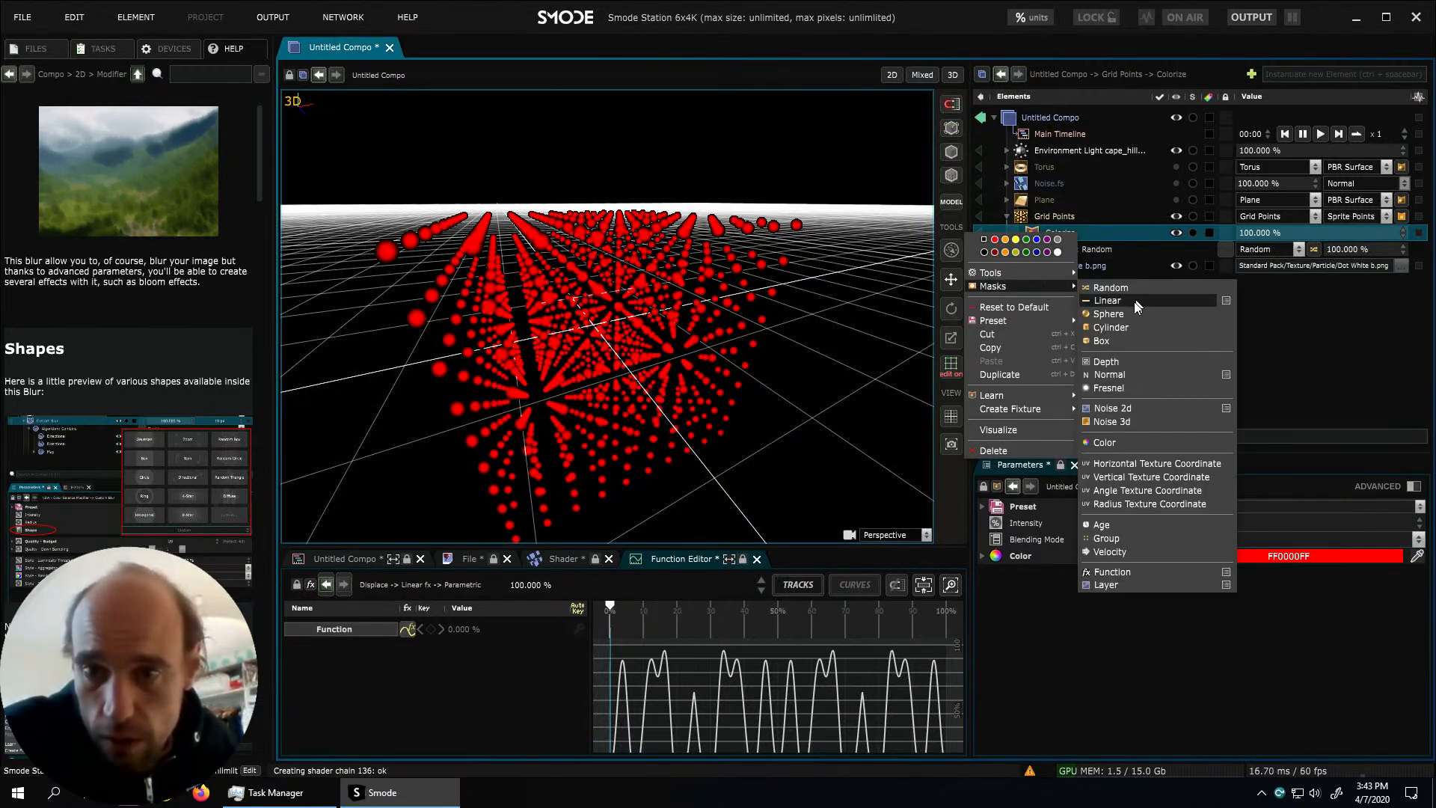
pyautogui.click(1110, 313)
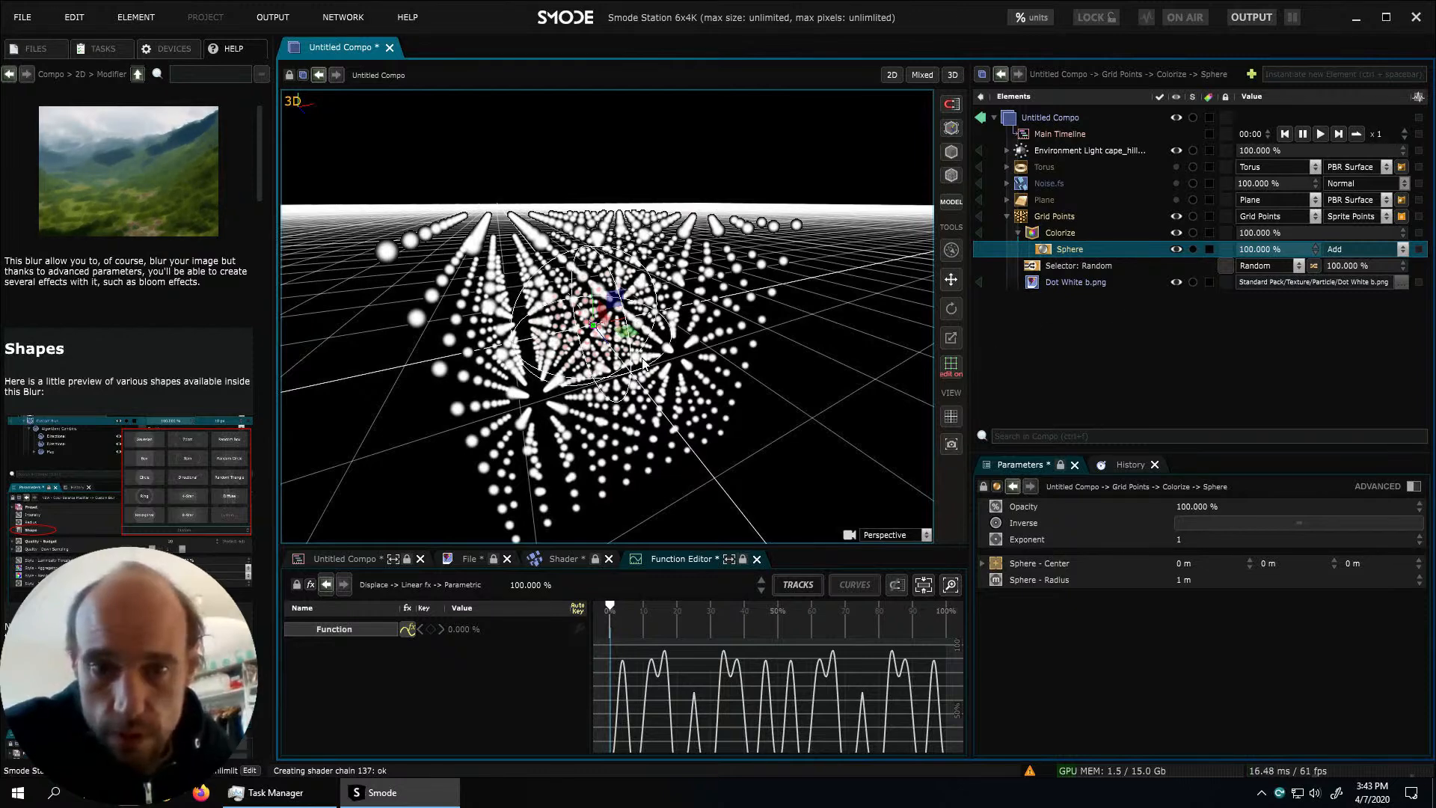
# Set the sphere mask's exponent to 0.27 and radius to 1.8 m, and move its center to about X -1 m
pyautogui.click(1200, 539)
pyautogui.moveTo(1199, 539)
pyautogui.mouseDown()
pyautogui.moveTo(1199, 587)
pyautogui.moveTo(1210, 519)
pyautogui.mouseUp()
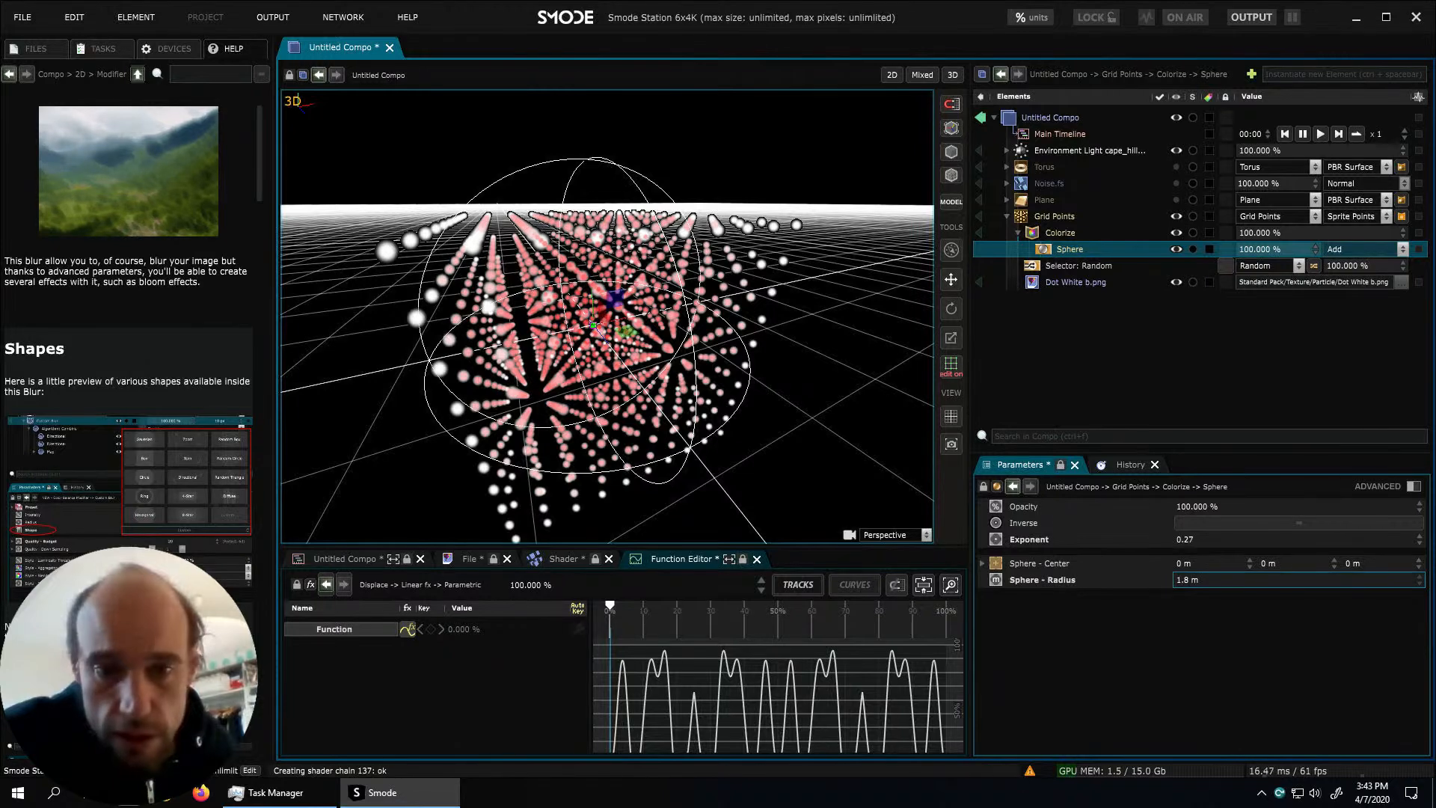
pyautogui.moveTo(613, 324); pyautogui.dragTo(516, 345)
pyautogui.moveTo(819, 411); pyautogui.dragTo(703, 384, button='middle')
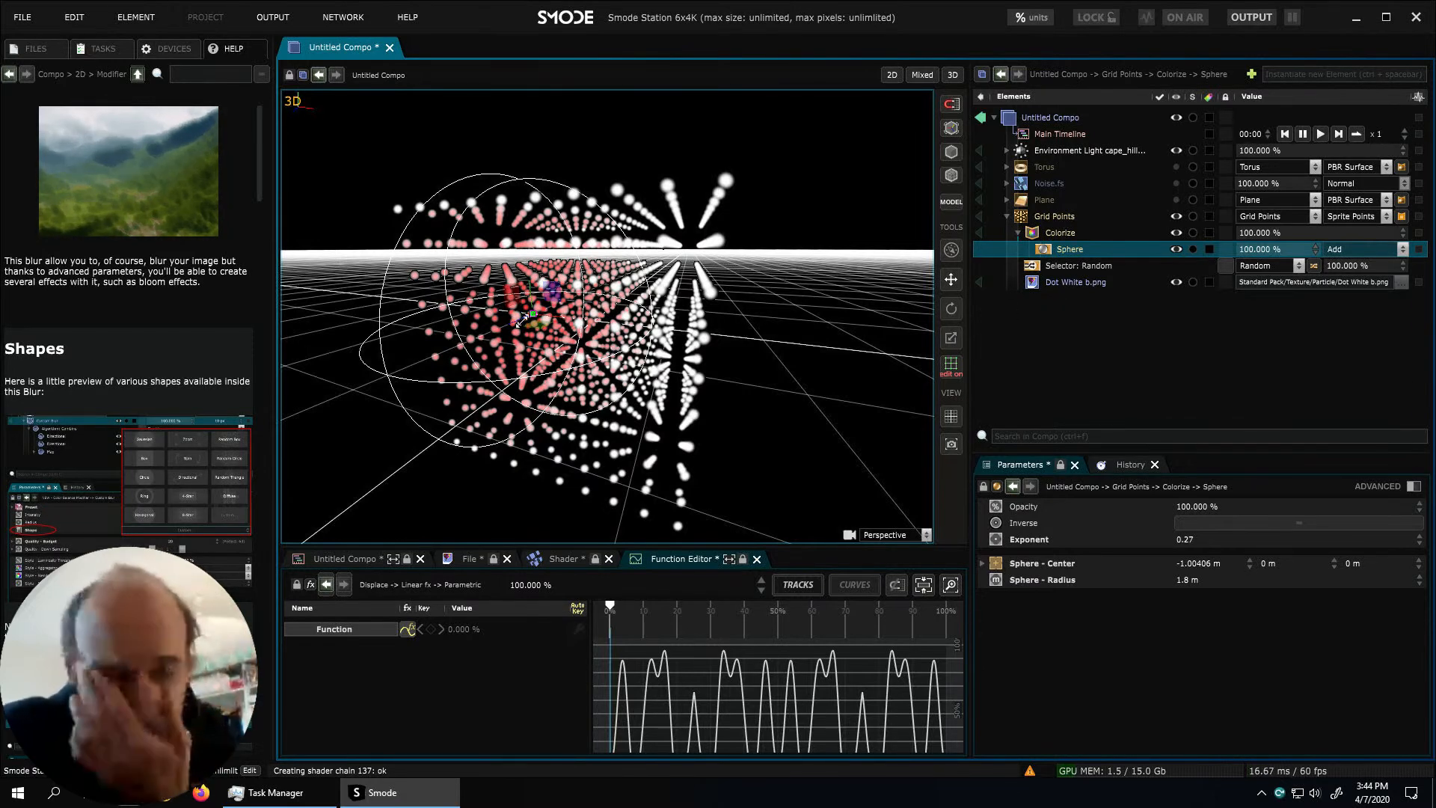
# Switch the viewport to 2D and turn off the rasterizer alpha layer of the Untitled Compo
pyautogui.scroll(2, 634, 359)
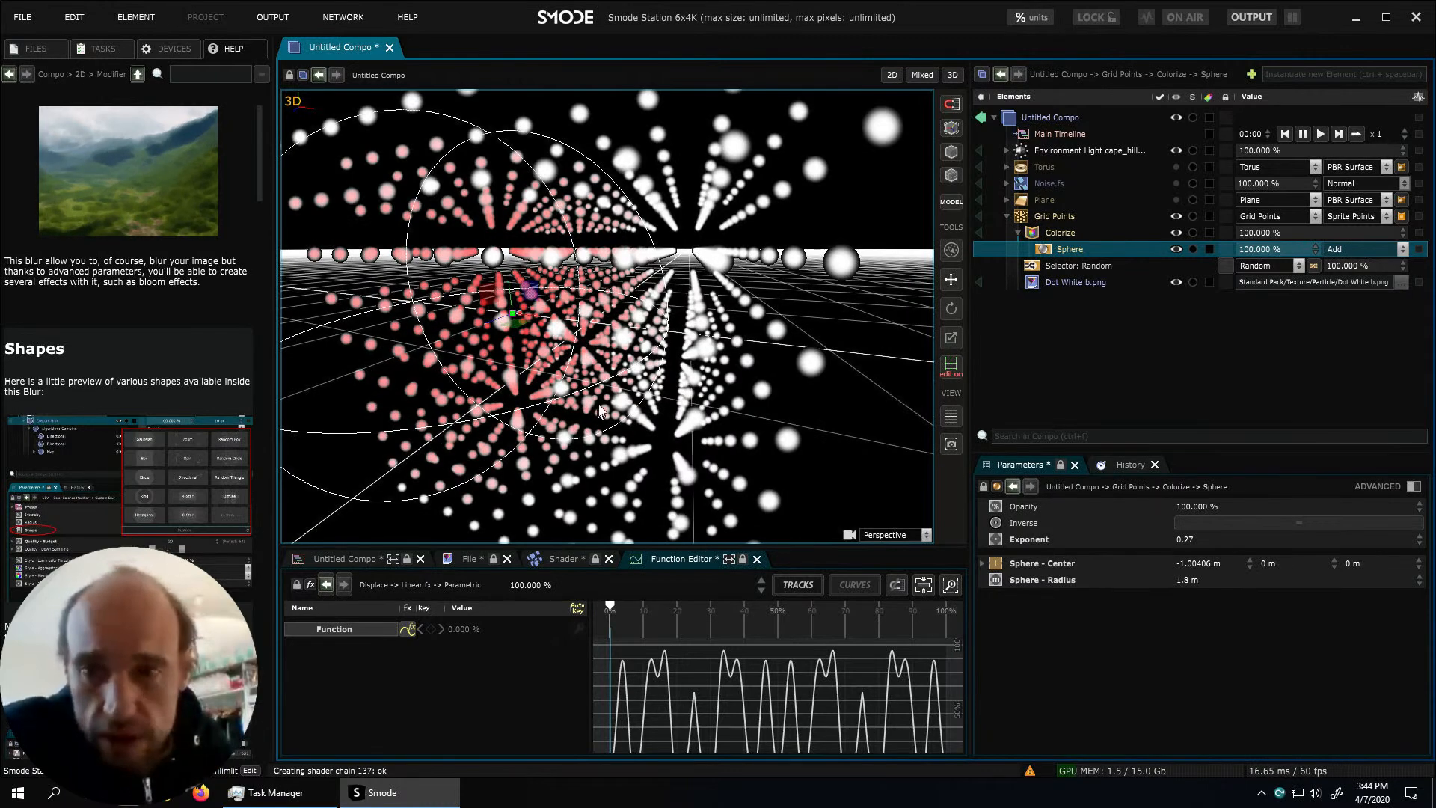
pyautogui.moveTo(615, 389); pyautogui.dragTo(622, 381)
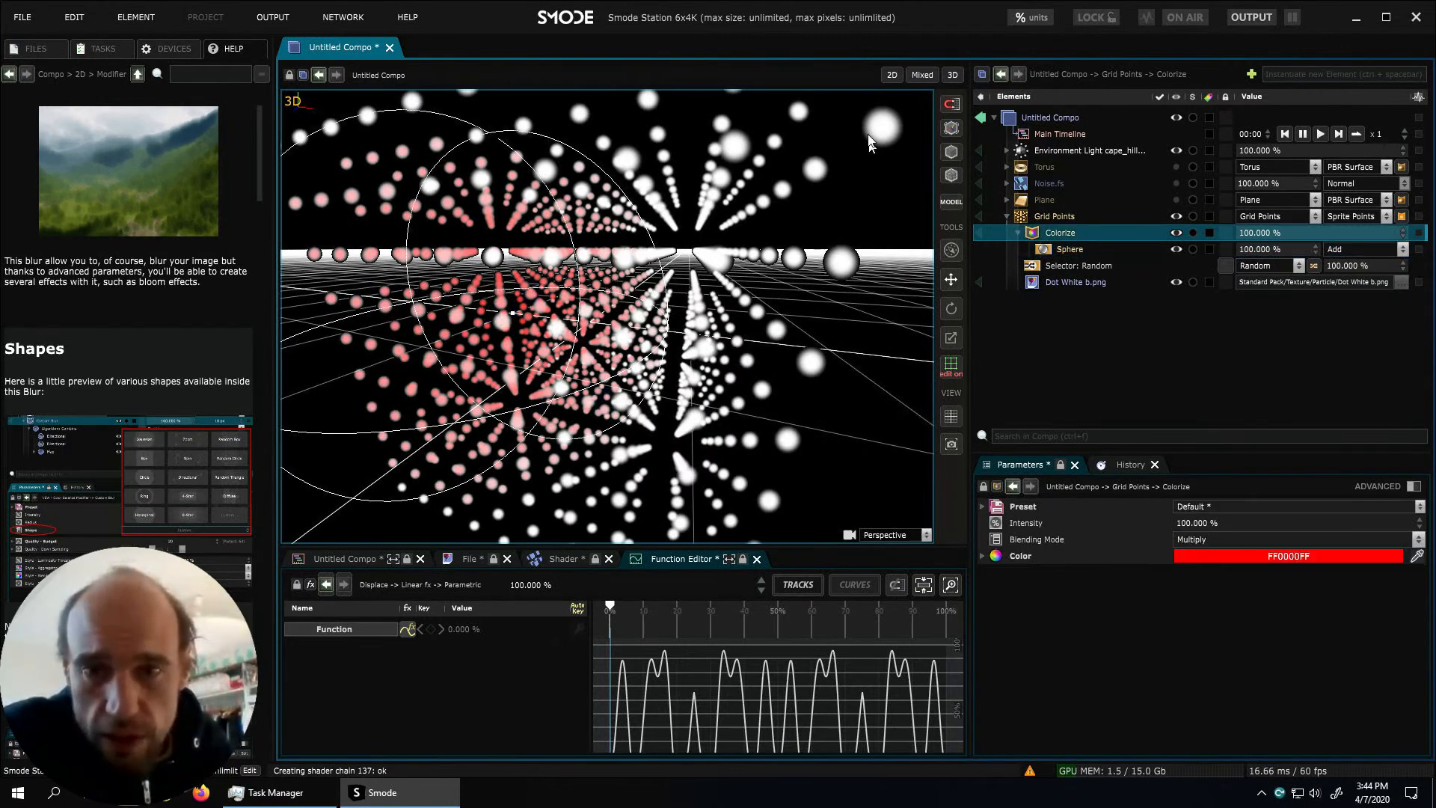
pyautogui.click(890, 77)
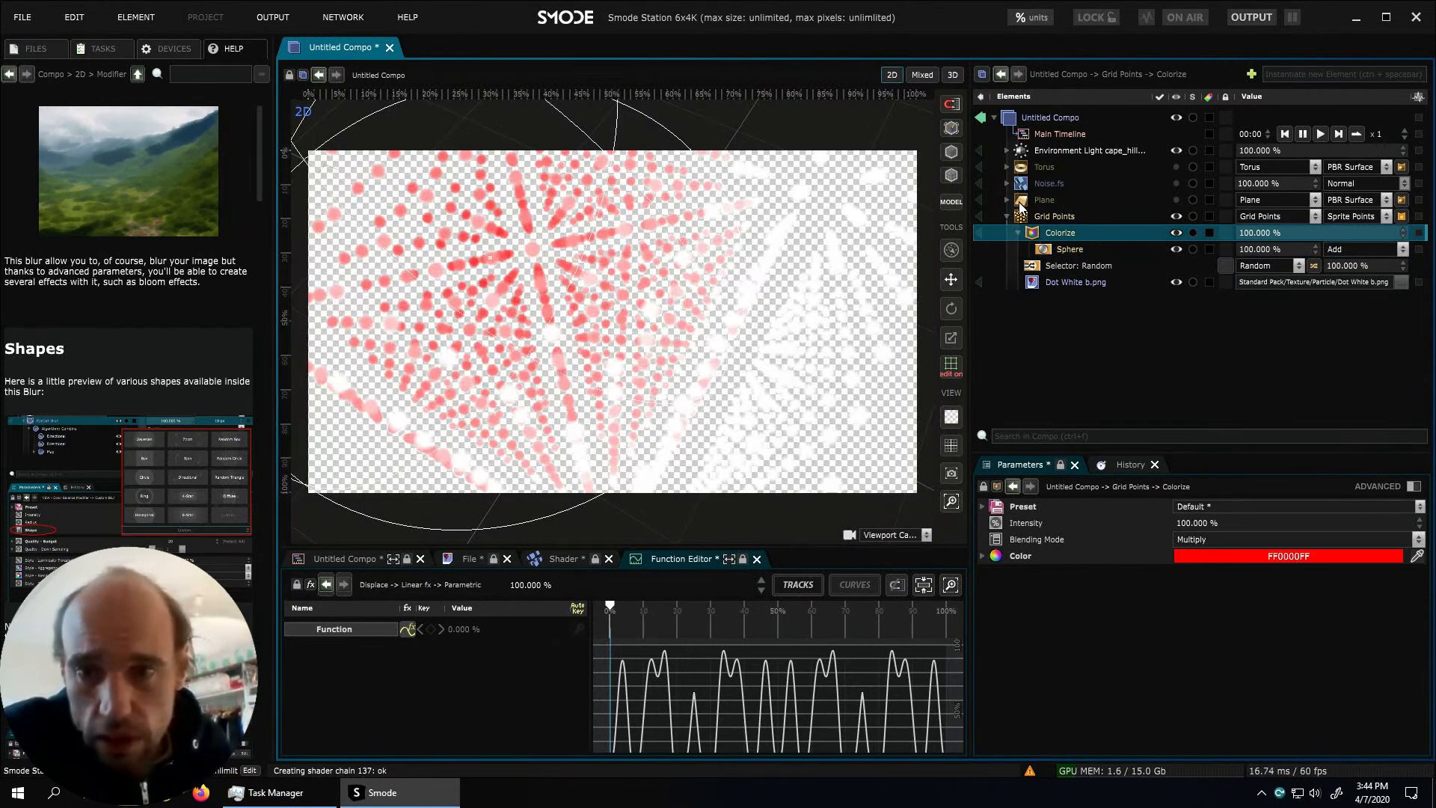
pyautogui.click(1067, 119)
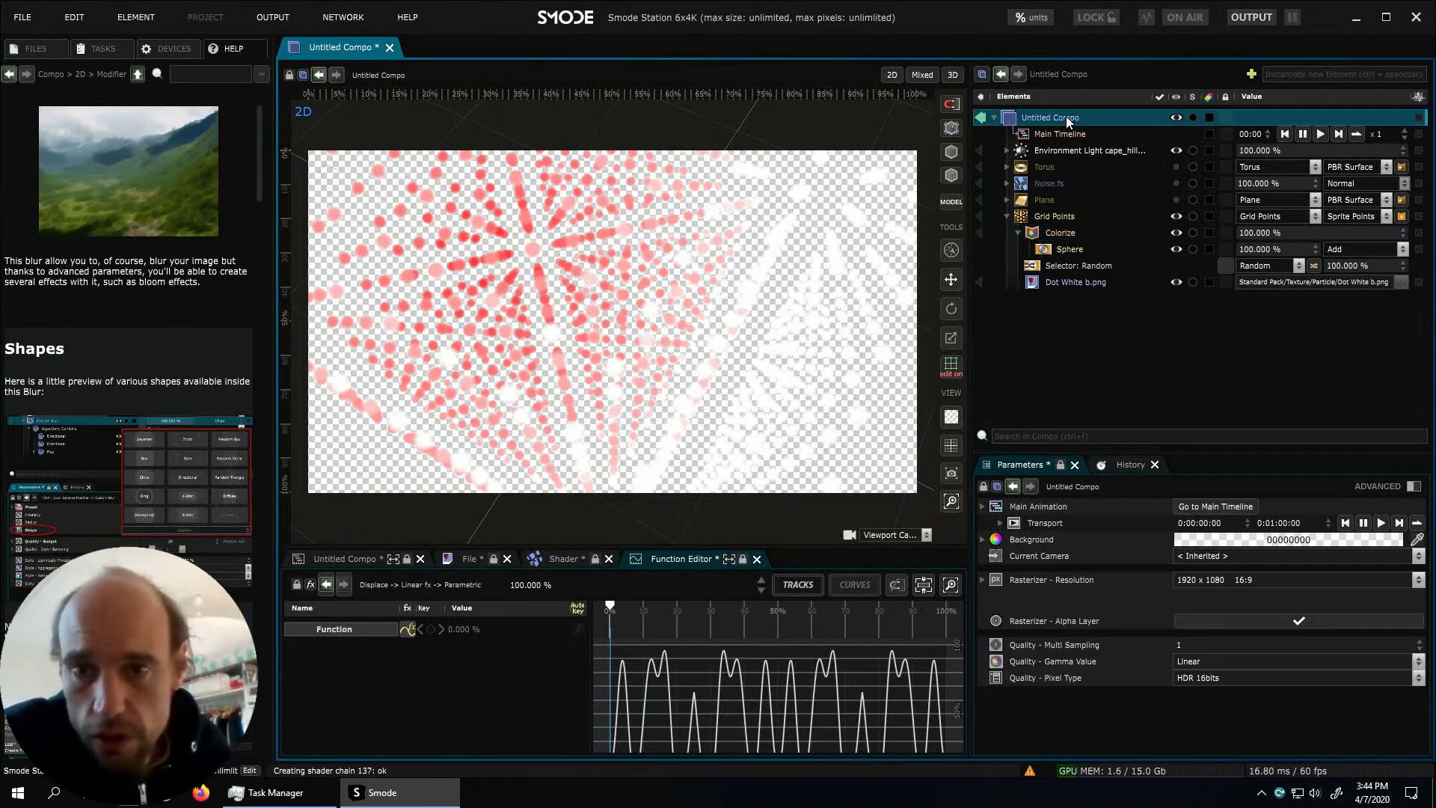
pyautogui.click(1210, 621)
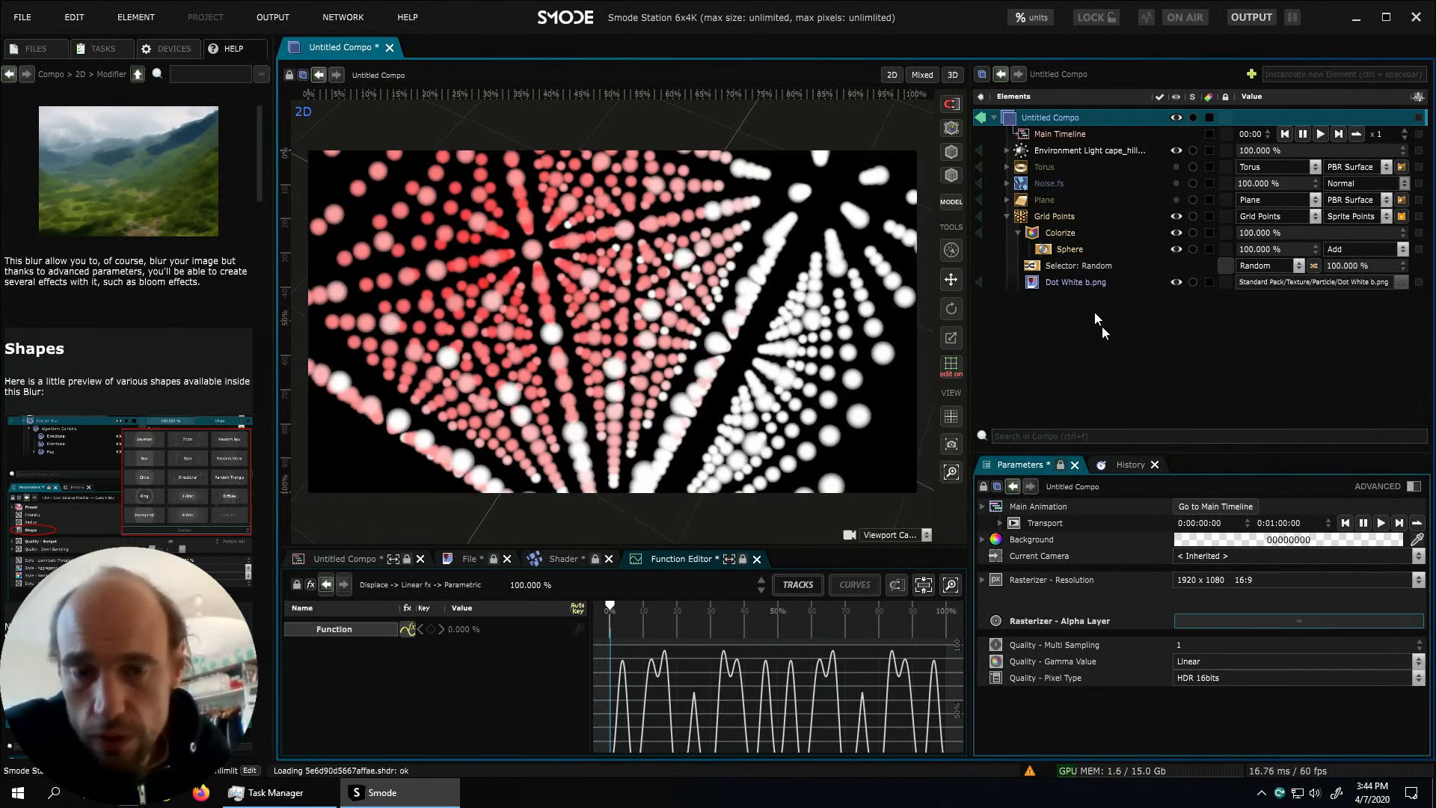
# Set the blending mode of the Grid Points' default points to Screen
pyautogui.click(1090, 284)
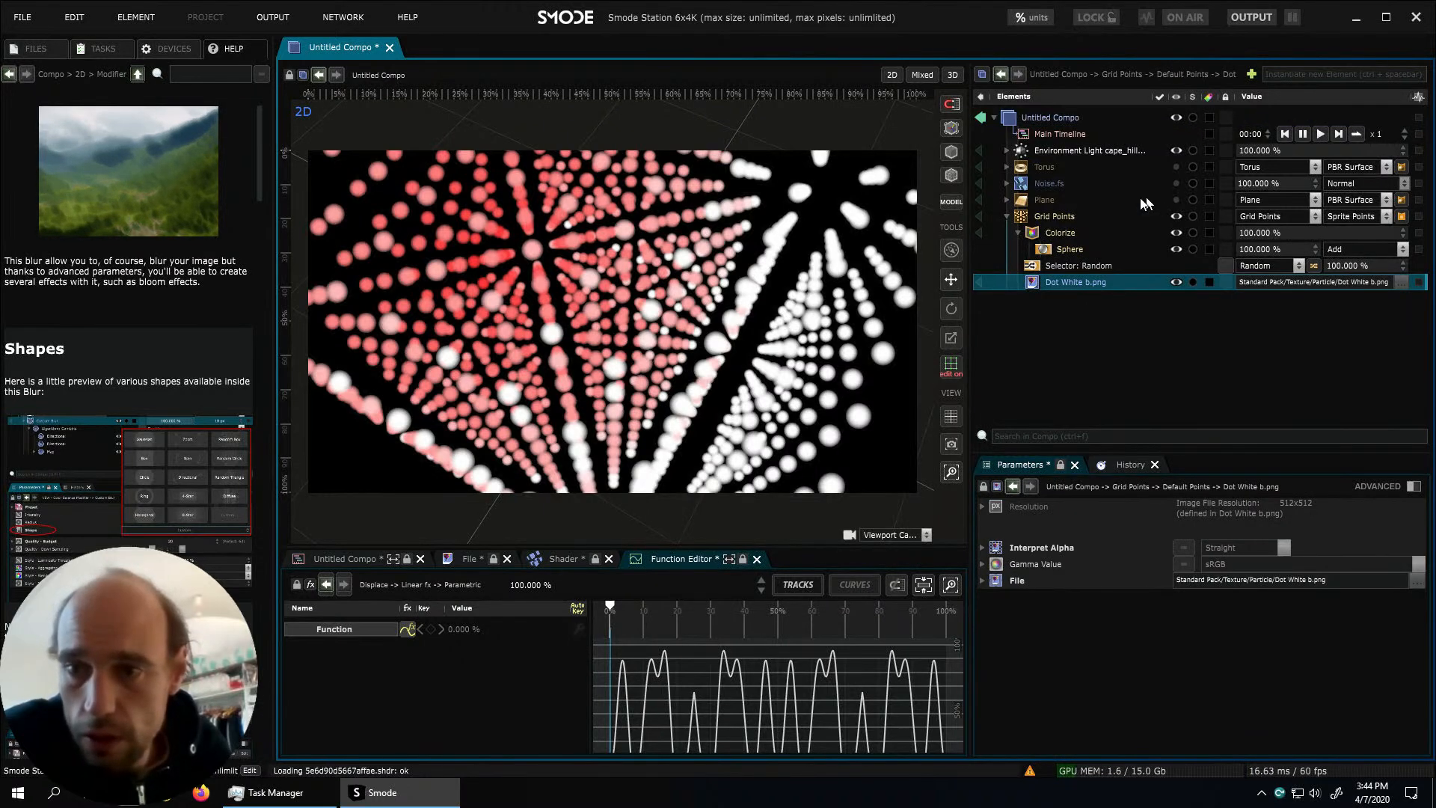
pyautogui.click(1083, 216)
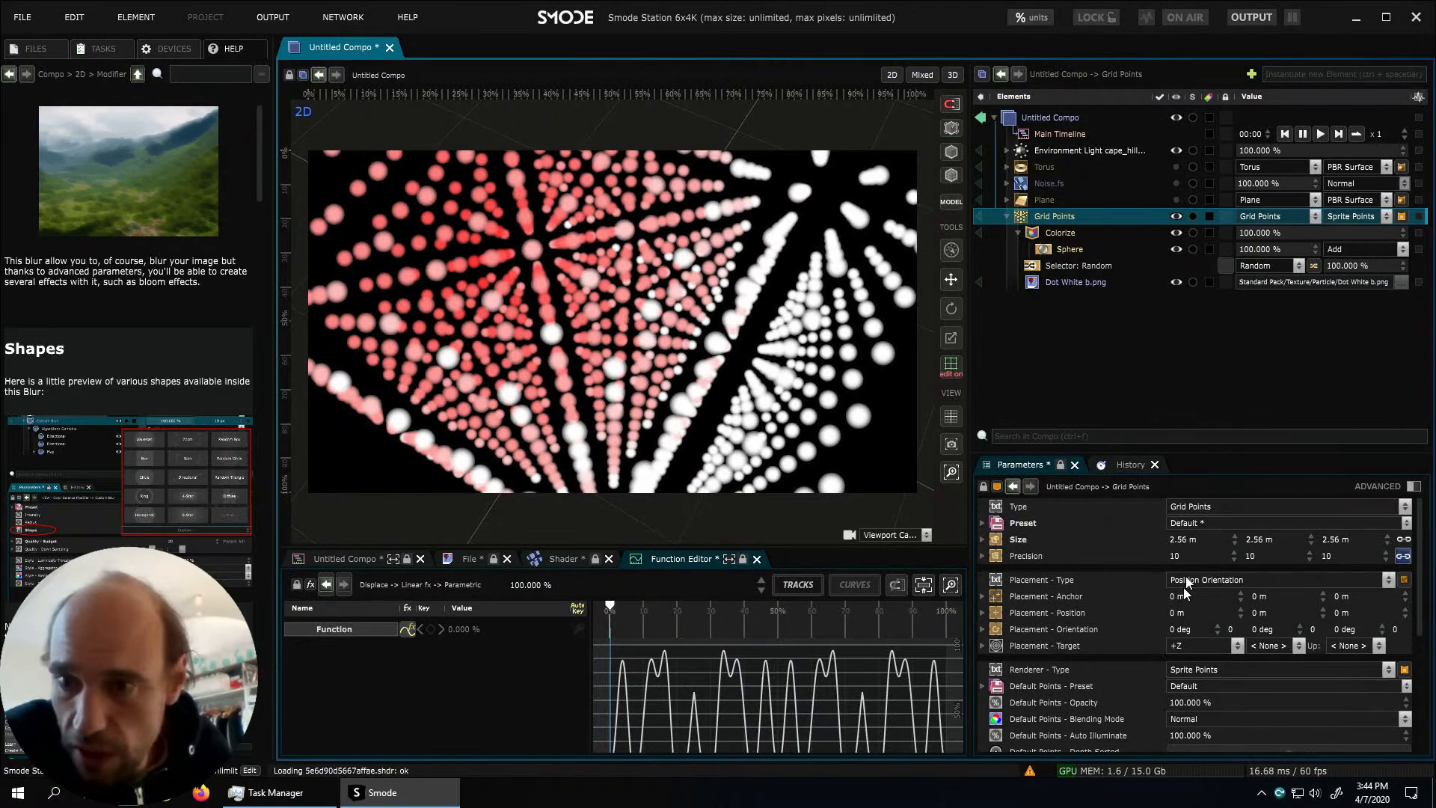
pyautogui.scroll(-5, 1184, 586)
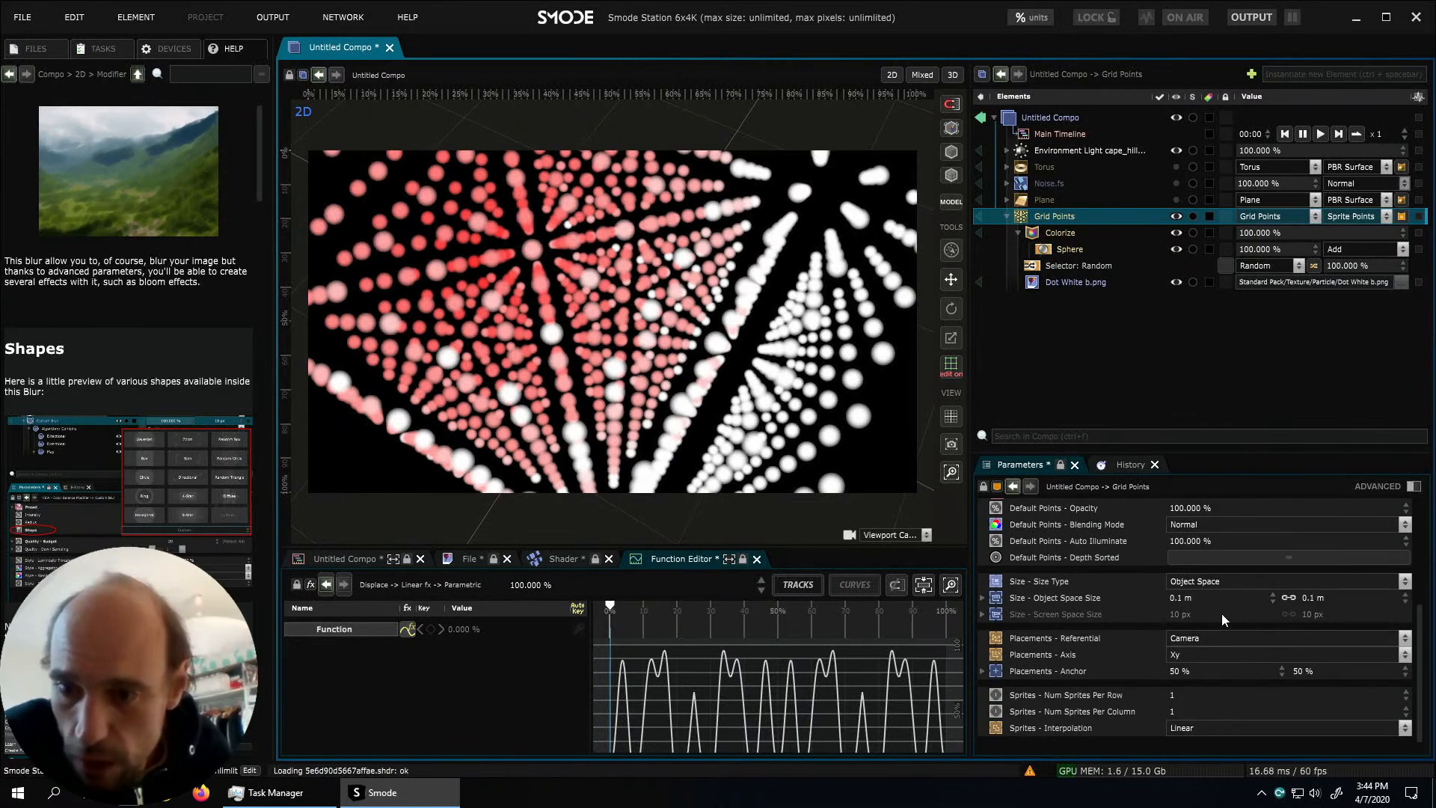
pyautogui.scroll(1, 1219, 662)
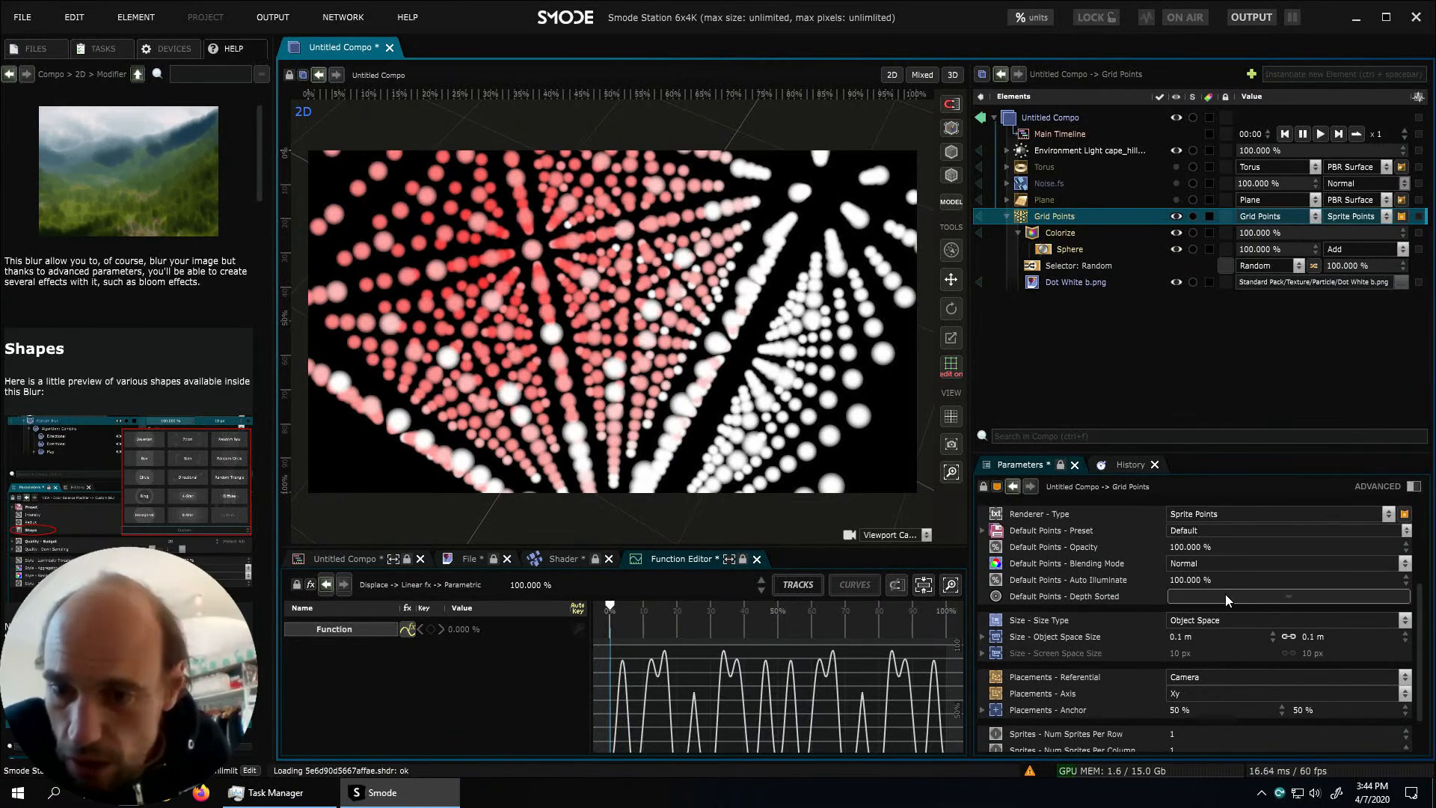
pyautogui.click(1223, 561)
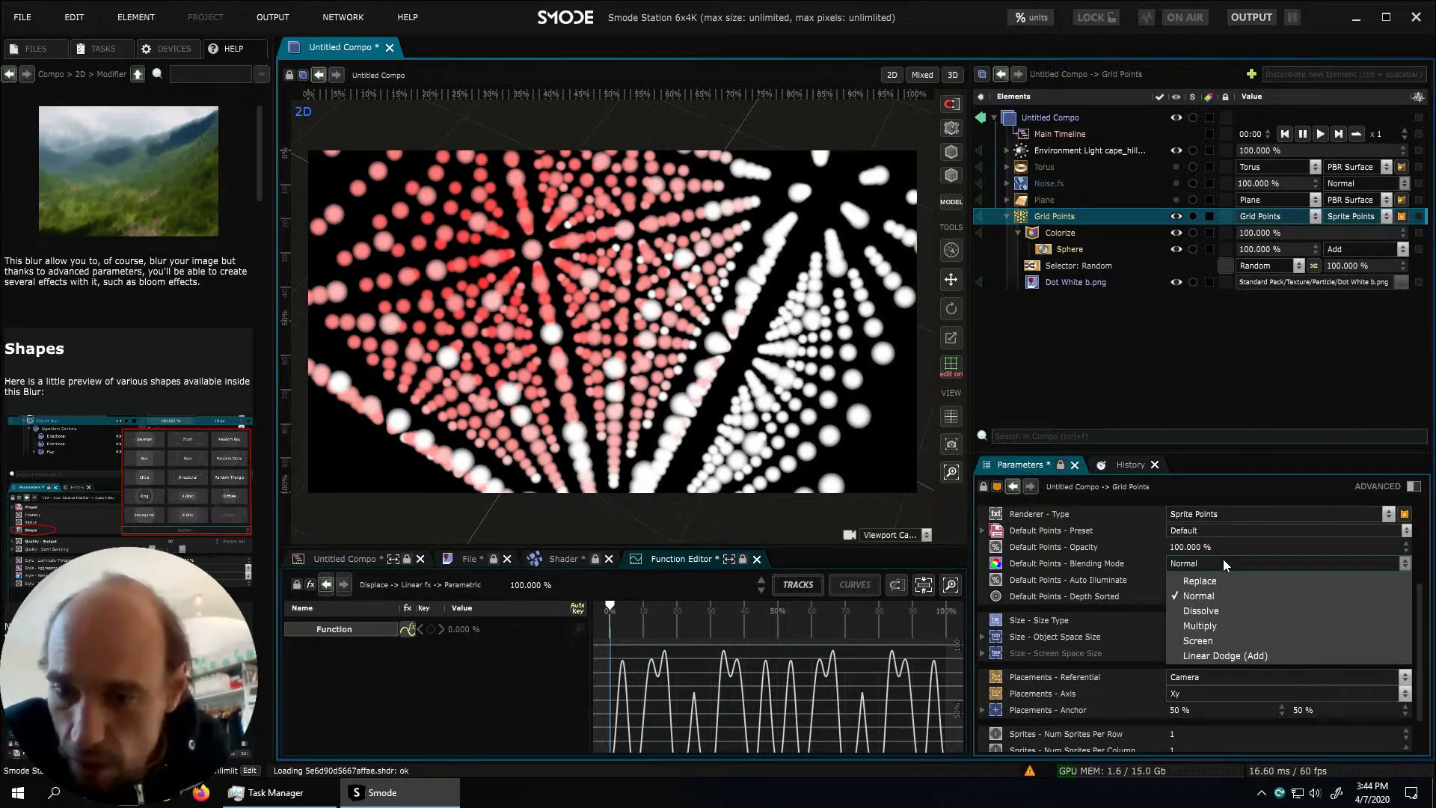
pyautogui.click(1206, 640)
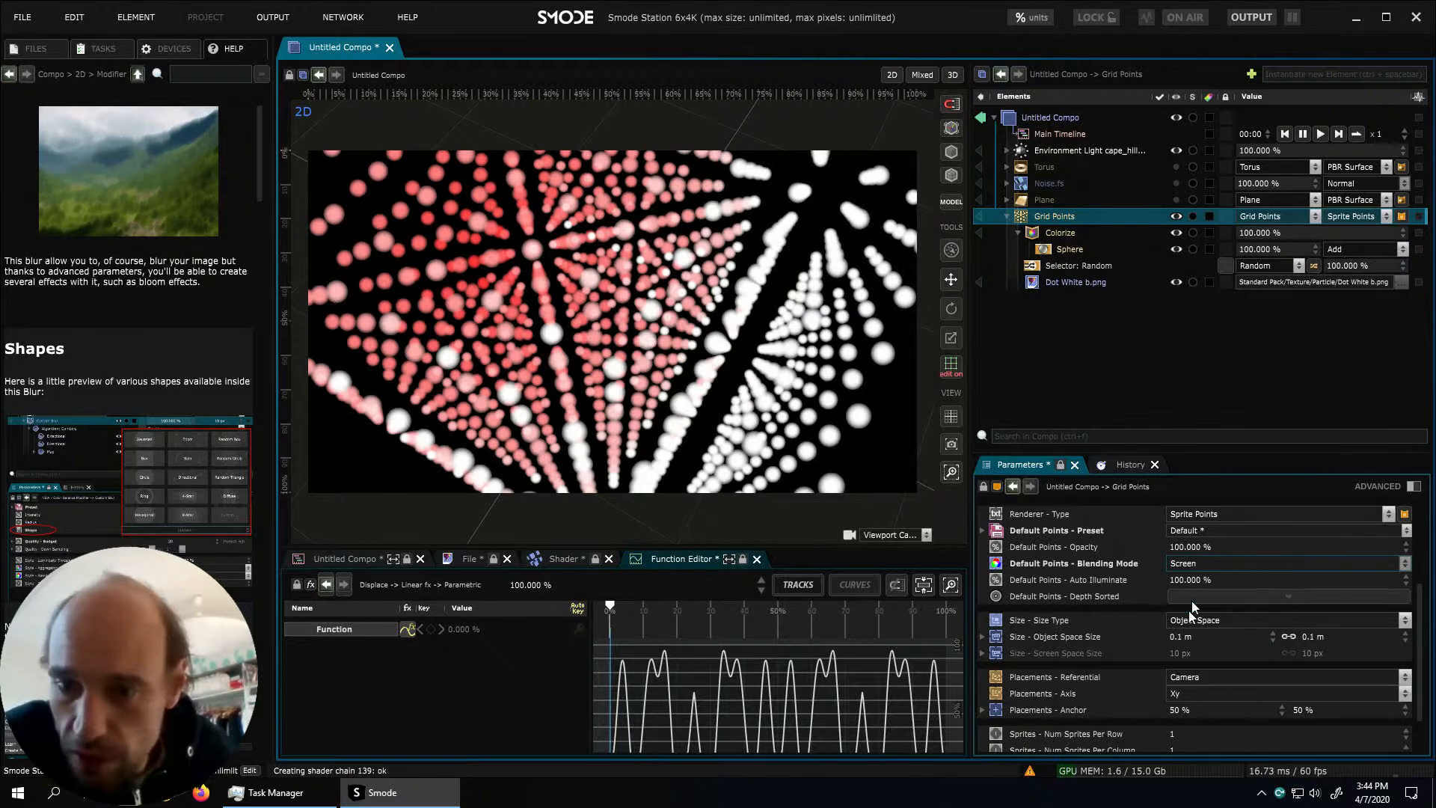
# Lower the opacity of the Grid Points' default points, trying 0 % and 80 % before settling on 60 %
pyautogui.moveTo(1191, 547); pyautogui.dragTo(1191, 628)
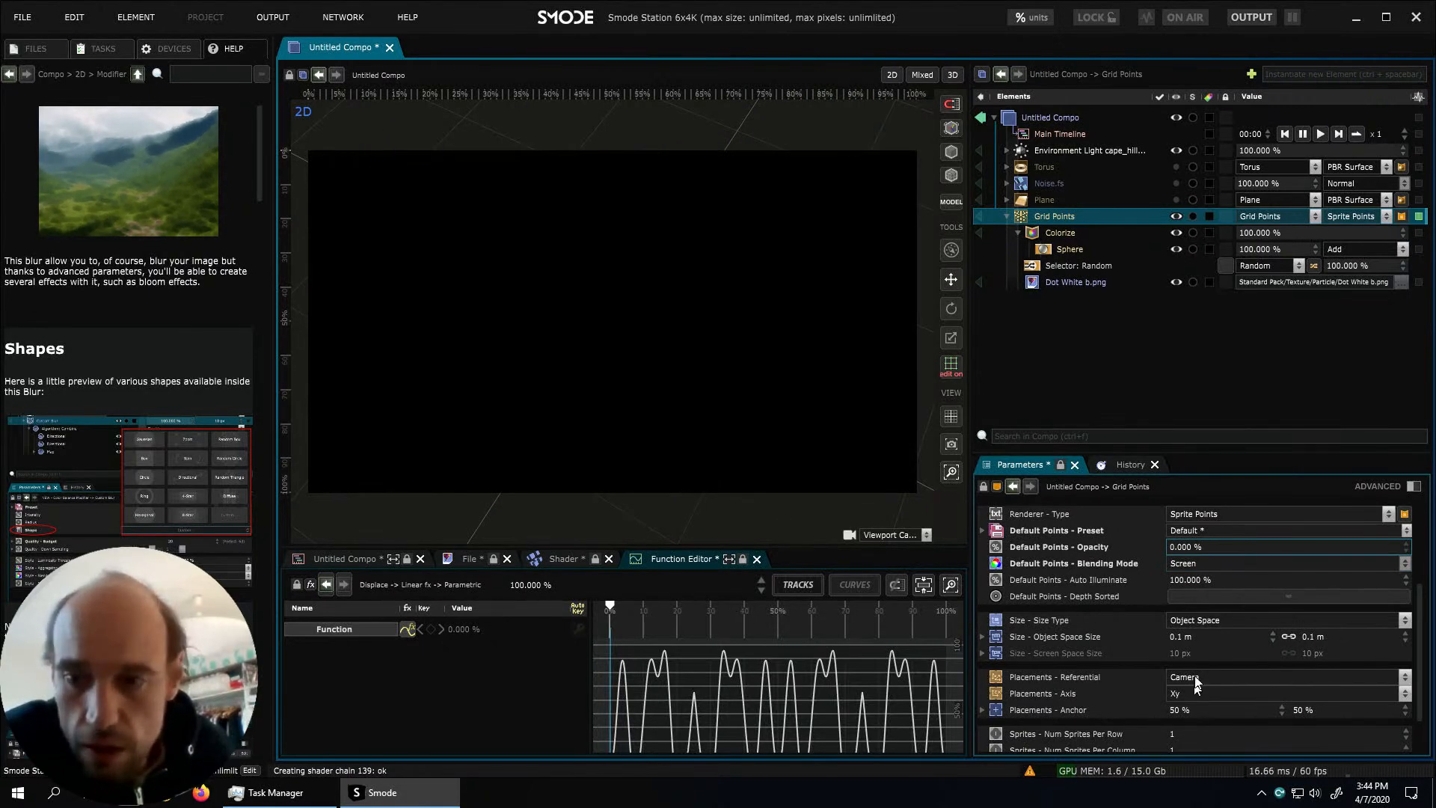
pyautogui.click(1205, 552)
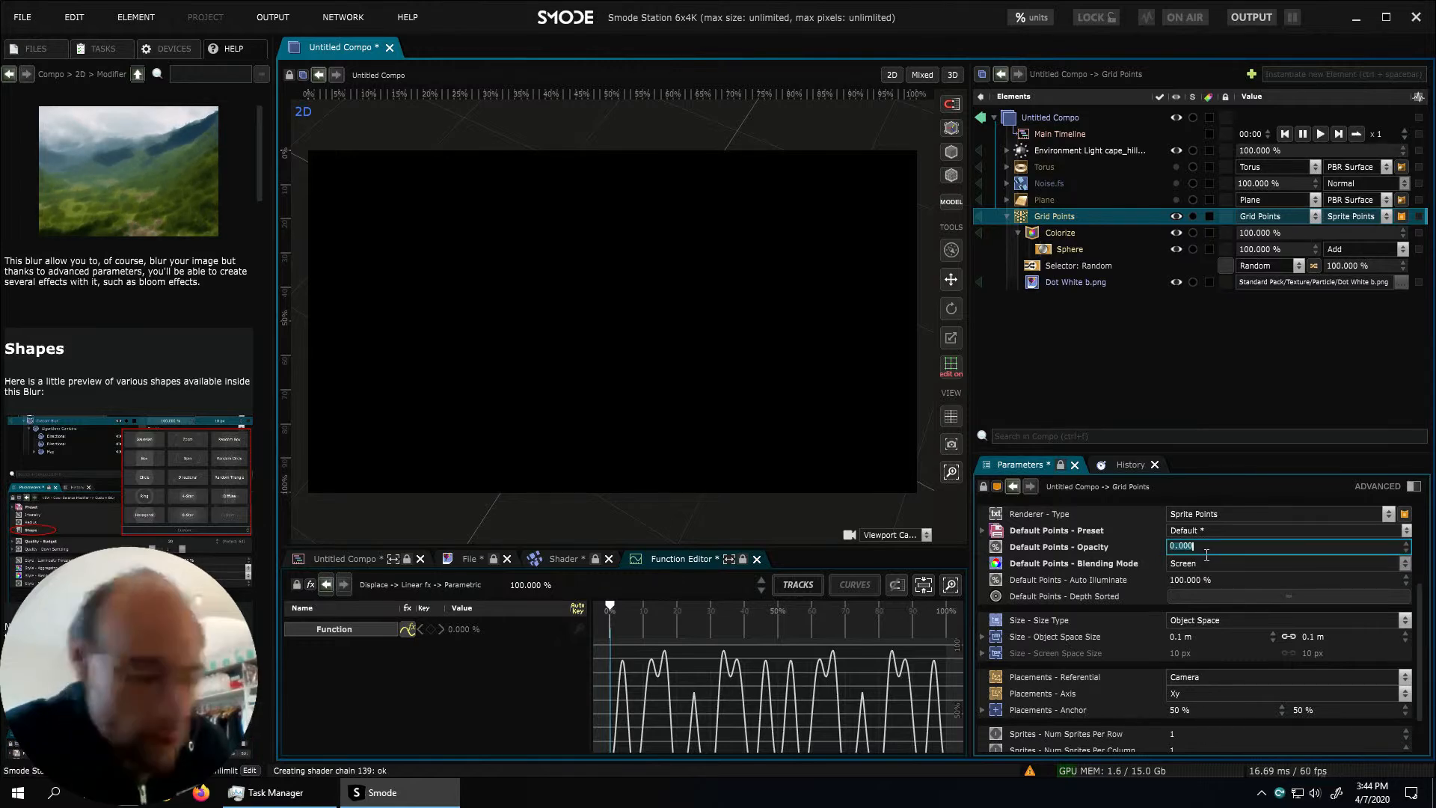
pyautogui.write('80')
pyautogui.press('Return')
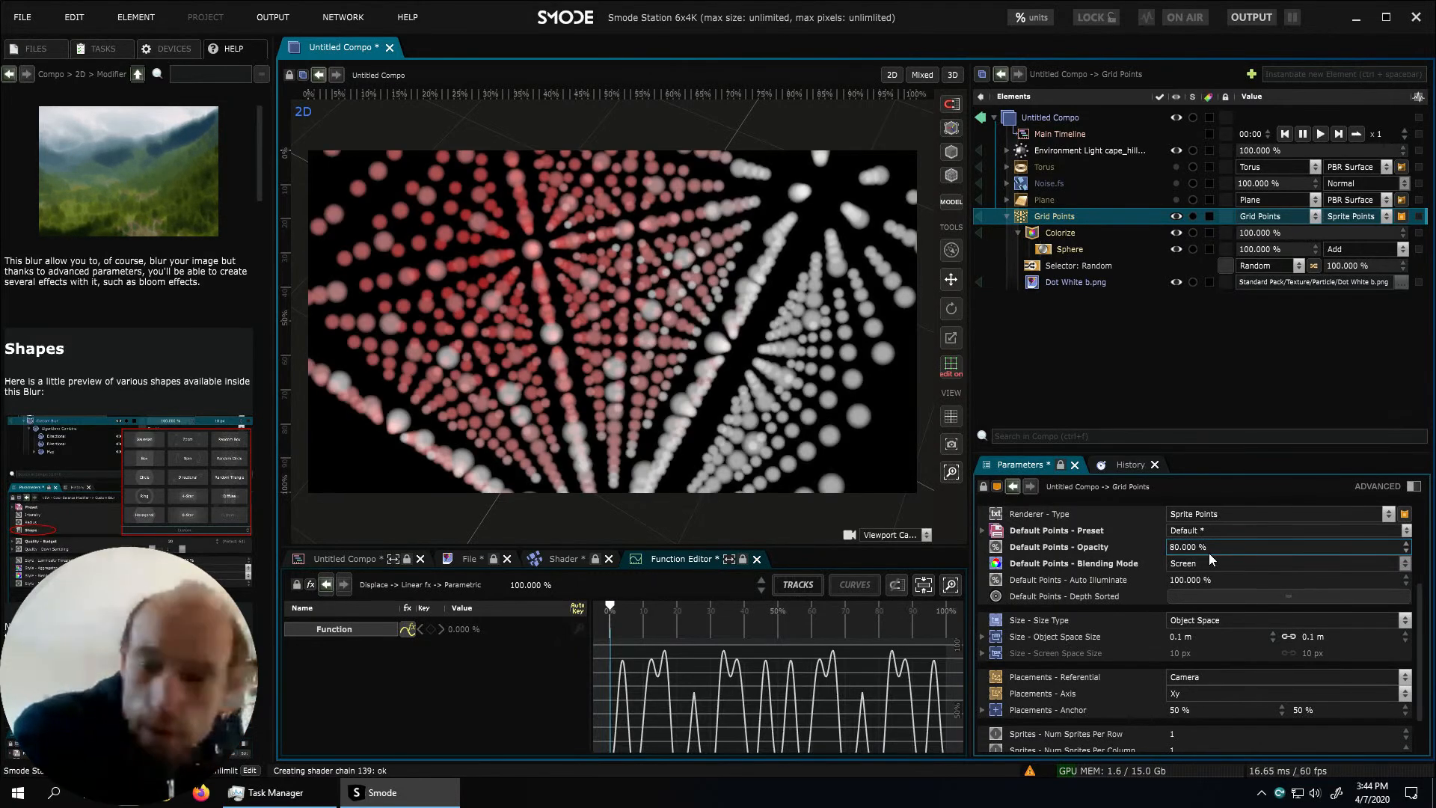
pyautogui.click(1197, 547)
pyautogui.write('60')
pyautogui.press('Return')
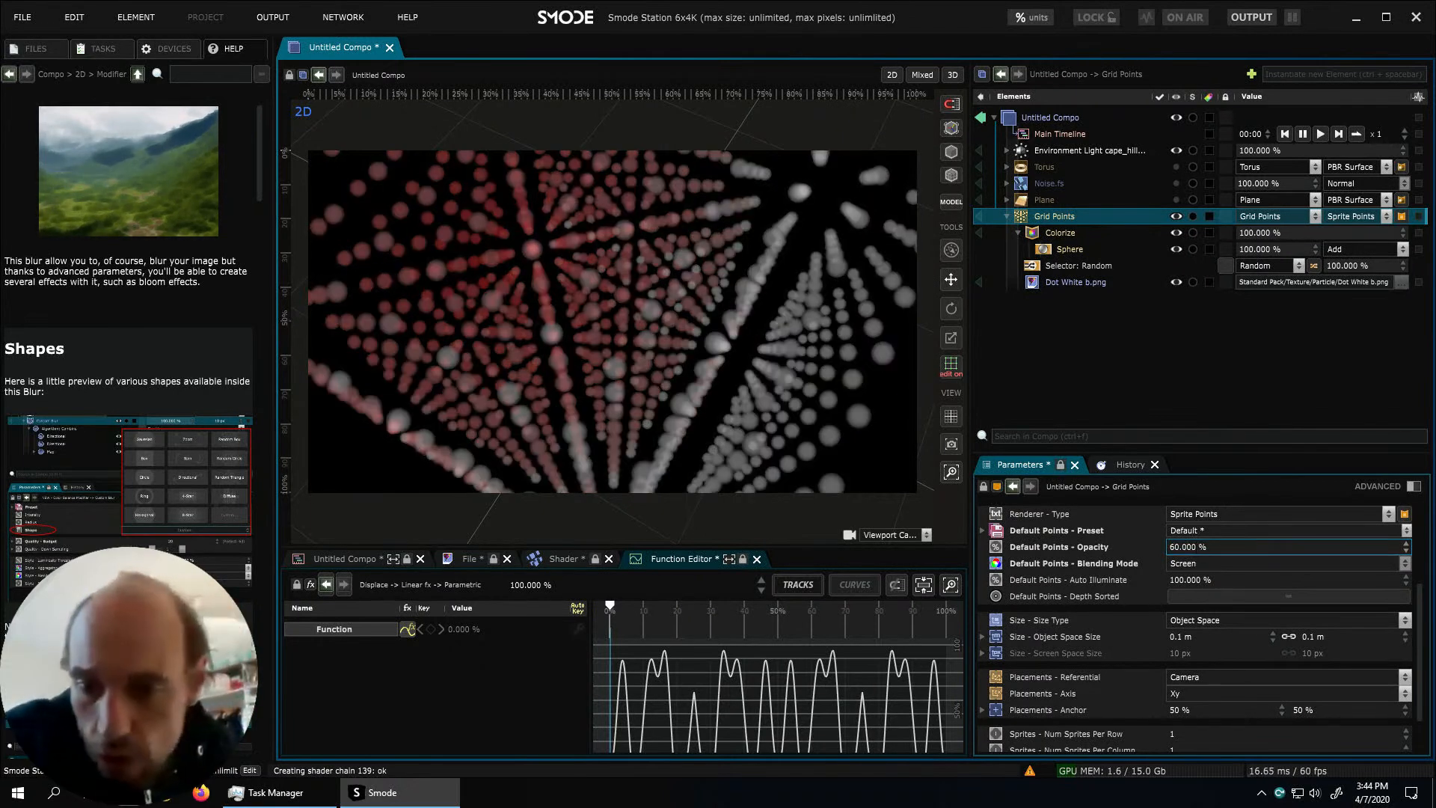
pyautogui.scroll(5, 1147, 609)
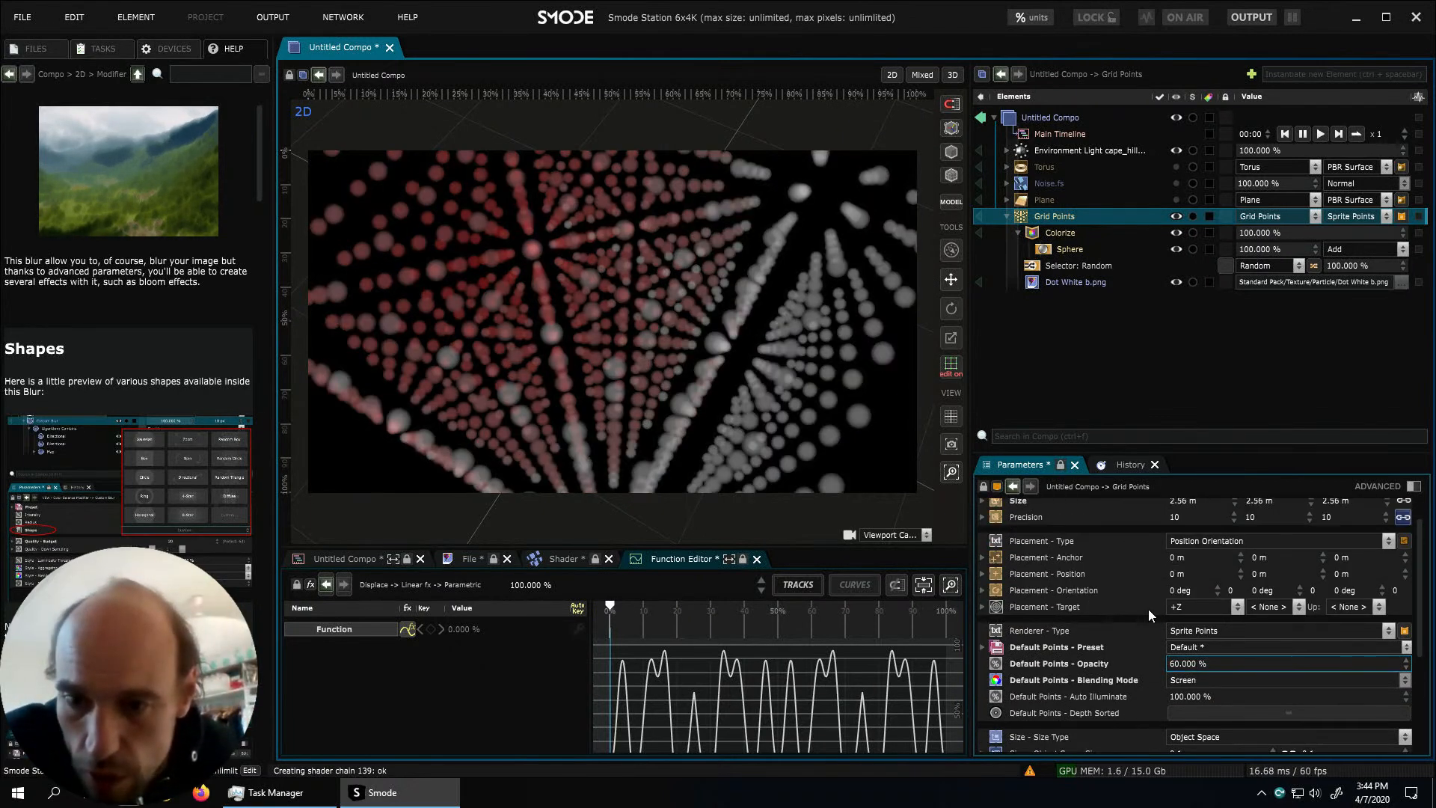
pyautogui.scroll(-7, 1147, 609)
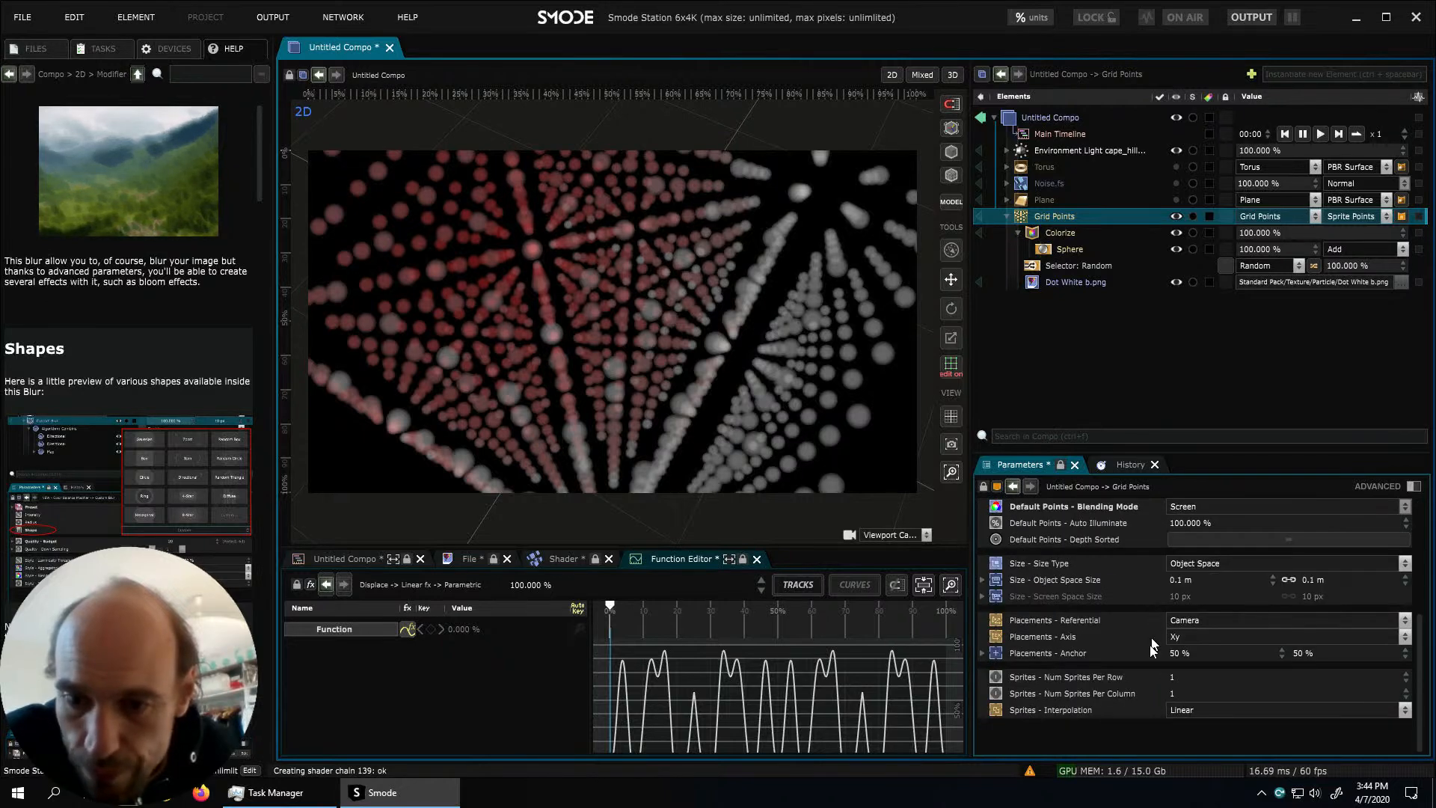
pyautogui.click(1381, 486)
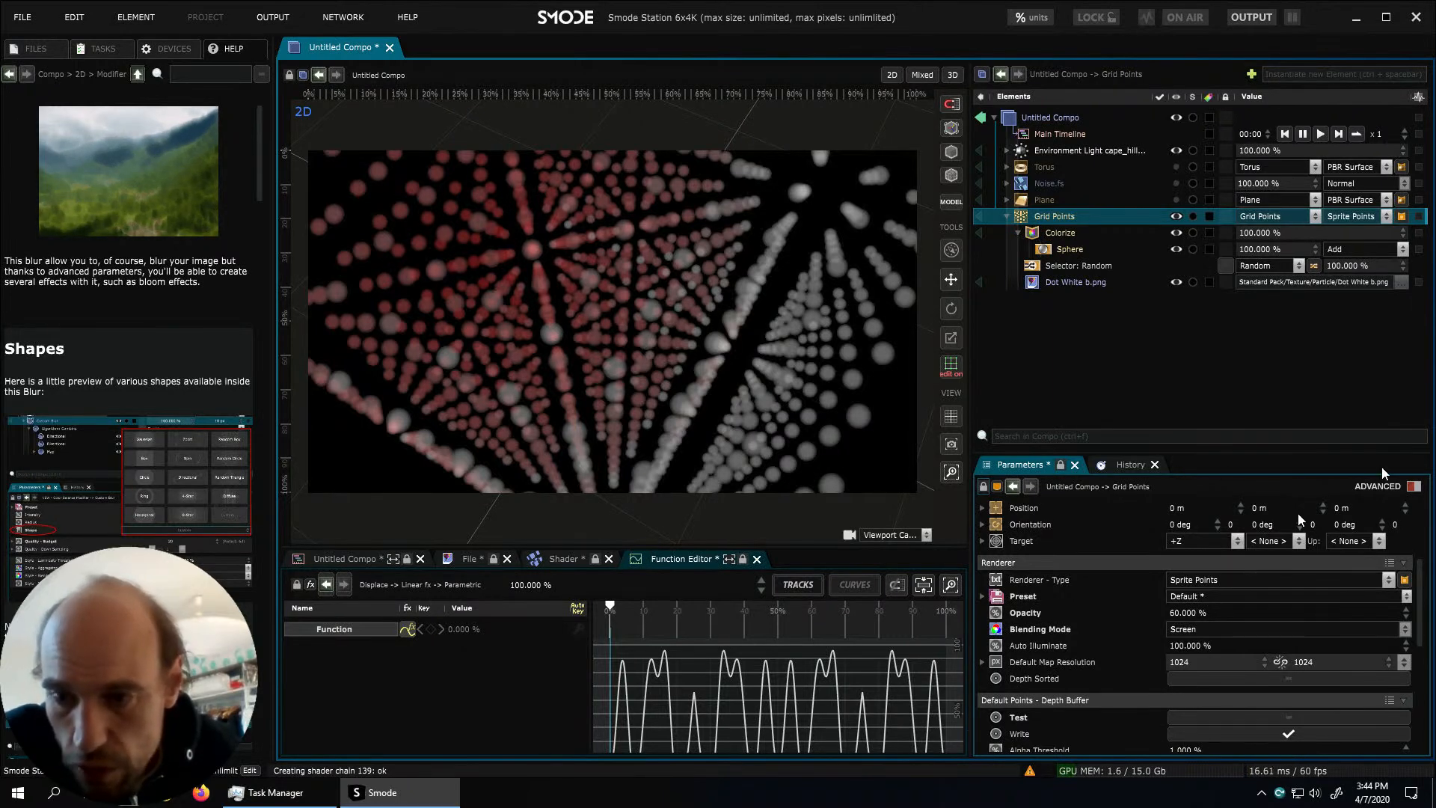
pyautogui.click(1381, 495)
# Increase the object space size of the Grid Points' sprites to 0.22 m
pyautogui.moveTo(713, 356); pyautogui.dragTo(854, 312)
pyautogui.moveTo(792, 266); pyautogui.dragTo(721, 272)
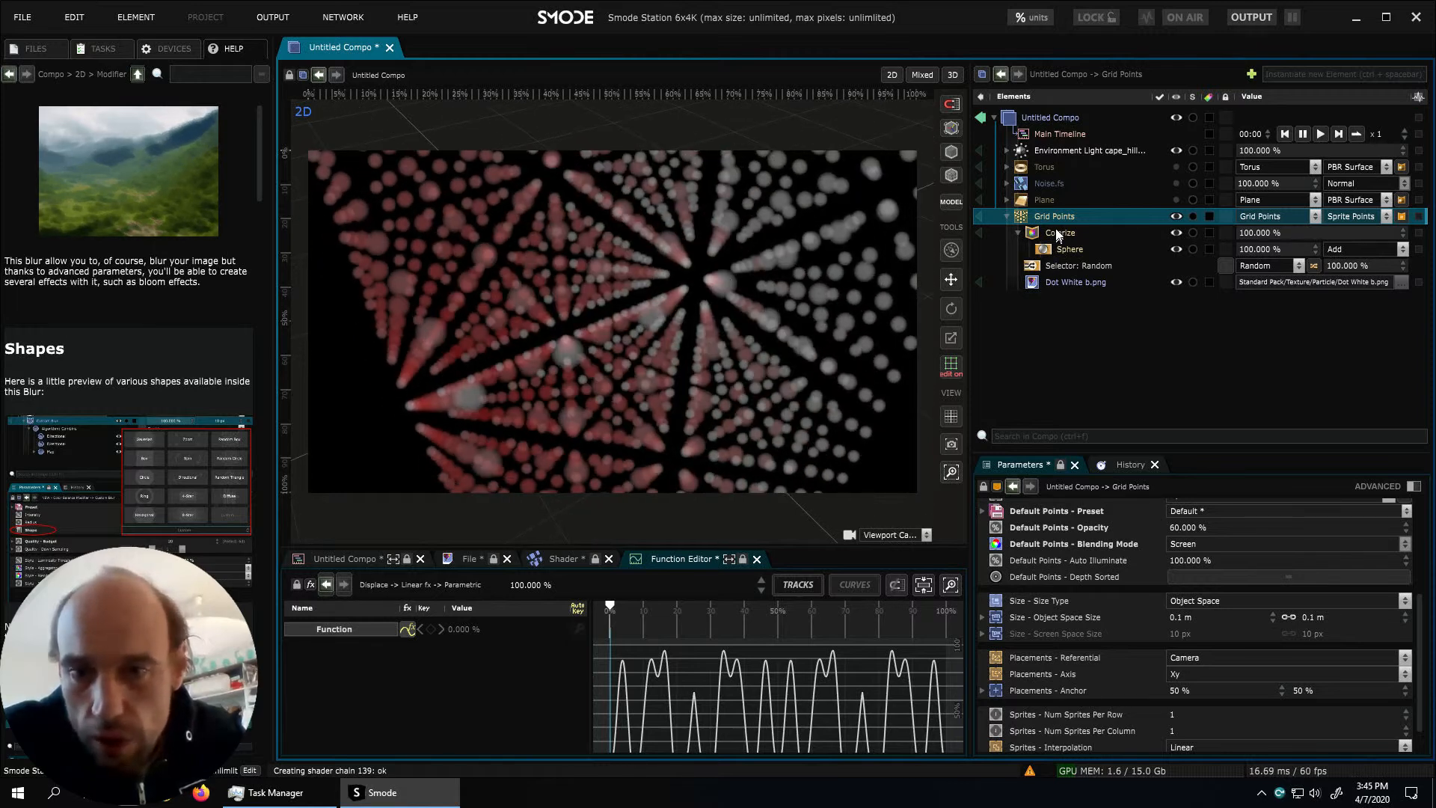
pyautogui.scroll(-1, 1110, 525)
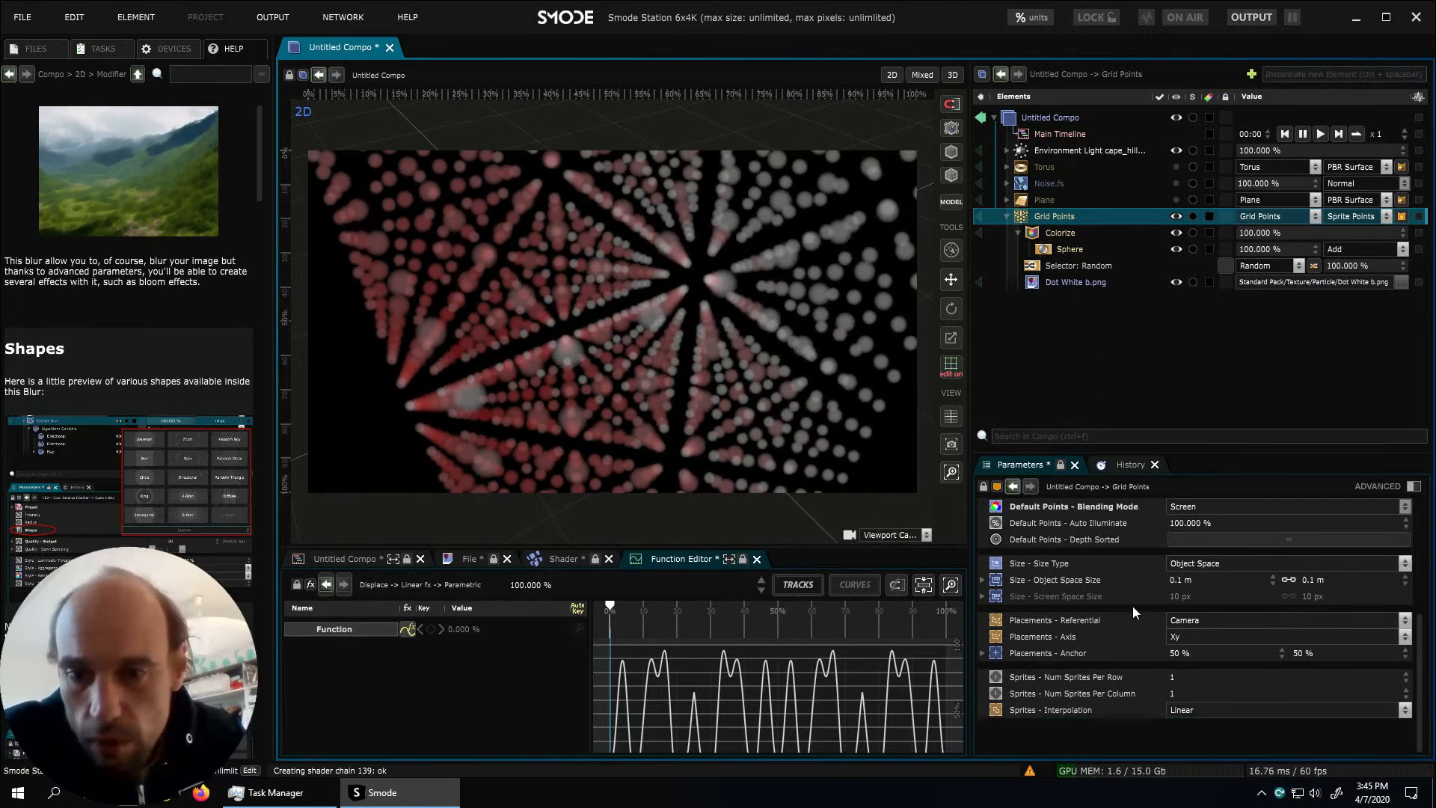
pyautogui.moveTo(1200, 579); pyautogui.dragTo(1199, 561)
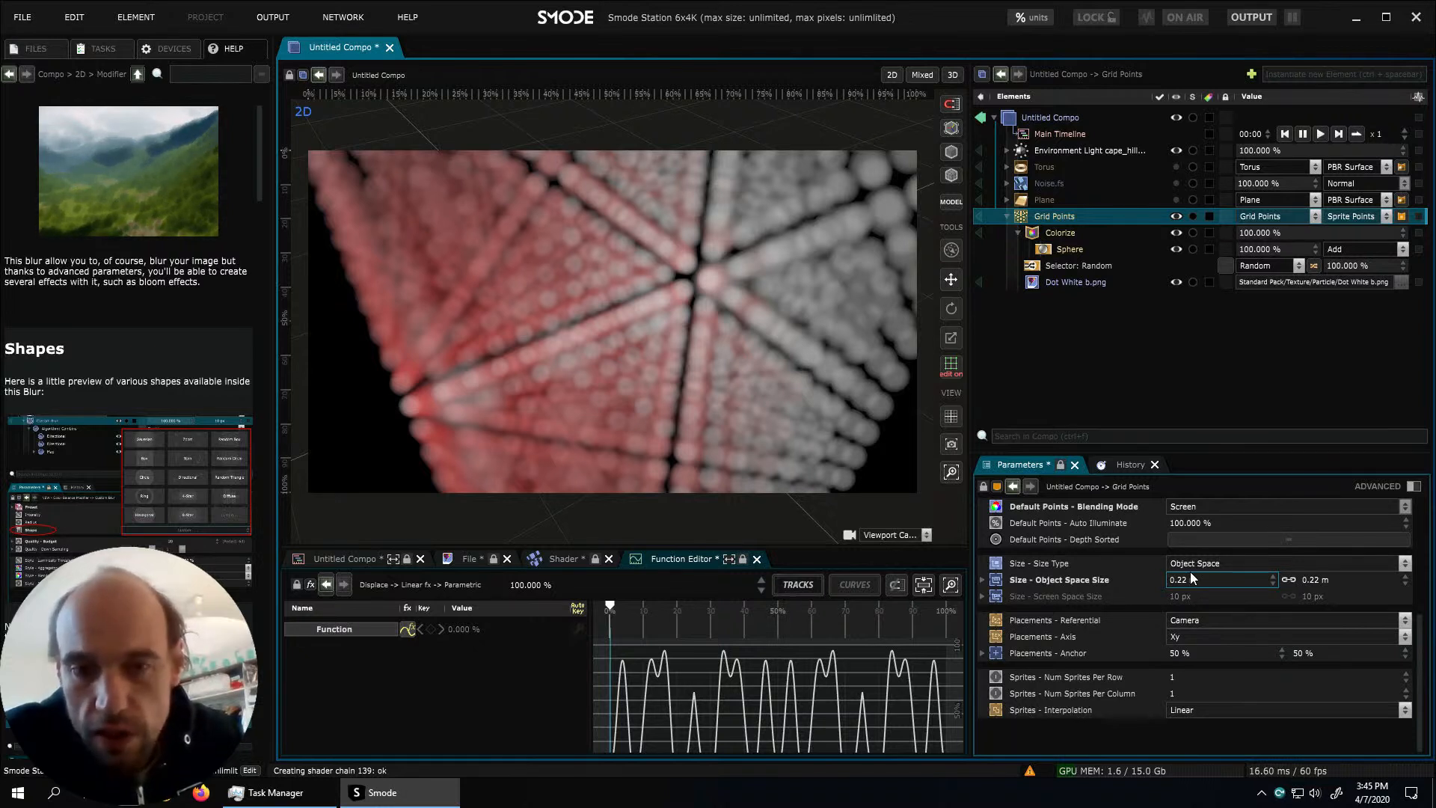
# Add a Point Scale modifier to the Grid Points and set its scale to 0.2 on all axes
pyautogui.rightClick(1048, 220)
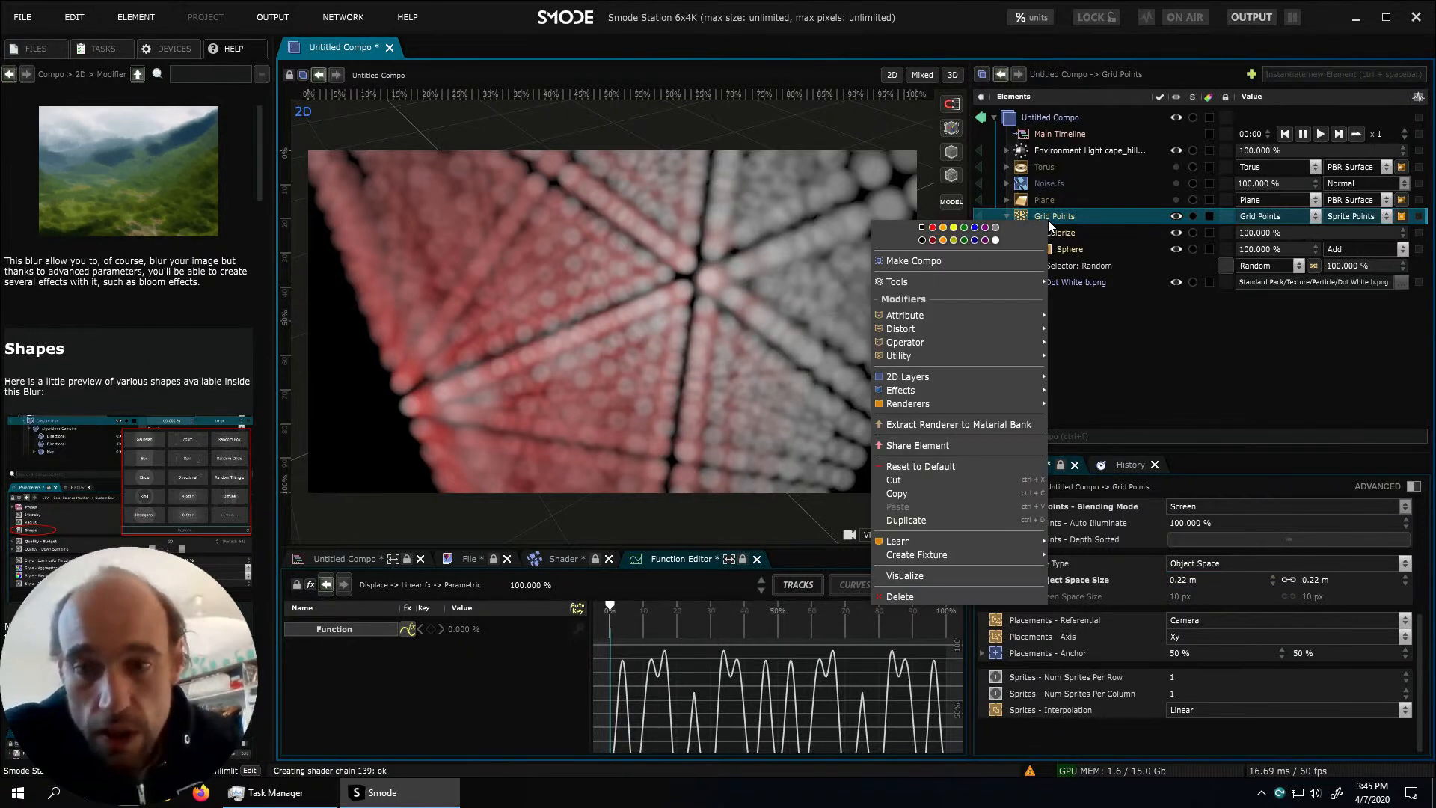
pyautogui.moveTo(967, 320)
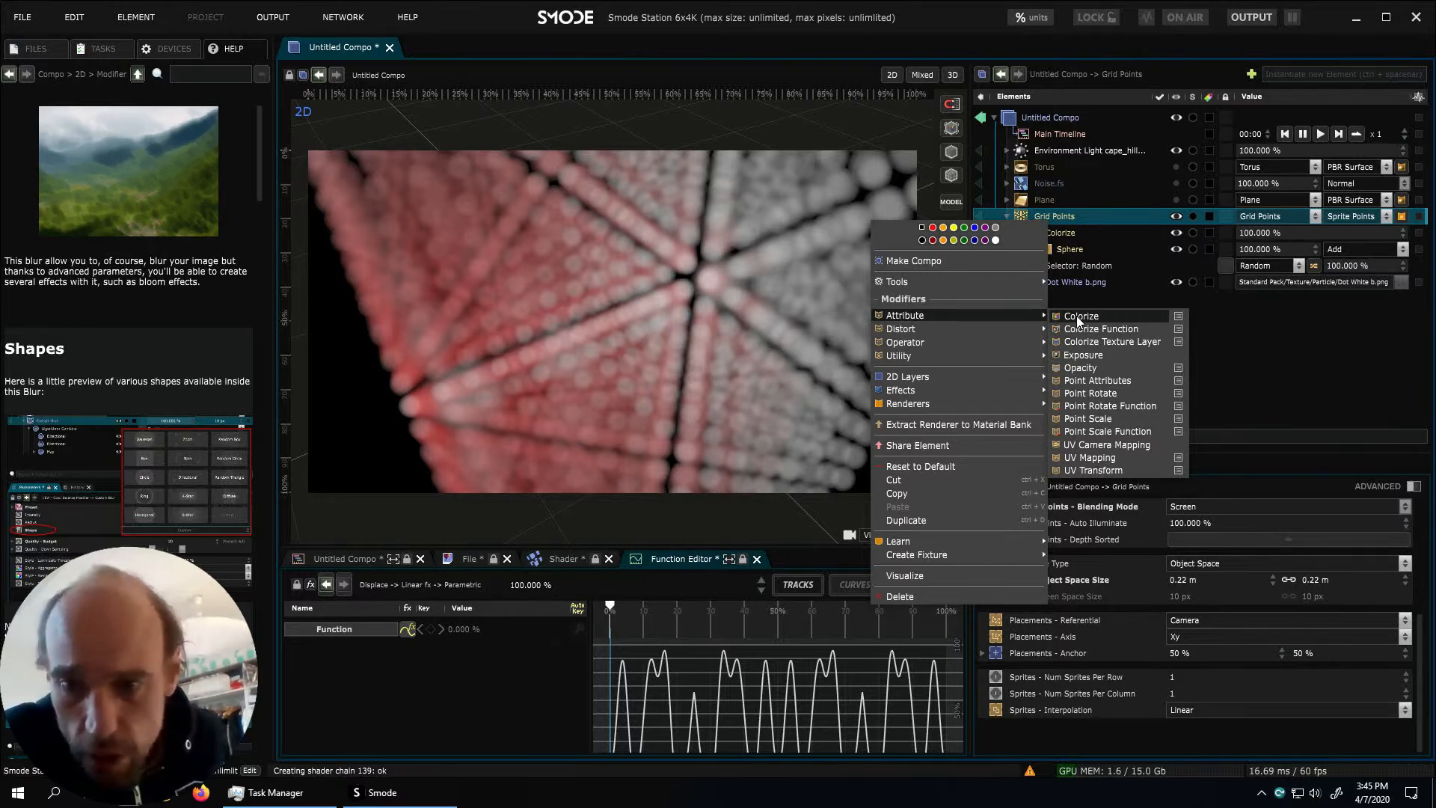
pyautogui.click(1093, 418)
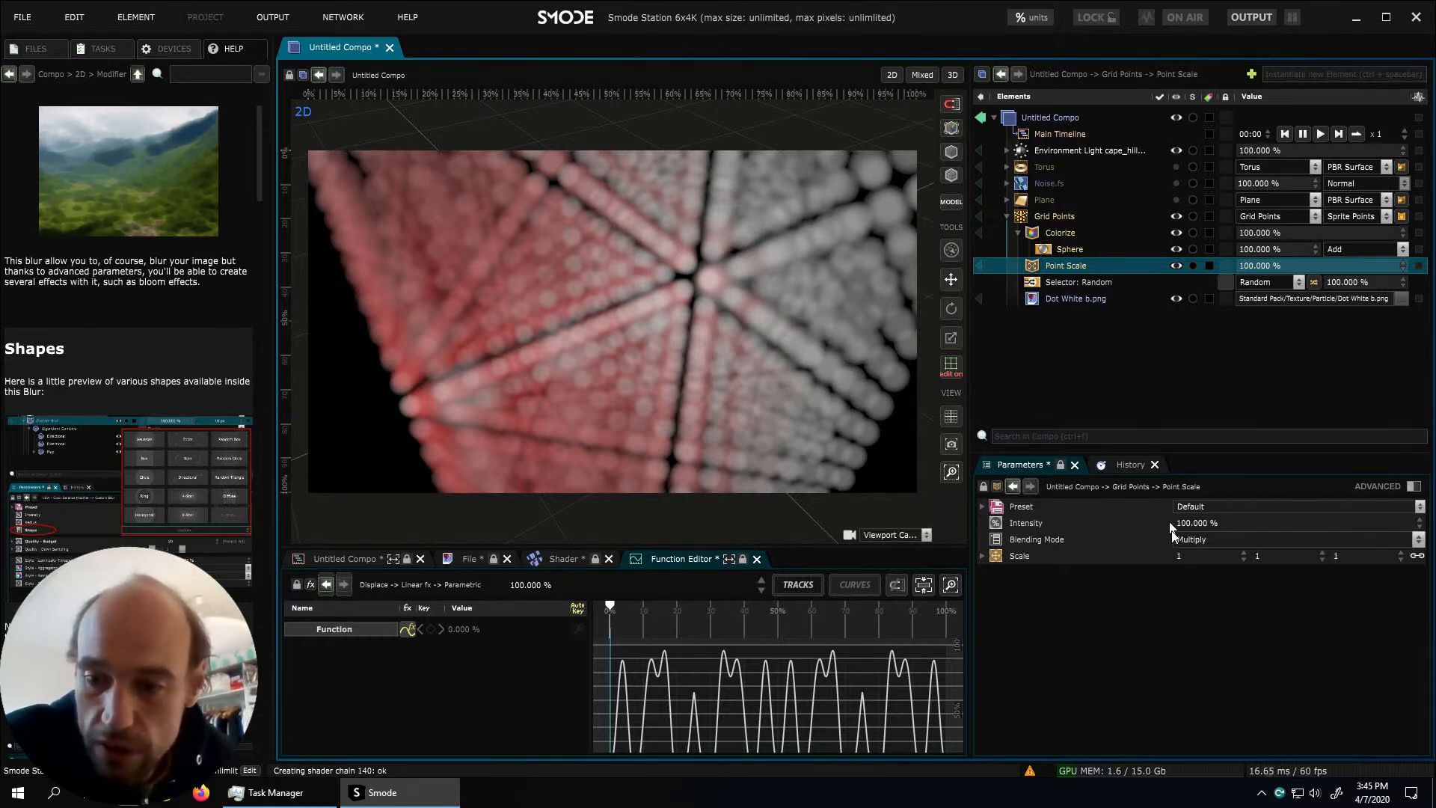
pyautogui.moveTo(1203, 555); pyautogui.dragTo(1211, 584)
pyautogui.click(1211, 558)
pyautogui.doubleClick(1211, 558)
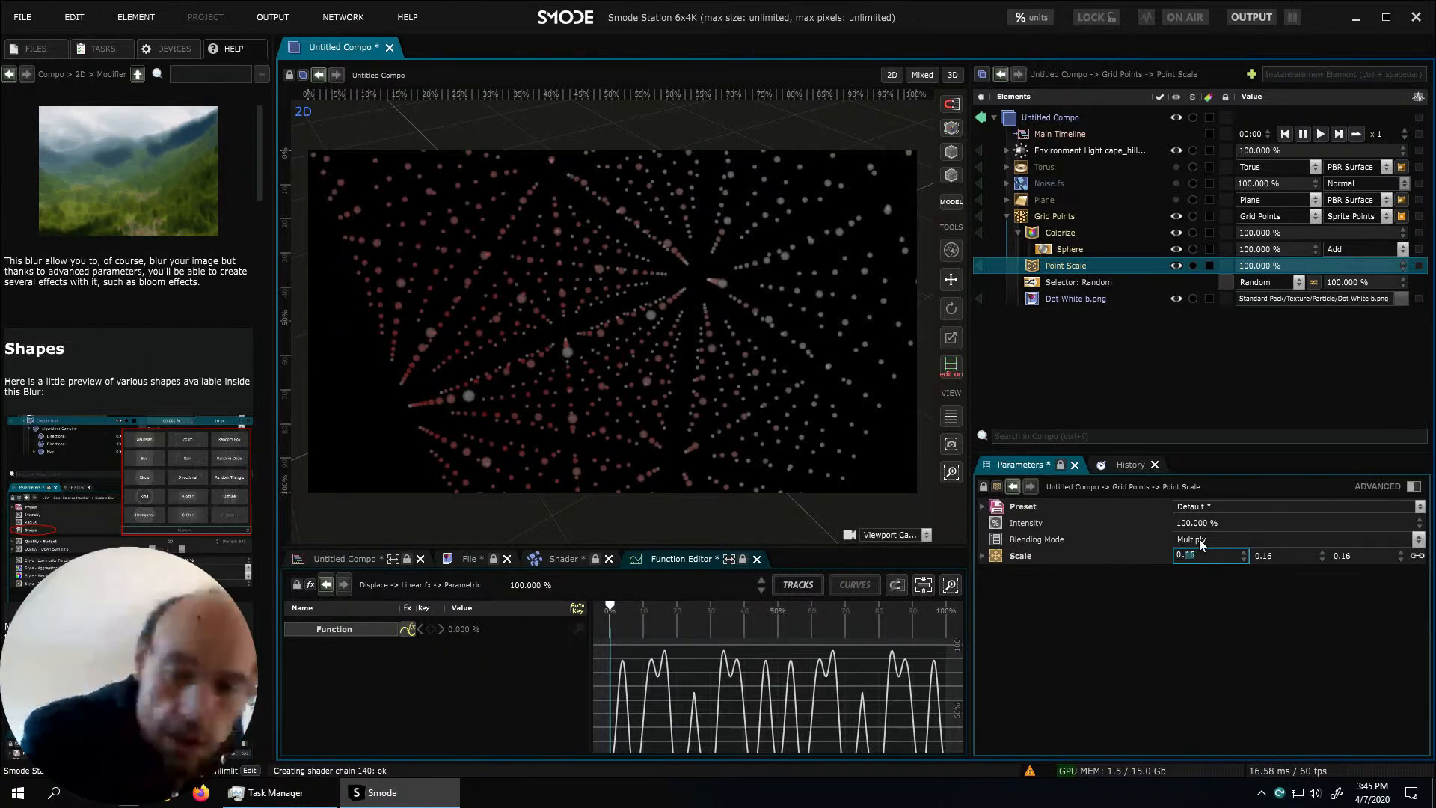
pyautogui.write('2')
pyautogui.press('Return')
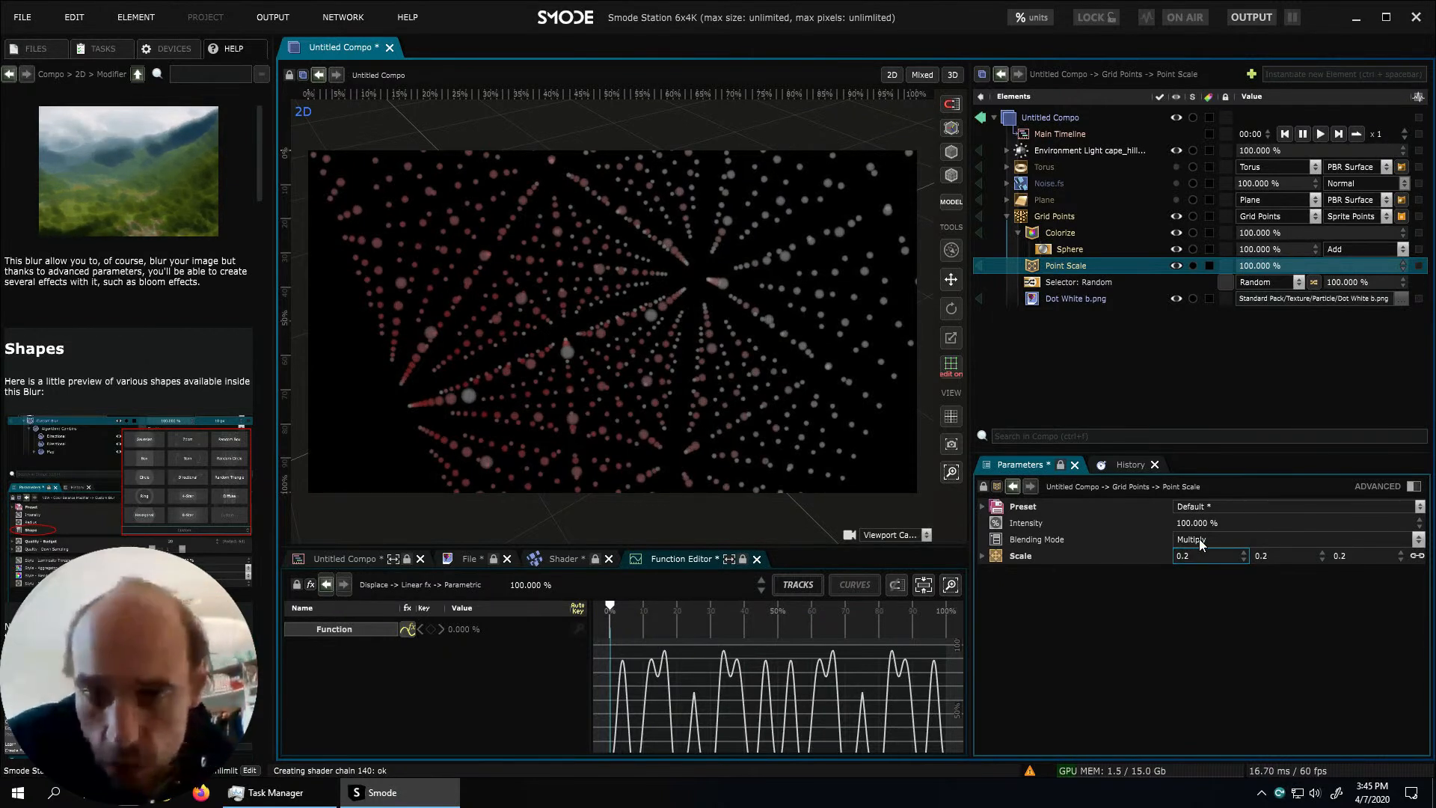
# Toggle the Point Scale modifier off and on, and lower its intensity to 0 % before restoring it to 100 %
pyautogui.click(1176, 267)
pyautogui.click(1176, 267)
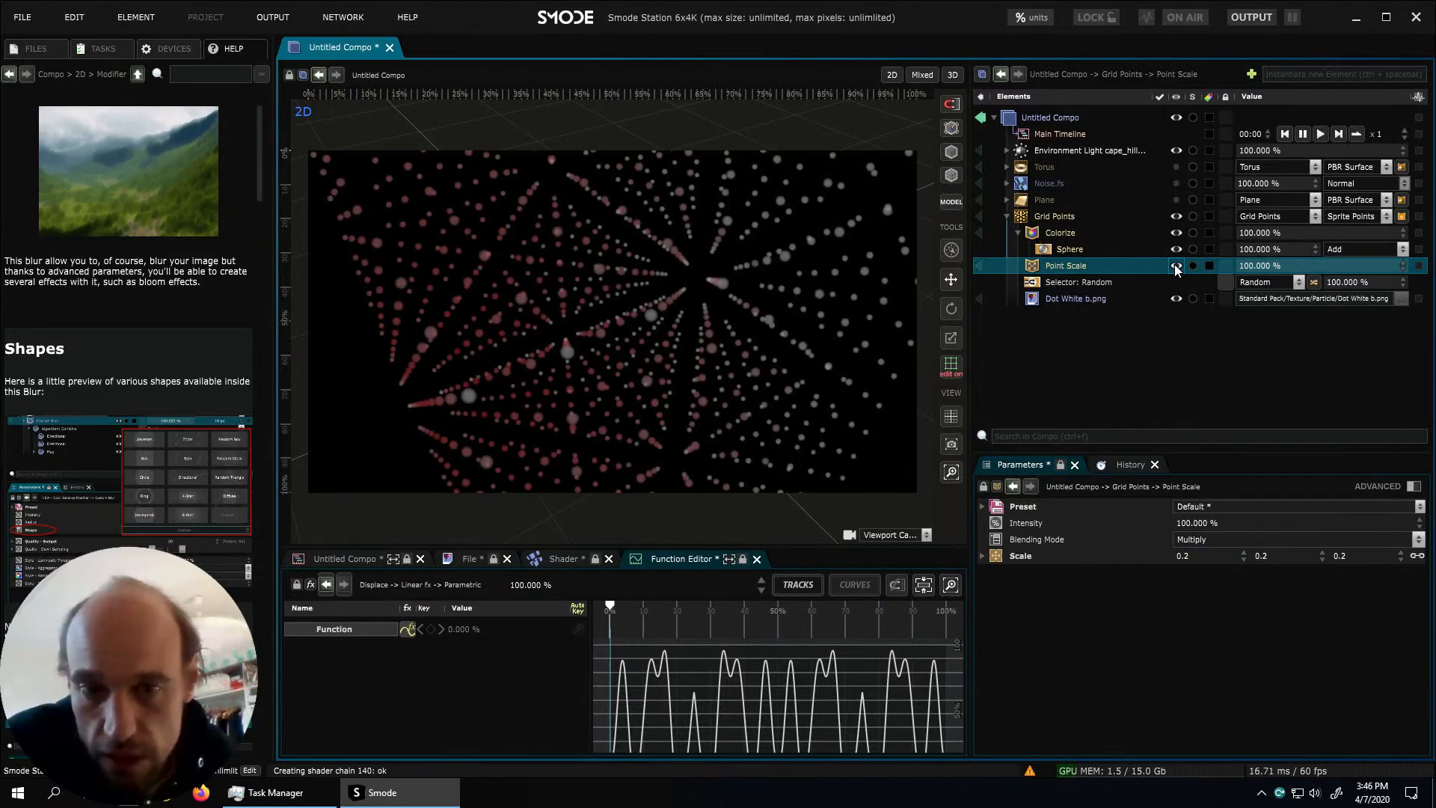
pyautogui.moveTo(1265, 267); pyautogui.dragTo(1152, 267)
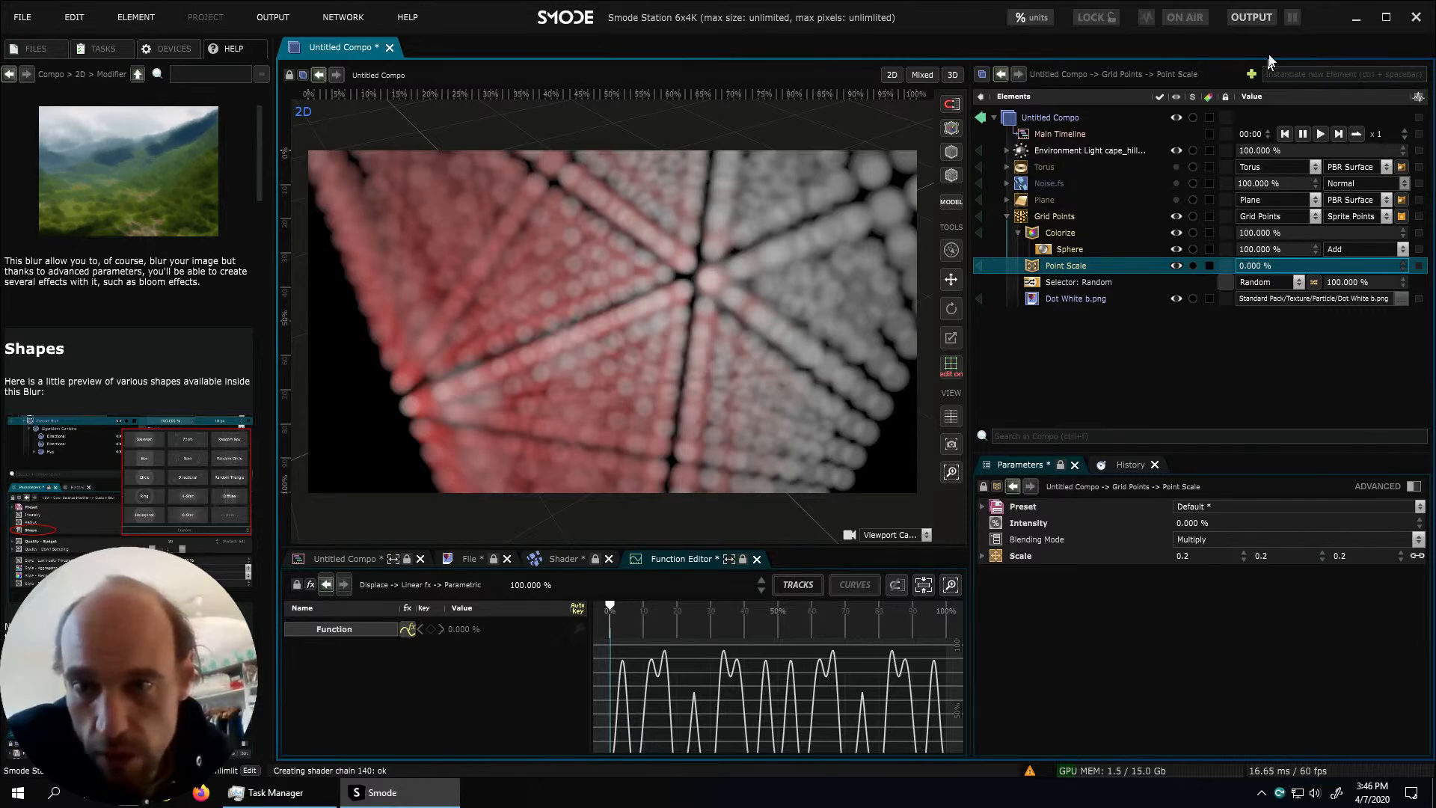
pyautogui.moveTo(1260, 267); pyautogui.dragTo(1260, 179)
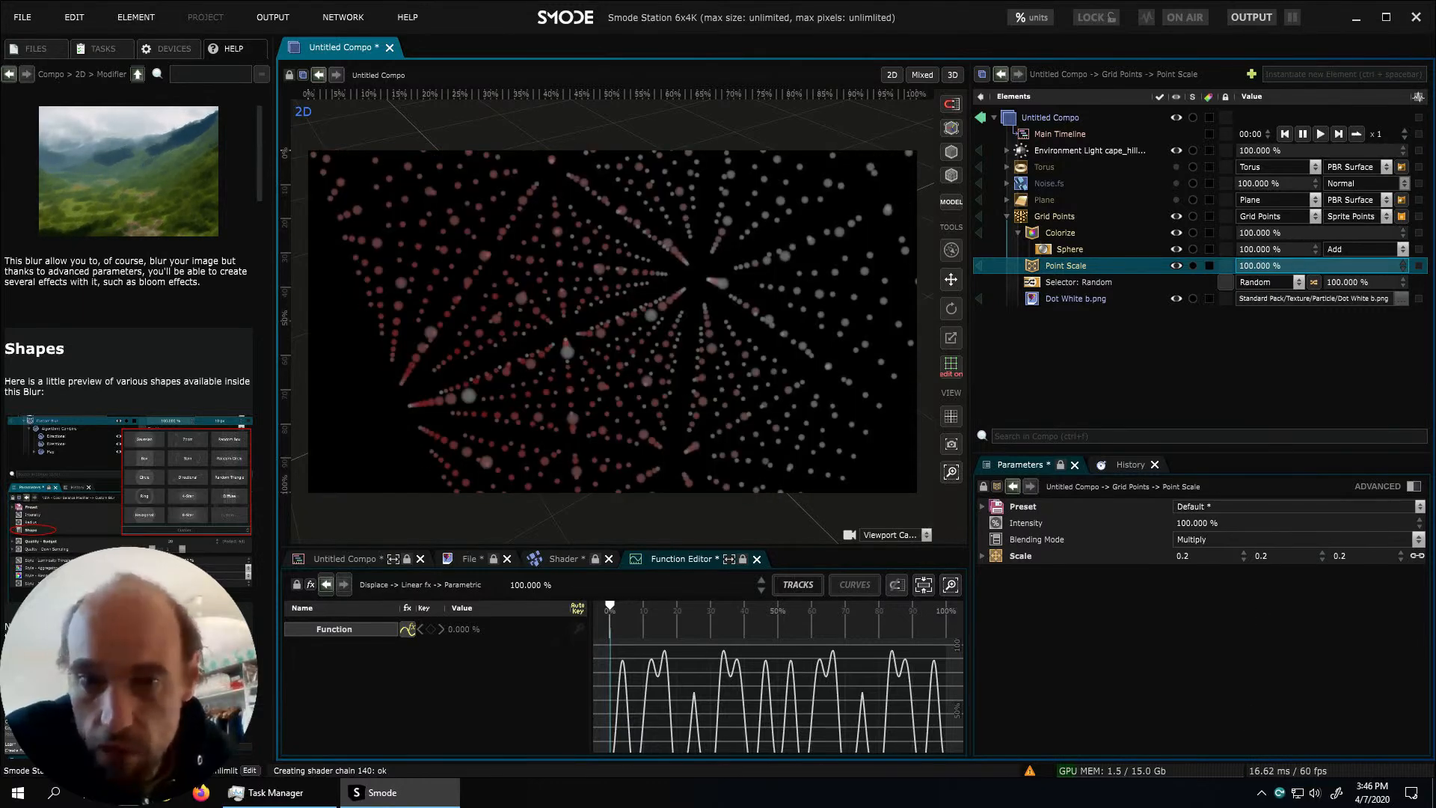
# Add a Random mask to the Point Scale modifier and view the grid from another angle
pyautogui.rightClick(1079, 265)
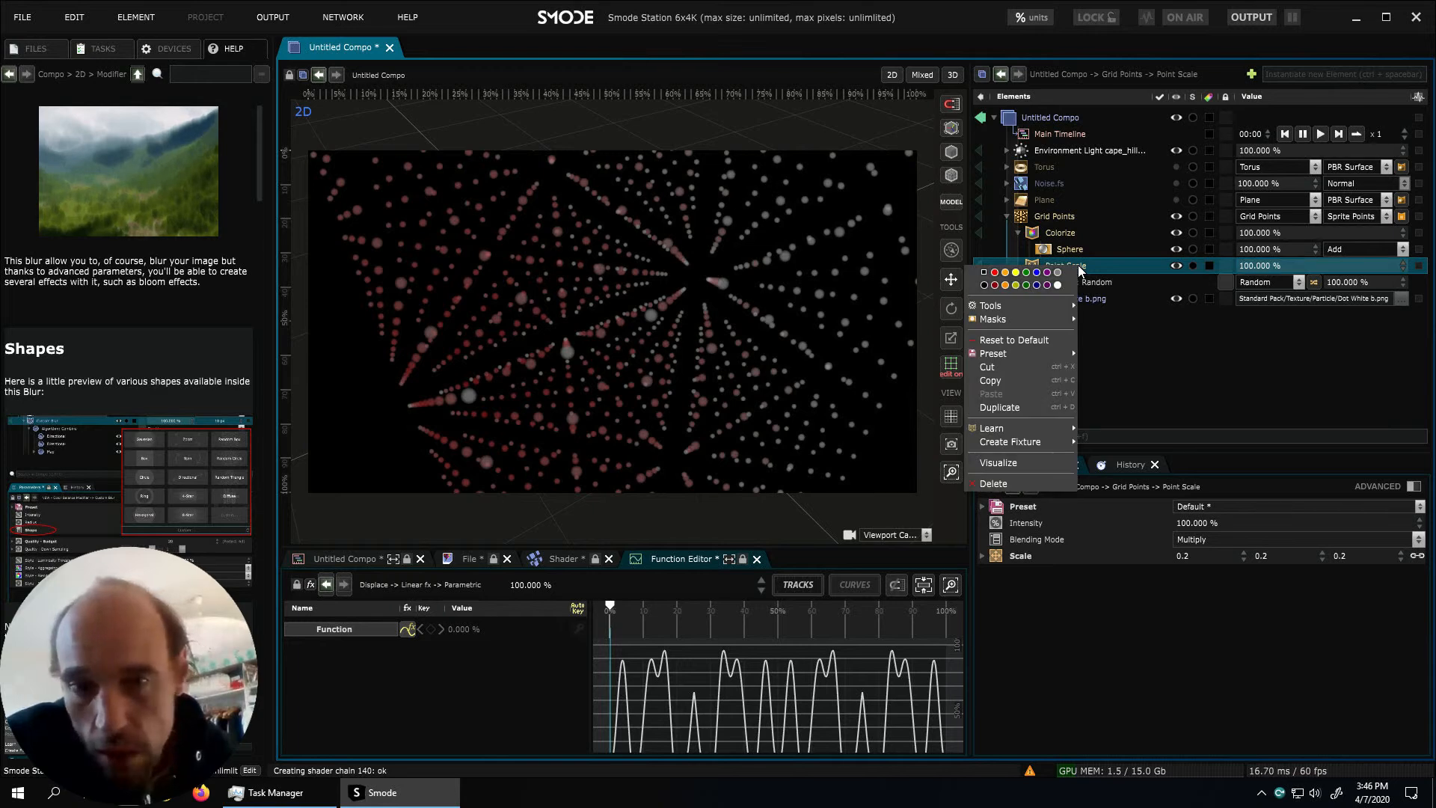
pyautogui.moveTo(1048, 320)
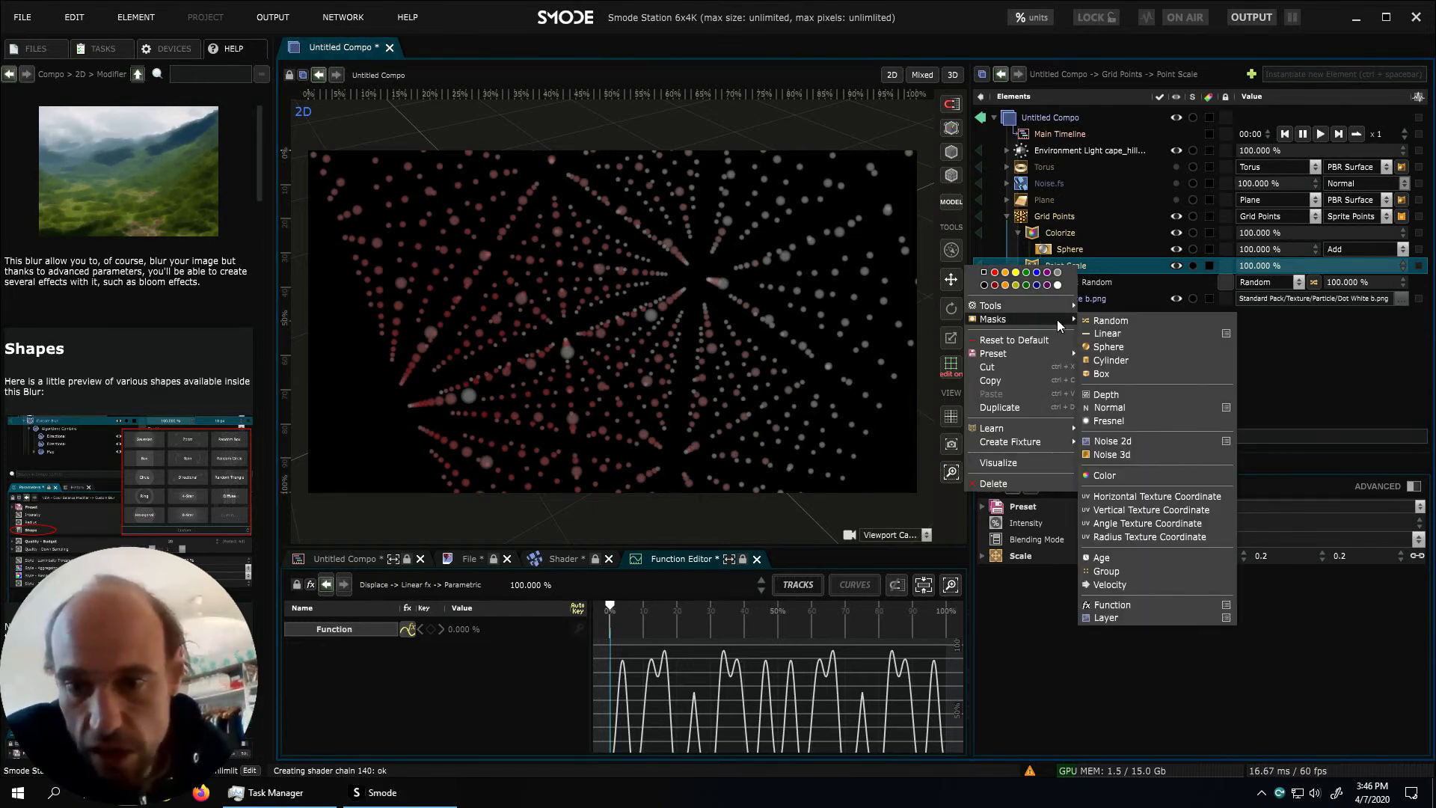
pyautogui.click(1149, 323)
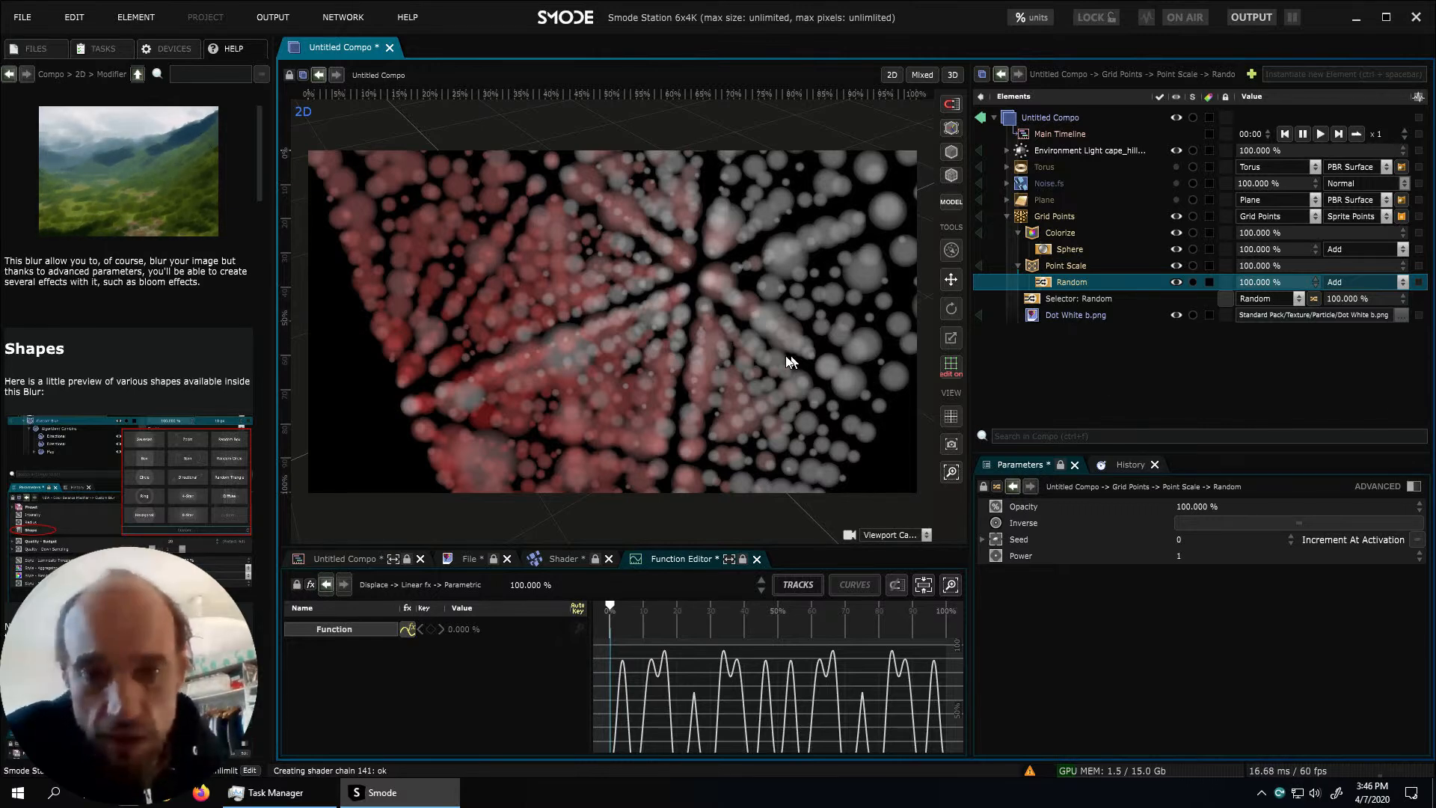
pyautogui.moveTo(766, 415); pyautogui.dragTo(801, 343)
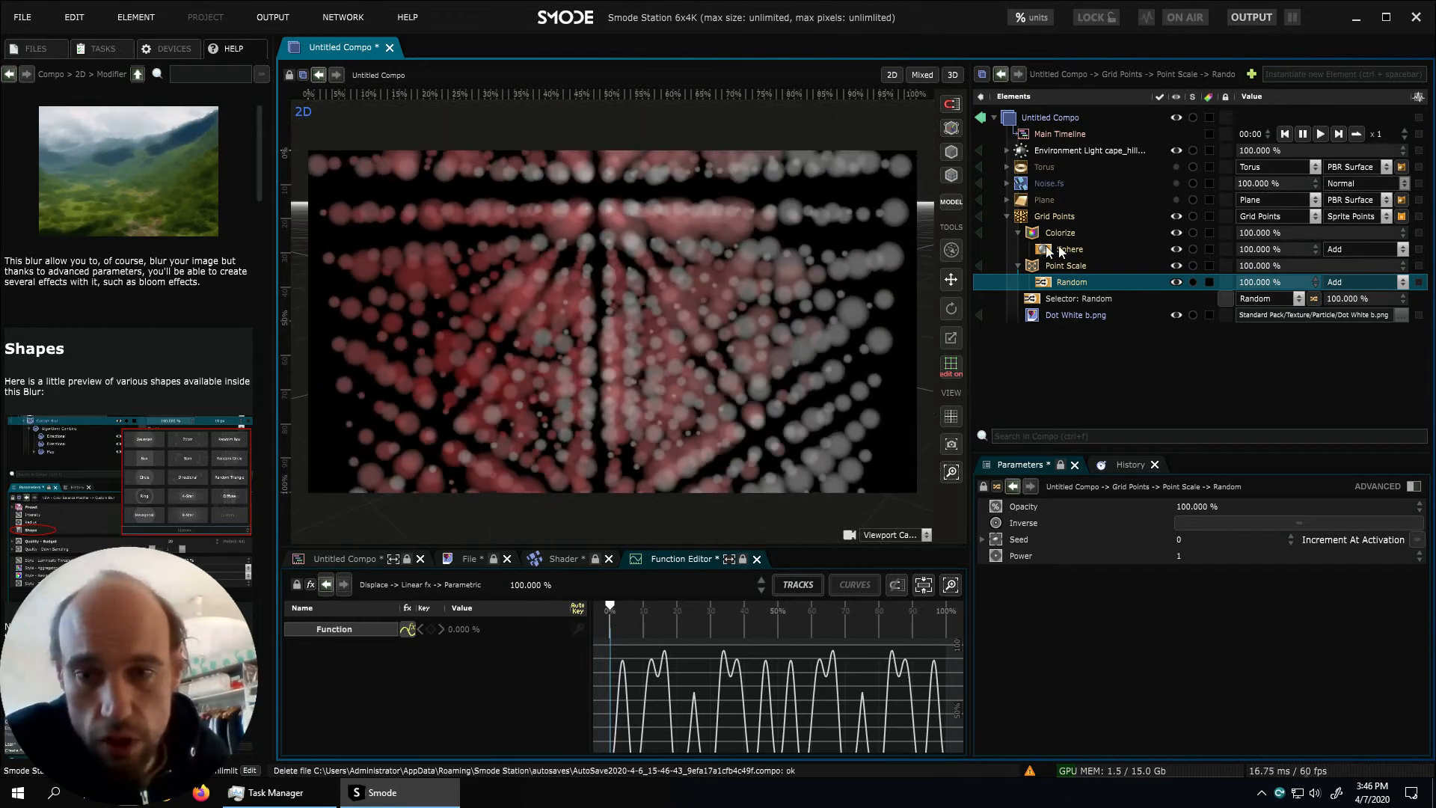
# Copy the Sphere mask from the Colorize modifier onto the Point Scale modifier
pyautogui.rightClick(1053, 265)
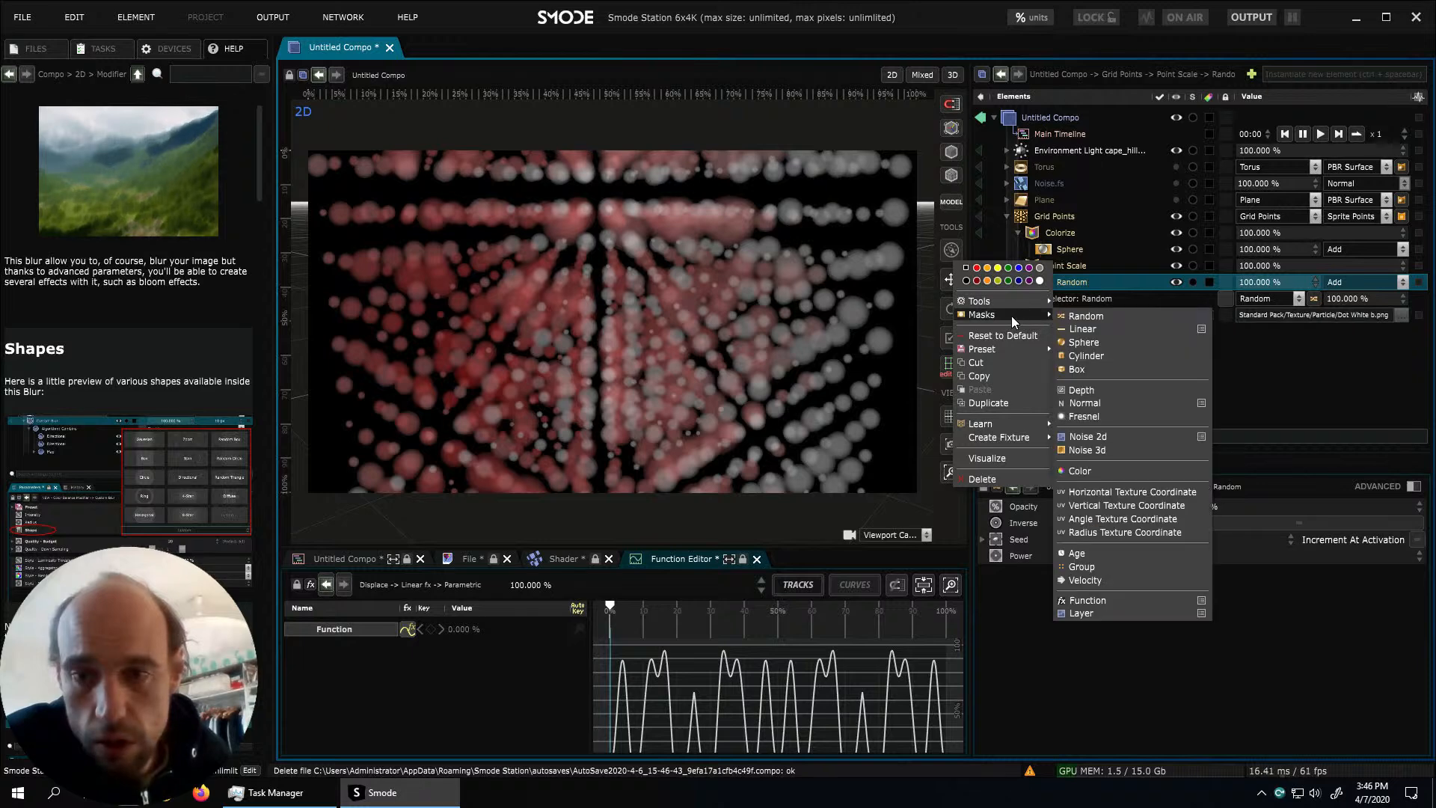
pyautogui.click(1071, 249)
pyautogui.keyDown('ctrl'); pyautogui.moveTo(1070, 249); pyautogui.dragTo(1078, 267); pyautogui.keyUp('ctrl')
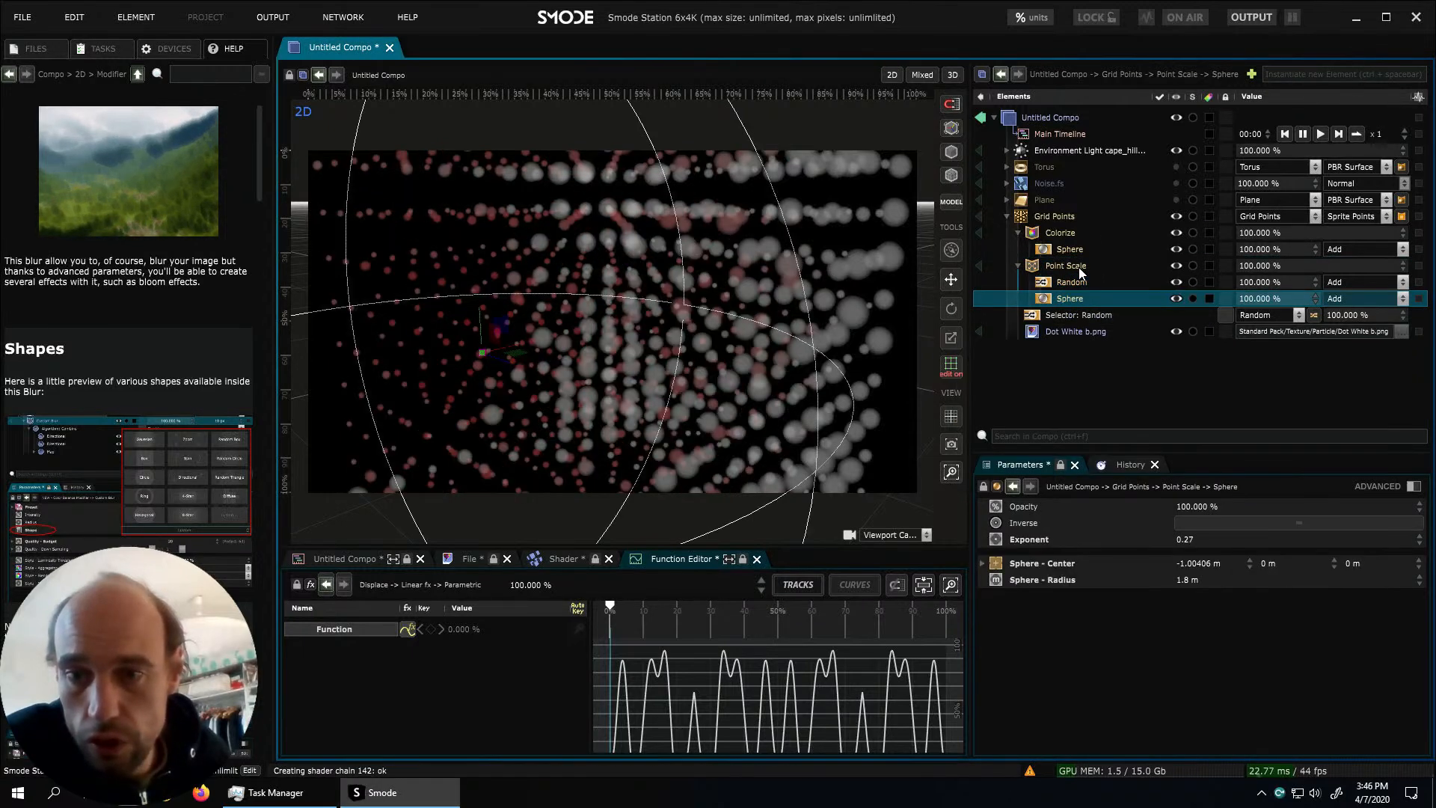
# Disable the Random mask on the Point Scale modifier and view the whole grid with only the Sphere mask applied
pyautogui.click(1177, 282)
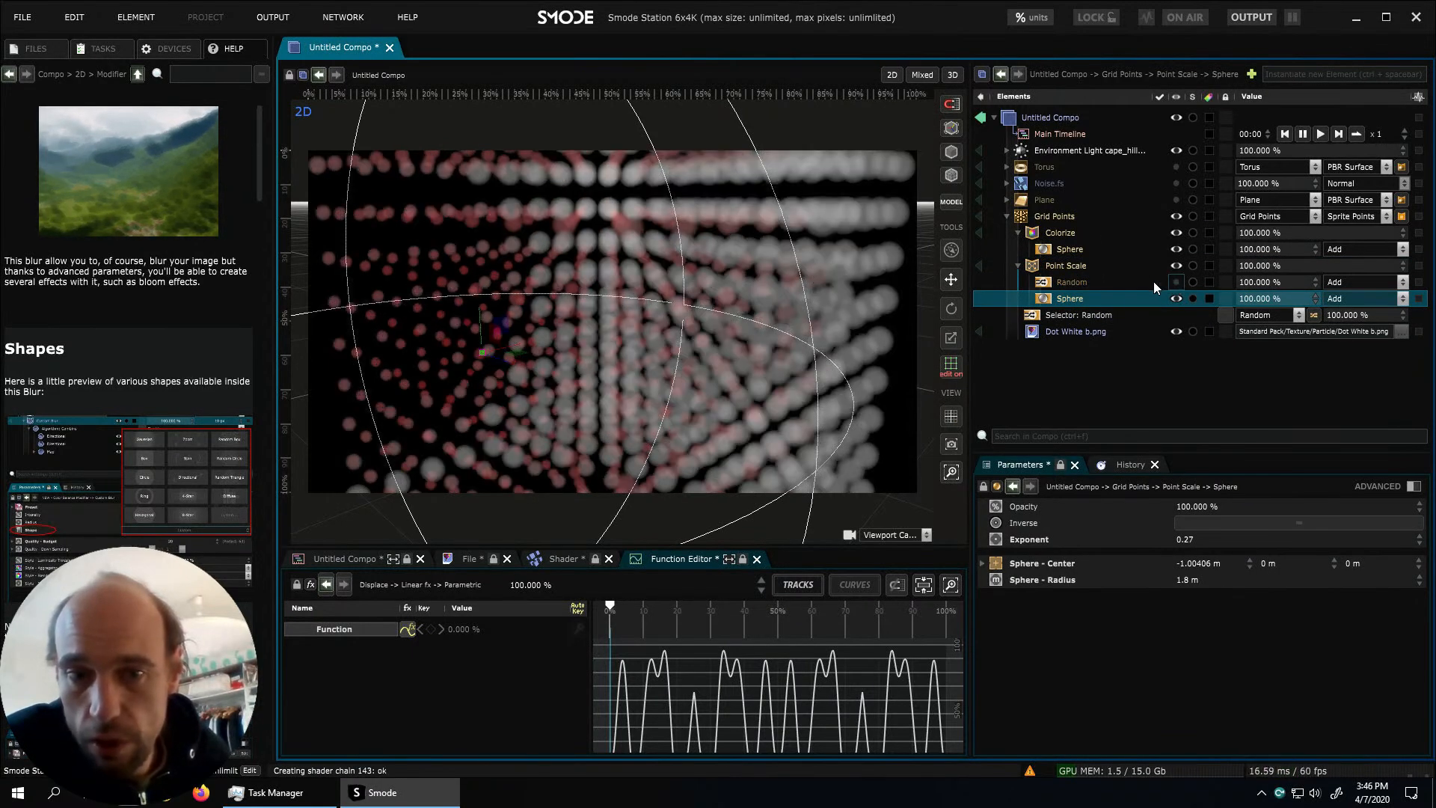
pyautogui.scroll(-2, 701, 334)
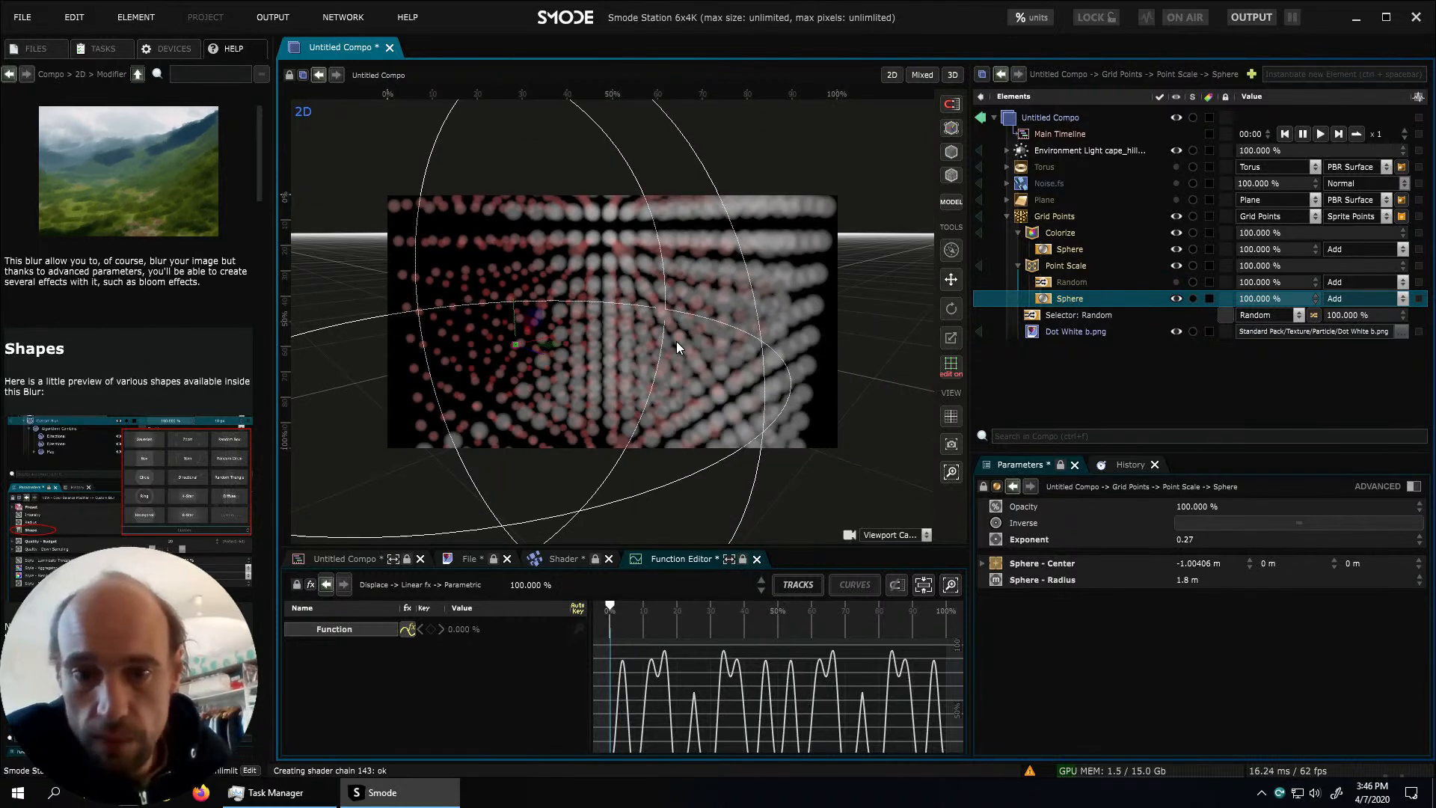
pyautogui.keyDown('alt'); pyautogui.moveTo(692, 317); pyautogui.dragTo(693, 299, button='right'); pyautogui.keyUp('alt')
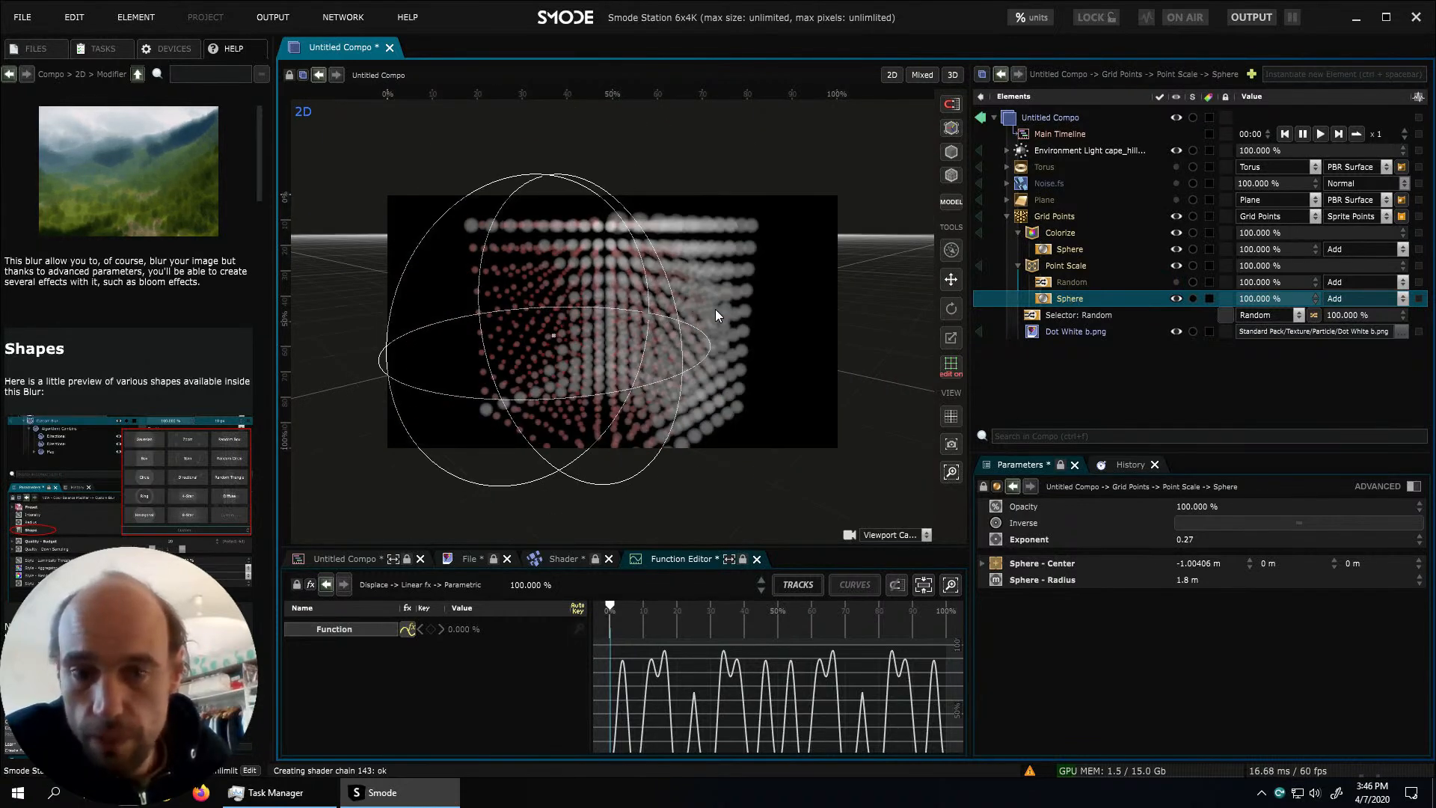
# Try inverting the Point Scale's Sphere mask, and set its center X to about -0.754 m and its radius to 2.016 m
pyautogui.click(1220, 523)
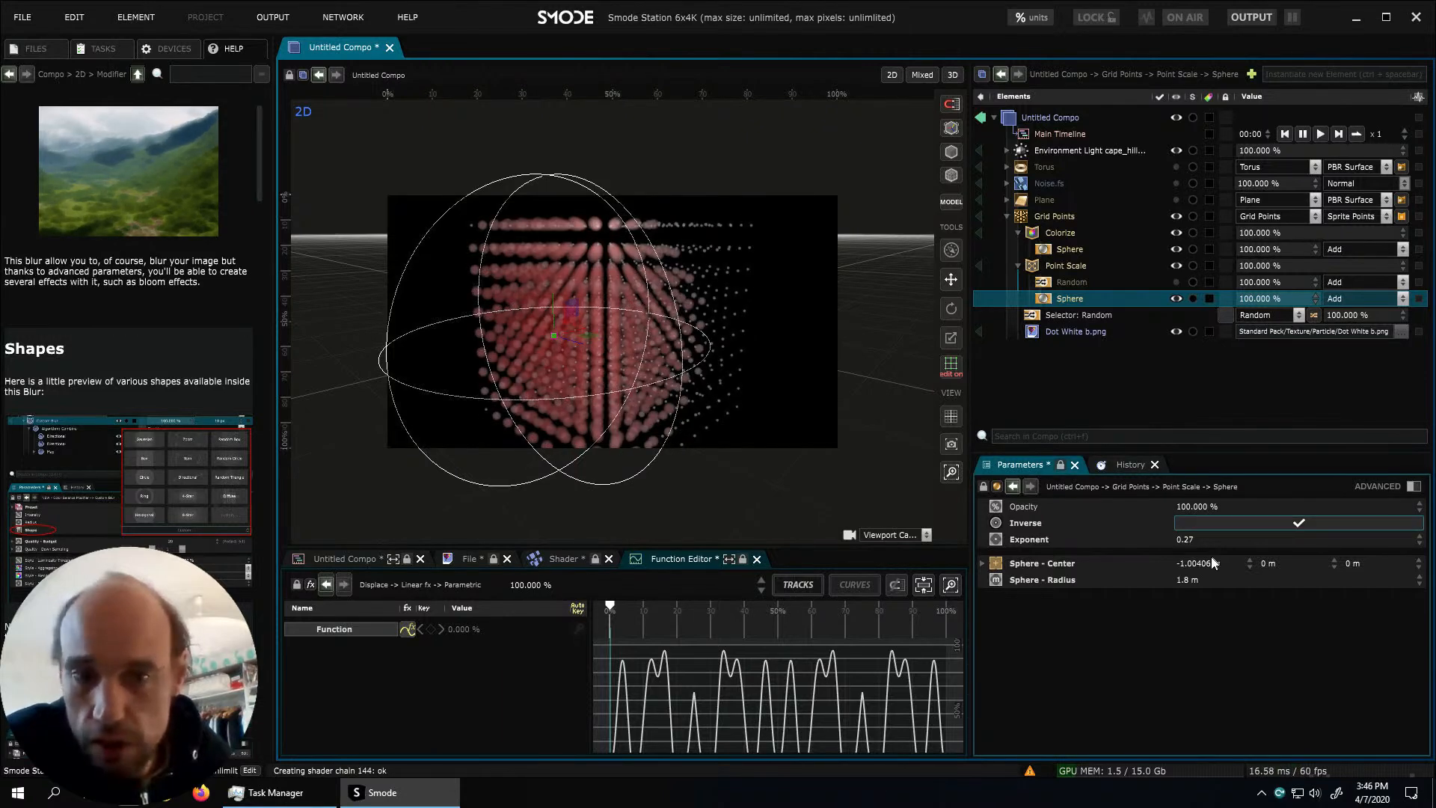
pyautogui.moveTo(1203, 560)
pyautogui.mouseDown()
pyautogui.moveTo(1237, 563)
pyautogui.moveTo(1184, 561)
pyautogui.mouseUp()
pyautogui.click(1207, 525)
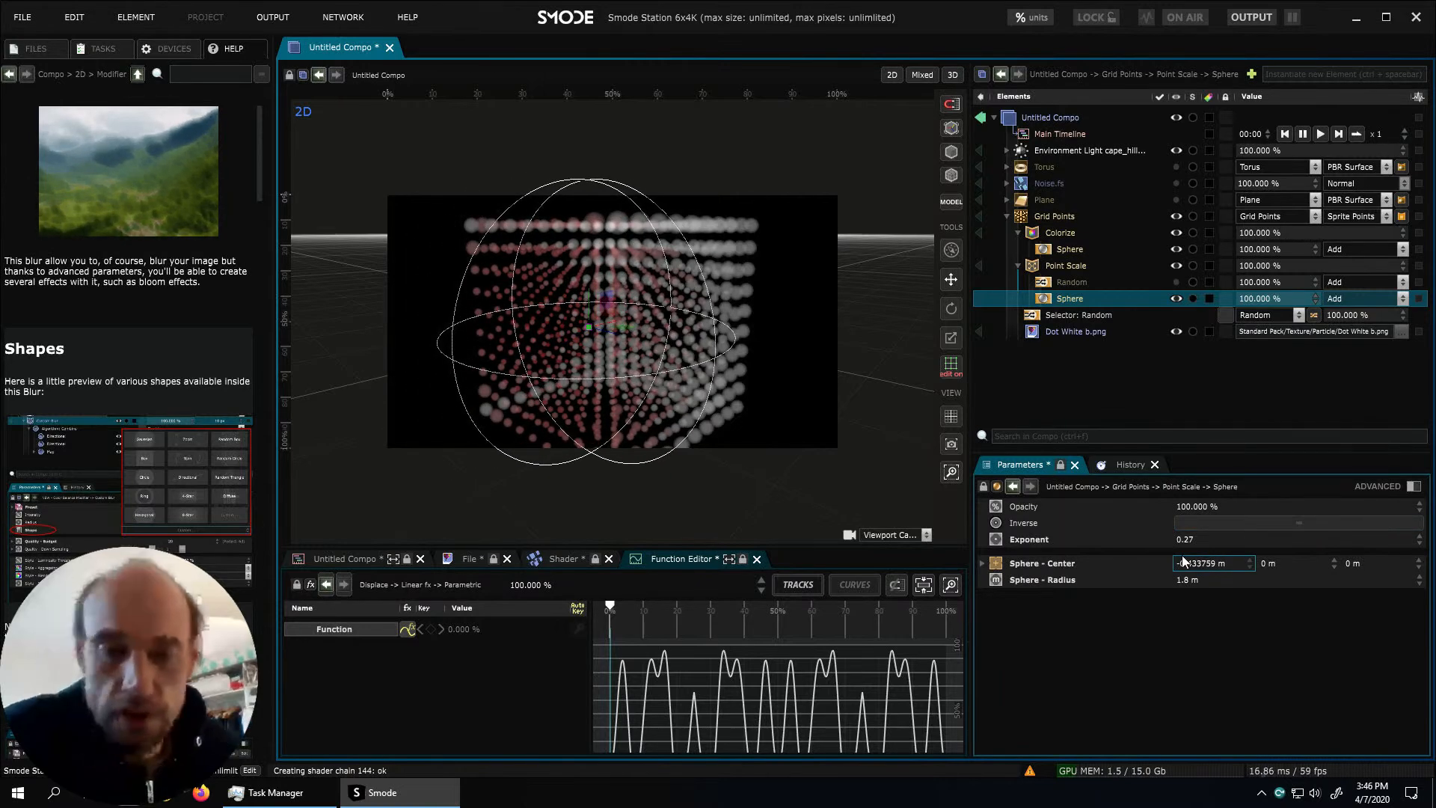
pyautogui.moveTo(1210, 564); pyautogui.dragTo(1173, 579)
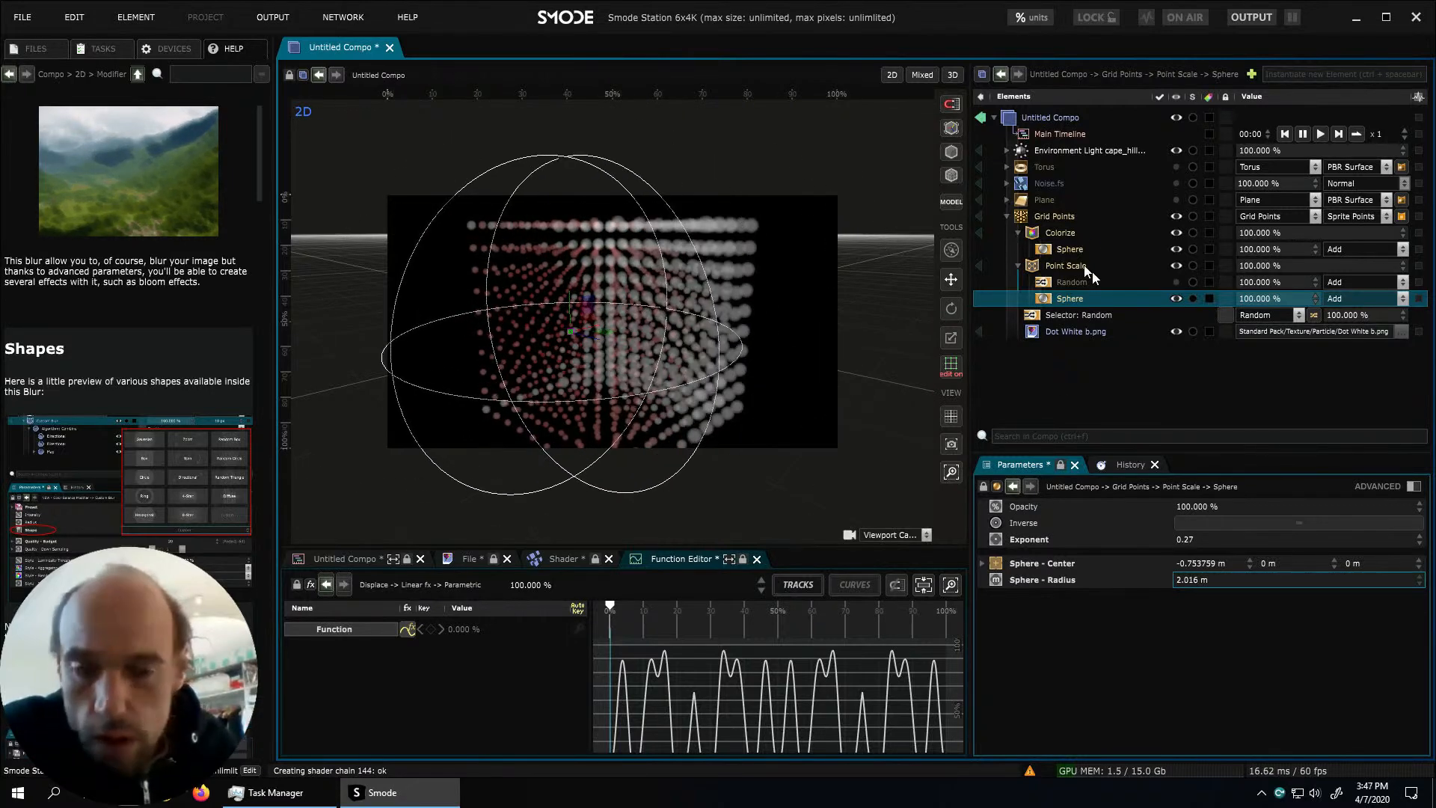
pyautogui.rightClick(1076, 218)
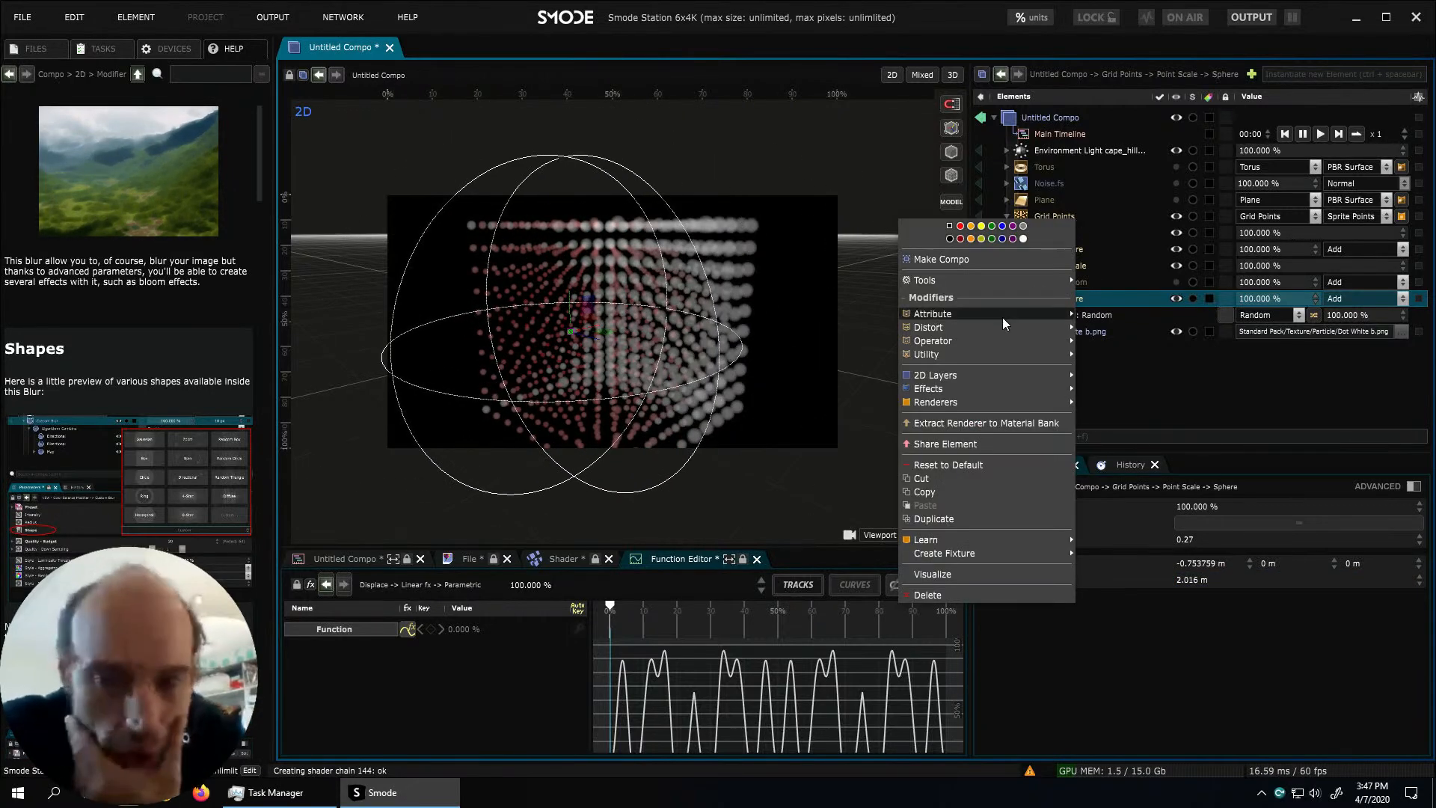
pyautogui.moveTo(1002, 314)
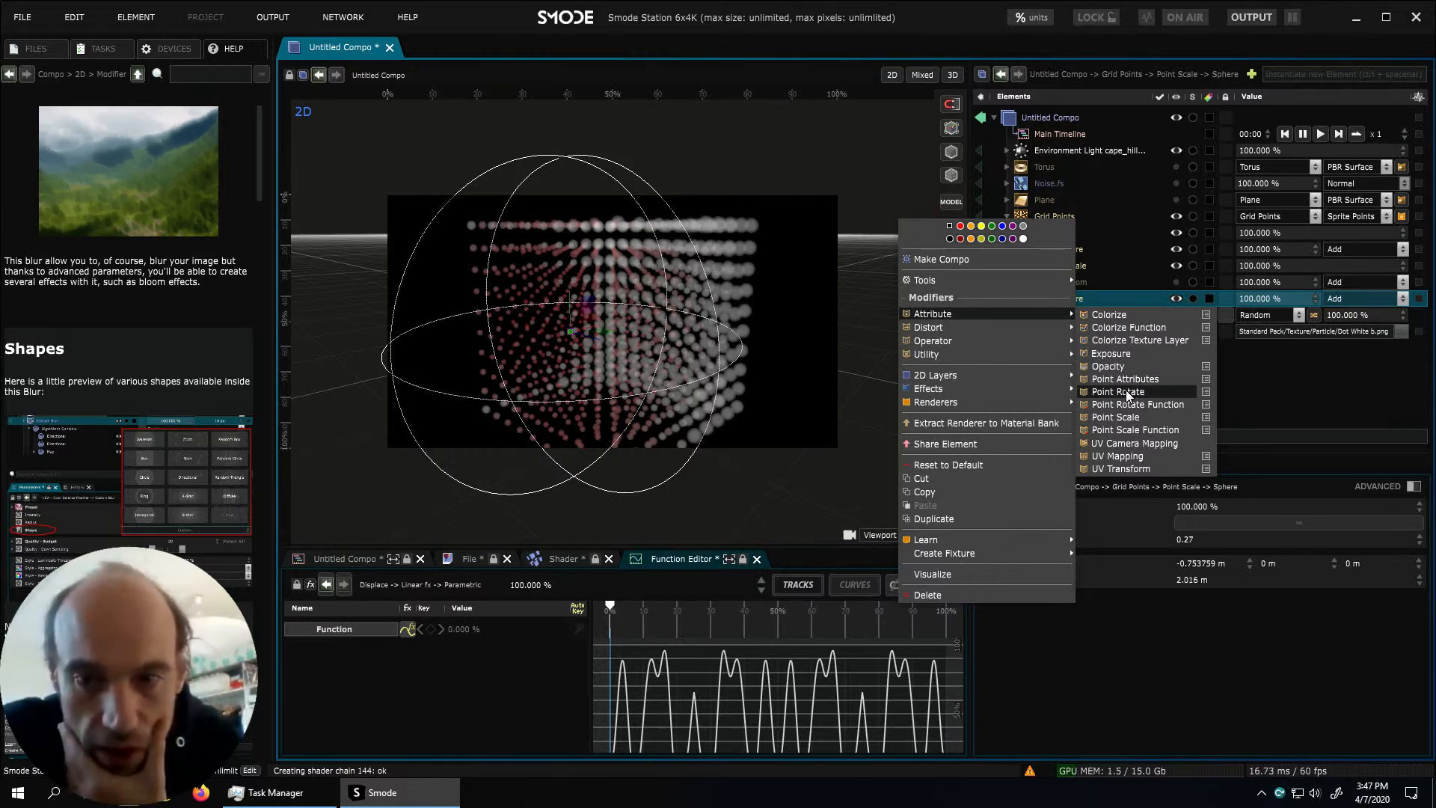
pyautogui.click(1250, 389)
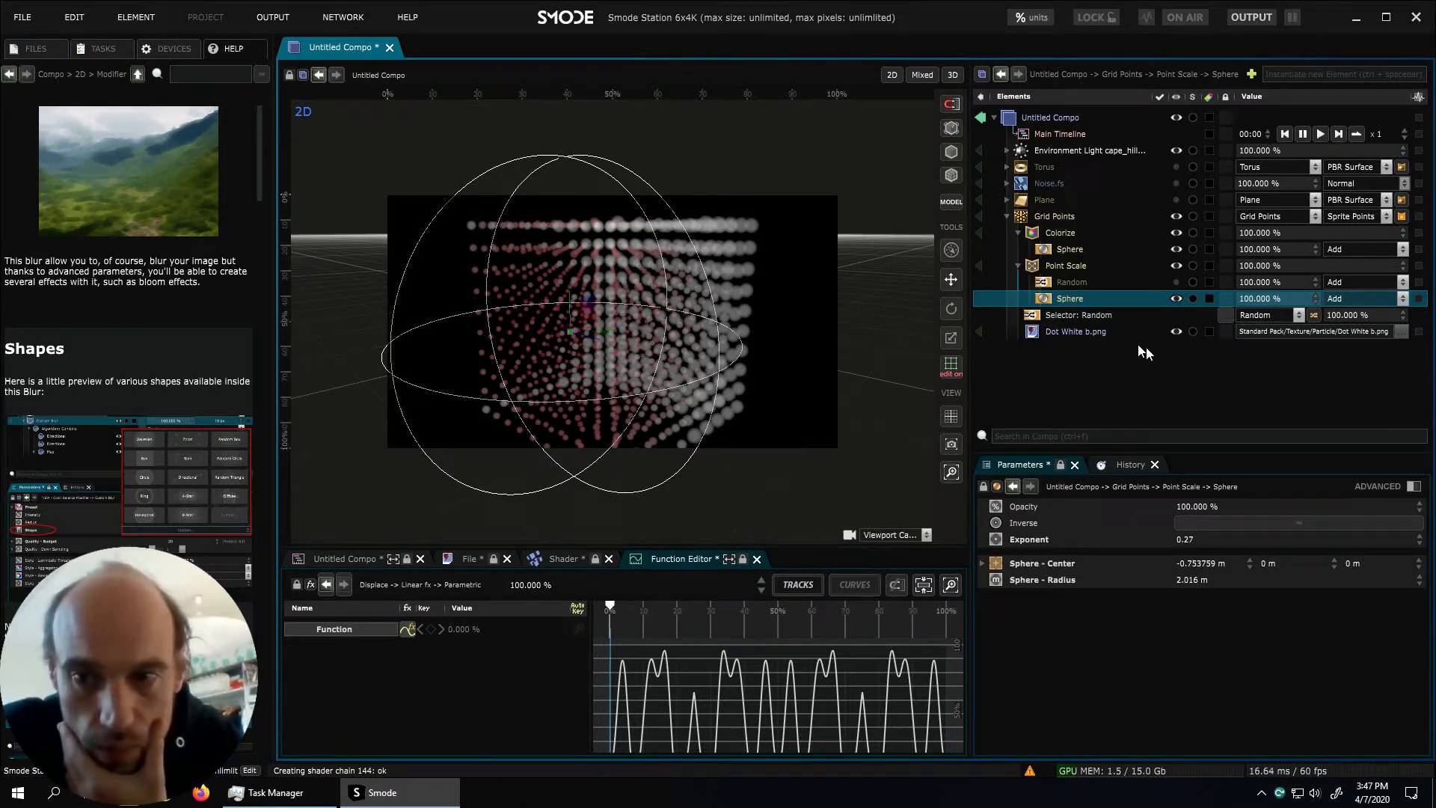
# Try Star1.png as the Grid Points' sprite texture in place of Dot White b.png, and settle on Star4.png
pyautogui.click(1074, 330)
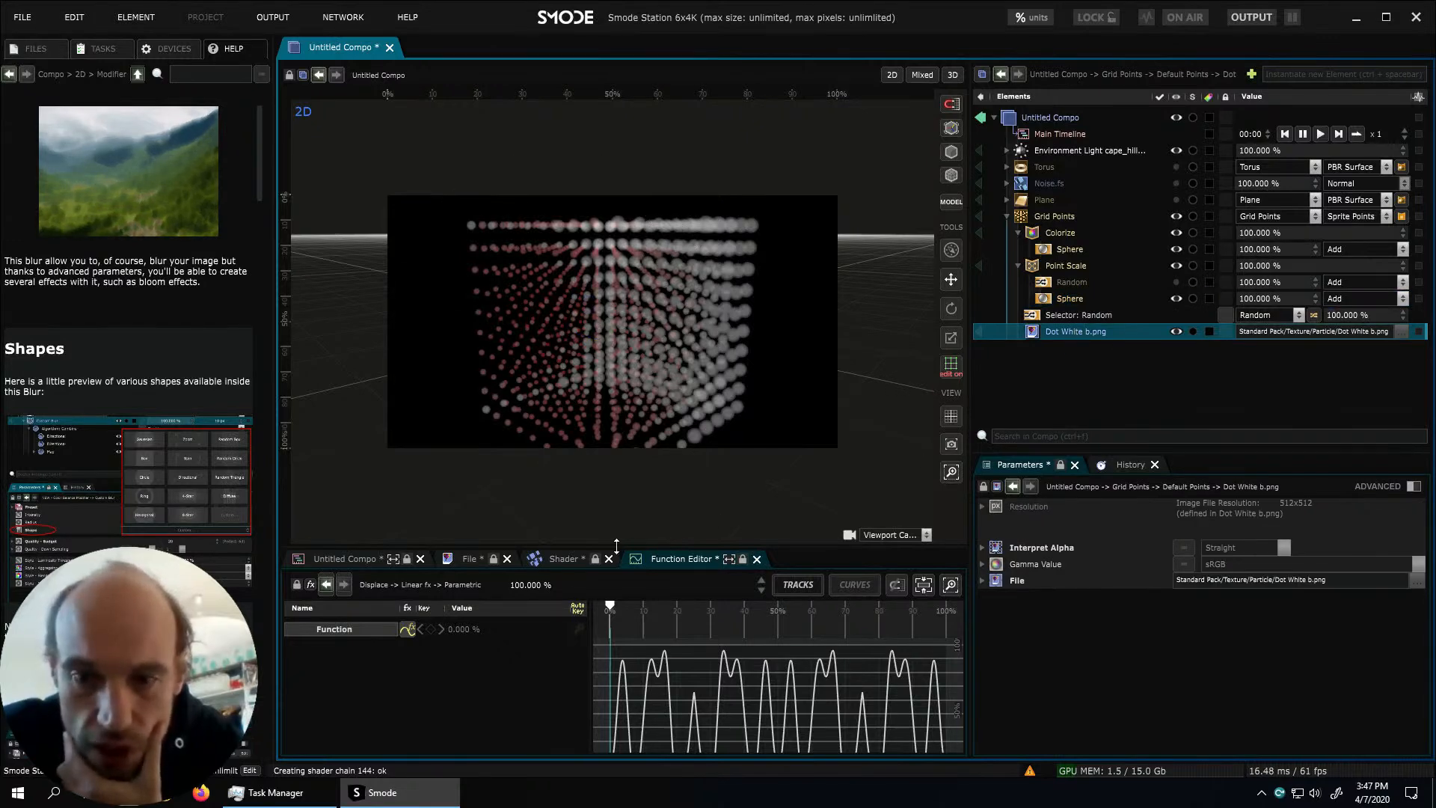
pyautogui.click(469, 559)
pyautogui.moveTo(666, 546); pyautogui.dragTo(671, 331)
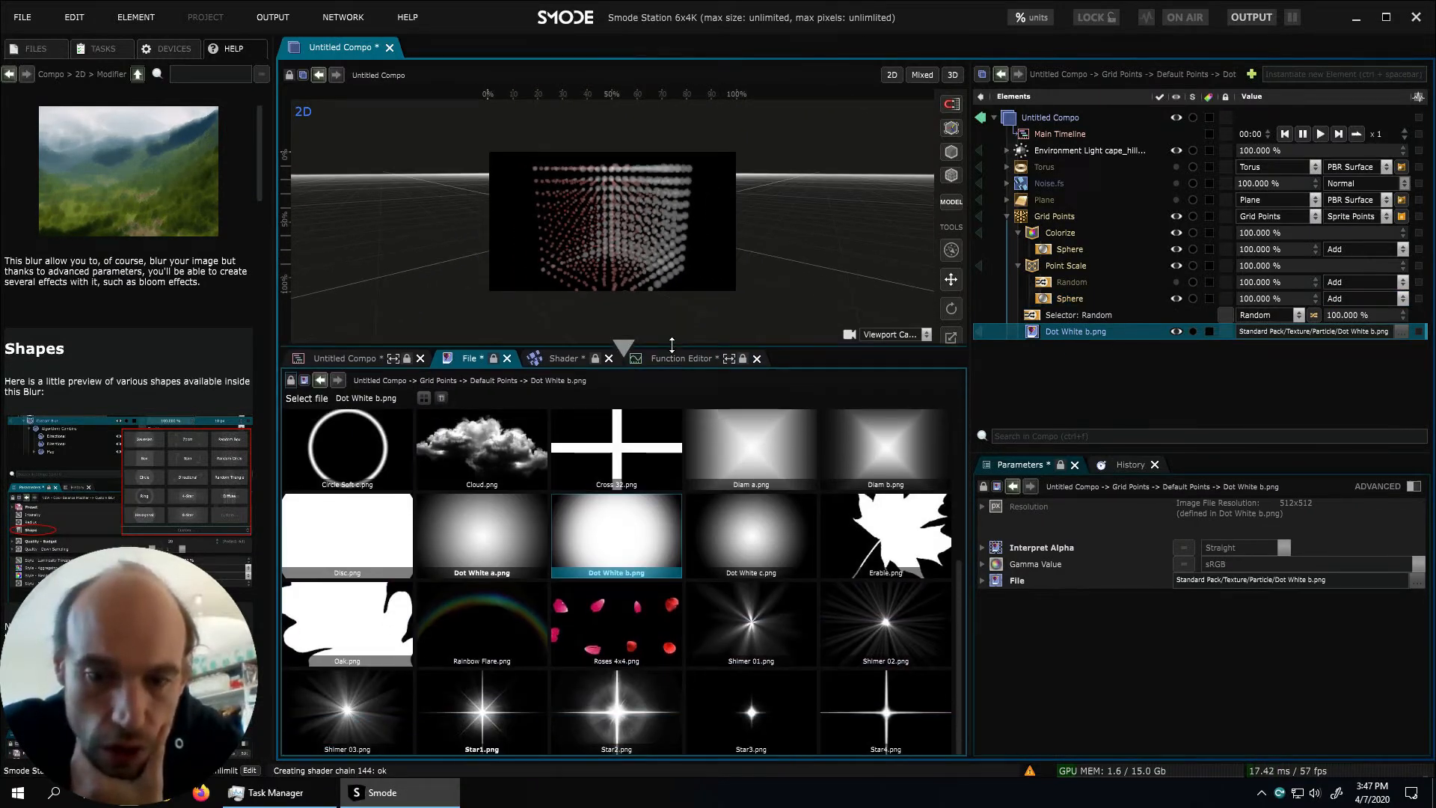
pyautogui.click(482, 716)
pyautogui.click(723, 713)
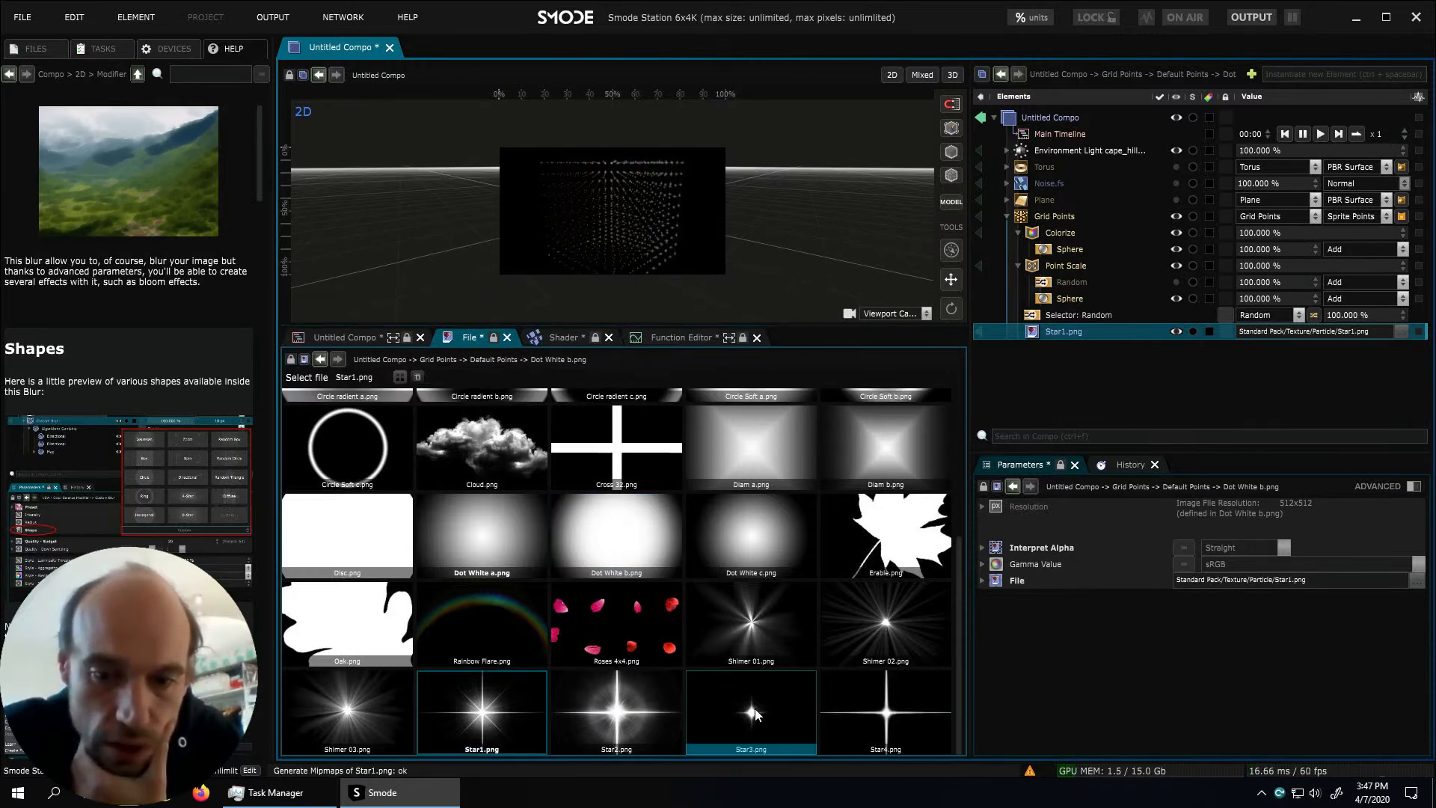
pyautogui.click(881, 711)
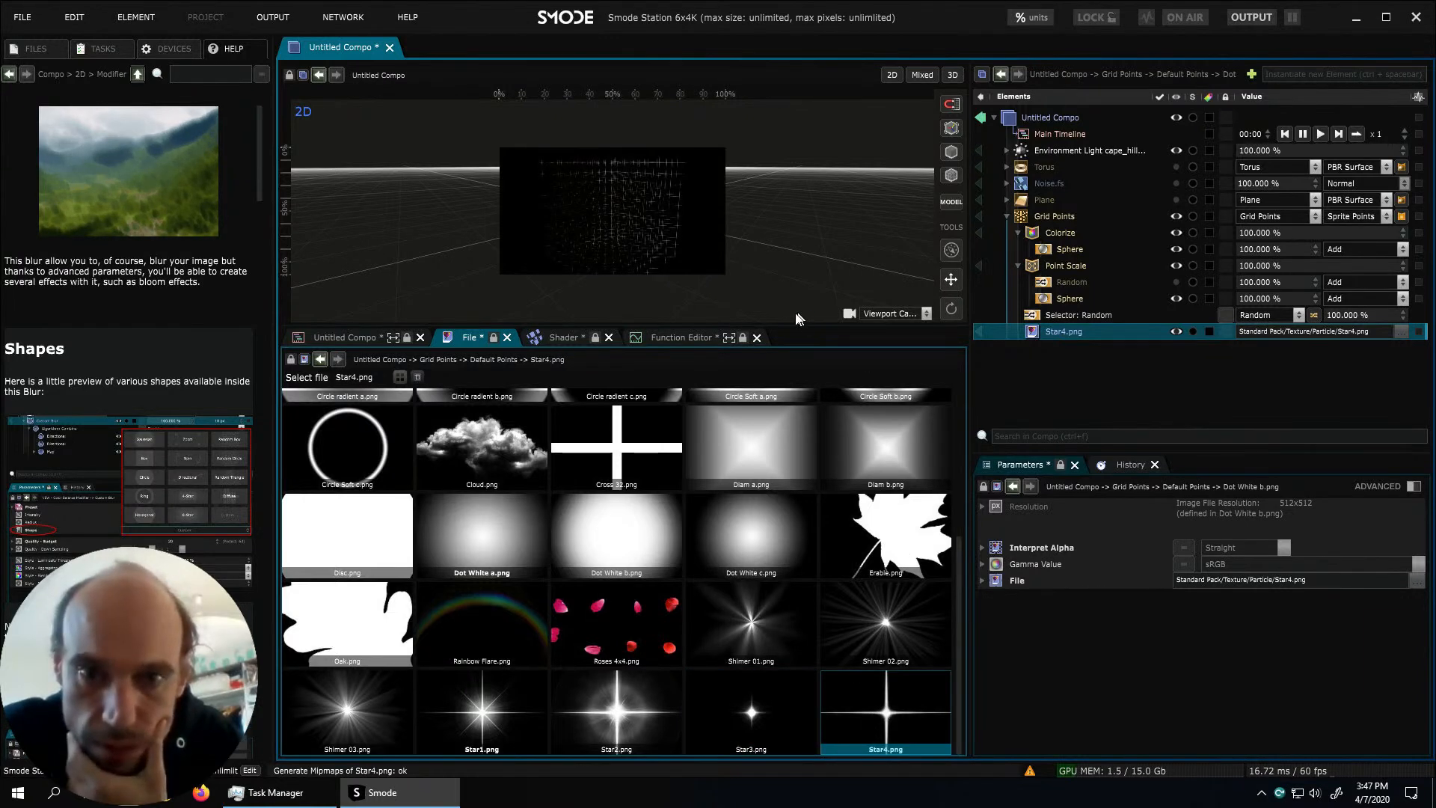
# Set the Grid Points' Object Space Size to 0.43 m
pyautogui.moveTo(792, 325); pyautogui.dragTo(764, 519)
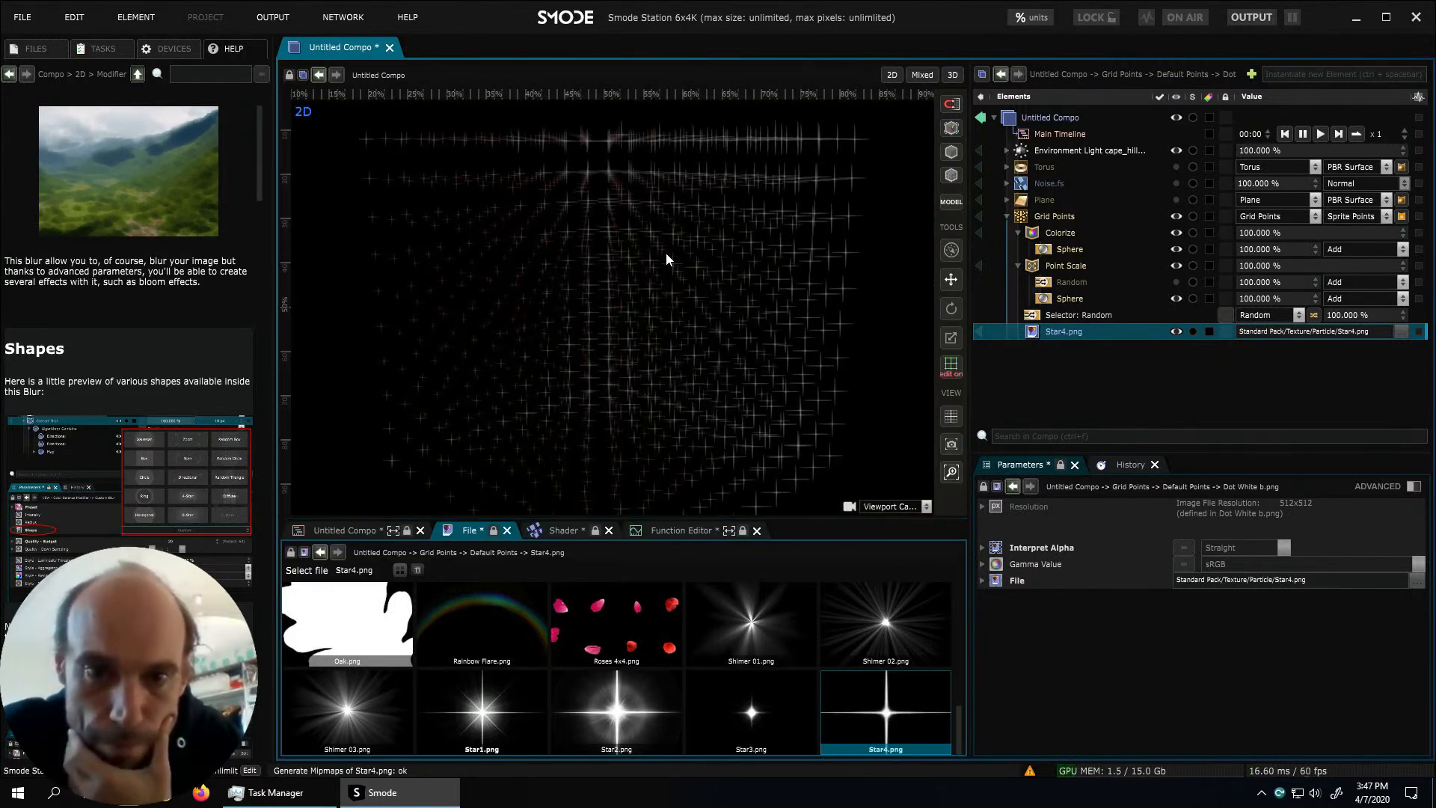
pyautogui.click(1072, 217)
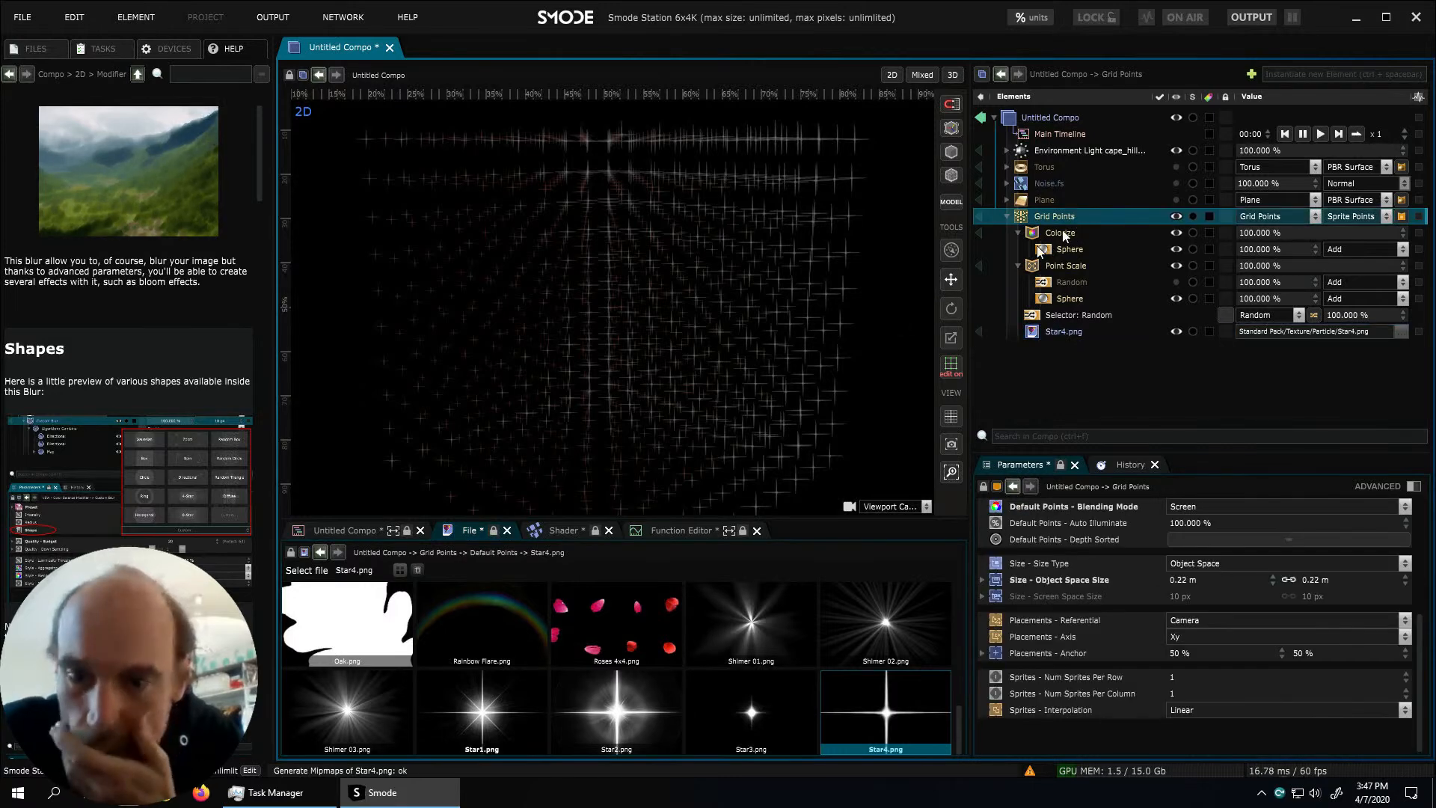
pyautogui.moveTo(1200, 581)
pyautogui.mouseDown()
pyautogui.moveTo(1200, 567)
pyautogui.moveTo(1213, 586)
pyautogui.mouseUp()
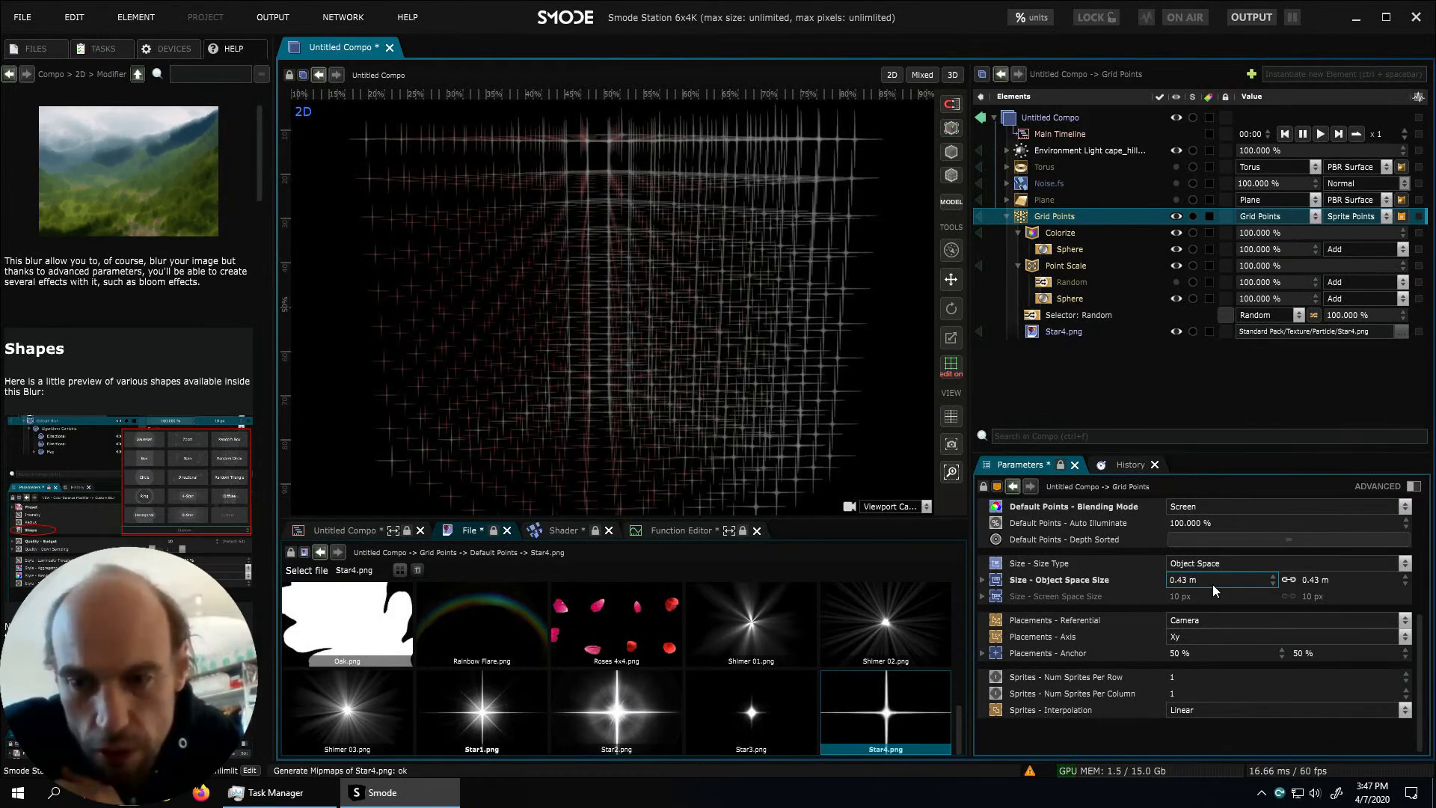
# Toggle the Point Scale modifier off and on, and switch its active mask from Sphere to Random
pyautogui.click(1075, 267)
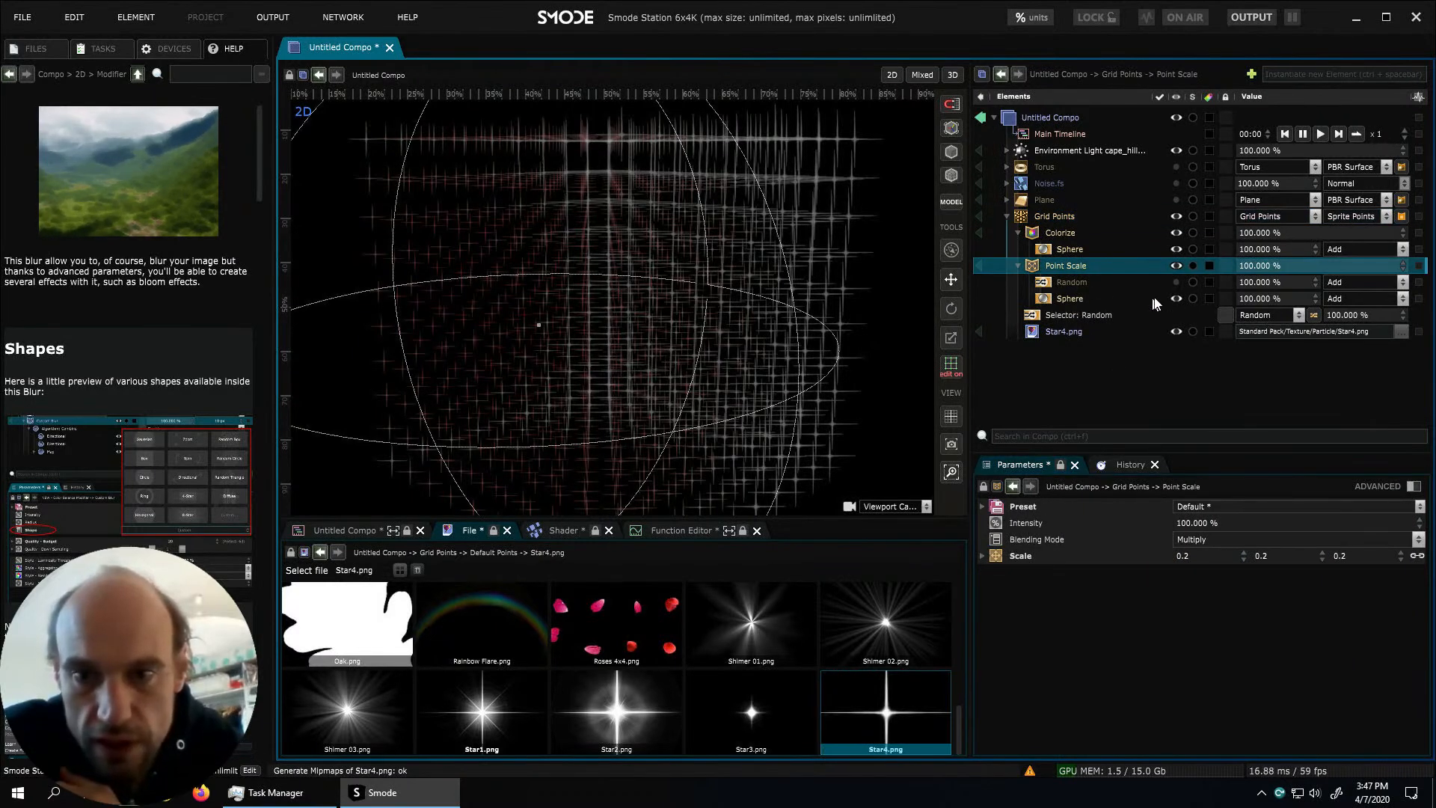
pyautogui.click(1176, 266)
pyautogui.click(1177, 266)
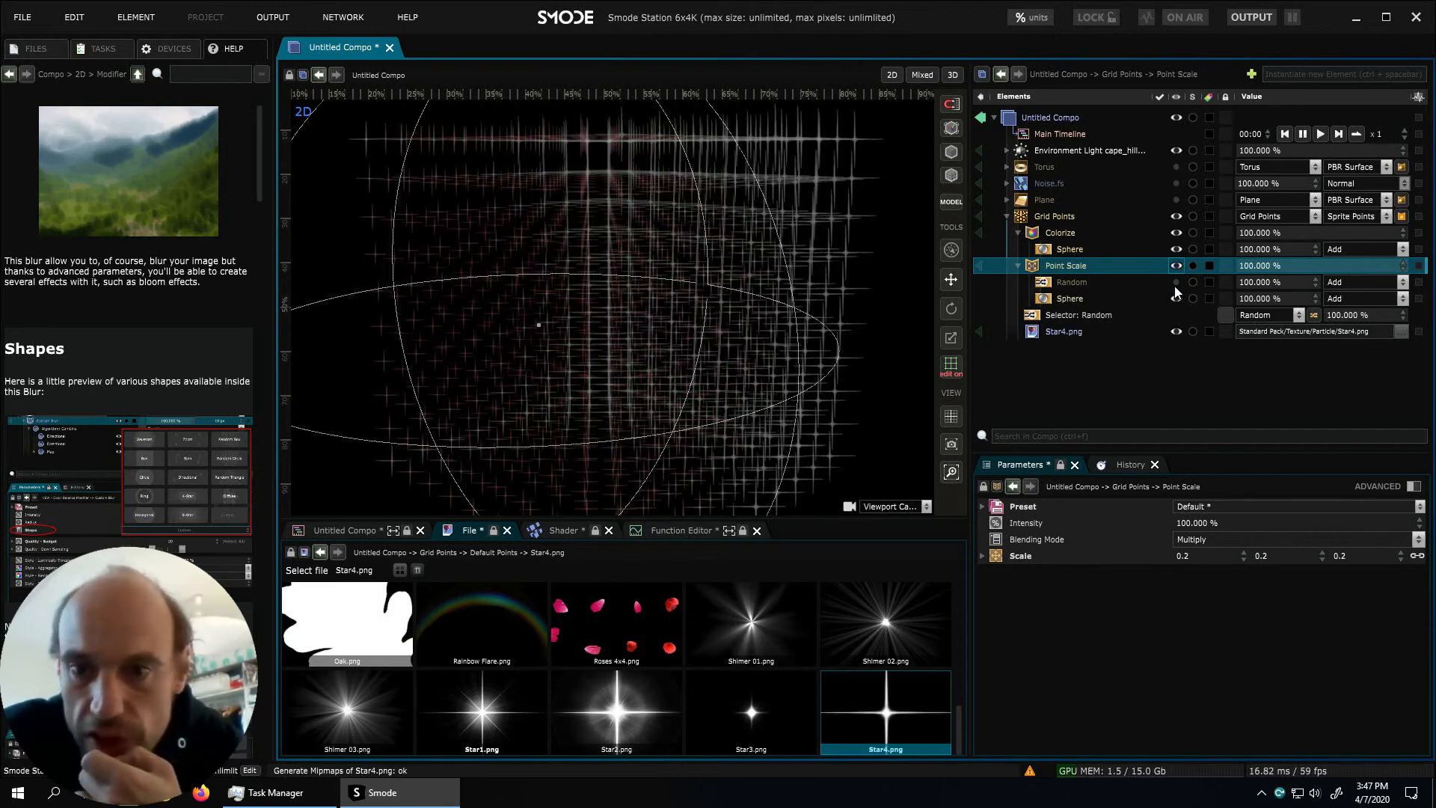
pyautogui.click(1177, 282)
pyautogui.click(1175, 298)
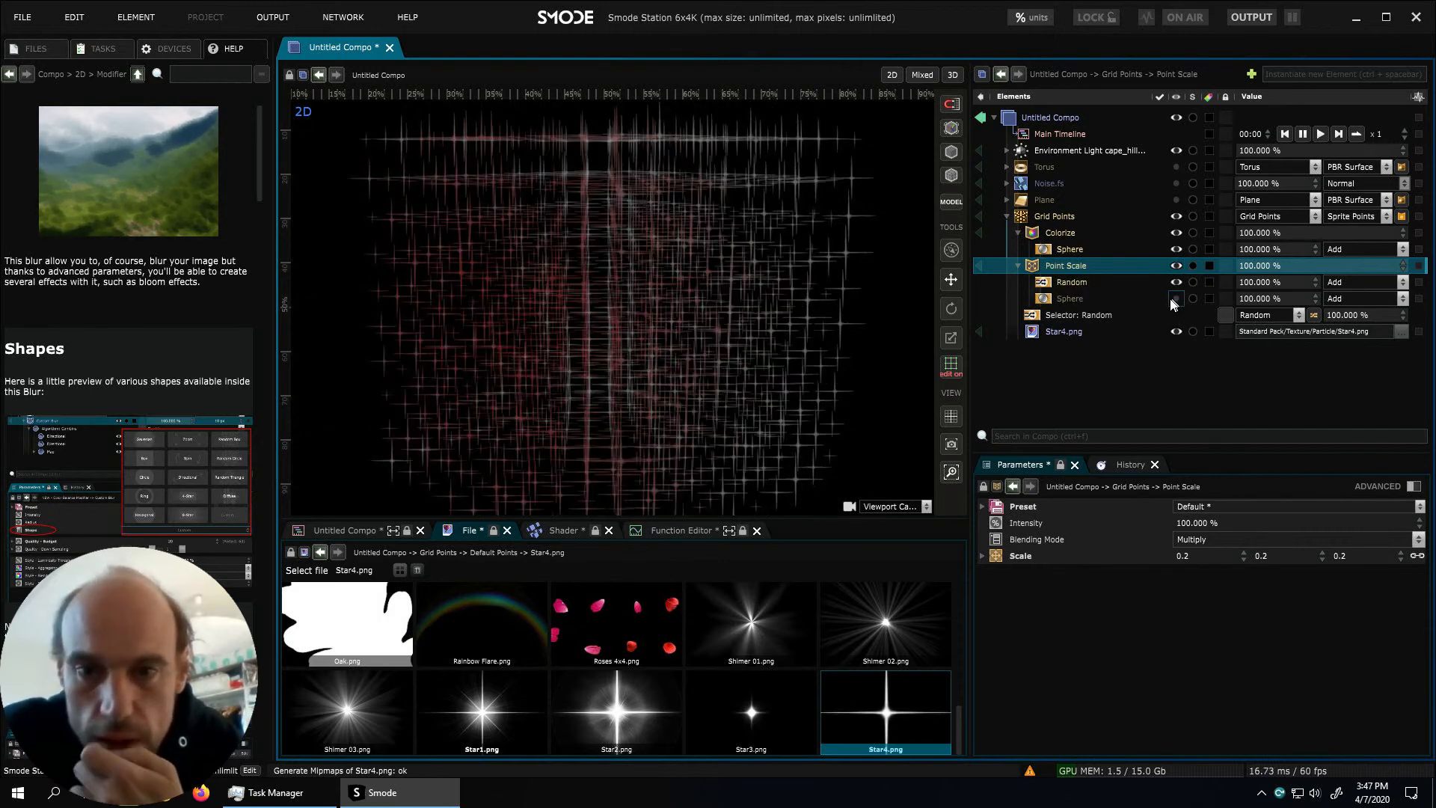
# Test different Power values on the Point Scale's Random mask and set it to 0.15
pyautogui.click(1106, 284)
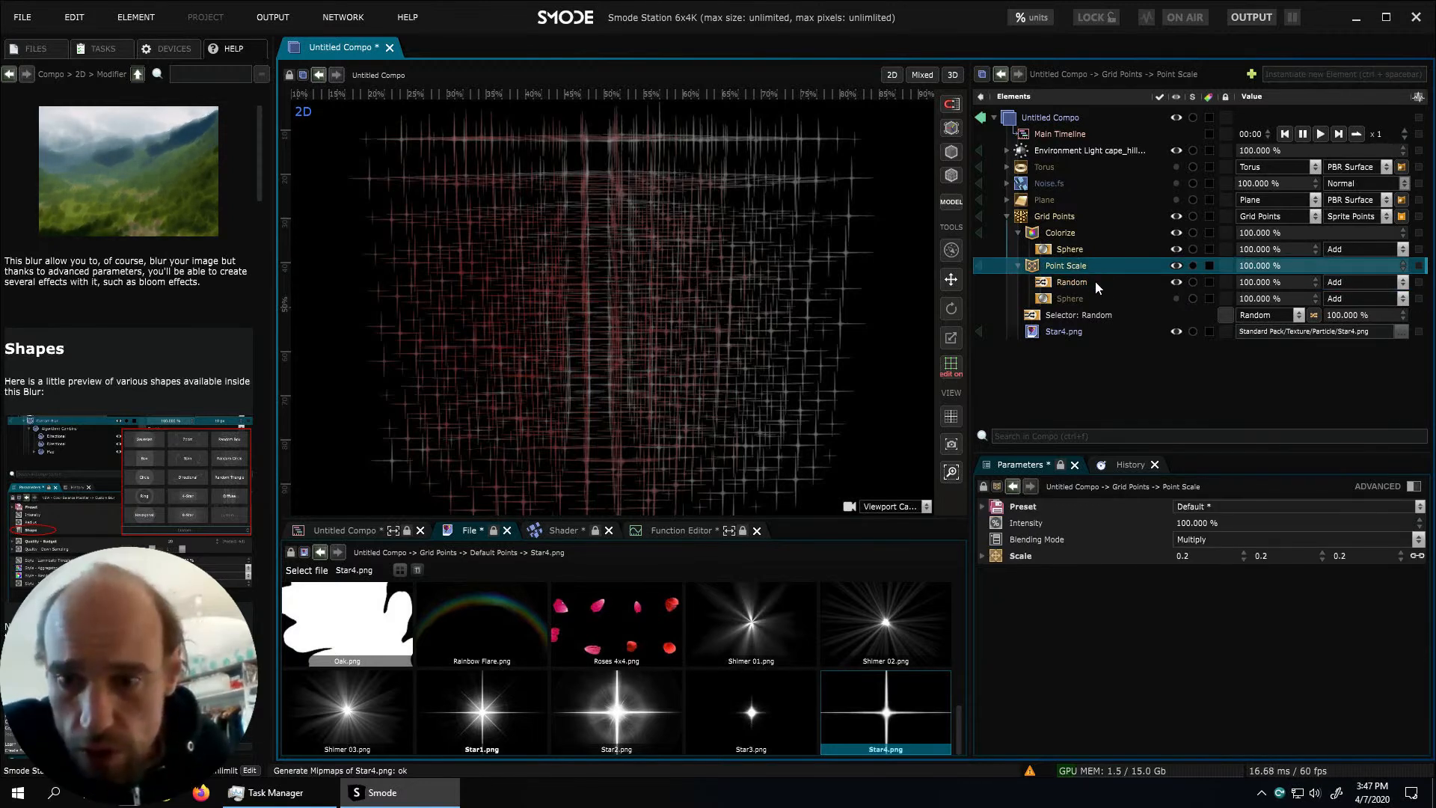
pyautogui.moveTo(1179, 554); pyautogui.dragTo(1179, 464)
pyautogui.moveTo(1179, 374); pyautogui.dragTo(1179, 613)
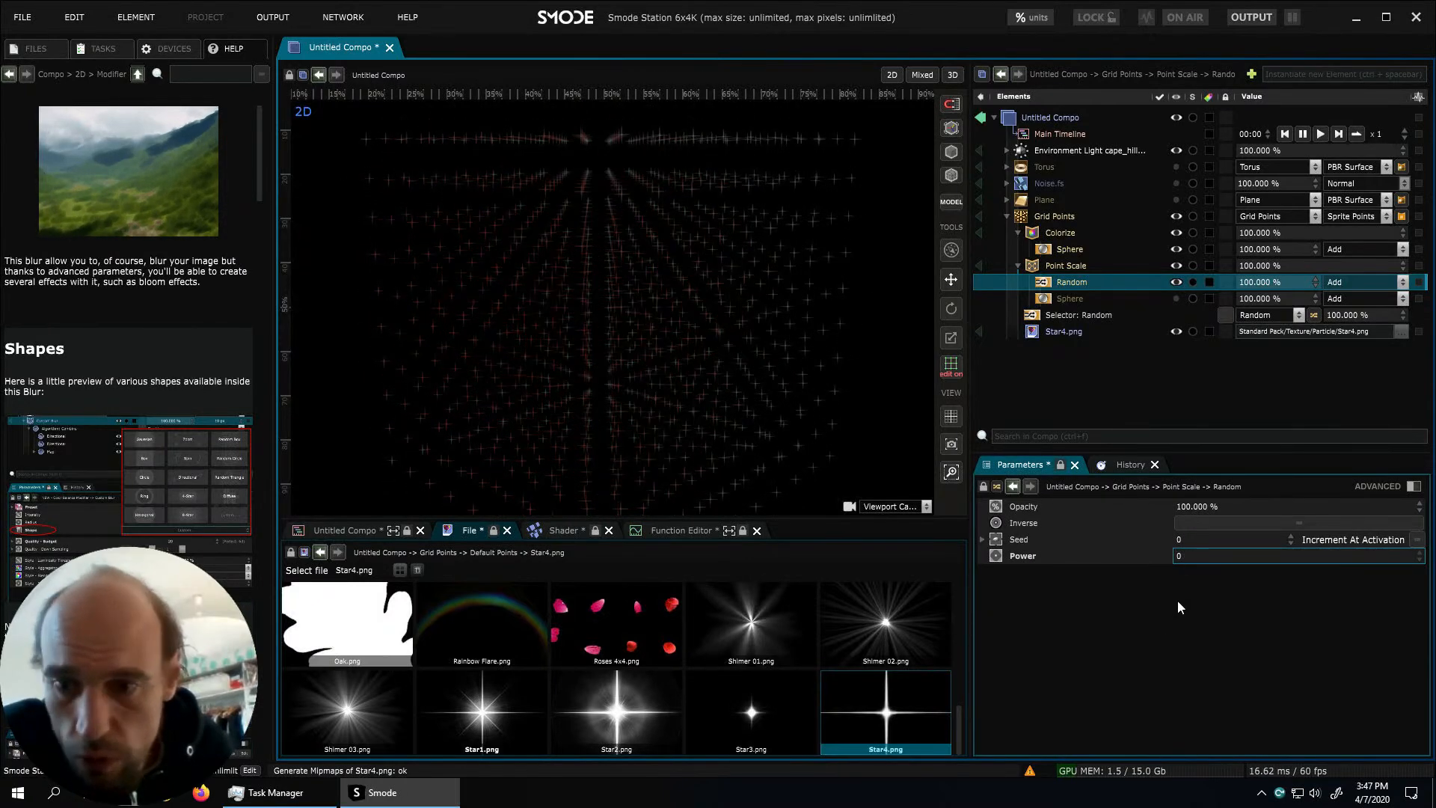
pyautogui.moveTo(1196, 558)
pyautogui.mouseDown()
pyautogui.moveTo(1197, 533)
pyautogui.moveTo(1201, 575)
pyautogui.moveTo(1182, 535)
pyautogui.mouseUp()
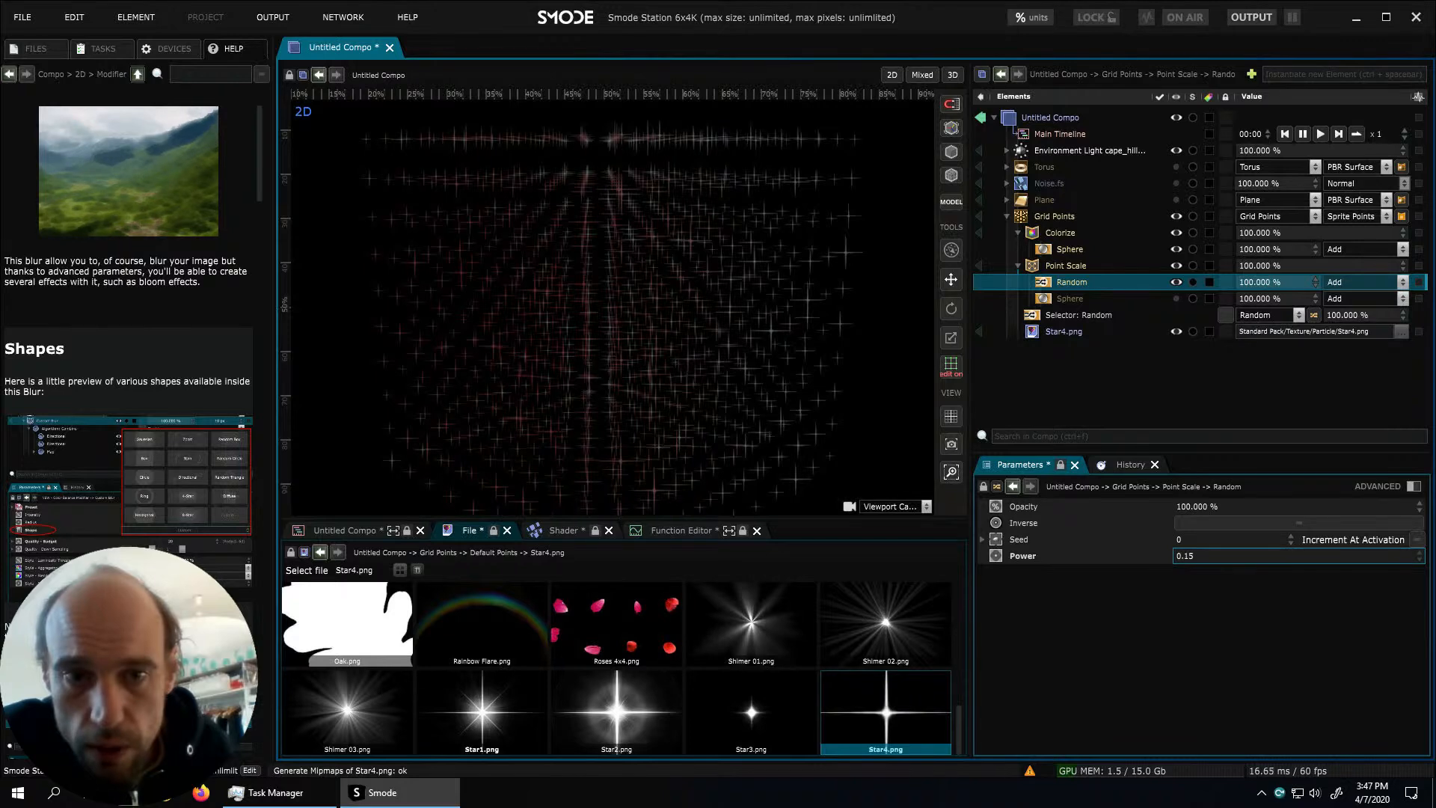
# Add a Point Rotate modifier to the Grid Points and try different rotation angles on all three axes
pyautogui.rightClick(1070, 218)
pyautogui.moveTo(1012, 314)
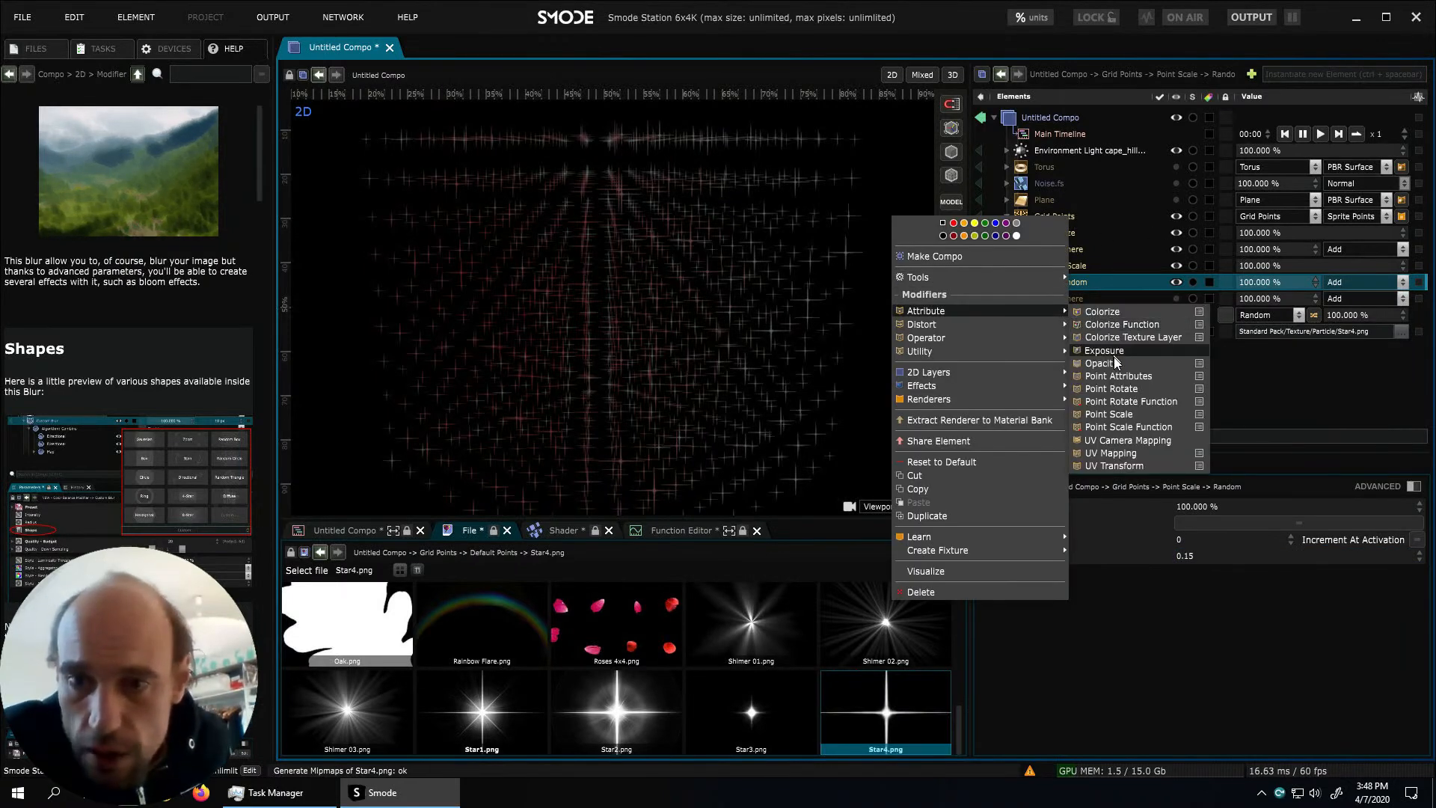
pyautogui.click(1122, 389)
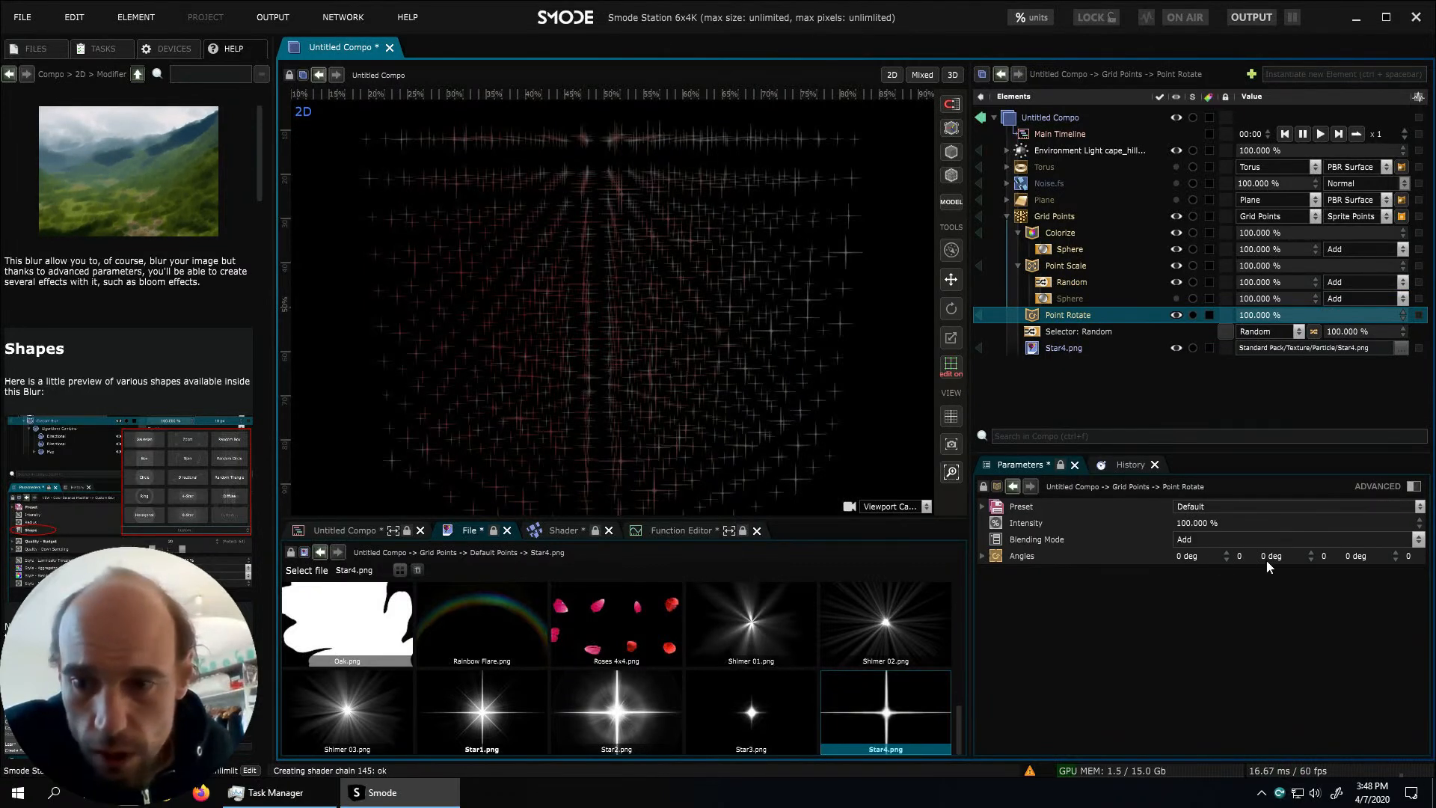
pyautogui.moveTo(1273, 557); pyautogui.dragTo(1273, 524)
pyautogui.moveTo(1197, 556); pyautogui.dragTo(1196, 523)
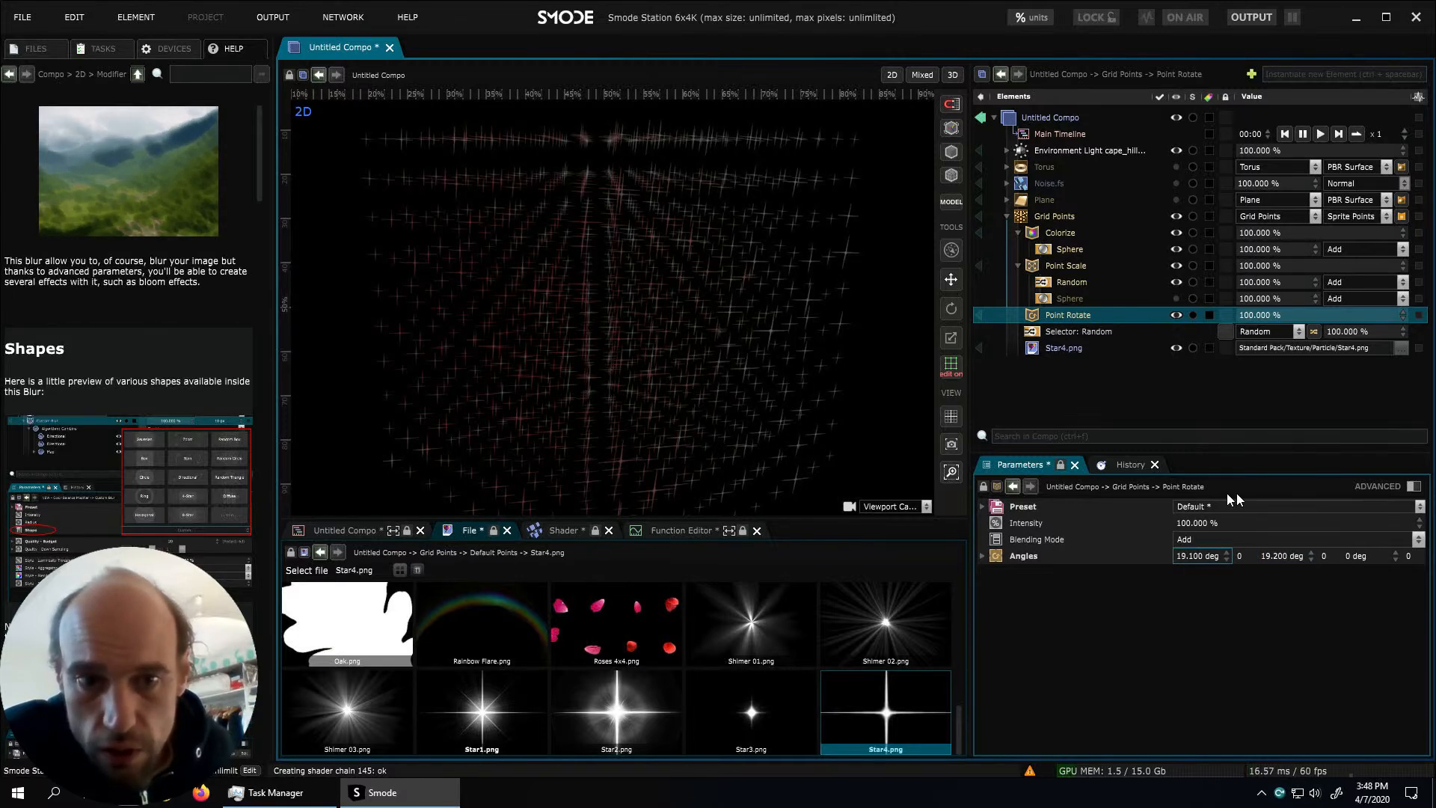
pyautogui.moveTo(1350, 560); pyautogui.dragTo(1350, 389)
# Set the Point Rotate angles to 0 deg on every axis, with one full turn on the third axis
pyautogui.doubleClick(1277, 558)
pyautogui.write('0')
pyautogui.doubleClick(1197, 556)
pyautogui.write('0')
pyautogui.doubleClick(1362, 558)
pyautogui.write('0')
pyautogui.press('Return')
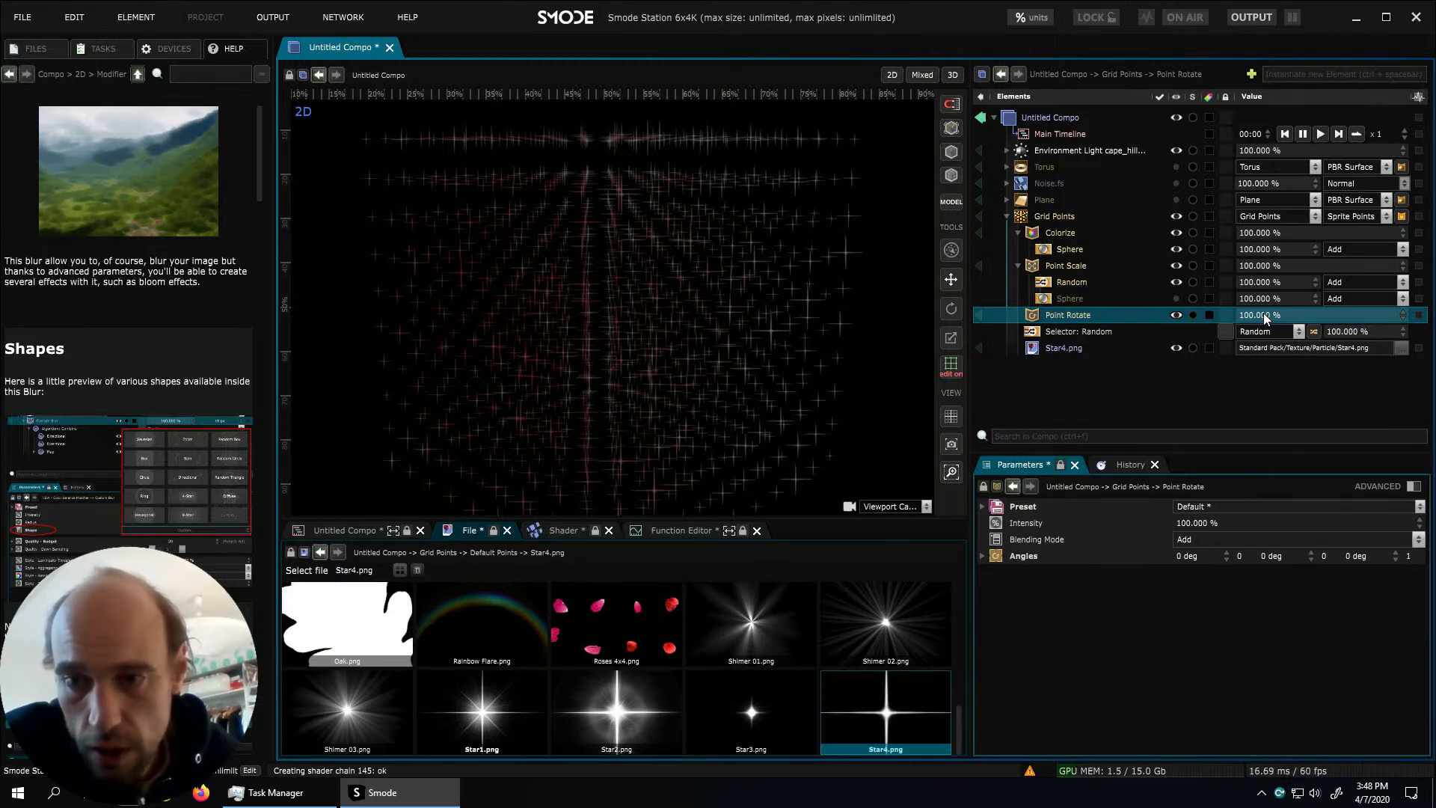
# Vary the Point Rotate's intensity, ending at 100 %, and copy the Point Scale's Random mask onto the Point Rotate modifier
pyautogui.moveTo(1264, 318)
pyautogui.mouseDown()
pyautogui.moveTo(1200, 321)
pyautogui.moveTo(1279, 318)
pyautogui.mouseUp()
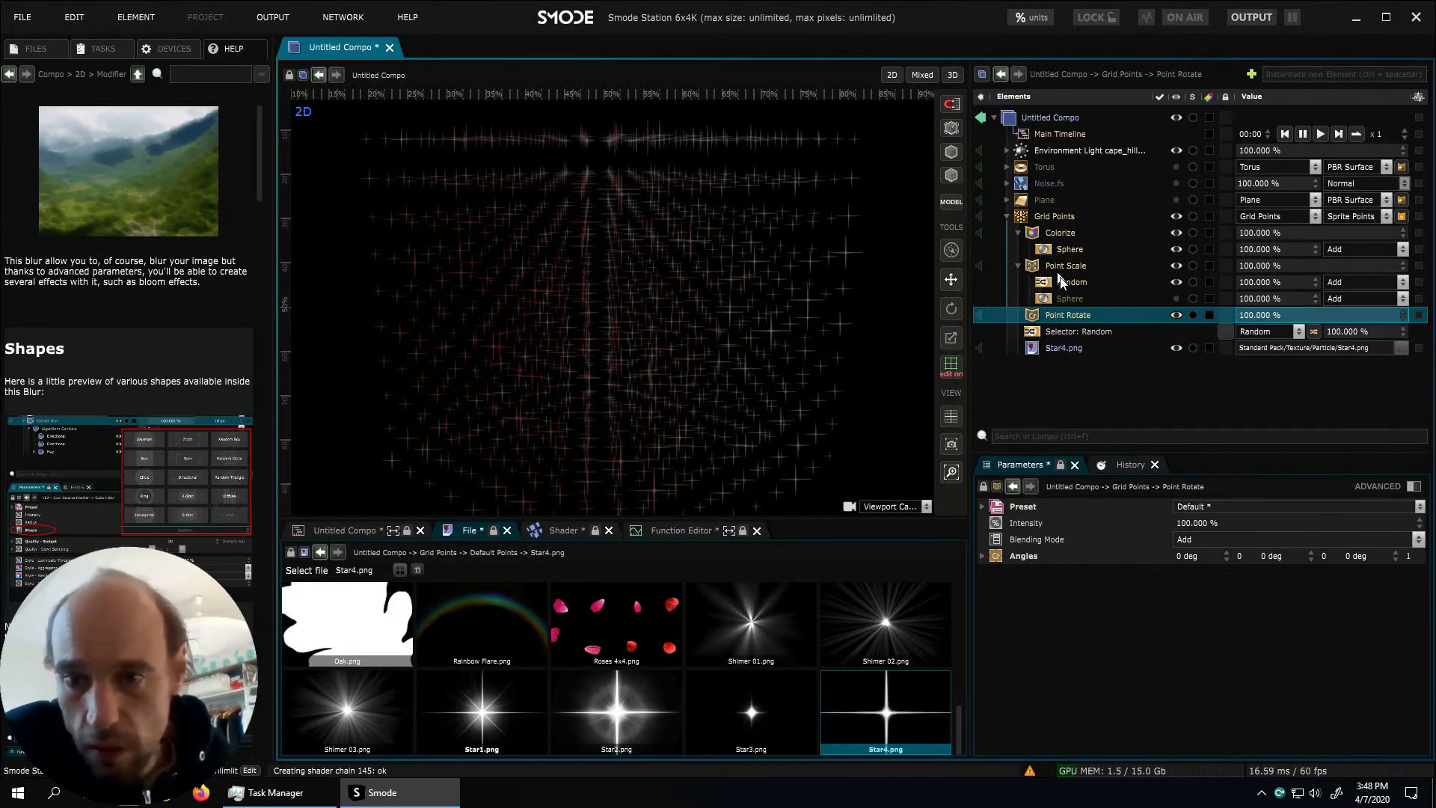
pyautogui.moveTo(1067, 281); pyautogui.dragTo(1086, 319)
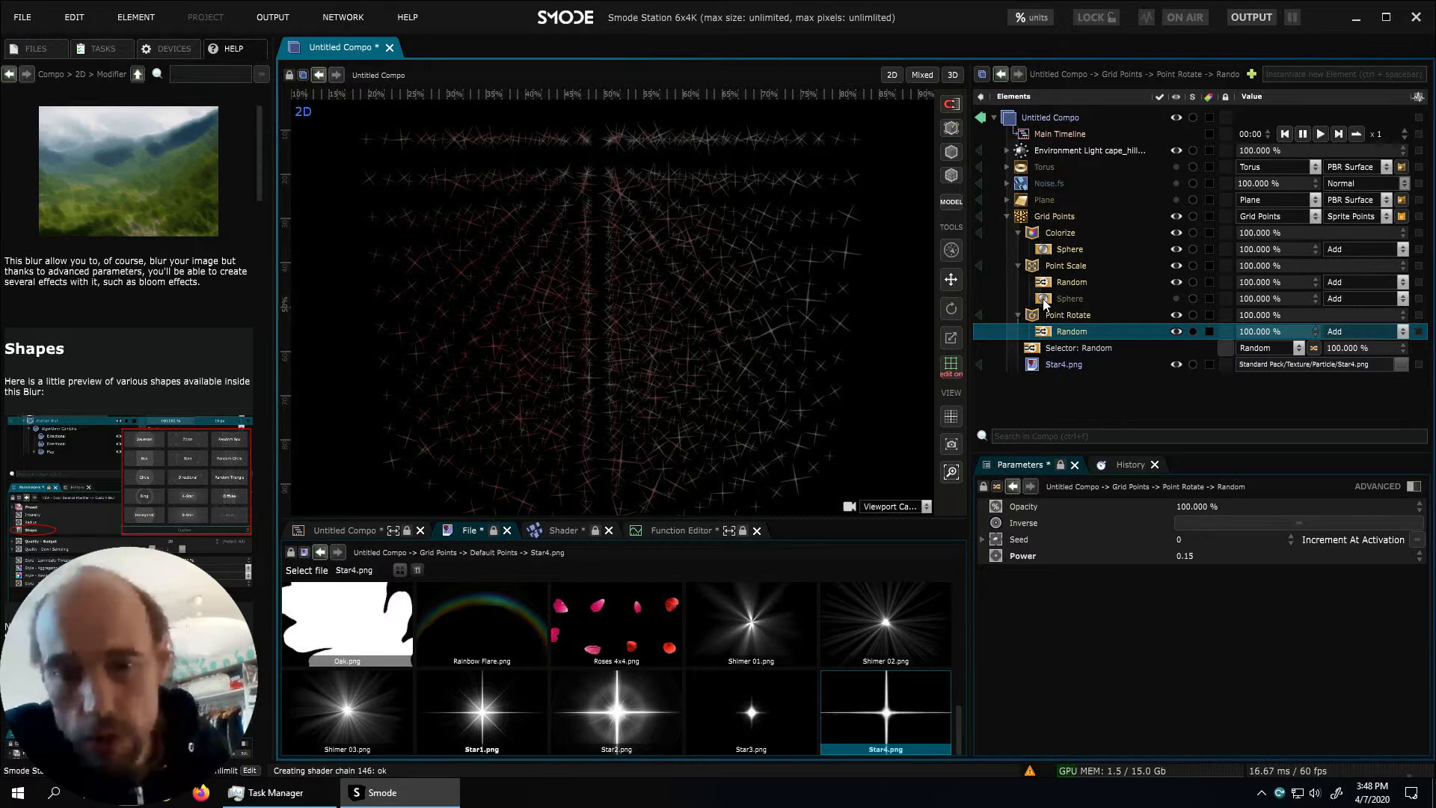
# Set the Point Scale modifier's scale to 5 on all axes
pyautogui.click(1061, 268)
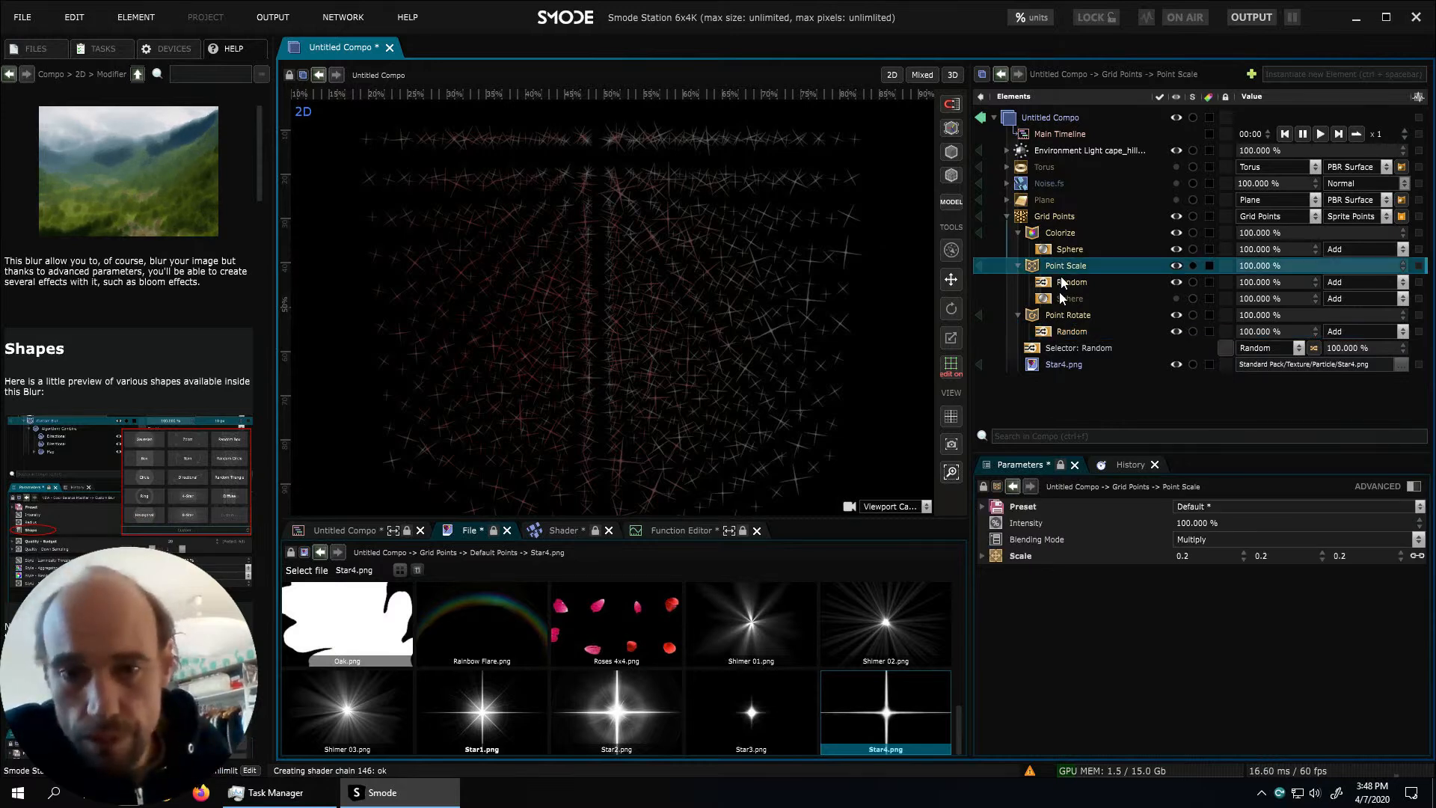
pyautogui.click(1196, 558)
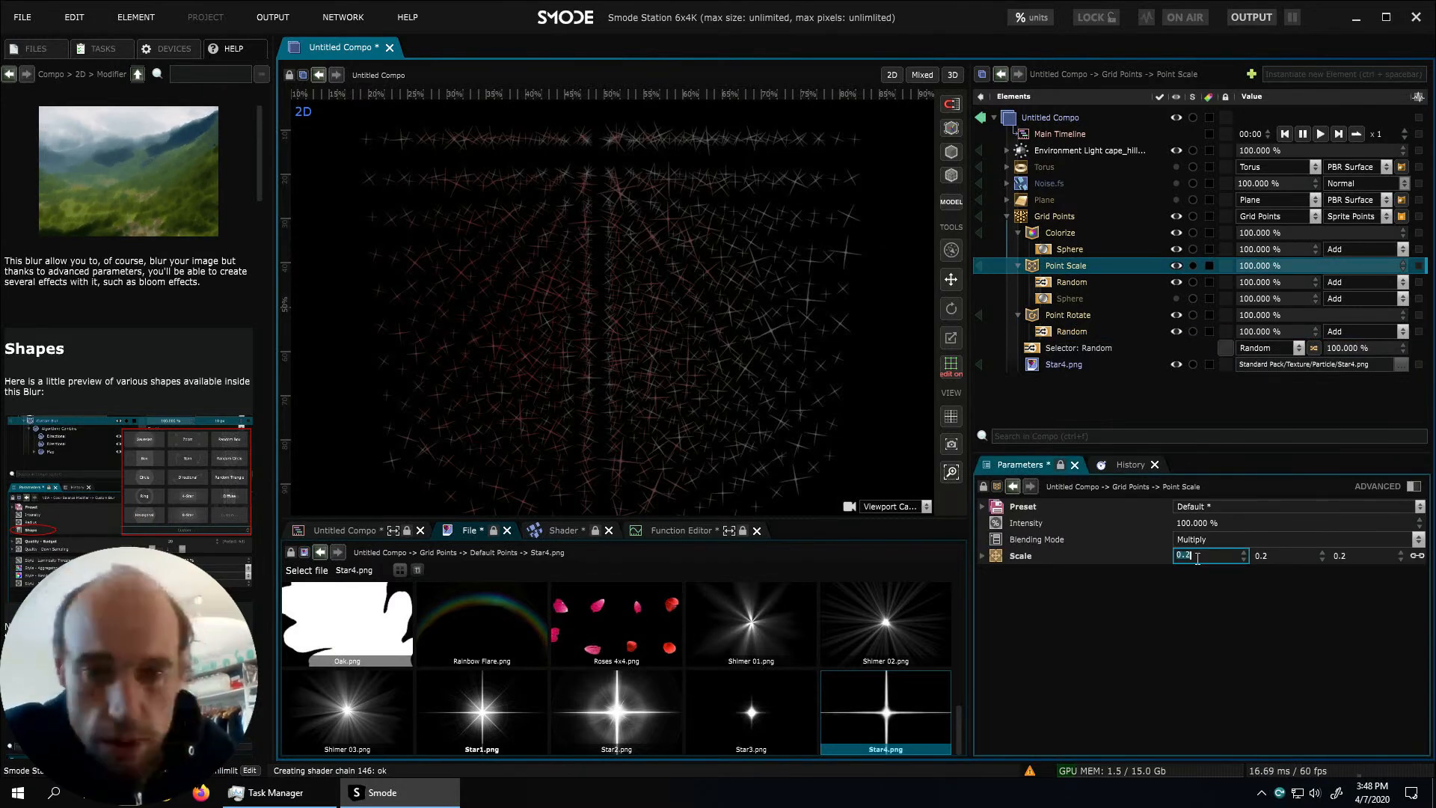
pyautogui.write('5')
pyautogui.rightClick(1191, 561)
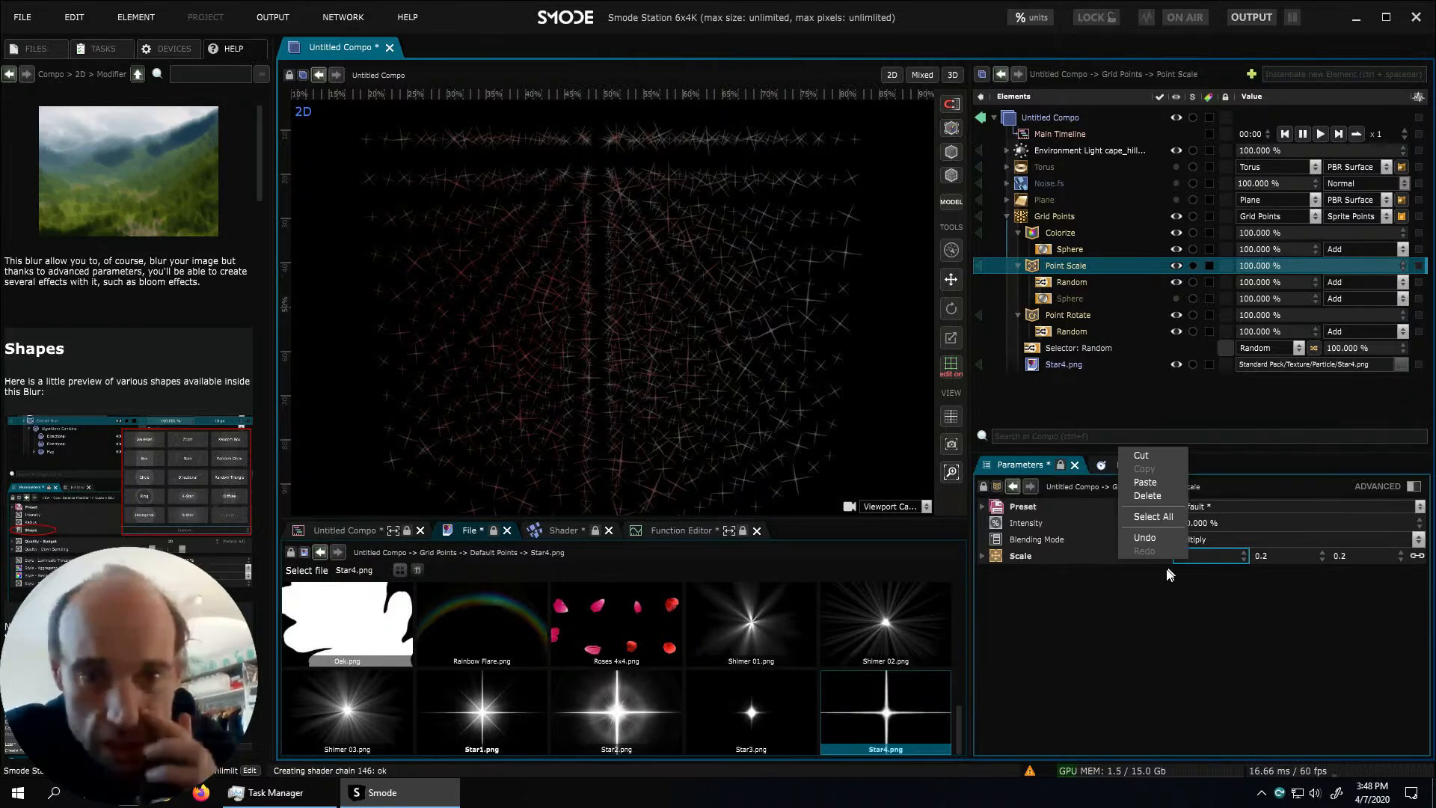
pyautogui.click(1170, 578)
pyautogui.press('Return')
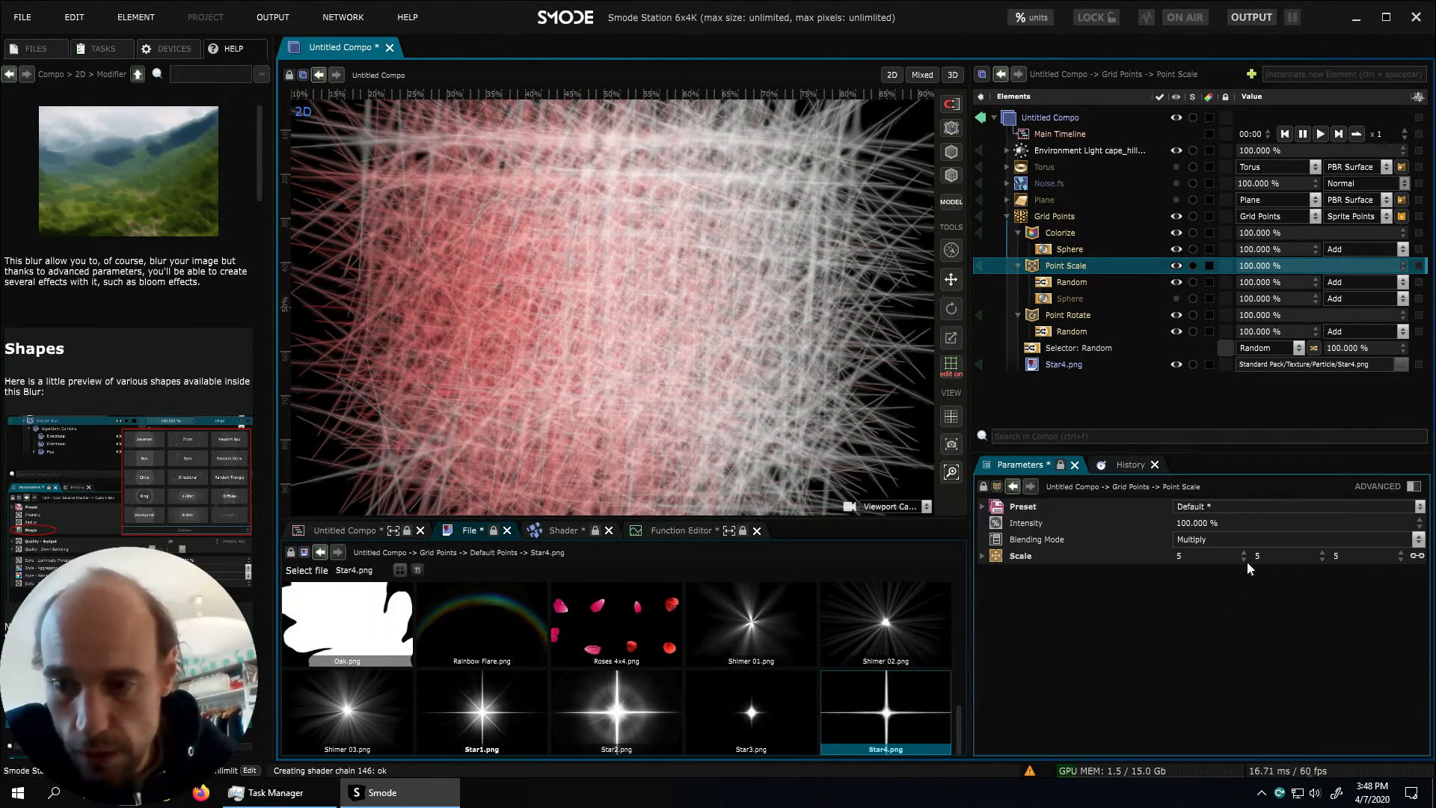
# Set the Grid Points' Object Space Size to 0.1 m
pyautogui.click(1058, 216)
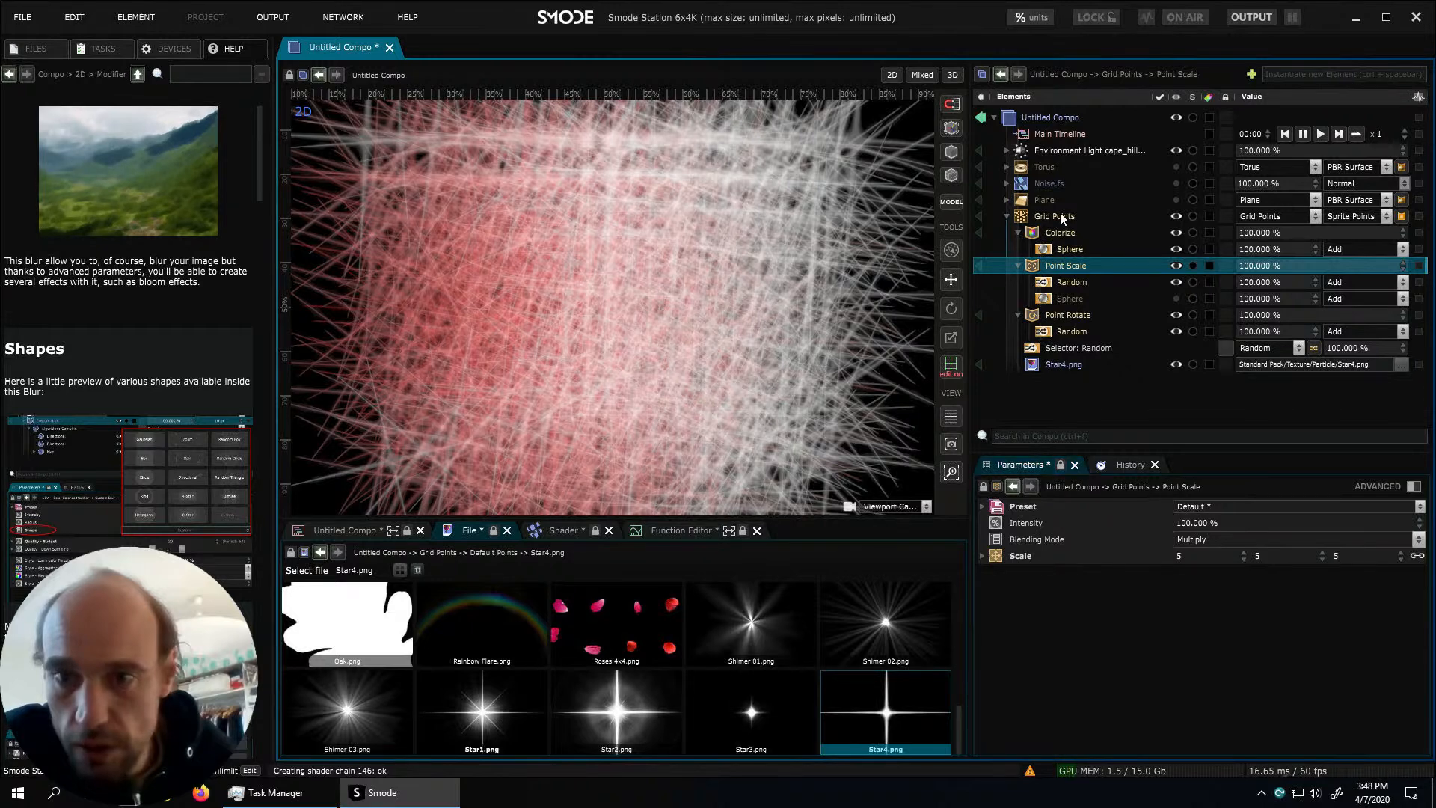
pyautogui.click(1200, 580)
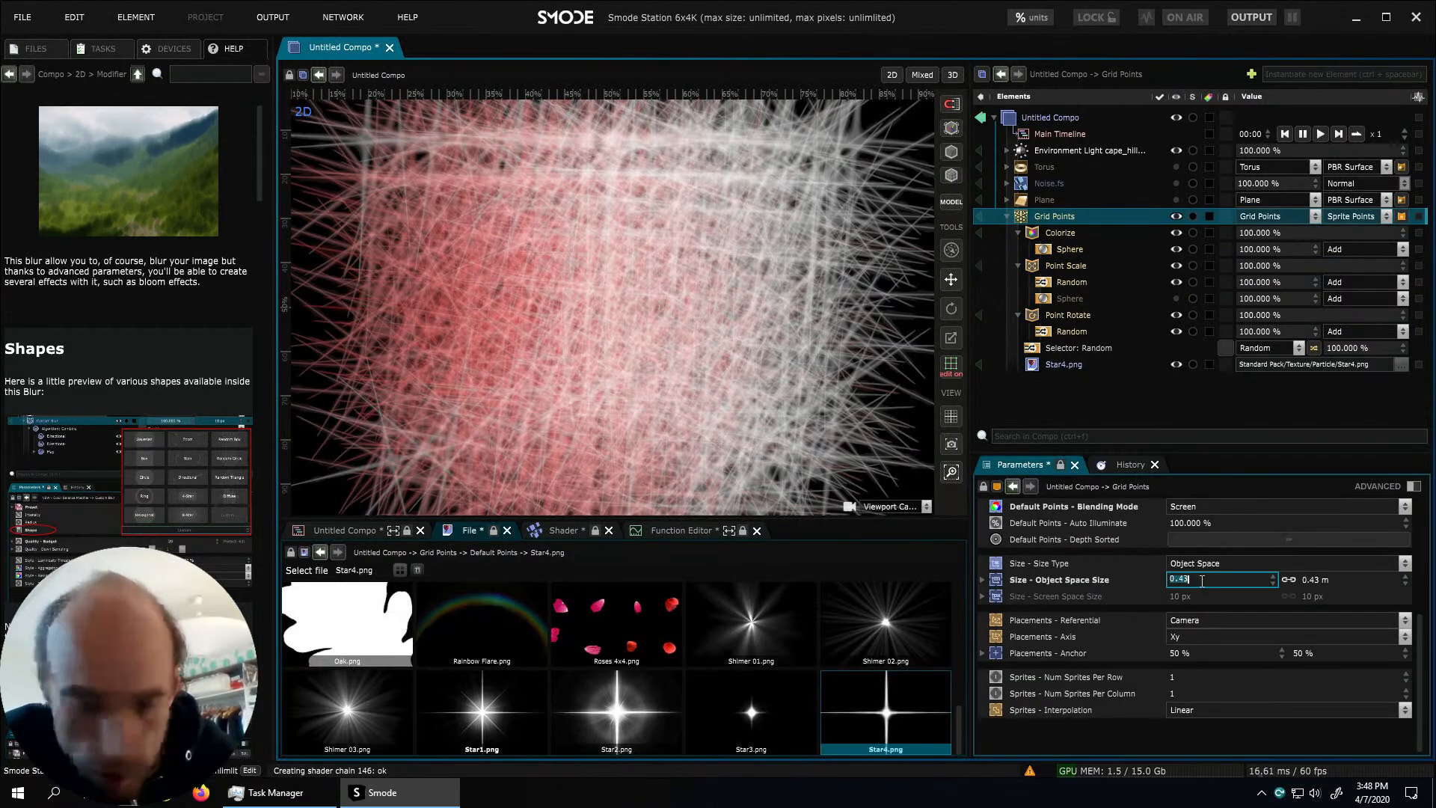
pyautogui.write('0.1')
pyautogui.press('Return')
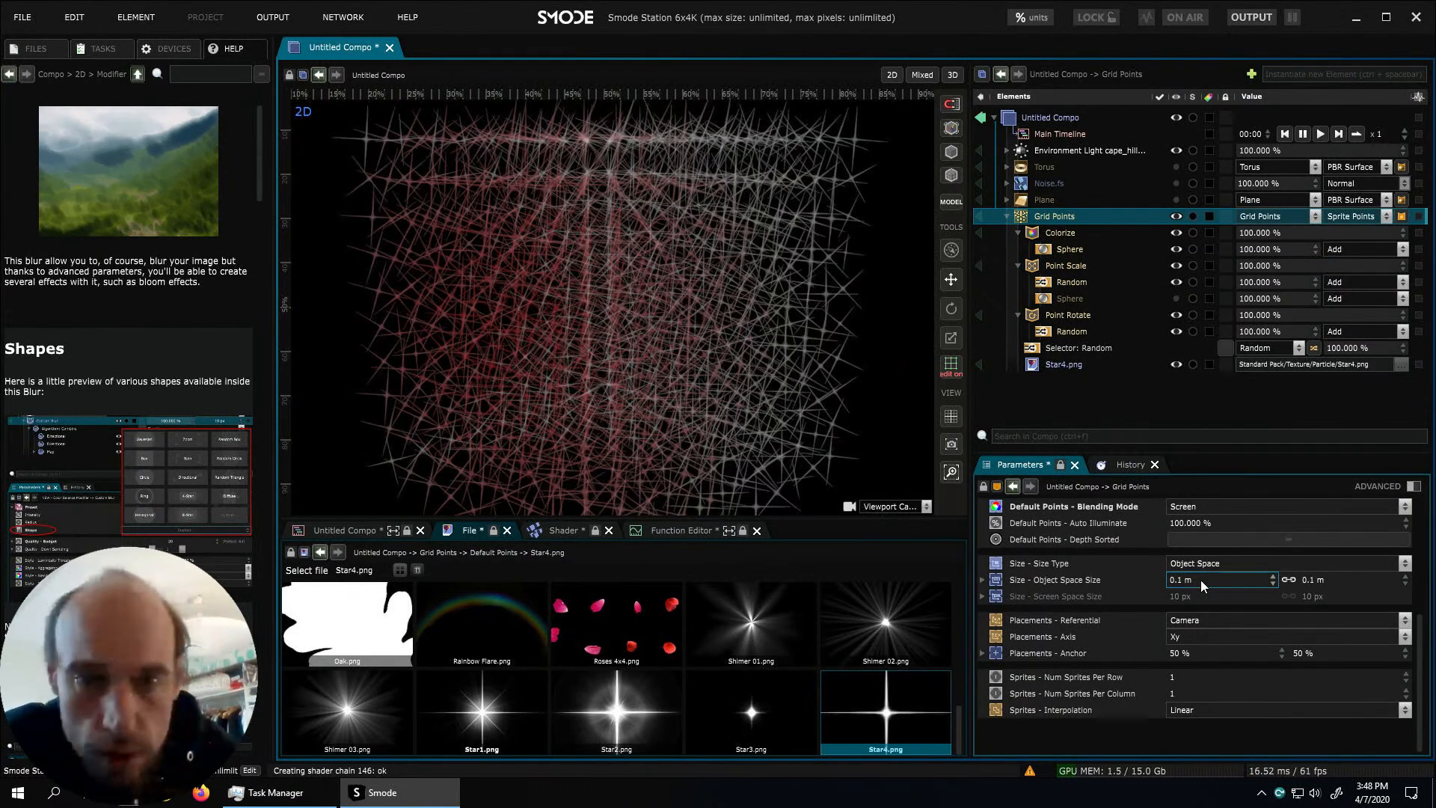
# Set the Grid Points' Object Space Size to 0.18 m and its Precision to 3 on all axes
pyautogui.moveTo(1209, 581); pyautogui.dragTo(1208, 572)
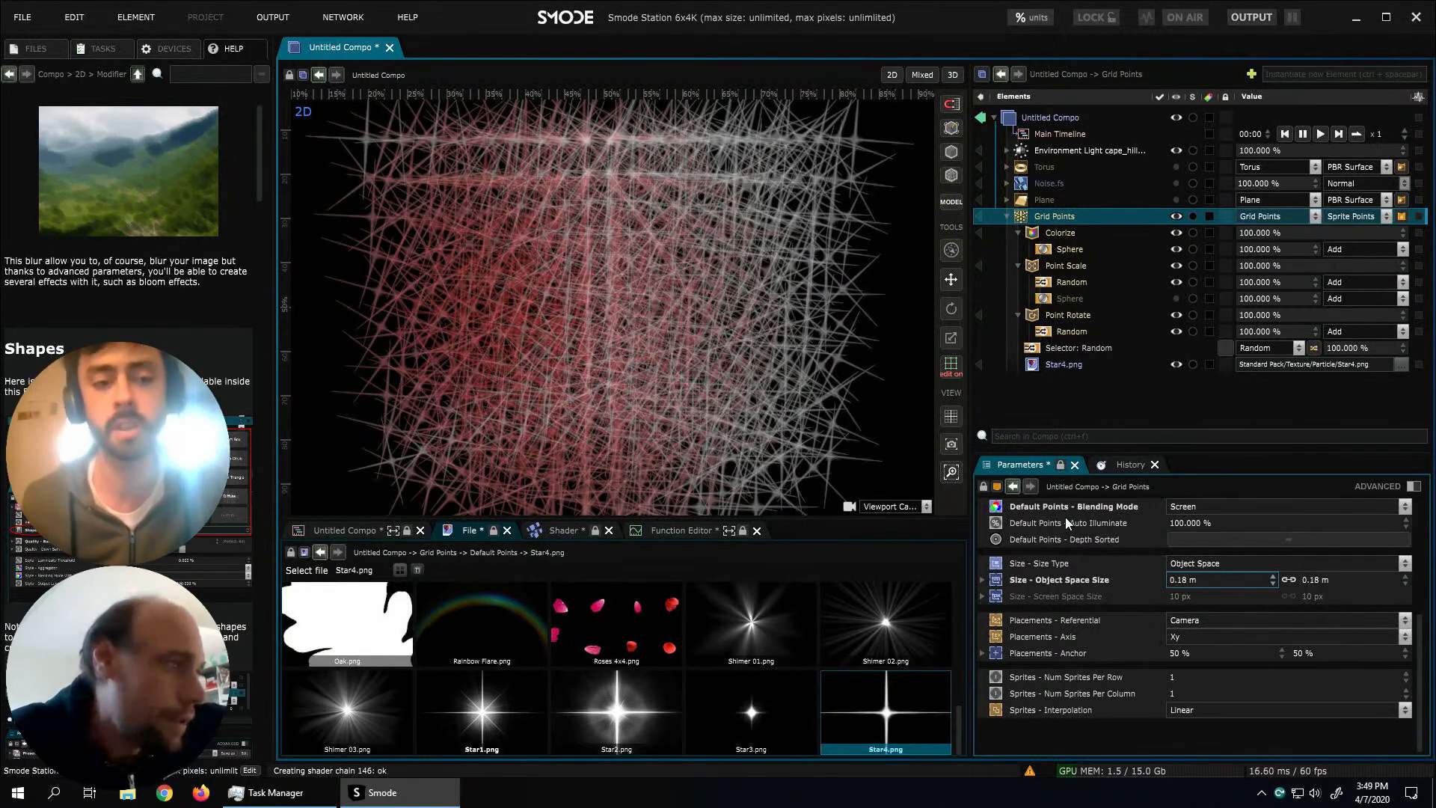
pyautogui.click(1084, 317)
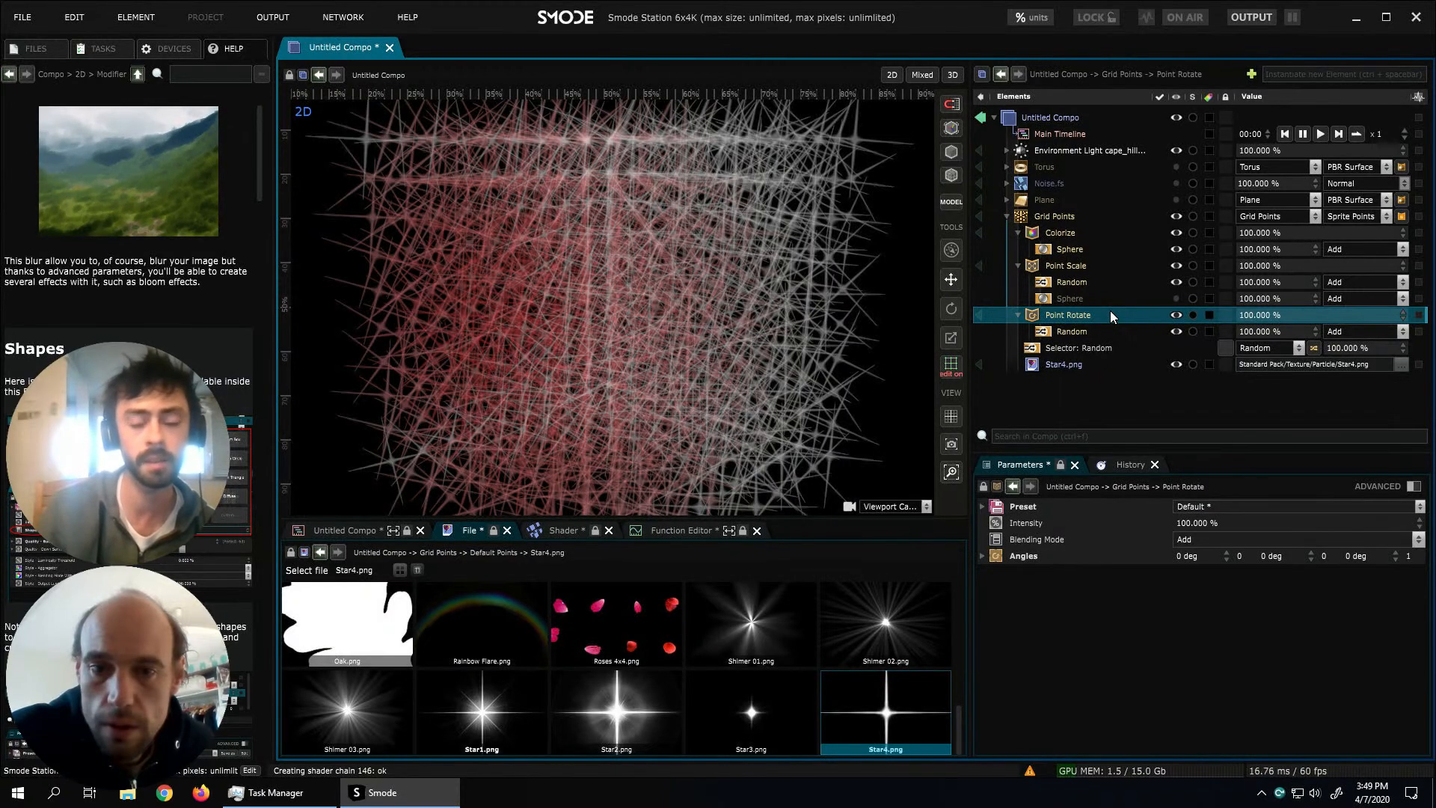
pyautogui.click(1039, 215)
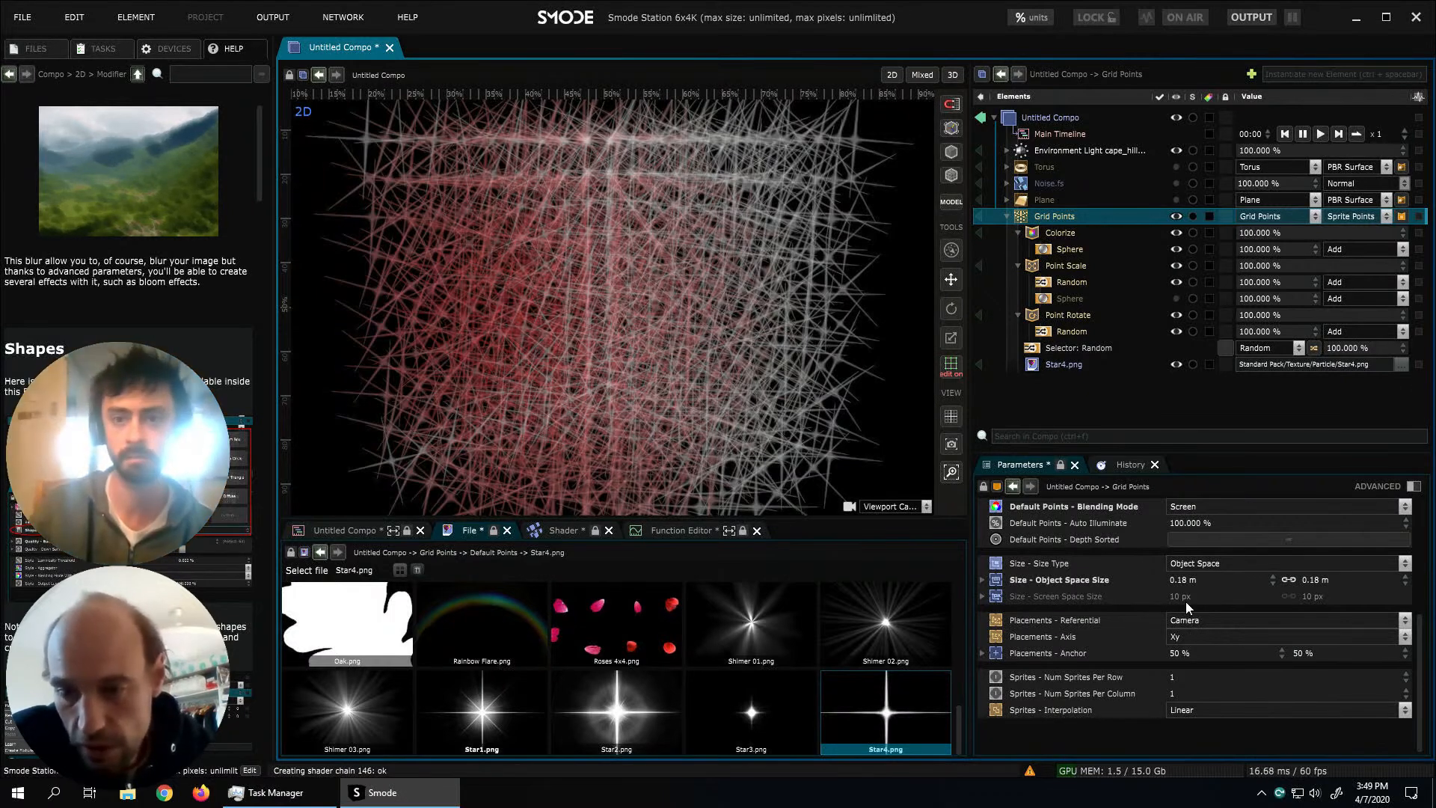
pyautogui.scroll(4, 1191, 555)
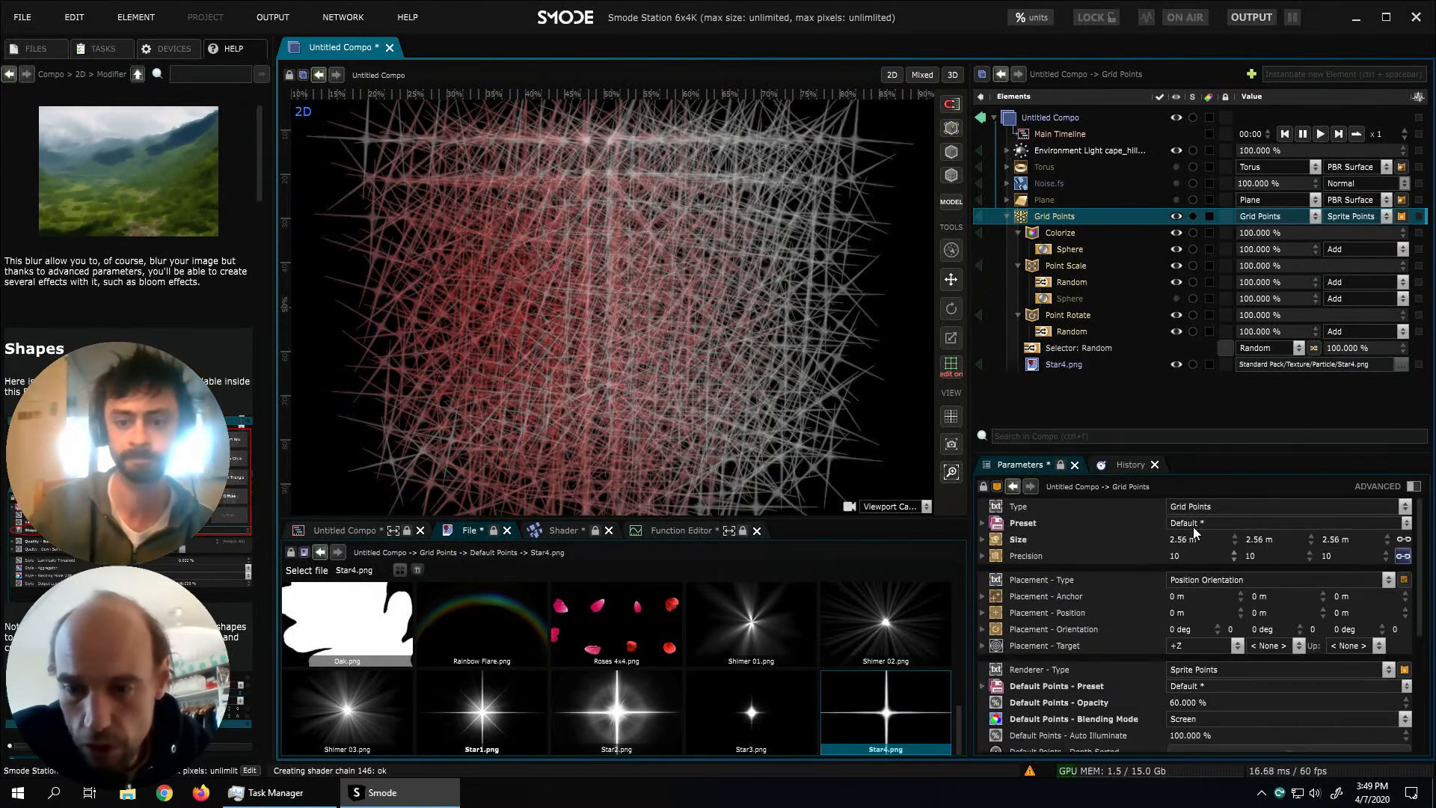
pyautogui.doubleClick(1193, 555)
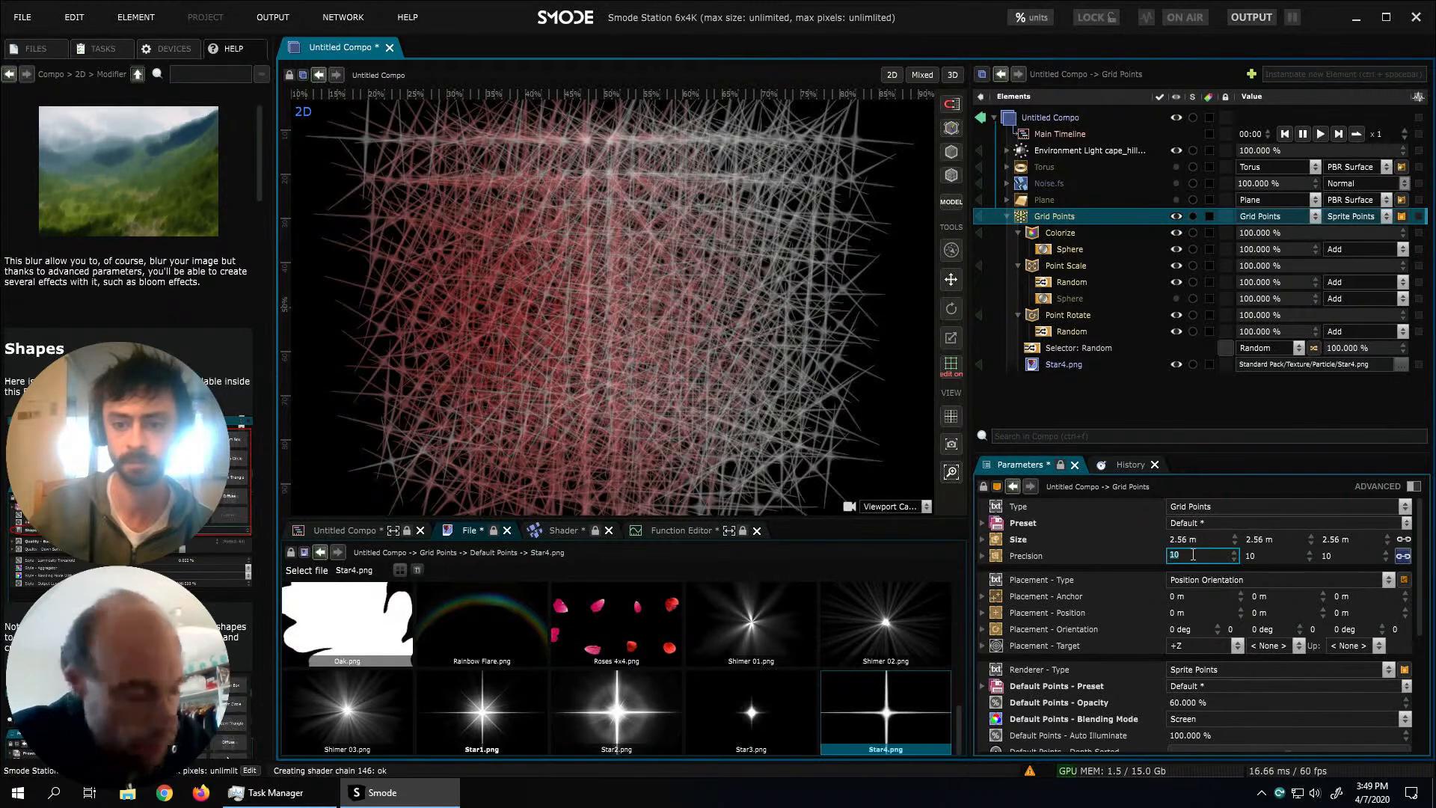
pyautogui.write('3')
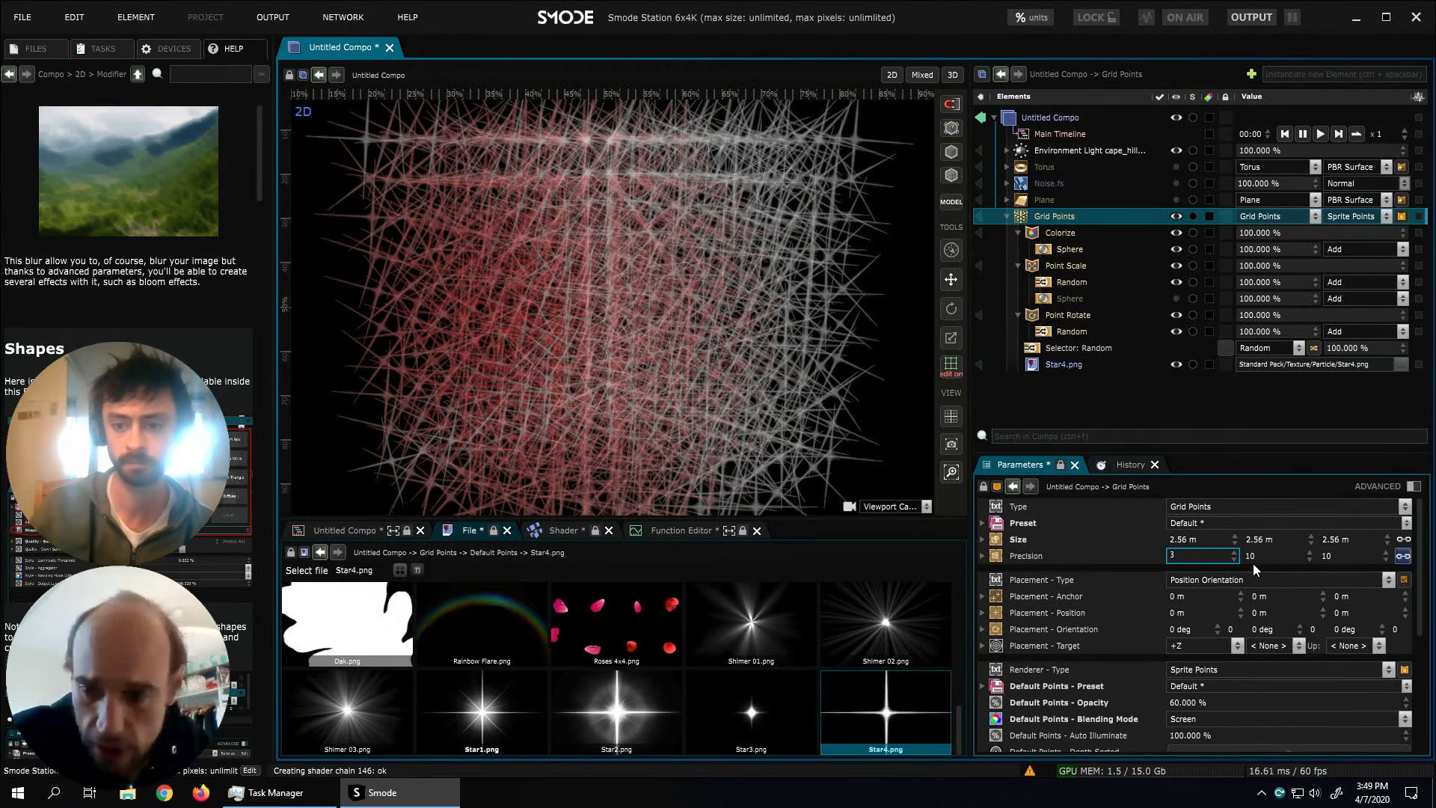
pyautogui.press('Tab')
pyautogui.moveTo(832, 294); pyautogui.dragTo(712, 286)
pyautogui.scroll(-5, 694, 273)
pyautogui.scroll(4, 691, 277)
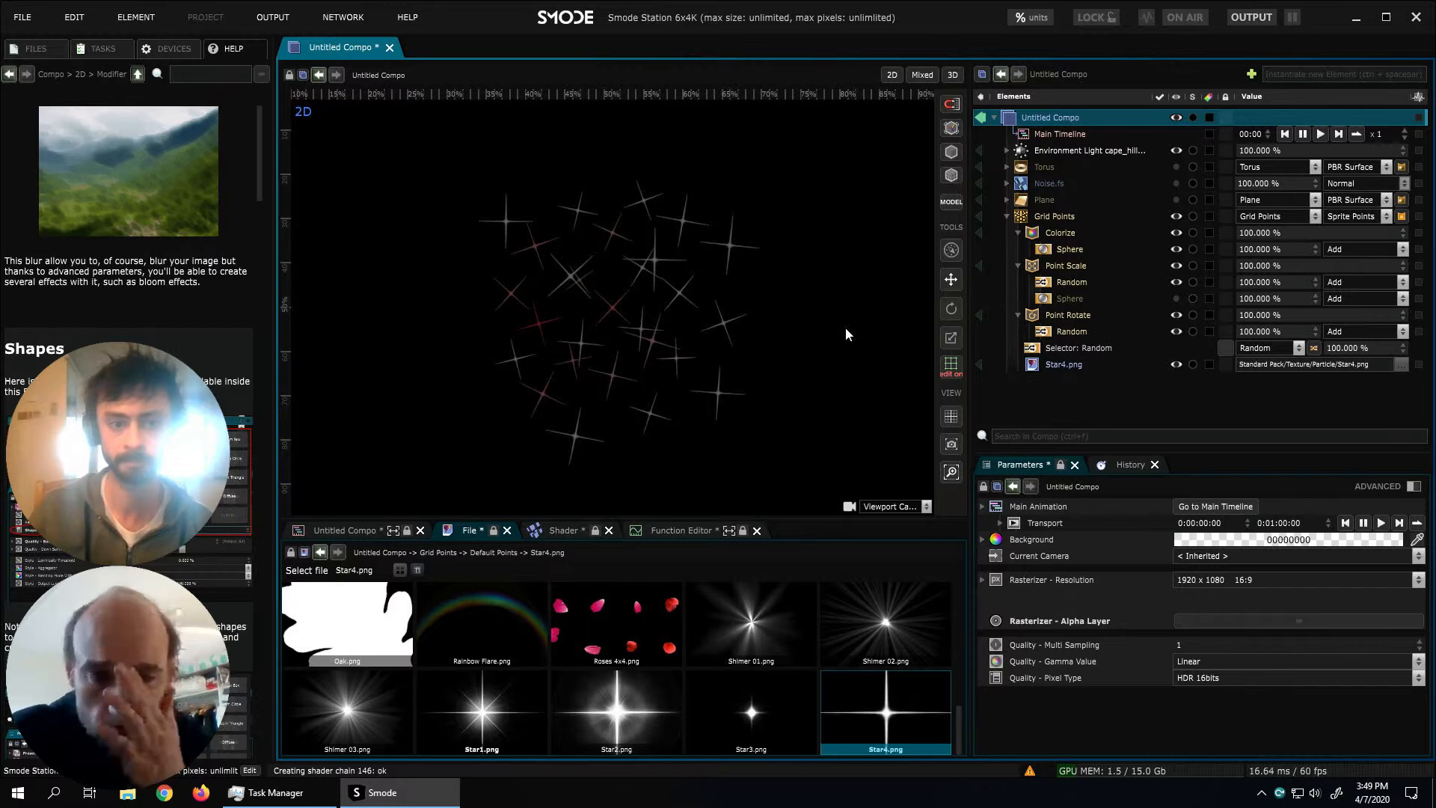
# Add an Instantiate modifier with the Coin preset to the Grid Points
pyautogui.rightClick(1062, 220)
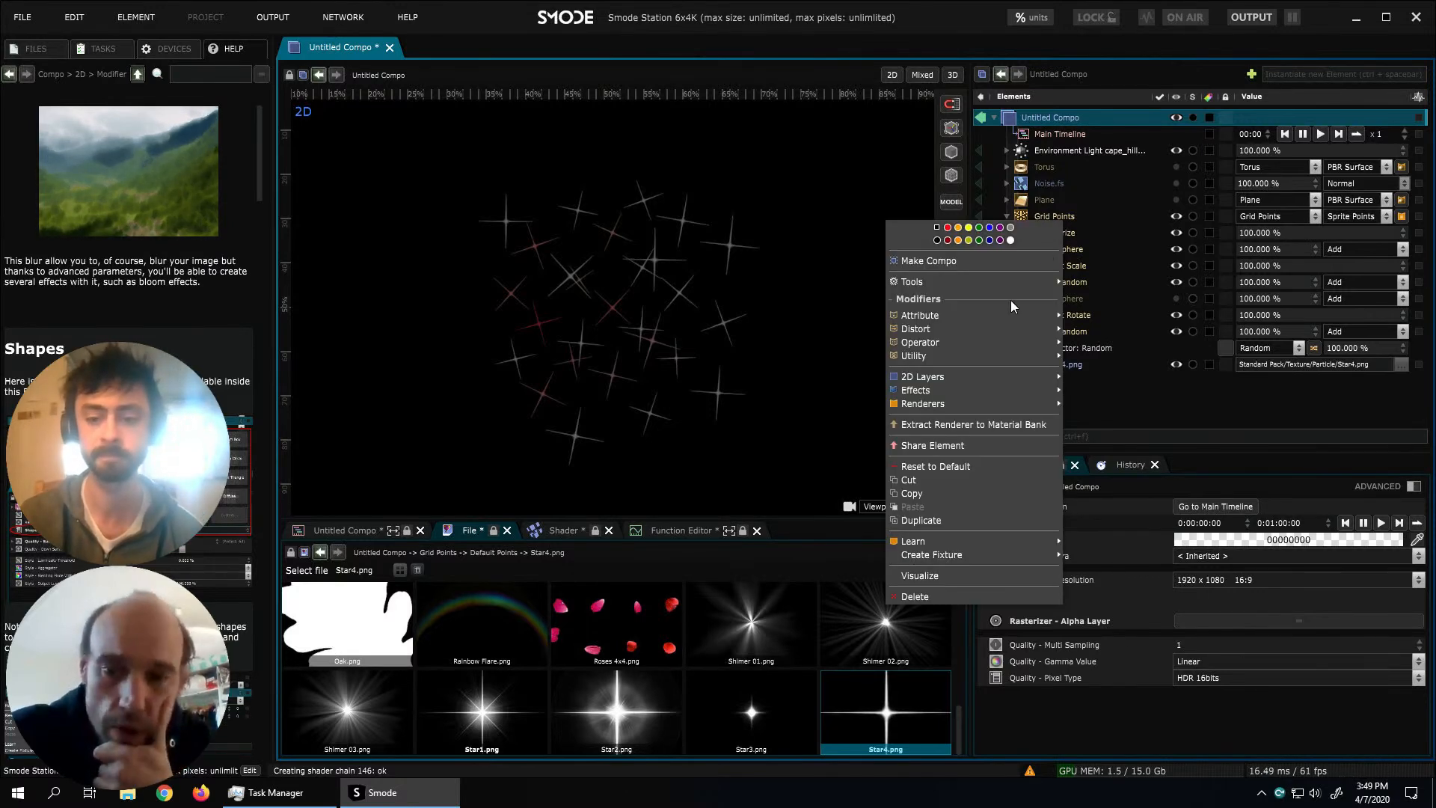
pyautogui.moveTo(994, 343)
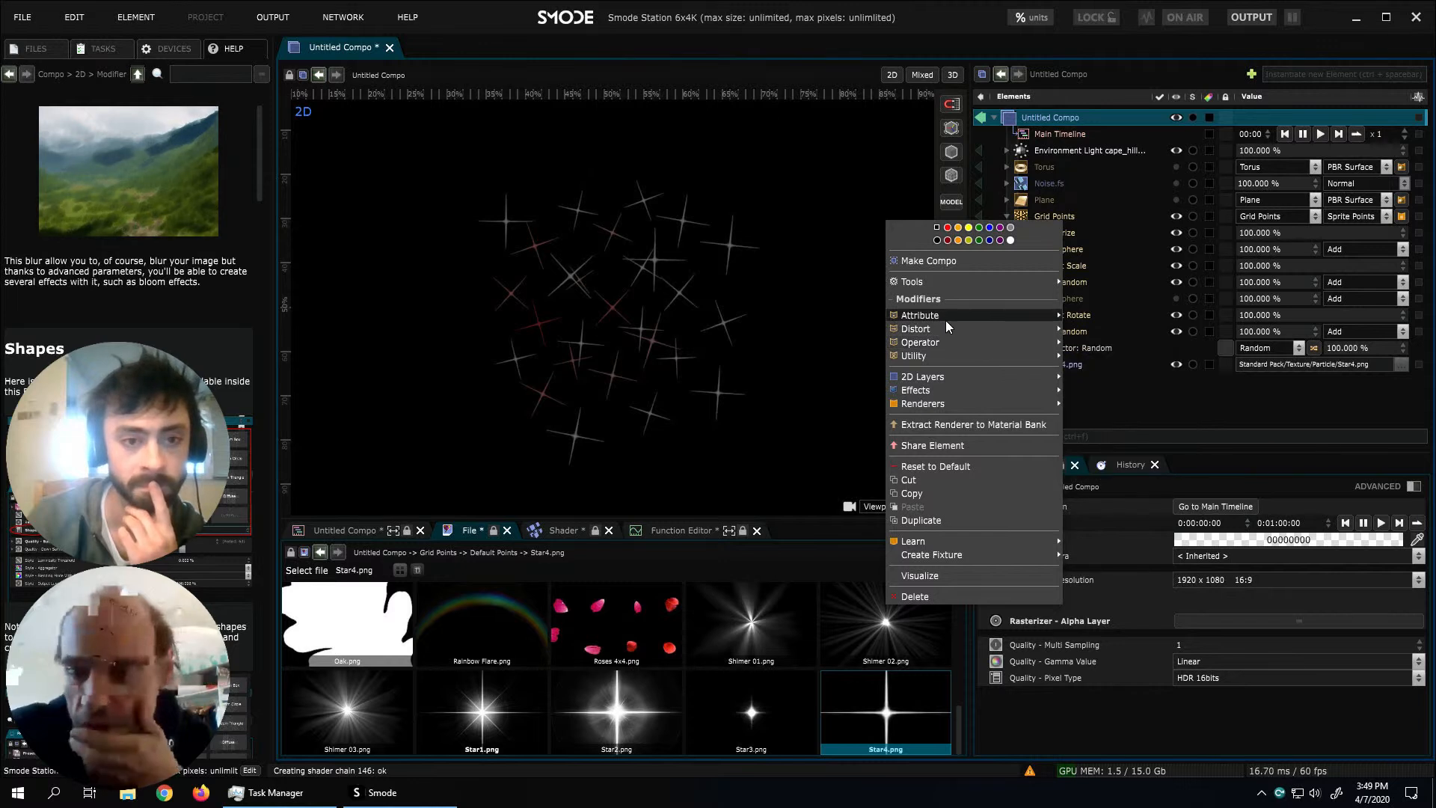
pyautogui.moveTo(946, 324)
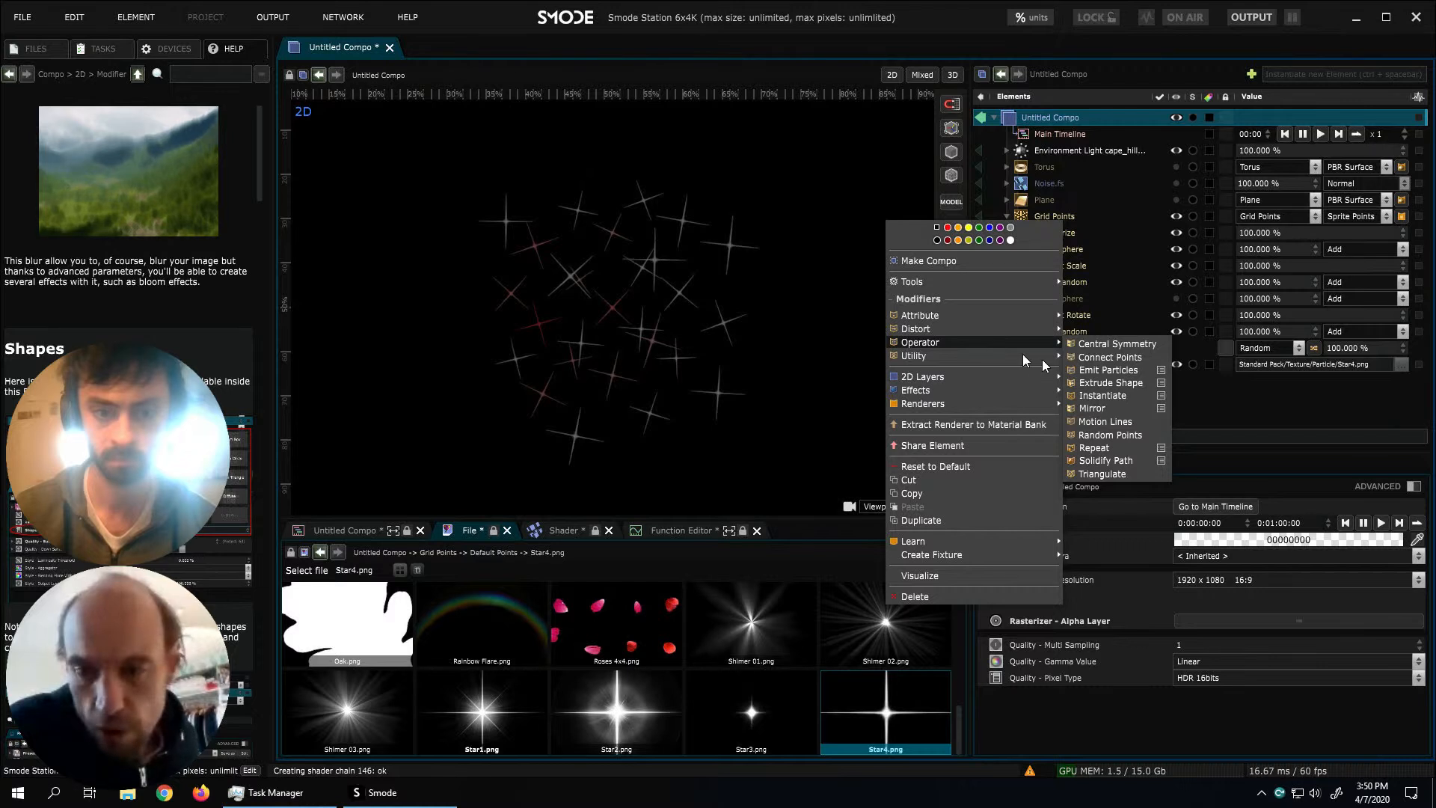
pyautogui.moveTo(1165, 395)
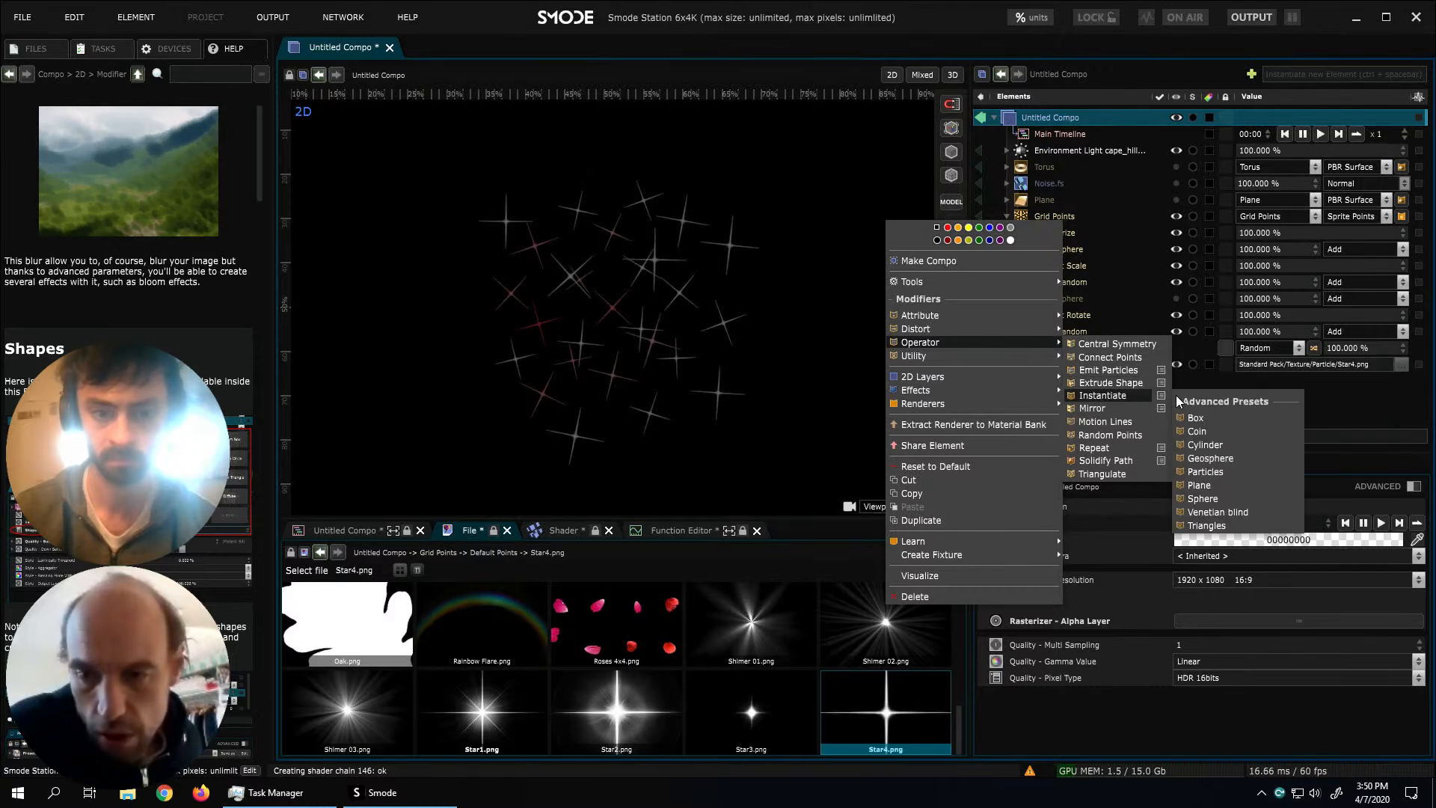
pyautogui.click(1208, 427)
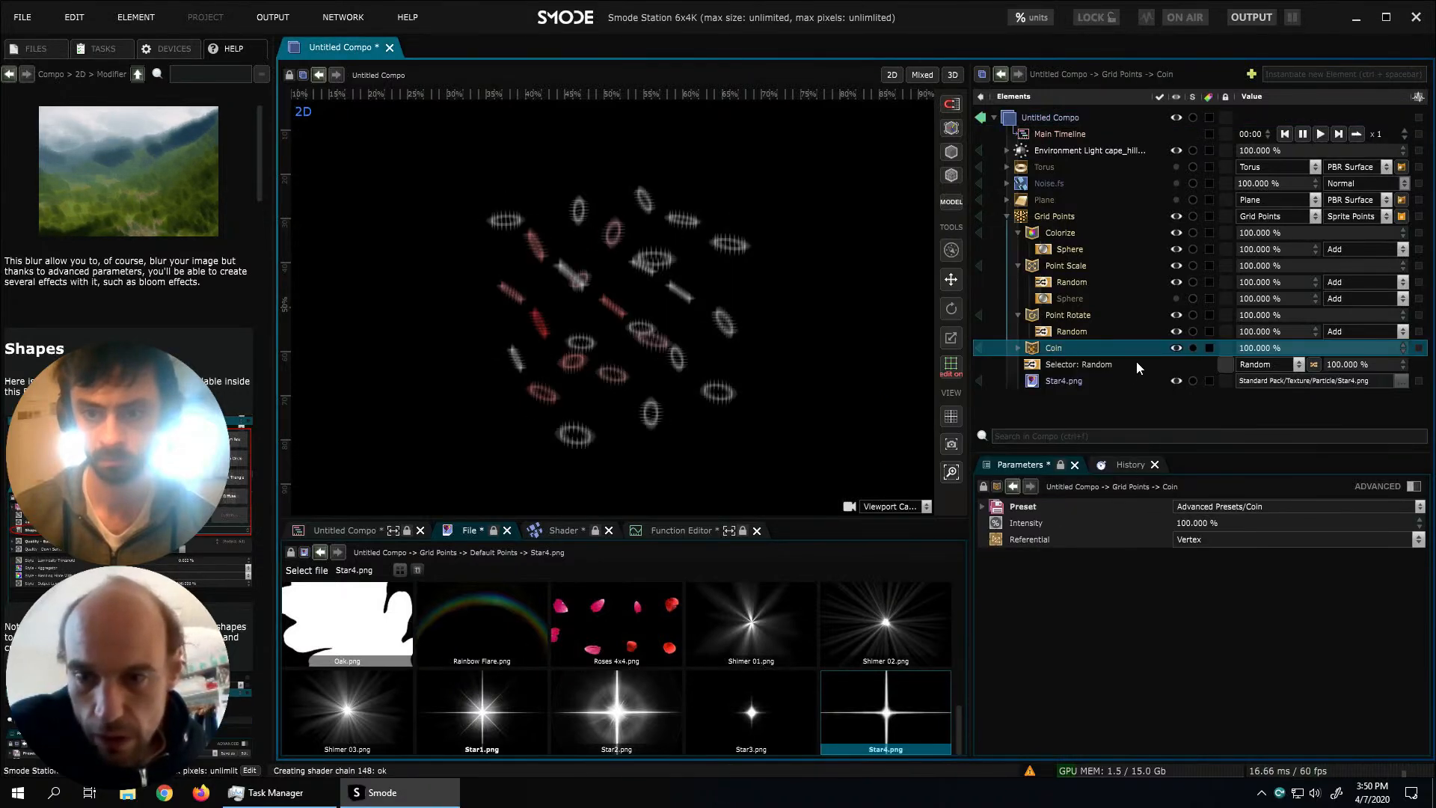
# Add a PBR Surface renderer to the Grid Points and hide the Default Points renderer
pyautogui.rightClick(1063, 220)
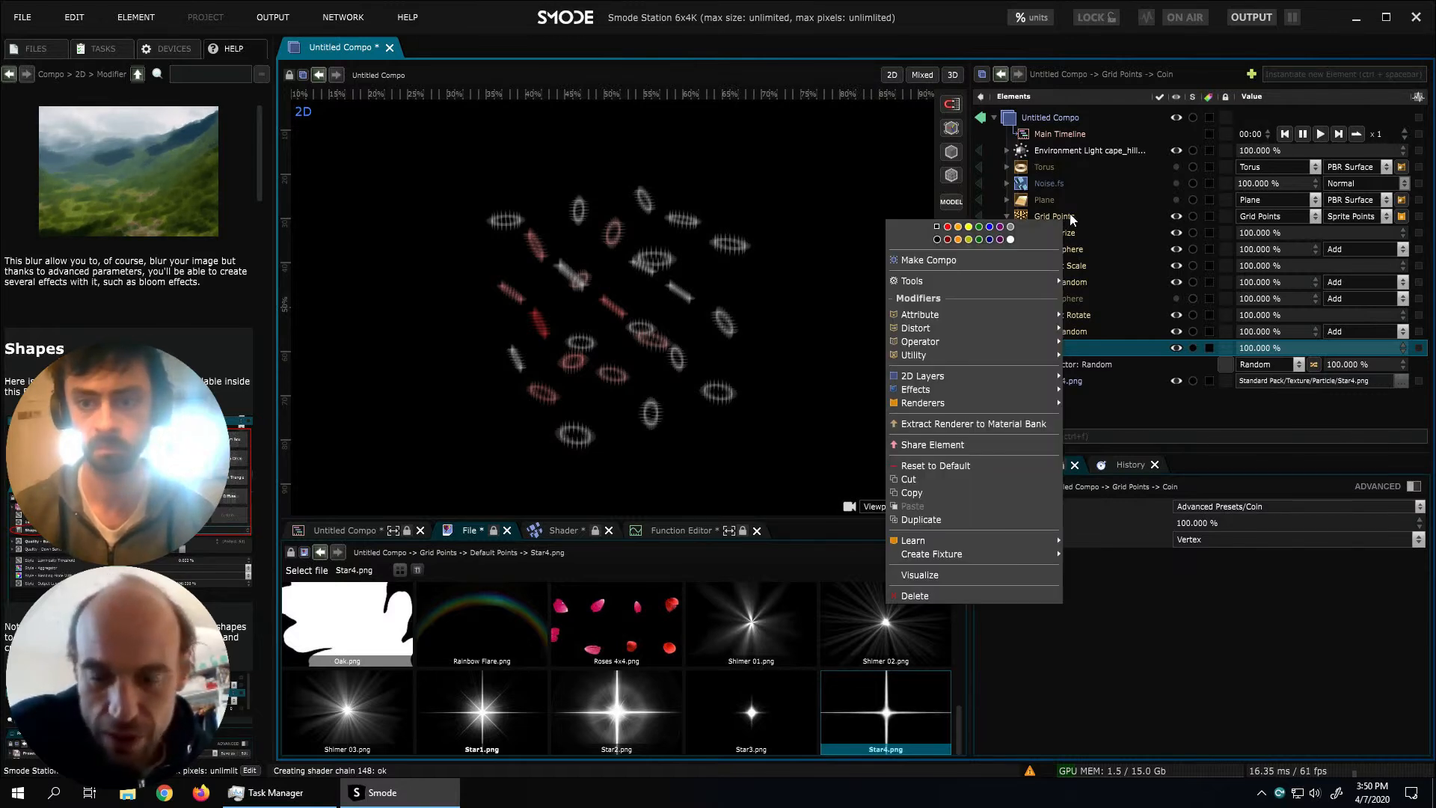
pyautogui.click(1070, 216)
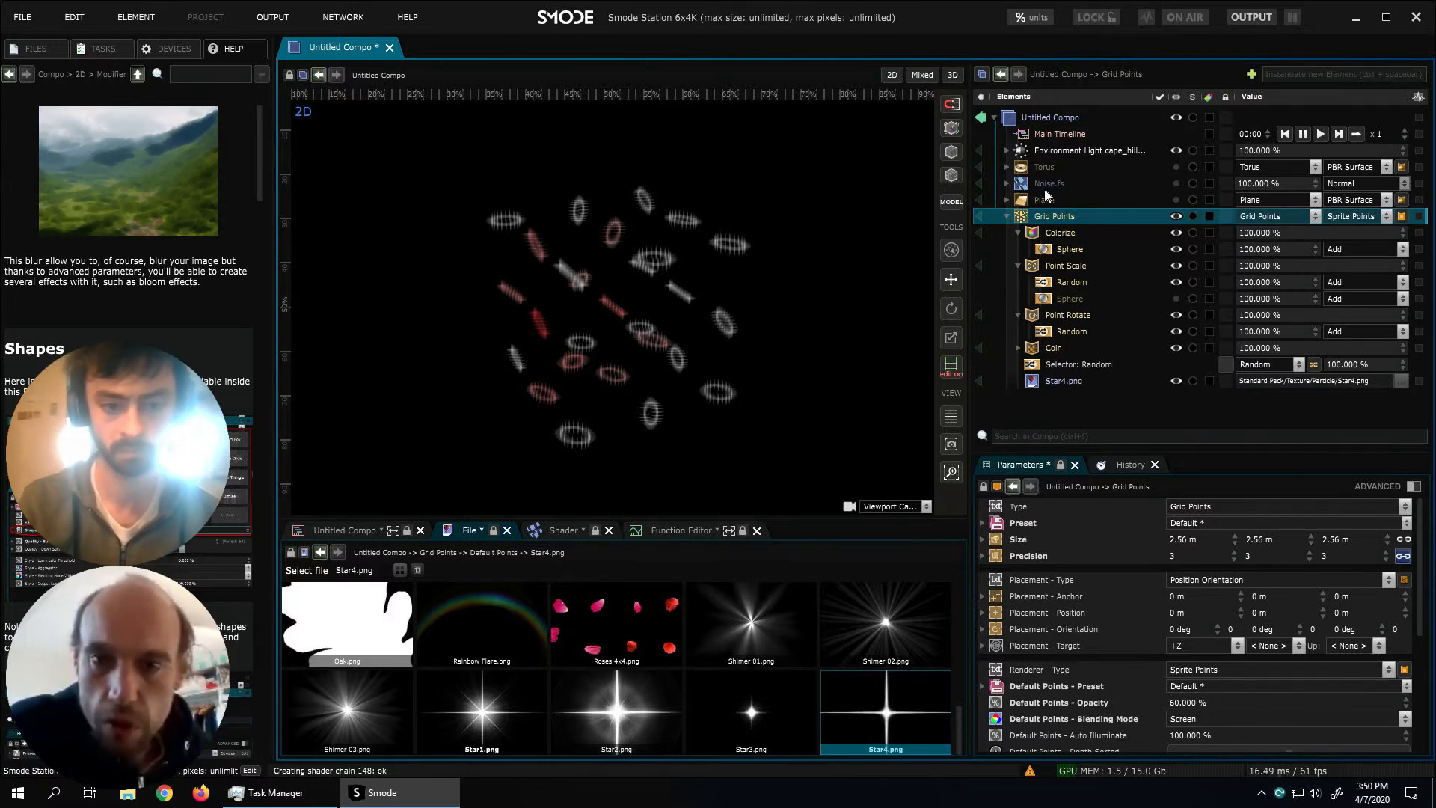
pyautogui.rightClick(1050, 217)
pyautogui.moveTo(992, 401)
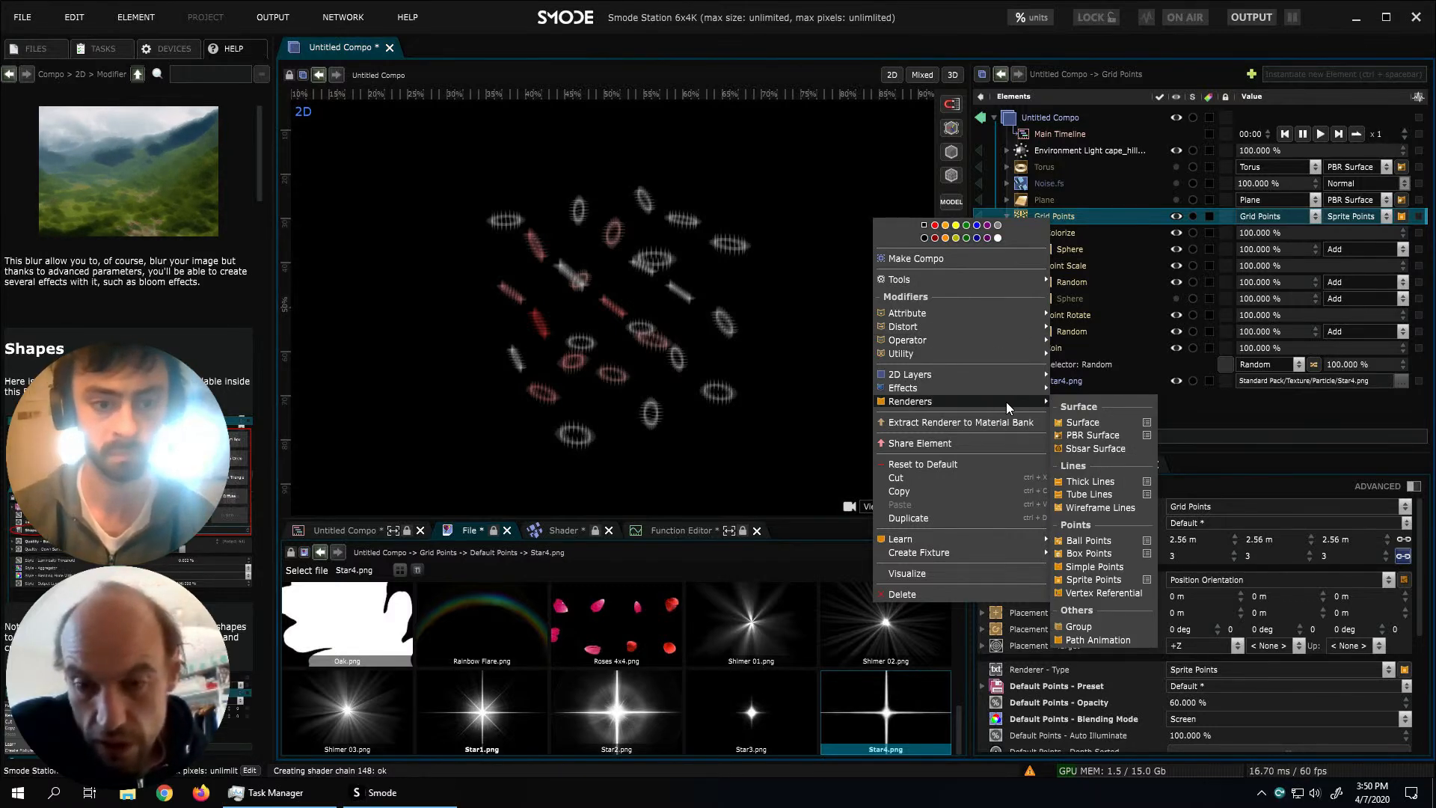
pyautogui.click(1097, 436)
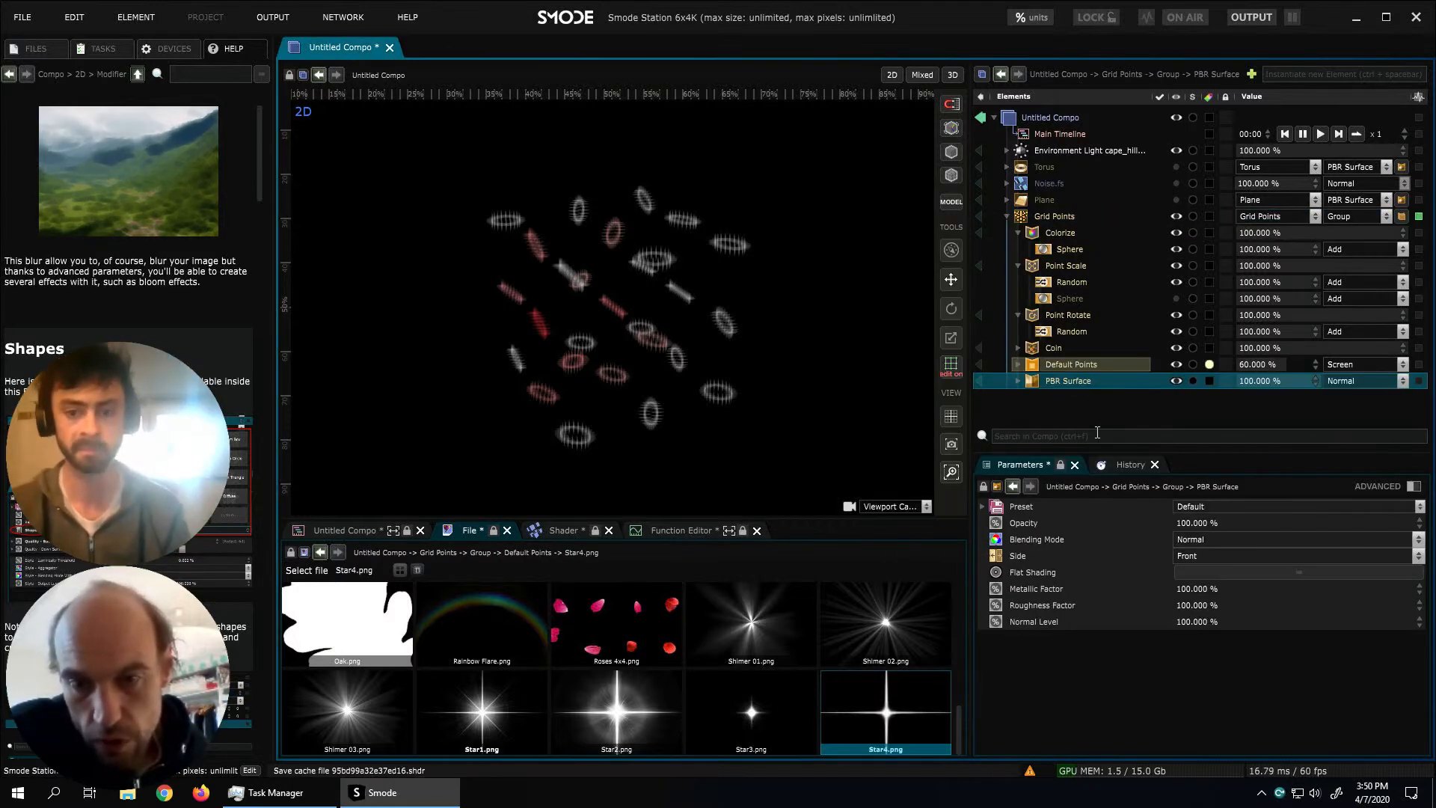
pyautogui.click(1176, 365)
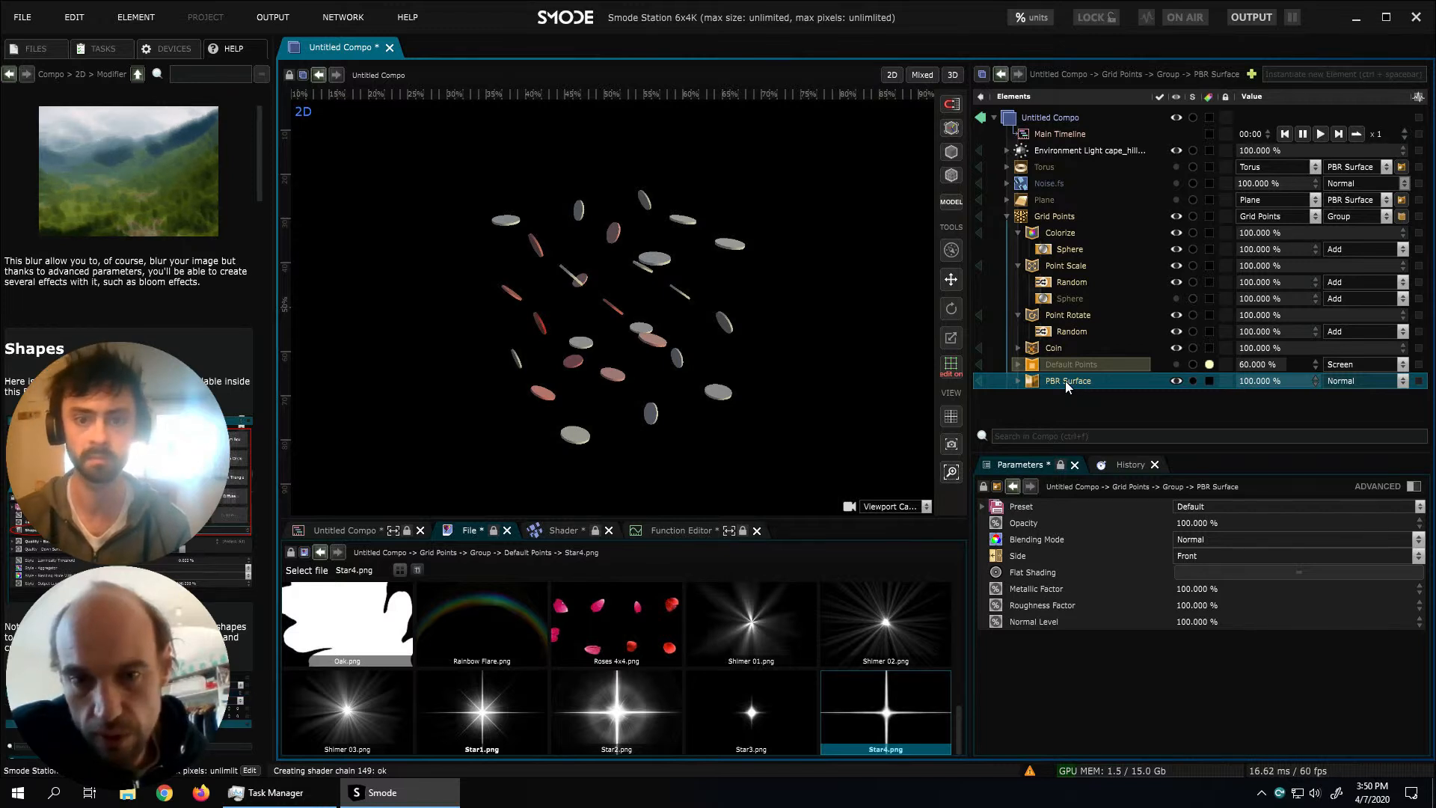
pyautogui.moveTo(729, 316); pyautogui.dragTo(667, 325, button='middle')
pyautogui.scroll(3, 616, 360)
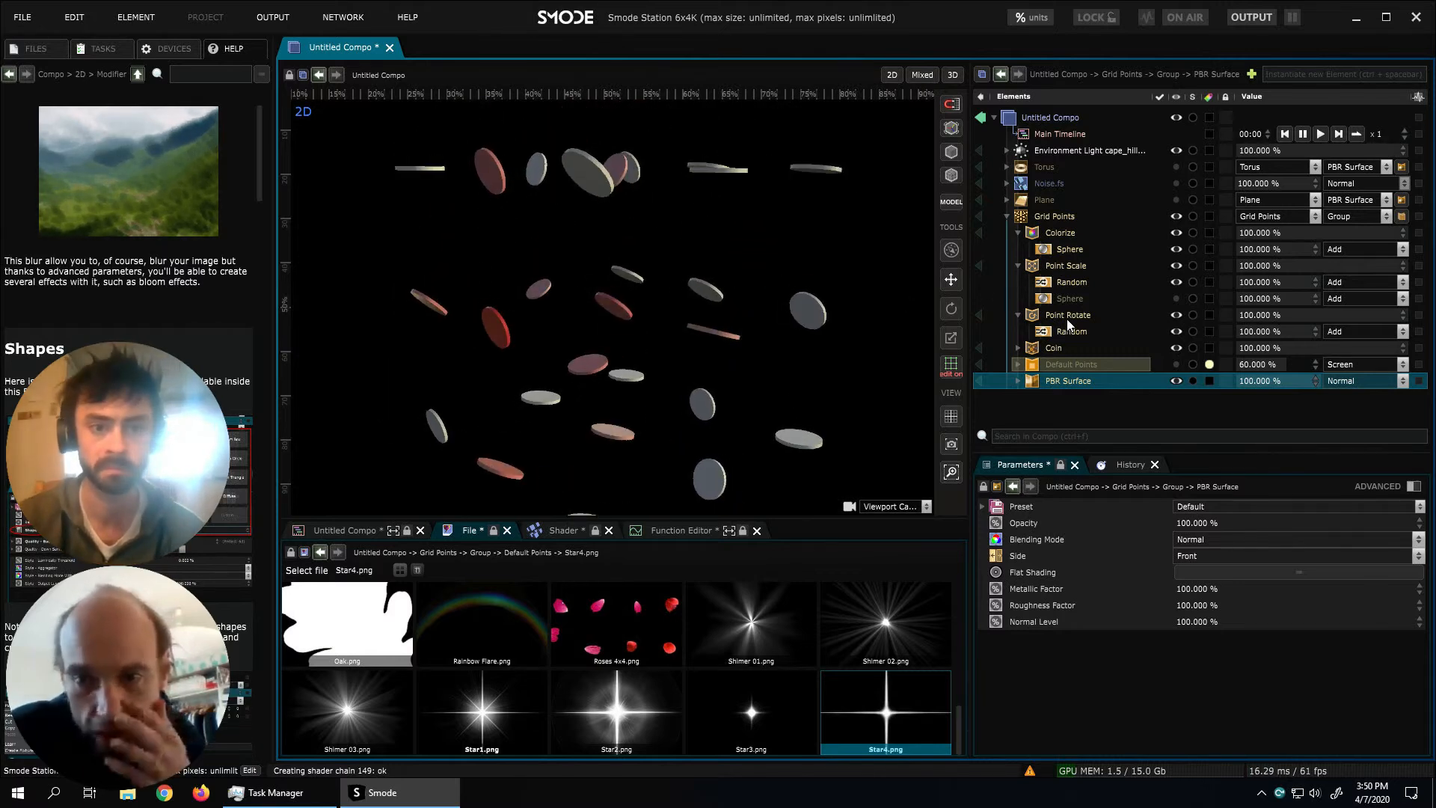
# Collapse the Point Scale and Point Rotate modifiers in the element tree
pyautogui.click(1017, 265)
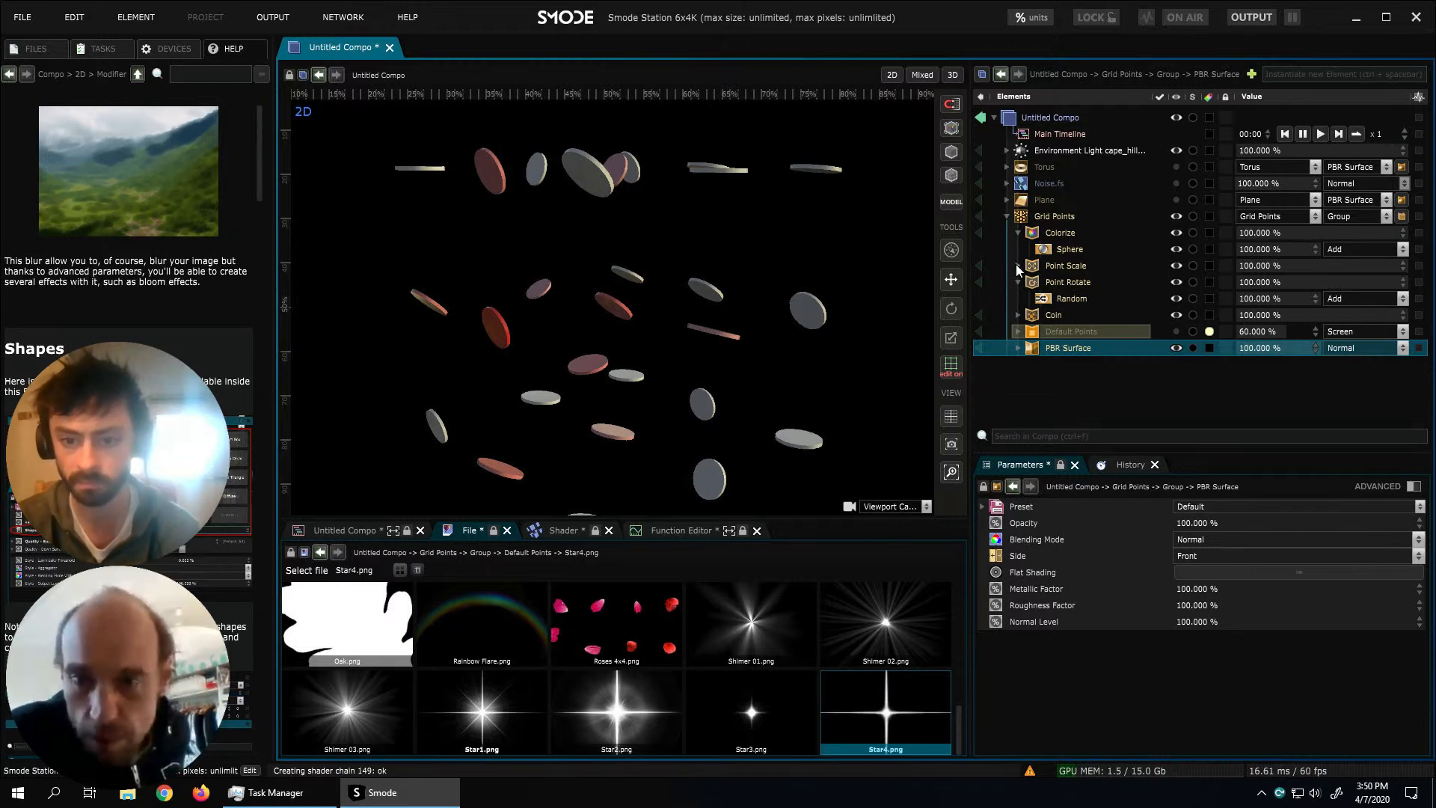
pyautogui.click(1018, 282)
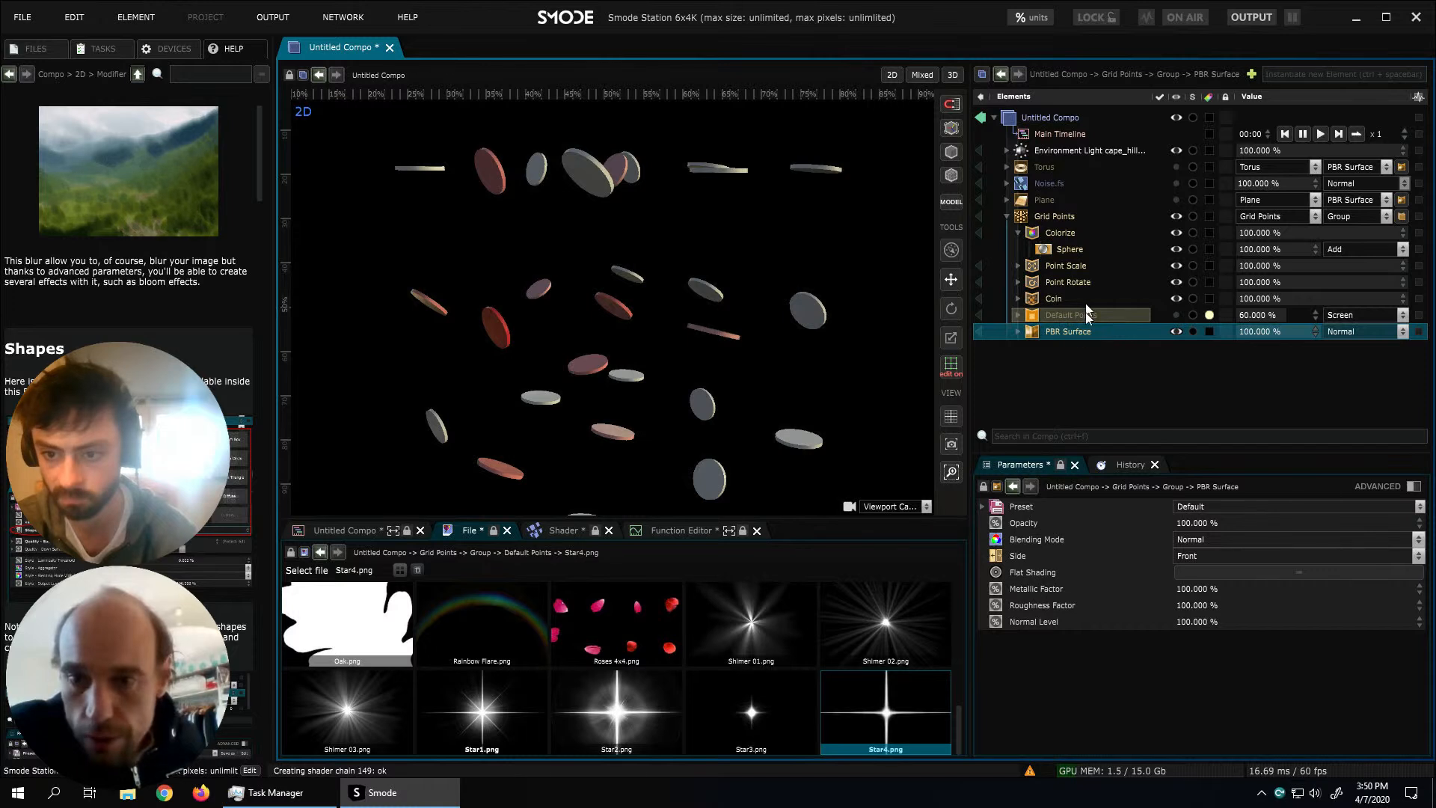
pyautogui.press('XF86AudioRaiseVolume')
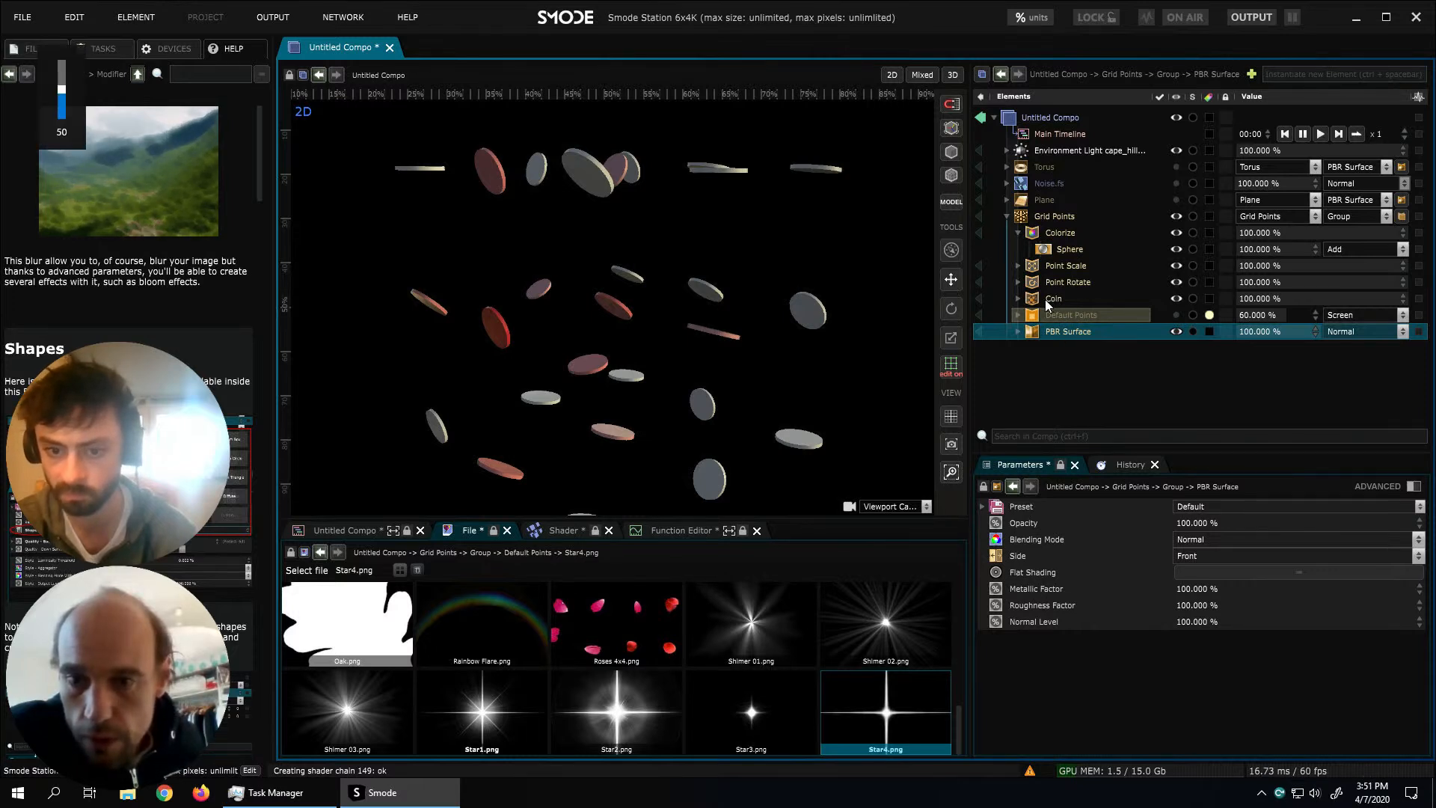
# Try to nest the Coin modifier inside the PBR Surface renderer, and move it back out
pyautogui.moveTo(1043, 299); pyautogui.dragTo(1048, 330)
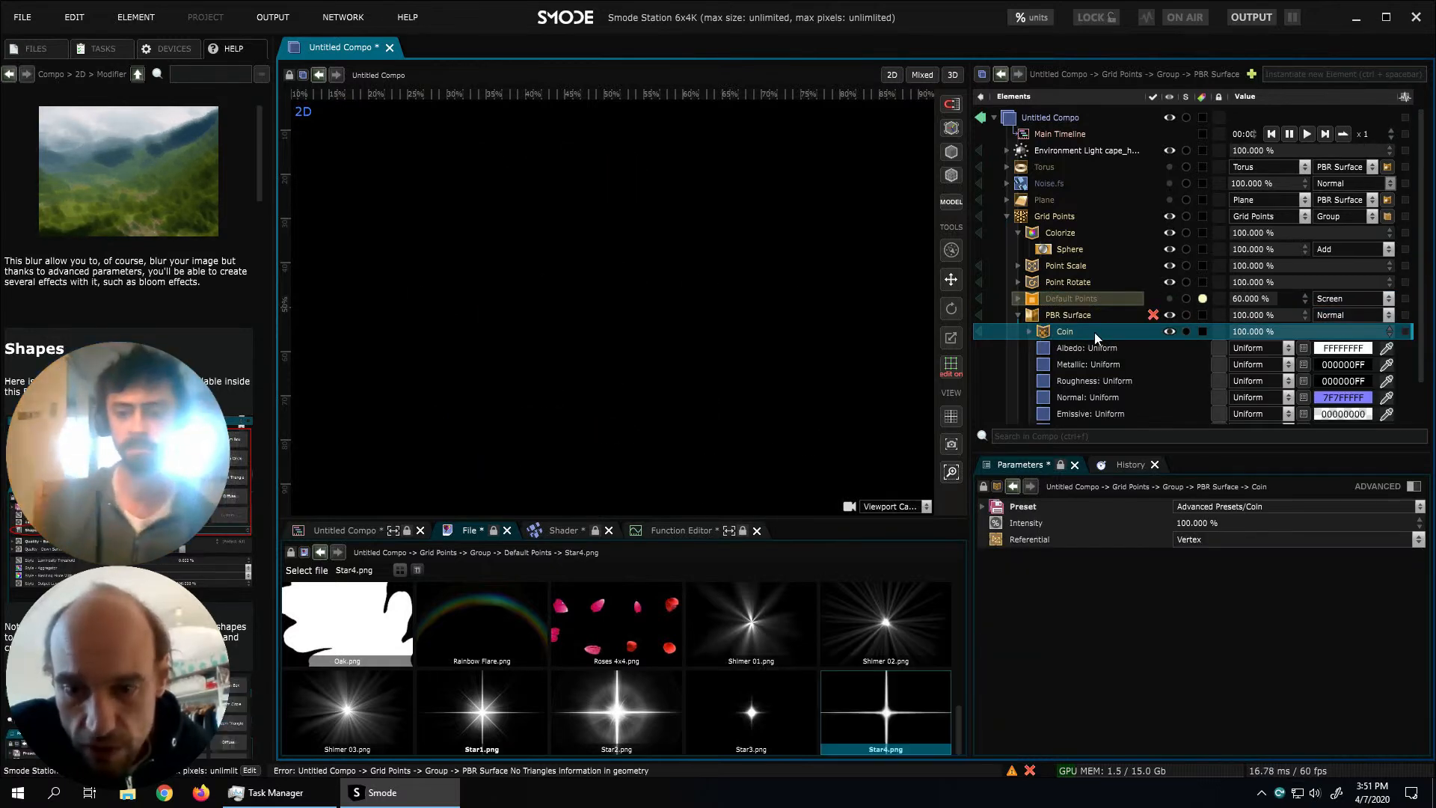
pyautogui.scroll(-1, 1093, 334)
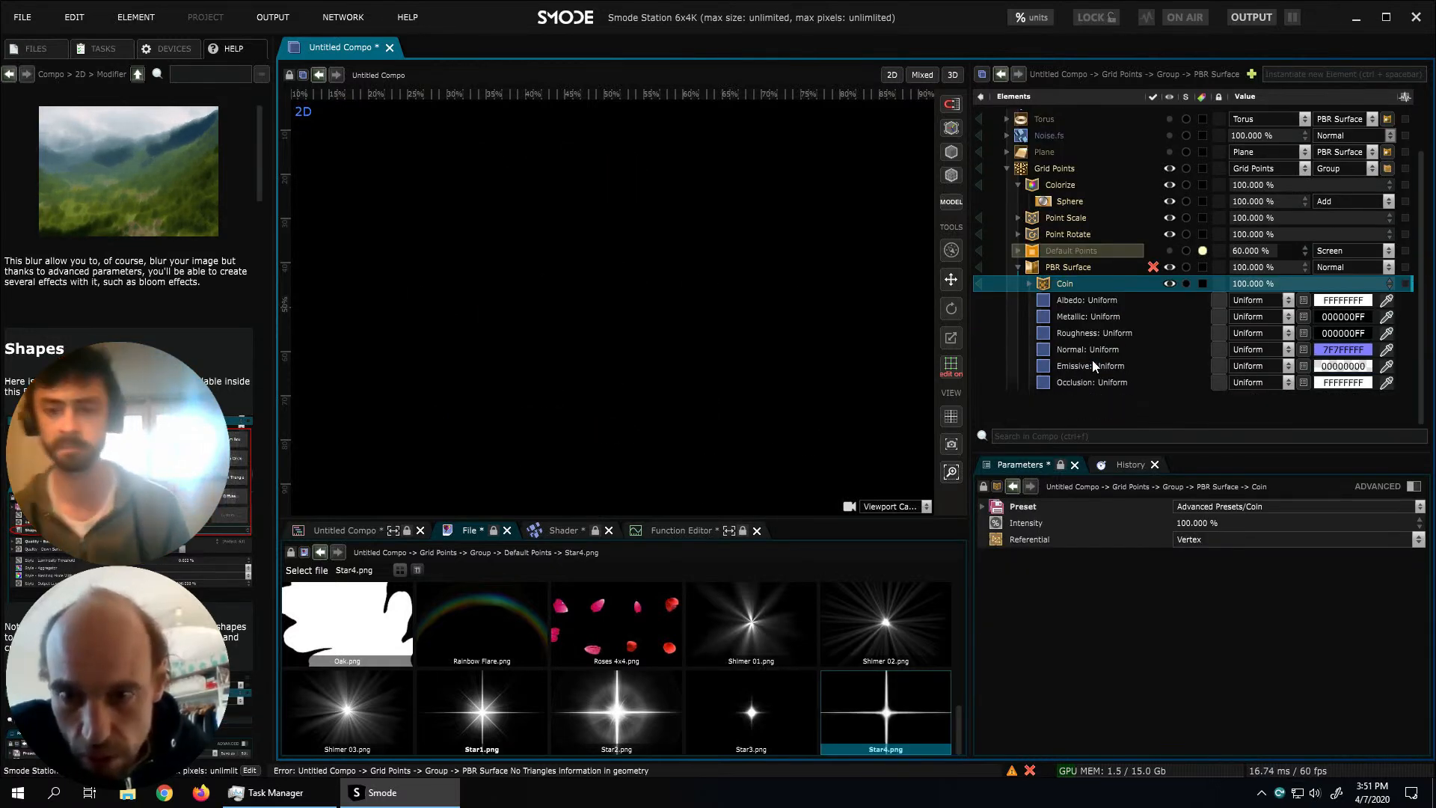
pyautogui.click(1031, 282)
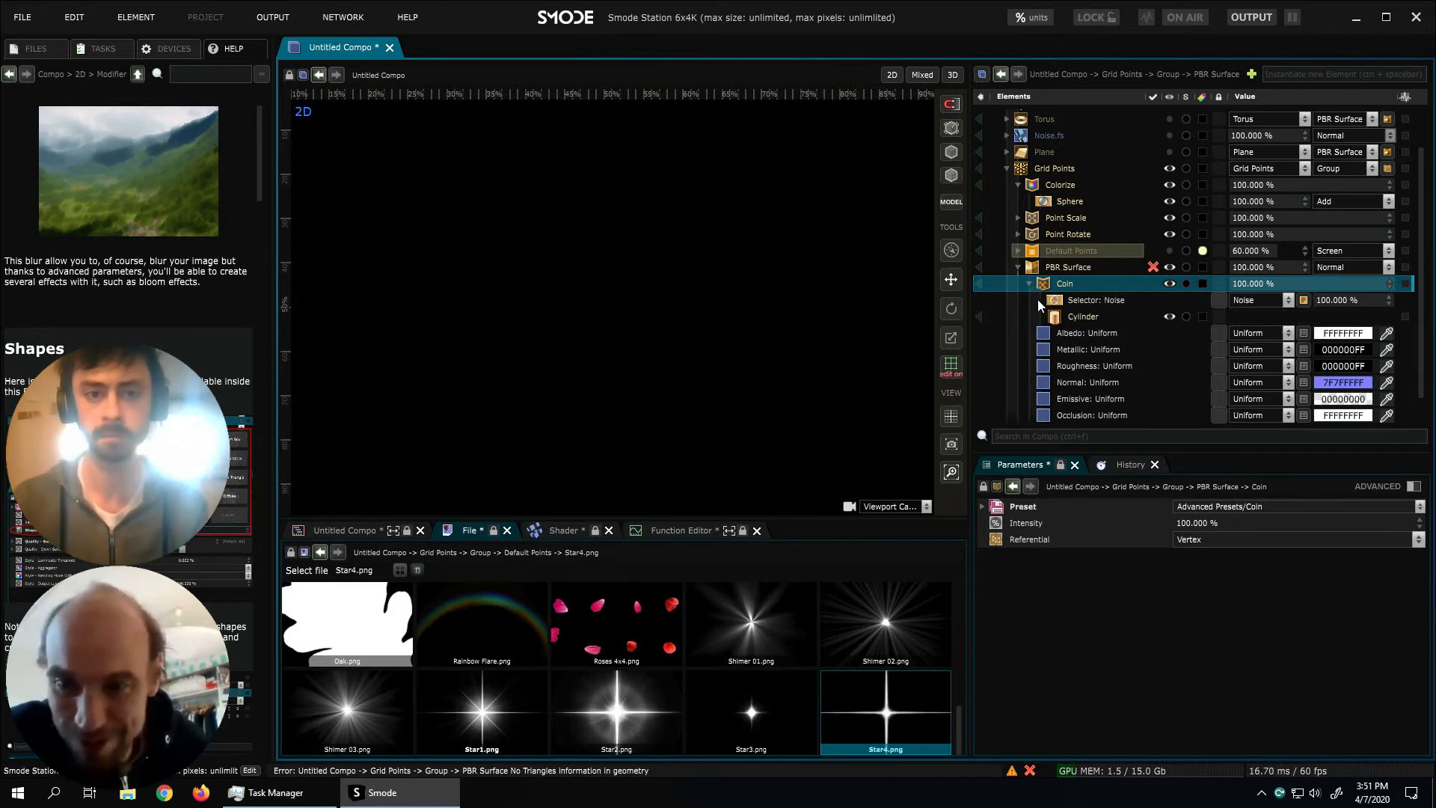
pyautogui.hotkey('ctrl', 'Up')
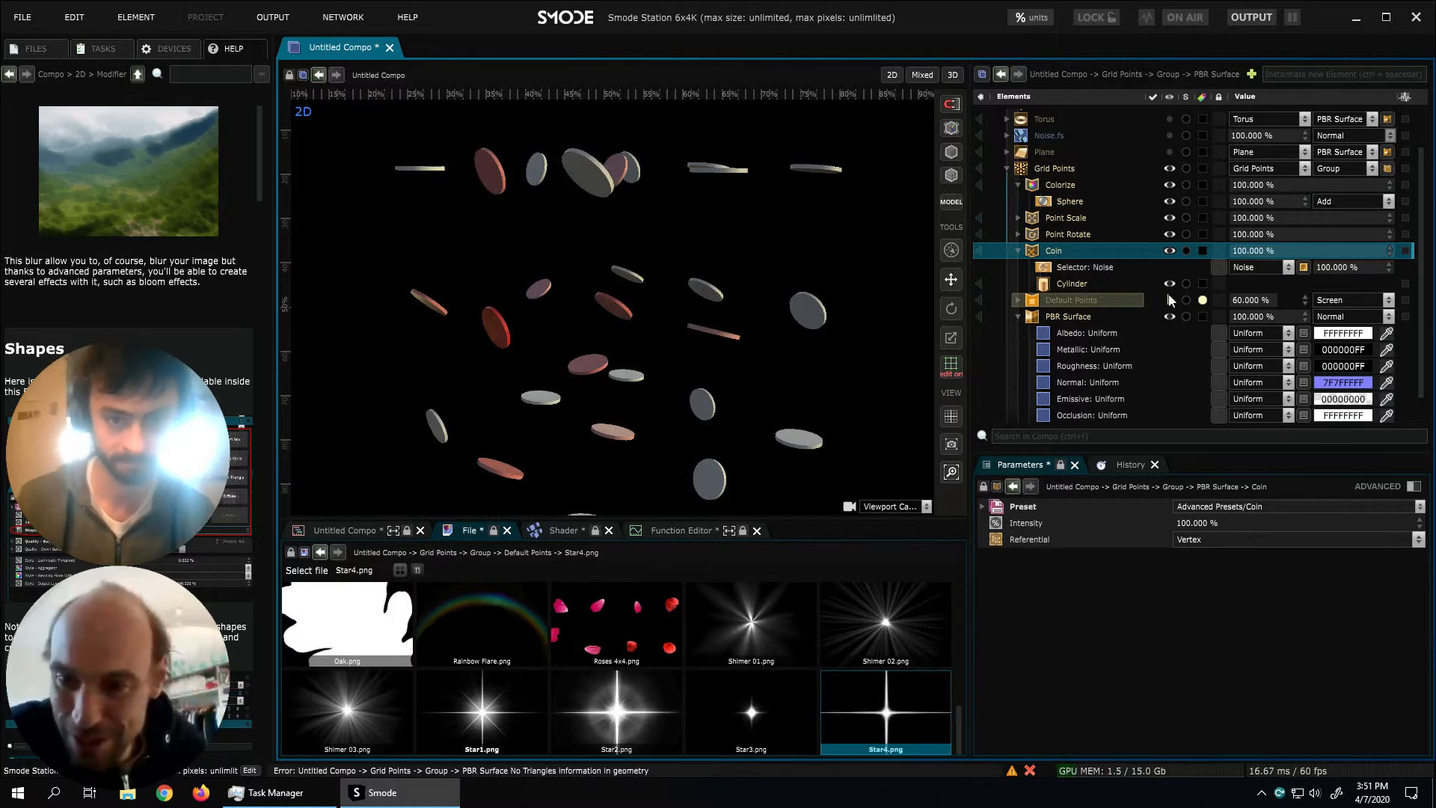
# Wrap the PBR Surface renderer in a group together with the Coin modifier, and show the Default Points renderer again
pyautogui.click(1070, 316)
pyautogui.hotkey('ctrl', 'g')
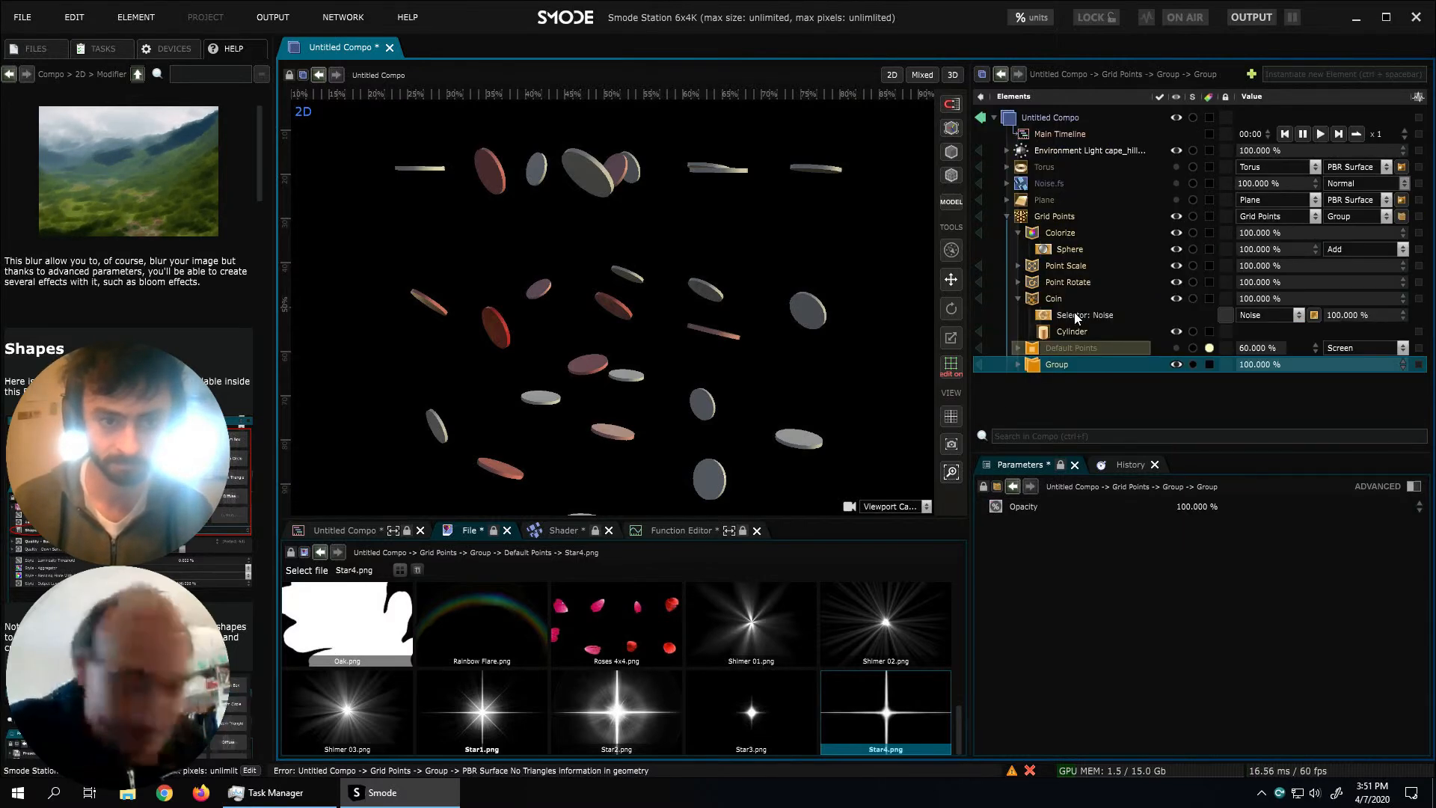
pyautogui.click(1018, 365)
pyautogui.moveTo(1039, 296); pyautogui.dragTo(1063, 361)
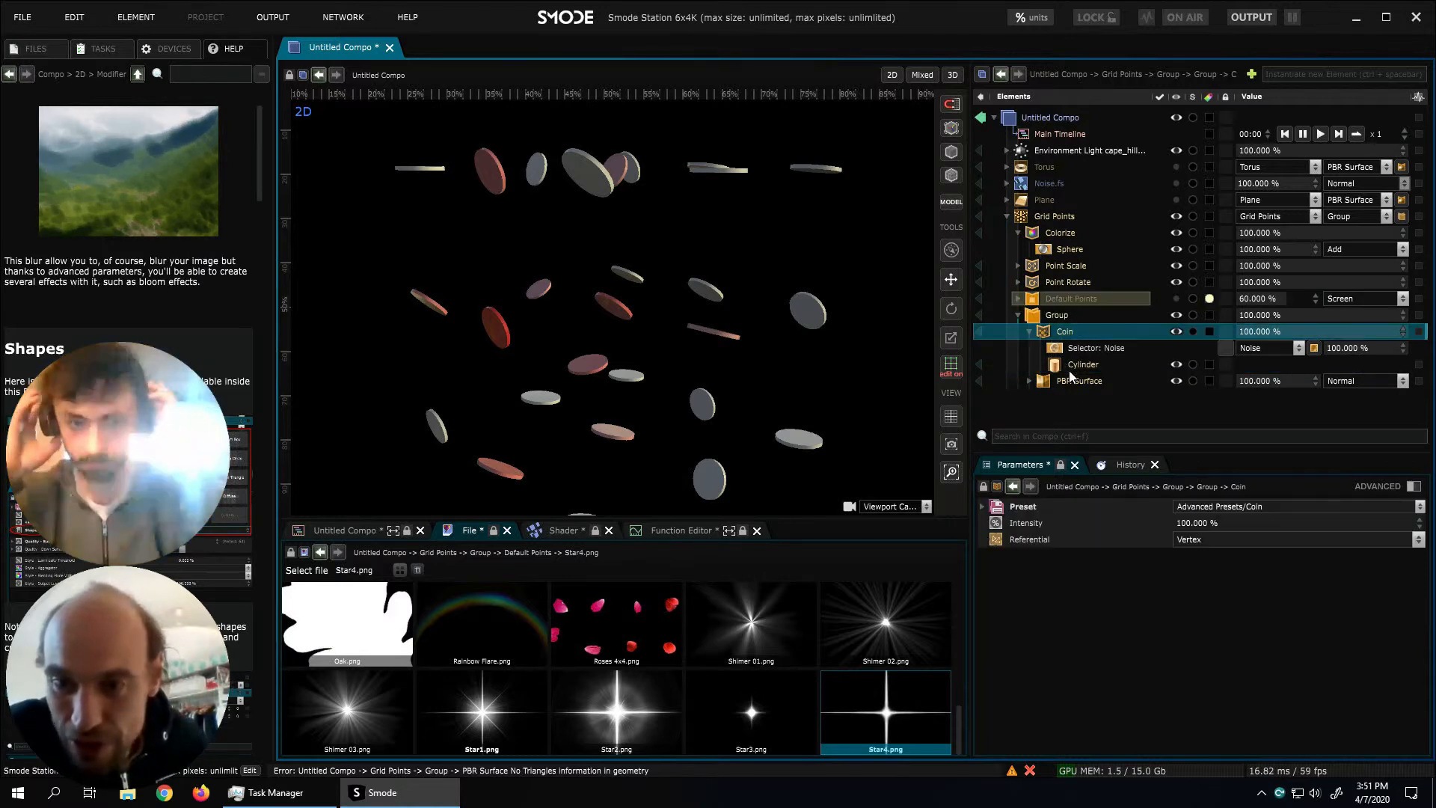
pyautogui.click(1176, 298)
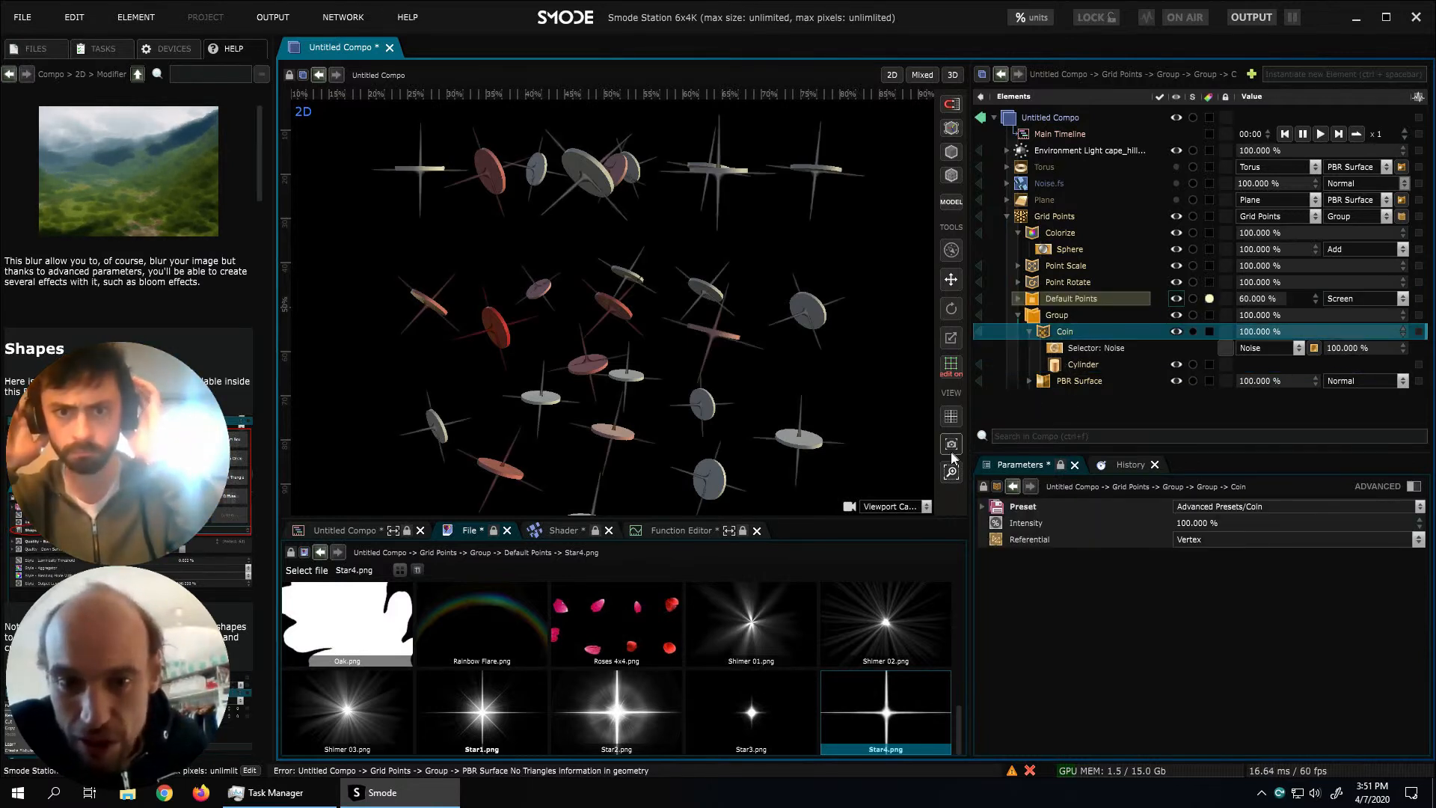
# Examine the Default Points renderer and the new group's Coin, Cylinder and PBR Surface elements with their parameters
pyautogui.click(1060, 298)
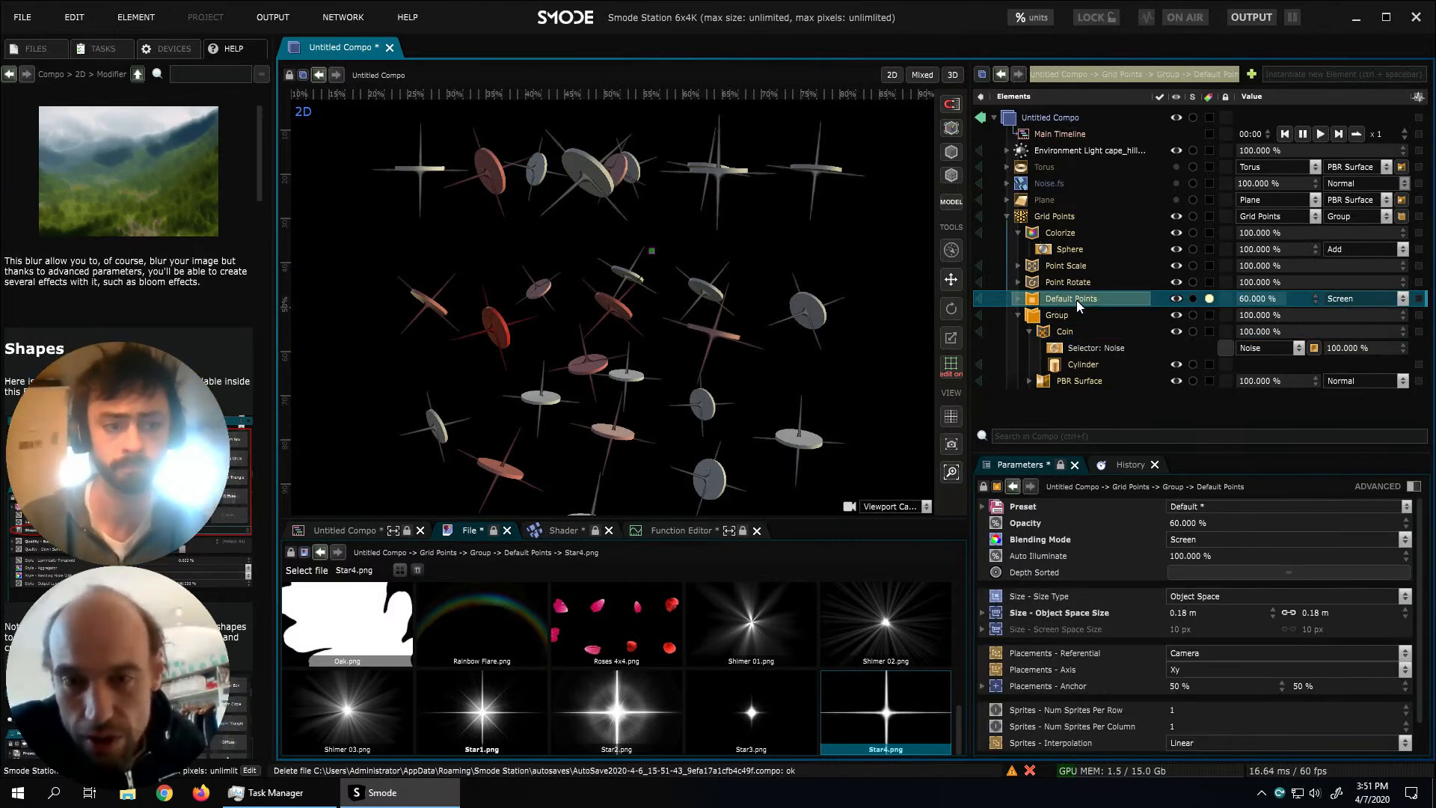
pyautogui.moveTo(673, 296); pyautogui.dragTo(741, 312, button='middle')
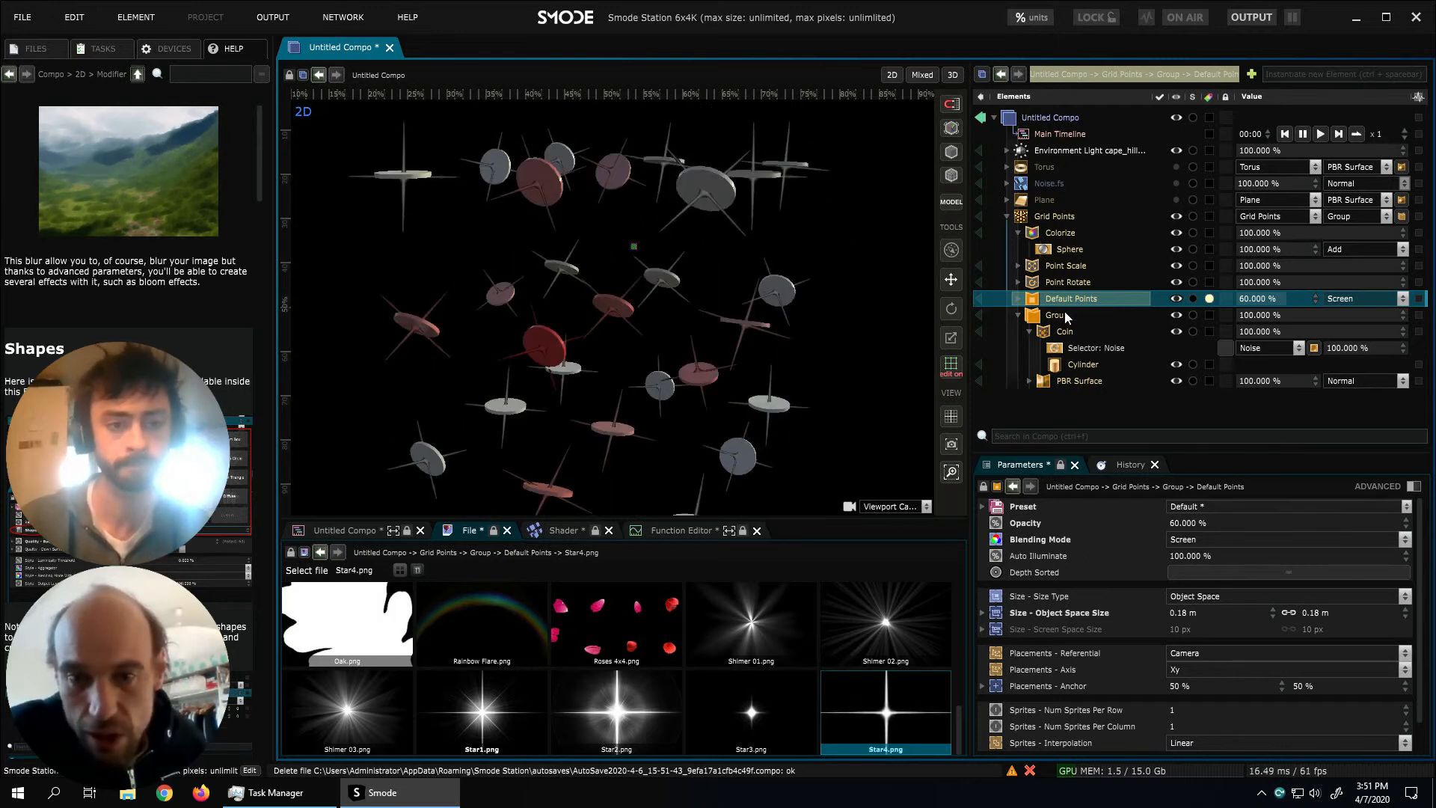
pyautogui.click(1064, 316)
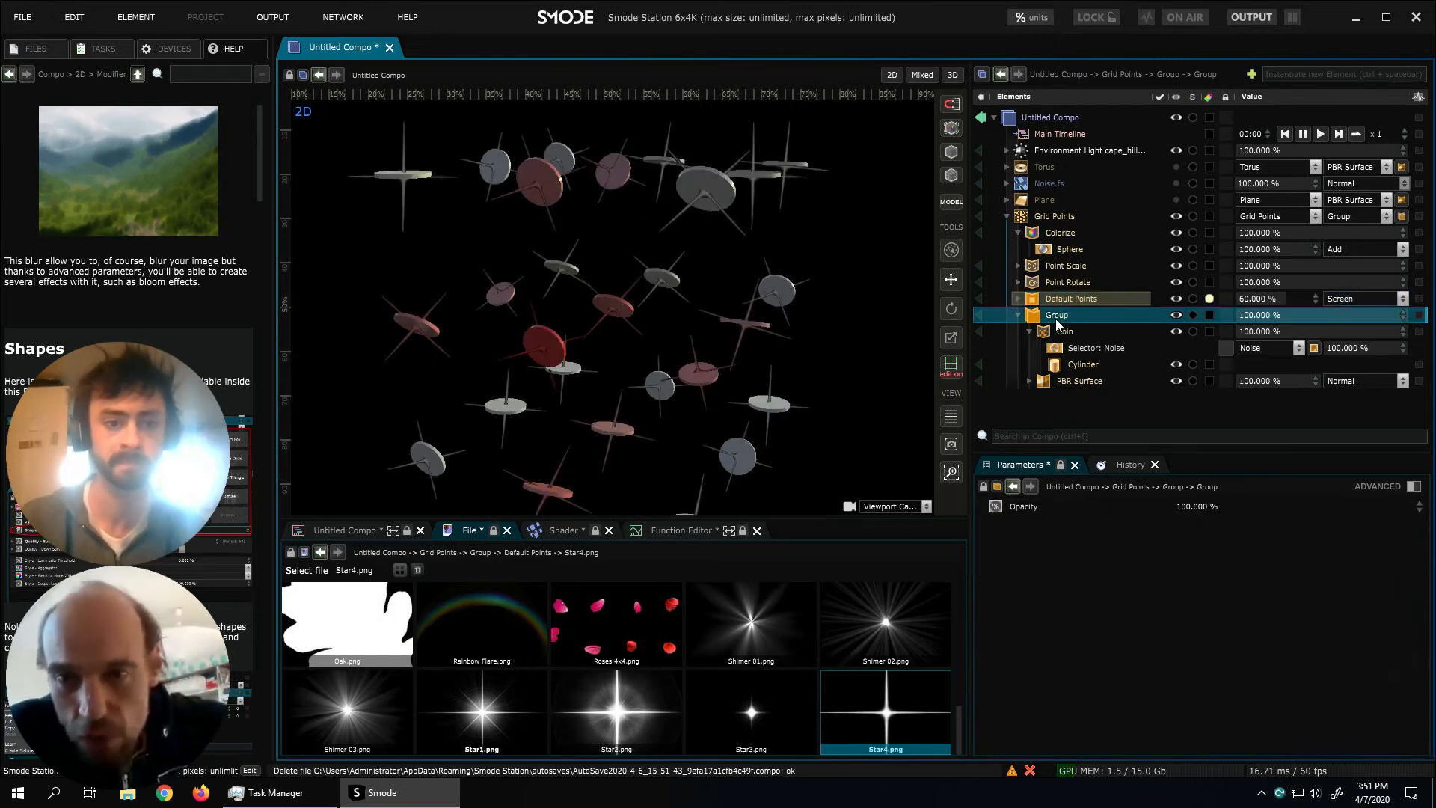
pyautogui.click(1061, 331)
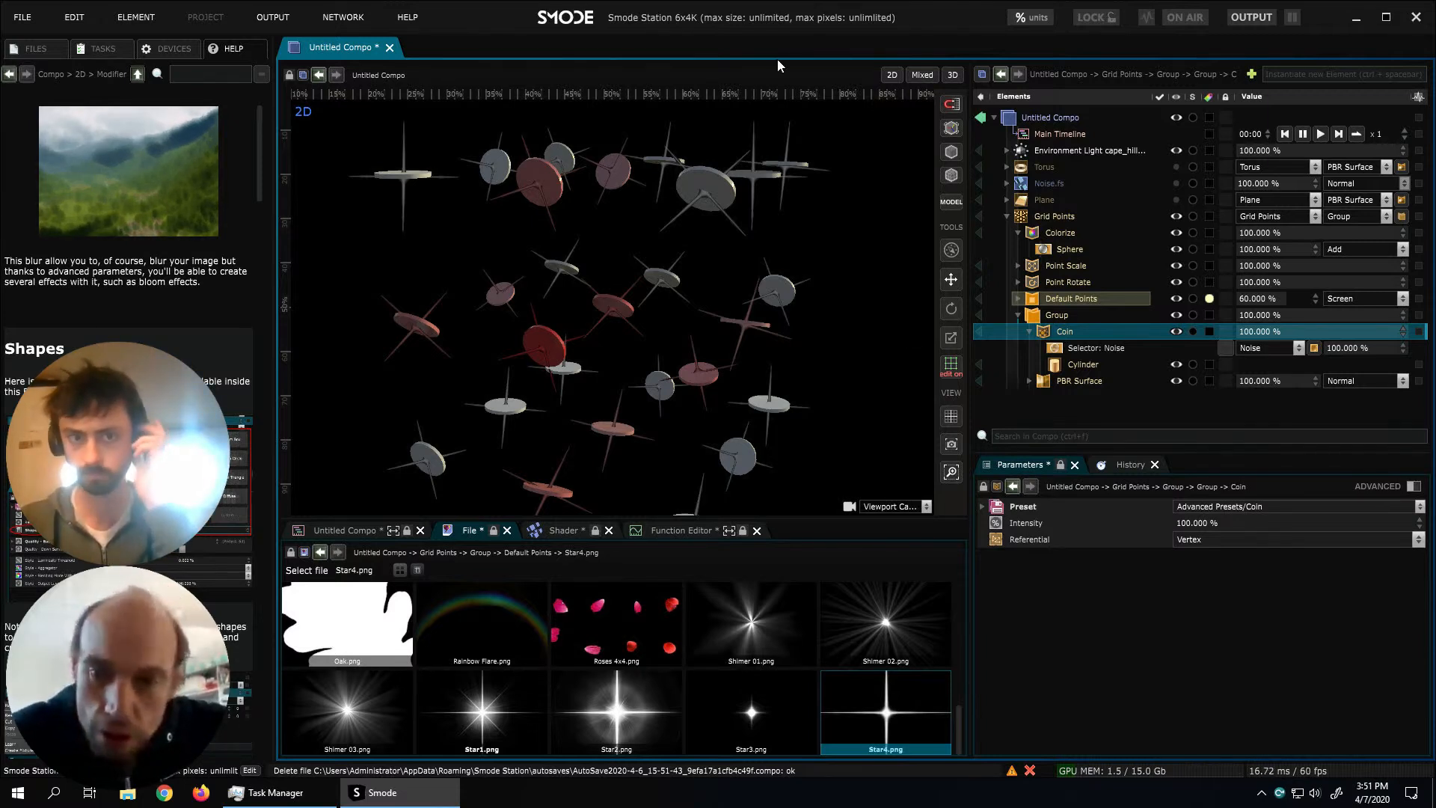
pyautogui.click(1077, 364)
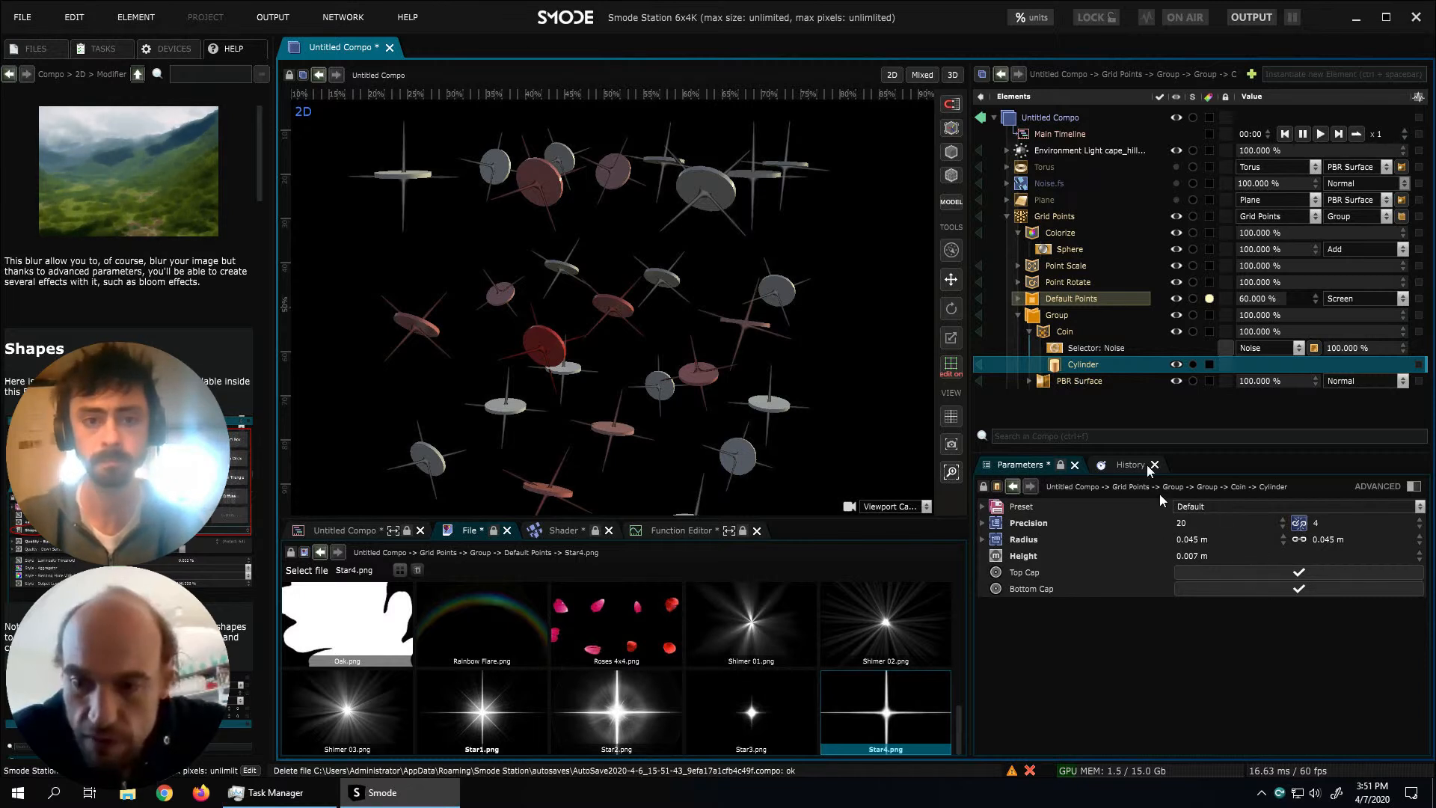
pyautogui.click(1066, 380)
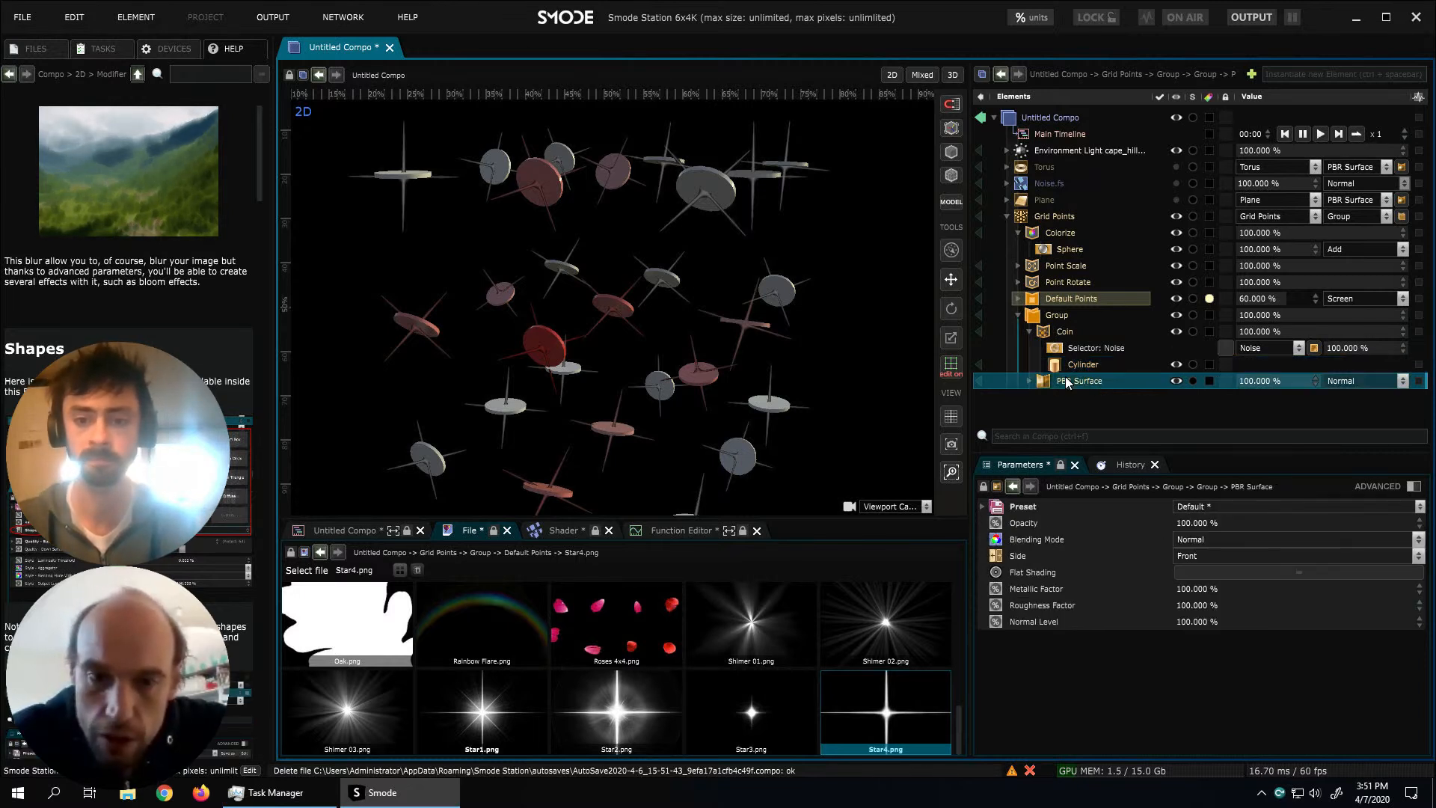
pyautogui.moveTo(896, 282); pyautogui.dragTo(661, 319, button='middle')
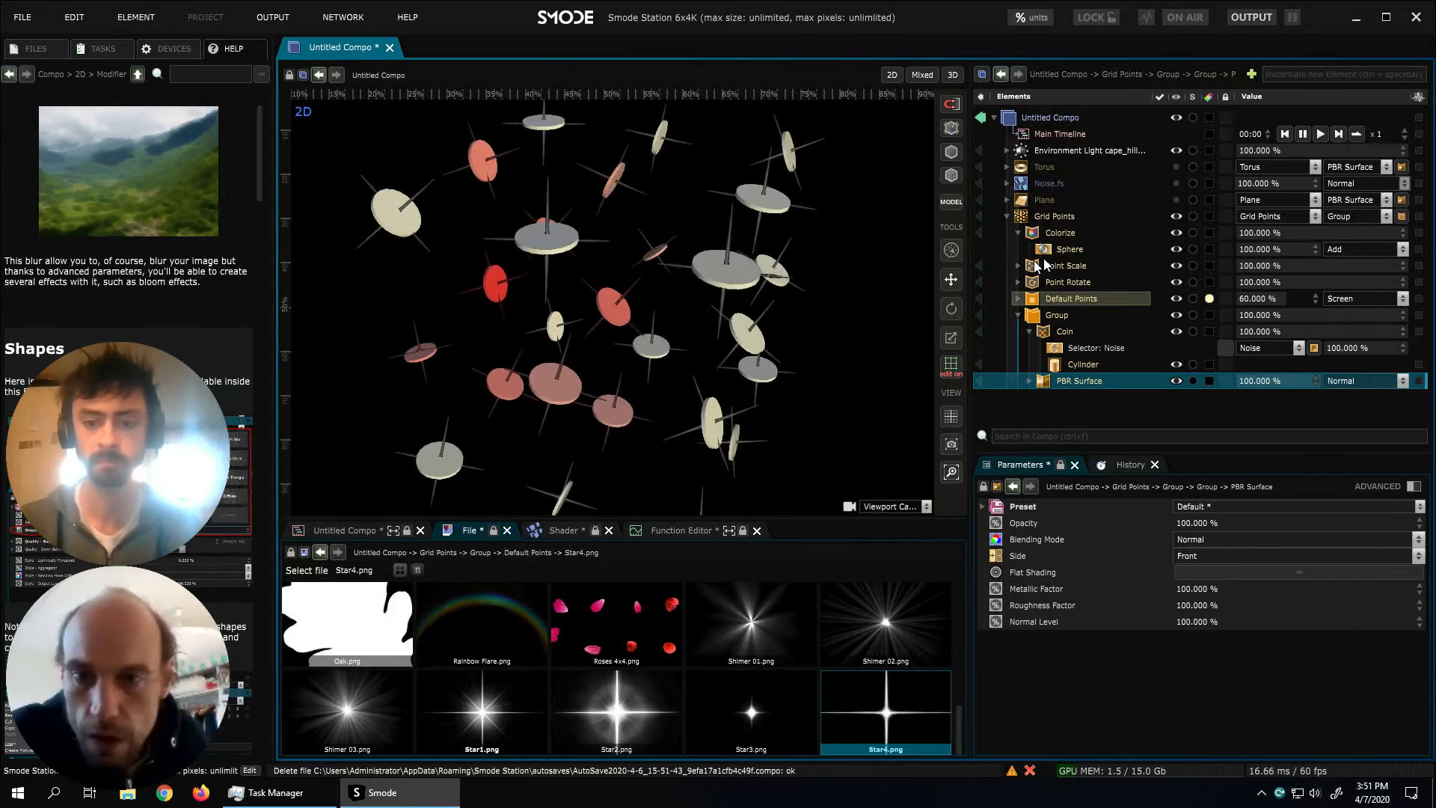
# Add a 3D noise mask to the Point Rotate modifier, make it play standalone, and disable the Random mask
pyautogui.click(1019, 283)
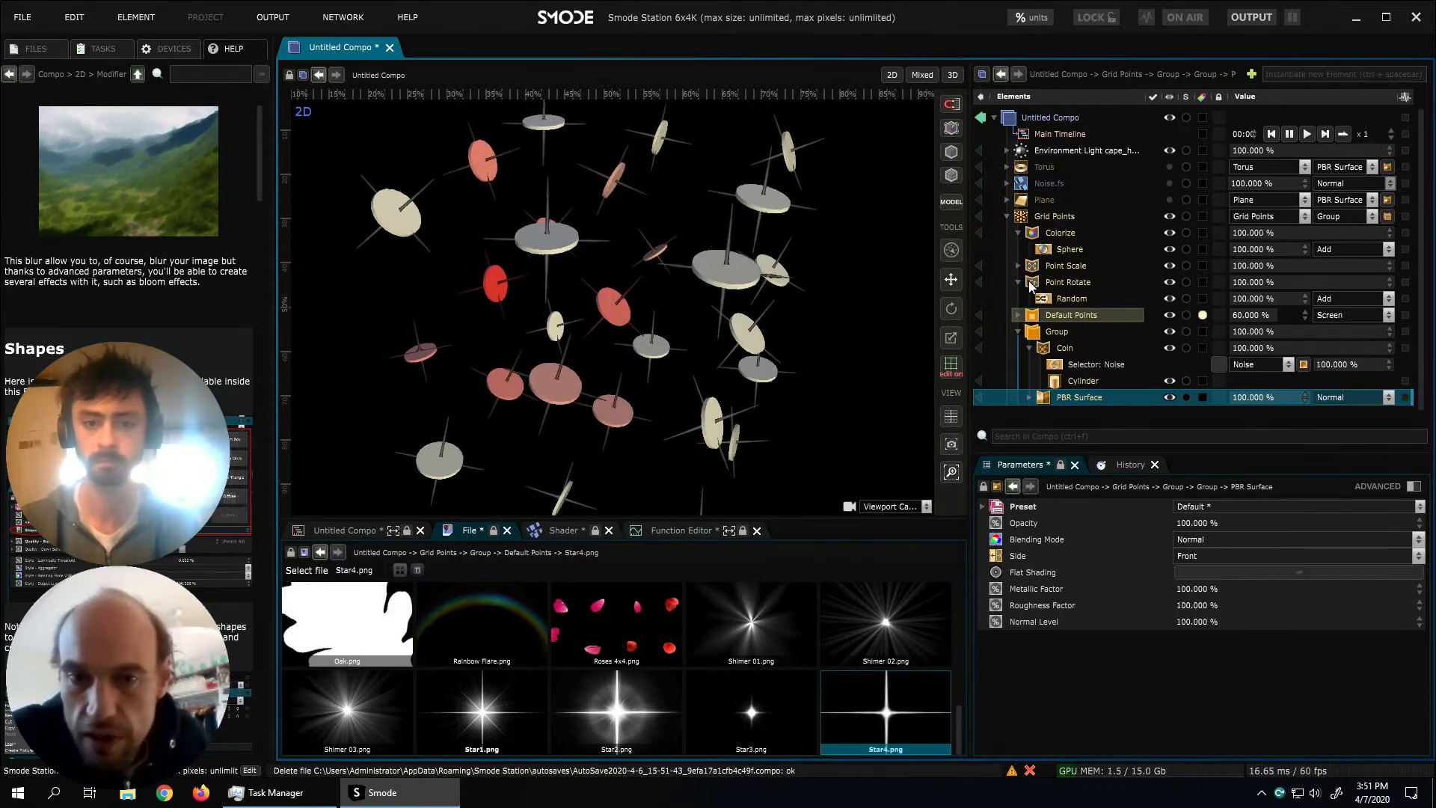
pyautogui.rightClick(1071, 284)
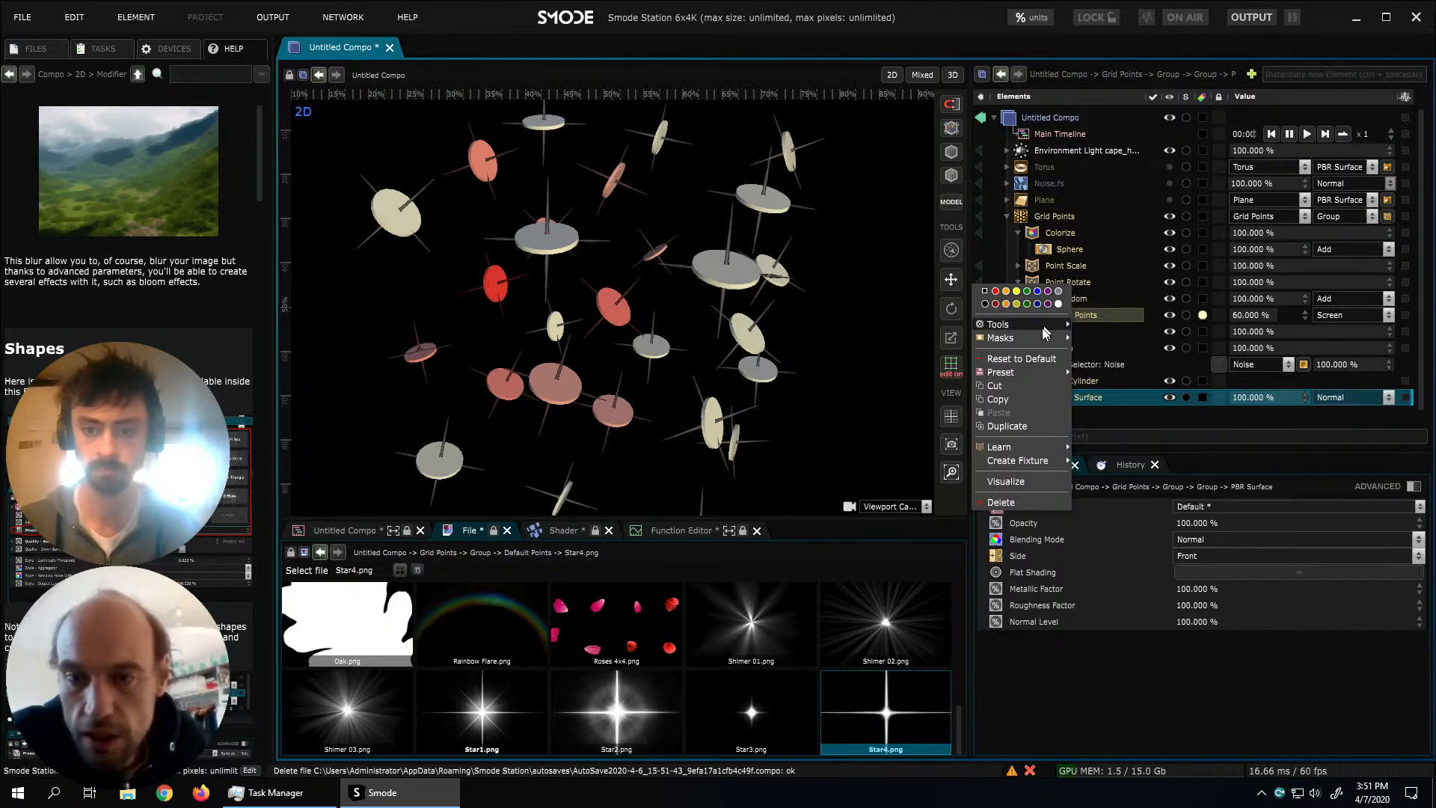
pyautogui.moveTo(1032, 331)
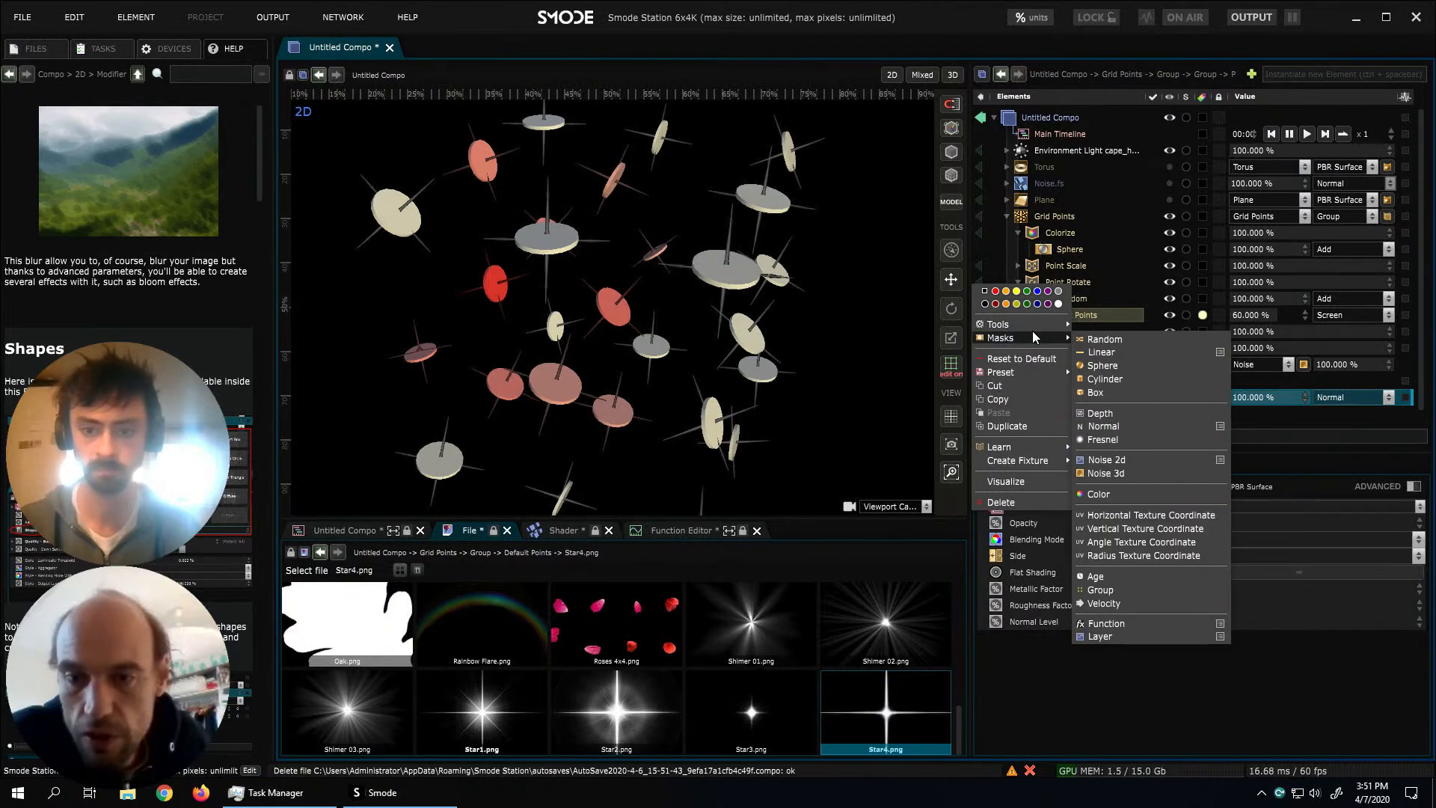
pyautogui.click(1119, 473)
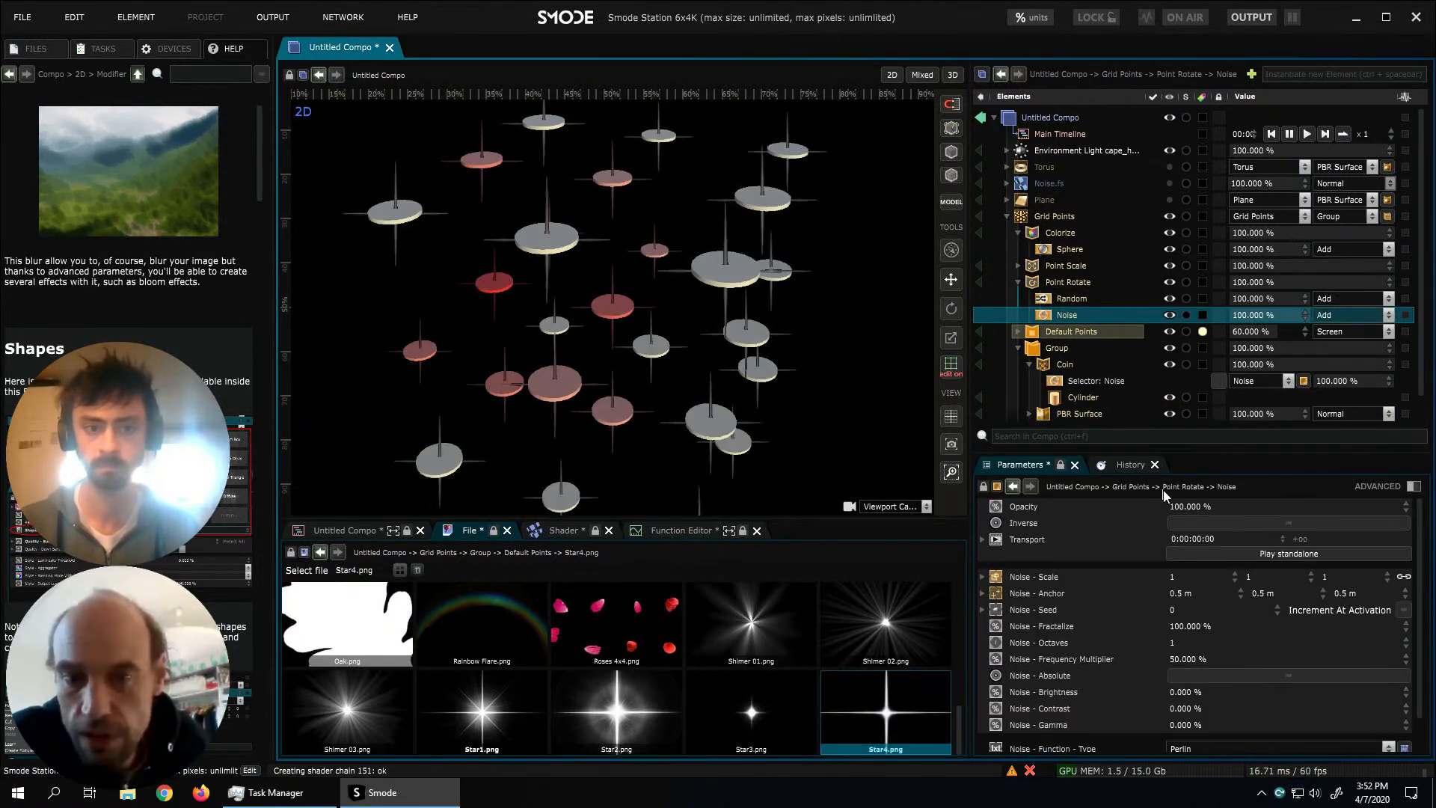
pyautogui.click(1253, 554)
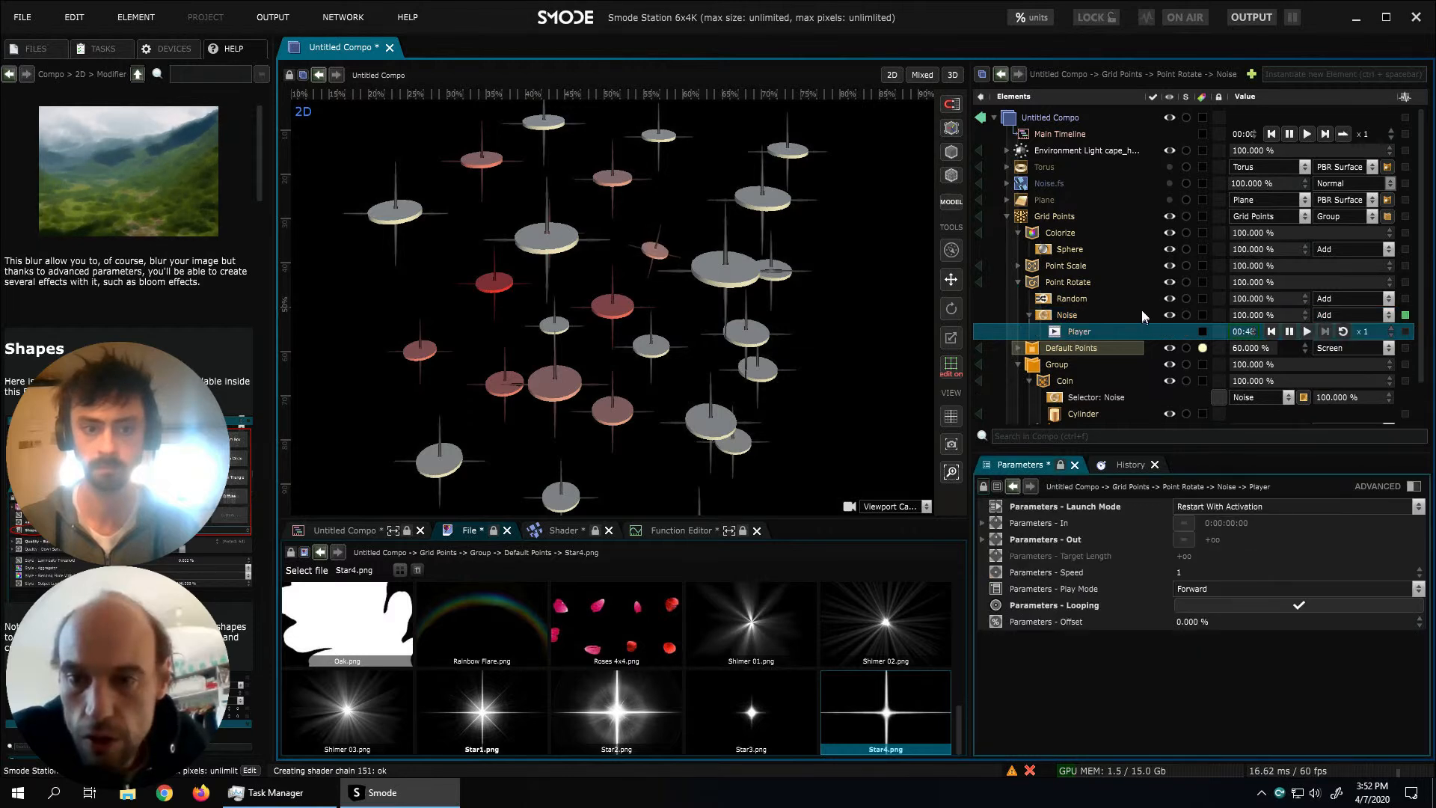
pyautogui.click(1169, 298)
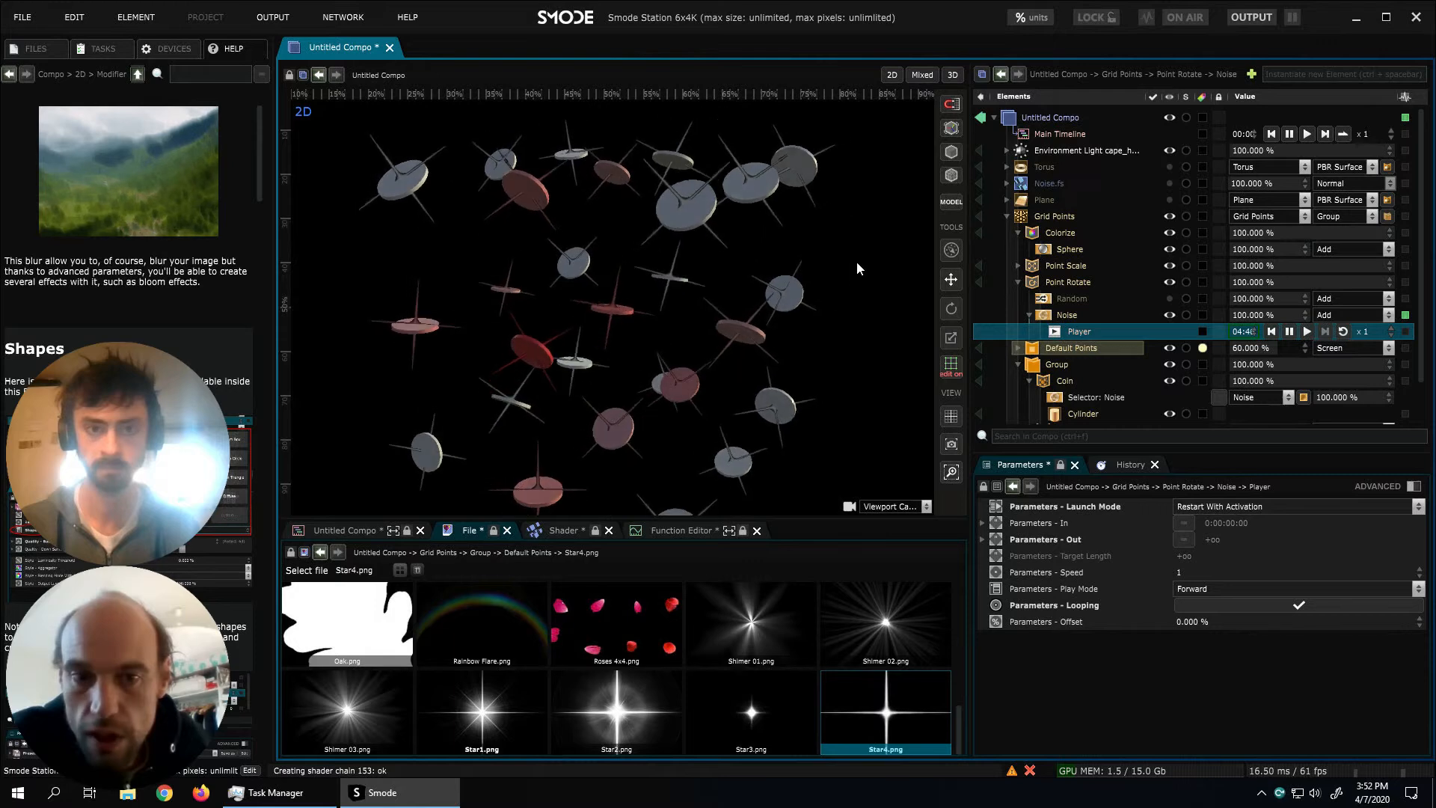
# Set the Grid Points precision to 6 and enlarge the grid size to about 5.56 m on all axes
pyautogui.click(1056, 235)
pyautogui.click(1056, 216)
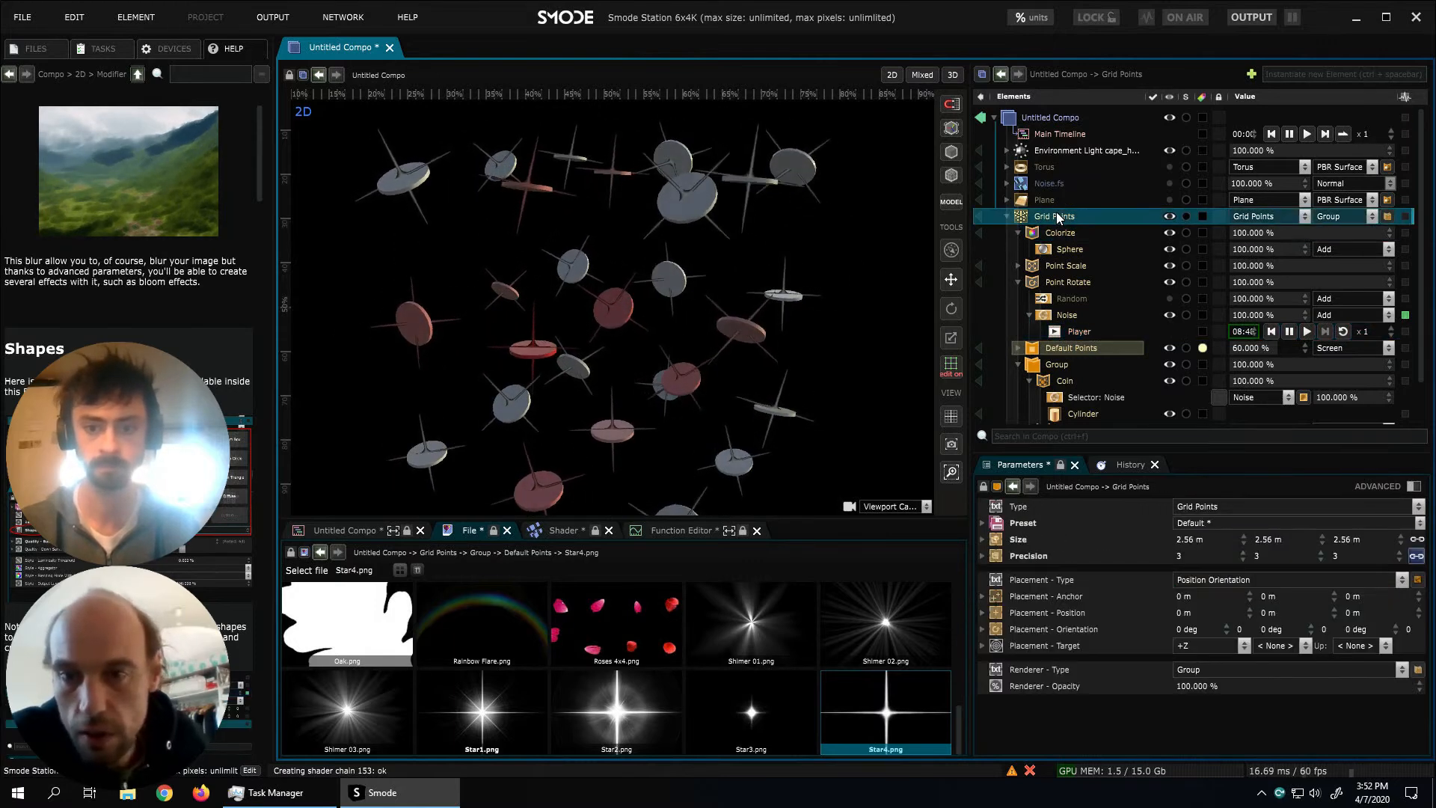
pyautogui.doubleClick(1200, 556)
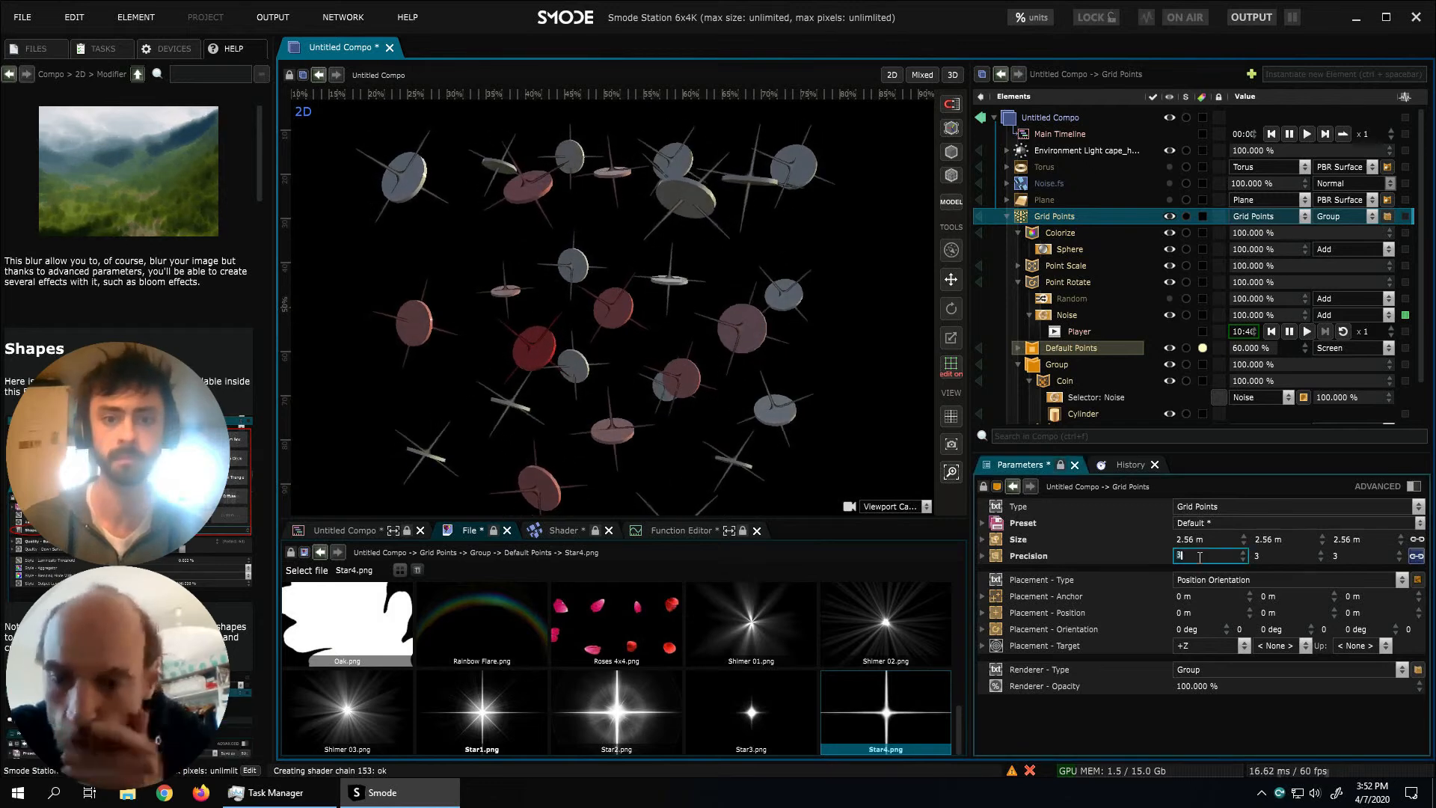
pyautogui.write('6')
pyautogui.press('Return')
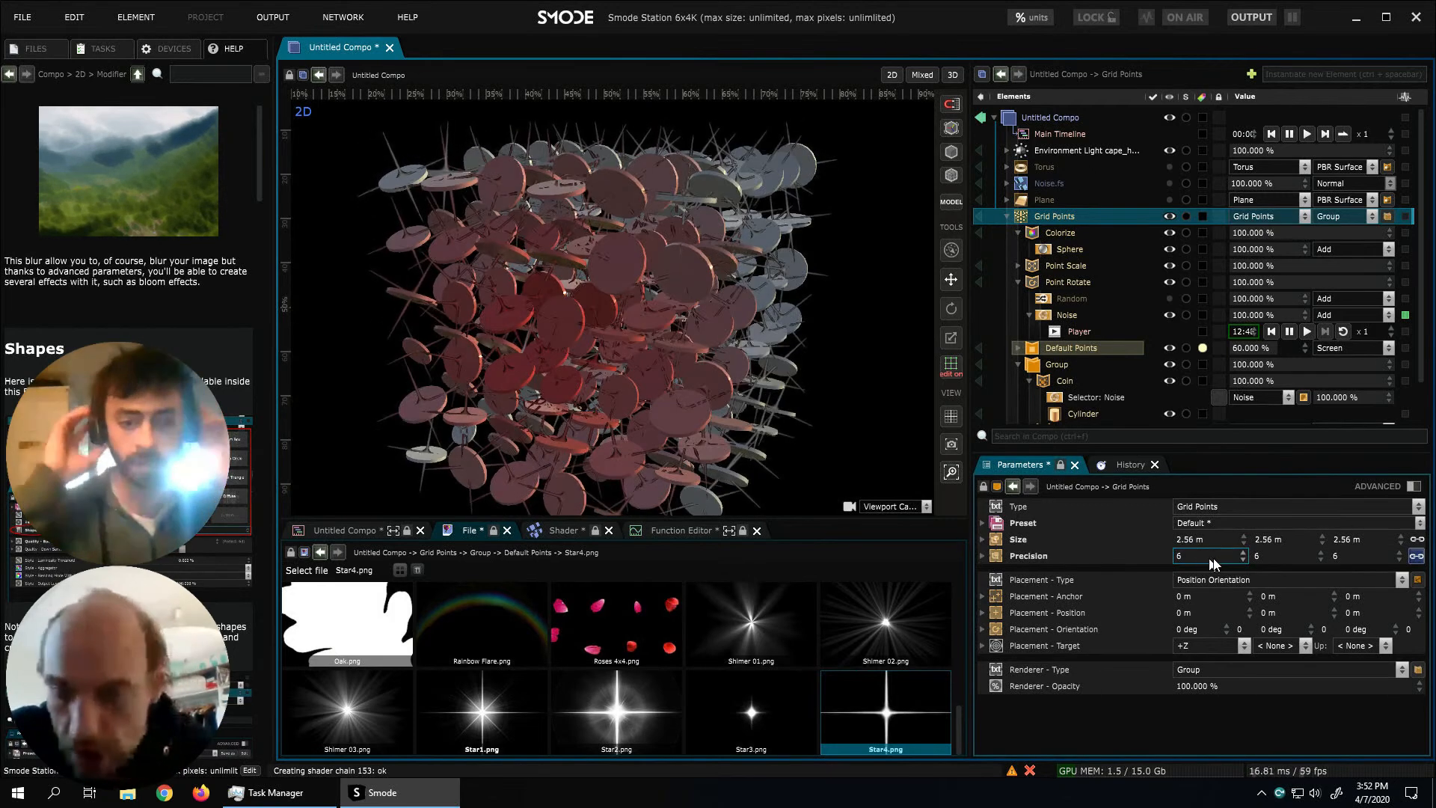
pyautogui.moveTo(1200, 536); pyautogui.dragTo(1296, 536)
pyautogui.scroll(1, 756, 322)
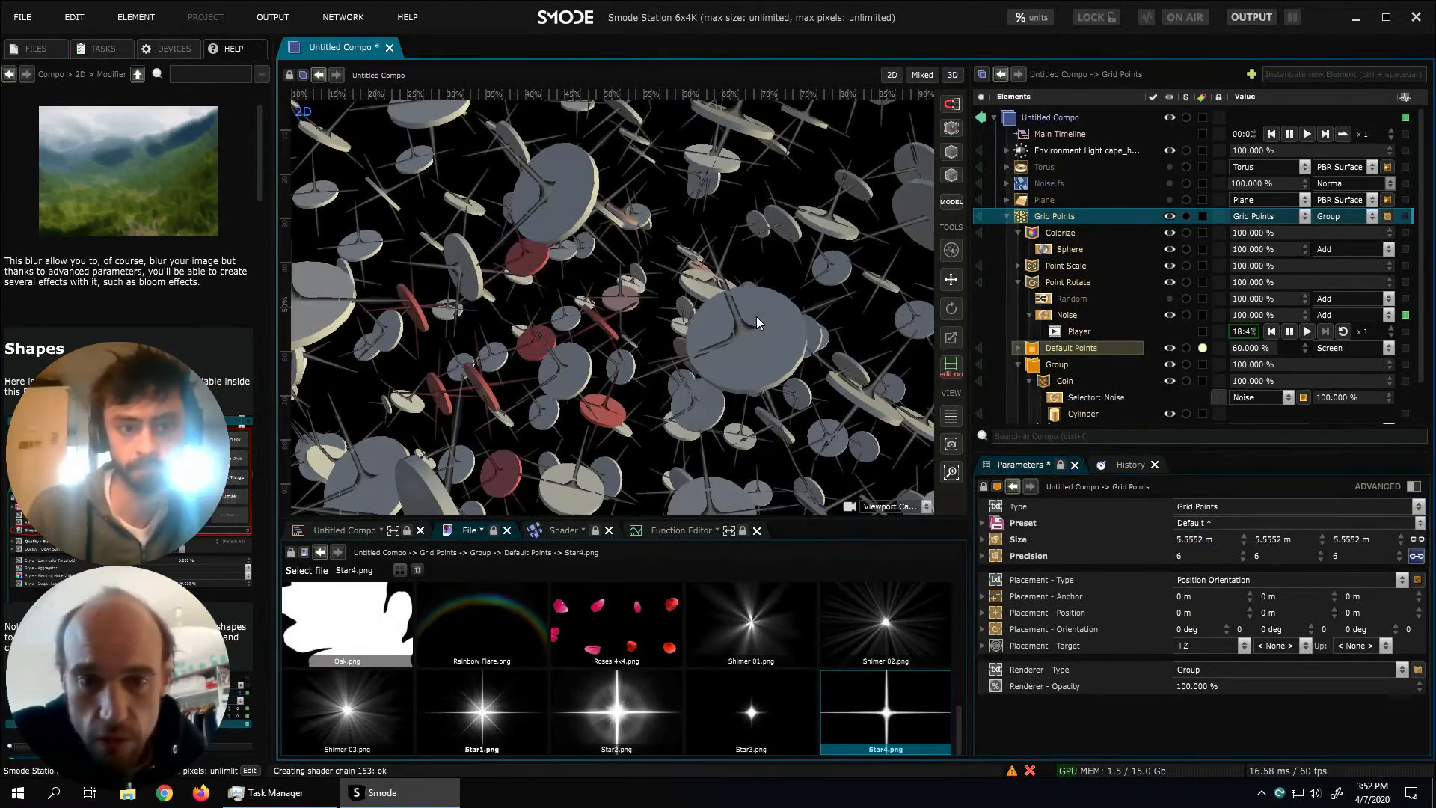
# Switch the viewport to 3D and hide the Default Points renderer, with the Point Rotate modifier collapsed
pyautogui.click(953, 75)
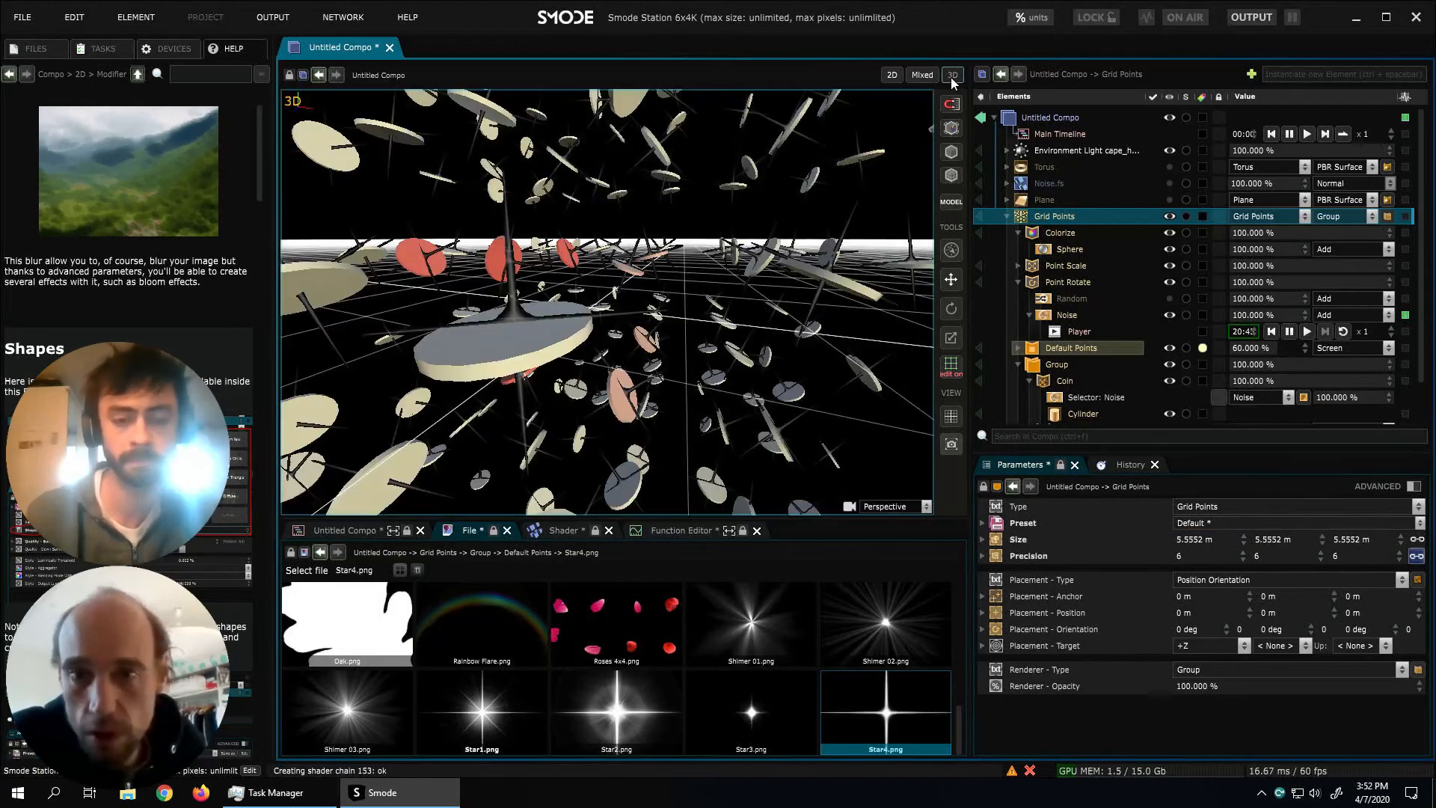
pyautogui.moveTo(811, 216)
pyautogui.mouseDown(button='middle')
pyautogui.moveTo(685, 288)
pyautogui.moveTo(789, 234)
pyautogui.mouseUp(button='middle')
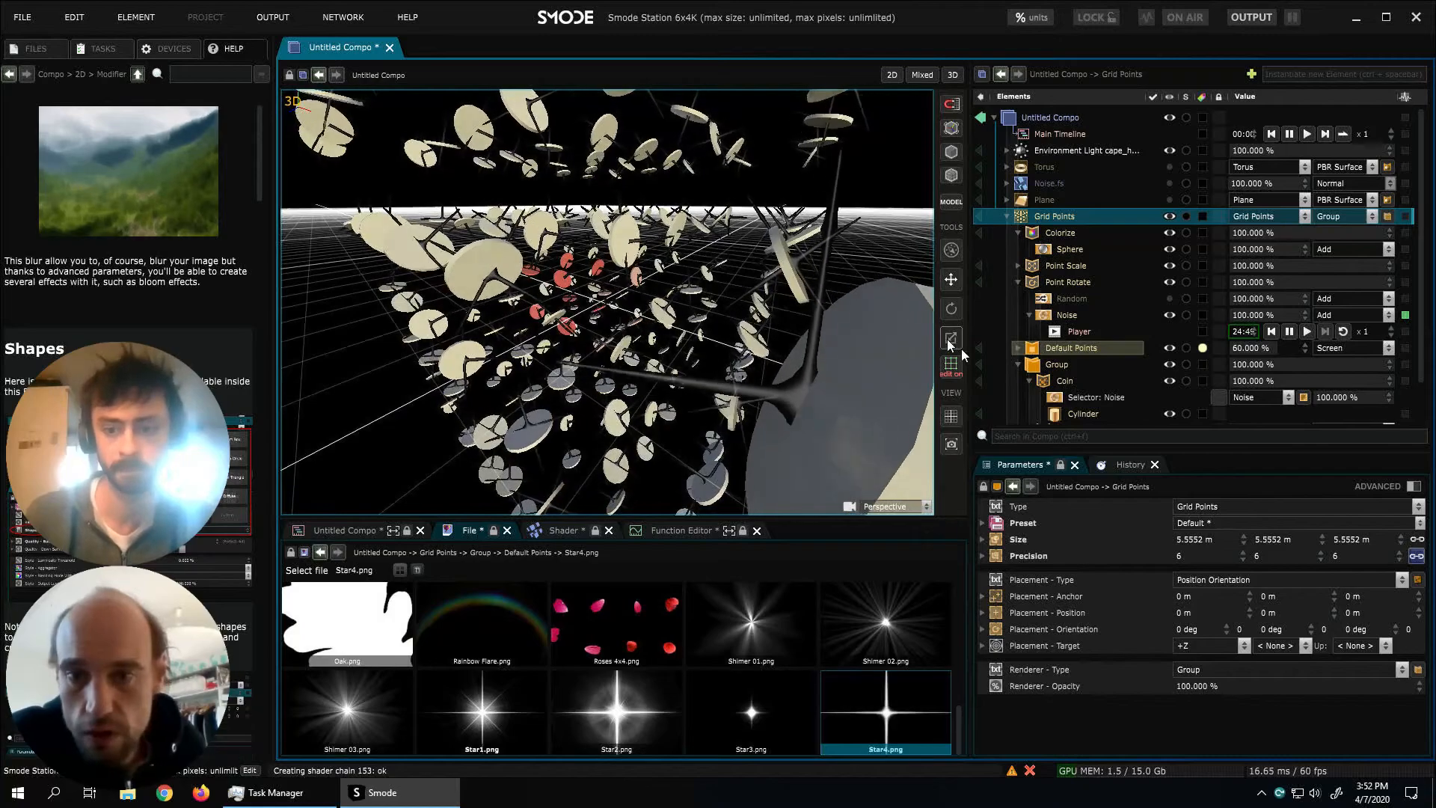
pyautogui.click(1057, 380)
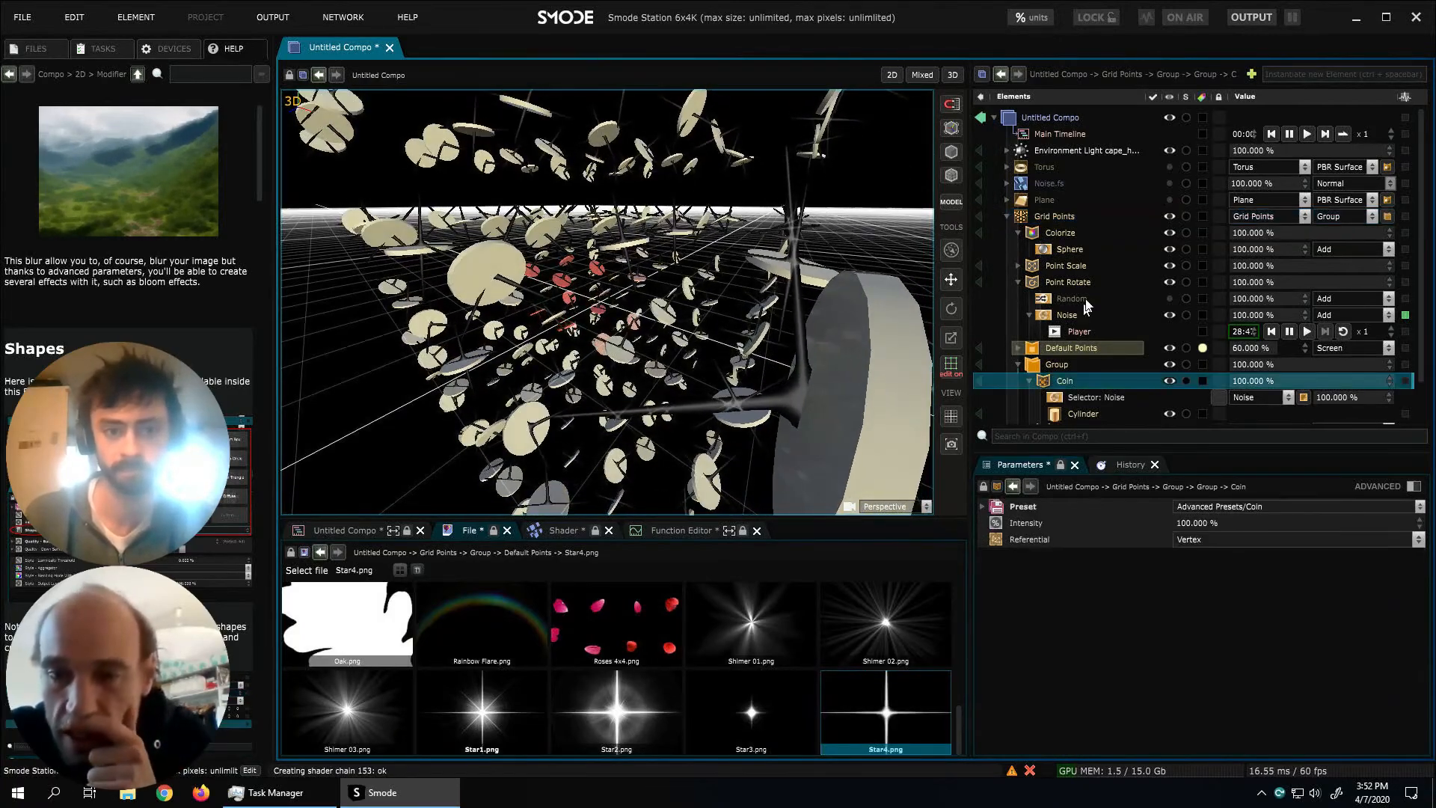
pyautogui.click(1018, 282)
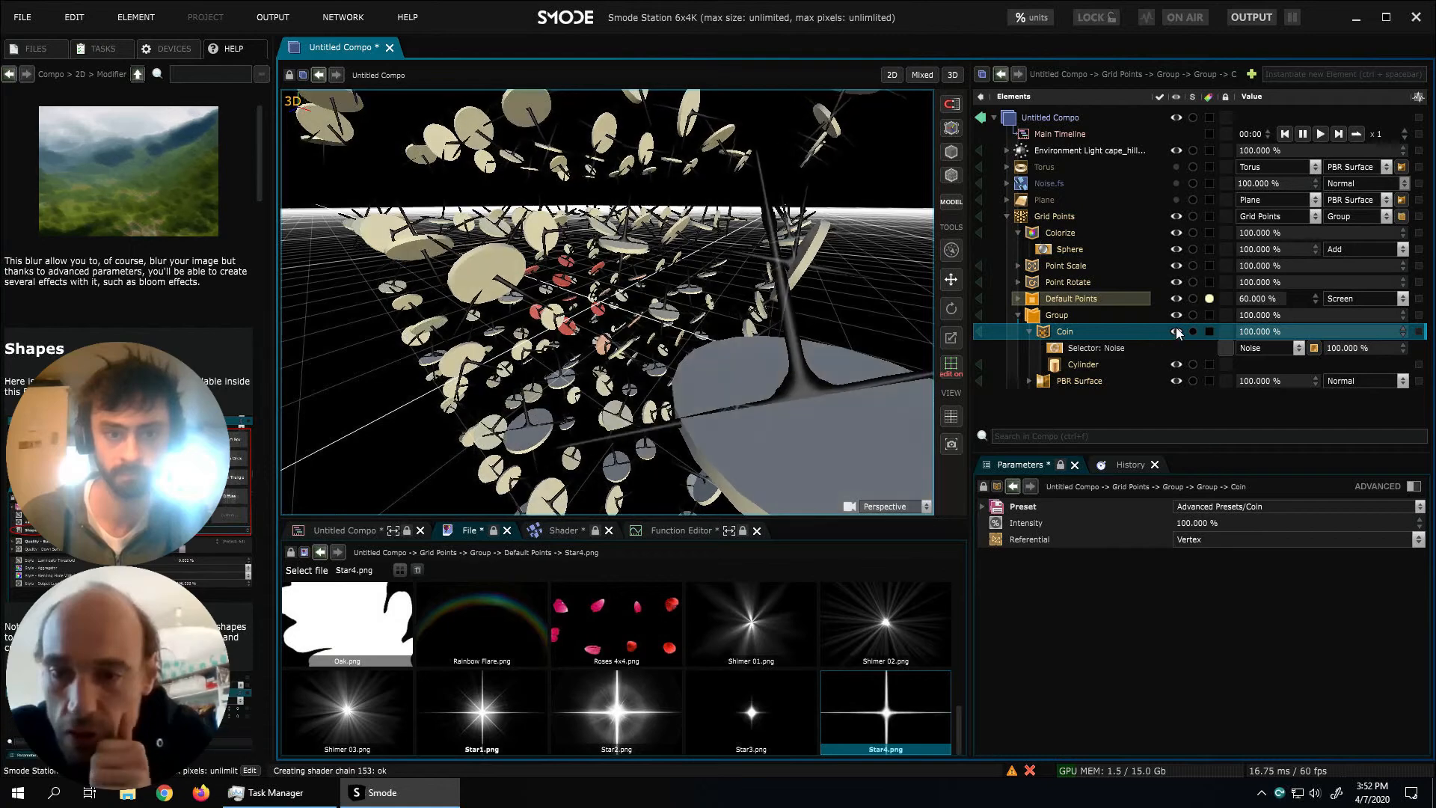
pyautogui.click(1178, 299)
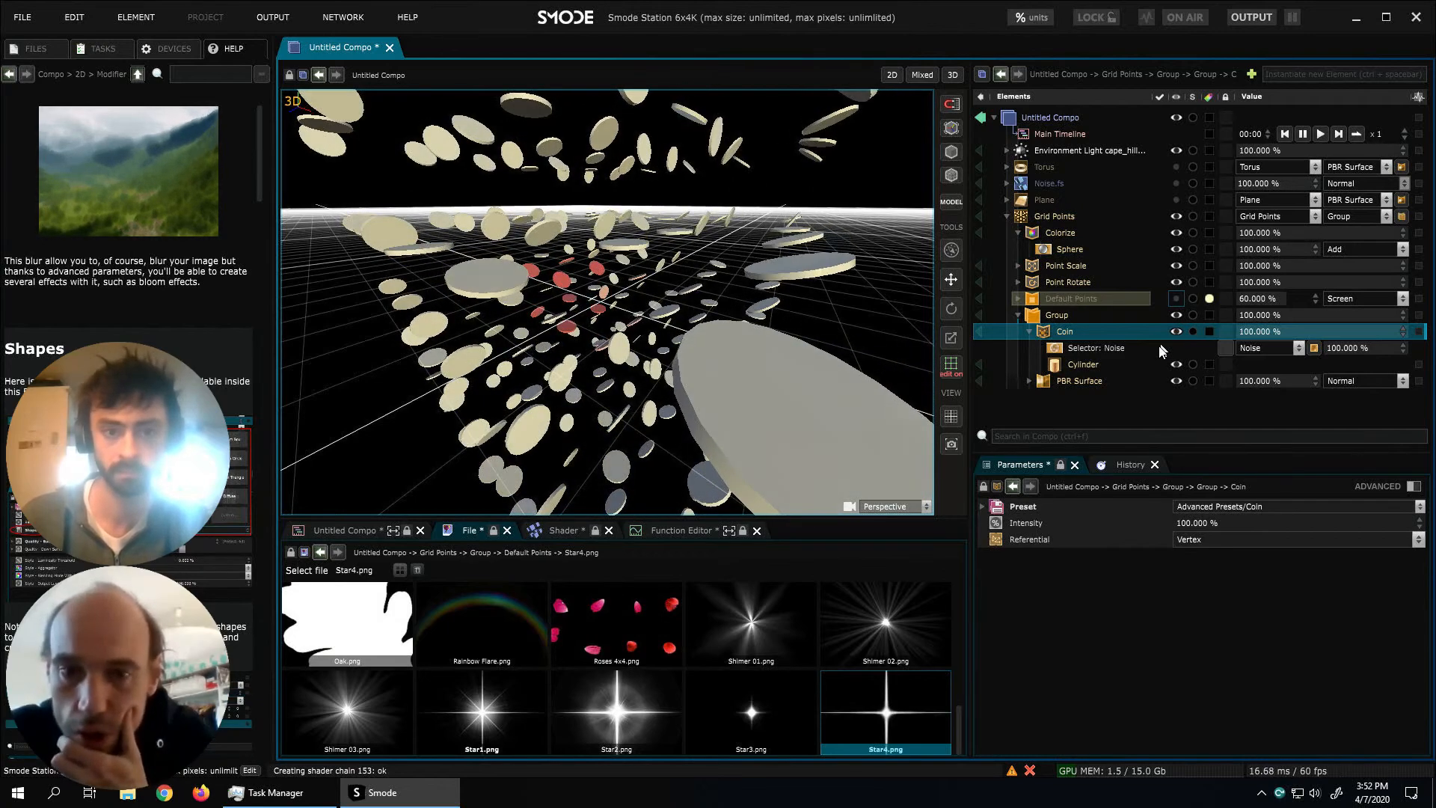
# Move the Coin modifier out of the group to above Colorize in Grid Points, and review the Colorize, Point Scale and Point Rotate modifiers
pyautogui.moveTo(1048, 330); pyautogui.dragTo(1054, 234)
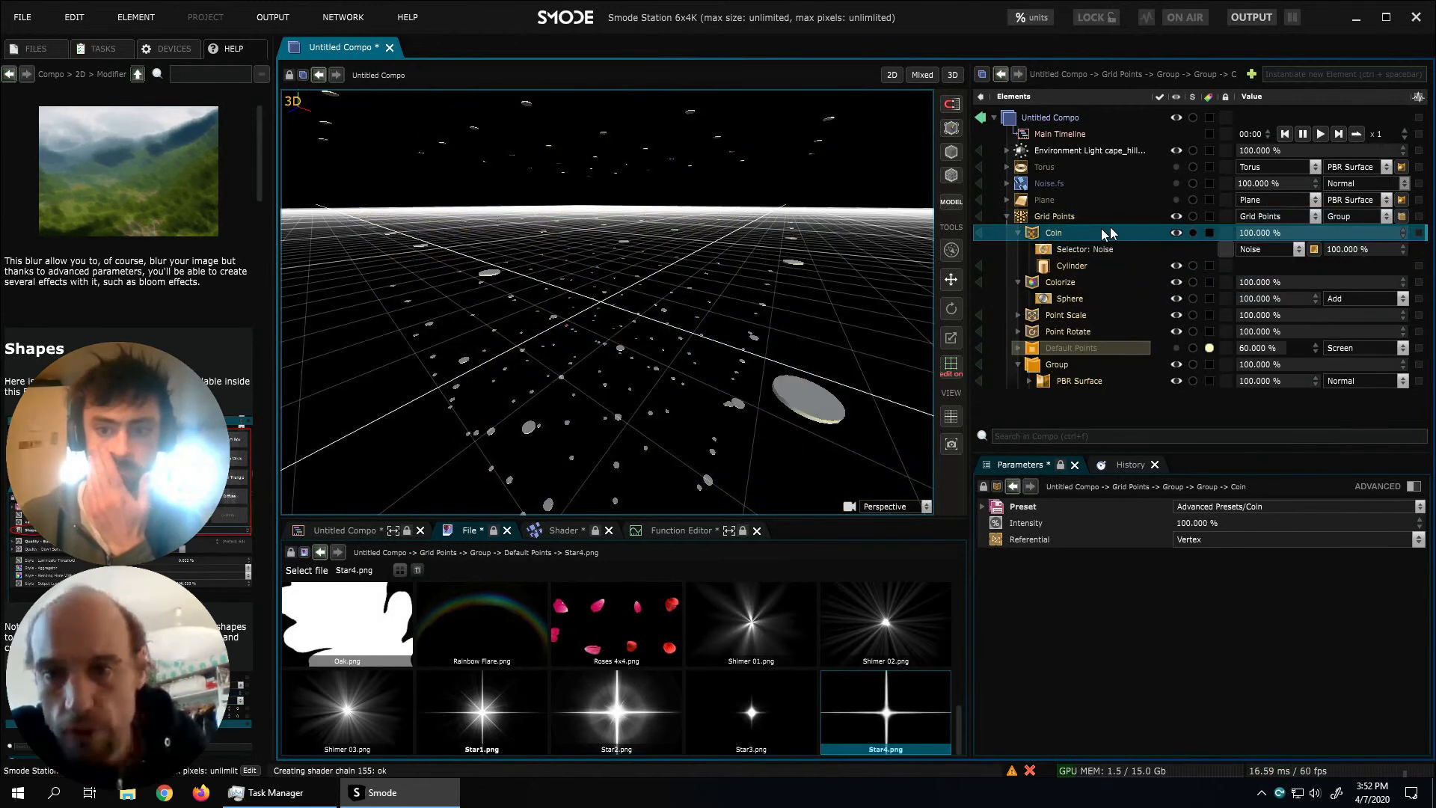
pyautogui.moveTo(646, 318); pyautogui.dragTo(734, 362, button='middle')
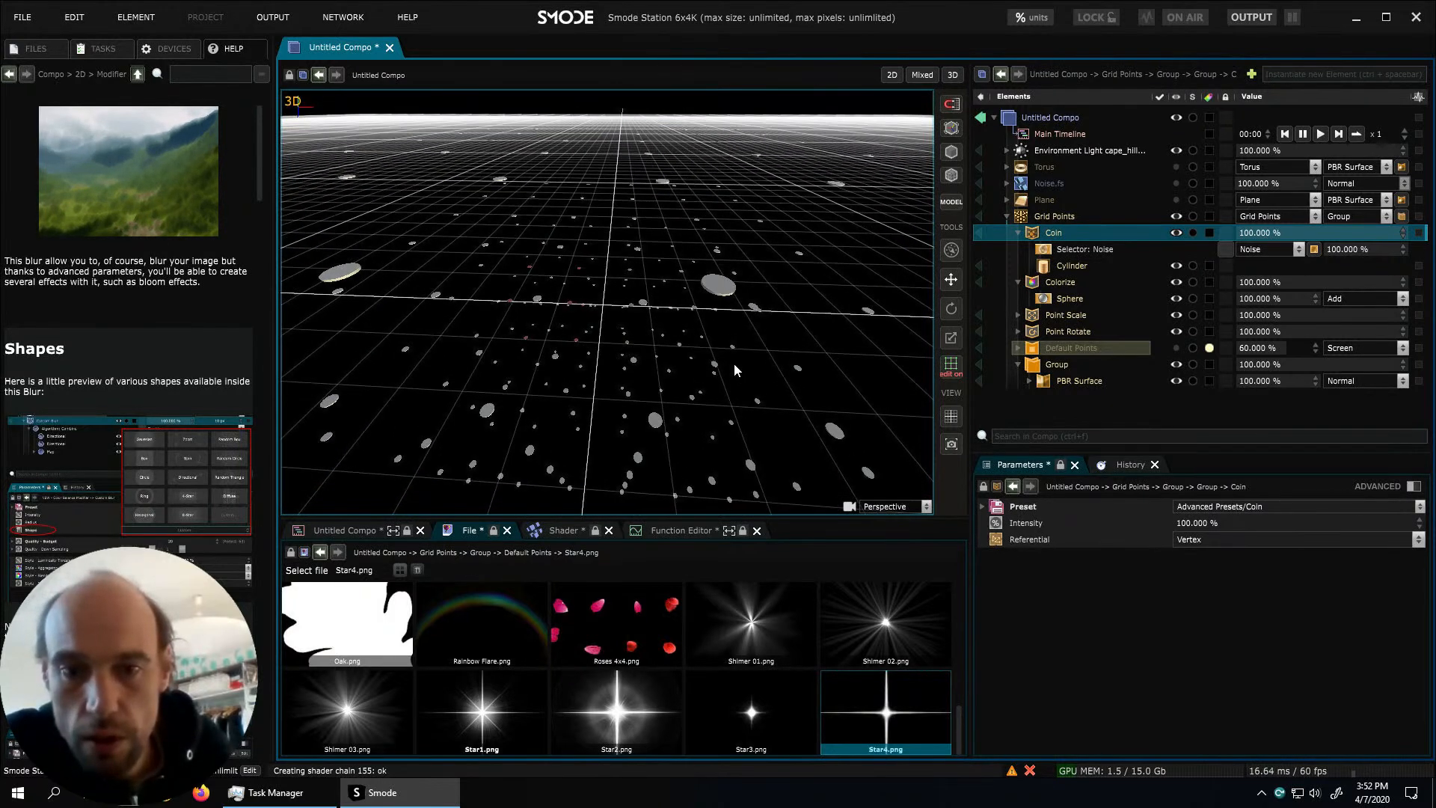
pyautogui.click(1059, 285)
pyautogui.scroll(5, 608, 358)
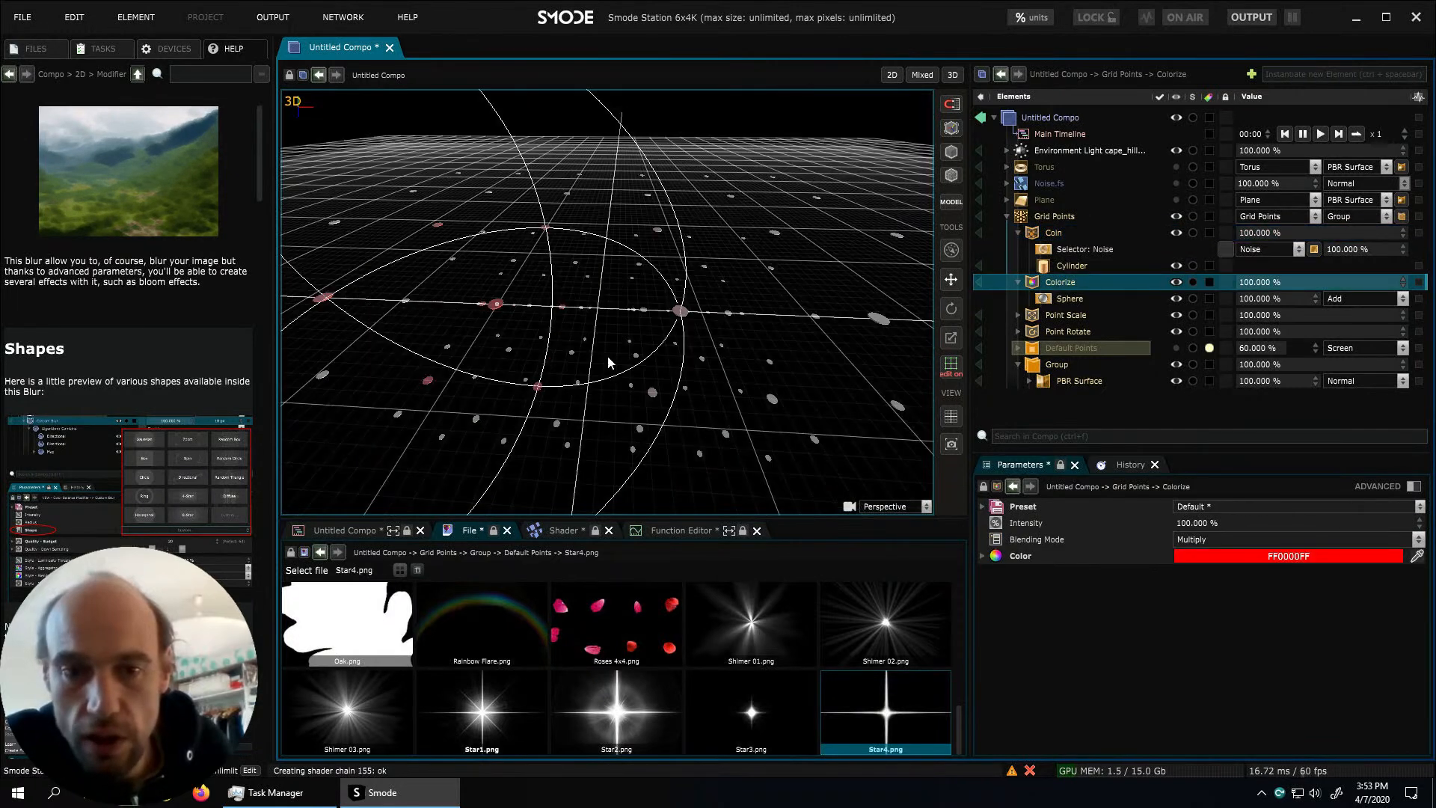
pyautogui.moveTo(609, 358); pyautogui.dragTo(722, 365, button='middle')
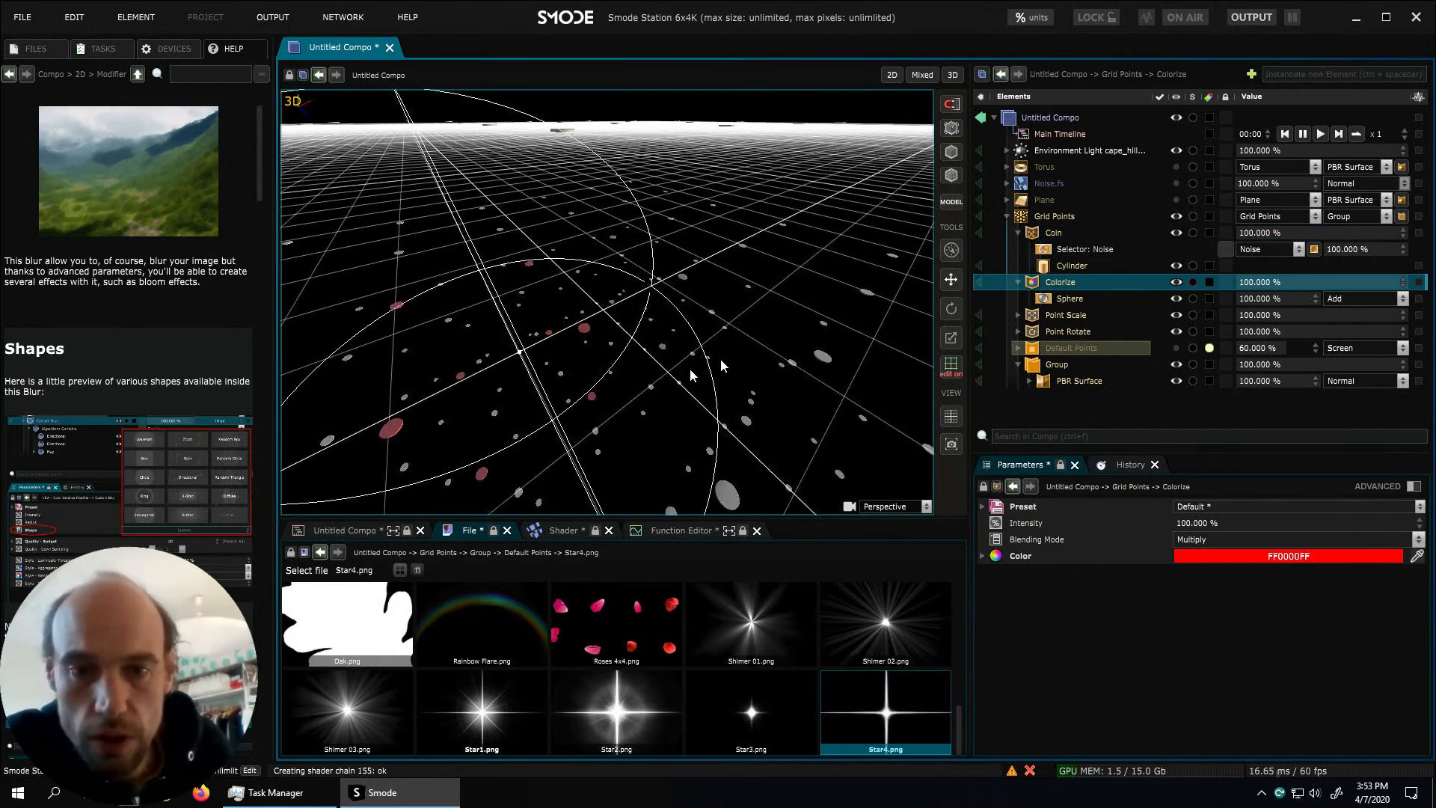
pyautogui.click(1063, 315)
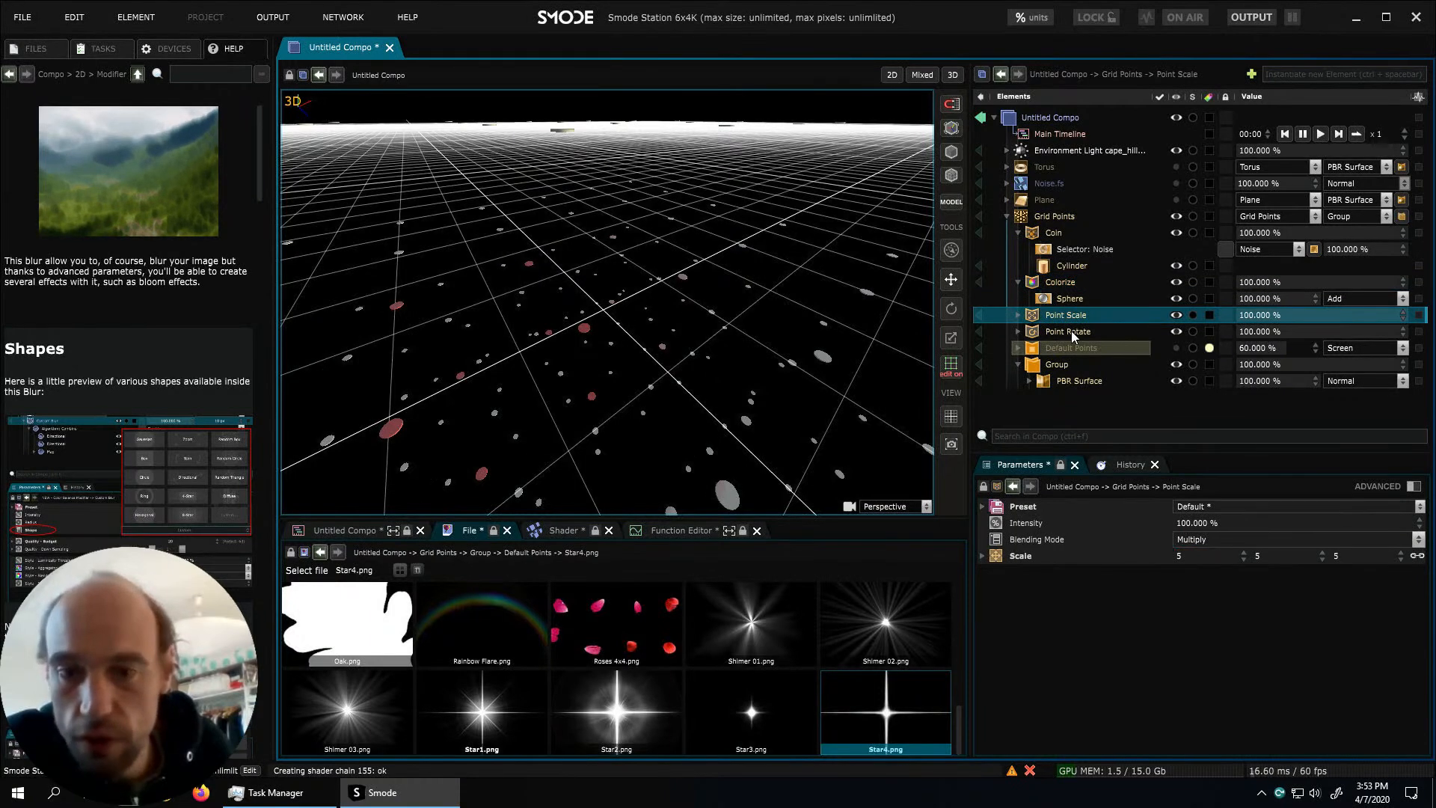
pyautogui.click(1071, 332)
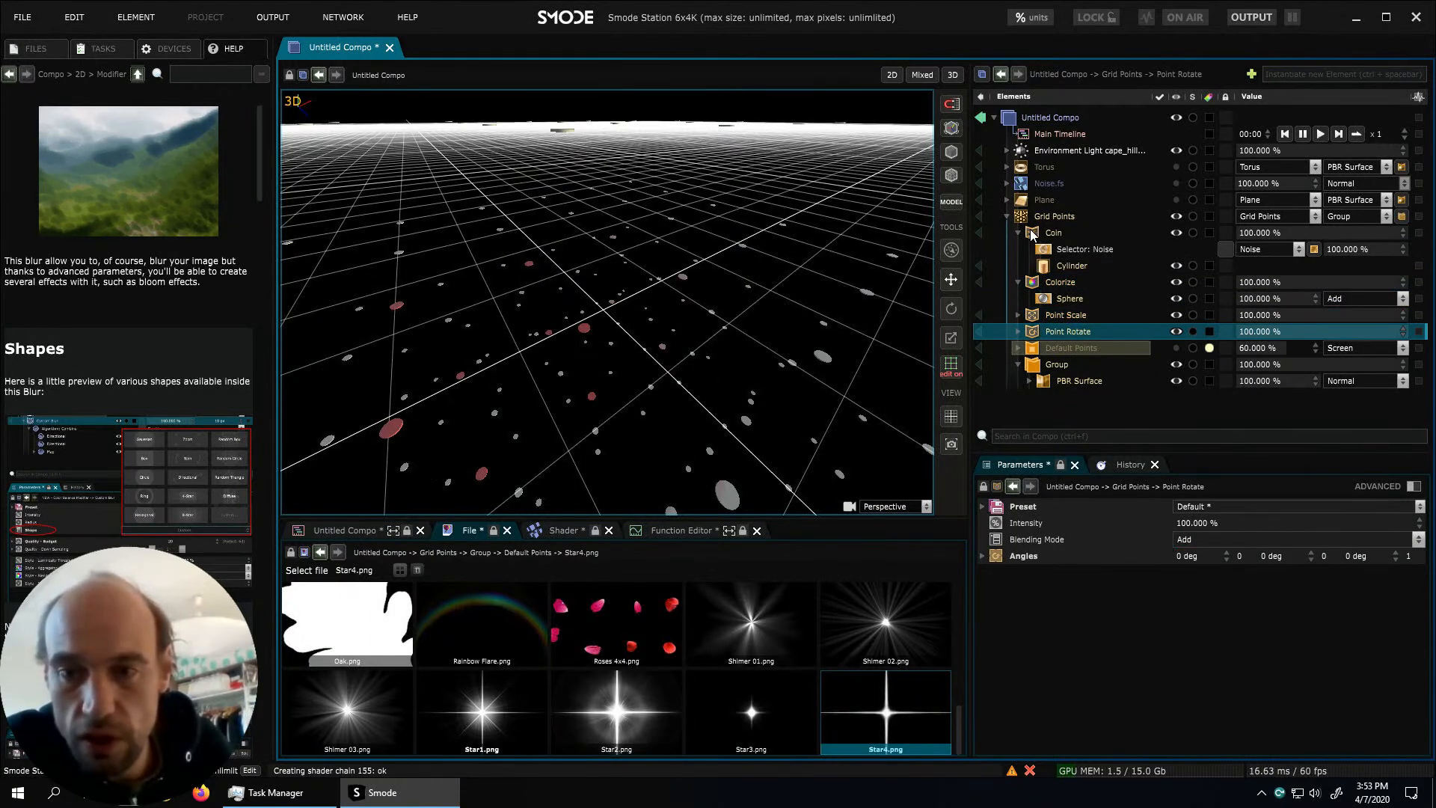
# Place the Coin modifier directly after Point Rotate in Grid Points, and try deleting it before restoring it
pyautogui.click(1019, 282)
pyautogui.moveTo(1038, 238); pyautogui.dragTo(1062, 325)
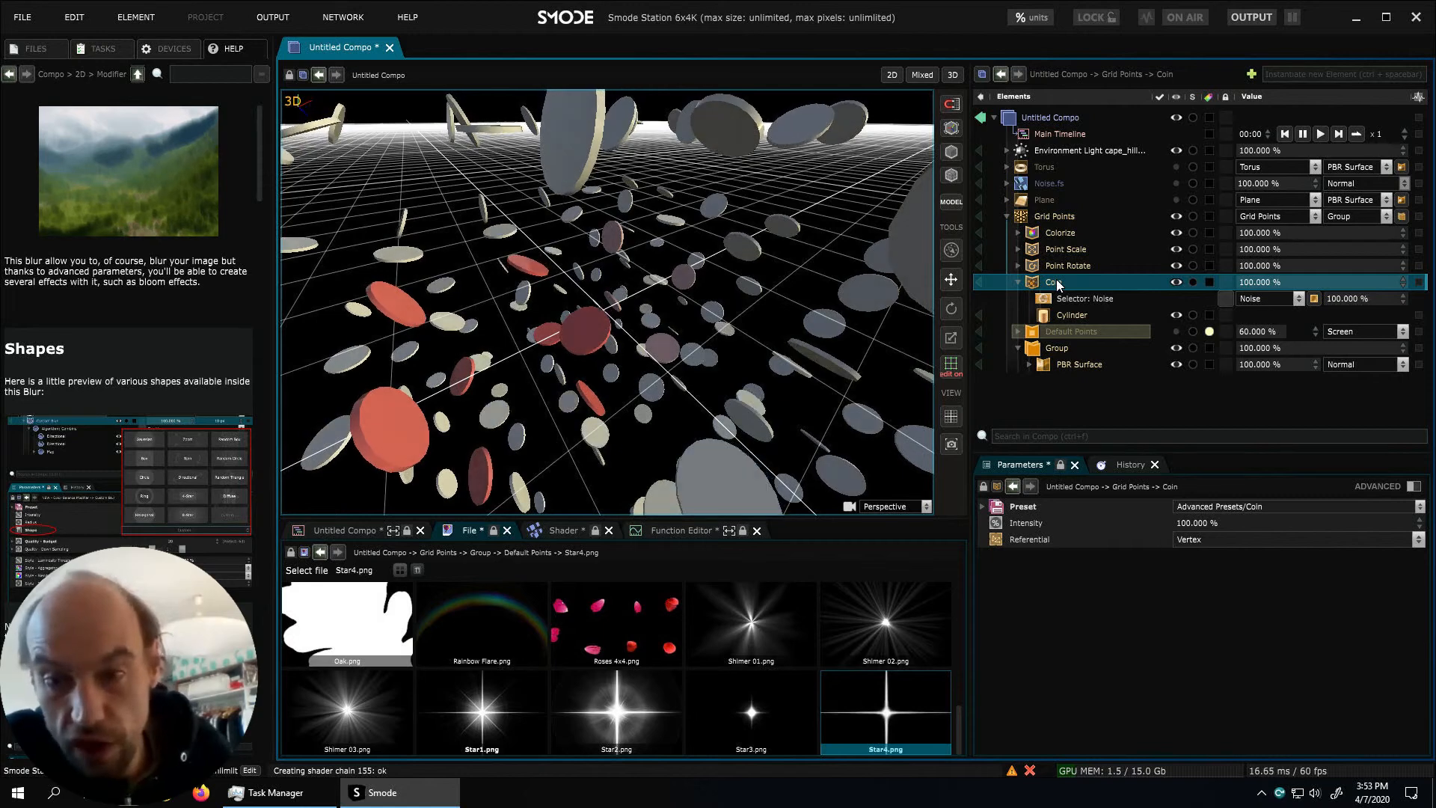
pyautogui.press('Delete')
pyautogui.hotkey('ctrl', 'z')
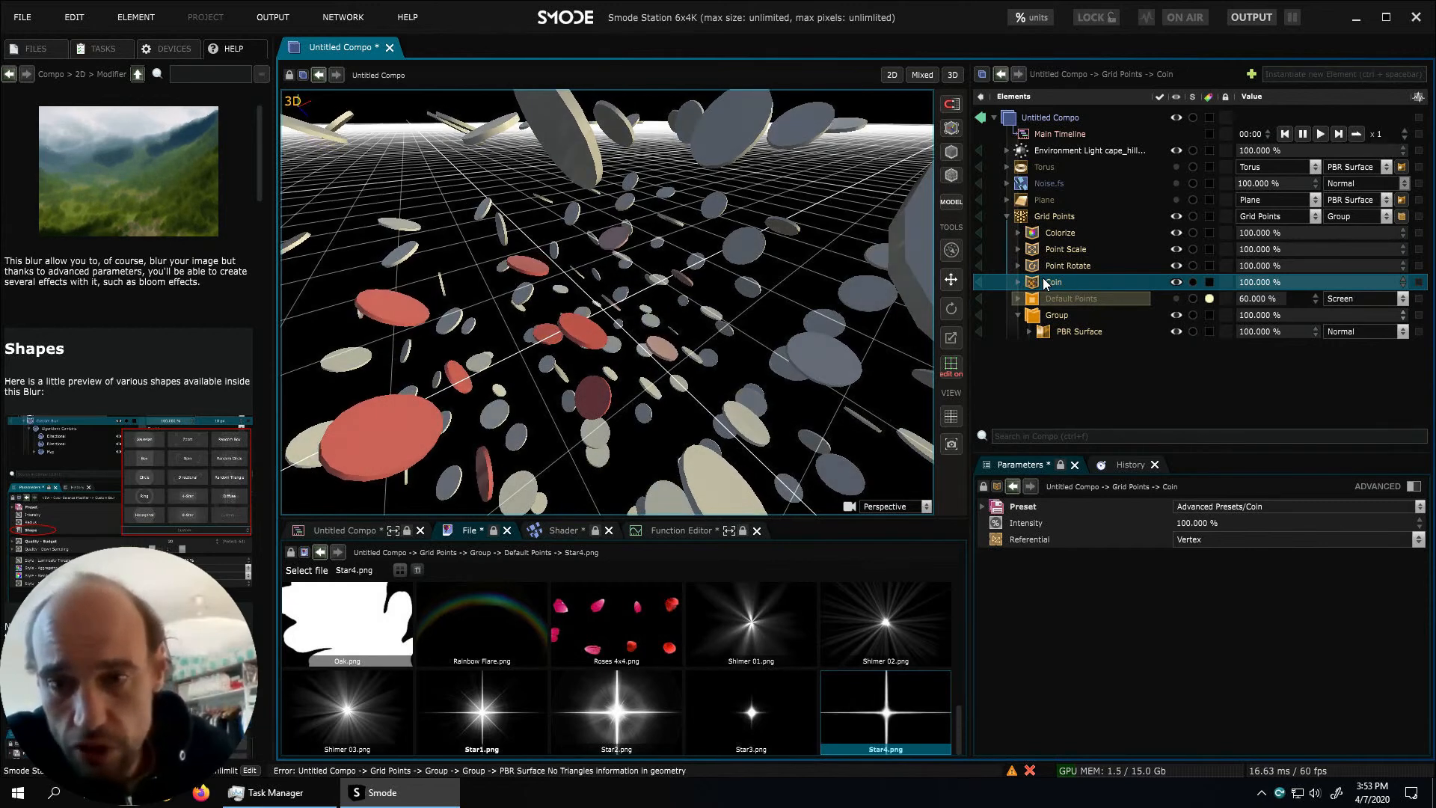
pyautogui.click(1019, 283)
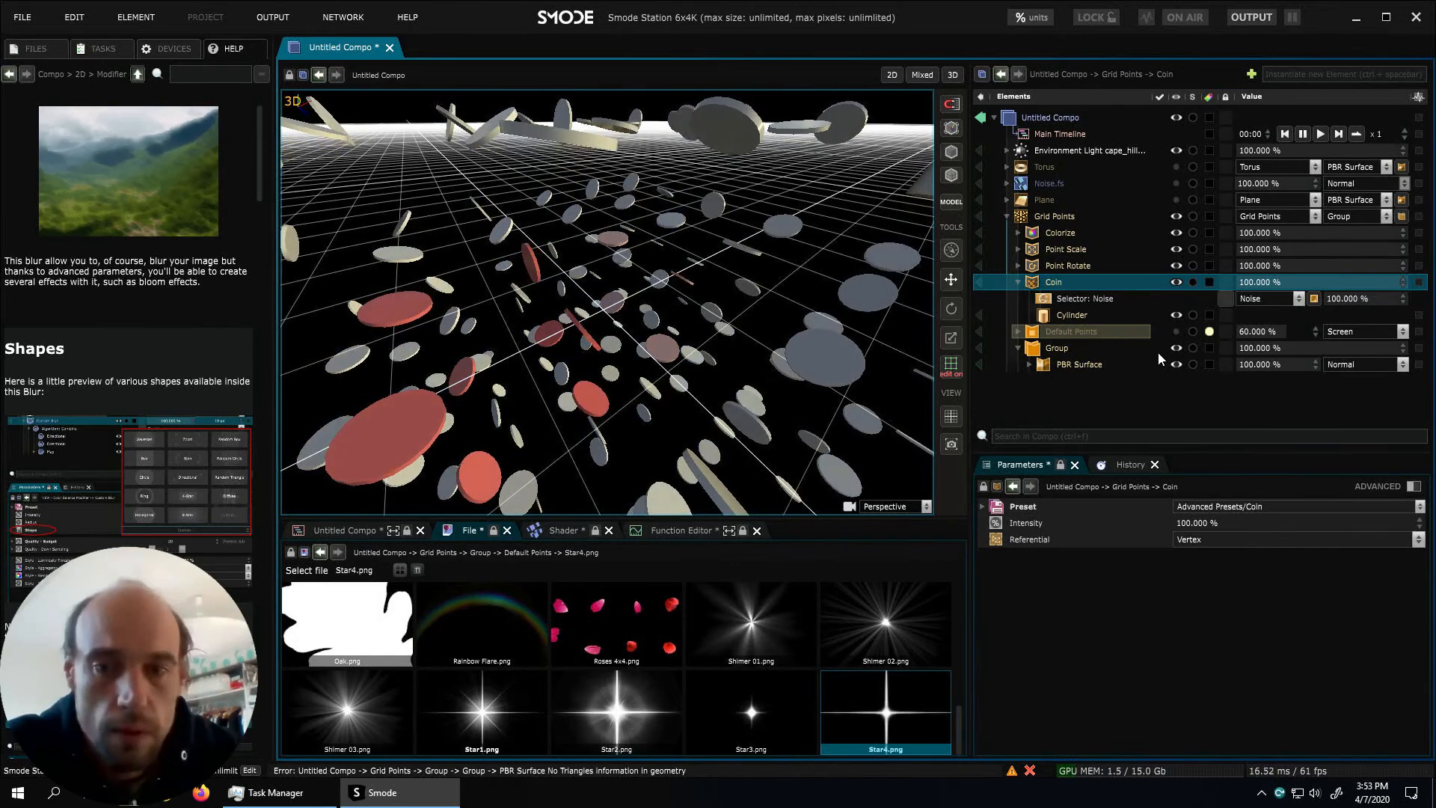
# Examine the noise parameters and available noise function types of the Coin modifier's selector
pyautogui.click(1051, 300)
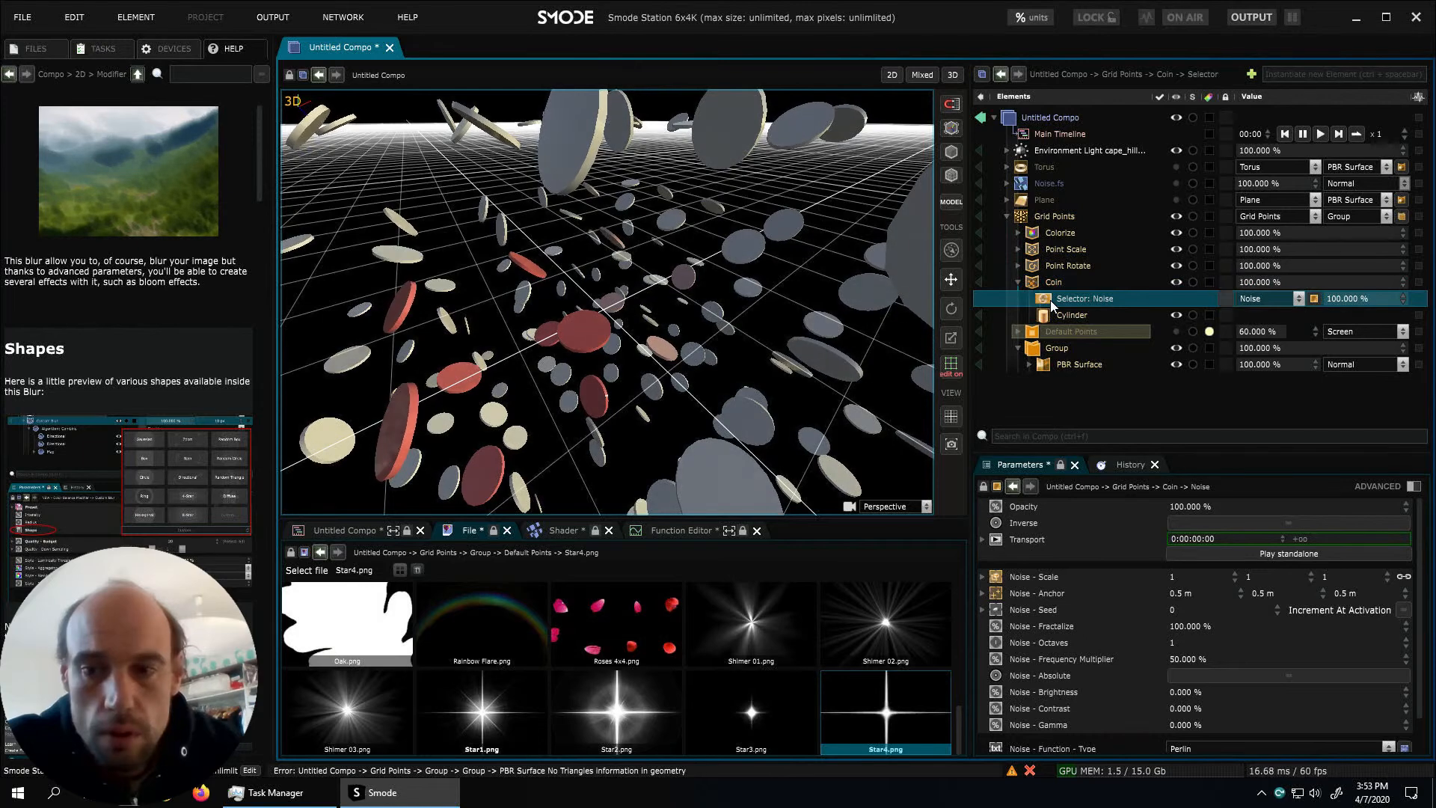
pyautogui.moveTo(1122, 447); pyautogui.dragTo(1119, 372)
pyautogui.click(1191, 677)
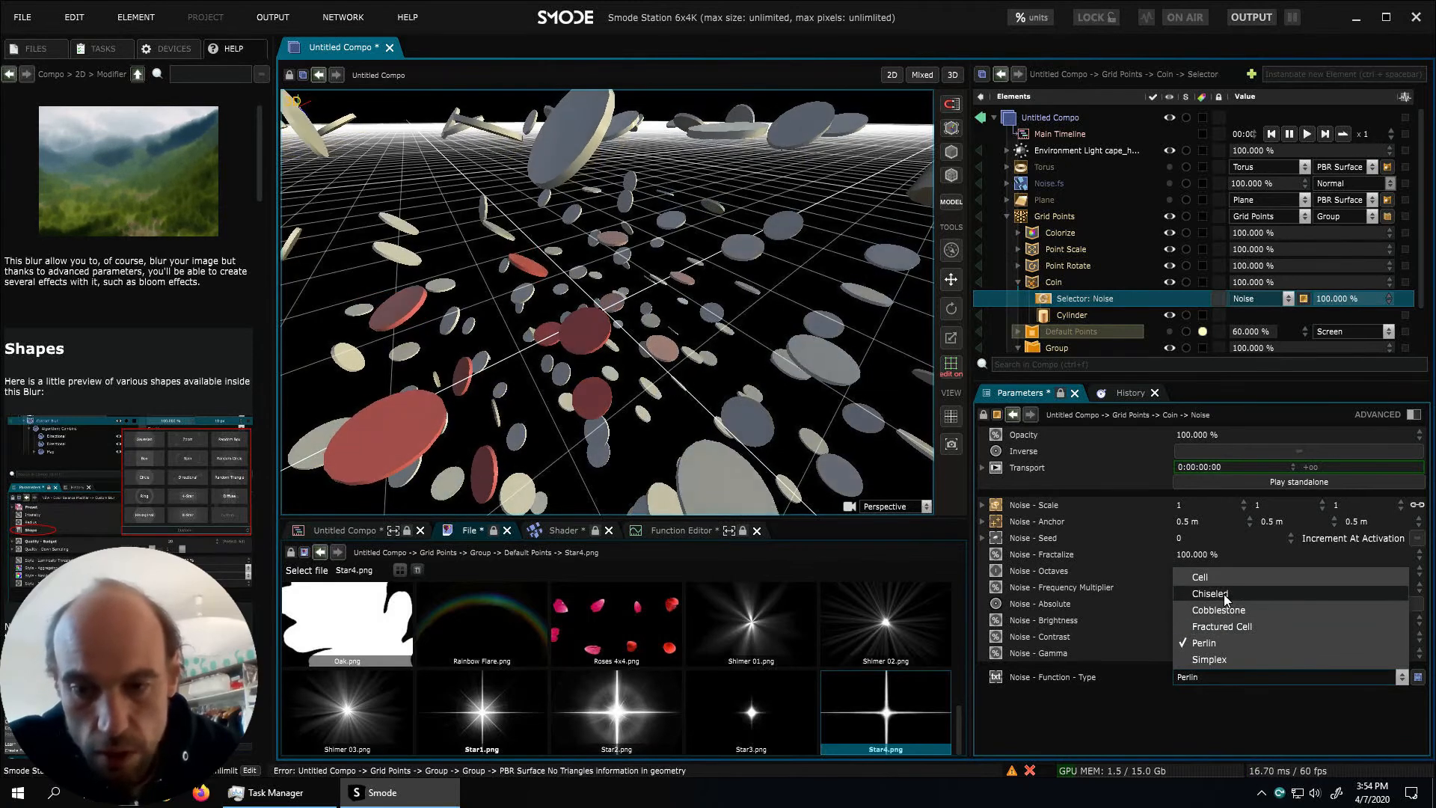
# Hide Grid Points, show the Plane, and disable the Texture Layer Compo mask of its Displace modifier
pyautogui.click(1169, 216)
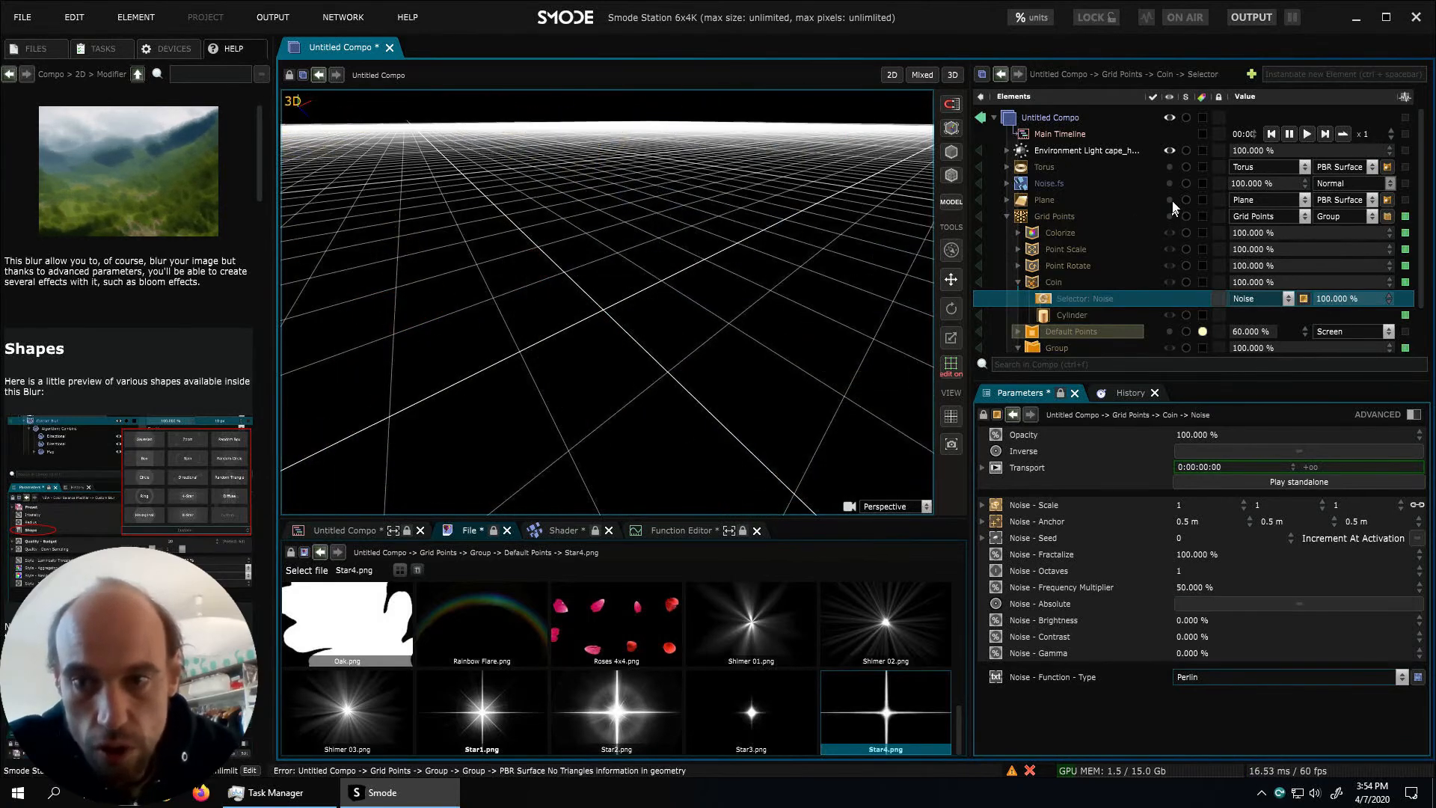
pyautogui.click(1169, 200)
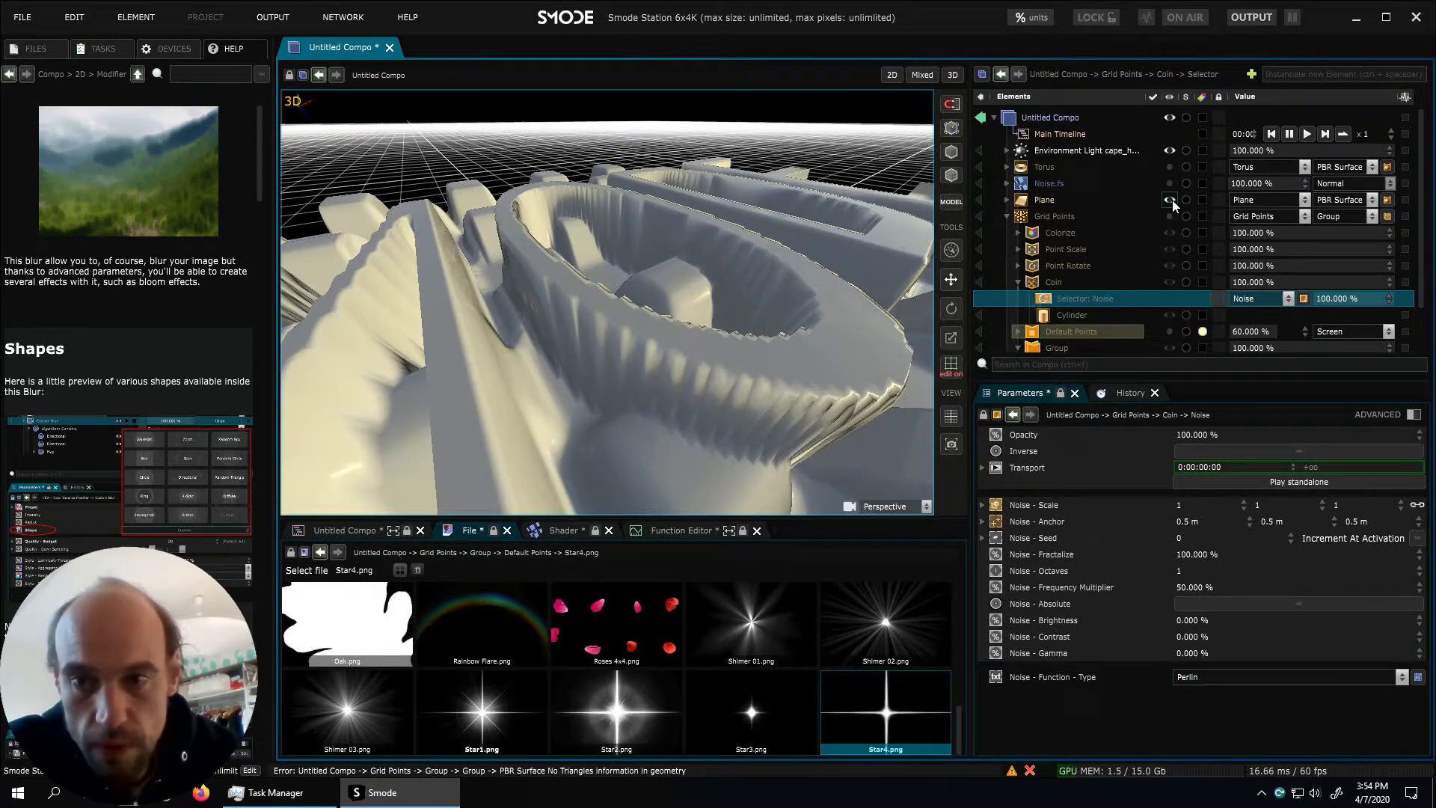
pyautogui.click(1005, 199)
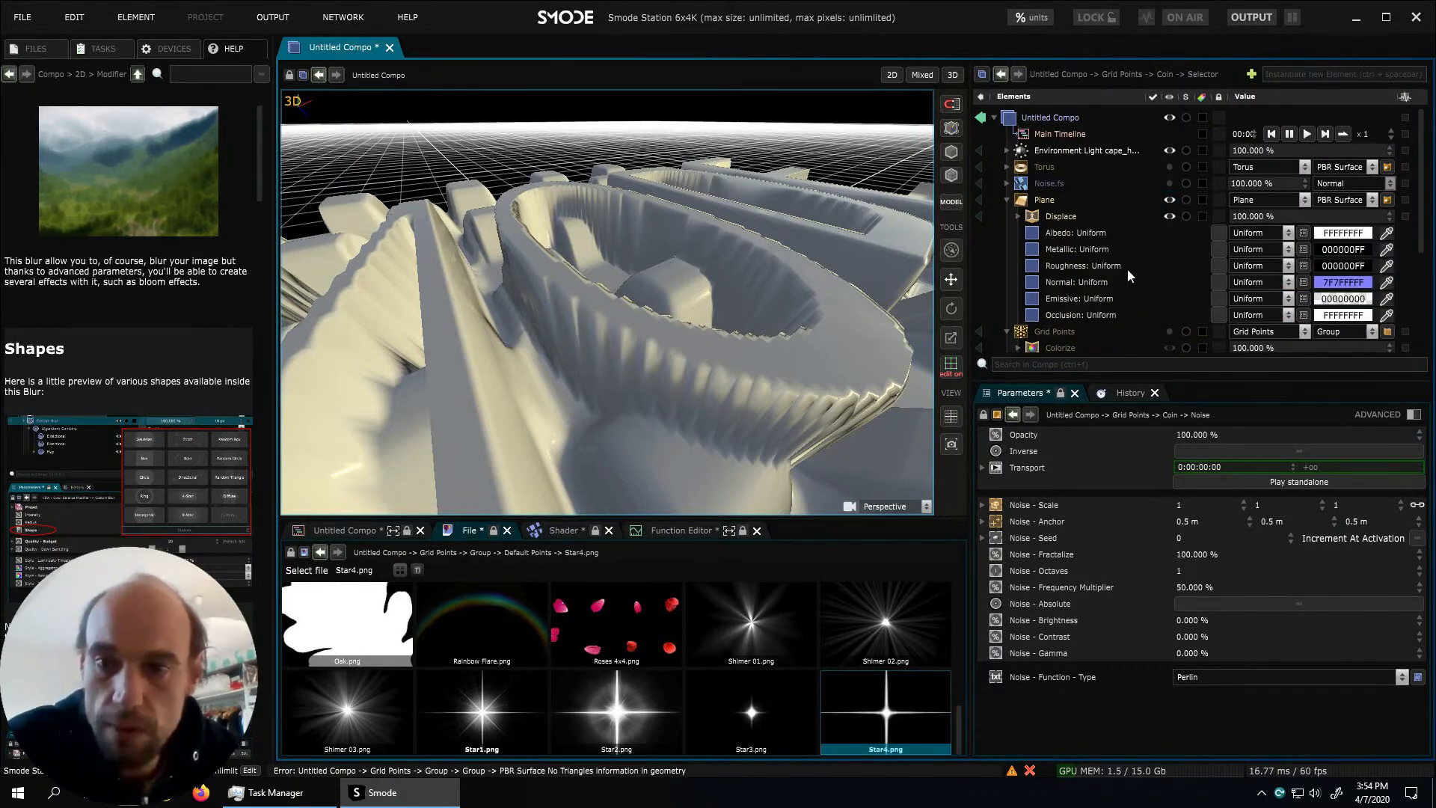
pyautogui.click(1016, 217)
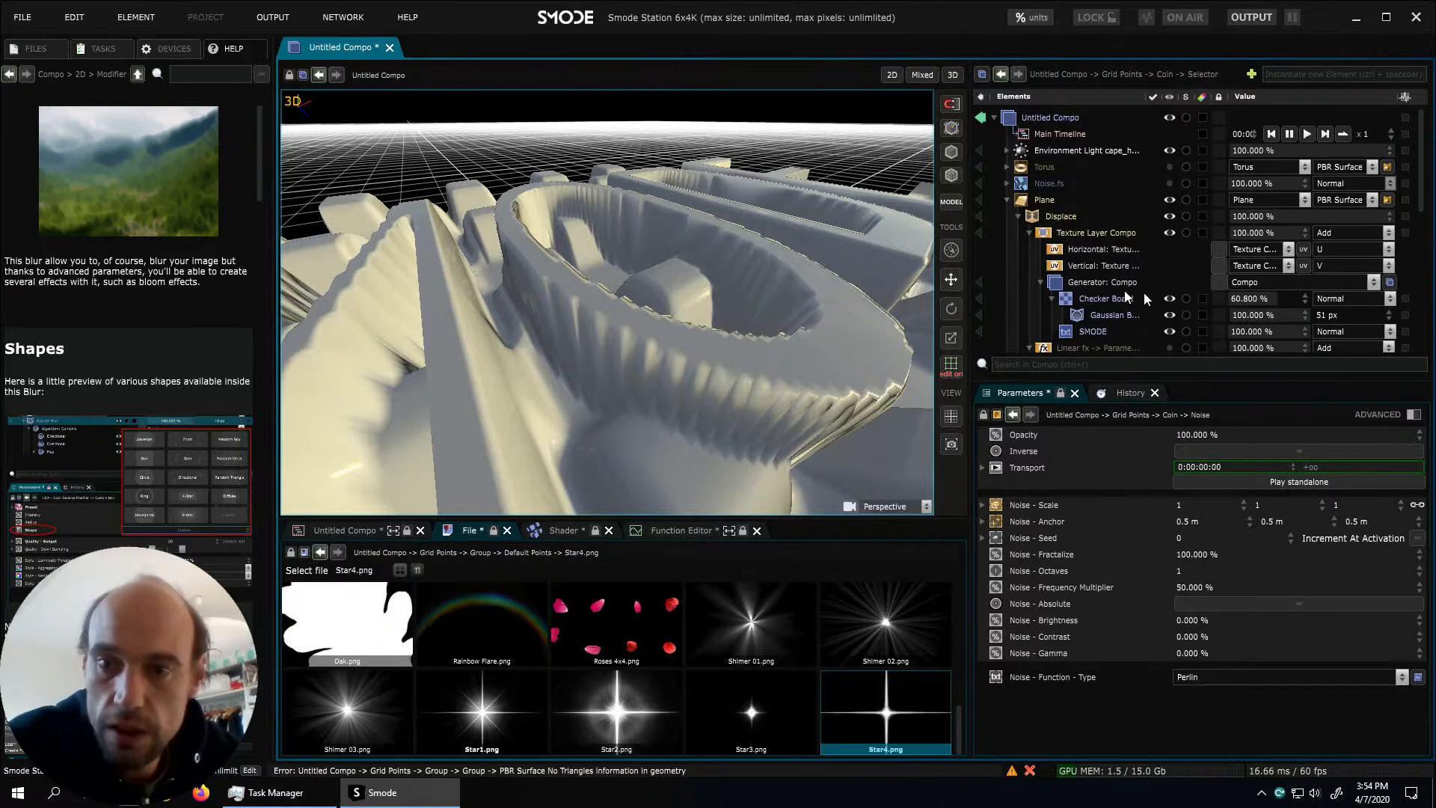
pyautogui.click(1030, 232)
pyautogui.click(1167, 234)
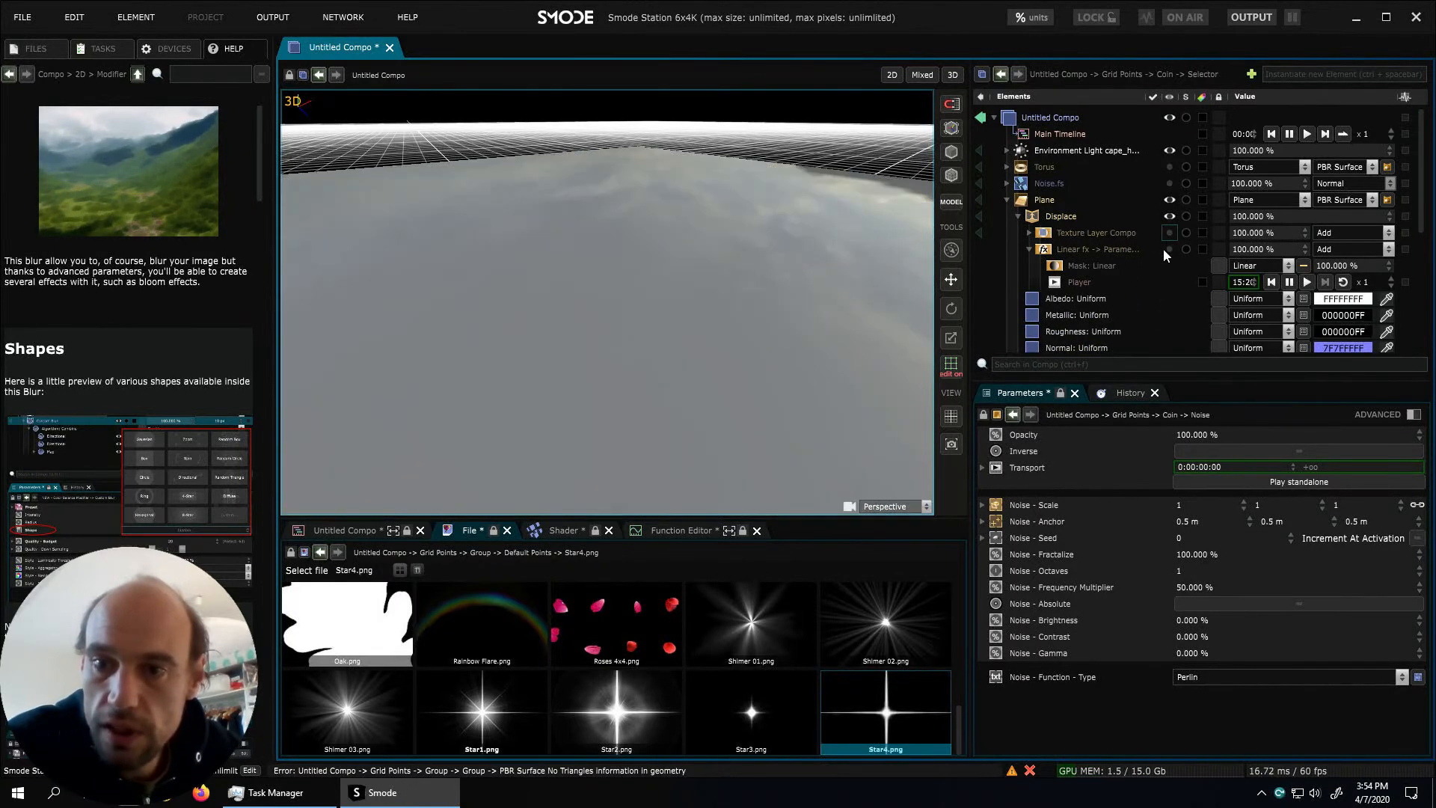
# Add a 2D noise mask to the Plane's Displace modifier and open the parameters of its Perlin noise generator
pyautogui.rightClick(1080, 224)
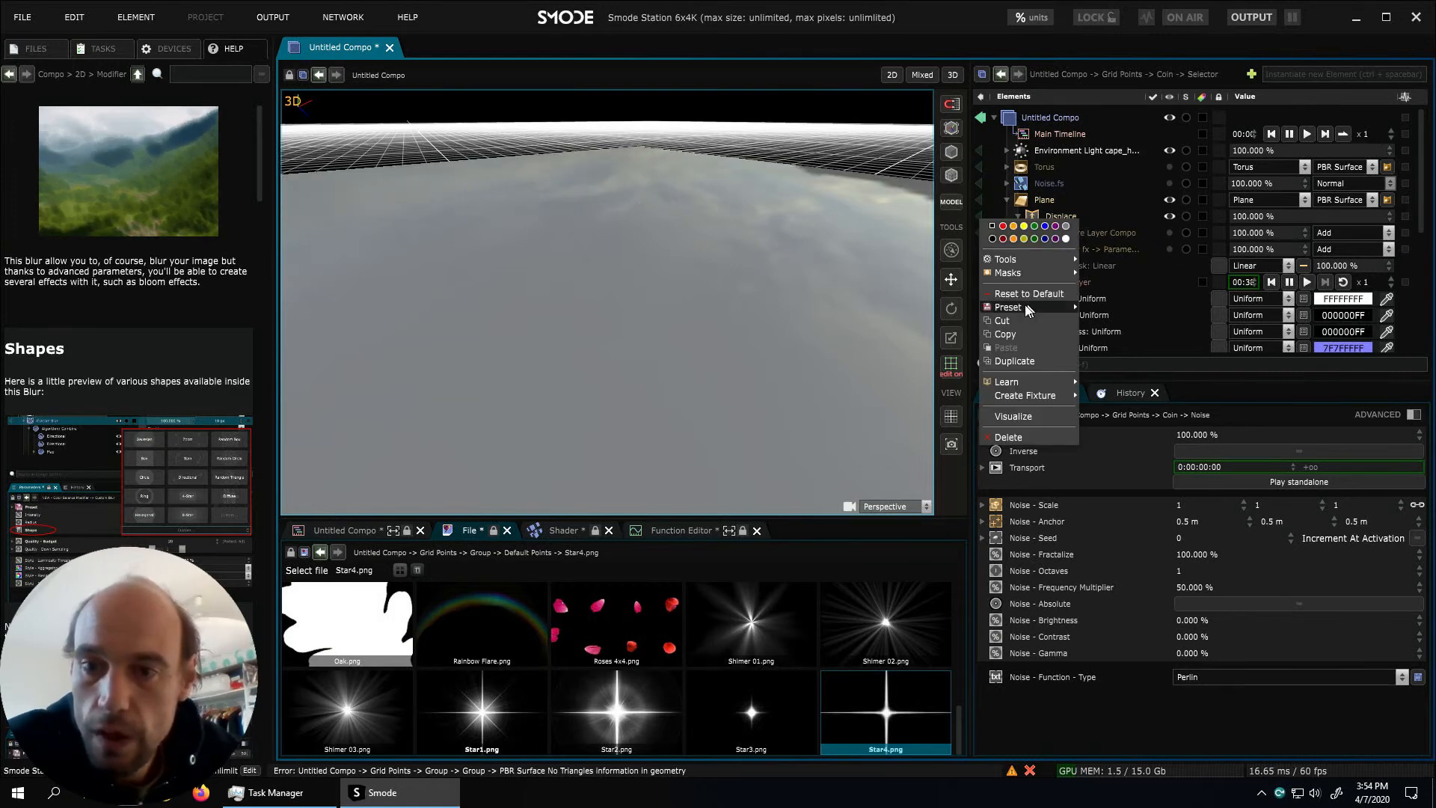
pyautogui.moveTo(1043, 272)
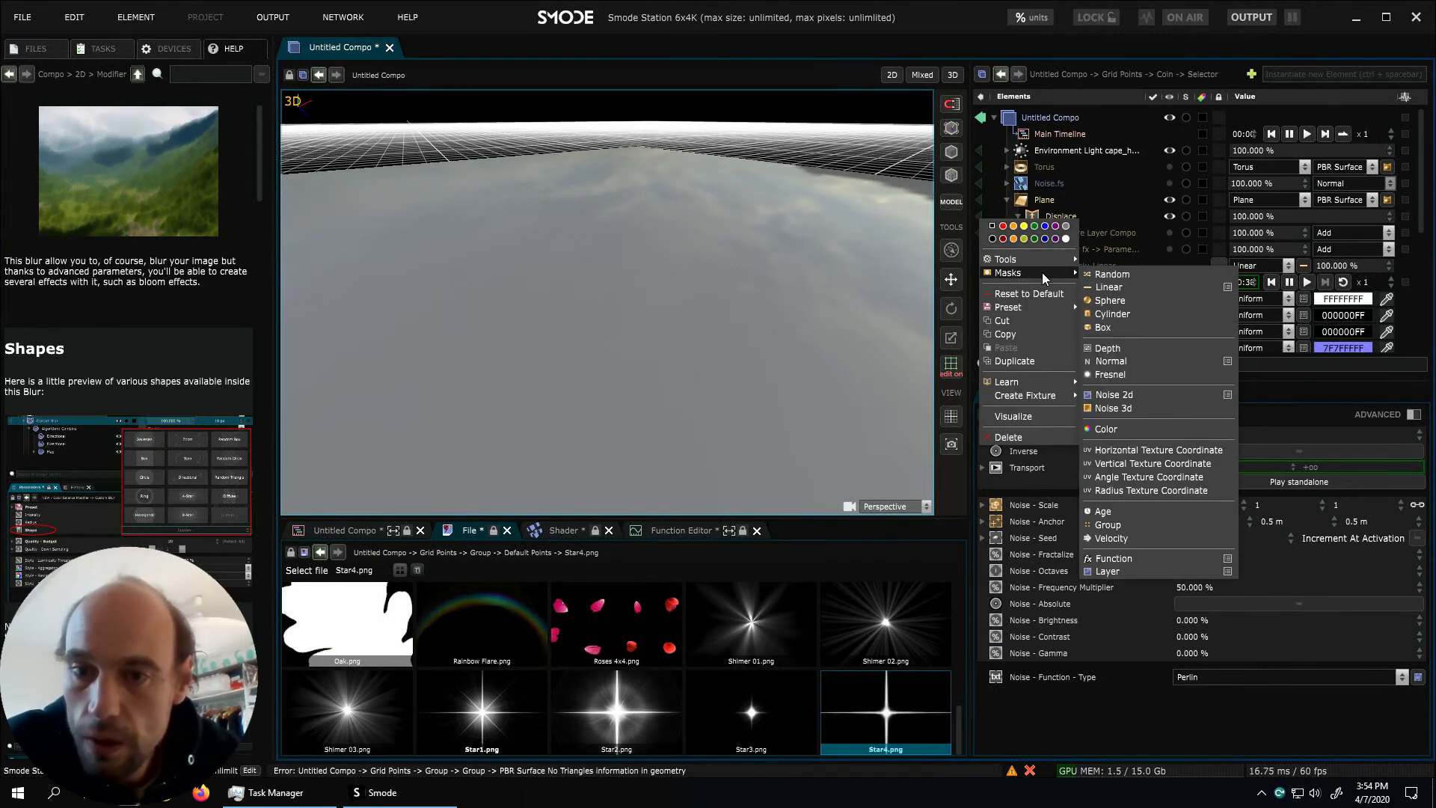
pyautogui.click(1130, 395)
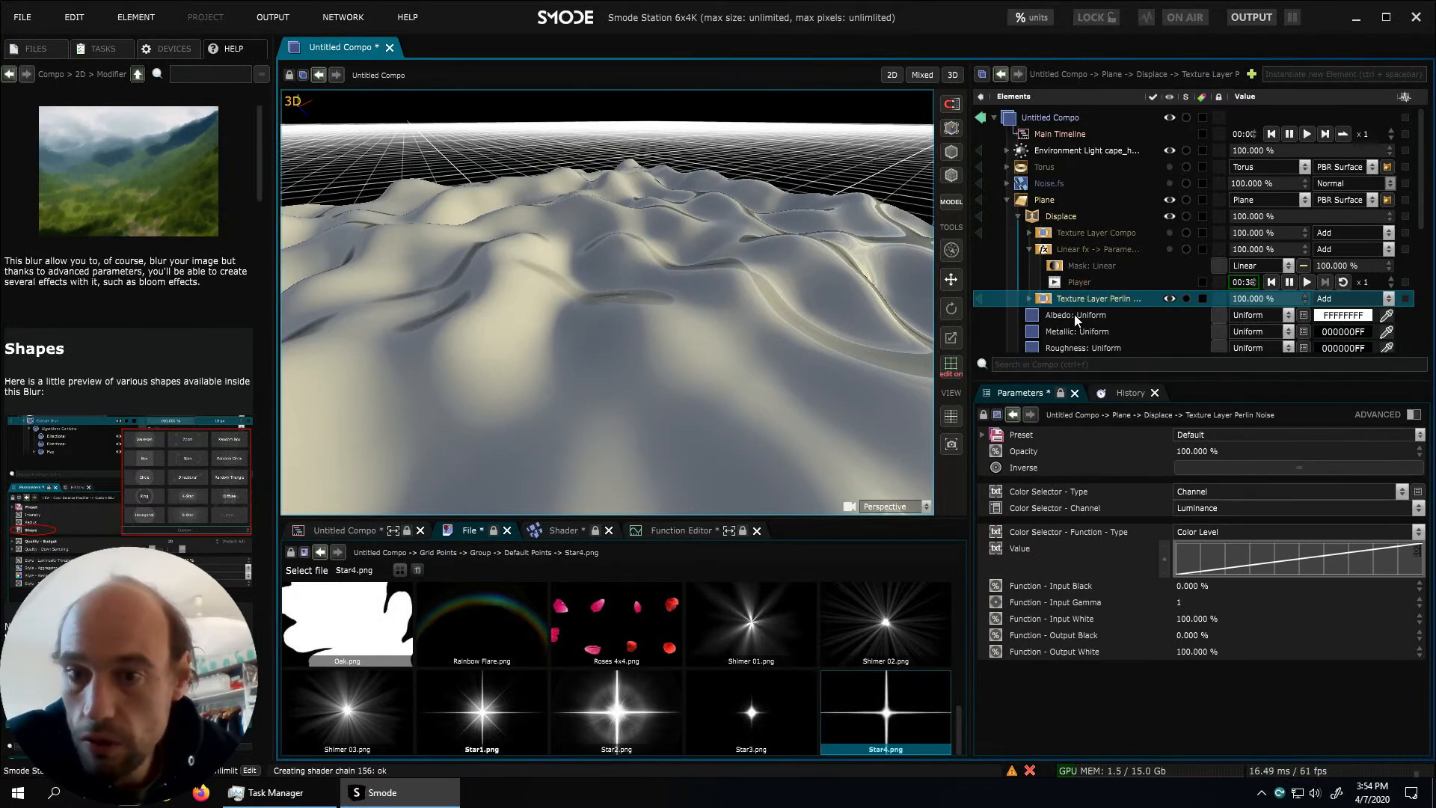
pyautogui.click(1029, 298)
pyautogui.click(1094, 348)
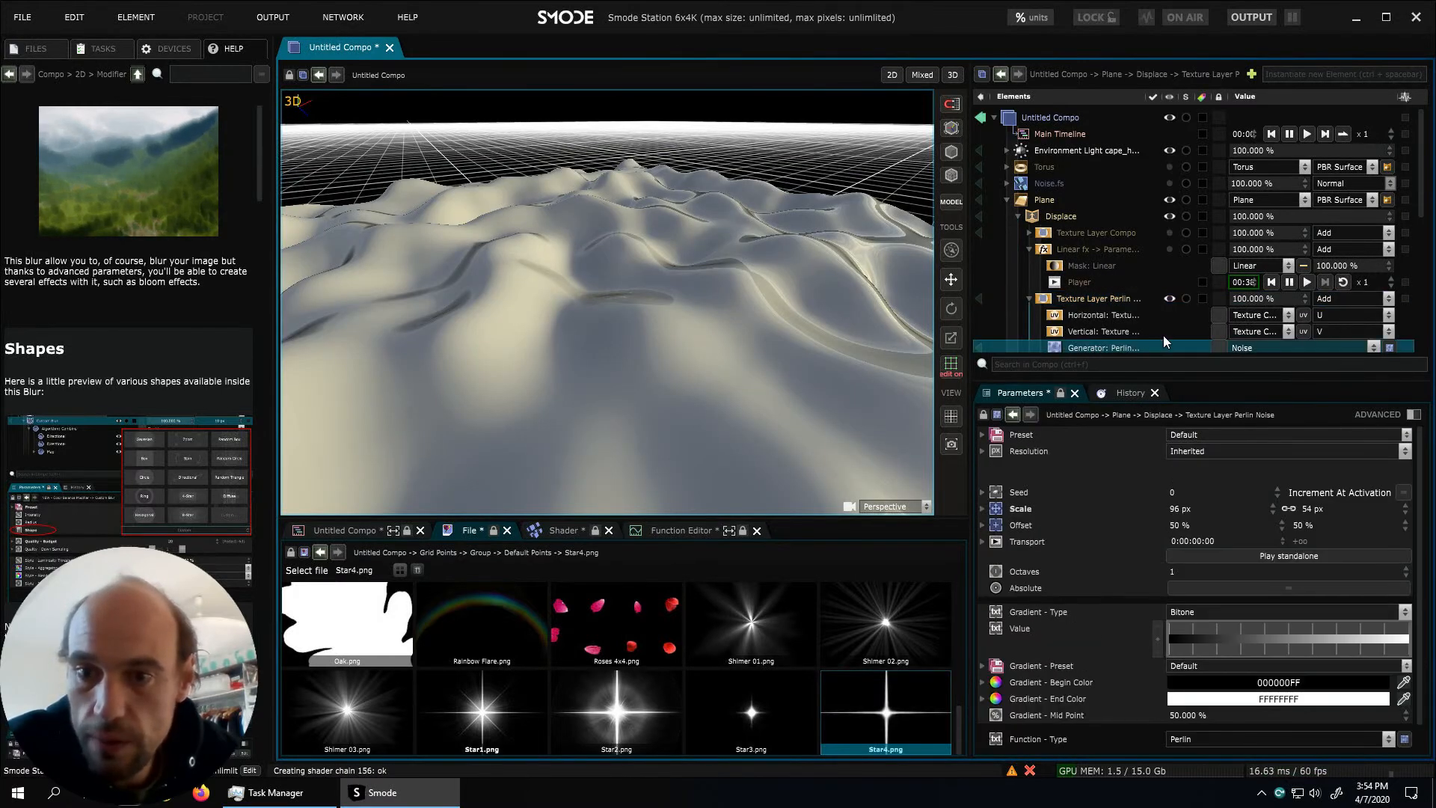
# Add a standalone player to the Perlin noise generator of the Plane's Displace mask so the noise animates
pyautogui.scroll(-3, 1164, 335)
pyautogui.click(1273, 554)
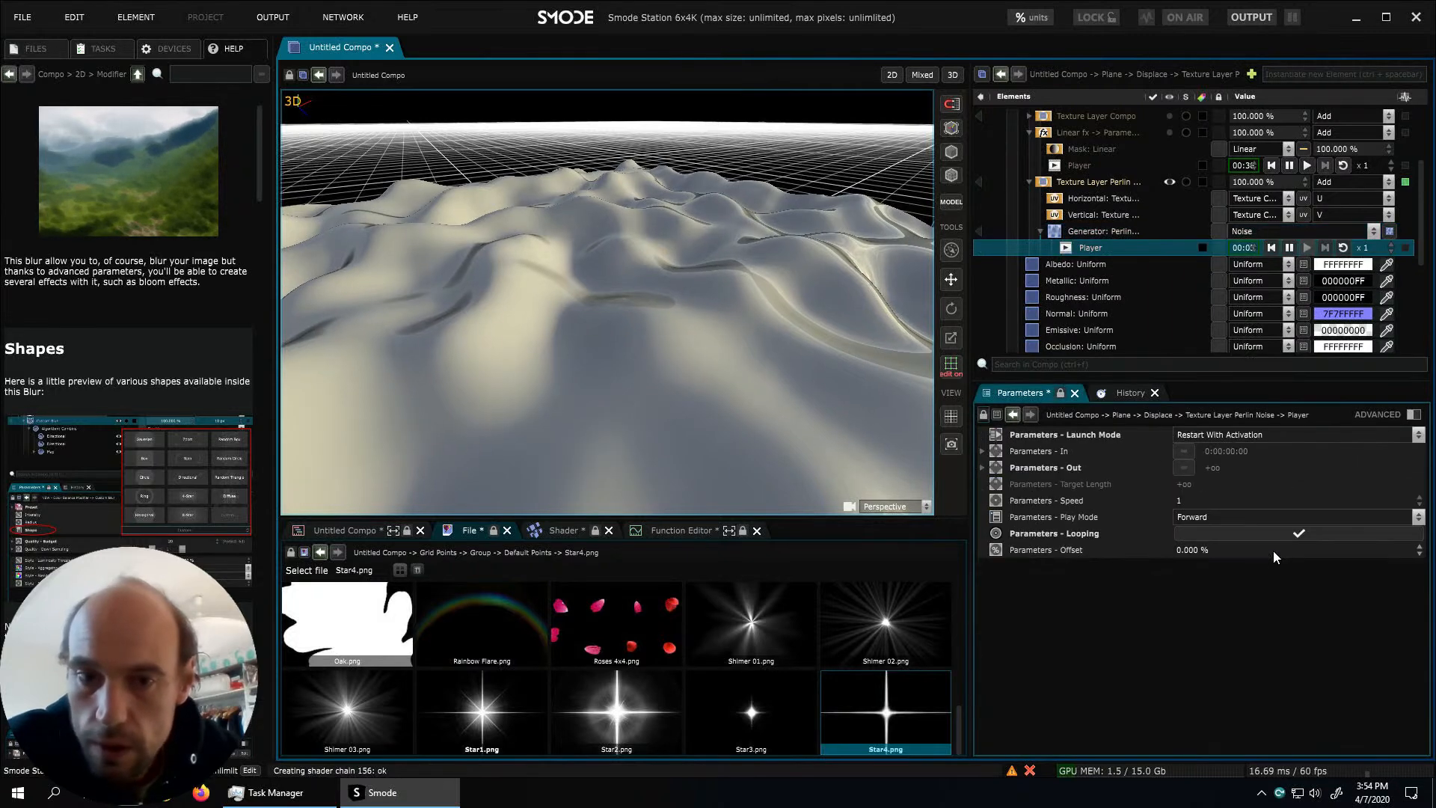
pyautogui.click(1134, 232)
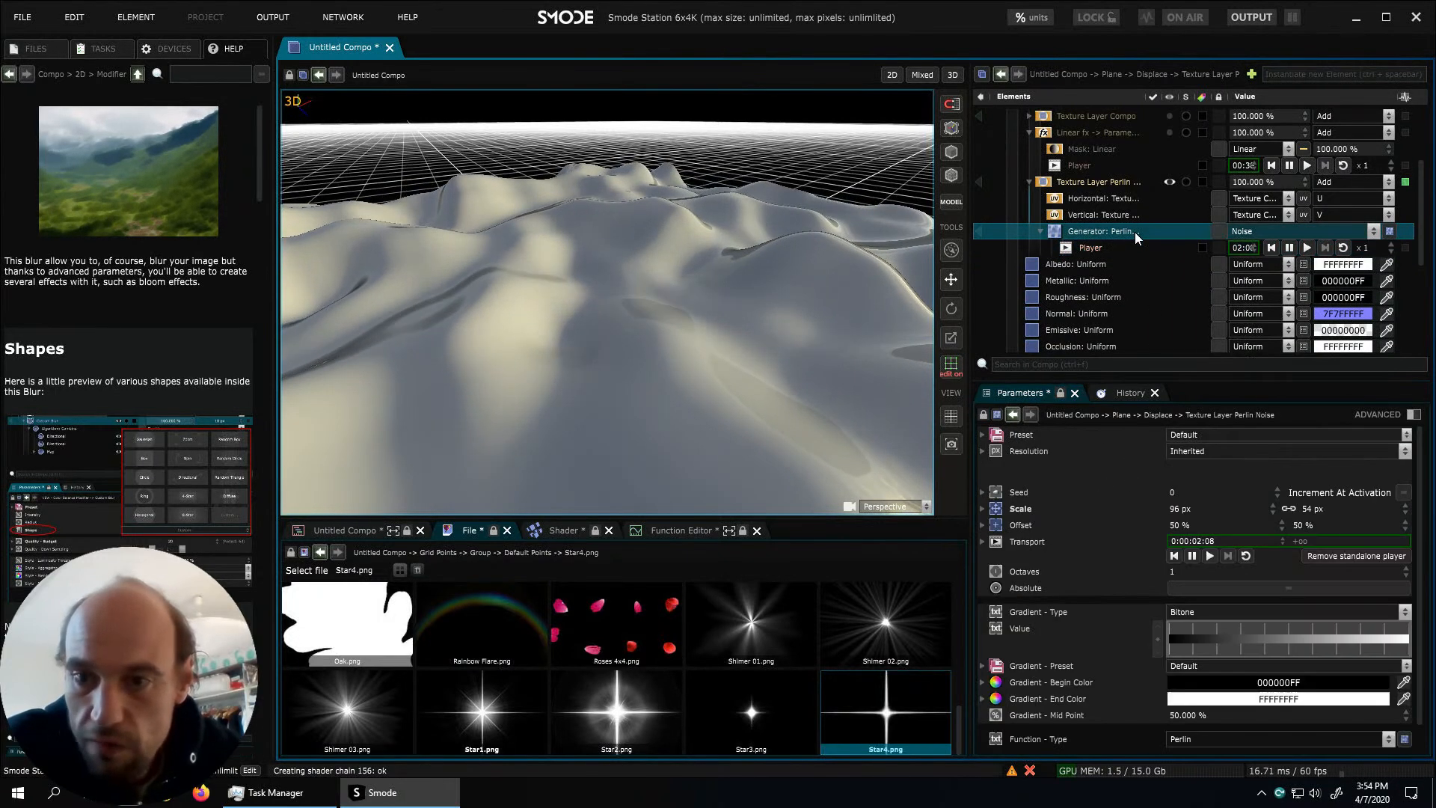
# Try the Fractured Cell function type for the noise generator with its Jitter set to 85.9 %
pyautogui.scroll(-1, 1257, 567)
pyautogui.click(1196, 708)
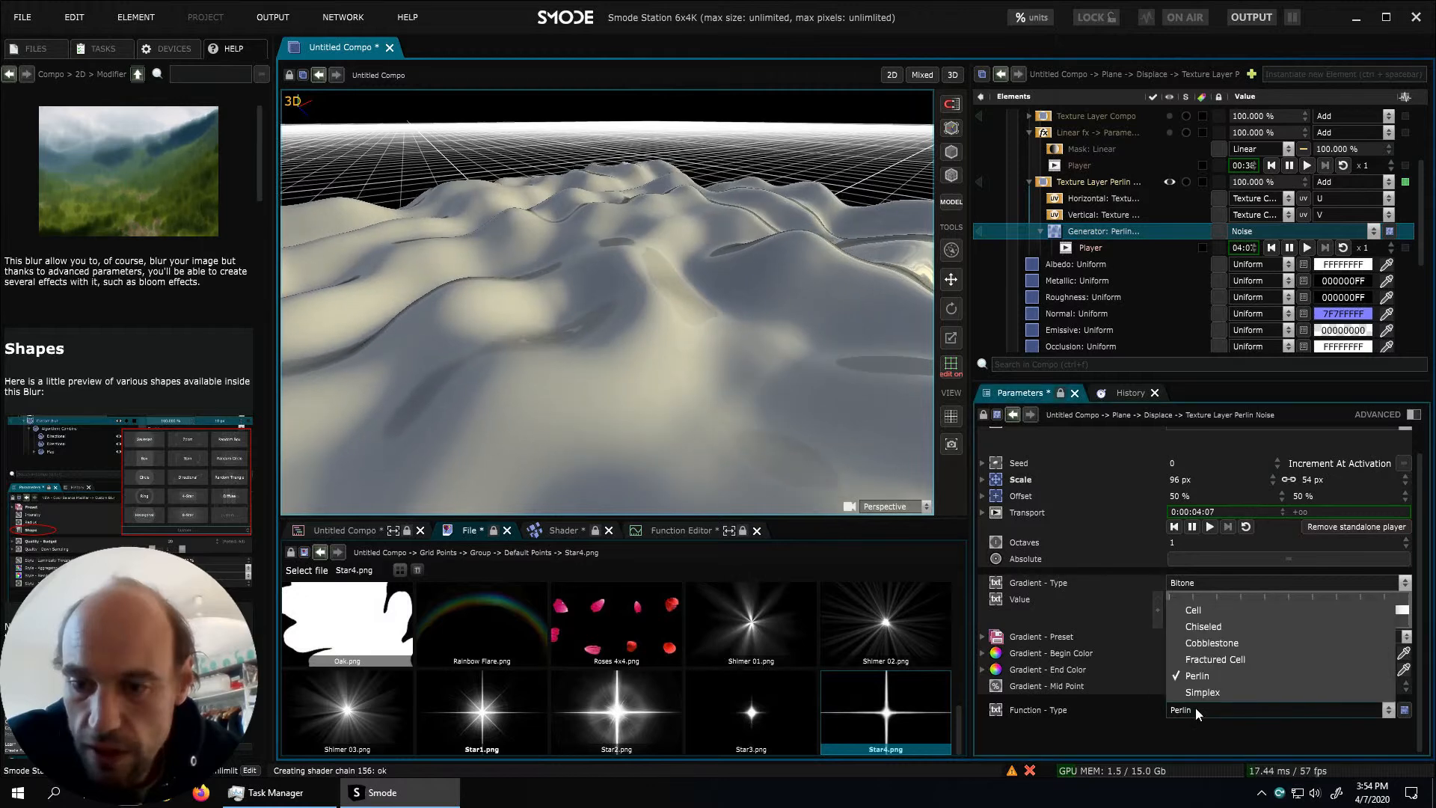
pyautogui.click(1215, 659)
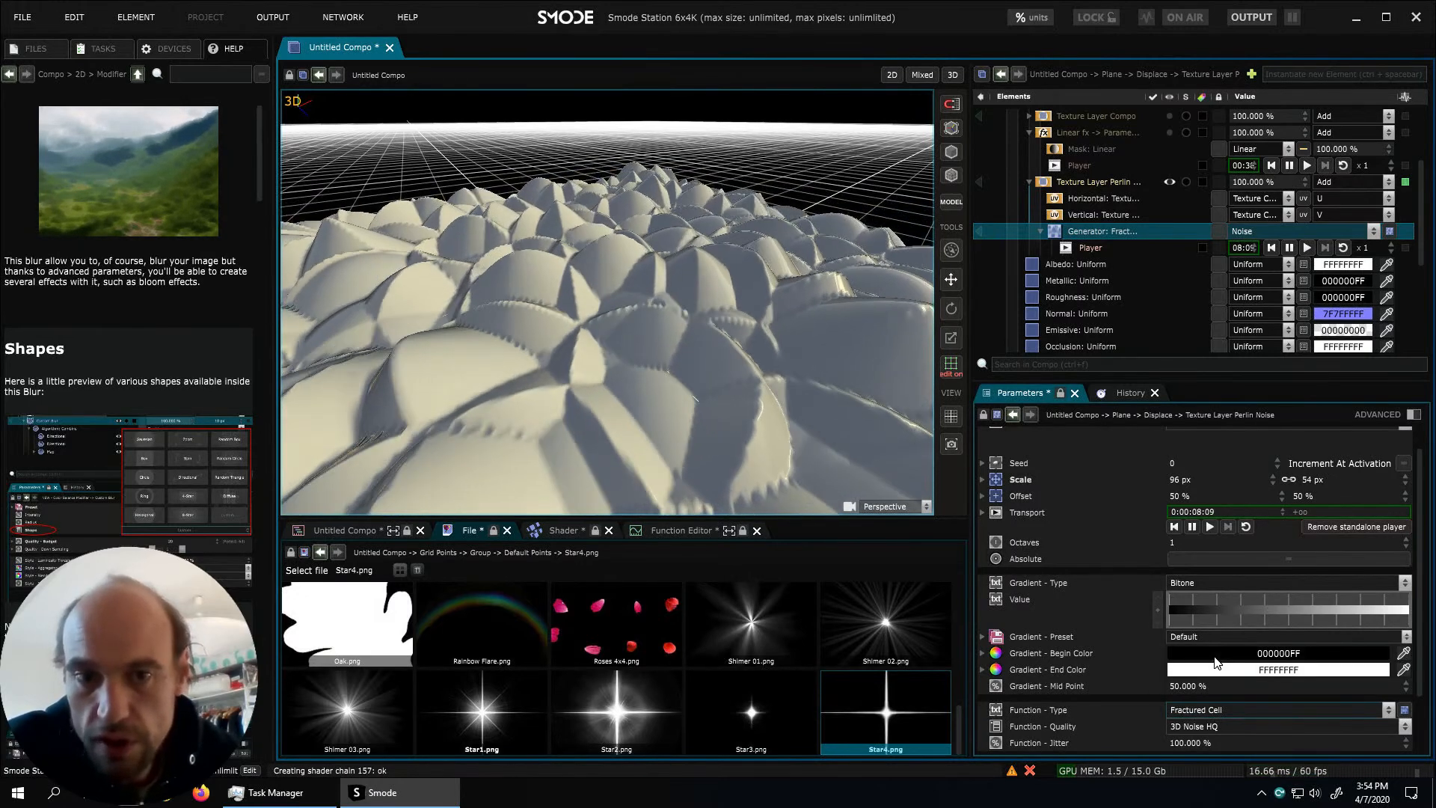
pyautogui.scroll(-1, 1187, 666)
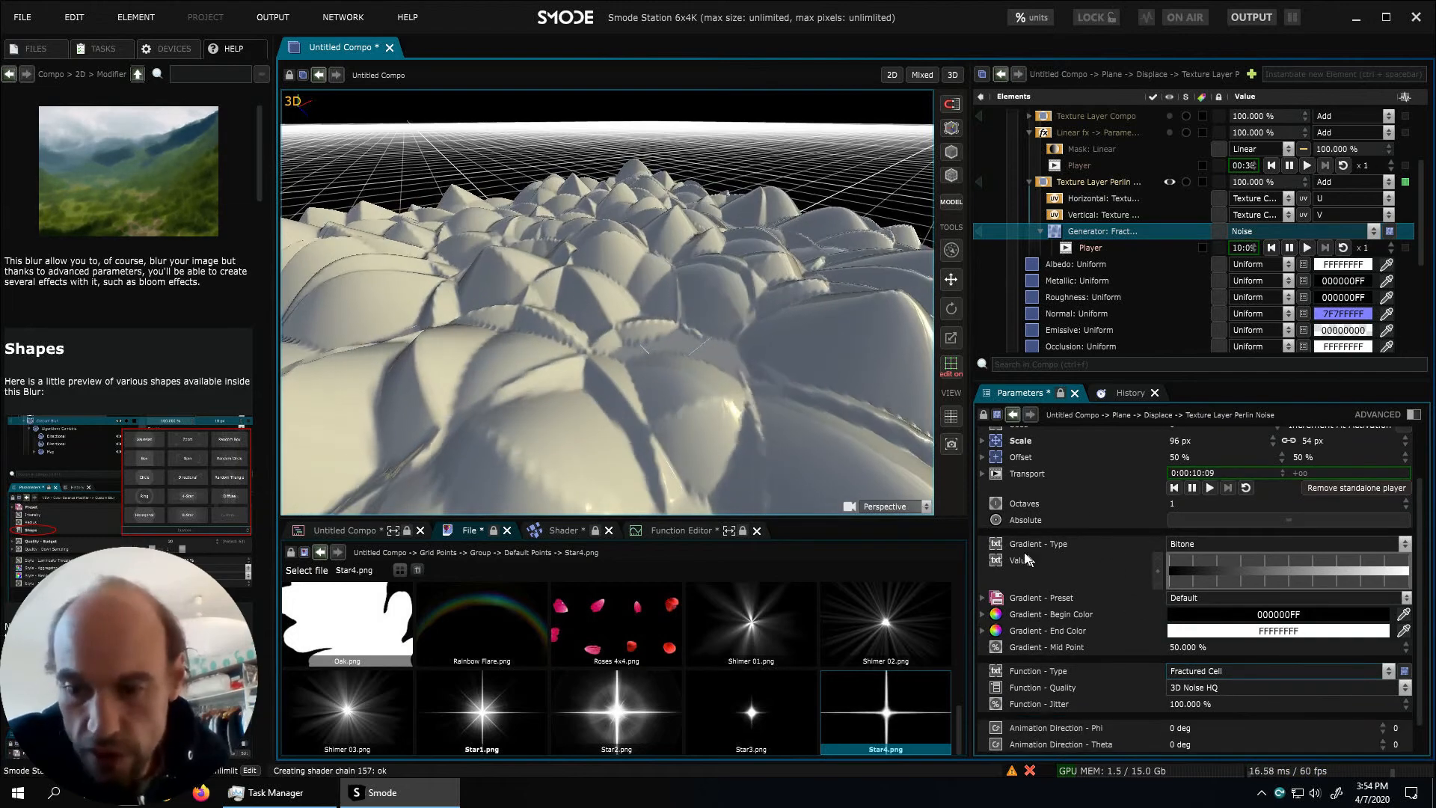
pyautogui.moveTo(1202, 701); pyautogui.dragTo(1200, 704)
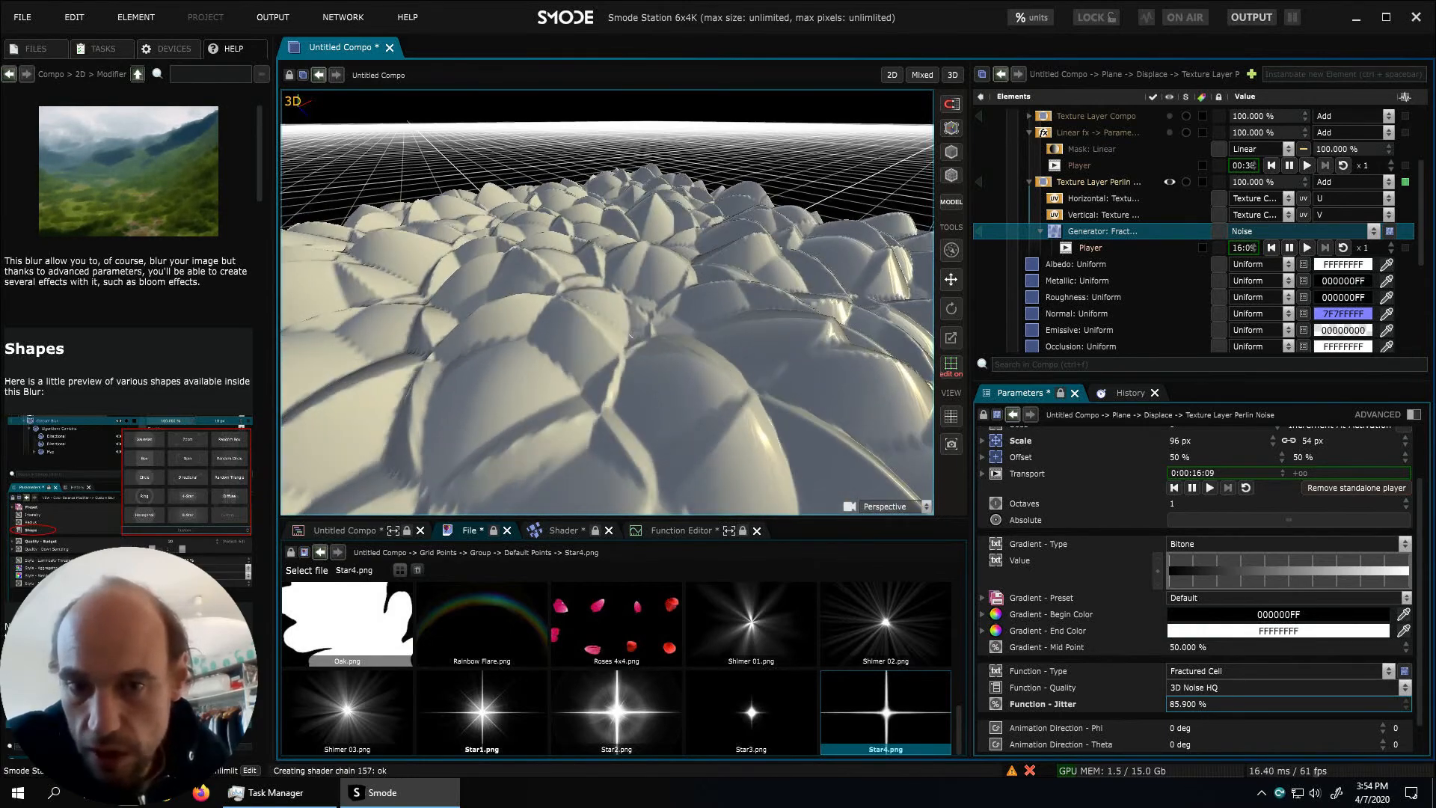
# Change the noise function type to Cobblestone and set its Jitter to 50 %
pyautogui.click(1230, 670)
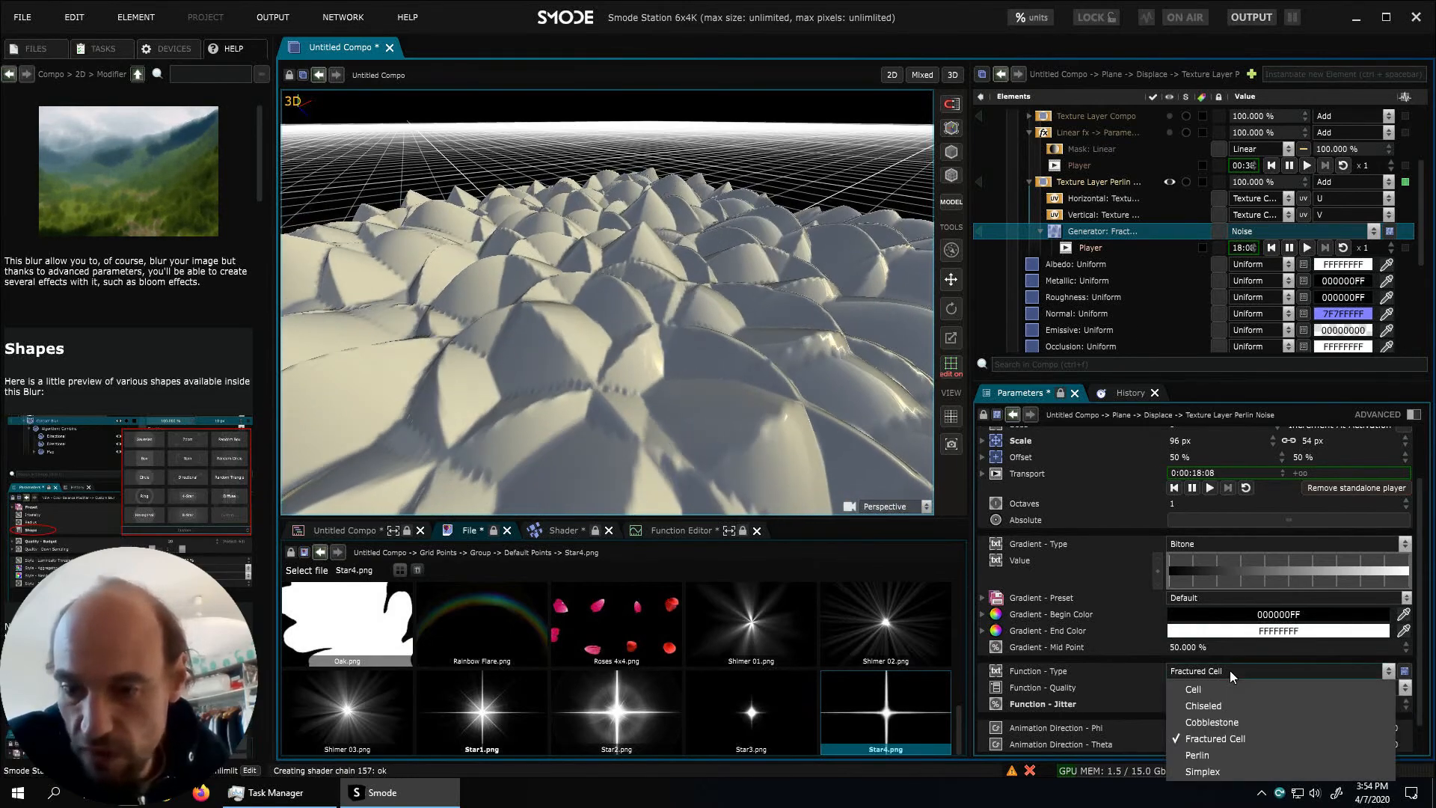
pyautogui.click(1225, 722)
pyautogui.moveTo(1195, 705); pyautogui.dragTo(1195, 779)
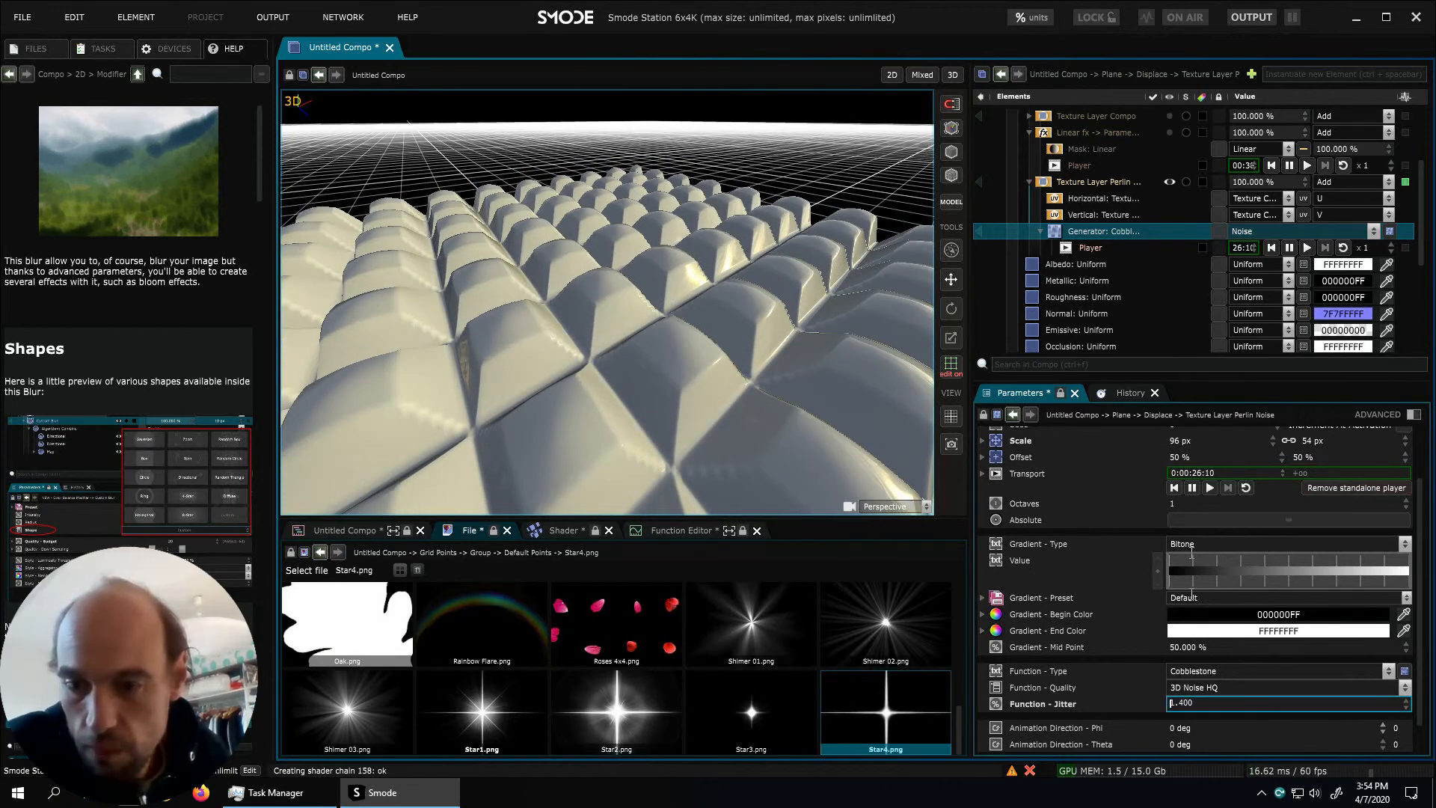
pyautogui.doubleClick(1180, 703)
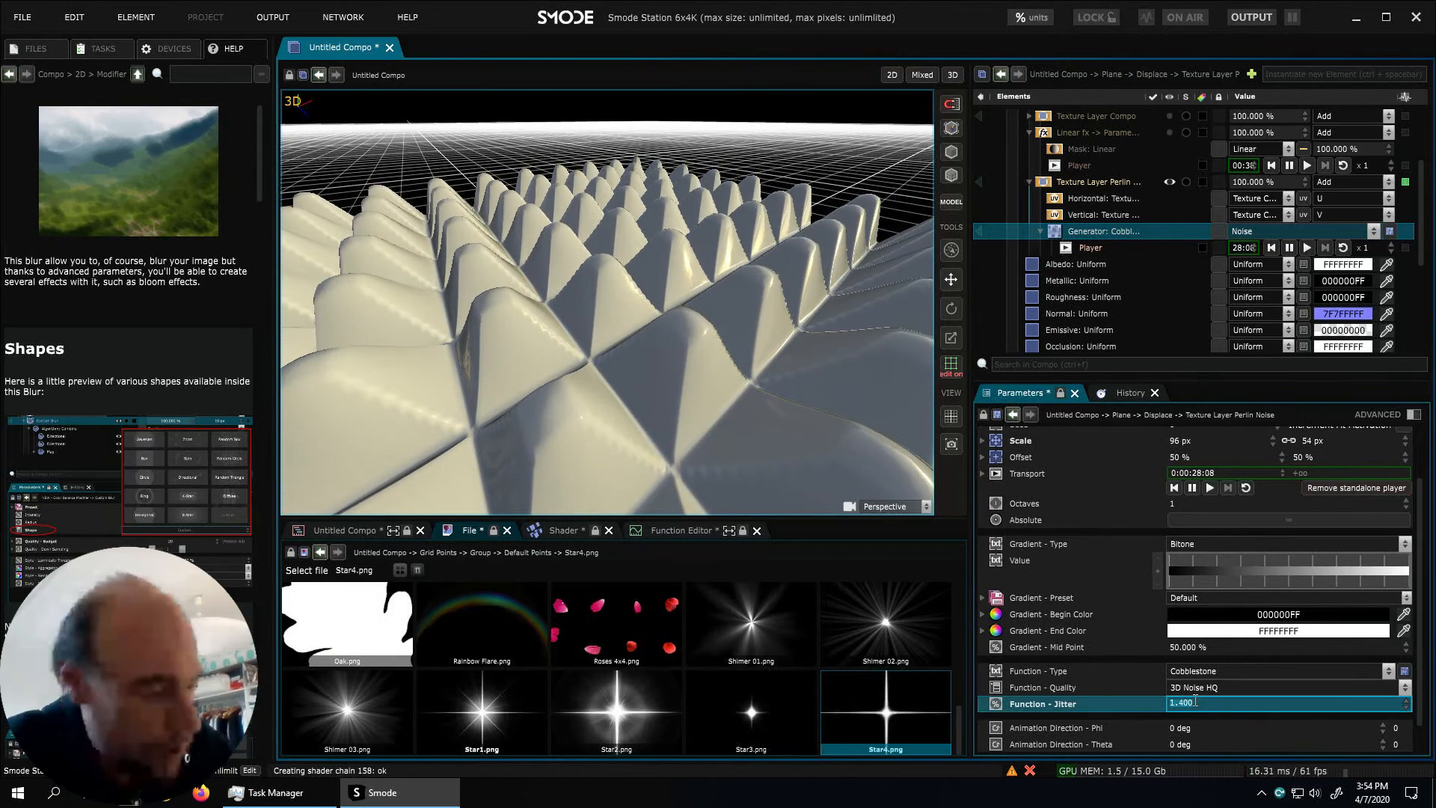
pyautogui.write('50')
pyautogui.press('Return')
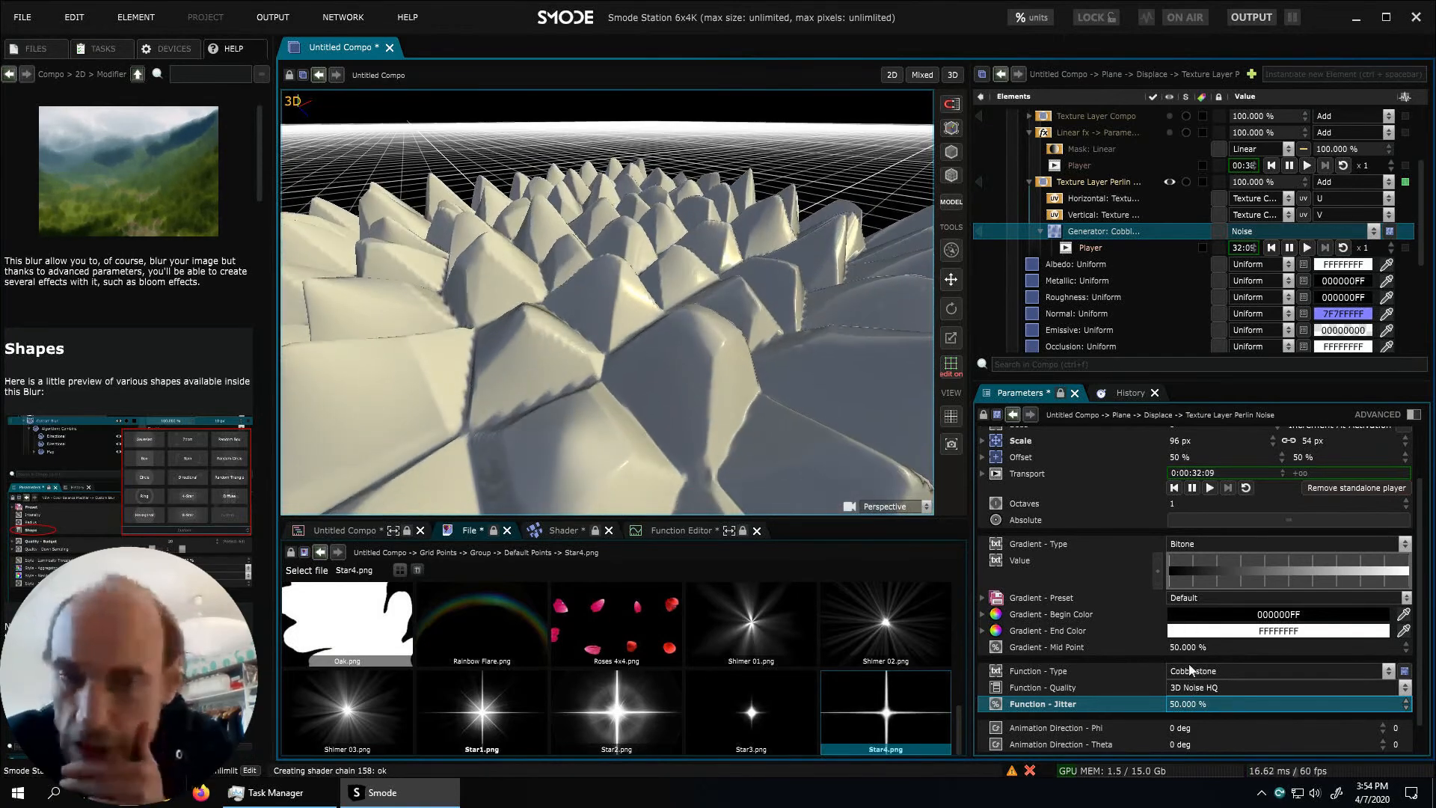
# Visualize the Cobblestone noise generator alone in 2D and set its Octaves to 2
pyautogui.click(1020, 505)
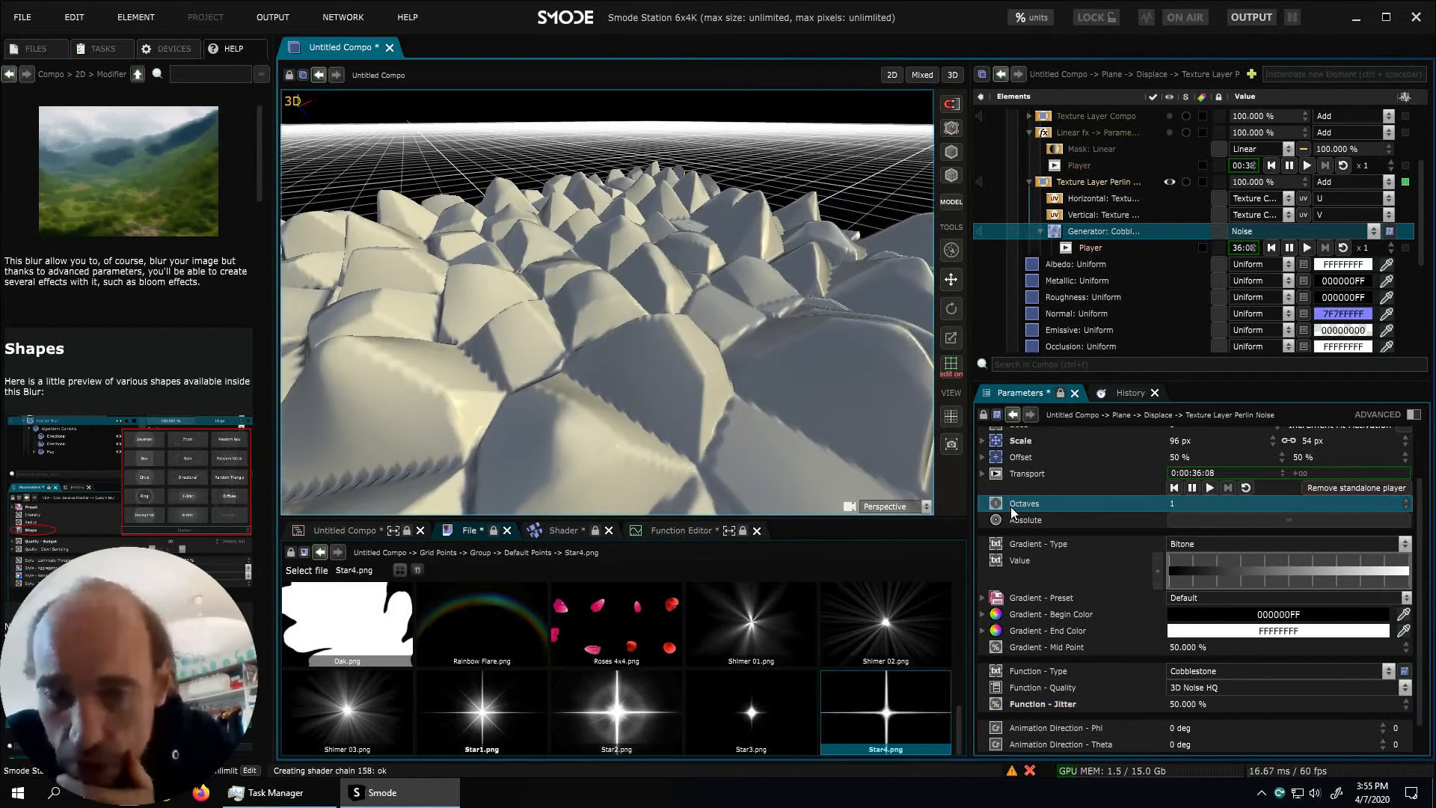
pyautogui.click(980, 232)
pyautogui.click(892, 75)
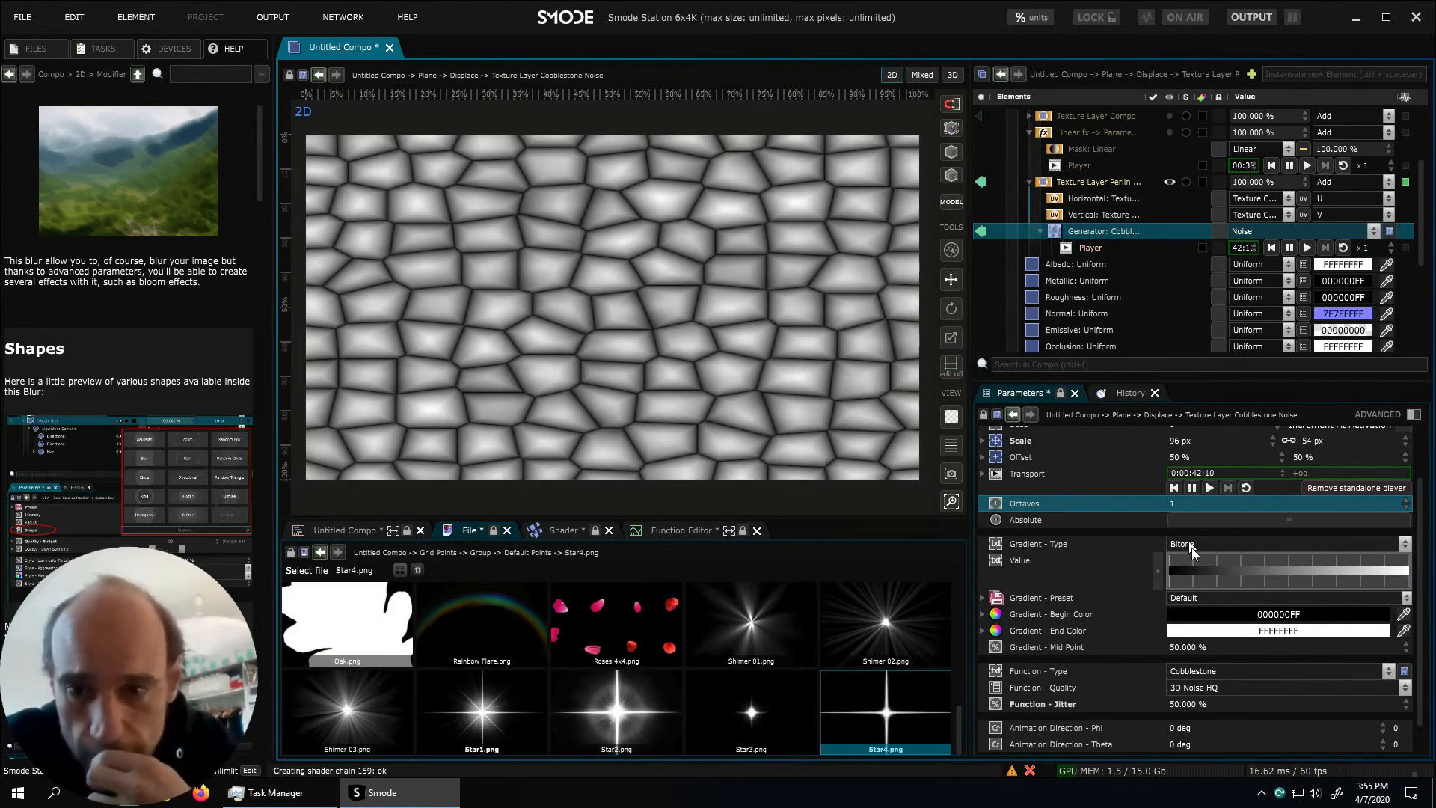
pyautogui.doubleClick(1183, 505)
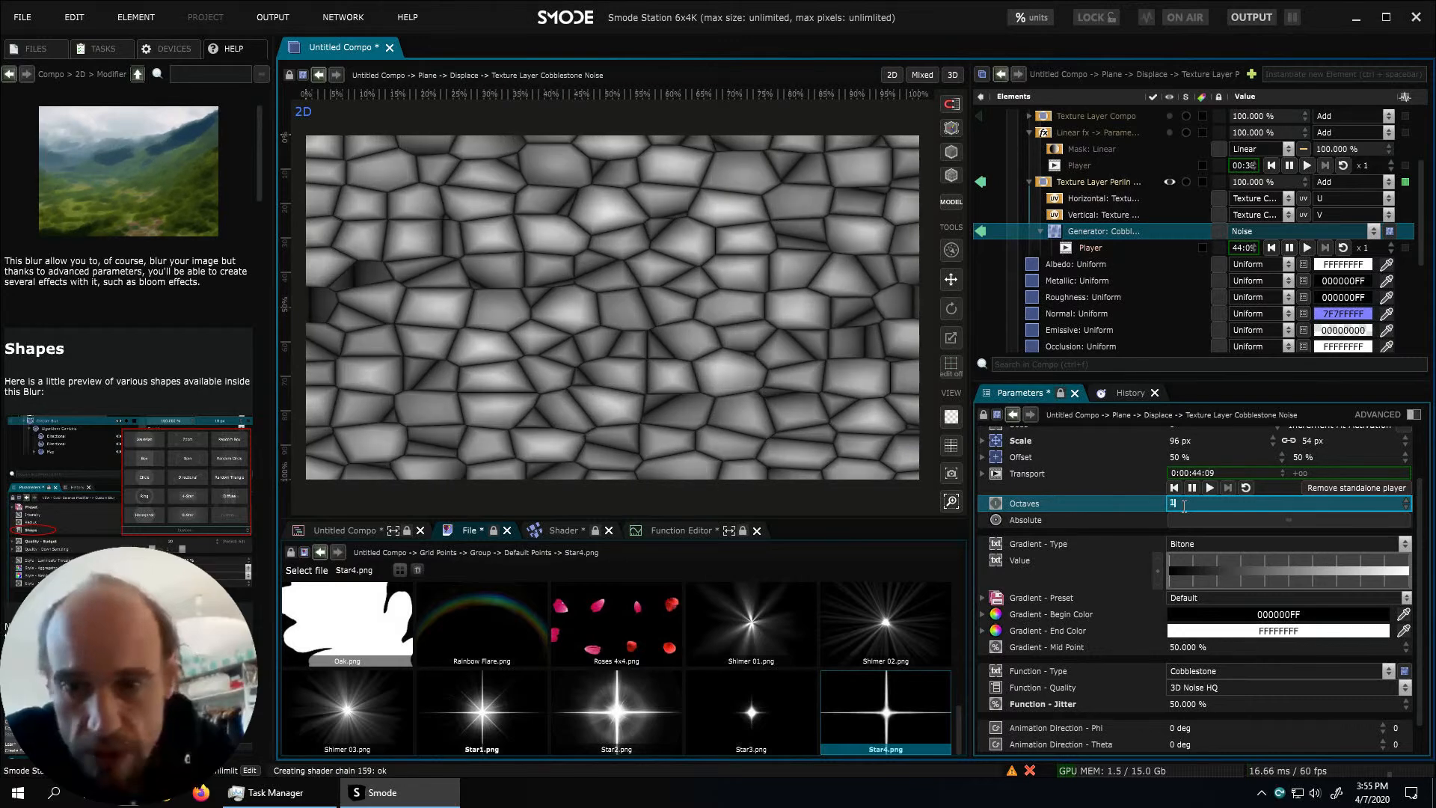
pyautogui.write('2')
pyautogui.press('Return')
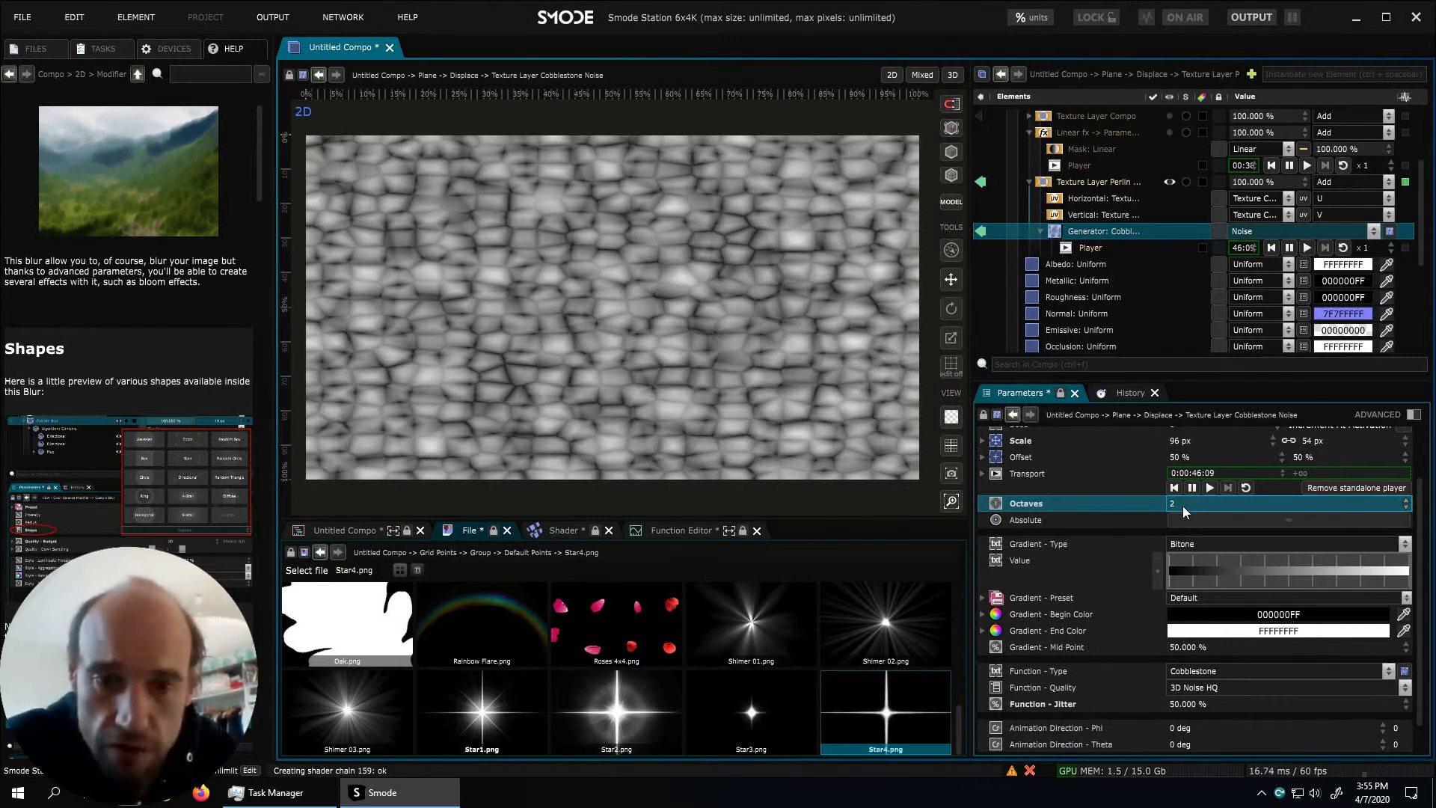
# Try Octaves values of 3 and 5 on the Cobblestone noise to compare the detail
pyautogui.doubleClick(1186, 506)
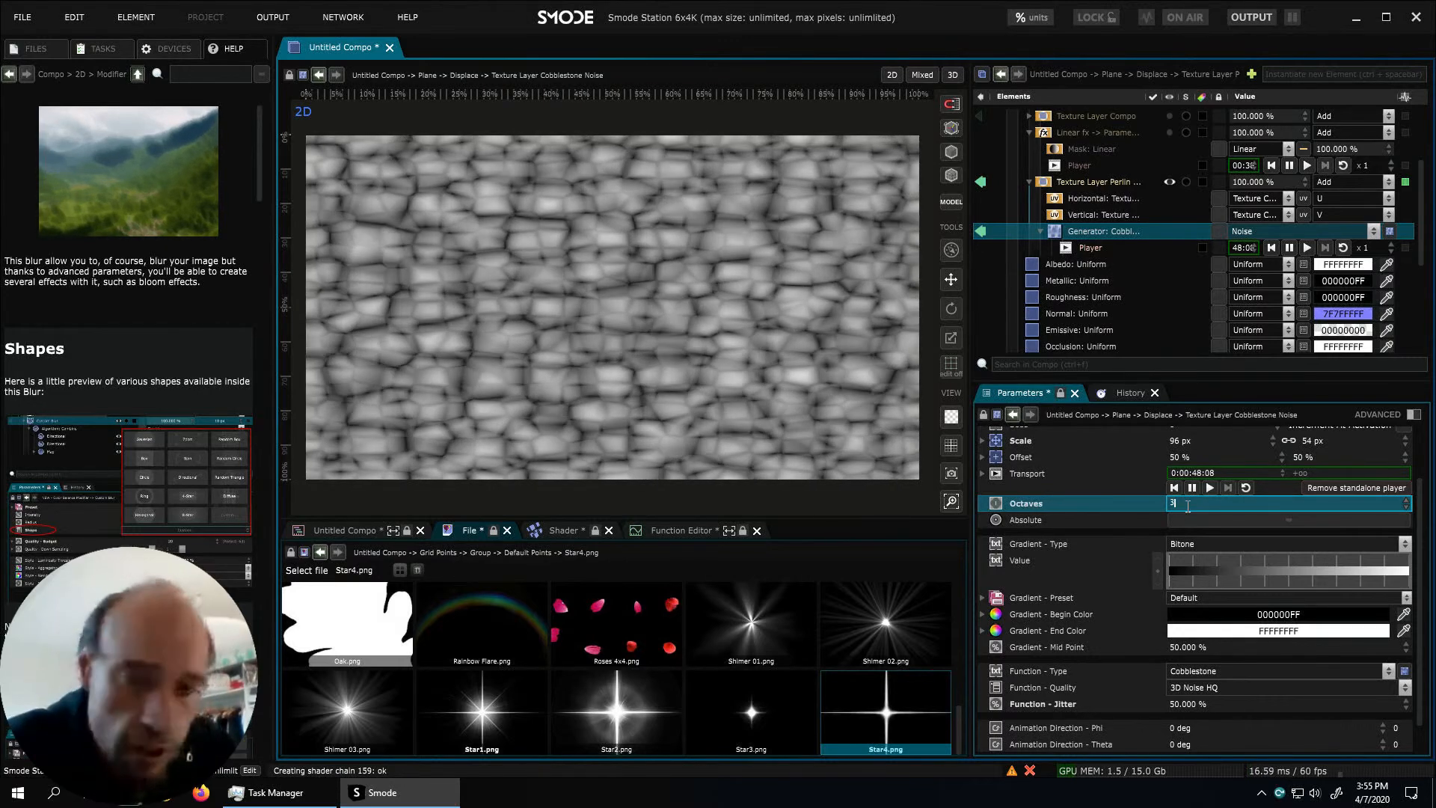
pyautogui.write('3')
pyautogui.press('Return')
pyautogui.doubleClick(1178, 505)
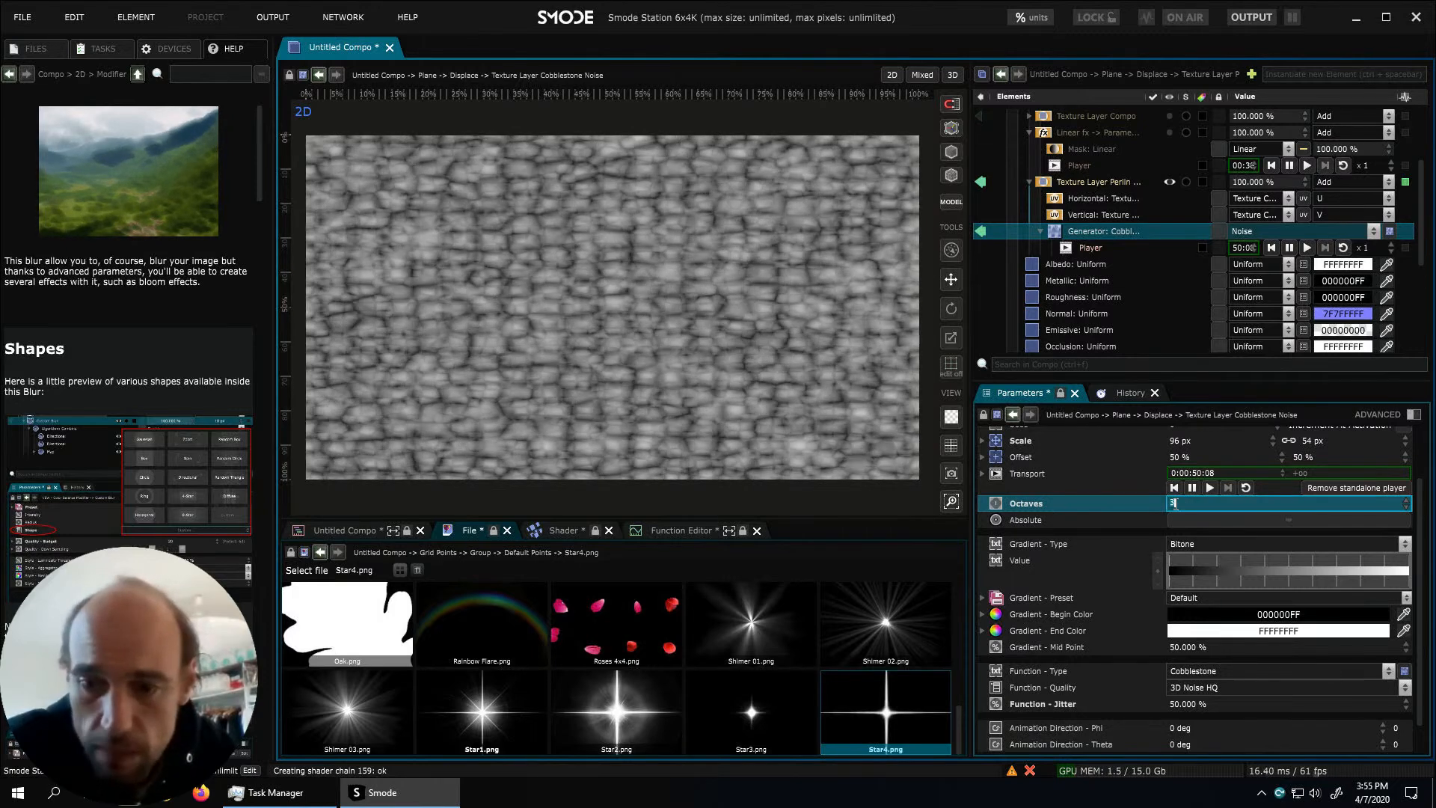
pyautogui.write('5')
pyautogui.press('Return')
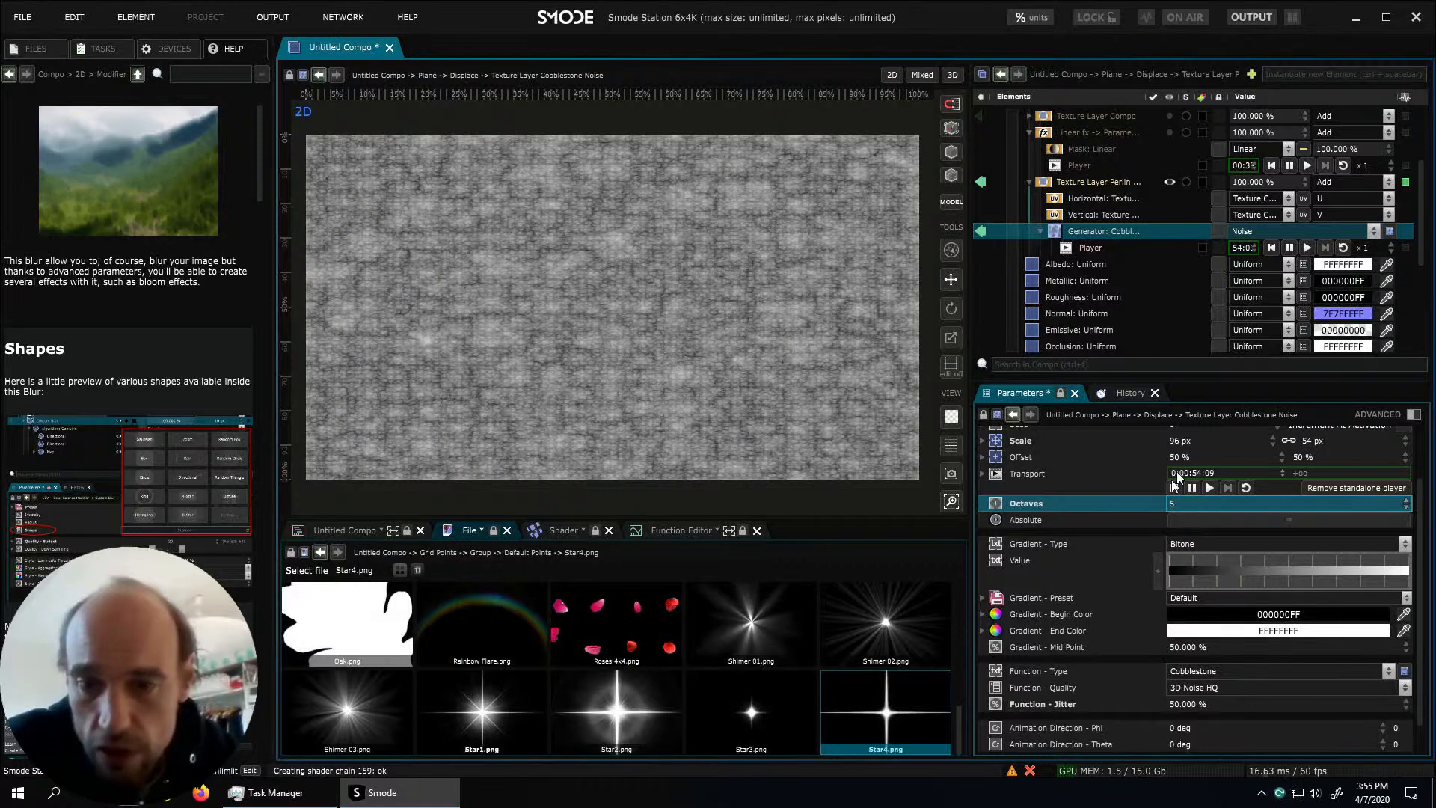
# Enable Absolute on the Cobblestone noise, pause its player and set Octaves to 3
pyautogui.scroll(1, 1189, 458)
pyautogui.scroll(1, 1174, 537)
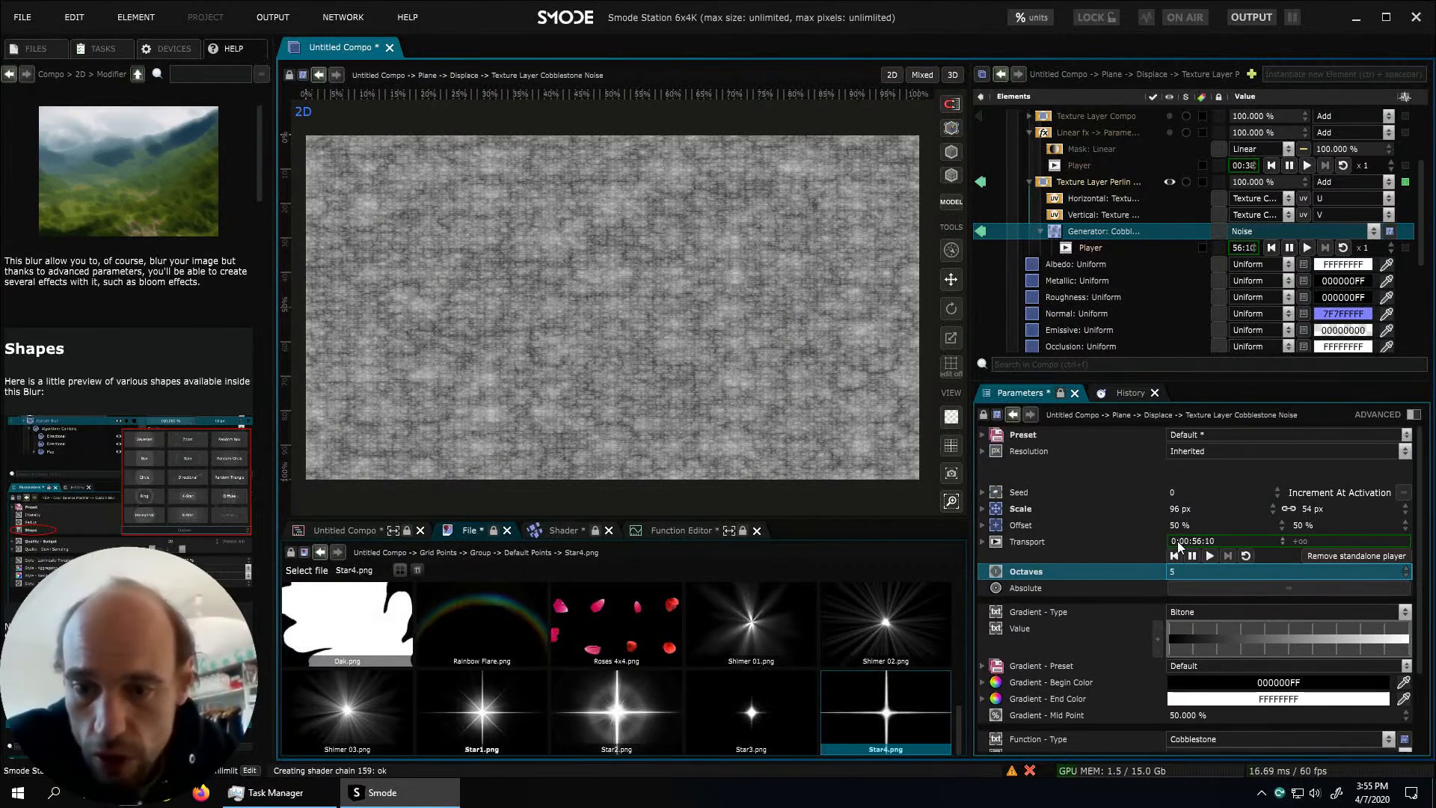
pyautogui.doubleClick(1201, 574)
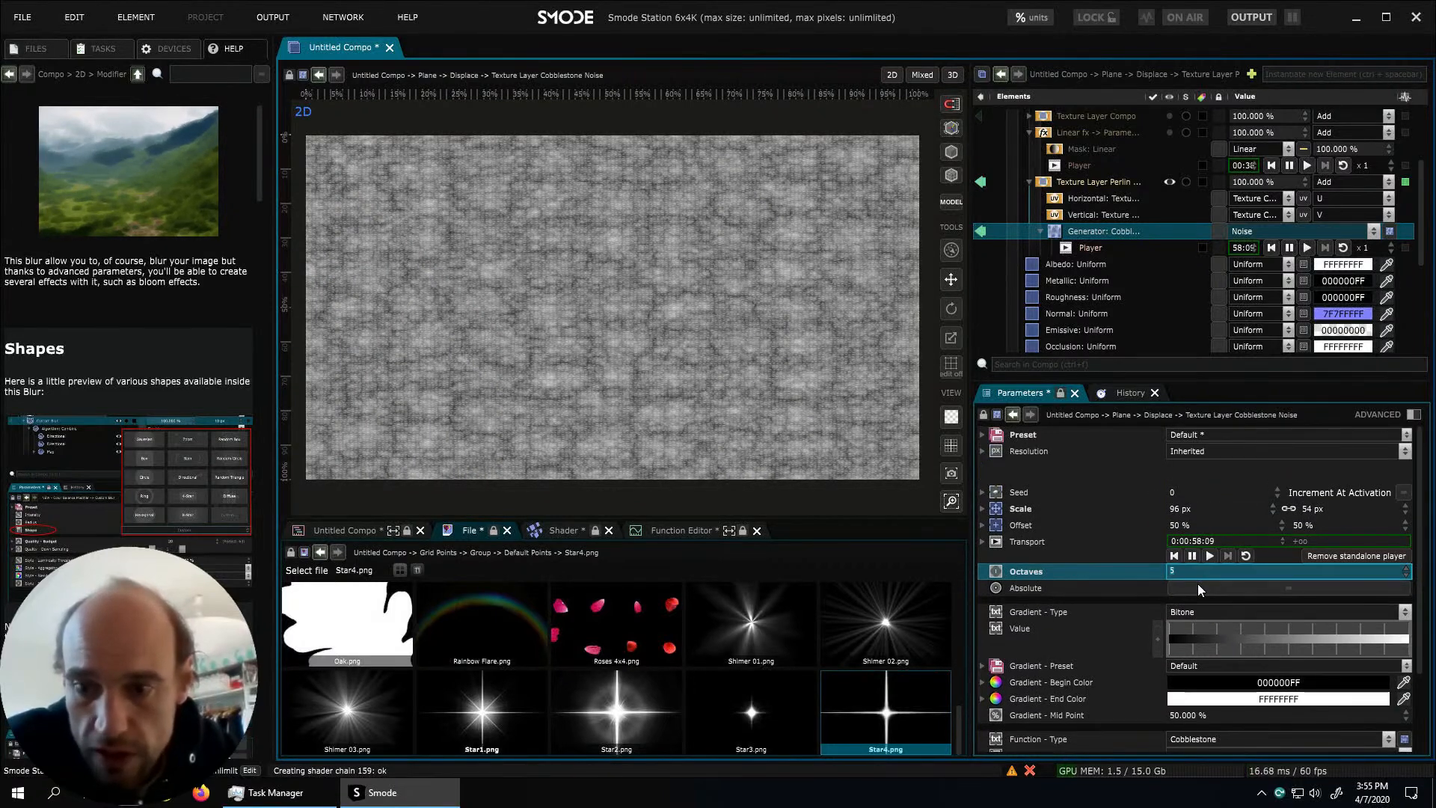
pyautogui.click(1196, 587)
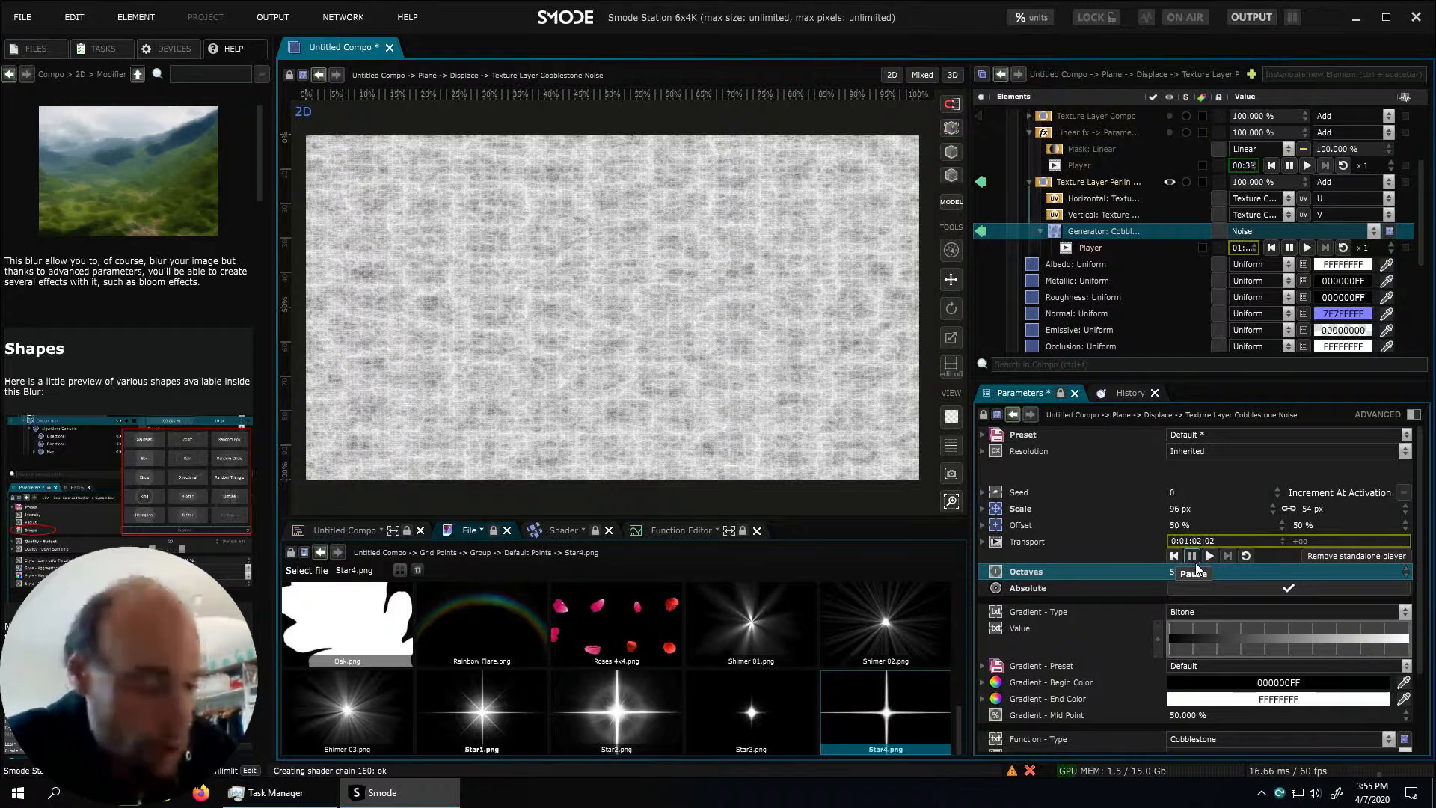
pyautogui.doubleClick(1190, 571)
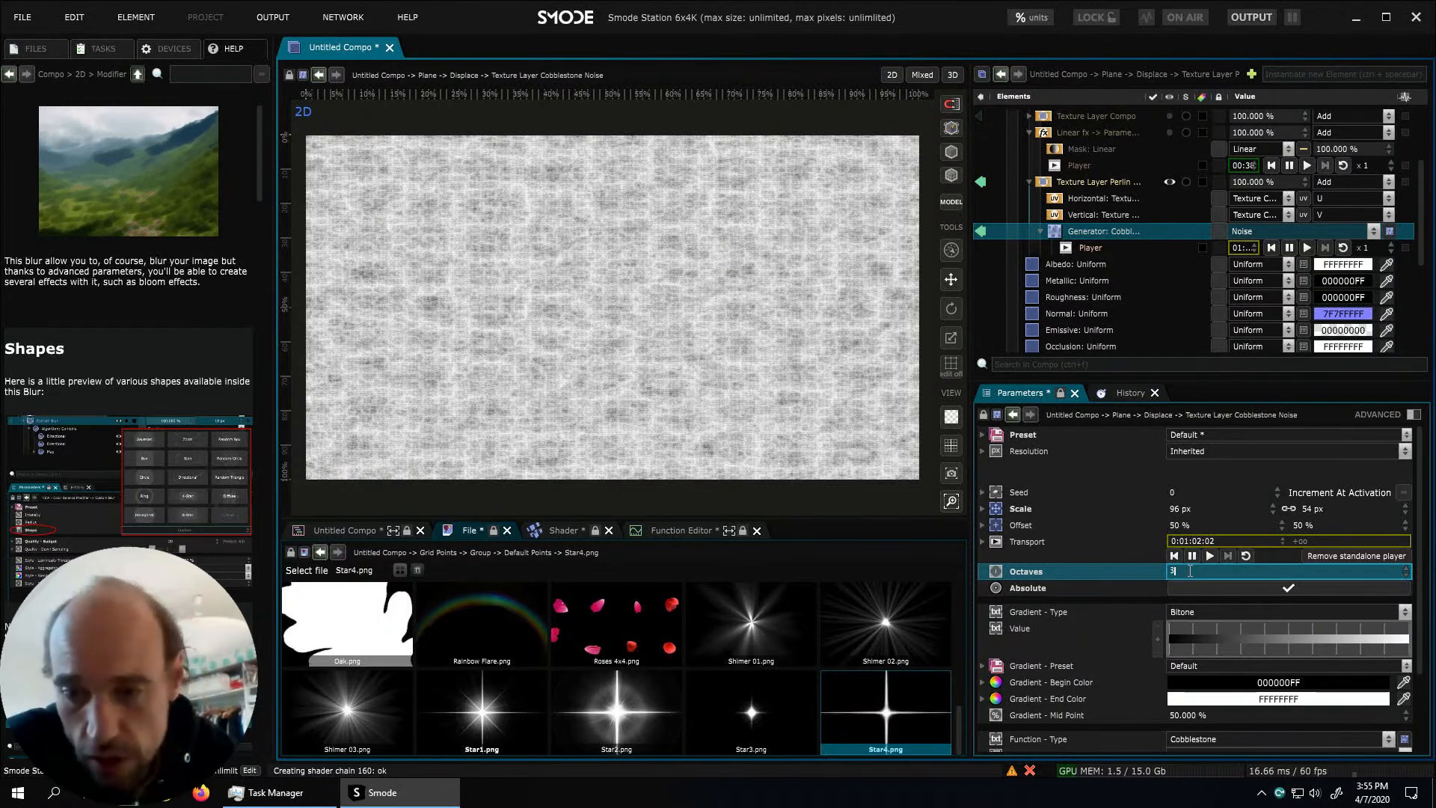
pyautogui.write('3')
pyautogui.press('Return')
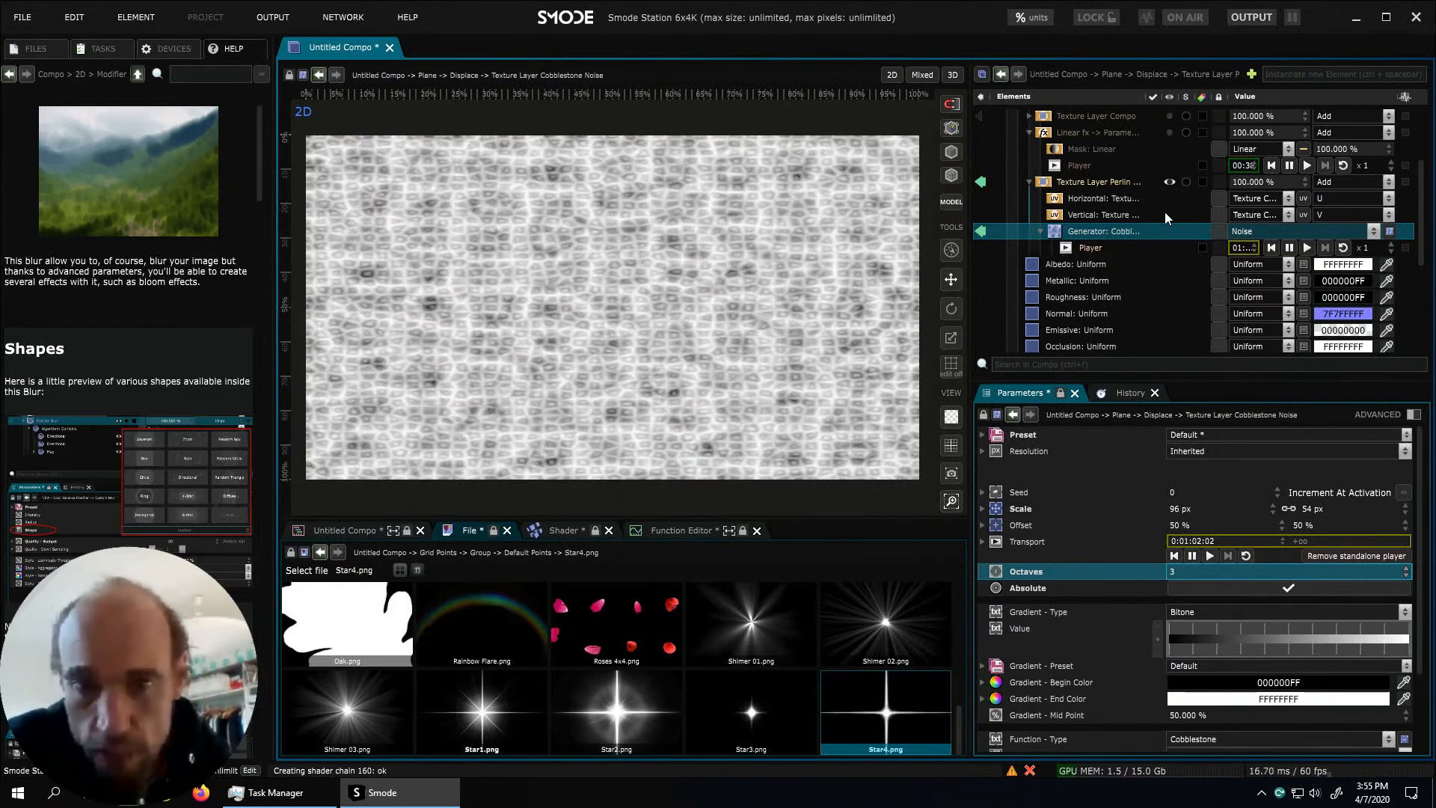
# Return to the 3D view of the whole compo and inspect the displaced plane from several angles
pyautogui.click(980, 182)
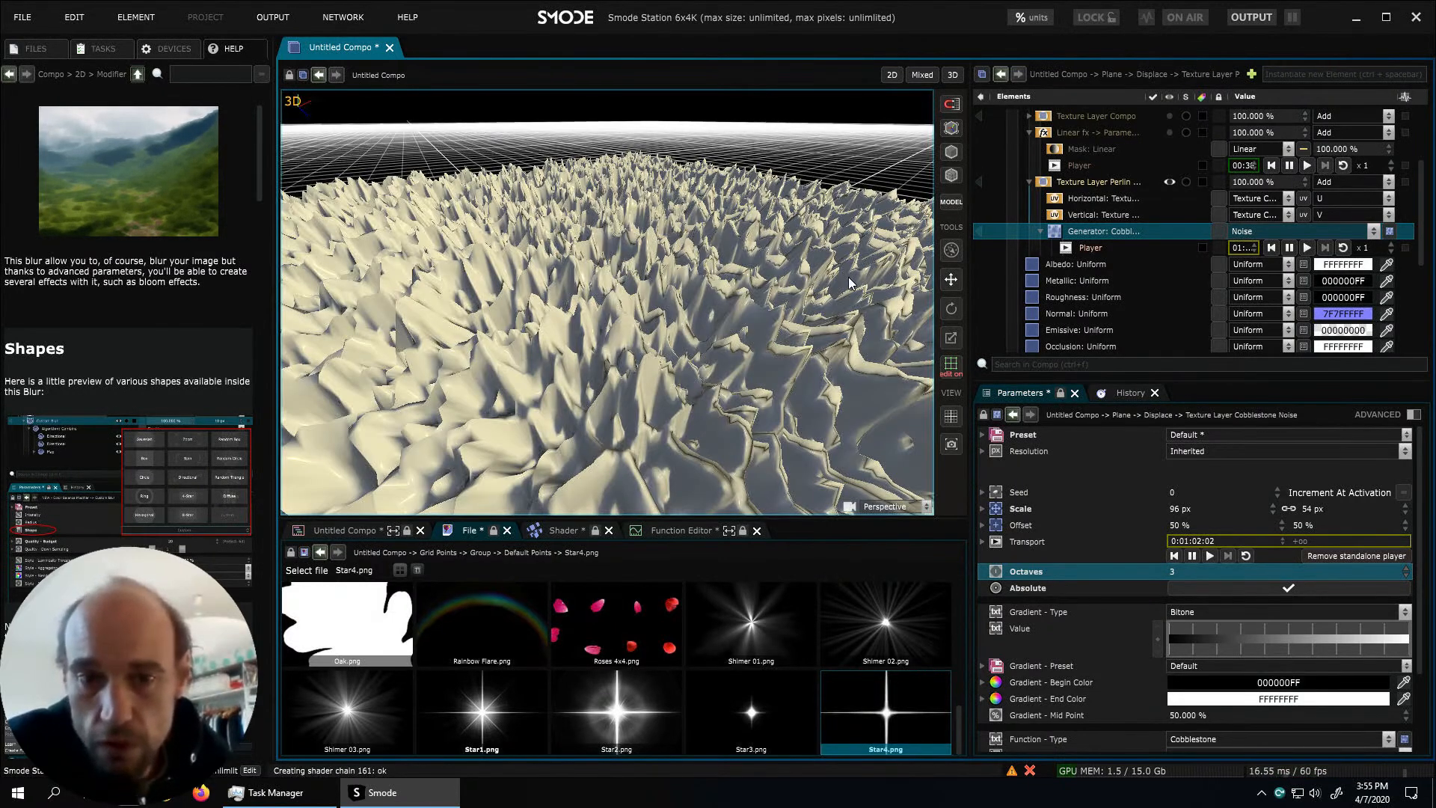
pyautogui.moveTo(849, 277); pyautogui.dragTo(747, 340, button='middle')
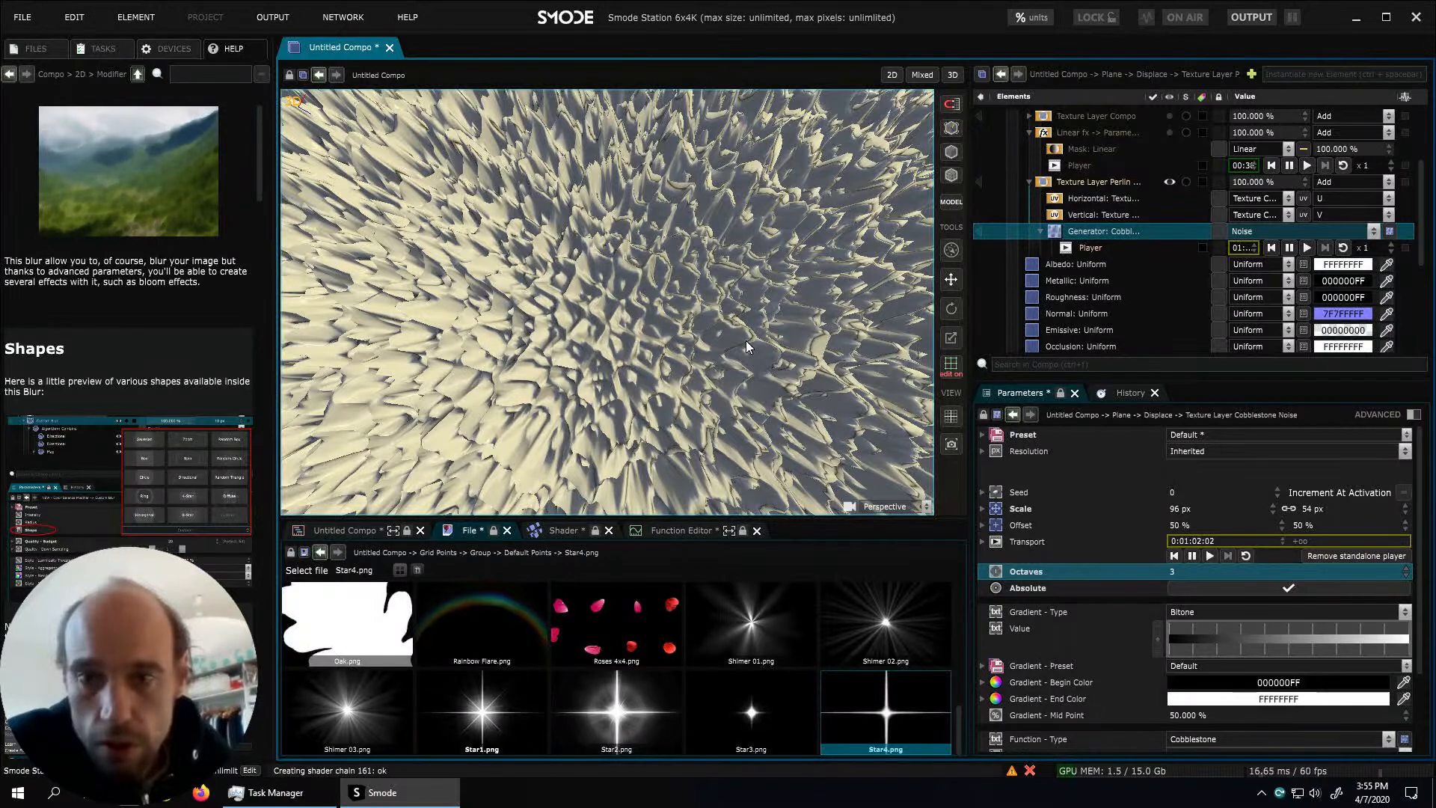
pyautogui.moveTo(687, 404); pyautogui.dragTo(651, 295, button='middle')
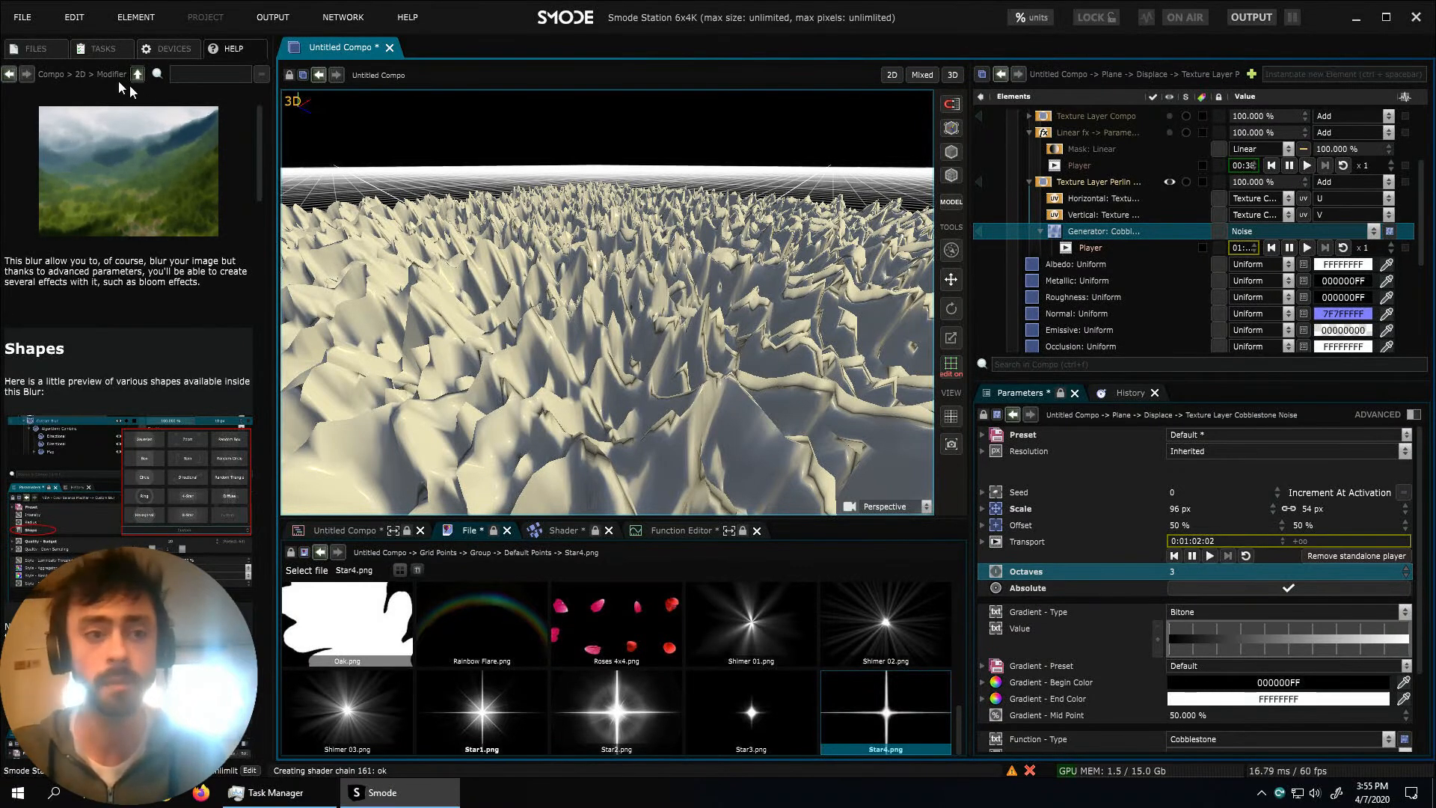
# Enable Shader Pack.presets among the presets of the Standard Pack files
pyautogui.click(47, 47)
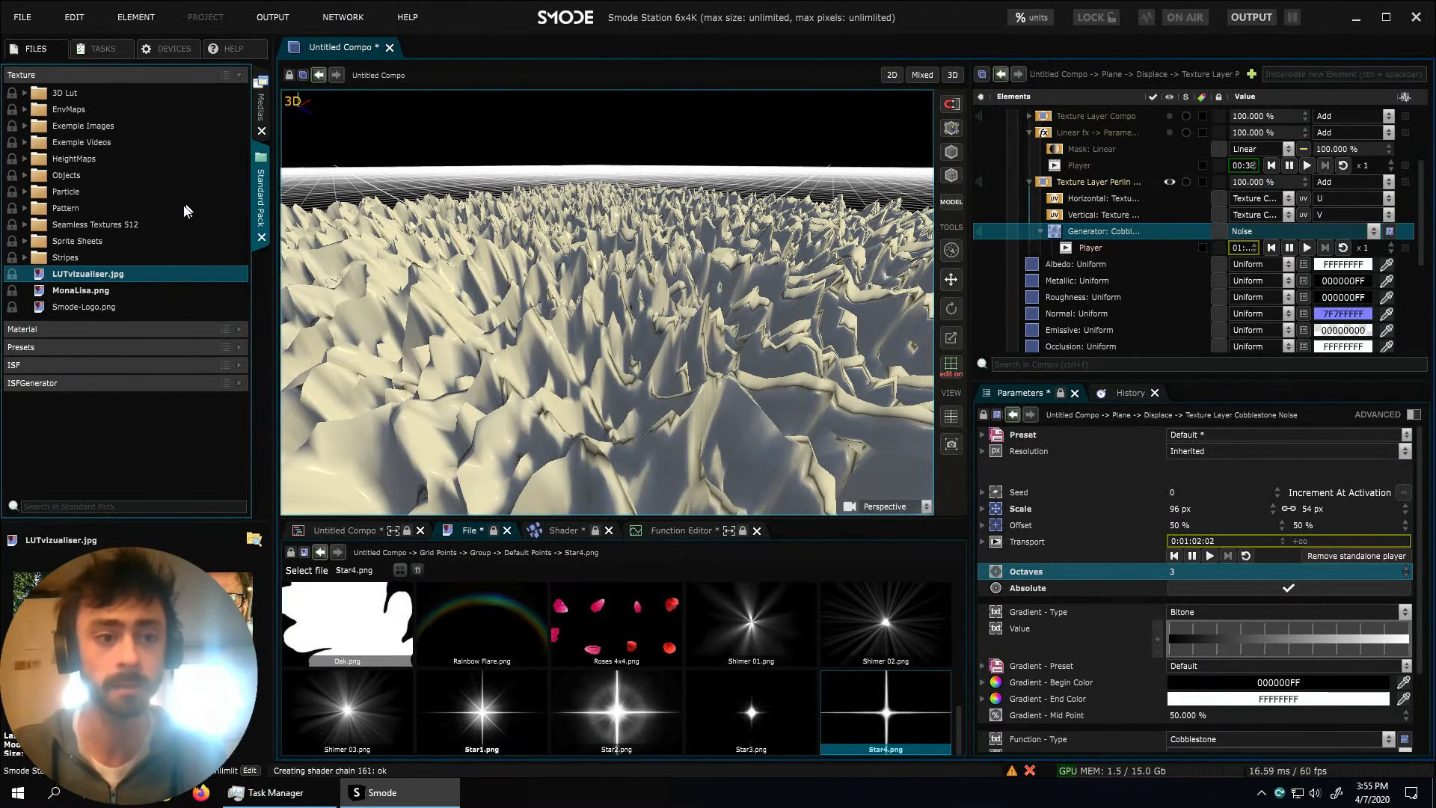
pyautogui.click(74, 348)
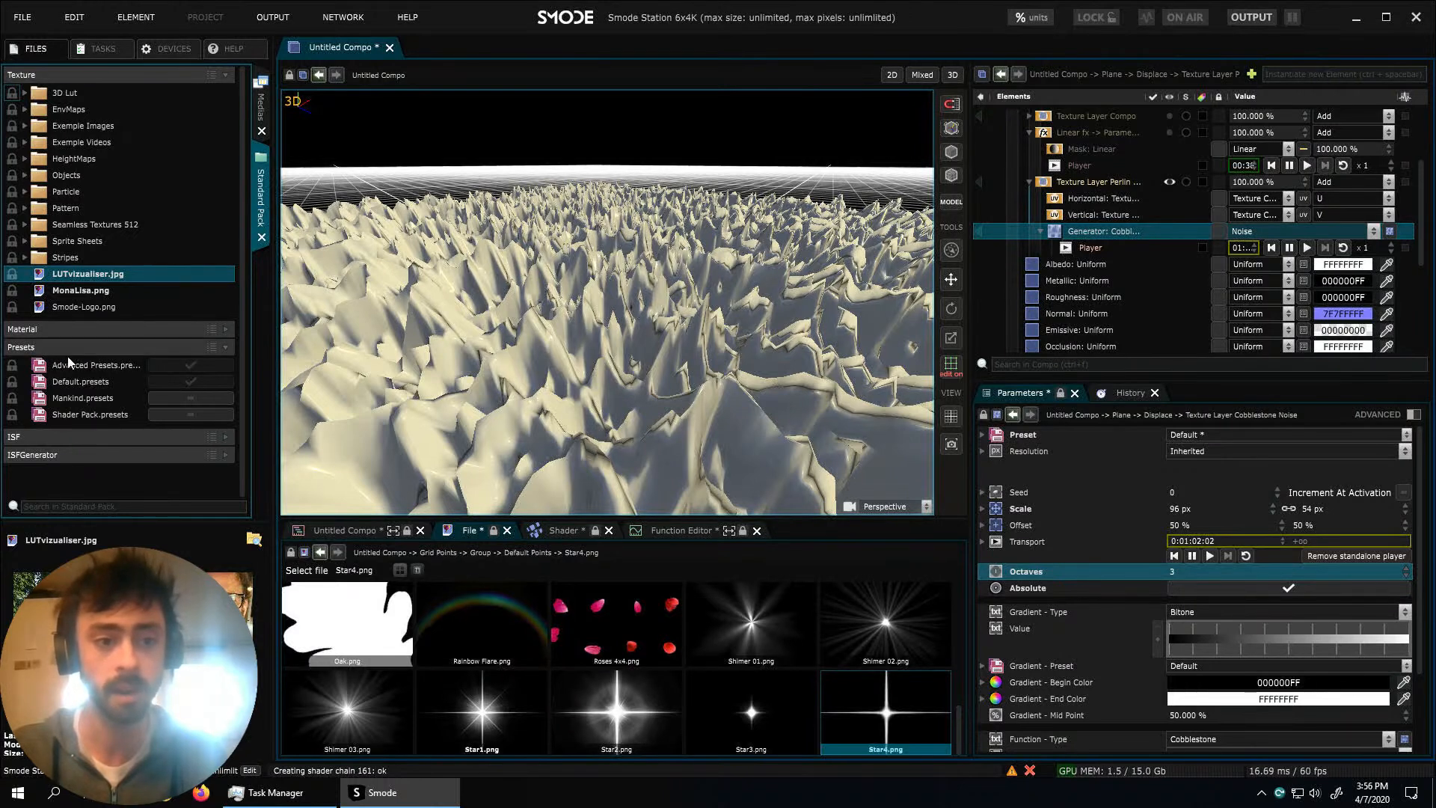
pyautogui.click(95, 416)
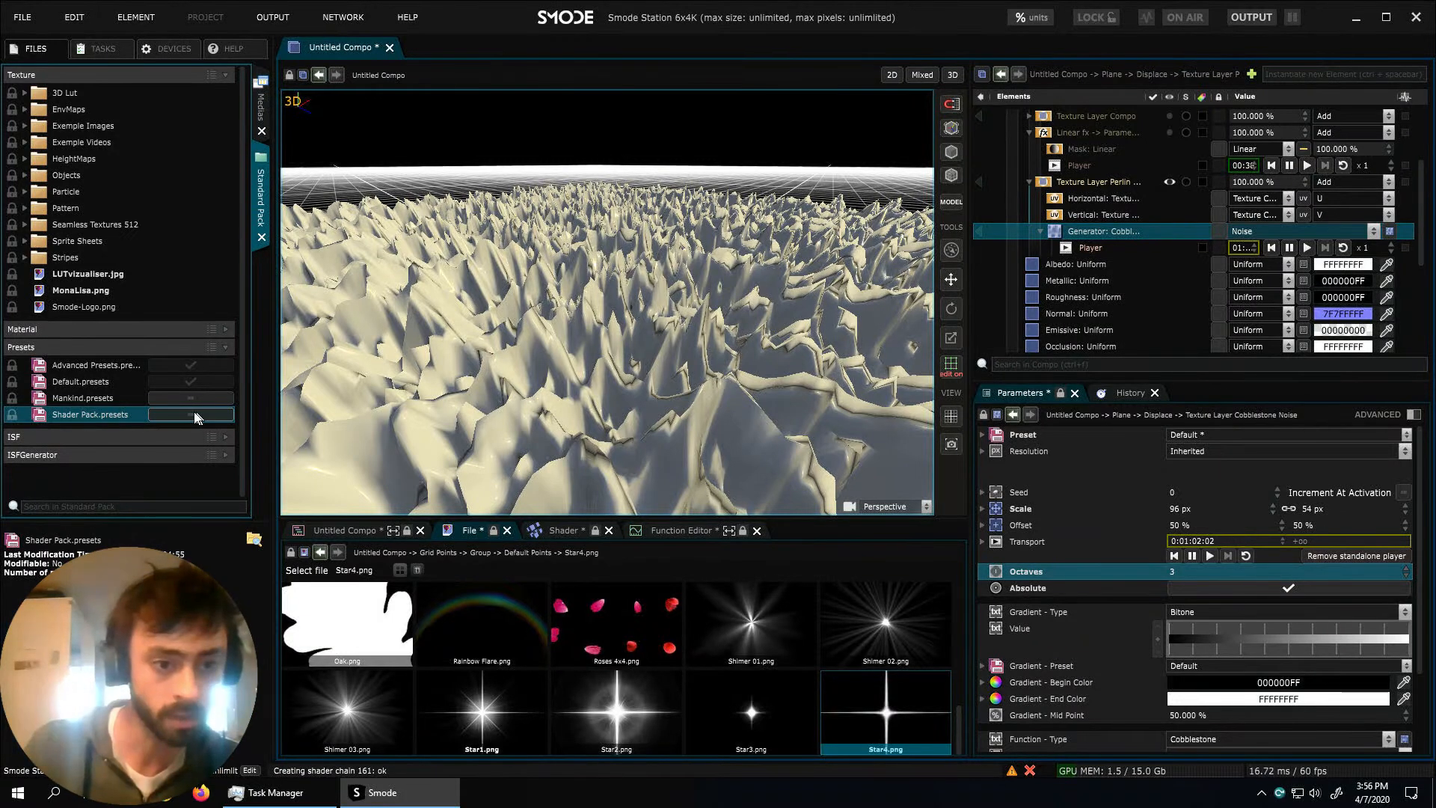
pyautogui.click(164, 414)
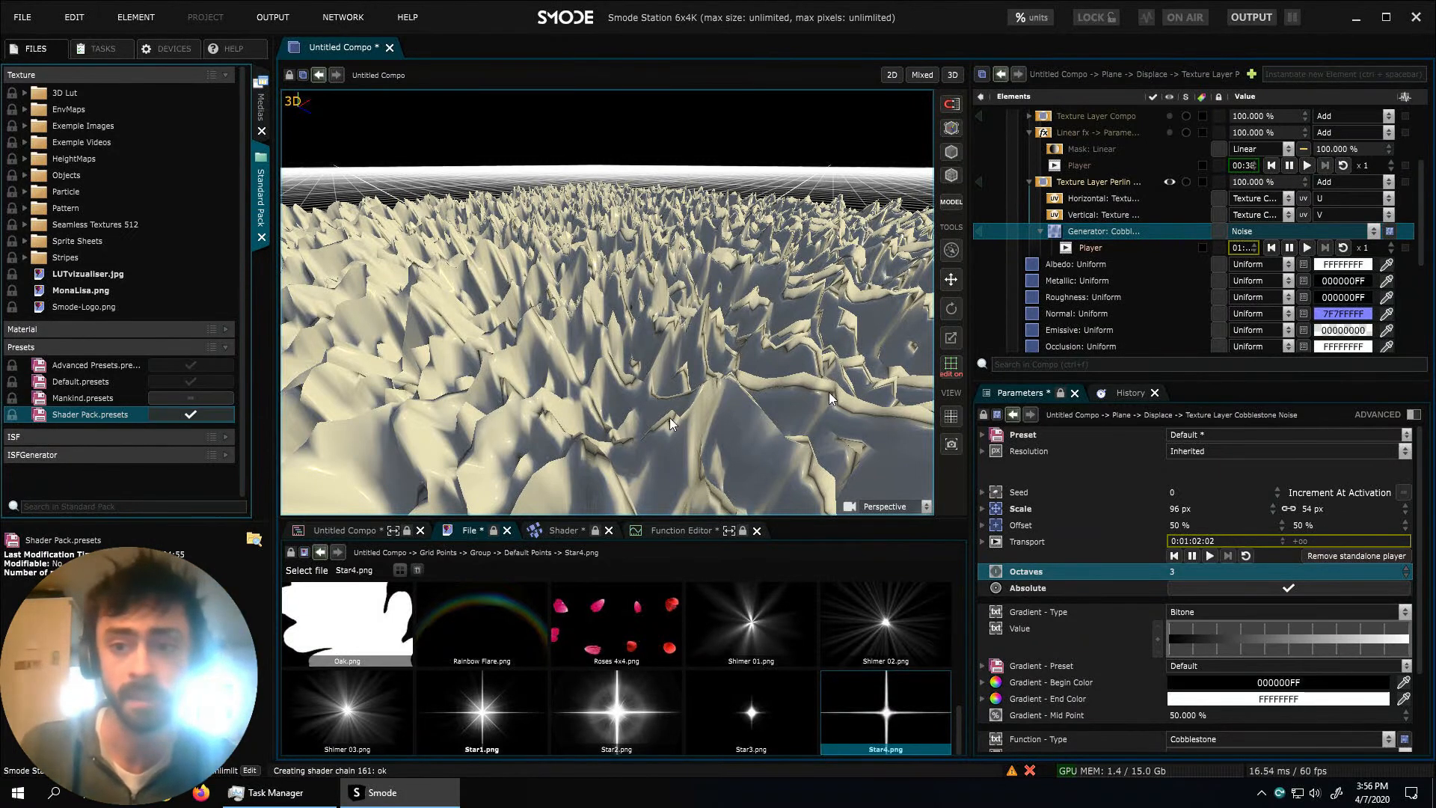
# Review the generator types offered for the Displace noise mask without changing the type, and disable that mask
pyautogui.click(1040, 232)
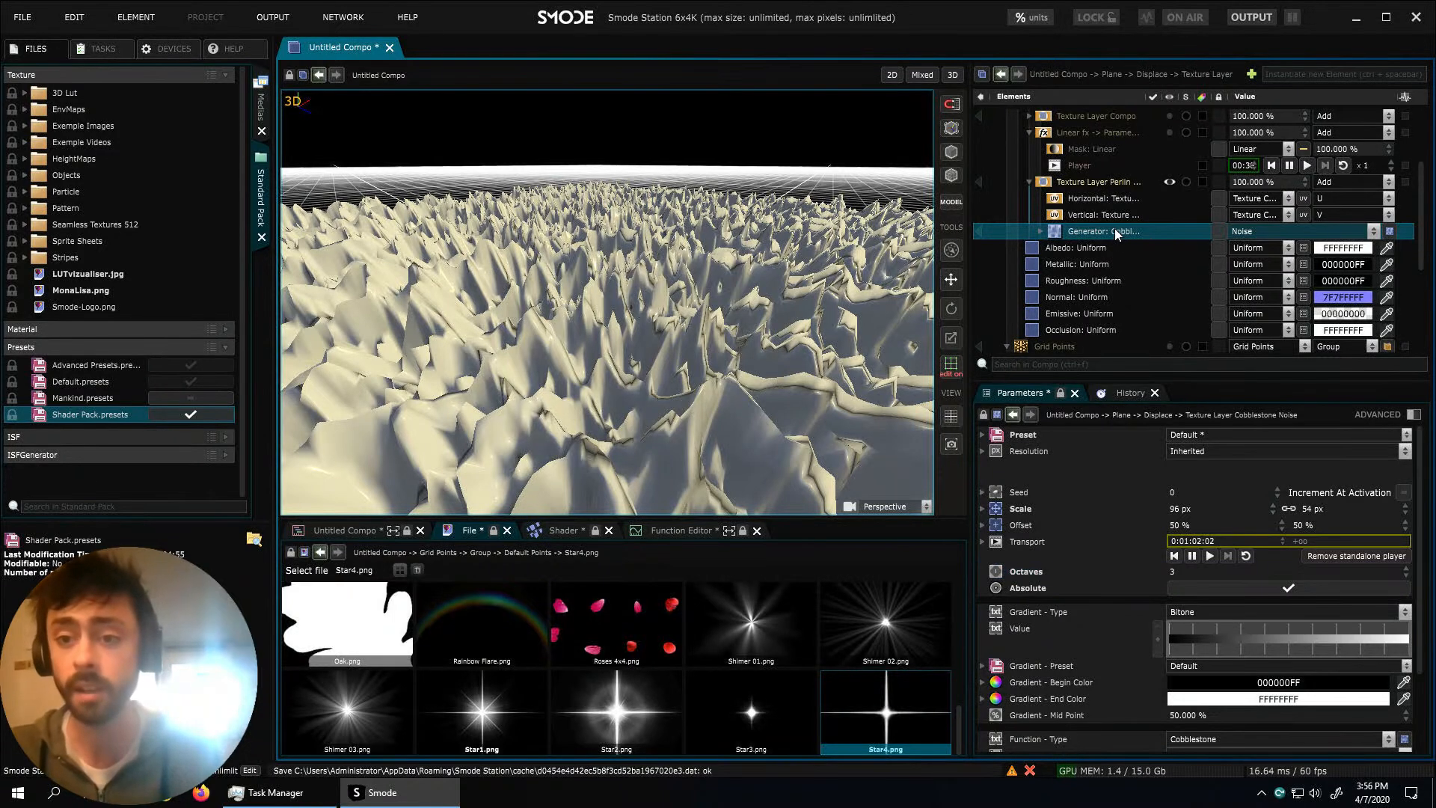
pyautogui.click(1248, 238)
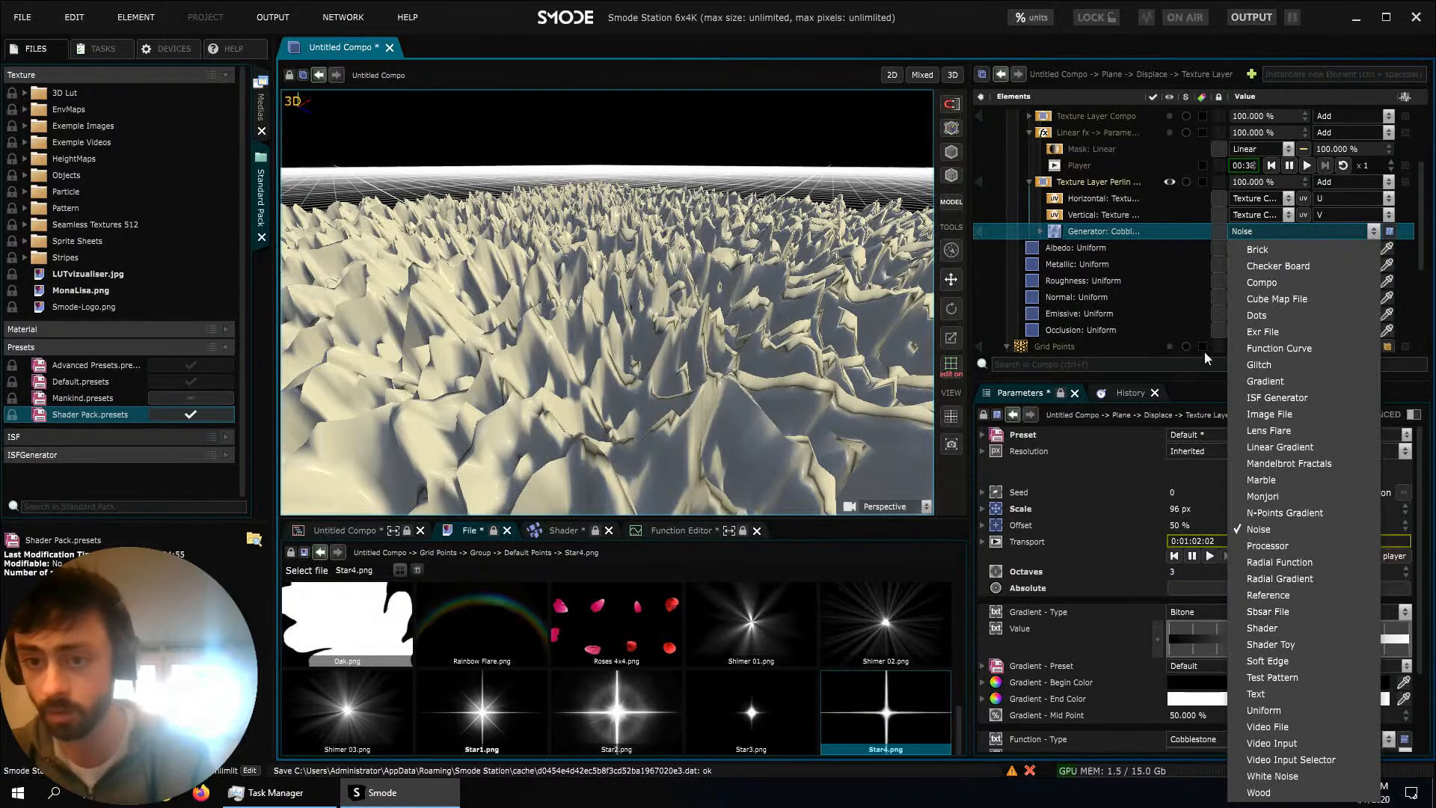
pyautogui.click(1104, 186)
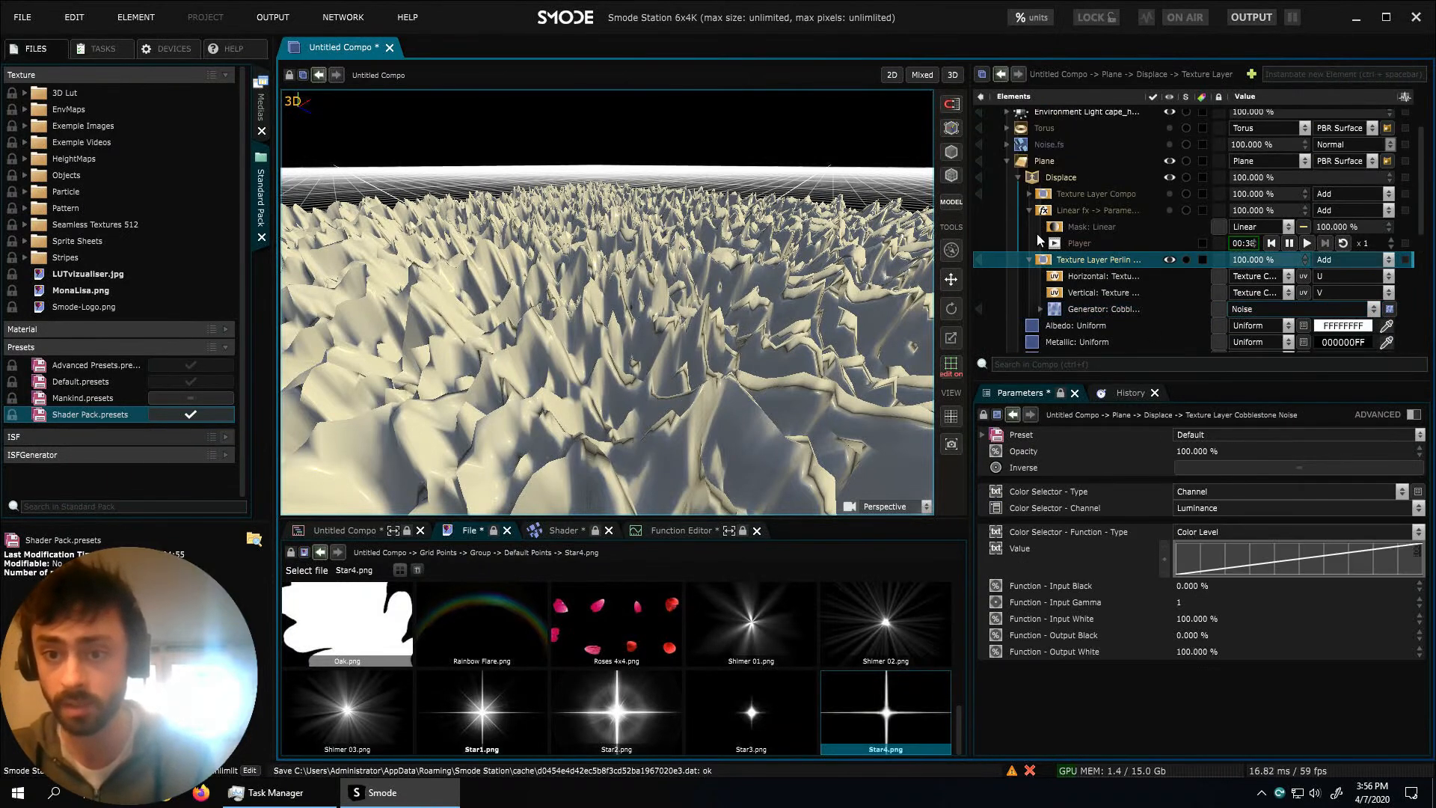
pyautogui.click(1031, 210)
pyautogui.press('h')
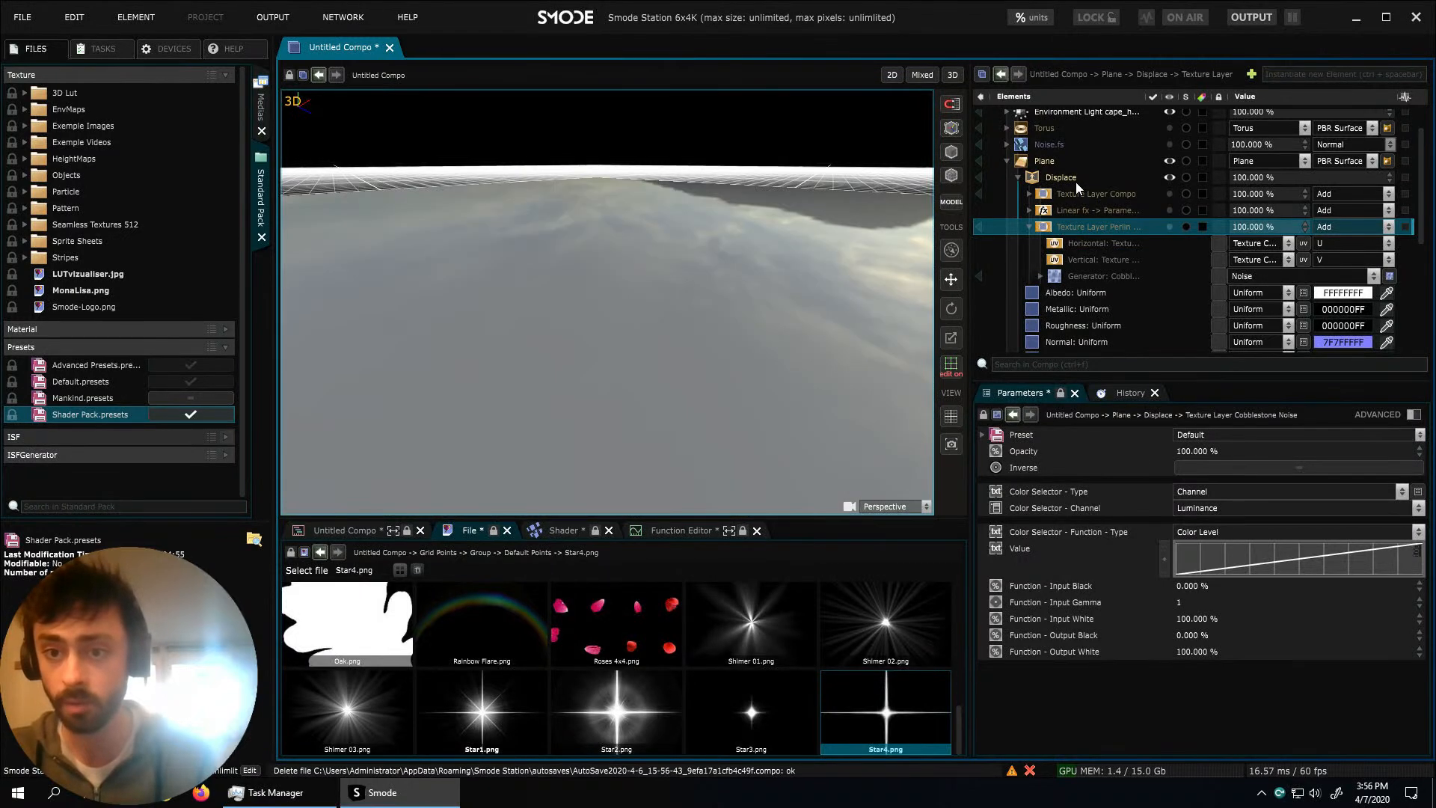
# Add a Texture Layer mask to the plane's Displace modifier
pyautogui.click(1076, 182)
pyautogui.rightClick(1074, 178)
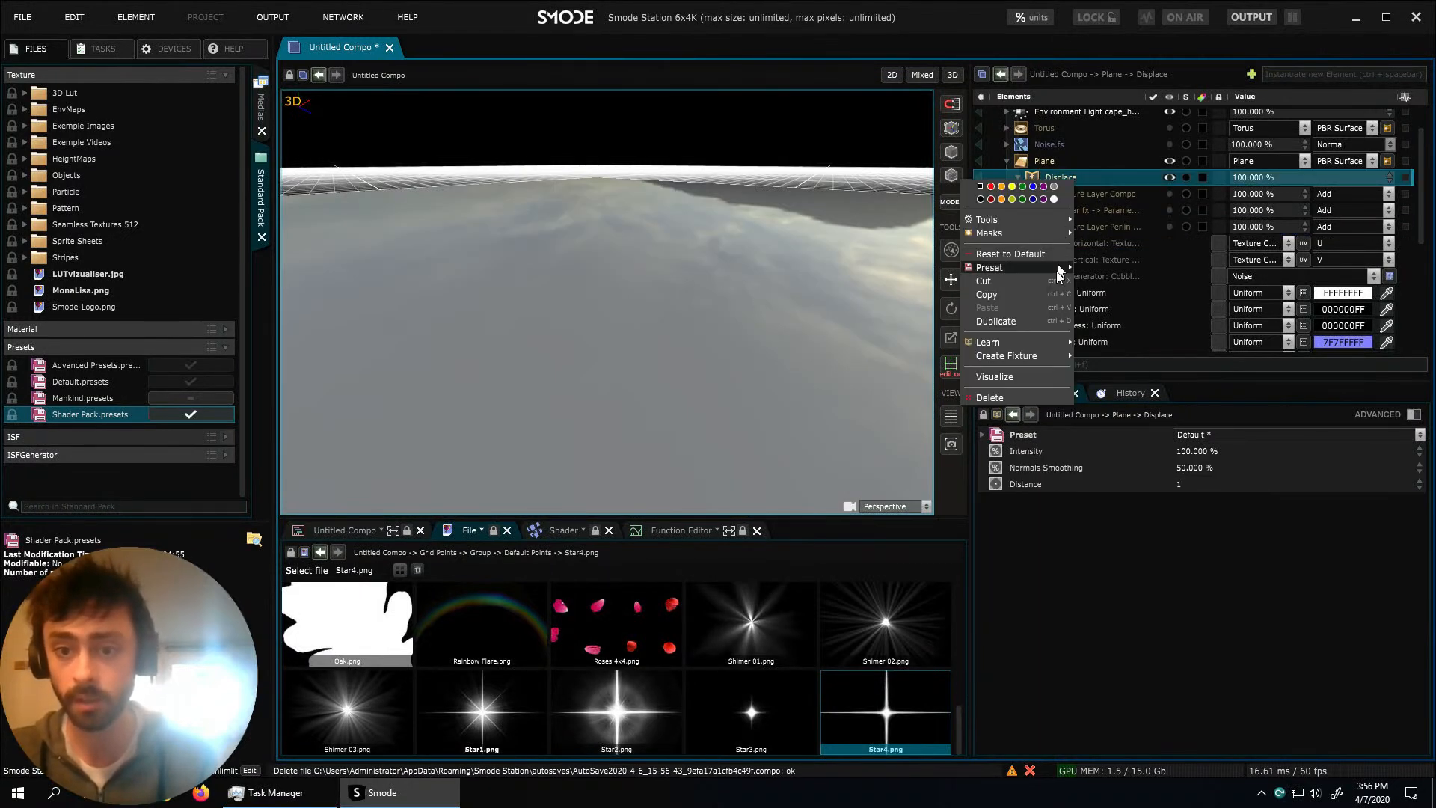
pyautogui.moveTo(1007, 235)
pyautogui.click(1102, 531)
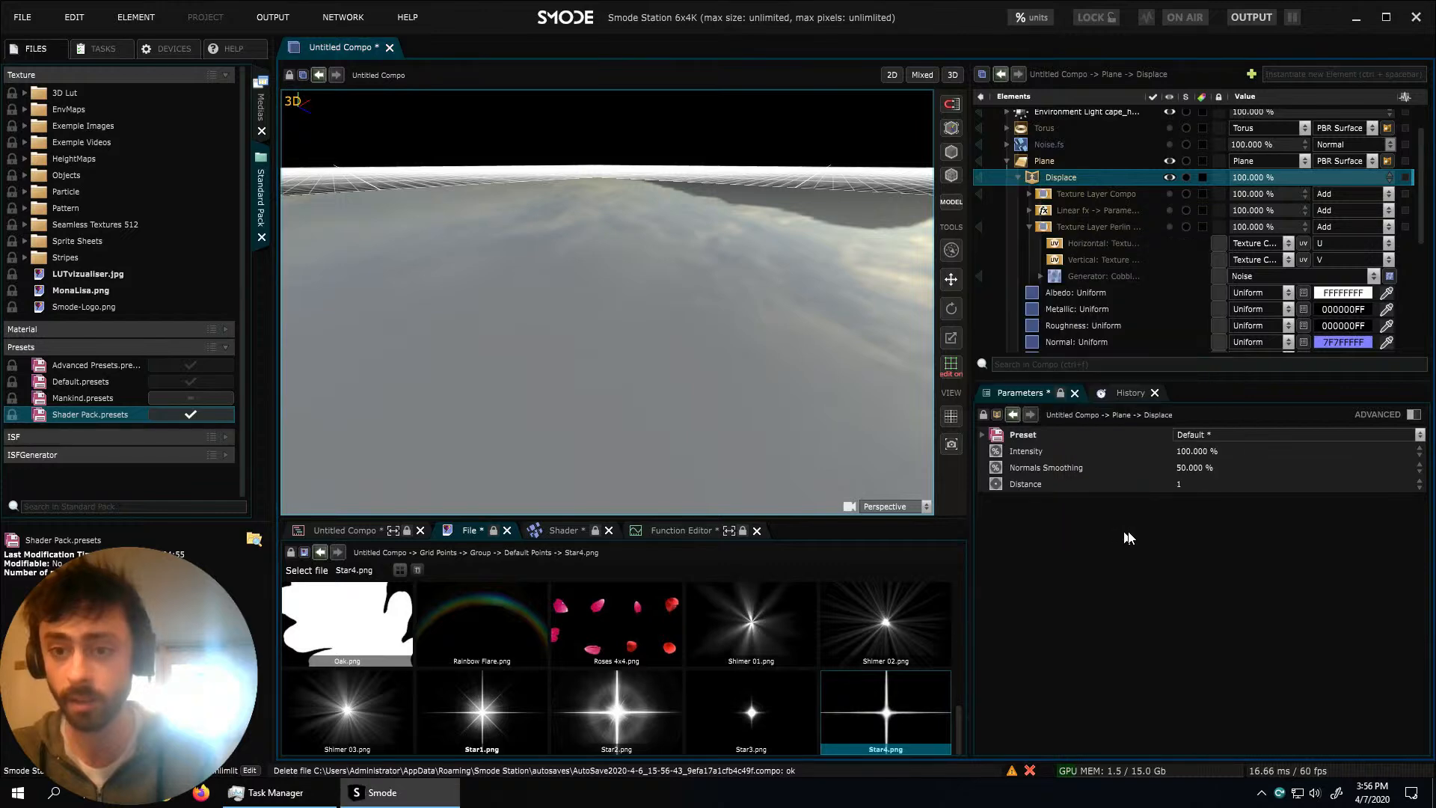
pyautogui.click(1029, 294)
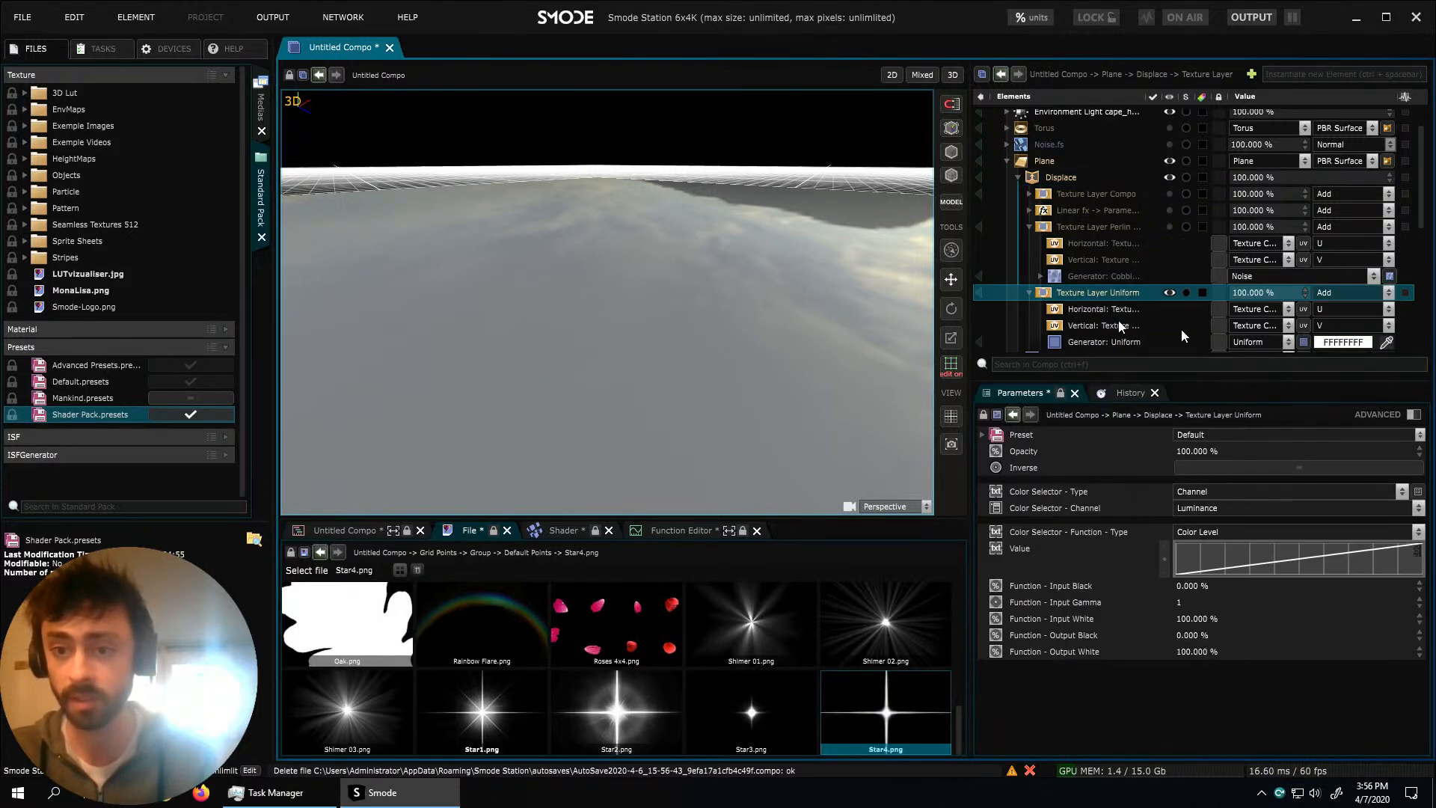
# Change the new Displace mask's generator type from Uniform to Shader
pyautogui.click(1101, 344)
pyautogui.scroll(-1, 1215, 327)
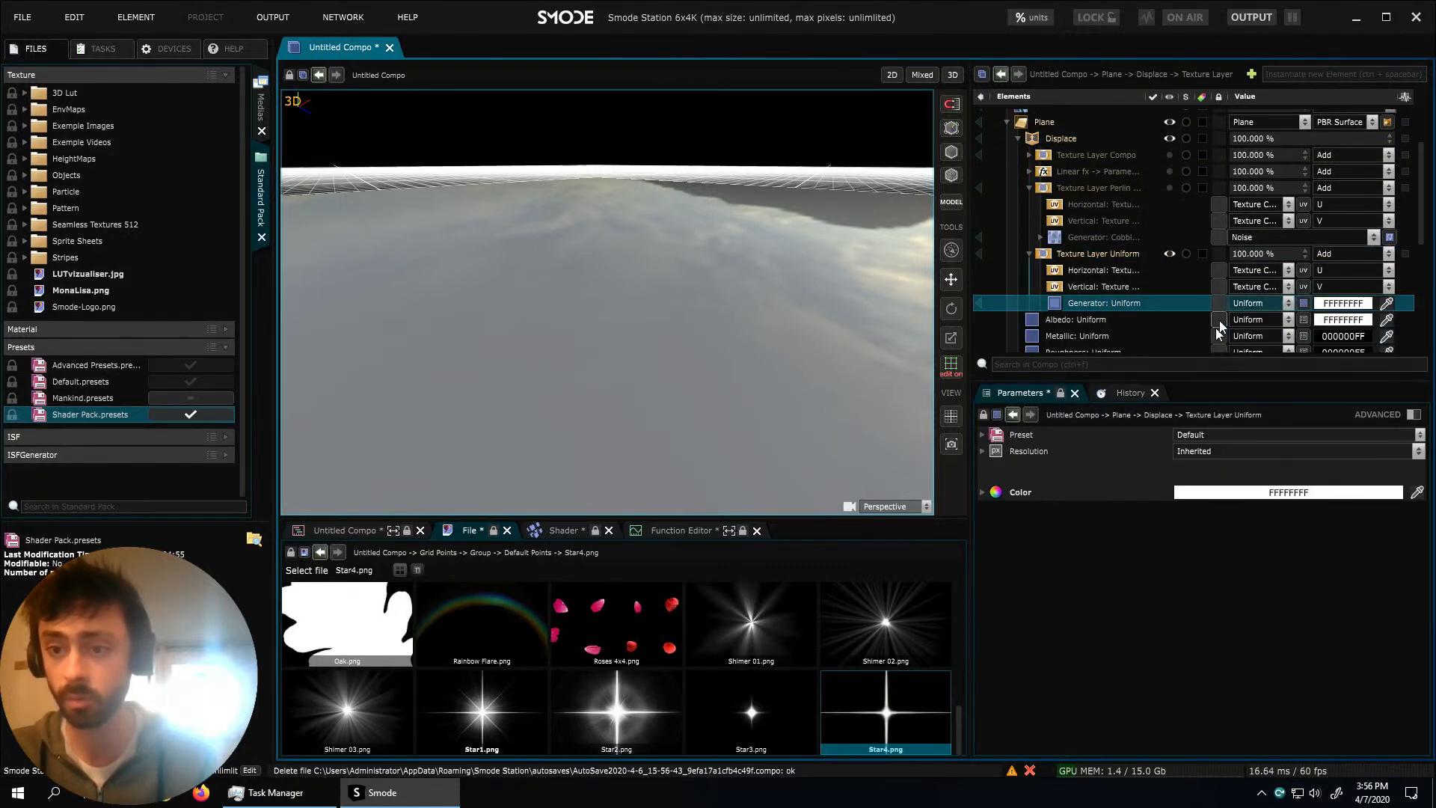
pyautogui.click(1268, 305)
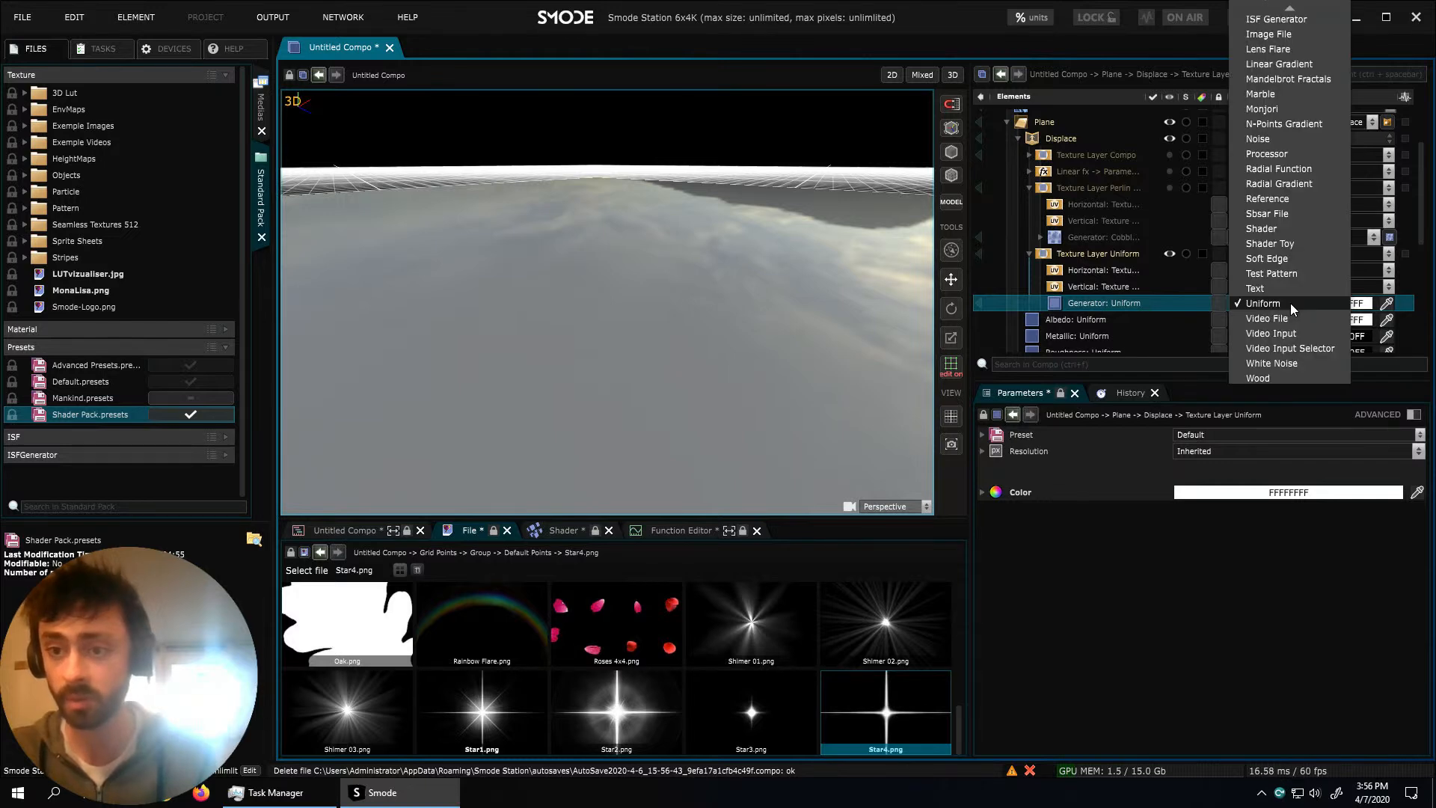
pyautogui.click(1264, 229)
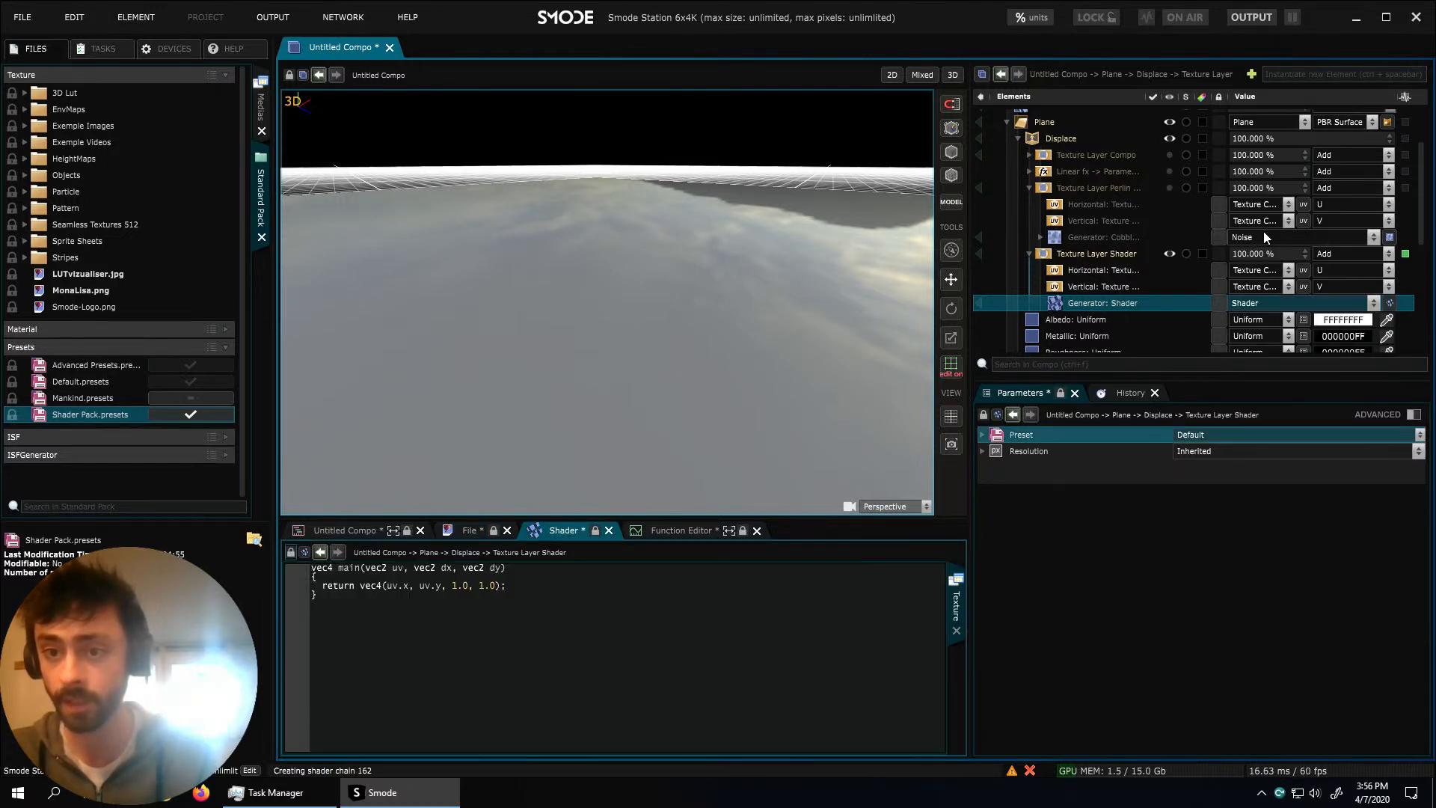
# Apply the Shader Pack preset Noise Colored to the mask's shader generator
pyautogui.click(1219, 435)
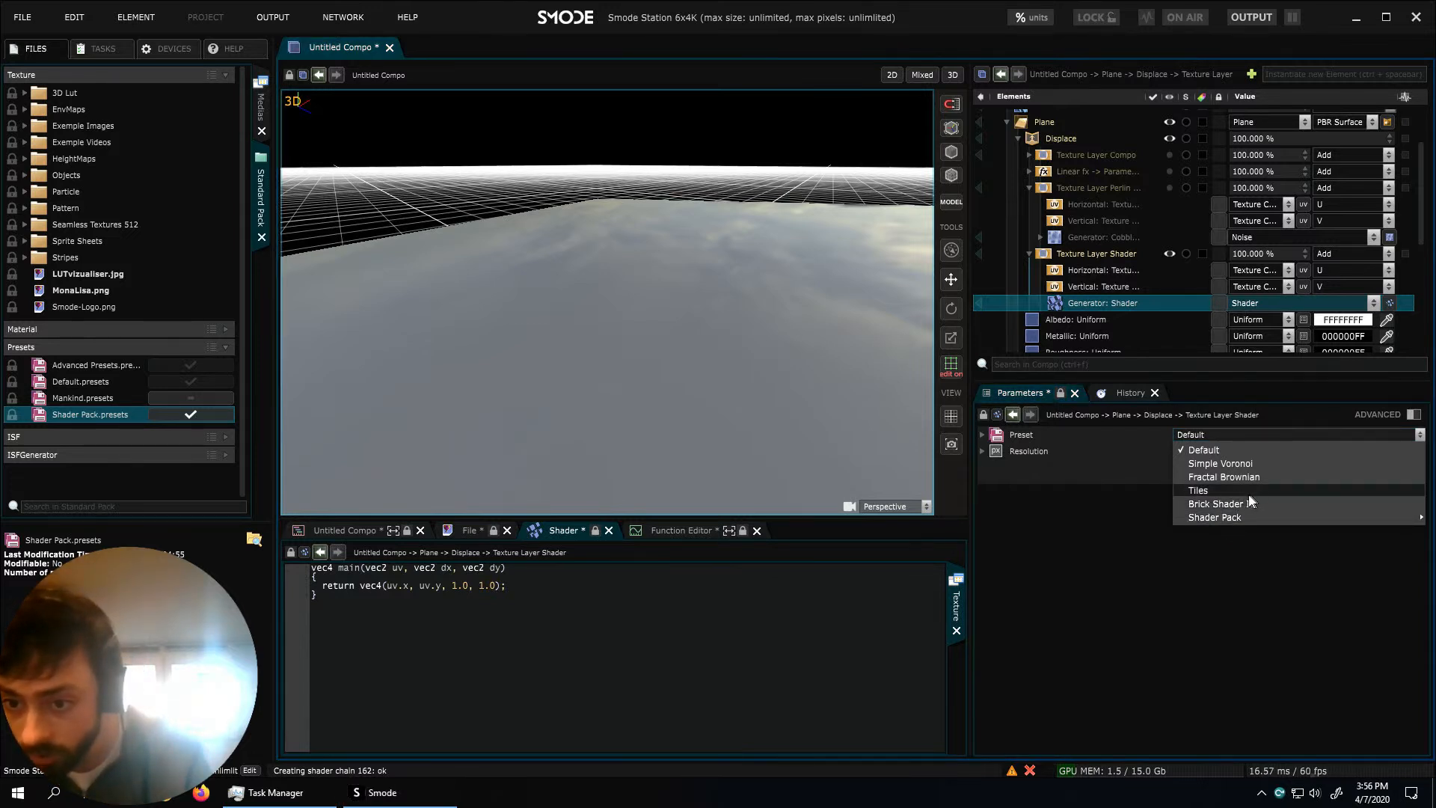
pyautogui.click(1028, 499)
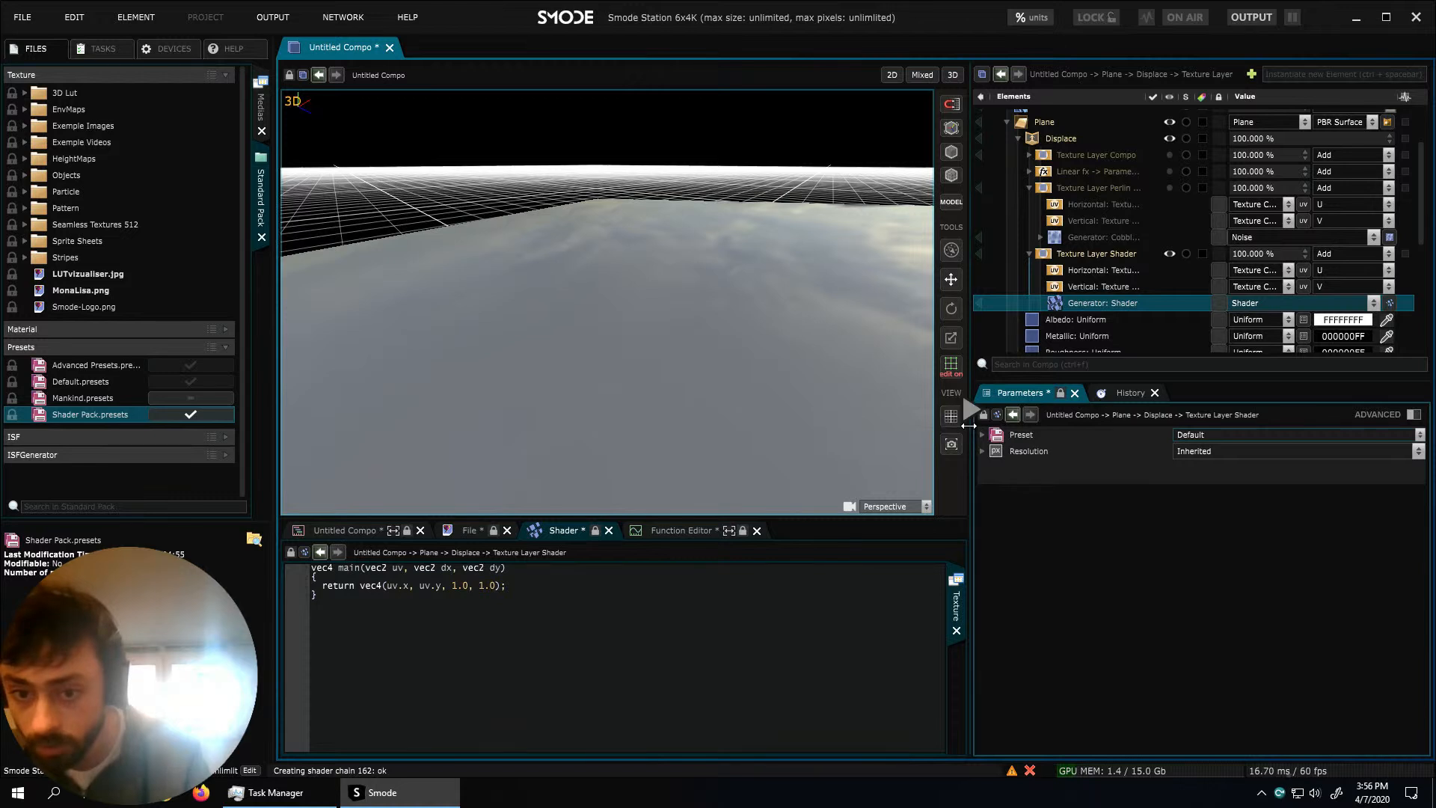
pyautogui.moveTo(968, 425); pyautogui.dragTo(952, 508)
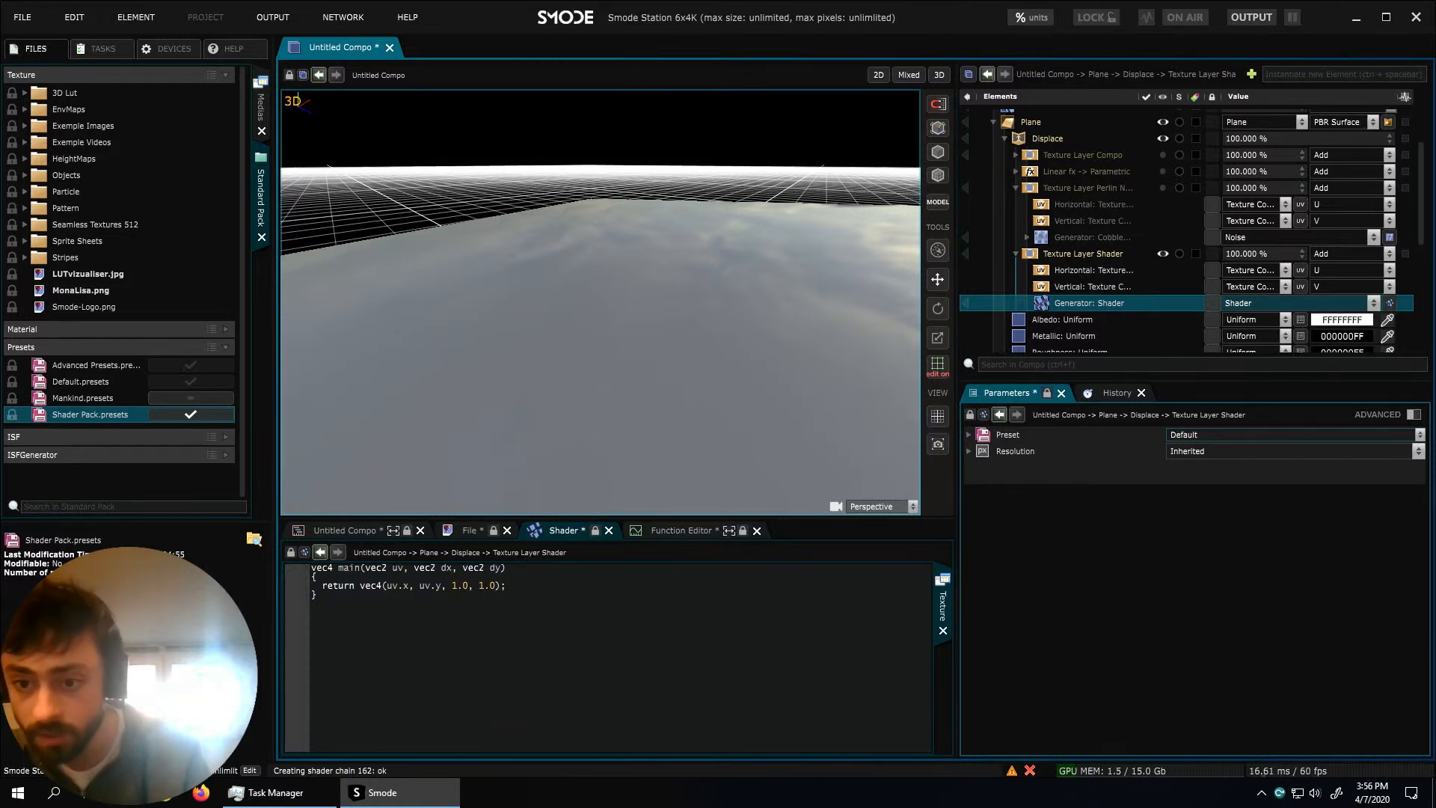
pyautogui.click(1233, 438)
pyautogui.moveTo(1223, 518)
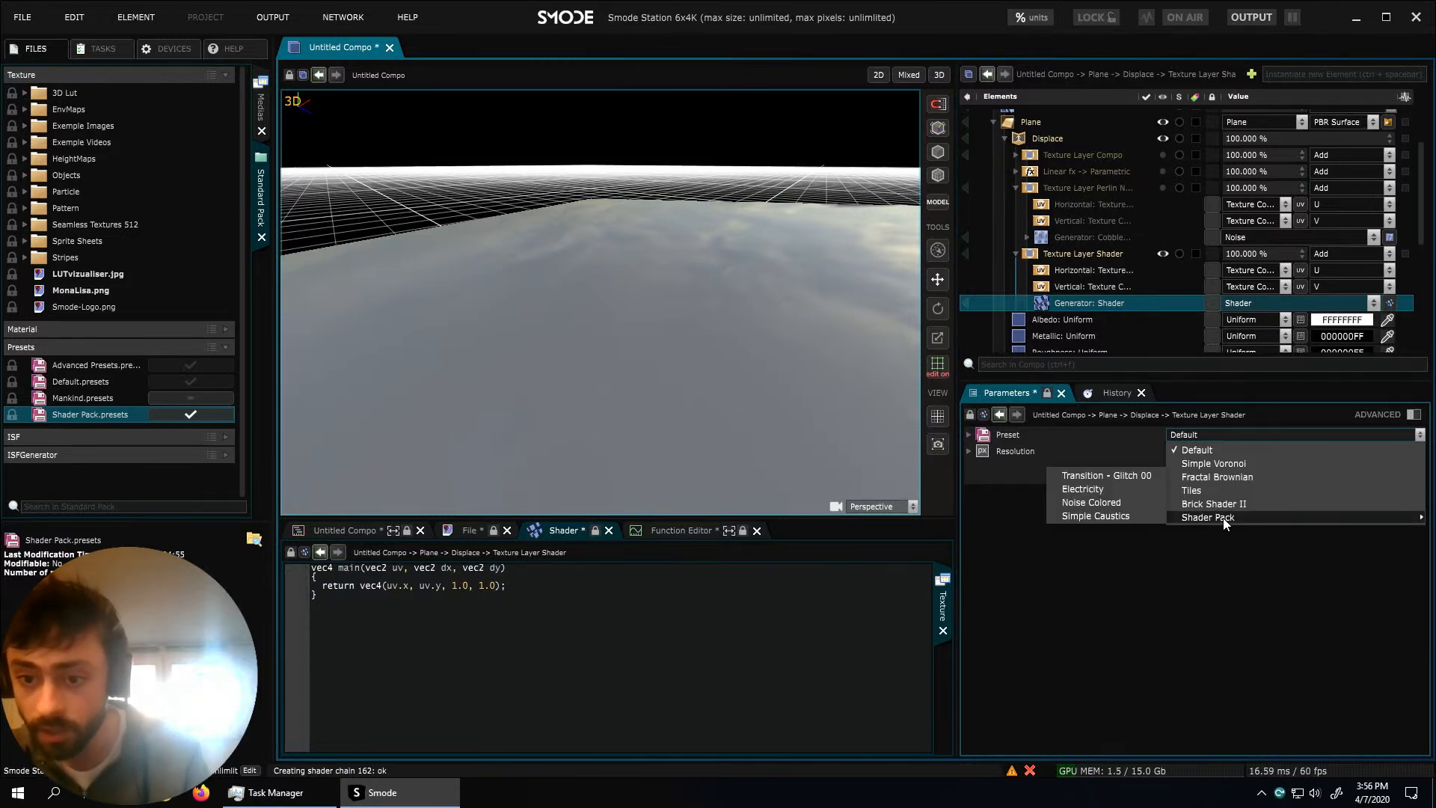
pyautogui.click(1104, 504)
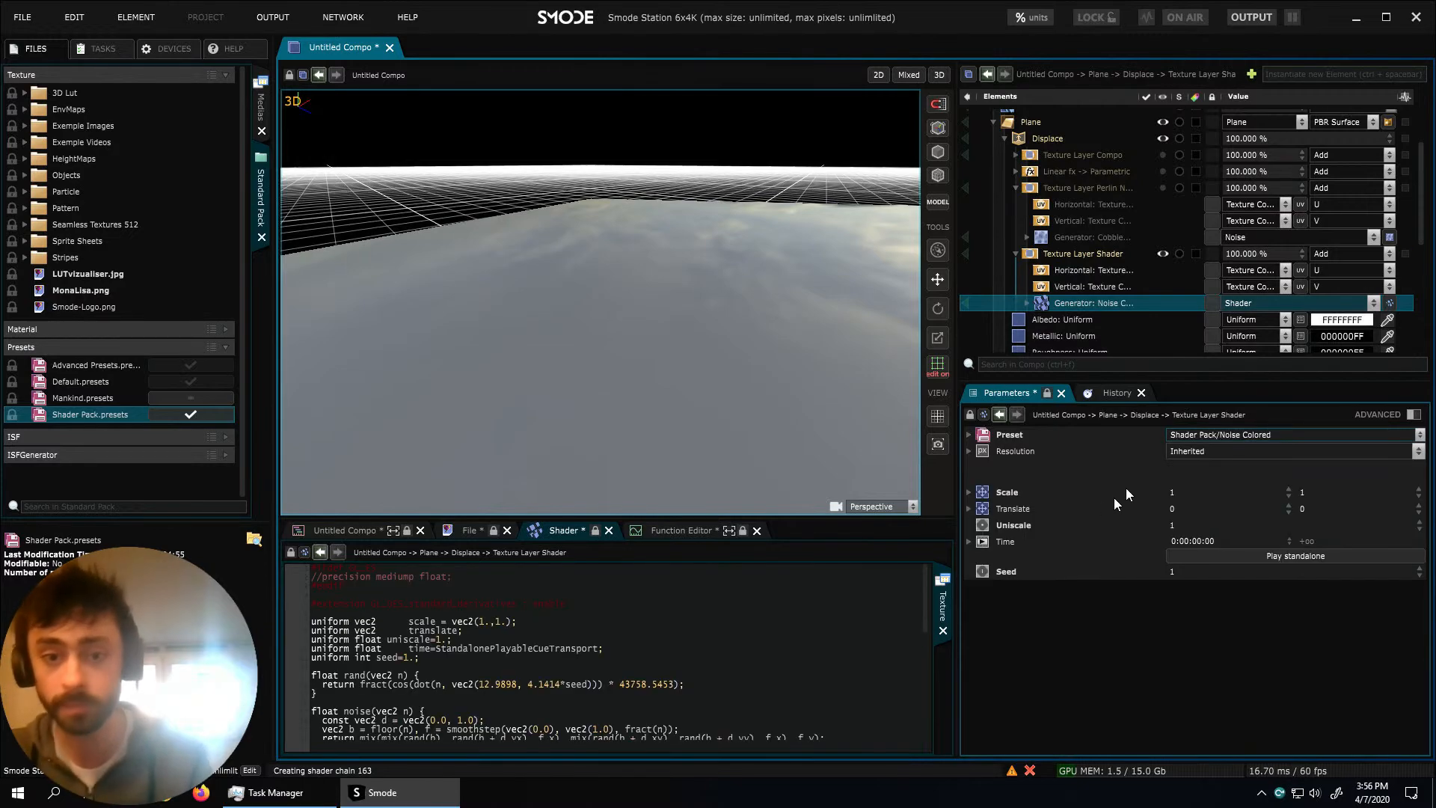
# Visualize the Noise Colored generator on its own, play it standalone and reset its player to the start
pyautogui.moveTo(723, 347); pyautogui.dragTo(883, 311, button='middle')
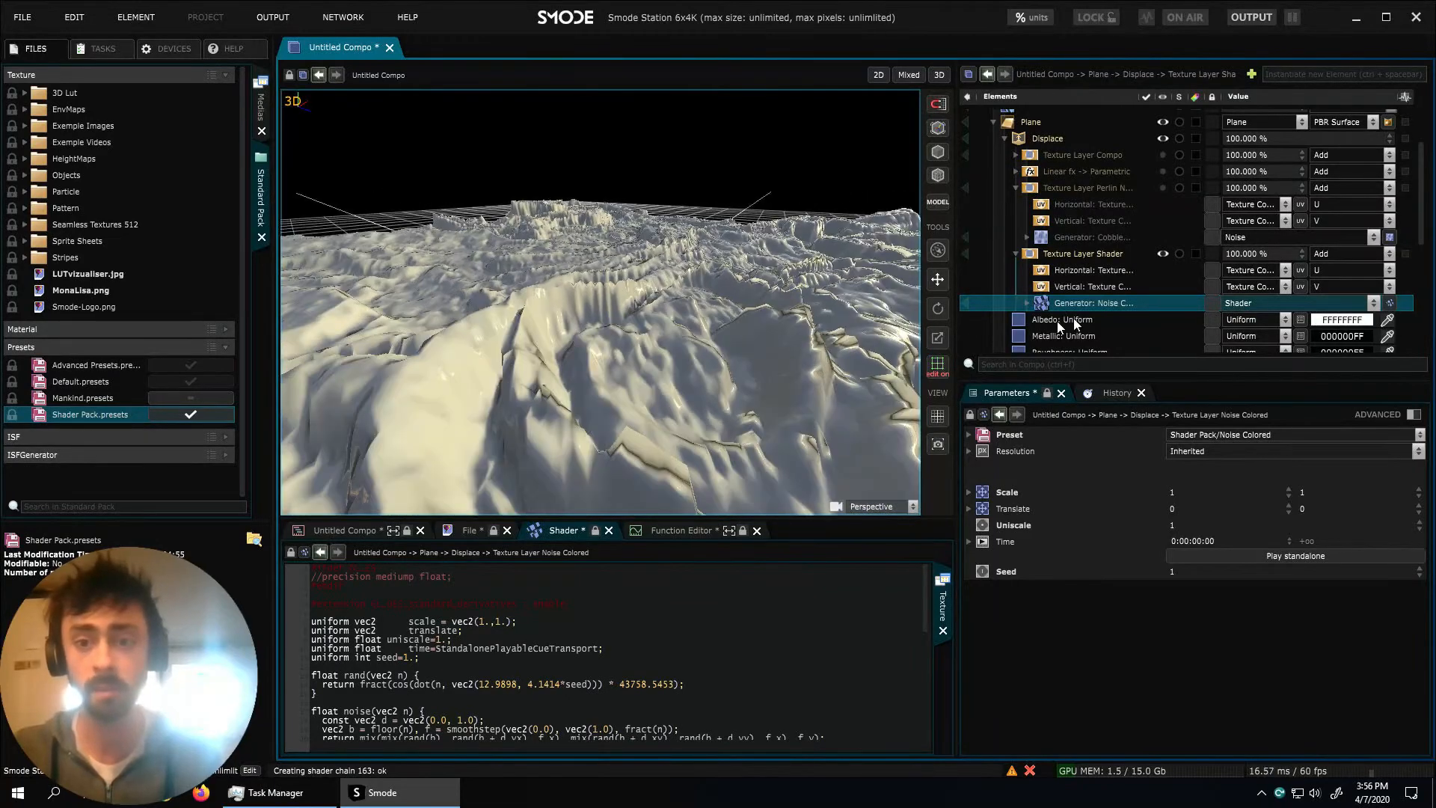
pyautogui.click(967, 303)
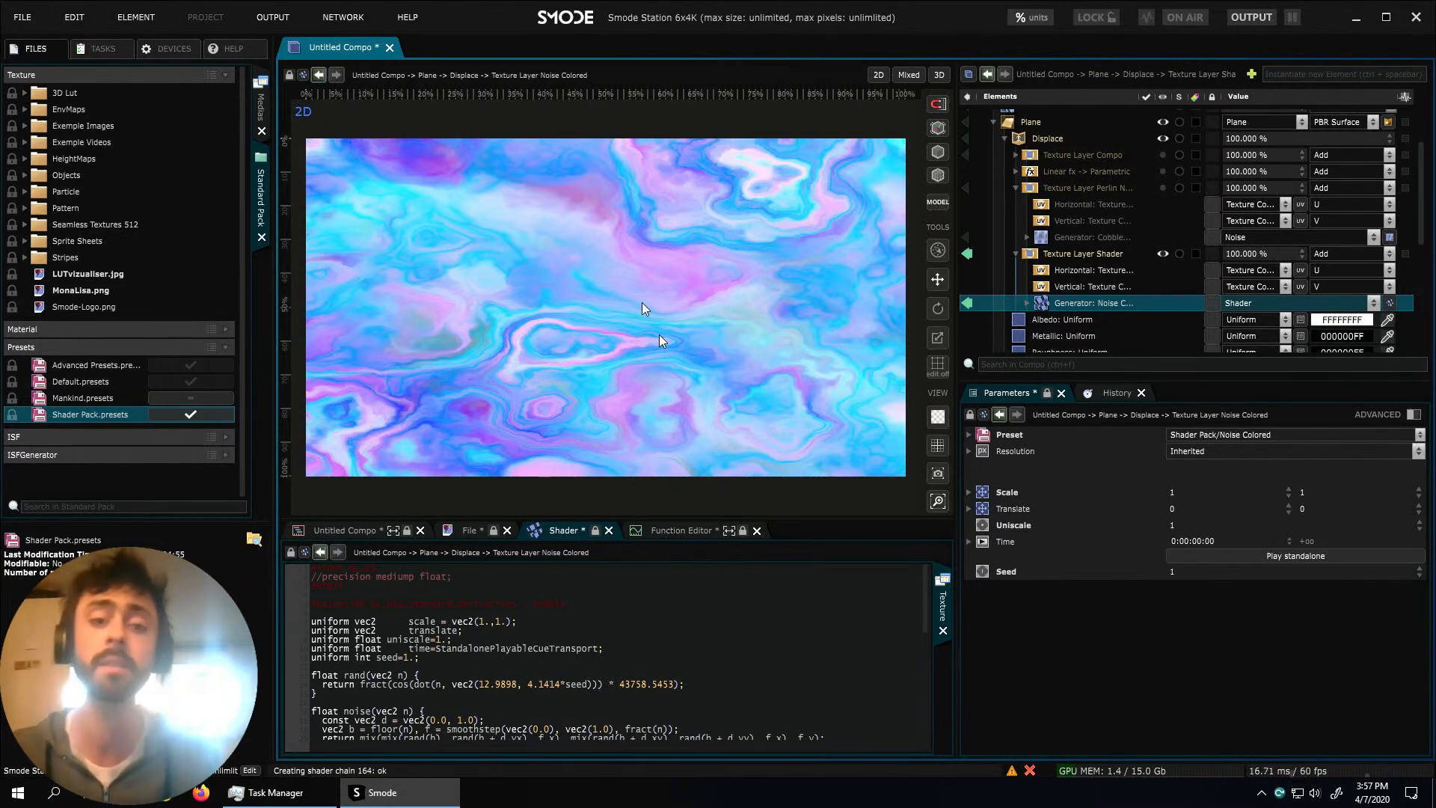
pyautogui.click(1267, 555)
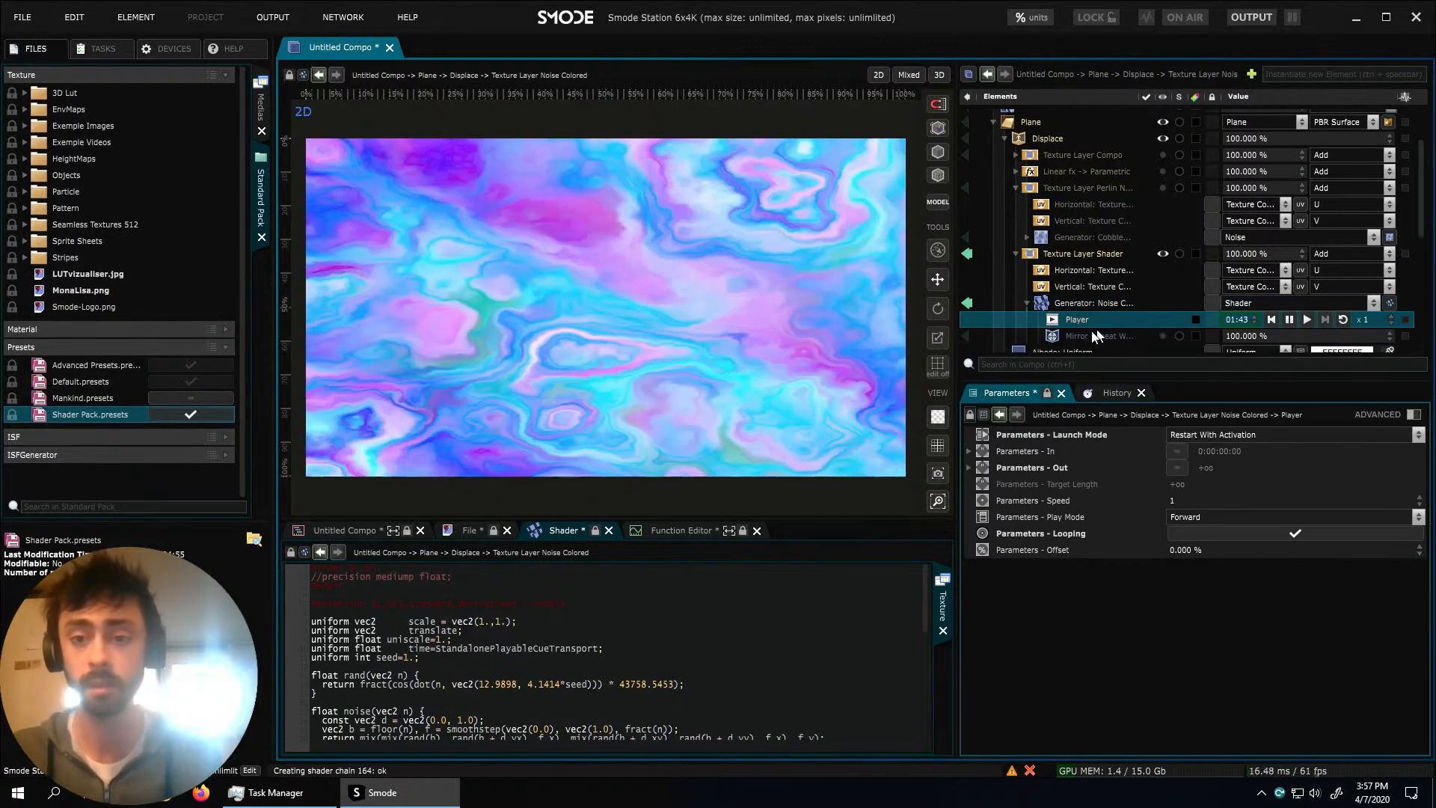
pyautogui.click(1271, 320)
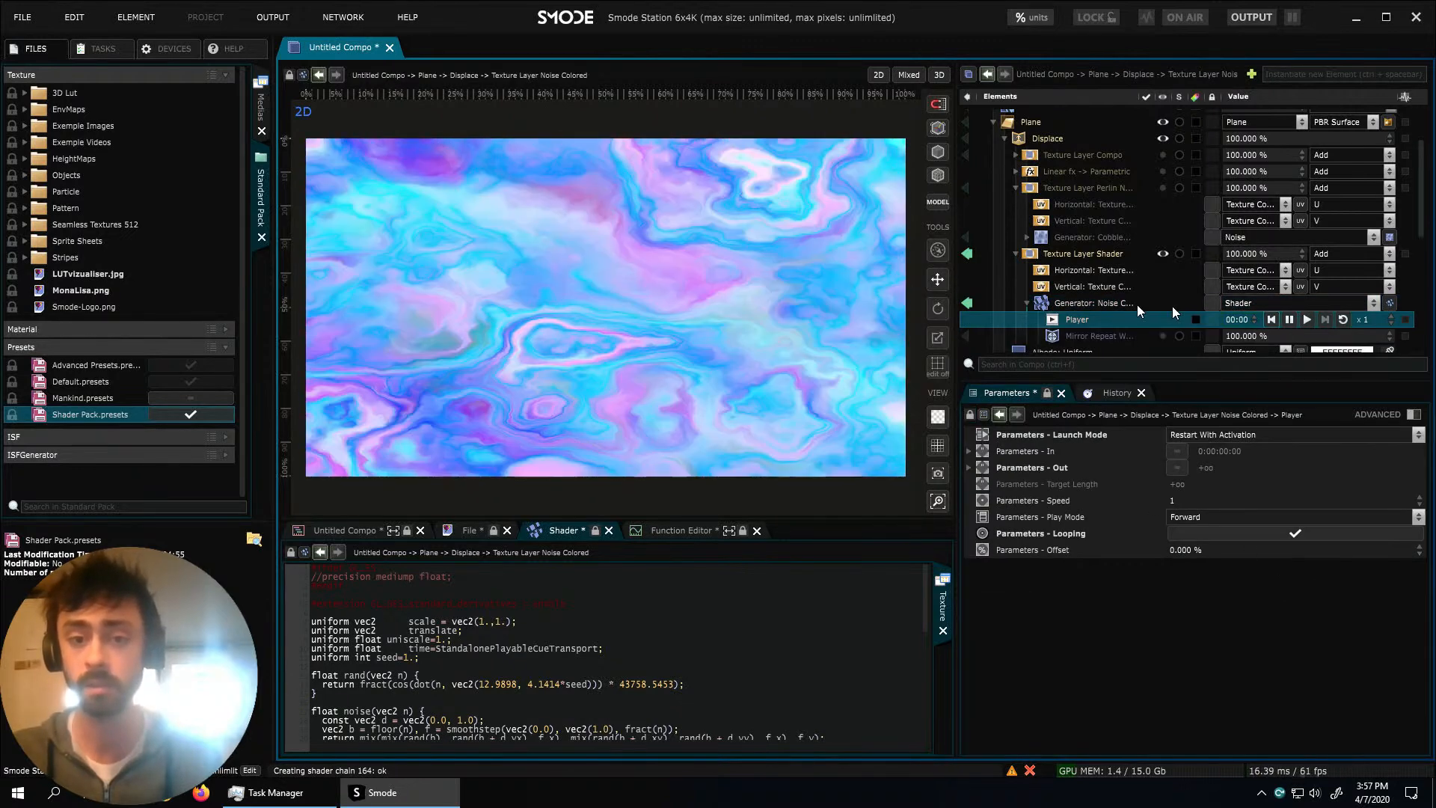
# Set the Noise Colored generator's horizontal Translate to 4.1 and return to the 3D view of the displaced plane
pyautogui.click(1098, 306)
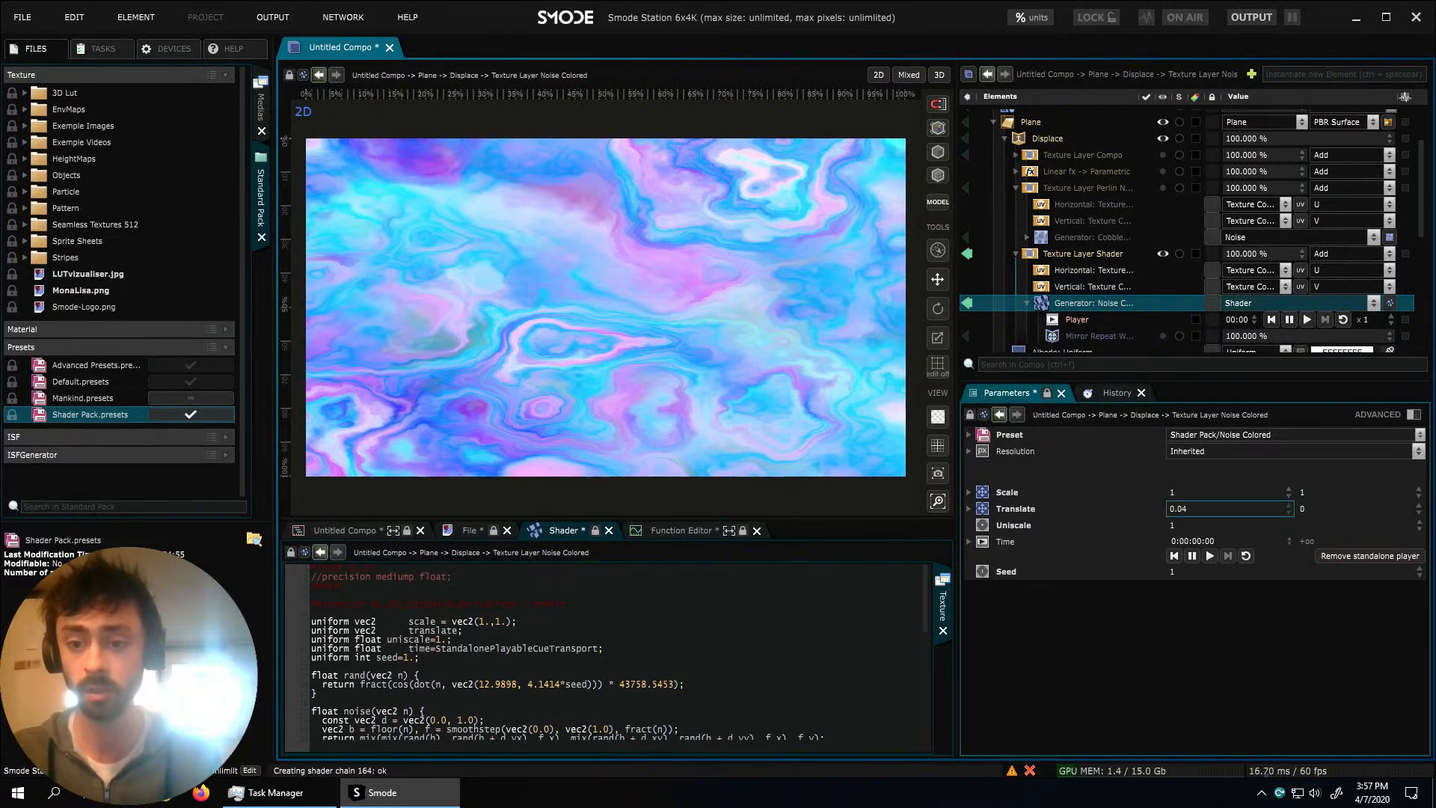
pyautogui.write('4.1')
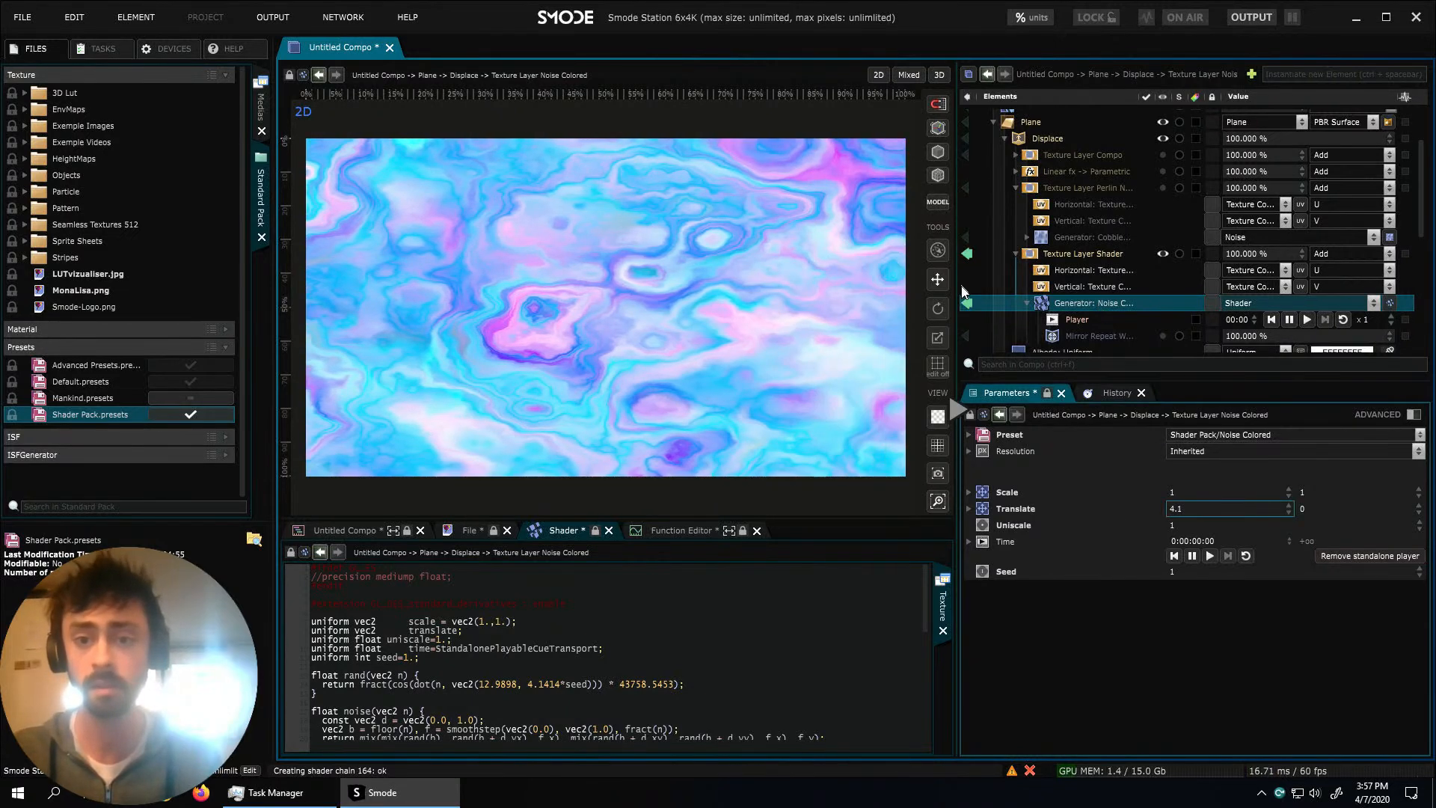
pyautogui.click(967, 303)
pyautogui.moveTo(627, 284); pyautogui.dragTo(725, 380, button='middle')
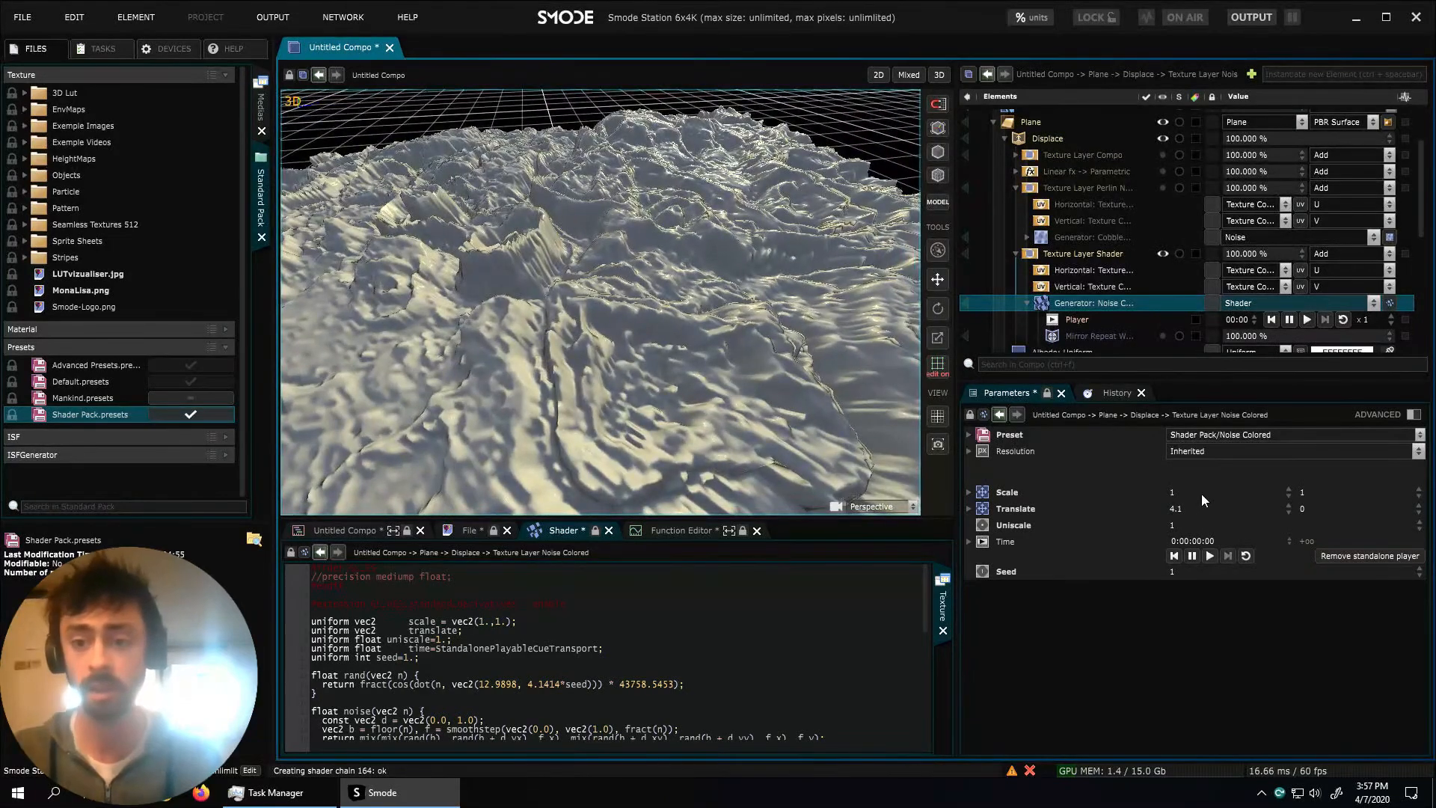
# Try a Uniscale of 2 on the Noise Colored generator
pyautogui.moveTo(1186, 526); pyautogui.dragTo(1190, 514)
pyautogui.write('2')
pyautogui.press('Return')
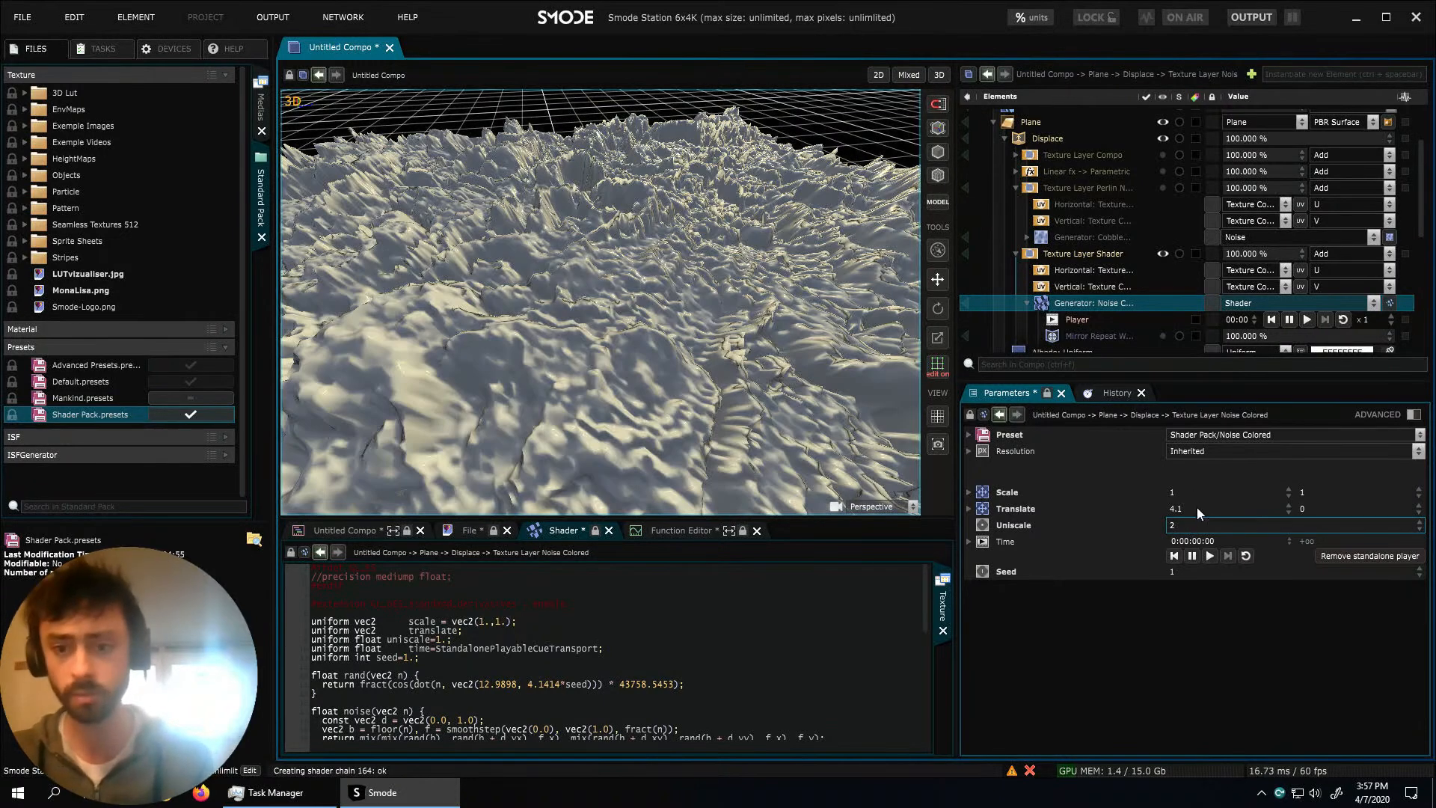
# Set the Noise Colored generator's Uniscale to 0.5 and inspect the displaced terrain from a low angle
pyautogui.moveTo(1188, 527); pyautogui.dragTo(1188, 515)
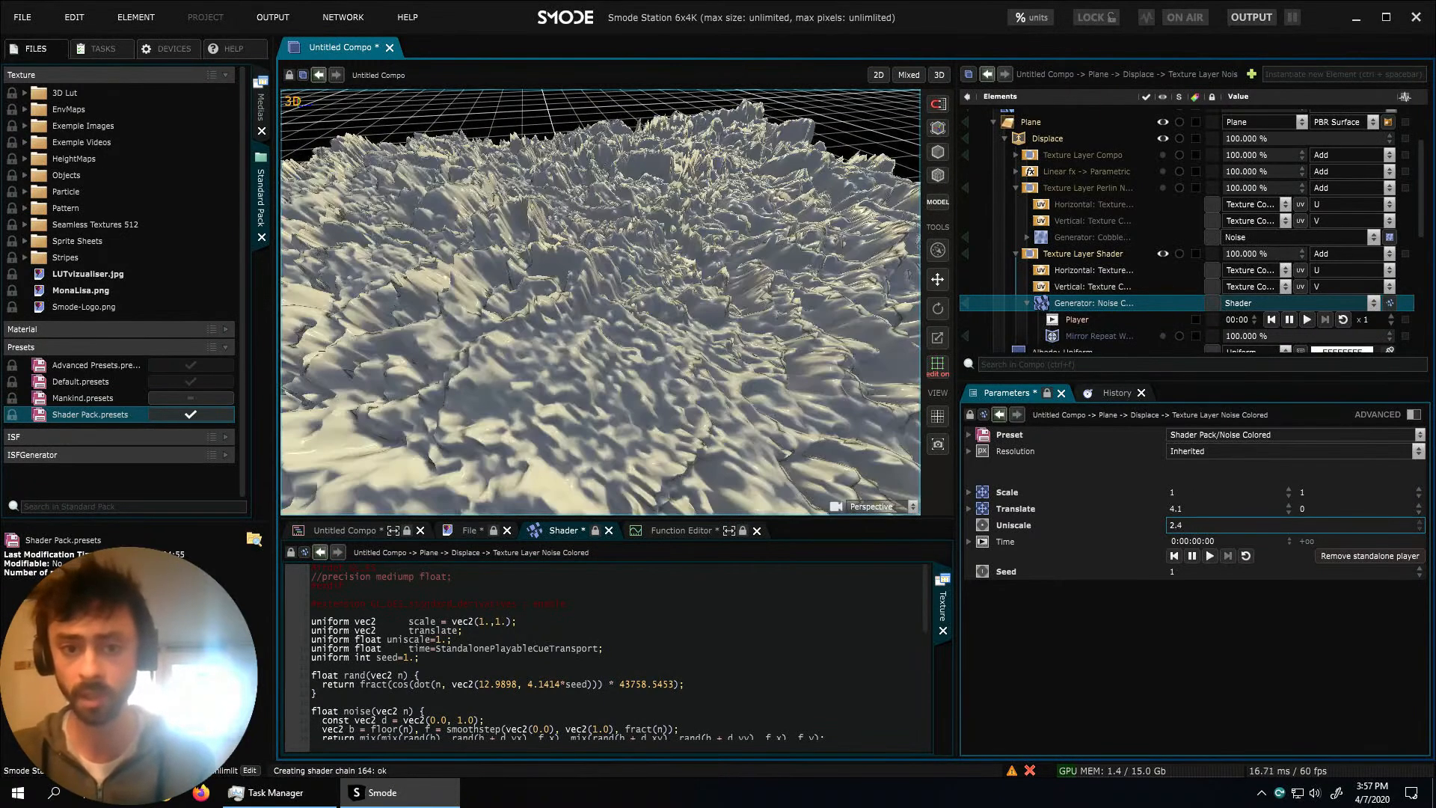
pyautogui.write('0.5')
pyautogui.press('Return')
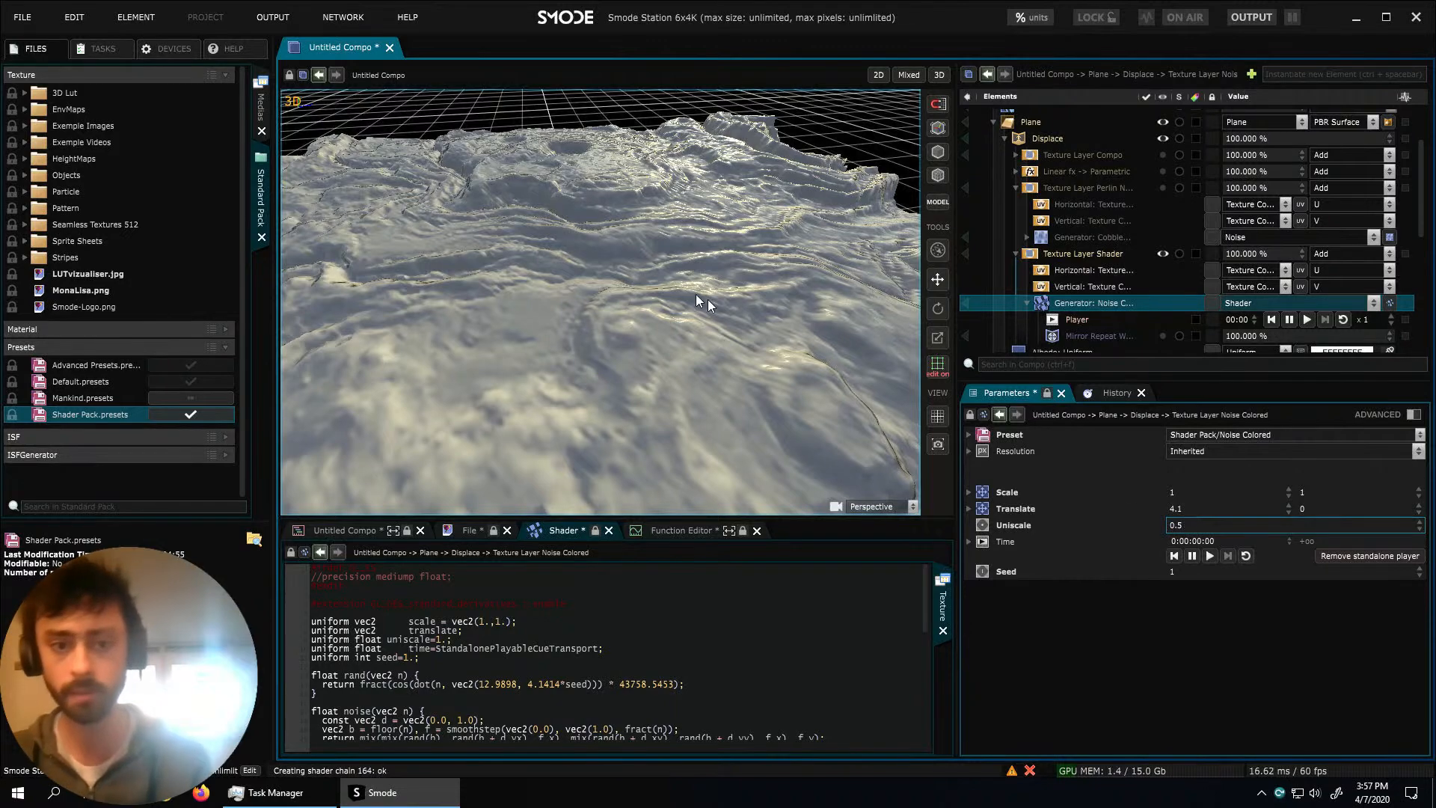
pyautogui.moveTo(733, 327); pyautogui.dragTo(540, 326, button='middle')
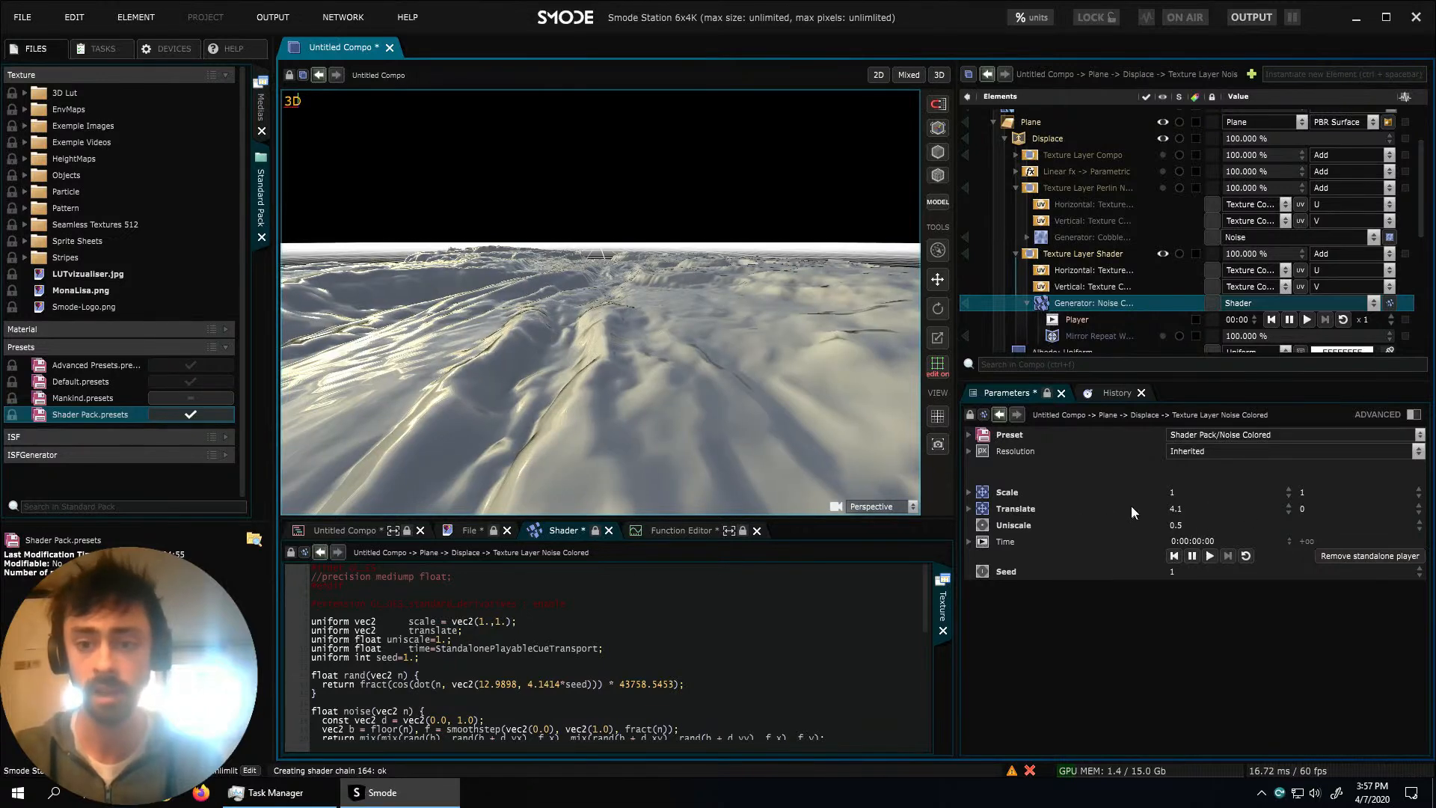
# Shift the Noise Colored generator's second Translate value to 1.27 and inspect the terrain from above
pyautogui.moveTo(1305, 509); pyautogui.dragTo(1304, 447)
pyautogui.moveTo(1419, 509)
pyautogui.mouseDown()
pyautogui.moveTo(1419, 429)
pyautogui.moveTo(1419, 487)
pyautogui.mouseUp()
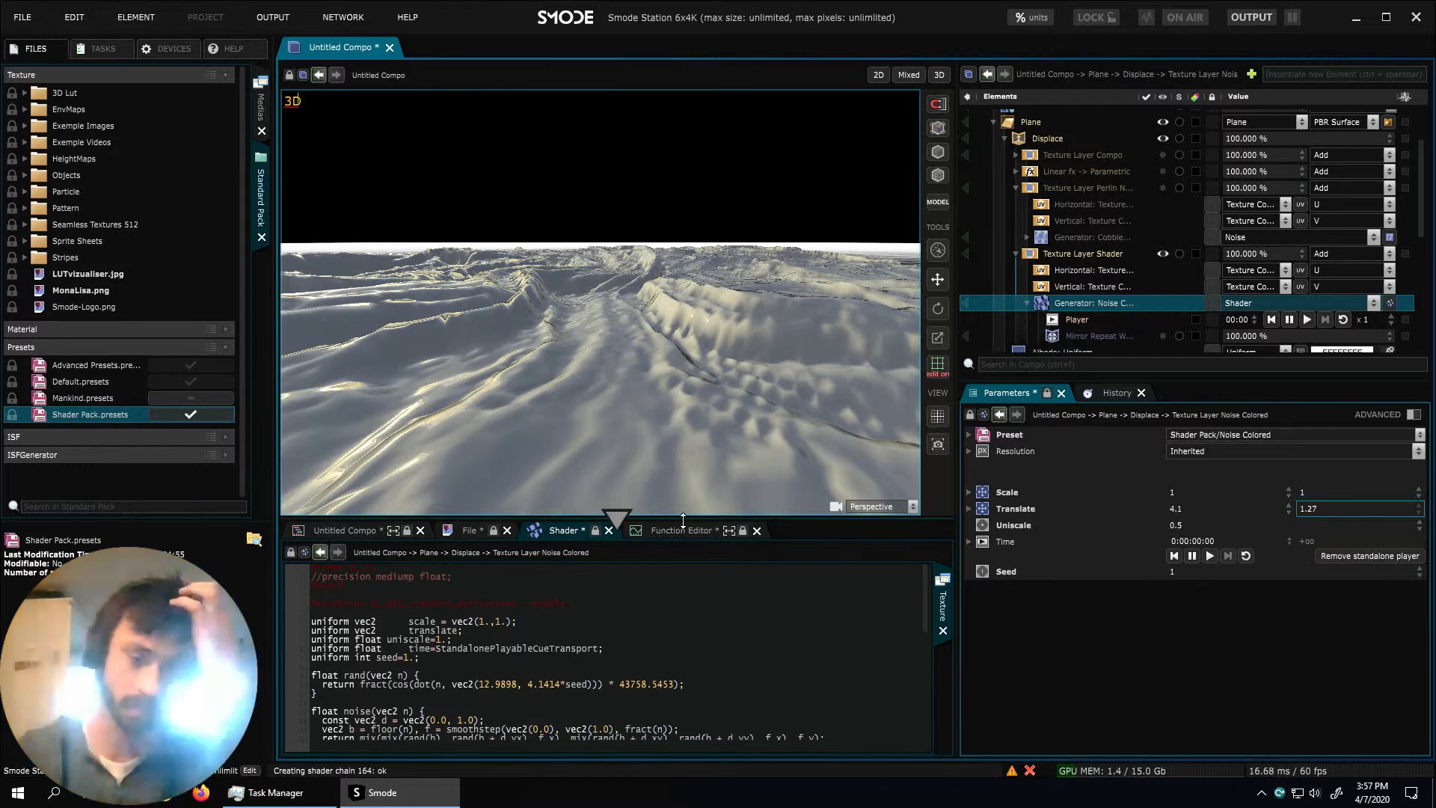
pyautogui.press('XF86AudioLowerVolume')
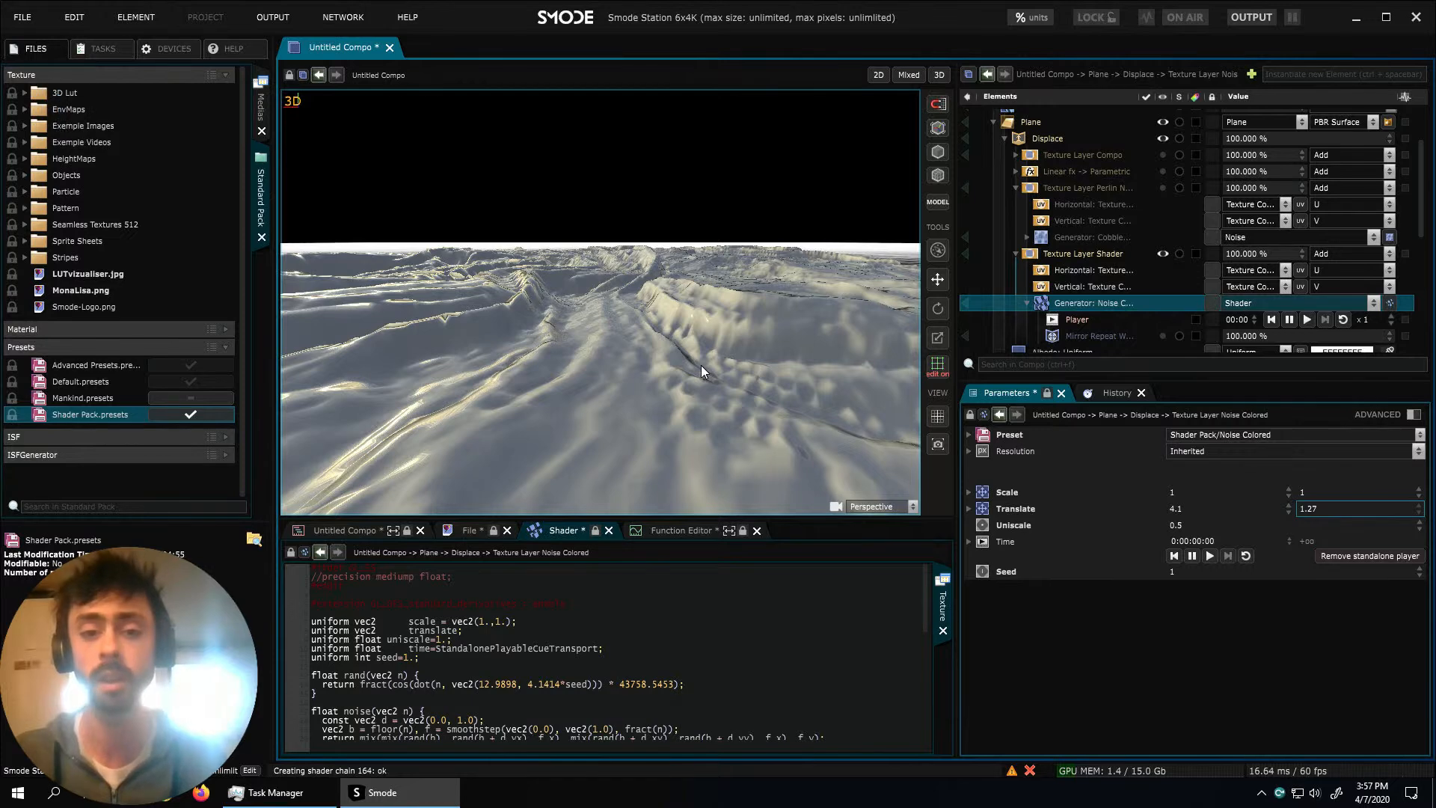
pyautogui.moveTo(725, 313); pyautogui.dragTo(617, 386, button='middle')
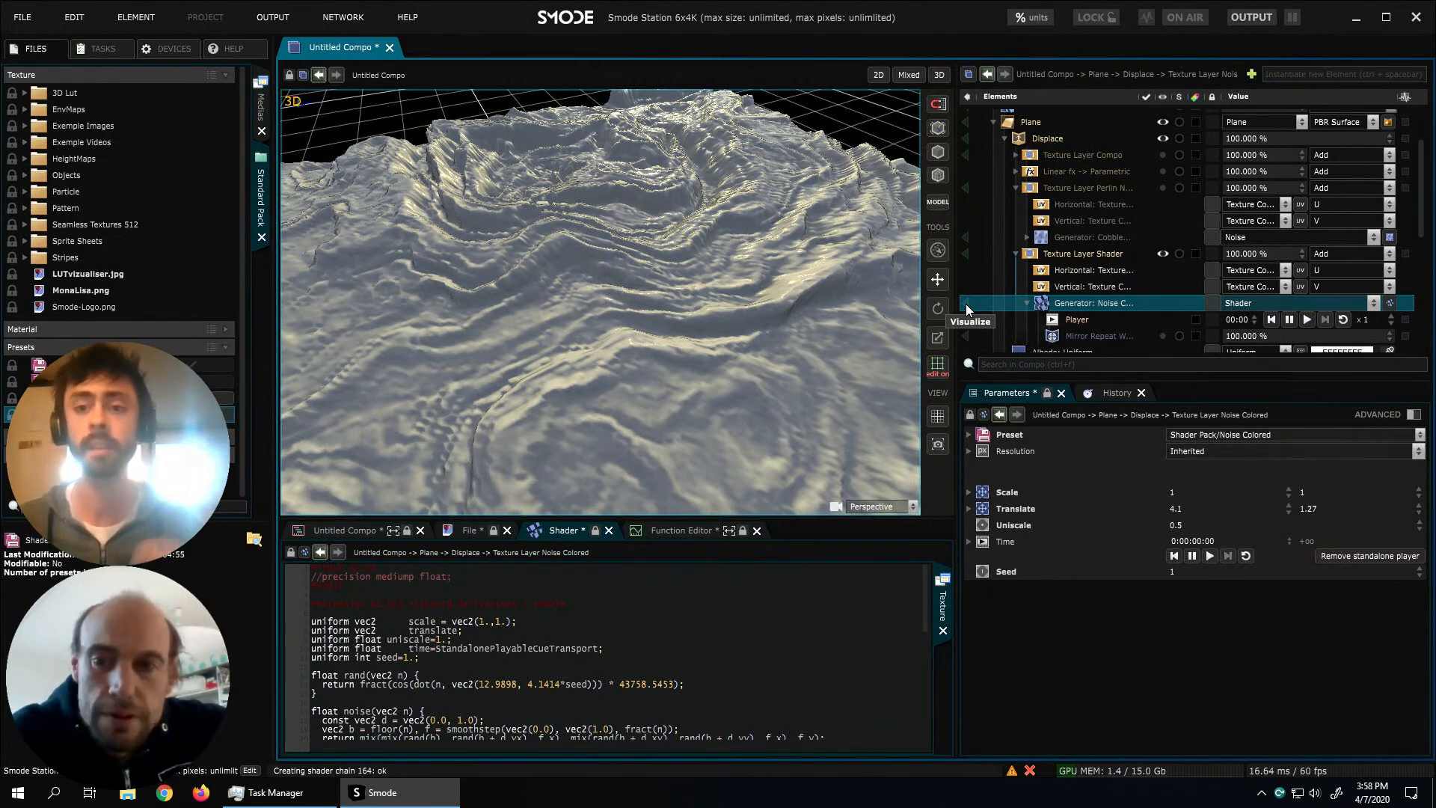
# Review the compo's Gamma Value and Pixel Type quality options without changing them
pyautogui.scroll(3, 1111, 218)
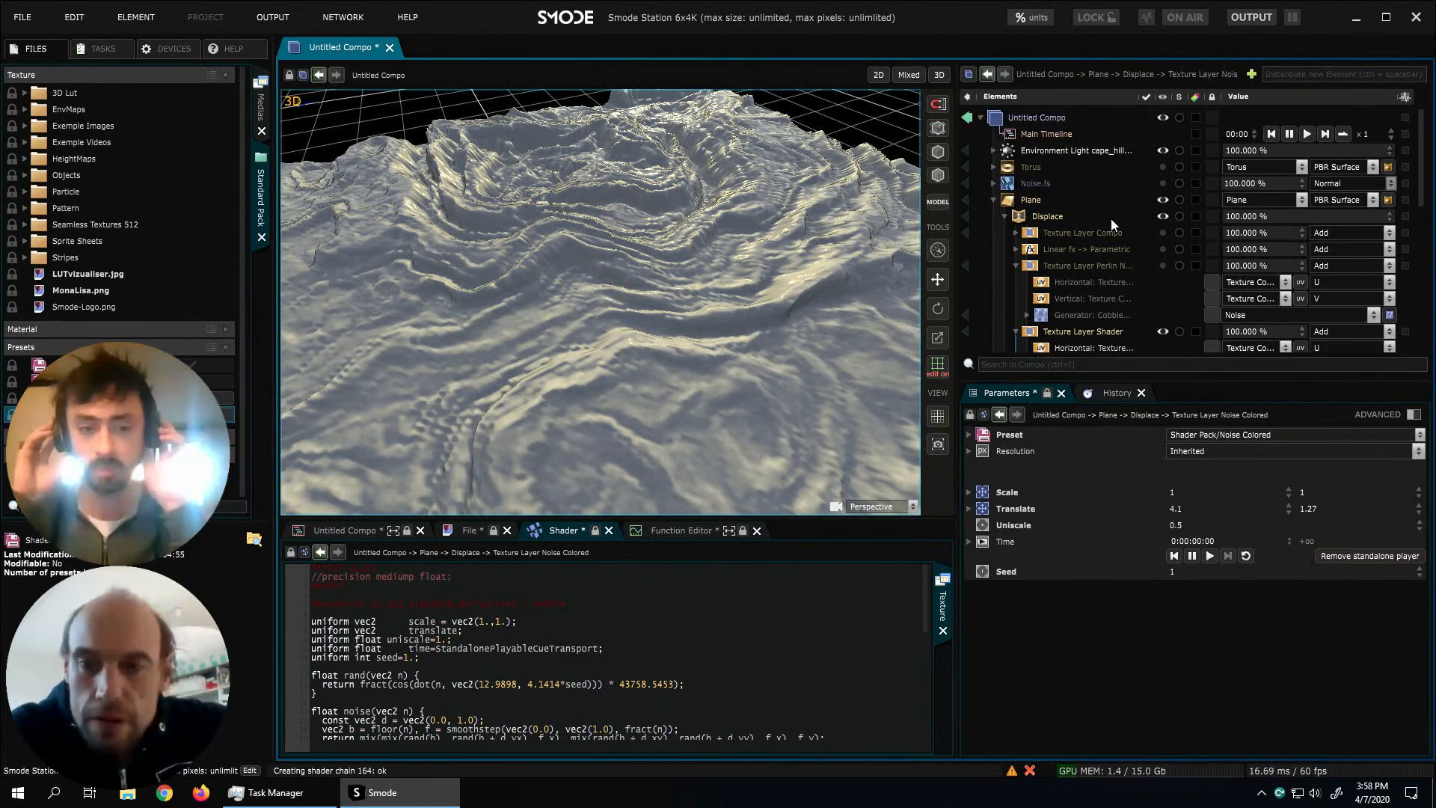
pyautogui.click(1043, 119)
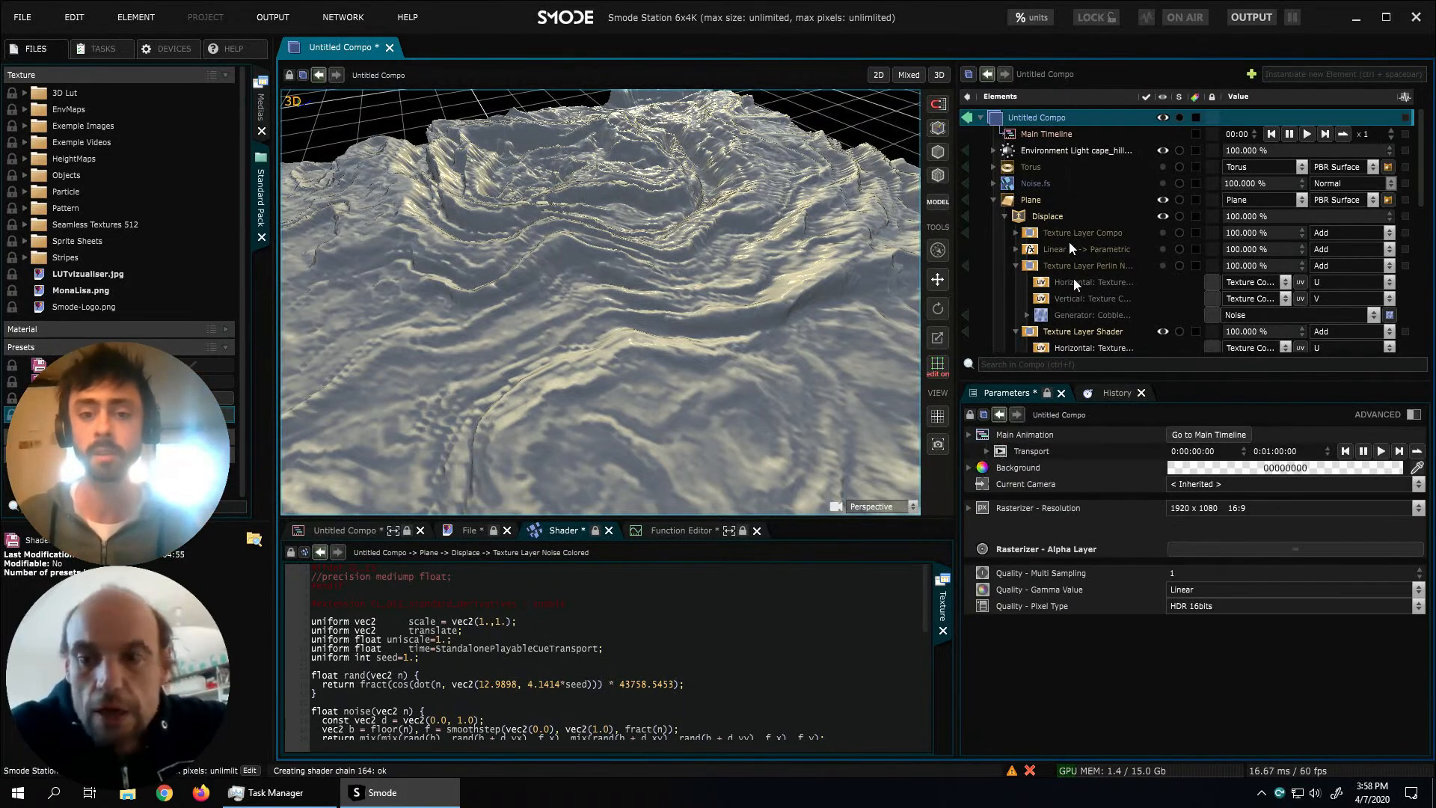
pyautogui.click(1236, 586)
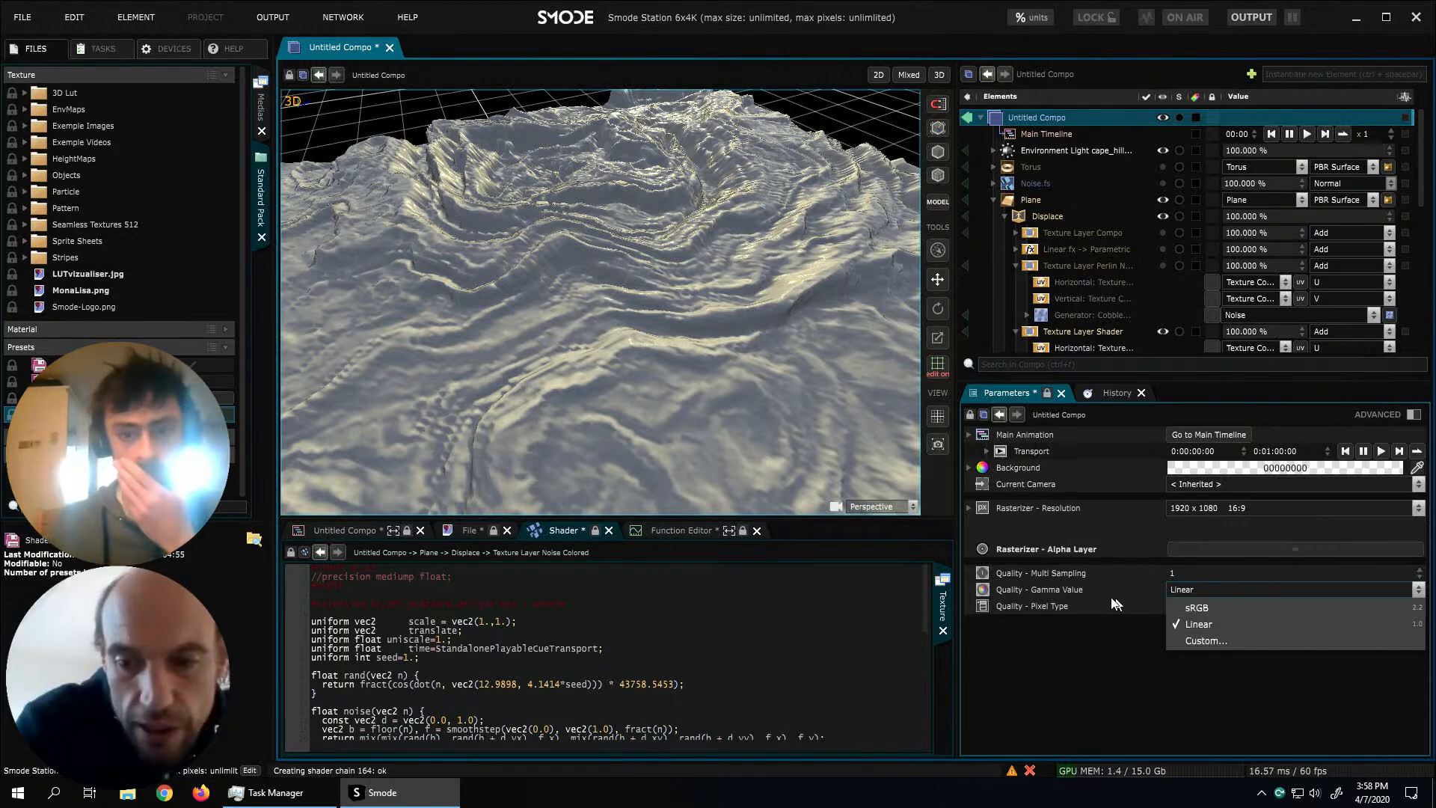
pyautogui.click(1084, 604)
pyautogui.click(1173, 608)
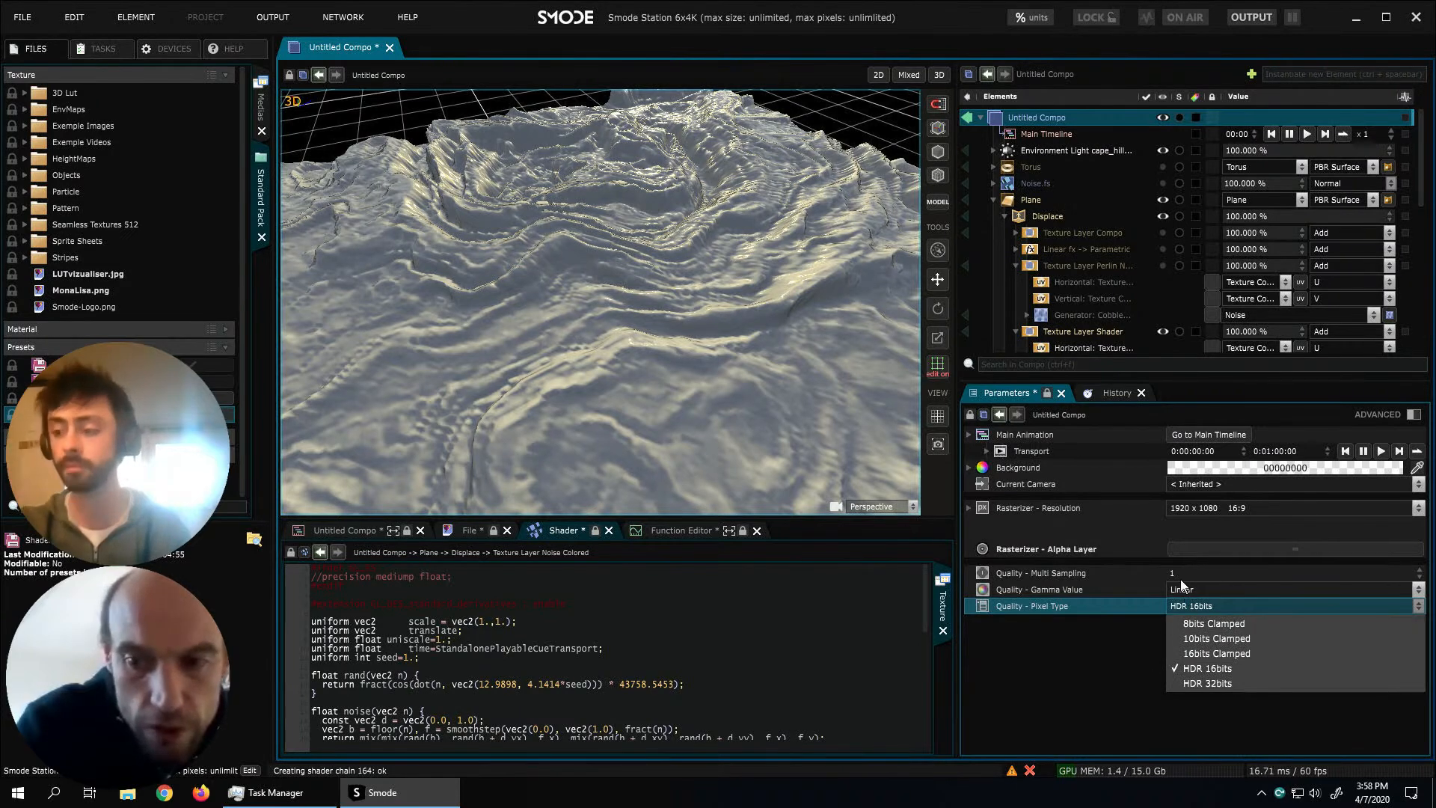
pyautogui.click(1120, 649)
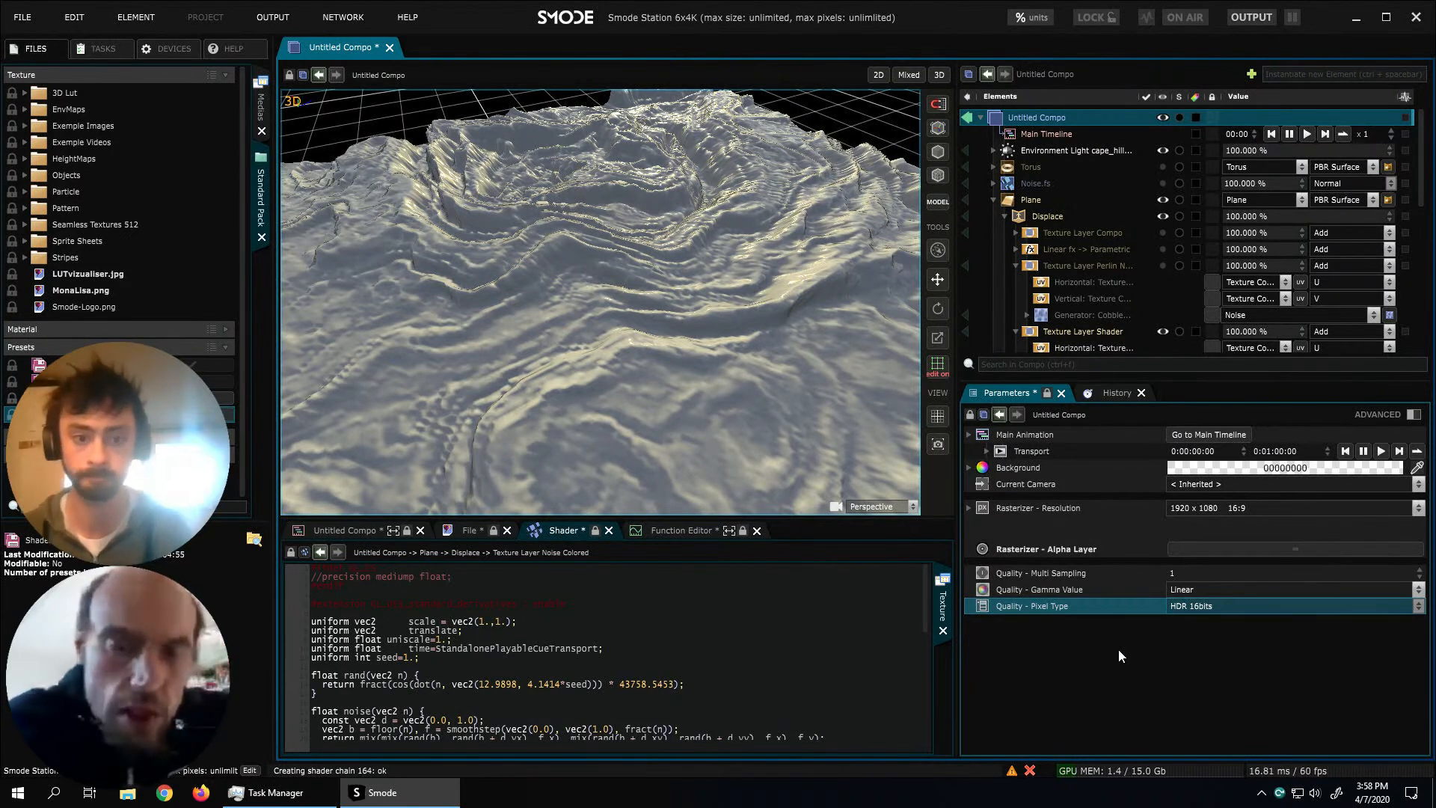
# Collapse the Displace and Coin modifiers and look over the elements under Grid Points
pyautogui.click(1006, 216)
pyautogui.scroll(-3, 1007, 214)
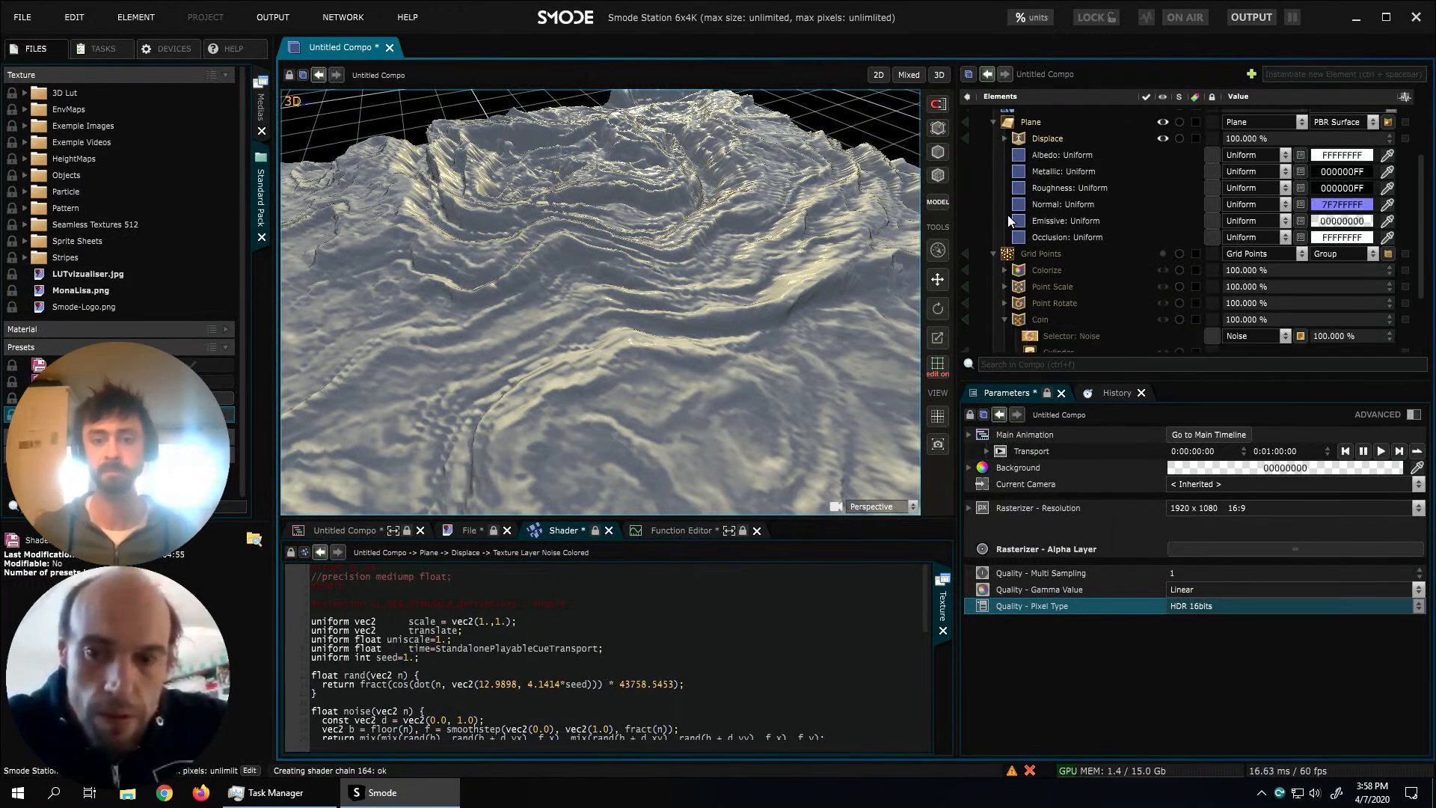
pyautogui.click(1004, 320)
pyautogui.scroll(-3, 1023, 244)
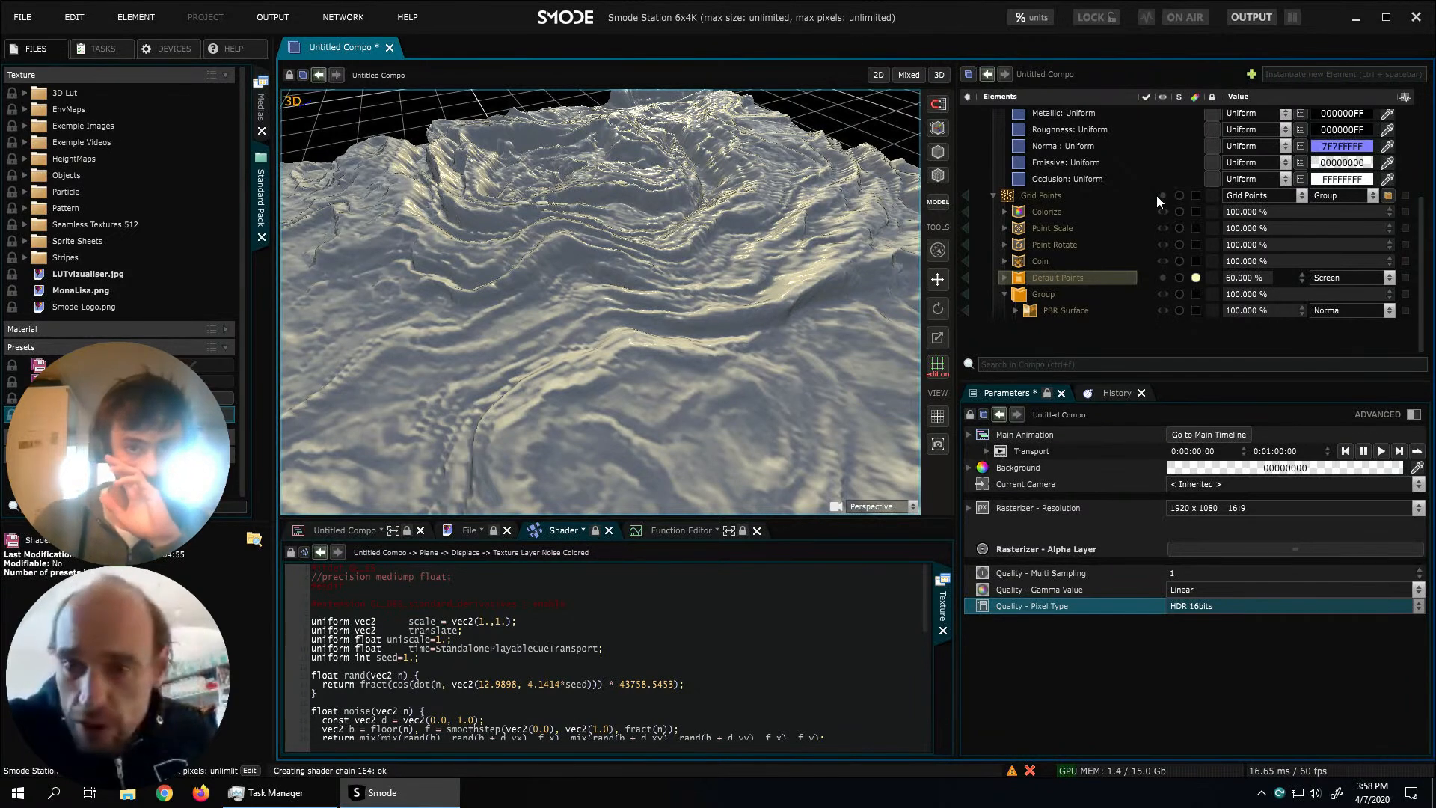
pyautogui.scroll(7, 1156, 198)
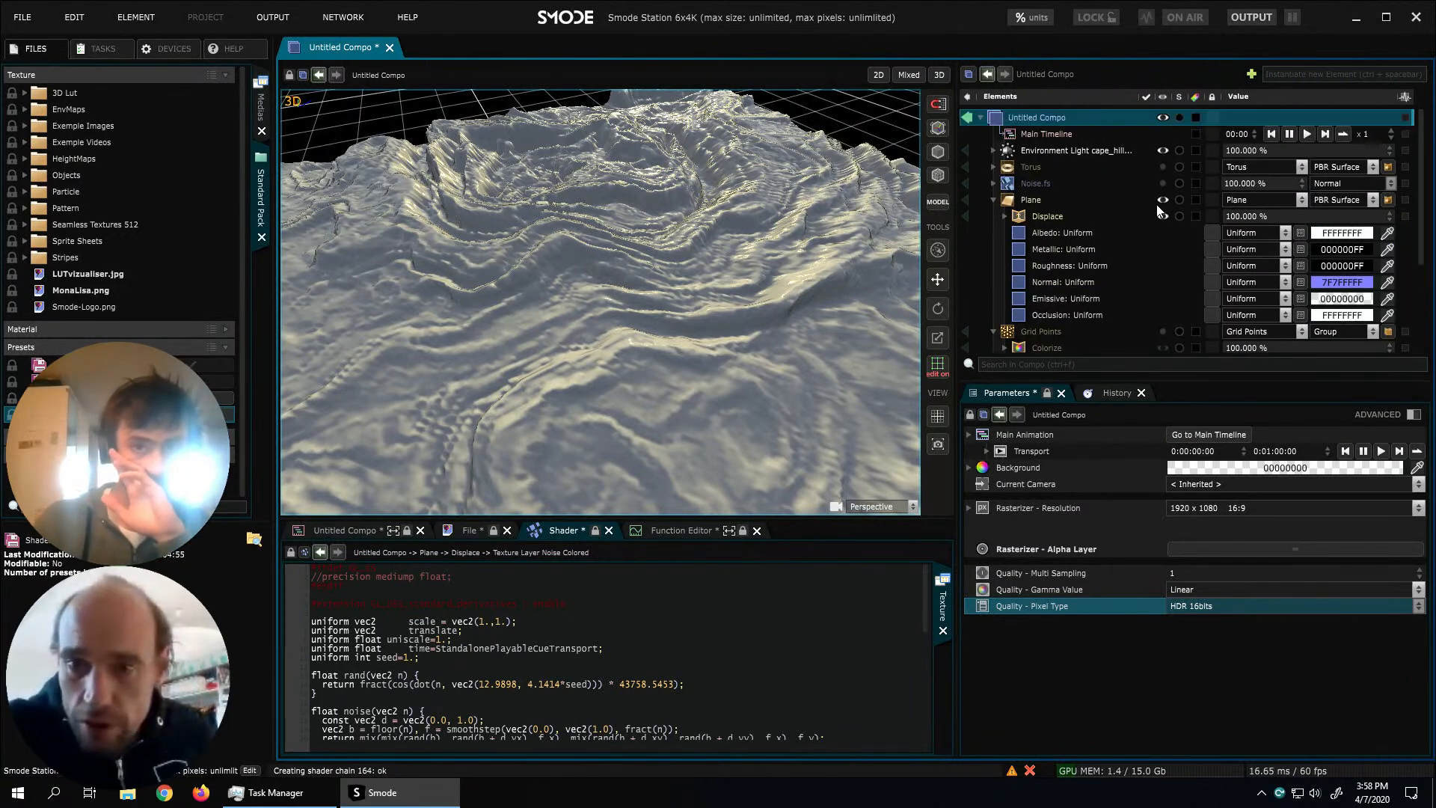
# Expand the plane's Displace modifier and show the parameters of its Noise Colored generator
pyautogui.click(1004, 216)
pyautogui.scroll(-2, 1107, 266)
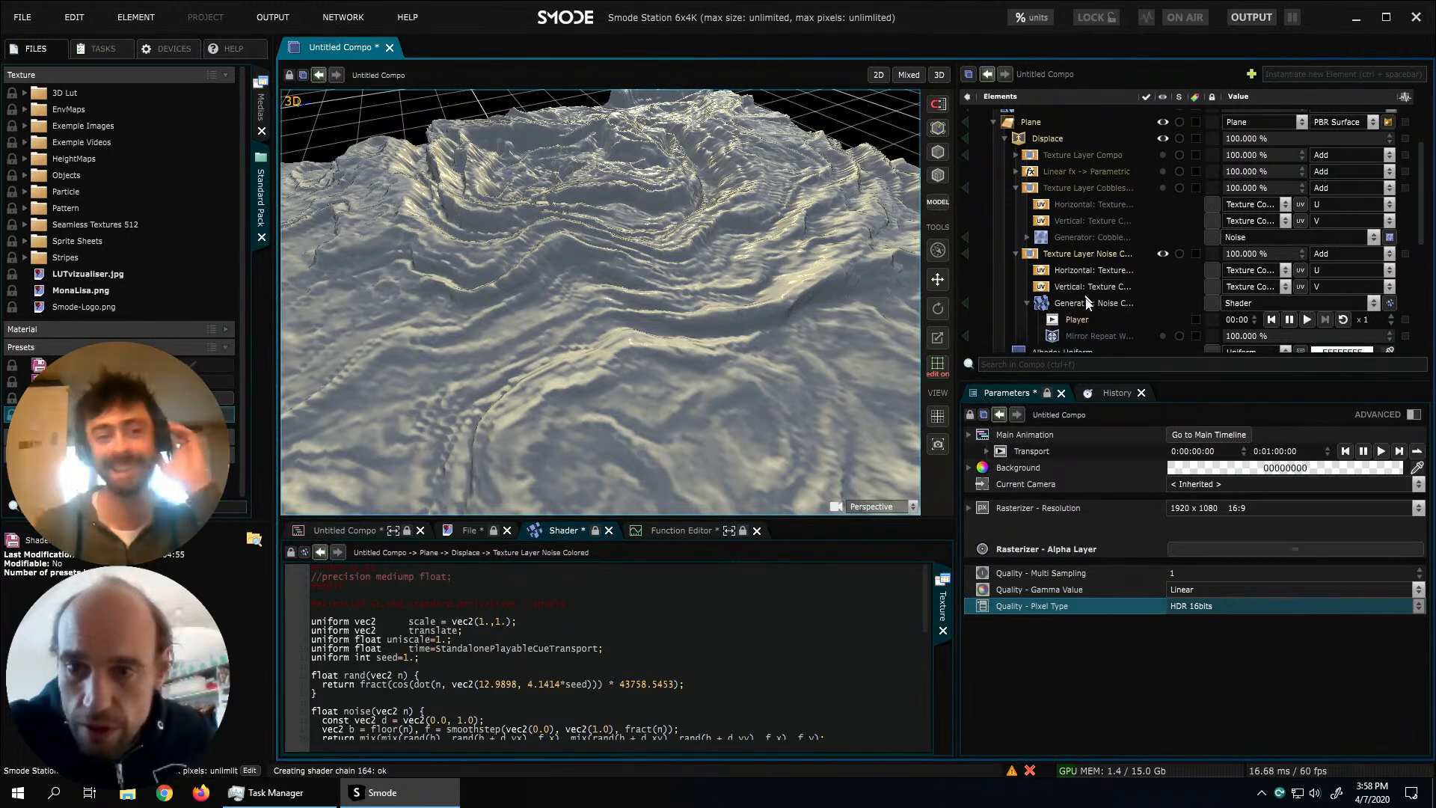
pyautogui.click(1087, 302)
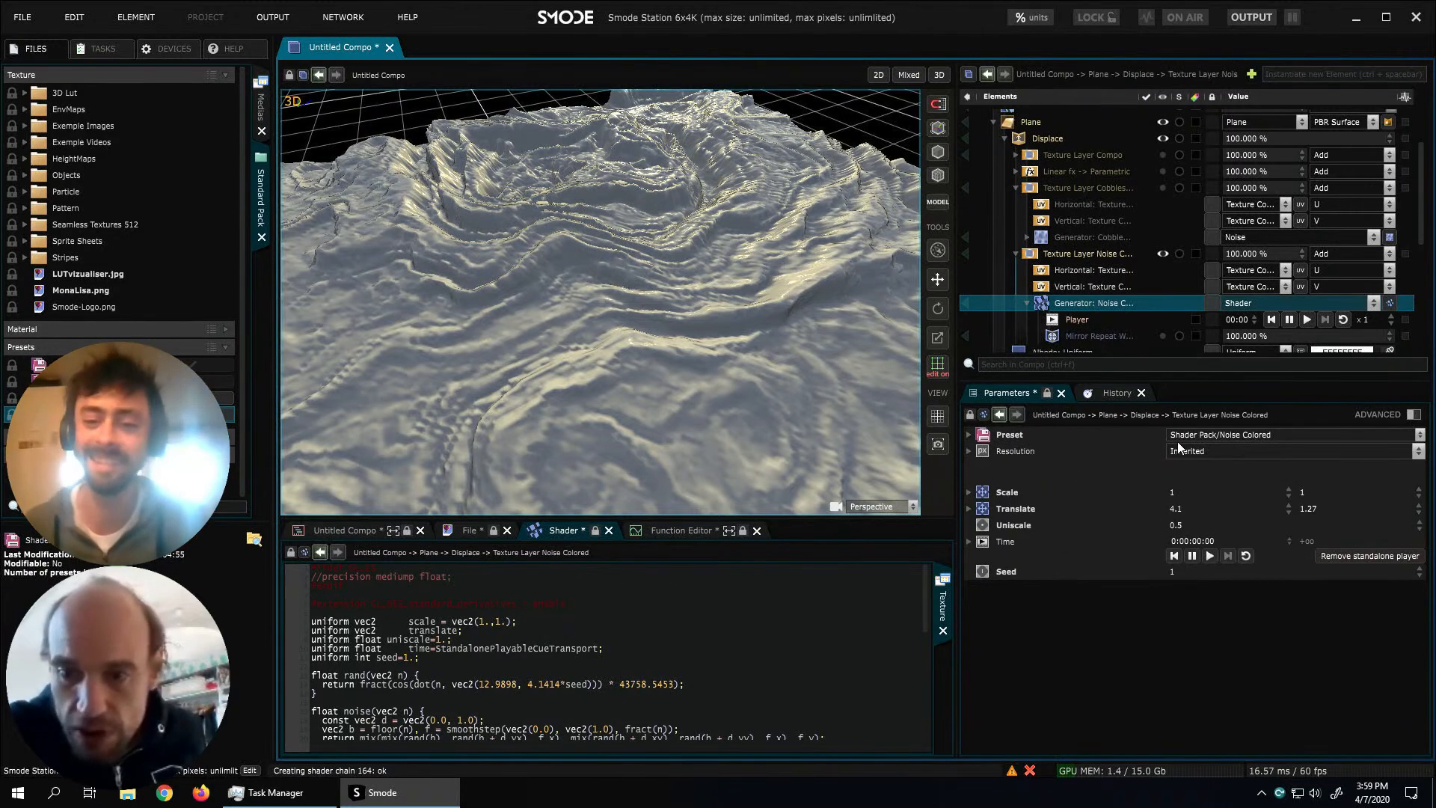
# Show the parameters of the Mirror Repeat Warp under the Noise Colored generator and look over the remaining elements
pyautogui.click(1117, 334)
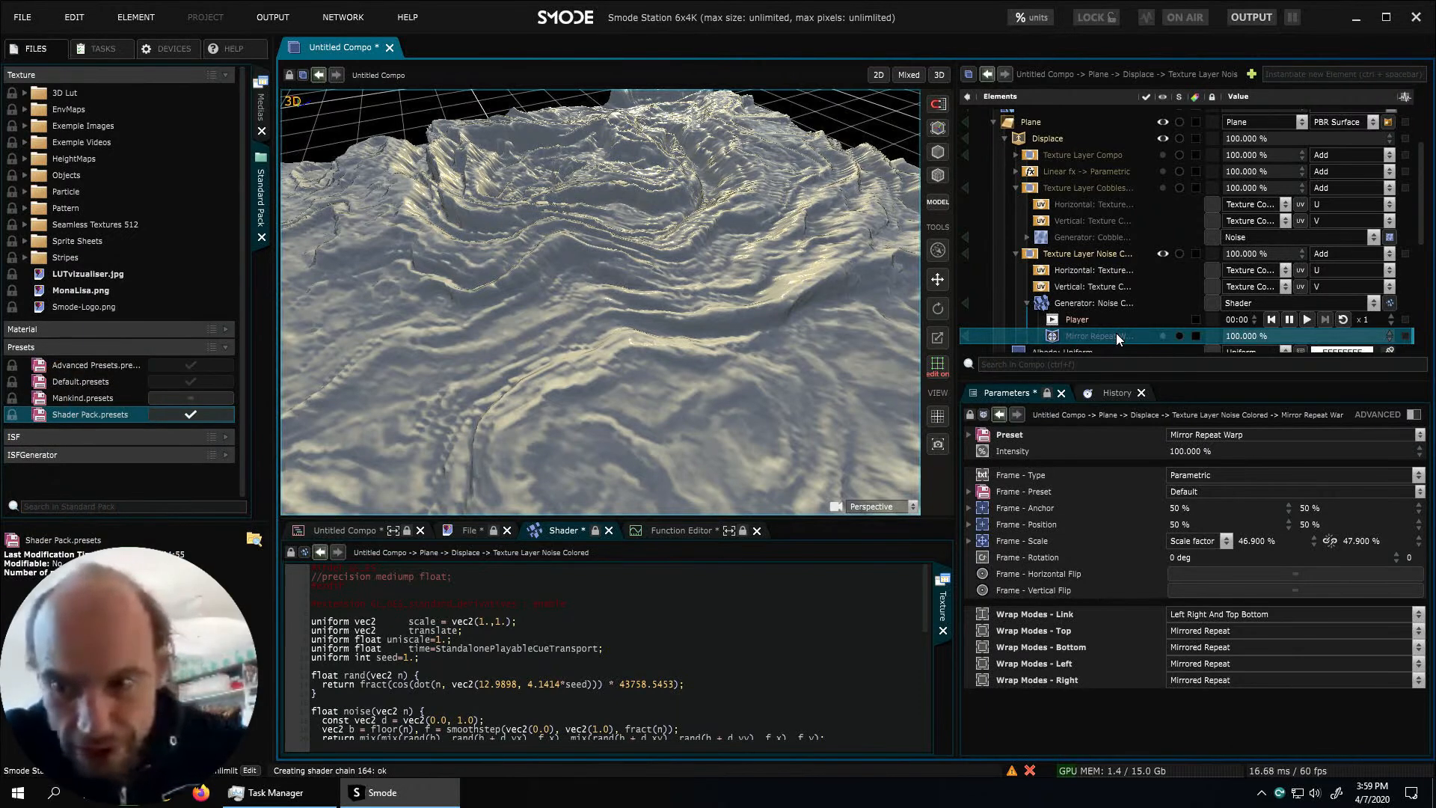
pyautogui.scroll(-5, 1102, 271)
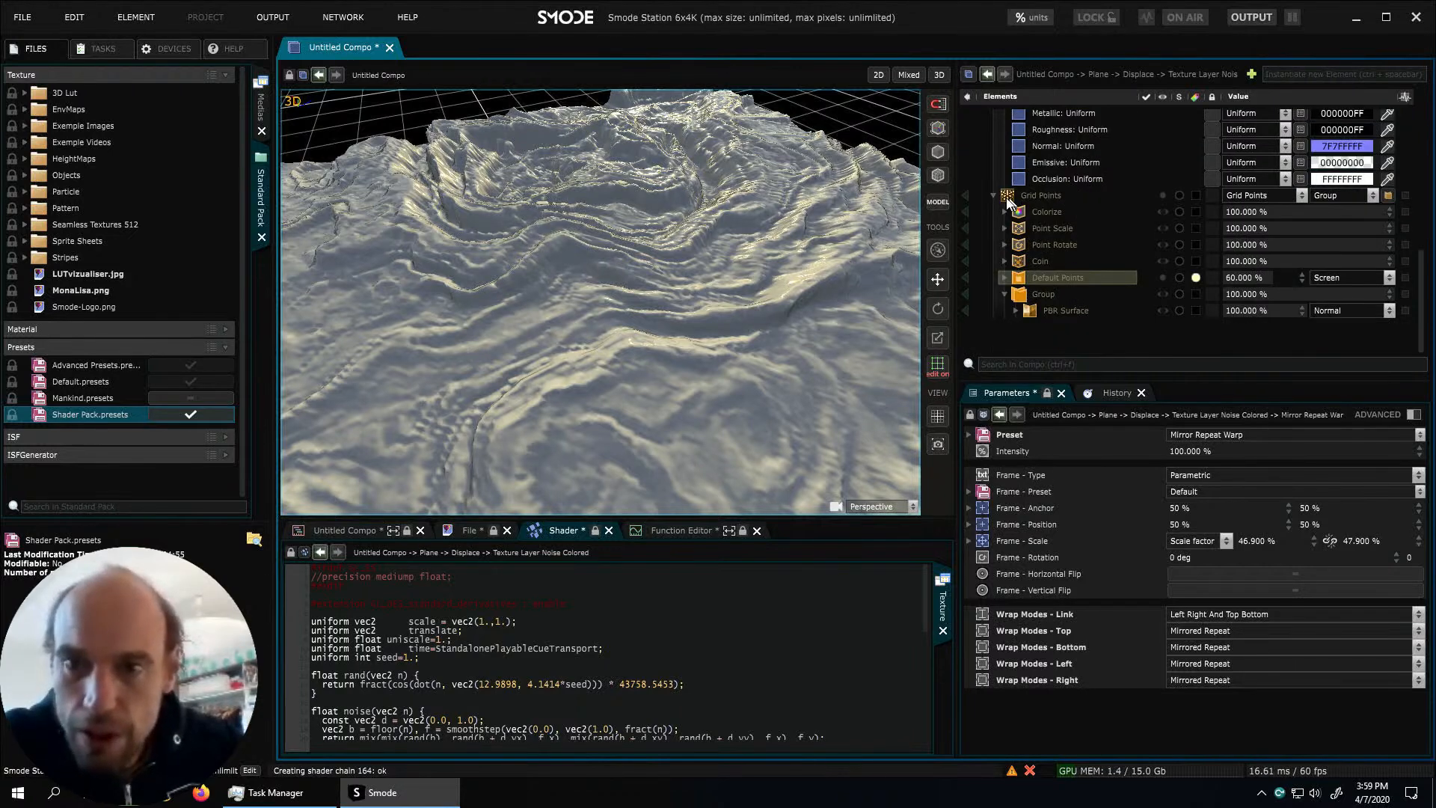
pyautogui.scroll(5, 1002, 196)
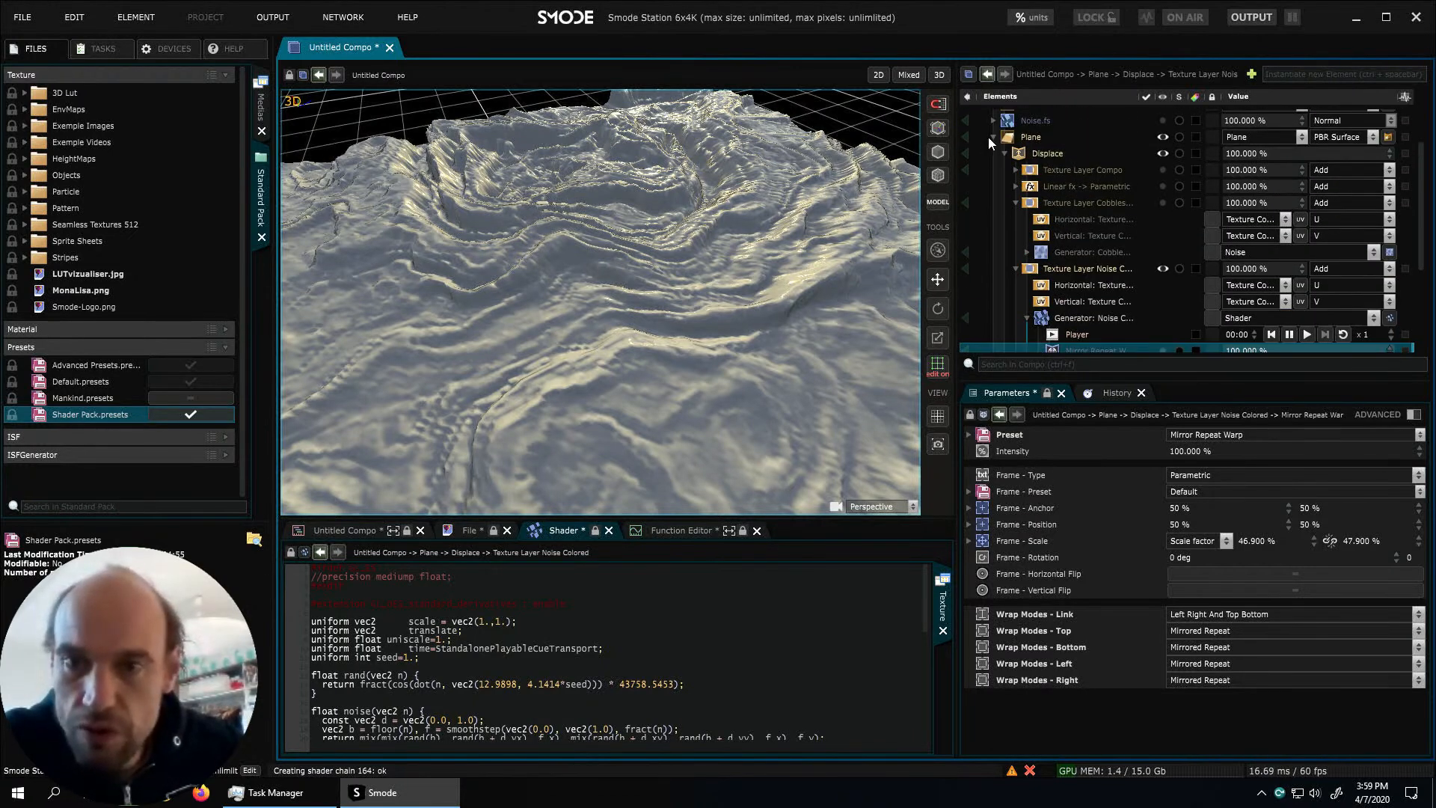
# Collapse the Plane element and hide the plane
pyautogui.click(989, 137)
pyautogui.click(996, 137)
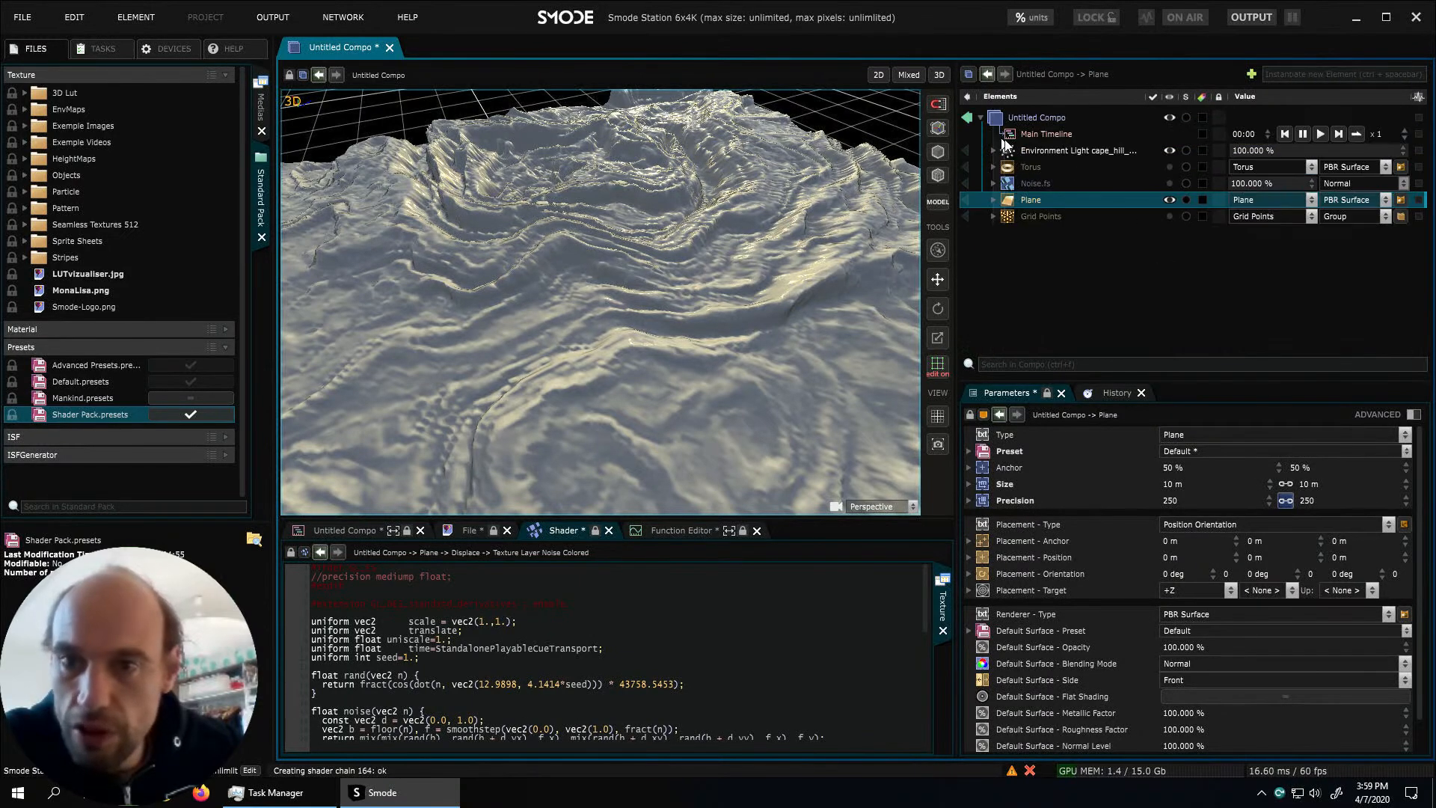
pyautogui.rightClick(1058, 238)
pyautogui.click(1170, 199)
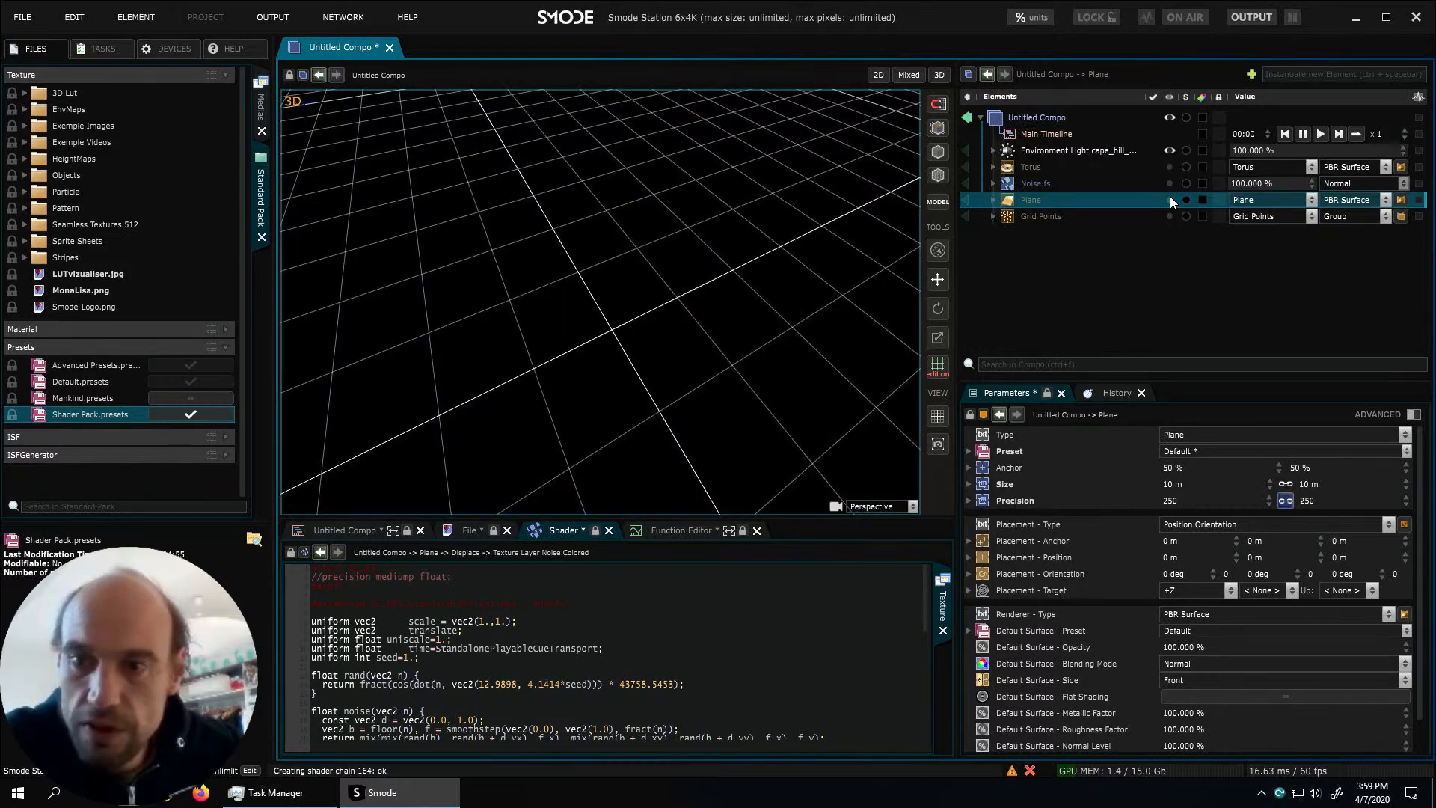
# Save the compo in the Smode Files folder as "3D Layer Examples"
pyautogui.rightClick(1023, 266)
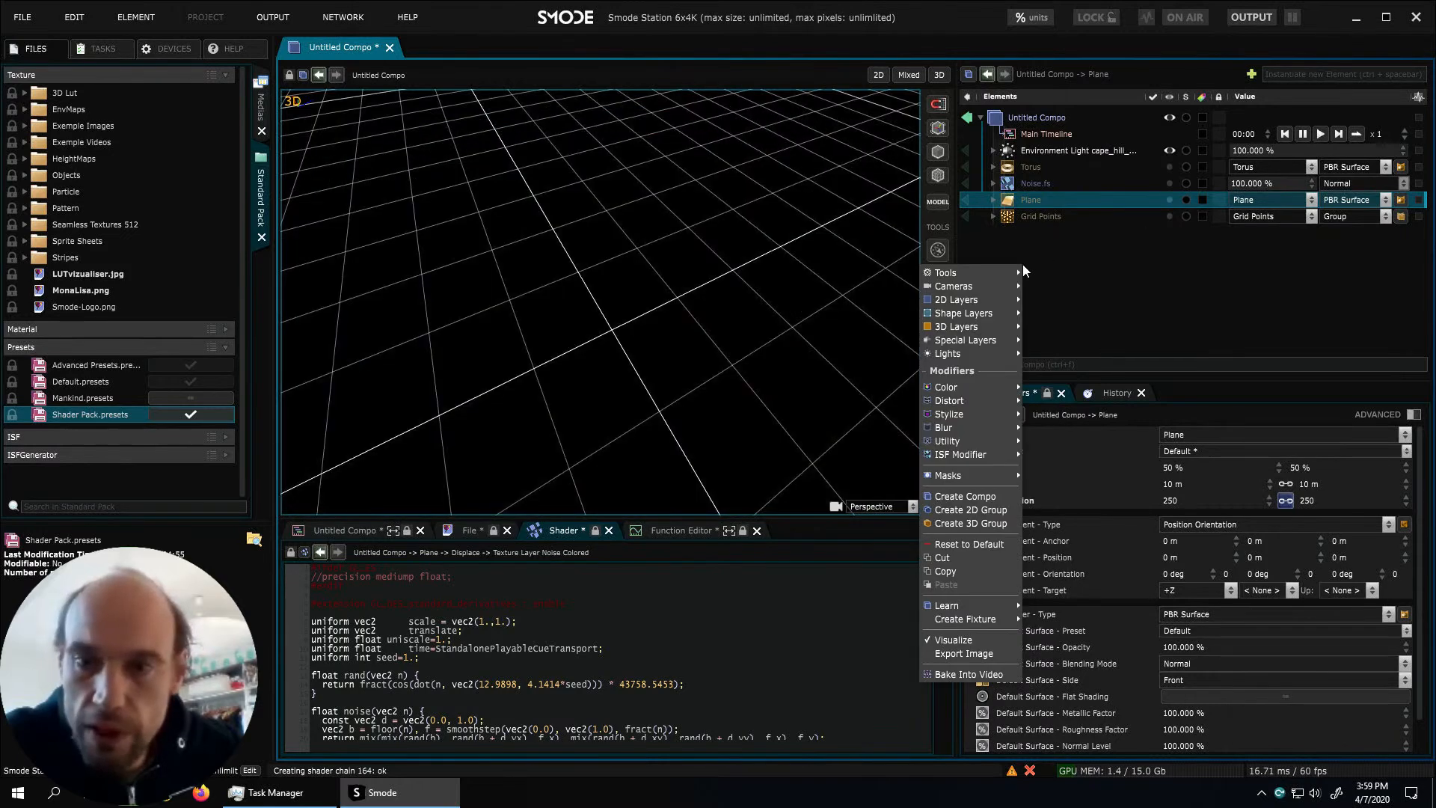
pyautogui.click(332, 49)
pyautogui.hotkey('ctrl', 's')
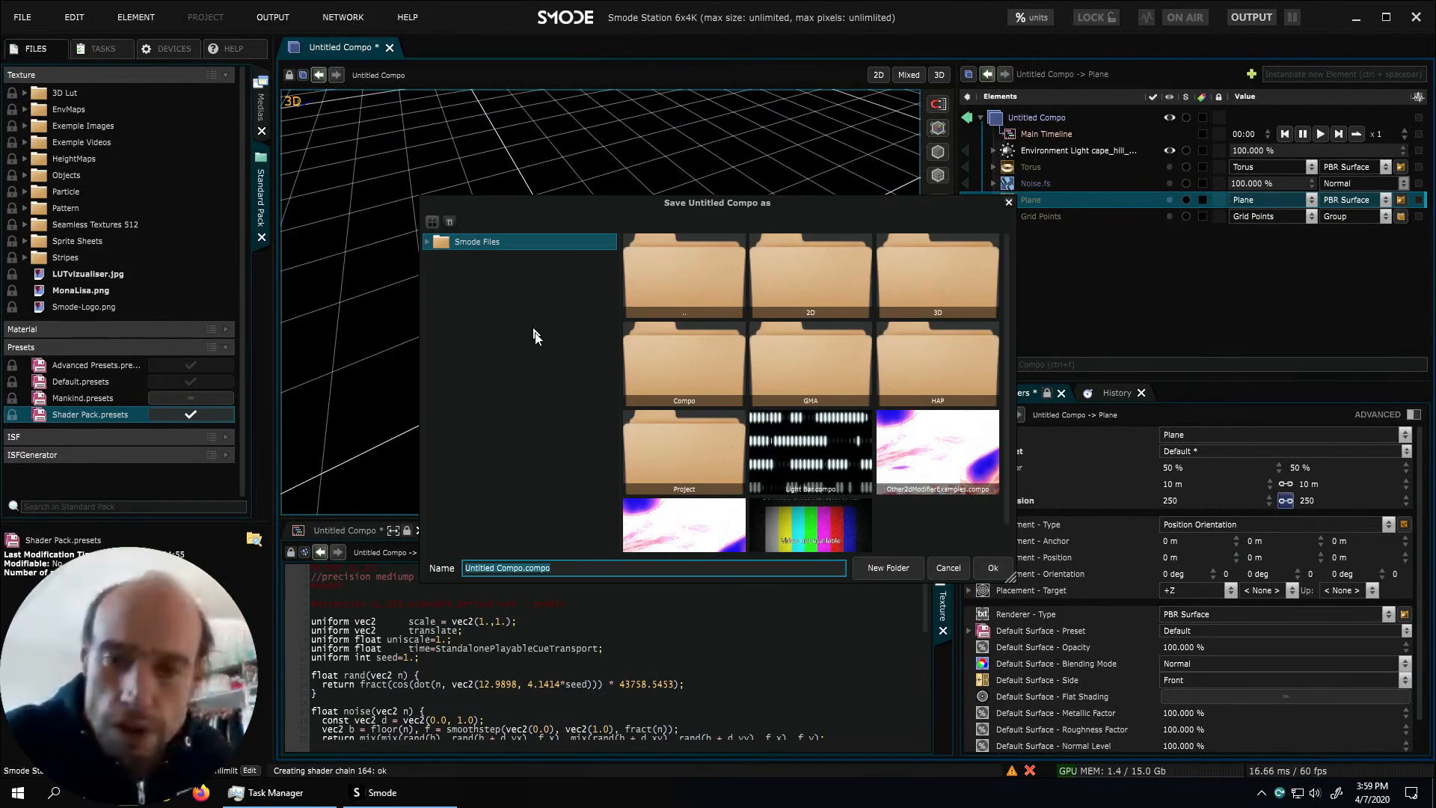
pyautogui.write('3D')
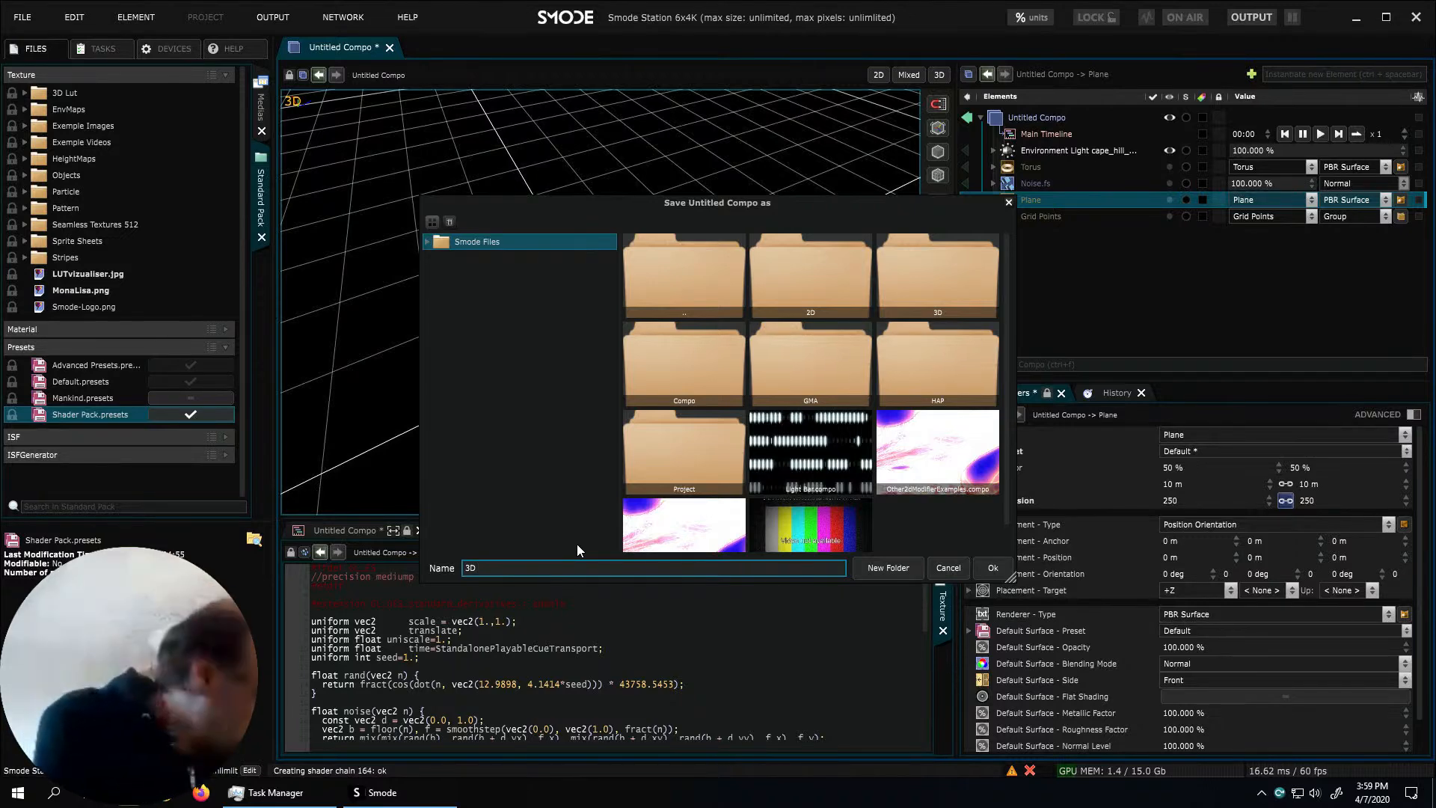
pyautogui.write(' Layer Examples')
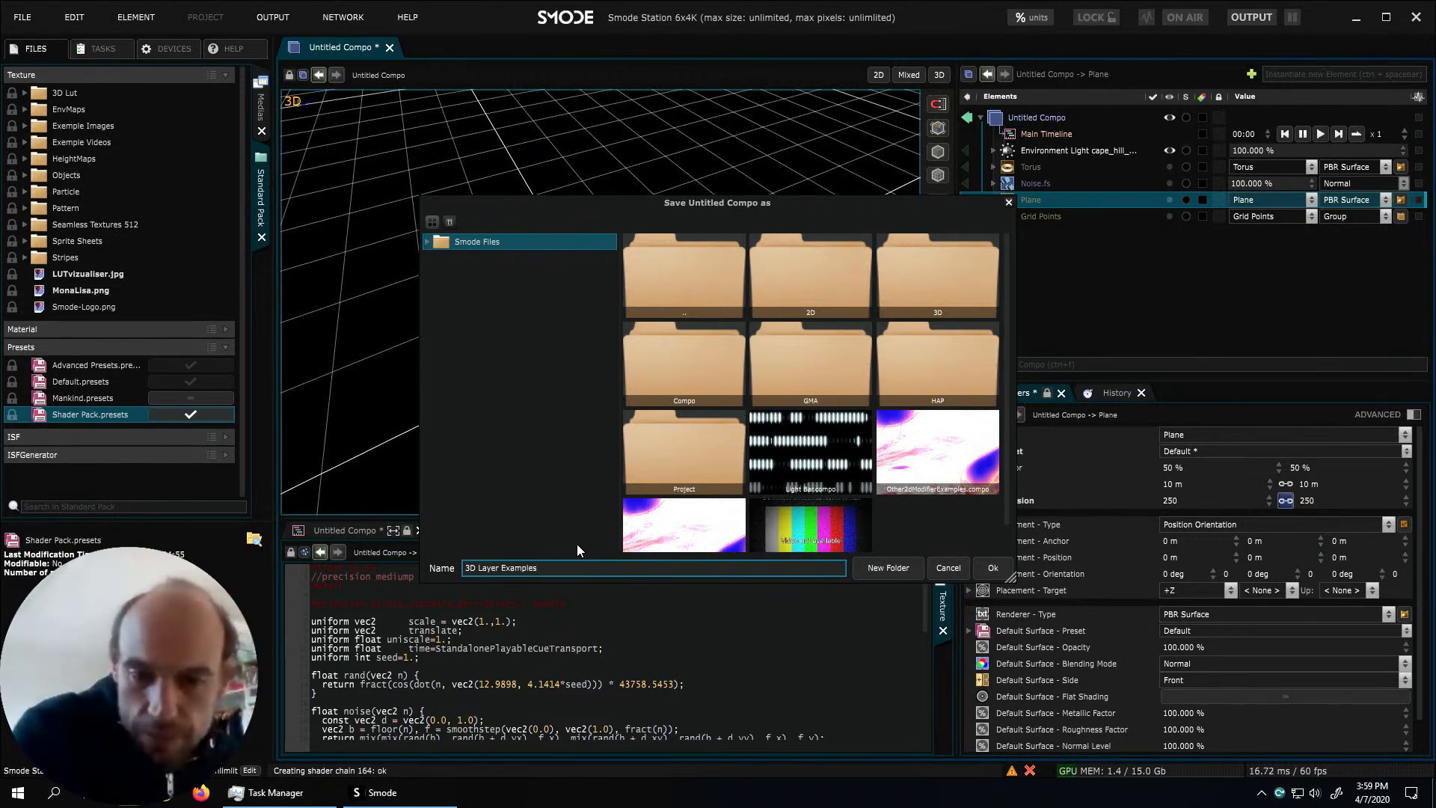
pyautogui.click(993, 568)
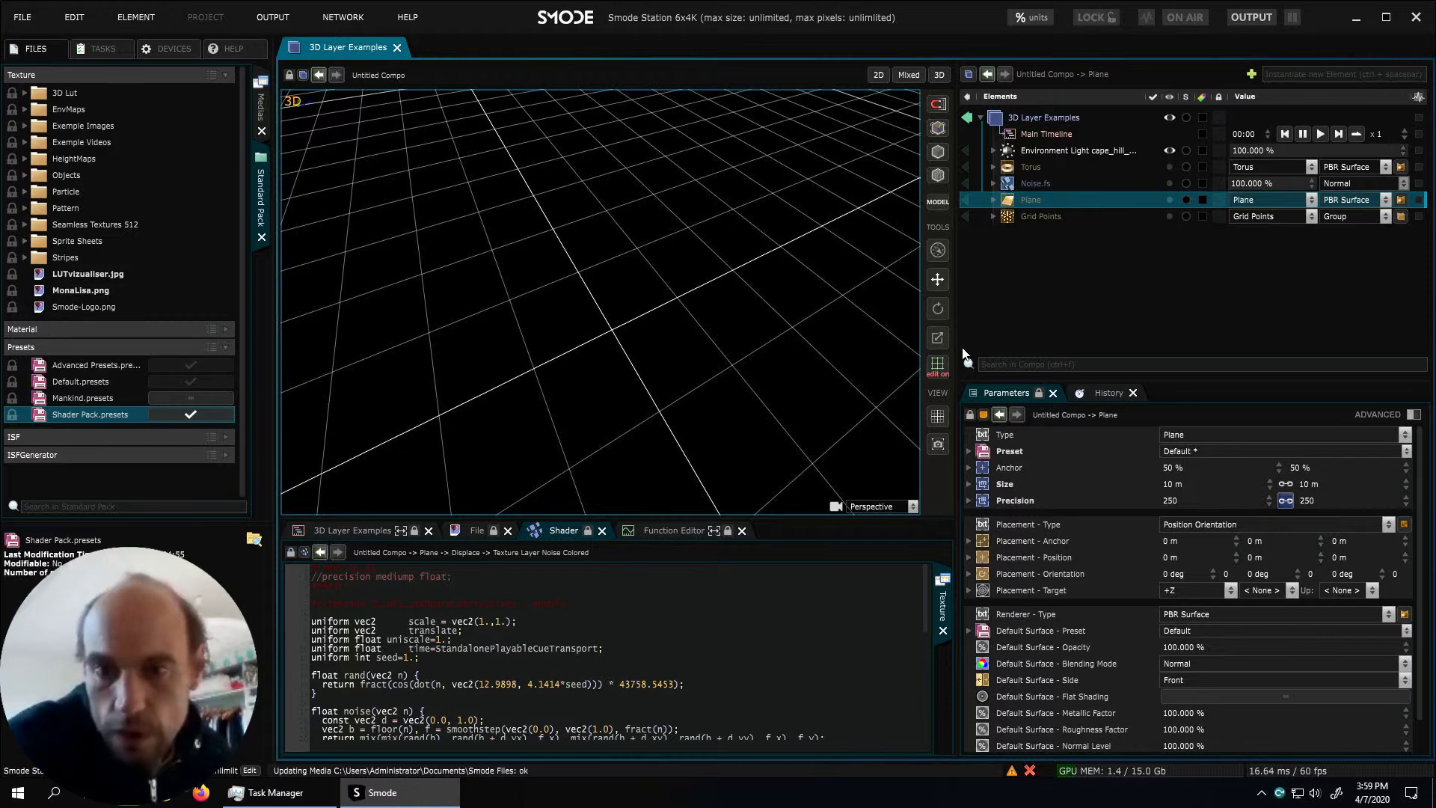
# Add a default Particles layer to the compo and expand its elements
pyautogui.rightClick(1013, 288)
pyautogui.moveTo(968, 348)
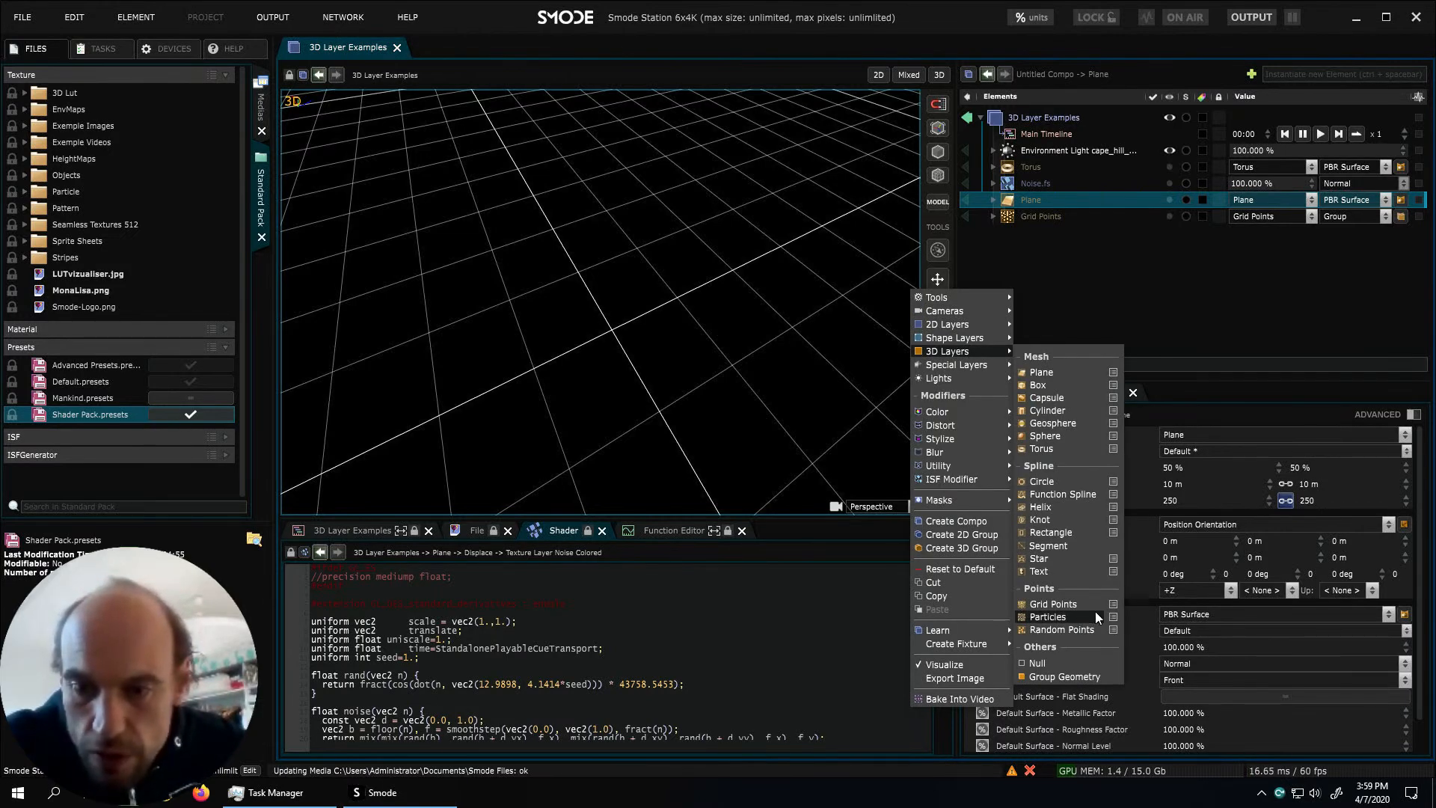
pyautogui.moveTo(1106, 614)
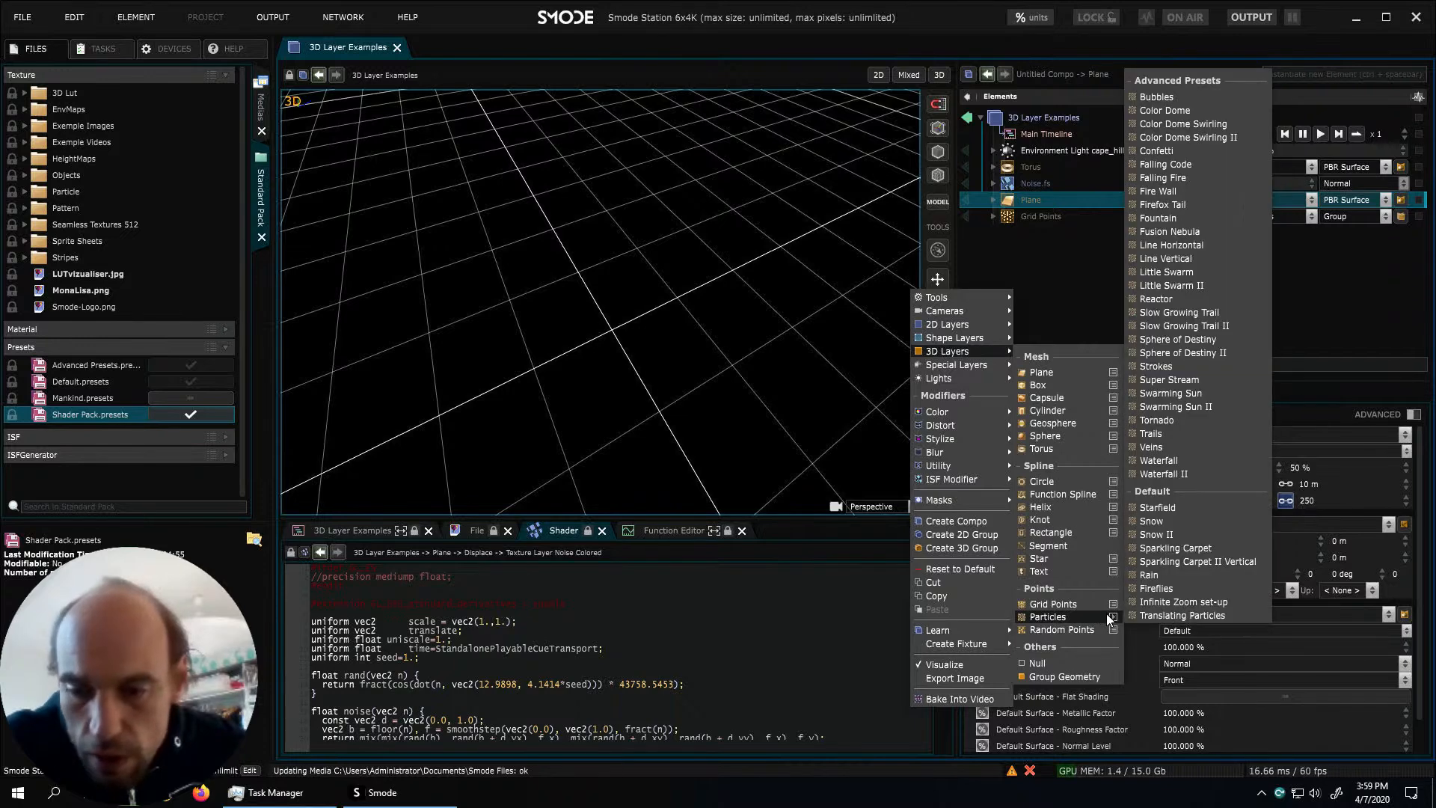
pyautogui.click(1066, 617)
pyautogui.click(993, 234)
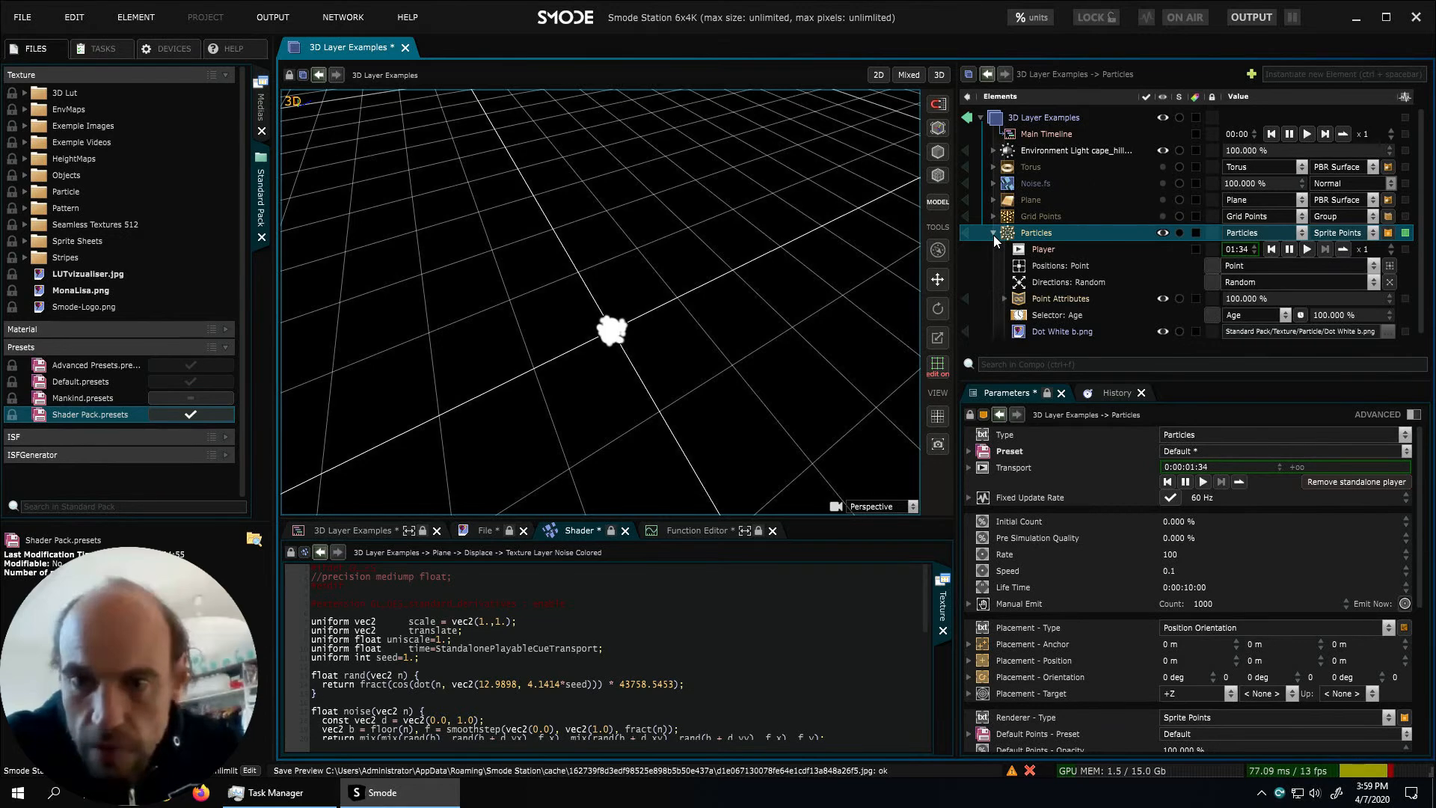
# Change the particles' emission Positions to Plane and view the whole emitter area
pyautogui.click(1062, 265)
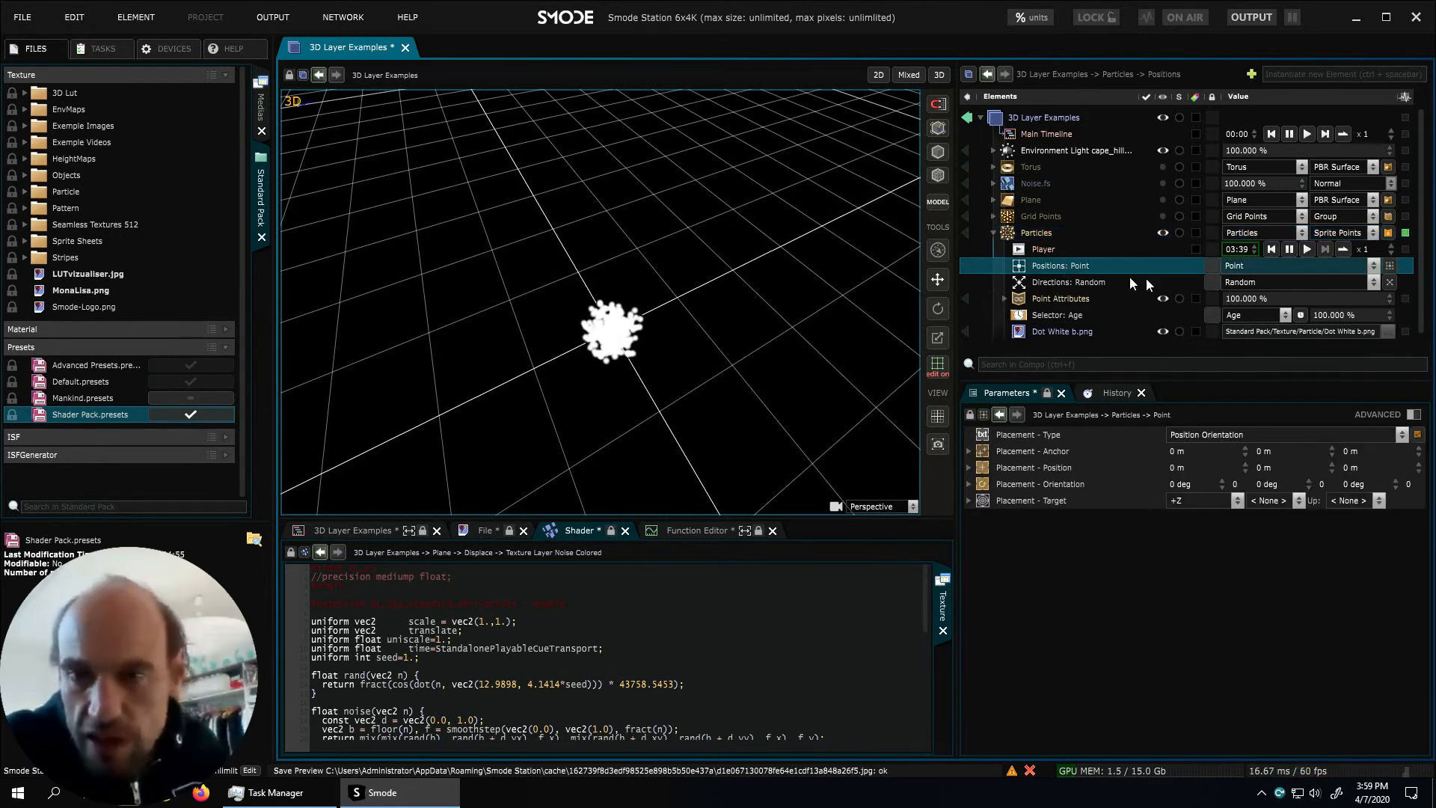
pyautogui.click(1264, 266)
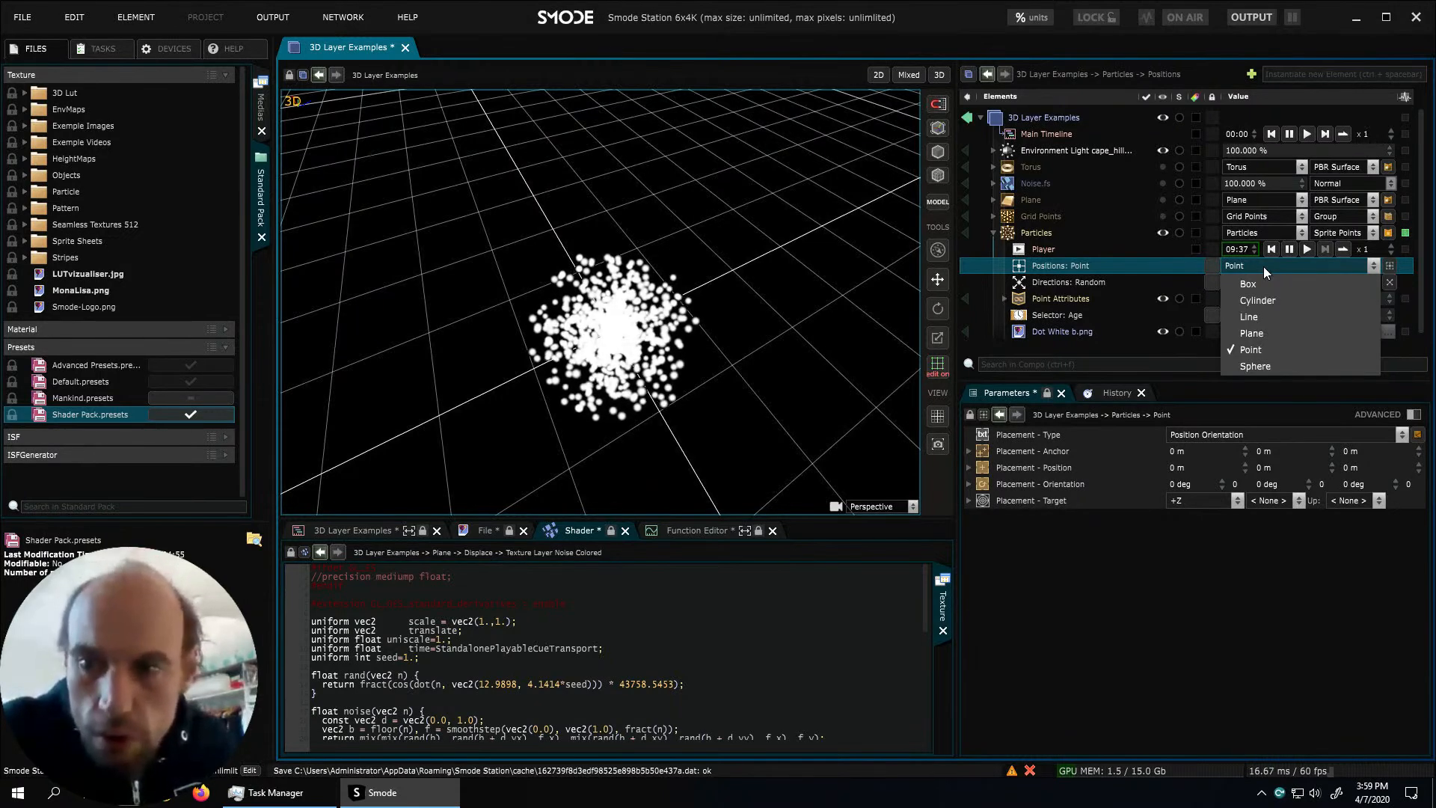
pyautogui.click(1253, 333)
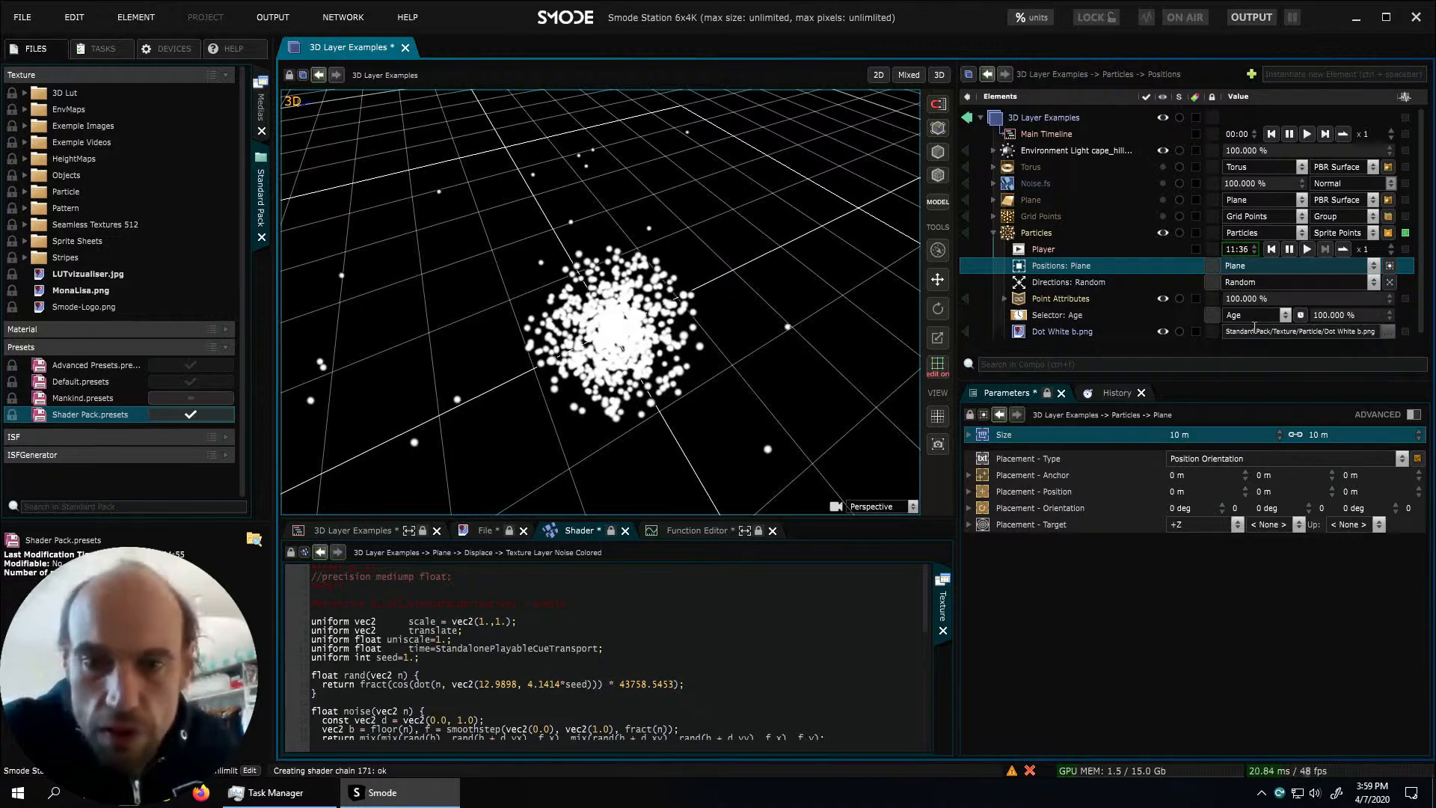
pyautogui.scroll(-3, 712, 232)
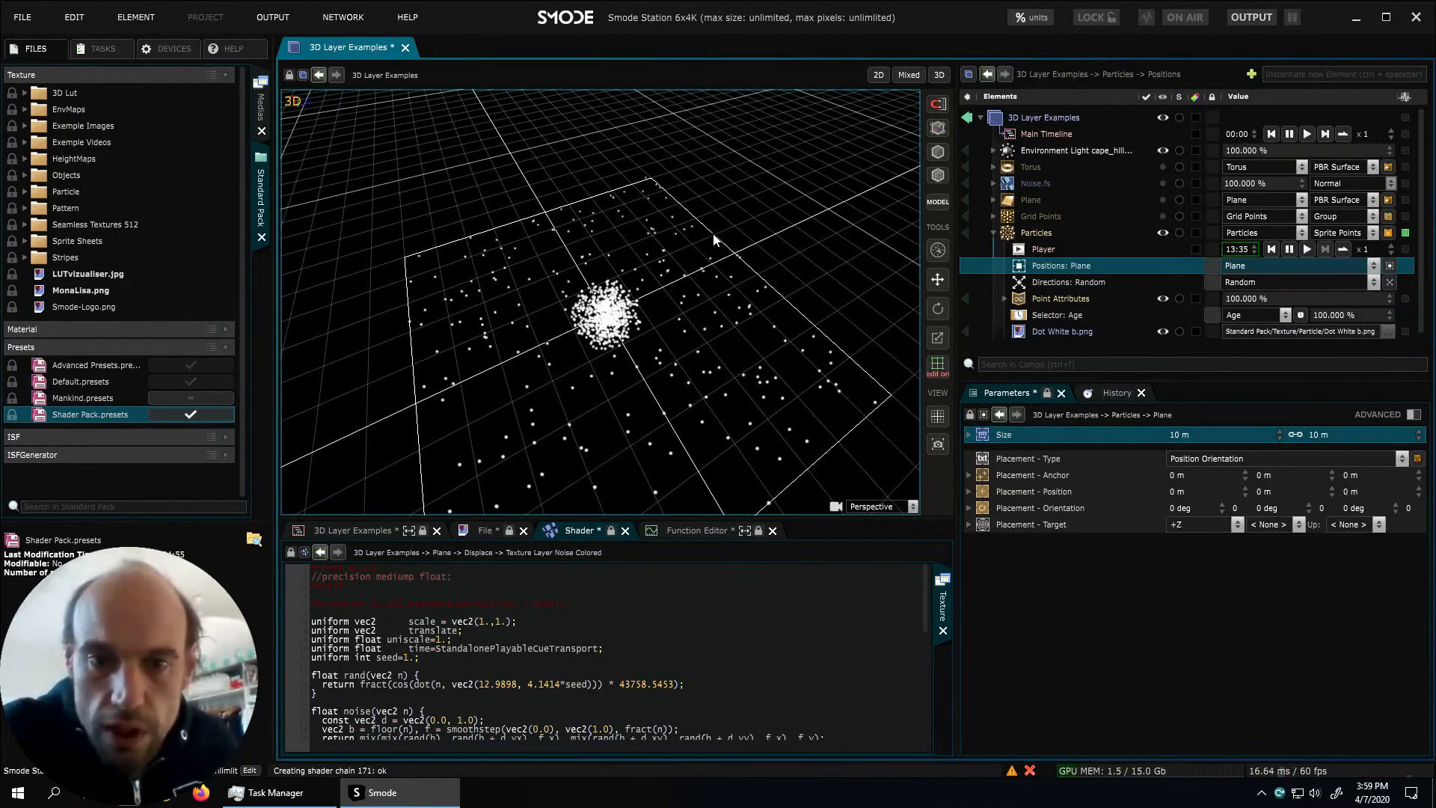
# Change the particles' Directions to Normal and view the emission from a low angle
pyautogui.click(1098, 283)
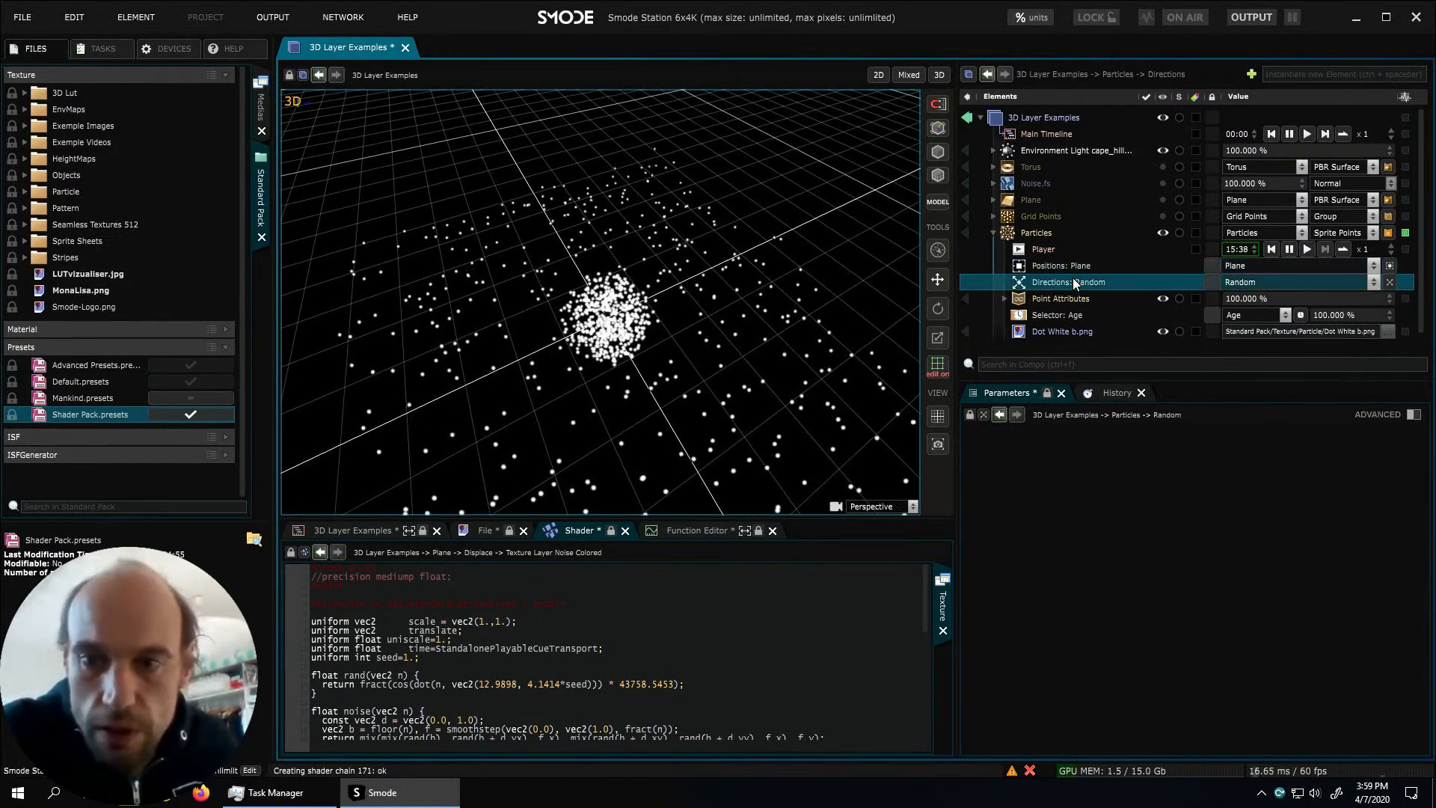
pyautogui.click(1237, 281)
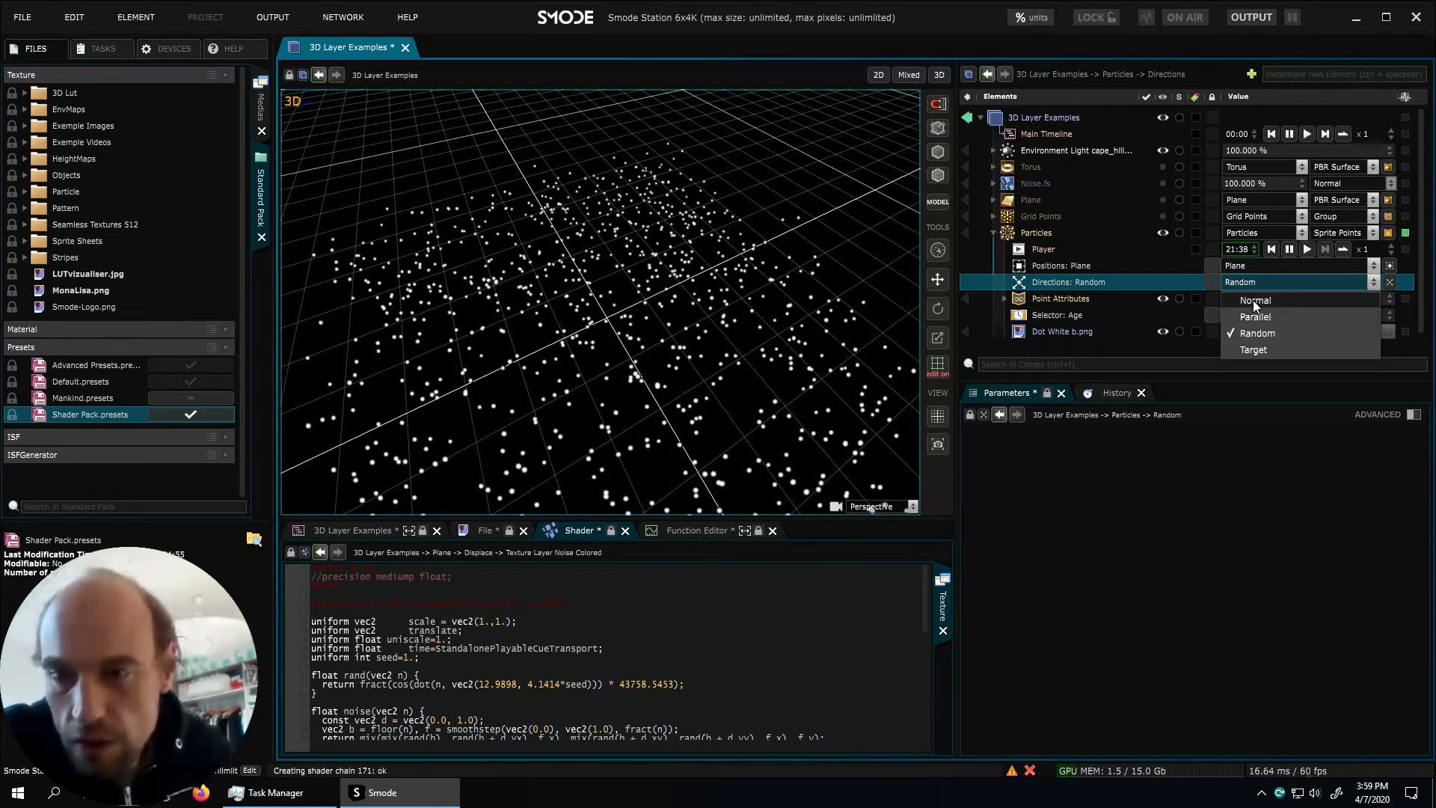
pyautogui.click(1253, 299)
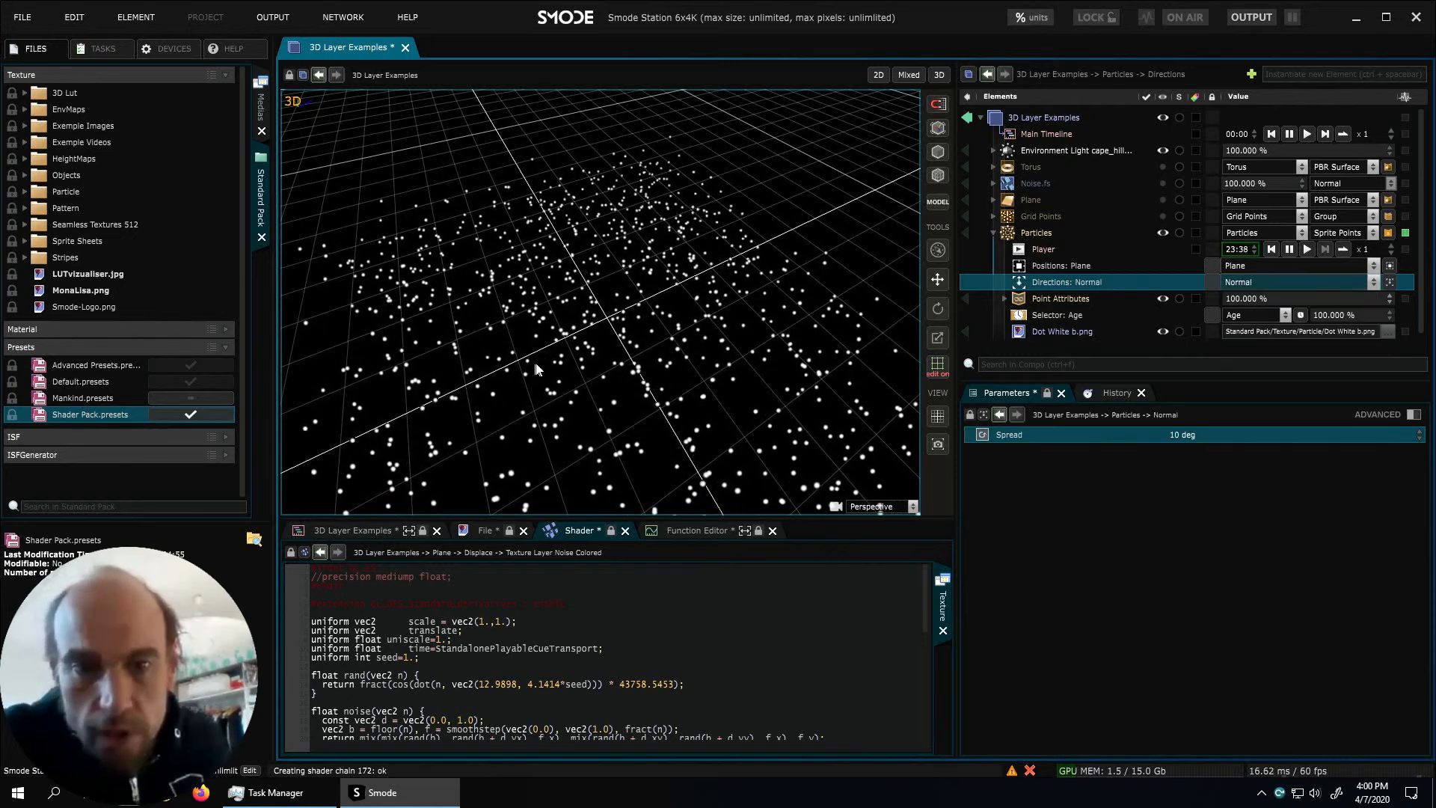
pyautogui.moveTo(566, 379); pyautogui.dragTo(643, 290, button='middle')
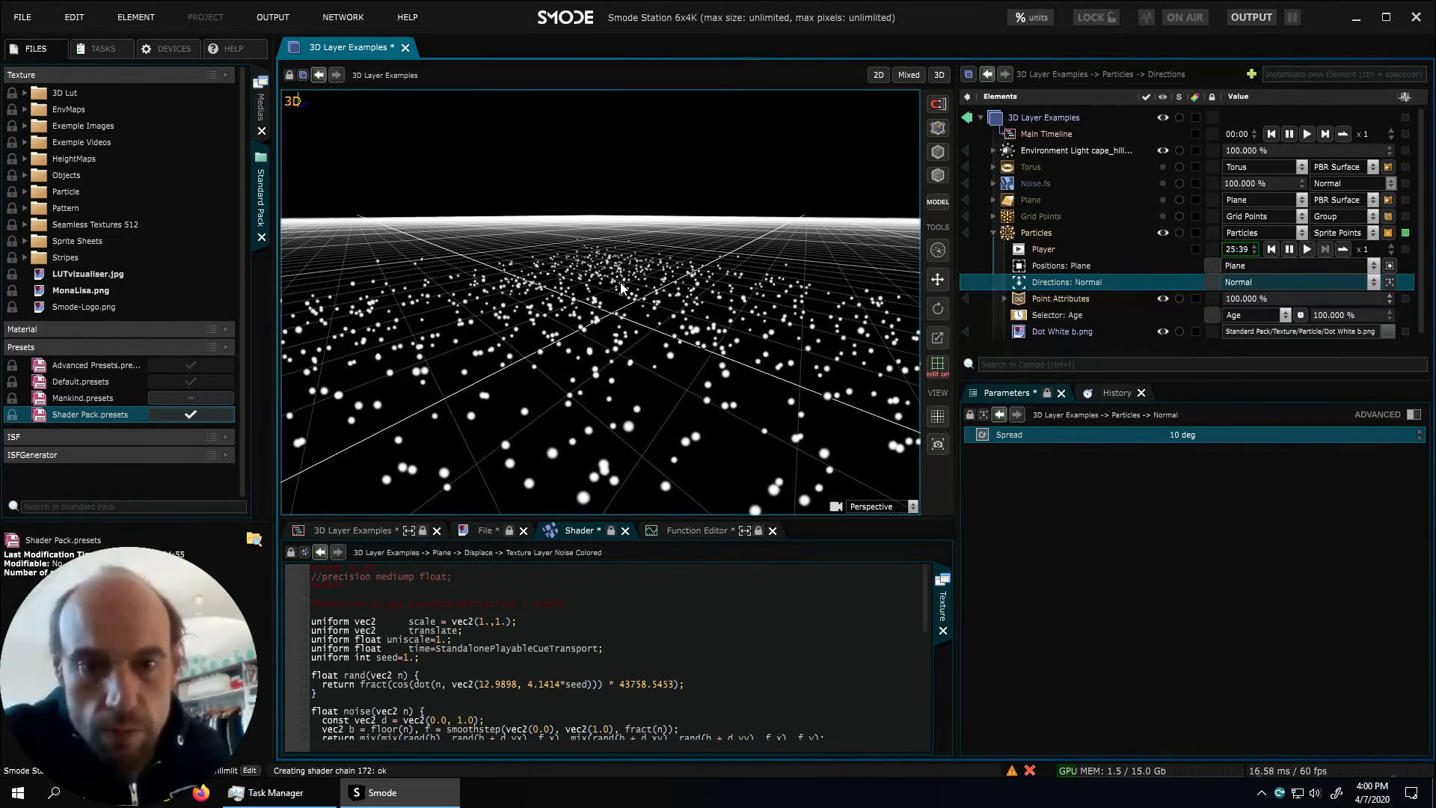
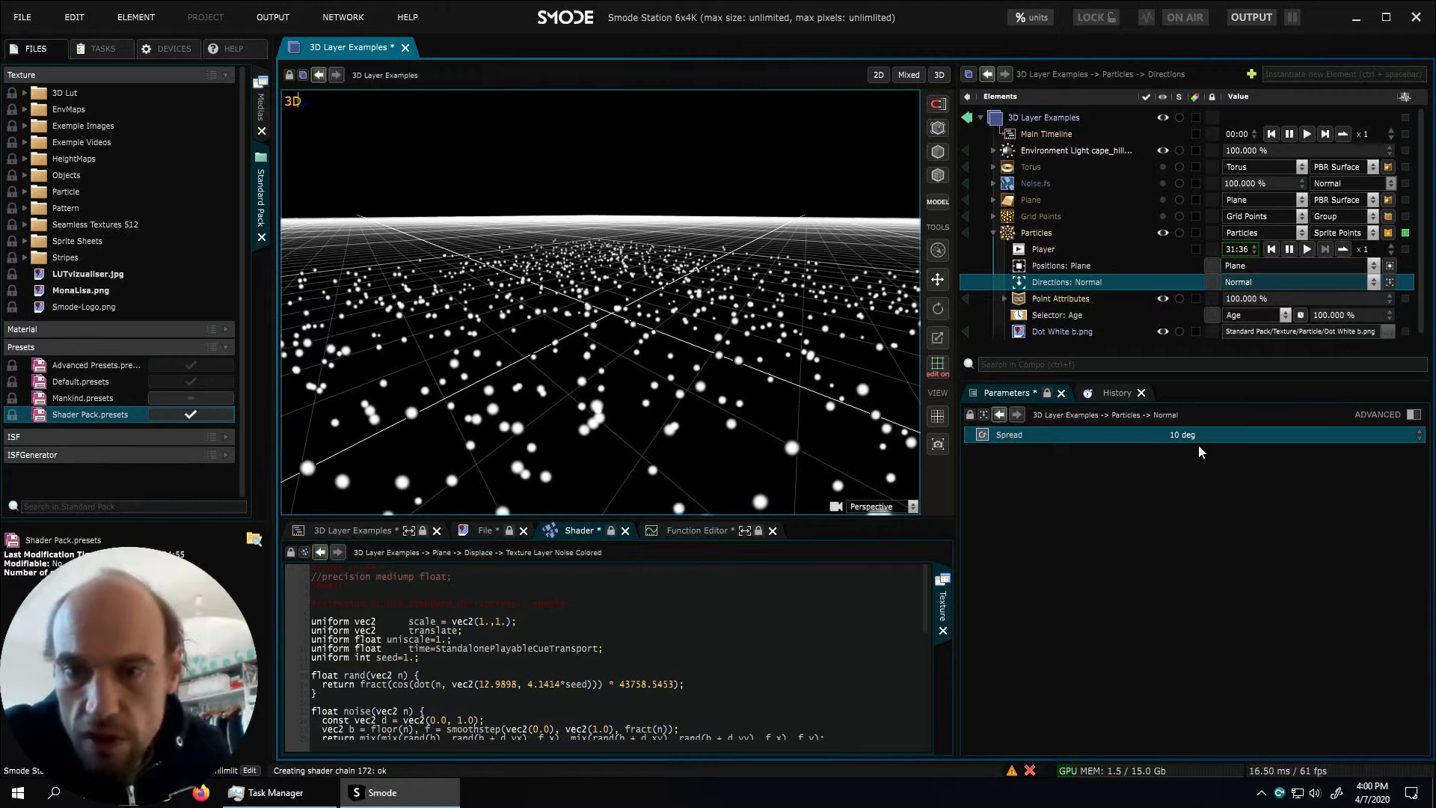
# Set the Particles layer's Speed to 0.4
pyautogui.click(1037, 234)
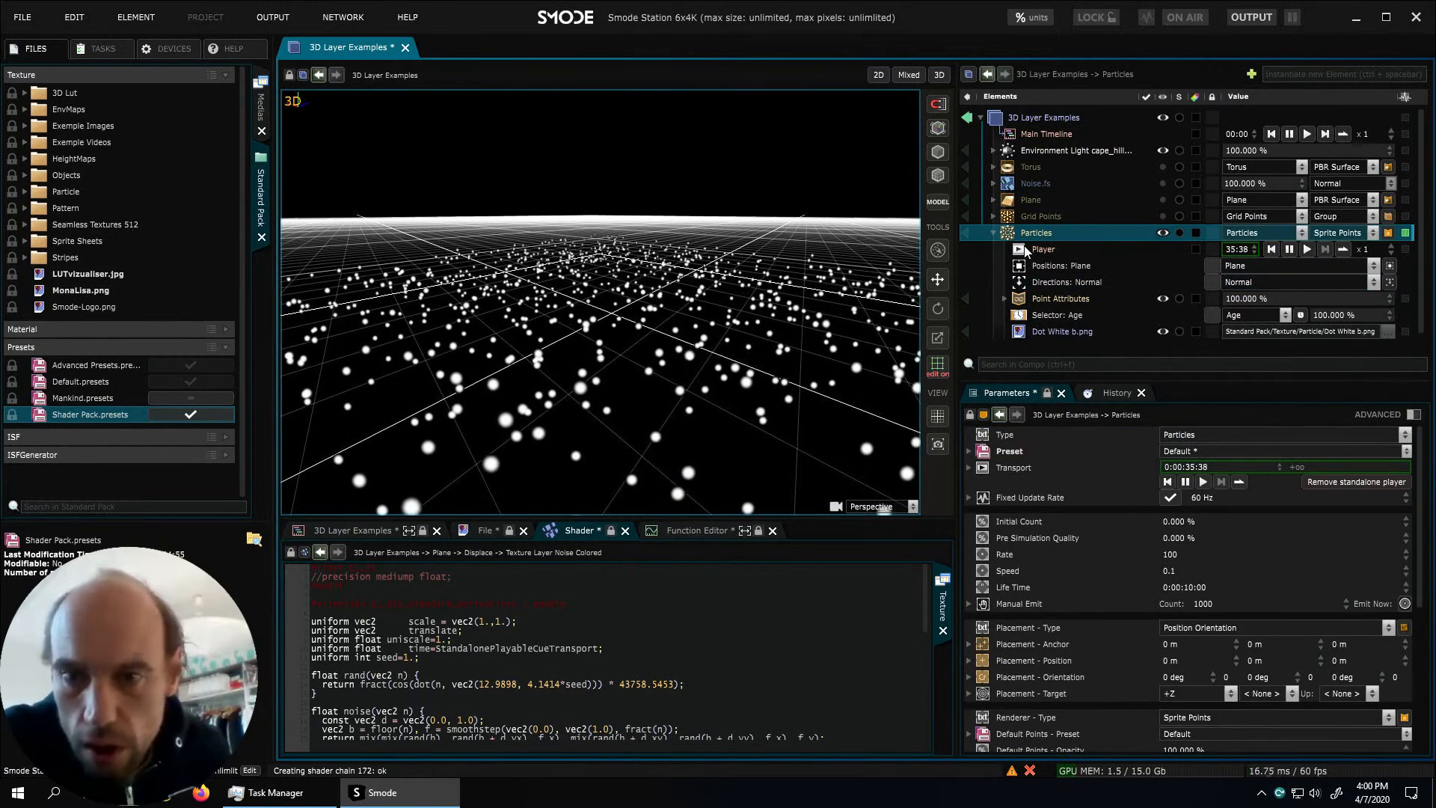
pyautogui.doubleClick(1191, 571)
pyautogui.write('0')
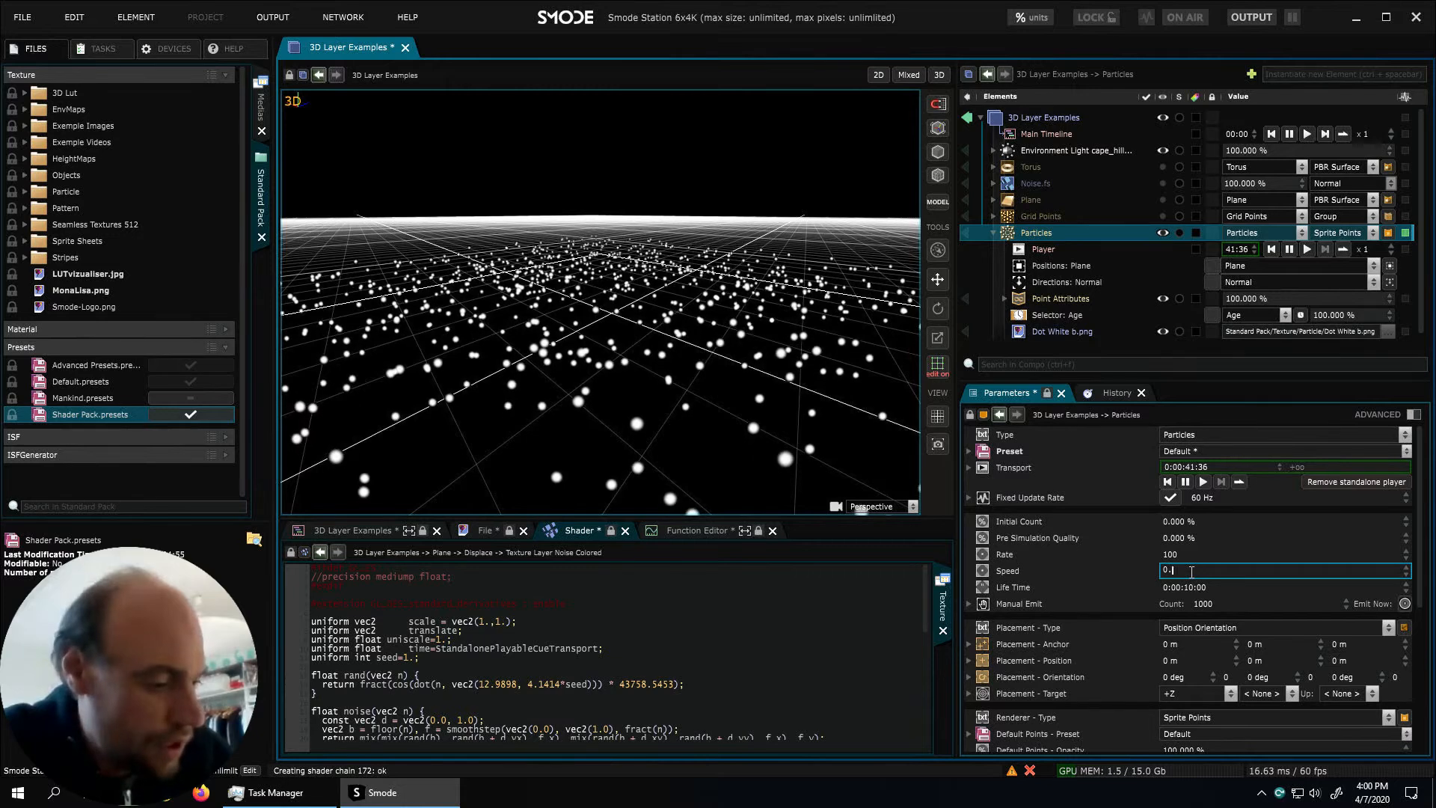
pyautogui.write('.4')
pyautogui.press('Return')
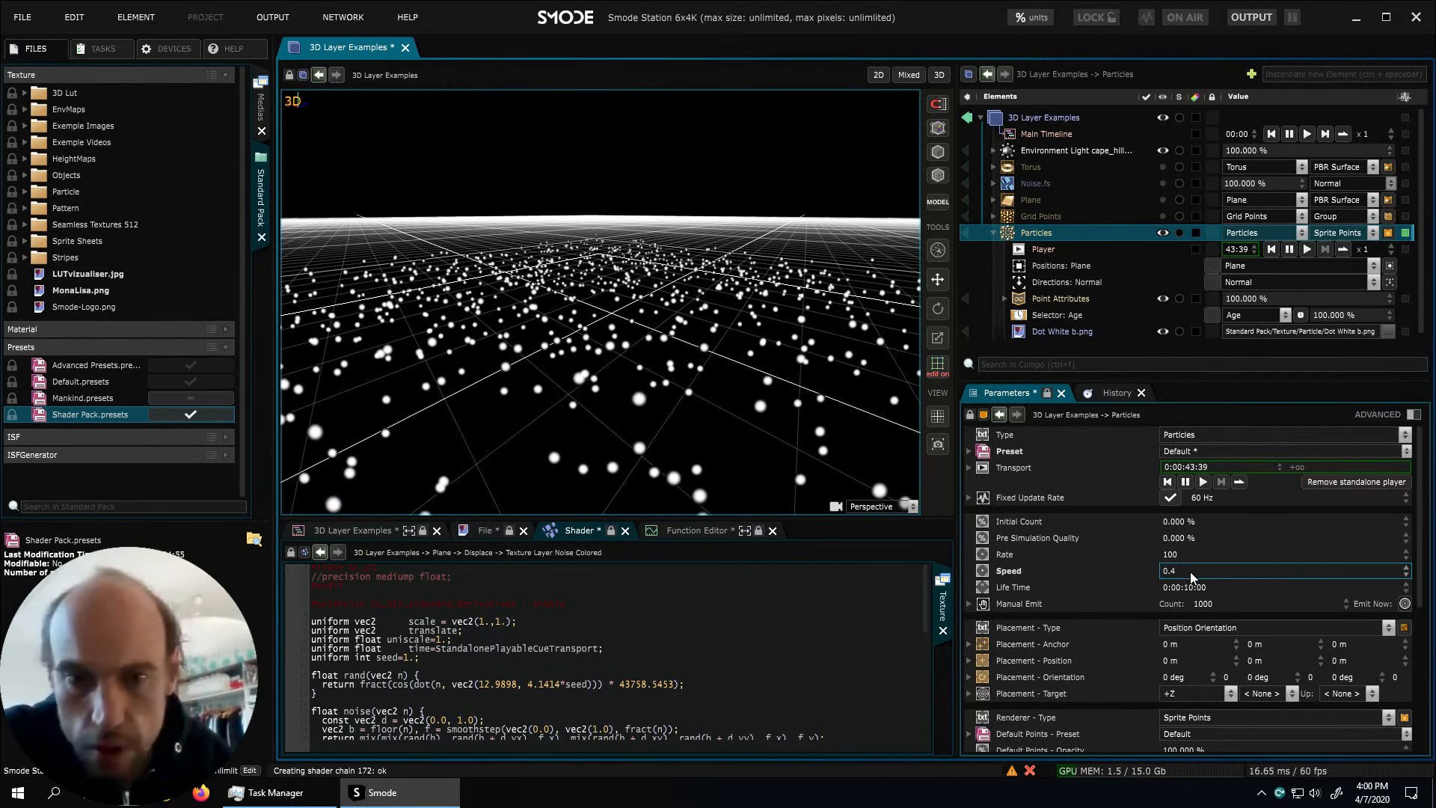
# Set the particles' Rate to 1000 and their Life Time to 2 seconds
pyautogui.doubleClick(1188, 554)
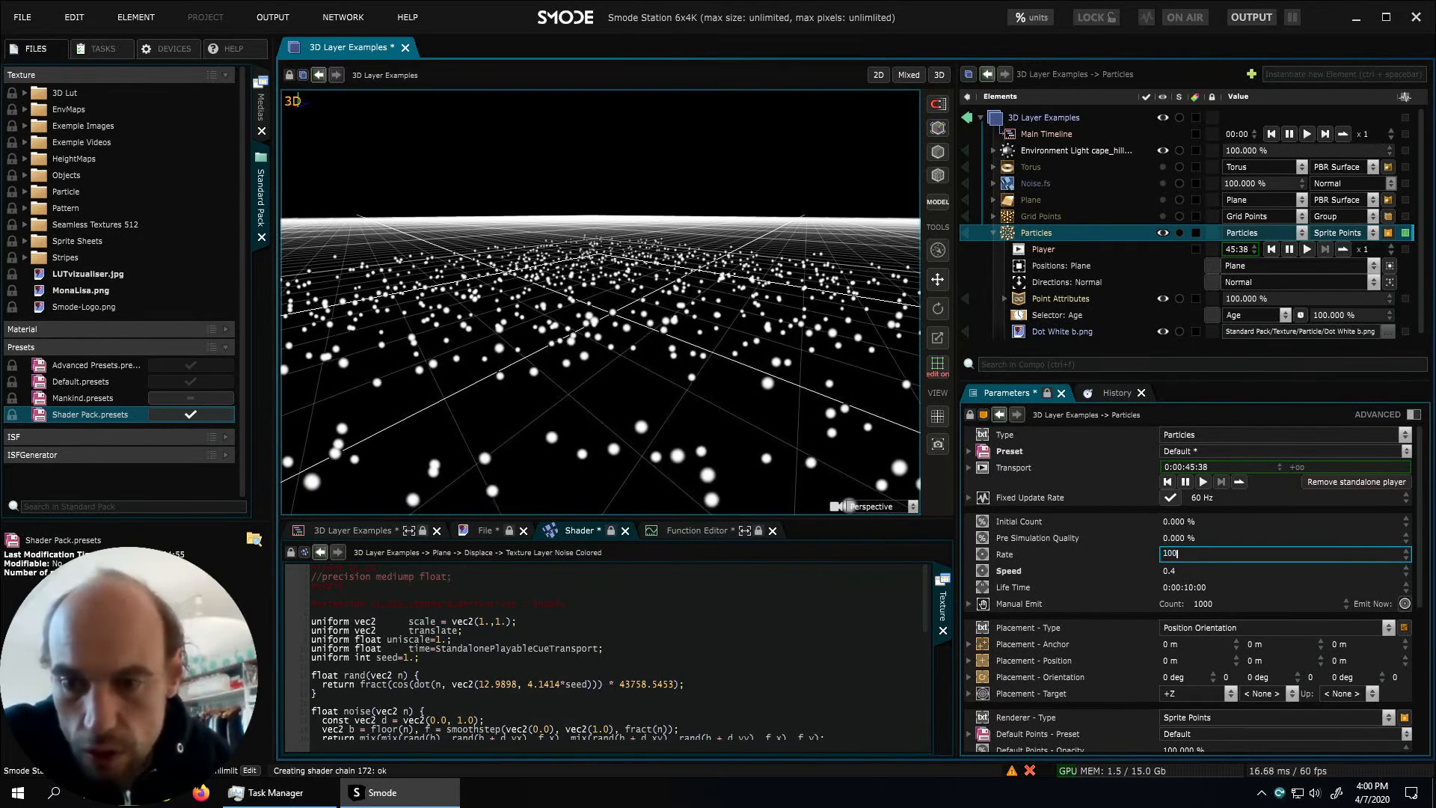
pyautogui.press('Return')
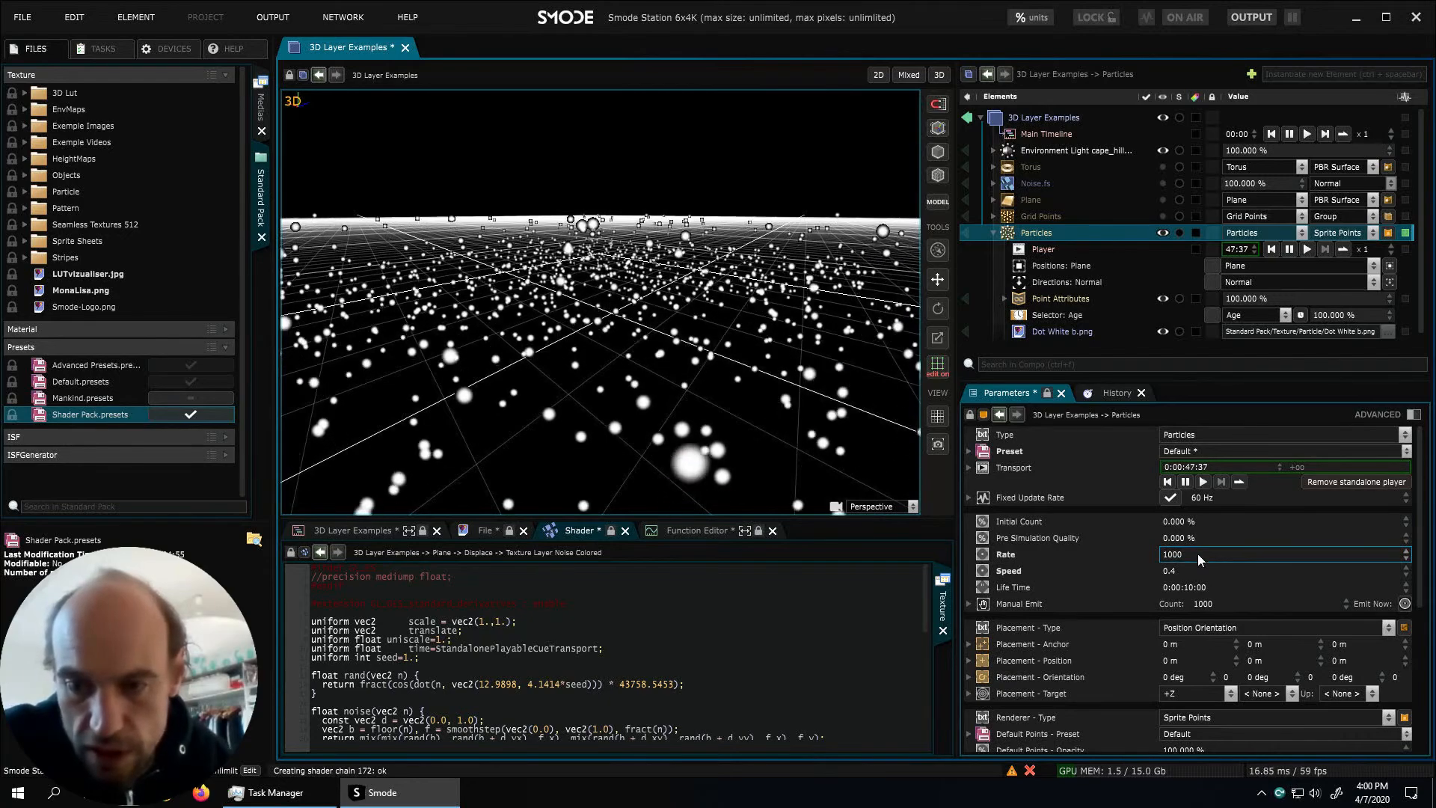
pyautogui.doubleClick(1196, 588)
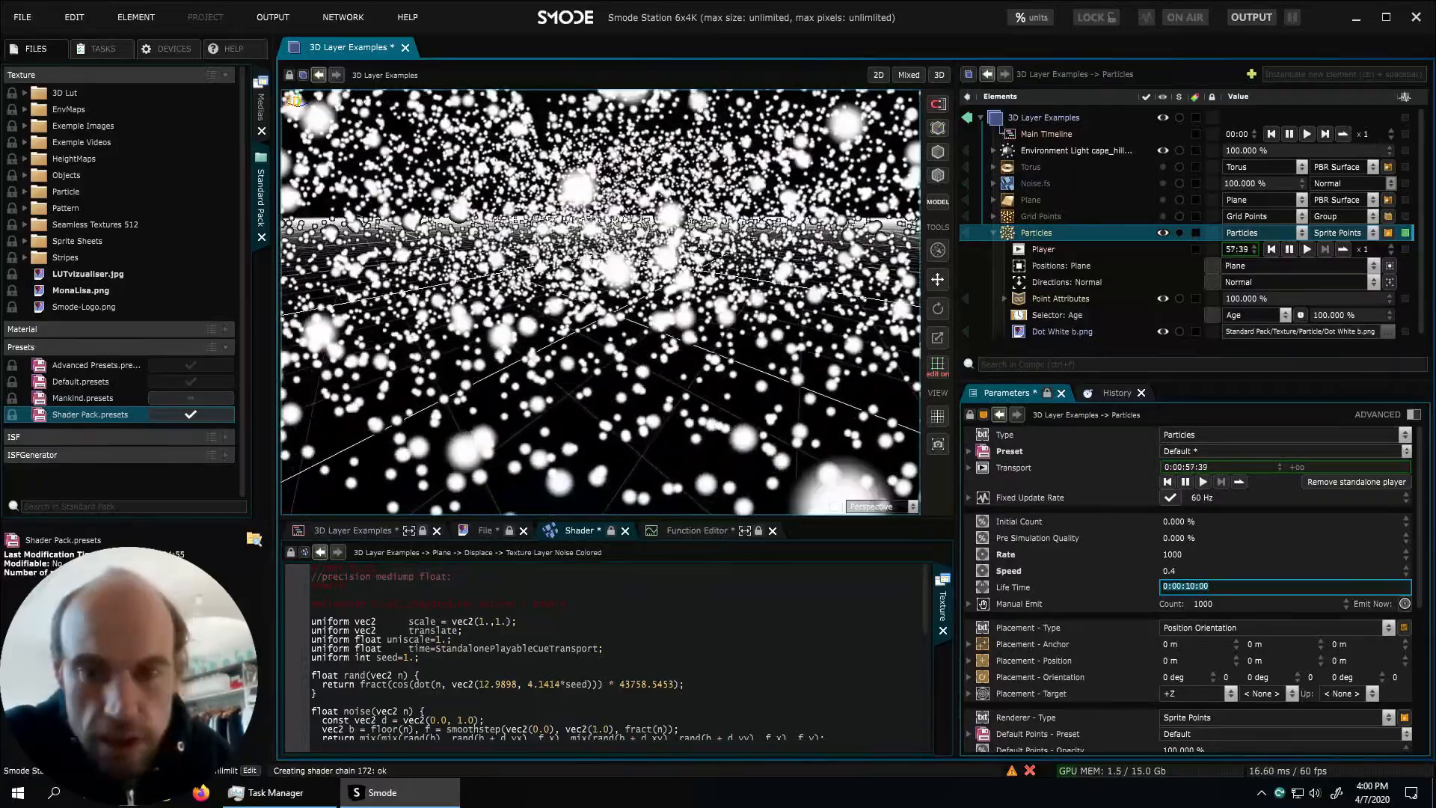
pyautogui.write('2.')
pyautogui.press('Return')
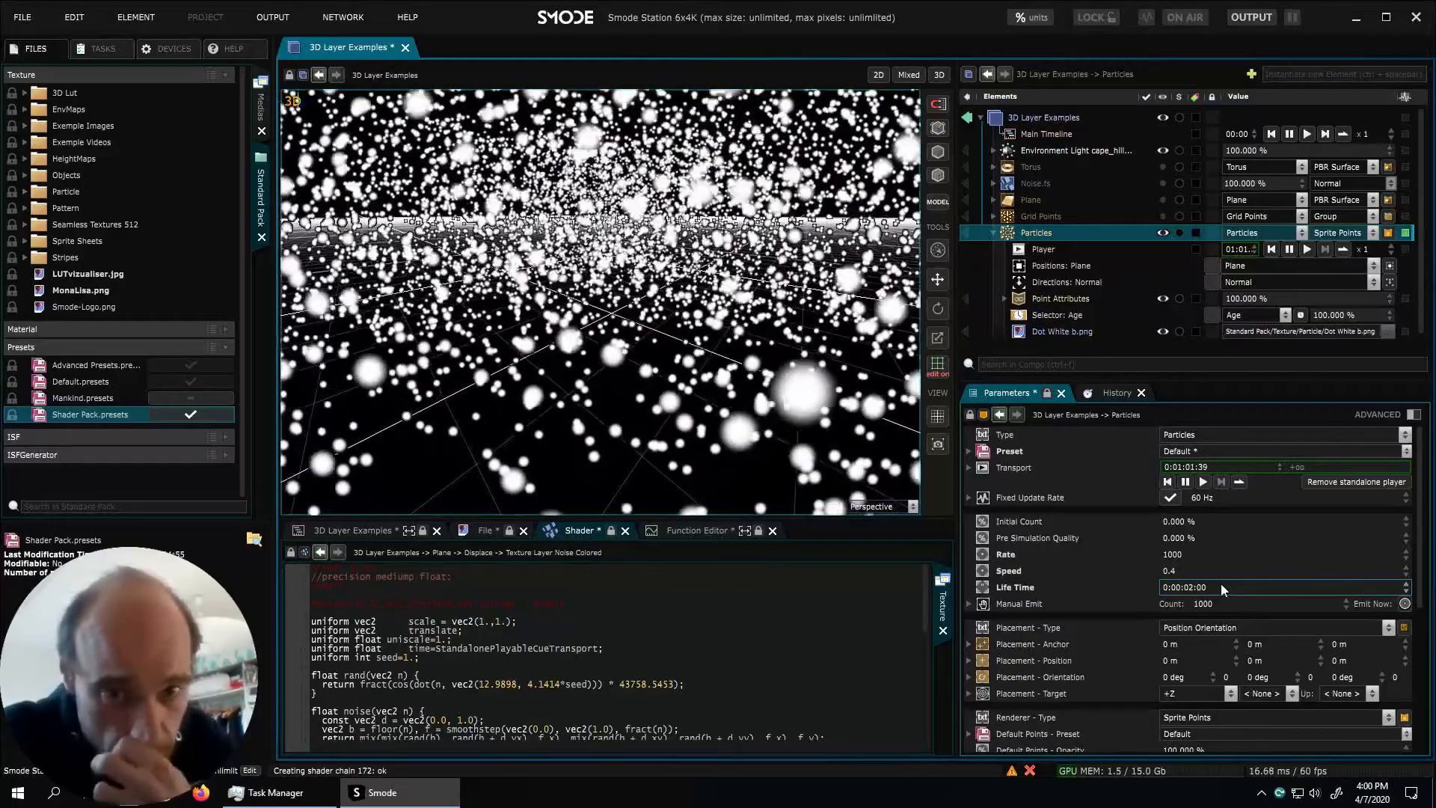
# Disable the Point Attributes modifier of the Particles layer
pyautogui.click(1062, 299)
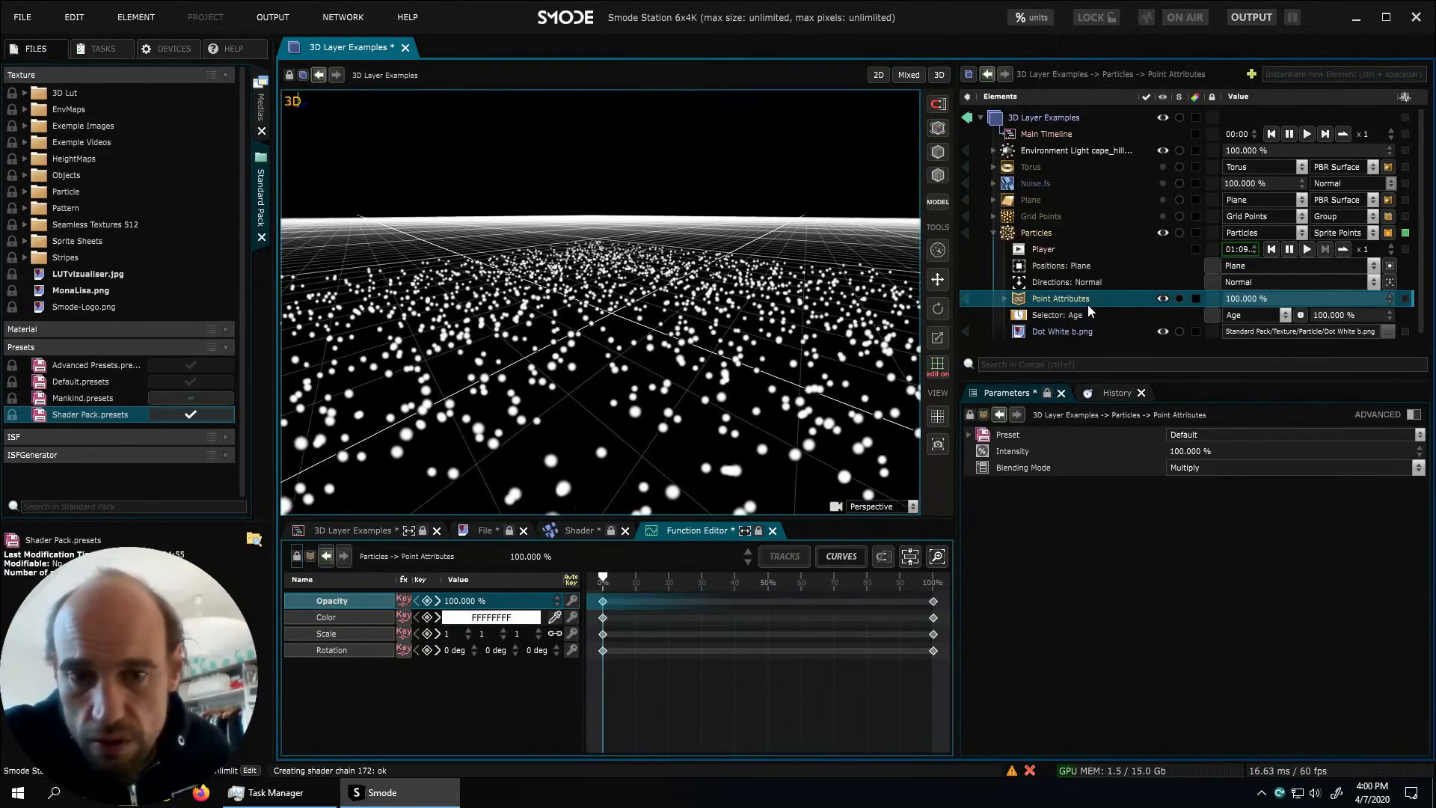
pyautogui.click(1161, 298)
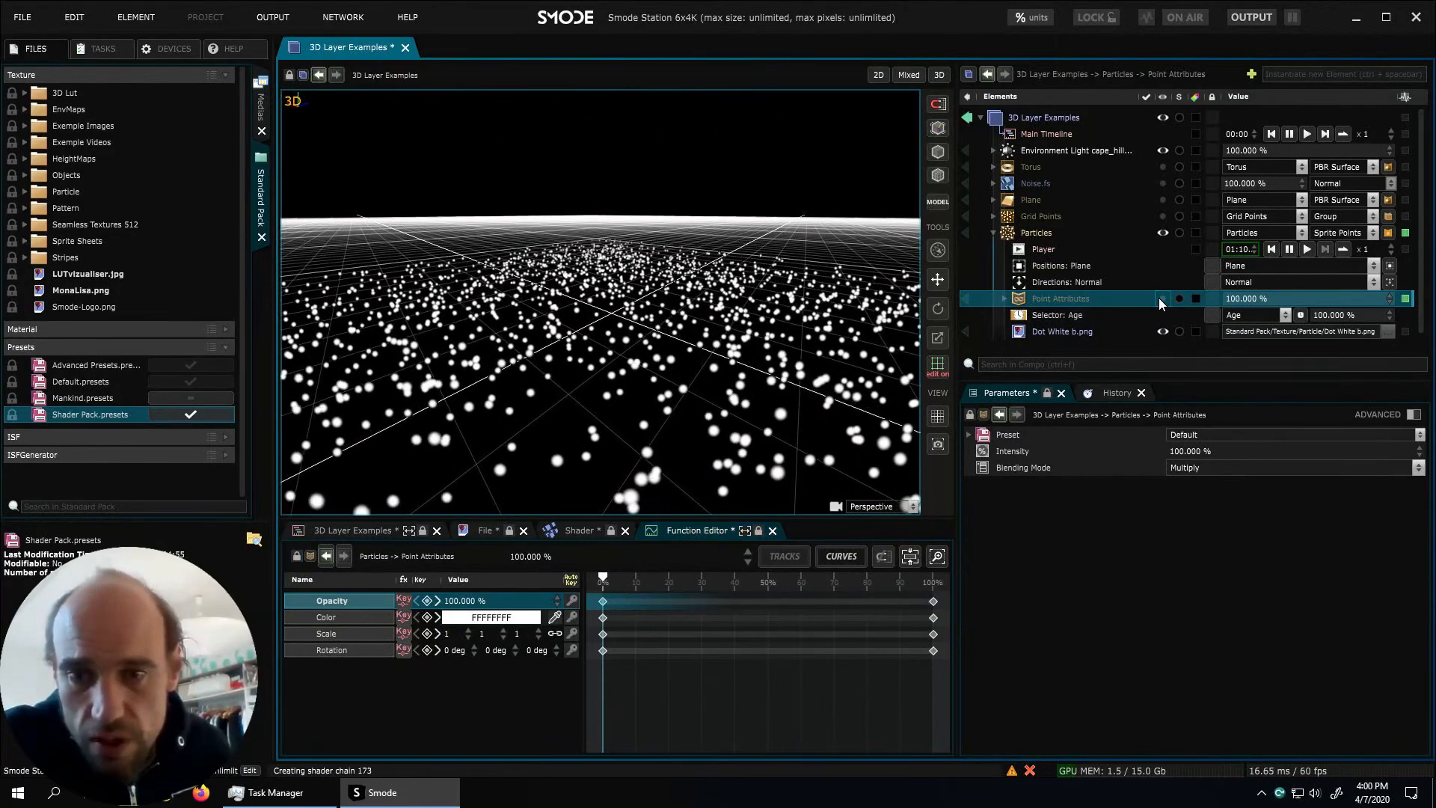
# Expand Grid Points and move its Coin, Colorize, Point Scale and Point Rotate modifiers into its Group renderer
pyautogui.click(996, 215)
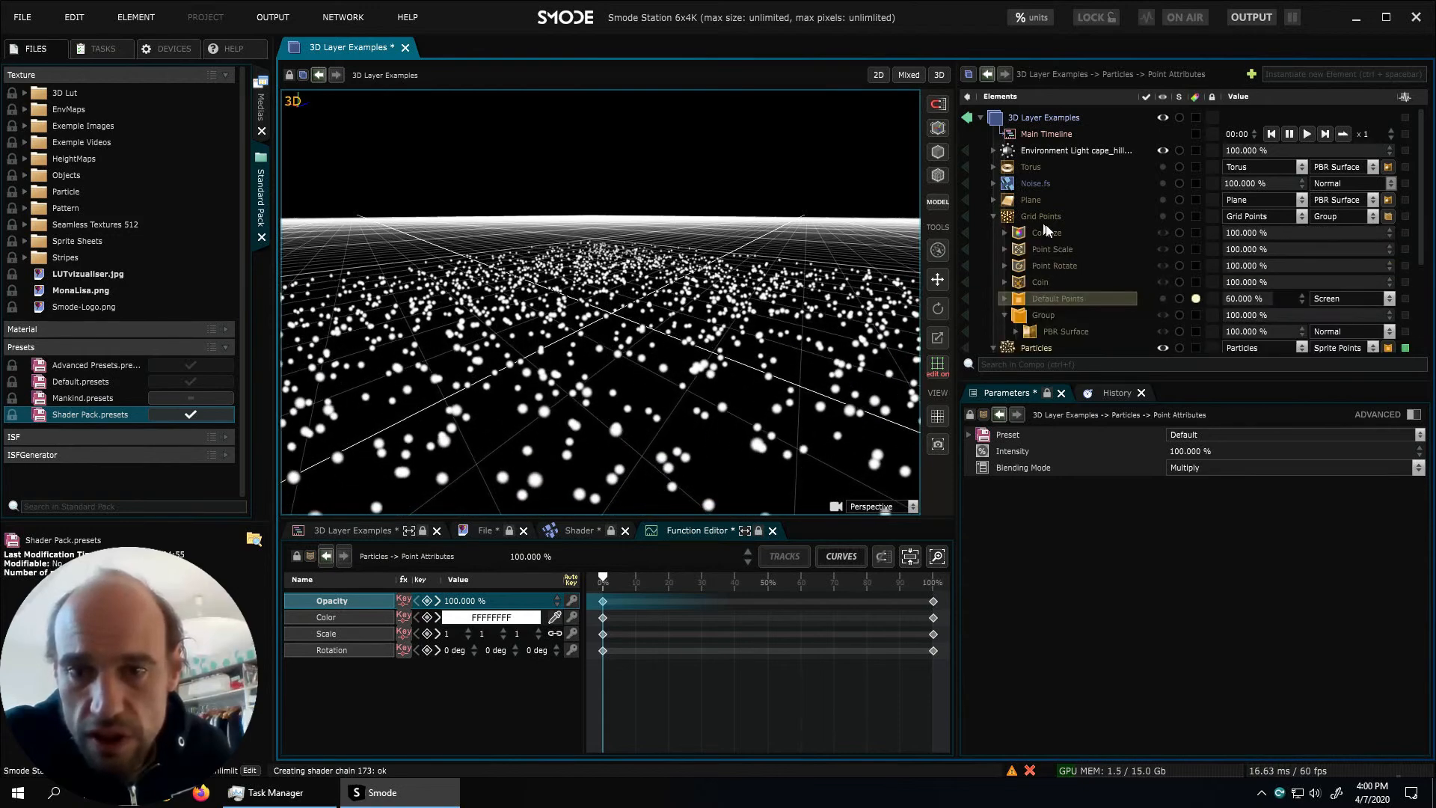
pyautogui.scroll(-2, 1061, 232)
pyautogui.moveTo(1092, 378); pyautogui.dragTo(1098, 486)
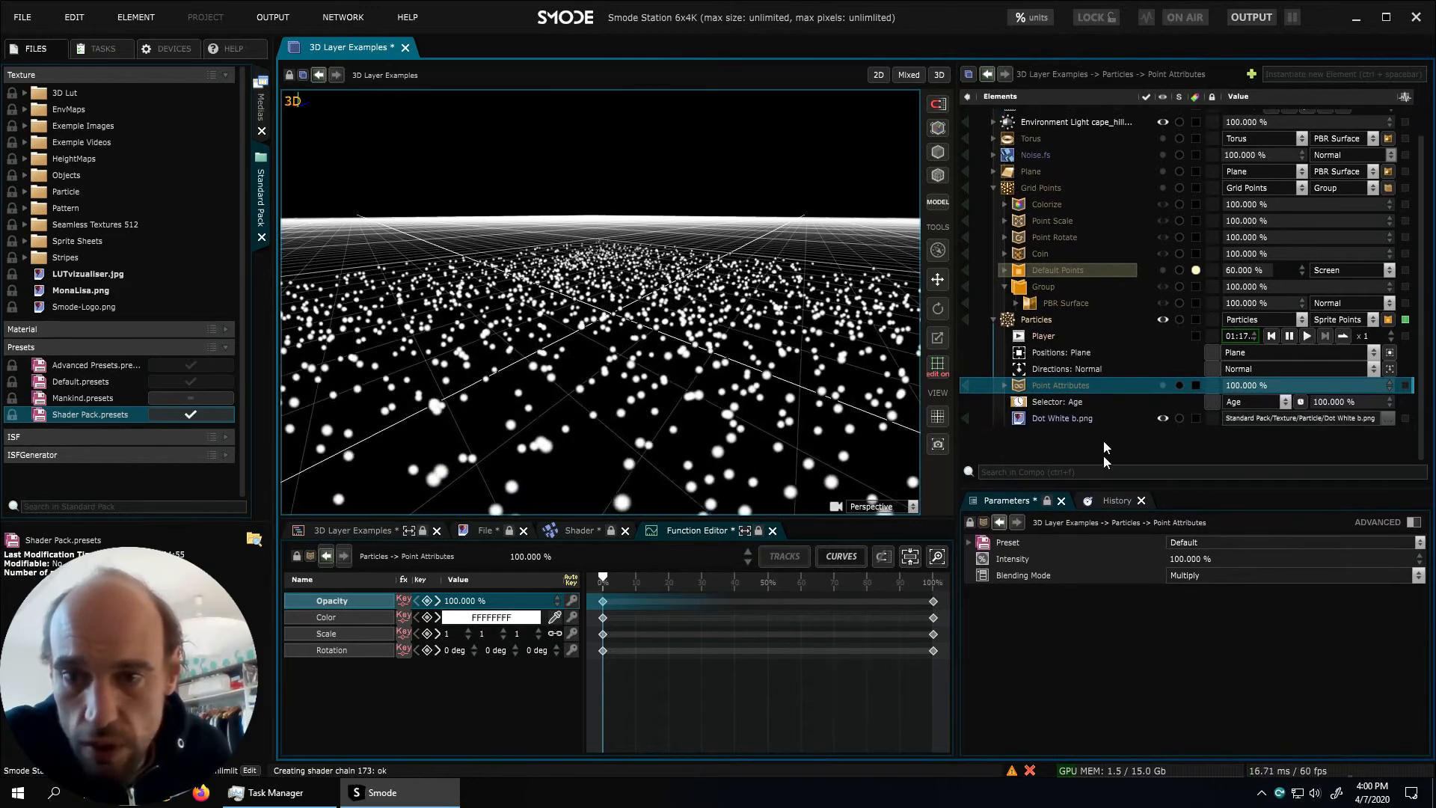
pyautogui.moveTo(1025, 252); pyautogui.dragTo(1047, 291)
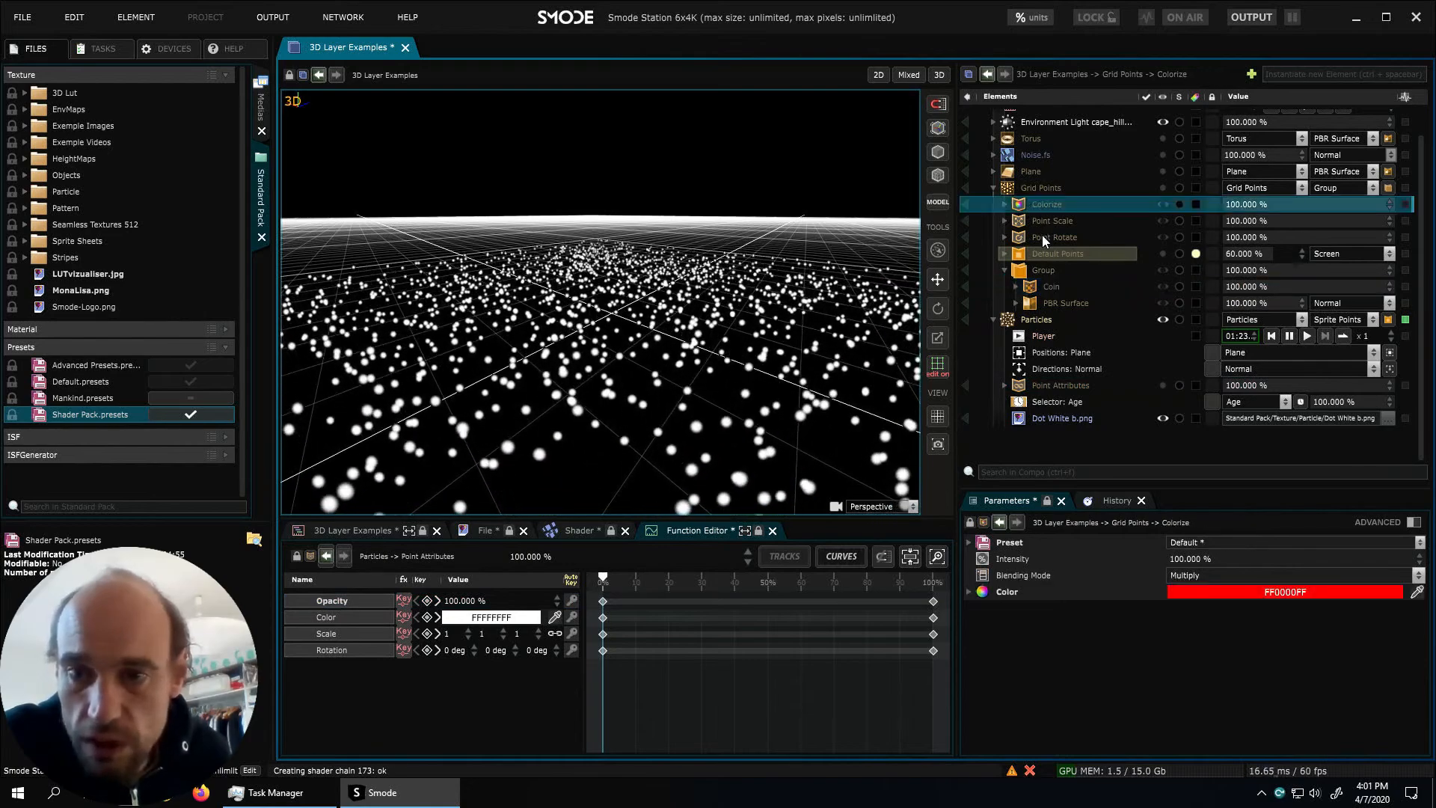
pyautogui.keyDown('shift'); pyautogui.click(1043, 236); pyautogui.keyUp('shift')
pyautogui.moveTo(1043, 203); pyautogui.dragTo(1043, 265)
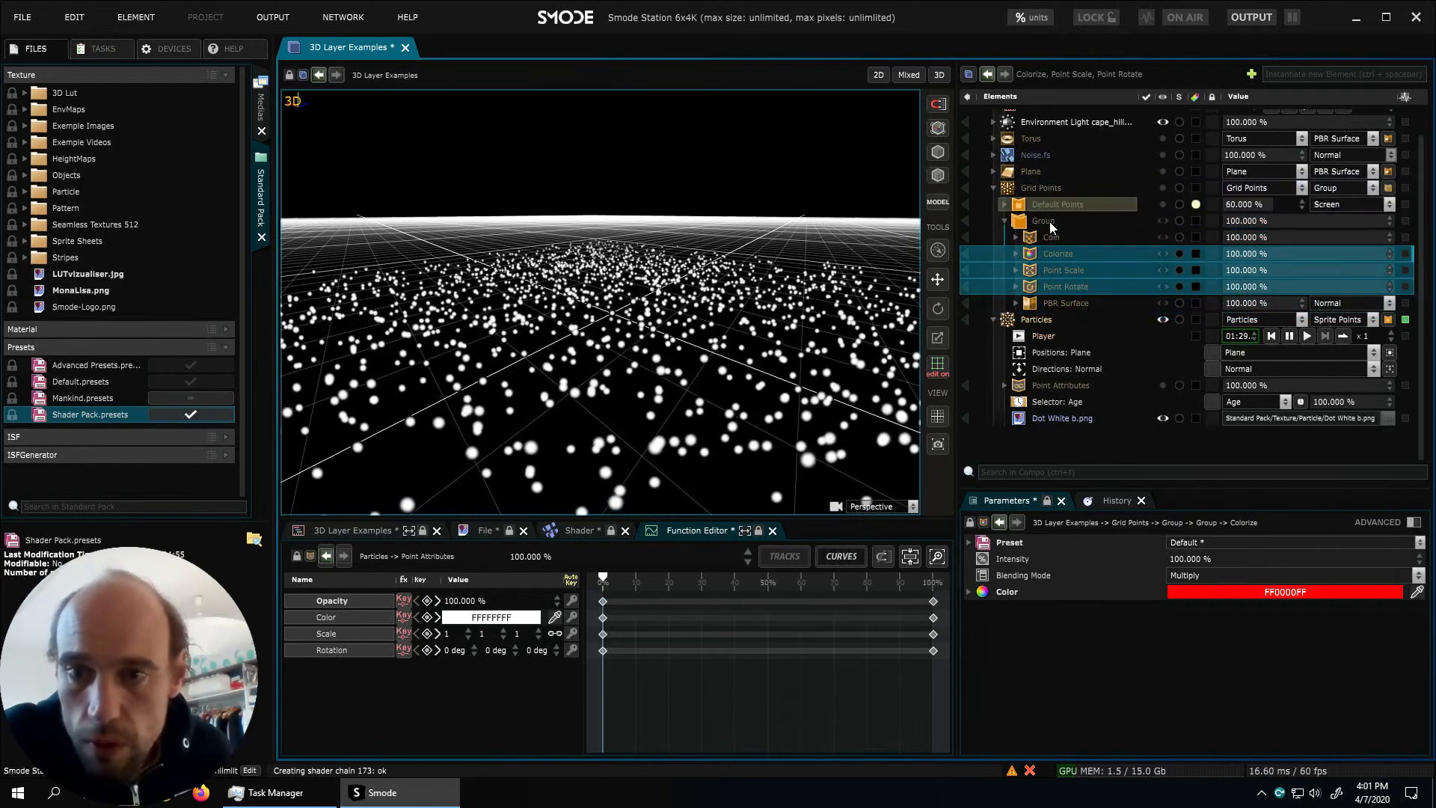
# Switch the Particles layer's renderer to Group and delete the duplicate Default Points inside it
pyautogui.click(1043, 222)
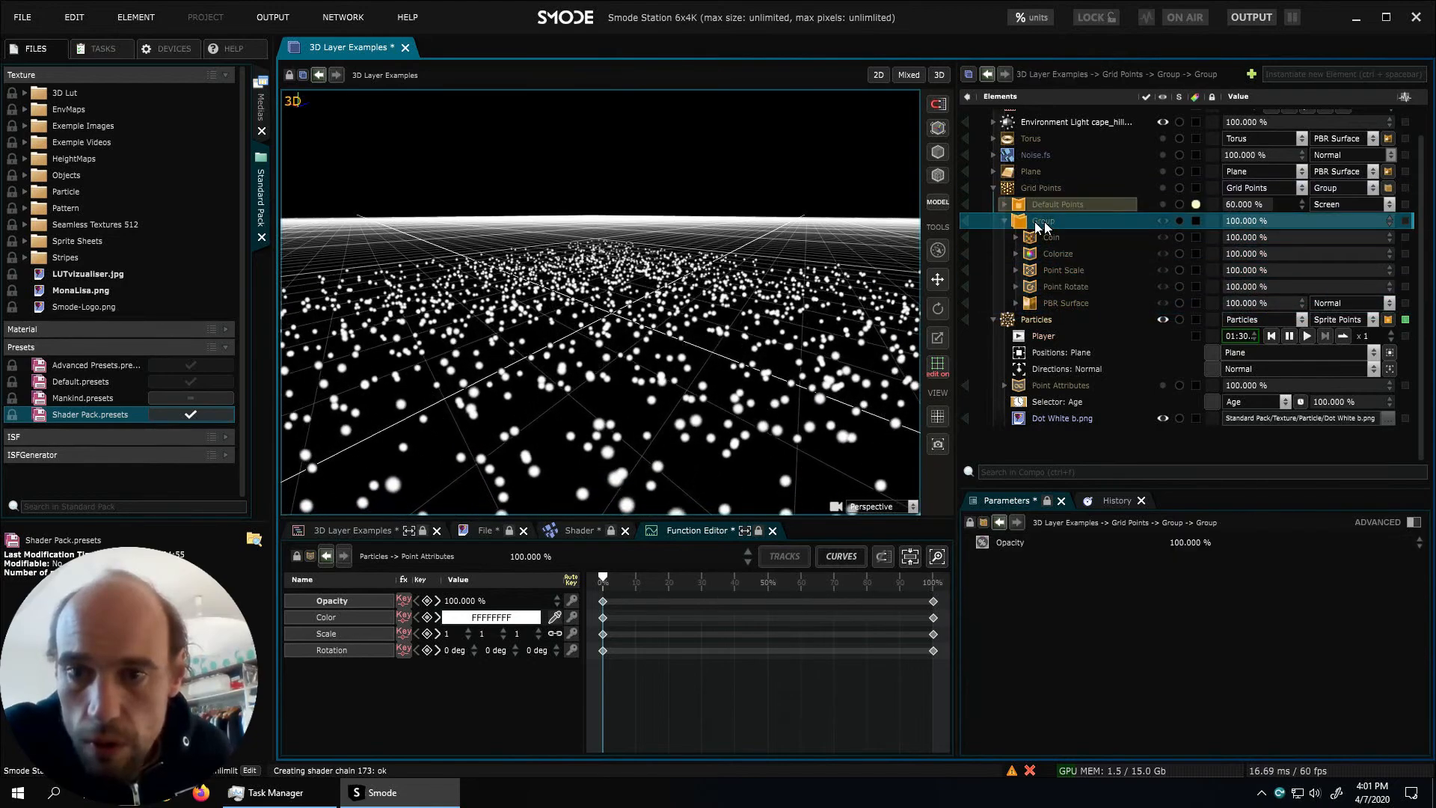
pyautogui.click(1034, 321)
pyautogui.hotkey('shift', 'r')
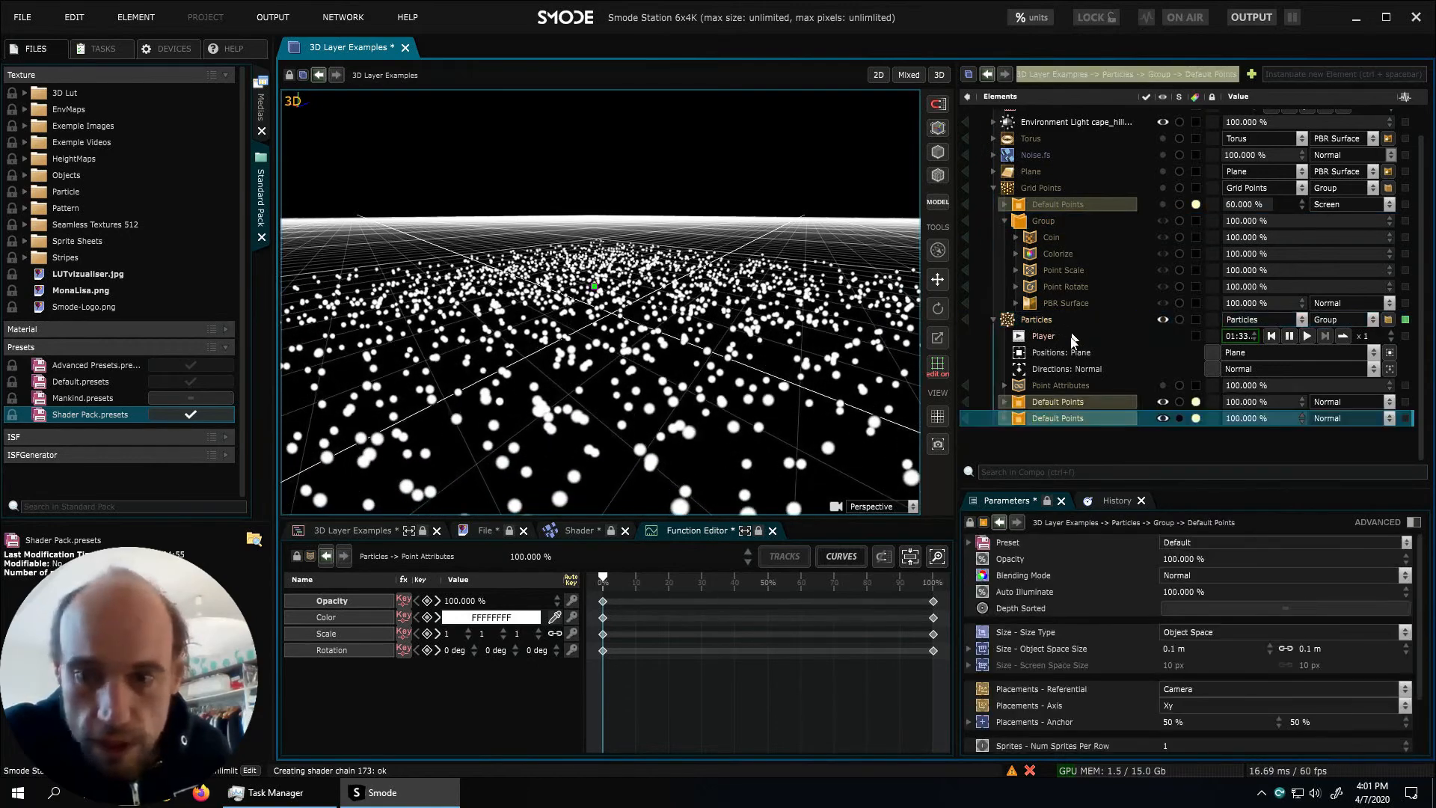
pyautogui.press('Delete')
pyautogui.press('Return')
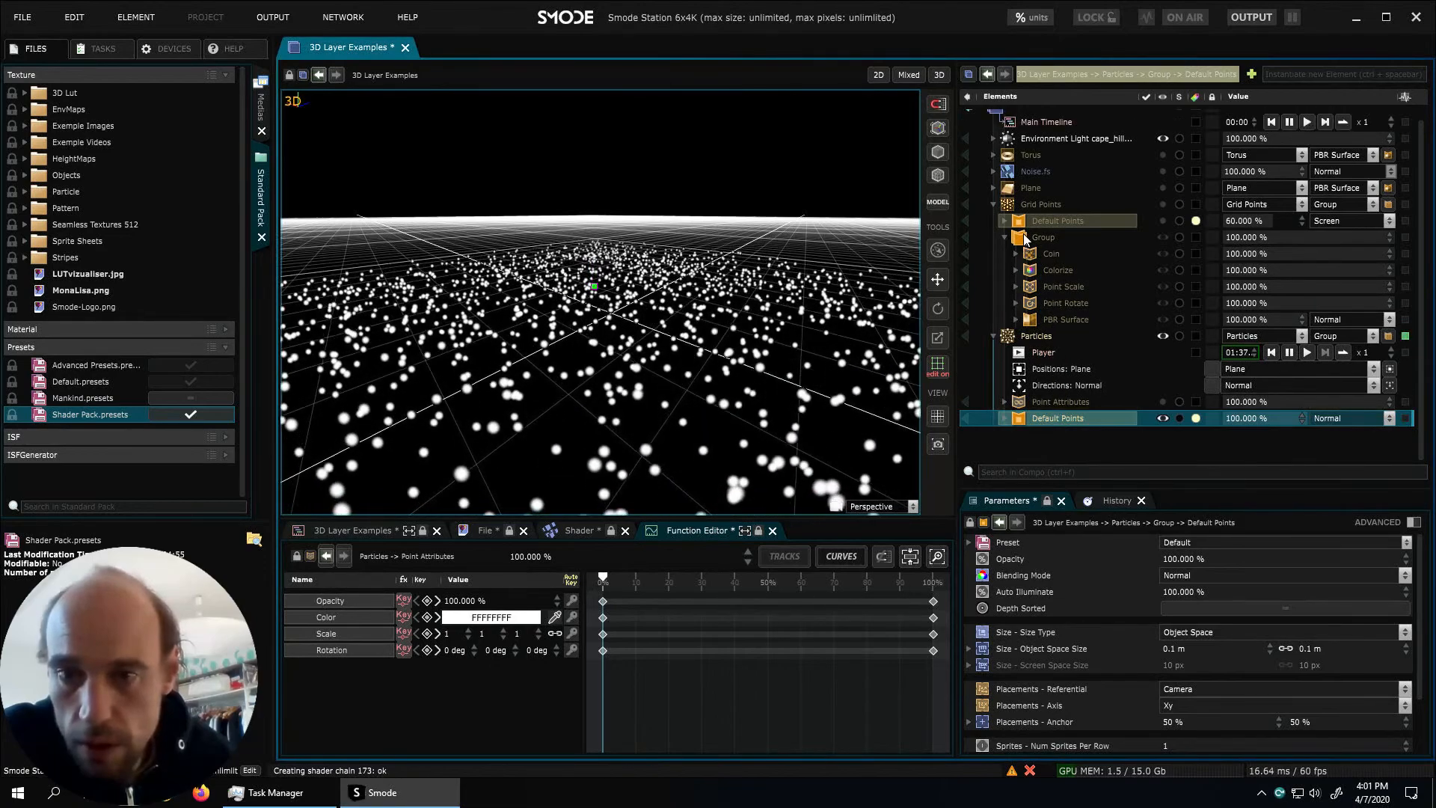
# Copy the nested Group of Grid Points into the Particles layer, disable Particles' Default Points, and expand the copied group
pyautogui.moveTo(1026, 233); pyautogui.dragTo(1038, 338)
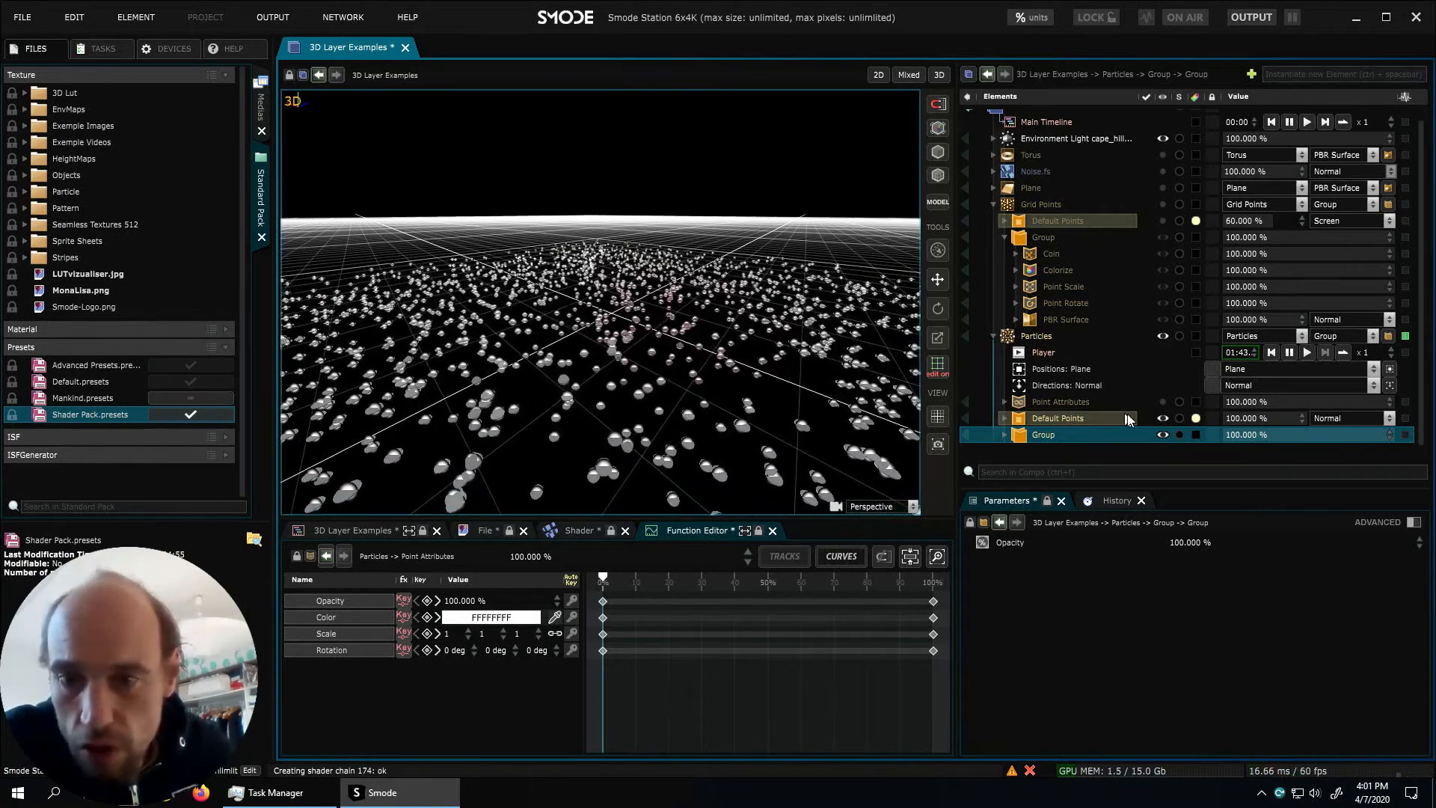
pyautogui.click(1162, 418)
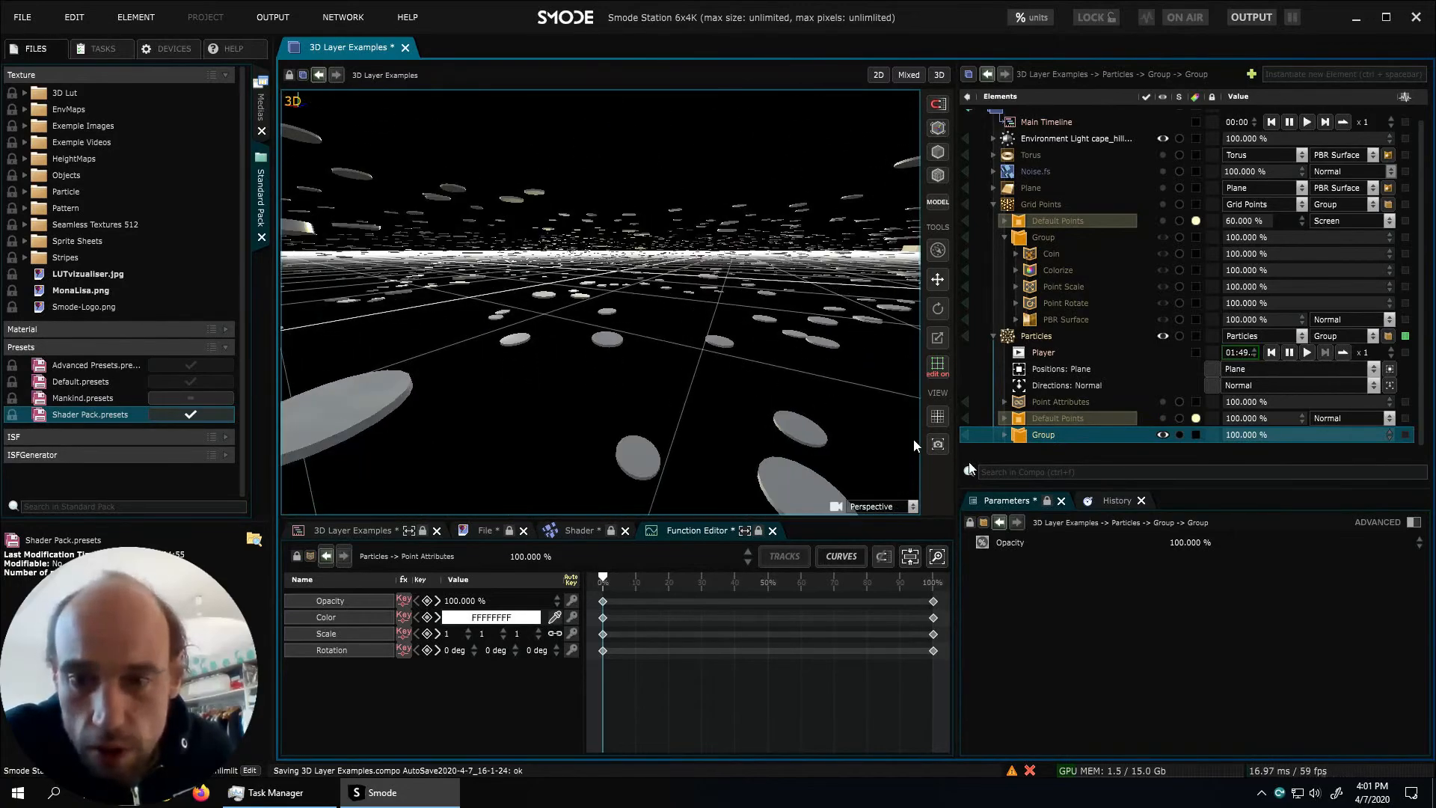
pyautogui.click(1003, 435)
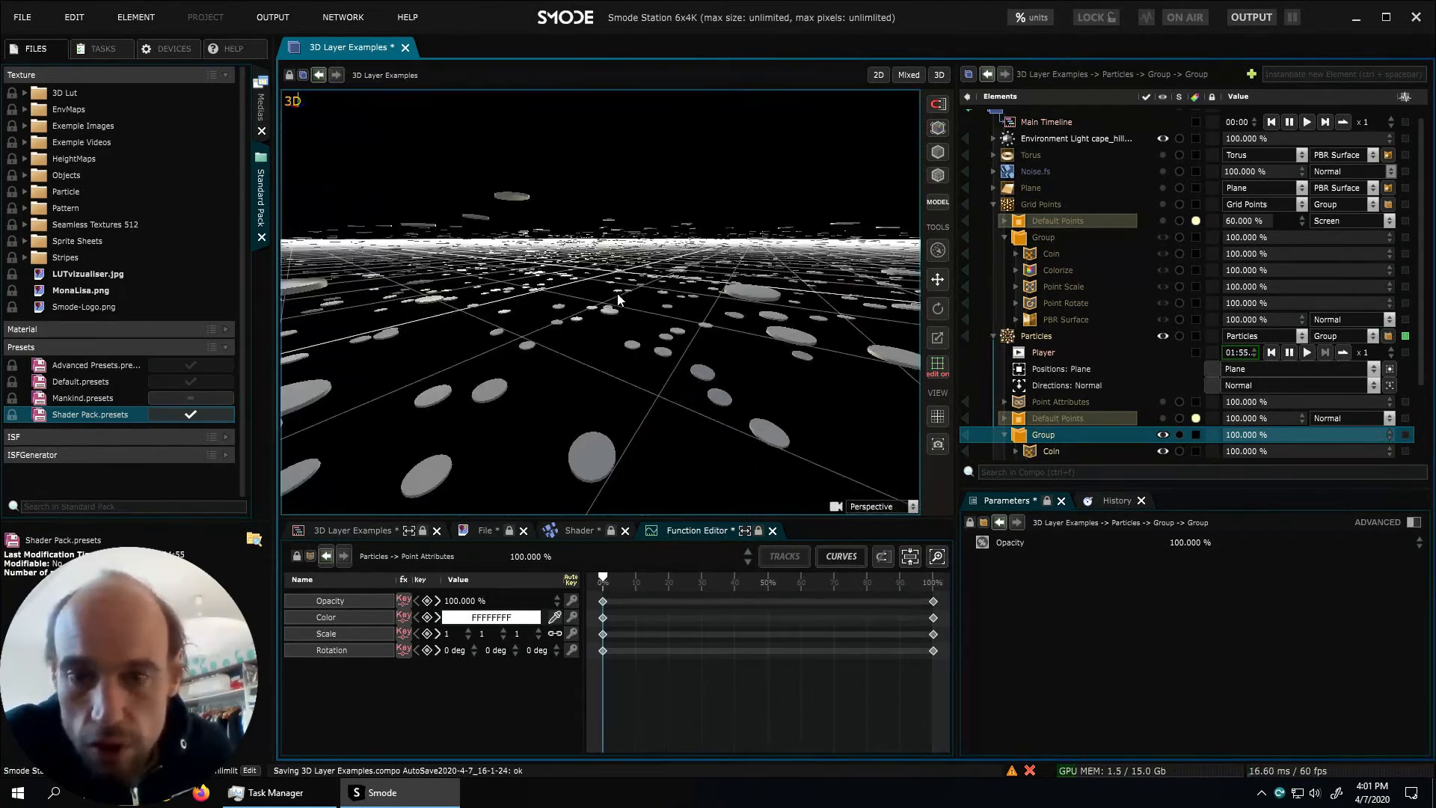
pyautogui.scroll(-2, 1062, 422)
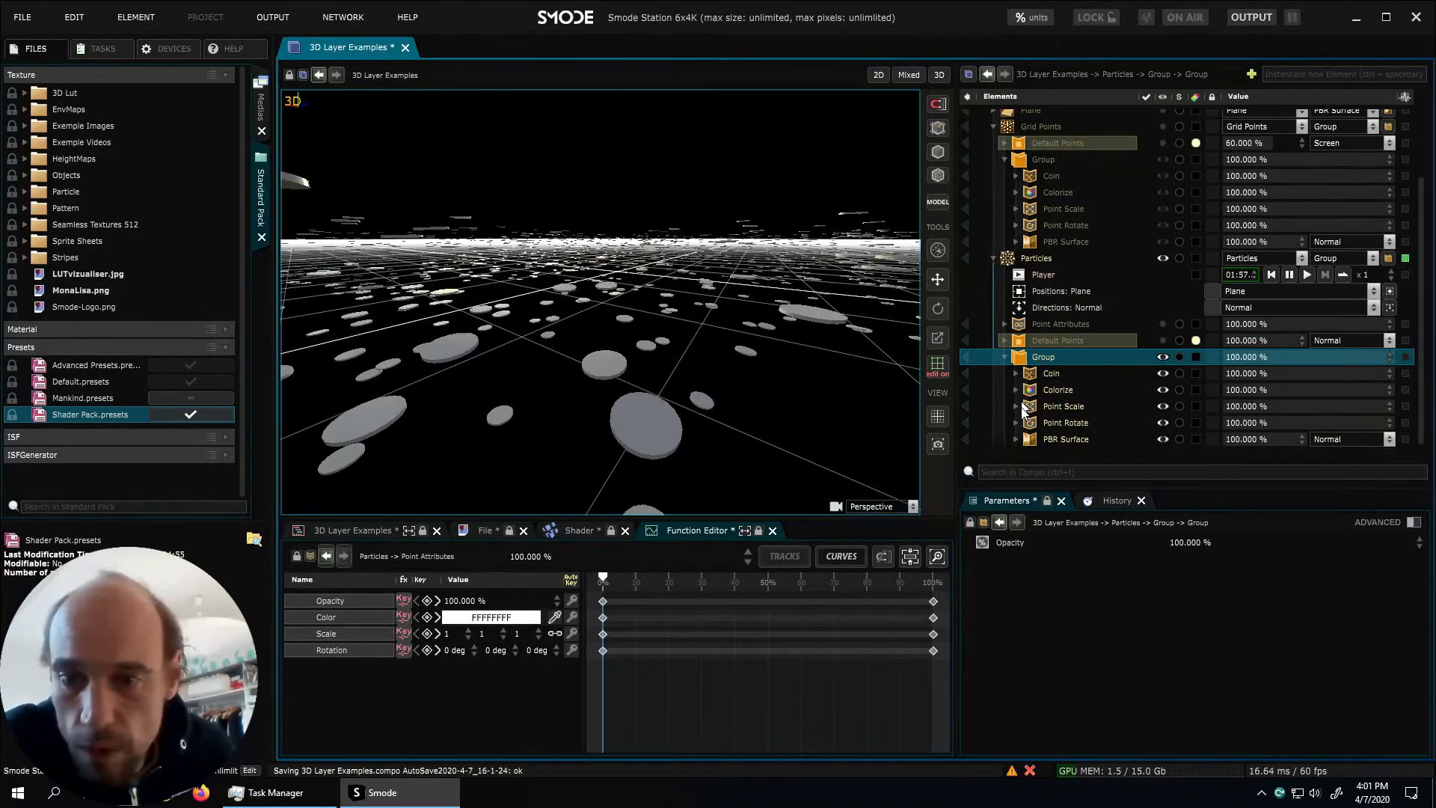
# Set the first angle of Point Rotate in the Particles group to 77.4 deg and save the compo
pyautogui.click(1016, 422)
pyautogui.click(1037, 423)
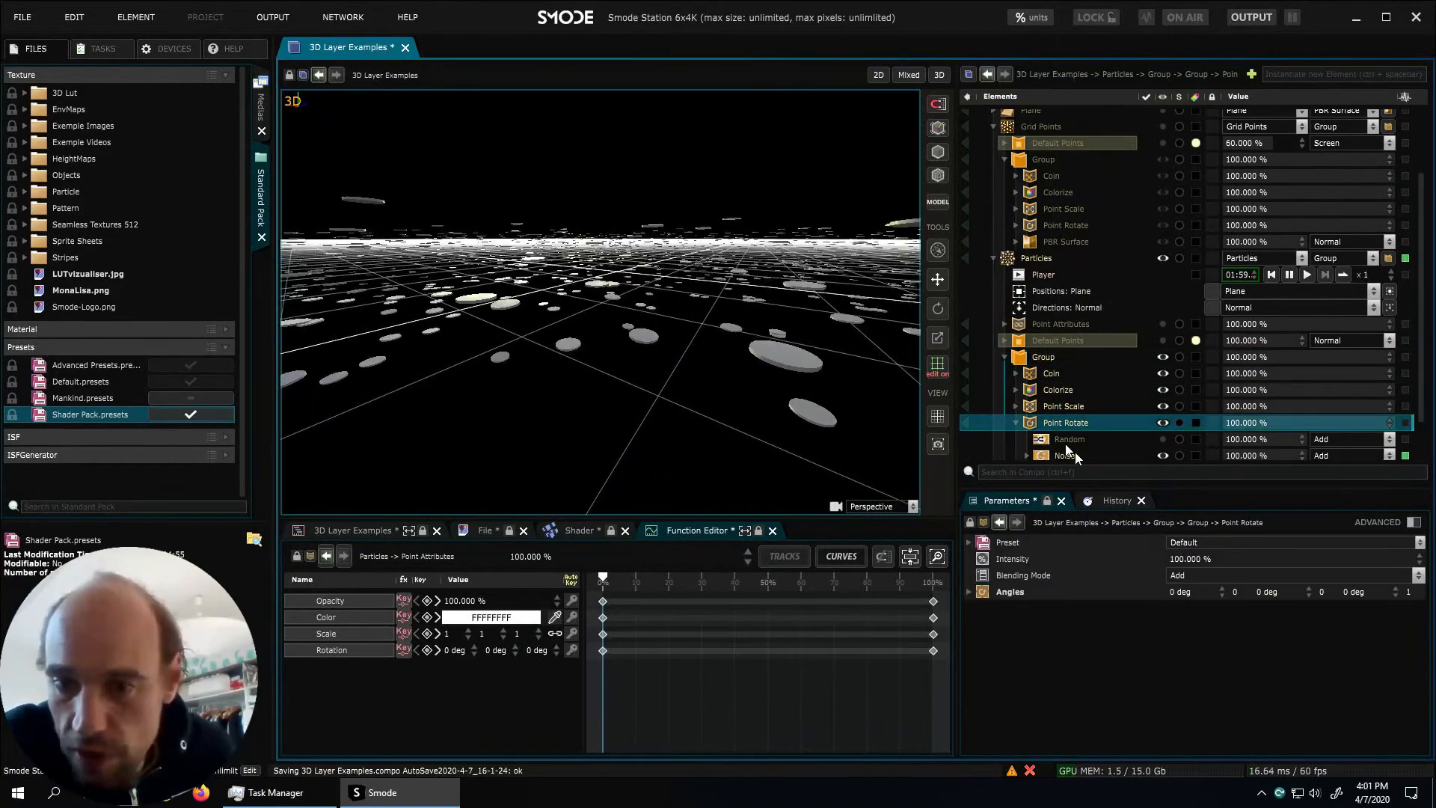
pyautogui.moveTo(1187, 587); pyautogui.dragTo(1164, 8)
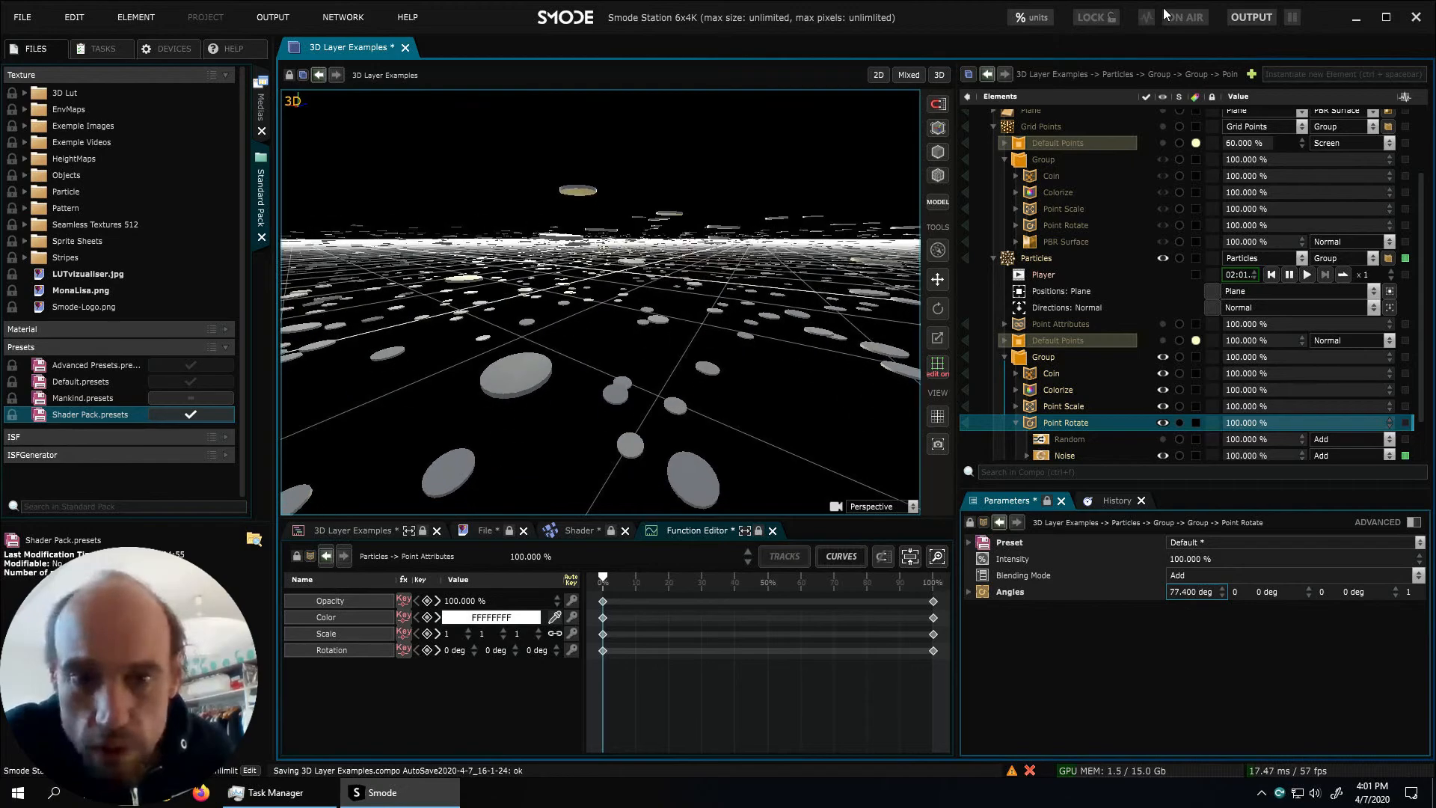
pyautogui.hotkey('ctrl', 's')
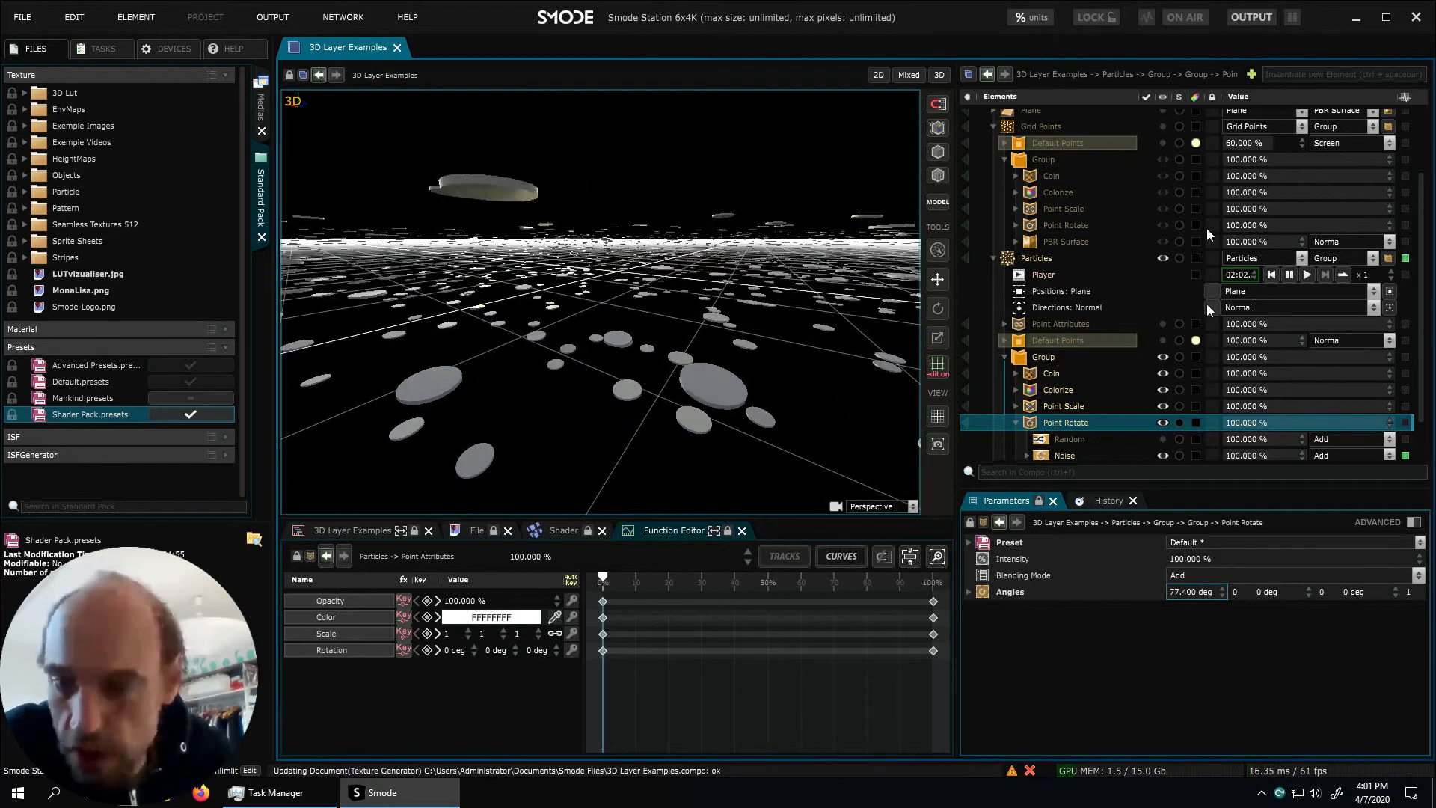
# Set the first two turn counts of Point Rotate's Angles to 1 and the first angle to 0 deg
pyautogui.click(1238, 592)
pyautogui.write('1')
pyautogui.press('Return')
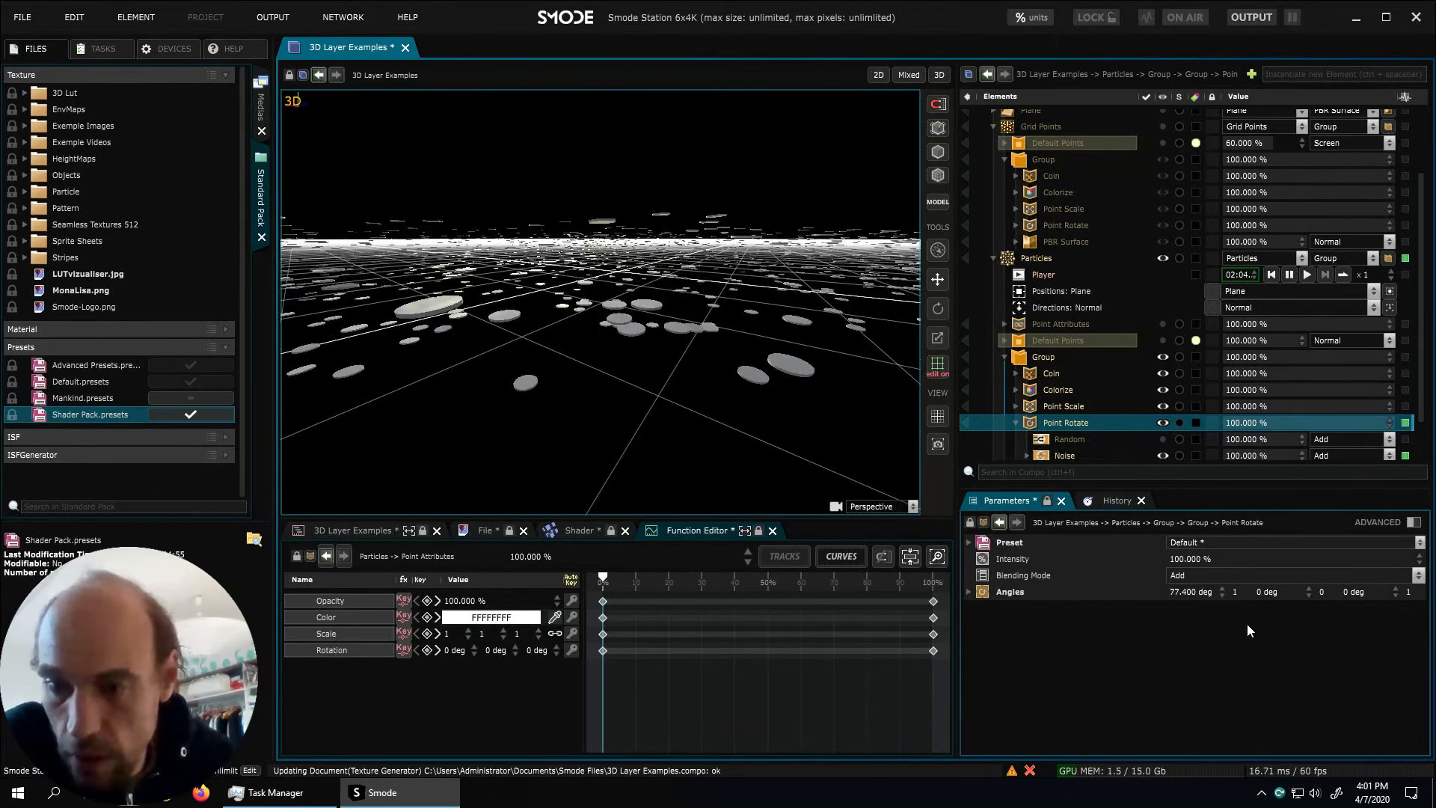
pyautogui.click(1320, 592)
pyautogui.write('1')
pyautogui.press('Return')
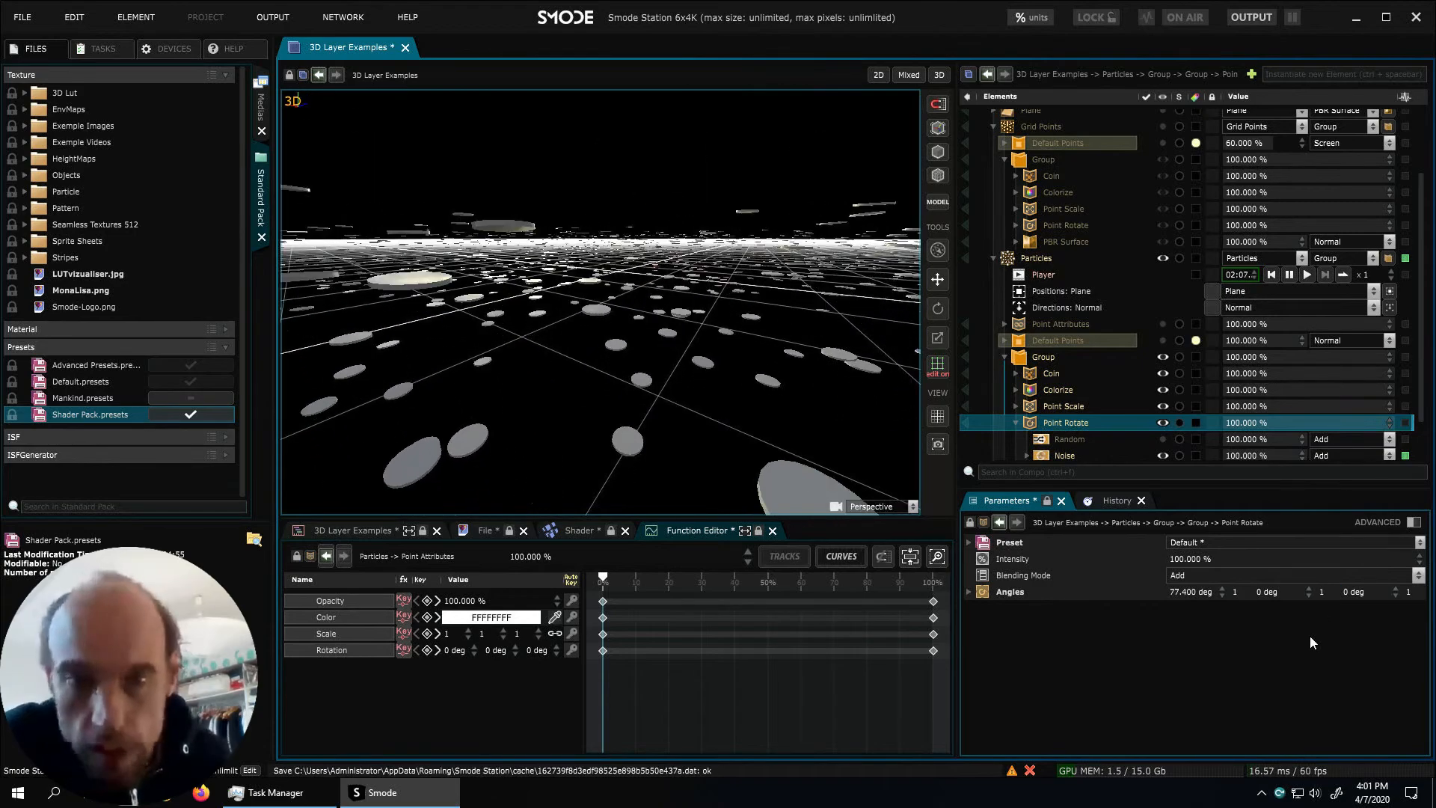
pyautogui.click(1190, 592)
pyautogui.write('0')
pyautogui.press('Return')
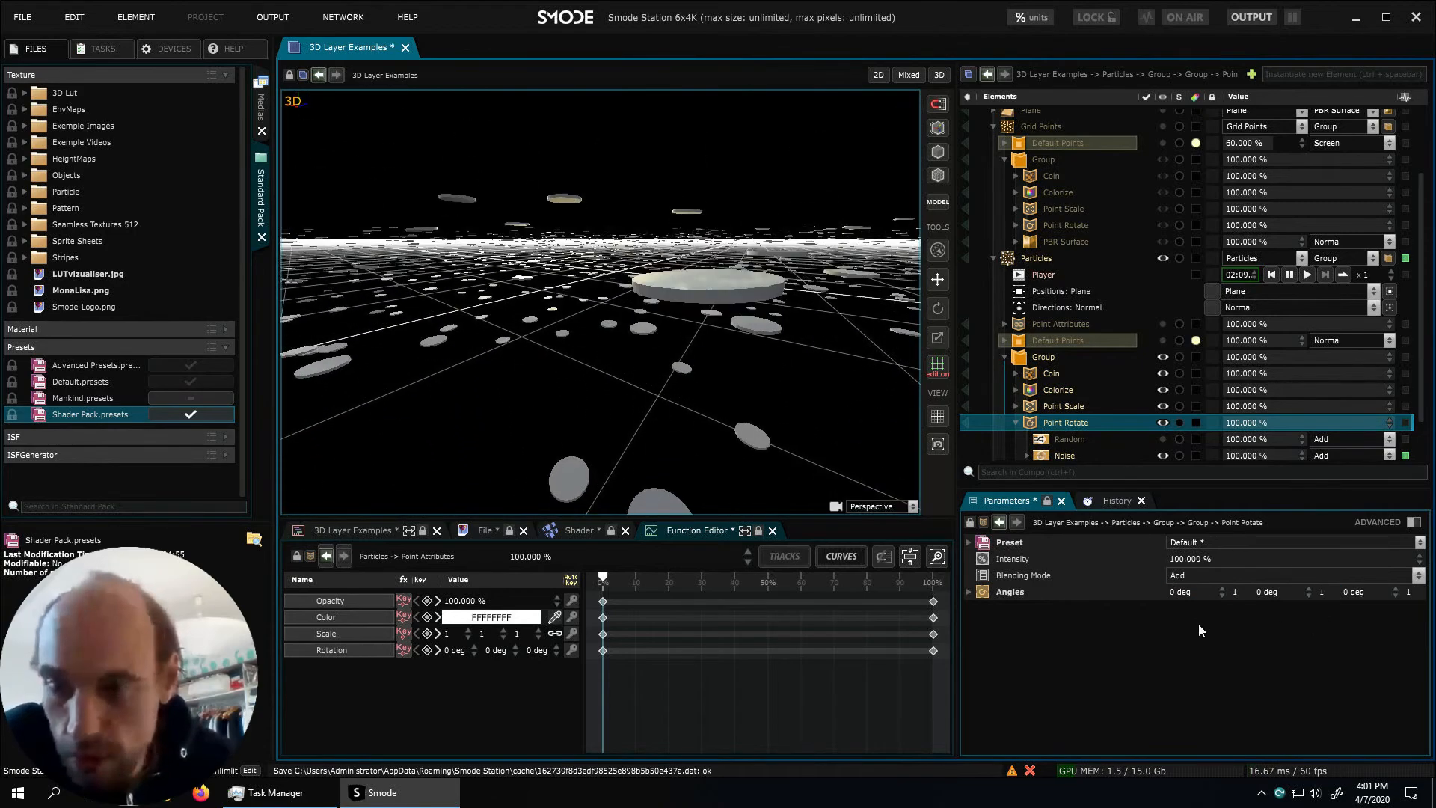
# Move the Coin modifier below Point Rotate in the Particles layer's group
pyautogui.moveTo(562, 295)
pyautogui.mouseDown(button='middle')
pyautogui.moveTo(636, 394)
pyautogui.moveTo(573, 307)
pyautogui.mouseUp(button='middle')
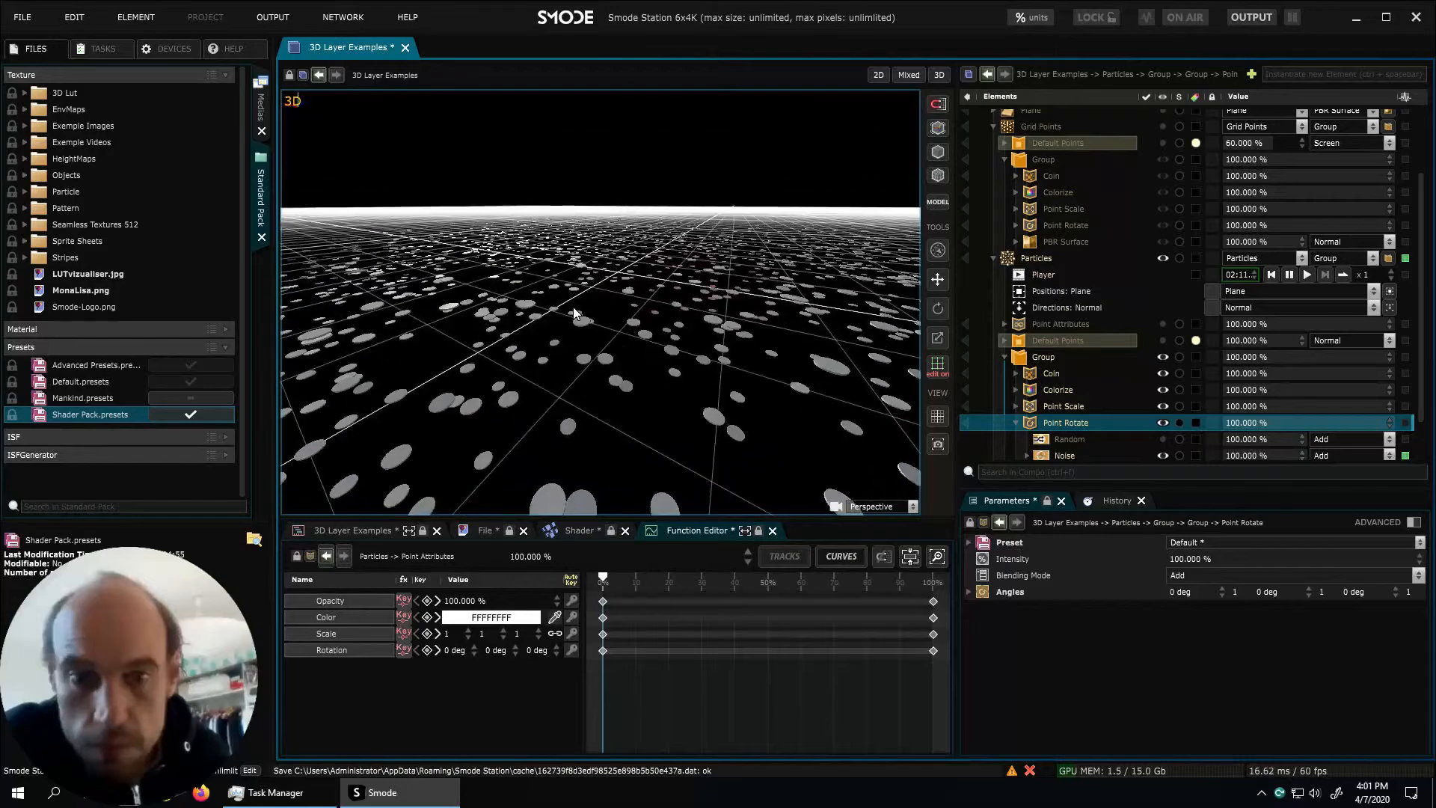
pyautogui.scroll(-2, 1143, 426)
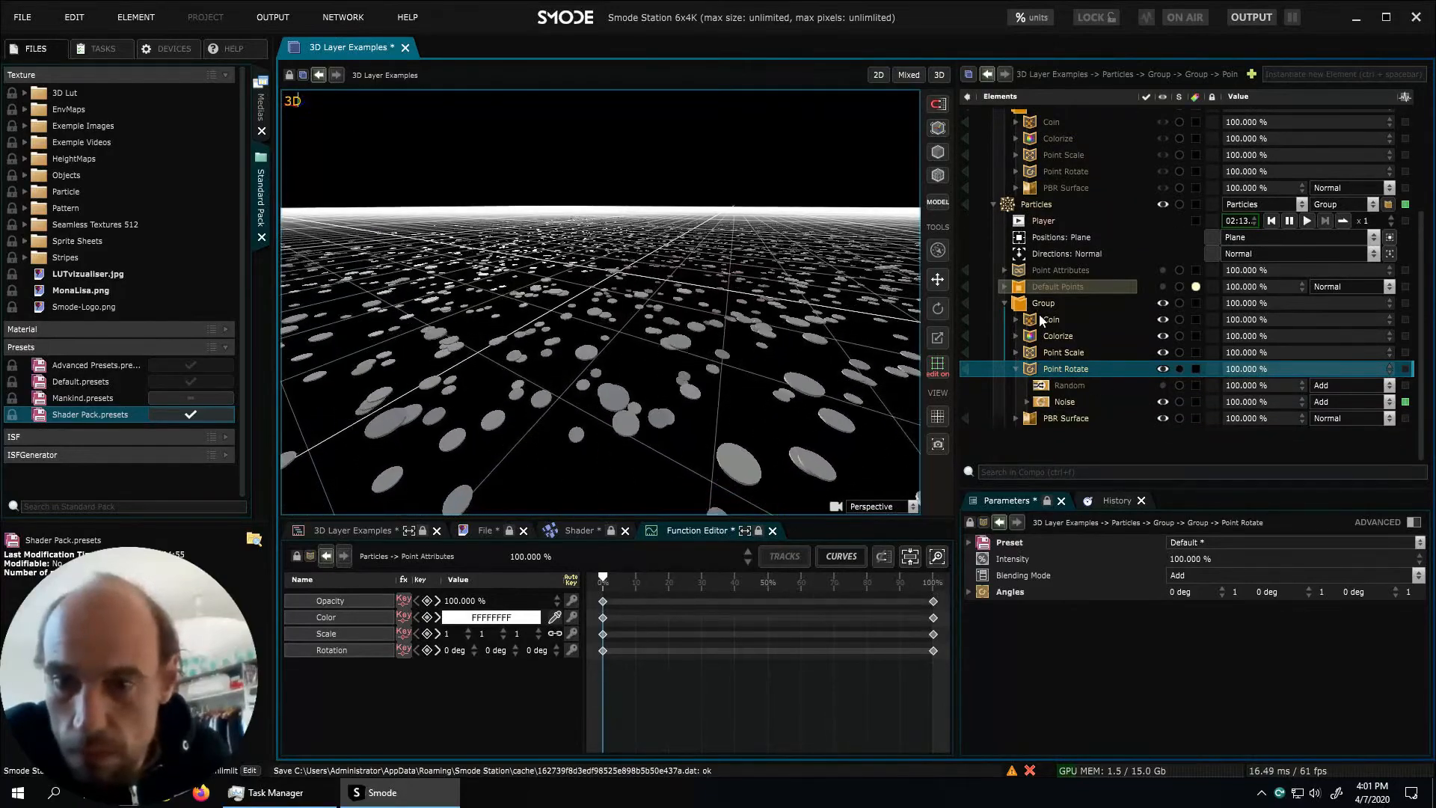
pyautogui.moveTo(1039, 315); pyautogui.dragTo(1045, 406)
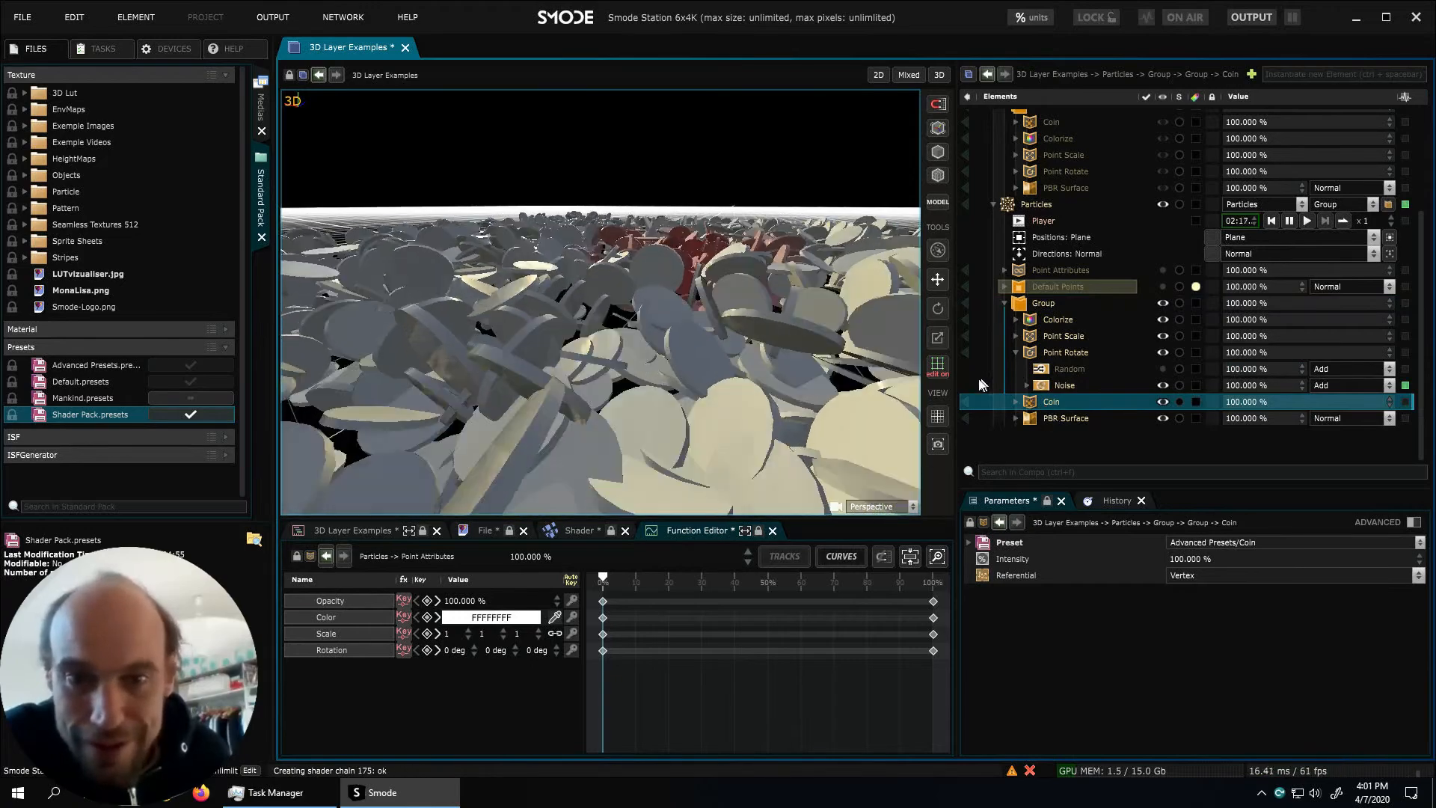
pyautogui.moveTo(711, 325); pyautogui.dragTo(632, 361, button='middle')
pyautogui.scroll(-2, 633, 362)
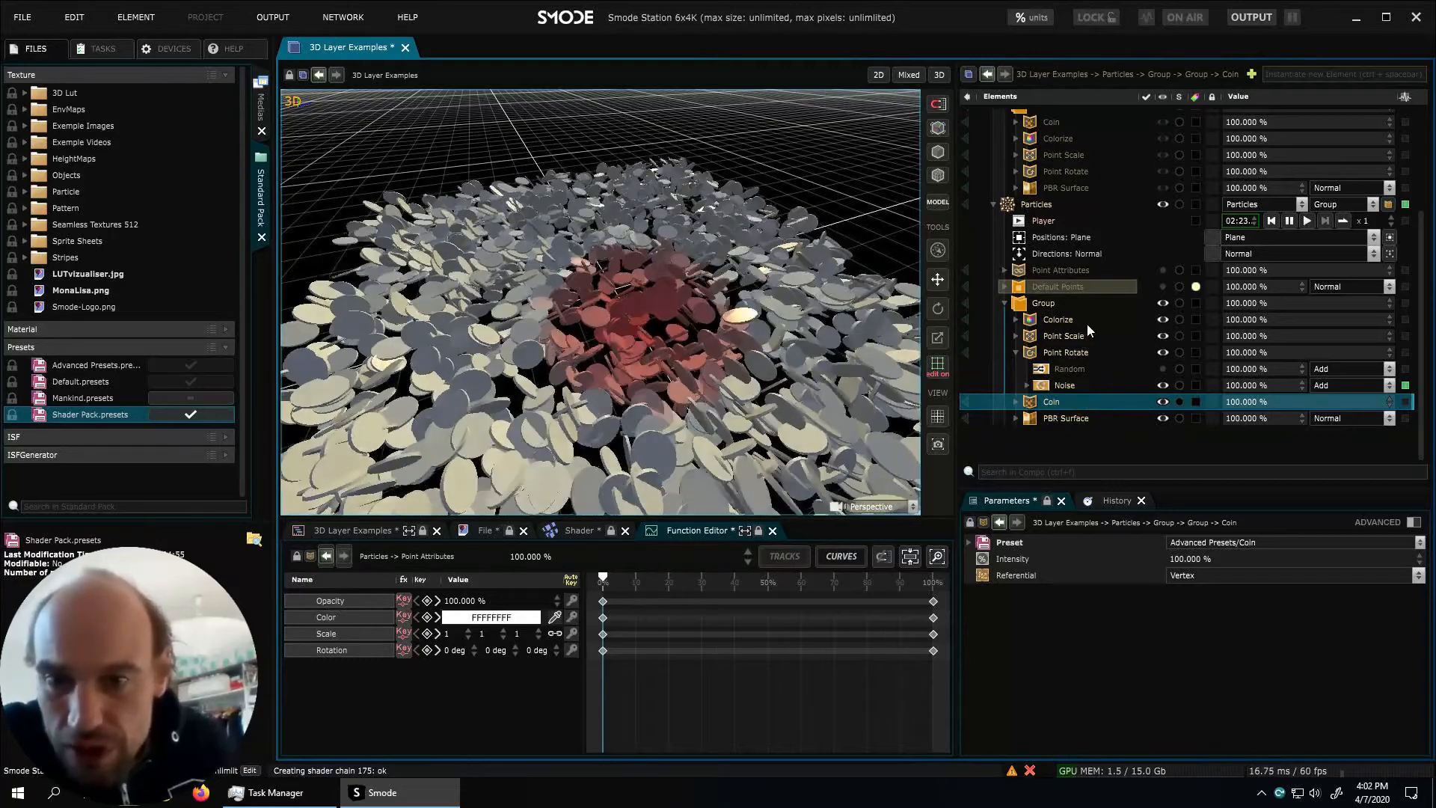
# Disable Point Scale, Point Rotate and Colorize's Sphere mask in the Particles layer's group
pyautogui.click(1162, 336)
pyautogui.click(1161, 352)
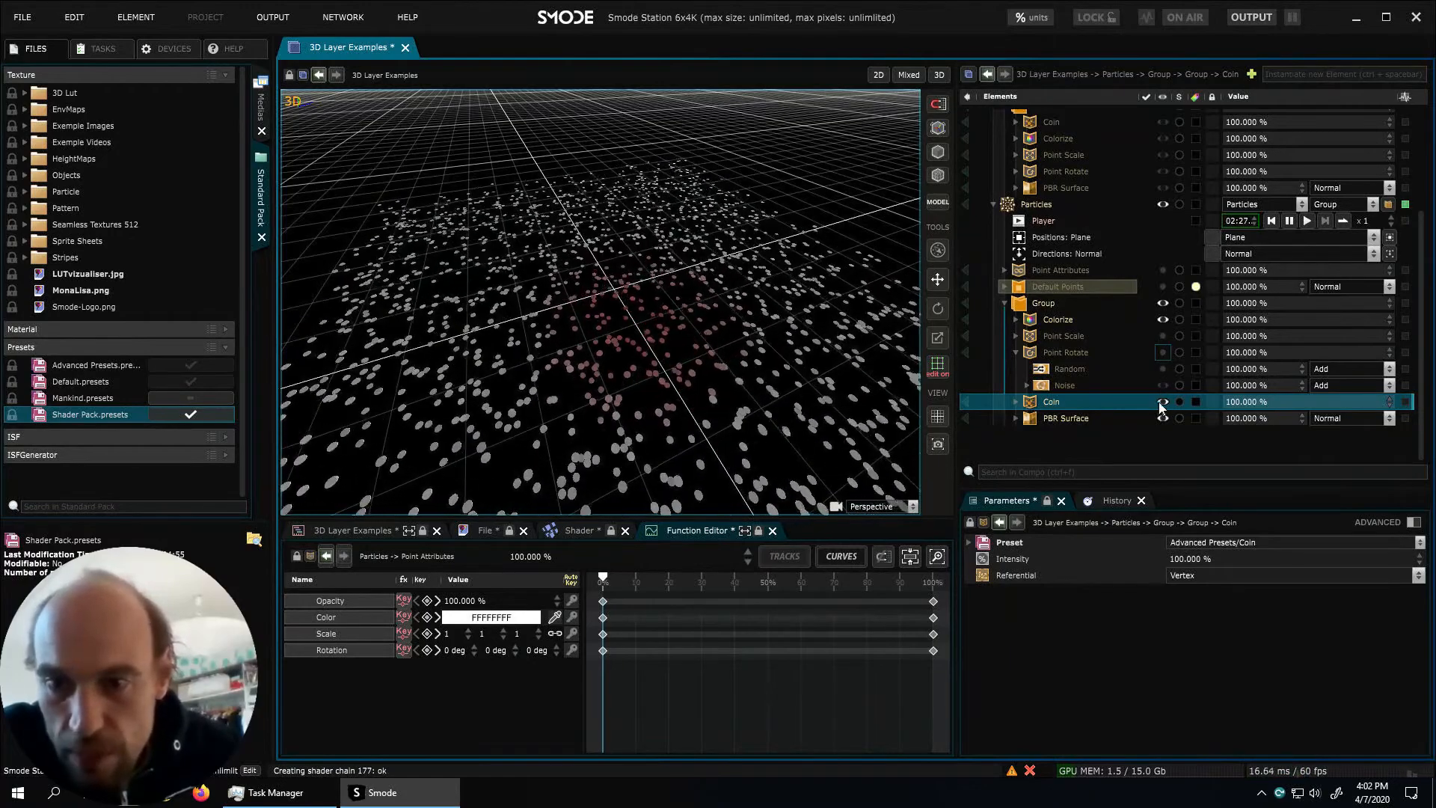
pyautogui.click(1019, 320)
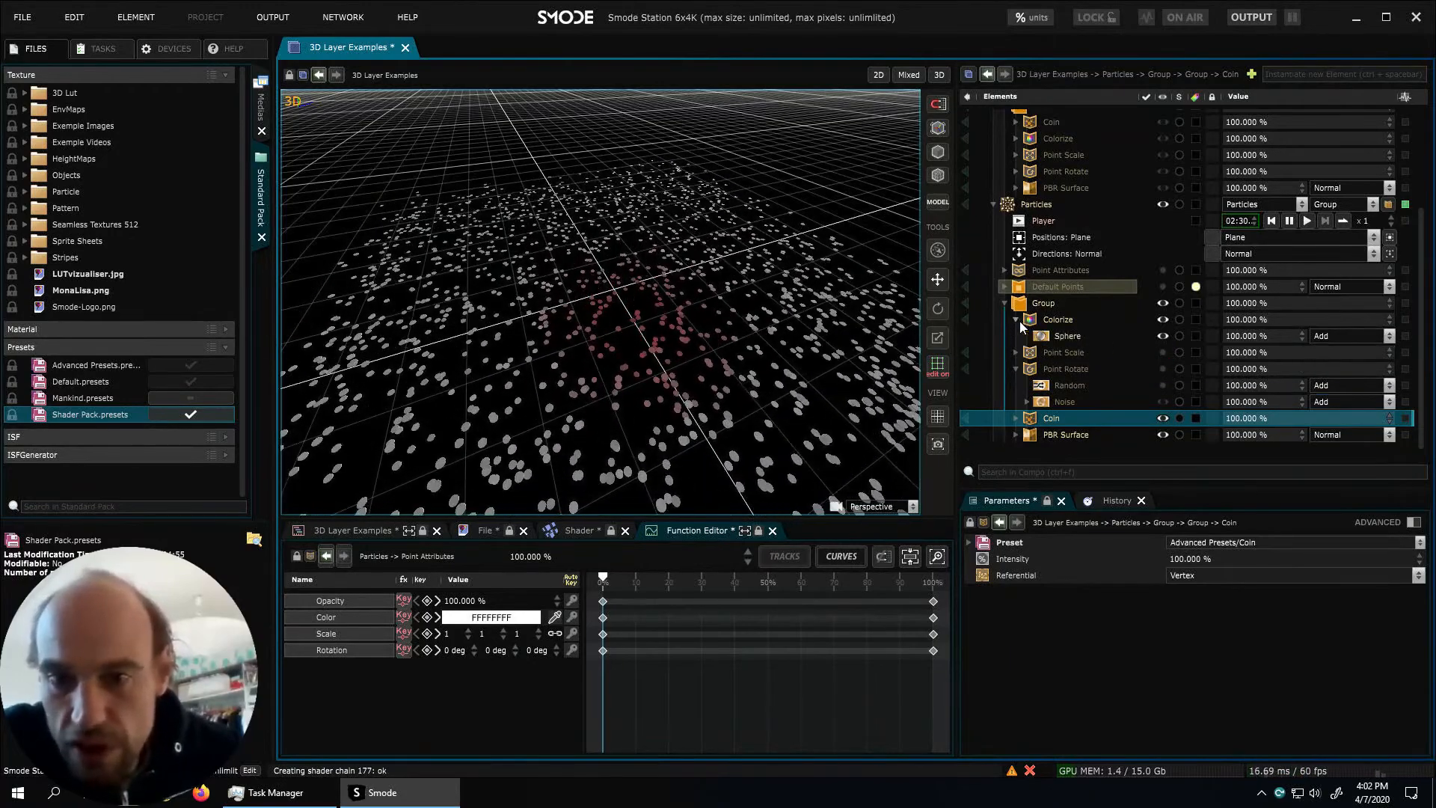
pyautogui.click(1161, 336)
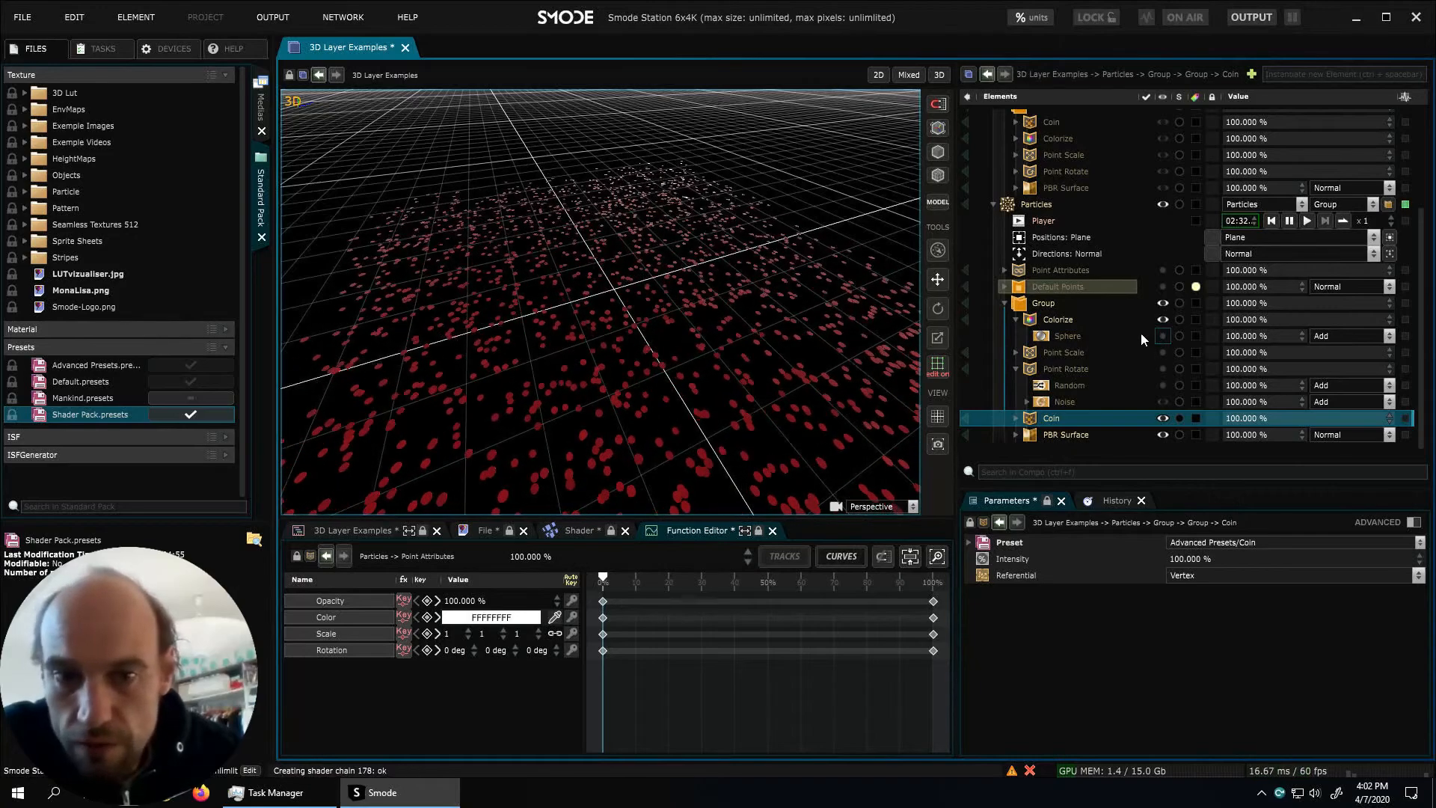
pyautogui.rightClick(1071, 321)
pyautogui.click(1089, 322)
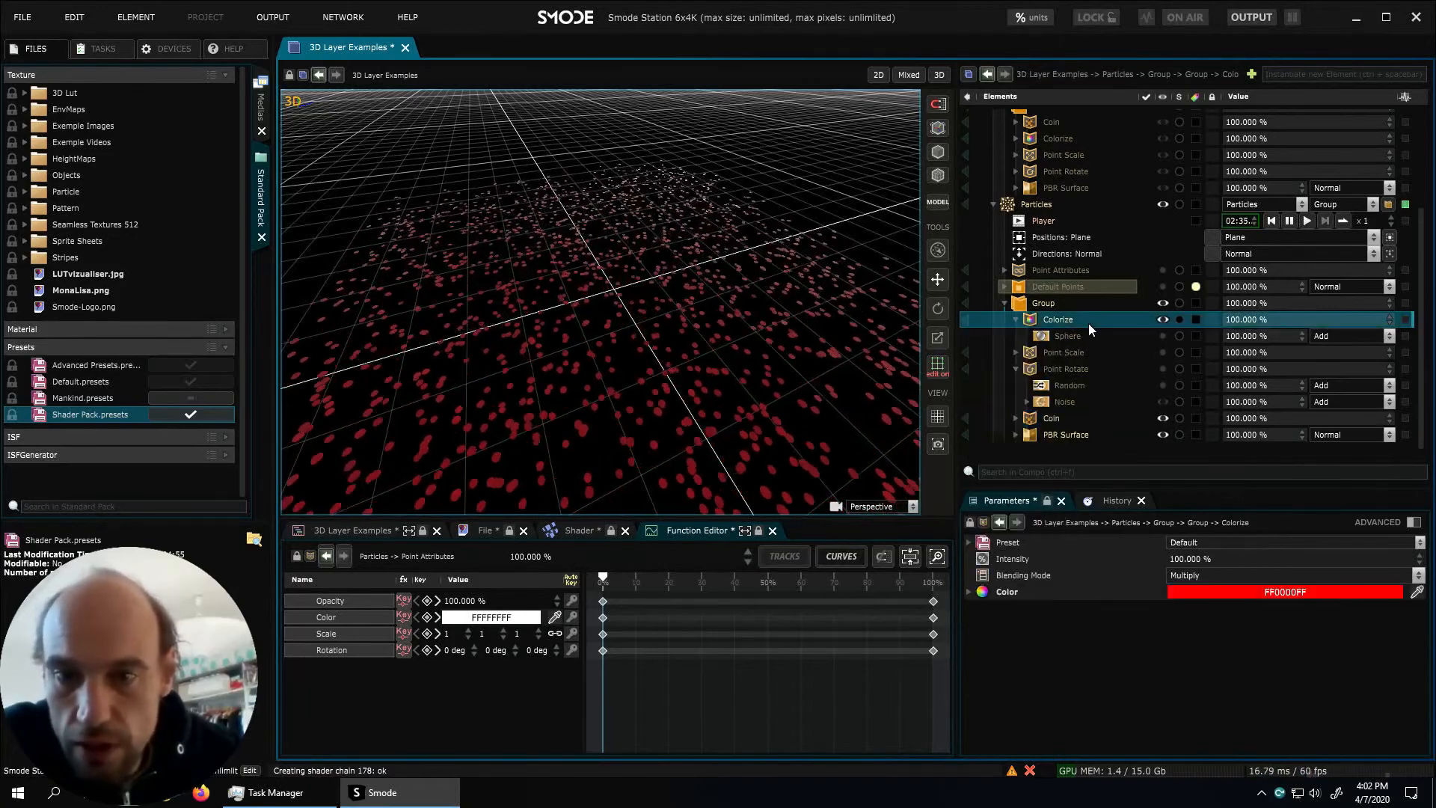
pyautogui.rightClick(1071, 320)
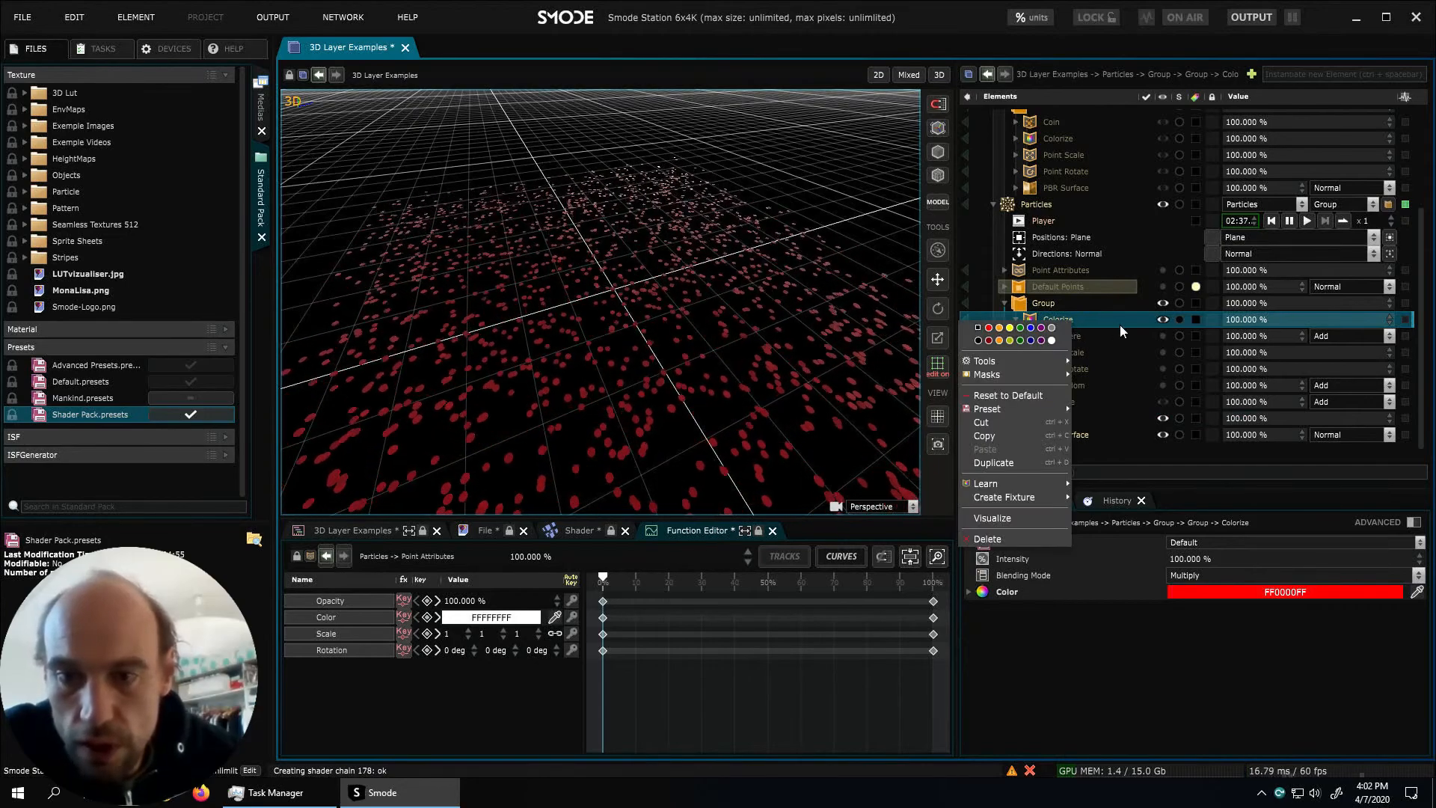
# Disable Colorize, and enable Point Scale with its Random and Sphere masks turned off
pyautogui.click(1161, 355)
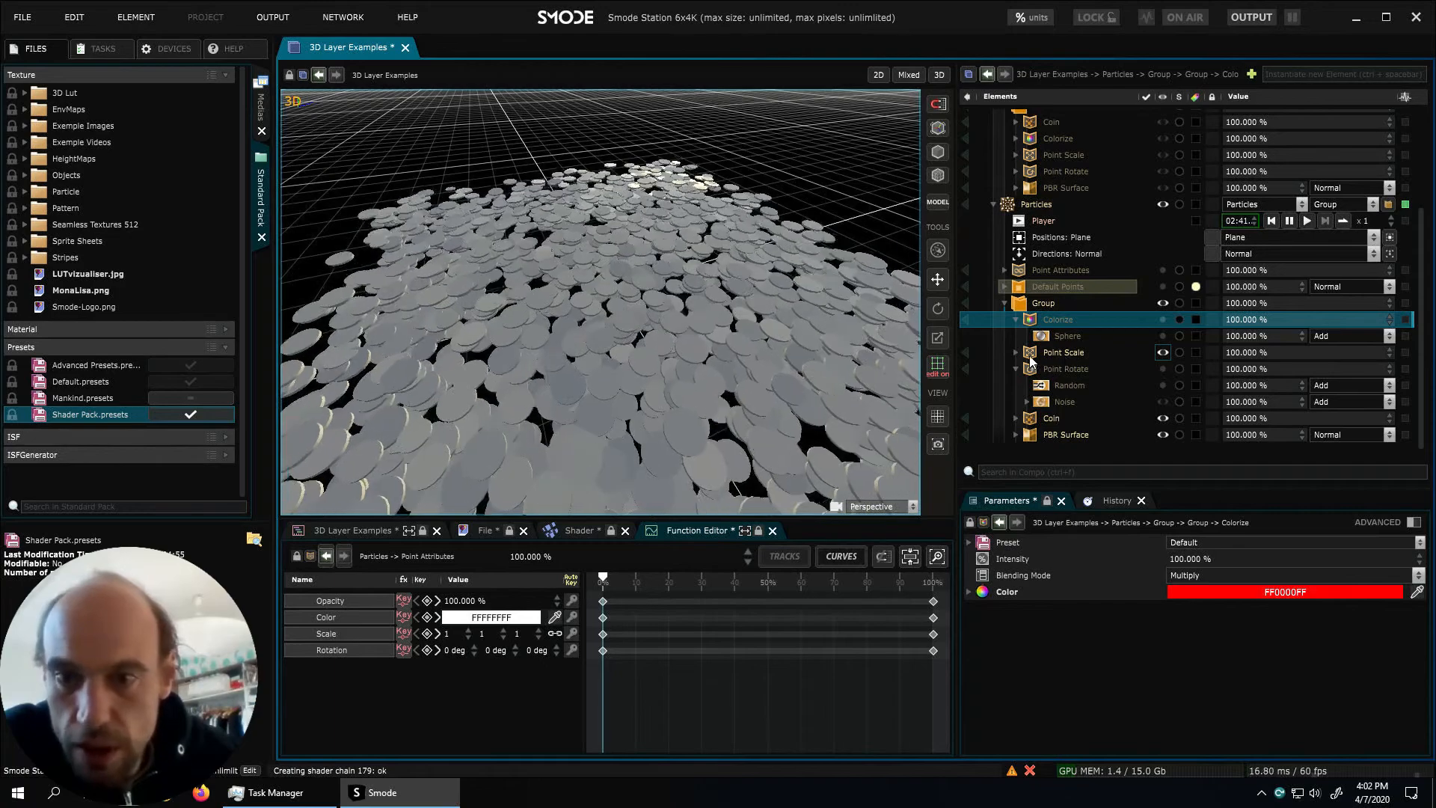
pyautogui.click(1014, 352)
pyautogui.click(1162, 369)
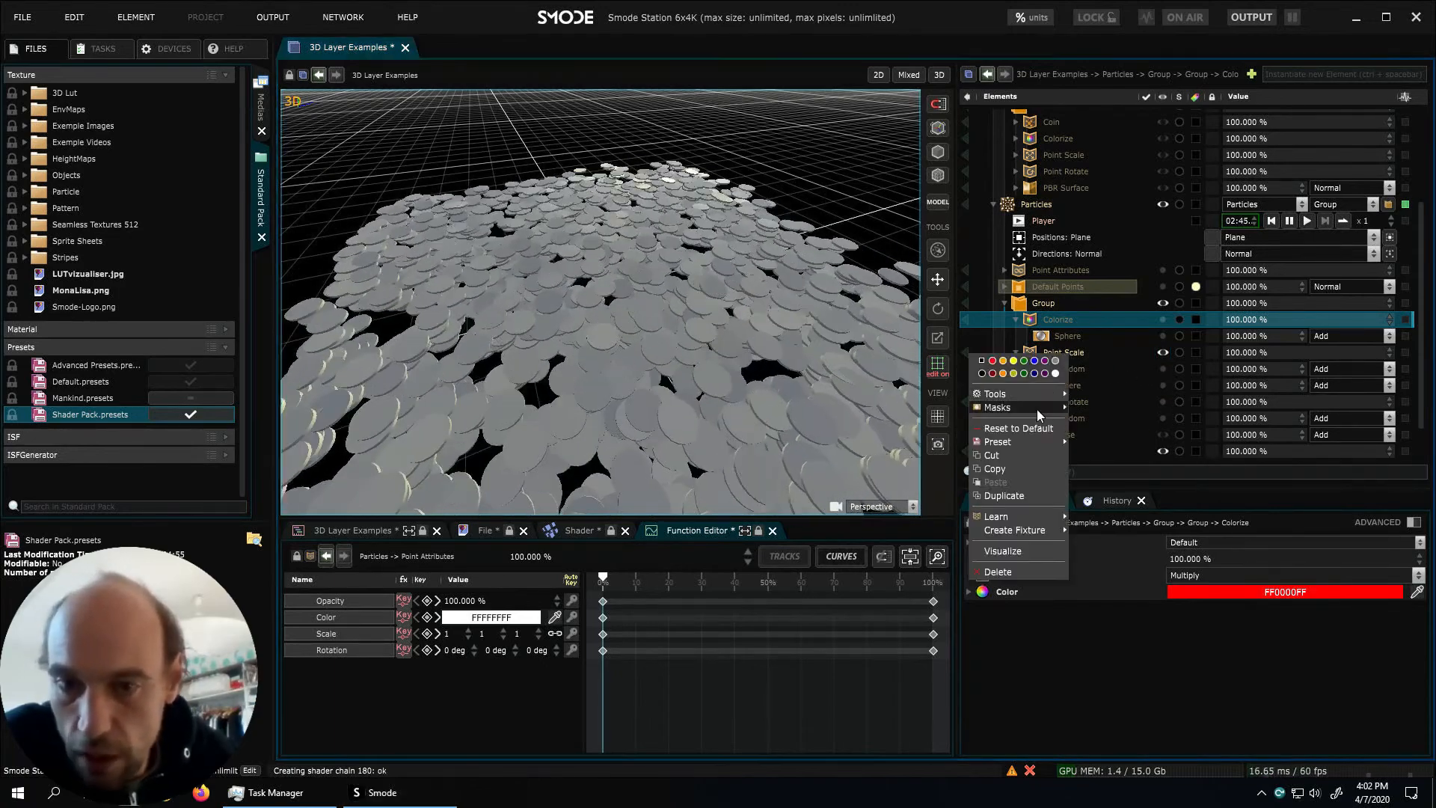
# Add an Age mask to the Point Scale modifier of the Particles layer
pyautogui.moveTo(1037, 410)
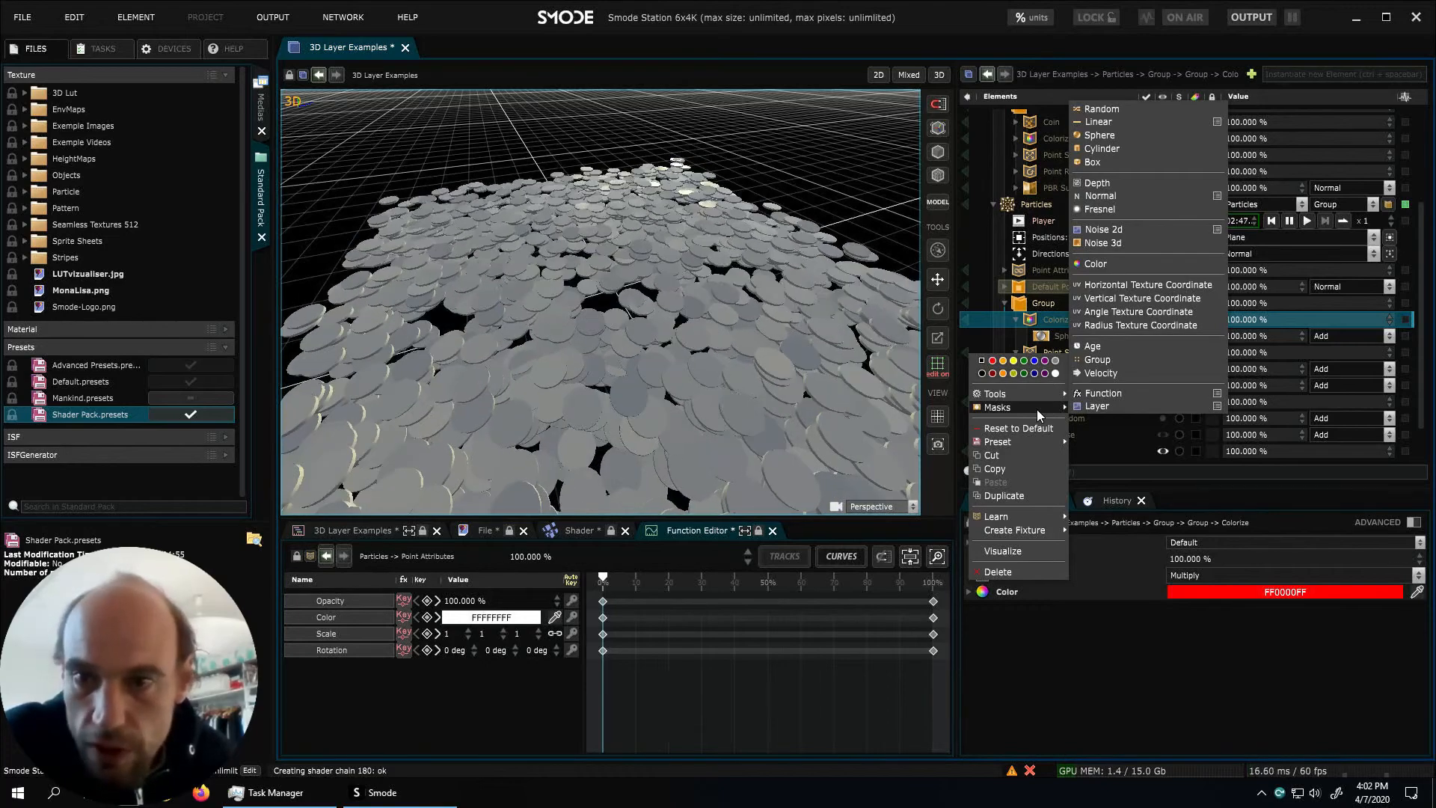
pyautogui.moveTo(1224, 393)
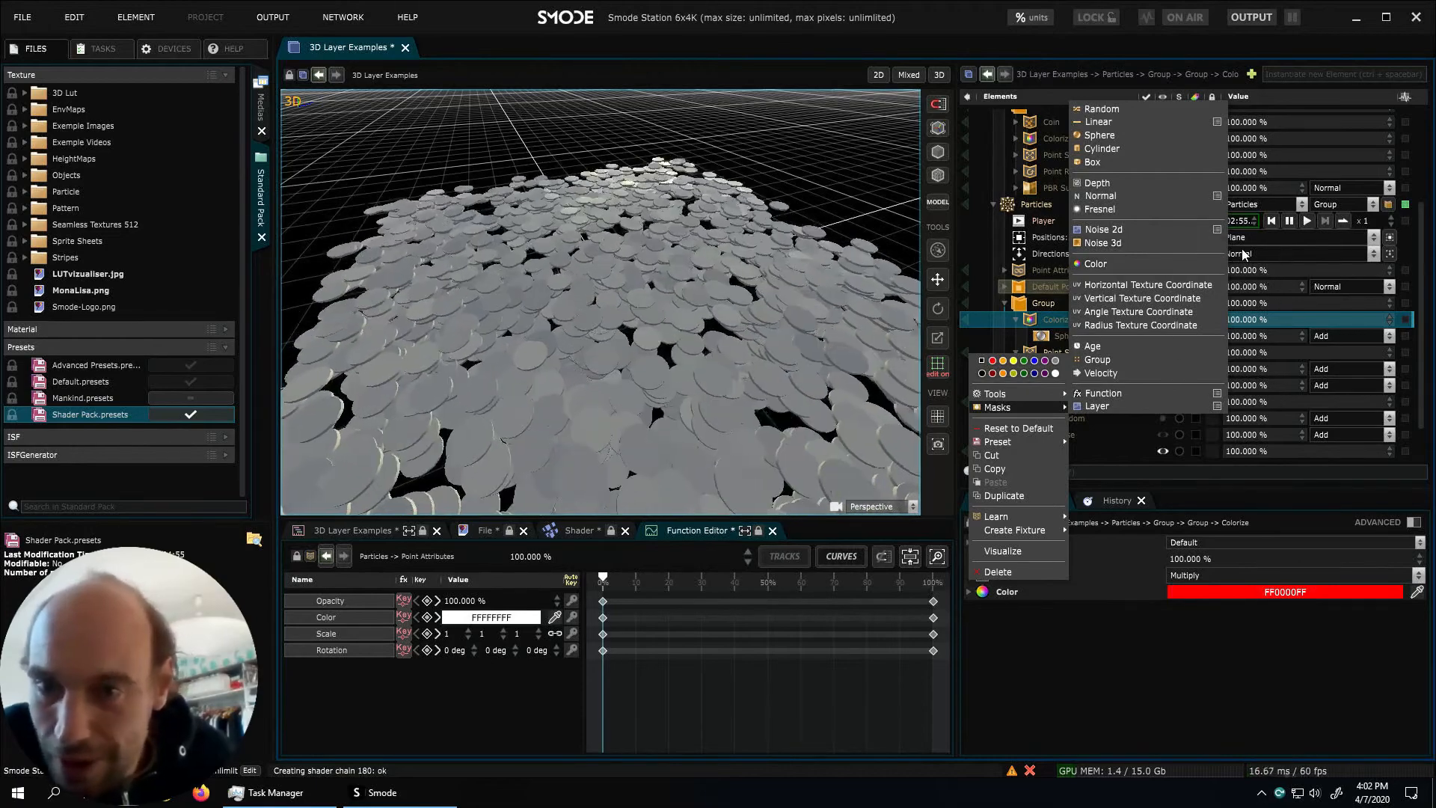
pyautogui.click(1125, 345)
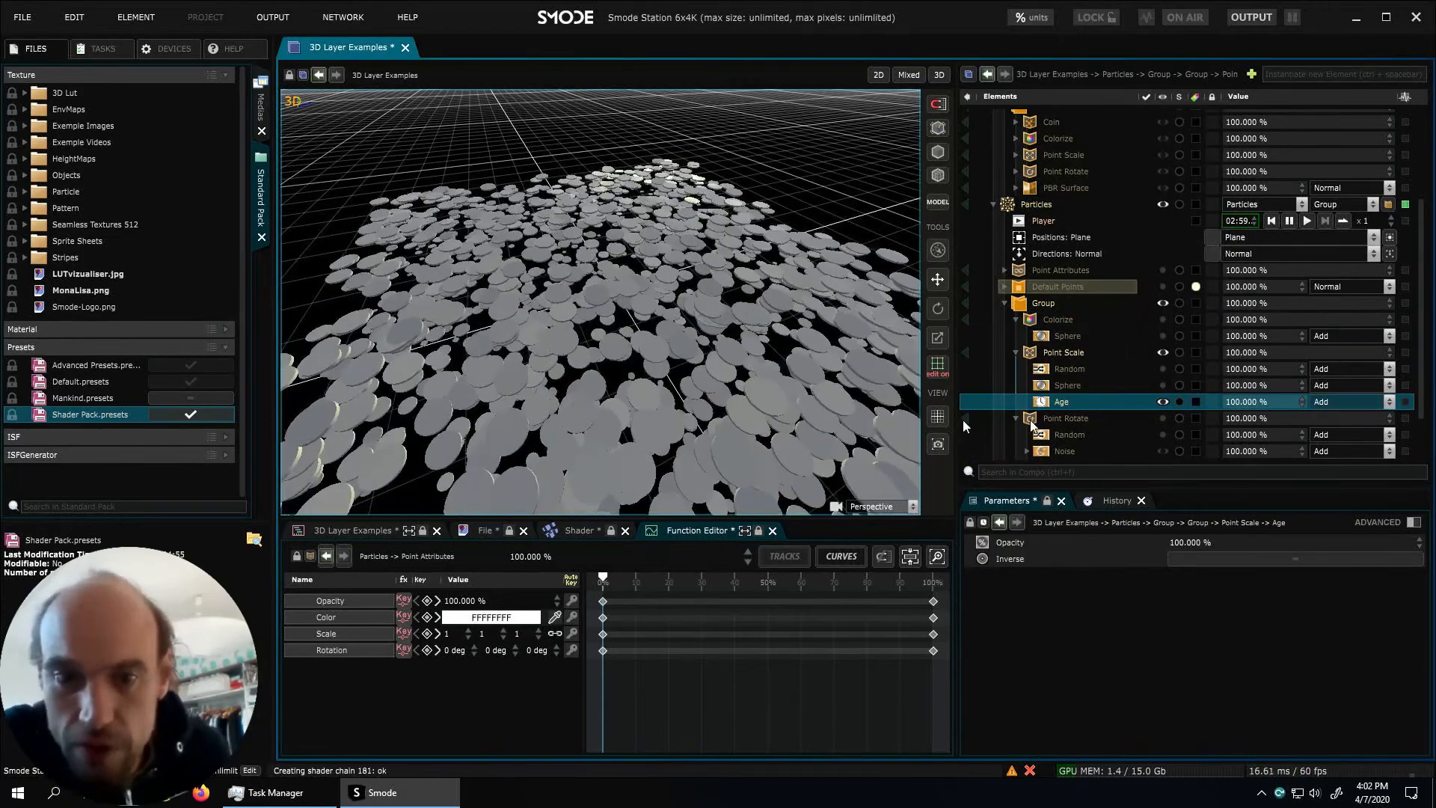
# Set the Speed of the Particles layer to 1
pyautogui.moveTo(779, 393); pyautogui.dragTo(742, 294, button='middle')
pyautogui.click(1038, 205)
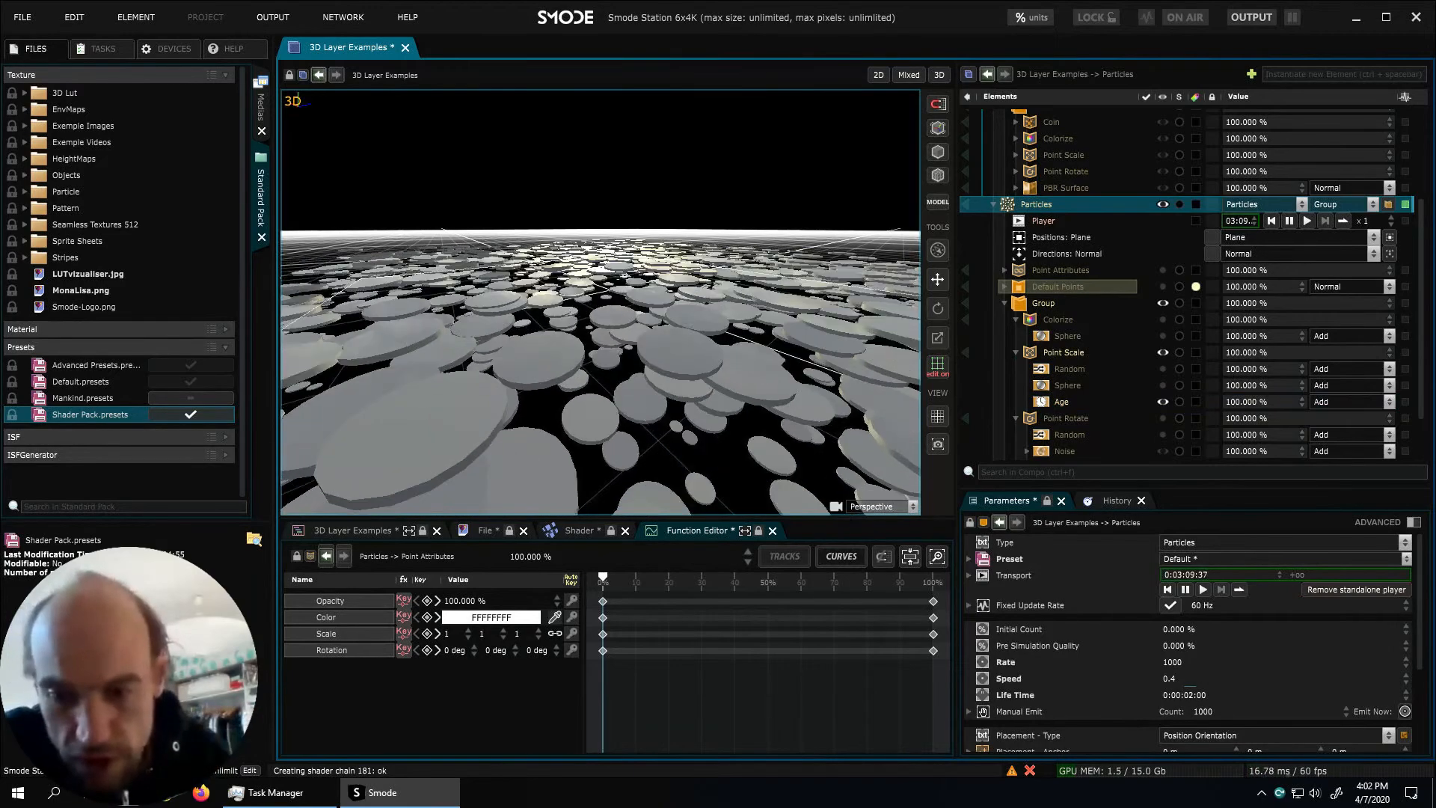
pyautogui.doubleClick(1187, 678)
pyautogui.write('1')
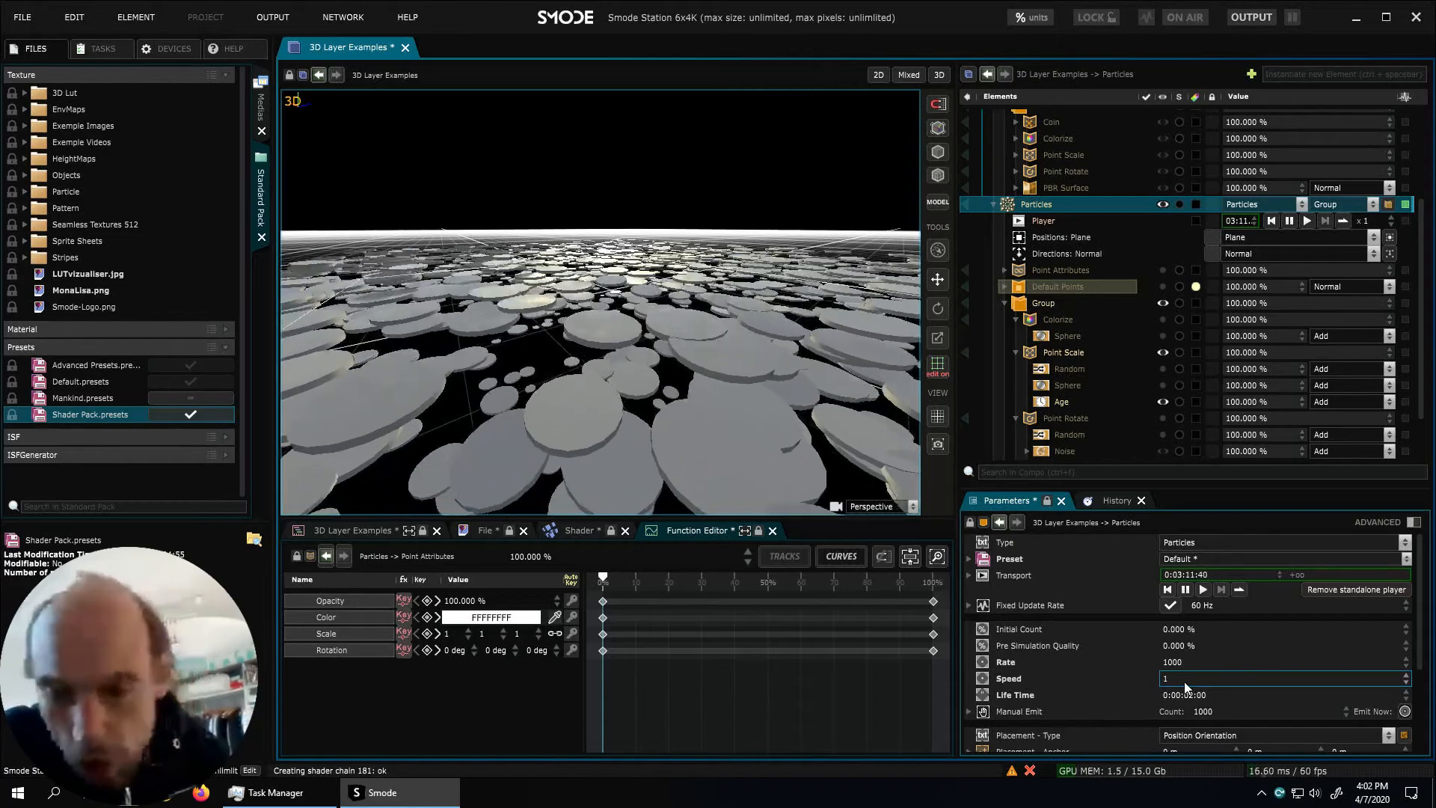
pyautogui.press('Return')
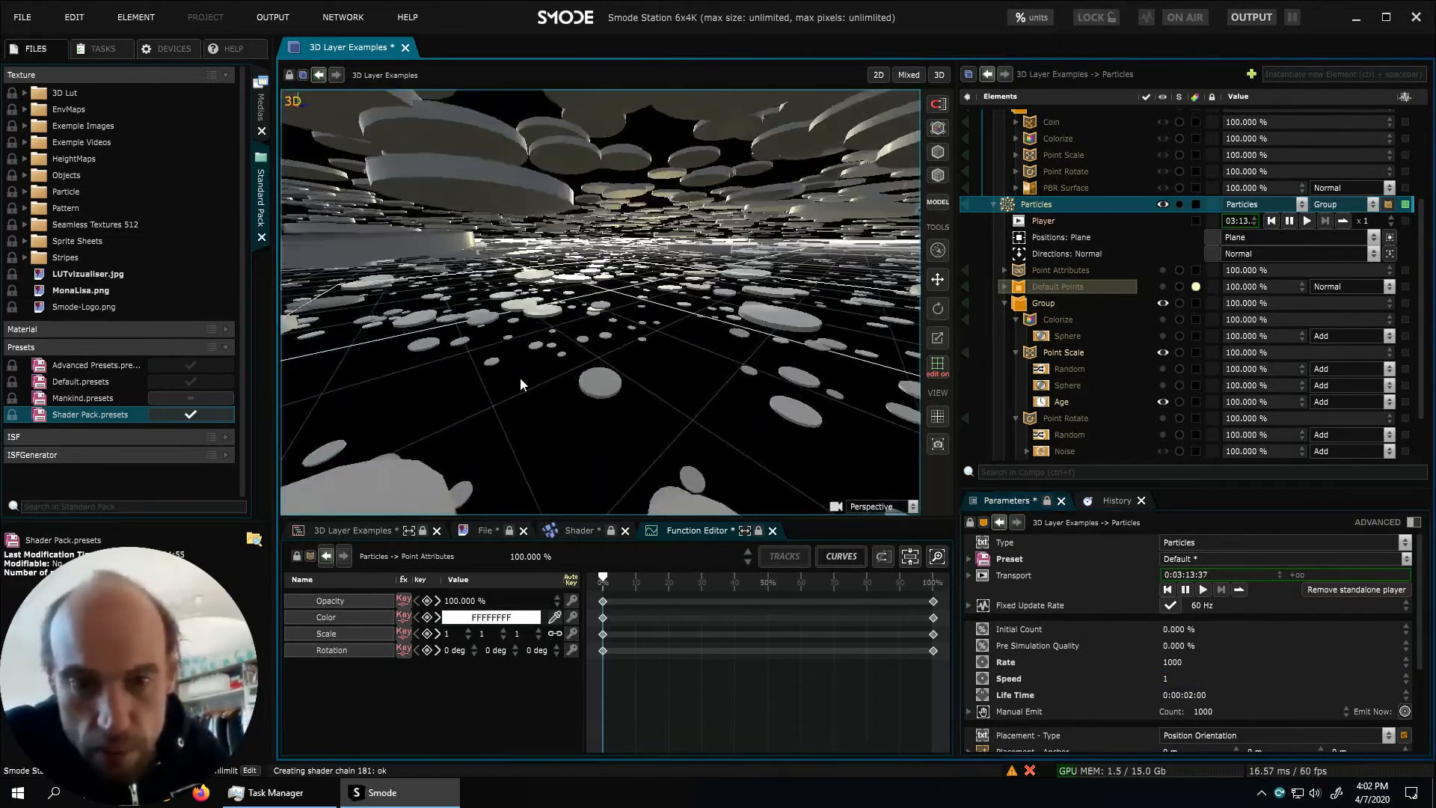
pyautogui.moveTo(568, 396); pyautogui.dragTo(634, 347, button='middle')
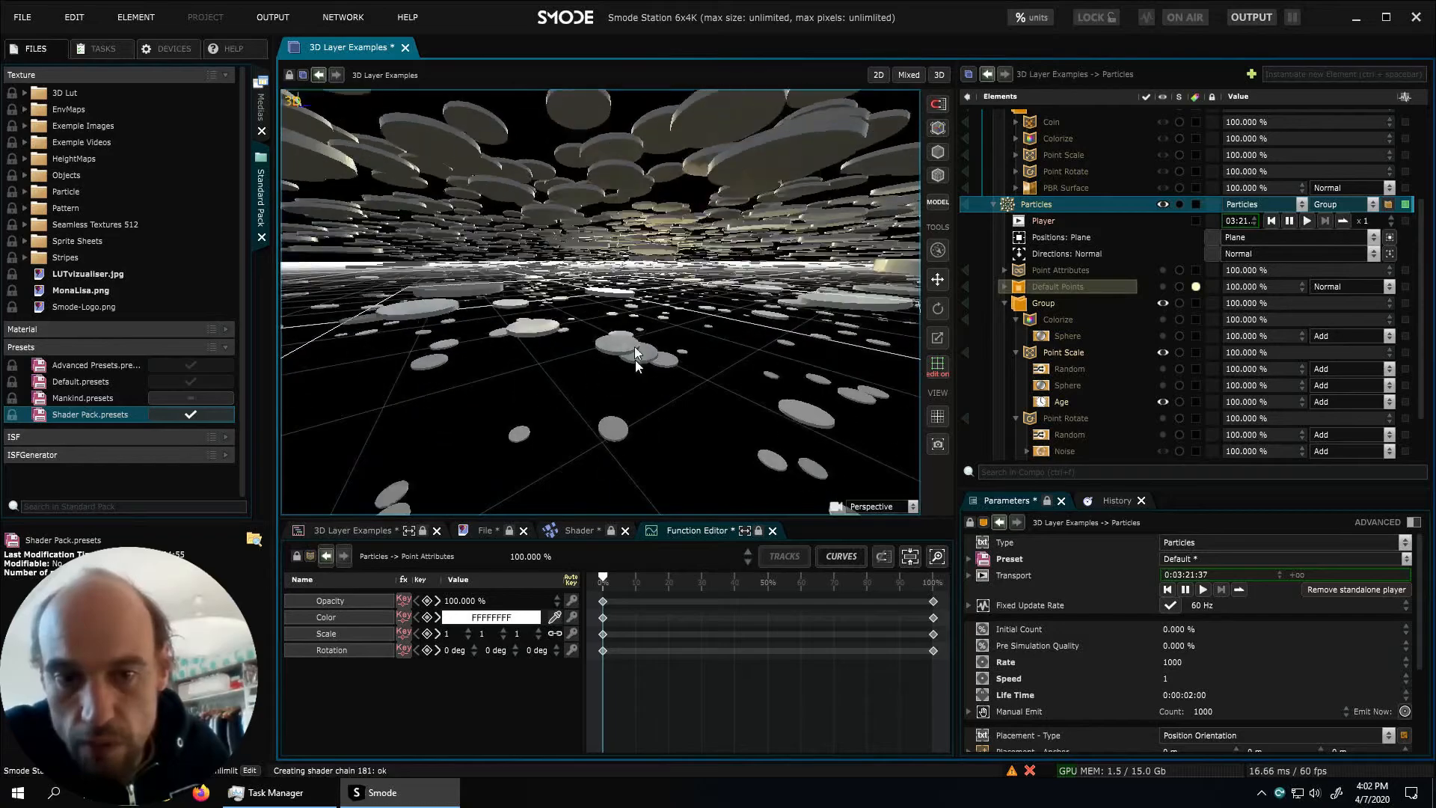
# Copy the Age selector from Point Scale into the Colorize modifier and enable Colorize so the particles are tinted by age
pyautogui.scroll(-1, 1083, 321)
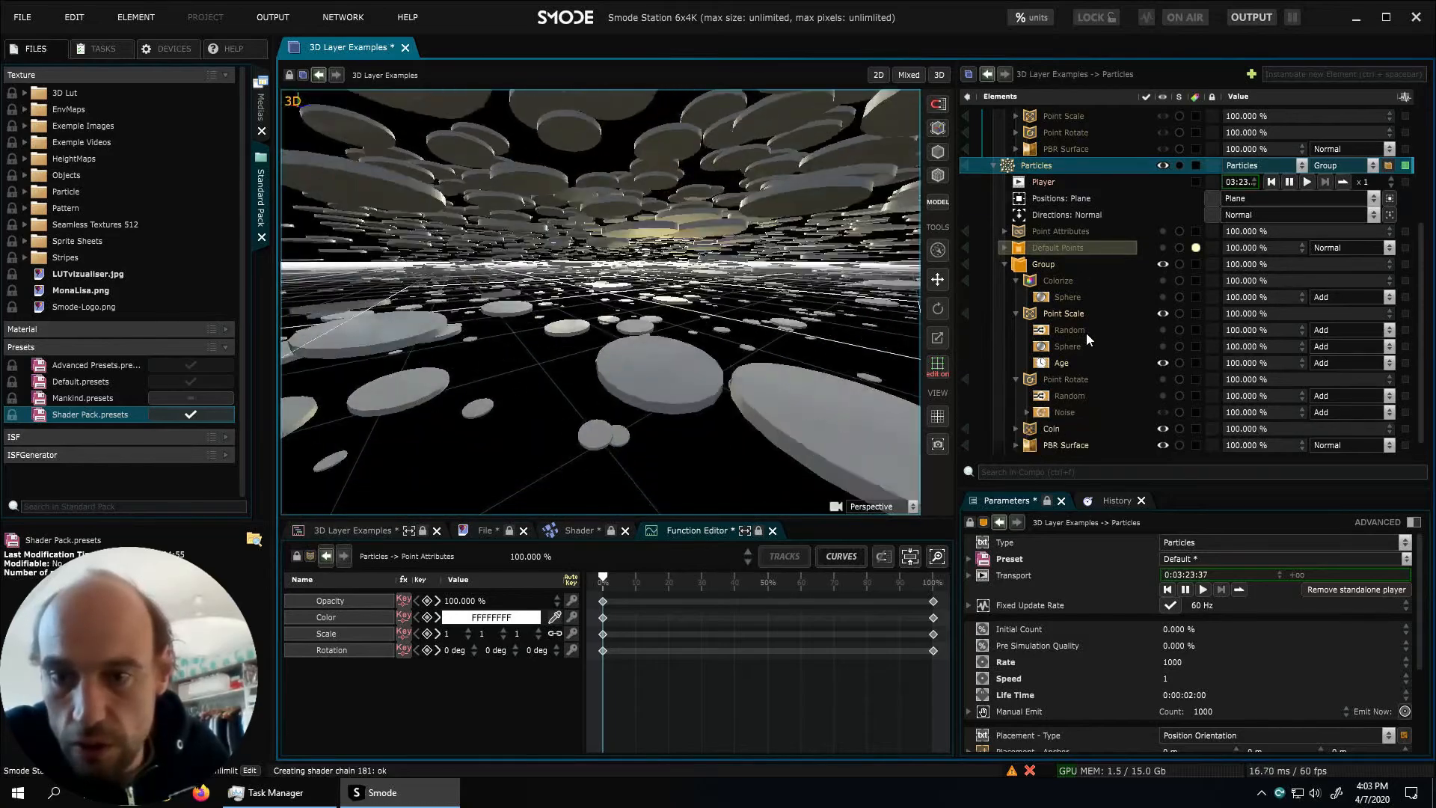
pyautogui.keyDown('ctrl'); pyautogui.moveTo(1061, 365); pyautogui.dragTo(1064, 285); pyautogui.keyUp('ctrl')
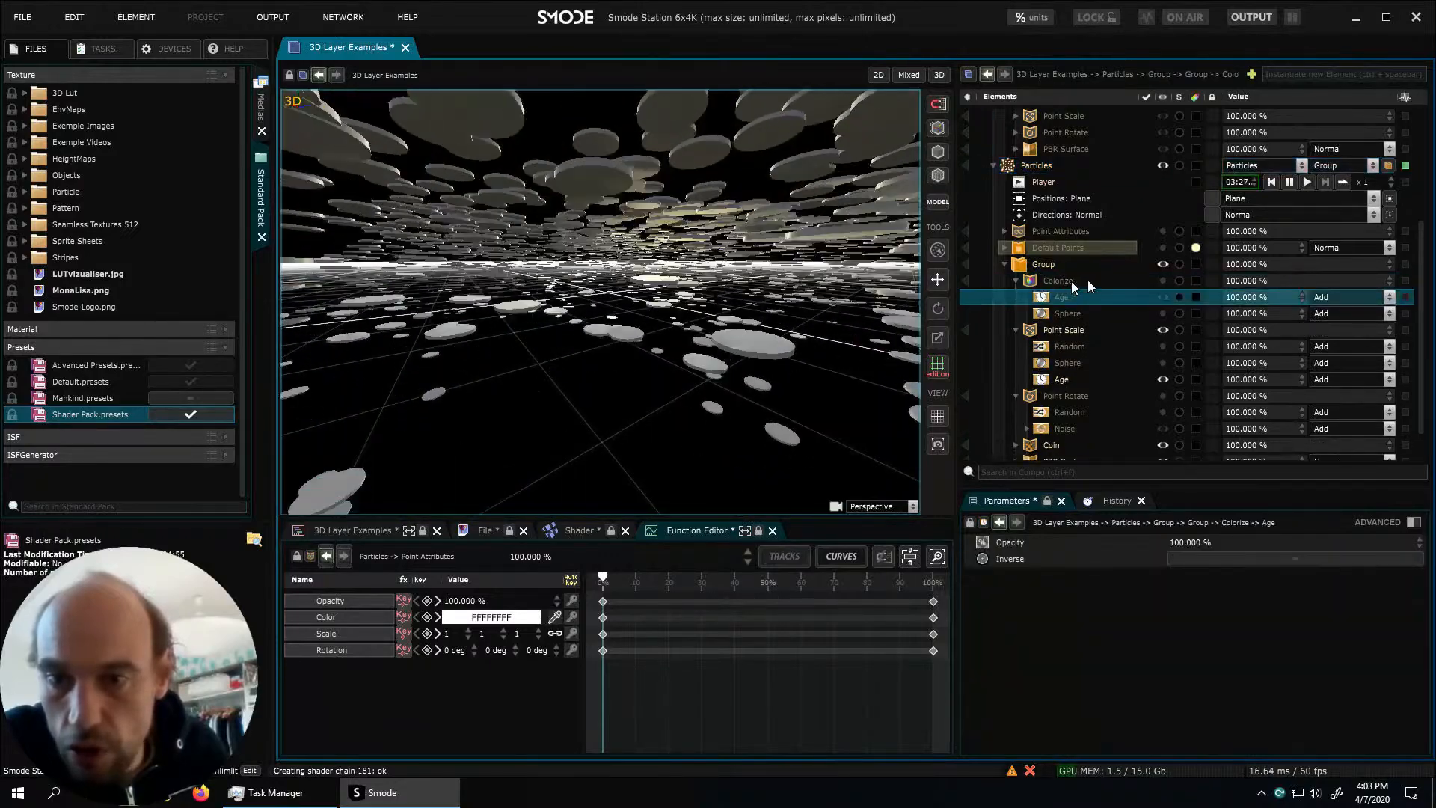
pyautogui.click(1163, 280)
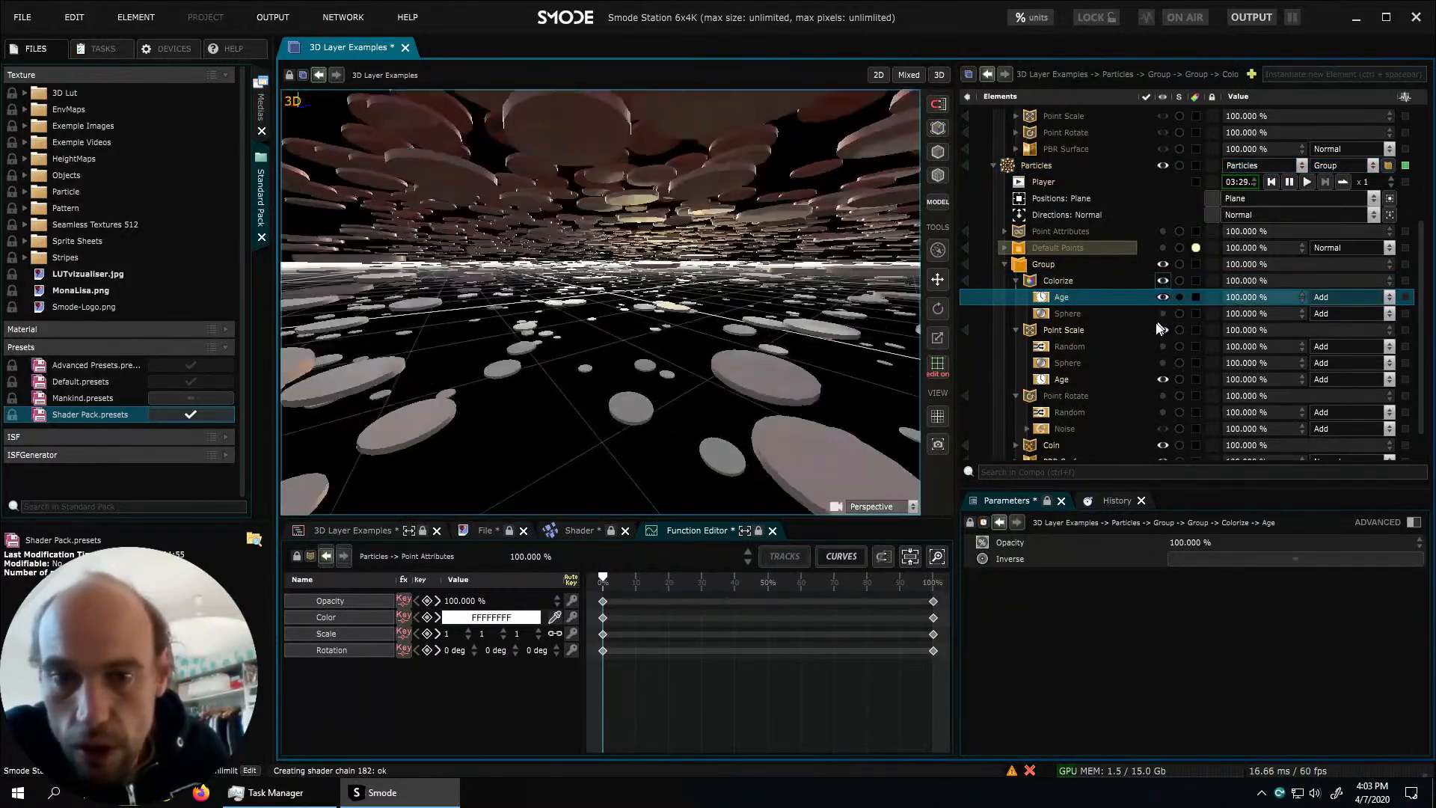
pyautogui.moveTo(644, 288); pyautogui.dragTo(653, 362, button='middle')
pyautogui.scroll(-4, 652, 326)
pyautogui.scroll(4, 652, 361)
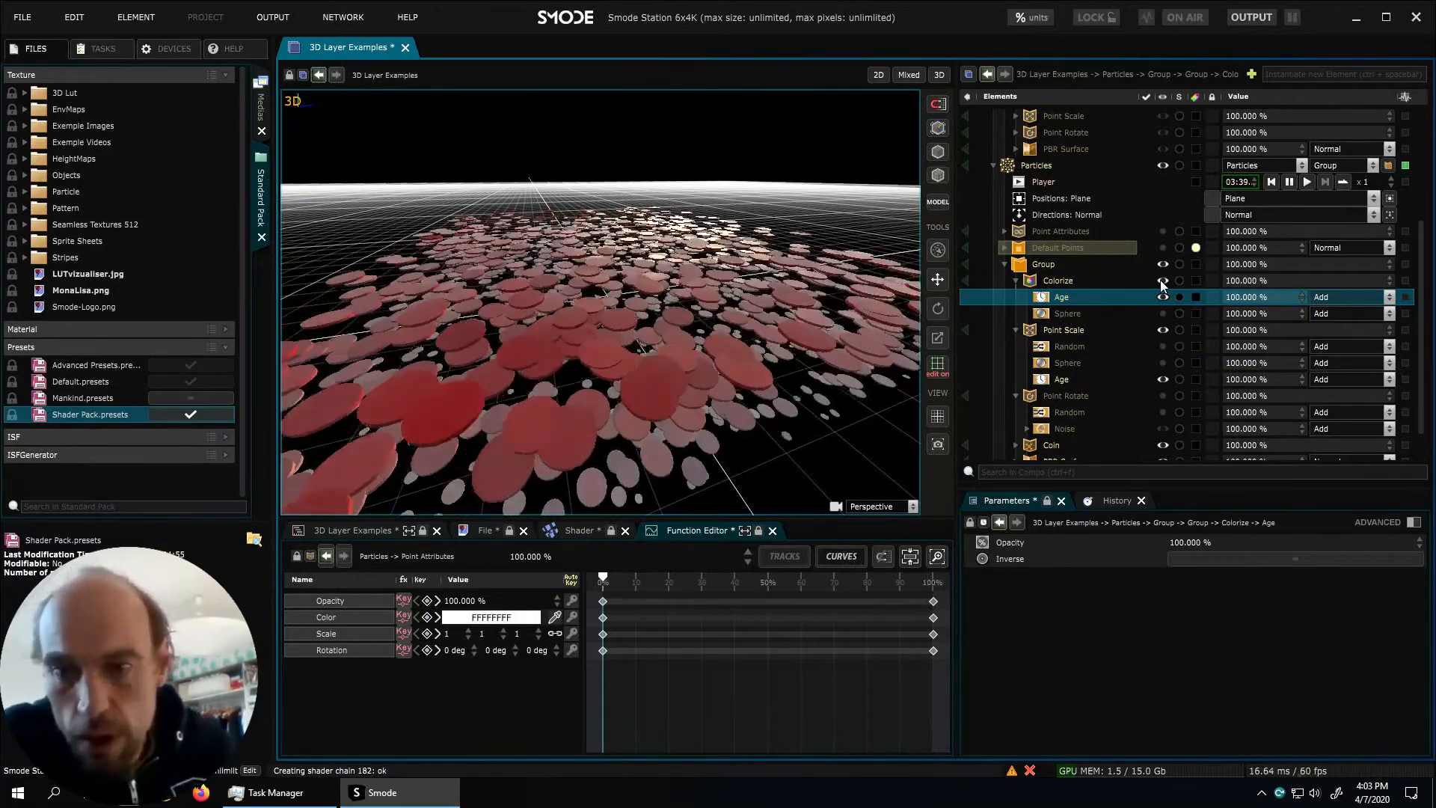
# Restart the Particles simulation by switching its visibility off and on, and disable Colorize and Point Scale in its group
pyautogui.click(1158, 166)
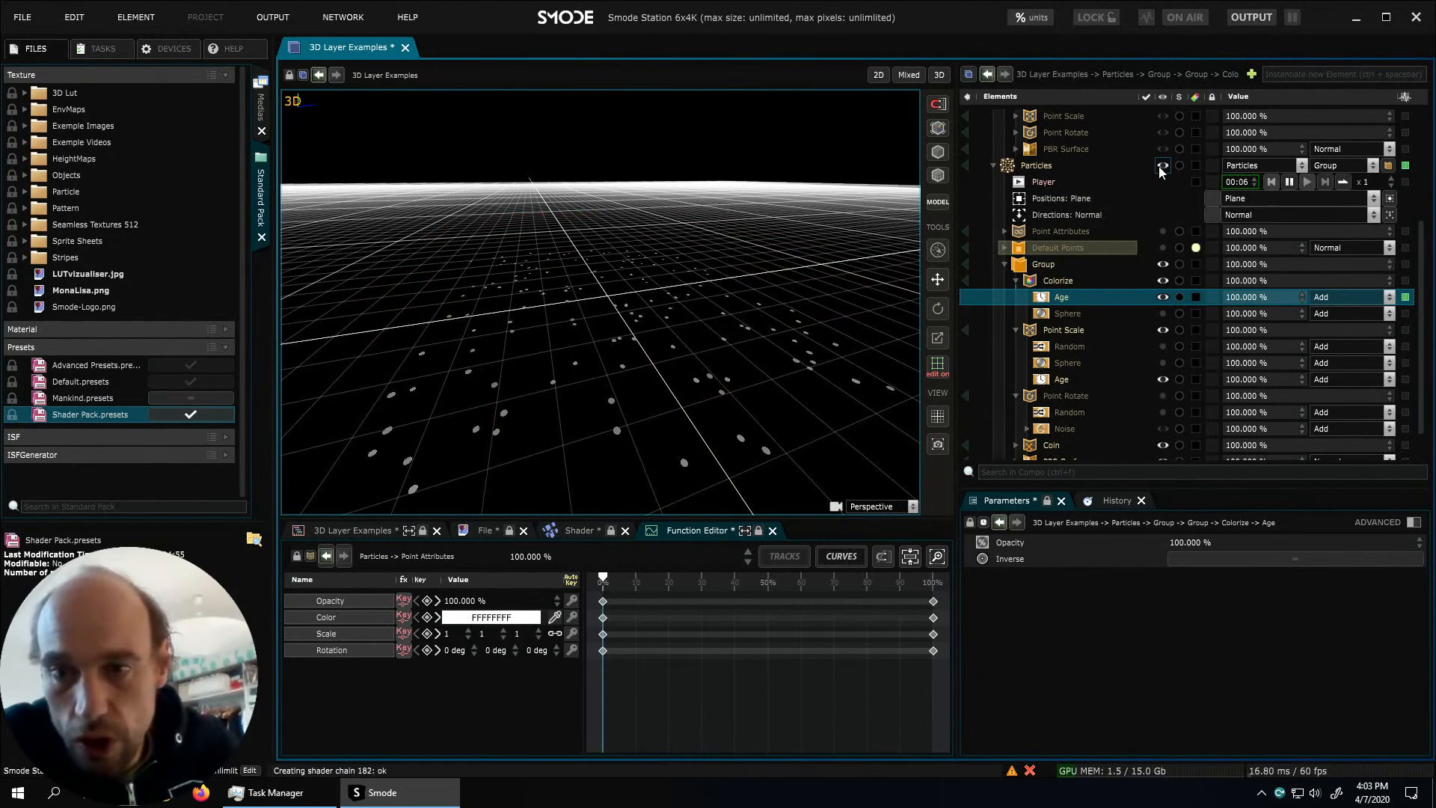
pyautogui.click(1004, 264)
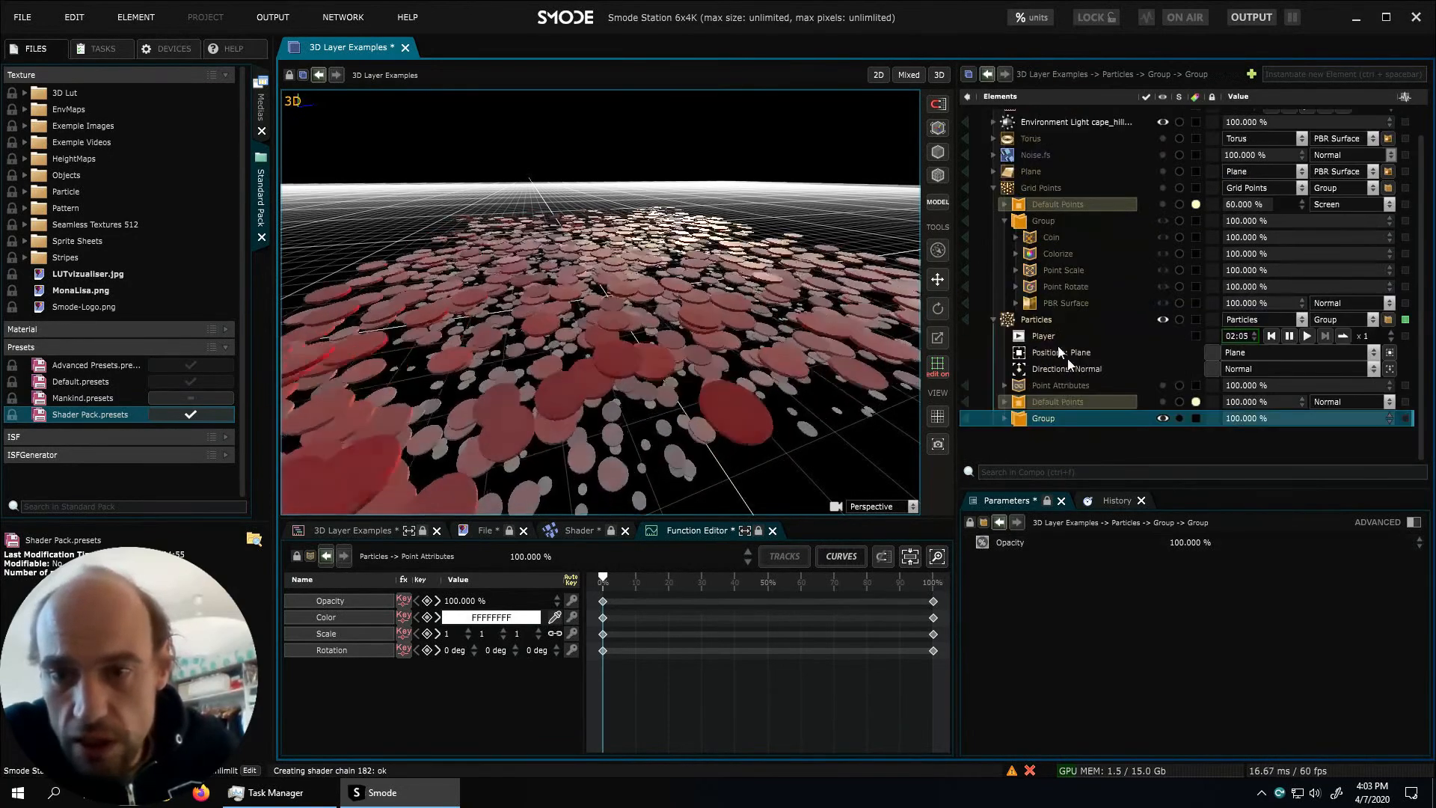
pyautogui.click(1004, 418)
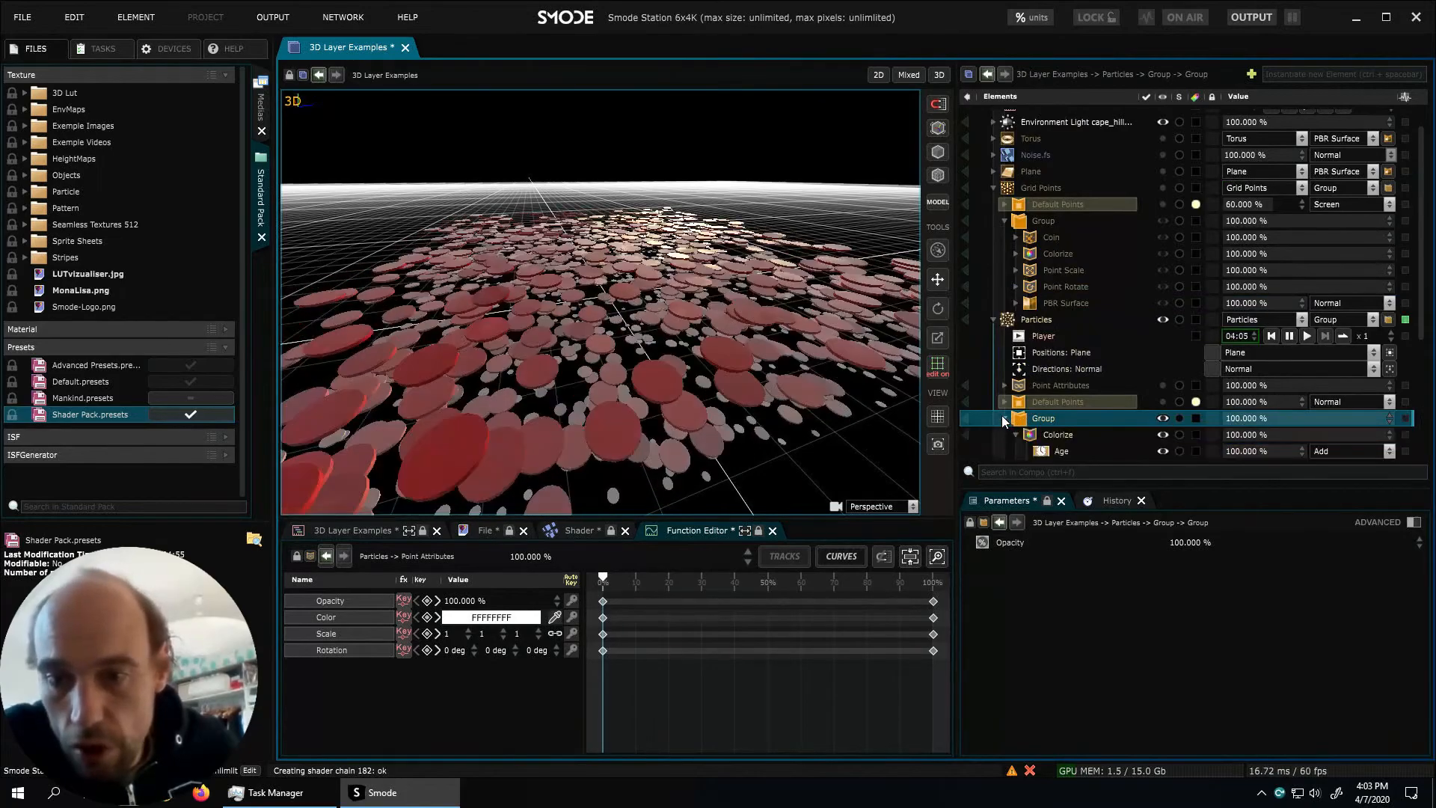
pyautogui.scroll(-3, 1186, 407)
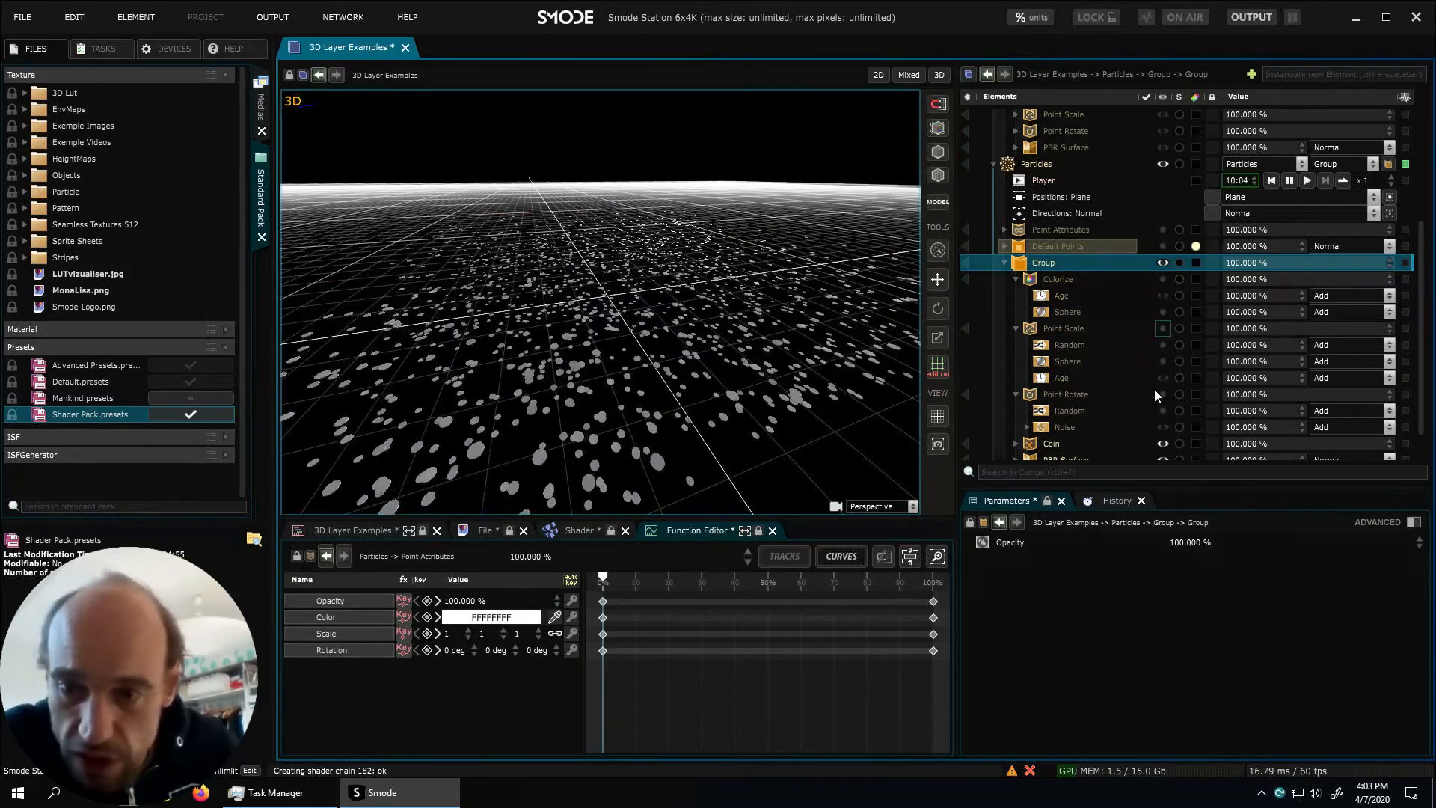
pyautogui.scroll(-2, 1157, 395)
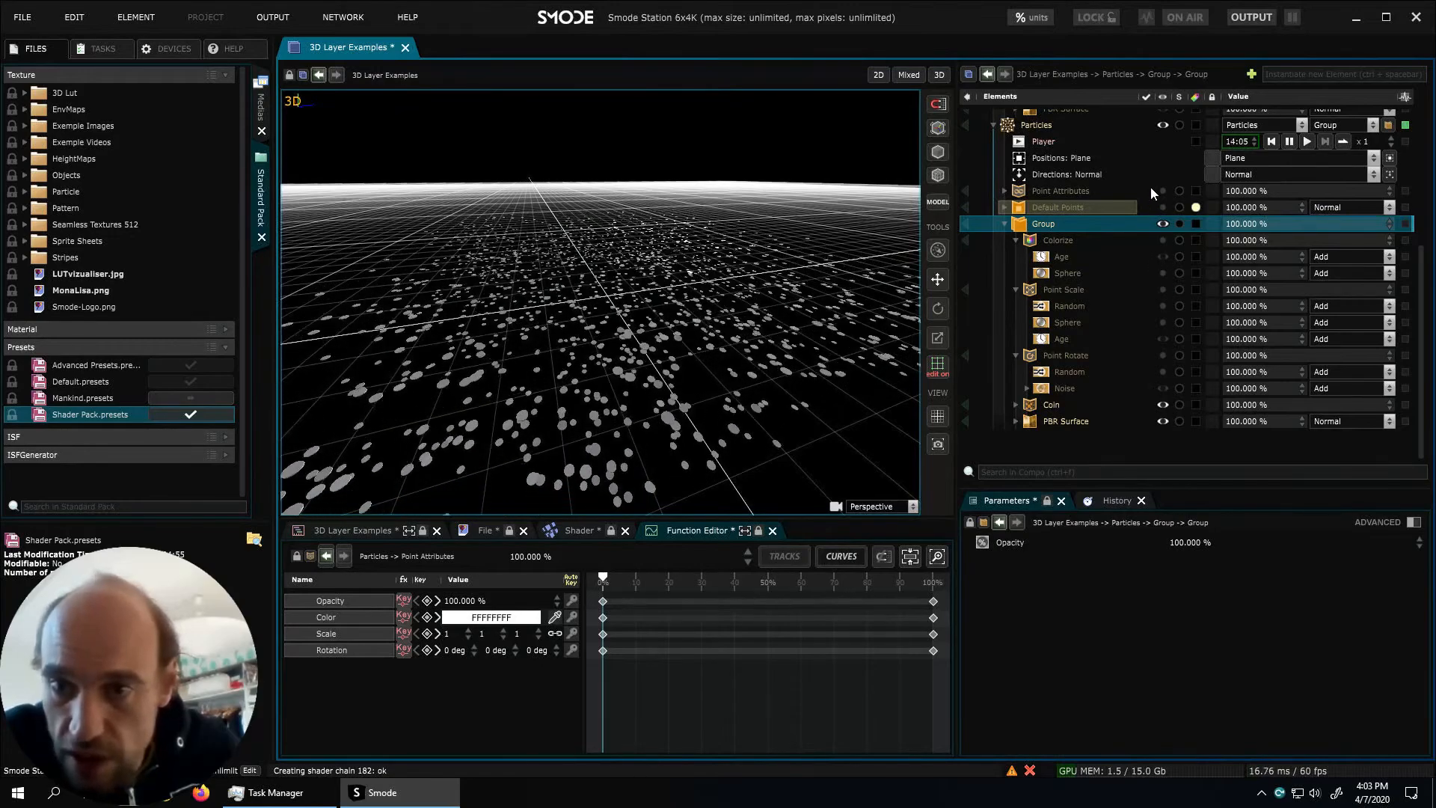
# Enable the Point Attributes modifier of the Particles layer and keep Age as its selector type
pyautogui.click(1078, 193)
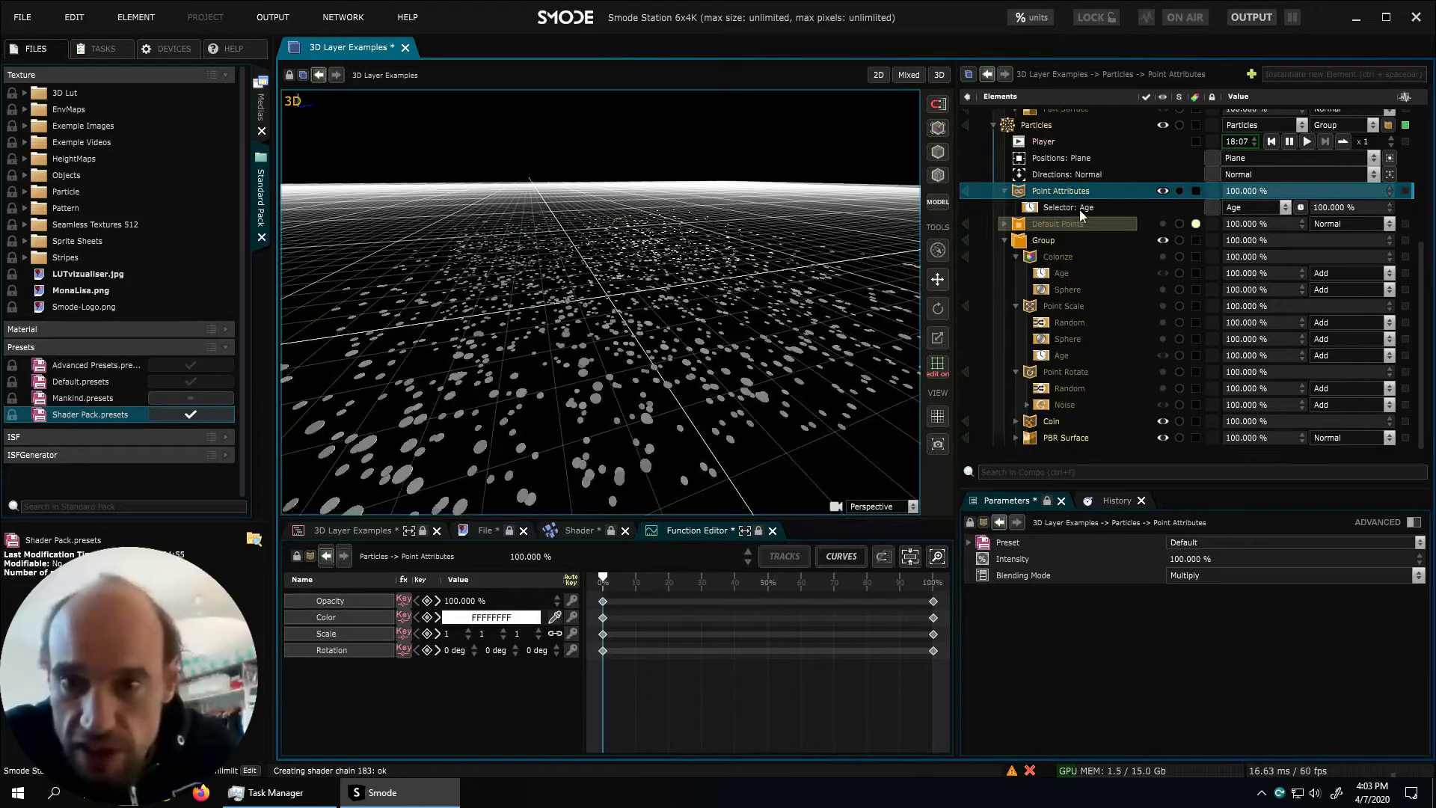
pyautogui.click(1234, 210)
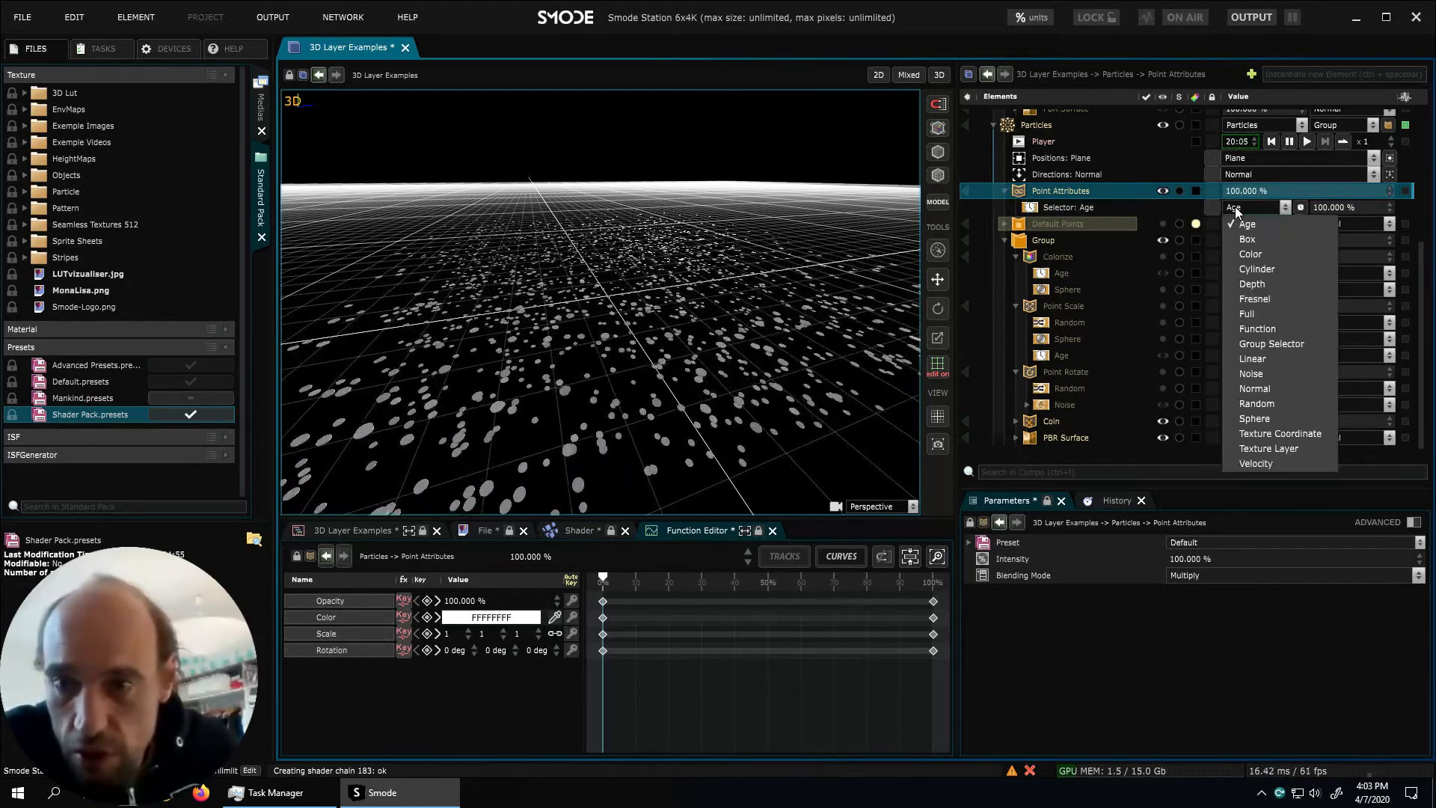
pyautogui.click(757, 703)
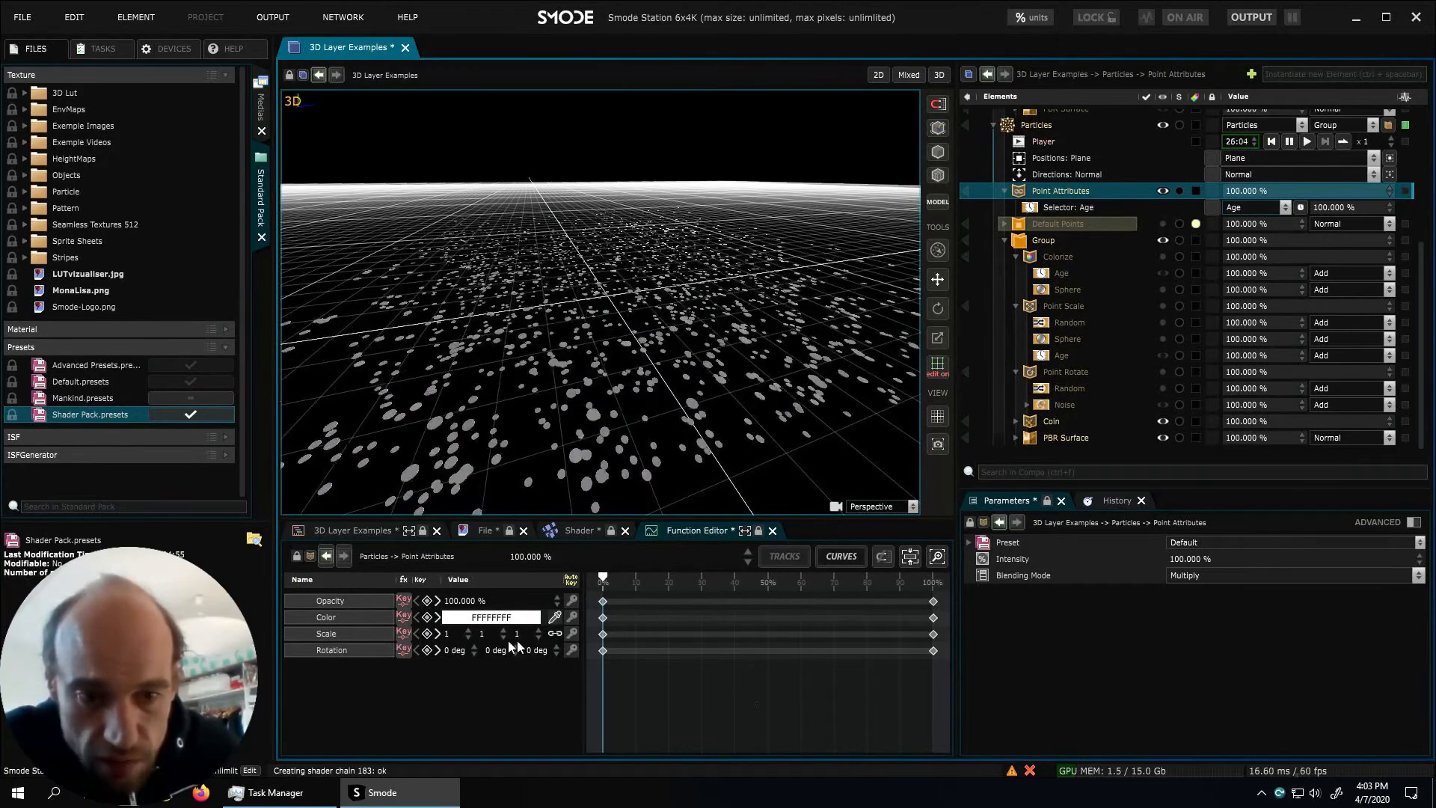
# Set the Point Attributes Scale to 5 on all axes at the 0% position of the age function
pyautogui.click(934, 635)
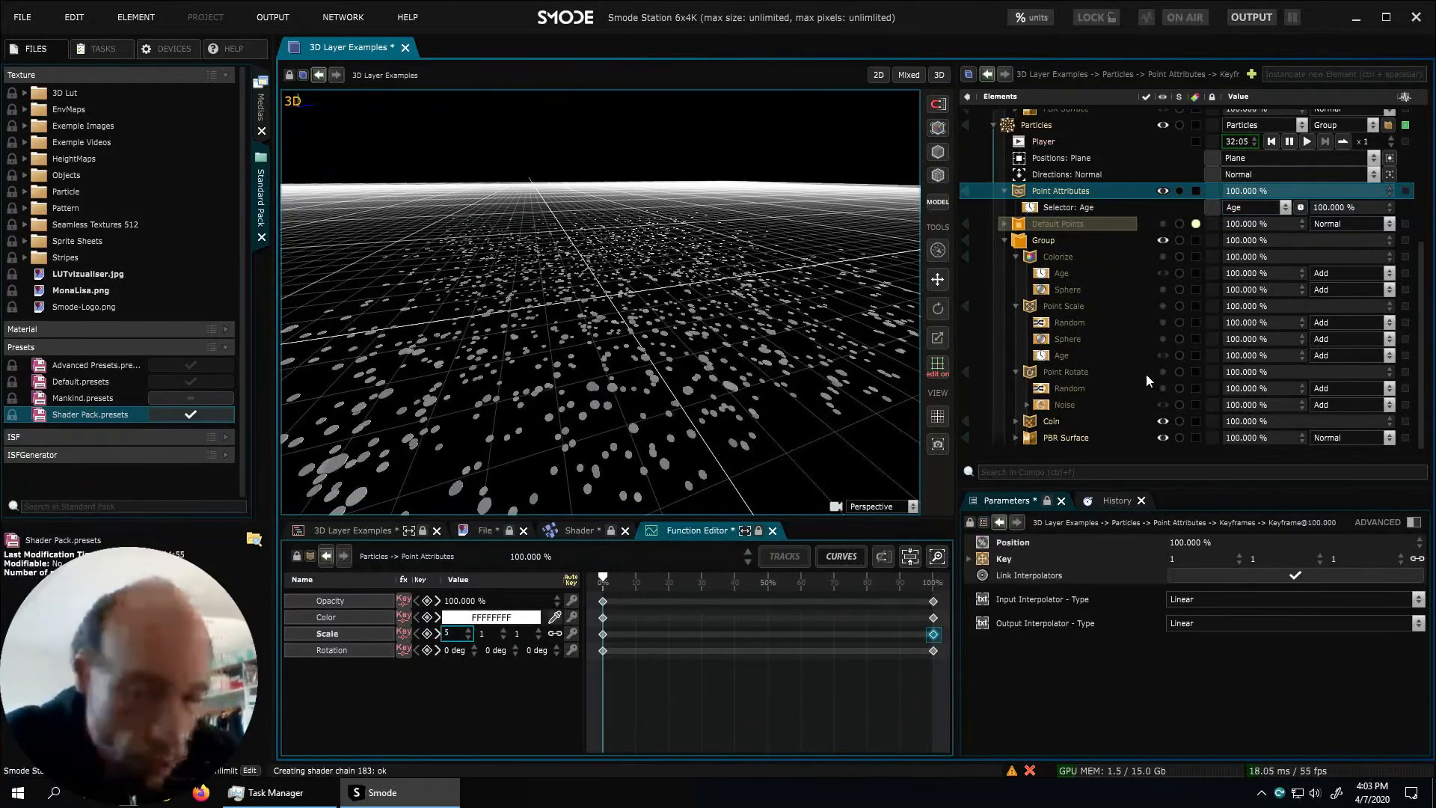
pyautogui.write('5')
pyautogui.press('Return')
pyautogui.moveTo(557, 480); pyautogui.dragTo(583, 437, button='middle')
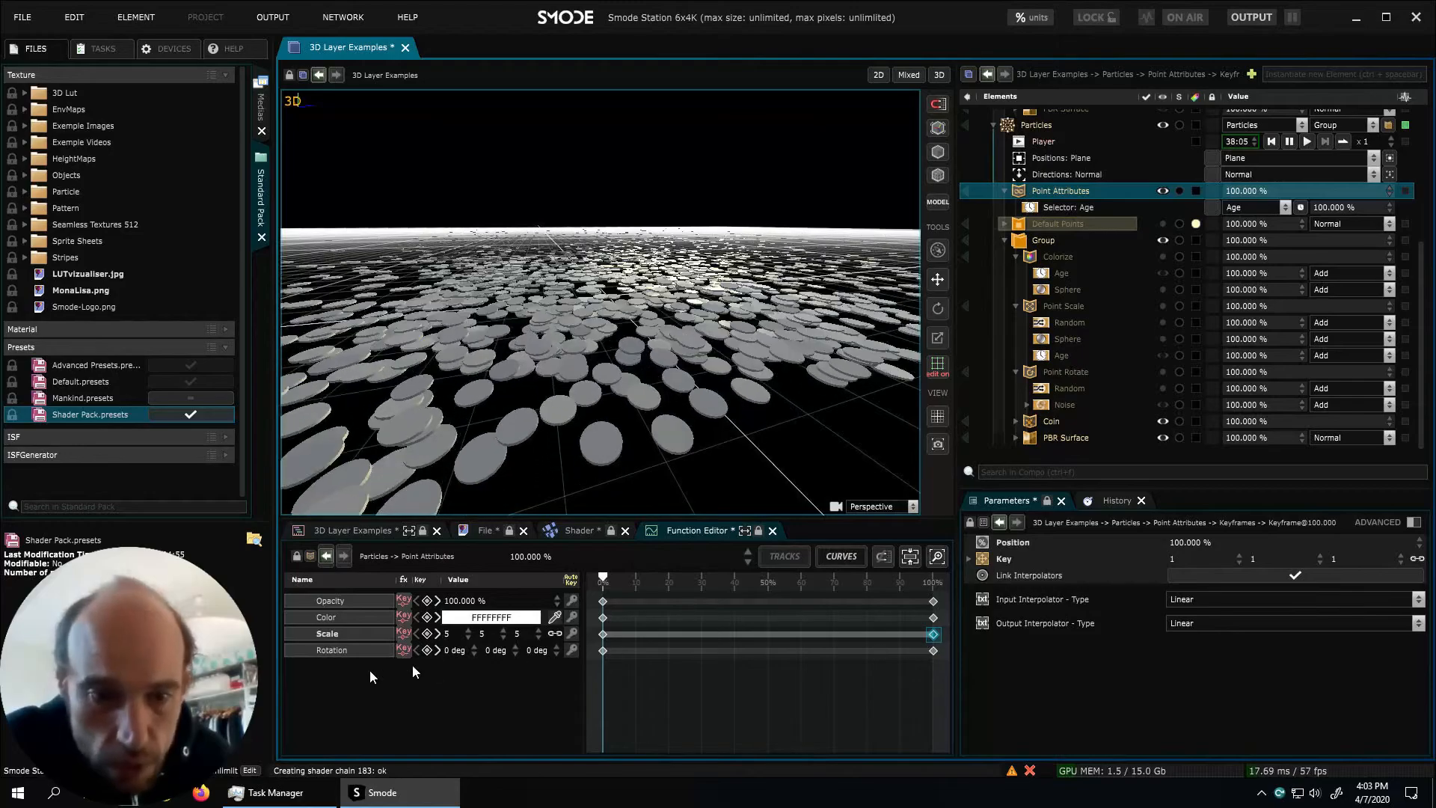
# Shape the Opacity curve over age with a fade-in by about 7%, a fade-out after about 90% and two dips in the middle
pyautogui.click(373, 600)
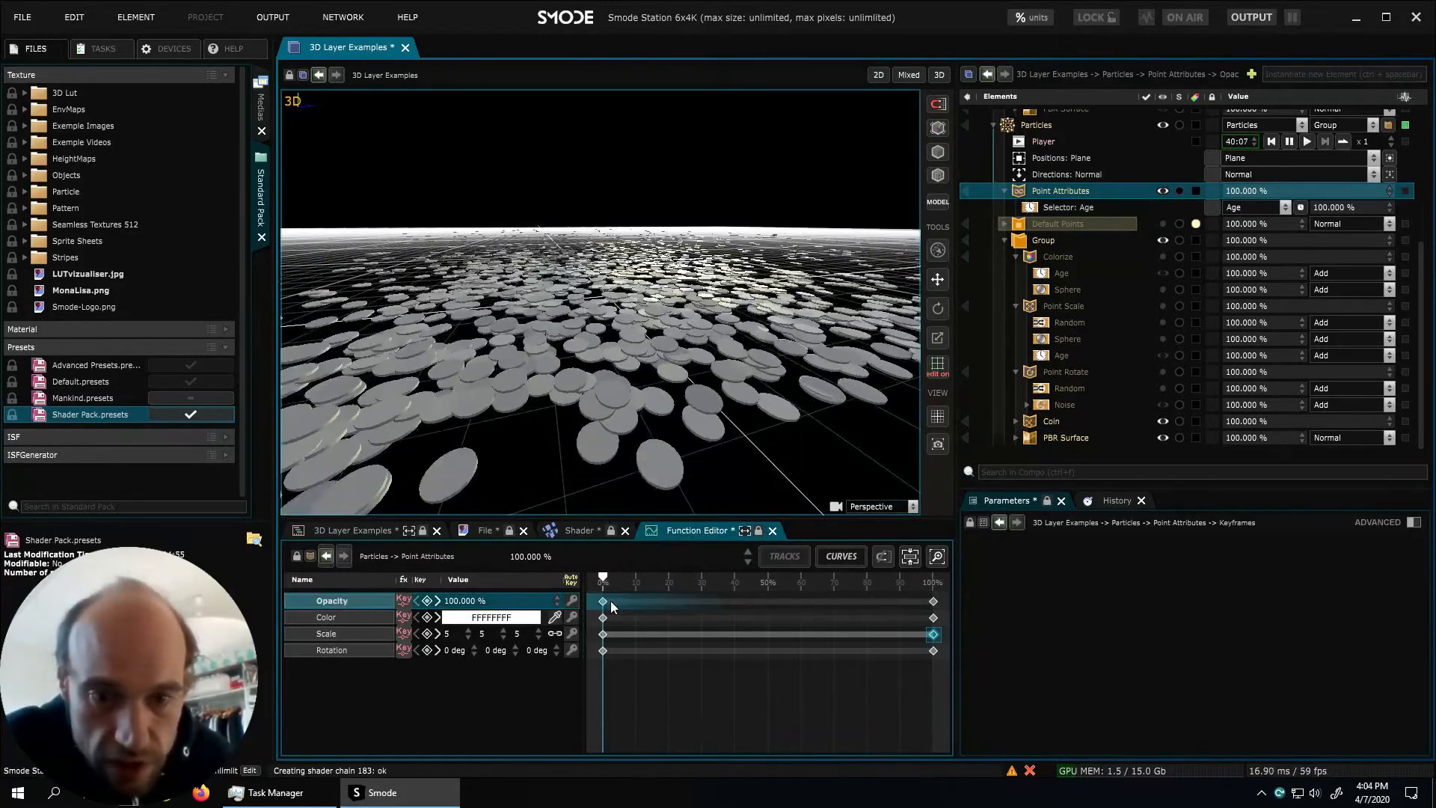
pyautogui.click(604, 600)
pyautogui.click(833, 553)
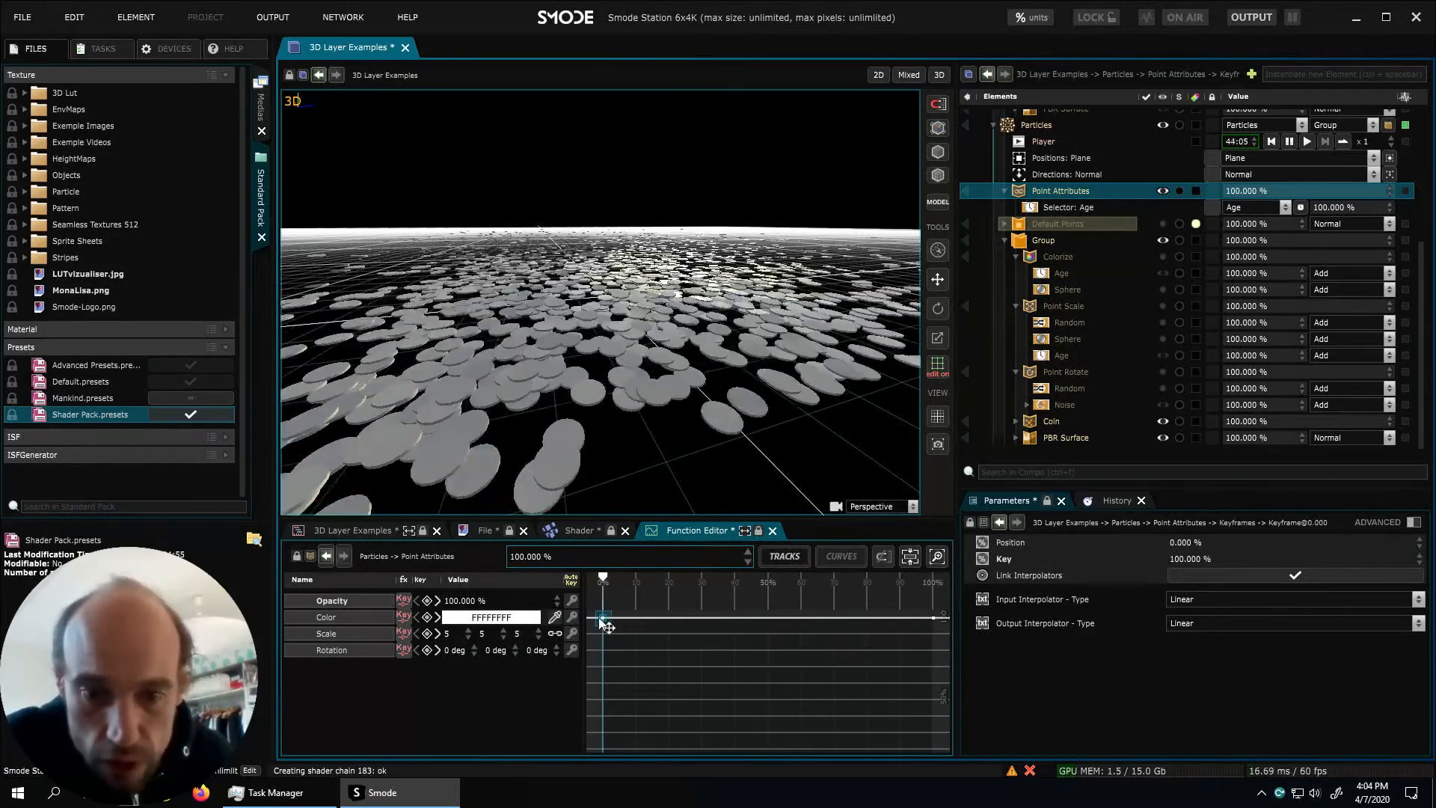
pyautogui.moveTo(603, 732); pyautogui.dragTo(607, 733)
pyautogui.click(627, 620)
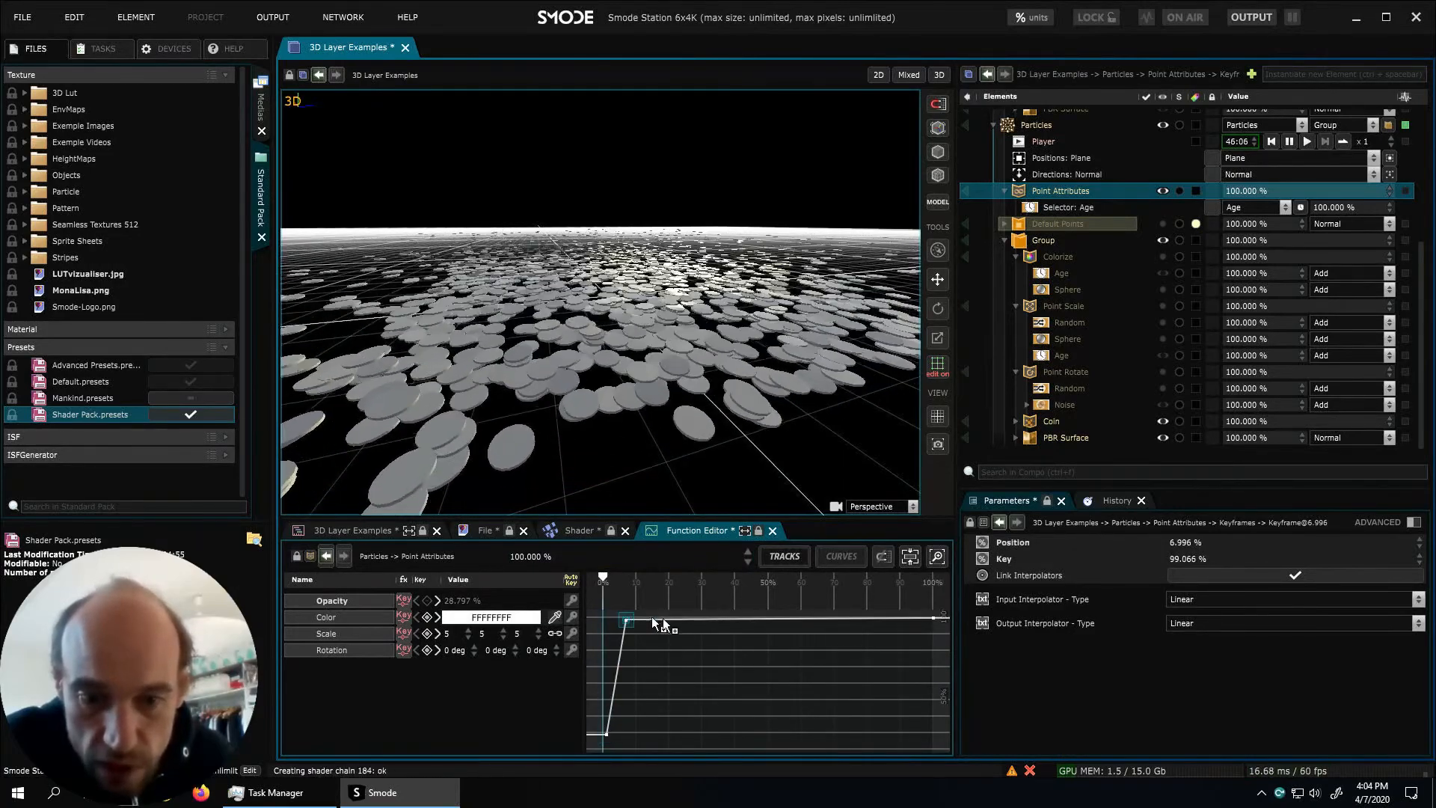
pyautogui.click(903, 620)
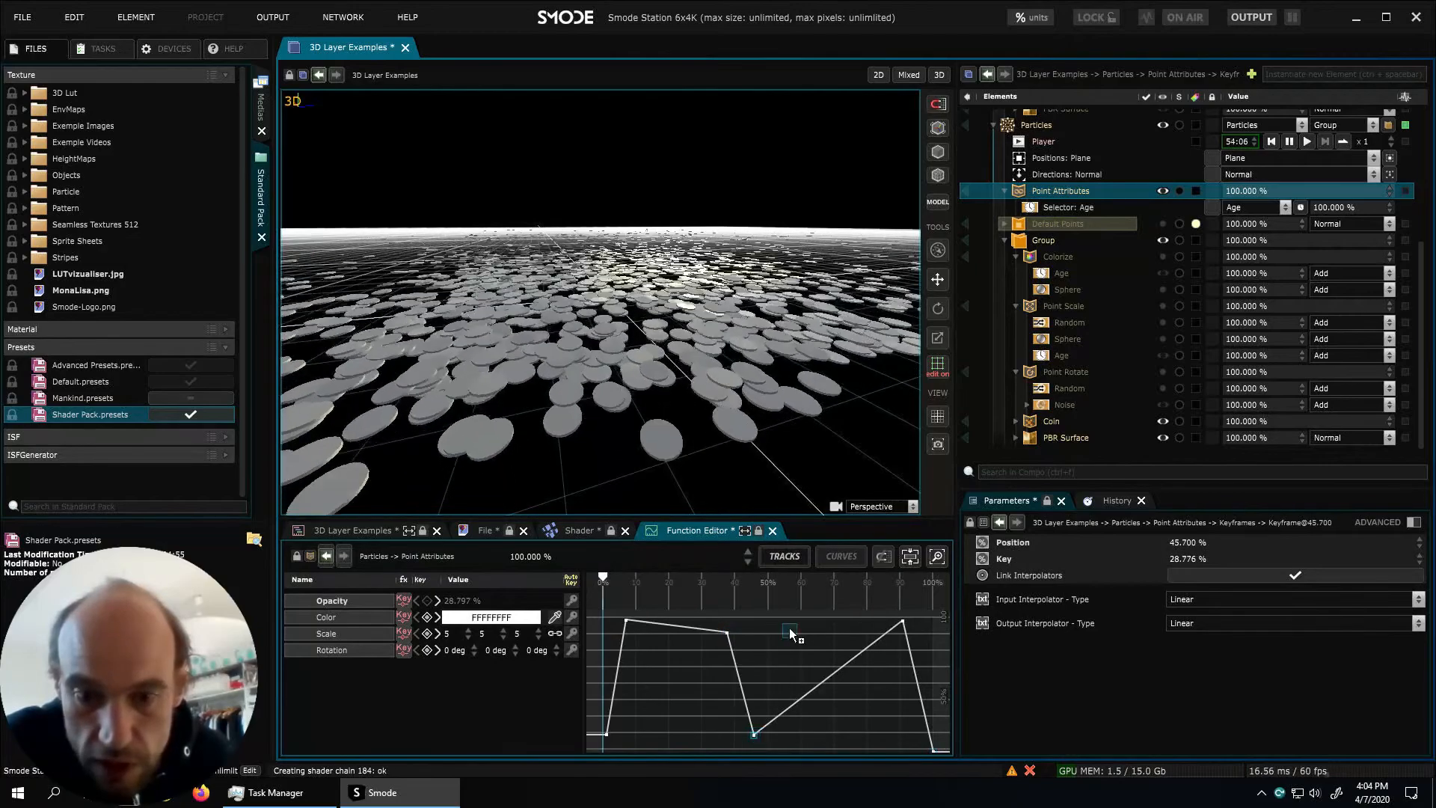
pyautogui.click(813, 719)
pyautogui.click(836, 634)
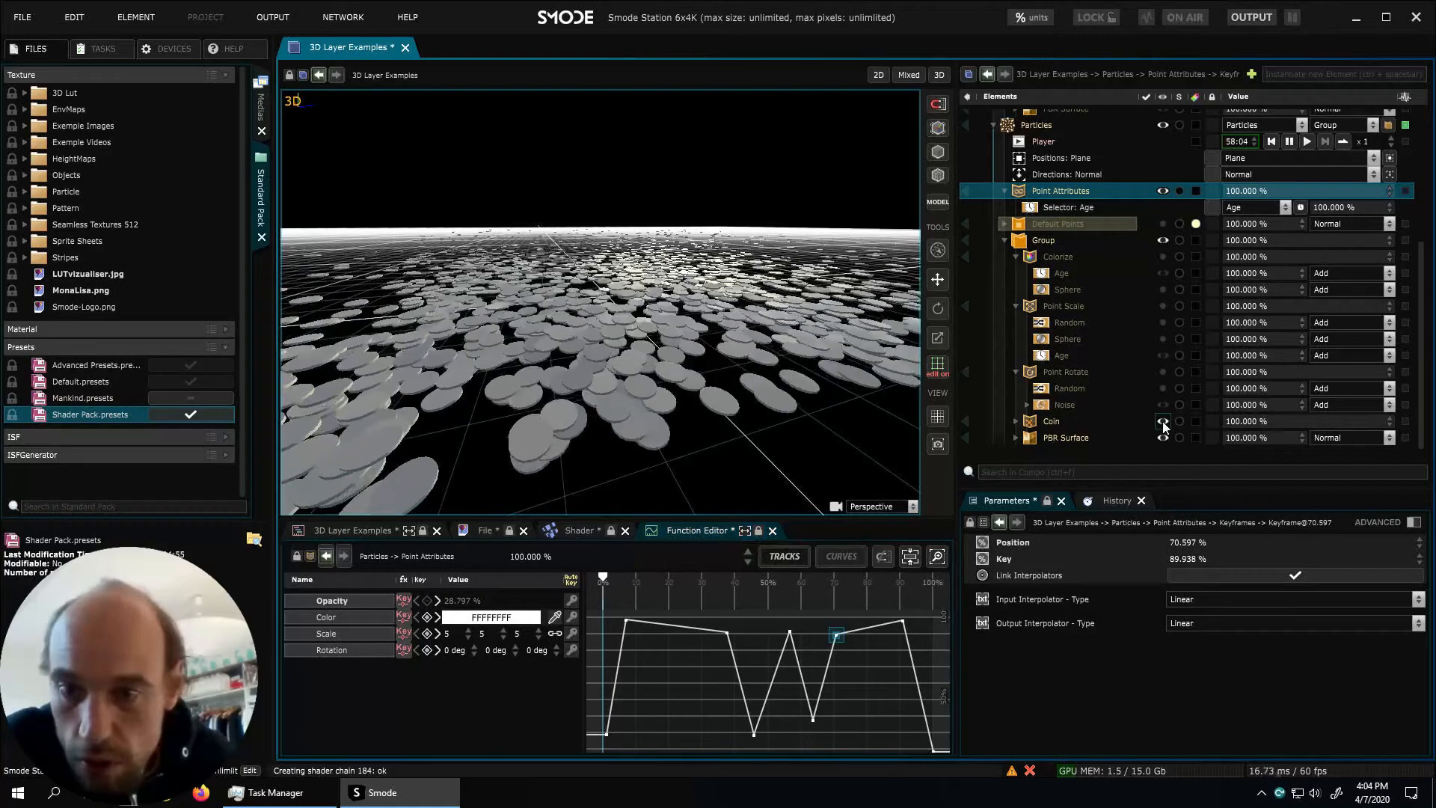
# Disable Coin, PBR Surface and their parent Group in the Particles layer, and enable the Default Points renderer
pyautogui.click(1162, 422)
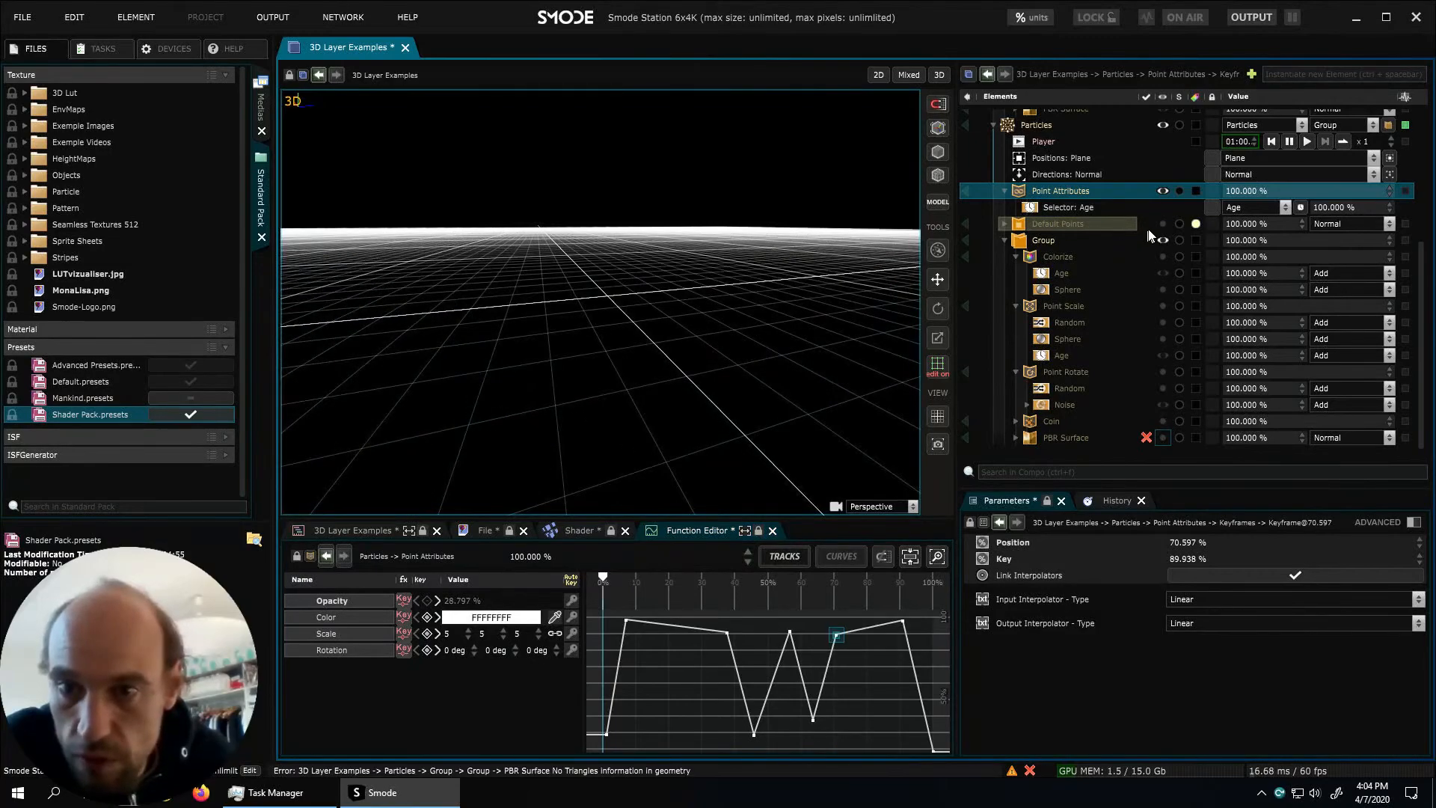
pyautogui.click(1163, 240)
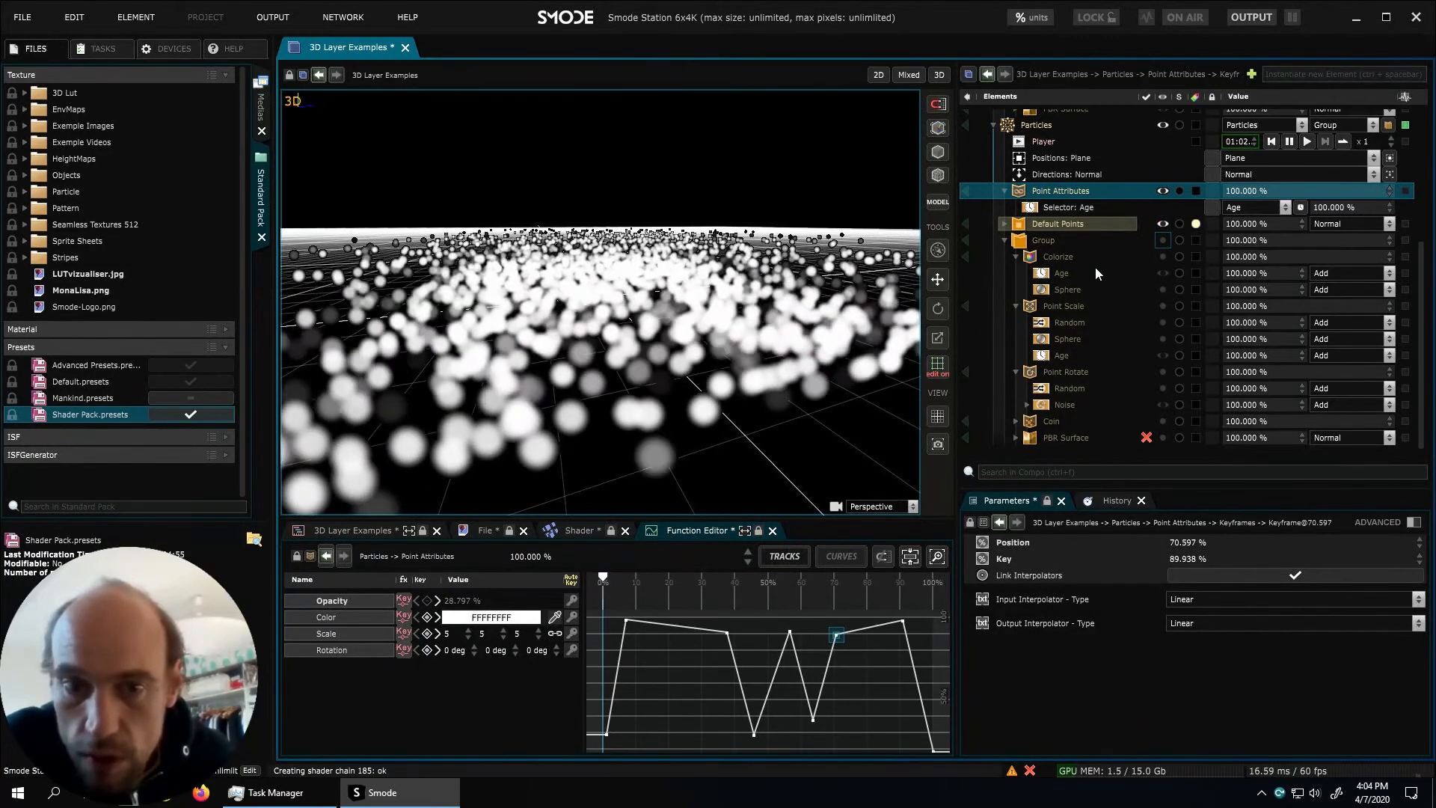
pyautogui.moveTo(747, 359); pyautogui.dragTo(662, 343, button='middle')
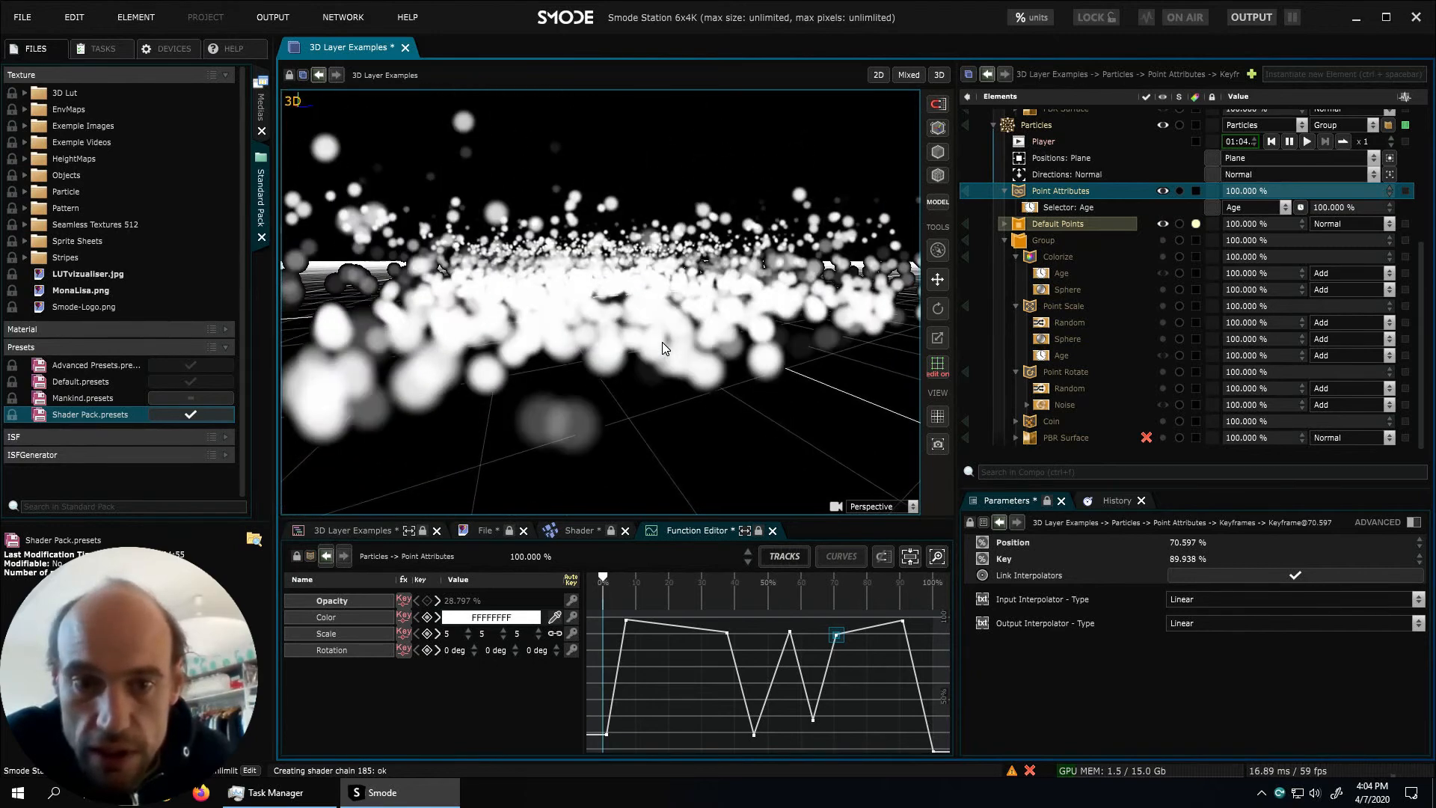
pyautogui.moveTo(677, 283); pyautogui.dragTo(683, 316, button='middle')
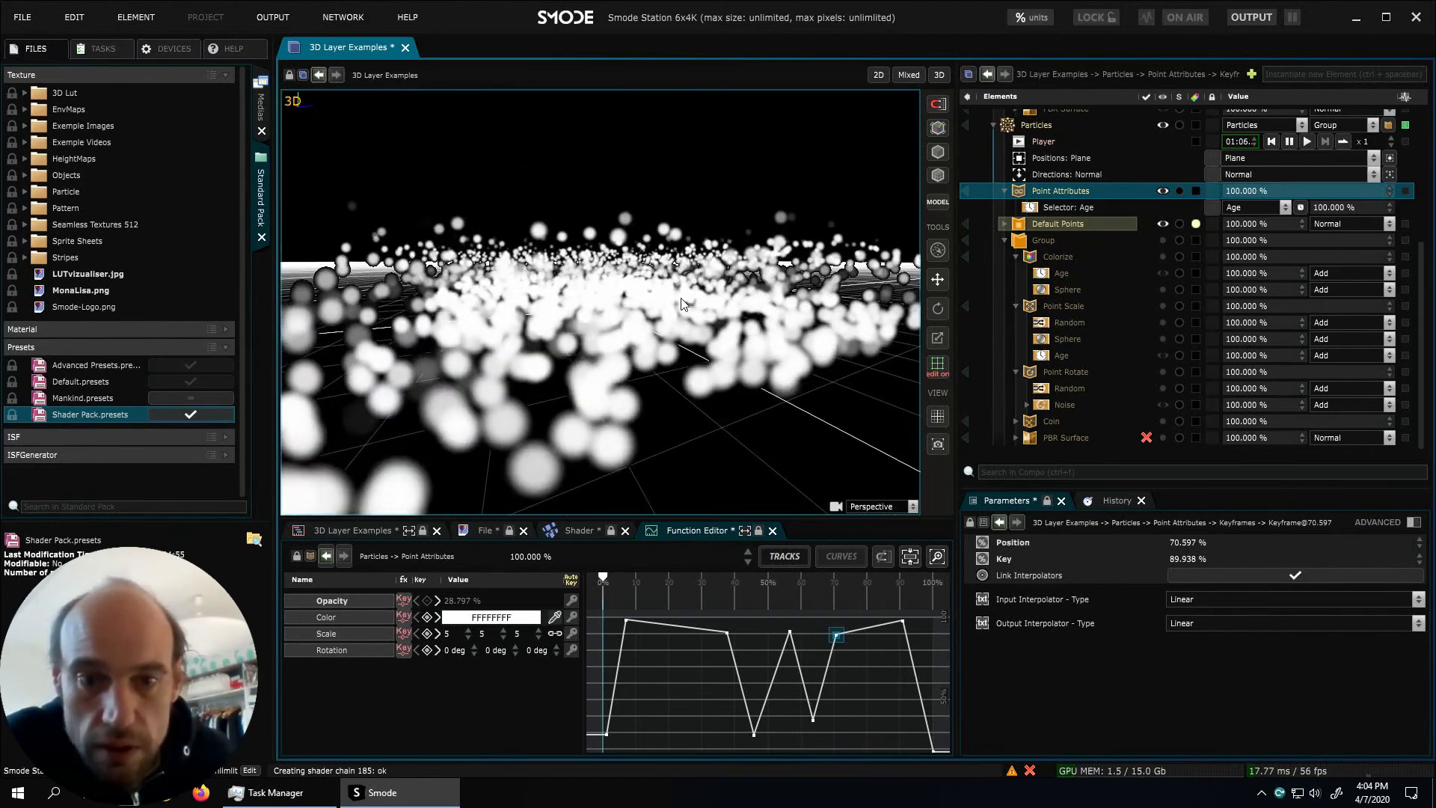
# Set the particle emission Speed to 2 in the Particles layer
pyautogui.click(1057, 127)
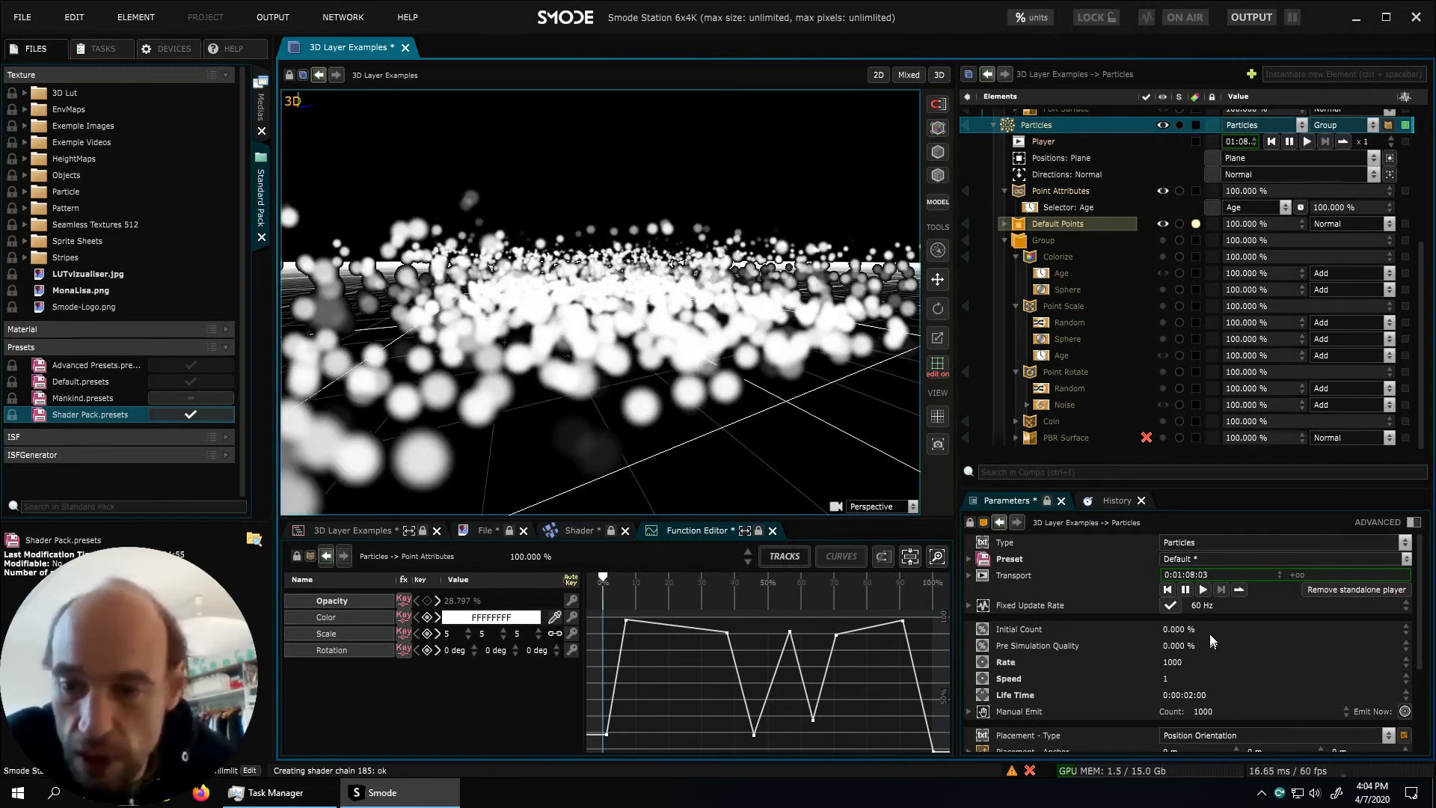
pyautogui.scroll(-2, 1189, 673)
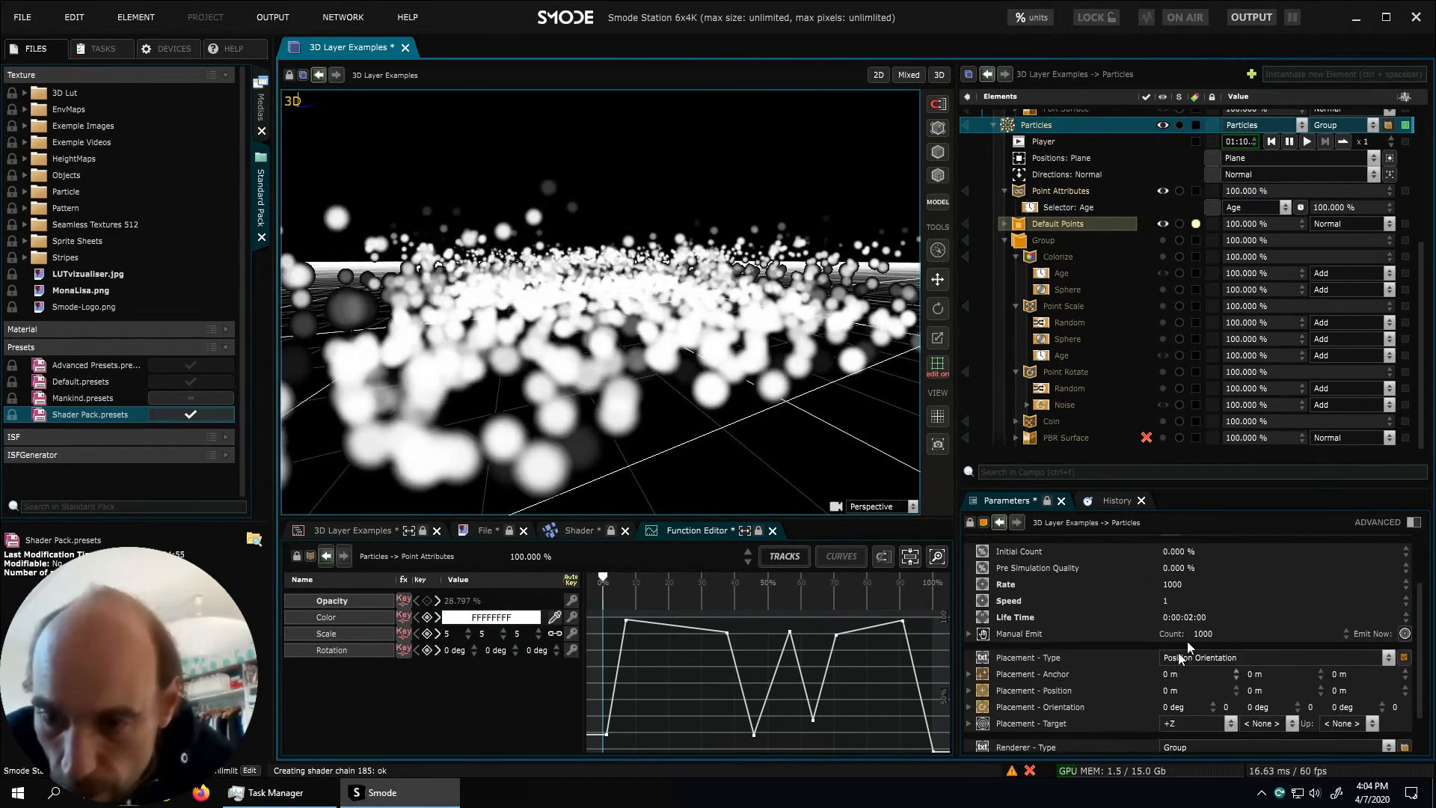
pyautogui.doubleClick(1179, 600)
pyautogui.write('2')
pyautogui.press('Return')
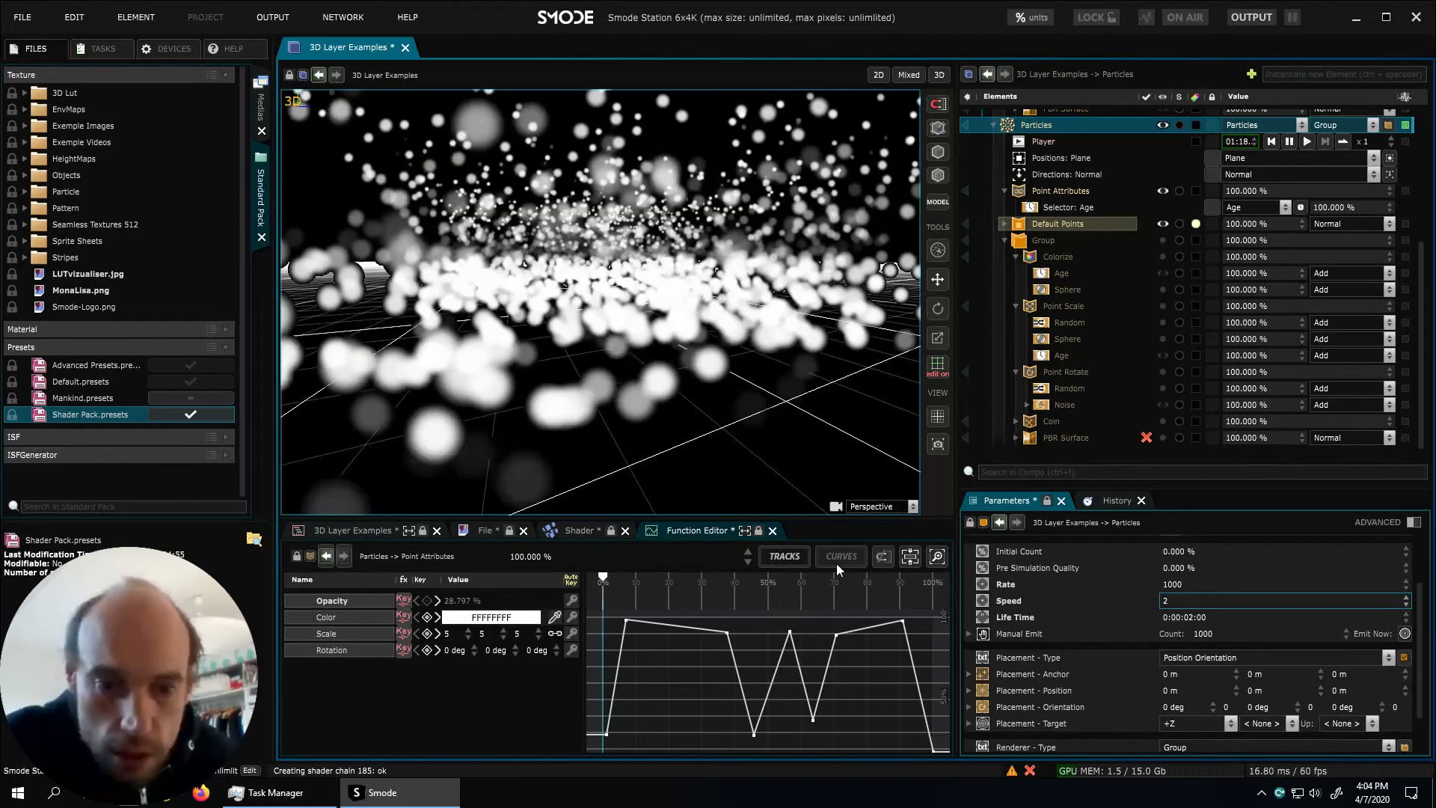
# Set the Point Attributes Color at the 0% position to red, FF0000FF, in the keyframe track view
pyautogui.click(318, 617)
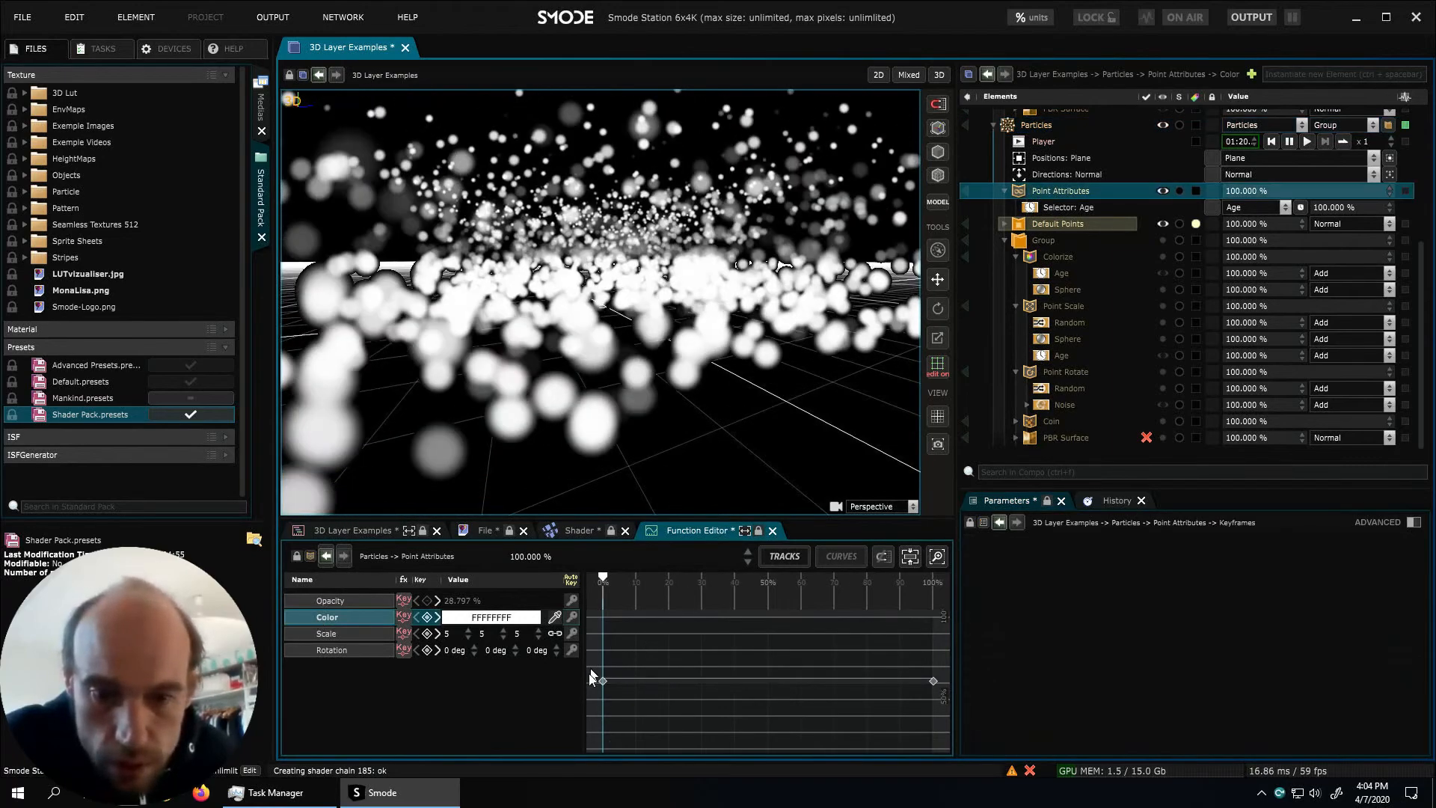
pyautogui.click(798, 555)
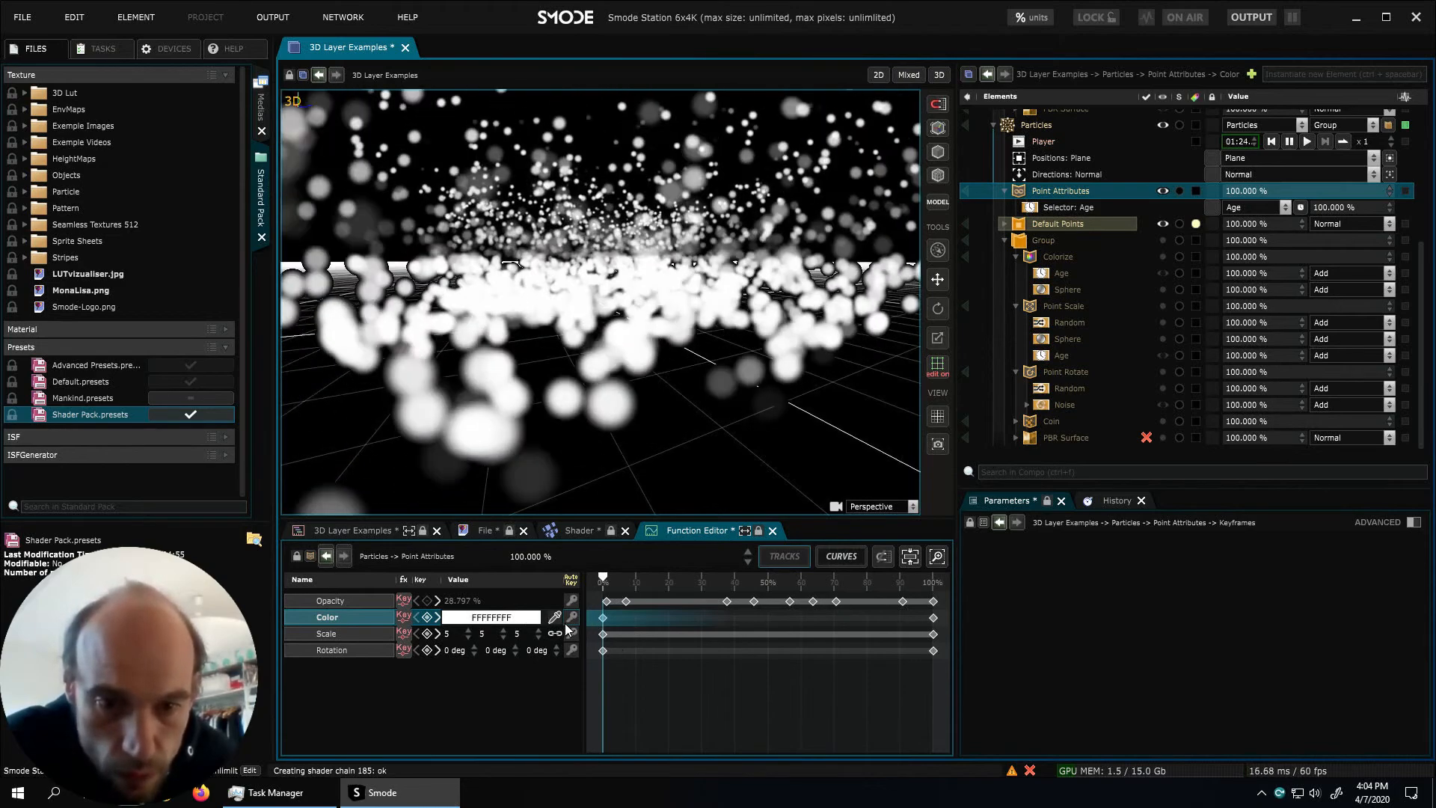
pyautogui.click(523, 617)
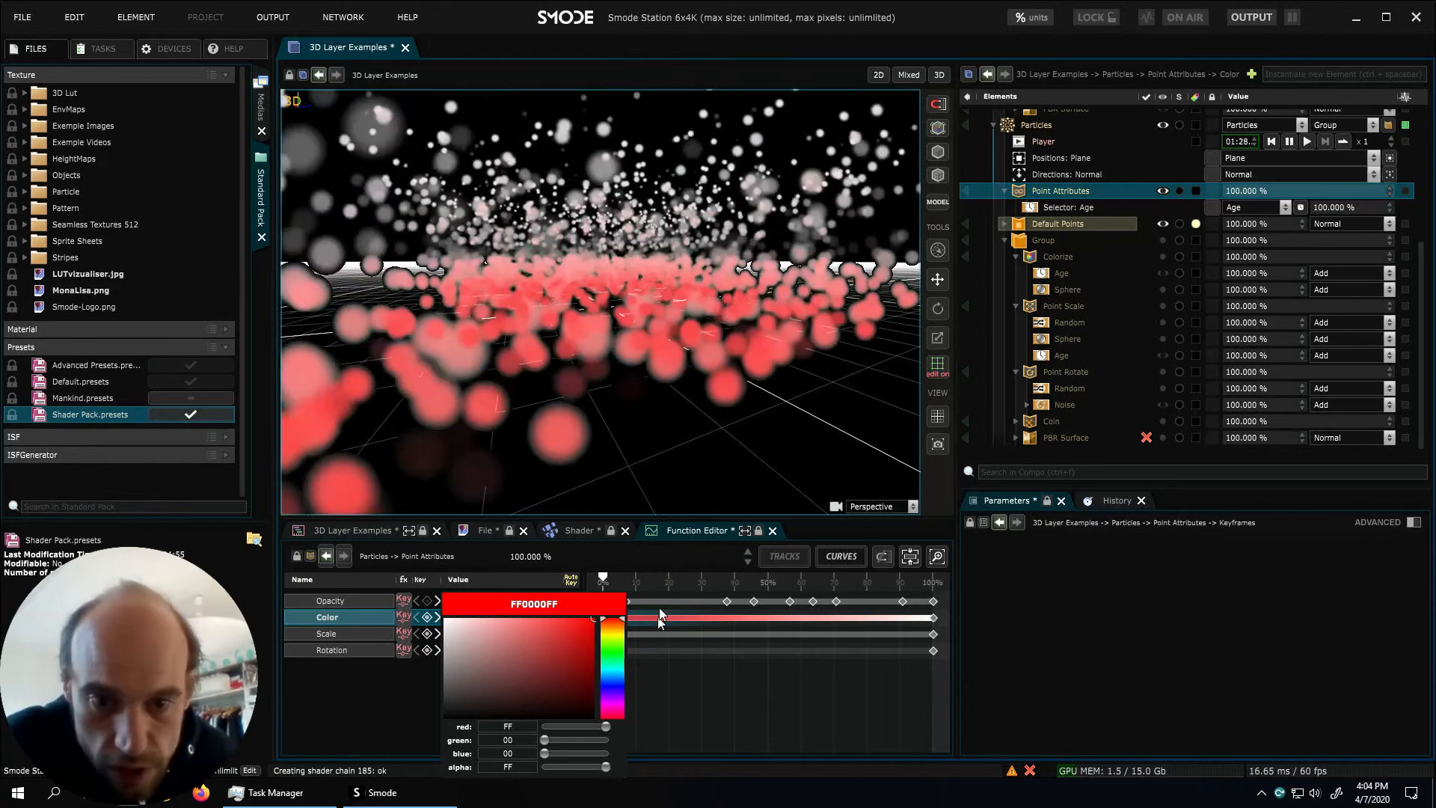
pyautogui.click(687, 694)
# Add a Color keyframe at about 27% on the Point Attributes track and set the 0% color to blue, 0022FFFF
pyautogui.click(661, 620)
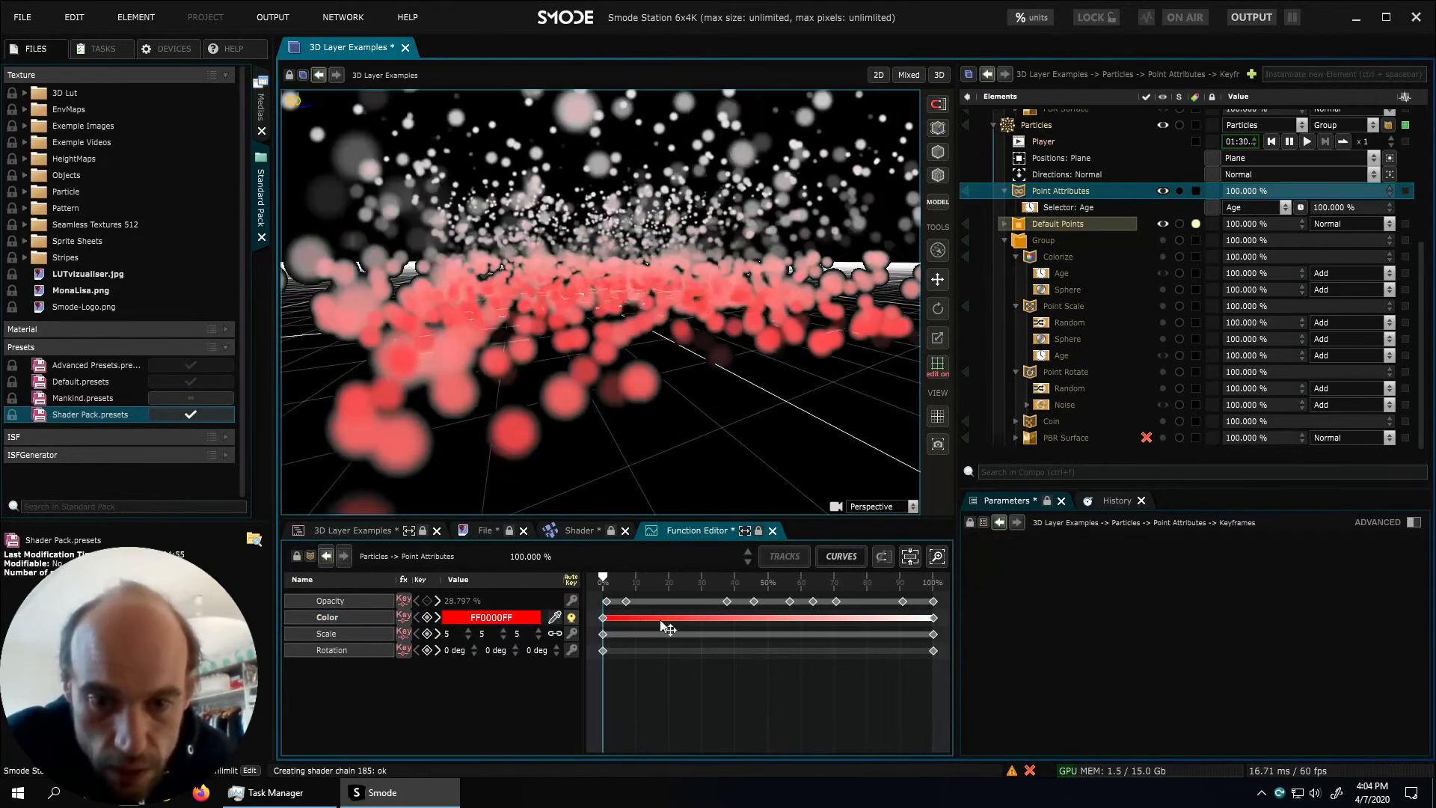
pyautogui.click(693, 619)
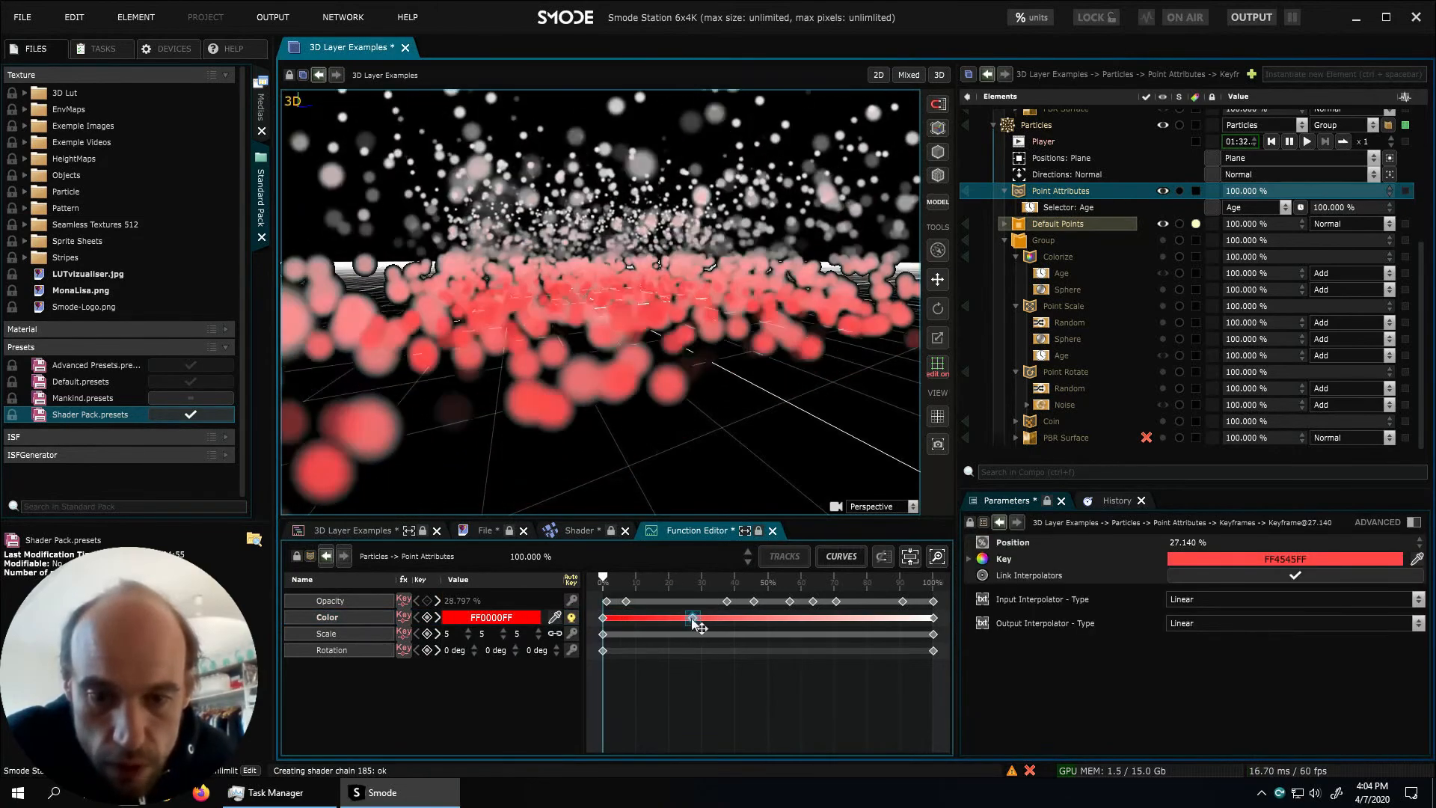
pyautogui.click(491, 617)
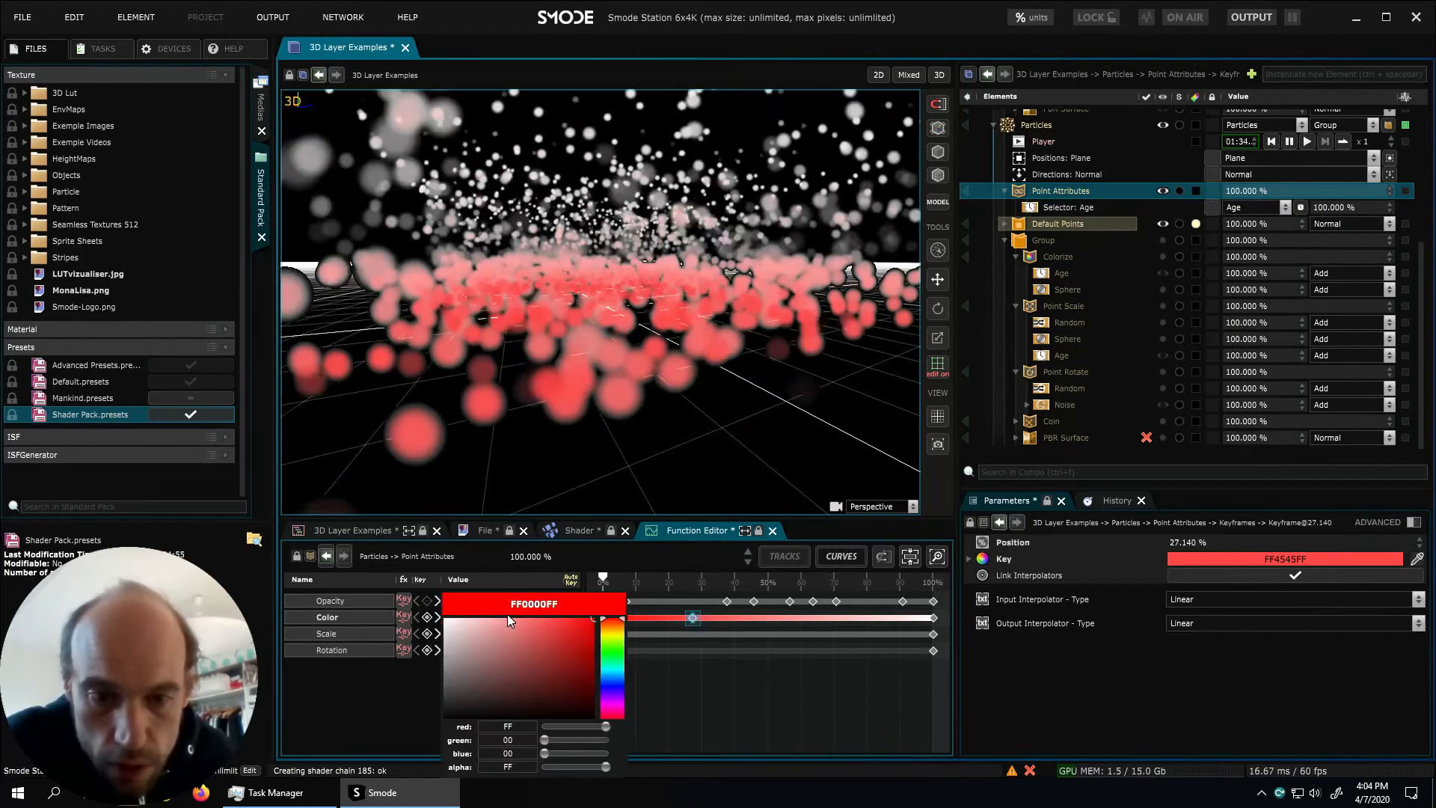
pyautogui.moveTo(607, 673)
pyautogui.mouseDown()
pyautogui.moveTo(611, 652)
pyautogui.moveTo(612, 683)
pyautogui.mouseUp()
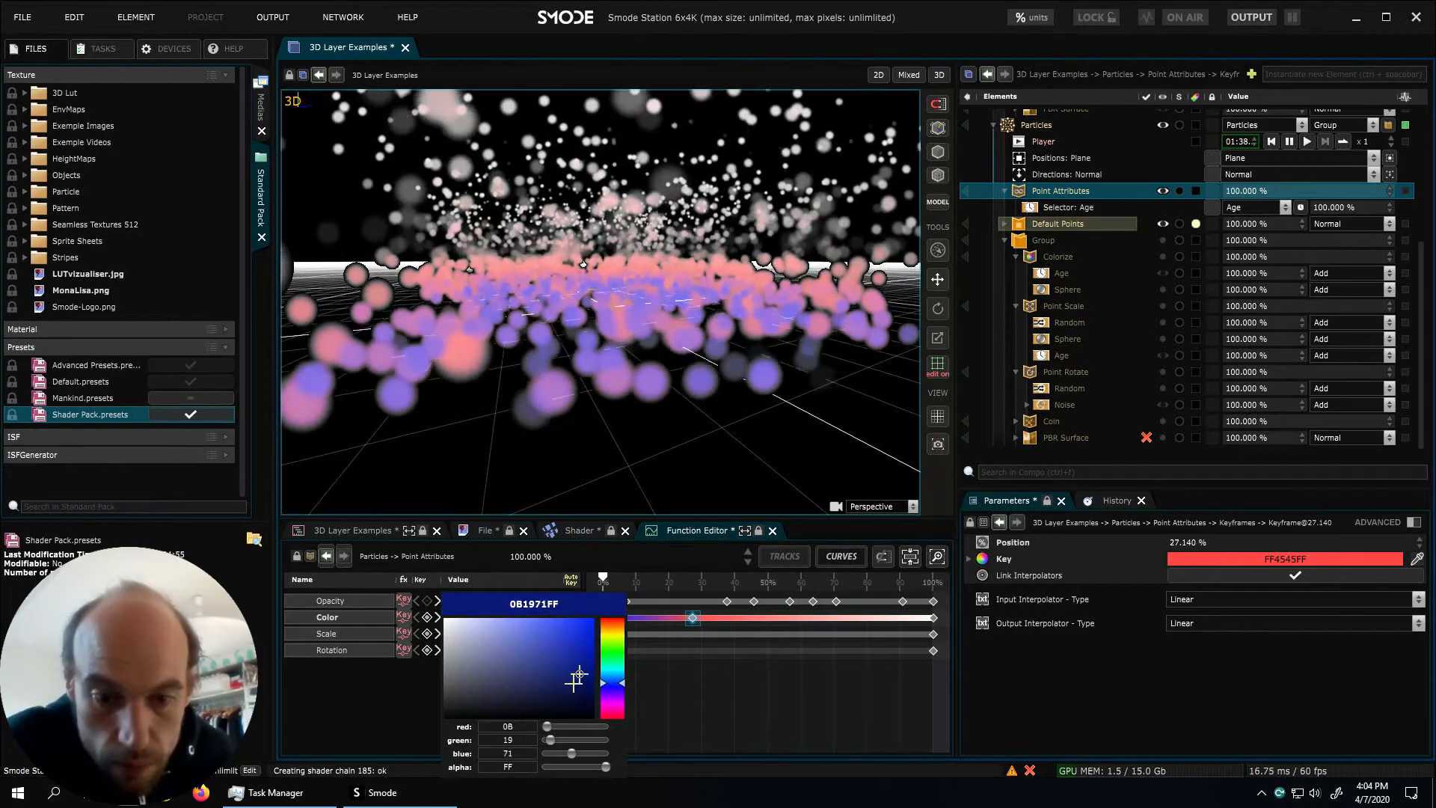
pyautogui.click(762, 701)
# Set the Point Attributes Color at the 0% position to green, 18FF00FF
pyautogui.click(933, 618)
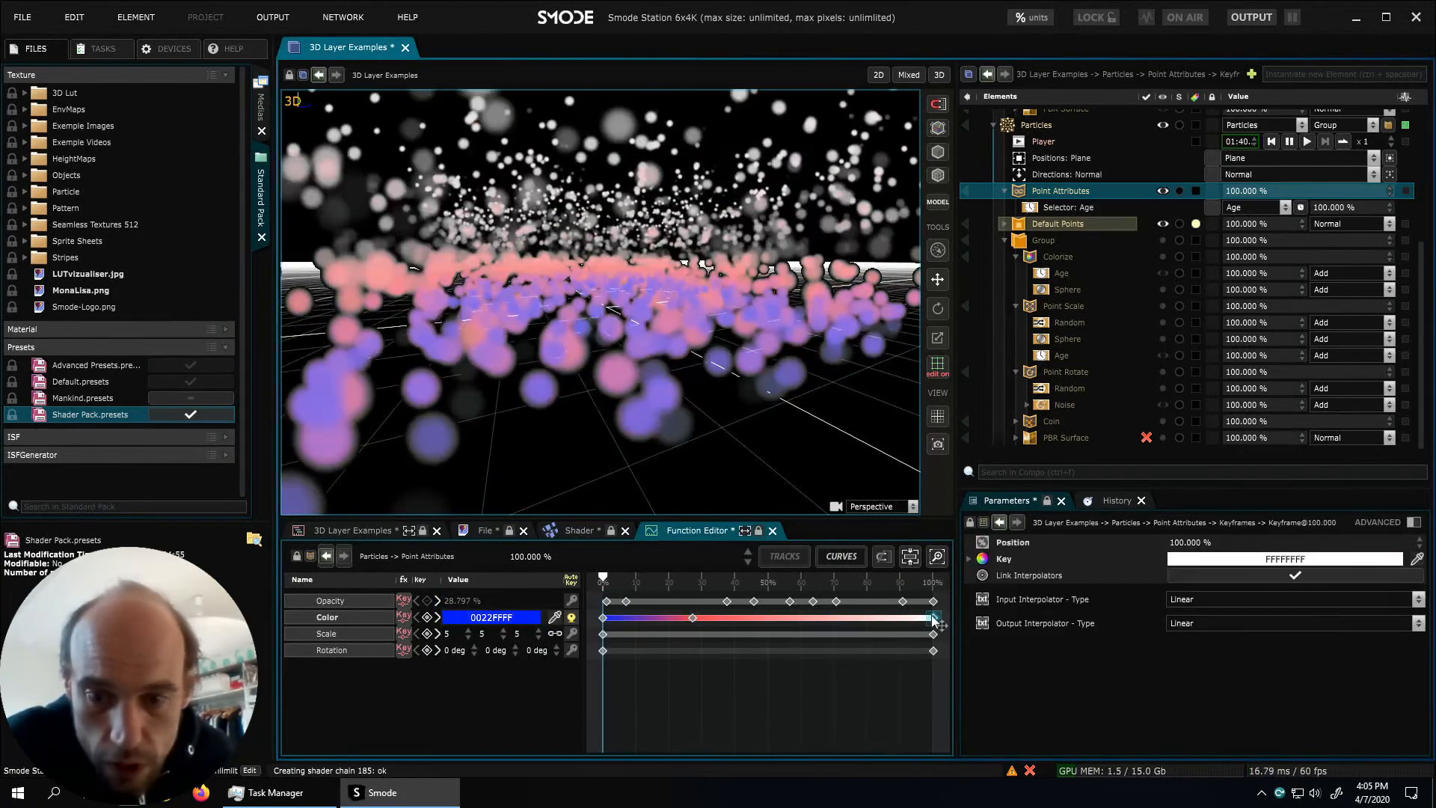
pyautogui.click(474, 618)
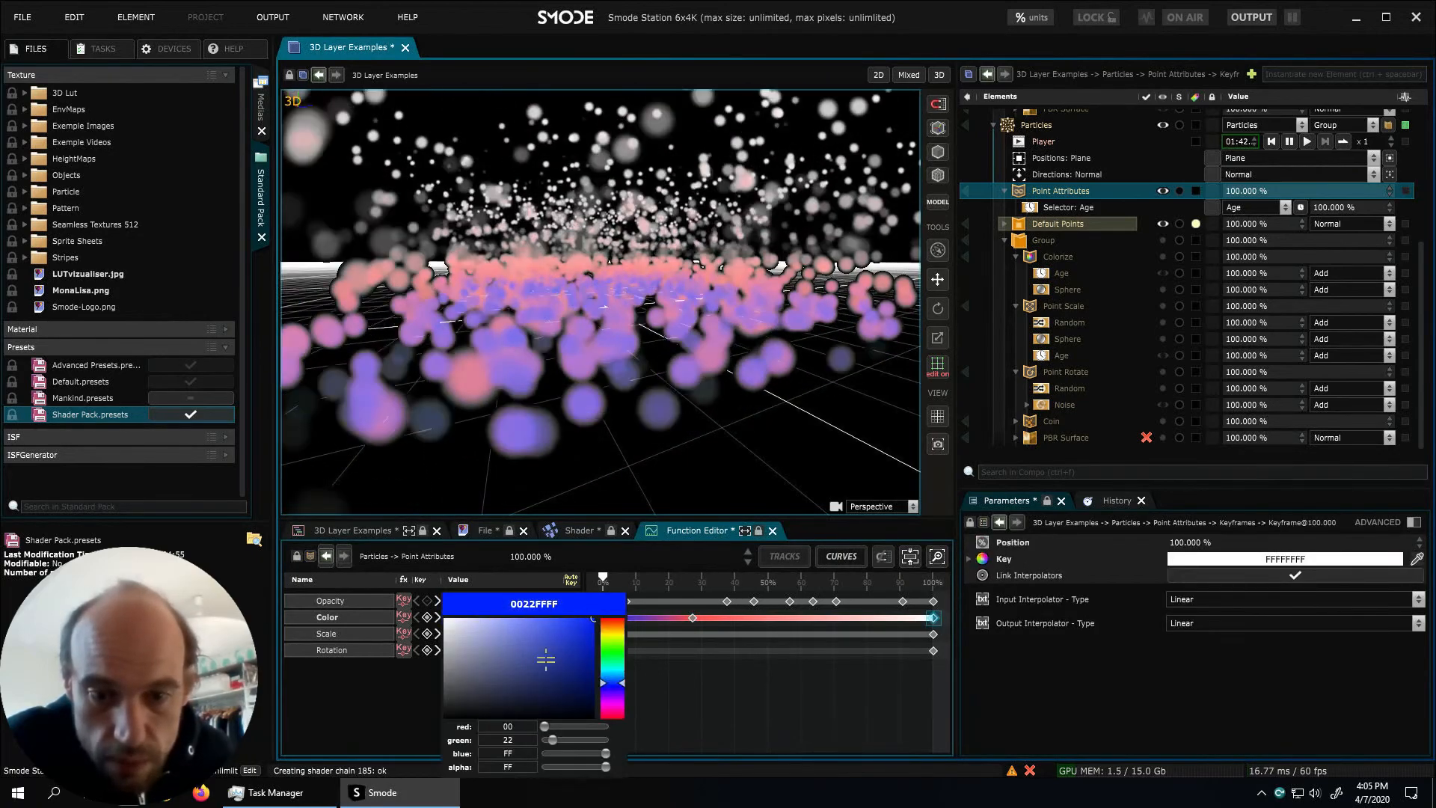
pyautogui.moveTo(612, 683); pyautogui.dragTo(612, 650)
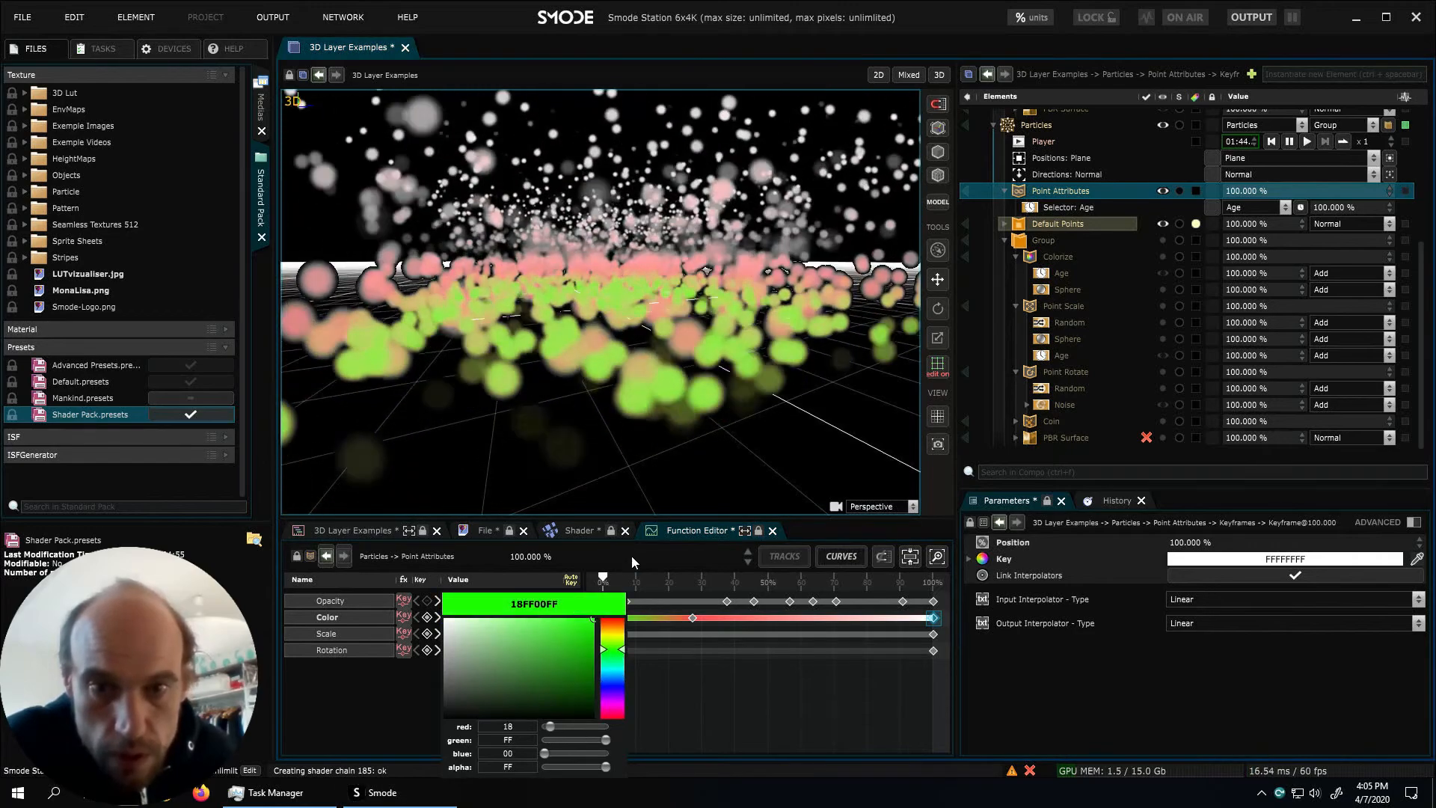
pyautogui.click(754, 554)
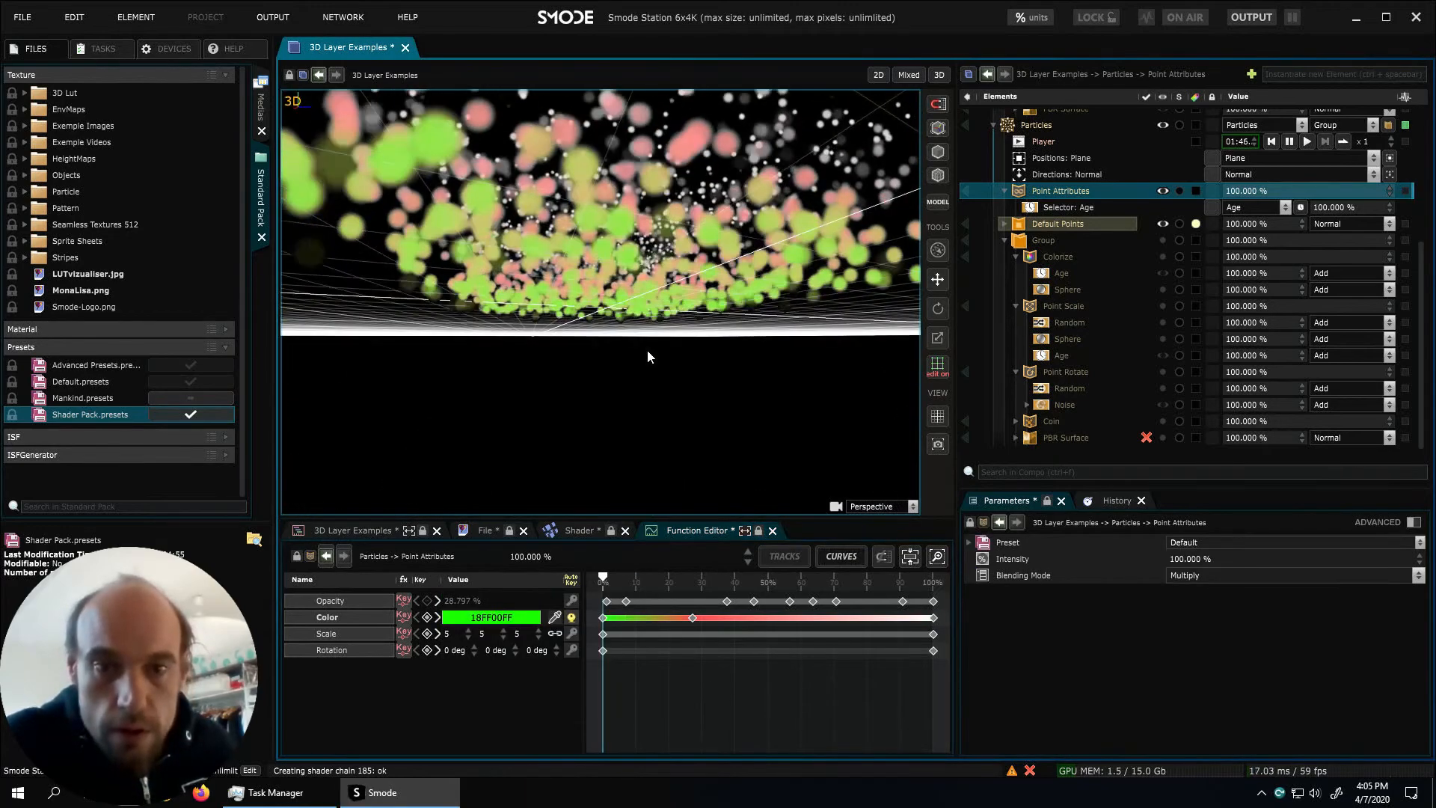
# Set the Color keyframe at 100% to black, 000000FF
pyautogui.click(934, 618)
pyautogui.click(1285, 559)
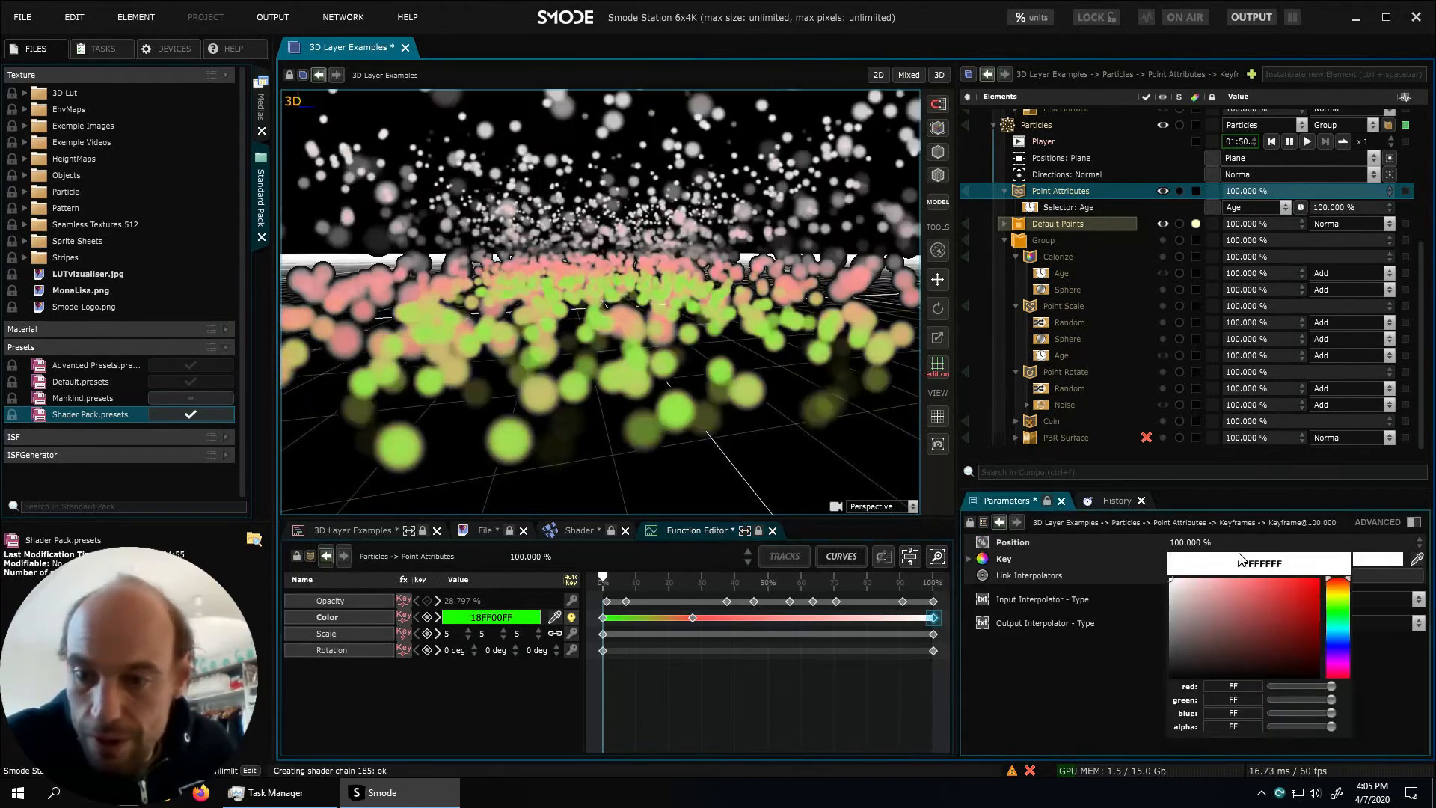
pyautogui.moveTo(1313, 589)
pyautogui.mouseDown()
pyautogui.moveTo(1320, 578)
pyautogui.moveTo(1170, 579)
pyautogui.moveTo(1170, 677)
pyautogui.mouseUp()
pyautogui.click(1338, 660)
pyautogui.click(1107, 744)
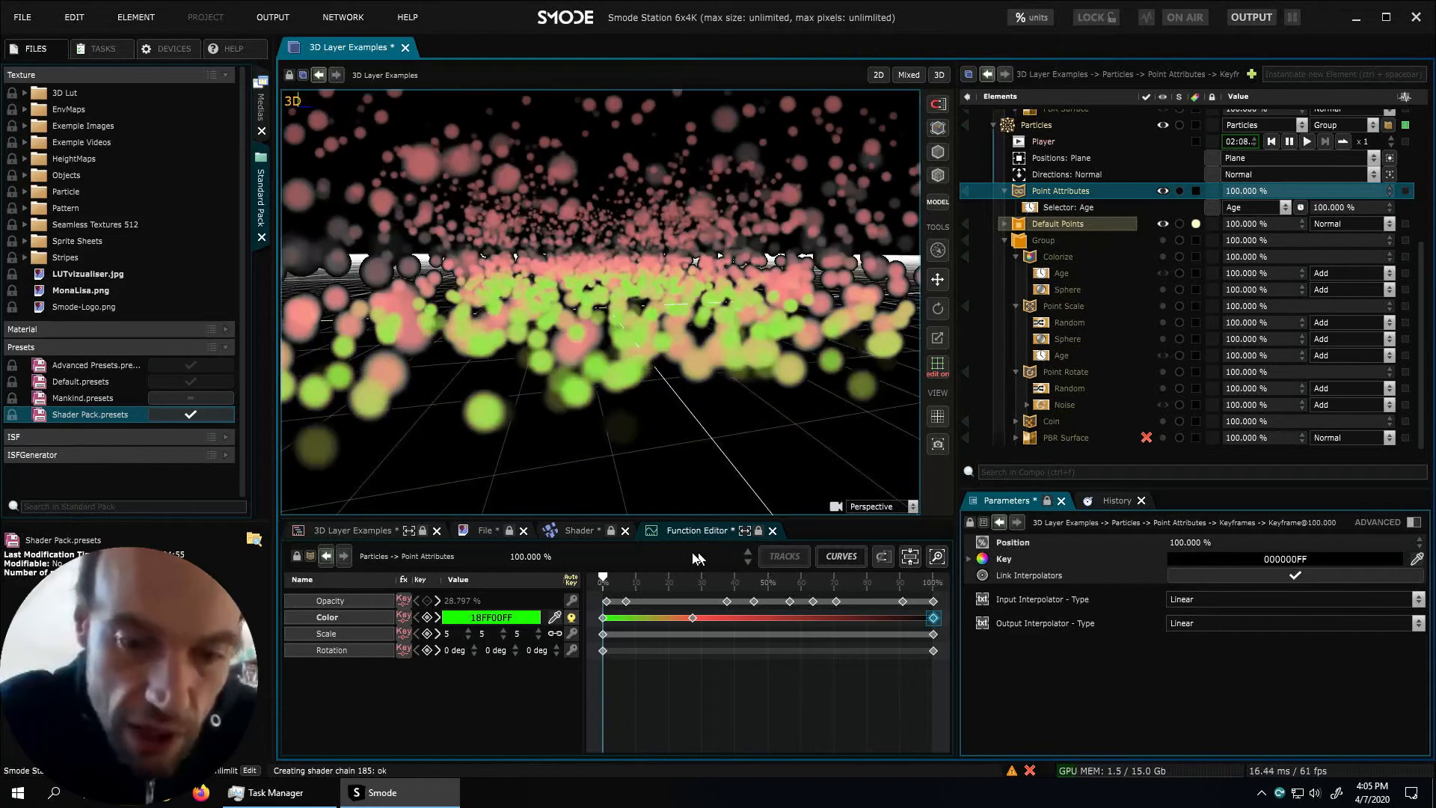
# Change the Point Attributes selector to Sphere with a 3.86 m radius centered at 0 m, and disable Point Attributes
pyautogui.click(1068, 209)
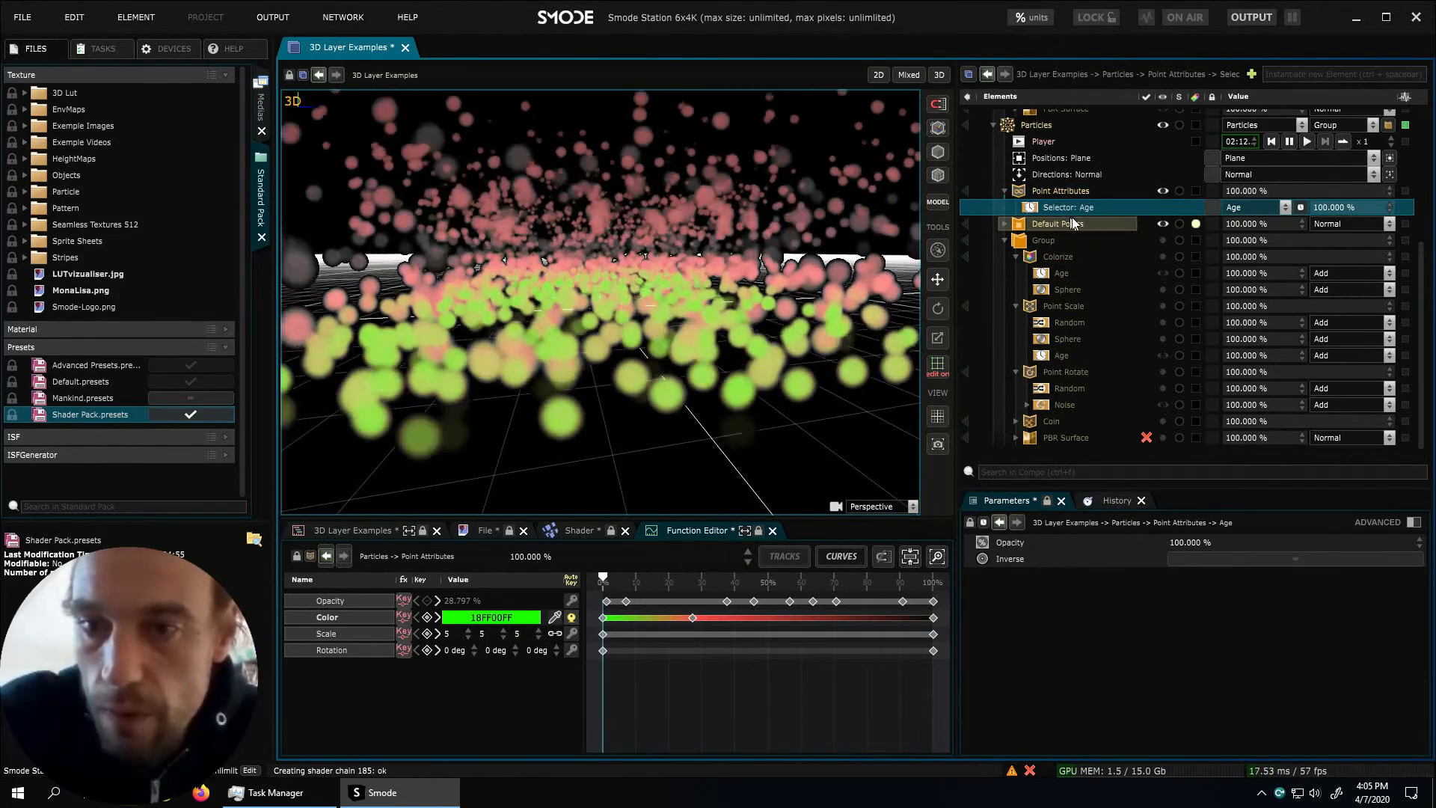
pyautogui.click(1270, 208)
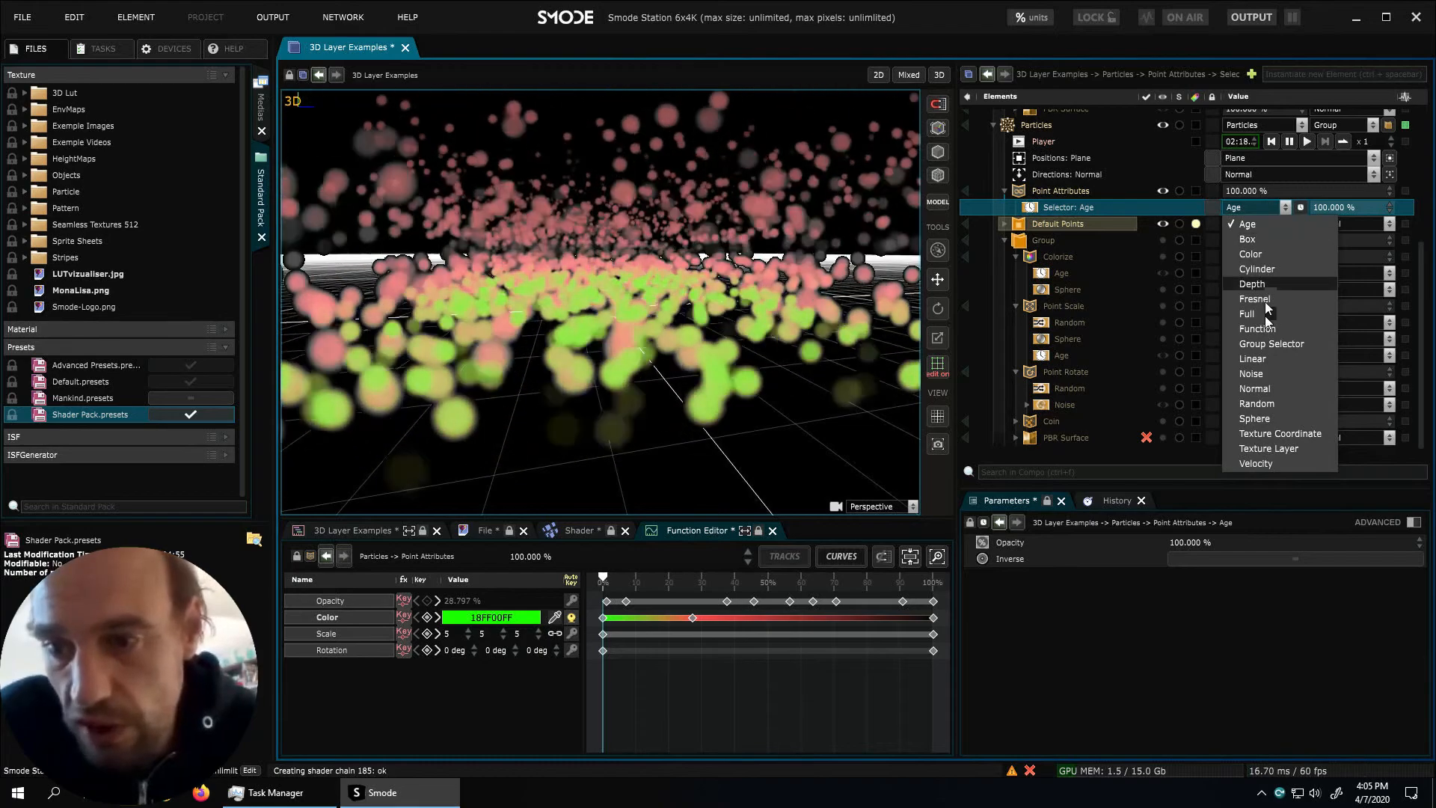
pyautogui.click(1251, 419)
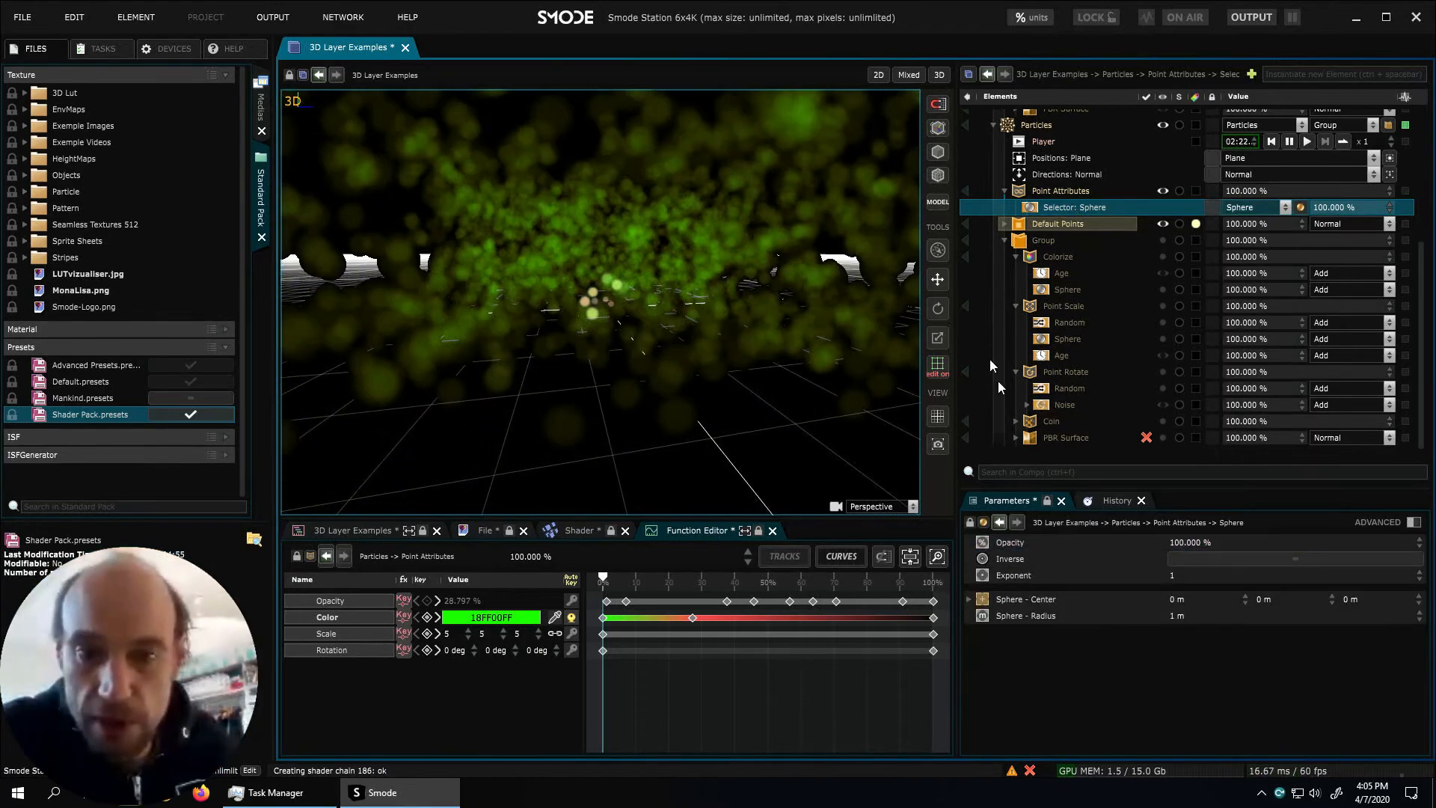
pyautogui.moveTo(1195, 617); pyautogui.dragTo(1215, 615)
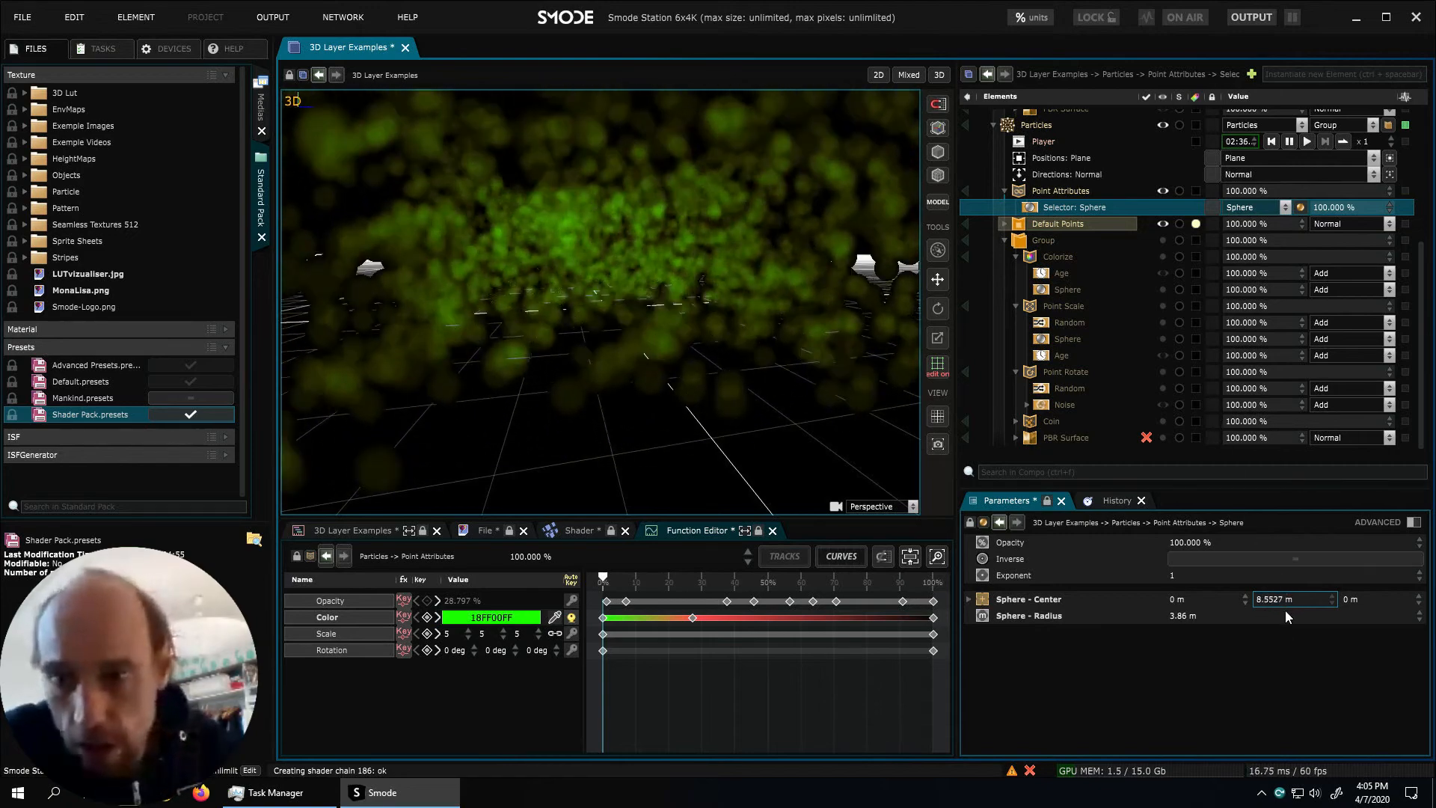
pyautogui.click(1282, 603)
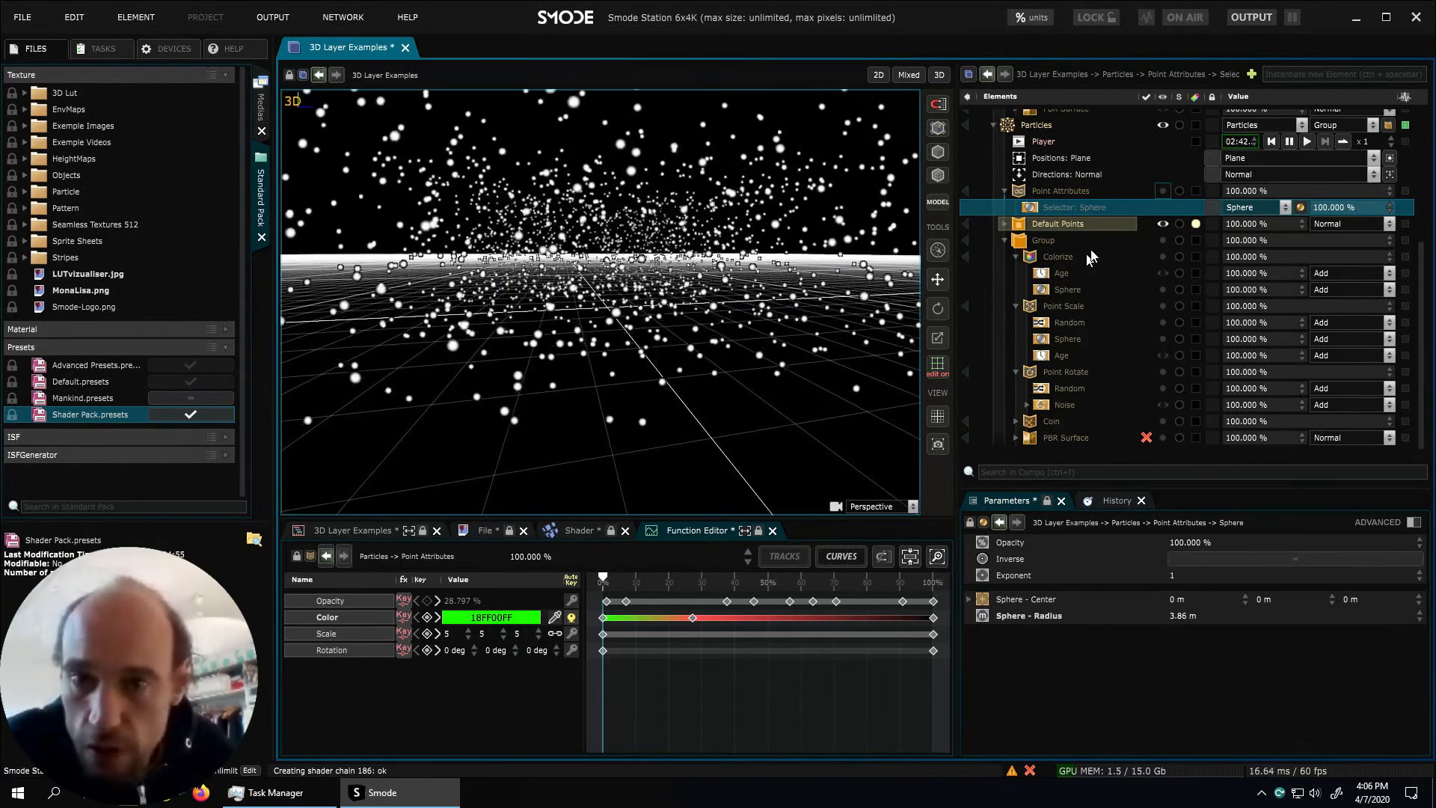
# Switch the viewport to 2D and add the Cross 32.png texture above Dot White b.png in the Default Points renderer
pyautogui.click(1005, 224)
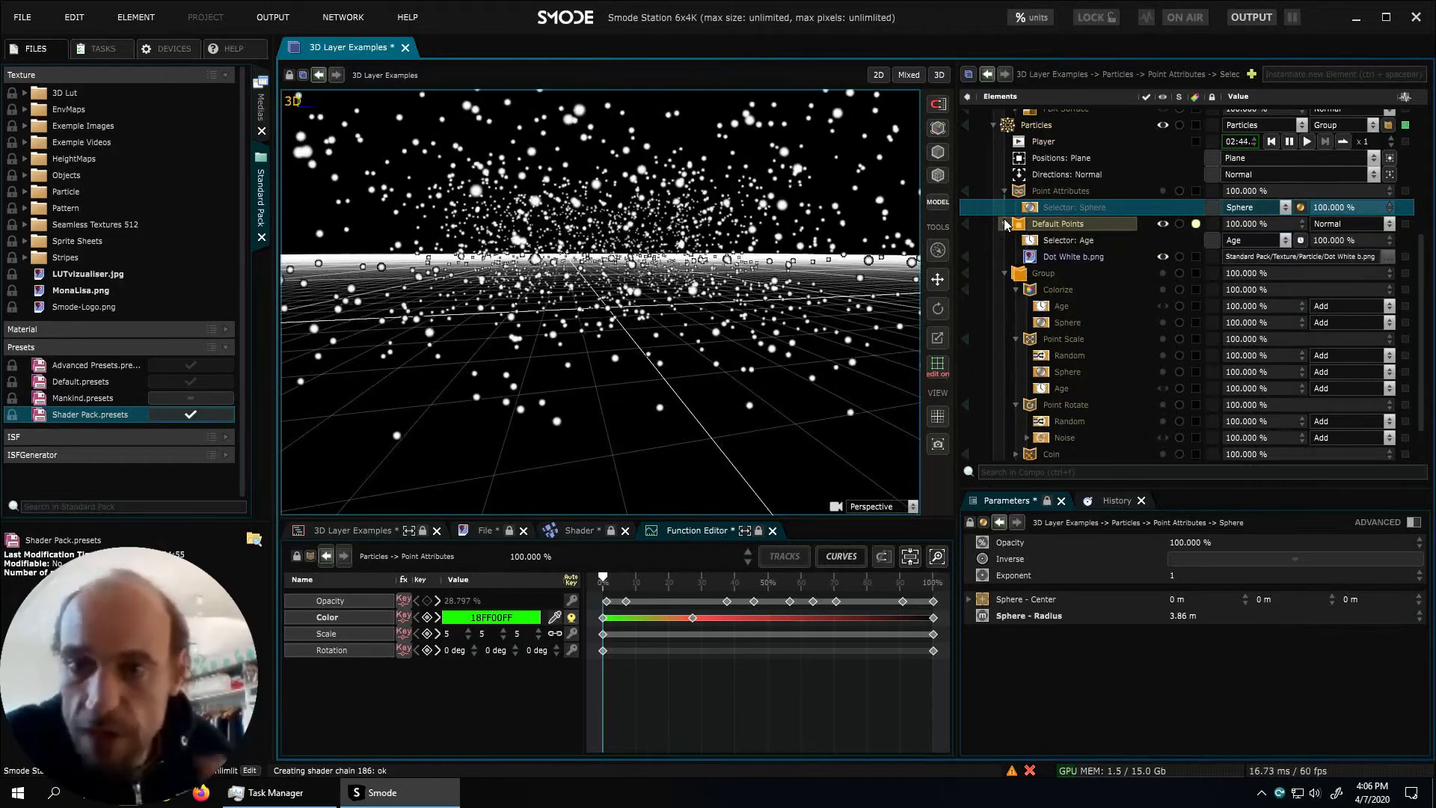
pyautogui.click(1049, 258)
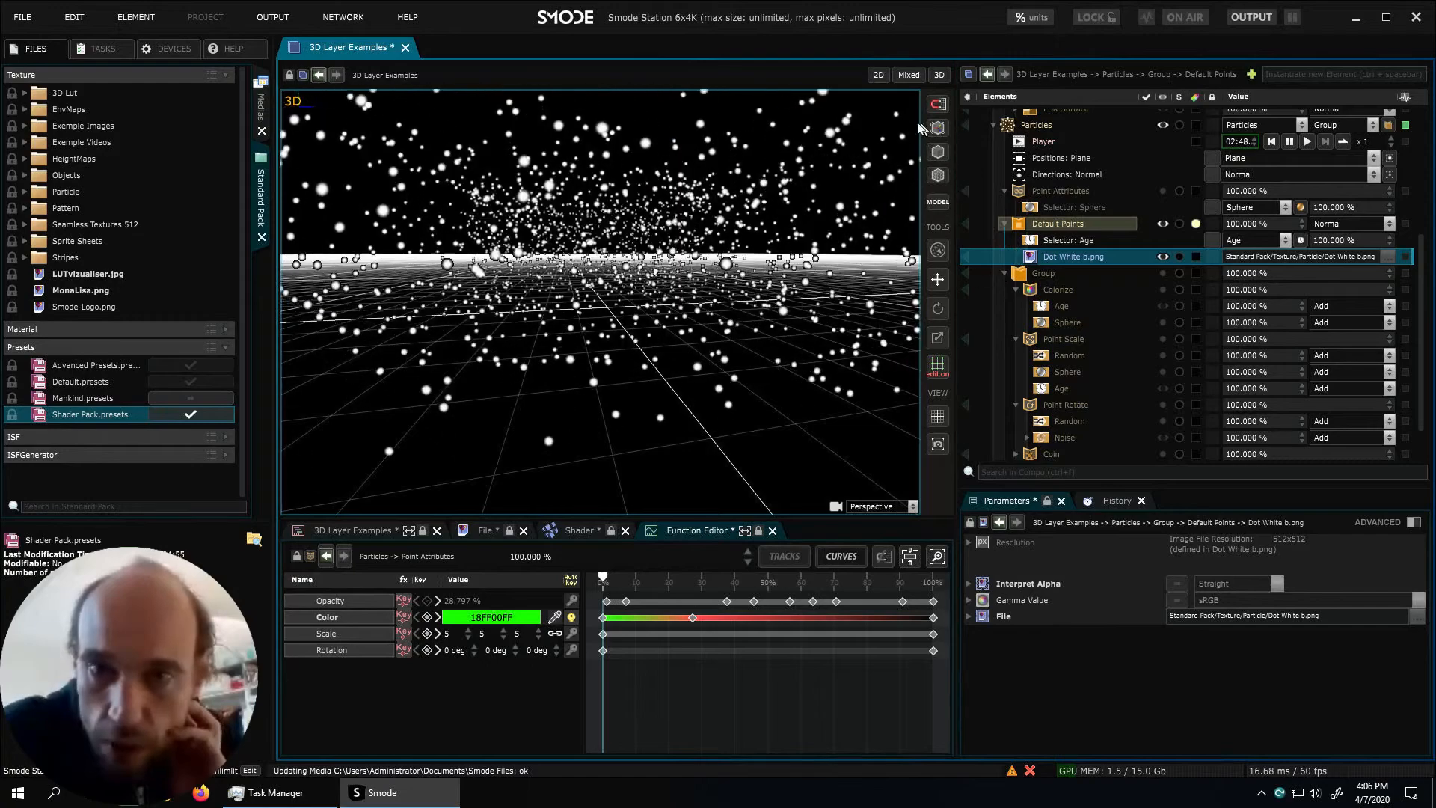
pyautogui.click(880, 76)
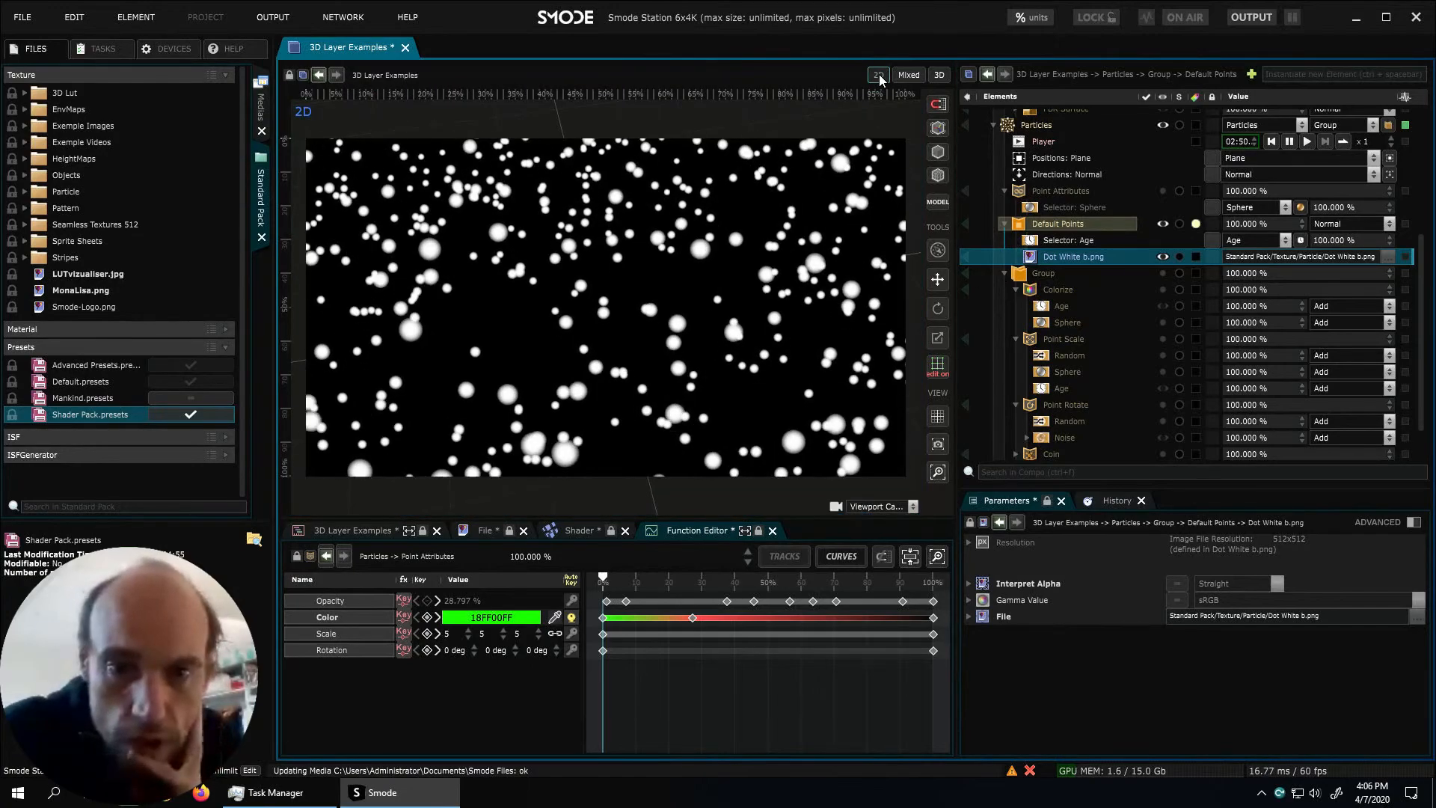
pyautogui.click(484, 530)
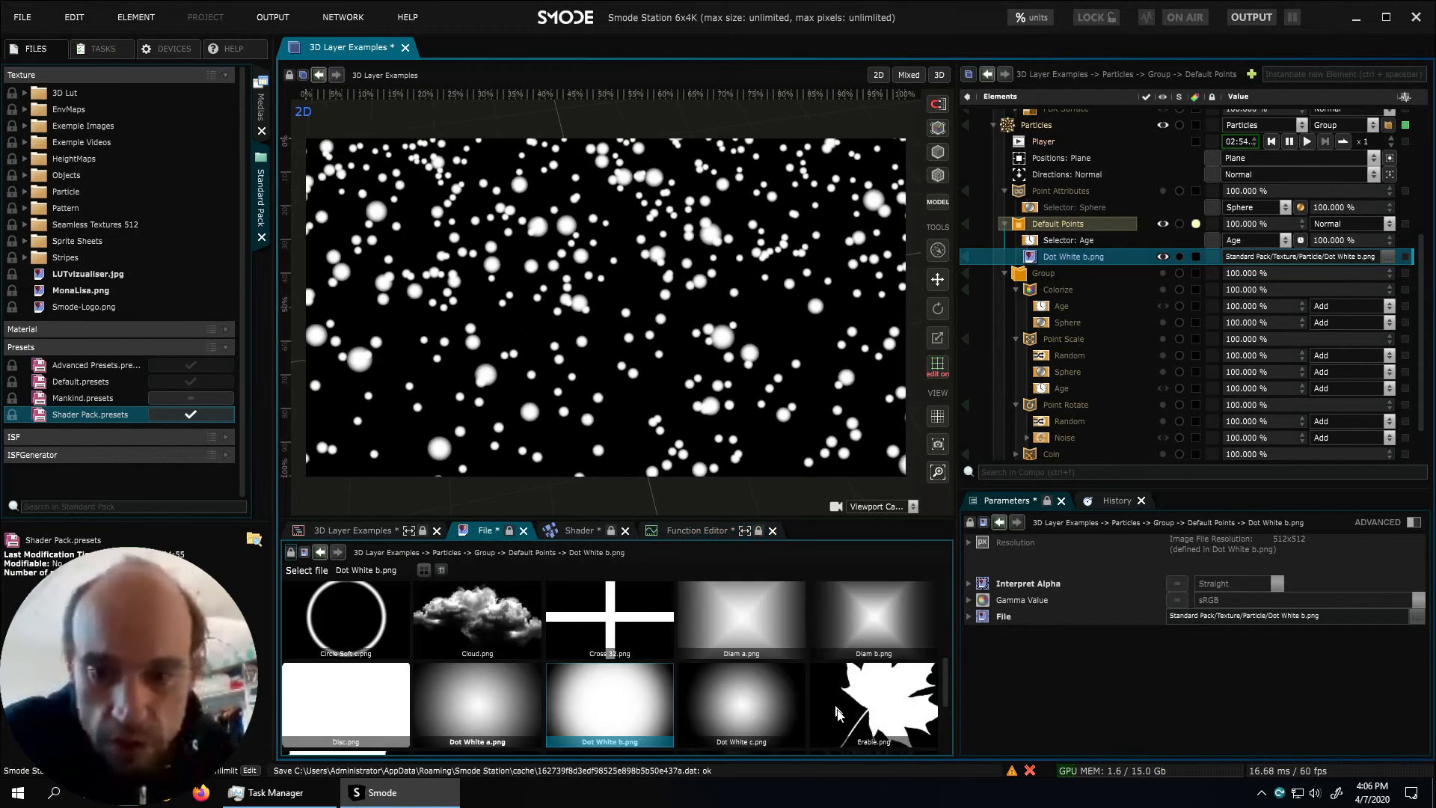
pyautogui.moveTo(610, 617); pyautogui.dragTo(1067, 252)
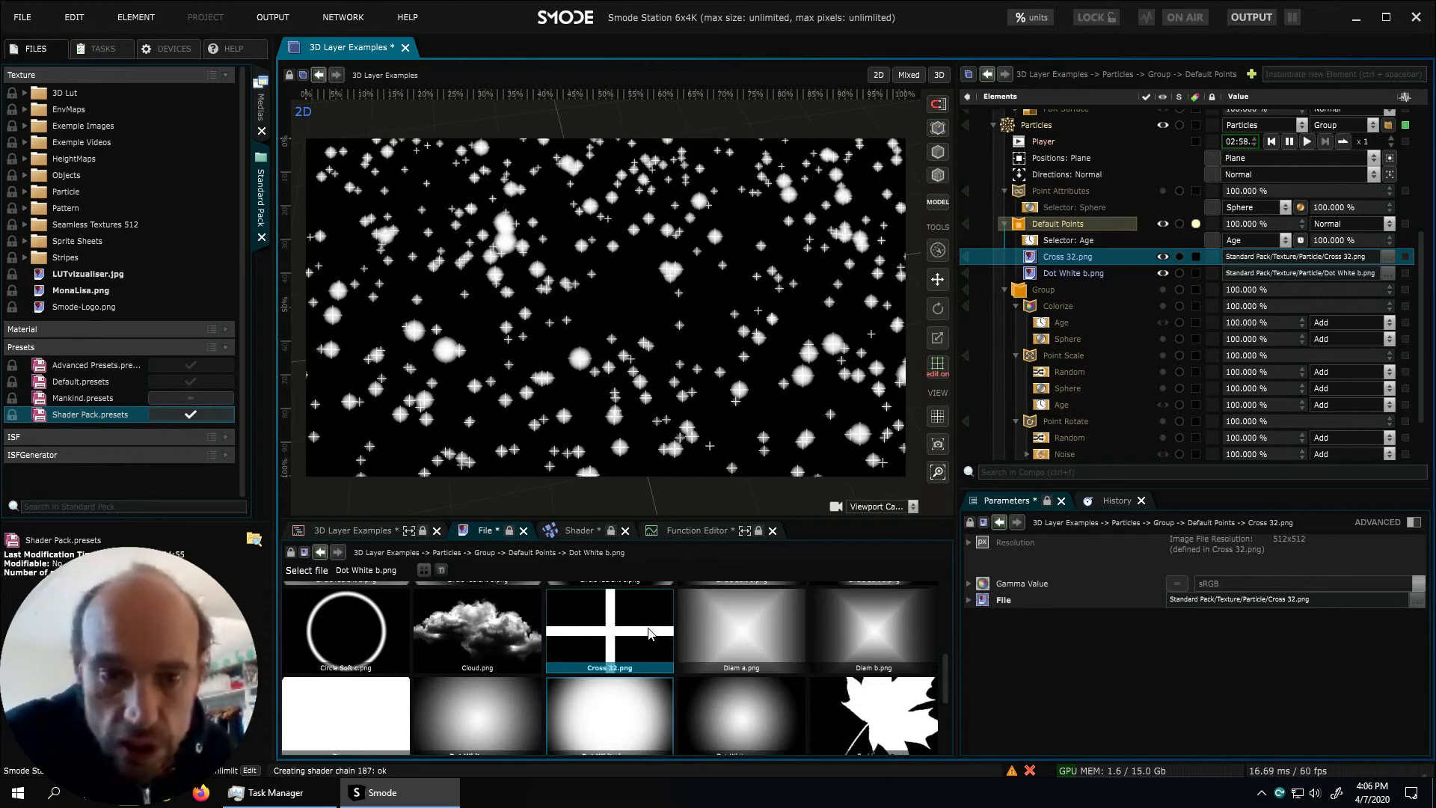
# Add the Shimer 01.png and Star4.png textures to Default Points between Cross 32.png and Dot White b.png
pyautogui.scroll(-2, 649, 635)
pyautogui.moveTo(694, 685); pyautogui.dragTo(1075, 260)
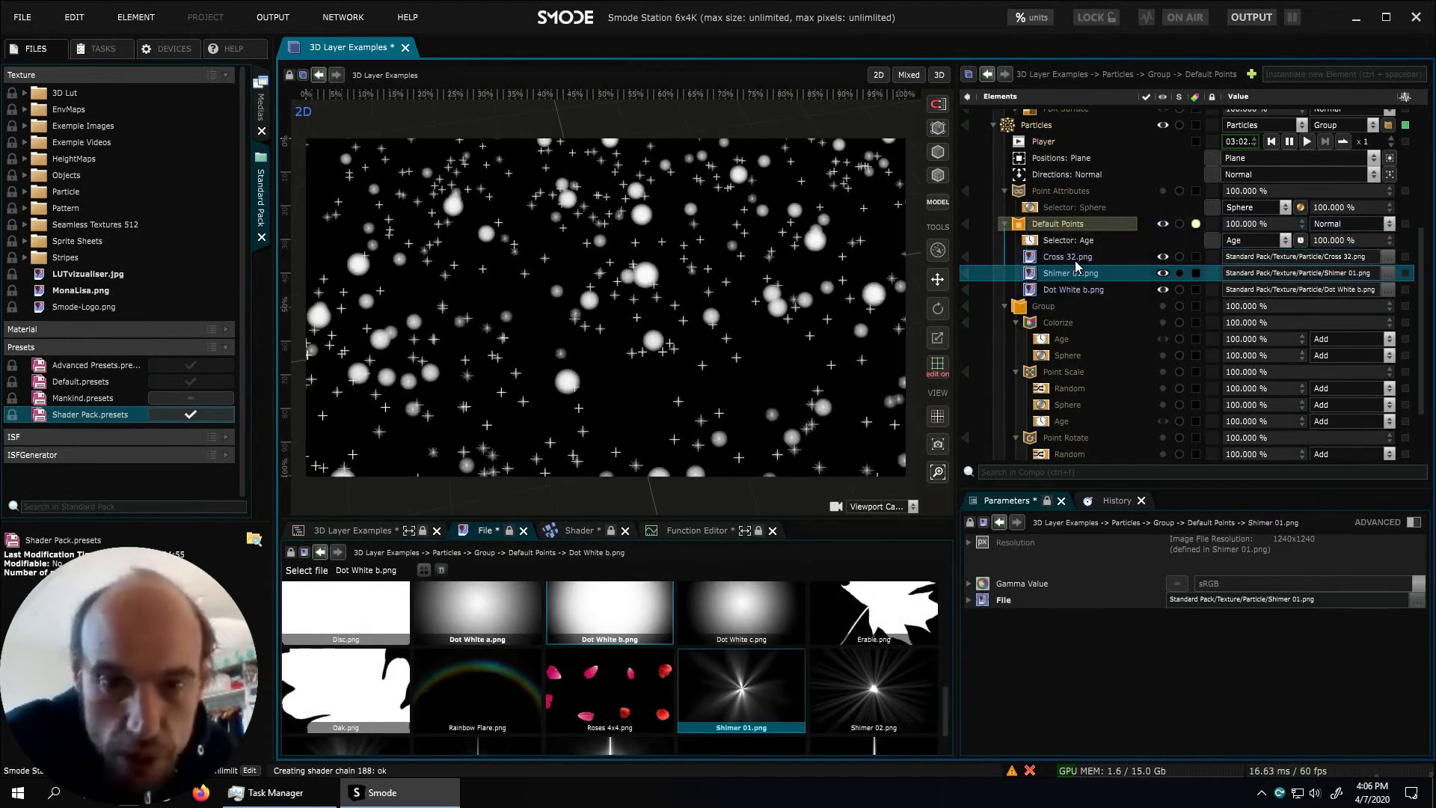
pyautogui.scroll(-2, 890, 655)
pyautogui.moveTo(865, 726); pyautogui.dragTo(1086, 288)
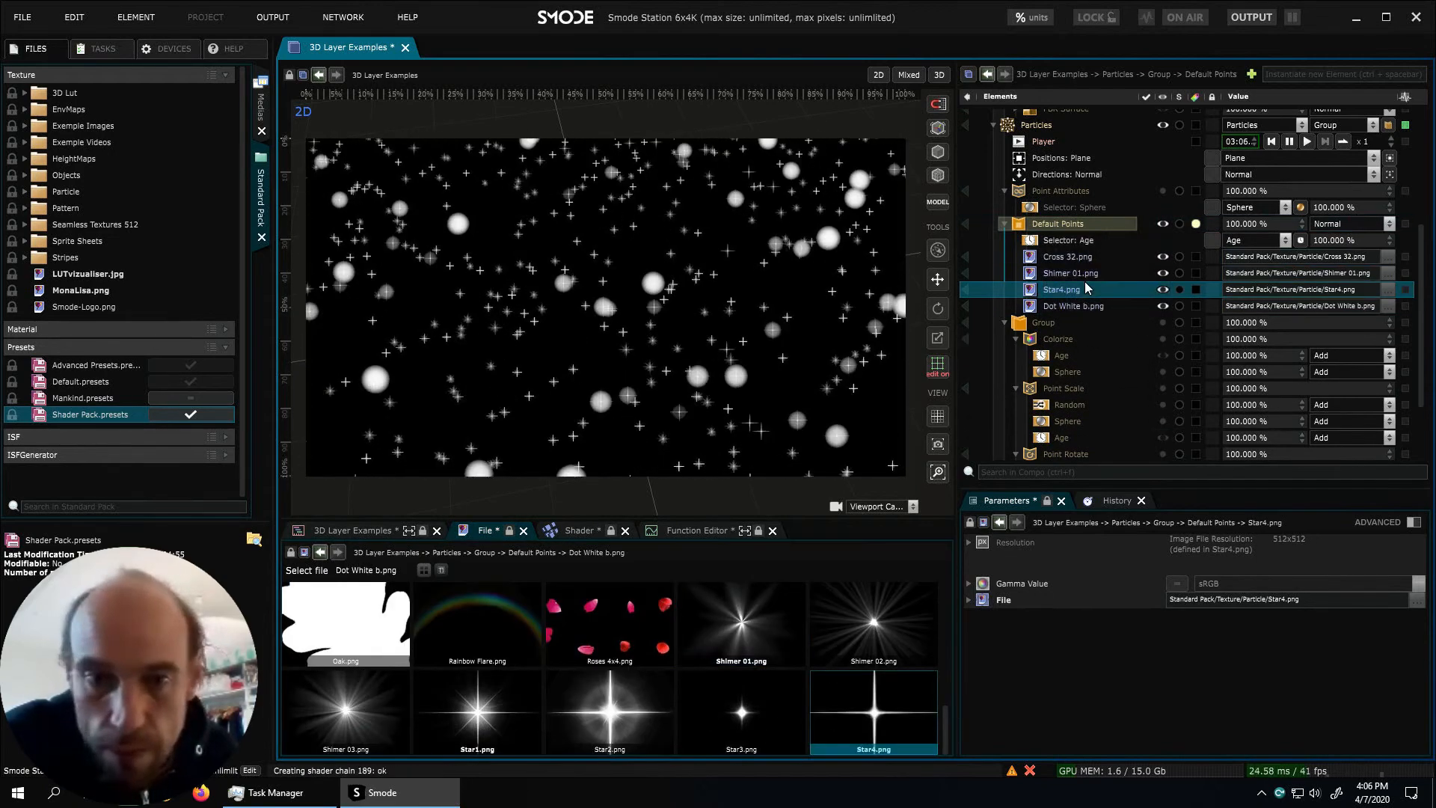
# Set the Particles emission Rate to 100 and the Default Points Object Space Size to 0.6 m
pyautogui.scroll(-3, 628, 359)
pyautogui.keyDown('alt'); pyautogui.moveTo(627, 359); pyautogui.dragTo(627, 306); pyautogui.keyUp('alt')
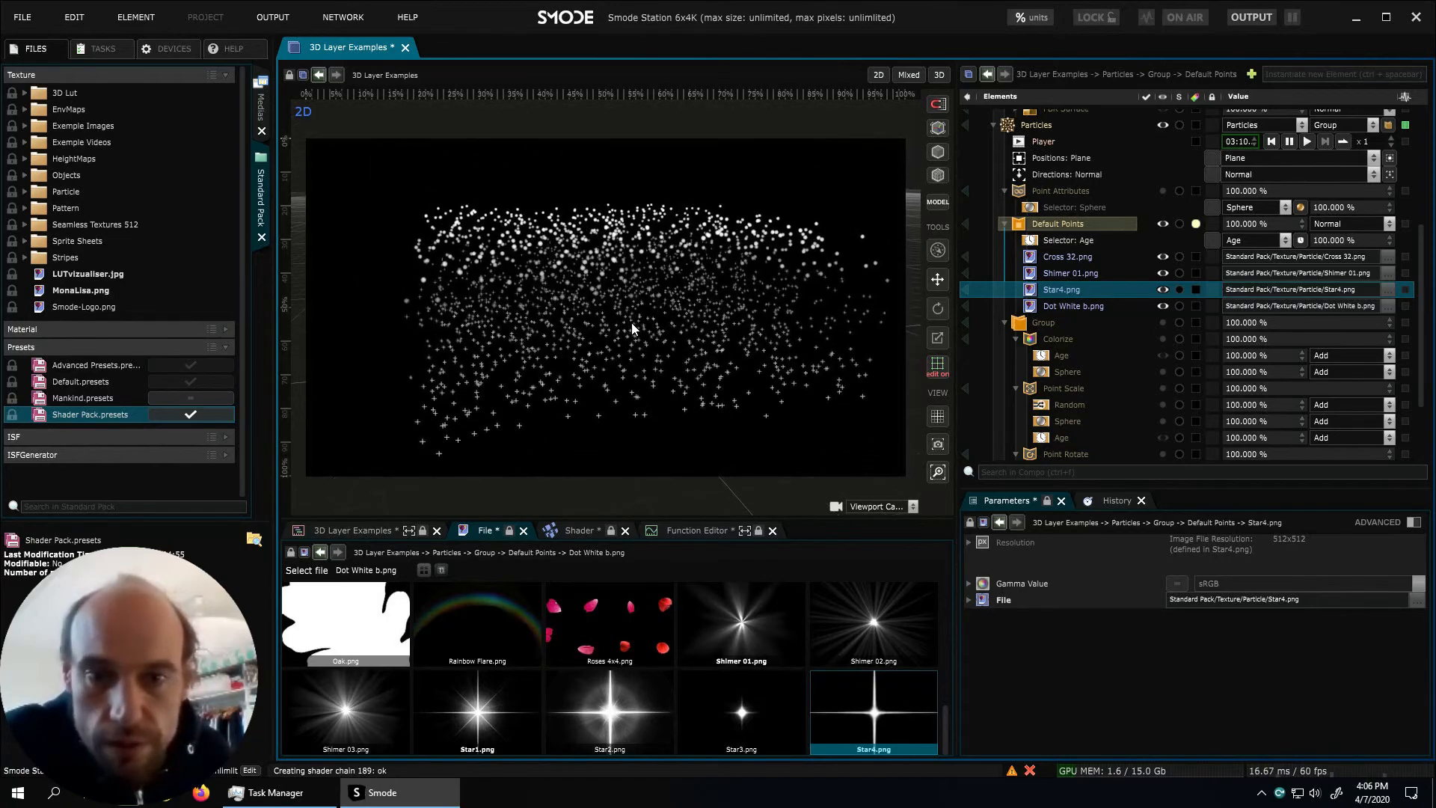
pyautogui.click(1075, 226)
pyautogui.click(1043, 129)
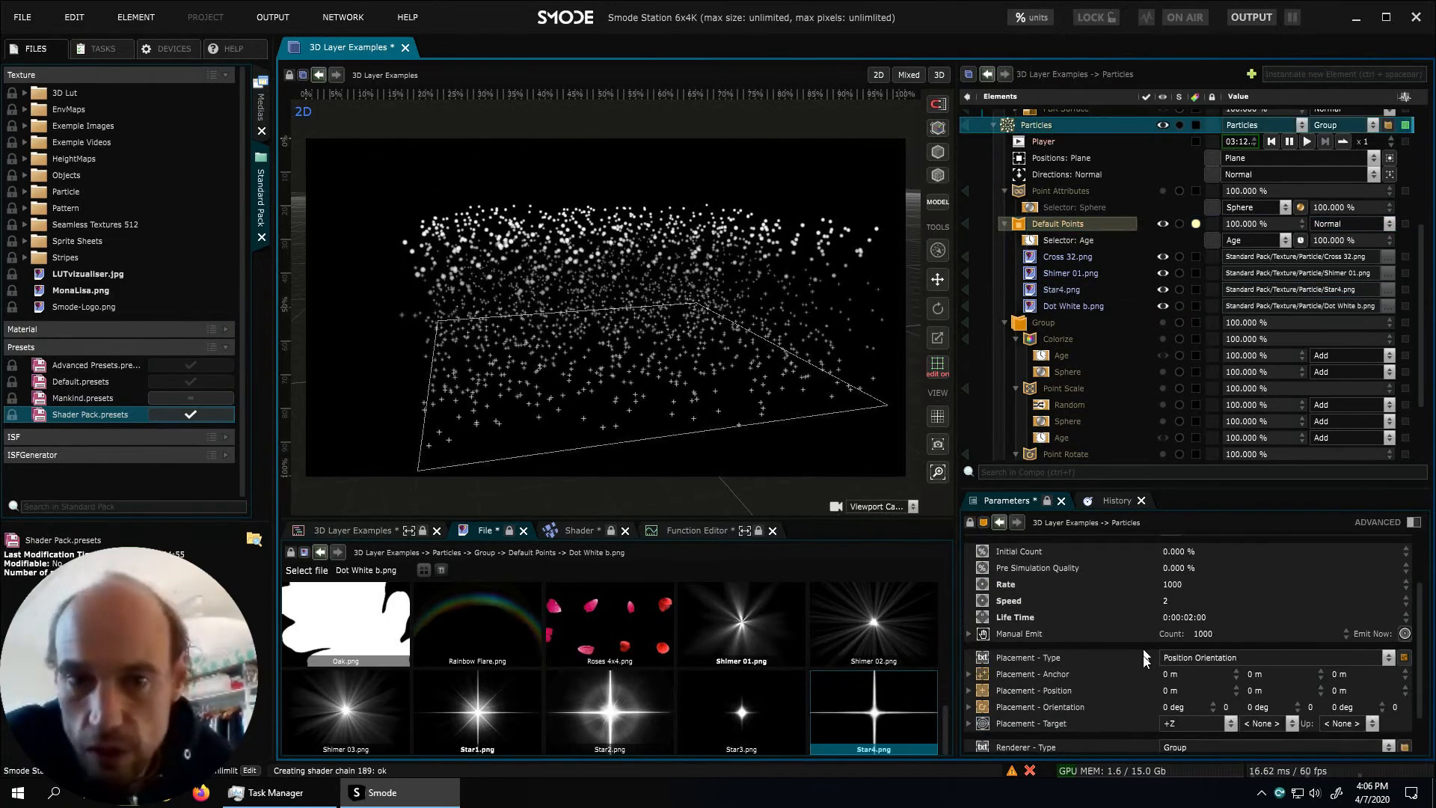
pyautogui.click(1172, 583)
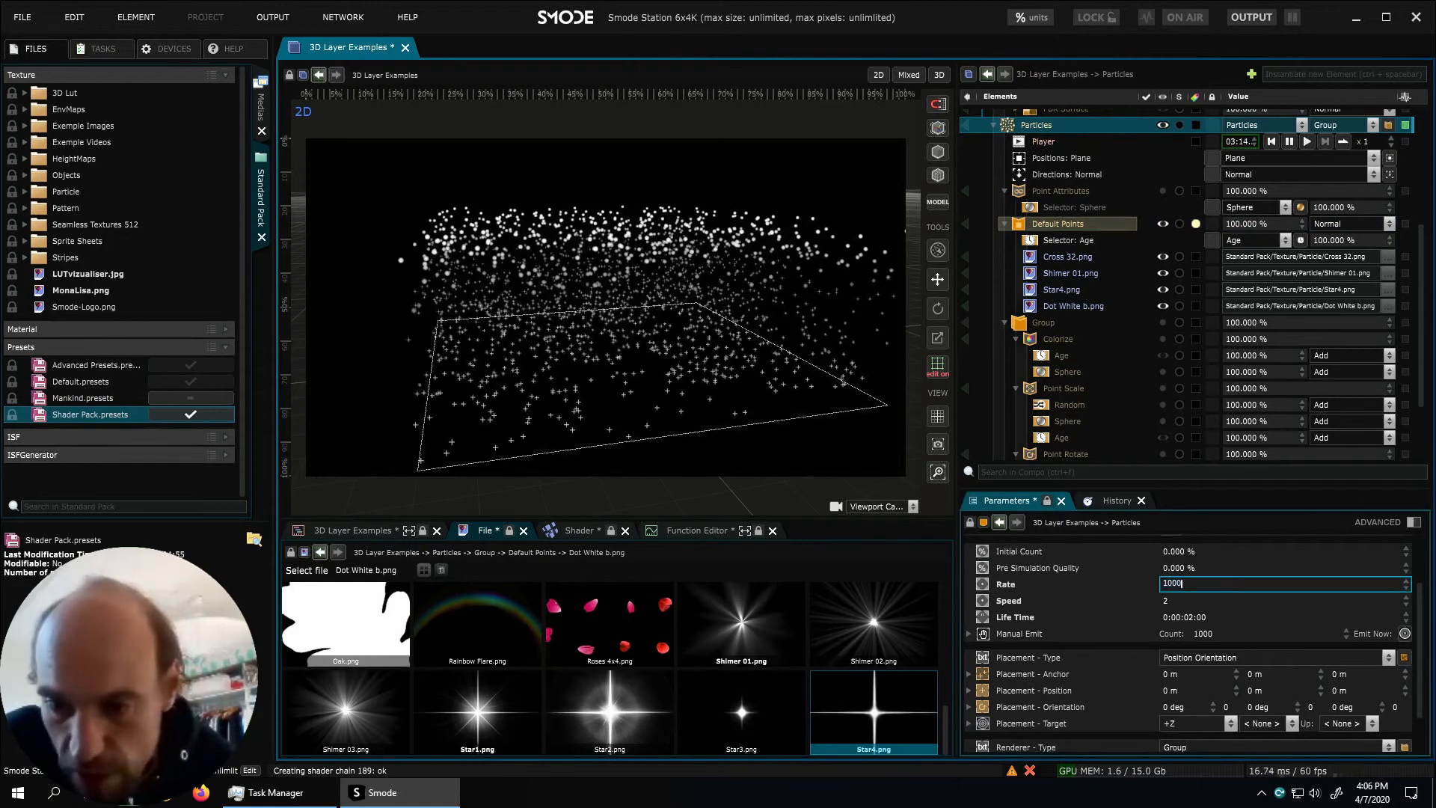
pyautogui.press('BackSpace')
pyautogui.click(1053, 225)
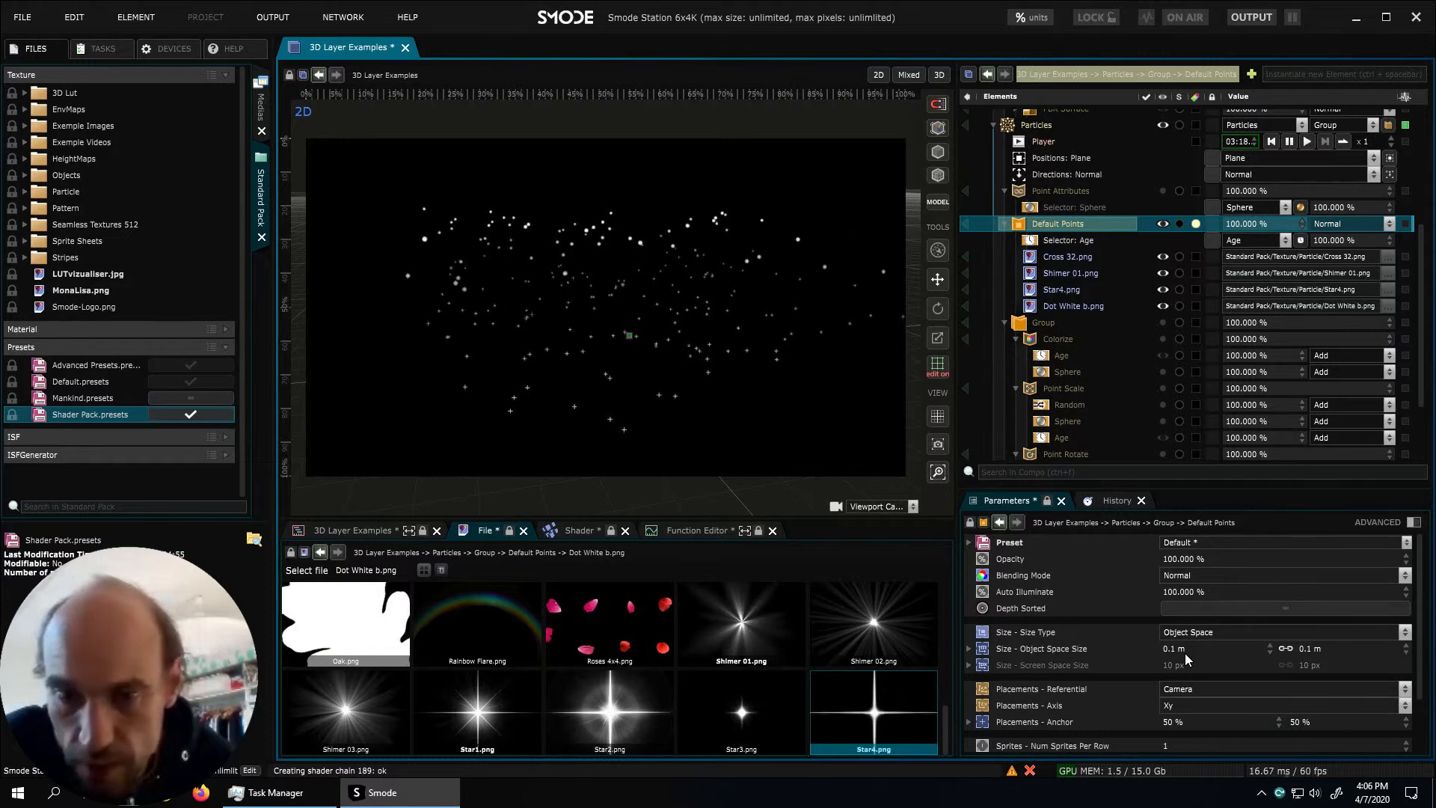
pyautogui.press('BackSpace')
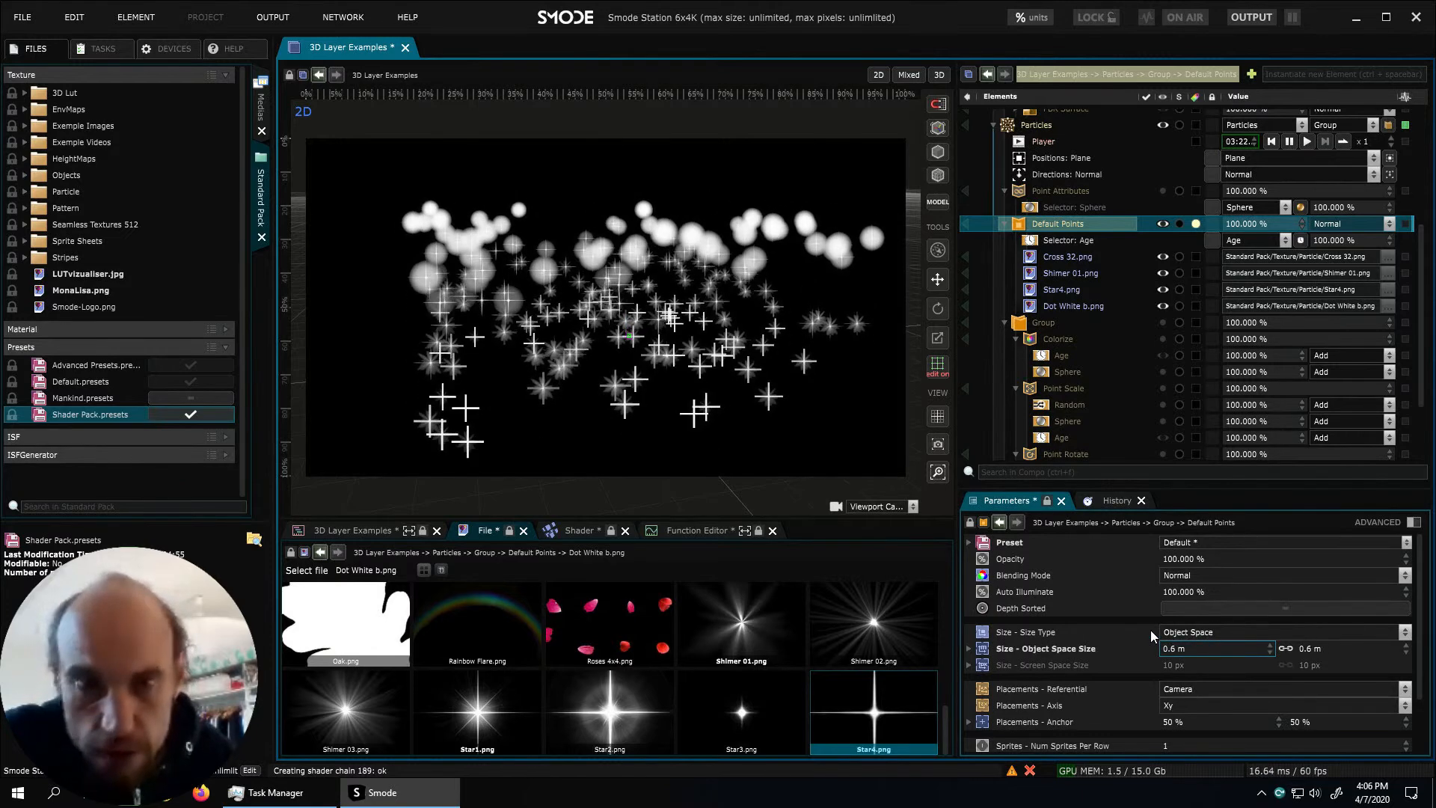
# Go through the four Default Points textures and change the renderer's texture selector to Random
pyautogui.click(1062, 258)
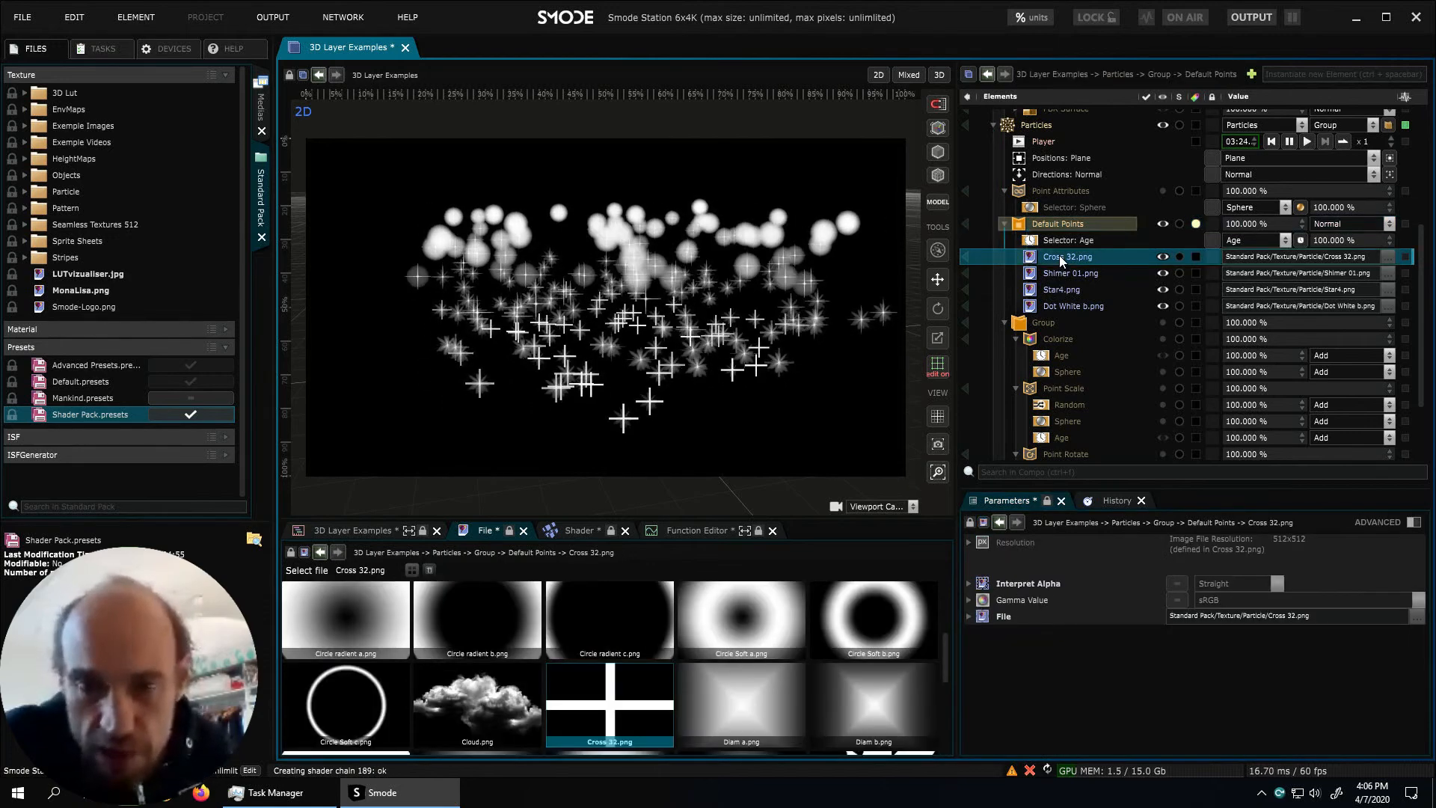
pyautogui.click(1126, 327)
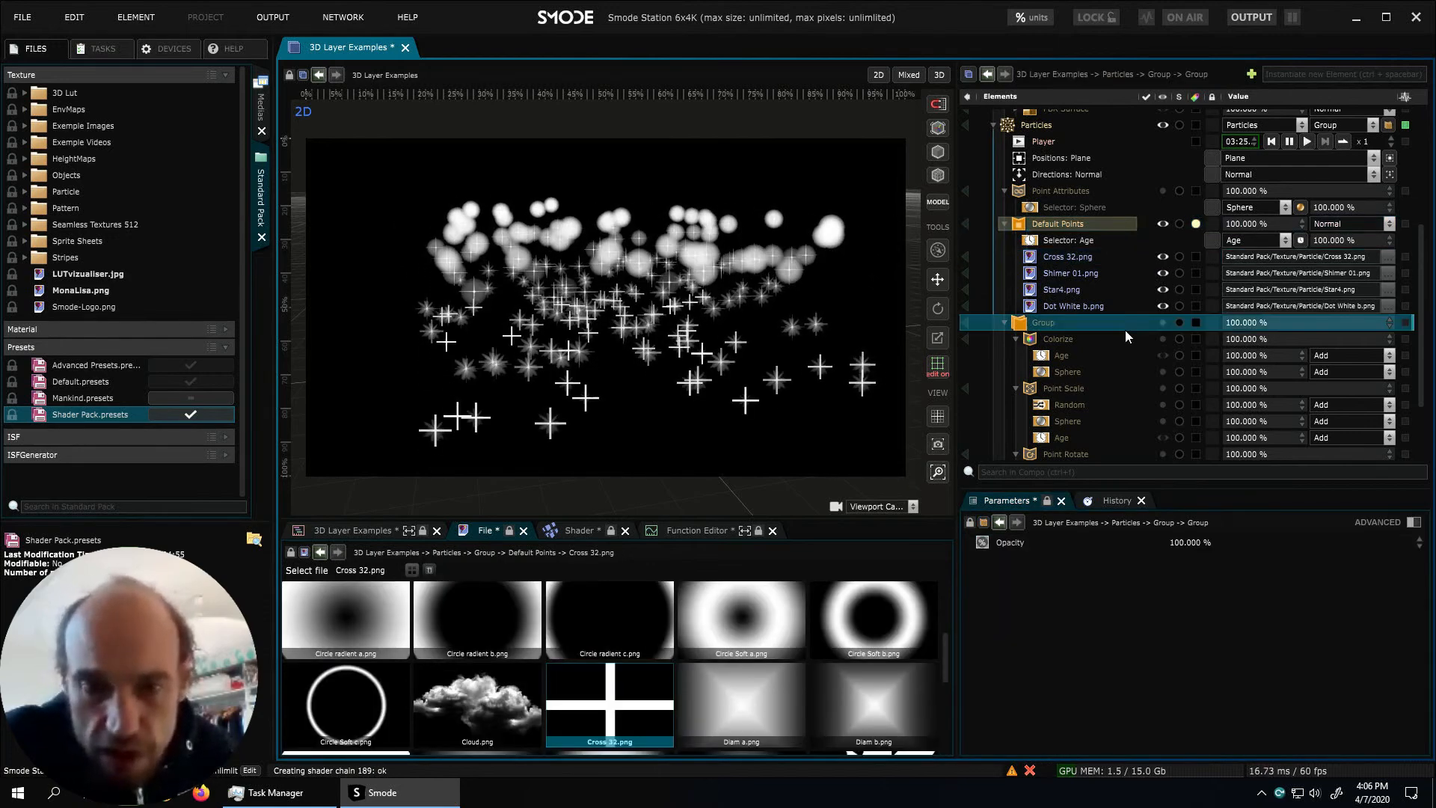
pyautogui.click(1070, 273)
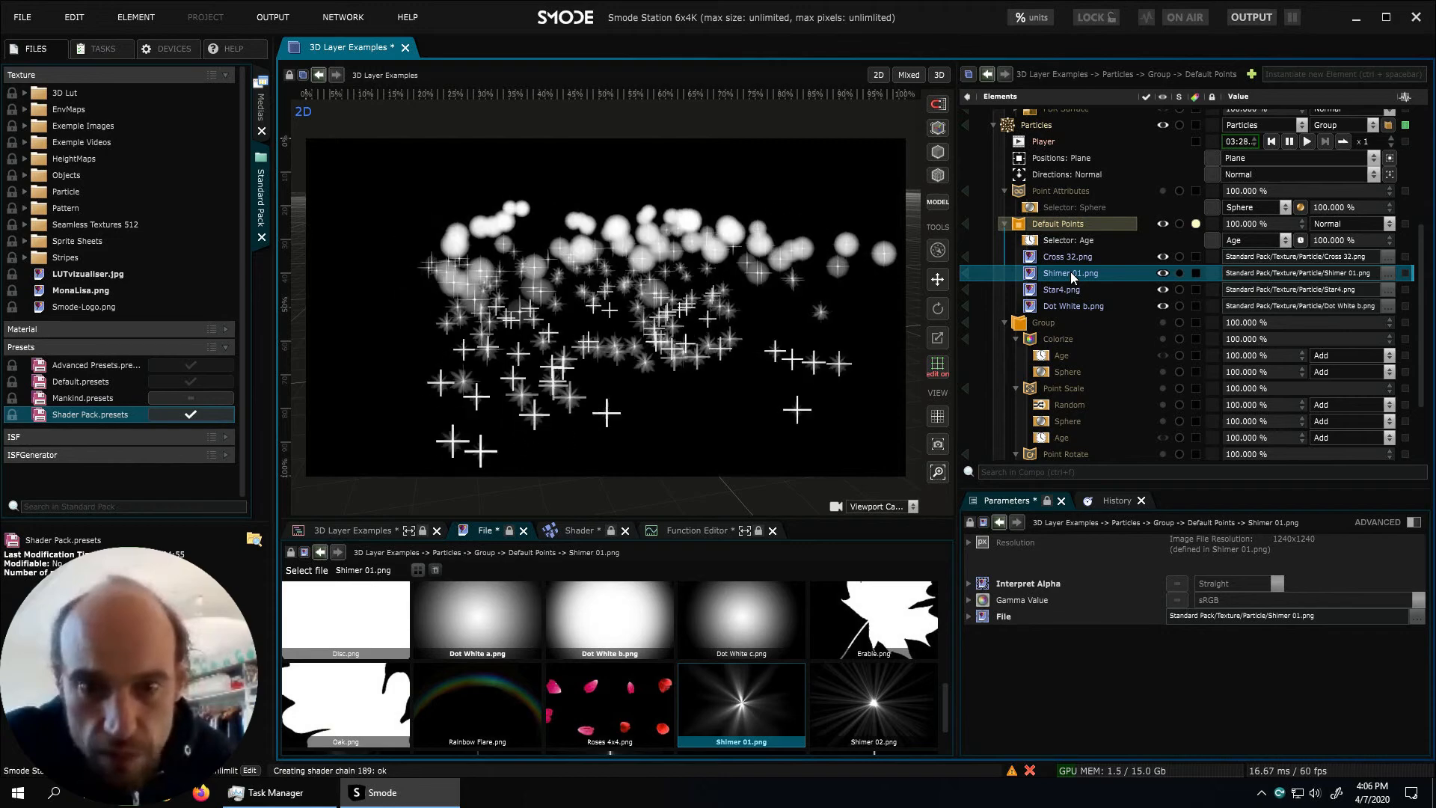
pyautogui.click(1071, 289)
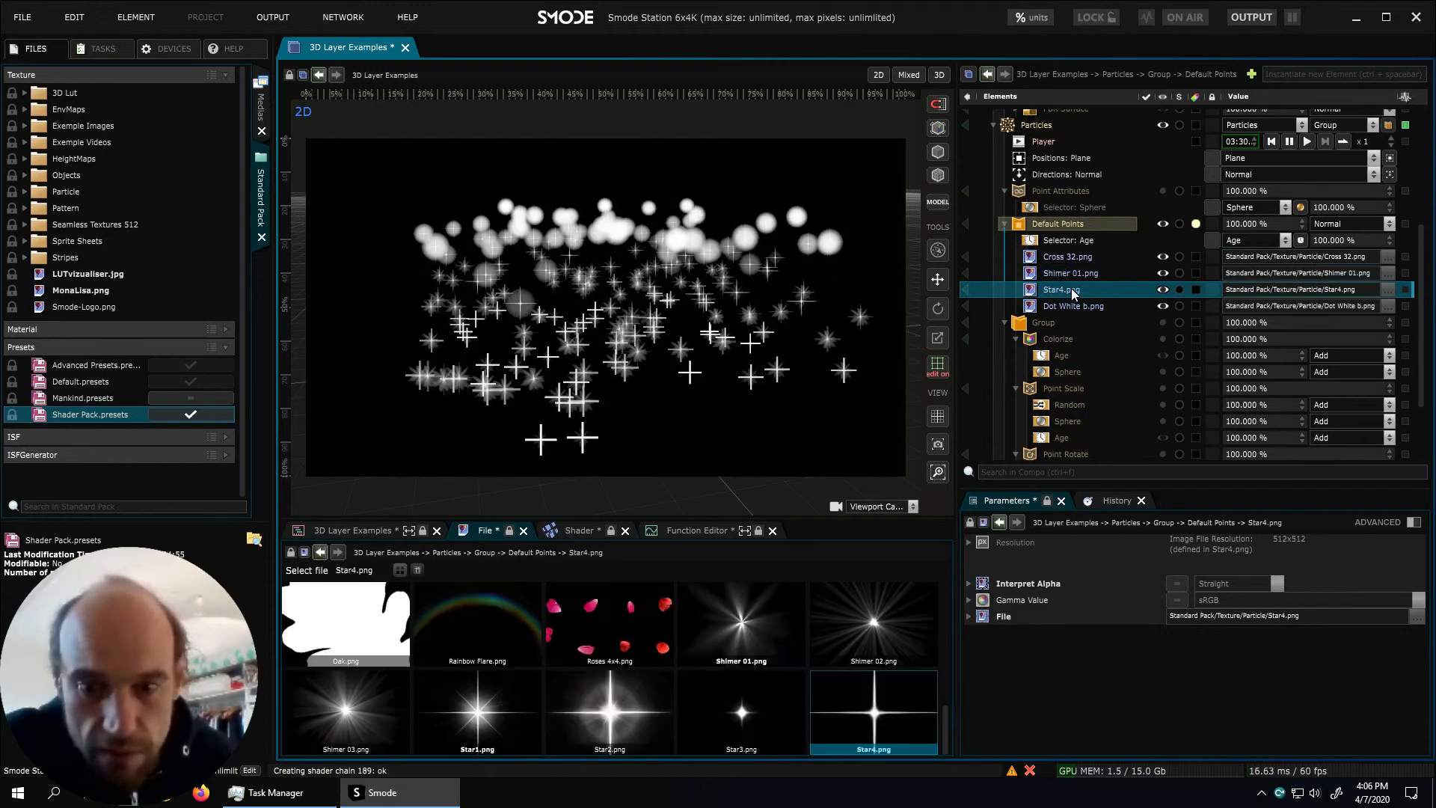
pyautogui.click(1070, 309)
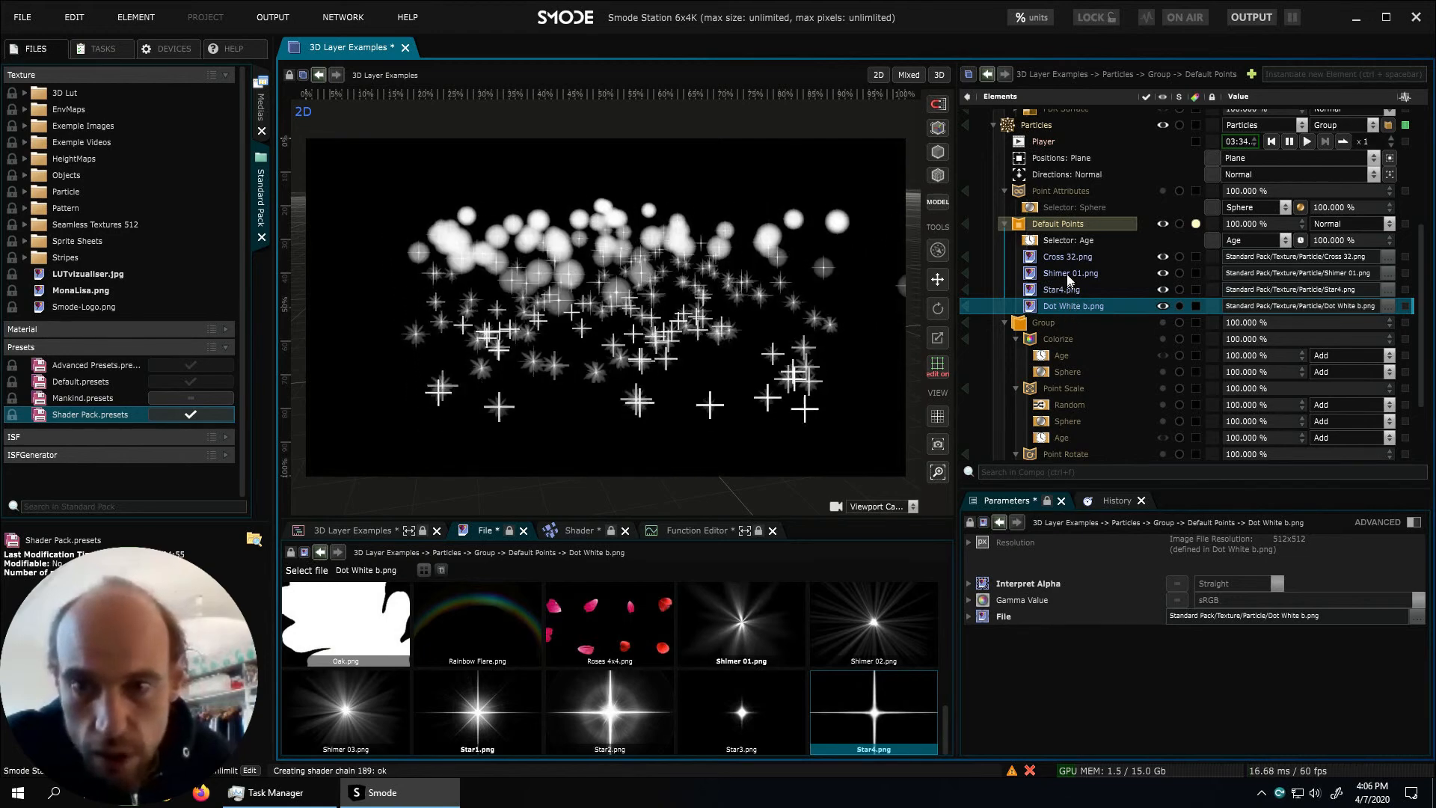
pyautogui.click(1071, 245)
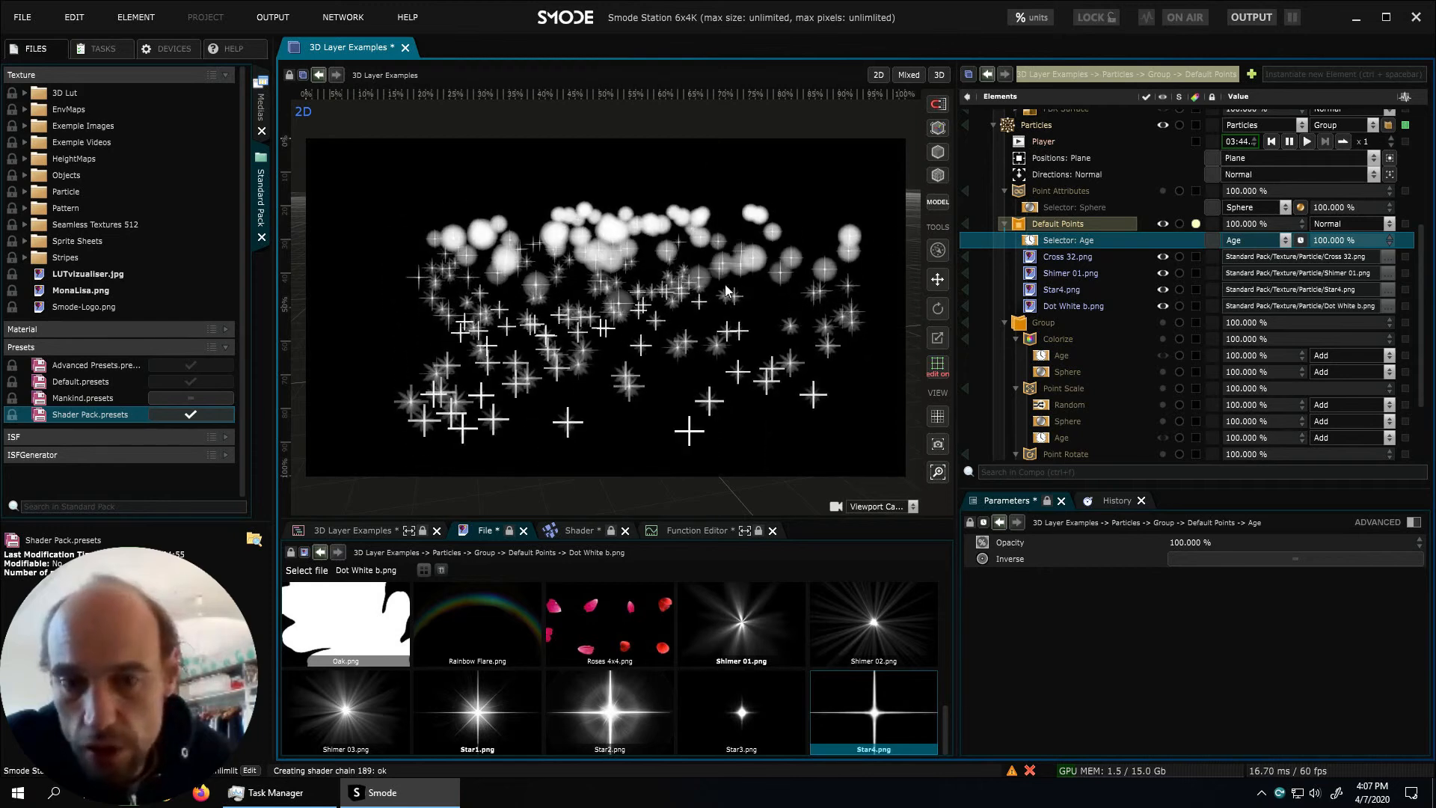
pyautogui.click(1245, 241)
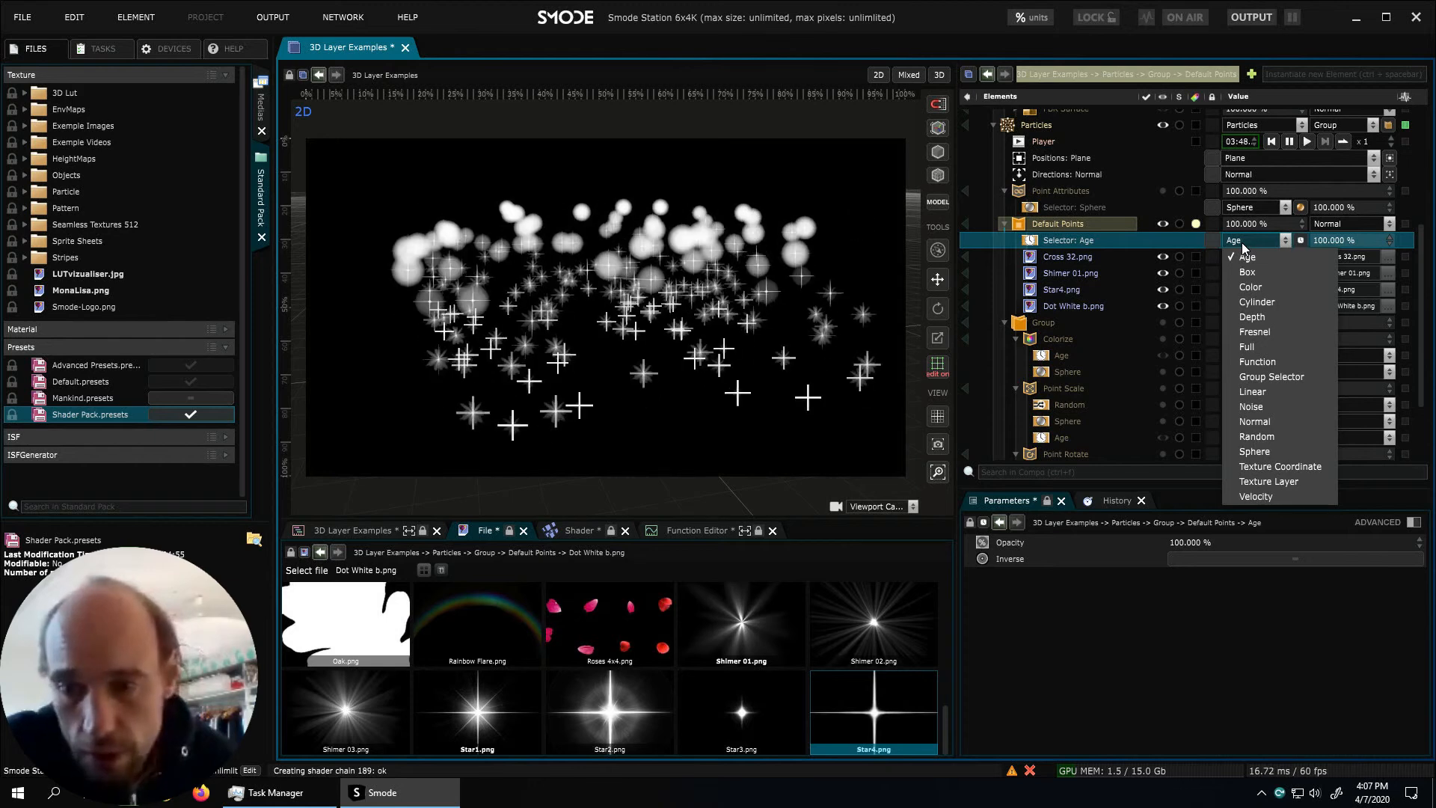
pyautogui.click(1260, 436)
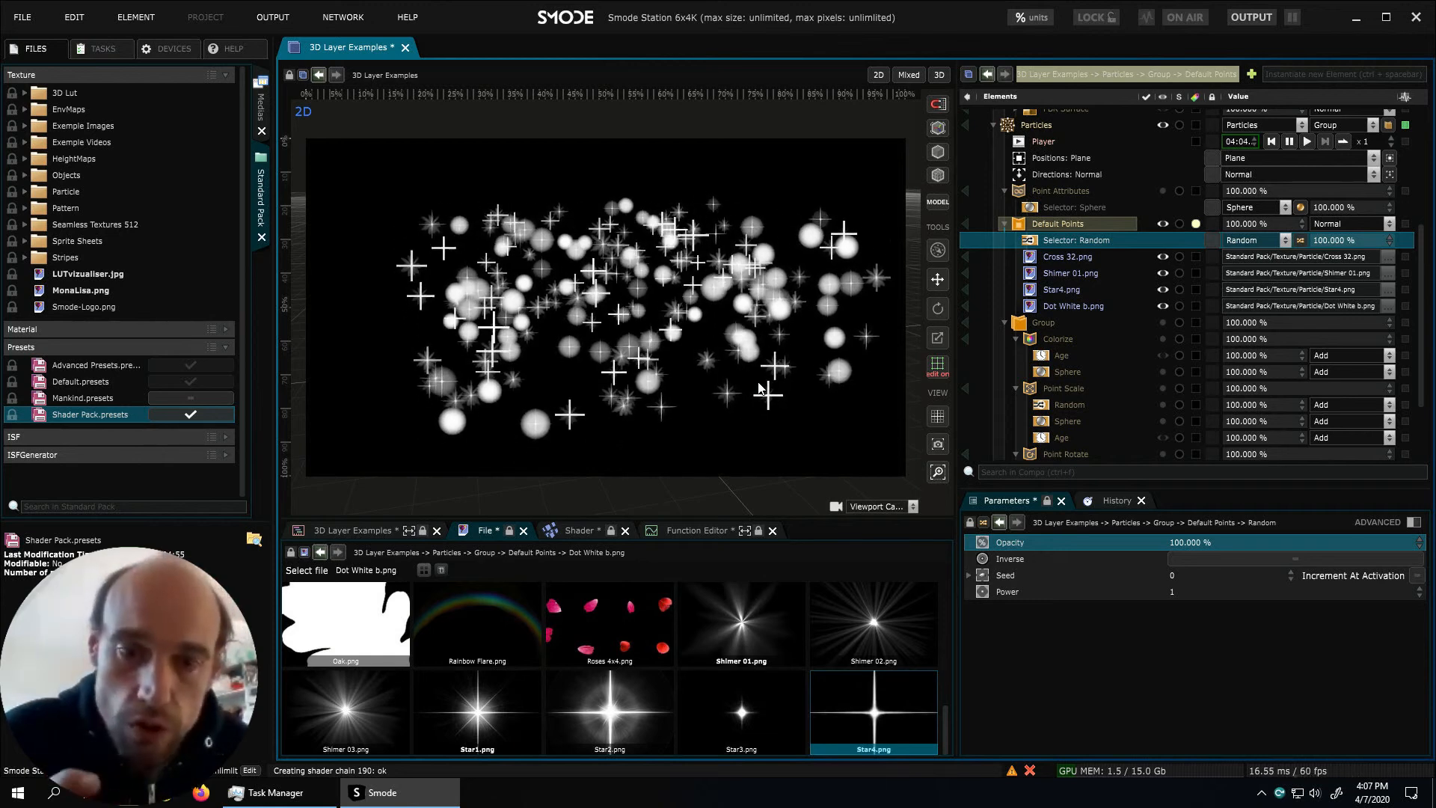
# Set the sprite interpolation of the Default Points renderer to Nearest
pyautogui.click(1069, 223)
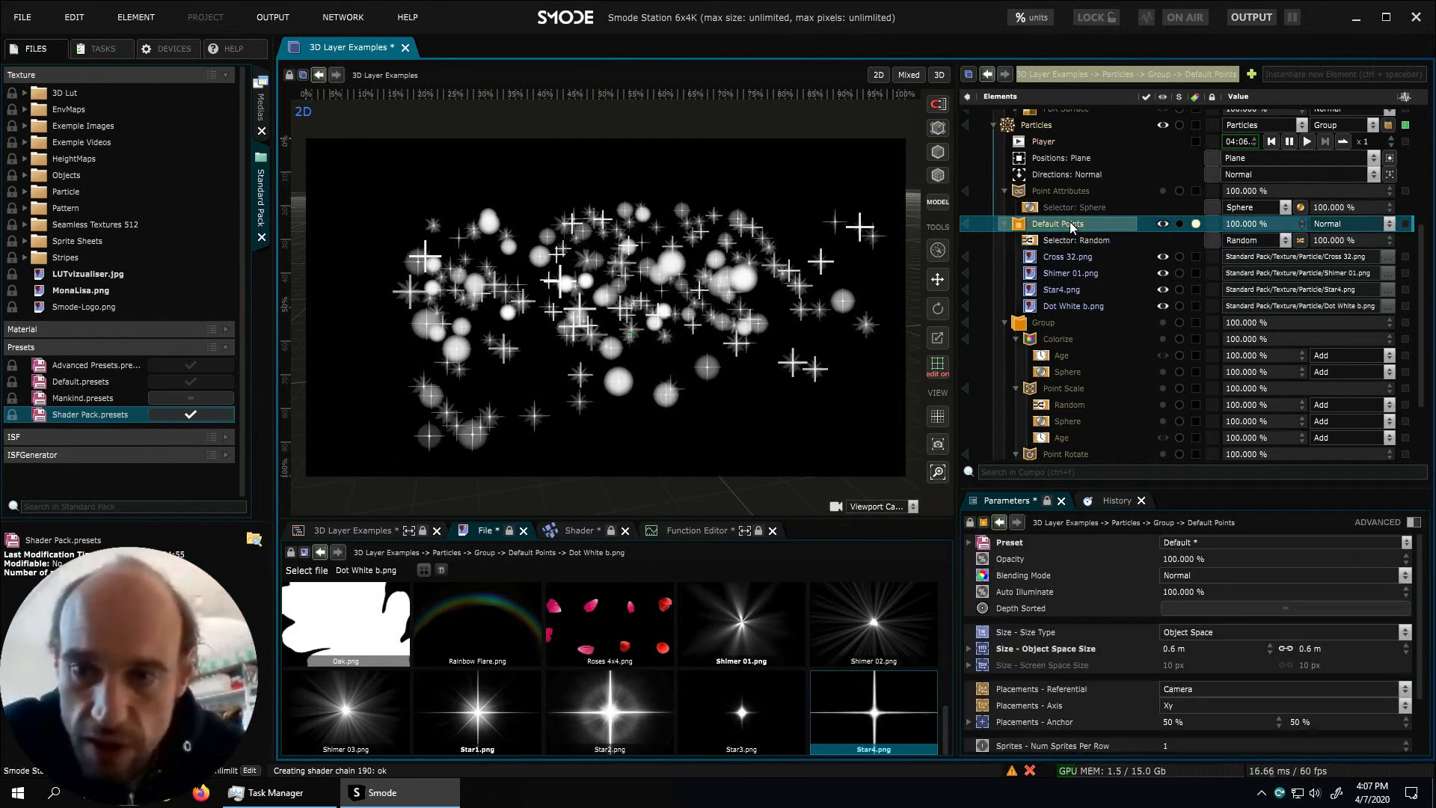
pyautogui.scroll(-5, 1163, 664)
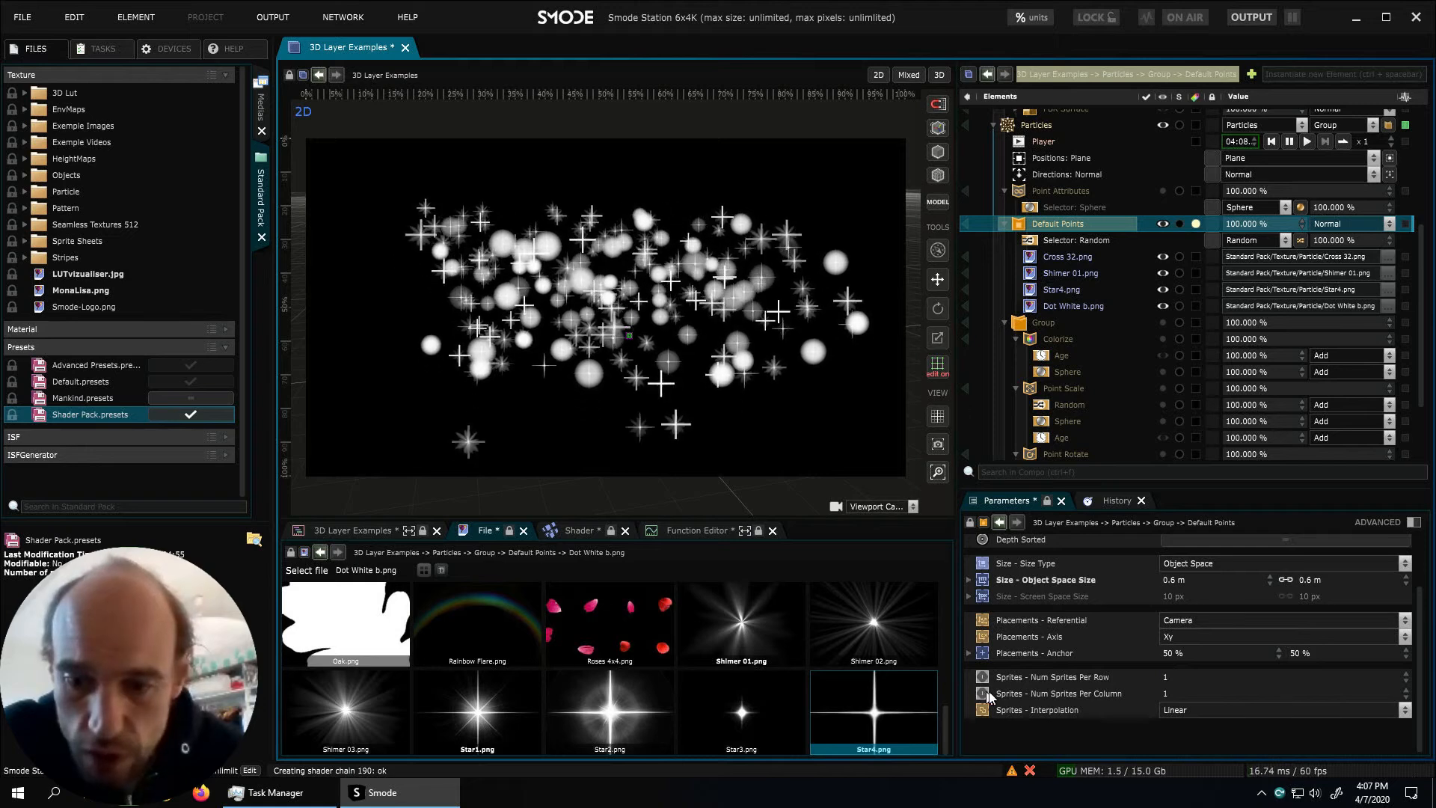
pyautogui.click(1203, 710)
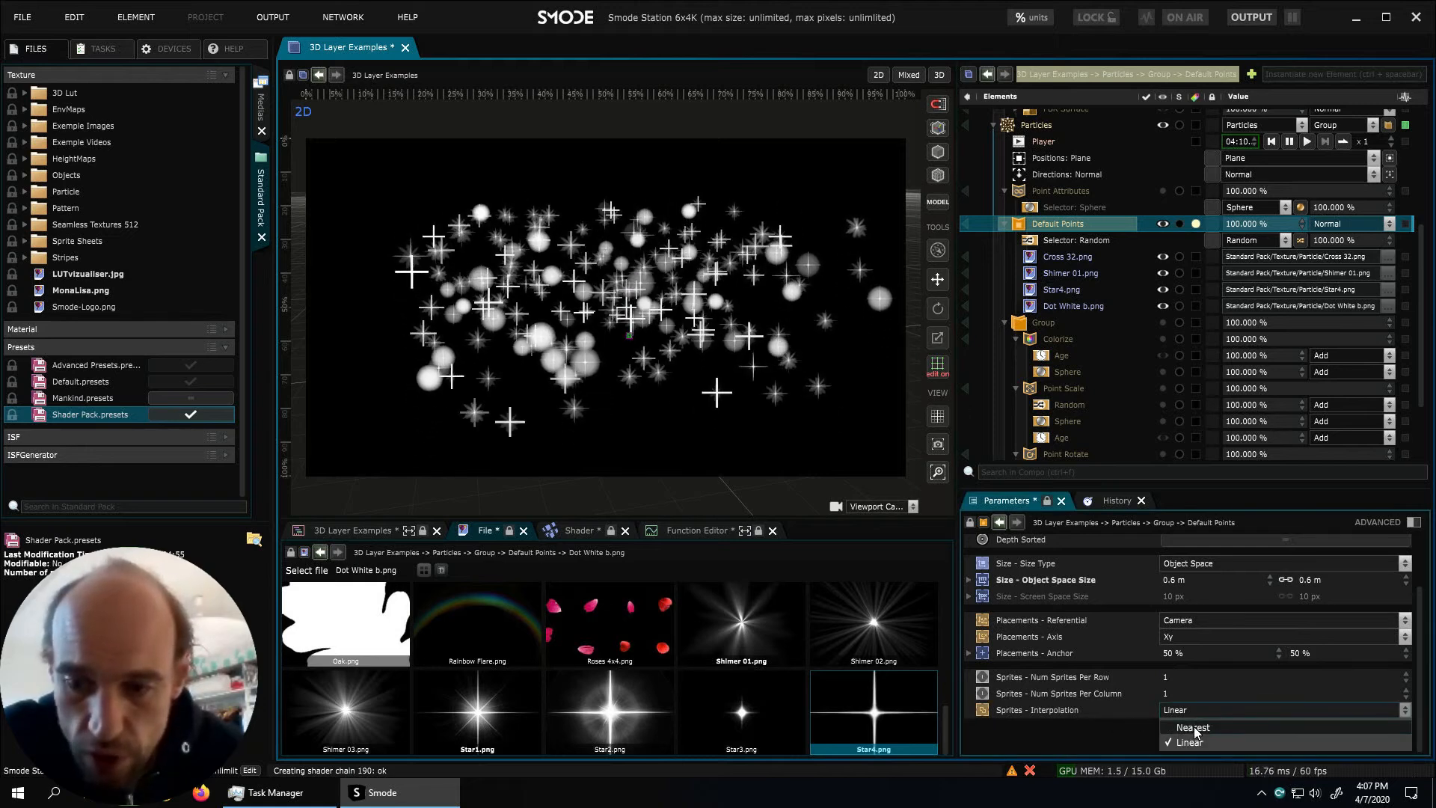
pyautogui.click(1193, 727)
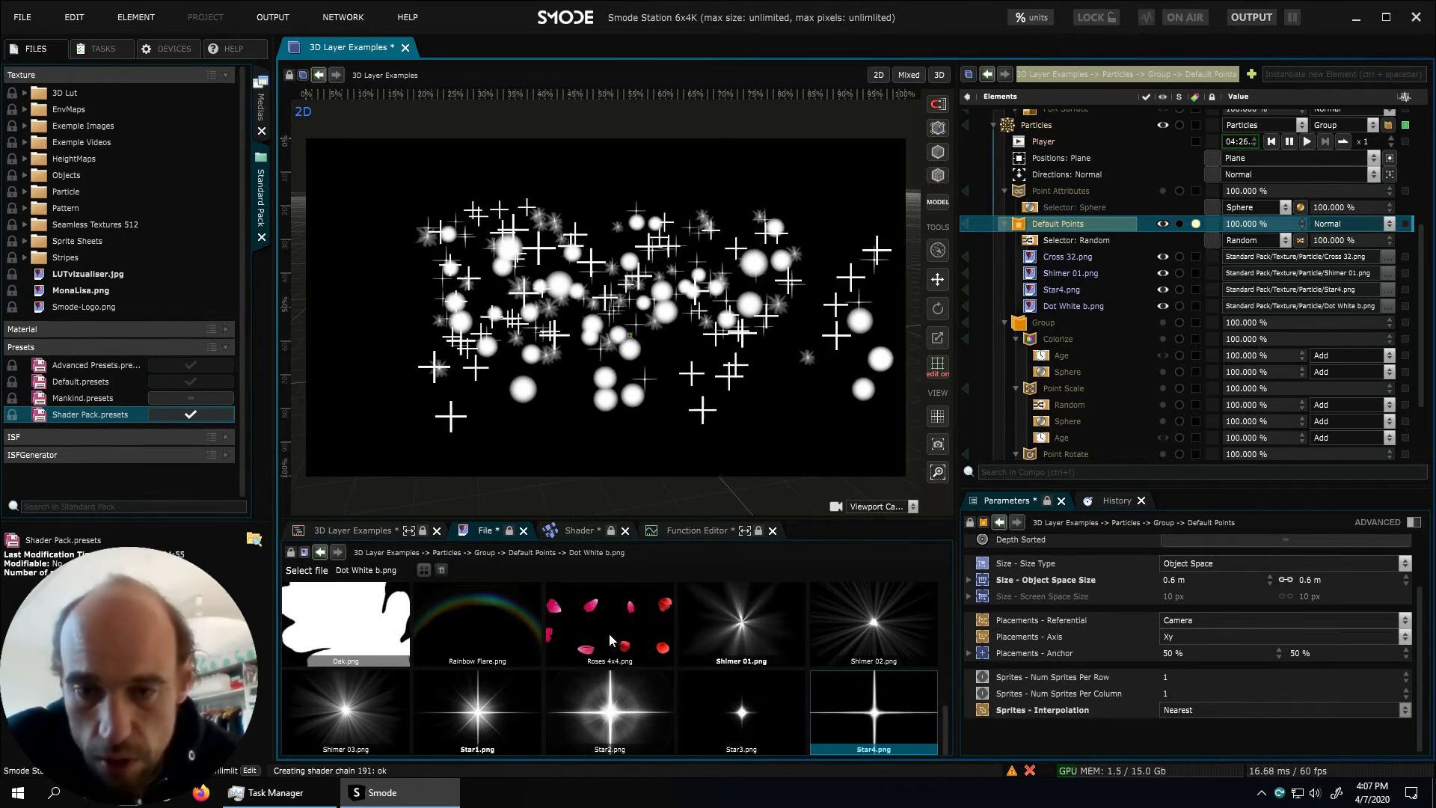
# Add the Roses 4x4.png texture above Cross 32.png in Default Points and disable the four other textures
pyautogui.moveTo(586, 623); pyautogui.dragTo(1077, 258)
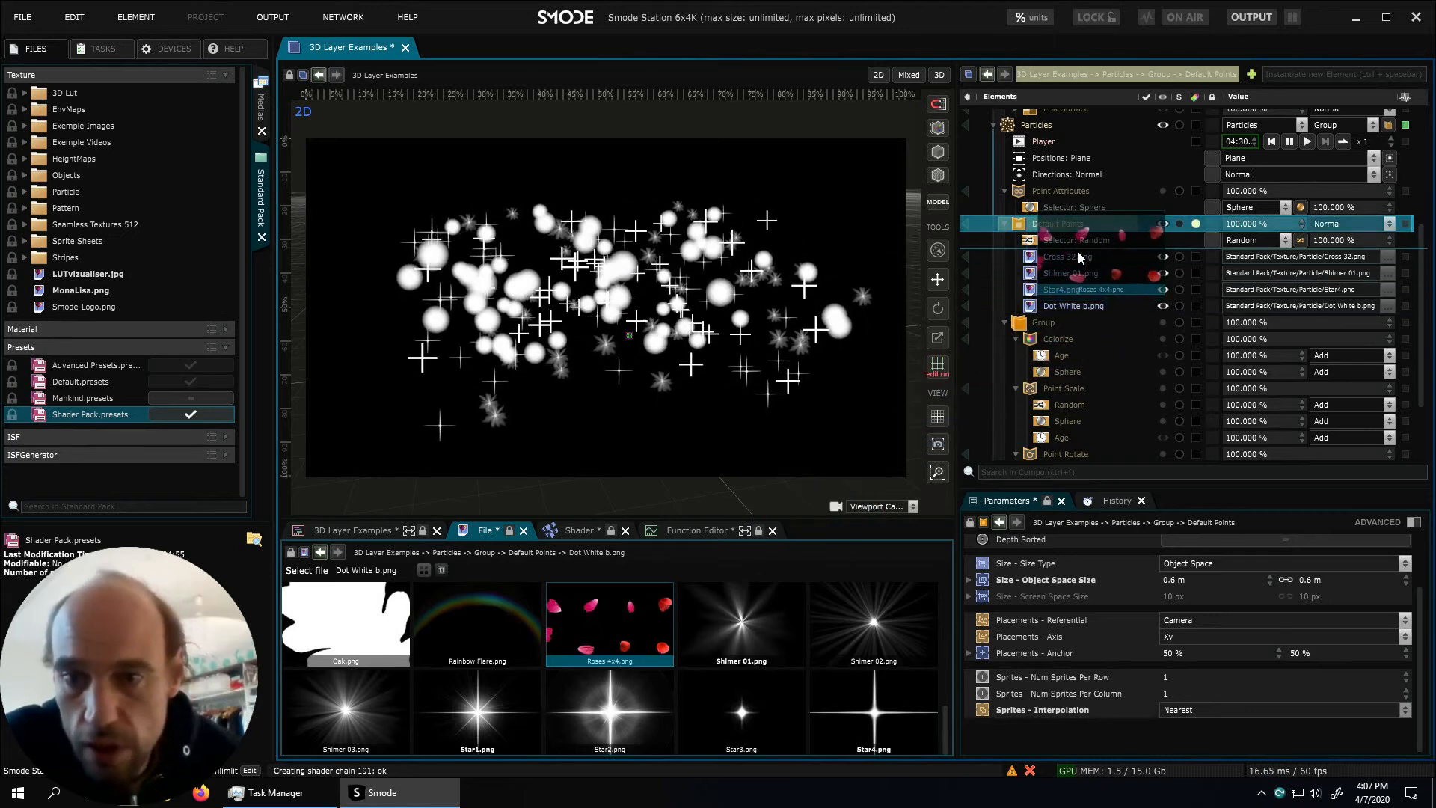
pyautogui.click(1068, 273)
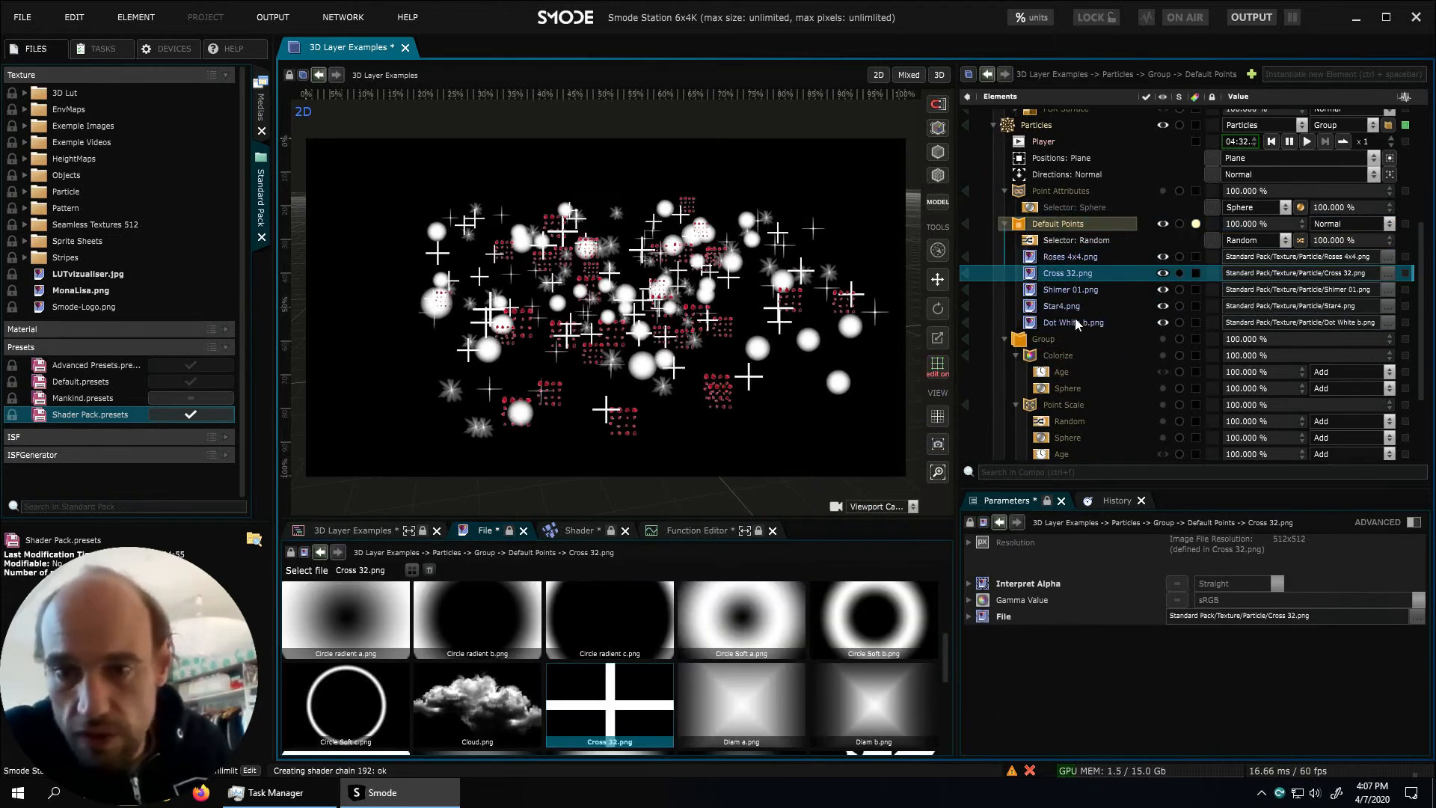
pyautogui.keyDown('shift'); pyautogui.click(1075, 318); pyautogui.keyUp('shift')
pyautogui.press('space')
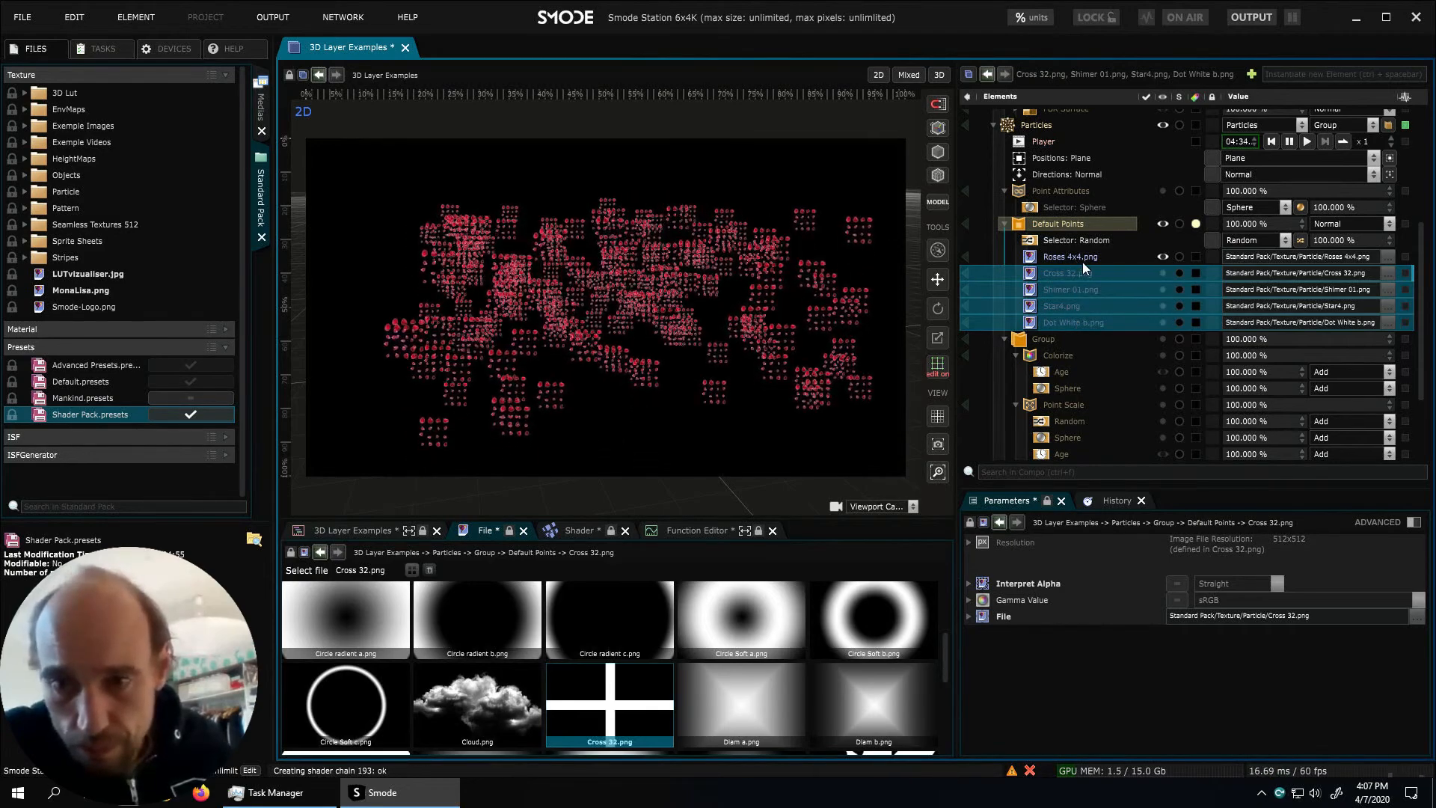
# Preview Roses 4x4.png on its own, and set the Default Points sprites to 4 per row and 4 per column
pyautogui.scroll(2, 665, 663)
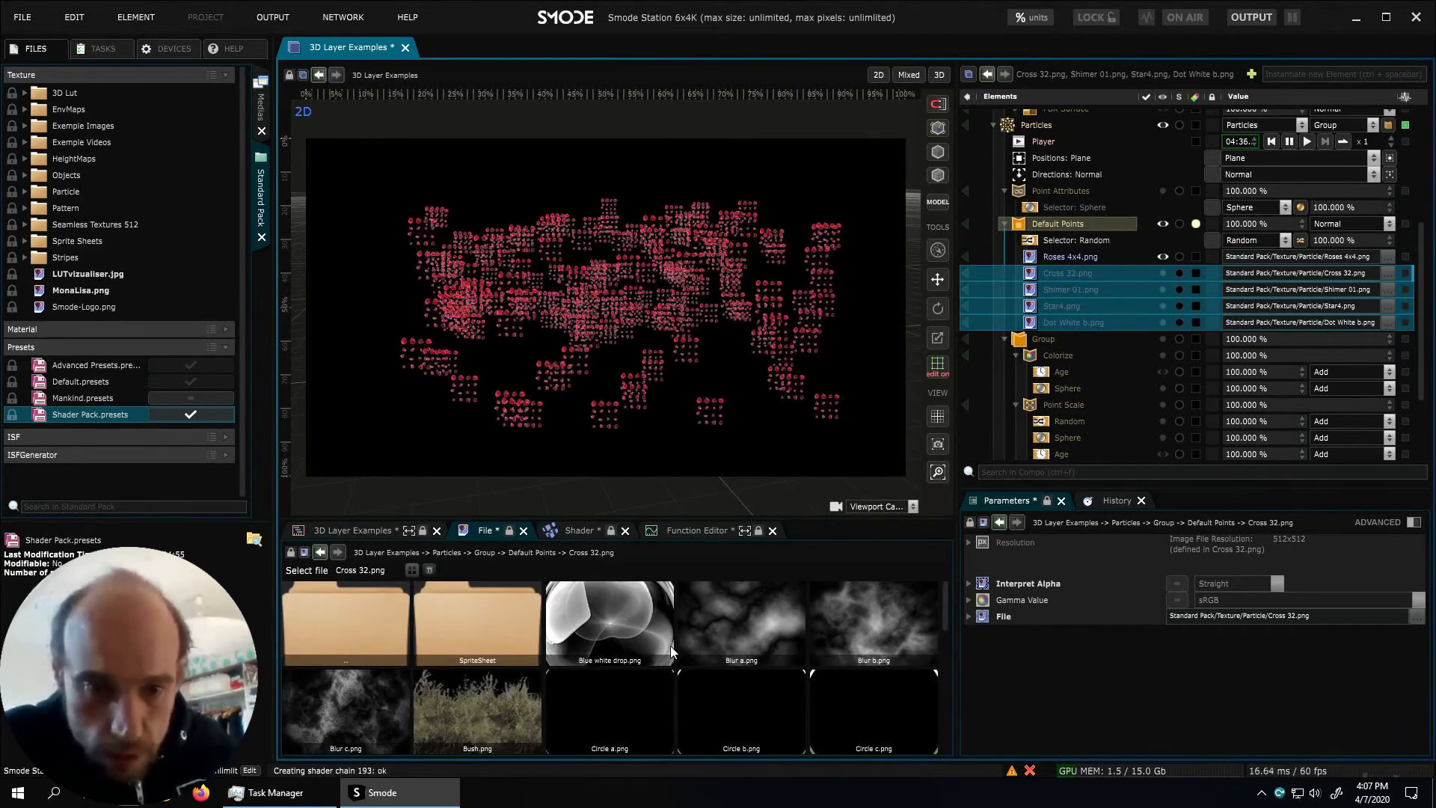
pyautogui.scroll(-10, 668, 650)
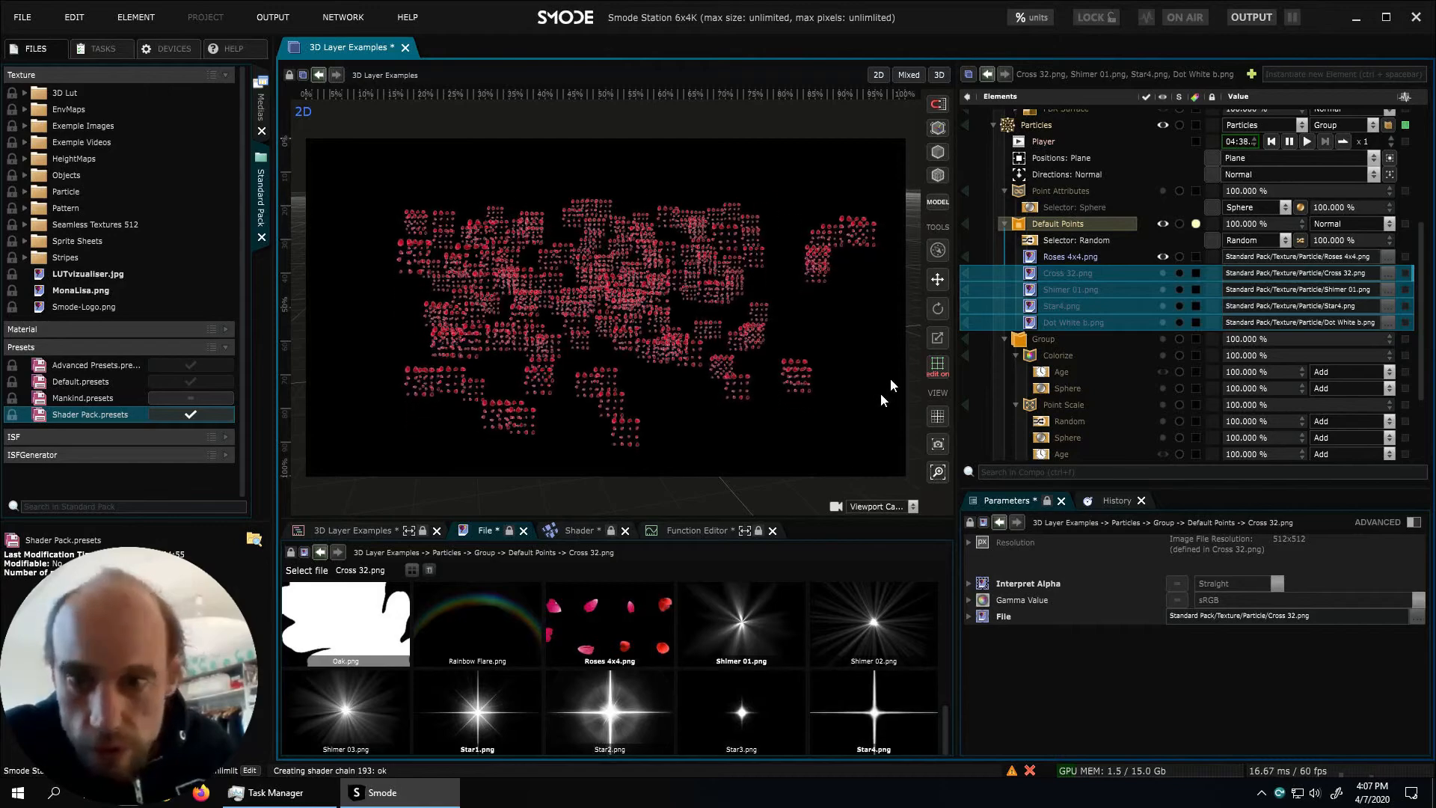
pyautogui.click(968, 256)
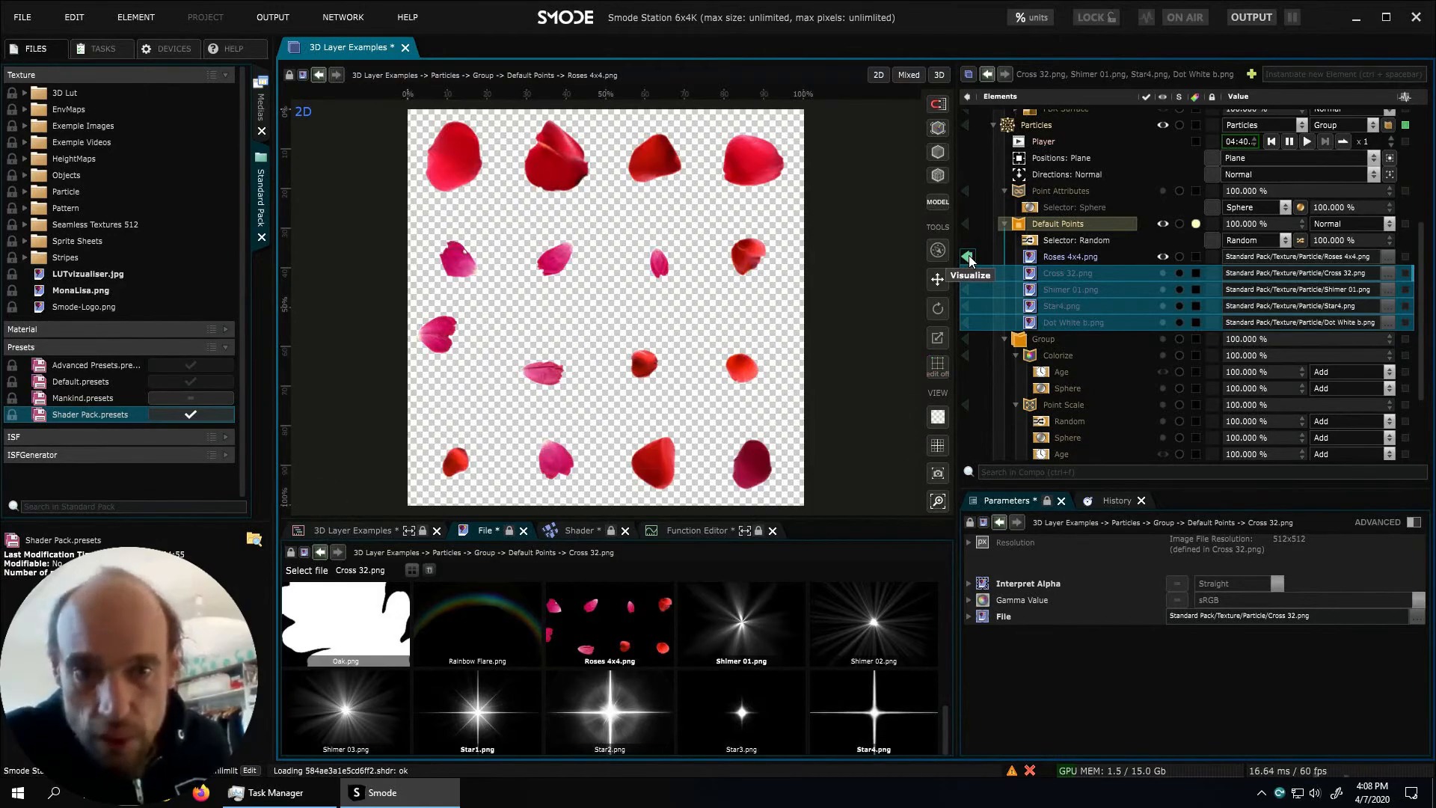
pyautogui.click(968, 257)
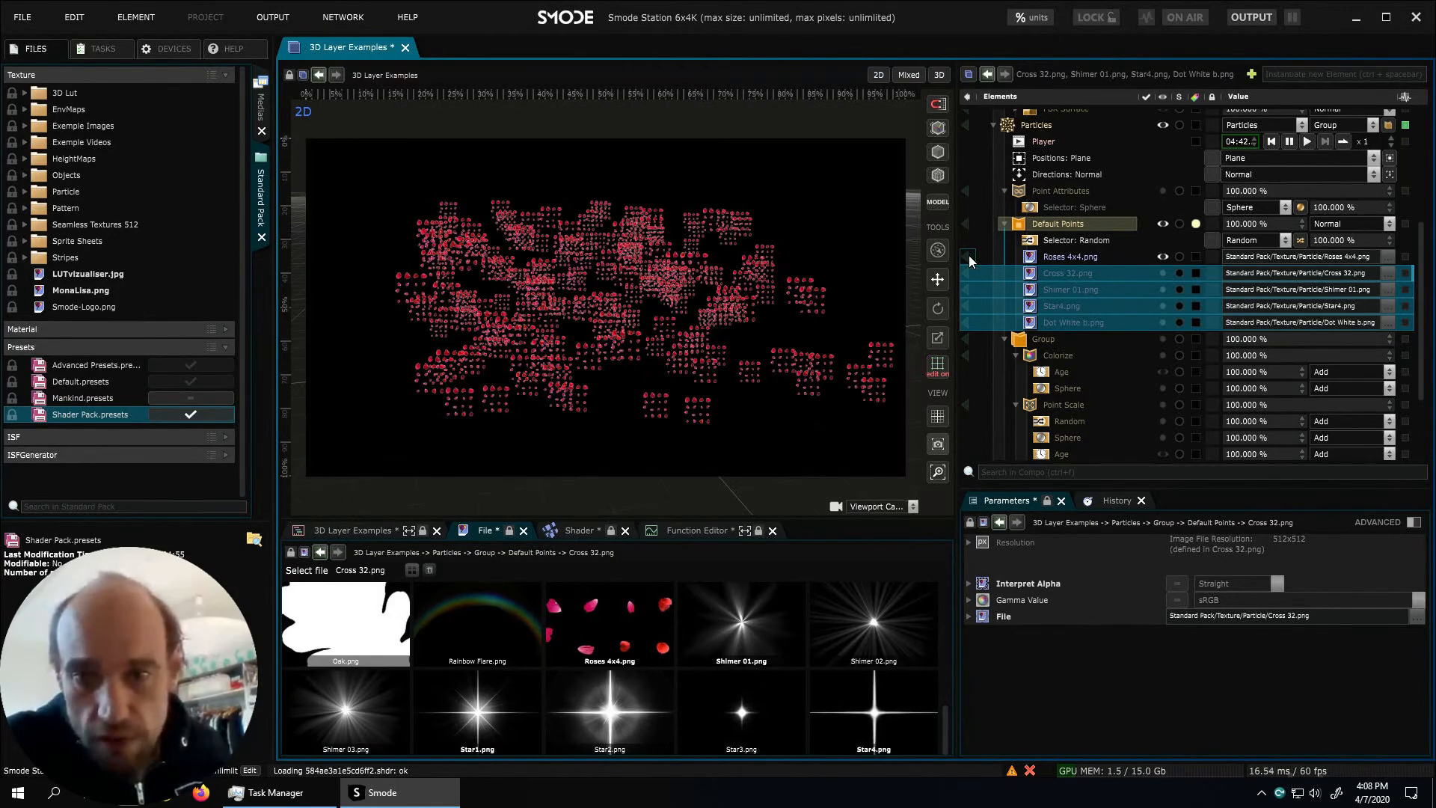
pyautogui.click(1071, 224)
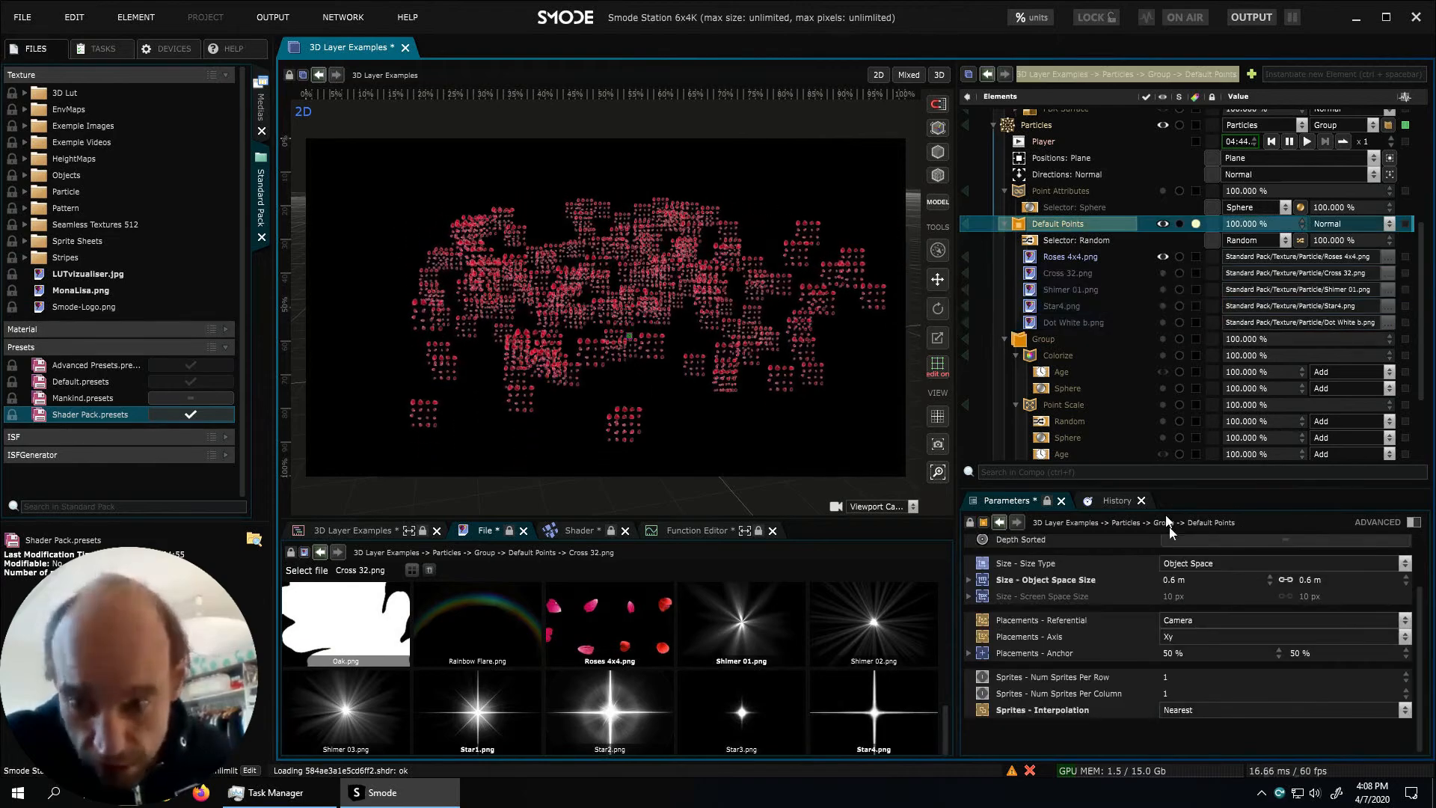
pyautogui.doubleClick(1188, 676)
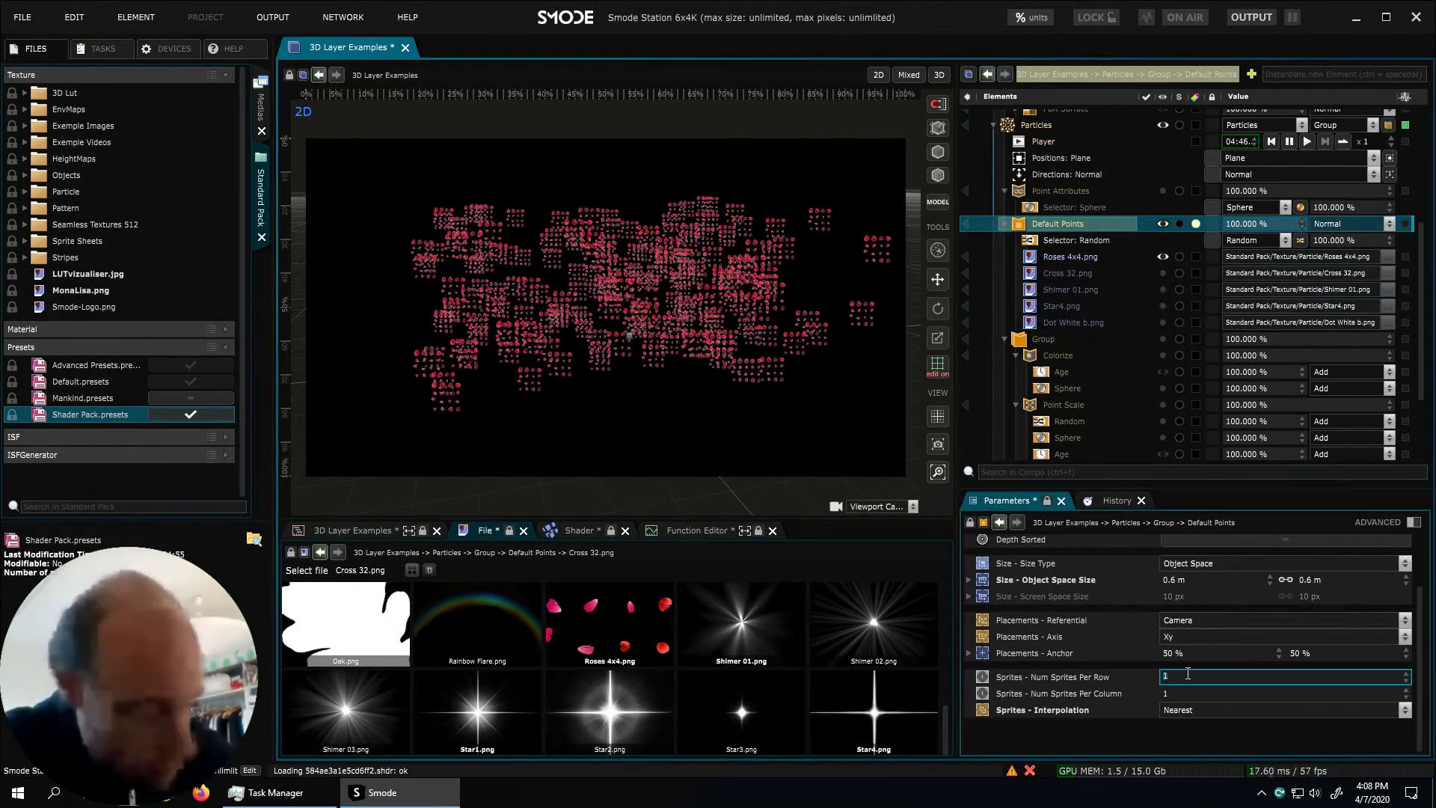
pyautogui.write('4')
pyautogui.doubleClick(1192, 694)
pyautogui.write('4')
pyautogui.press('Return')
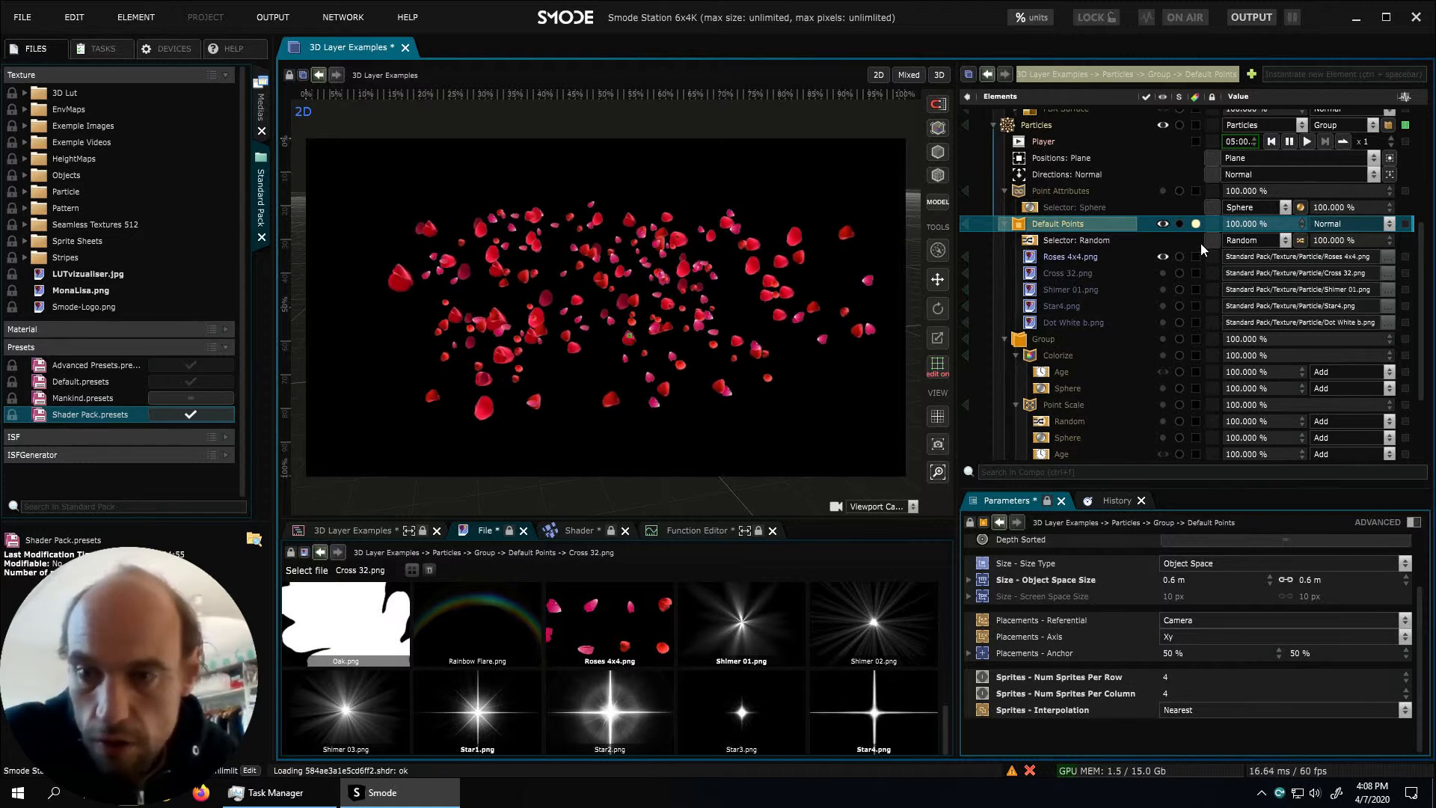
# Try the Age selector with Linear sprite interpolation on Default Points, and undo both changes
pyautogui.click(1258, 239)
pyautogui.click(1256, 254)
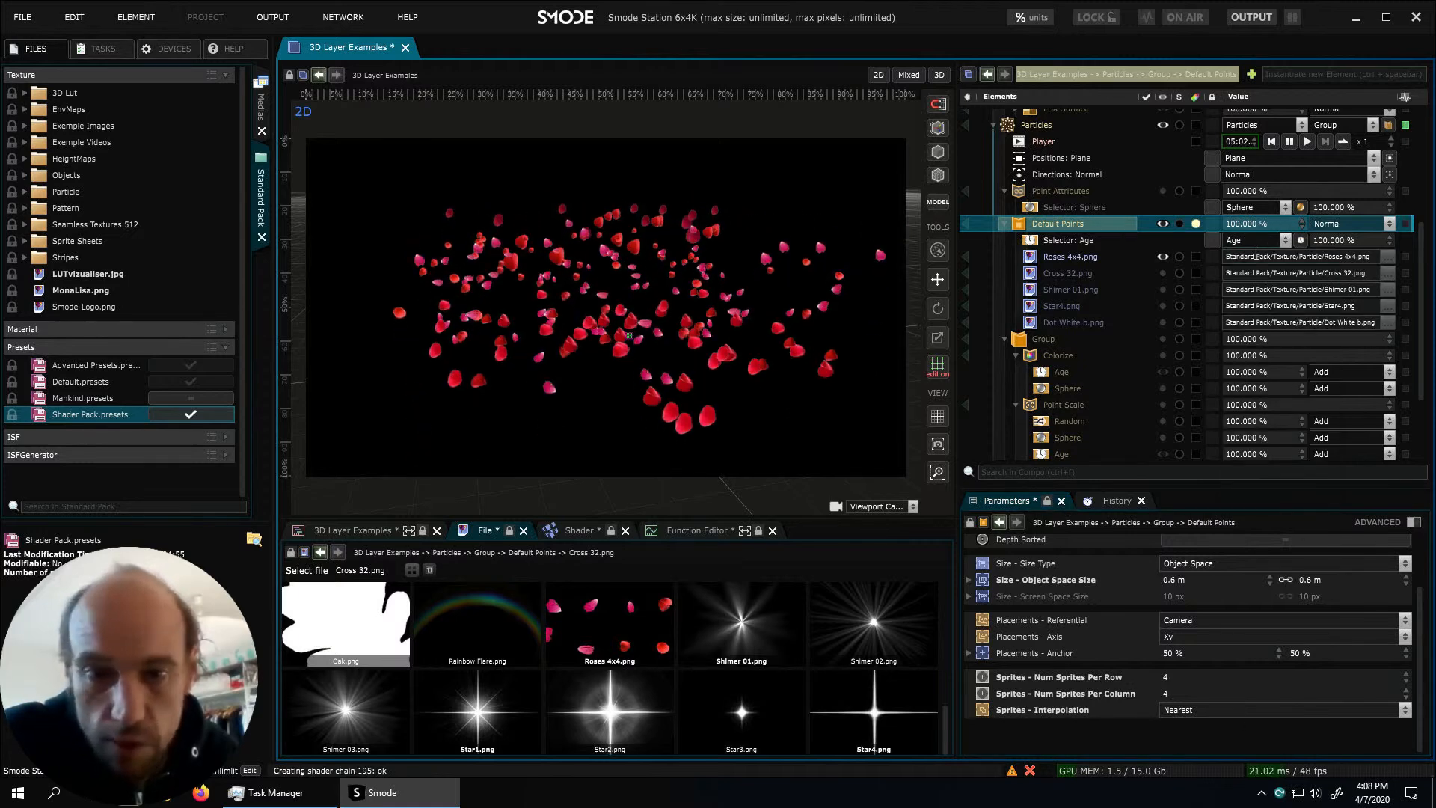
pyautogui.click(1223, 711)
pyautogui.click(1199, 740)
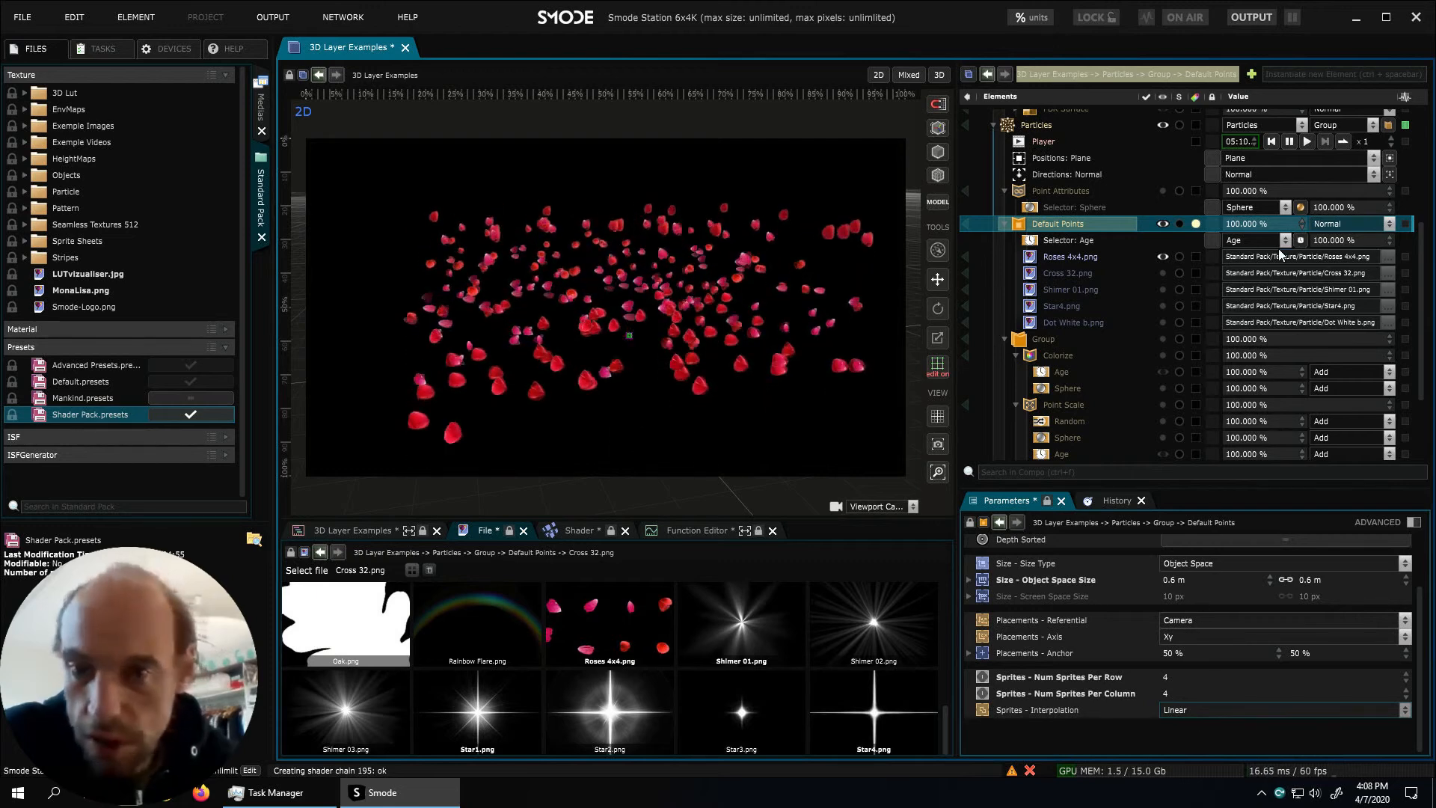
pyautogui.hotkey('ctrl', 'z')
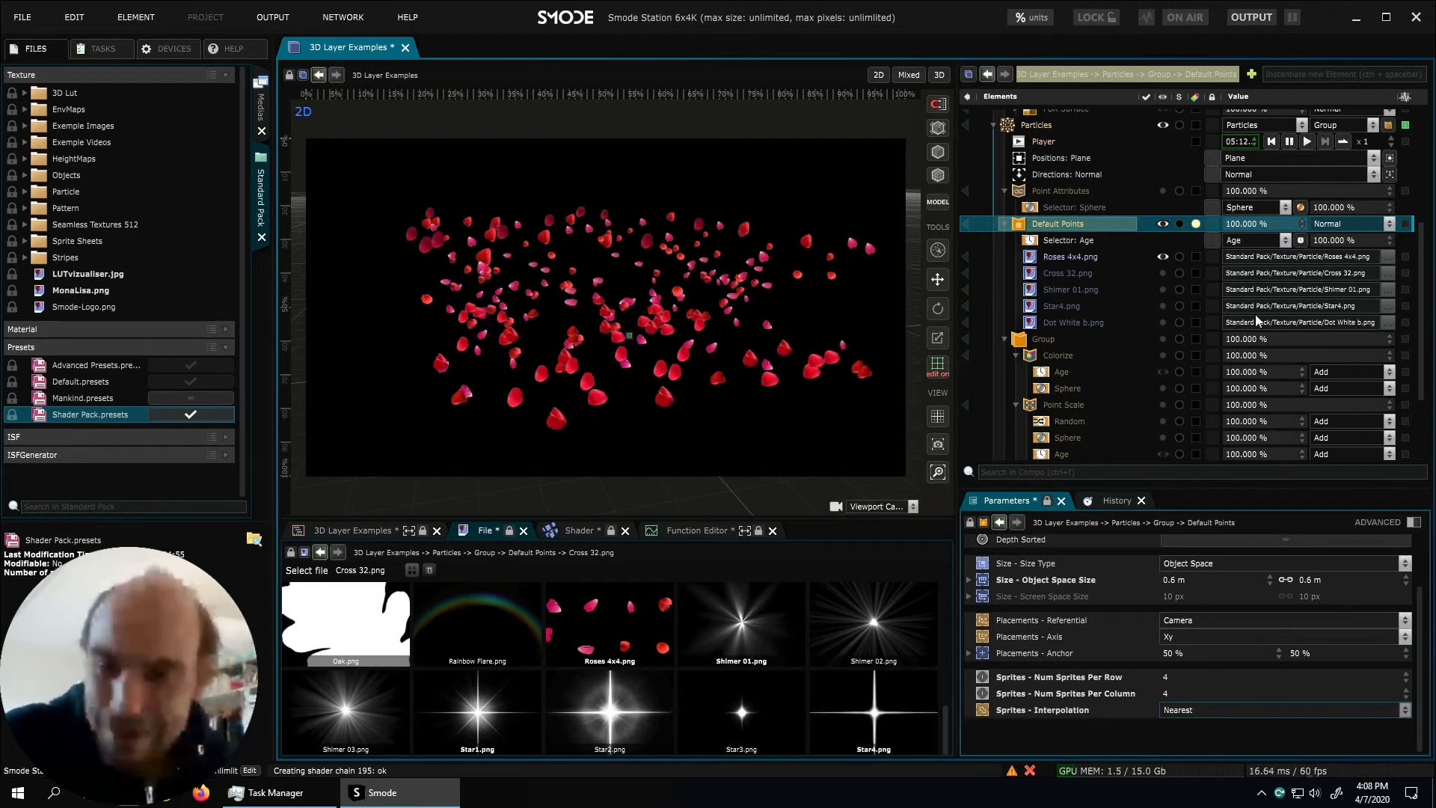
pyautogui.hotkey('ctrl', 'z')
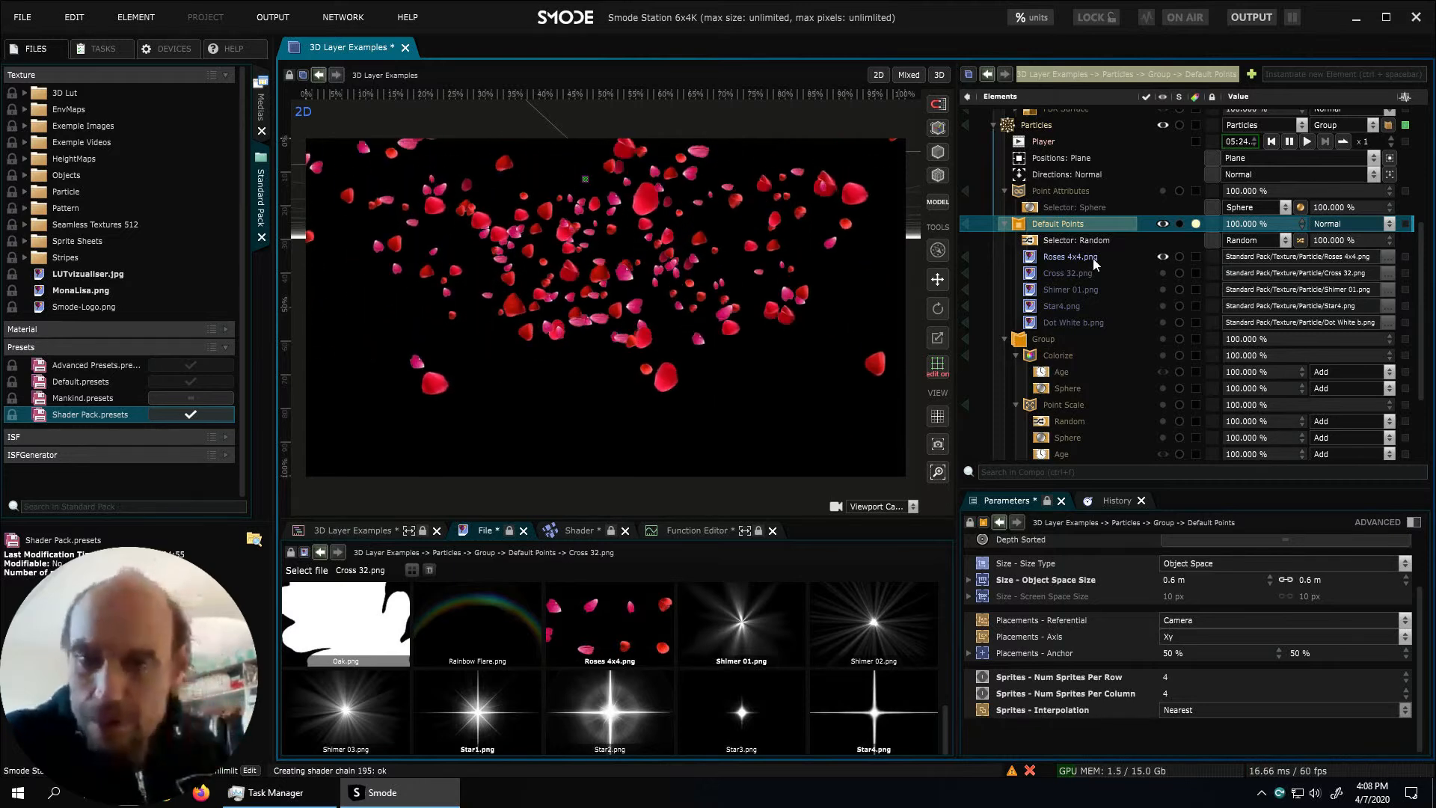
# Disable and collapse the Default Points renderer, and add a Sprite Points renderer to Particles
pyautogui.click(1162, 224)
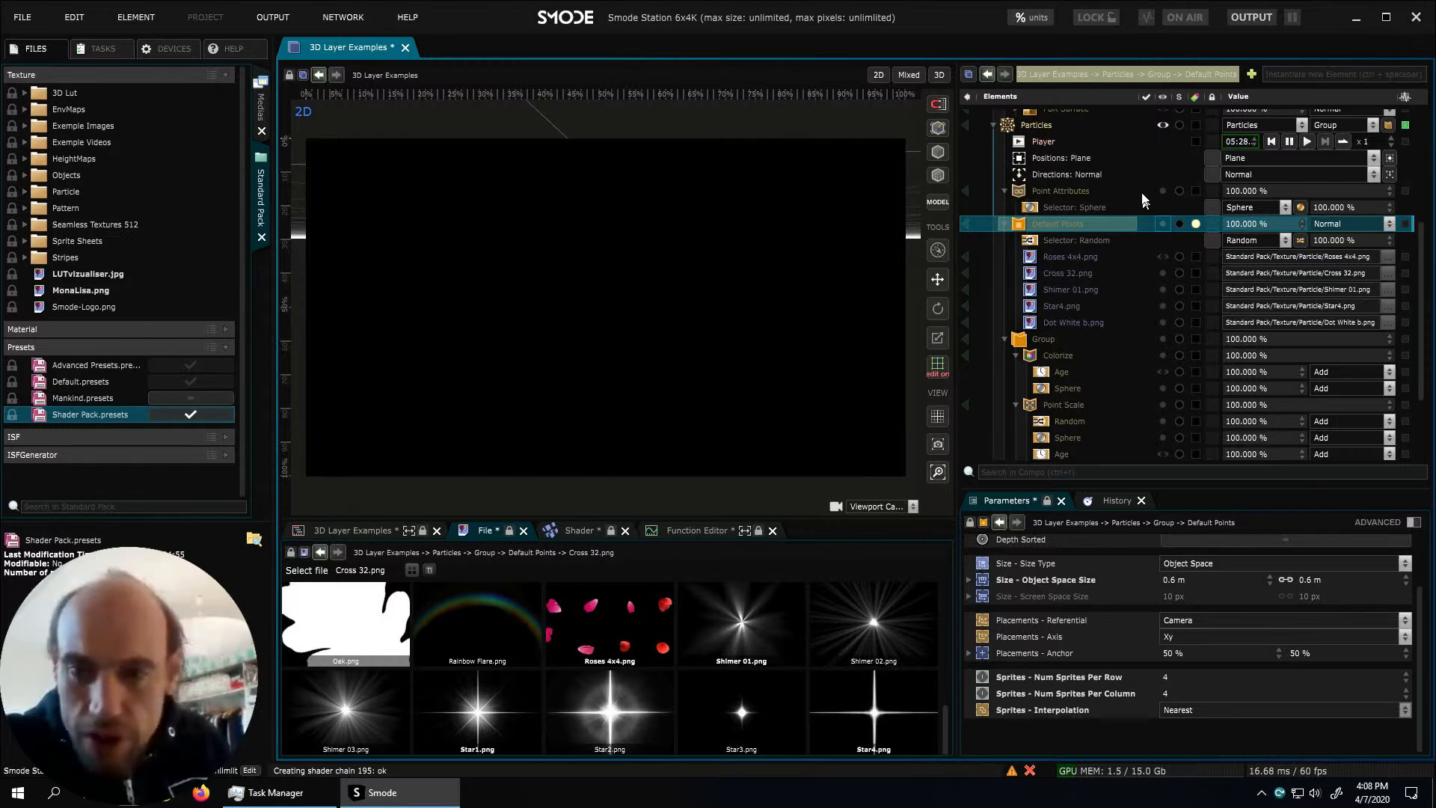
pyautogui.click(1003, 223)
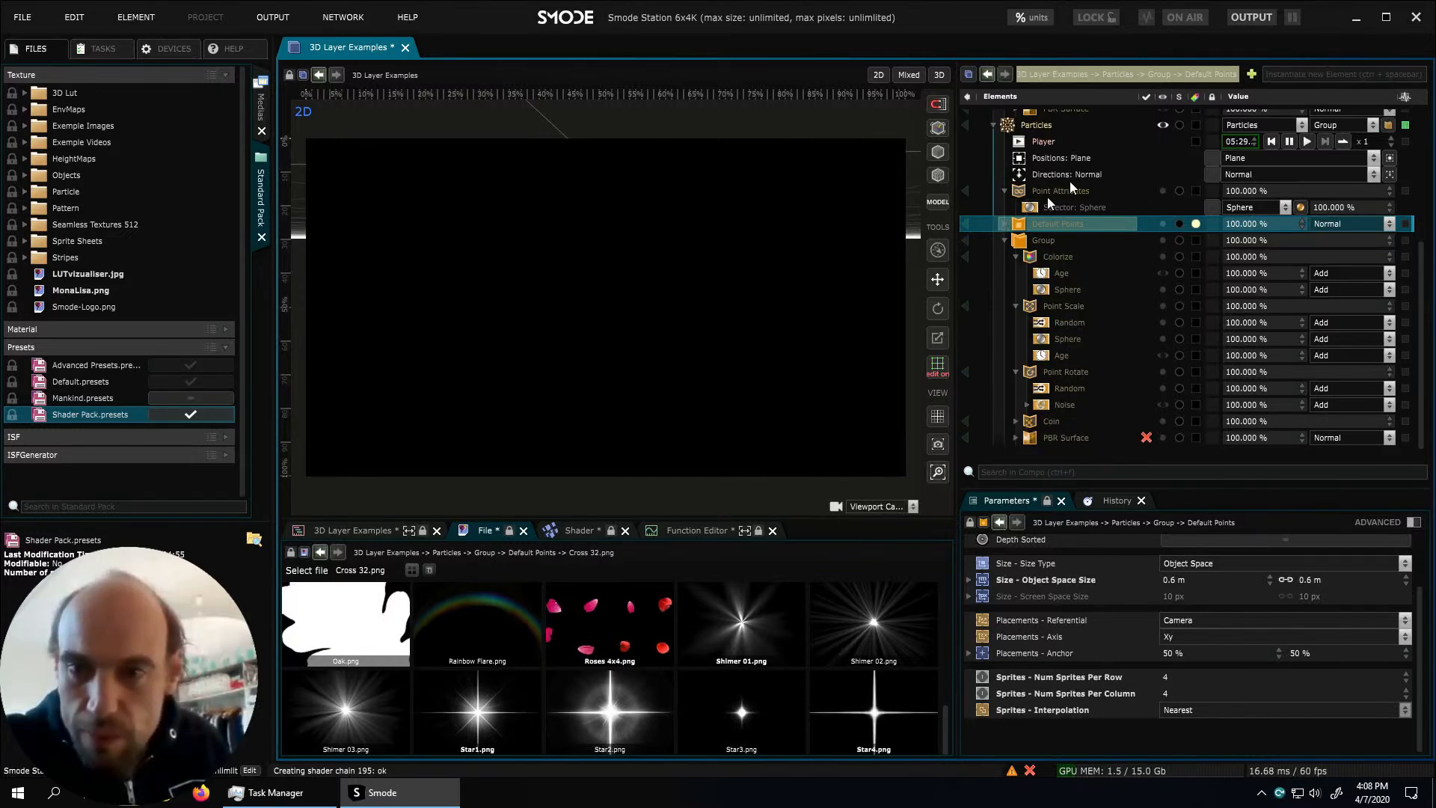
pyautogui.rightClick(1046, 131)
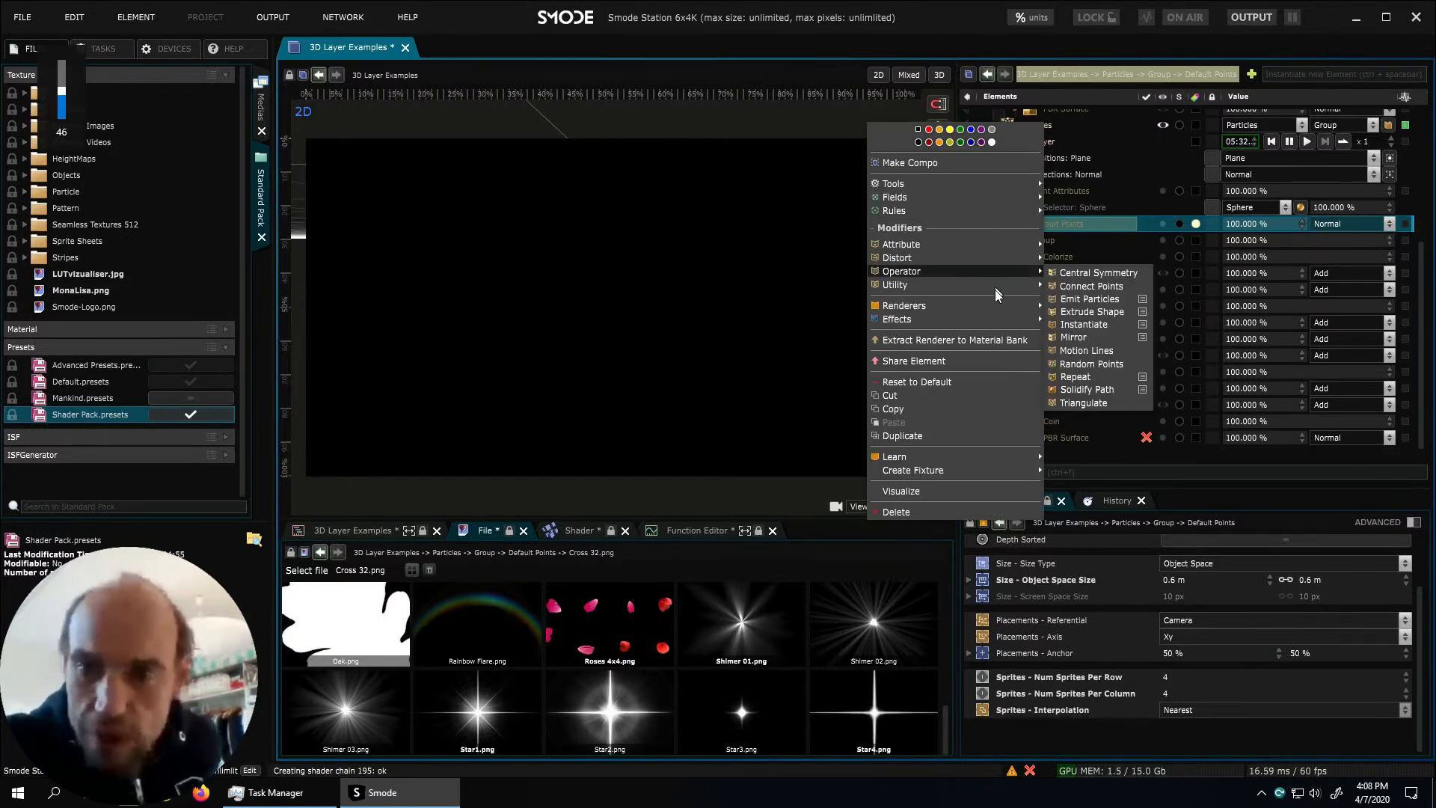
pyautogui.moveTo(994, 305)
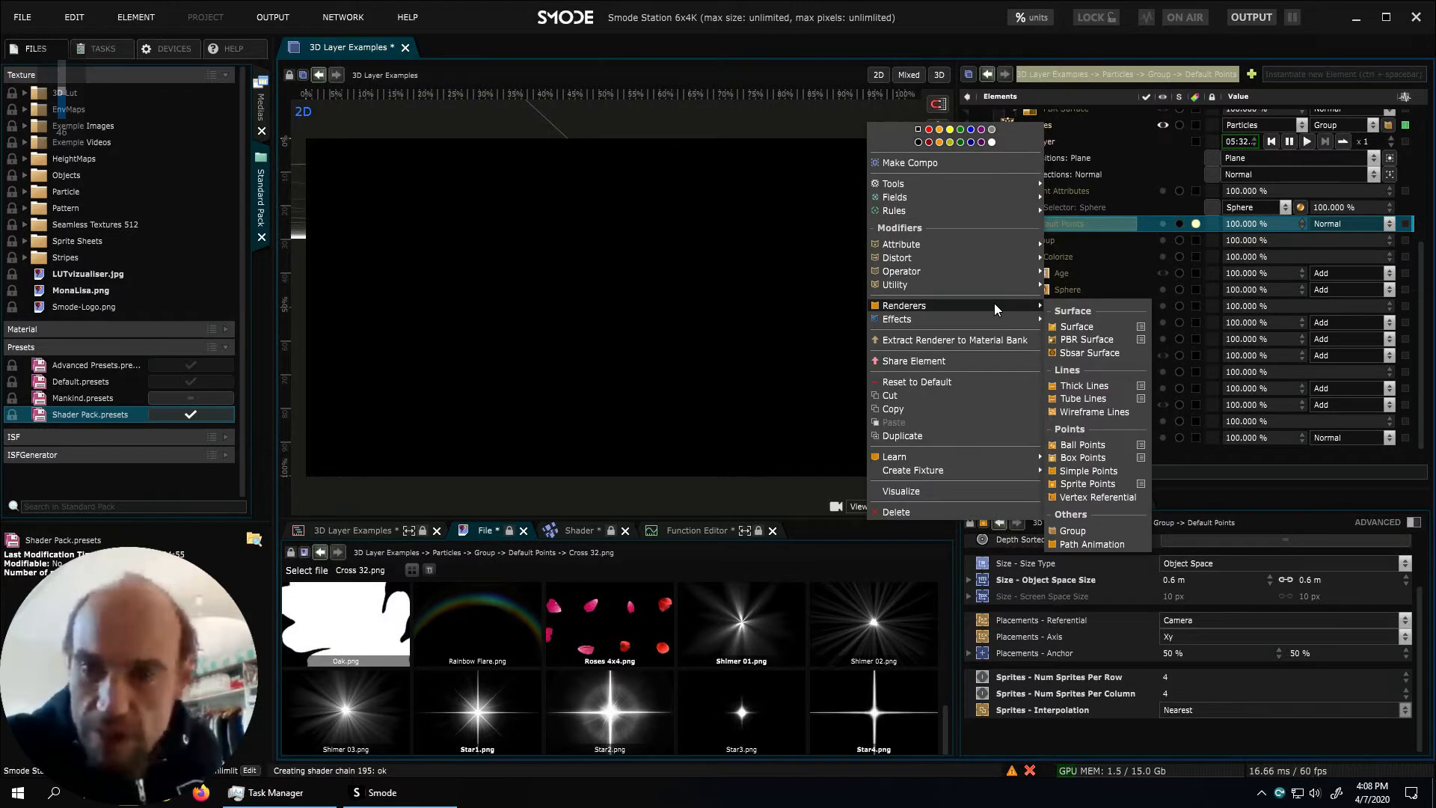
pyautogui.click(1096, 483)
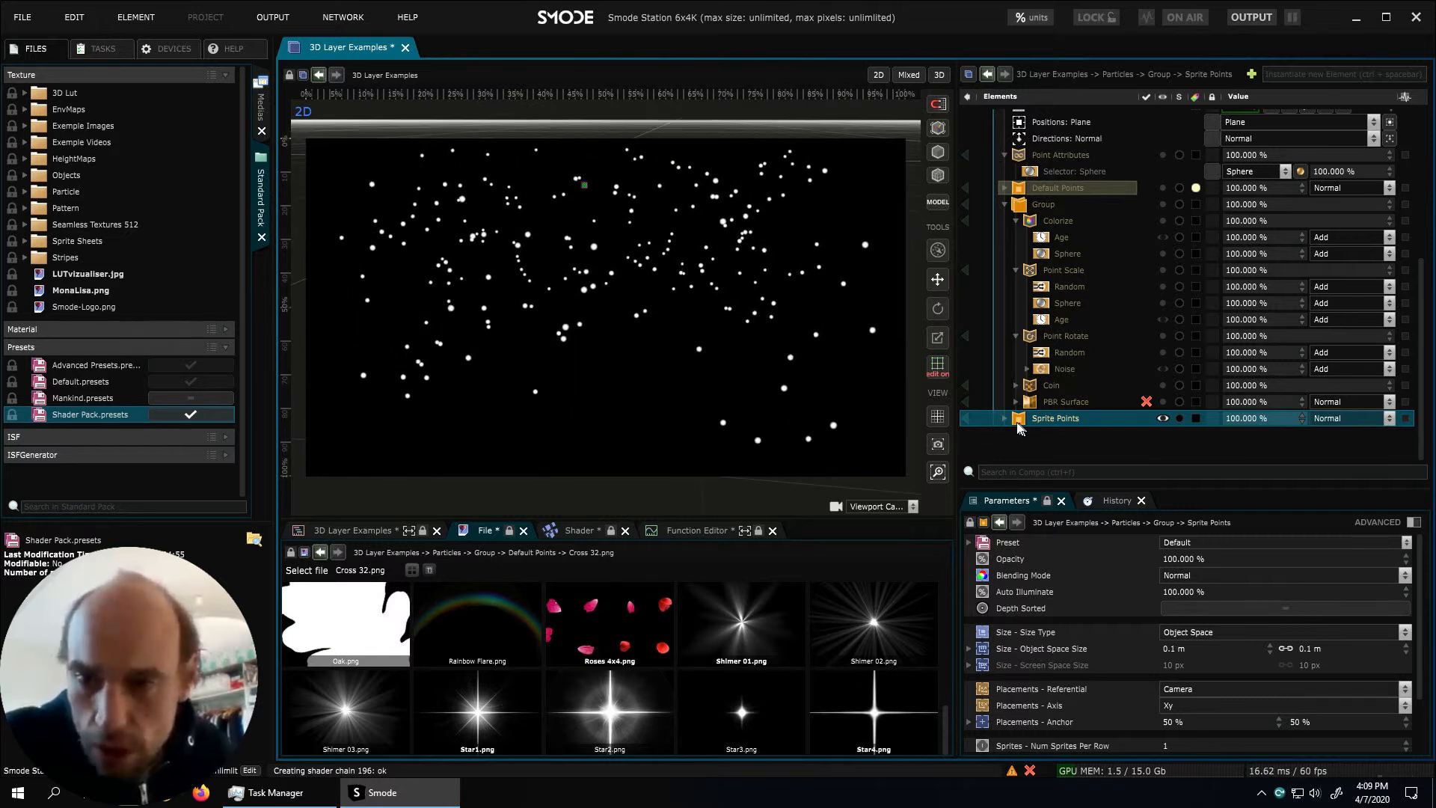
# Set the Sprite Points blending mode to Linear Dodge (Add) and its opacity to 50%
pyautogui.click(1348, 423)
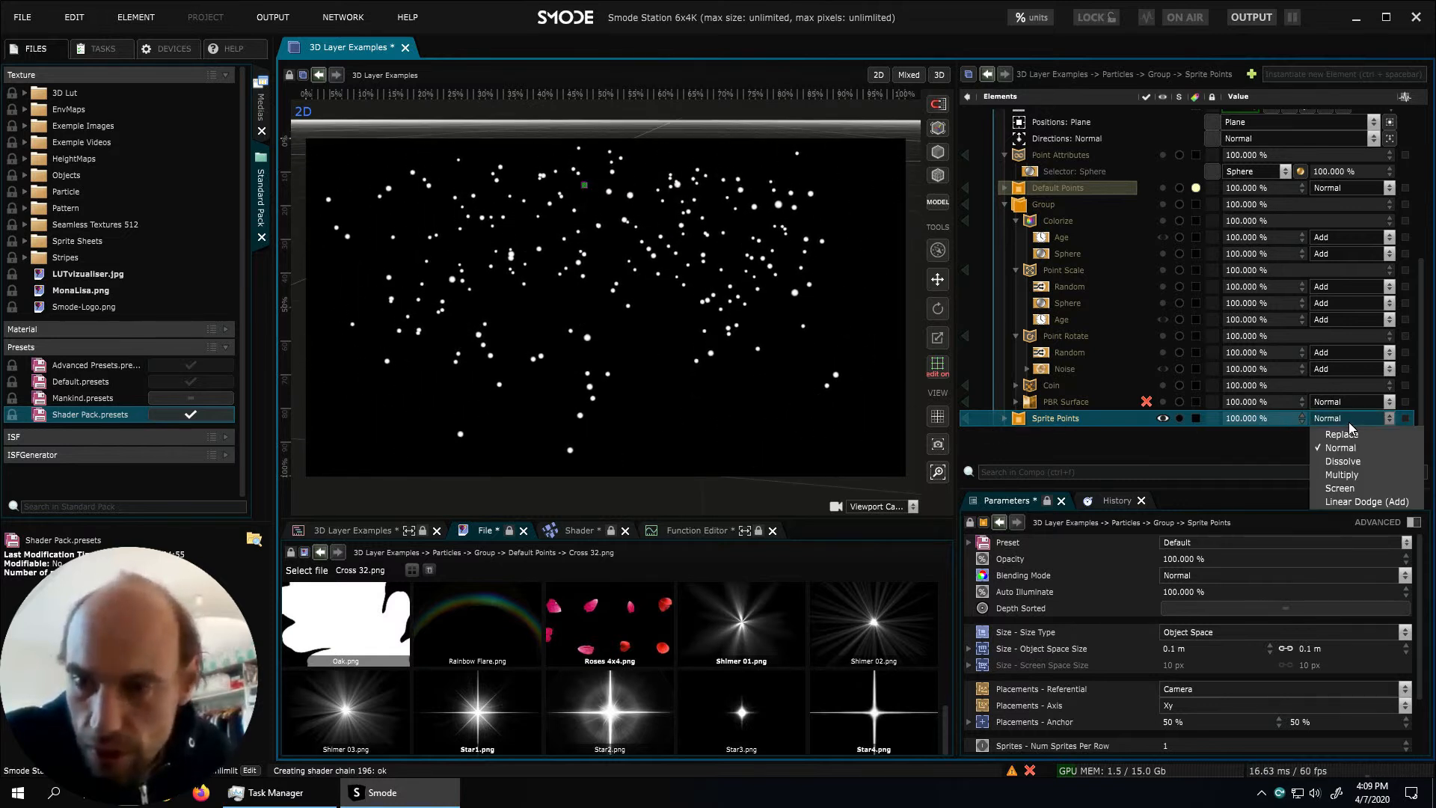
pyautogui.click(1342, 500)
pyautogui.doubleClick(1269, 421)
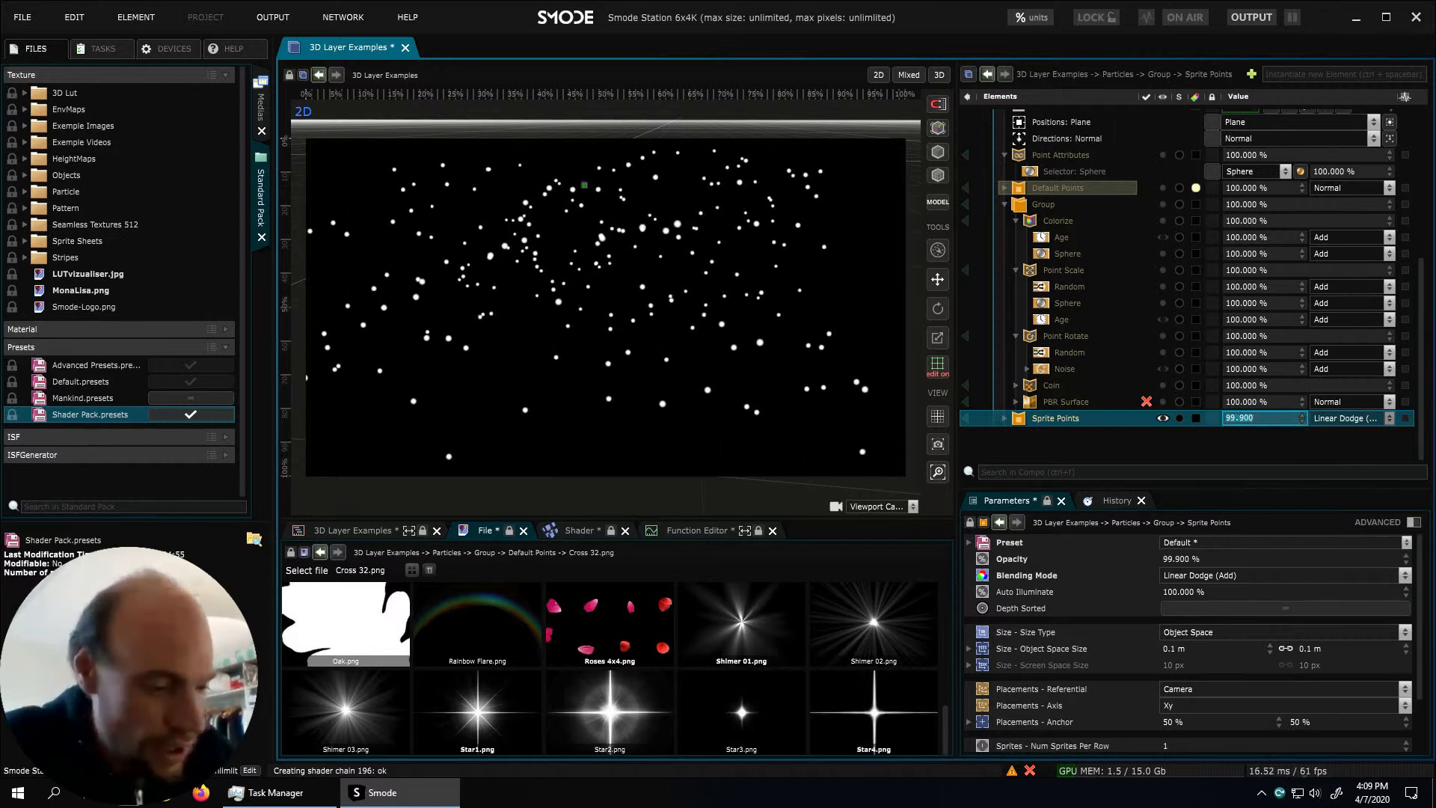
pyautogui.write('50')
pyautogui.press('Return')
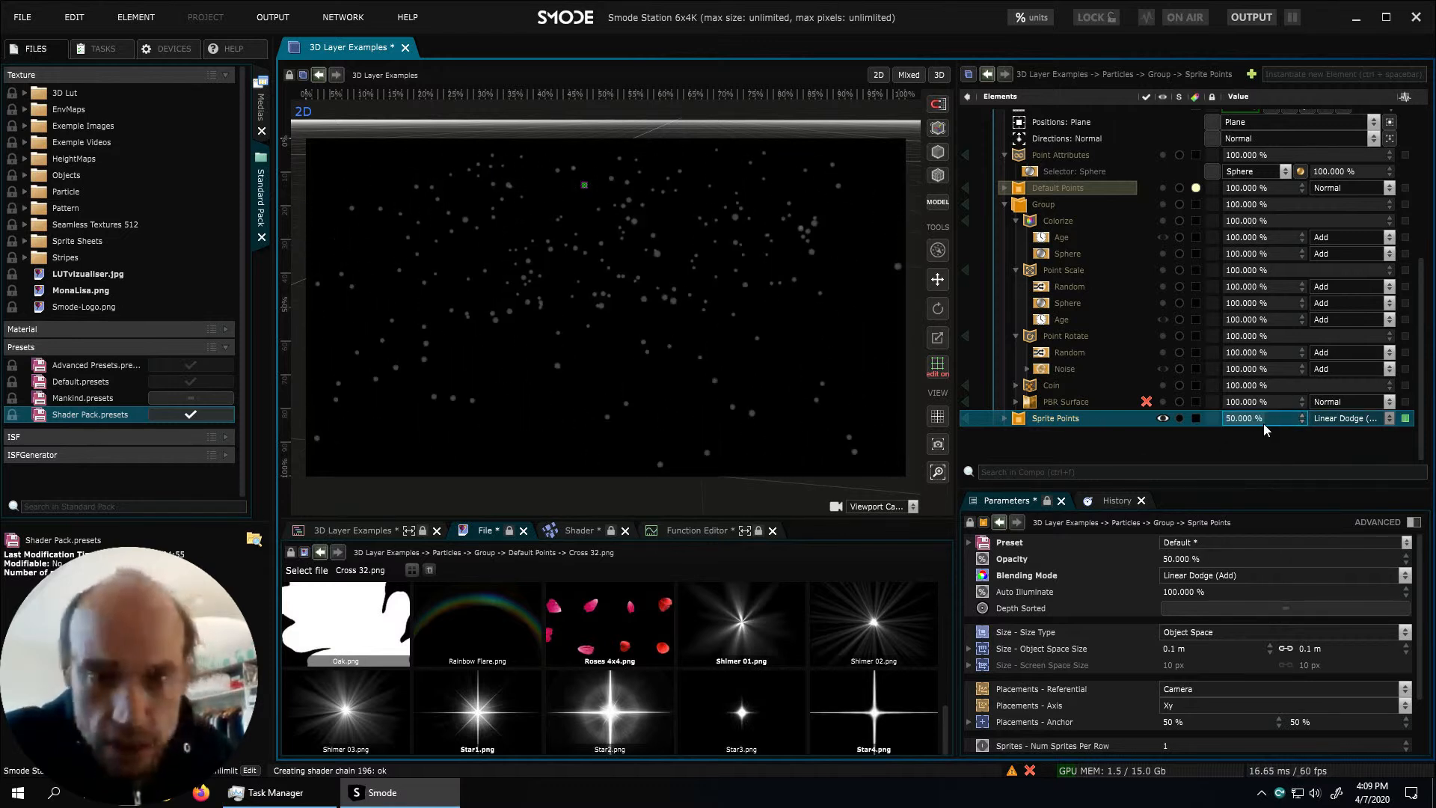
# Expand the Sprite Points renderer and increase its Object Space Size to about 0.68 m
pyautogui.click(1005, 418)
pyautogui.scroll(-1, 1249, 652)
pyautogui.scroll(1, 1212, 627)
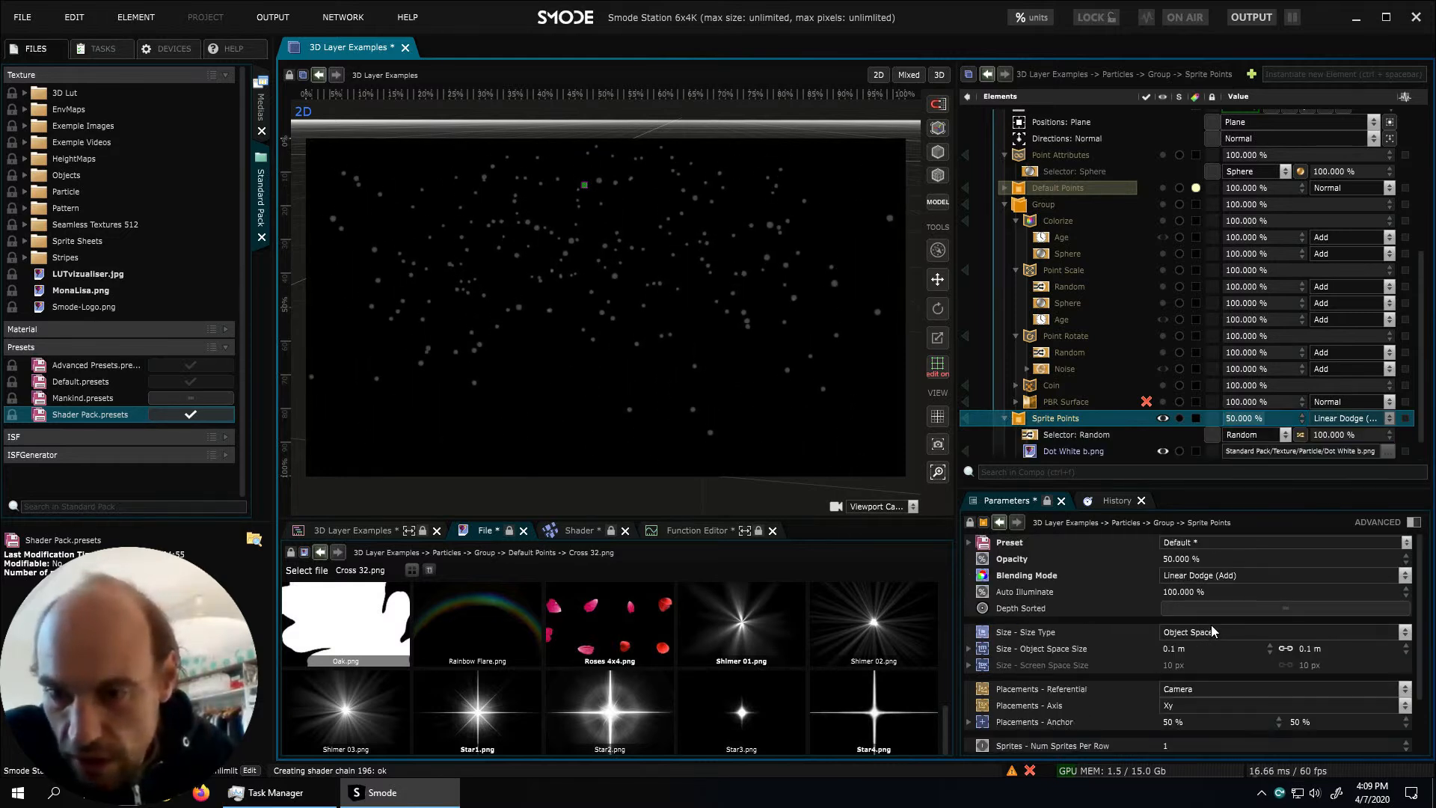
pyautogui.moveTo(1195, 647); pyautogui.dragTo(1195, 601)
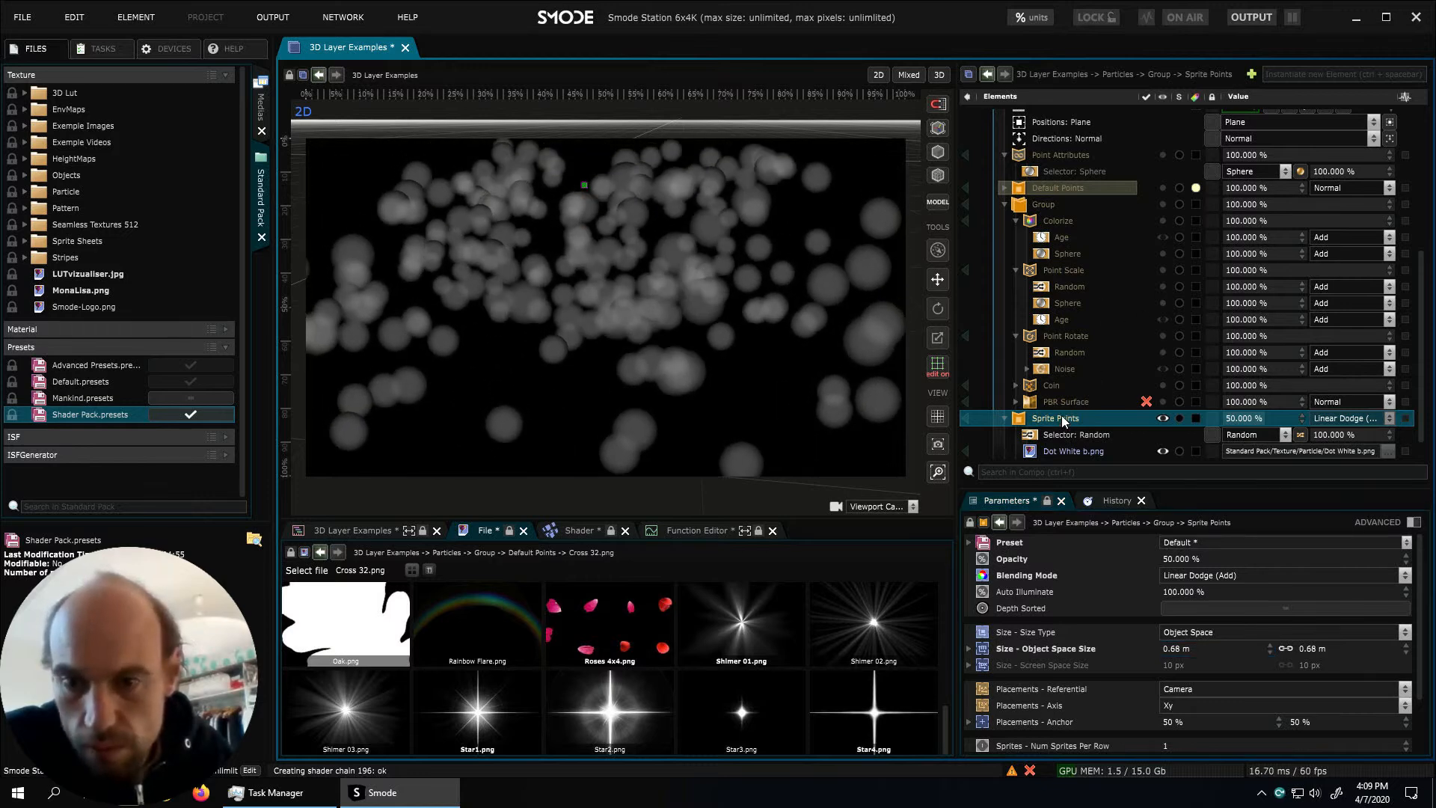
pyautogui.scroll(-1, 1211, 673)
pyautogui.scroll(1, 1259, 628)
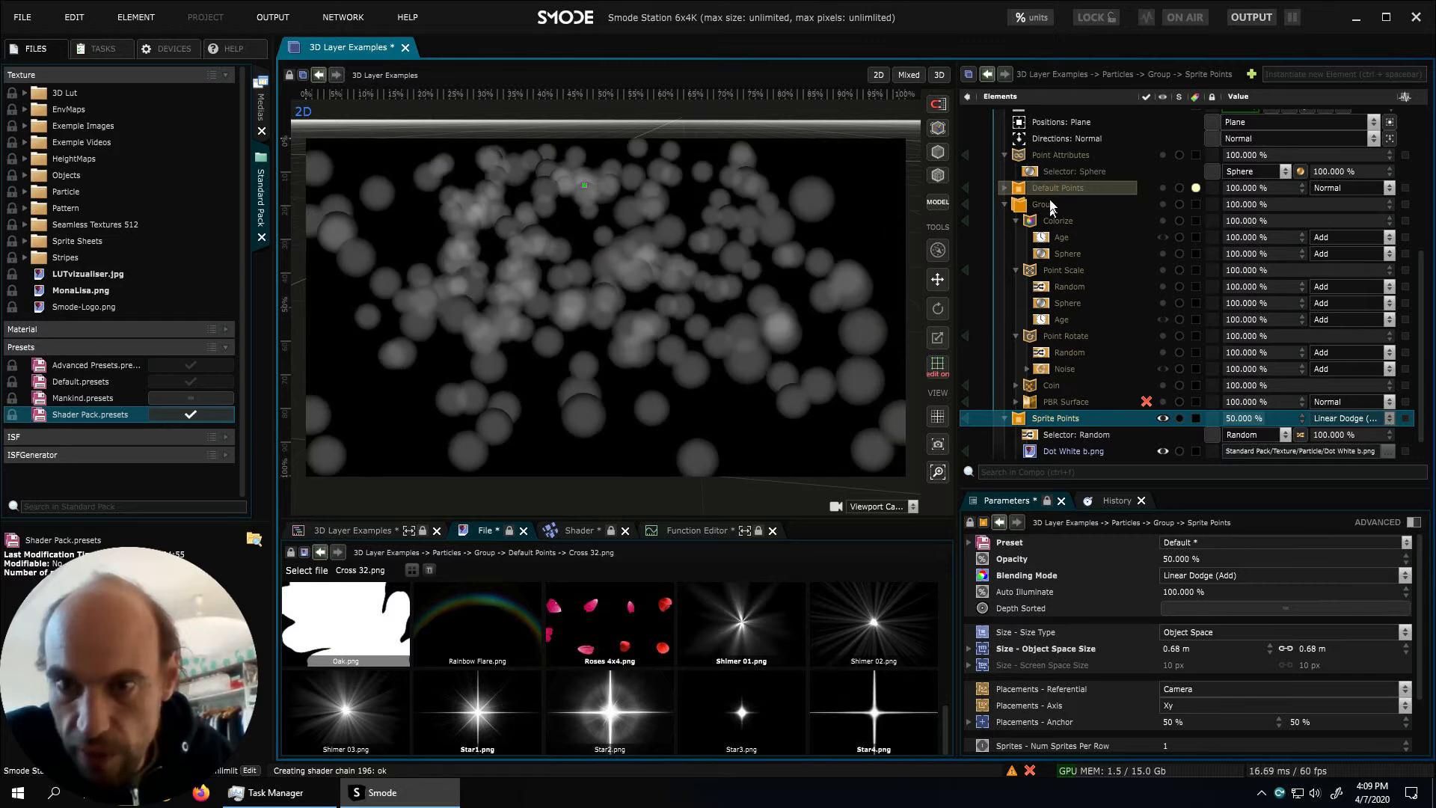
# Set the emission Rate of the Particles element to 350
pyautogui.scroll(1, 1055, 171)
pyautogui.click(1053, 168)
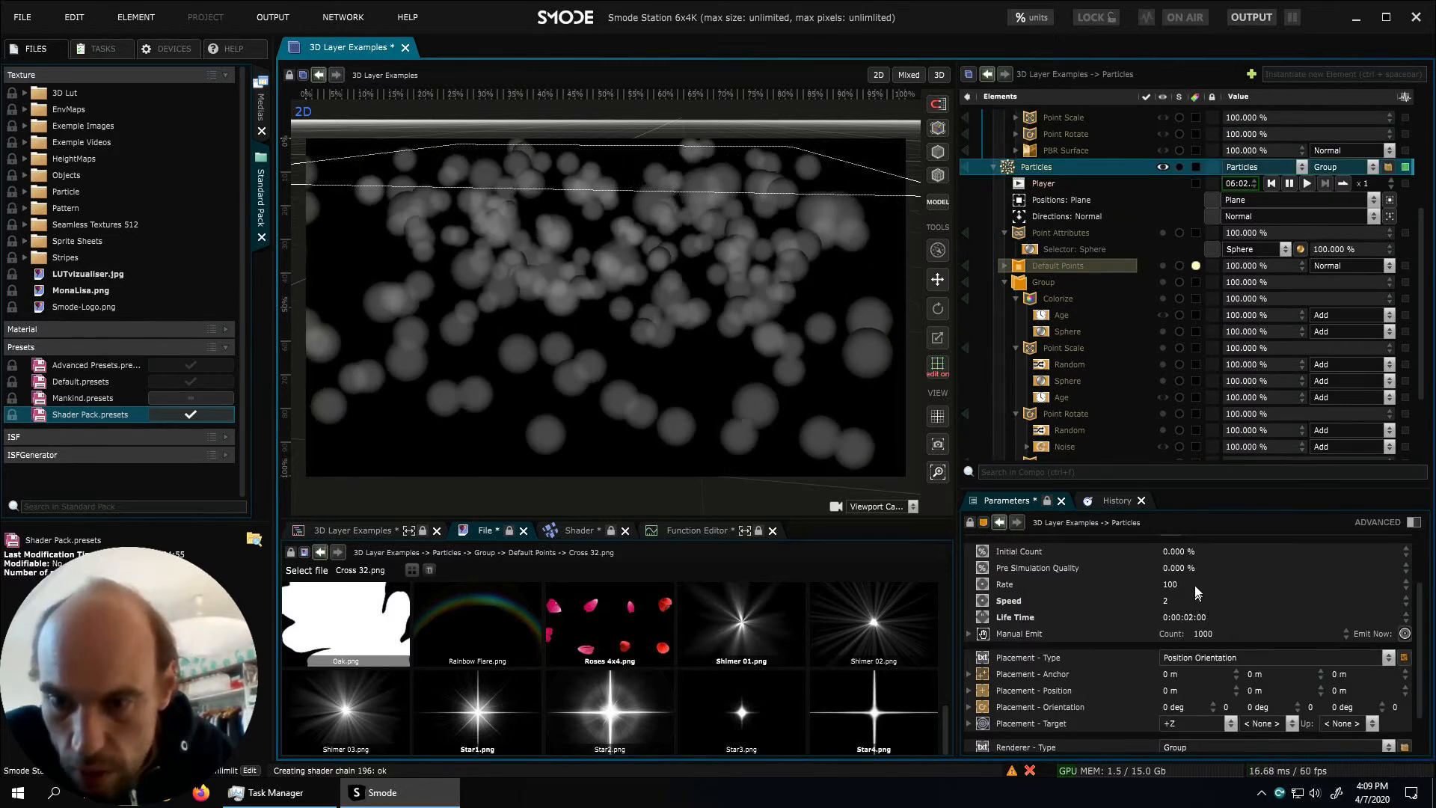
pyautogui.doubleClick(1196, 584)
pyautogui.write('350')
pyautogui.press('Return')
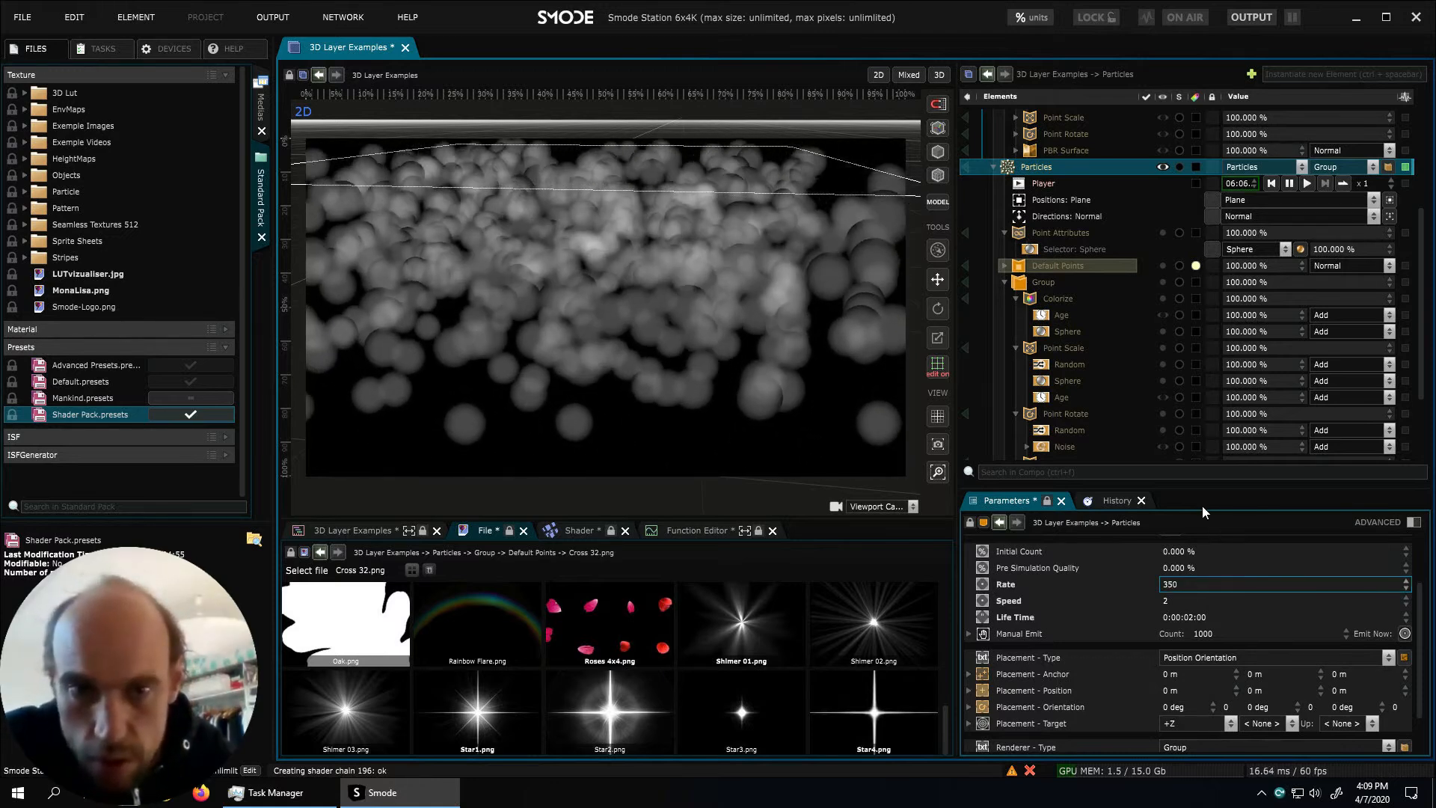
# Change the particle emission Directions to Random
pyautogui.click(1263, 215)
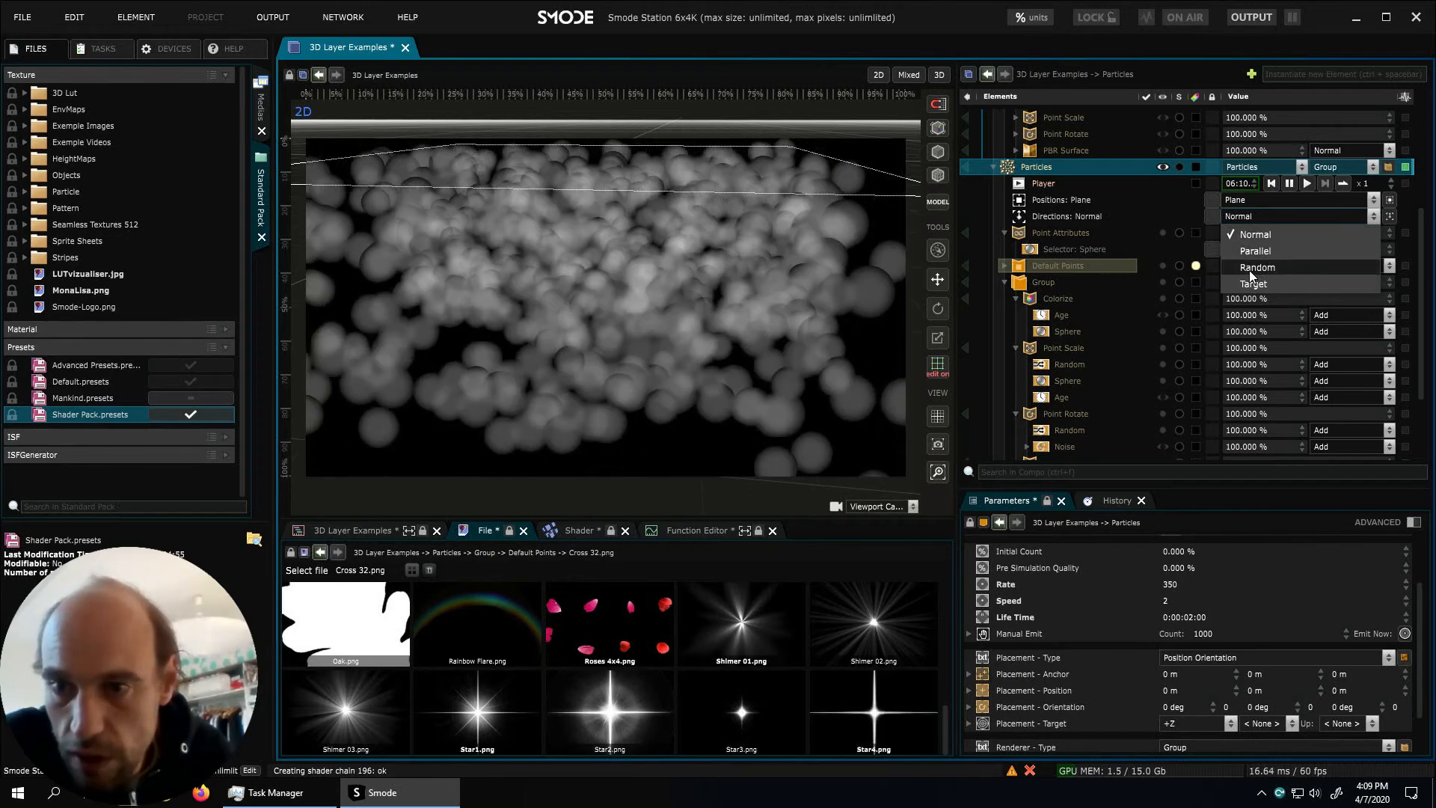
pyautogui.click(1250, 268)
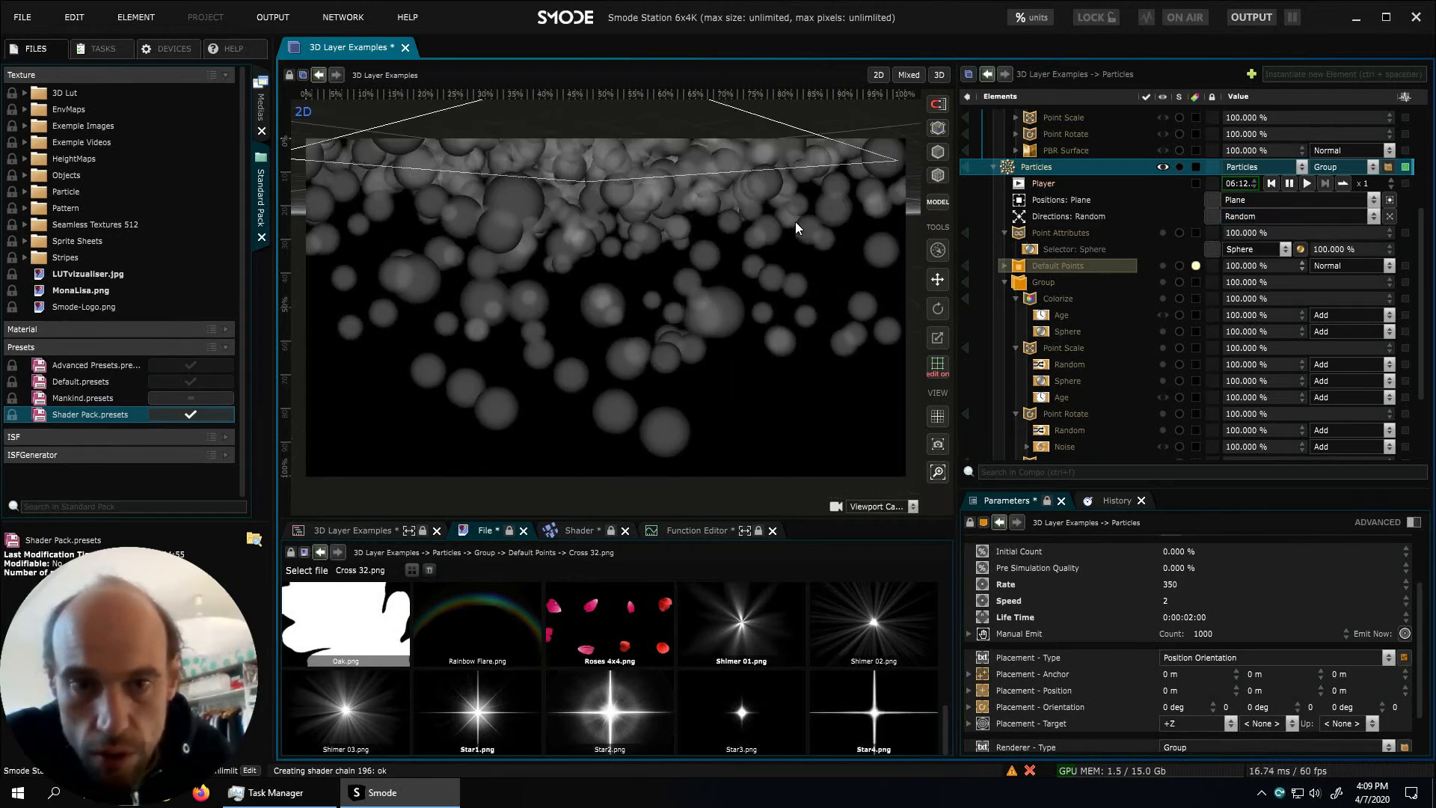
pyautogui.moveTo(702, 241); pyautogui.dragTo(664, 292, button='middle')
pyautogui.scroll(5, 706, 295)
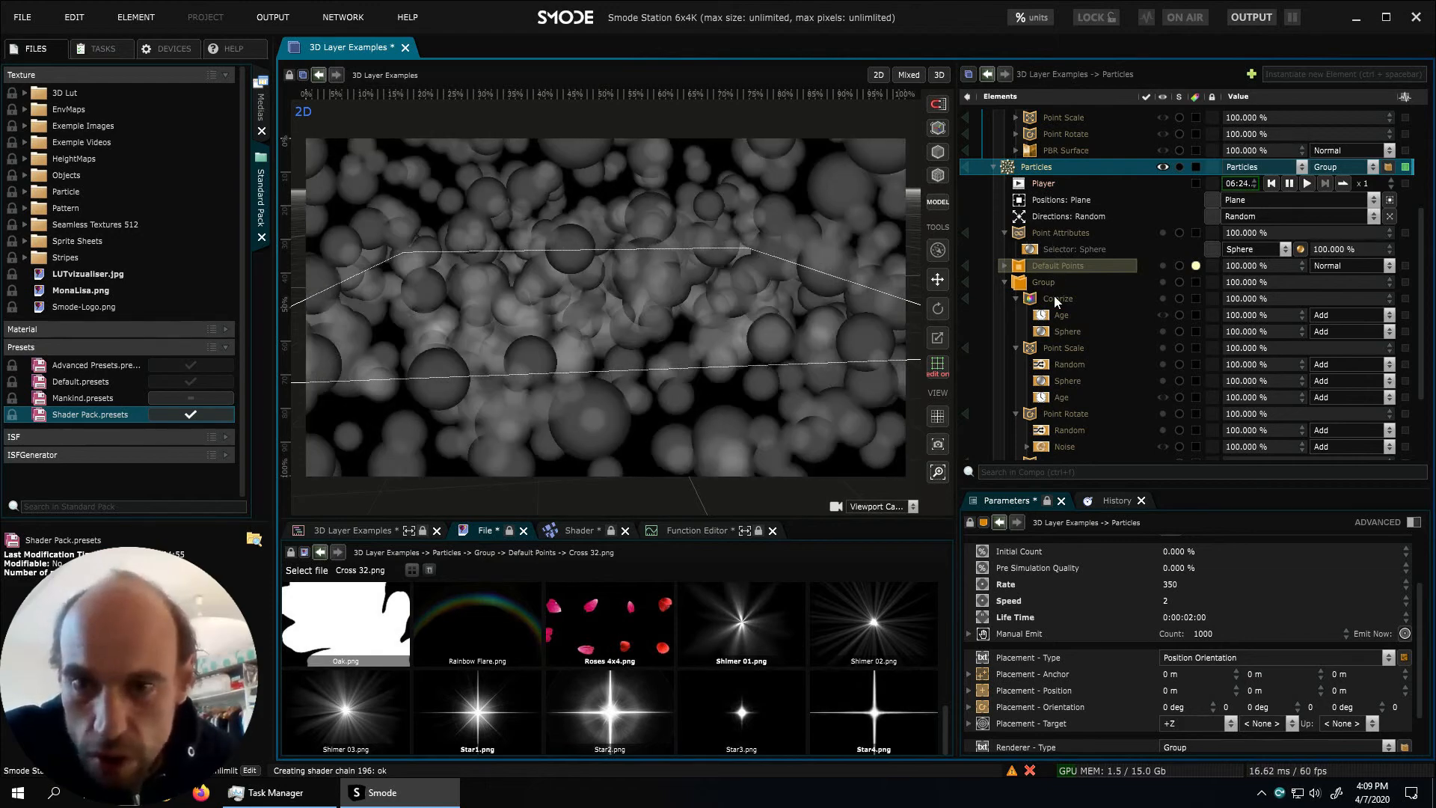
pyautogui.scroll(-3, 1054, 277)
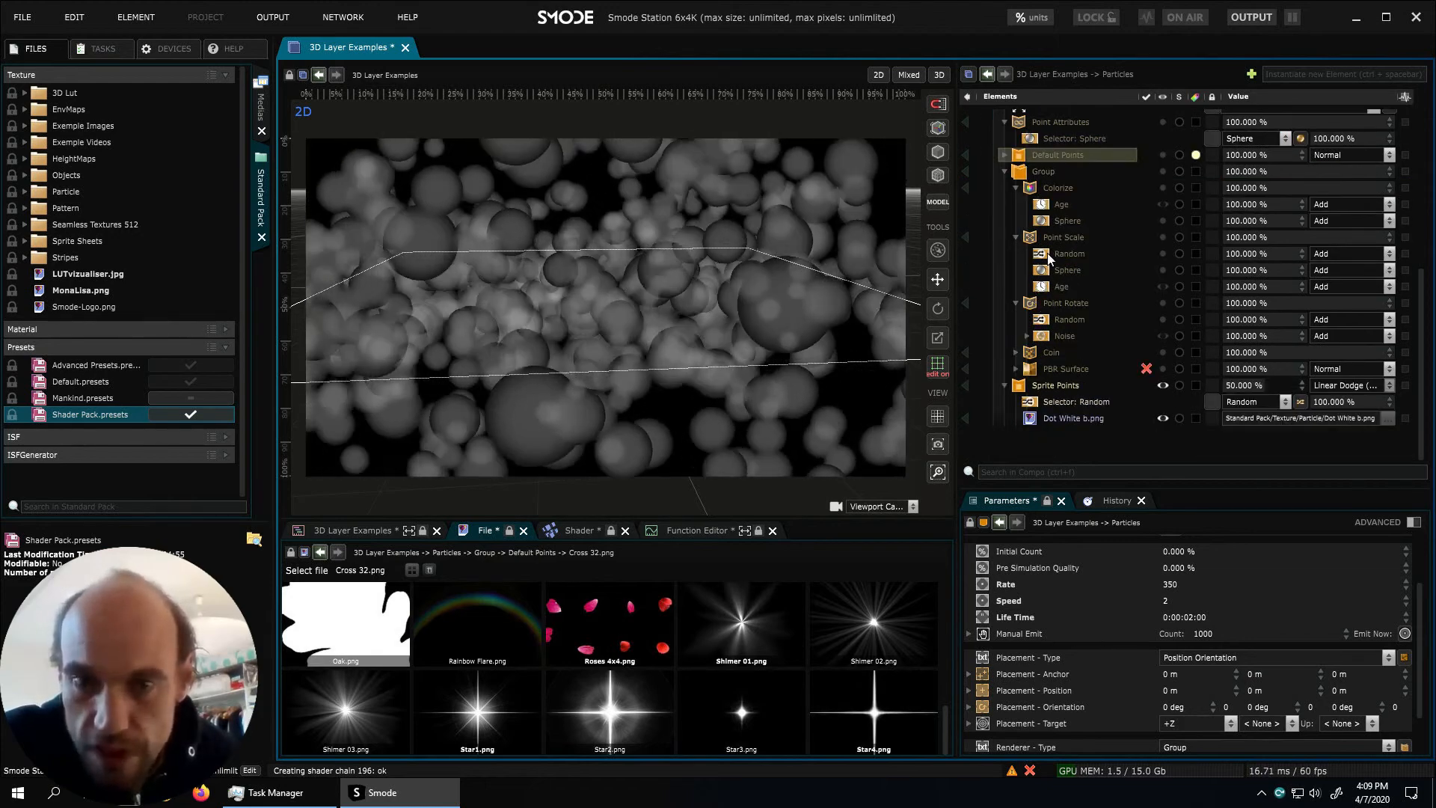
# Display the advanced parameters of Sprite Points and compare the rendering with Depth Sorted switched on and off
pyautogui.click(1051, 386)
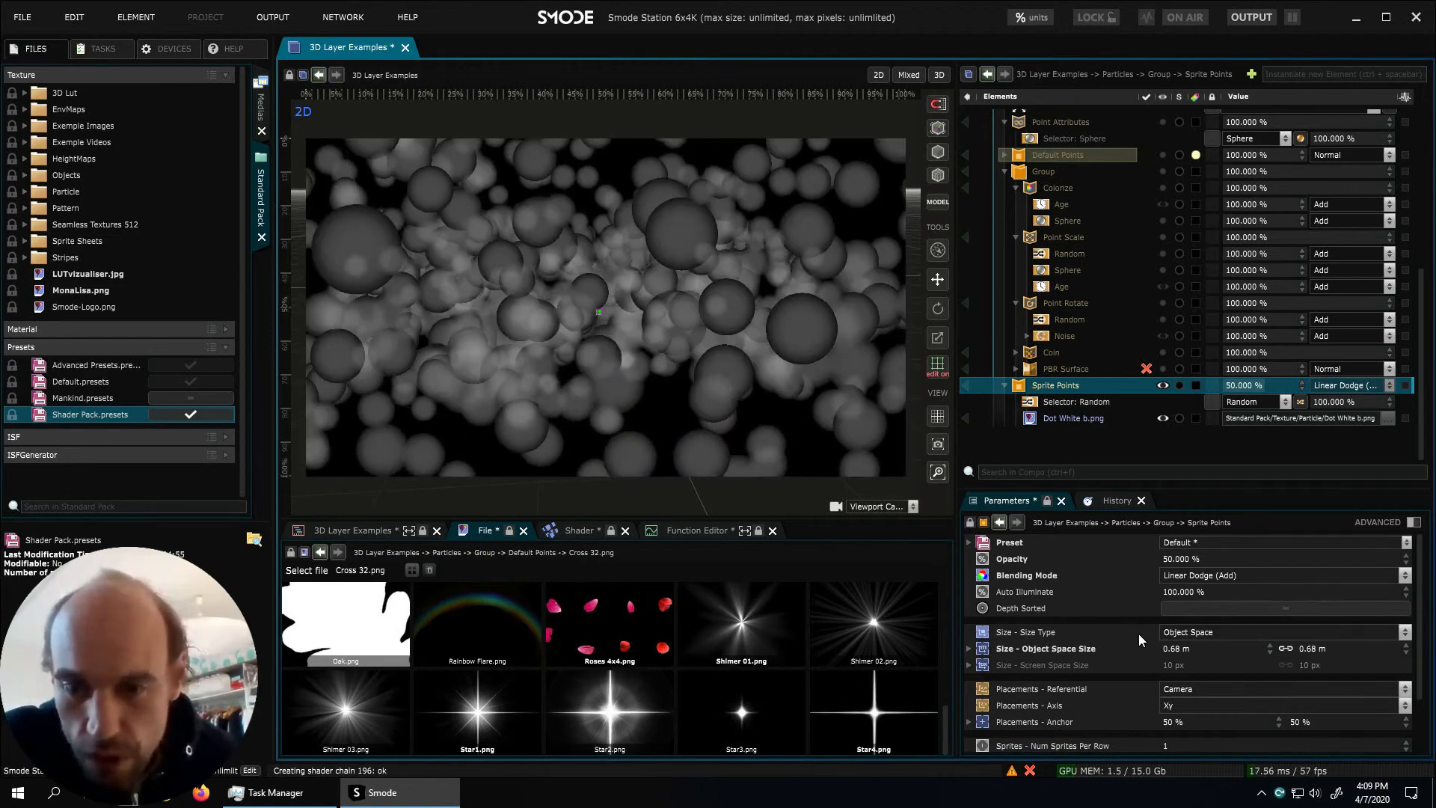
pyautogui.scroll(-2, 1138, 635)
pyautogui.scroll(2, 1141, 649)
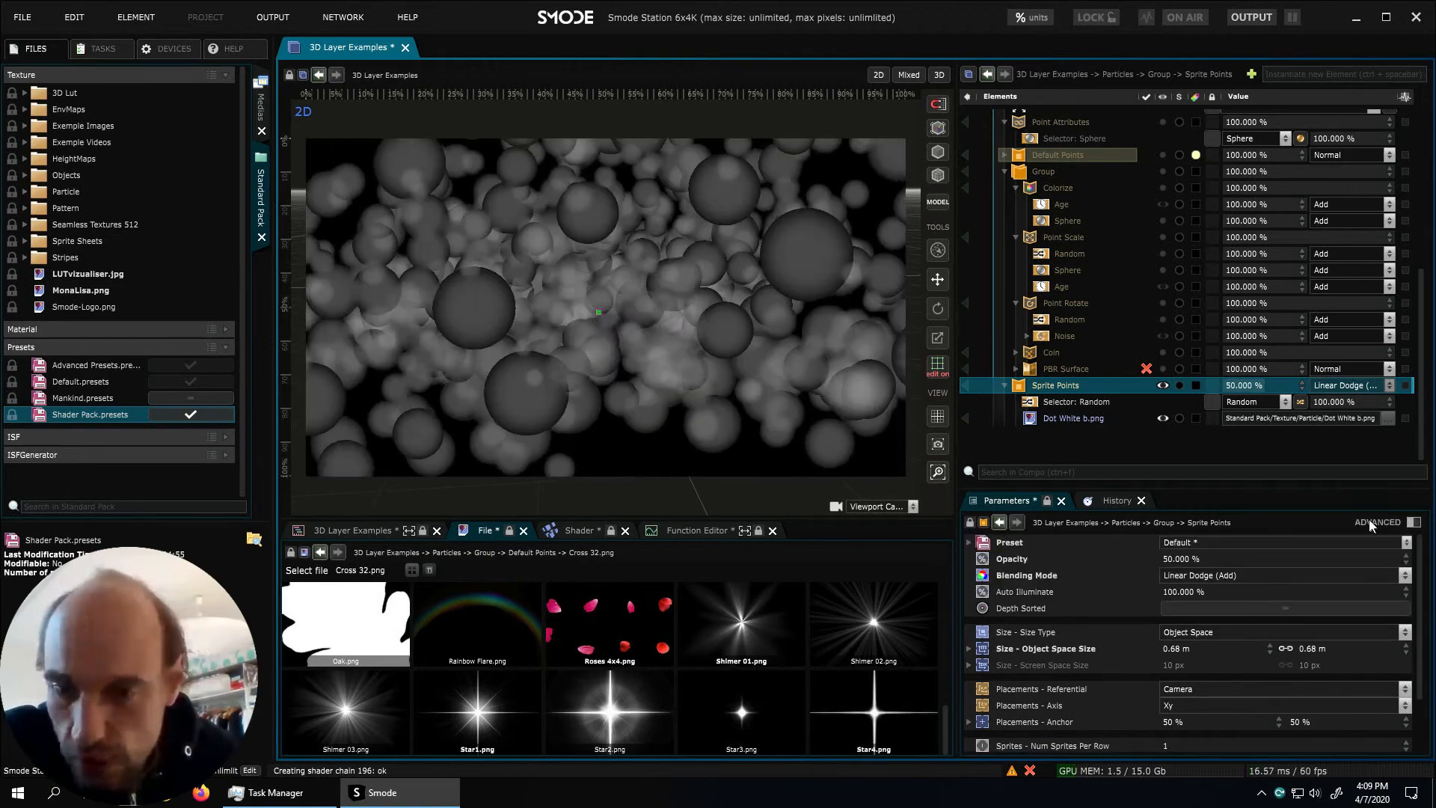
pyautogui.click(1375, 521)
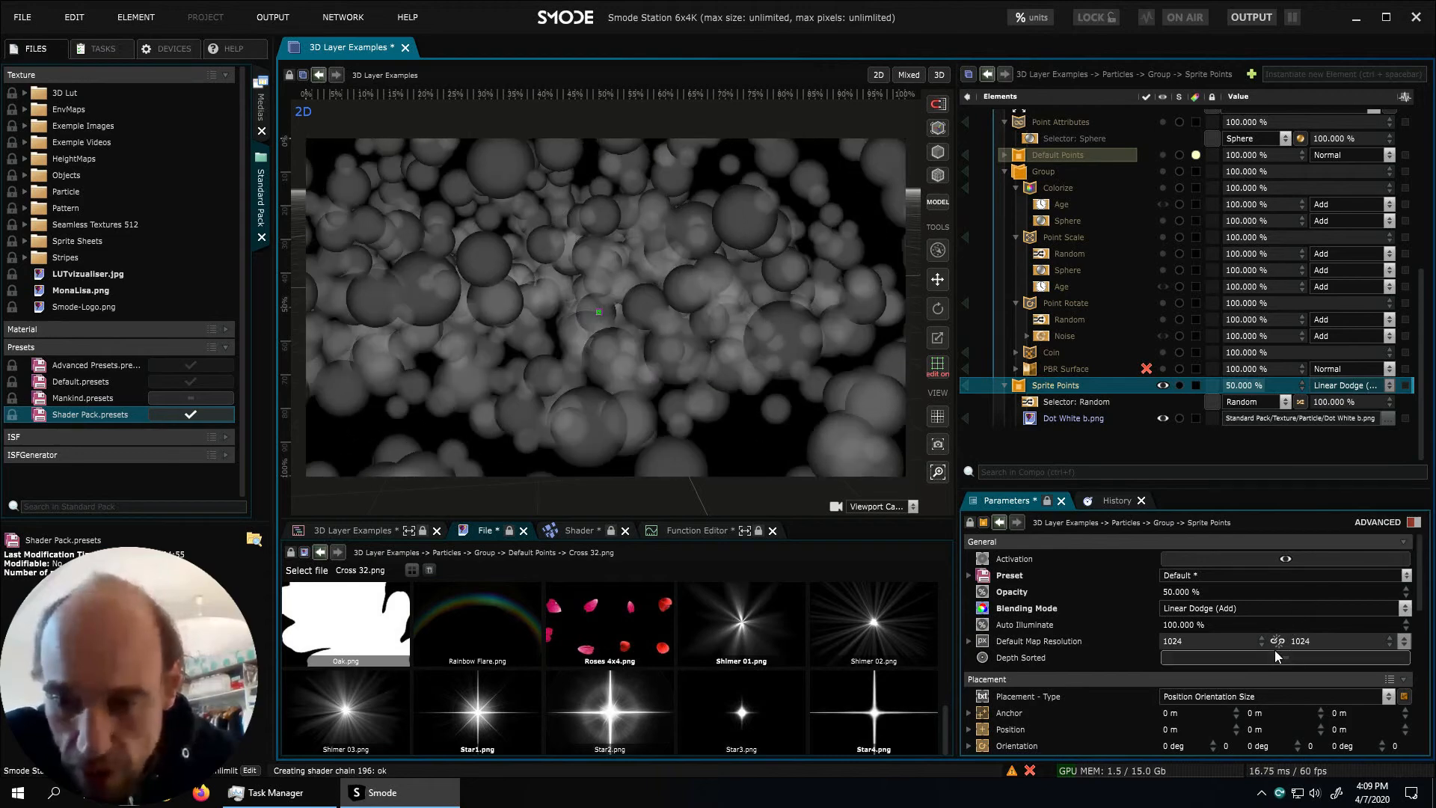
pyautogui.click(1272, 655)
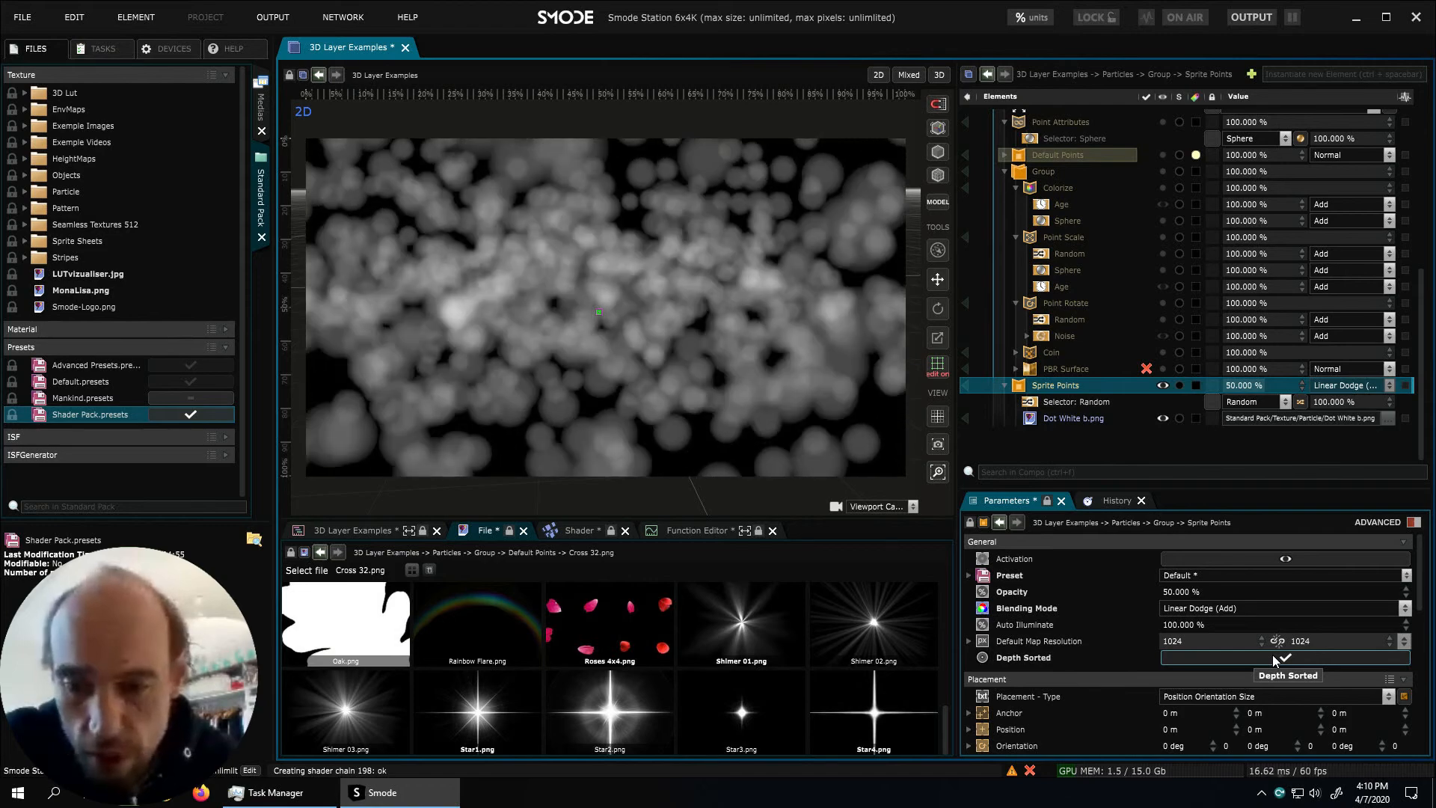
pyautogui.click(1226, 660)
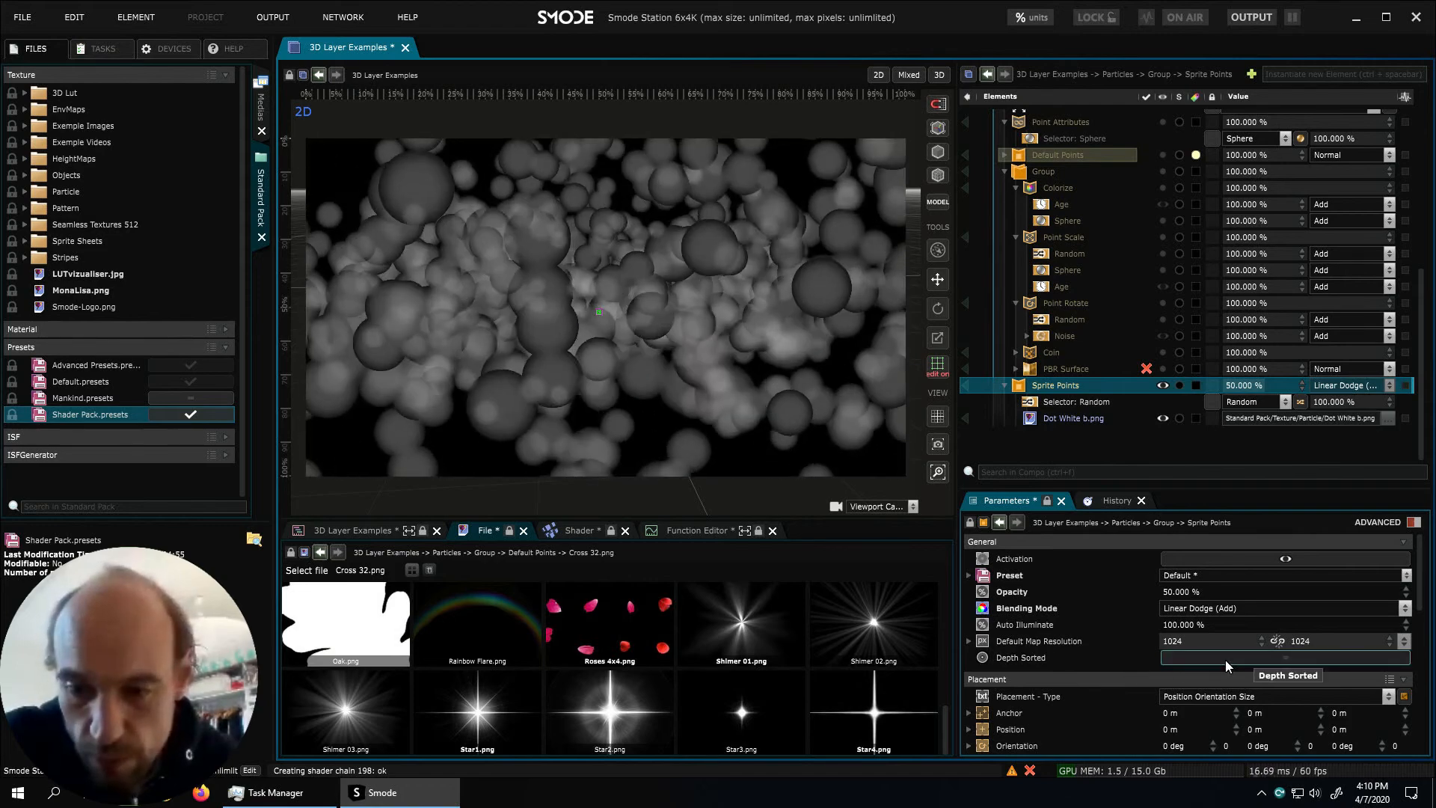
# Disable depth buffer Test and Write for the Sprite Points renderer
pyautogui.scroll(-3, 1225, 659)
pyautogui.scroll(-1, 1225, 660)
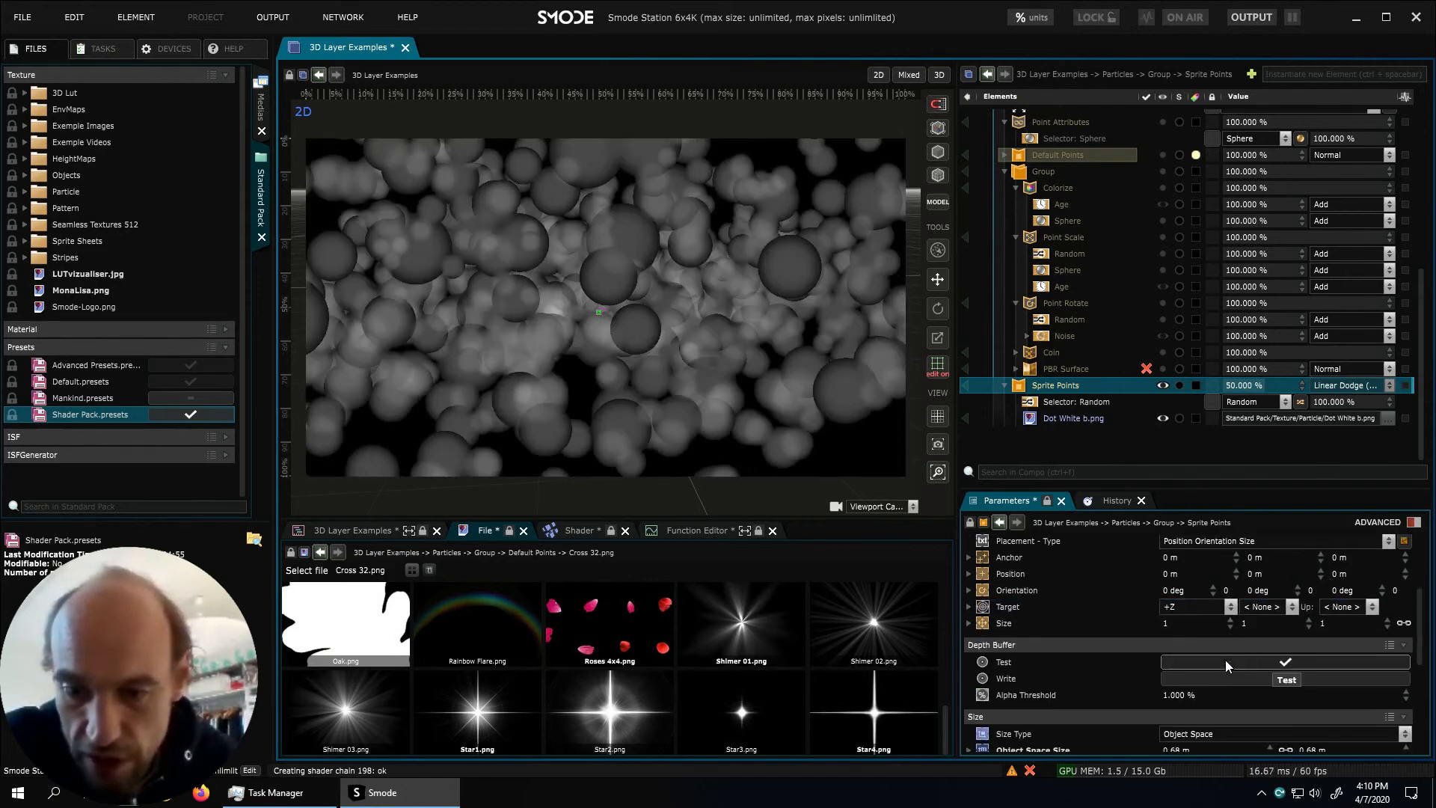
pyautogui.click(1200, 661)
pyautogui.click(1192, 678)
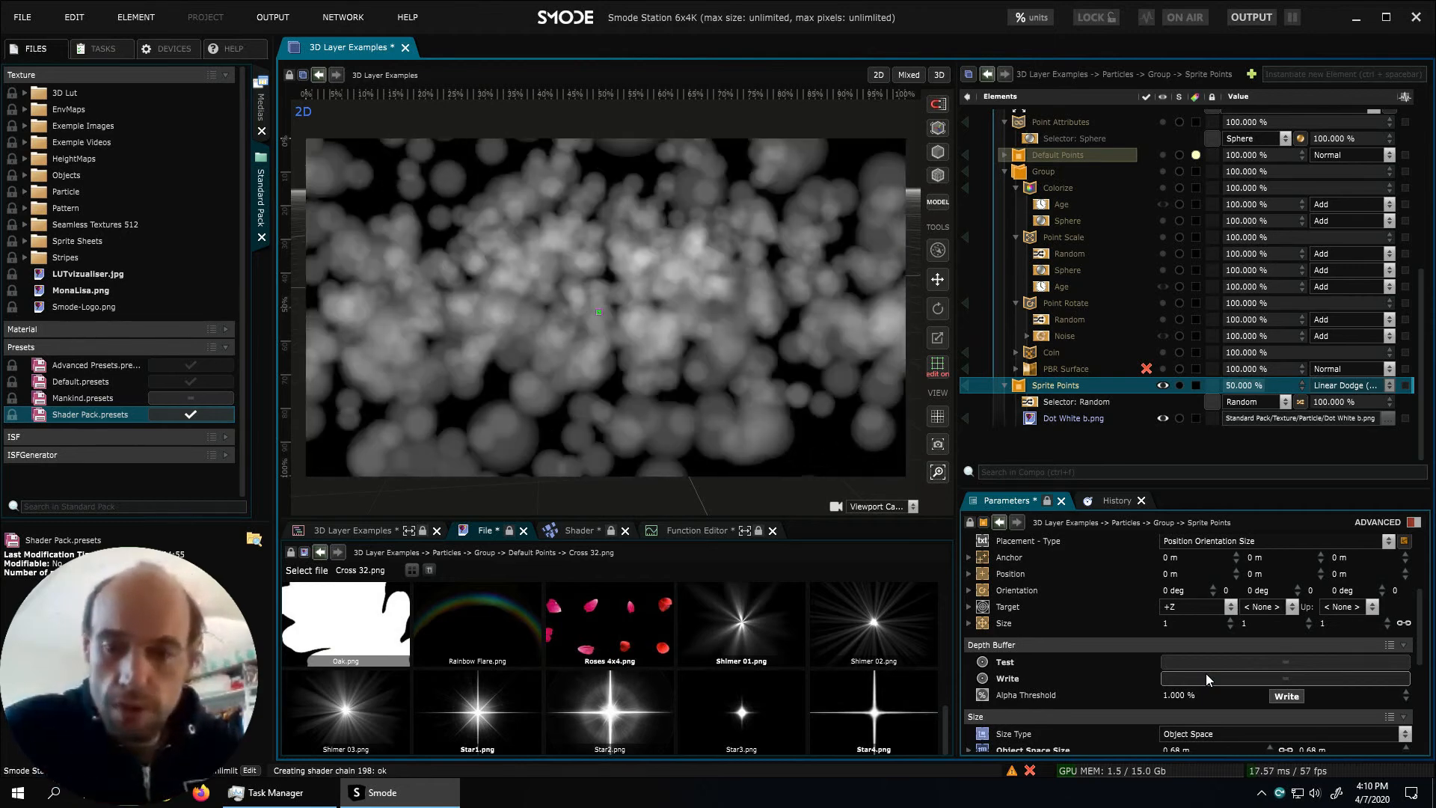
# Re-enable the depth buffer Test and Write options for comparison and switch both off again
pyautogui.click(1206, 673)
pyautogui.click(1228, 663)
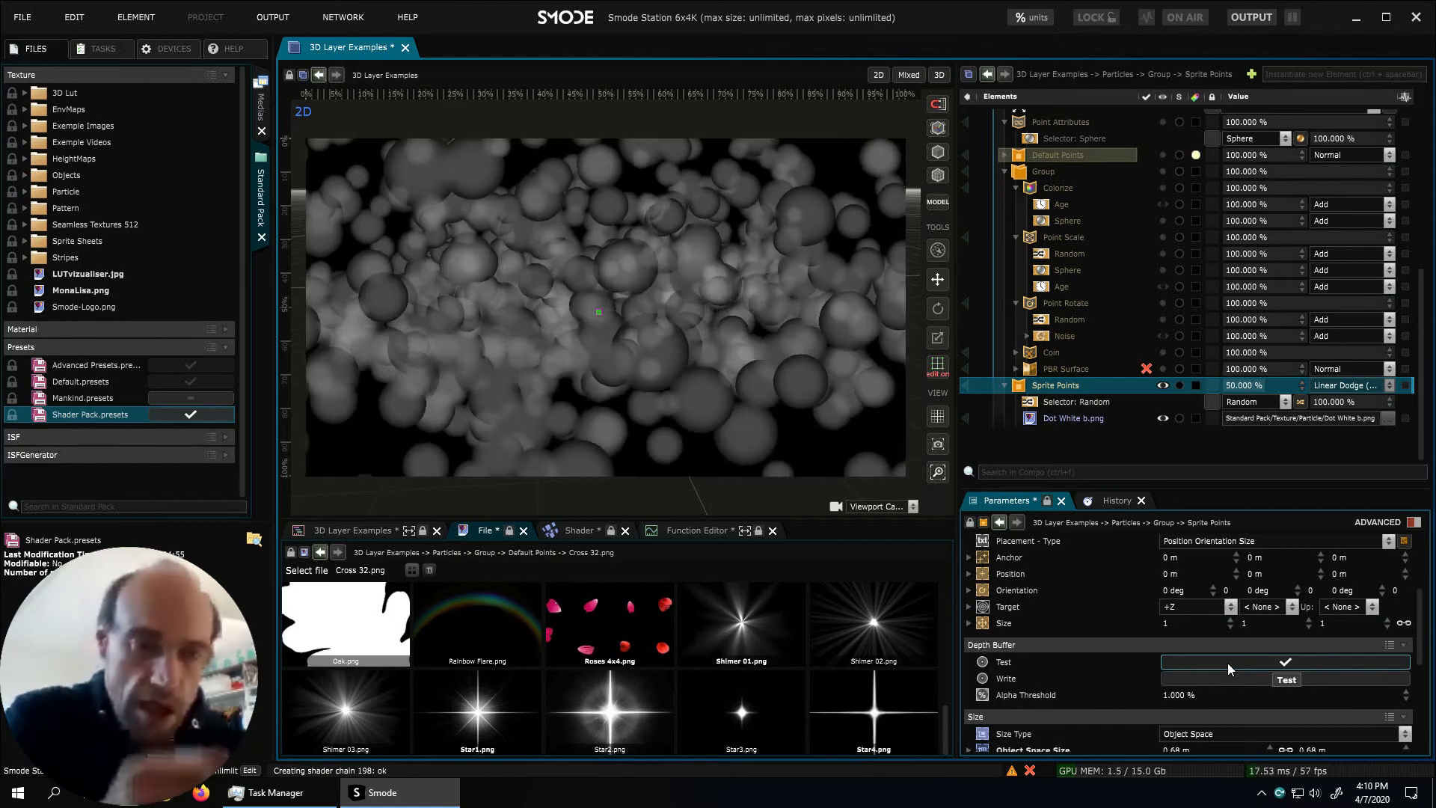
pyautogui.click(1227, 663)
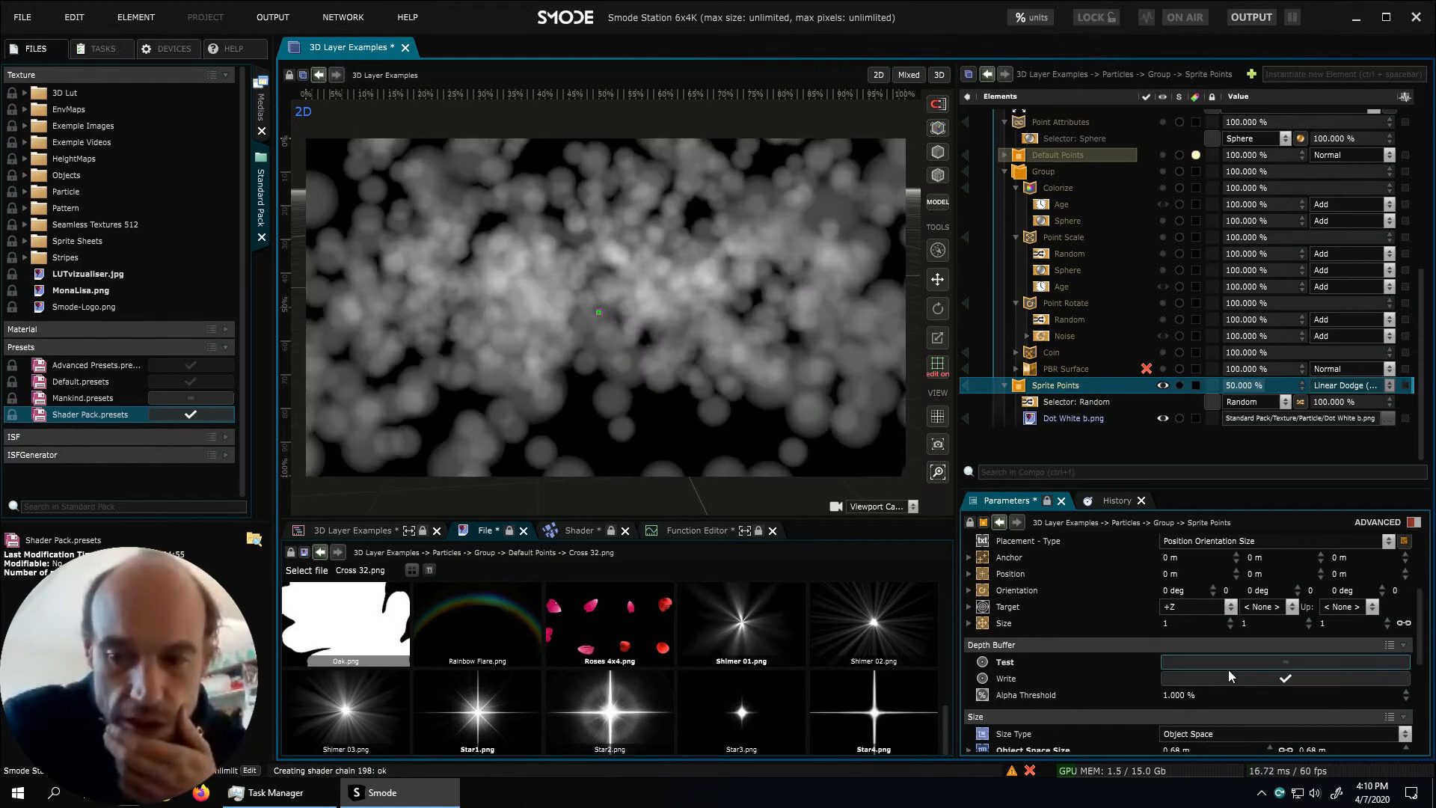
pyautogui.click(1224, 678)
pyautogui.click(1222, 680)
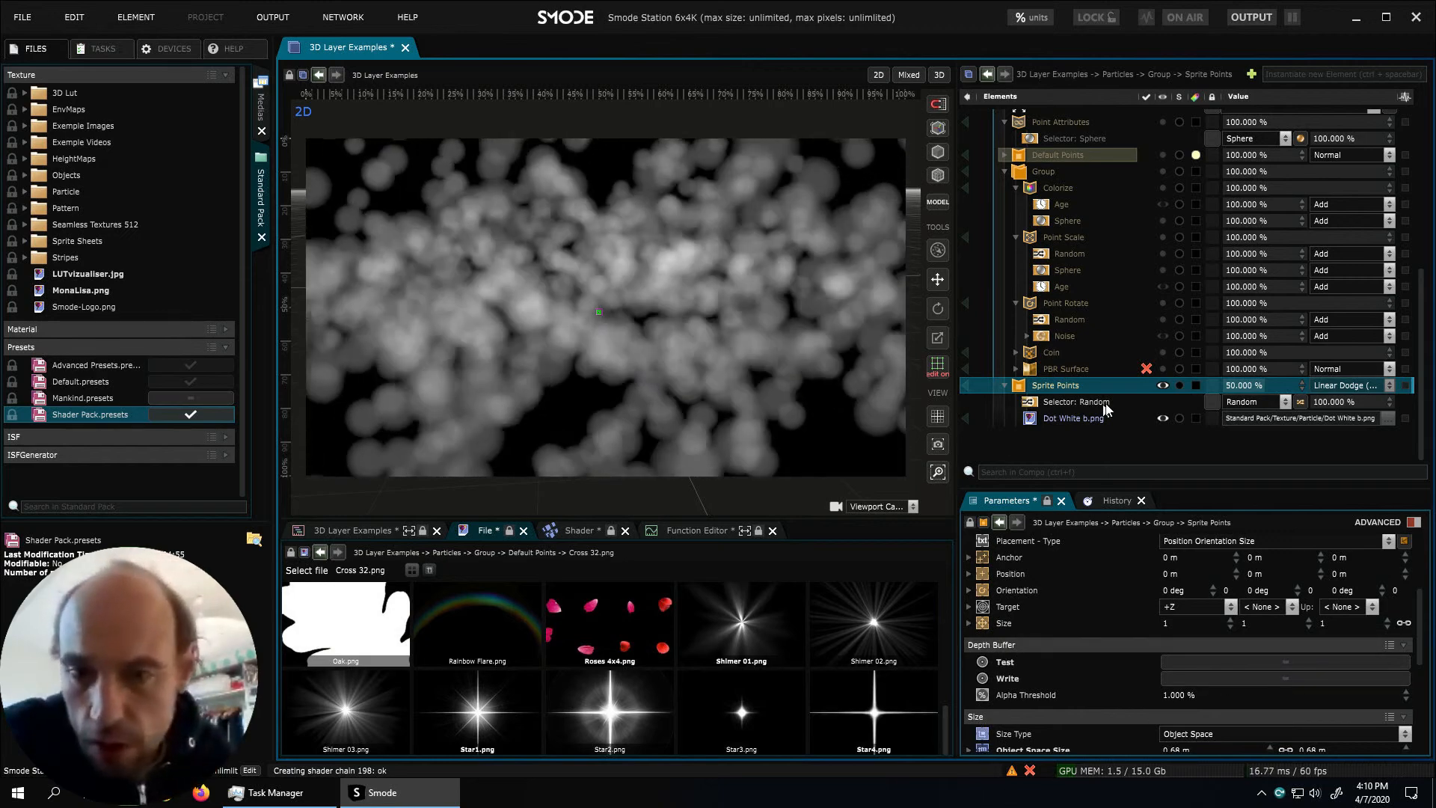
# Set the Sprite Points opacity to 25% and, with advanced parameters hidden, increase its Object Space Size to about 1.07 m
pyautogui.click(1239, 384)
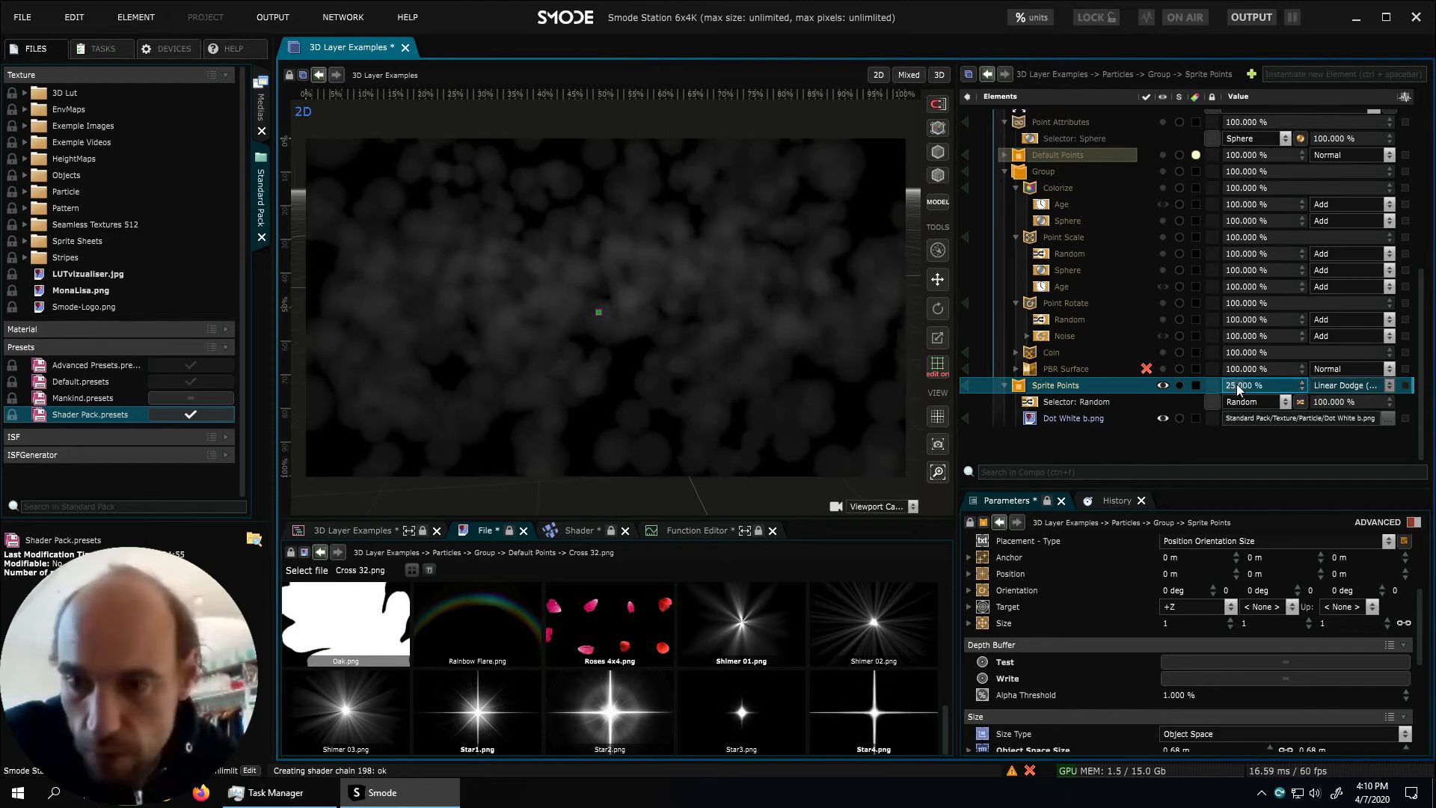
pyautogui.click(1076, 372)
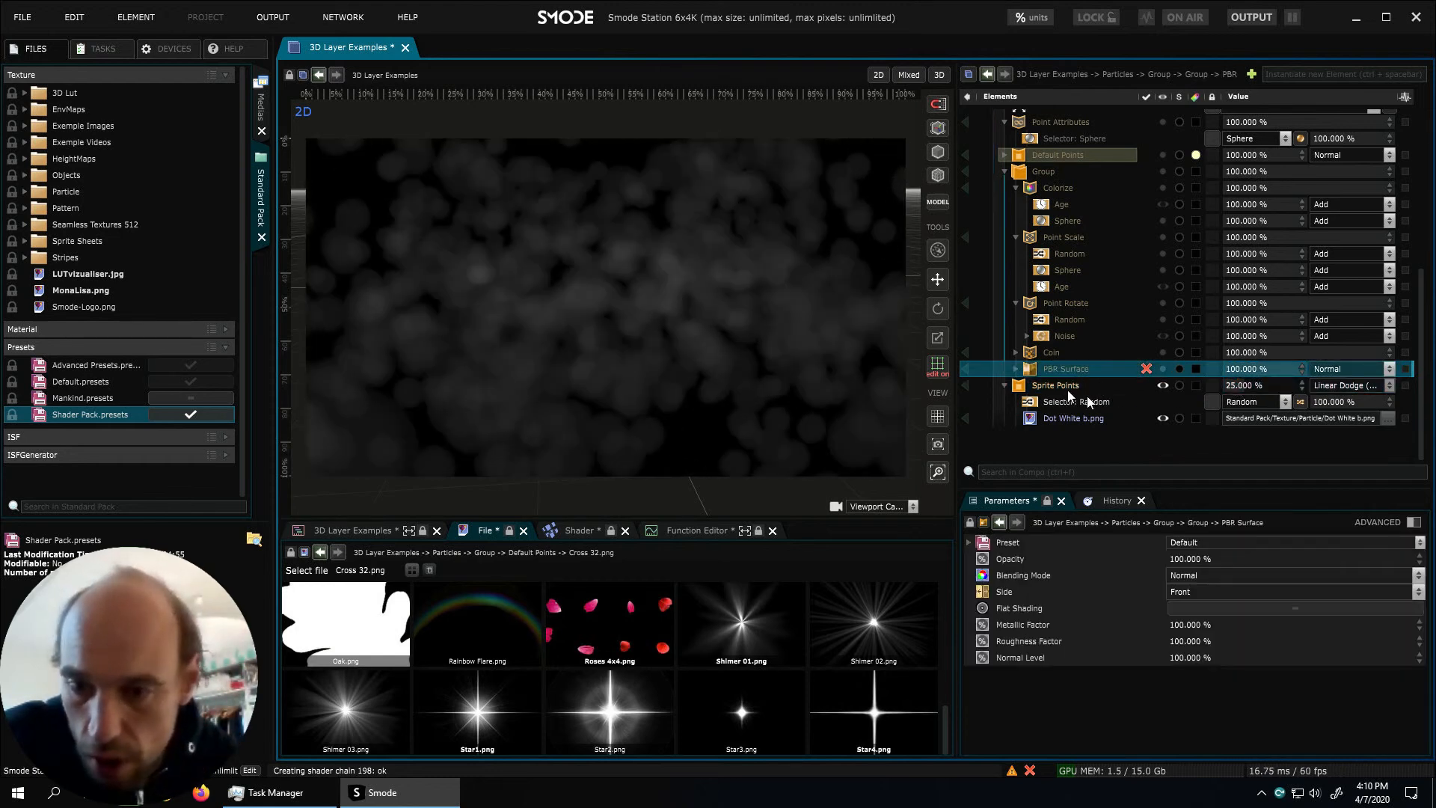
pyautogui.click(1066, 387)
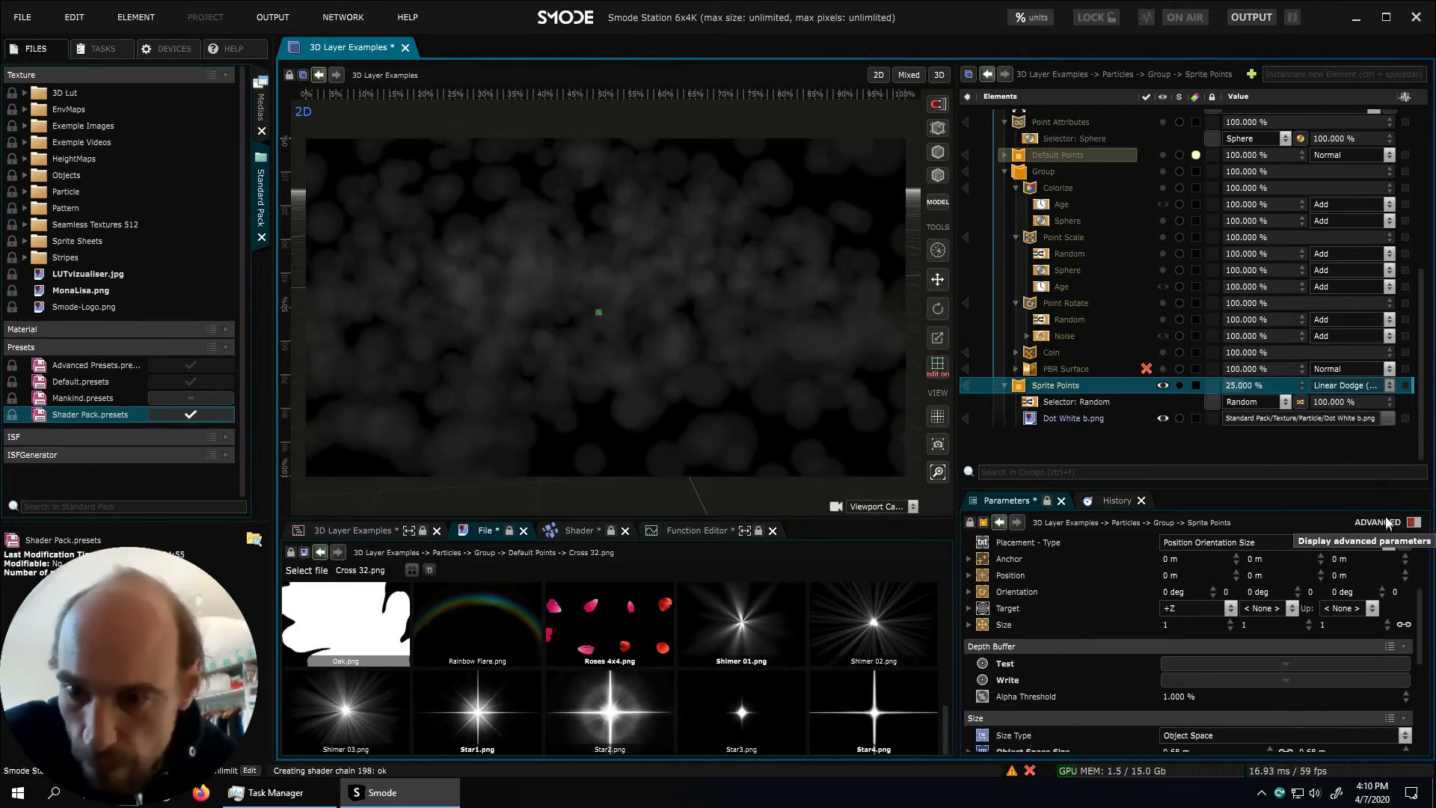
pyautogui.click(1413, 522)
pyautogui.moveTo(1193, 583)
pyautogui.mouseDown()
pyautogui.moveTo(1193, 560)
pyautogui.moveTo(1188, 573)
pyautogui.mouseUp()
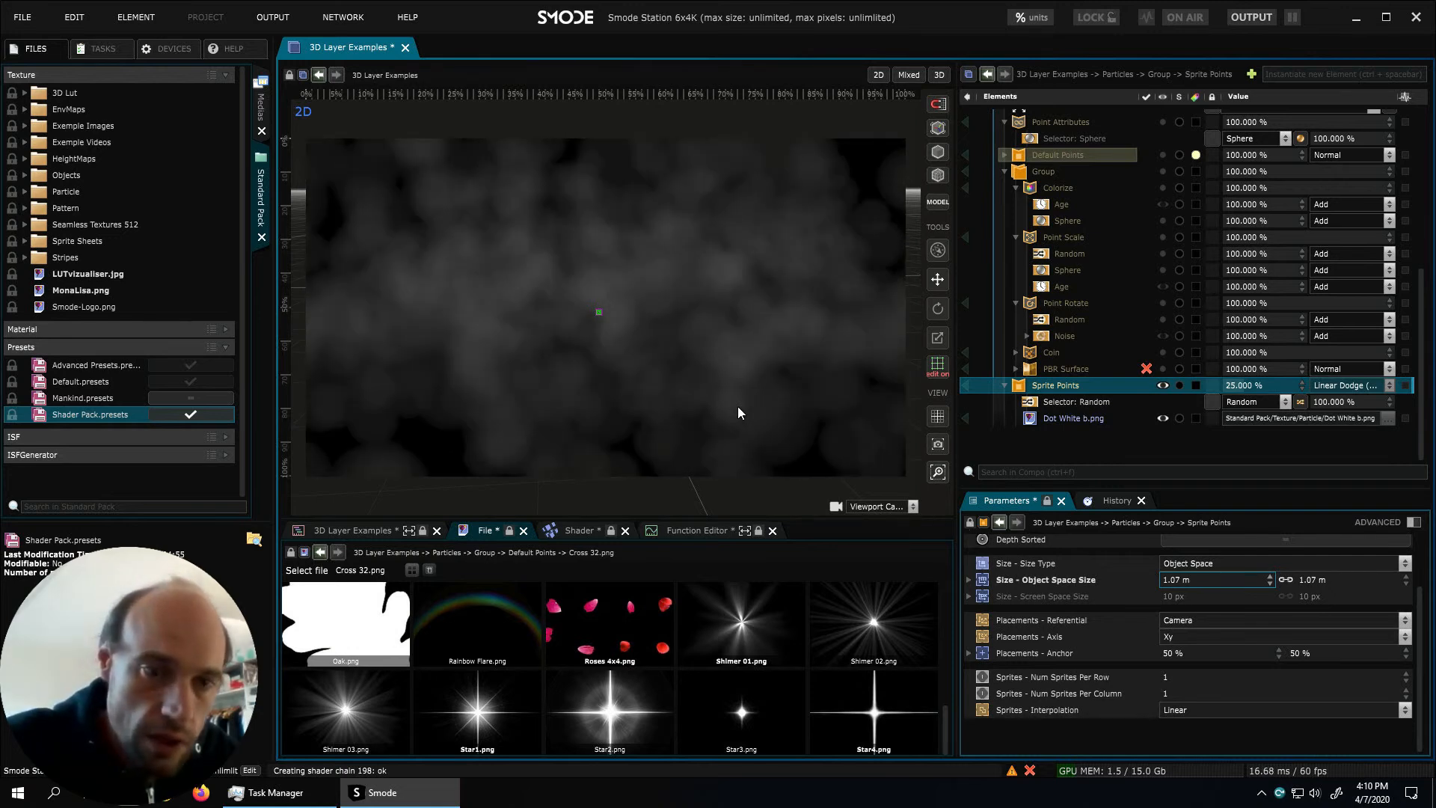
pyautogui.click(103, 49)
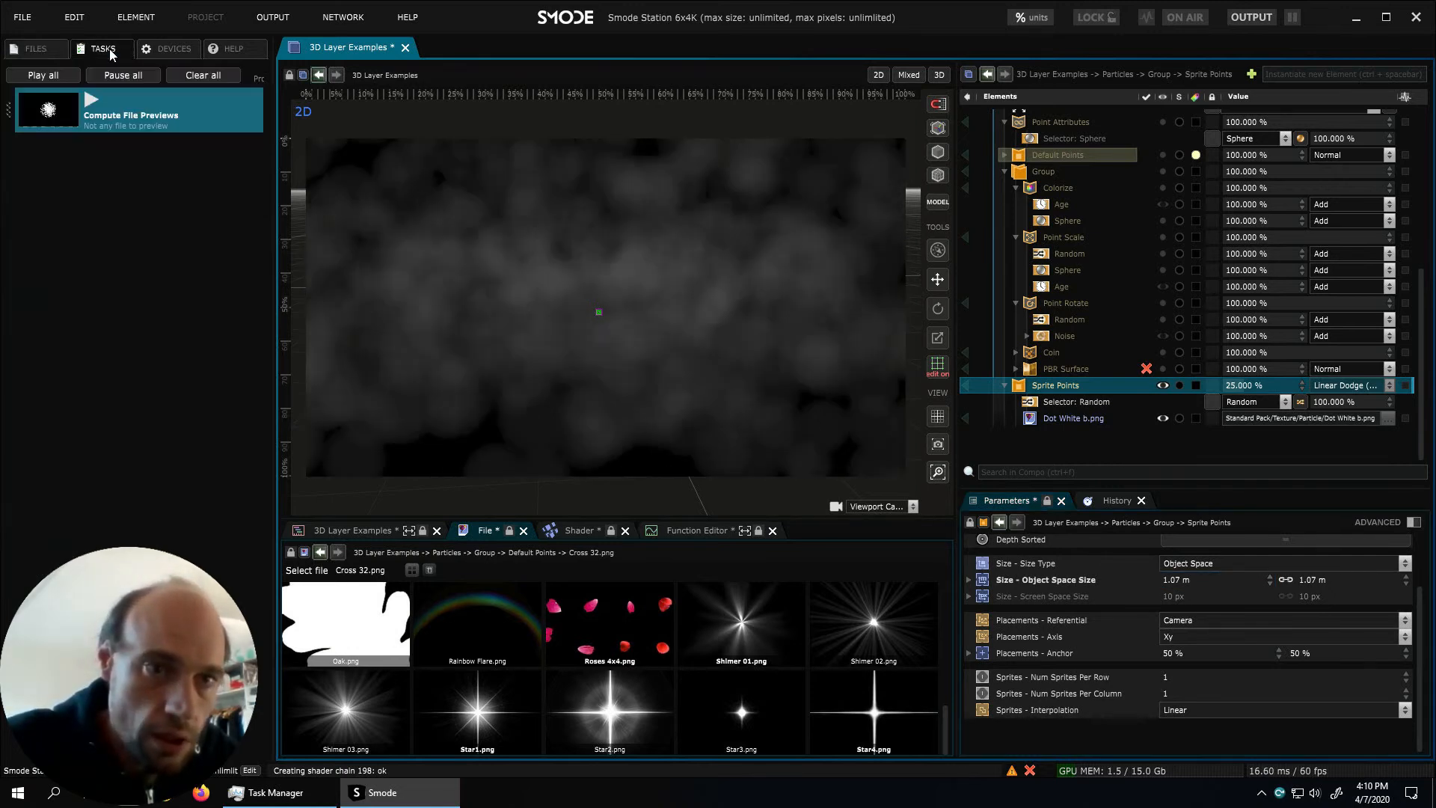
pyautogui.press('XF86AudioLowerVolume')
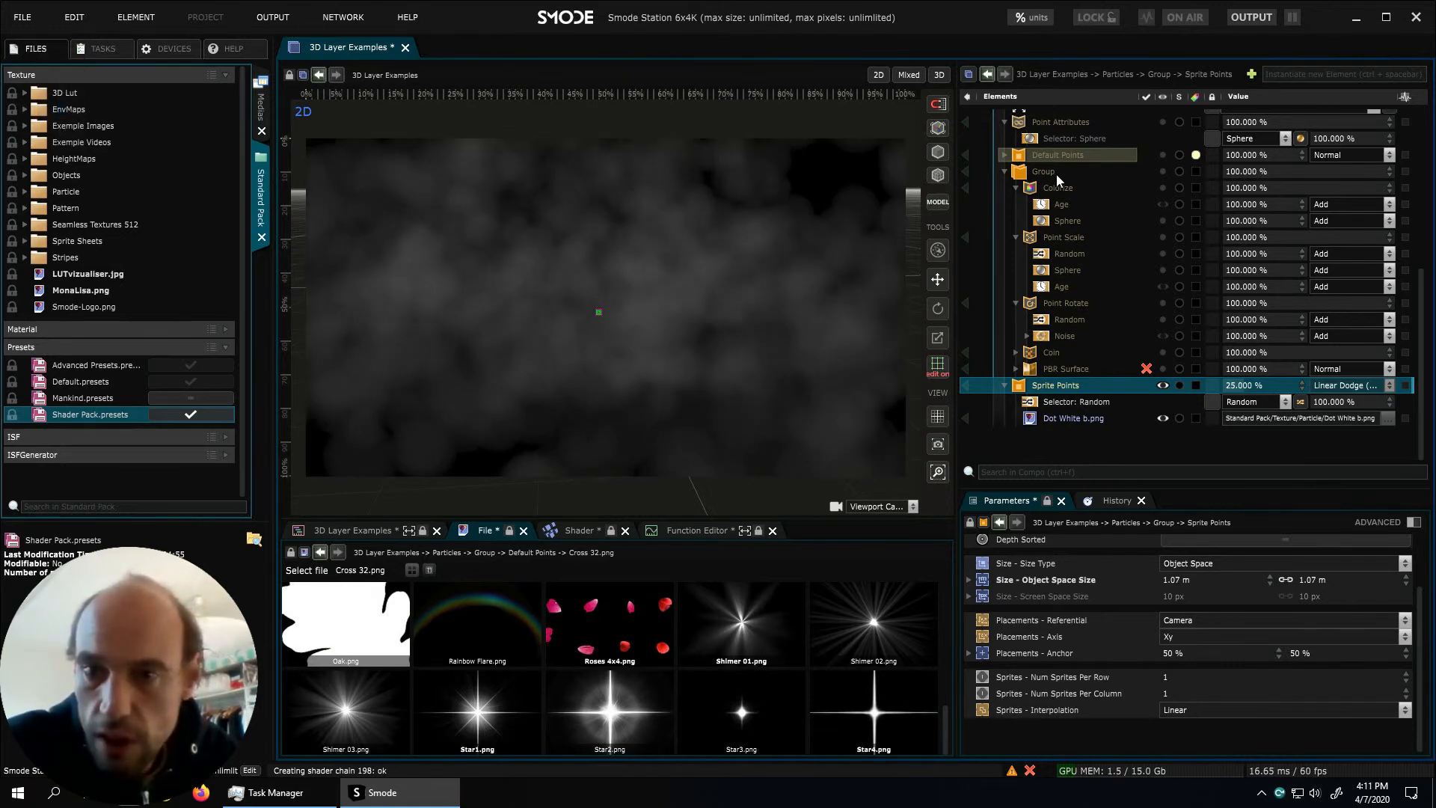
# Add a Colorize Texture Layer attribute modifier to the Particles element and expand it to show its coordinate and map entries
pyautogui.scroll(3, 1062, 172)
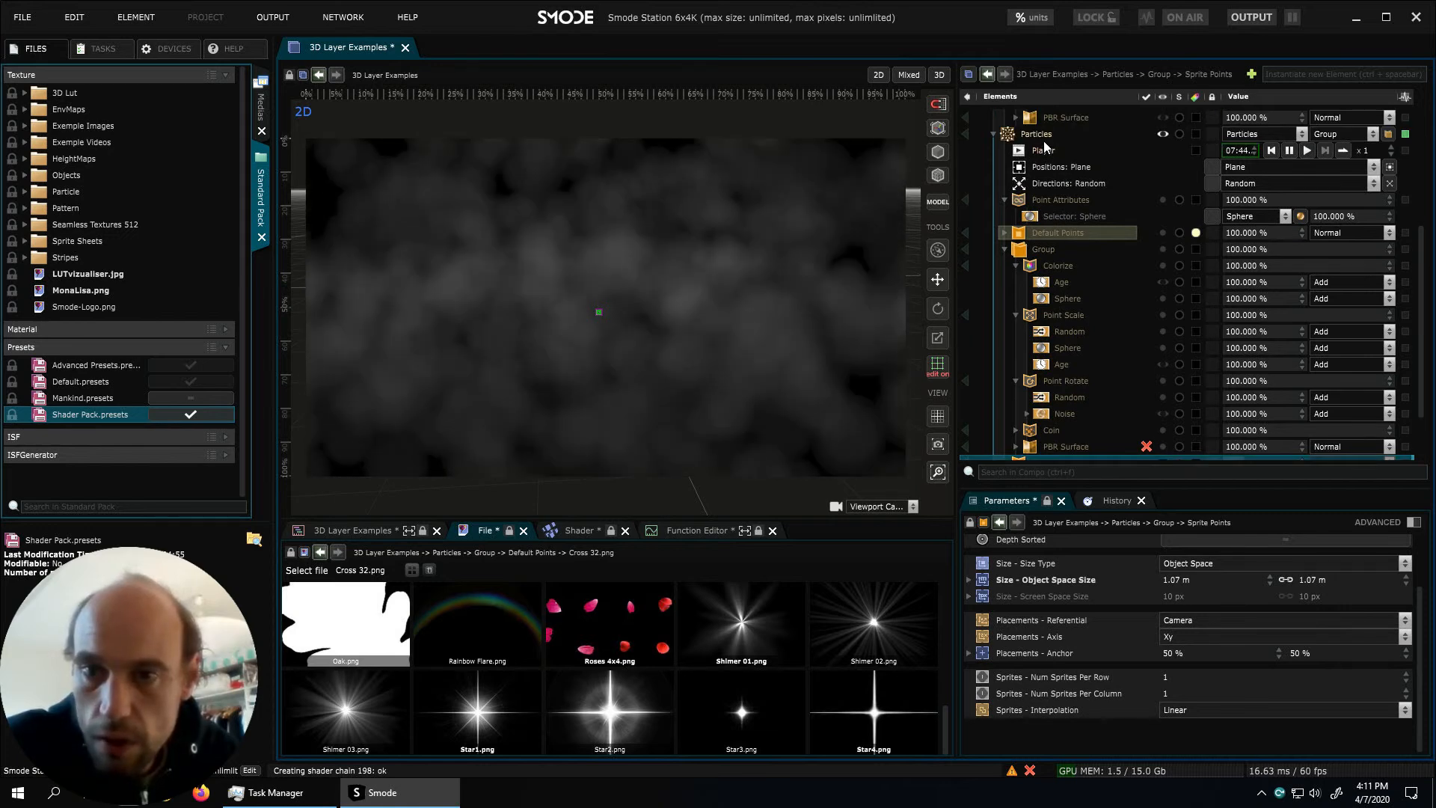
pyautogui.rightClick(1040, 135)
pyautogui.moveTo(977, 254)
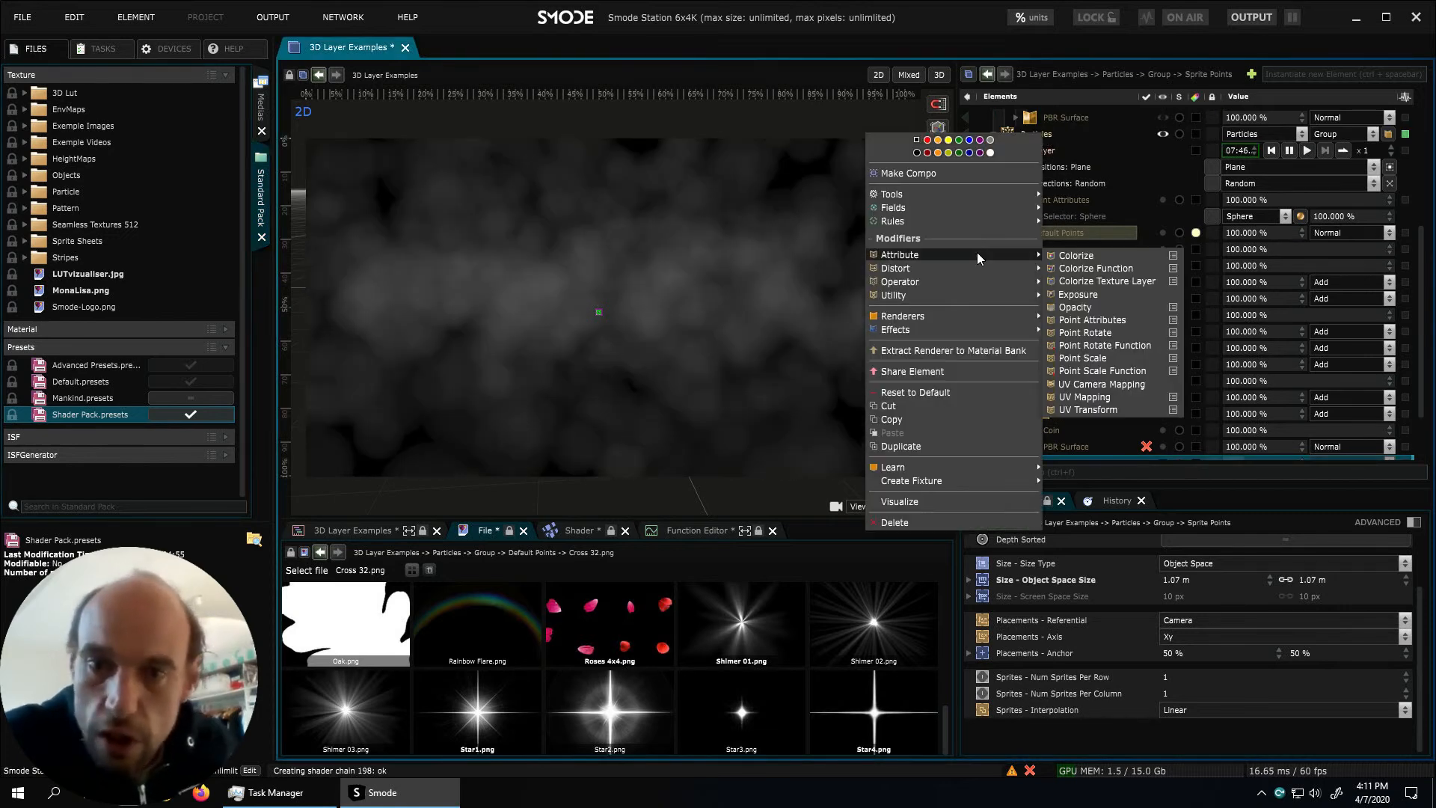
pyautogui.click(1093, 278)
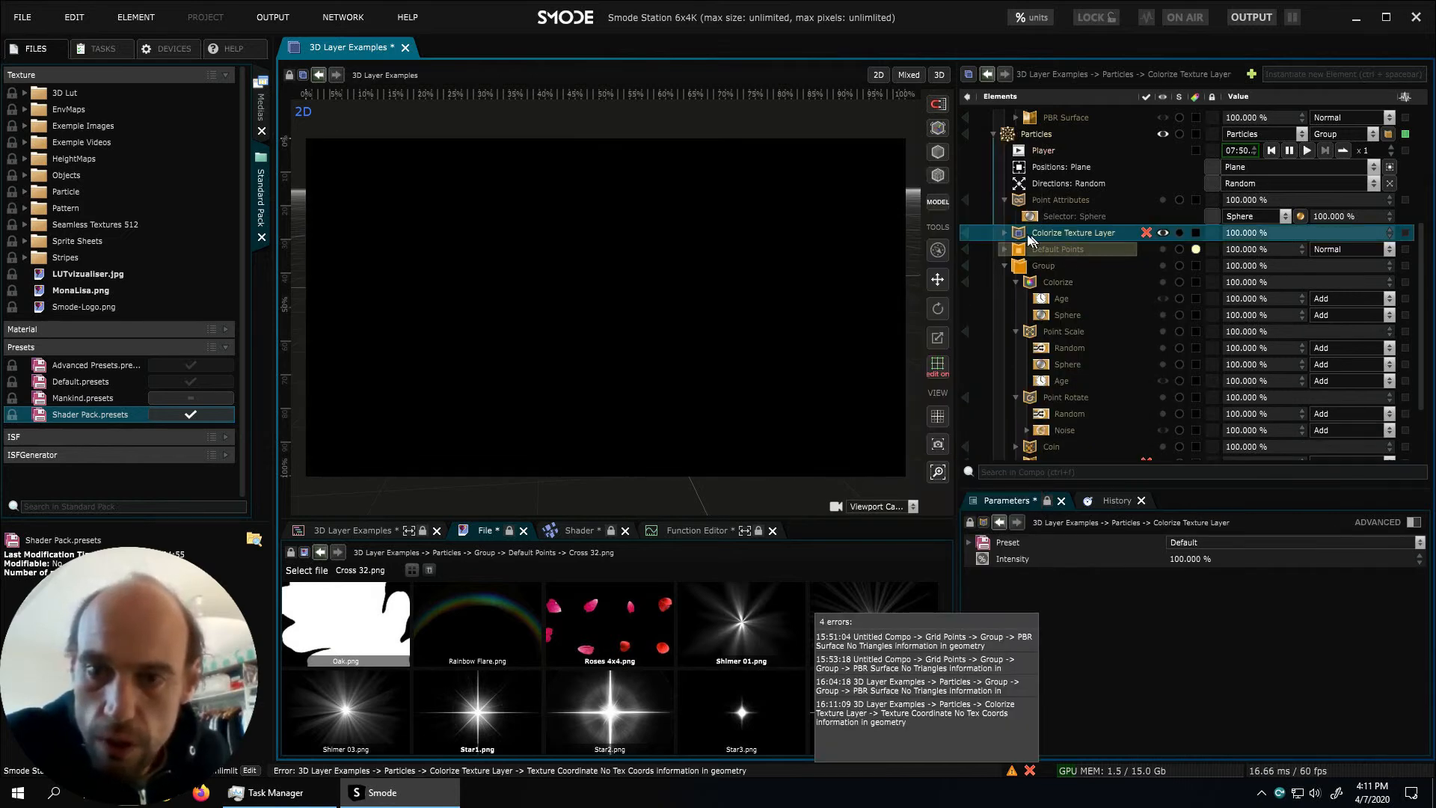
pyautogui.click(1004, 233)
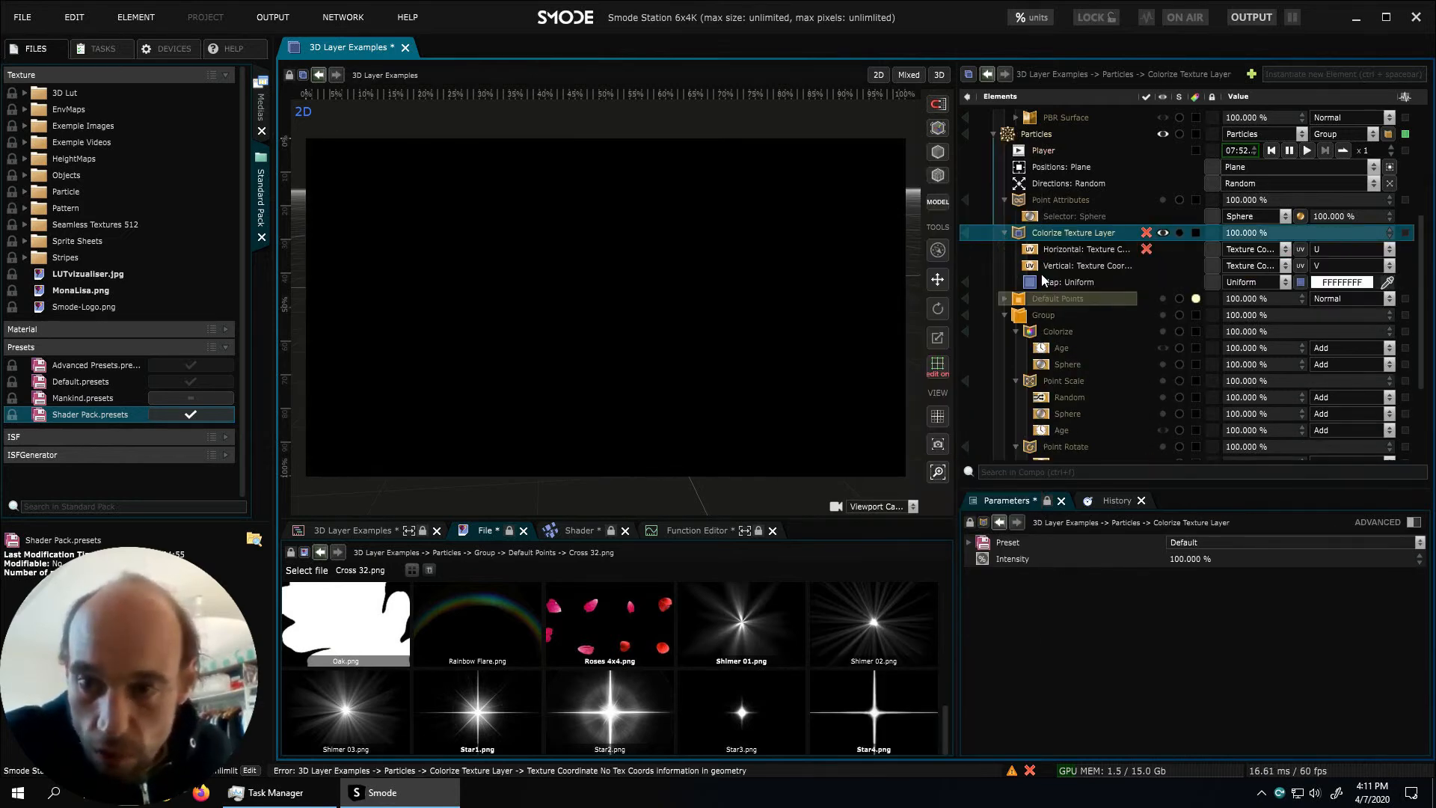
pyautogui.moveTo(1147, 246)
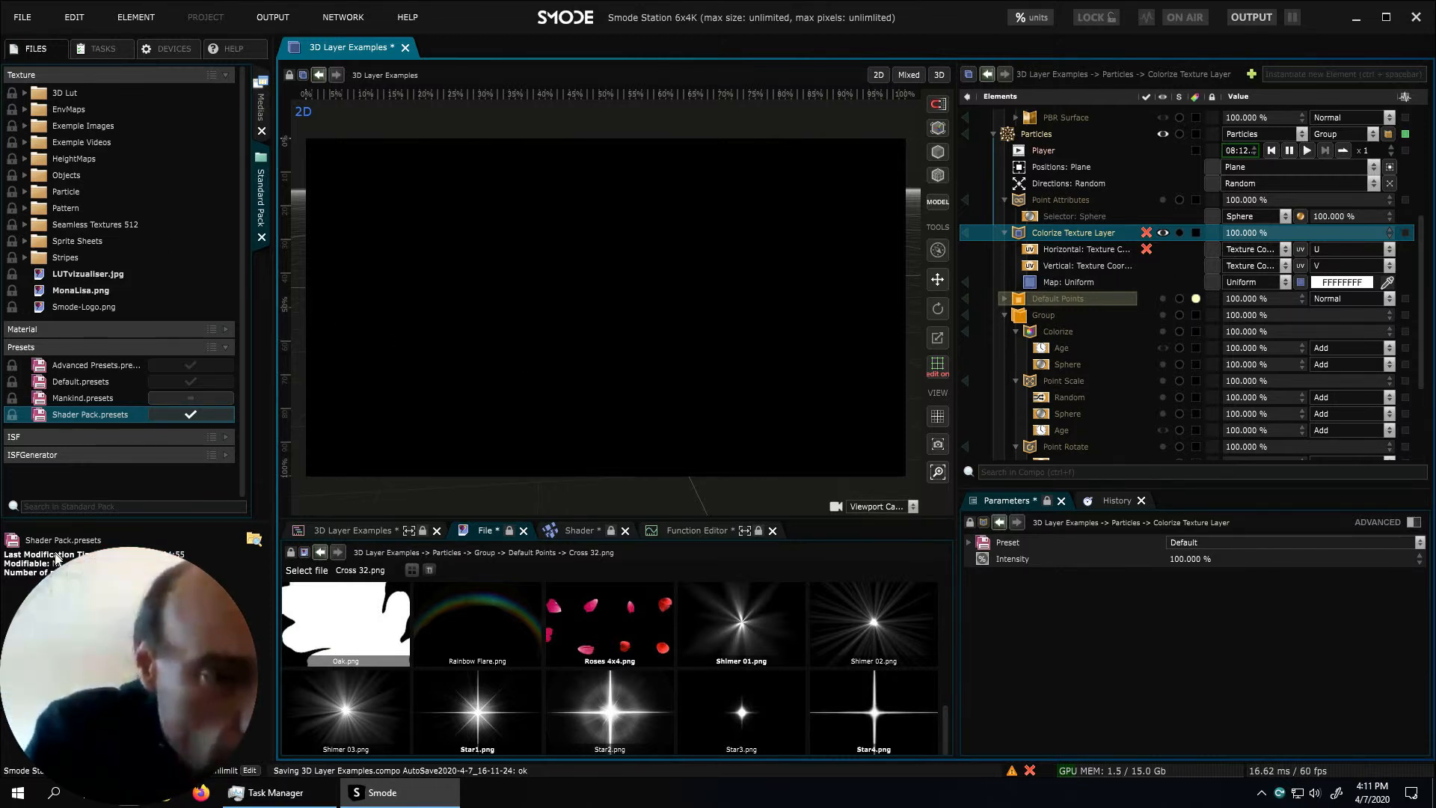
# Search the Standard Pack files for "hdr" and select cape_hill_2k.hdr
pyautogui.click(81, 507)
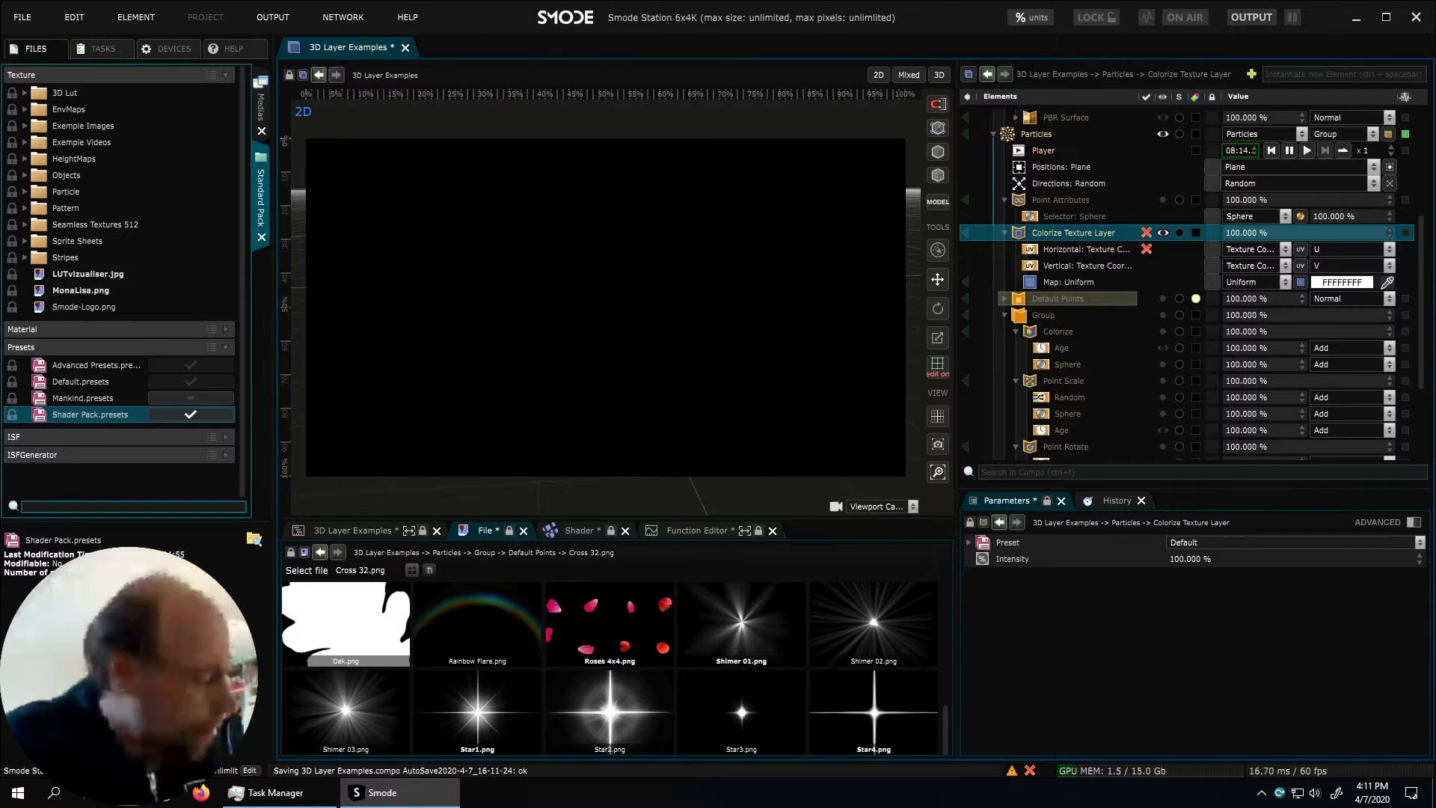
pyautogui.write('hdr')
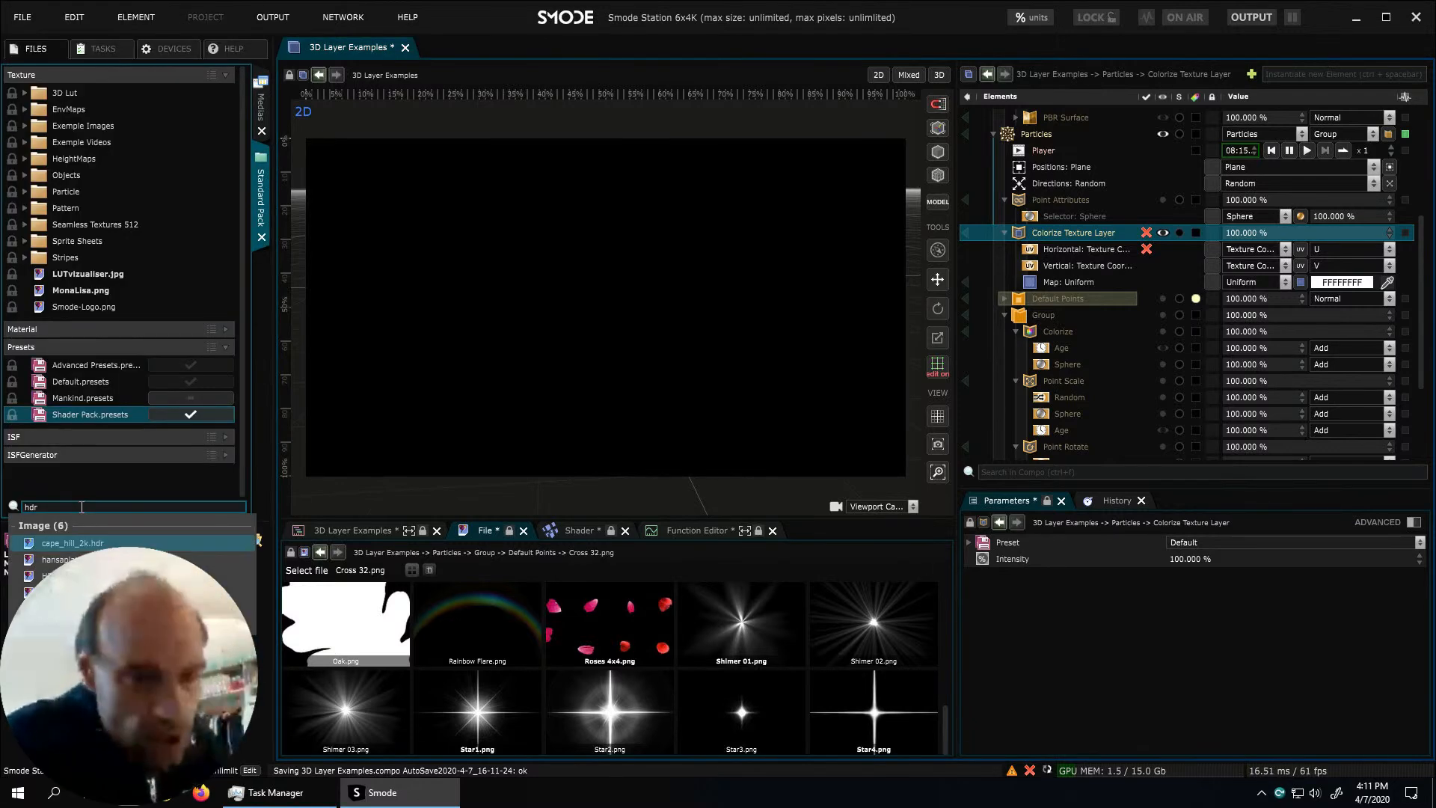
pyautogui.click(88, 544)
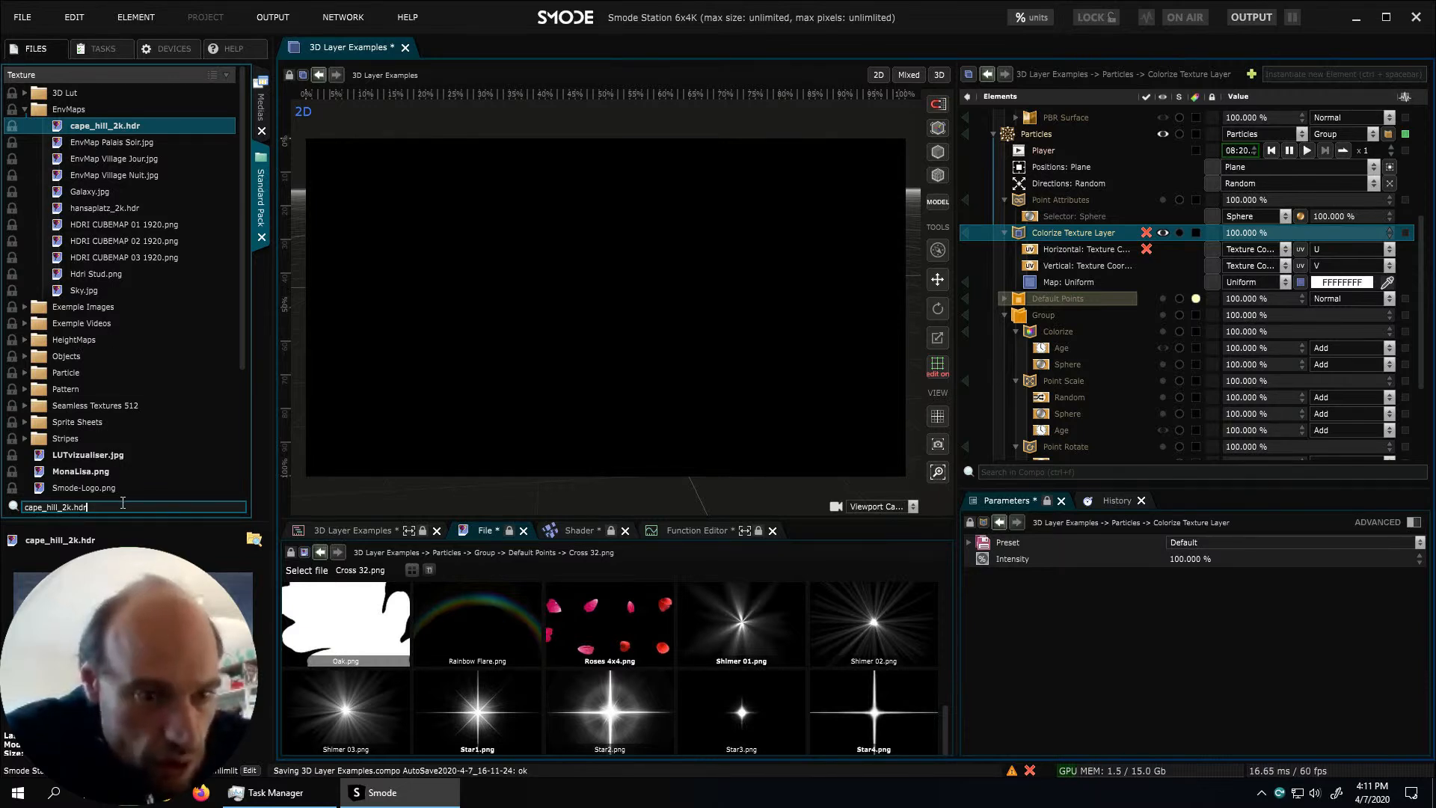
# Search for "hdr" again, locate hansaplatz_2k.hdr and assign it as the Map of the Colorize Texture Layer
pyautogui.hotkey('ctrl', 'a')
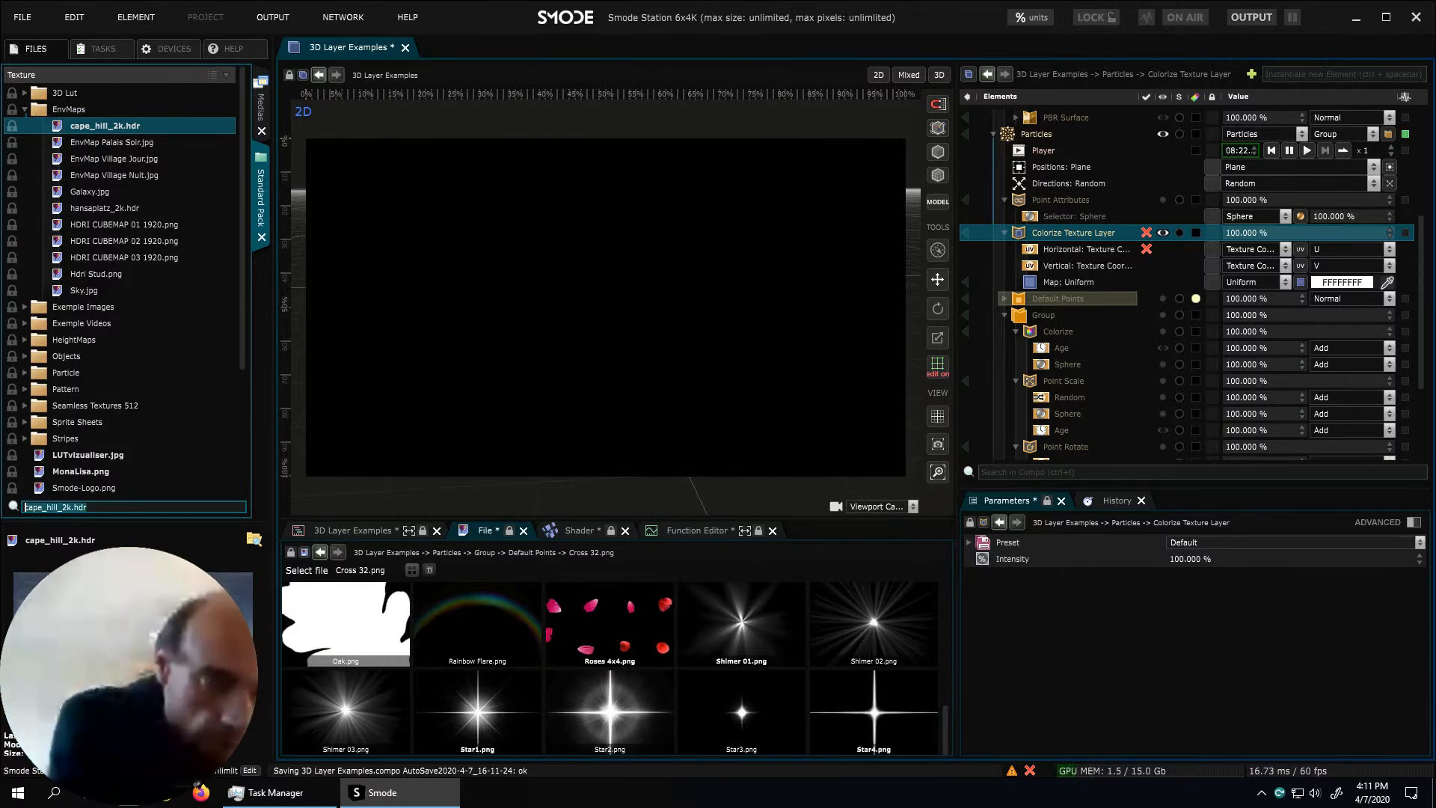
pyautogui.write('hdr')
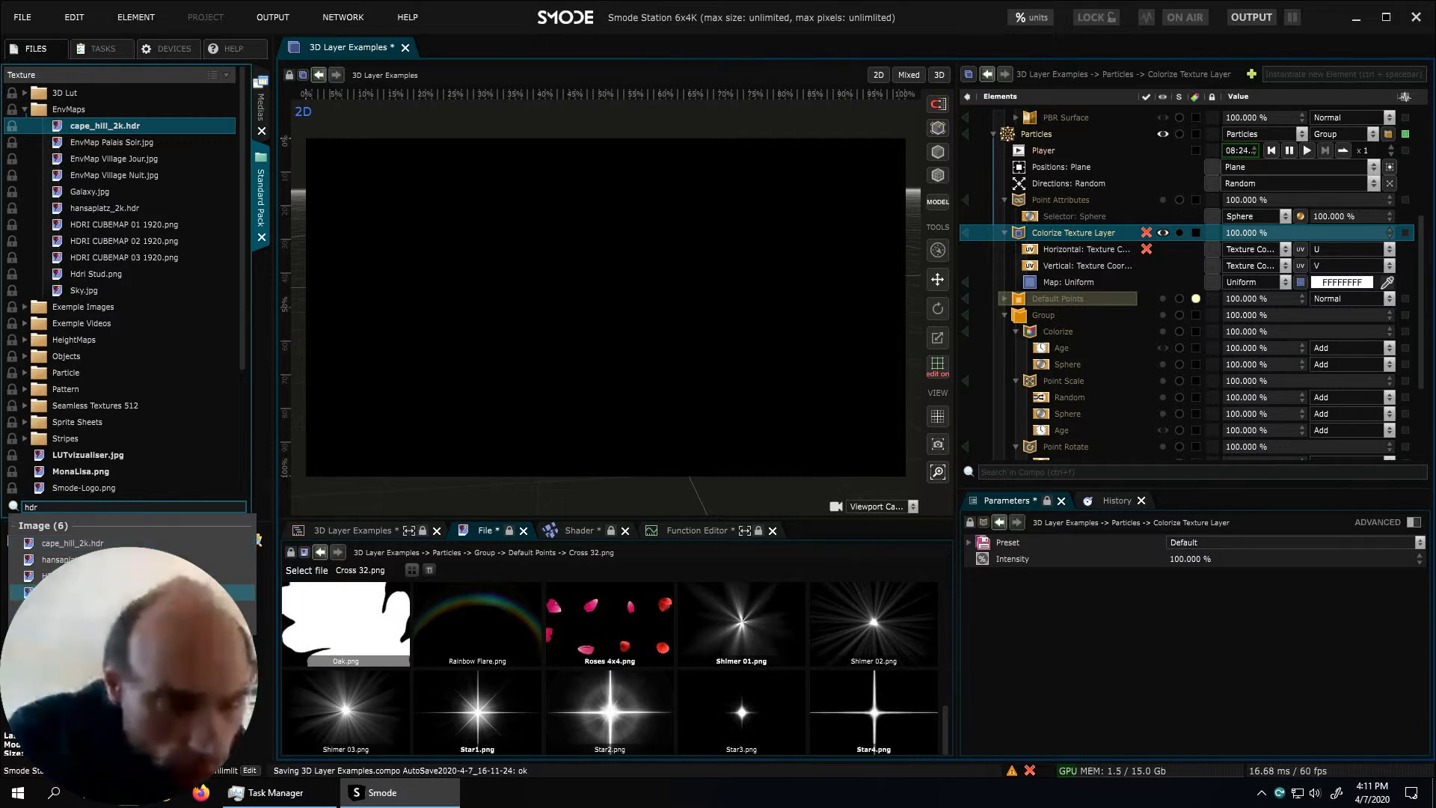
pyautogui.click(120, 559)
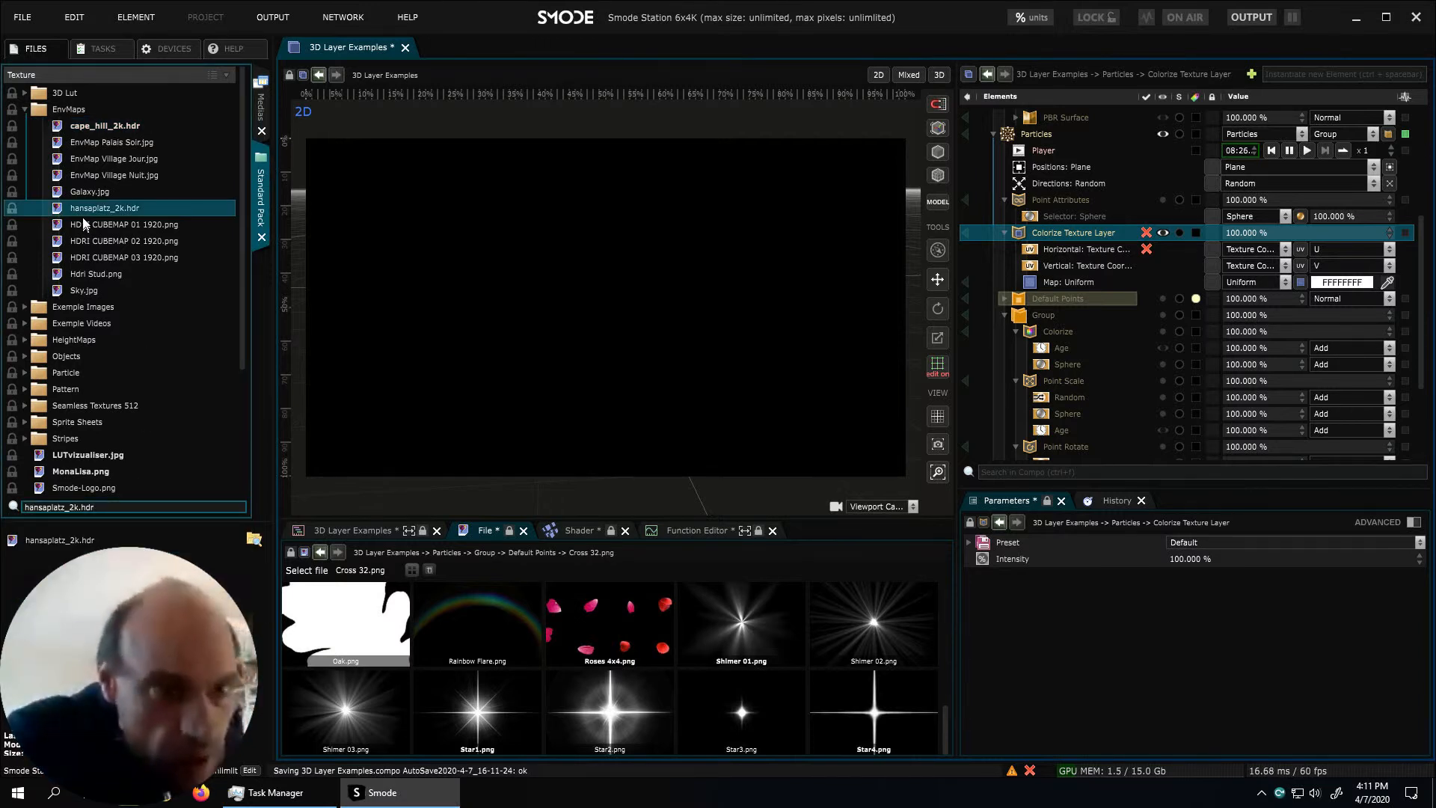
pyautogui.moveTo(67, 209); pyautogui.dragTo(1069, 279)
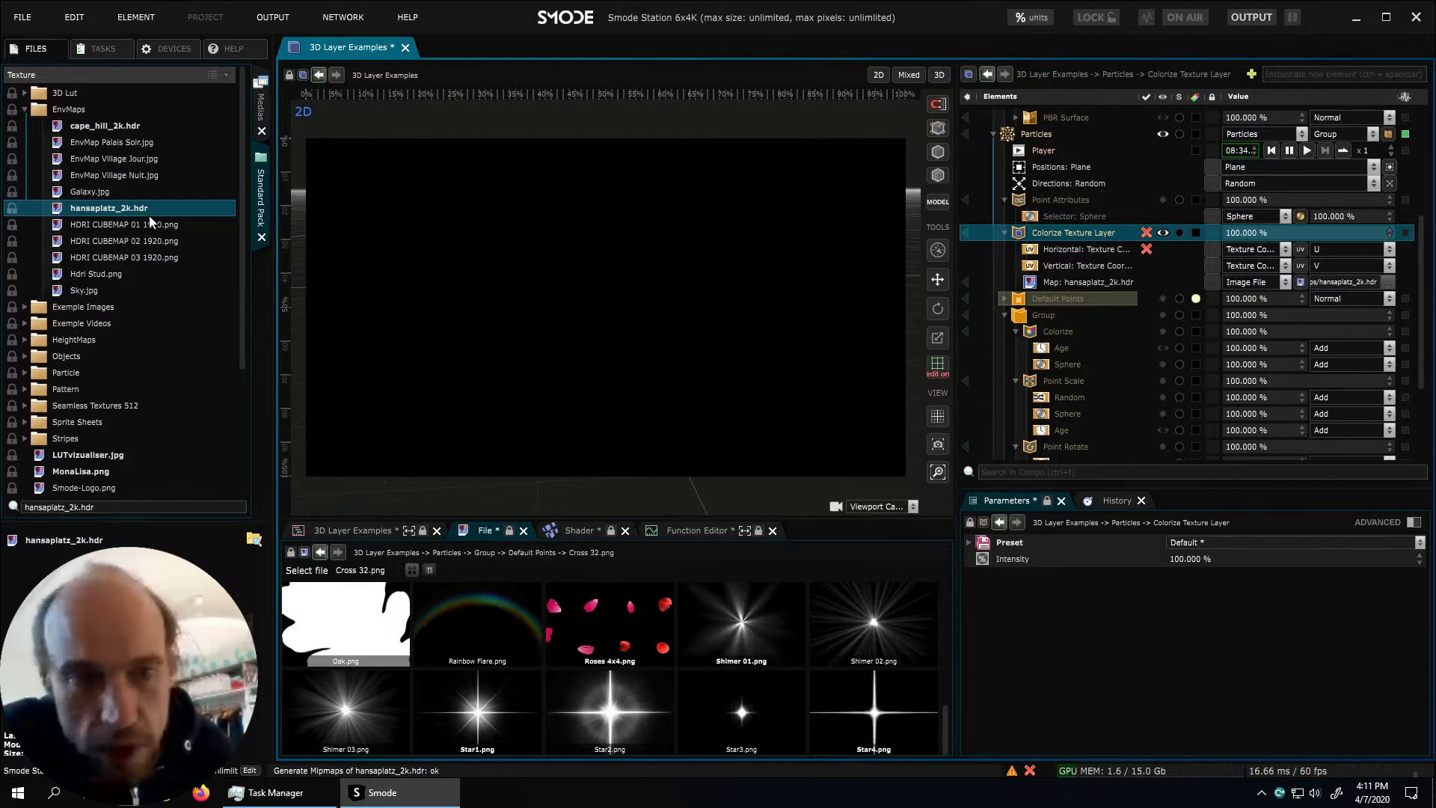
# Preview the hansaplatz_2k.hdr map on its own and examine the brightness of the street lamp up close
pyautogui.click(1068, 283)
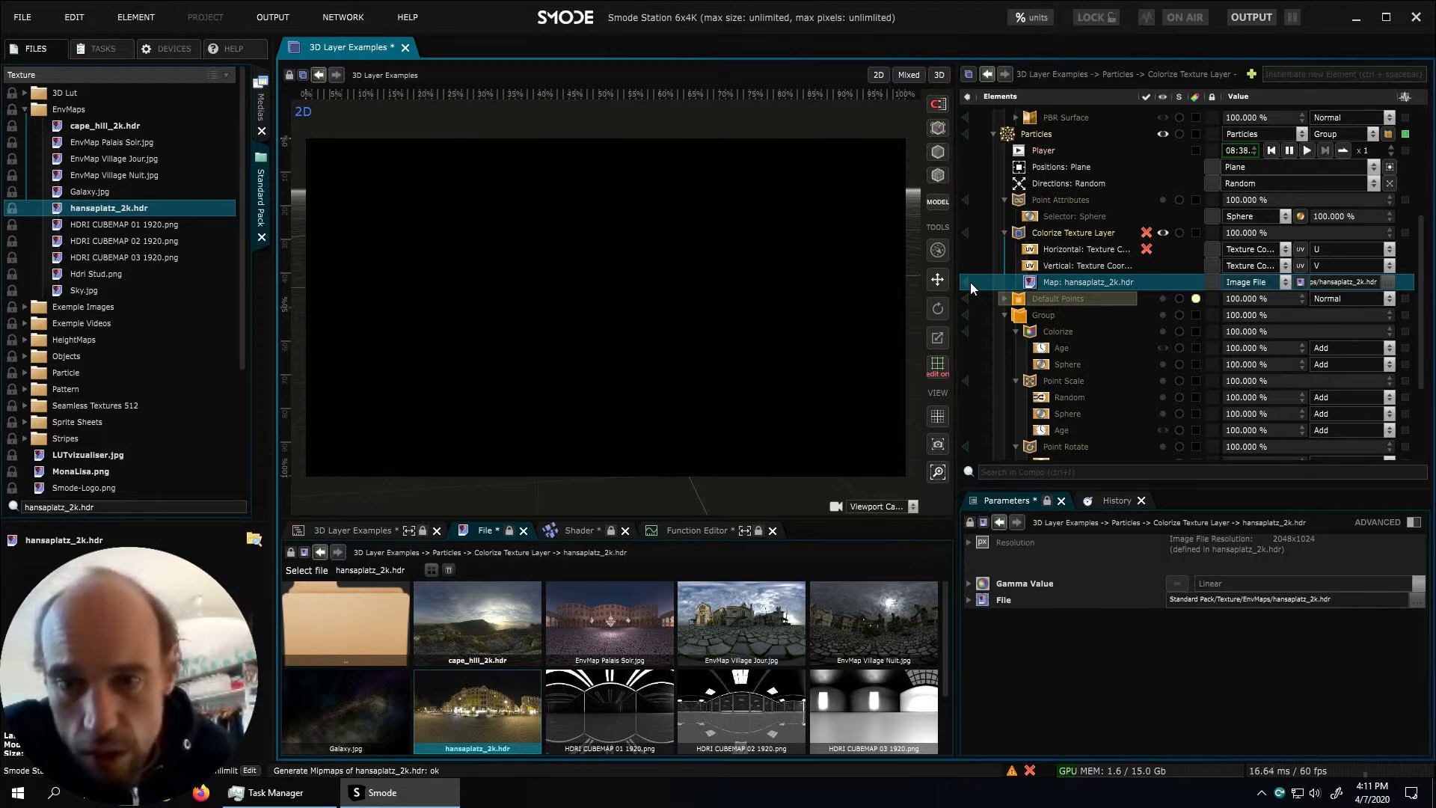
pyautogui.click(967, 282)
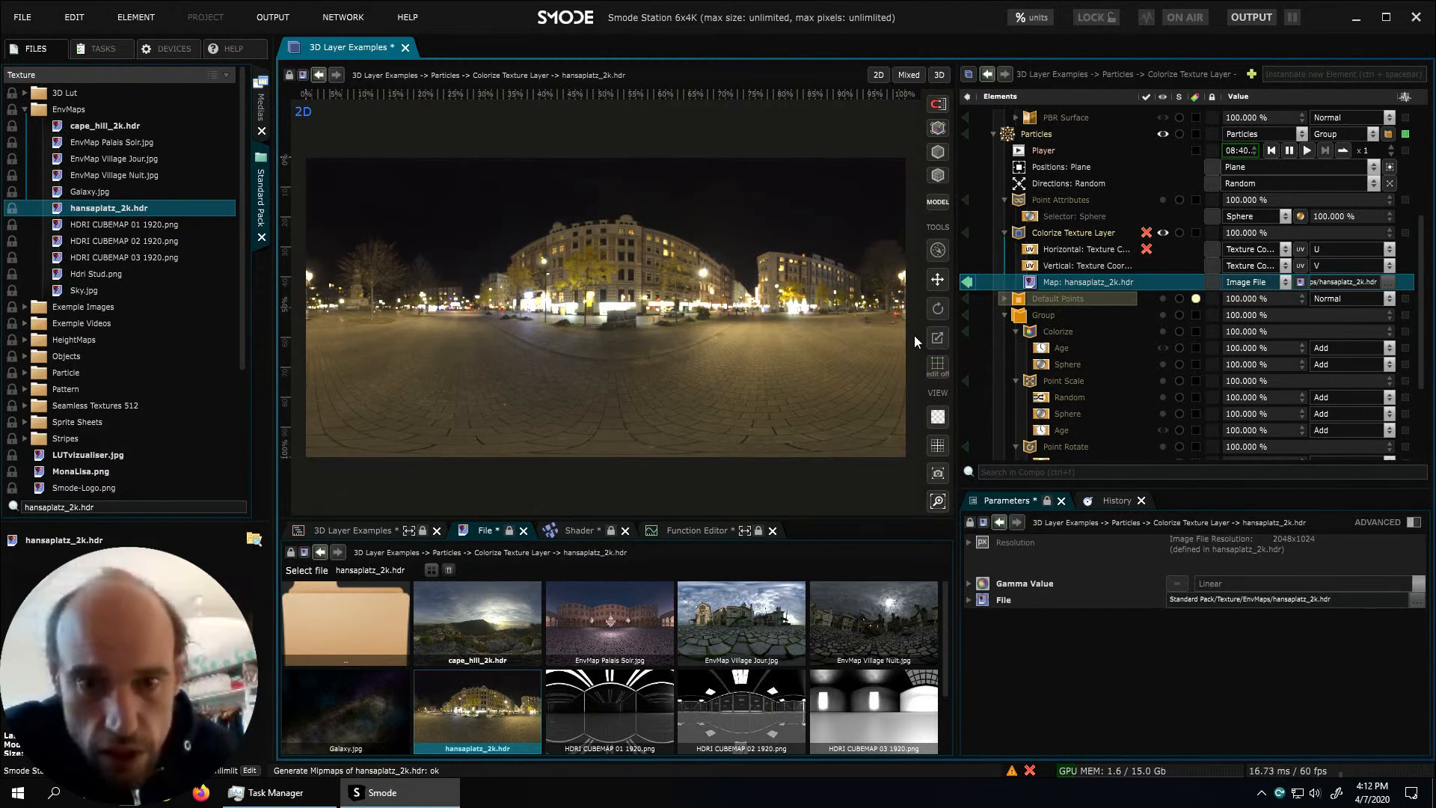
pyautogui.scroll(2, 716, 272)
pyautogui.moveTo(726, 272); pyautogui.dragTo(656, 307, button='middle')
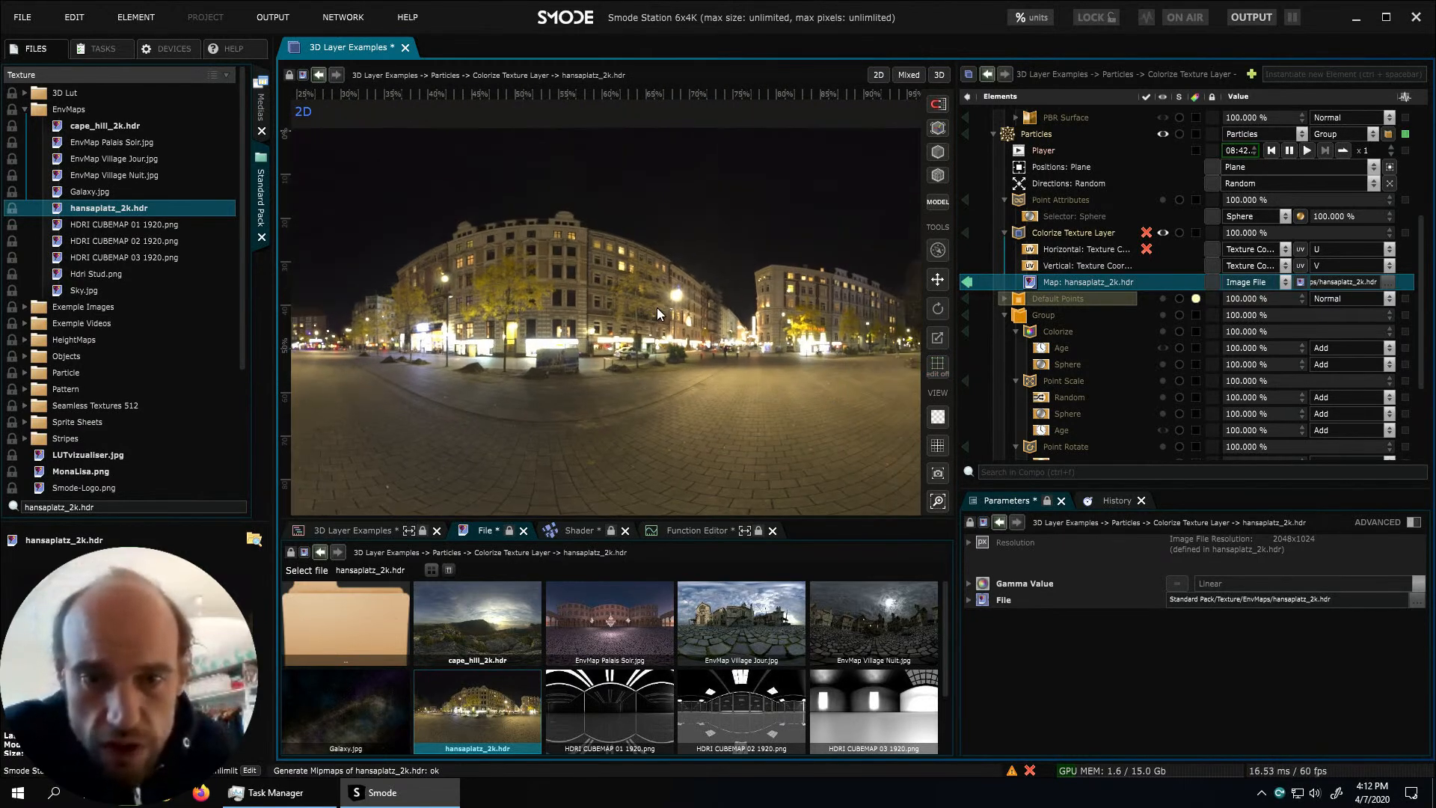
pyautogui.scroll(3, 659, 308)
pyautogui.scroll(4, 723, 292)
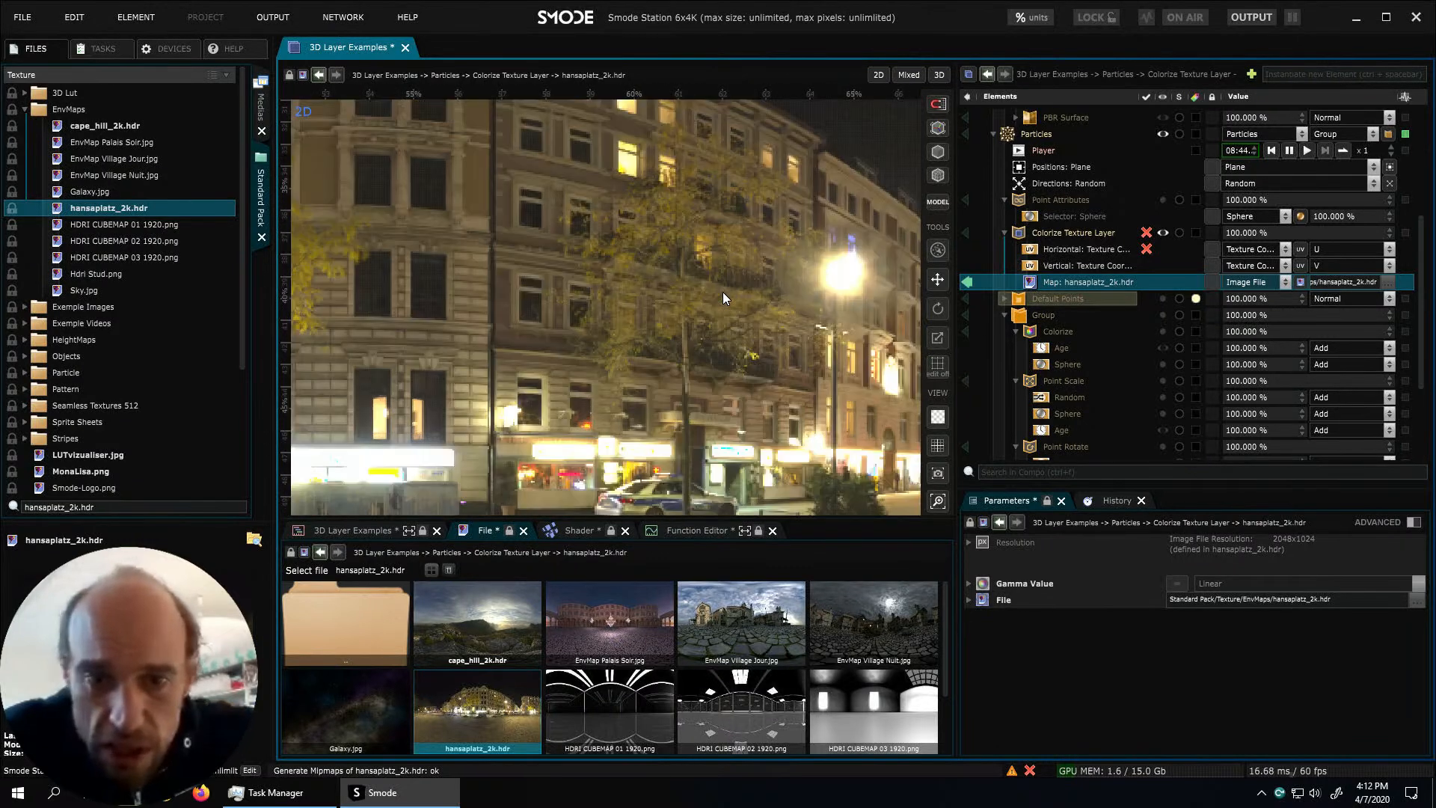
pyautogui.moveTo(783, 302); pyautogui.dragTo(536, 327, button='middle')
pyautogui.scroll(7, 649, 322)
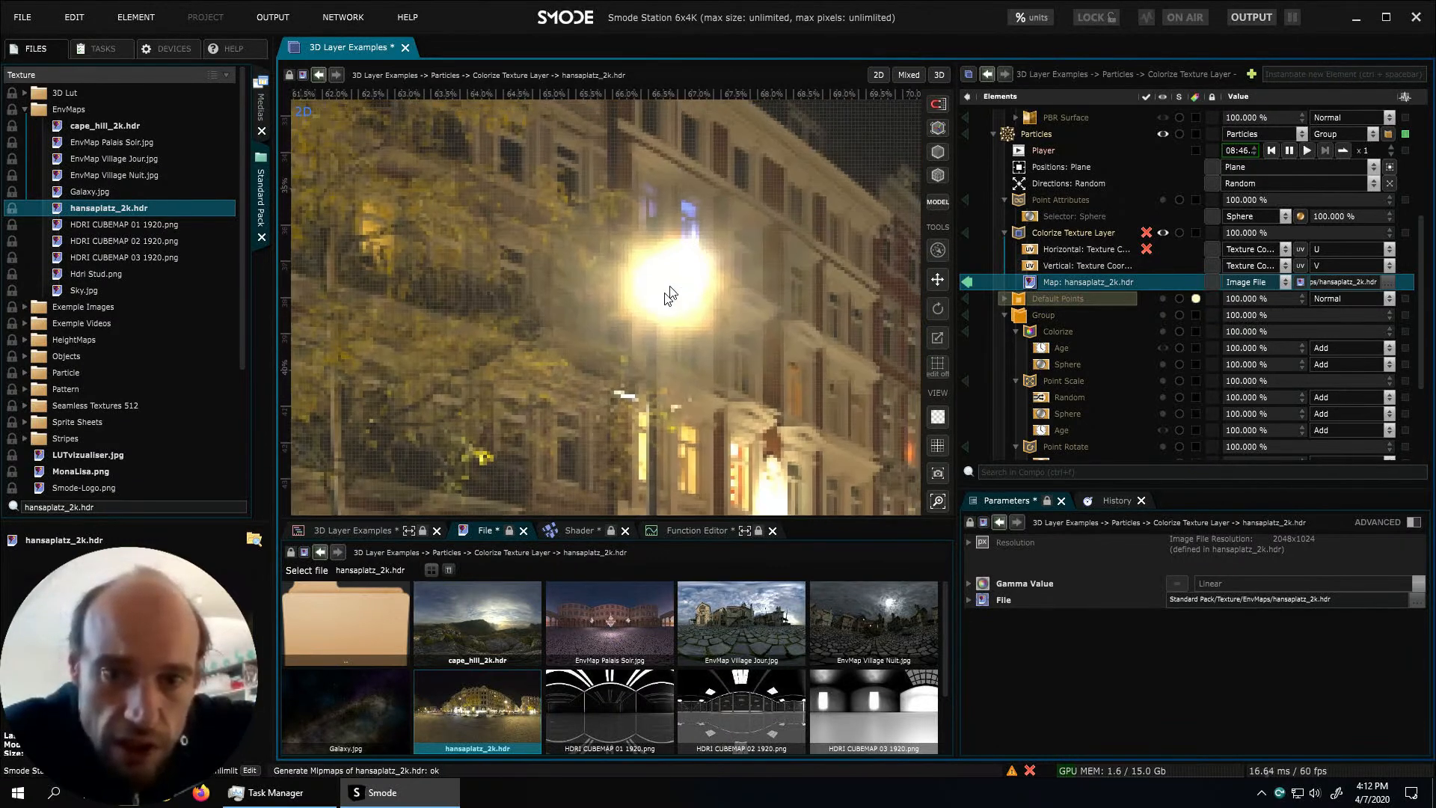
pyautogui.scroll(2, 649, 336)
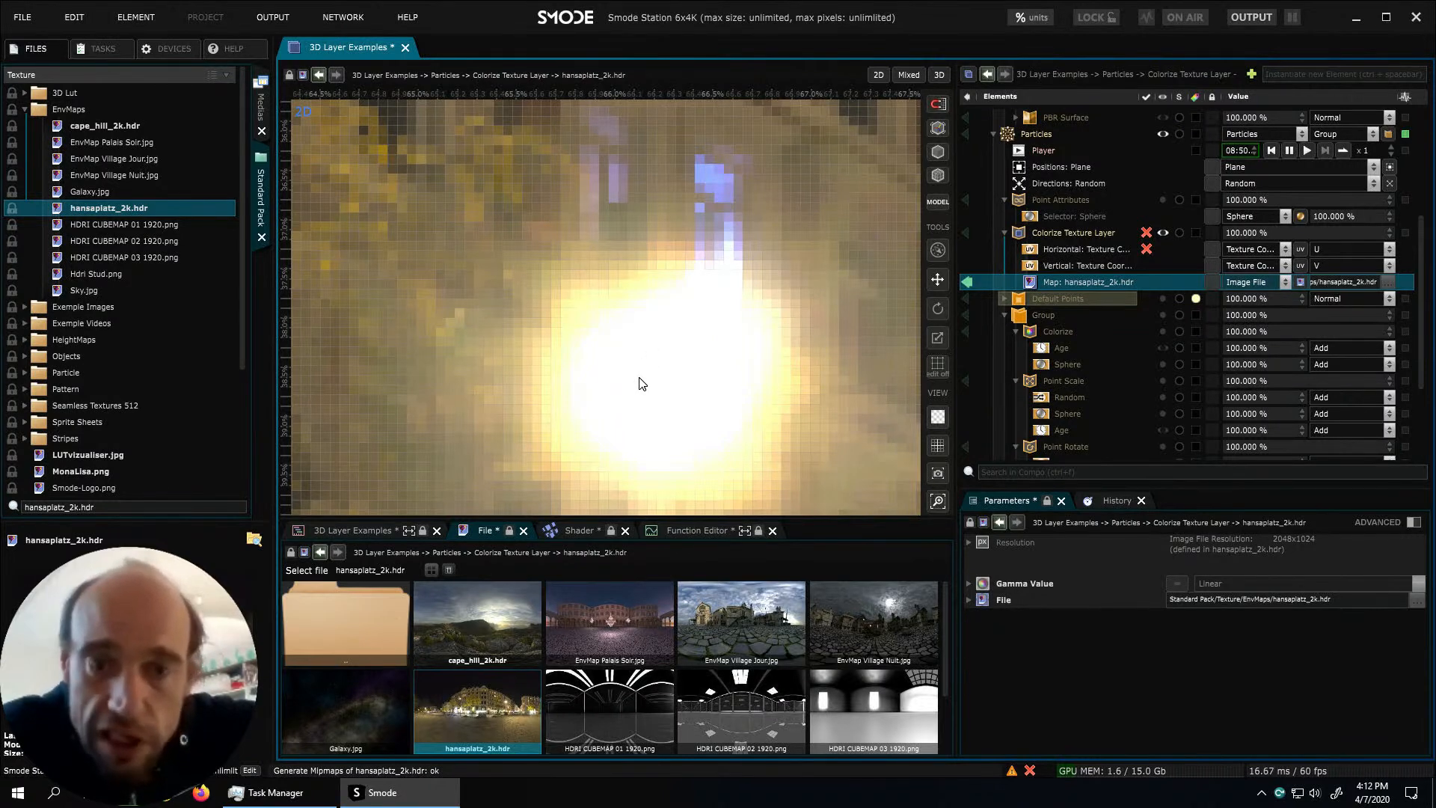
pyautogui.scroll(-2, 657, 353)
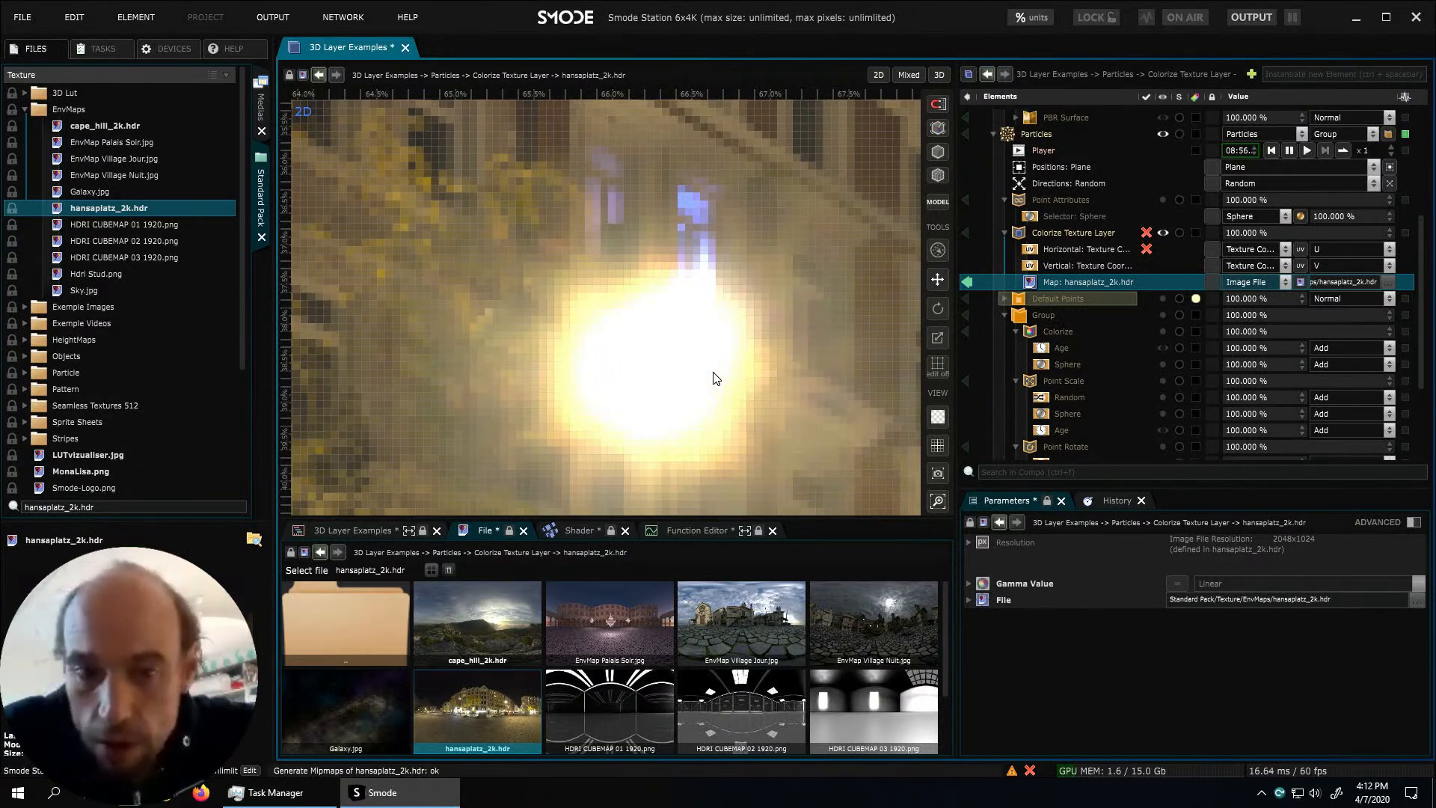
# Leave the map preview and set the Colorize Texture Layer's Horizontal coordinate to Random and its Vertical coordinate to Age
pyautogui.scroll(-10, 707, 380)
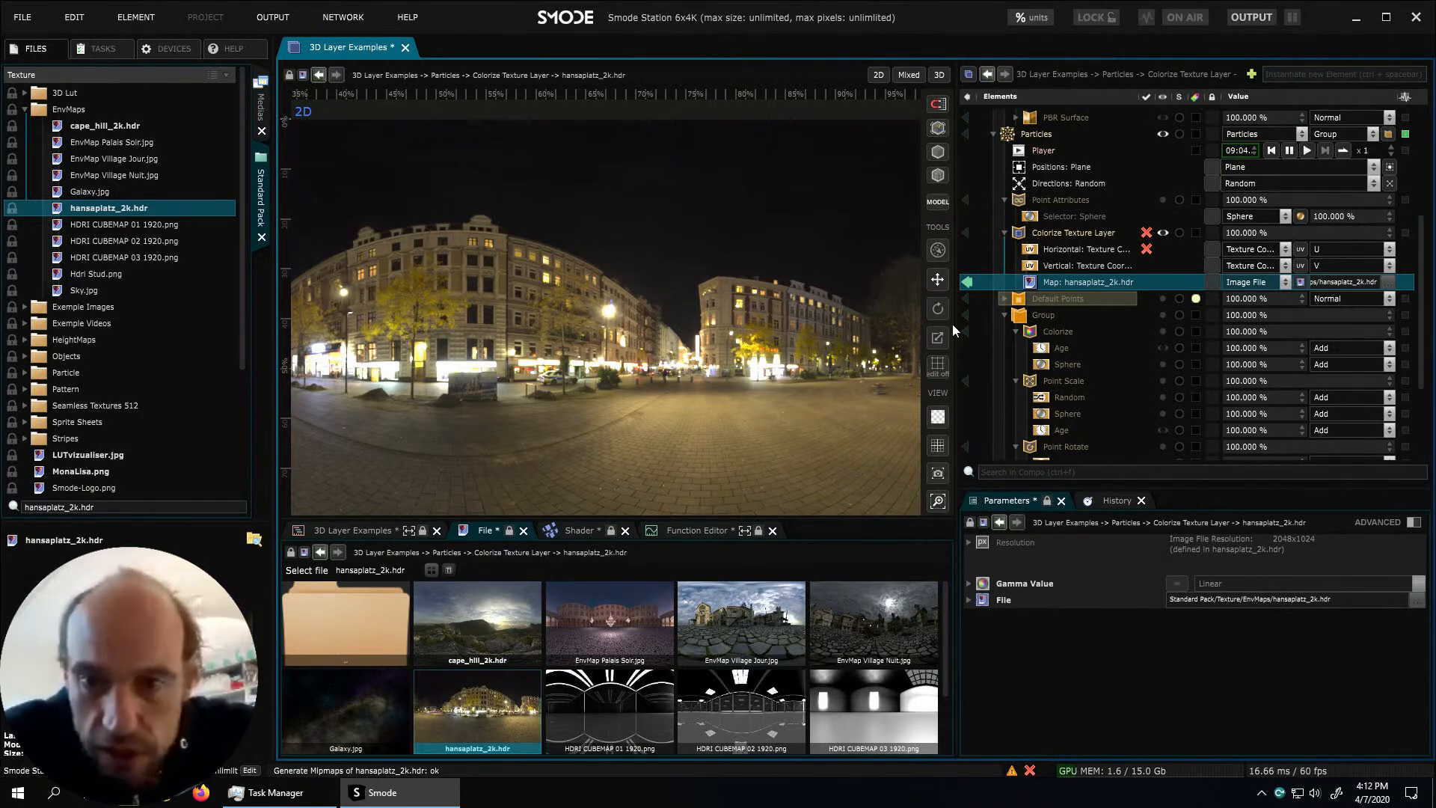
pyautogui.click(967, 281)
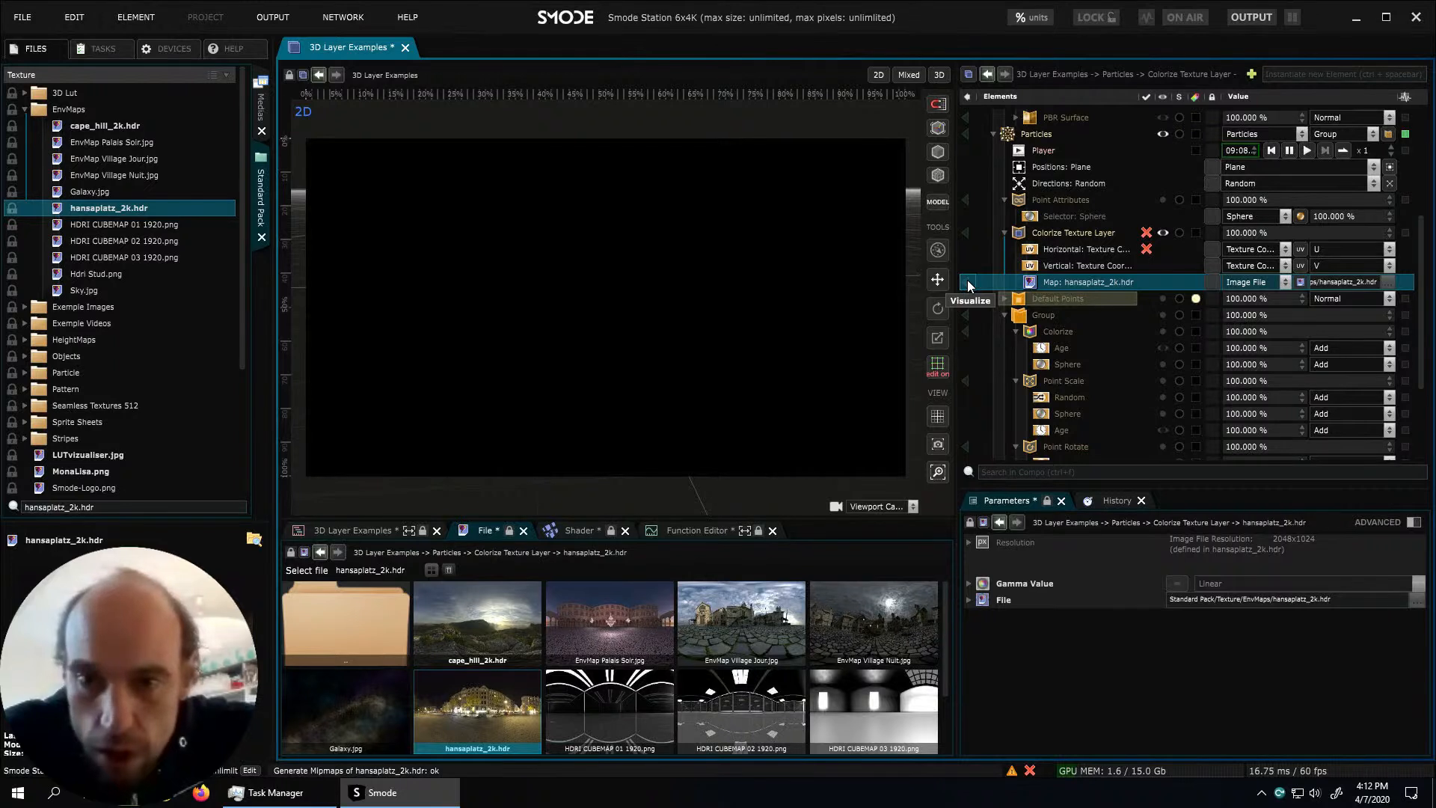
pyautogui.click(1082, 229)
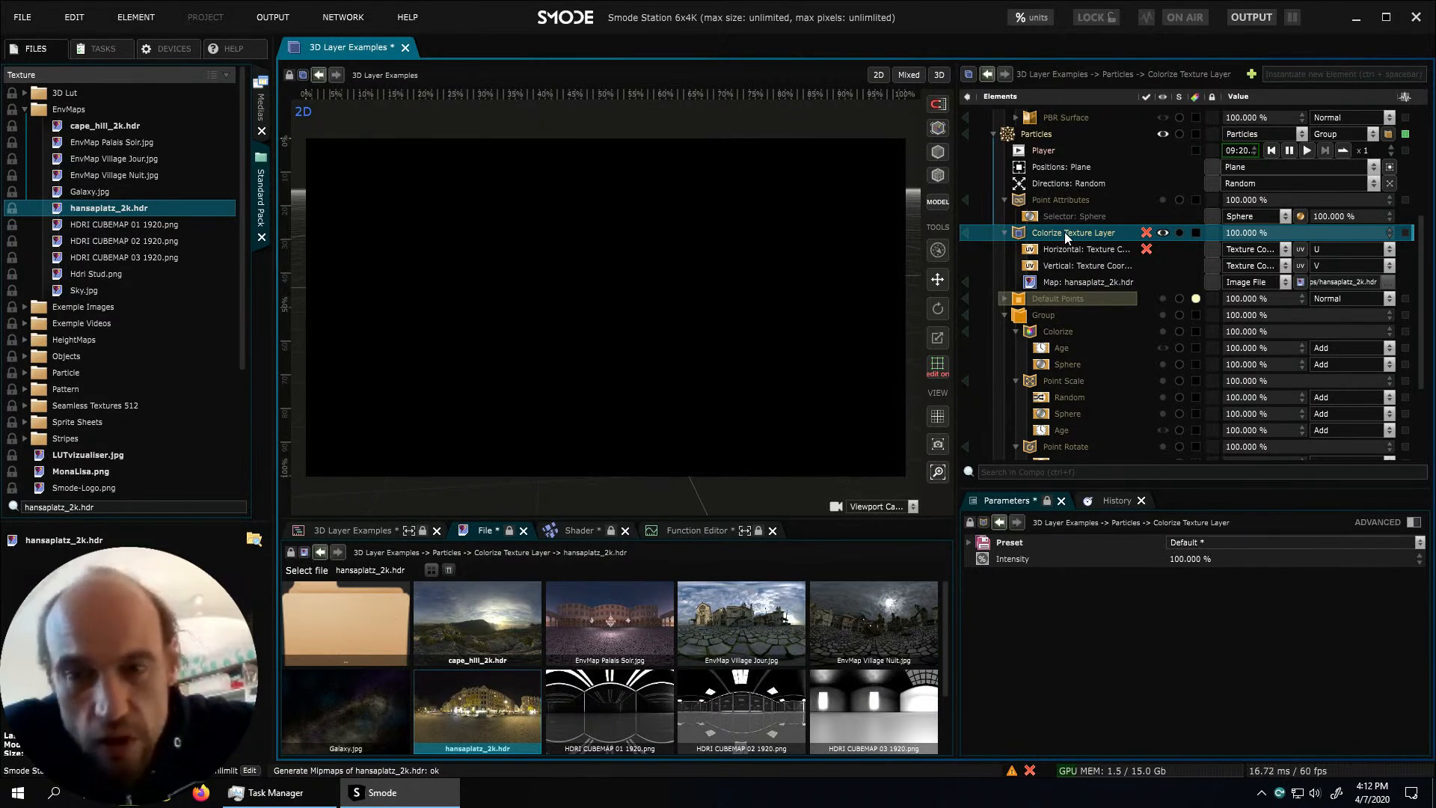
pyautogui.click(1251, 250)
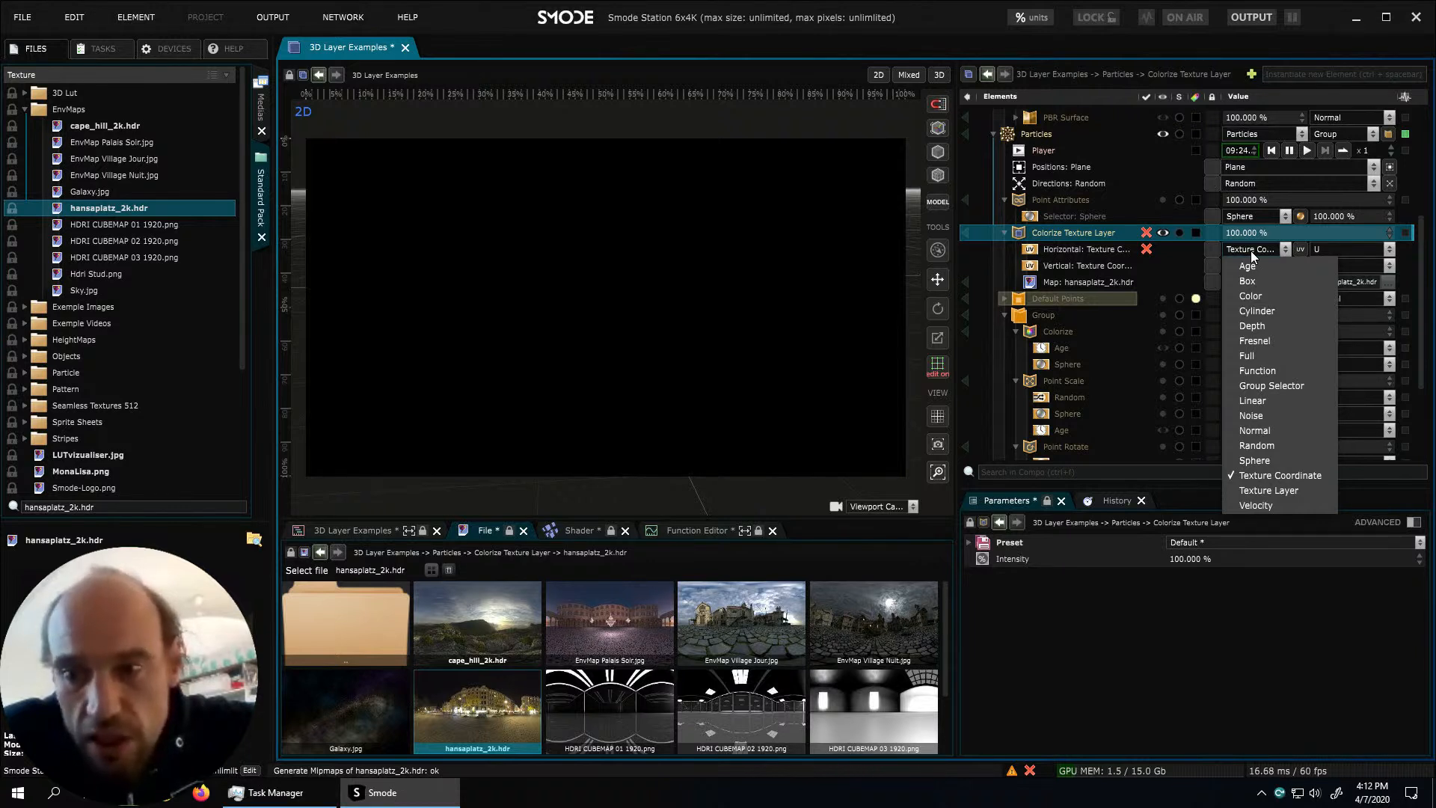
pyautogui.click(1259, 446)
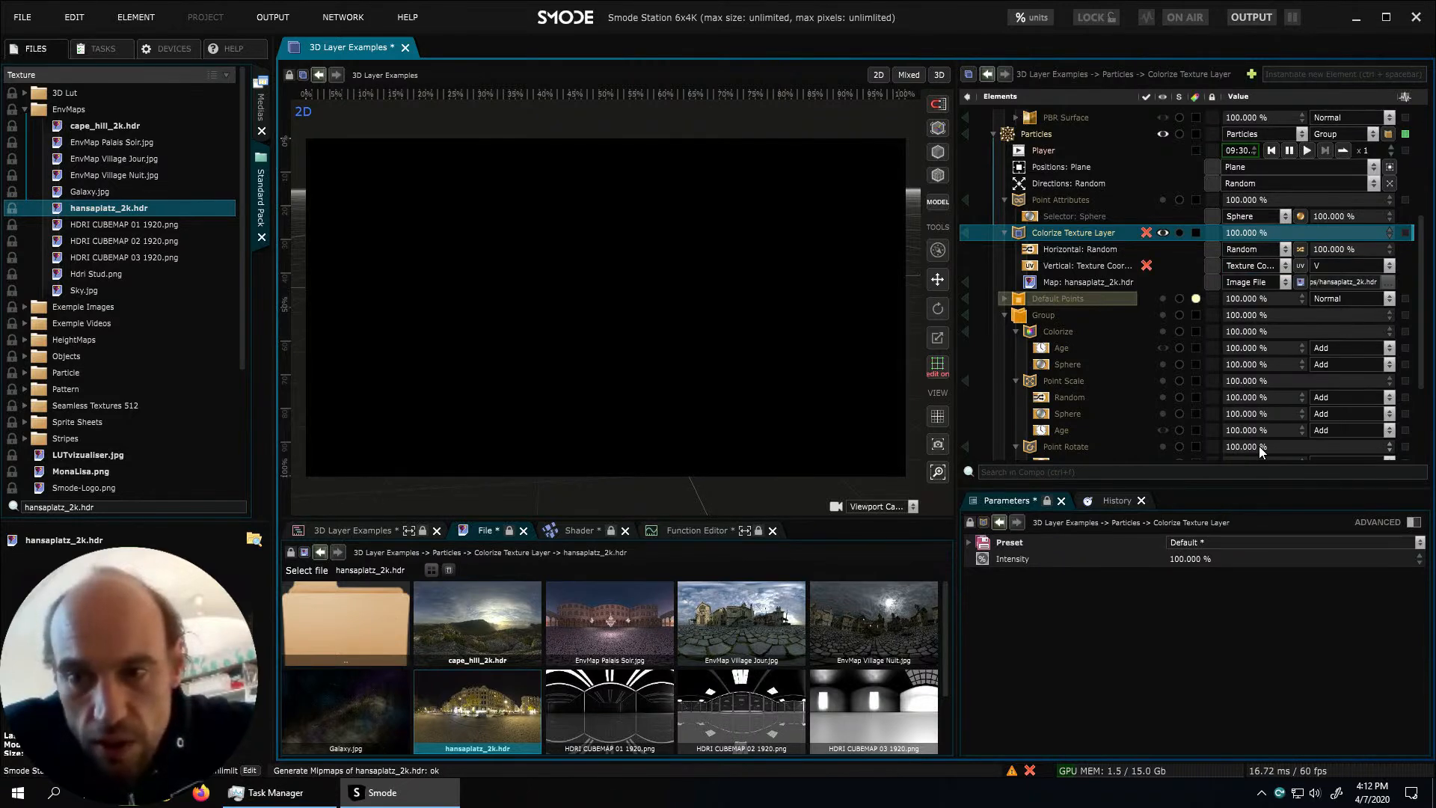
pyautogui.click(1253, 267)
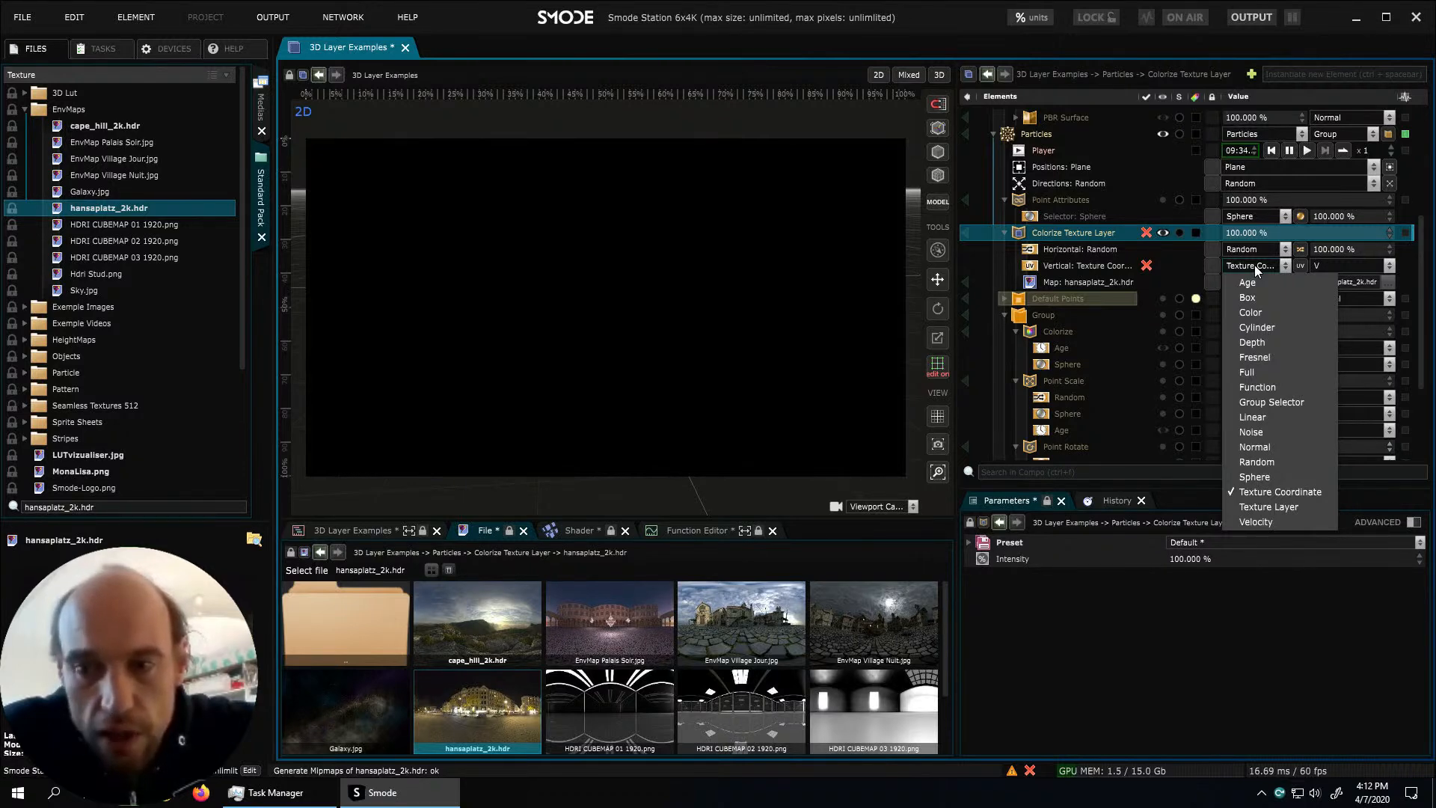
pyautogui.click(1255, 281)
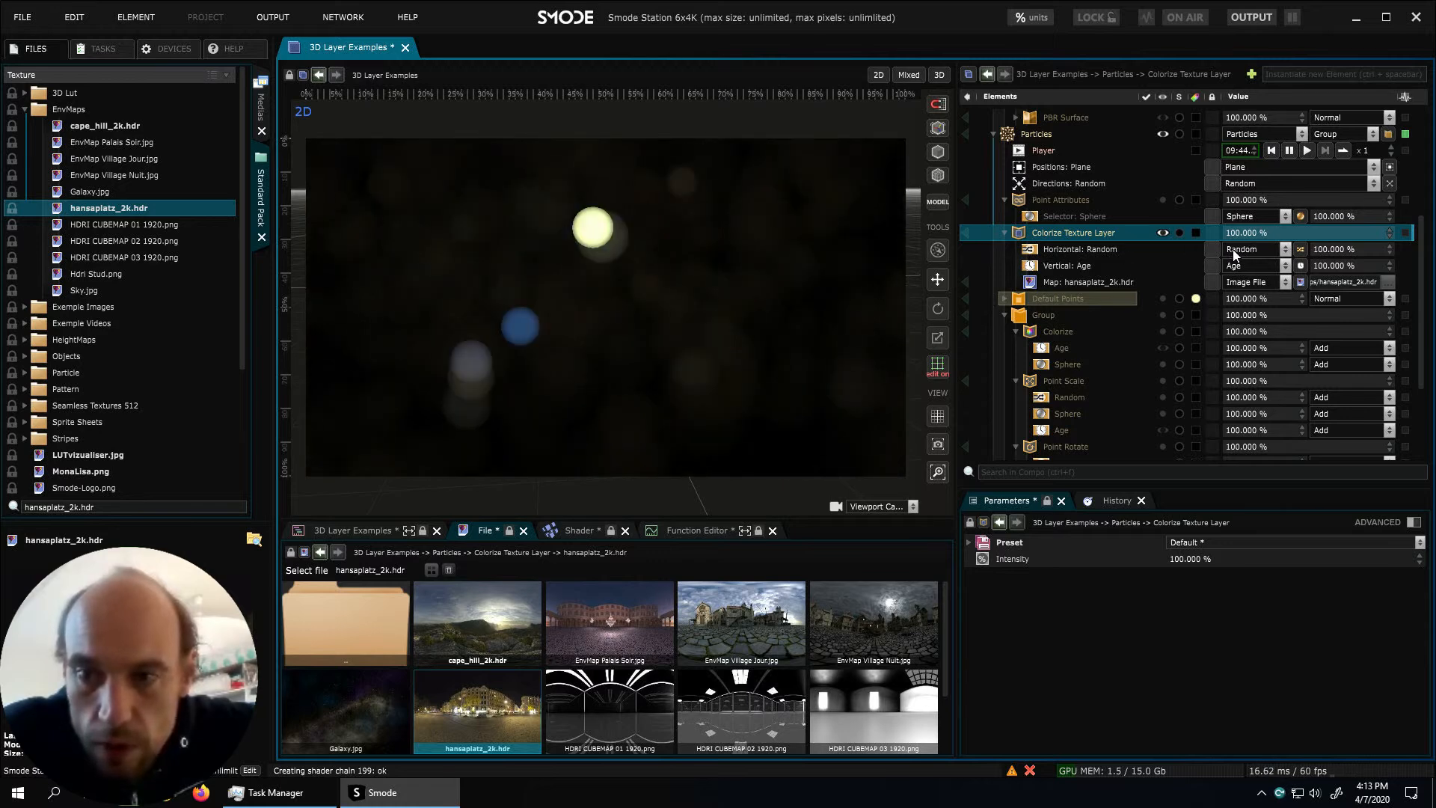
# Preview the hansaplatz_2k.hdr map on its own to see which colours it supplies, and return to the particle scene
pyautogui.click(966, 282)
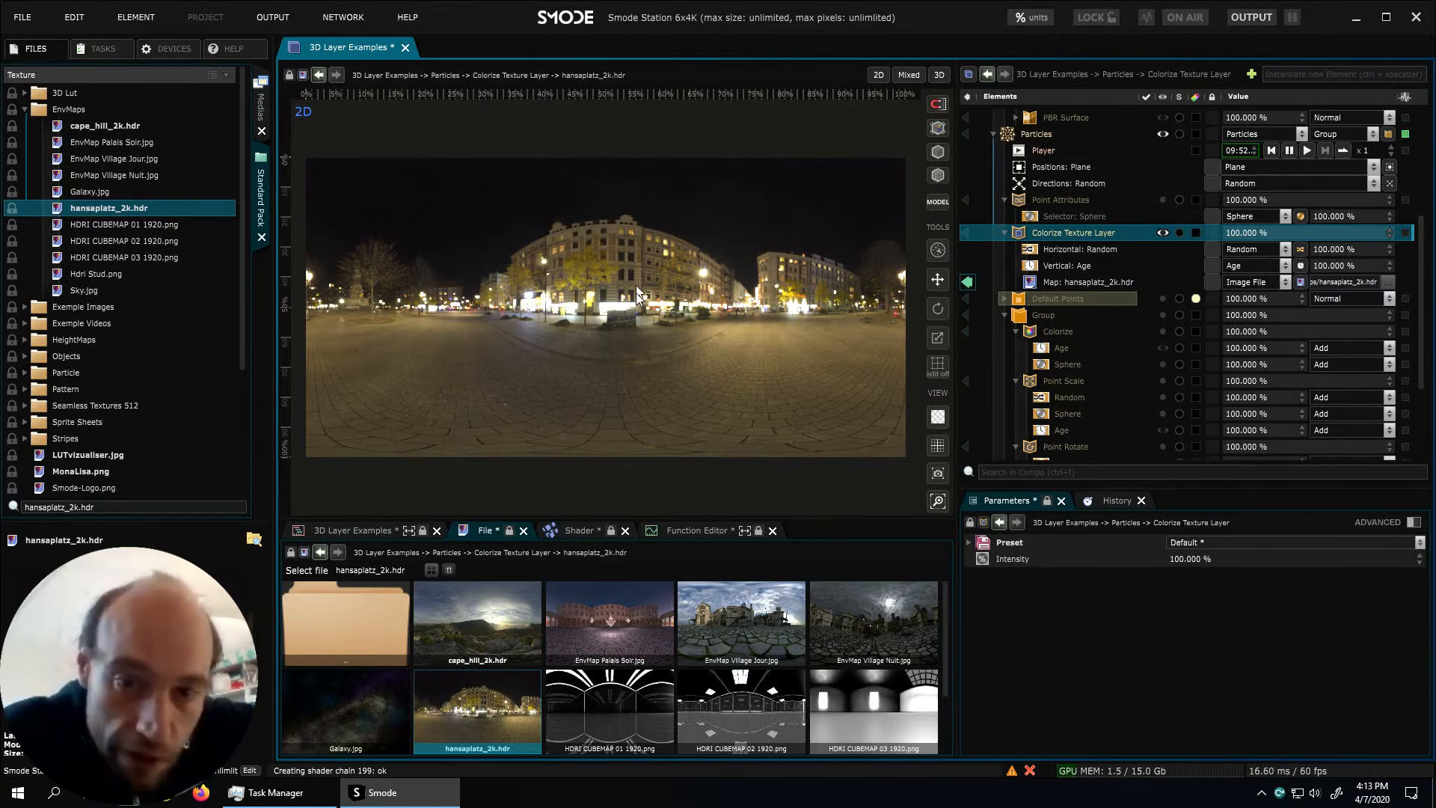
pyautogui.press('XF86AudioLowerVolume')
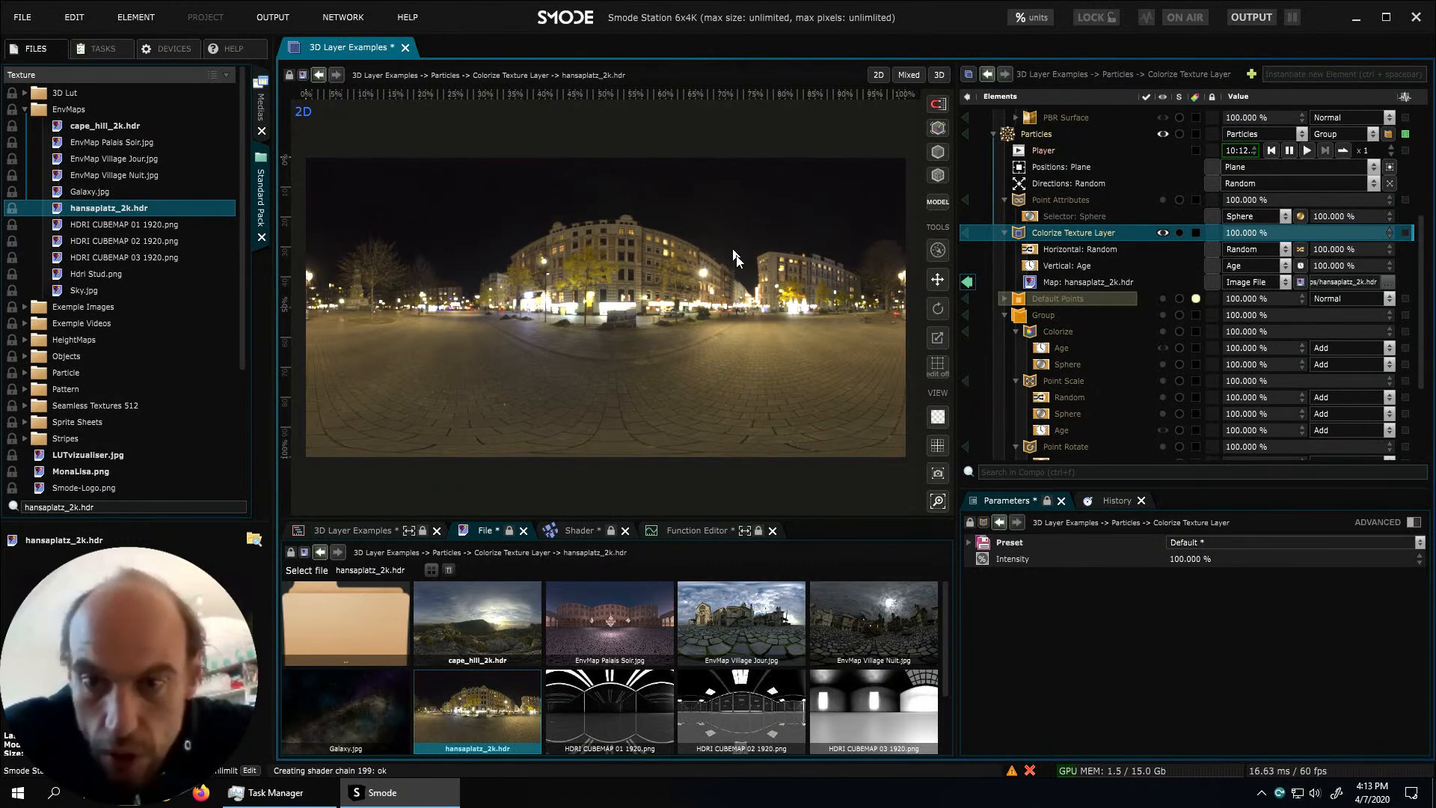
pyautogui.click(968, 282)
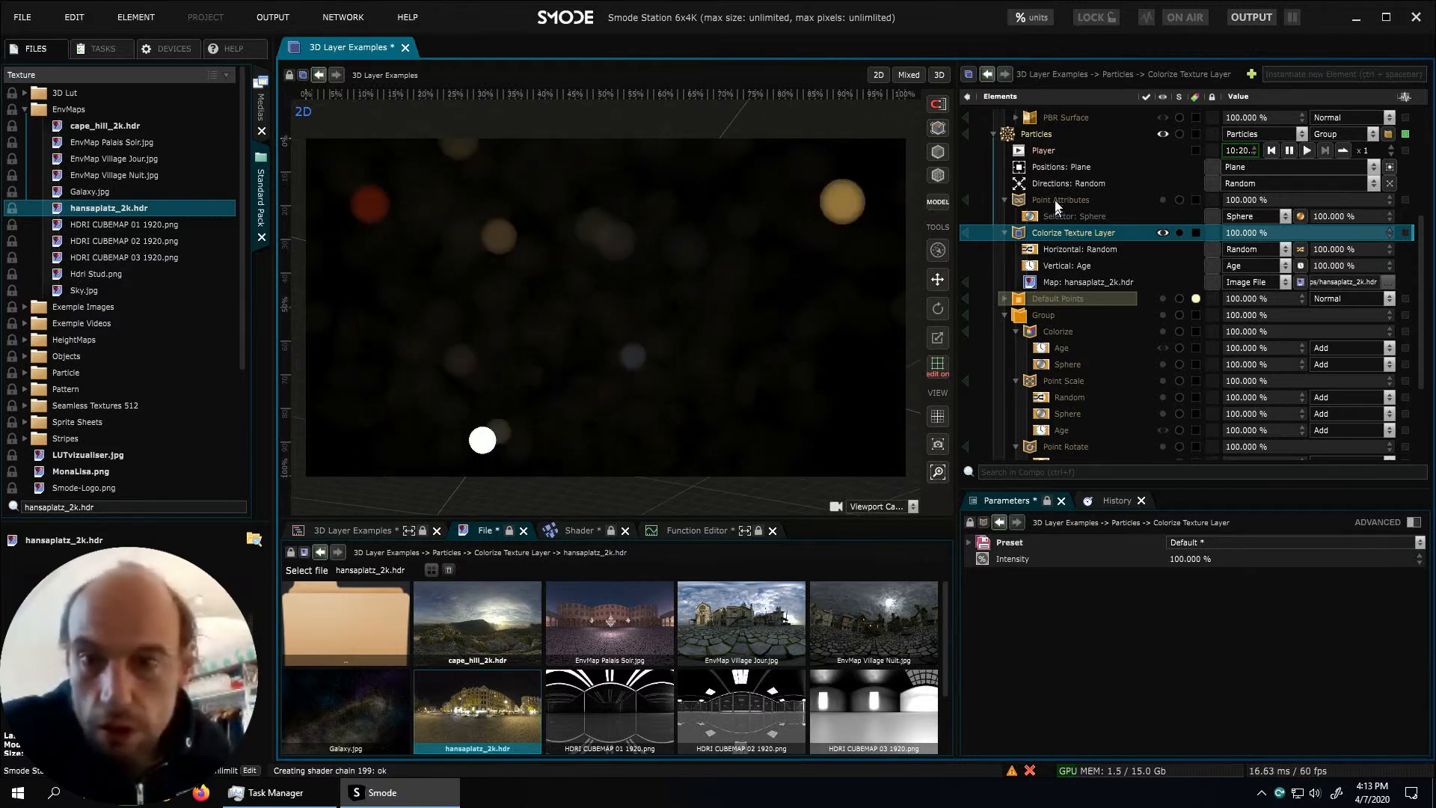
# Set the Particles emission rate to 3500 and view the emission plane from a lower, side-on angle
pyautogui.click(1040, 134)
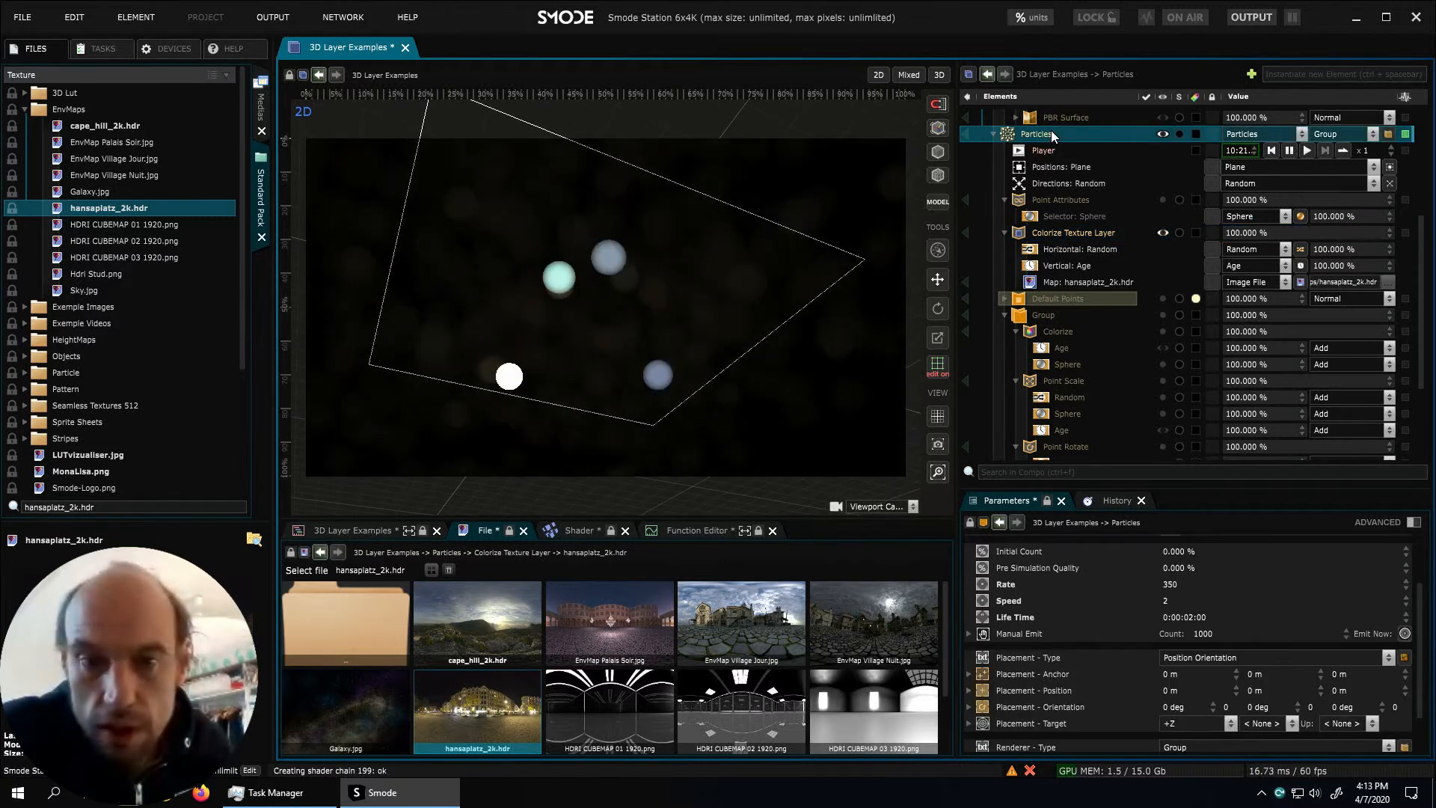
pyautogui.doubleClick(1193, 585)
pyautogui.write('3500')
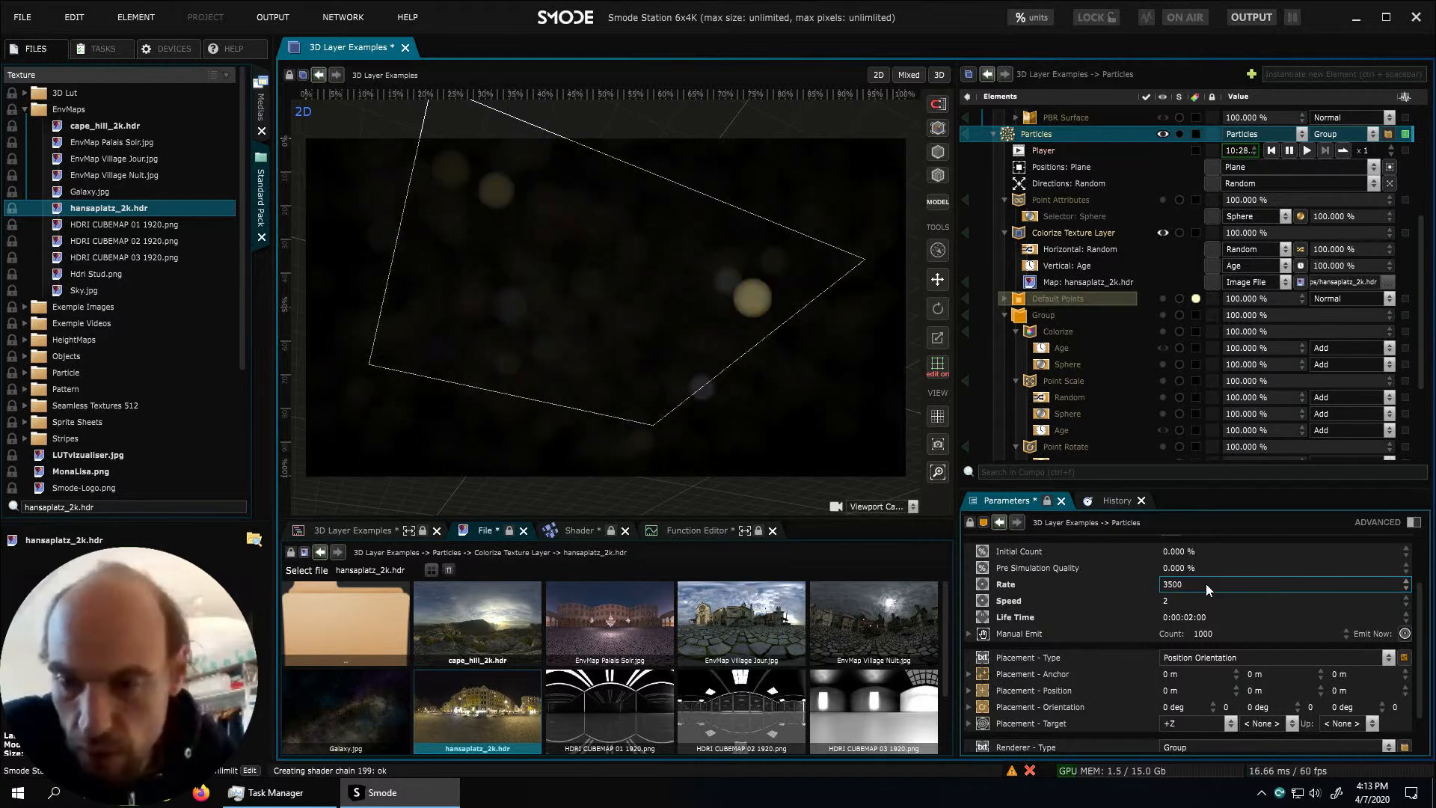
pyautogui.press('Return')
pyautogui.moveTo(643, 257); pyautogui.dragTo(620, 371, button='middle')
pyautogui.scroll(-4, 624, 335)
pyautogui.scroll(3, 619, 399)
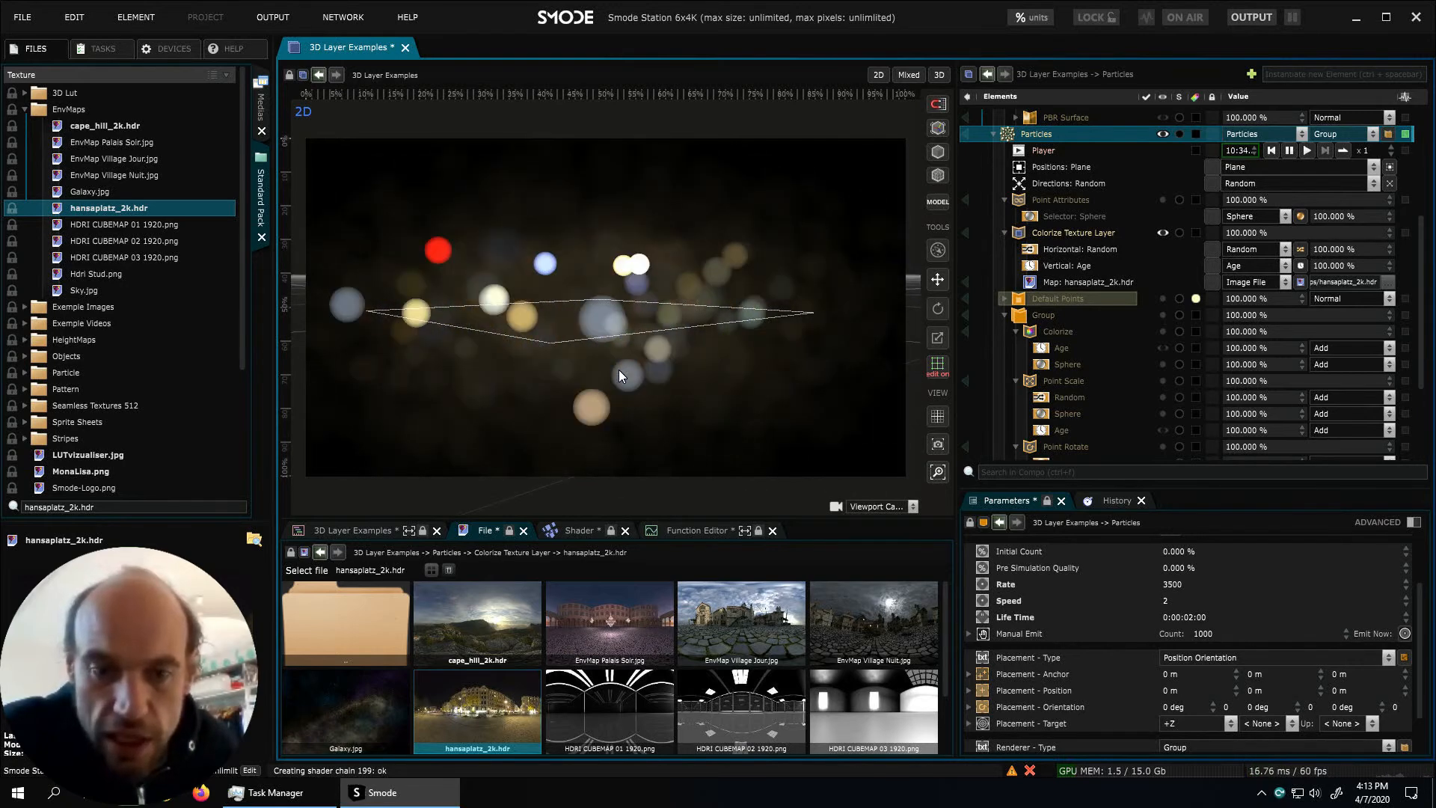
# Try HDRI CUBEMAP 01, 02 and 03, EnvMap Palais Soir.jpg and EnvMap Village Jour.jpg as the Colorize Texture Layer's Map
pyautogui.scroll(-1, 673, 662)
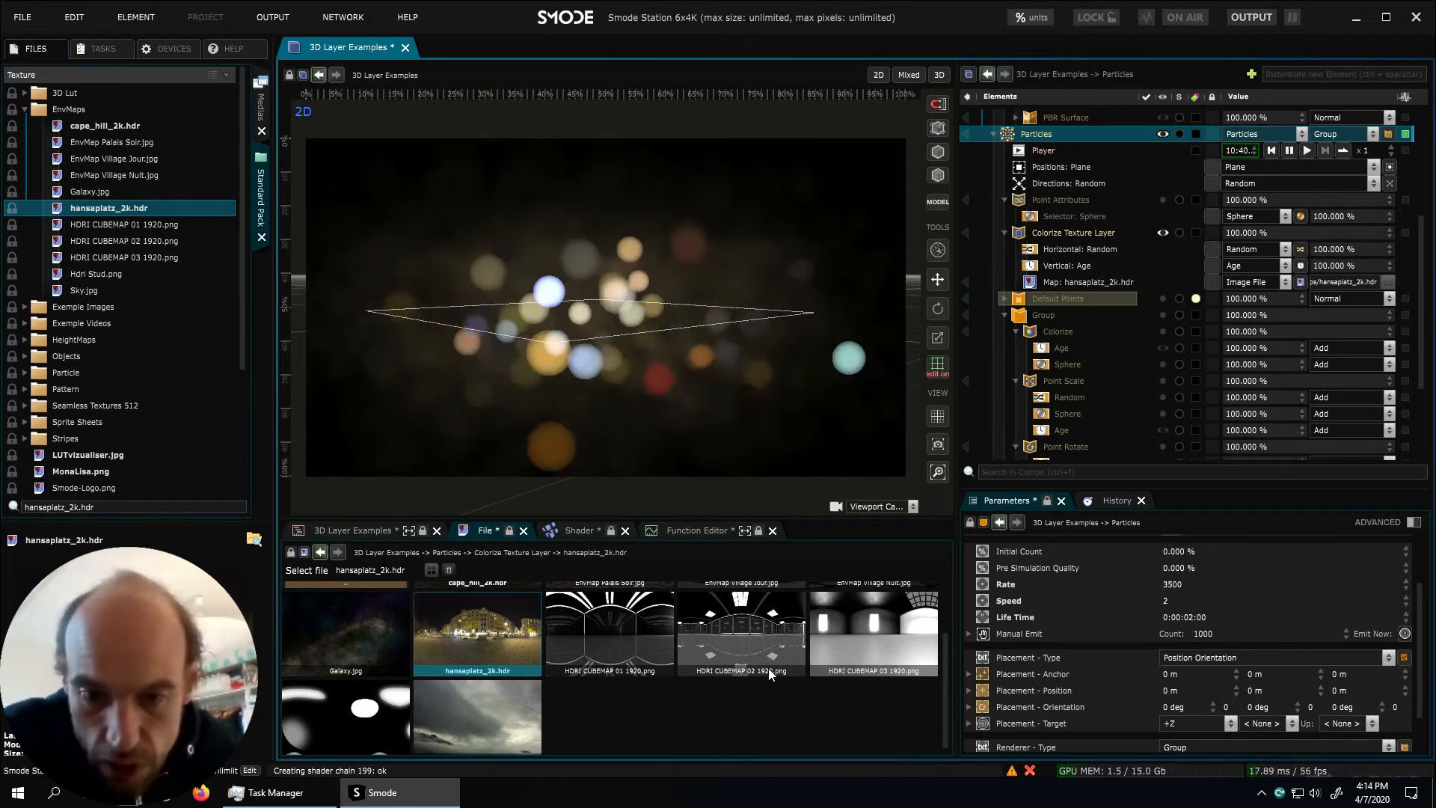
pyautogui.click(1089, 282)
pyautogui.click(735, 637)
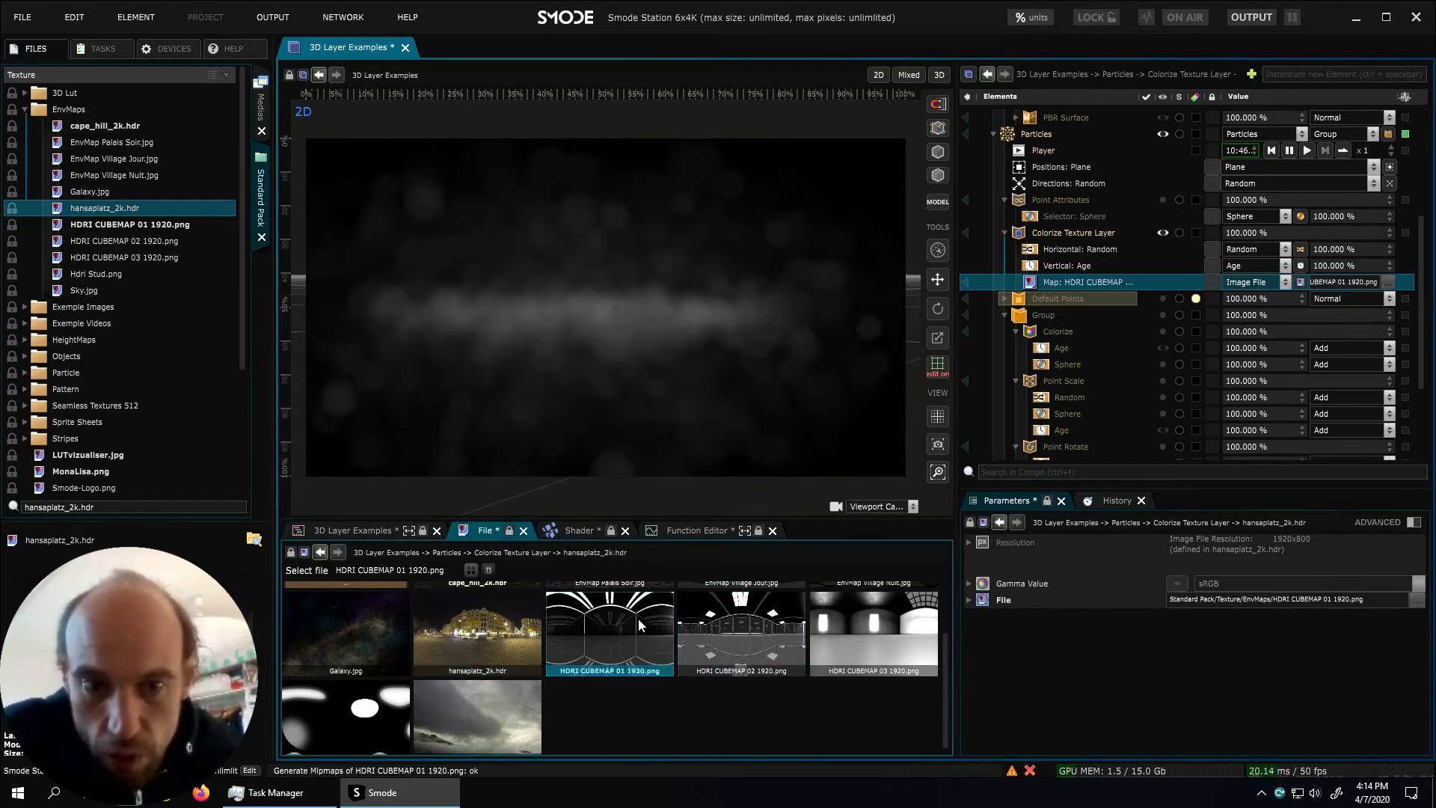
pyautogui.click(391, 621)
pyautogui.click(639, 637)
pyautogui.click(753, 642)
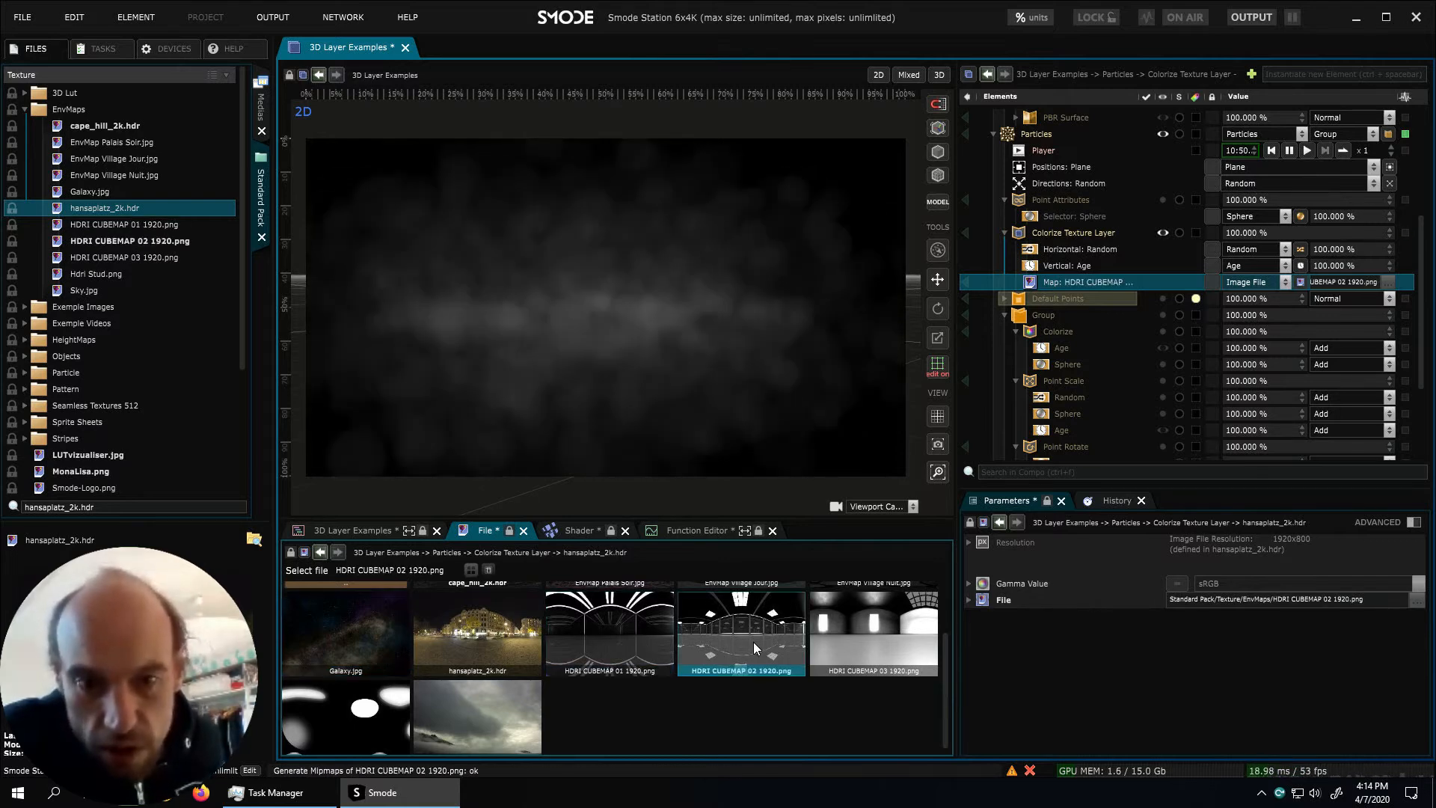
pyautogui.click(842, 631)
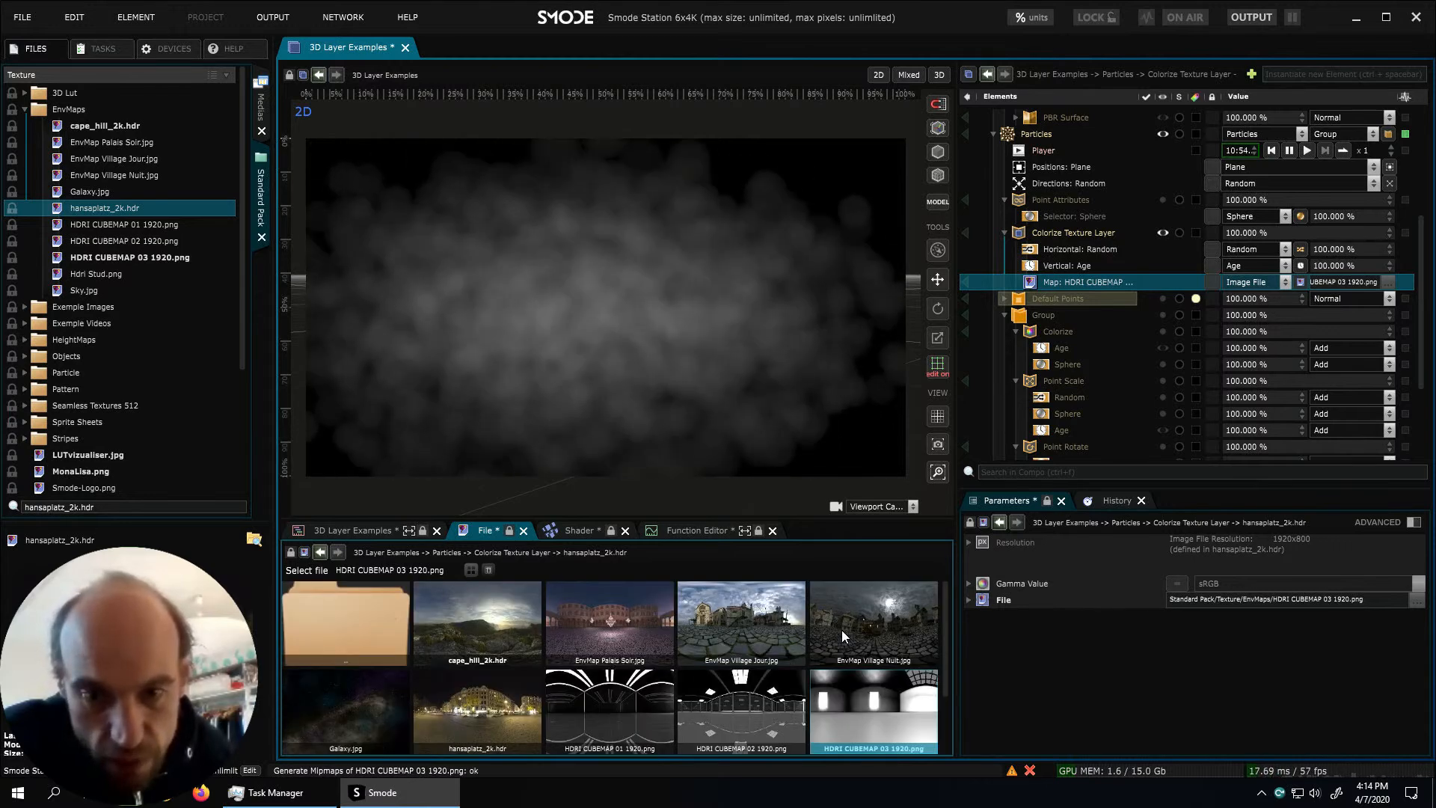
pyautogui.click(622, 629)
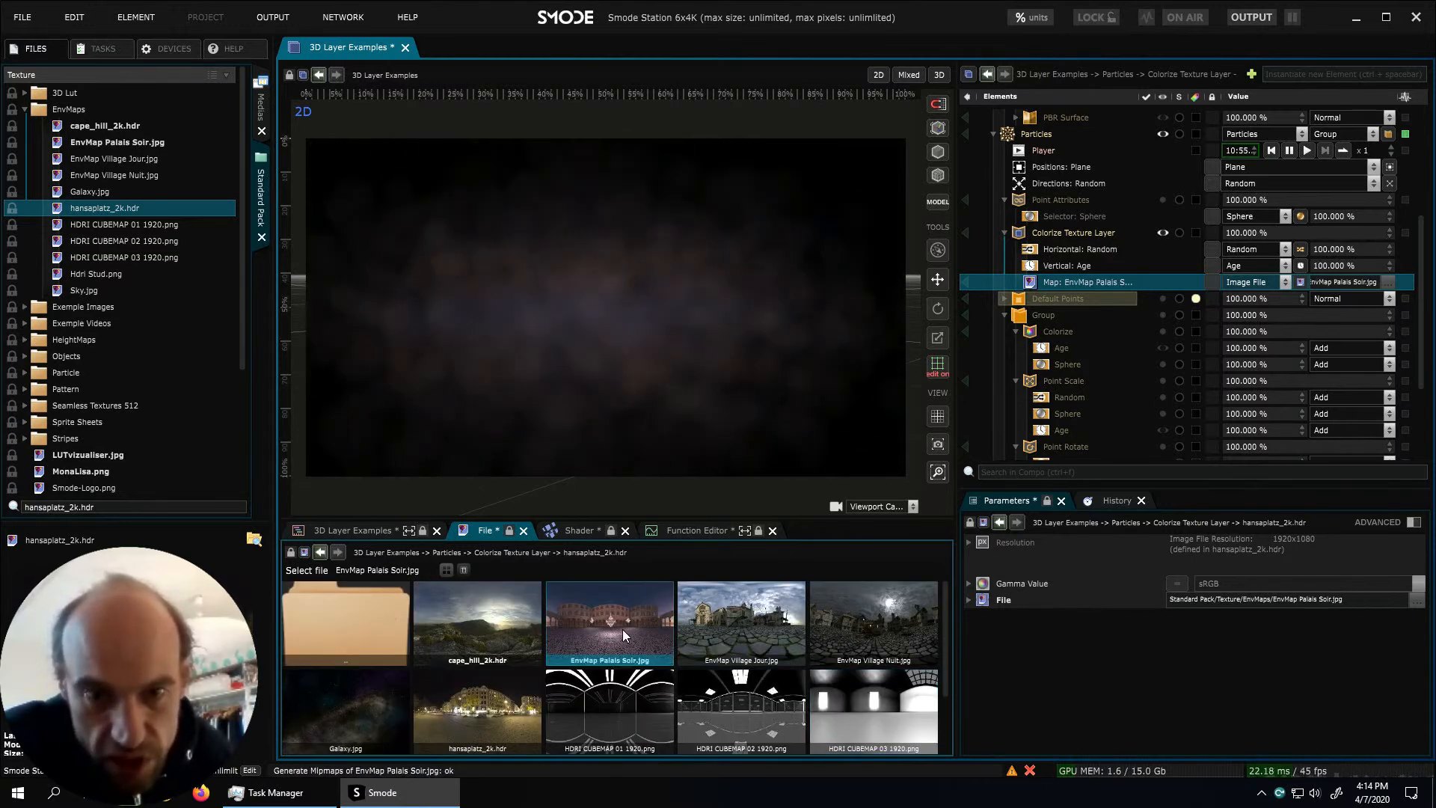
pyautogui.click(742, 626)
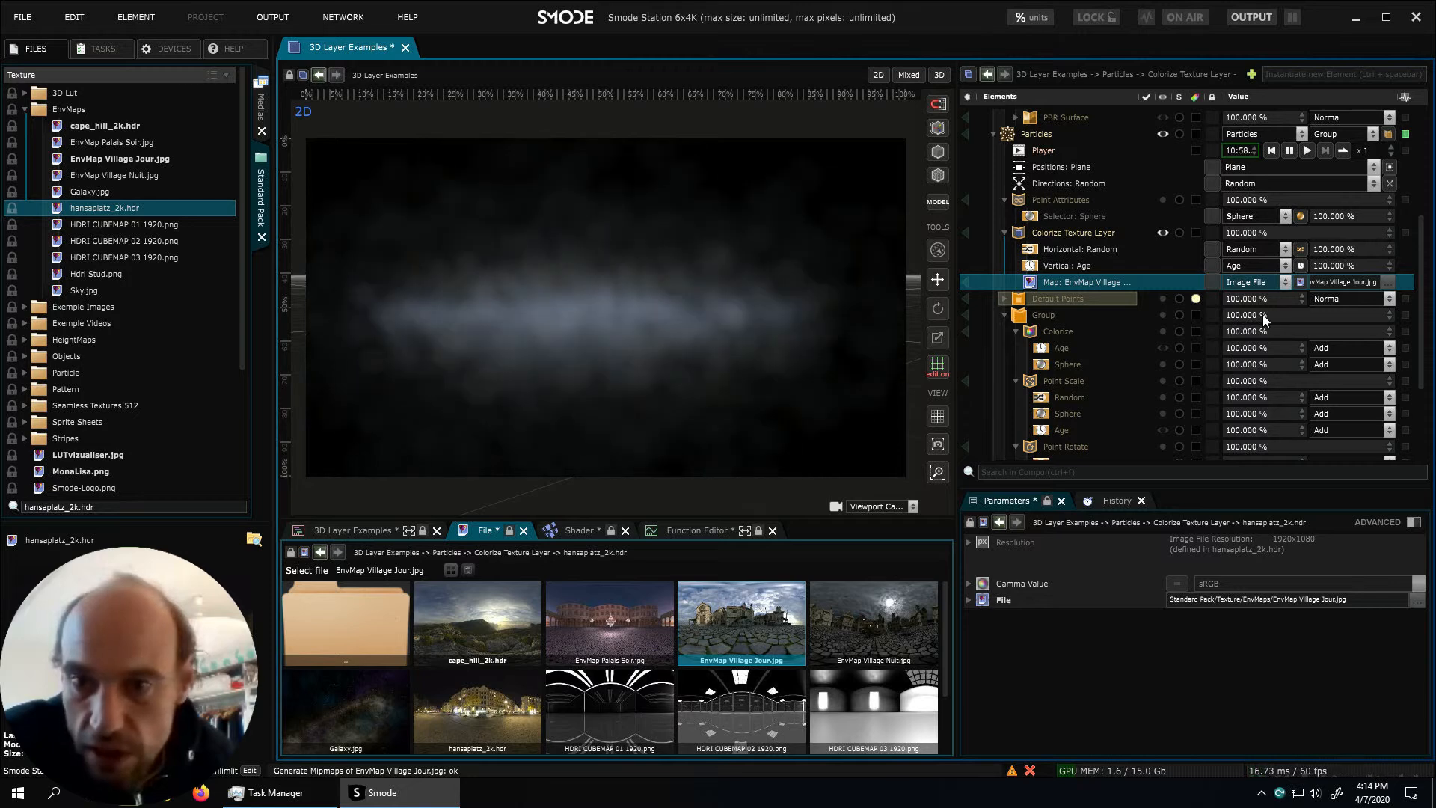
# Raise the Sprite Points opacity to about 44.8 % and assign cape_hill_2k.hdr as the colorizing Map
pyautogui.scroll(-2, 1249, 313)
pyautogui.moveTo(1271, 452); pyautogui.dragTo(1271, 305)
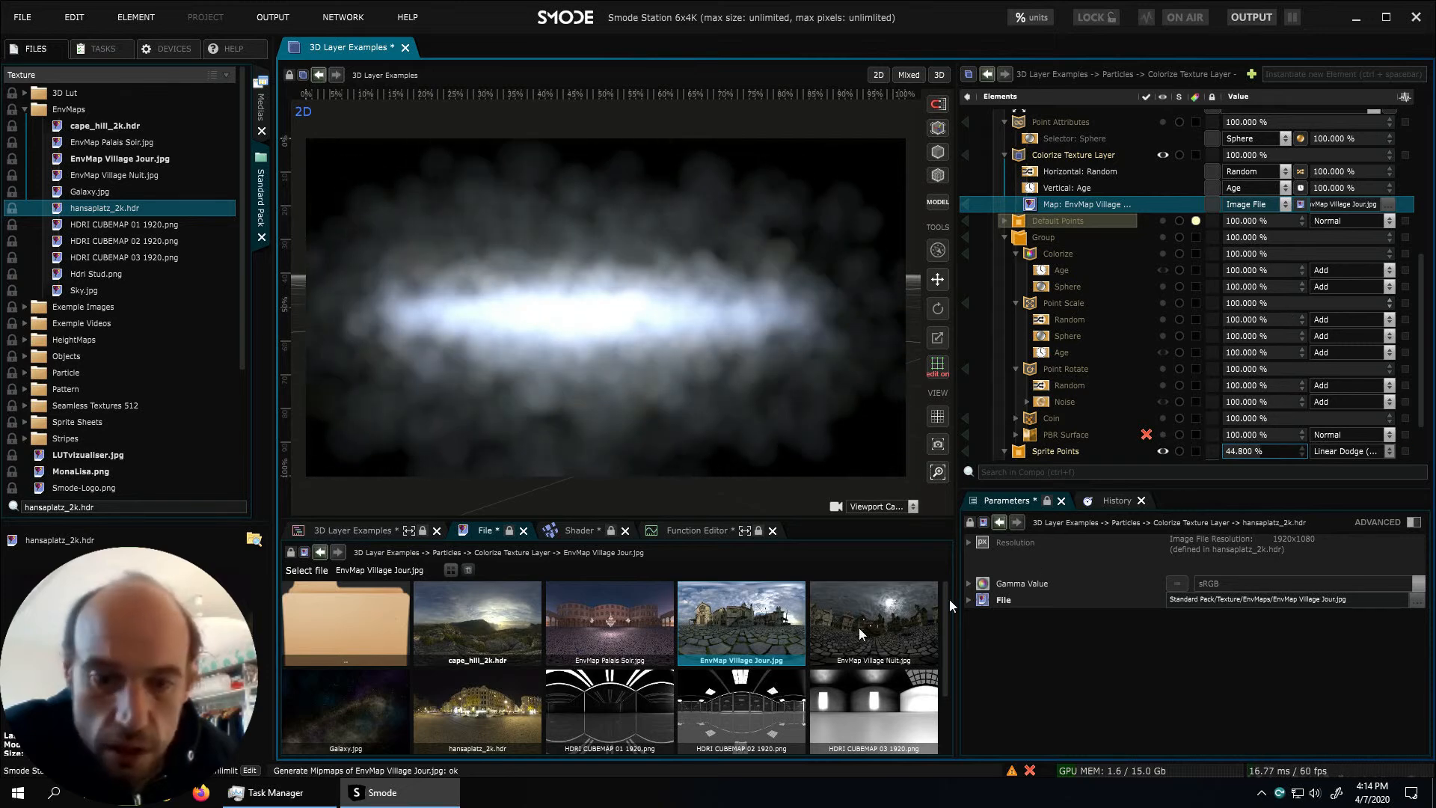
pyautogui.click(497, 635)
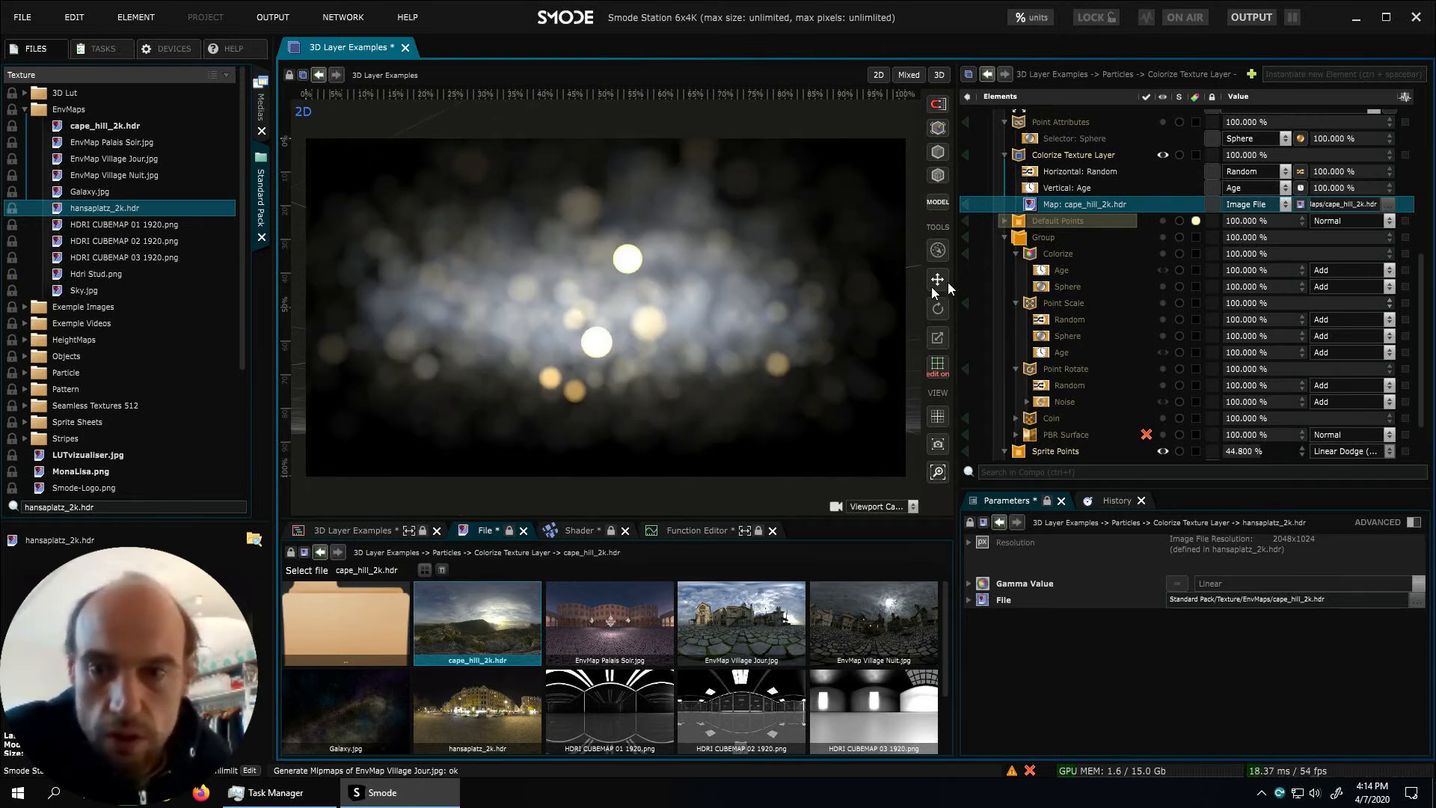
# Try Shimer 01.png and Shimer 02.png as the Sprite Points image, settle on Star1.png, and save the document
pyautogui.scroll(-2, 1111, 413)
pyautogui.click(1056, 418)
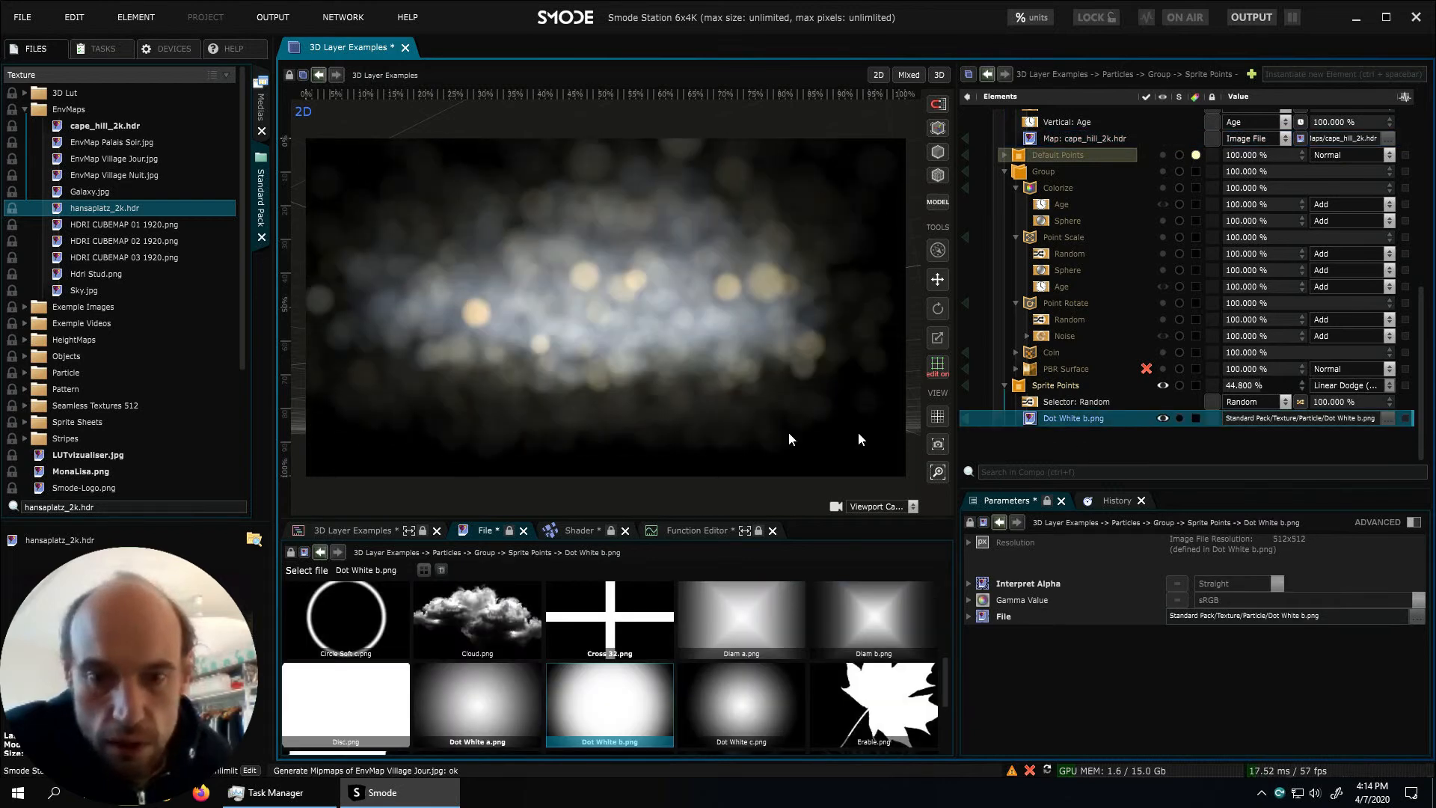
pyautogui.scroll(-2, 787, 703)
pyautogui.click(756, 661)
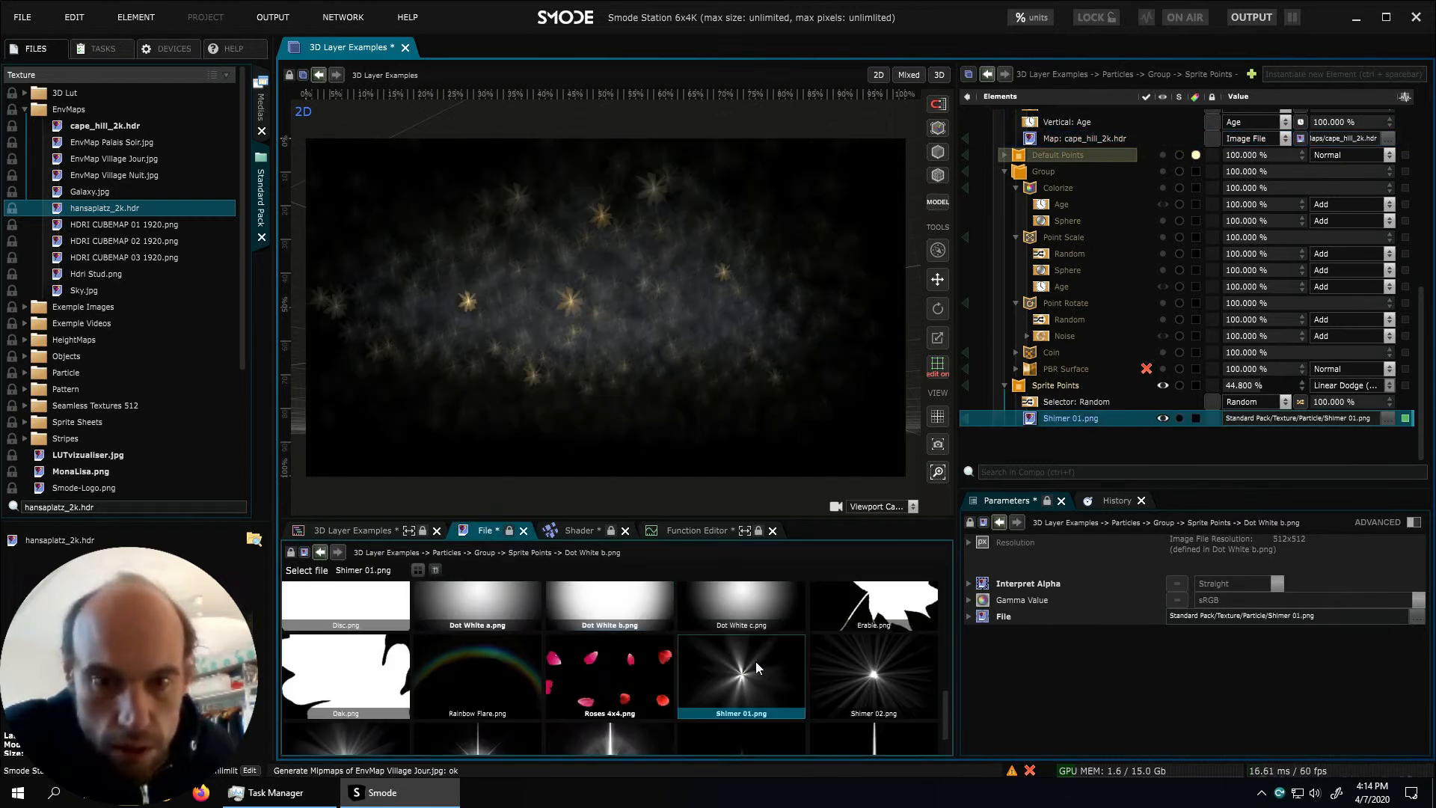
pyautogui.click(827, 670)
pyautogui.scroll(-1, 505, 685)
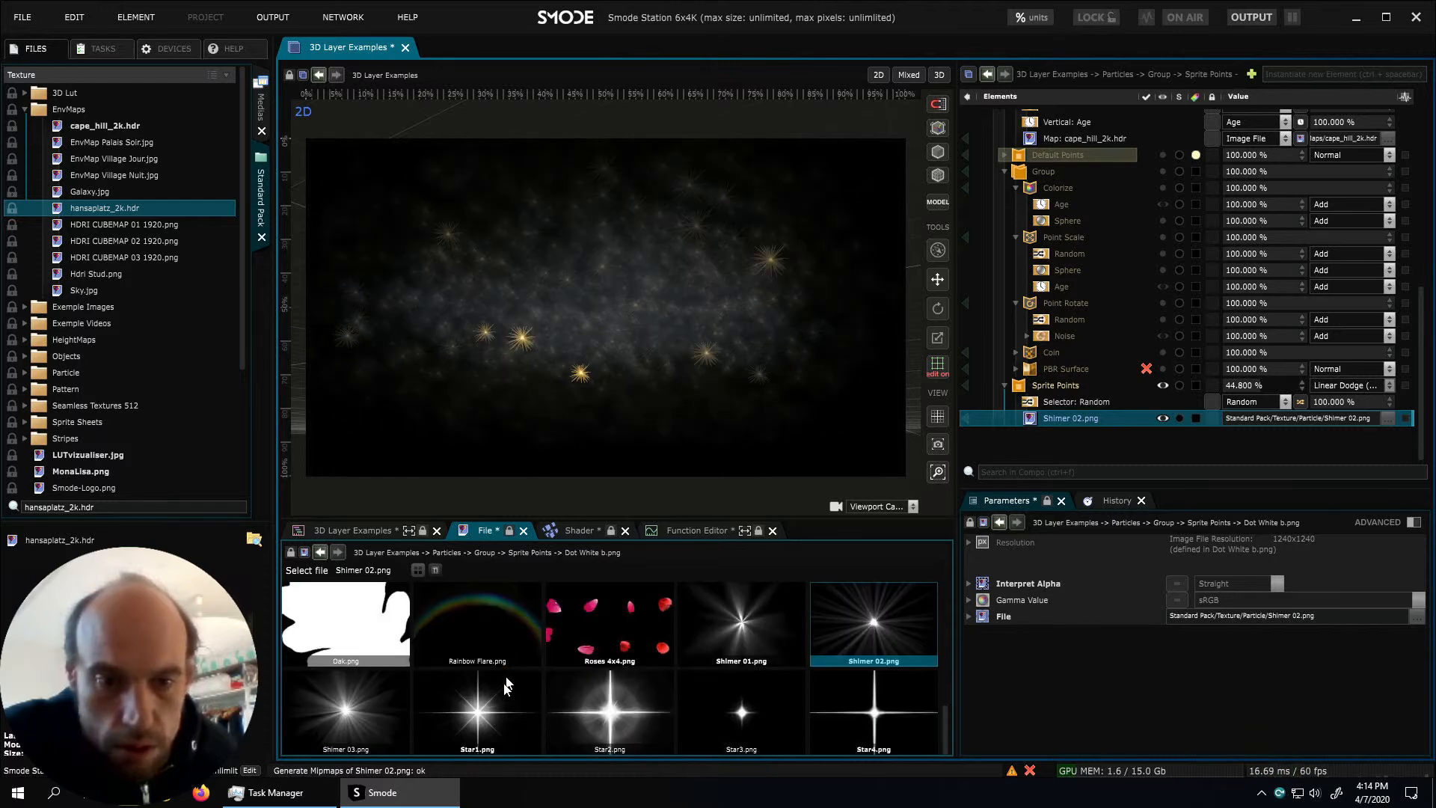
pyautogui.click(506, 684)
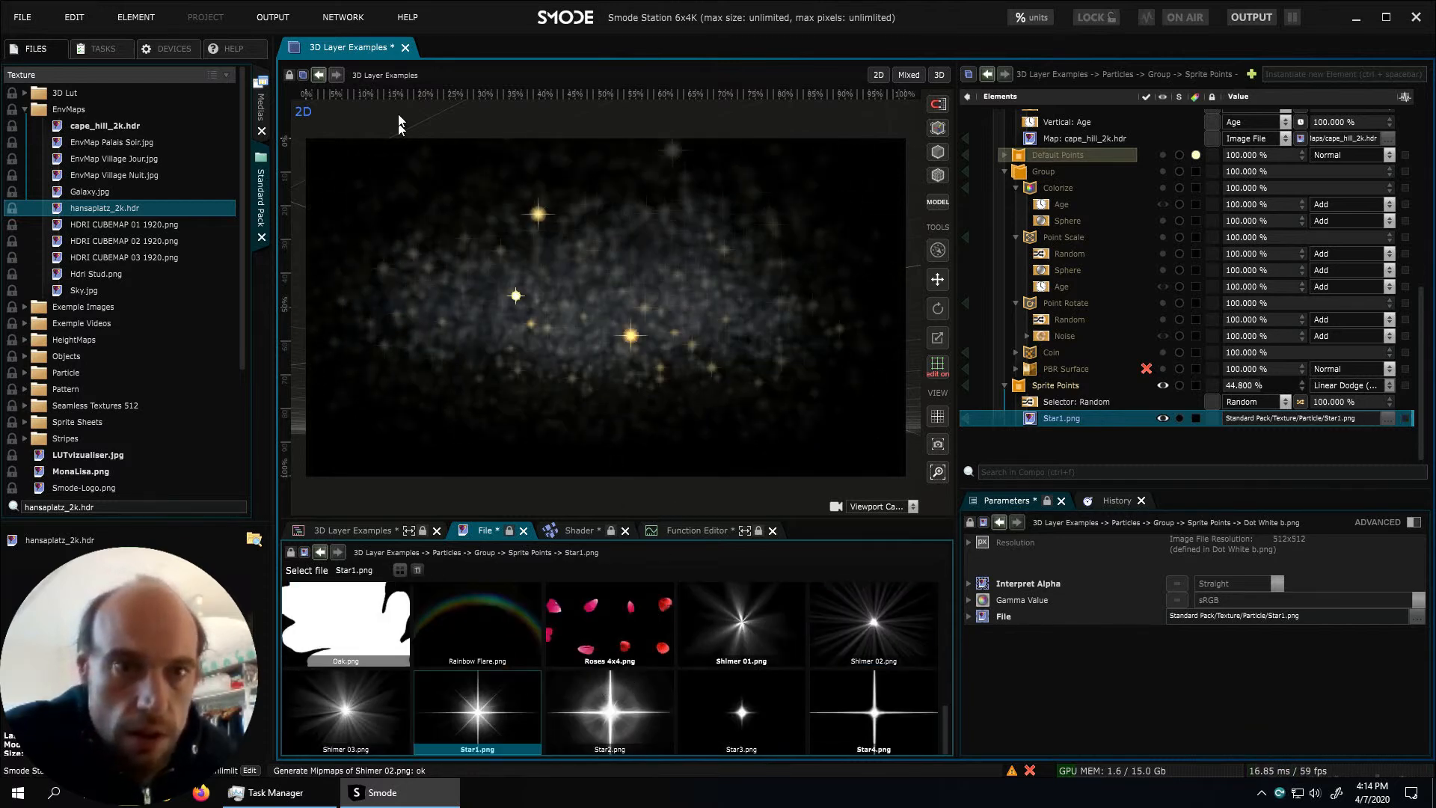
pyautogui.hotkey('ctrl', 's')
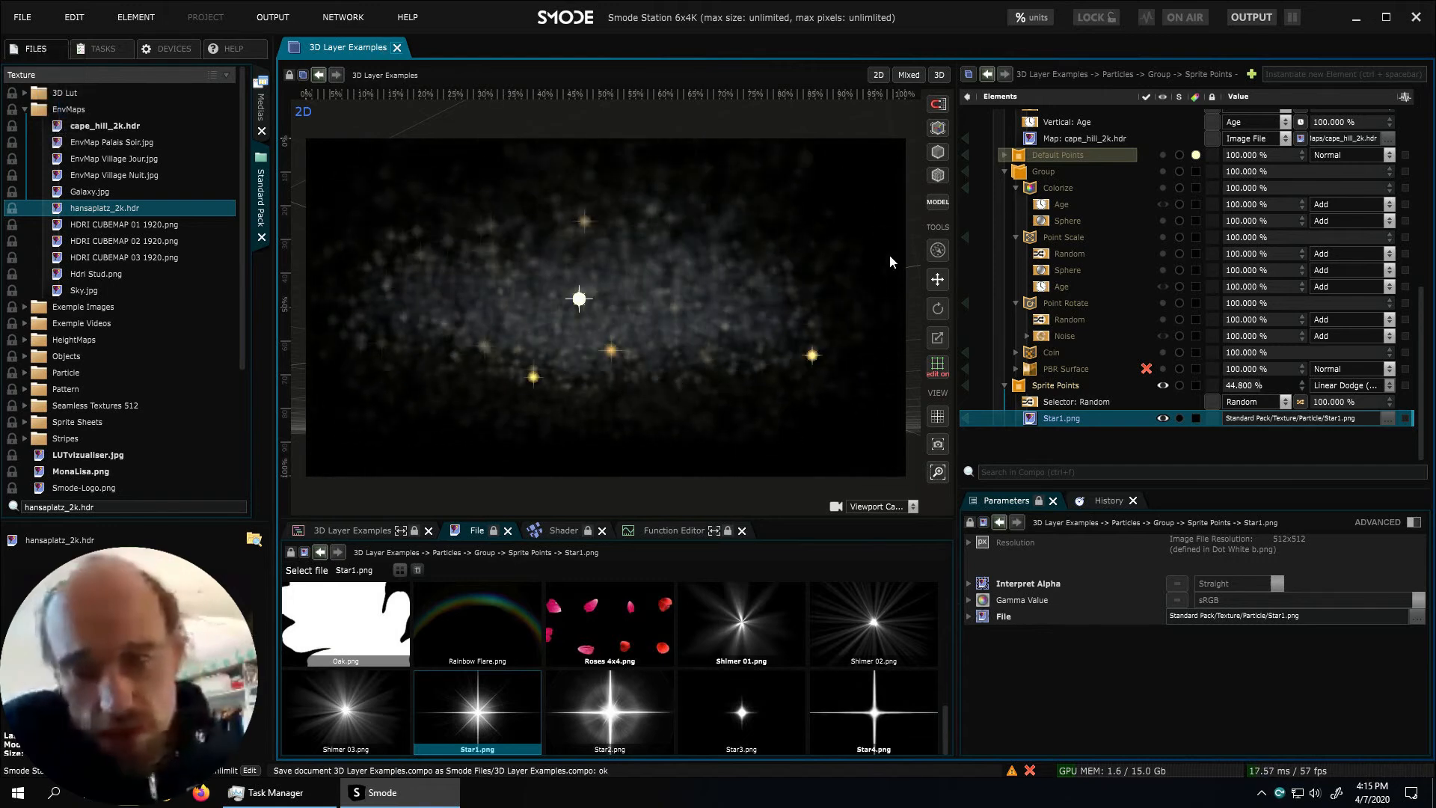
# Add a Simple Points renderer to the Particles element and deactivate the Sprite Points renderer
pyautogui.scroll(5, 1062, 244)
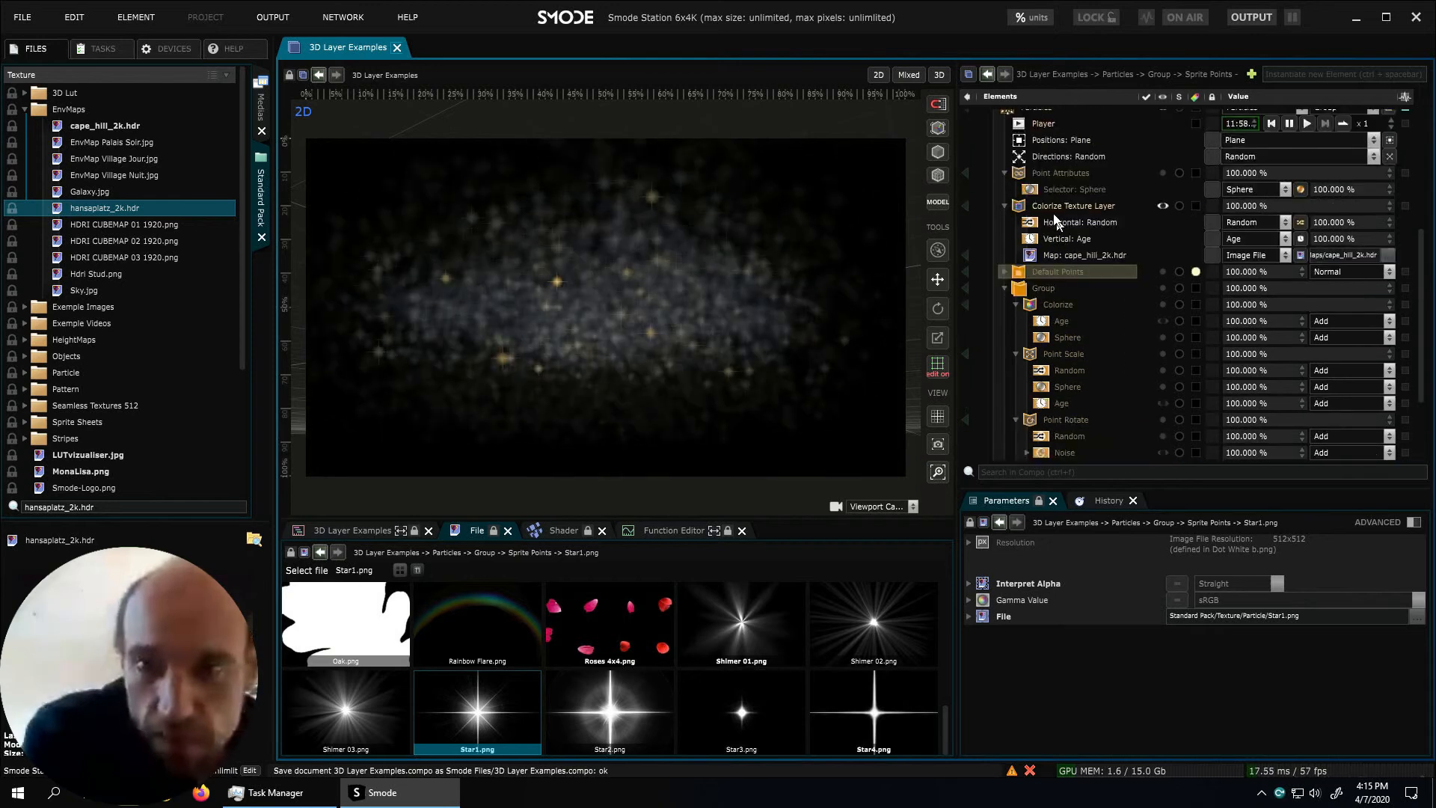
pyautogui.rightClick(1038, 160)
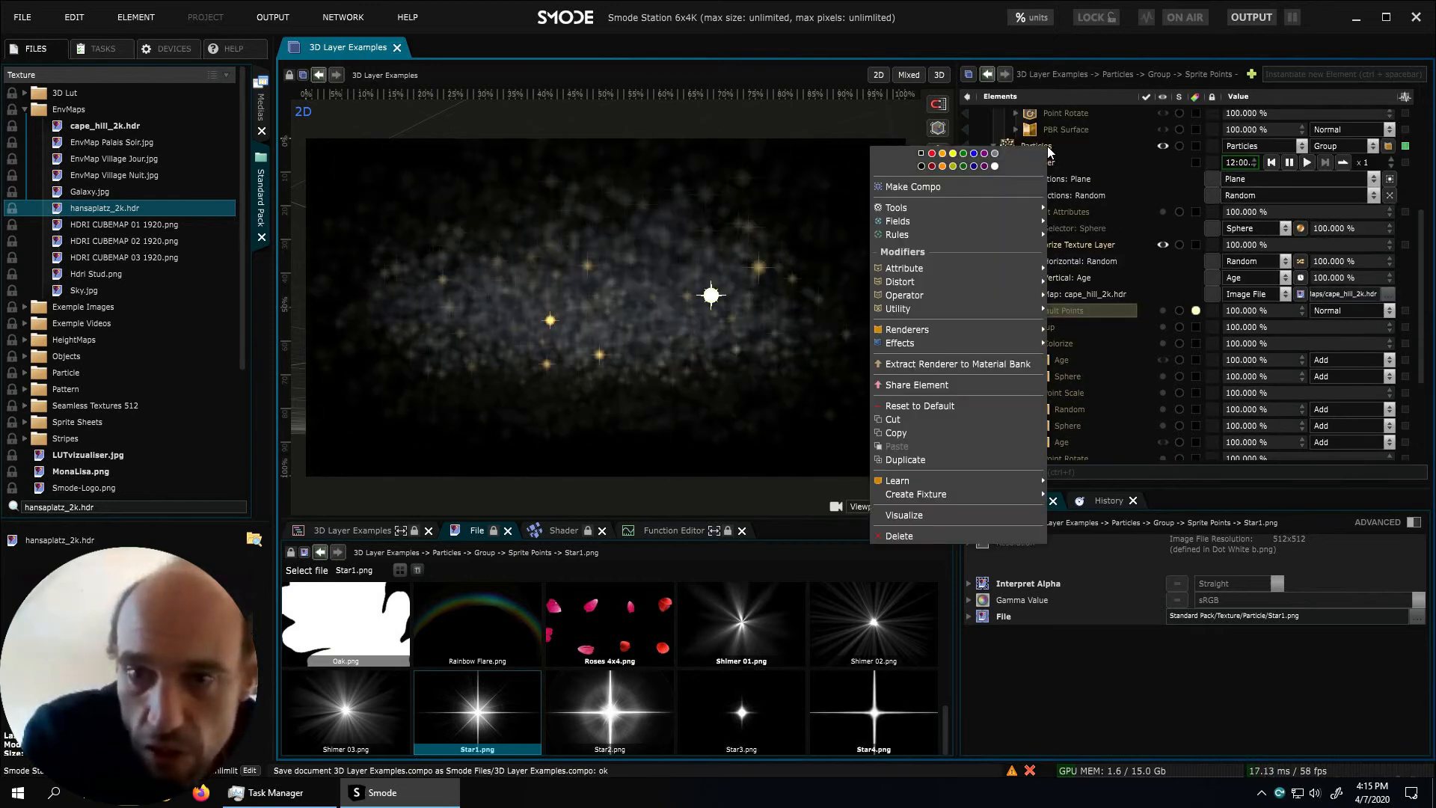
pyautogui.moveTo(997, 333)
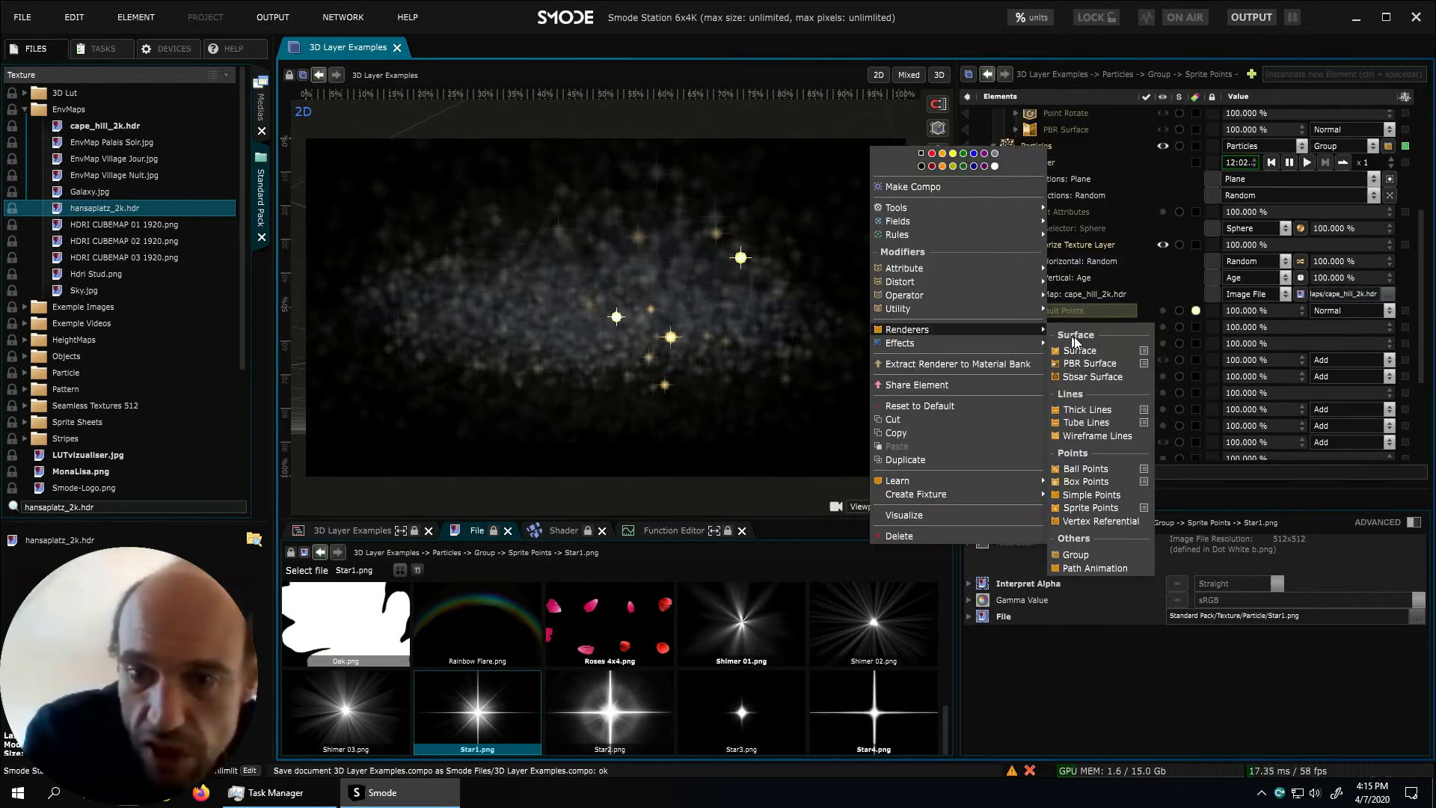
pyautogui.click(1101, 495)
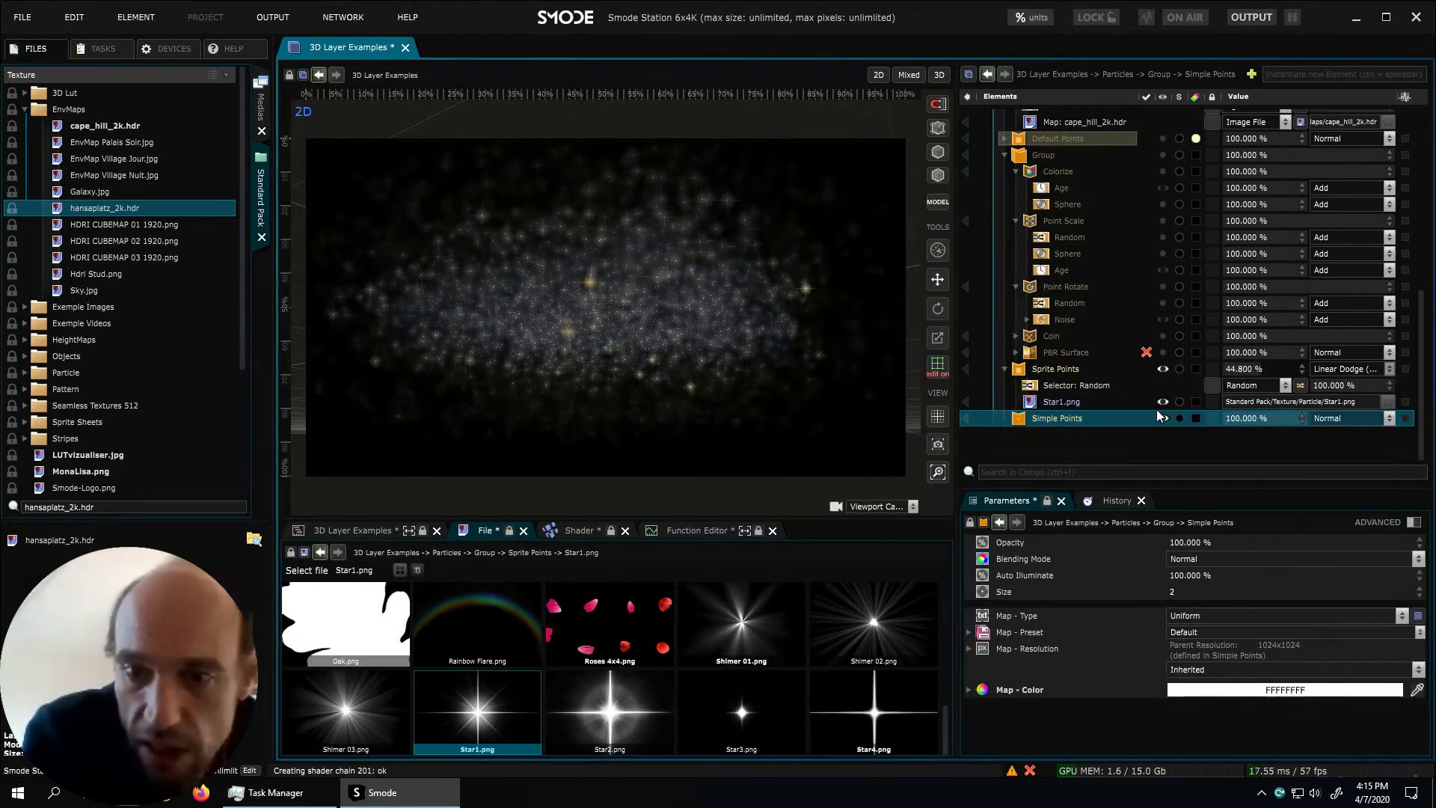
pyautogui.click(1162, 370)
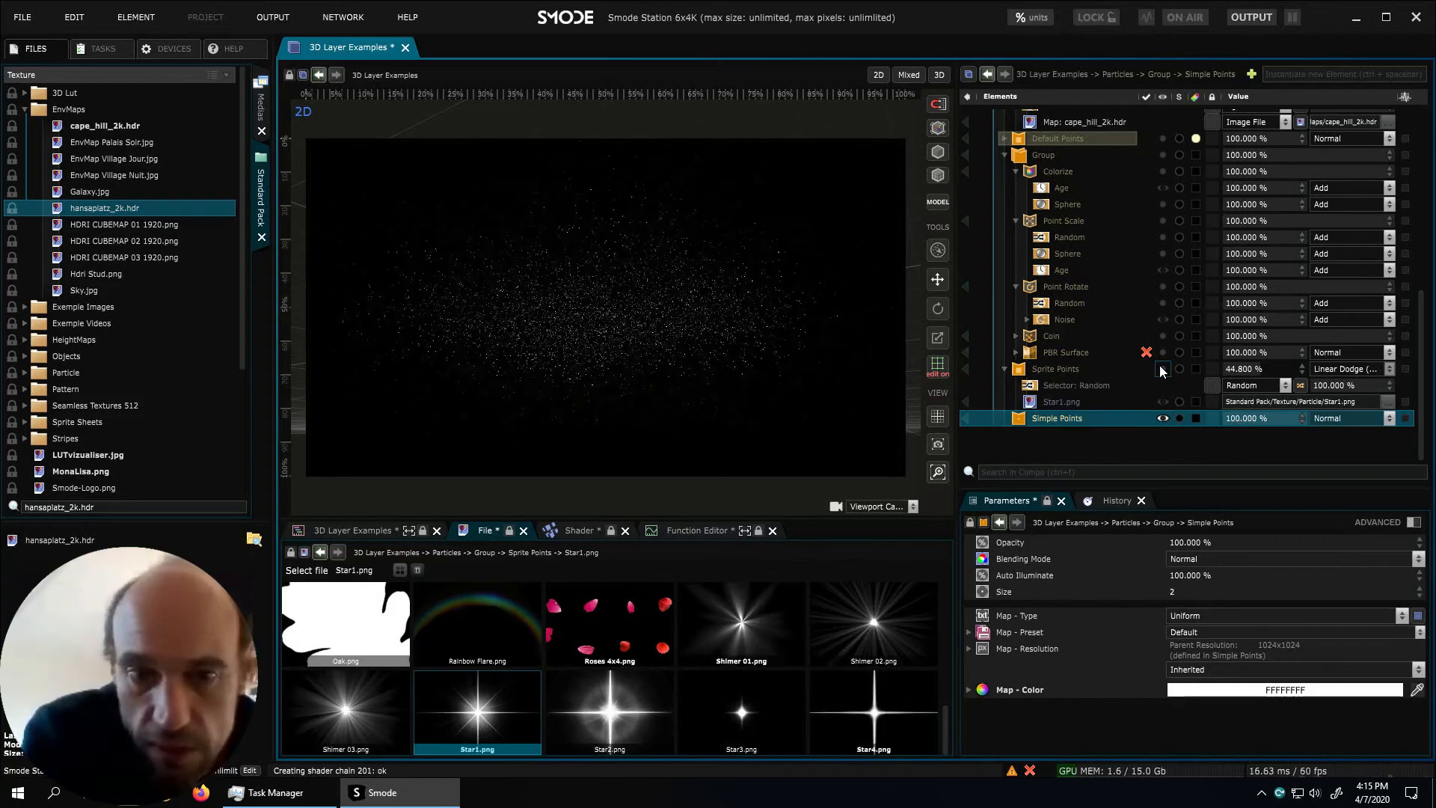
# Inspect the Simple Points up close and set their Size to 1
pyautogui.scroll(7, 797, 295)
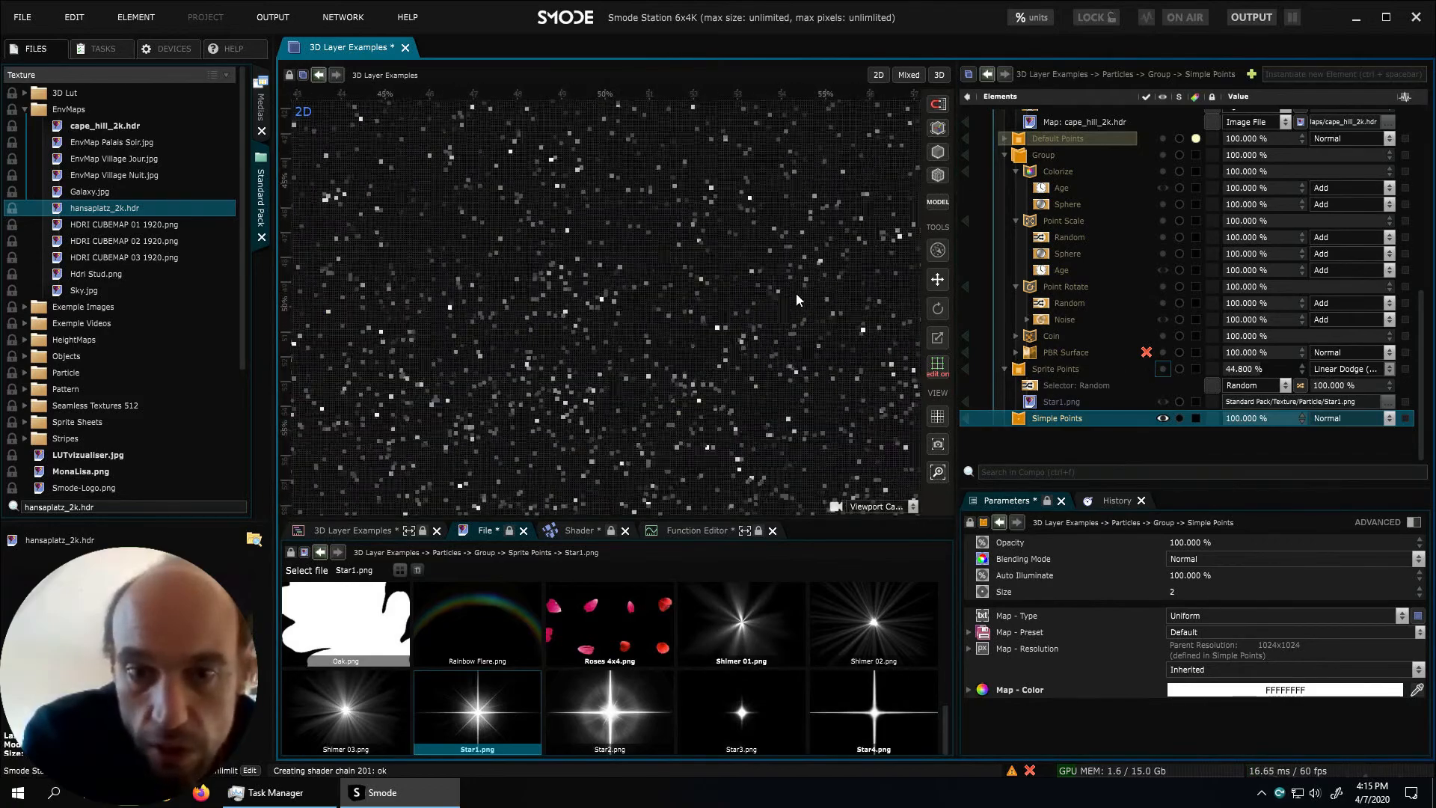
pyautogui.scroll(-4, 796, 293)
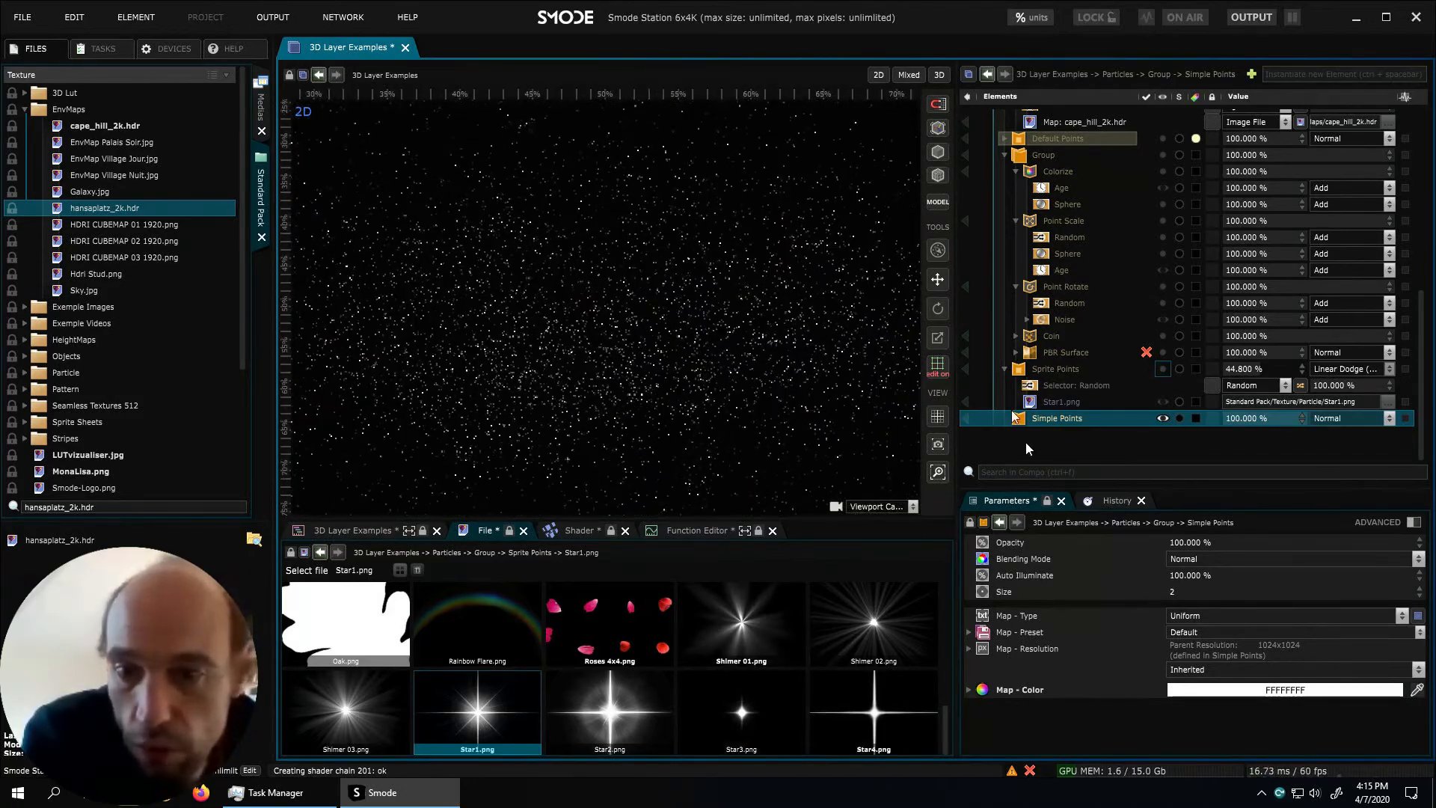
pyautogui.moveTo(1182, 593)
pyautogui.mouseDown()
pyautogui.moveTo(1181, 565)
pyautogui.moveTo(1193, 587)
pyautogui.mouseUp()
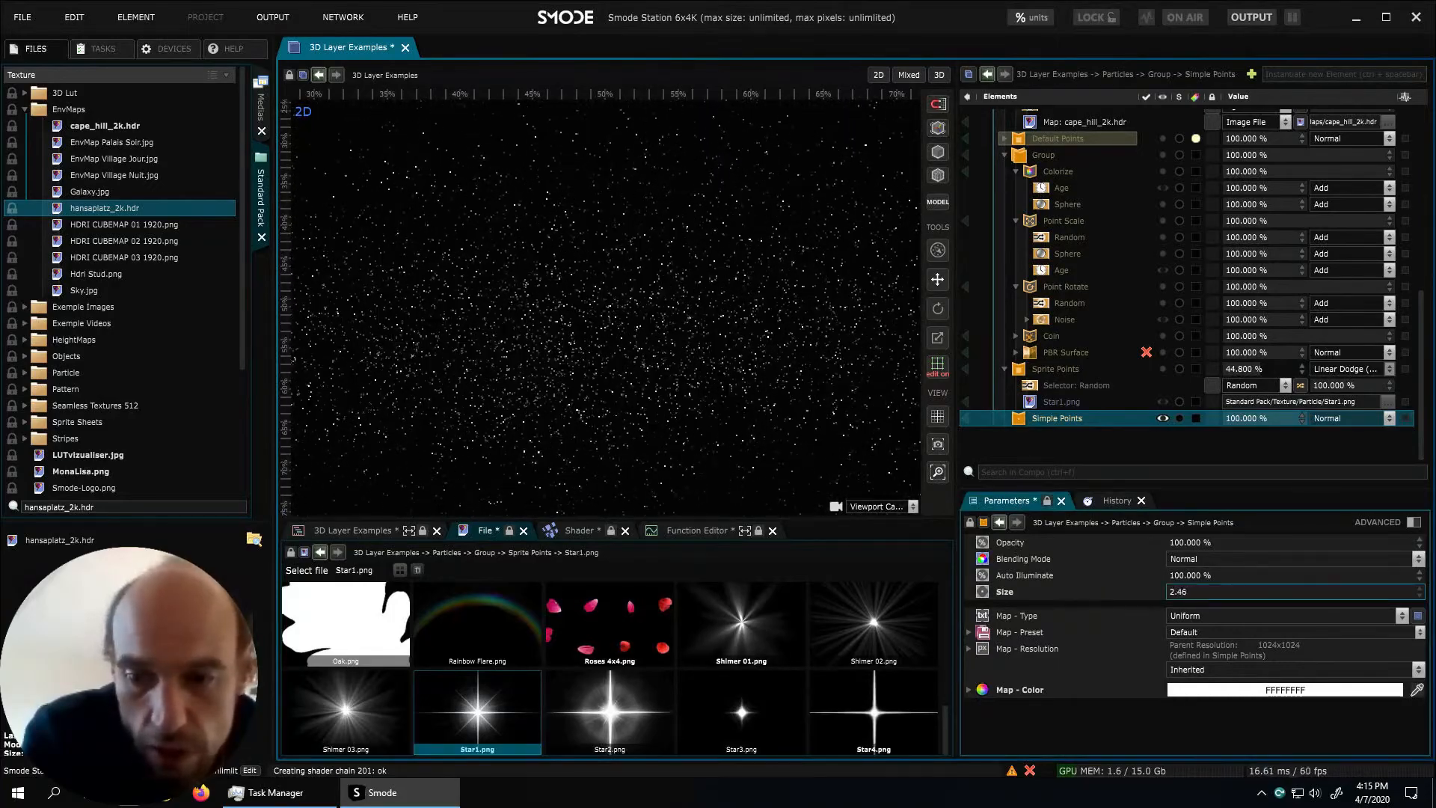
pyautogui.click(1188, 591)
pyautogui.write('1')
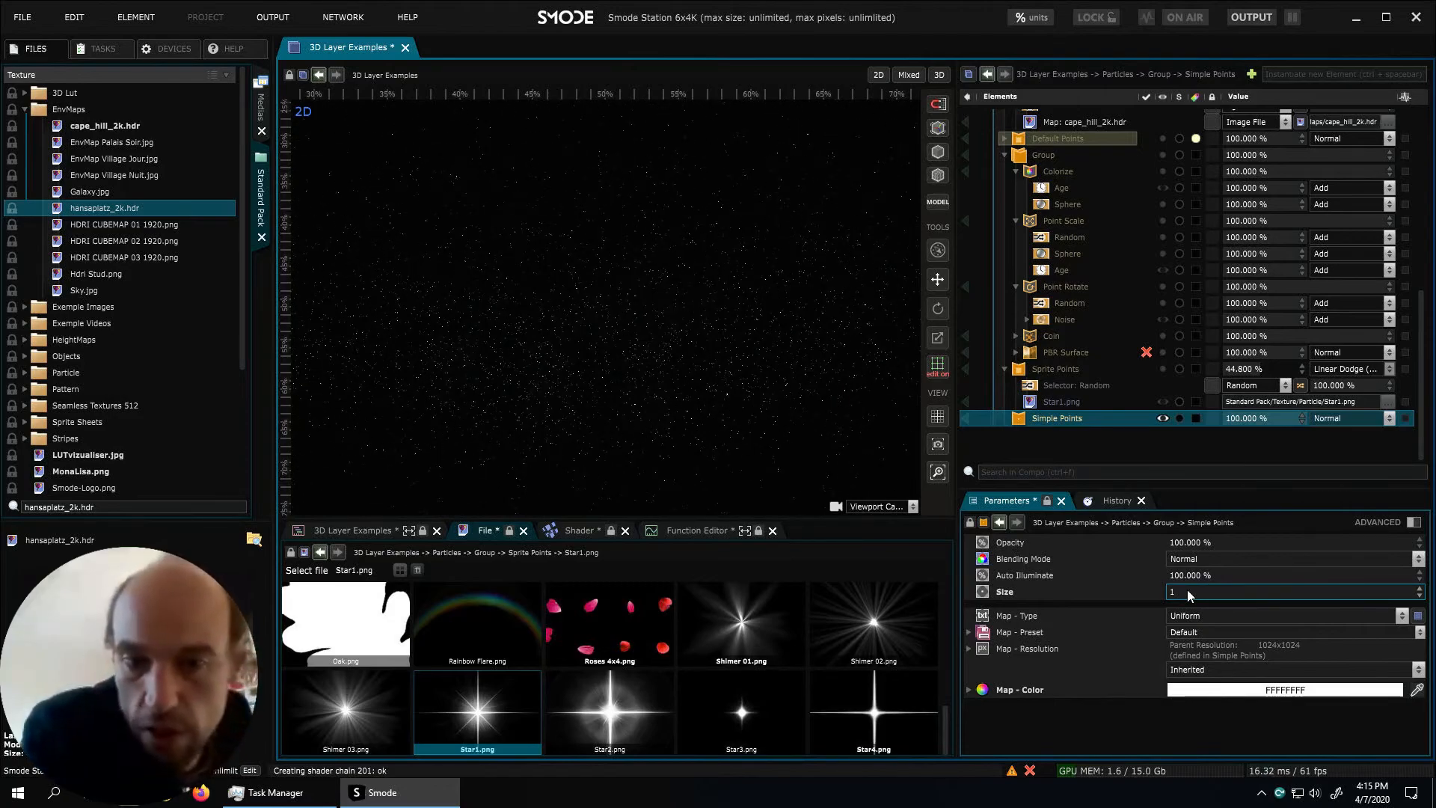
# Set the Size of the Simple Points renderer to 2
pyautogui.press('BackSpace')
pyautogui.write('2')
pyautogui.press('Return')
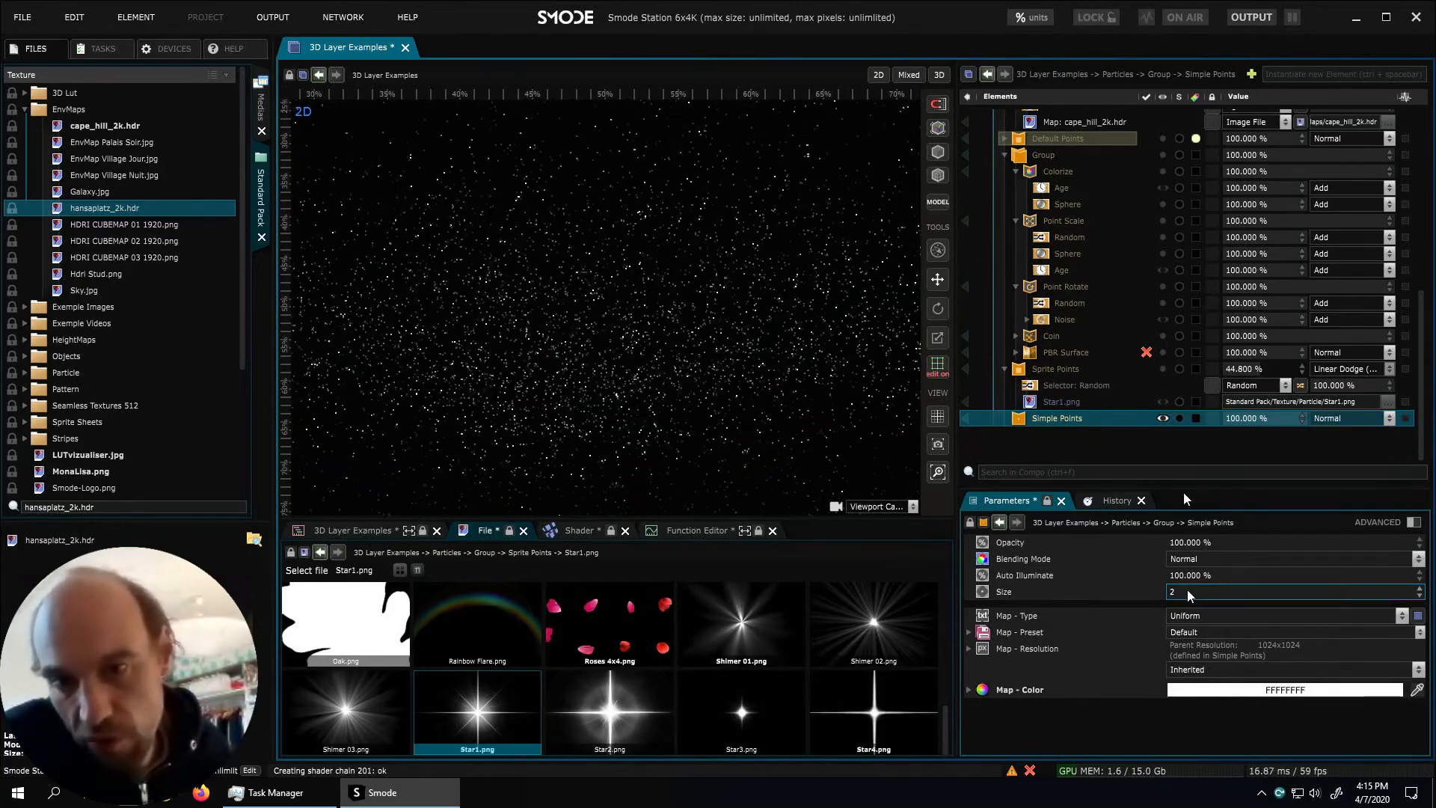
# Show the advanced parameters of the Particles element and raise its emission Rate to 3500000
pyautogui.scroll(2, 1112, 177)
pyautogui.scroll(5, 1111, 177)
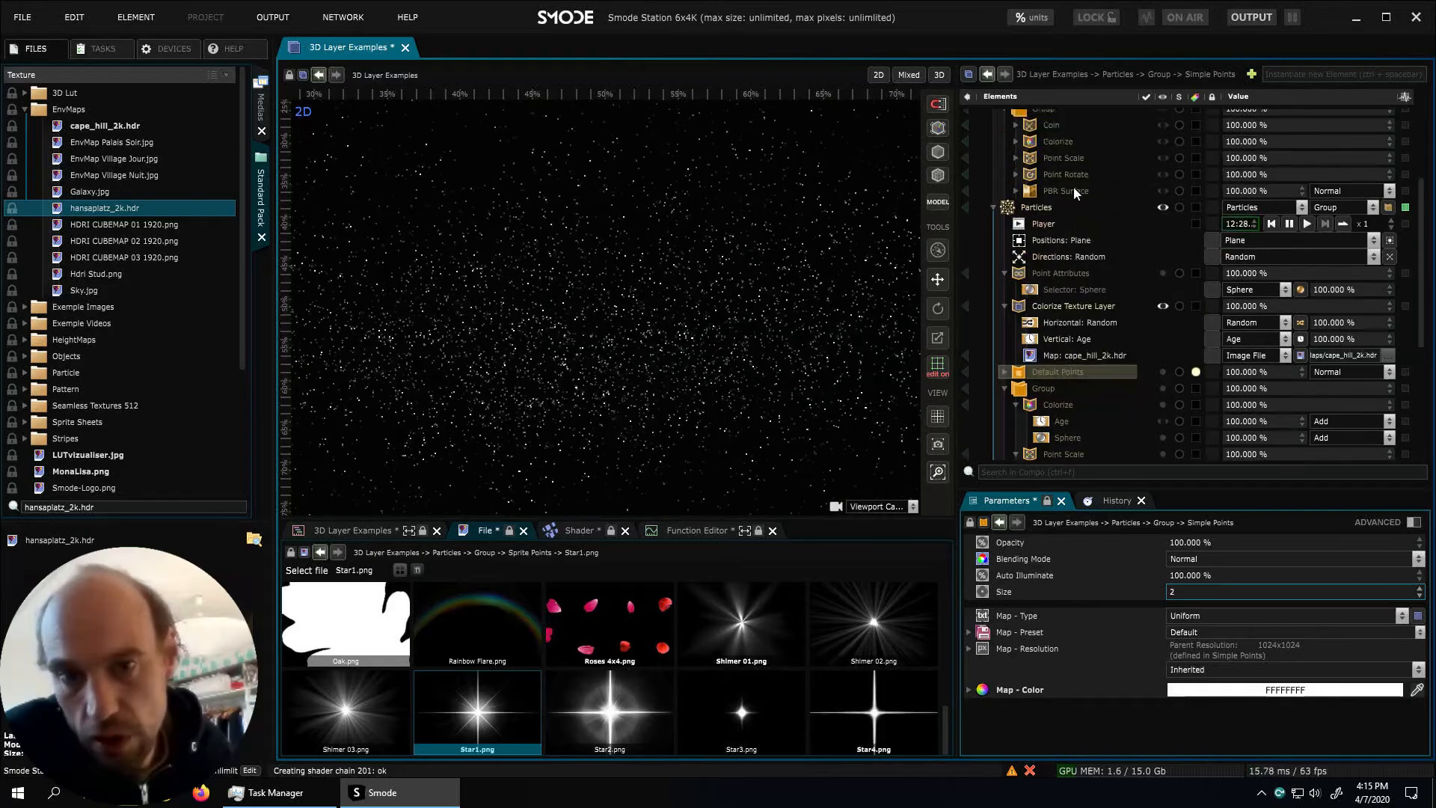
pyautogui.scroll(3, 1072, 192)
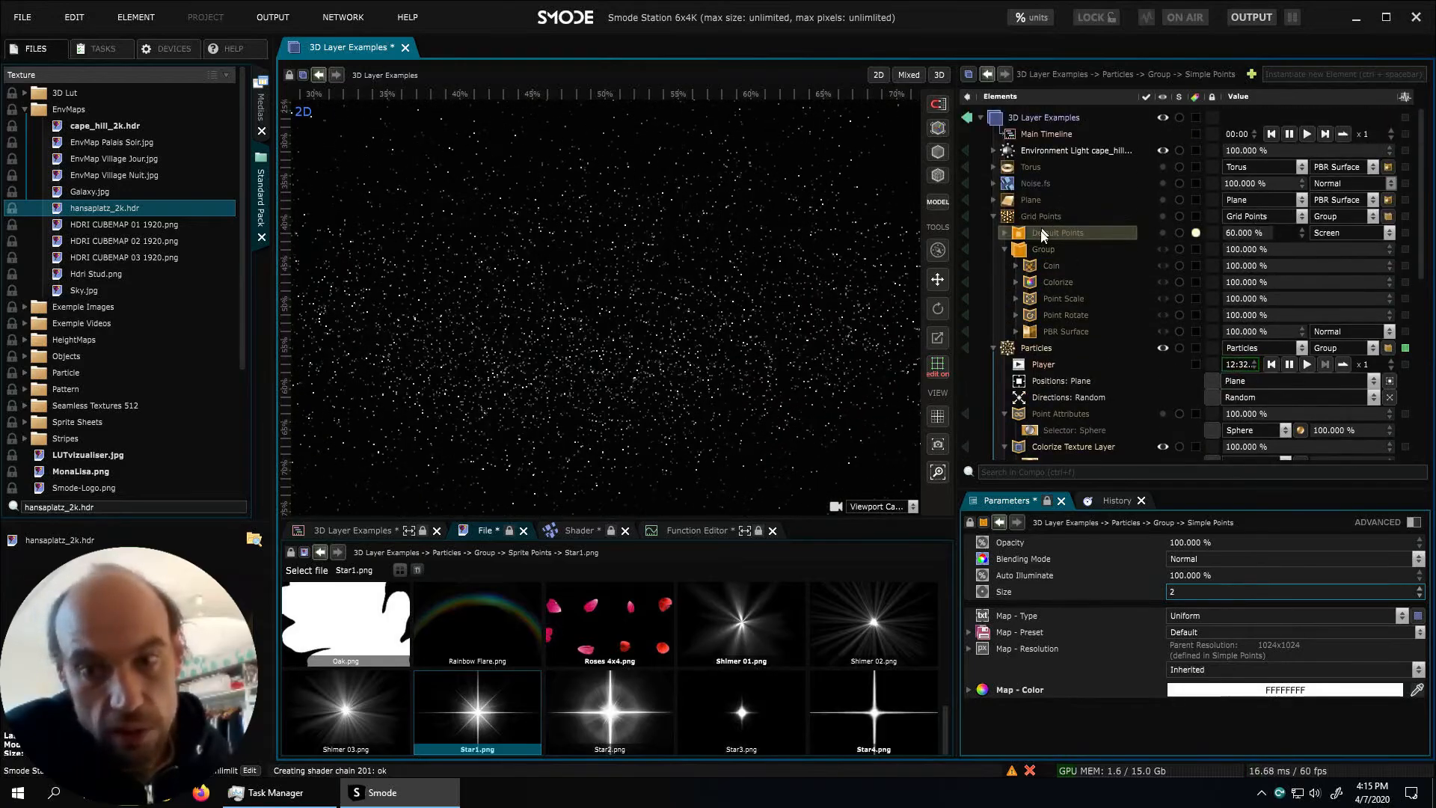
pyautogui.click(1037, 348)
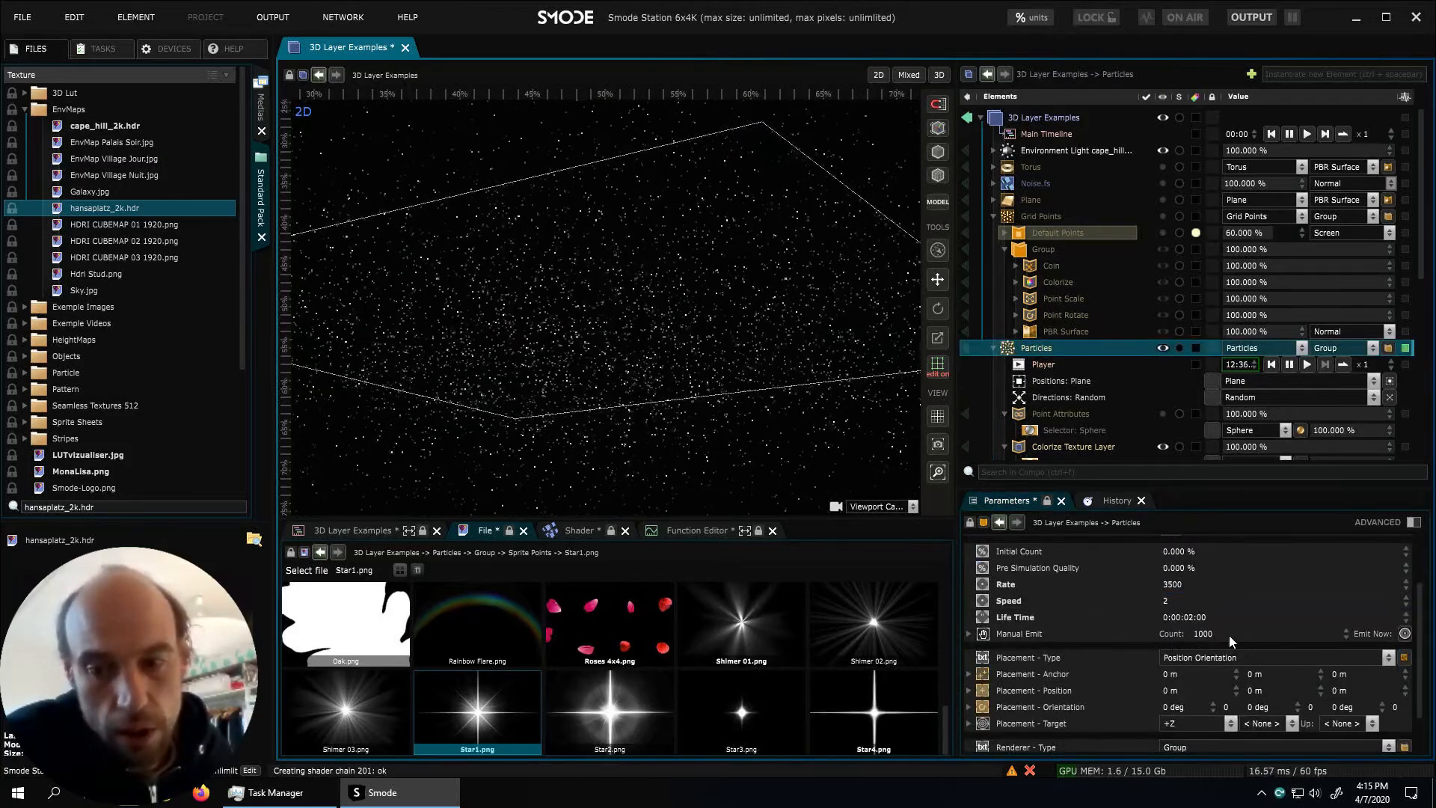
pyautogui.scroll(3, 1228, 635)
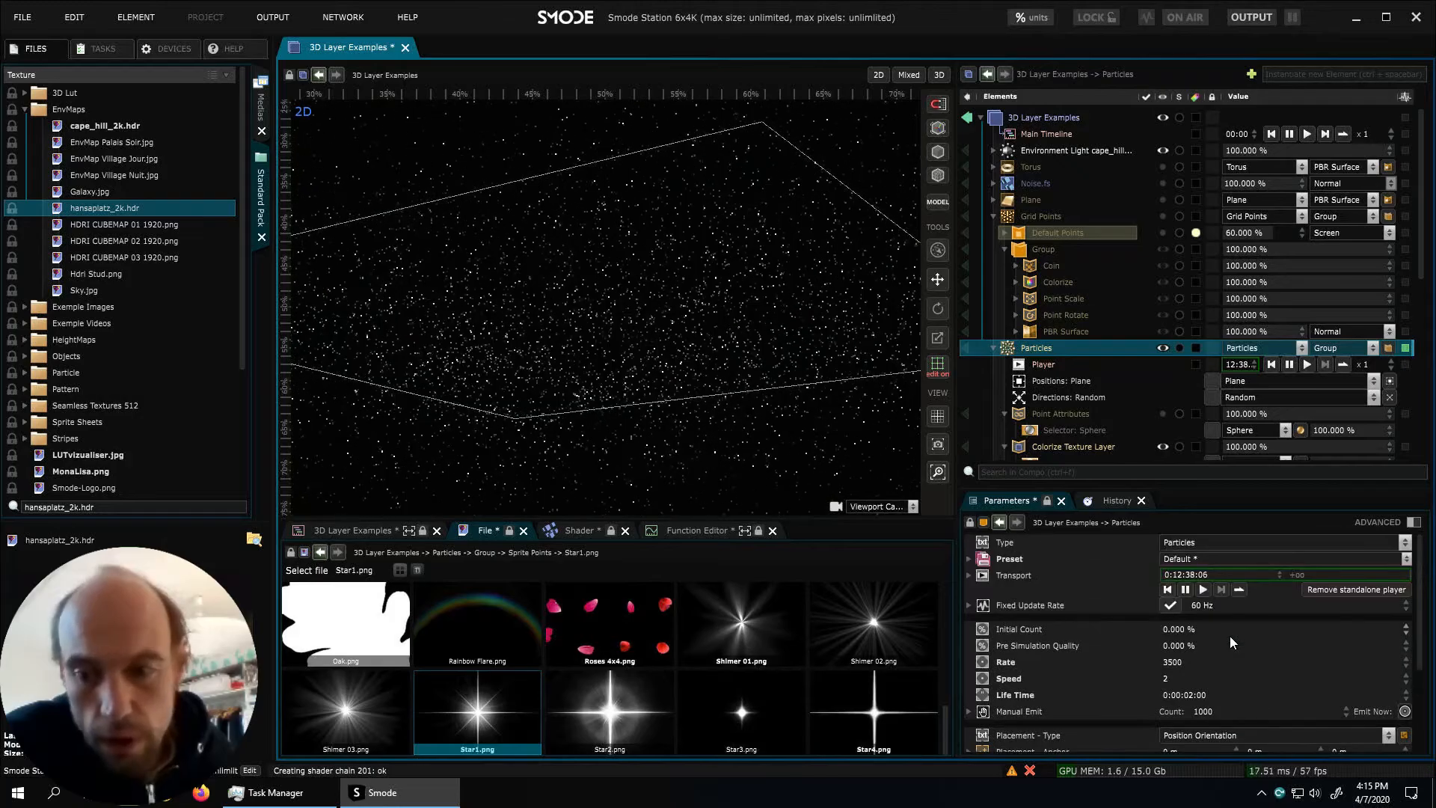
pyautogui.click(1376, 521)
pyautogui.scroll(-3, 1245, 654)
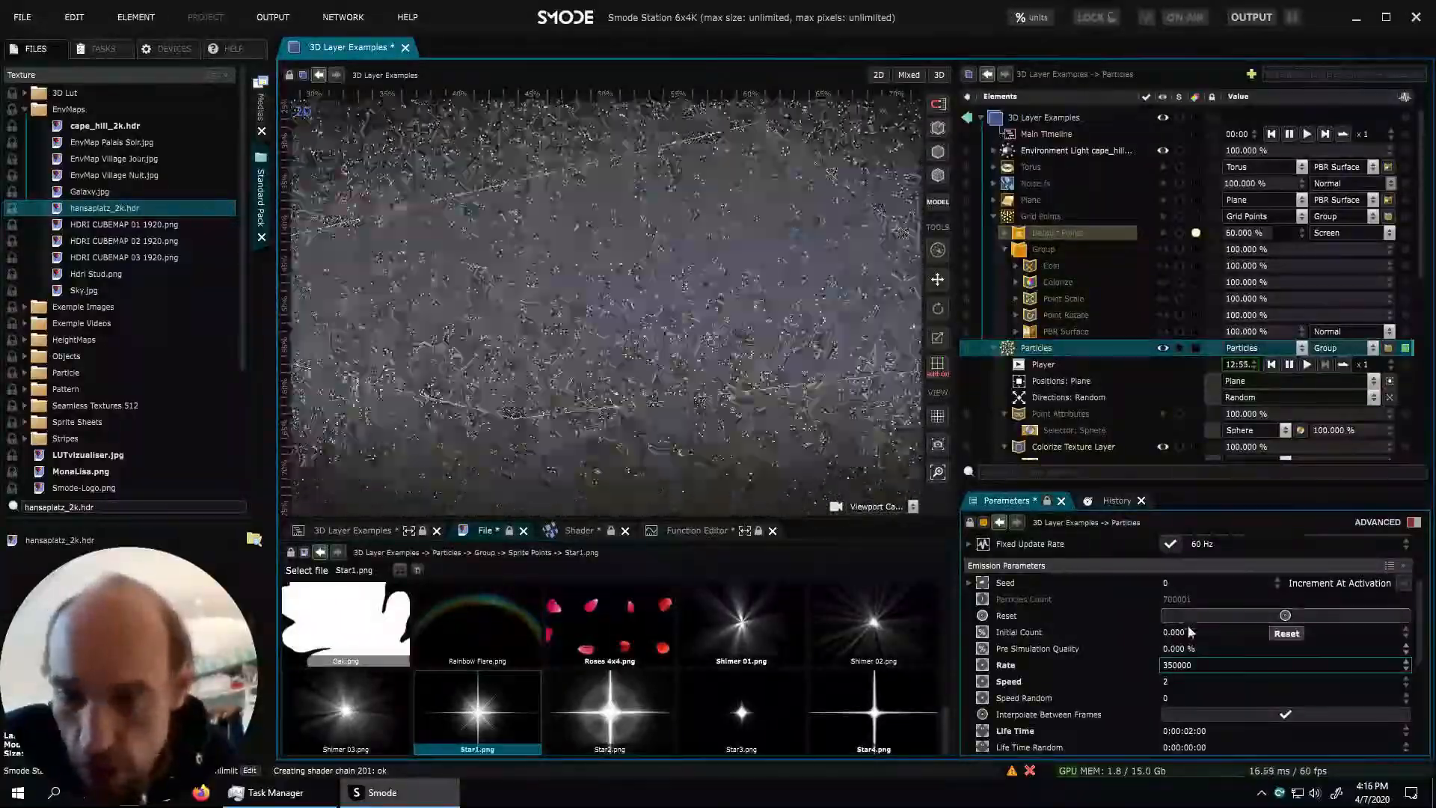
pyautogui.click(1206, 664)
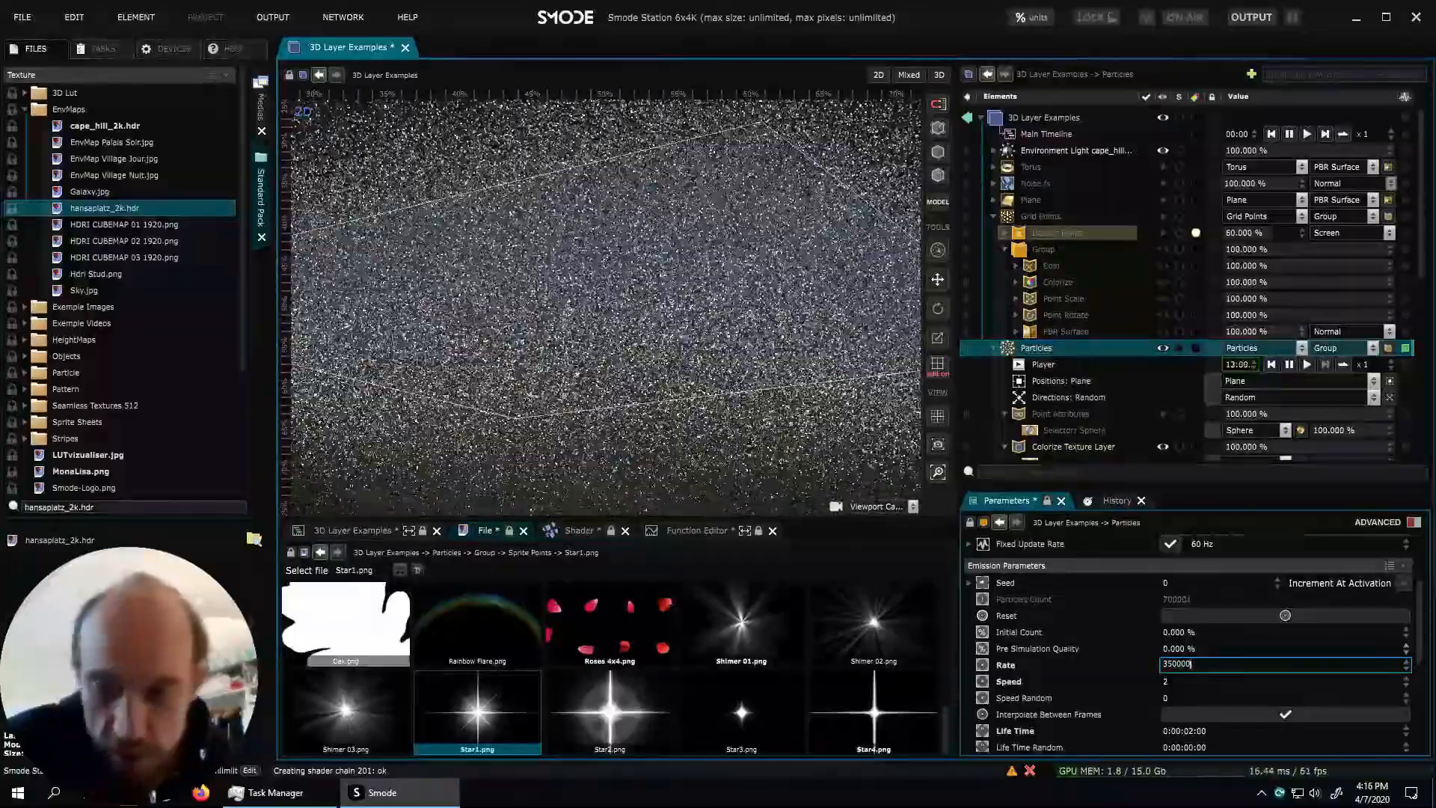
pyautogui.write('0')
pyautogui.press('Return')
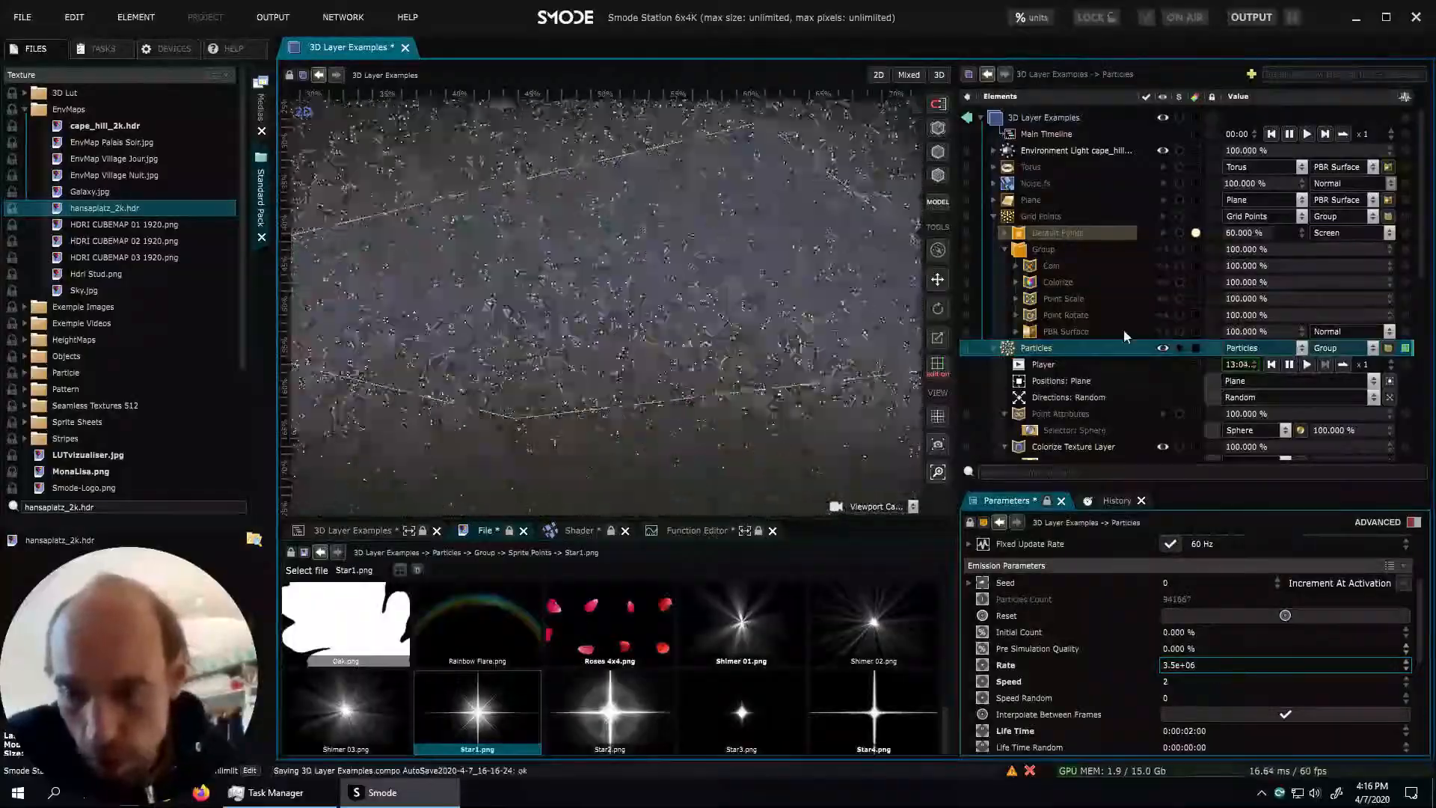
# Set the Maximum Count of the Particles element to 10000000
pyautogui.scroll(-2, 1210, 707)
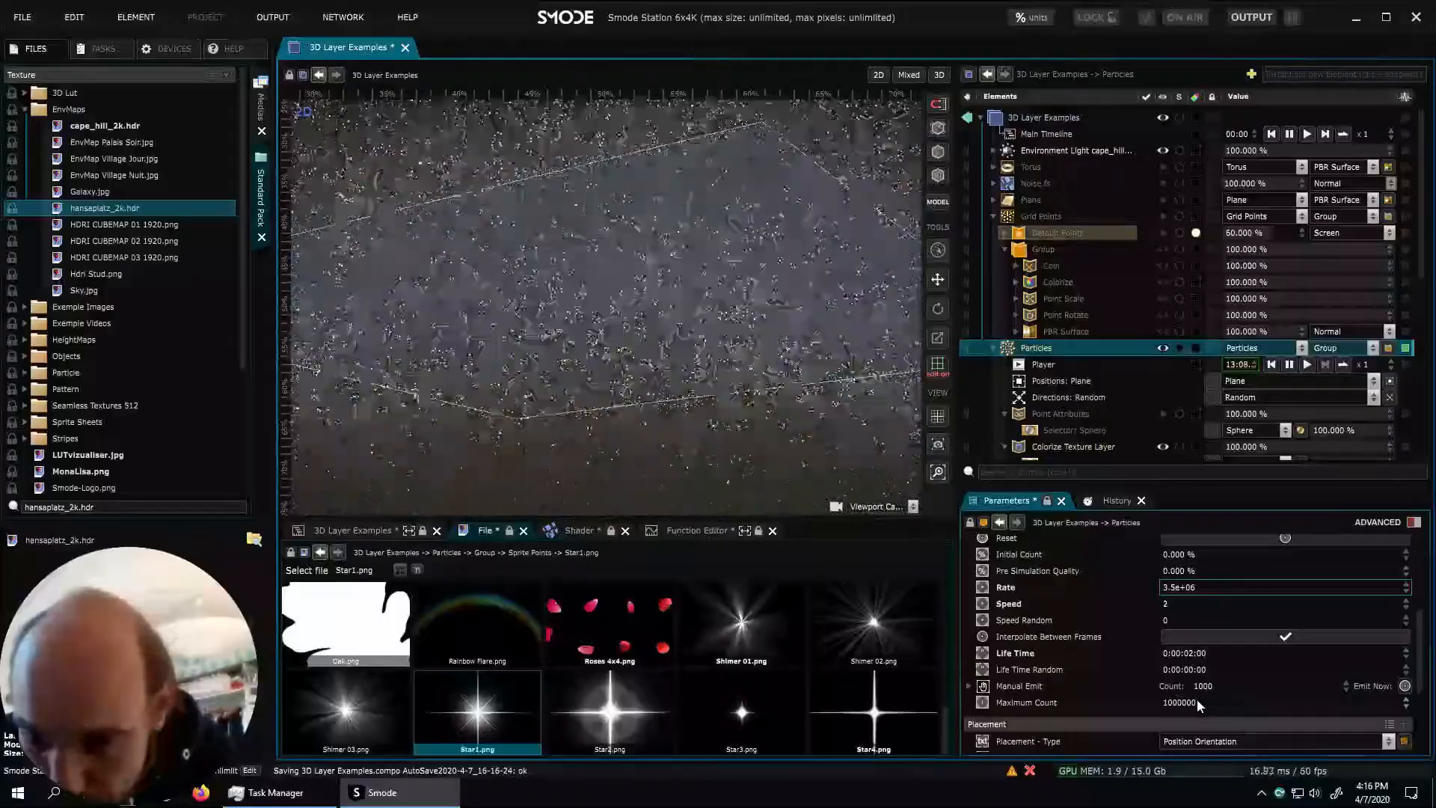
pyautogui.click(1121, 331)
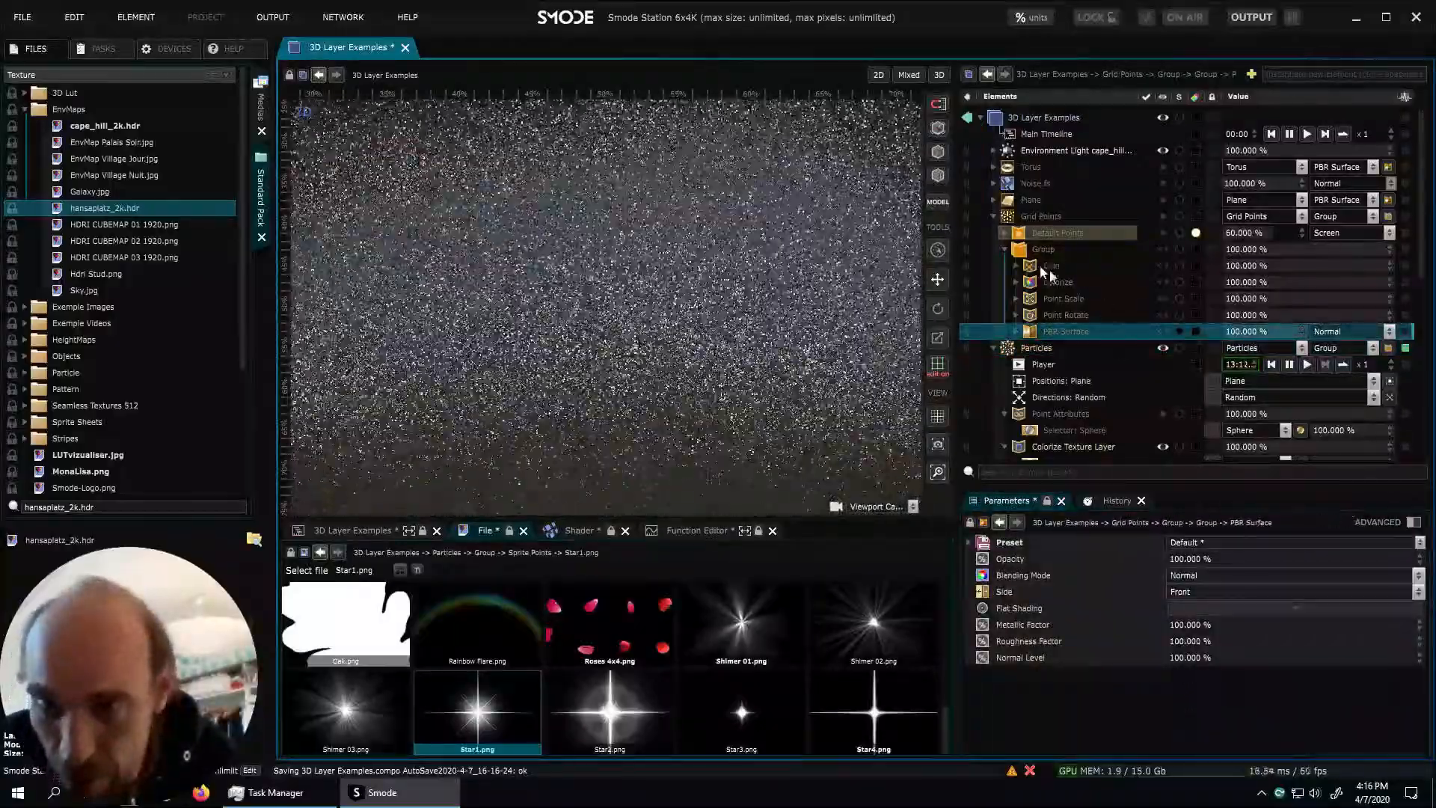
pyautogui.scroll(-3, 1079, 334)
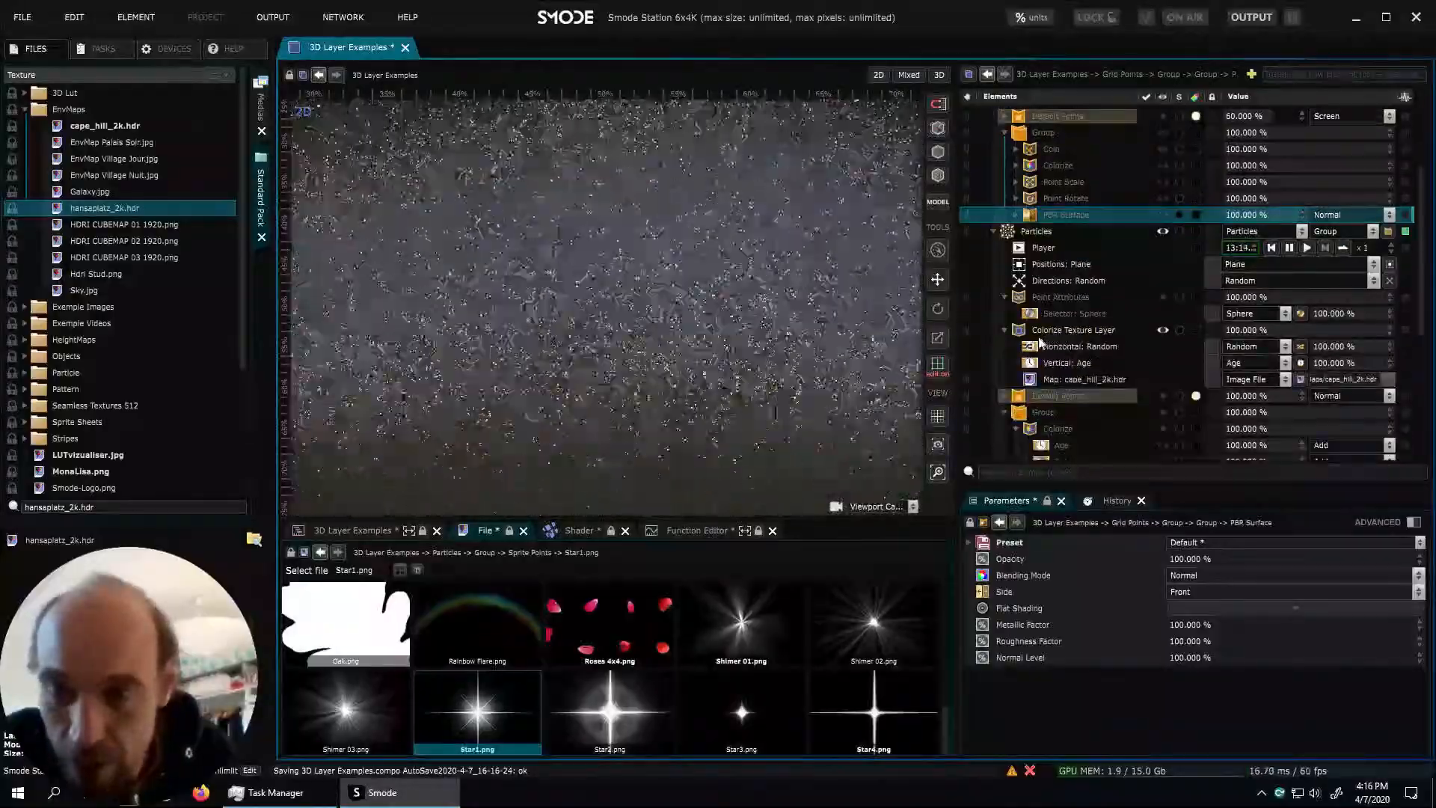
pyautogui.click(1047, 346)
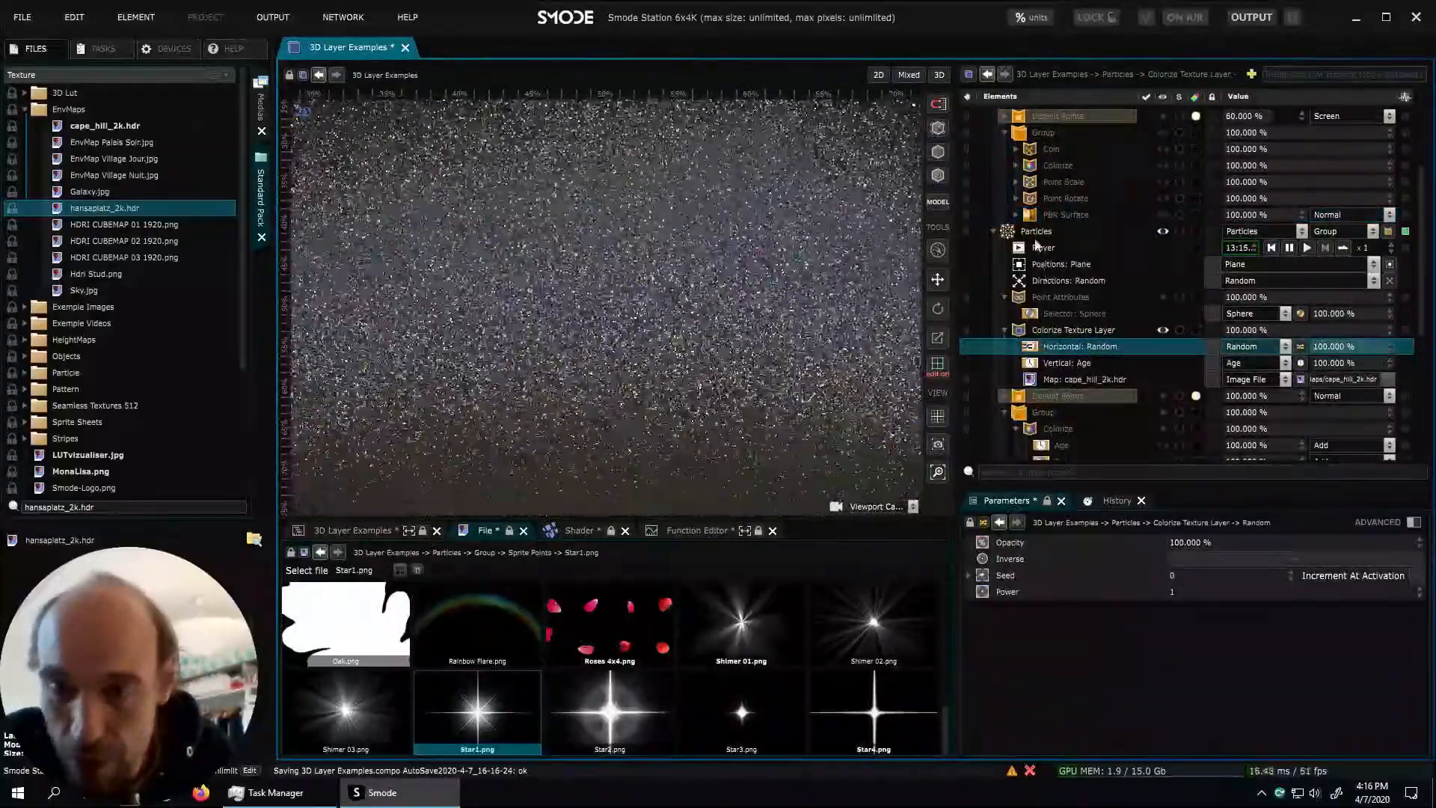
pyautogui.click(1037, 232)
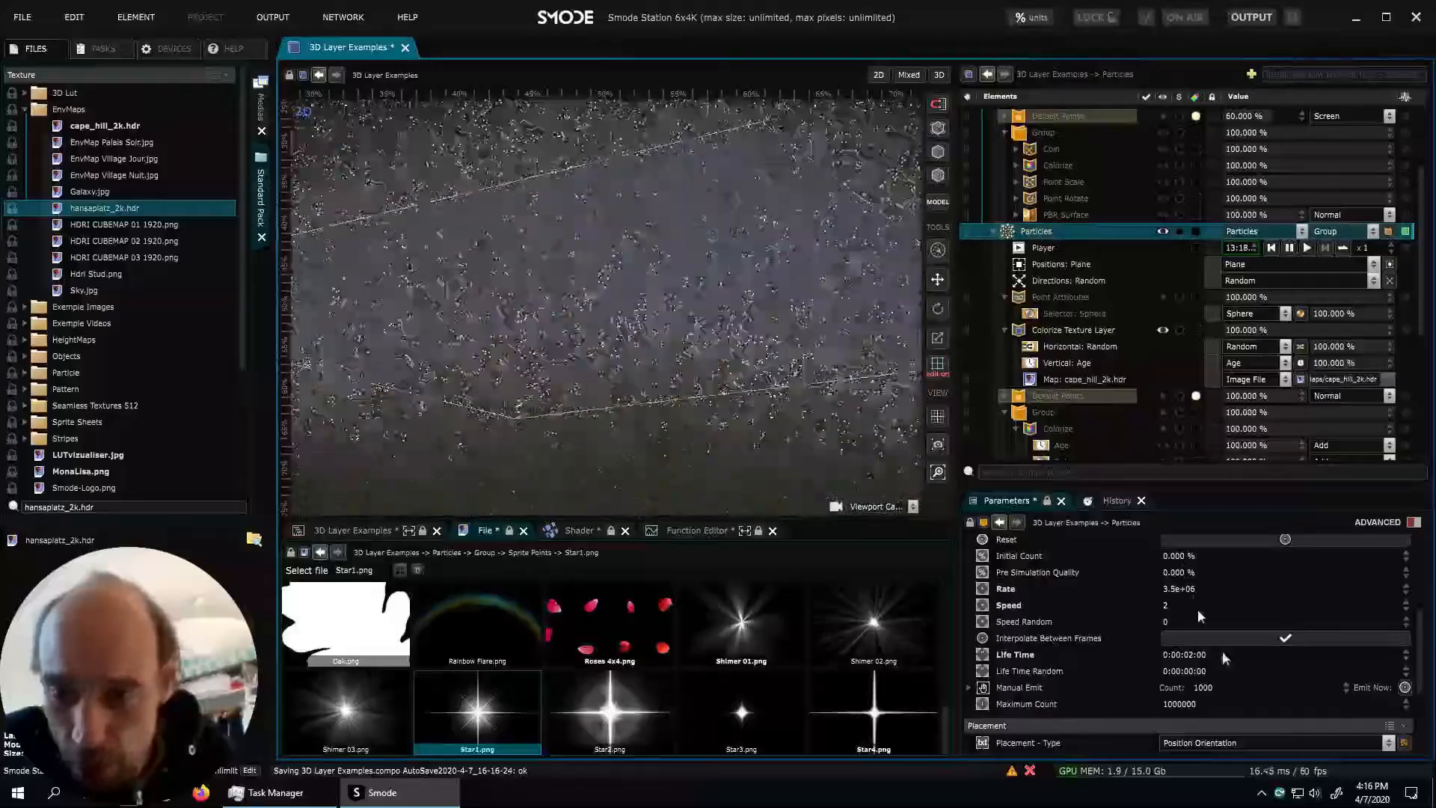
pyautogui.doubleClick(1214, 704)
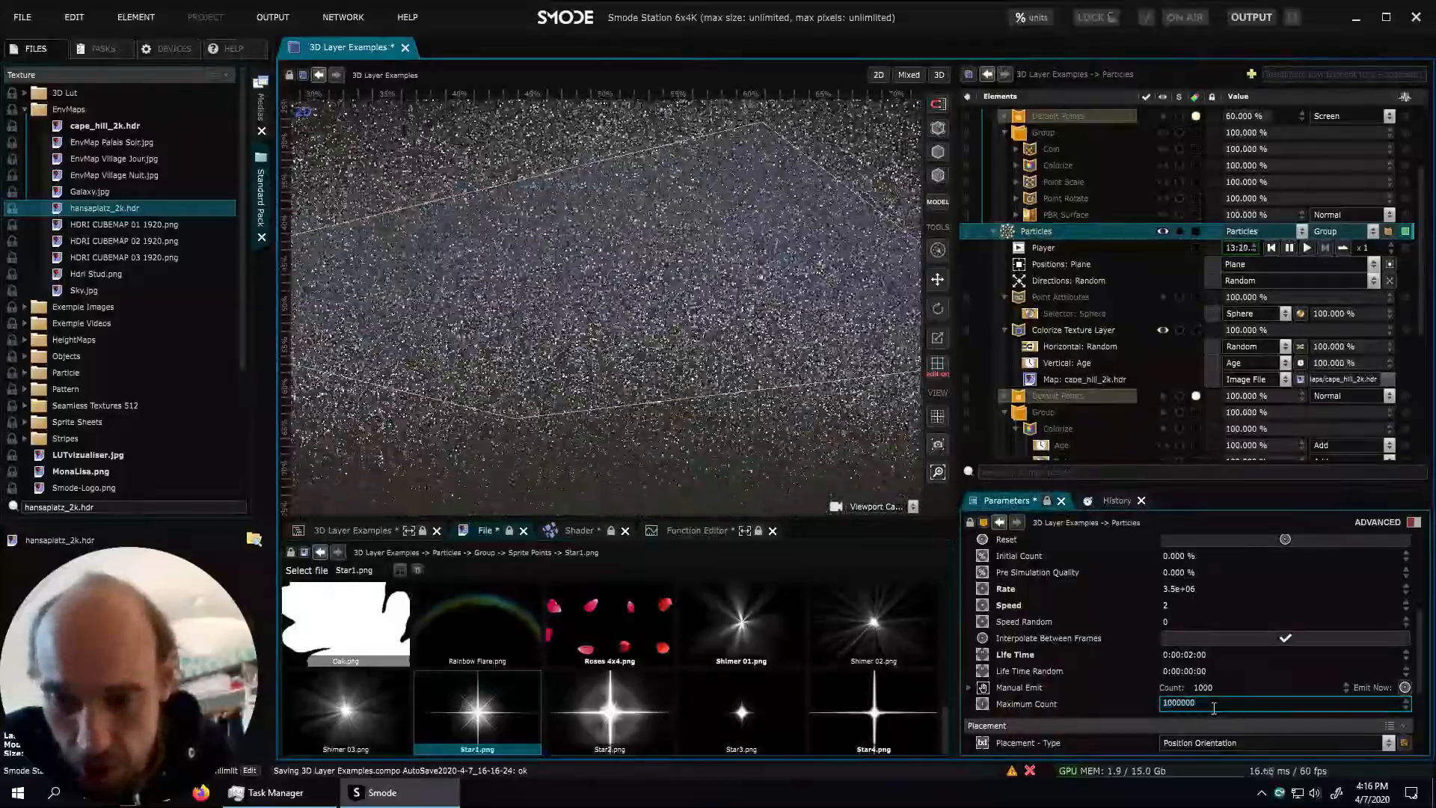
pyautogui.write('0')
pyautogui.press('Return')
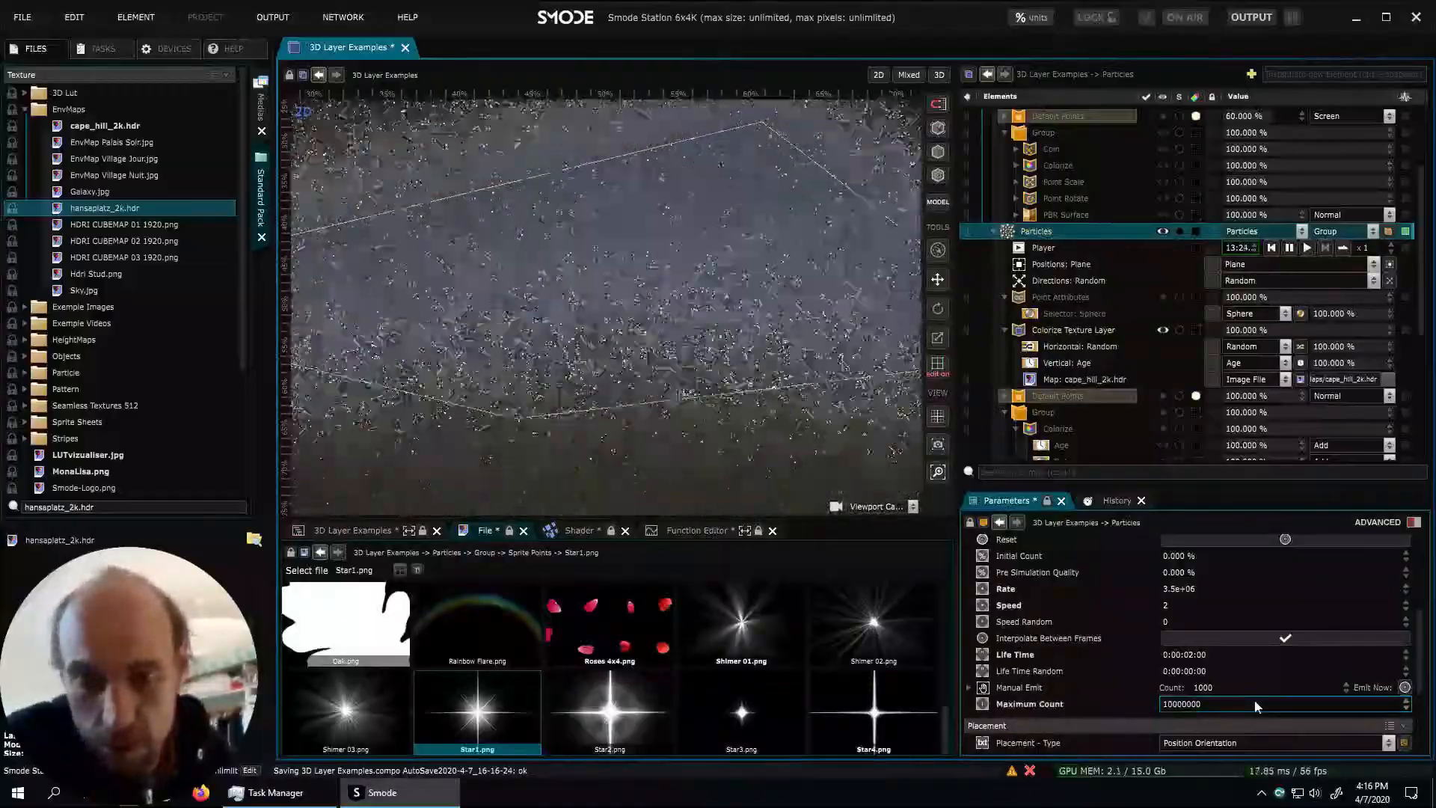
# Set the Simple Points blending mode to Linear Dodge (Add) and lower their opacity to about 76.2 %
pyautogui.scroll(3, 1200, 613)
pyautogui.scroll(1, 1195, 632)
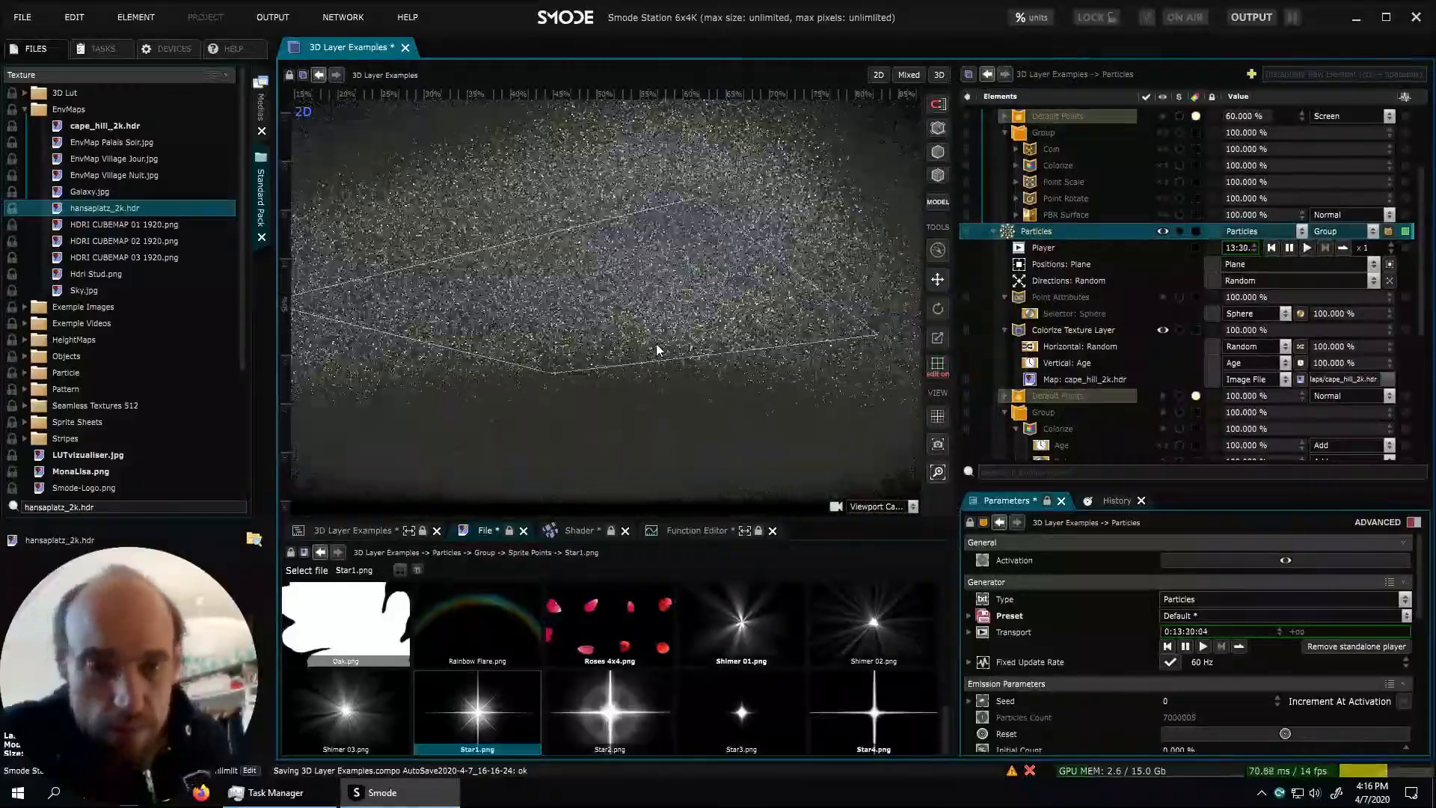
pyautogui.click(688, 293)
pyautogui.scroll(-1, 688, 293)
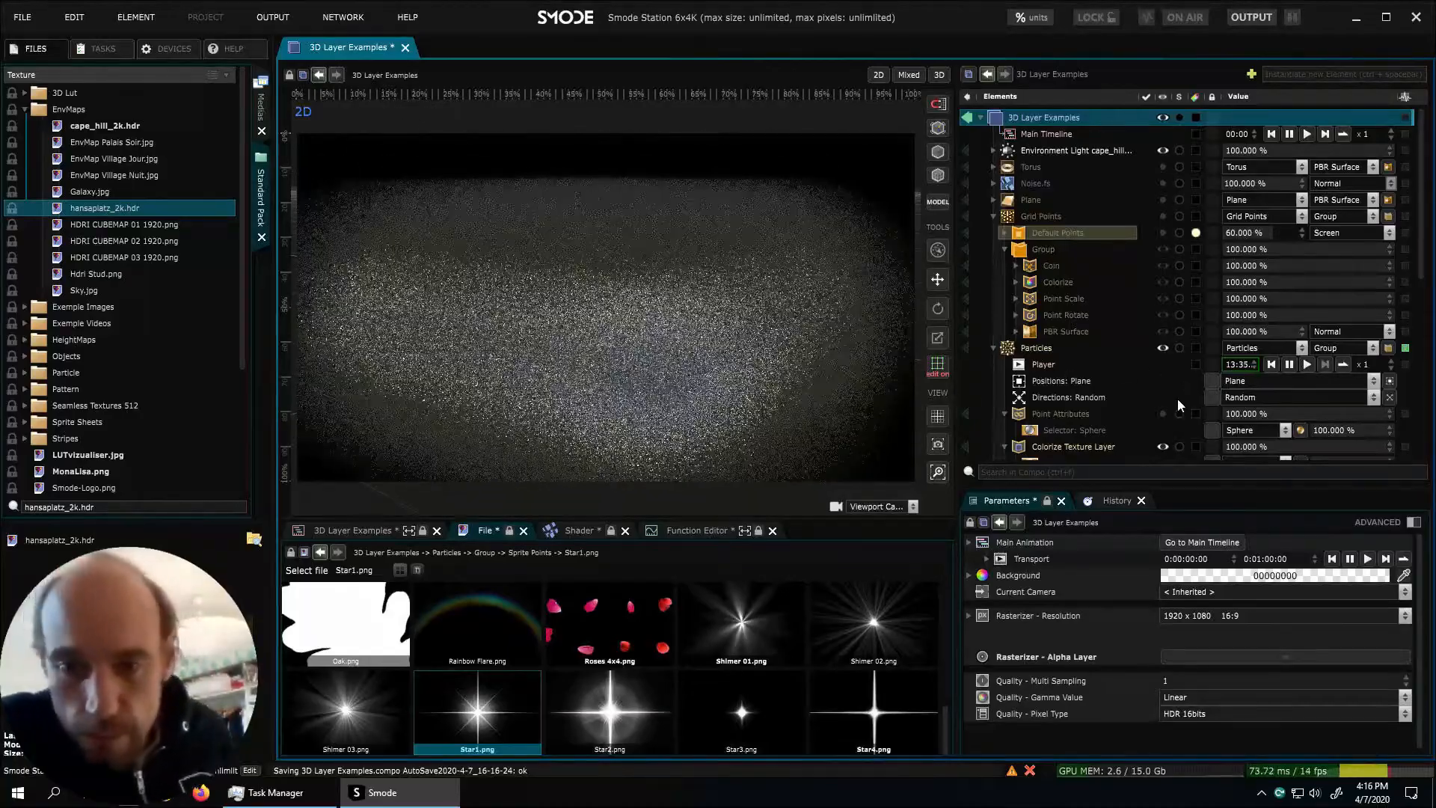
pyautogui.scroll(-5, 1086, 378)
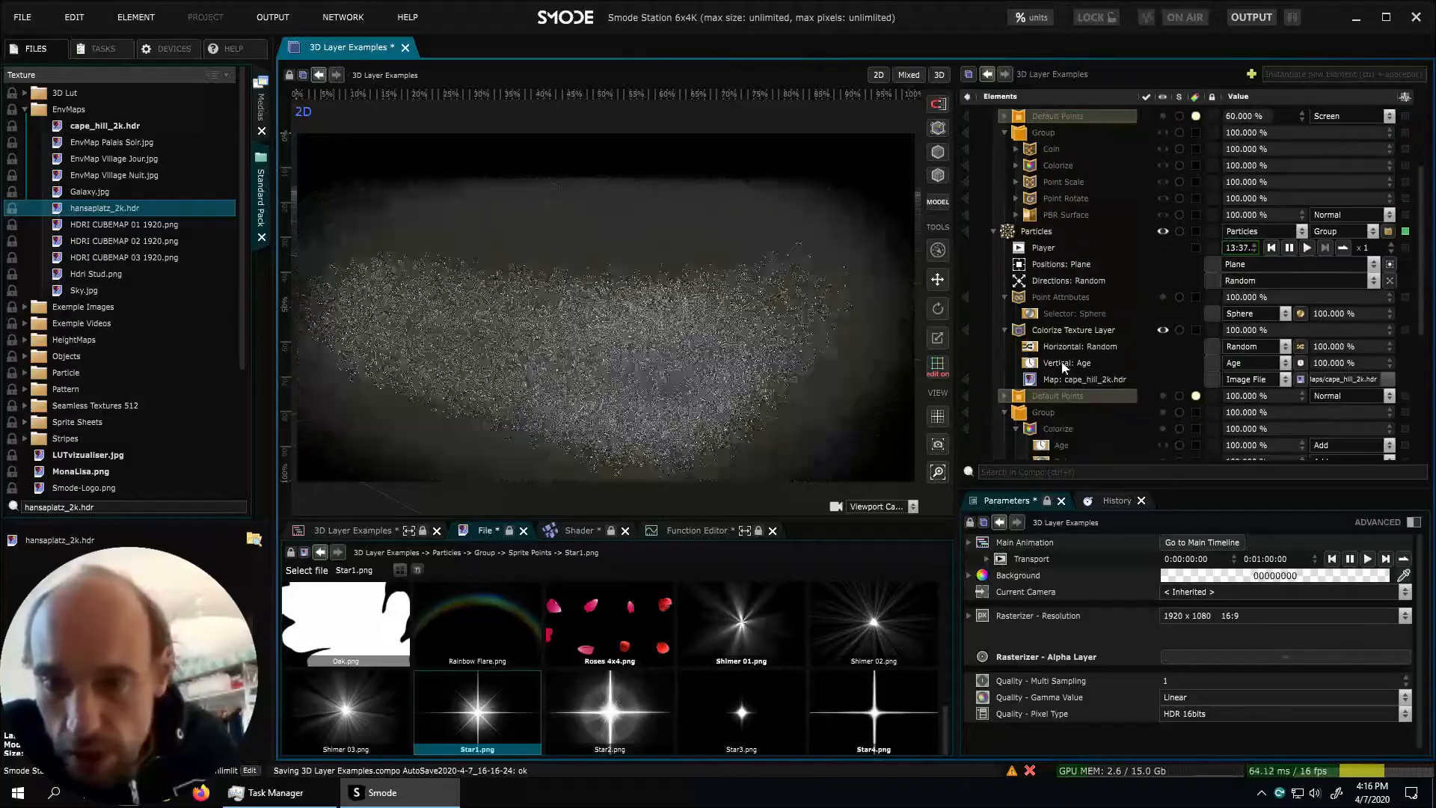
pyautogui.scroll(-2, 1086, 379)
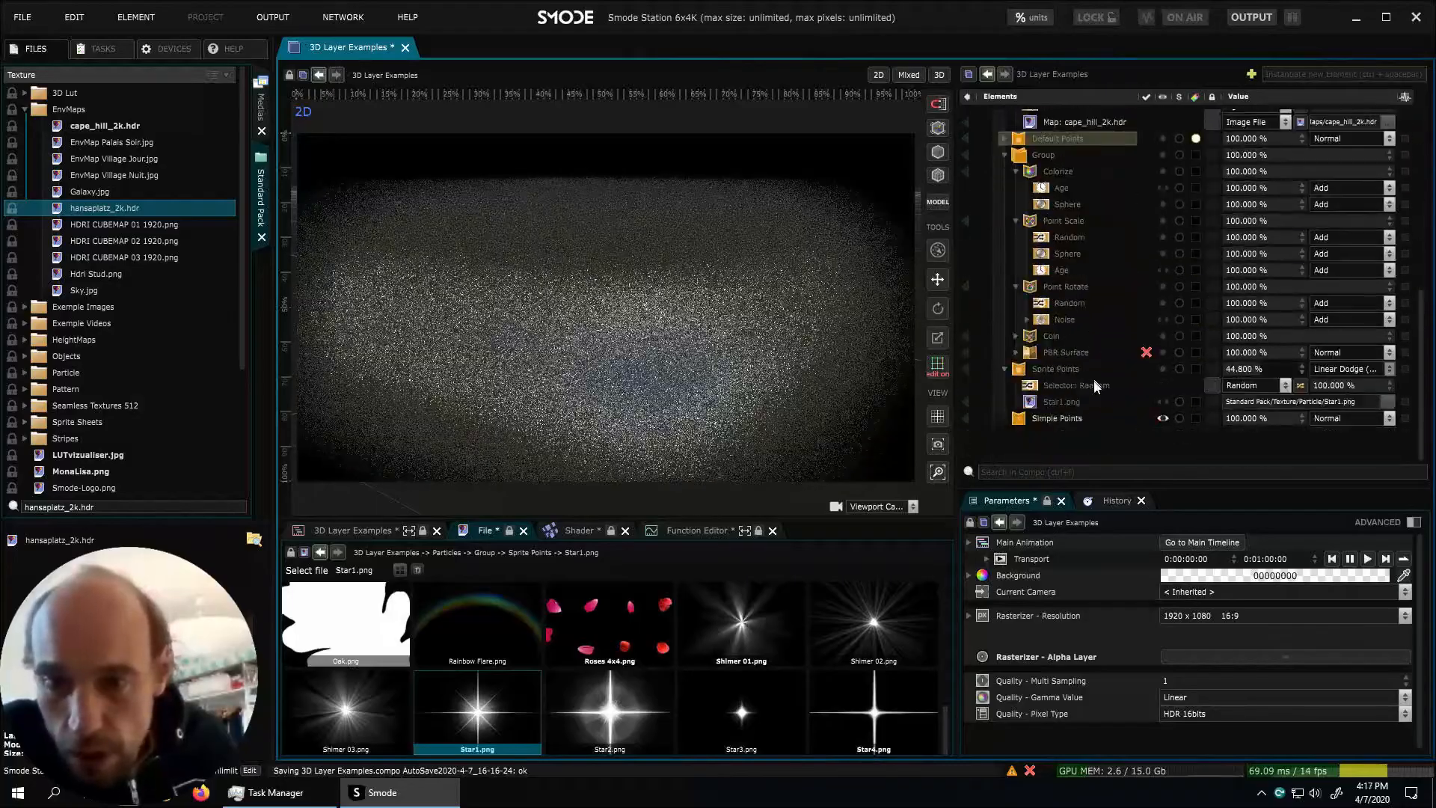
pyautogui.click(1327, 418)
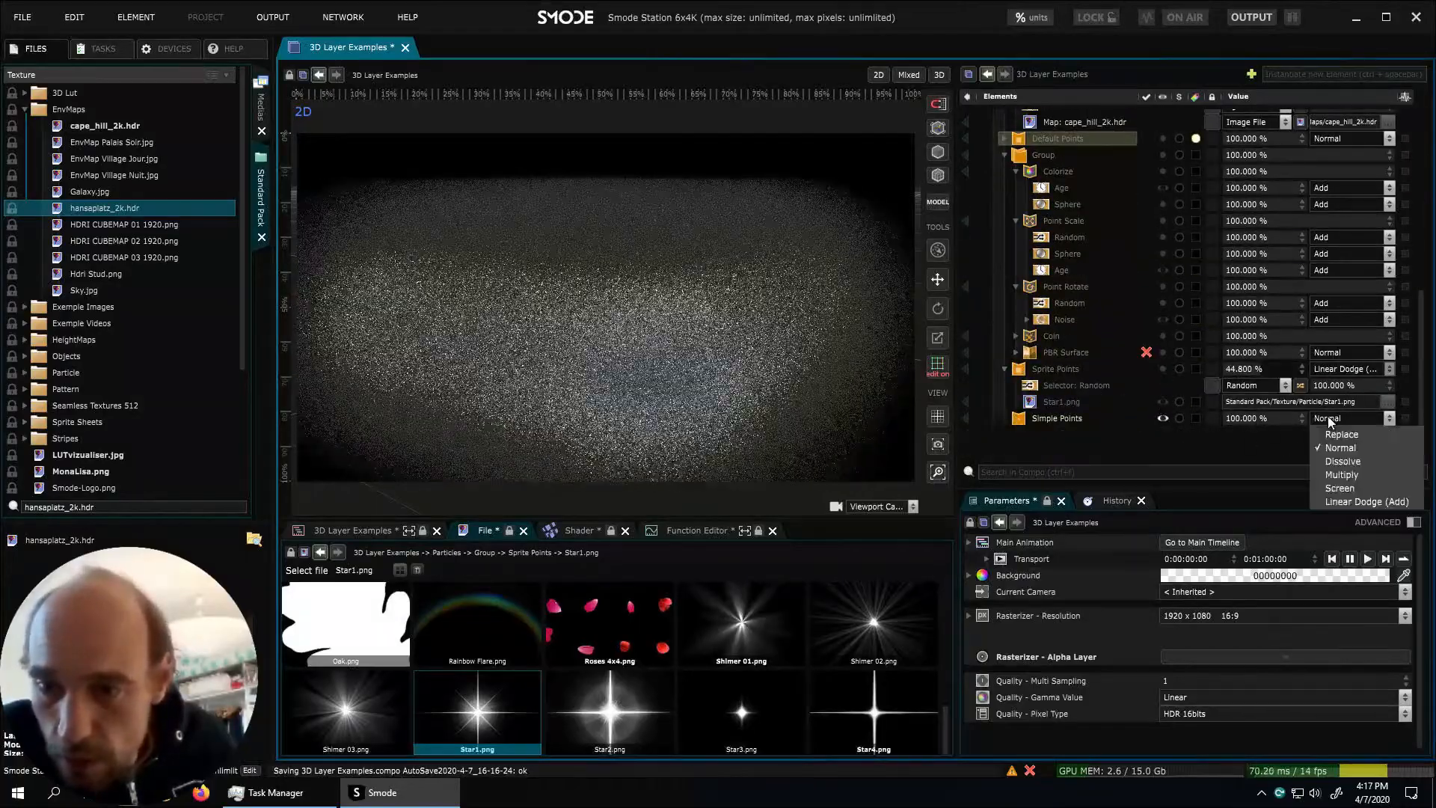
pyautogui.click(1347, 501)
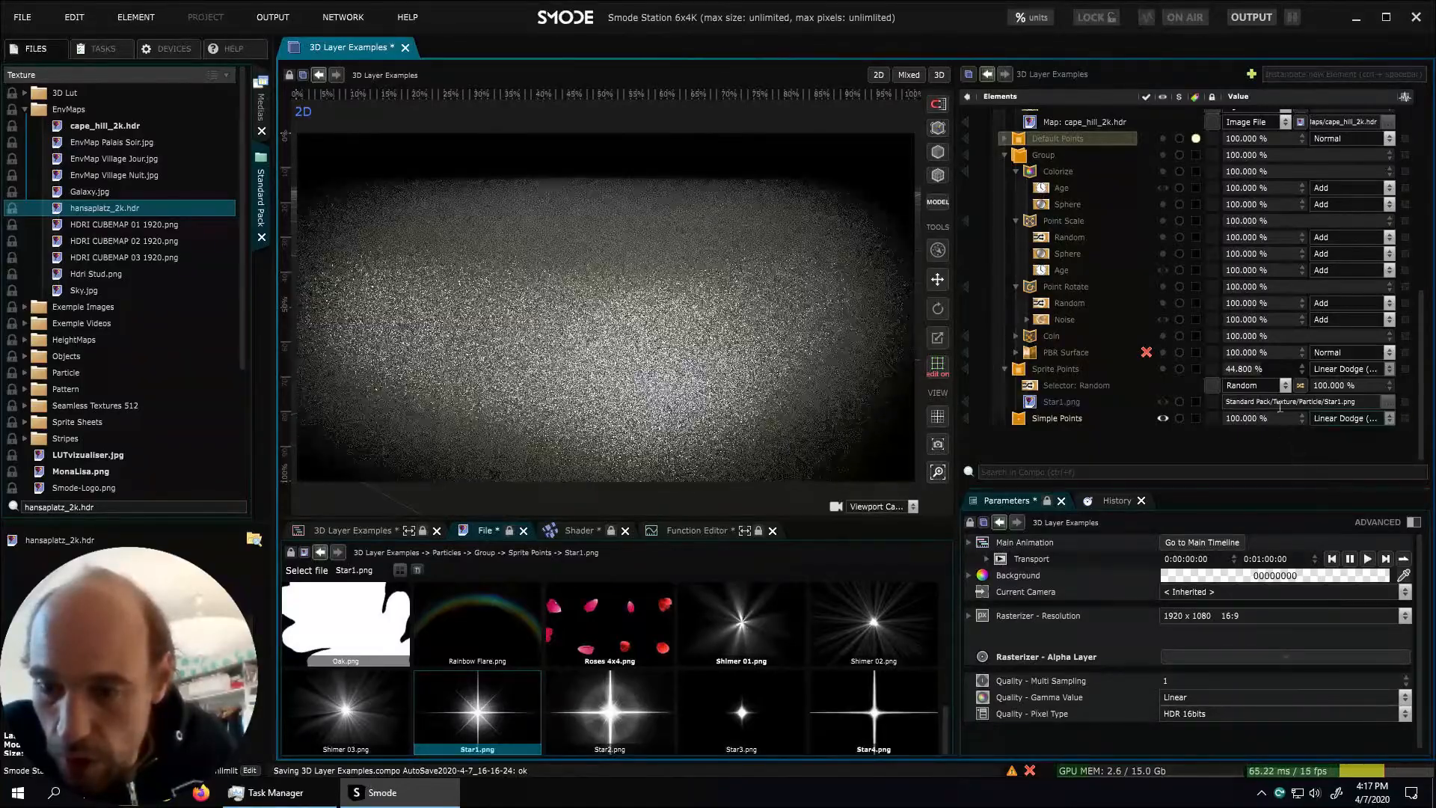
pyautogui.moveTo(1264, 418)
pyautogui.mouseDown()
pyautogui.moveTo(1237, 425)
pyautogui.moveTo(1227, 452)
pyautogui.mouseUp()
pyautogui.moveTo(540, 365); pyautogui.dragTo(640, 323, button='middle')
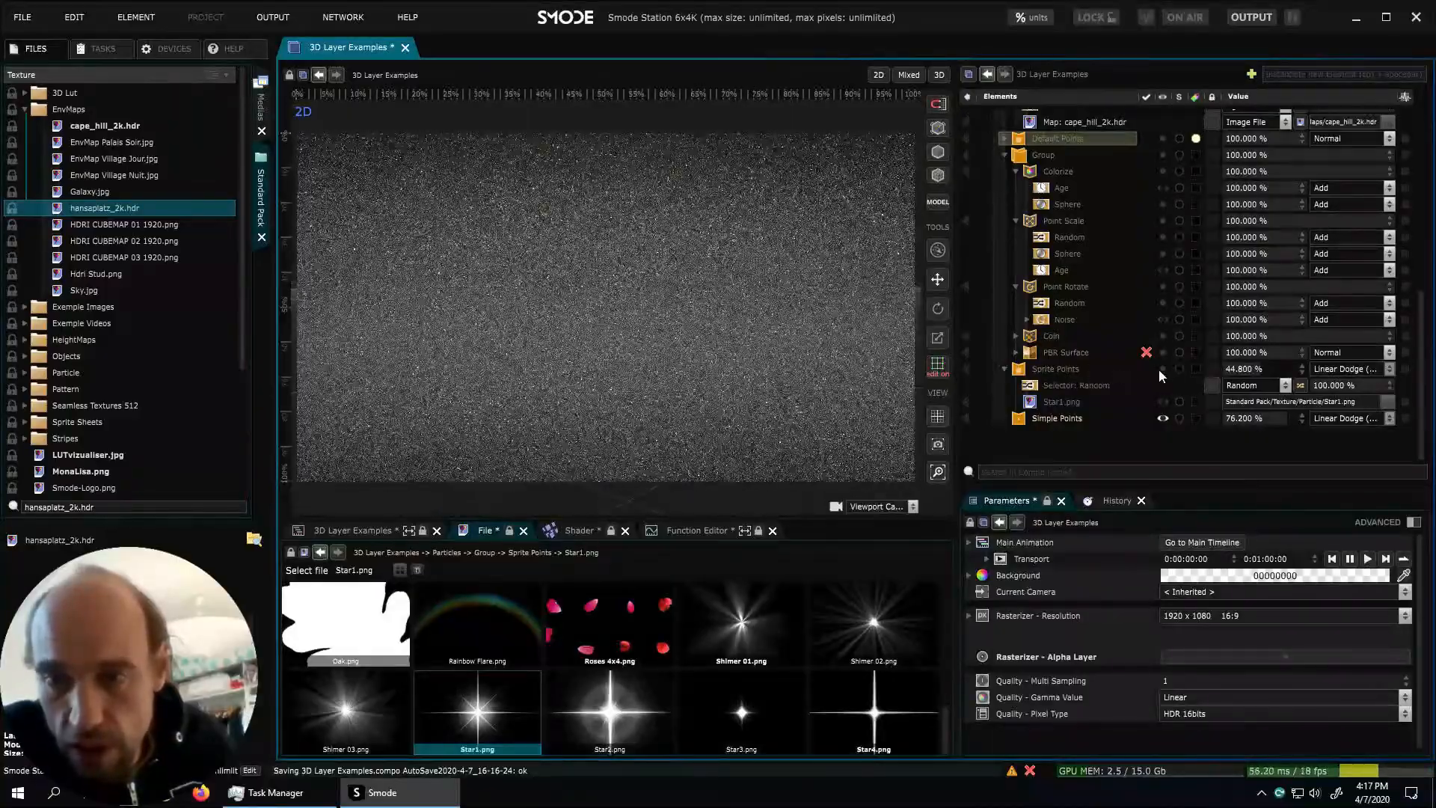
# Raise the emission Rate of the Particles element to 4.35e+07
pyautogui.scroll(3, 1084, 372)
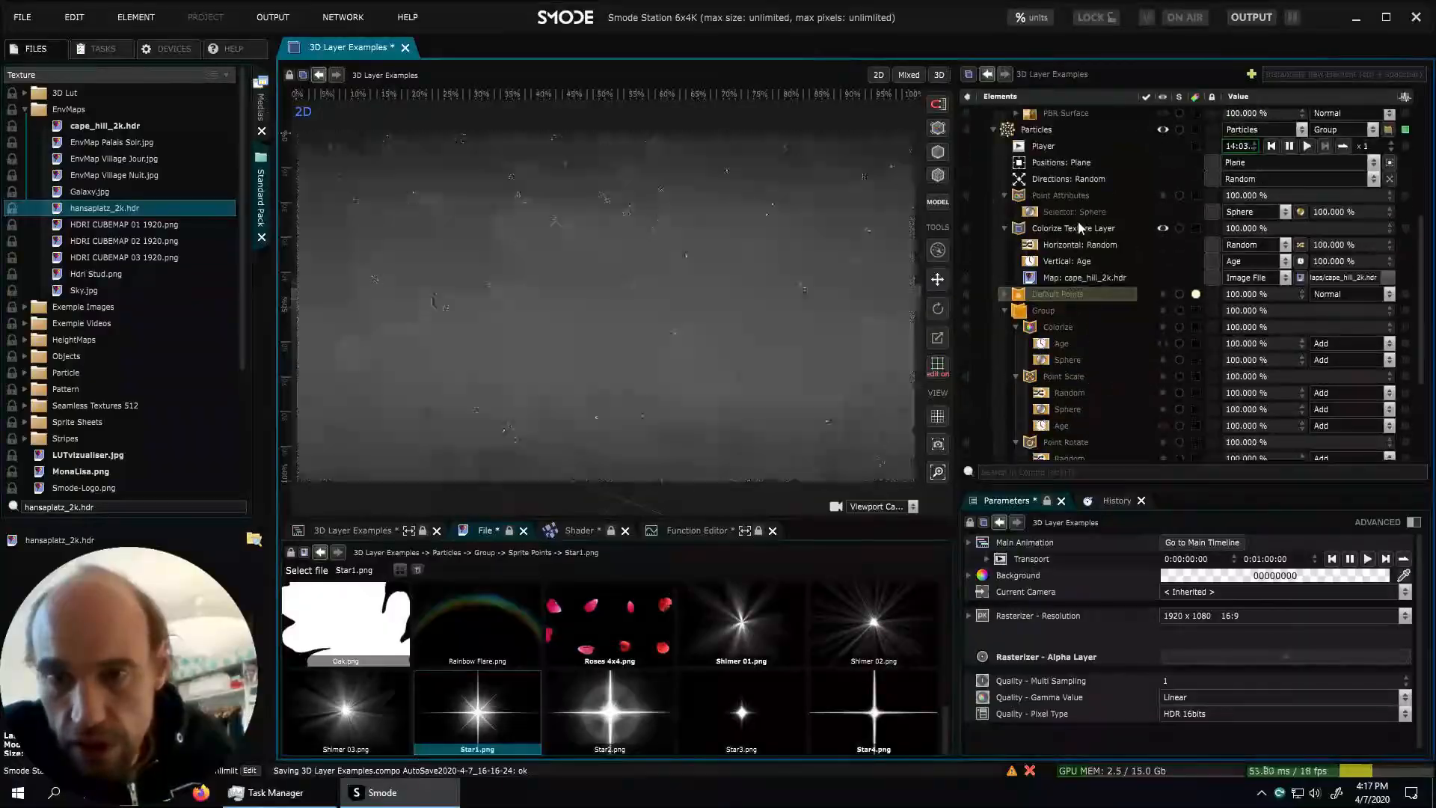
pyautogui.click(1050, 135)
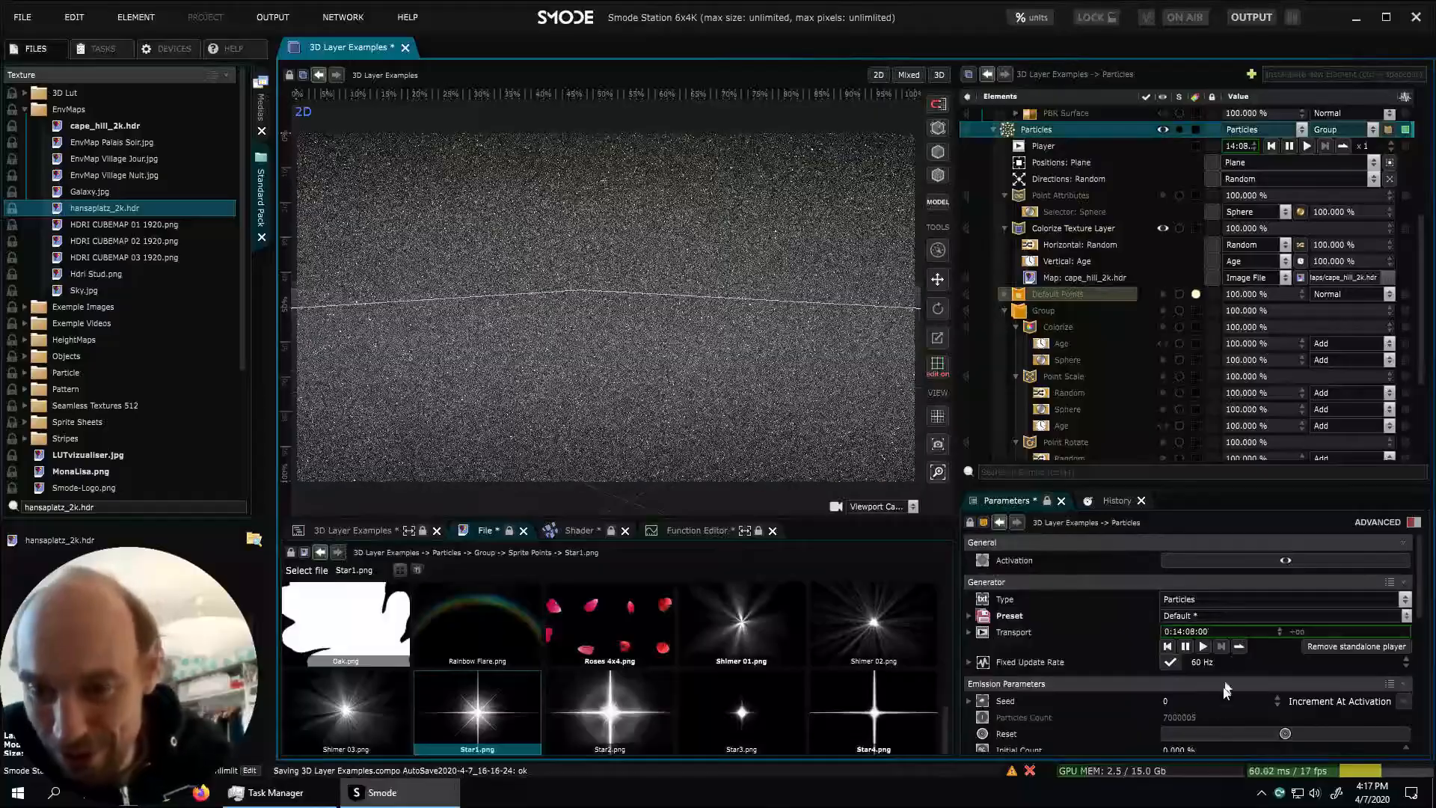
pyautogui.scroll(-2, 1210, 716)
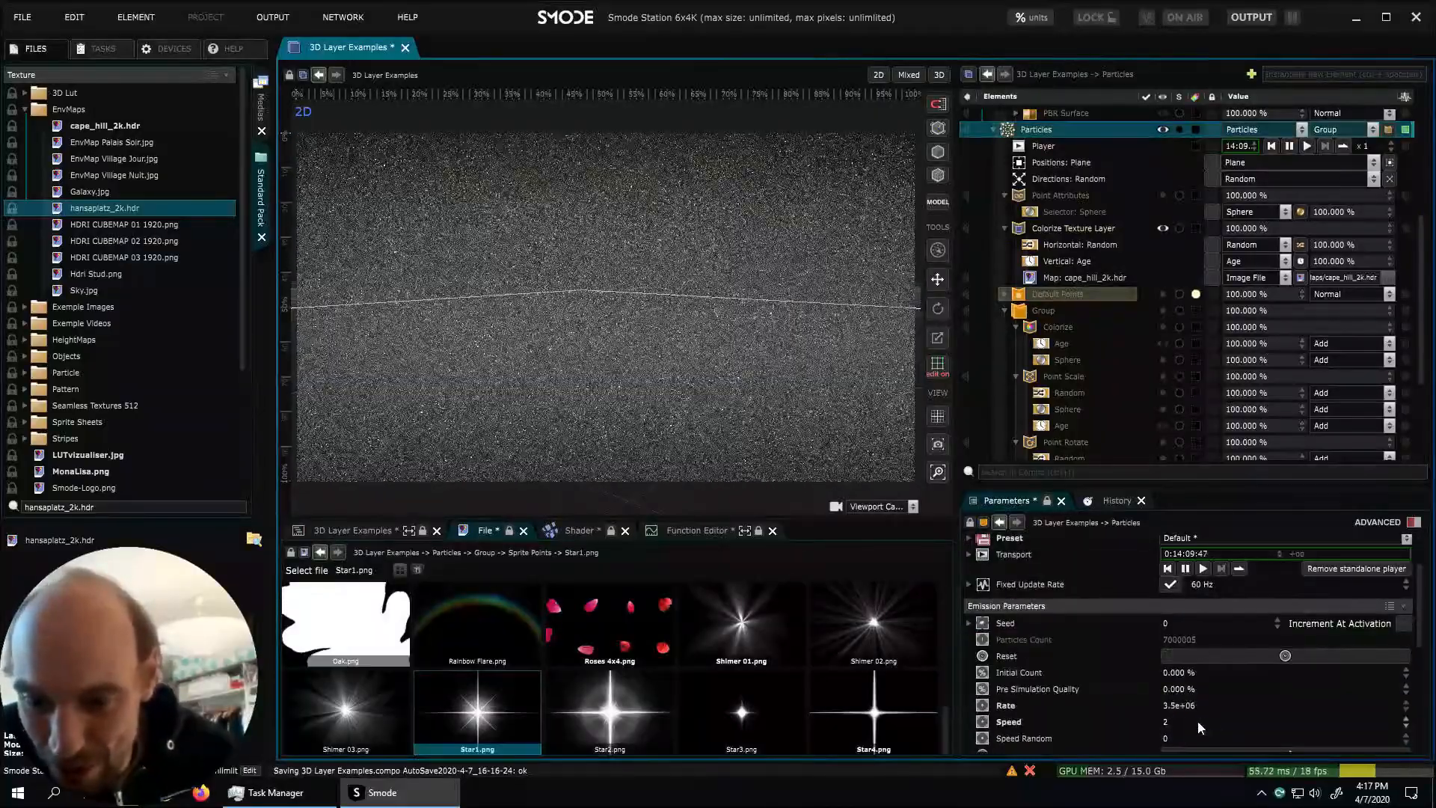
pyautogui.click(1208, 707)
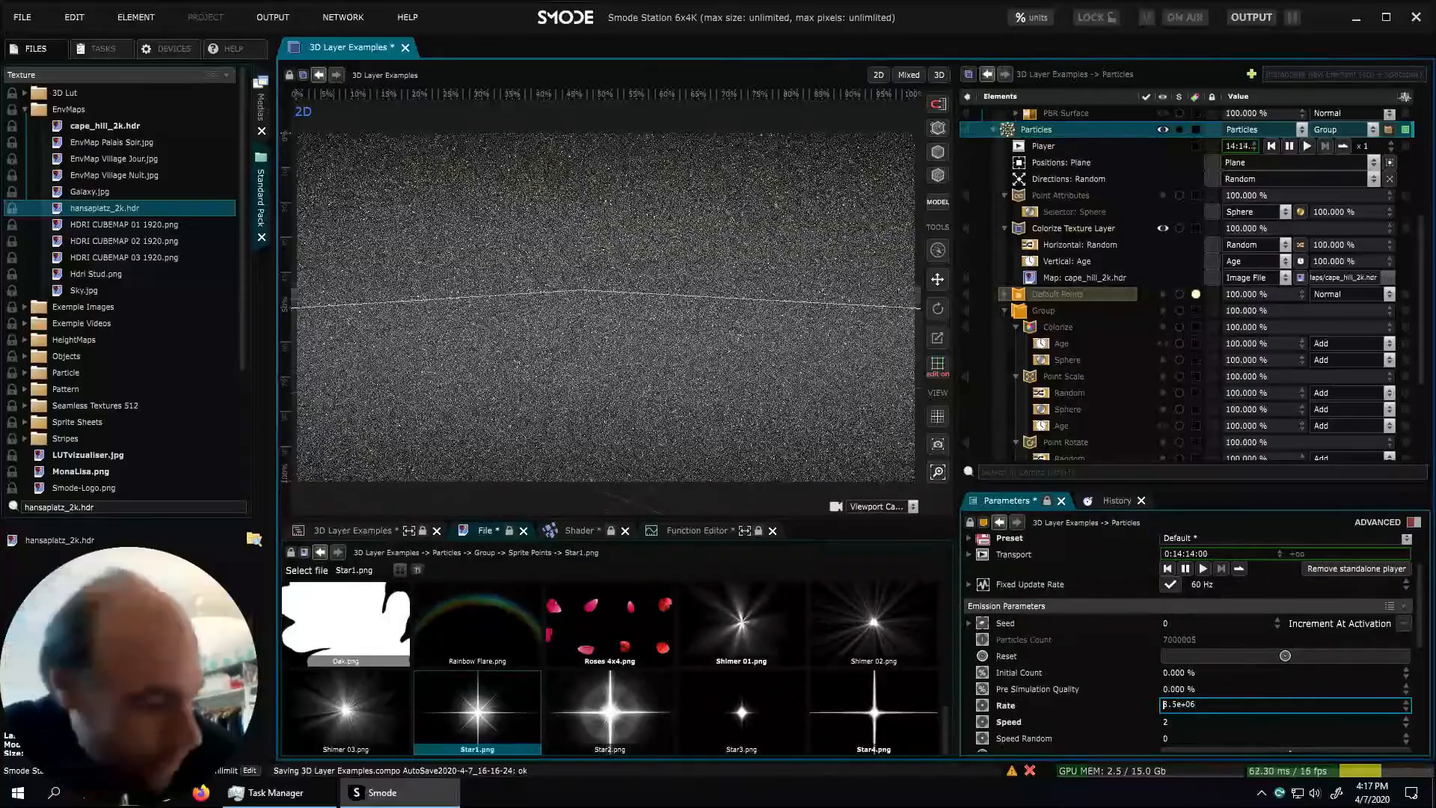
pyautogui.write('4')
pyautogui.press('Return')
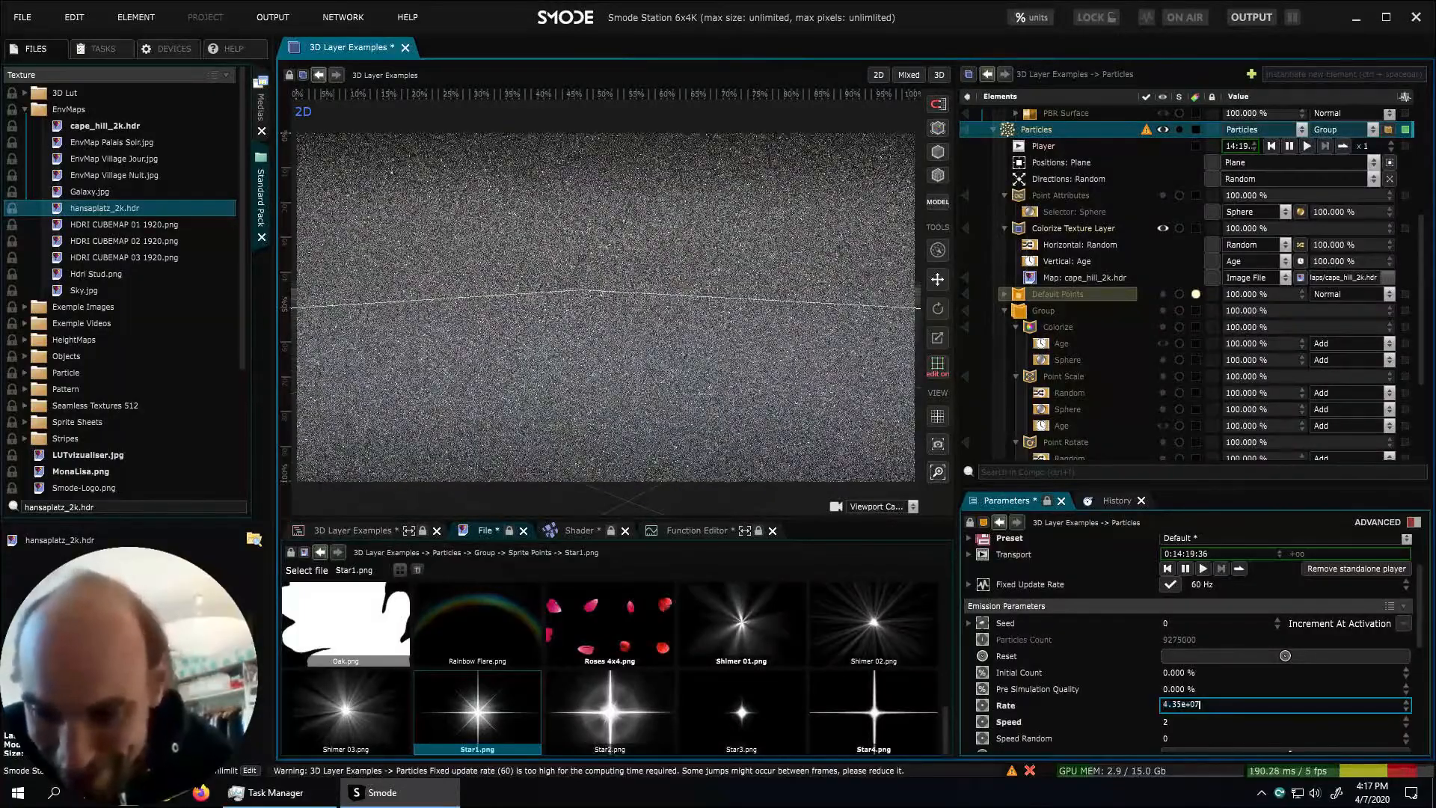
# Reduce the Particles emission Rate to 4.35e+03
pyautogui.press('BackSpace')
pyautogui.write('3')
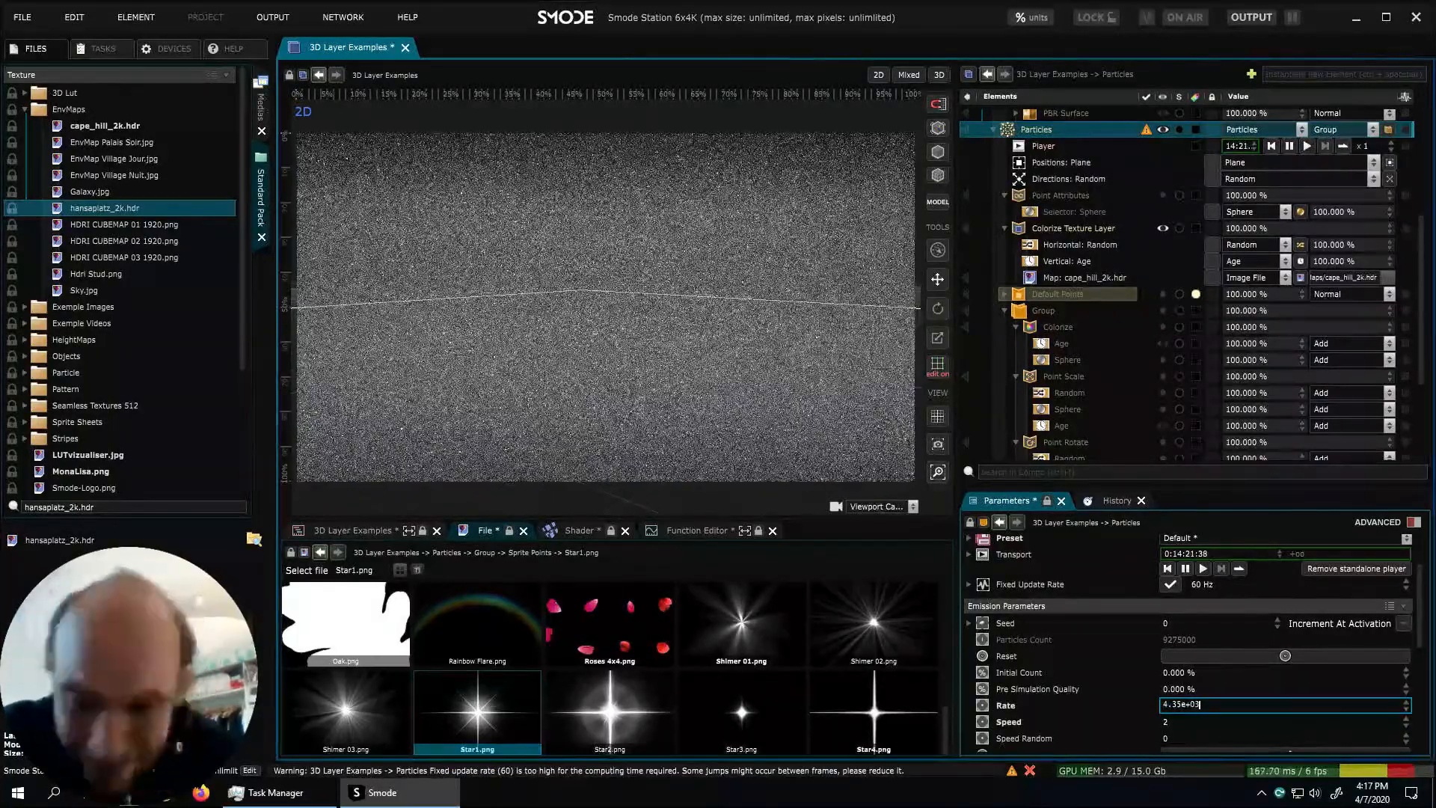
pyautogui.press('Return')
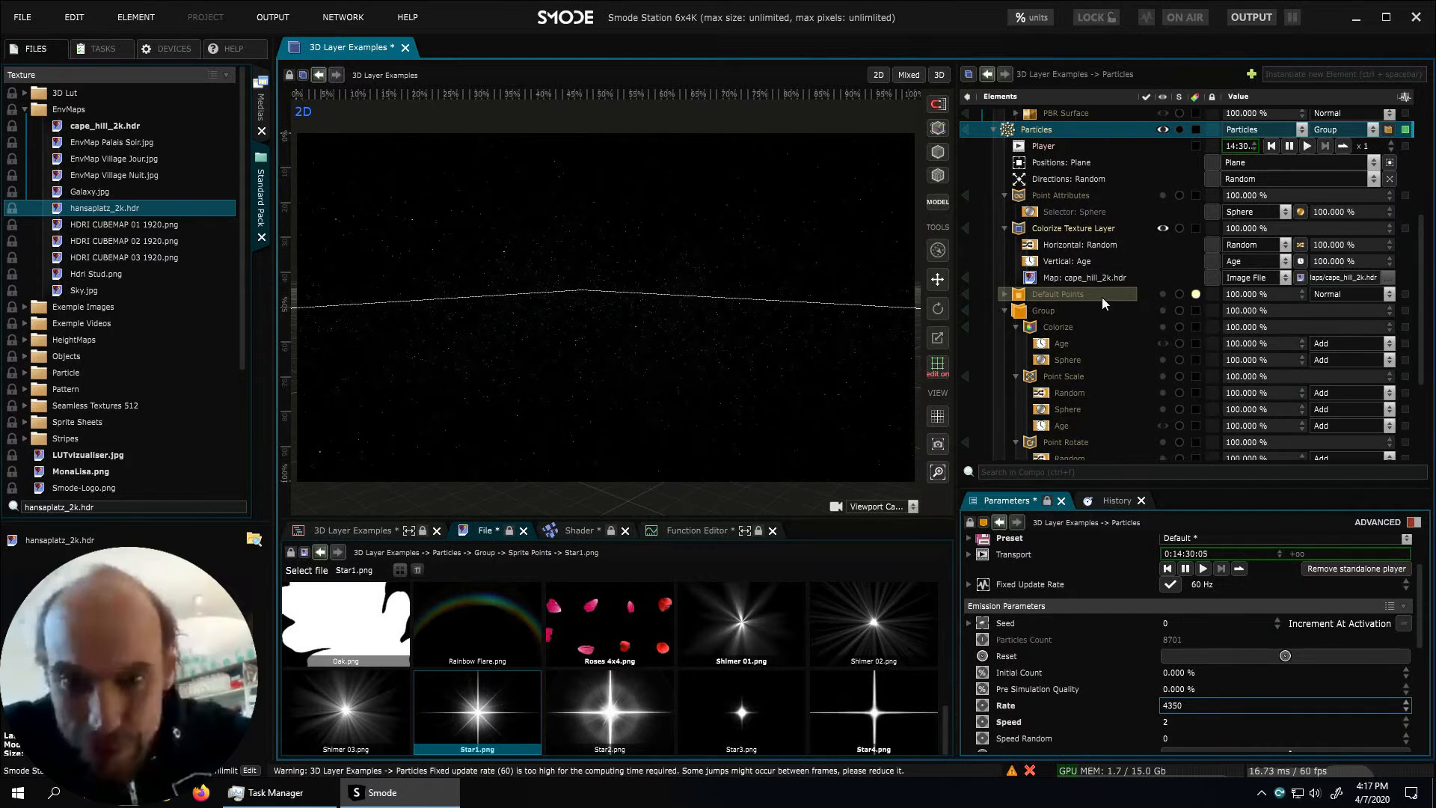
# Switch the particle rendering from Simple Points back to the Sprite Points renderer and save the document
pyautogui.scroll(-3, 1102, 298)
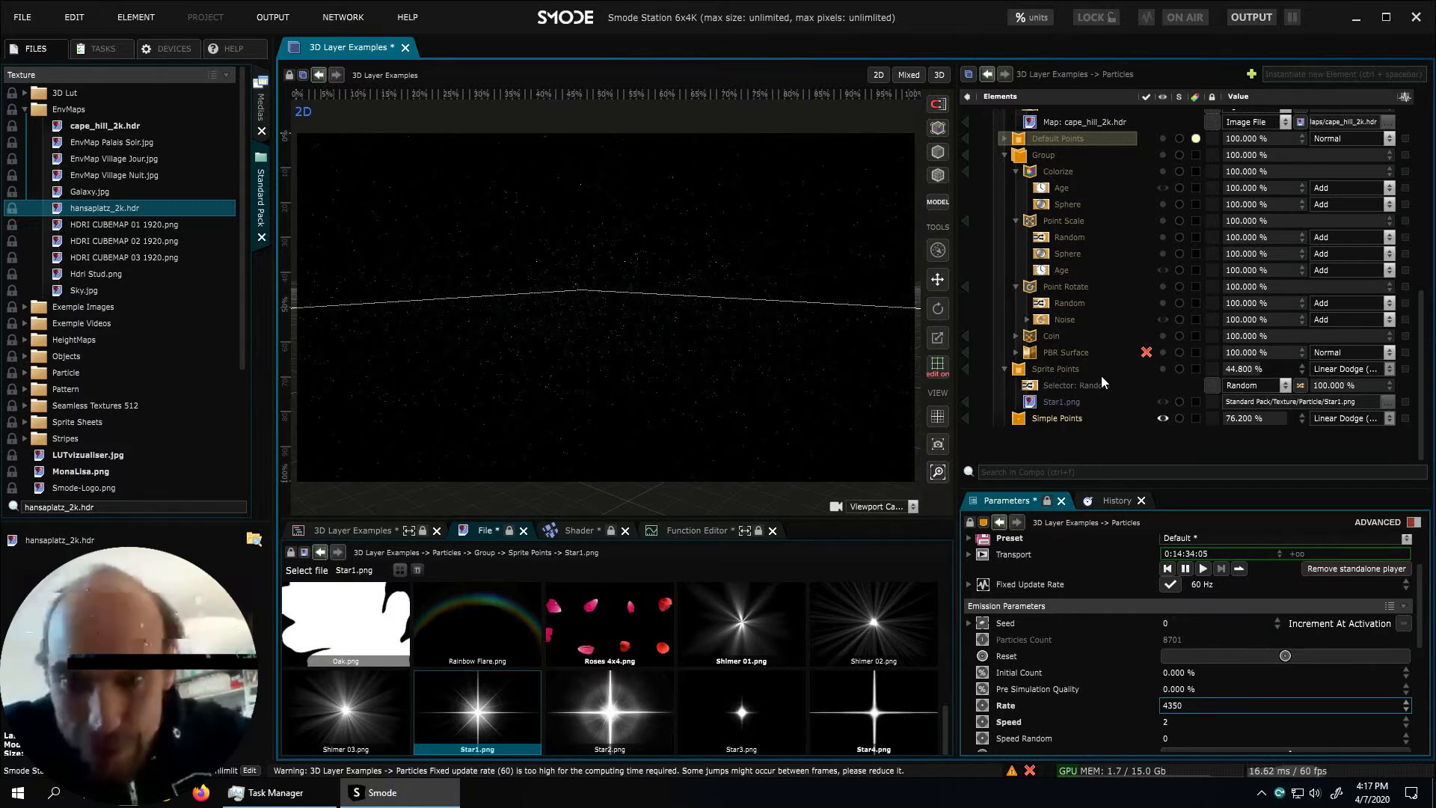
pyautogui.scroll(3, 1101, 378)
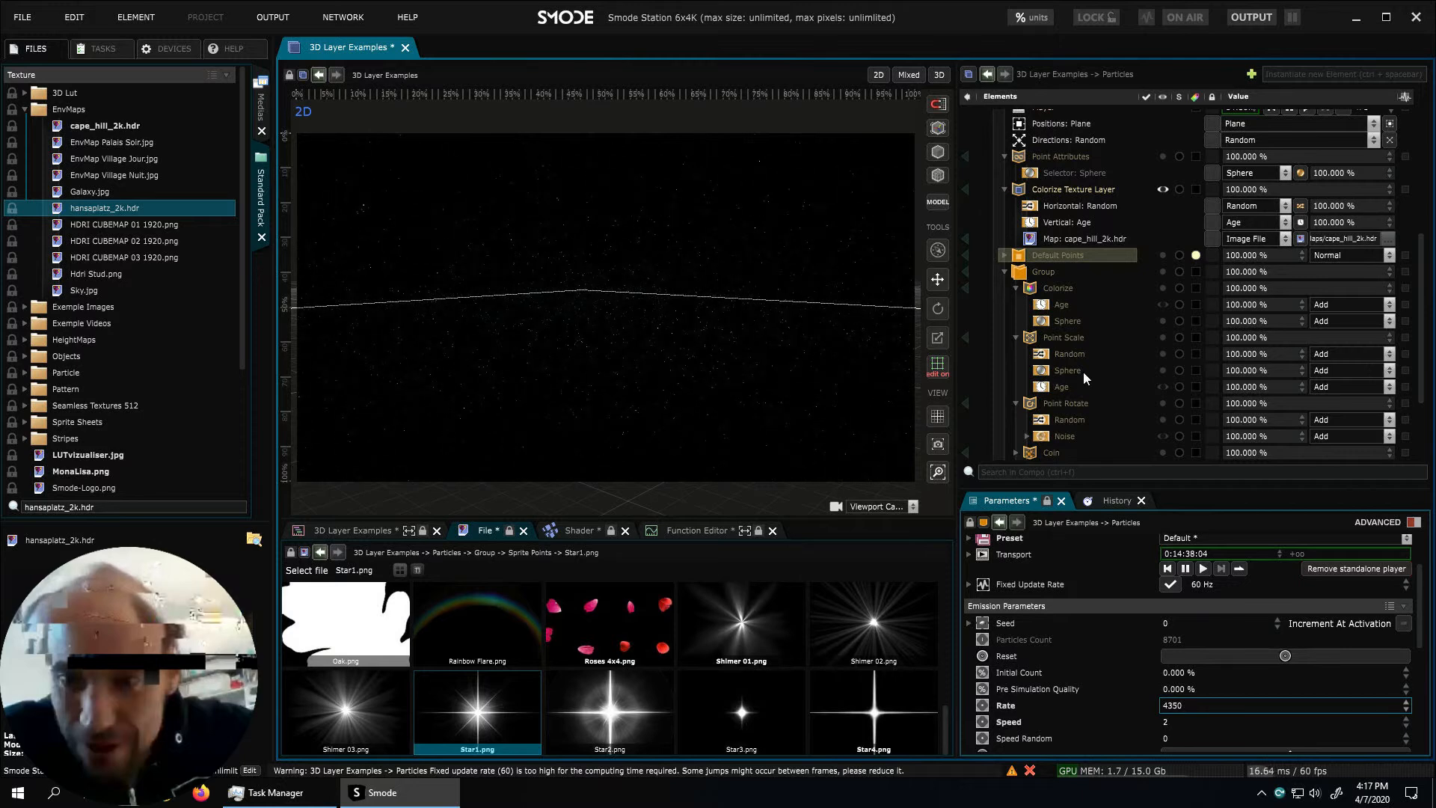
pyautogui.scroll(-3, 1126, 374)
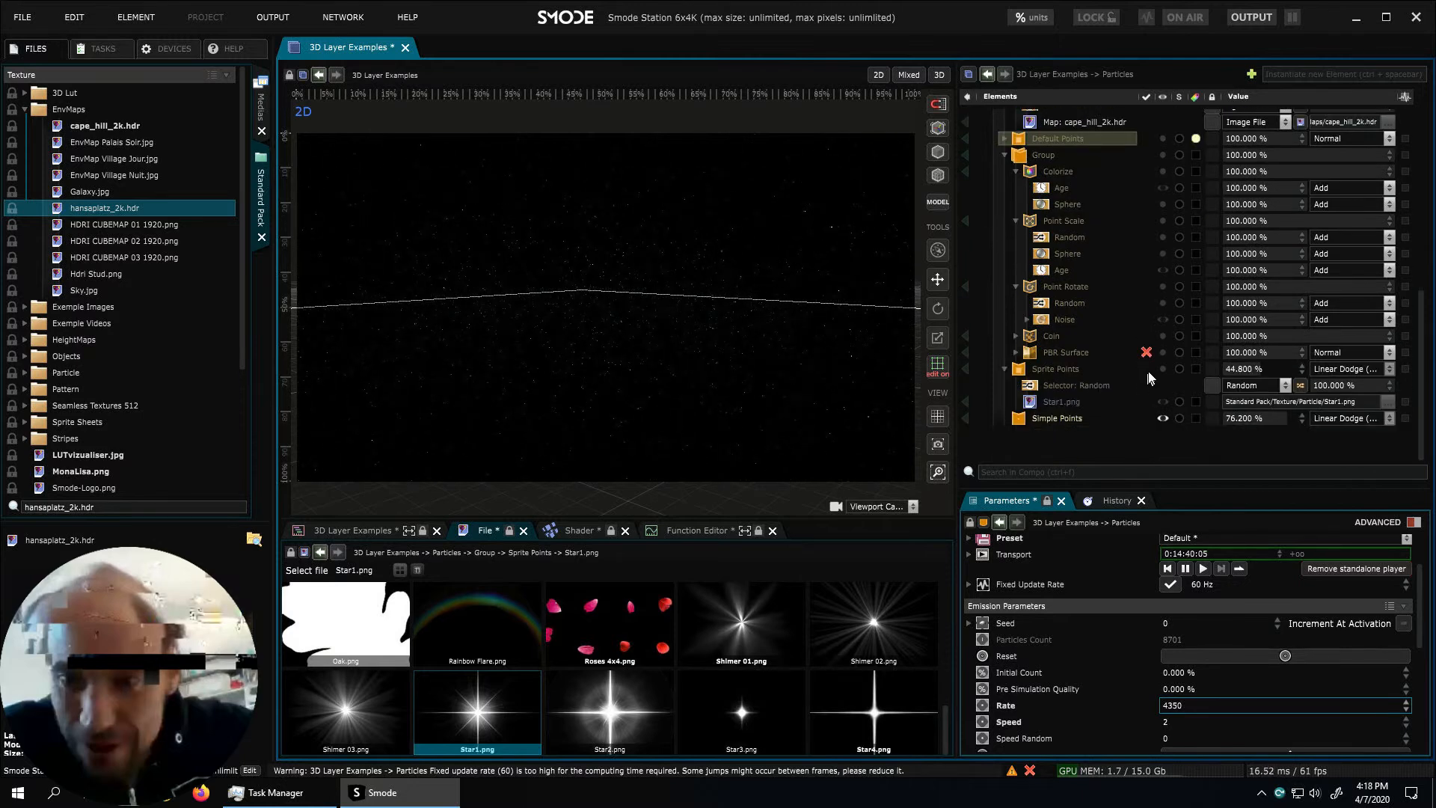
pyautogui.click(1161, 368)
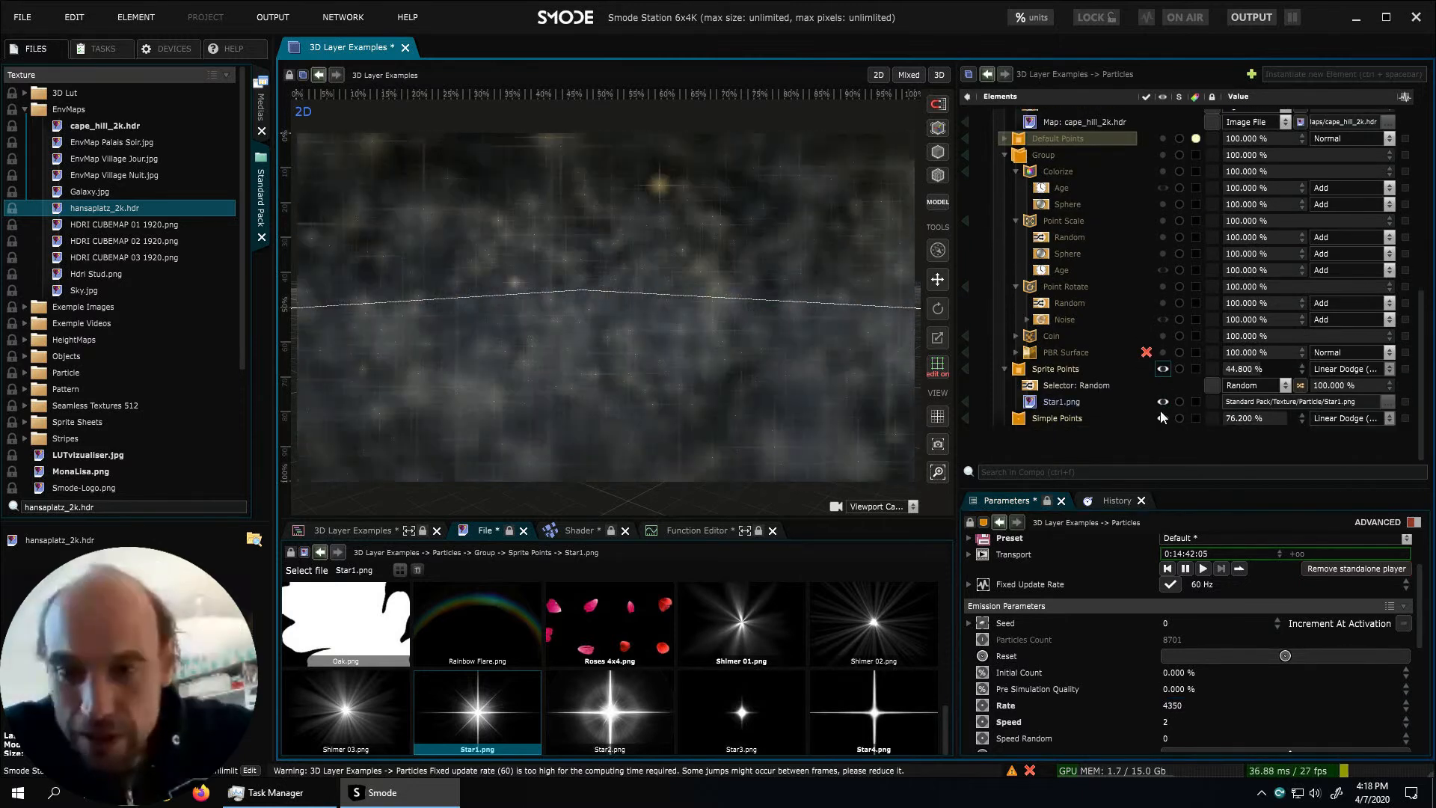
pyautogui.click(1161, 417)
pyautogui.moveTo(535, 293); pyautogui.dragTo(658, 295, button='middle')
pyautogui.scroll(-5, 644, 317)
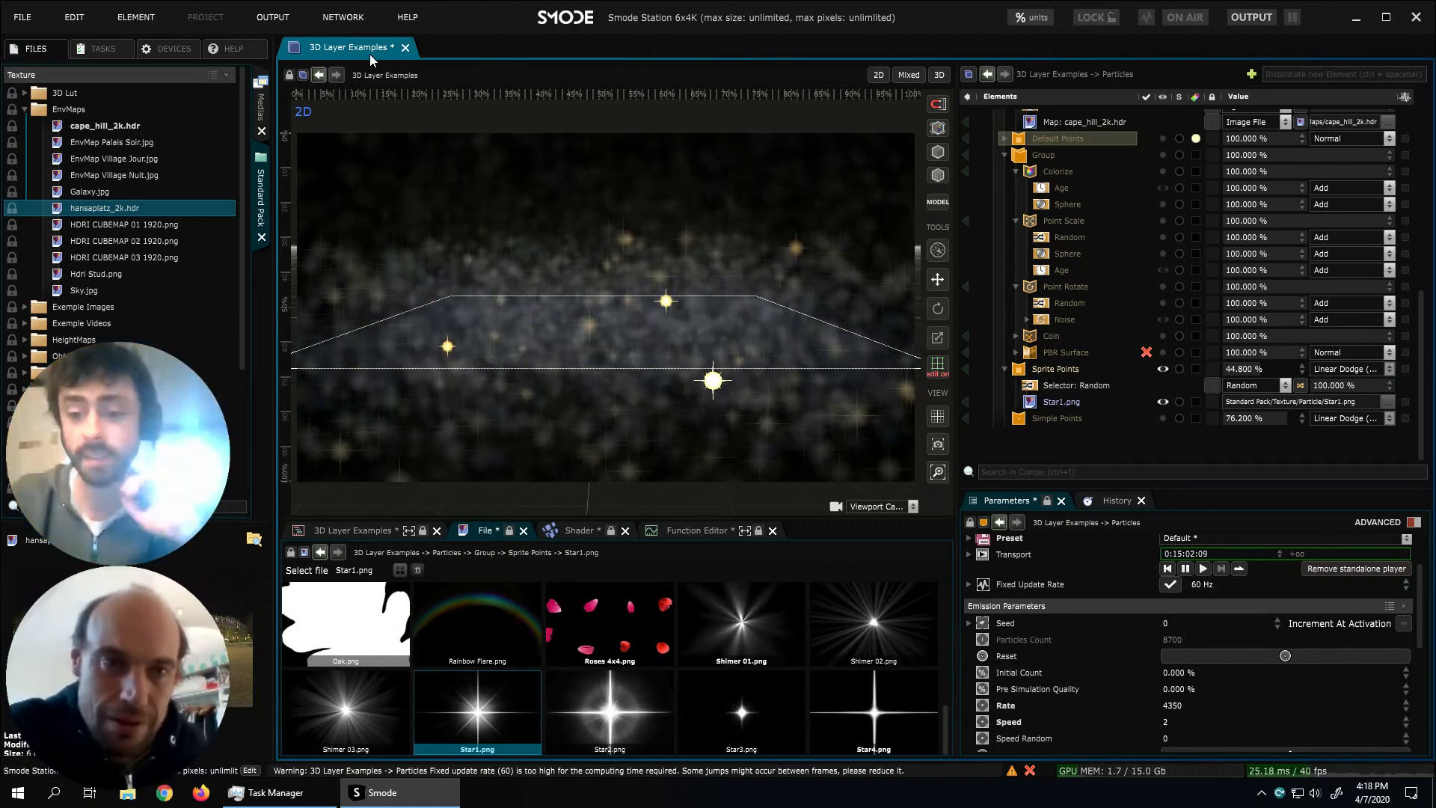
pyautogui.hotkey('ctrl', 's')
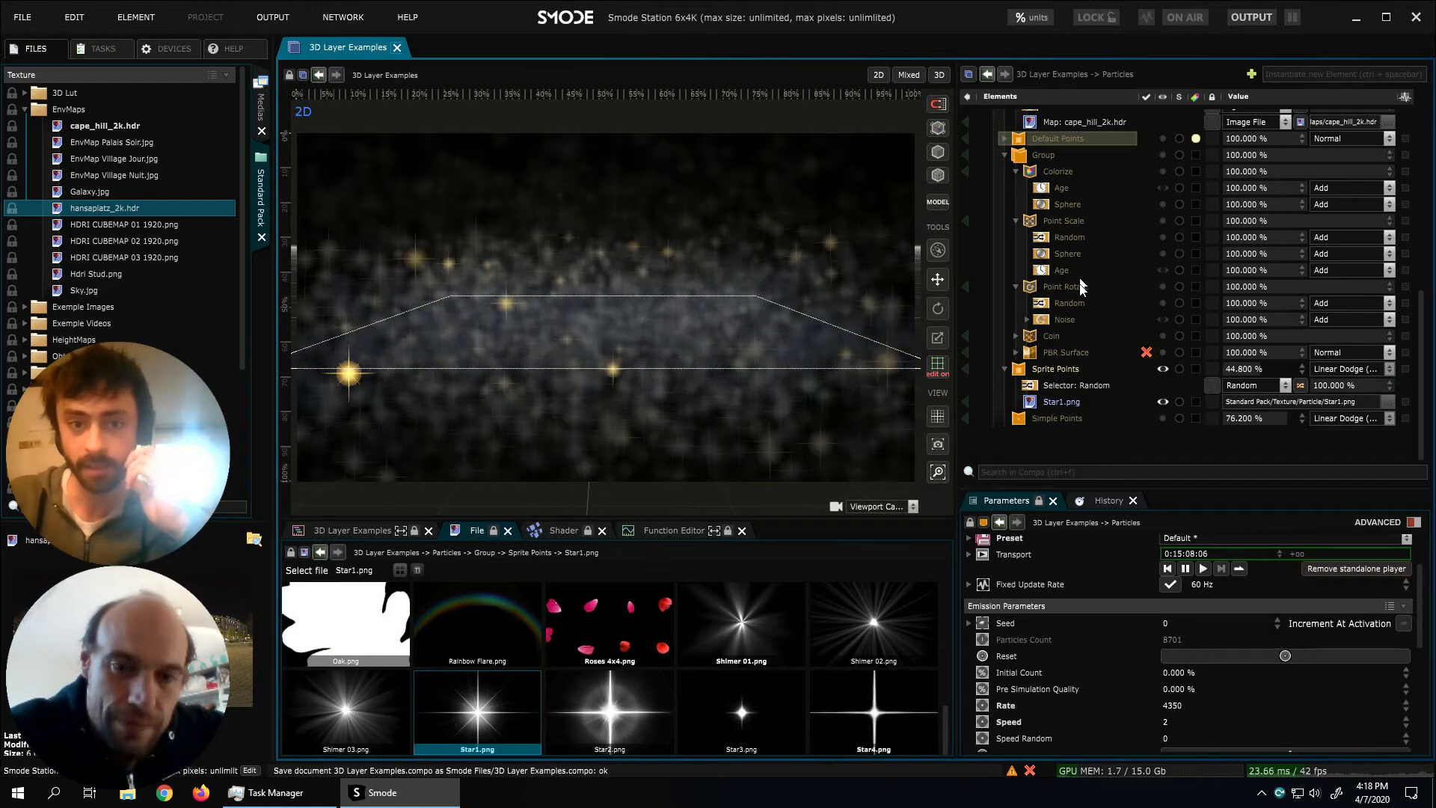
# Collapse the Point Attributes, Colorize Texture Layer and Group entries under Particles and deactivate the Sprite Points renderer
pyautogui.scroll(2, 1058, 200)
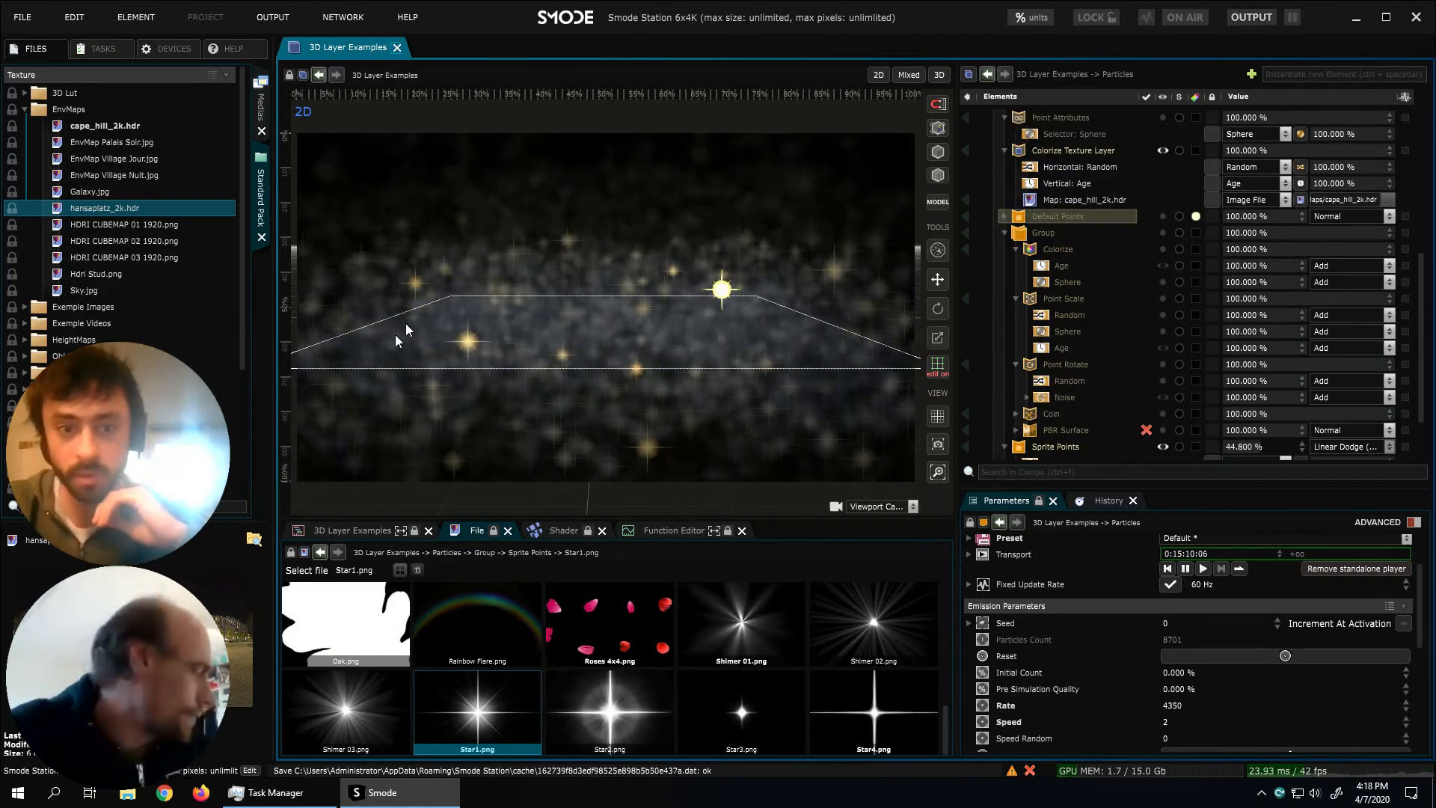
pyautogui.scroll(3, 1022, 221)
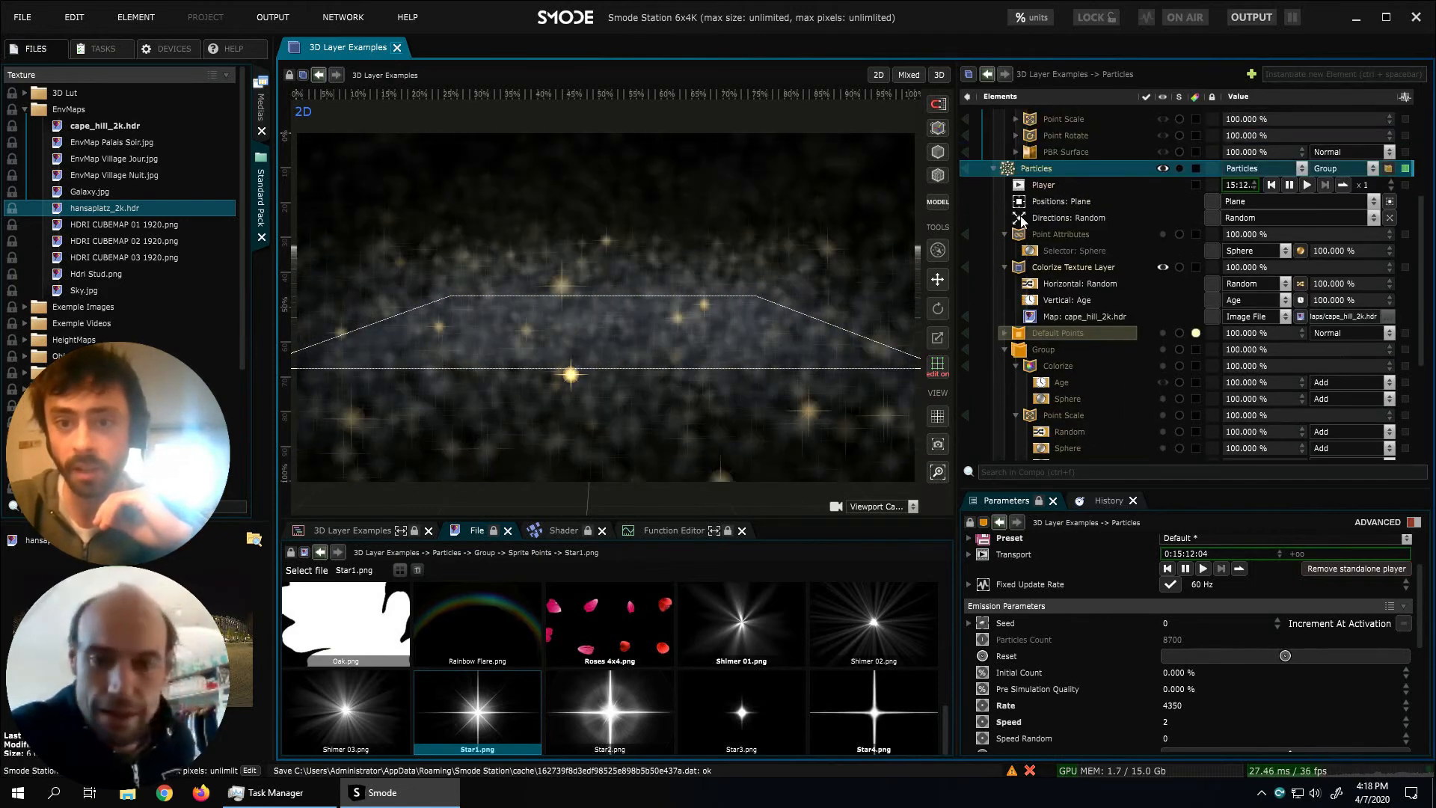
pyautogui.click(1004, 234)
pyautogui.click(1004, 250)
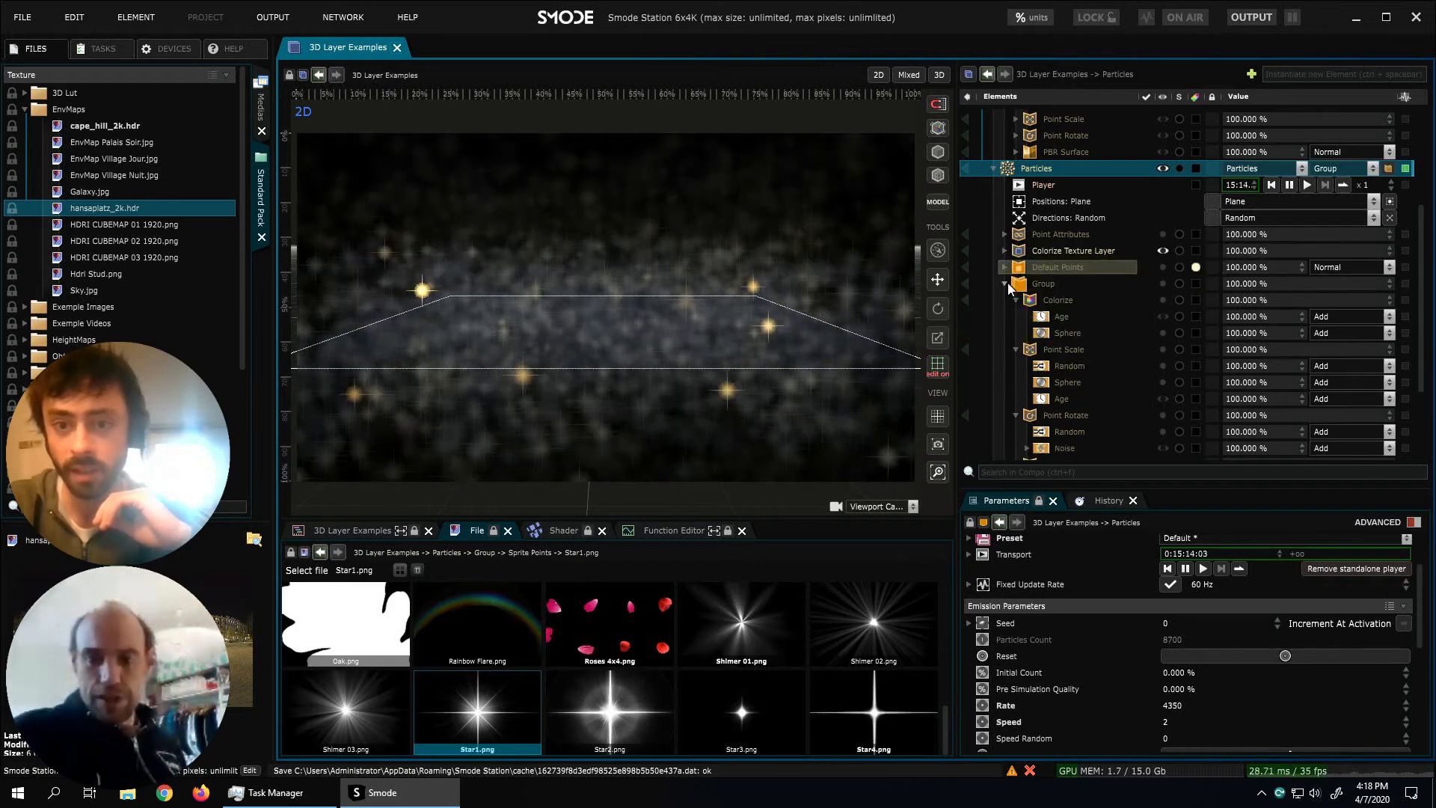
pyautogui.click(1005, 284)
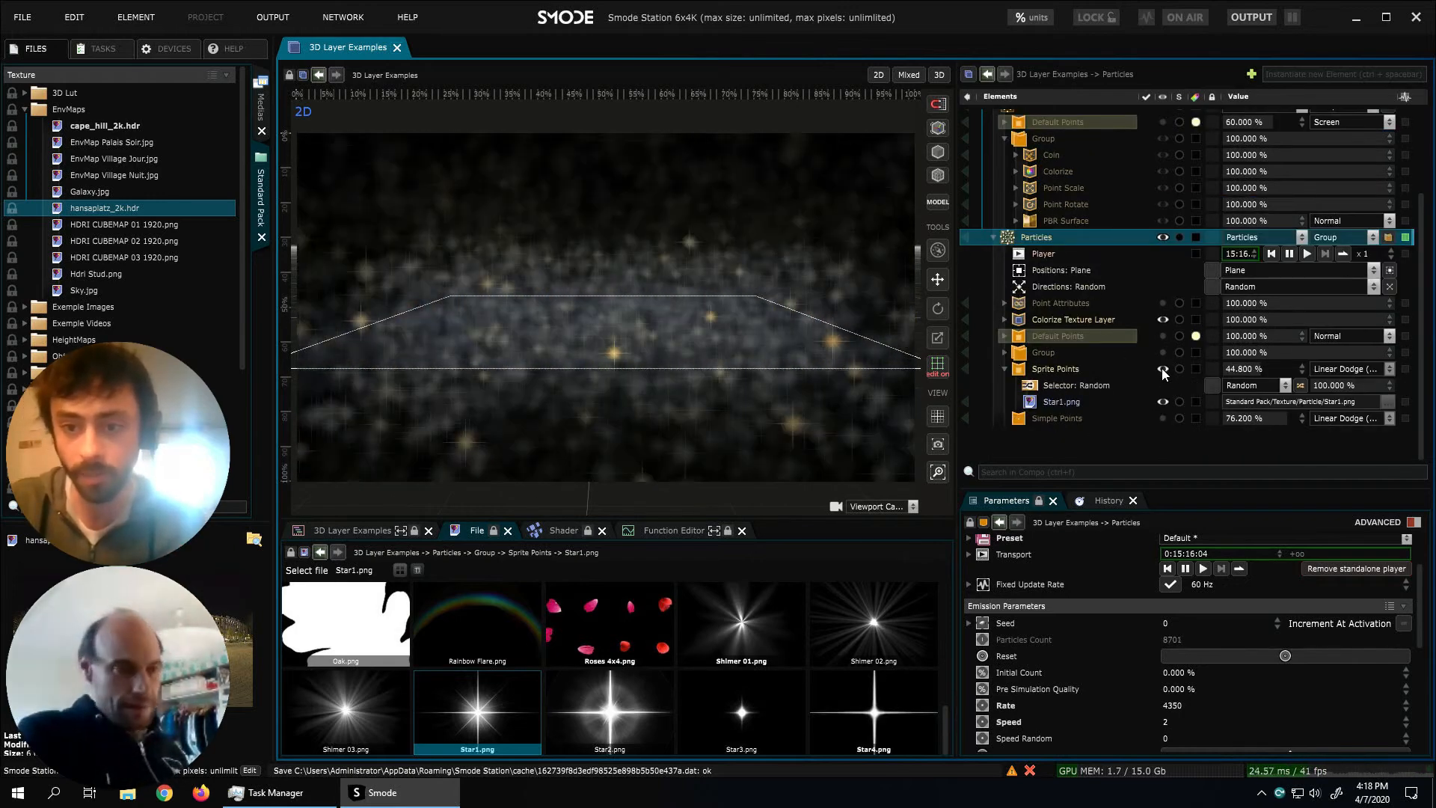
pyautogui.click(1163, 369)
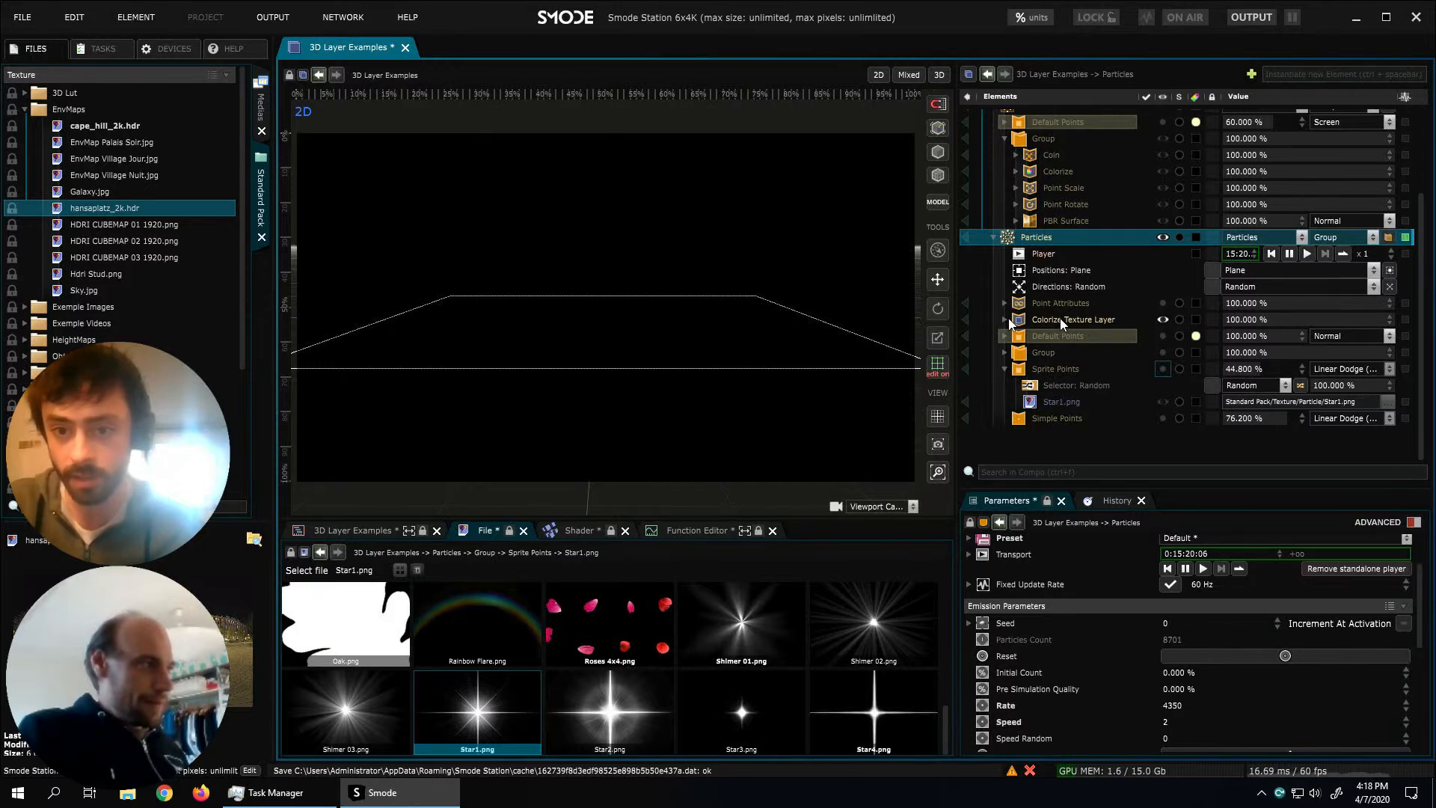
# Add a Motion Lines operator modifier to the Particles element
pyautogui.rightClick(1062, 236)
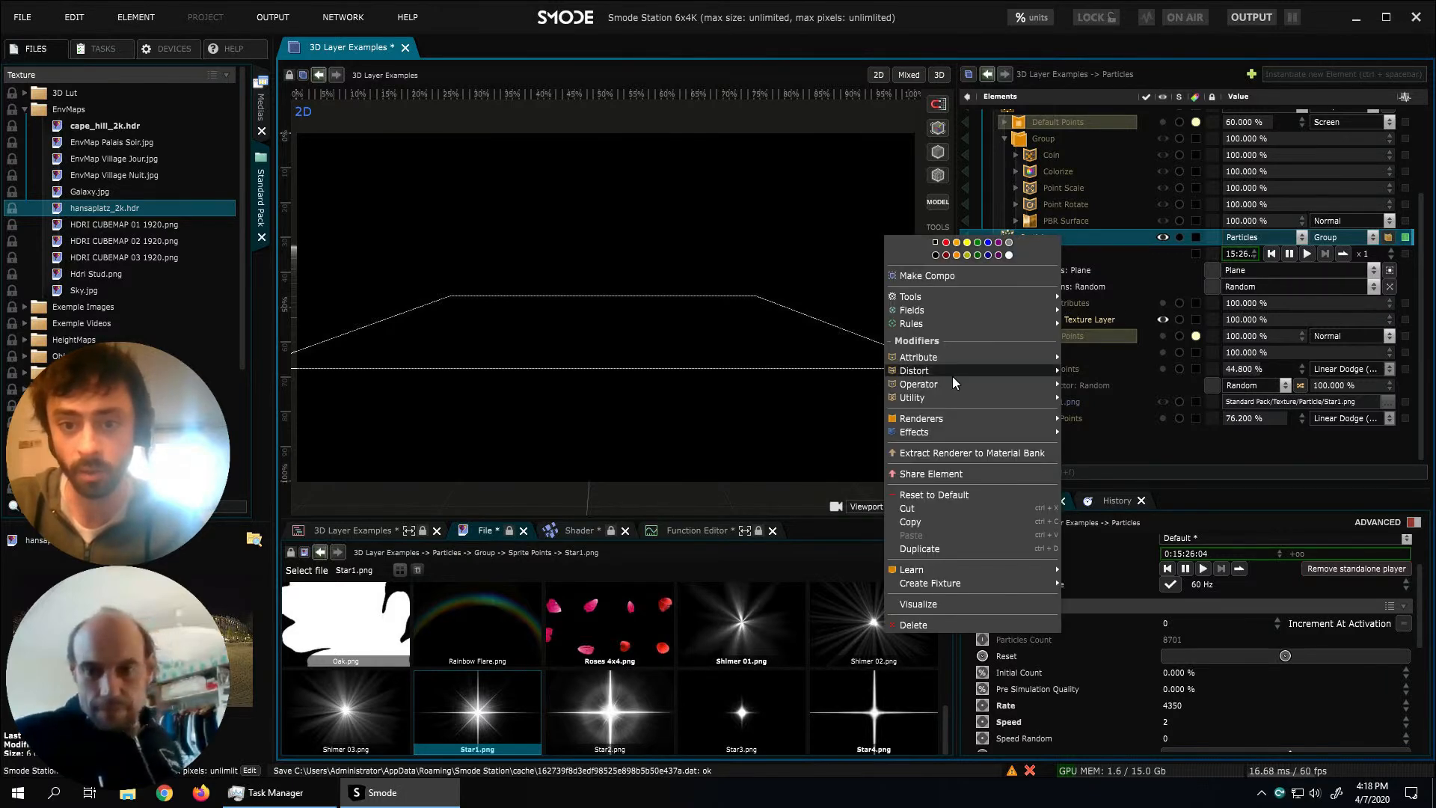
pyautogui.moveTo(942, 385)
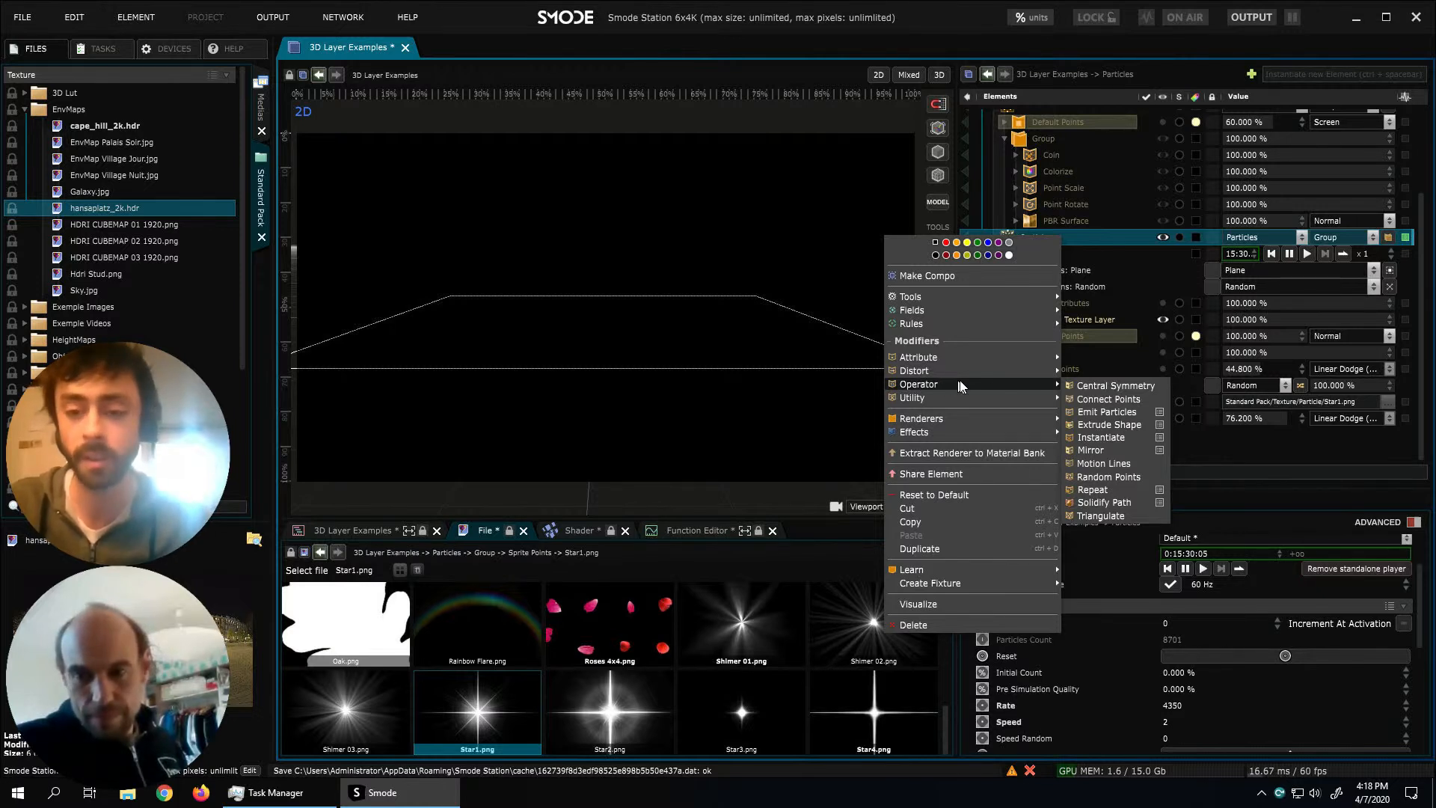
pyautogui.click(1114, 463)
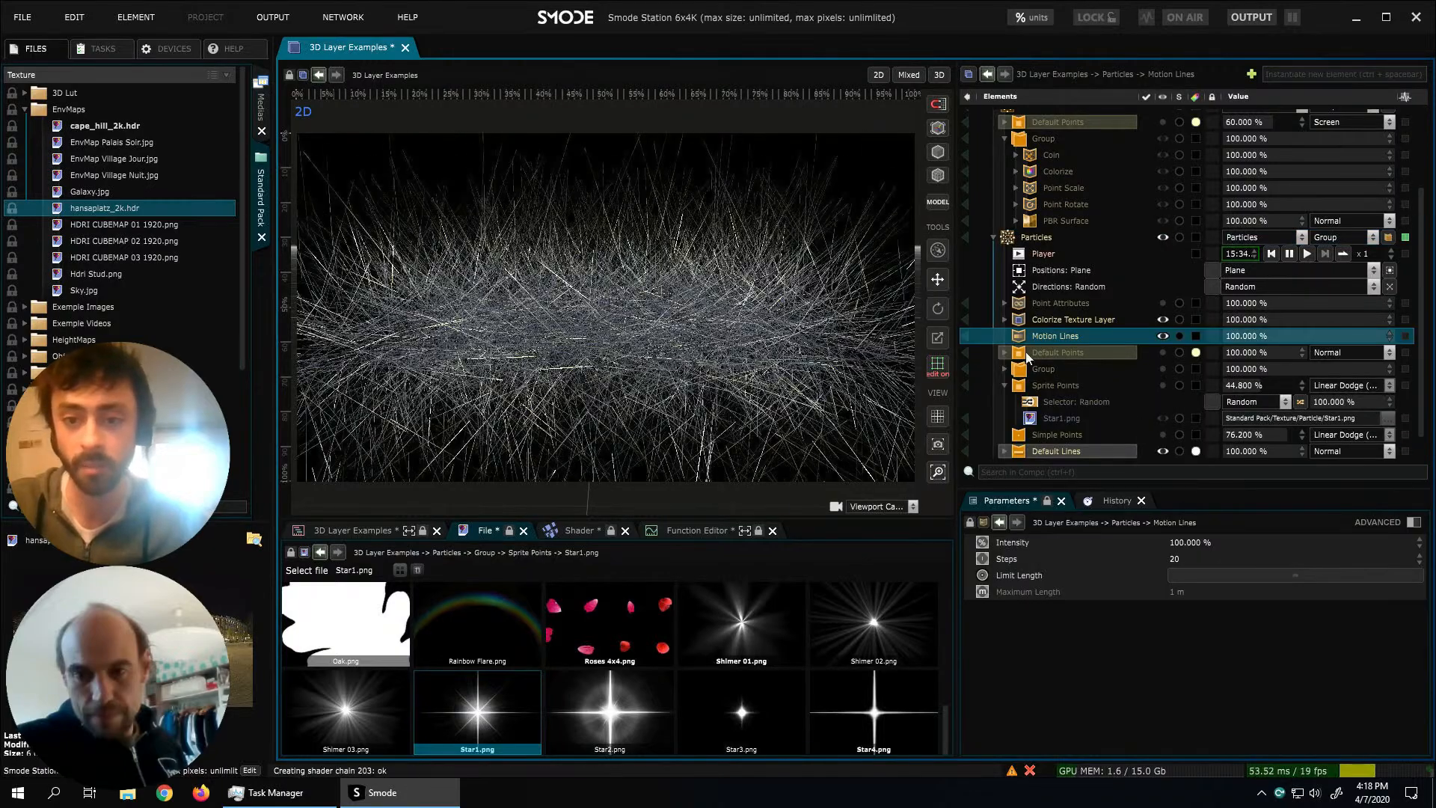
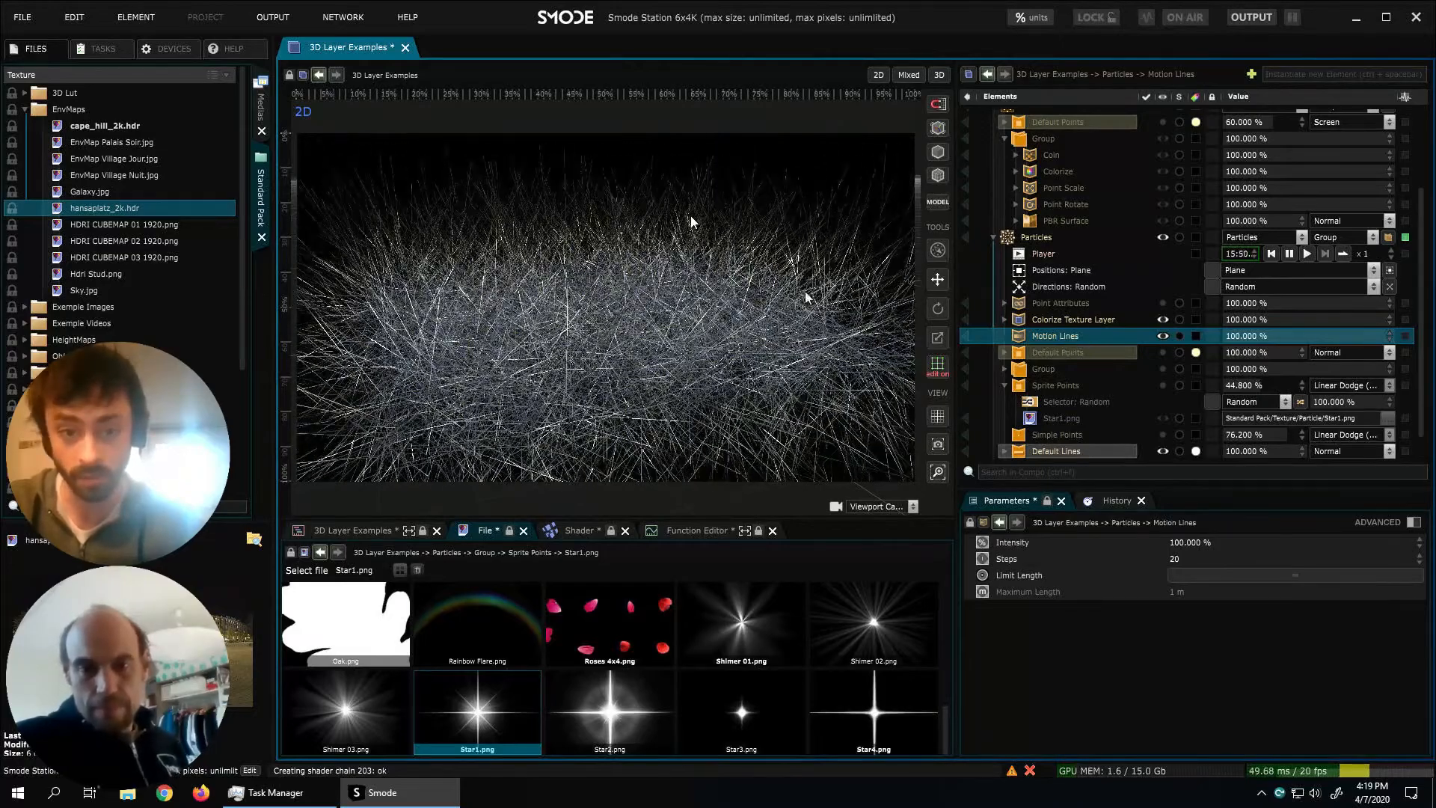
# Set the emission Rate of the Particles element to 200
pyautogui.click(1049, 237)
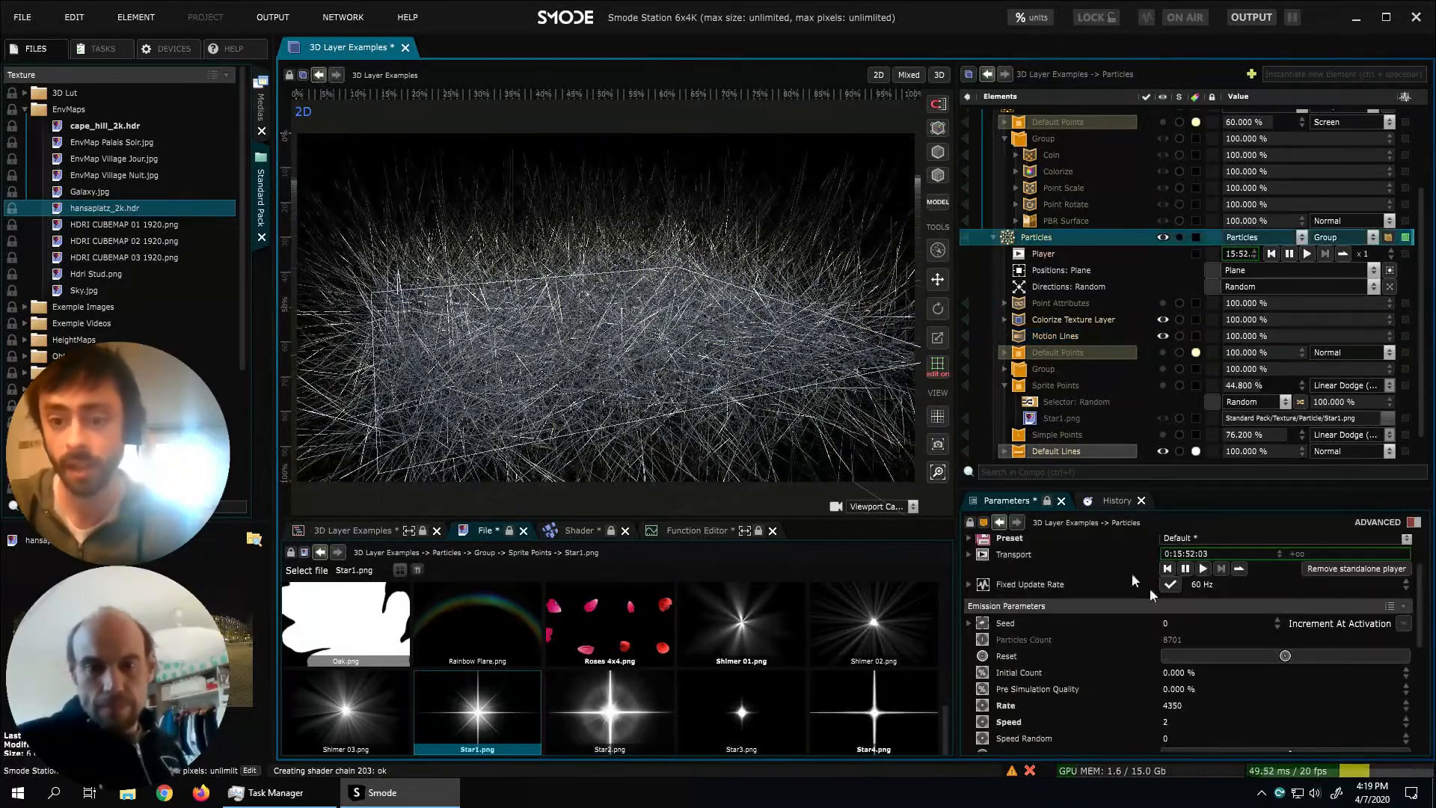
pyautogui.scroll(-2, 1110, 652)
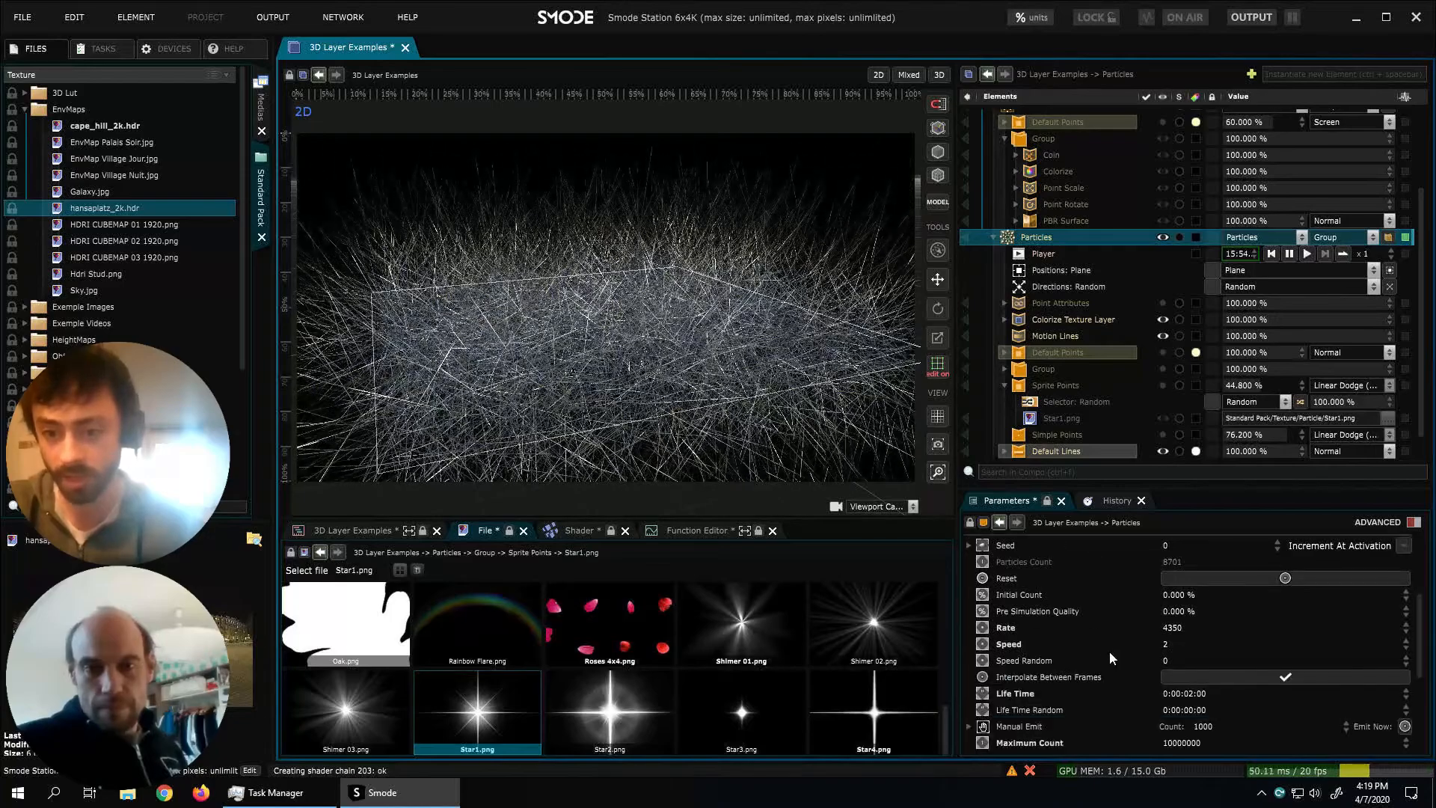
pyautogui.doubleClick(1197, 627)
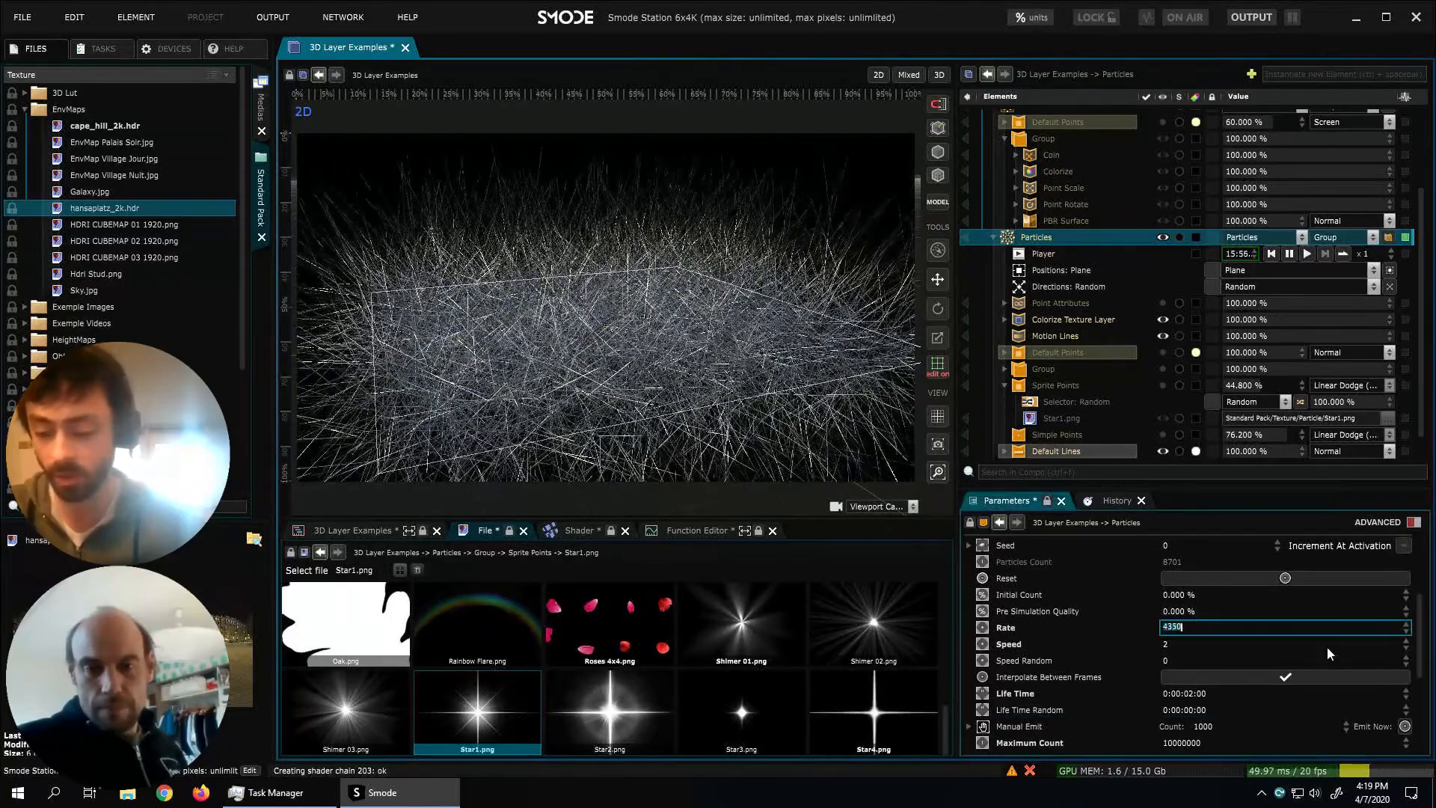
pyautogui.write('200')
pyautogui.press('Return')
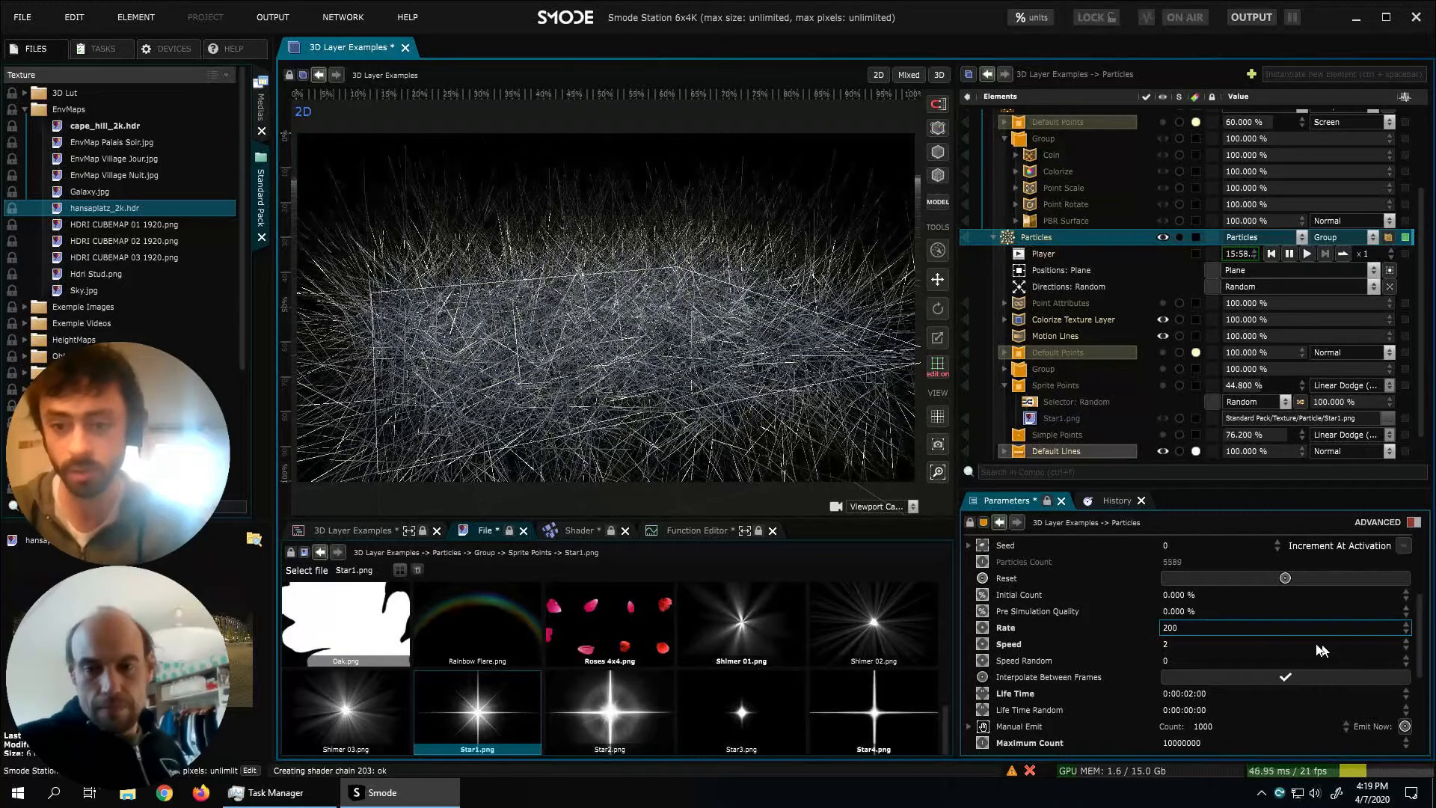
pyautogui.moveTo(597, 367); pyautogui.dragTo(619, 329, button='middle')
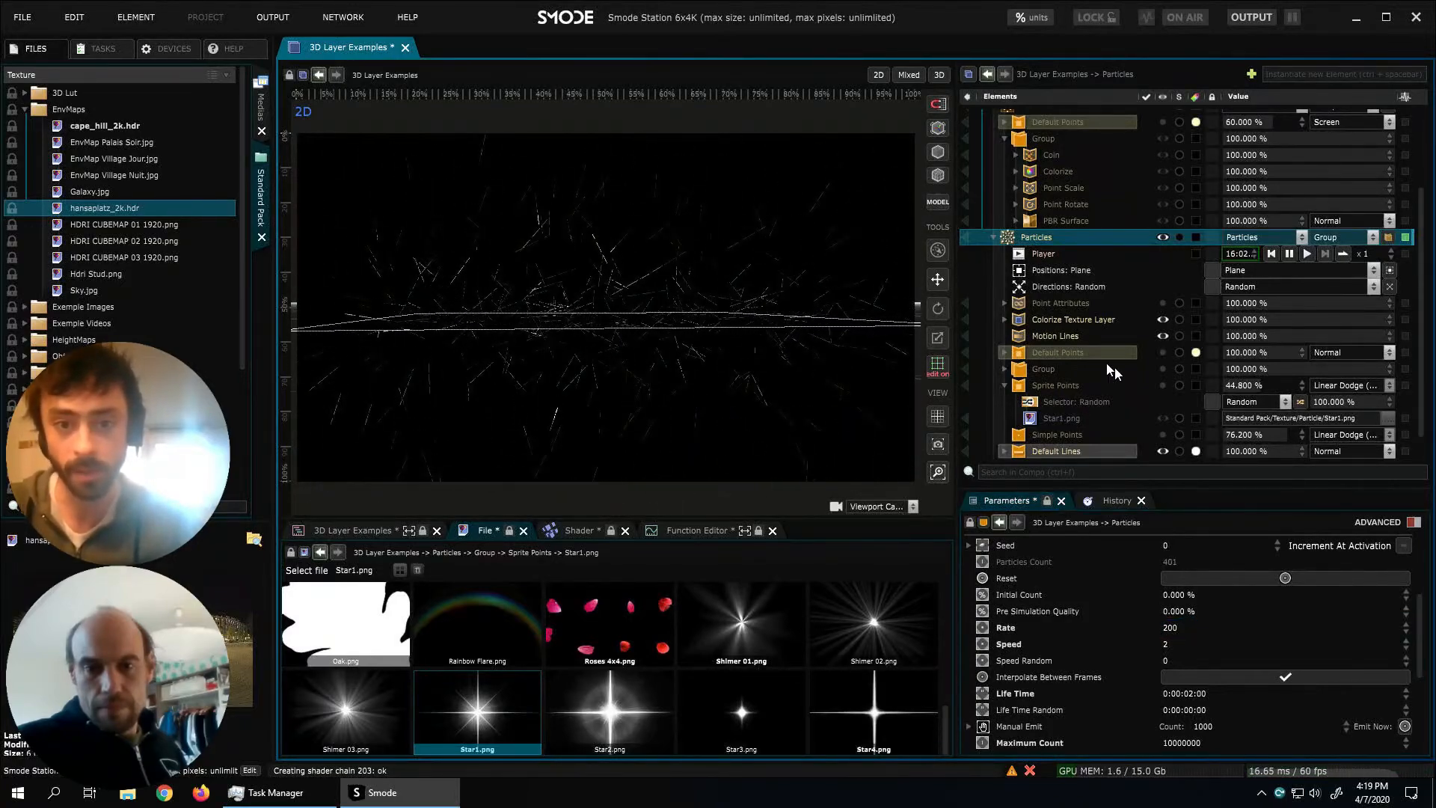
# Set the Steps of the Motion Lines modifier to 100
pyautogui.click(1053, 334)
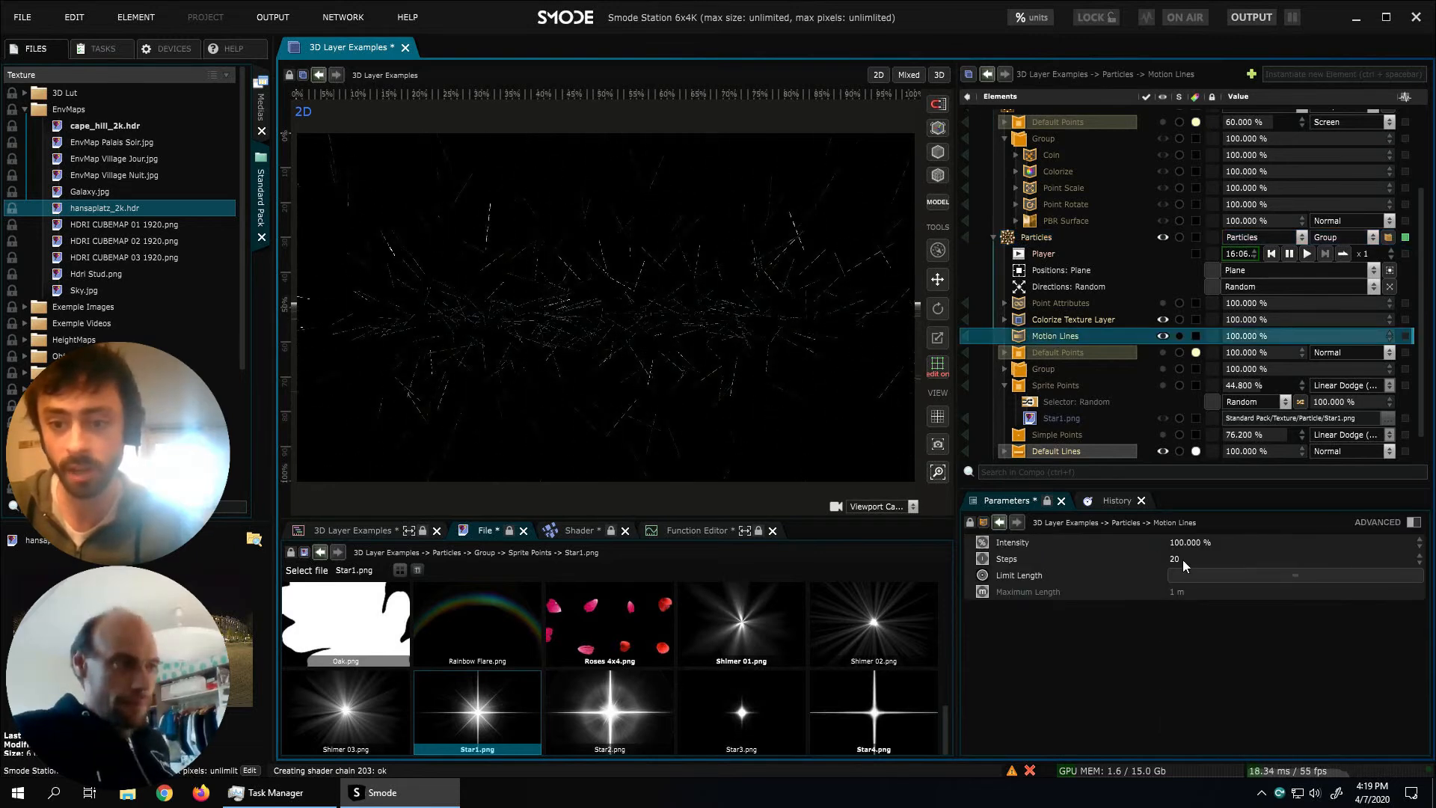
pyautogui.click(1244, 559)
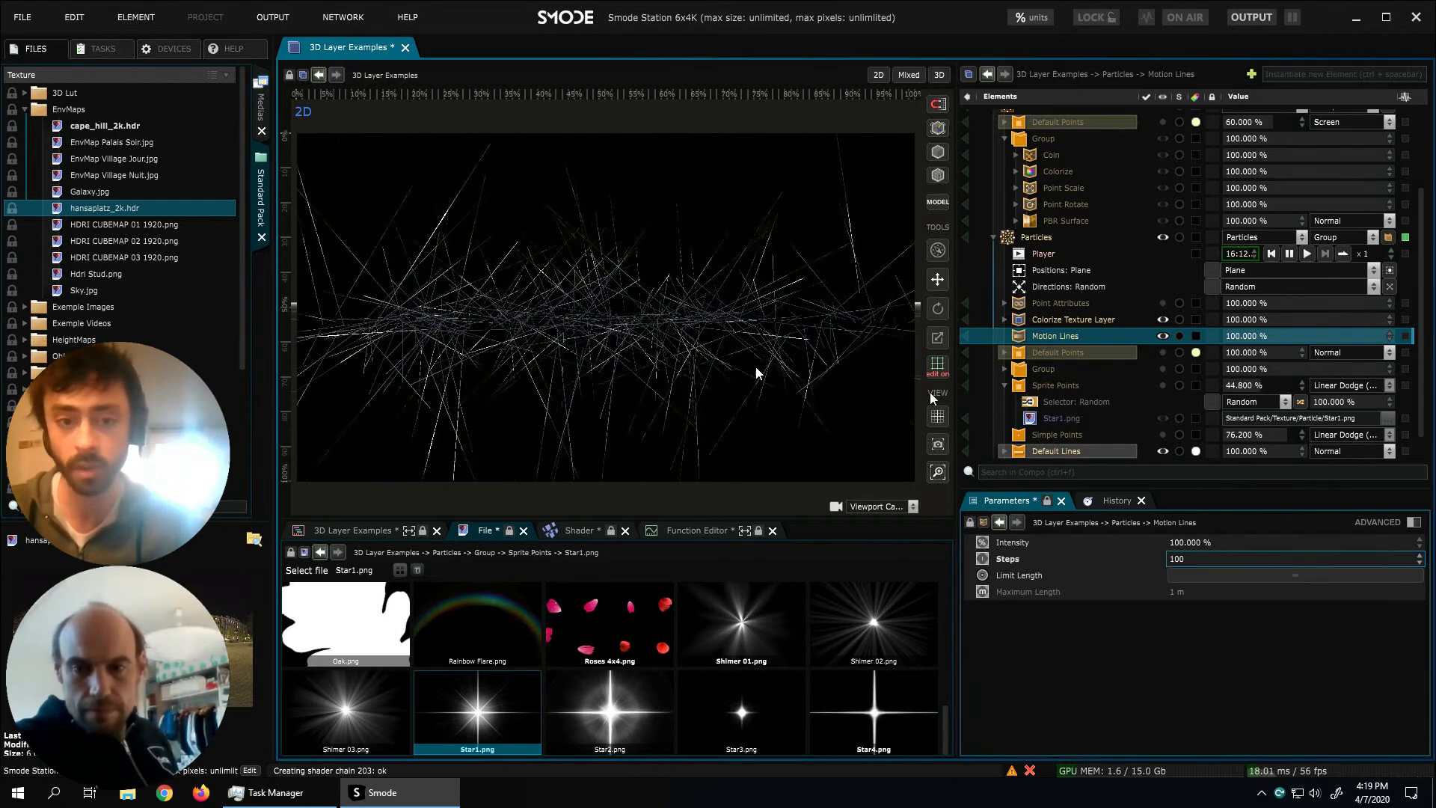
pyautogui.keyDown('alt'); pyautogui.moveTo(555, 341); pyautogui.dragTo(627, 214); pyautogui.keyUp('alt')
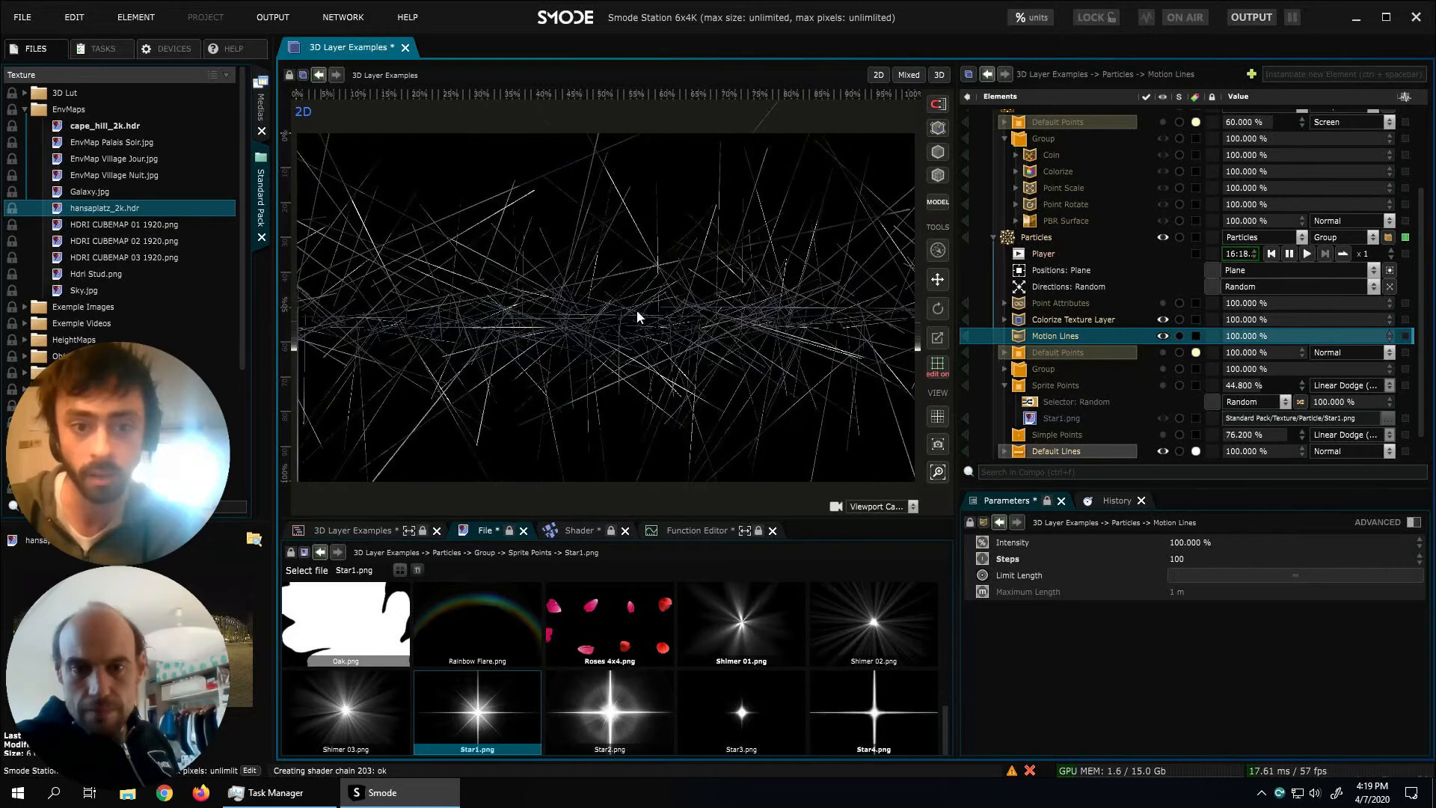
# Add a Position Noise distortion to Particles, place it above Motion Lines and lower its intensity to about 29.8 %
pyautogui.click(1055, 238)
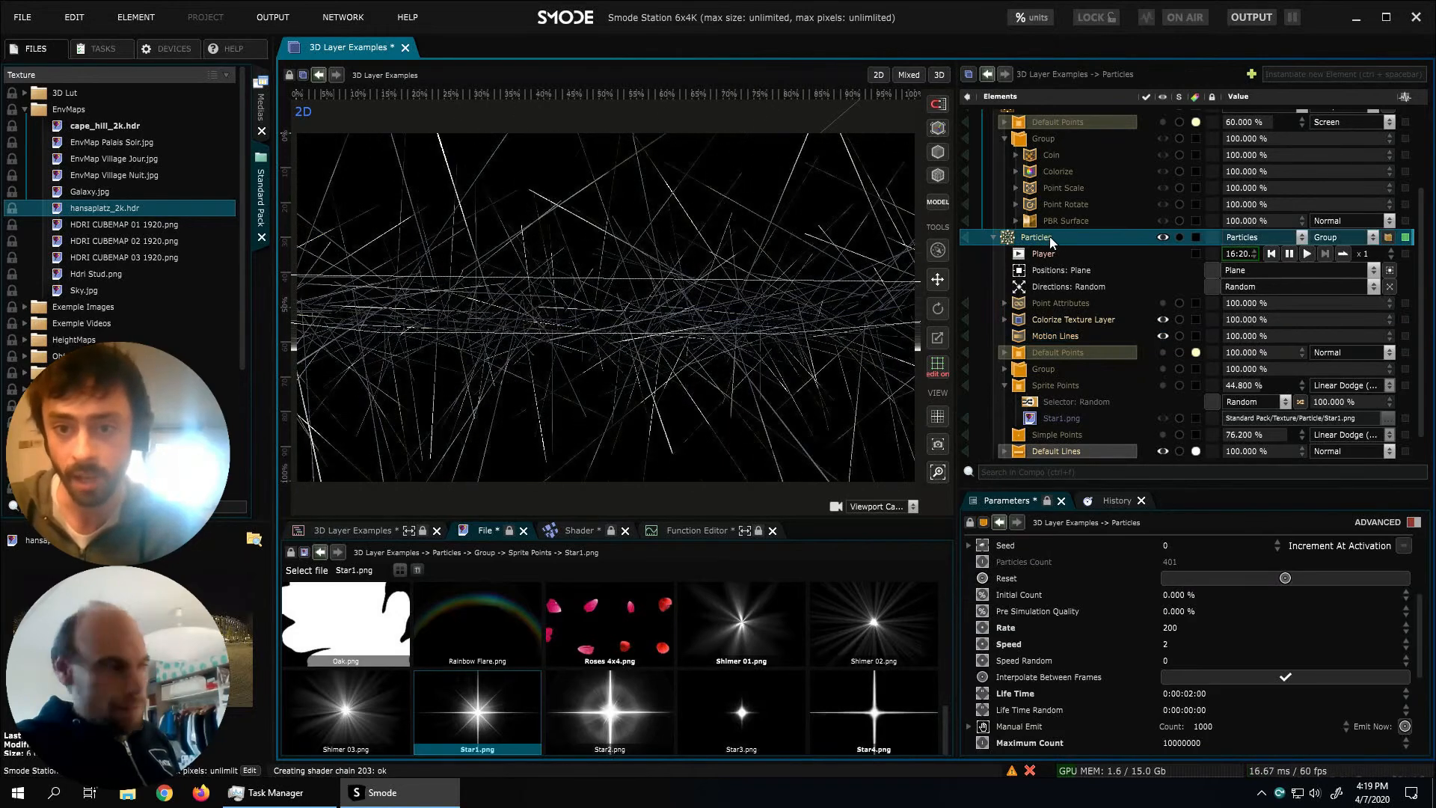
pyautogui.rightClick(1048, 237)
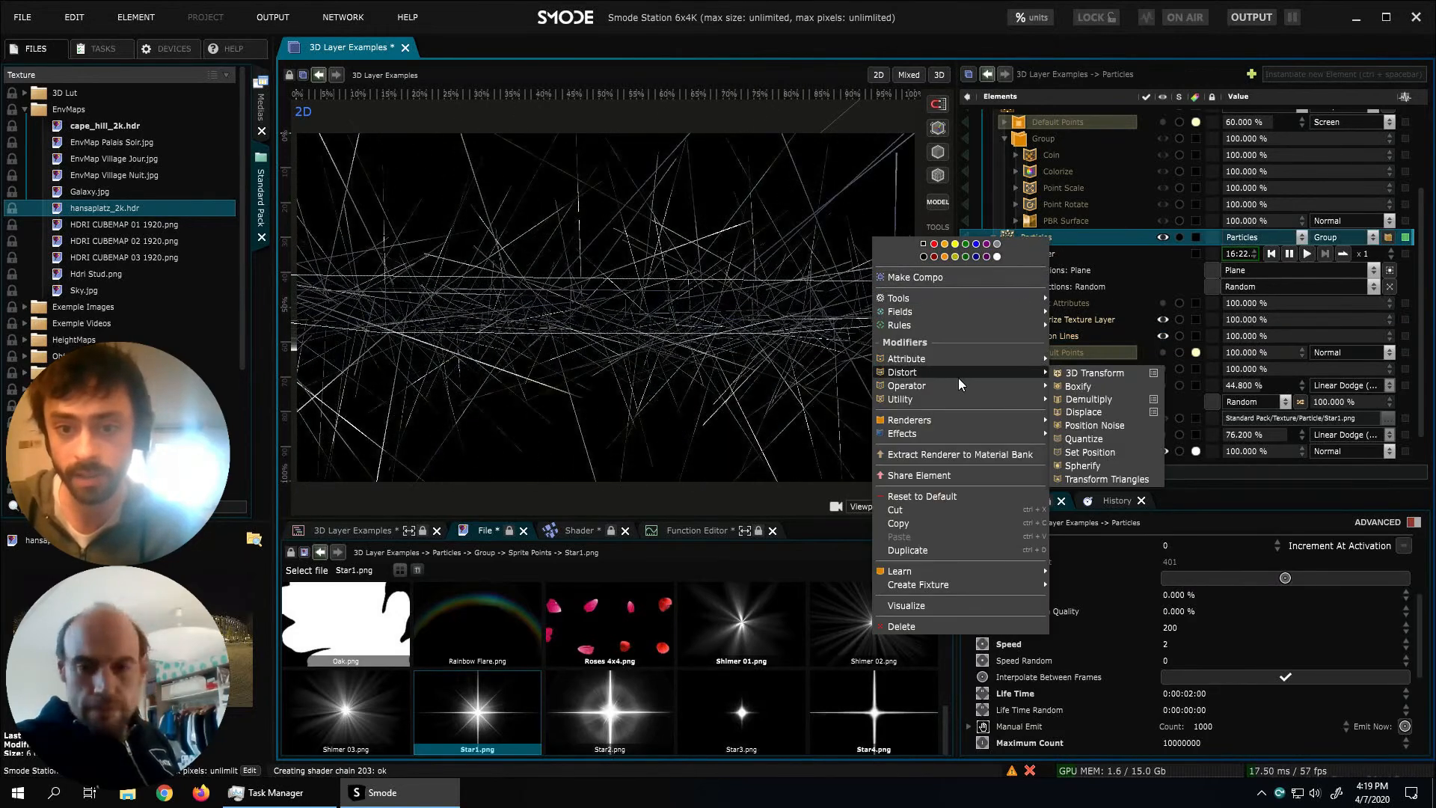
pyautogui.click(1082, 426)
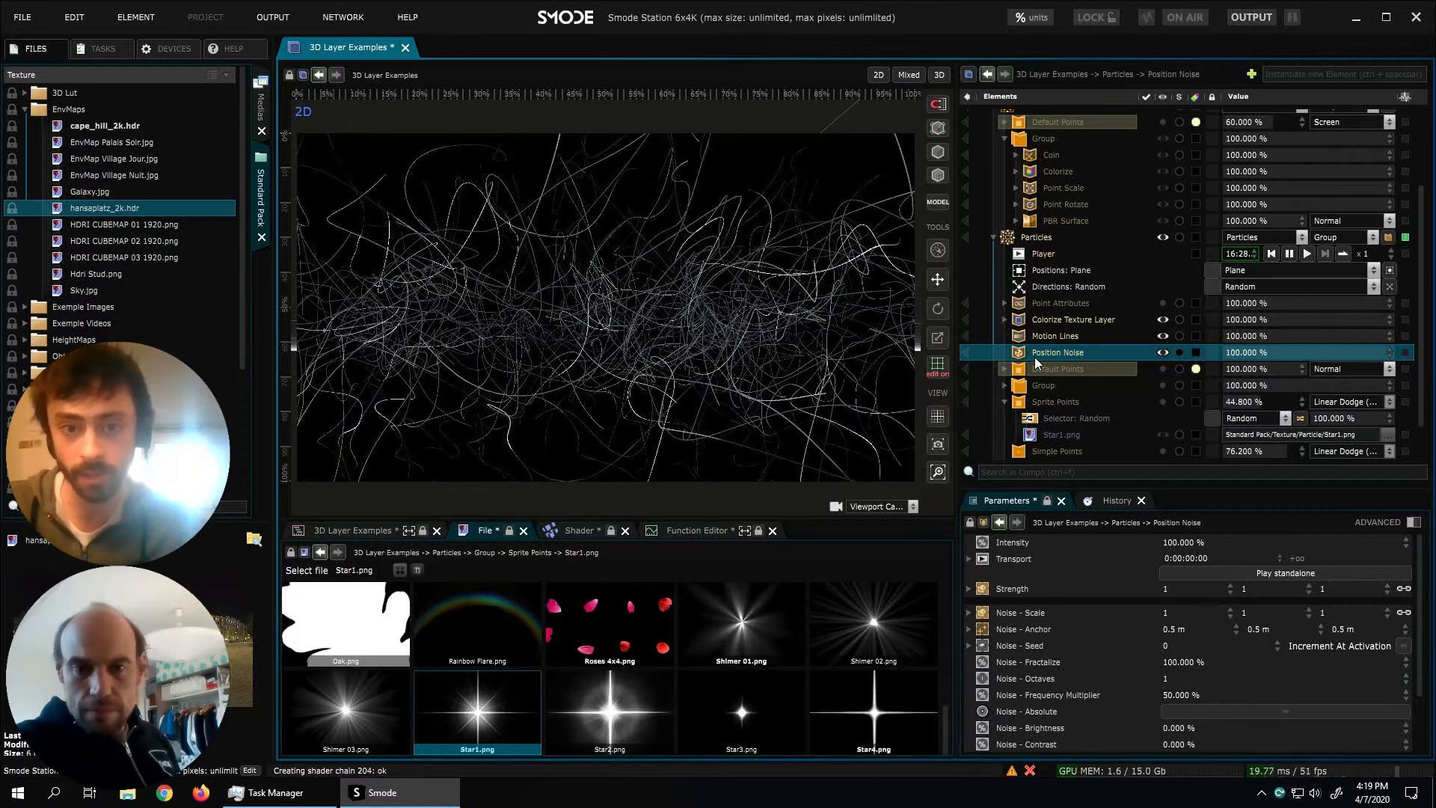
pyautogui.moveTo(1031, 354); pyautogui.dragTo(1047, 327)
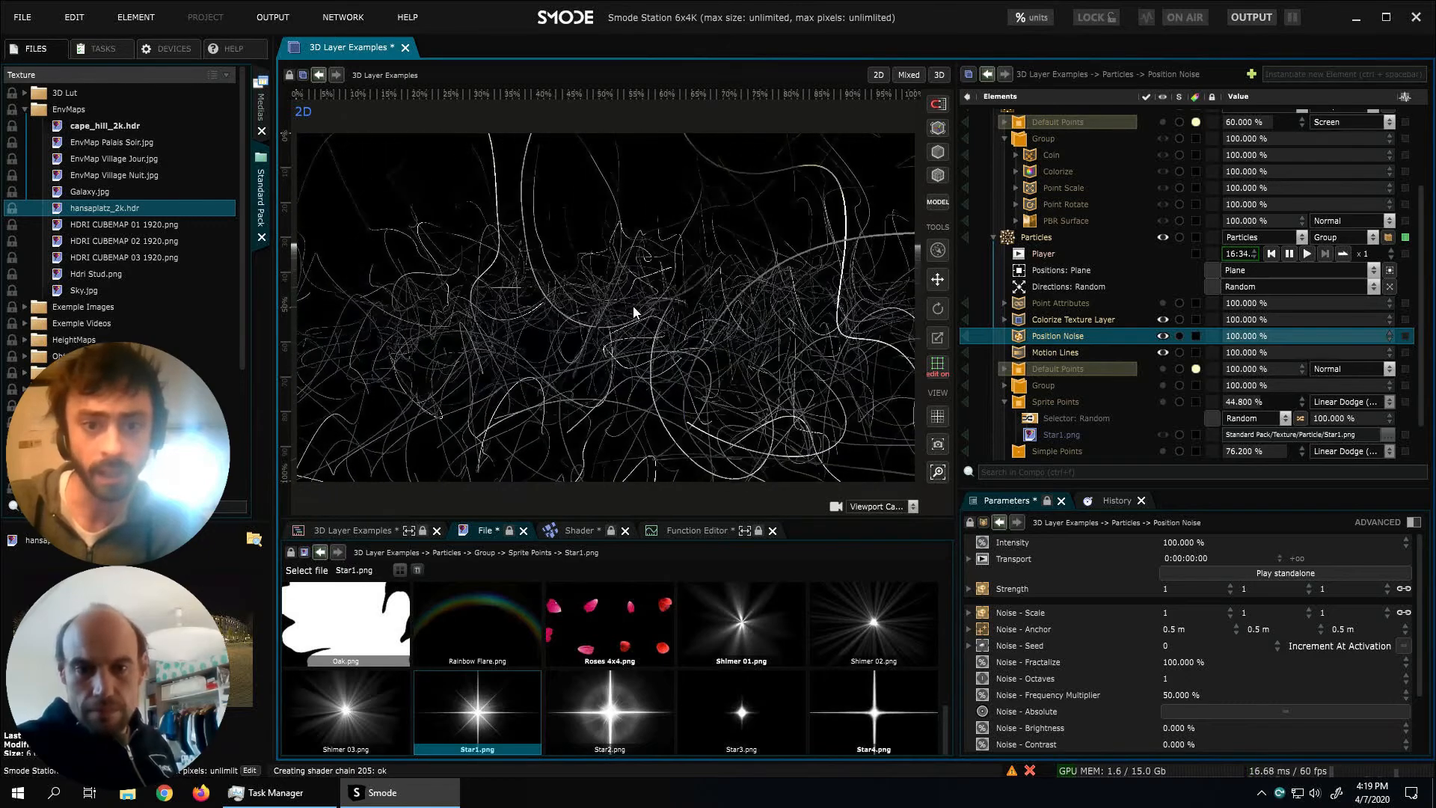
pyautogui.moveTo(1246, 335); pyautogui.dragTo(1224, 349)
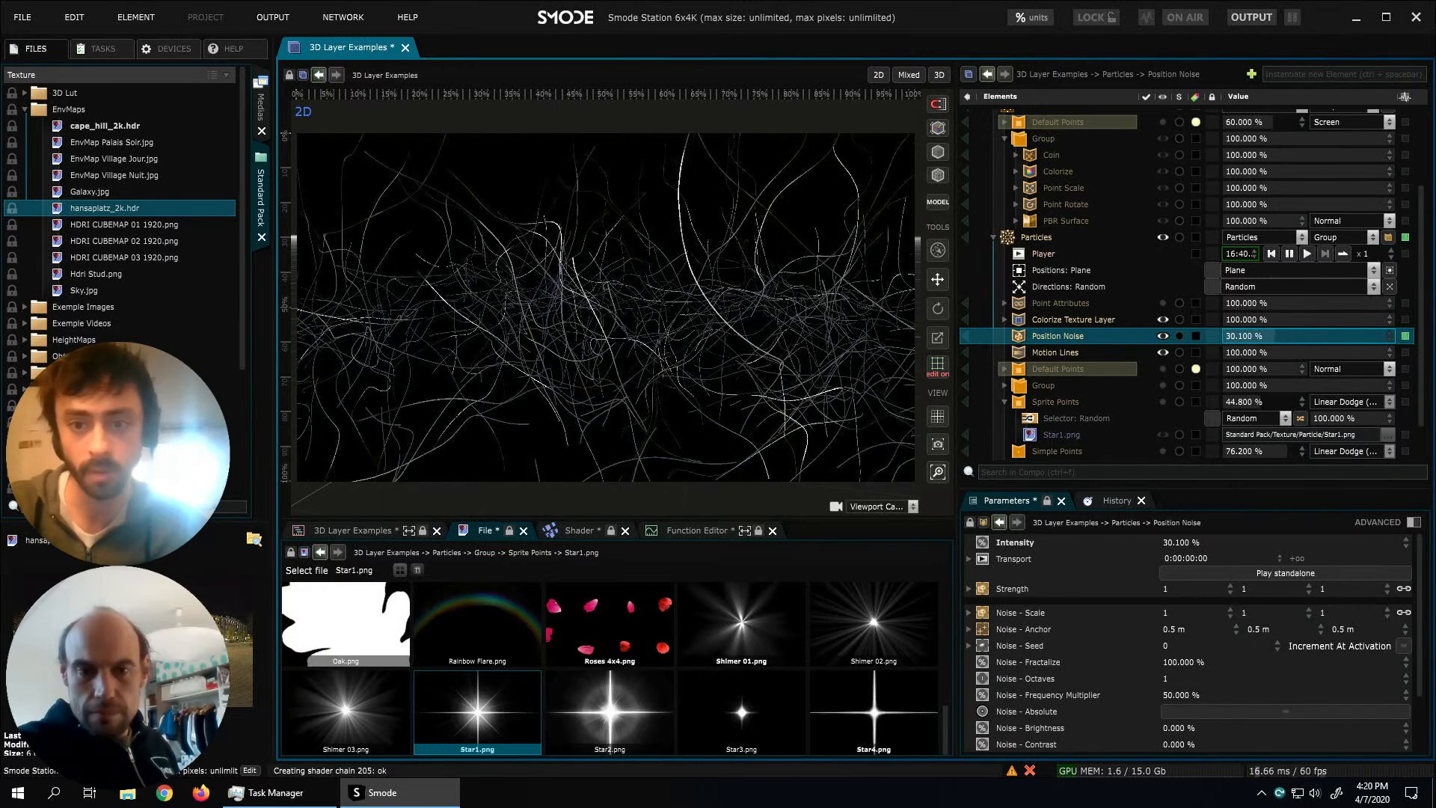
pyautogui.moveTo(1245, 336); pyautogui.dragTo(1246, 349)
# Collapse Sprite Points, expand the Default Lines renderer and display its Uniform map in the viewport
pyautogui.scroll(-2, 1030, 439)
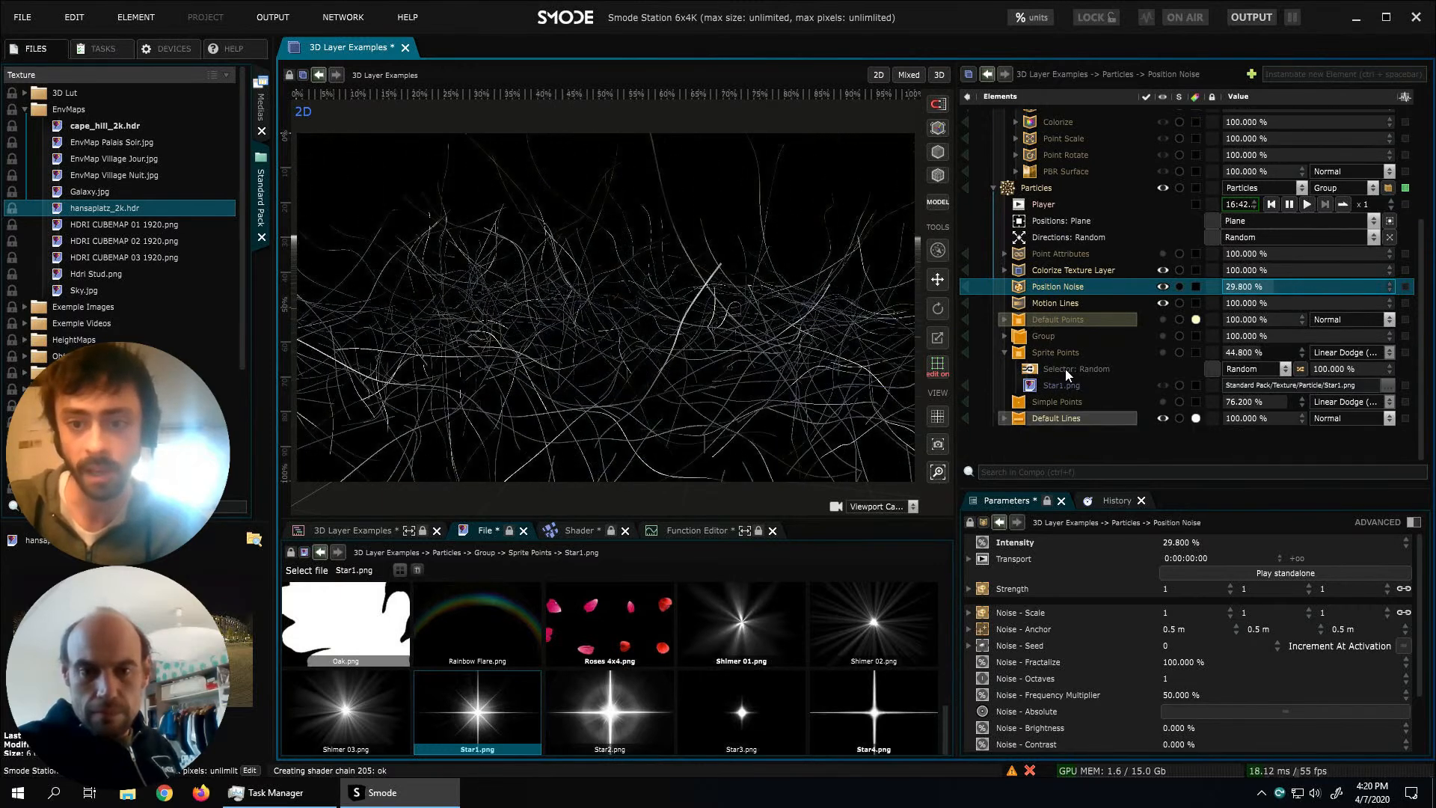
pyautogui.click(1055, 417)
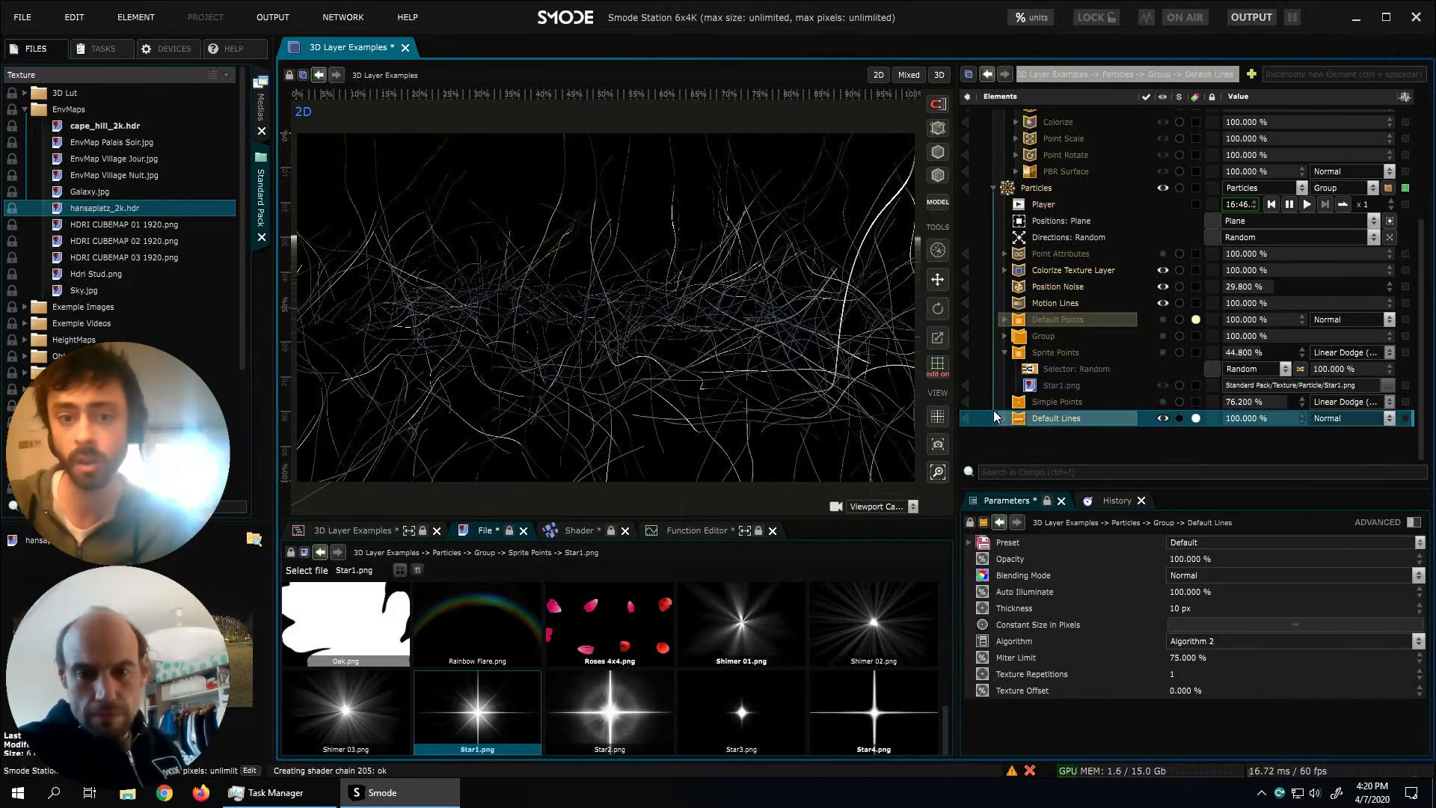
pyautogui.click(1005, 353)
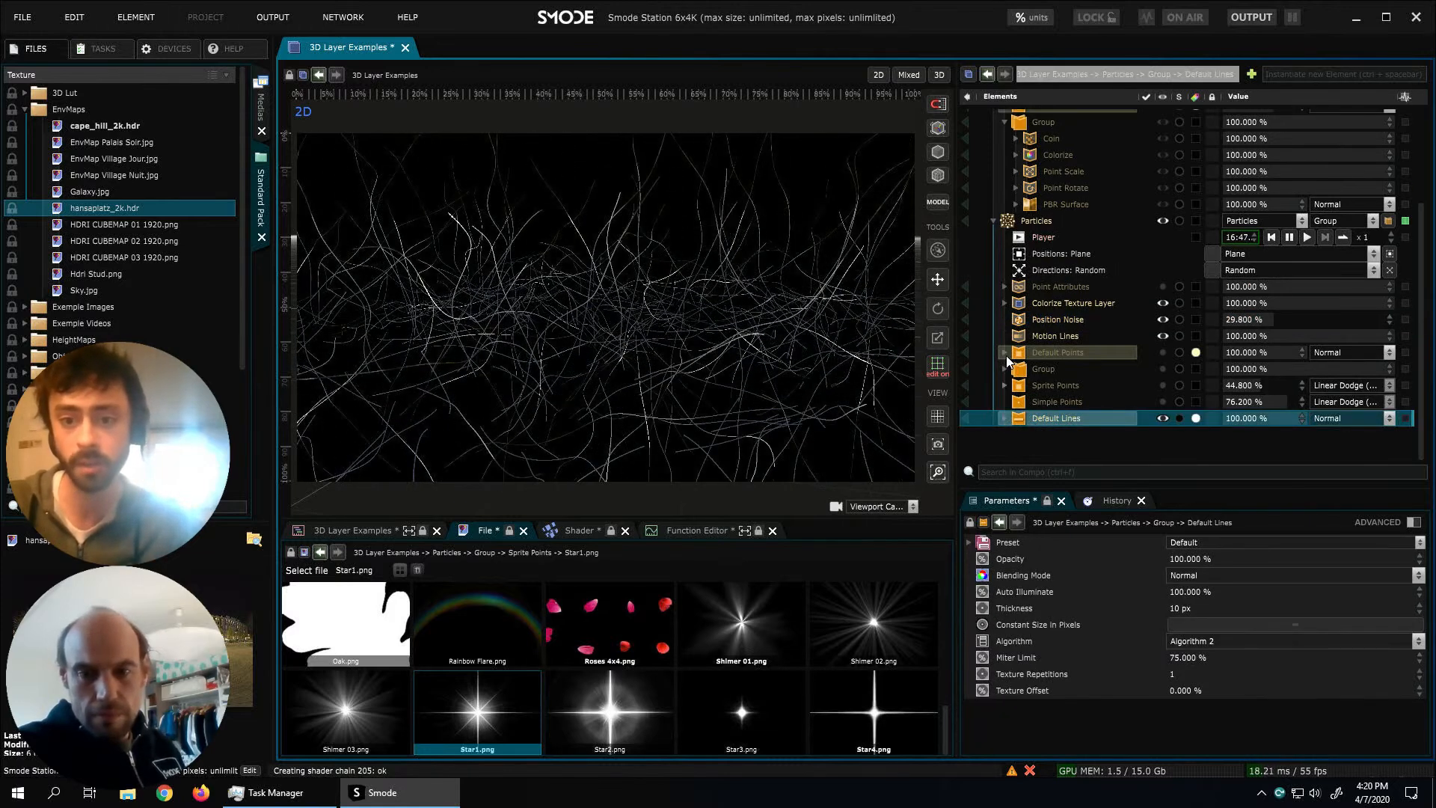
pyautogui.click(1004, 417)
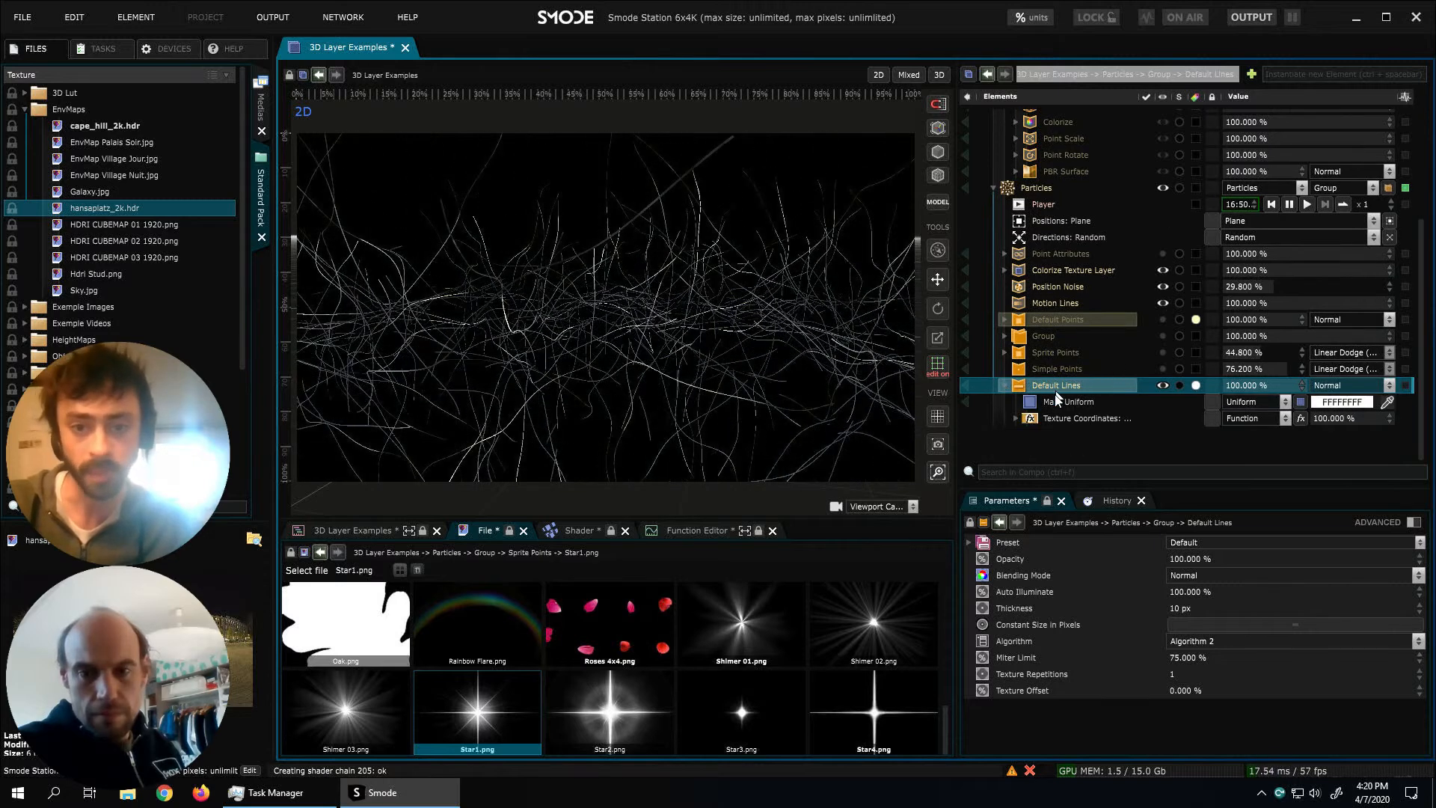
pyautogui.click(995, 401)
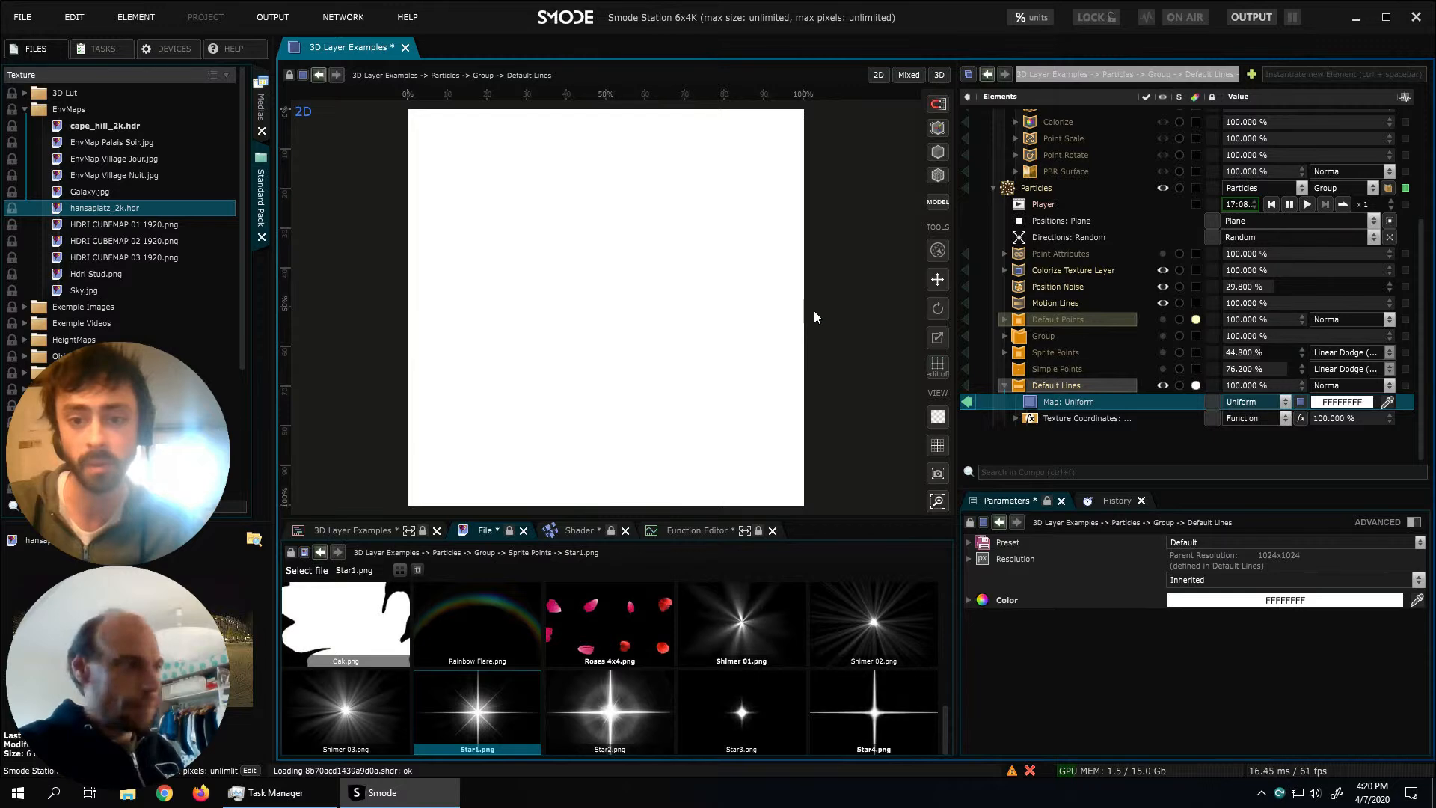
pyautogui.click(1269, 577)
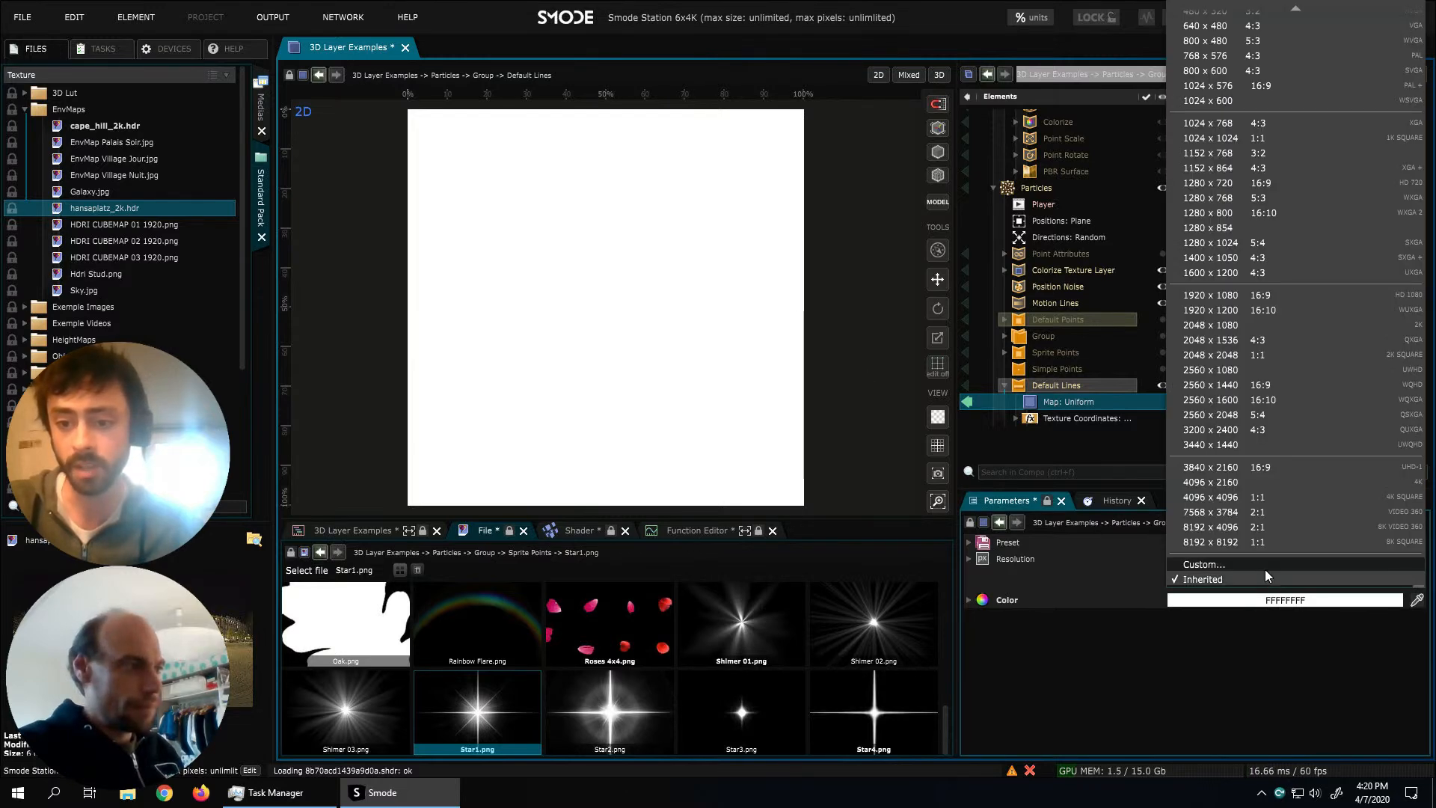
pyautogui.click(1064, 405)
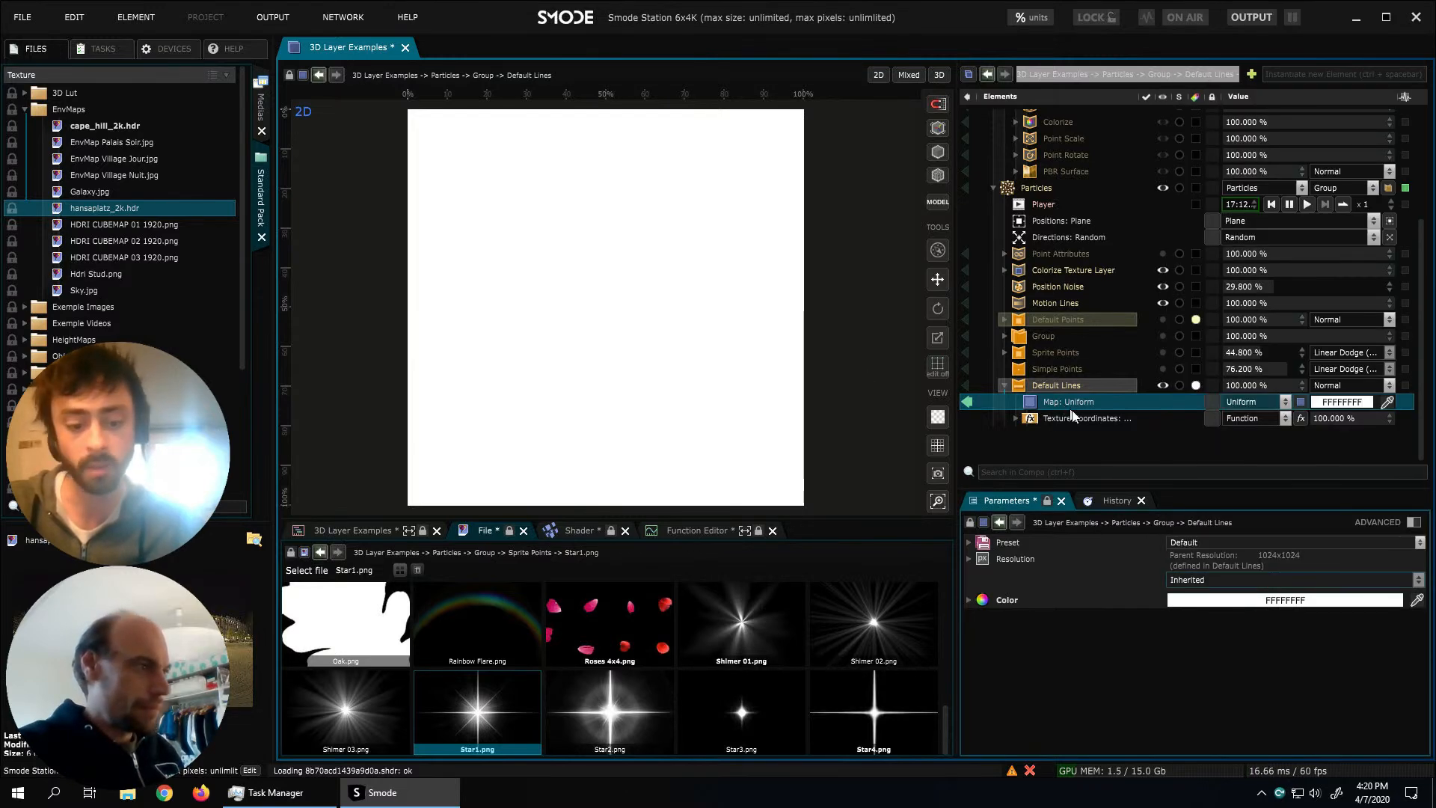
pyautogui.click(1084, 392)
pyautogui.rightClick(1073, 386)
pyautogui.moveTo(985, 503)
pyautogui.click(1089, 402)
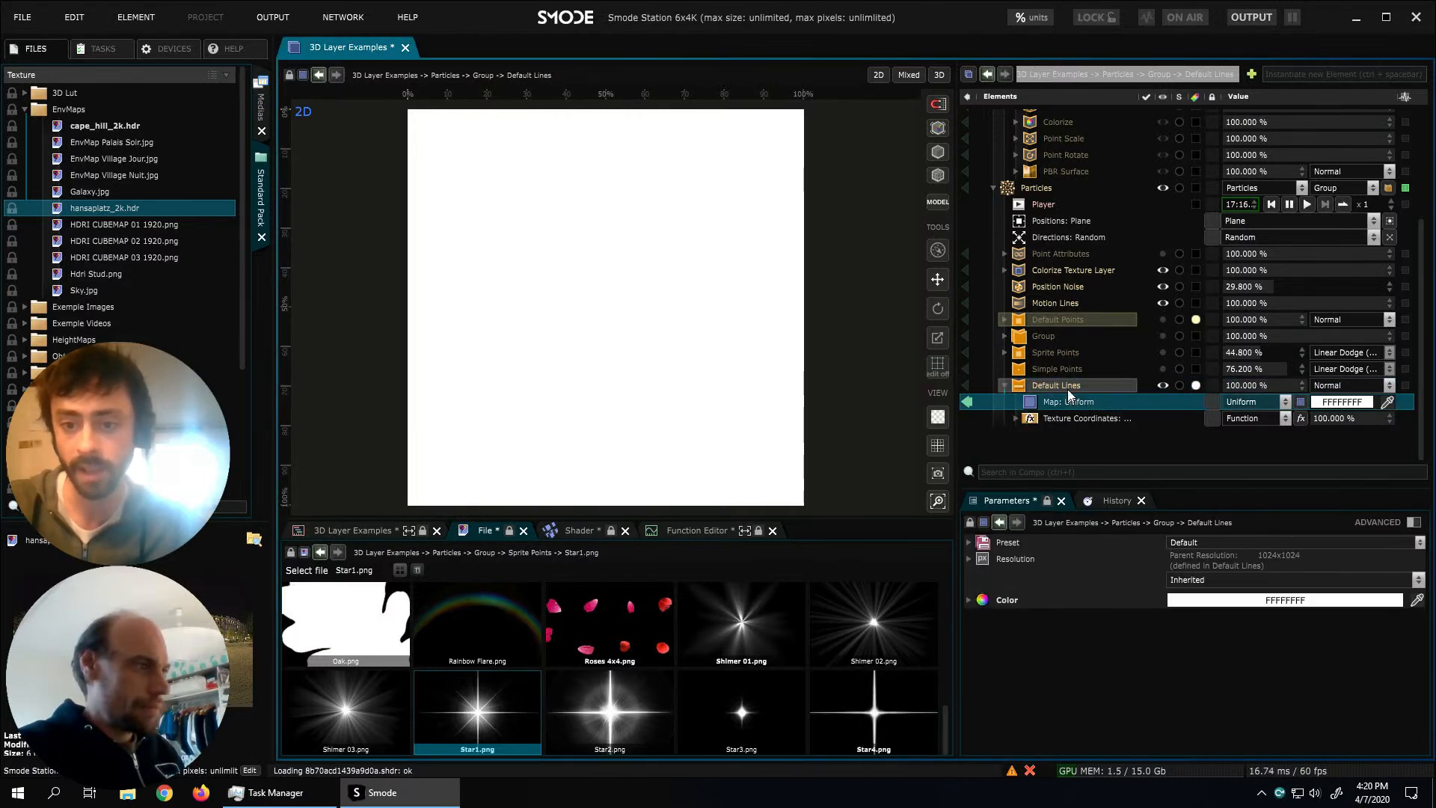
pyautogui.click(1068, 387)
pyautogui.rightClick(1074, 388)
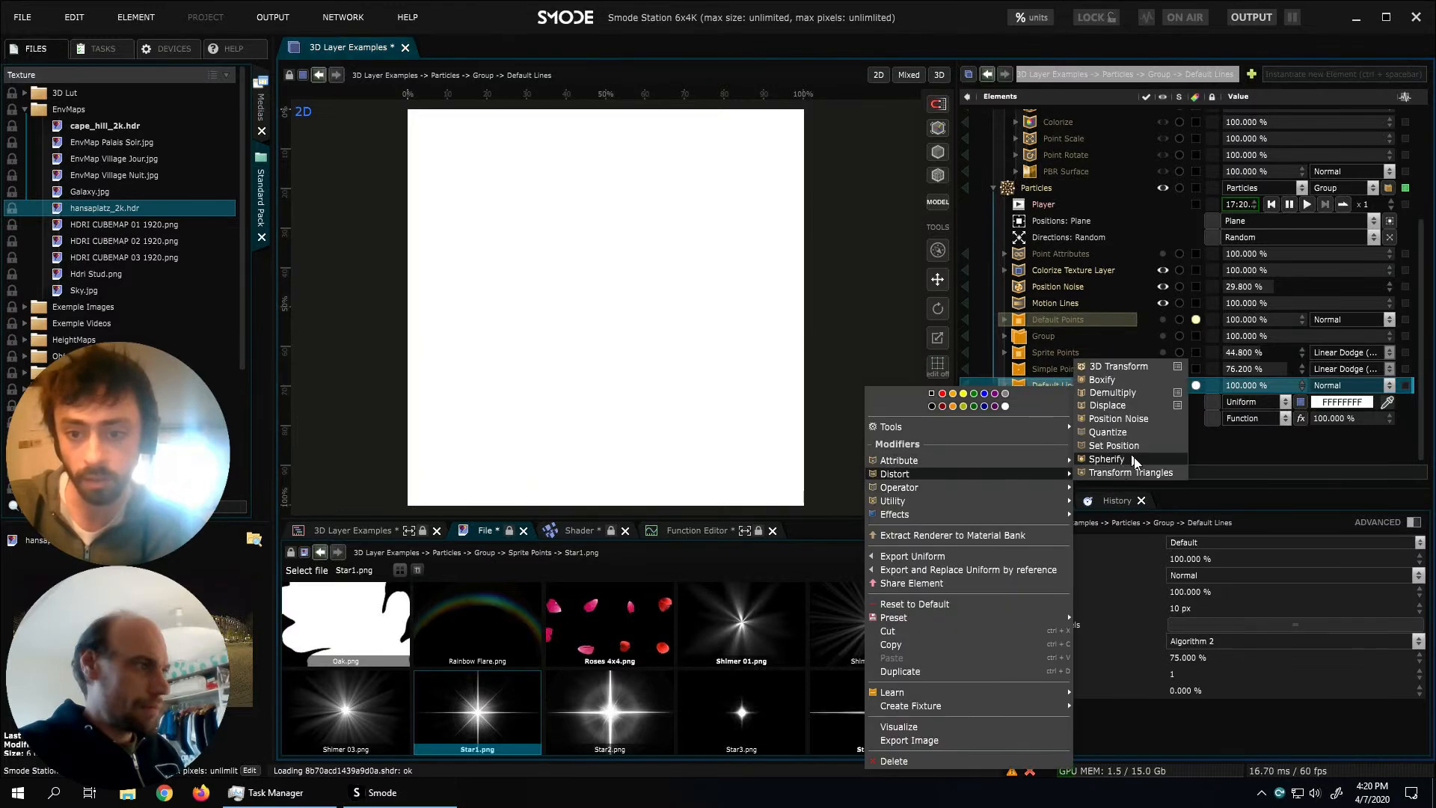
pyautogui.click(1238, 450)
pyautogui.click(1085, 404)
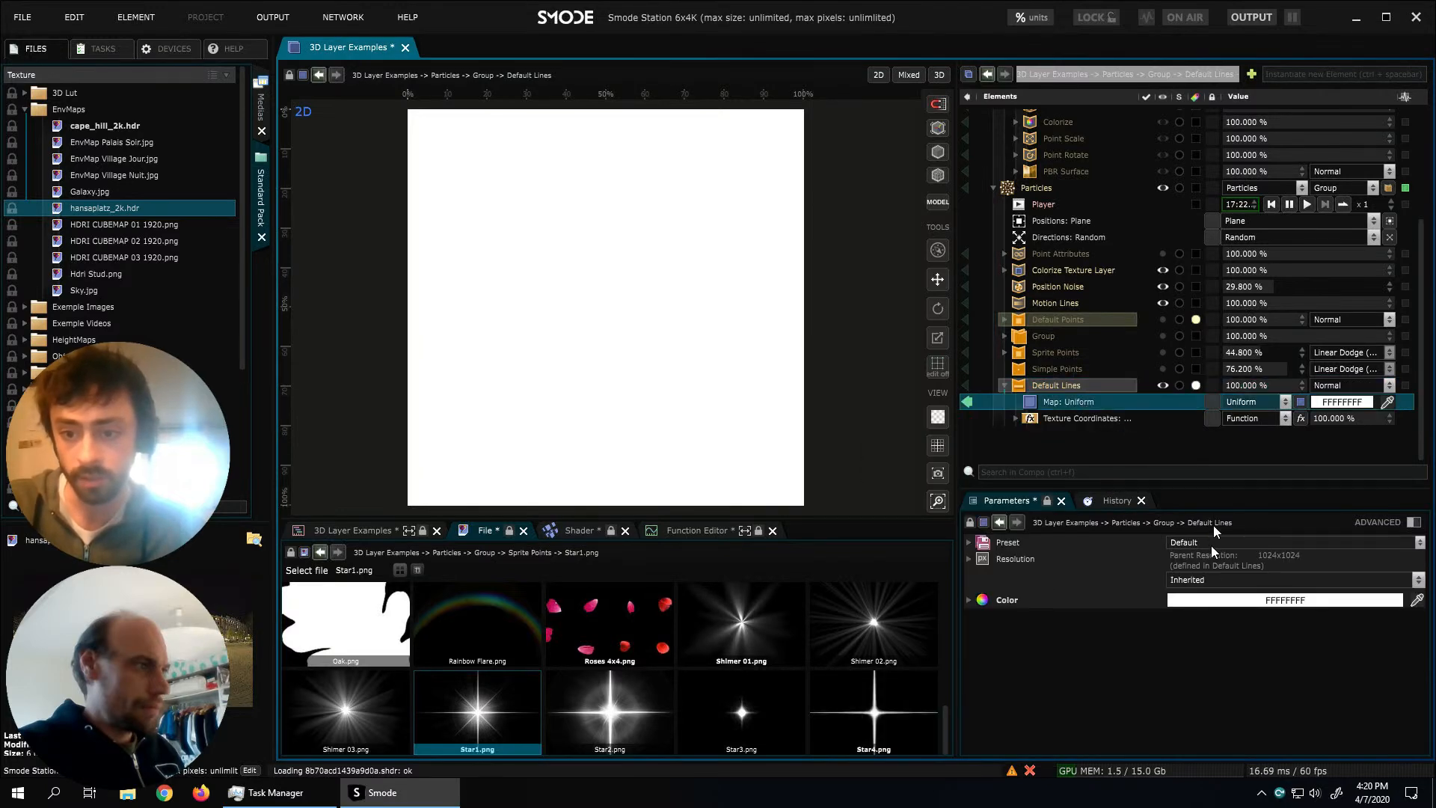
# Change the Default Lines map from Uniform to Compo and display that map in the viewport
pyautogui.click(1262, 404)
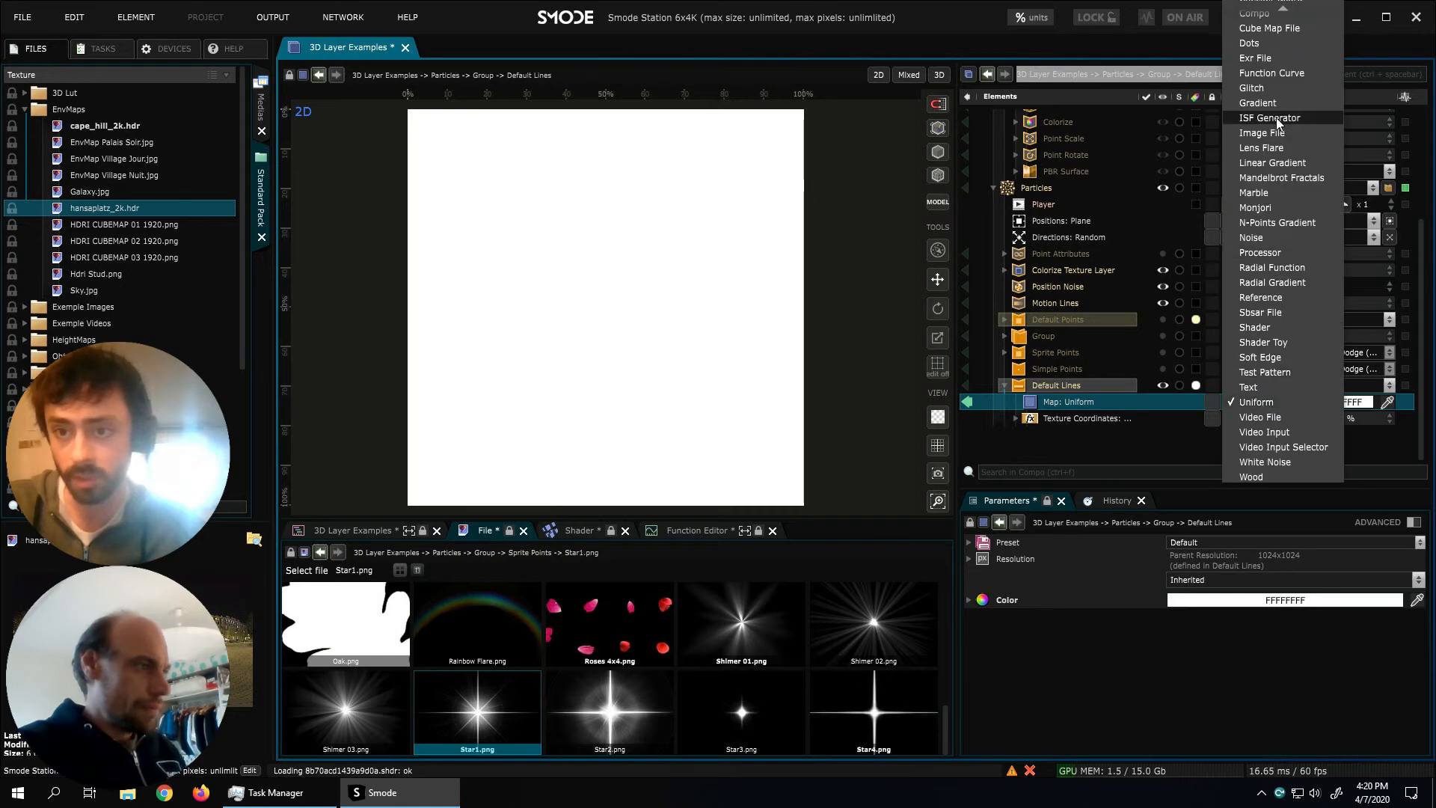
pyautogui.scroll(2, 1281, 105)
pyautogui.click(1266, 34)
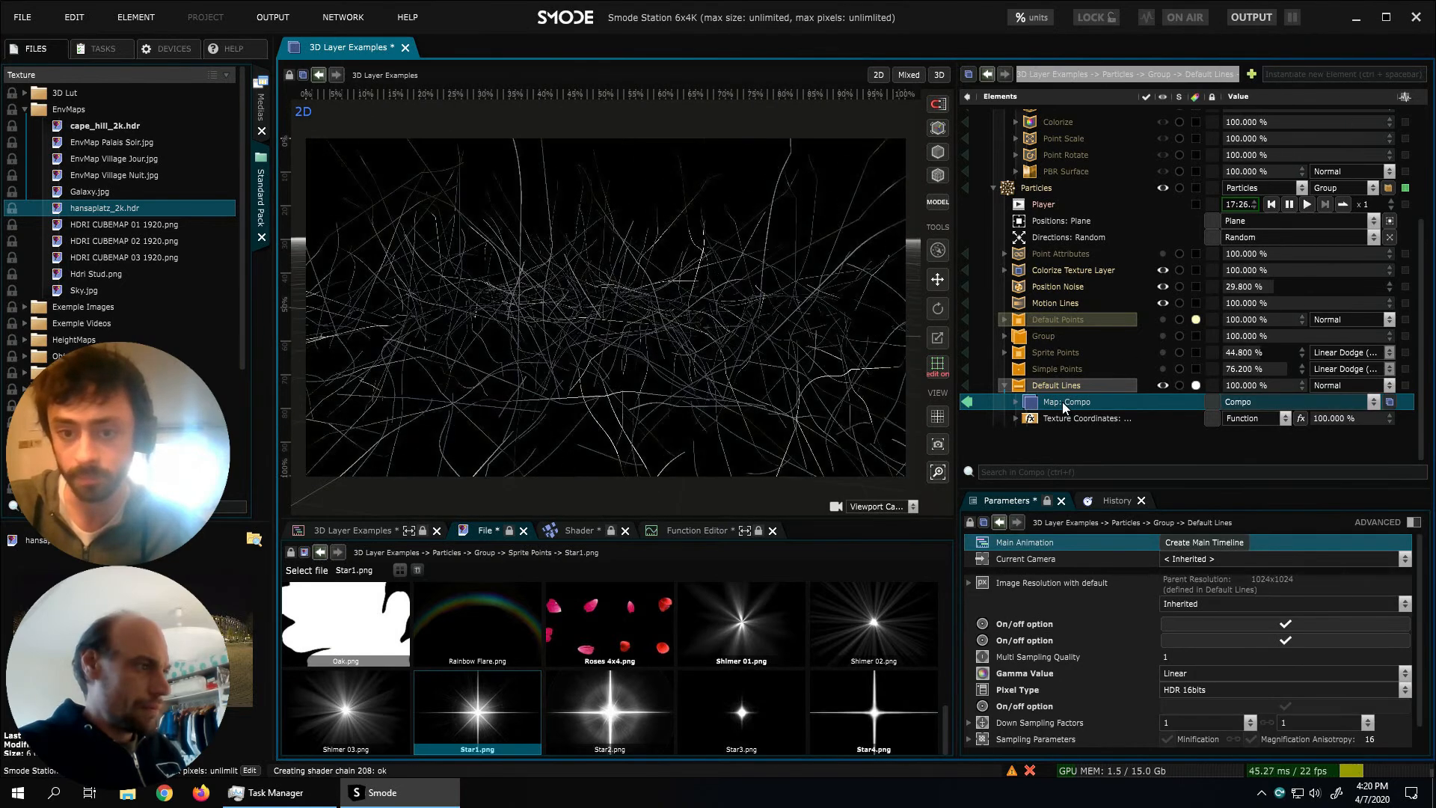
pyautogui.click(967, 402)
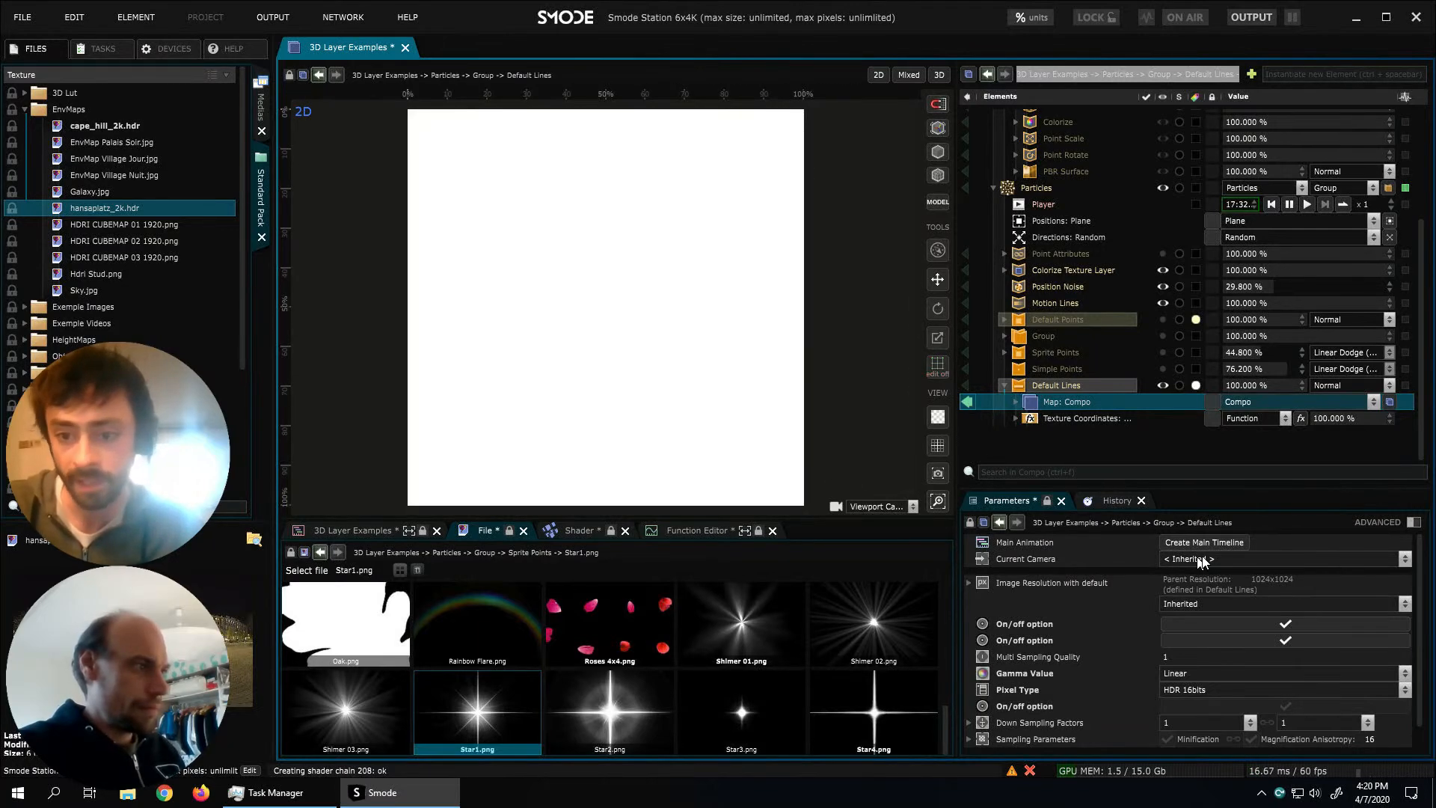
# Give the Compo map of Default Lines a custom image resolution of 1000 x 200
pyautogui.click(1189, 605)
pyautogui.click(1193, 585)
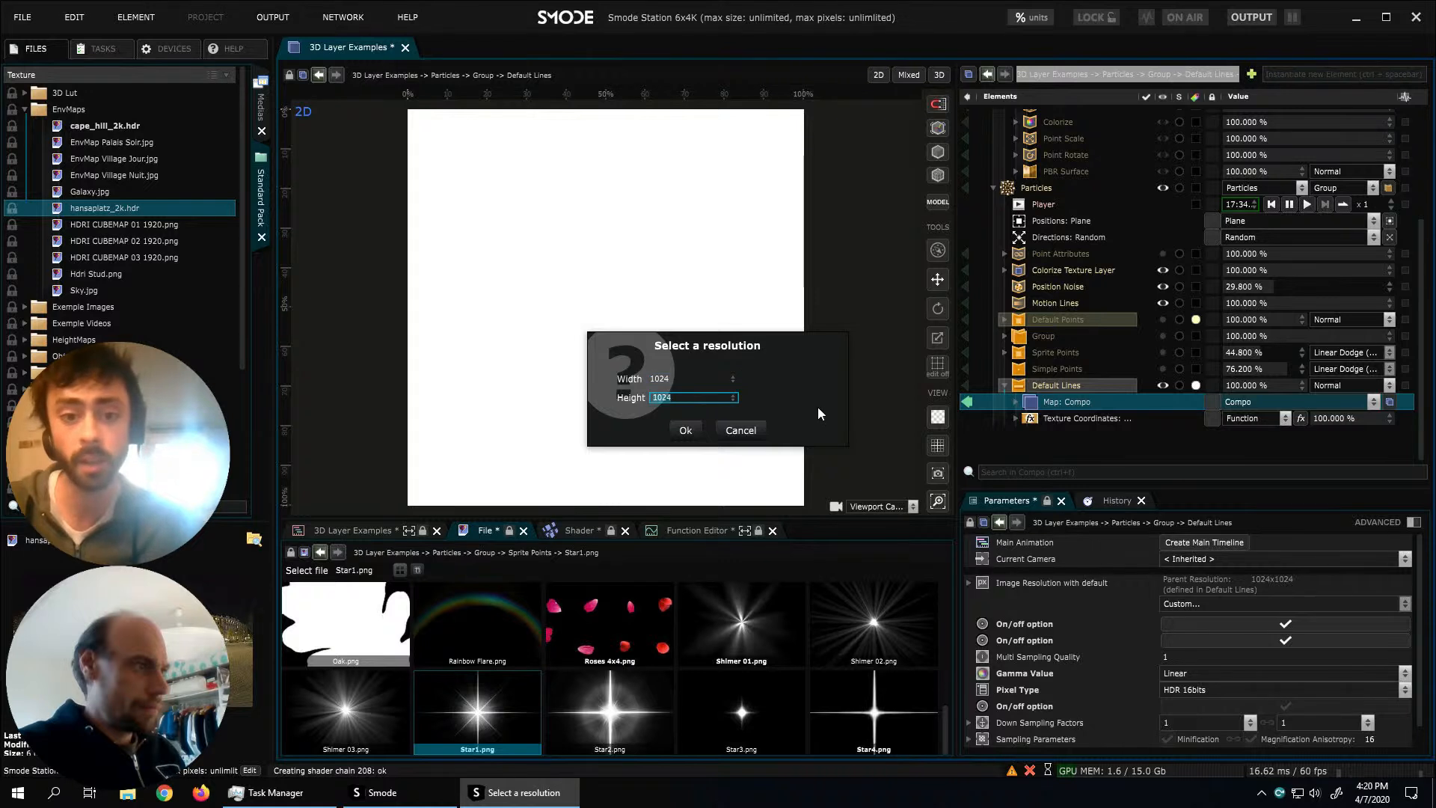
pyautogui.write('200')
pyautogui.click(689, 378)
pyautogui.write('1000')
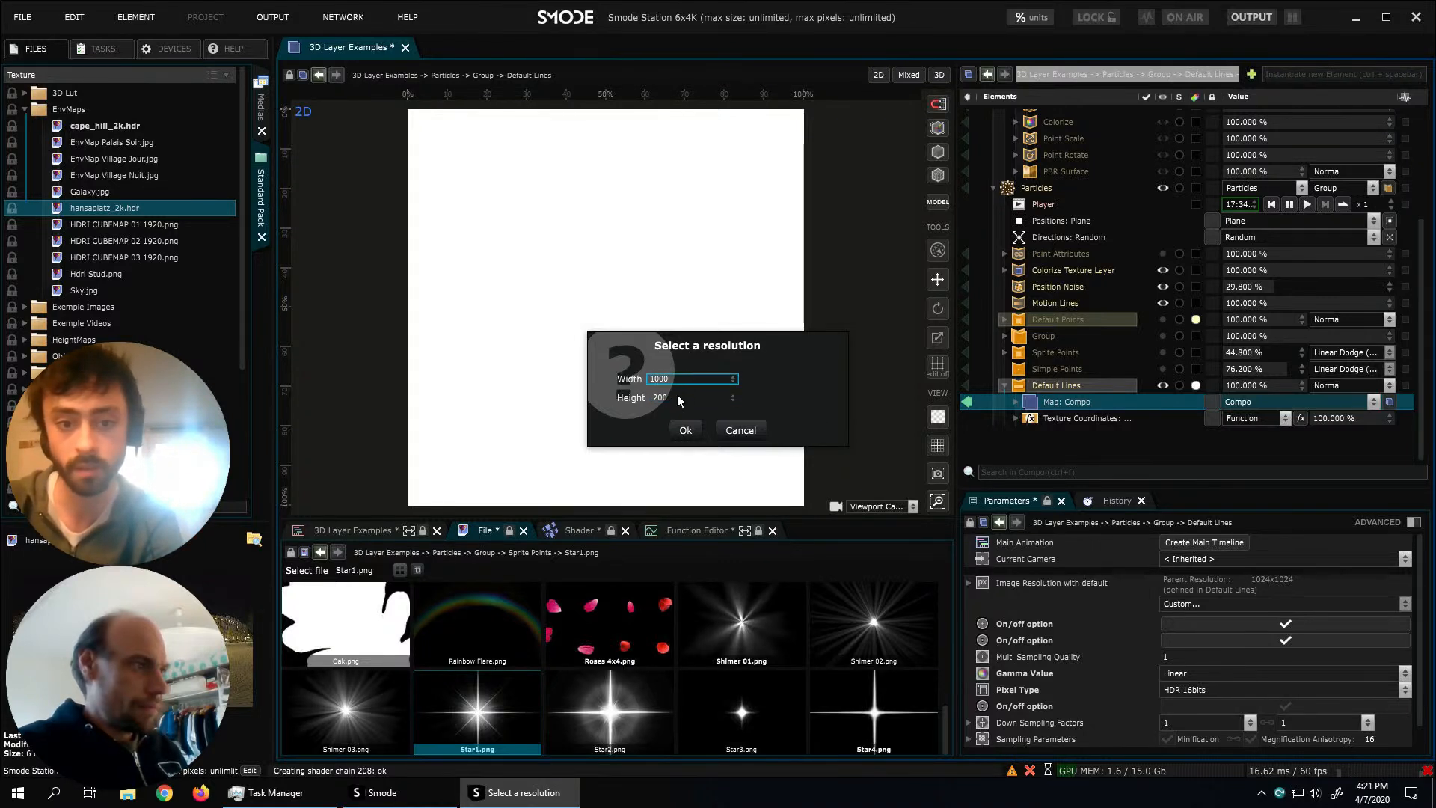
pyautogui.click(685, 430)
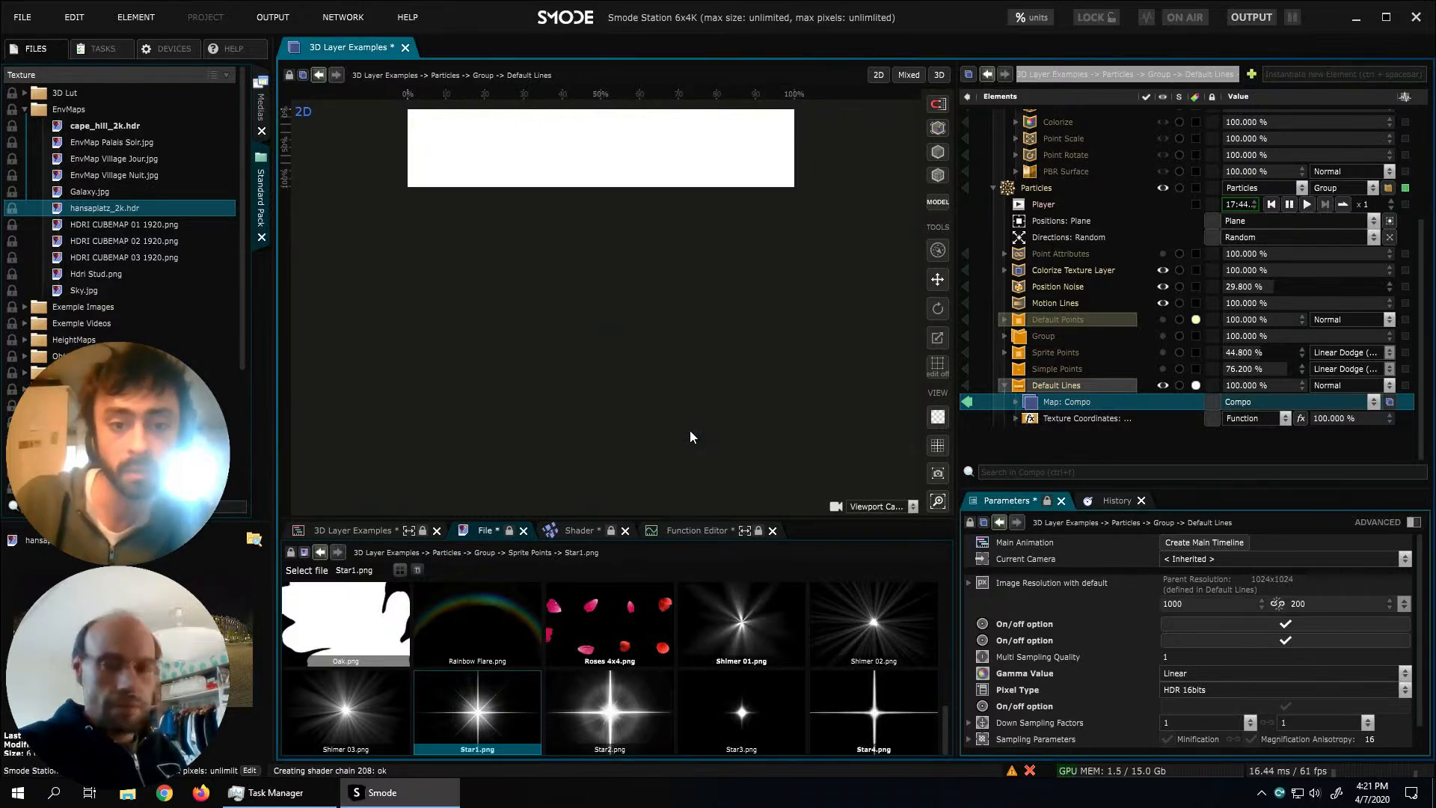
# Add a Bezier Mask to the map's Uniform layer, outline a wide four-point lens shape and set its upper and lower points to cubic
pyautogui.click(1016, 403)
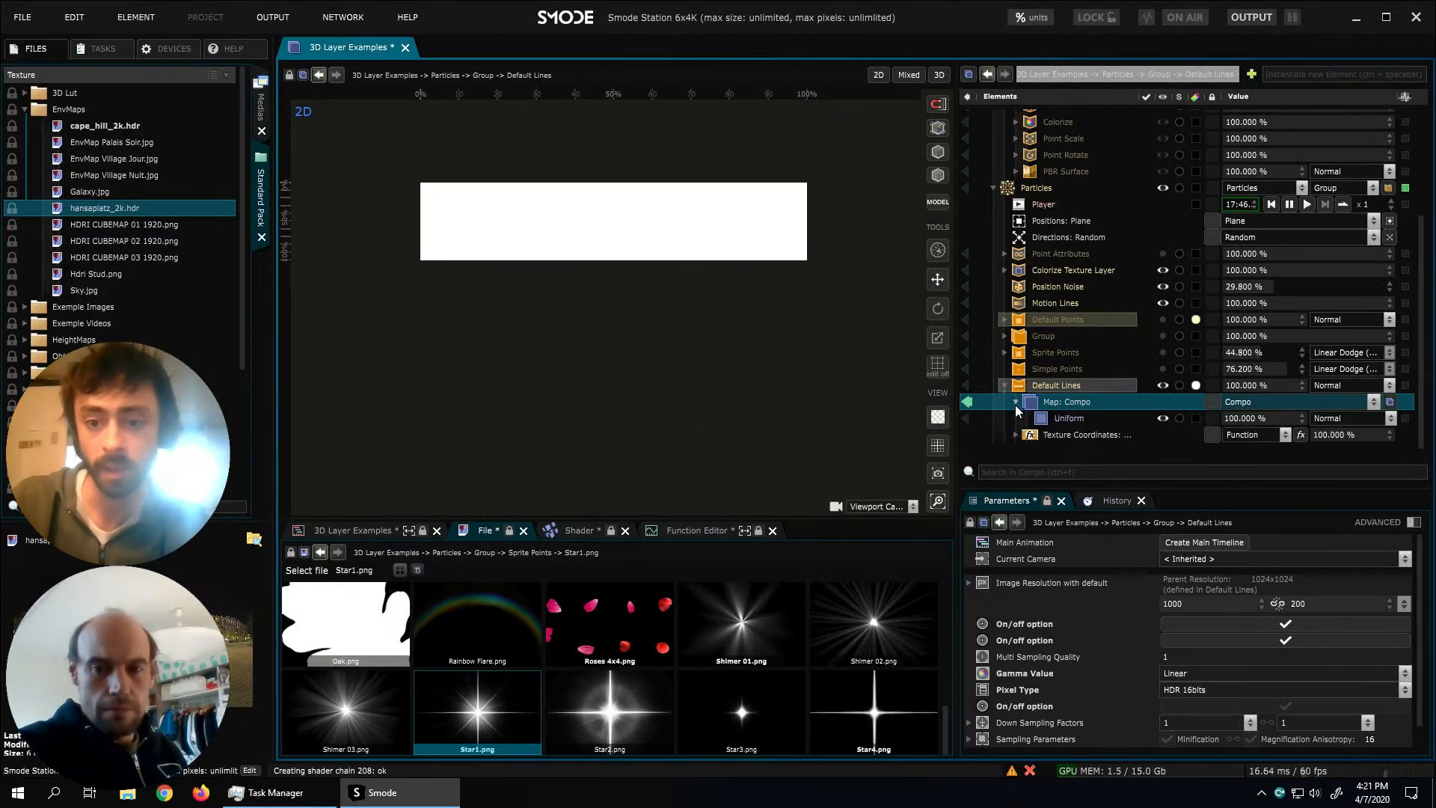
pyautogui.click(1062, 413)
pyautogui.rightClick(1066, 417)
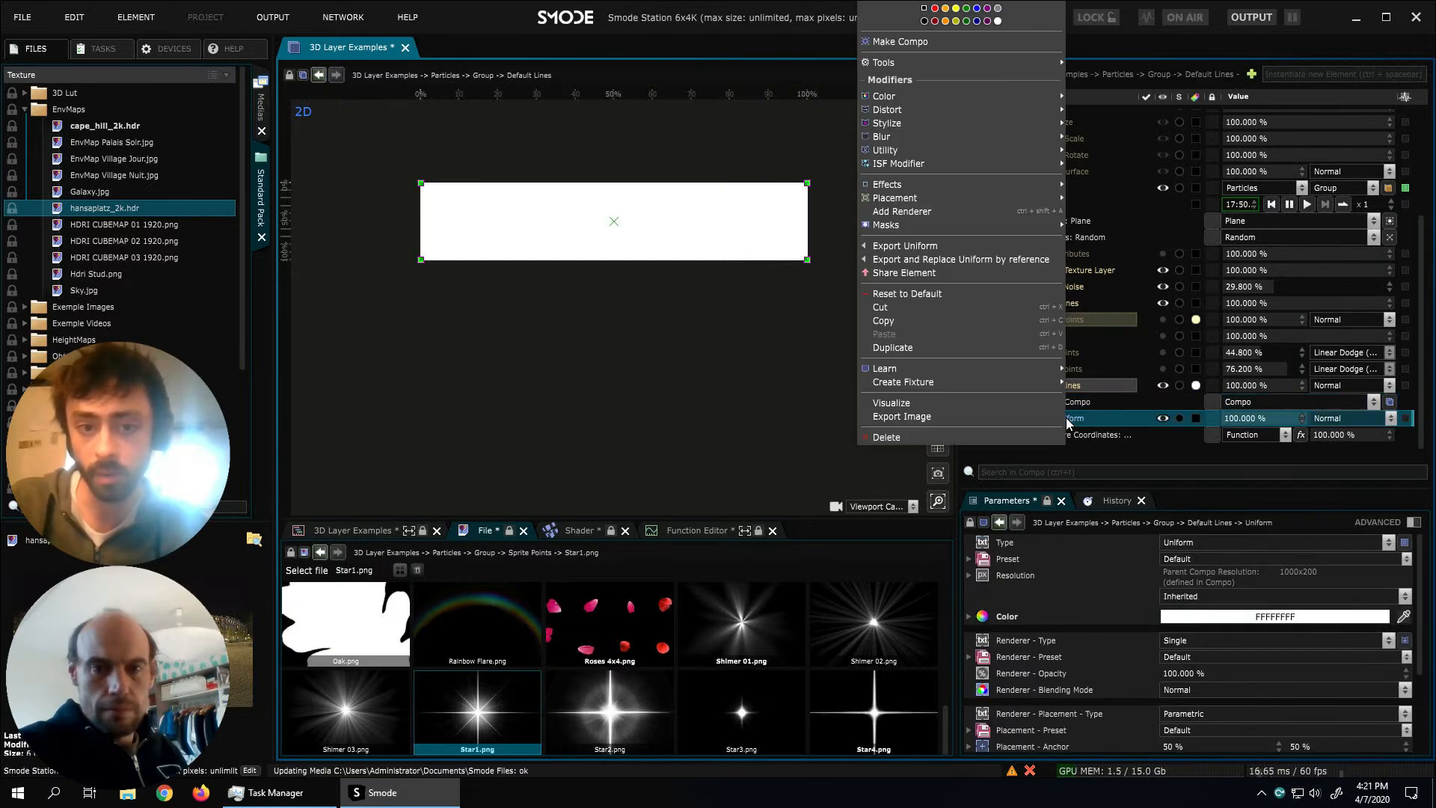
pyautogui.moveTo(911, 226)
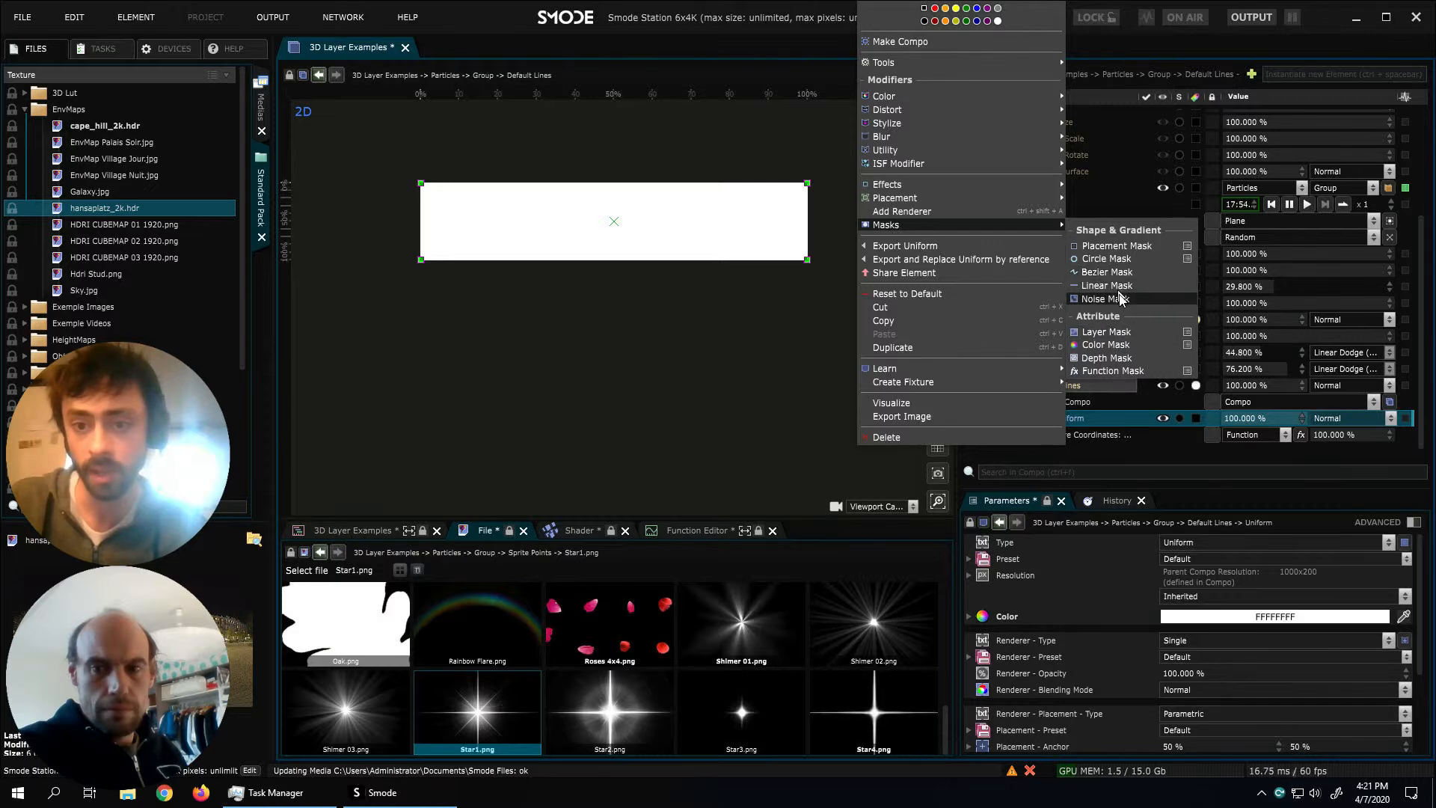
pyautogui.click(1108, 273)
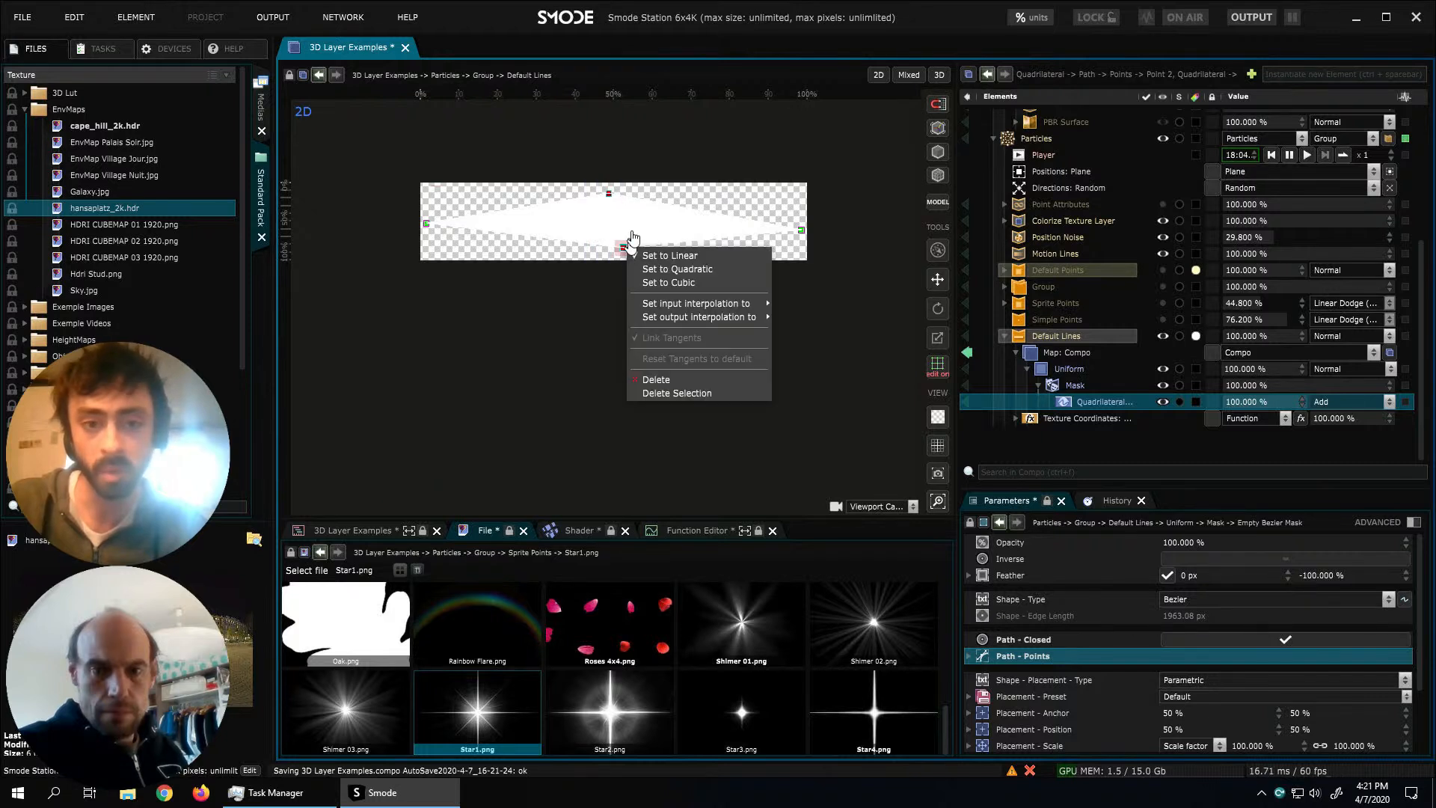
pyautogui.click(663, 283)
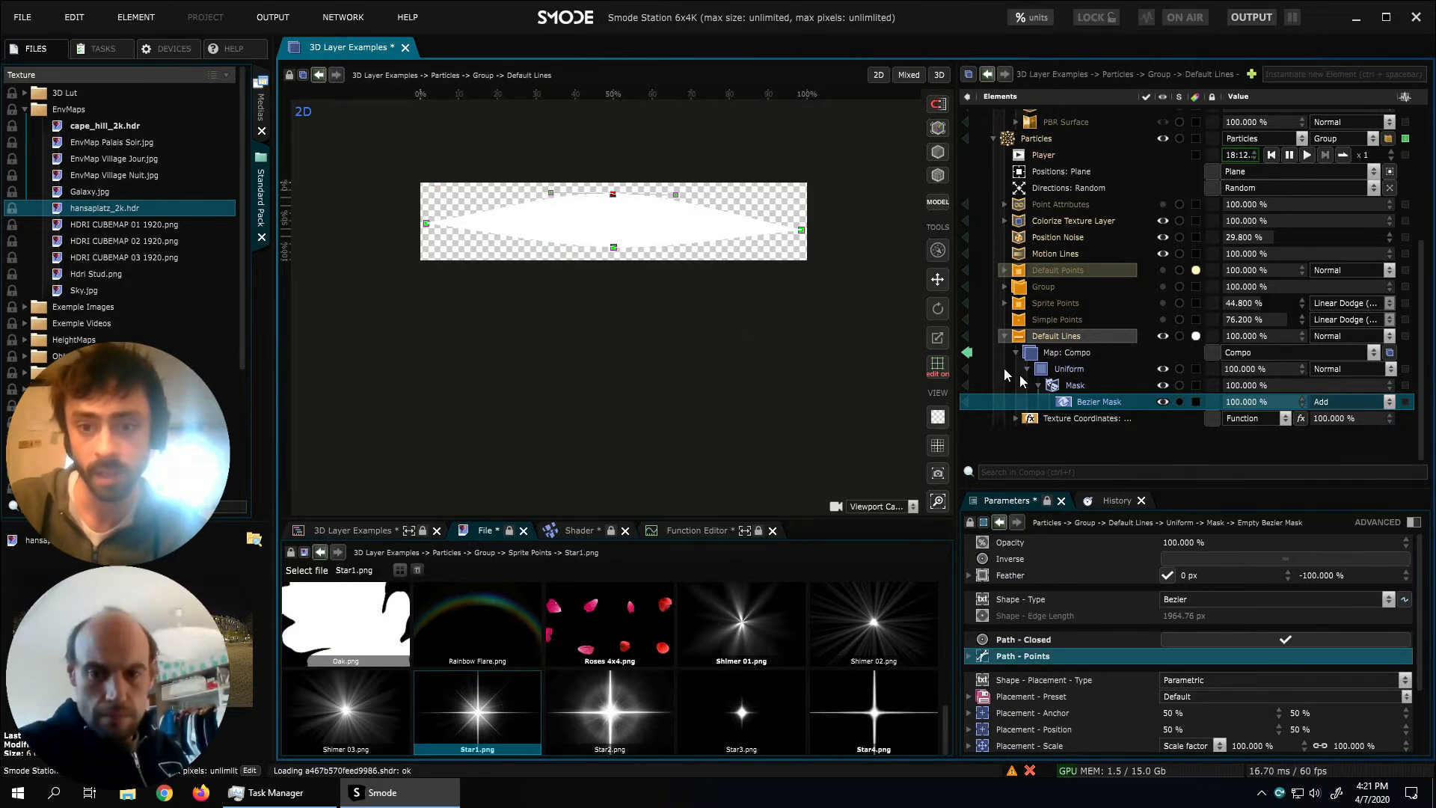
# Return the viewport to the full scene and raise the Thickness of Default Lines to about 172.8 px
pyautogui.click(967, 353)
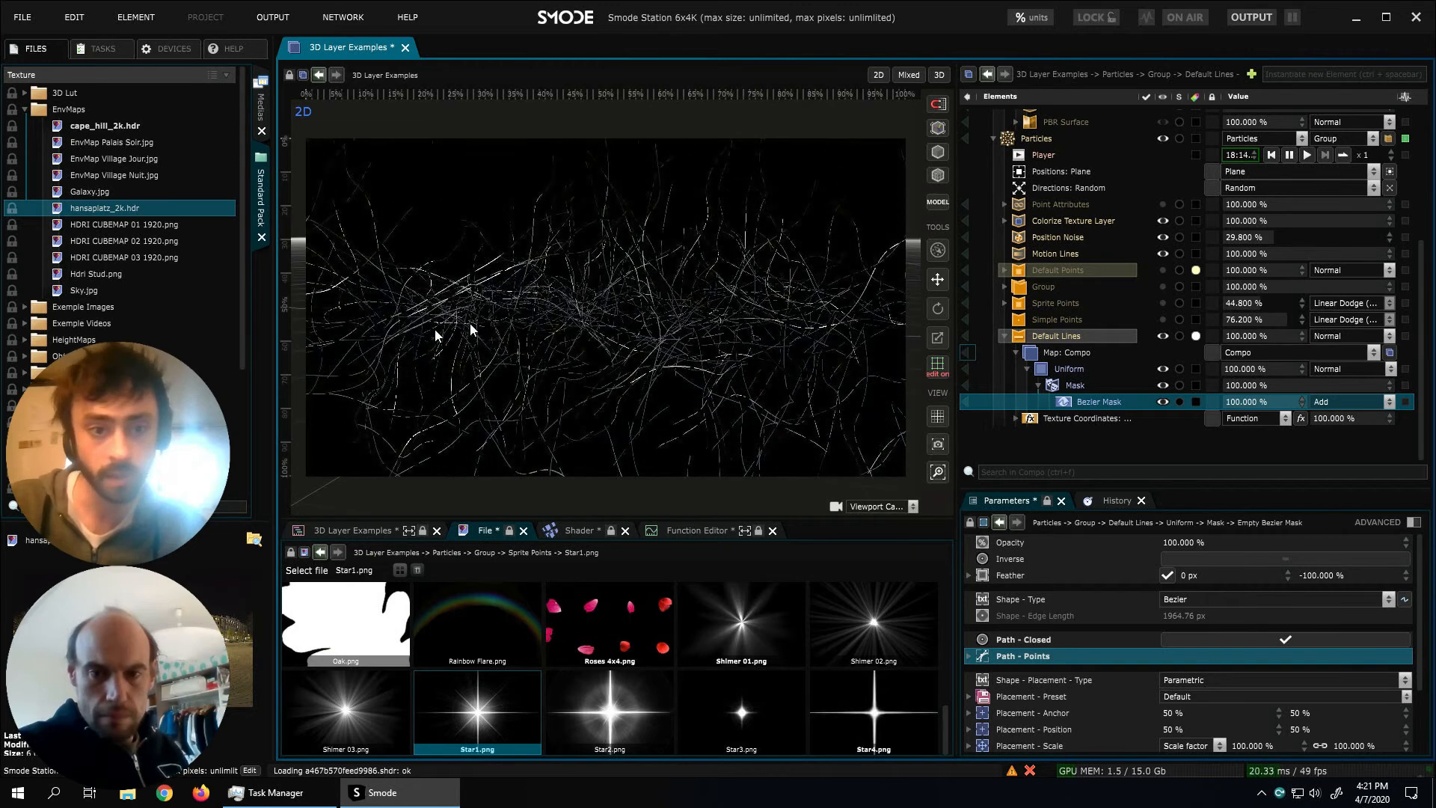
pyautogui.click(1031, 338)
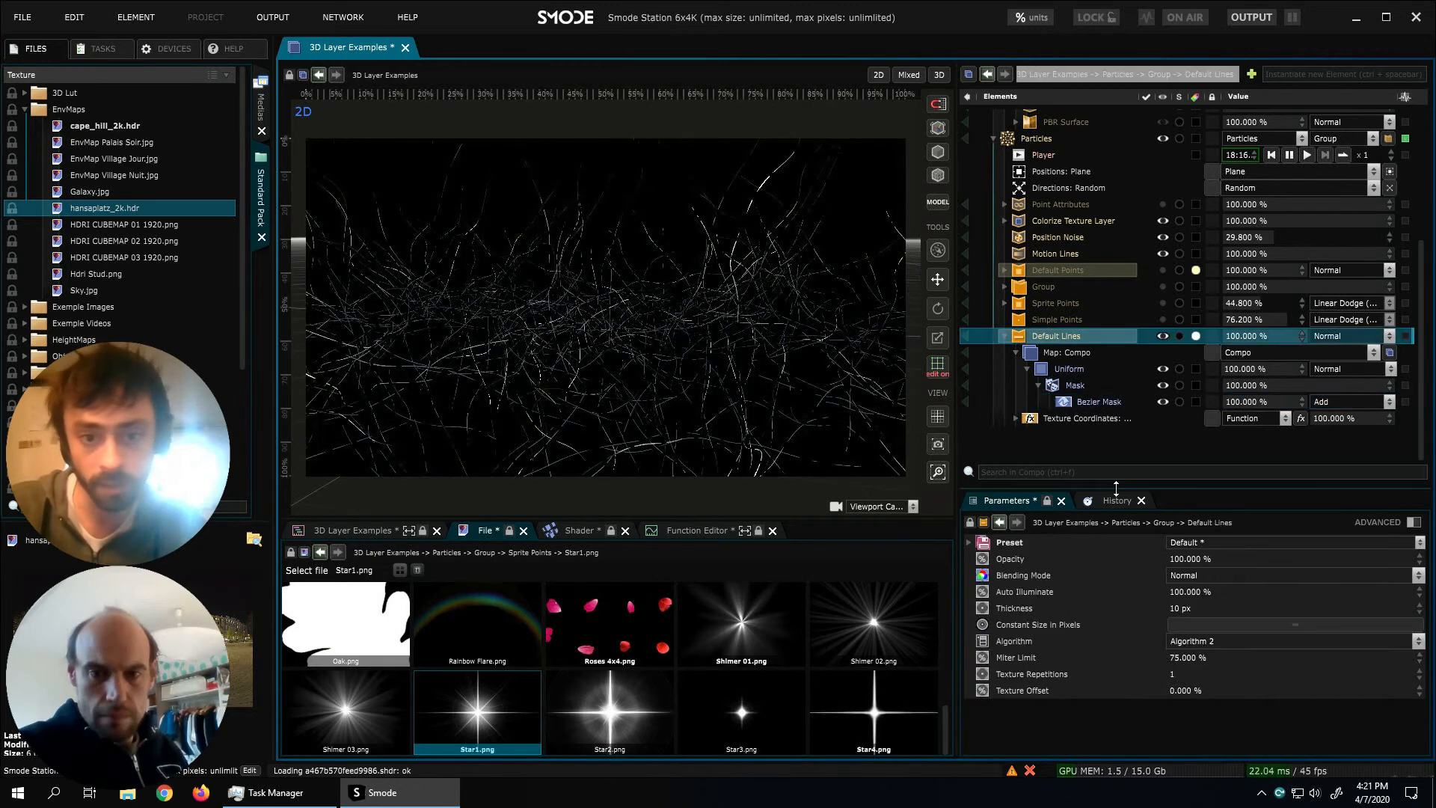
pyautogui.moveTo(1184, 610); pyautogui.dragTo(1110, 6)
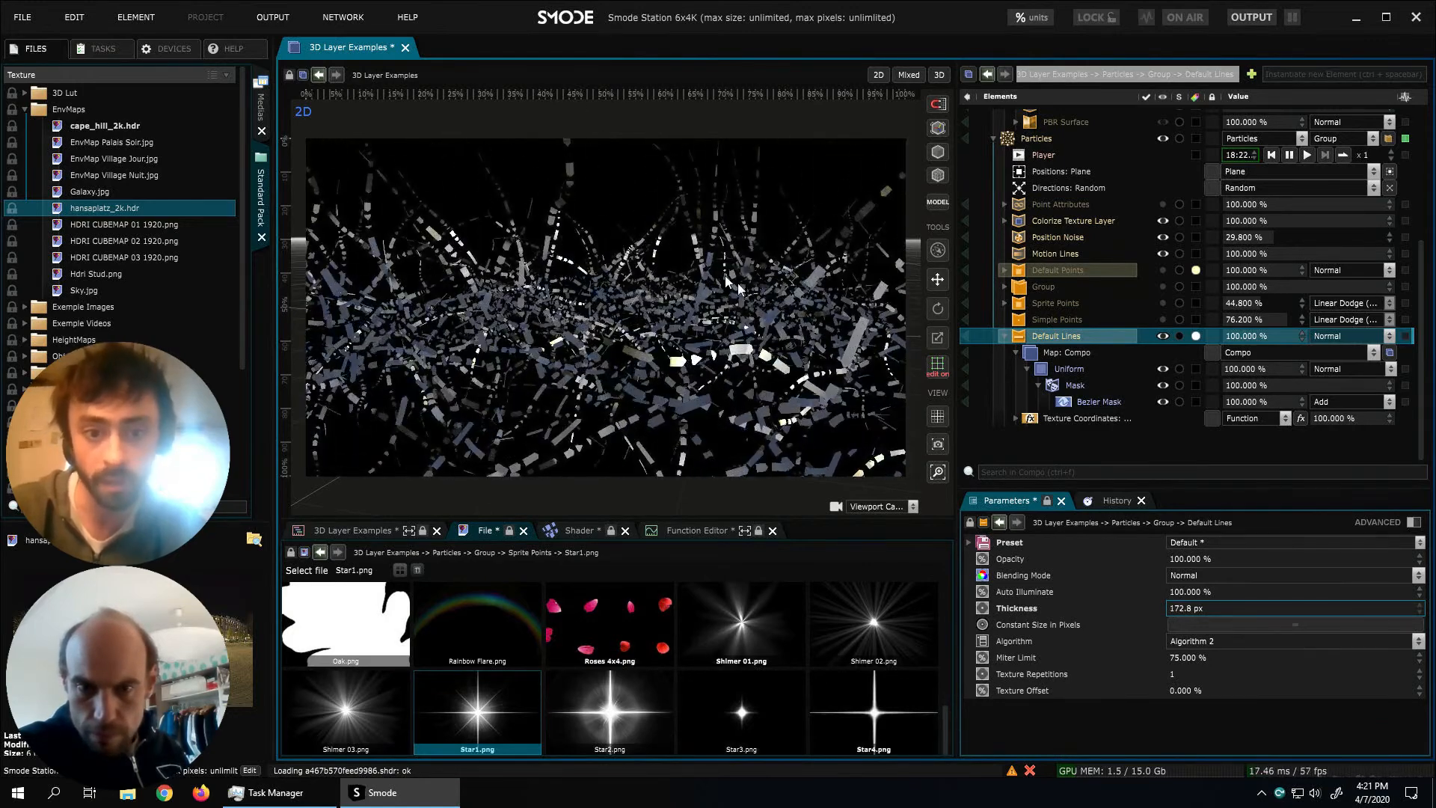
# Show the advanced parameters of Default Lines and turn off its Depth Buffer Test
pyautogui.click(1413, 522)
pyautogui.scroll(-5, 1251, 599)
pyautogui.scroll(-1, 1251, 599)
pyautogui.click(1286, 677)
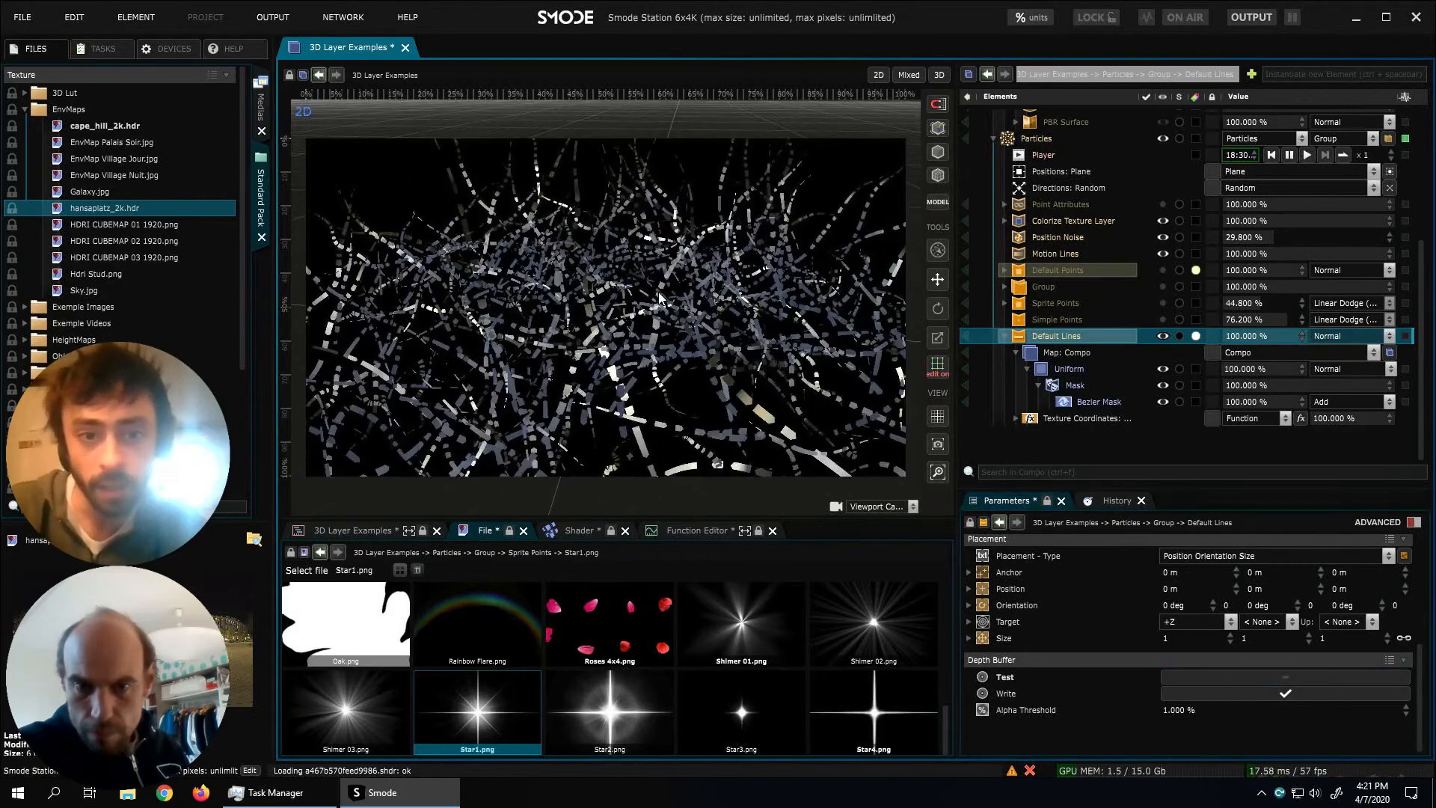
# Try the Rasterizer Alpha Layer option on 3D Layer Examples and turn it back off
pyautogui.click(1061, 253)
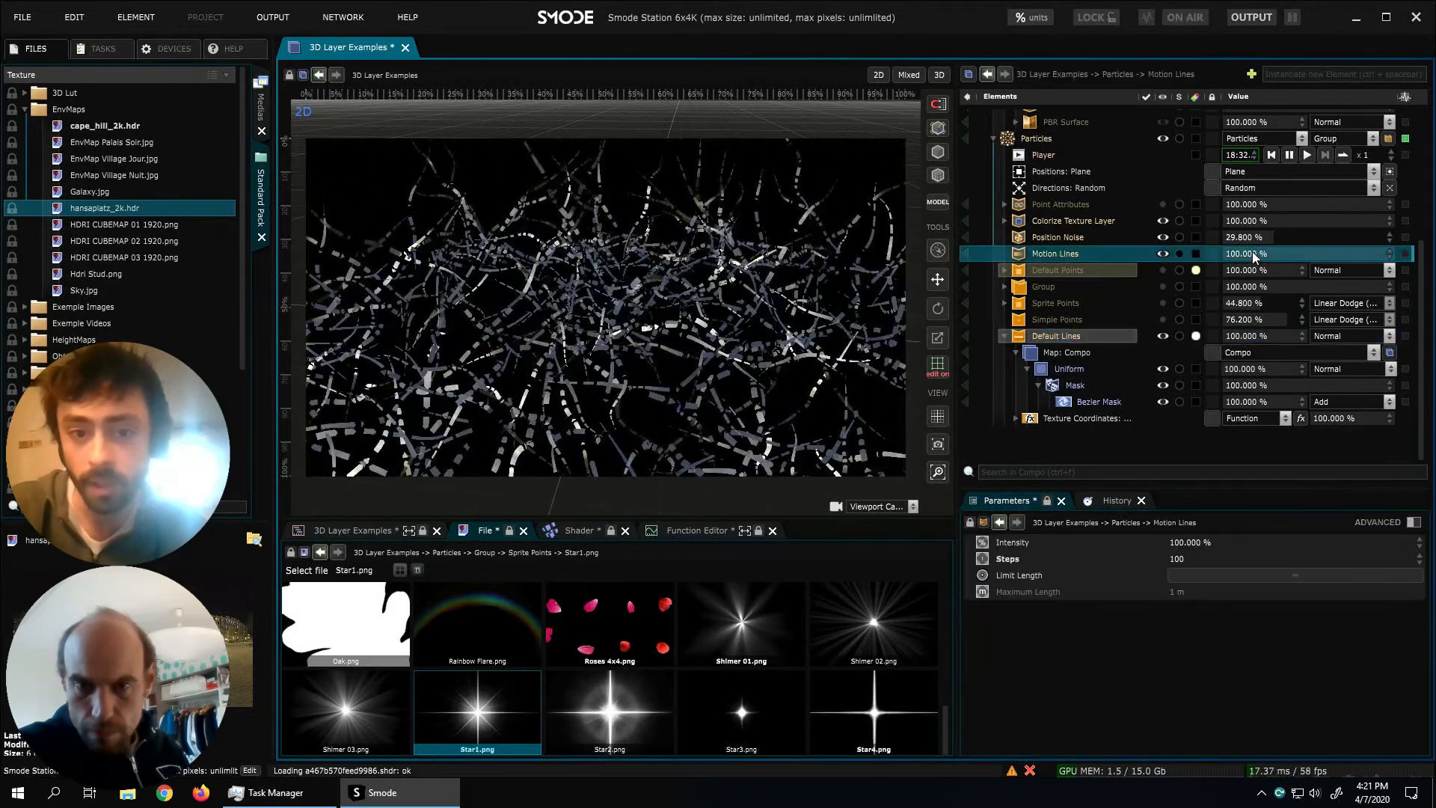
pyautogui.scroll(5, 1107, 192)
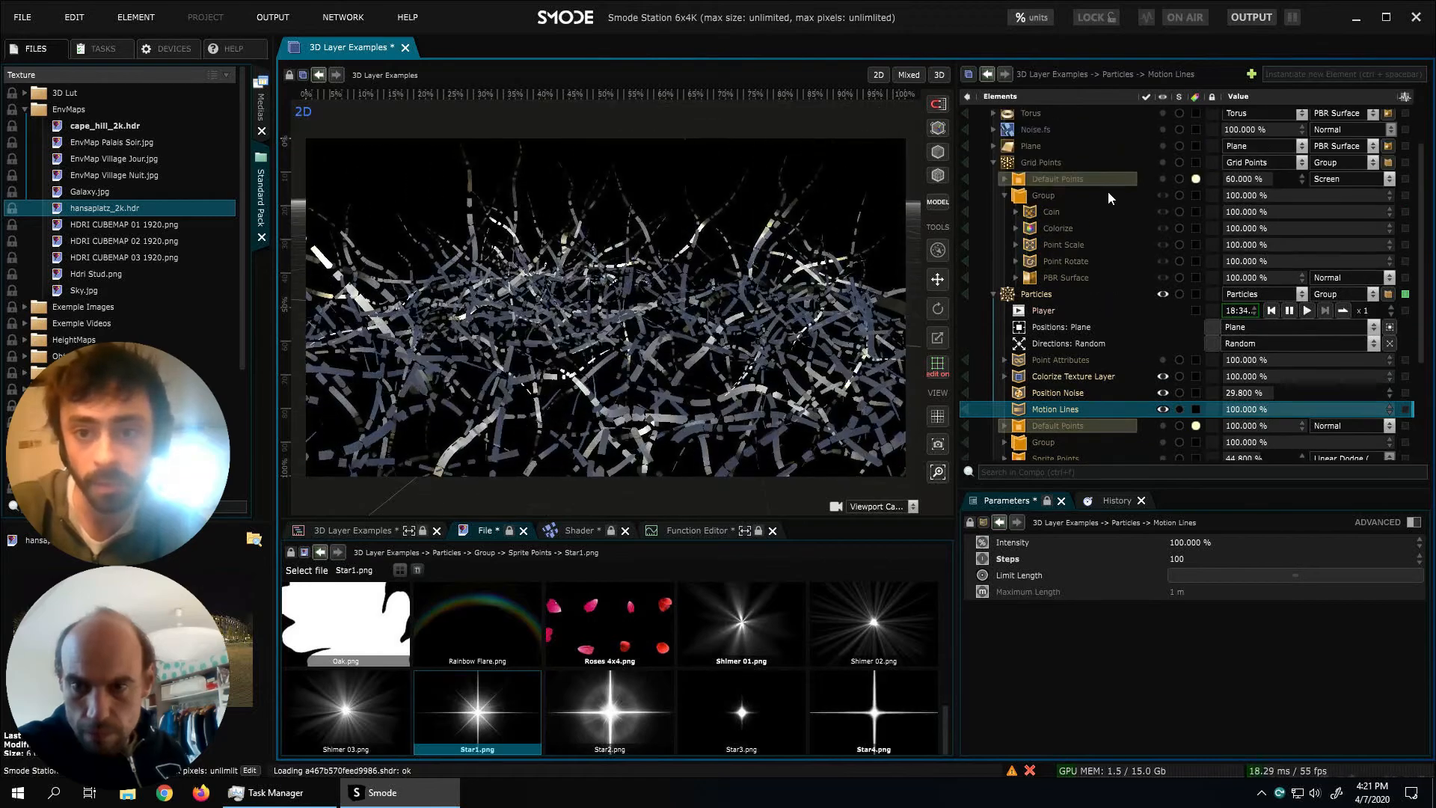
pyautogui.click(1040, 118)
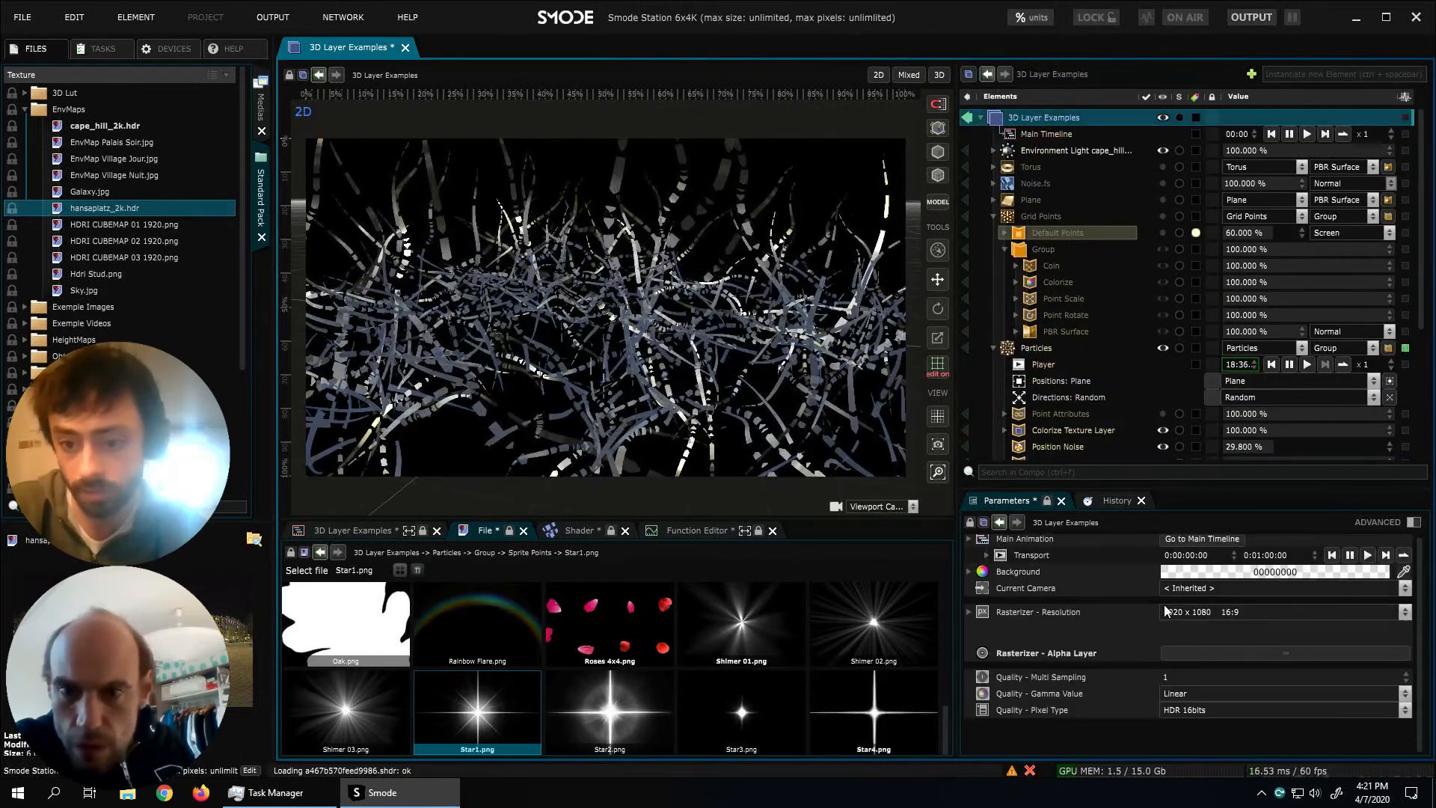
pyautogui.click(1190, 654)
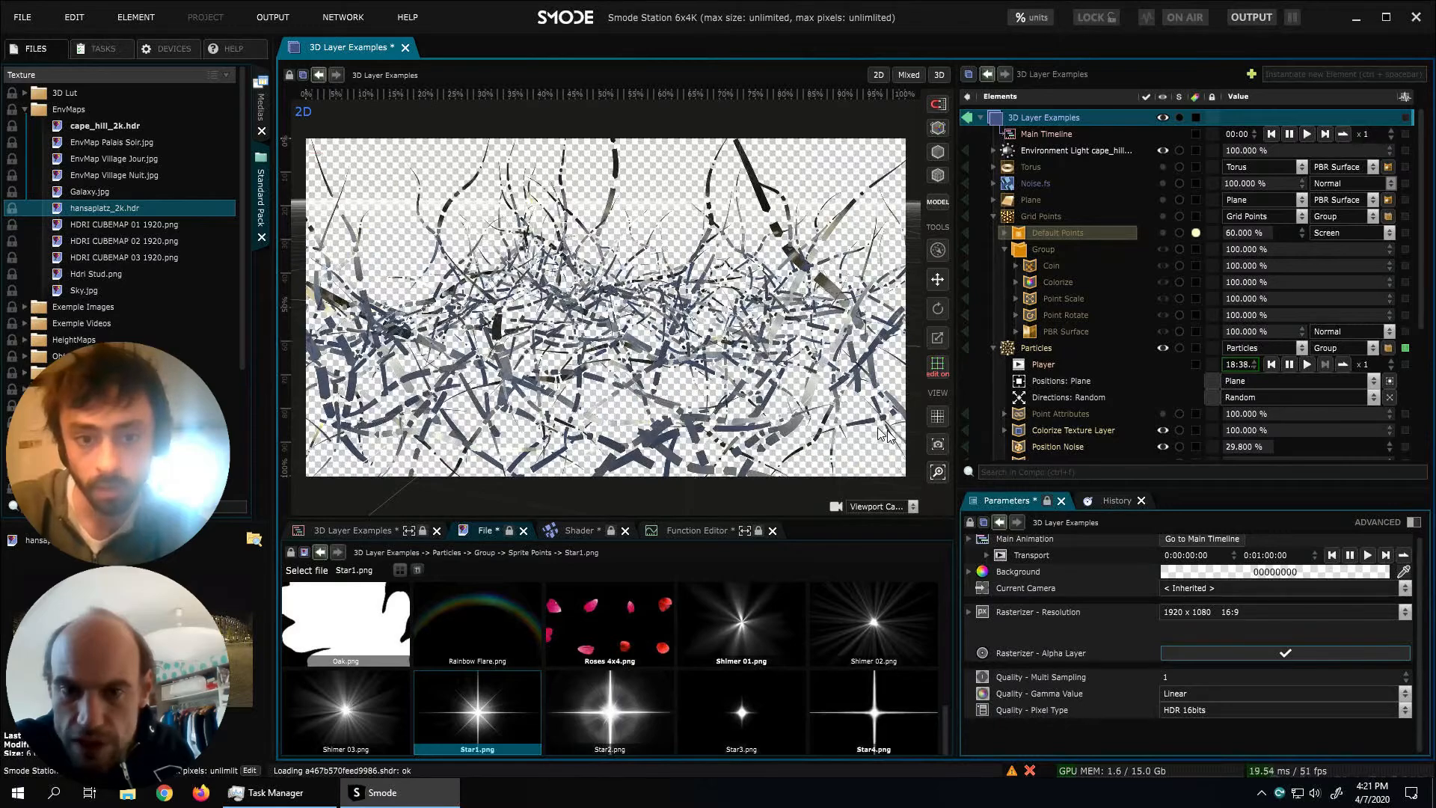
pyautogui.click(1267, 654)
# Collapse Default Lines and set the Speed of Particles to 1
pyautogui.scroll(-5, 1121, 386)
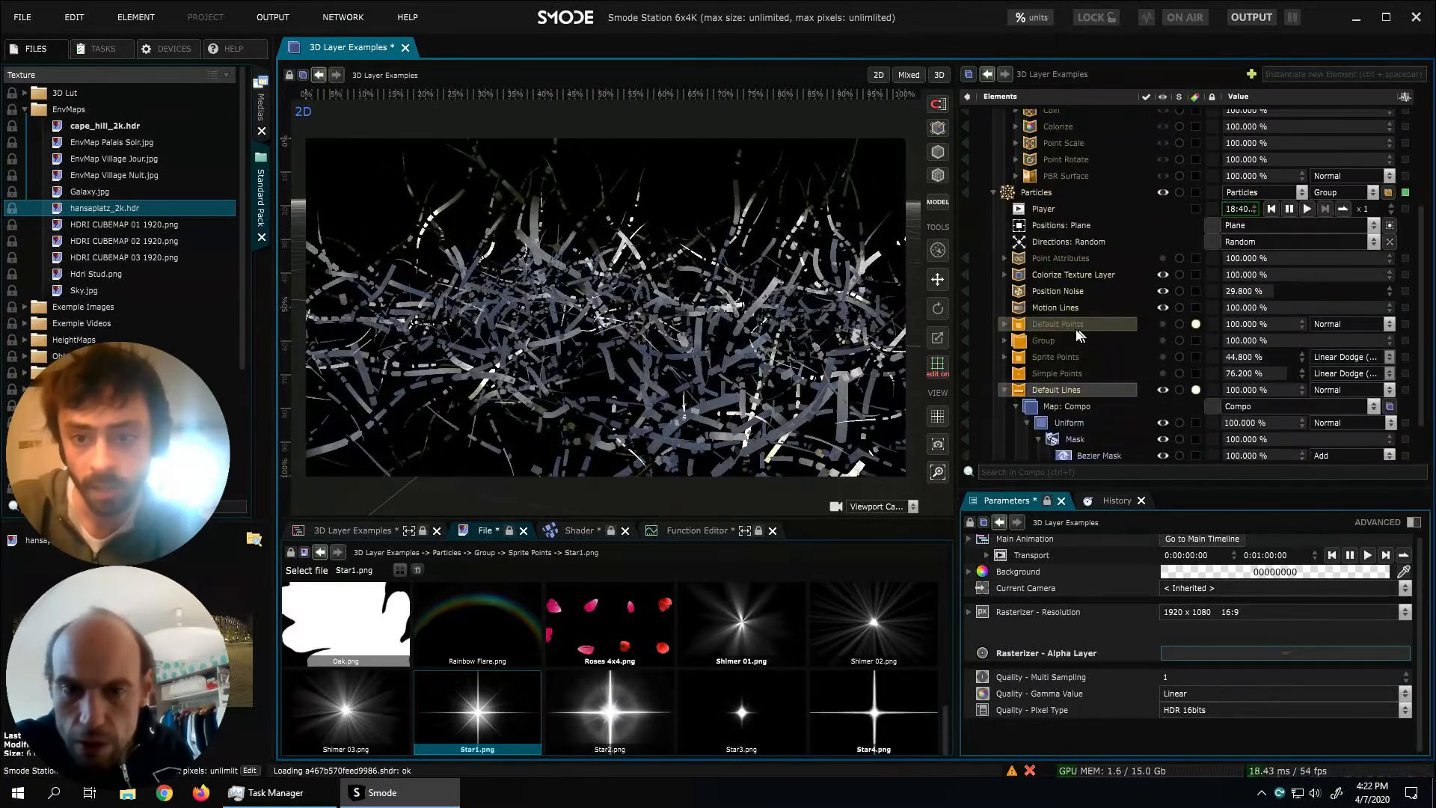
pyautogui.click(1004, 336)
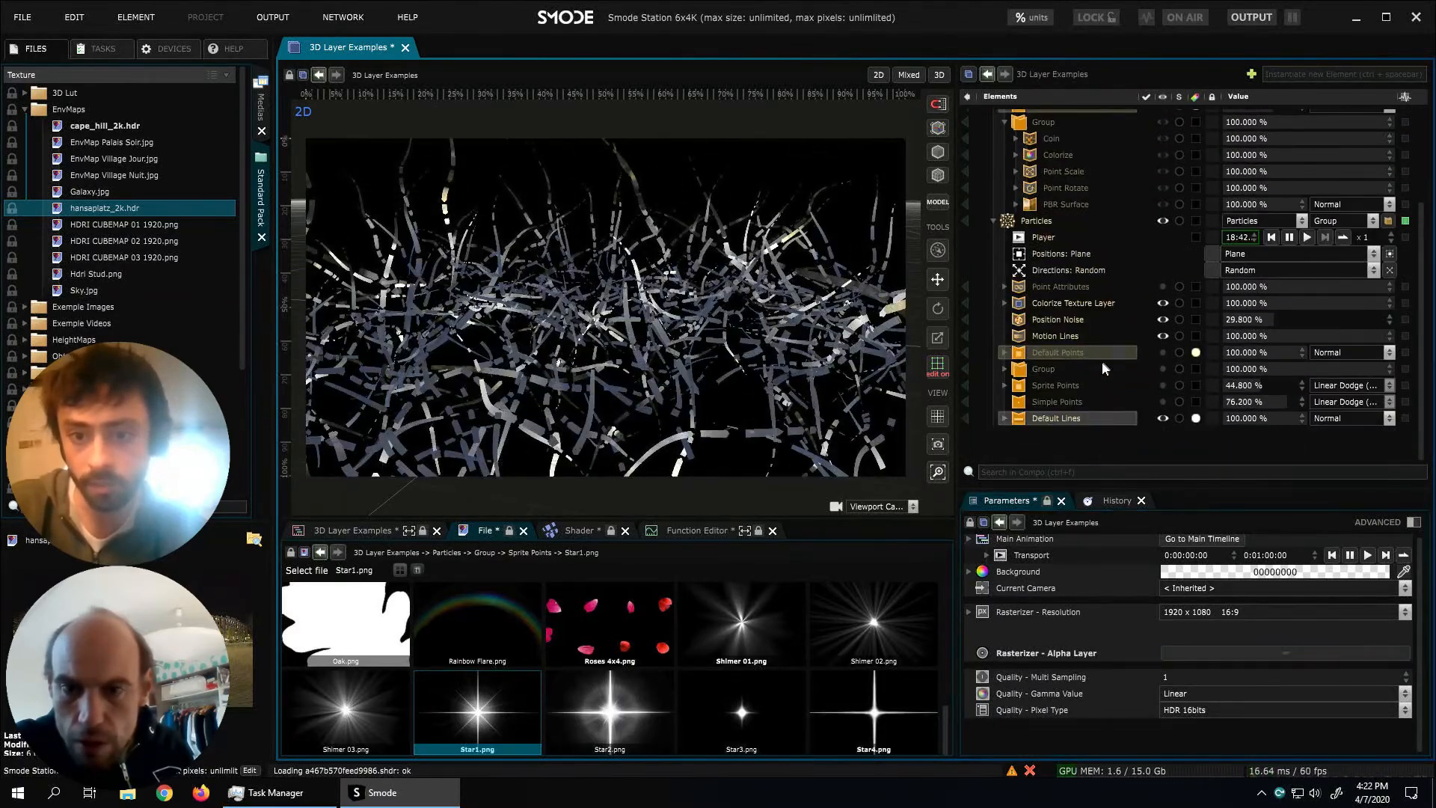
pyautogui.click(1068, 319)
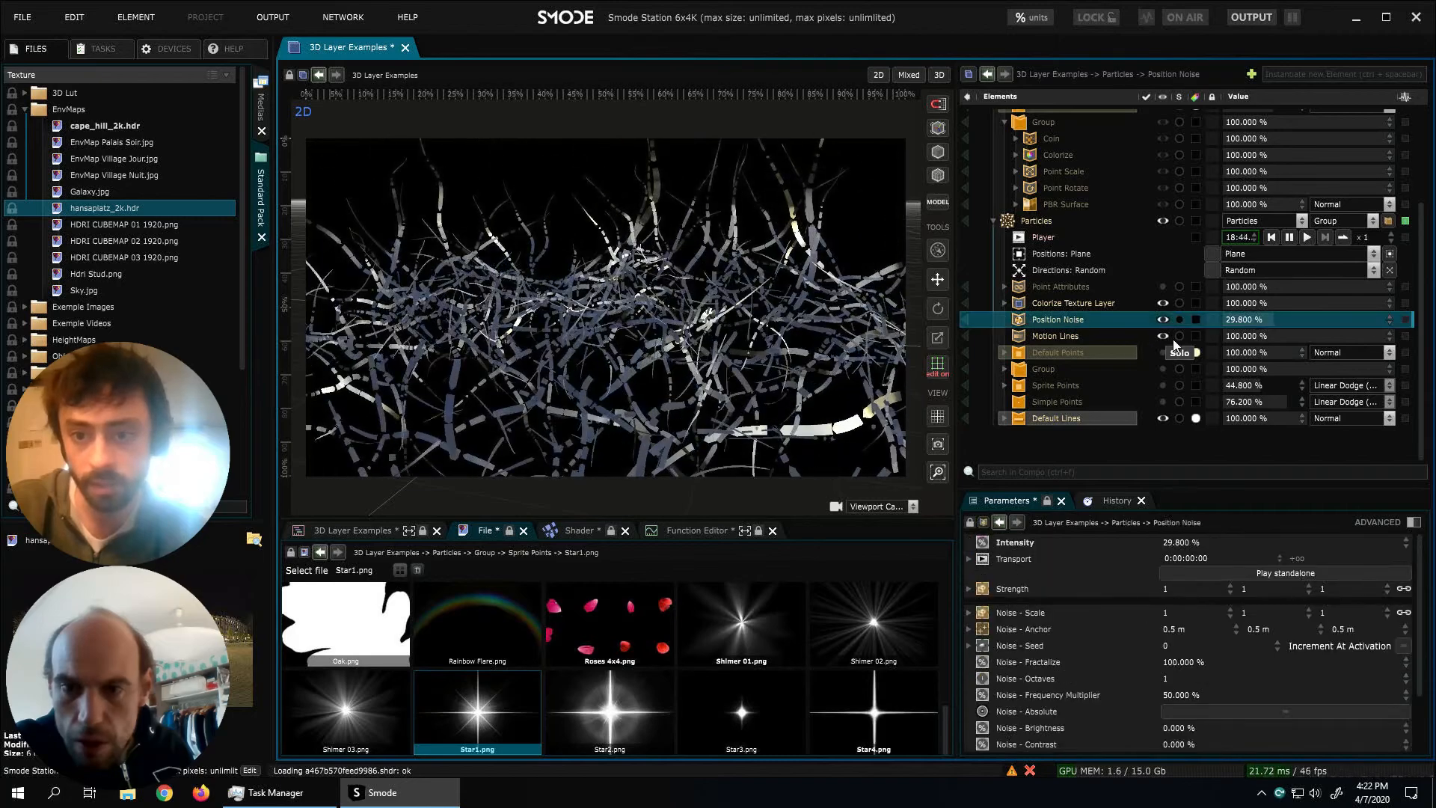
pyautogui.click(1039, 221)
pyautogui.scroll(-5, 1126, 580)
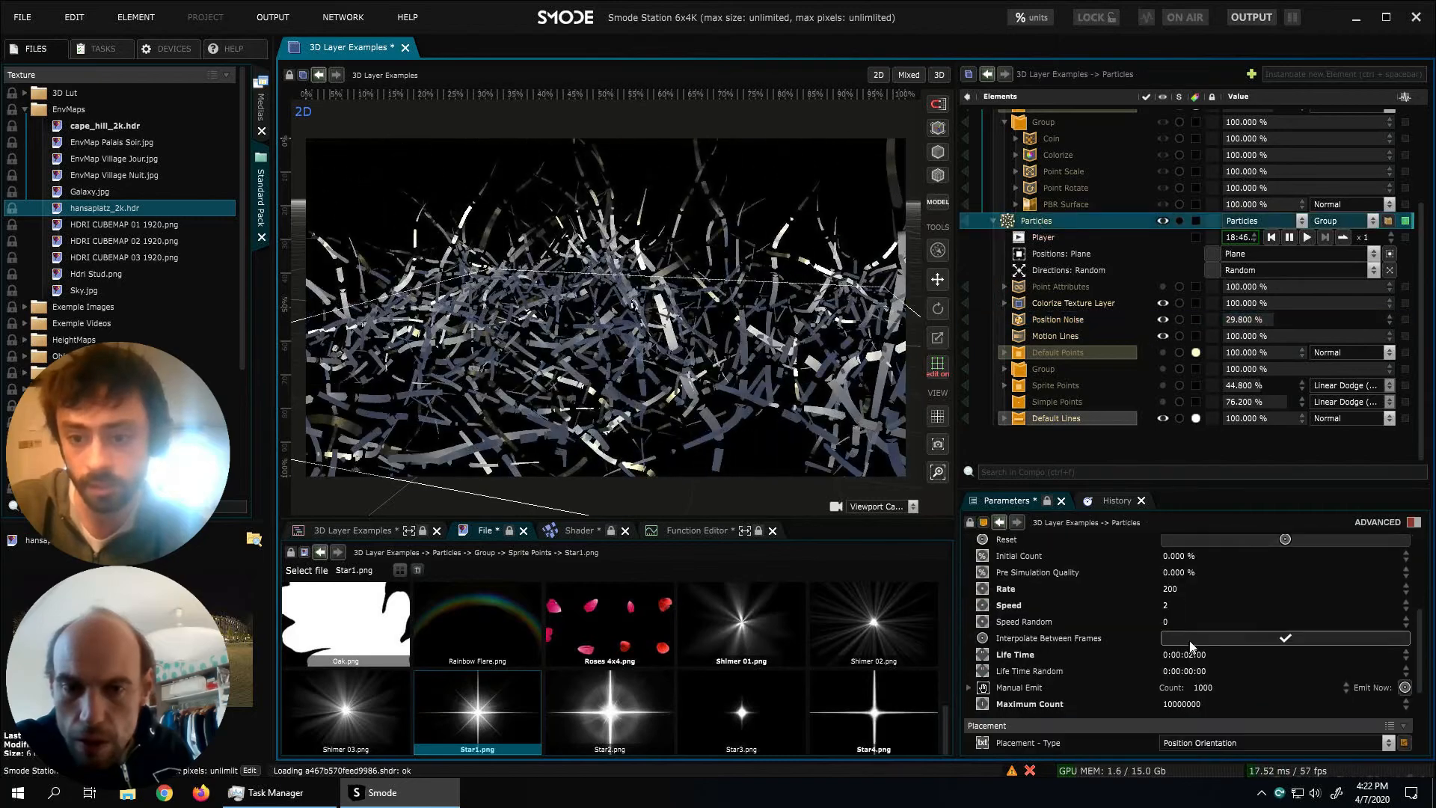
pyautogui.doubleClick(1183, 566)
pyautogui.write('1')
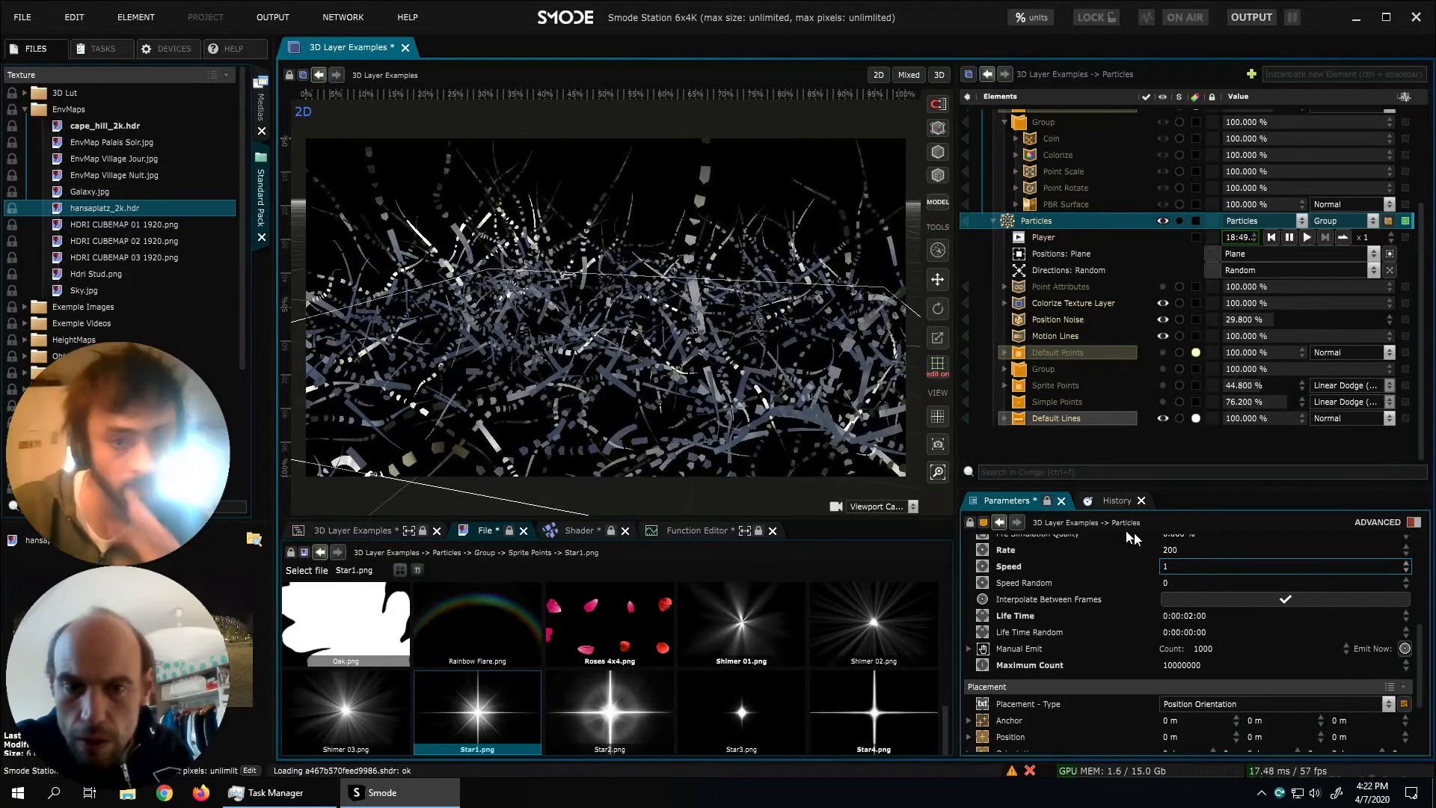
# Check the size of the Positions plane, the Compo map settings of Default Lines and the lines from other angles
pyautogui.click(1097, 254)
pyautogui.doubleClick(1212, 543)
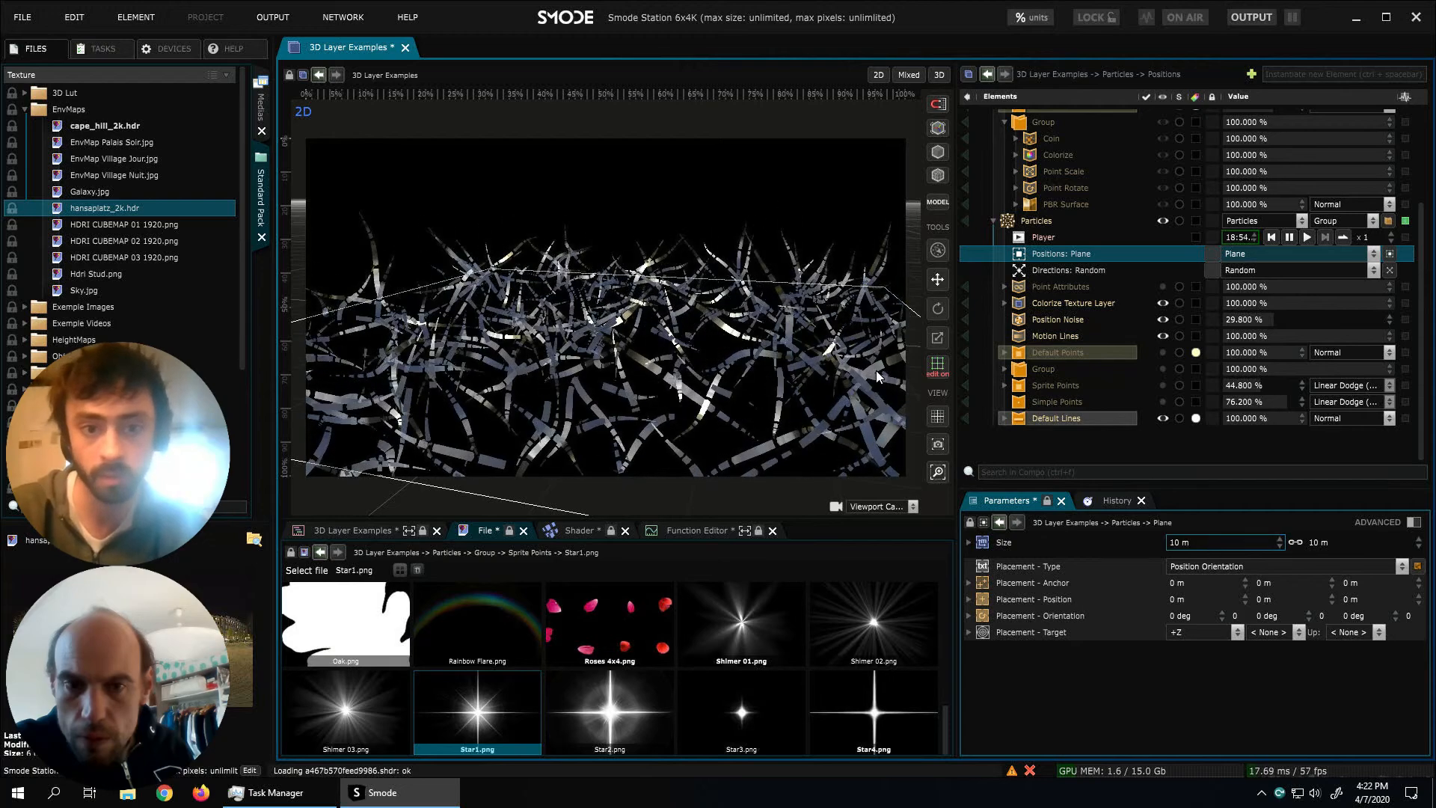
pyautogui.moveTo(749, 339); pyautogui.dragTo(668, 353, button='middle')
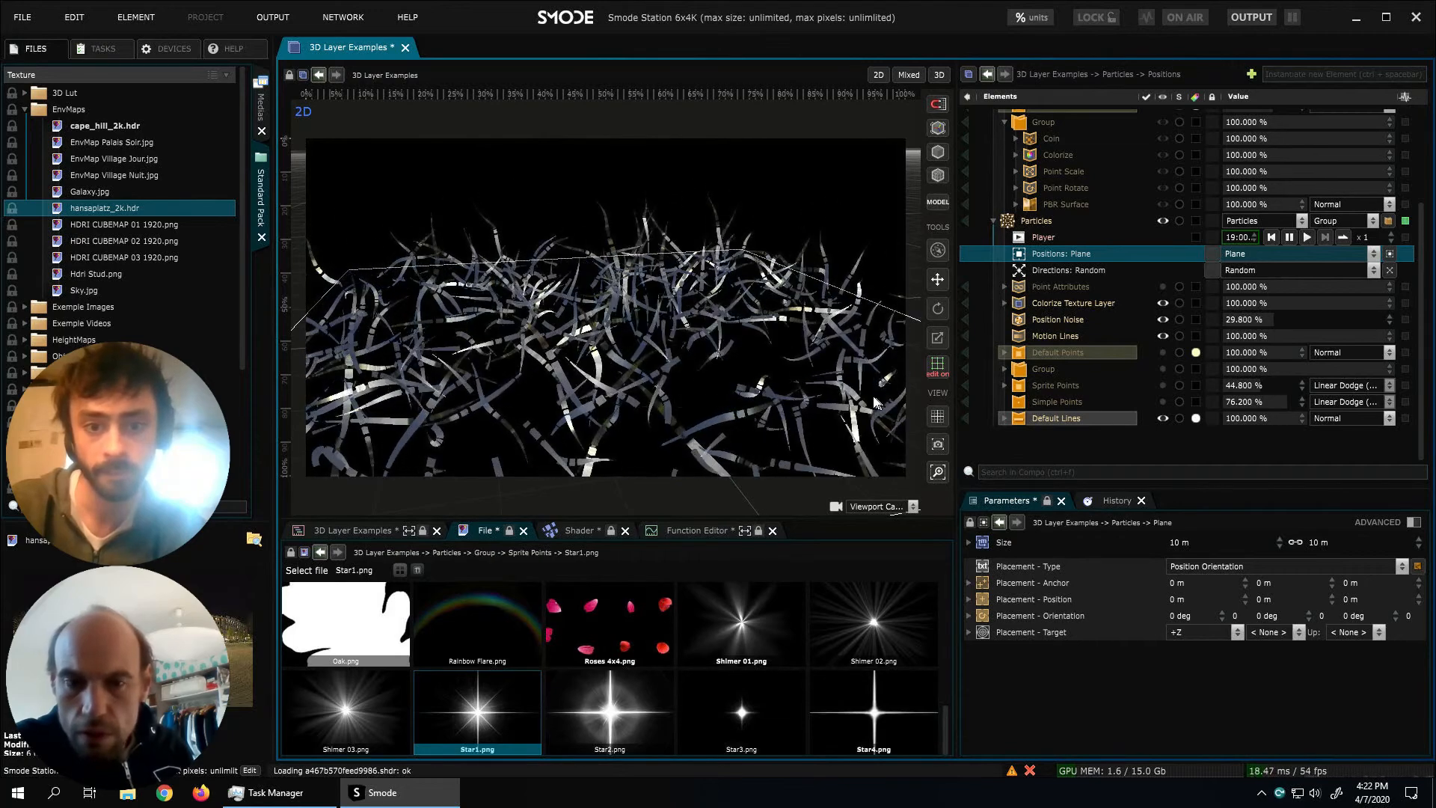
pyautogui.click(1003, 418)
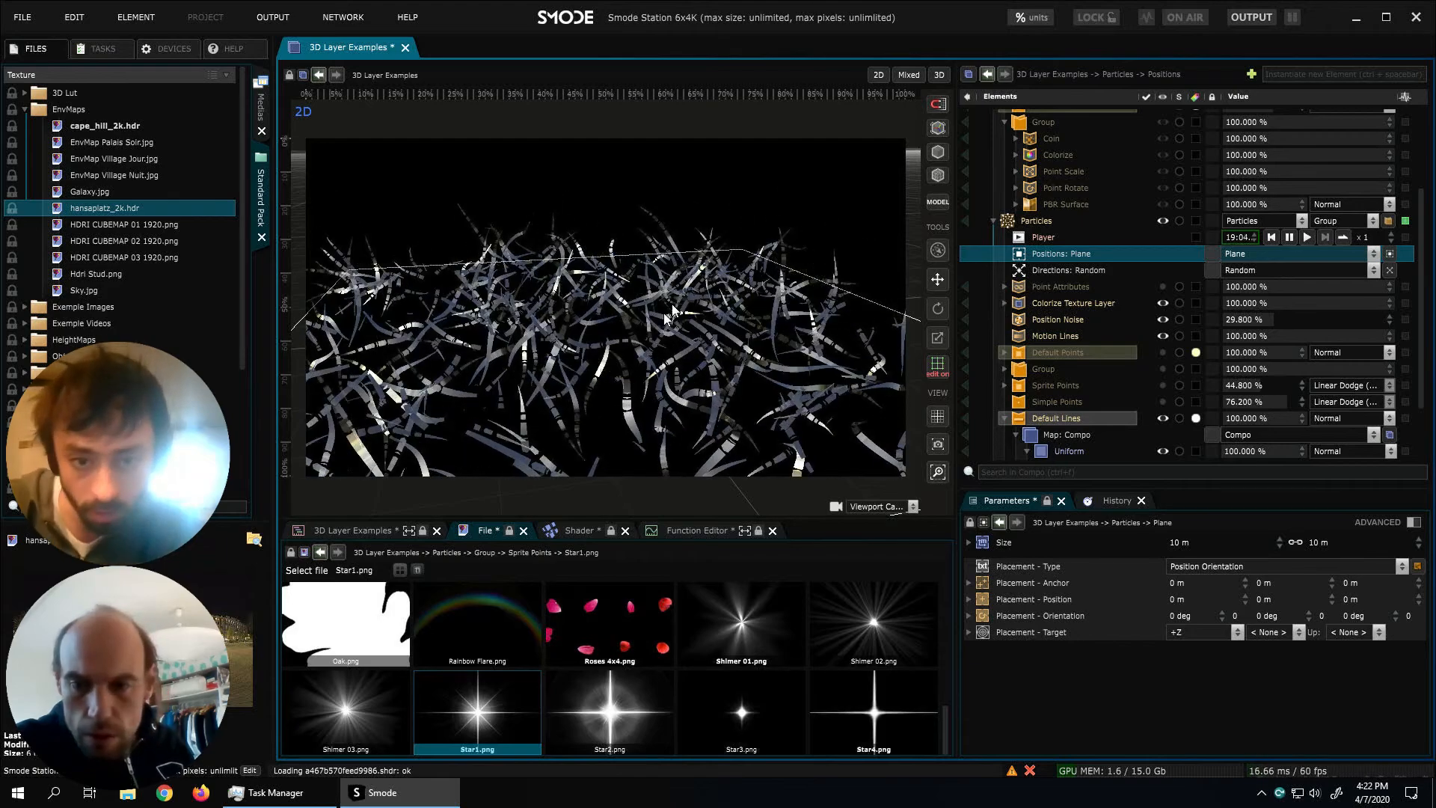
pyautogui.click(1051, 433)
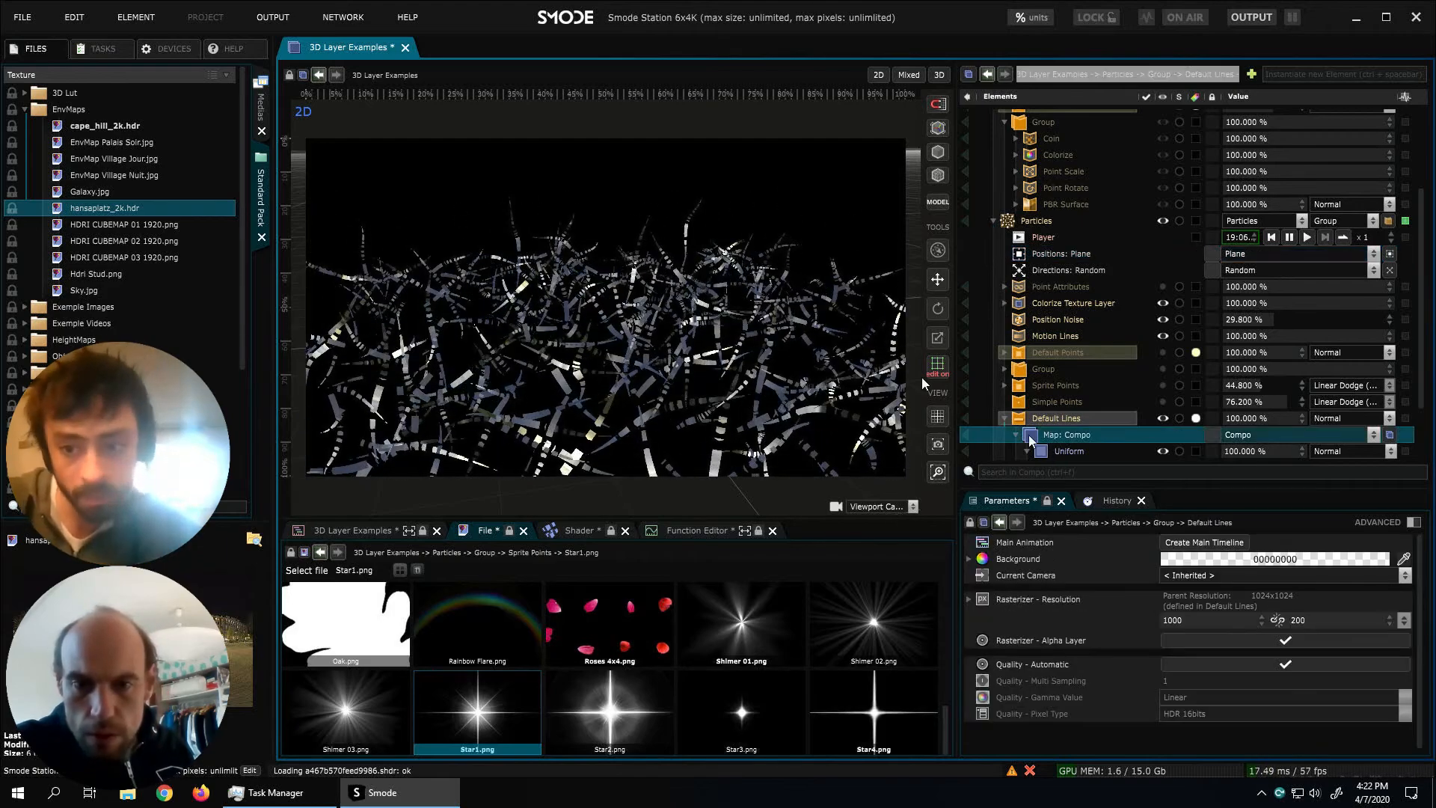
pyautogui.moveTo(737, 366); pyautogui.dragTo(646, 327, button='middle')
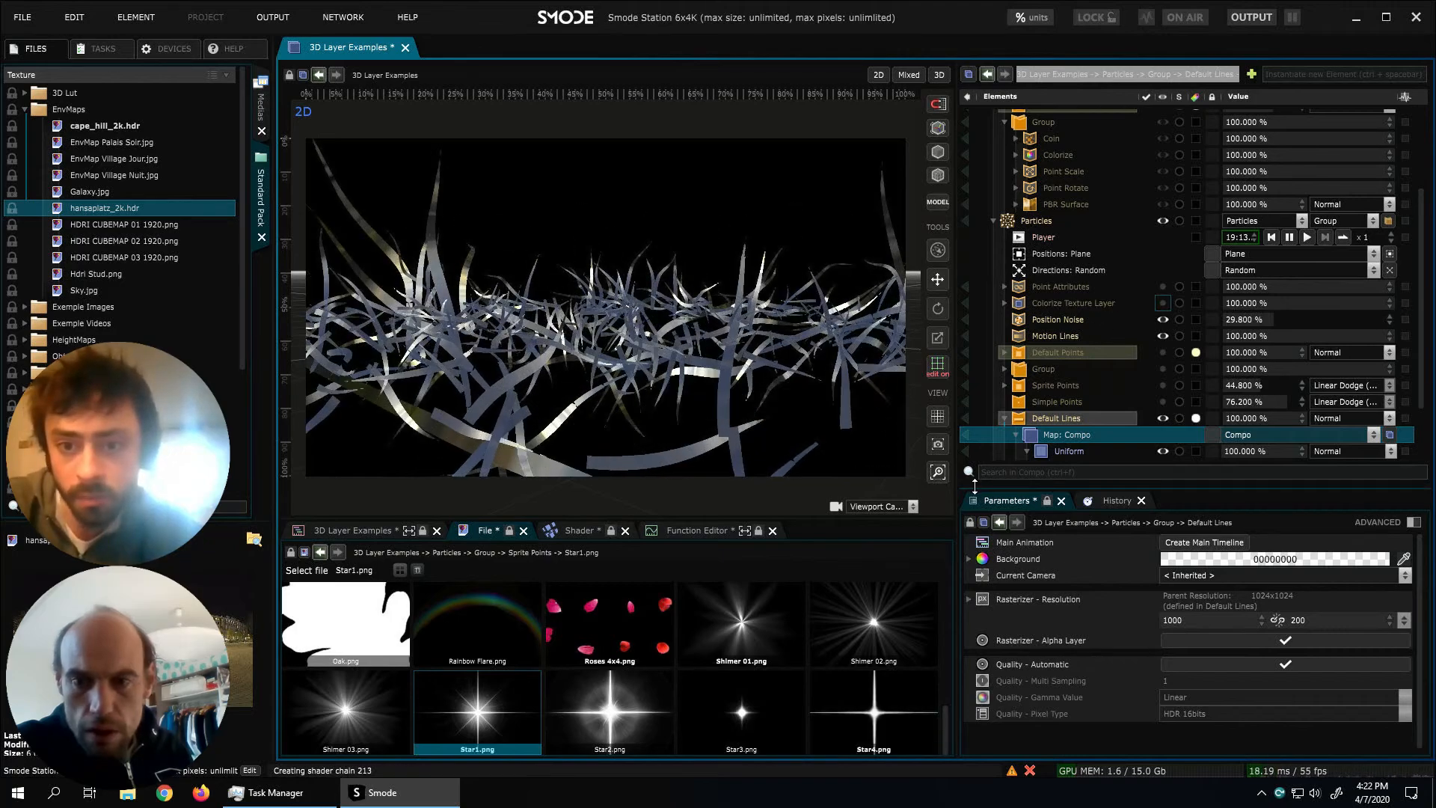
# Disable the Colorize Texture Layer of Particles and set the particle Directions to Parallel
pyautogui.click(1164, 302)
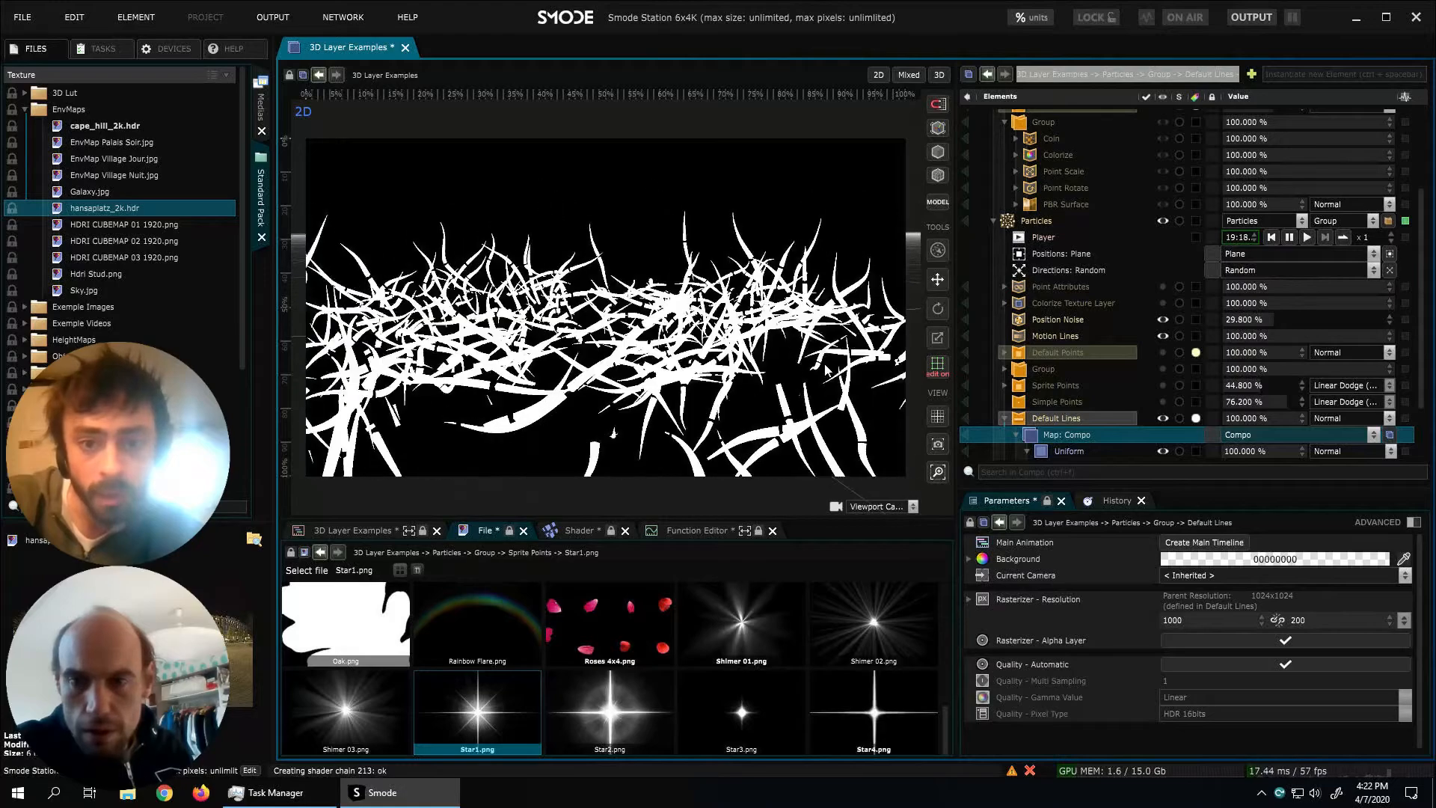
pyautogui.click(1255, 269)
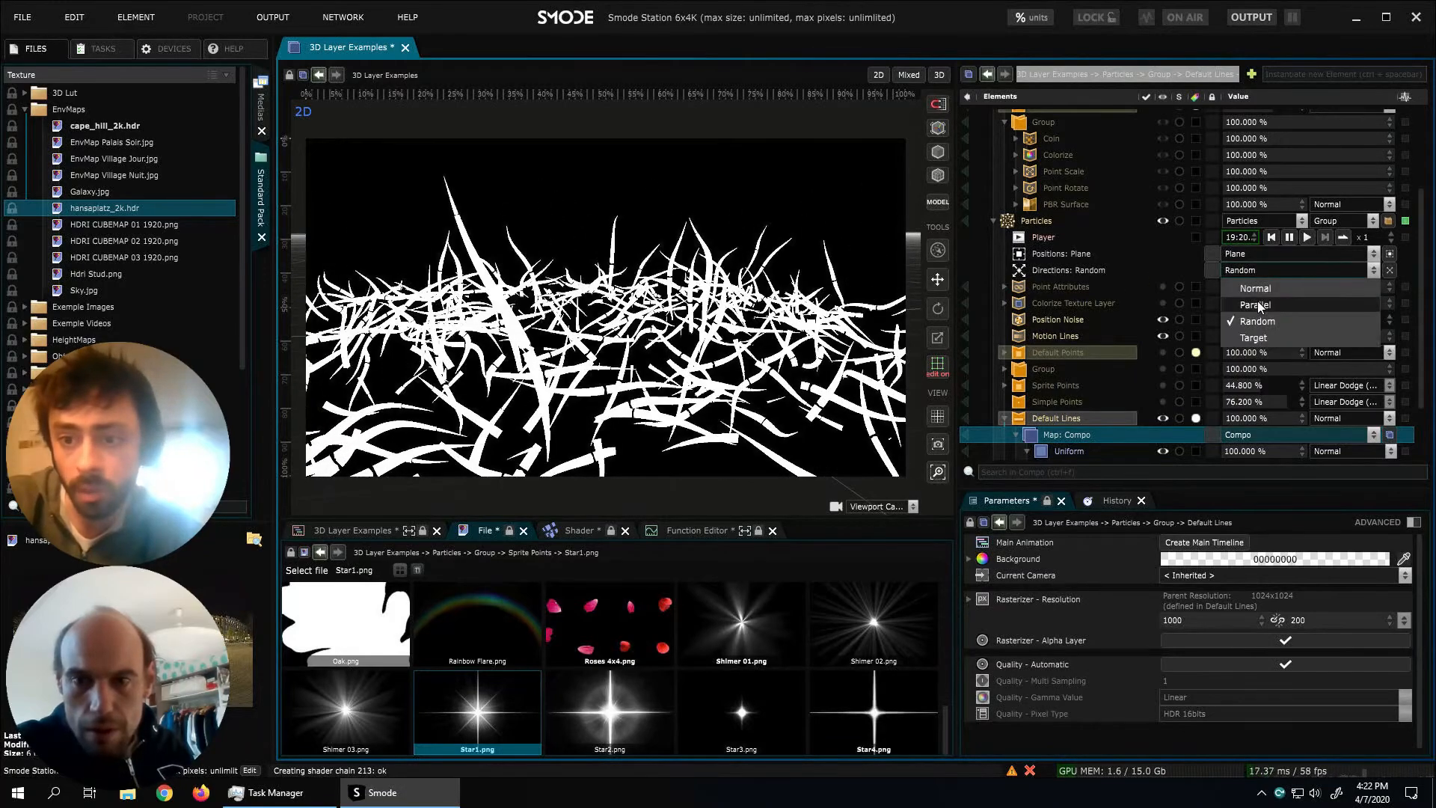
pyautogui.click(1256, 305)
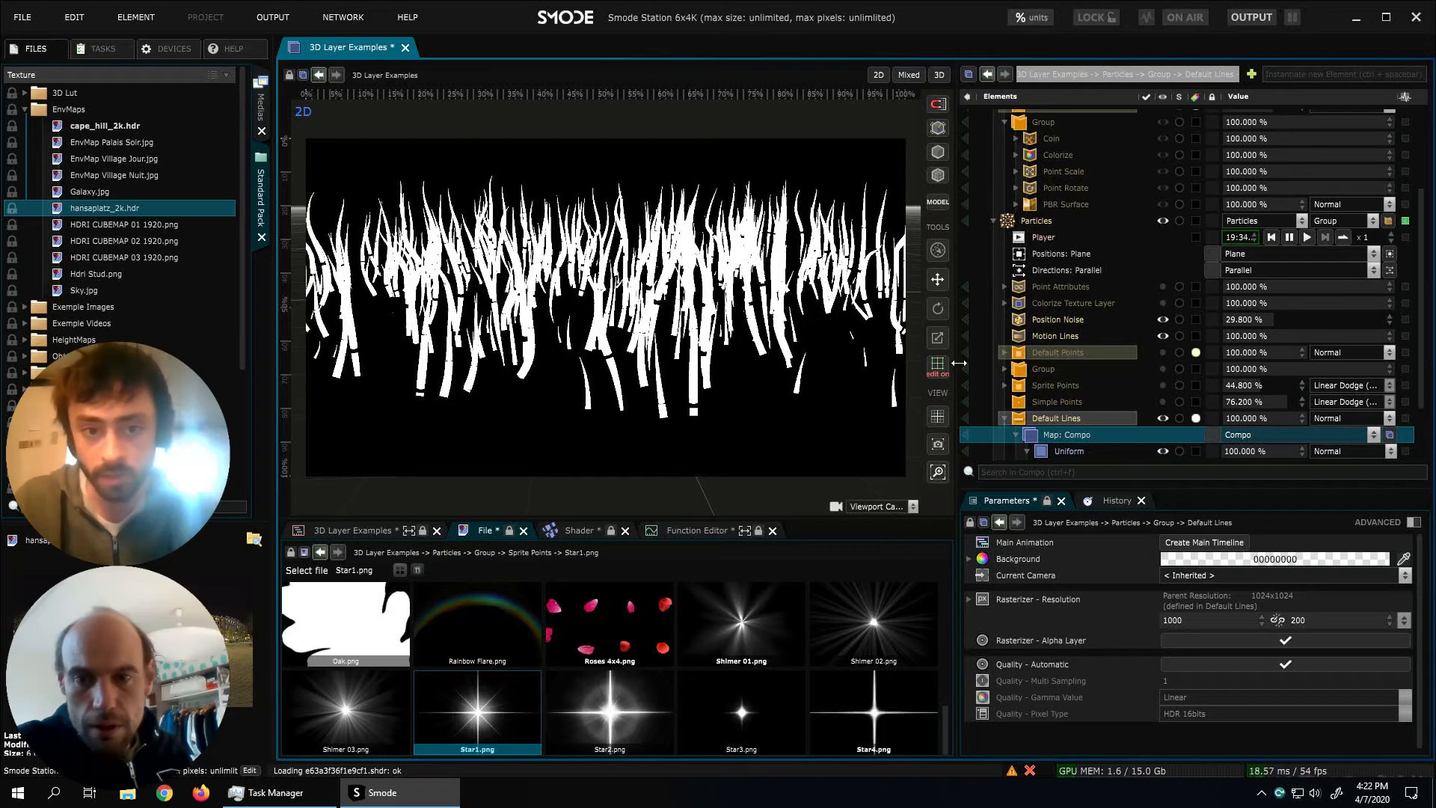
# Add a second Parametric renderer to the Uniform layer of the Compo map and display that map in the viewport
pyautogui.scroll(-1, 1066, 438)
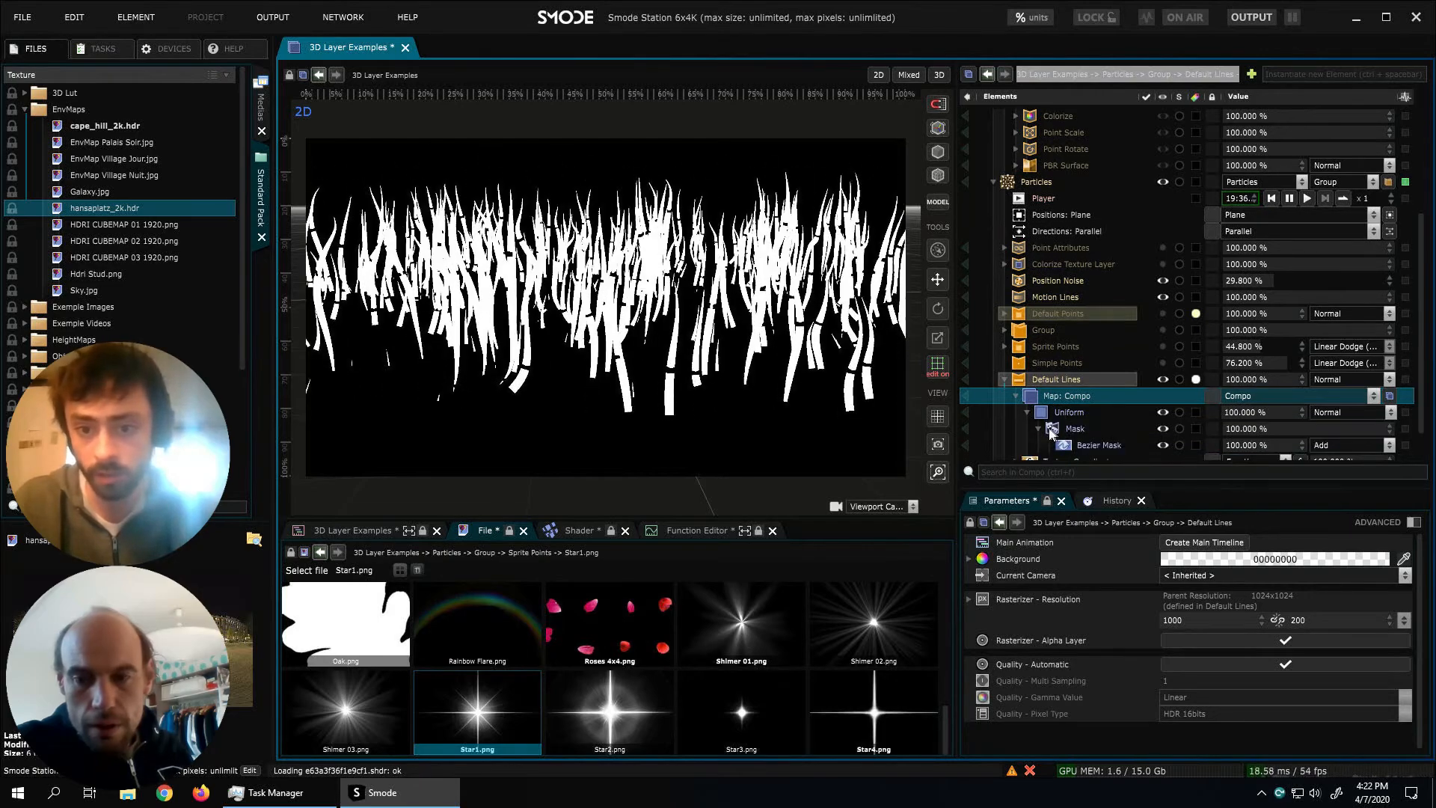
pyautogui.click(1039, 429)
pyautogui.click(1062, 412)
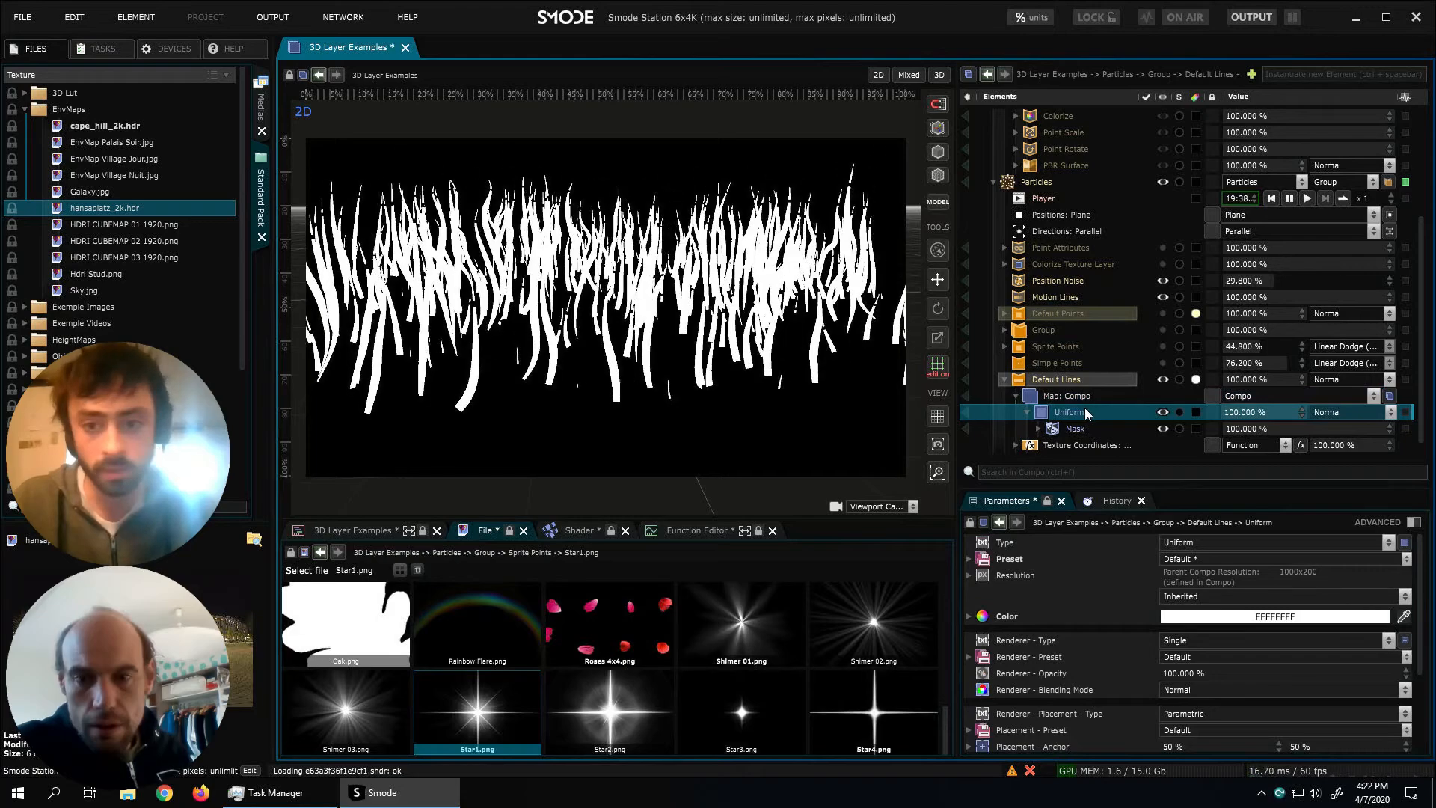
pyautogui.hotkey('ctrl', 'r')
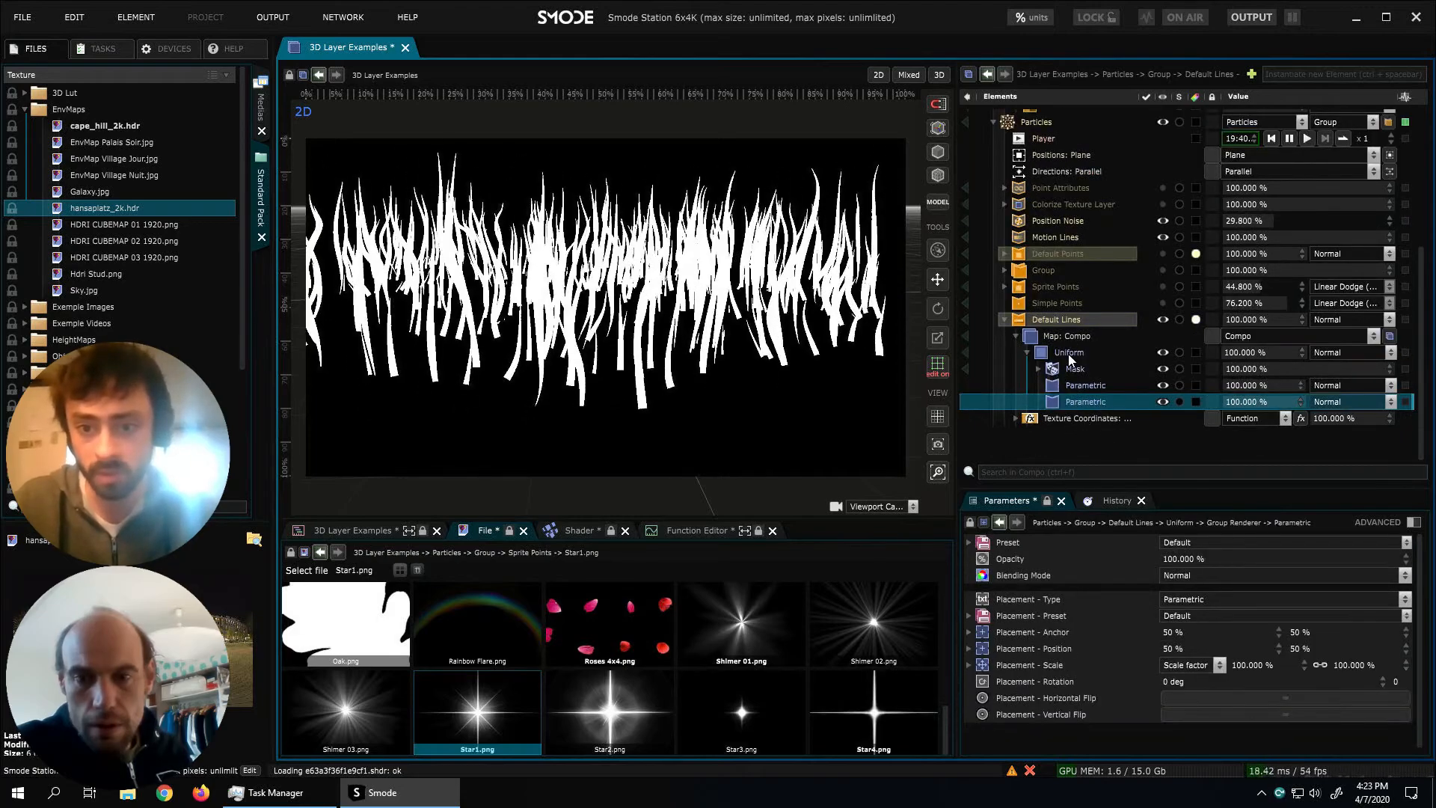
pyautogui.click(968, 337)
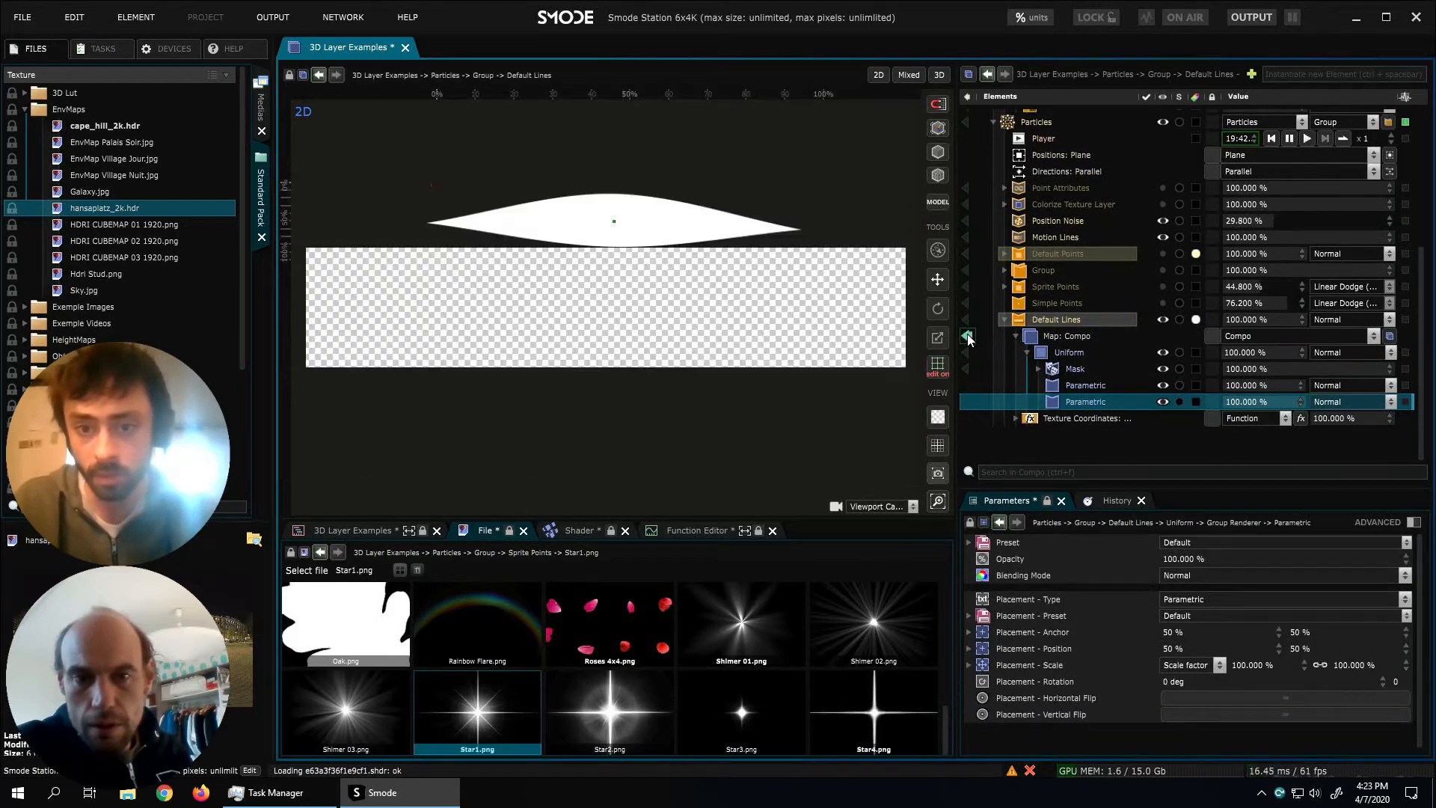
# Disable the second Parametric renderer of the Uniform layer and add an Invert color modifier to the first one
pyautogui.click(1081, 385)
pyautogui.click(1163, 403)
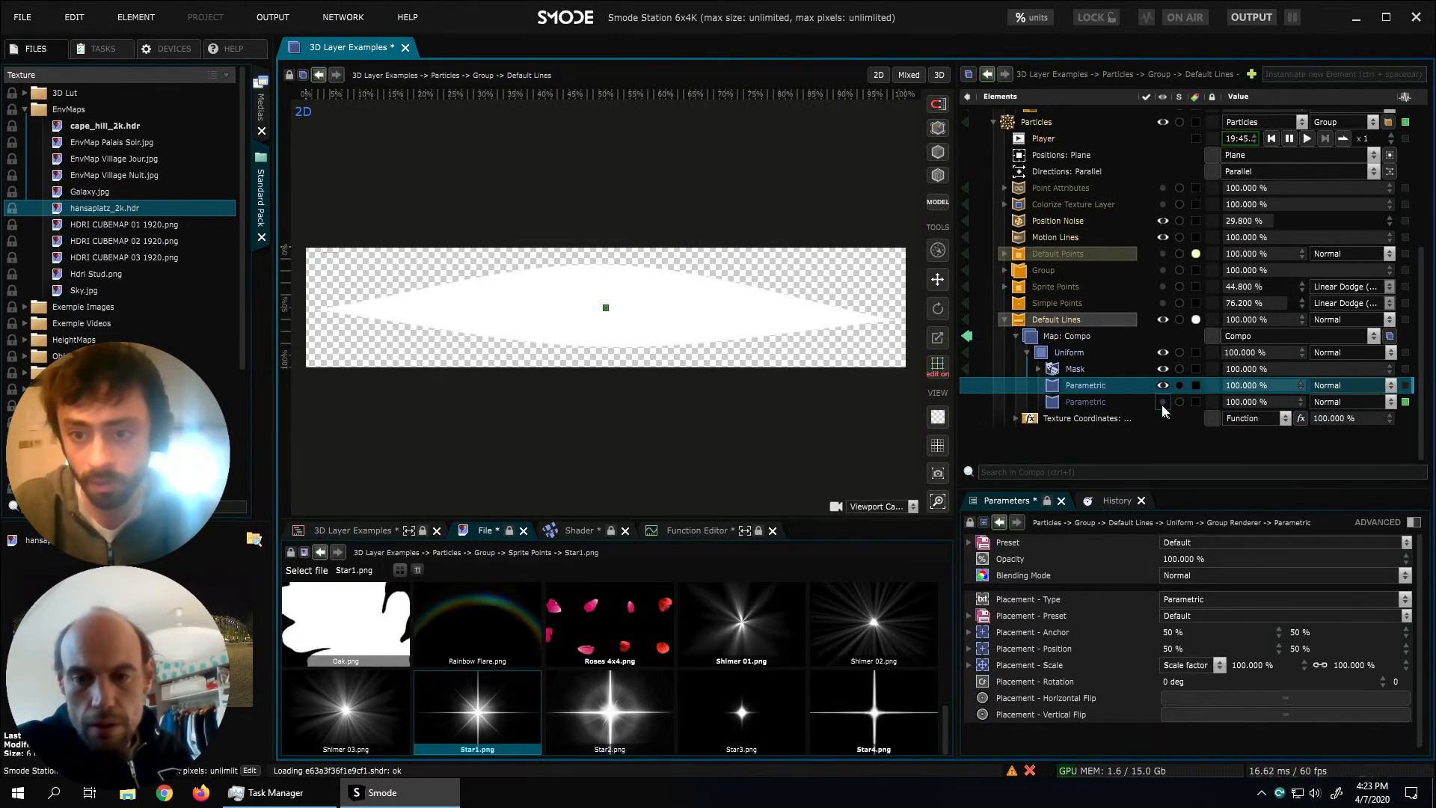
pyautogui.rightClick(1084, 386)
pyautogui.moveTo(1005, 481)
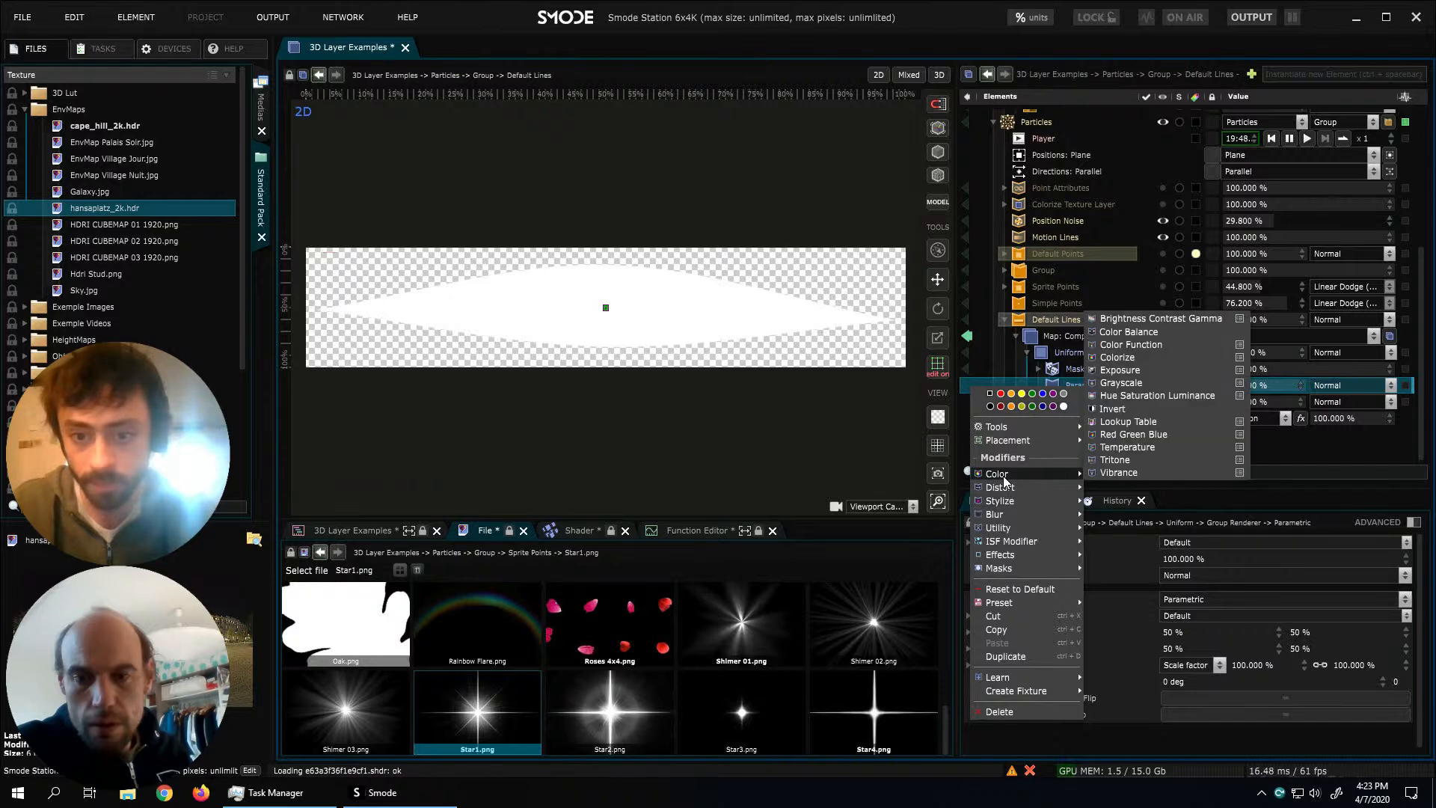
pyautogui.click(1115, 410)
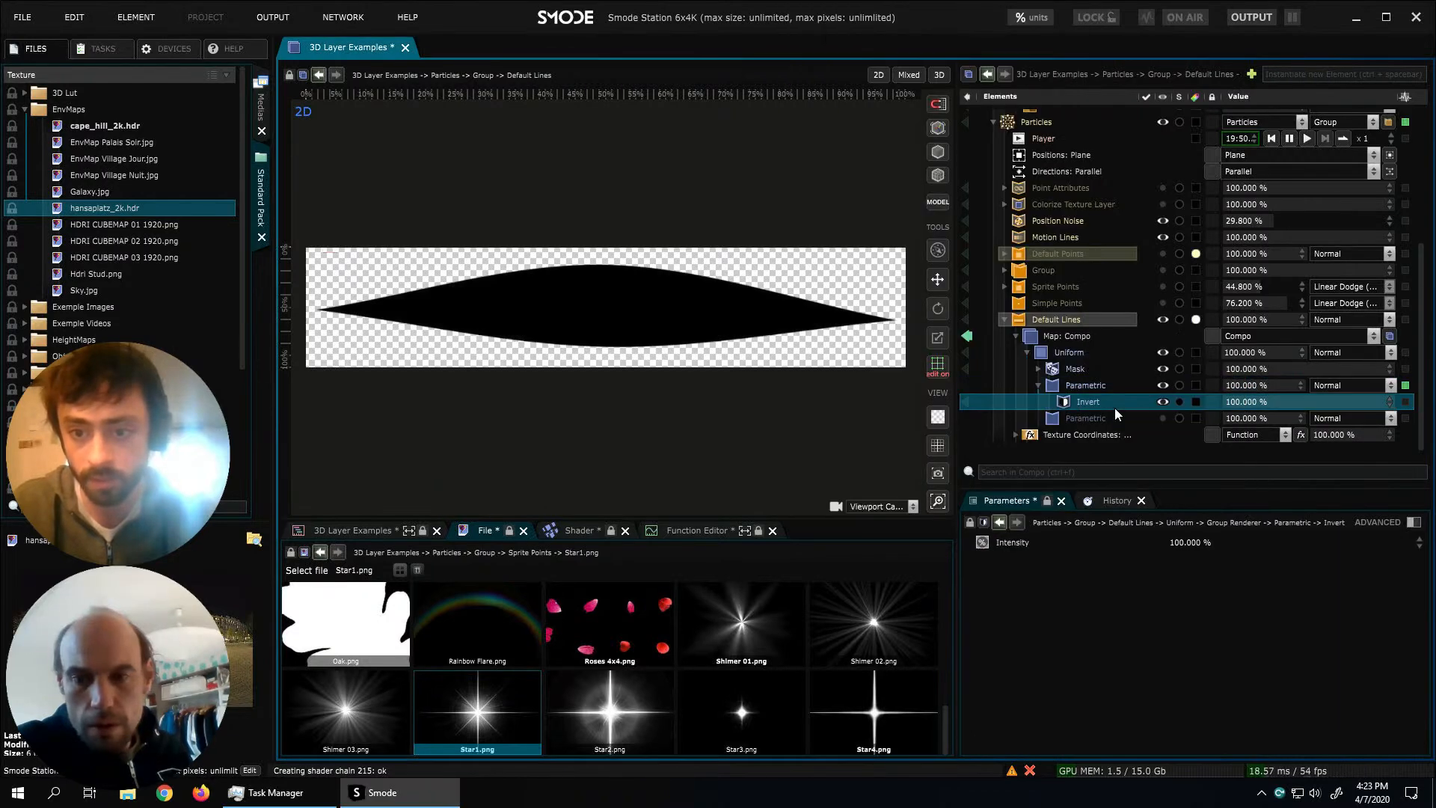
# Re-enable the second Parametric renderer with a placement scale of 80 % and show the whole scene in the viewport again
pyautogui.click(1079, 417)
pyautogui.click(1162, 418)
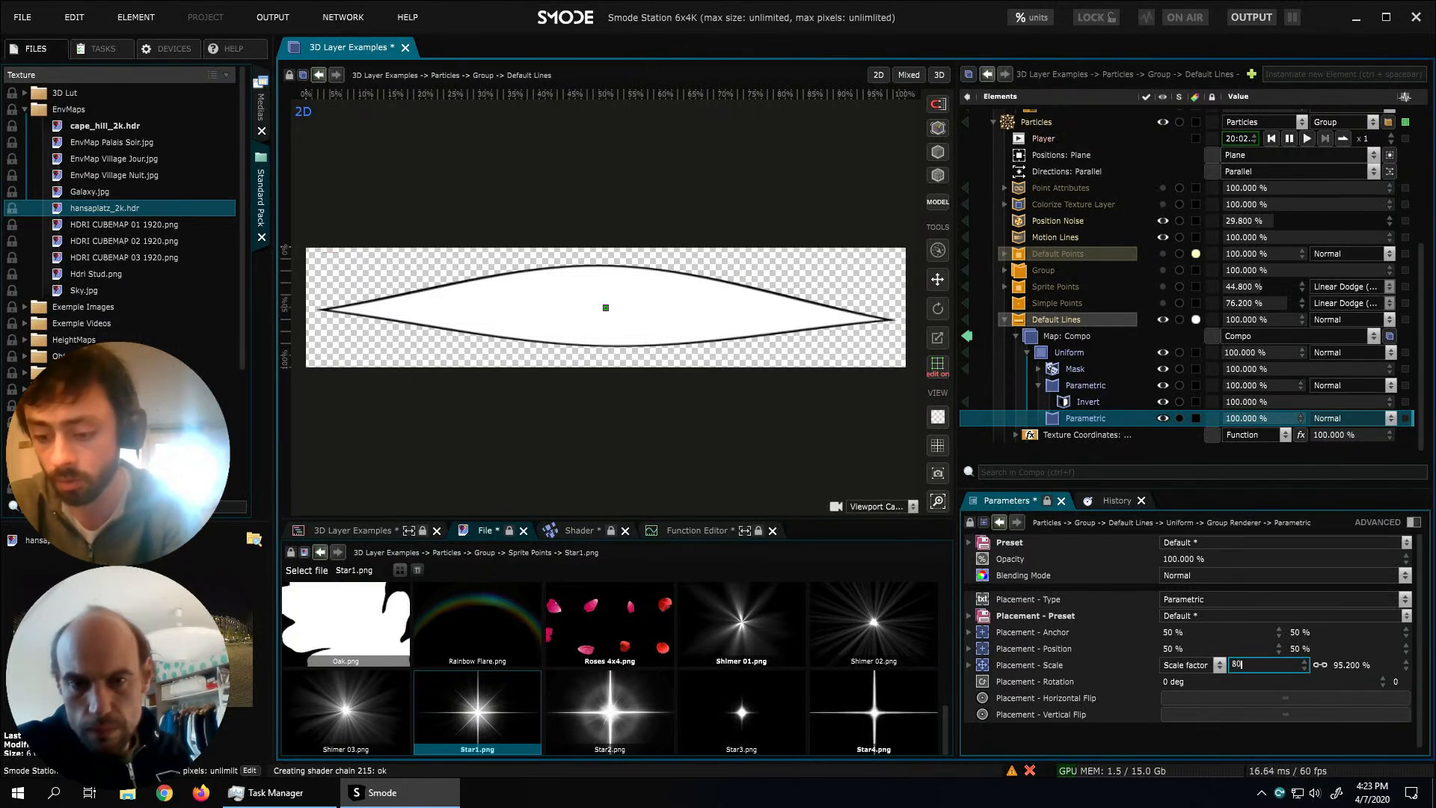
pyautogui.click(967, 337)
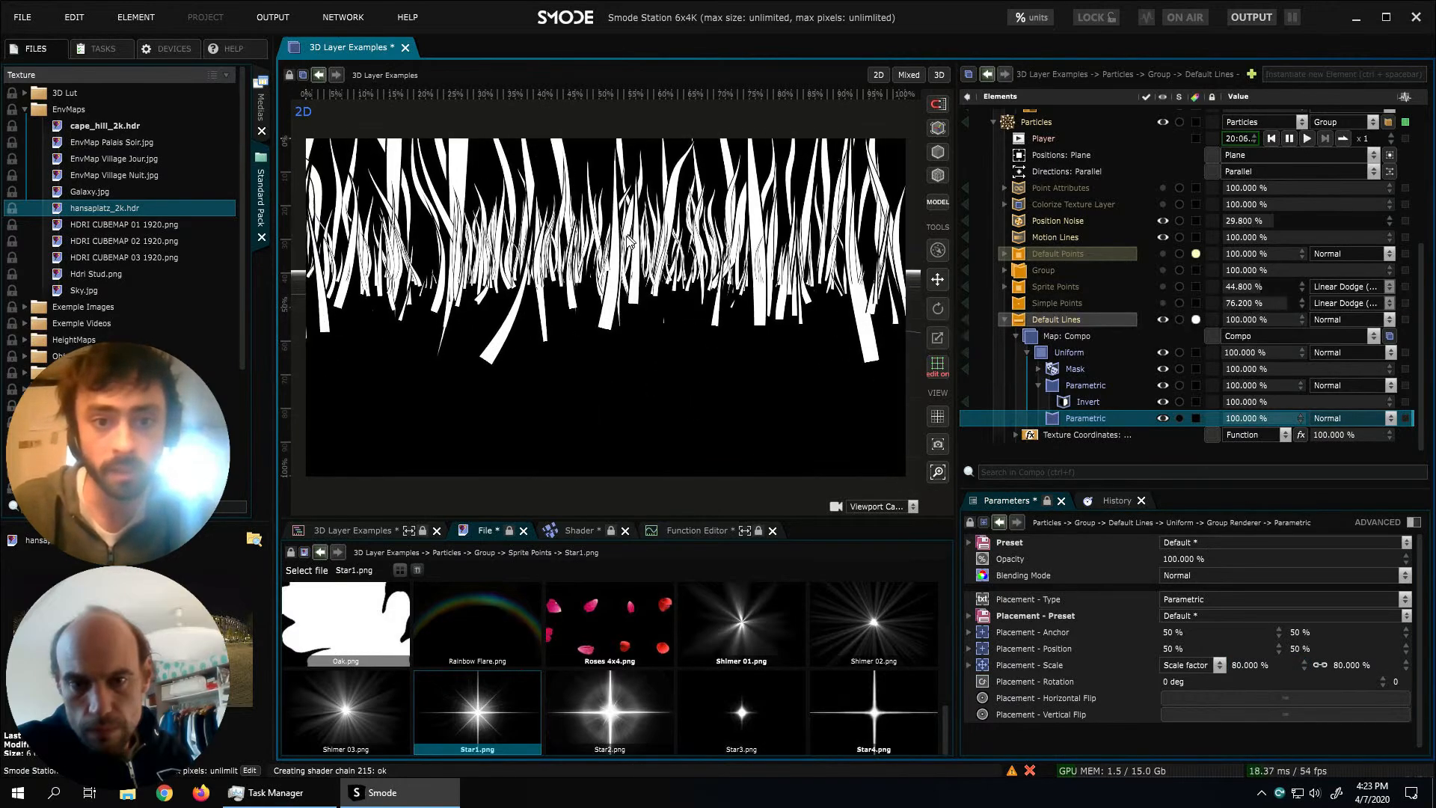
# Enable the Depth Buffer test on the Default Lines renderer
pyautogui.click(1070, 319)
pyautogui.click(1221, 676)
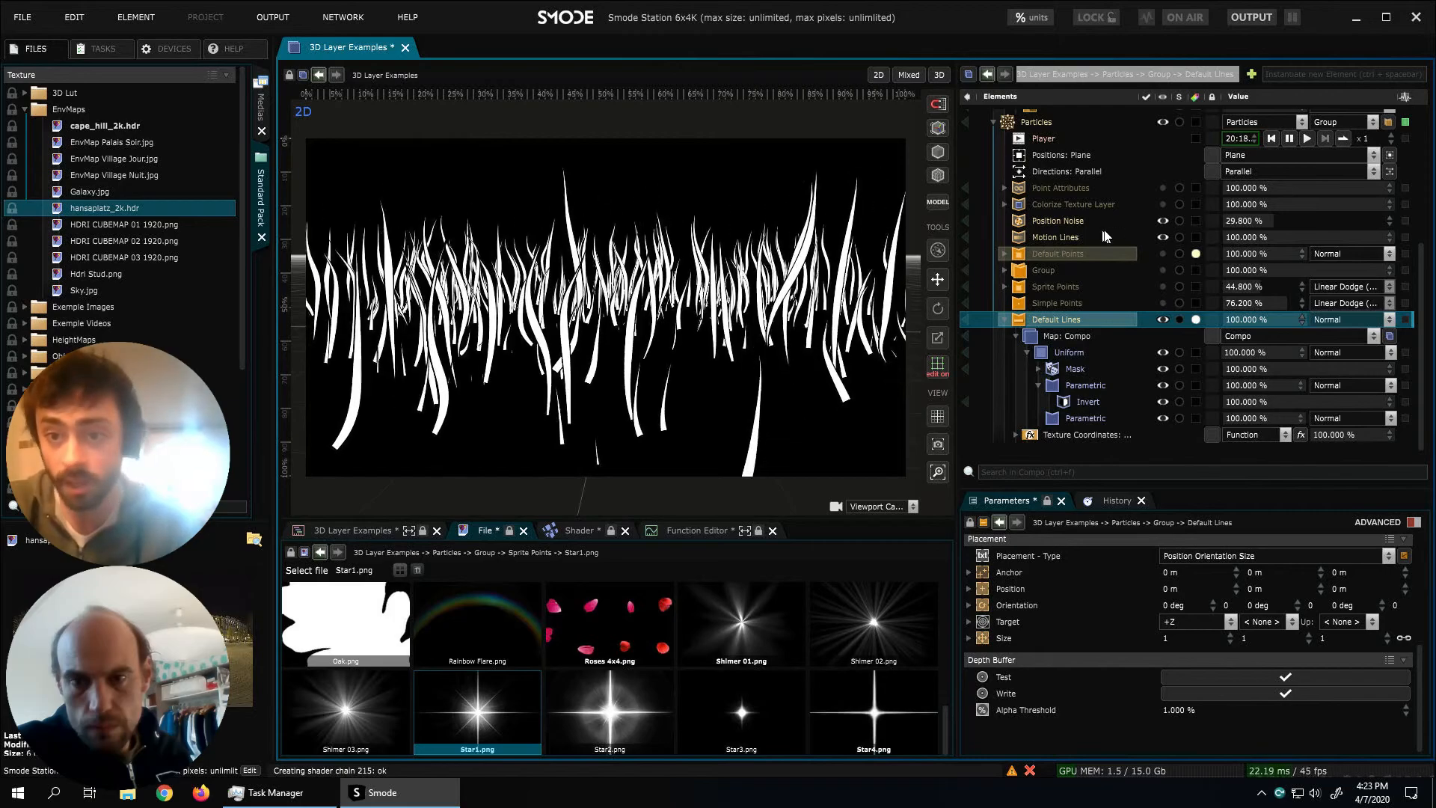
# Try the Colorize Texture Layer on the line particles
pyautogui.click(1163, 204)
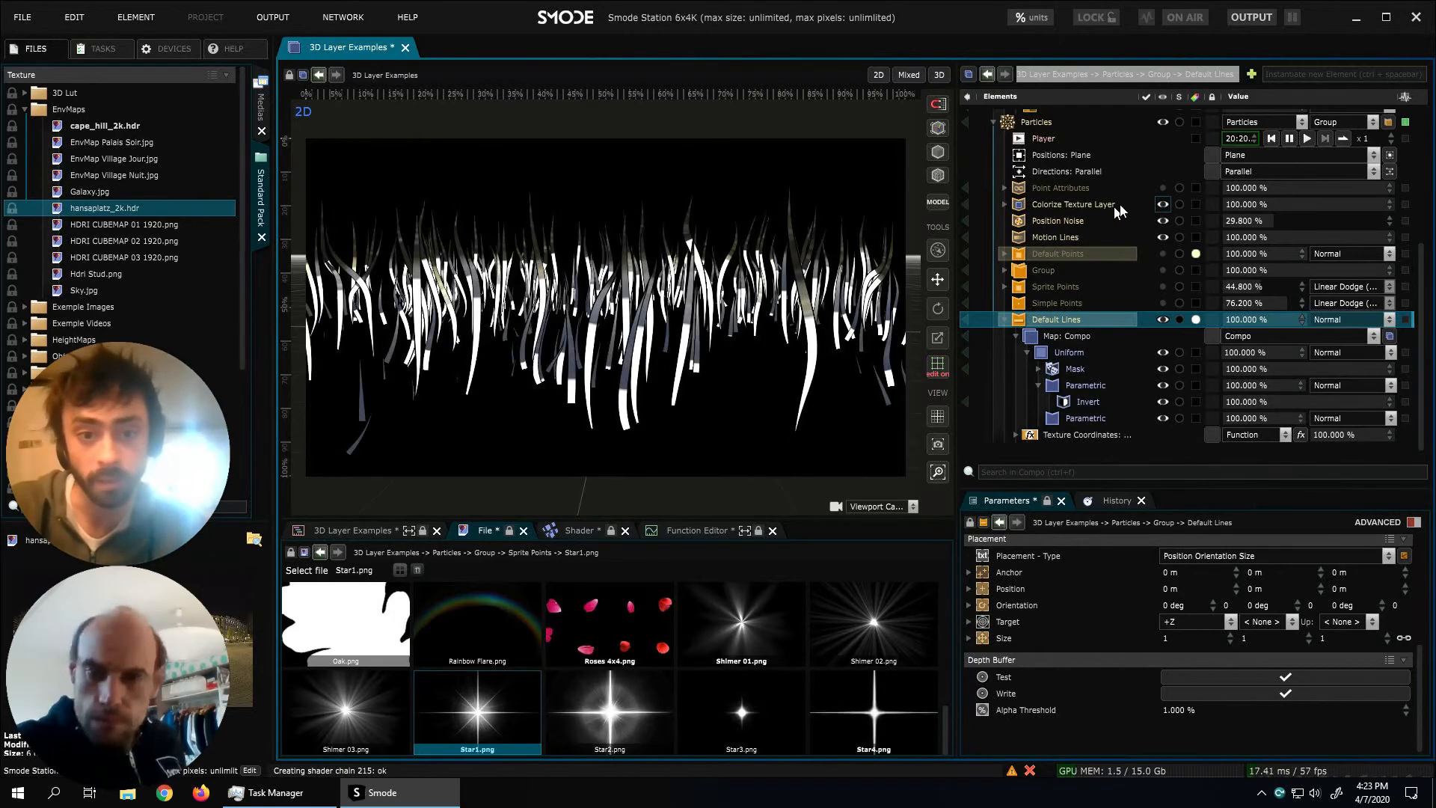
pyautogui.click(1096, 204)
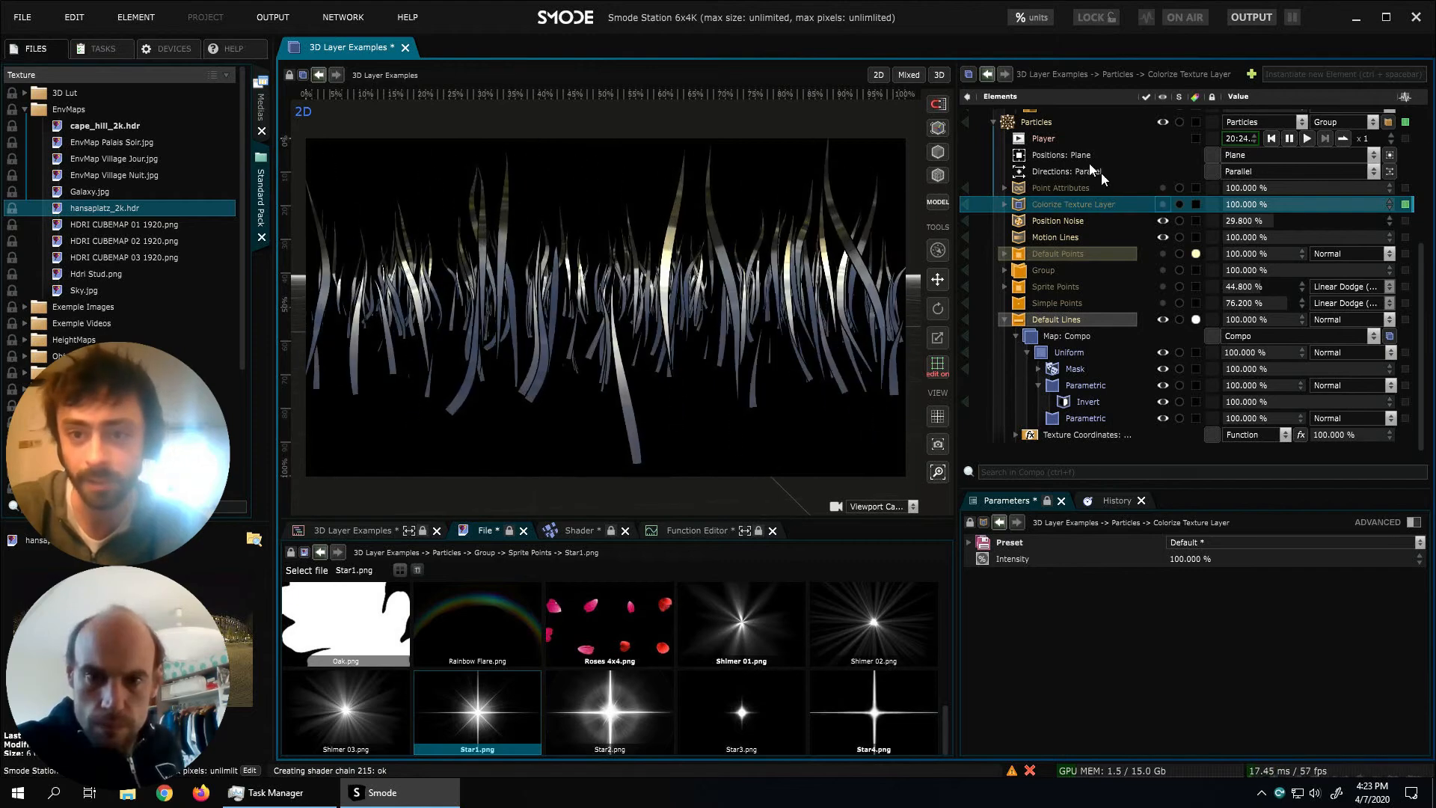
pyautogui.click(1163, 204)
# Add a Colorize Function modifier to Particles, expand its mask and place it above Motion Lines
pyautogui.click(1037, 122)
pyautogui.rightClick(1043, 122)
pyautogui.moveTo(950, 242)
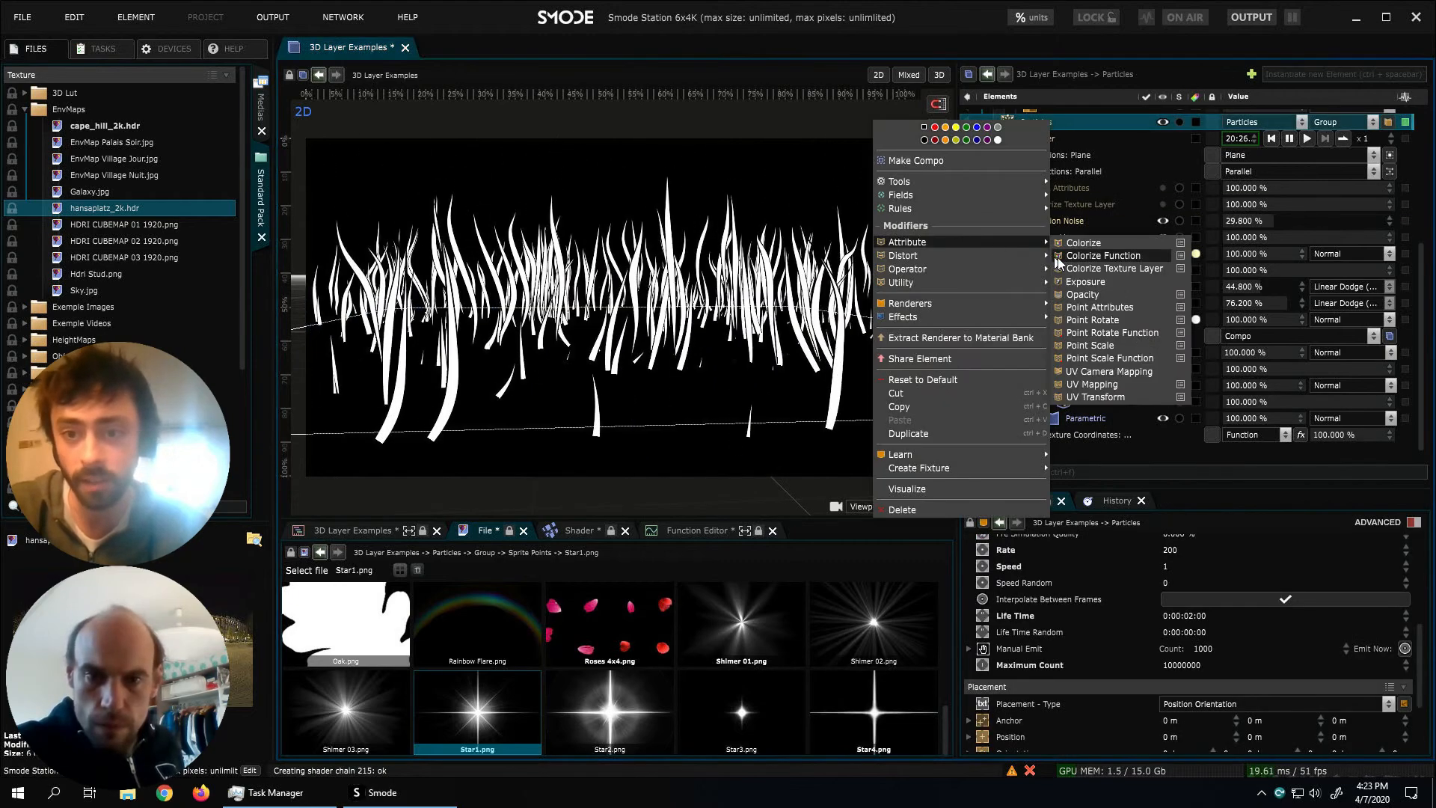
pyautogui.click(1103, 255)
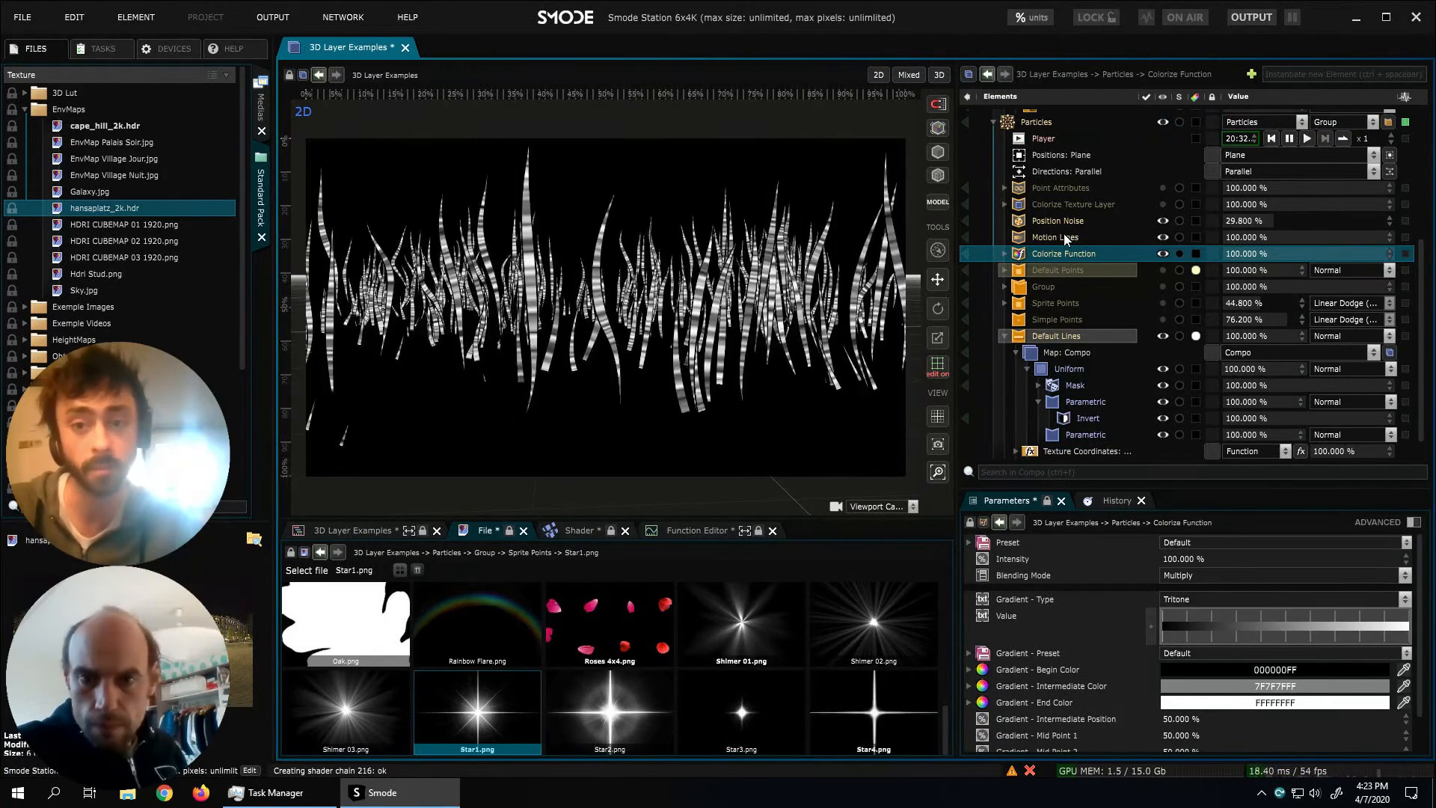
pyautogui.click(1005, 253)
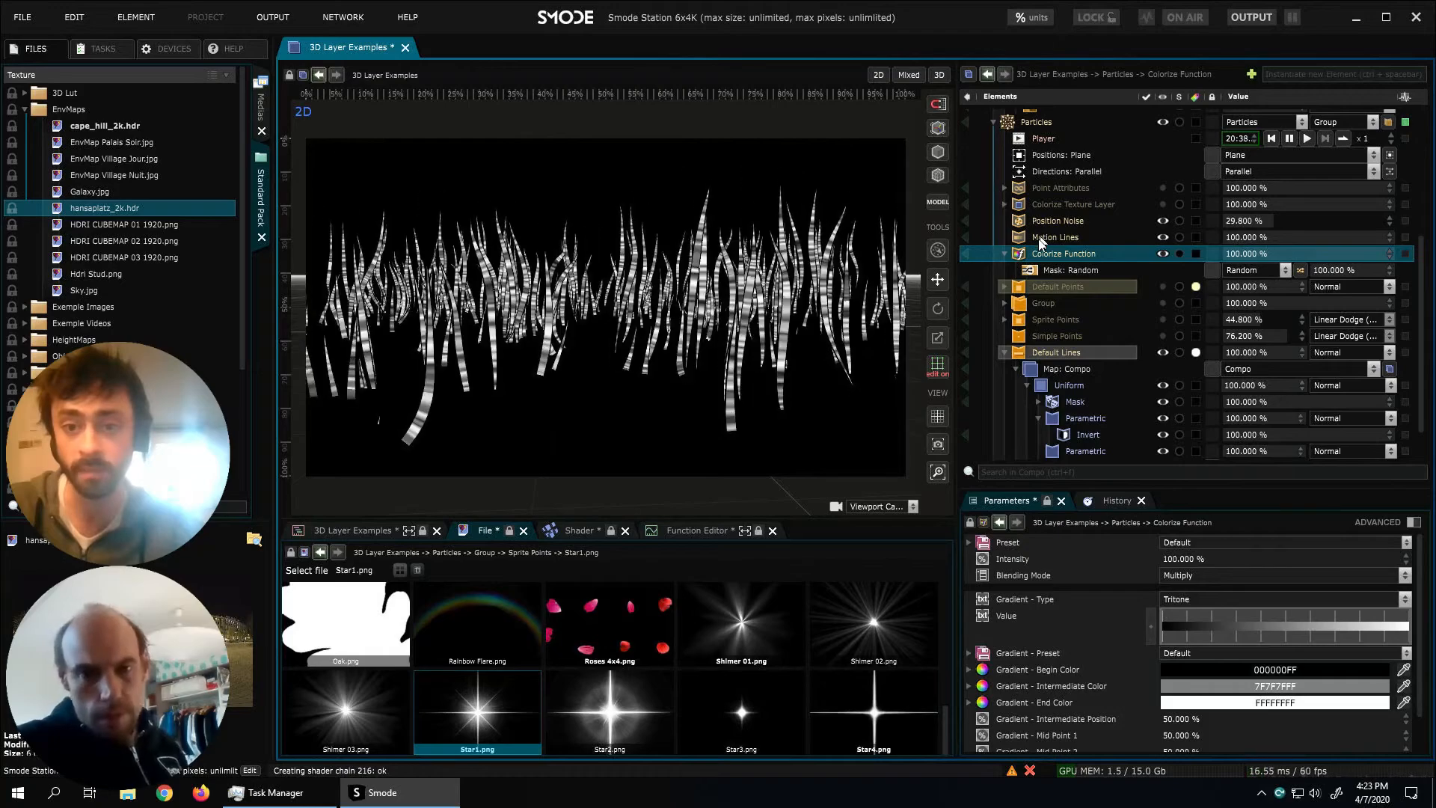
pyautogui.moveTo(1043, 253); pyautogui.dragTo(1033, 227)
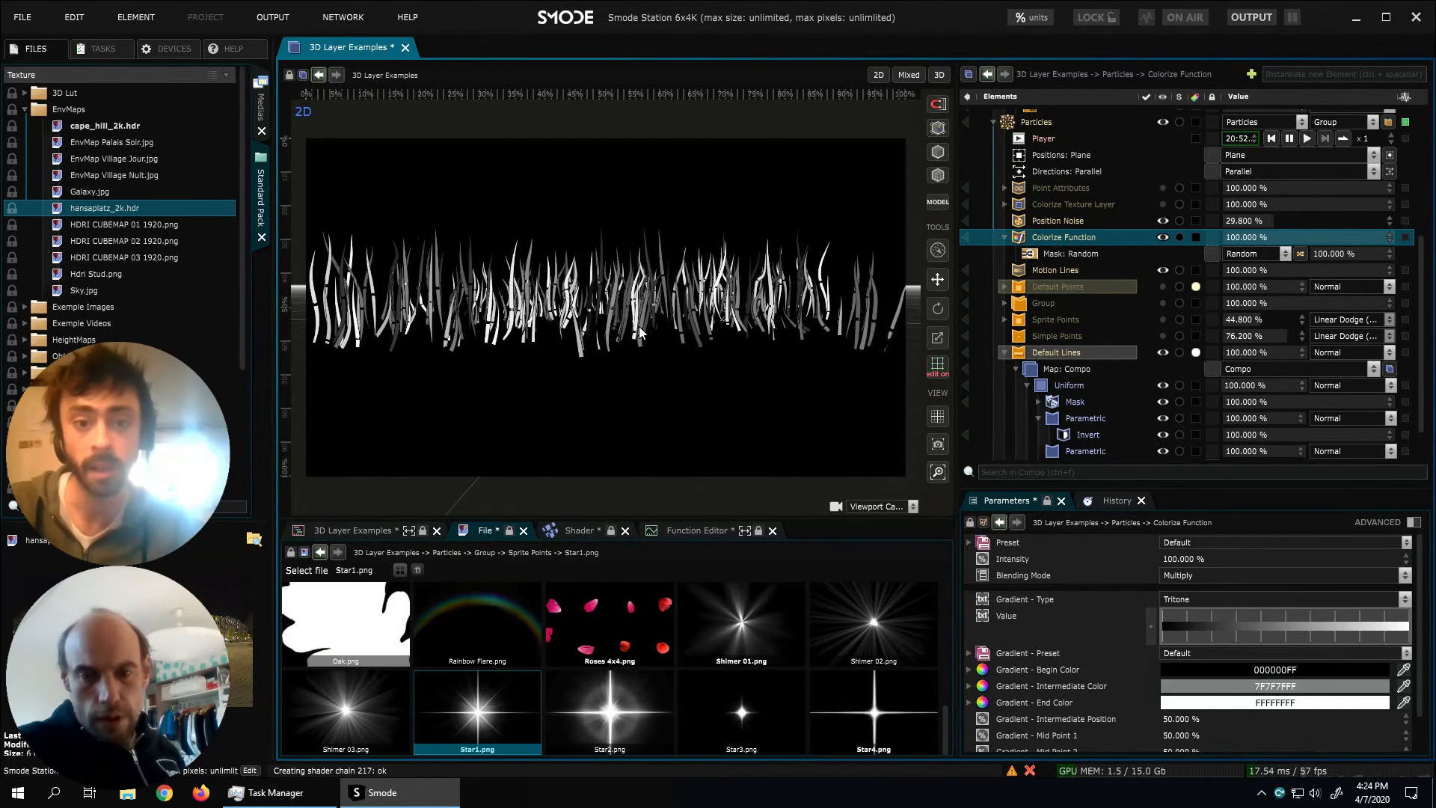
# Add a 3D Transform distort modifier to Particles and move it above Motion Lines
pyautogui.click(1032, 121)
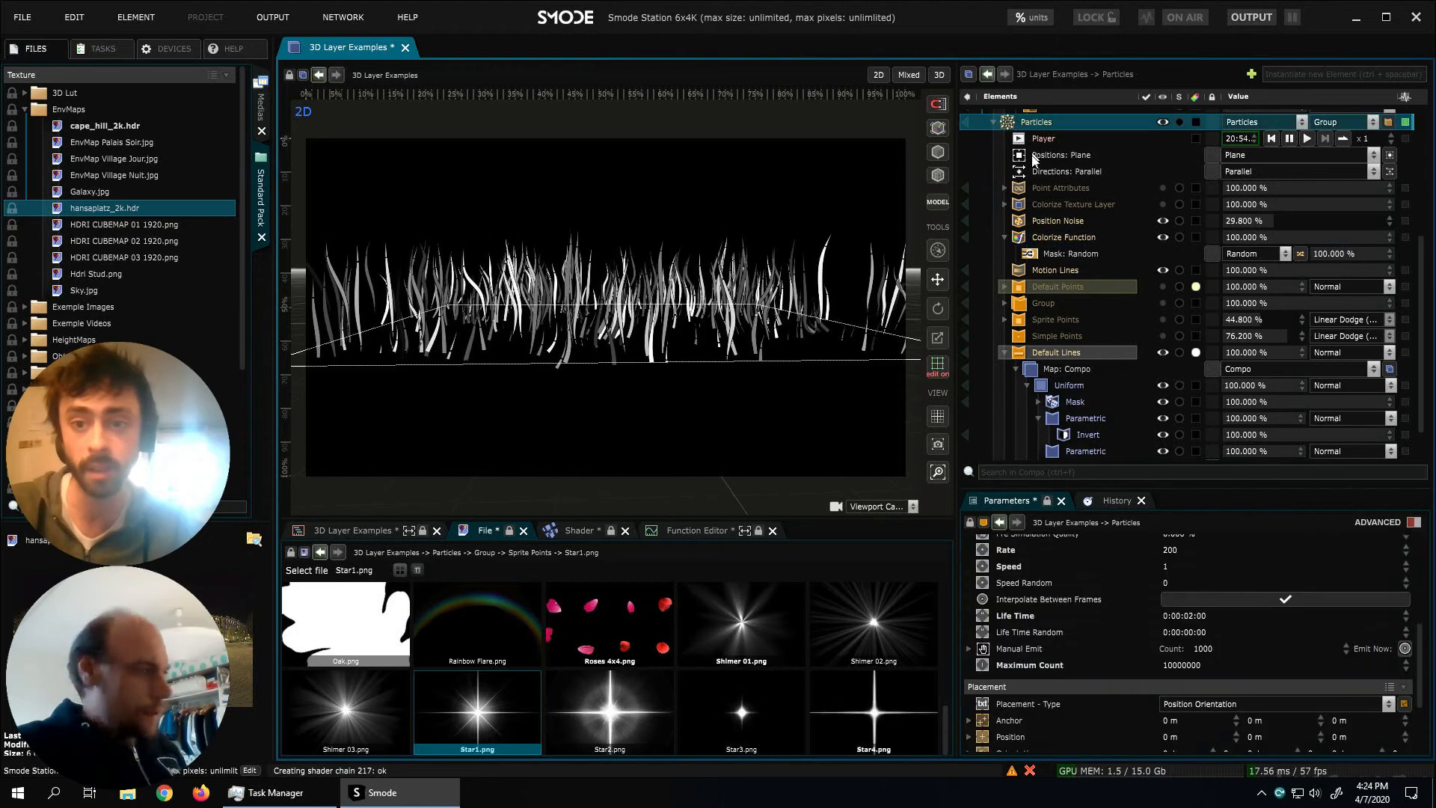
pyautogui.rightClick(1036, 122)
pyautogui.moveTo(924, 257)
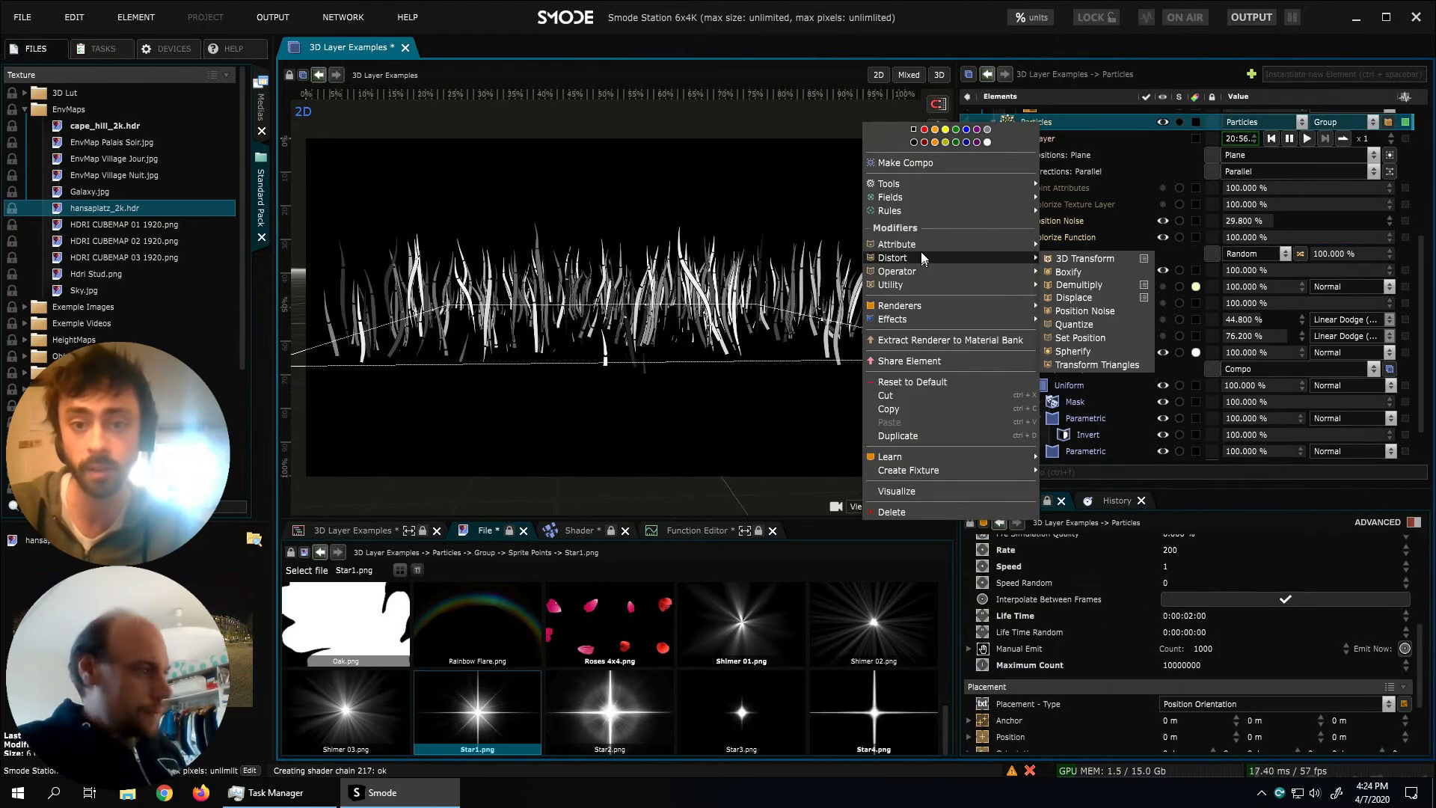
pyautogui.click(1070, 259)
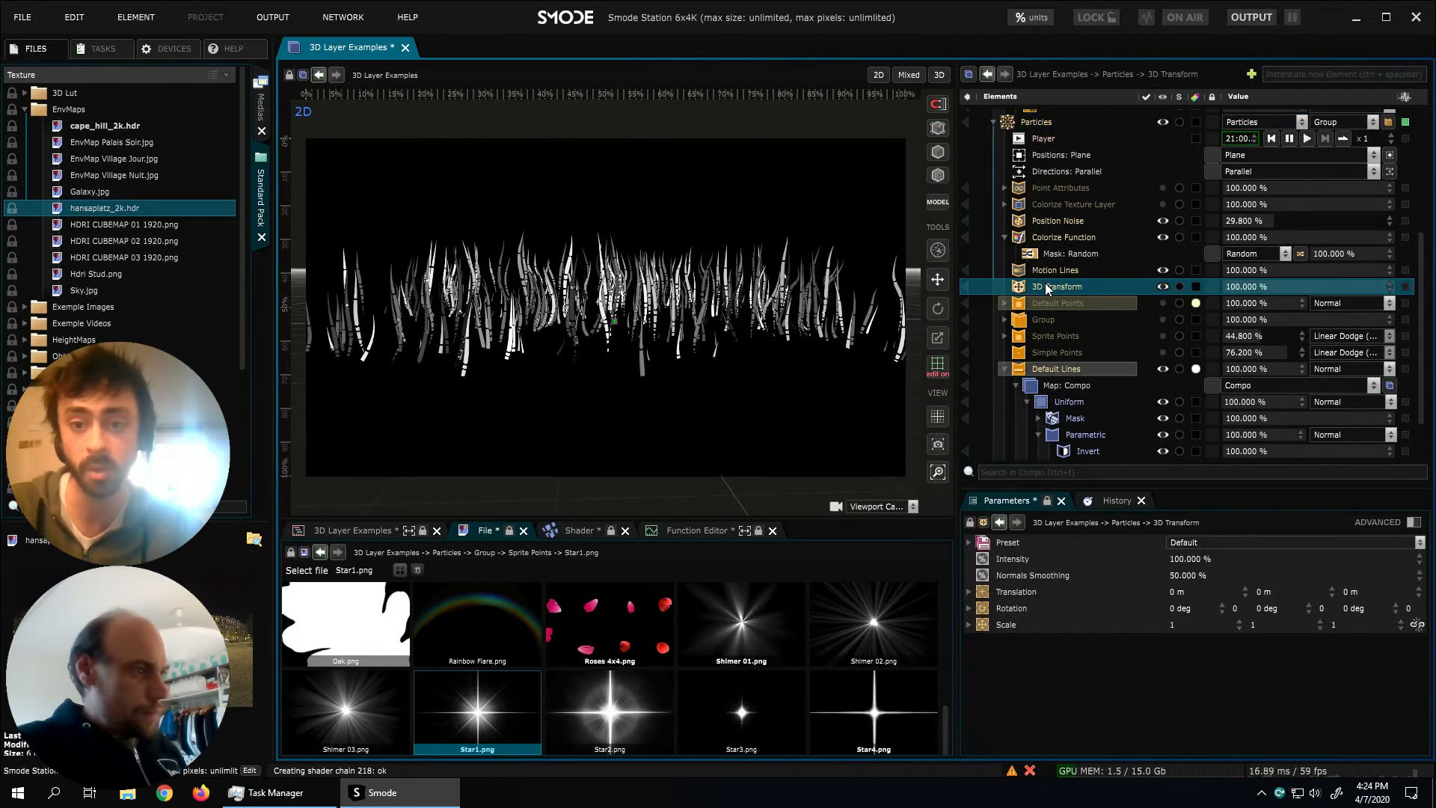
pyautogui.moveTo(1245, 592); pyautogui.dragTo(1245, 569)
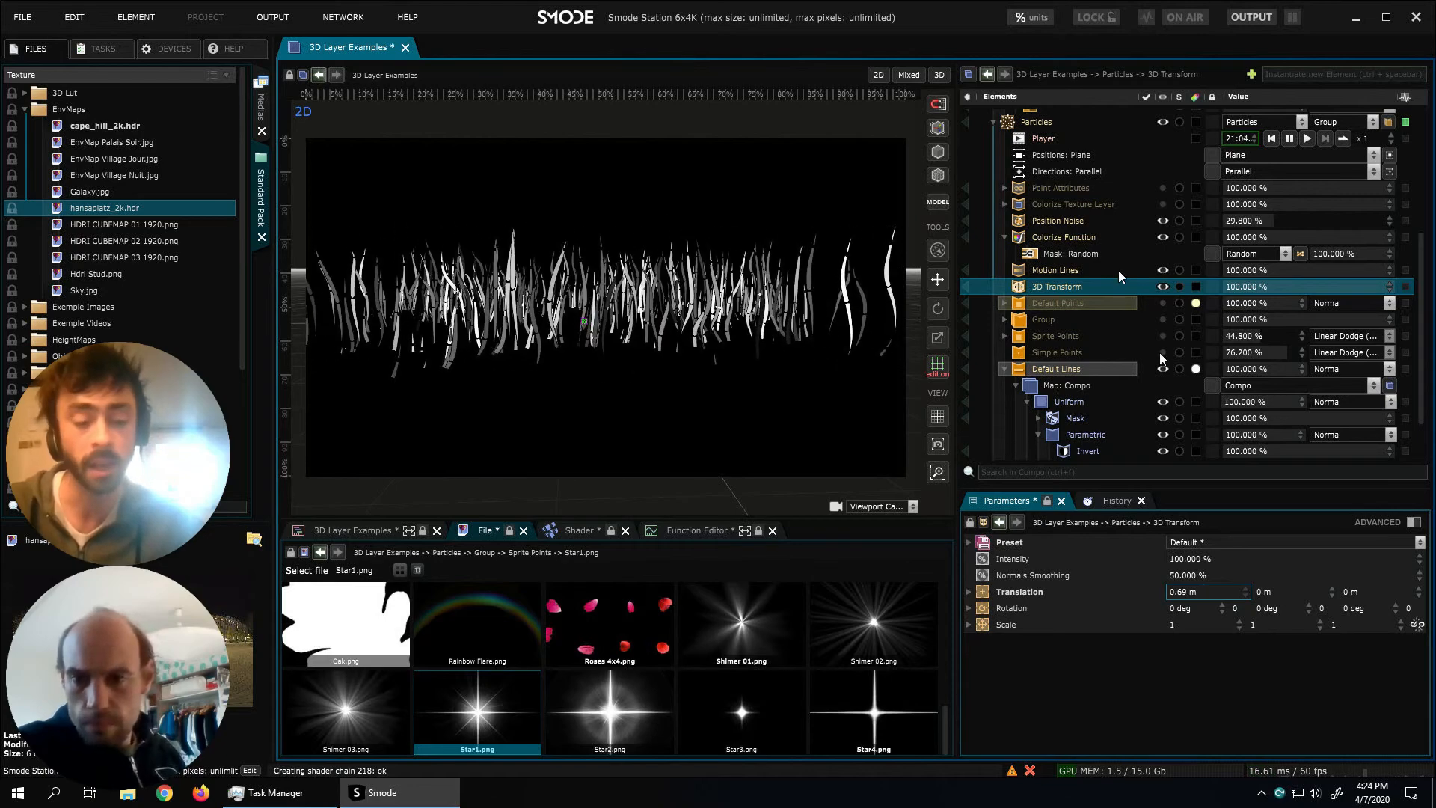
pyautogui.hotkey('ctrl', 'z')
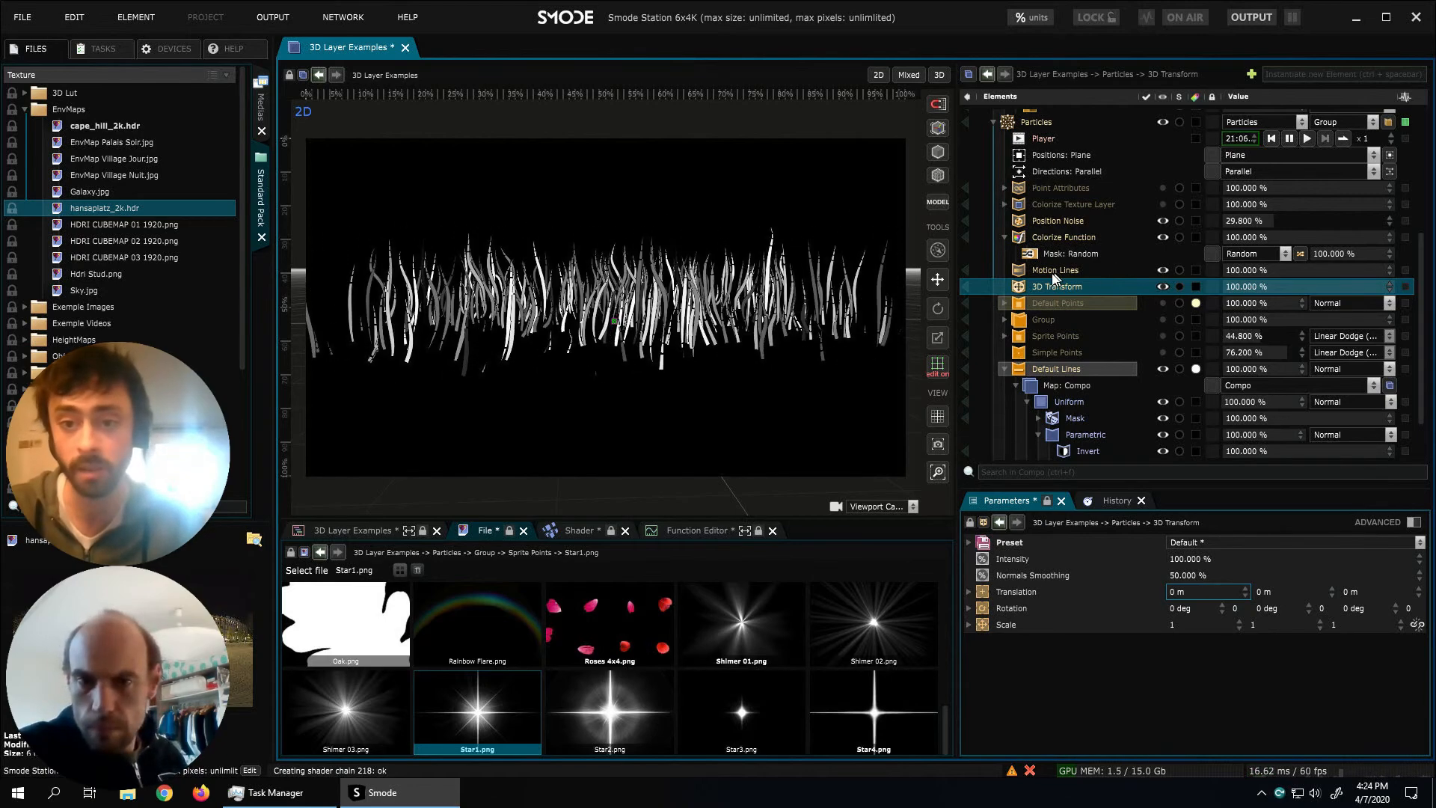
pyautogui.moveTo(1043, 289); pyautogui.dragTo(1057, 266)
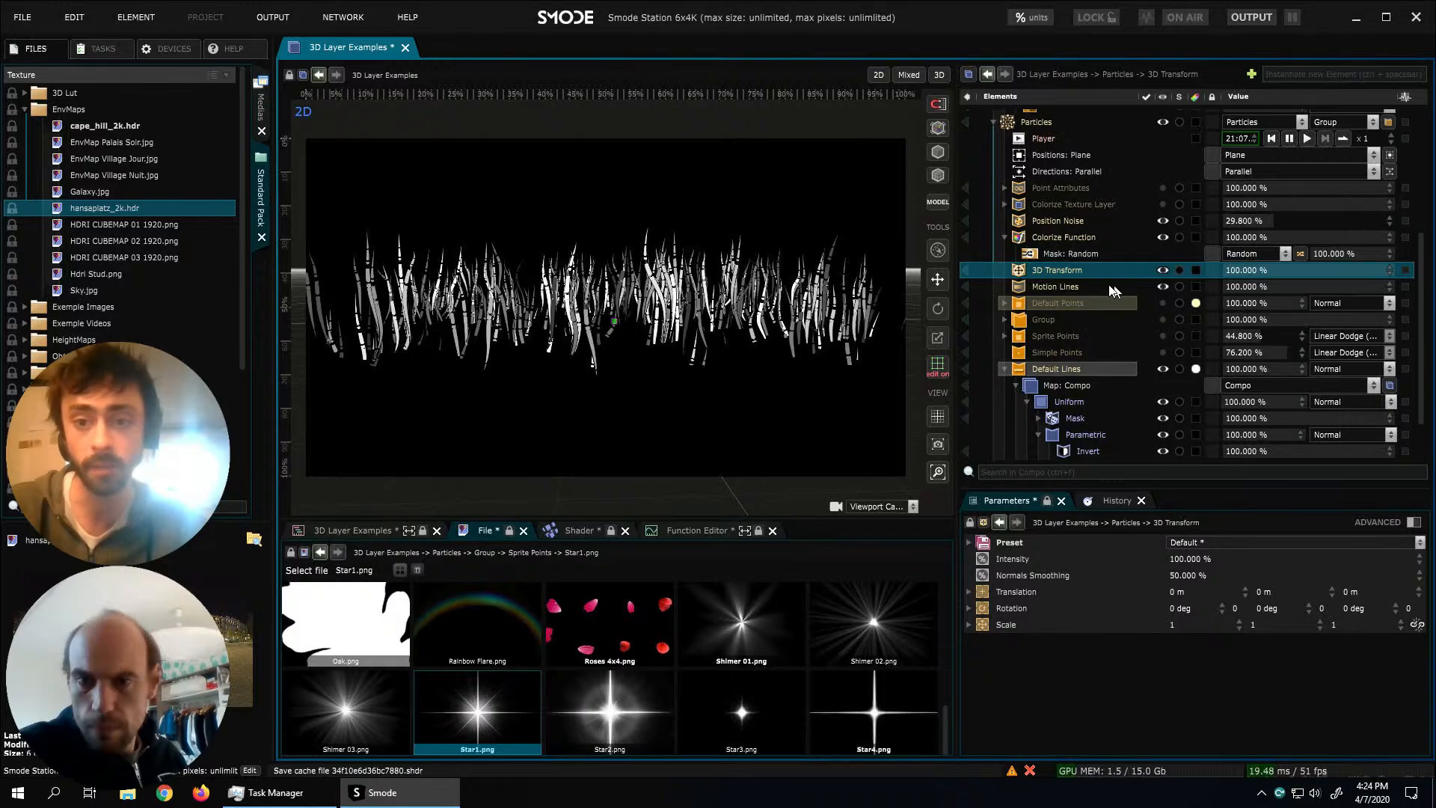
# Try shifting the first translation value of the 3D Transform to test its effect on the motion lines
pyautogui.click(1179, 597)
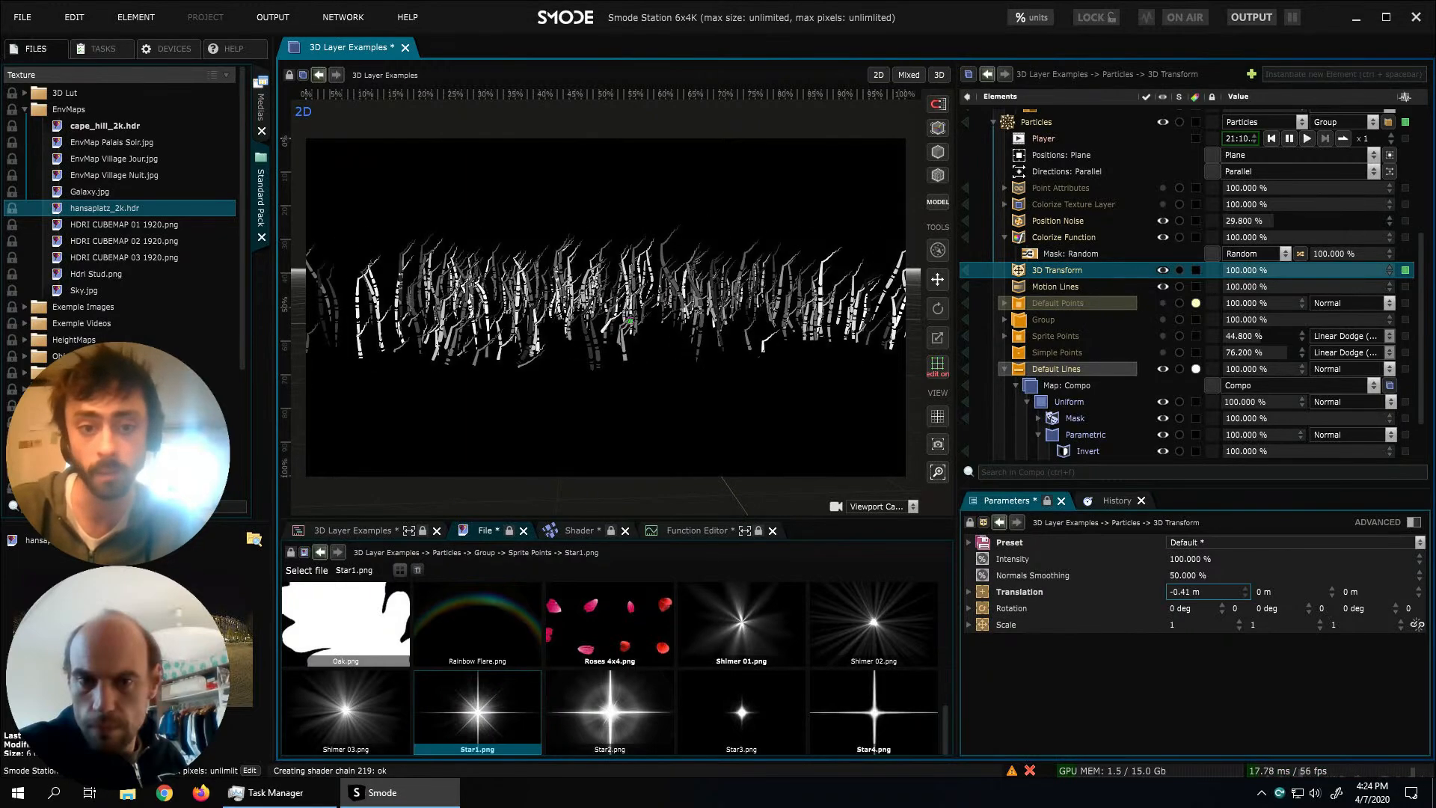
pyautogui.moveTo(1179, 598)
pyautogui.mouseDown()
pyautogui.moveTo(1179, 527)
pyautogui.moveTo(1179, 570)
pyautogui.mouseUp()
pyautogui.hotkey('ctrl', 'z')
# Create a linear loop on the Y rotation of the 3D Transform and set the loop's speed to 0.33
pyautogui.rightClick(1262, 609)
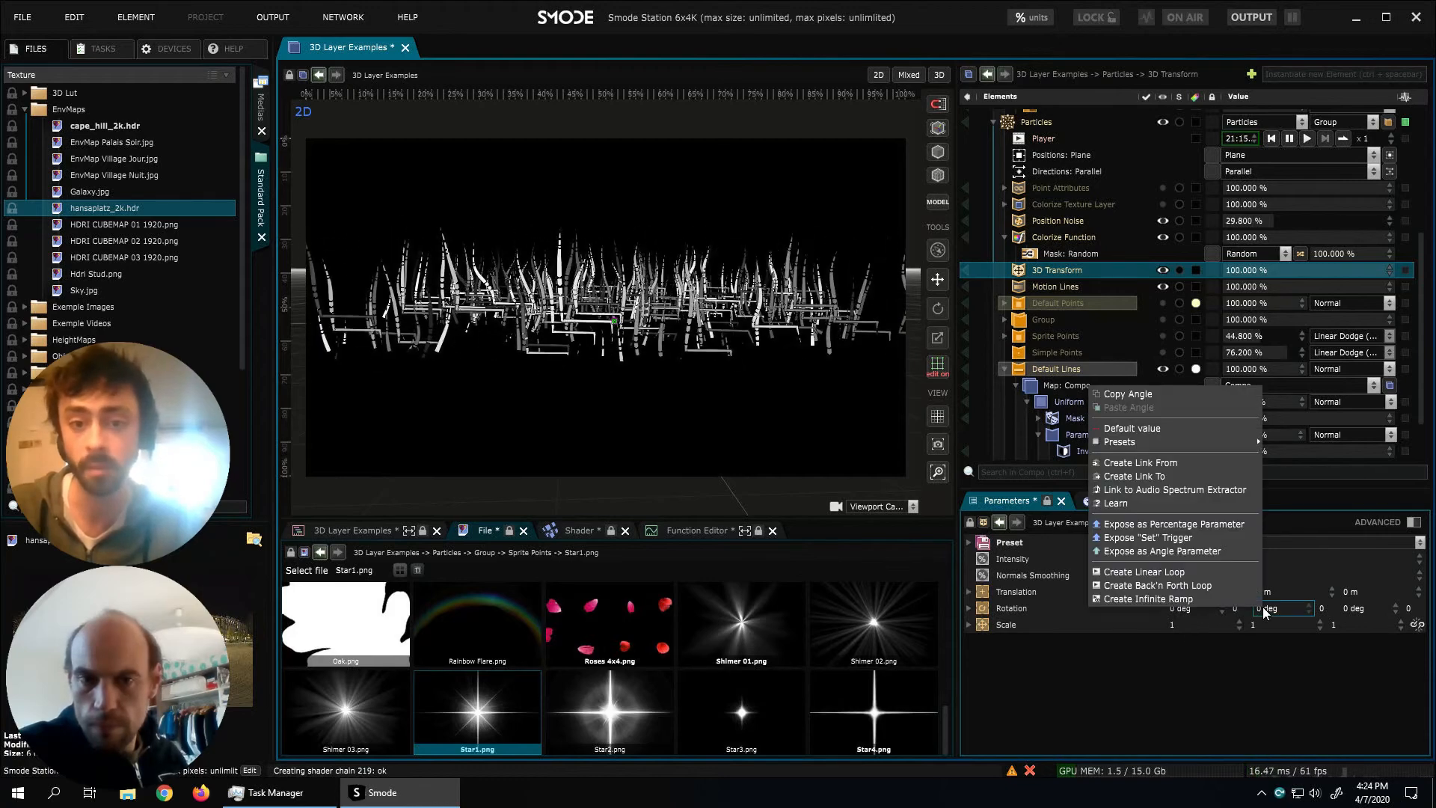
pyautogui.click(1205, 572)
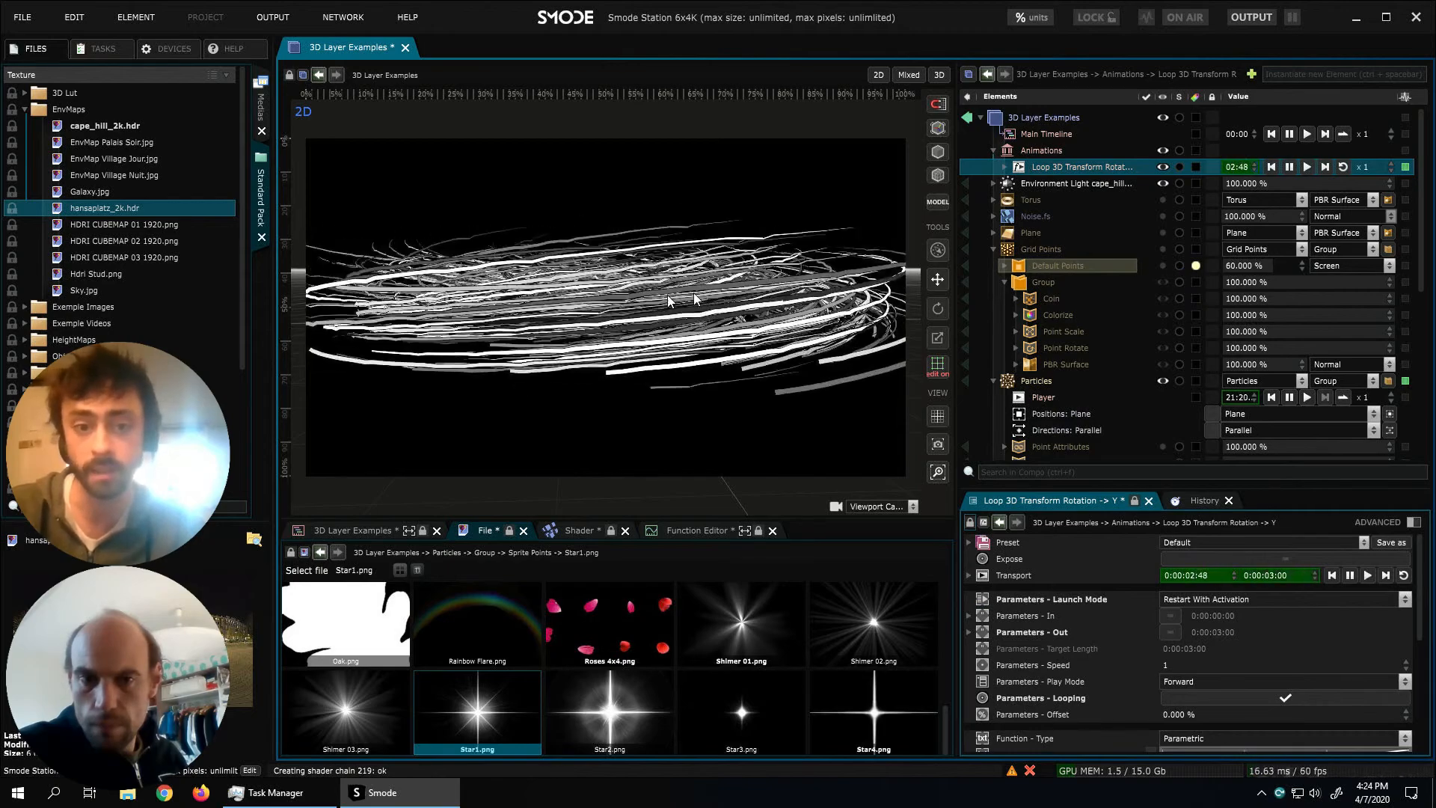
pyautogui.moveTo(1371, 168)
pyautogui.mouseDown()
pyautogui.moveTo(1371, 206)
pyautogui.moveTo(1370, 178)
pyautogui.mouseUp()
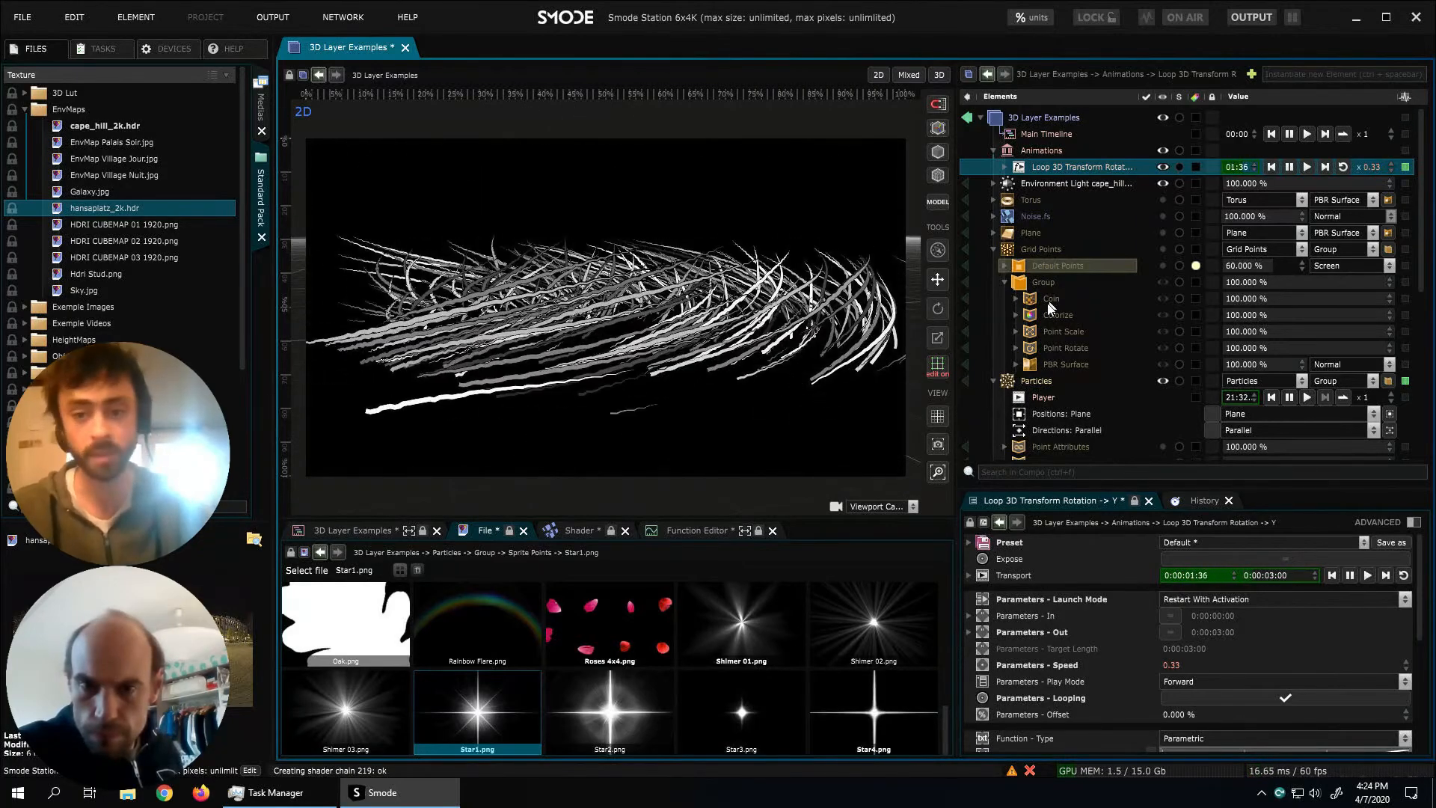
# Select Particles and save the 3D Layer Examples document
pyautogui.scroll(-1, 1055, 364)
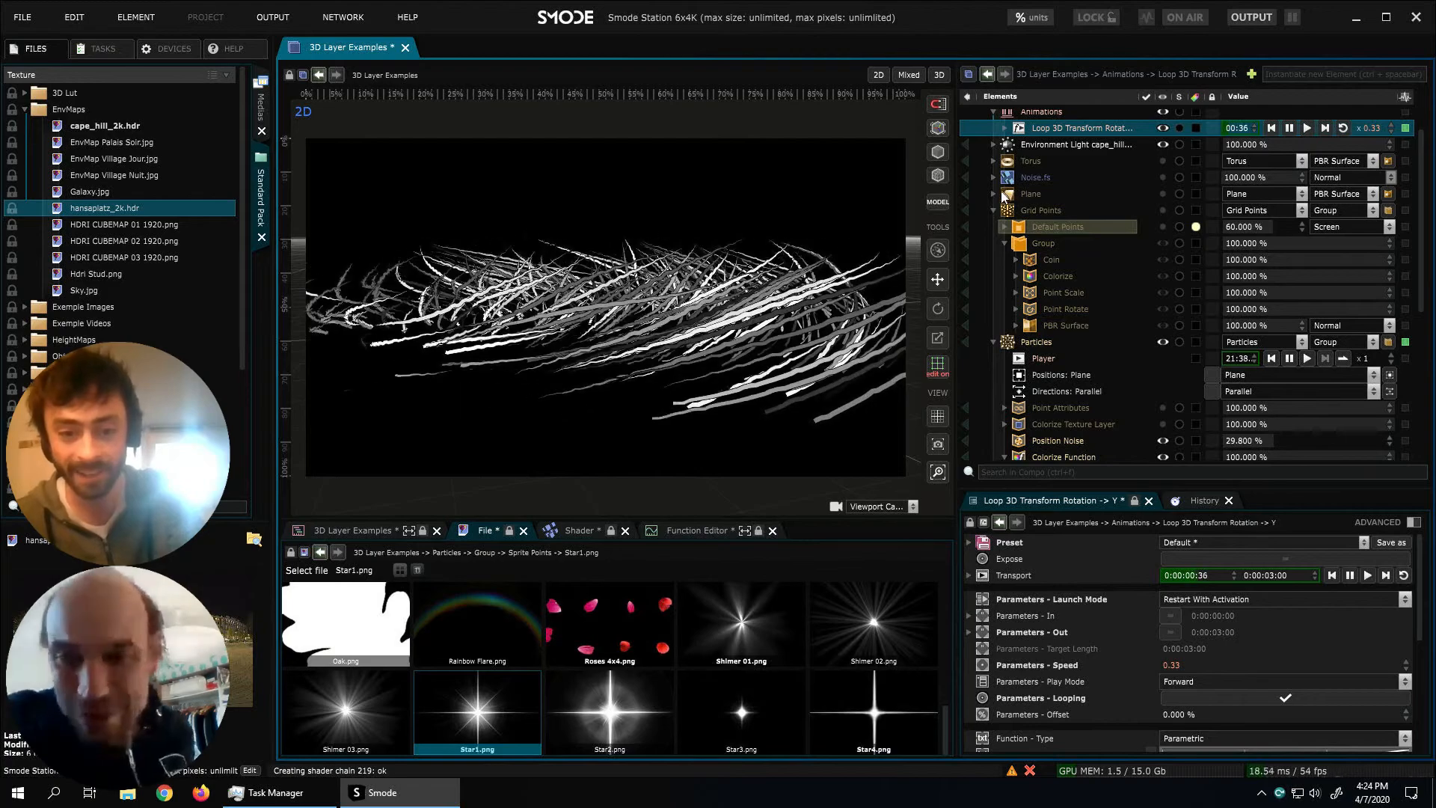
pyautogui.click(1039, 342)
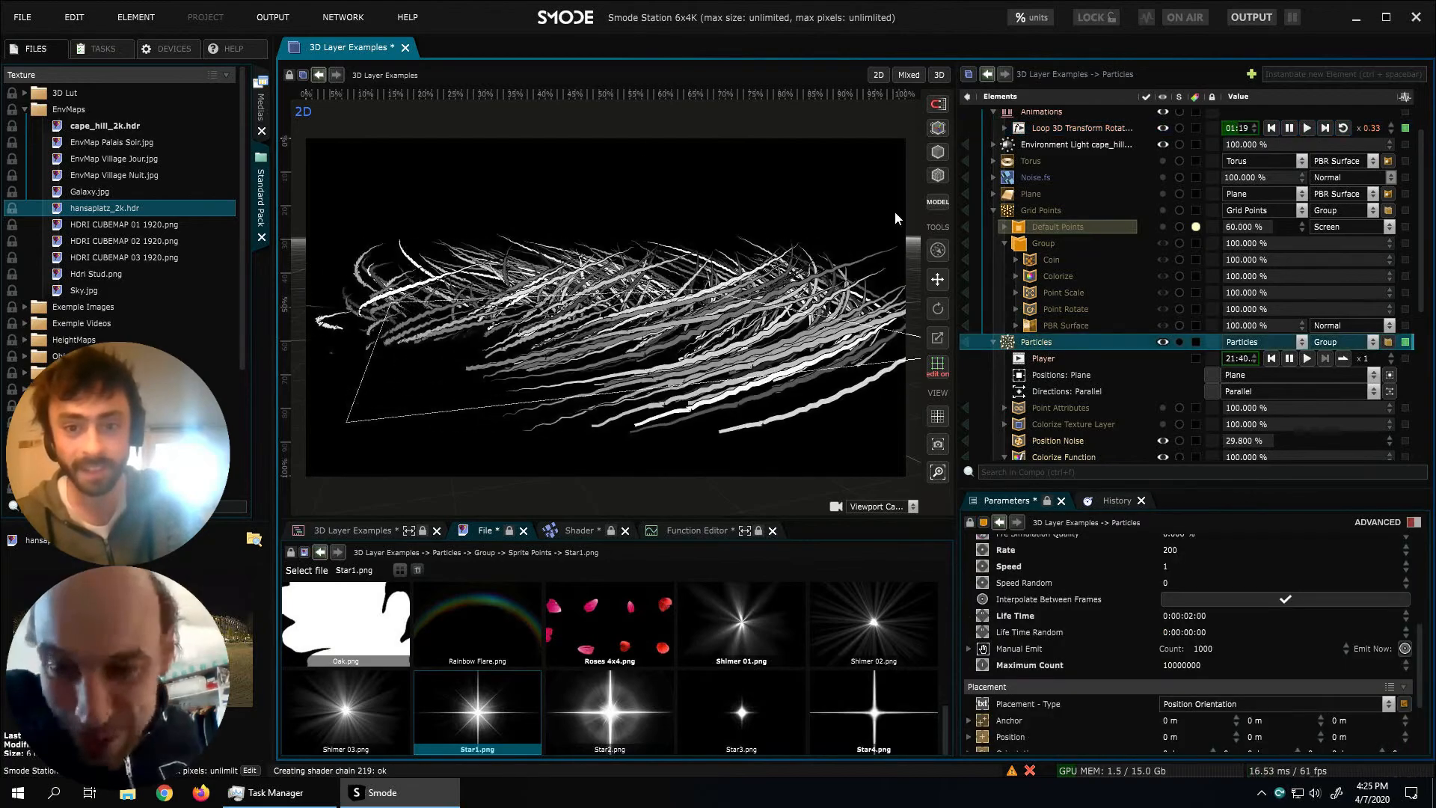
pyautogui.hotkey('ctrl', 's')
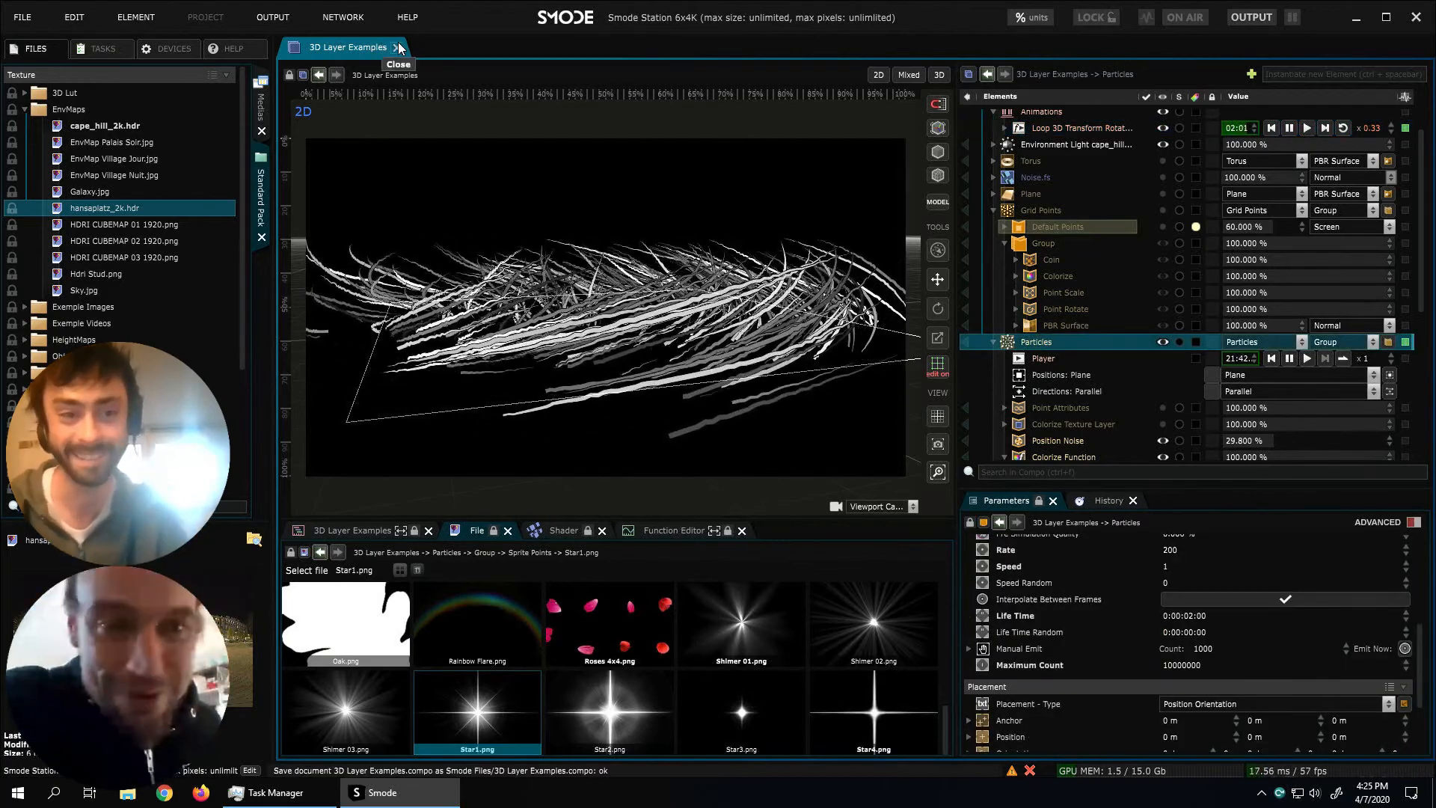
# Collapse the Grid Points and Particles layers in the element tree and disable Particles
pyautogui.scroll(-5, 1012, 334)
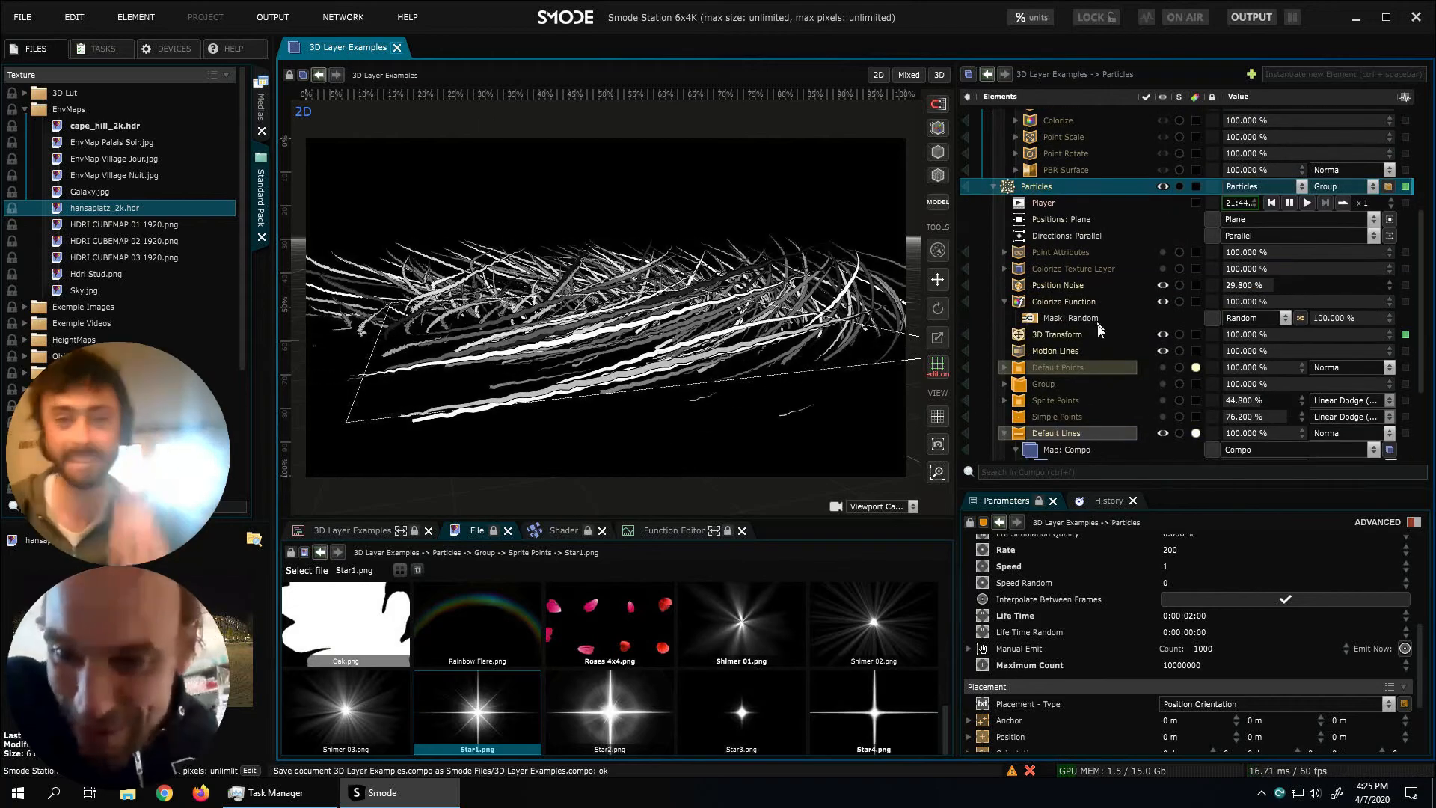
pyautogui.scroll(-3, 1068, 420)
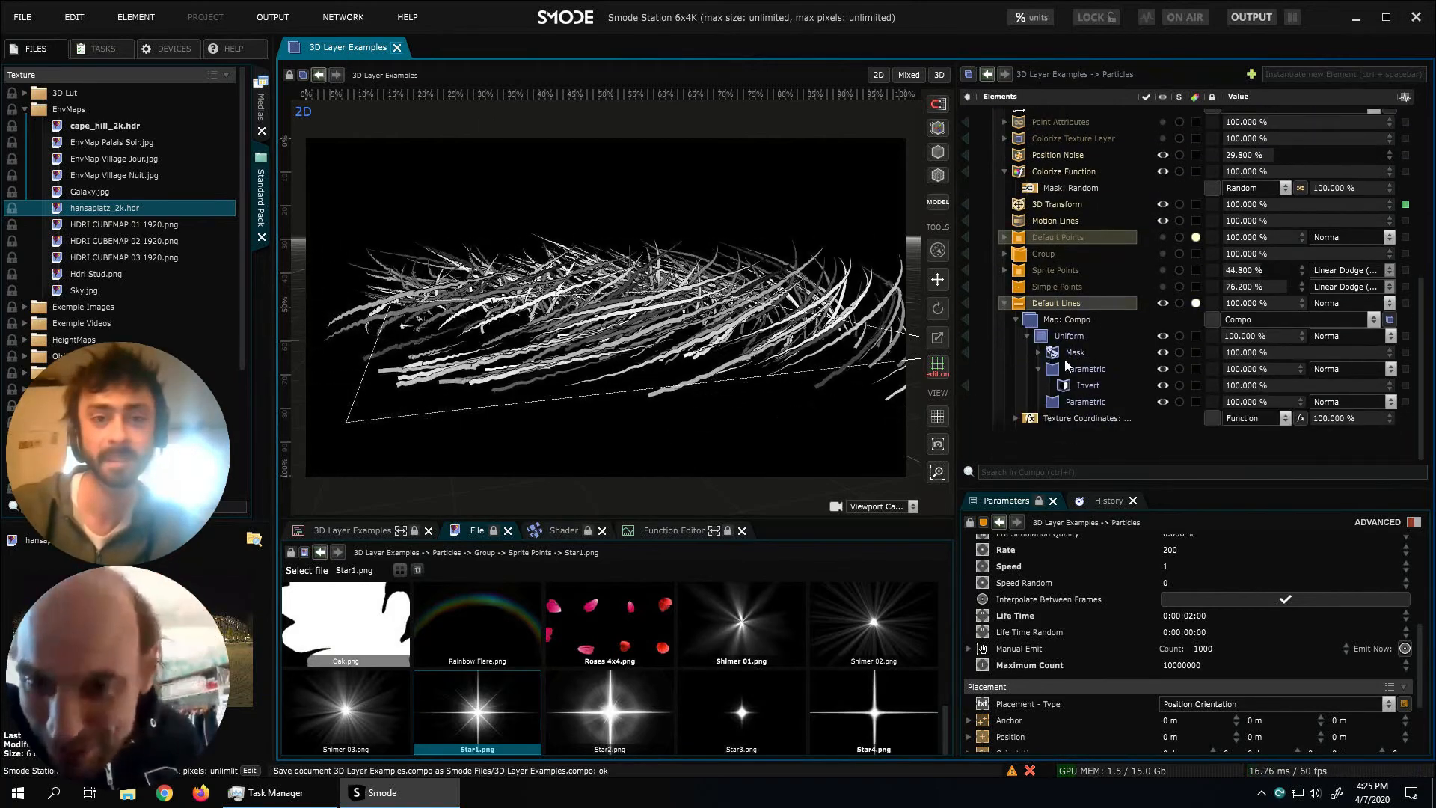
pyautogui.click(1051, 304)
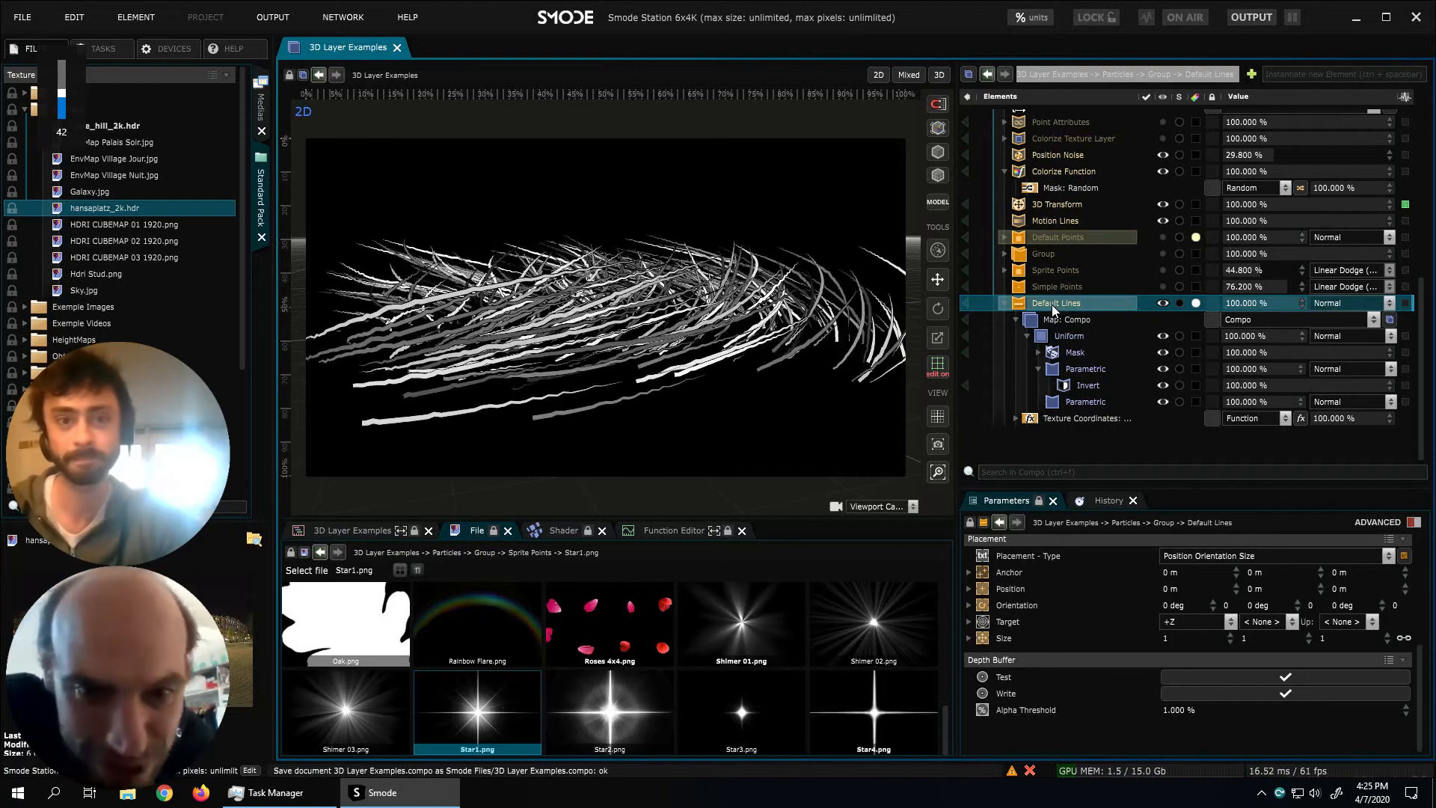
pyautogui.scroll(9, 1142, 282)
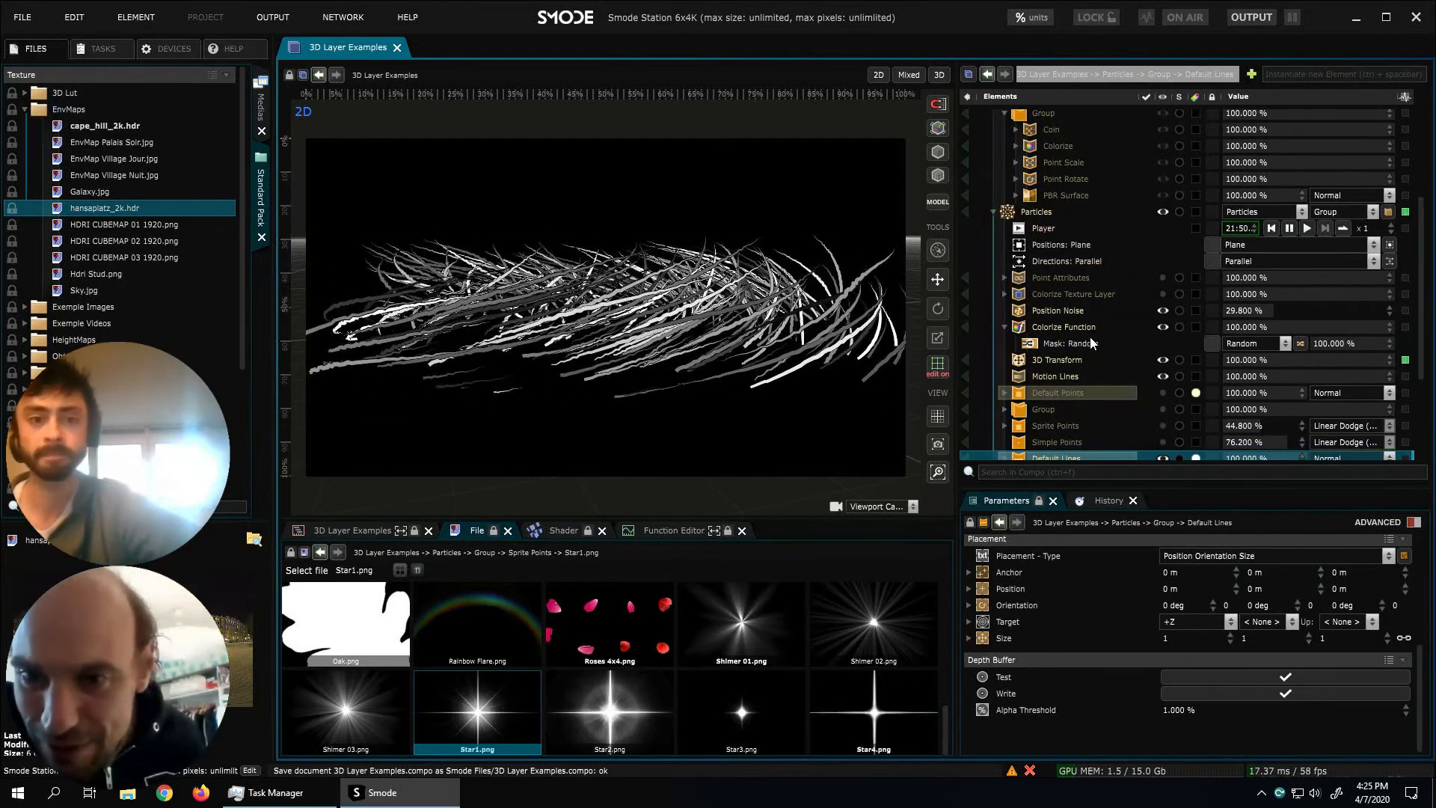
pyautogui.scroll(3, 1089, 337)
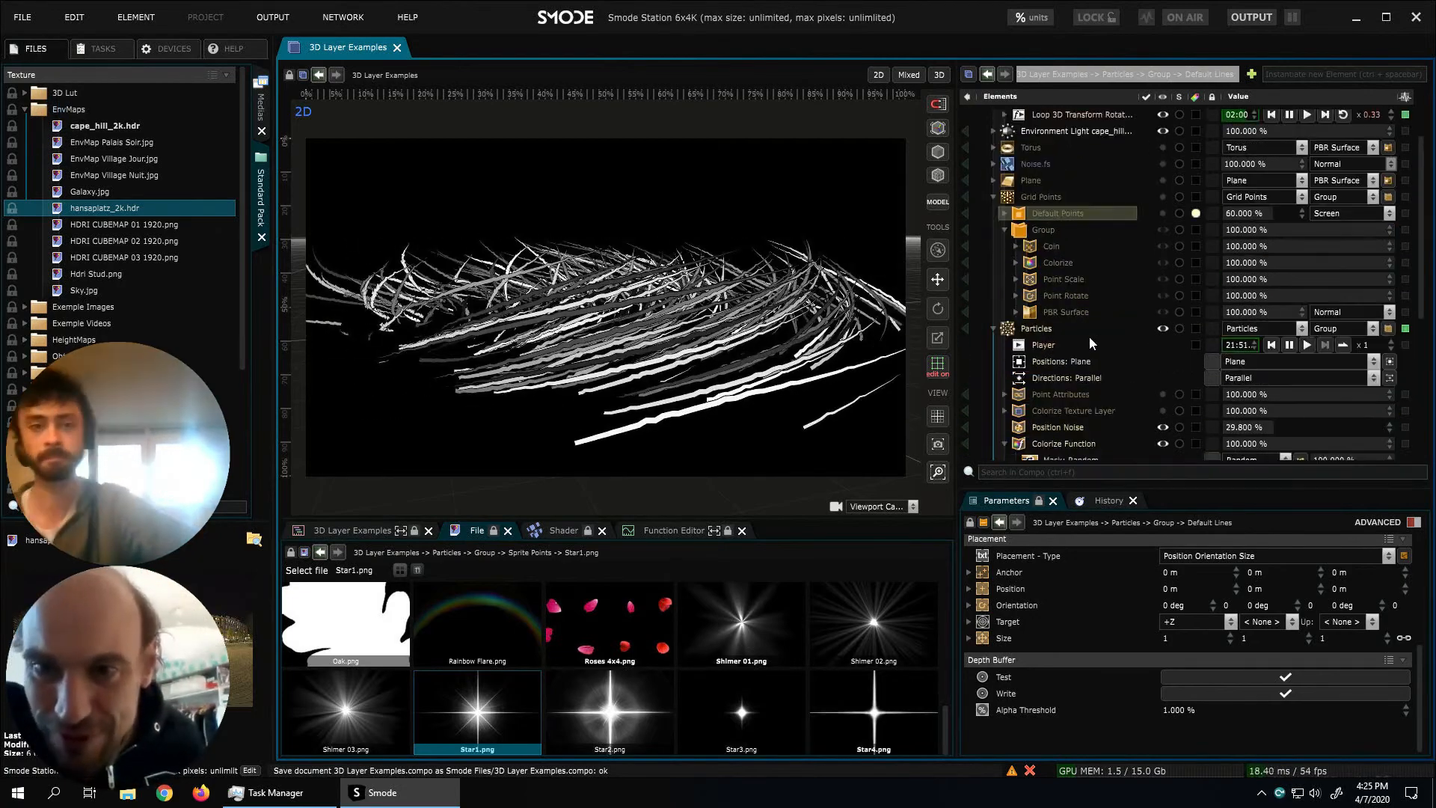
pyautogui.click(995, 198)
pyautogui.click(994, 213)
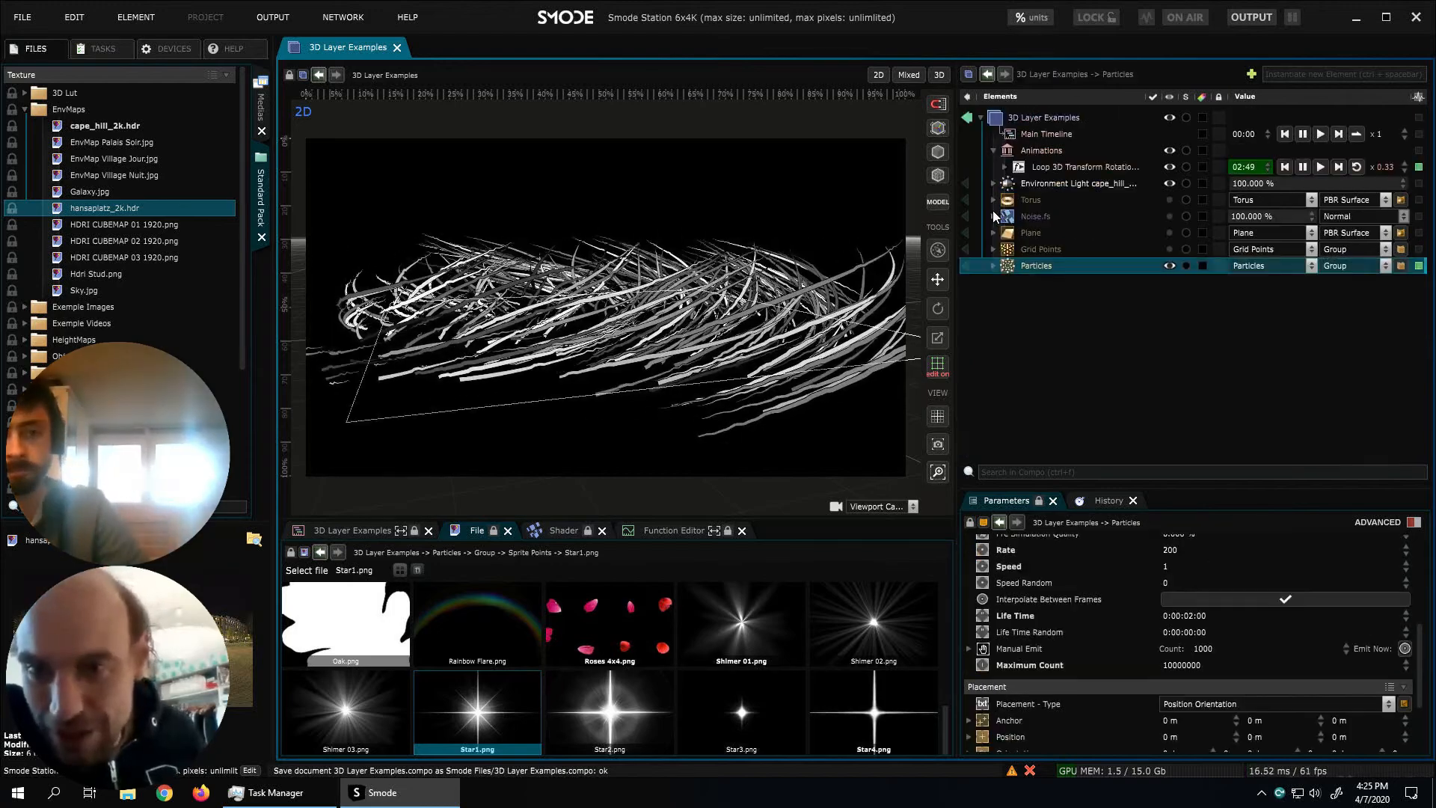
pyautogui.click(1168, 267)
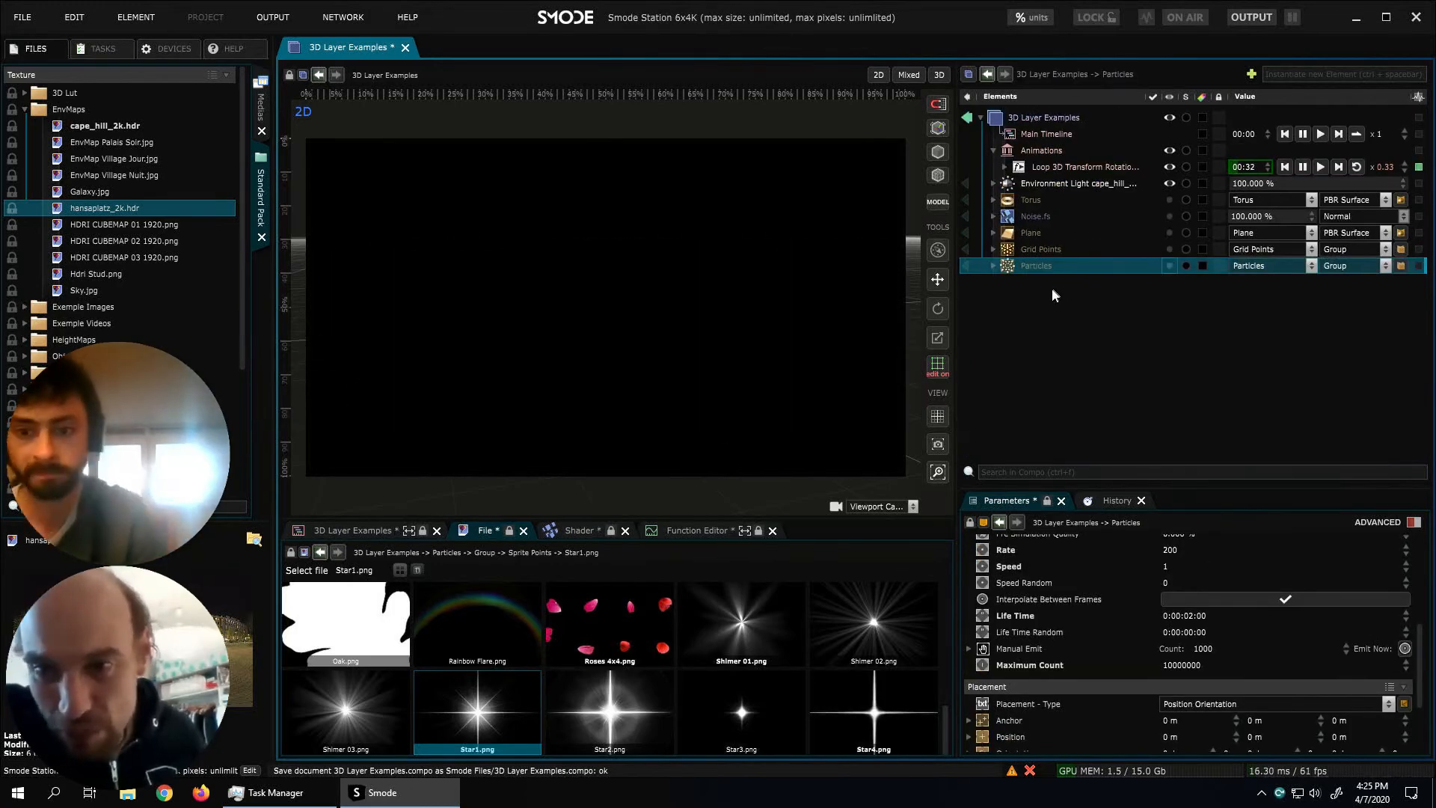
# Add a Star shape layer to the compo and enlarge its scale to about 50 % by 89 %
pyautogui.rightClick(1052, 292)
pyautogui.moveTo(1018, 342)
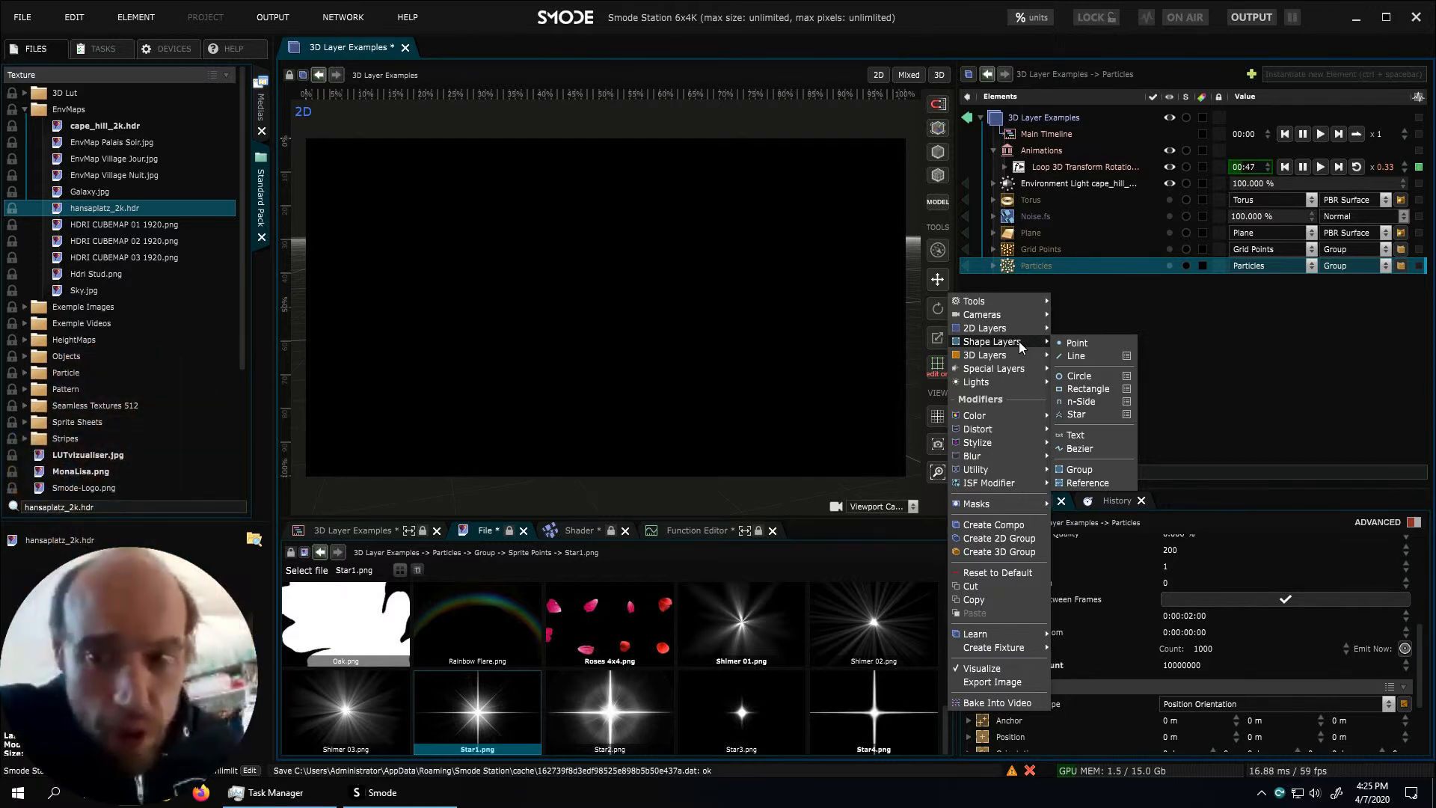
pyautogui.click(1076, 415)
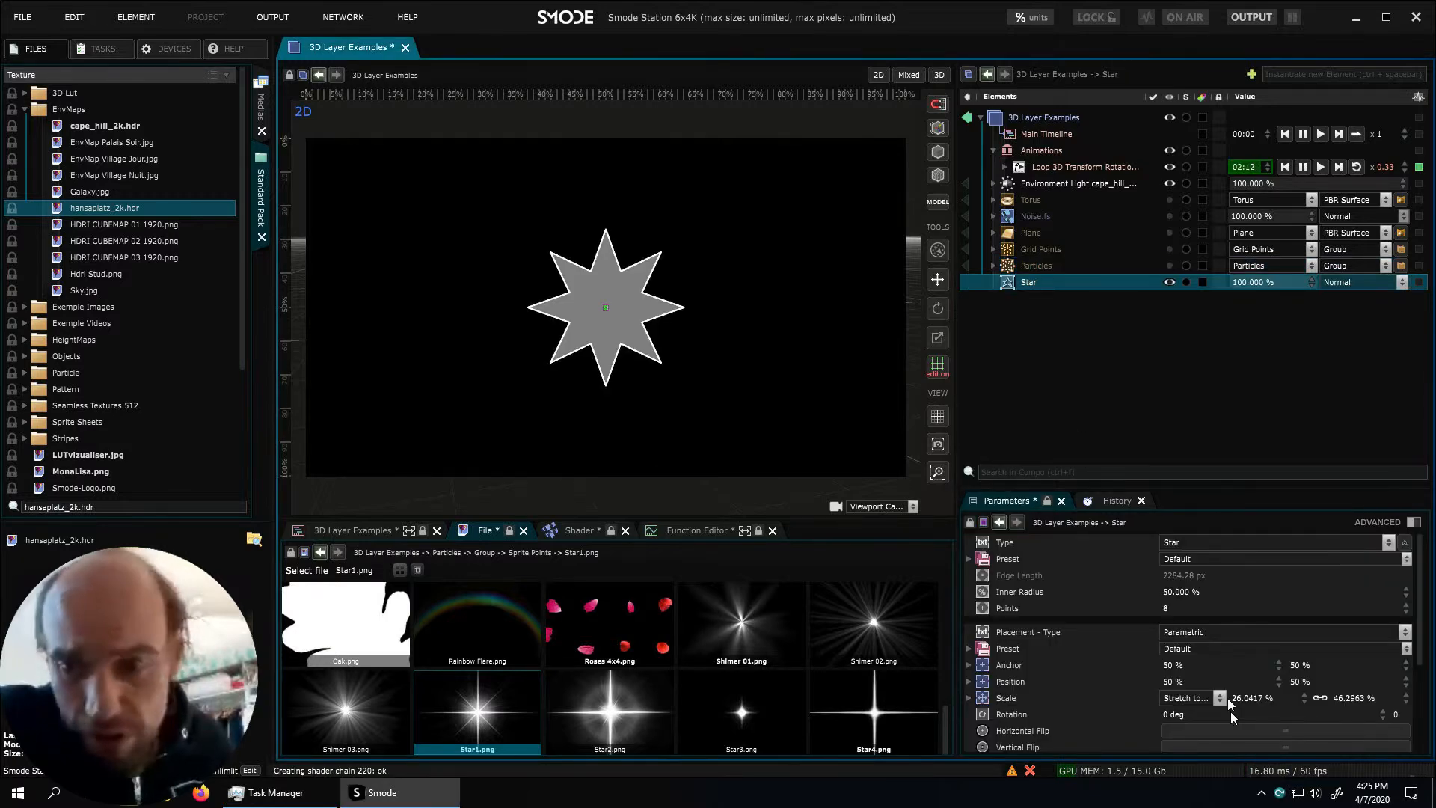
pyautogui.moveTo(1251, 699); pyautogui.dragTo(1270, 699)
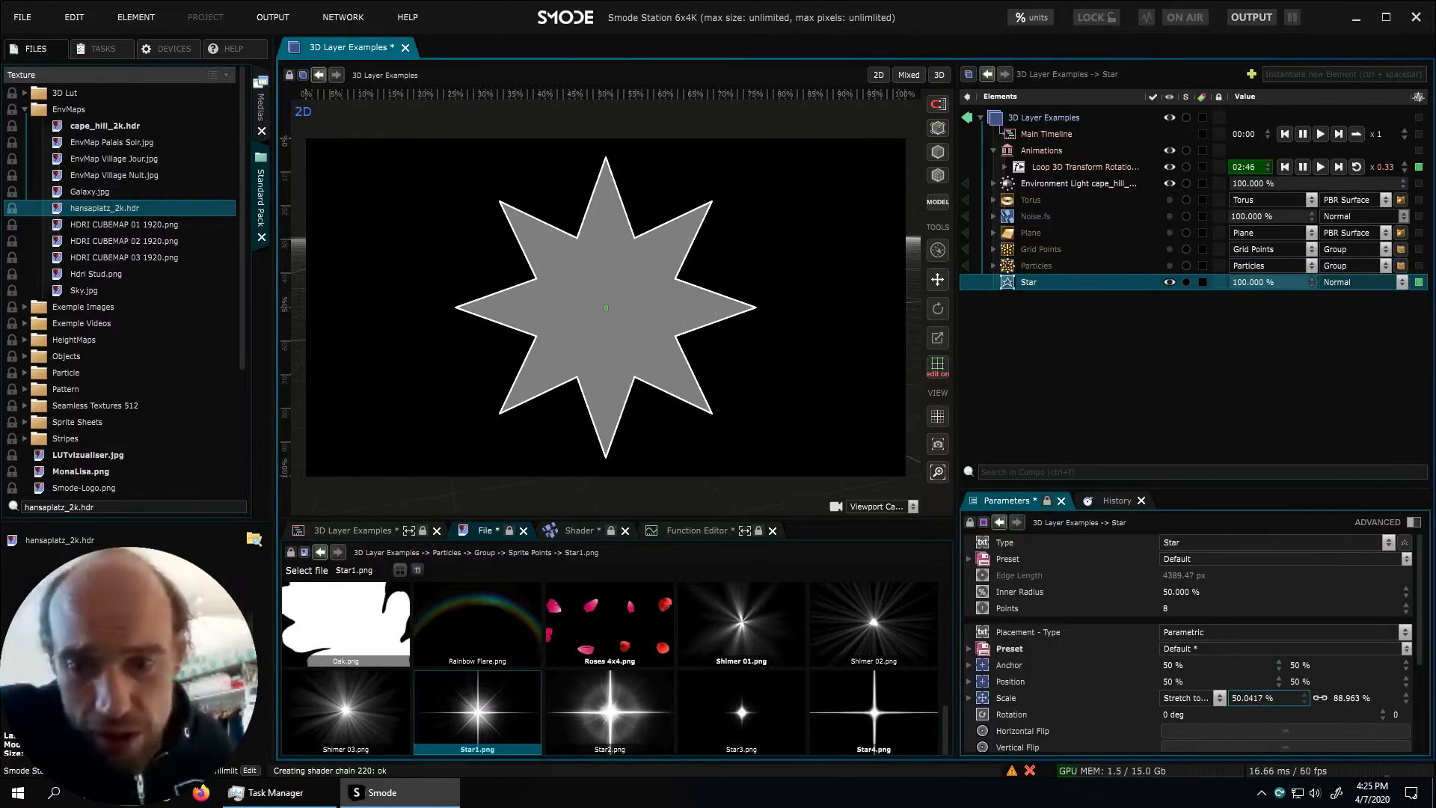
# Change the star's renderer fill colour to dark red 9B1313FF
pyautogui.scroll(-2, 1174, 629)
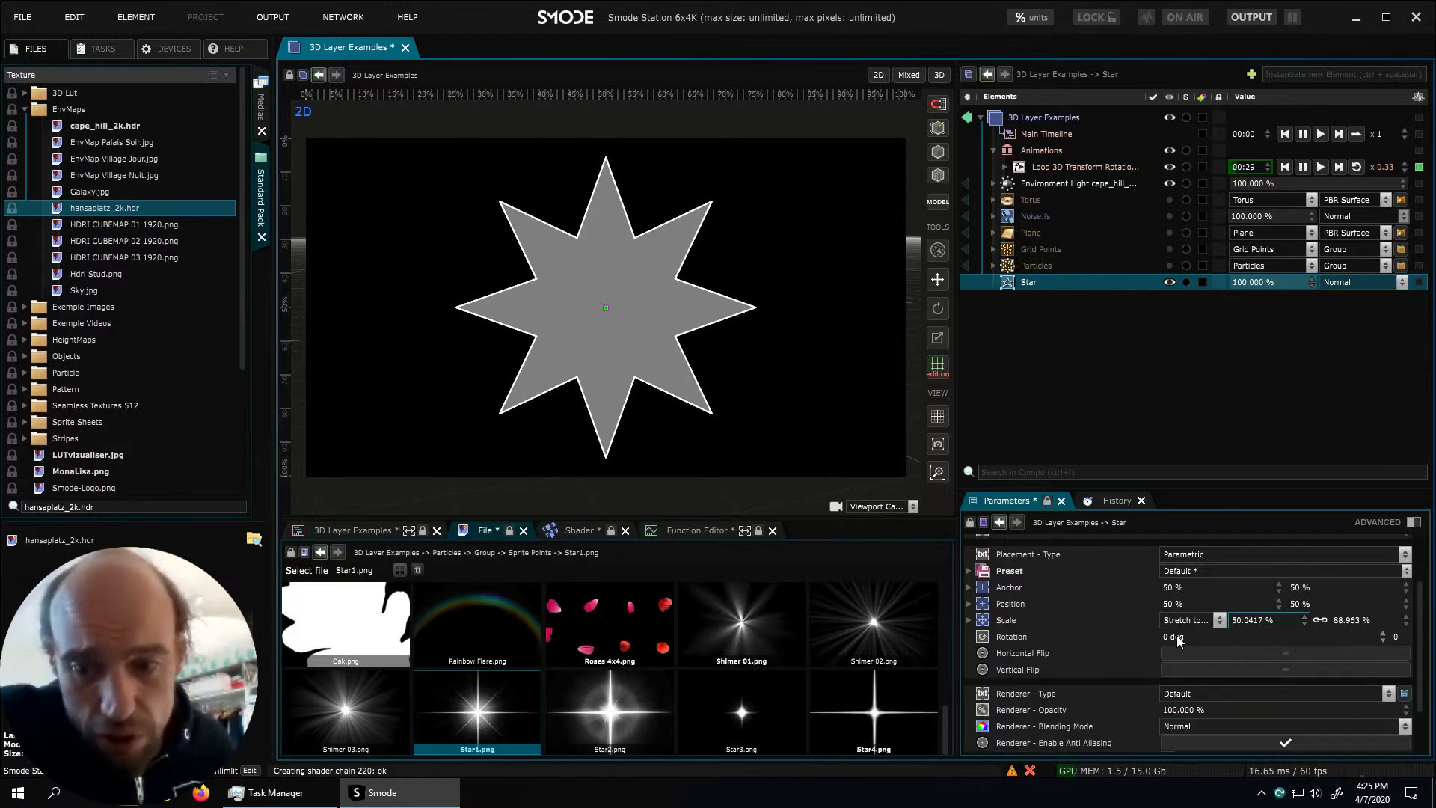
pyautogui.scroll(-2, 1182, 718)
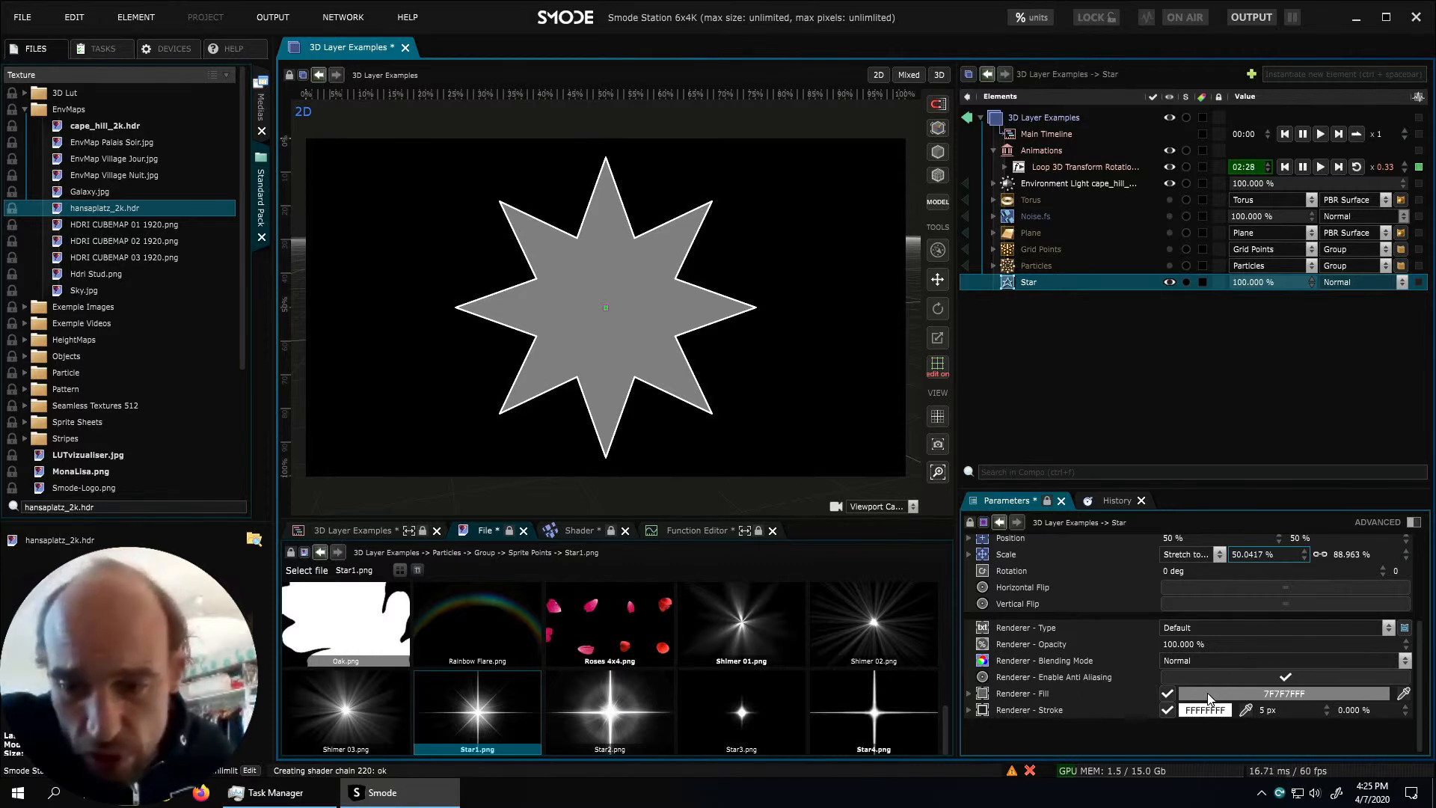
pyautogui.click(1209, 699)
pyautogui.moveTo(1257, 673); pyautogui.dragTo(1312, 656)
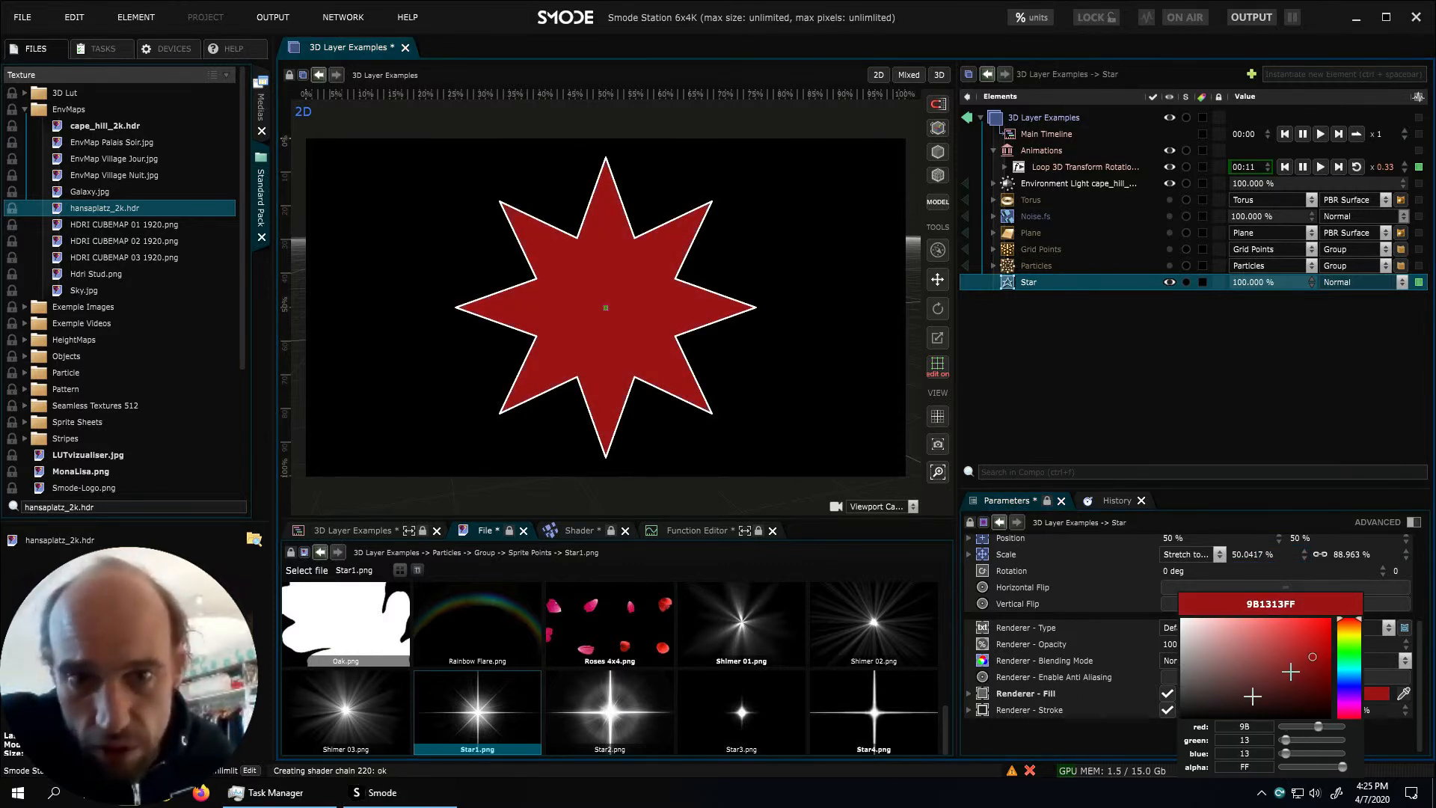
pyautogui.click(1134, 746)
# Set the star's renderer stroke to 30 px thick with a centering of about -20.7 %
pyautogui.moveTo(1281, 710); pyautogui.dragTo(1215, 467)
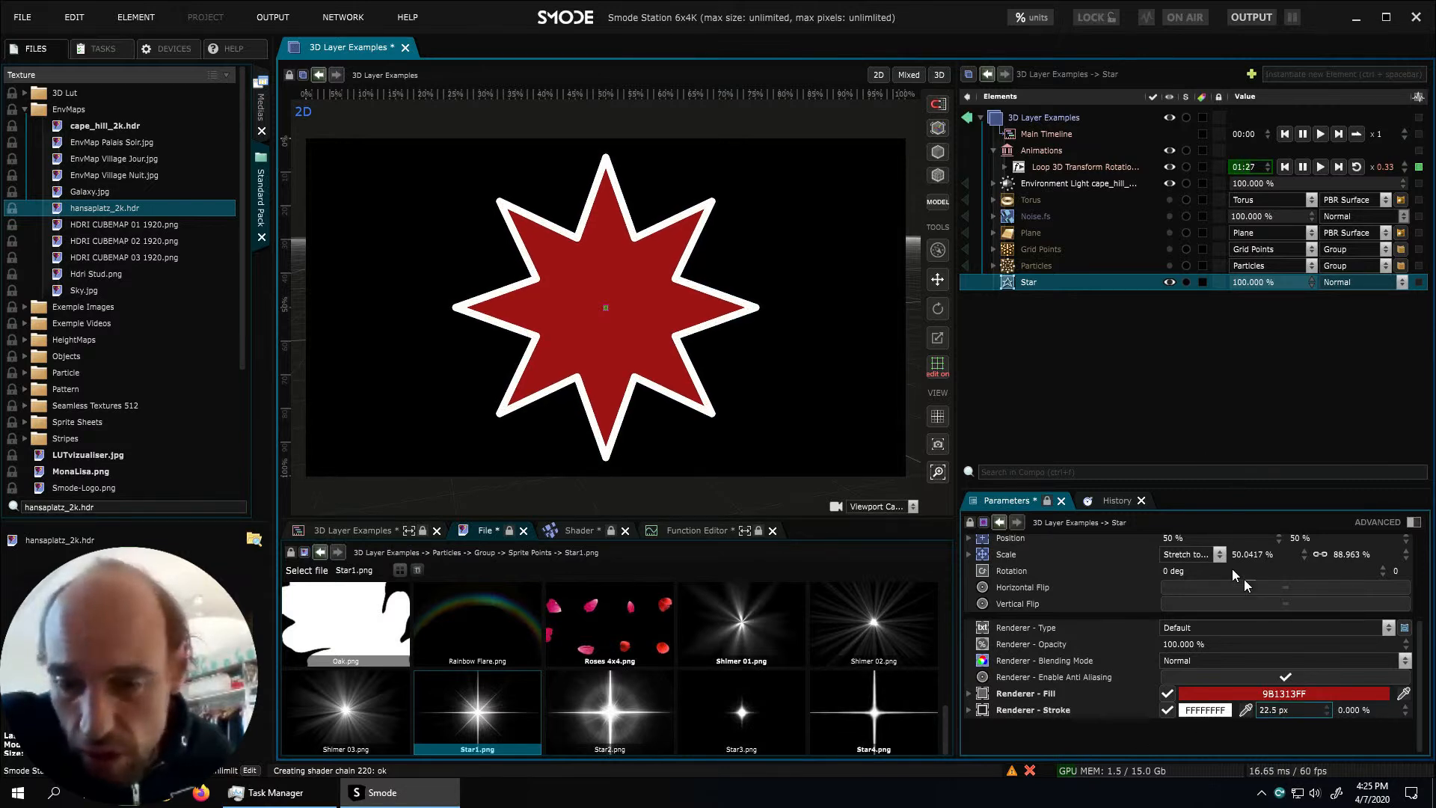
pyautogui.moveTo(1288, 699); pyautogui.dragTo(1309, 670)
pyautogui.moveTo(1355, 712)
pyautogui.mouseDown()
pyautogui.moveTo(1357, 666)
pyautogui.moveTo(1357, 741)
pyautogui.moveTo(1290, 724)
pyautogui.mouseUp()
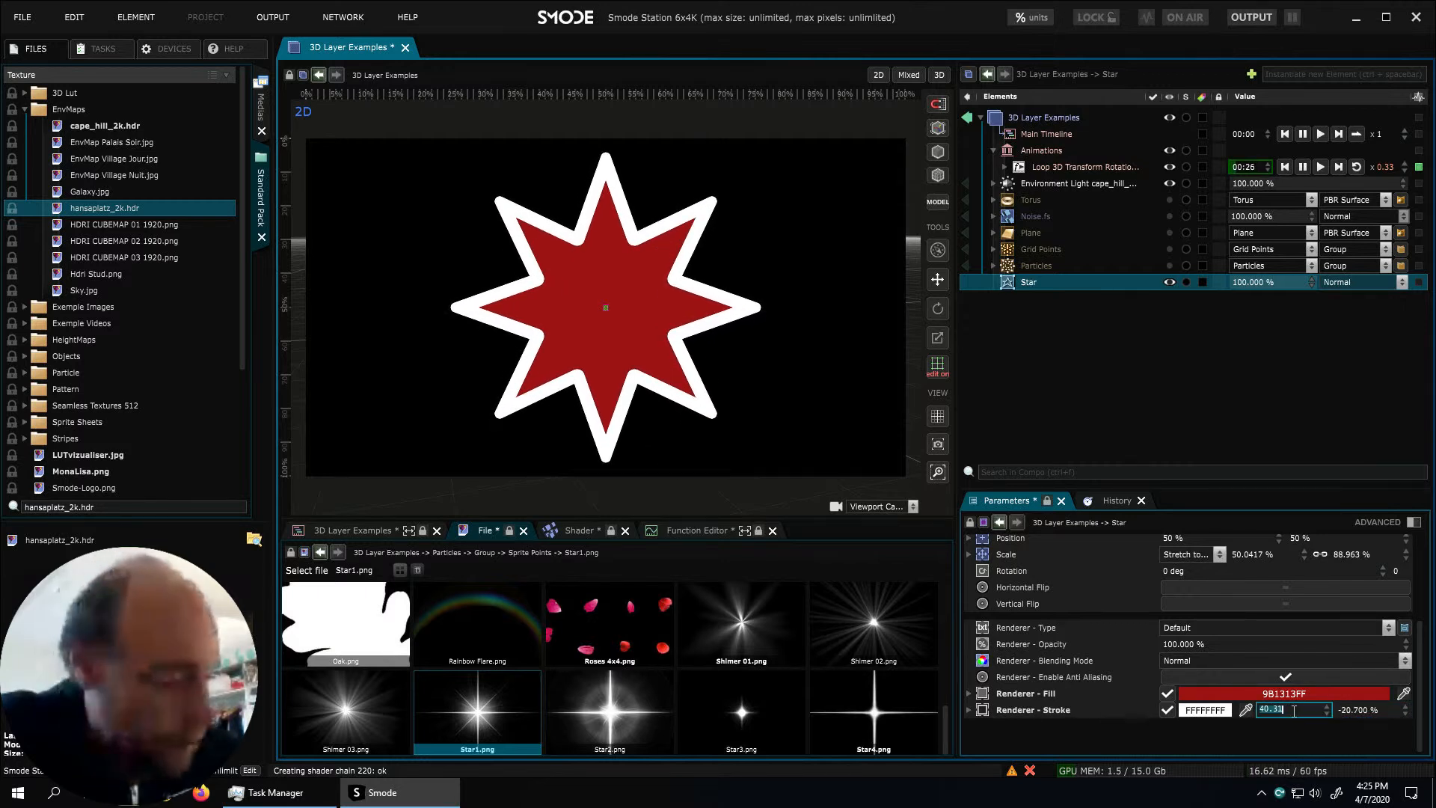
pyautogui.press('Return')
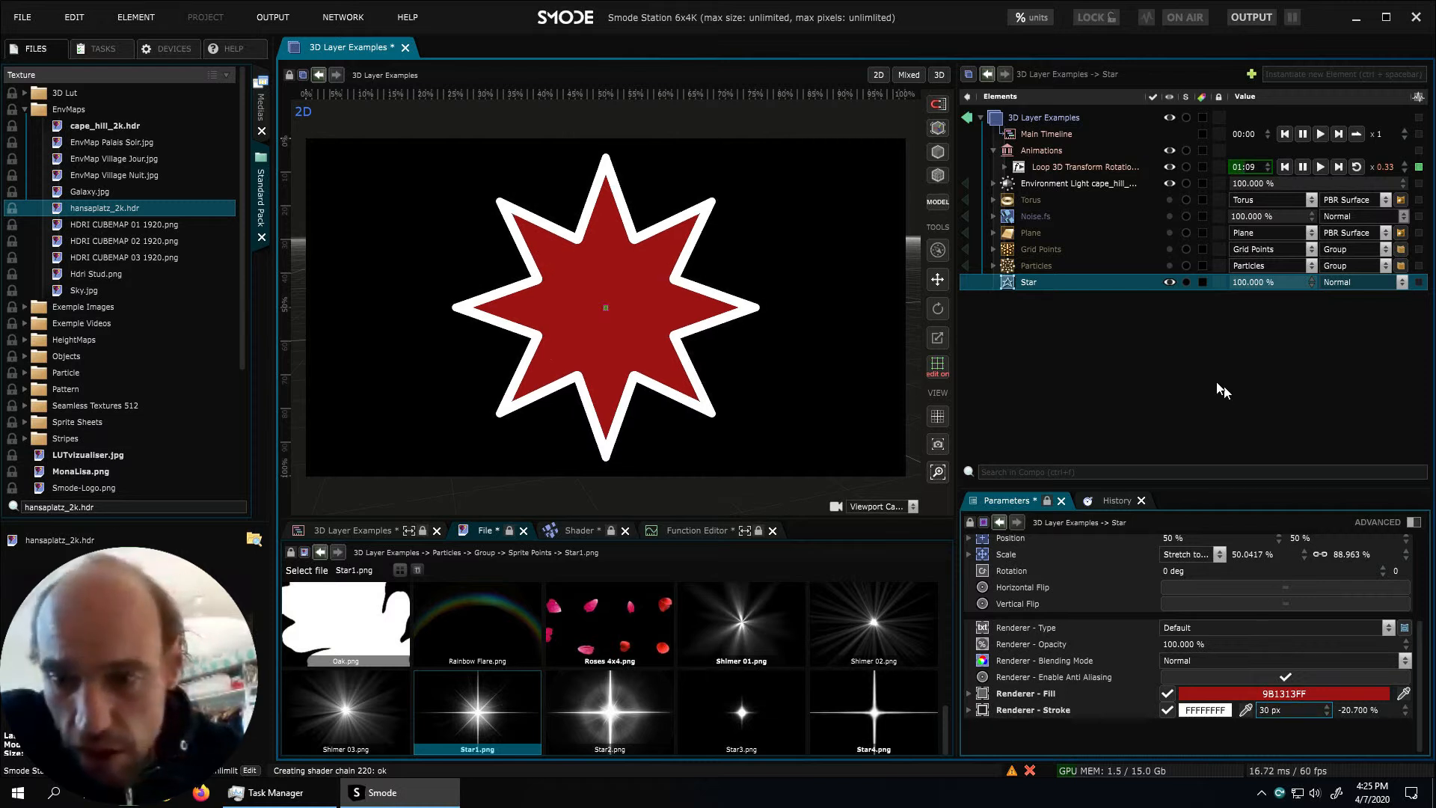
# Add a Stroke modifier to Star and animate its Trace end from 0 % with a back'n forth loop
pyautogui.rightClick(1047, 278)
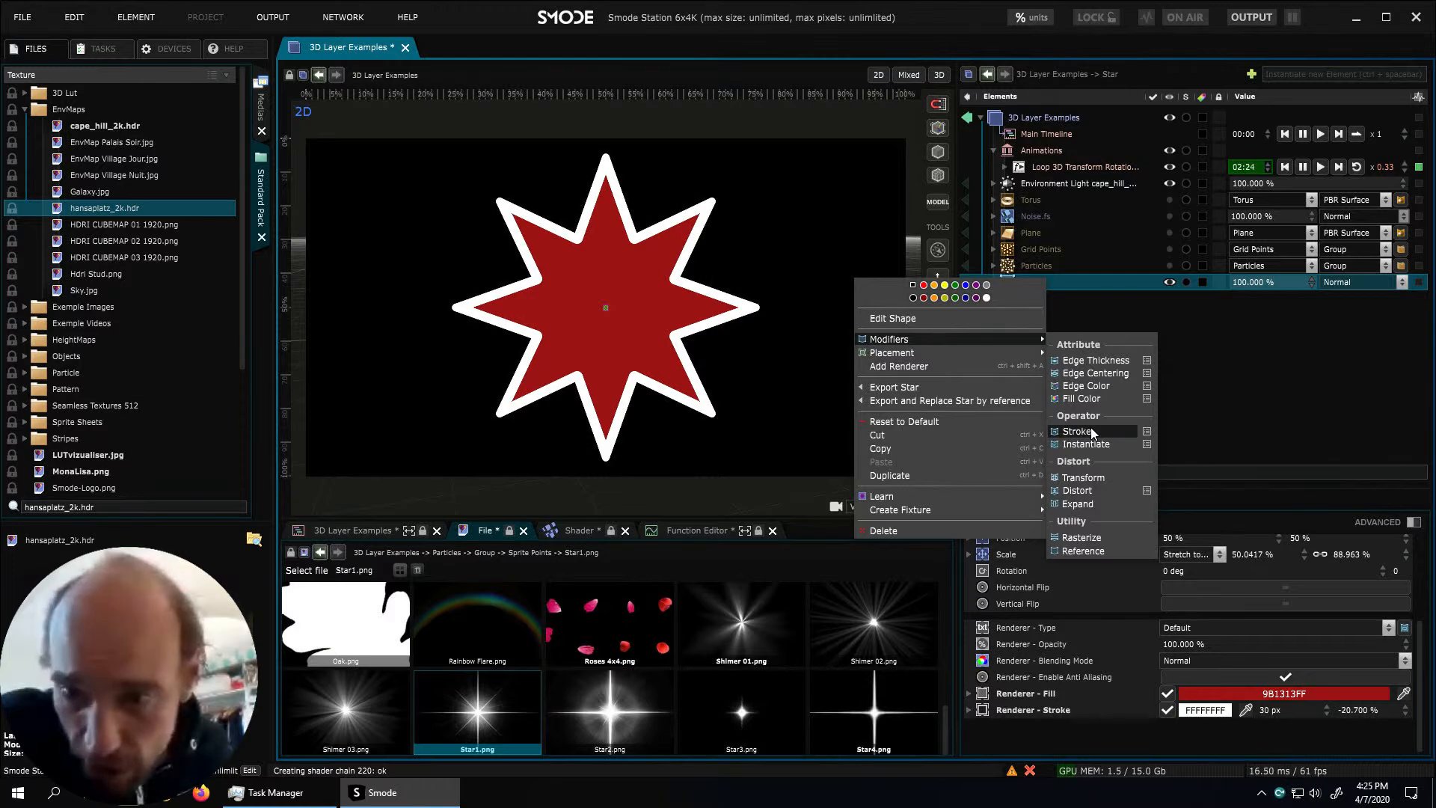
pyautogui.click(1077, 431)
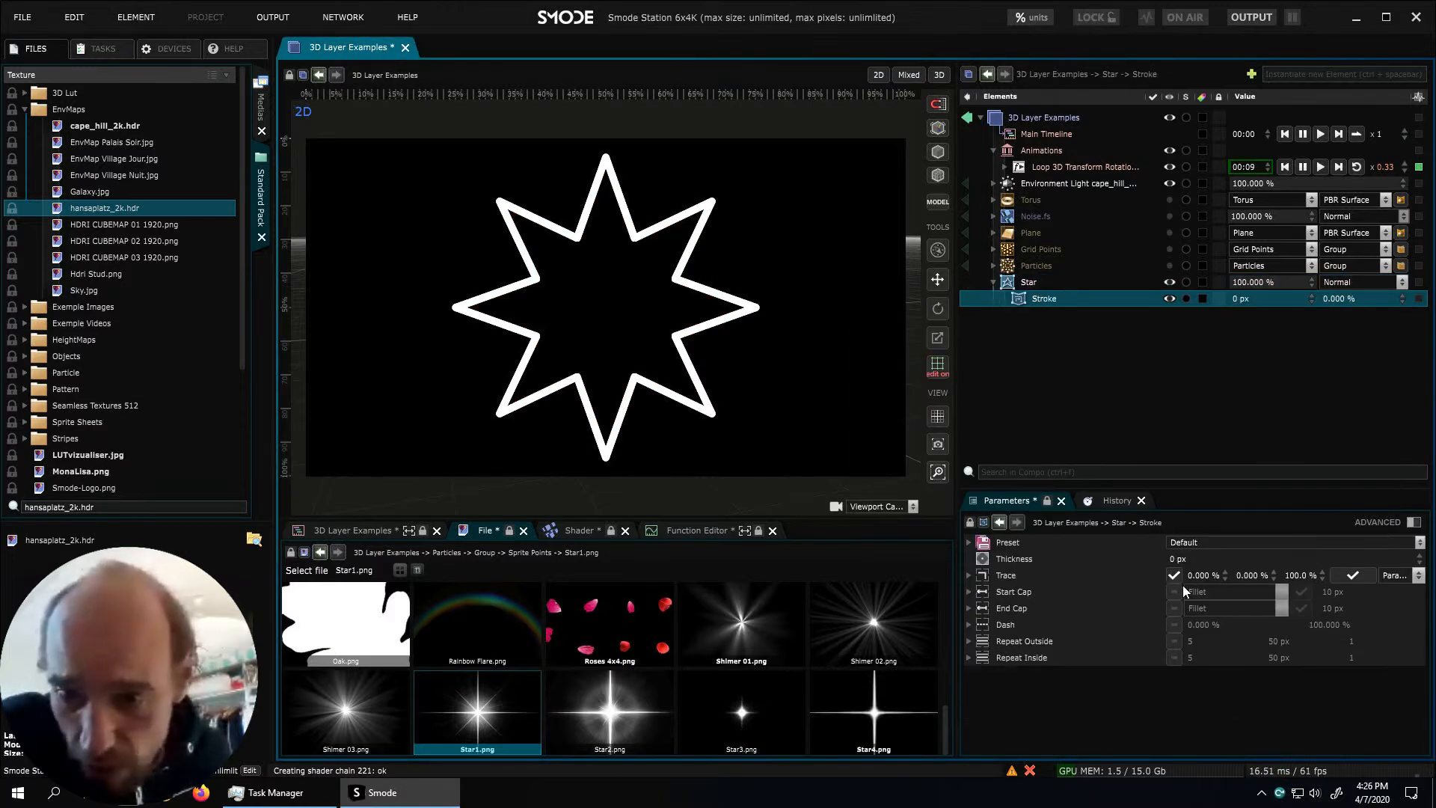
pyautogui.moveTo(1288, 573); pyautogui.dragTo(1288, 621)
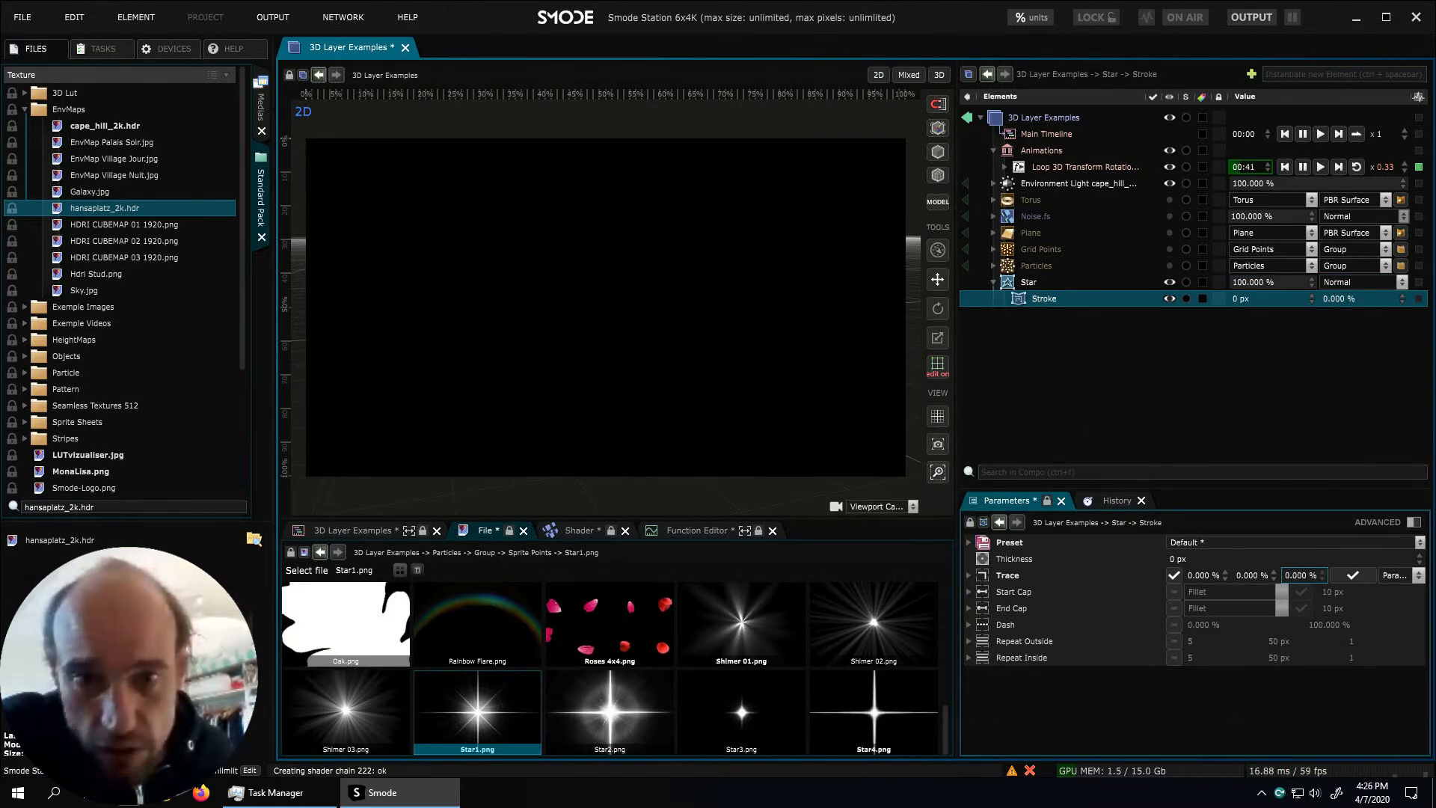
pyautogui.rightClick(1306, 576)
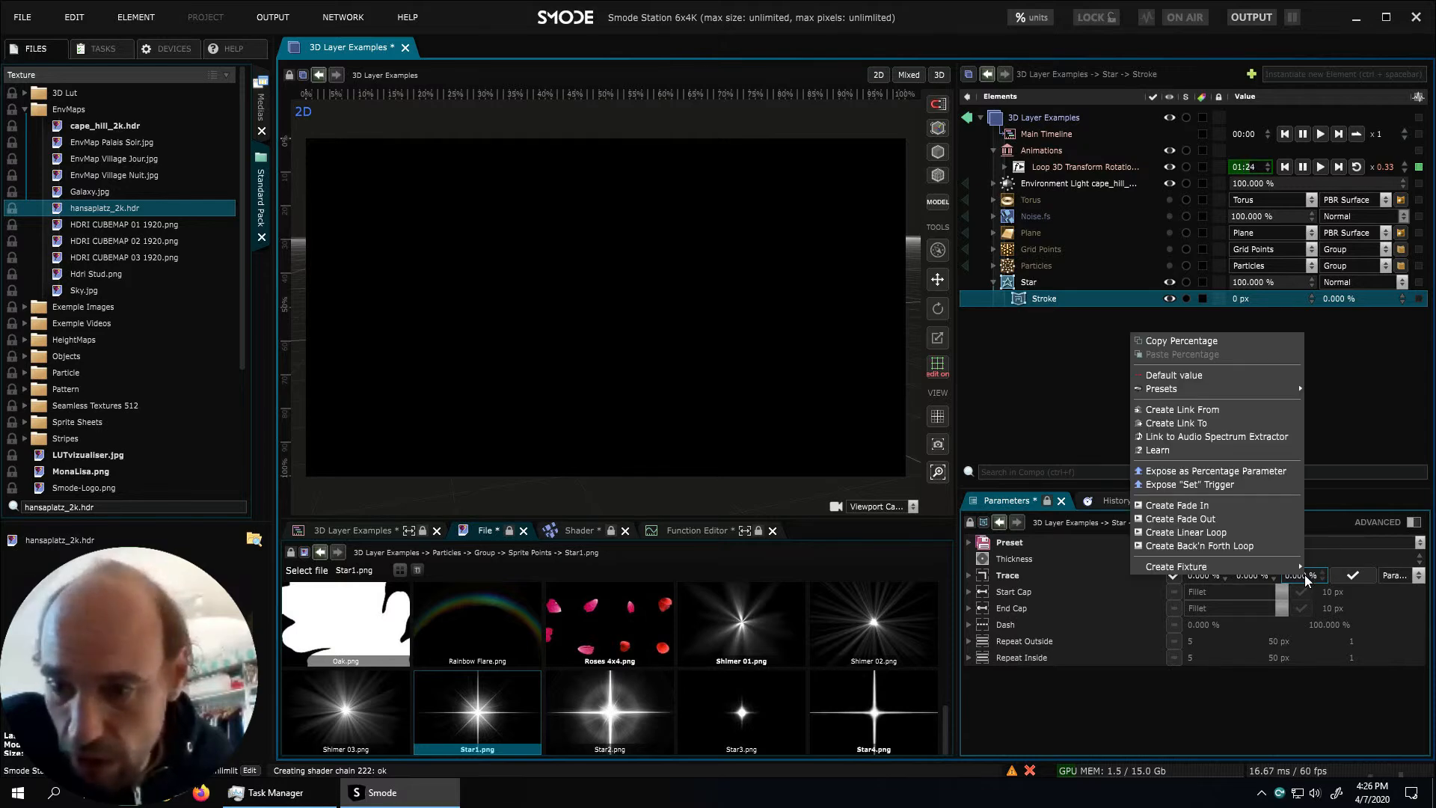
pyautogui.click(1235, 542)
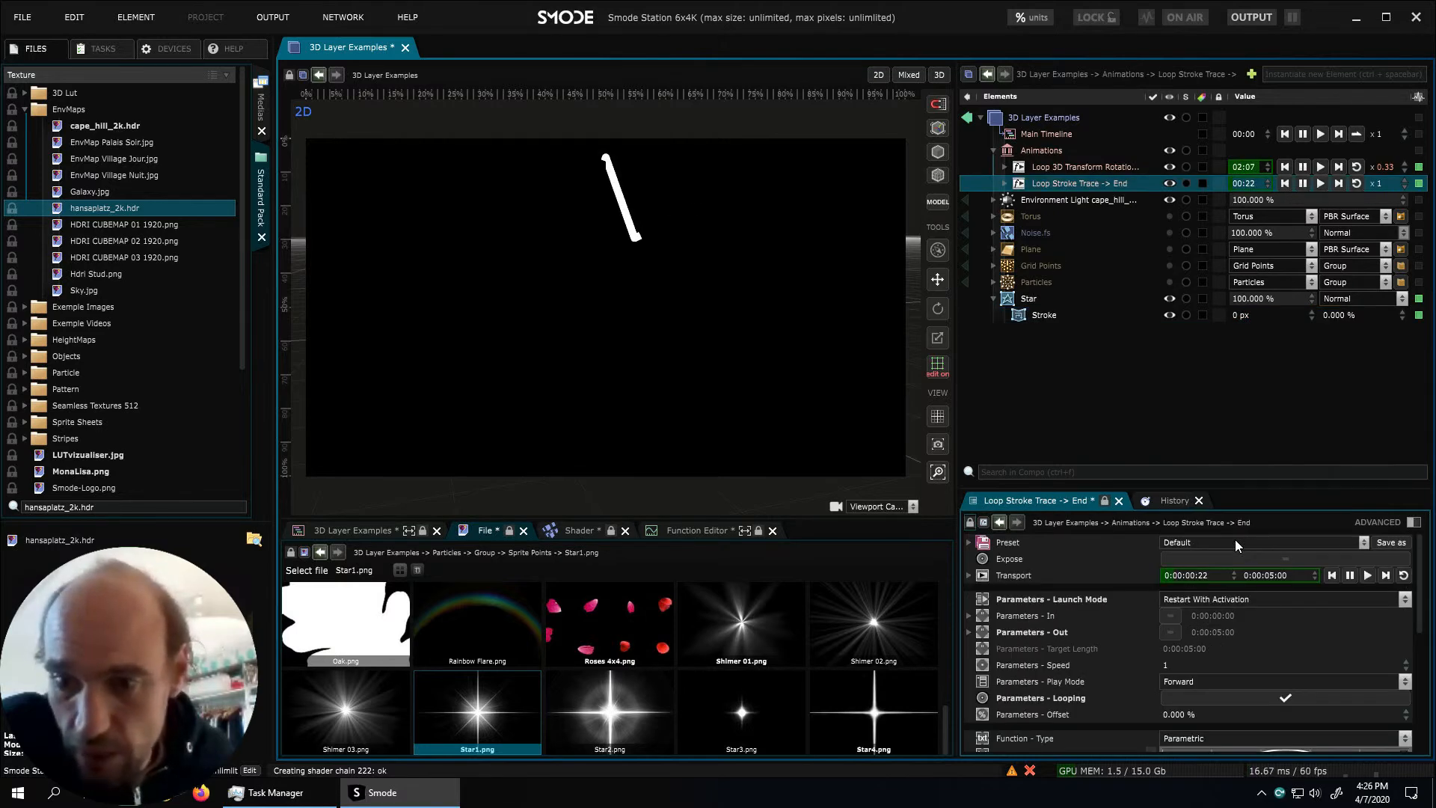
# Add an Instantiate modifier with the Arrow preset to the Star layer
pyautogui.click(1052, 297)
pyautogui.rightClick(1044, 298)
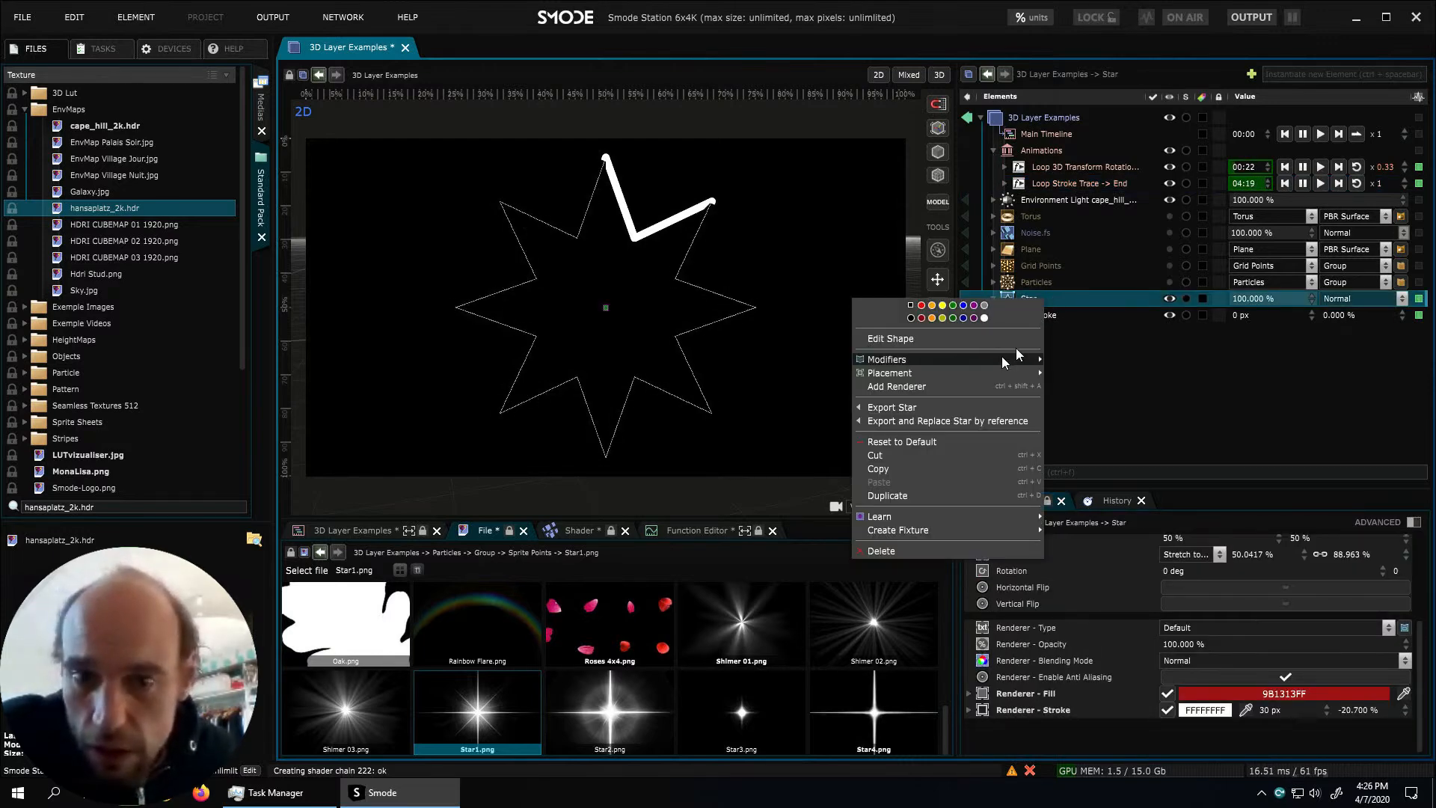
pyautogui.moveTo(962, 358)
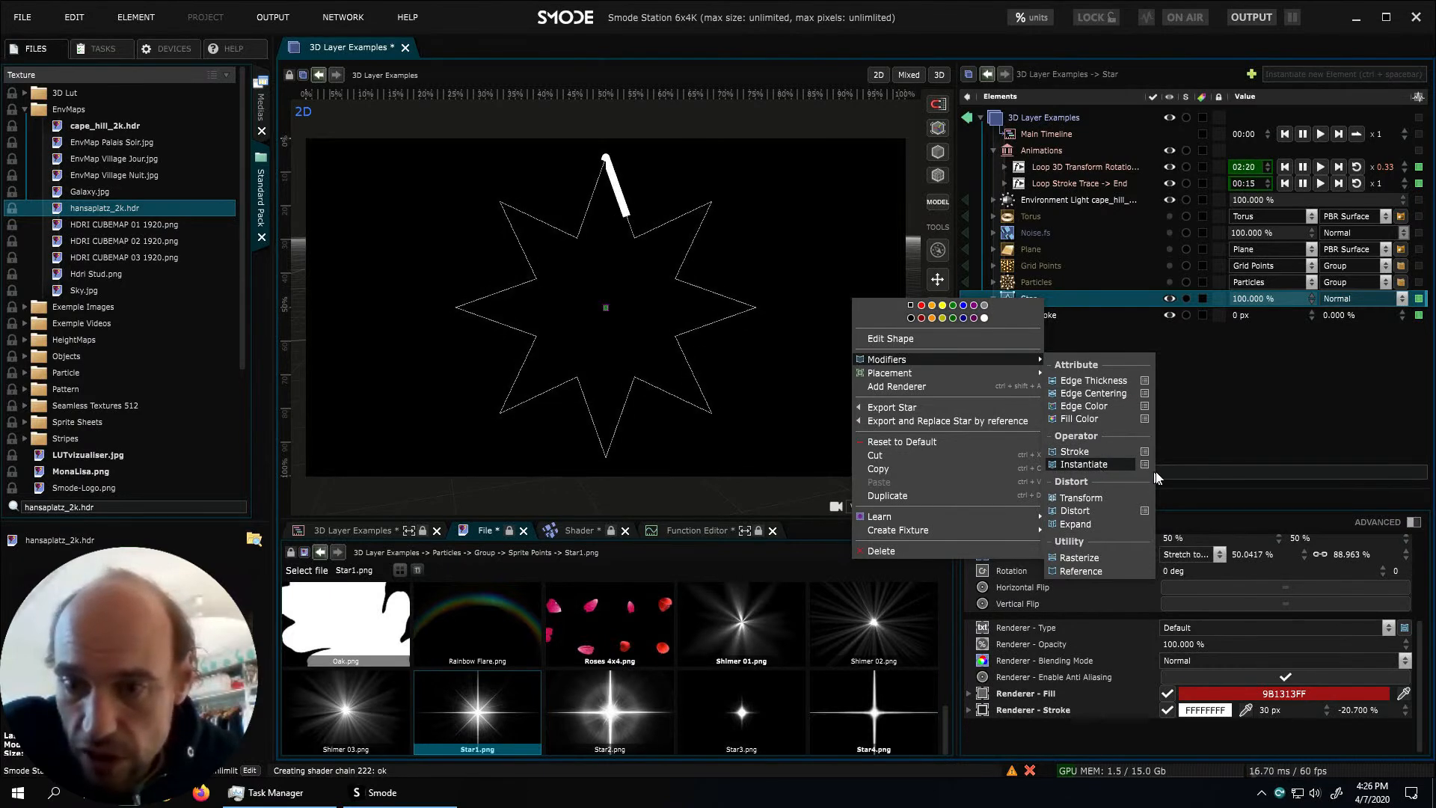
pyautogui.moveTo(1142, 464)
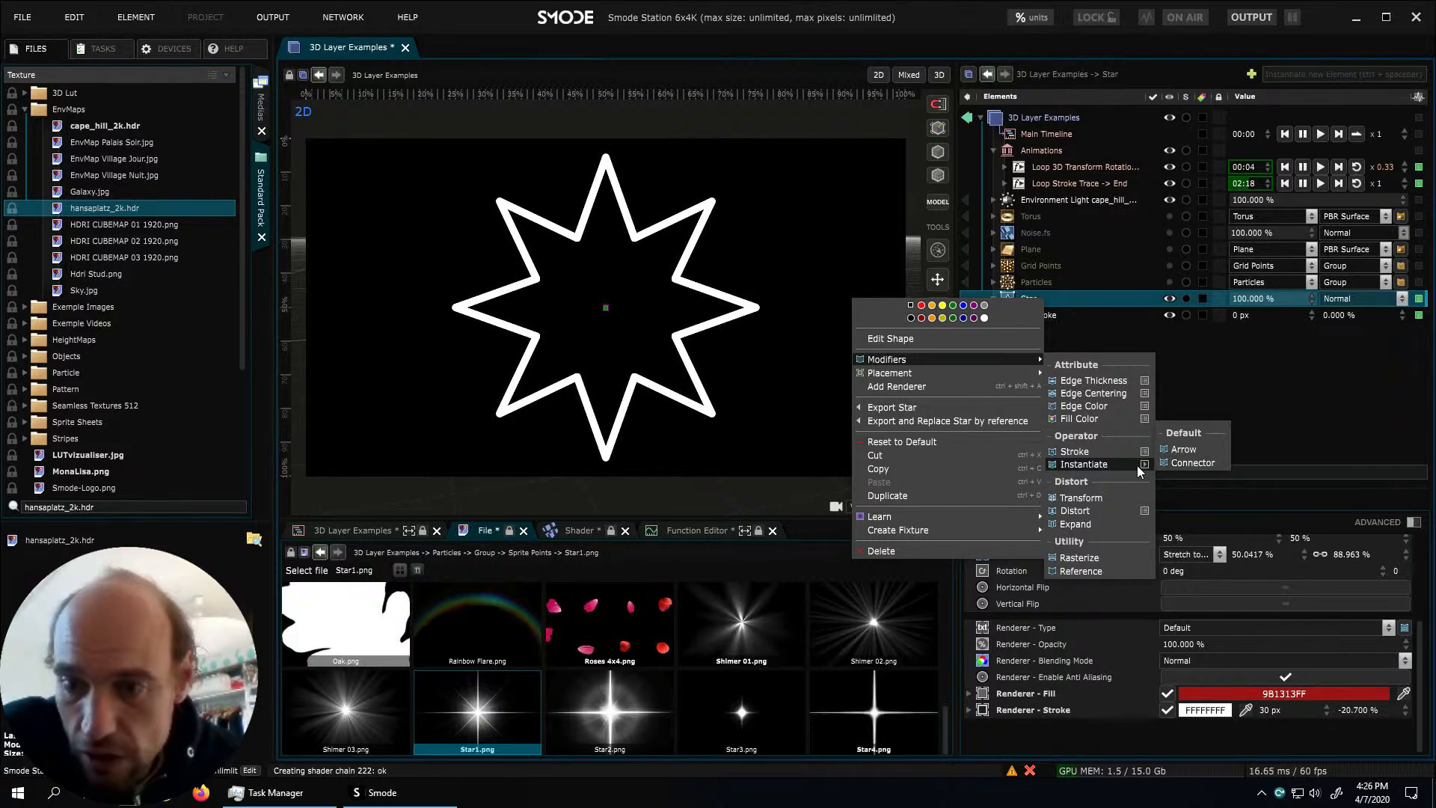
pyautogui.click(1177, 451)
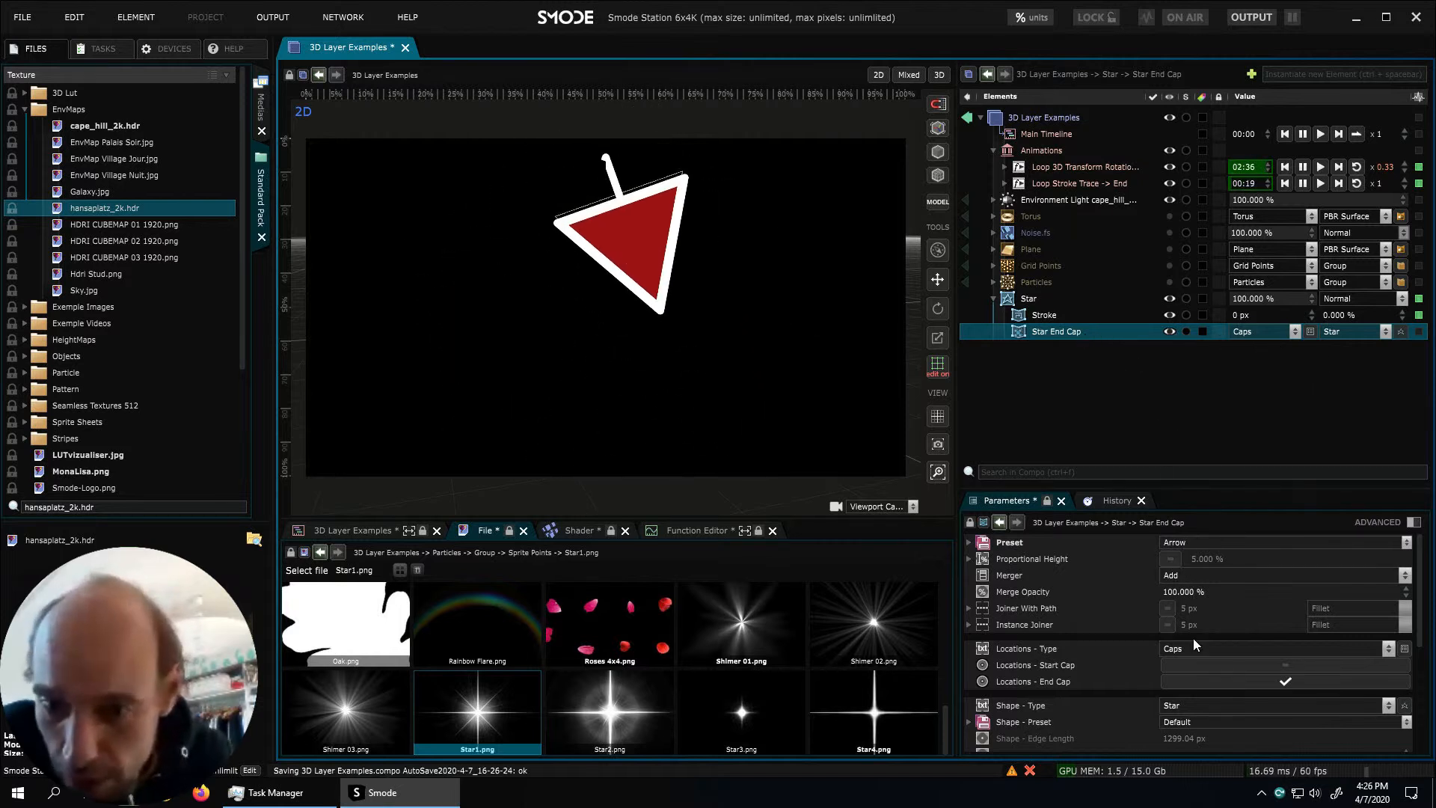
# Reduce the arrow cap's placement scale to about 10 % by 18 %
pyautogui.scroll(-2, 1206, 604)
pyautogui.scroll(-2, 1204, 689)
pyautogui.scroll(-1, 1204, 692)
pyautogui.moveTo(1256, 665)
pyautogui.mouseDown()
pyautogui.moveTo(1256, 777)
pyautogui.moveTo(1256, 720)
pyautogui.mouseUp()
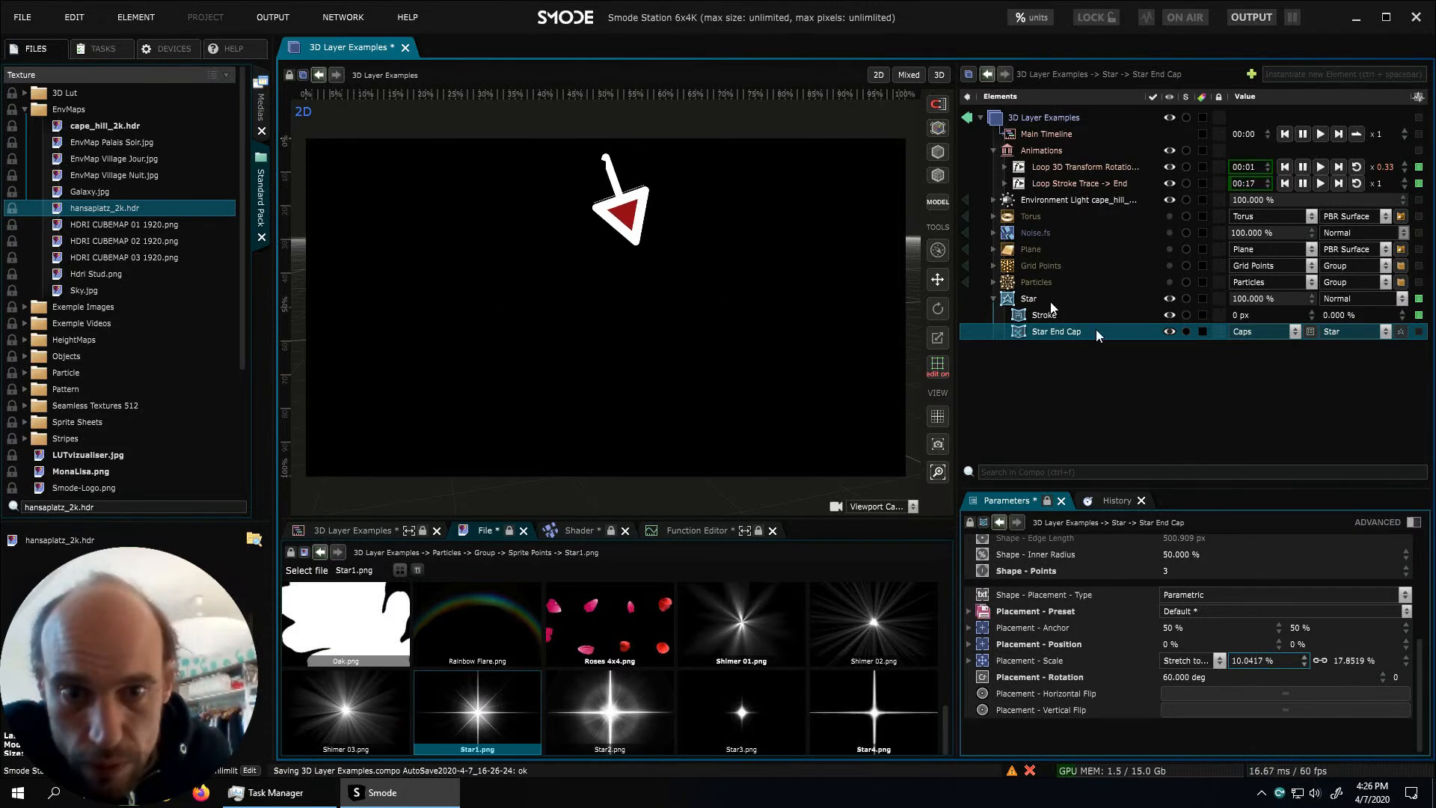
# Move Star End Cap above Stroke and switch its locations to Fixed Count, with a placement scale of about 11 % by 20 %
pyautogui.moveTo(1048, 329); pyautogui.dragTo(1054, 311)
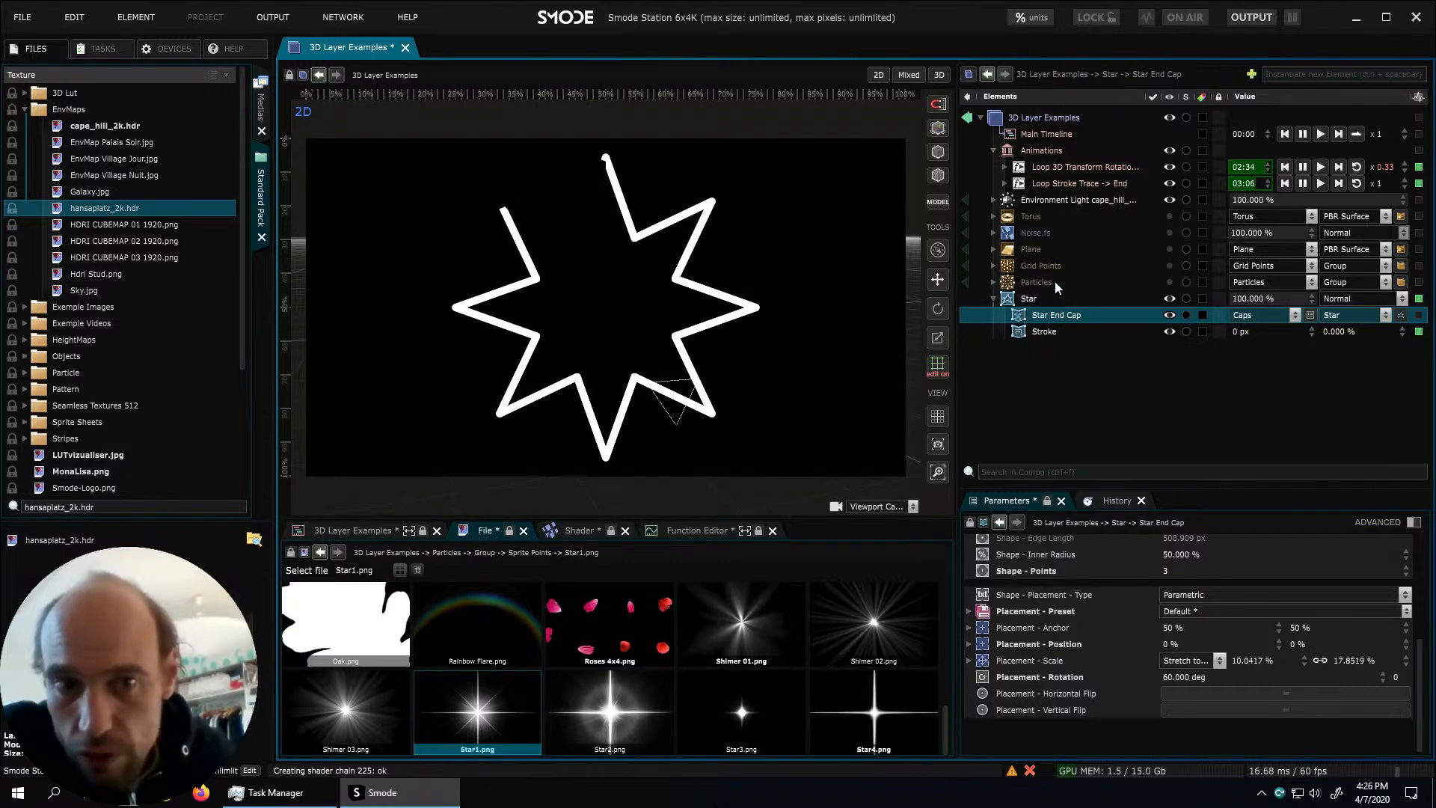
pyautogui.click(1250, 315)
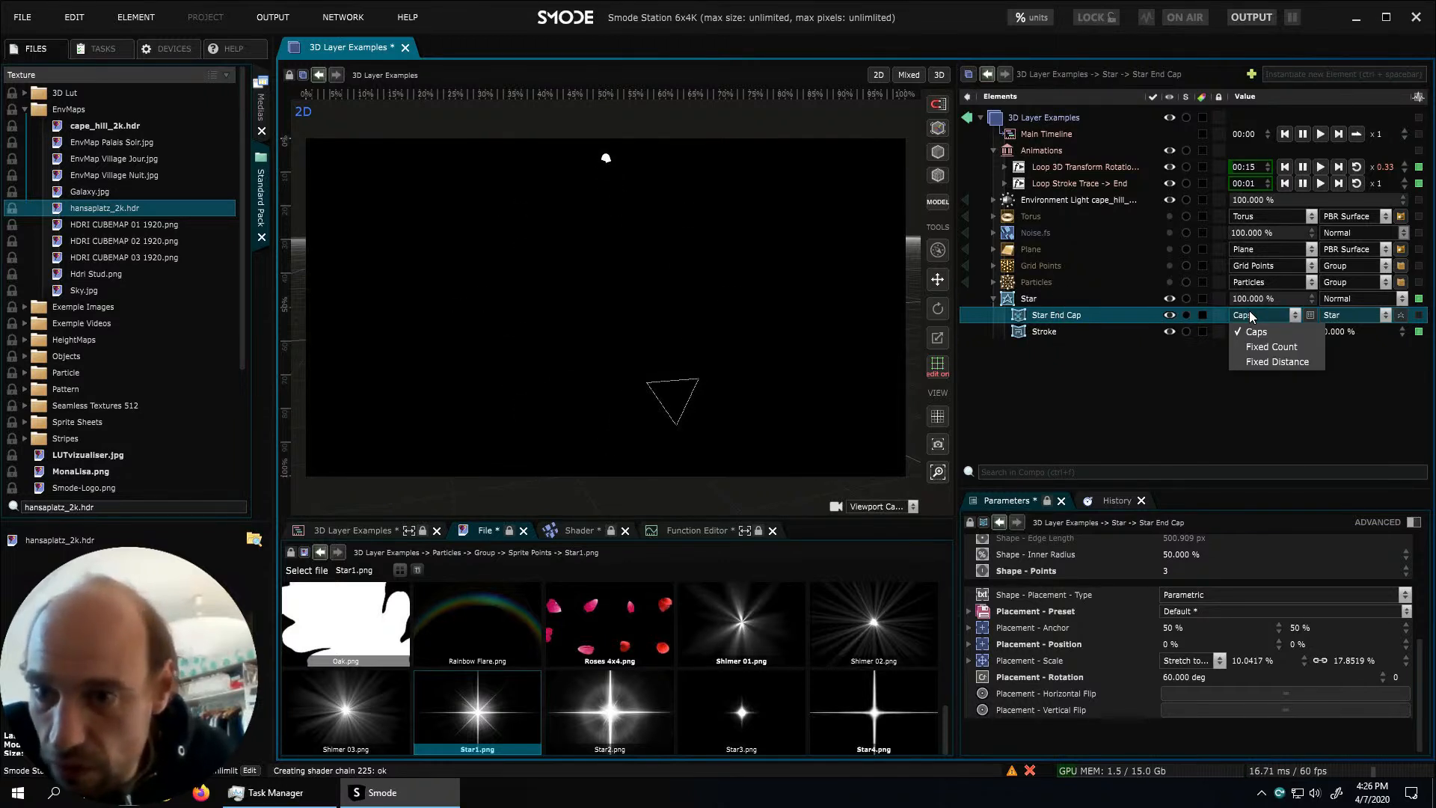
pyautogui.click(1273, 348)
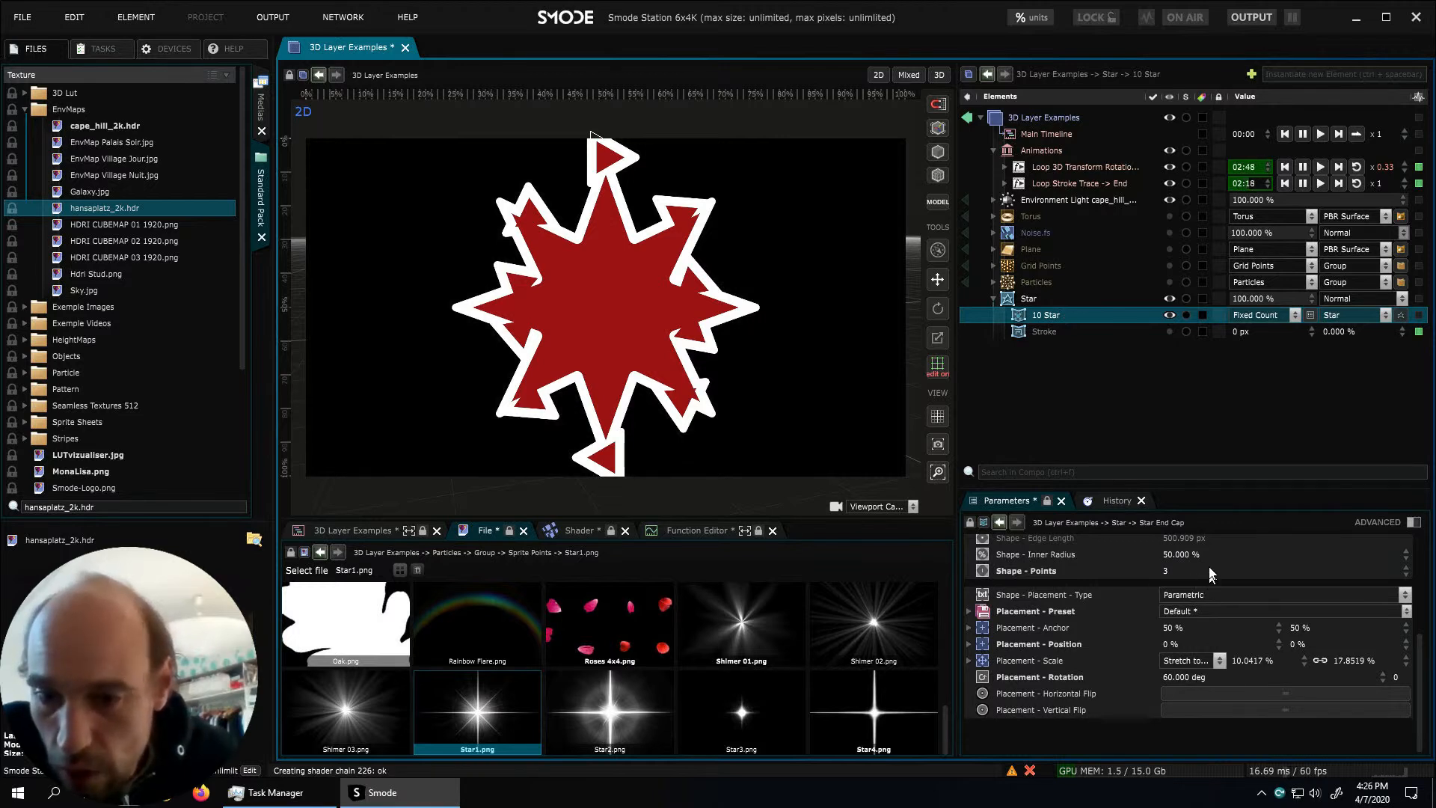
pyautogui.moveTo(1250, 660); pyautogui.dragTo(1250, 662)
# Set the Star layer's renderer stroke thickness to 3 px
pyautogui.click(1049, 301)
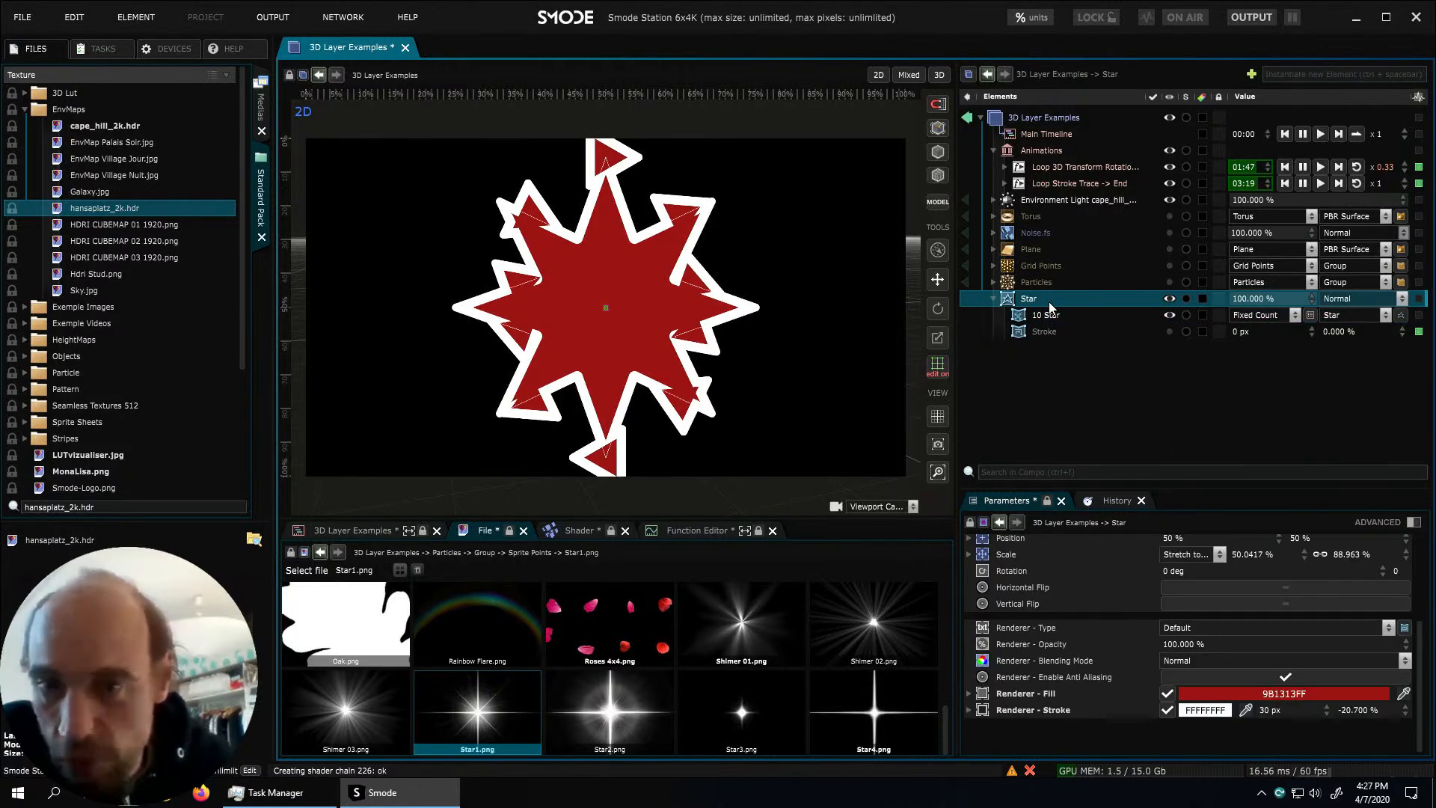
pyautogui.click(1284, 707)
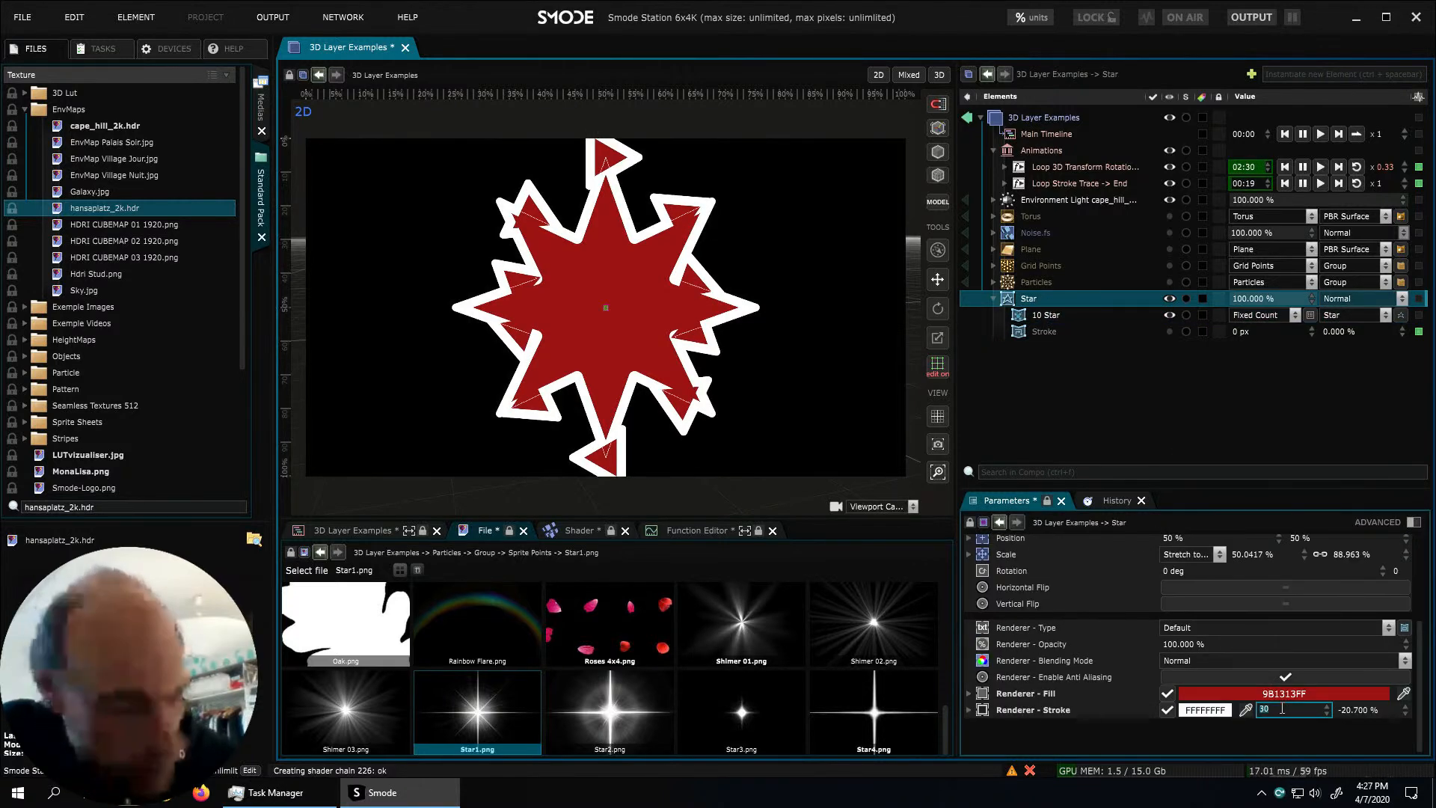
pyautogui.press('BackSpace')
pyautogui.press('Return')
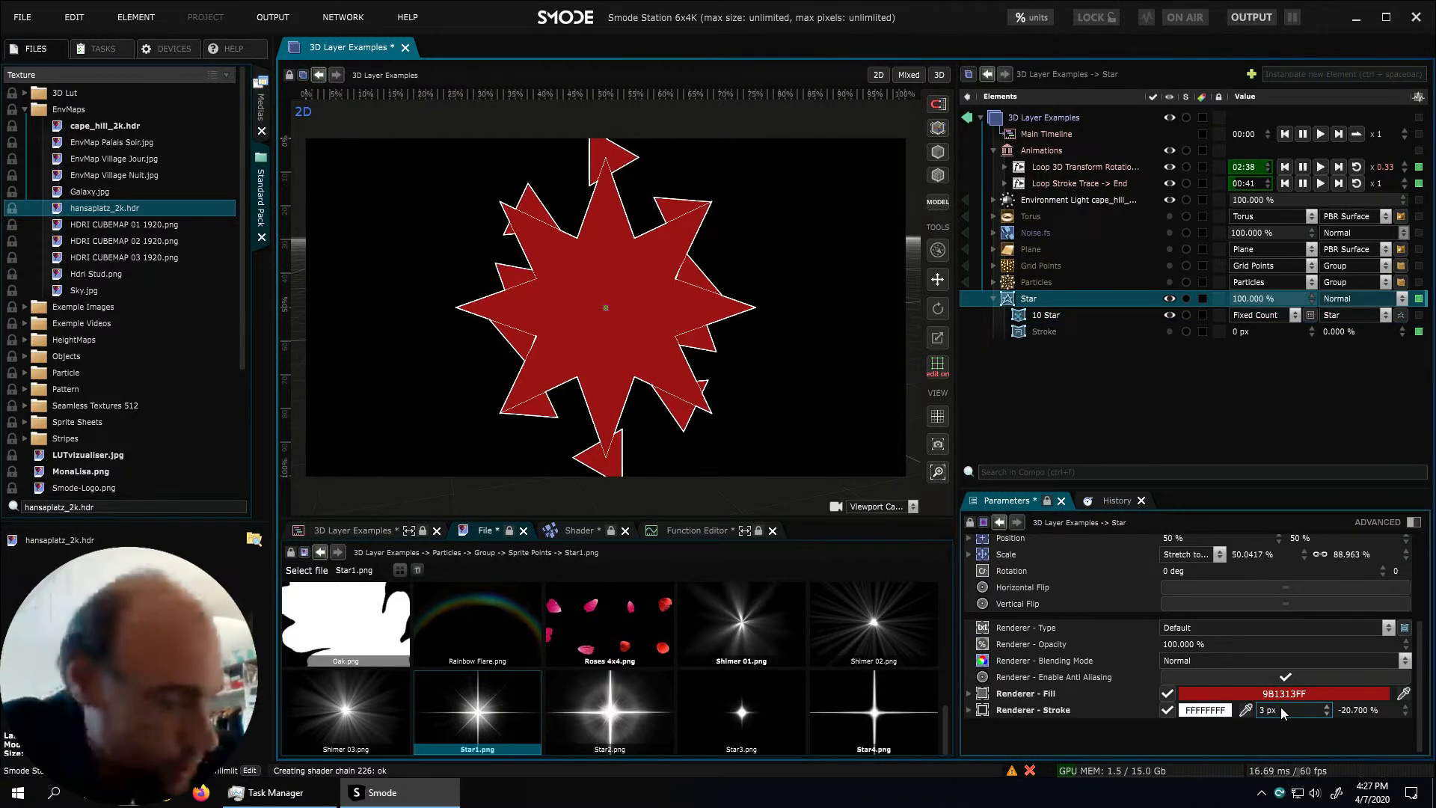
# Set the instantiated stars' location count to 20 and their placement scale to about -4.8 % by -8.5 %
pyautogui.click(1037, 315)
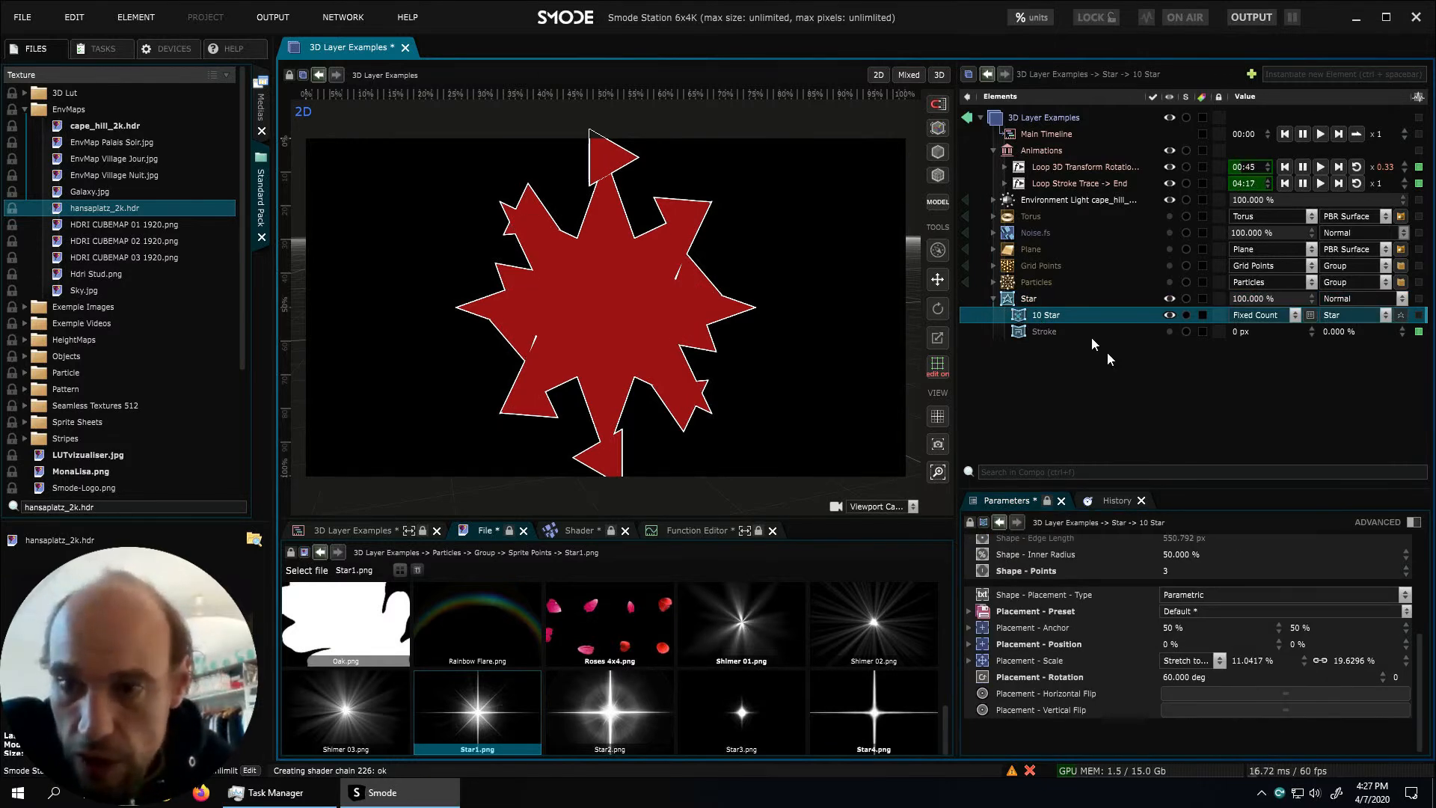
pyautogui.scroll(5, 1189, 576)
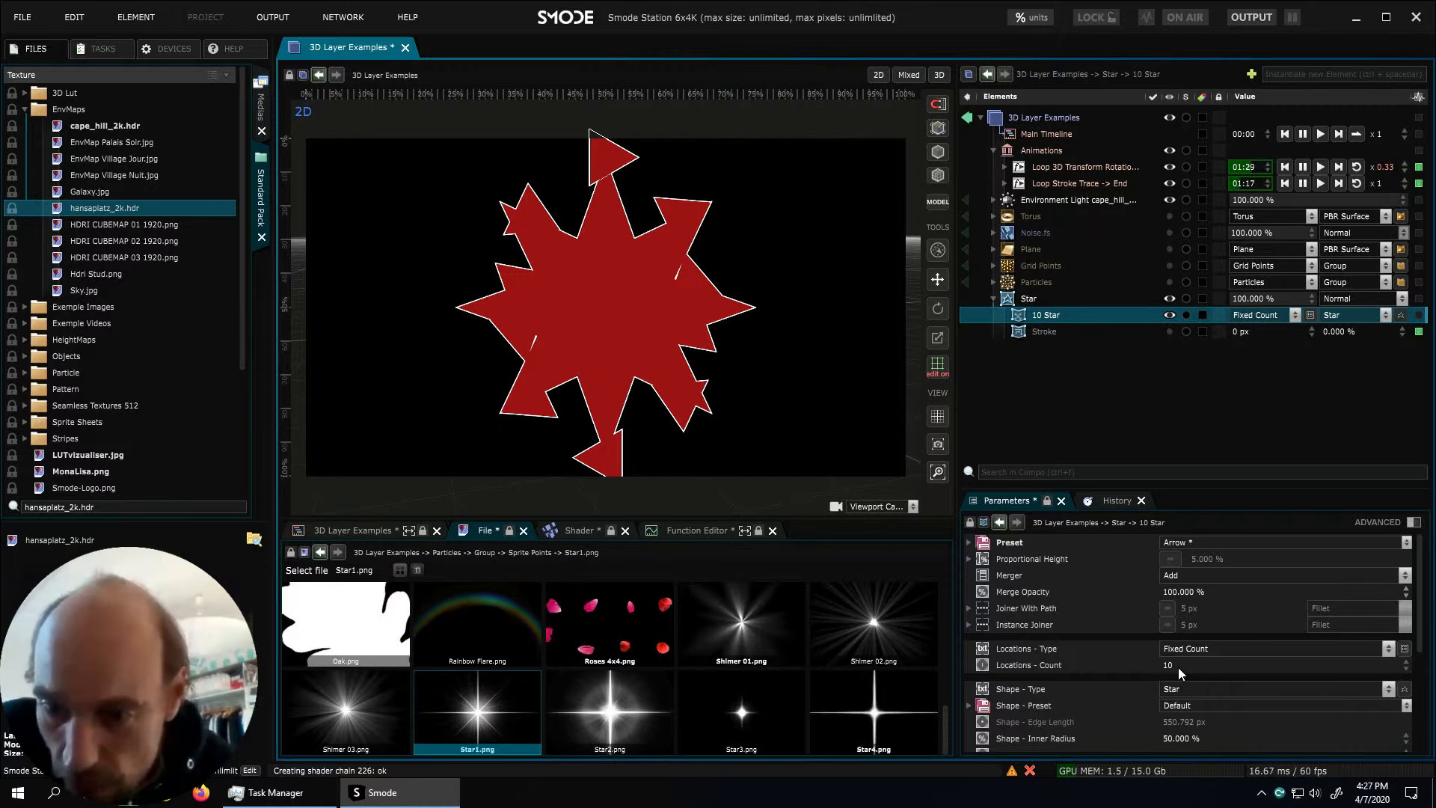
pyautogui.doubleClick(1178, 665)
pyautogui.write('20')
pyautogui.press('Return')
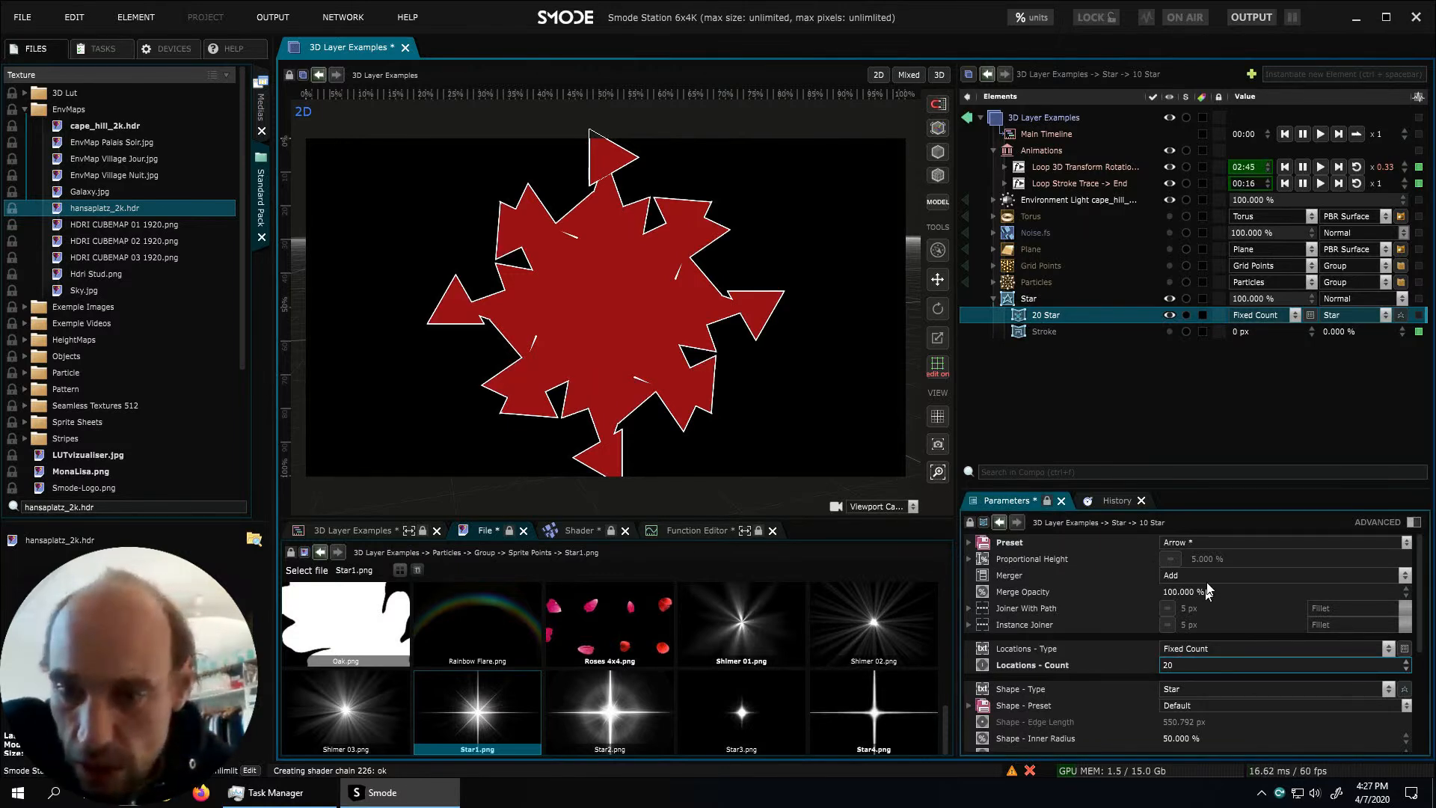
pyautogui.scroll(-3, 1196, 709)
pyautogui.moveTo(1264, 685); pyautogui.dragTo(1264, 778)
pyautogui.moveTo(1264, 689); pyautogui.dragTo(1264, 698)
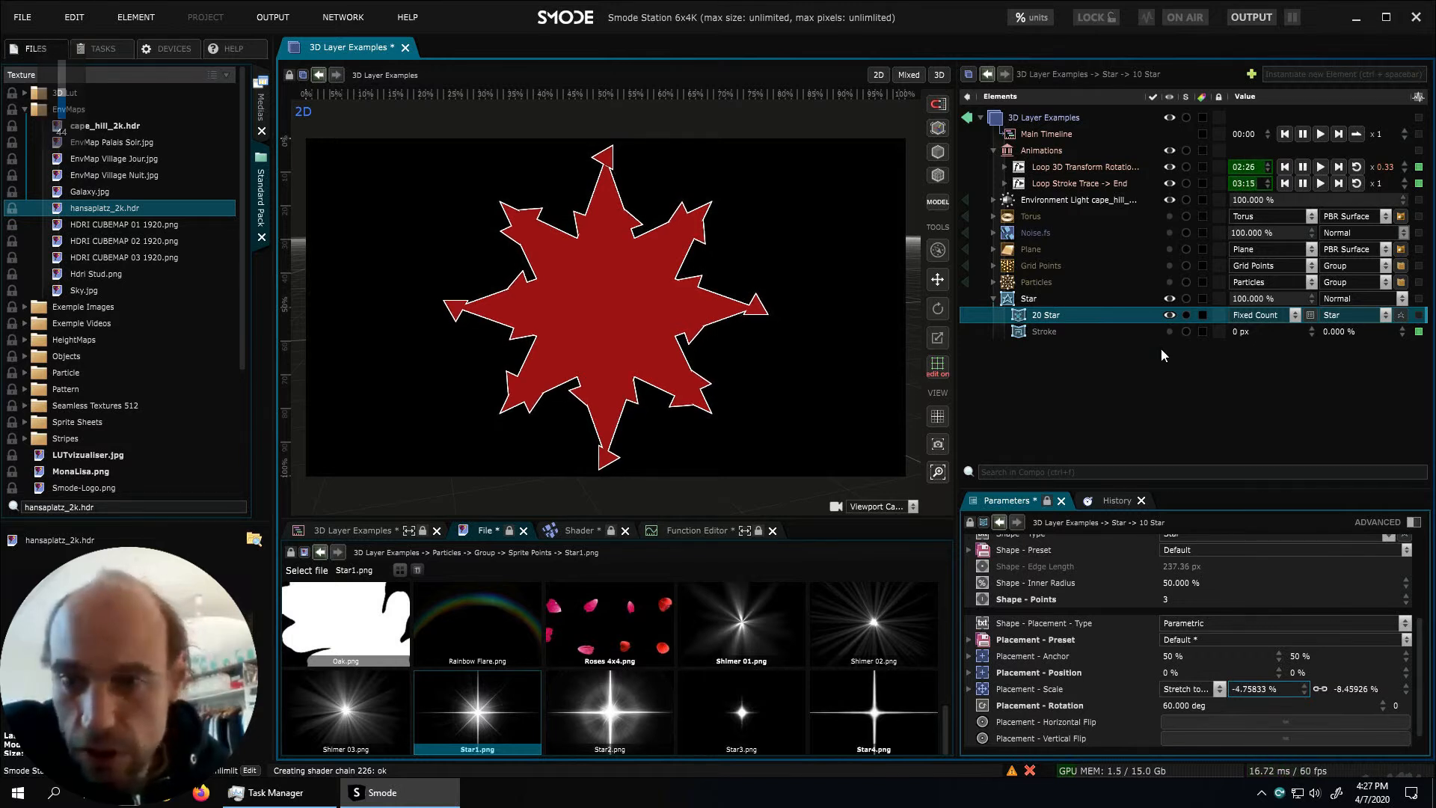
# Set the instantiate modifier's merger to Replace and its location count to 50
pyautogui.scroll(3, 1250, 681)
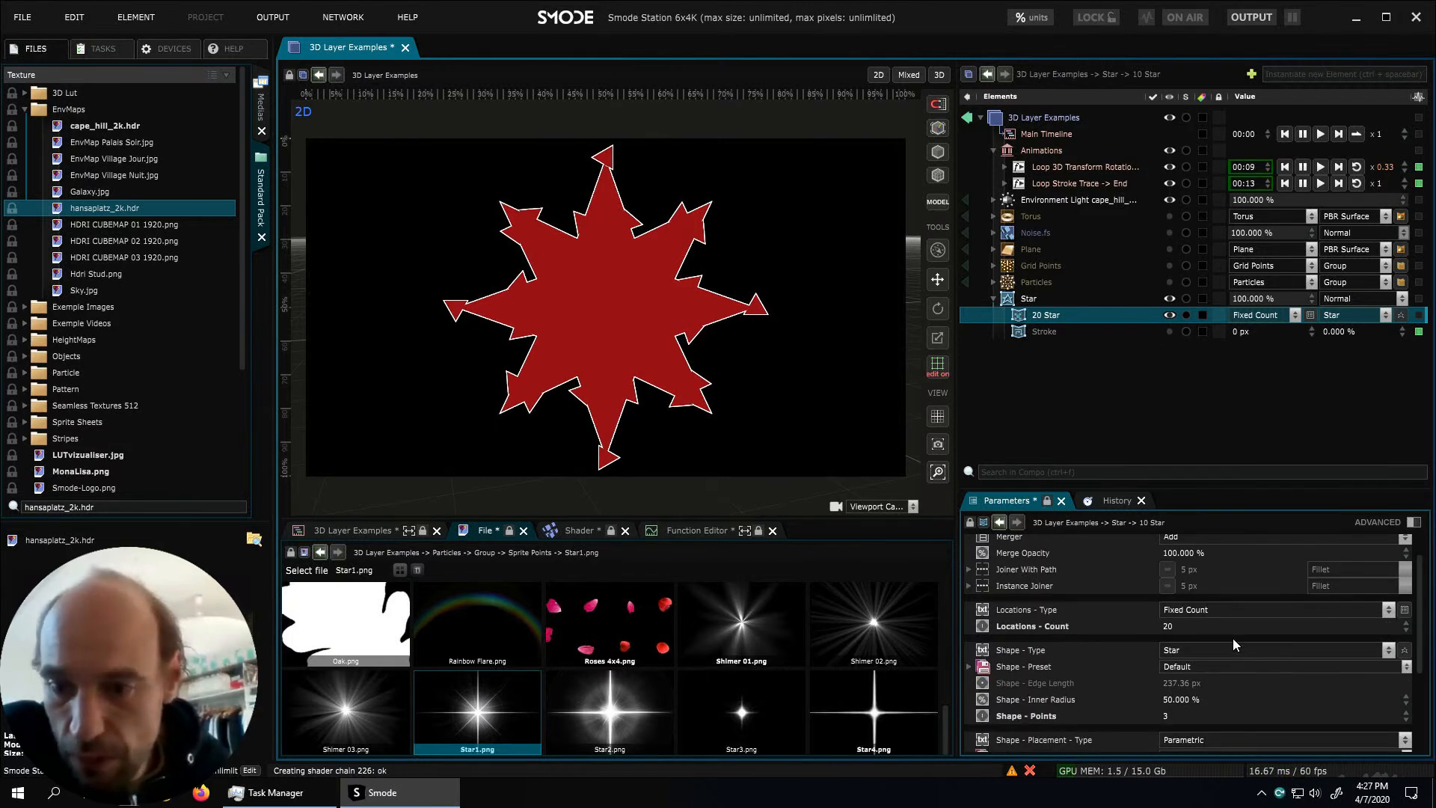
pyautogui.scroll(1, 1167, 632)
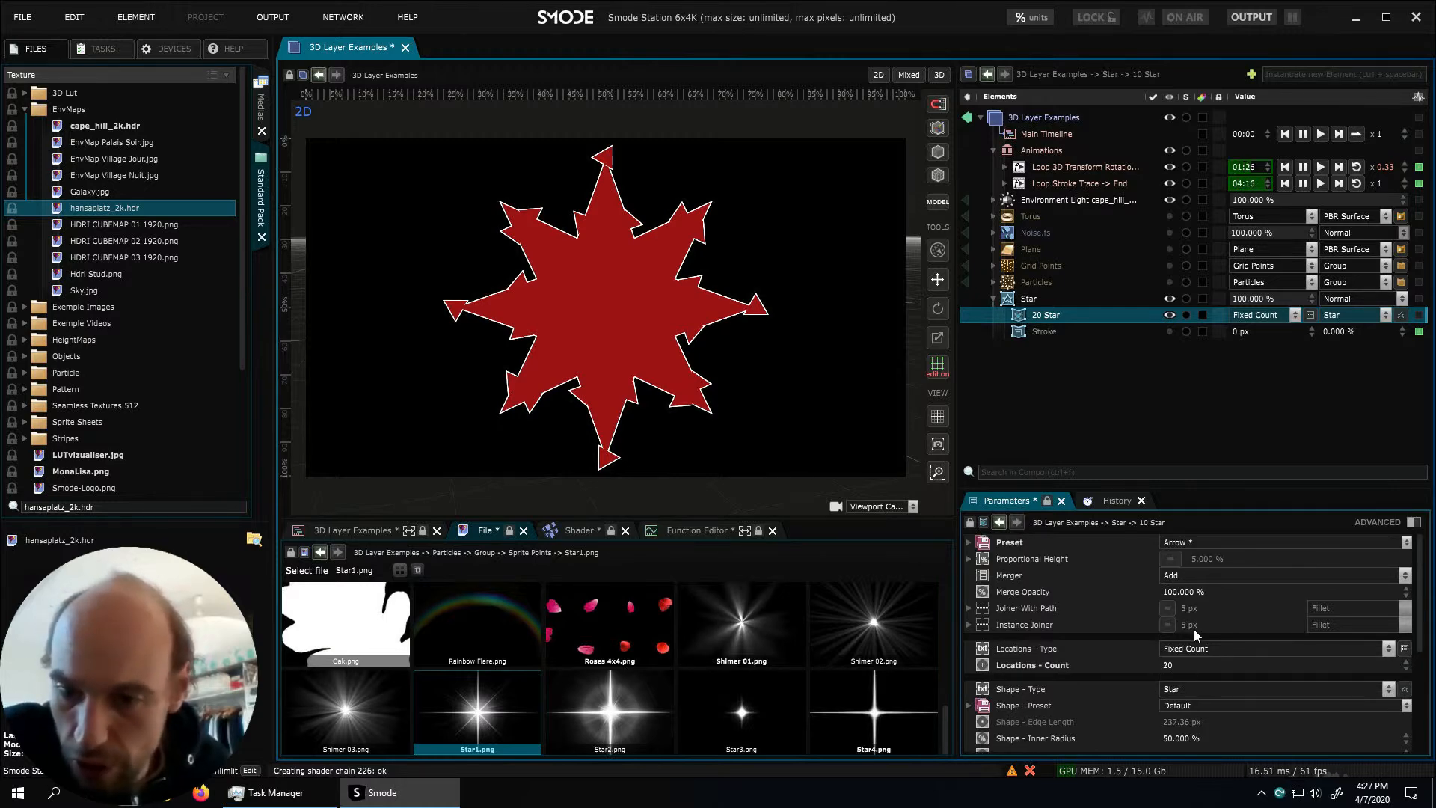
pyautogui.scroll(-2, 1194, 630)
pyautogui.scroll(1, 1192, 631)
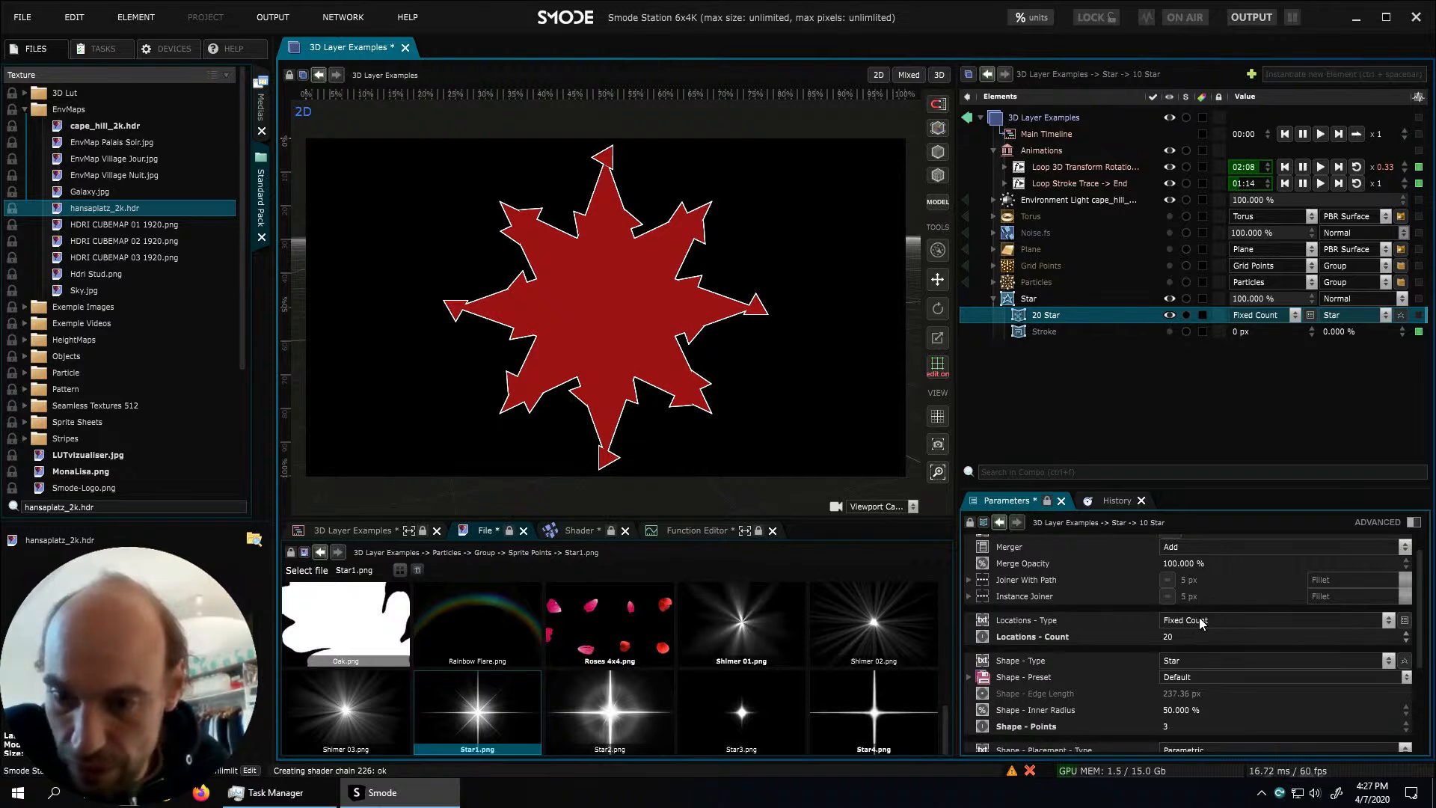
pyautogui.scroll(1, 1206, 598)
pyautogui.click(1190, 576)
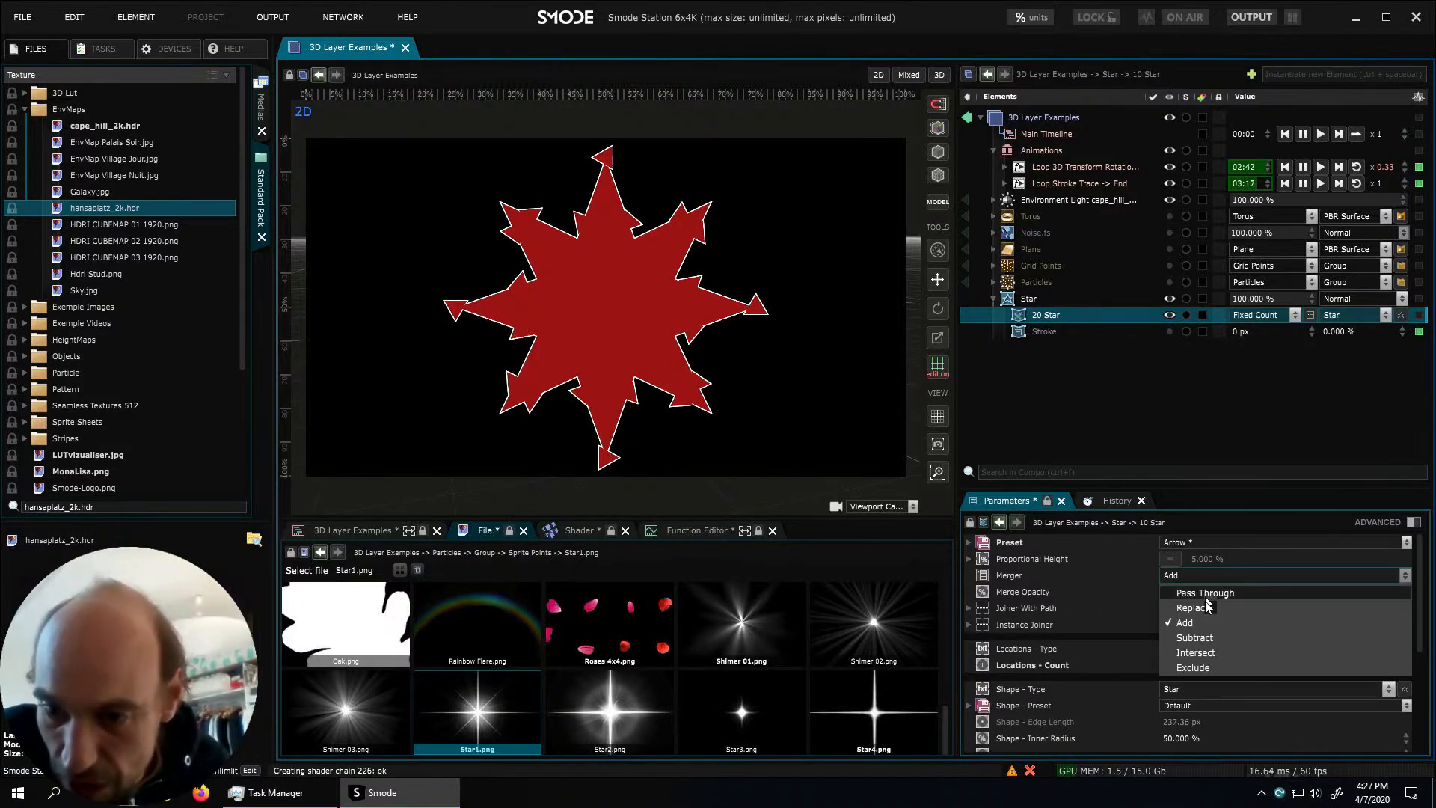
pyautogui.click(1203, 606)
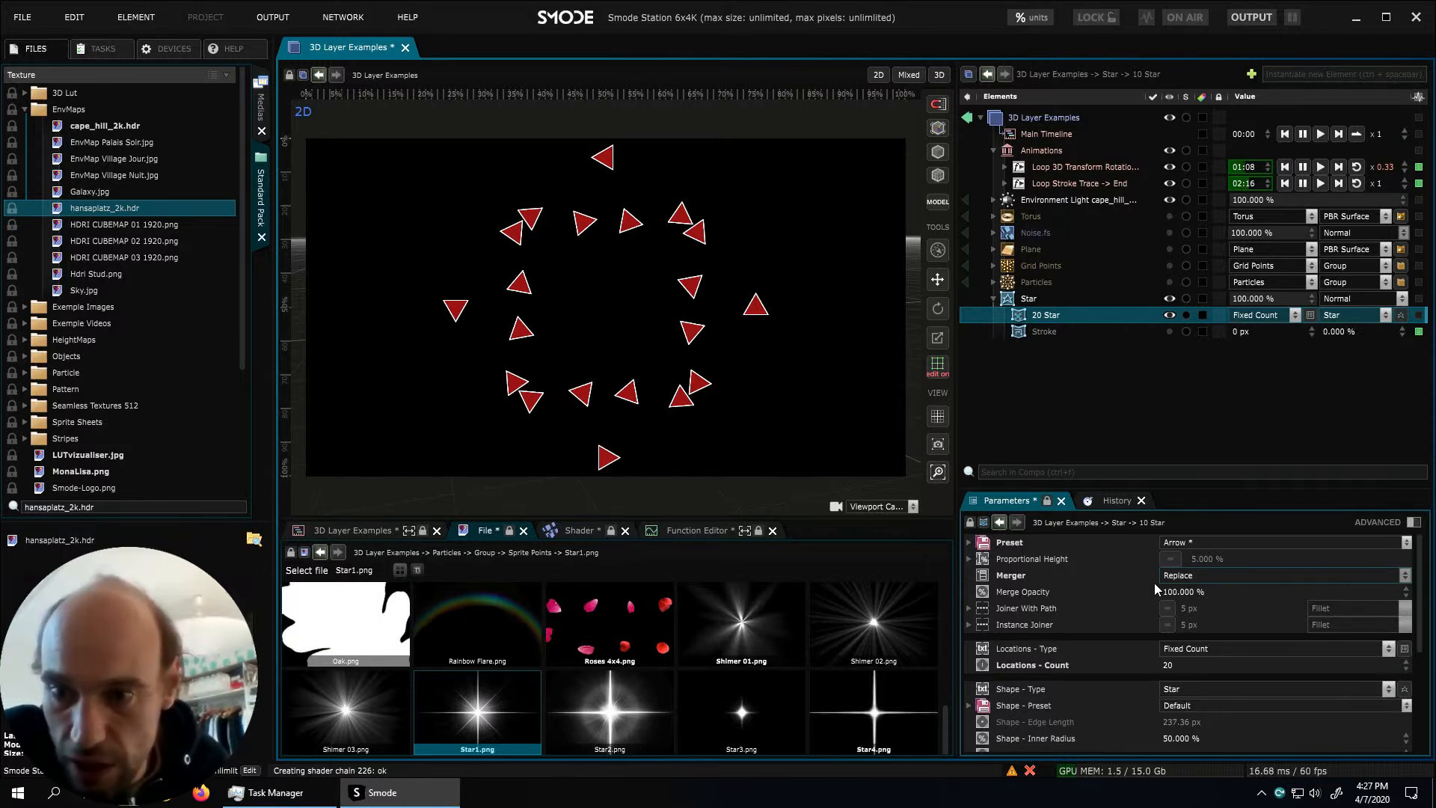
pyautogui.doubleClick(1185, 661)
pyautogui.write('0')
pyautogui.press('Return')
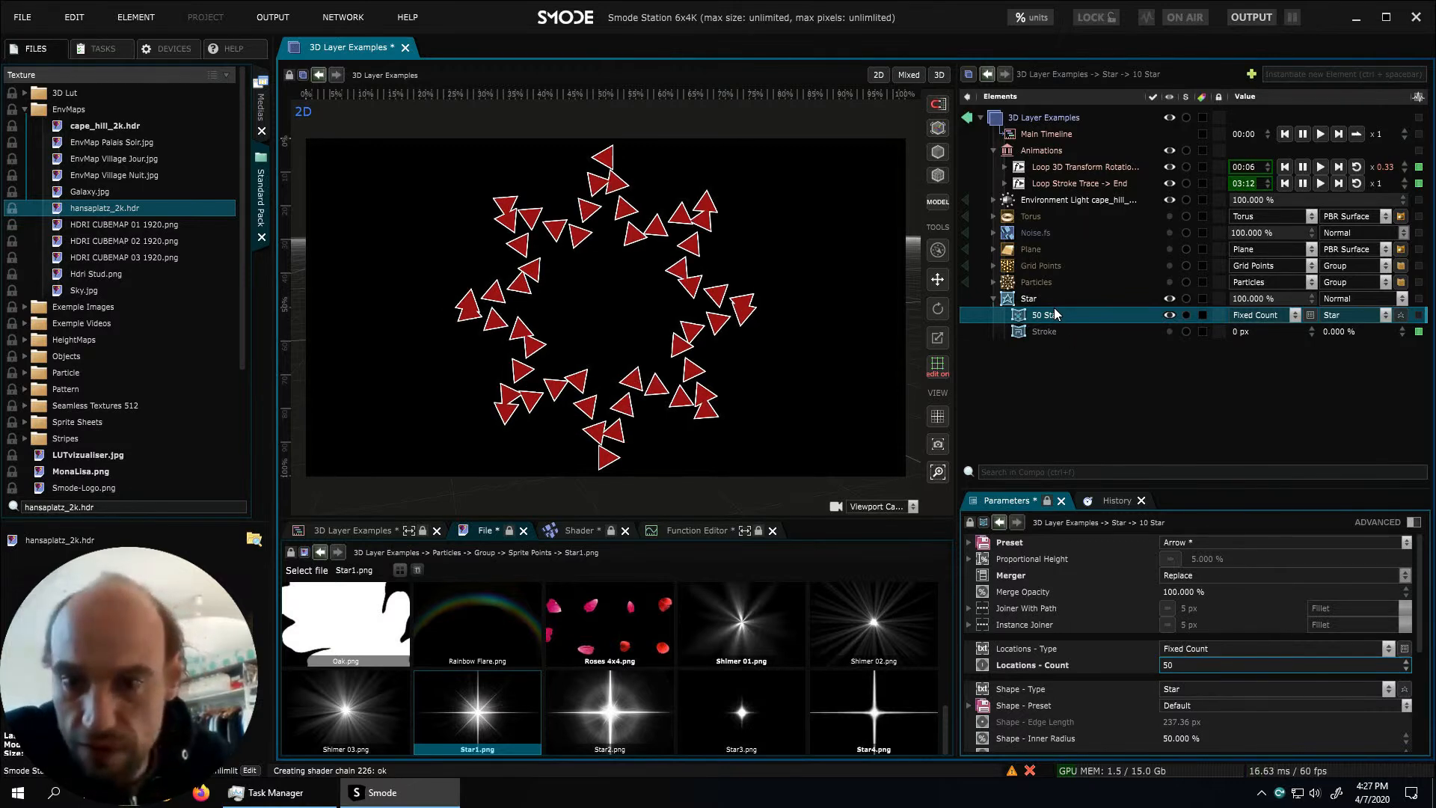
# Enable the Stroke modifier, move it above 50 Star, and disable both modifiers
pyautogui.click(1169, 332)
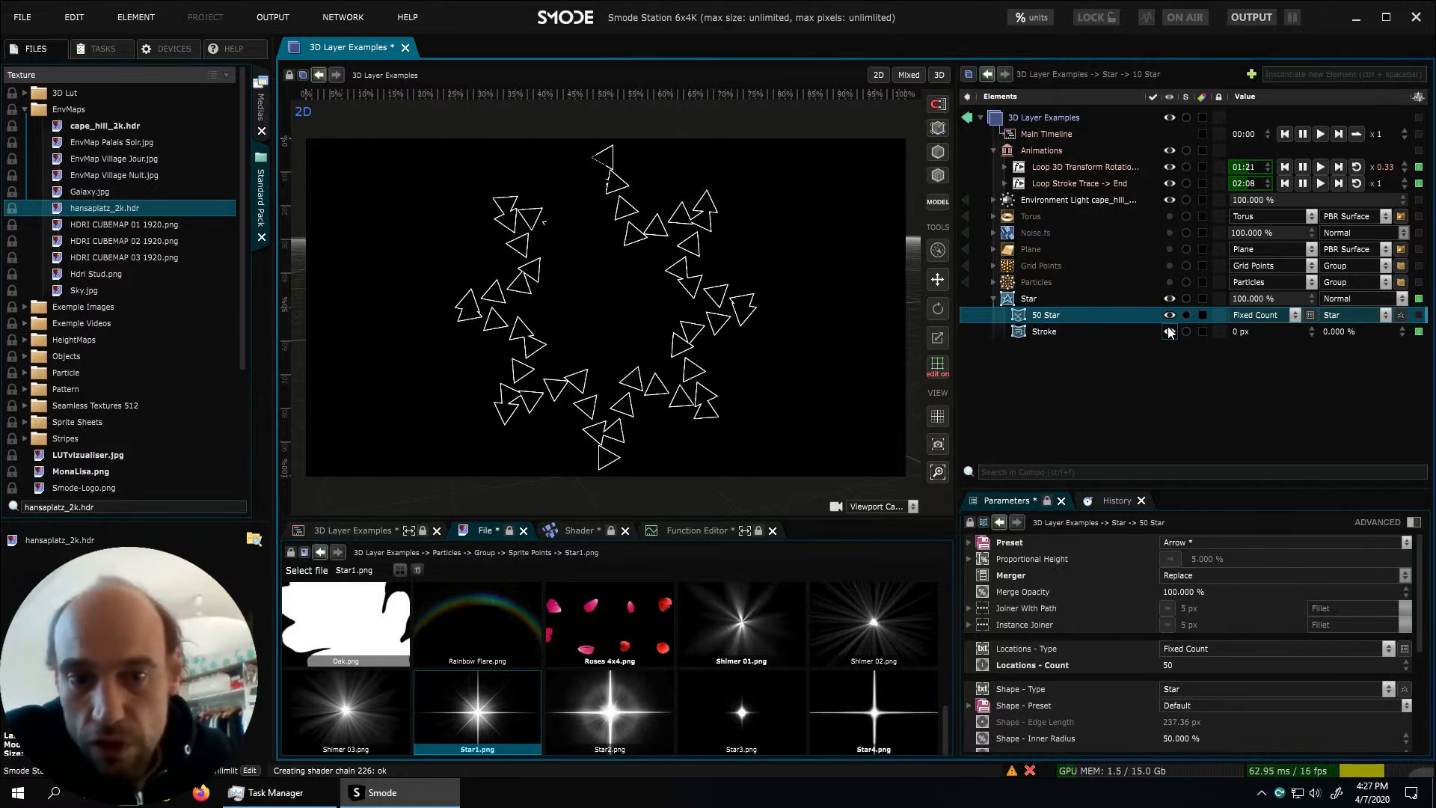
pyautogui.moveTo(1057, 329); pyautogui.dragTo(1062, 303)
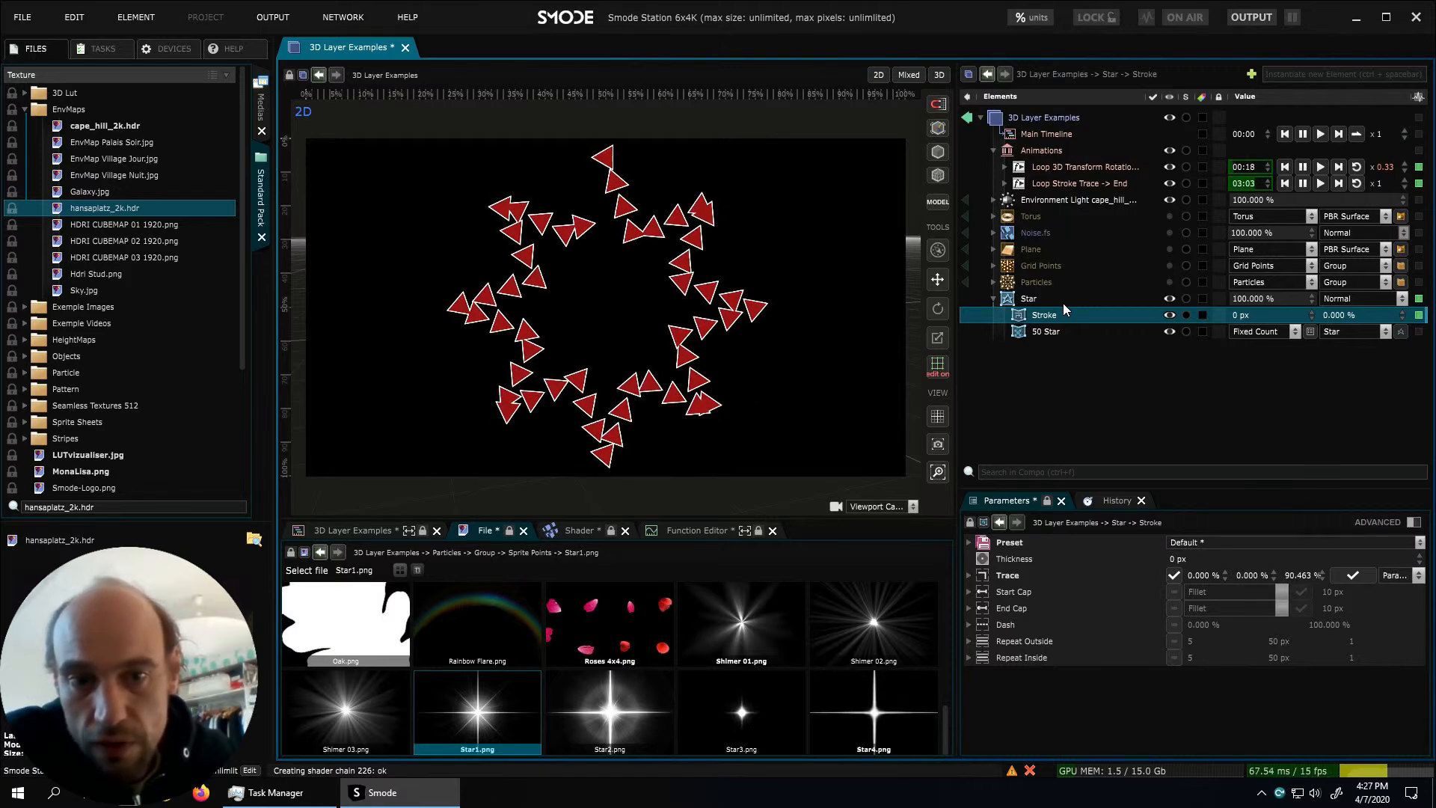
pyautogui.click(1170, 315)
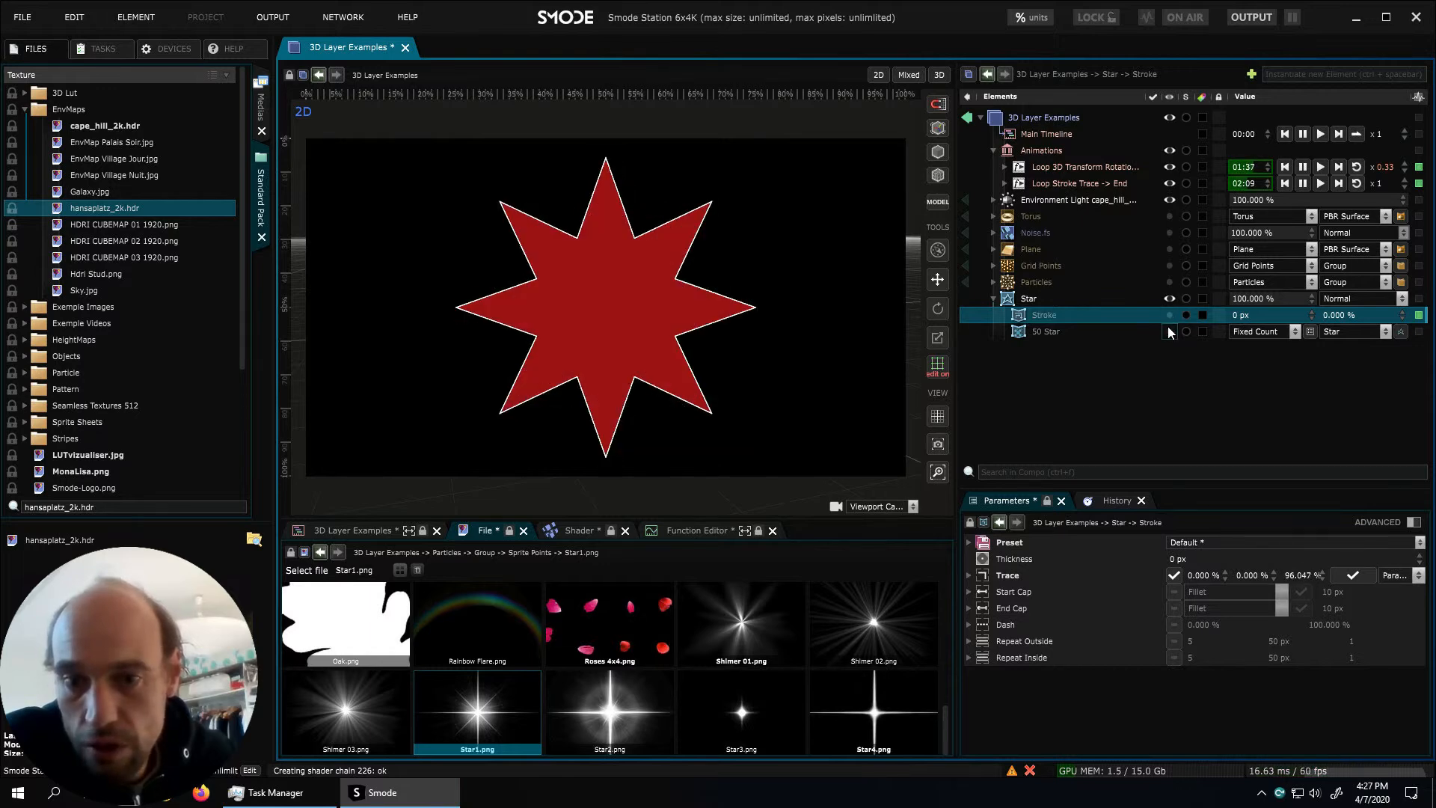
# Add an Edge Centering modifier to the Star with a parameter maximum of about 29.4 px and 115 repetitions
pyautogui.rightClick(1031, 298)
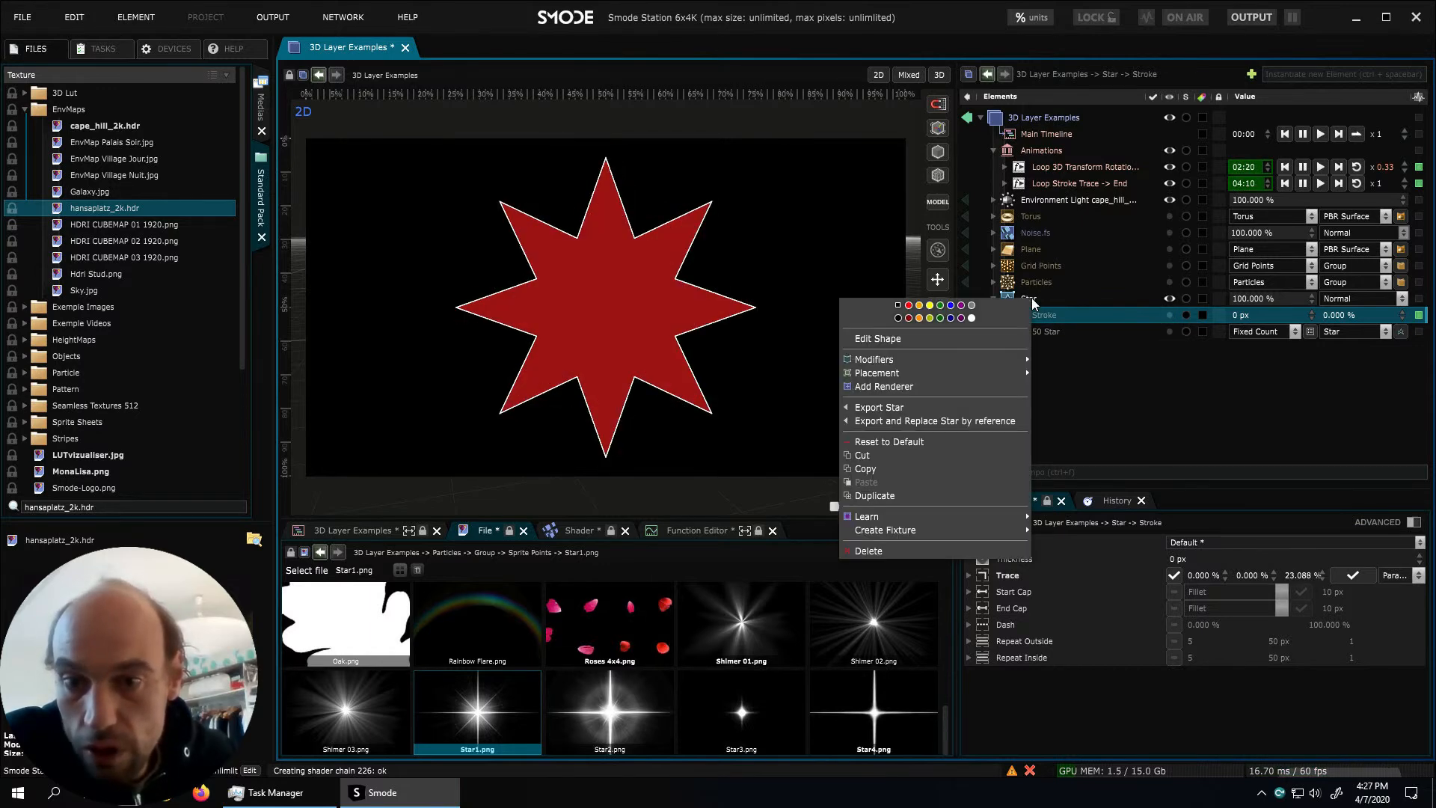
pyautogui.moveTo(1003, 359)
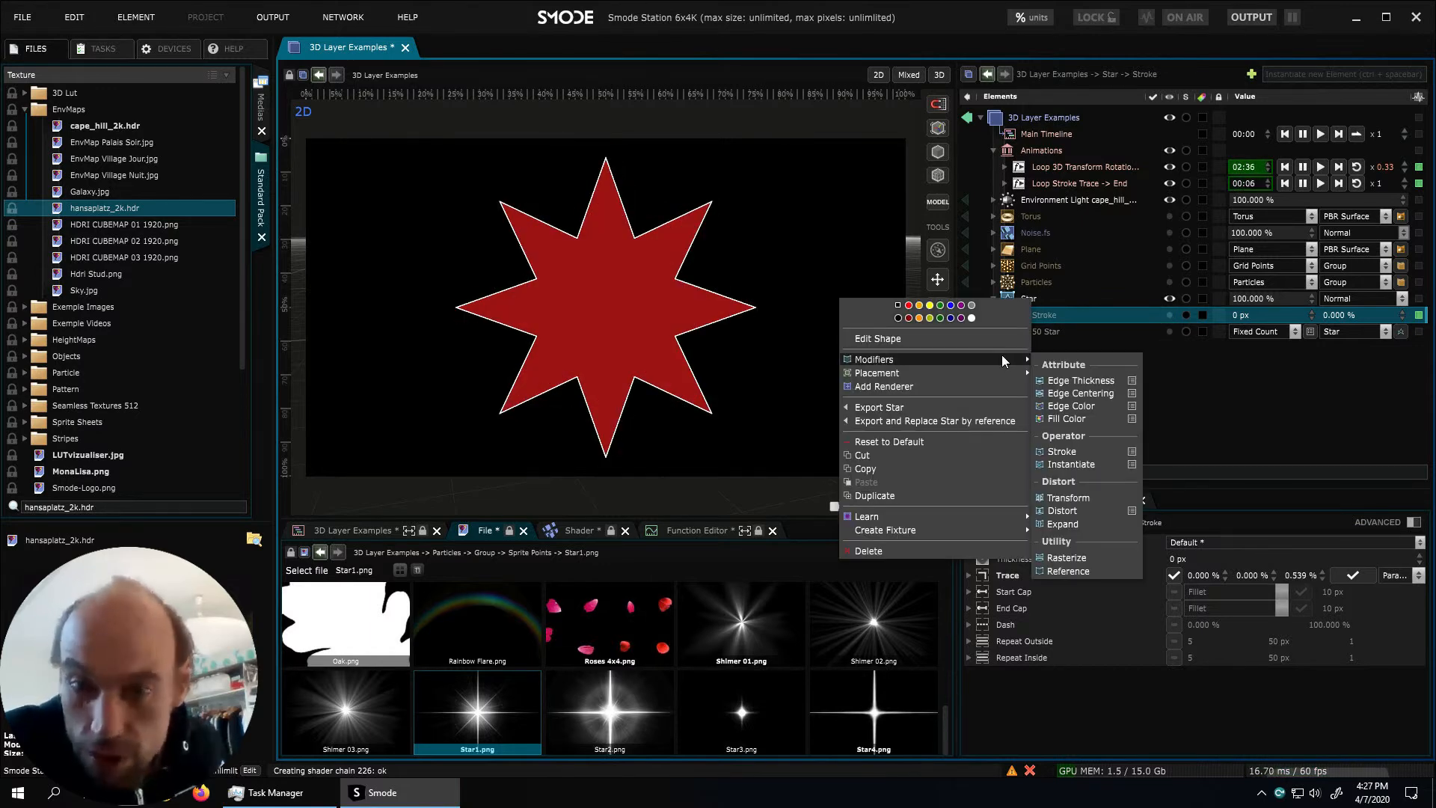
pyautogui.click(1090, 394)
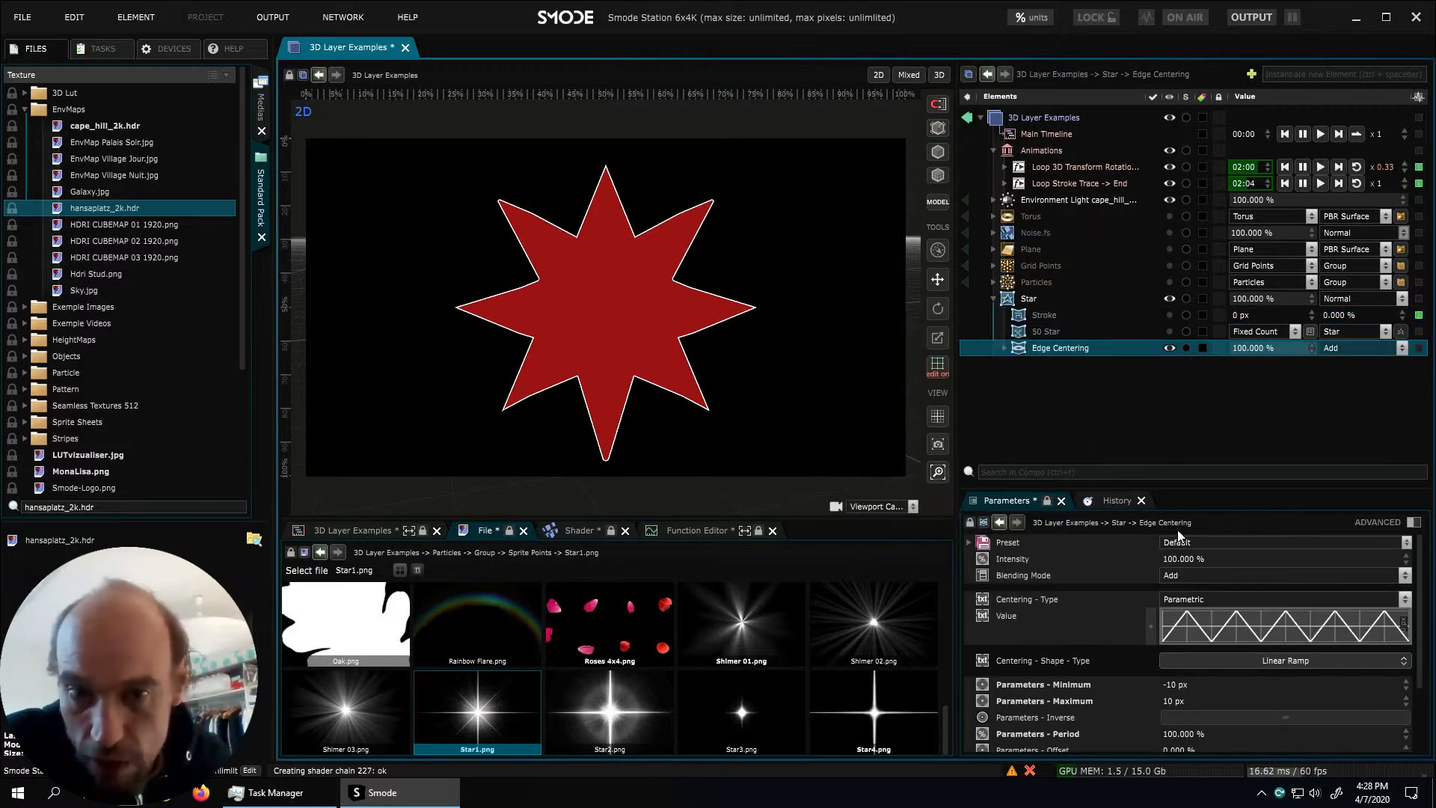
pyautogui.moveTo(1187, 703); pyautogui.dragTo(1179, 539)
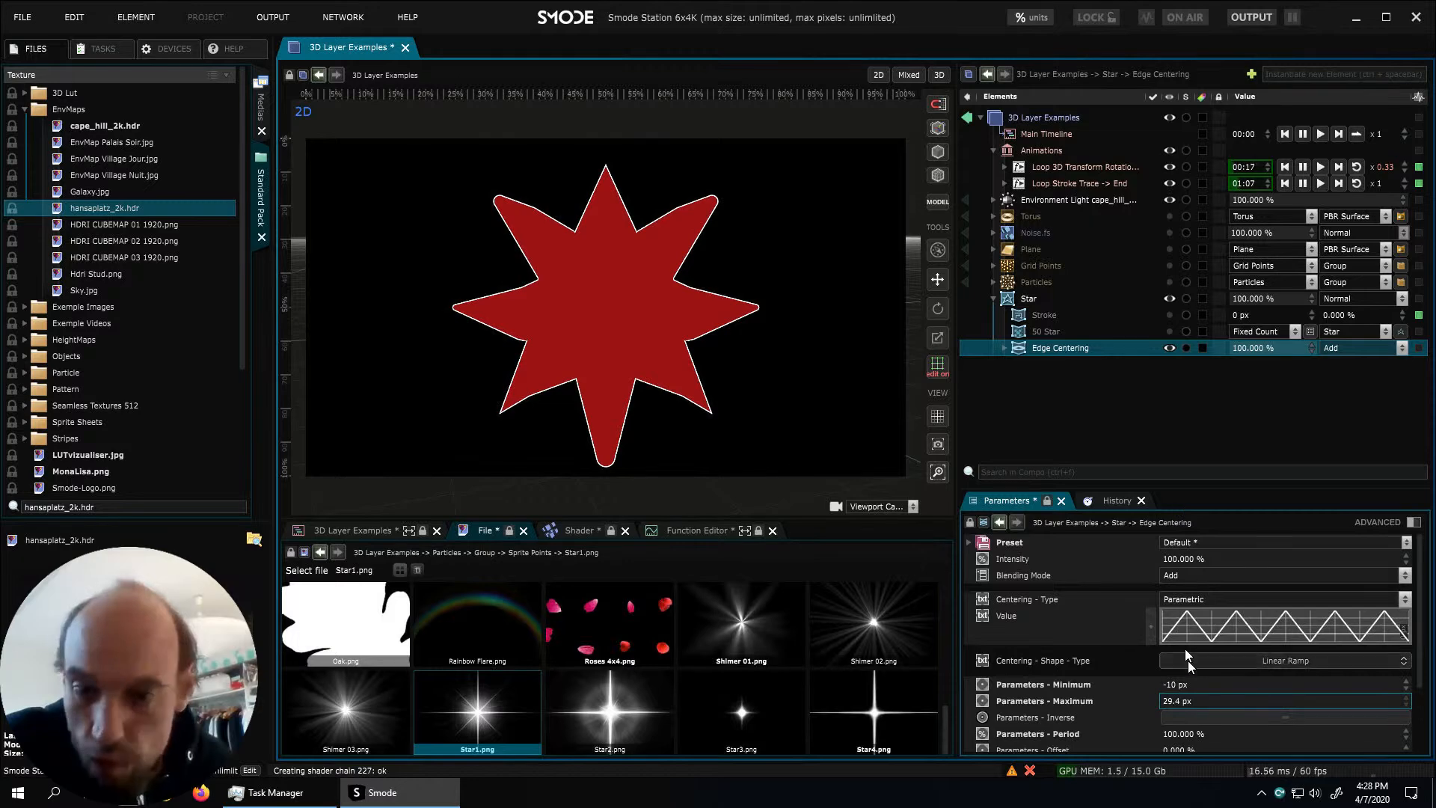
pyautogui.scroll(-3, 1189, 666)
pyautogui.moveTo(1187, 727); pyautogui.dragTo(1180, 795)
pyautogui.moveTo(1183, 719); pyautogui.dragTo(1183, 635)
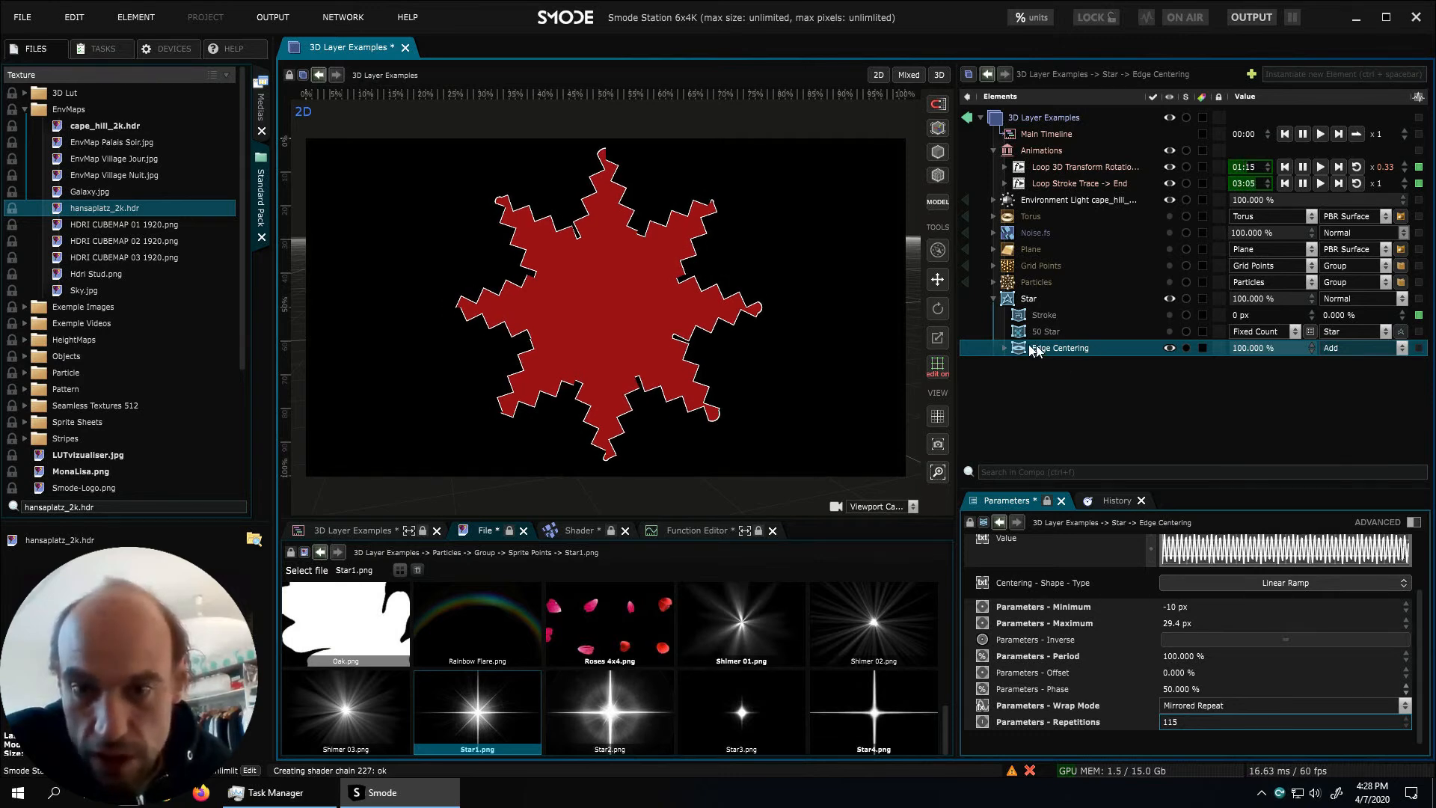
# Add a Circle Mask to the Star's Edge Centering modifier
pyautogui.rightClick(1057, 344)
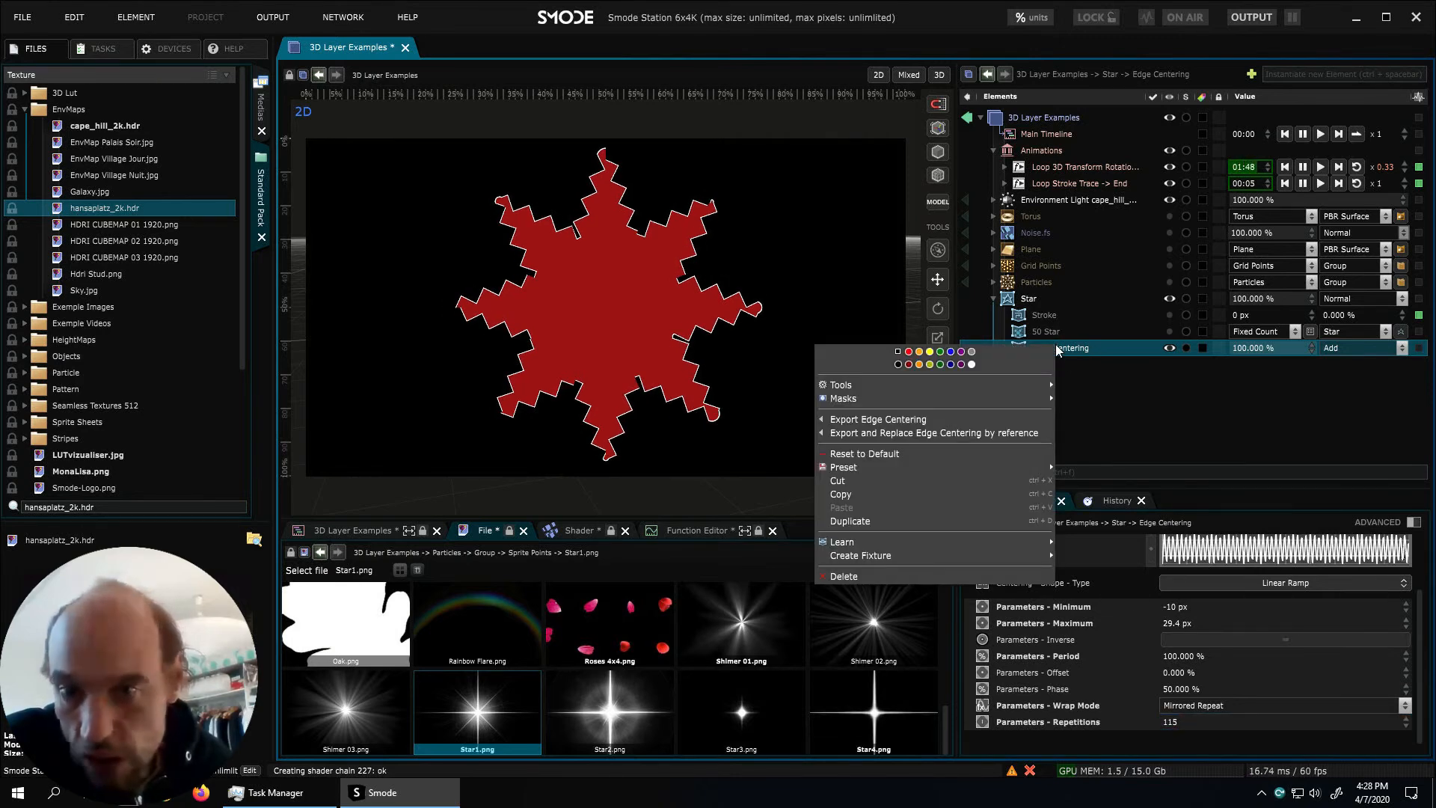
pyautogui.moveTo(1004, 399)
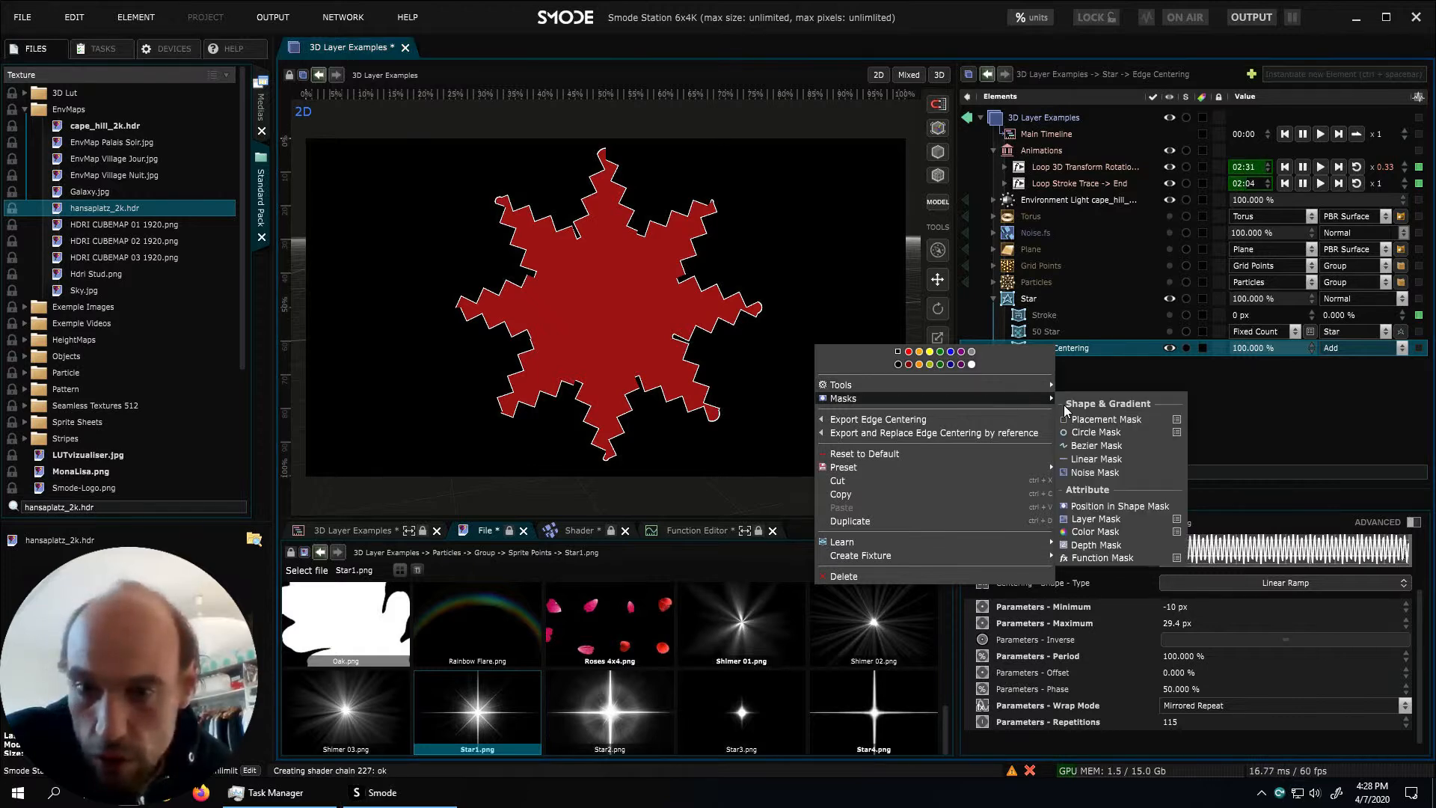
pyautogui.click(1080, 432)
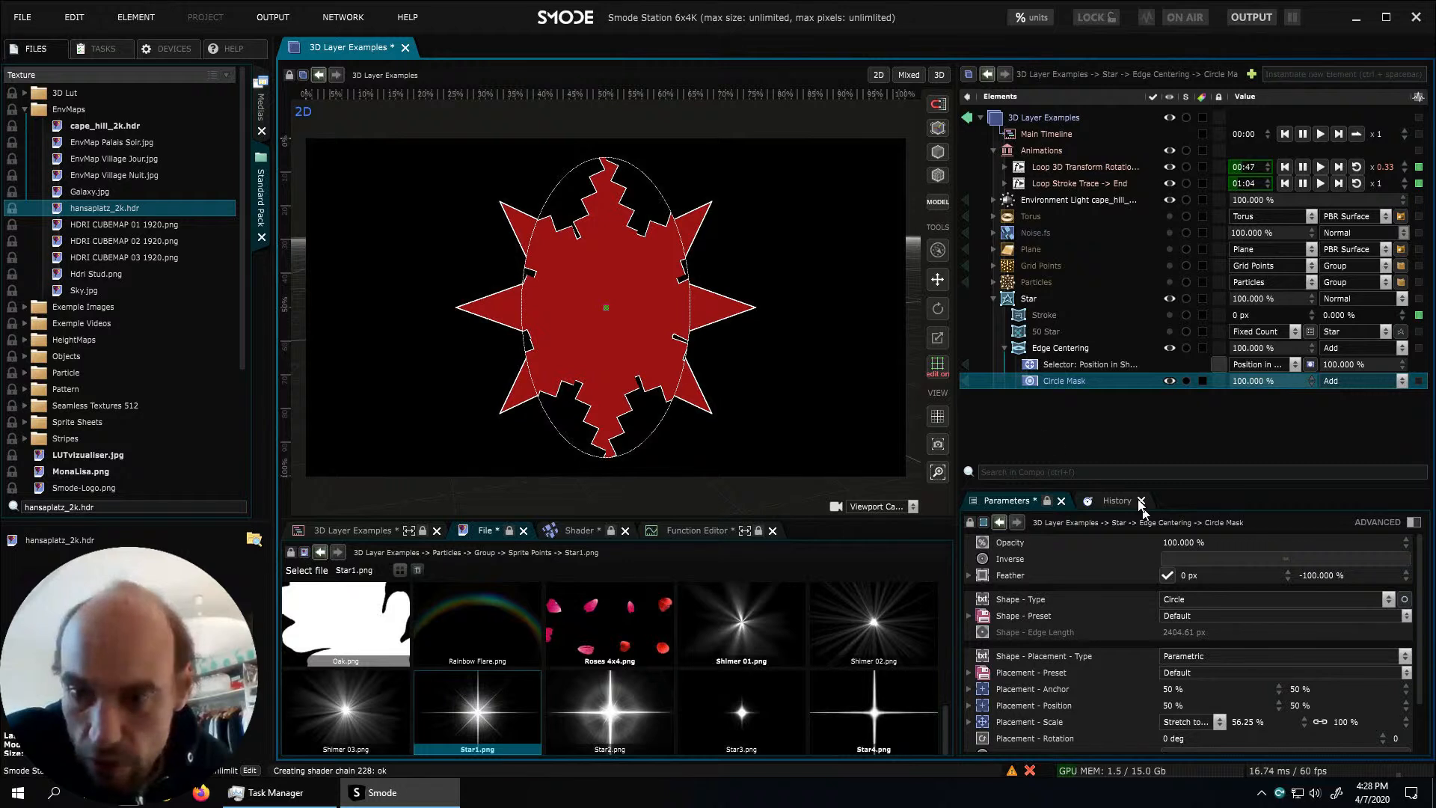
# Set the Circle Mask's feather to about 190.6 px and move the mask over the star's right-hand arms, at about 97.3 % horizontally
pyautogui.click(947, 372)
pyautogui.moveTo(633, 266); pyautogui.dragTo(551, 231)
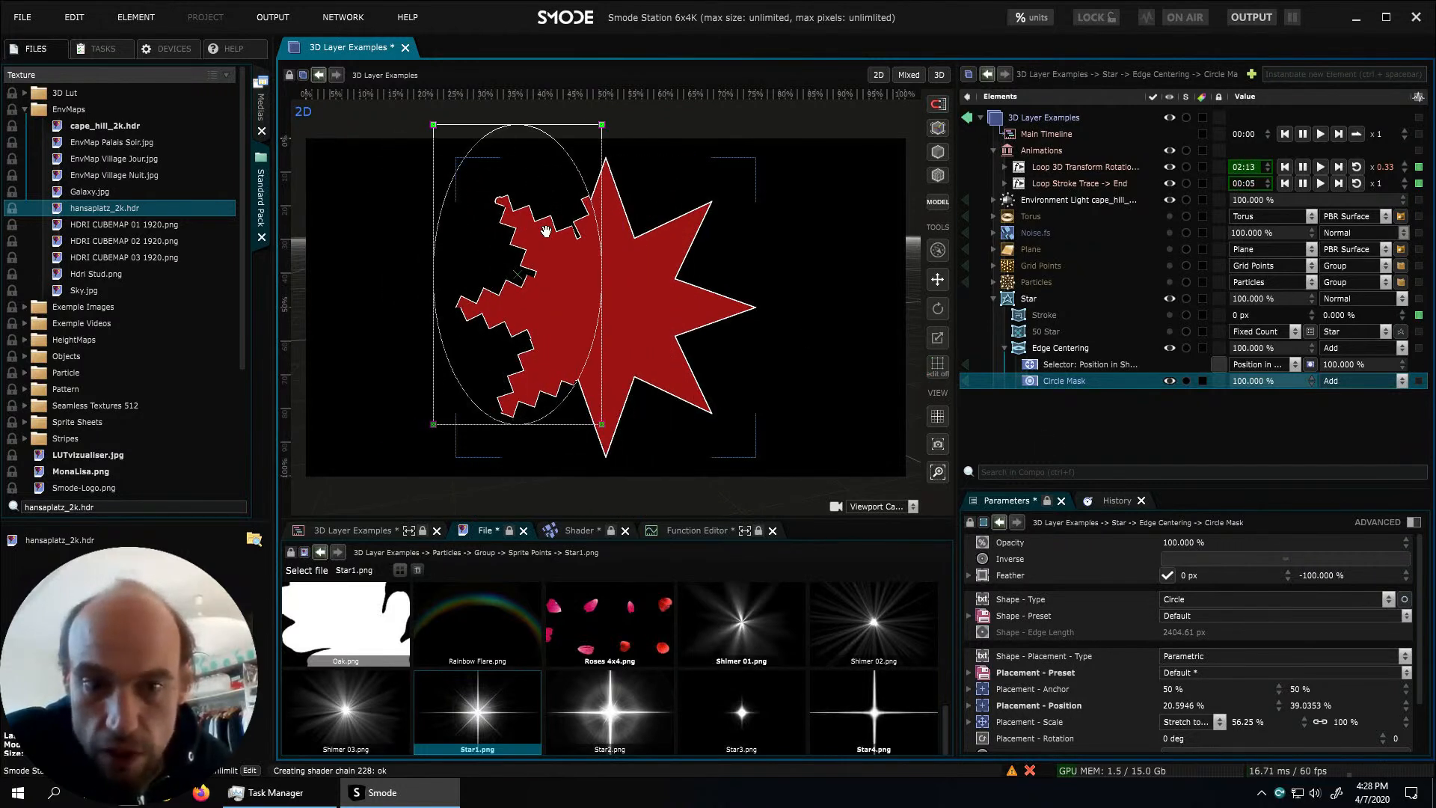
pyautogui.moveTo(1205, 578)
pyautogui.mouseDown()
pyautogui.moveTo(1242, 577)
pyautogui.moveTo(1216, 573)
pyautogui.mouseUp()
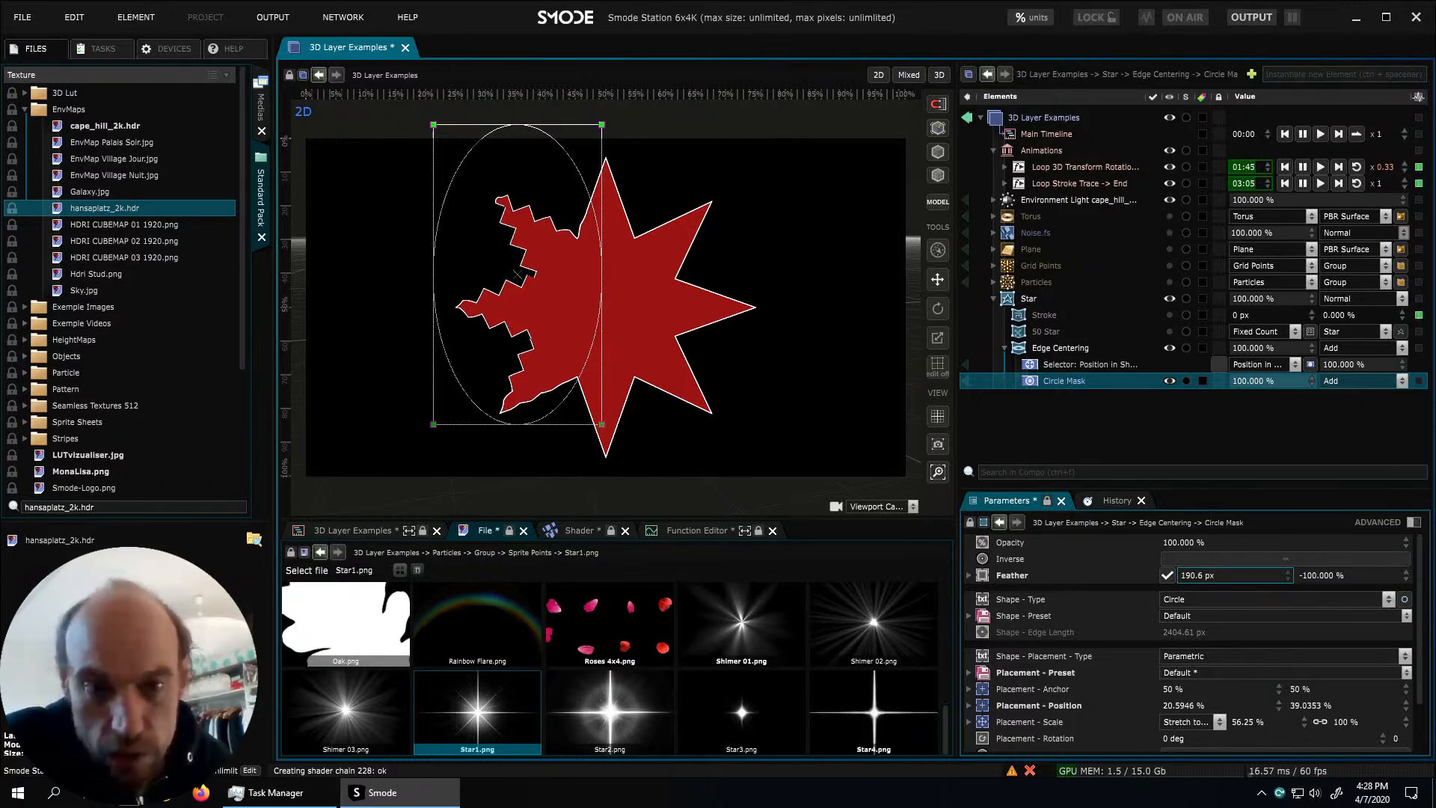
pyautogui.moveTo(446, 174); pyautogui.dragTo(710, 225)
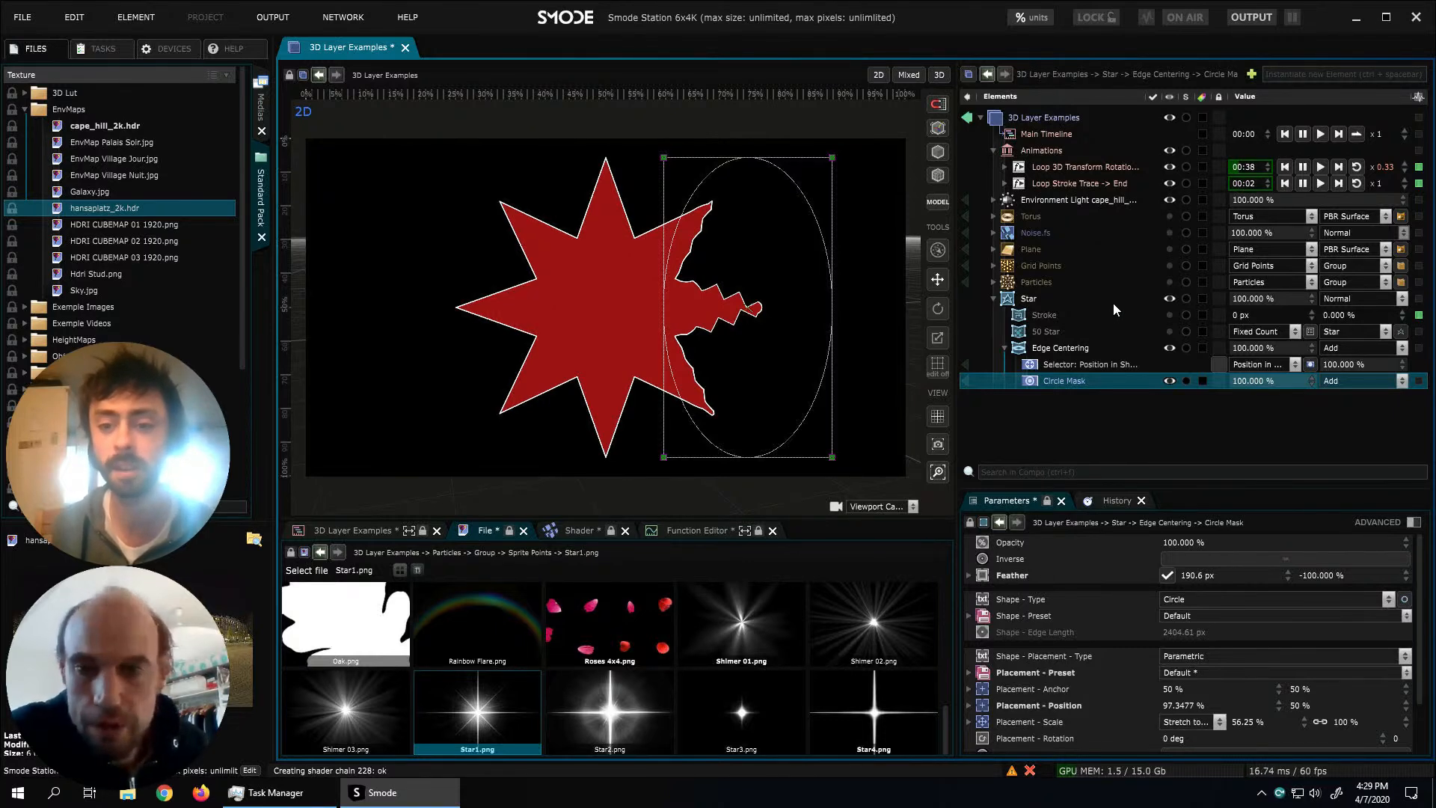
# Hide the Star layer and show the Particles layer
pyautogui.click(1167, 298)
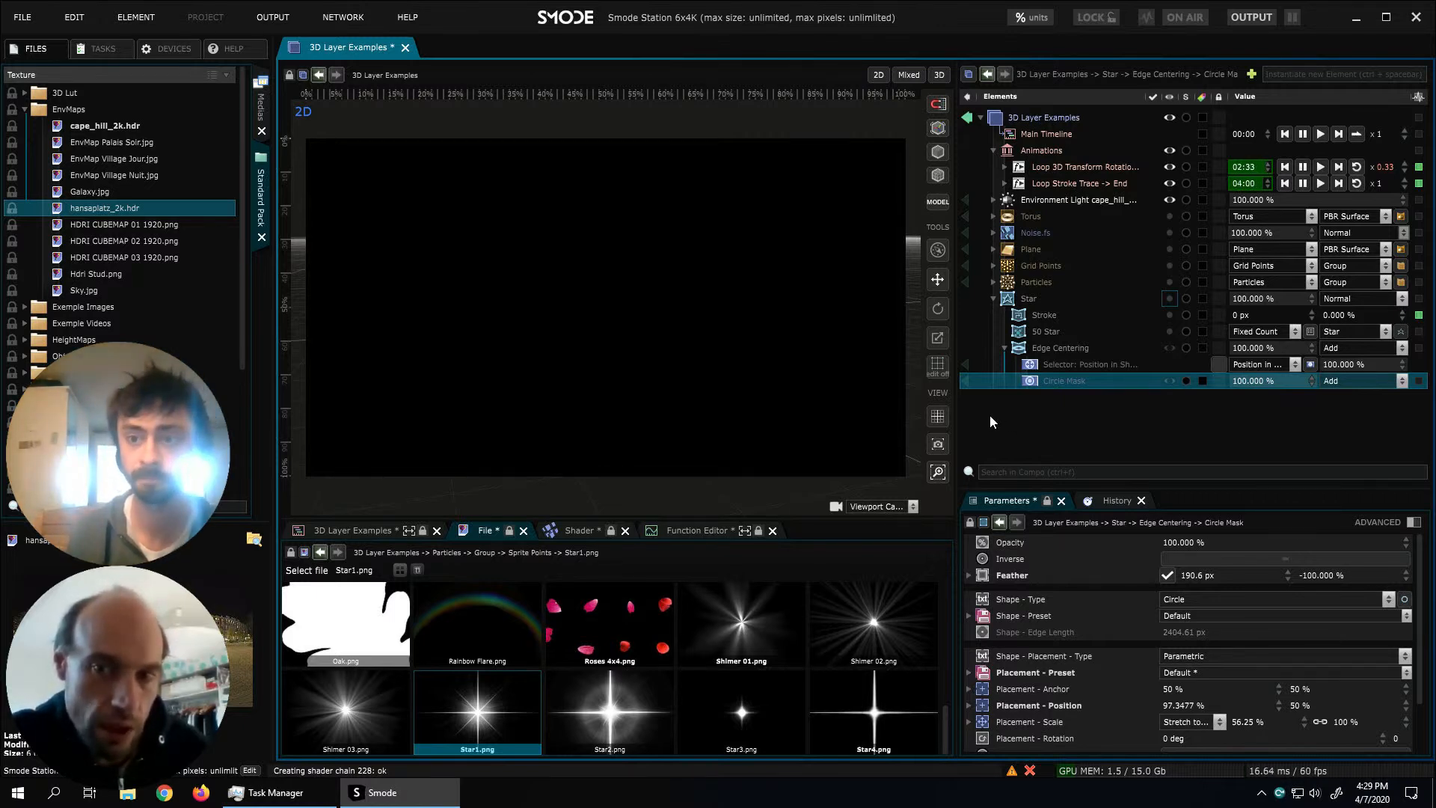
pyautogui.click(1170, 282)
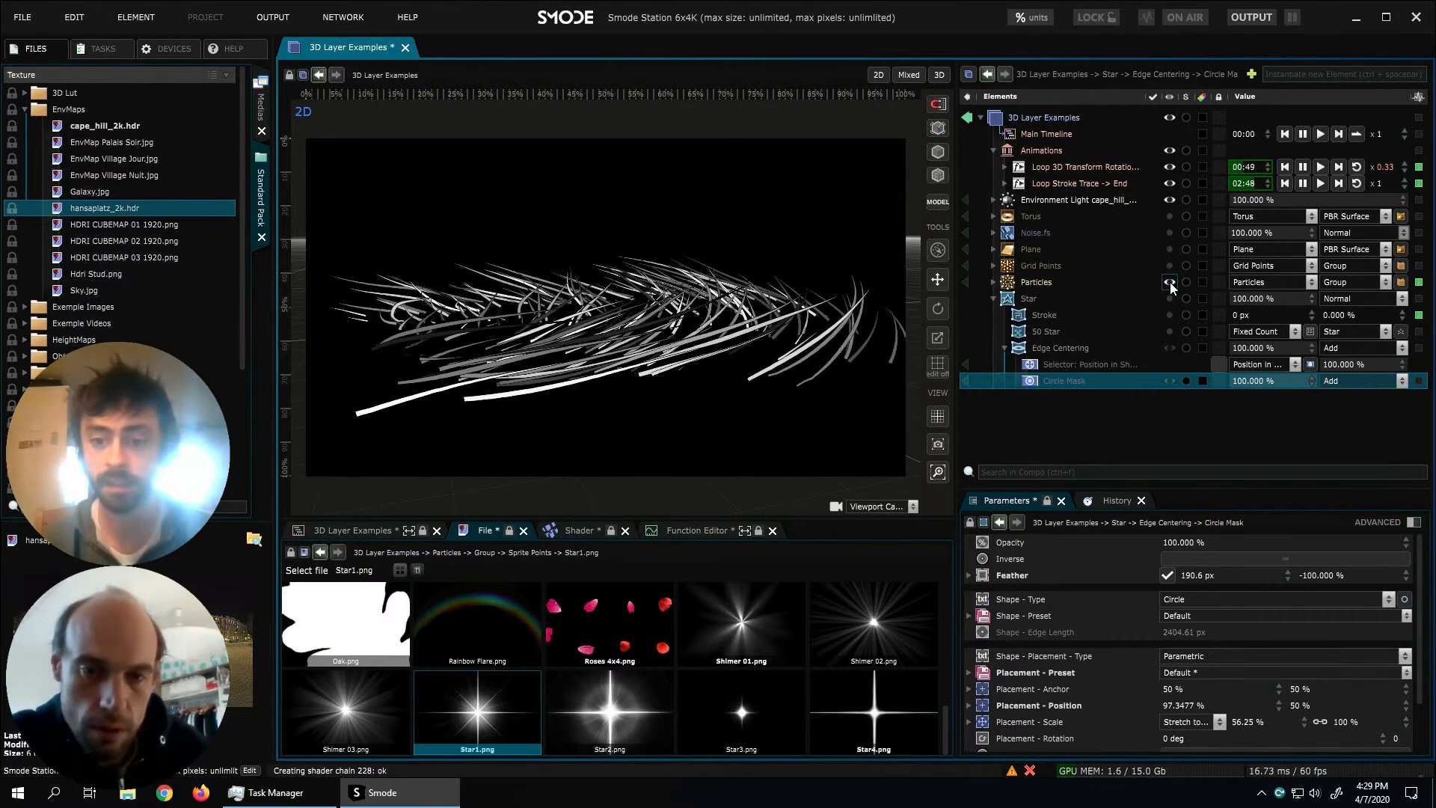
pyautogui.click(1170, 282)
# Review the Particles layer's emission parameters and examine the particle trails from above in the 3D view
pyautogui.click(1079, 283)
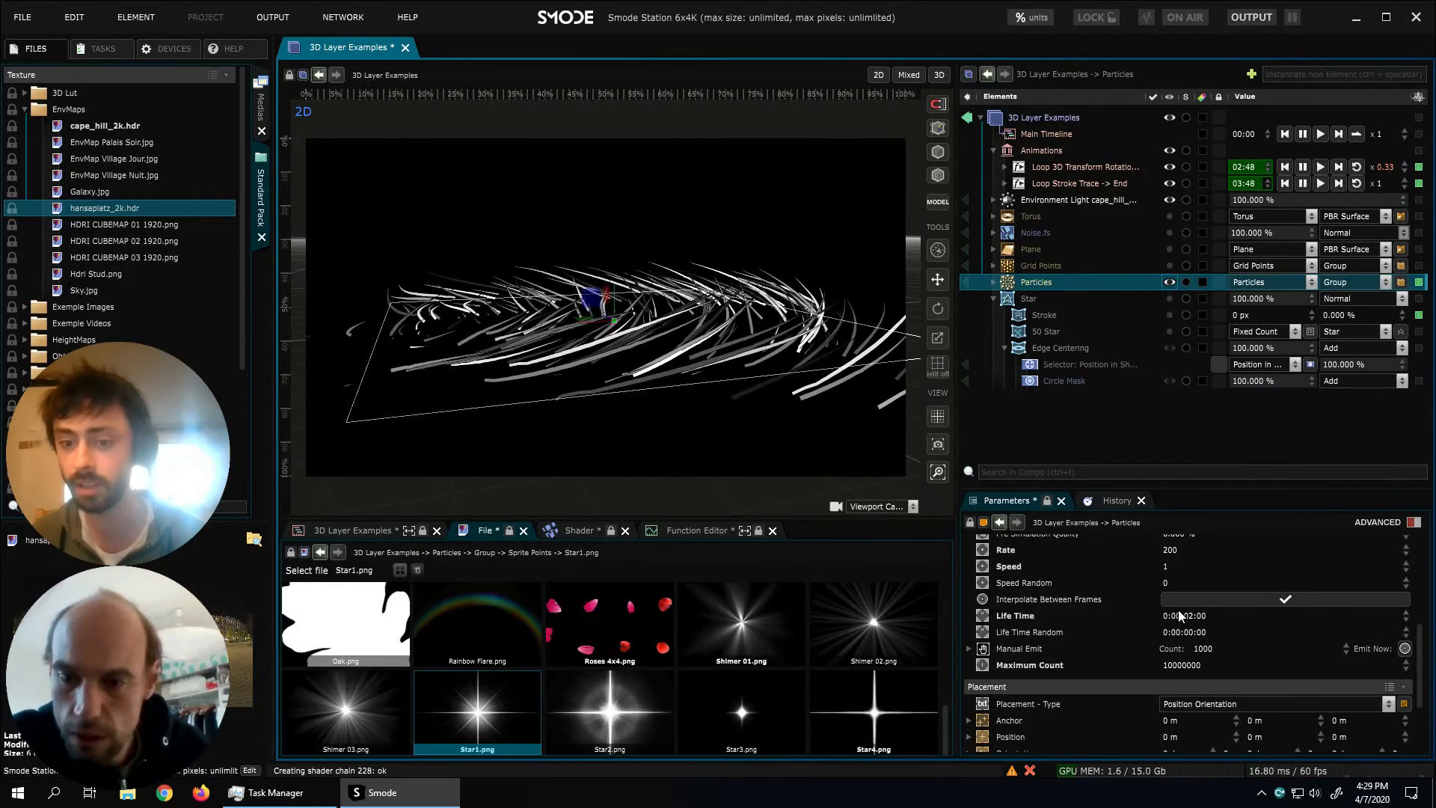
pyautogui.scroll(2, 1187, 589)
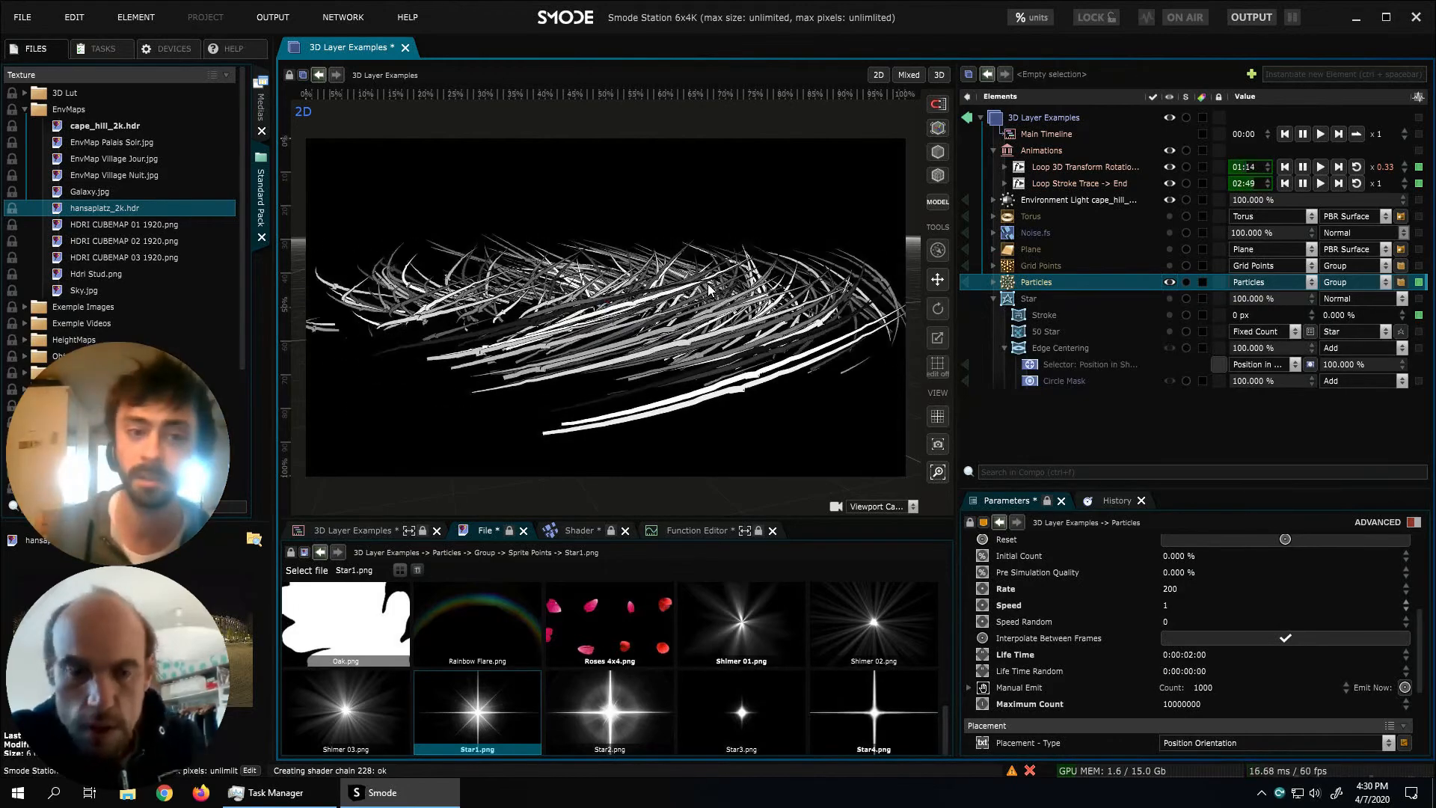
pyautogui.click(633, 210)
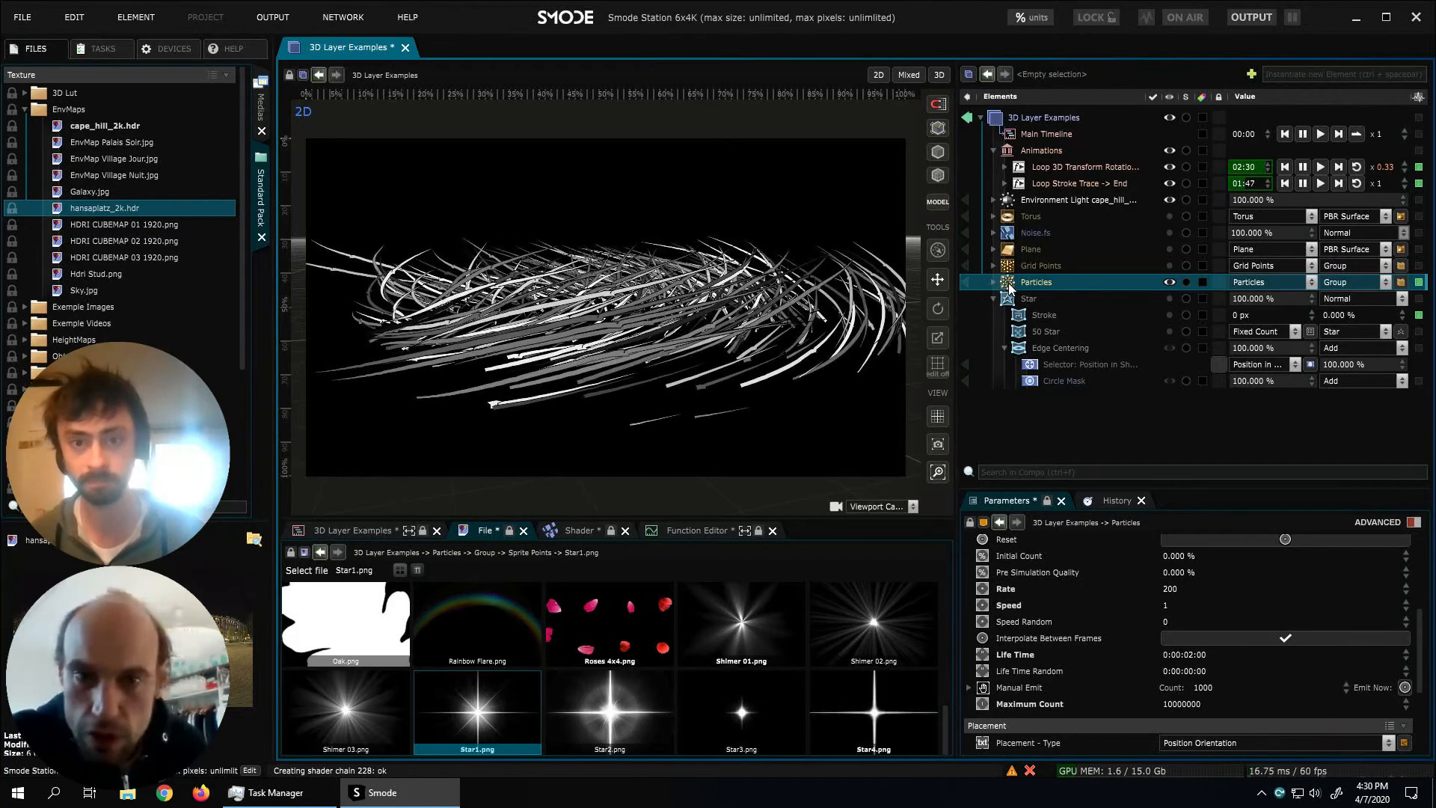
pyautogui.click(935, 102)
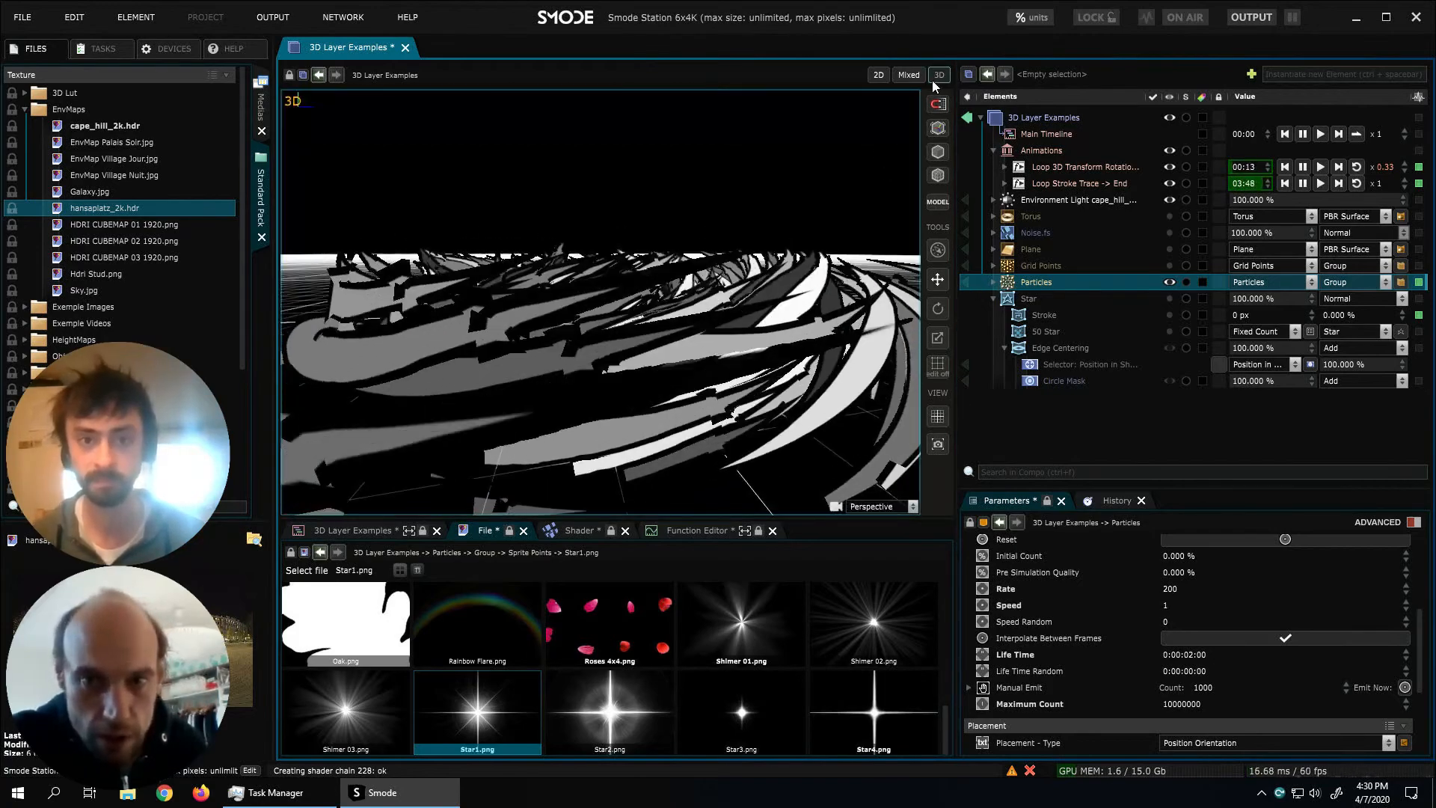
pyautogui.moveTo(703, 243); pyautogui.dragTo(683, 296, button='middle')
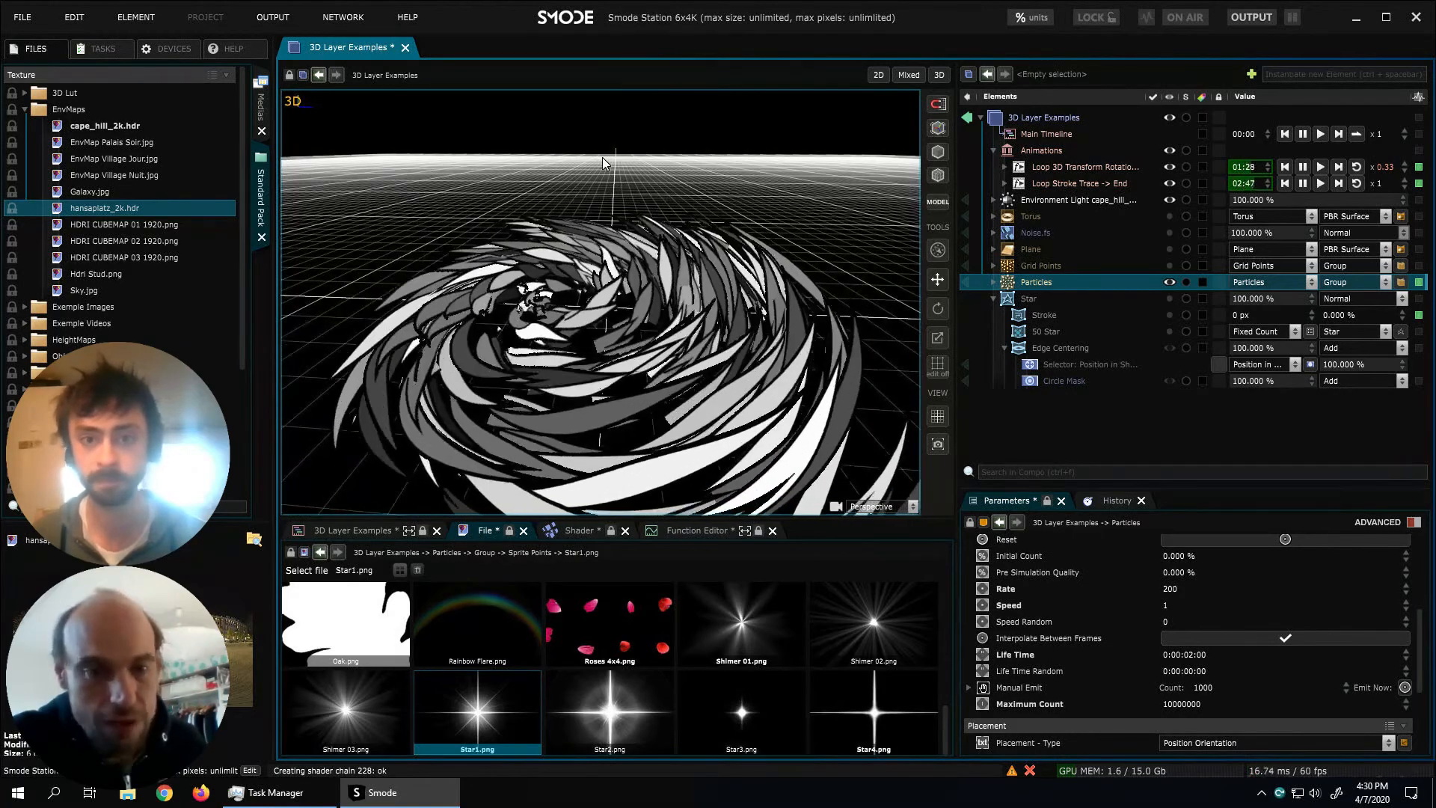
pyautogui.moveTo(672, 354); pyautogui.dragTo(549, 276, button='middle')
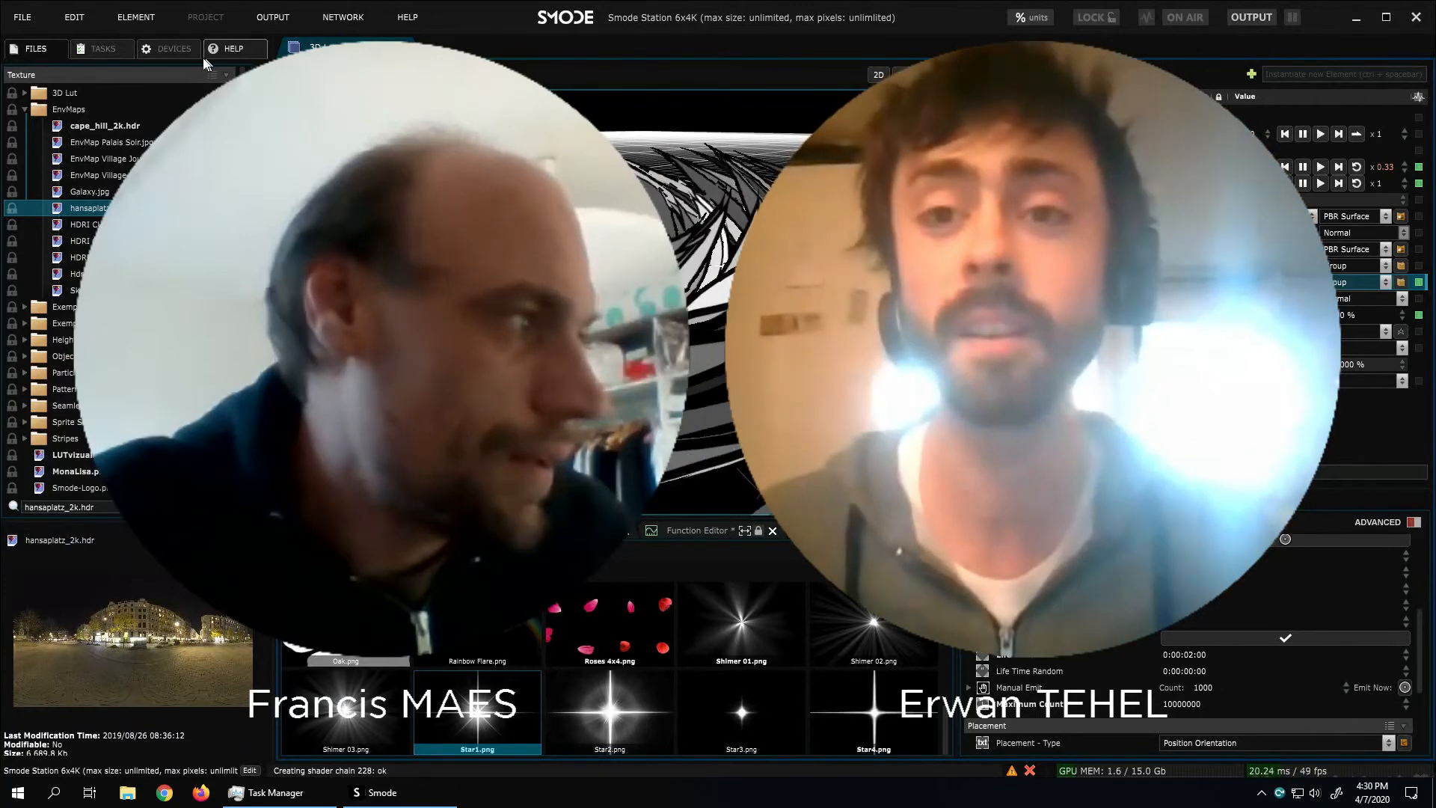
# Move the Plane layer below Grid Points and return the viewport to 2D
pyautogui.moveTo(1047, 249); pyautogui.dragTo(1047, 272)
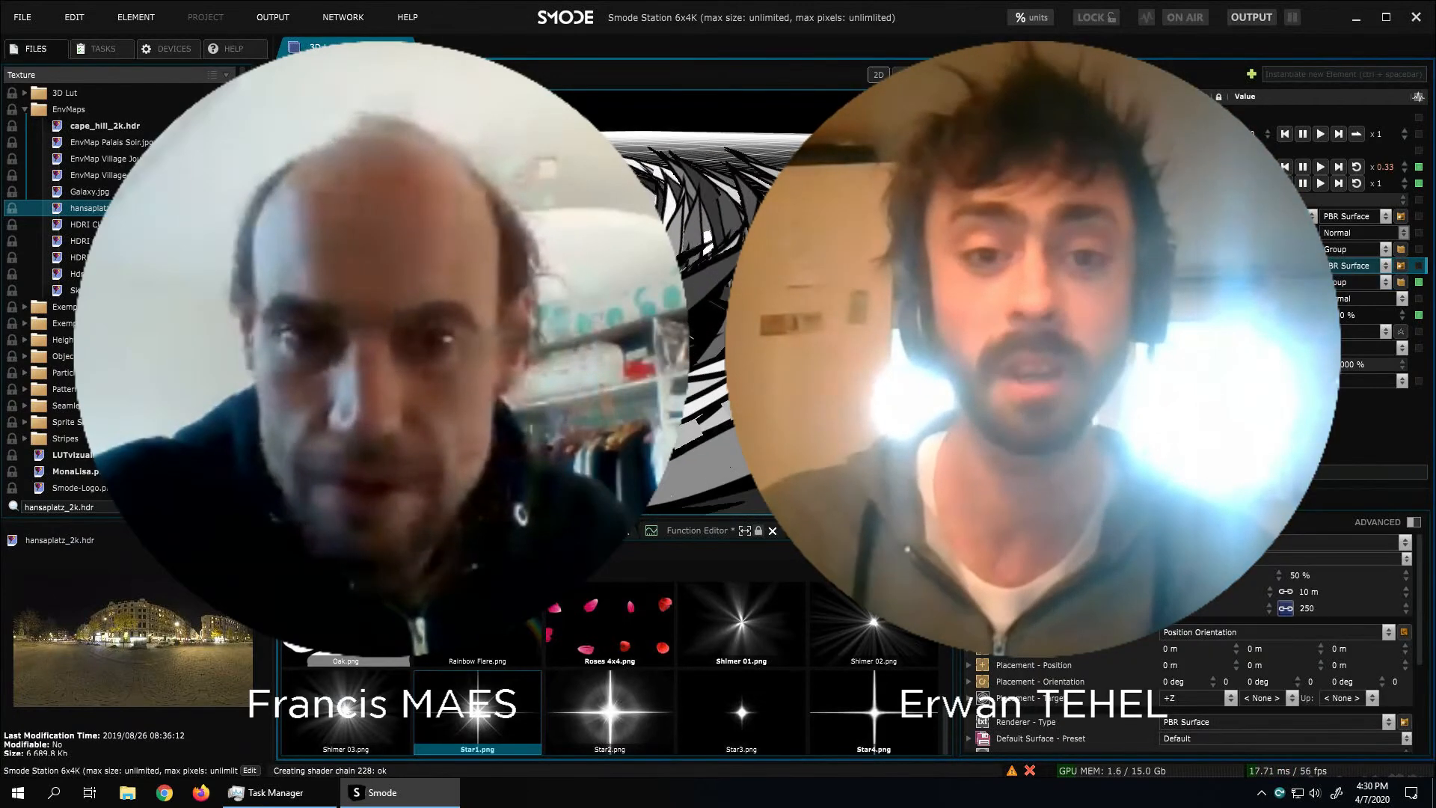
pyautogui.click(878, 75)
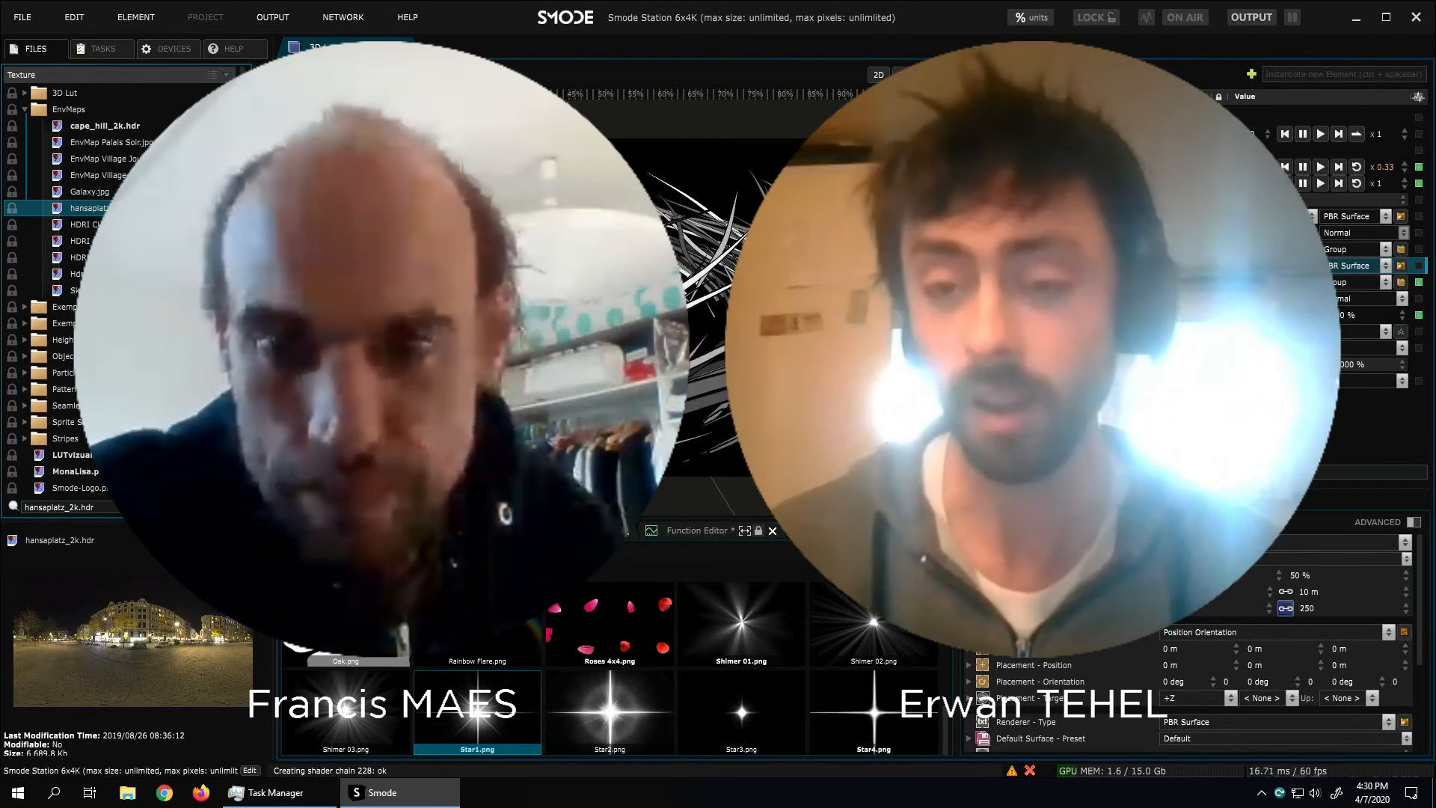
# Show the list of connected devices
pyautogui.rightClick(148, 54)
pyautogui.click(147, 50)
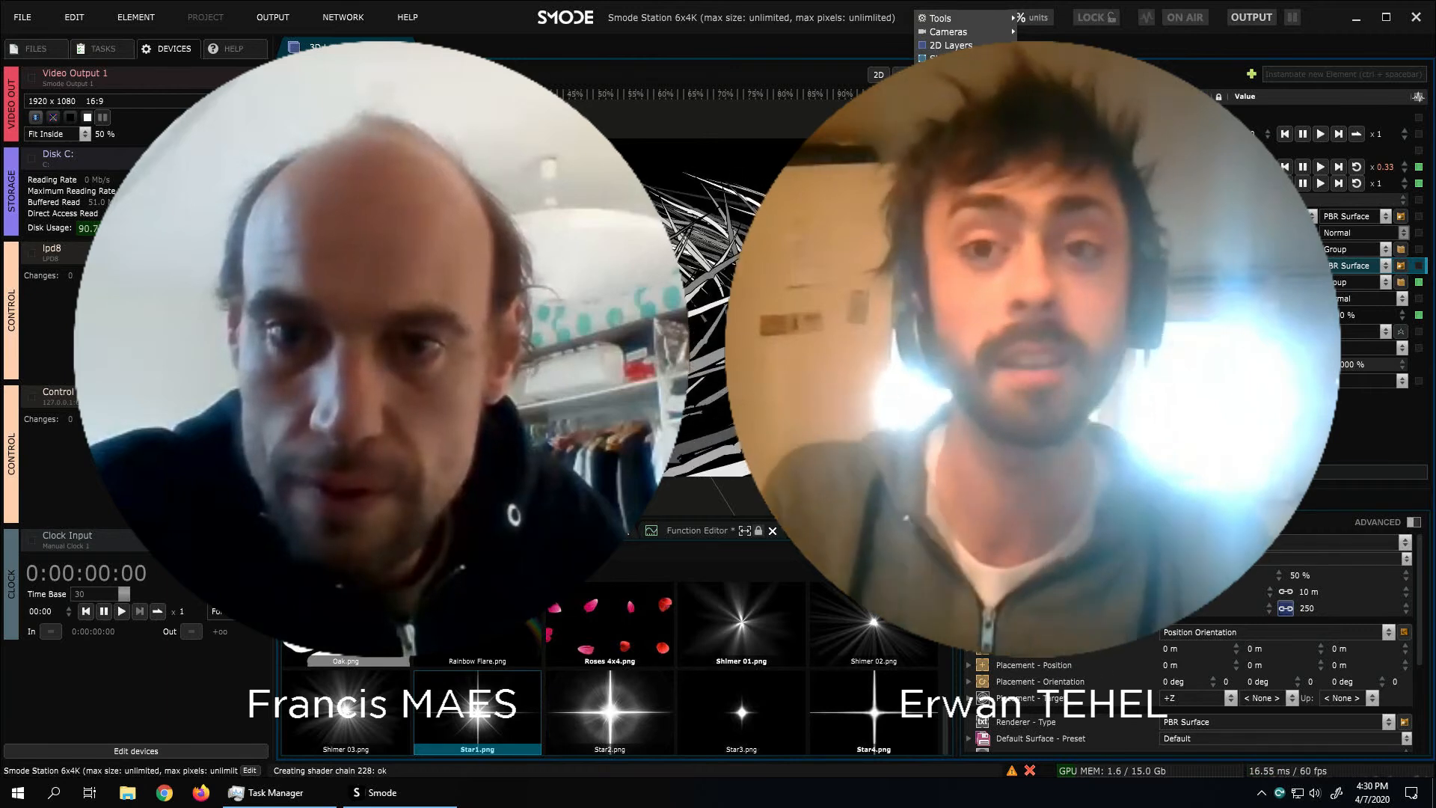
# Add a Gaussian Blur to the composition with Linear Dodge (Add) blending and a radius of about 43.8 px, and view the result full screen
pyautogui.click(1084, 418)
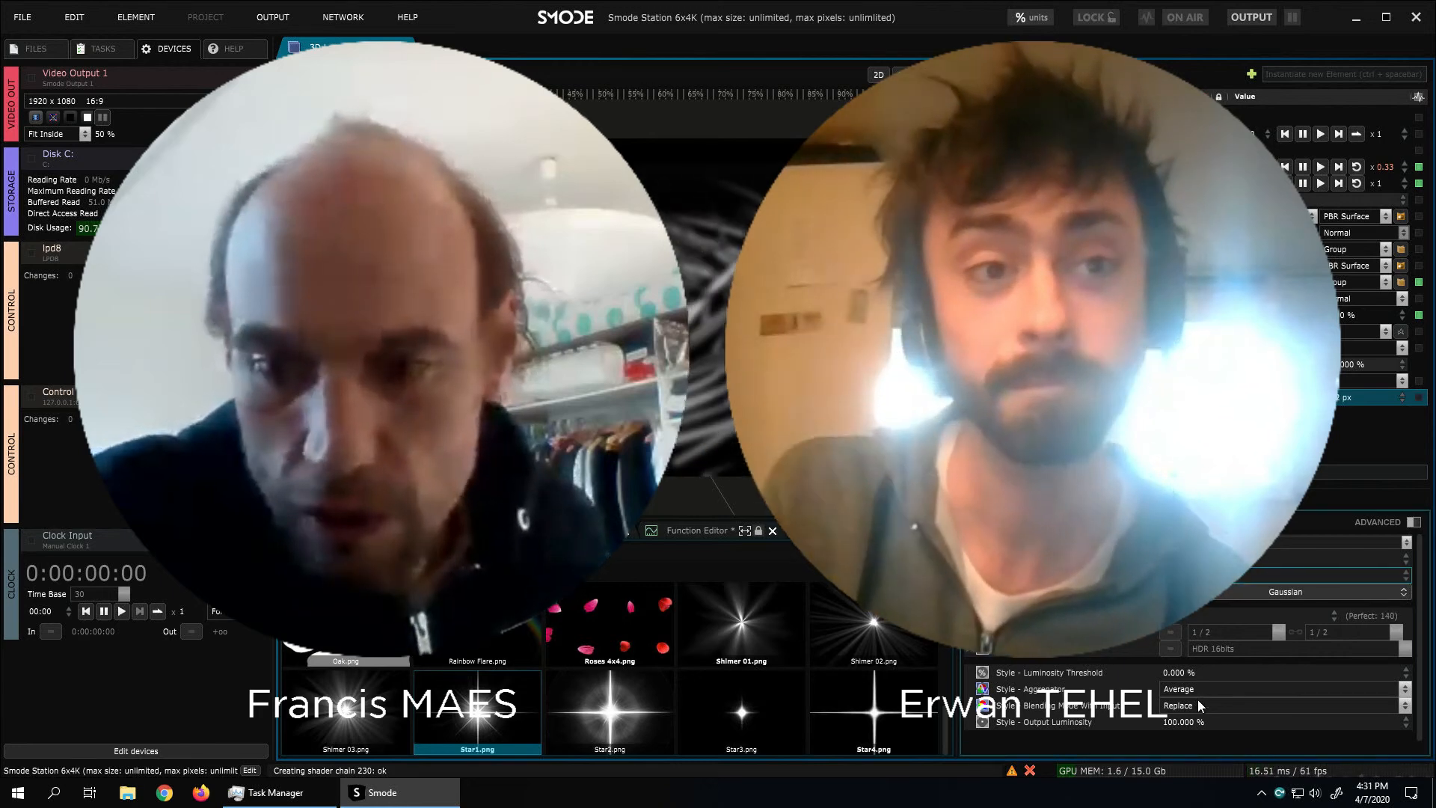
pyautogui.click(1199, 705)
pyautogui.click(1212, 434)
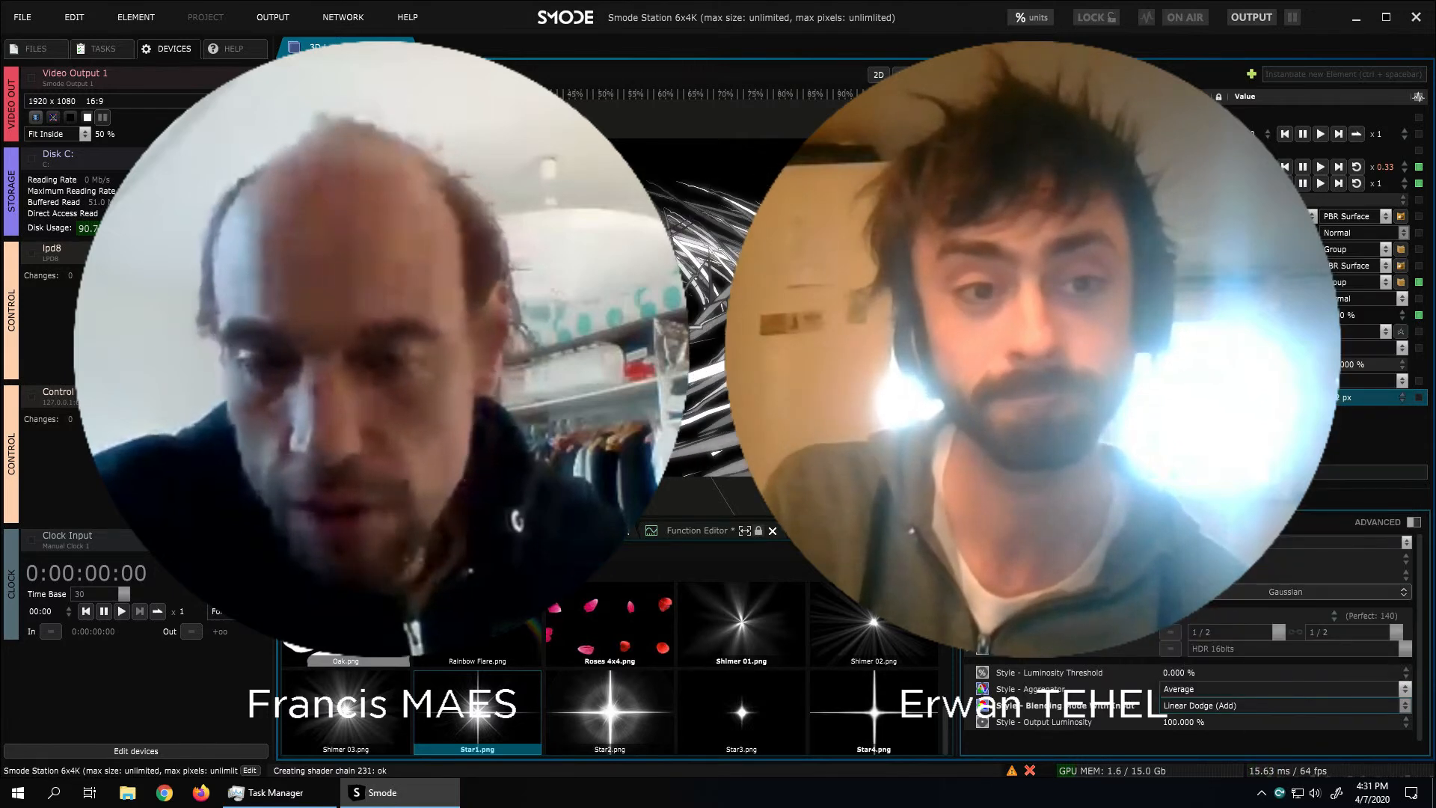
pyautogui.moveTo(1185, 575); pyautogui.dragTo(1201, 575)
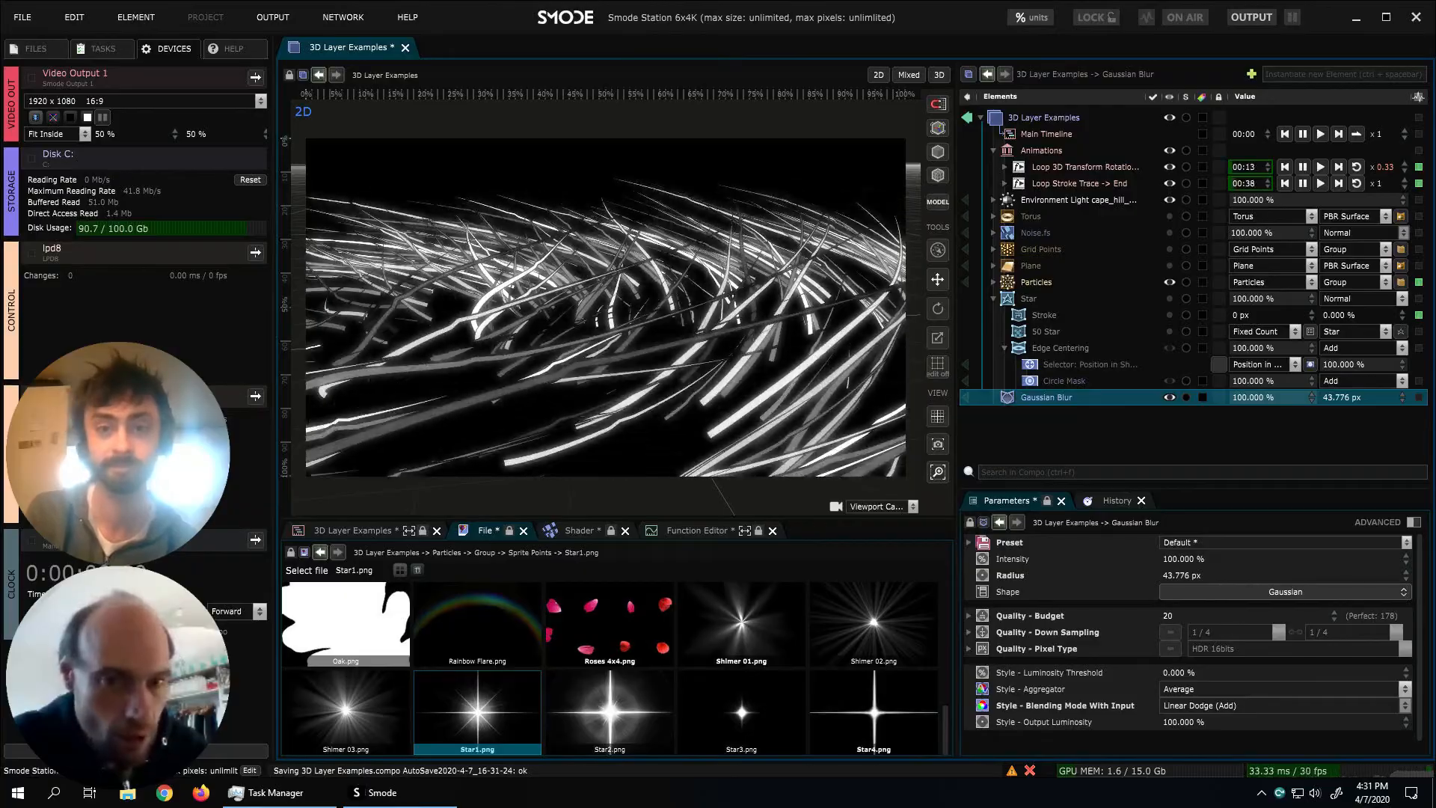
pyautogui.press('F11')
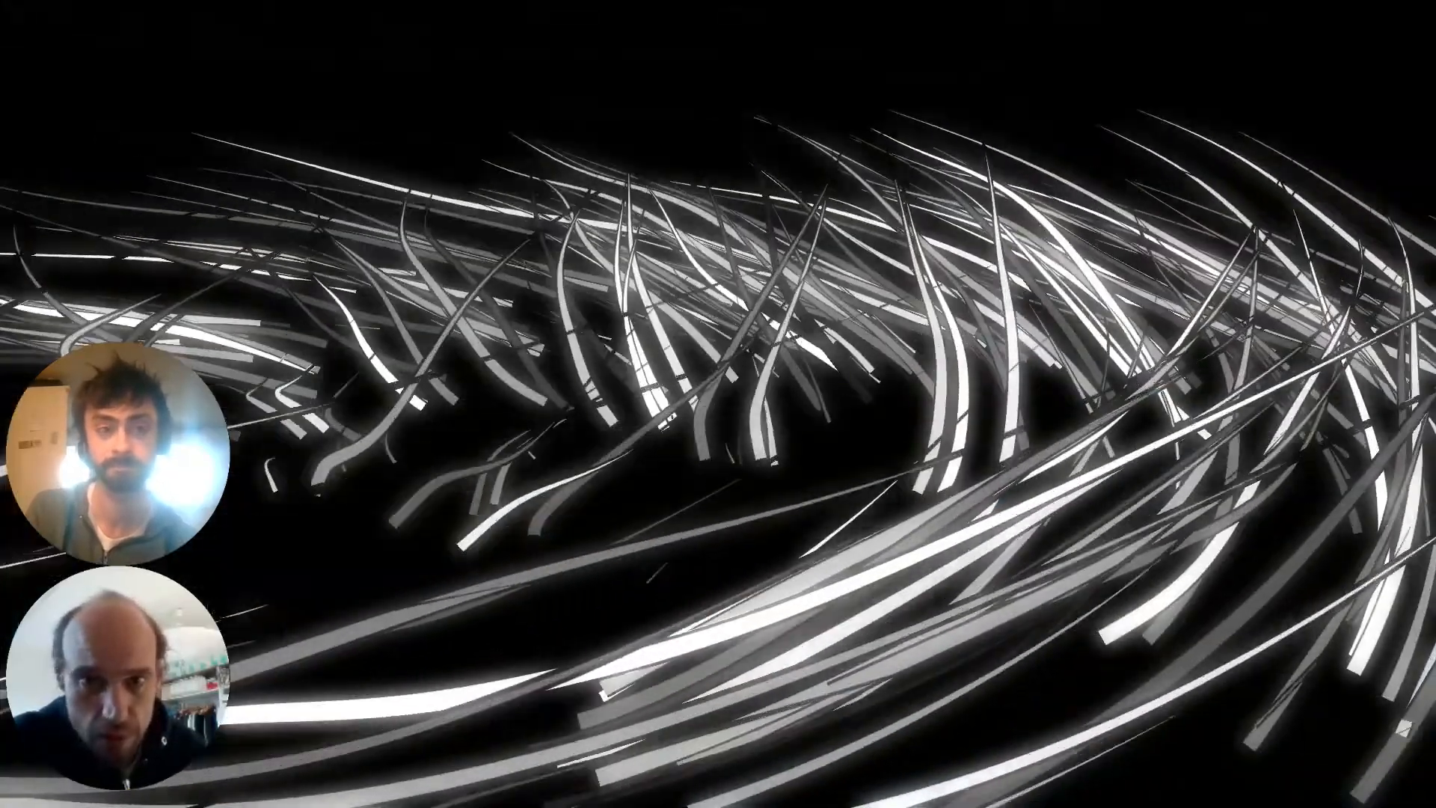